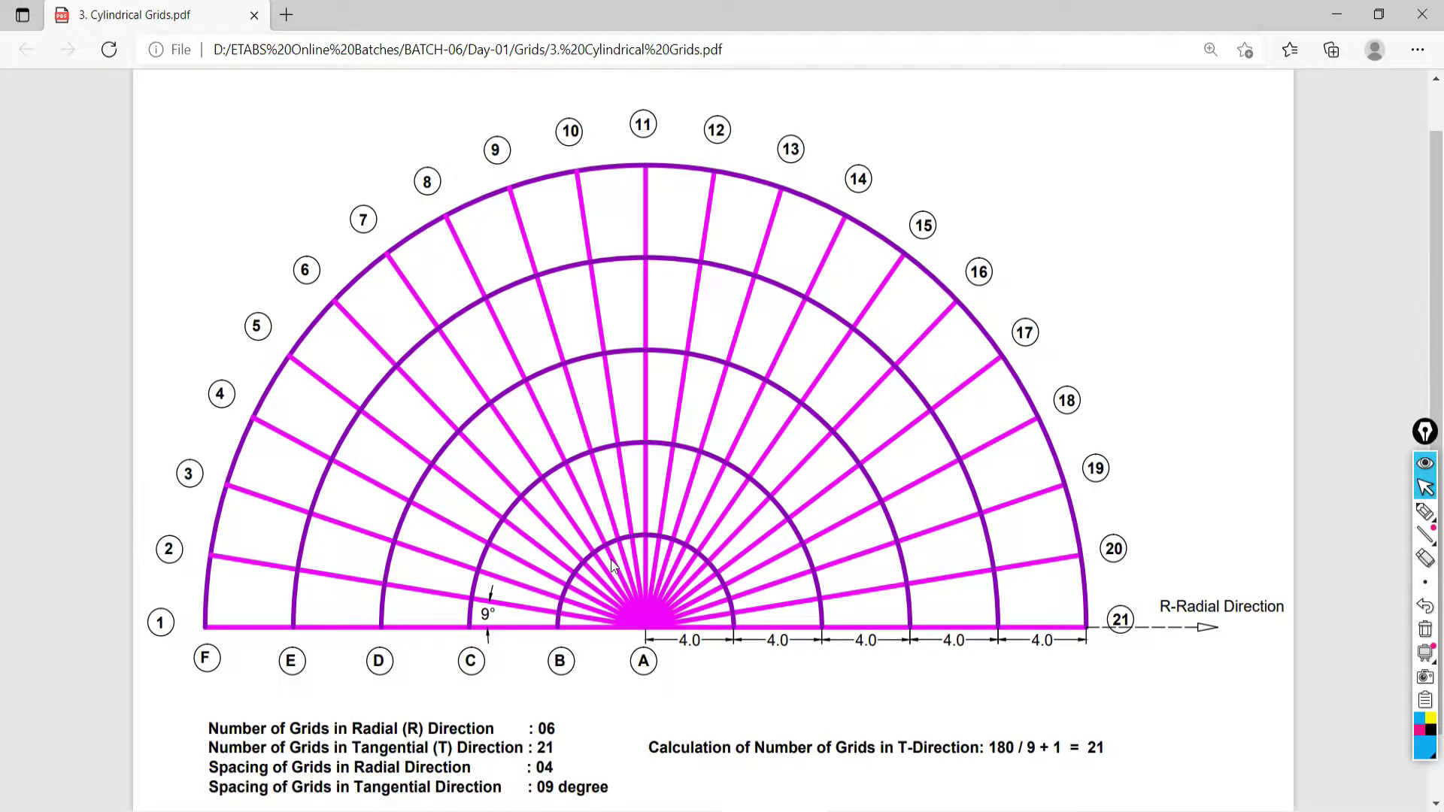
Sketch a rectangular grid with x and y axis labels beside the PDF plan
left_click(1425, 511)
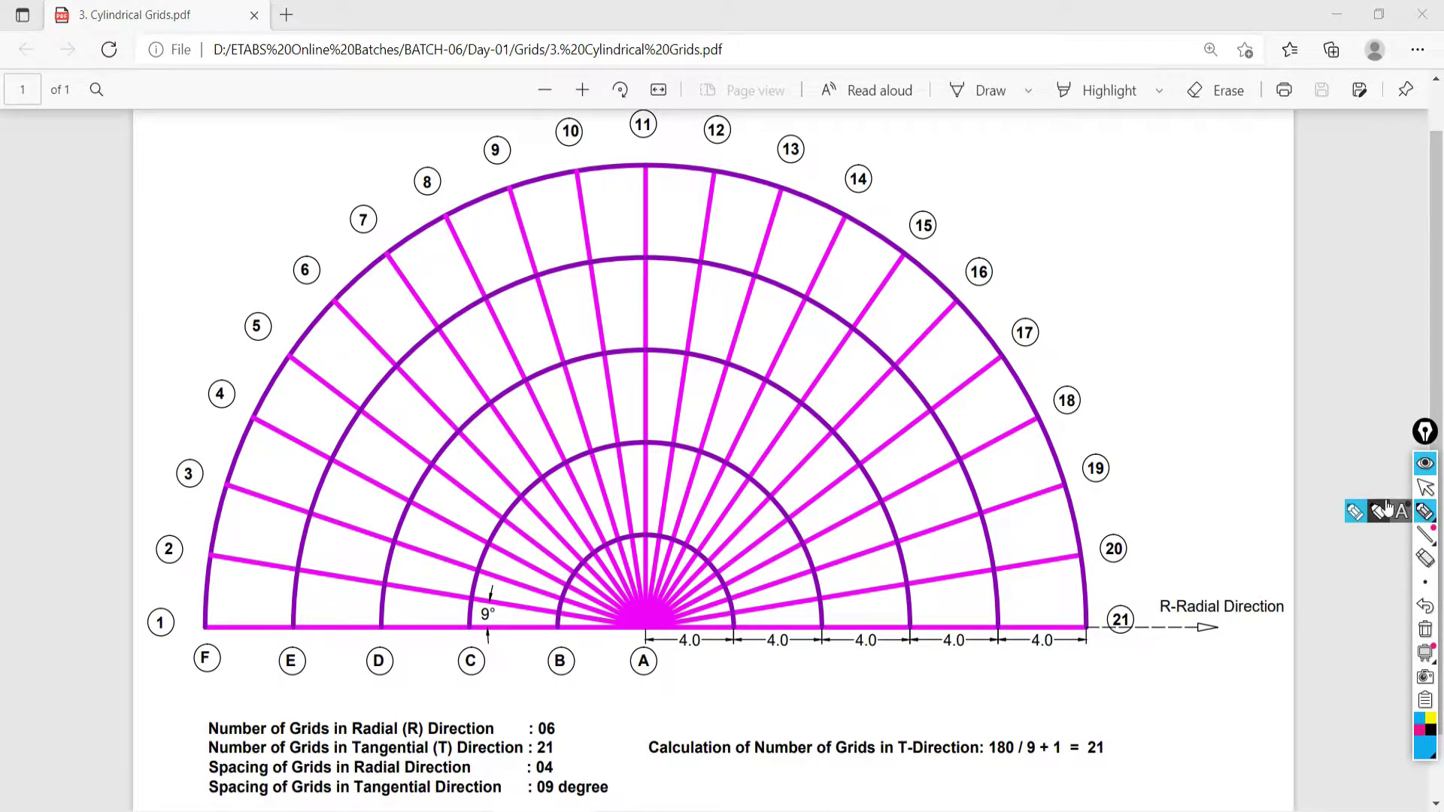
left_click_drag(1144, 114, 1157, 222)
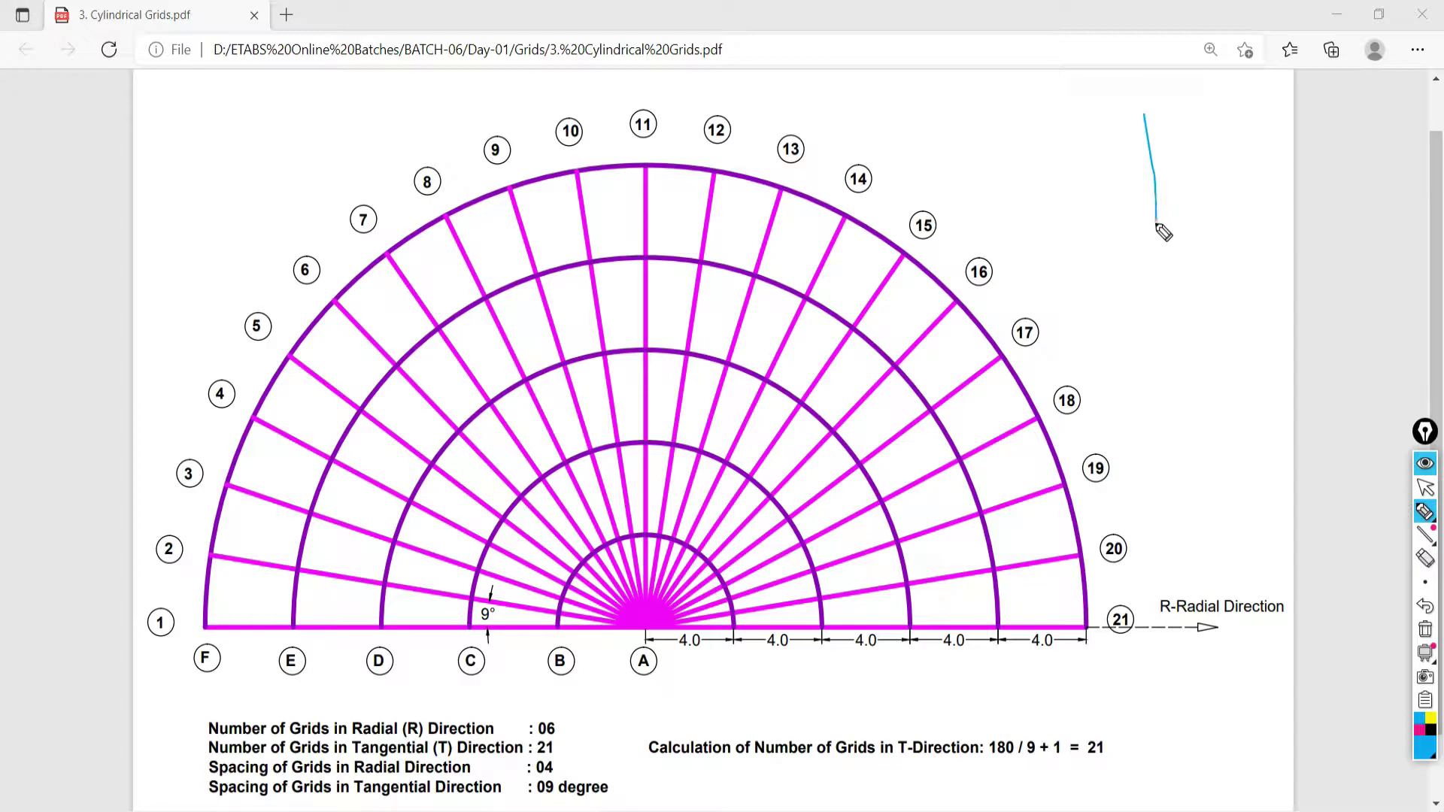
mouse_move(1147, 118)
left_mouse_down()
mouse_move(1215, 118)
mouse_move(1244, 267)
mouse_move(1242, 281)
mouse_move(1162, 285)
left_mouse_up()
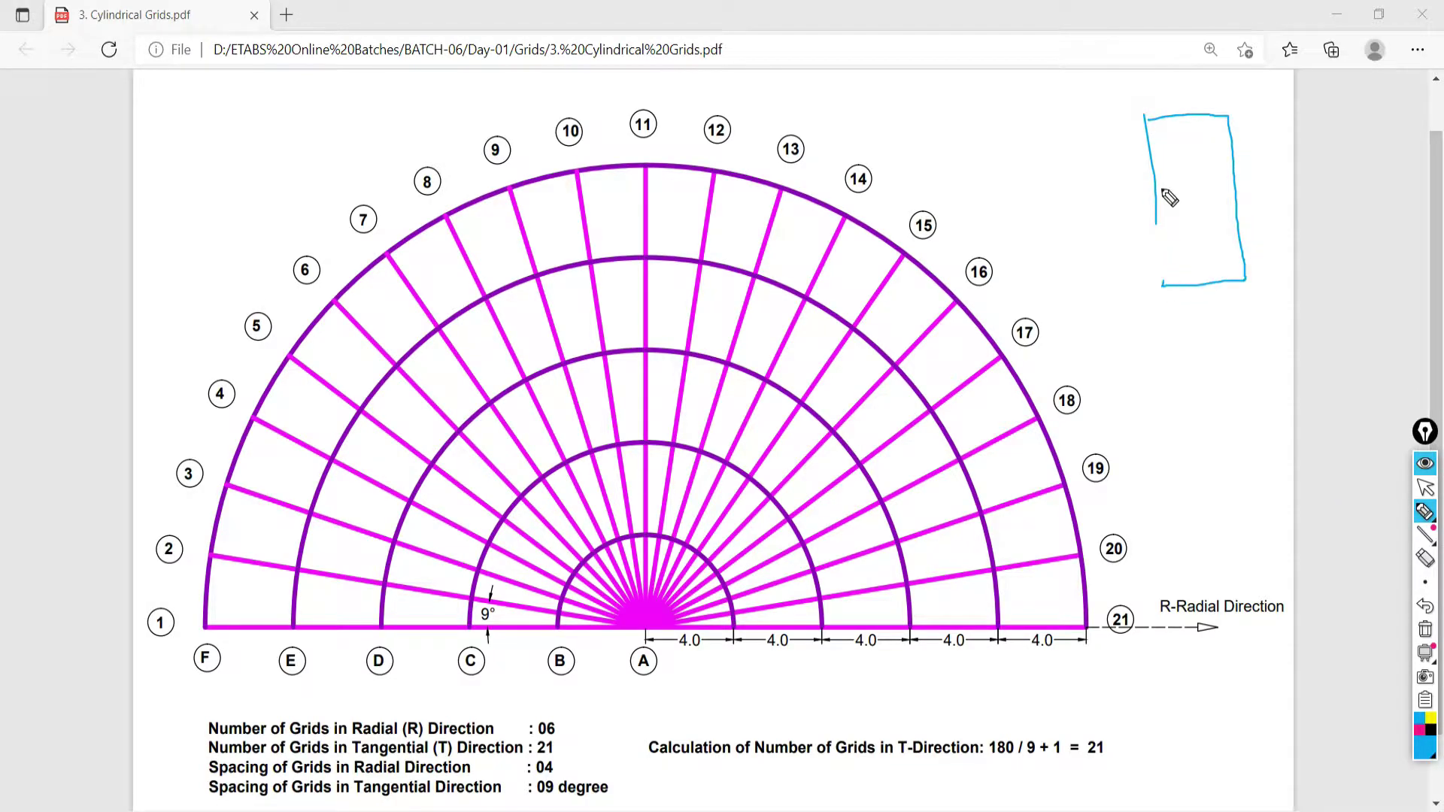
mouse_move(1145, 117)
left_mouse_down()
mouse_move(1157, 288)
mouse_move(1247, 287)
left_mouse_up()
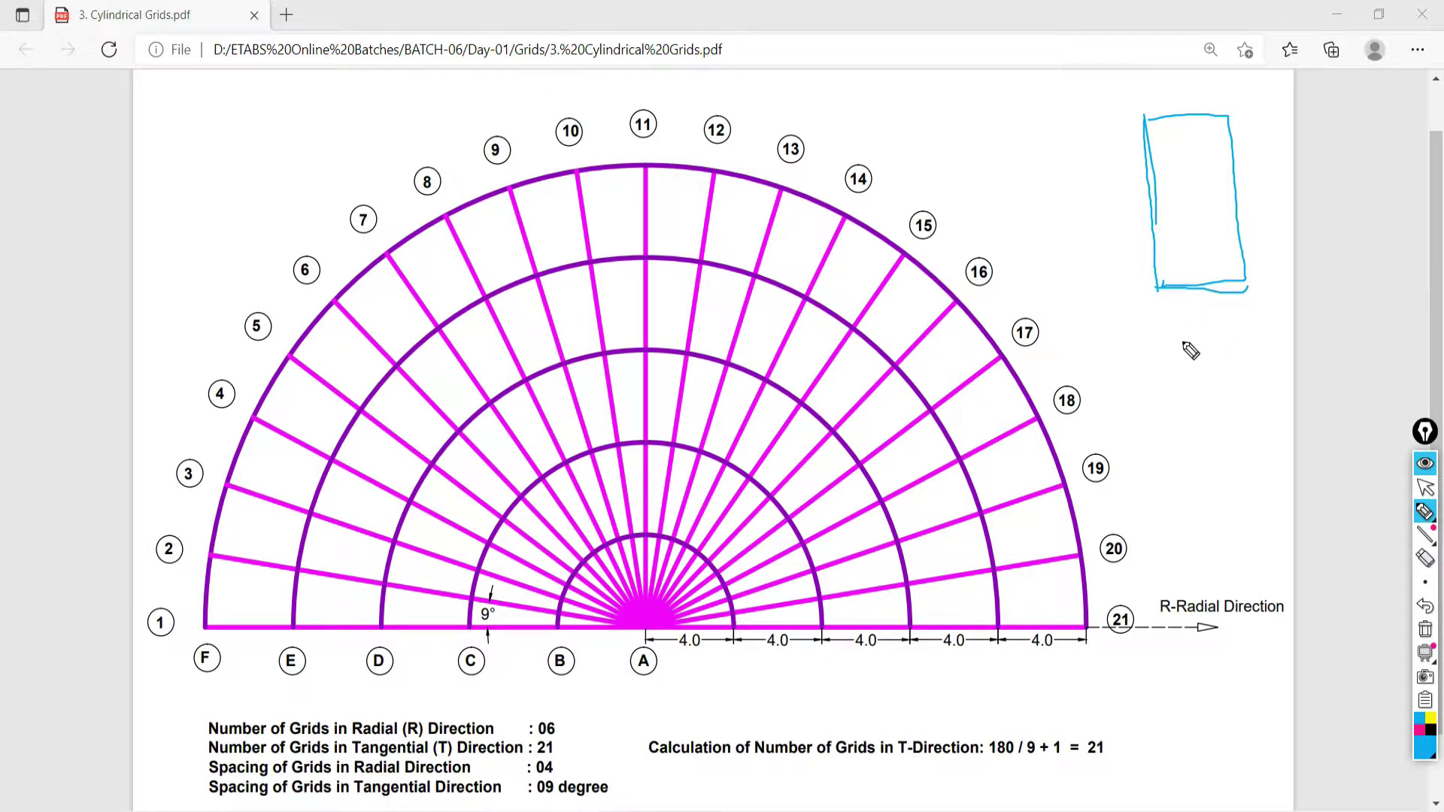
left_click_drag(1184, 336, 1205, 345)
mouse_move(1110, 174)
left_mouse_down()
mouse_move(1125, 184)
mouse_move(1113, 205)
left_mouse_up()
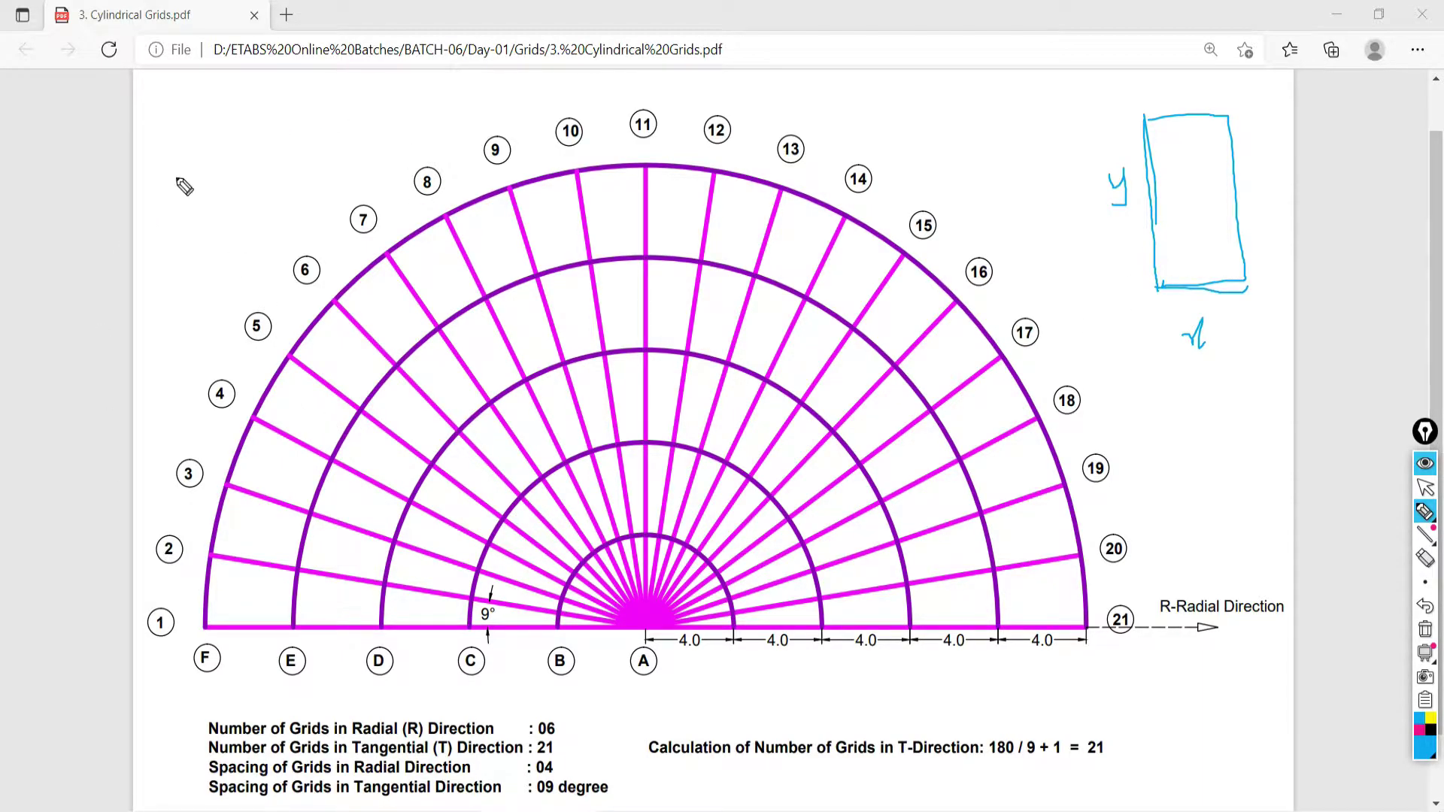
Write 'Cylind' in the margin, draw an X inside the rectangle, and put the pen away
mouse_move(164, 161)
left_mouse_down()
mouse_move(140, 198)
mouse_move(174, 200)
left_mouse_up()
left_click_drag(177, 187, 179, 226)
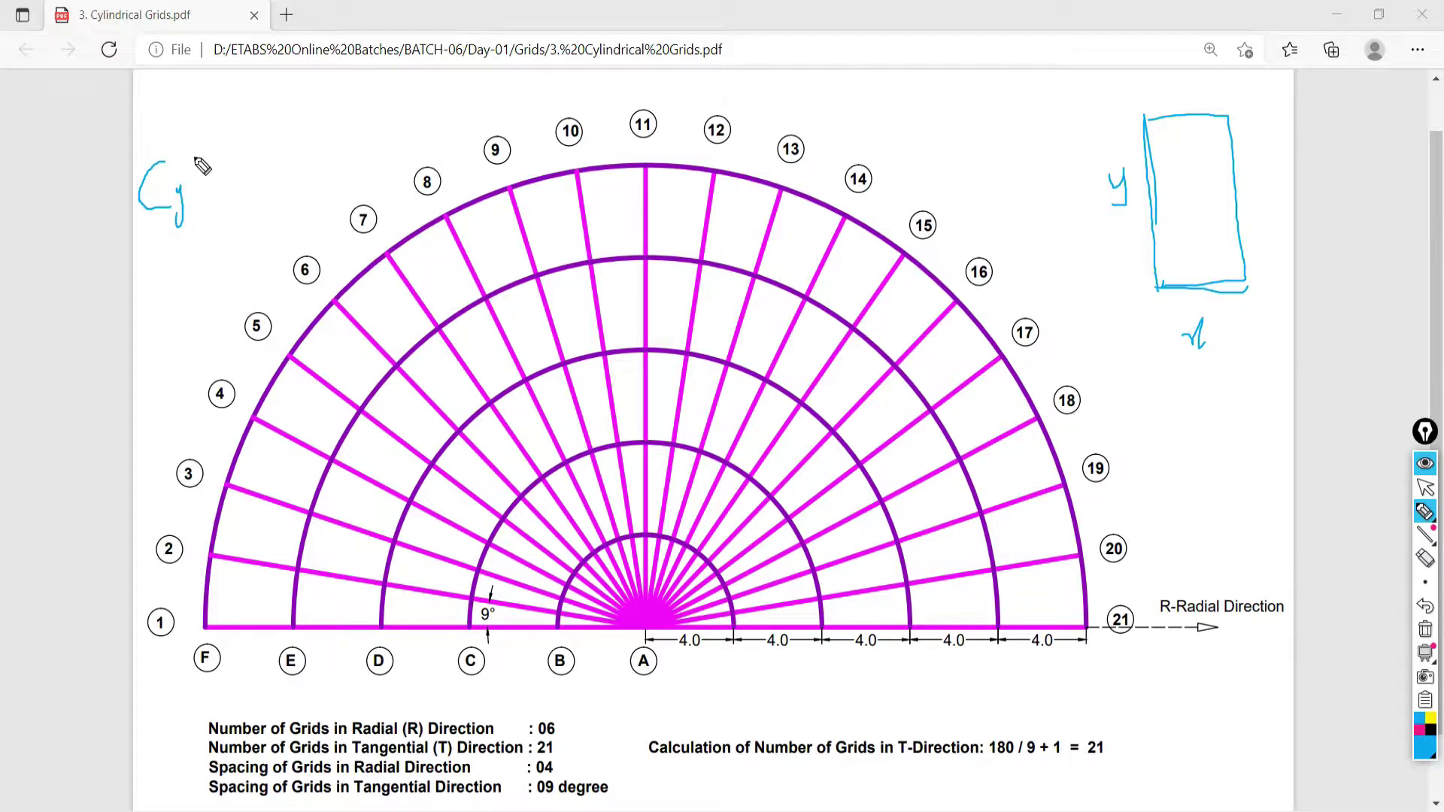
mouse_move(195, 158)
left_mouse_down()
mouse_move(226, 193)
mouse_move(248, 183)
mouse_move(260, 211)
left_mouse_up()
left_click(208, 175)
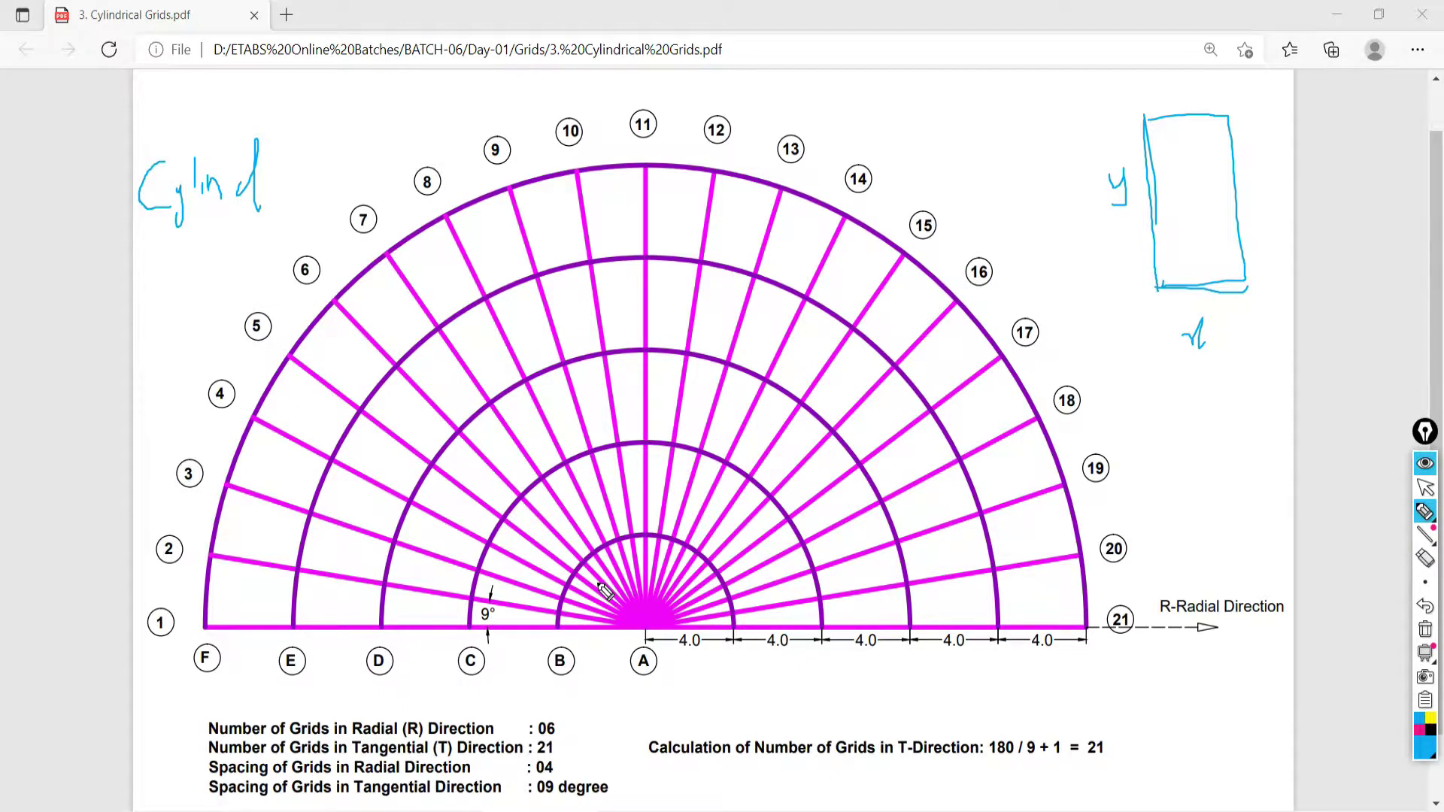
mouse_move(1241, 185)
left_mouse_down()
mouse_move(1191, 250)
mouse_move(1239, 237)
left_mouse_up()
left_click(1424, 487)
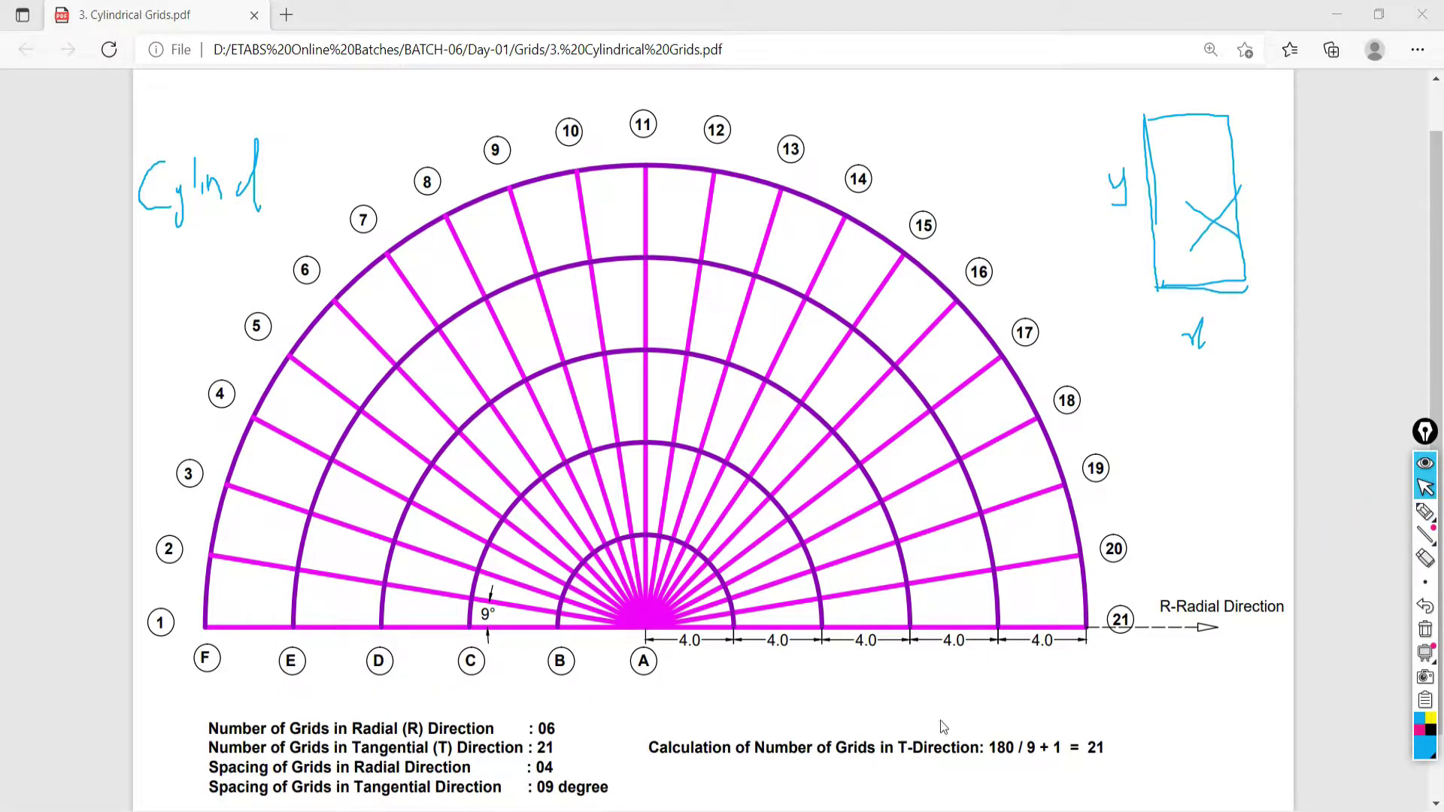
mouse_move(886, 810)
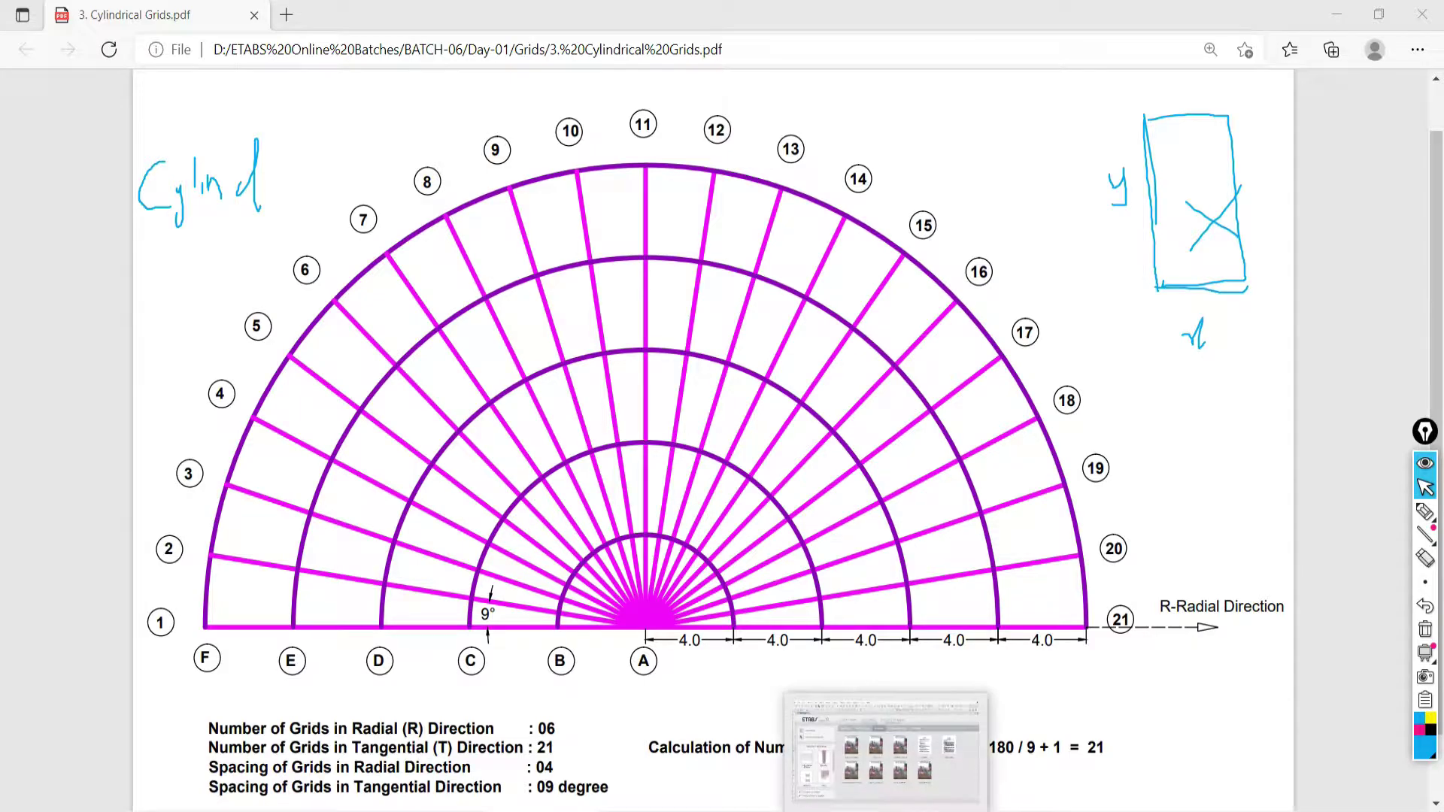
Start a new model with built-in Metric SI units, Indian sections, IS 800:2007 and IS 456:2000
left_click(886, 752)
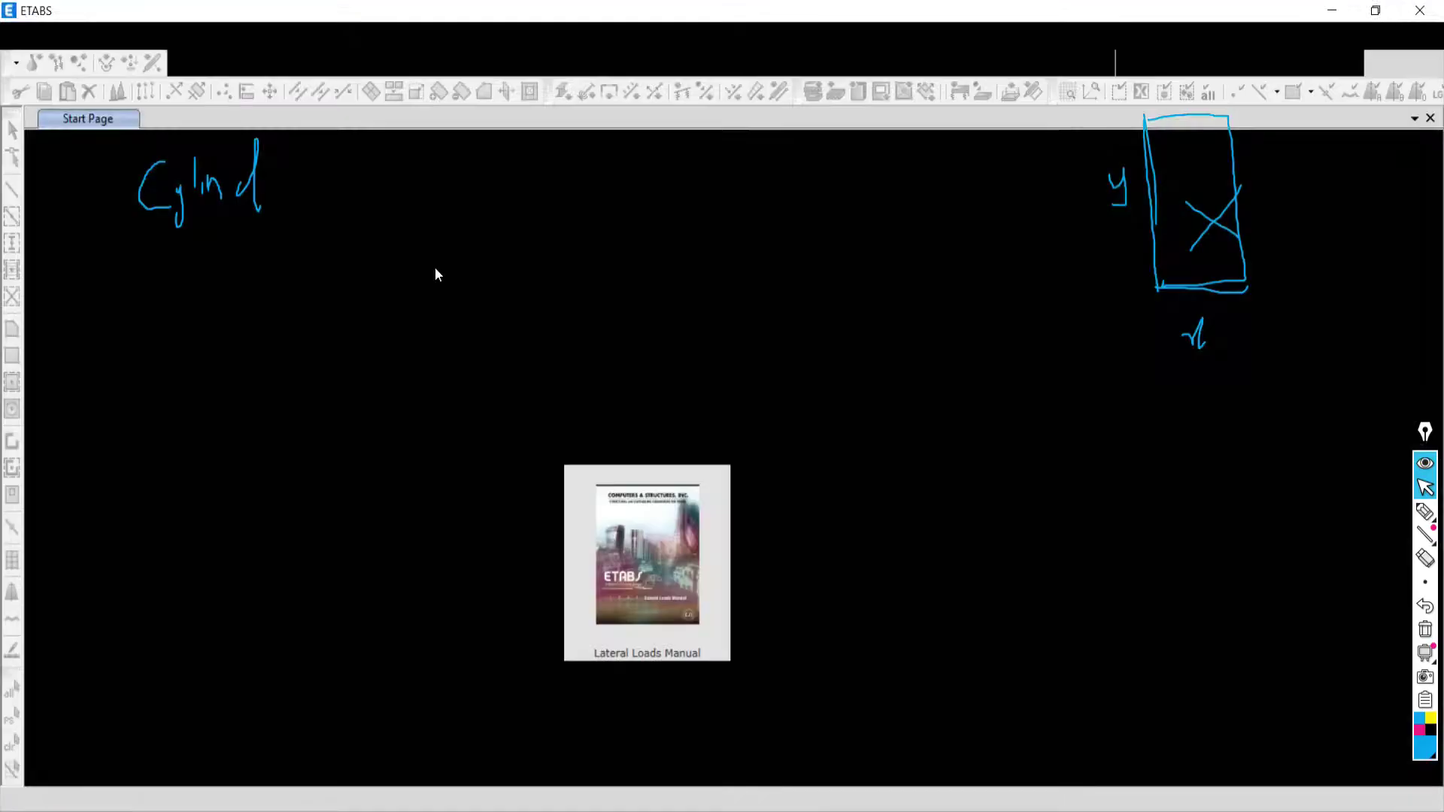
left_click(15, 36)
left_click(48, 64)
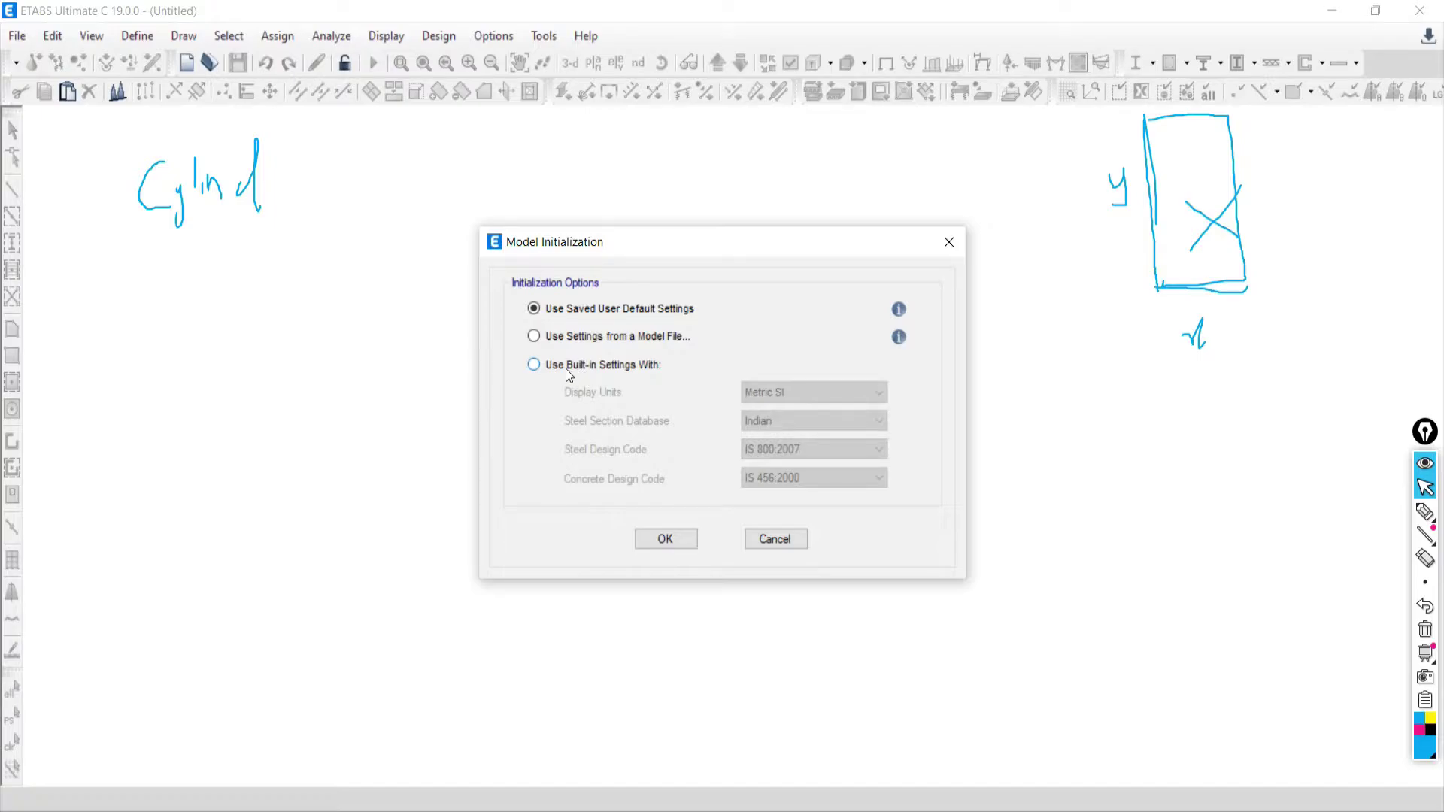
left_click(565, 367)
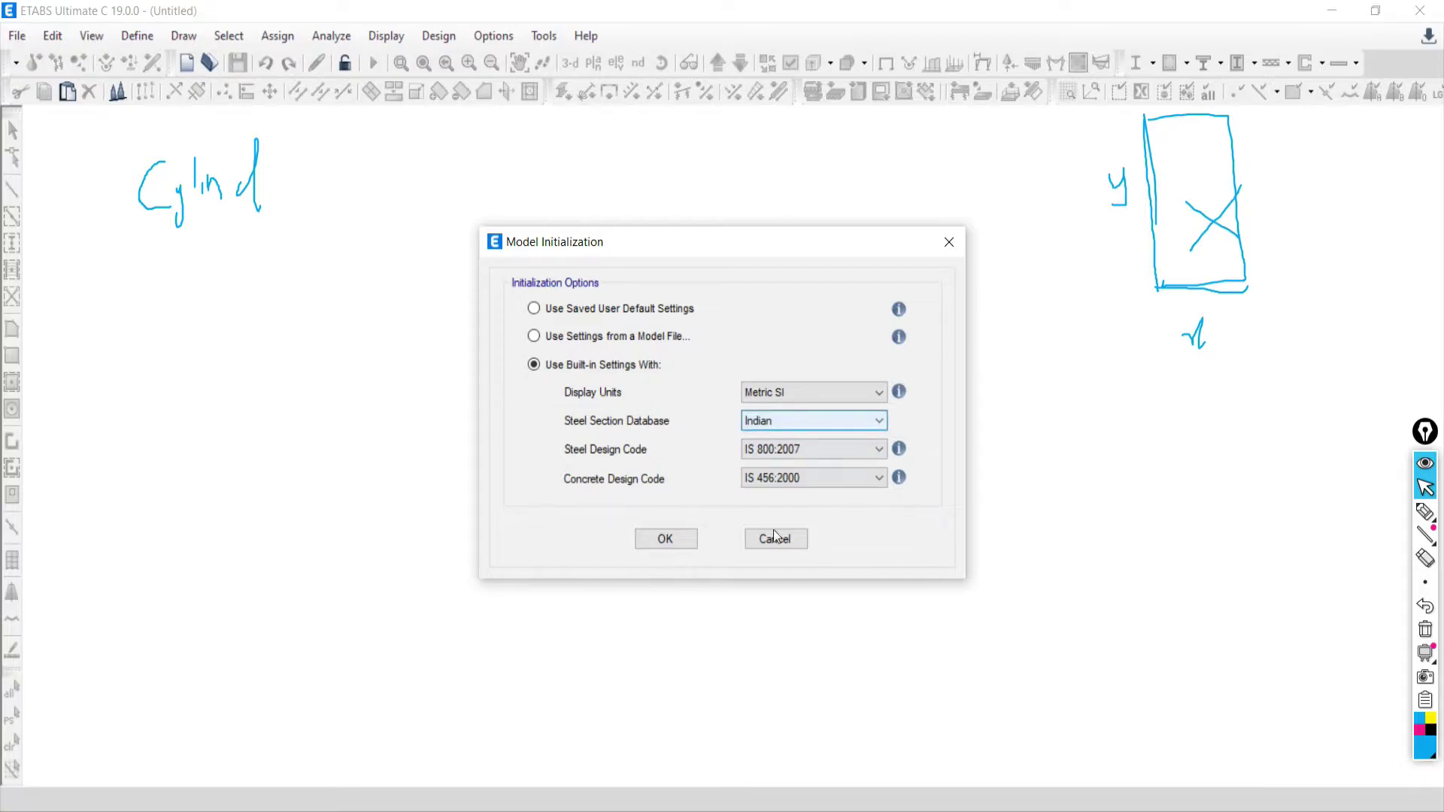
key("alt+Tab")
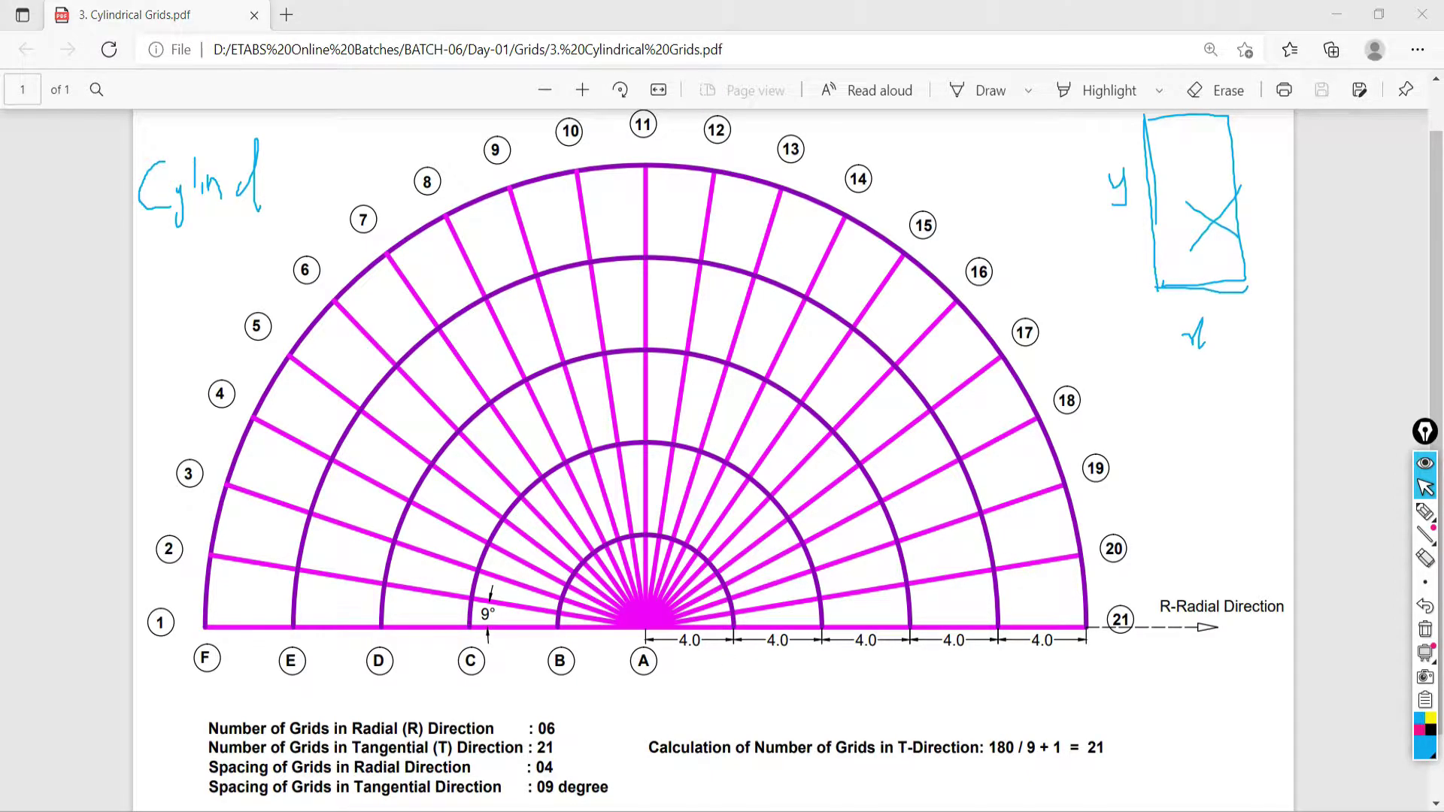
left_click(894, 808)
left_click(778, 392)
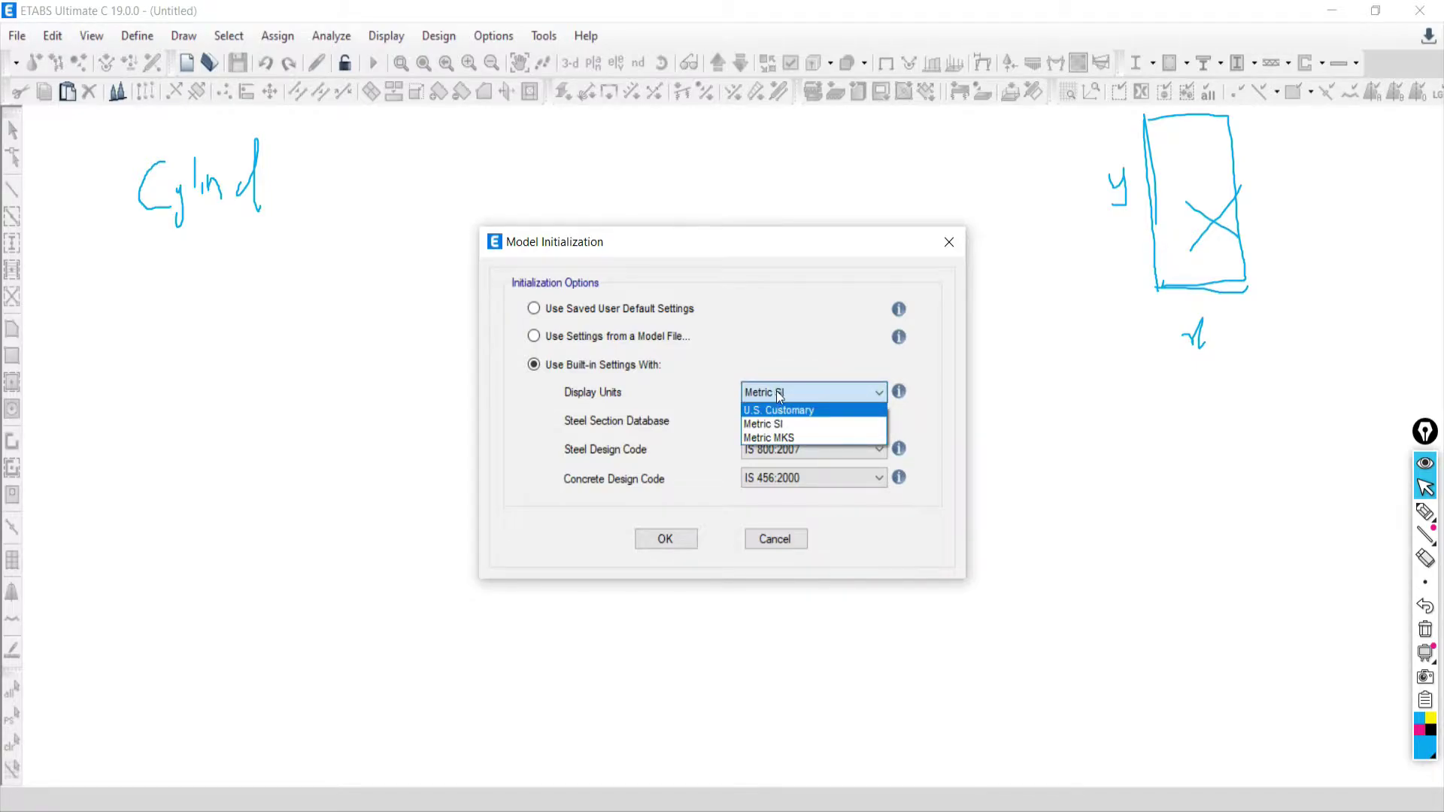
left_click(755, 423)
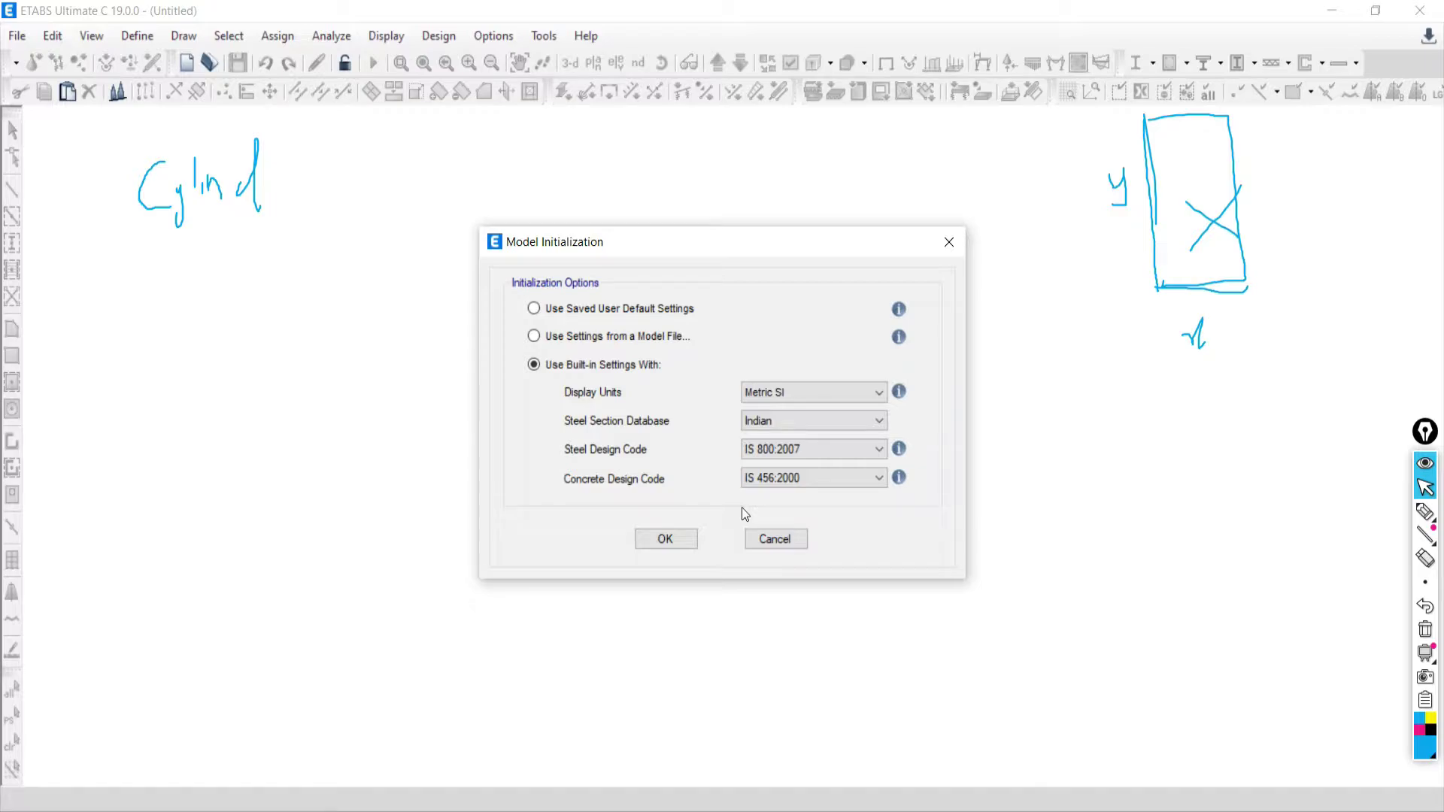
left_click(647, 542)
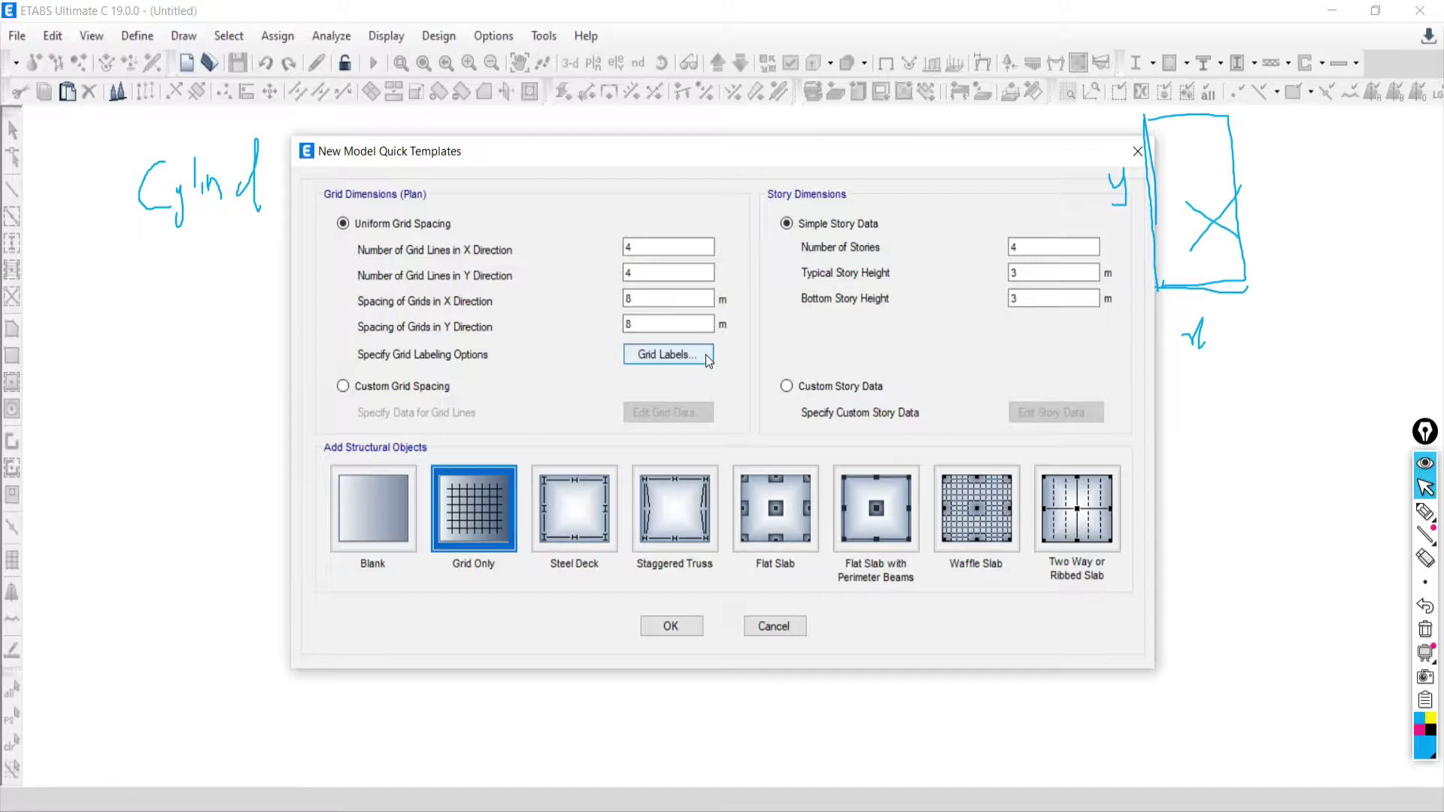
Create a Blank model keeping the 4 × 4 grid at 8 m and four 3 m stories
left_click_drag(790, 154, 769, 113)
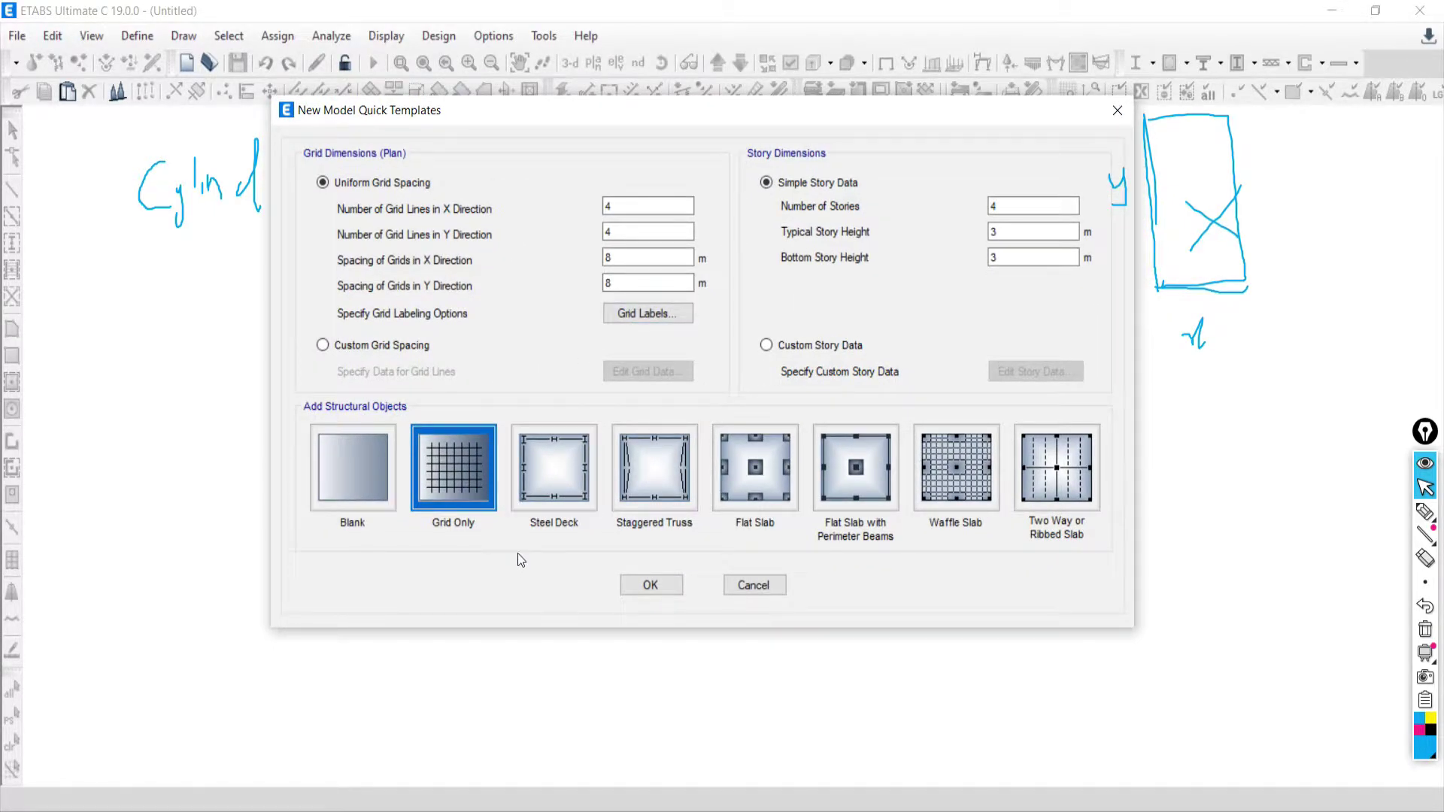
key("alt+Tab")
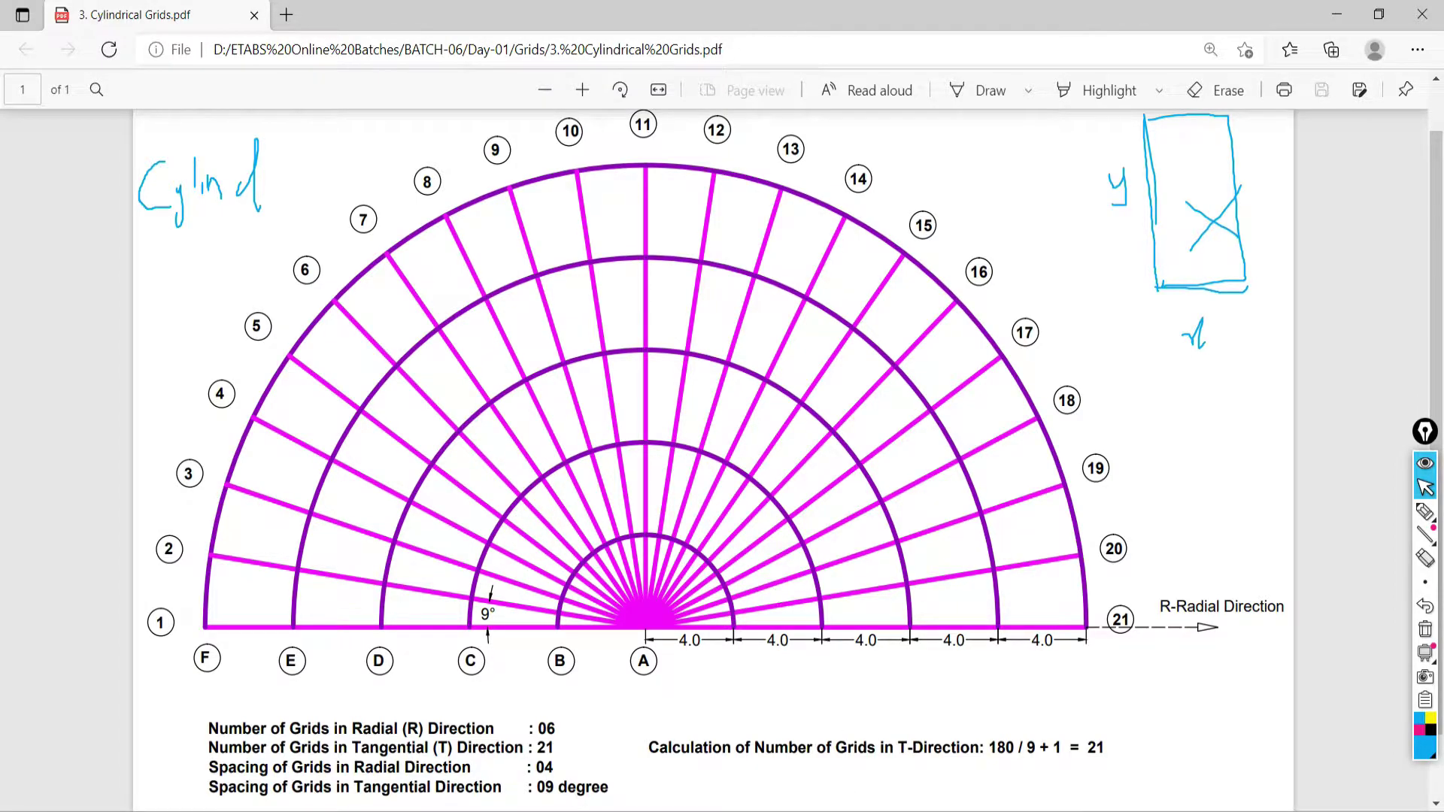
key("alt+Tab")
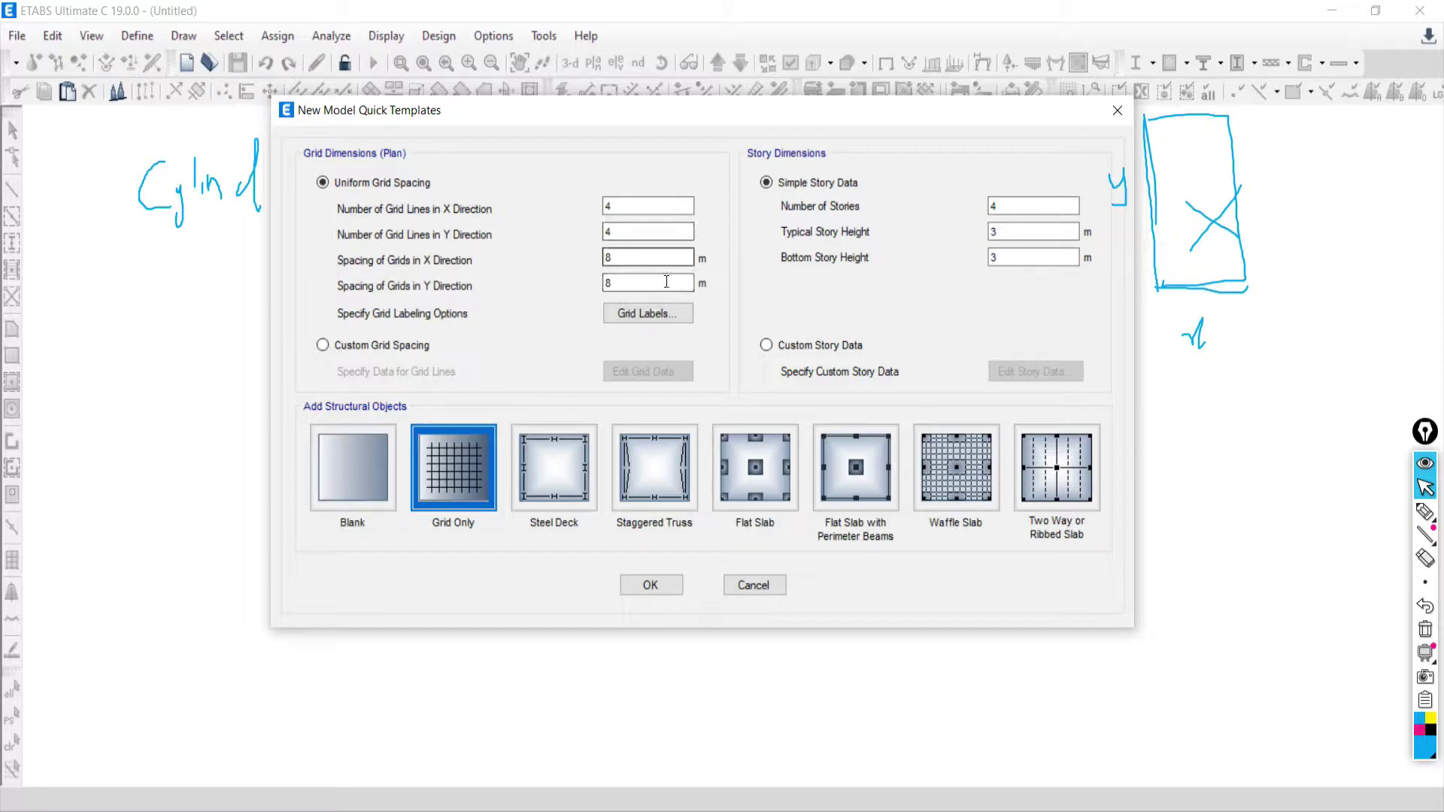
left_click(355, 480)
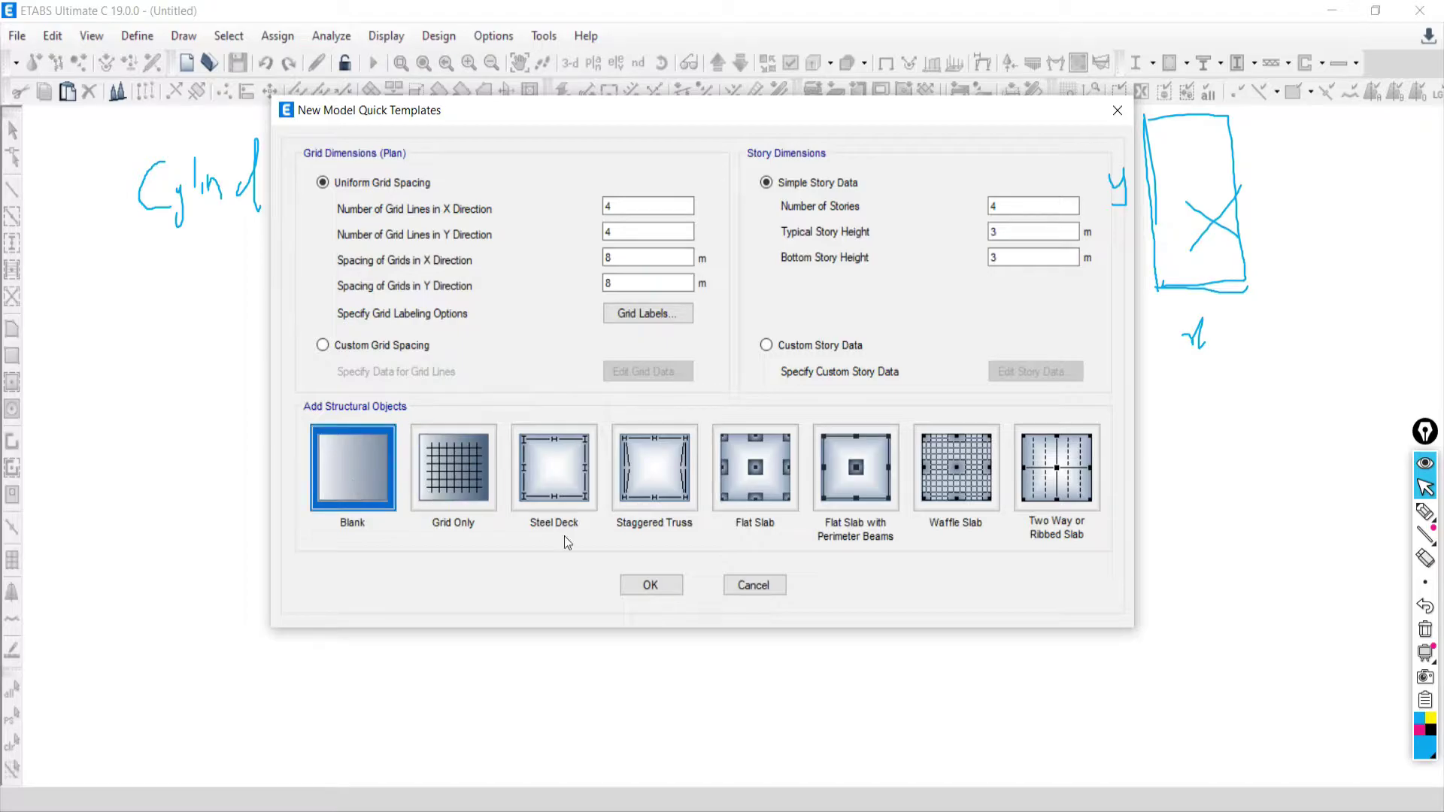
left_click(631, 584)
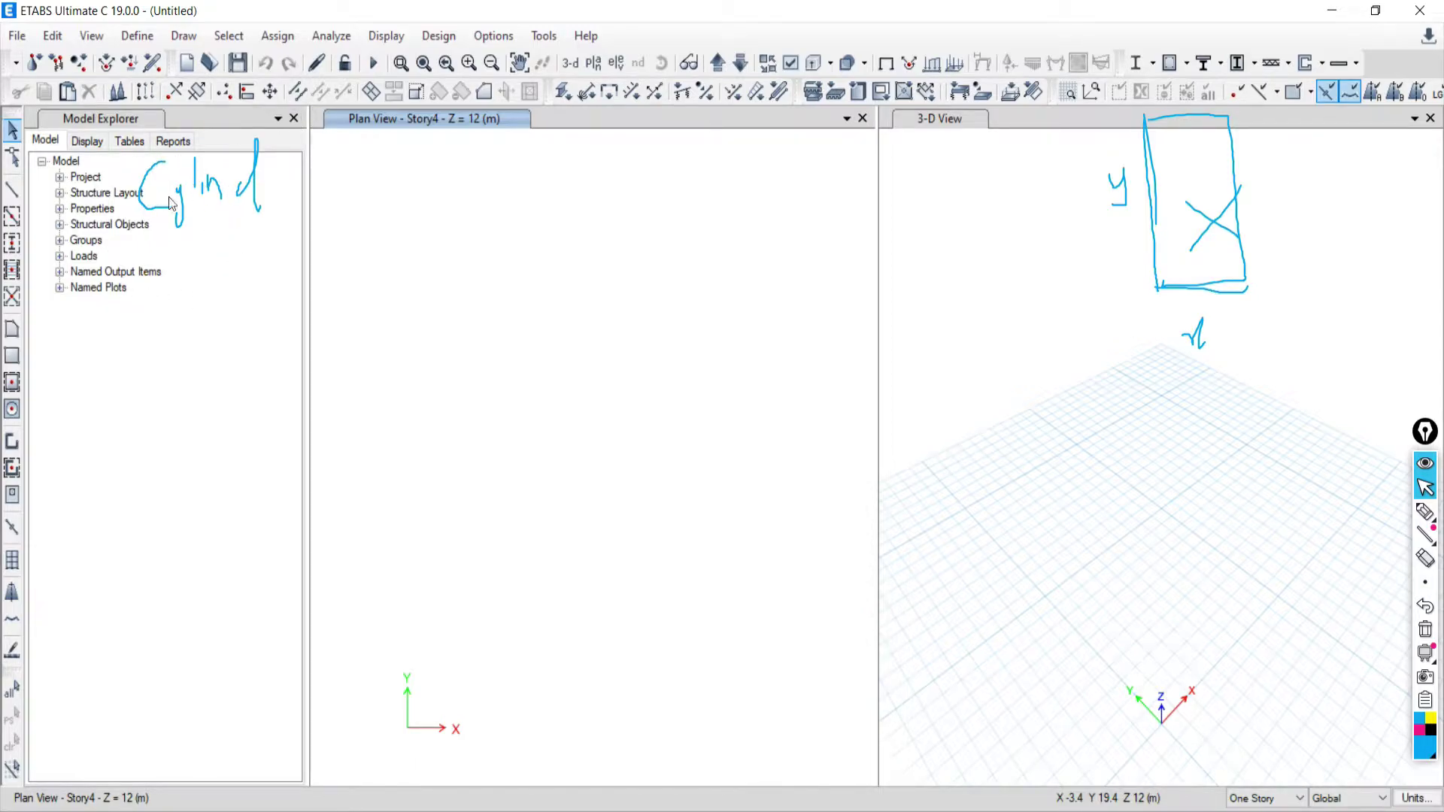
Close the Model Explorer and 3-D view so only the Story4 plan remains, and clear the sketches
left_click(293, 118)
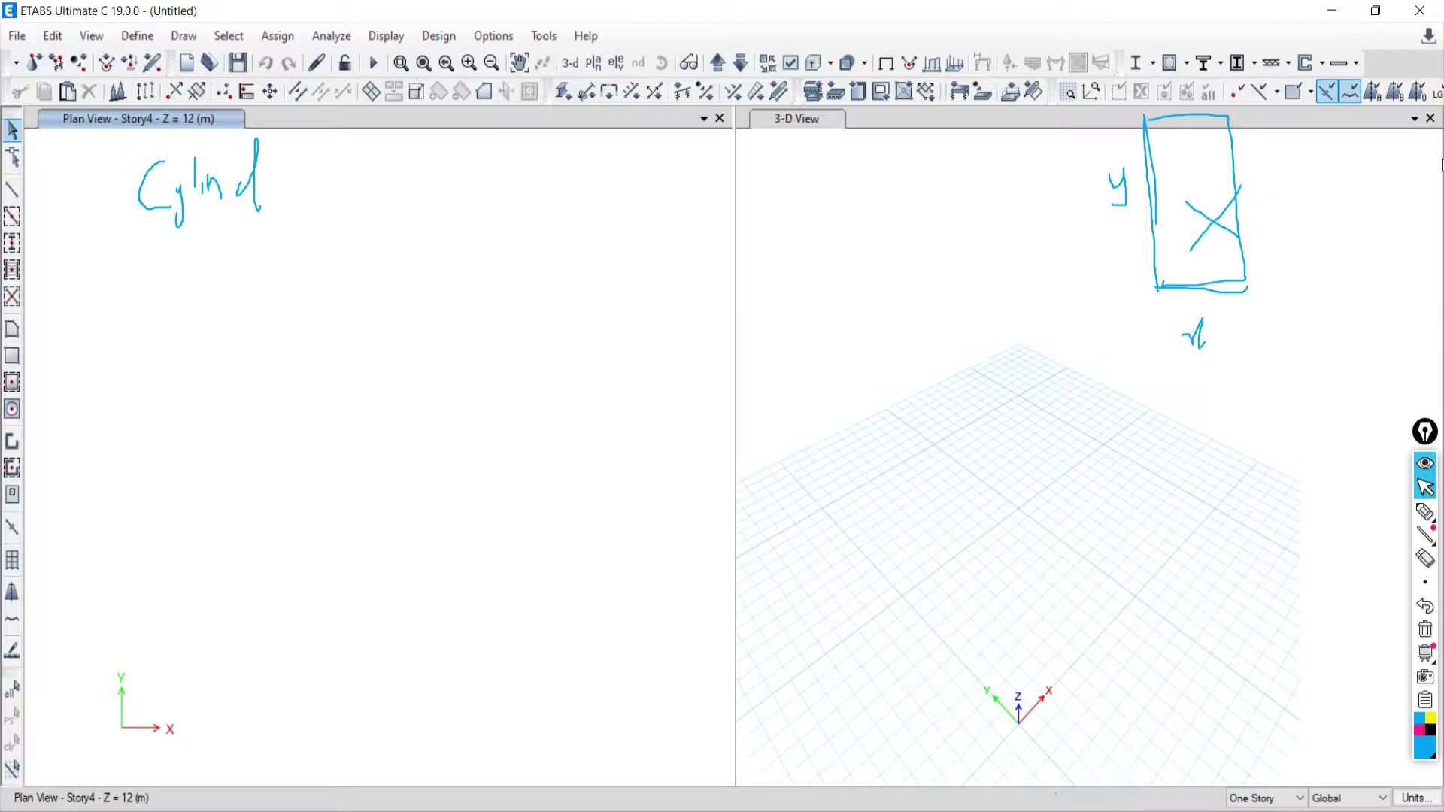
left_click(1430, 118)
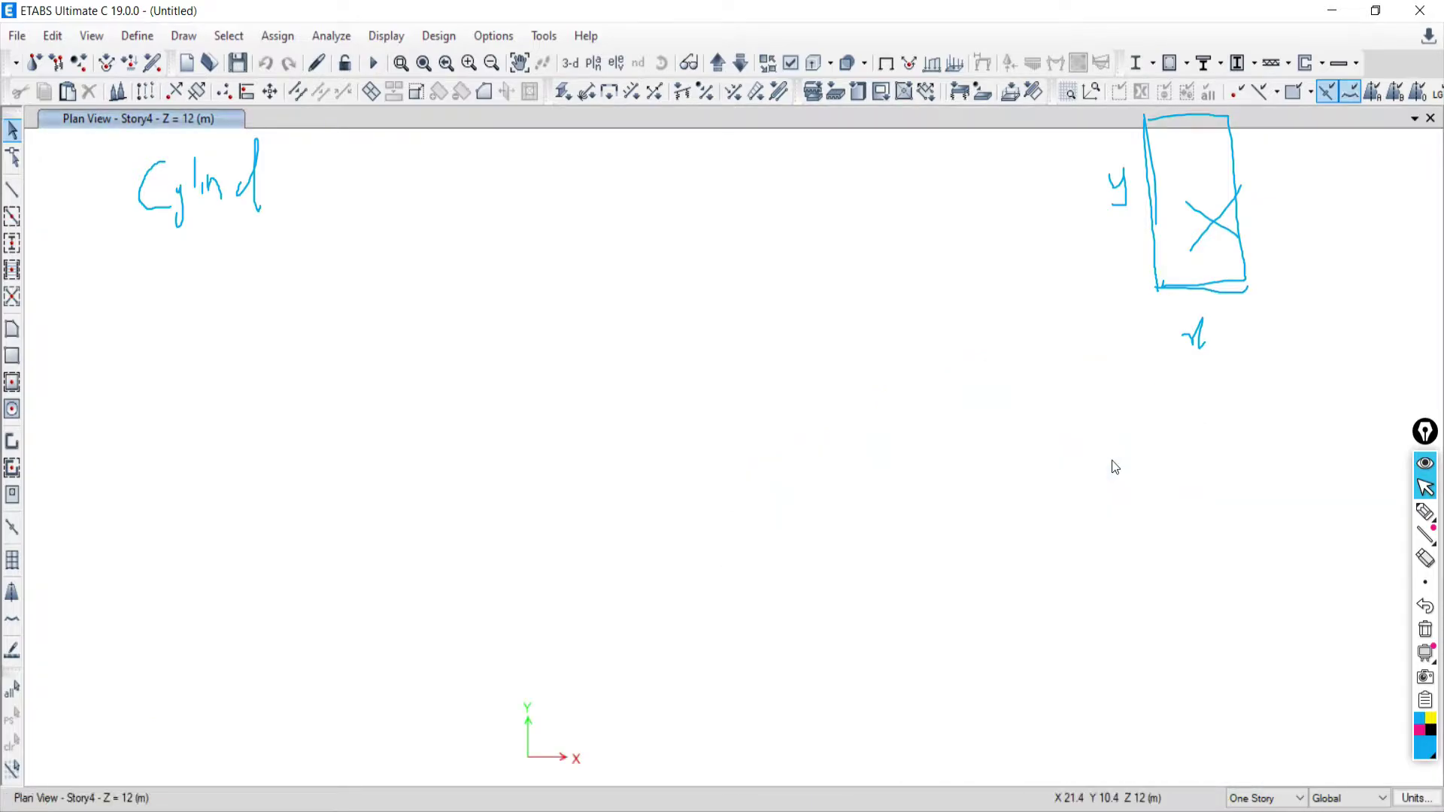
left_click(1408, 636)
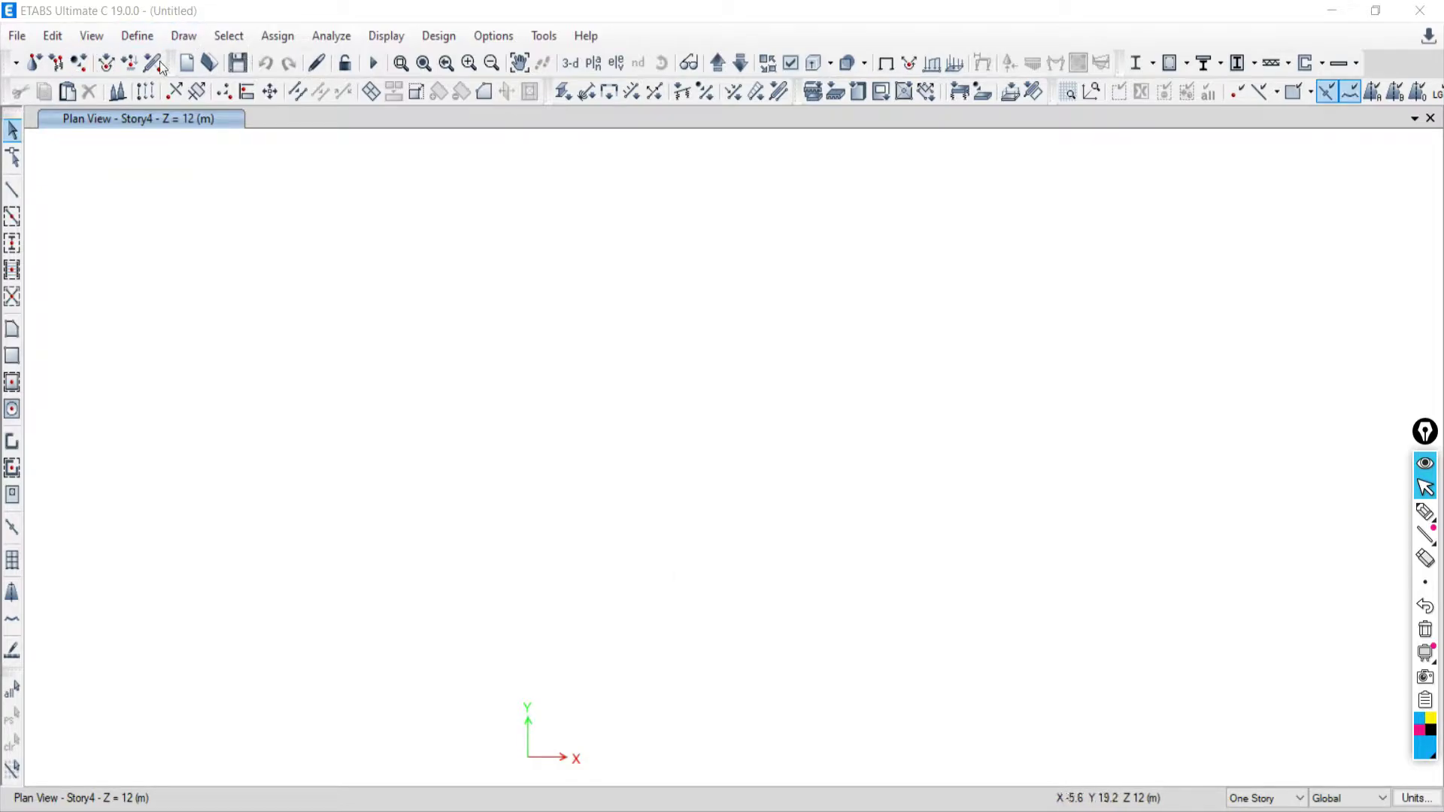
left_click(126, 39)
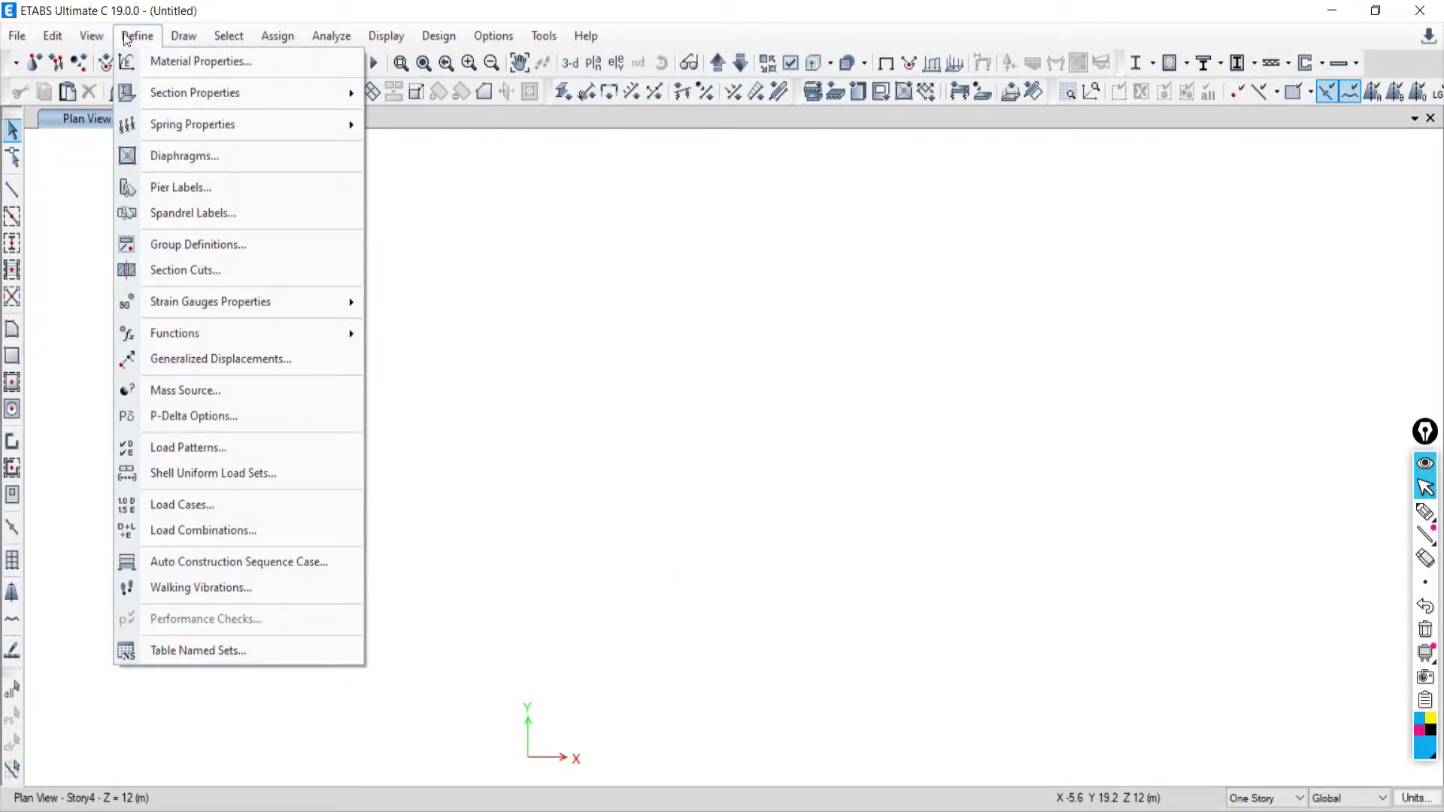
left_click(122, 43)
left_click(52, 36)
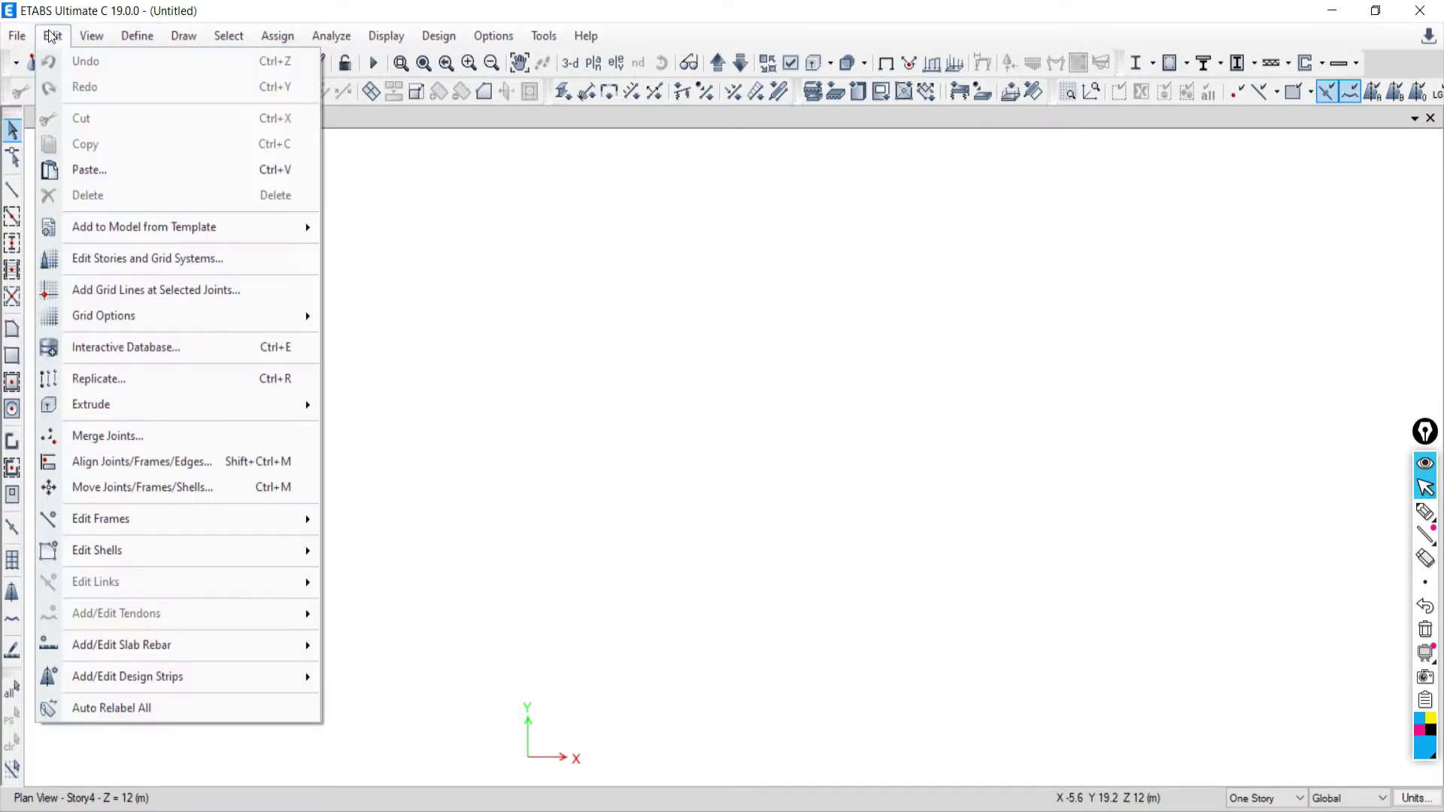
Open Edit Stories and Grid Systems and start adding a second grid system, G2
left_click(103, 269)
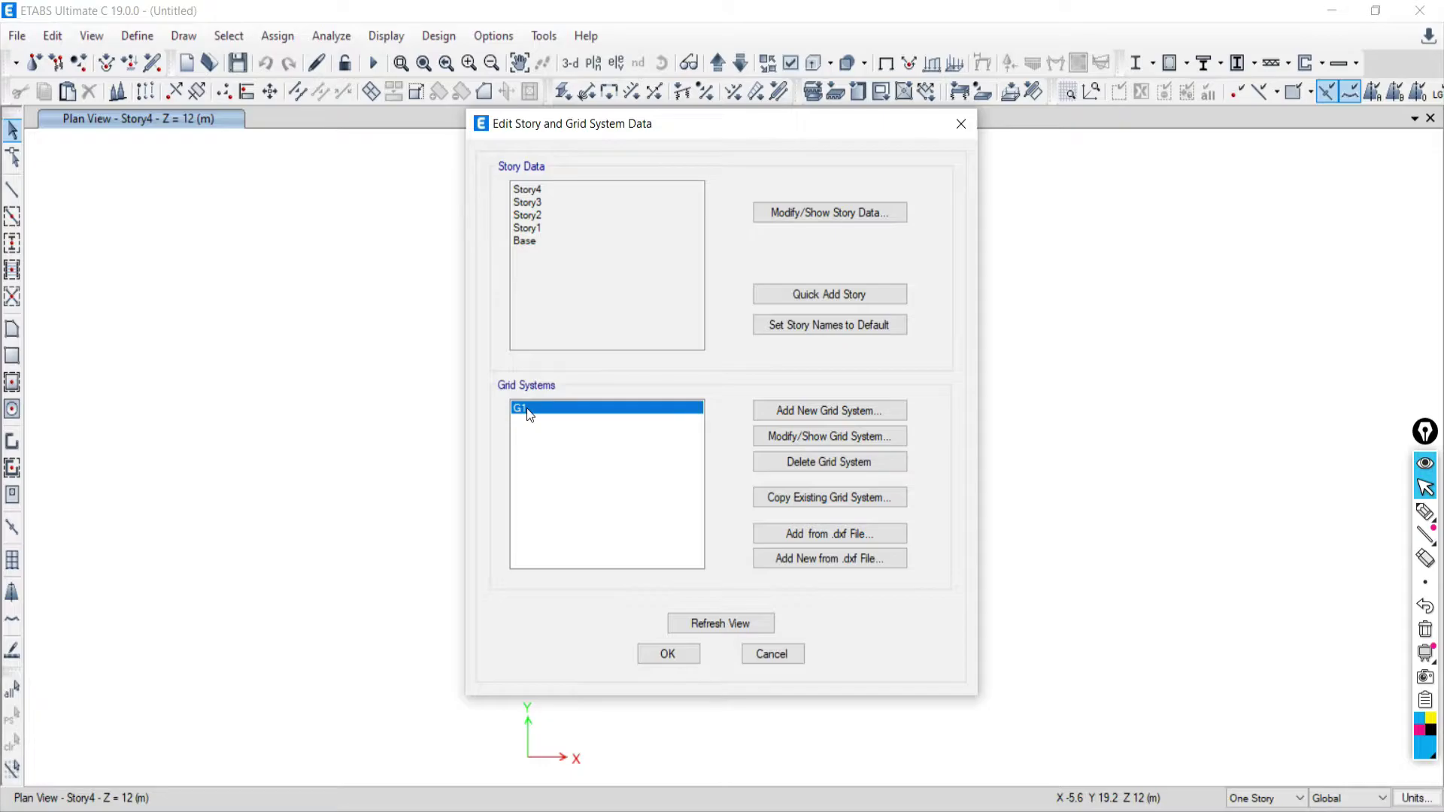
left_click(811, 412)
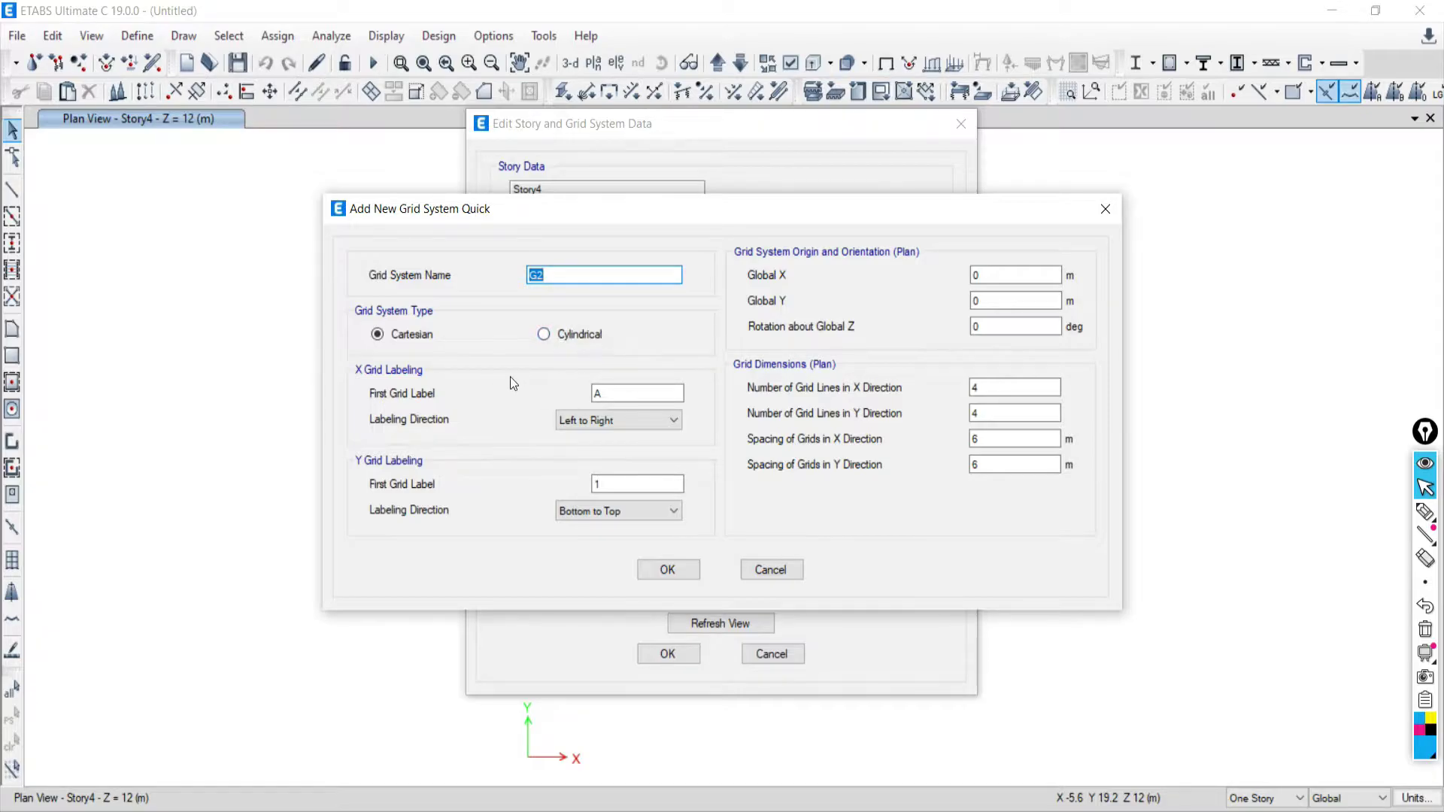
Set the G2 grid system type to Cylindrical and move its dialog aside
left_click(543, 335)
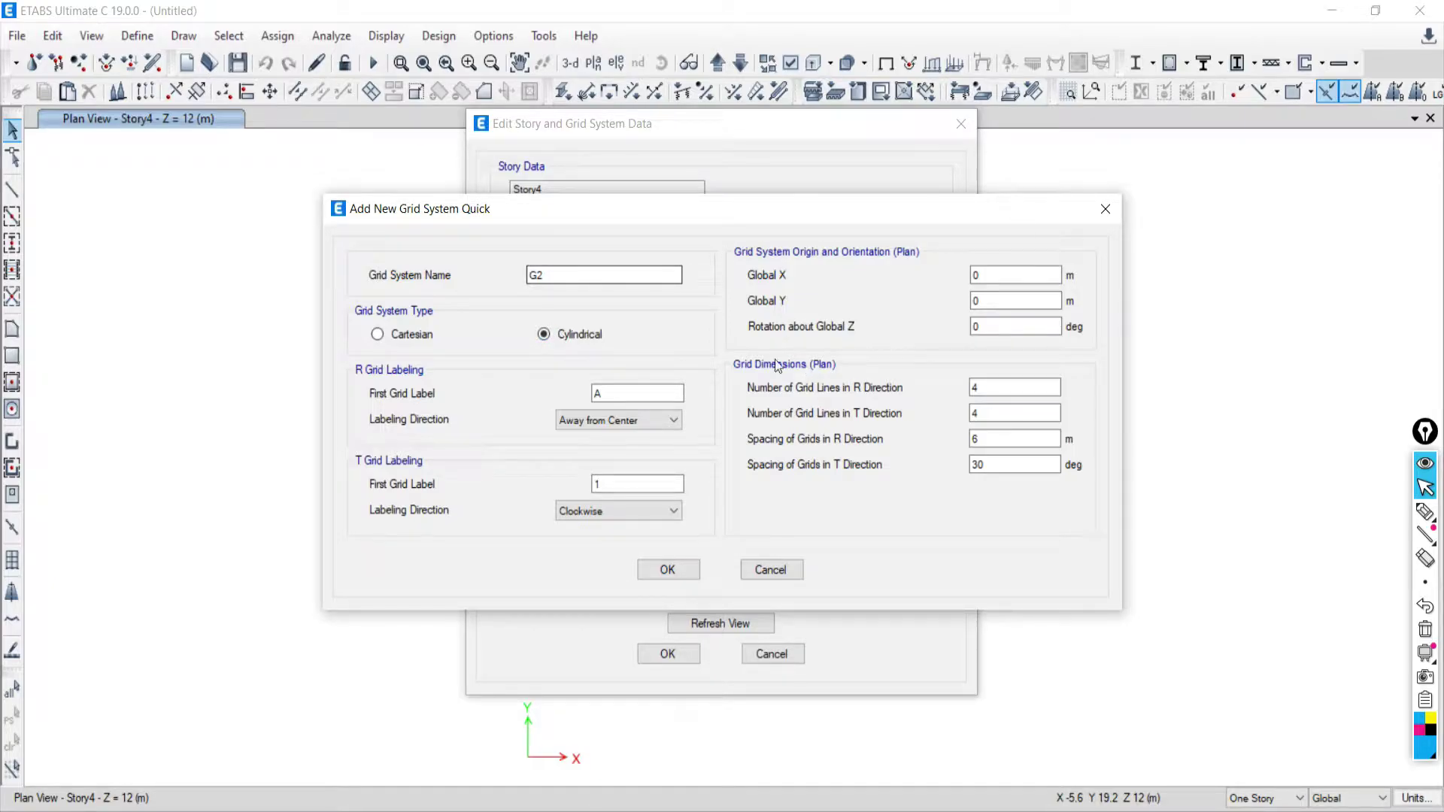
left_click_drag(620, 205, 575, 122)
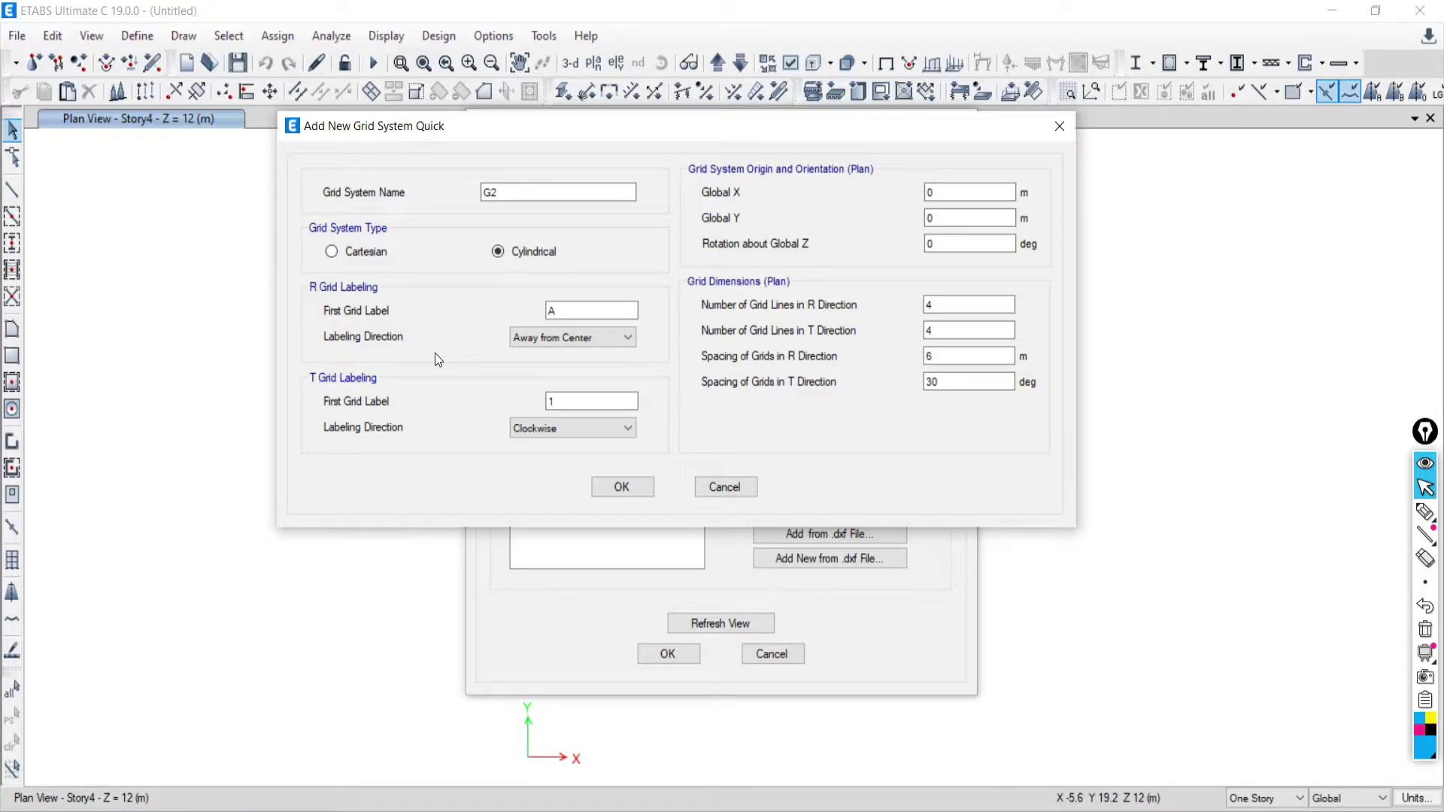
key("alt+Tab")
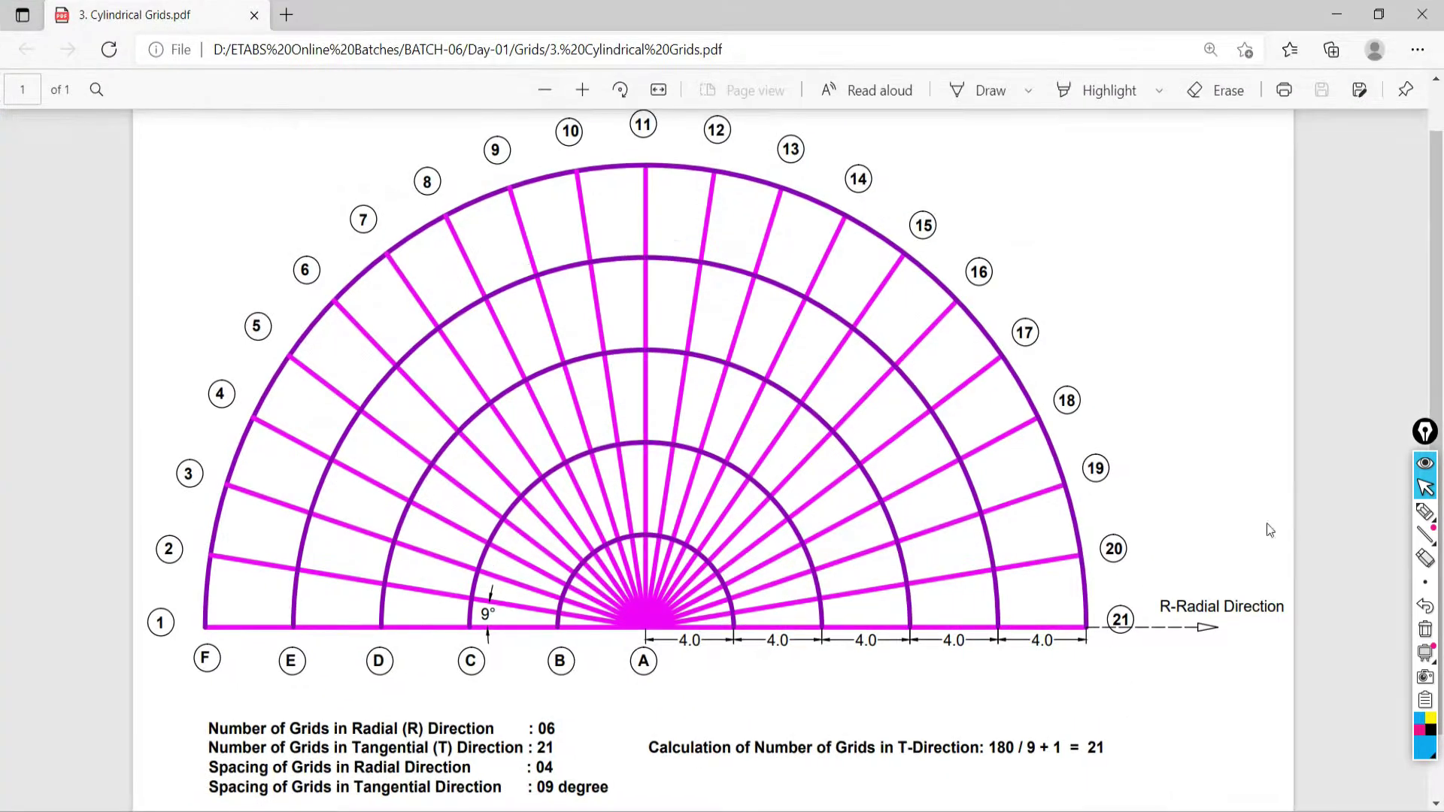
Annotate the plan's radial direction and outer arcs from grid 16 to 21, then clear the ink
left_click(1425, 511)
mouse_move(1079, 675)
left_mouse_down()
mouse_move(1217, 677)
mouse_move(1202, 665)
mouse_move(1208, 688)
mouse_move(1230, 669)
mouse_move(1230, 691)
mouse_move(1234, 669)
mouse_move(1232, 688)
mouse_move(1258, 701)
left_mouse_up()
left_click_drag(968, 571, 1096, 555)
left_click_drag(1017, 509, 1100, 485)
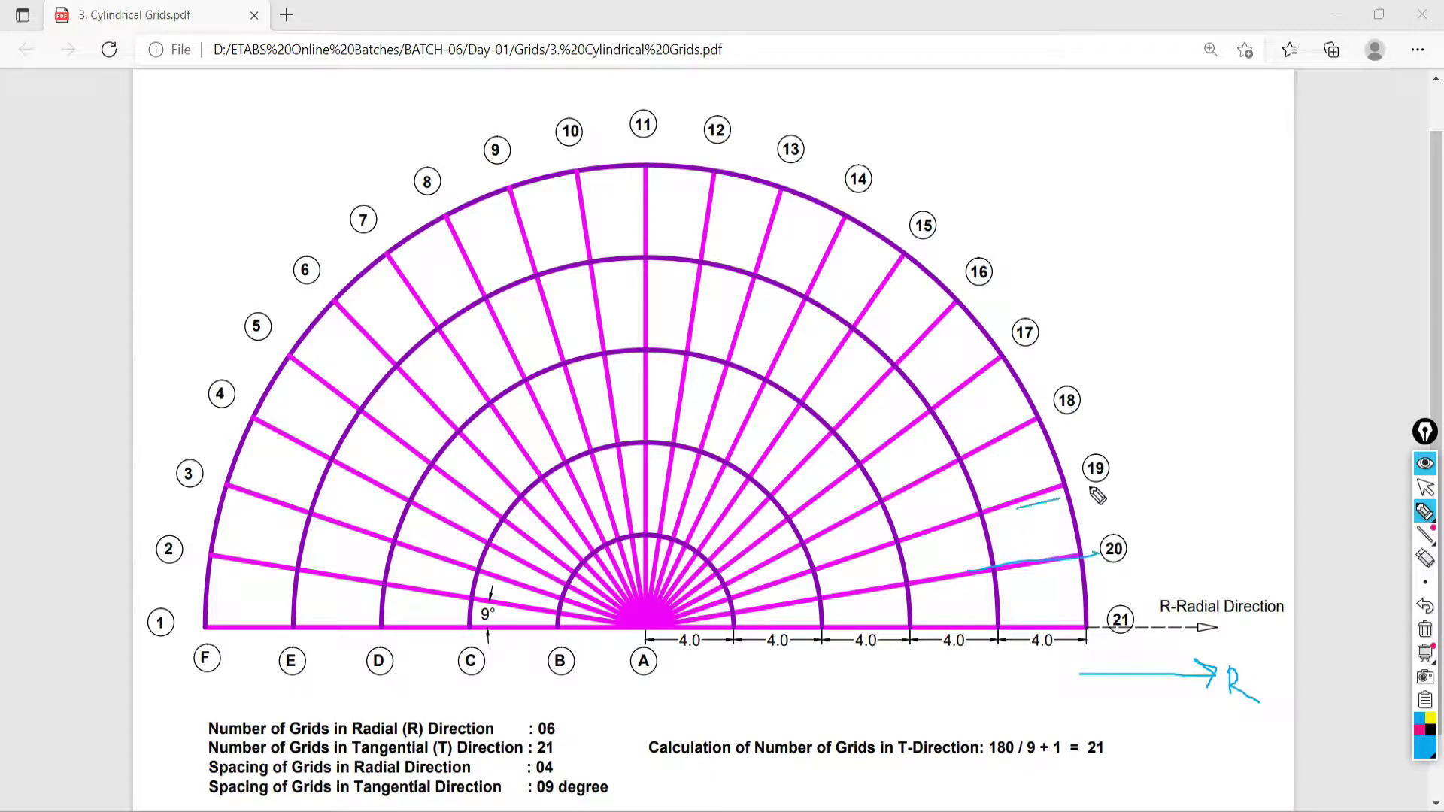
mouse_move(1085, 626)
left_mouse_down()
mouse_move(1066, 435)
mouse_move(1022, 354)
left_mouse_up()
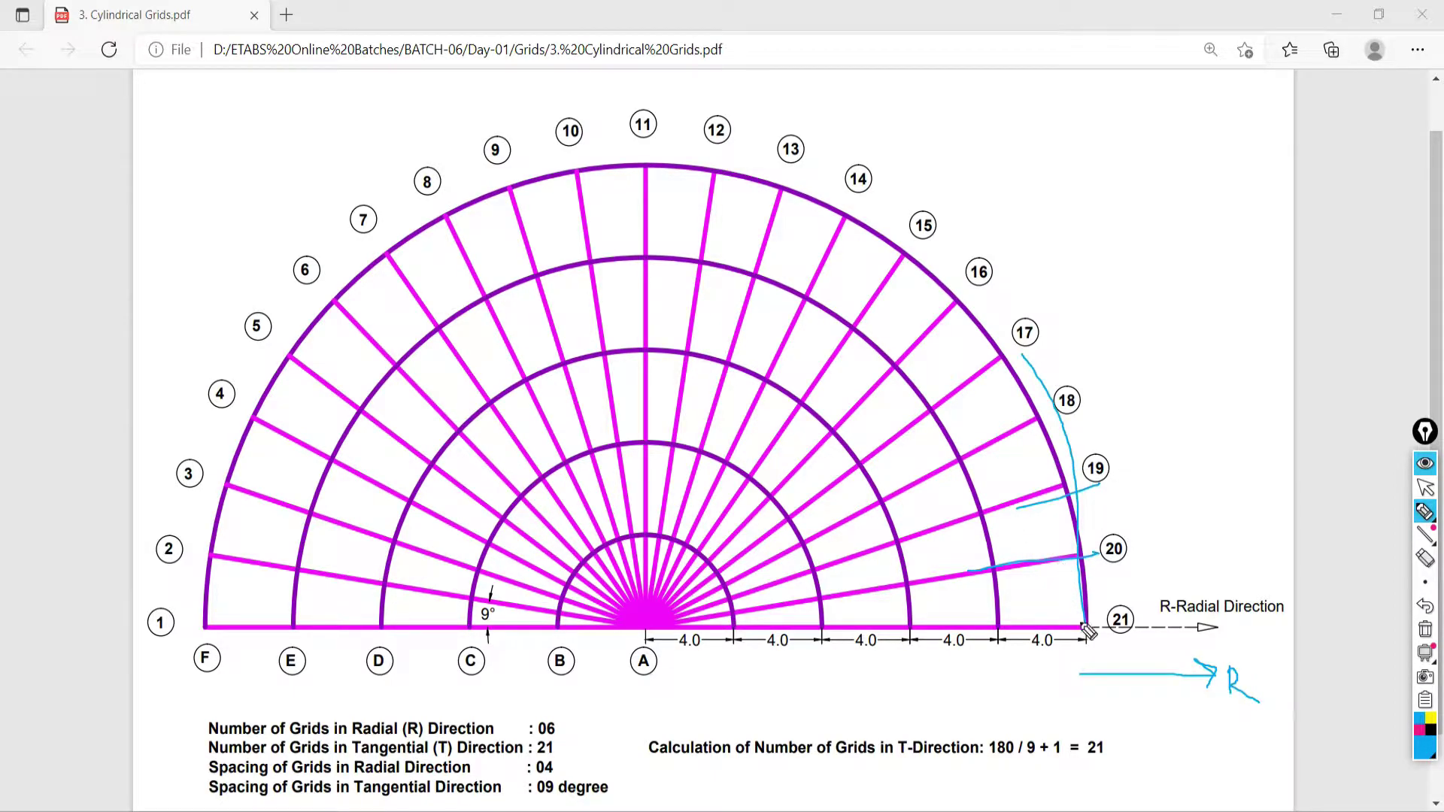
mouse_move(1086, 627)
left_mouse_down()
mouse_move(1070, 454)
mouse_move(982, 287)
mouse_move(986, 312)
mouse_move(1017, 293)
left_mouse_up()
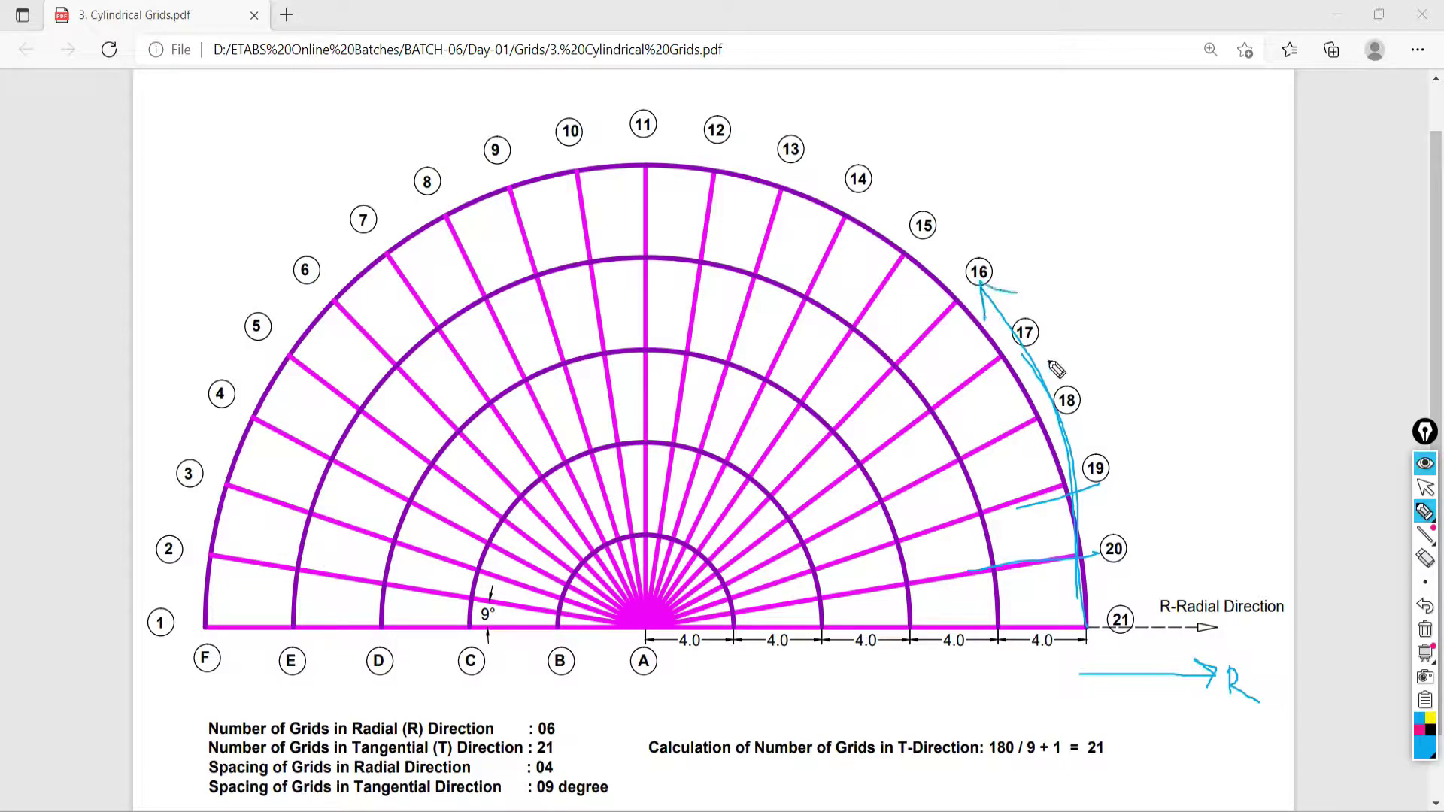
left_click_drag(1024, 627, 1202, 627)
mouse_move(1085, 612)
left_mouse_down()
mouse_move(1077, 484)
mouse_move(1051, 414)
left_mouse_up()
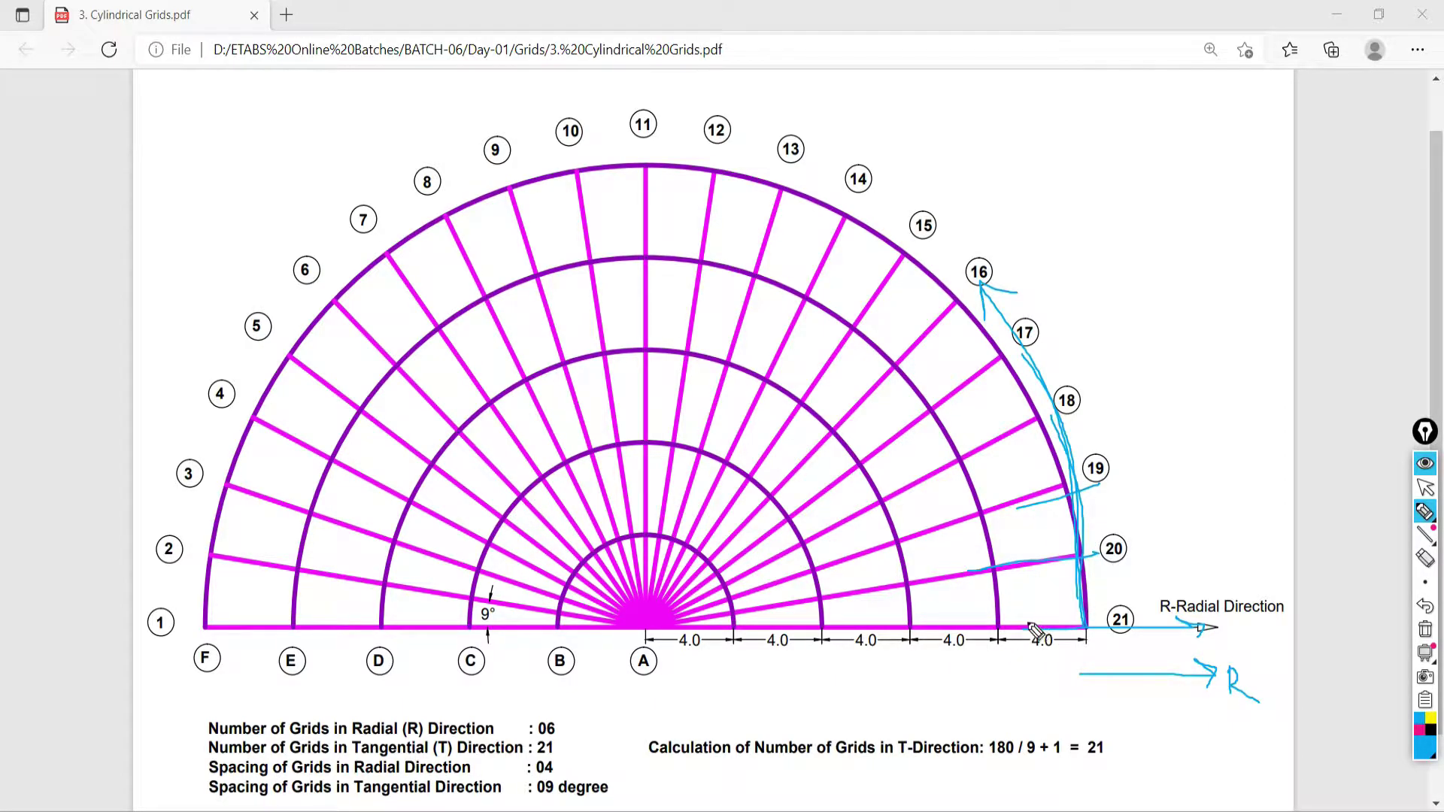
left_click(1425, 629)
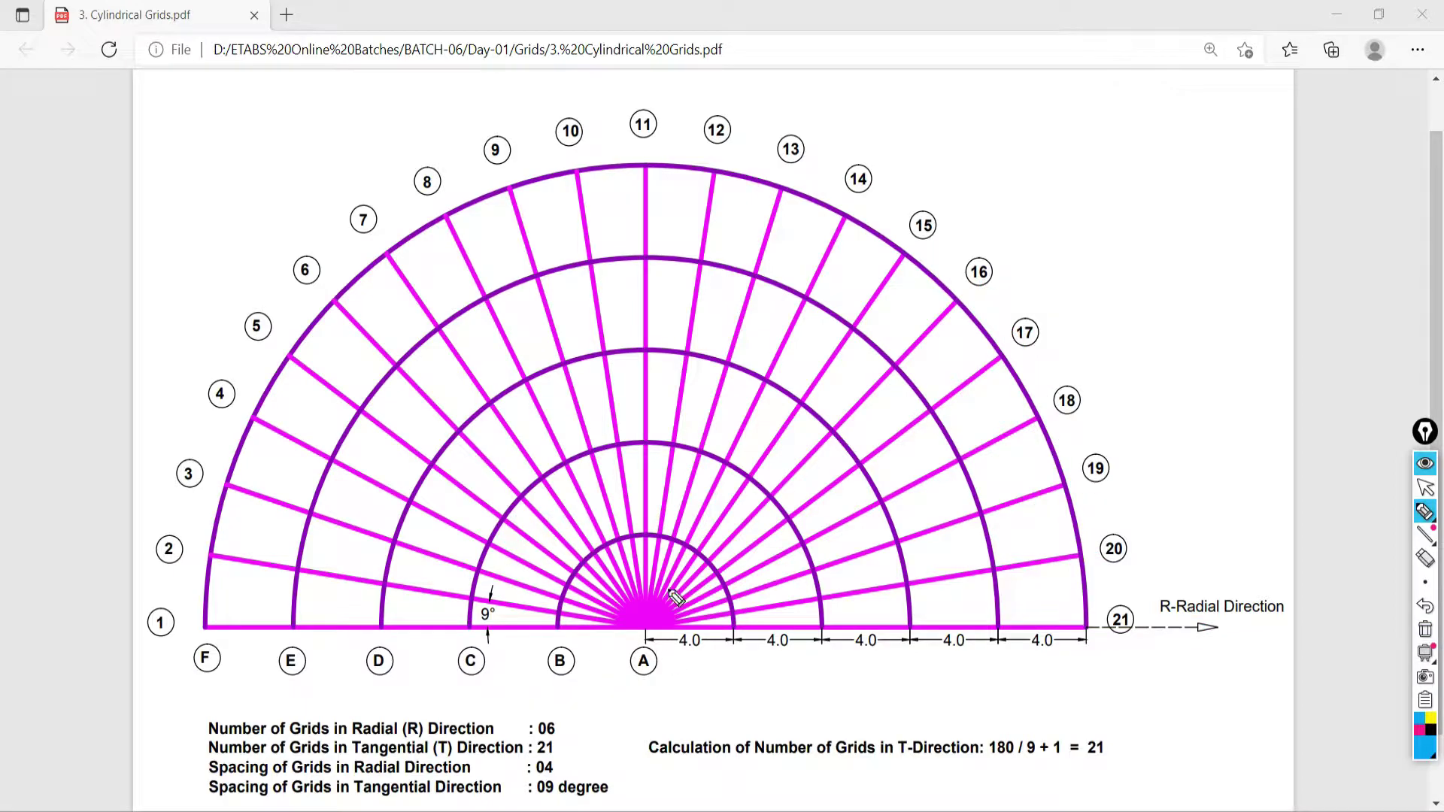
Mark the centre line through 11 and A and the A–F base line, then clear them
left_click_drag(645, 108, 648, 725)
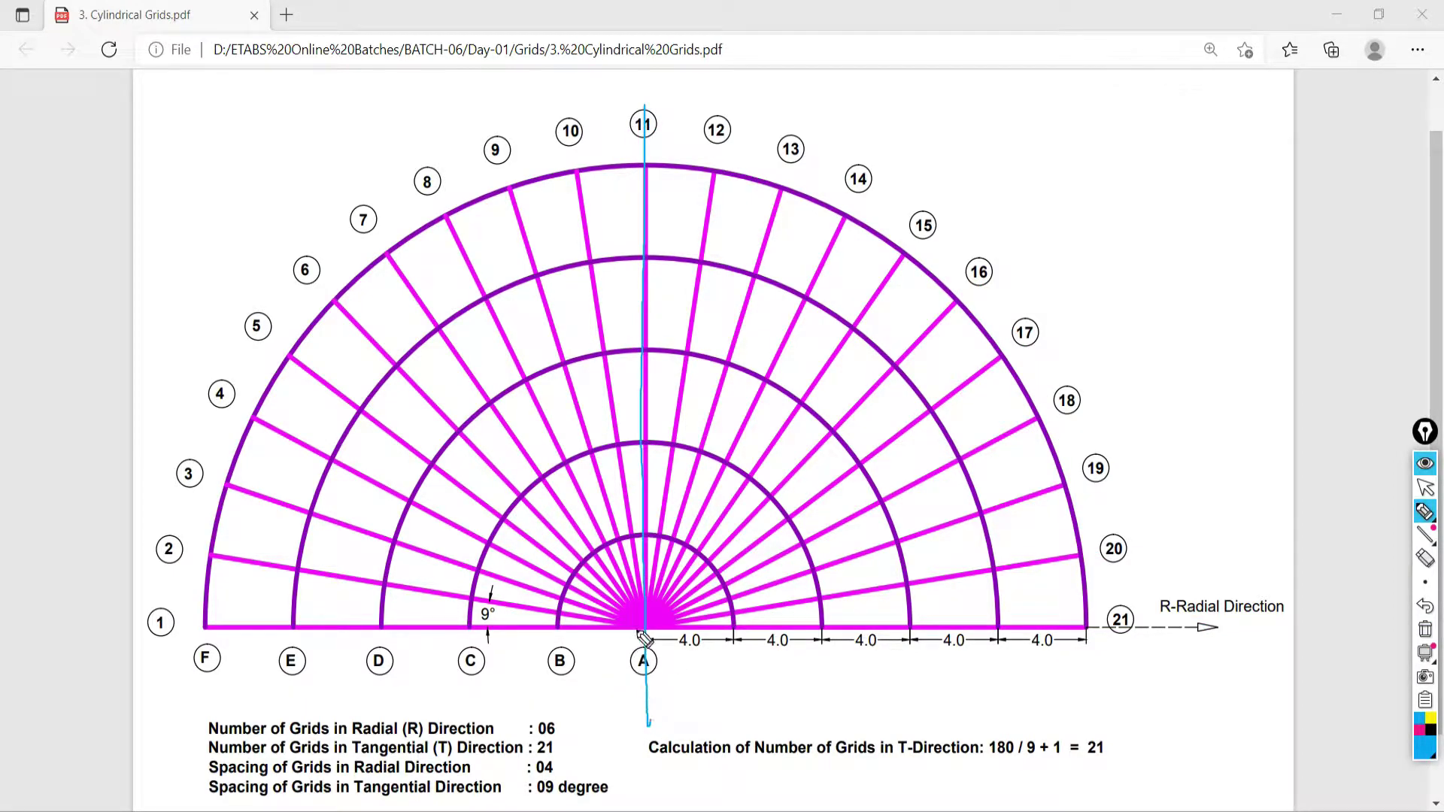
left_click_drag(639, 632, 194, 611)
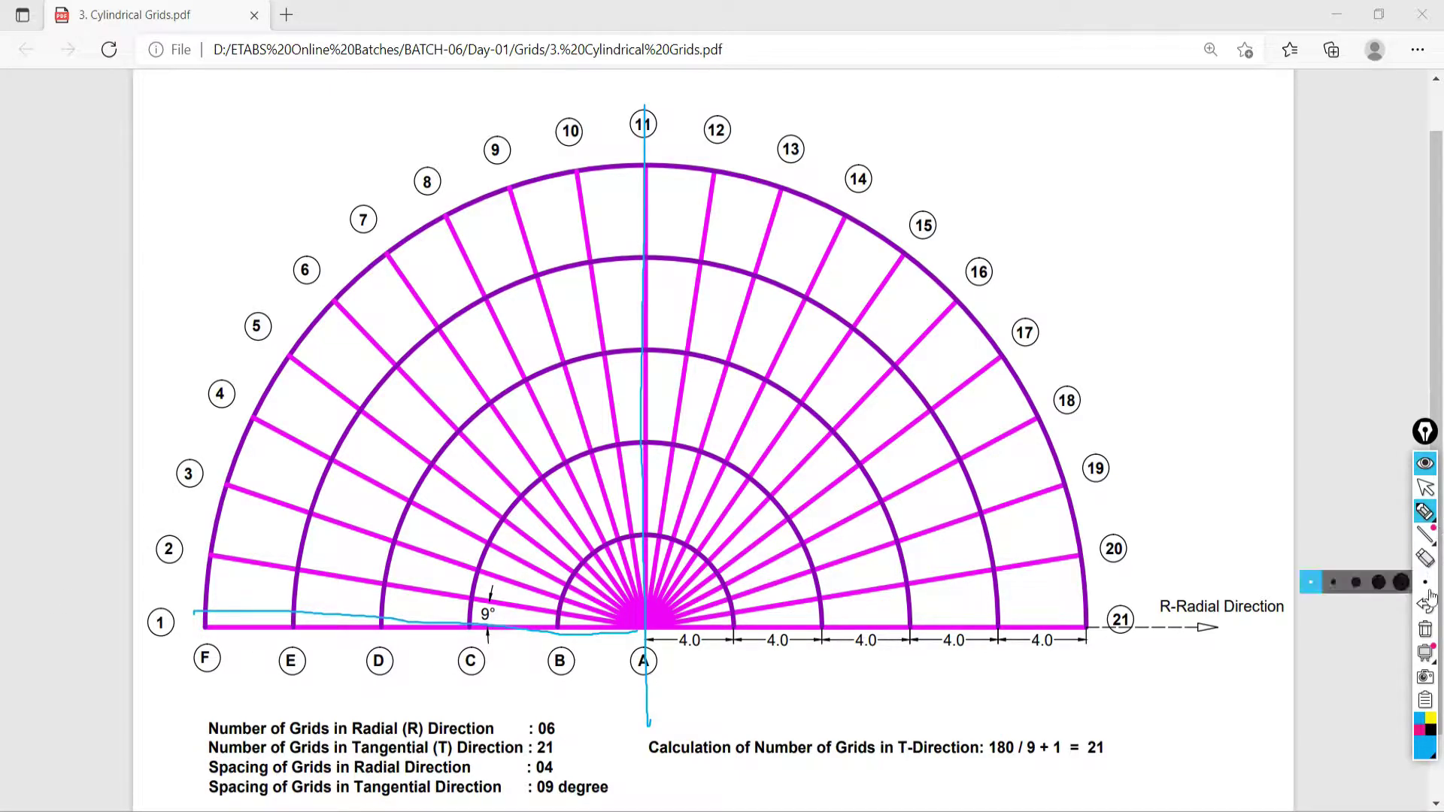
left_click(1424, 633)
left_click(1425, 488)
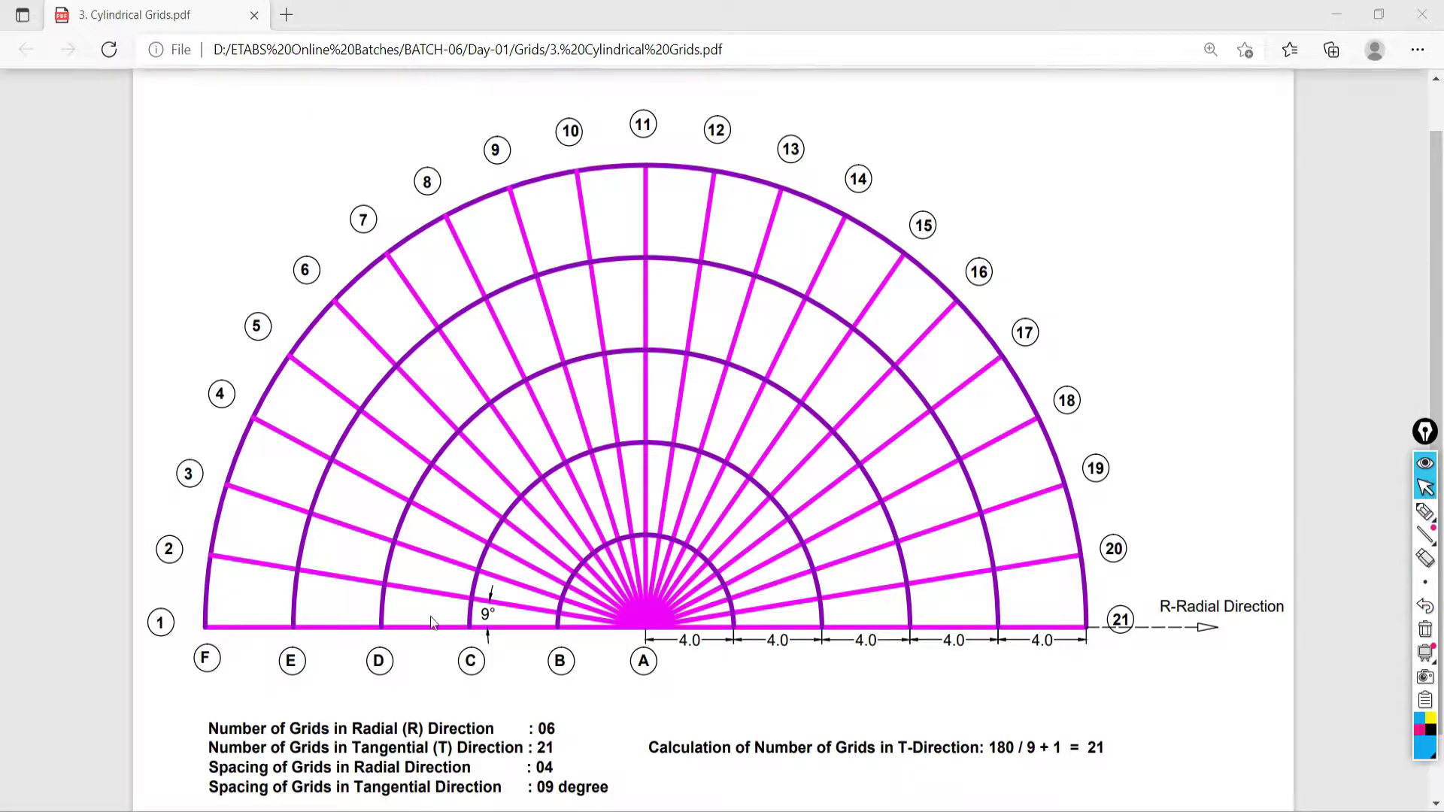
left_click(957, 809)
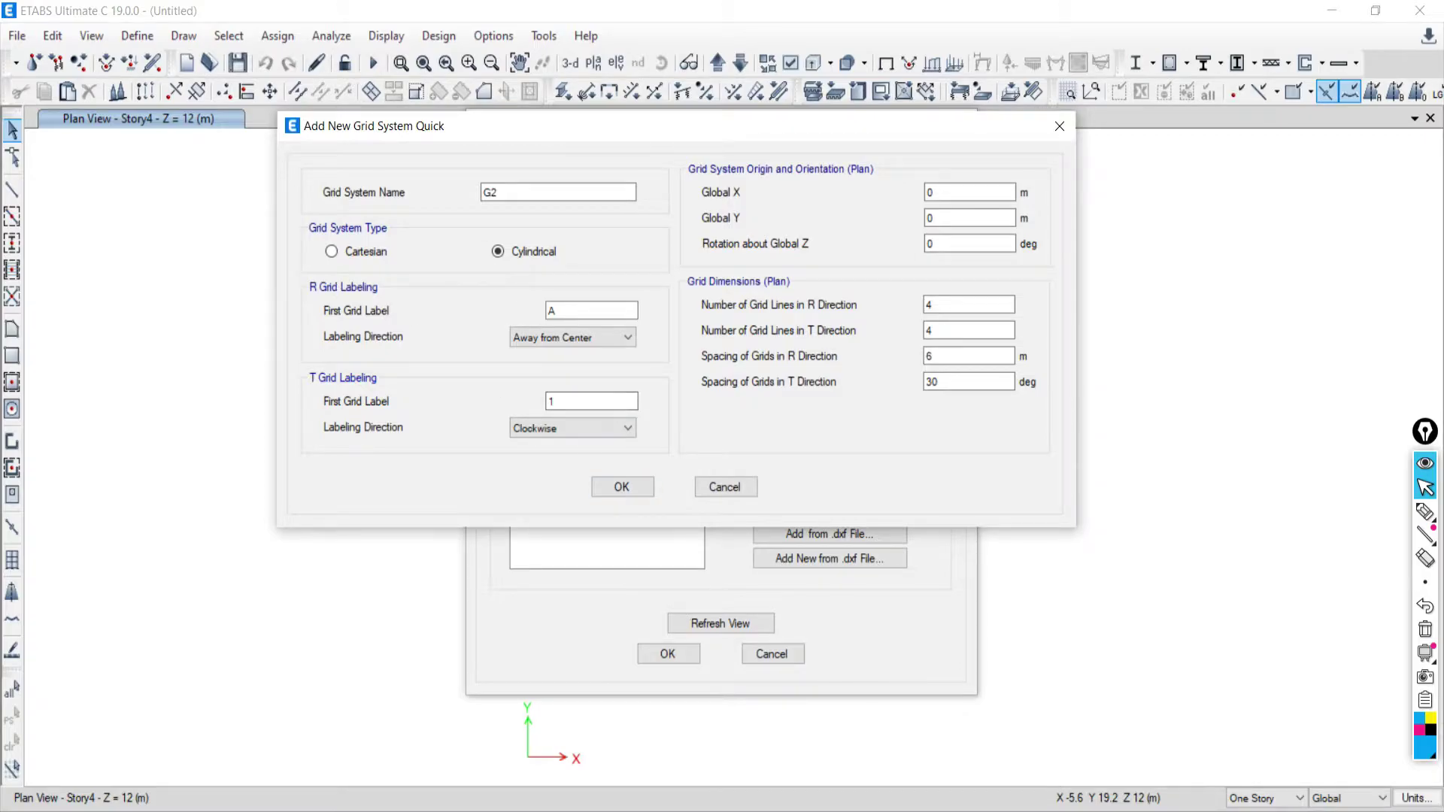
key("alt+Tab")
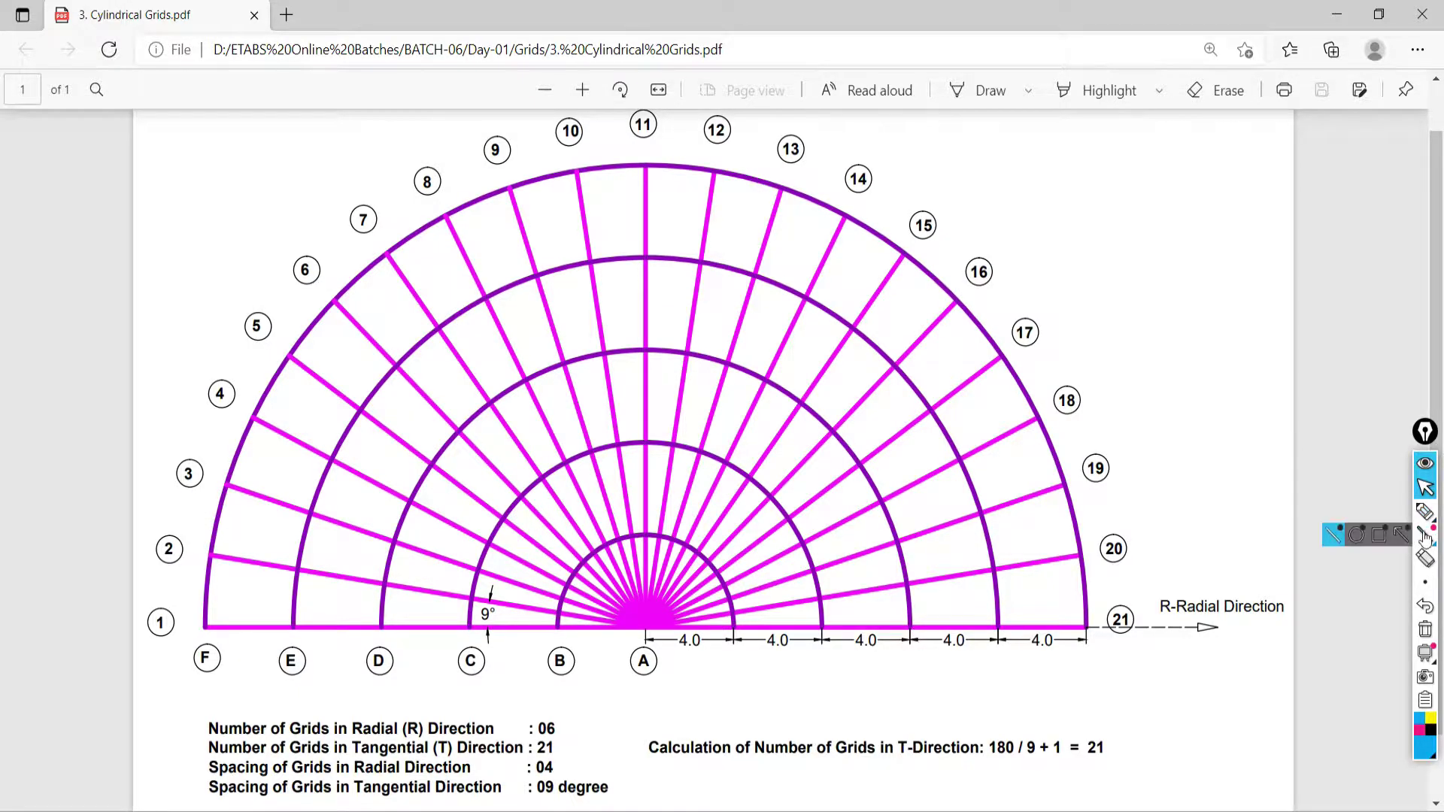
Sketch a rectangular grid beside the arc plan for comparison, clear it, and point out R labels A–F
left_click(1425, 512)
mouse_move(1093, 147)
left_mouse_down()
mouse_move(1231, 162)
mouse_move(1236, 383)
left_mouse_up()
mouse_move(1066, 148)
left_mouse_down()
mouse_move(1059, 343)
mouse_move(1129, 400)
mouse_move(1106, 177)
mouse_move(1101, 390)
left_mouse_up()
left_click_drag(1155, 162, 1148, 390)
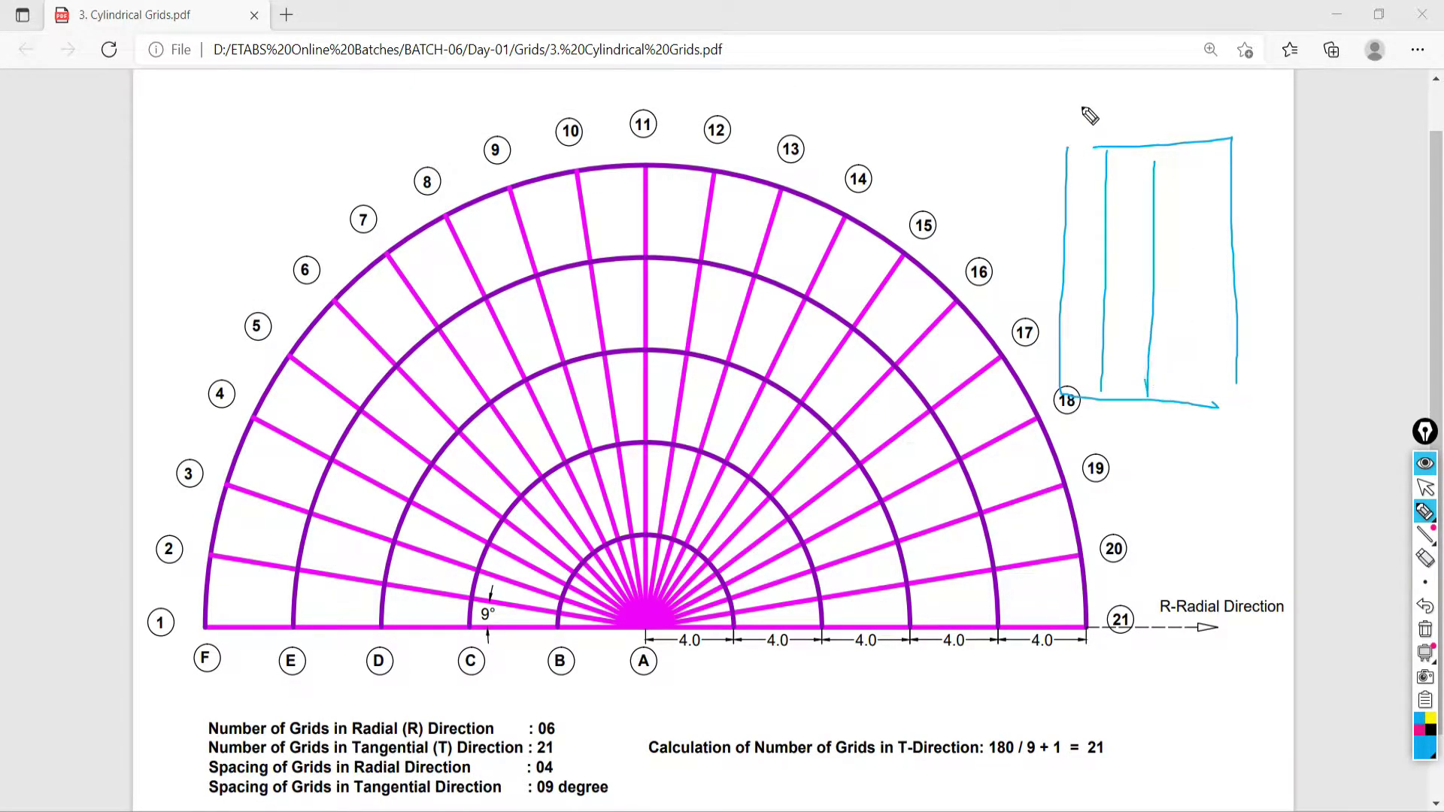
mouse_move(1067, 93)
left_mouse_down()
mouse_move(1081, 101)
mouse_move(1032, 98)
mouse_move(1060, 145)
mouse_move(1062, 127)
mouse_move(1076, 133)
mouse_move(1063, 113)
mouse_move(1076, 129)
mouse_move(1177, 120)
left_mouse_up()
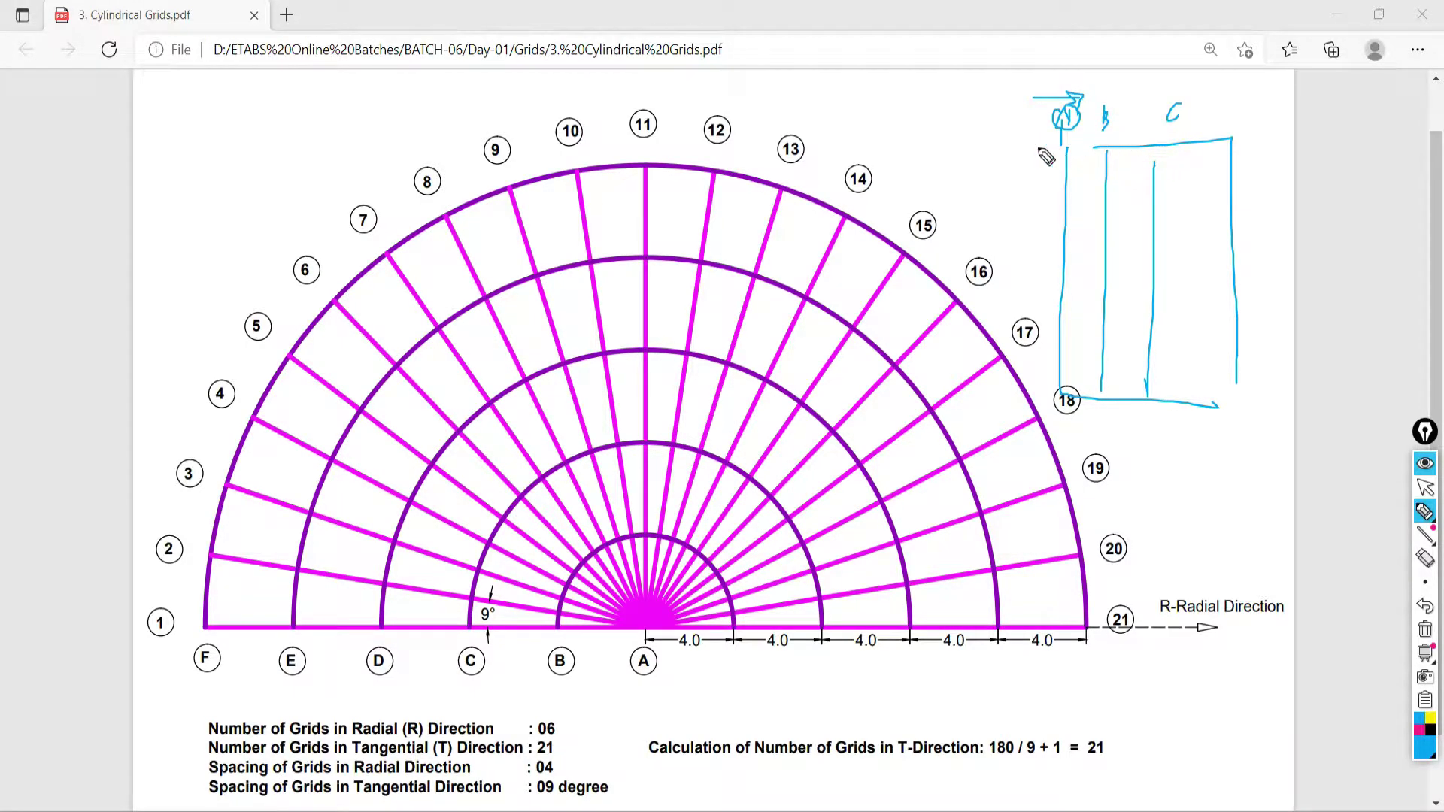
left_click_drag(1034, 144, 1214, 152)
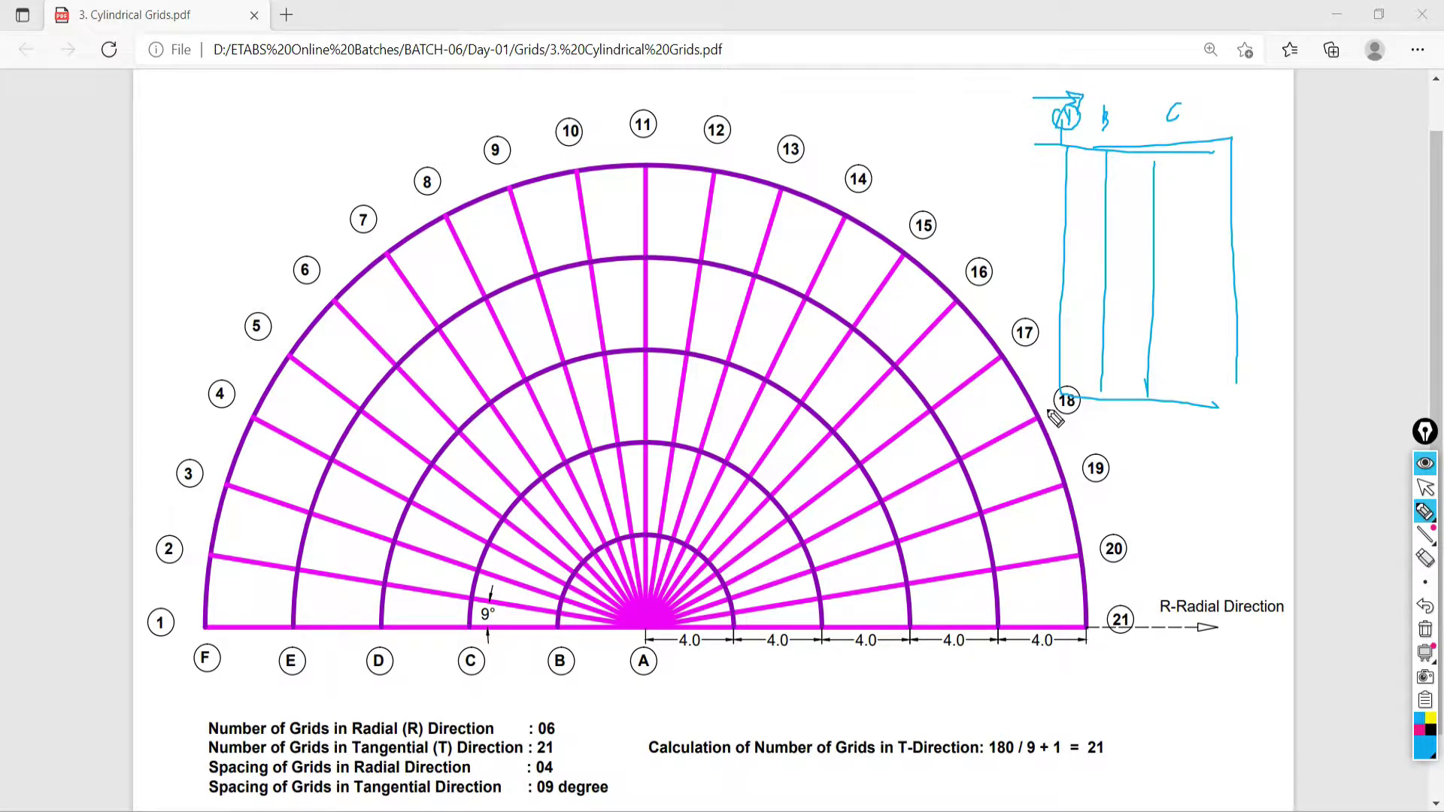
mouse_move(1054, 459)
left_mouse_down()
mouse_move(1047, 412)
mouse_move(1052, 423)
mouse_move(1064, 396)
mouse_move(999, 387)
mouse_move(1022, 385)
left_mouse_up()
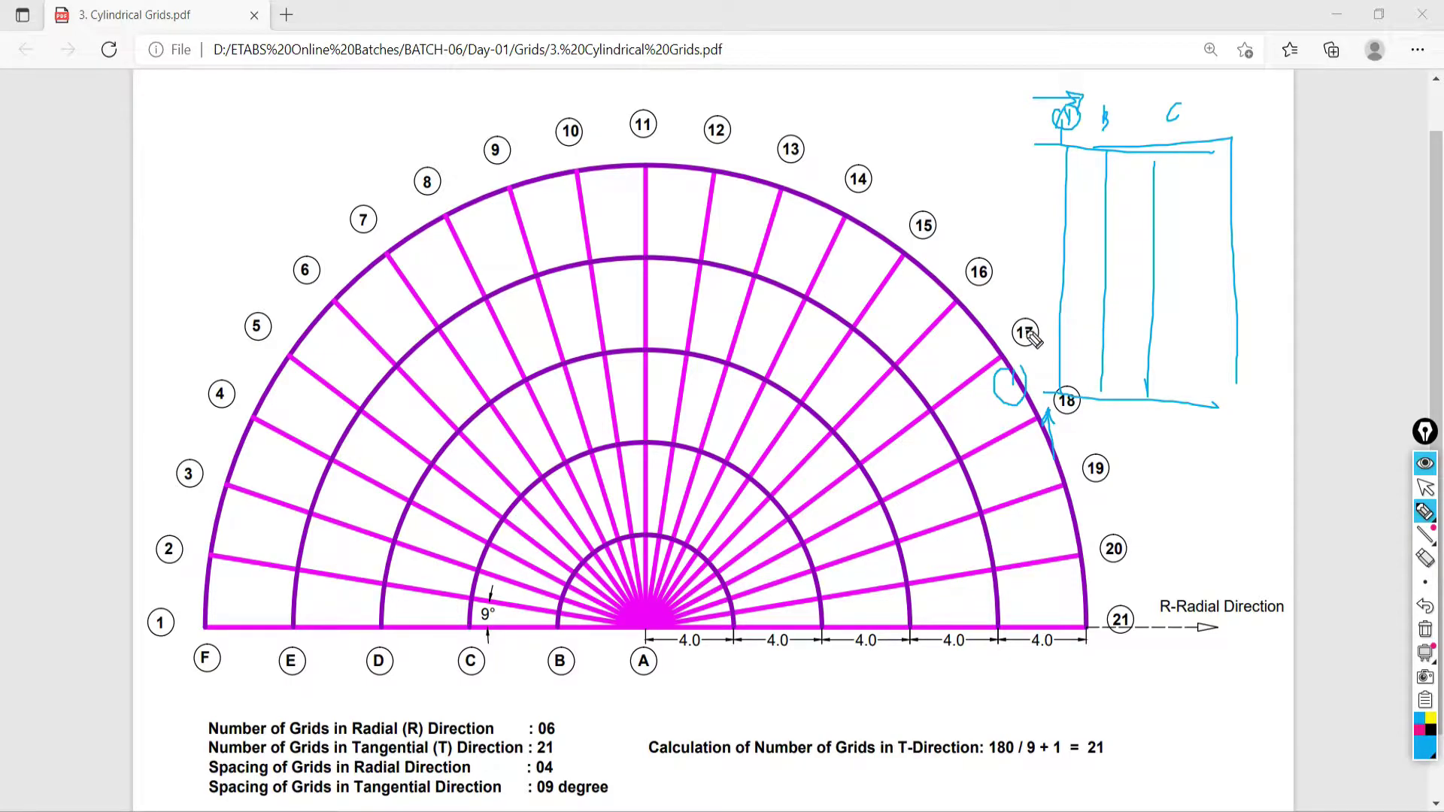
left_click_drag(1034, 331, 1283, 346)
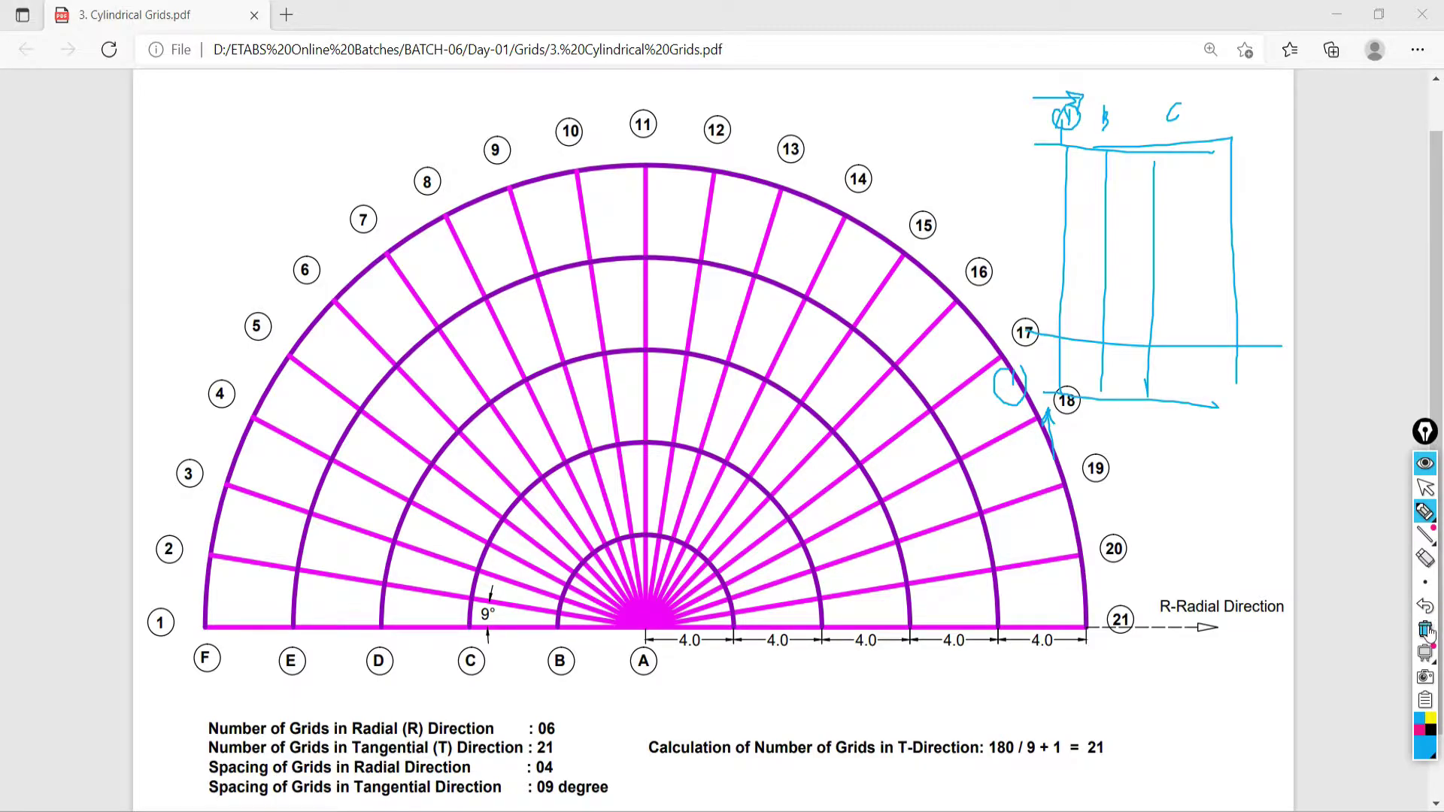
left_click(1425, 630)
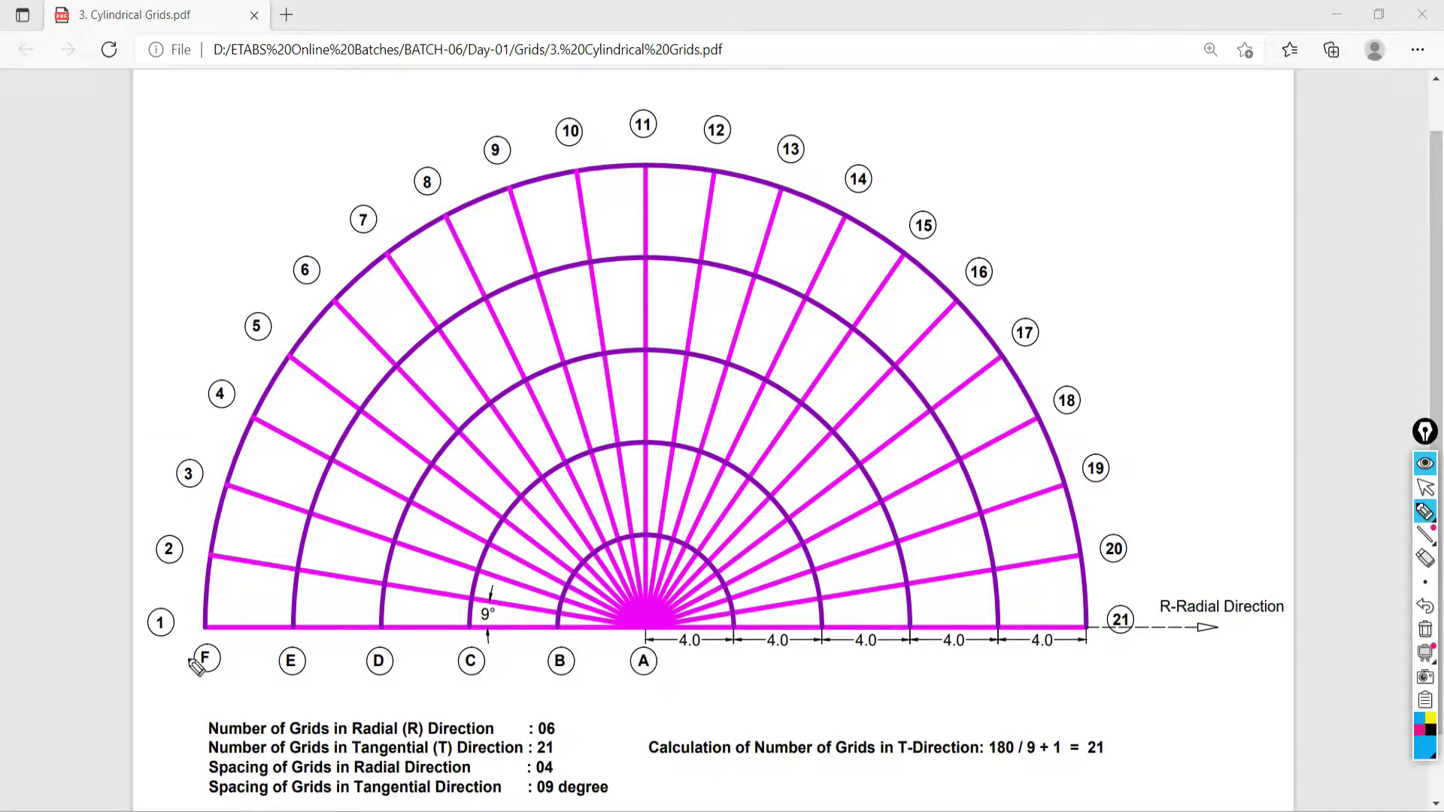
left_click_drag(640, 654, 634, 675)
left_click(566, 664)
left_click(1427, 489)
key("alt+Tab")
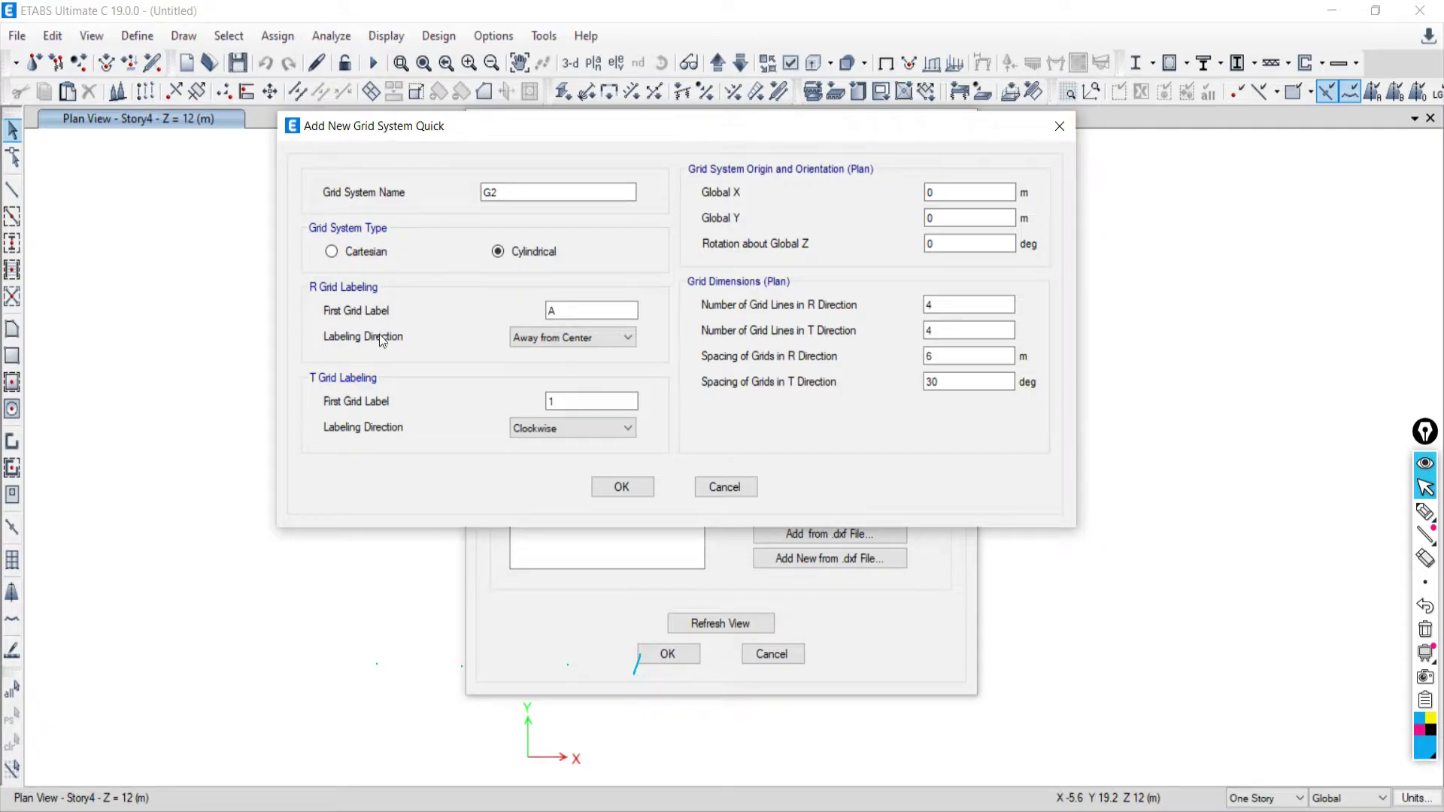
left_click(546, 340)
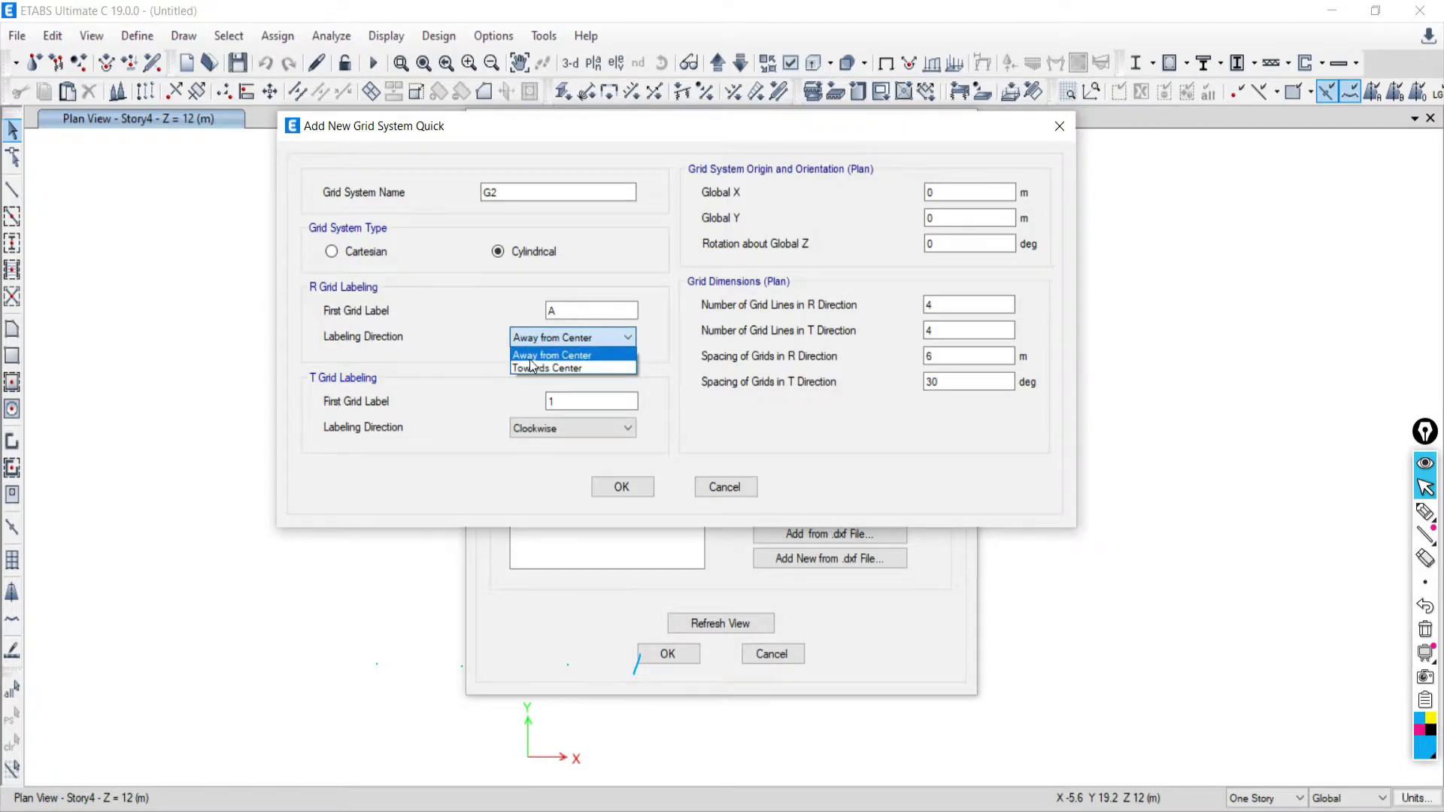
key("alt+Tab")
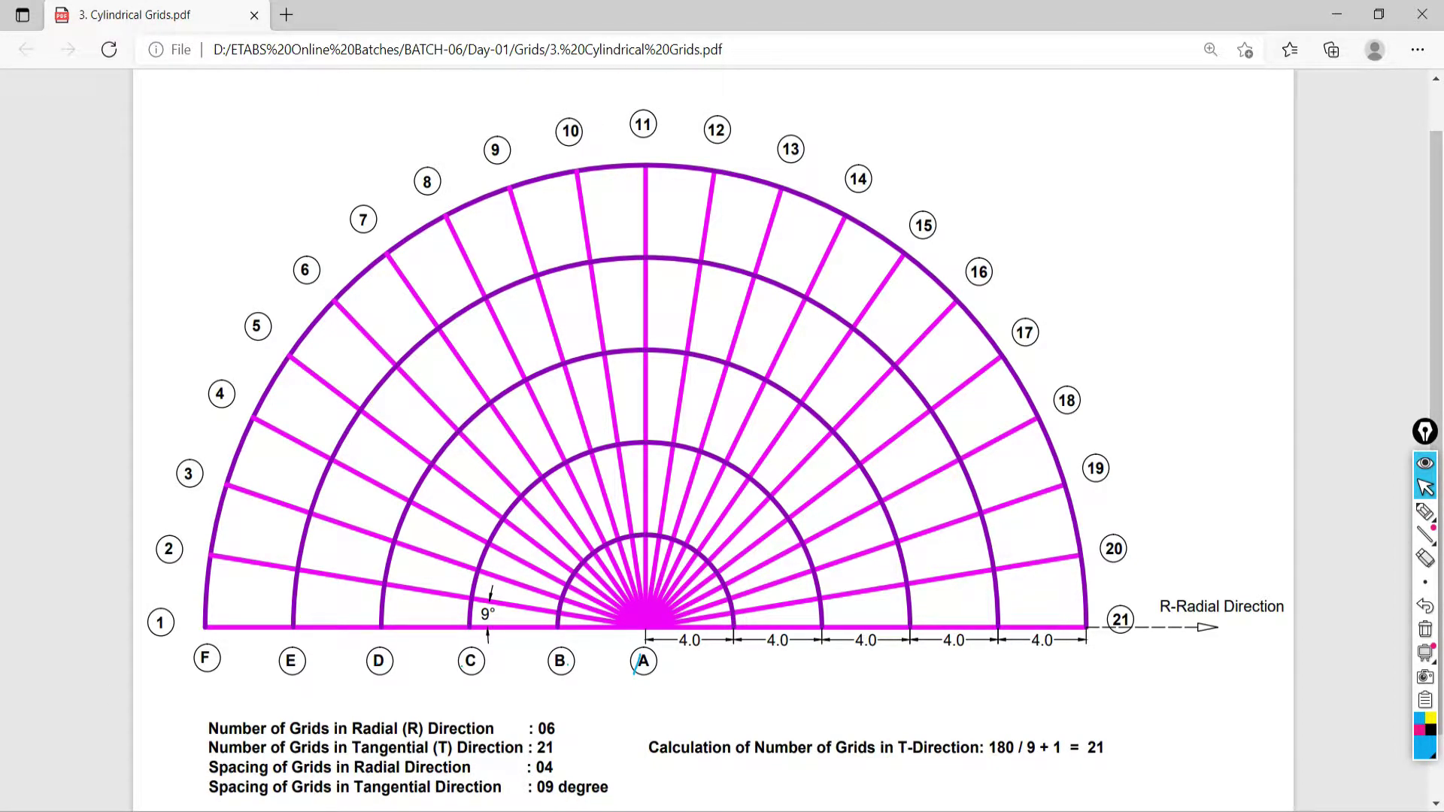
Check the G2 T grid labeling direction against the PDF plan and keep it Clockwise
key("alt+Tab")
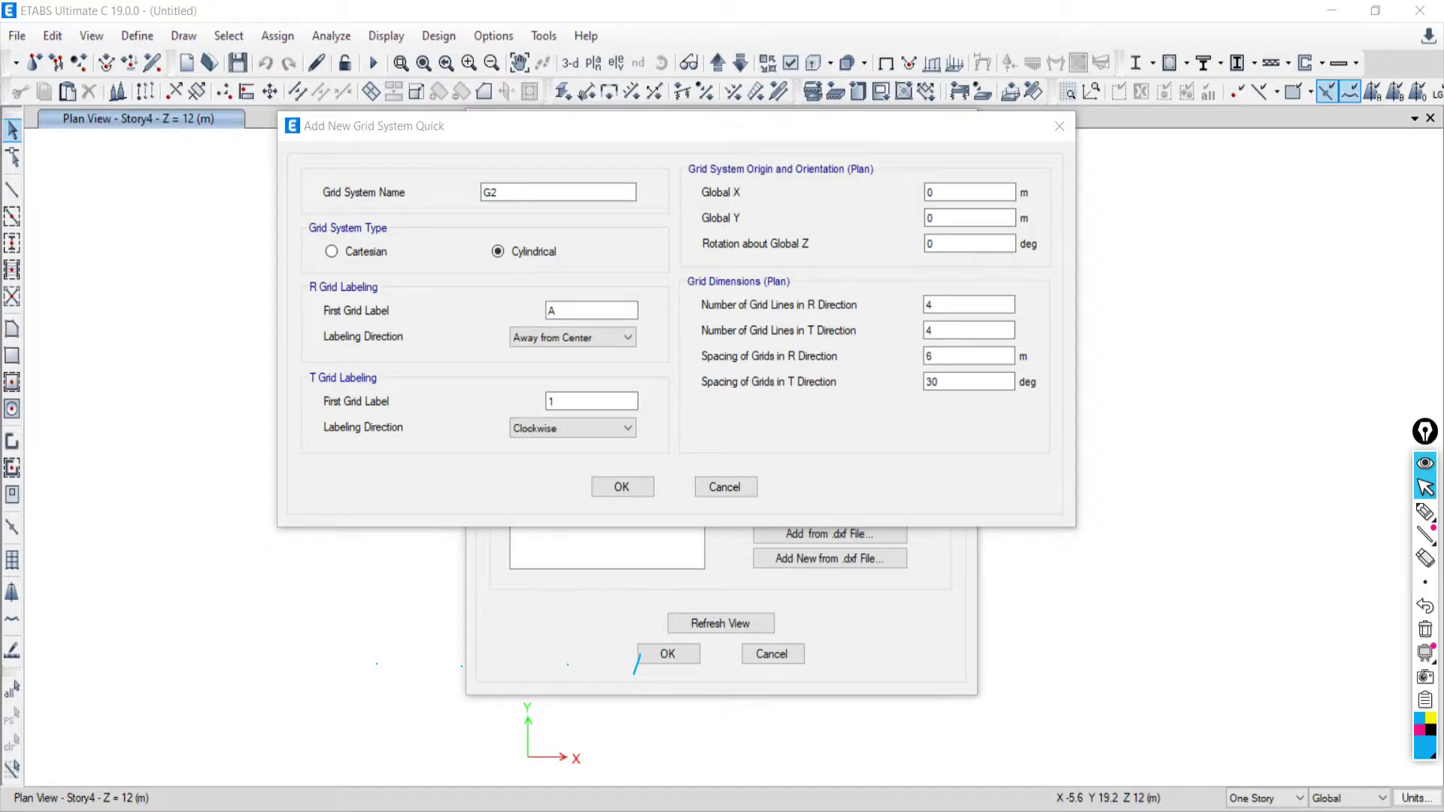
key("alt+Tab")
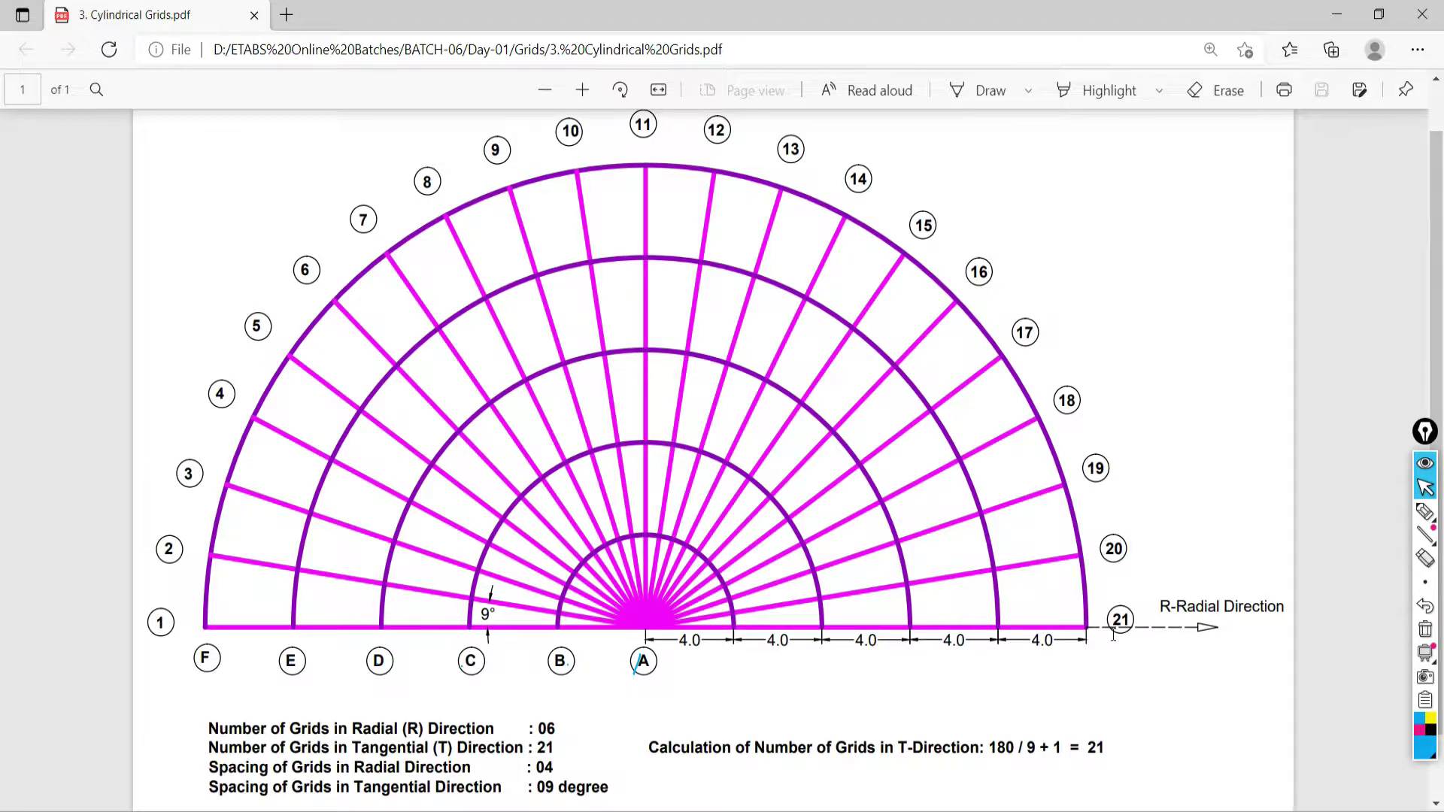
key("alt+Tab")
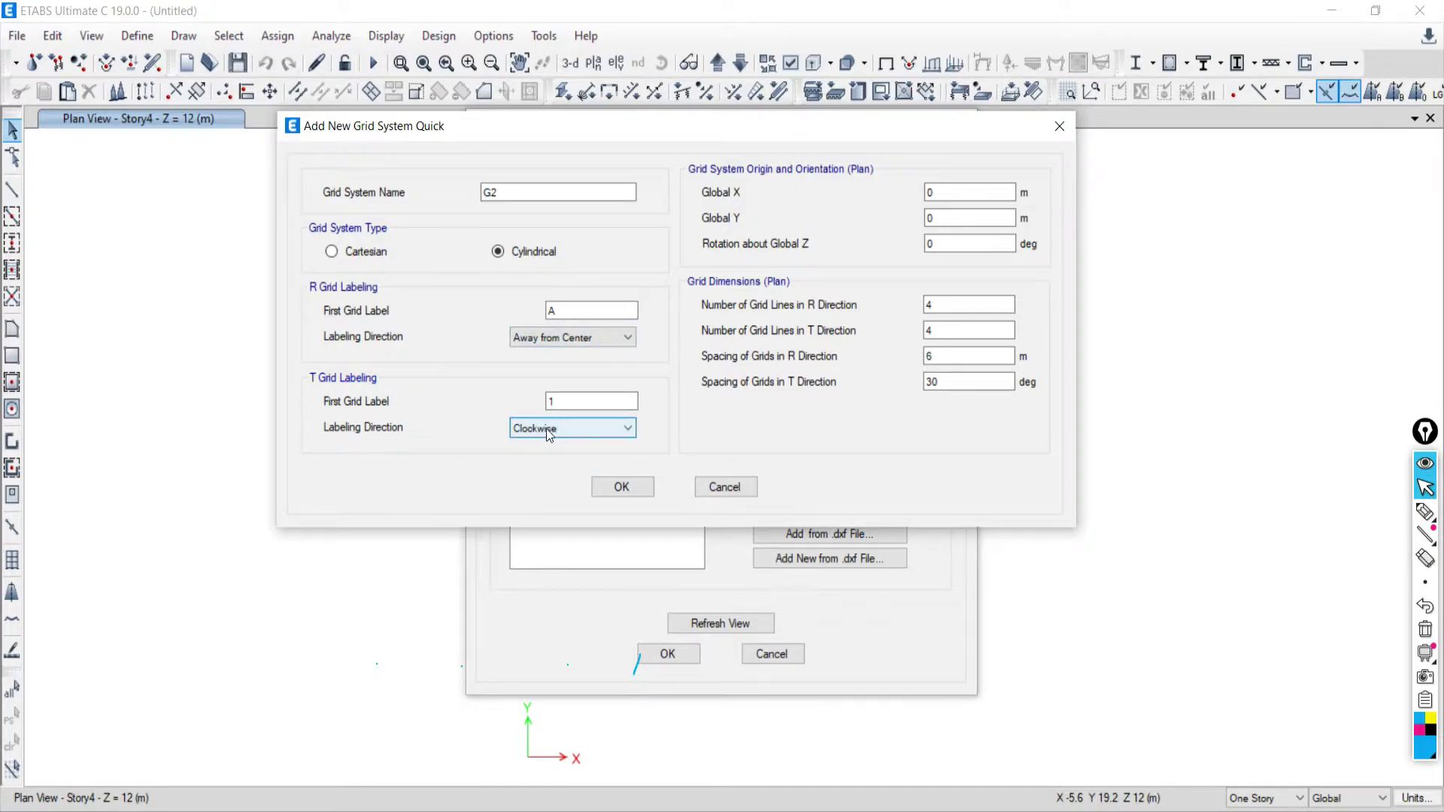
left_click(546, 429)
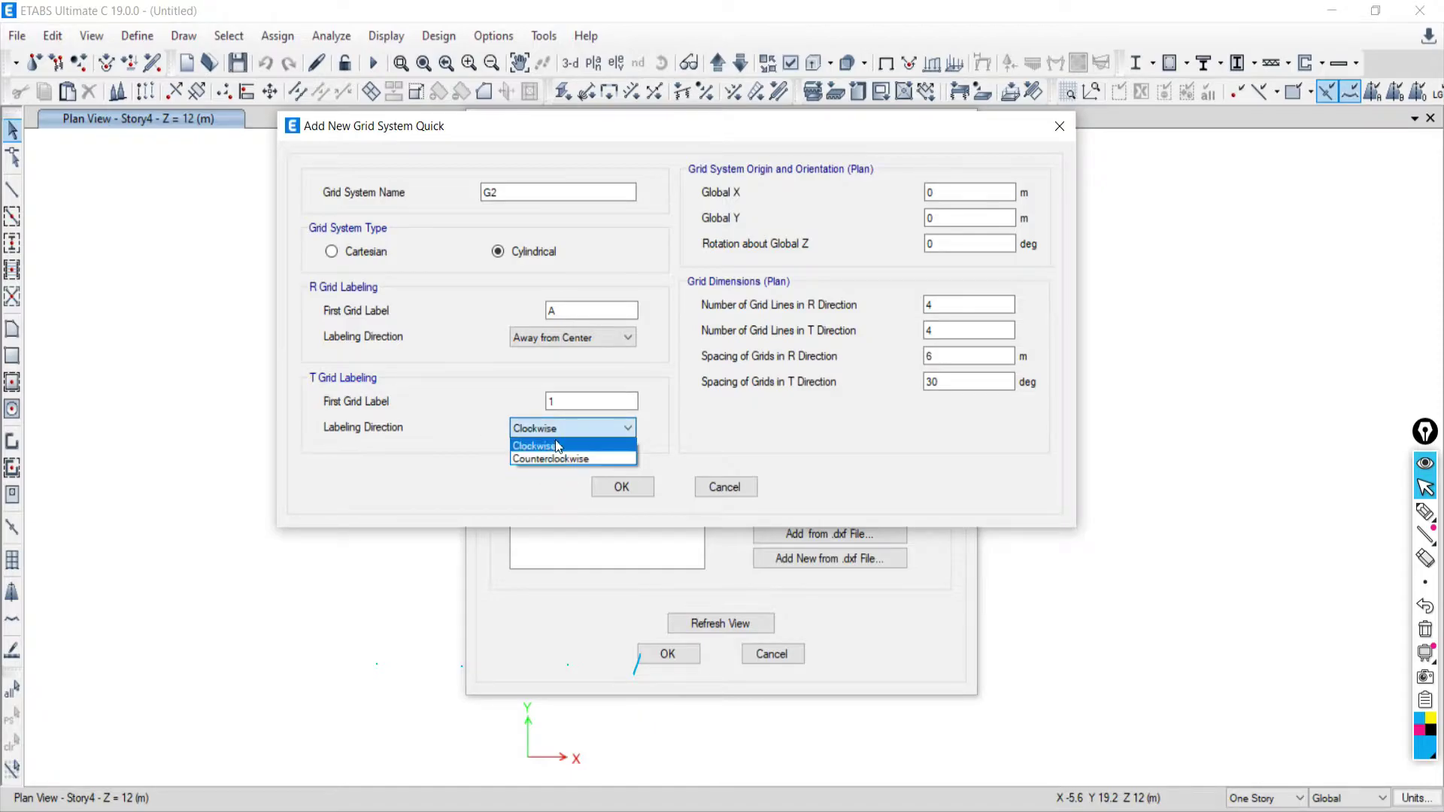
left_click(555, 430)
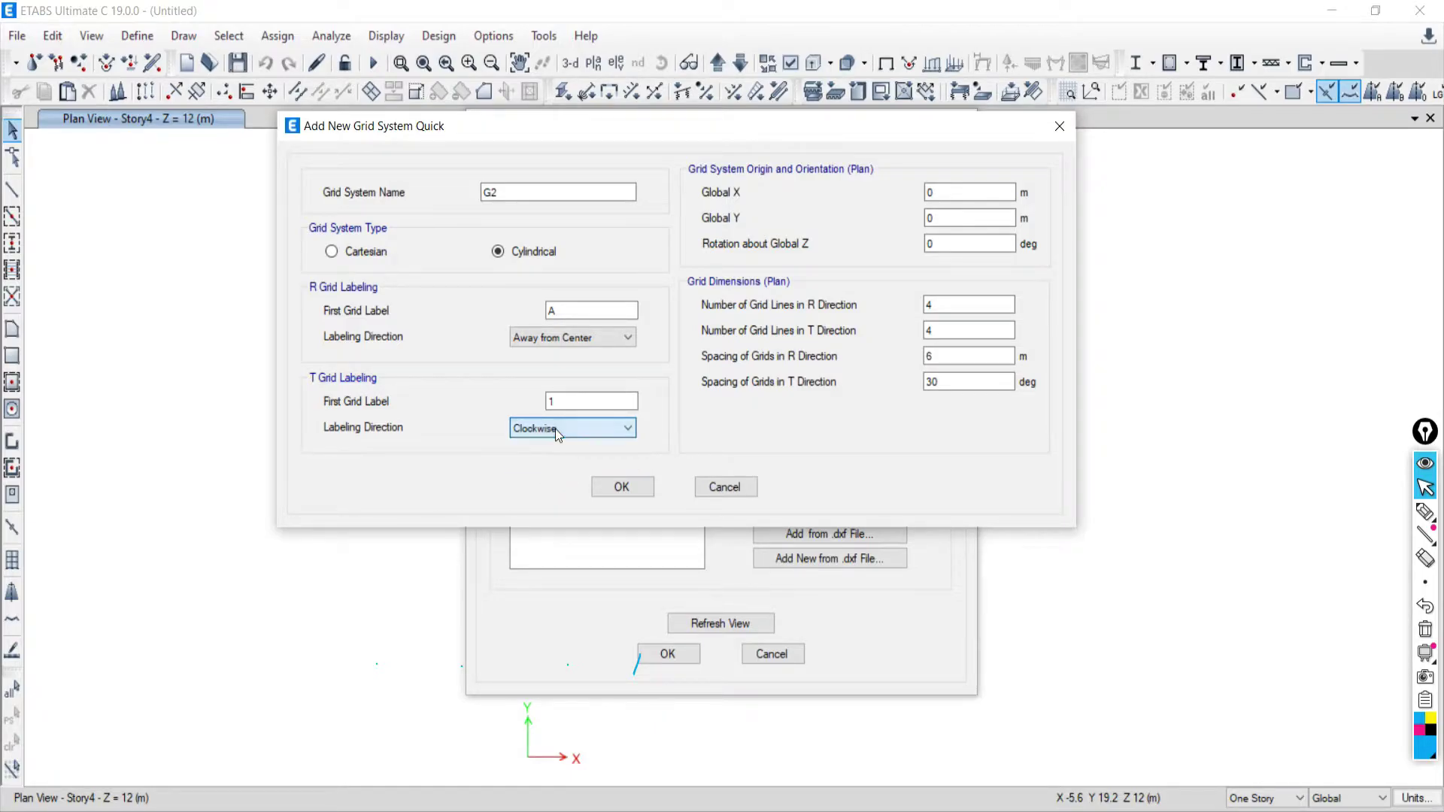
left_click(550, 426)
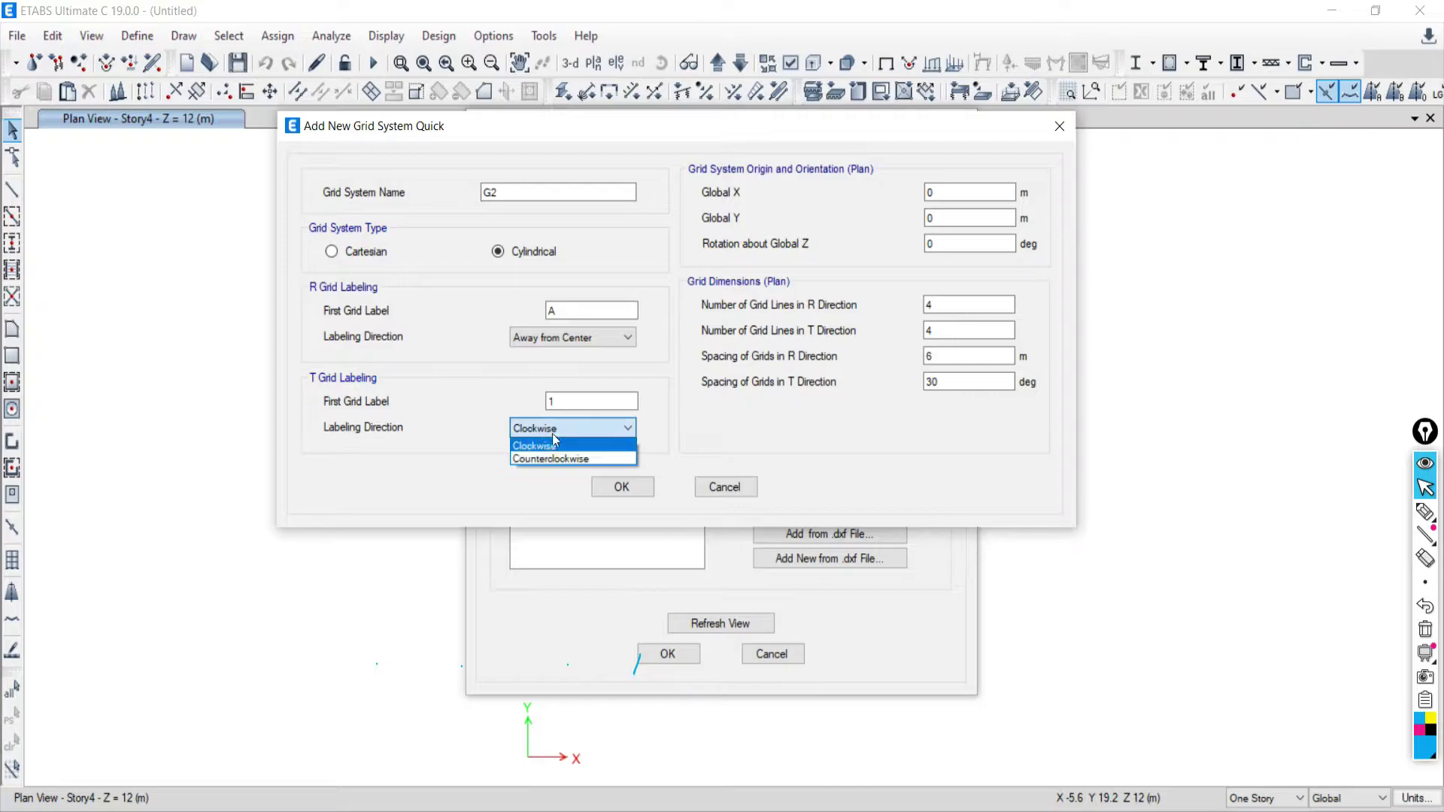
left_click(553, 430)
key("alt+Tab")
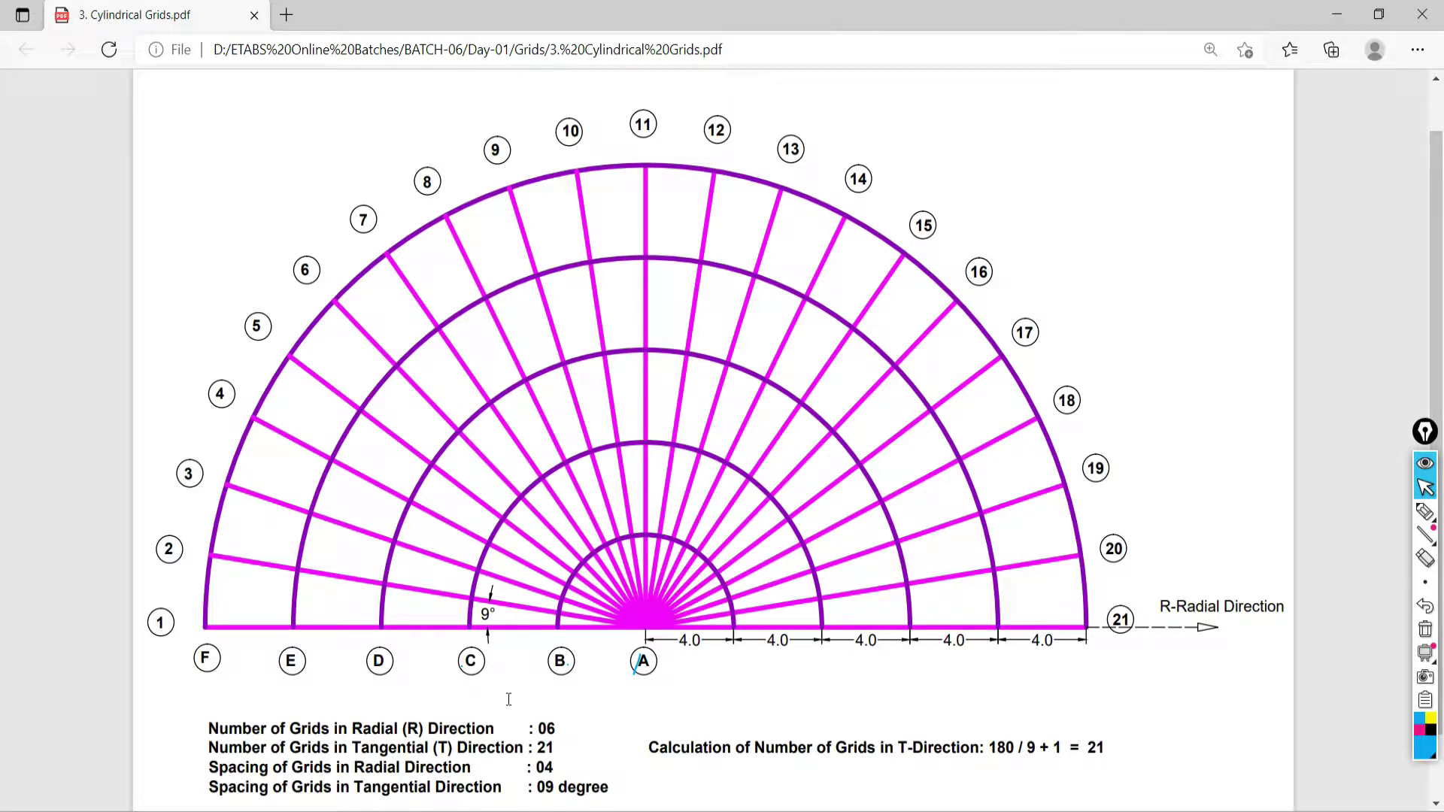
key("alt+Tab")
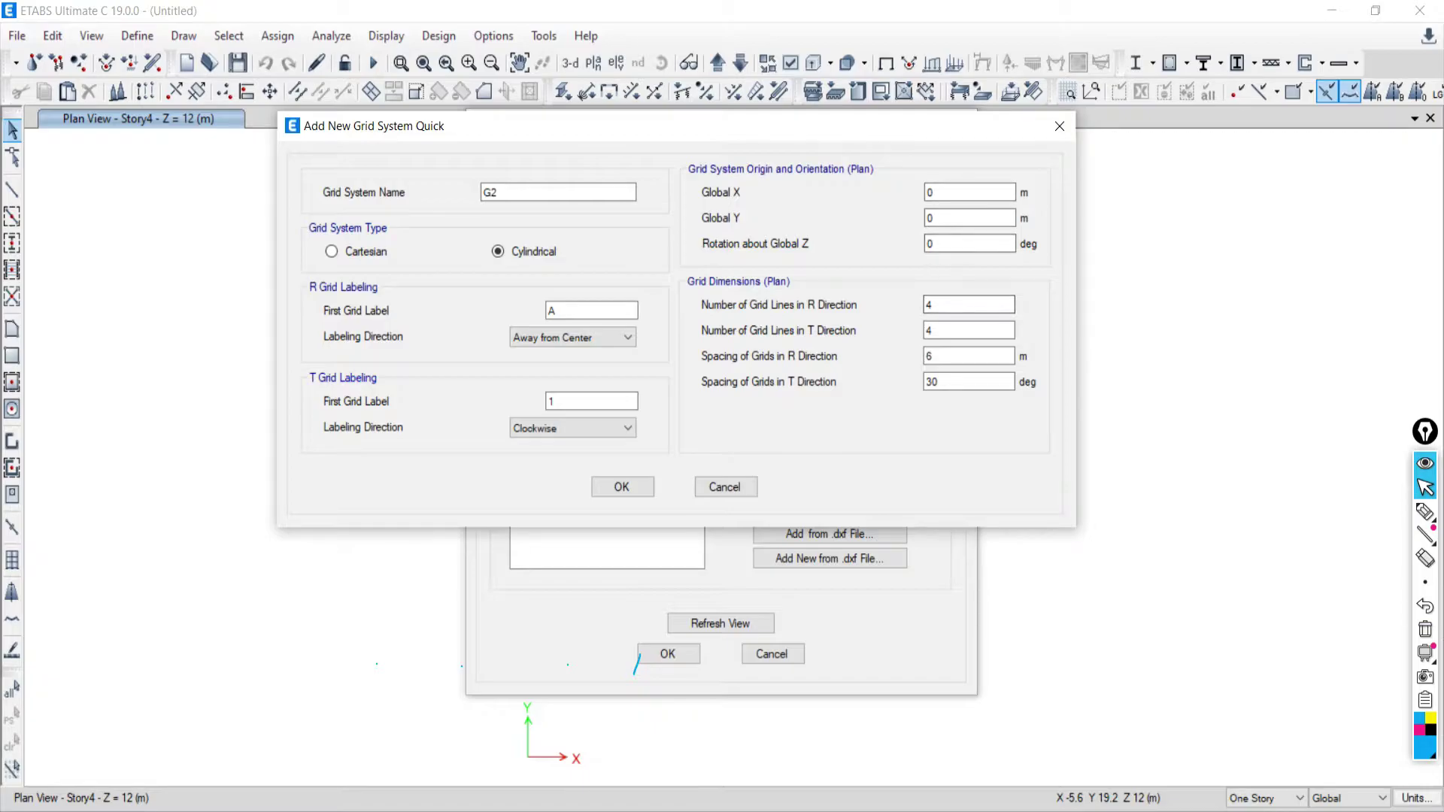
Highlight the semicircular plan and mark its global origin at X 0, Y 0
left_click(1425, 512)
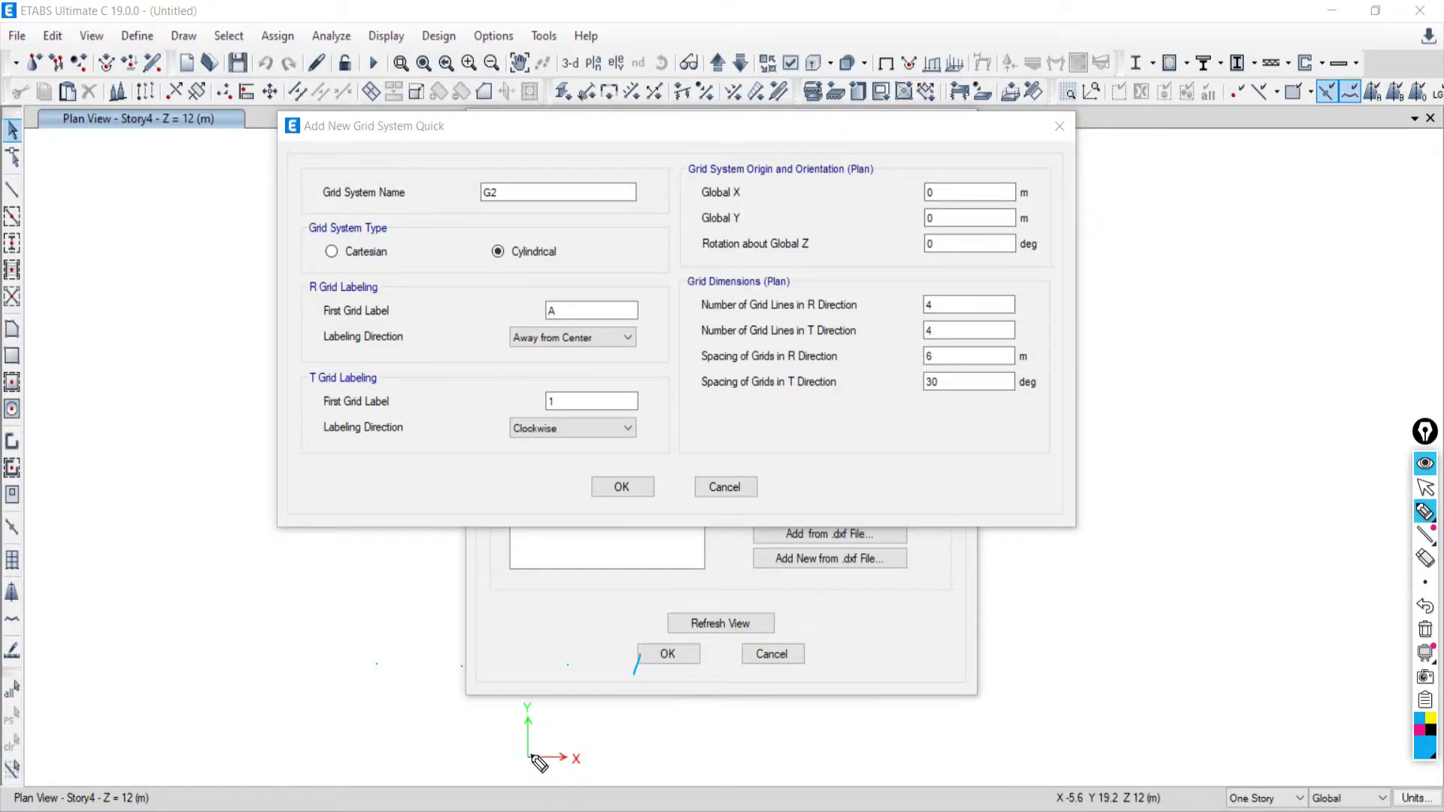
mouse_move(530, 754)
left_mouse_down()
mouse_move(603, 696)
mouse_move(663, 702)
mouse_move(693, 762)
left_mouse_up()
left_click_drag(513, 761, 747, 763)
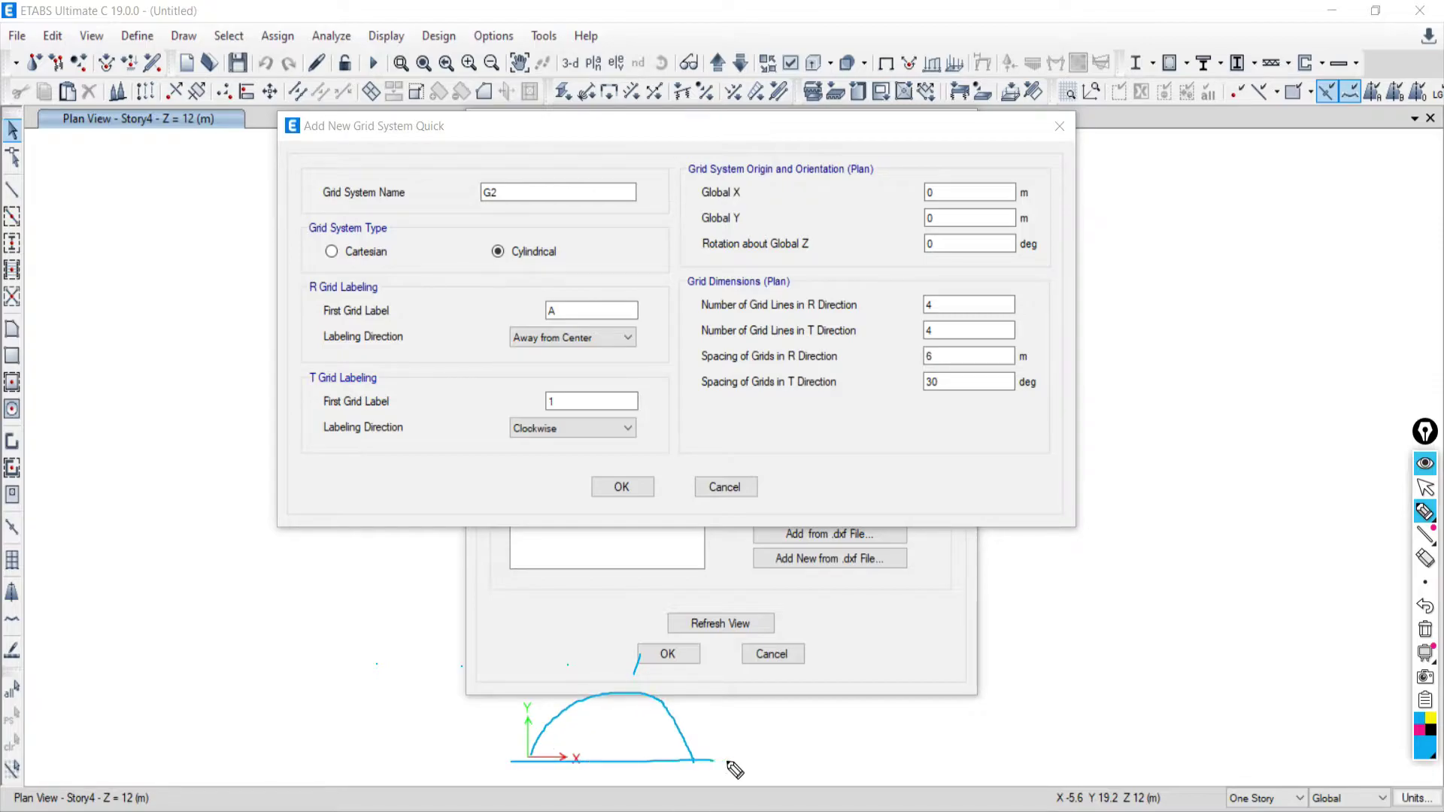
left_click_drag(362, 770, 398, 729)
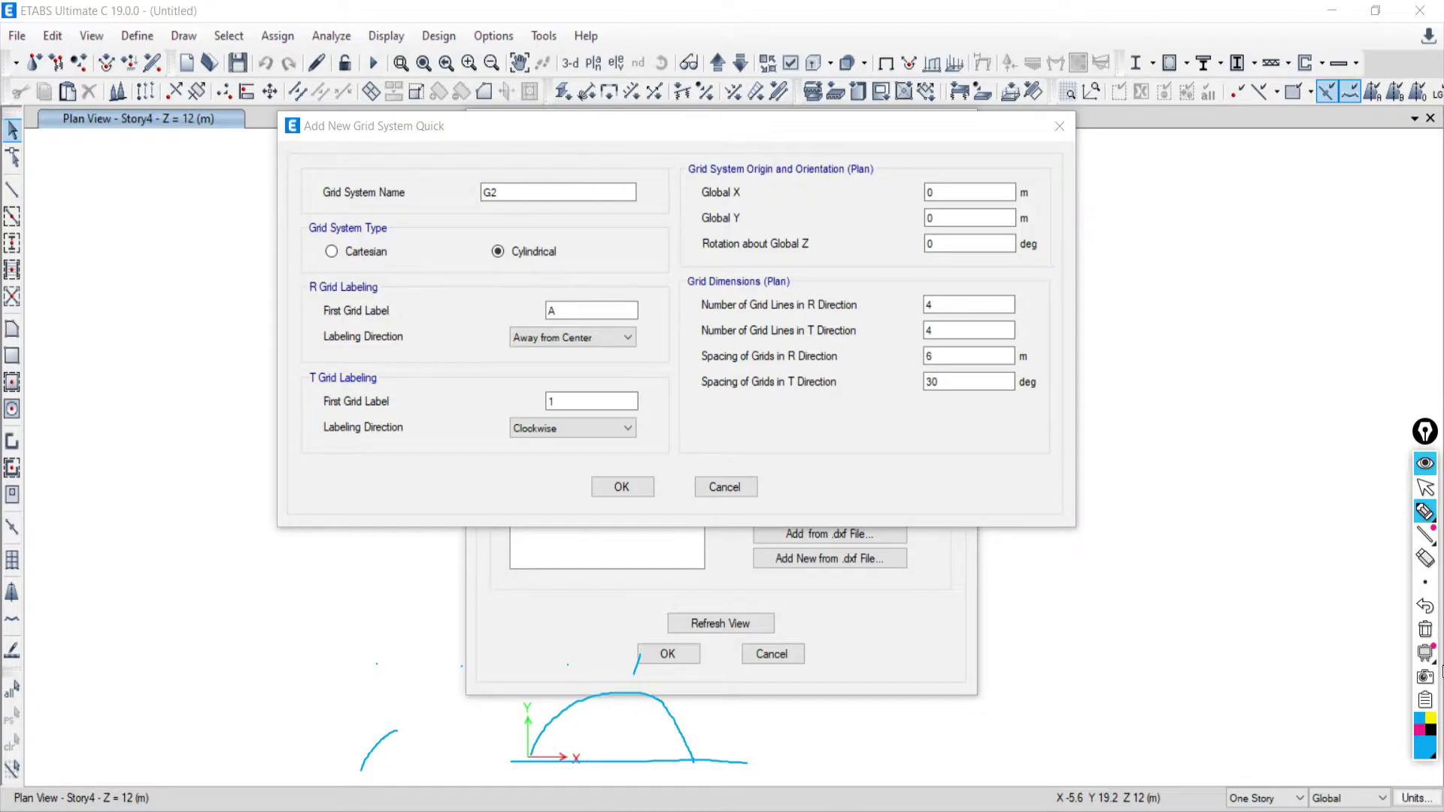
left_click(1425, 630)
mouse_move(1046, 654)
left_mouse_down()
mouse_move(1058, 622)
mouse_move(1123, 570)
mouse_move(1222, 601)
mouse_move(1248, 673)
mouse_move(1051, 667)
mouse_move(1047, 642)
mouse_move(1032, 669)
mouse_move(1140, 661)
left_mouse_up()
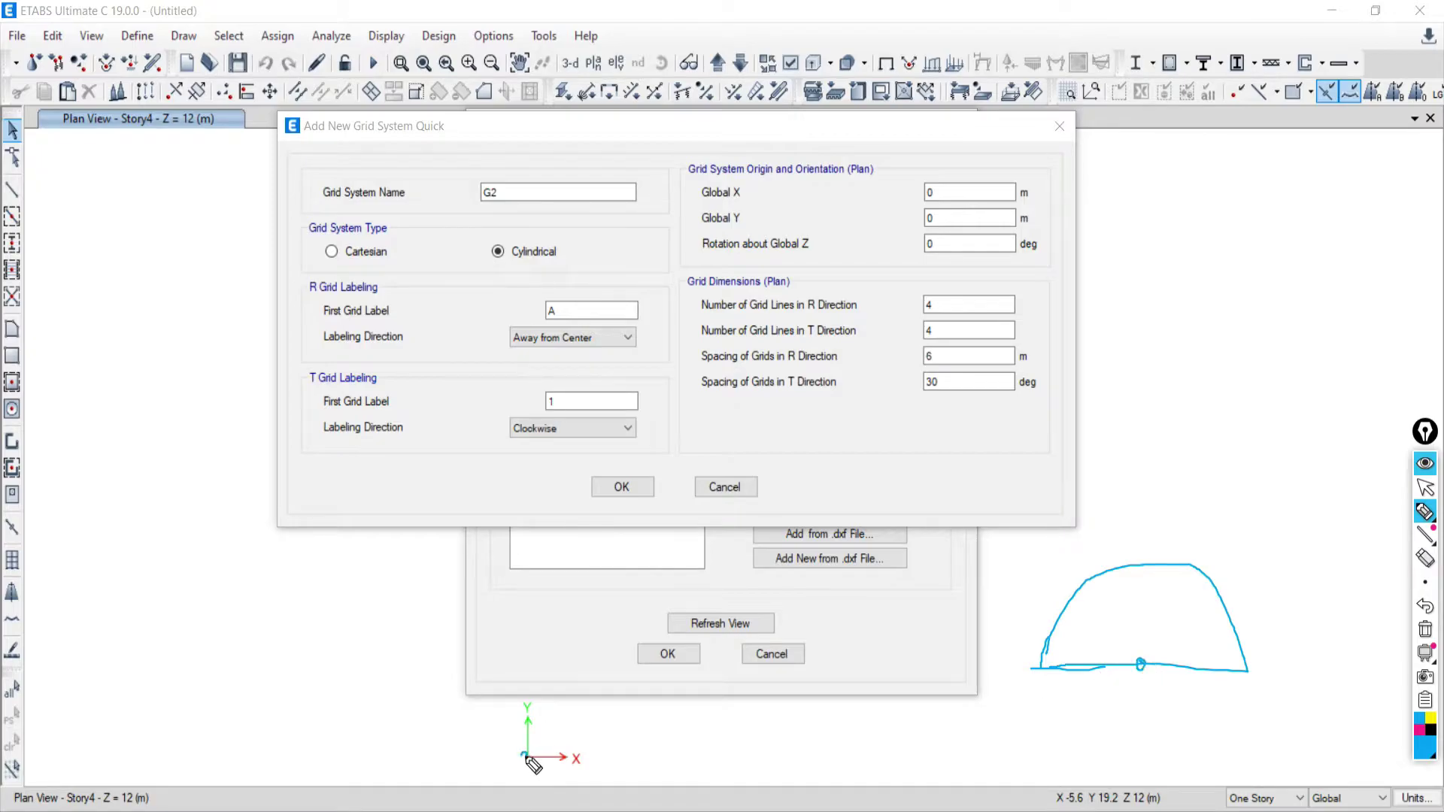
left_click_drag(525, 755, 529, 758)
mouse_move(694, 202)
left_mouse_down()
mouse_move(760, 203)
mouse_move(738, 228)
left_mouse_up()
Sketch a rotated plan to explain the rotation angle, leaving it at 0°, then clear the notes
mouse_move(1029, 674)
left_mouse_down()
mouse_move(1266, 671)
mouse_move(1019, 666)
left_mouse_up()
mouse_move(1375, 368)
left_mouse_down()
mouse_move(1178, 482)
mouse_move(1218, 345)
mouse_move(1312, 317)
mouse_move(1361, 361)
left_mouse_up()
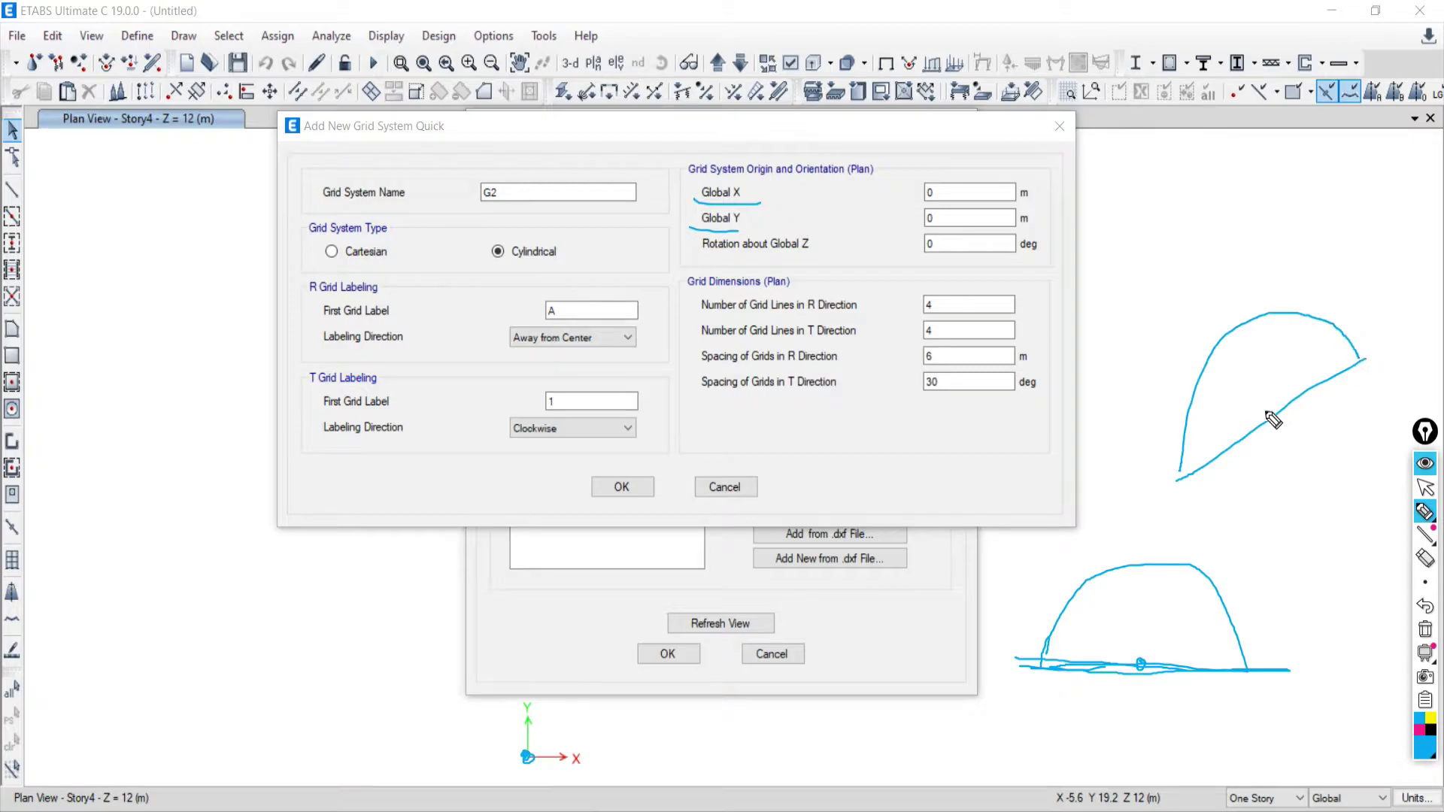
left_click_drag(1090, 434, 1387, 438)
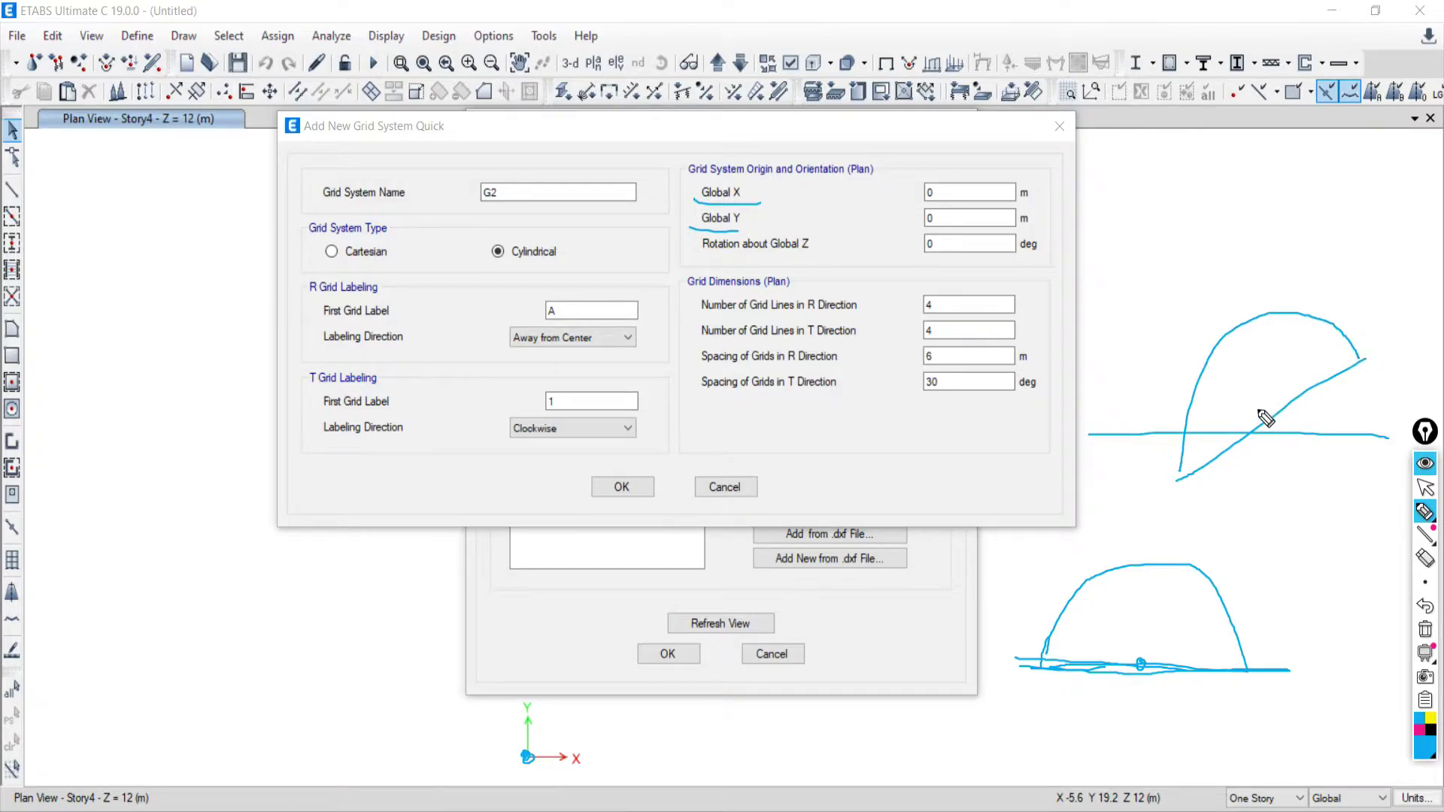
left_click_drag(1275, 408, 1283, 436)
mouse_move(1299, 411)
left_mouse_down()
mouse_move(1348, 433)
mouse_move(1354, 417)
mouse_move(1384, 432)
left_mouse_up()
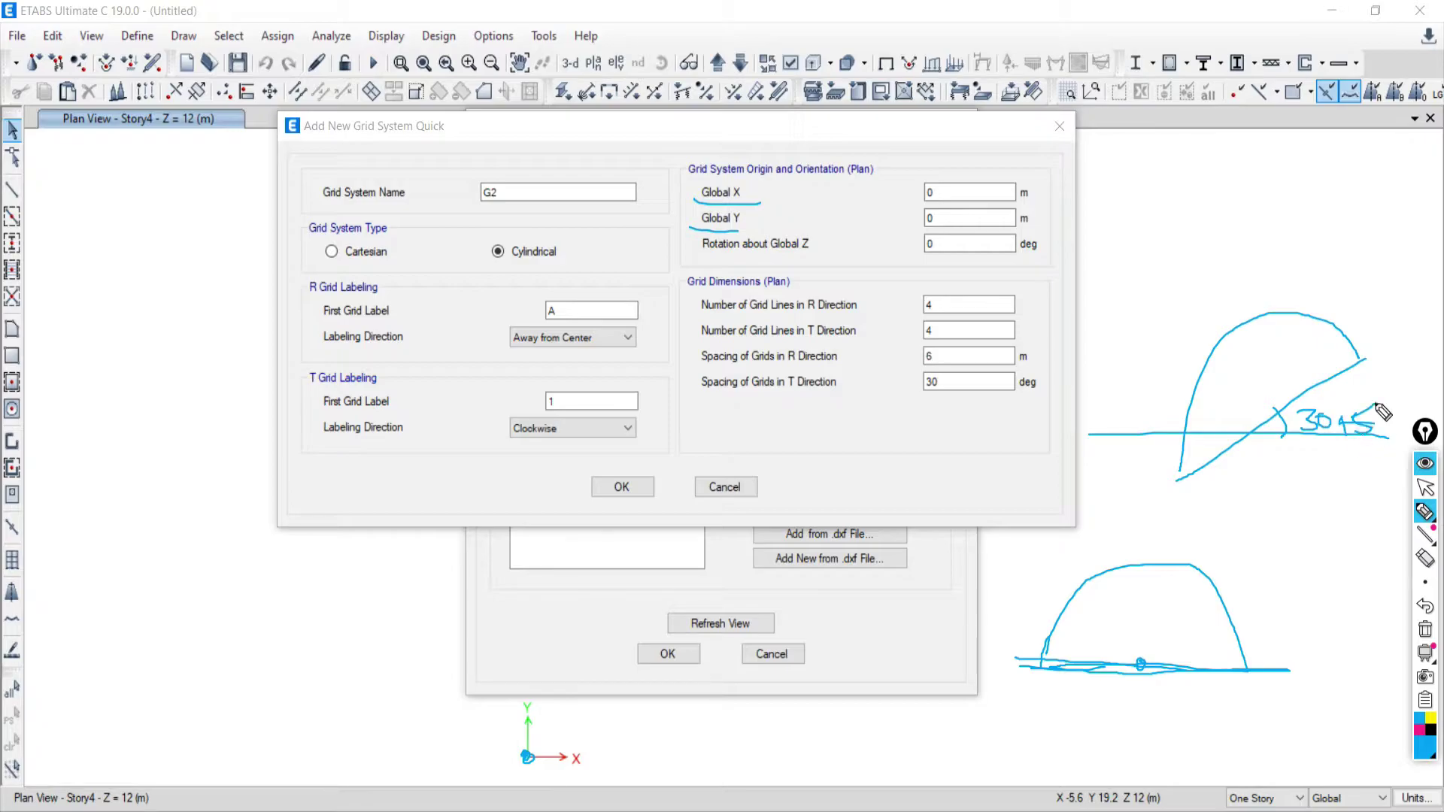
mouse_move(1296, 455)
left_mouse_down()
mouse_move(1279, 479)
mouse_move(1312, 487)
mouse_move(1329, 456)
left_mouse_up()
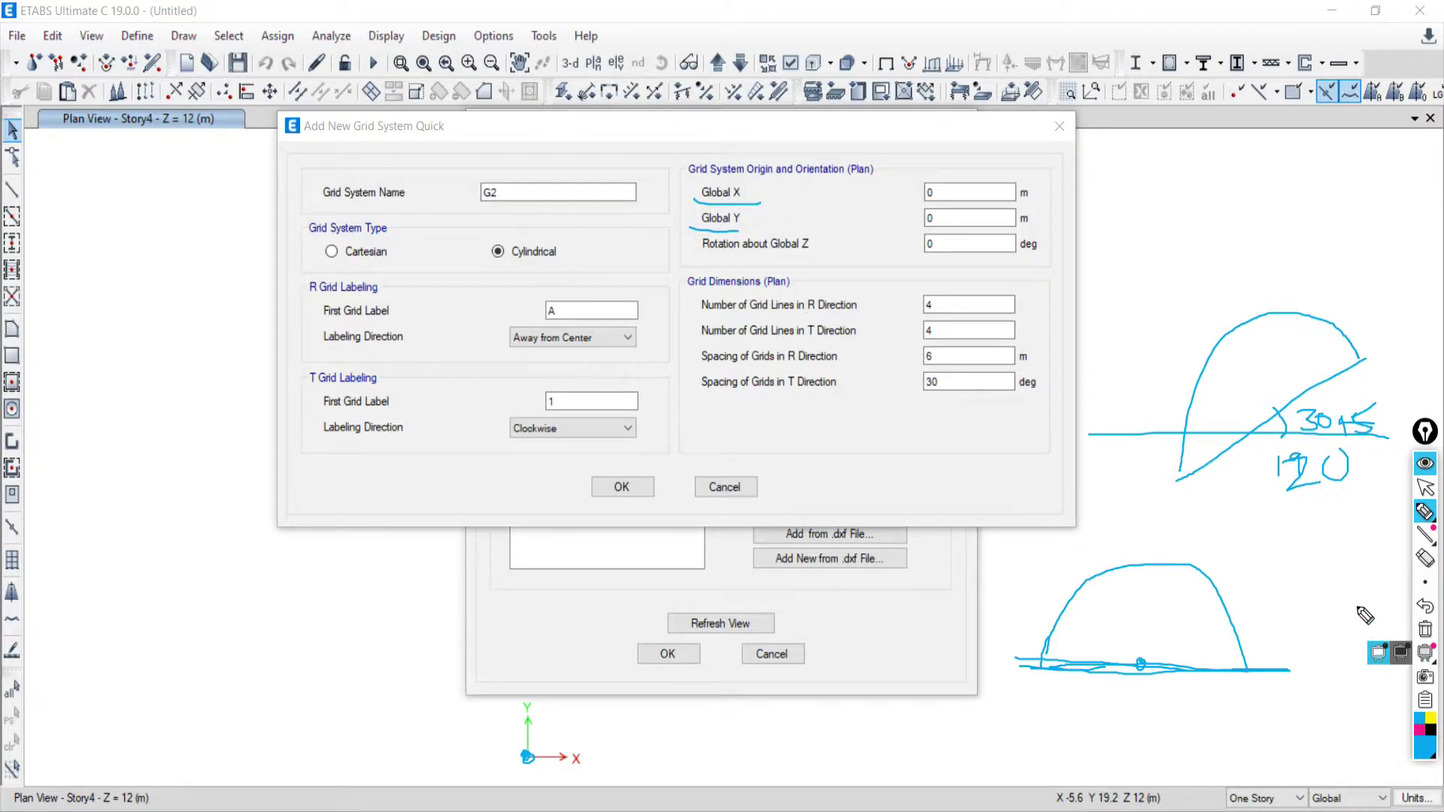
left_click(1426, 629)
left_click(1426, 487)
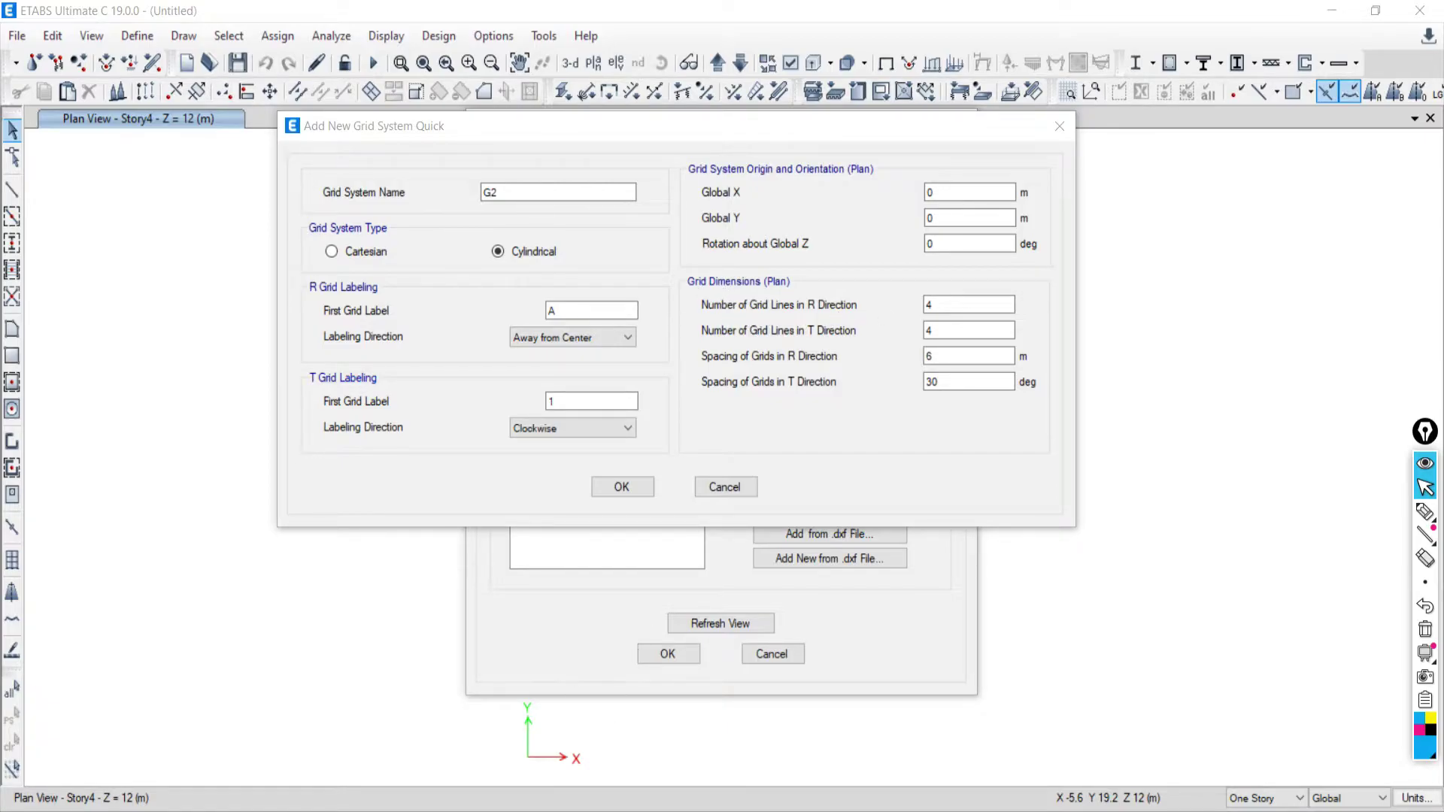
Highlight radial grid lines A through F on the PDF plan to count six lines
key("alt+Tab")
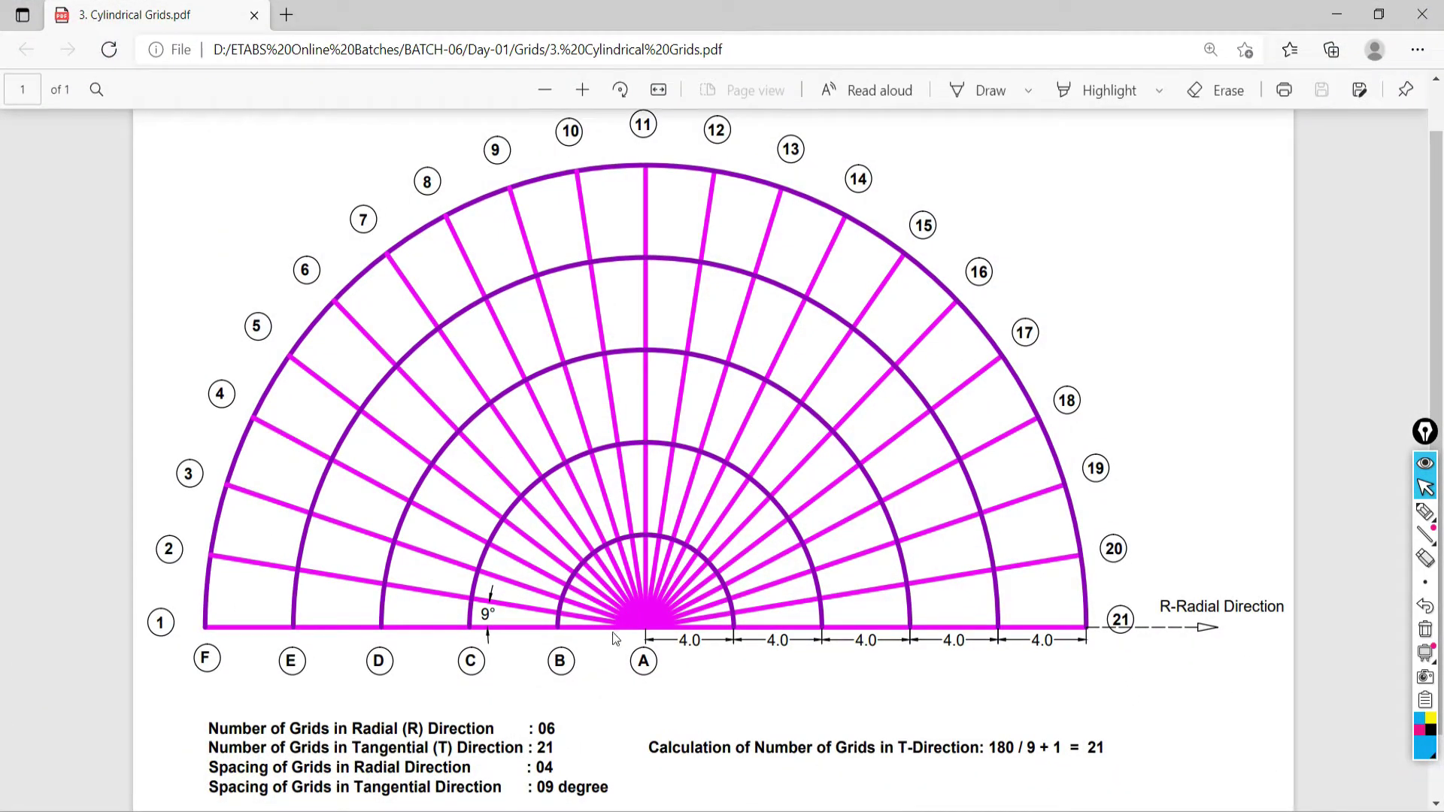
left_click(1425, 512)
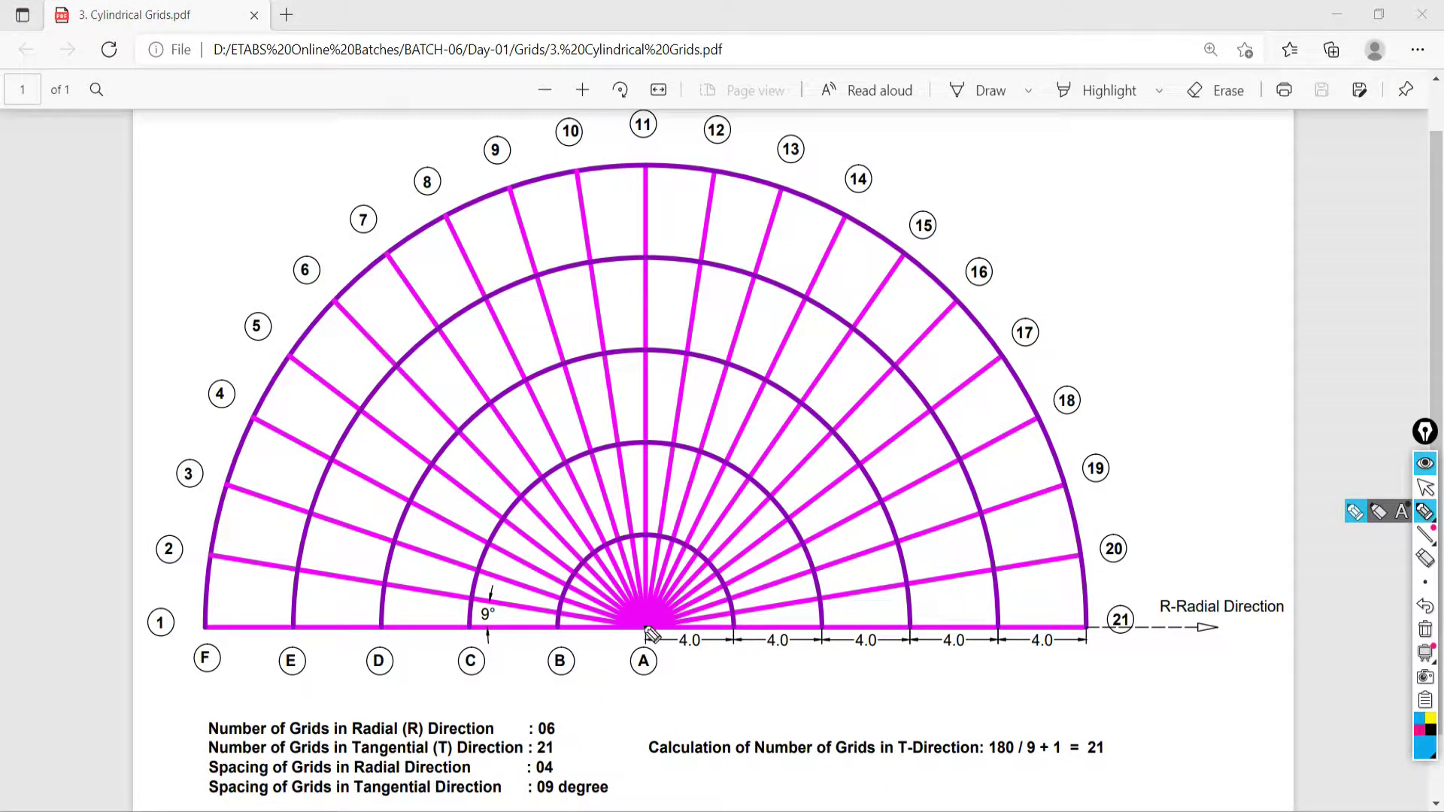
left_click_drag(644, 611, 642, 674)
left_click_drag(558, 618, 556, 673)
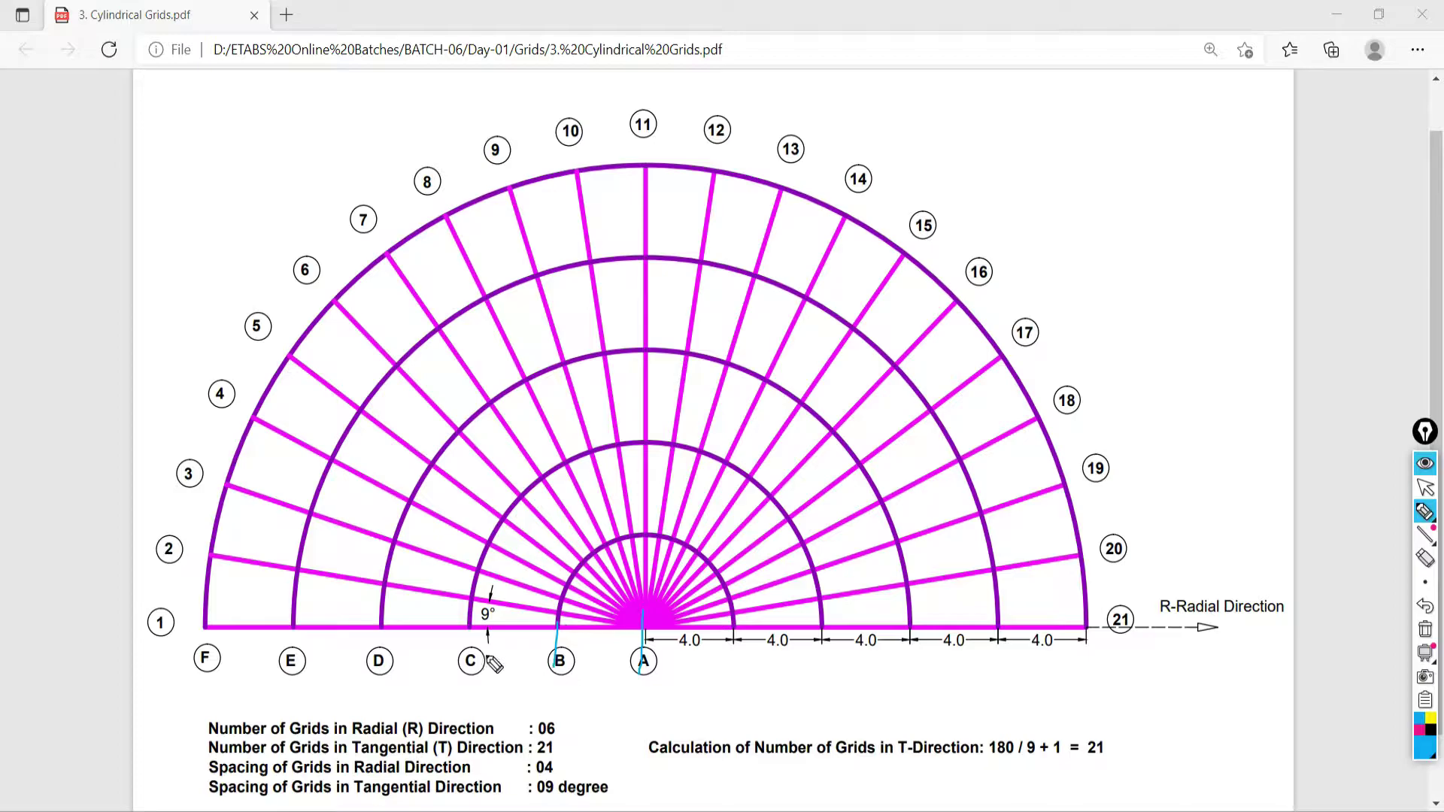
left_click_drag(467, 612, 468, 674)
left_click_drag(378, 613, 379, 687)
left_click_drag(287, 611, 287, 673)
left_click_drag(205, 607, 199, 684)
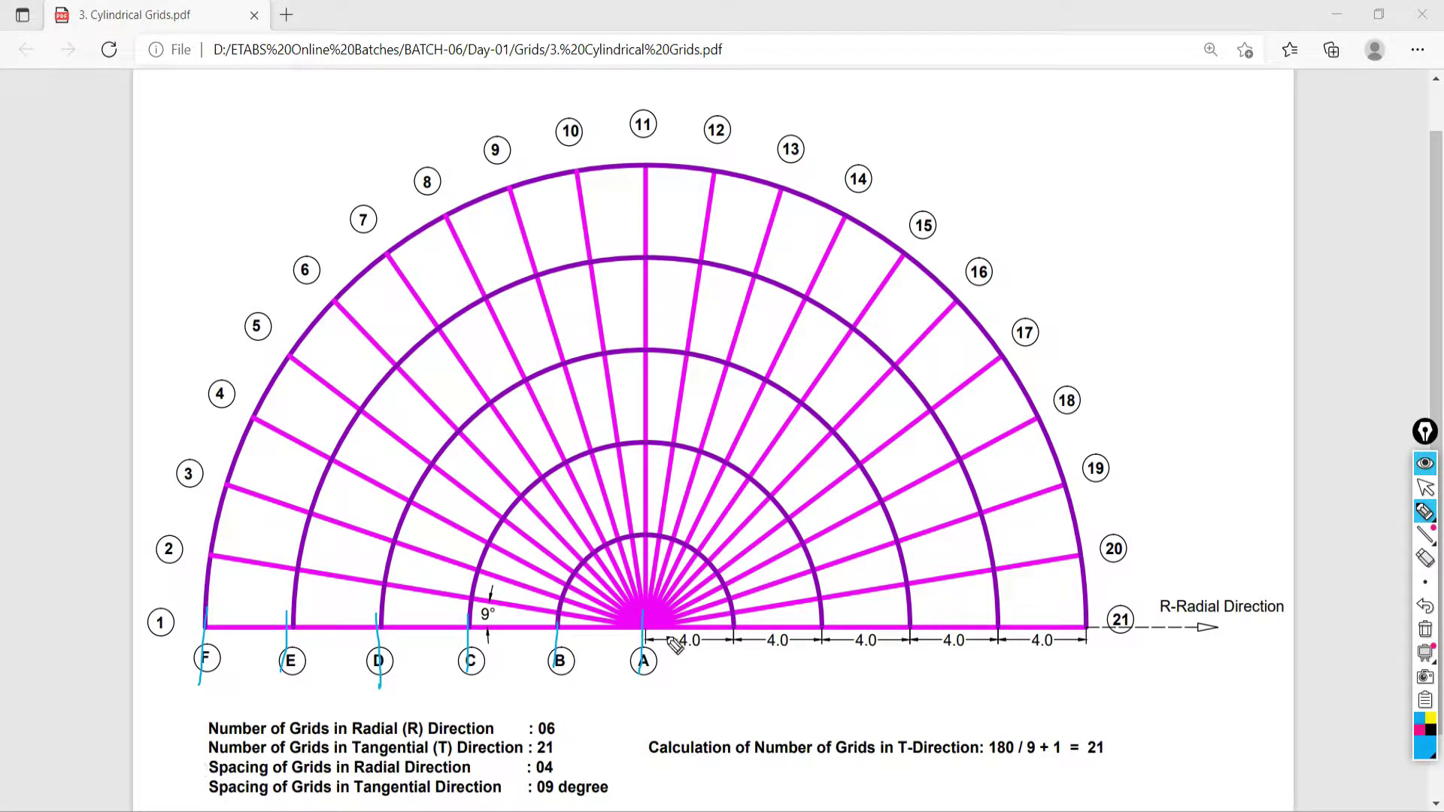
left_click_drag(645, 608, 644, 677)
left_click_drag(562, 613, 561, 677)
left_click_drag(467, 615, 466, 662)
left_click_drag(383, 601, 382, 666)
left_click_drag(293, 608, 292, 672)
left_click(1423, 488)
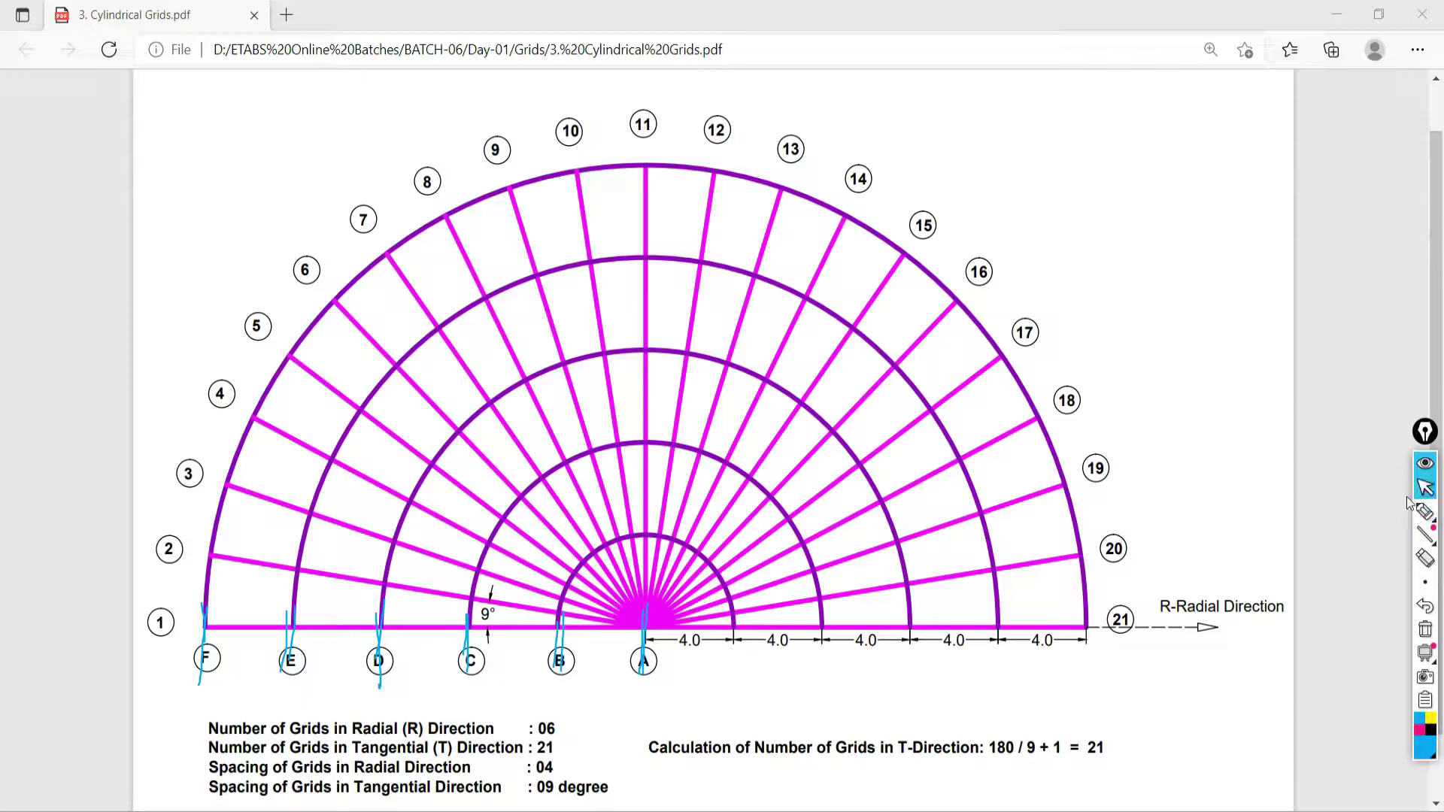
Set G2's number of grid lines in the R direction to 6
key("alt+Tab")
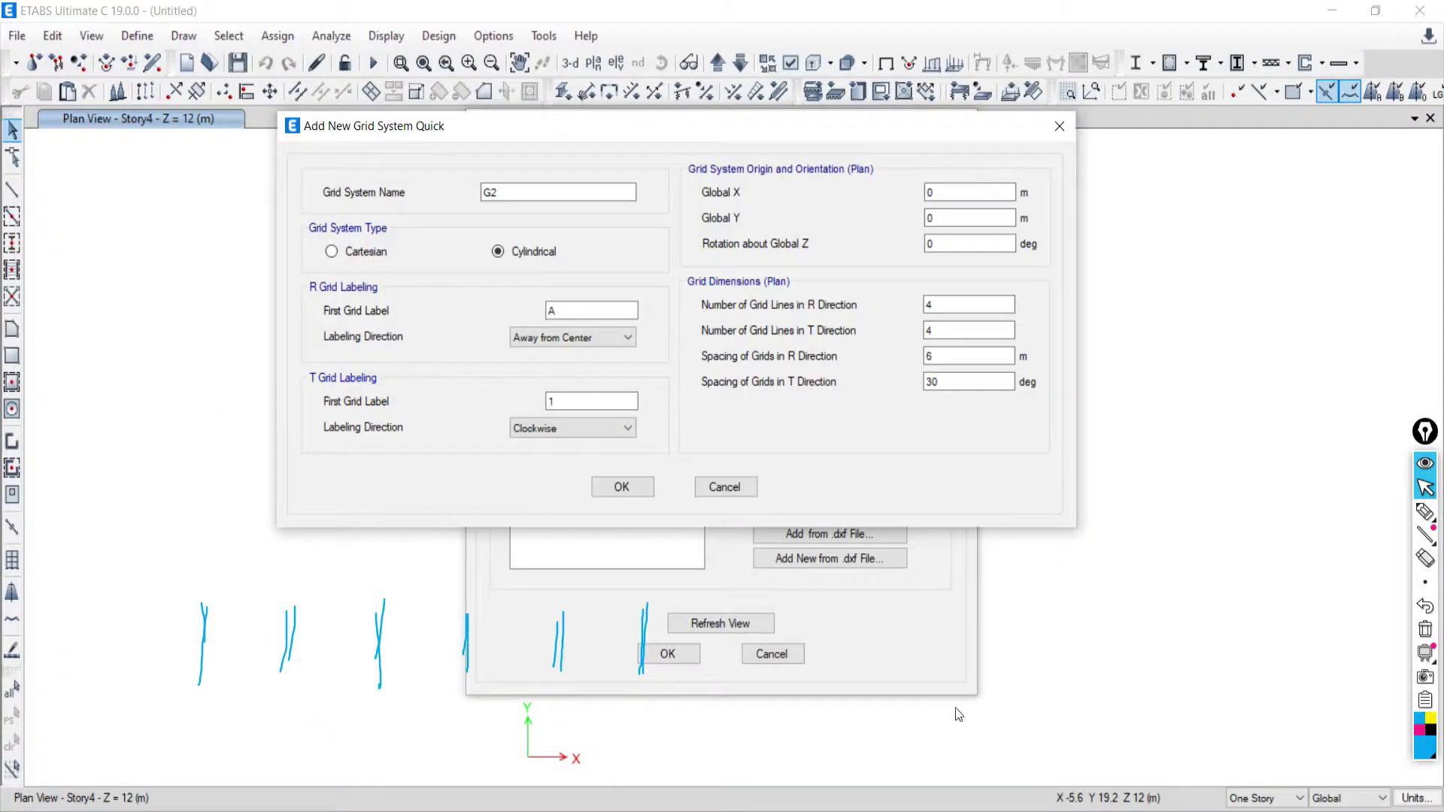
double_click(944, 304)
type("6")
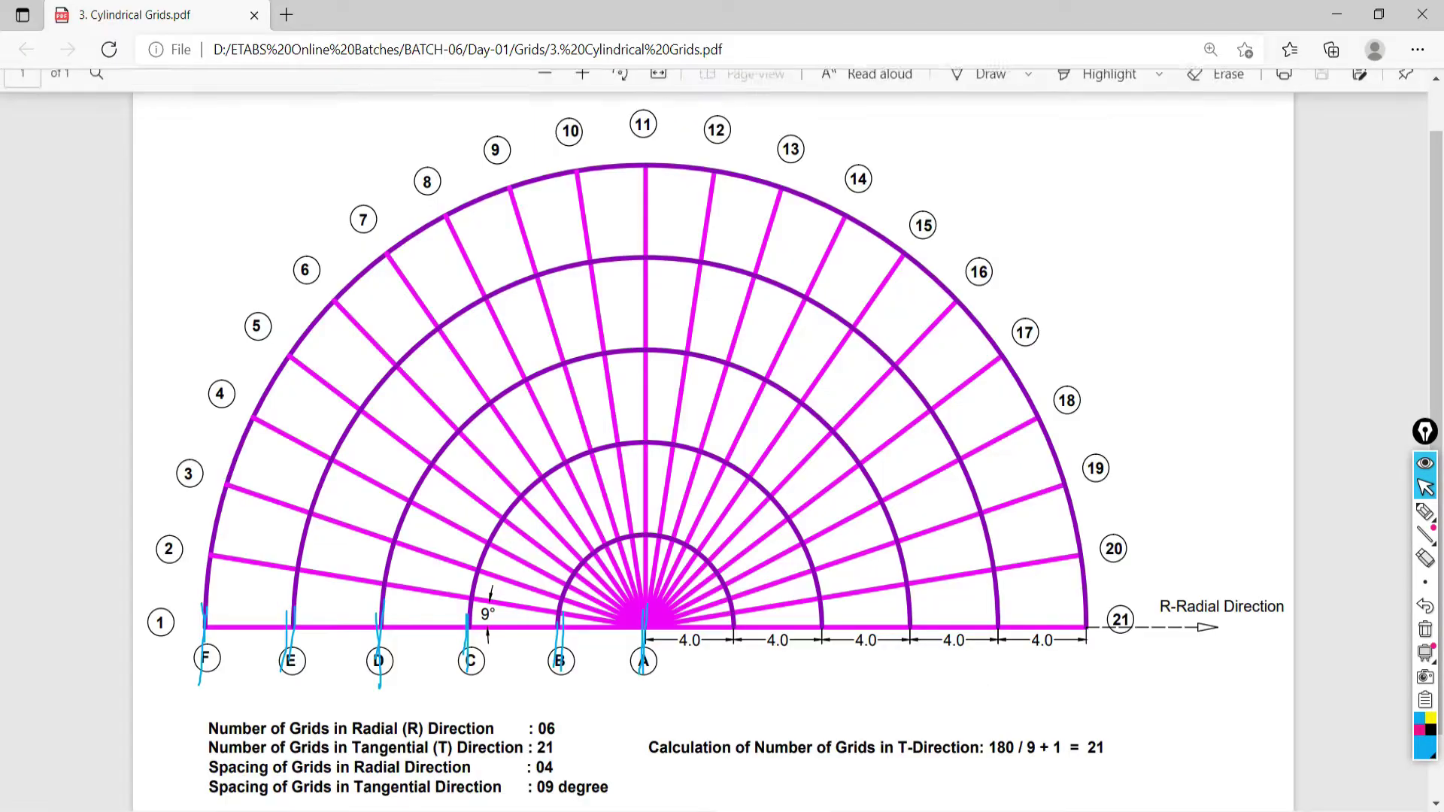
Back on the PDF plan, trace the outer, middle and inner arcs with the screen pen, then erase them
key("alt+Tab")
left_click(1425, 511)
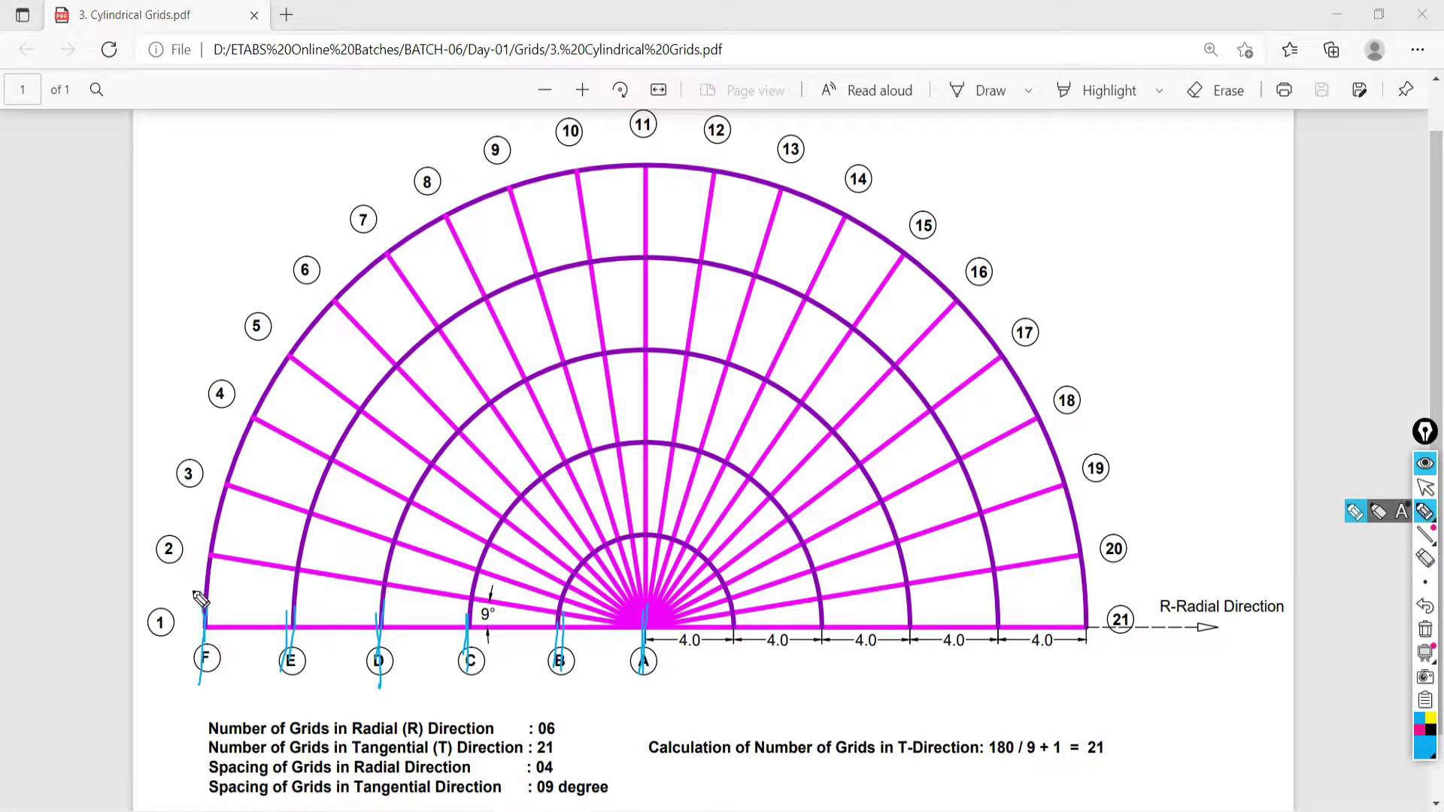
mouse_move(209, 627)
left_mouse_down()
mouse_move(231, 516)
mouse_move(334, 352)
mouse_move(586, 250)
mouse_move(860, 249)
mouse_move(1072, 518)
mouse_move(1102, 630)
left_mouse_up()
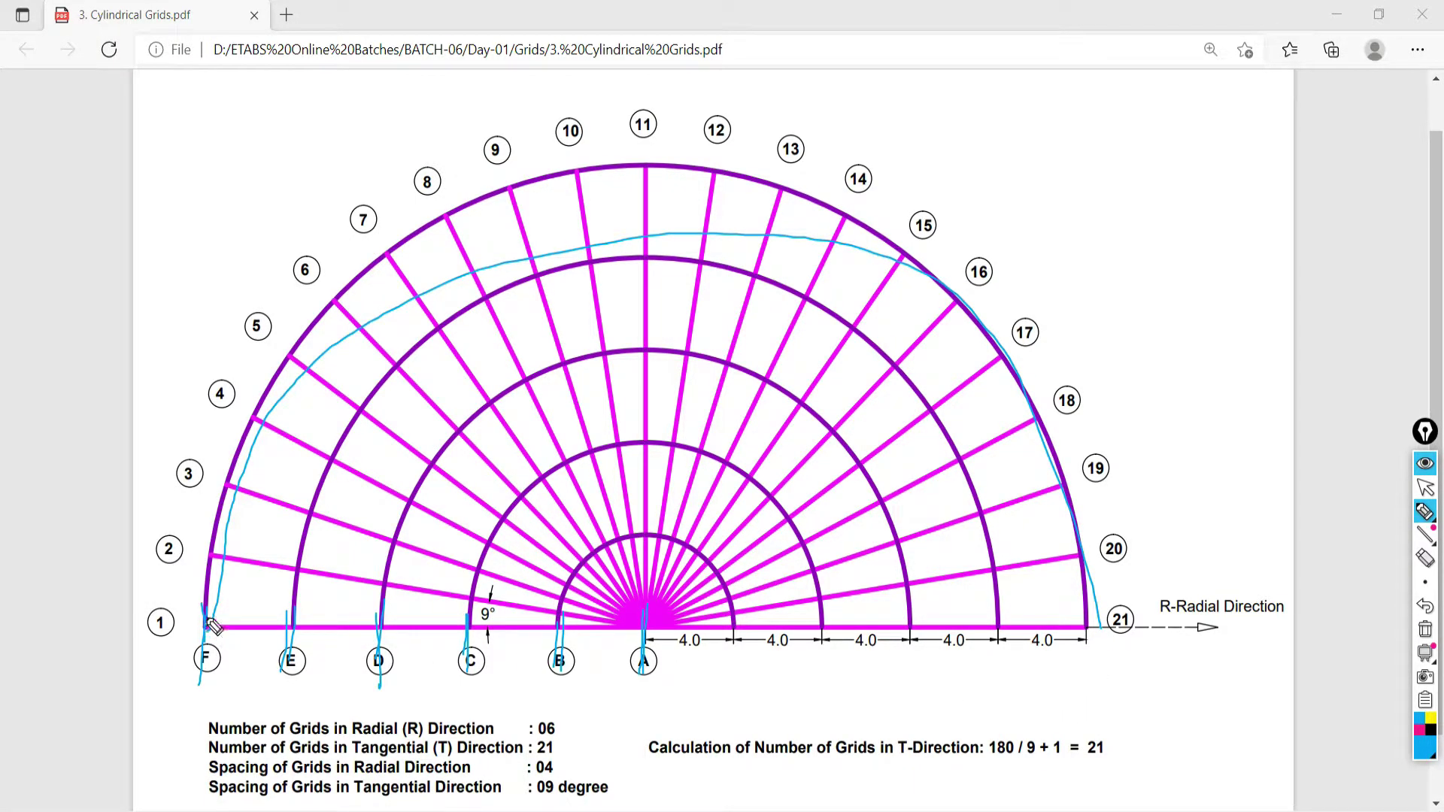
mouse_move(213, 626)
left_mouse_down()
mouse_move(228, 553)
mouse_move(348, 441)
mouse_move(1035, 433)
mouse_move(1154, 648)
mouse_move(997, 610)
left_mouse_up()
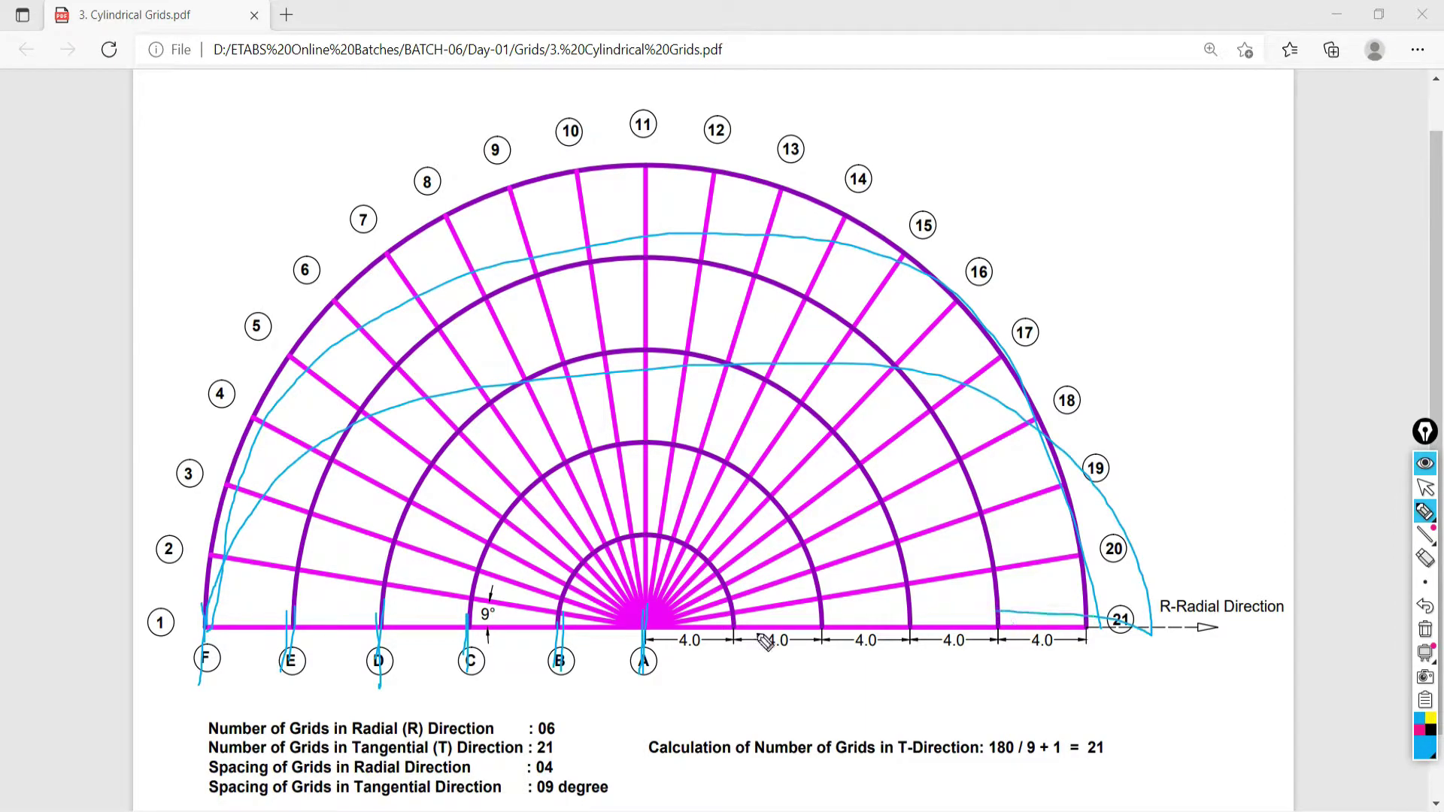
mouse_move(537, 623)
left_mouse_down()
mouse_move(591, 568)
mouse_move(716, 626)
left_mouse_up()
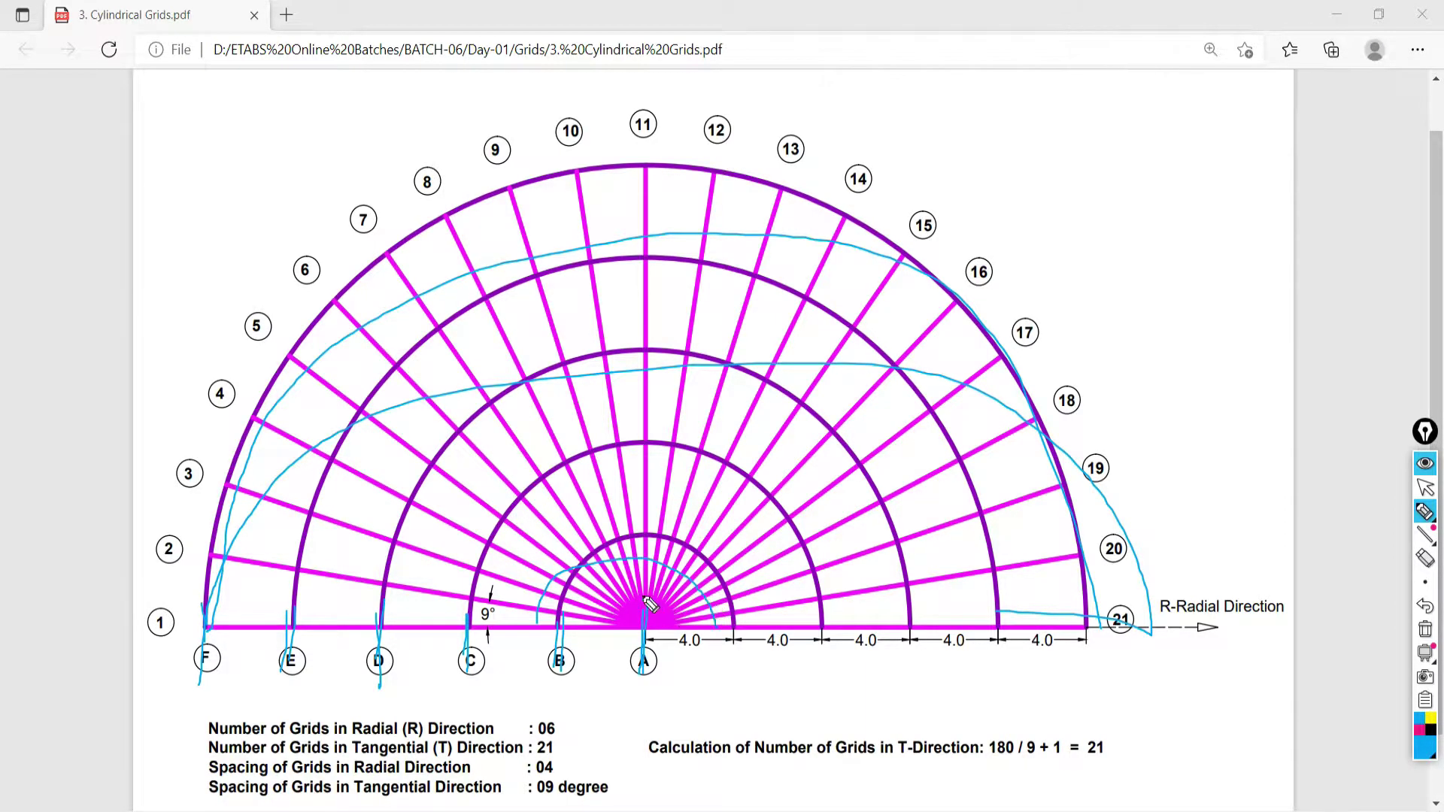
left_click(1424, 632)
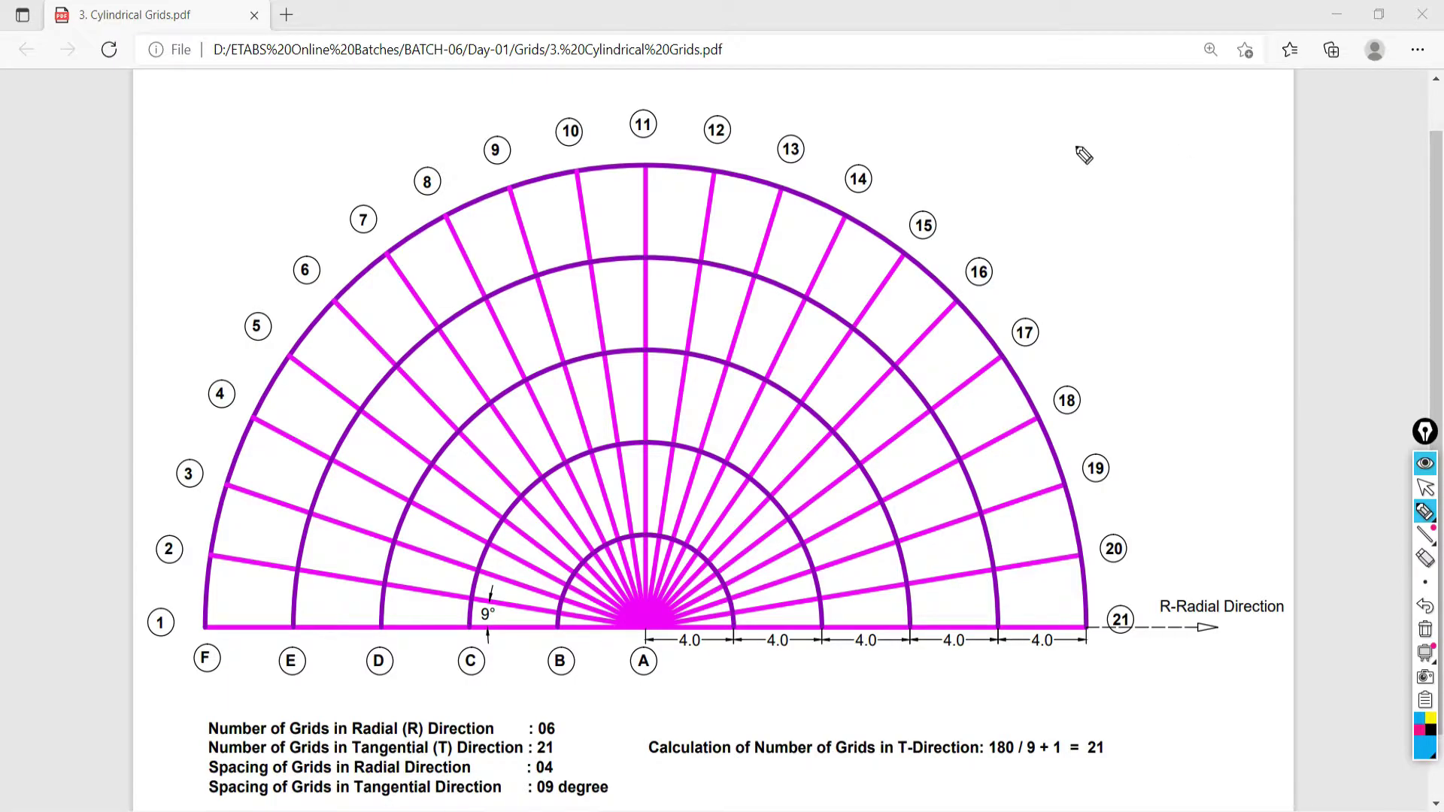
Write the tangential grid count 180 / 9 + 1 = 21 beside the plan, marking one 9° gap
left_click_drag(1074, 129, 1073, 173)
mouse_move(1130, 133)
left_mouse_down()
mouse_move(1112, 150)
mouse_move(1128, 132)
mouse_move(1149, 169)
left_mouse_up()
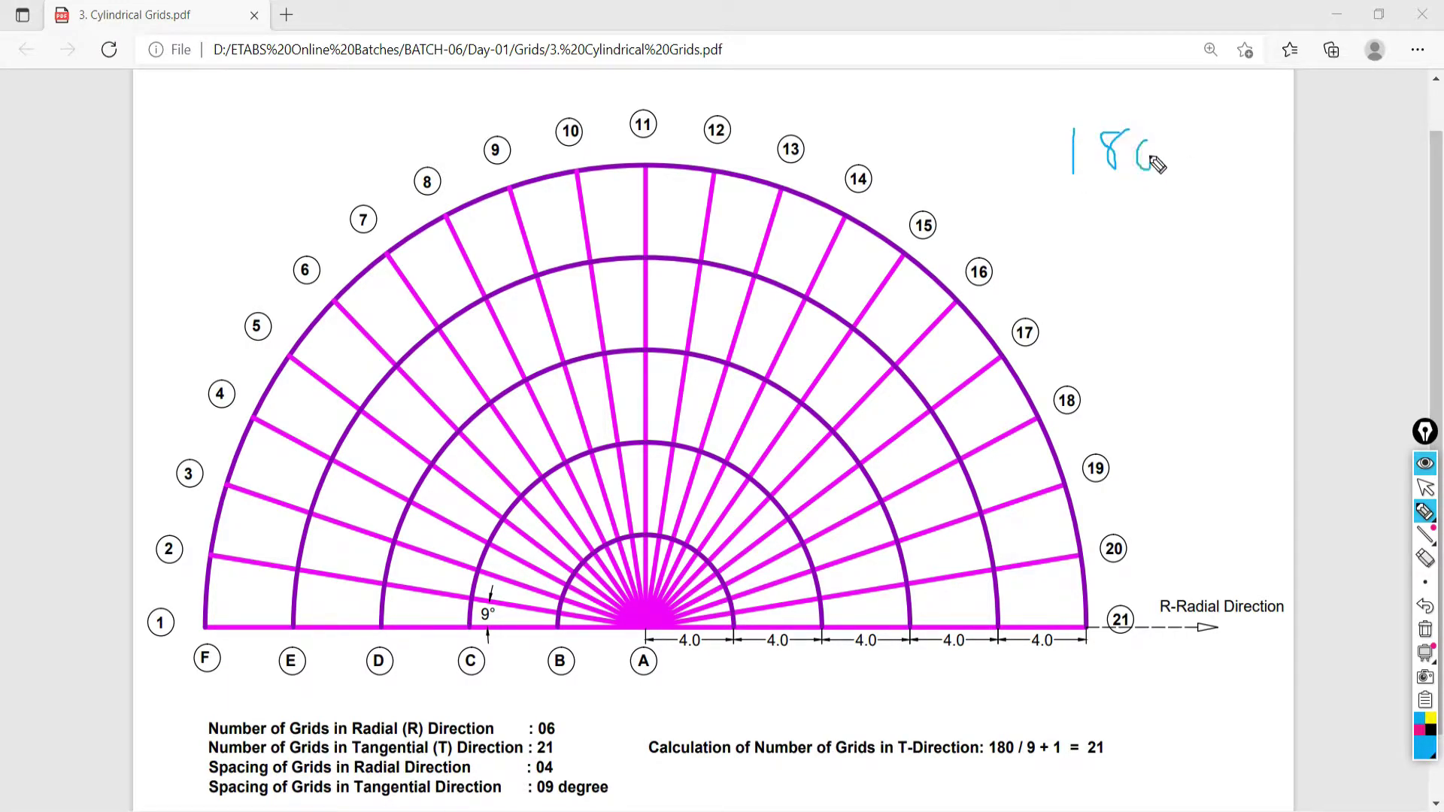
left_click_drag(1052, 195, 1151, 192)
mouse_move(424, 591)
left_mouse_down()
mouse_move(421, 637)
mouse_move(407, 602)
left_mouse_up()
mouse_move(1100, 225)
left_mouse_down()
mouse_move(1098, 257)
mouse_move(1077, 262)
left_mouse_up()
mouse_move(1173, 182)
left_mouse_down()
mouse_move(1170, 215)
mouse_move(1185, 194)
mouse_move(1294, 177)
mouse_move(1314, 198)
left_mouse_up()
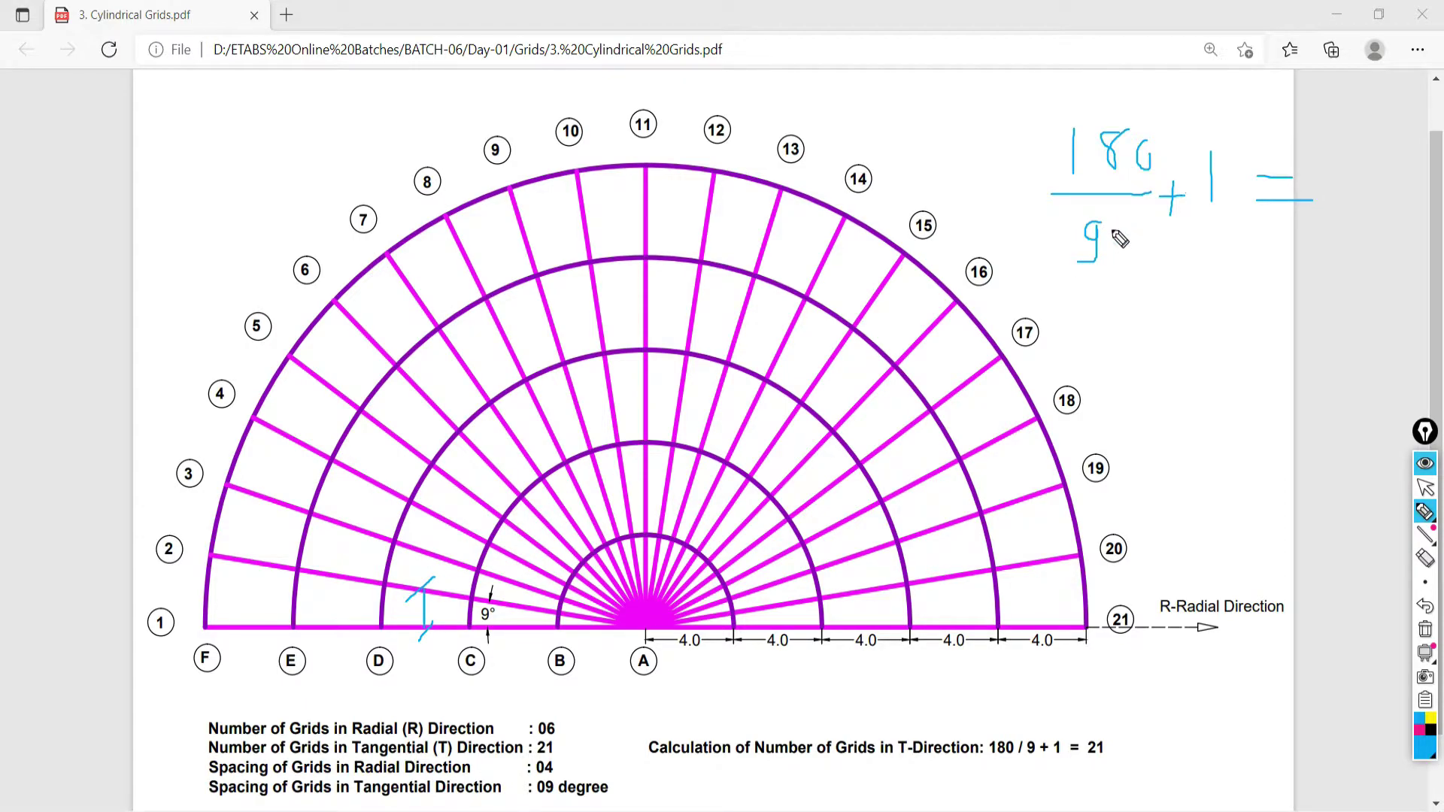
left_click_drag(1113, 218, 1052, 265)
left_click_drag(1129, 123, 1031, 183)
left_click_drag(1044, 68, 1069, 92)
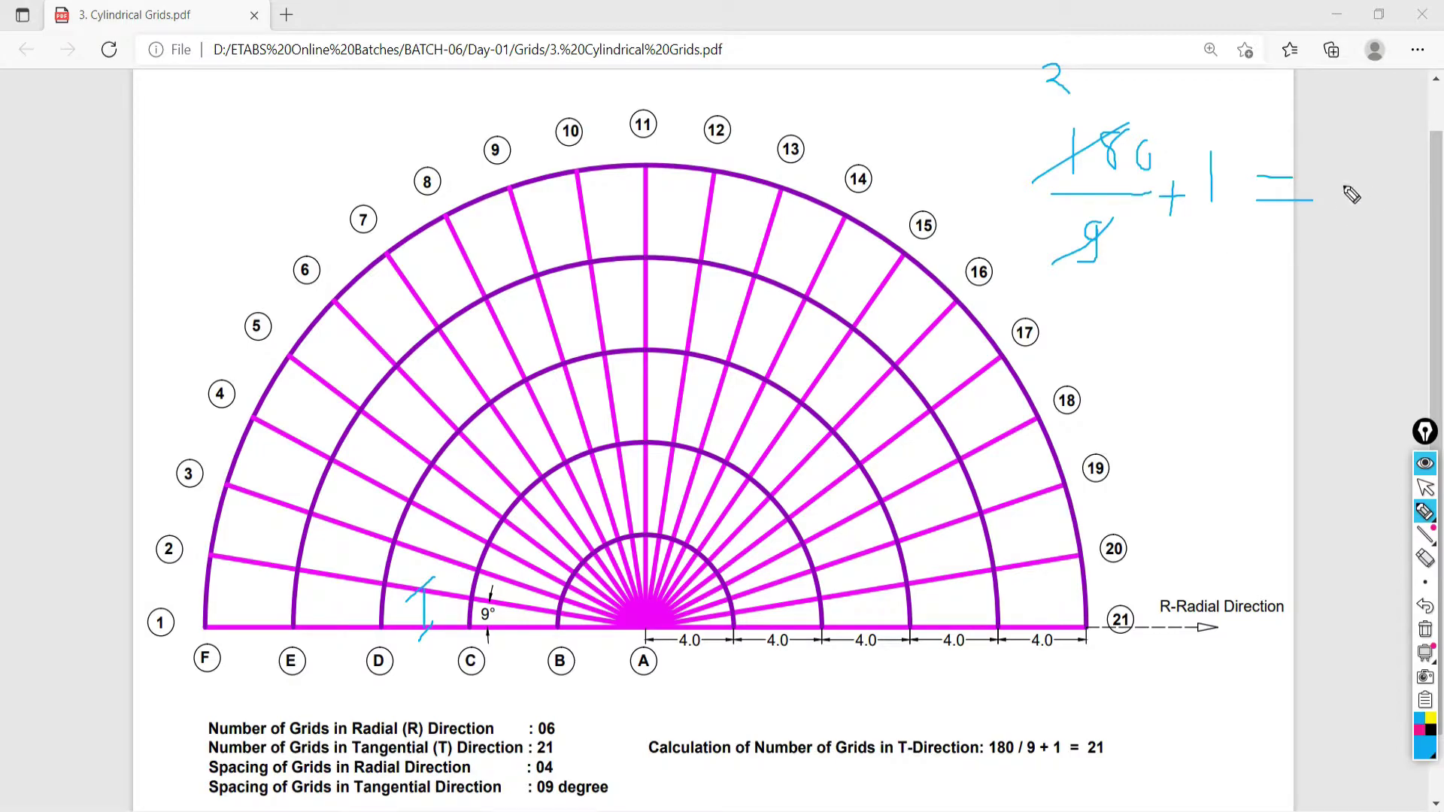
mouse_move(1344, 186)
left_mouse_down()
mouse_move(1341, 212)
mouse_move(1371, 214)
mouse_move(1386, 251)
left_mouse_up()
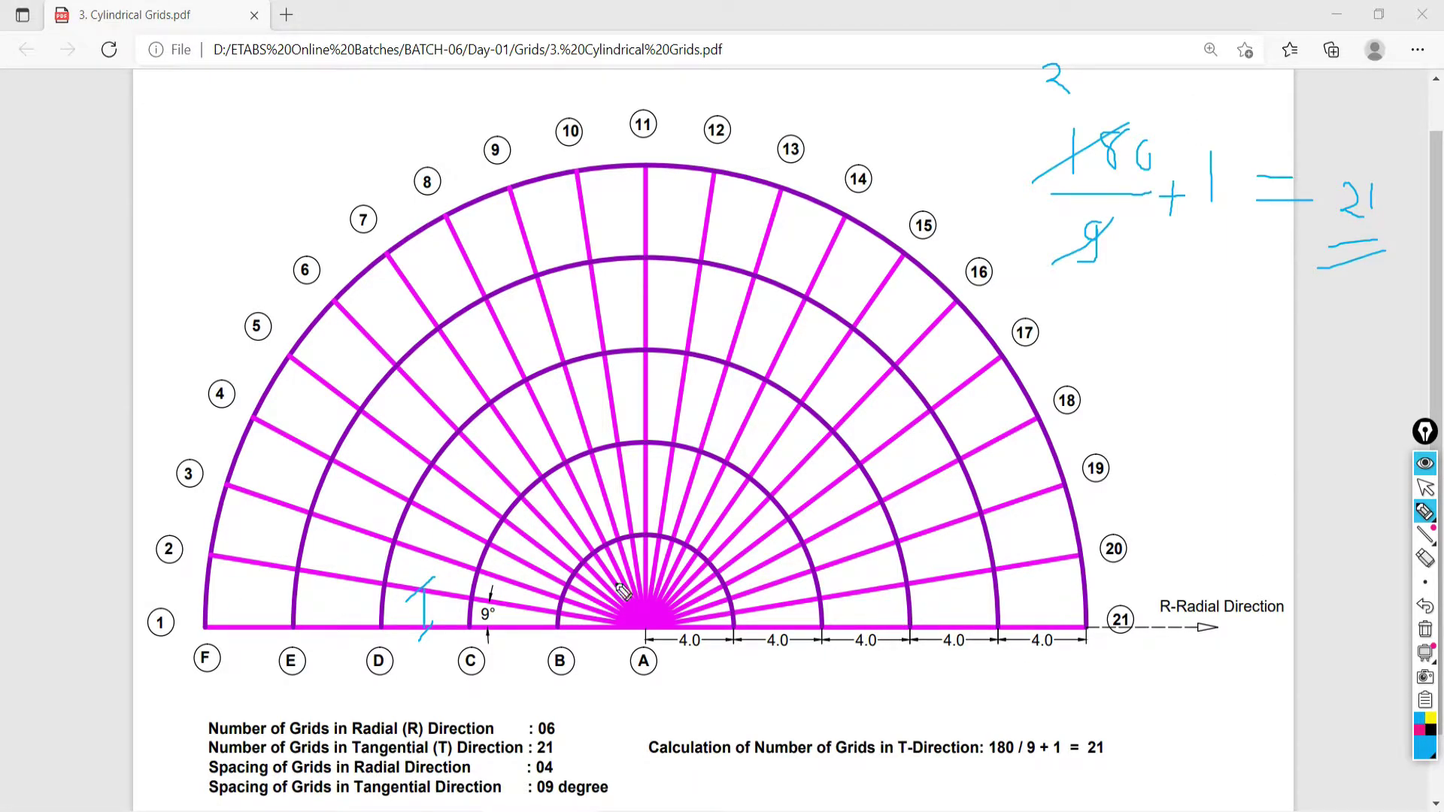
Put the screen pen away and return to the ETABS grid dialog
left_click(1425, 488)
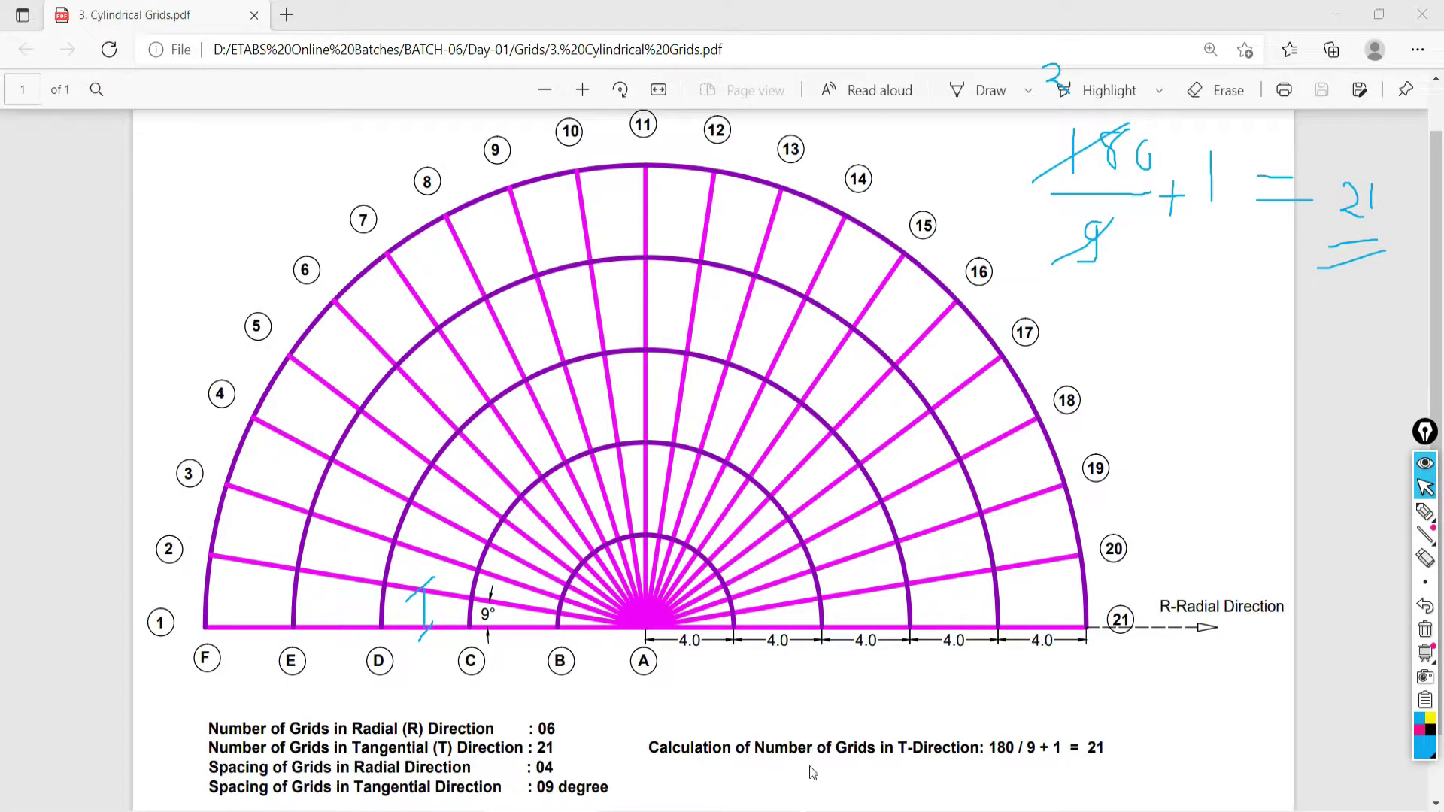
scroll(602, 756, "down", 1)
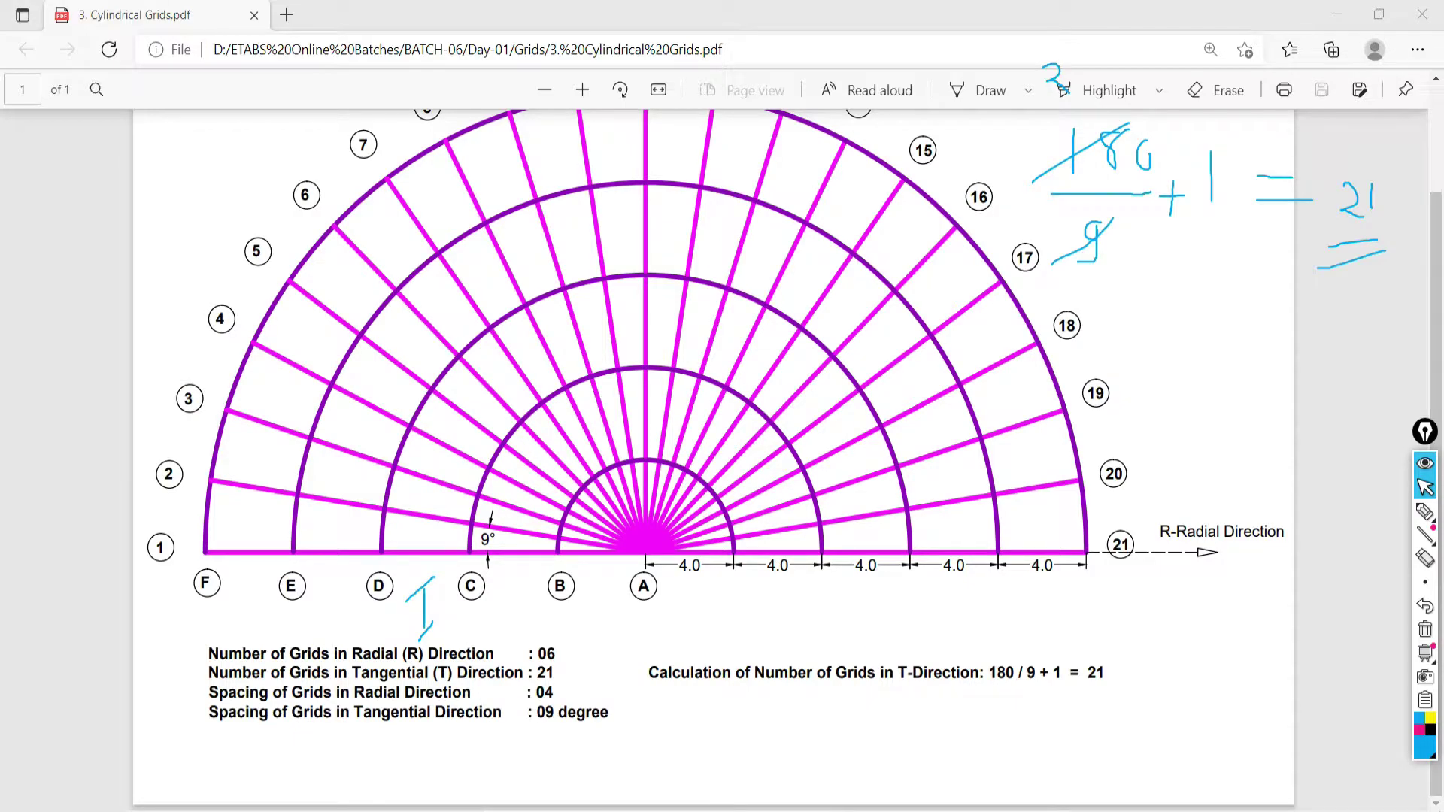
key("alt+Tab")
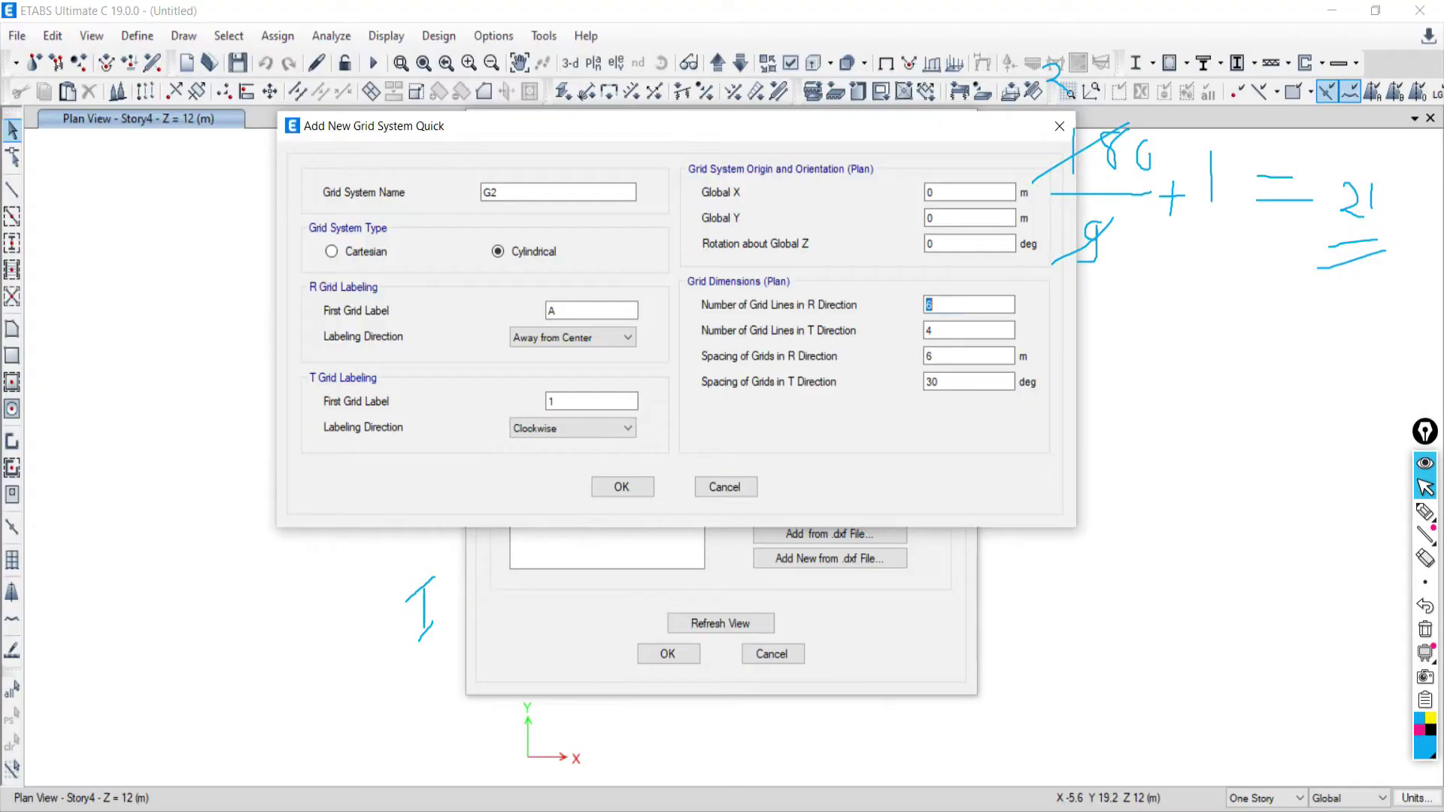
Enter 21 tangential lines, 4 m radial and 9° angular spacing for G2, checking the PDF, and accept
left_click(937, 333)
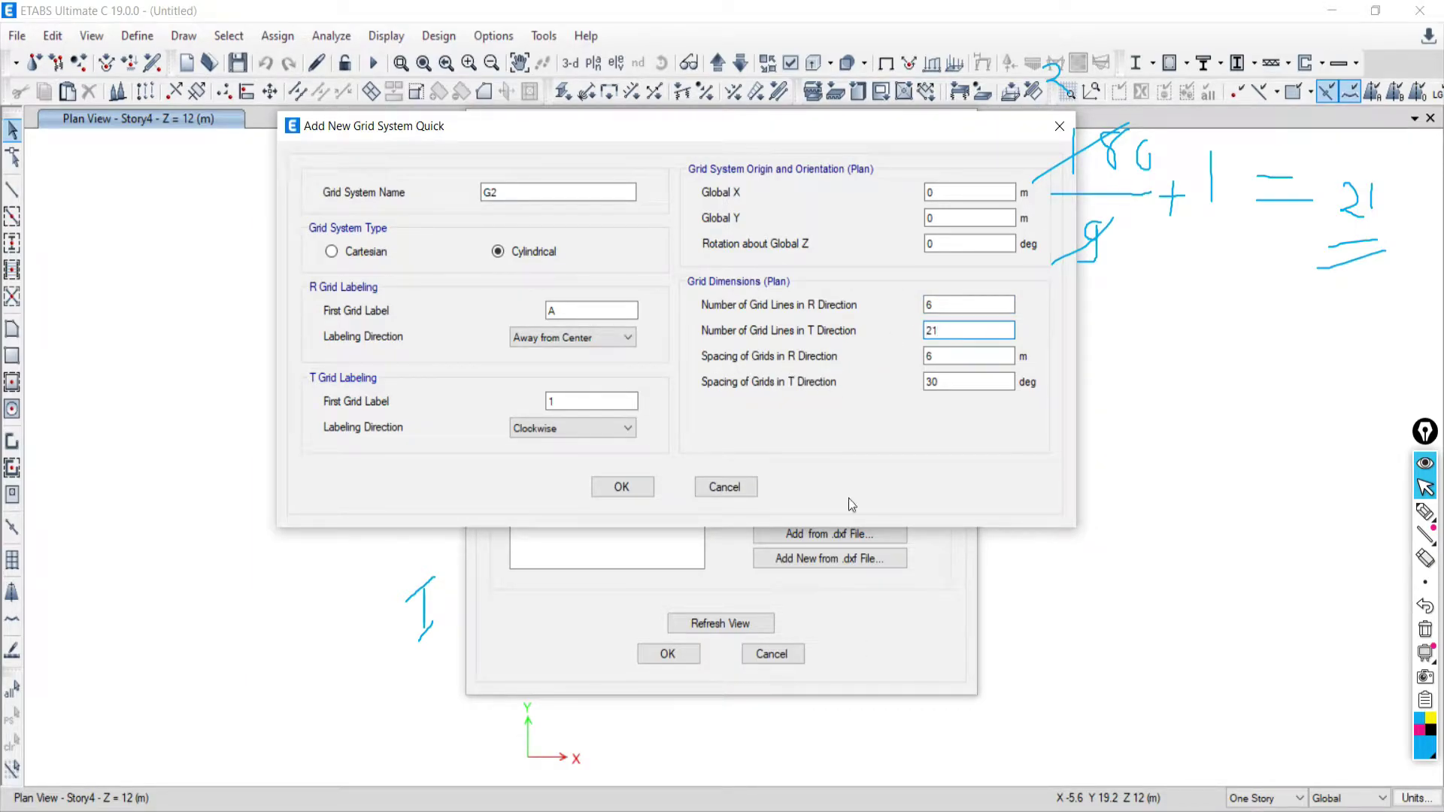
key("alt+Tab")
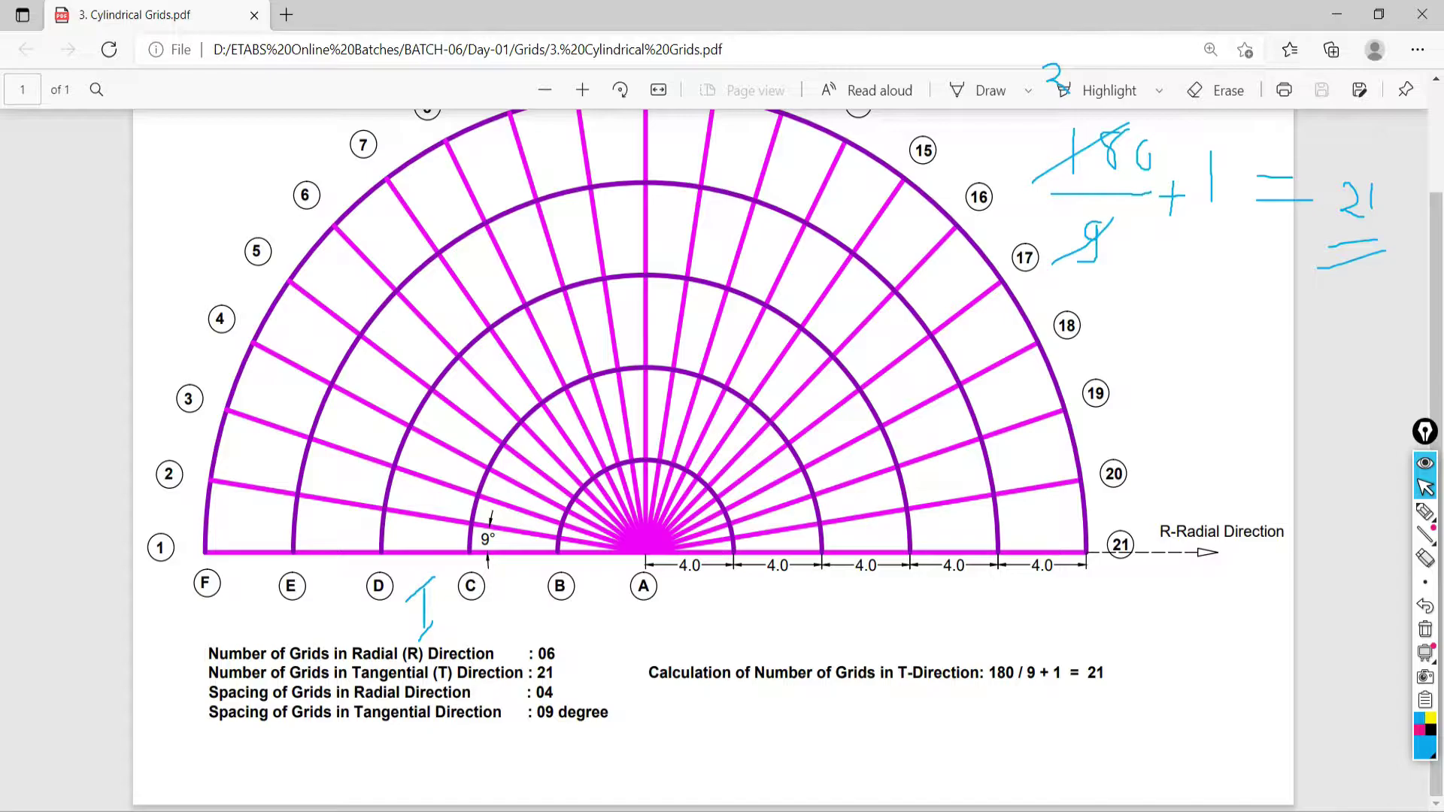
key("alt+Tab")
type("21")
key("Tab")
type("4")
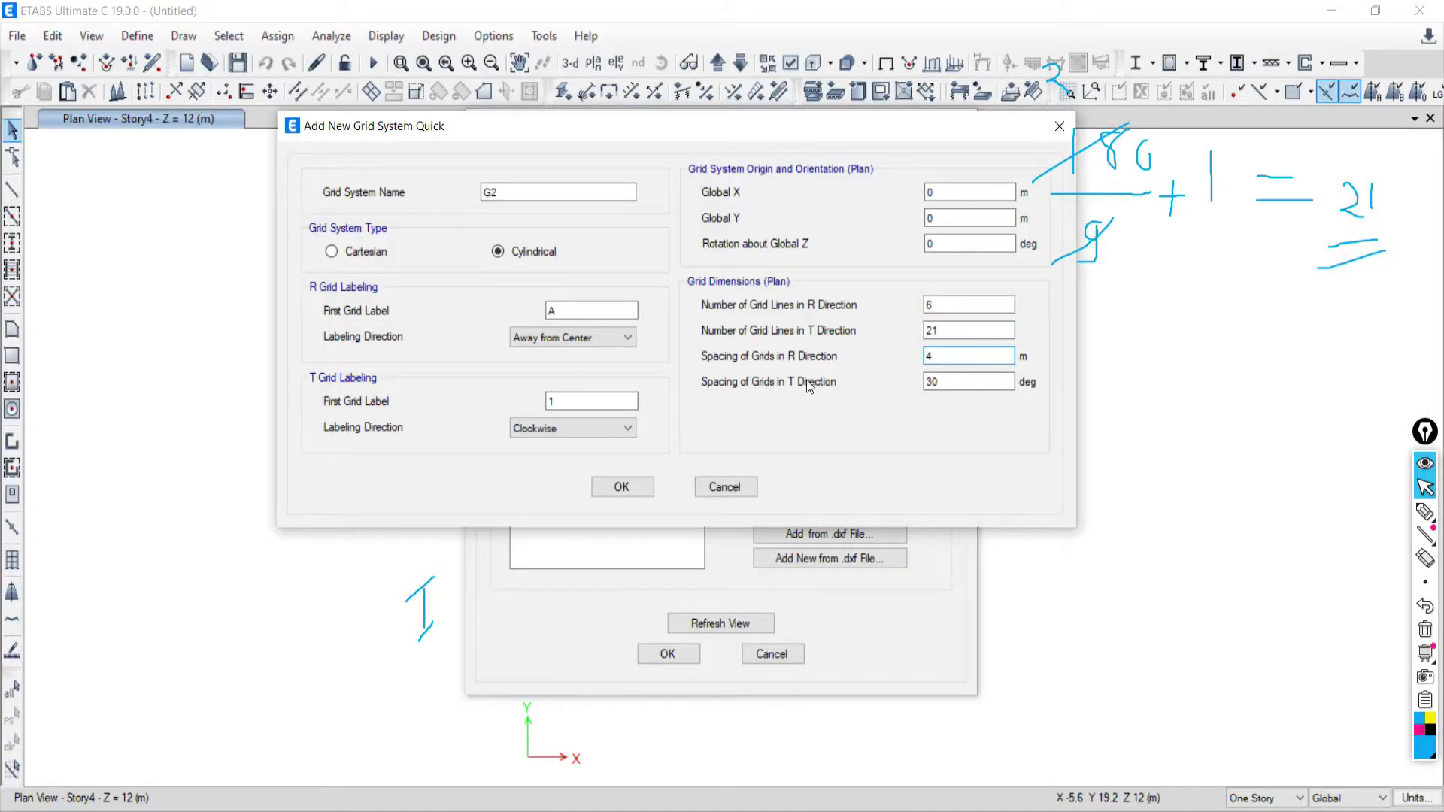
key("alt+Tab")
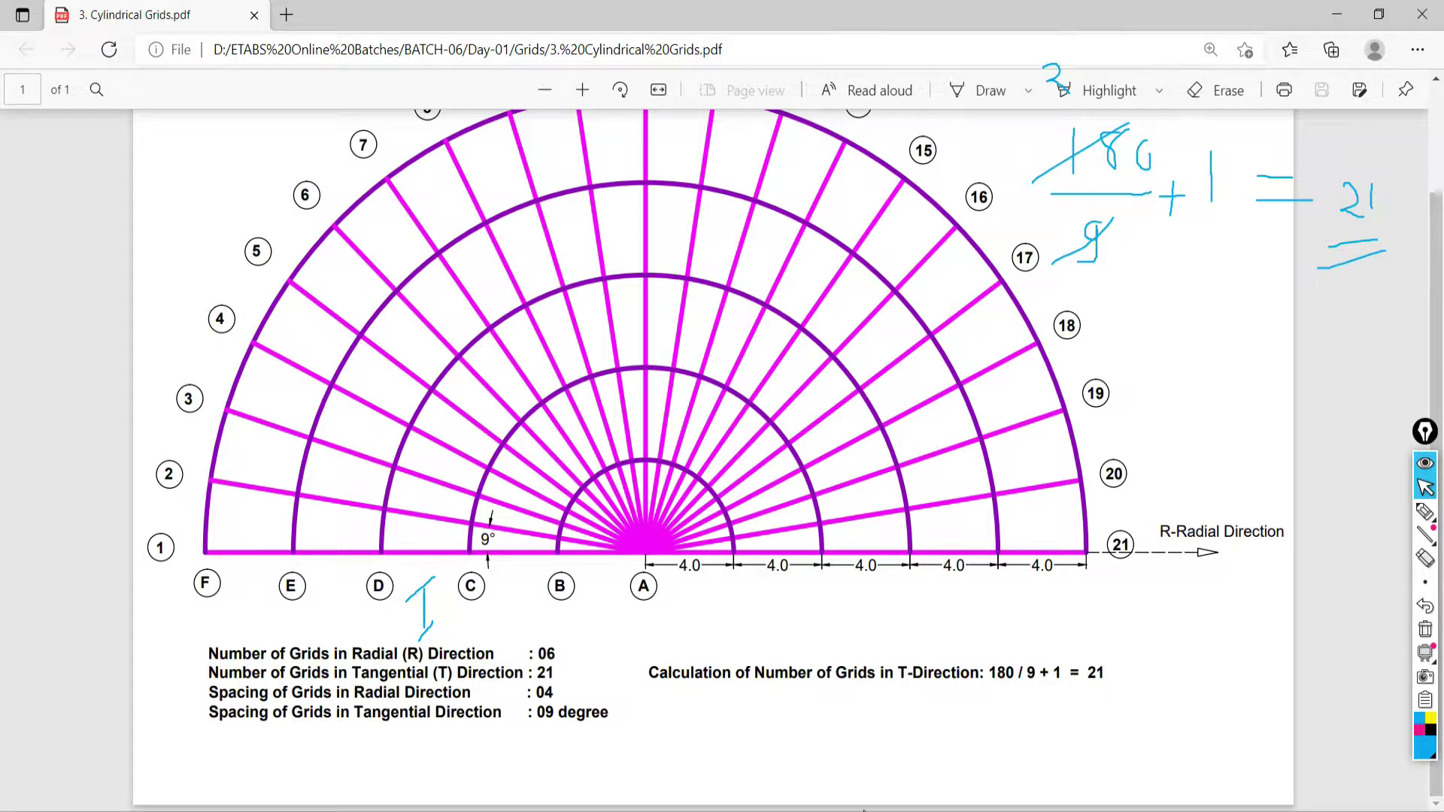
key("alt+Tab")
key("Tab")
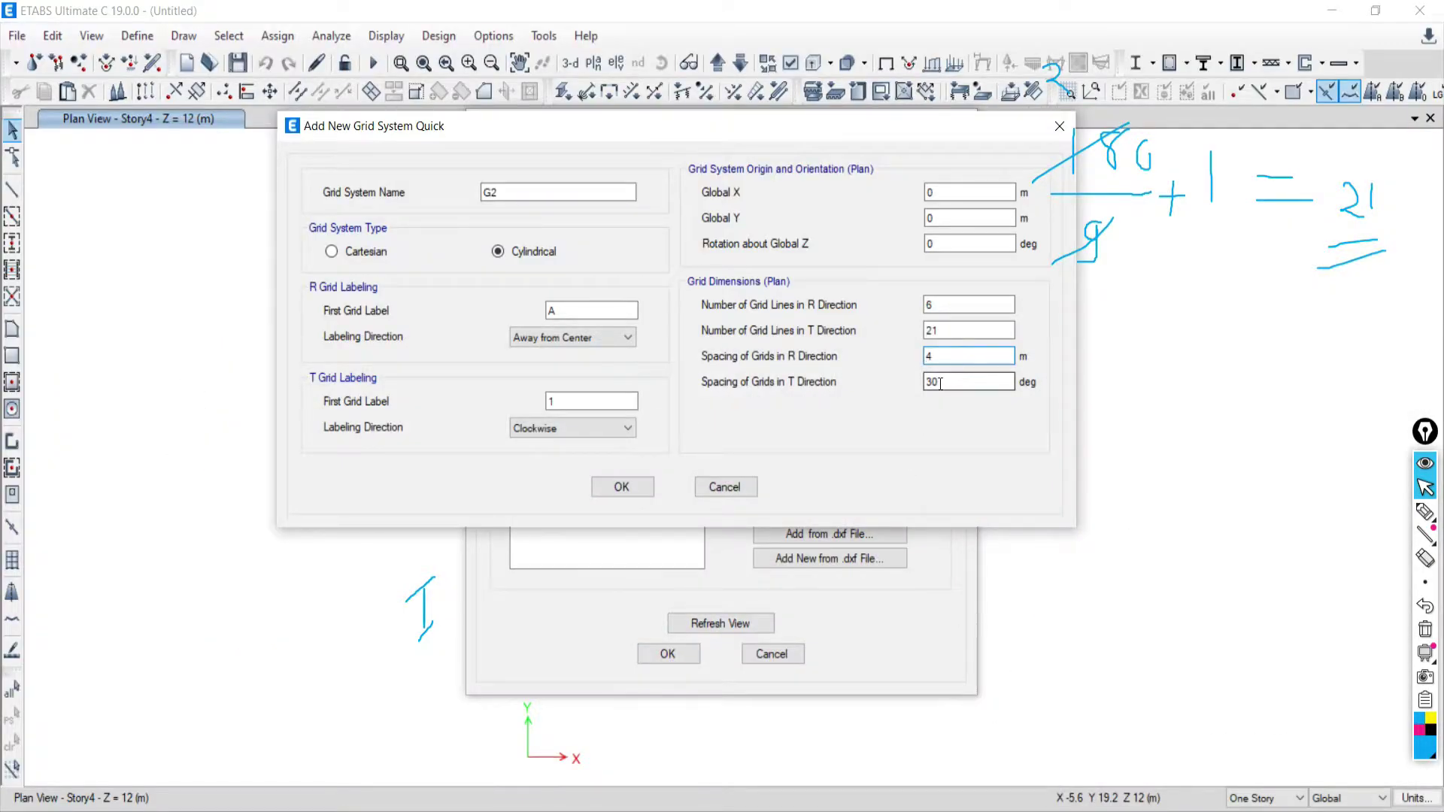
type("9")
left_click(621, 489)
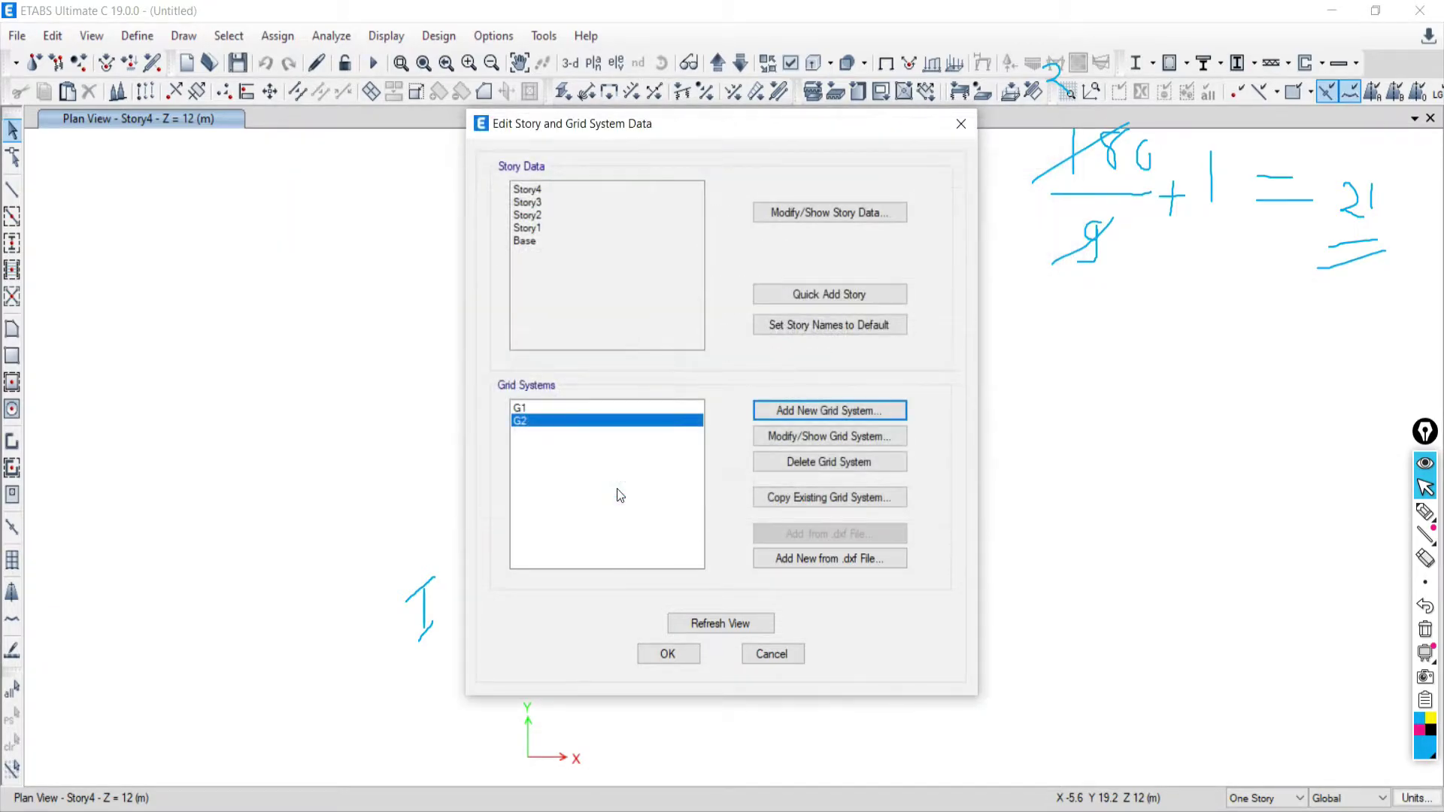
Close the story and grid data window, centre the semicircular G2 grid in the plan, and clear the ink notes
left_click(667, 654)
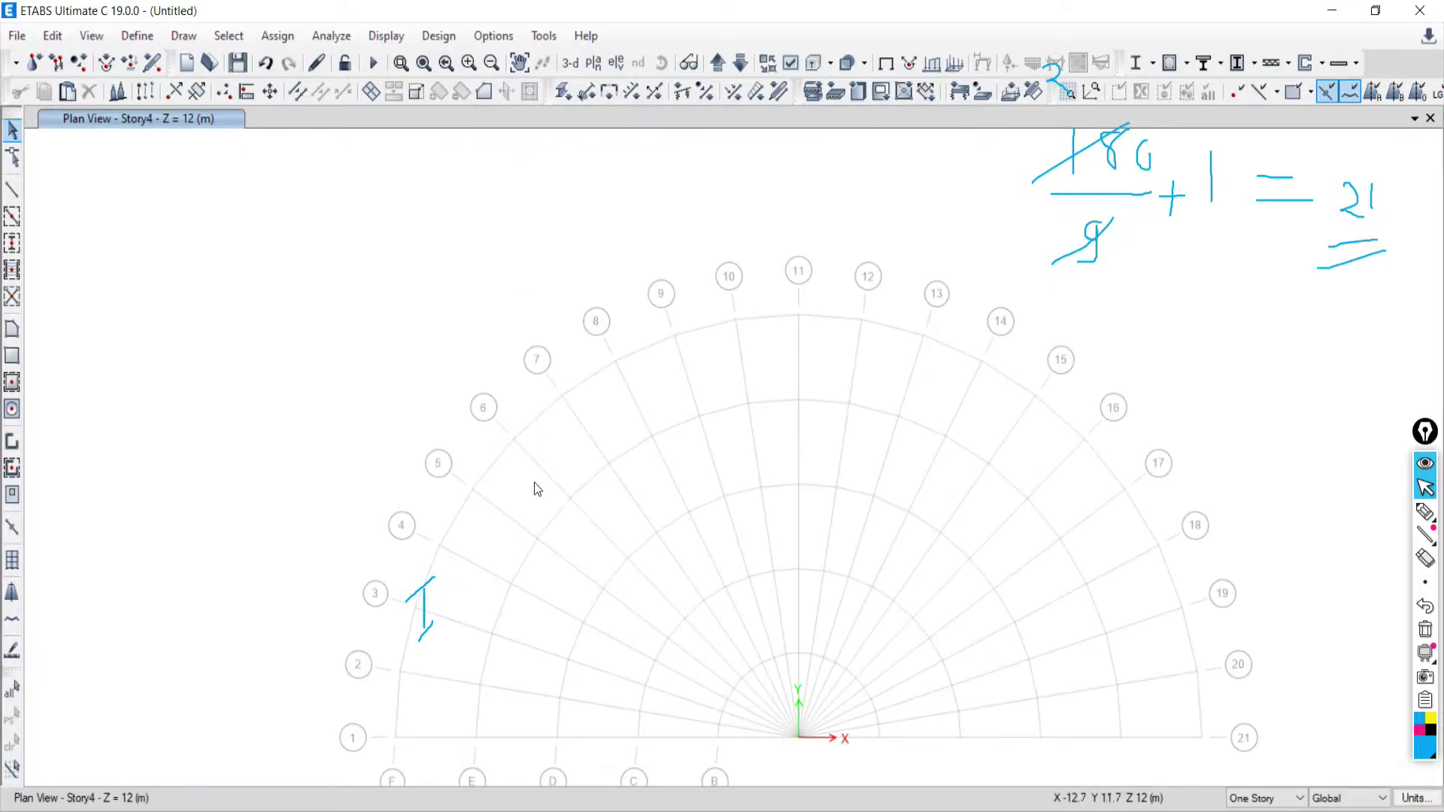
mouse_move(616, 516)
middle_mouse_down()
mouse_move(616, 500)
mouse_move(636, 514)
mouse_move(577, 428)
middle_mouse_up()
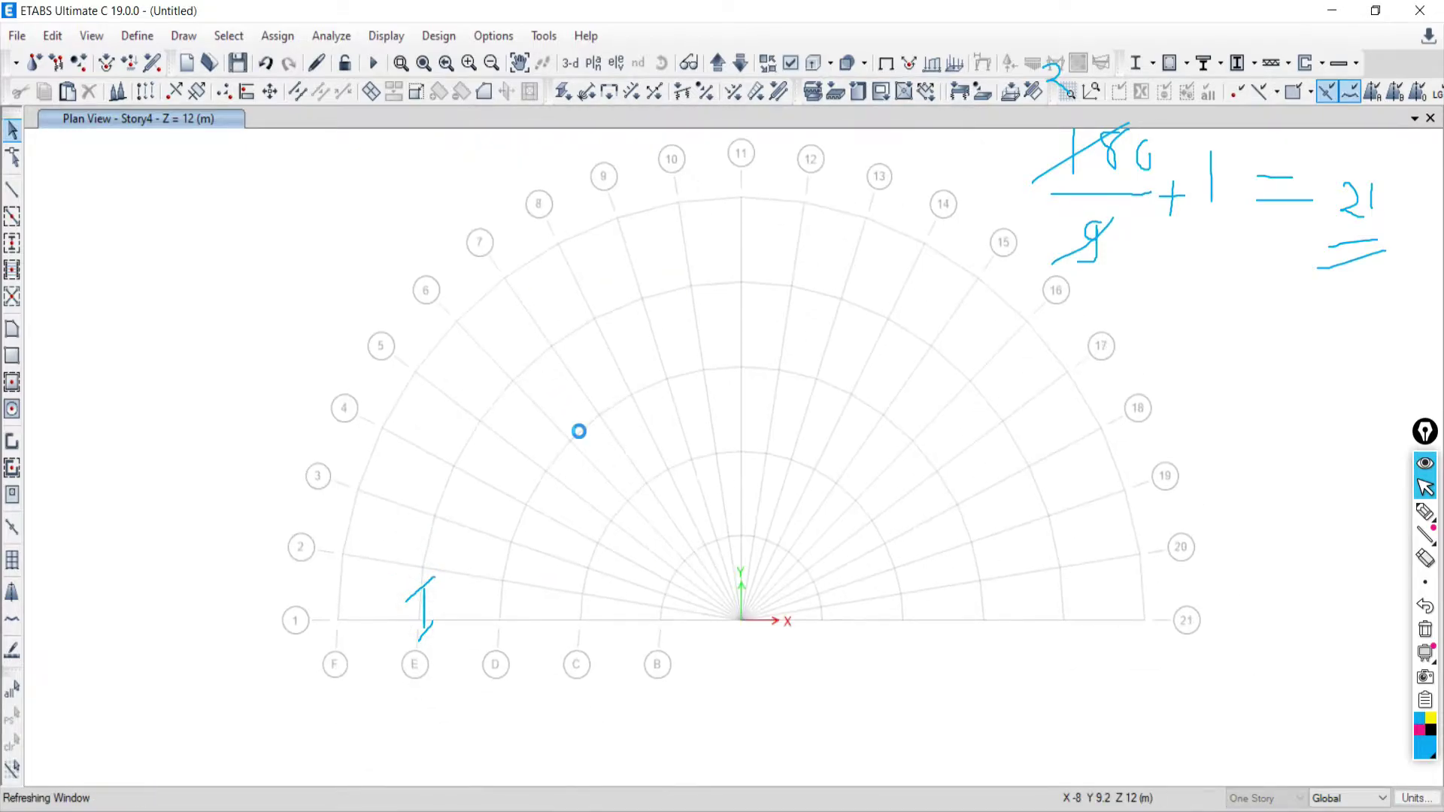
middle_click_drag(522, 474, 457, 507)
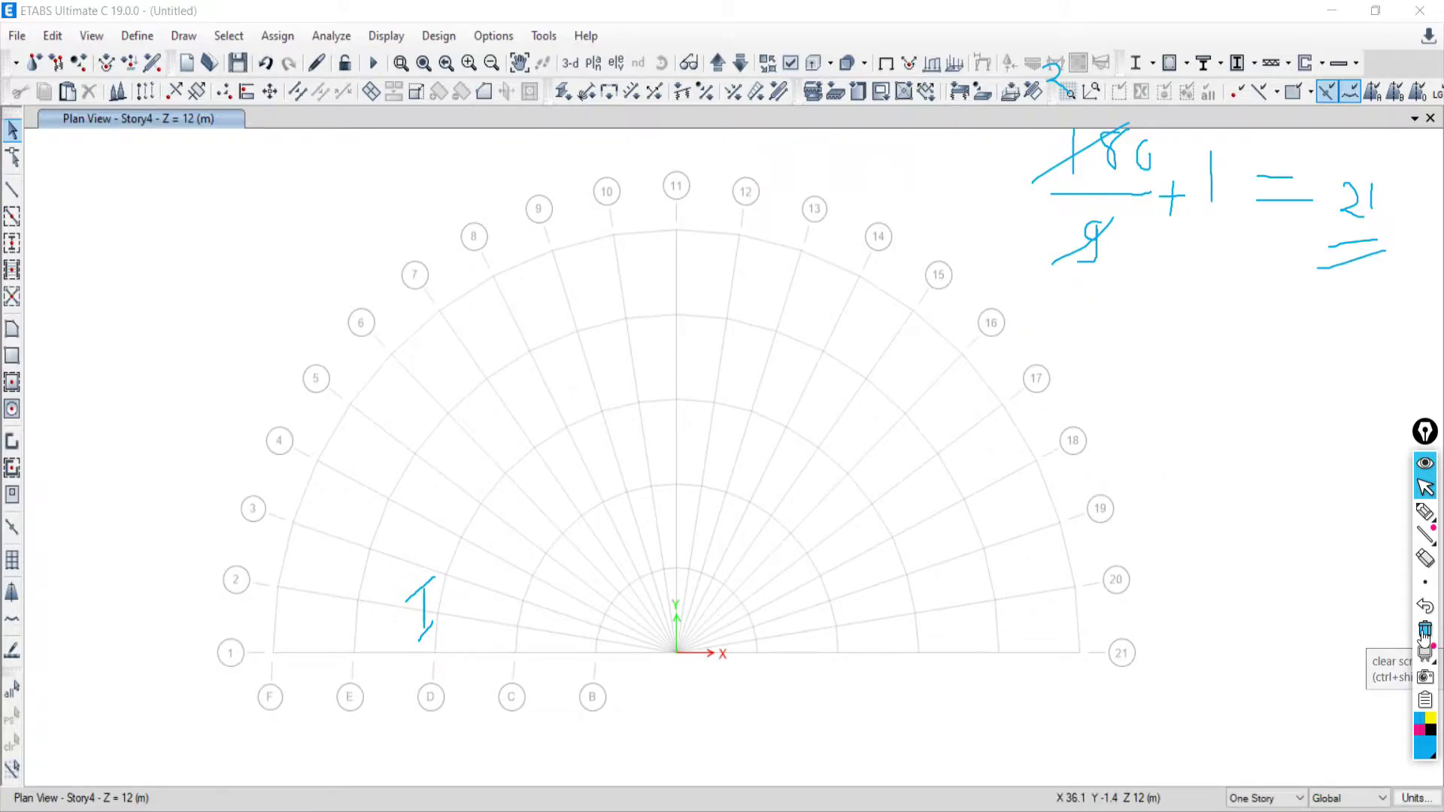
left_click(1422, 635)
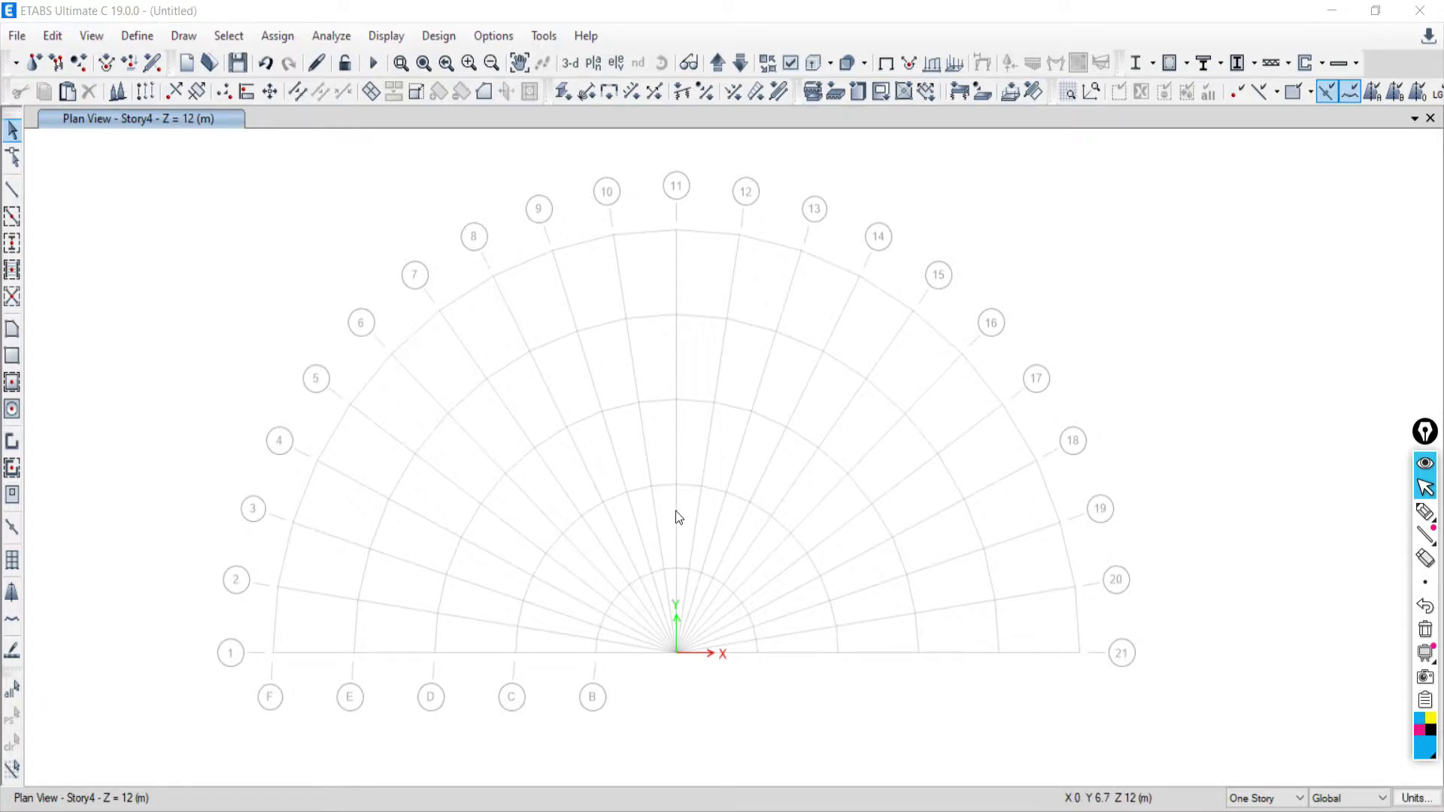
Open grid system G2's settings and change its grid colour to dark grey
left_click(60, 40)
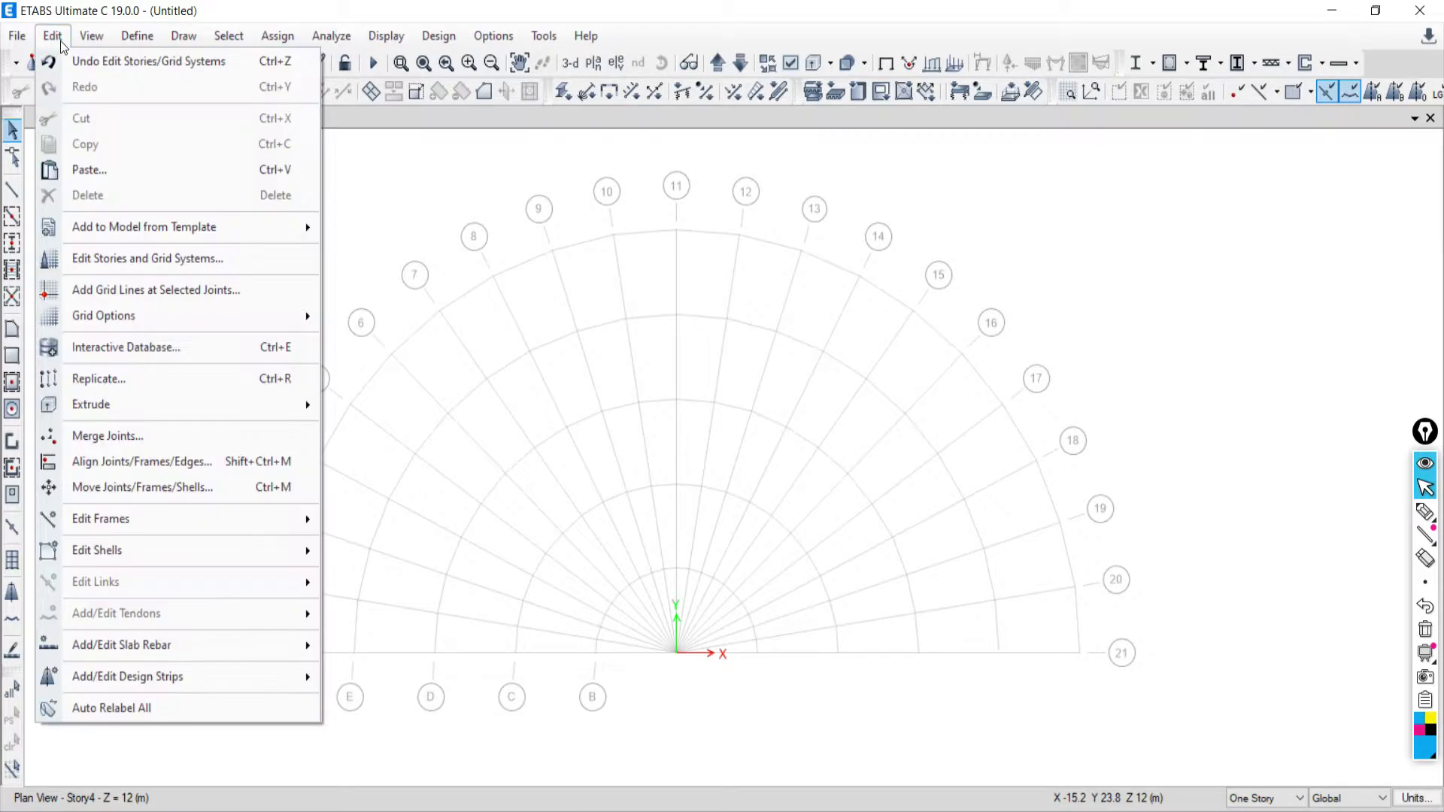
left_click(109, 258)
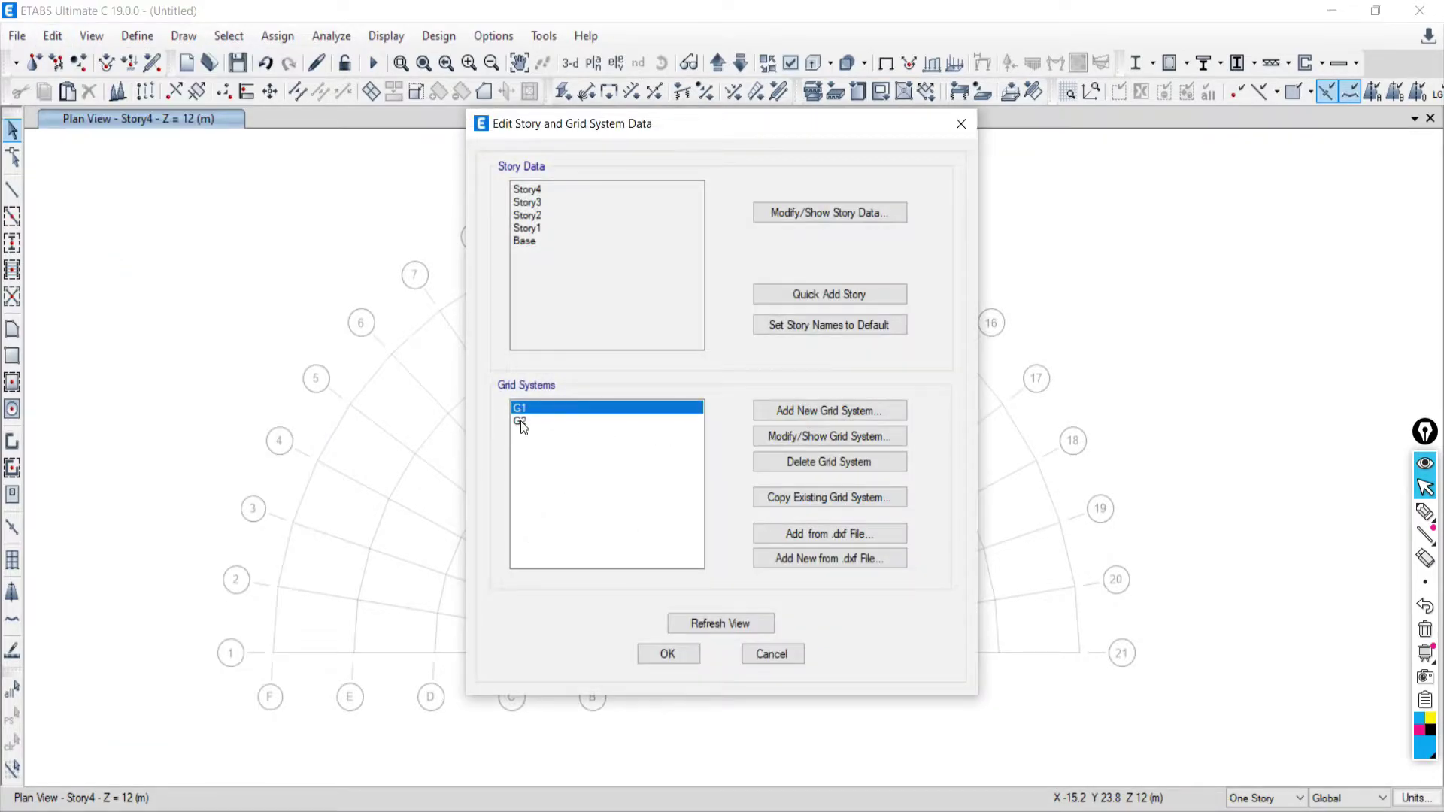
left_click(520, 421)
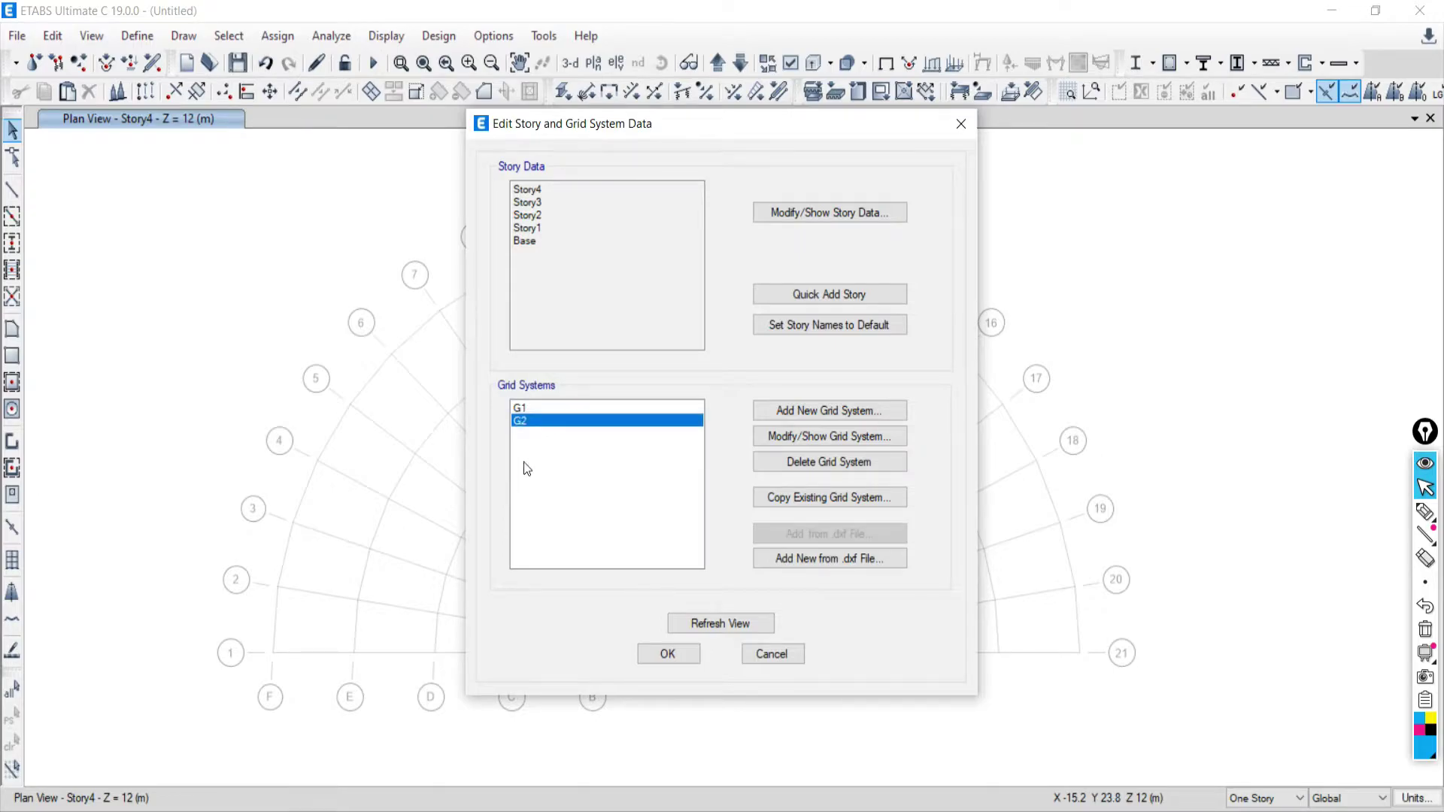
left_click(791, 437)
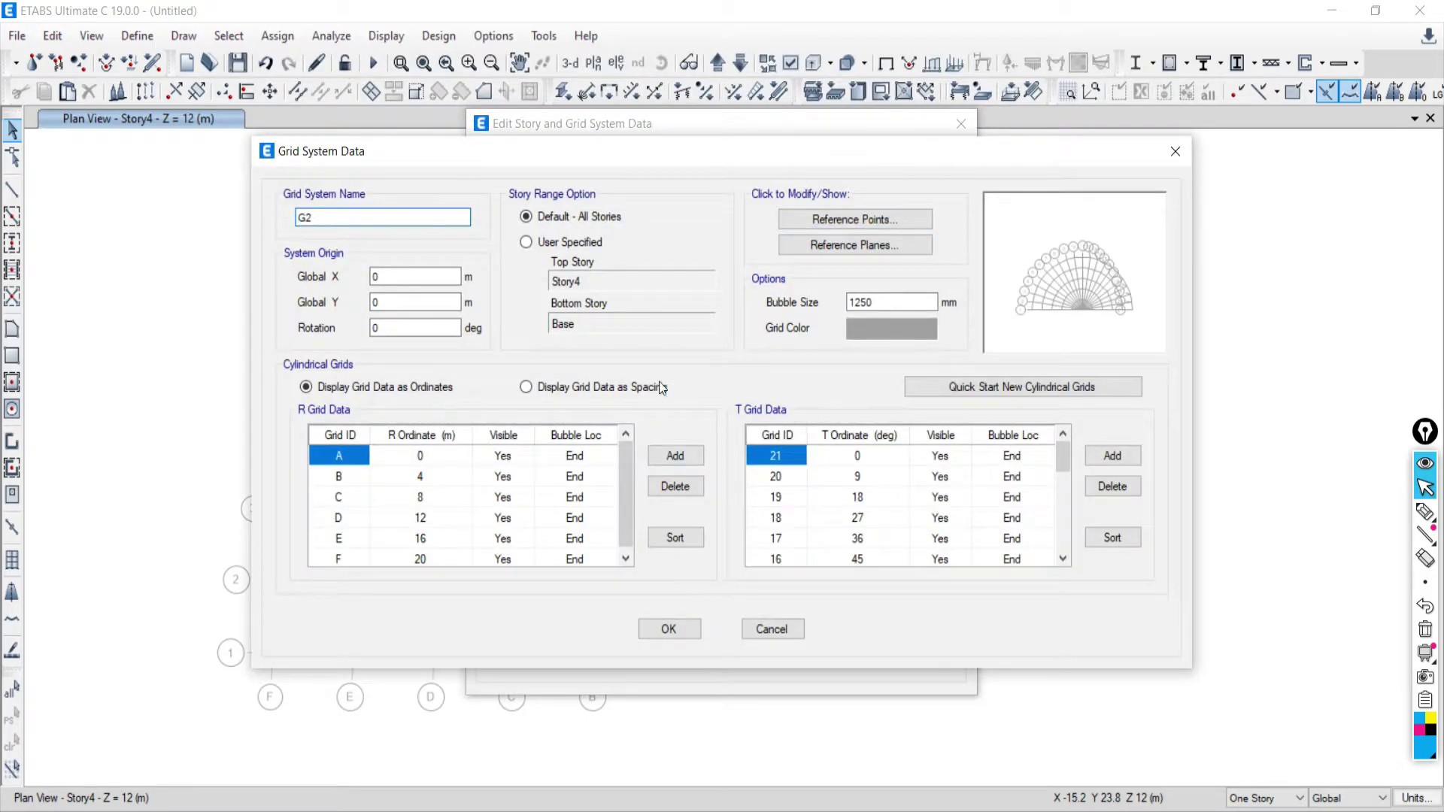
left_click(885, 329)
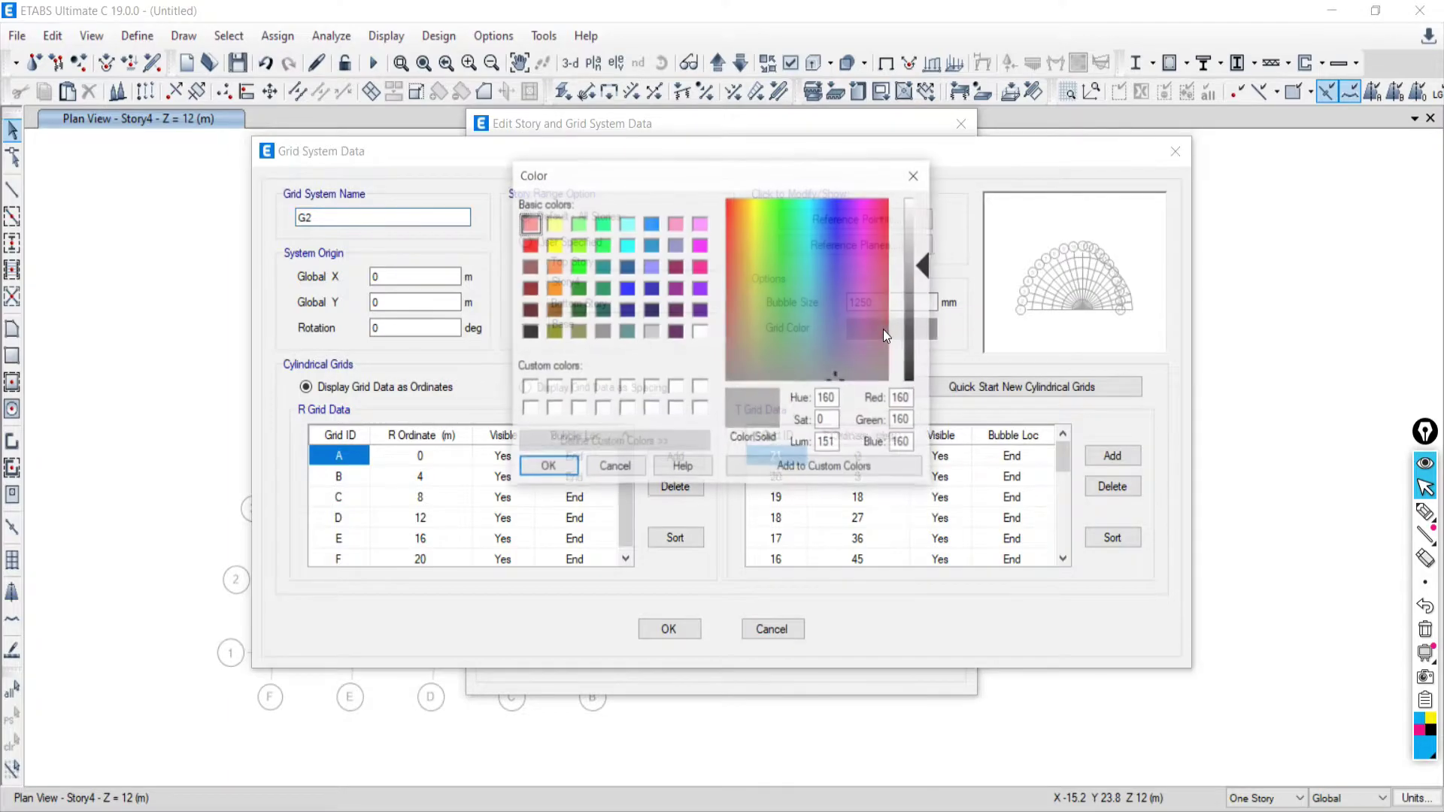
left_click_drag(925, 274, 926, 331)
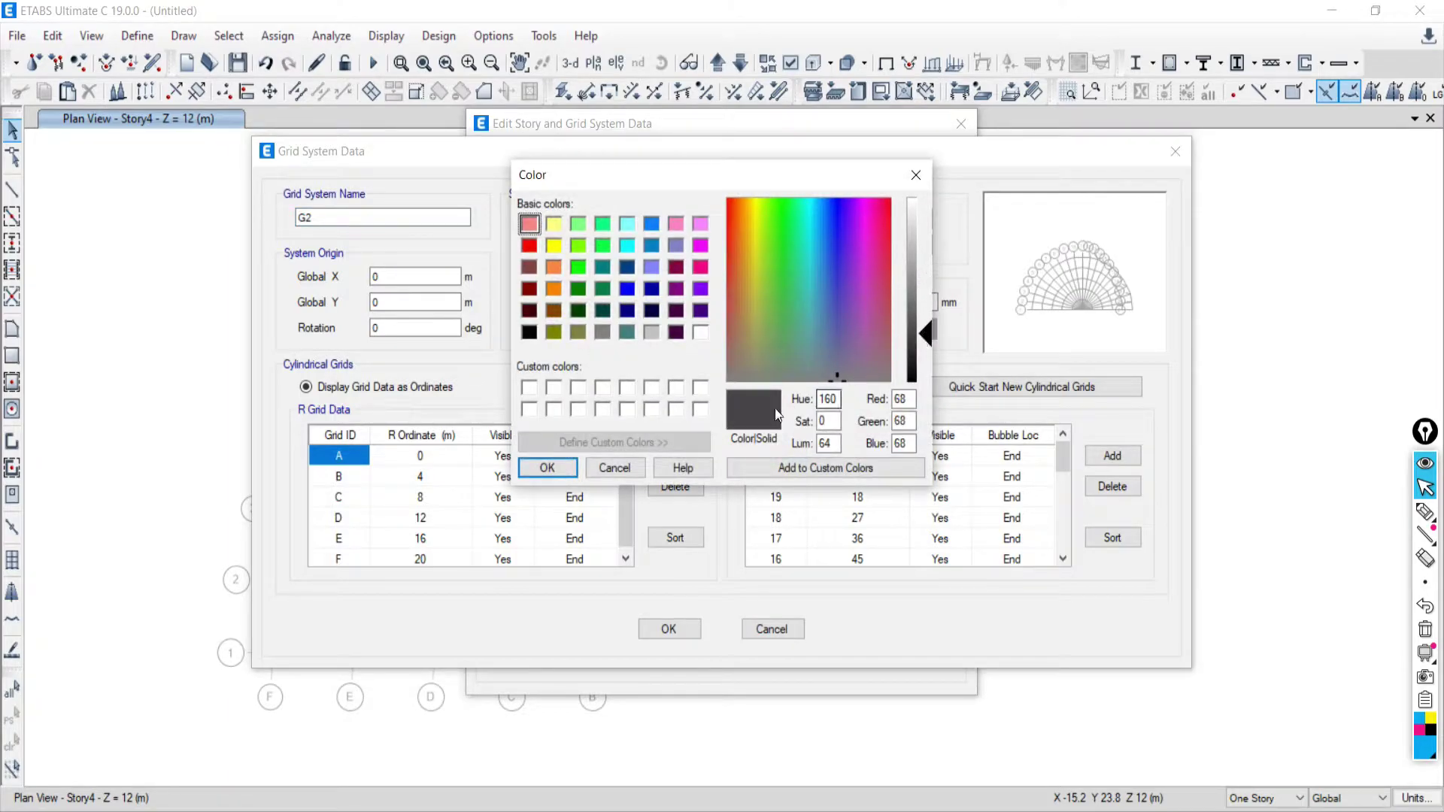
left_click(546, 467)
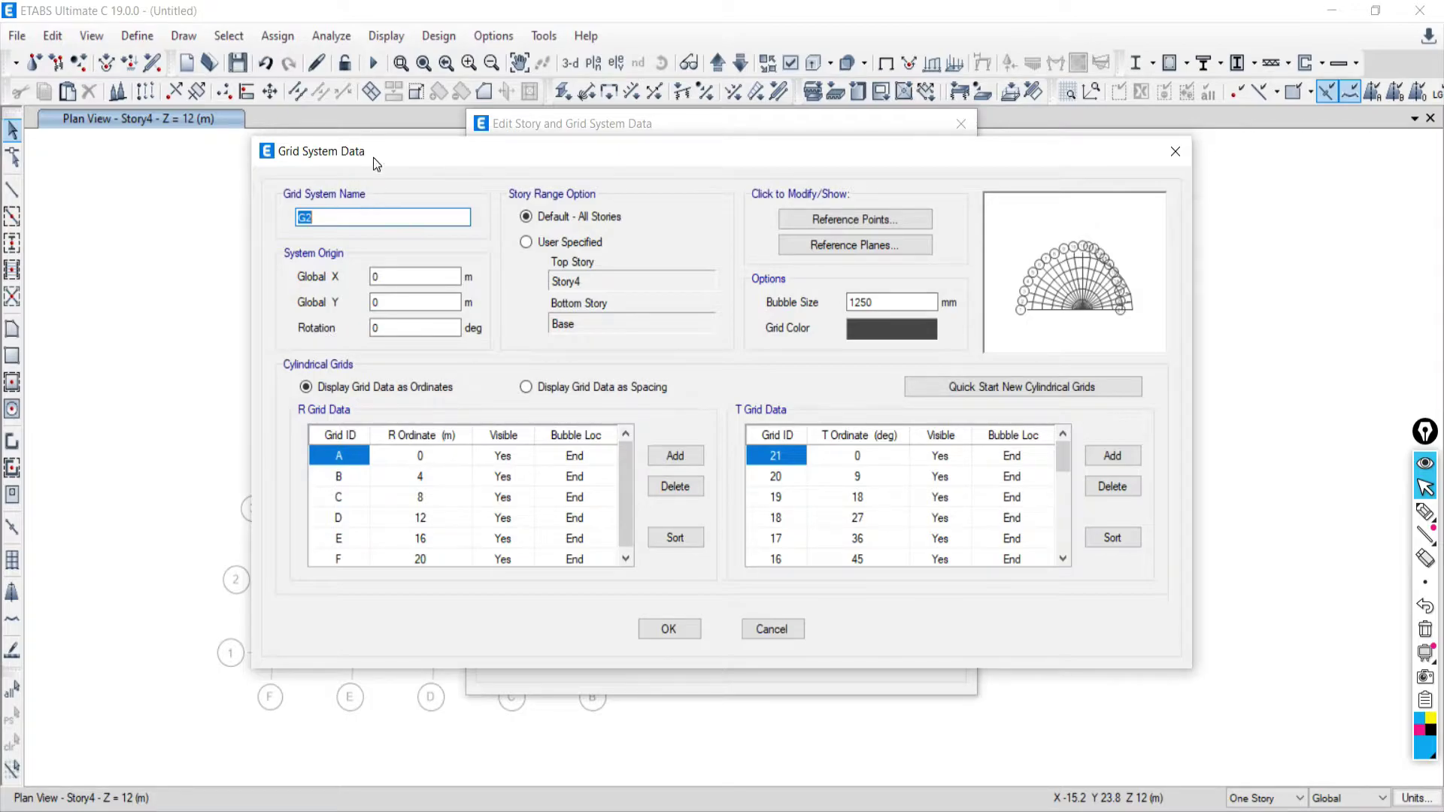
Set G2's rotation to 30° and accept both grid dialogs
left_click_drag(374, 158, 524, 160)
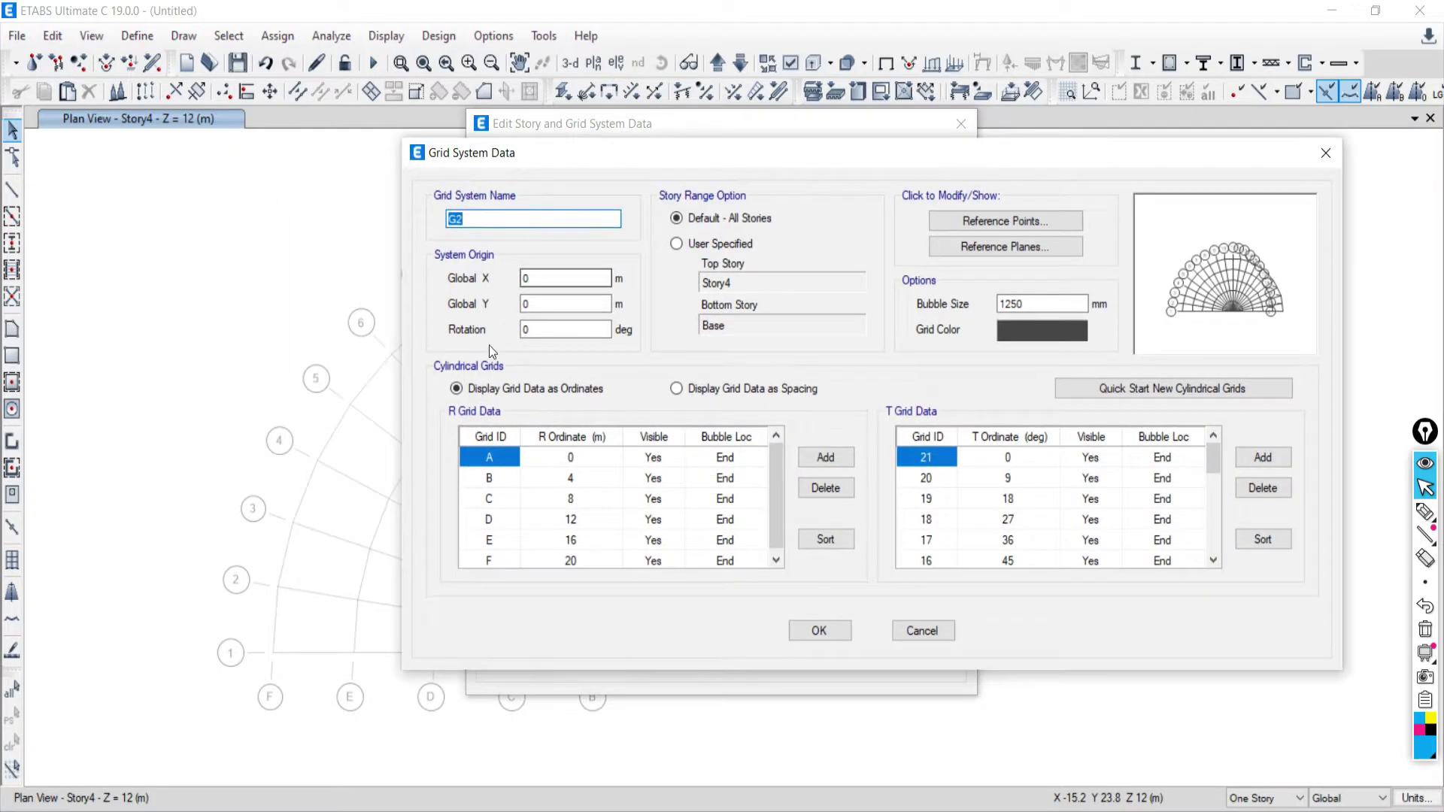
double_click(528, 329)
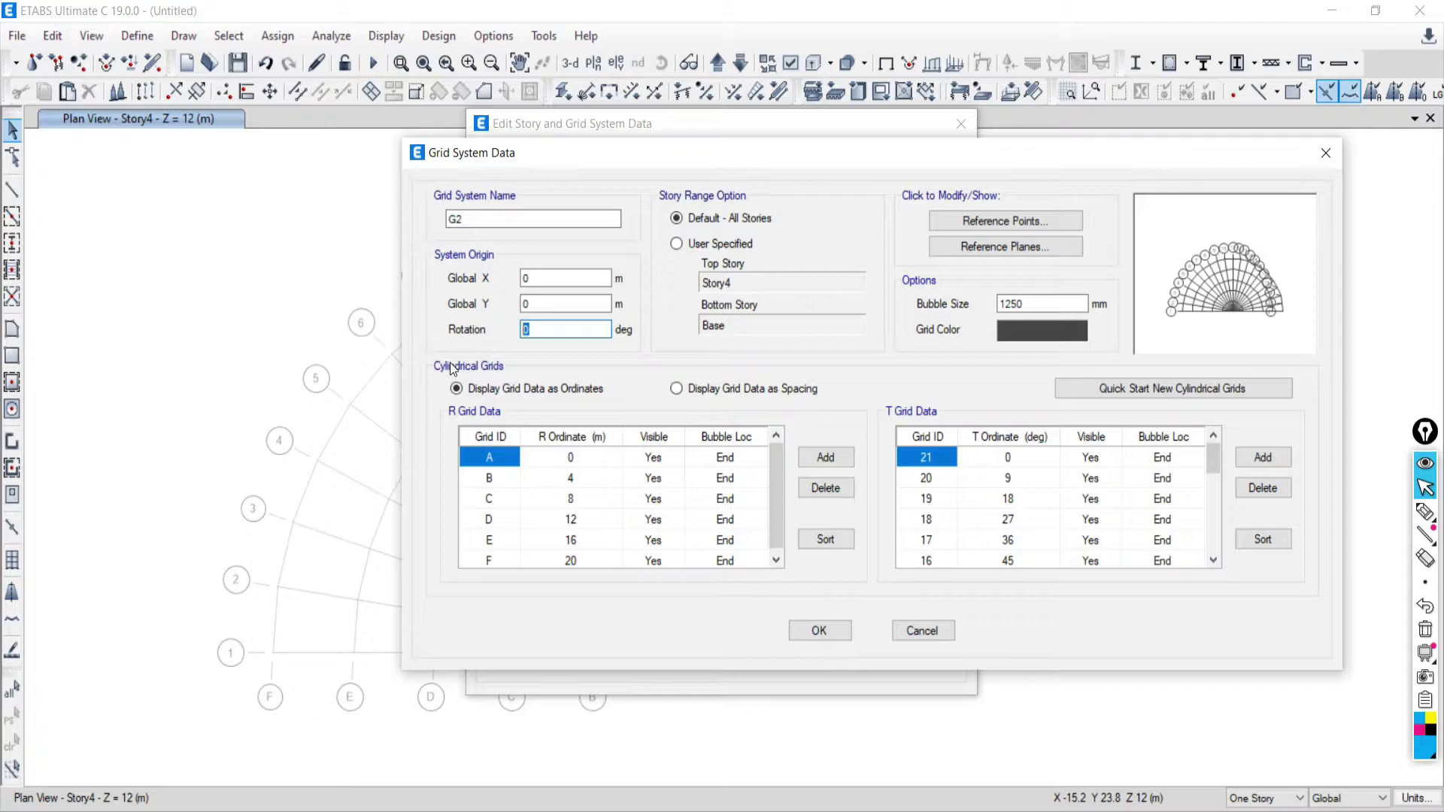
type("30")
left_click(819, 630)
left_click(668, 651)
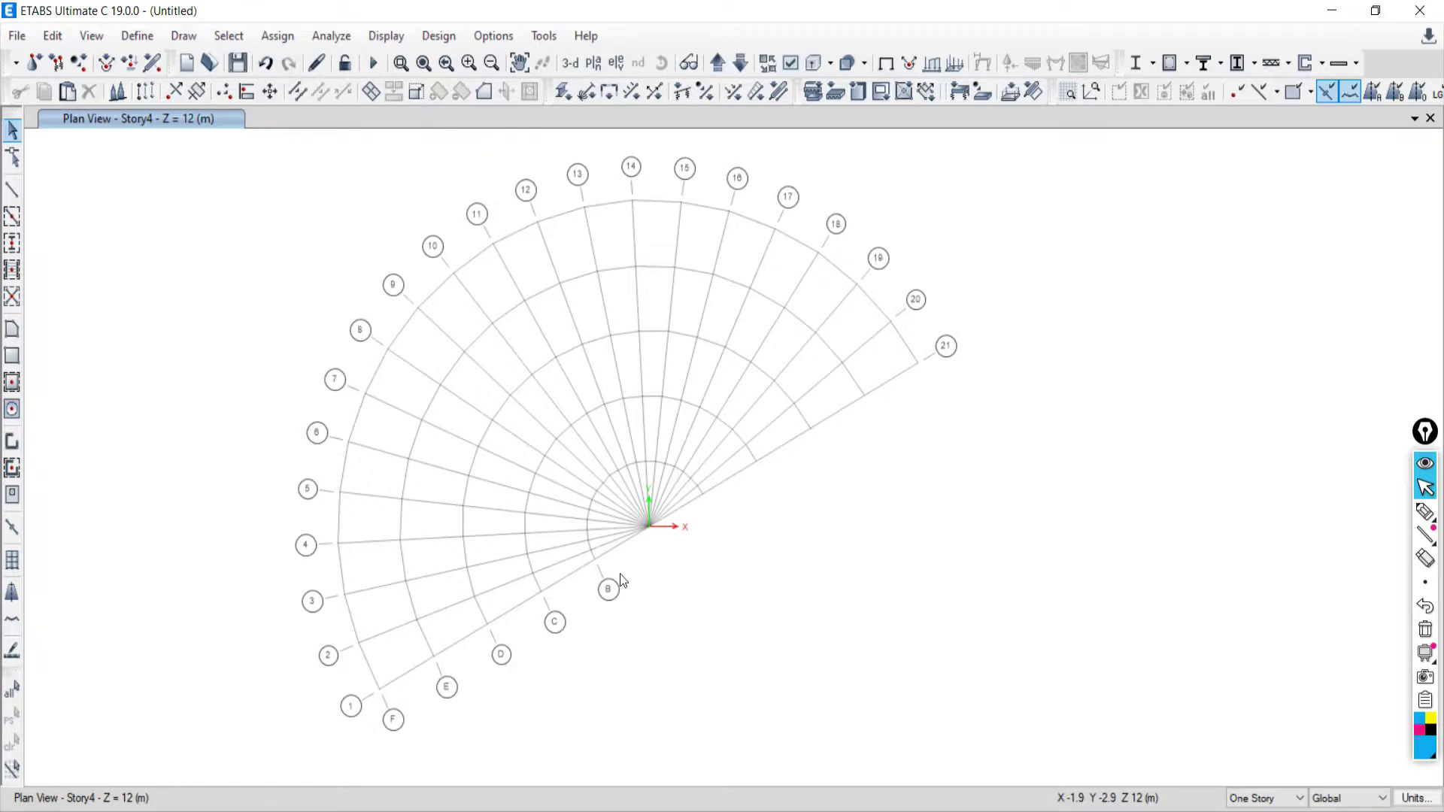
Switch to a 3-D view and orbit the cylindrical grid to a near side view
left_click(570, 62)
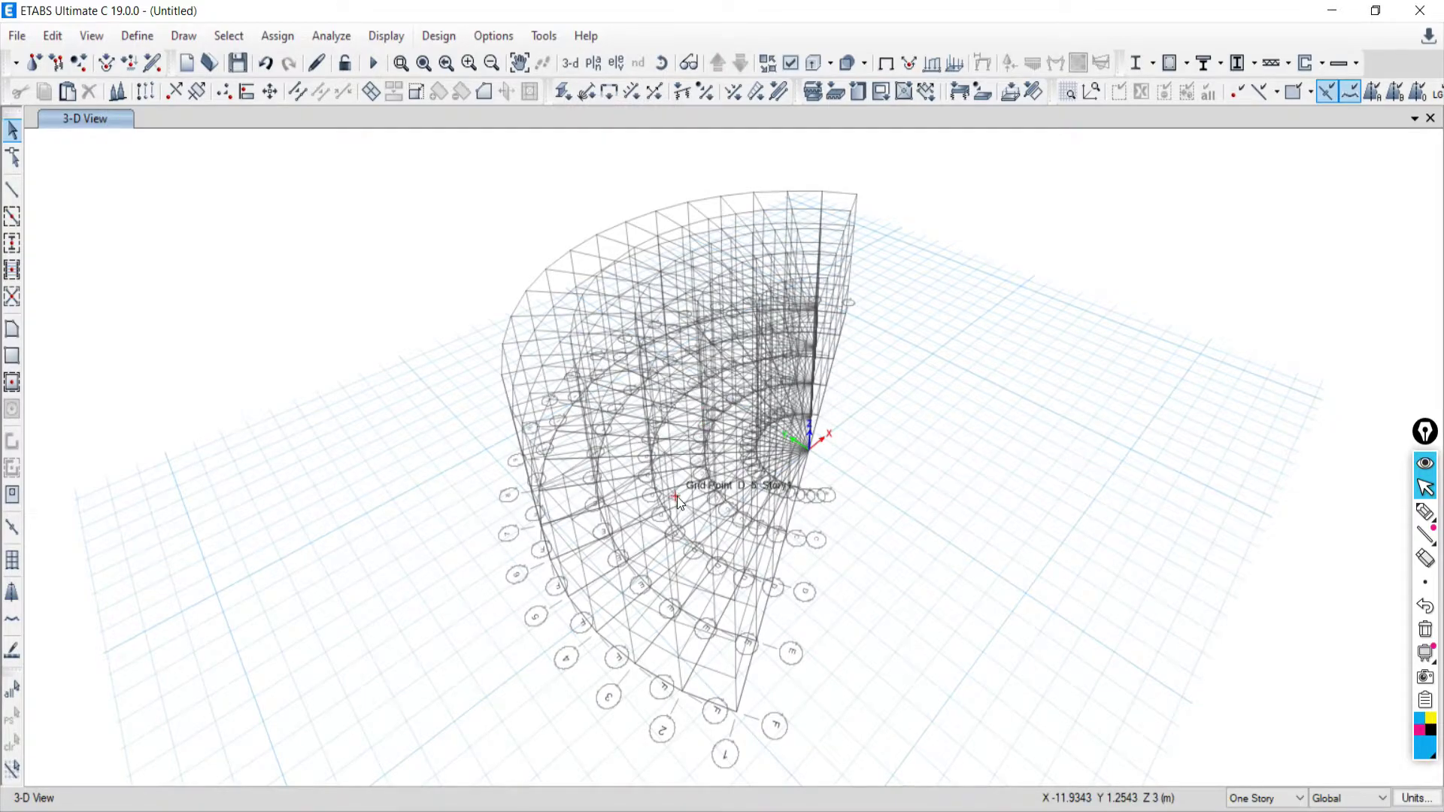
left_click(662, 62)
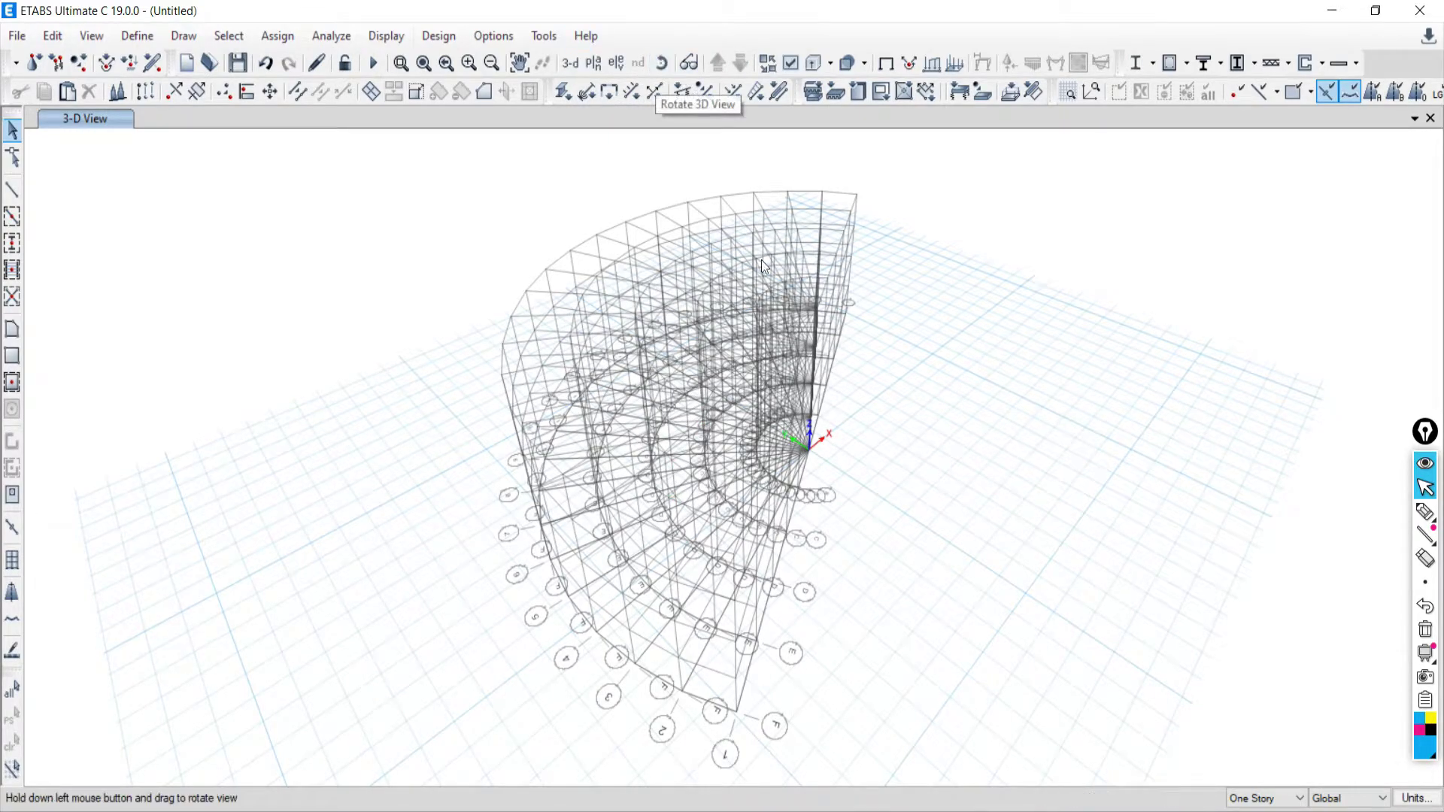
left_click_drag(764, 266, 693, 490)
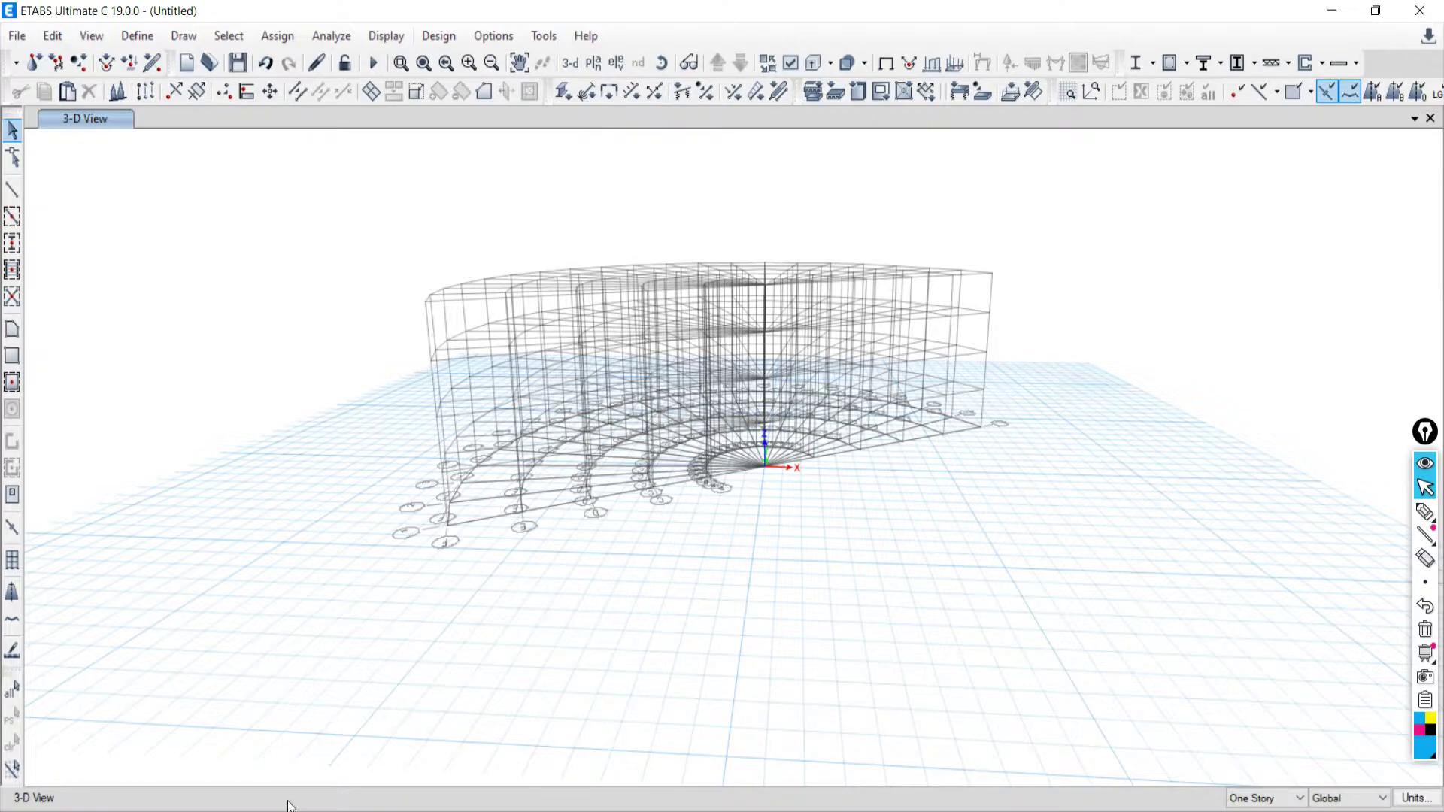
mouse_move(309, 810)
Start a new model without saving the current one, then switch to the Grids folder window
left_click(16, 35)
left_click(33, 71)
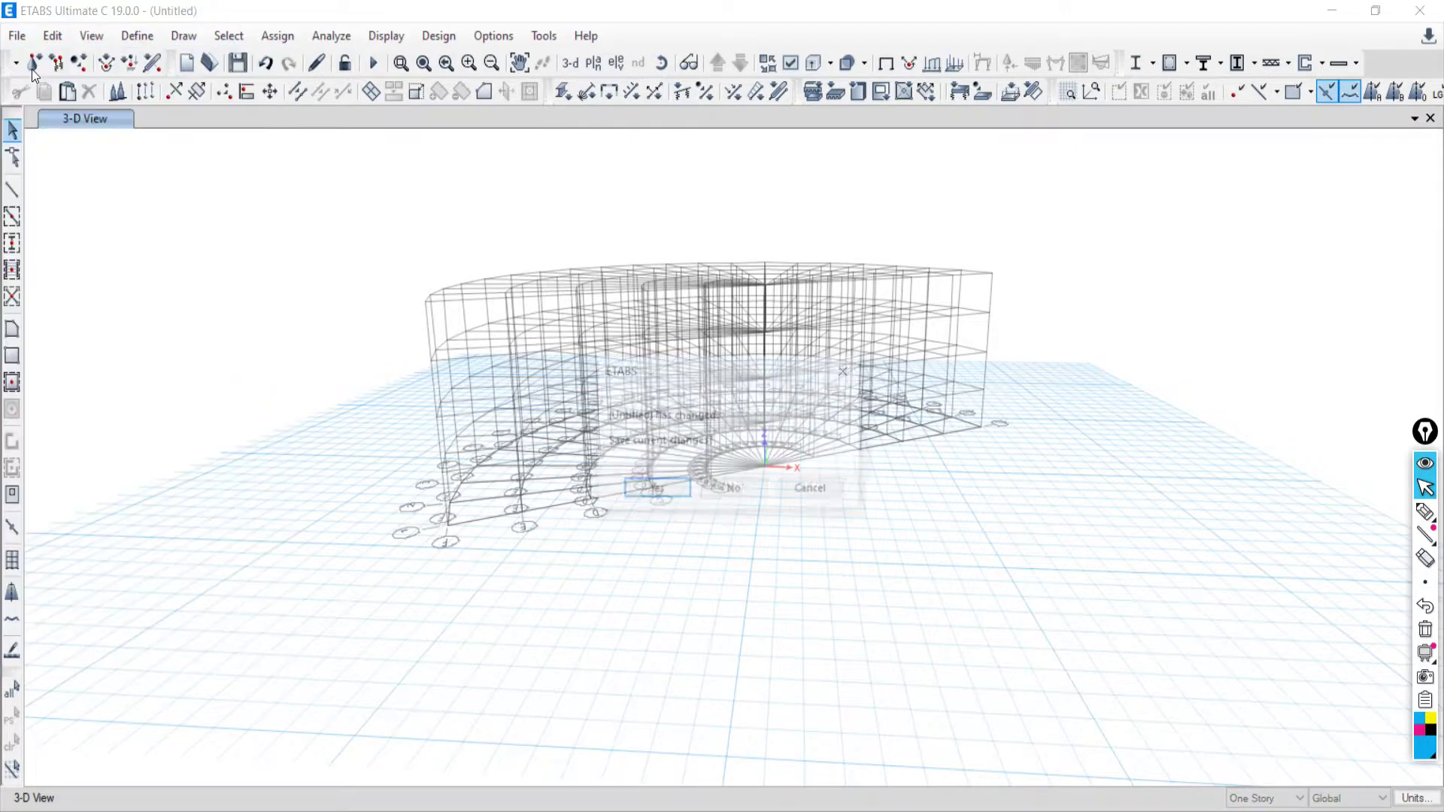
left_click(735, 489)
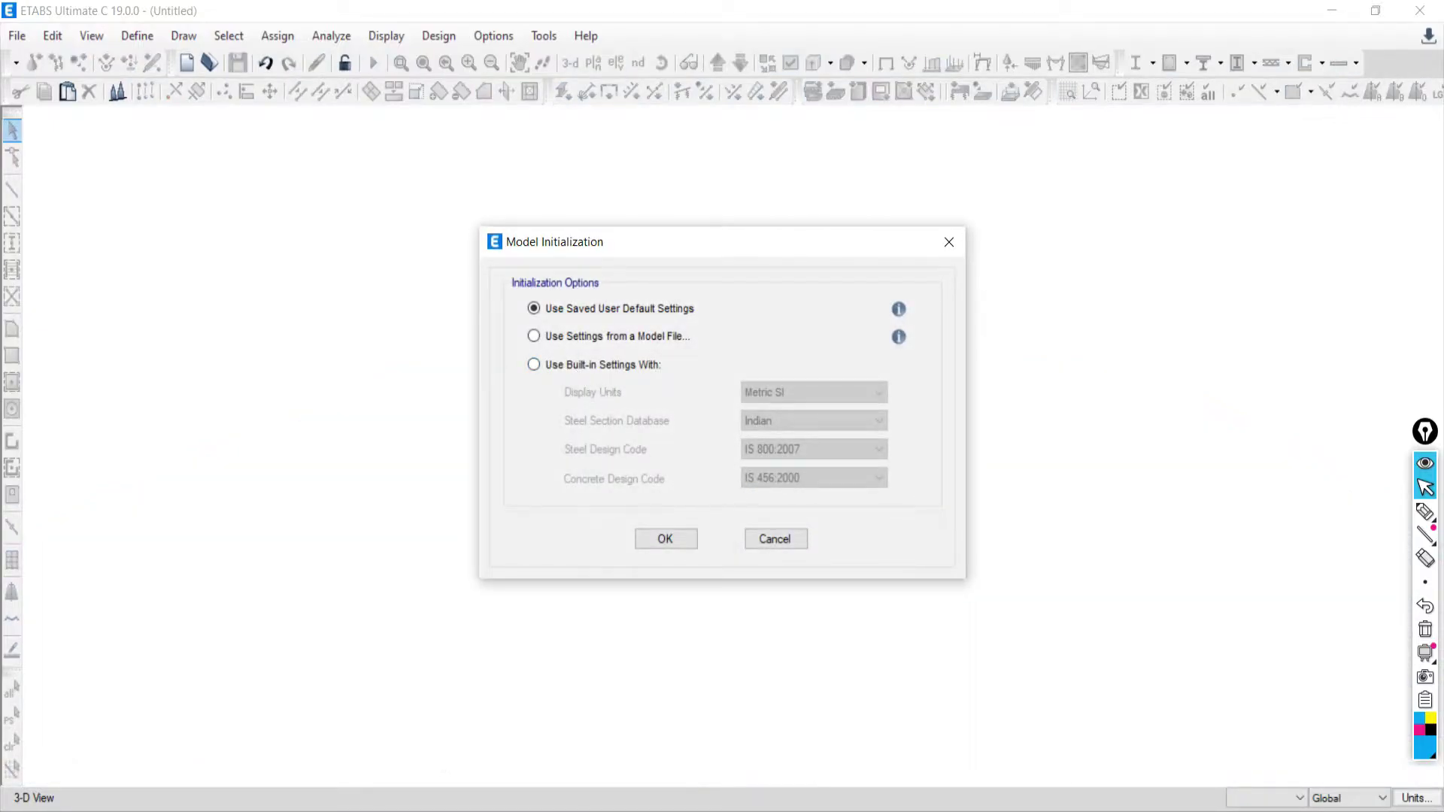
key("alt+Tab")
Open 3.1 Cylindrical Grids PDF from the Grids folder
left_click(236, 214)
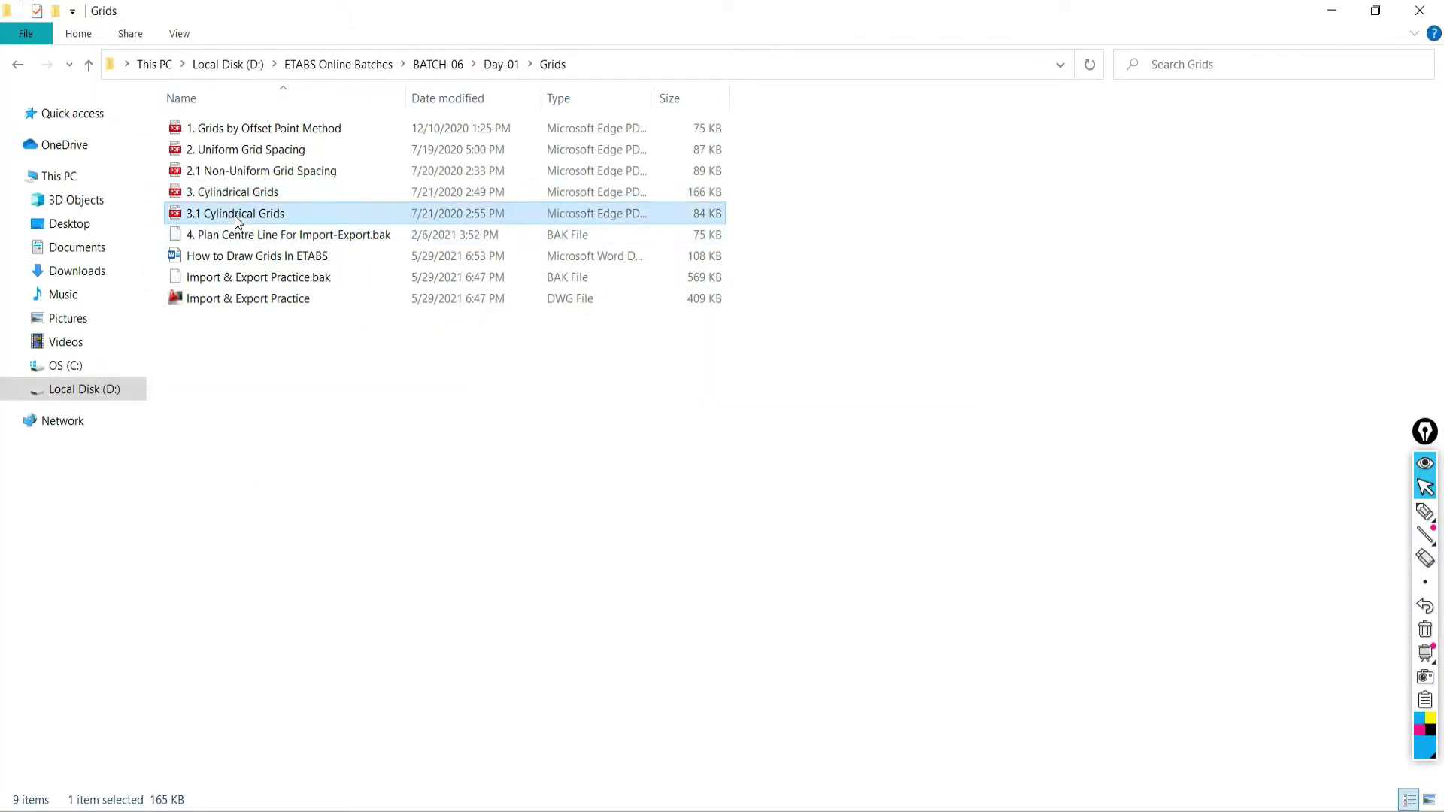
double_click(235, 214)
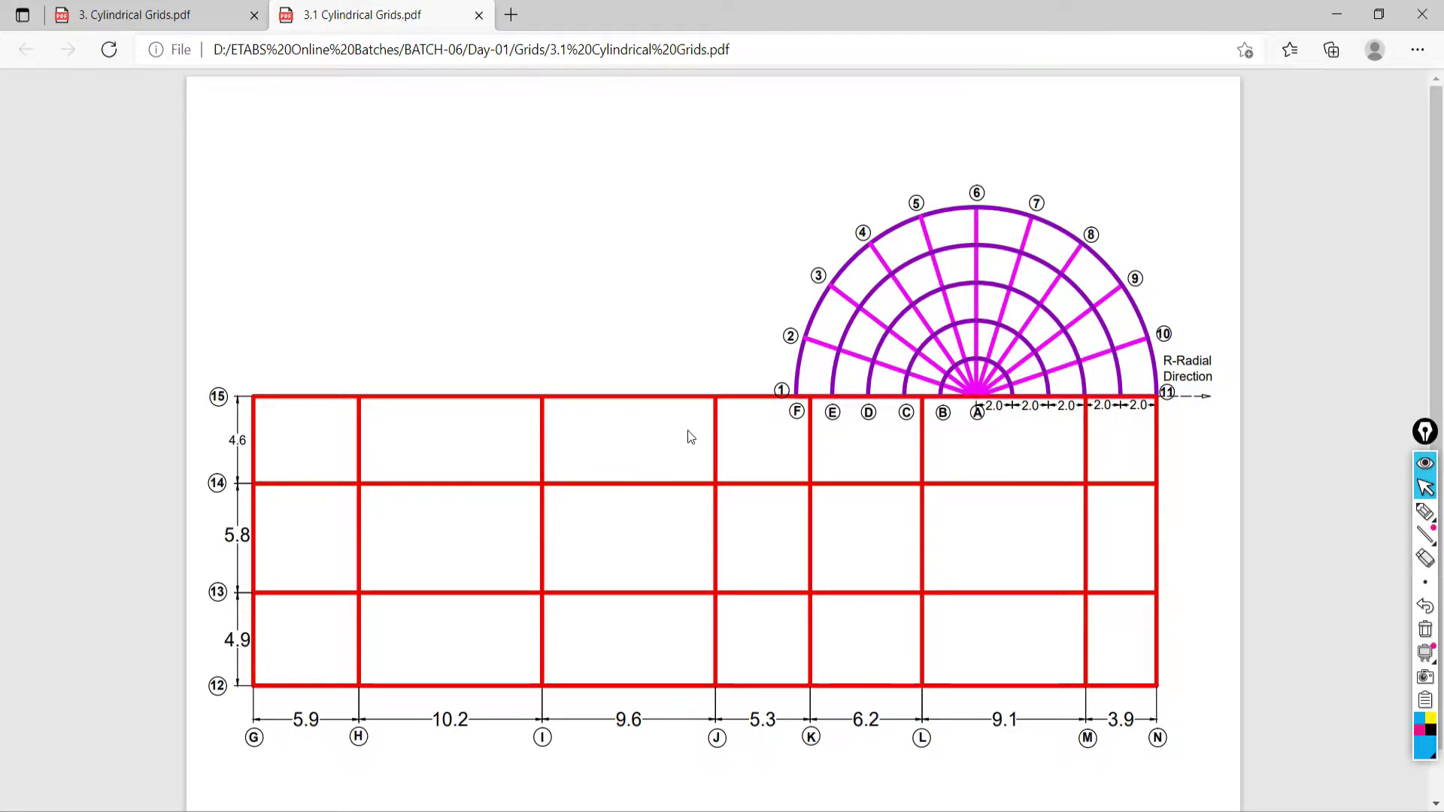
Review the cylindrical grid plan in the PDF, then return to ETABS's Model Initialization dialog
left_click(309, 799)
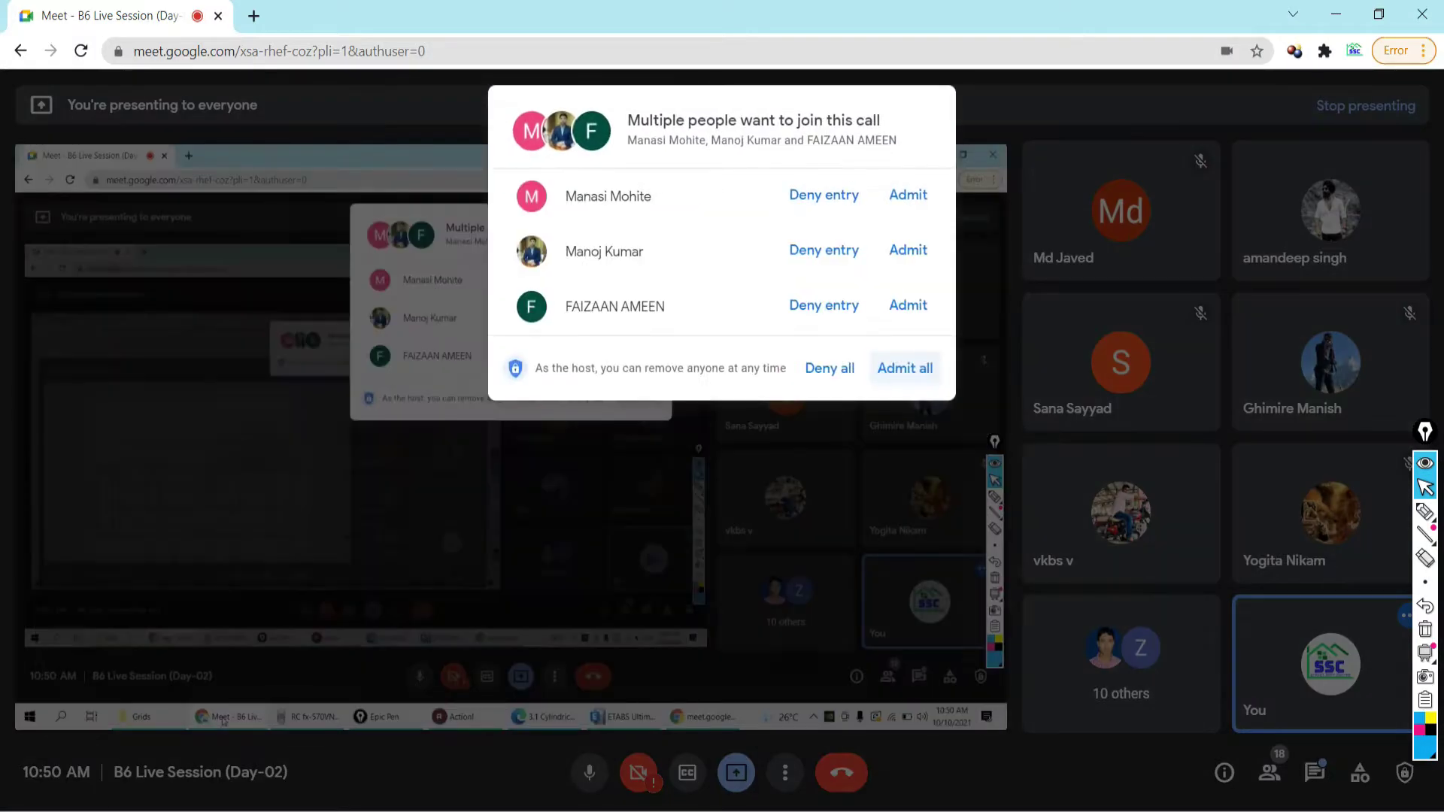
key("alt+Tab")
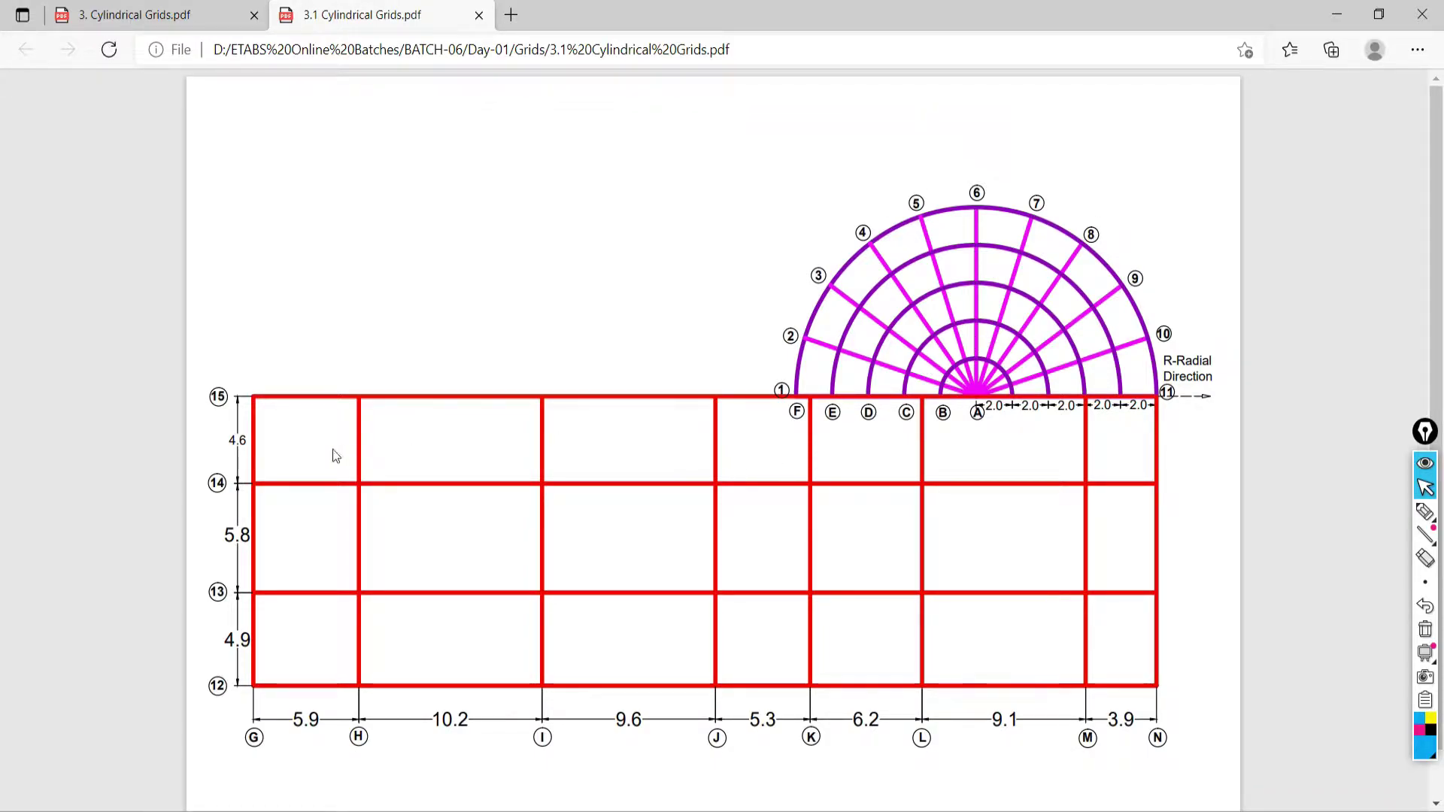
mouse_move(1430, 665)
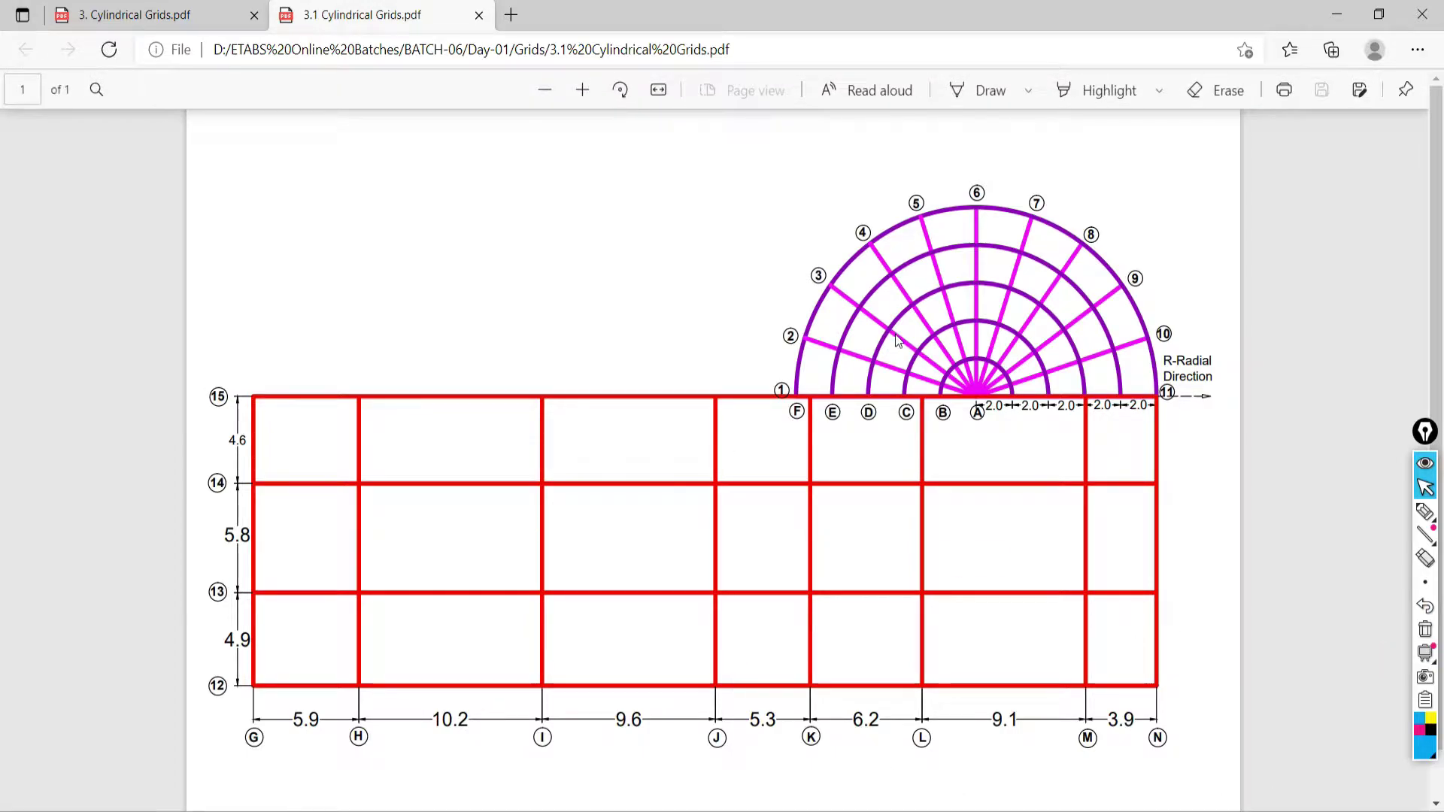
key("alt+Tab")
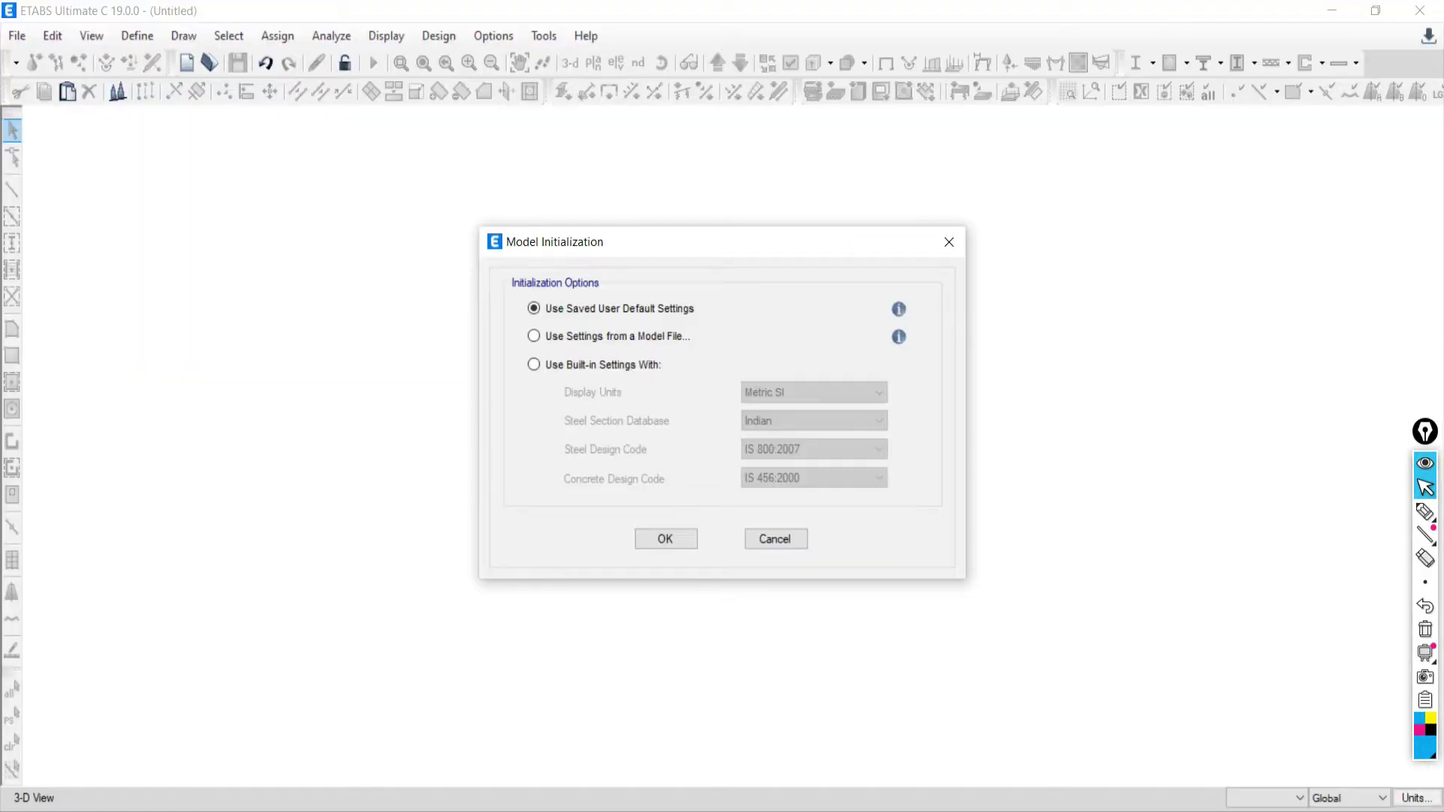
Initialize the model with built-in Metric SI settings, move the Quick Templates window, then view the PDF
left_click(546, 367)
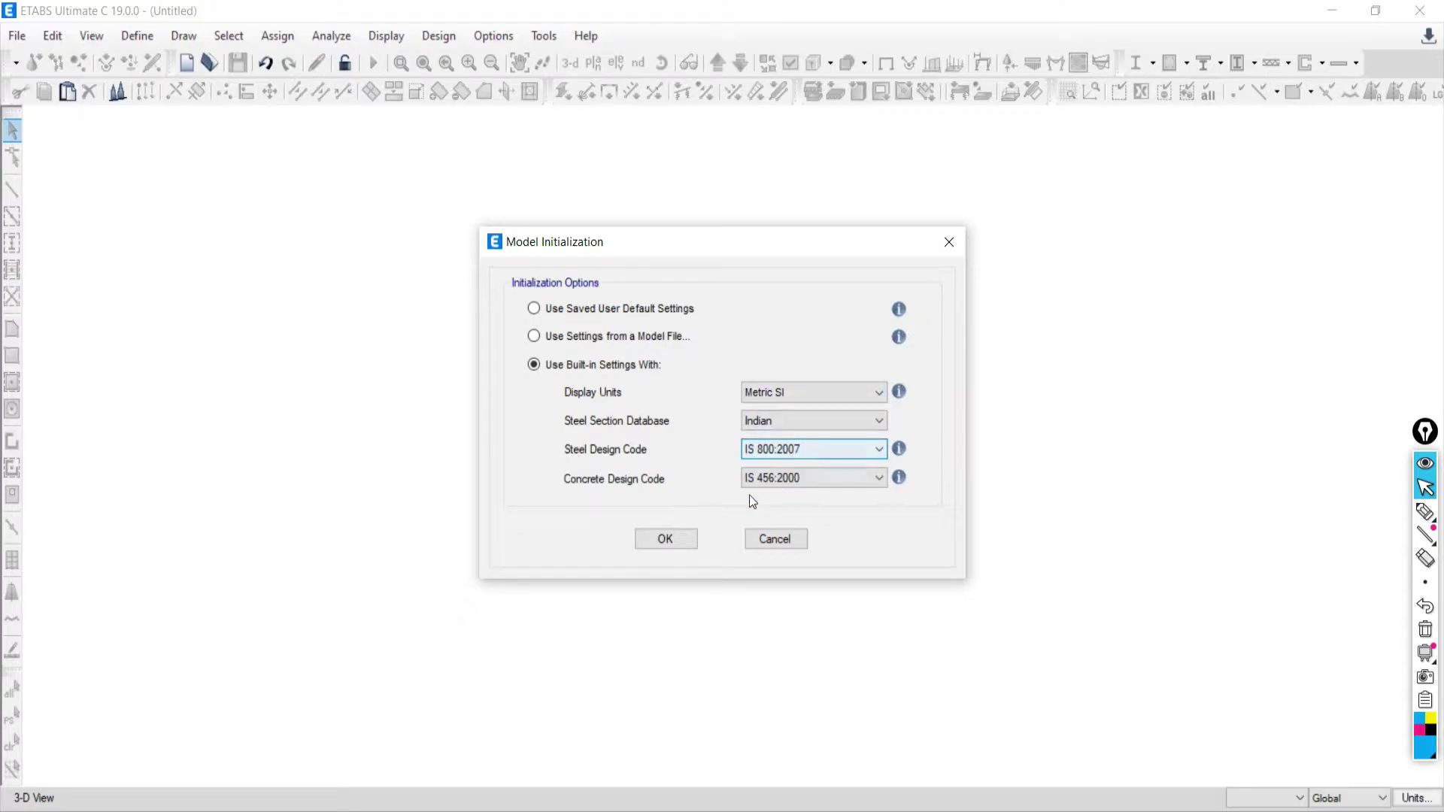
left_click(659, 540)
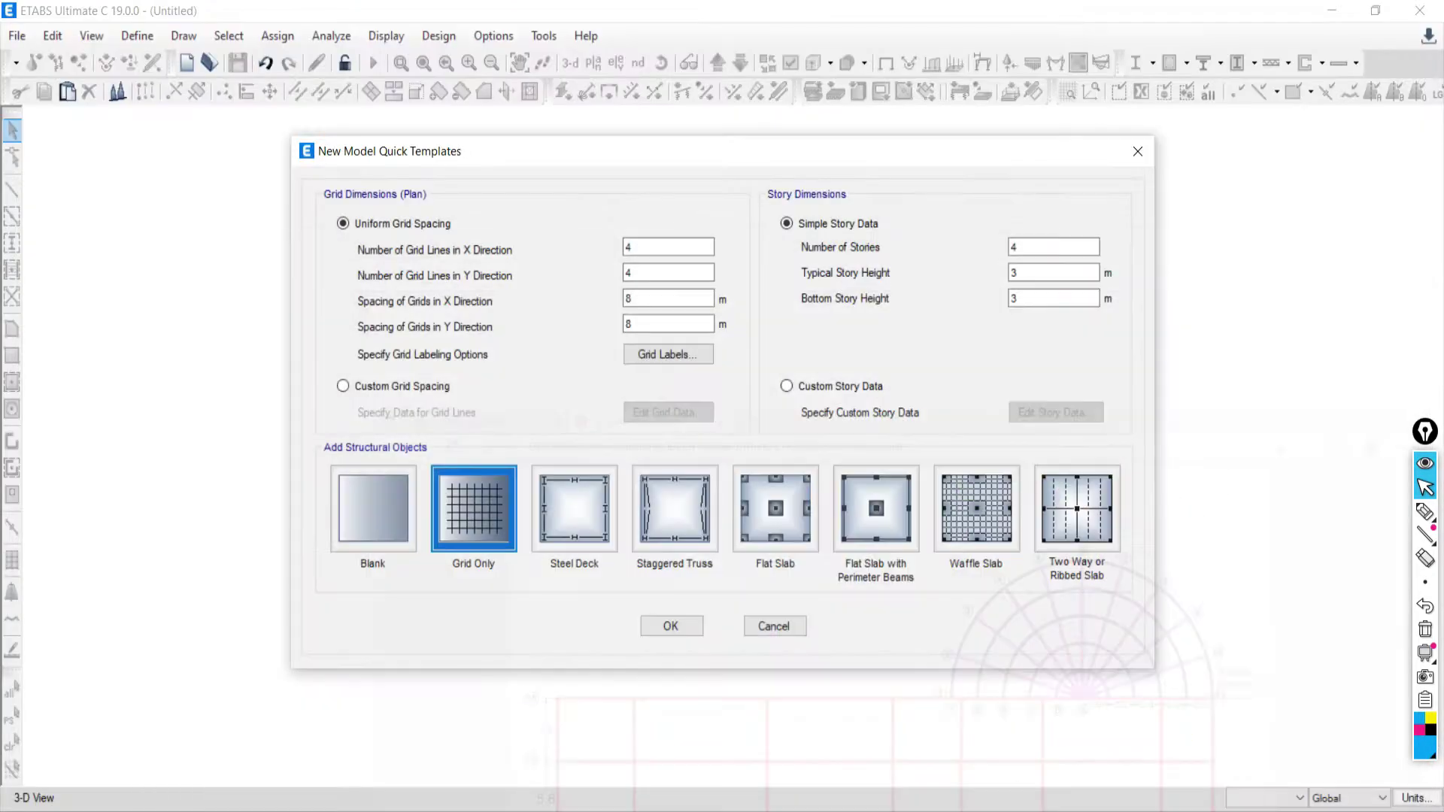
key("alt+Tab")
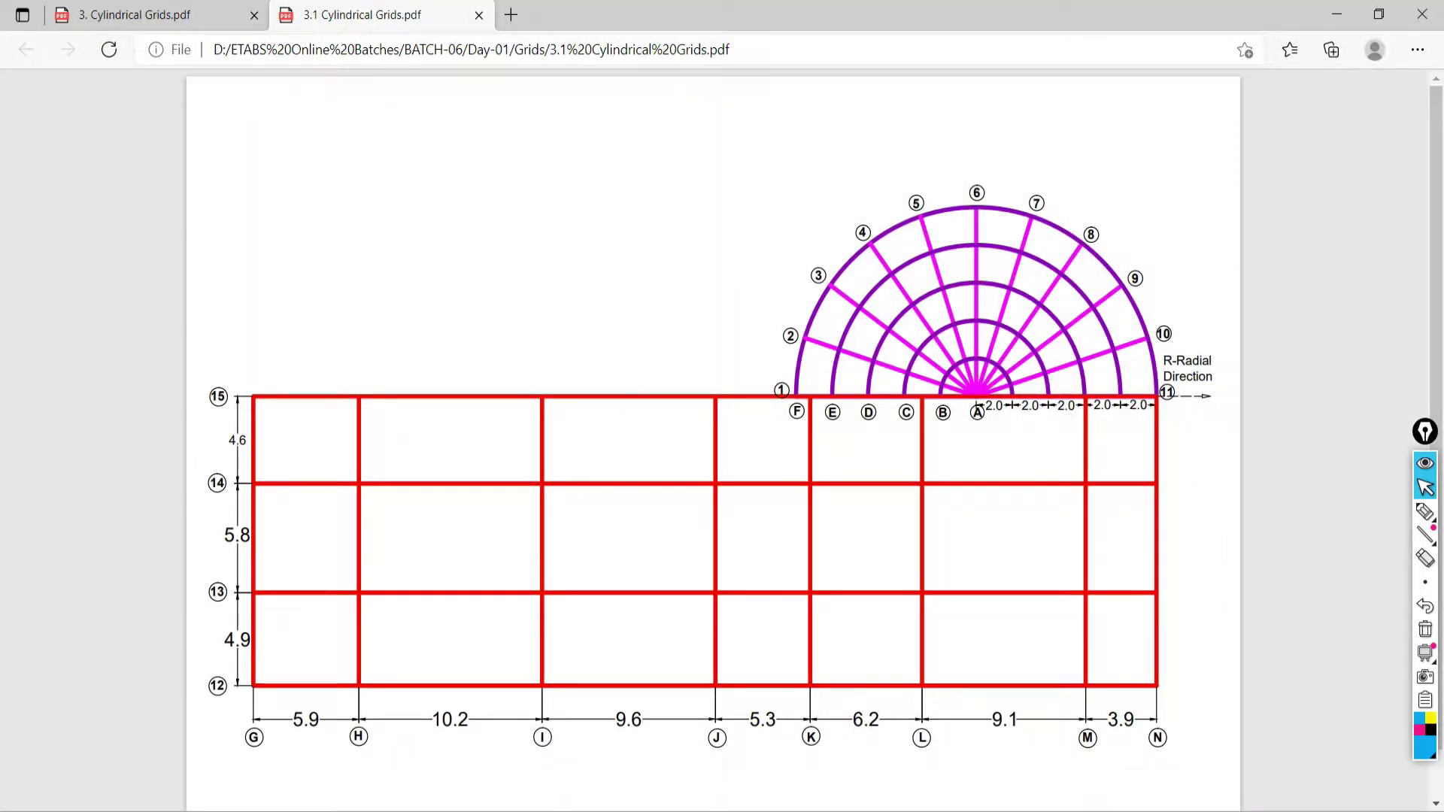
key("alt+Tab")
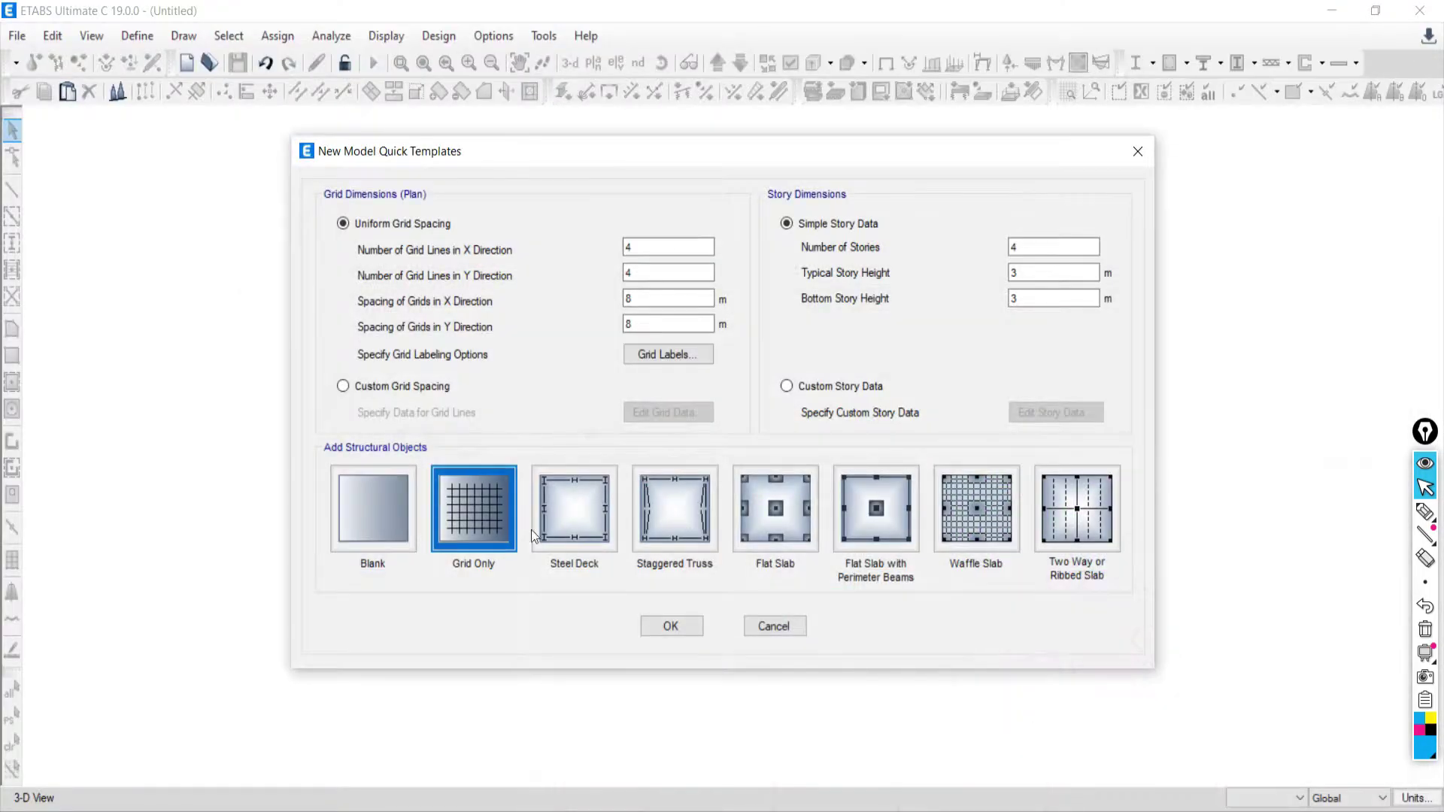
left_click_drag(489, 153, 447, 59)
key("alt+Tab")
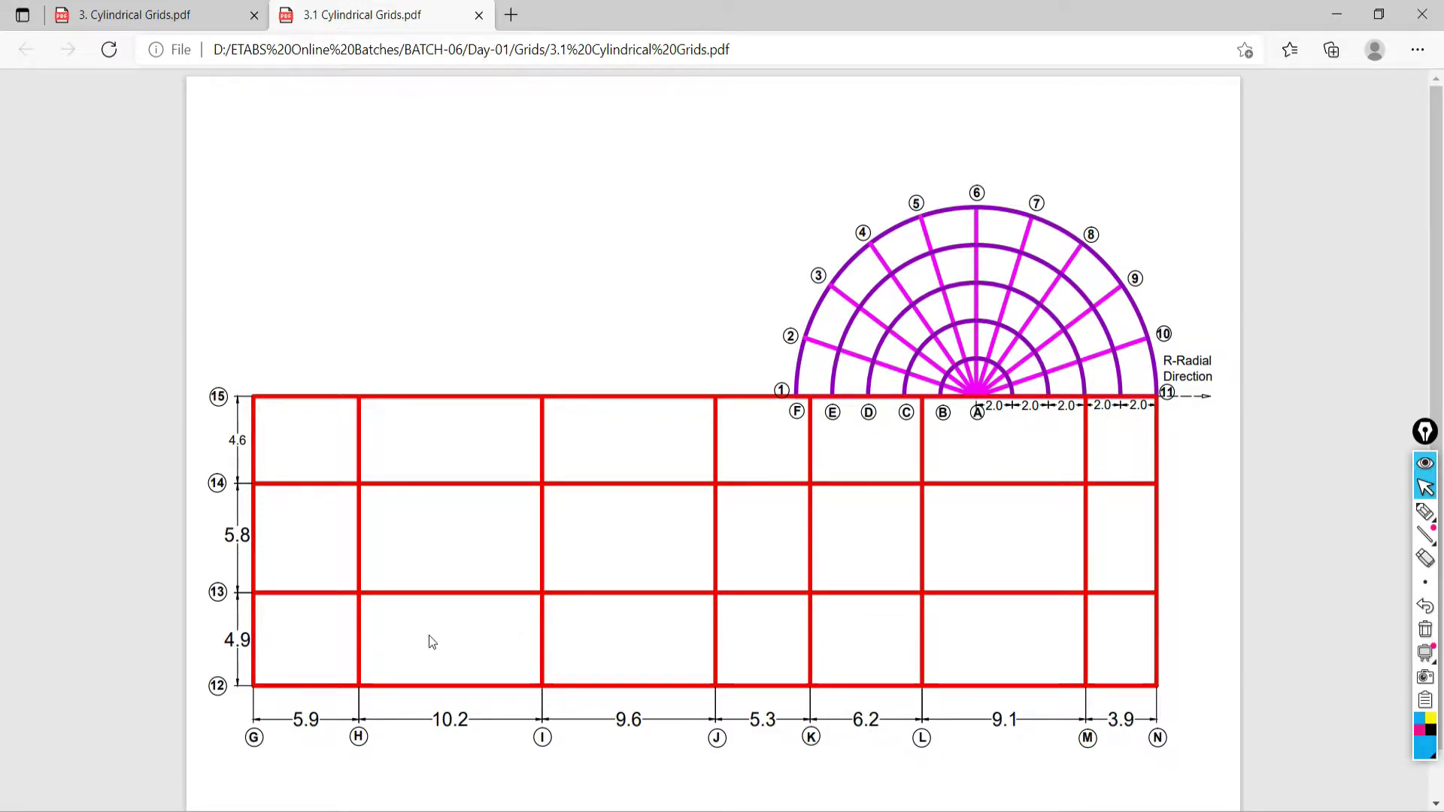
Highlight a stroke near grid H at line 15, then put the highlighter away
left_click(1424, 513)
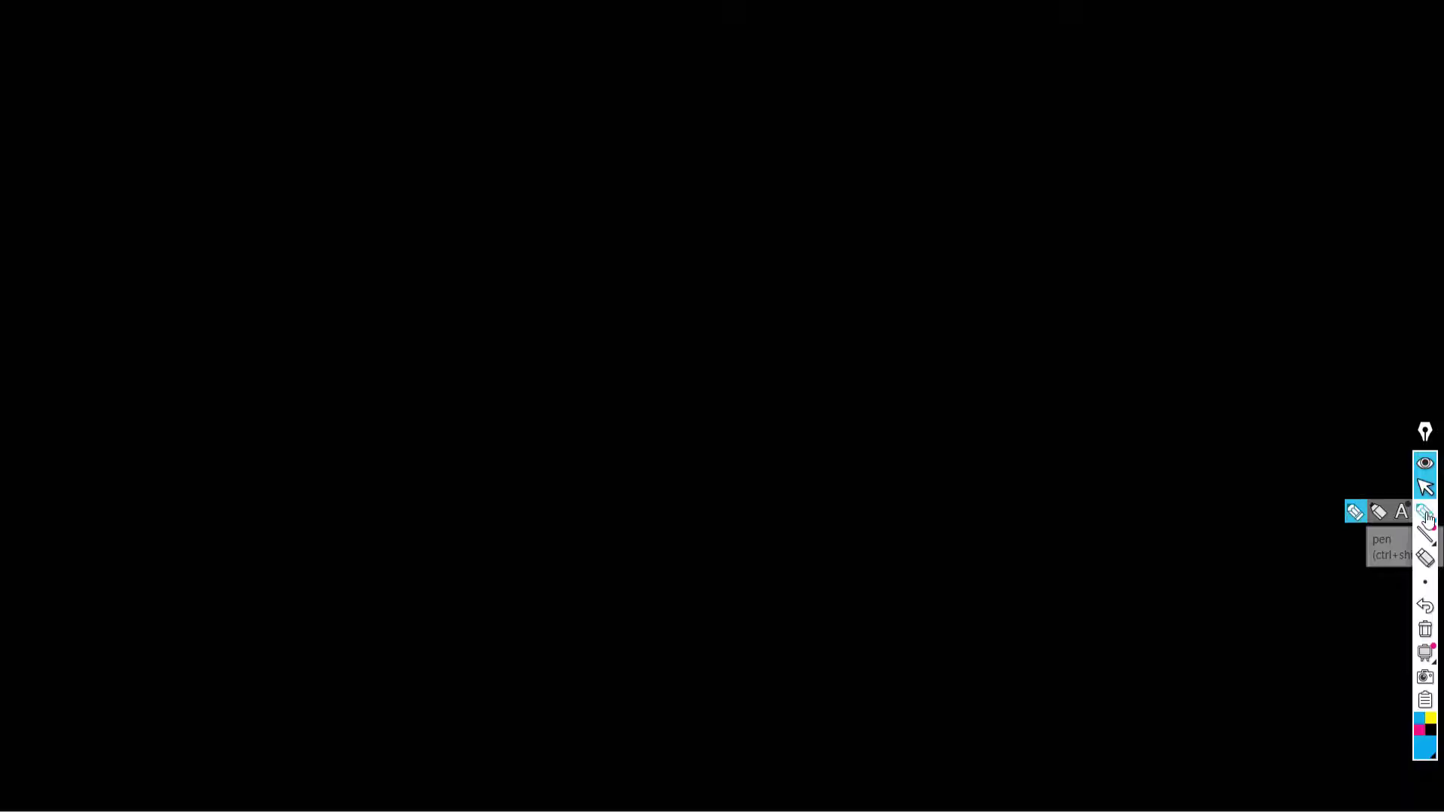
mouse_move(371, 373)
left_mouse_down()
mouse_move(394, 400)
mouse_move(660, 257)
left_mouse_up()
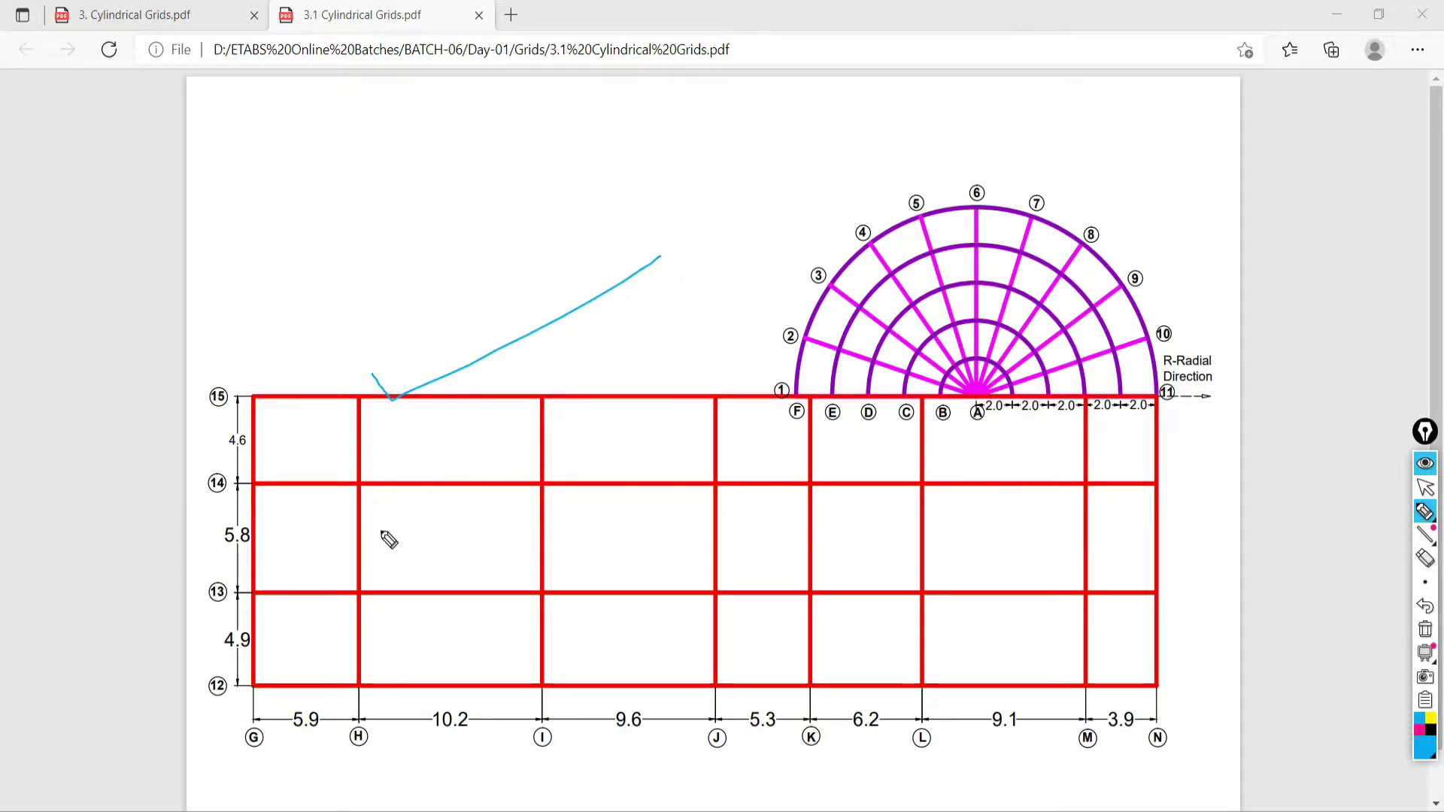
mouse_move(1432, 513)
left_click(1425, 488)
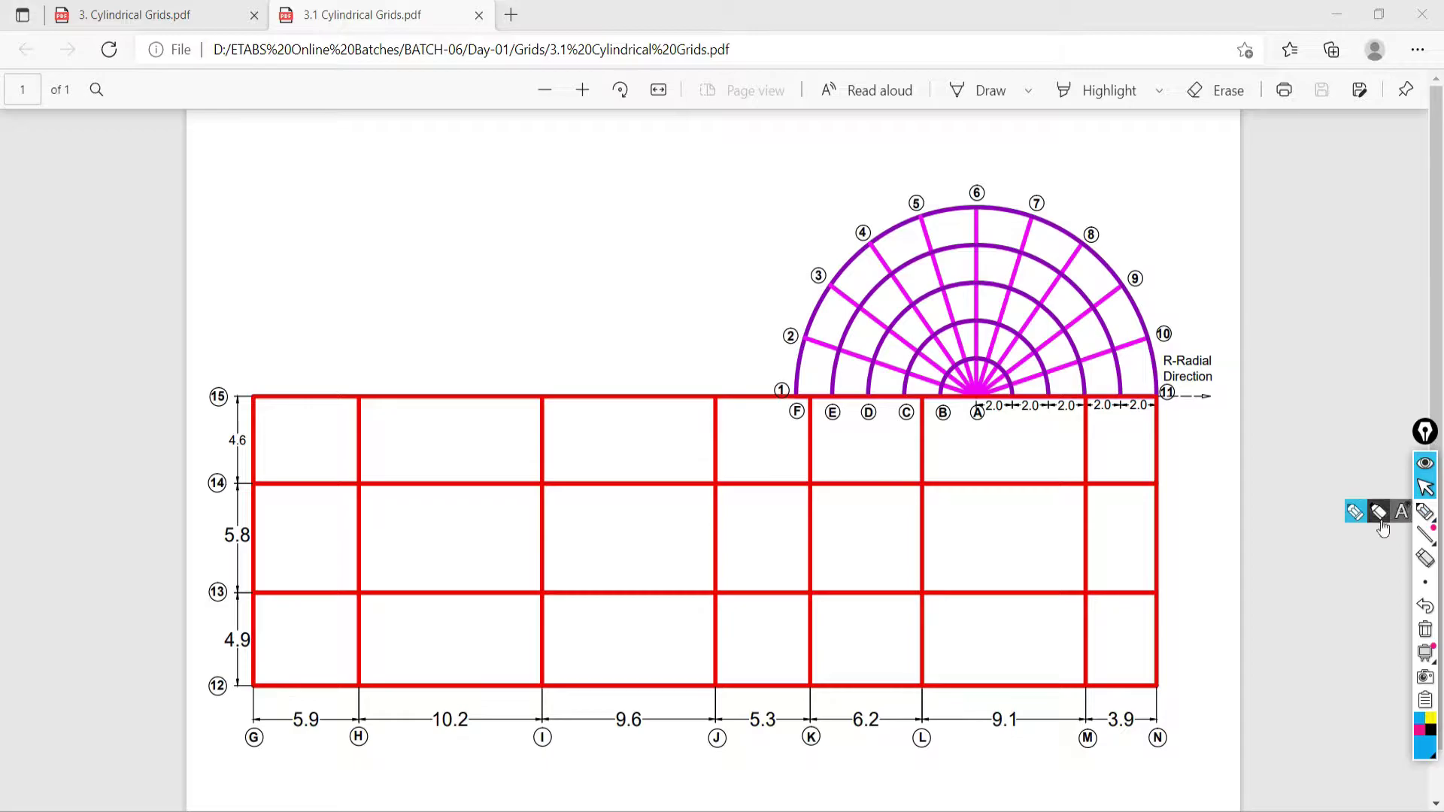
Mark the spacings above grid lines G, H, I and J and near circles 2, 11 and 10
left_click(1424, 513)
left_click_drag(260, 346, 258, 378)
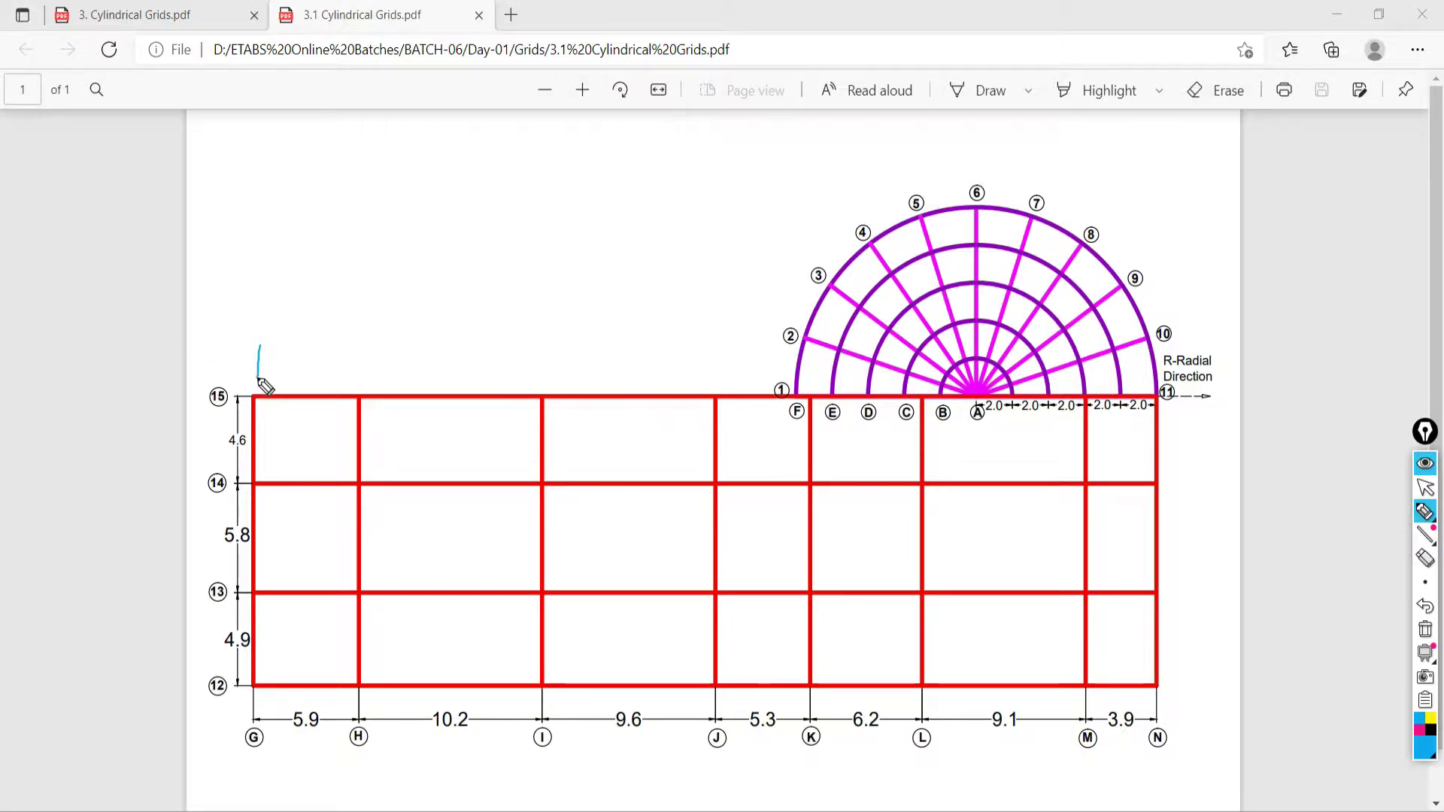
left_click_drag(353, 348, 350, 382)
mouse_move(491, 359)
left_mouse_down()
mouse_move(519, 355)
mouse_move(541, 374)
left_mouse_up()
left_click_drag(711, 359, 818, 358)
left_click_drag(925, 372, 925, 390)
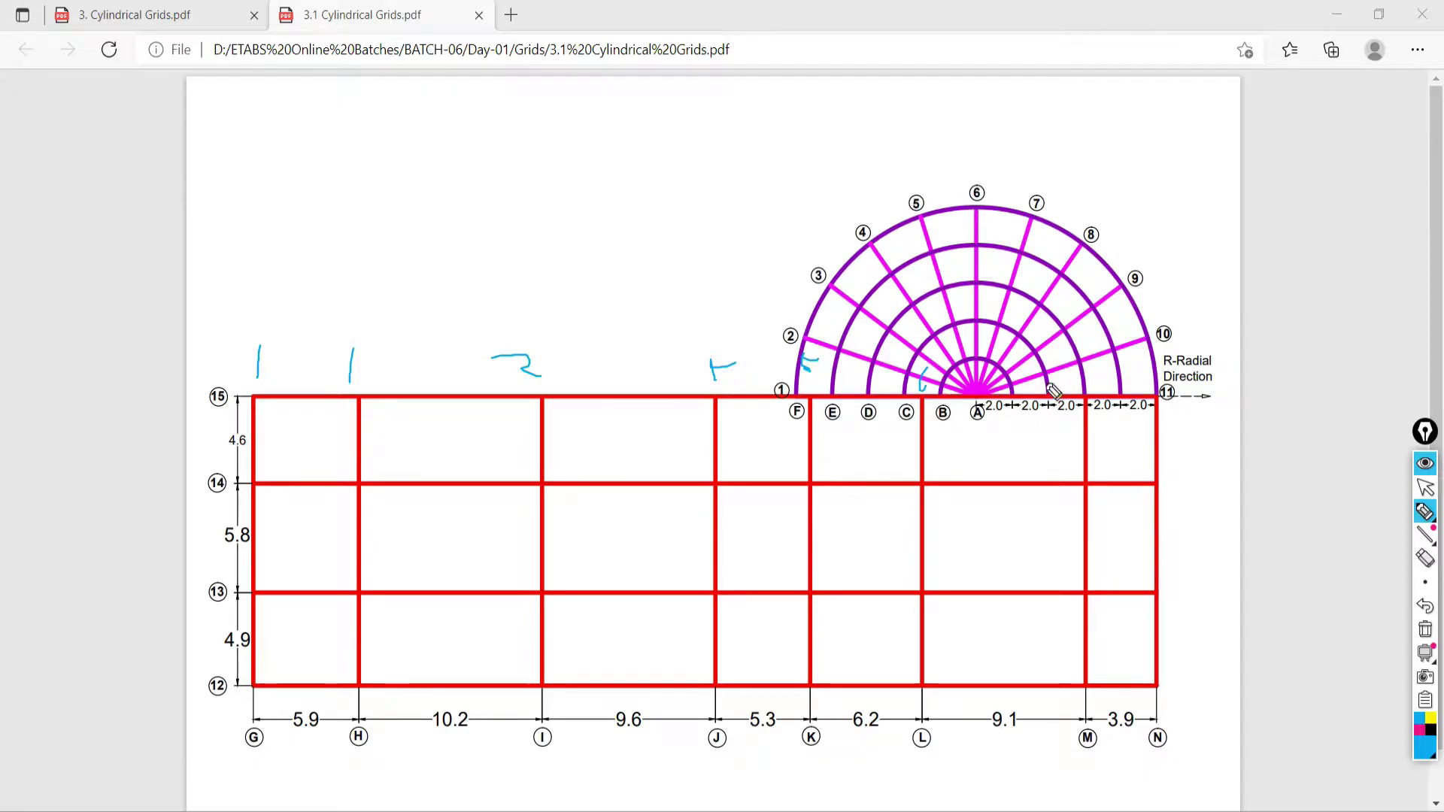
mouse_move(1081, 371)
left_mouse_down()
mouse_move(1094, 389)
mouse_move(1116, 378)
left_mouse_up()
left_click_drag(1154, 363, 1150, 385)
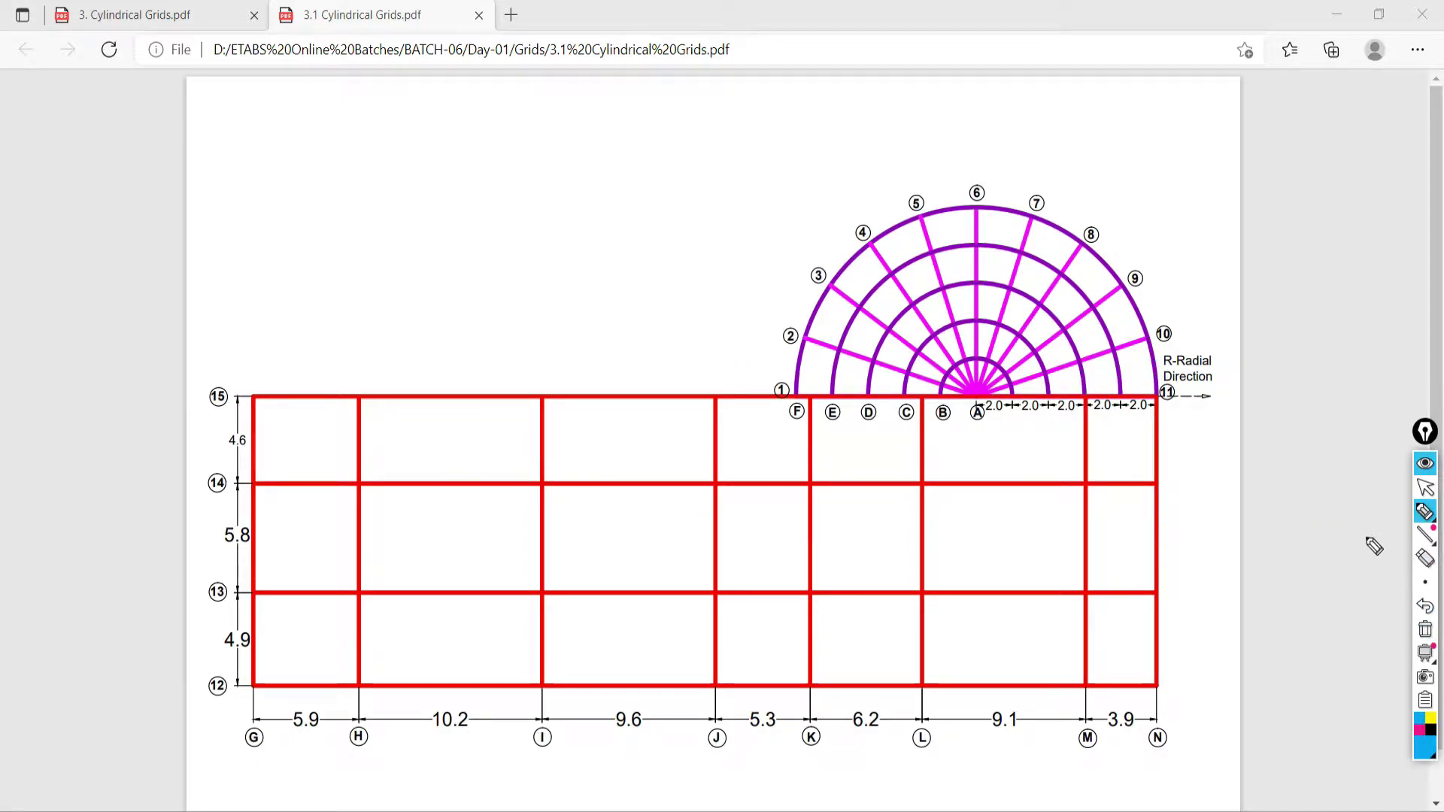
left_click(1425, 487)
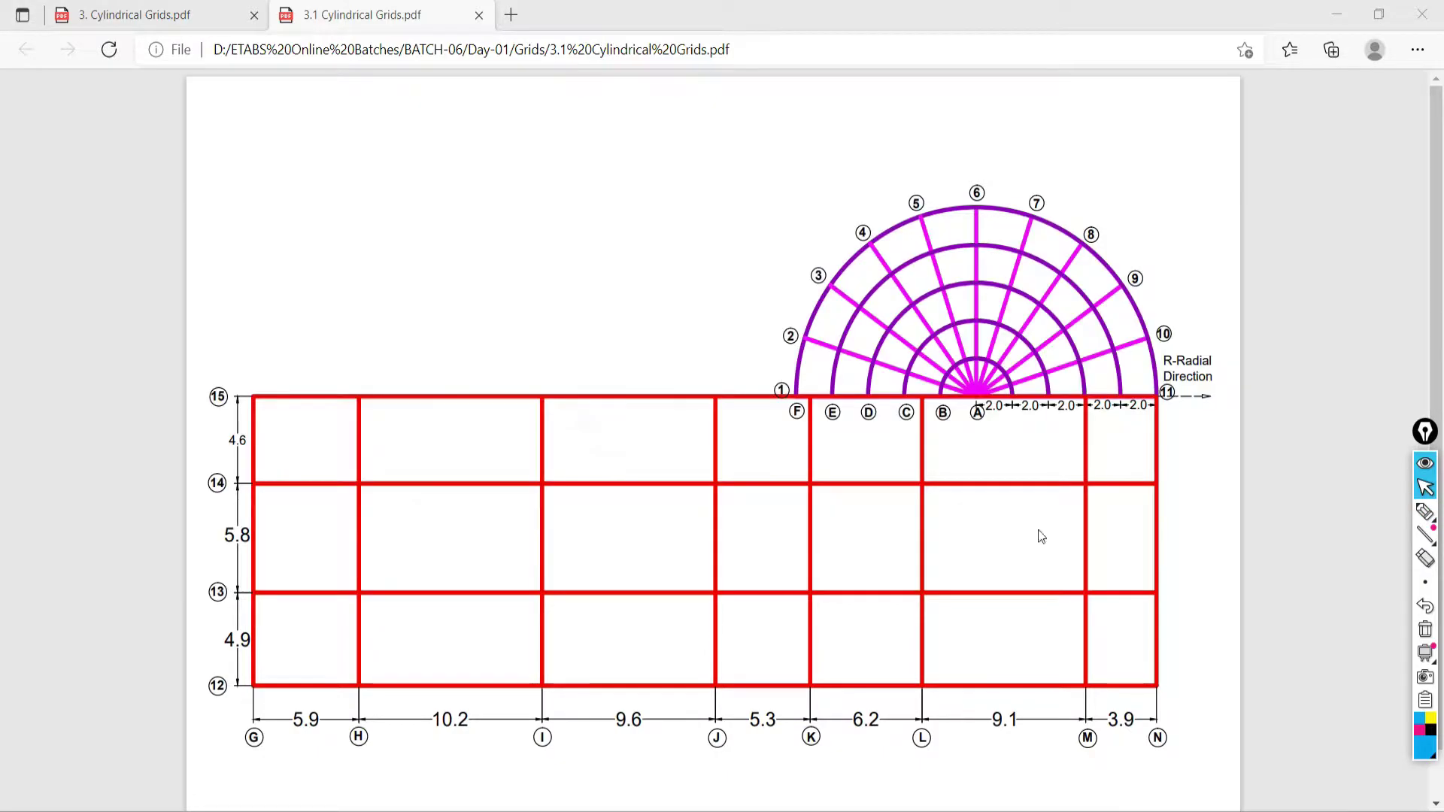
Set the template to 8 X grid lines and switch the plan grid to Custom Grid Spacing
key("alt+Tab")
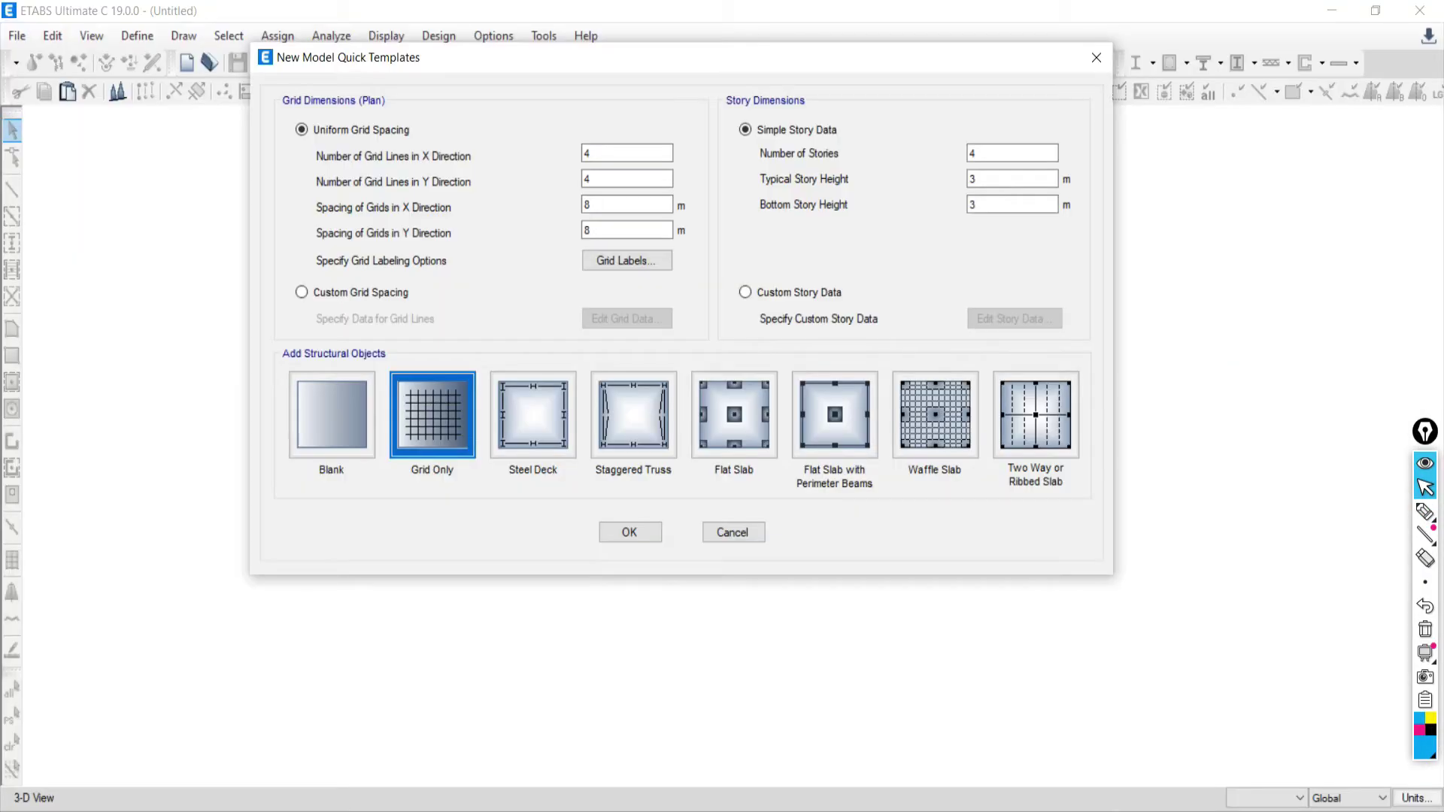
key("shift+Tab")
key("shift+Tab")
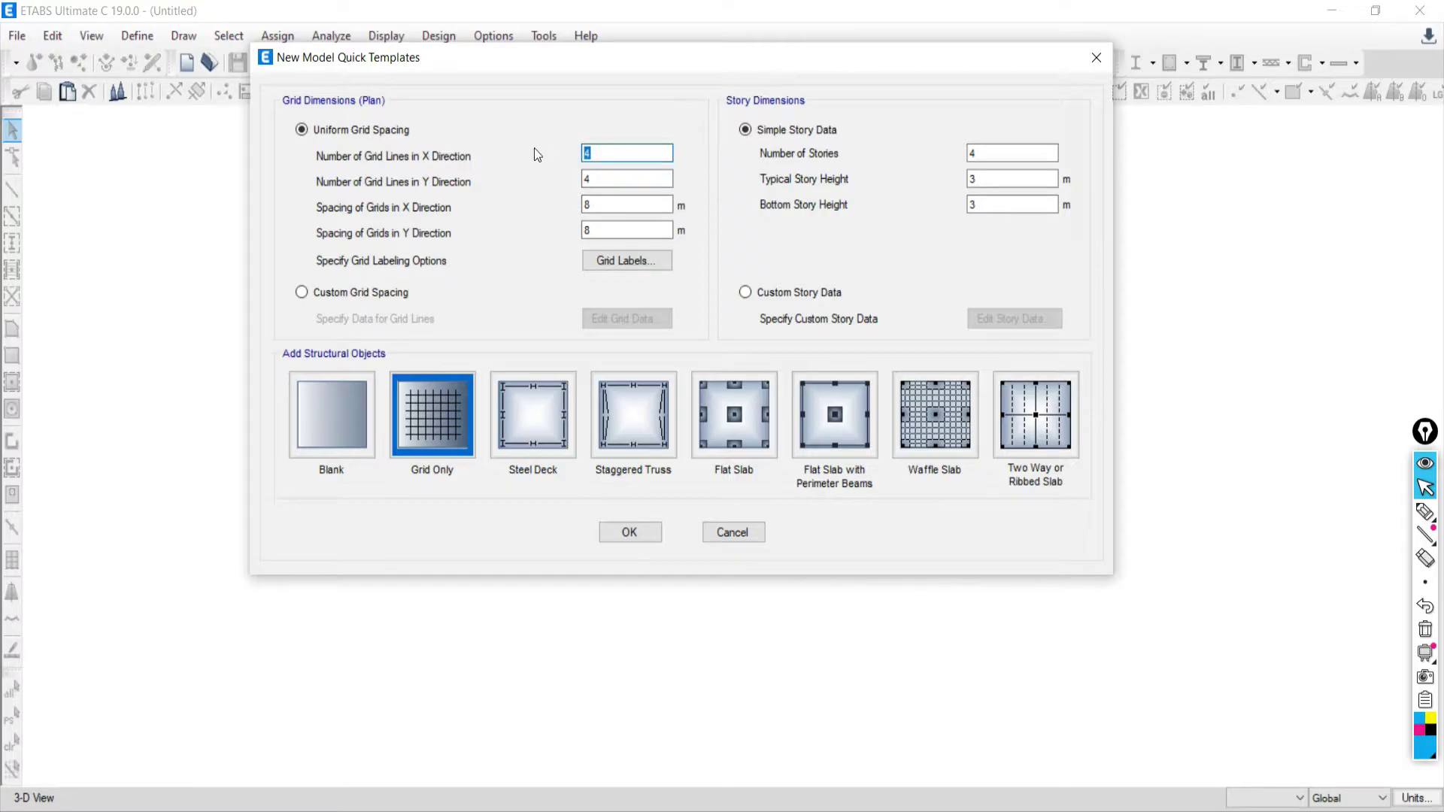
type("8")
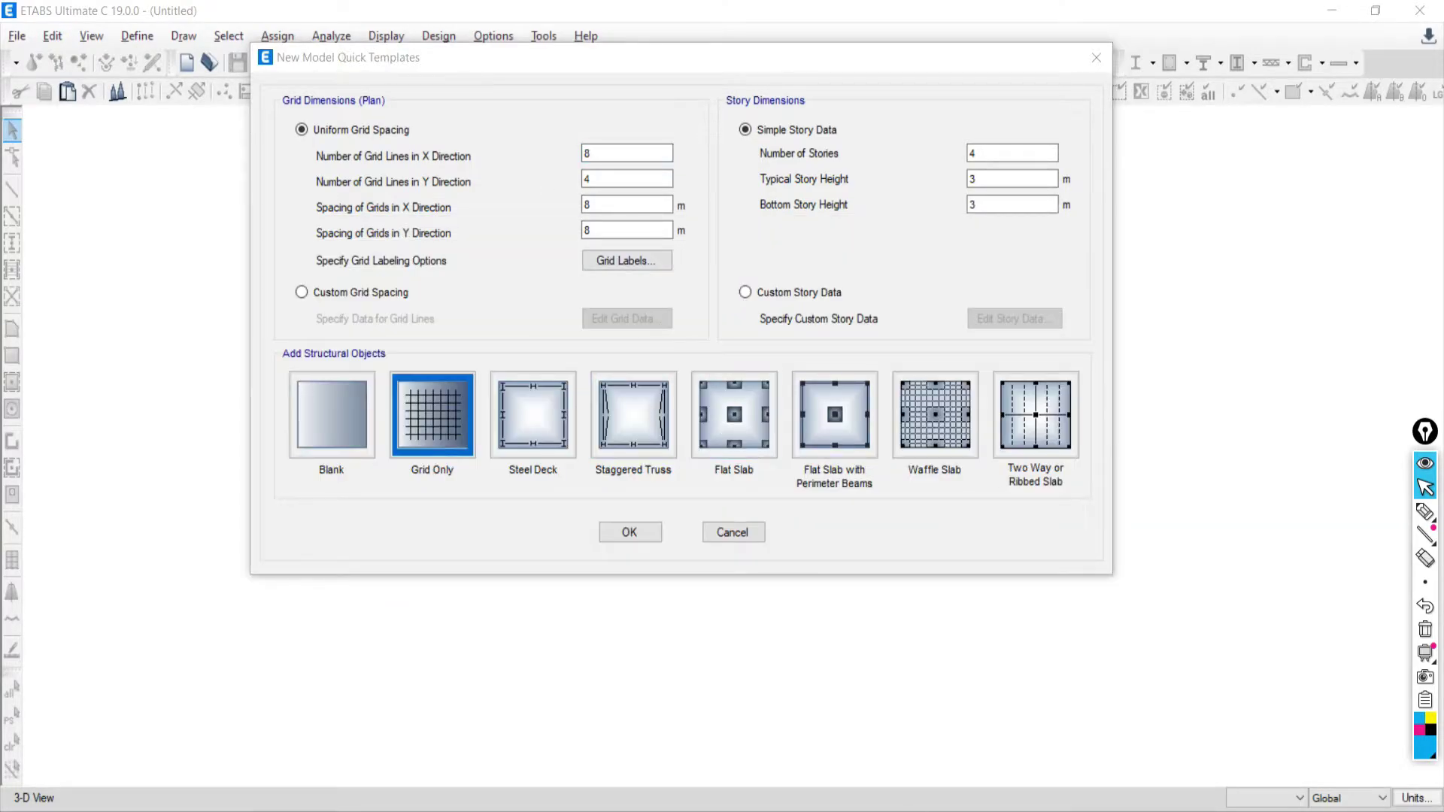
key("alt+Tab")
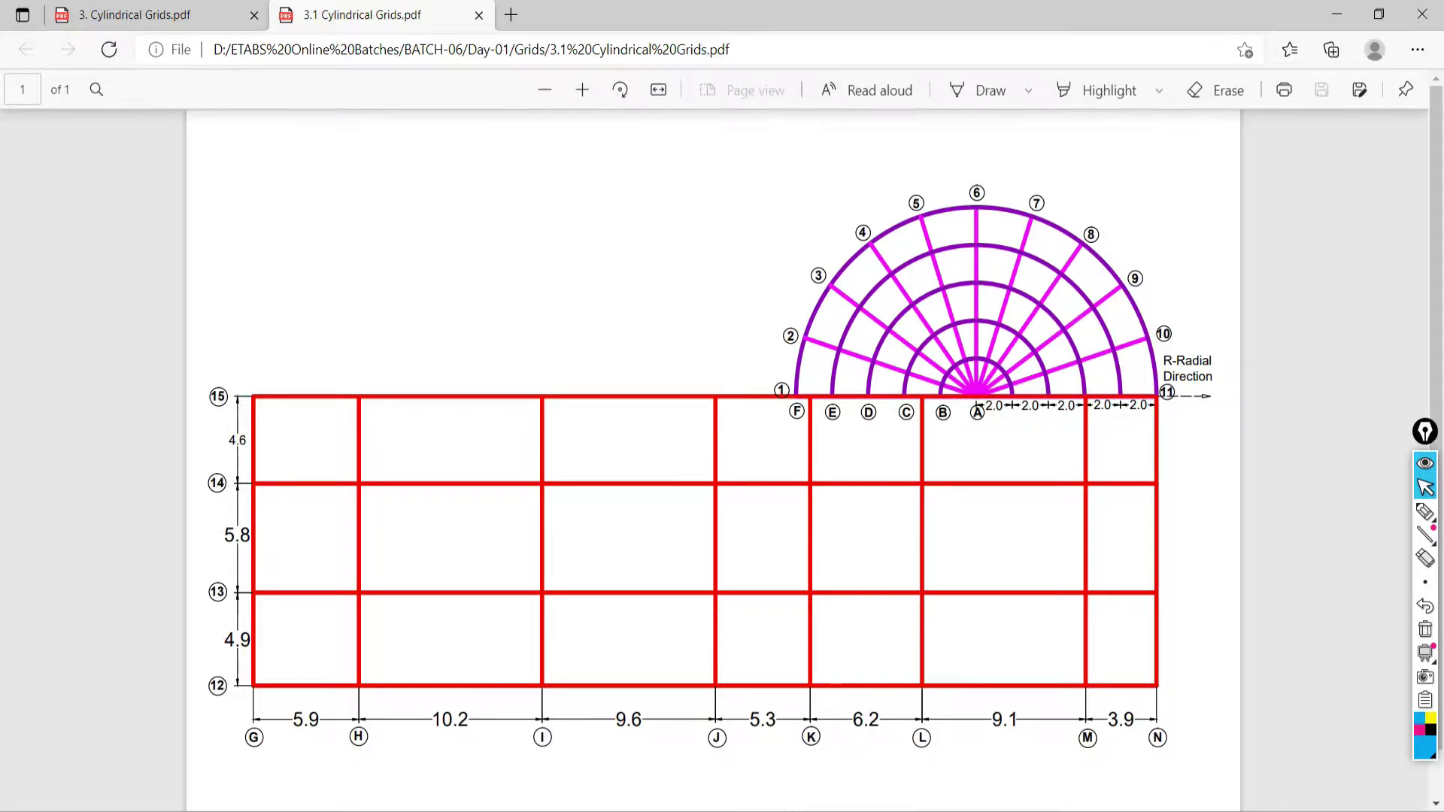
key("alt+Tab")
double_click(1002, 181)
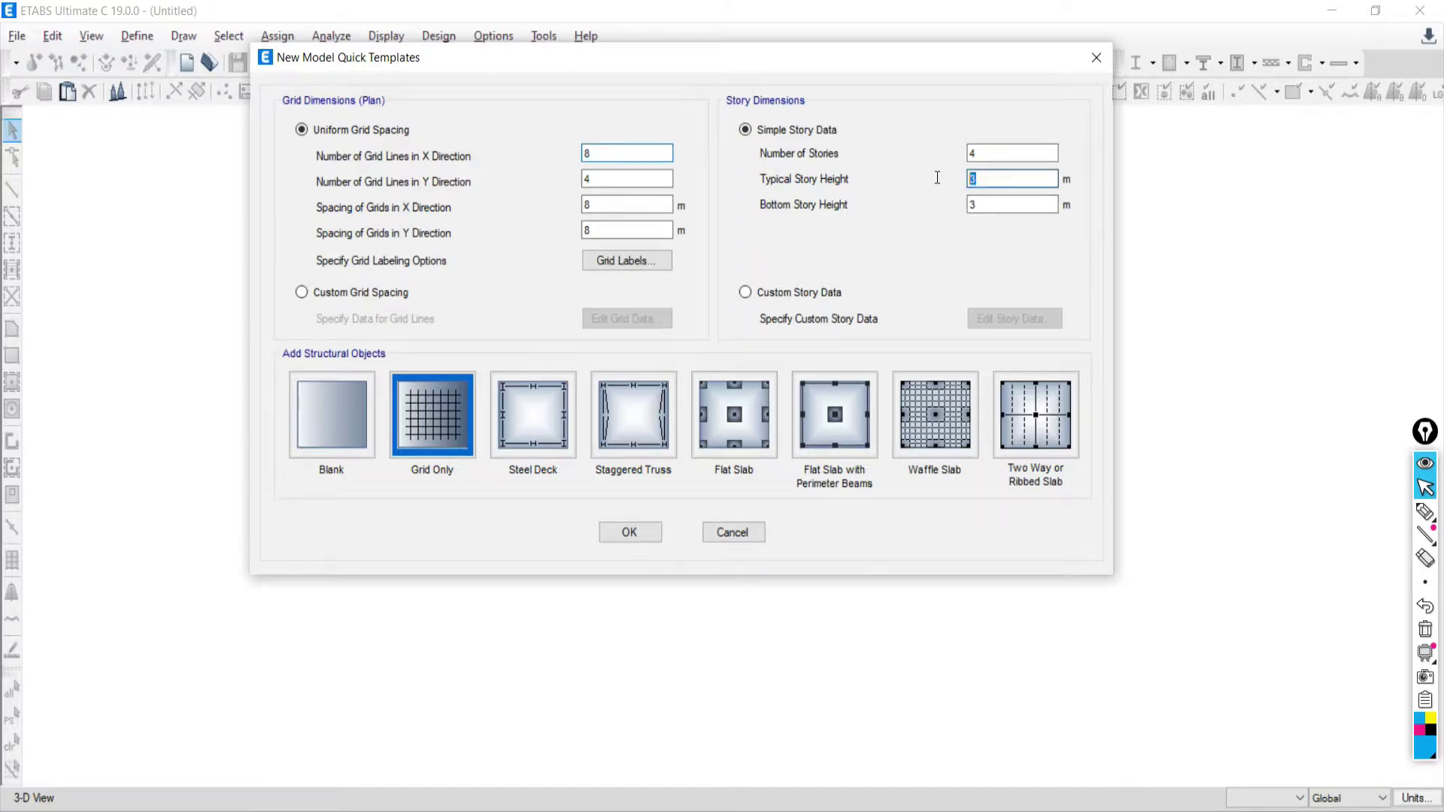
double_click(588, 179)
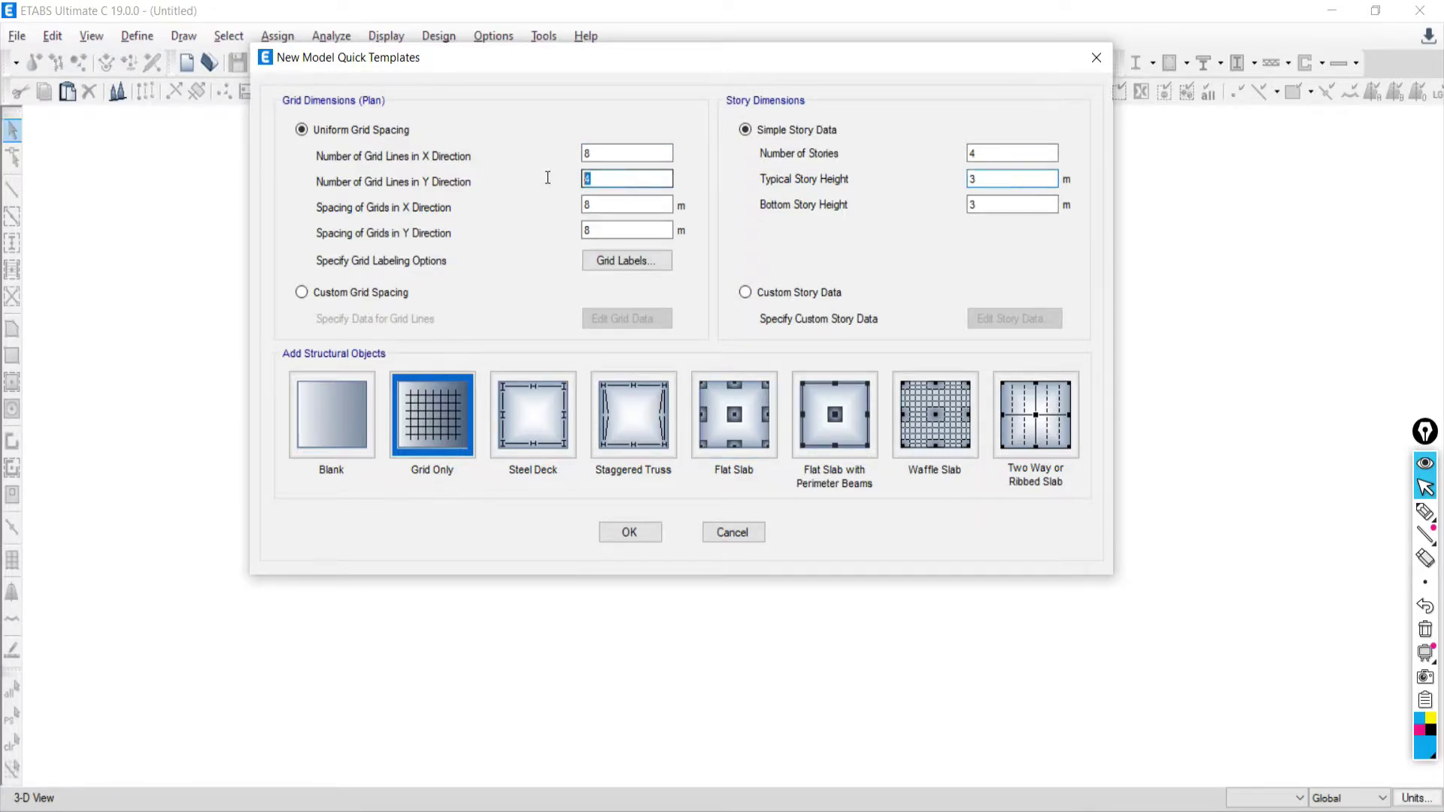
double_click(594, 208)
key("alt+Tab")
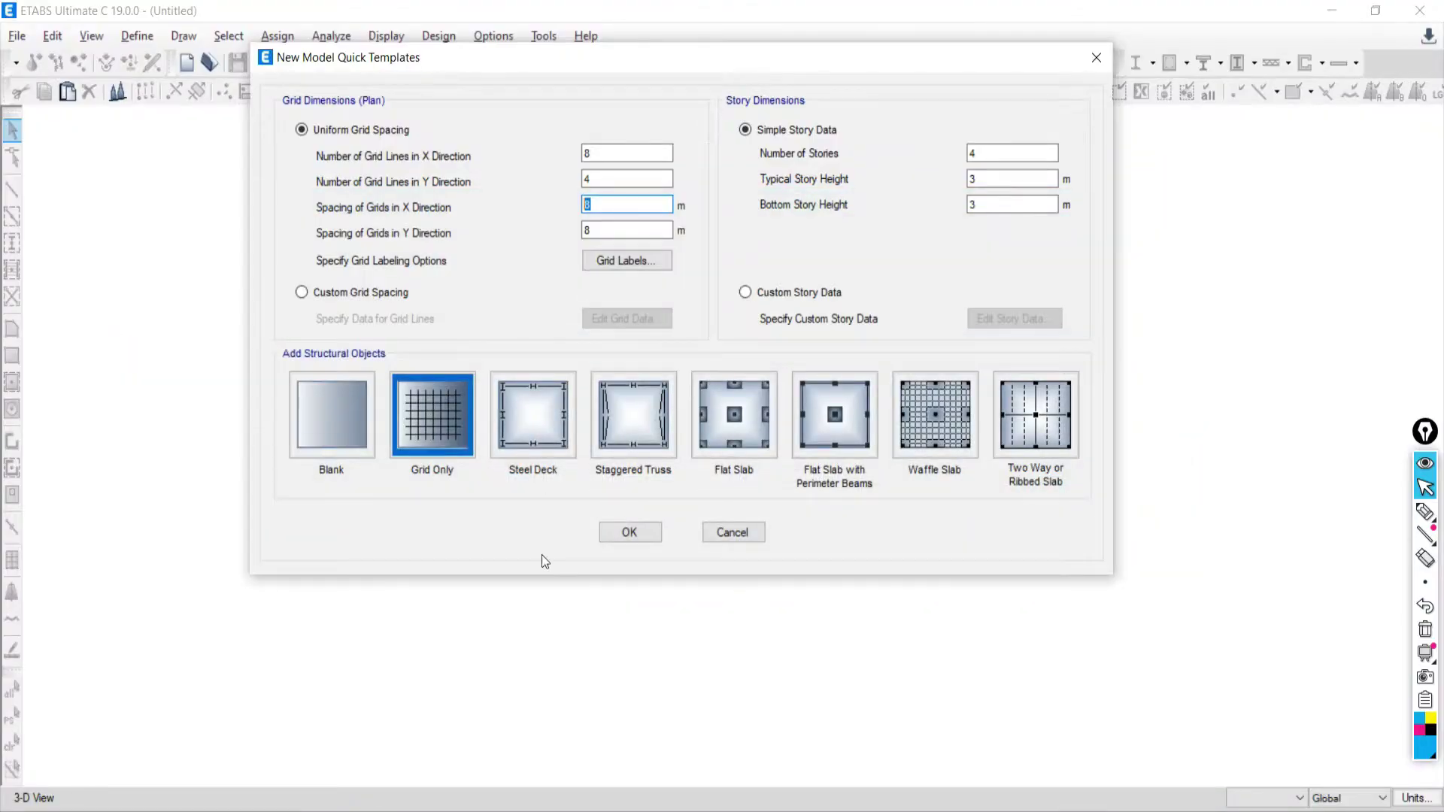
double_click(610, 206)
left_click(325, 298)
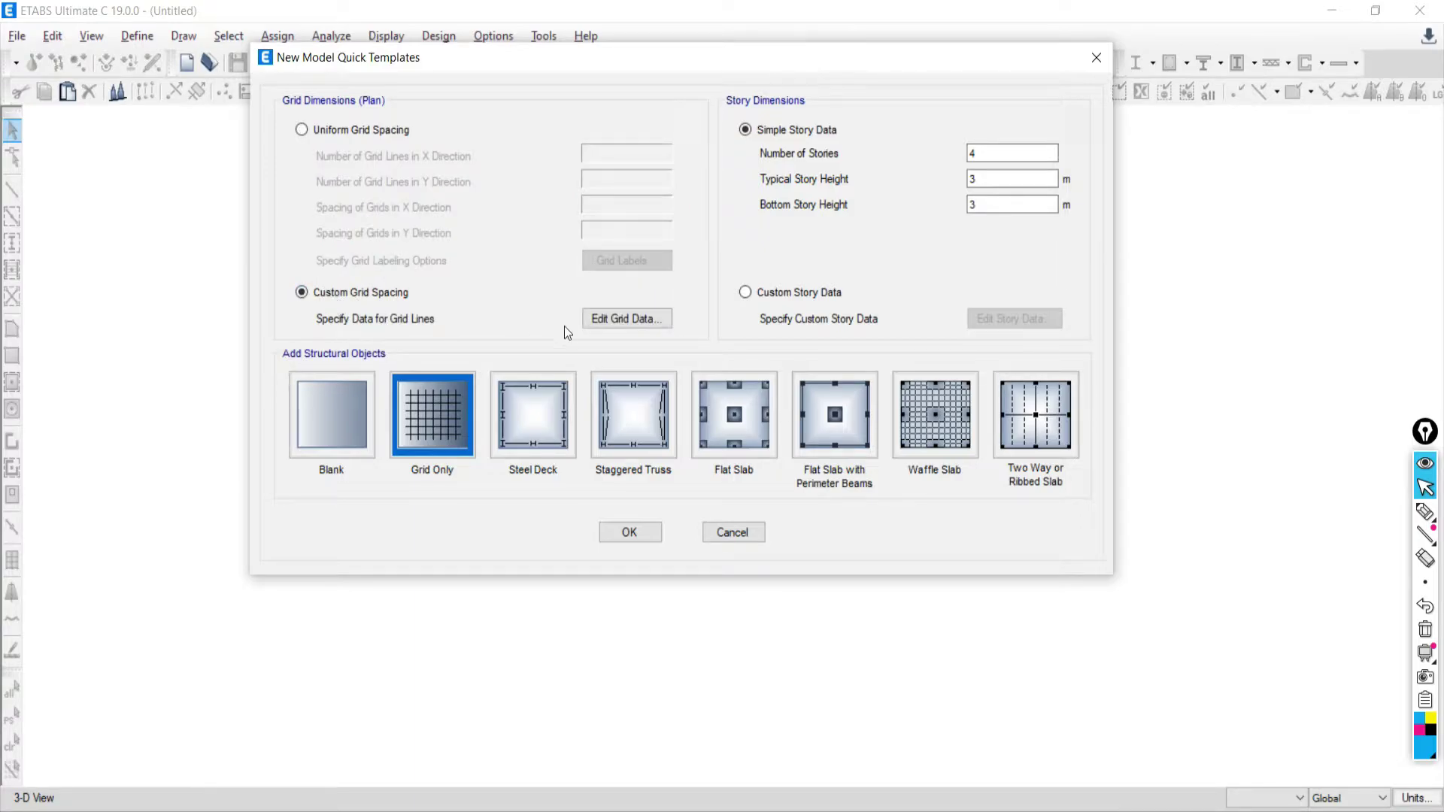
Open the custom grid data and show the grid tables as spacings instead of ordinates
left_click(633, 319)
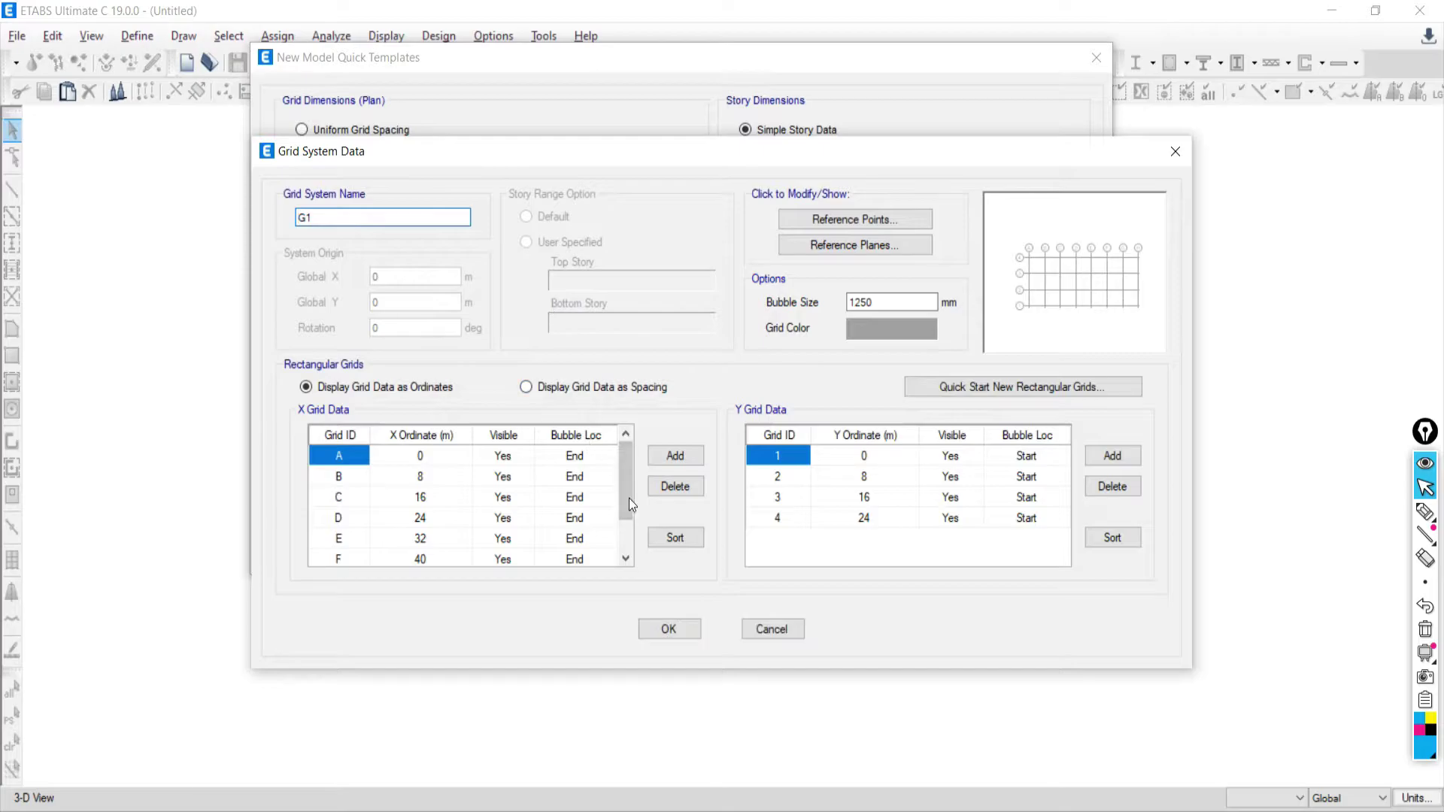
left_click(525, 387)
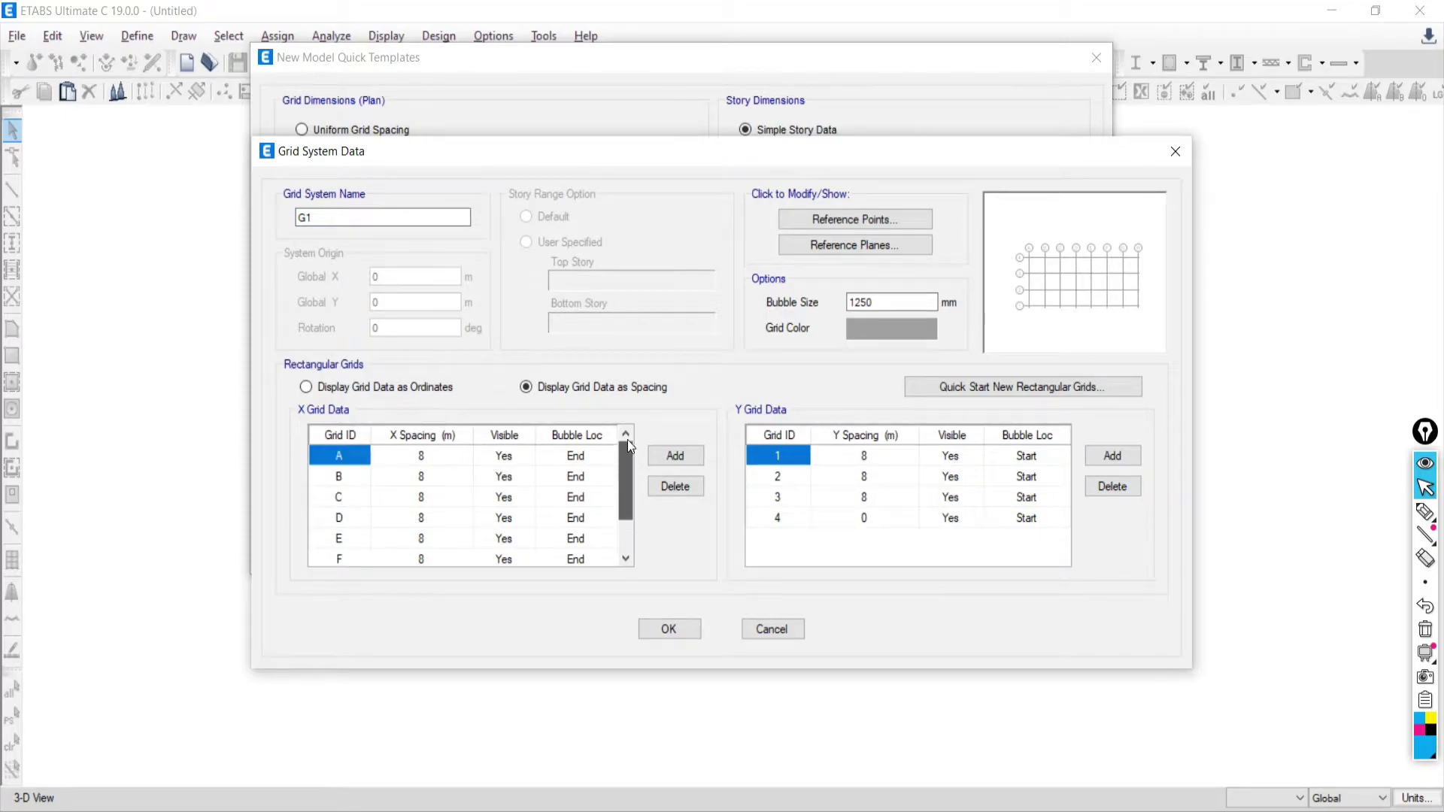
left_click(406, 458)
key("alt+Tab")
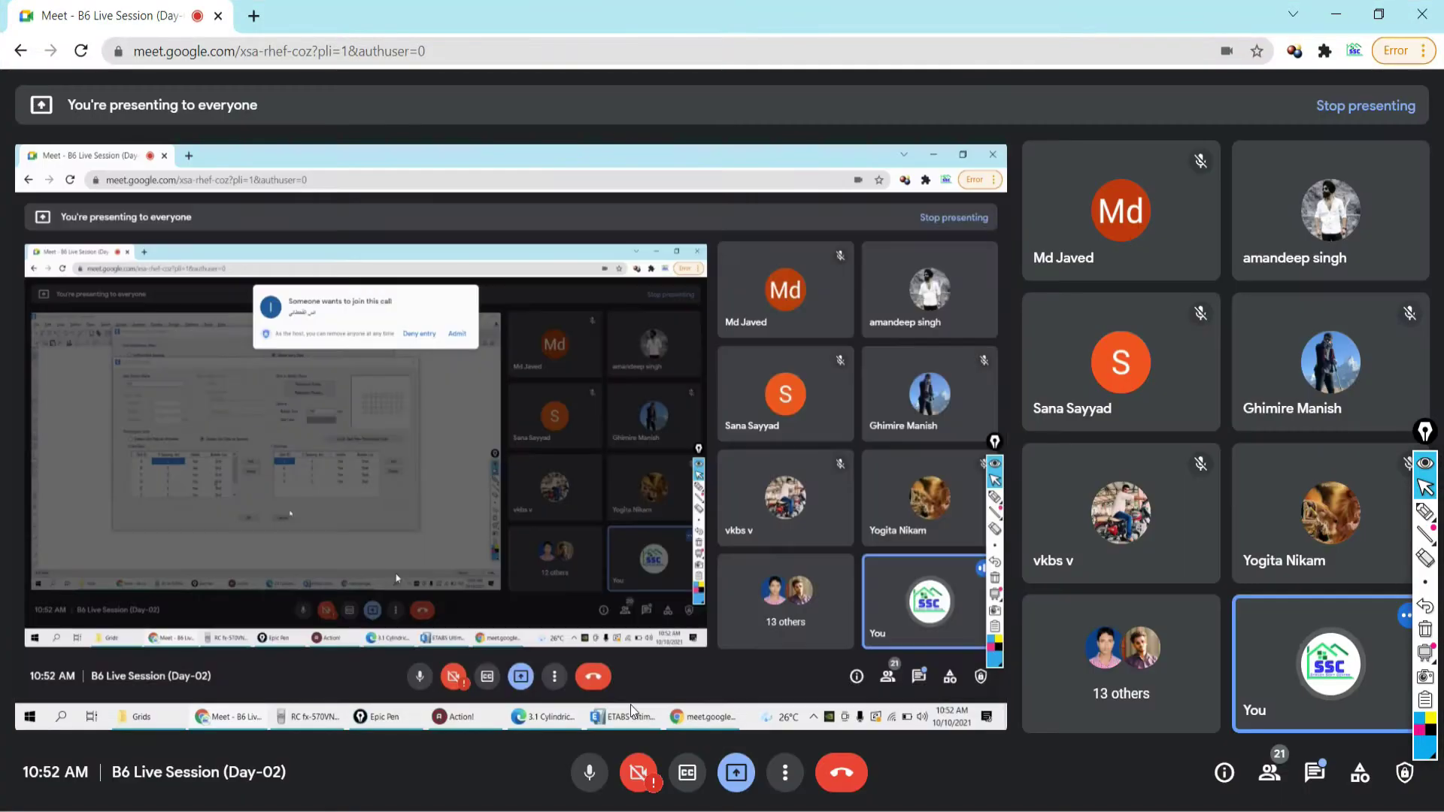
key("alt+Tab")
key("alt+Tab")
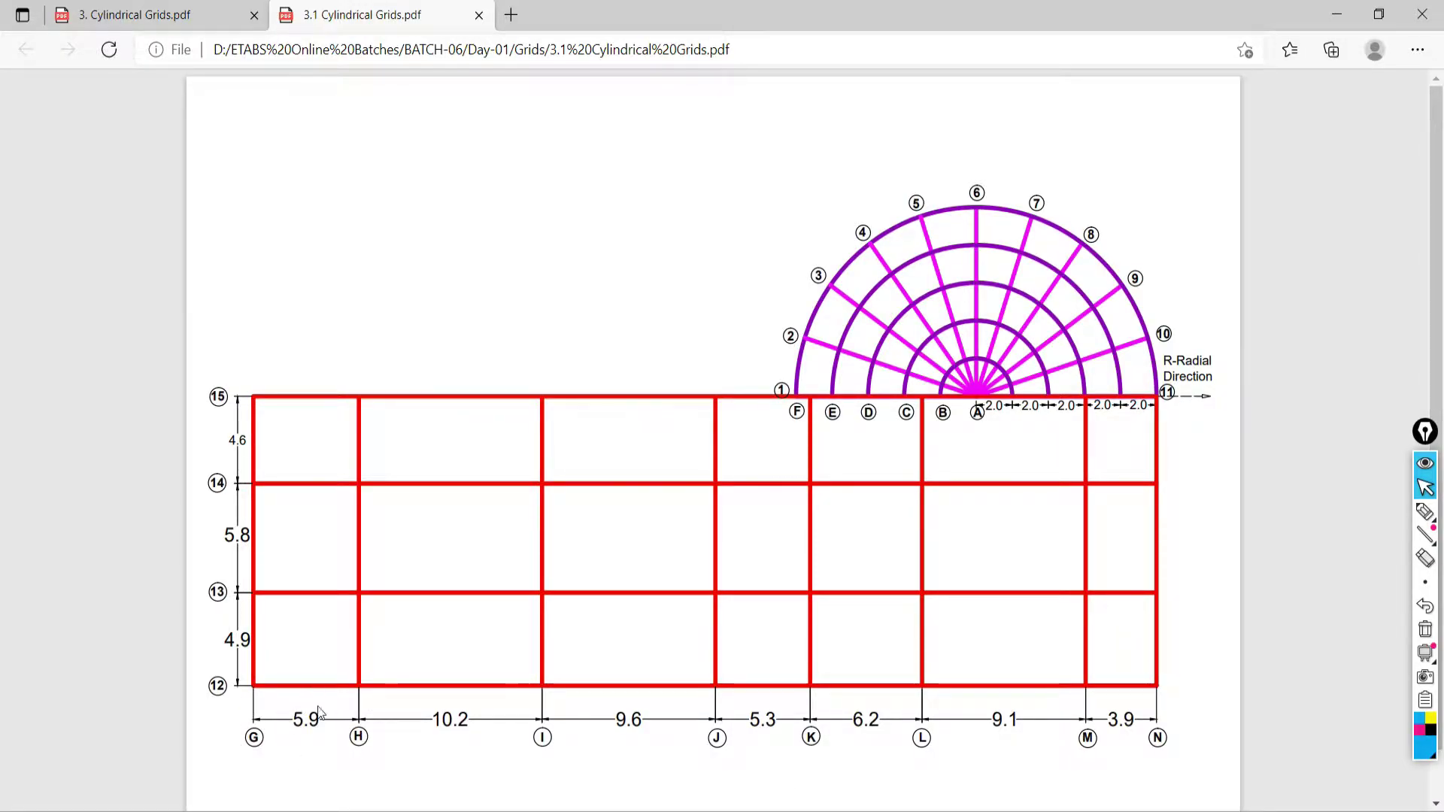
key("alt+Tab")
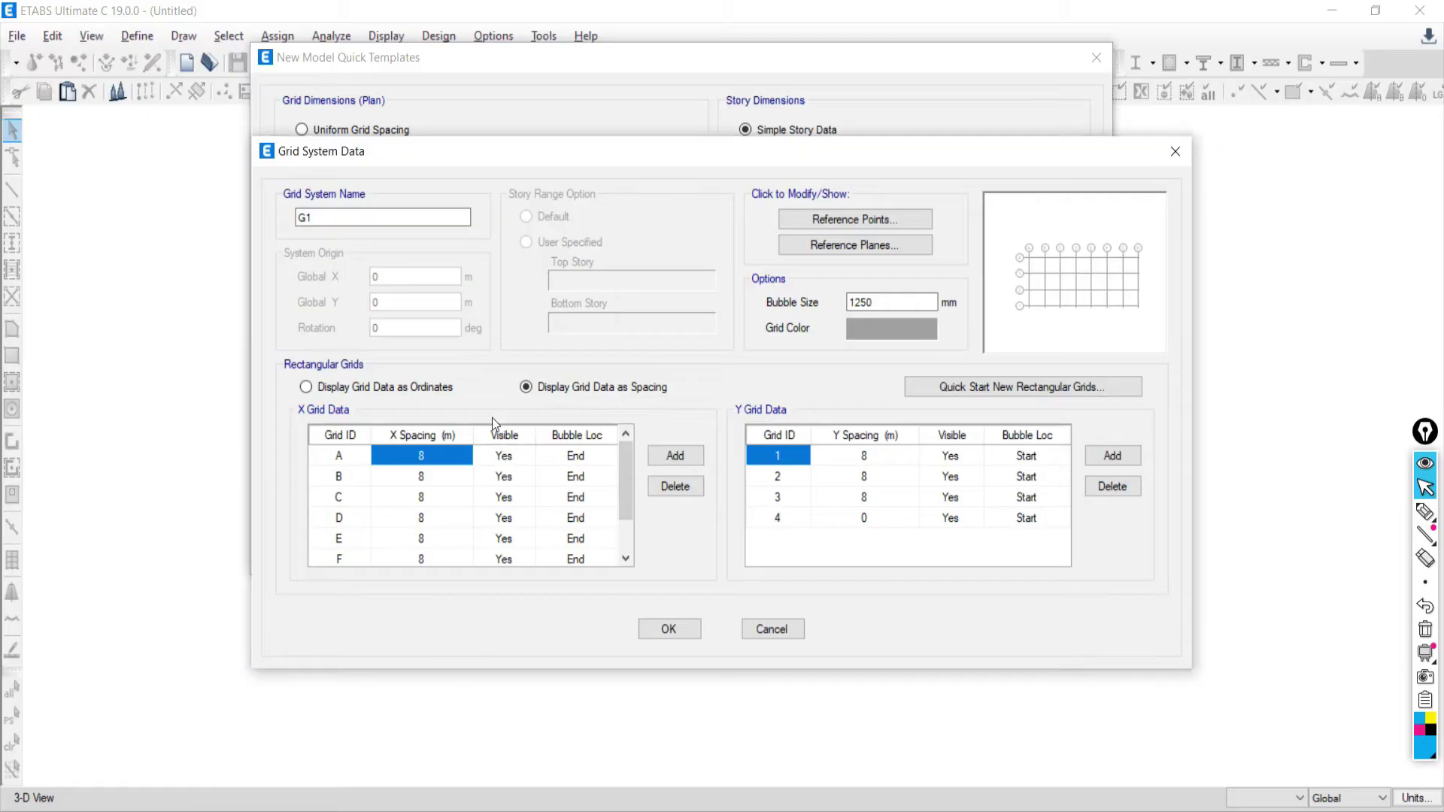
Enter X spacings 5.9, 10.2 and 9.6 m for grid lines A, B and C
left_click(422, 453)
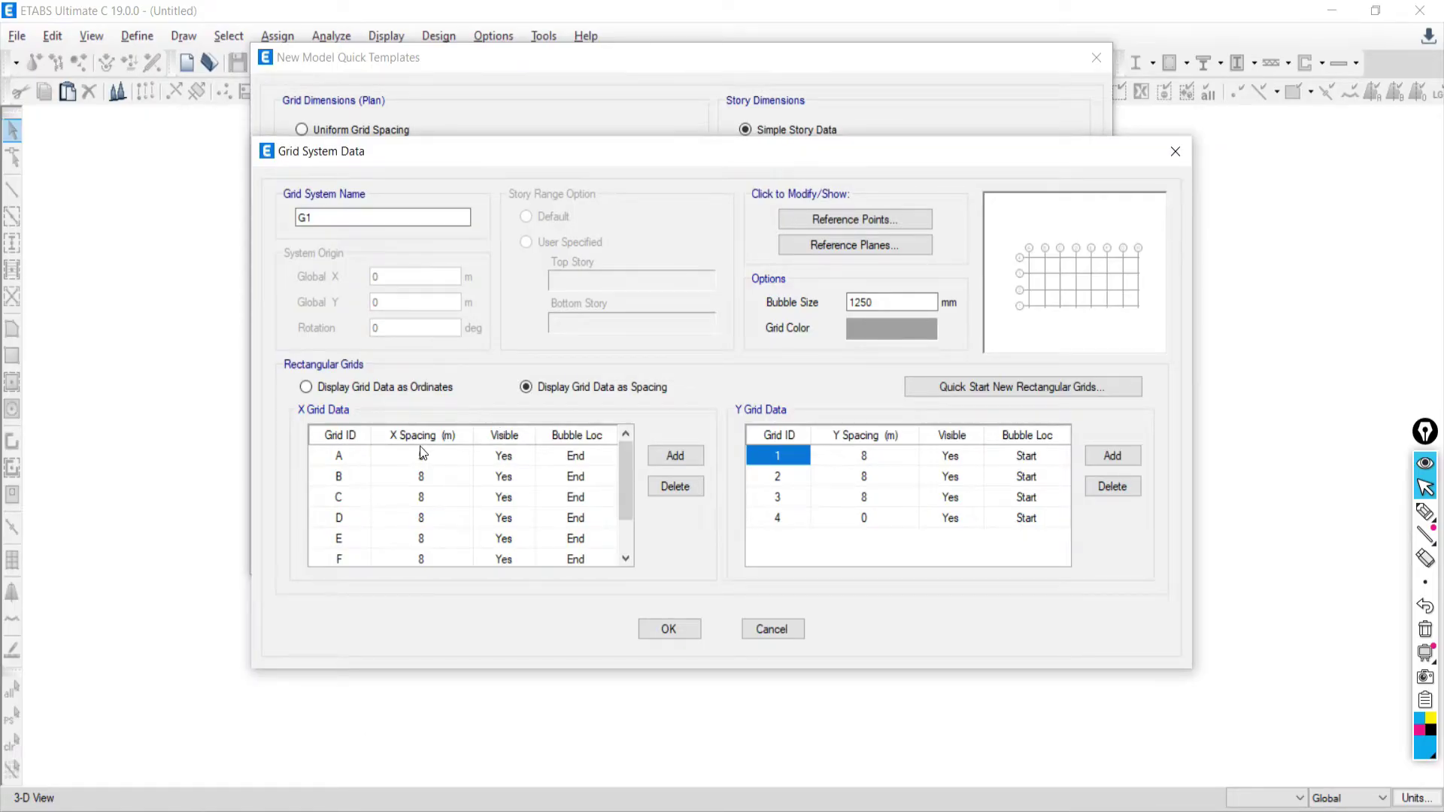
type("5.9")
left_click(421, 474)
key("alt+Tab")
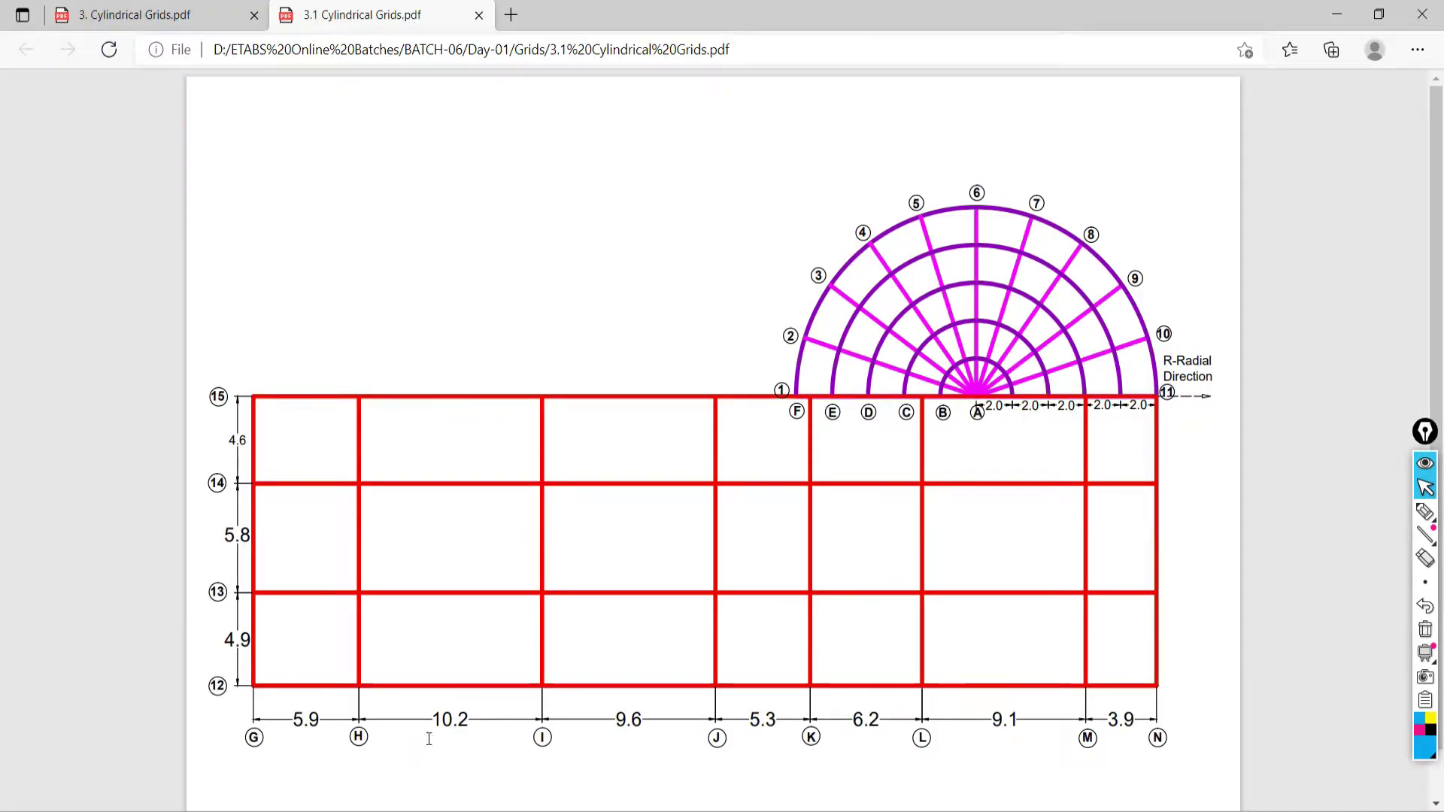
key("alt+Tab")
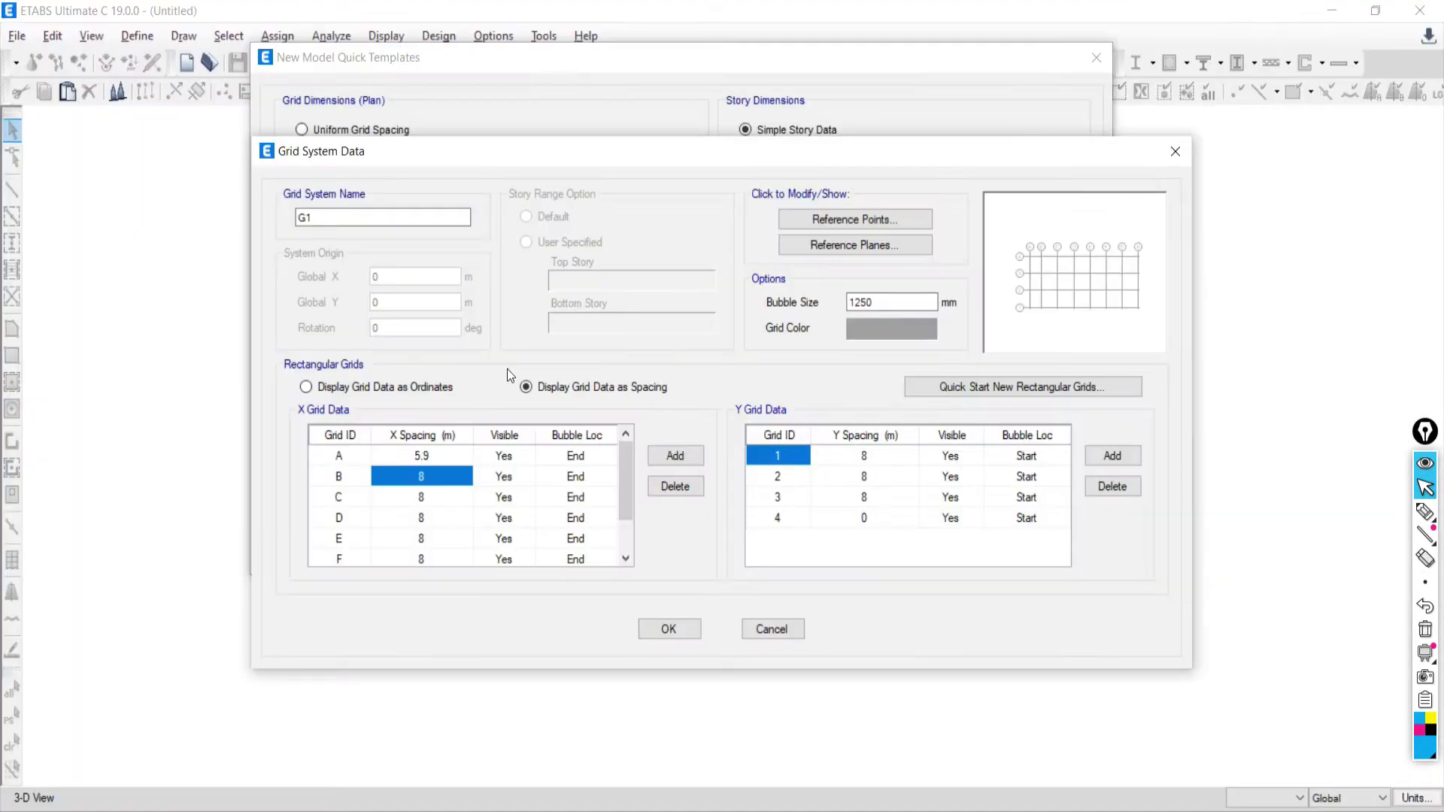
type("10")
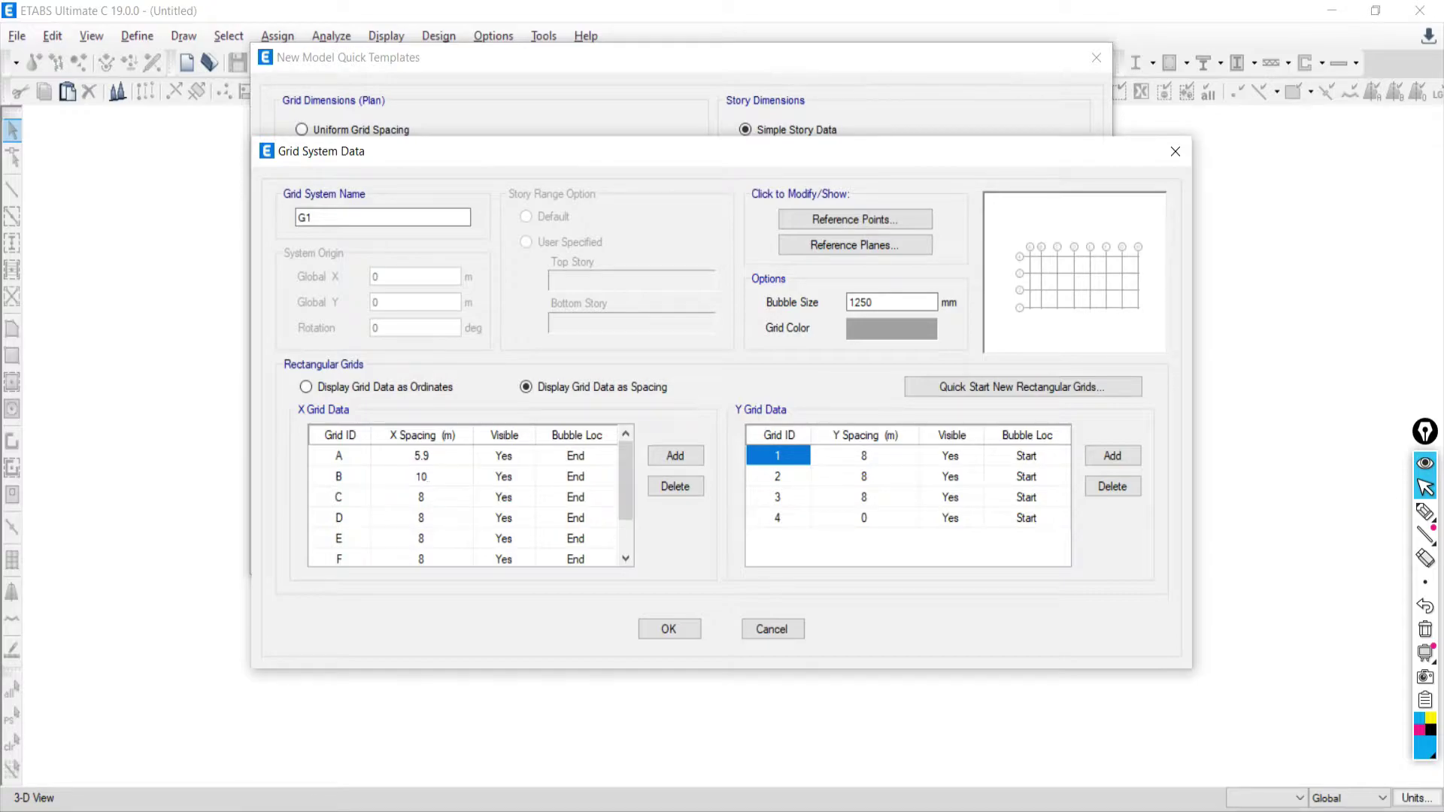
type(".2")
left_click(414, 501)
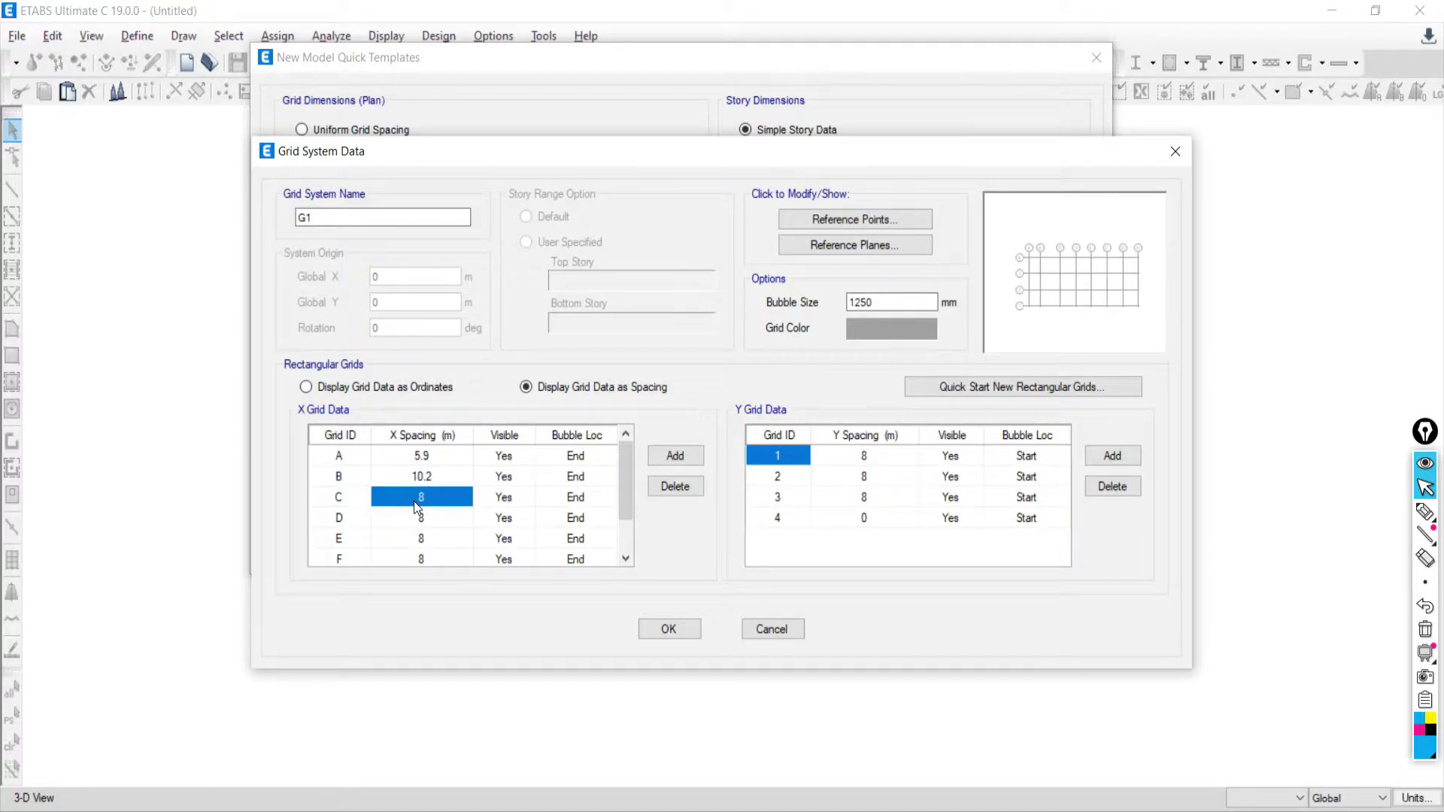
key("alt+Tab")
key("alt+Tab")
key("alt+Tab")
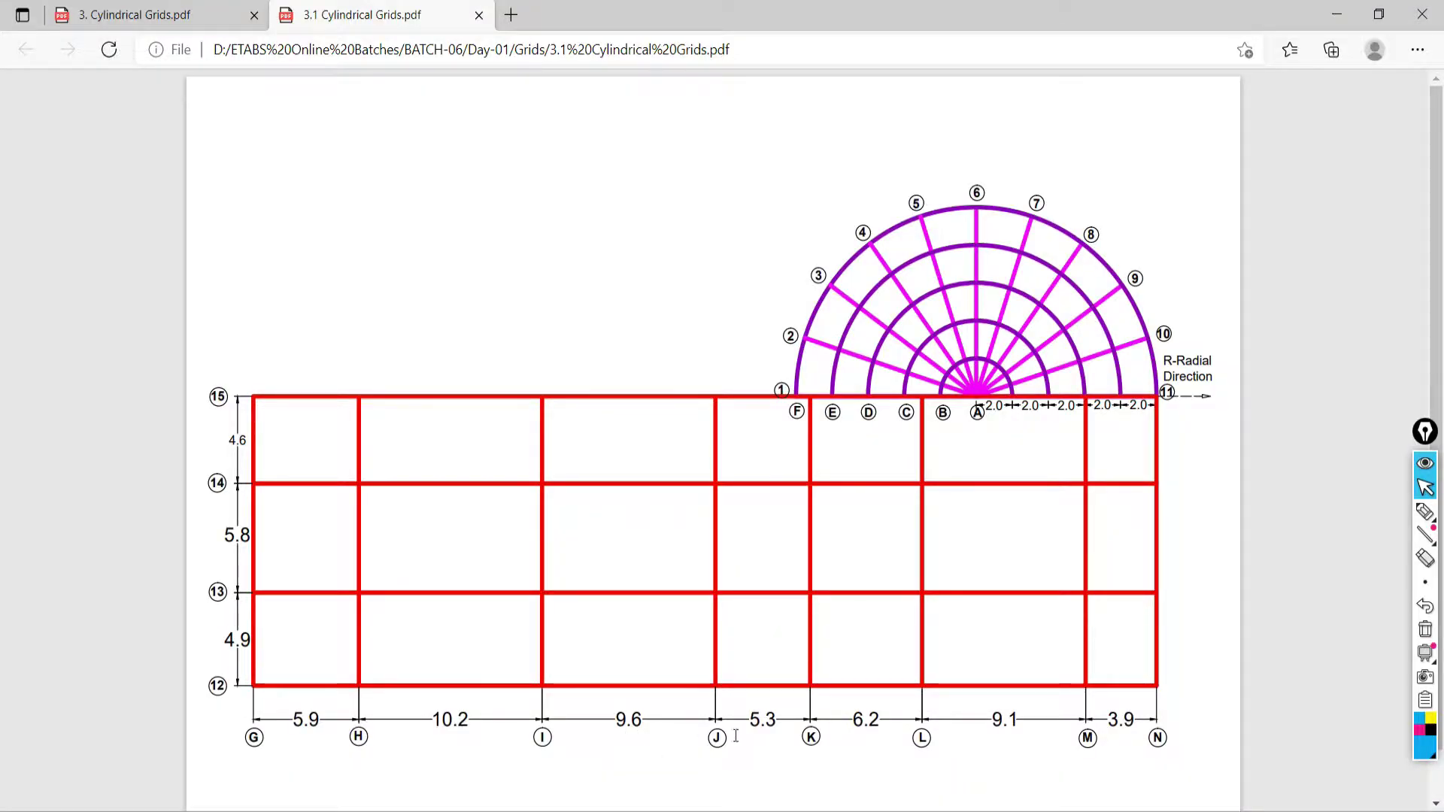
key("alt+Tab")
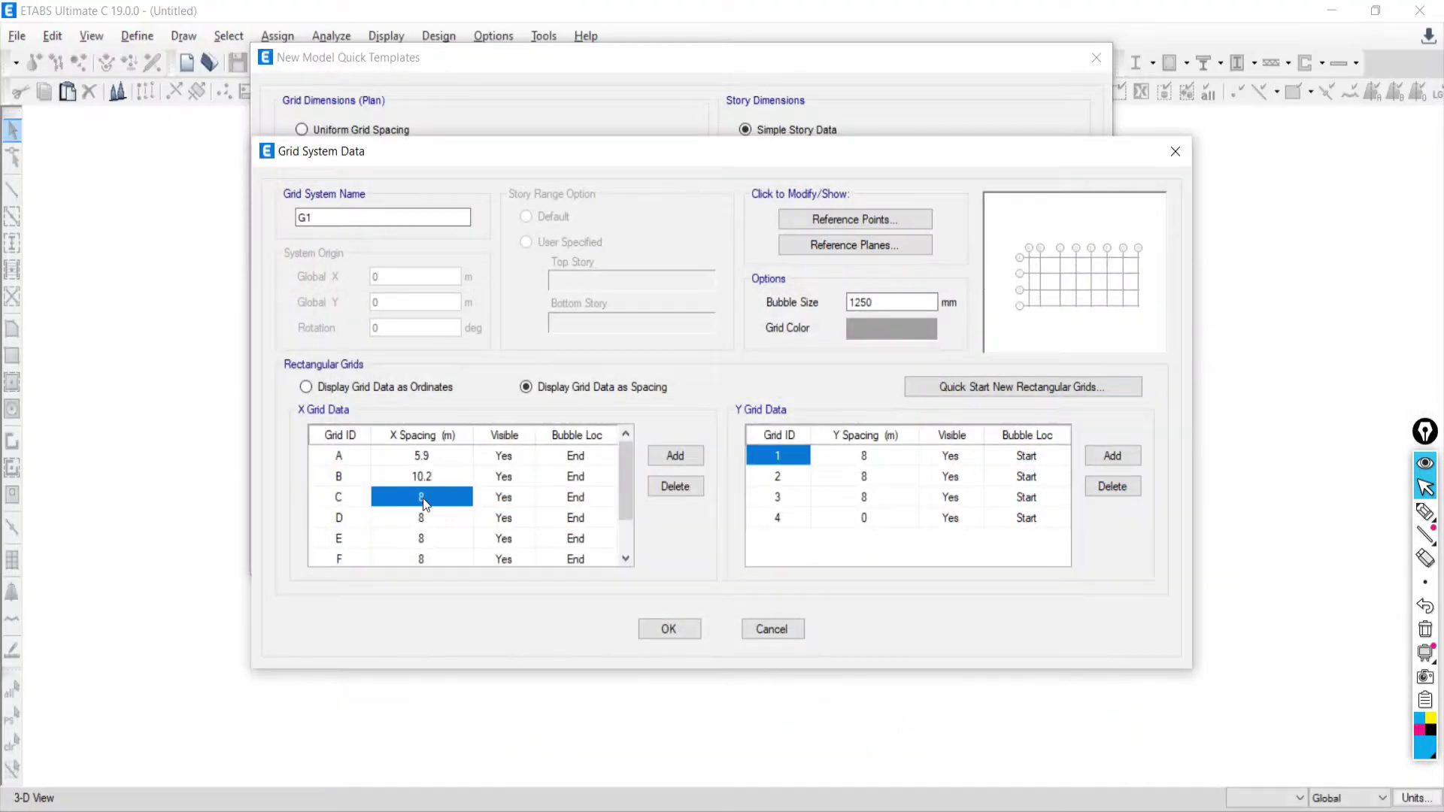
left_click(423, 497)
key("BackSpace")
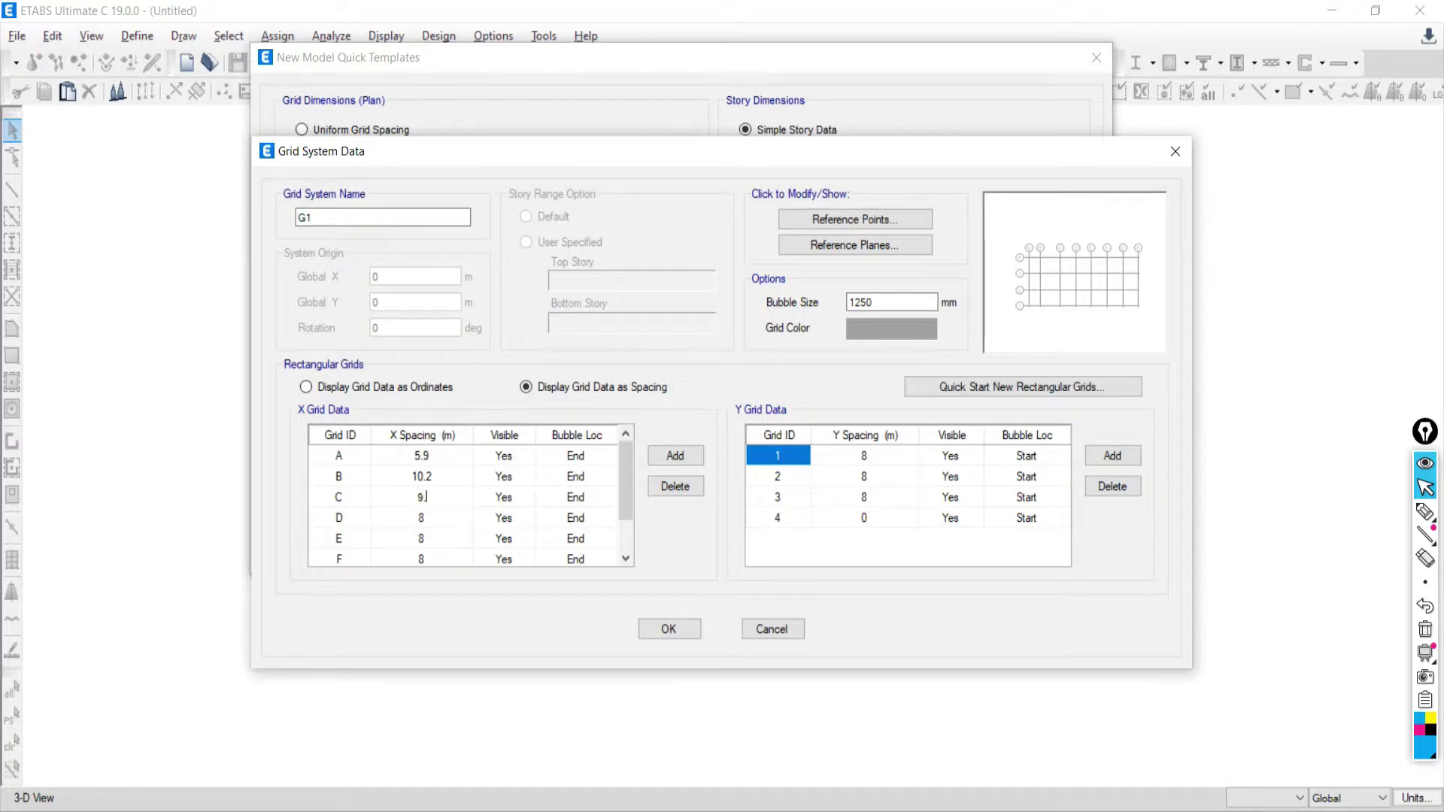
type("9.6")
key("Return")
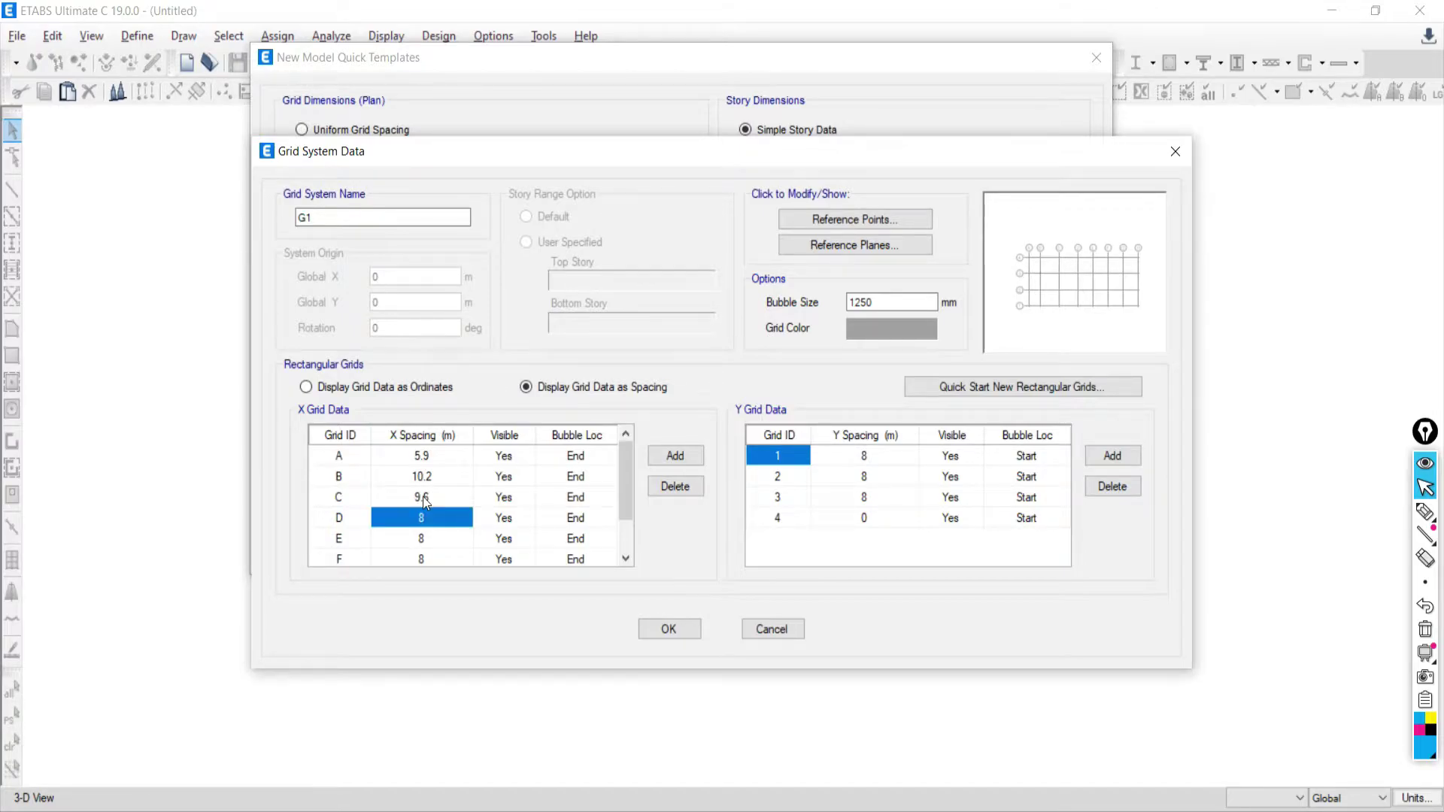
Enter X spacings 5.3, 6.2, 9.1 and 3.9 m for grid lines D through G
type("5.3")
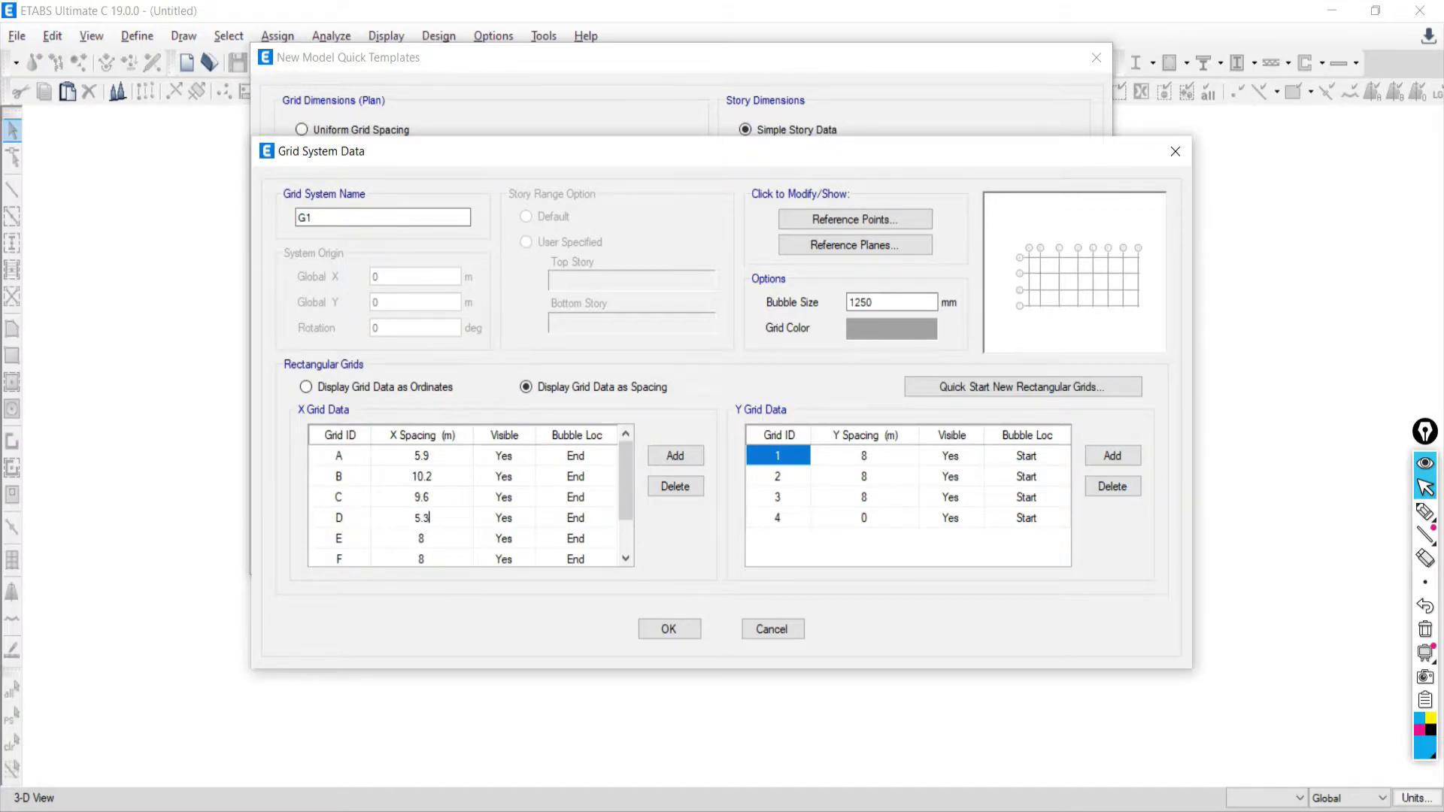
key("Return")
type("6.2")
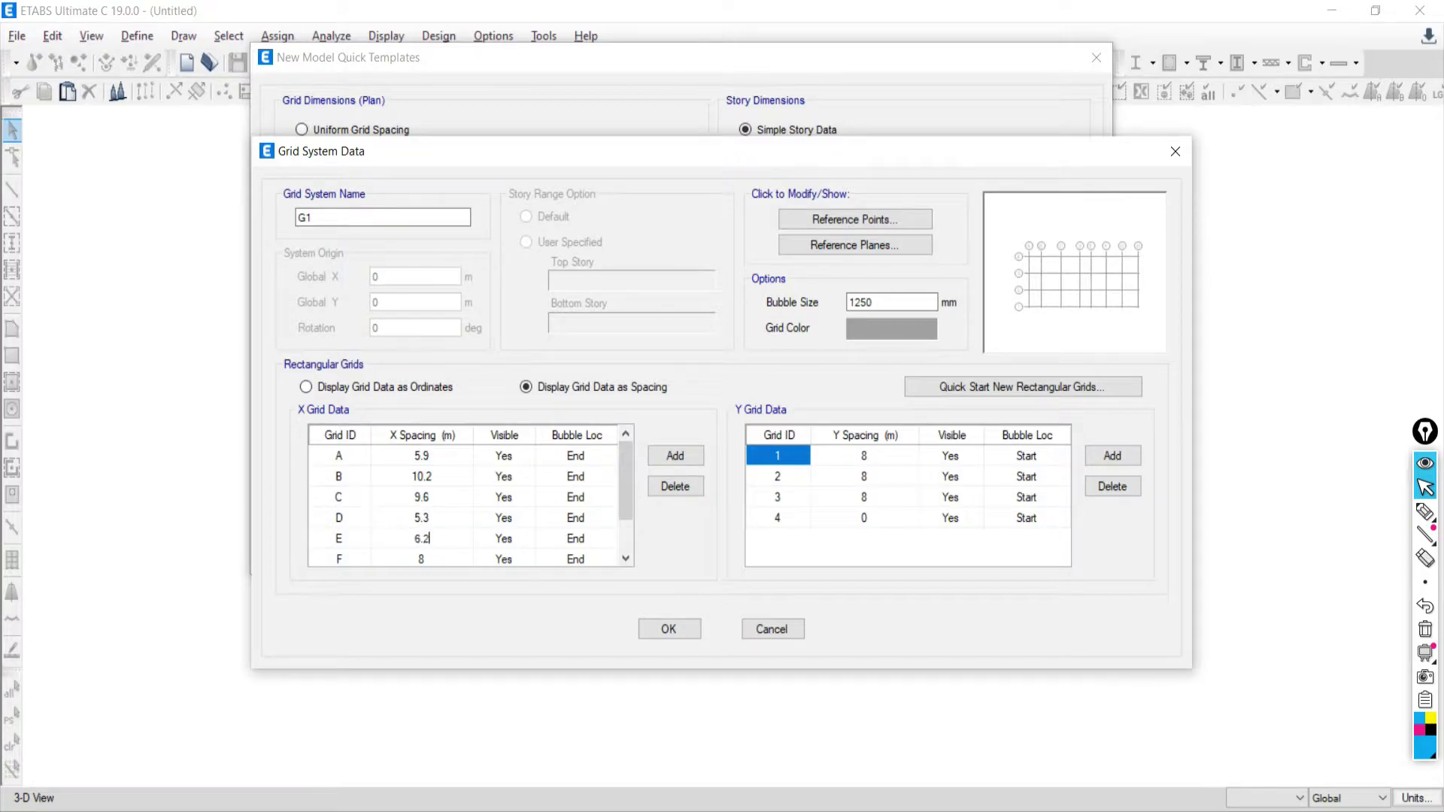
key("Return")
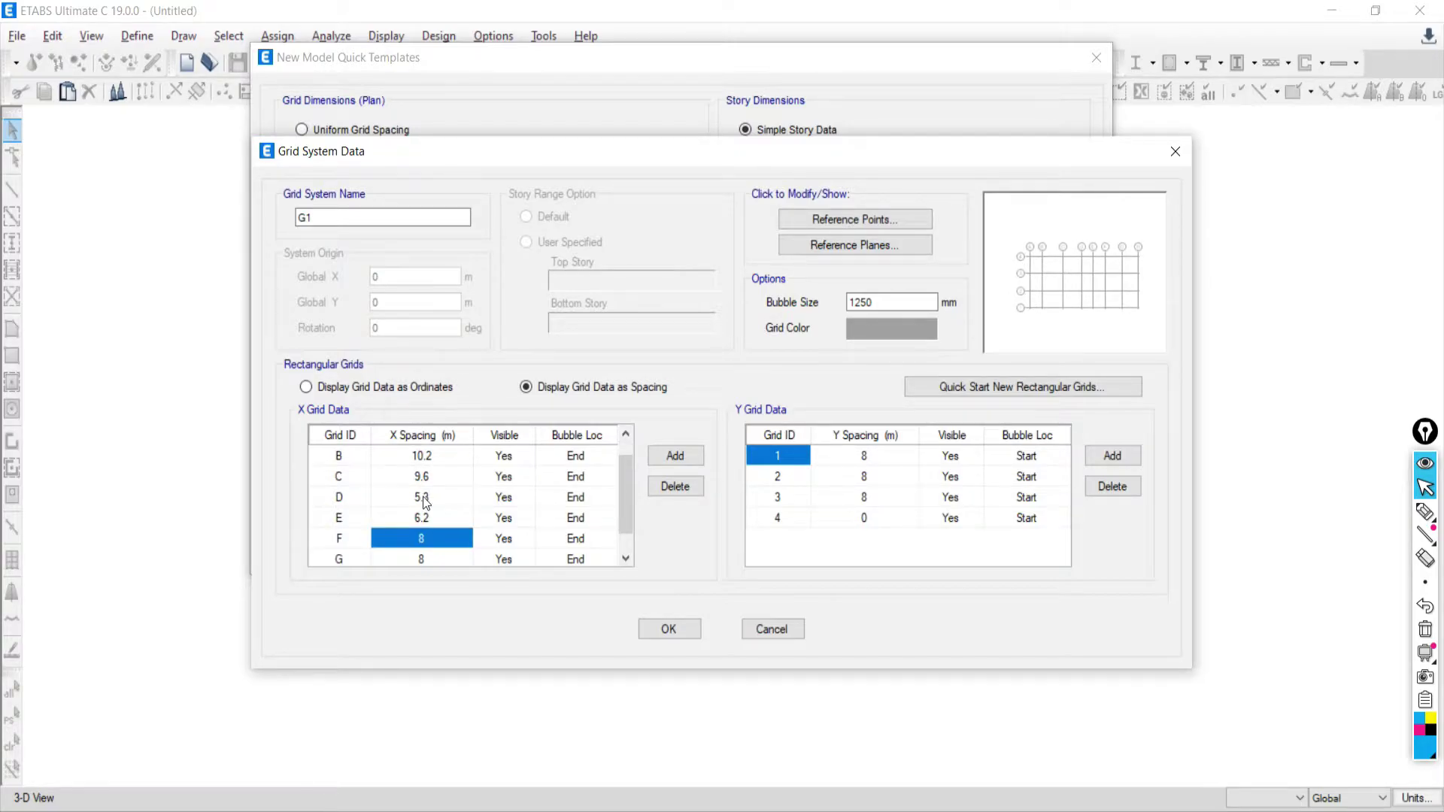
key("alt+Tab")
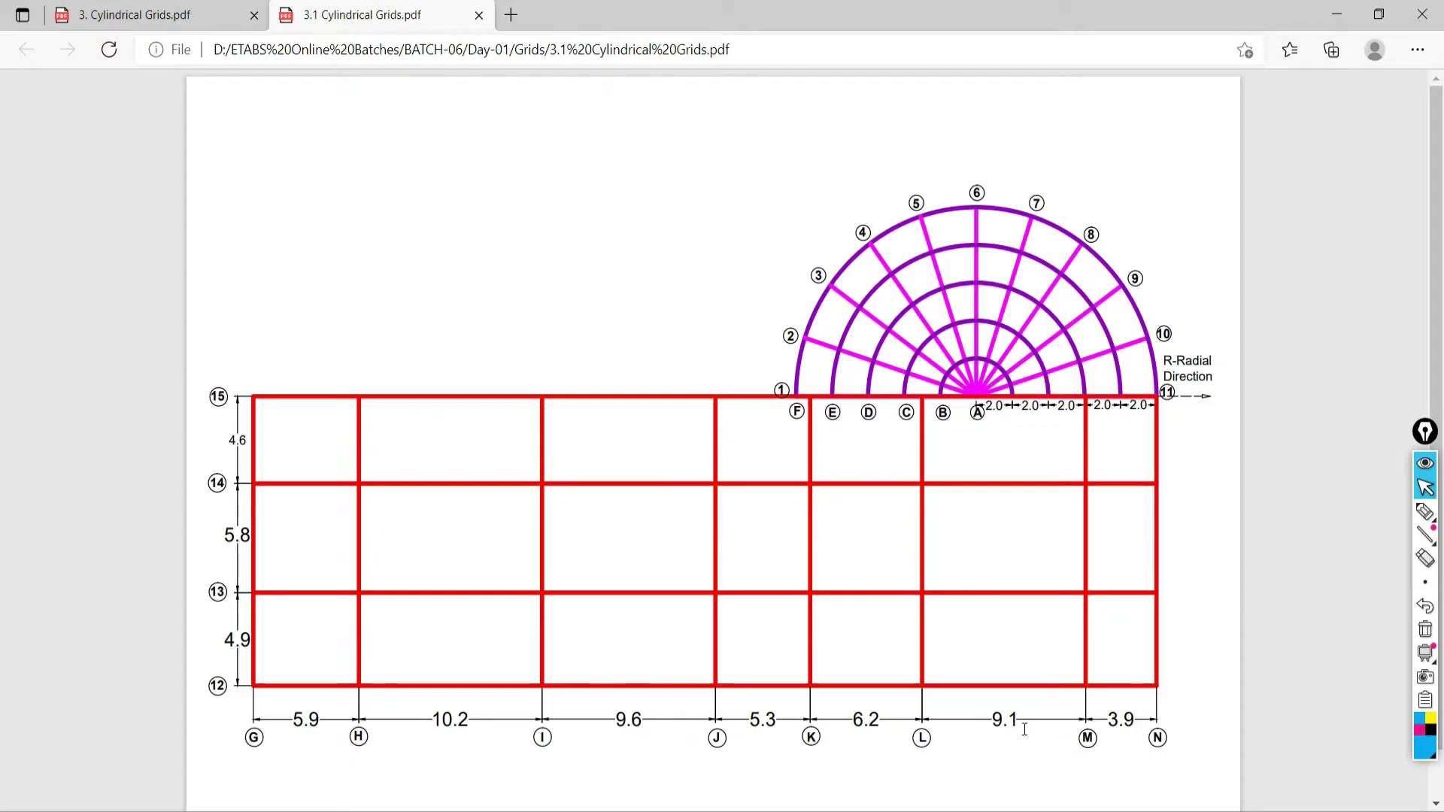
key("alt+Tab")
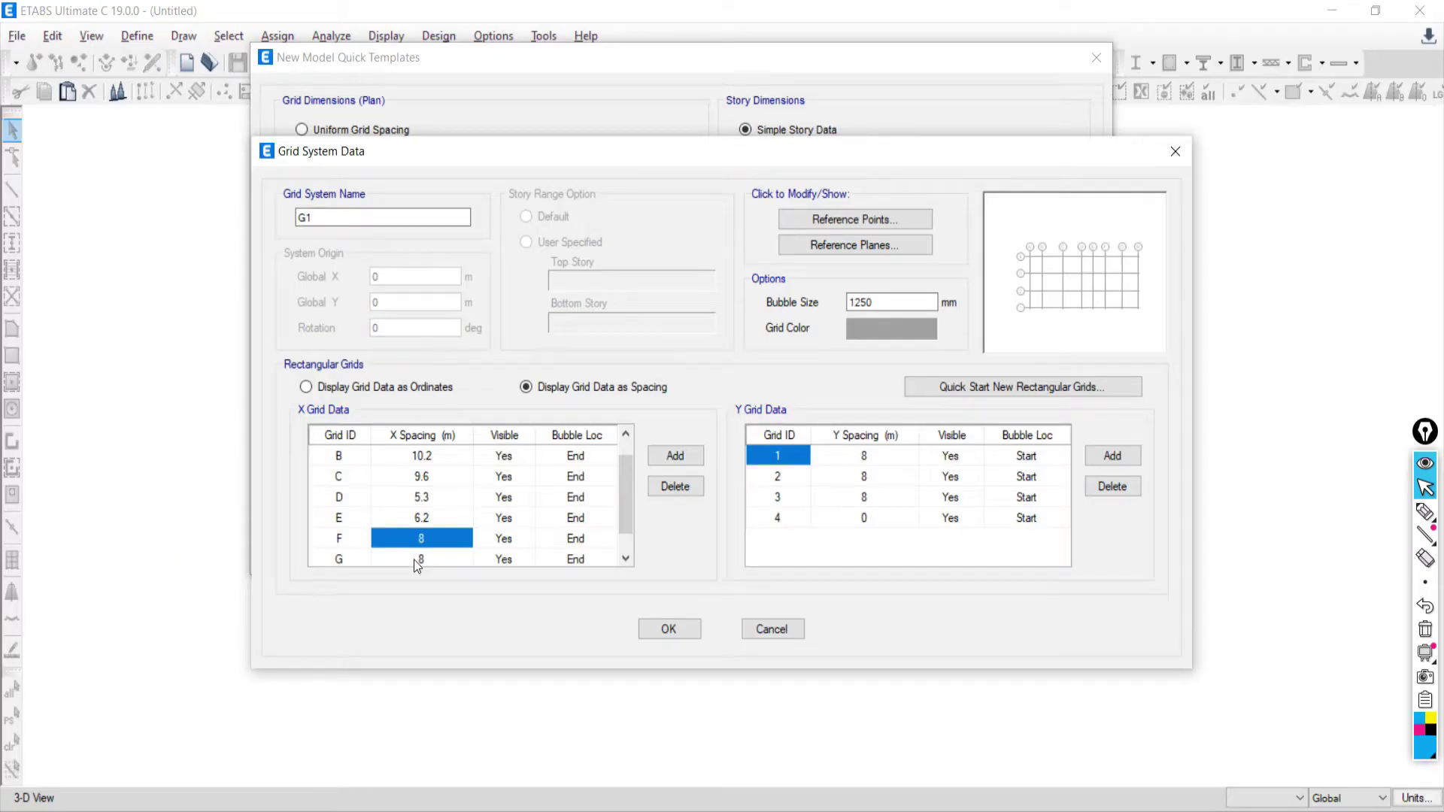
type("9.1")
key("Return")
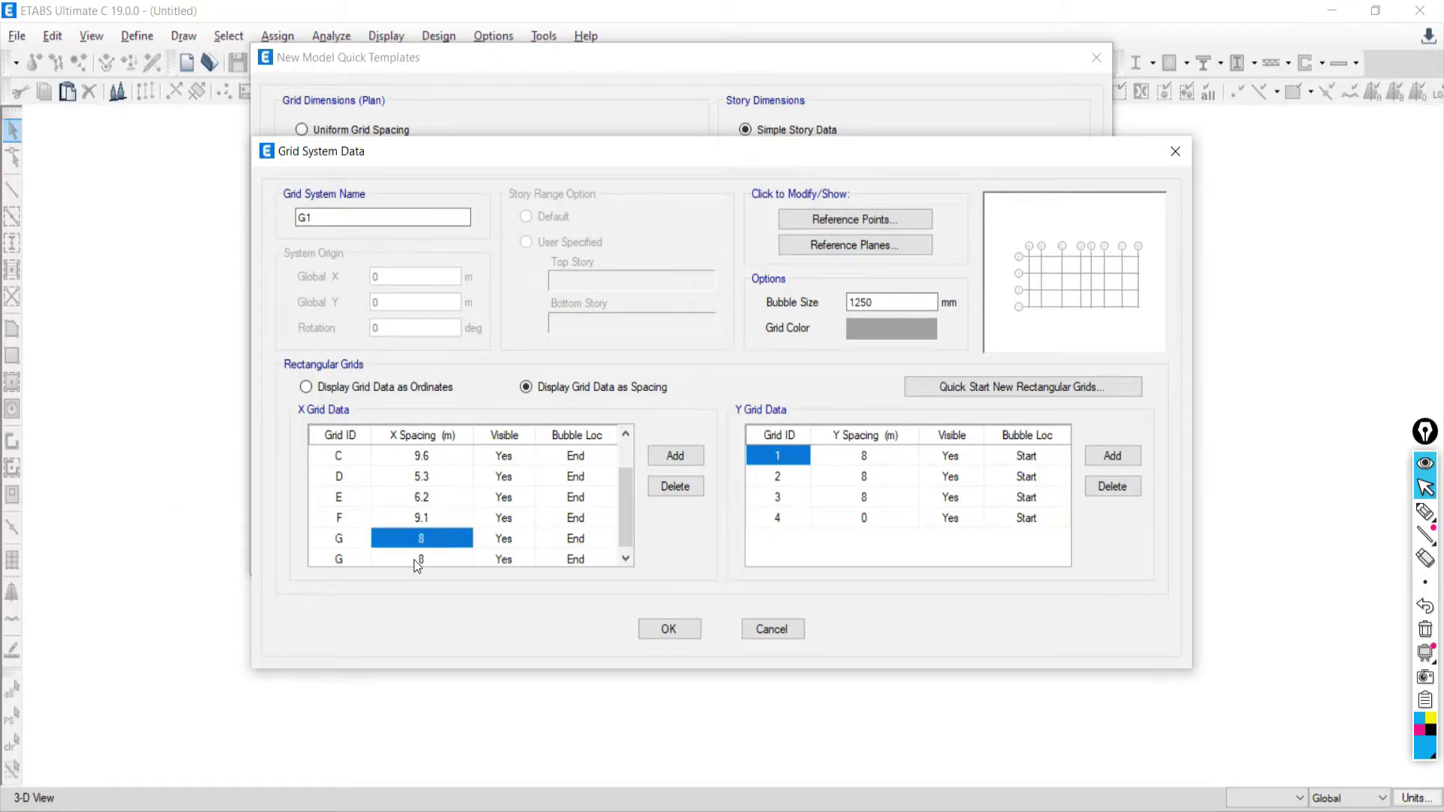
type("3.9")
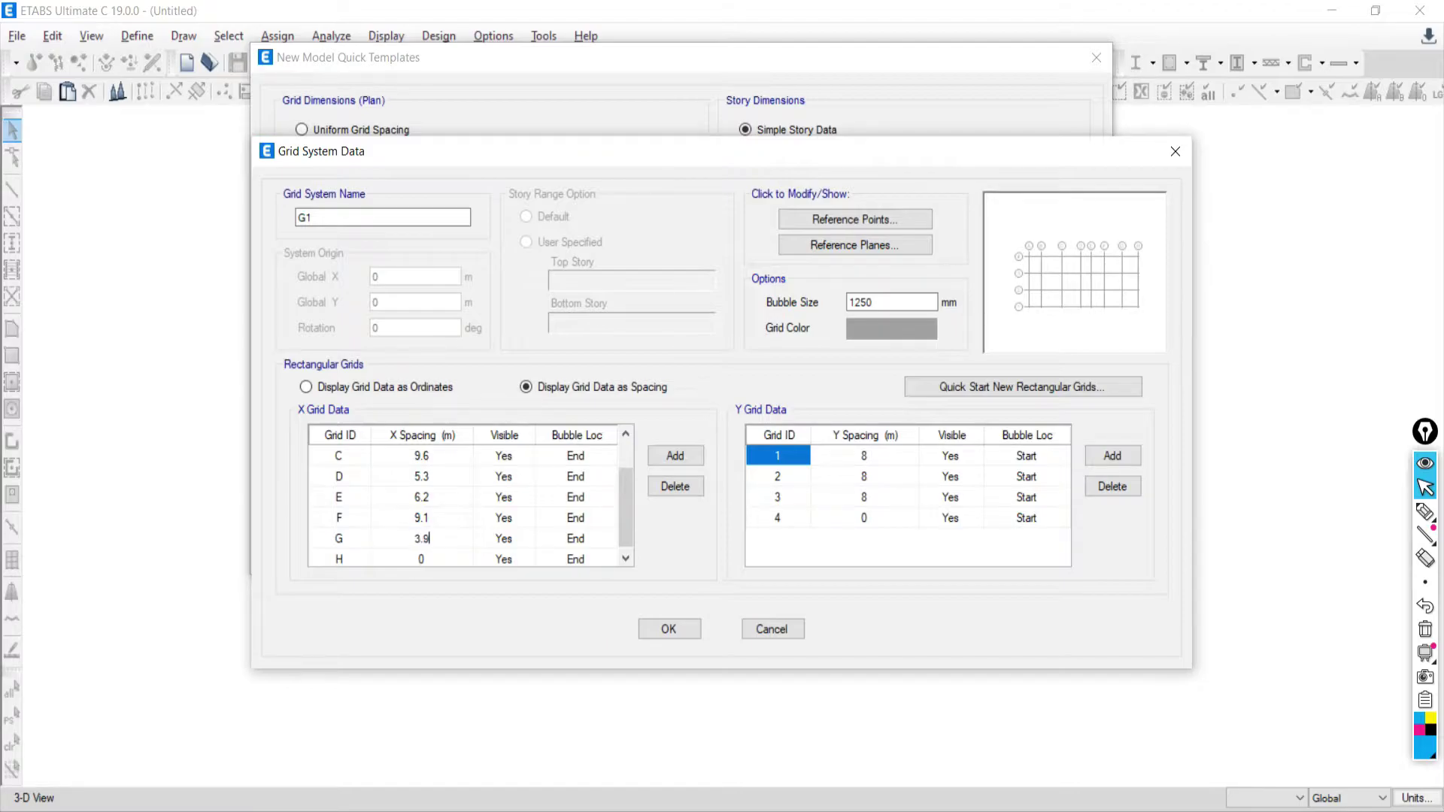
key("Return")
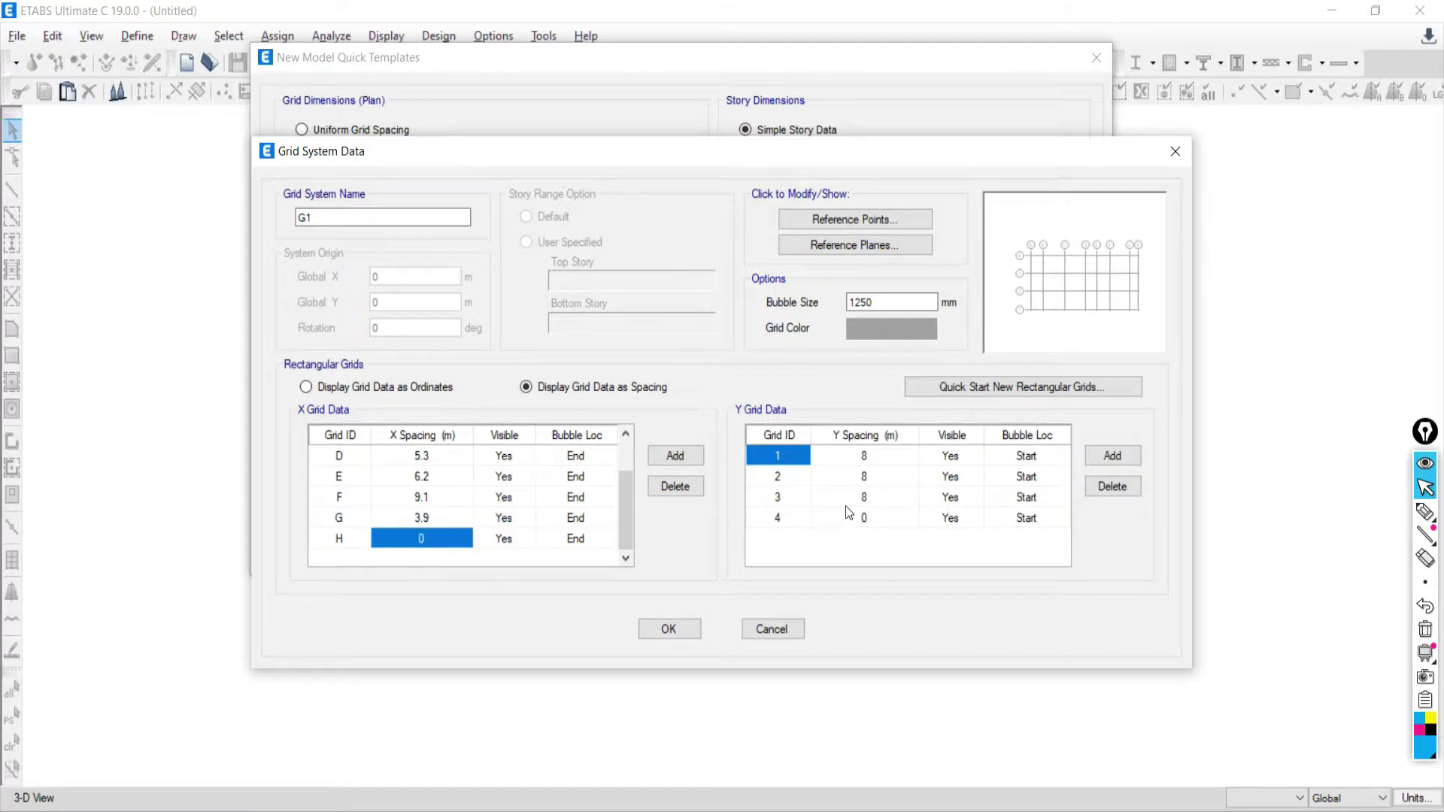
Enter Y spacings 4.9, 5.8 and 4.6 m for G1's grid lines
left_click(860, 455)
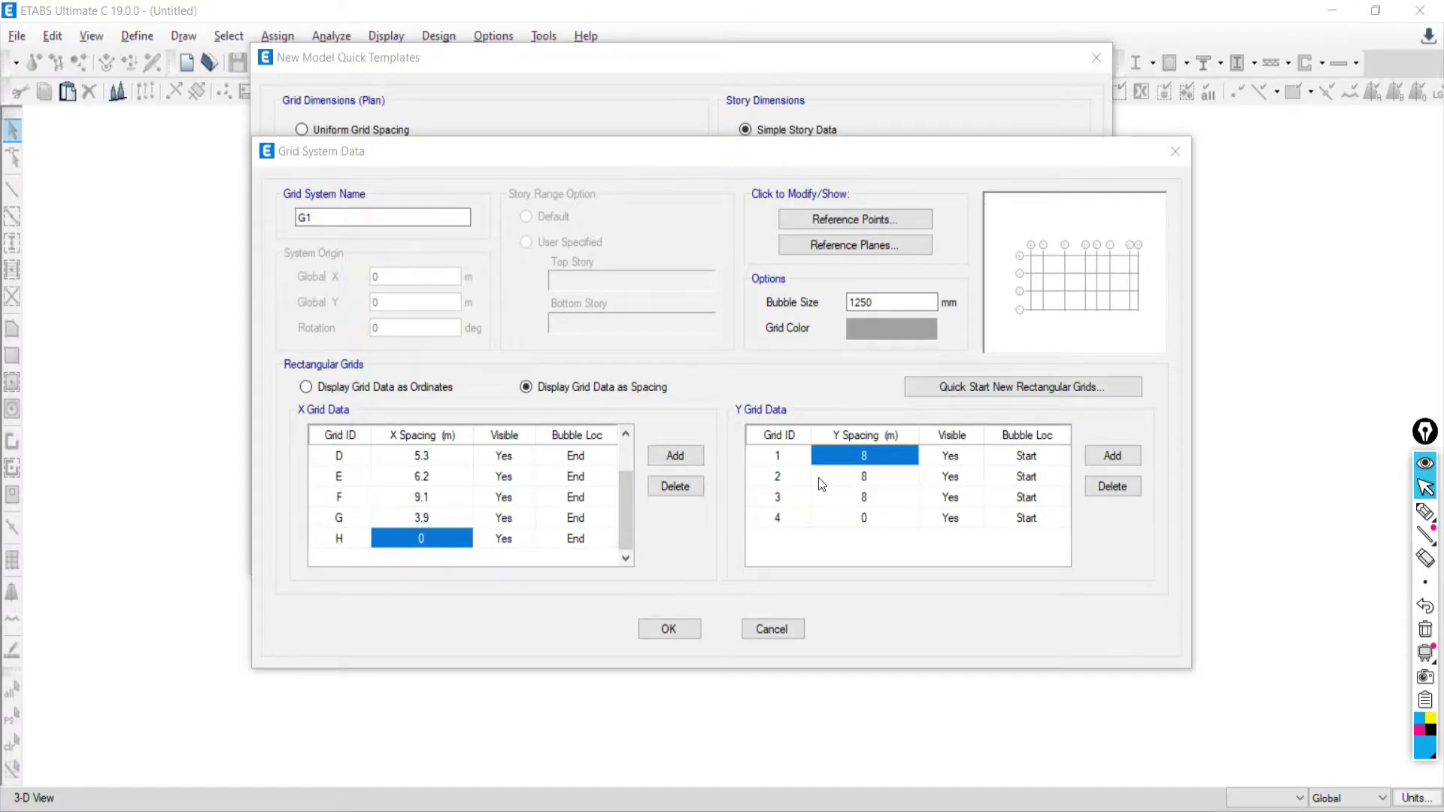
key("alt+Tab")
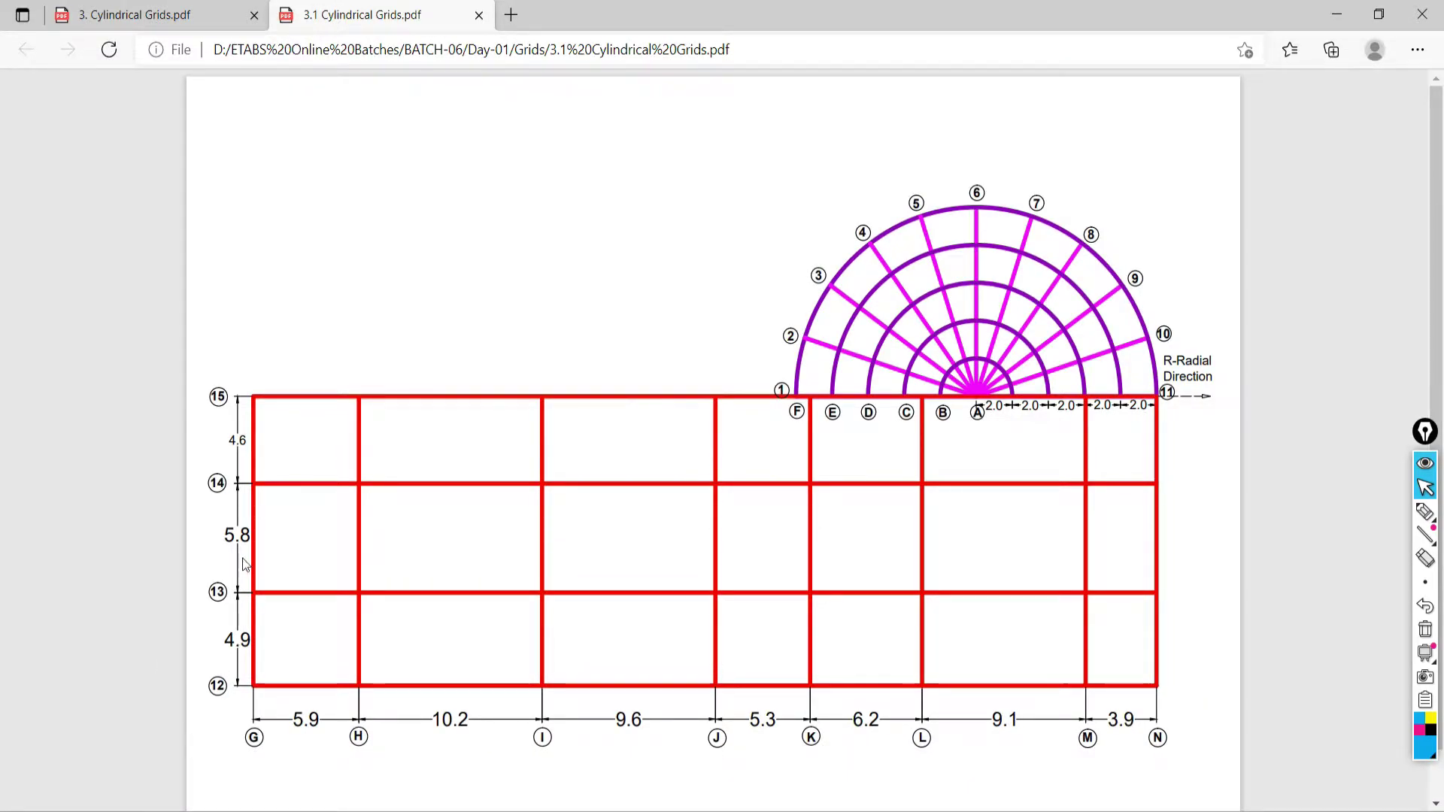
key("alt+Tab")
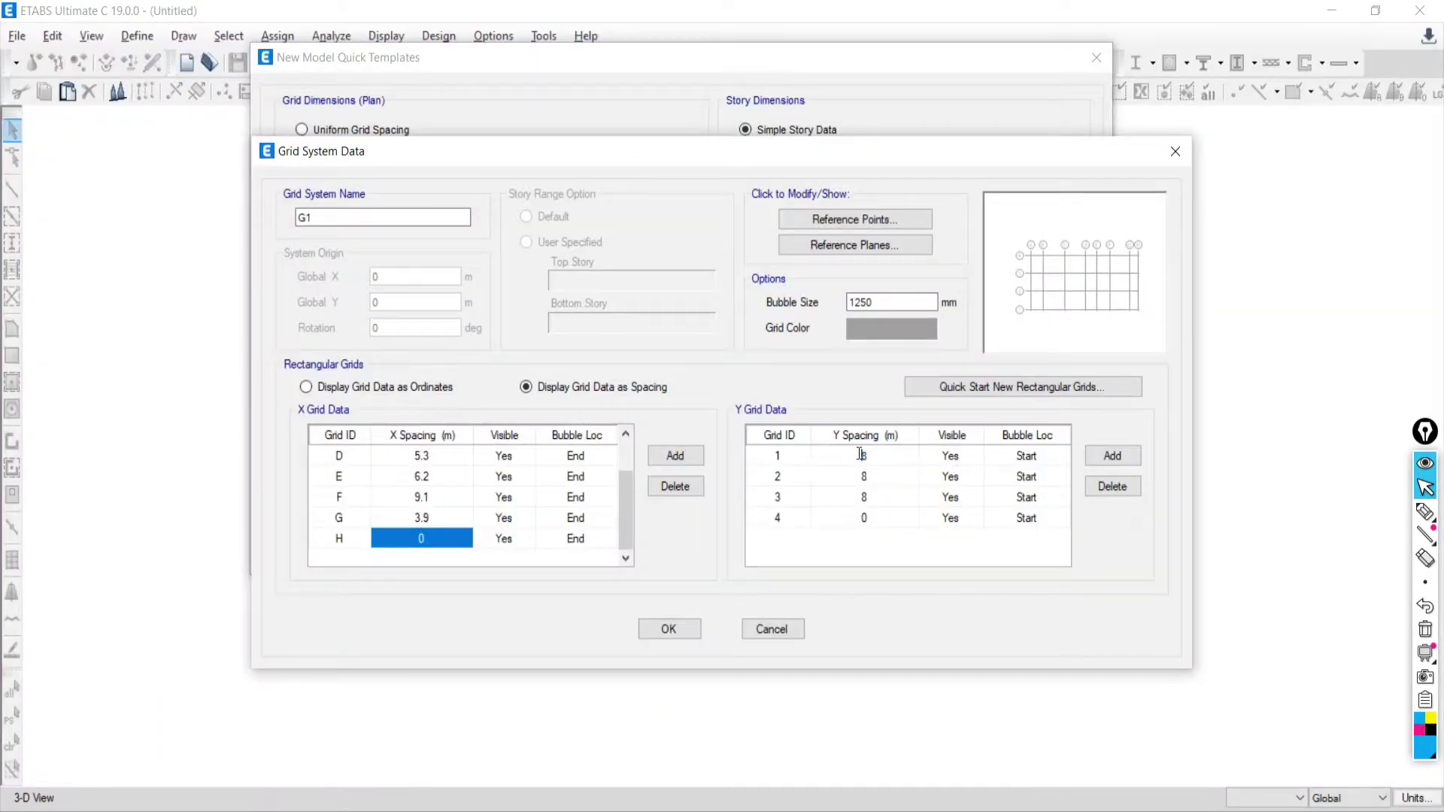
type("4.9")
key("Return")
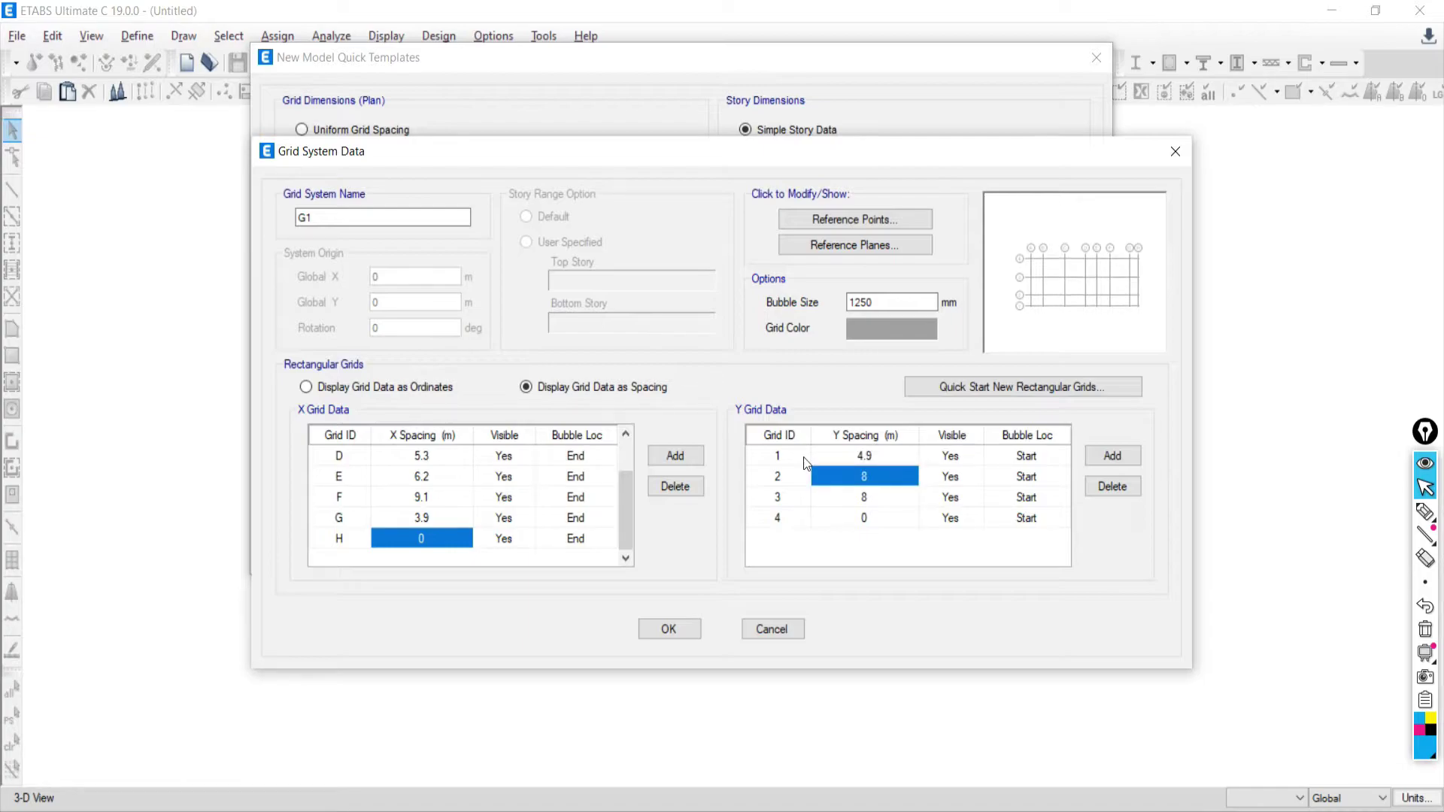
type("5.8")
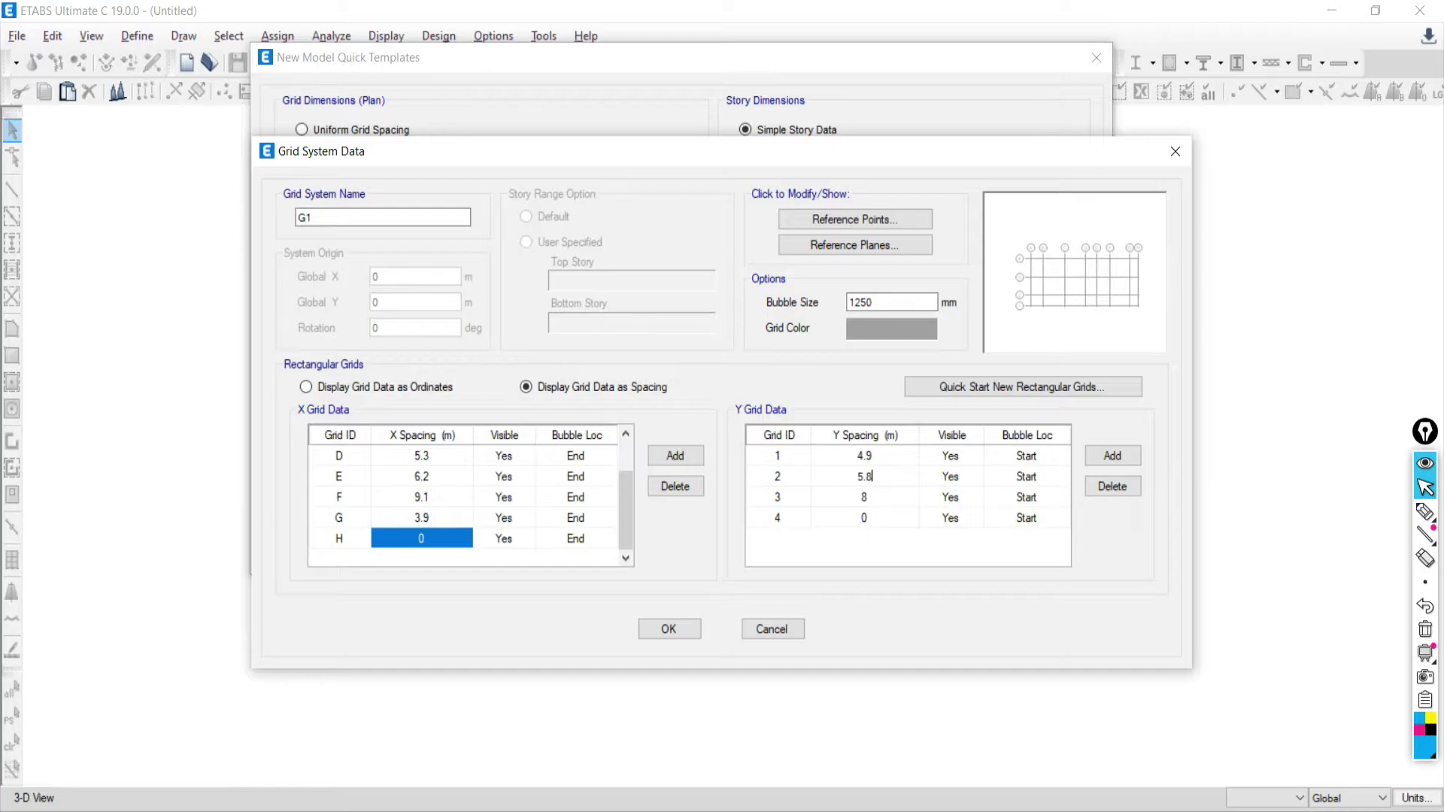
key("Return")
key("alt+Tab")
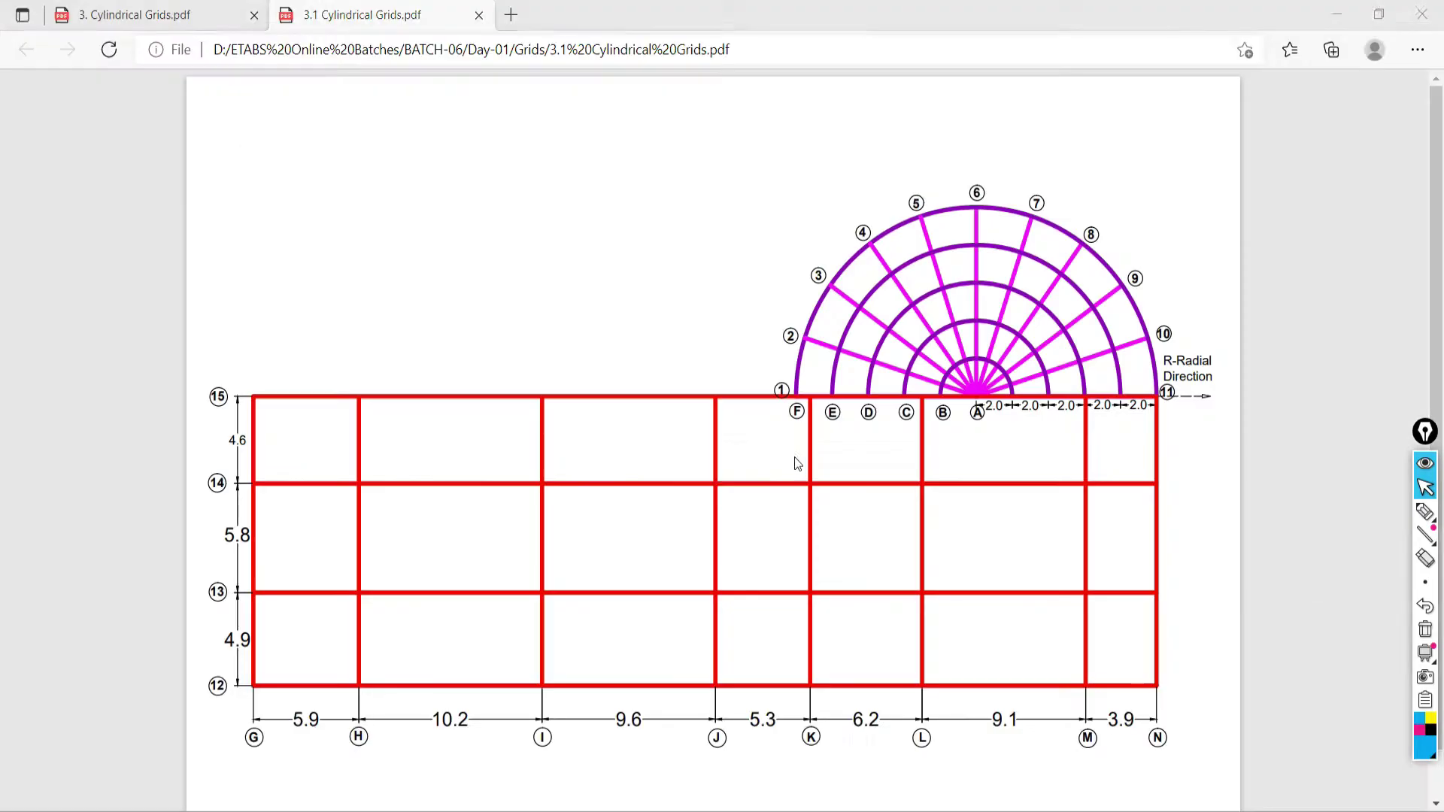
key("alt+Tab")
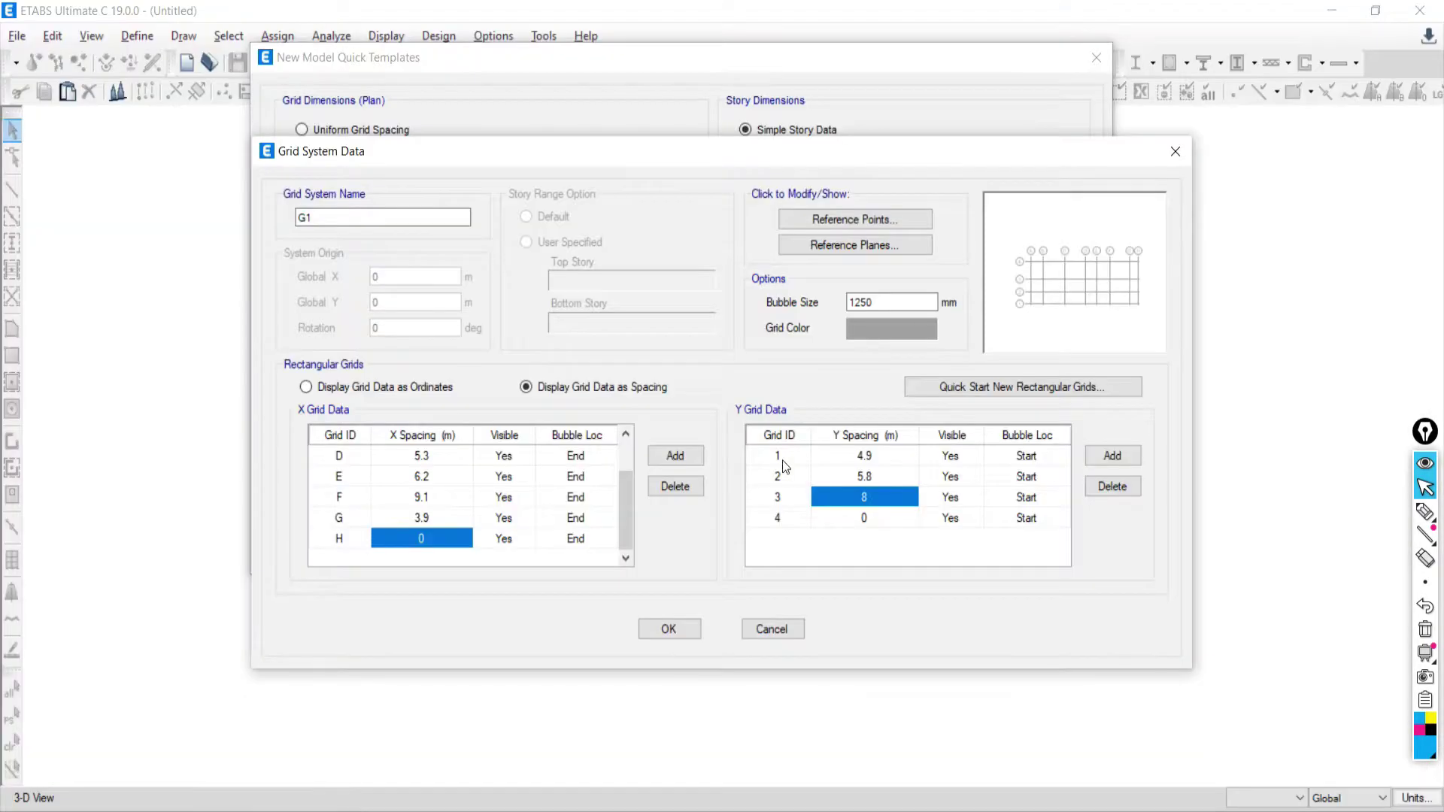
type("4.6")
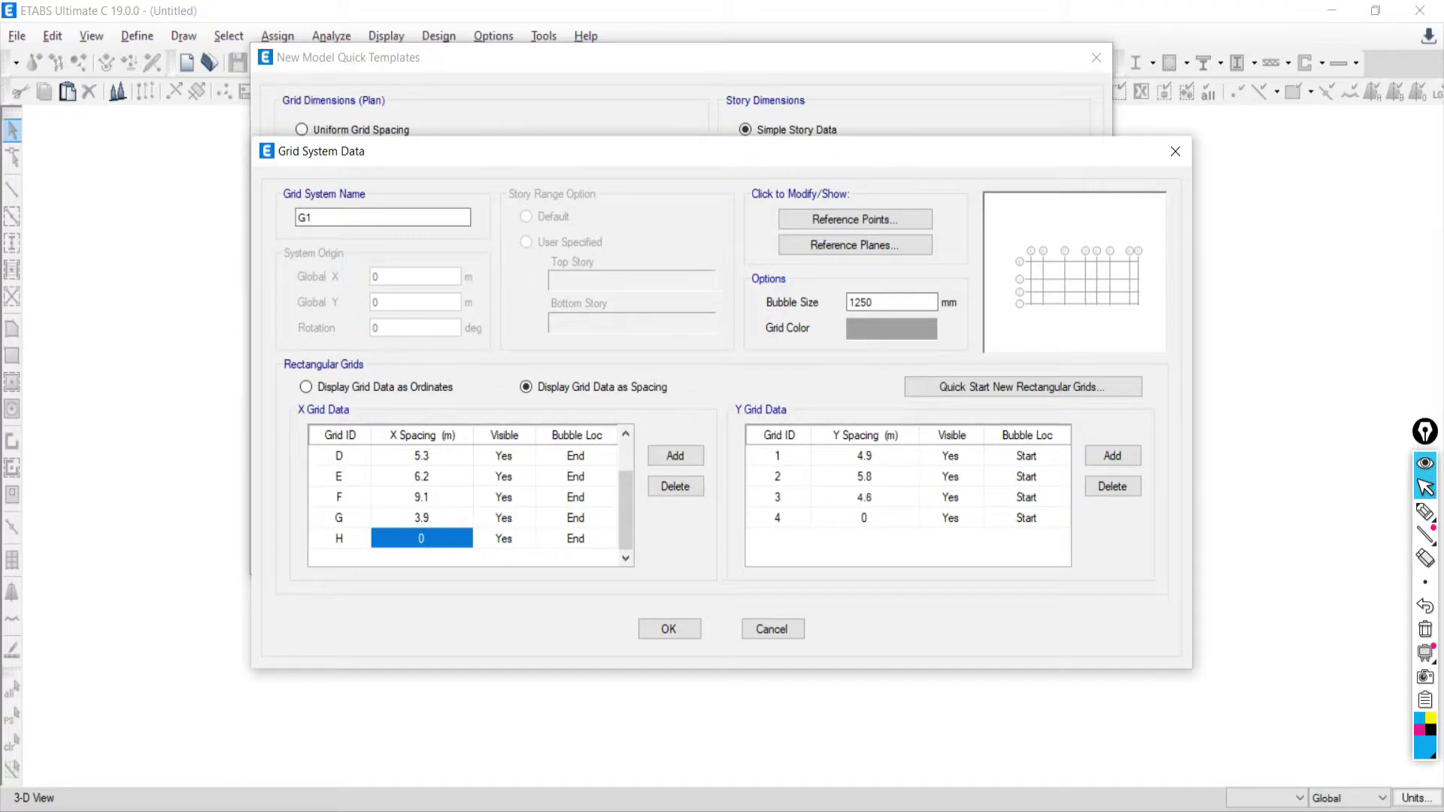
key("Return")
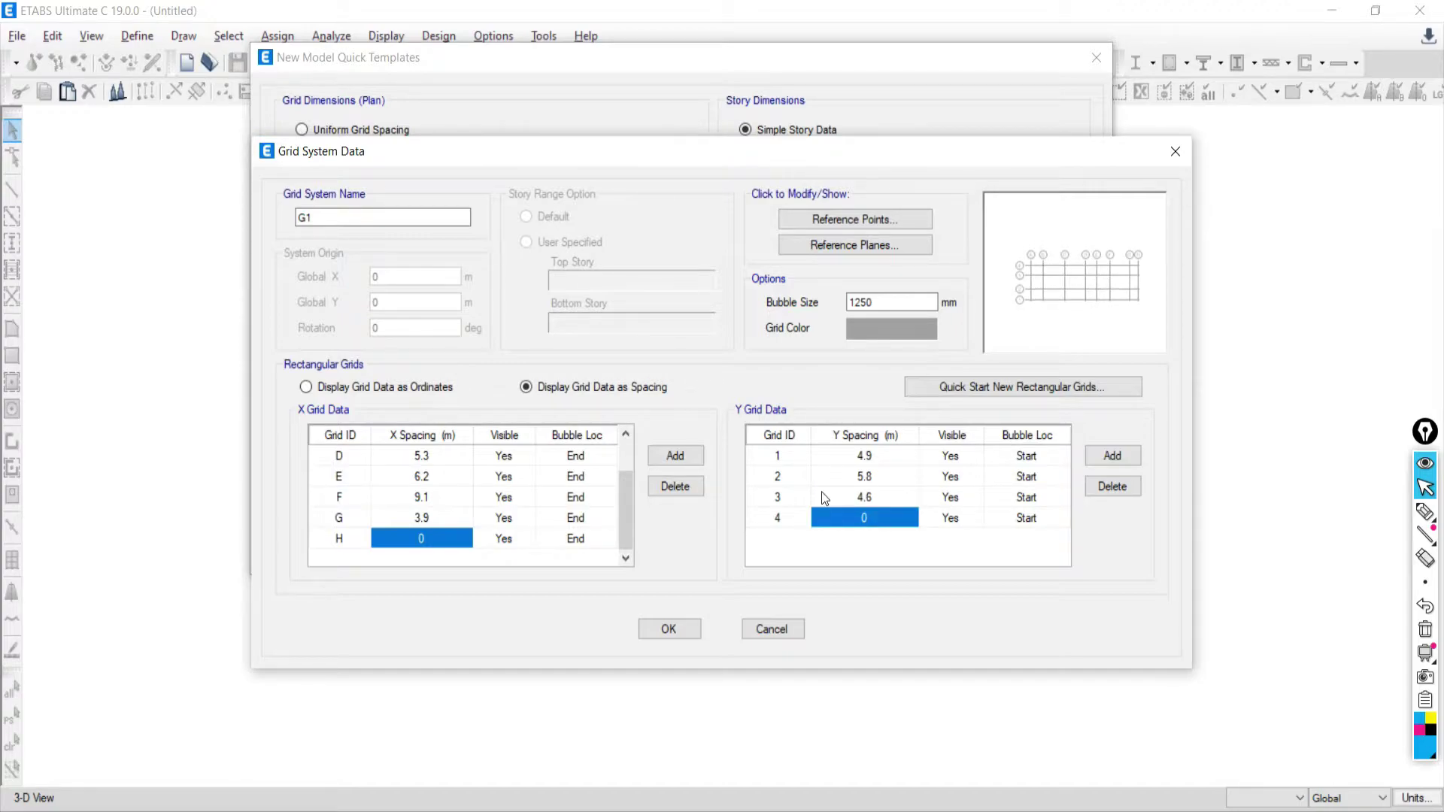
Change the grid line colour to a darker grey
left_click(862, 330)
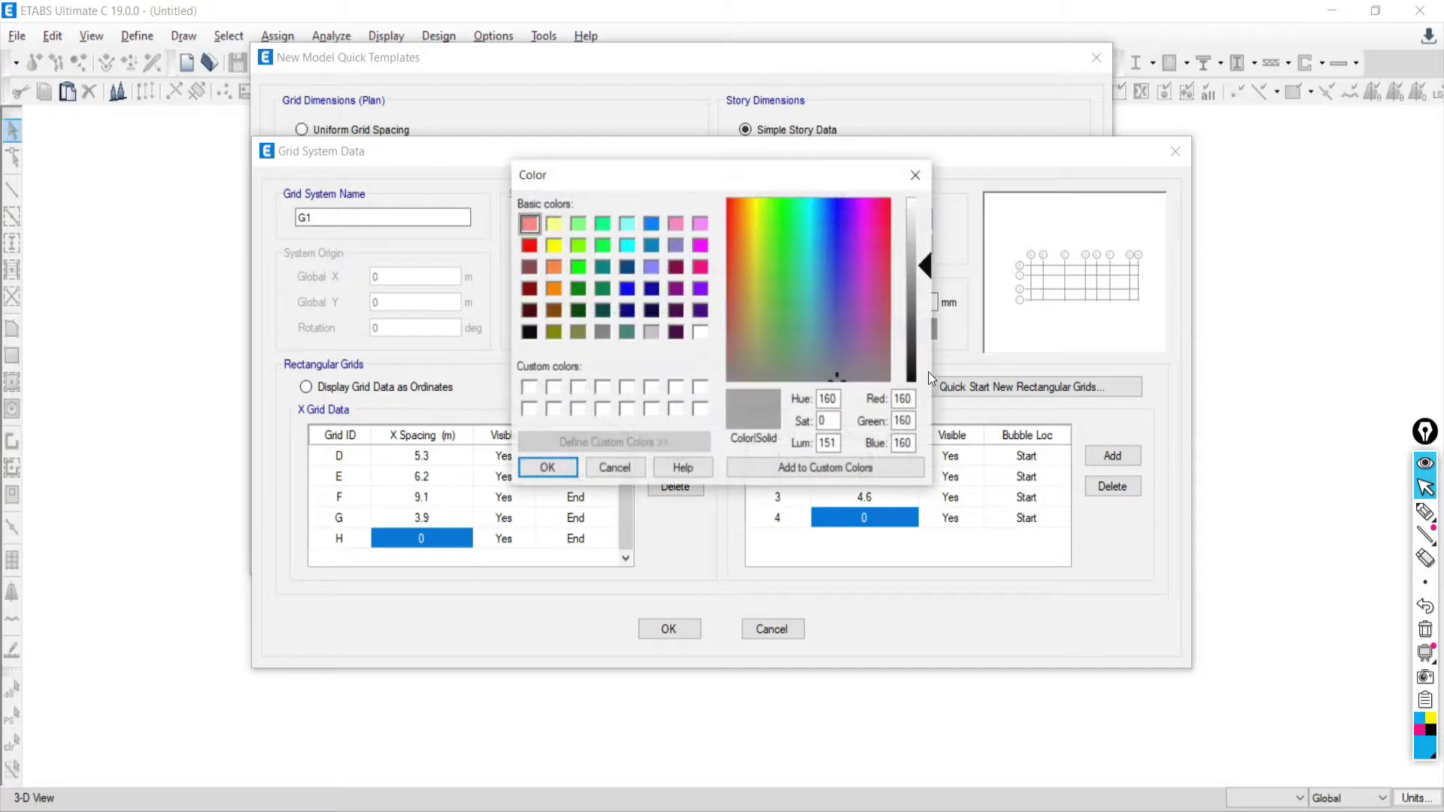
left_click_drag(925, 292, 925, 322)
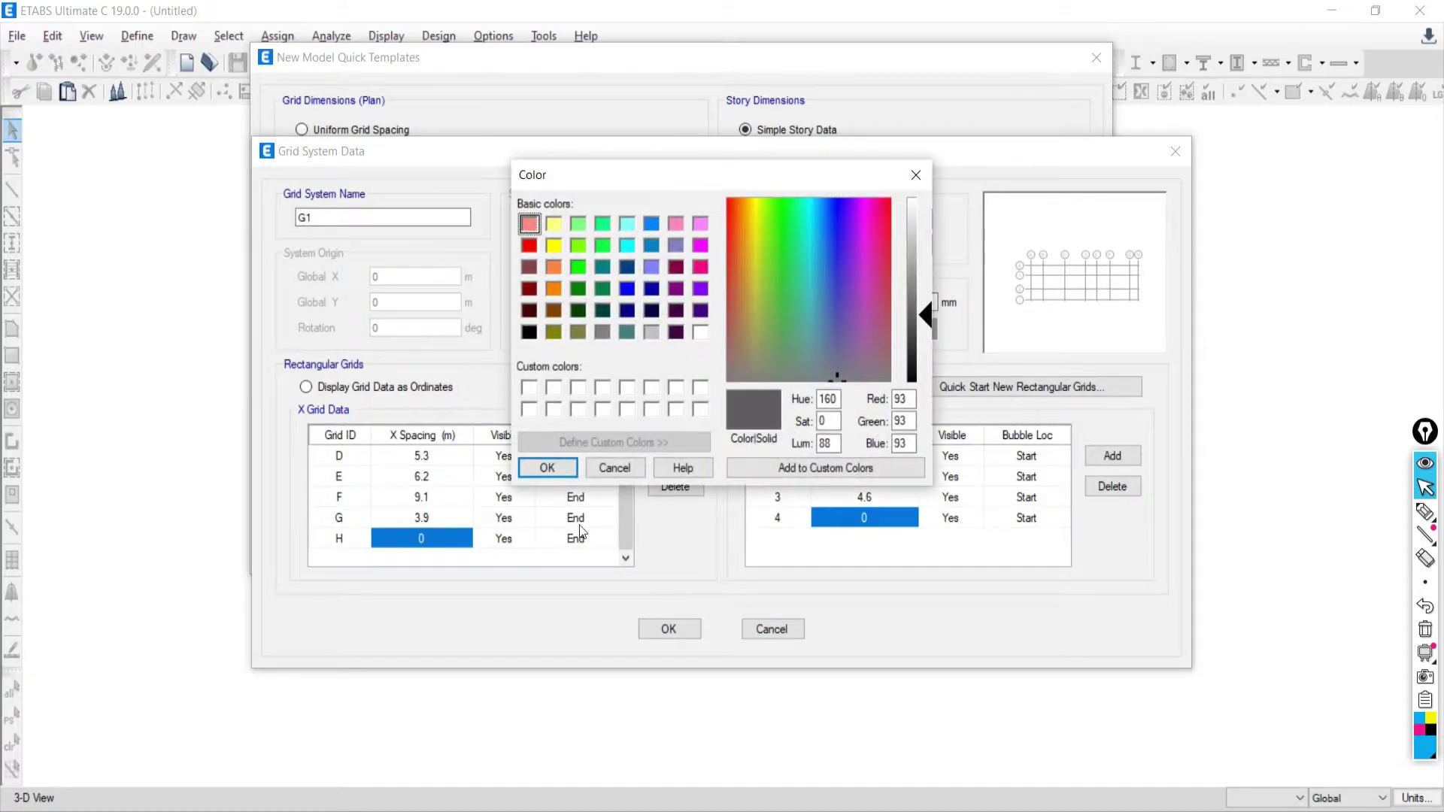
left_click(547, 468)
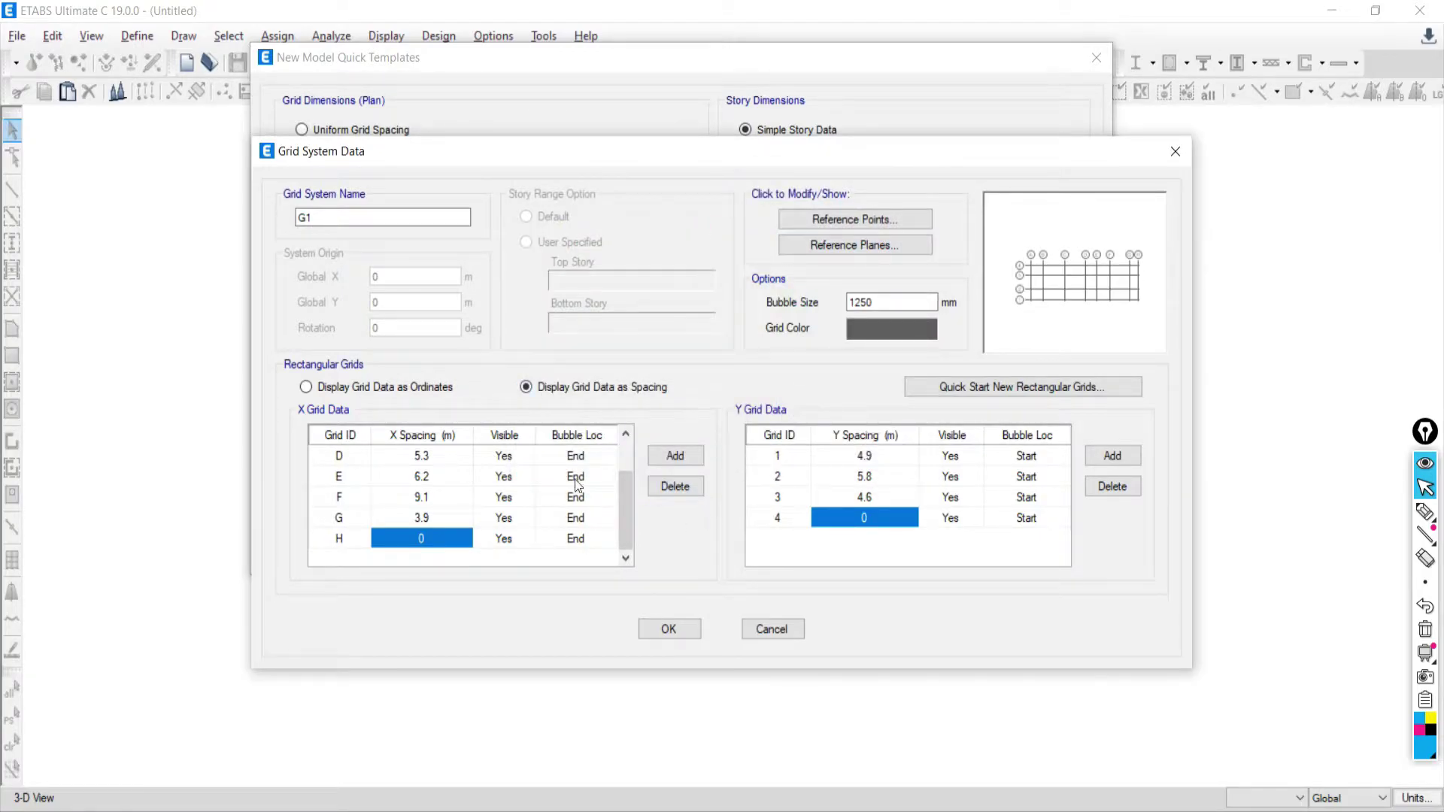
Accept the G1 grid data and create the model from the Grid Only template
left_click(669, 629)
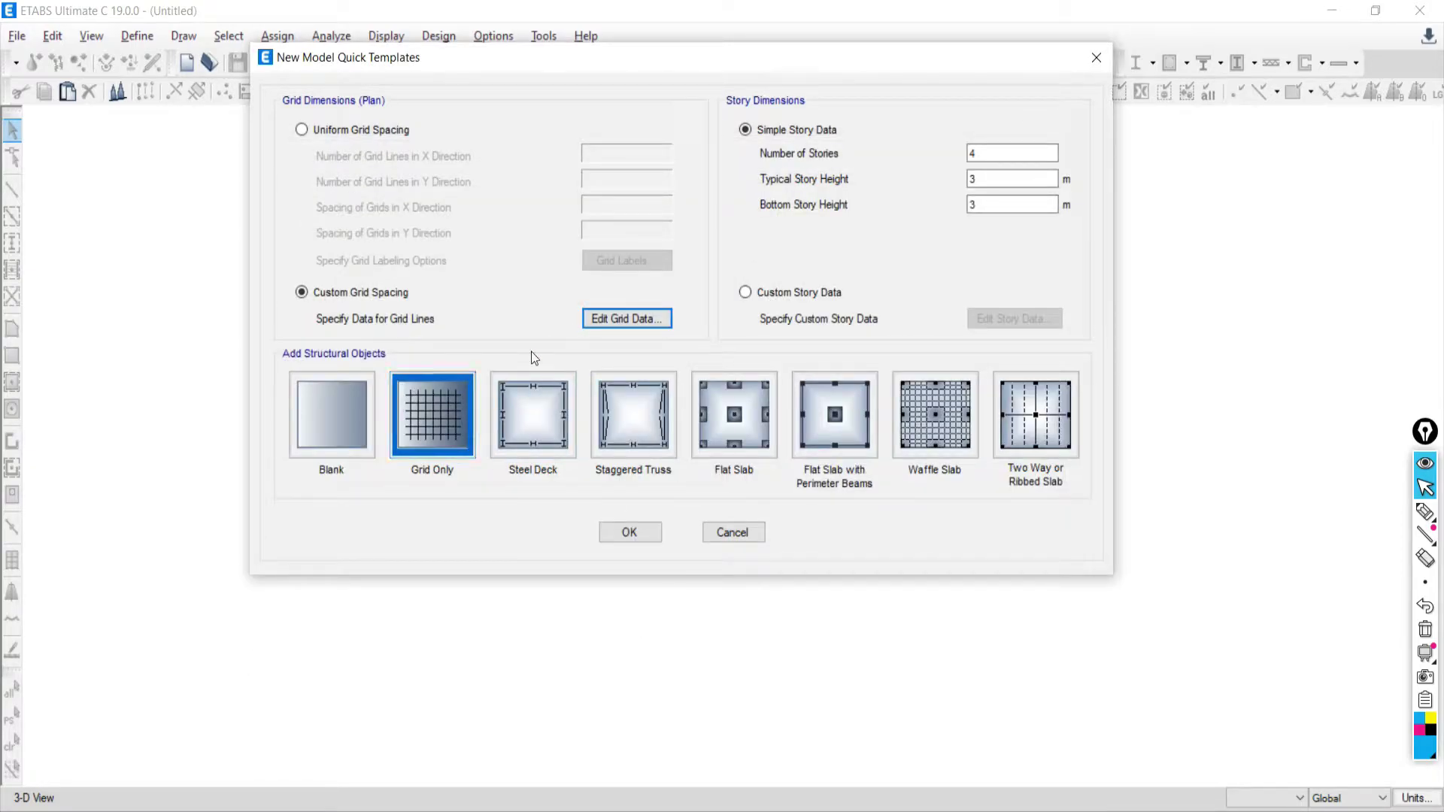
left_click(436, 422)
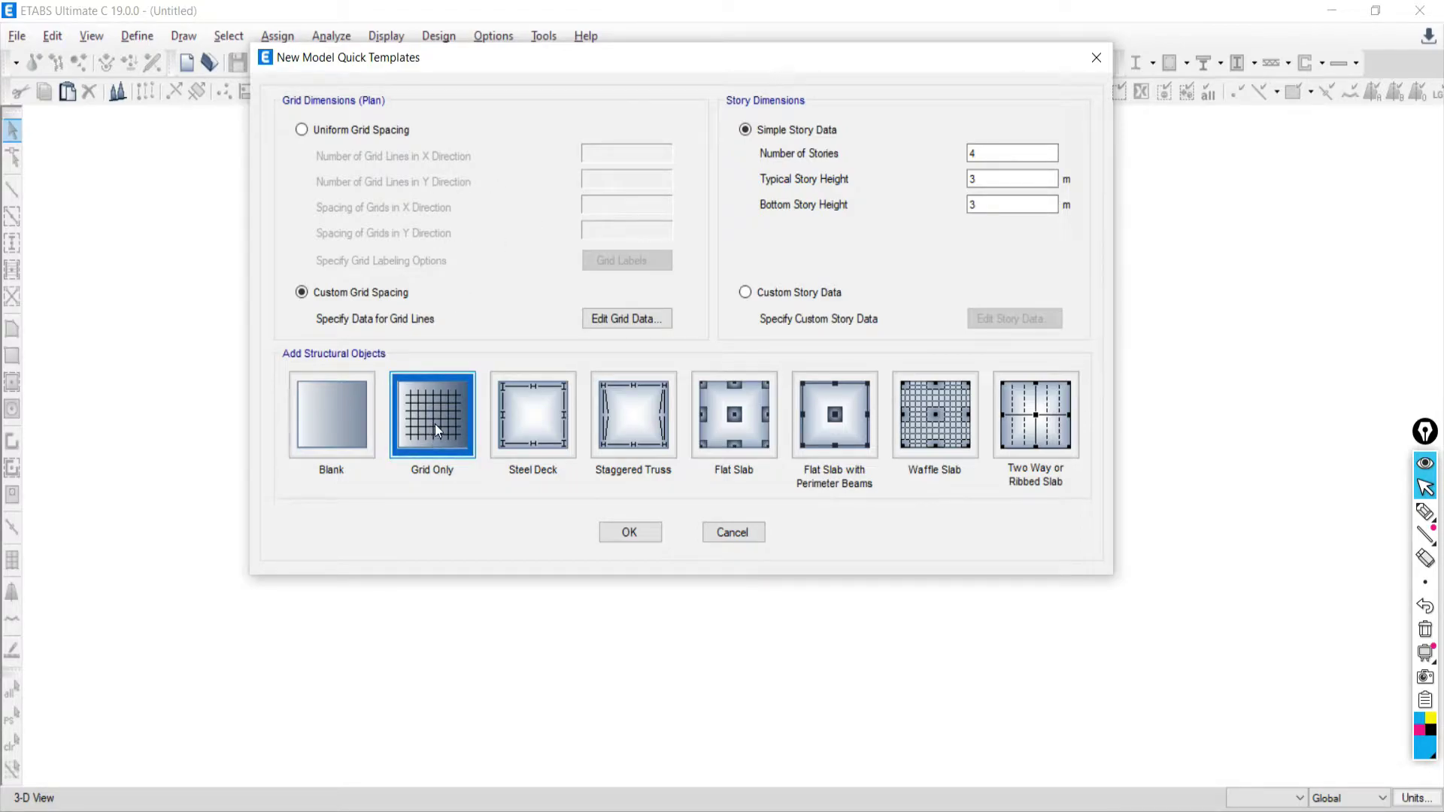
left_click(631, 533)
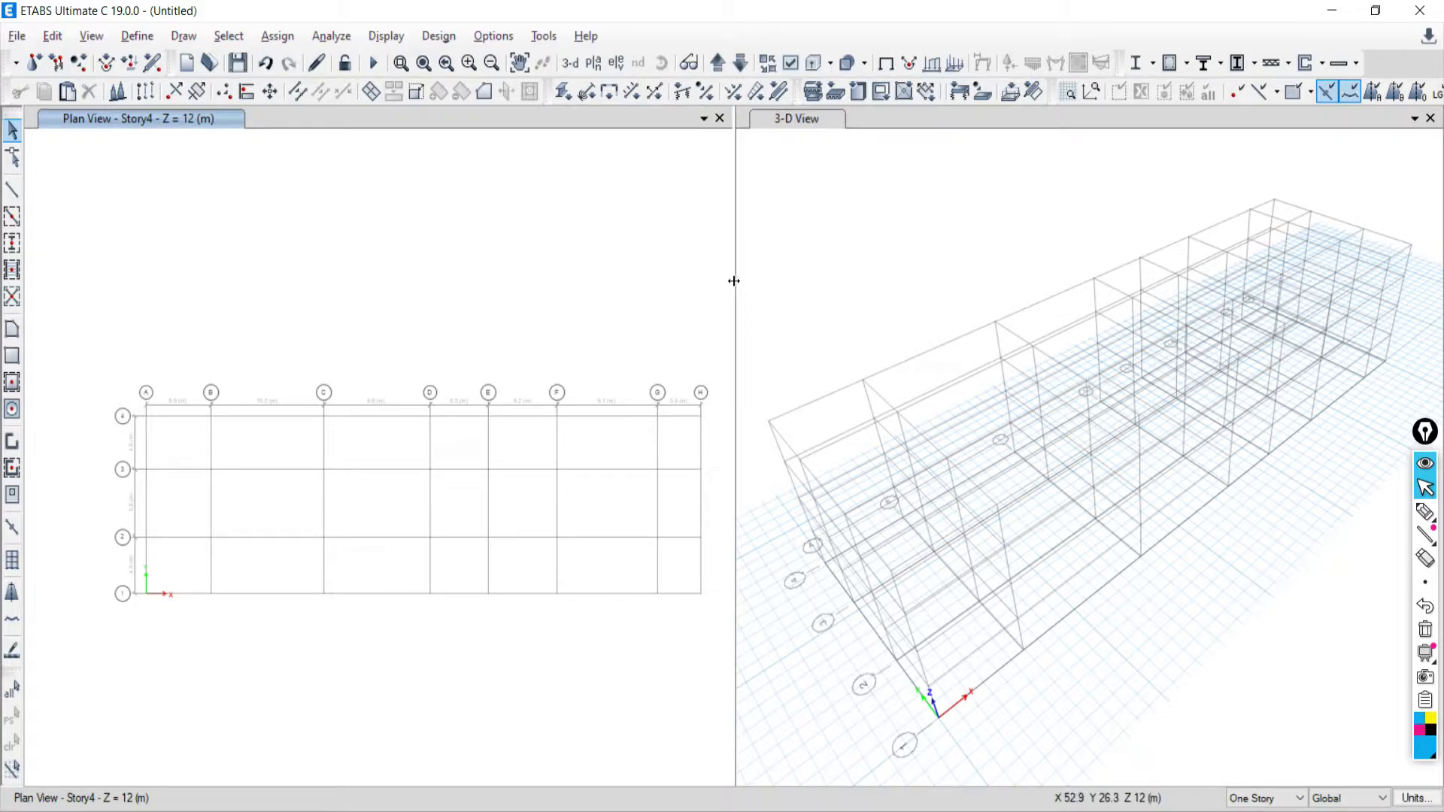
Widen the plan view and open Edit Stories and Grid Systems from the Edit menu
left_click_drag(735, 280, 919, 271)
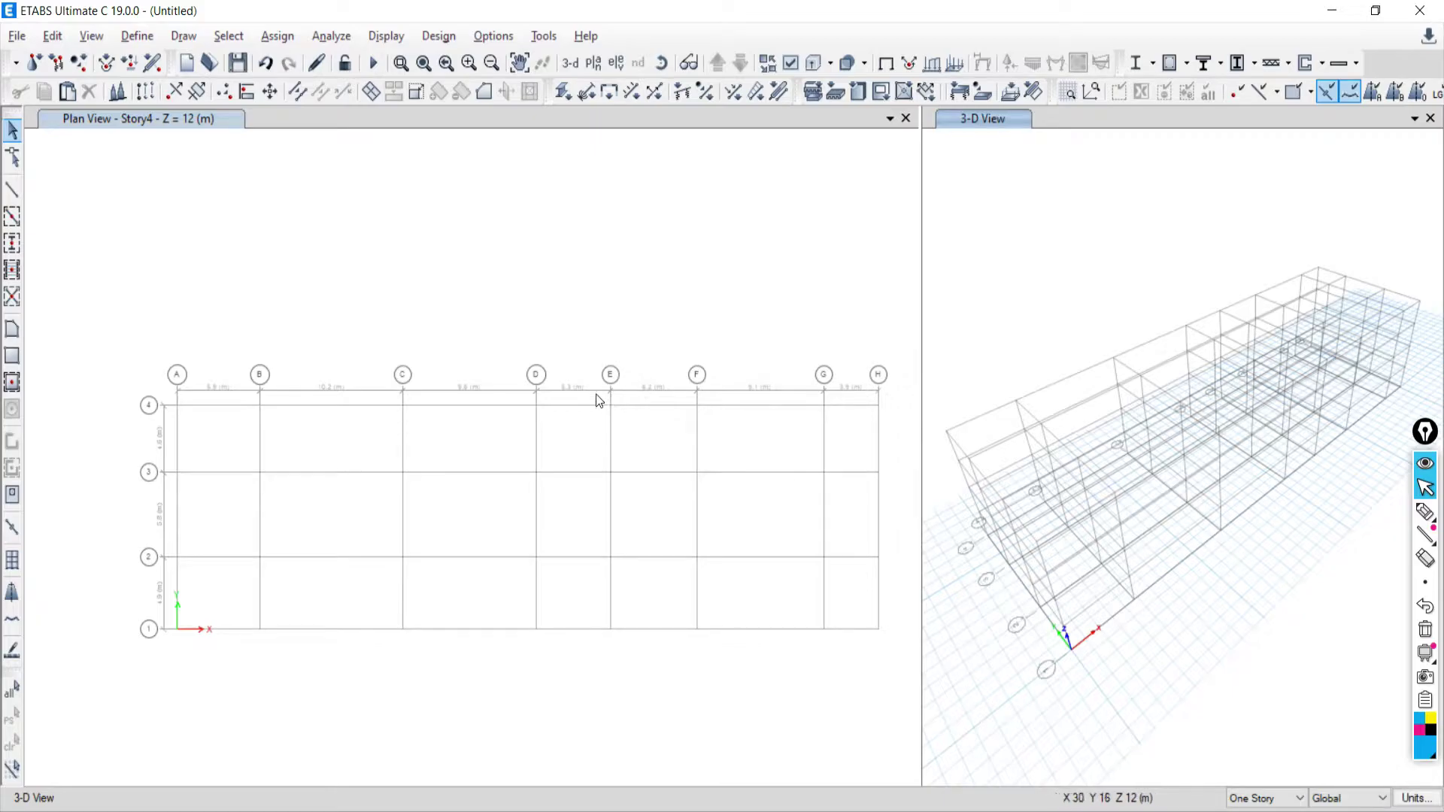
left_click(52, 37)
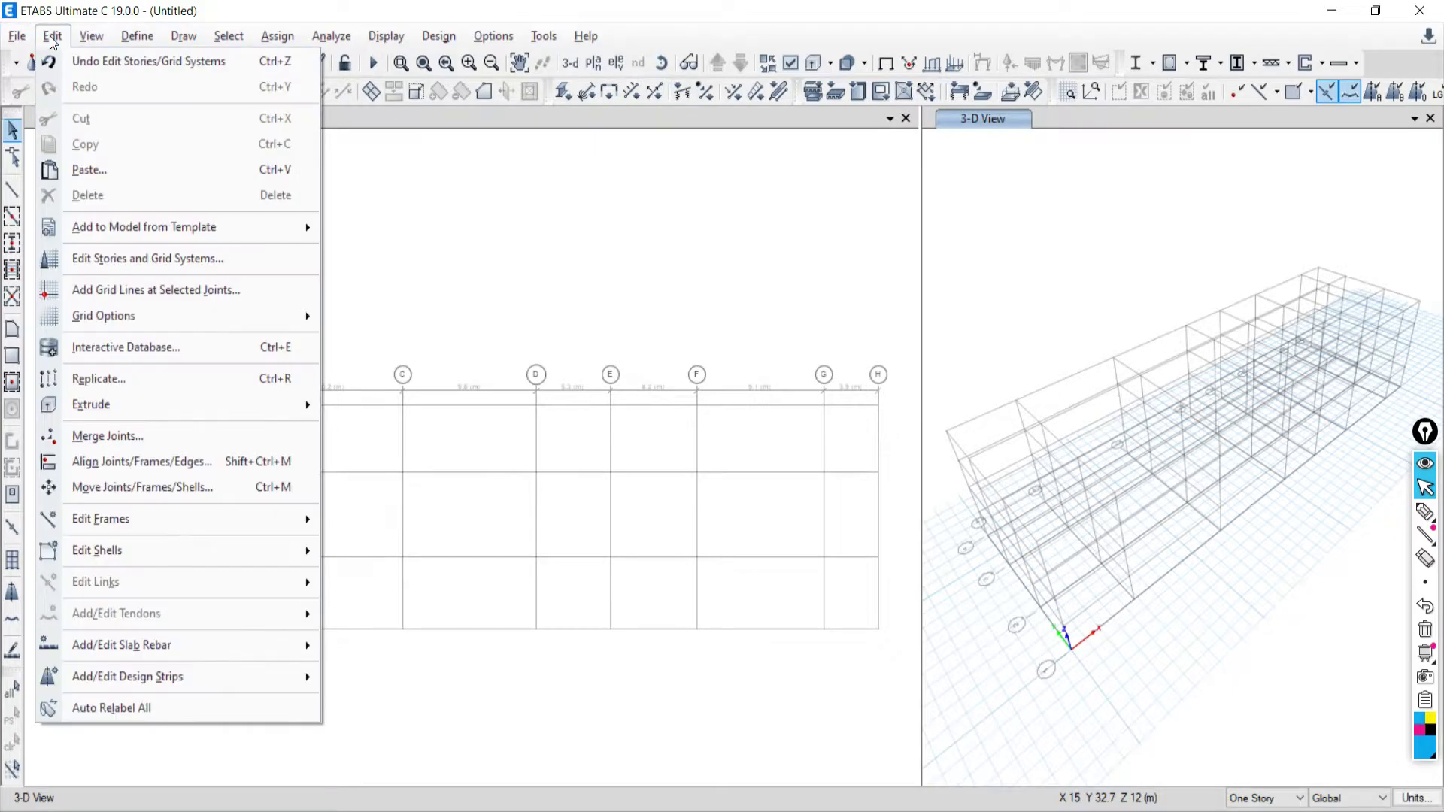
left_click(94, 260)
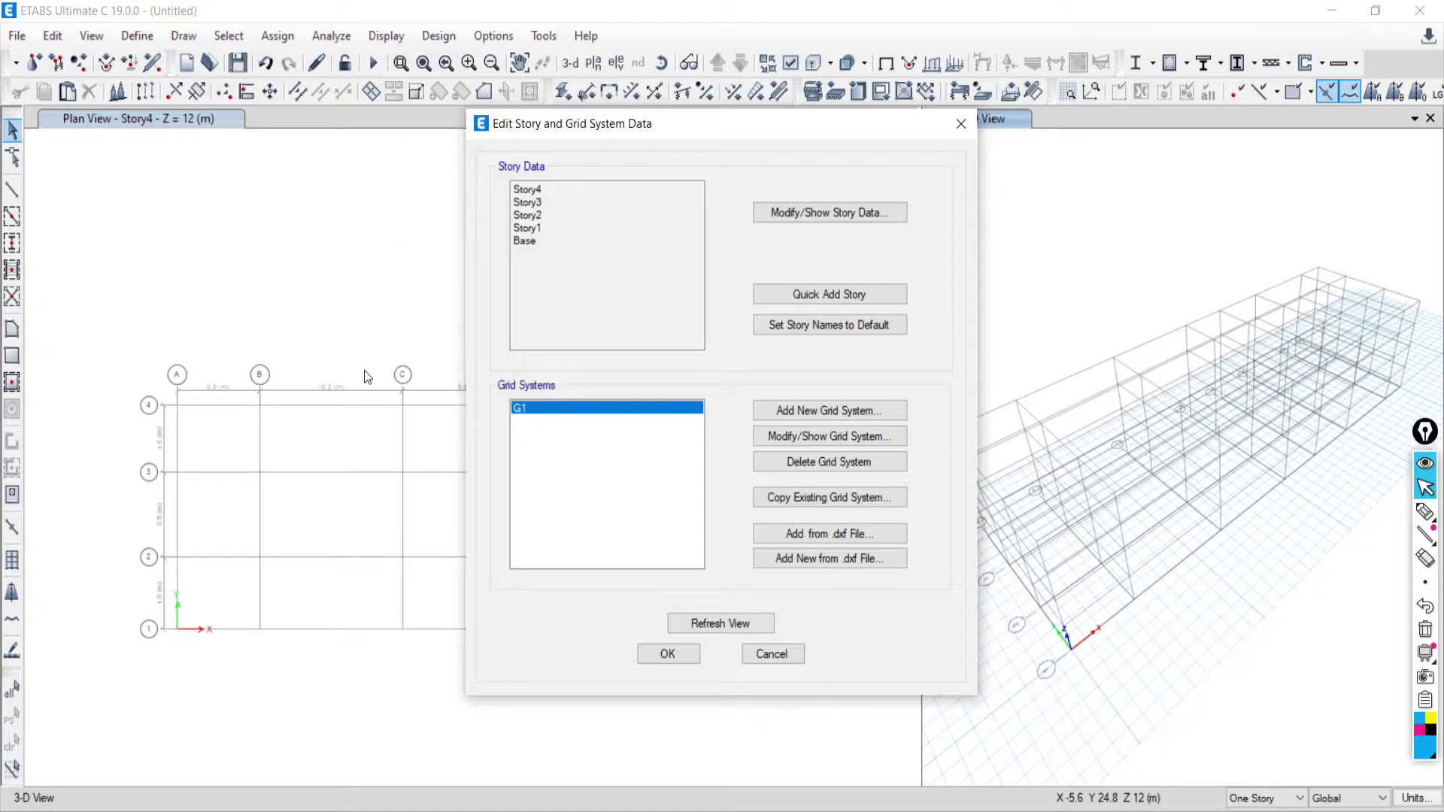
Add a new Cylindrical grid system G2, then check the PDF plan for its arc origin
left_click(787, 416)
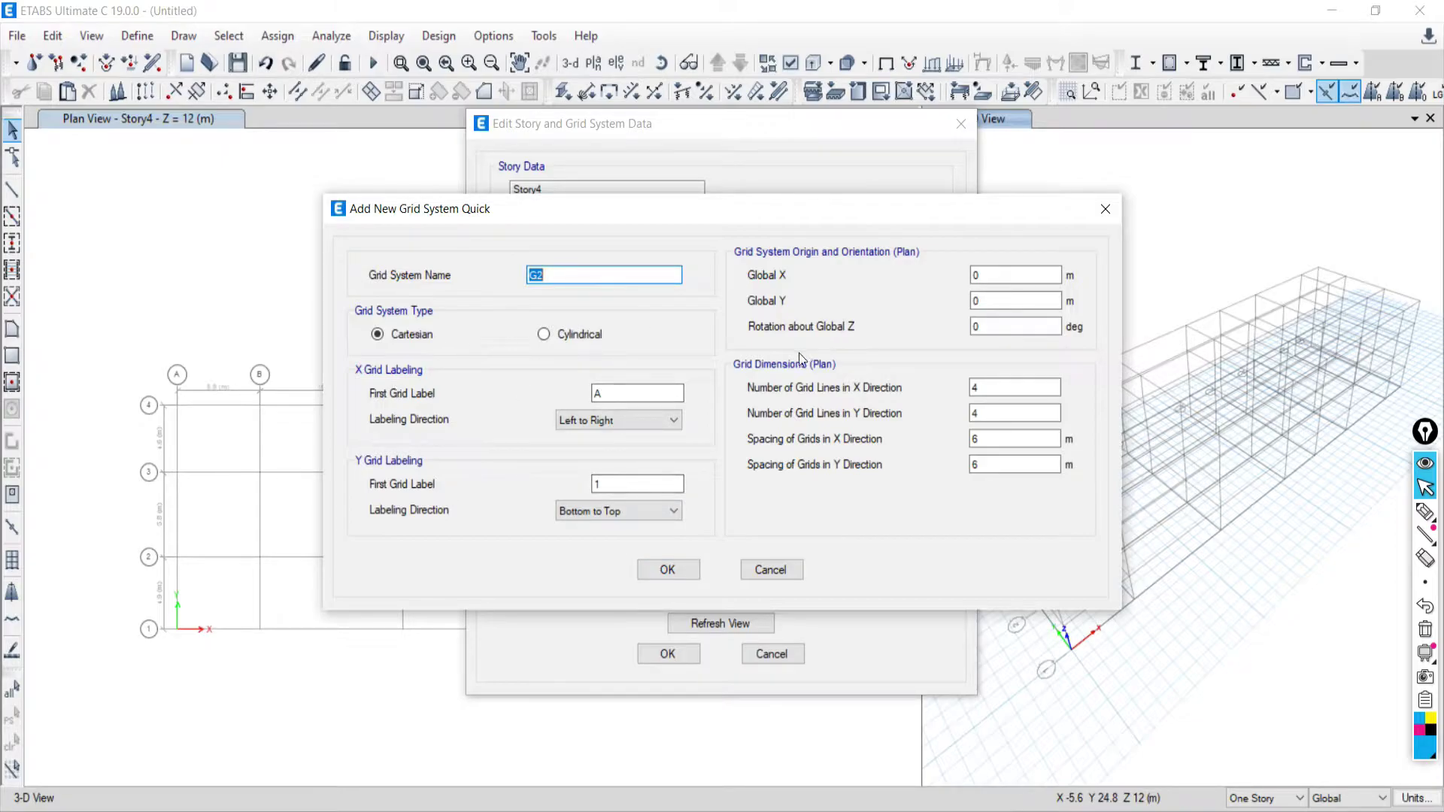
left_click_drag(626, 210, 729, 178)
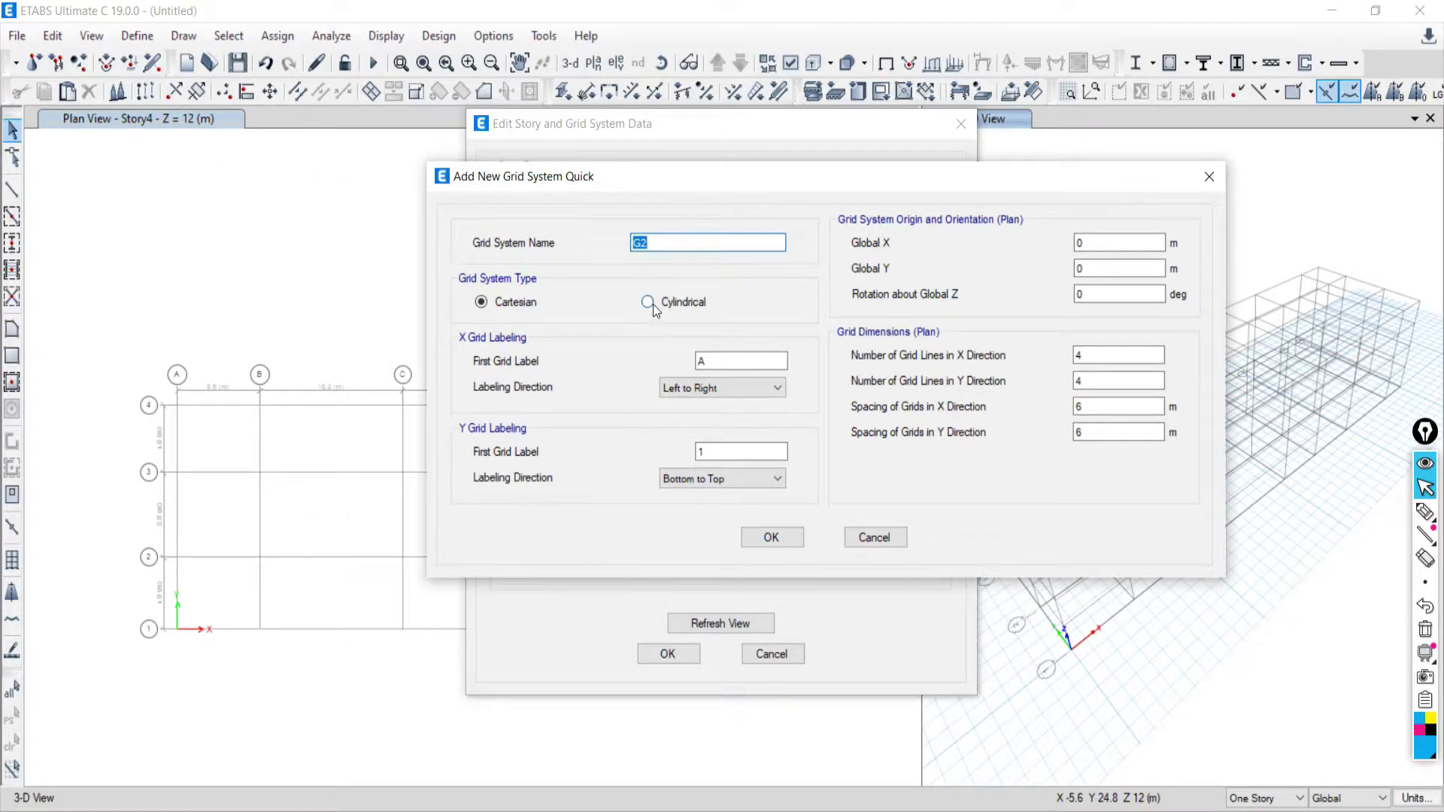
left_click(650, 303)
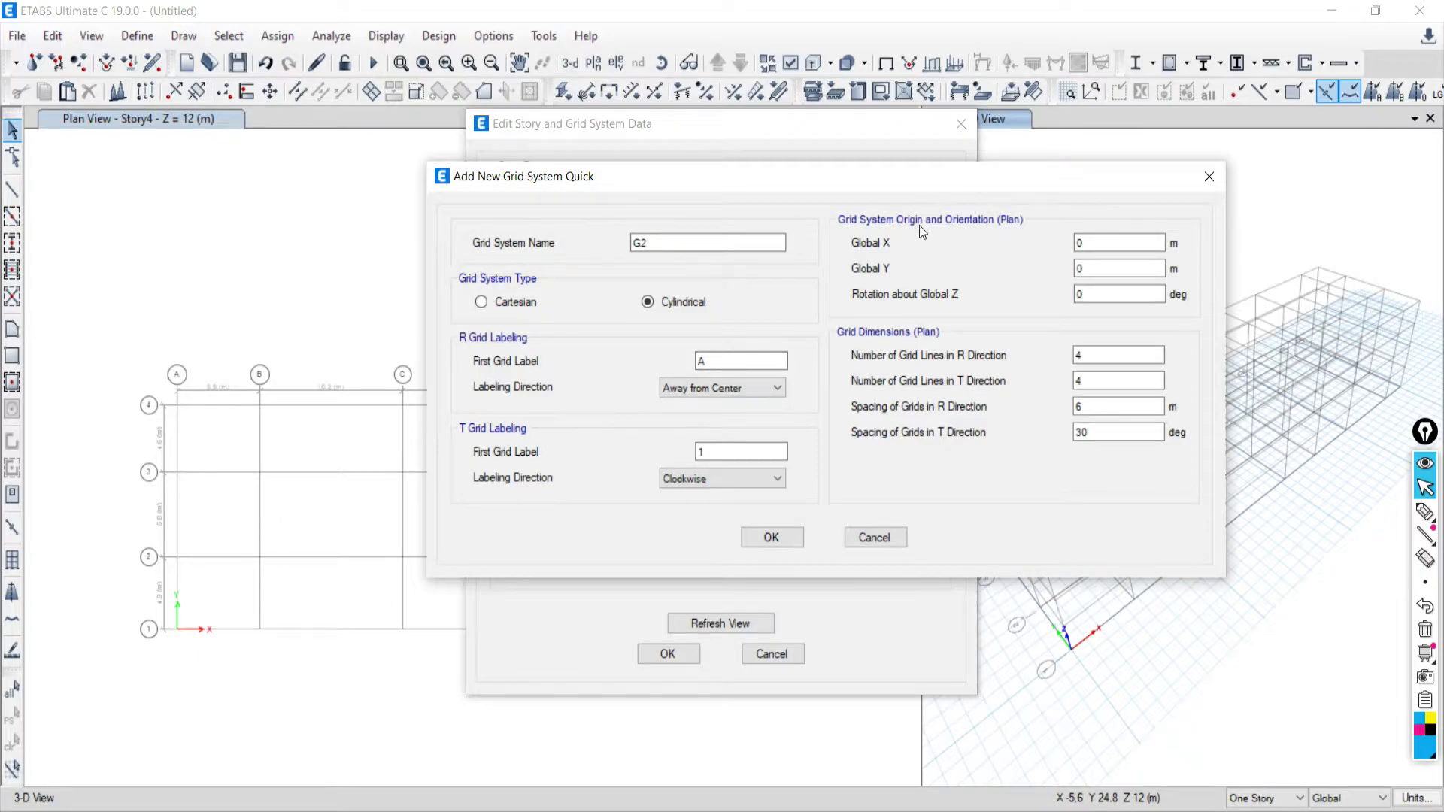
left_click_drag(922, 191, 784, 186)
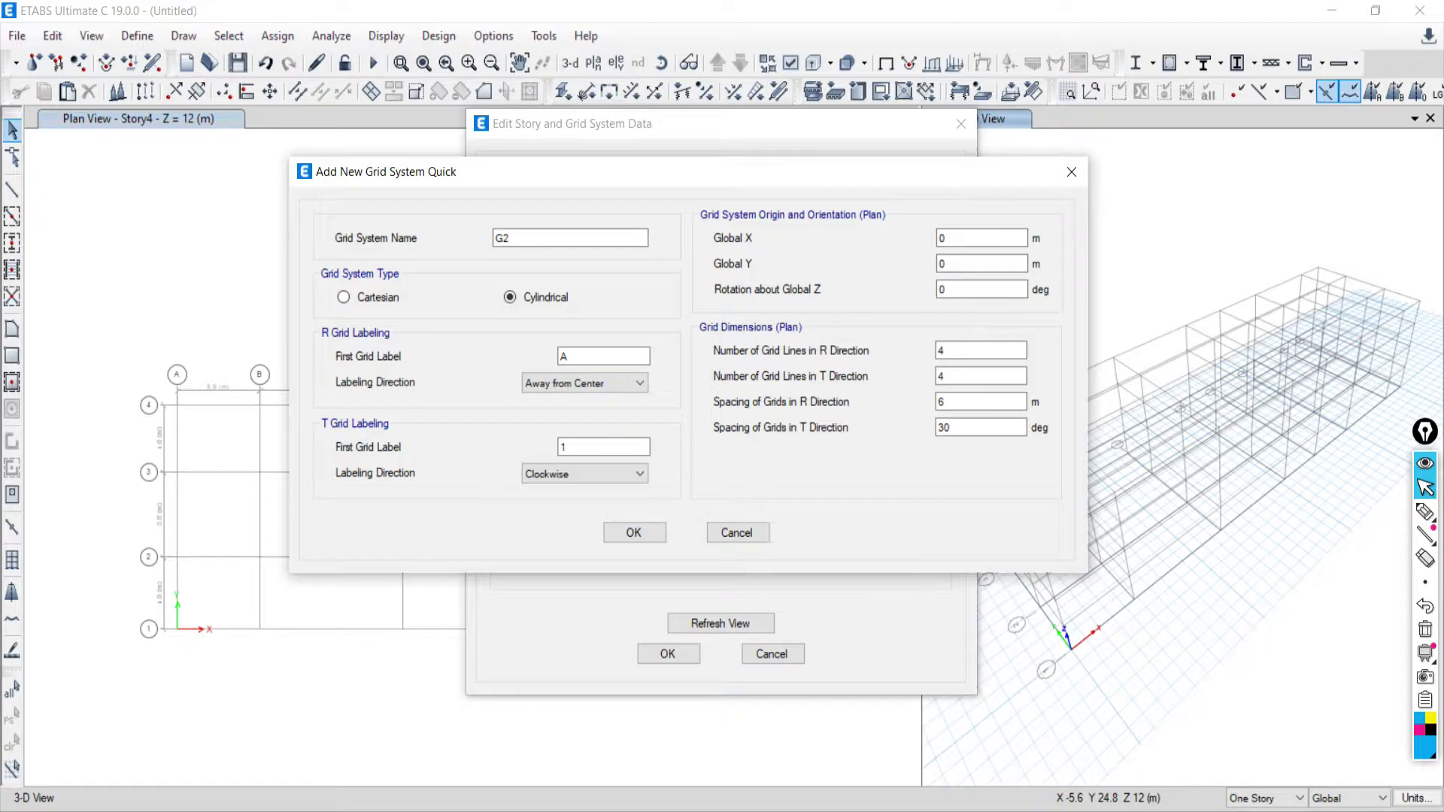
key("alt+Tab")
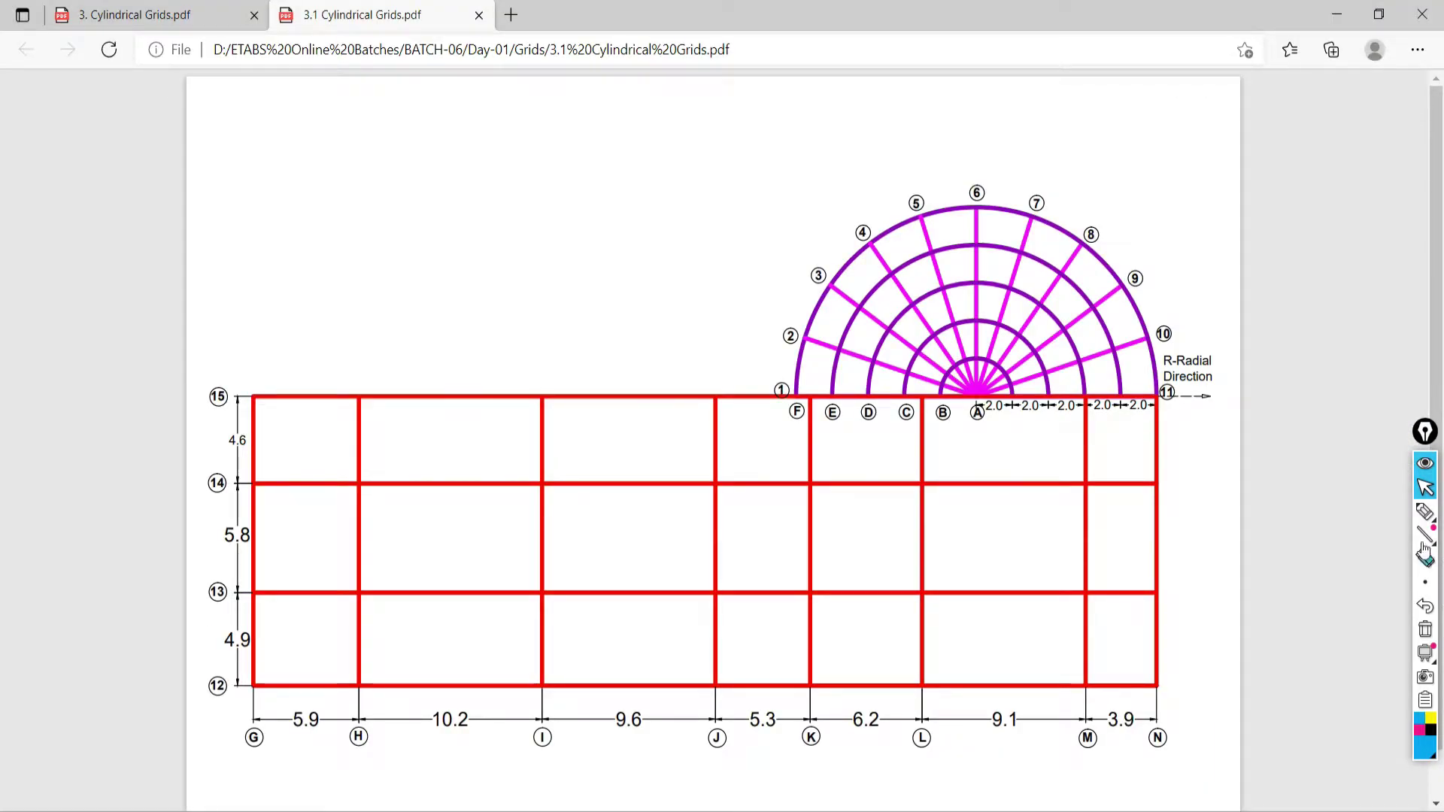
Pen-mark the cylindrical grid, the G bubble and a line from grid 15 to 12 on the plan
left_click(1425, 512)
mouse_move(763, 267)
left_mouse_down()
mouse_move(883, 162)
mouse_move(1053, 159)
mouse_move(1239, 340)
mouse_move(1119, 482)
mouse_move(939, 477)
mouse_move(738, 427)
mouse_move(765, 248)
left_mouse_up()
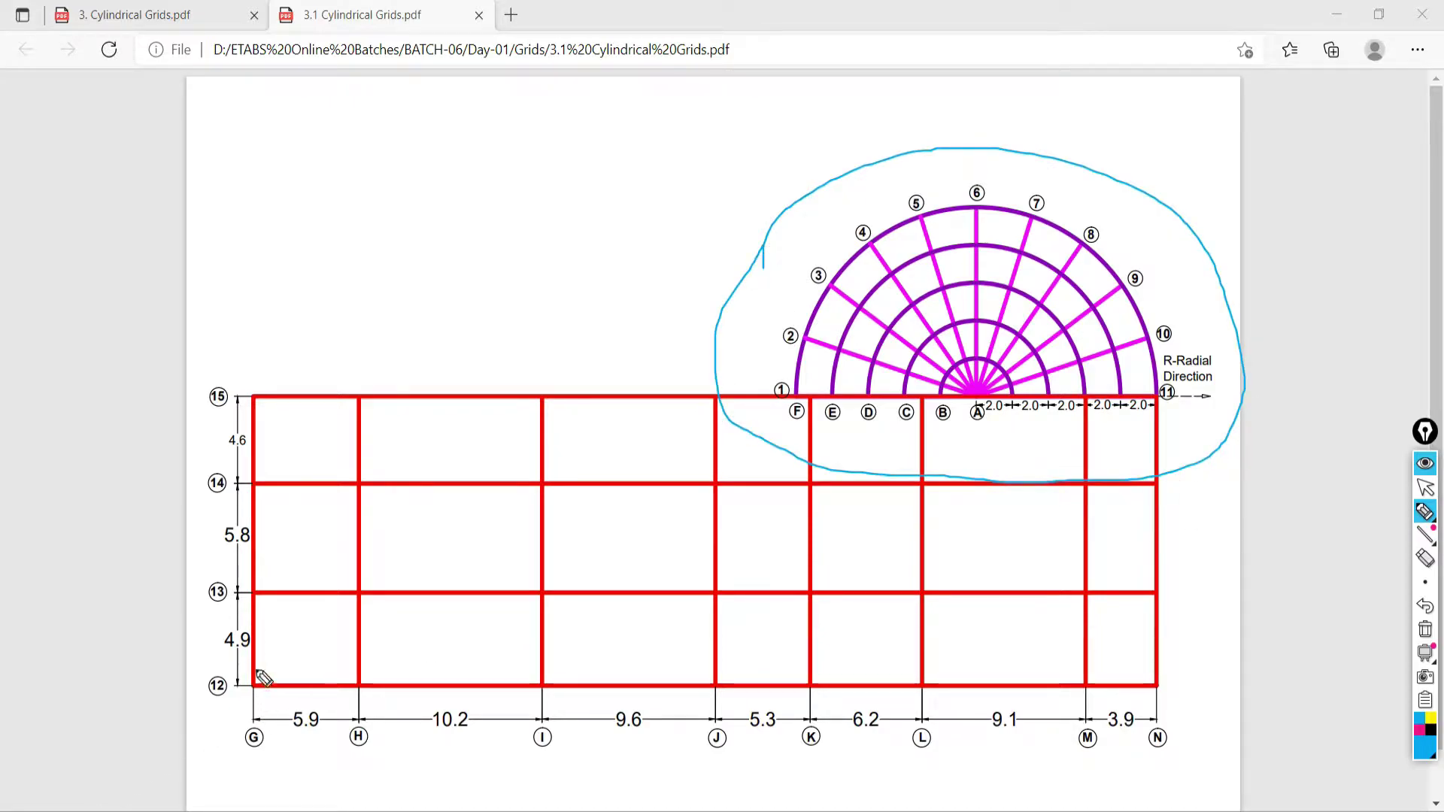
mouse_move(258, 684)
left_mouse_down()
mouse_move(252, 641)
mouse_move(251, 691)
mouse_move(331, 683)
left_mouse_up()
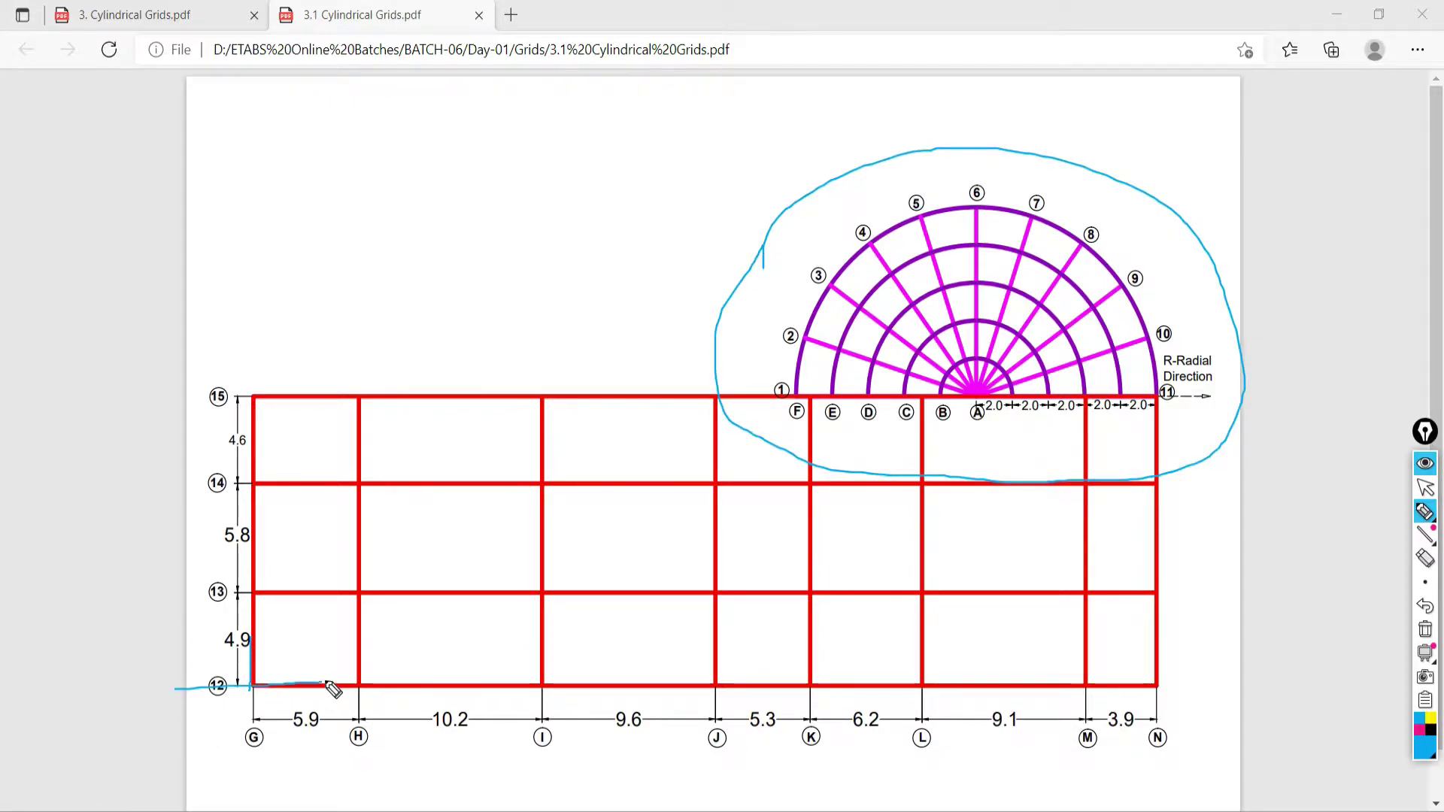
mouse_move(218, 704)
left_mouse_down()
mouse_move(213, 728)
mouse_move(258, 715)
mouse_move(291, 740)
left_mouse_up()
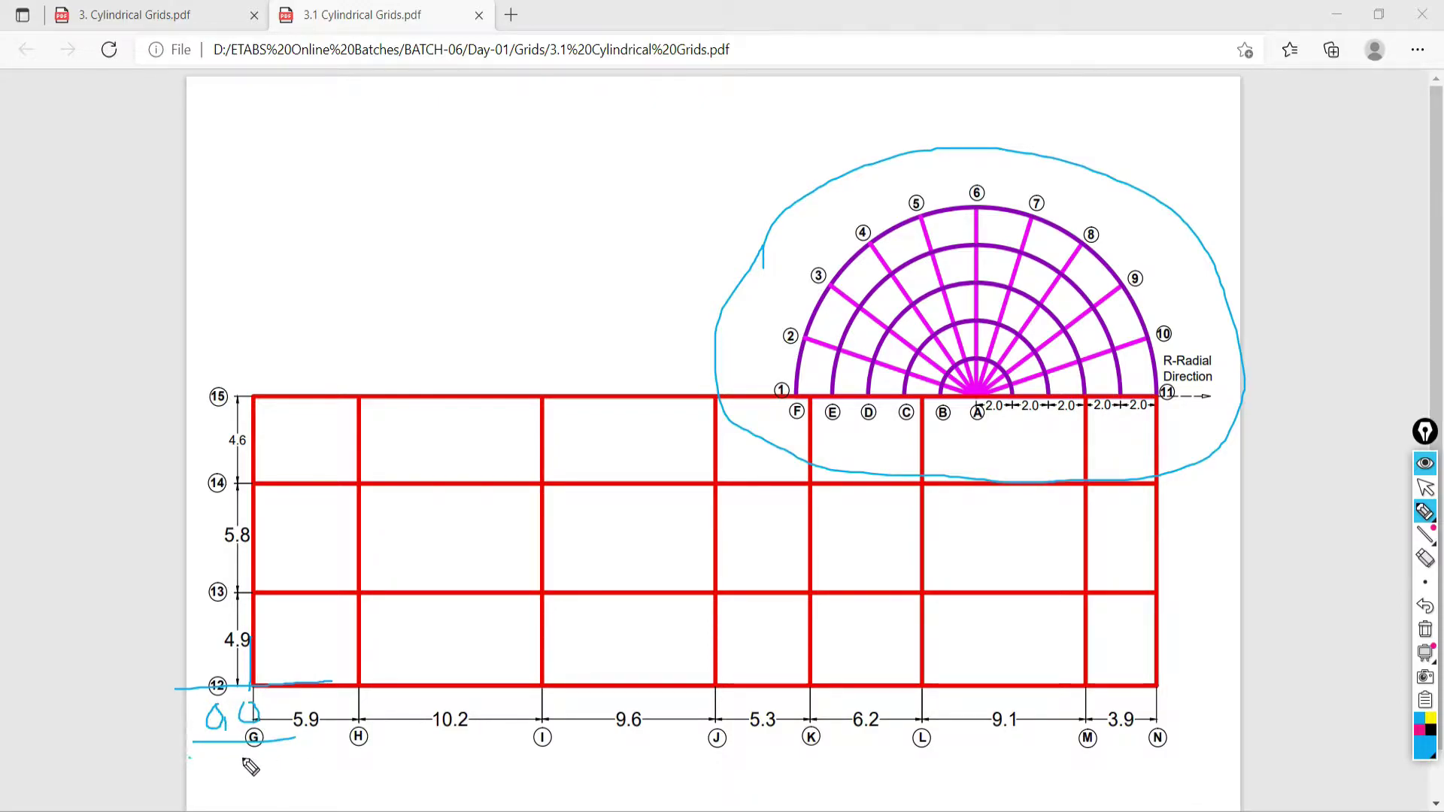
left_click_drag(190, 757, 307, 757)
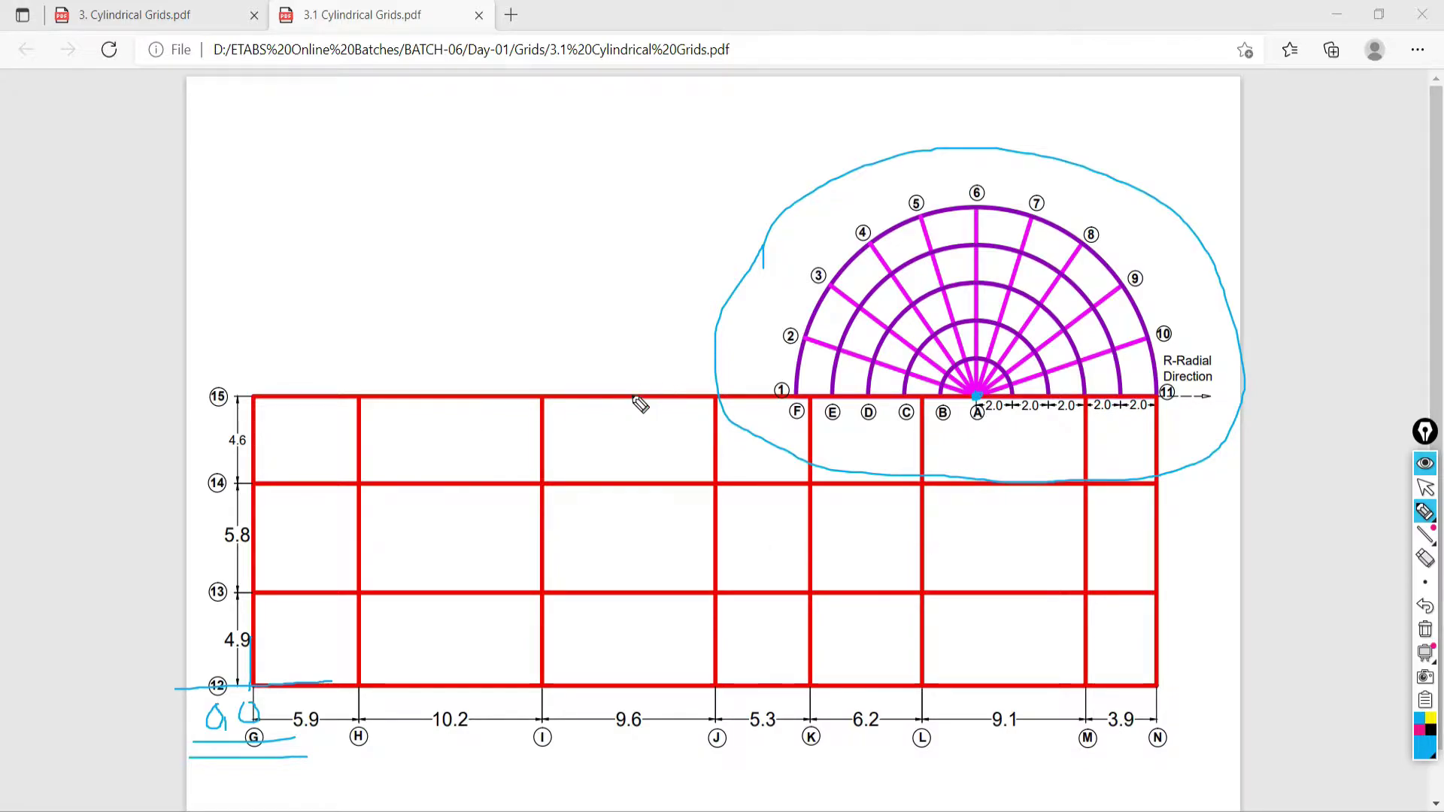
mouse_move(633, 397)
left_mouse_down()
mouse_move(623, 673)
mouse_move(587, 710)
left_mouse_up()
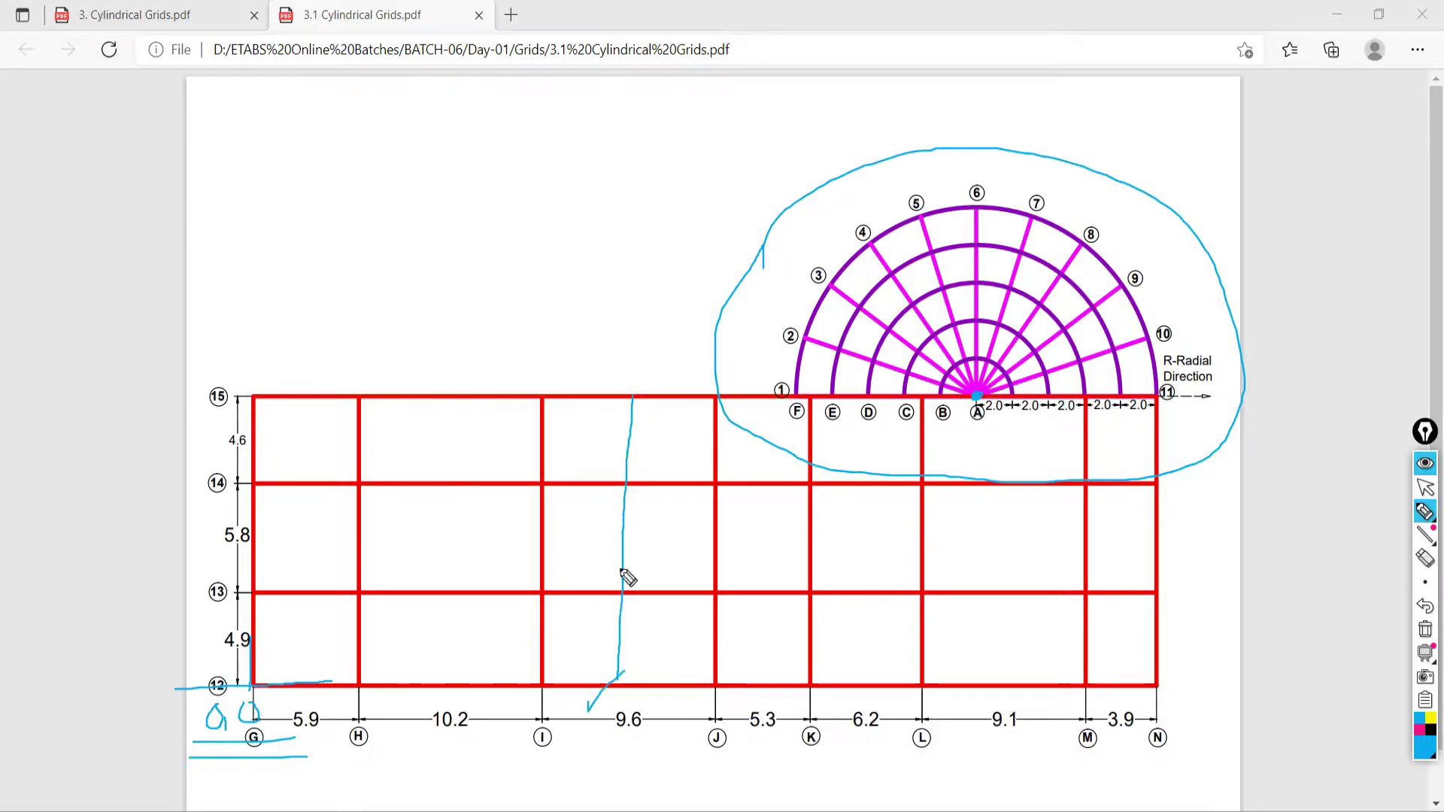
left_click_drag(655, 374, 614, 416)
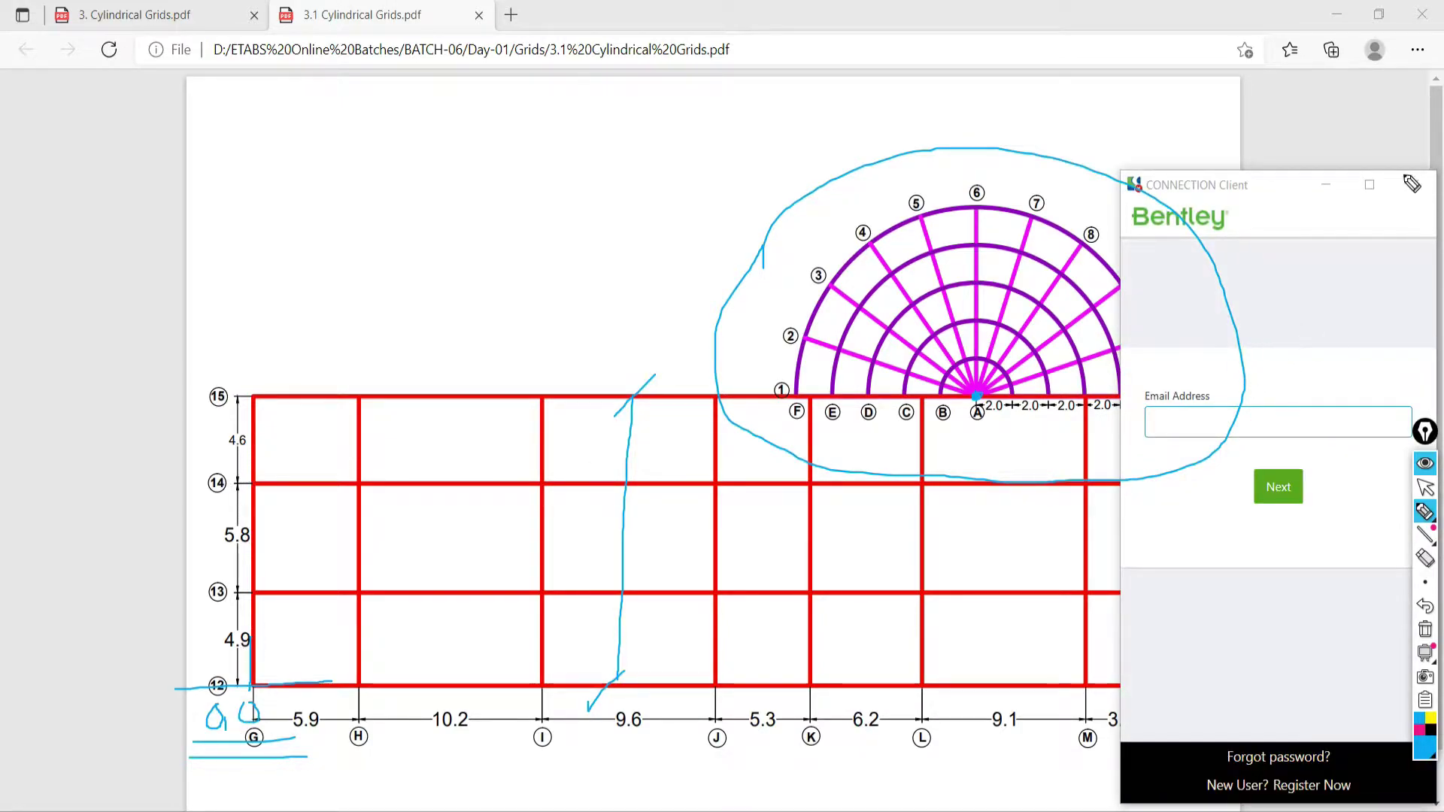
left_click(1425, 487)
left_click(1416, 192)
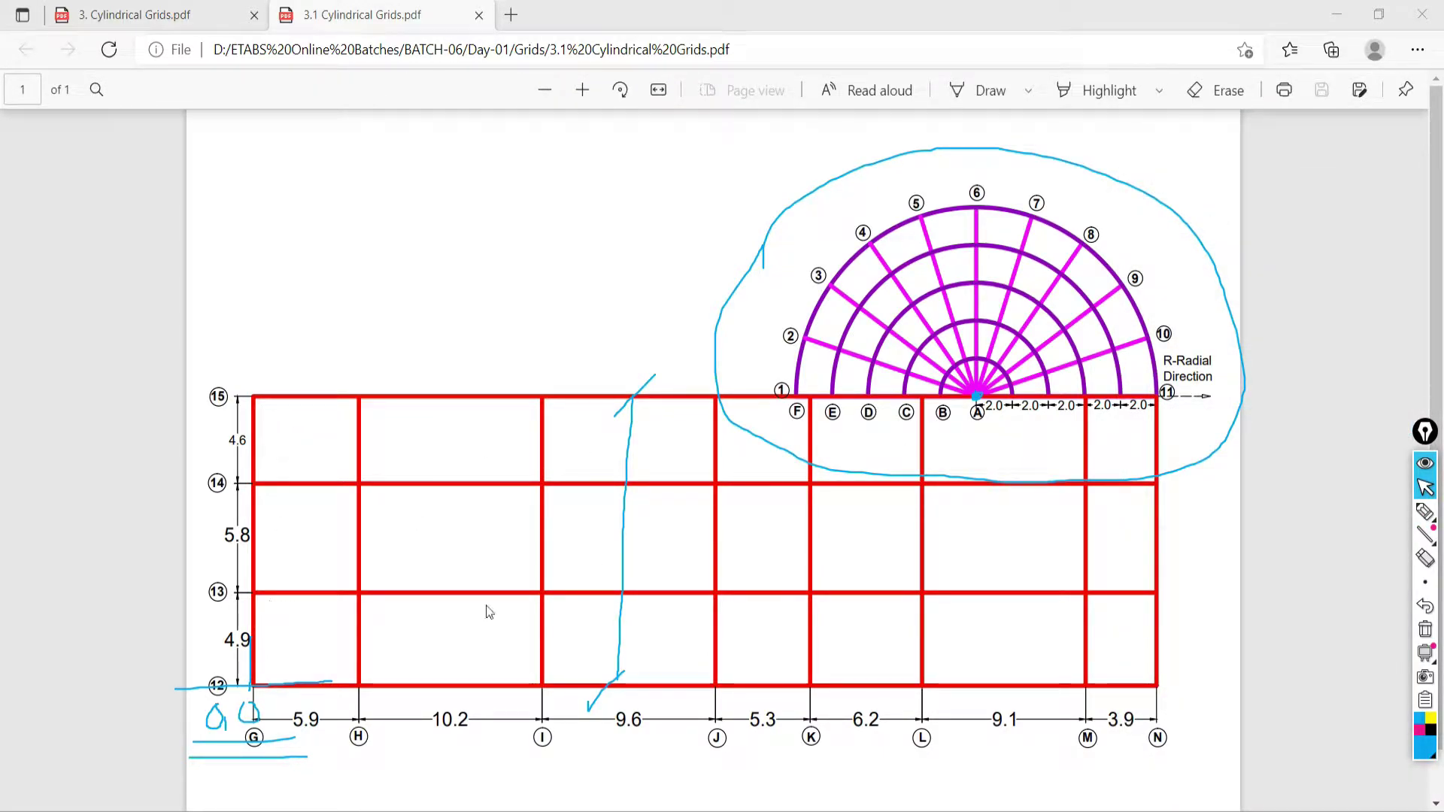
Add an origin coordinates note, tick the 4.9, 5.8 and 4.6 spacings, and bring up the calculator
left_click(1425, 511)
mouse_move(965, 422)
left_mouse_down()
mouse_move(948, 457)
mouse_move(983, 443)
mouse_move(1003, 462)
mouse_move(1043, 460)
left_mouse_up()
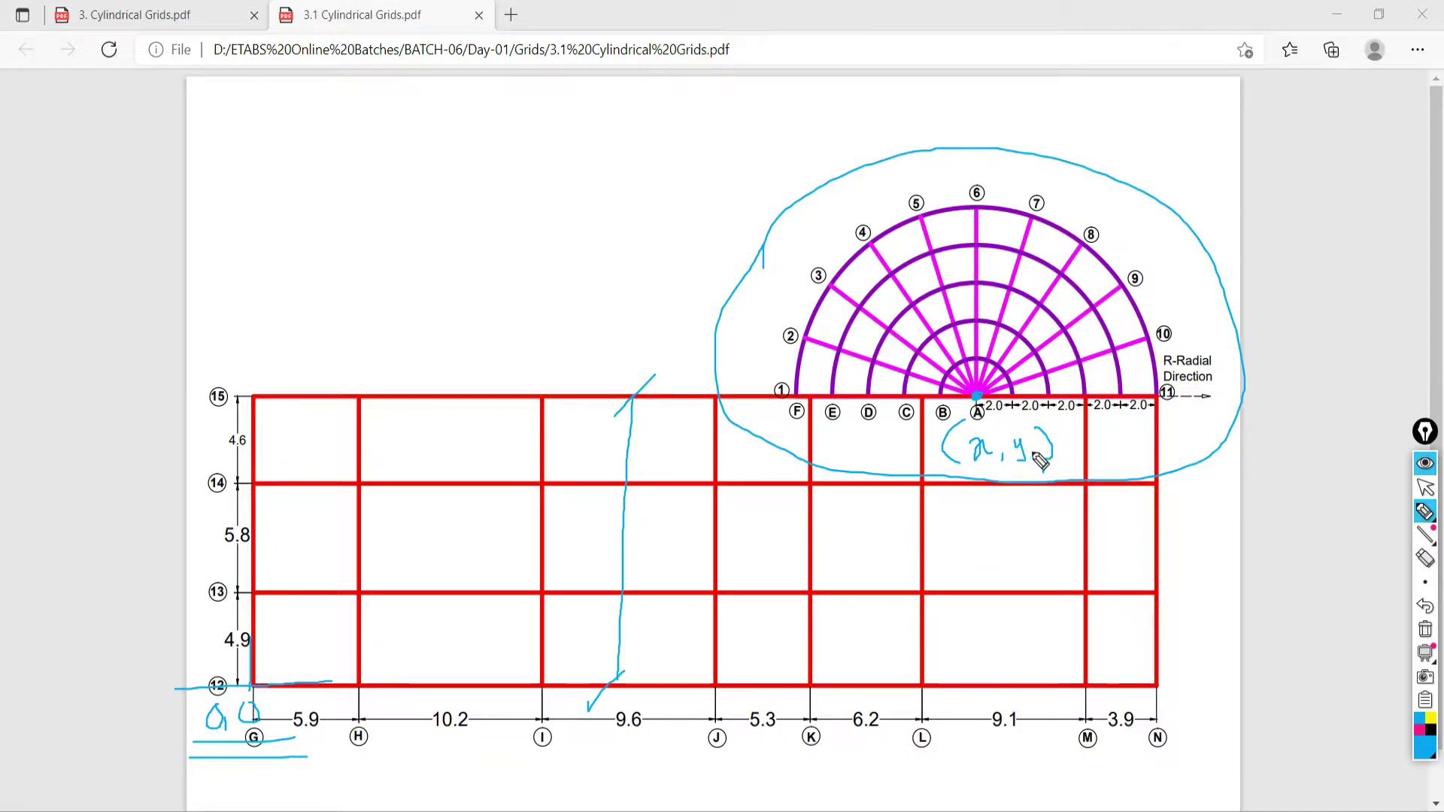
left_click_drag(229, 657, 282, 651)
left_click_drag(223, 555, 266, 551)
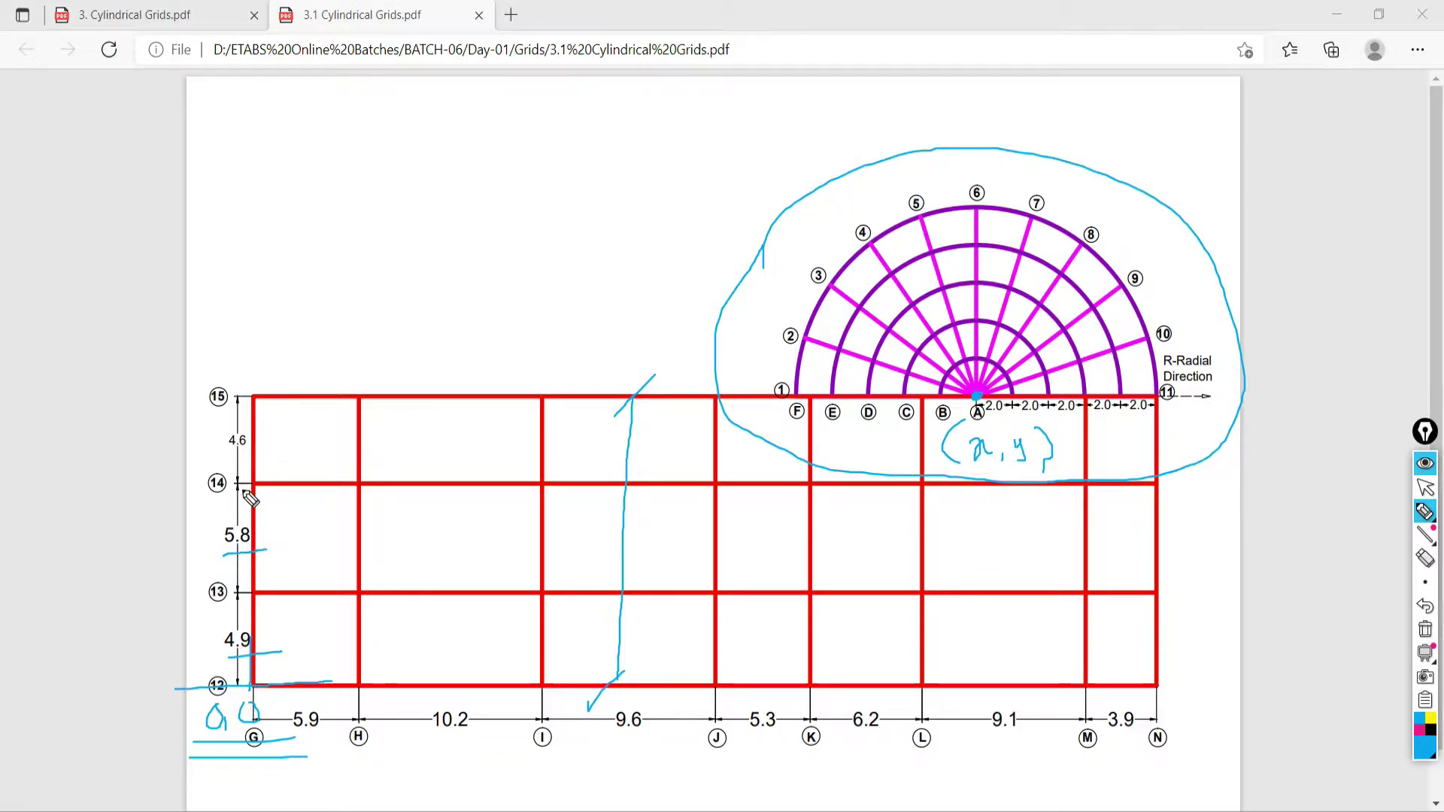
left_click_drag(224, 459, 253, 455)
left_click(1426, 490)
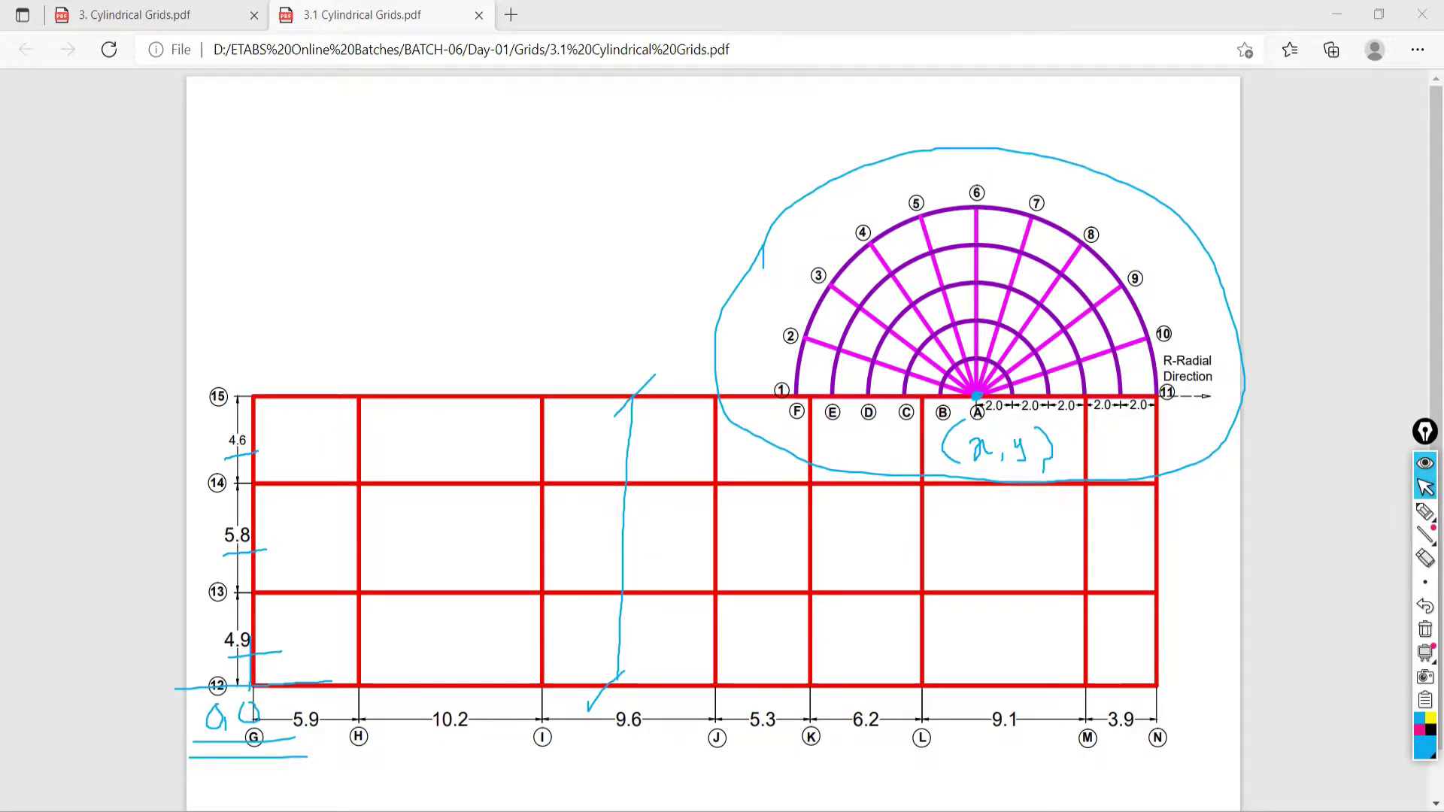
key("alt+Tab")
Handwrite "(x,y) = ( ,15.3" above the grid on the plan
left_click(1426, 511)
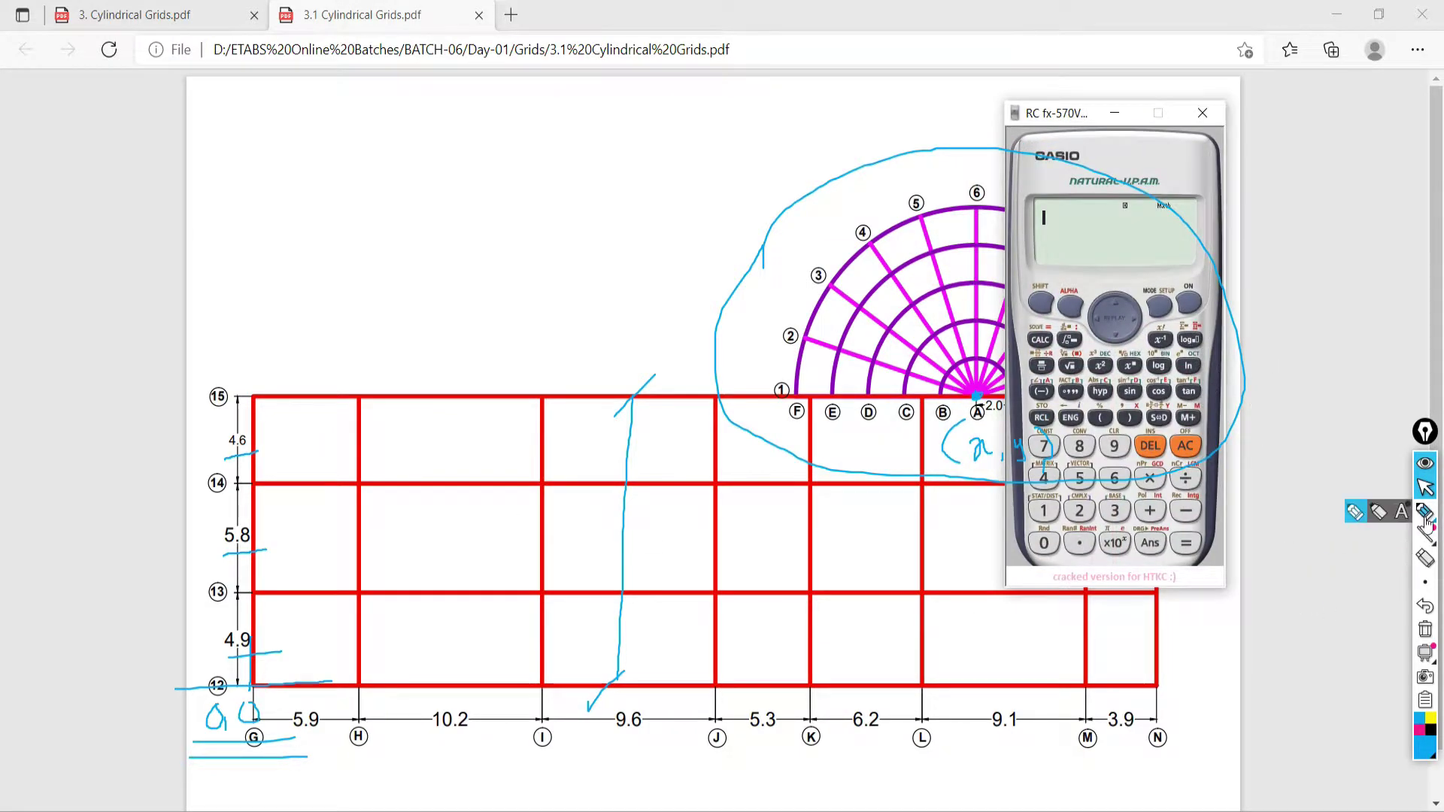
mouse_move(416, 110)
left_mouse_down()
mouse_move(416, 172)
mouse_move(452, 155)
left_mouse_up()
left_click_drag(466, 127, 474, 160)
left_click_drag(500, 109, 504, 164)
left_click_drag(529, 135, 549, 141)
left_click_drag(596, 97, 610, 180)
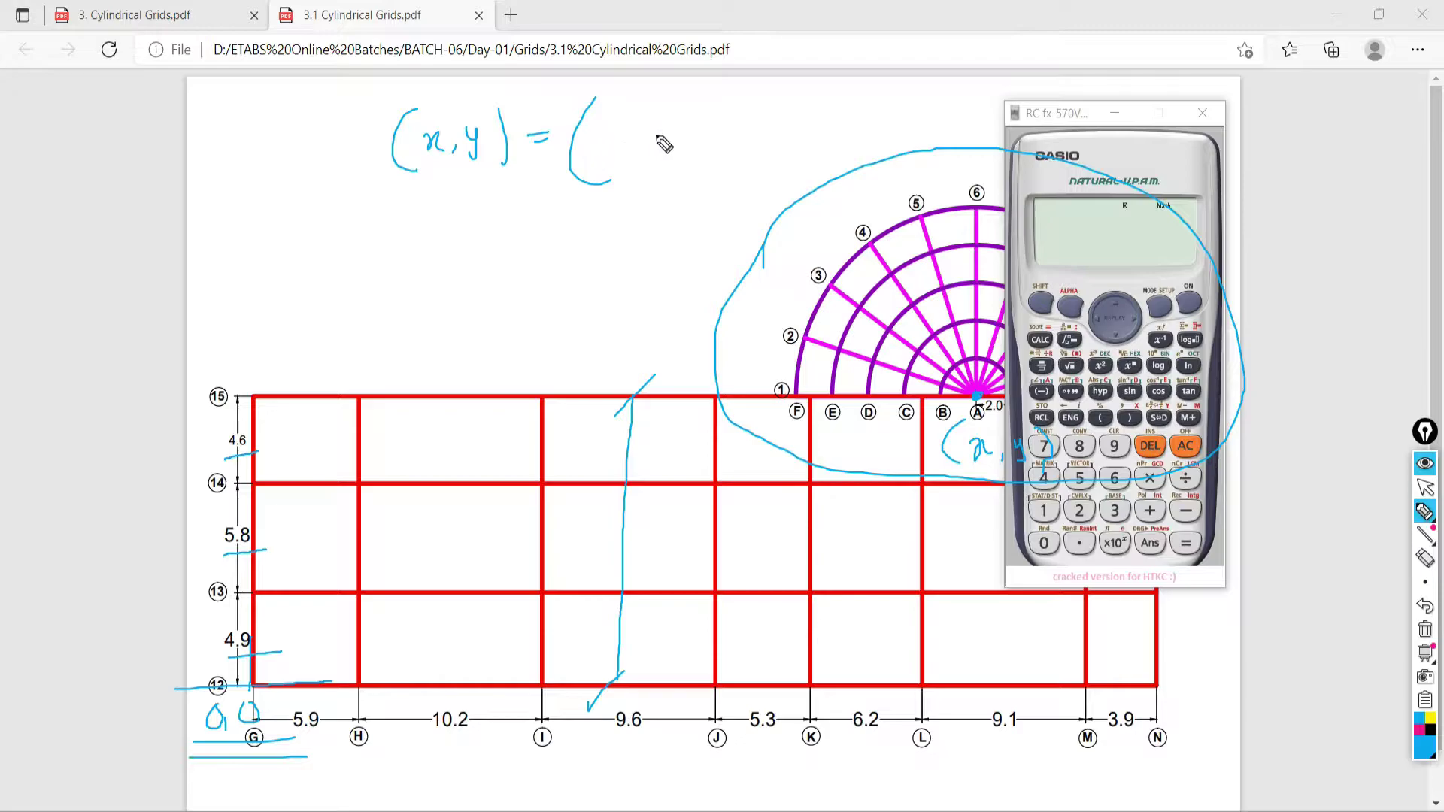
mouse_move(659, 138)
left_mouse_down()
mouse_move(706, 130)
mouse_move(704, 149)
mouse_move(726, 118)
mouse_move(685, 145)
mouse_move(748, 148)
left_mouse_up()
left_click(734, 143)
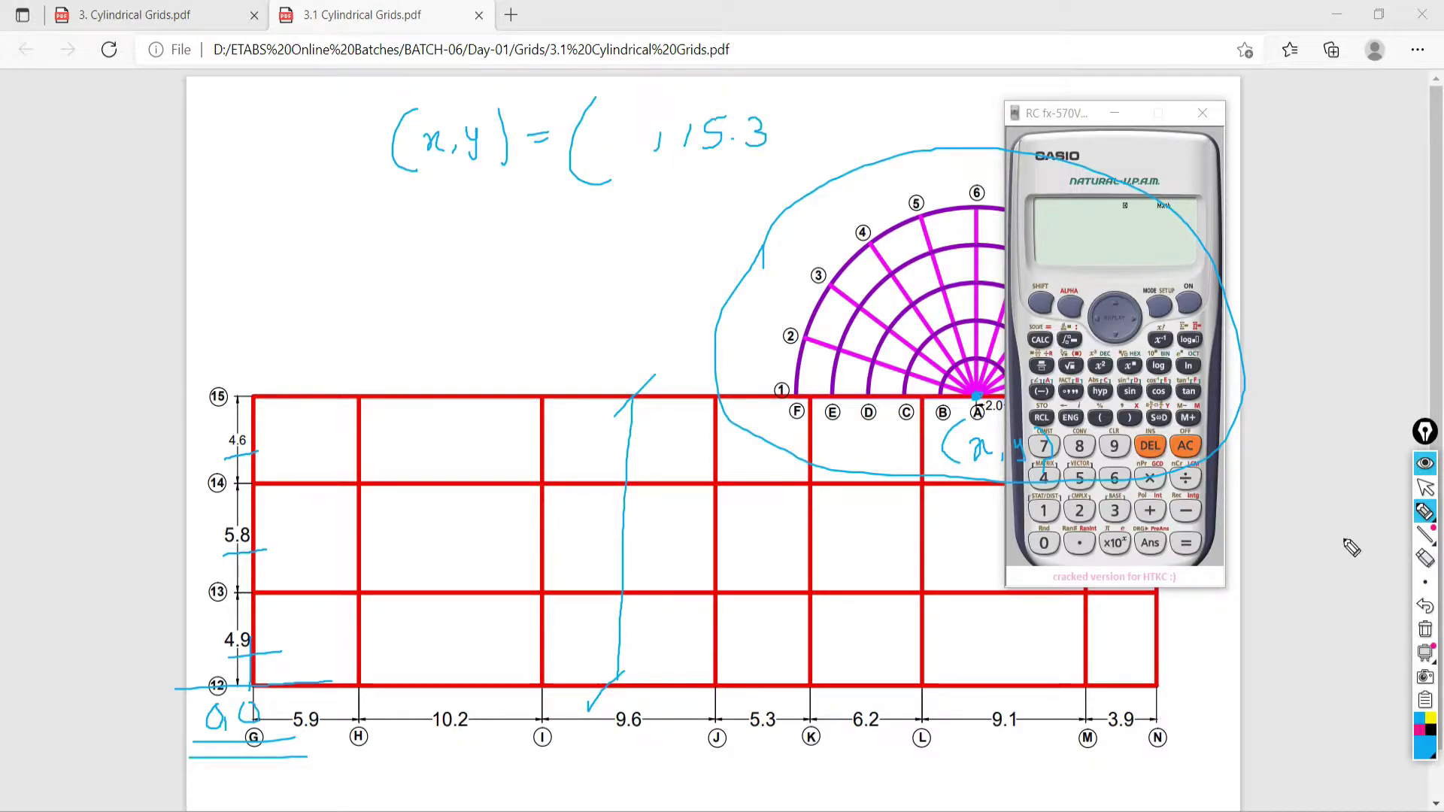
left_click(1425, 486)
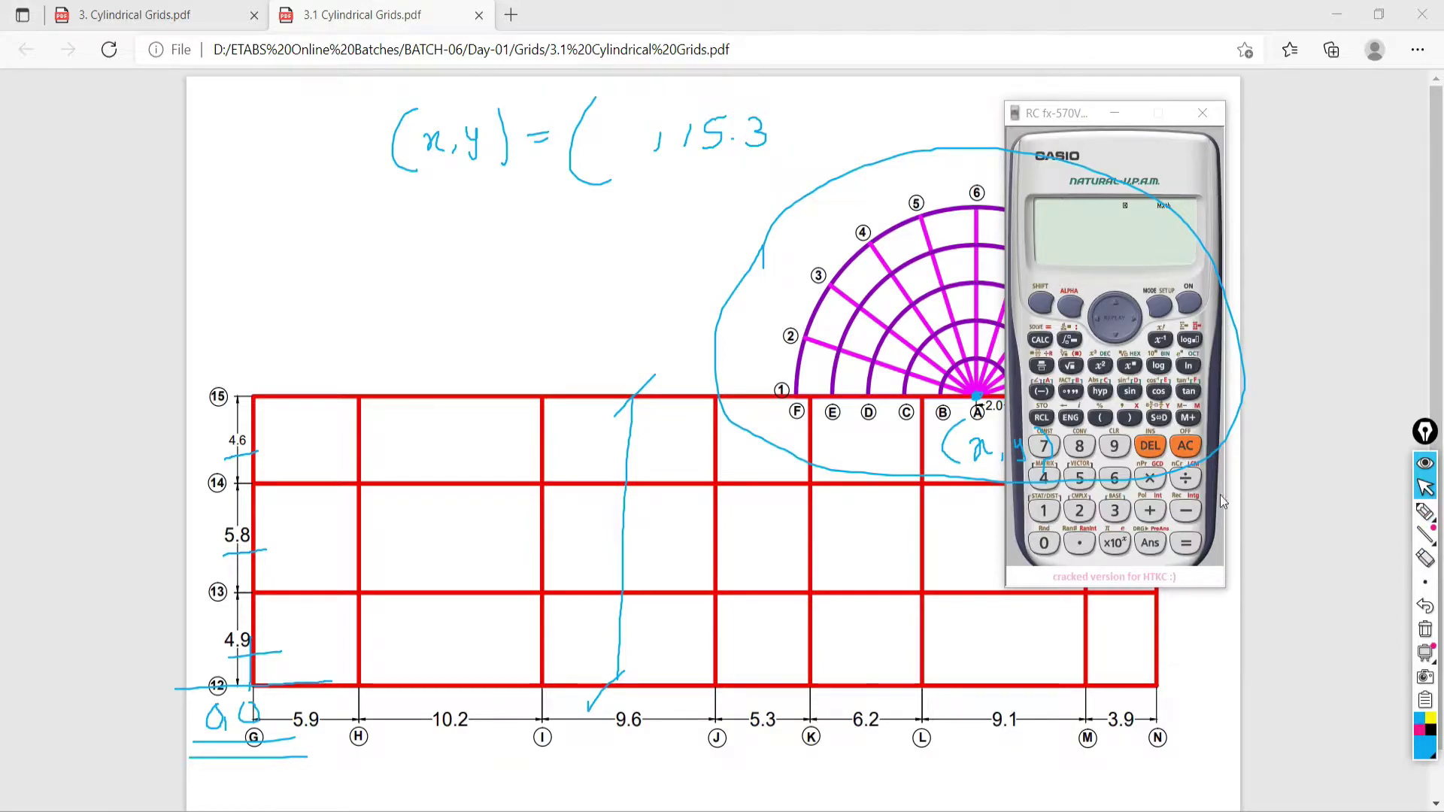
Sum 4.9 + 5.8 + 4.6 on the calculator and show the decimal result 15.3
left_click(1043, 478)
left_click(1079, 543)
left_click(1115, 446)
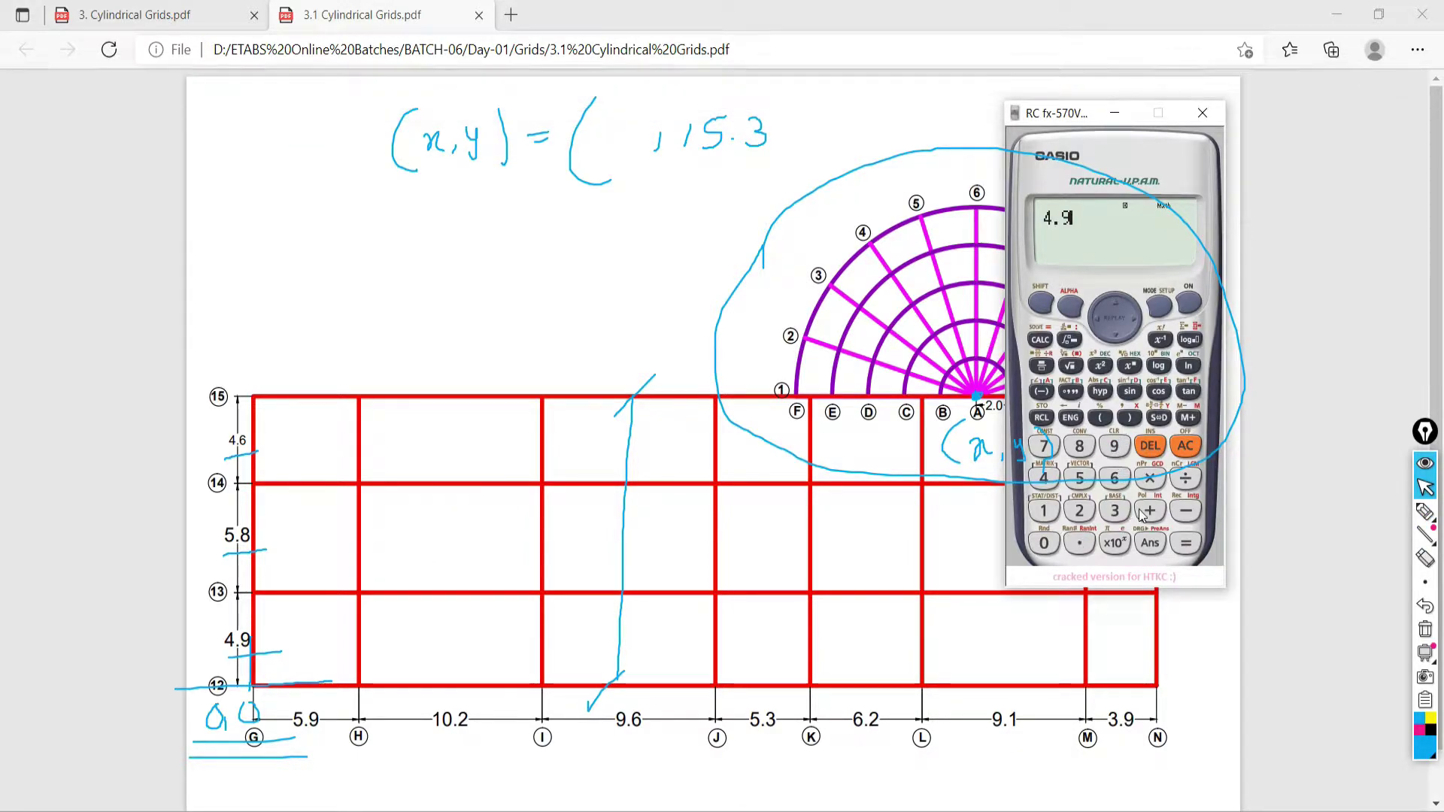
left_click(1150, 511)
left_click(1079, 478)
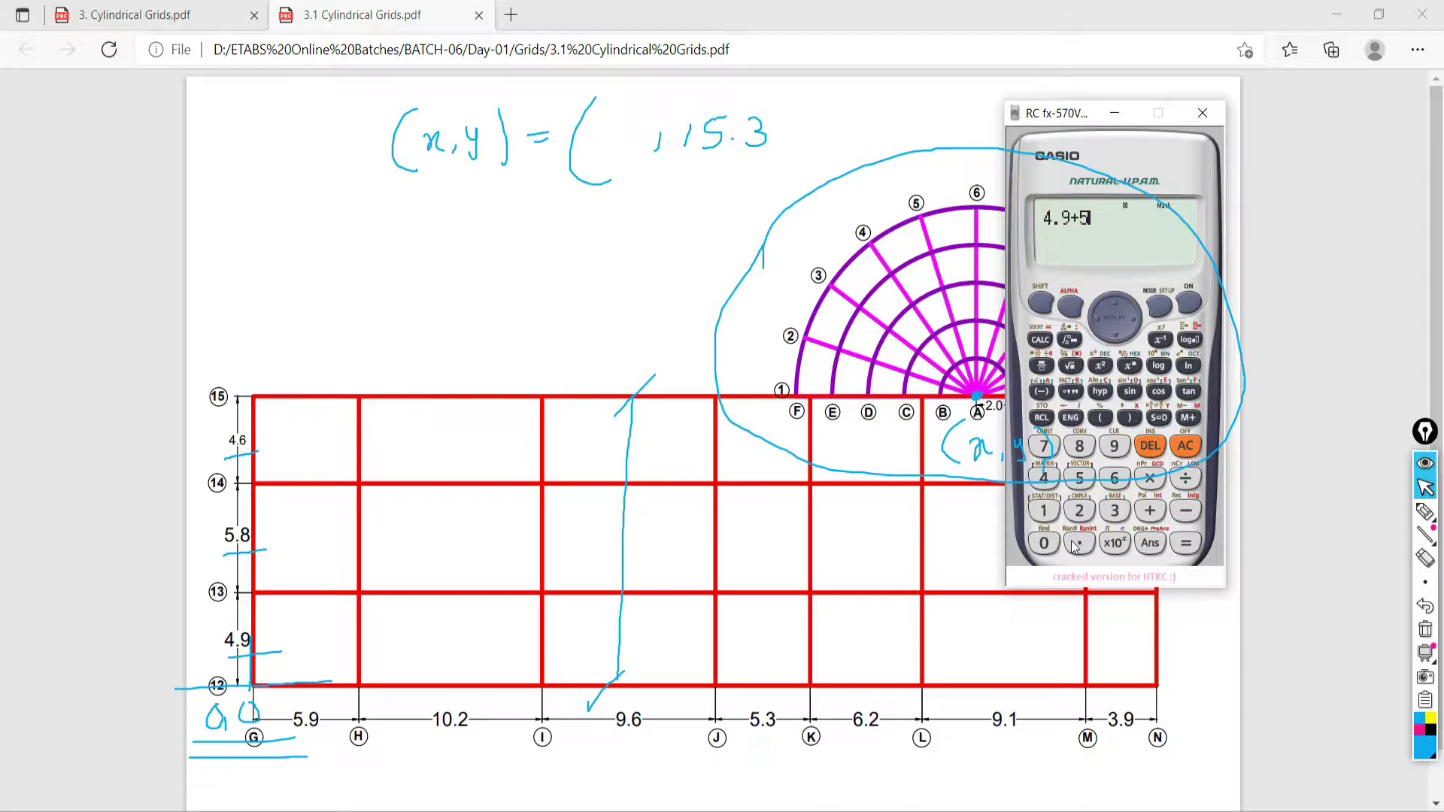
left_click(1080, 446)
left_click(1150, 511)
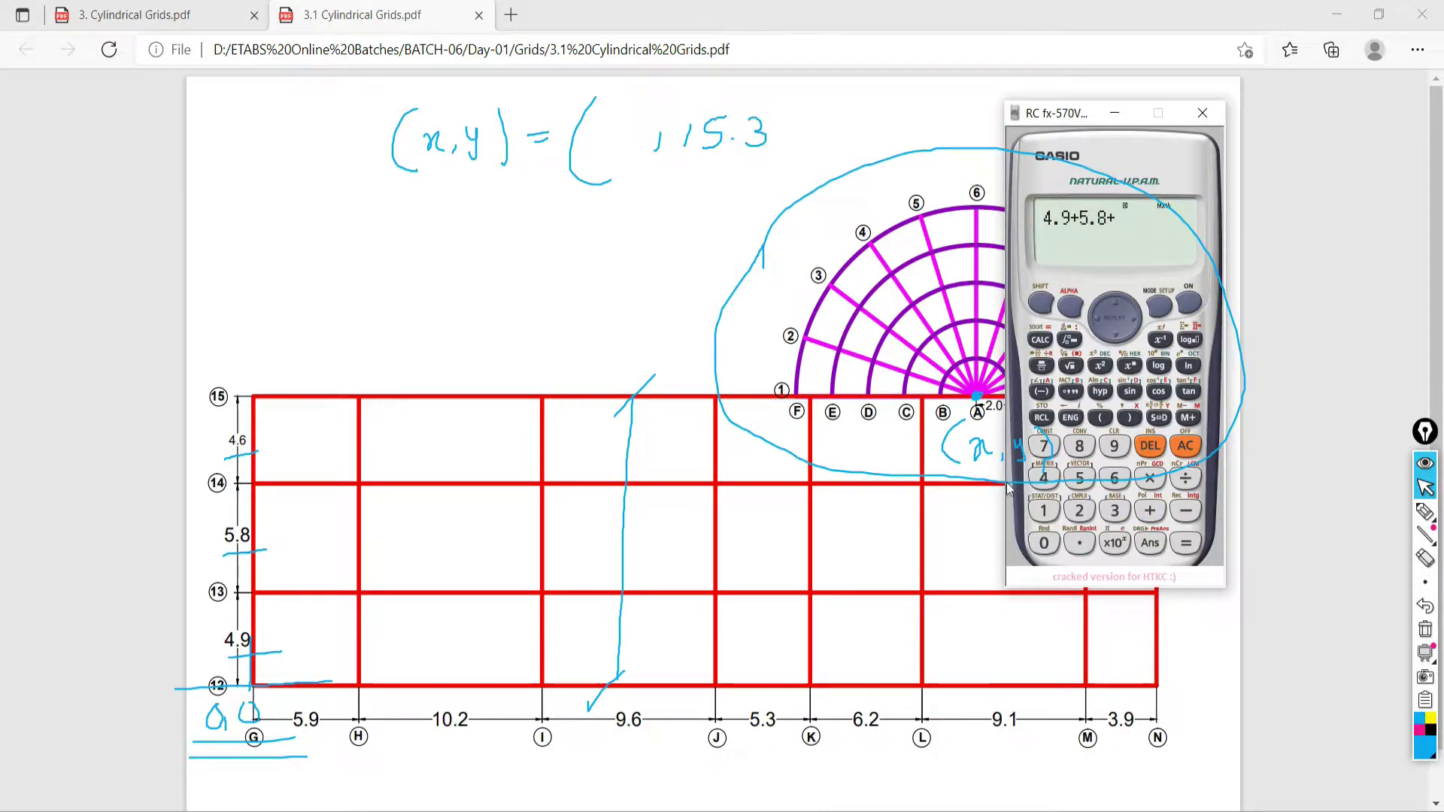
left_click(1044, 479)
left_click(1079, 543)
left_click(1115, 478)
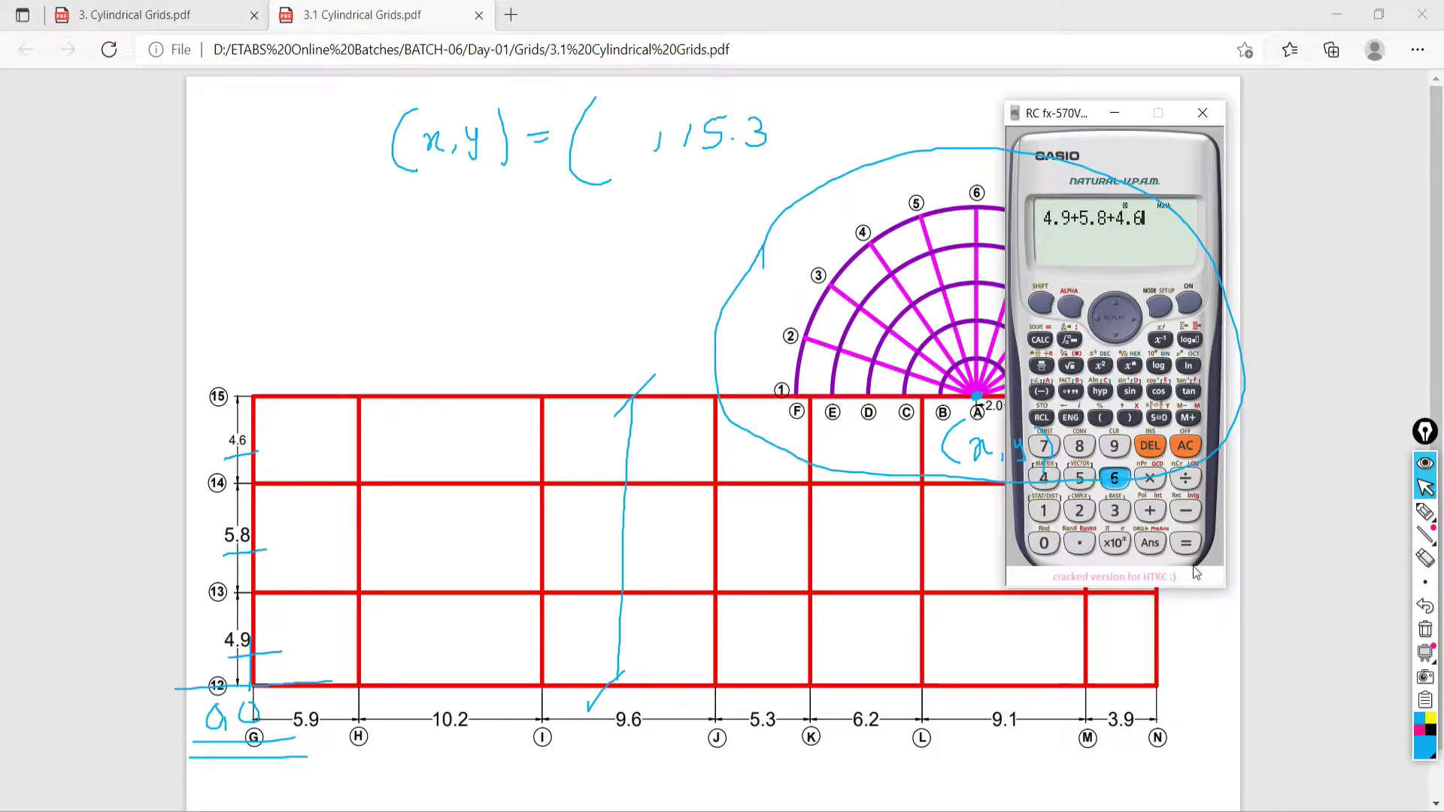
left_click(1186, 543)
left_click(1159, 418)
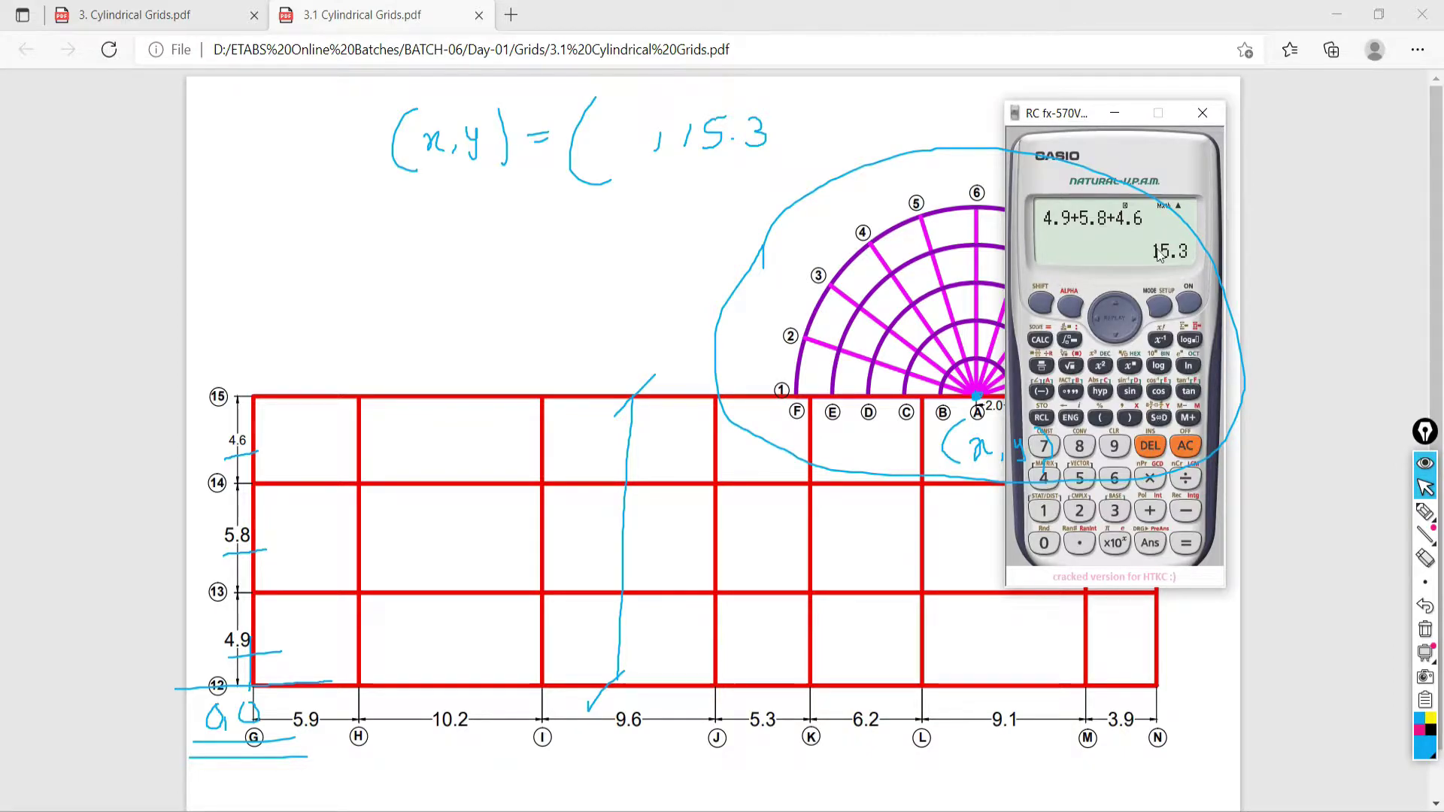
left_click(1001, 388)
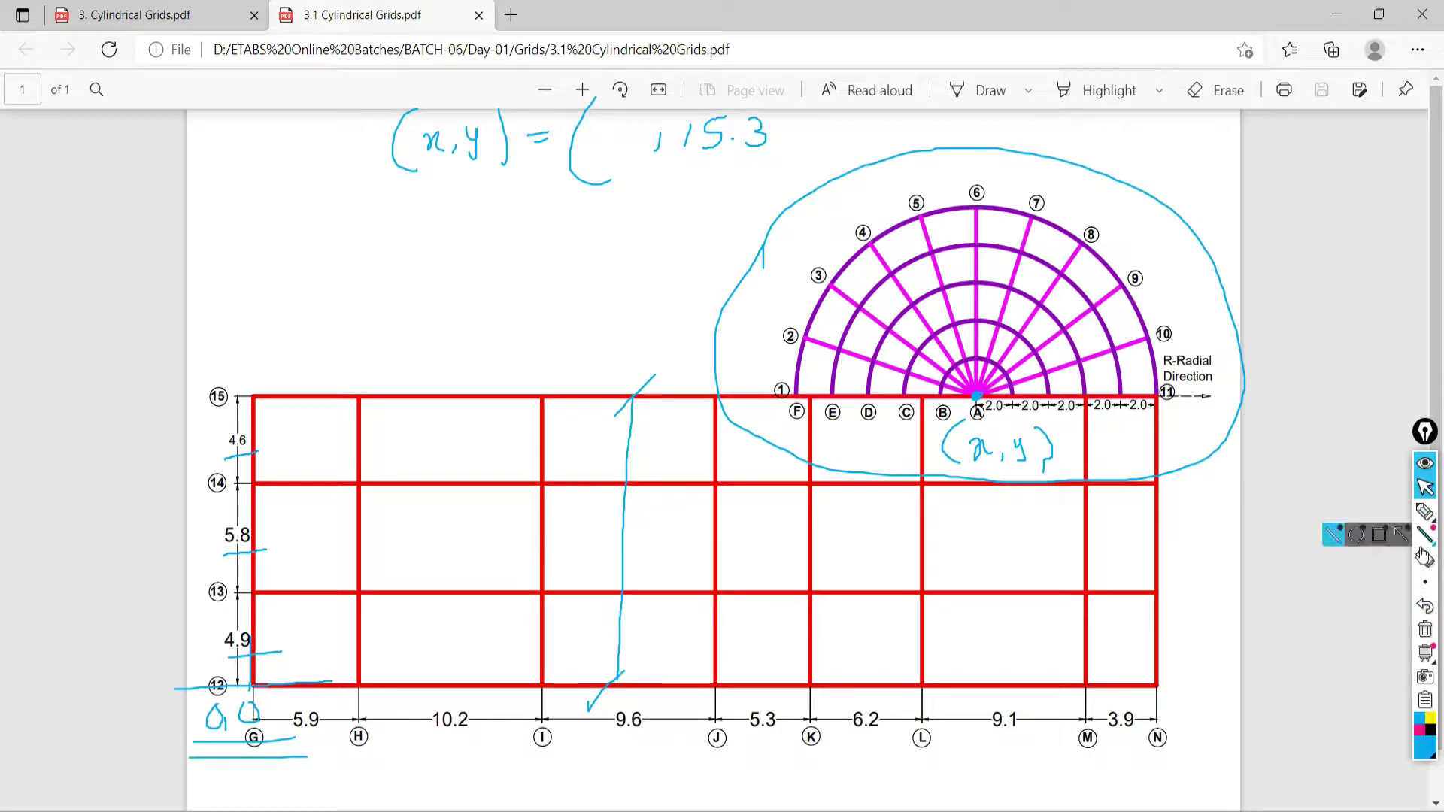
Erase the vertical arrow and the (x,y) note beside point A from the plan
left_click(1423, 557)
mouse_move(635, 376)
left_mouse_down()
mouse_move(614, 726)
mouse_move(692, 610)
mouse_move(951, 328)
left_mouse_up()
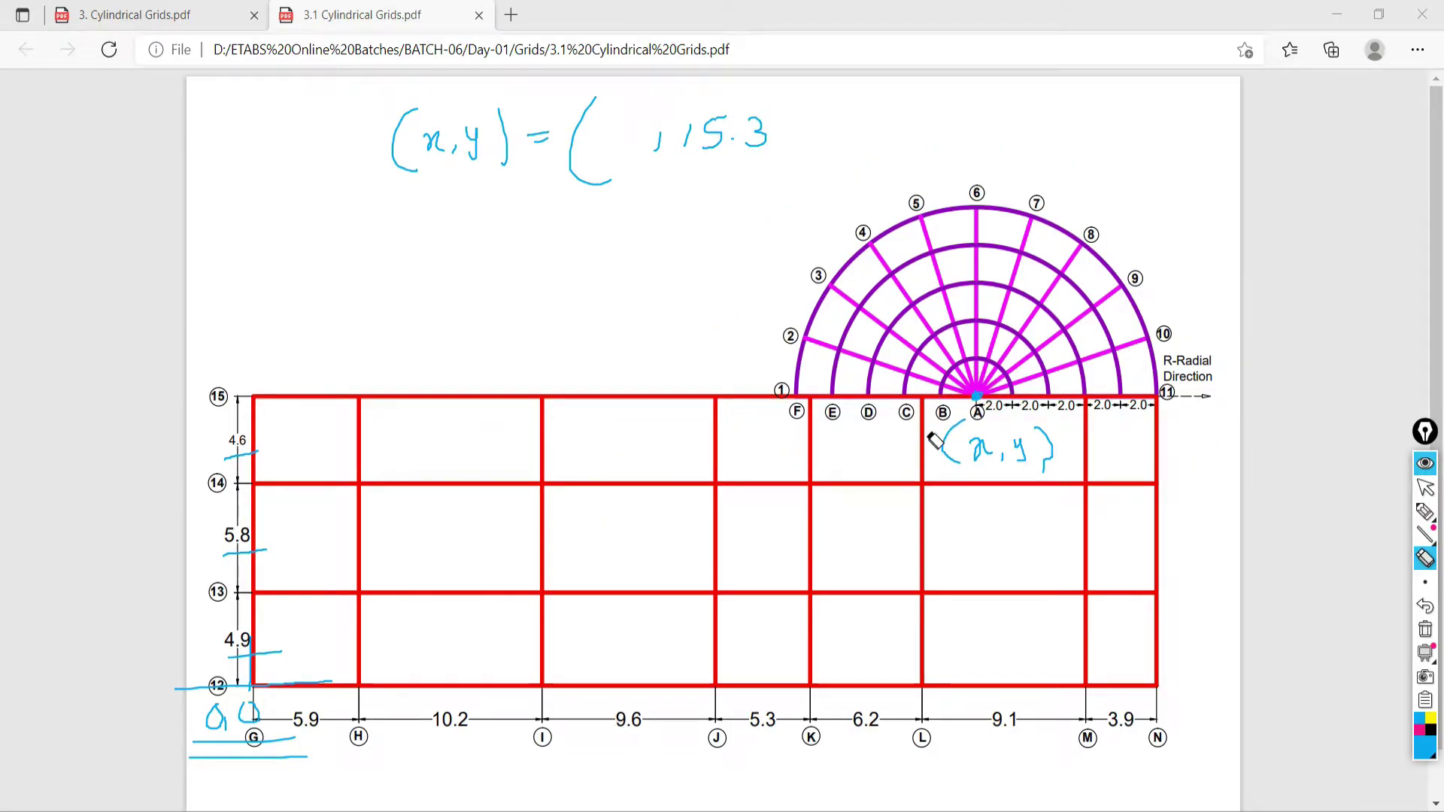
mouse_move(935, 441)
left_mouse_down()
mouse_move(1084, 471)
mouse_move(1018, 467)
left_mouse_up()
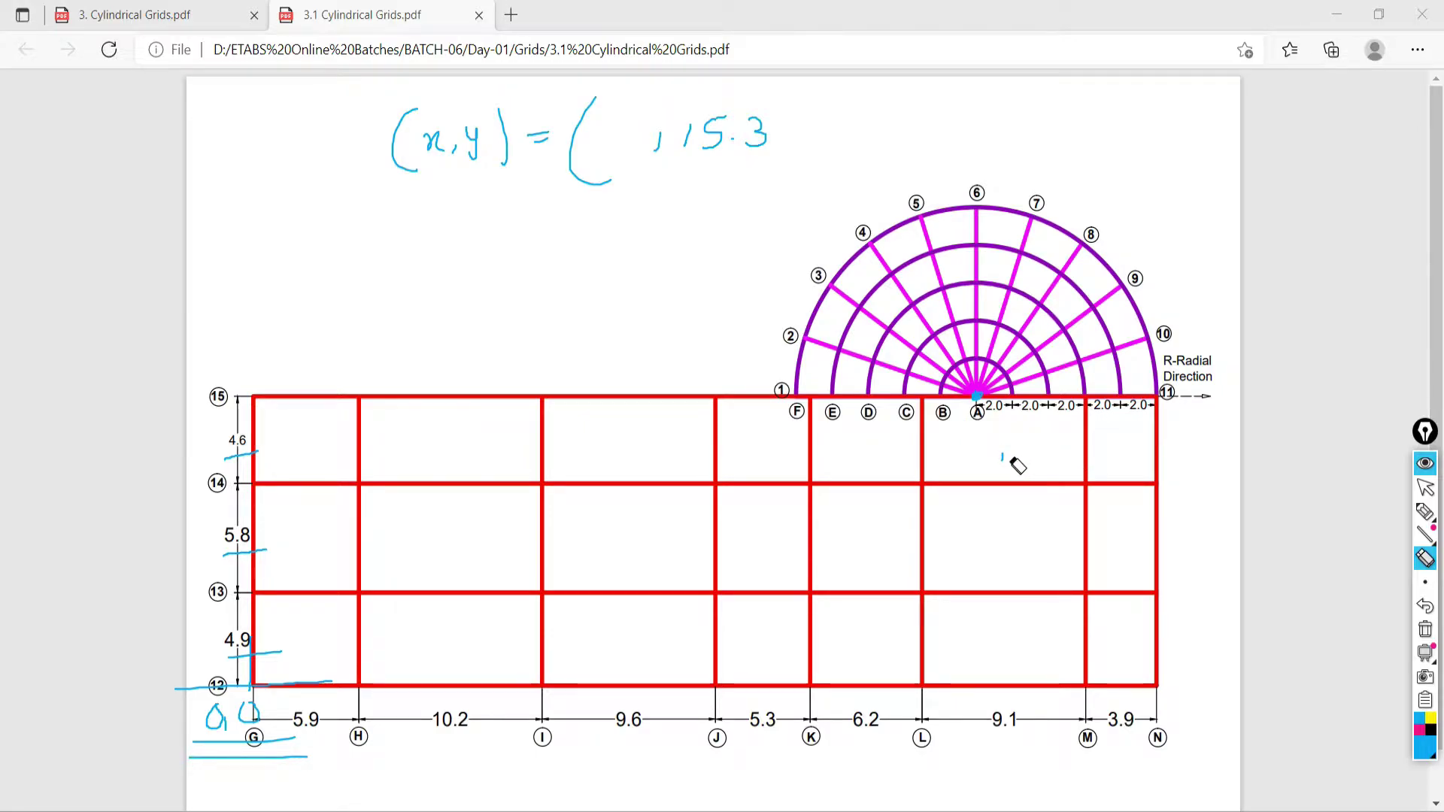
Extend the highlighted underline beneath label G and move the calculator left of the plan
left_click(1422, 513)
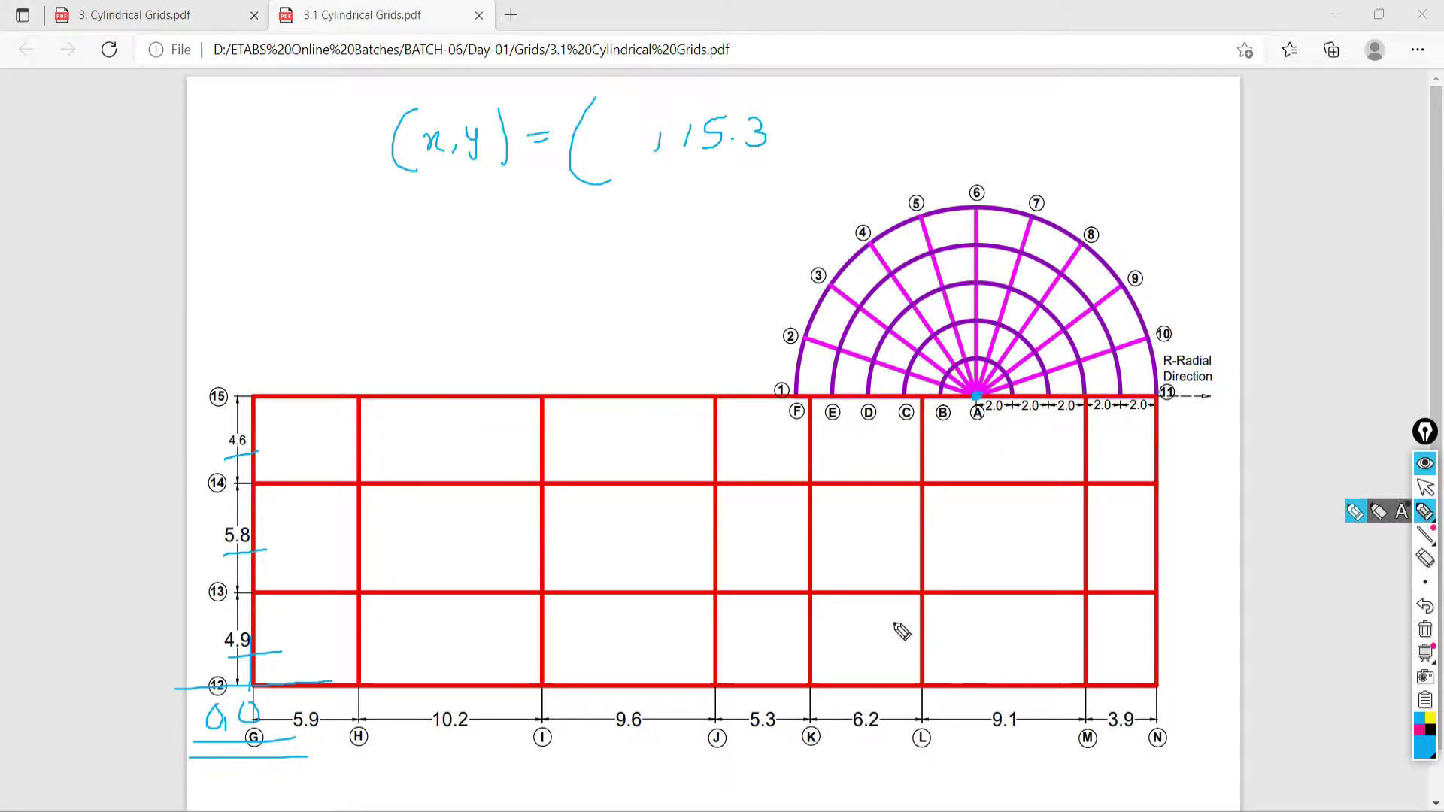
left_click_drag(294, 740, 330, 734)
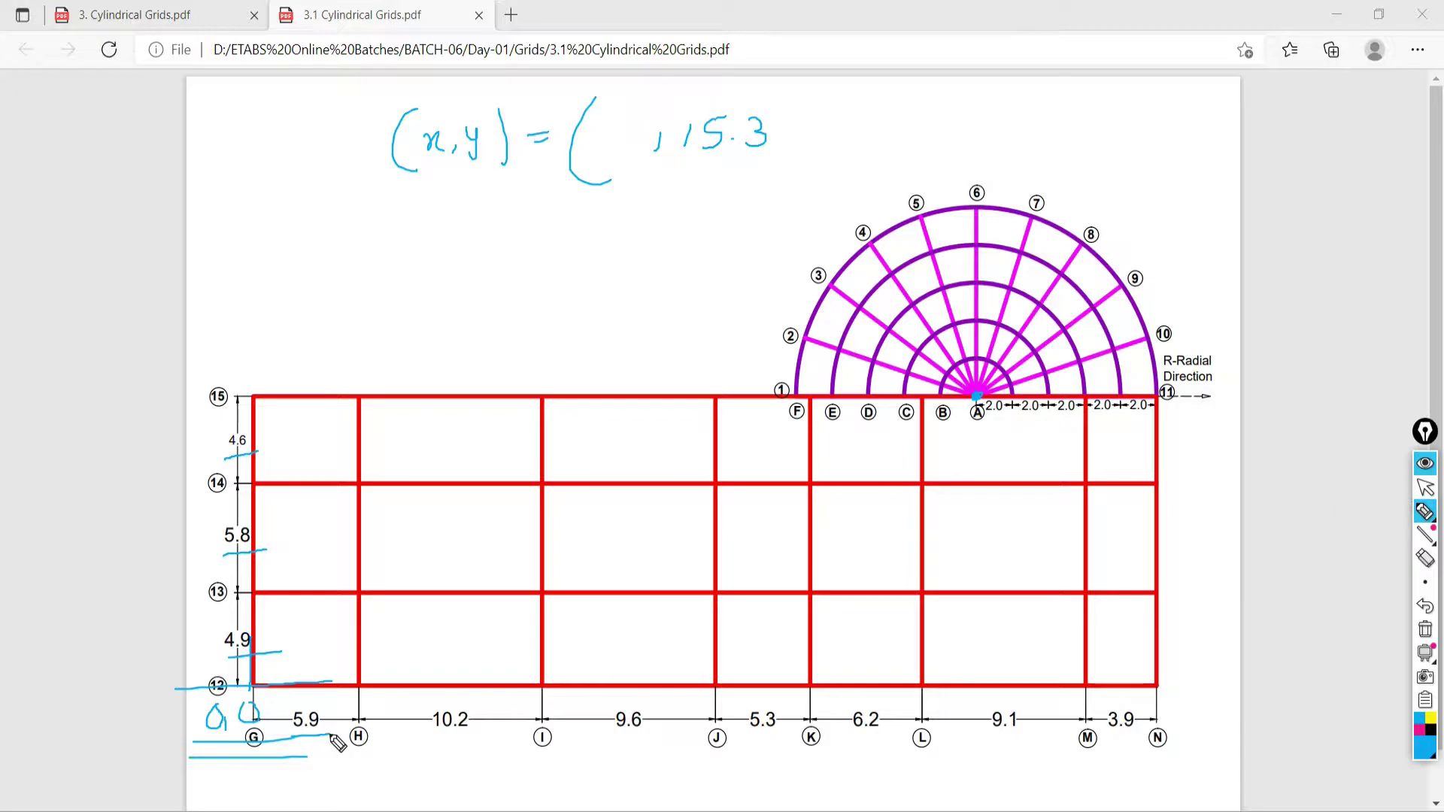
left_click(1425, 487)
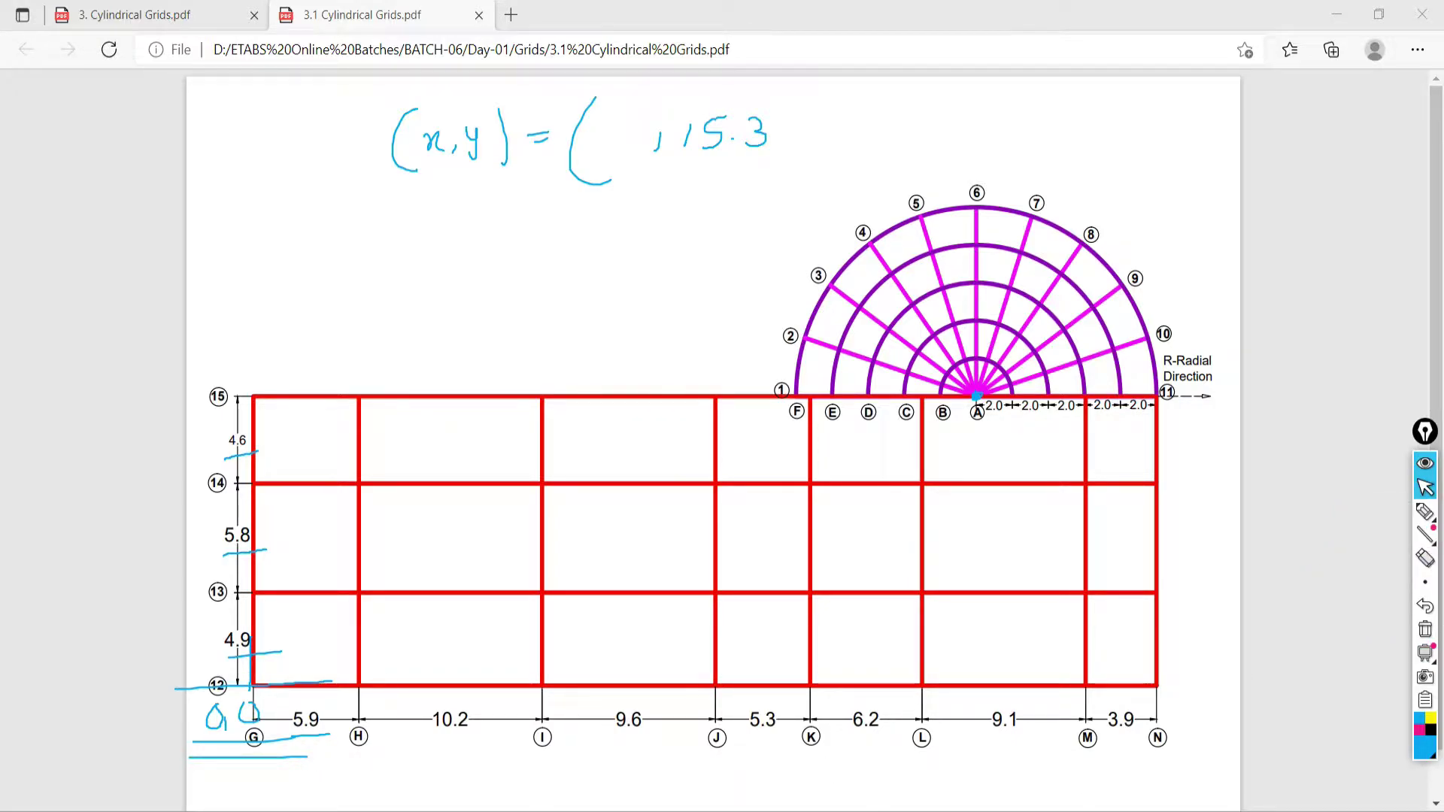
key("alt+Tab")
mouse_move(1050, 111)
left_mouse_down()
mouse_move(9, 100)
mouse_move(94, 53)
left_mouse_up()
Enter the first bay widths 5.9 + 10.2 + 9.6 on the calculator
left_click(121, 414)
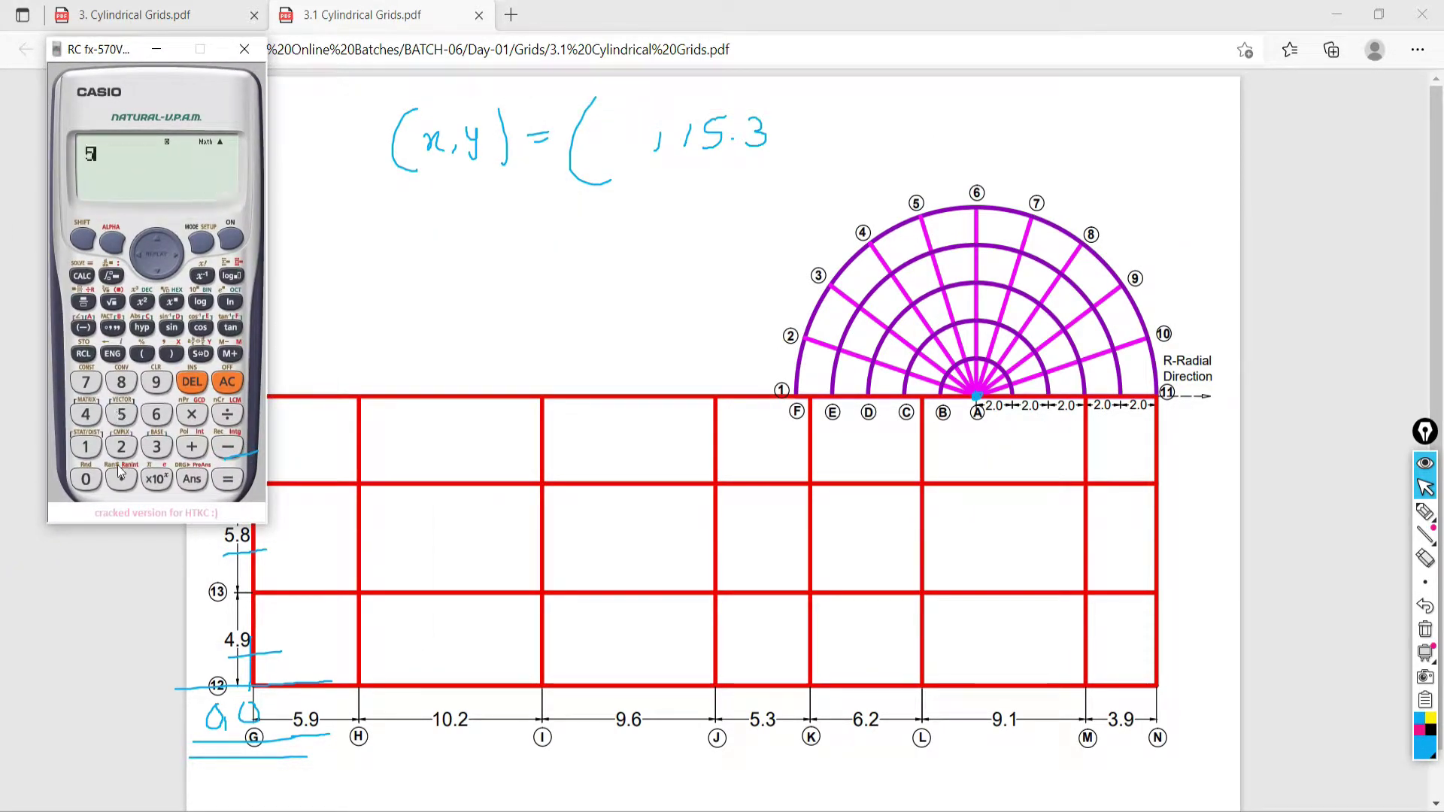
left_click(120, 476)
left_click(157, 382)
left_click(192, 447)
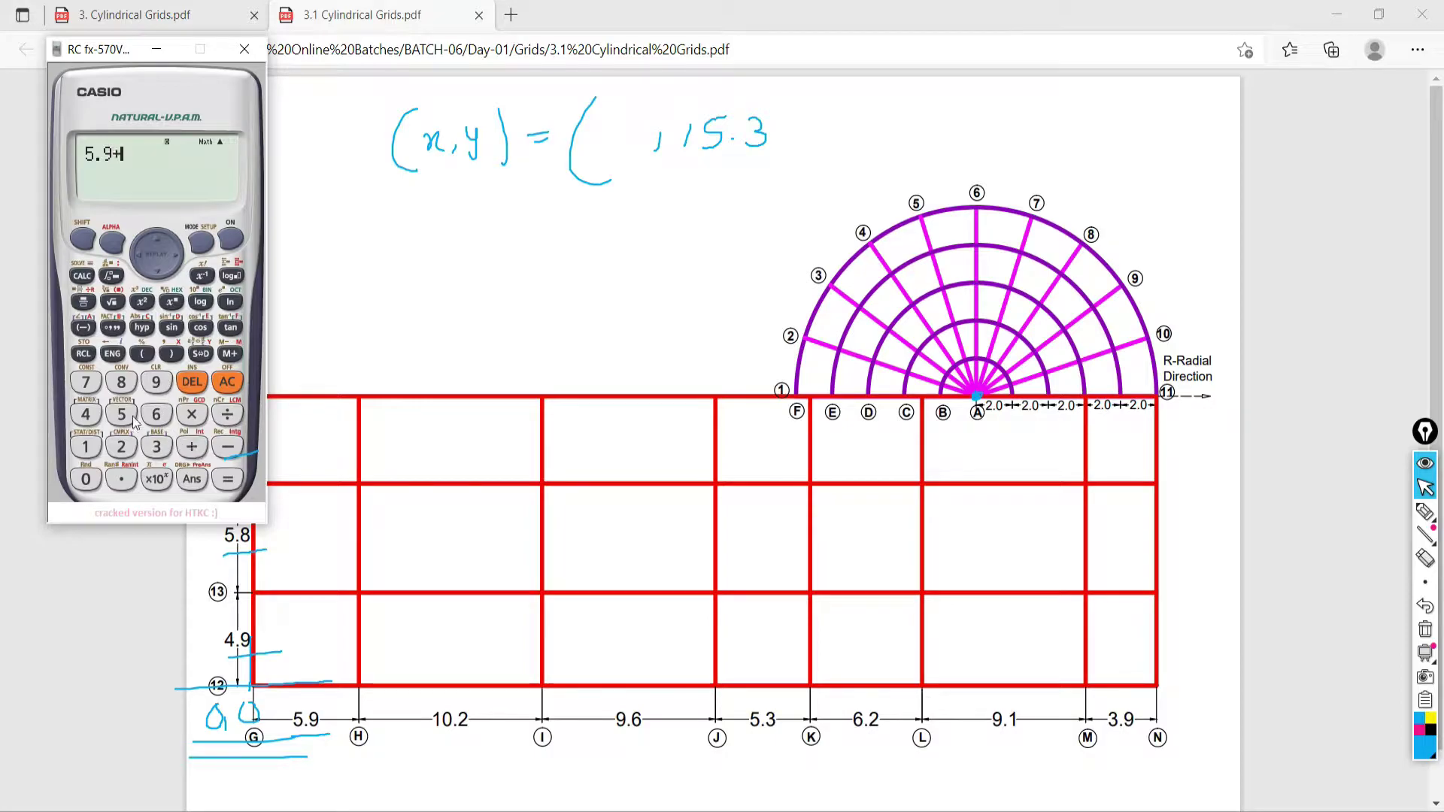
left_click(85, 447)
left_click(86, 479)
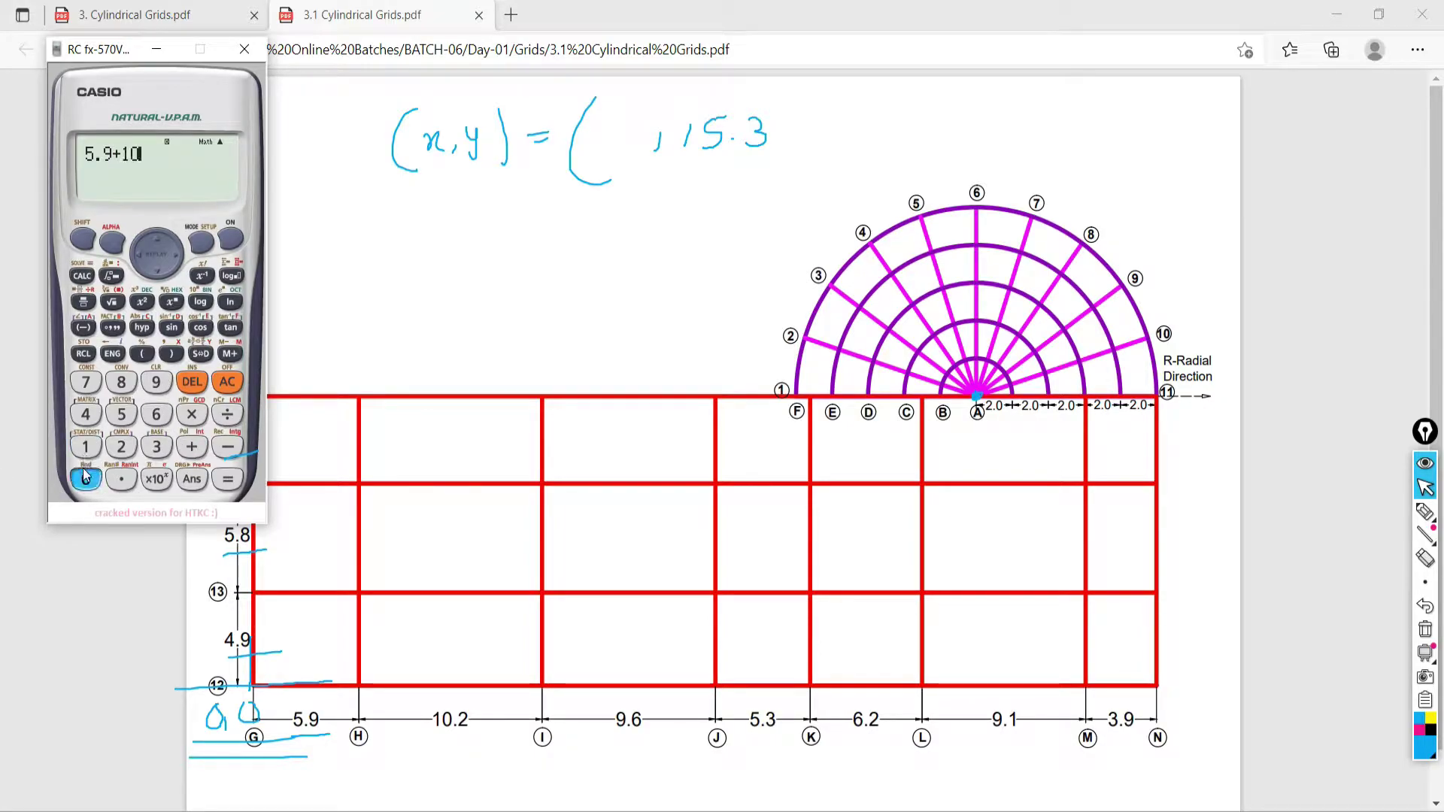
left_click(120, 479)
left_click(121, 446)
left_click(192, 447)
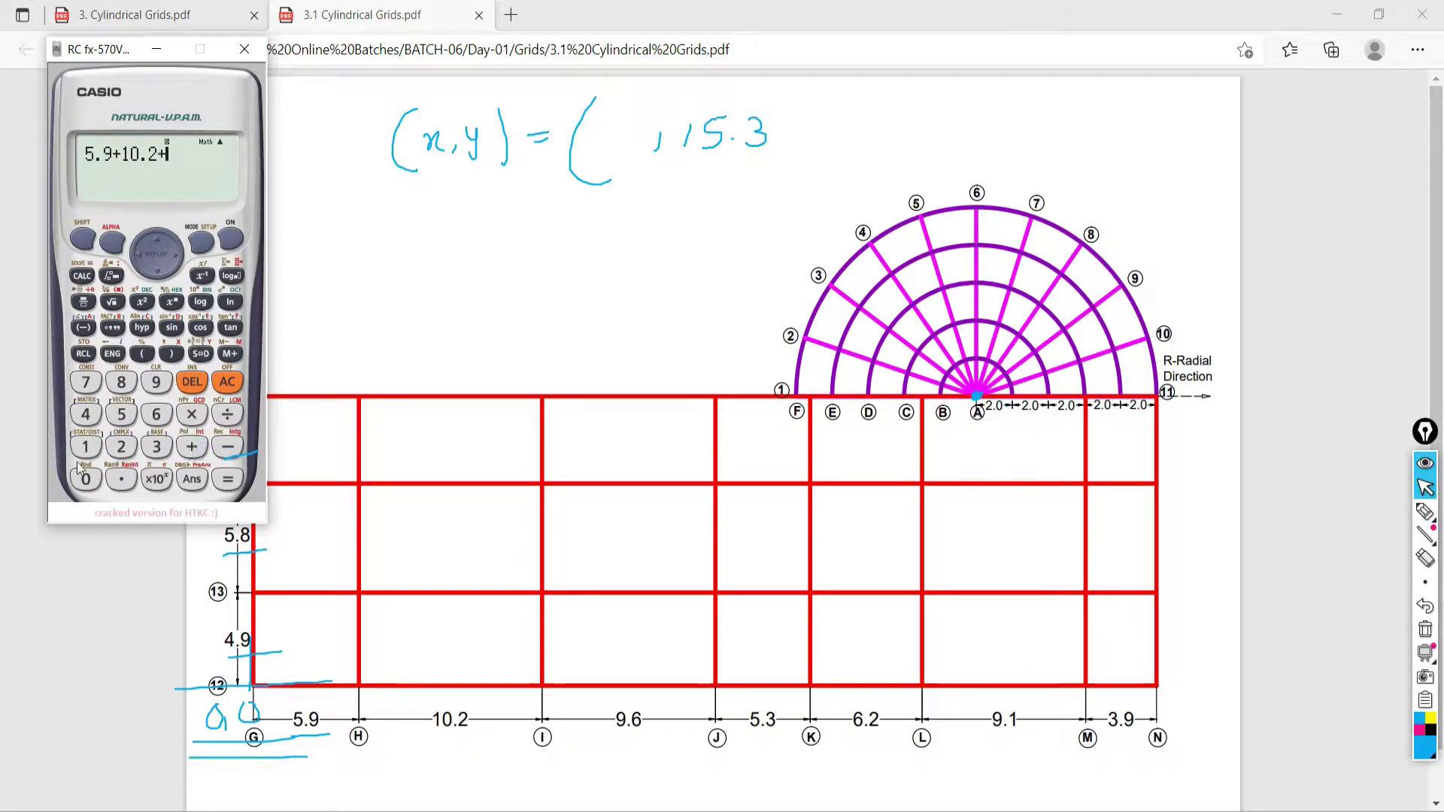
left_click(156, 383)
left_click(121, 479)
left_click(156, 414)
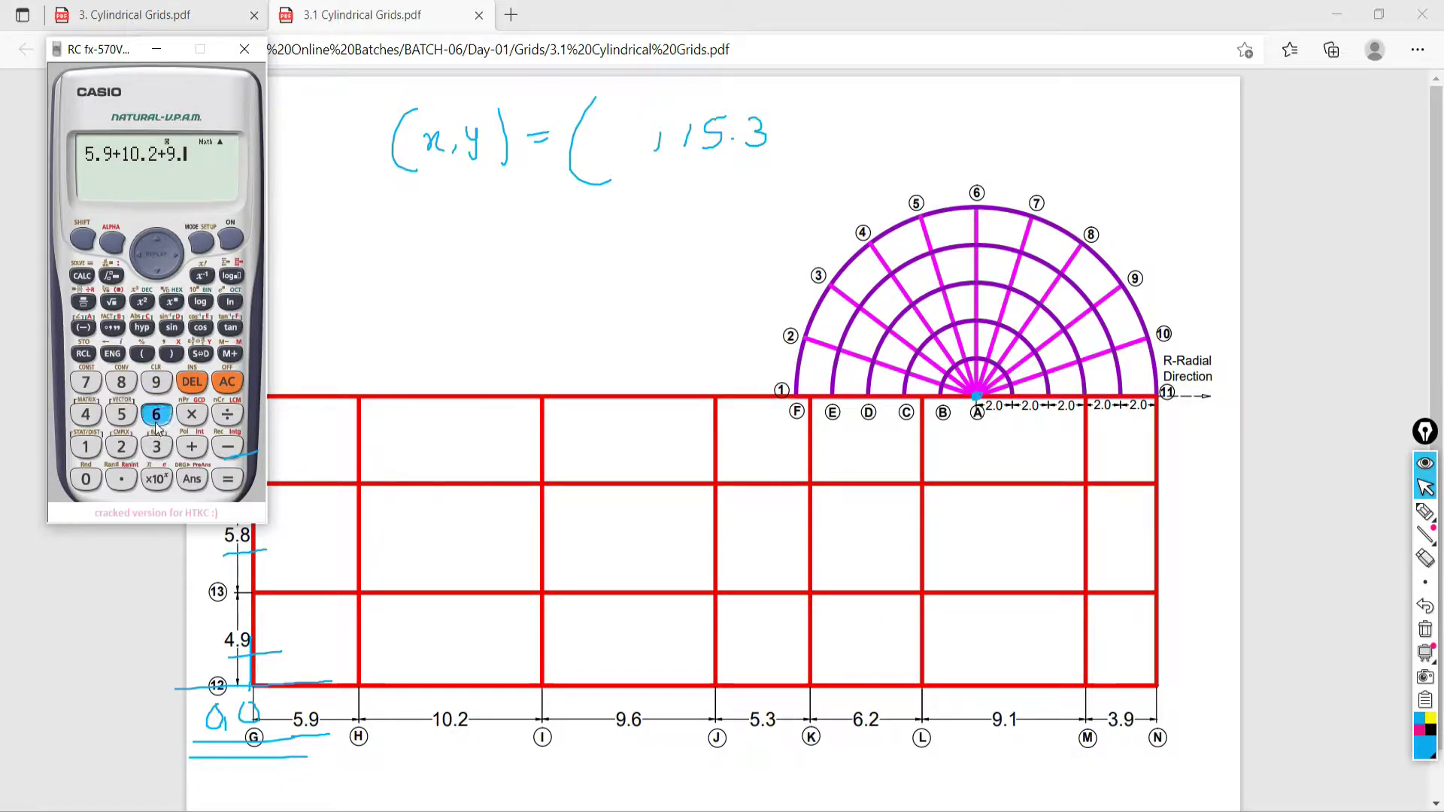
left_click(191, 447)
Add the next bay widths 5.3, 6.2 and 9.1 to the sum
left_click(121, 414)
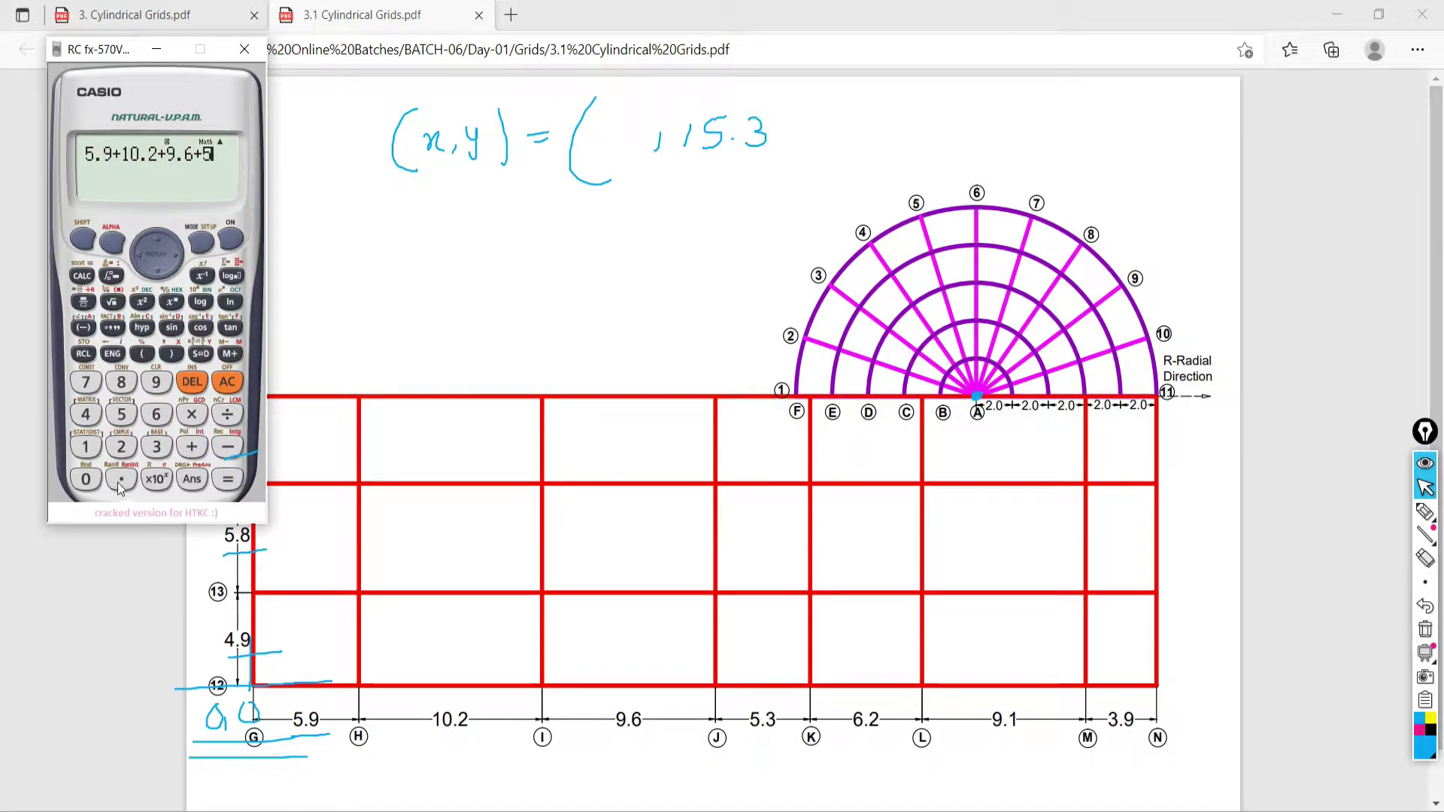
left_click(121, 479)
left_click(156, 446)
left_click(192, 447)
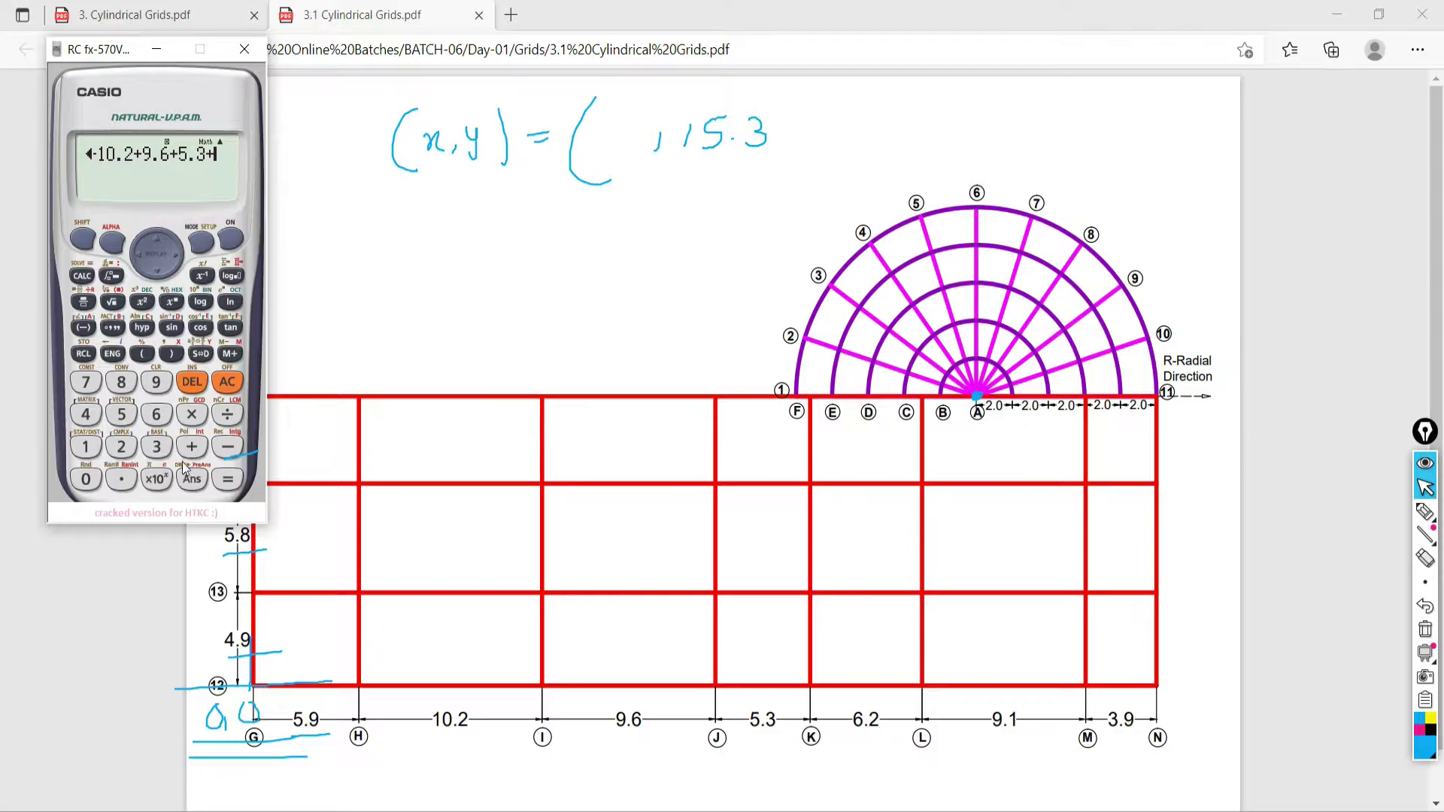
left_click(156, 414)
left_click(121, 479)
left_click(121, 446)
left_click(191, 447)
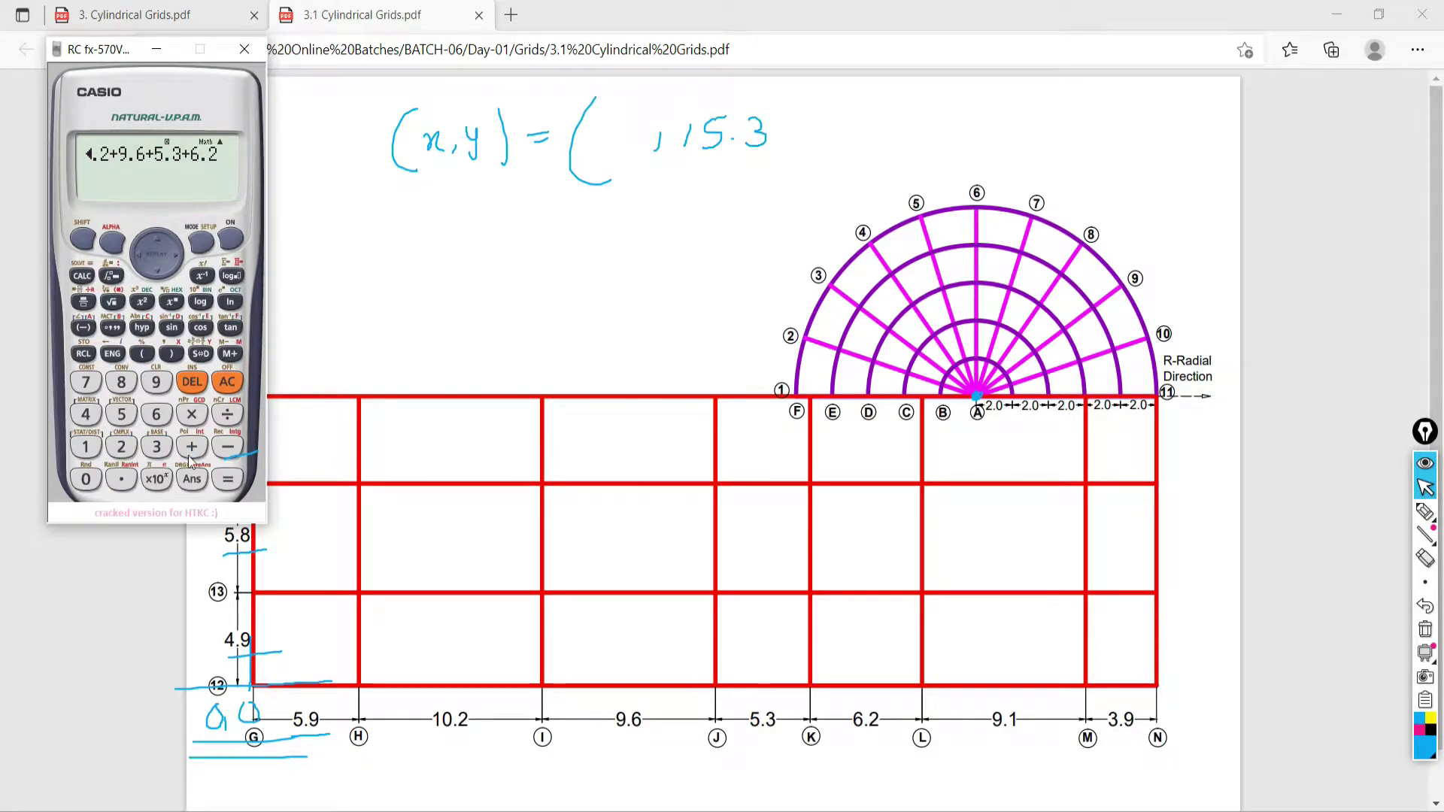
left_click(156, 382)
left_click(122, 481)
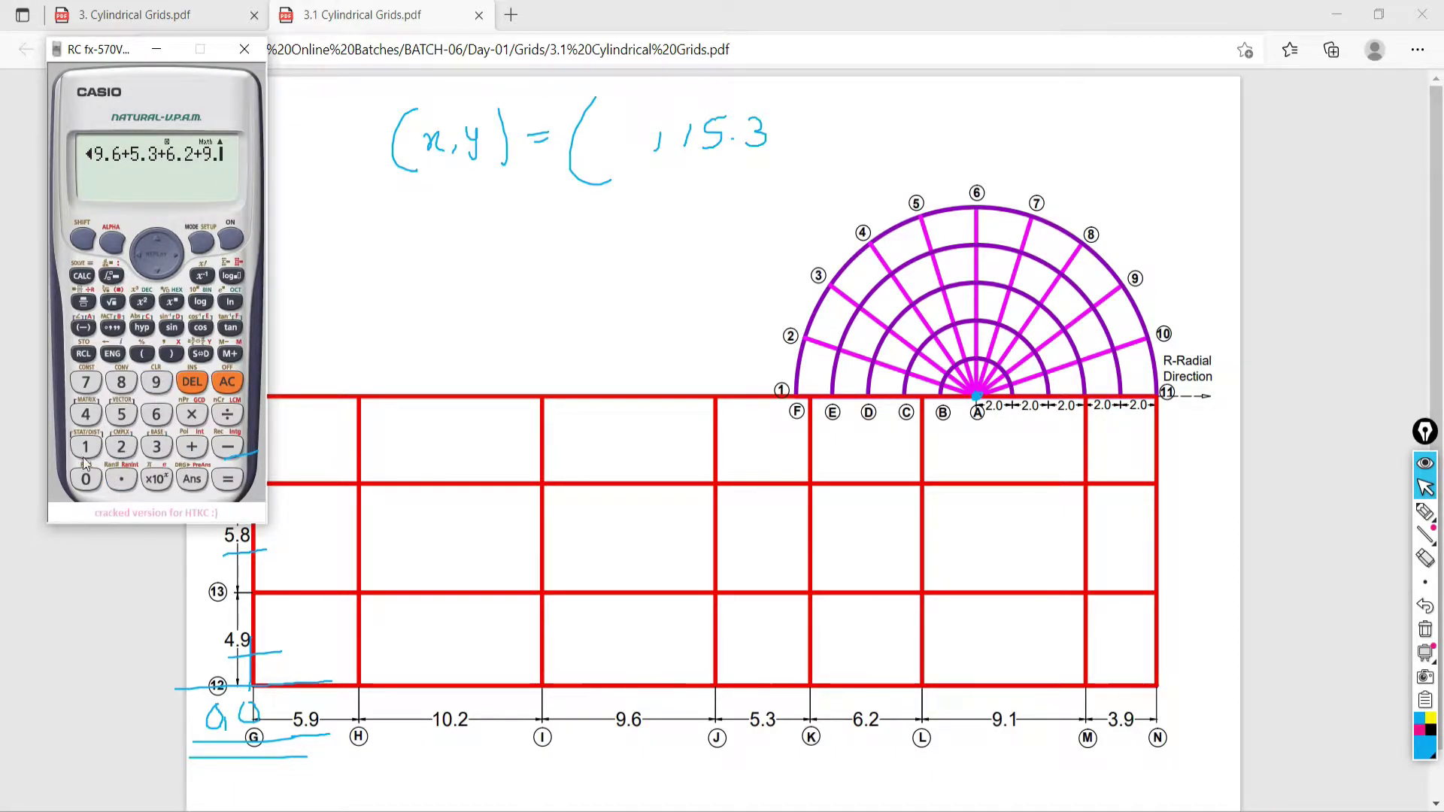
left_click(85, 447)
Add the final 3.9 bay and evaluate the total, shown as decimal 50.2
left_click(192, 447)
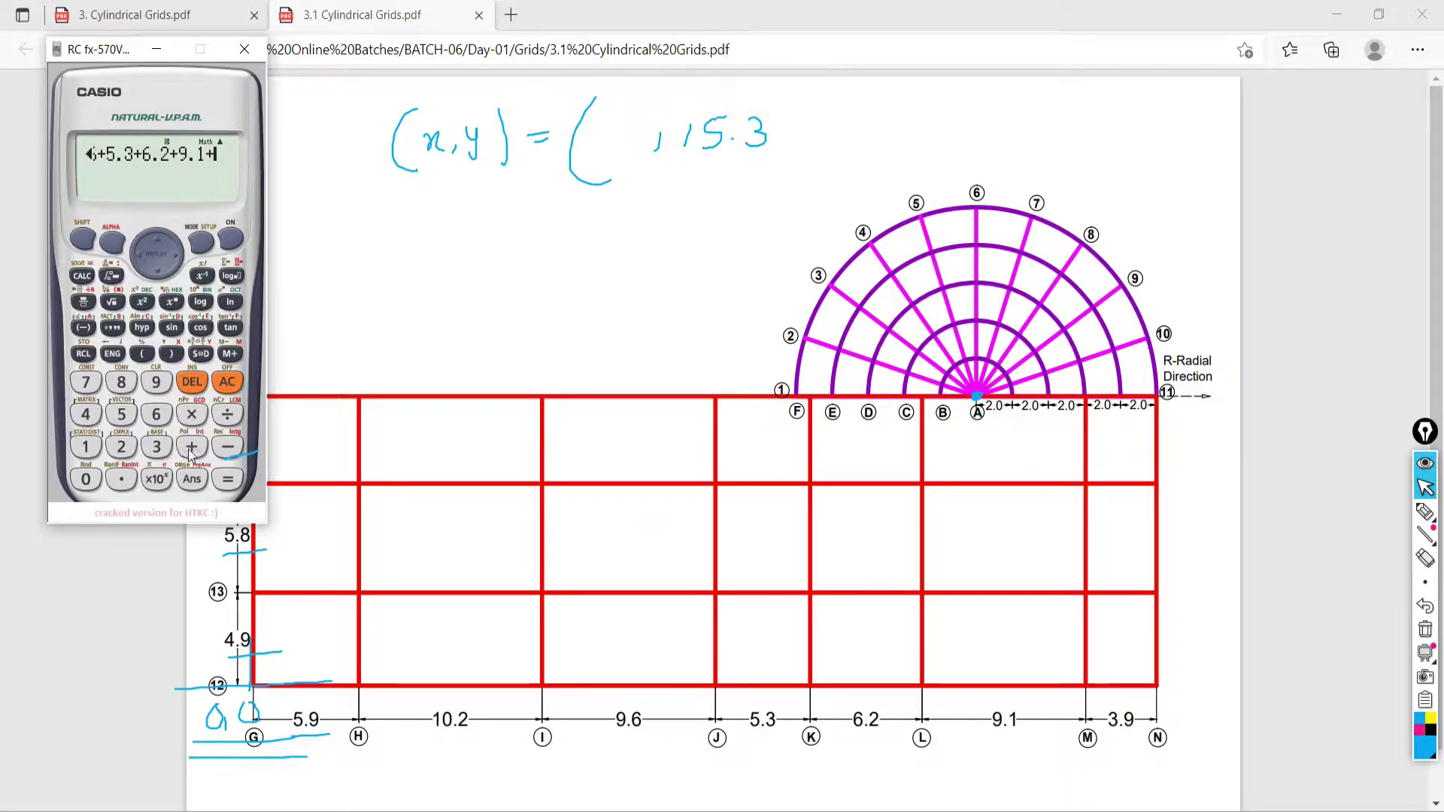
left_click(156, 446)
left_click(121, 479)
left_click(155, 382)
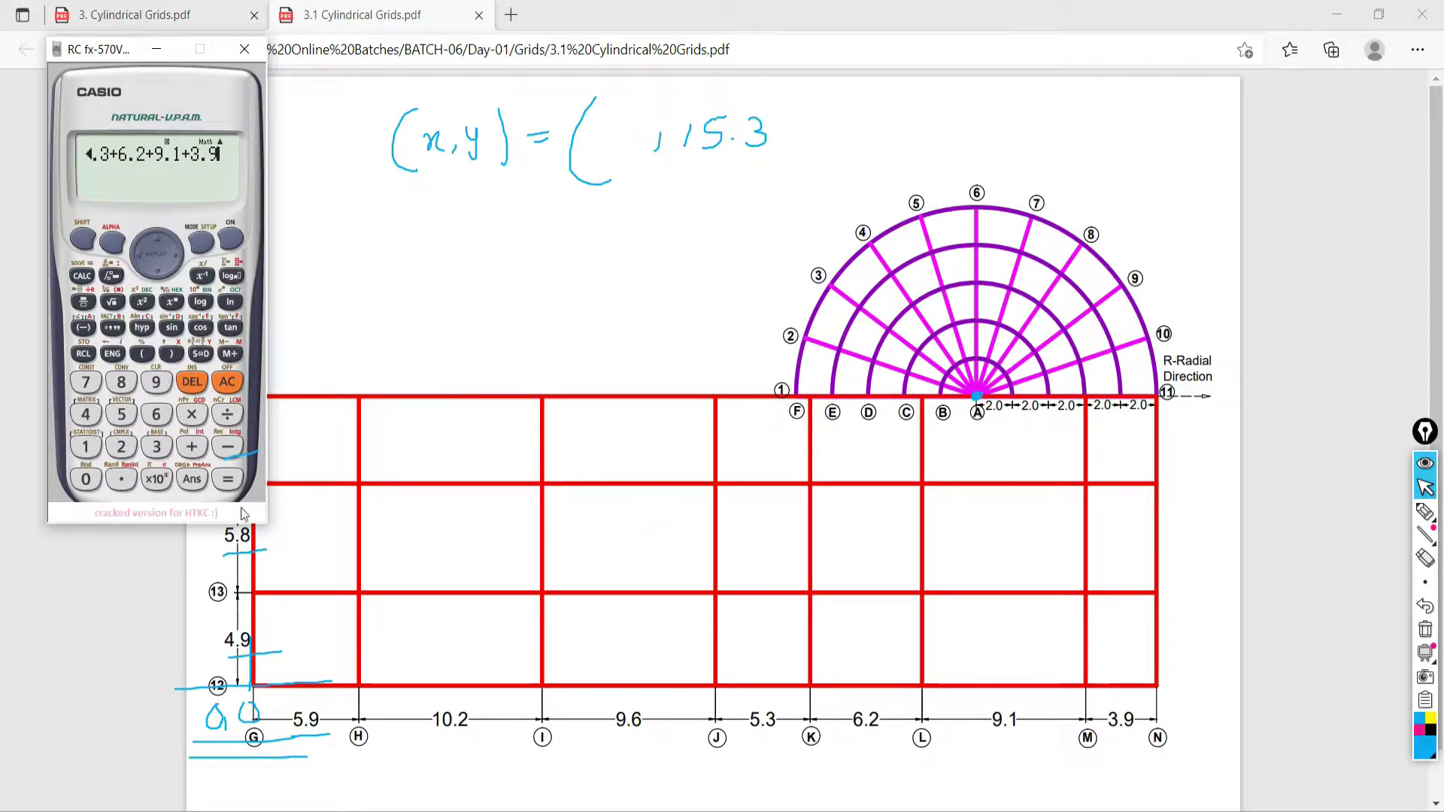
left_click(228, 479)
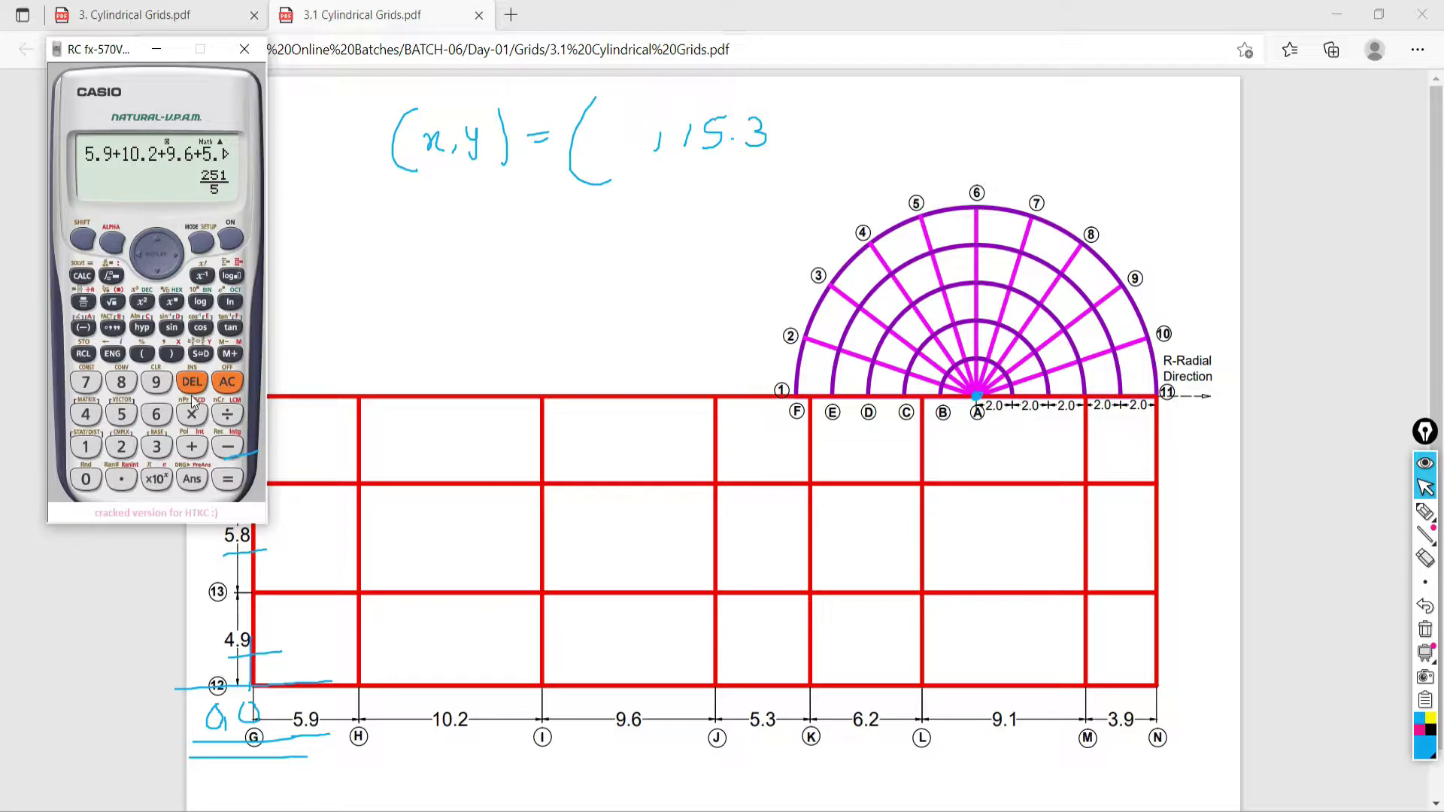
left_click(198, 355)
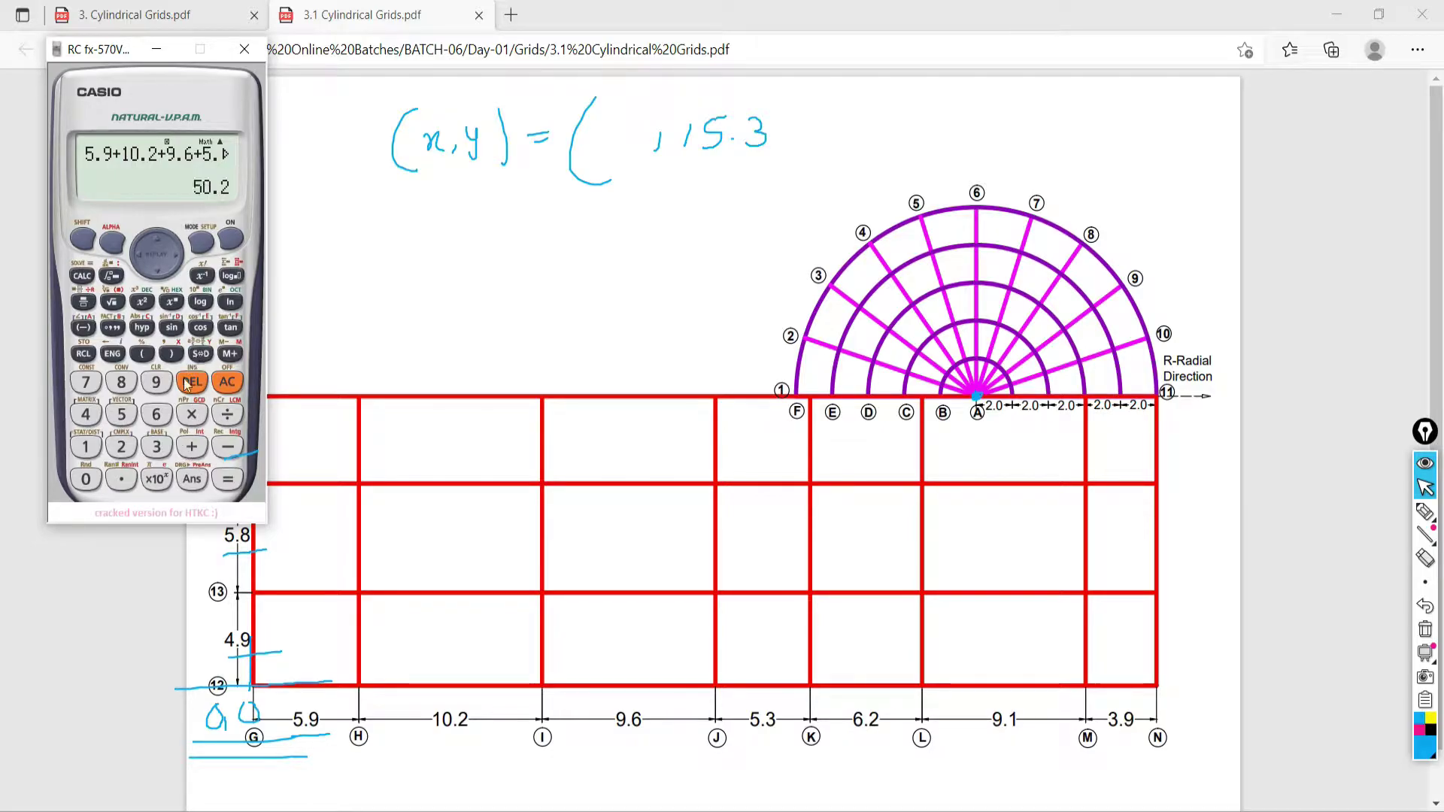
Sketch the overall grid dimension line and the 2.0 m ring spacings on the plan
left_click(1425, 511)
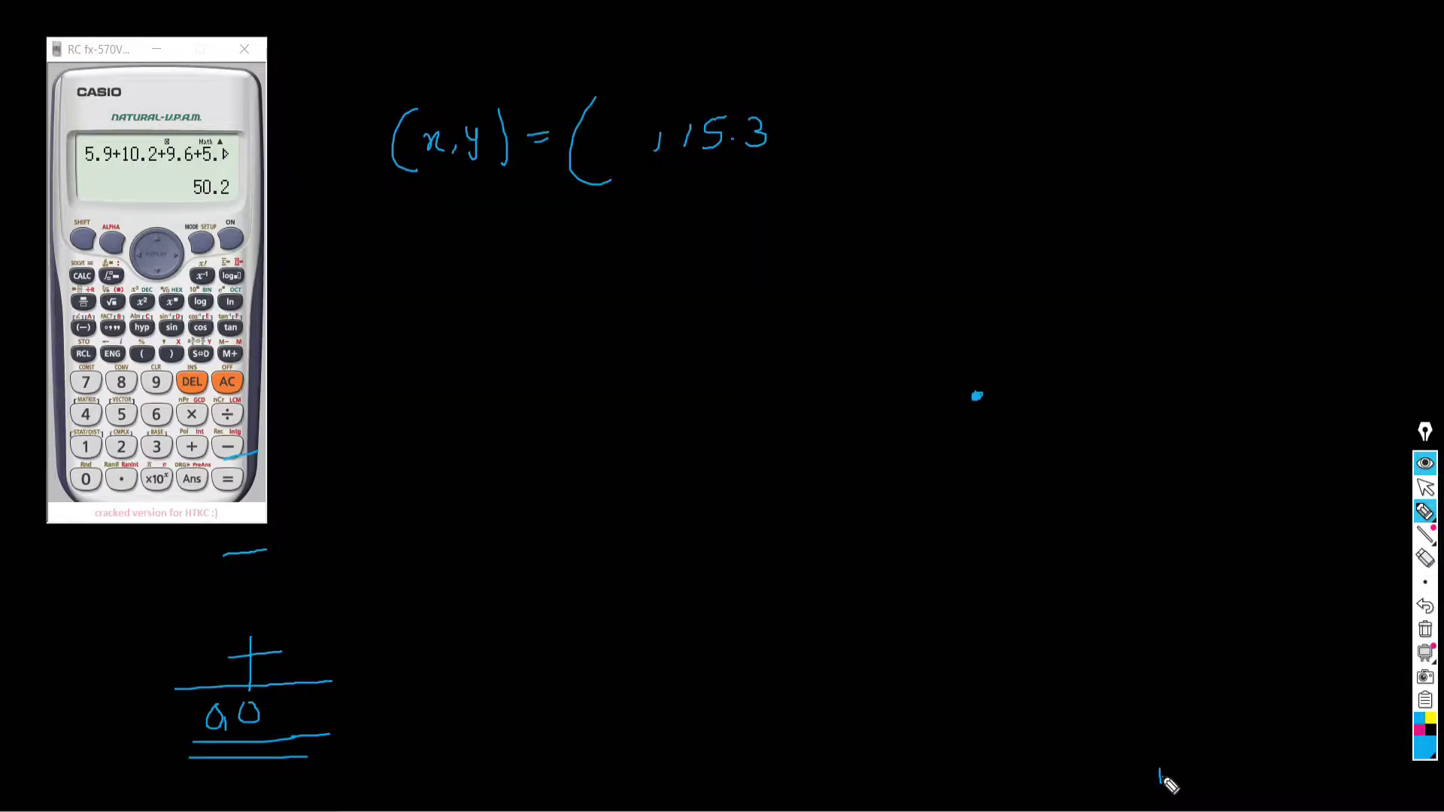
left_click_drag(1162, 777, 561, 775)
mouse_move(270, 752)
left_mouse_down()
mouse_move(495, 782)
mouse_move(503, 768)
mouse_move(512, 783)
mouse_move(506, 769)
mouse_move(522, 765)
mouse_move(584, 783)
left_mouse_up()
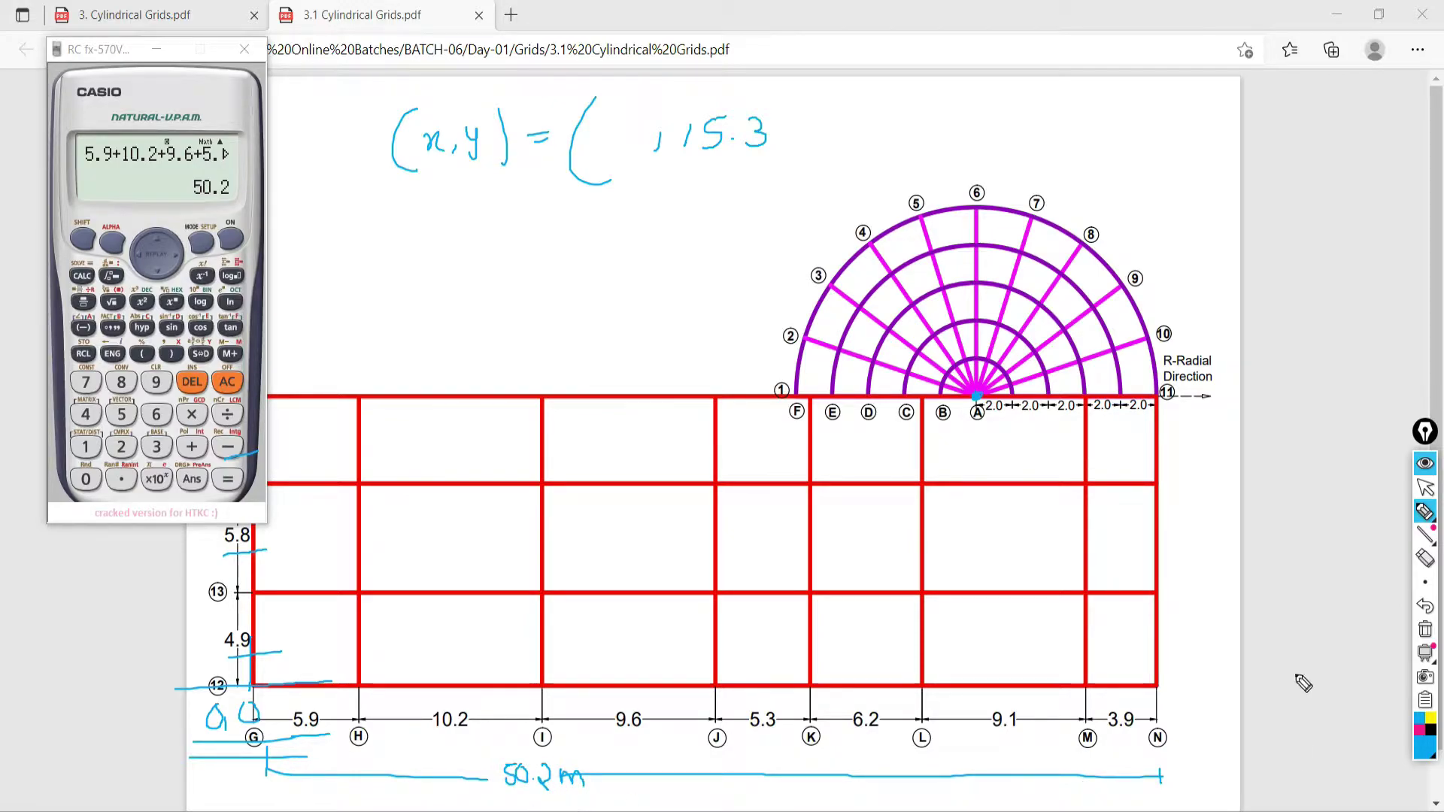
left_click_drag(1139, 413, 1018, 426)
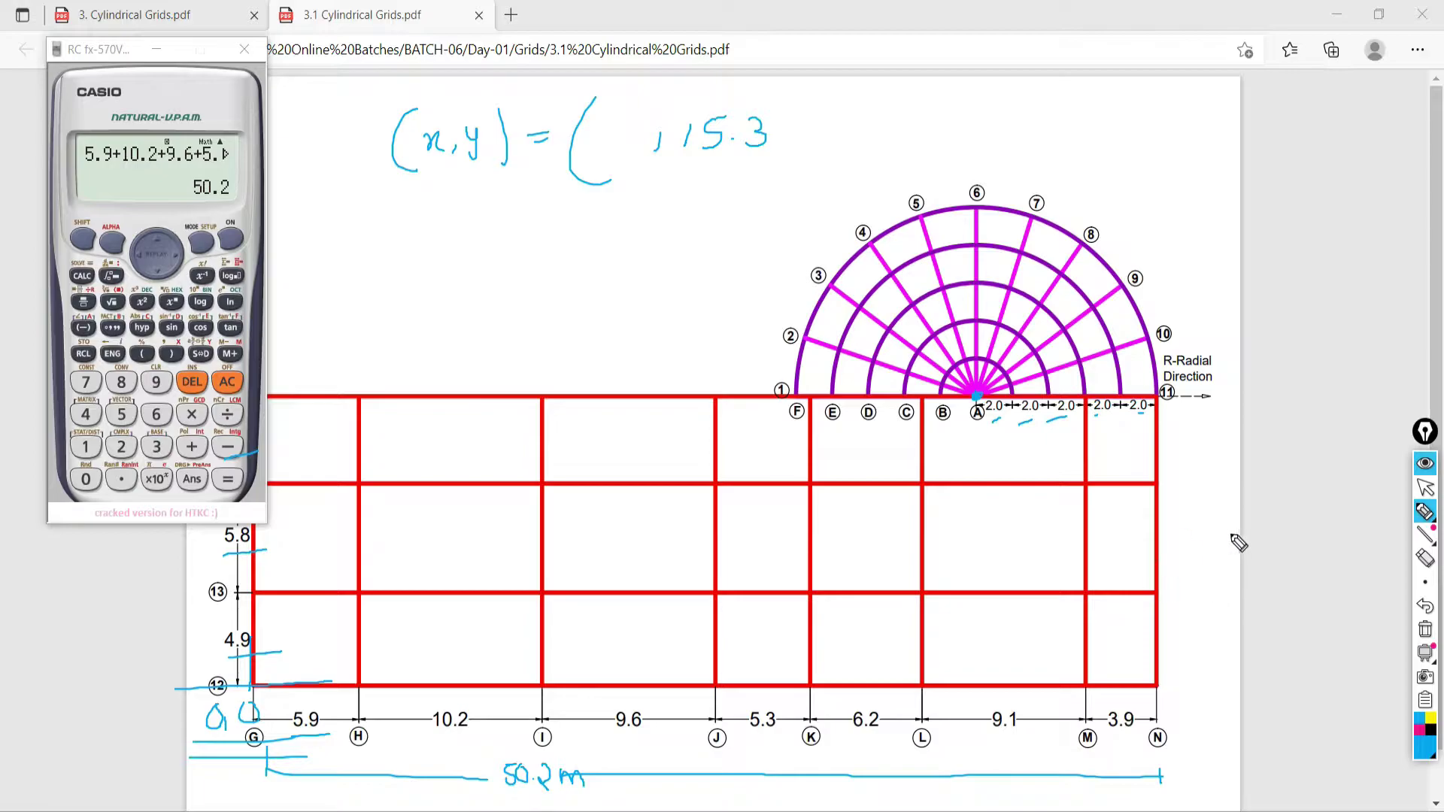
mouse_move(981, 427)
left_mouse_down()
mouse_move(1031, 412)
mouse_move(1166, 412)
left_mouse_up()
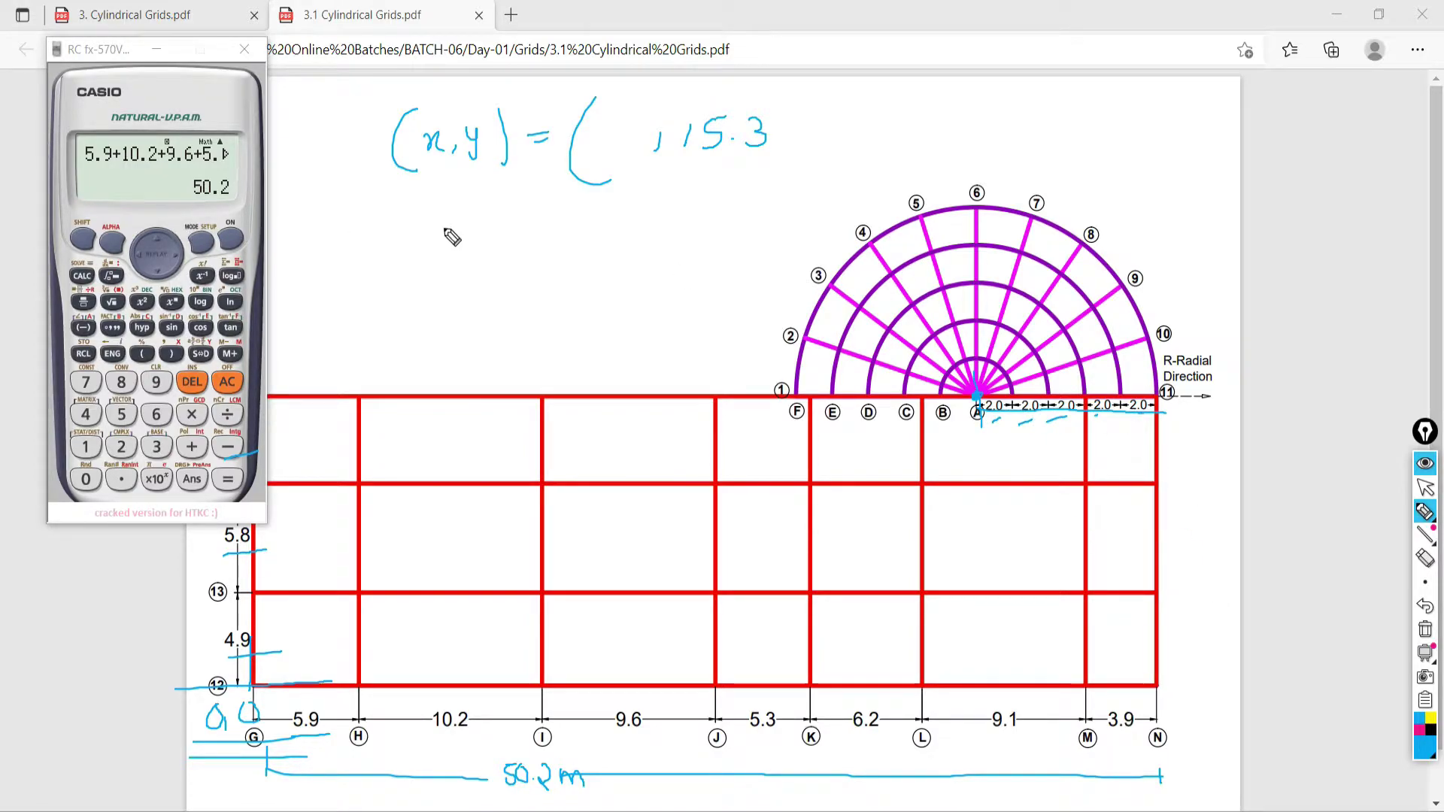
Write the calculation 50.2 − 10 = 40.2 on the plan and underline the result
mouse_move(368, 287)
left_mouse_down()
mouse_move(417, 283)
mouse_move(451, 305)
mouse_move(496, 294)
mouse_move(502, 263)
mouse_move(527, 285)
mouse_move(549, 278)
left_mouse_up()
mouse_move(565, 263)
left_mouse_down()
mouse_move(577, 291)
mouse_move(619, 274)
mouse_move(636, 292)
mouse_move(682, 259)
left_mouse_up()
left_click_drag(383, 348, 545, 348)
mouse_move(514, 334)
left_mouse_down()
mouse_move(516, 359)
mouse_move(558, 360)
mouse_move(566, 345)
mouse_move(547, 336)
left_mouse_up()
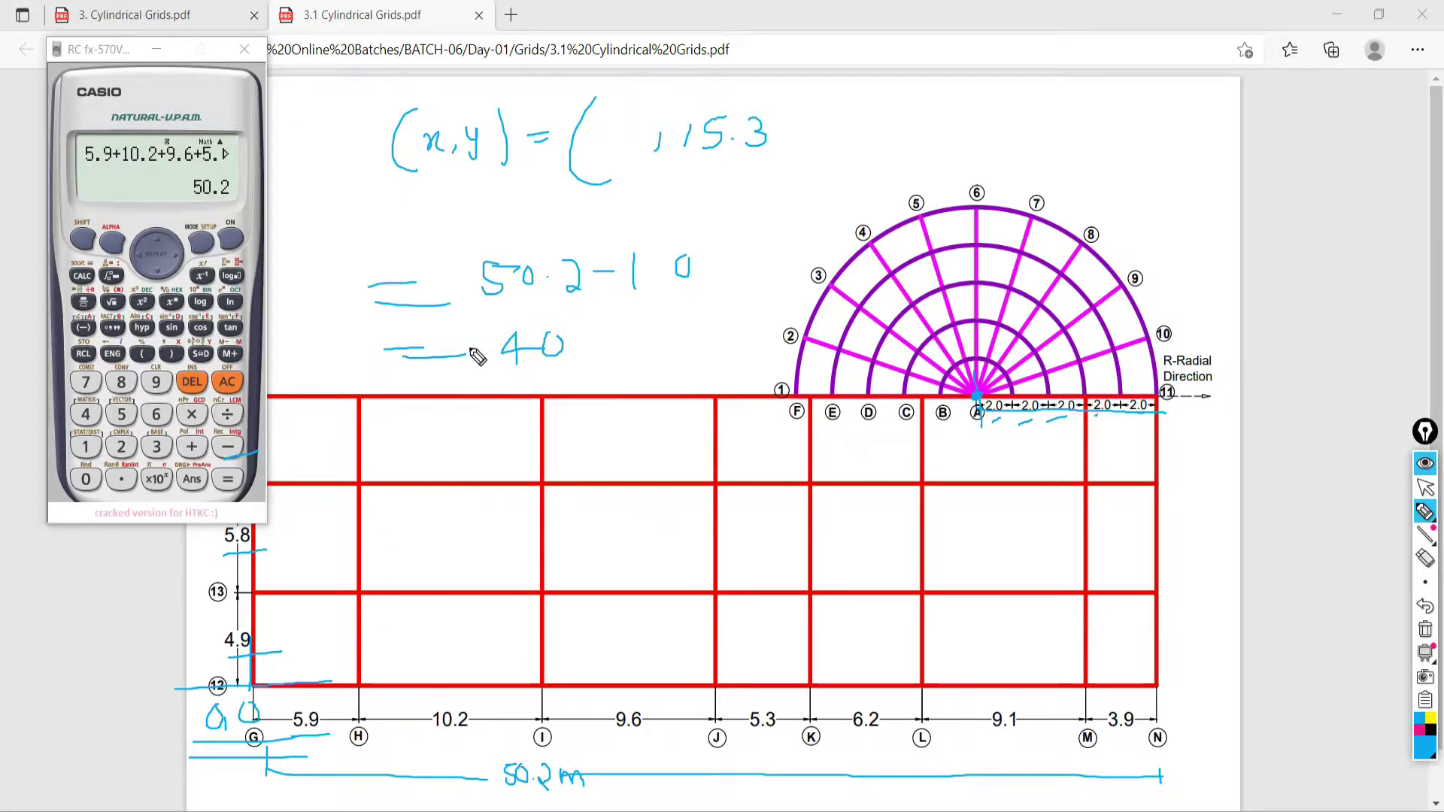
left_click(575, 350)
mouse_move(595, 328)
left_mouse_down()
mouse_move(592, 368)
mouse_move(616, 368)
left_mouse_up()
mouse_move(496, 391)
left_mouse_down()
mouse_move(598, 387)
mouse_move(596, 404)
left_mouse_up()
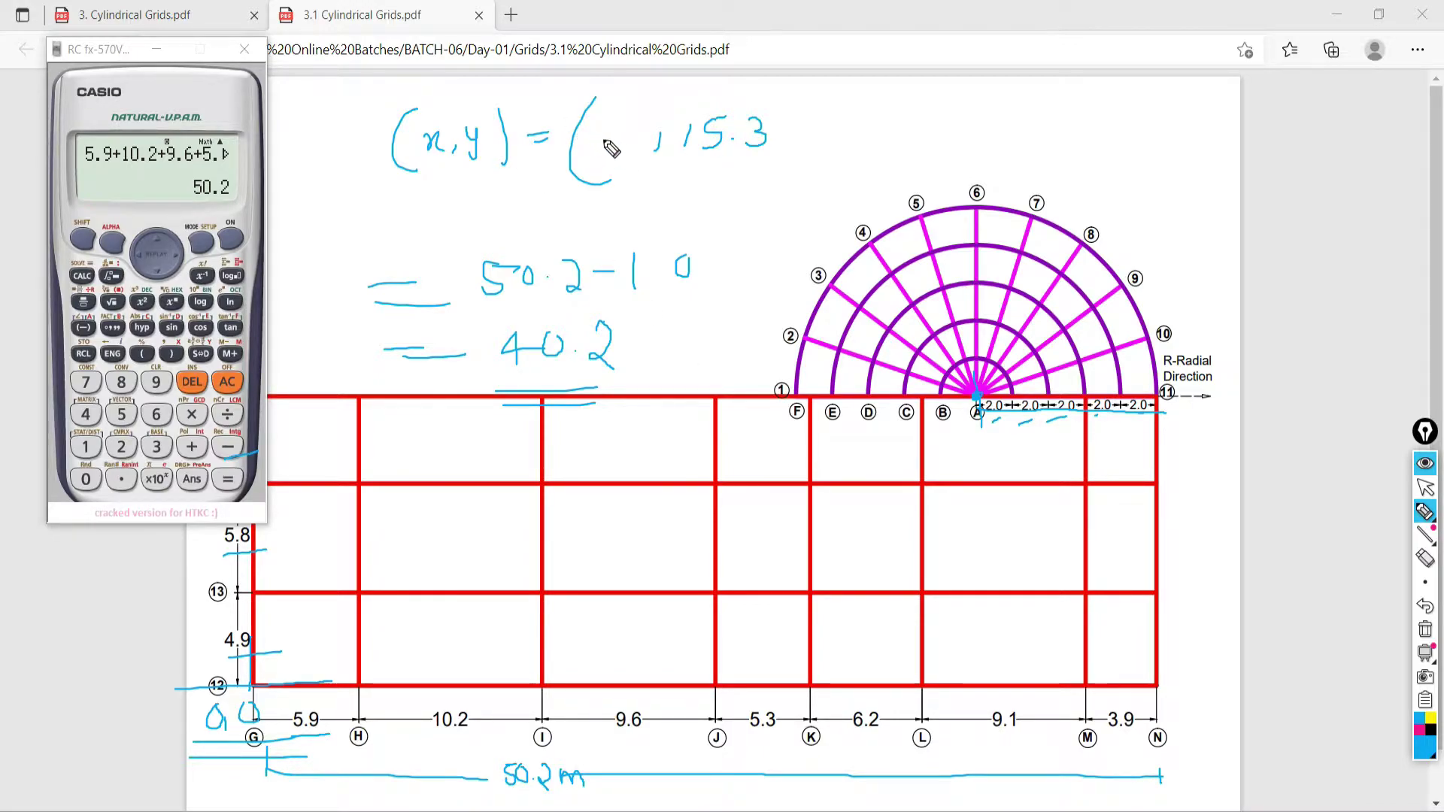
Complete the arc origin as (40.2, 15.3), then clear all the ink notes
mouse_move(591, 129)
left_mouse_down()
mouse_move(598, 151)
mouse_move(605, 132)
mouse_move(635, 150)
left_mouse_up()
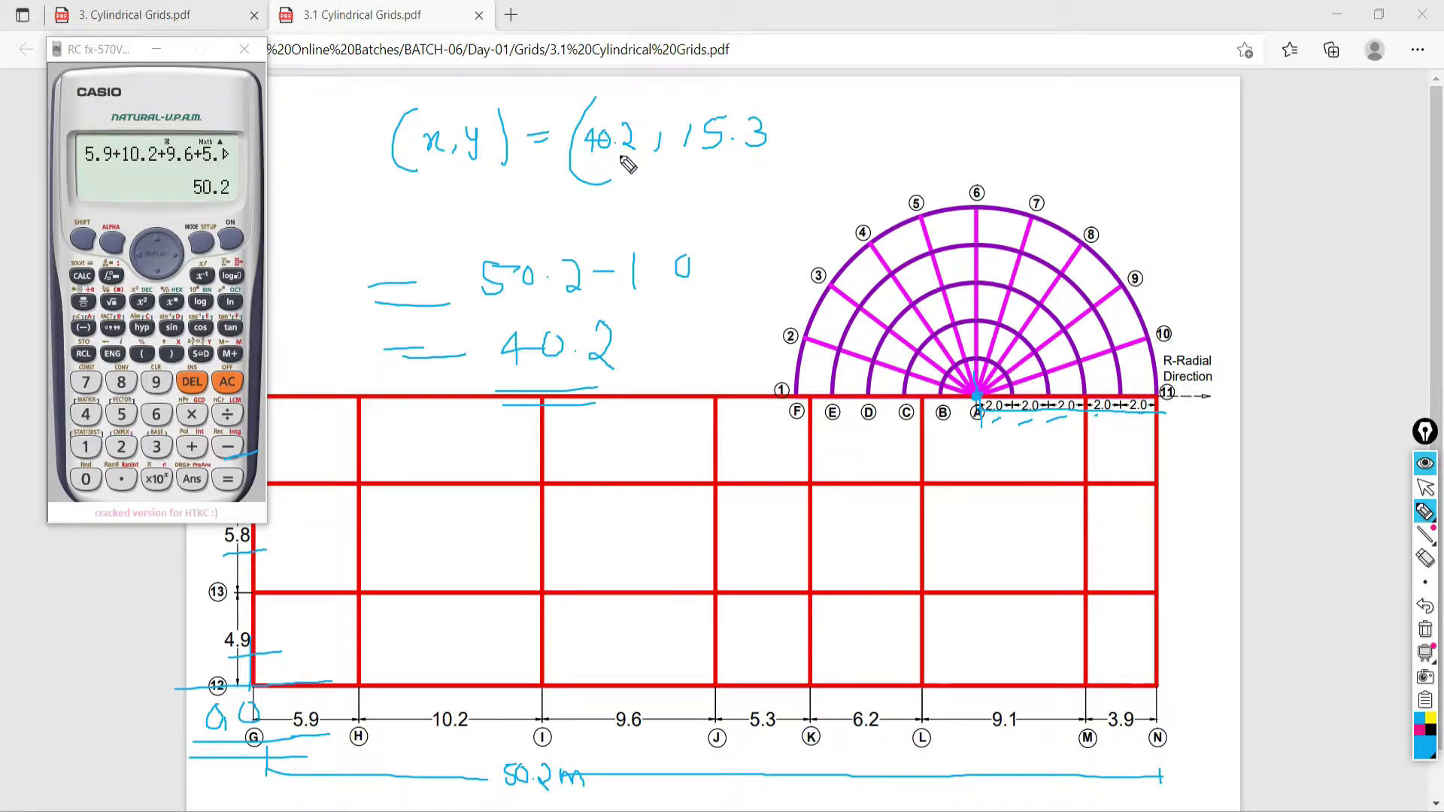
left_click_drag(775, 91, 798, 164)
left_click(1425, 632)
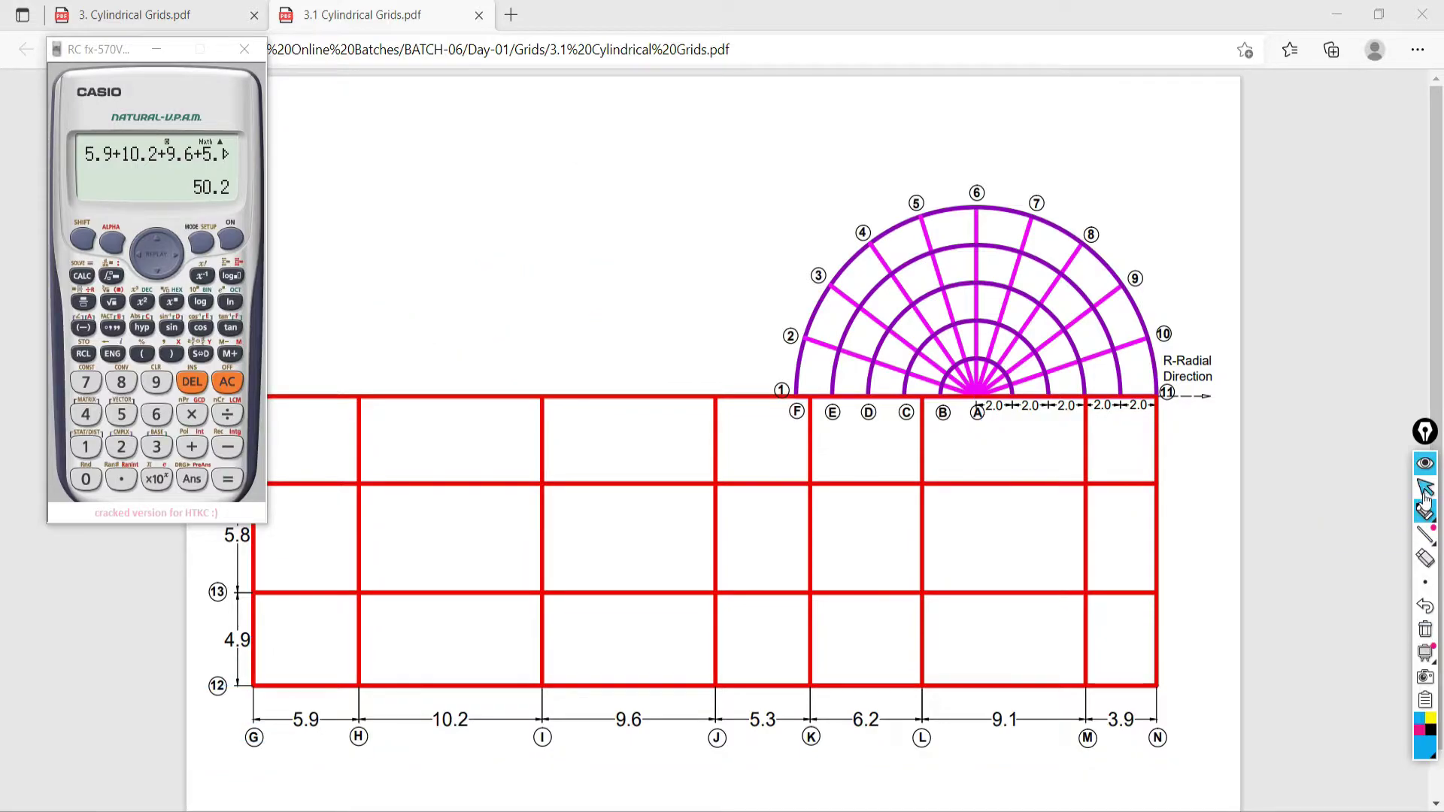
left_click(1425, 487)
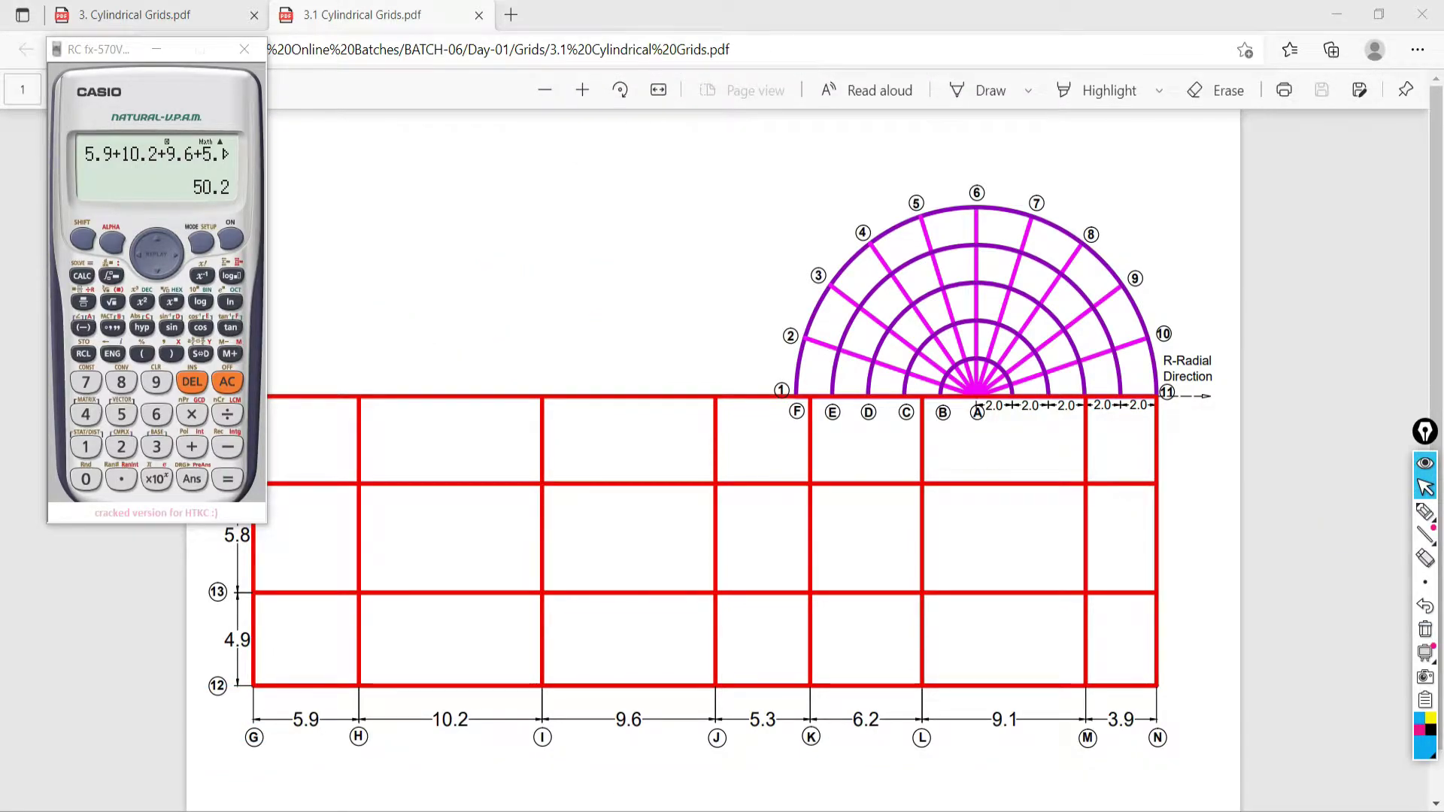
Enter Global X 40.2 and Global Y 15.3 as the G2 origin in the grid dialog
key("alt+Tab")
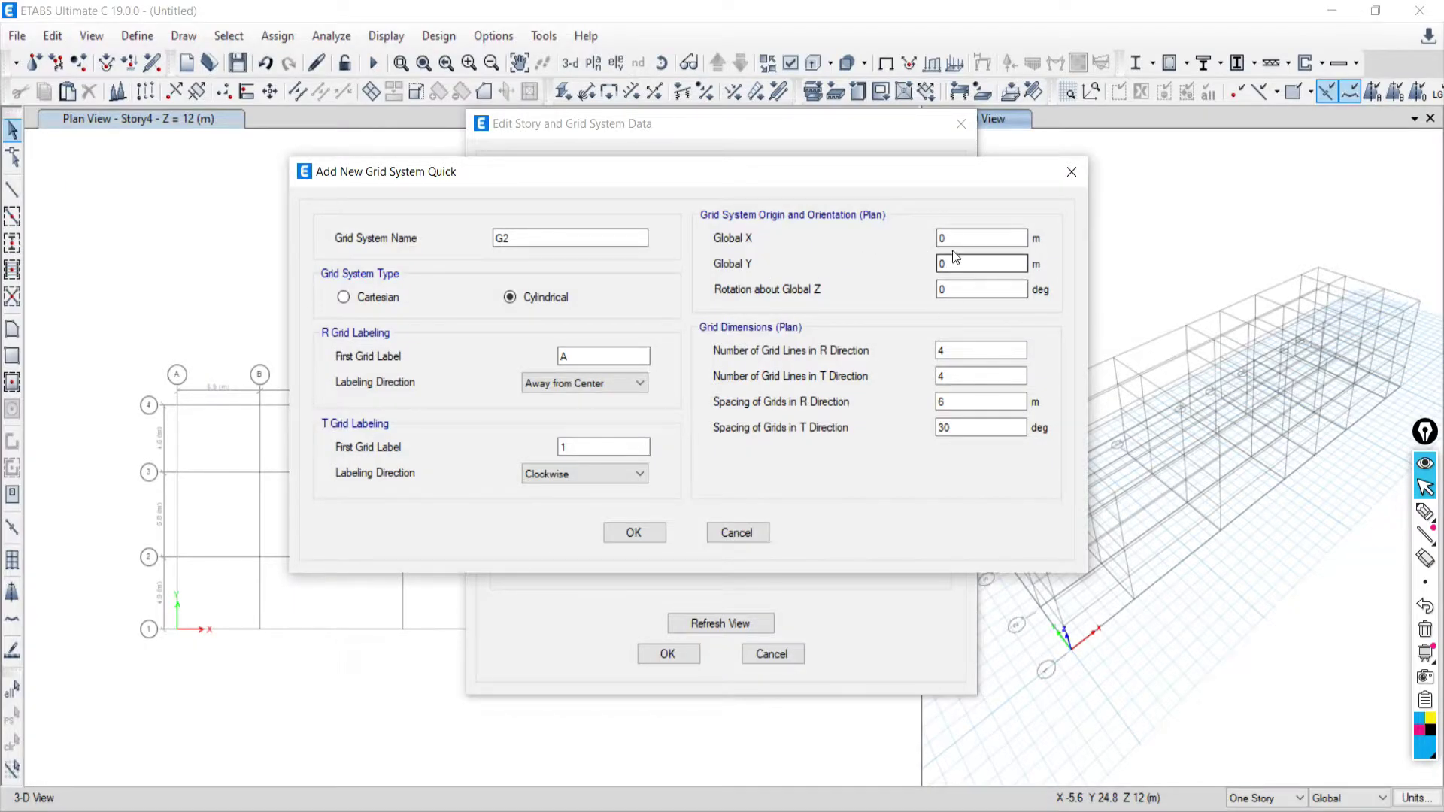
key("shift+Tab")
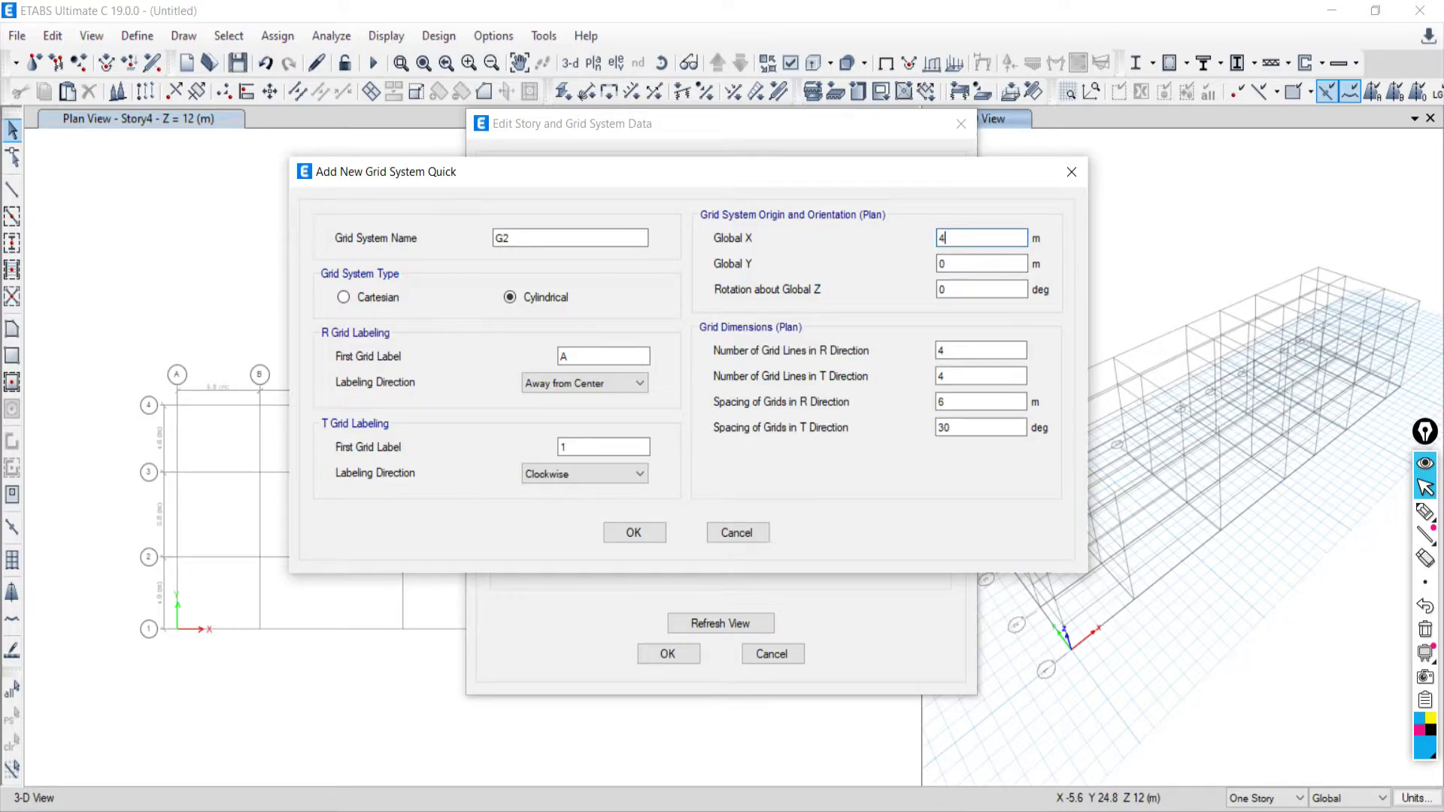
key("Tab")
key("Tab")
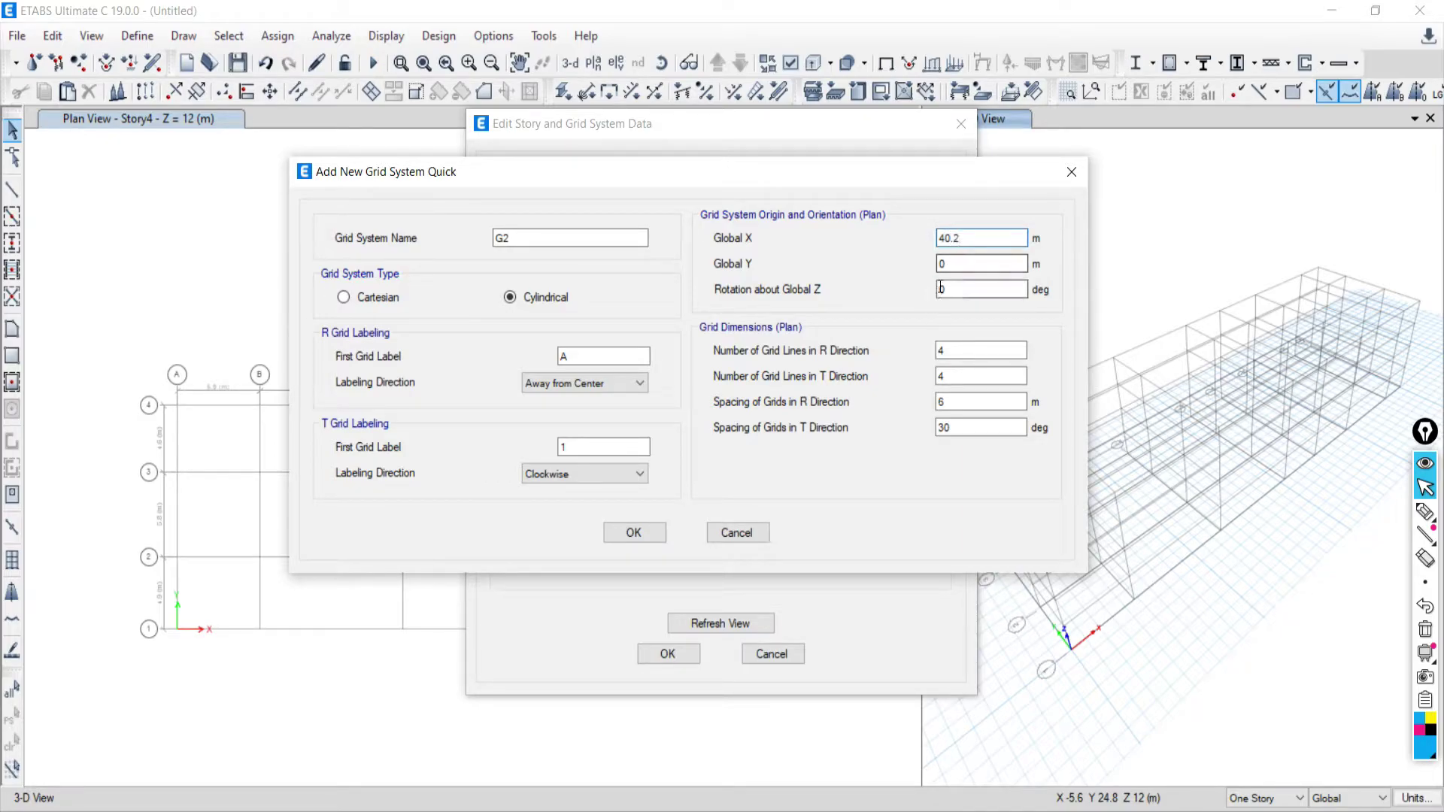
key("shift+Tab")
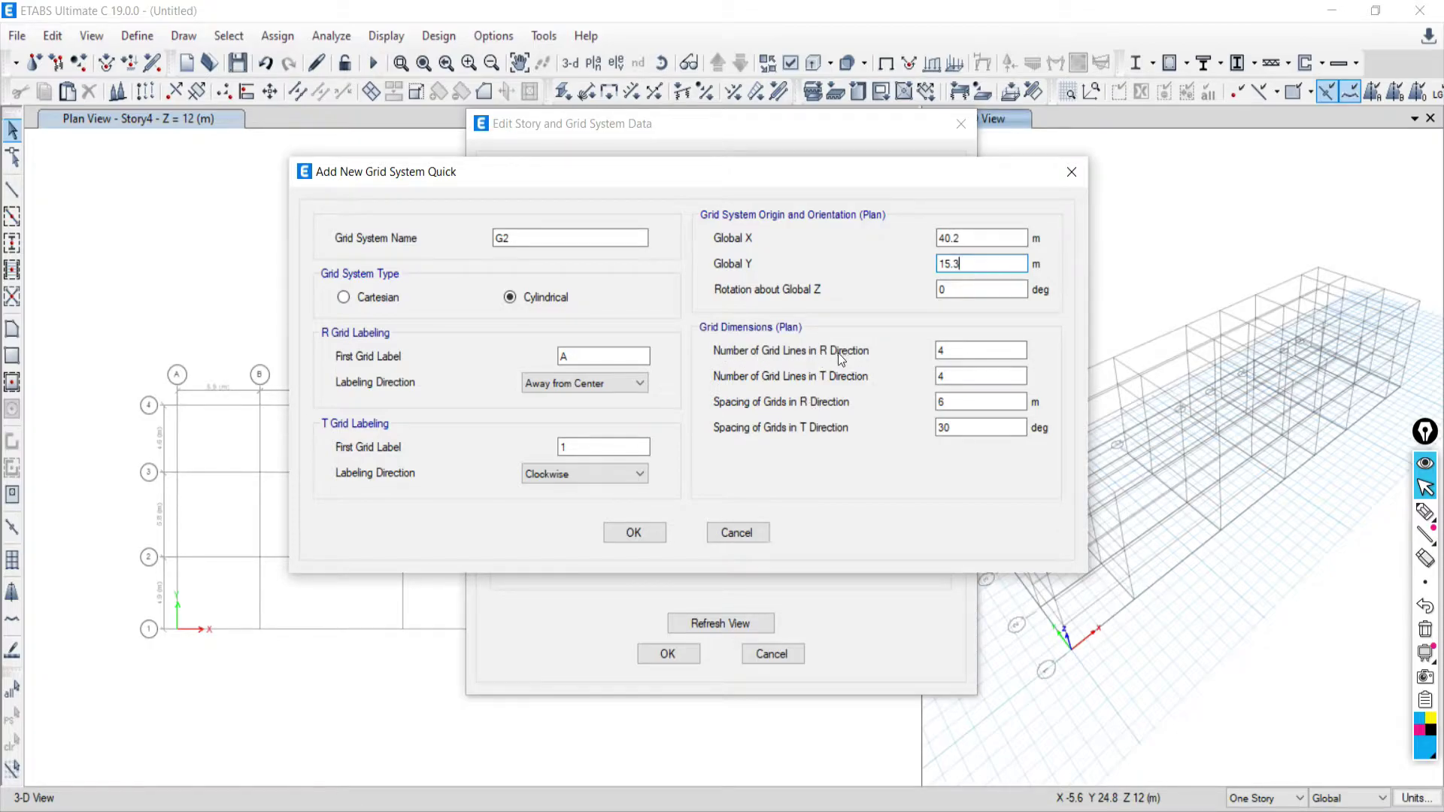
Highlight rings B–F on the plan and set G2's R-direction grid line count to 6
key("alt+Tab")
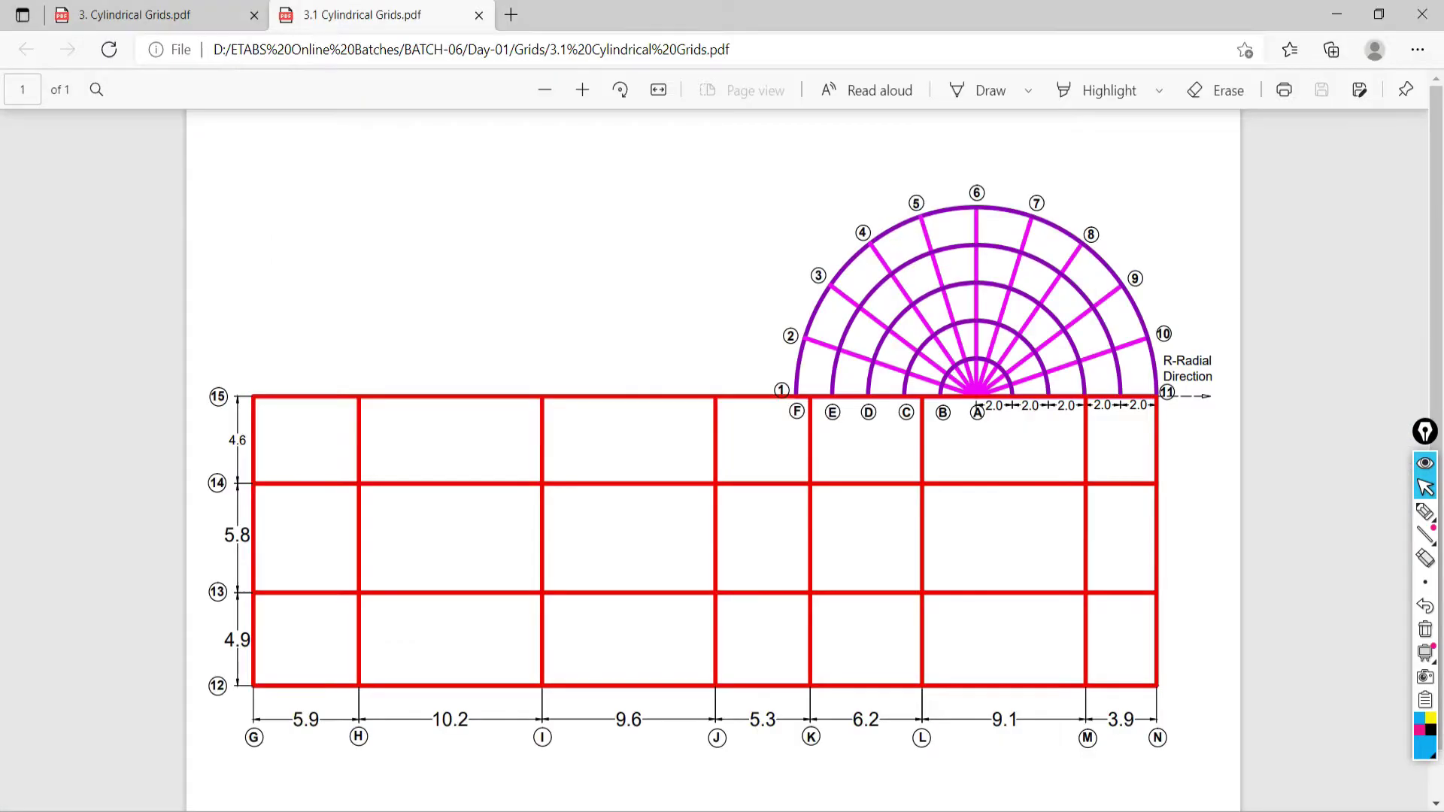
left_click(1423, 514)
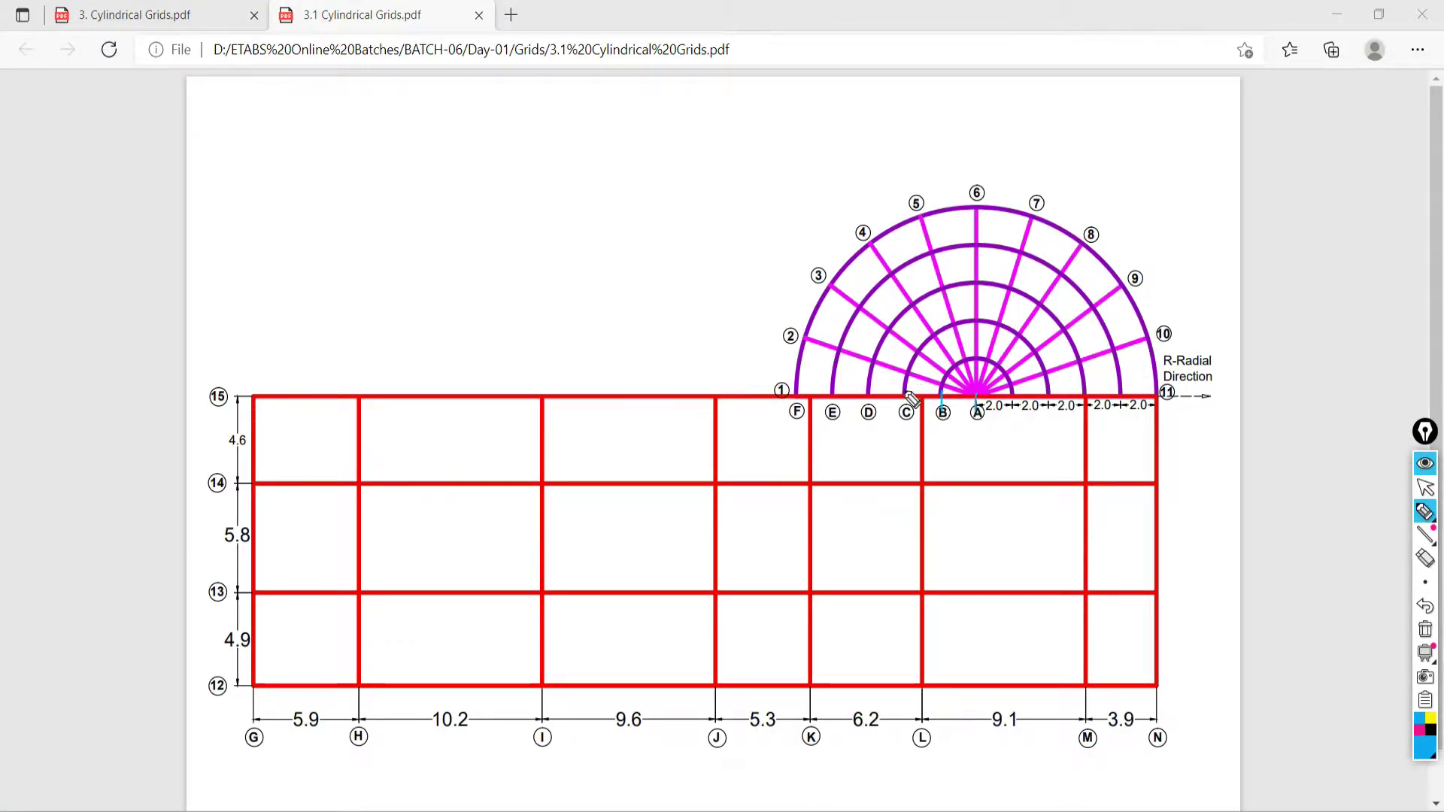
mouse_move(904, 389)
left_mouse_down()
mouse_move(856, 387)
mouse_move(866, 412)
mouse_move(836, 384)
mouse_move(835, 411)
mouse_move(791, 414)
left_mouse_up()
left_click(1423, 488)
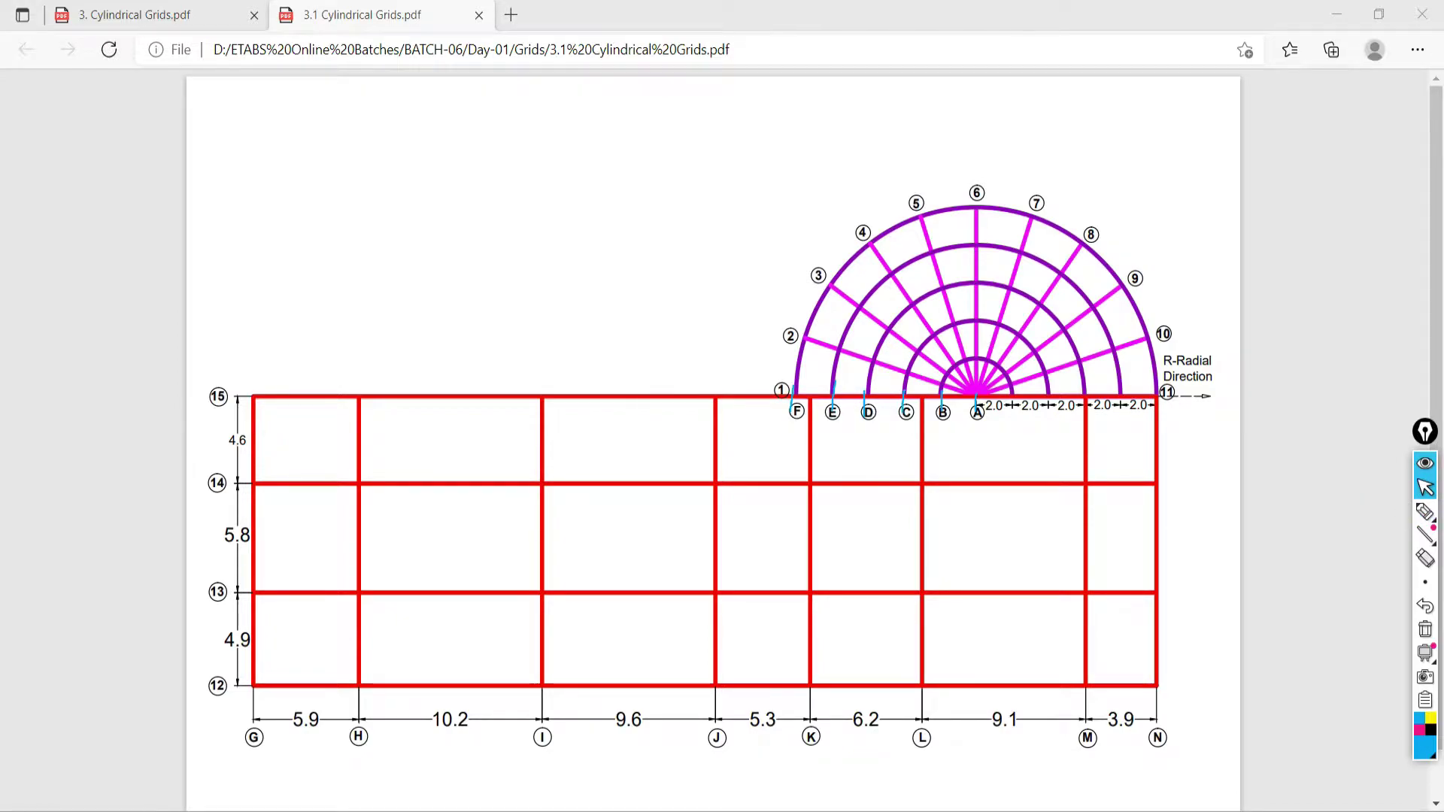
key("alt+Tab")
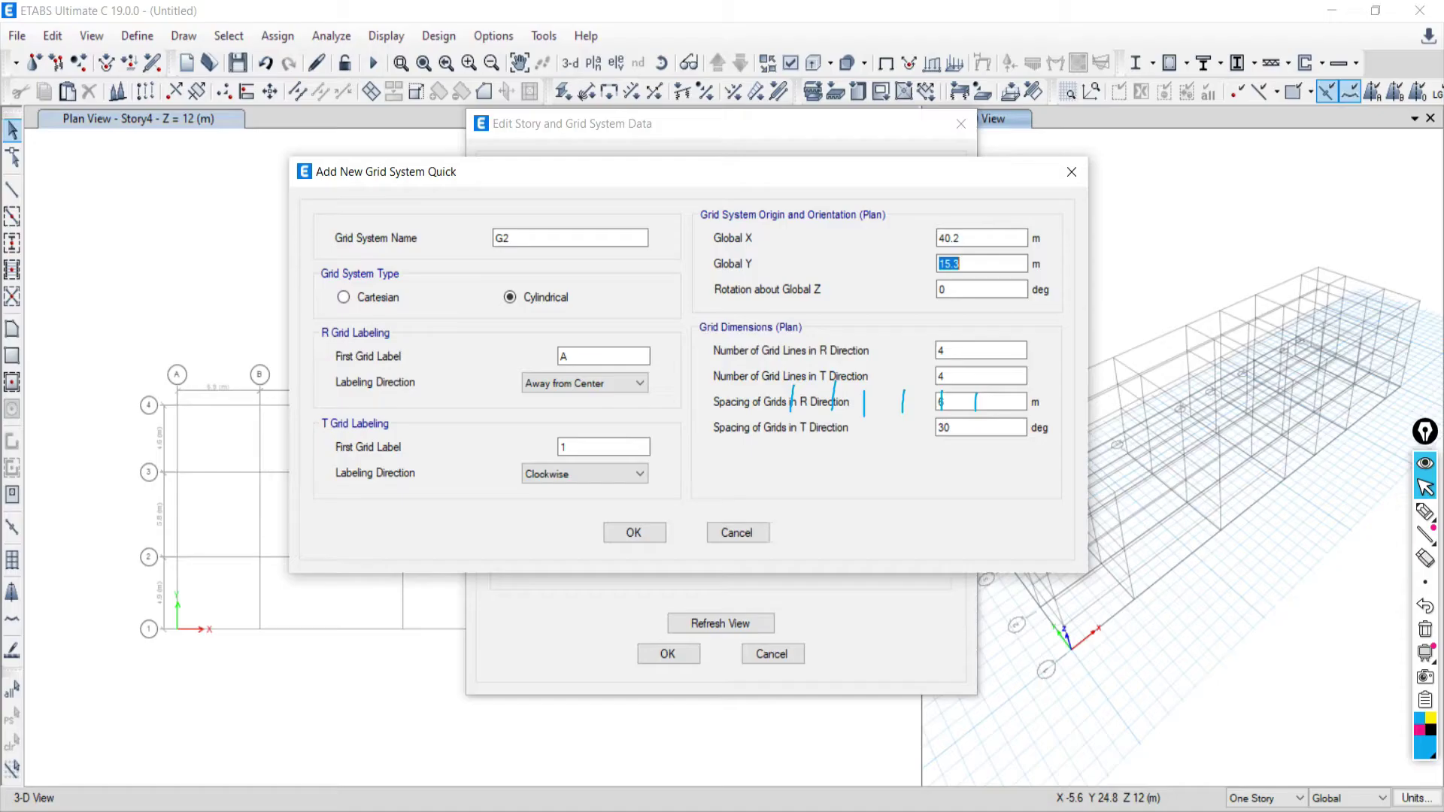
left_click(949, 351)
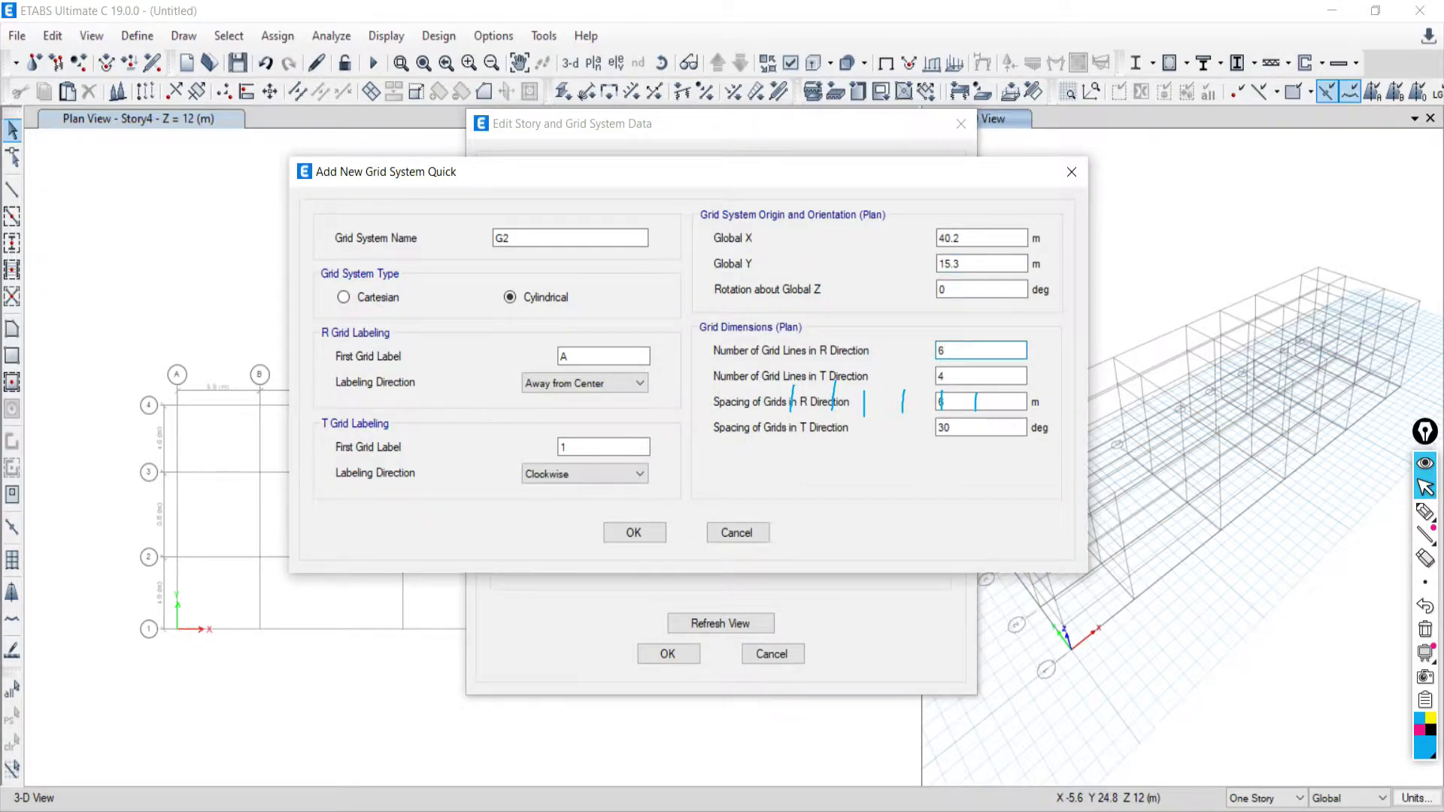
key("alt+Tab")
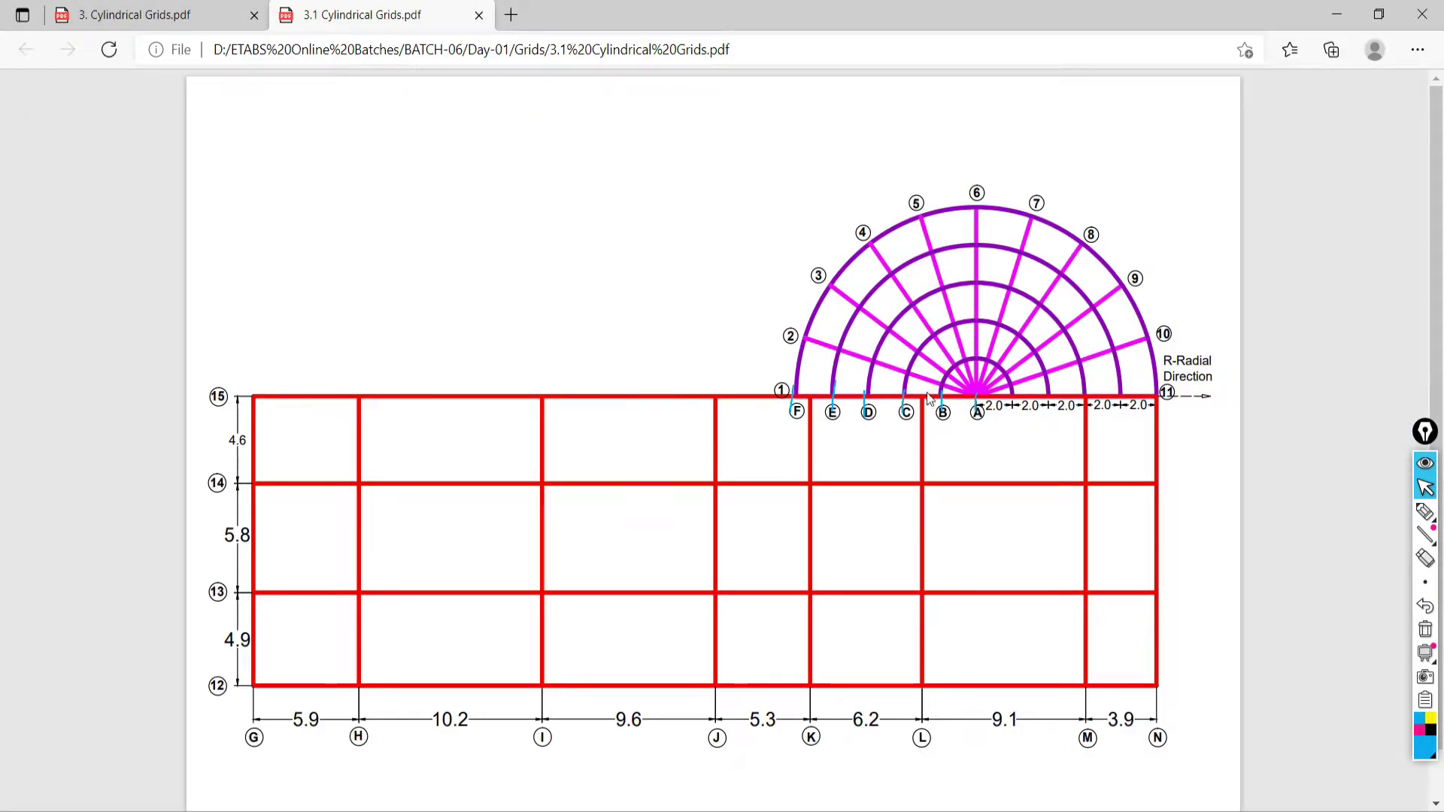
Mark the 18° angle and write 180/18 + 1 = 11 on the plan
left_click(1423, 512)
mouse_move(921, 380)
left_mouse_down()
mouse_move(915, 391)
mouse_move(881, 378)
left_mouse_up()
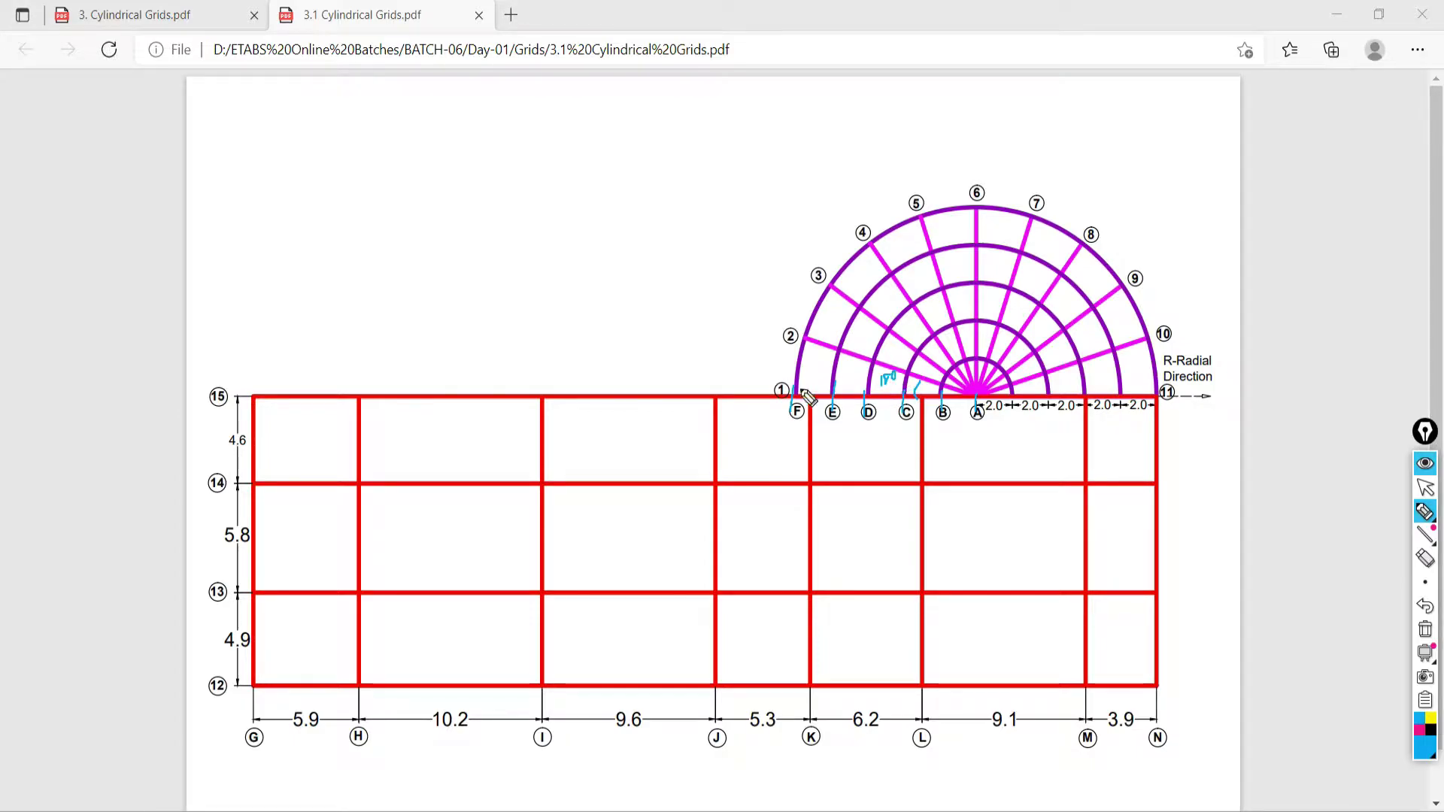
left_click_drag(430, 129, 427, 169)
mouse_move(468, 137)
left_mouse_down()
mouse_move(452, 143)
mouse_move(508, 129)
left_mouse_up()
left_click_drag(393, 184, 590, 182)
mouse_move(439, 201)
left_mouse_down()
mouse_move(437, 235)
mouse_move(469, 203)
left_mouse_up()
left_click_drag(619, 167, 619, 203)
left_click_drag(604, 185, 666, 192)
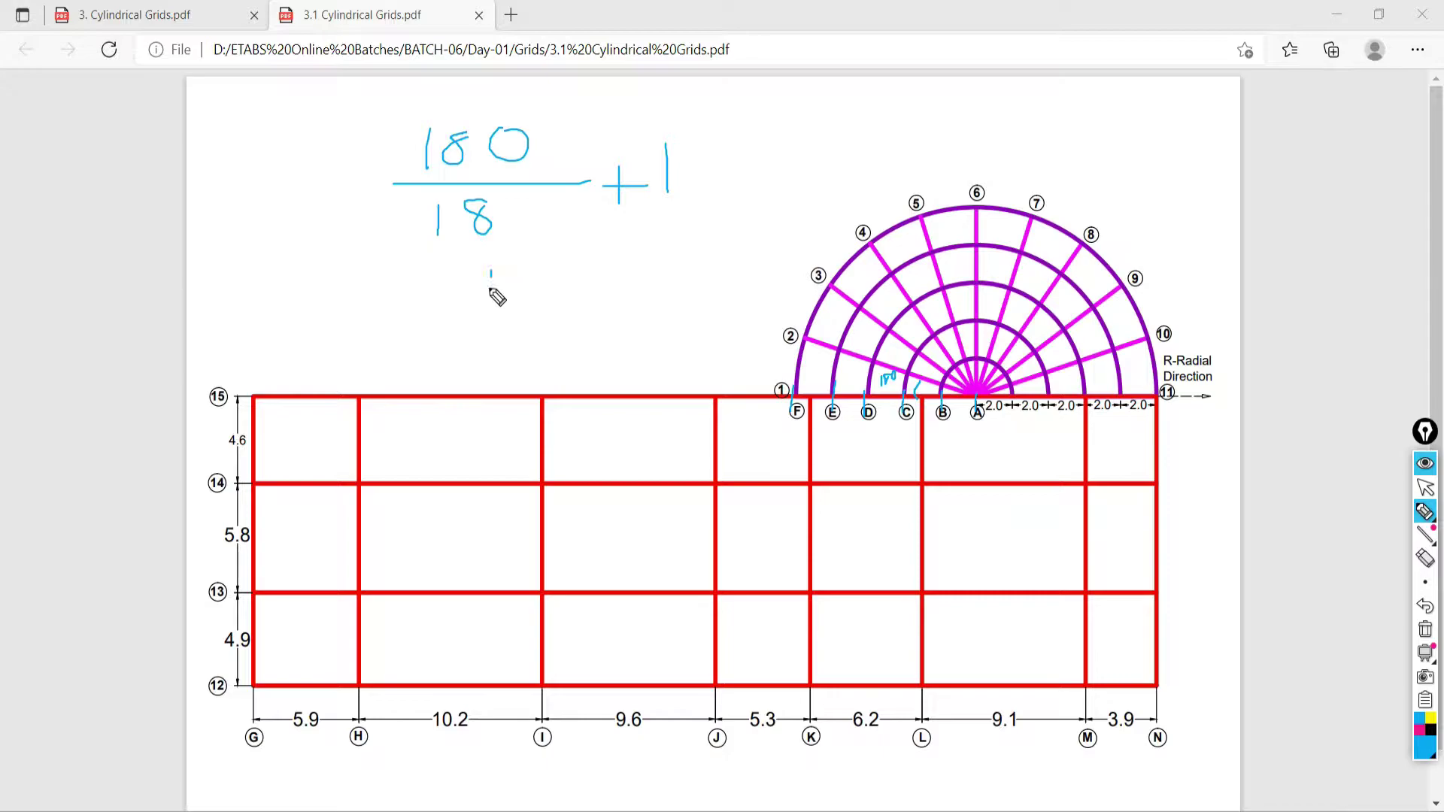
left_click_drag(490, 273, 489, 314)
mouse_move(527, 257)
left_mouse_down()
mouse_move(527, 309)
mouse_move(565, 329)
left_mouse_up()
left_click(475, 337)
left_click_drag(476, 354, 571, 351)
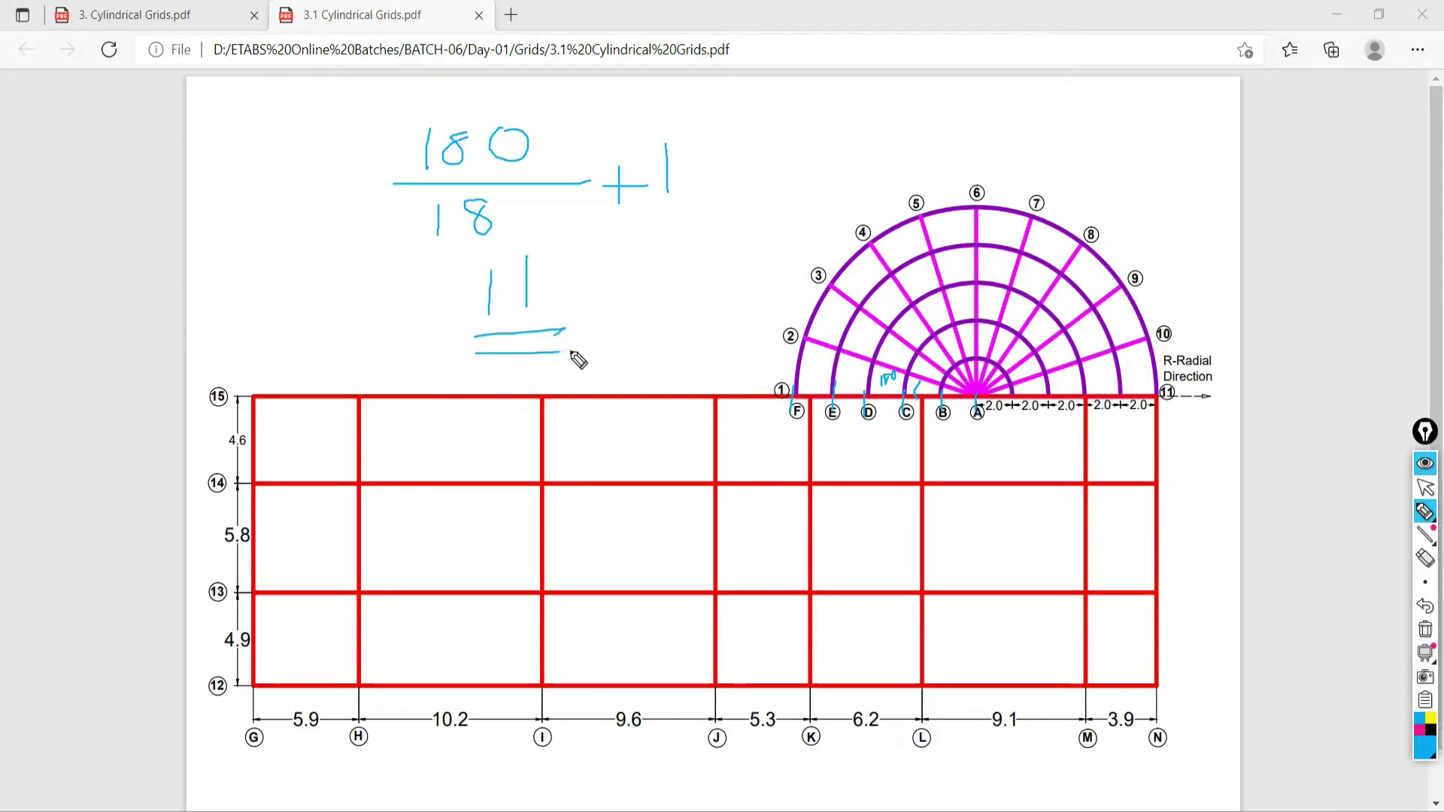
left_click(1425, 487)
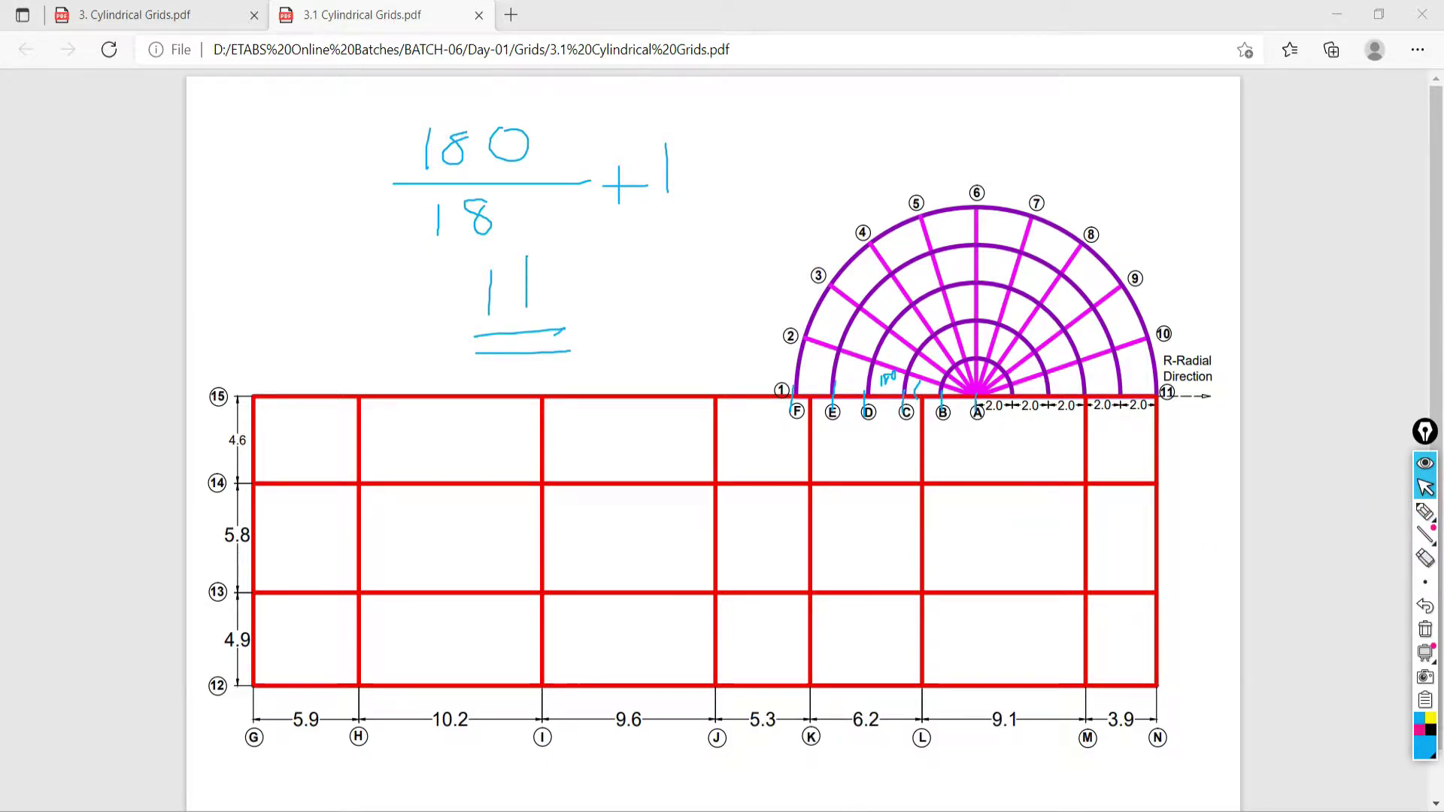
Set G2's T-direction grid line count to 11 and clear the handwritten notes
key("alt+Tab")
key("Tab")
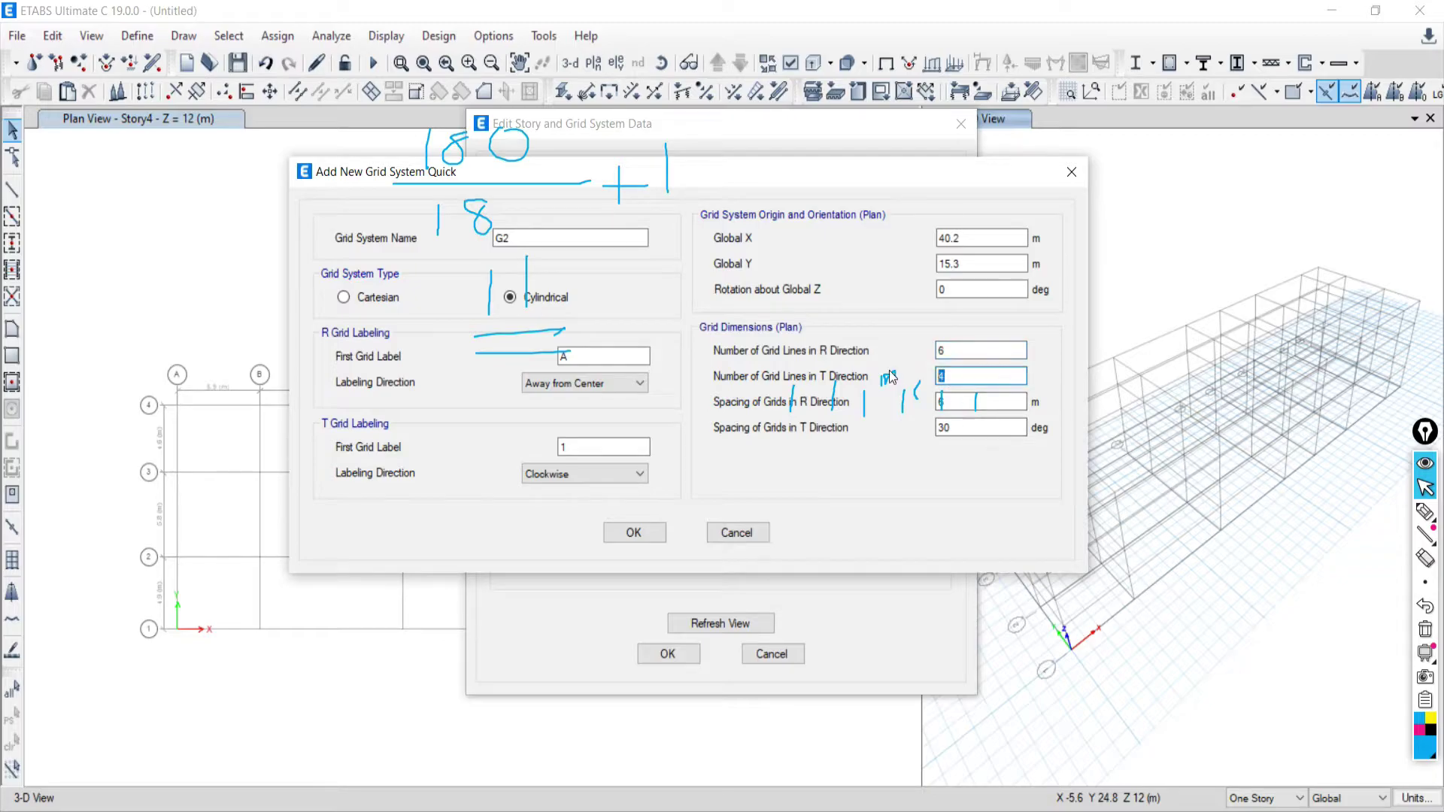
left_click(1425, 629)
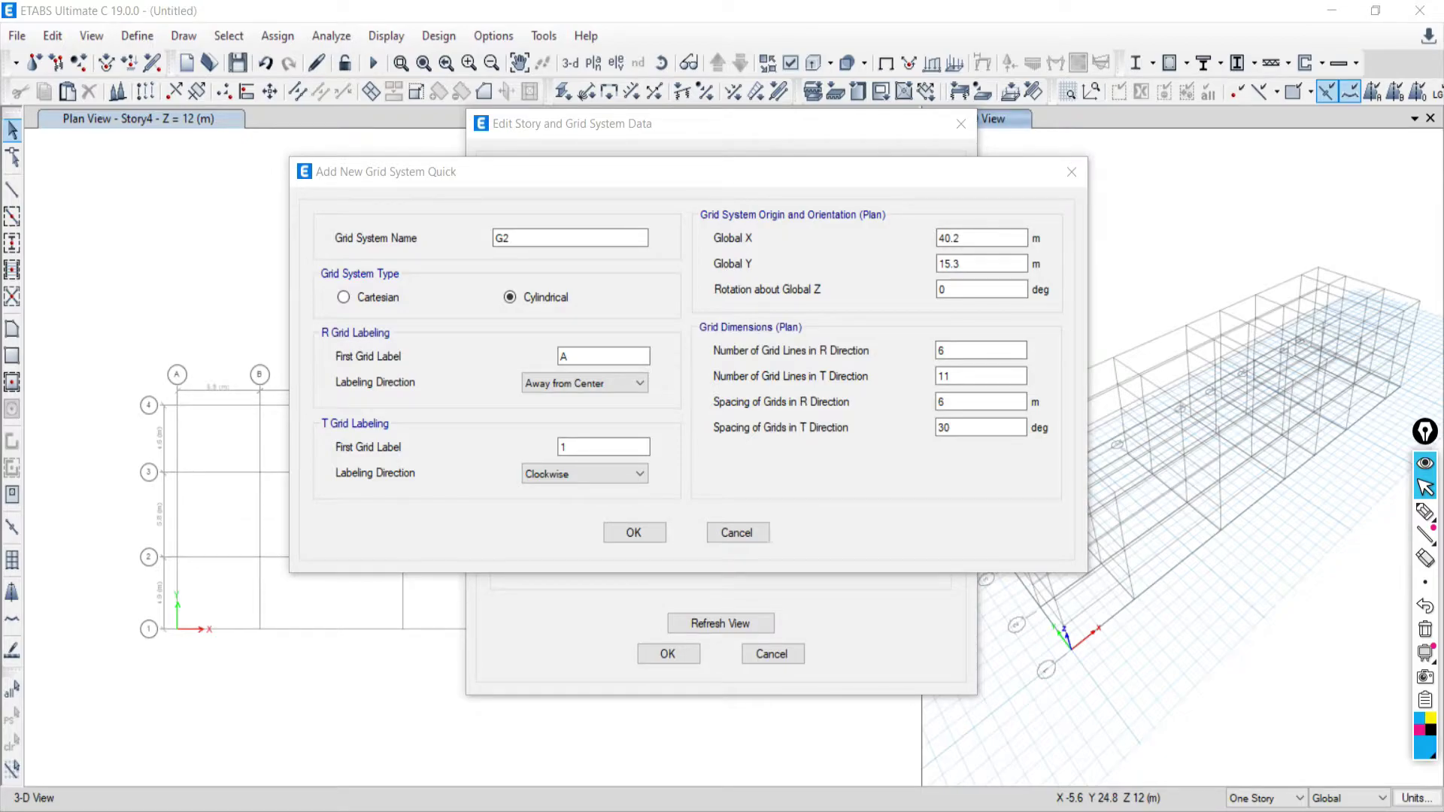
key("alt+Tab")
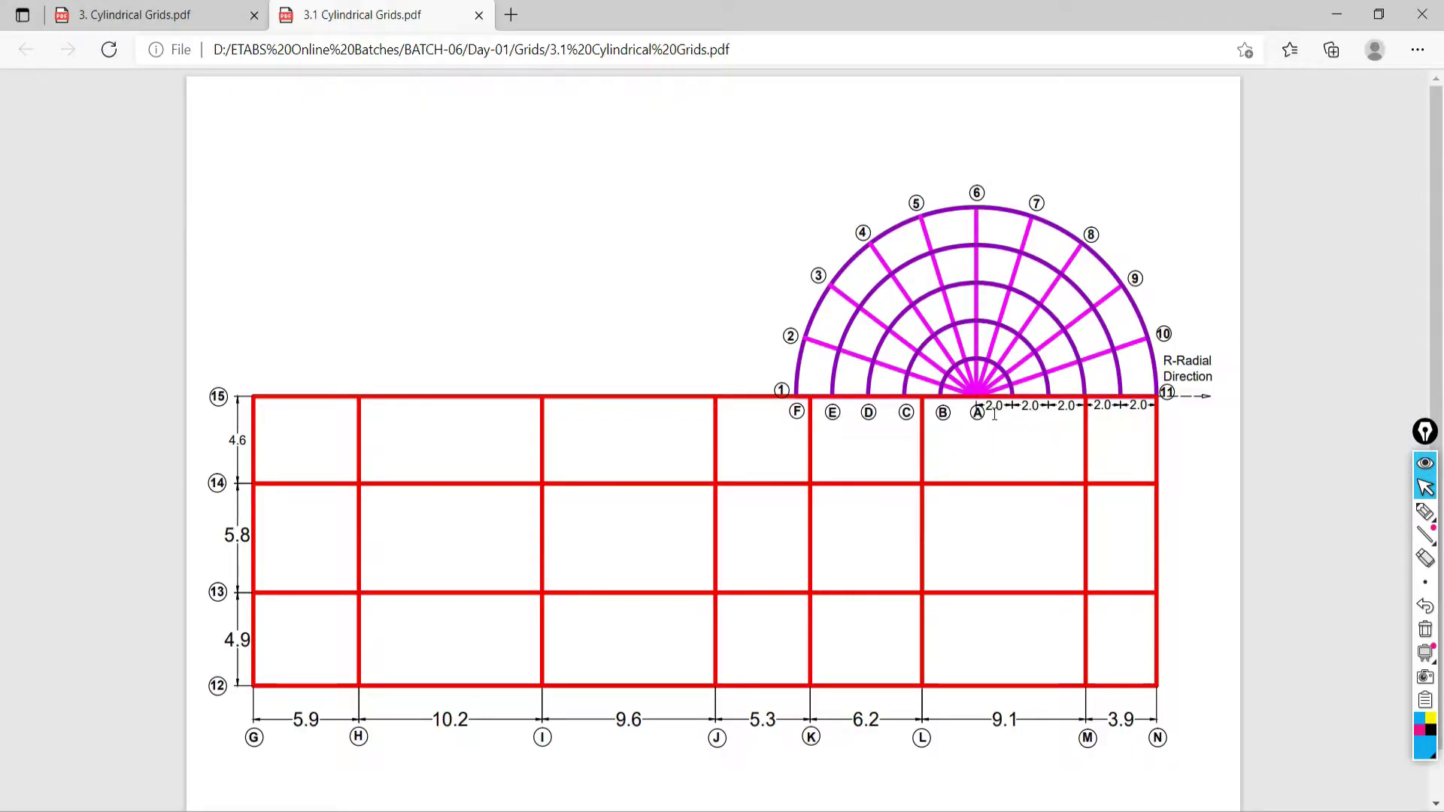
Highlight the 2.0 m ring spacings on the plan to confirm them
left_click(1425, 512)
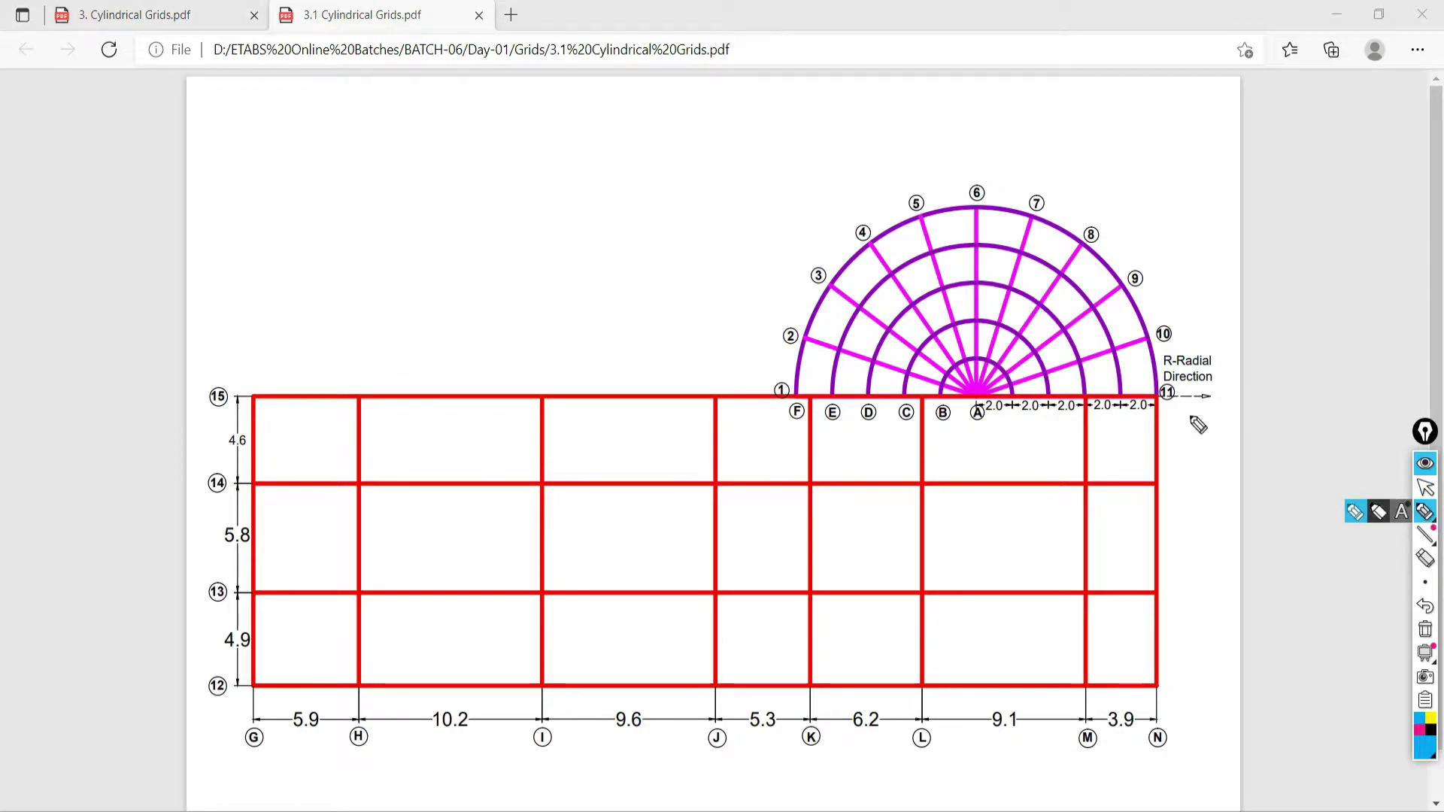
left_click_drag(1019, 407, 1053, 411)
left_click_drag(1082, 400, 1079, 409)
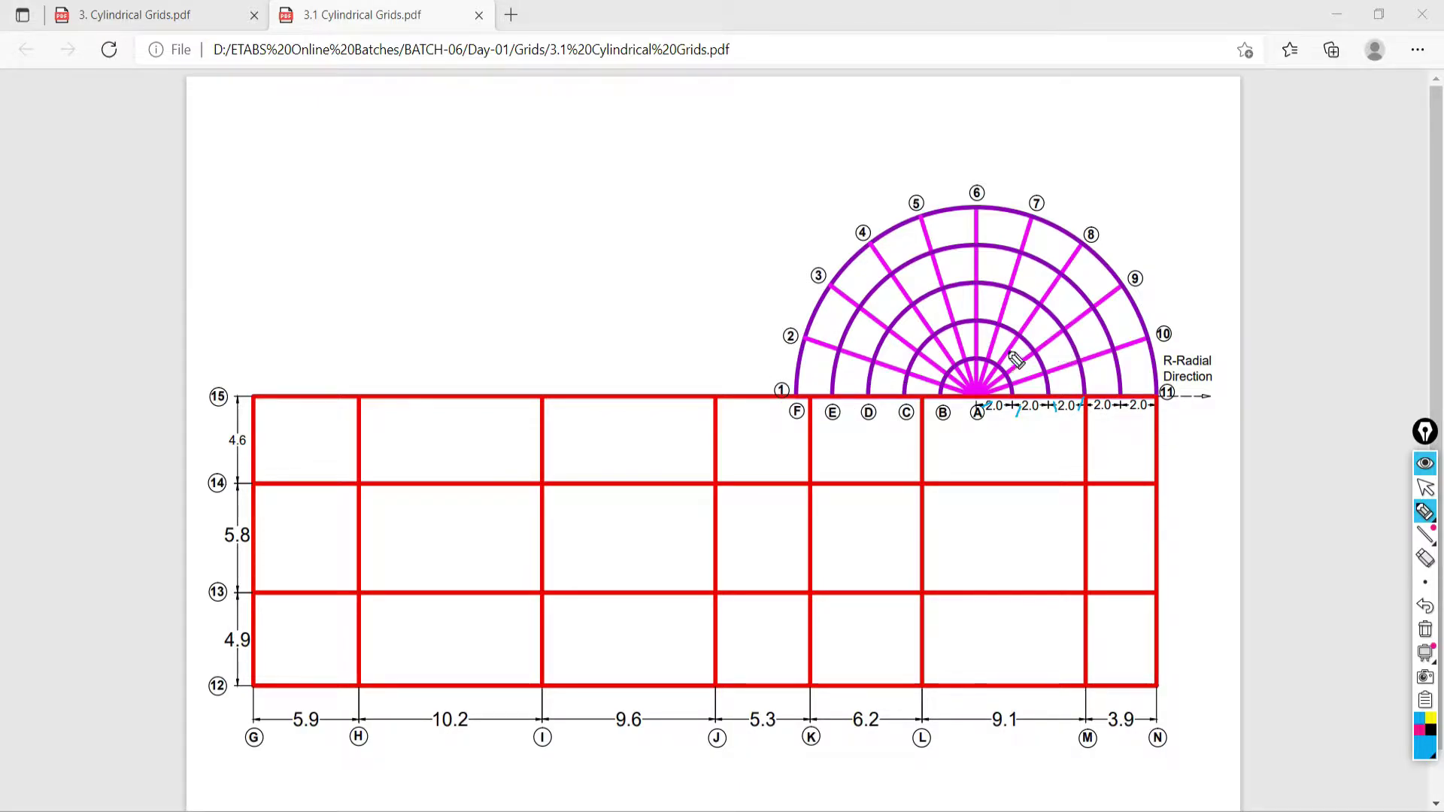
left_click(1424, 488)
Set G2's R-direction spacing to 2 and T-direction spacing to 18
key("alt+Tab")
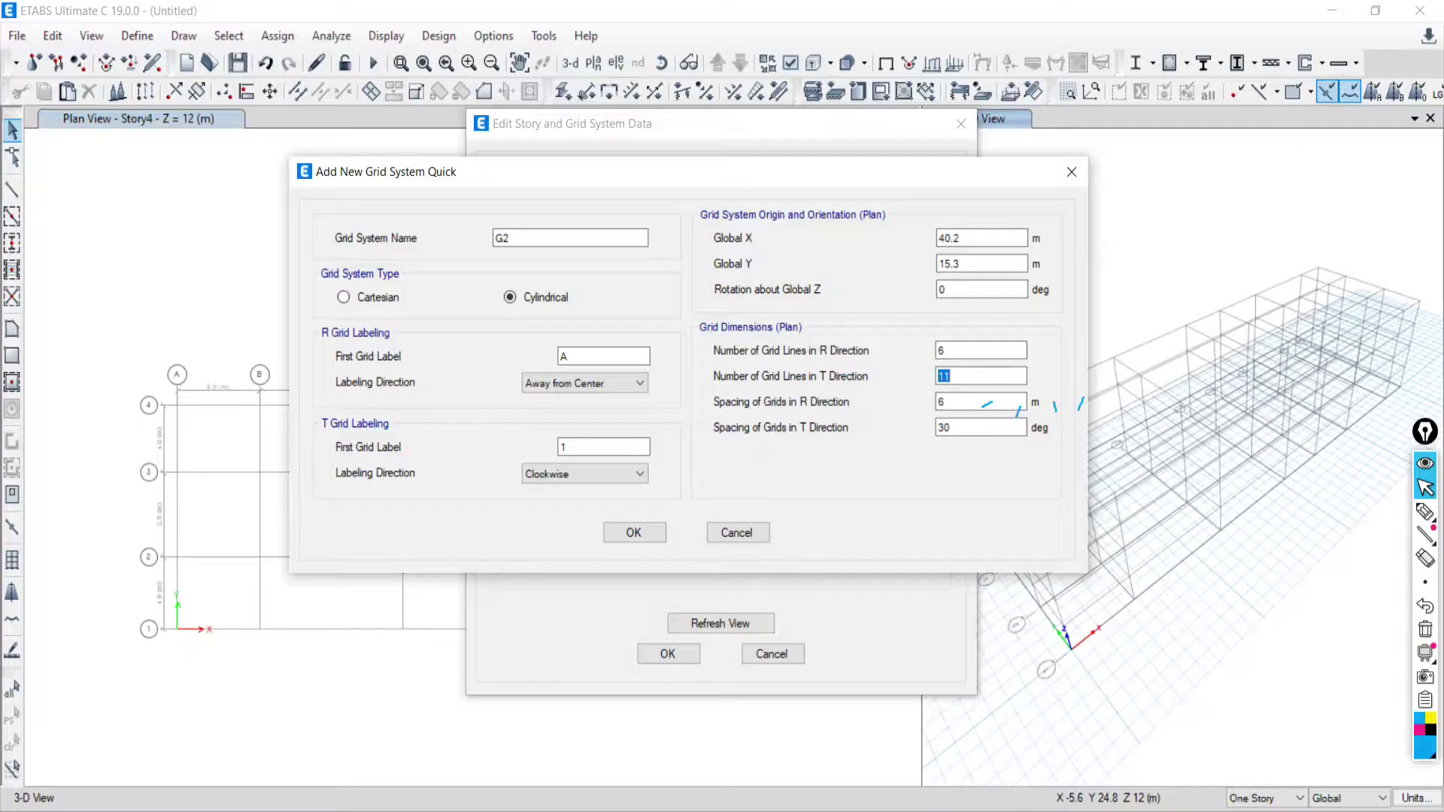
key("Tab")
type("2")
key("Tab")
type("18")
Confirm G2, apply both grid systems, and pan to centre the grids in the plan view
left_click(630, 533)
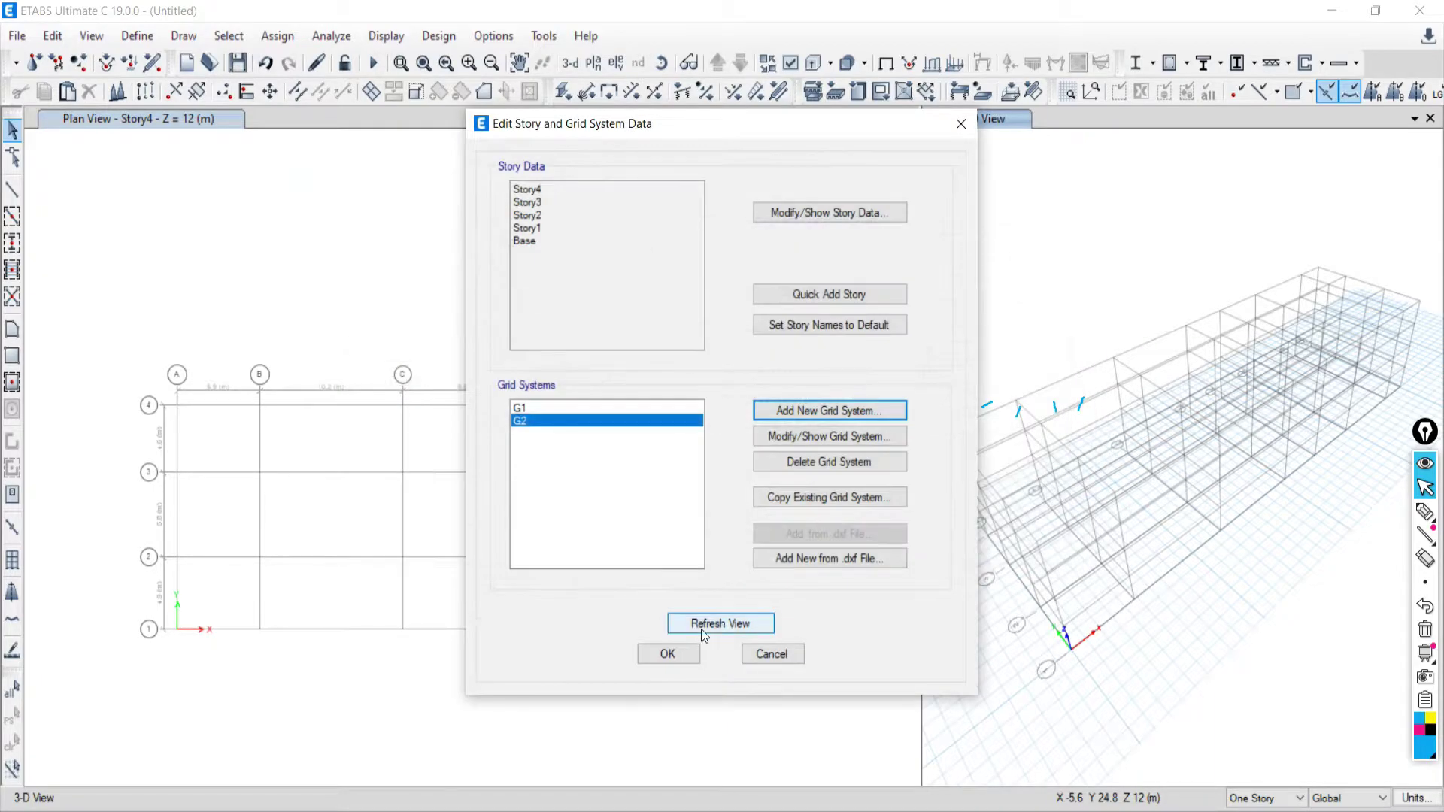
left_click(666, 654)
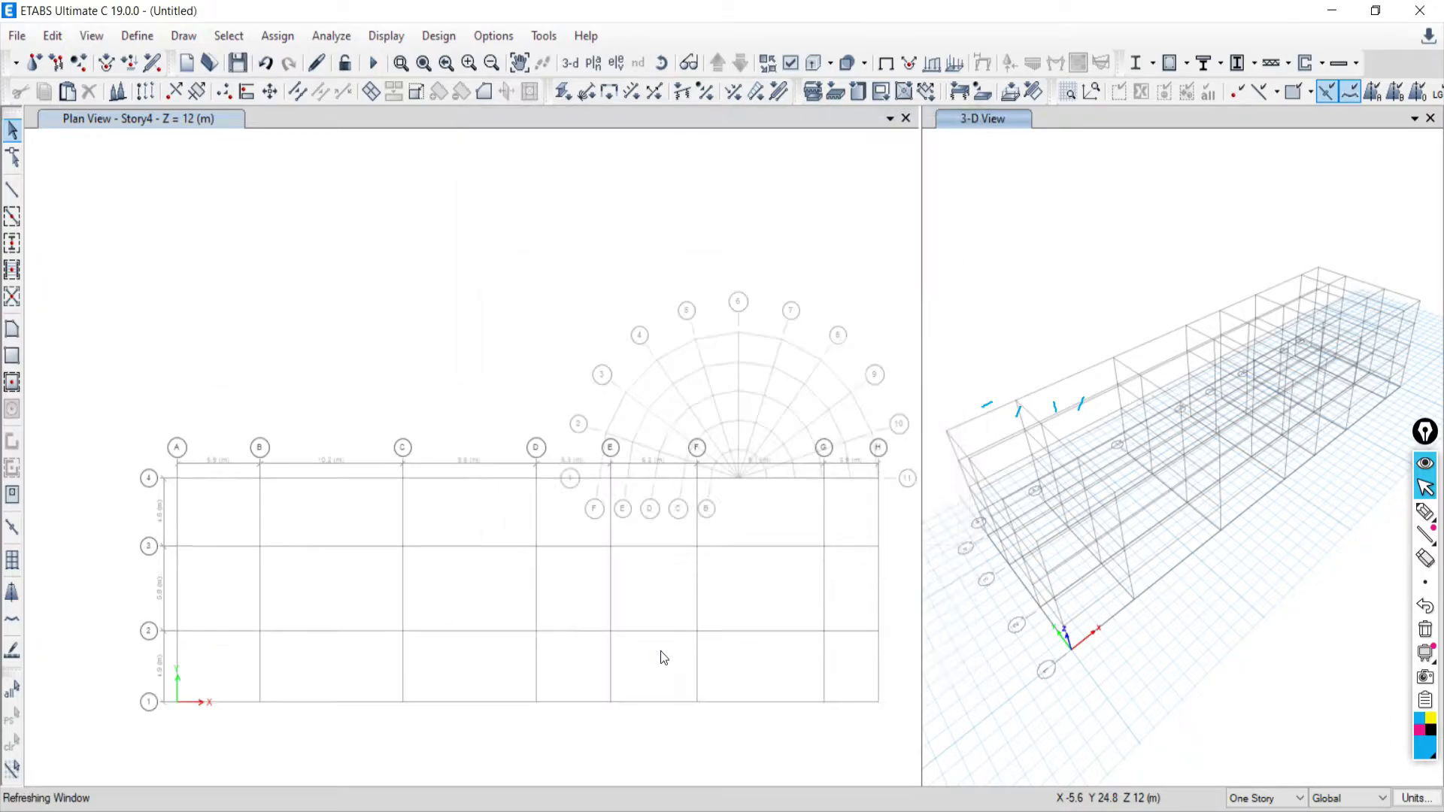
left_click(618, 508)
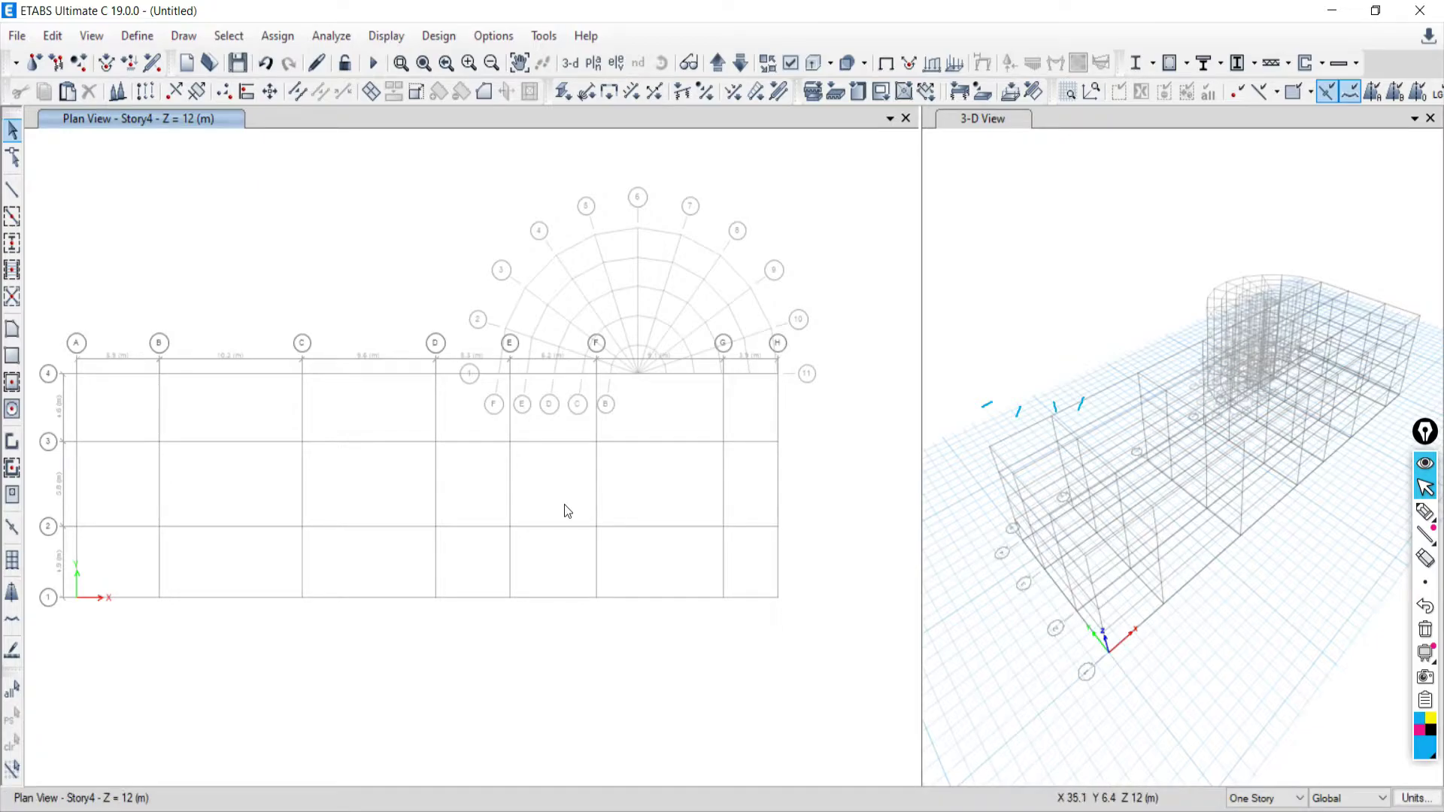
middle_click_drag(568, 511, 664, 551)
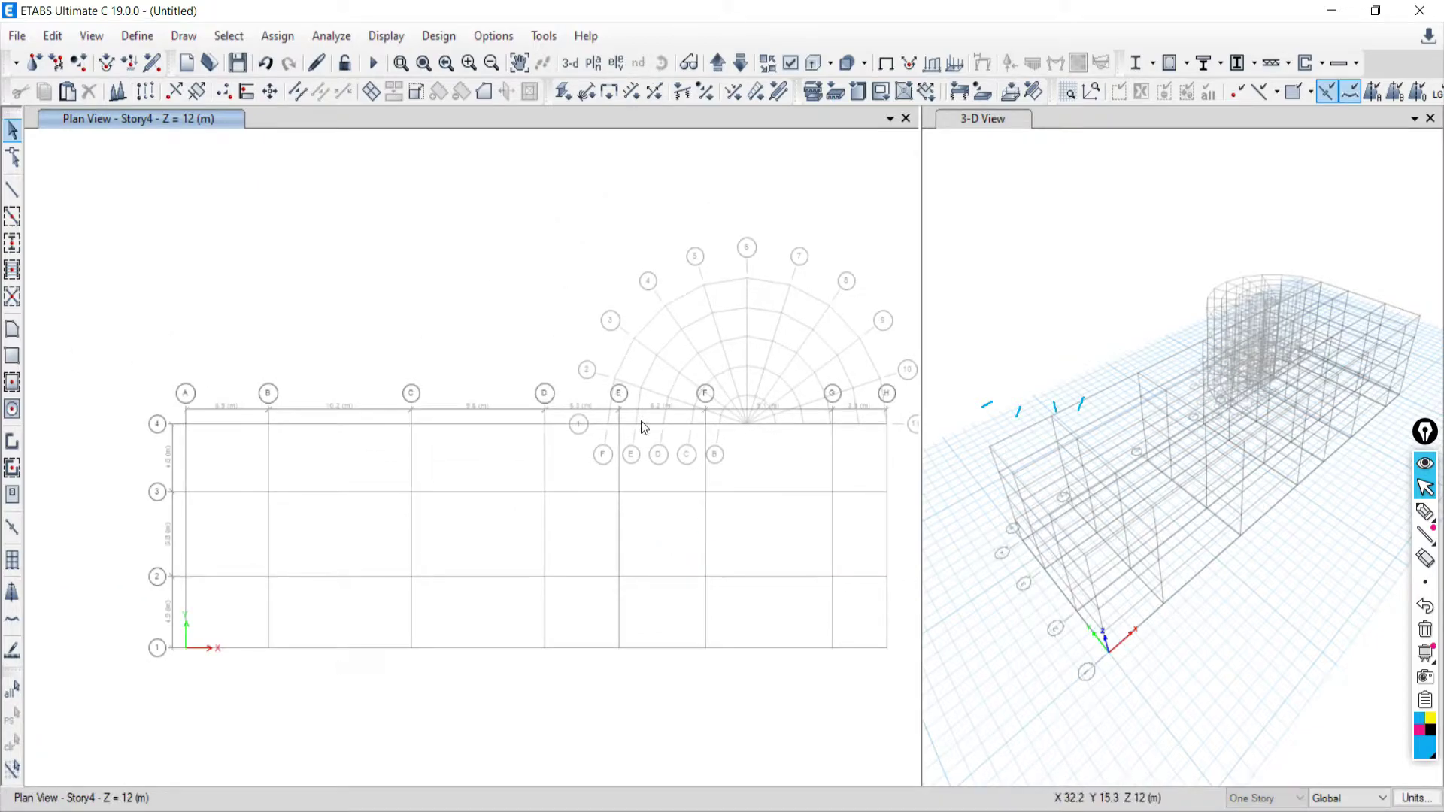
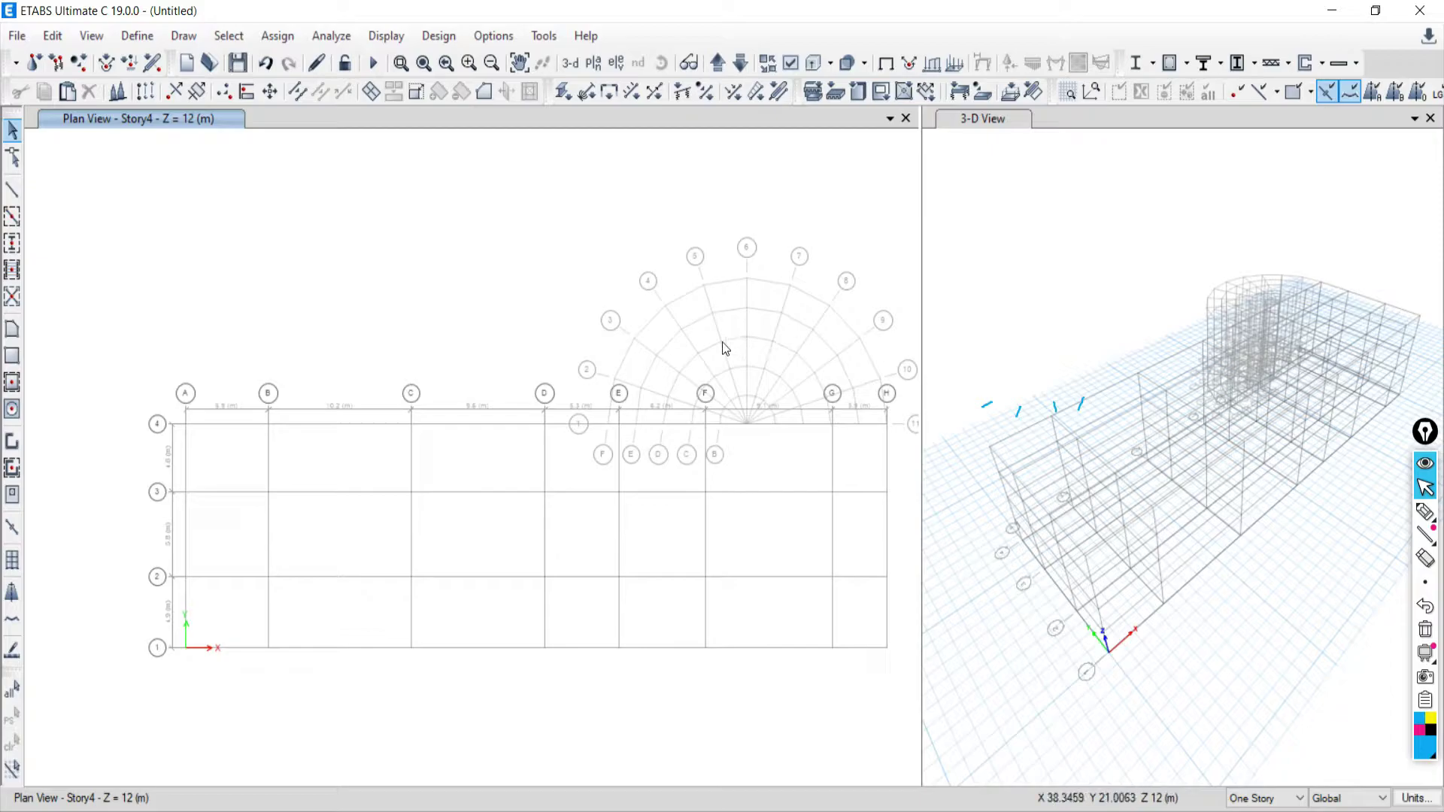
Change the G2 cylindrical grid system's grid colour to red and confirm both dialogs
left_click(53, 36)
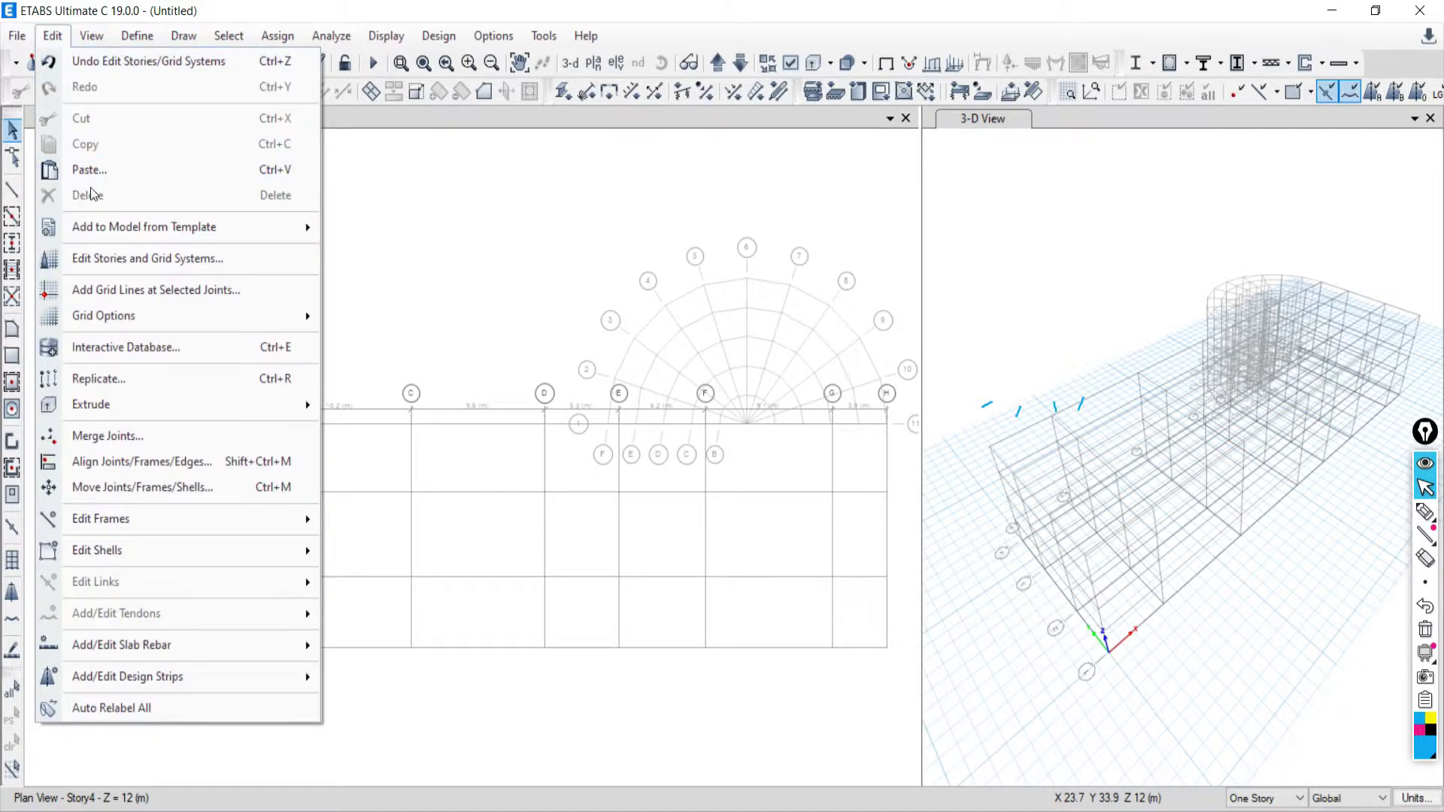
left_click(105, 260)
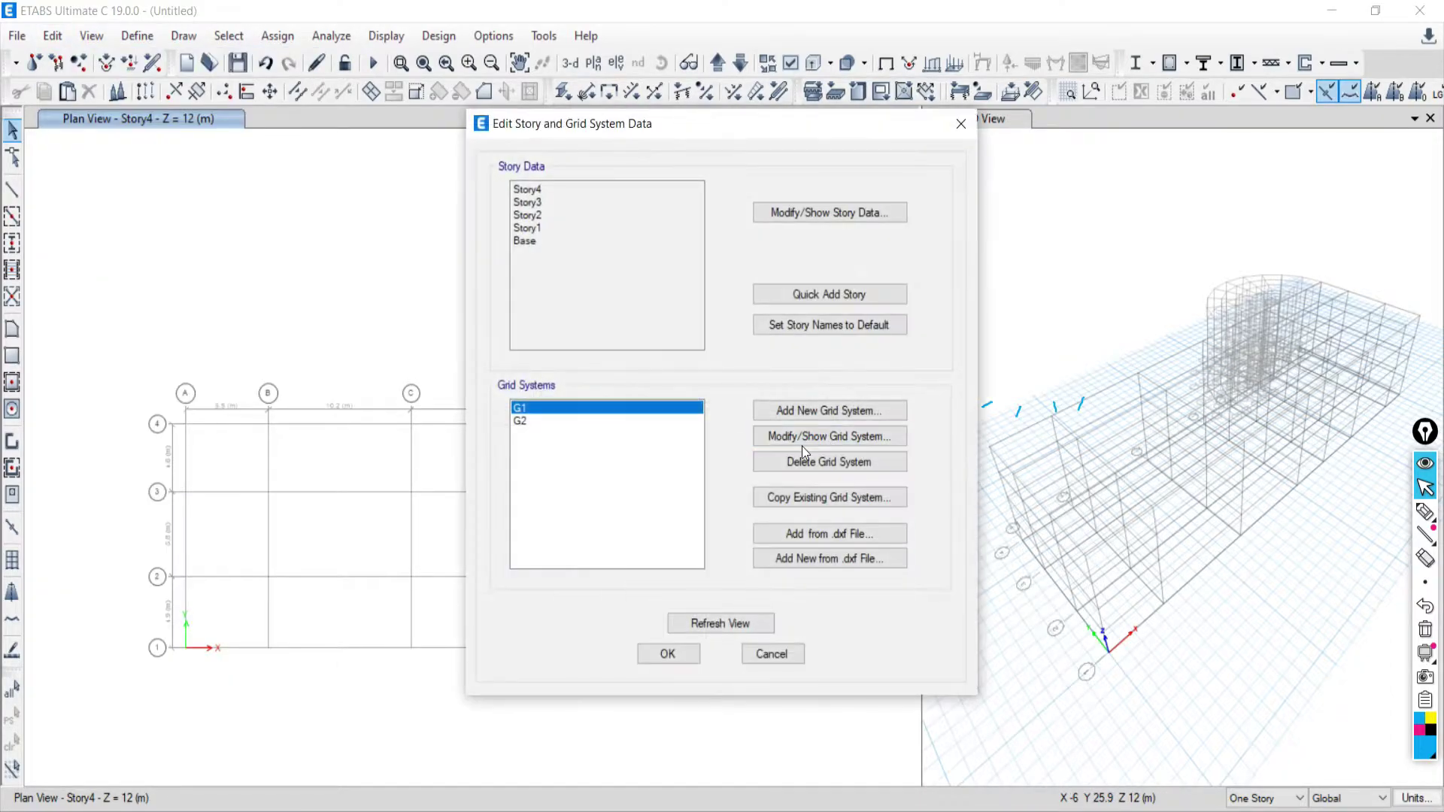
left_click(566, 420)
left_click(804, 436)
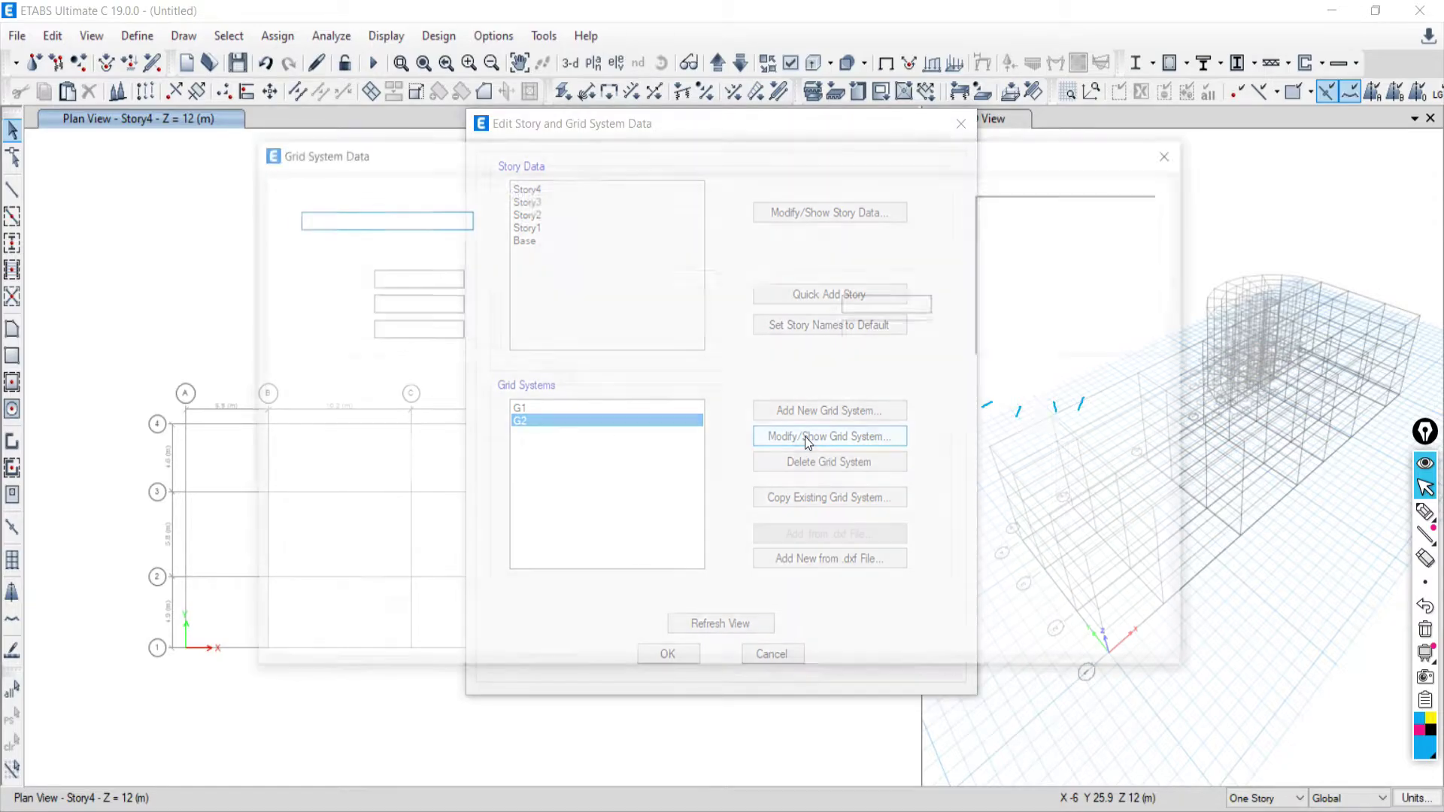
left_click(882, 324)
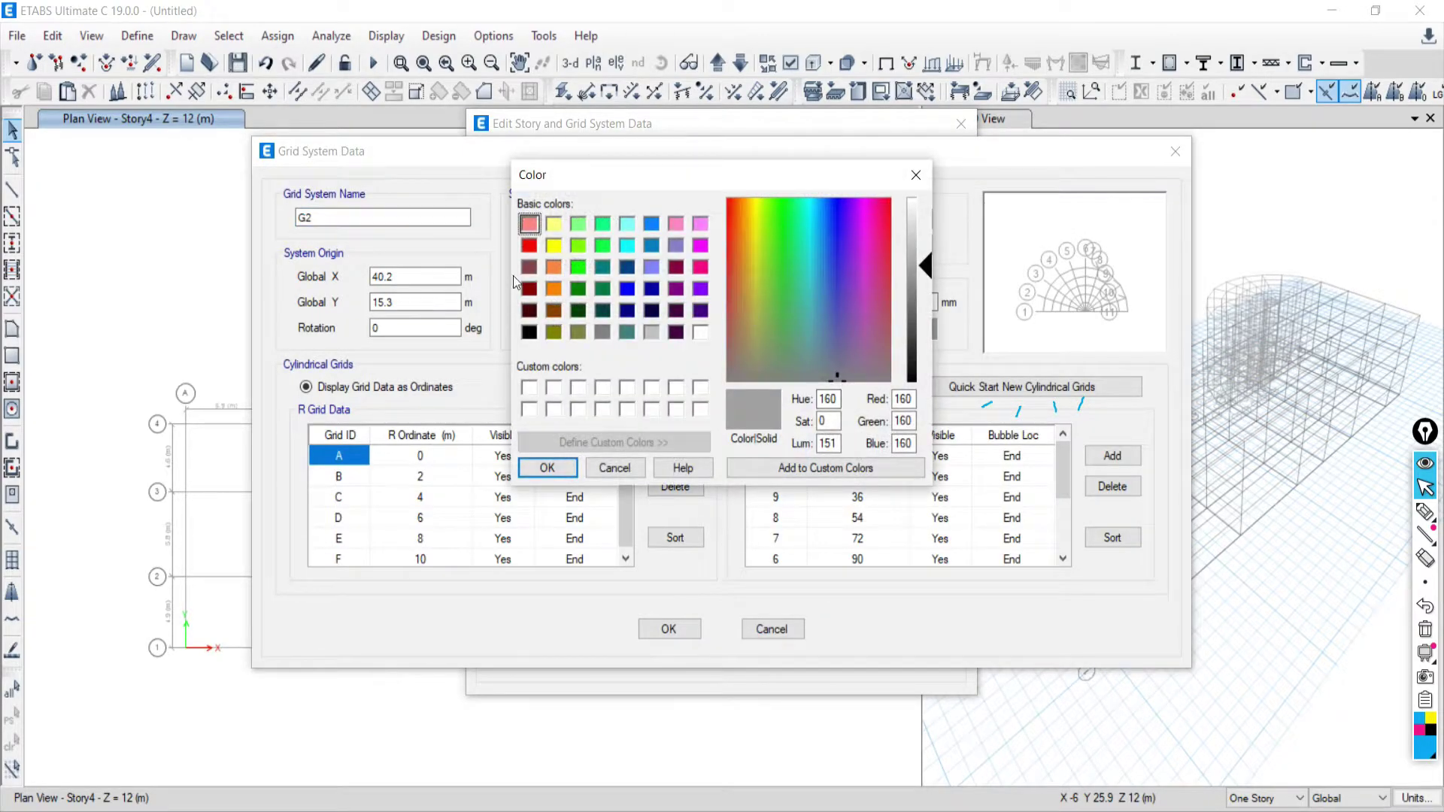
left_click(529, 246)
left_click(547, 467)
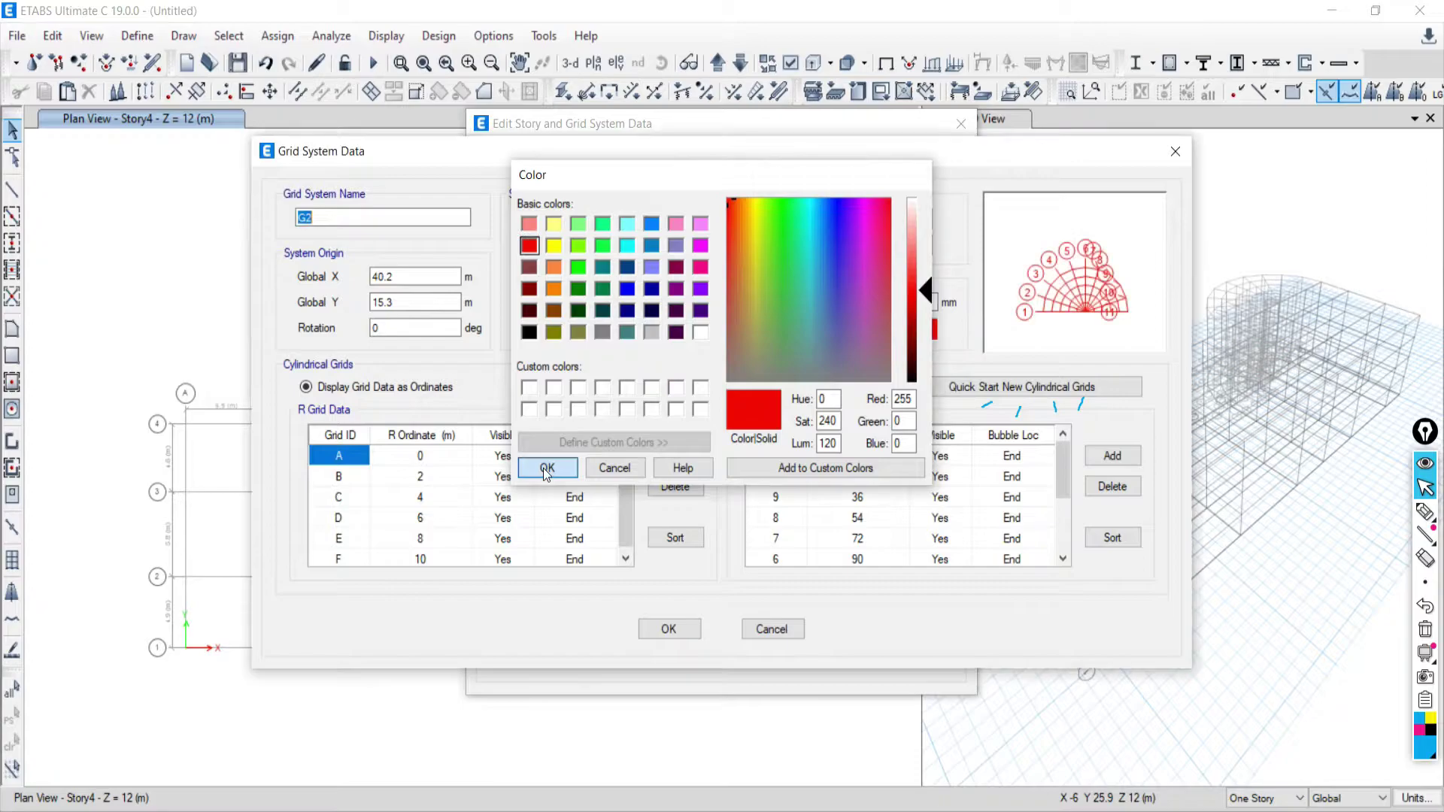
left_click(666, 627)
left_click(668, 653)
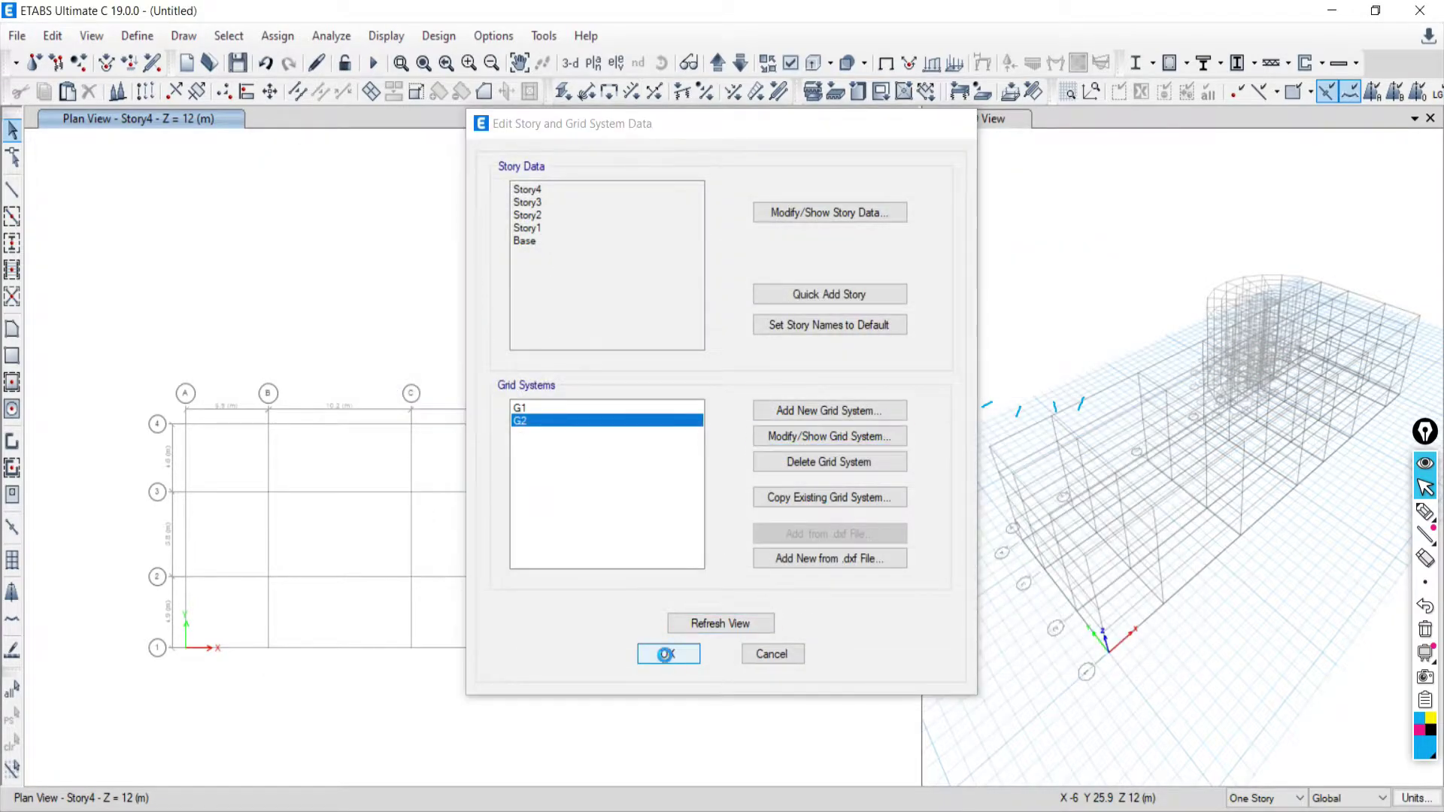
scroll(728, 522, "down", 3)
scroll(707, 526, "up", 3)
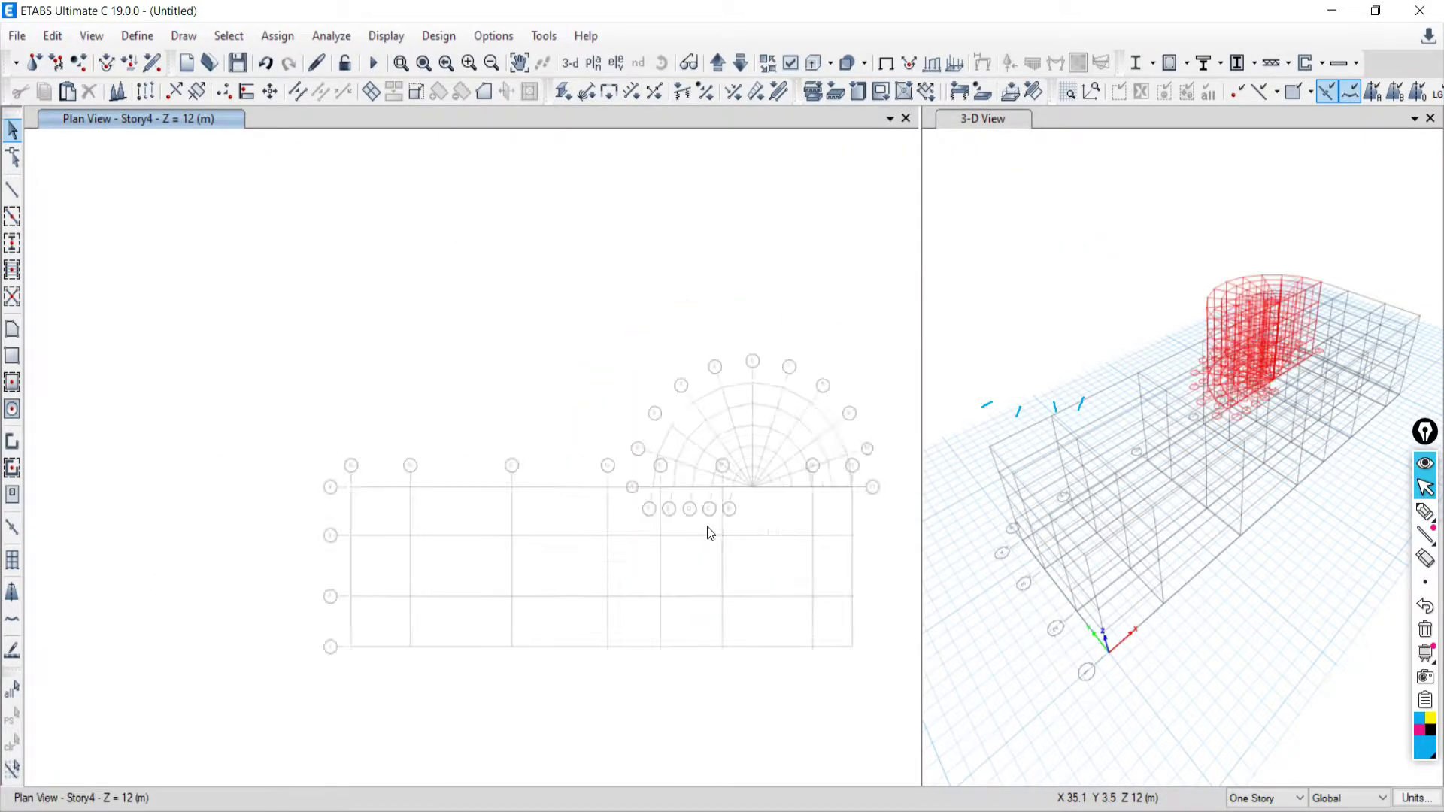
scroll(710, 534, "up", 3)
scroll(706, 522, "down", 3)
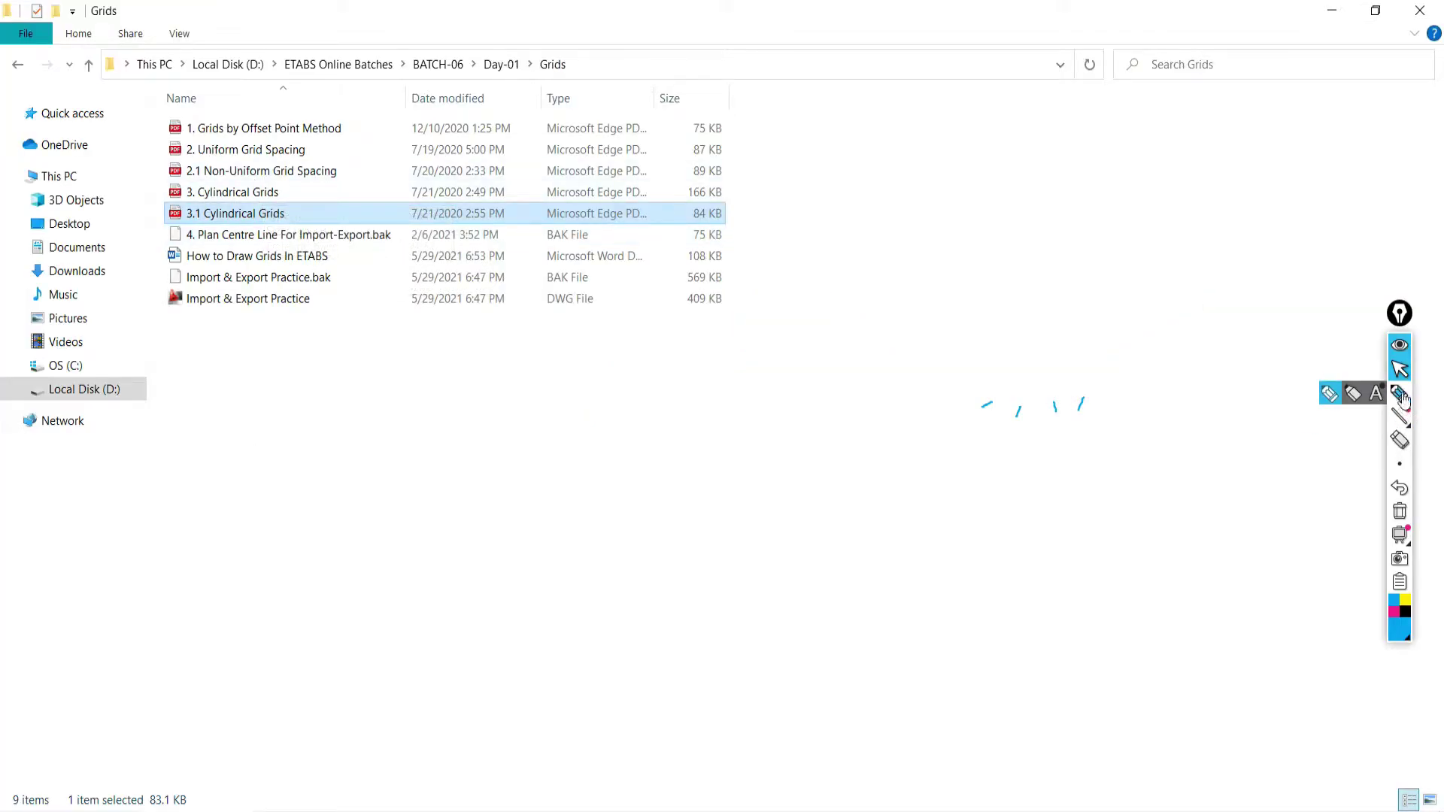
left_click(1399, 393)
mouse_move(827, 369)
left_mouse_down()
mouse_move(760, 367)
mouse_move(787, 365)
mouse_move(777, 393)
left_mouse_up()
mouse_move(856, 368)
left_mouse_down()
mouse_move(898, 369)
mouse_move(894, 385)
mouse_move(975, 377)
left_mouse_up()
mouse_move(789, 449)
left_mouse_down()
mouse_move(813, 463)
mouse_move(783, 507)
mouse_move(809, 511)
left_mouse_up()
mouse_move(872, 465)
left_mouse_down()
mouse_move(862, 501)
mouse_move(895, 500)
left_mouse_up()
left_click_drag(896, 470, 913, 513)
mouse_move(940, 467)
left_mouse_down()
mouse_move(964, 465)
mouse_move(948, 509)
left_mouse_up()
mouse_move(823, 569)
left_mouse_down()
mouse_move(784, 586)
mouse_move(849, 593)
mouse_move(787, 619)
left_mouse_up()
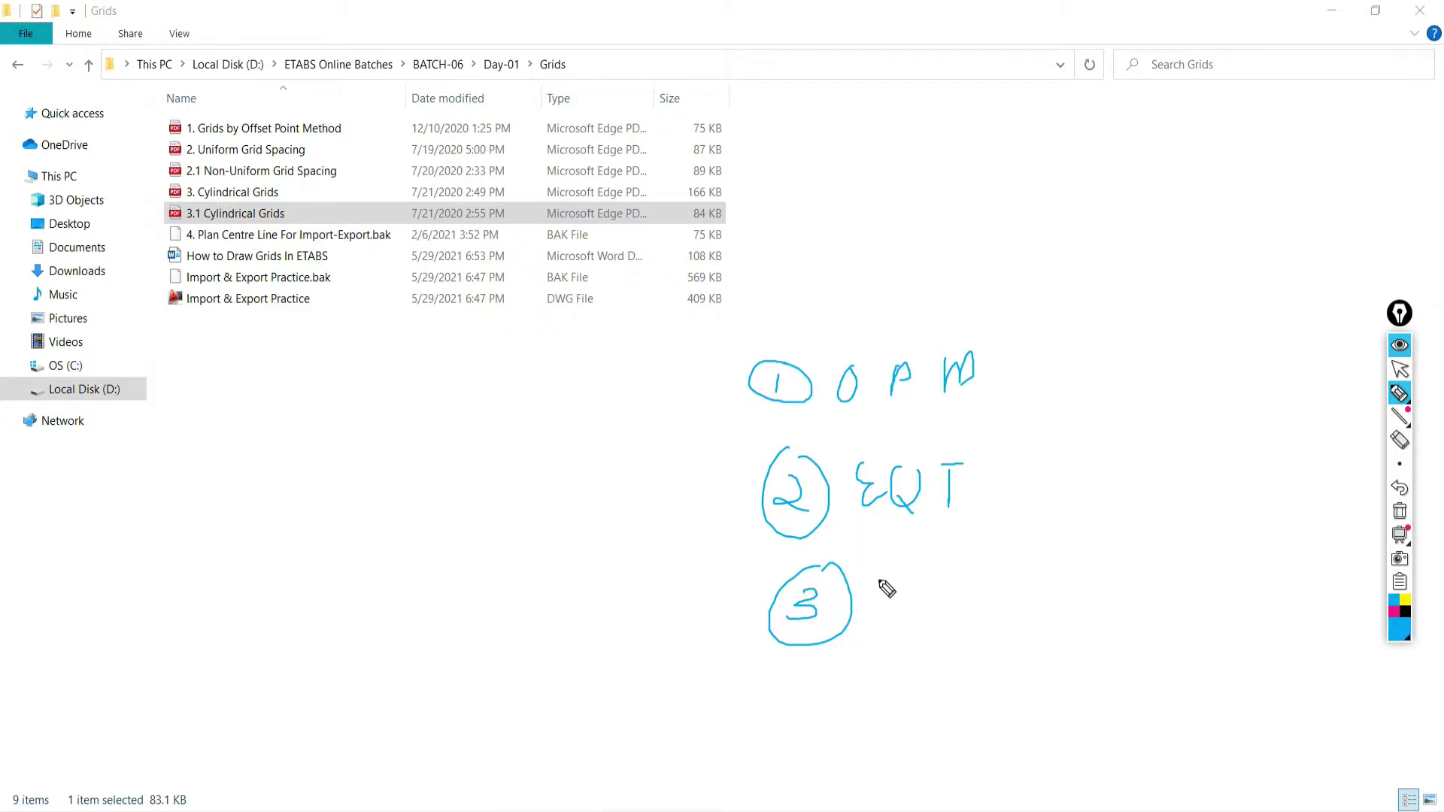
mouse_move(914, 555)
left_mouse_down()
mouse_move(895, 557)
mouse_move(922, 601)
left_mouse_up()
mouse_move(895, 579)
left_mouse_down()
mouse_move(947, 557)
mouse_move(934, 606)
left_mouse_up()
left_click_drag(976, 561, 992, 598)
mouse_move(1014, 594)
left_mouse_down()
mouse_move(1040, 580)
mouse_move(1051, 589)
mouse_move(1034, 602)
left_mouse_up()
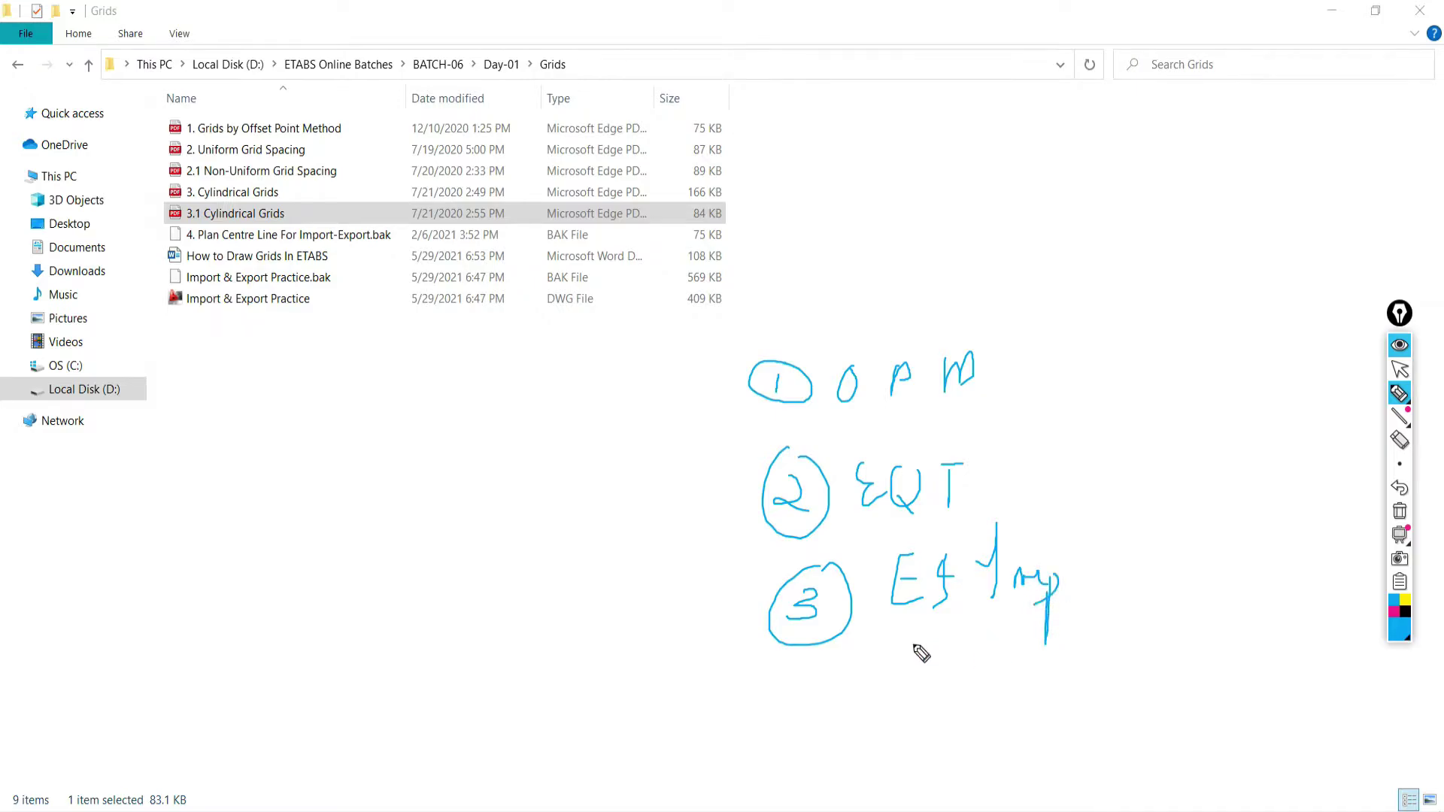
left_click_drag(924, 654, 1041, 655)
left_click(1400, 511)
mouse_move(1412, 427)
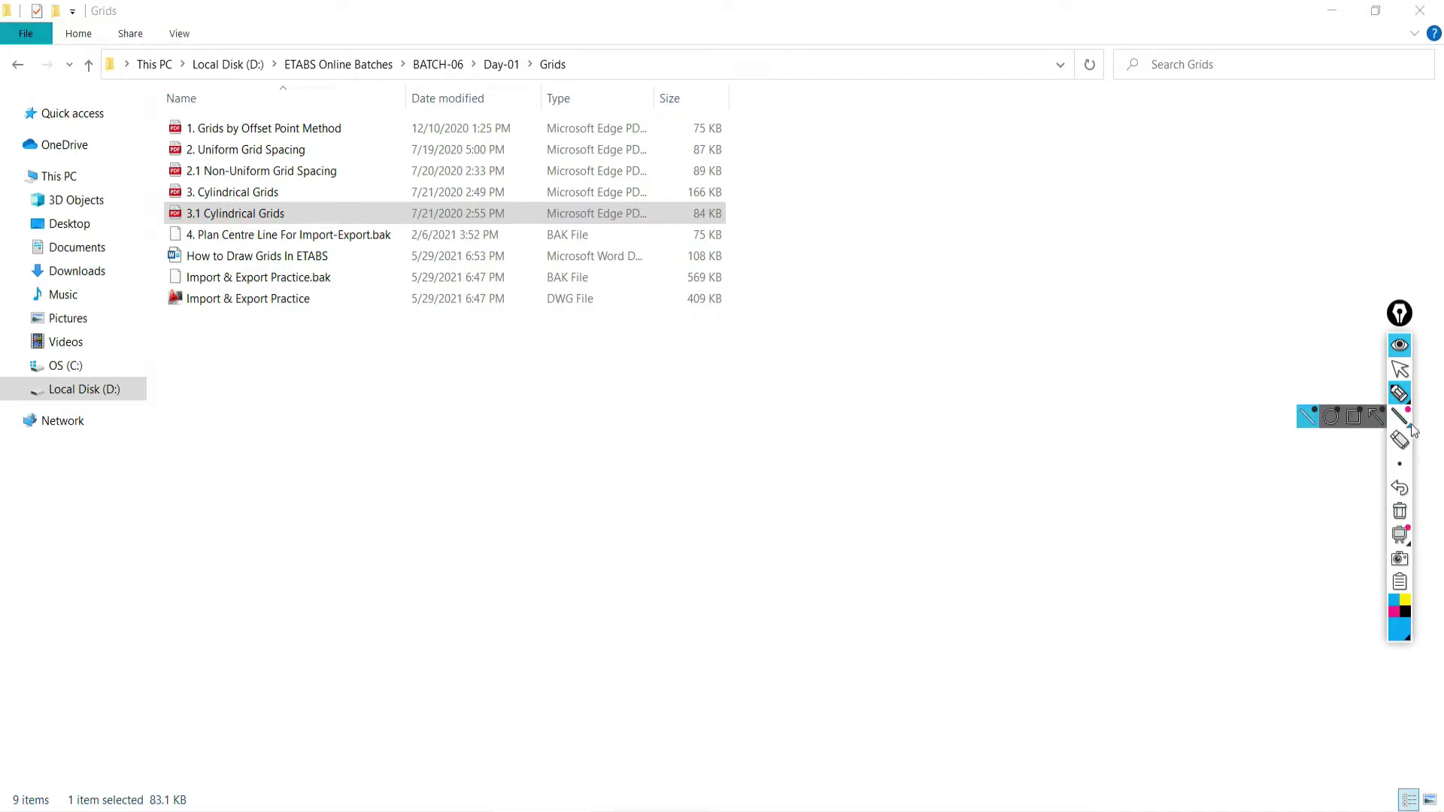
Exit annotation mode and go back from the Grids folder to Day-01
left_click(1400, 370)
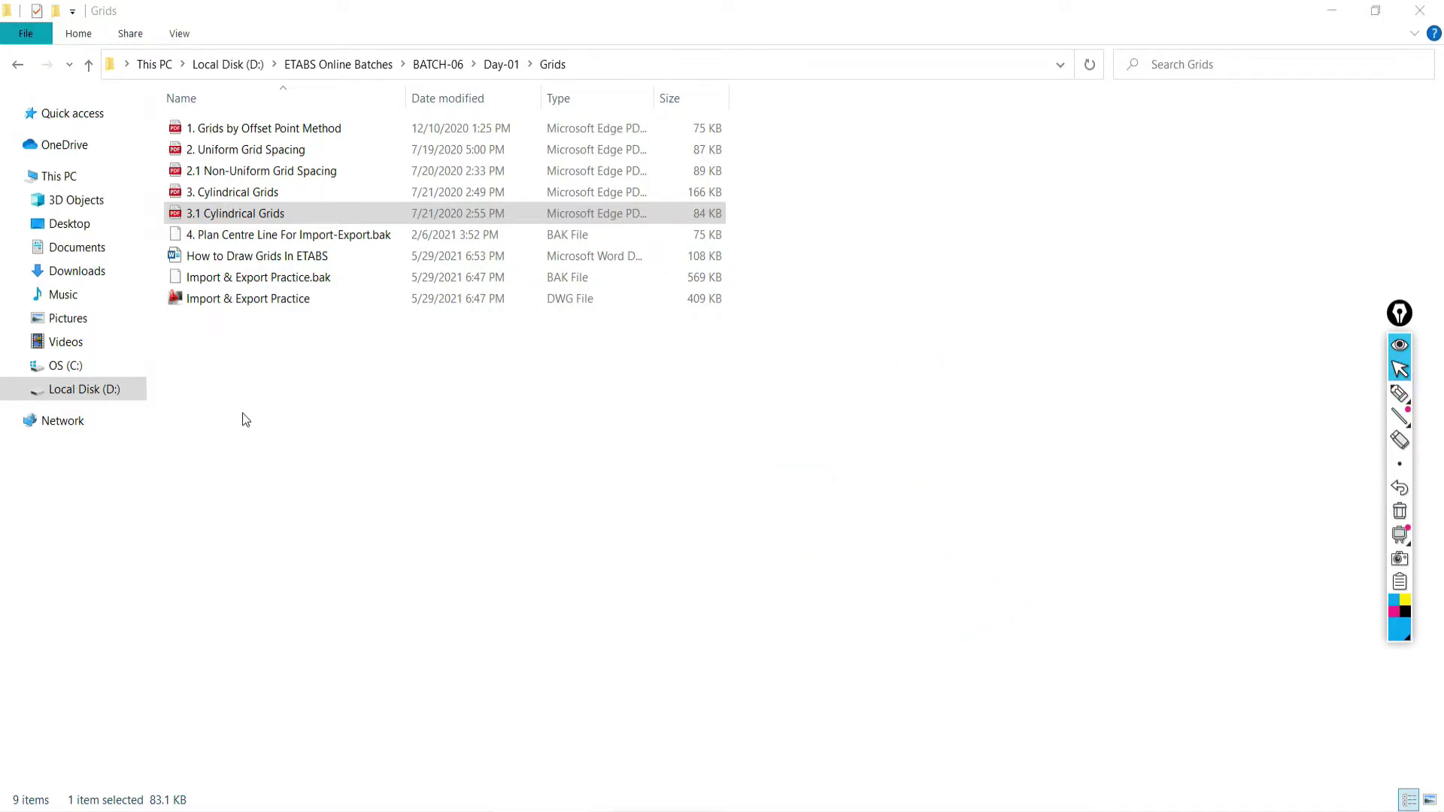
left_click(19, 67)
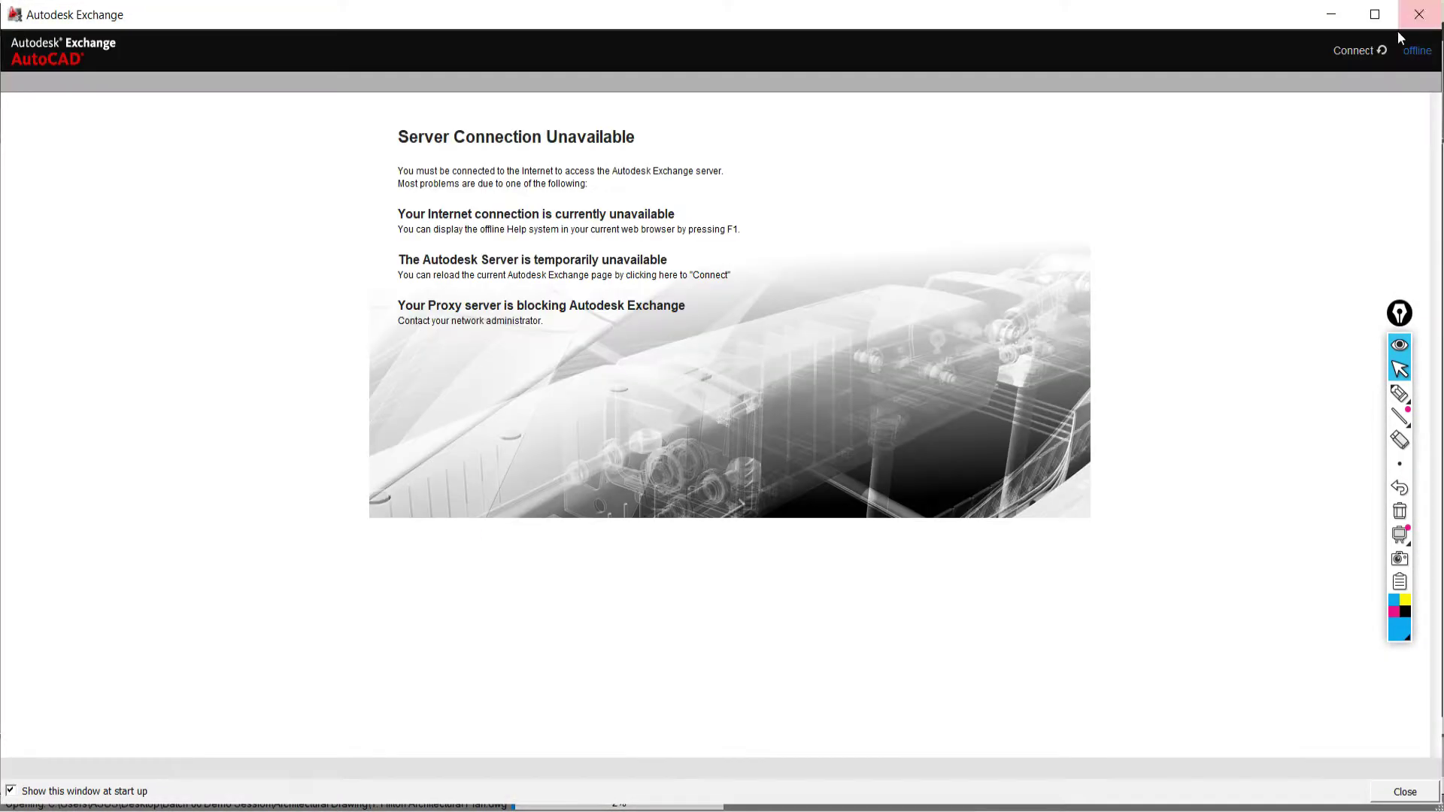
Close Autodesk Exchange, accept both educational plot-stamp prompts, and dismiss the proxy notice
left_click(1414, 11)
left_click(621, 426)
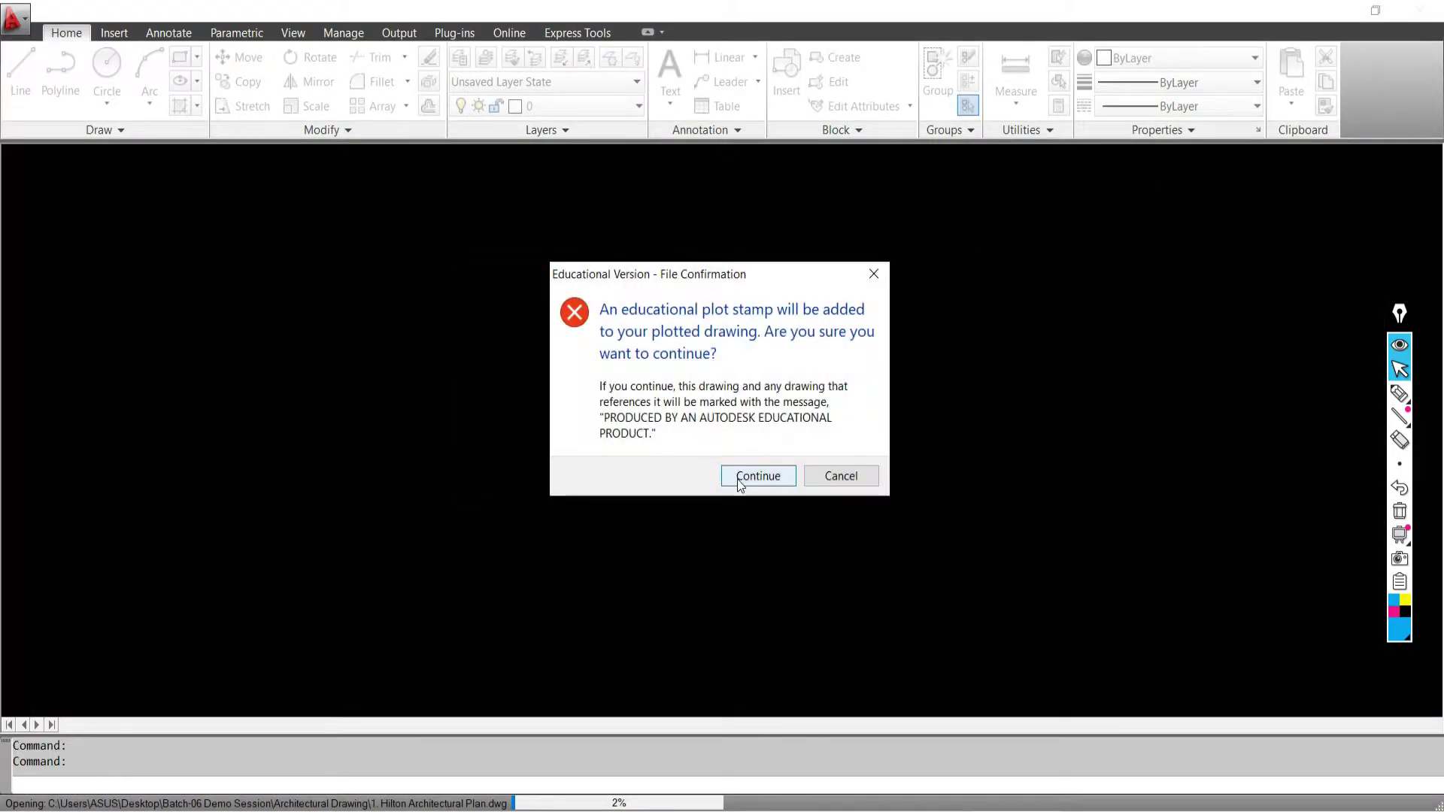
left_click(727, 481)
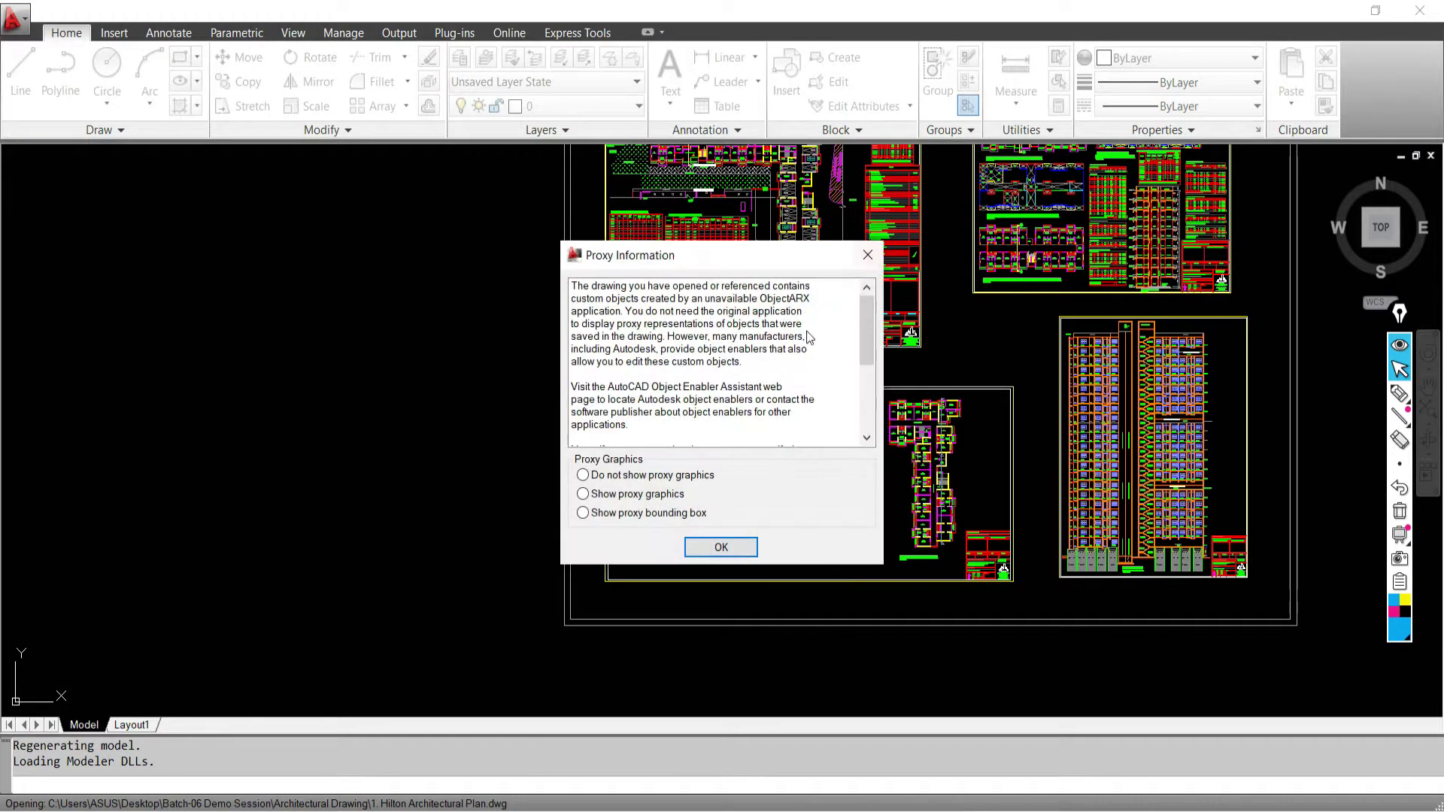
left_click(721, 546)
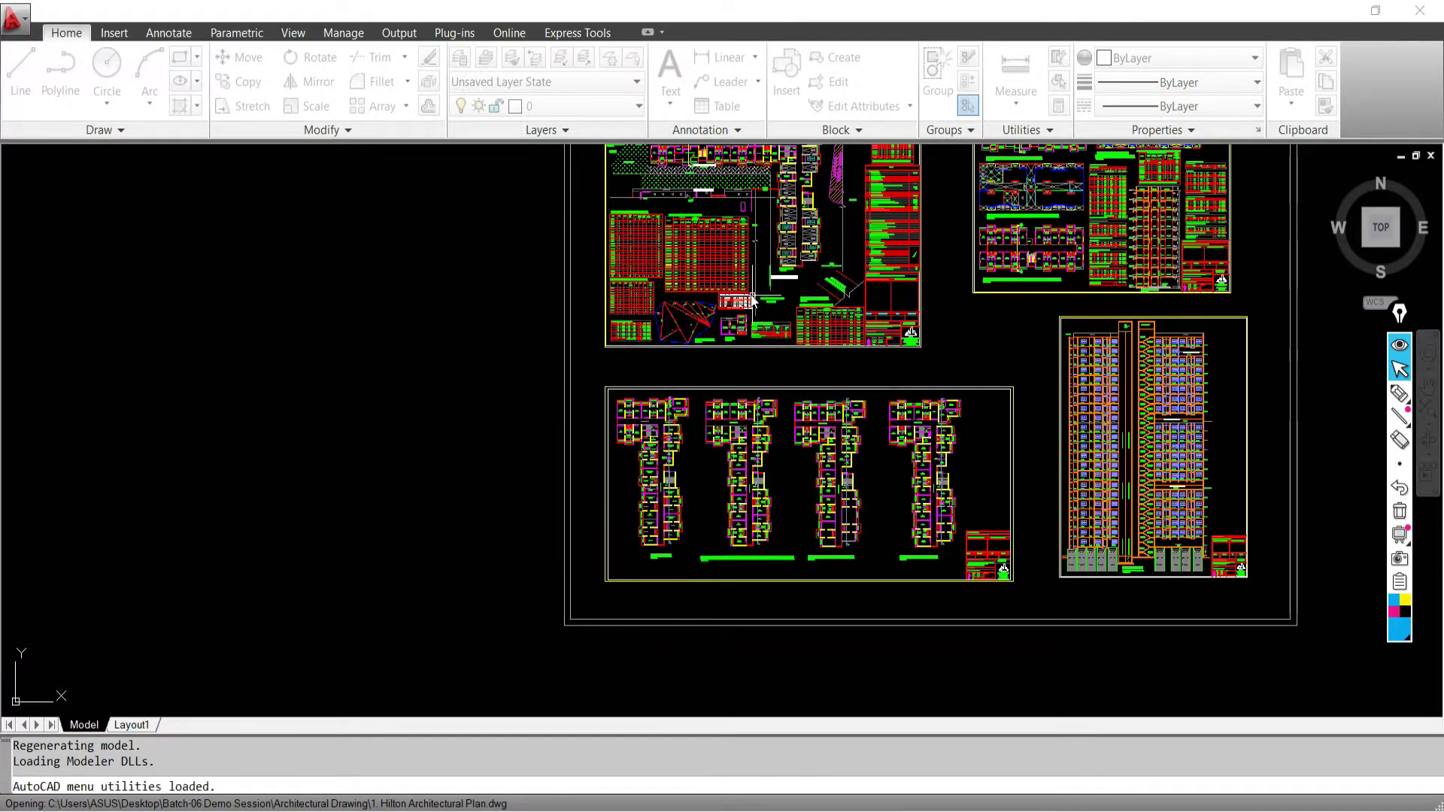
scroll(715, 474, "up", 4)
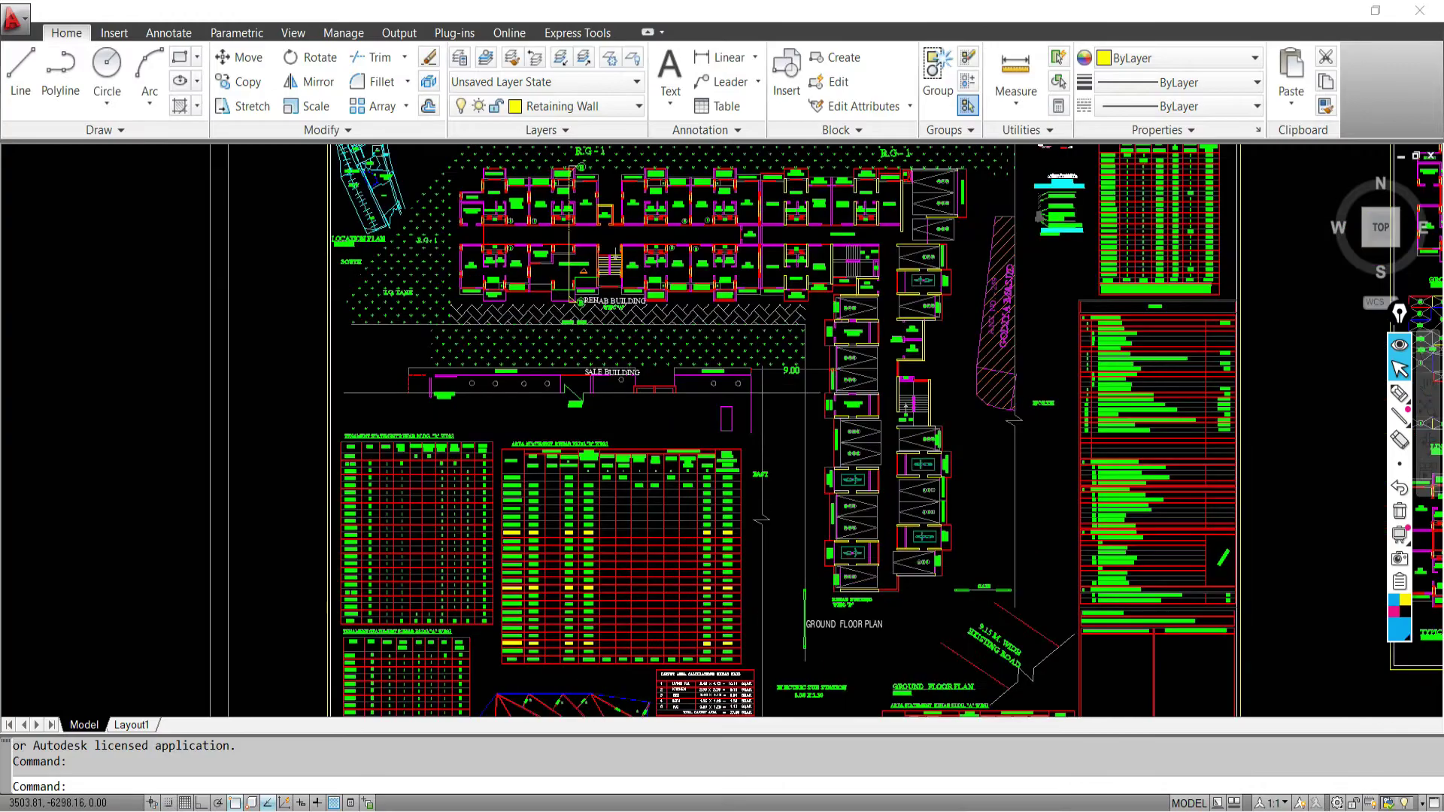
scroll(683, 435, "up", 3)
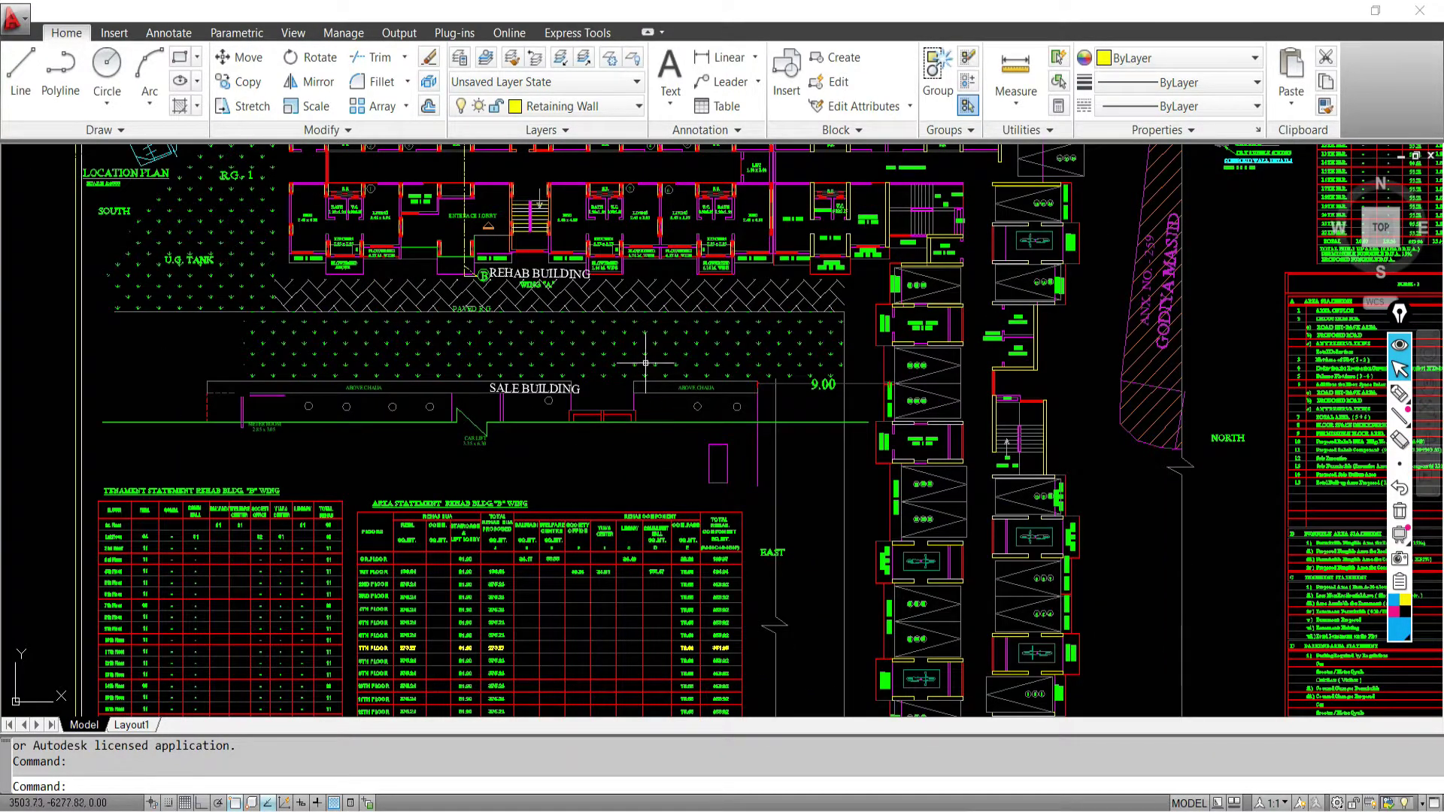
scroll(639, 354, "down", 2)
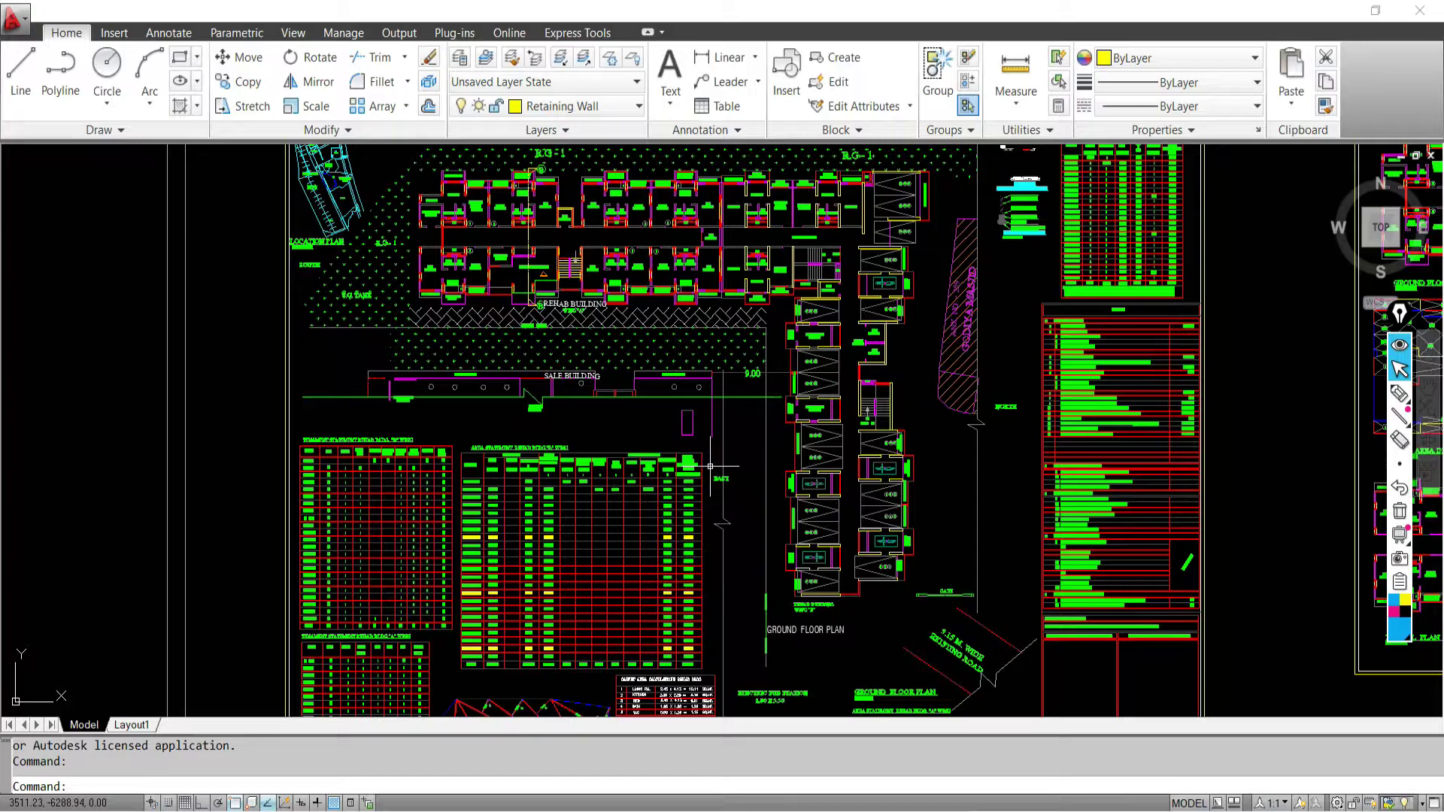
middle_click_drag(688, 416, 683, 426)
scroll(544, 329, "up", 6)
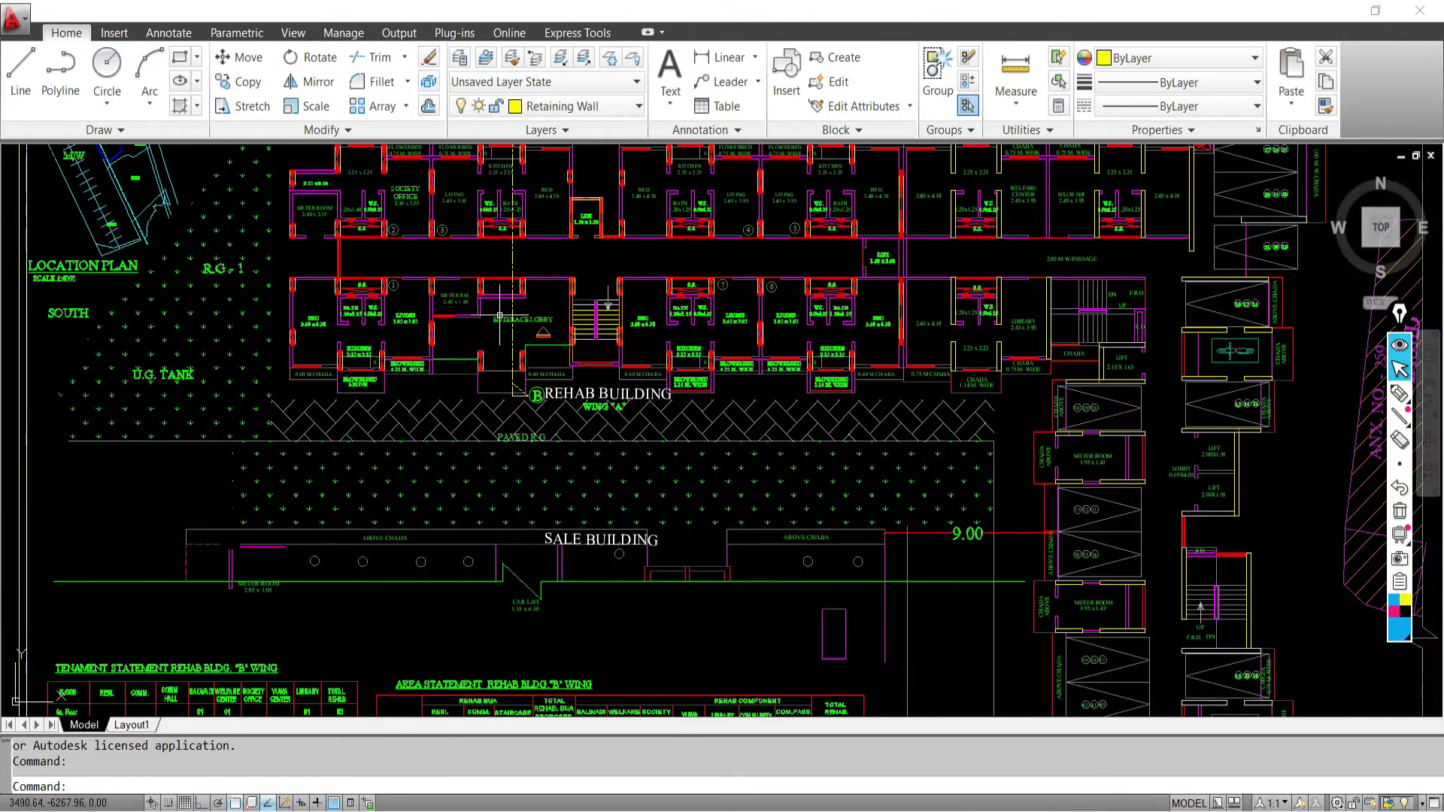
scroll(526, 376, "down", 6)
scroll(523, 391, "up", 6)
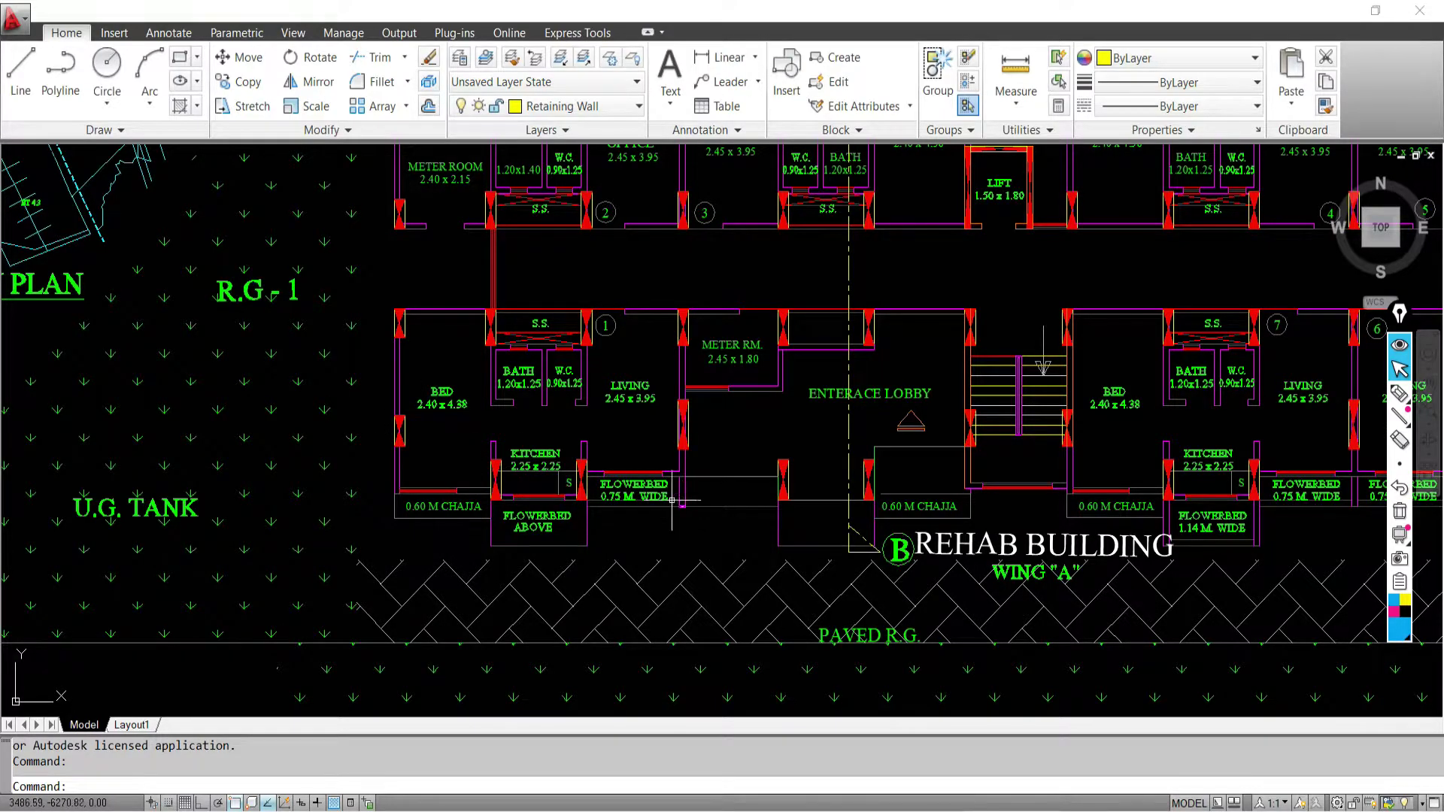
scroll(671, 480, "down", 6)
scroll(644, 496, "up", 5)
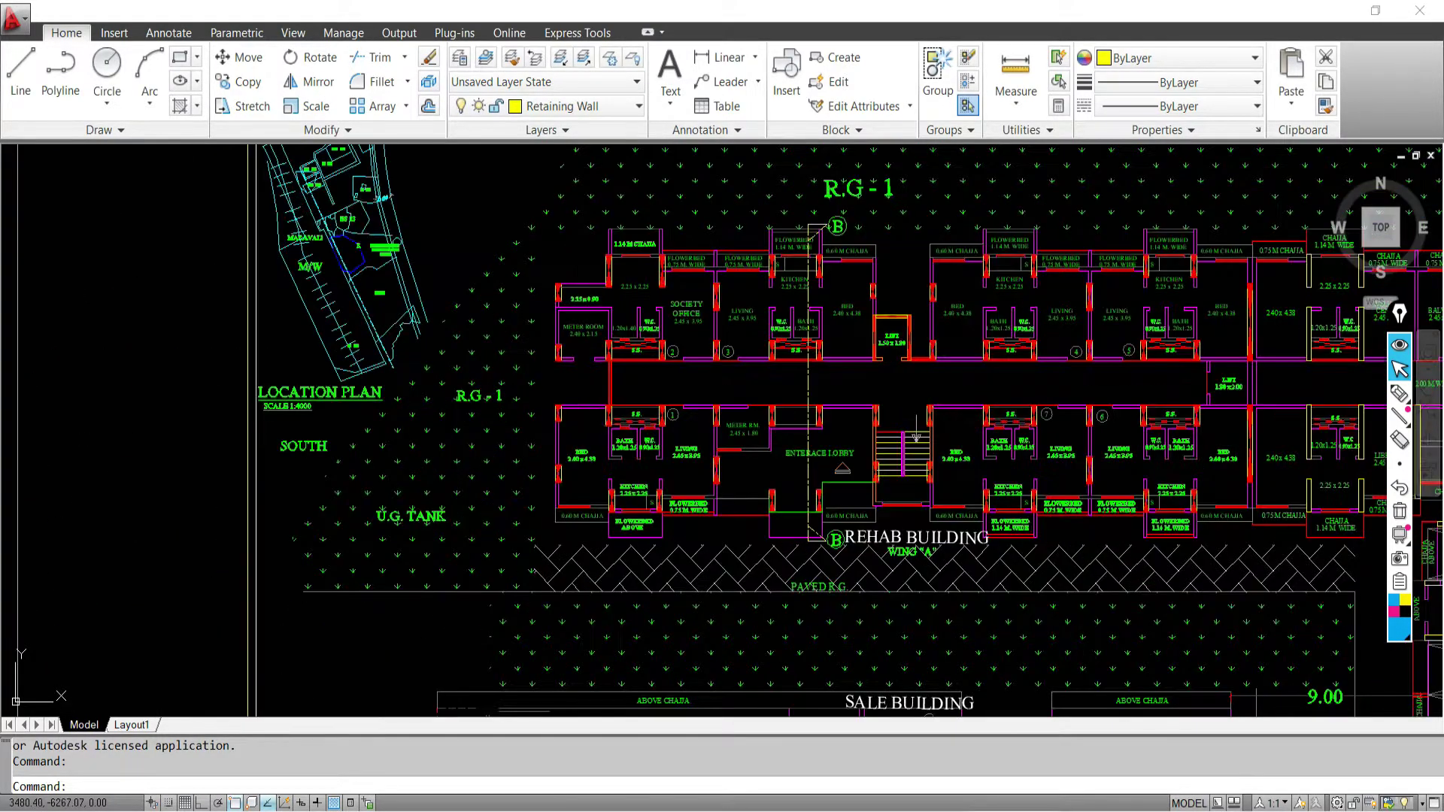
scroll(610, 494, "down", 5)
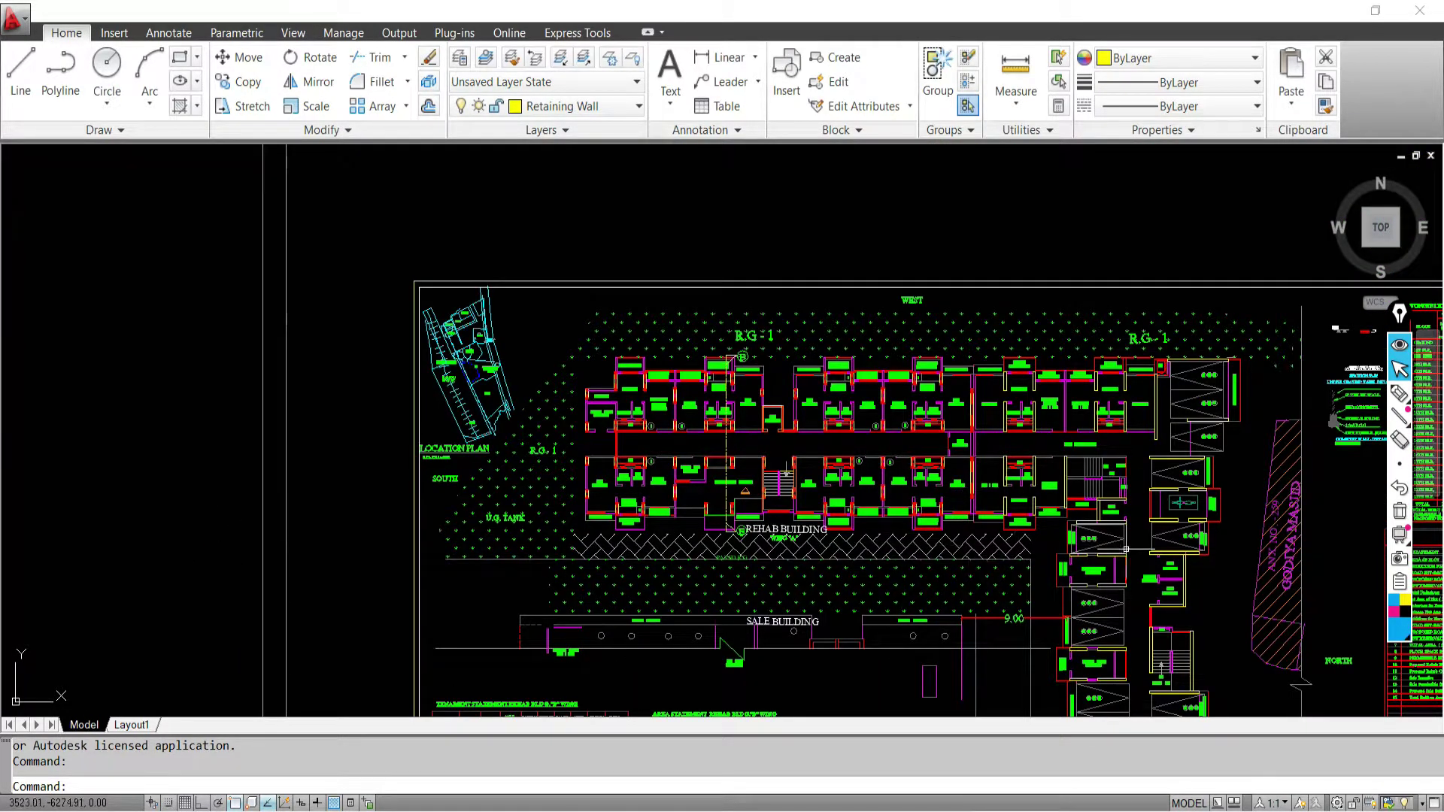
scroll(1055, 585, "up", 2)
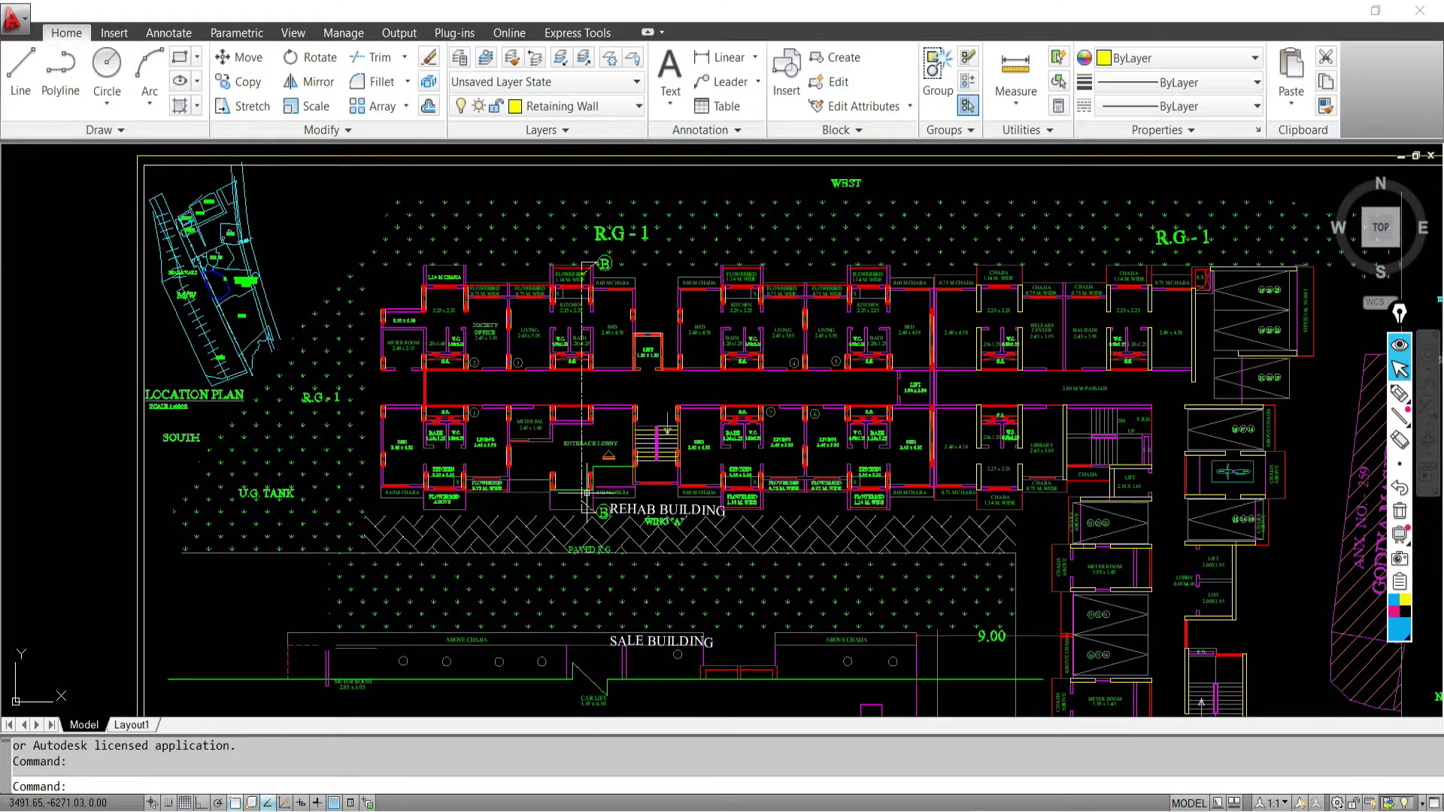
scroll(621, 501, "down", 4)
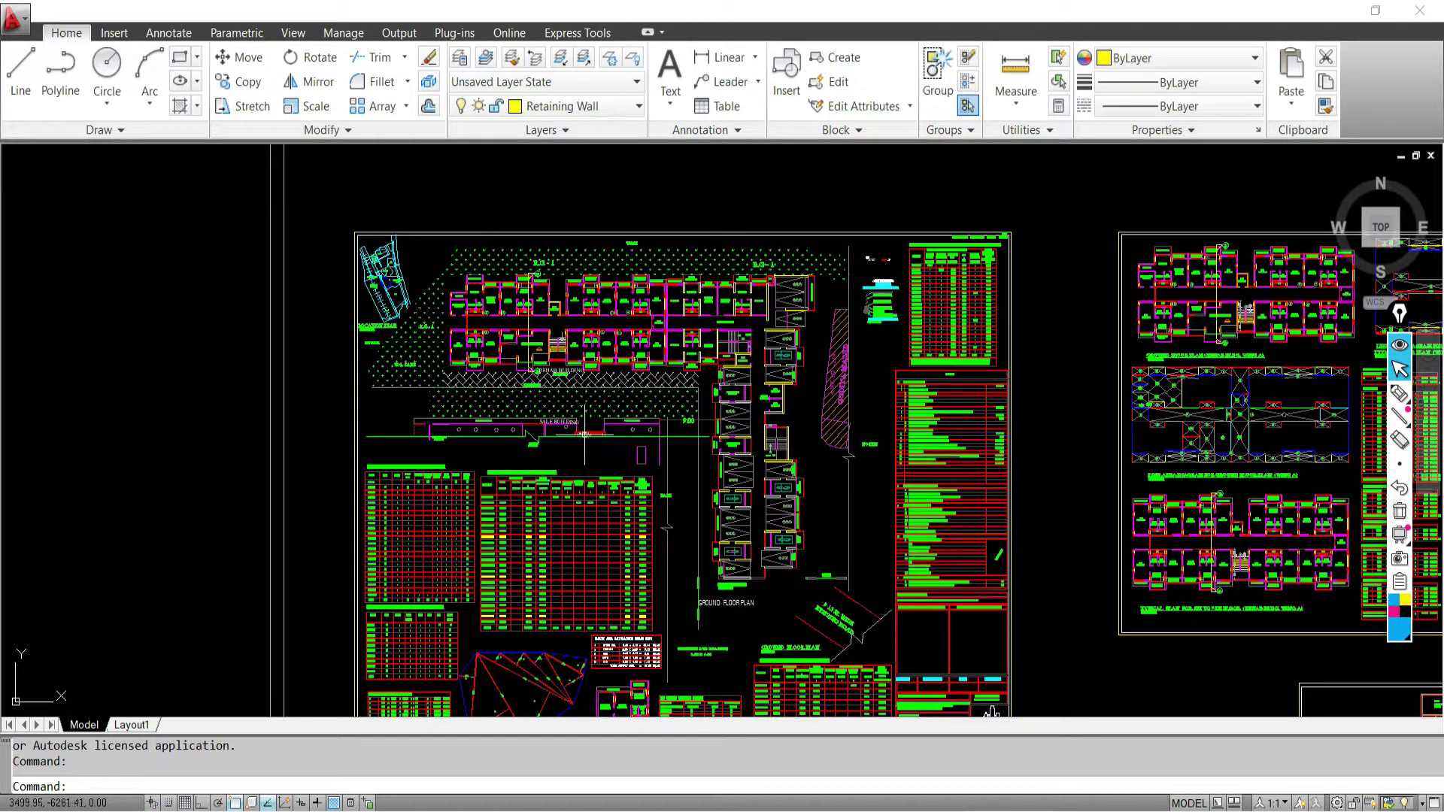
scroll(498, 401, "up", 3)
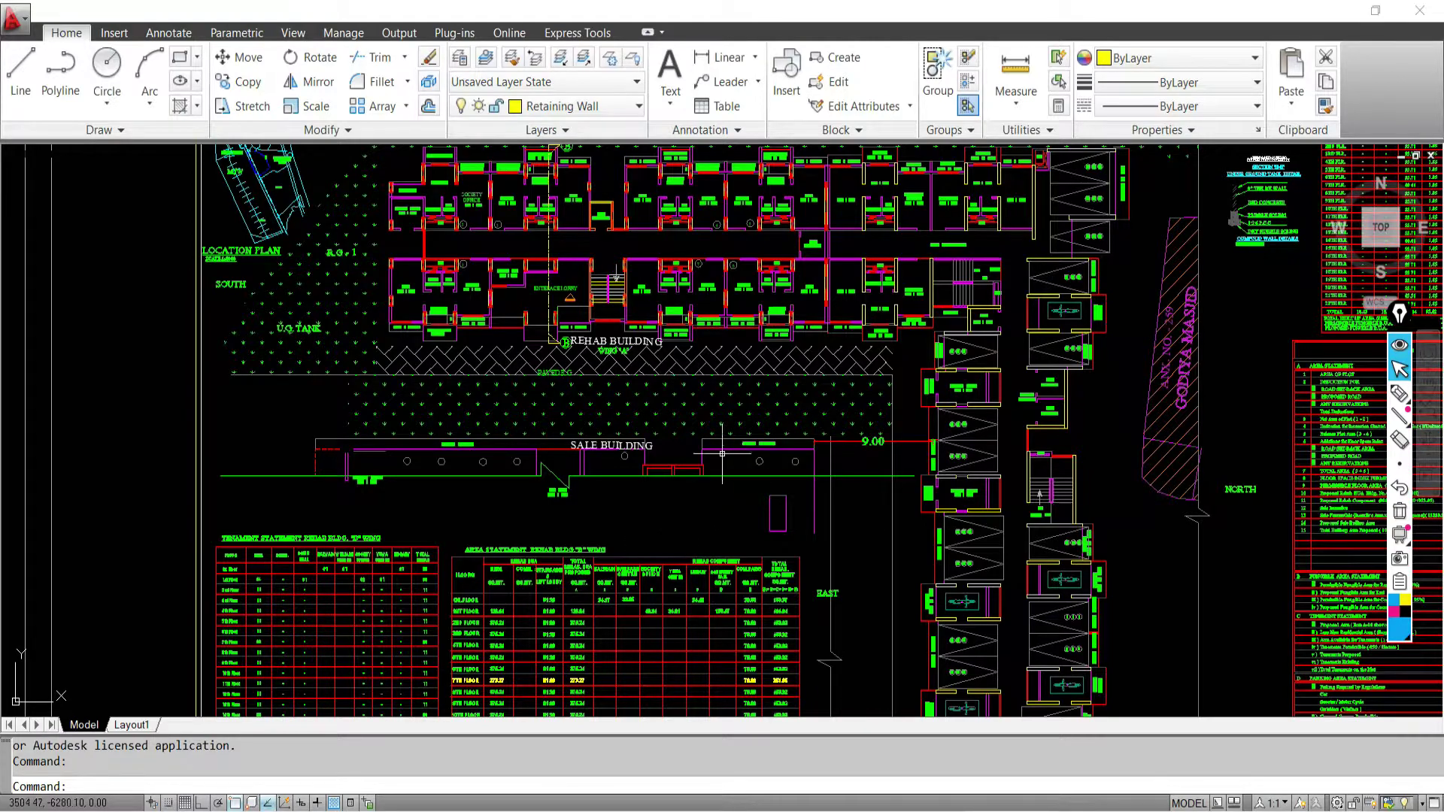
middle_click_drag(654, 375, 705, 492)
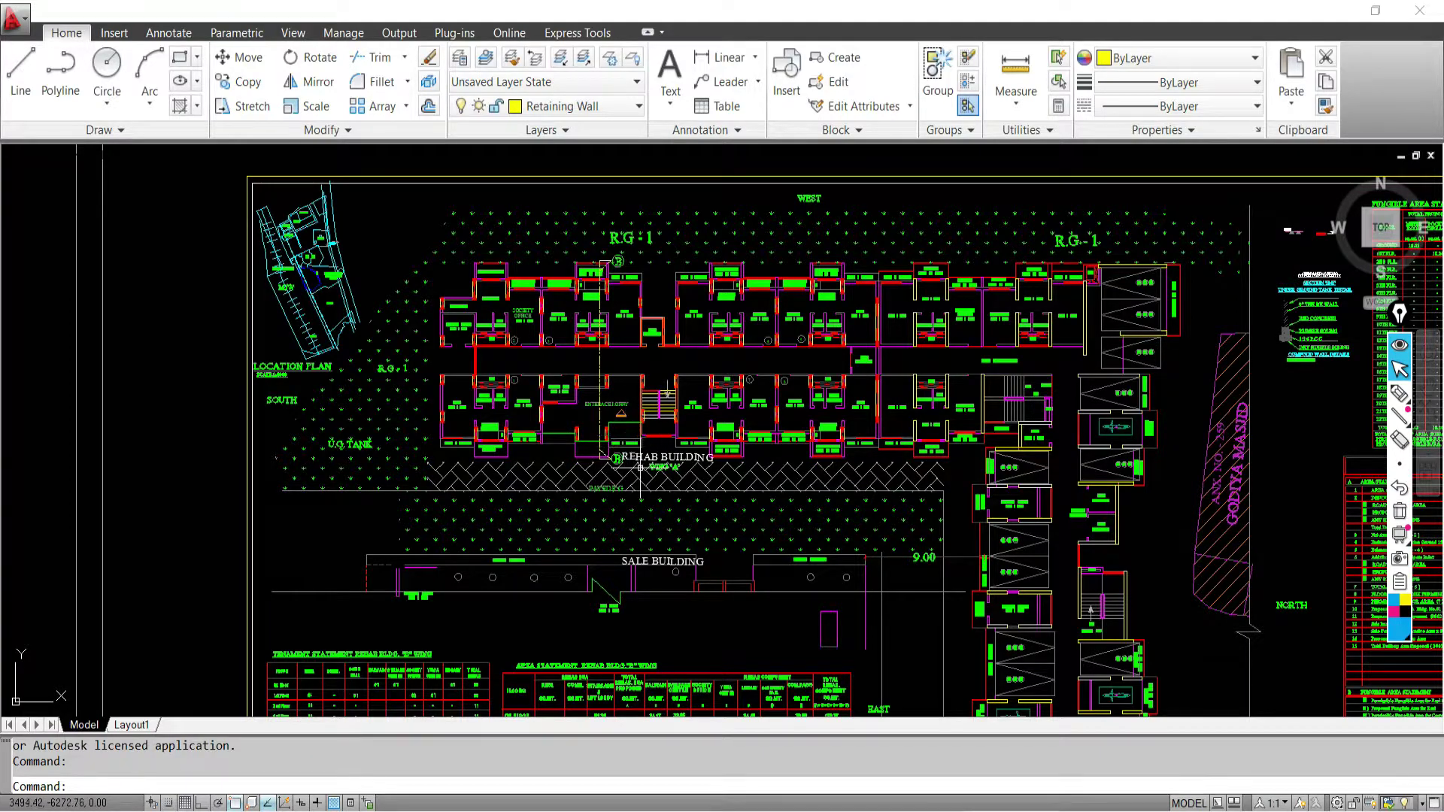
scroll(572, 456, "up", 4)
middle_click_drag(640, 354, 632, 472)
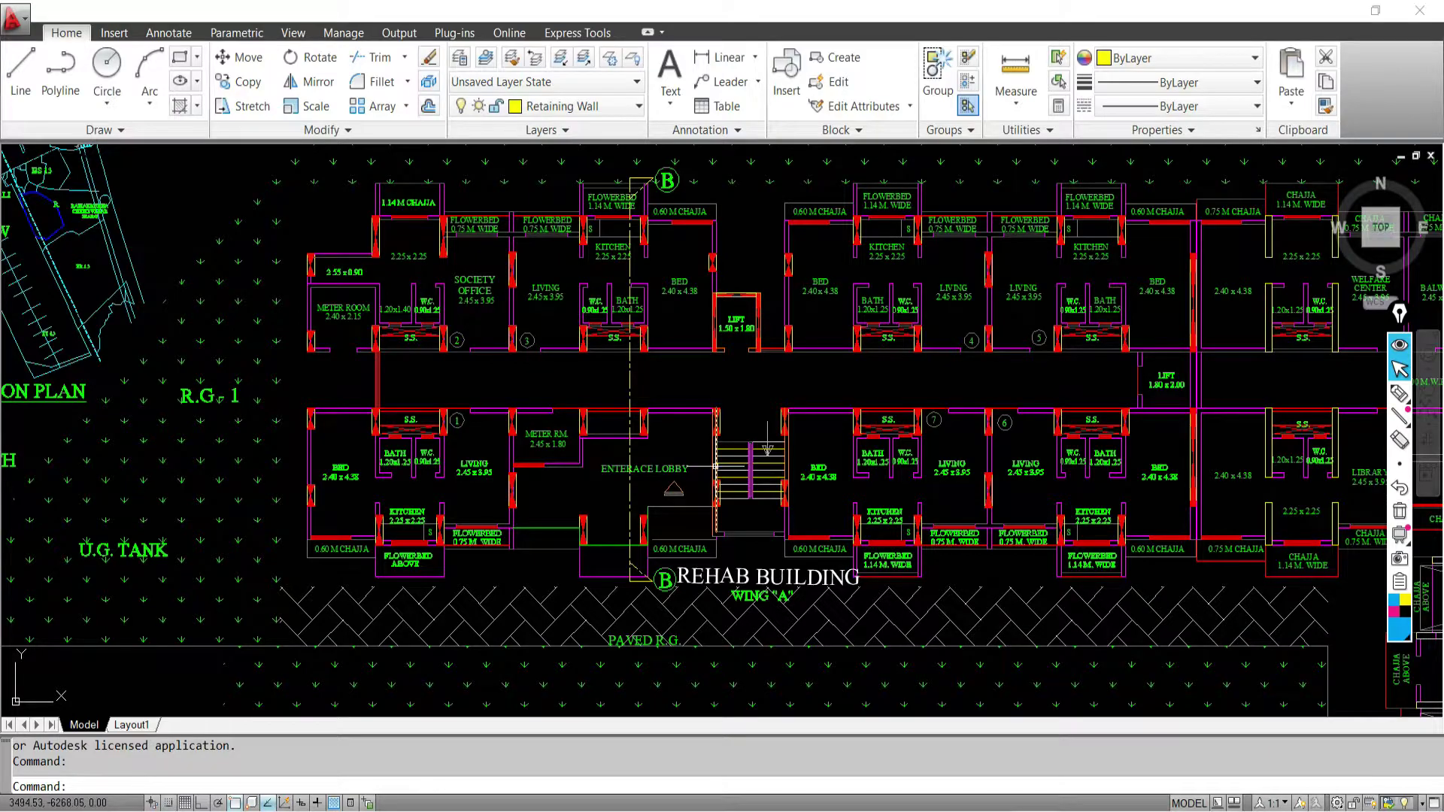
mouse_move(716, 467)
scroll(847, 506, "down", 3)
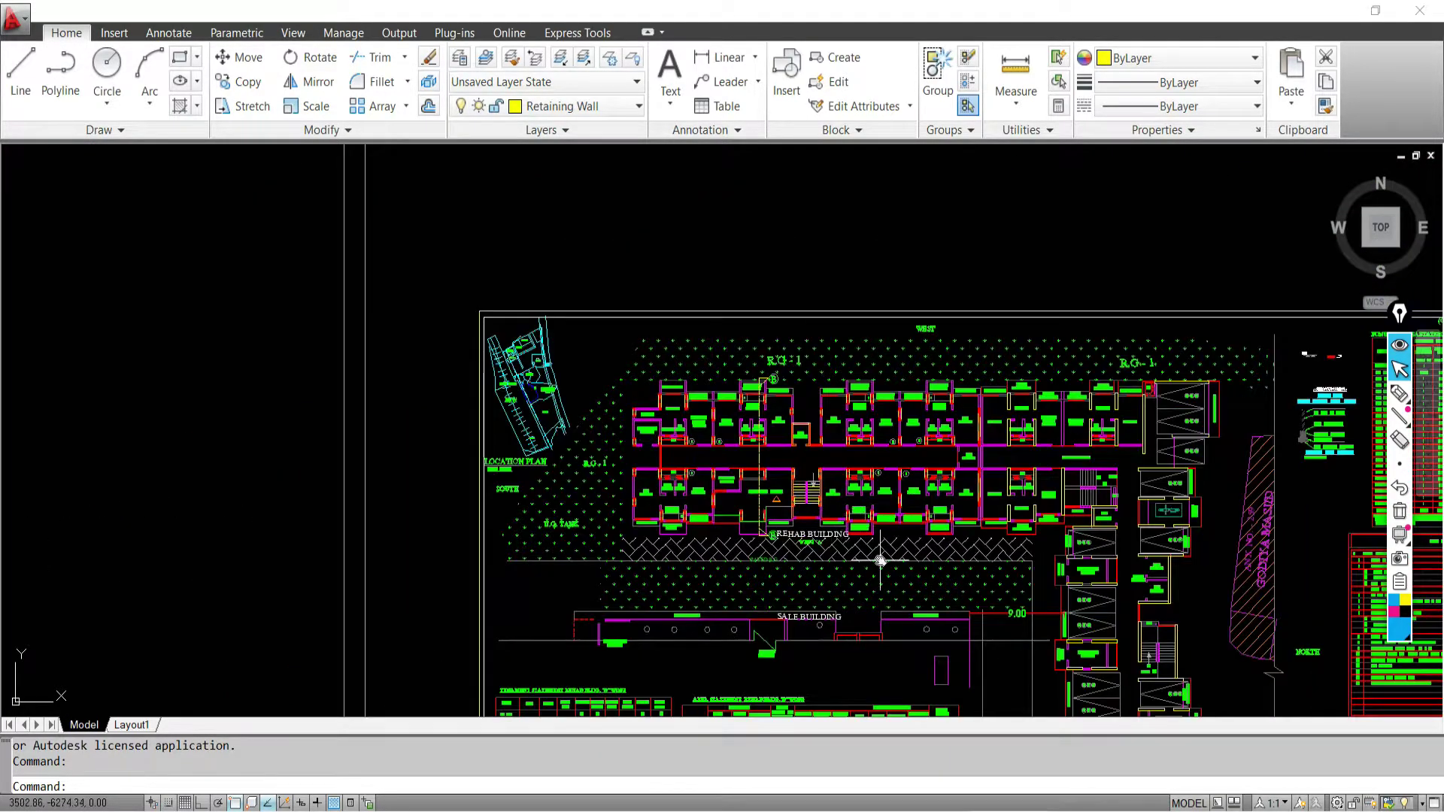
scroll(826, 451, "up", 2)
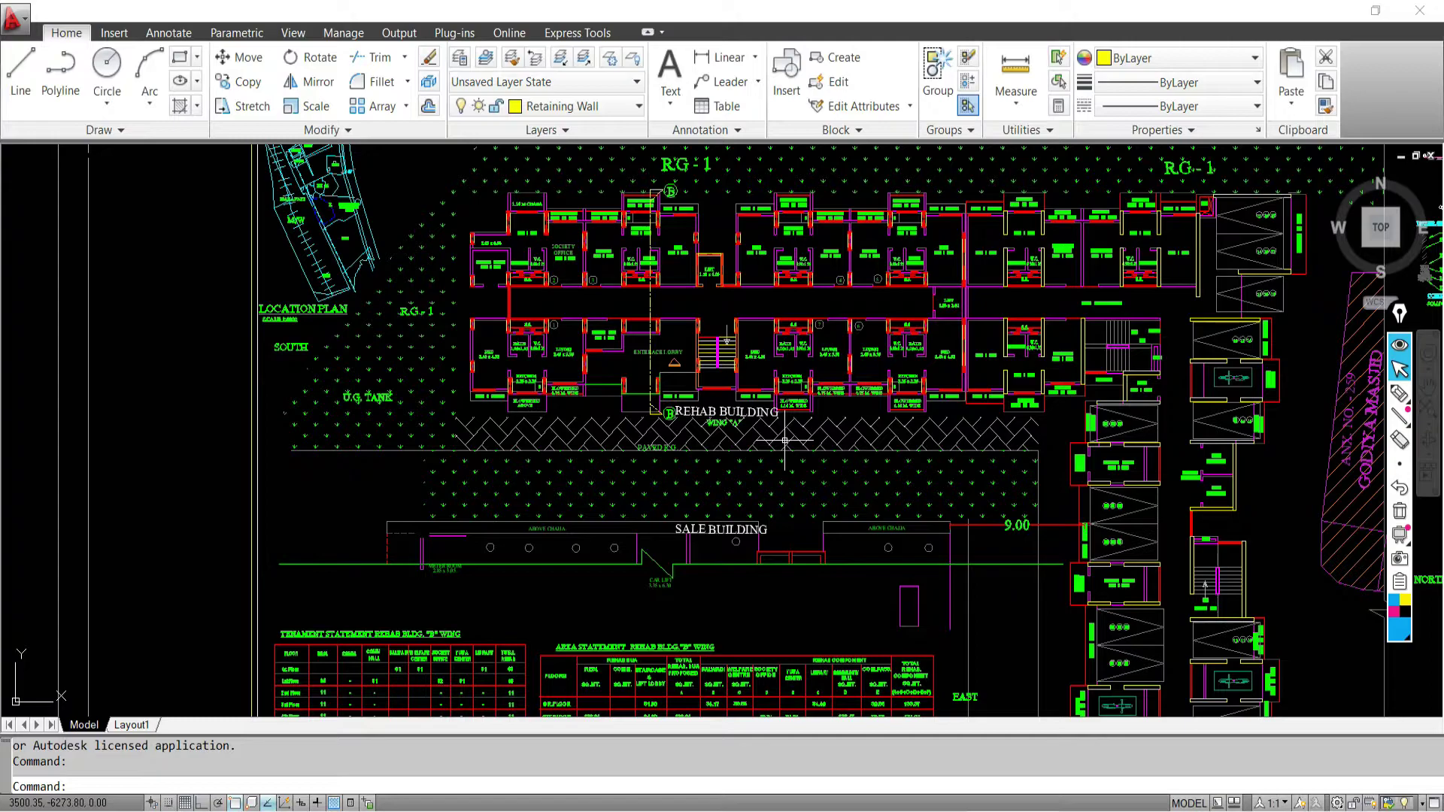
middle_click_drag(812, 451, 780, 477)
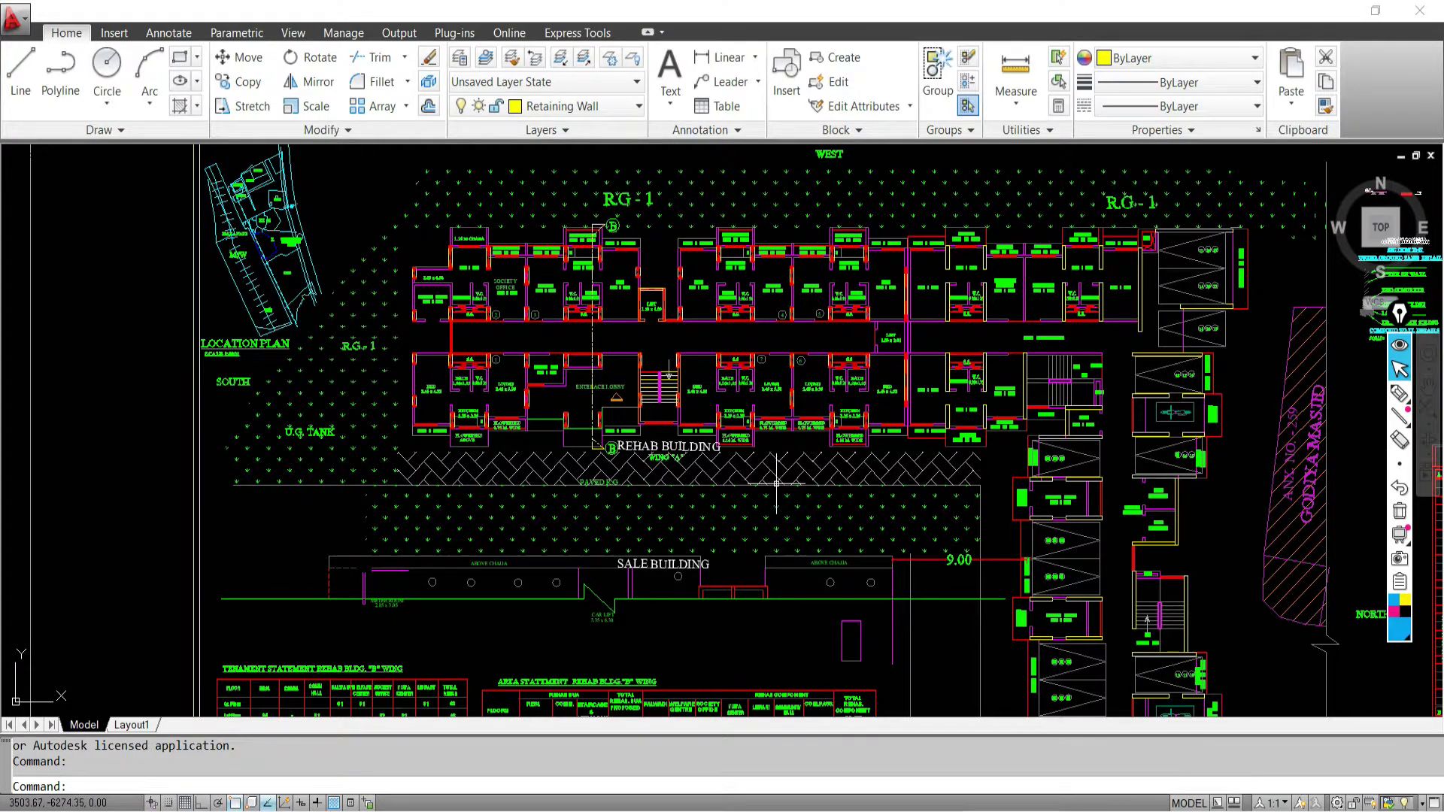
scroll(772, 481, "down", 4)
scroll(812, 547, "up", 2)
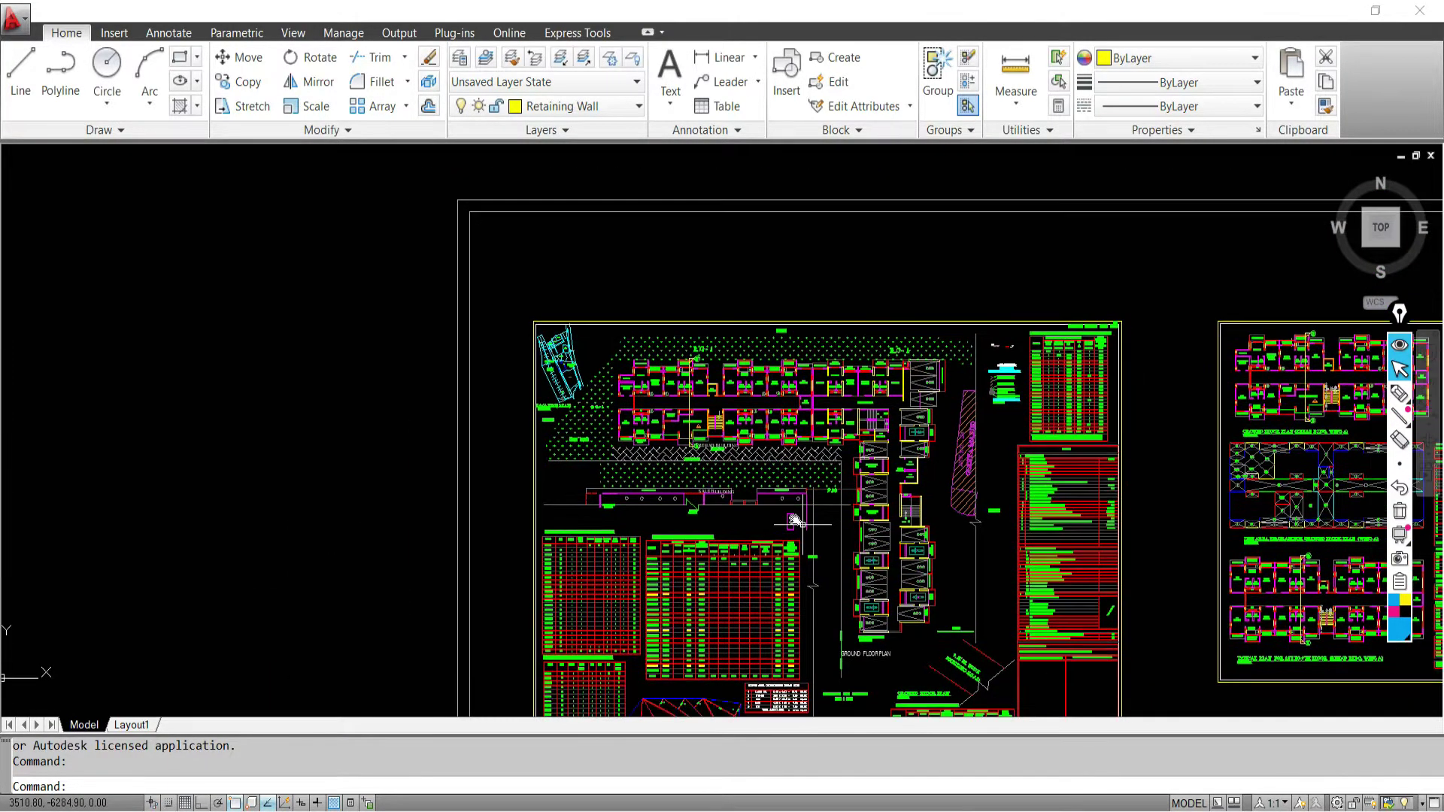
scroll(634, 421, "up", 2)
scroll(634, 421, "up", 3)
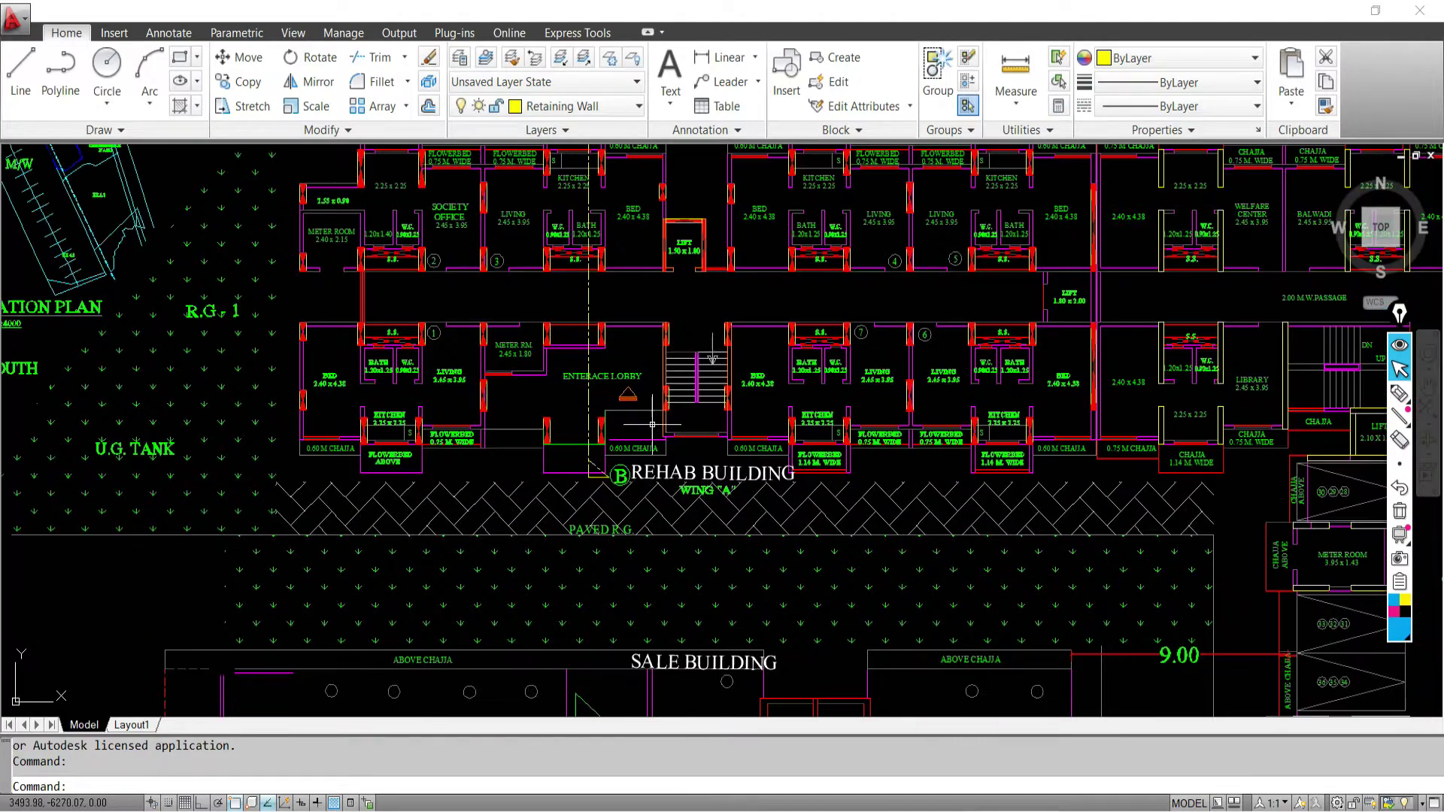
scroll(709, 425, "down", 2)
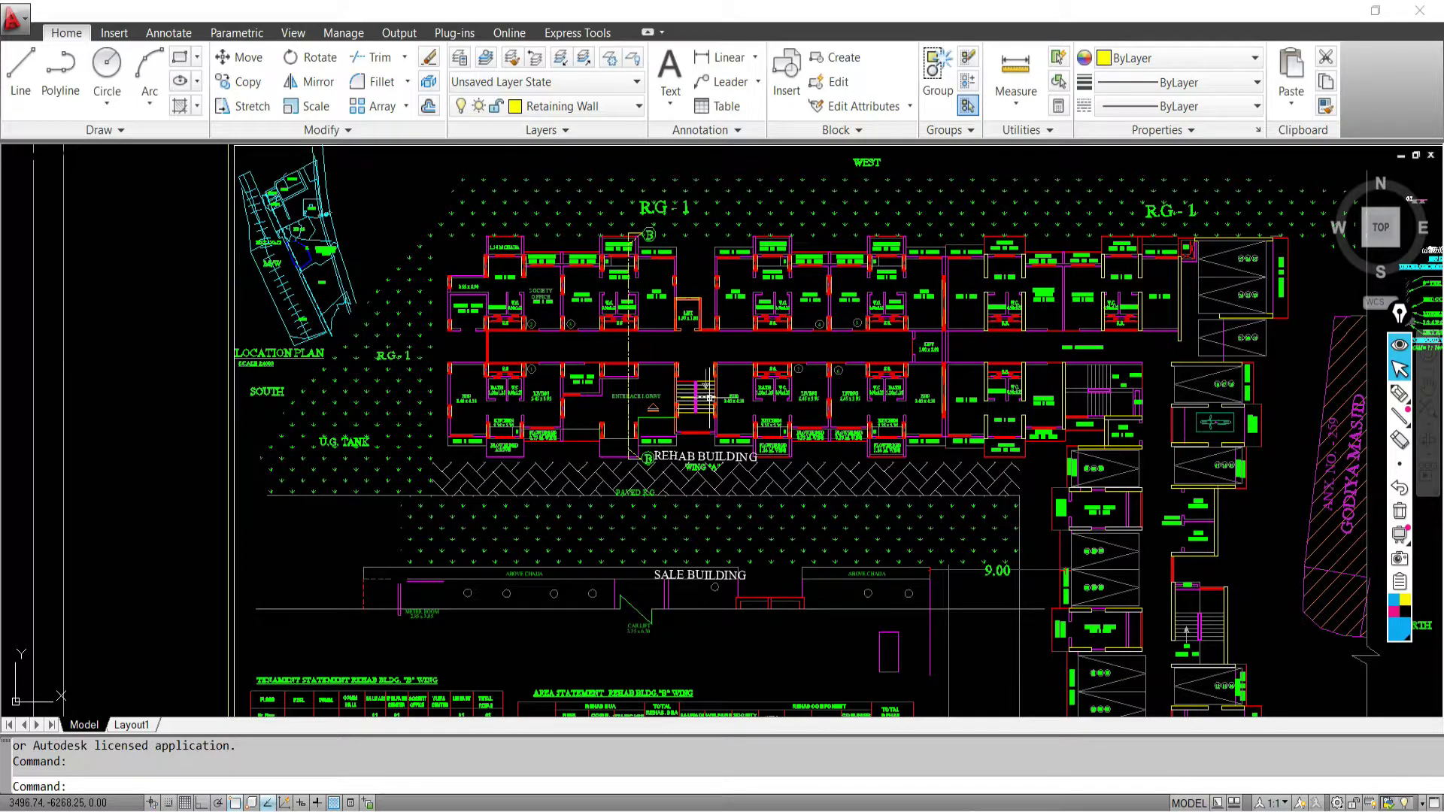
Browse BATCH-06 via Day-02 to Day-01 > Grids and open Import & Export Practice.dwg
mouse_move(708, 397)
left_click(226, 752)
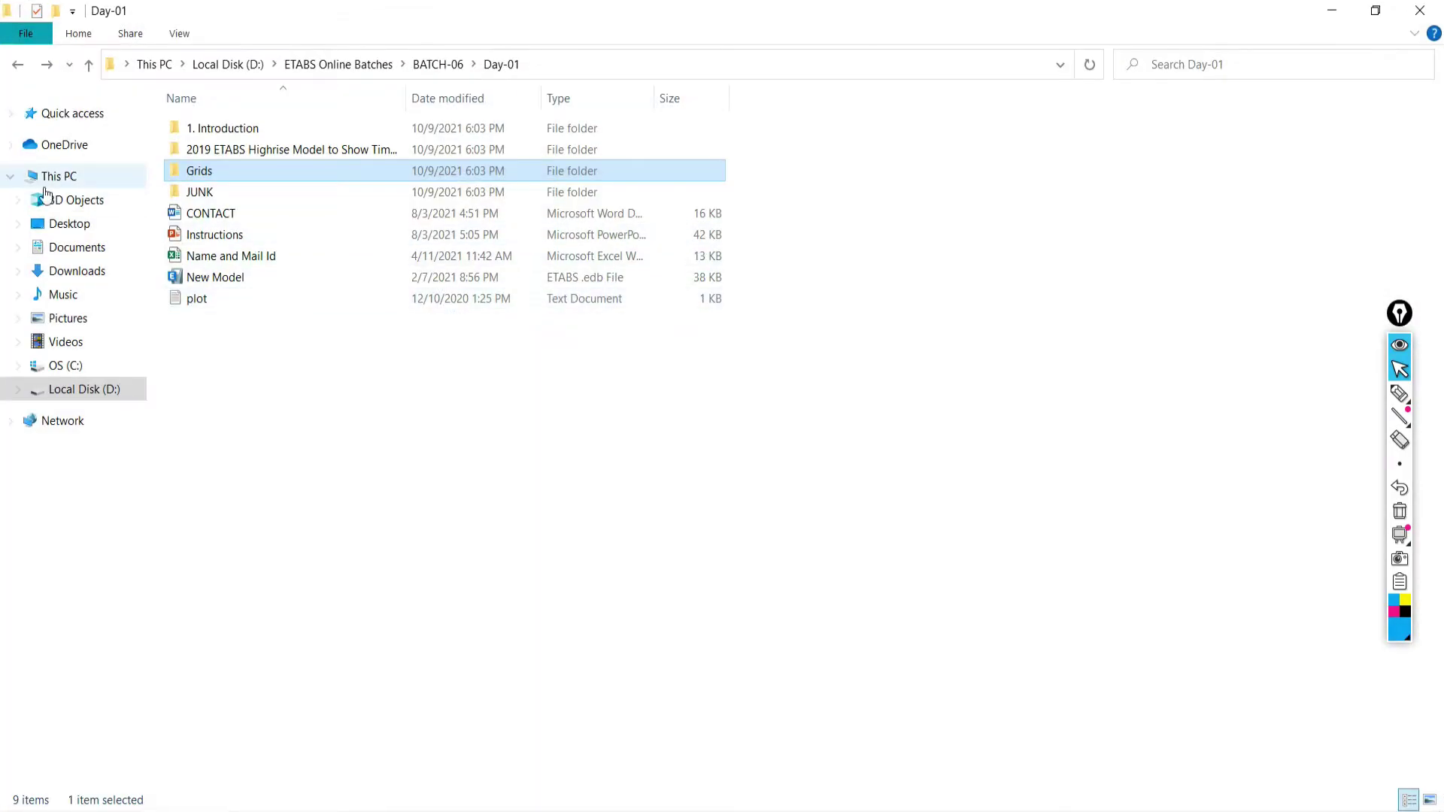
left_click(18, 66)
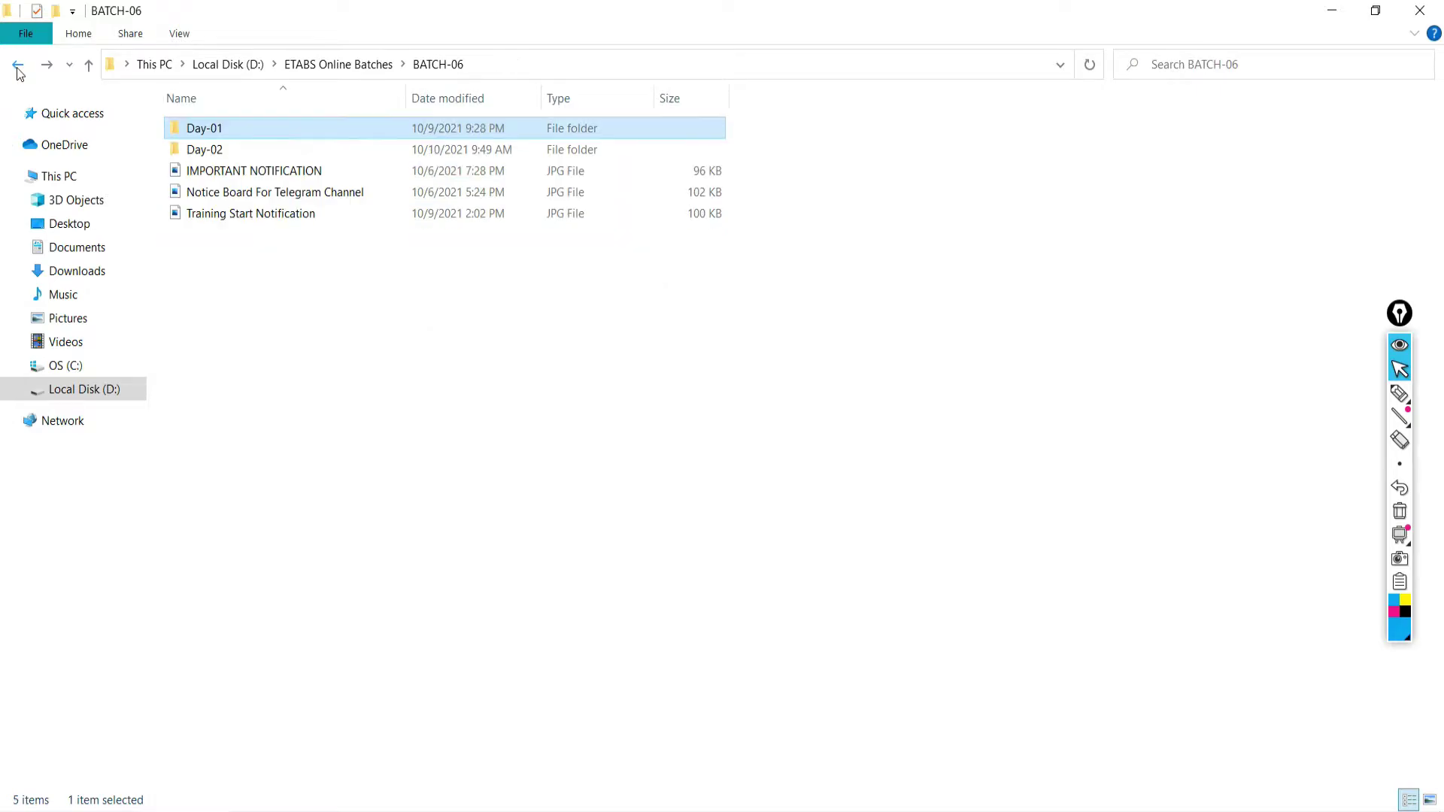
double_click(201, 150)
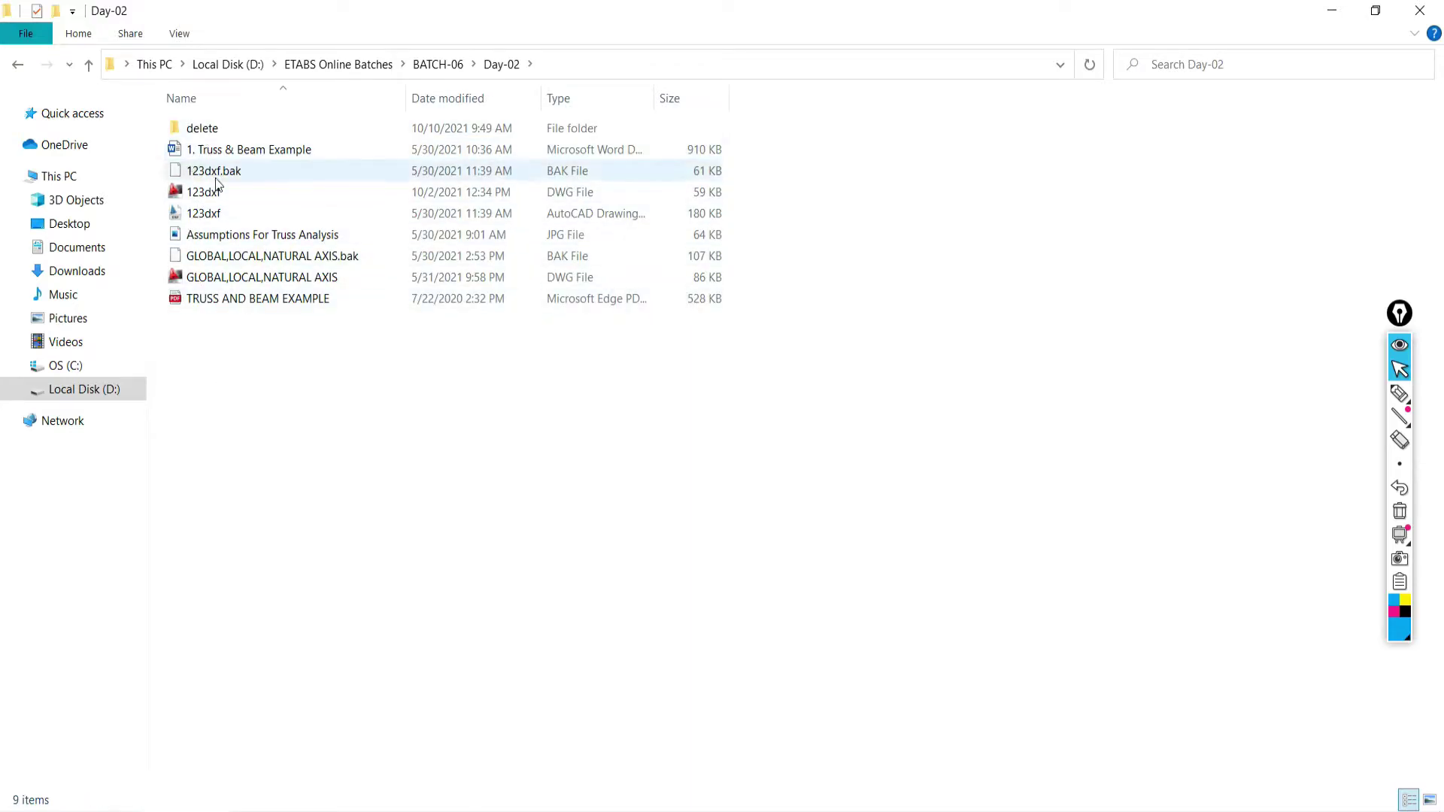
left_click(18, 67)
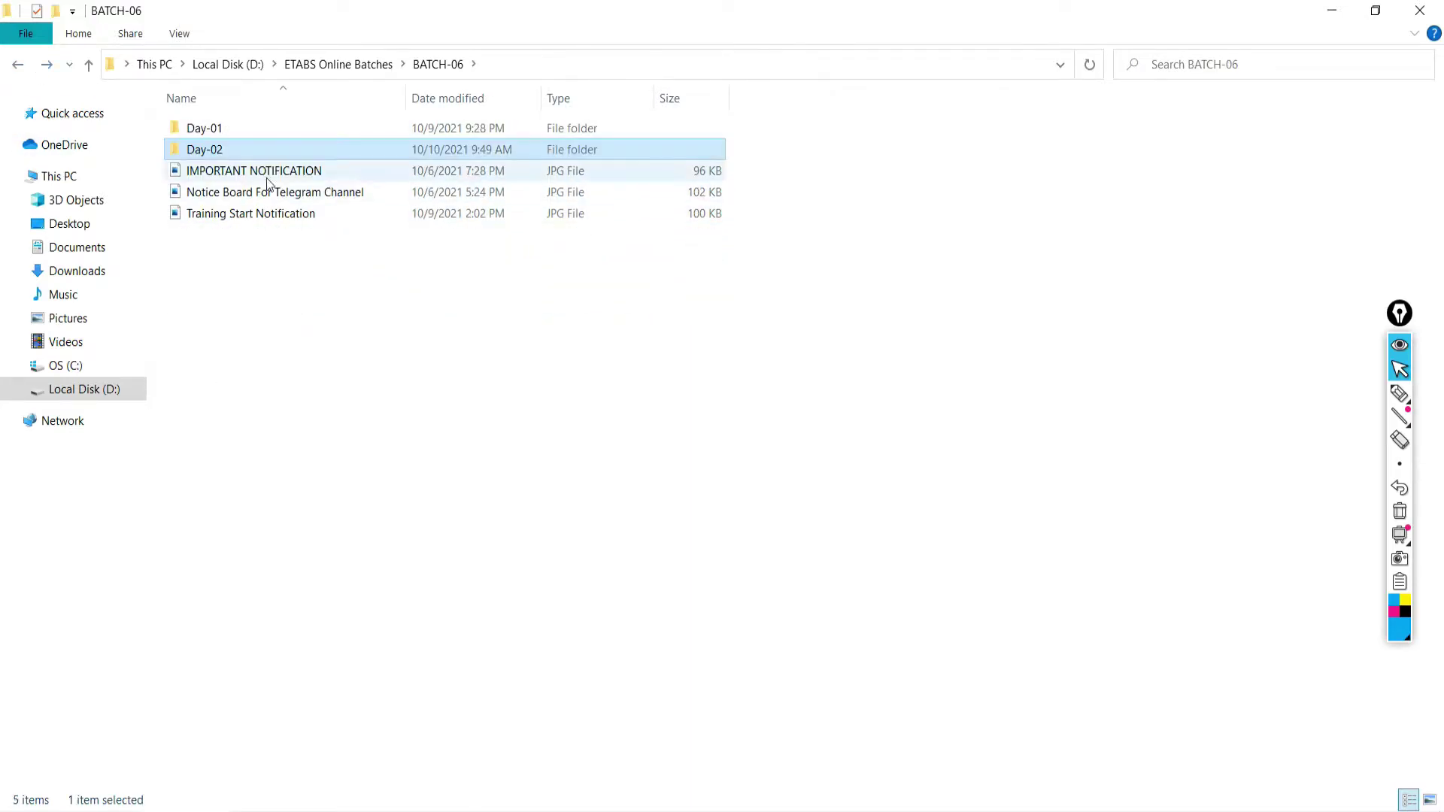
double_click(205, 129)
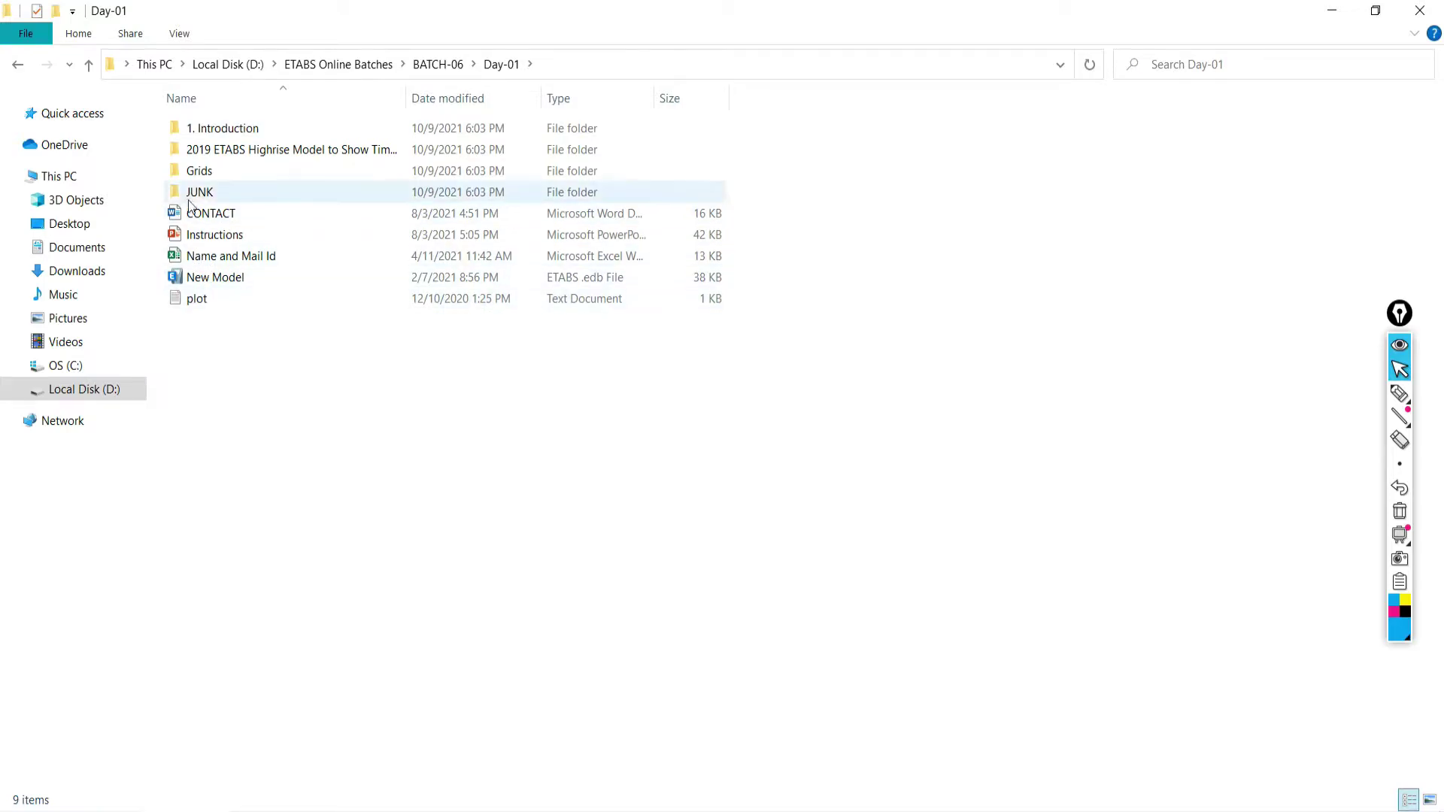
double_click(199, 172)
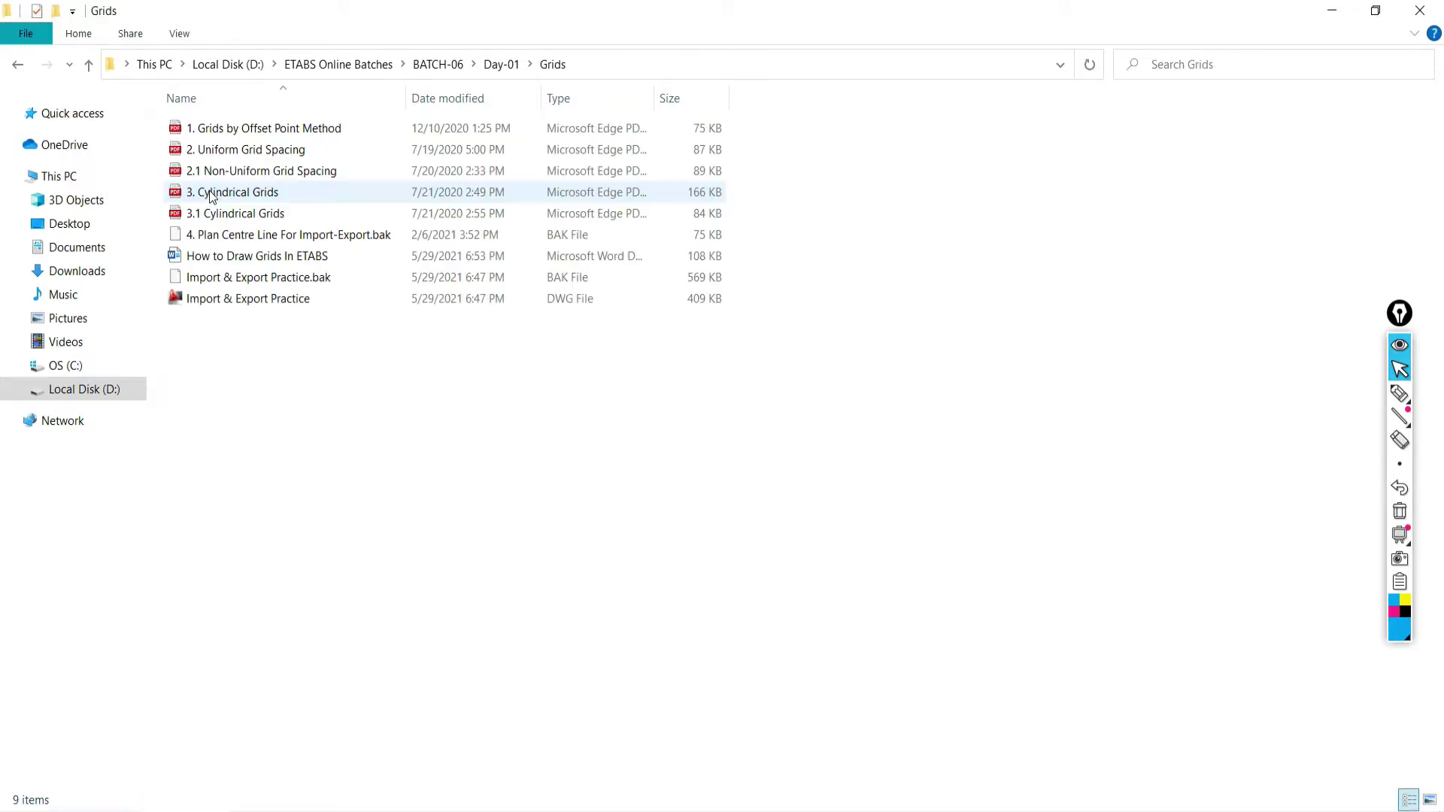
double_click(223, 301)
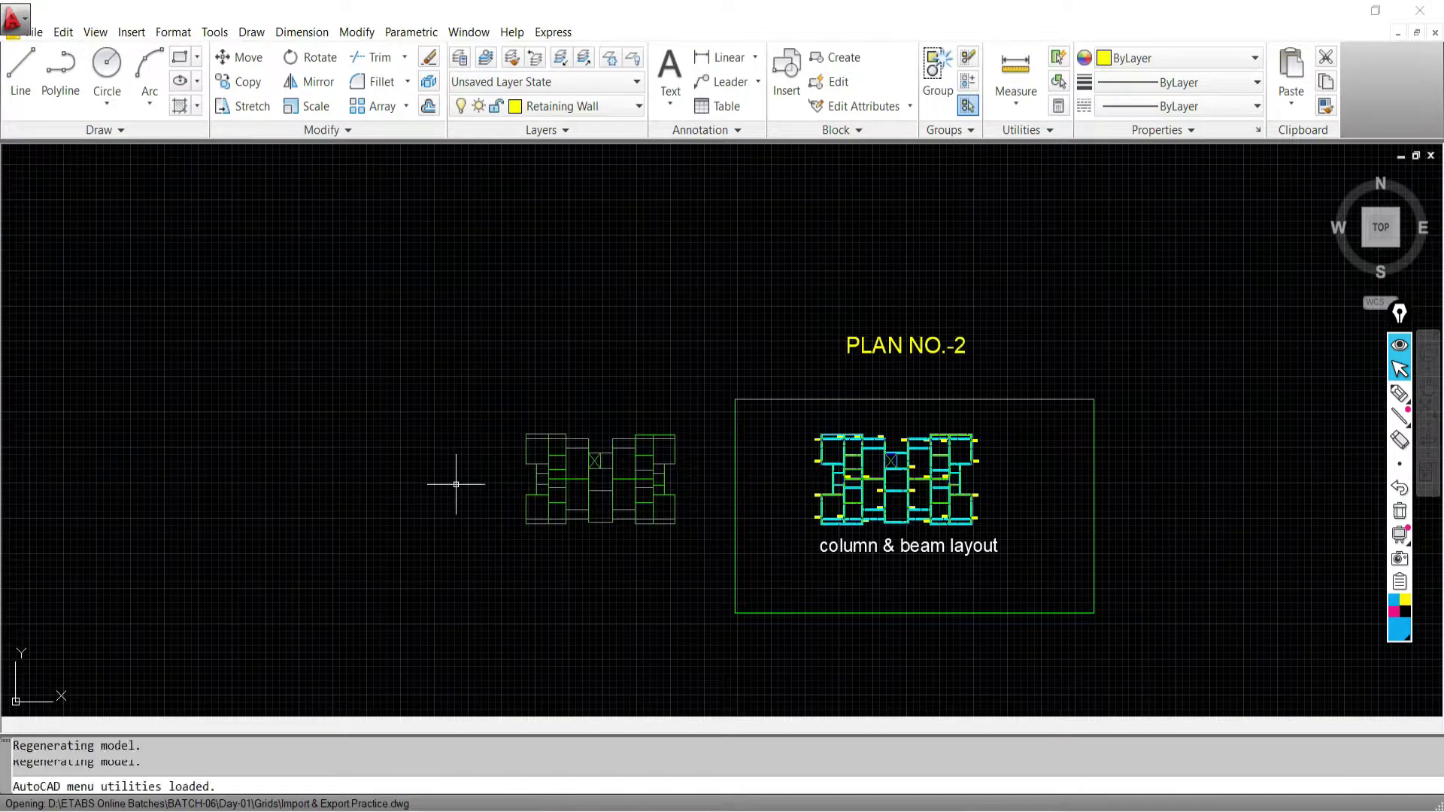
scroll(635, 496, "up", 3)
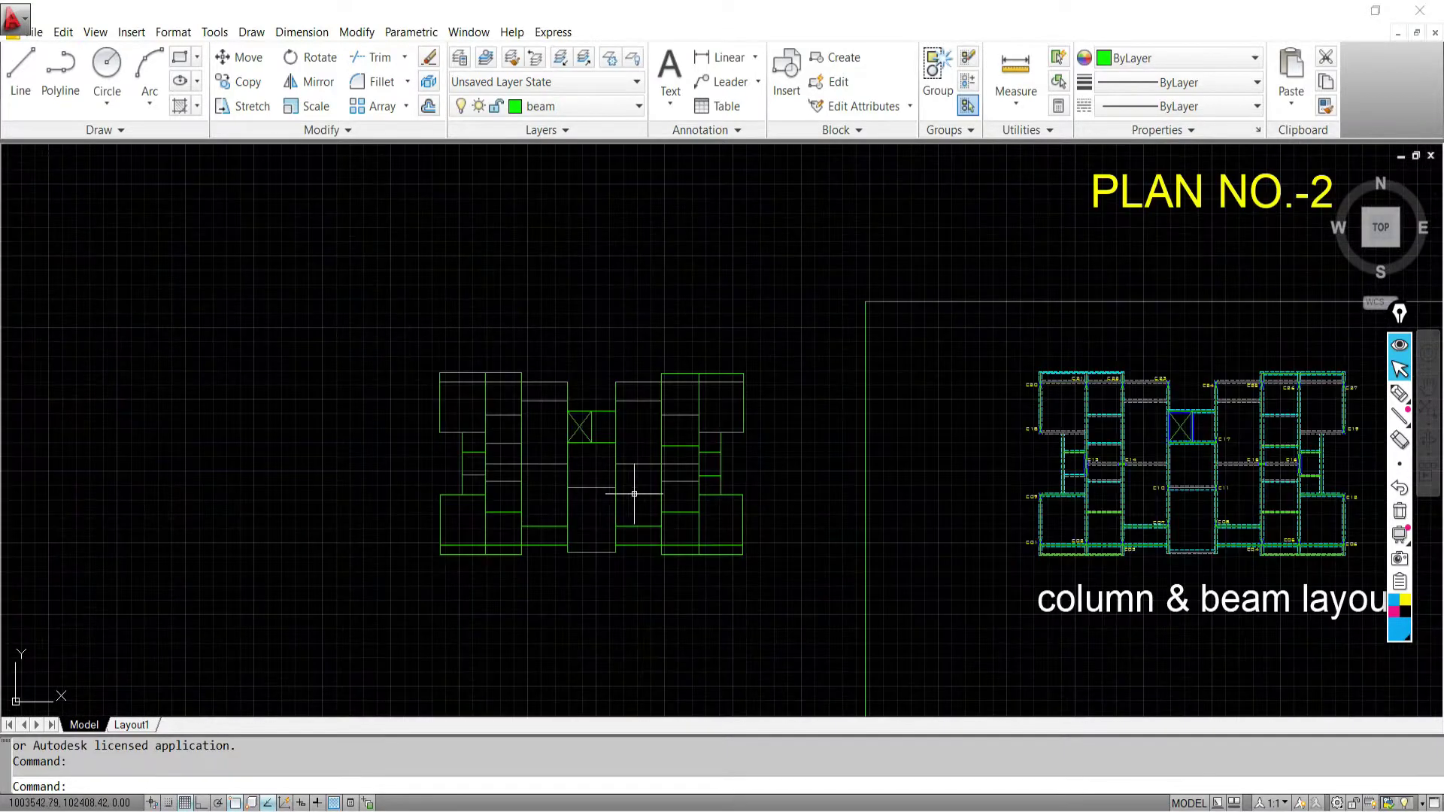
scroll(899, 503, "down", 7)
scroll(903, 502, "up", 10)
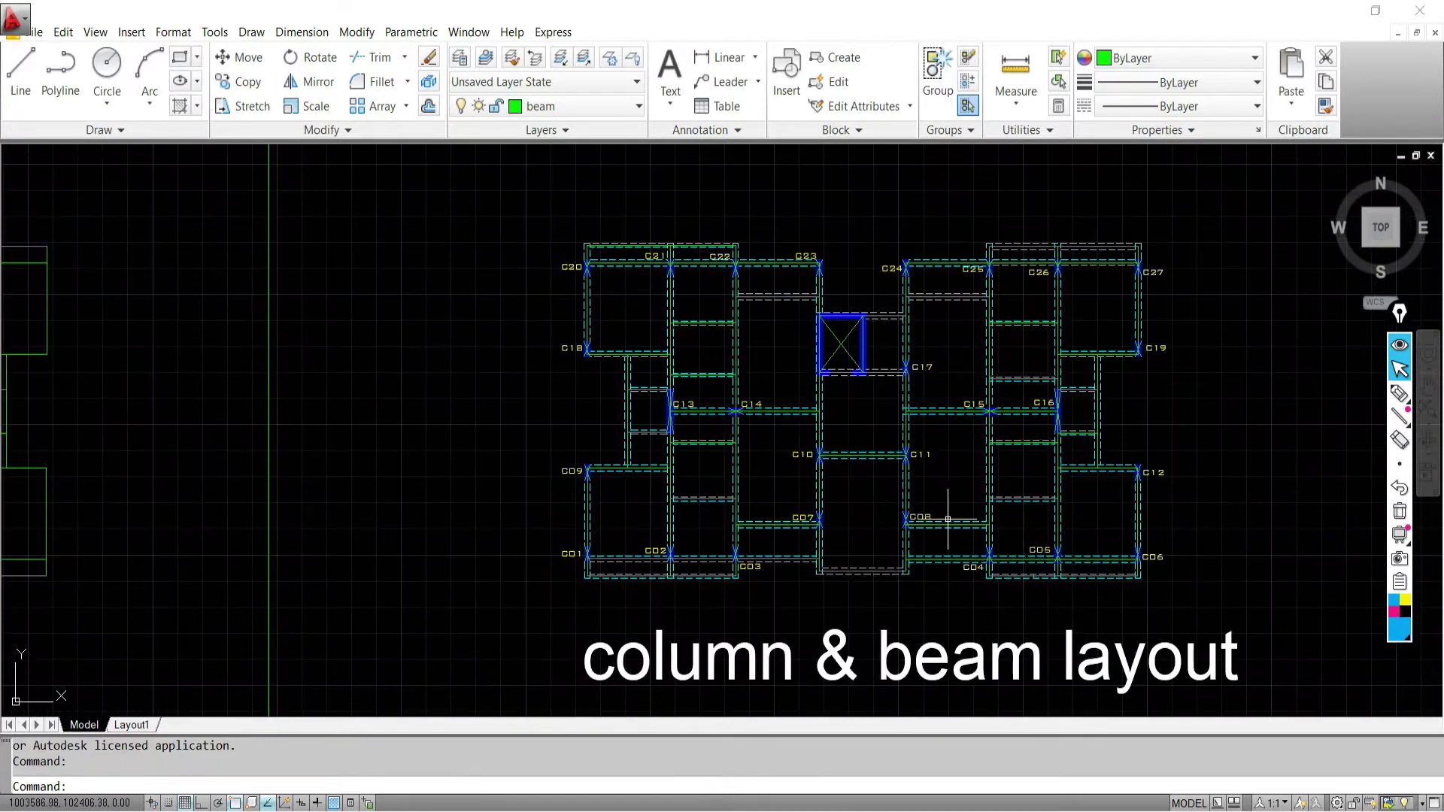
scroll(948, 406, "down", 2)
middle_click_drag(934, 448, 885, 384)
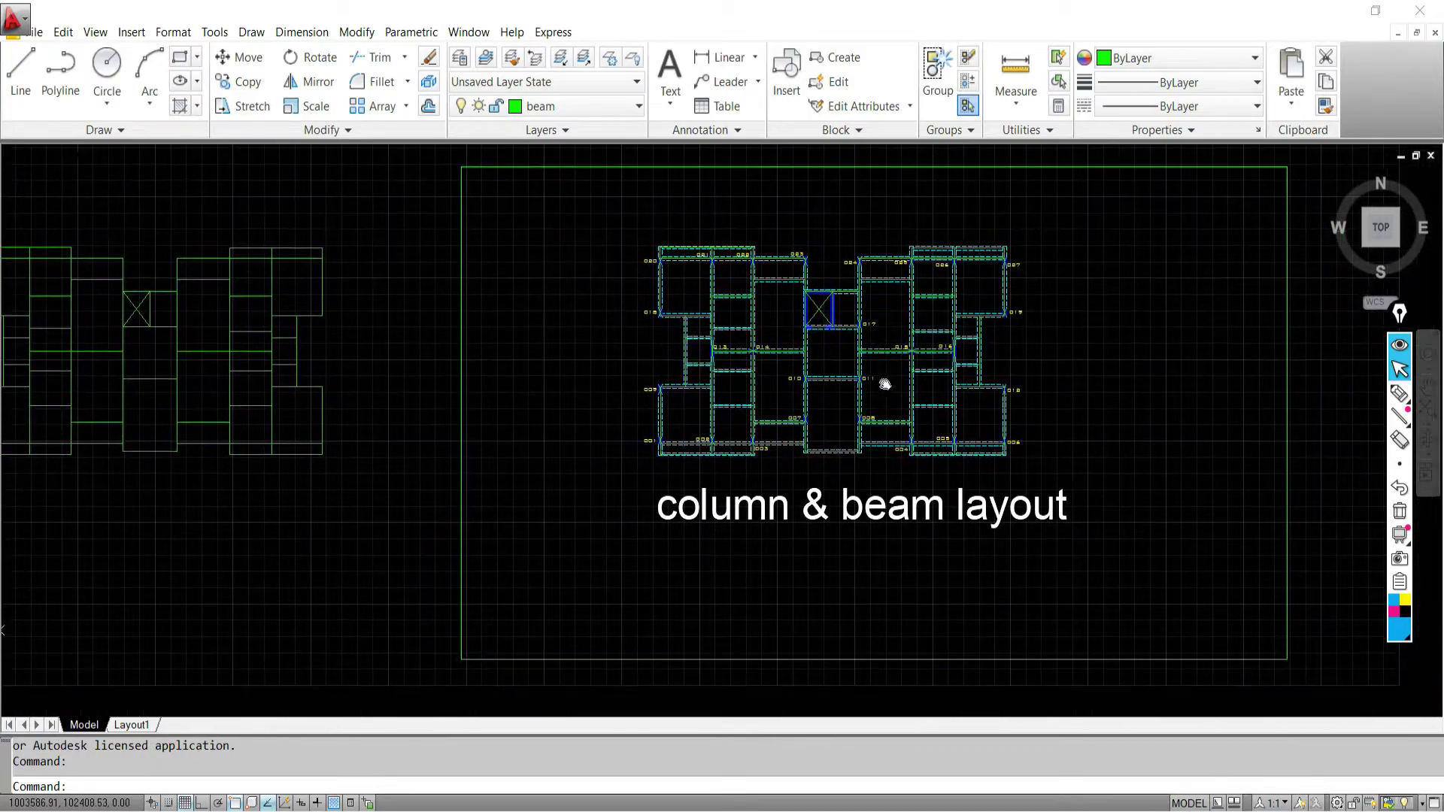
scroll(877, 397, "up", 3)
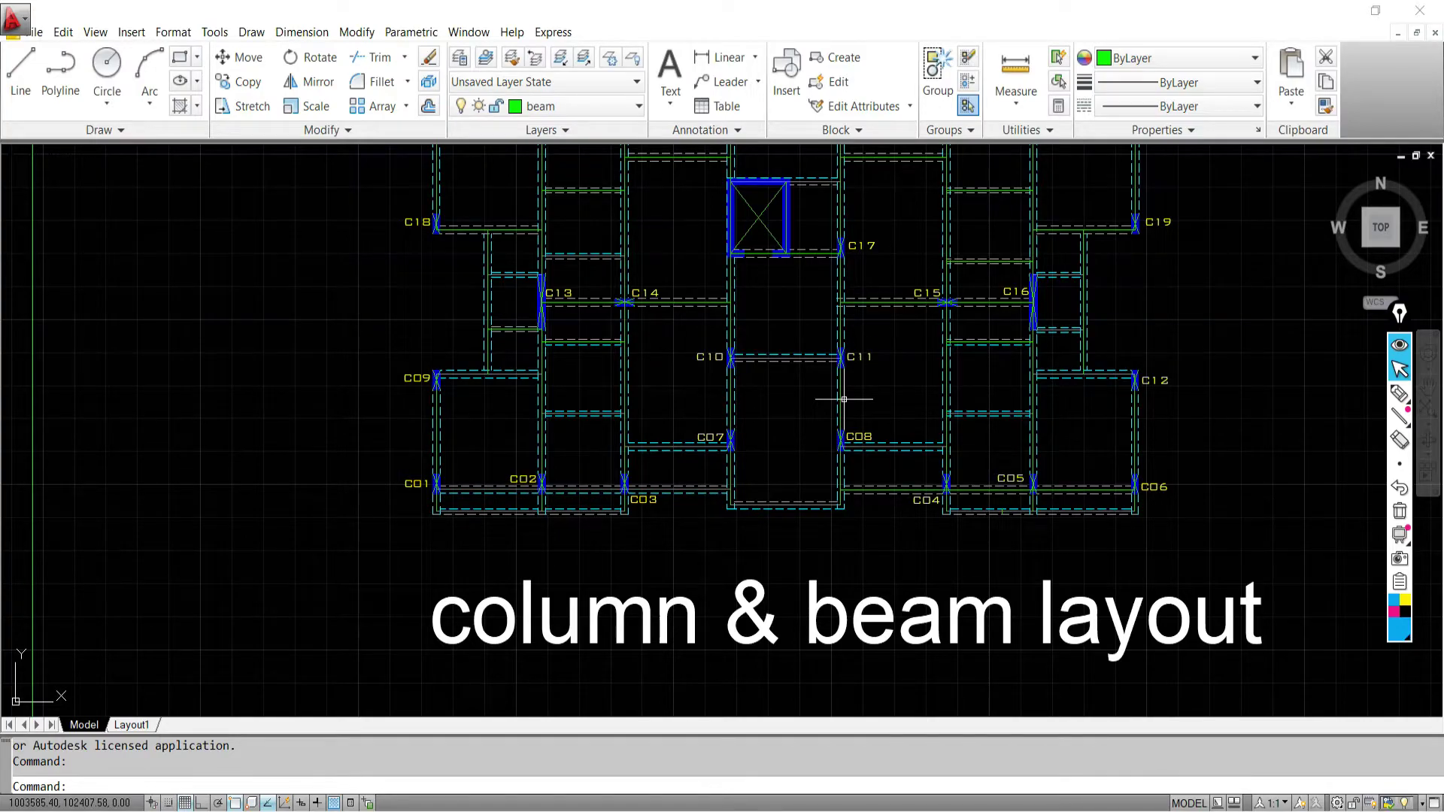
scroll(767, 370, "down", 5)
scroll(627, 459, "up", 4)
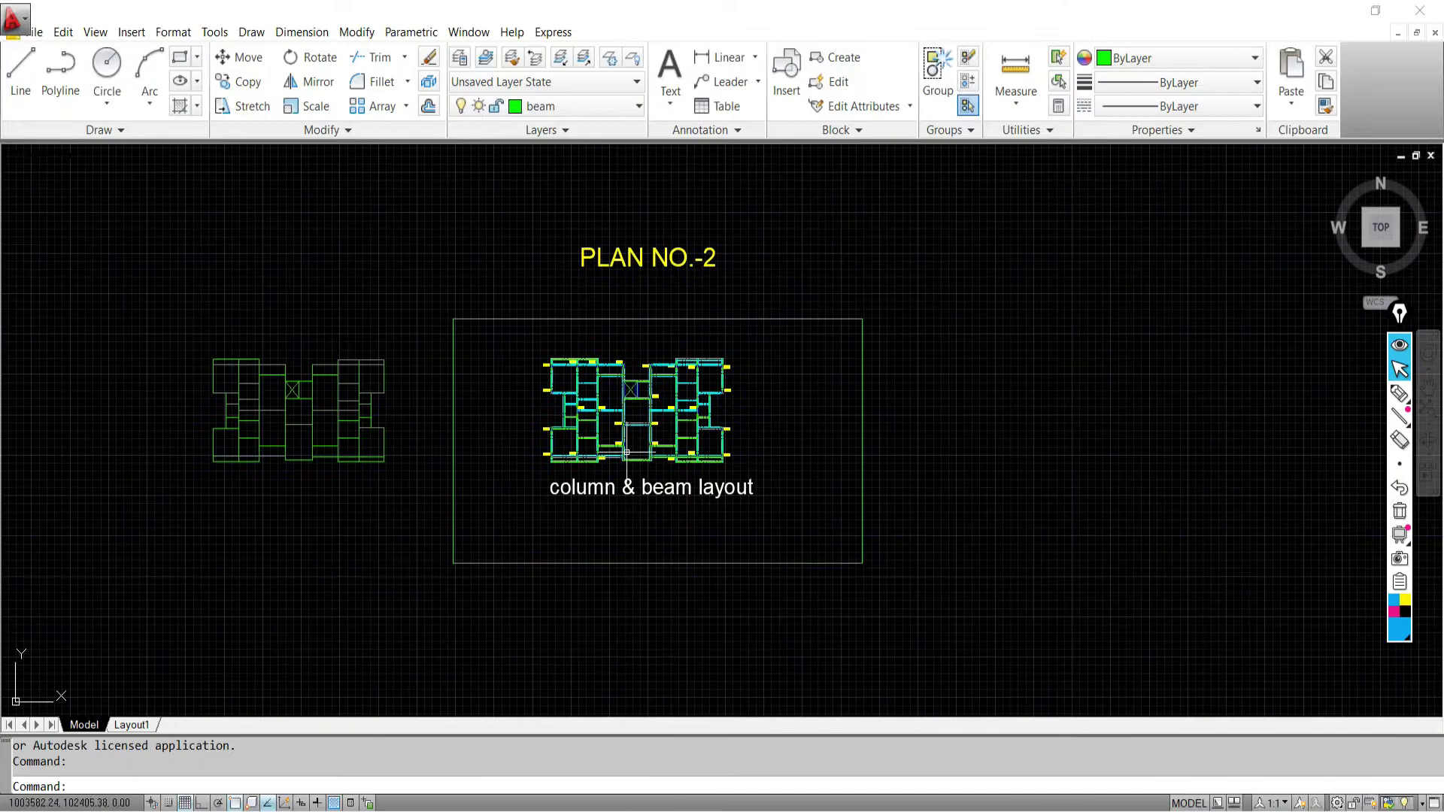
middle_click_drag(627, 459, 624, 500)
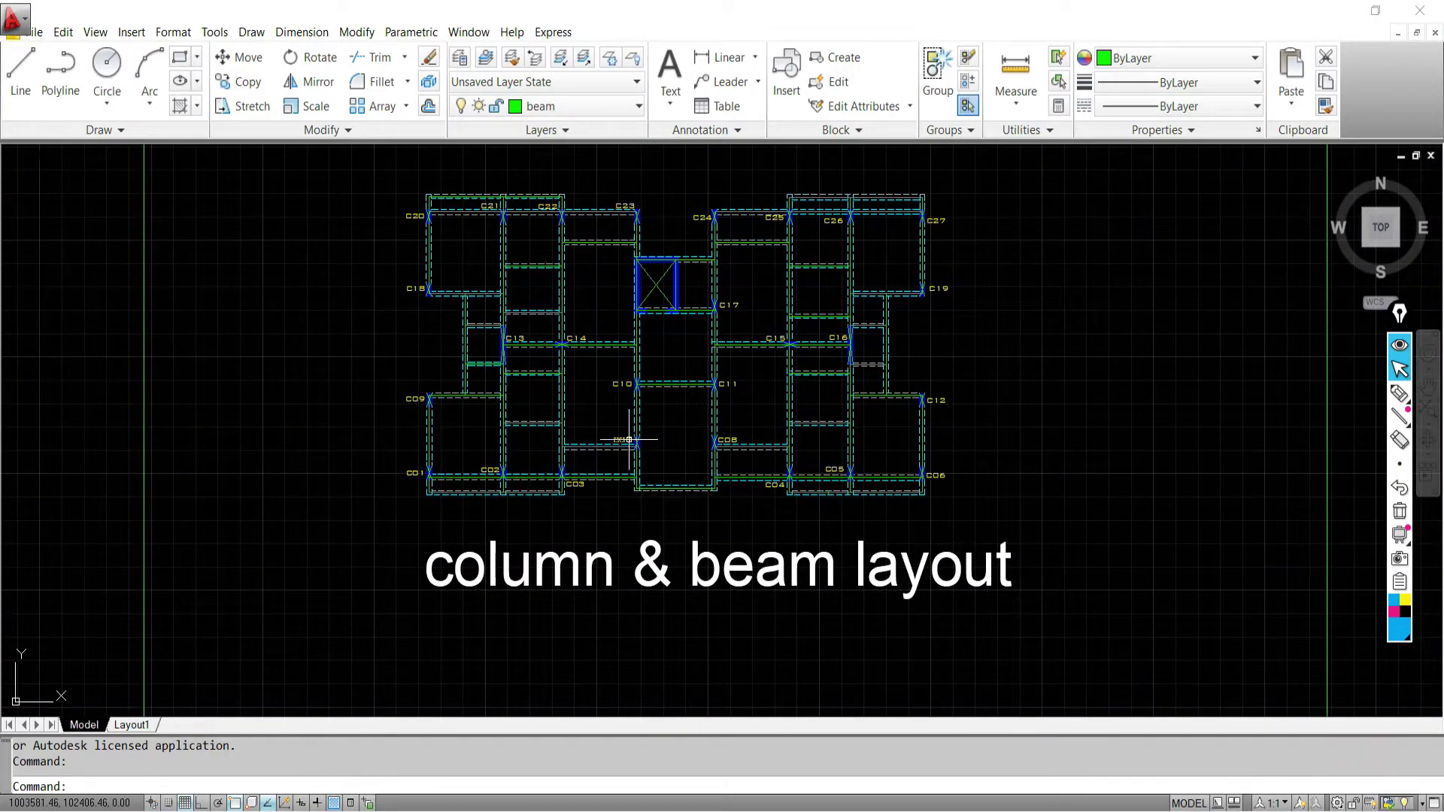
scroll(659, 507, "down", 2)
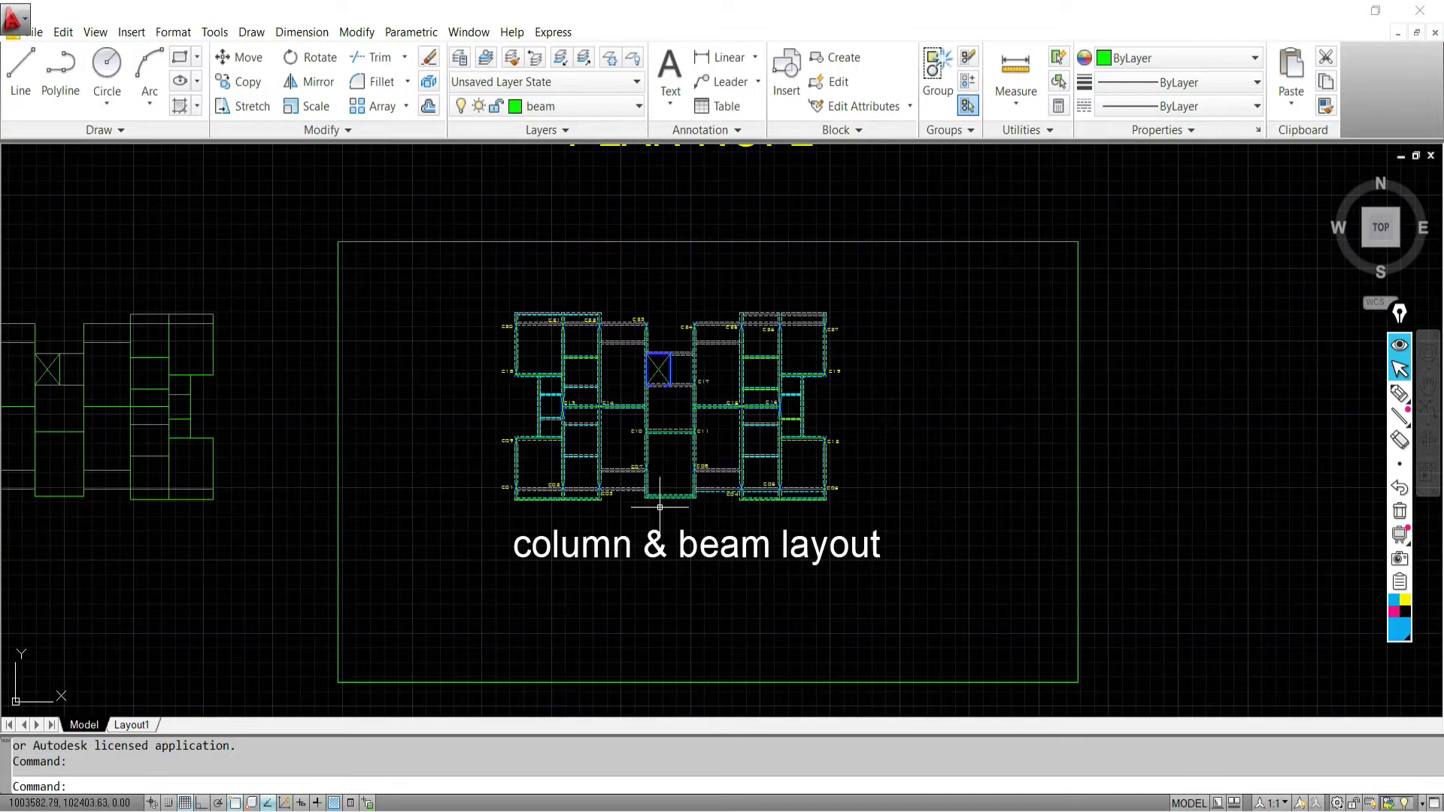
scroll(654, 503, "up", 5)
scroll(649, 499, "down", 2)
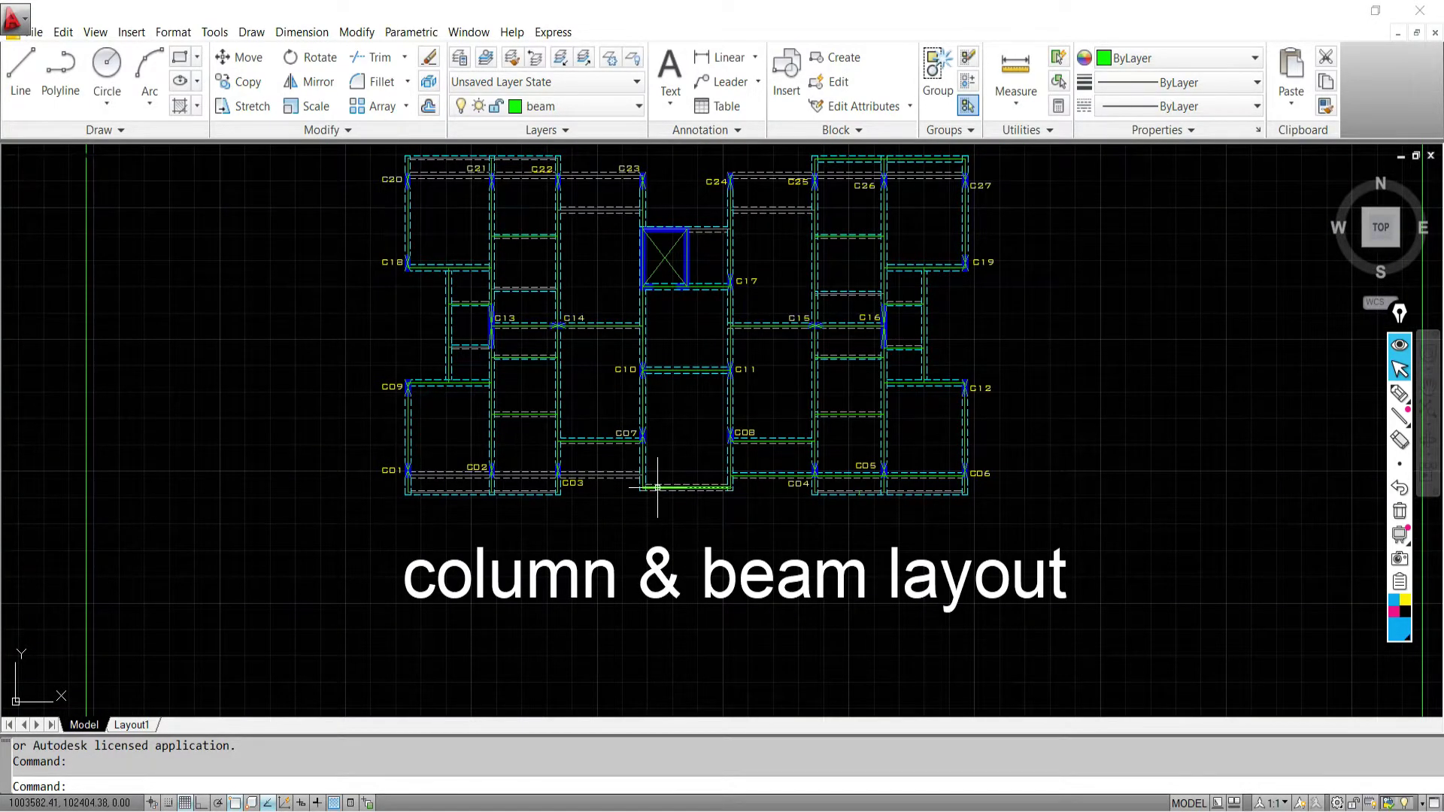
scroll(647, 489, "down", 2)
scroll(631, 485, "up", 2)
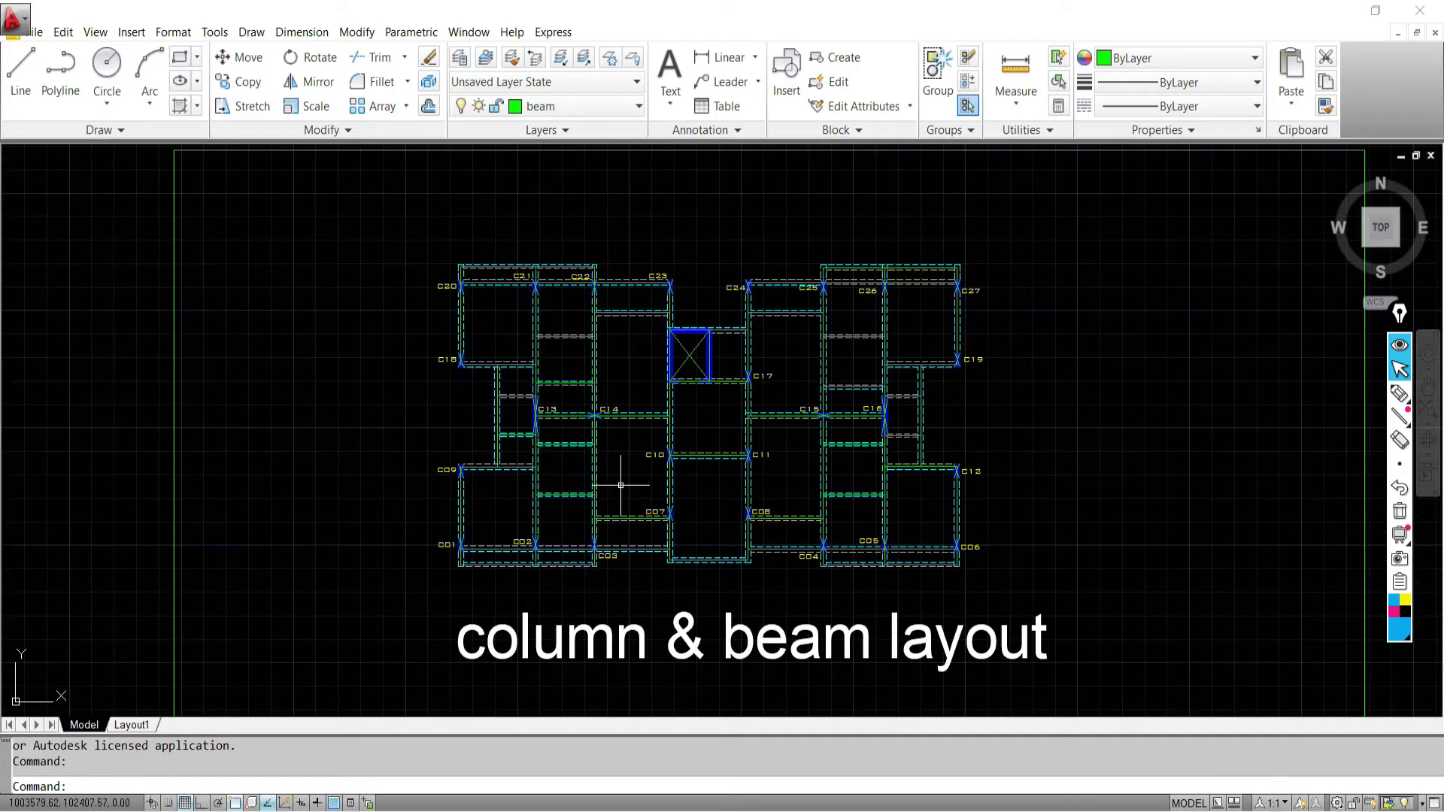
scroll(621, 485, "up", 5)
scroll(786, 454, "down", 4)
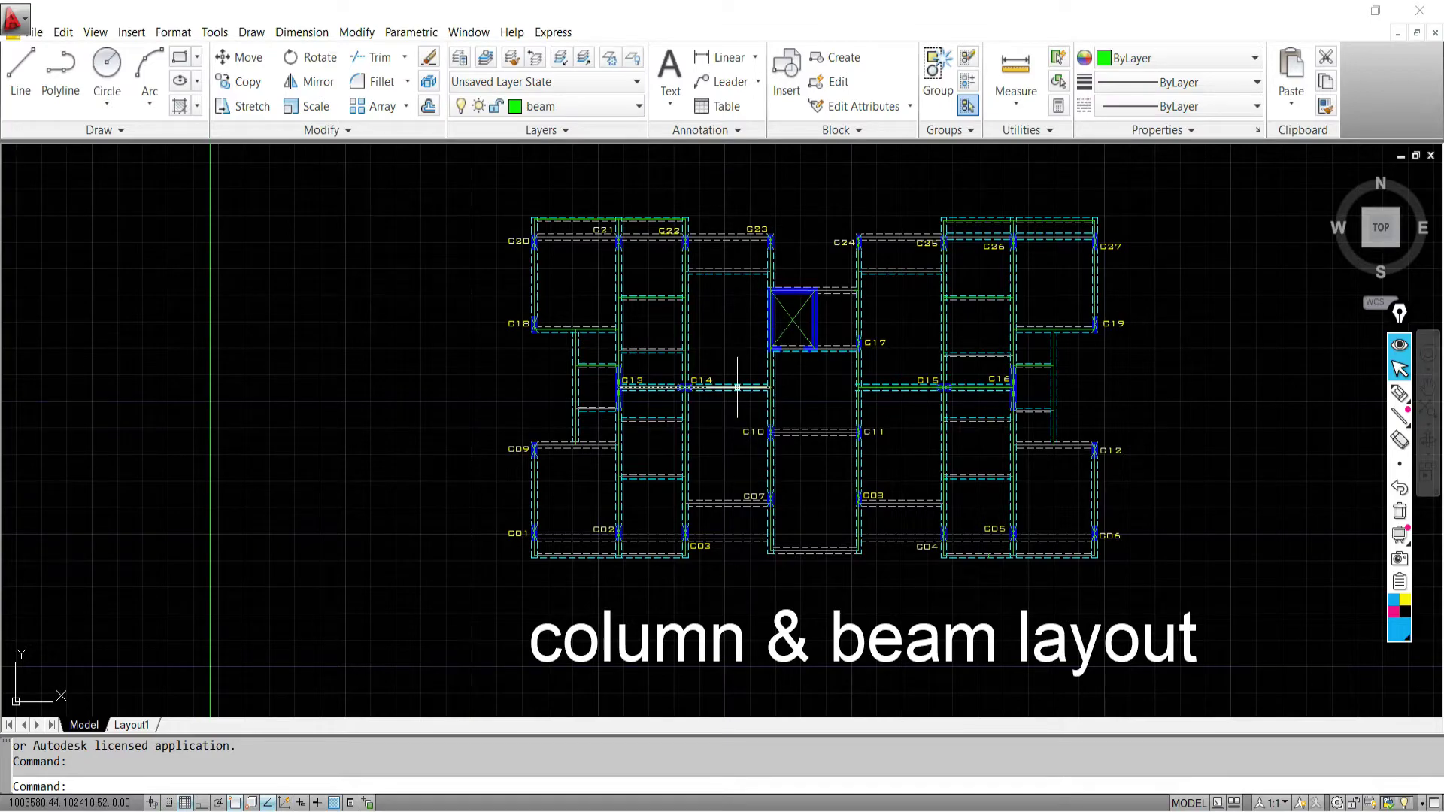
mouse_move(502, 425)
middle_mouse_down()
mouse_move(542, 445)
mouse_move(1290, 461)
middle_mouse_up()
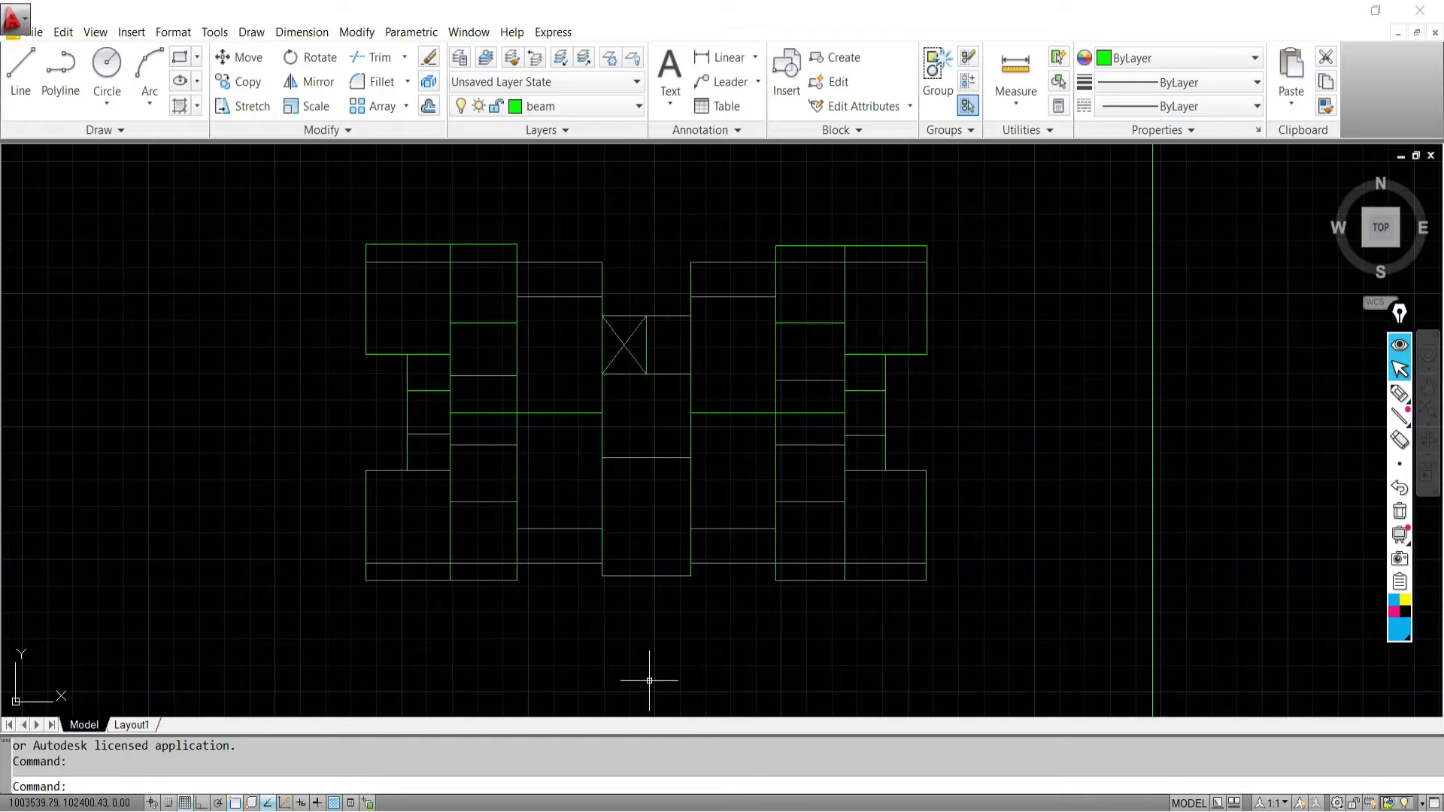
mouse_move(766, 809)
scroll(397, 274, "up", 3)
scroll(348, 291, "down", 6)
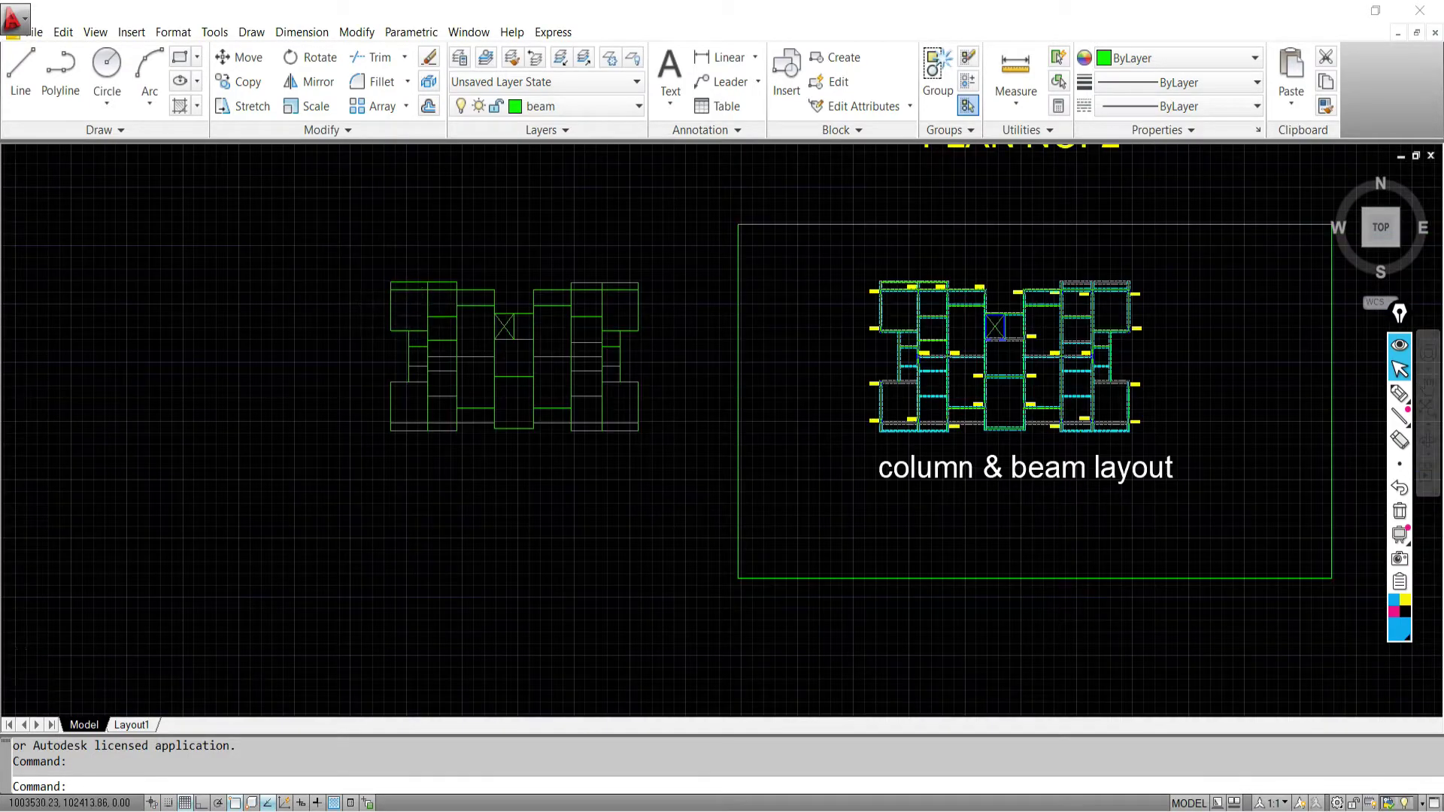
scroll(399, 301, "up", 5)
scroll(445, 306, "down", 4)
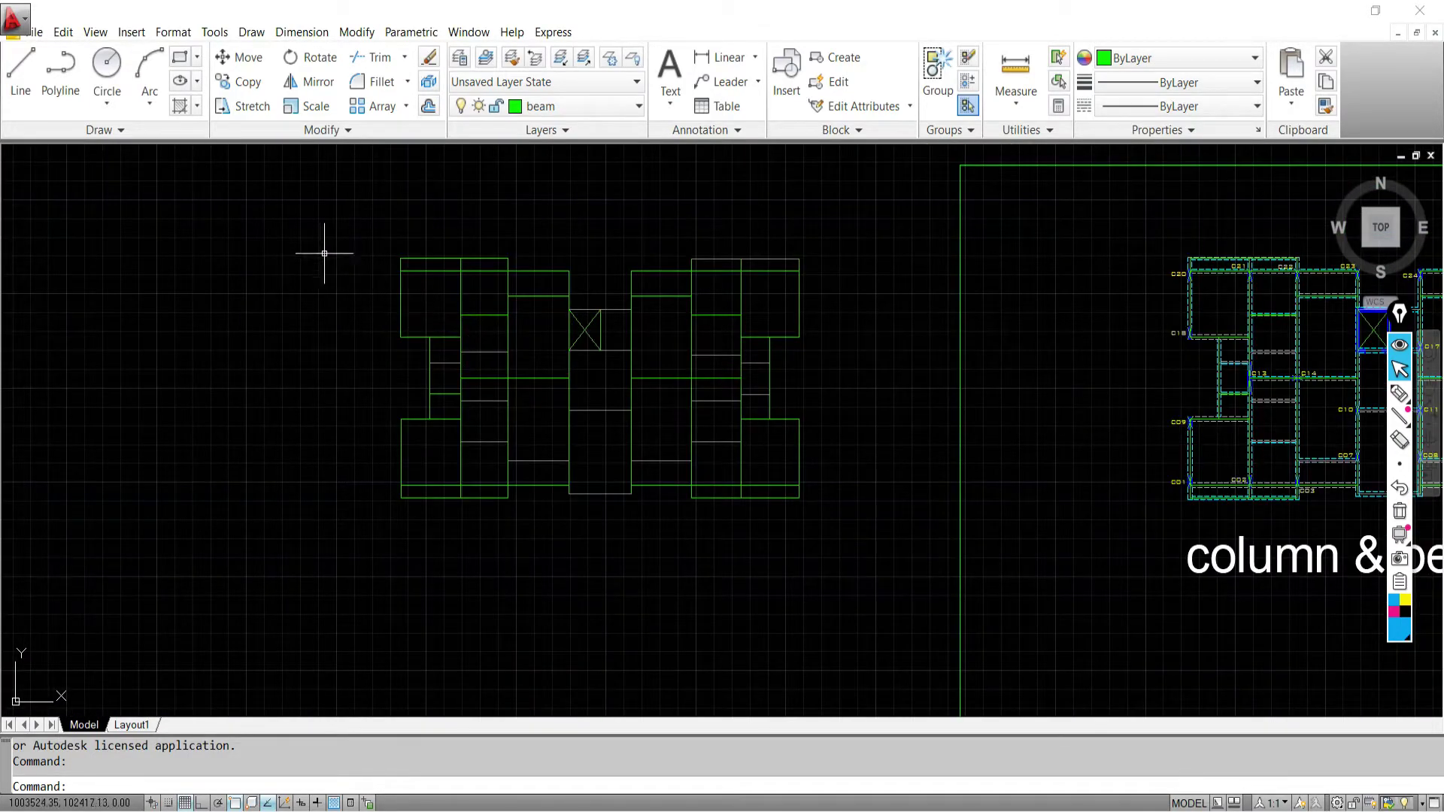
Try window-selecting the plan and its vertical centre line, then clear the selection
left_click(300, 226)
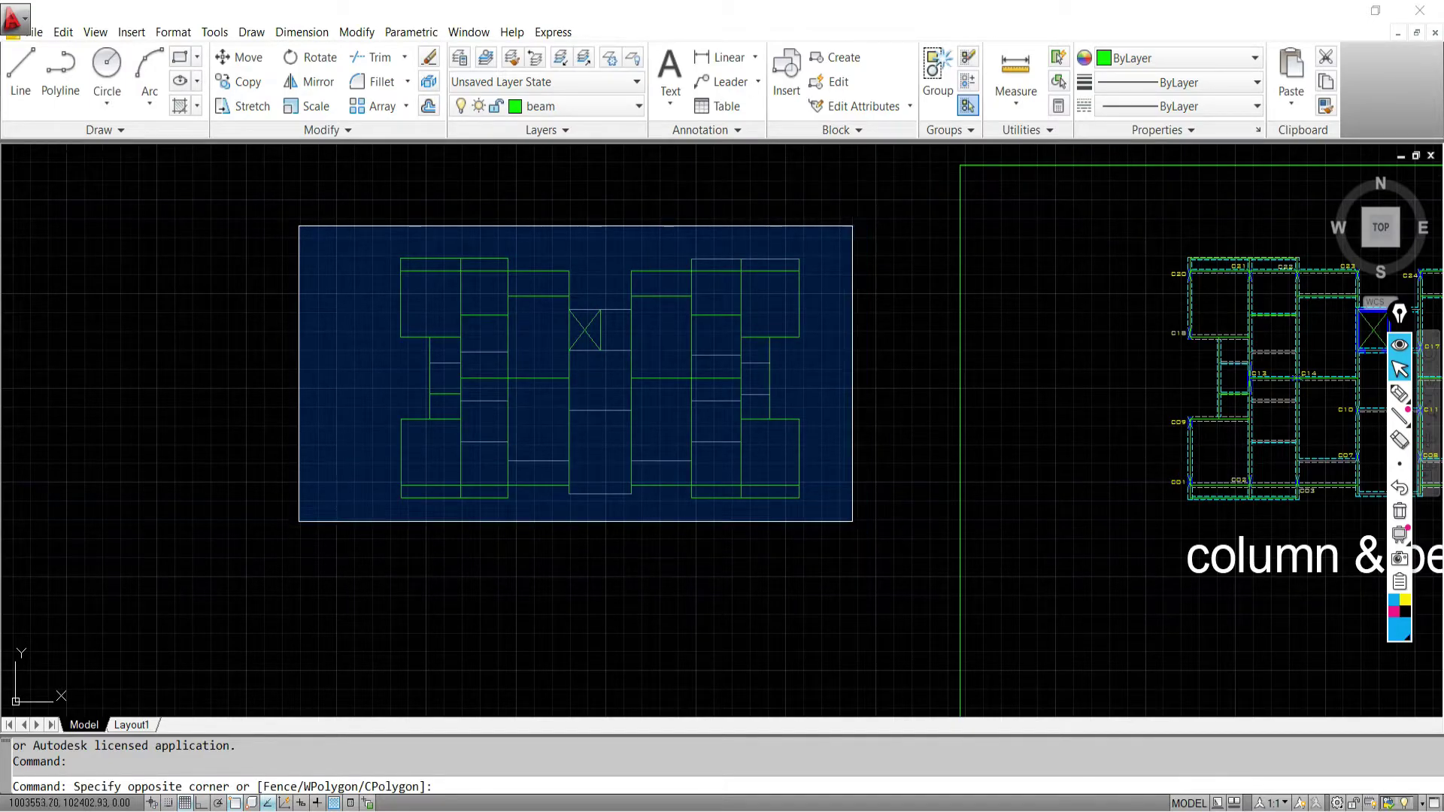
left_click(866, 534)
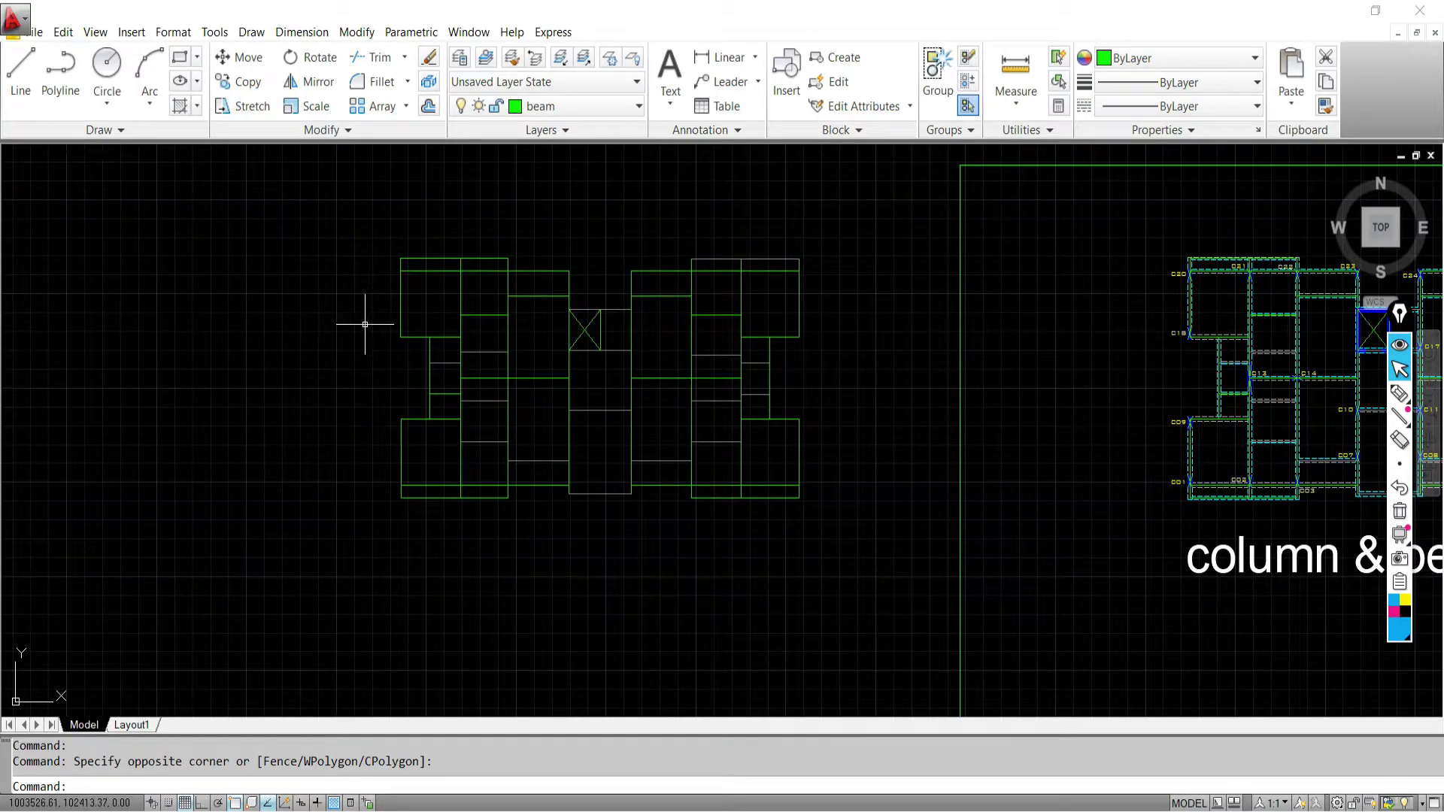
scroll(372, 319, "up", 3)
left_click(457, 312)
left_click(338, 340)
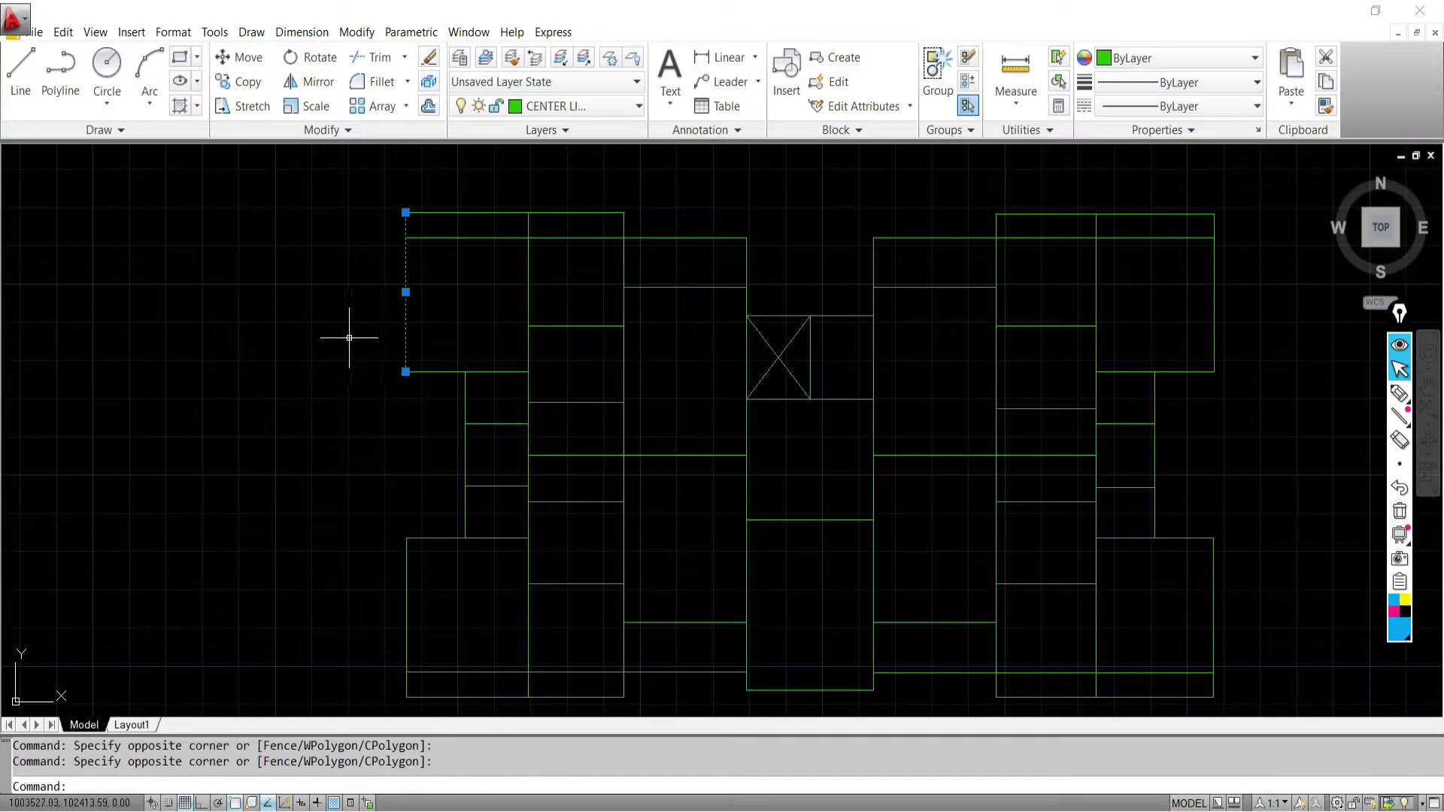
key("Escape")
key("Escape")
scroll(639, 354, "down", 4)
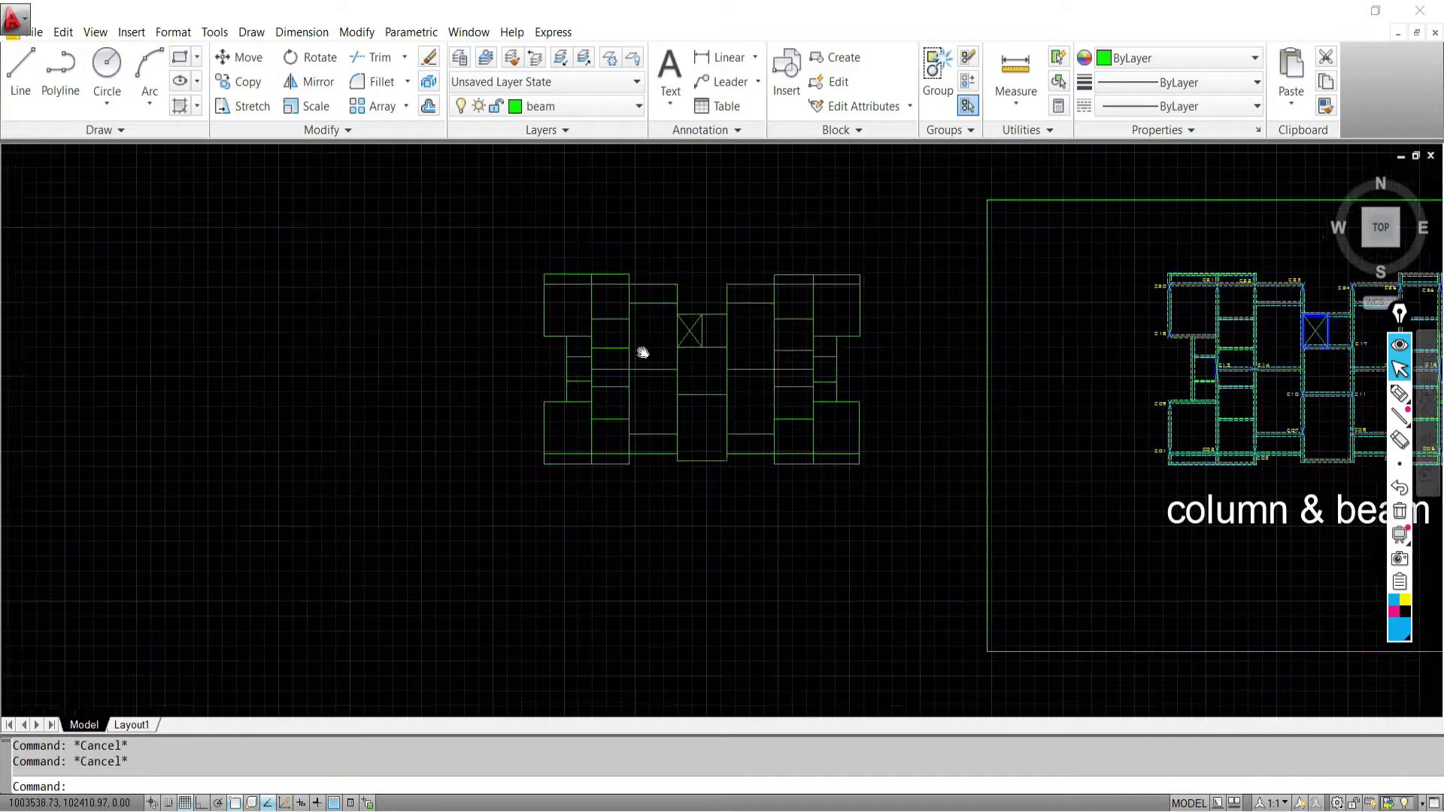
Make further window selections of the left floor plan, clearing each attempt
left_click(403, 221)
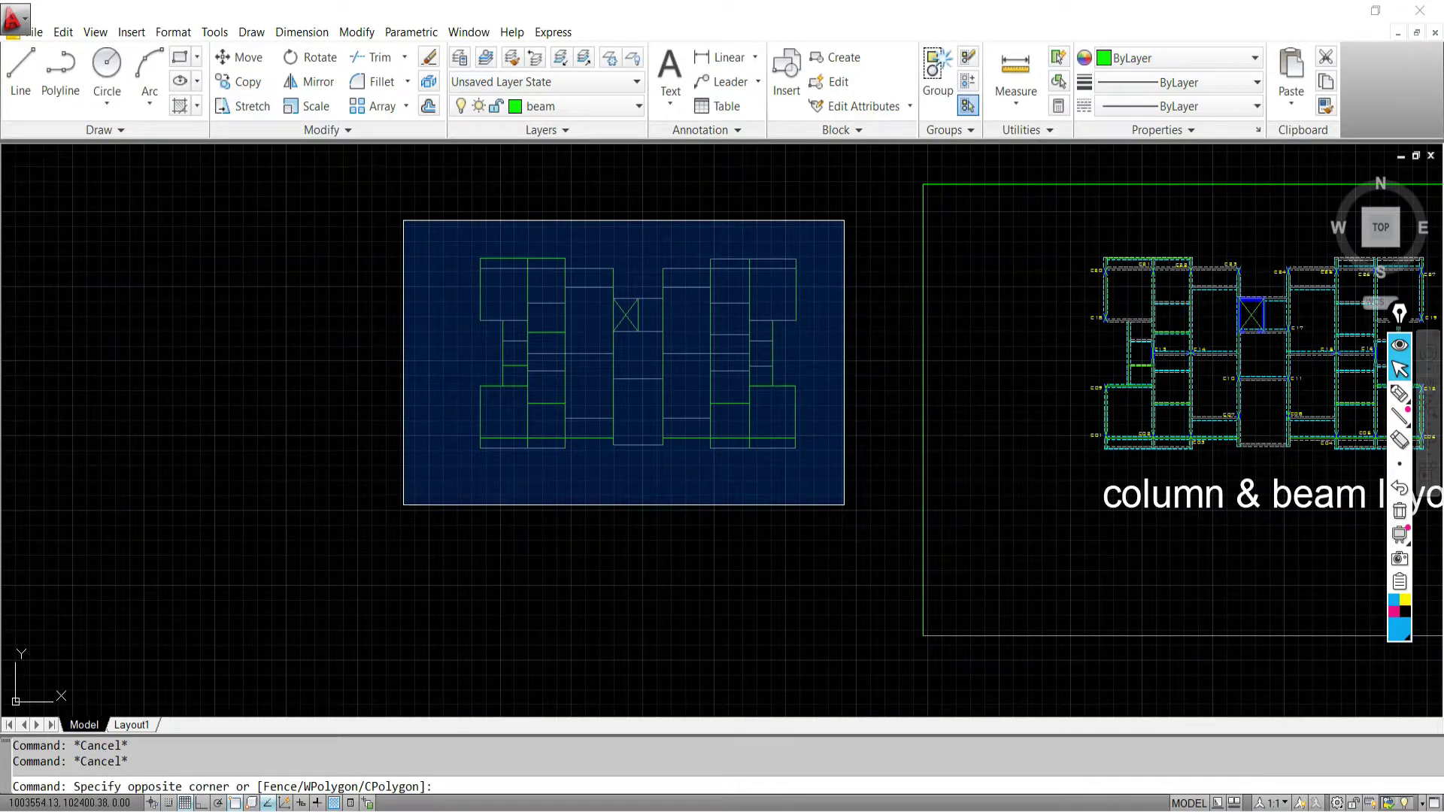
left_click(844, 505)
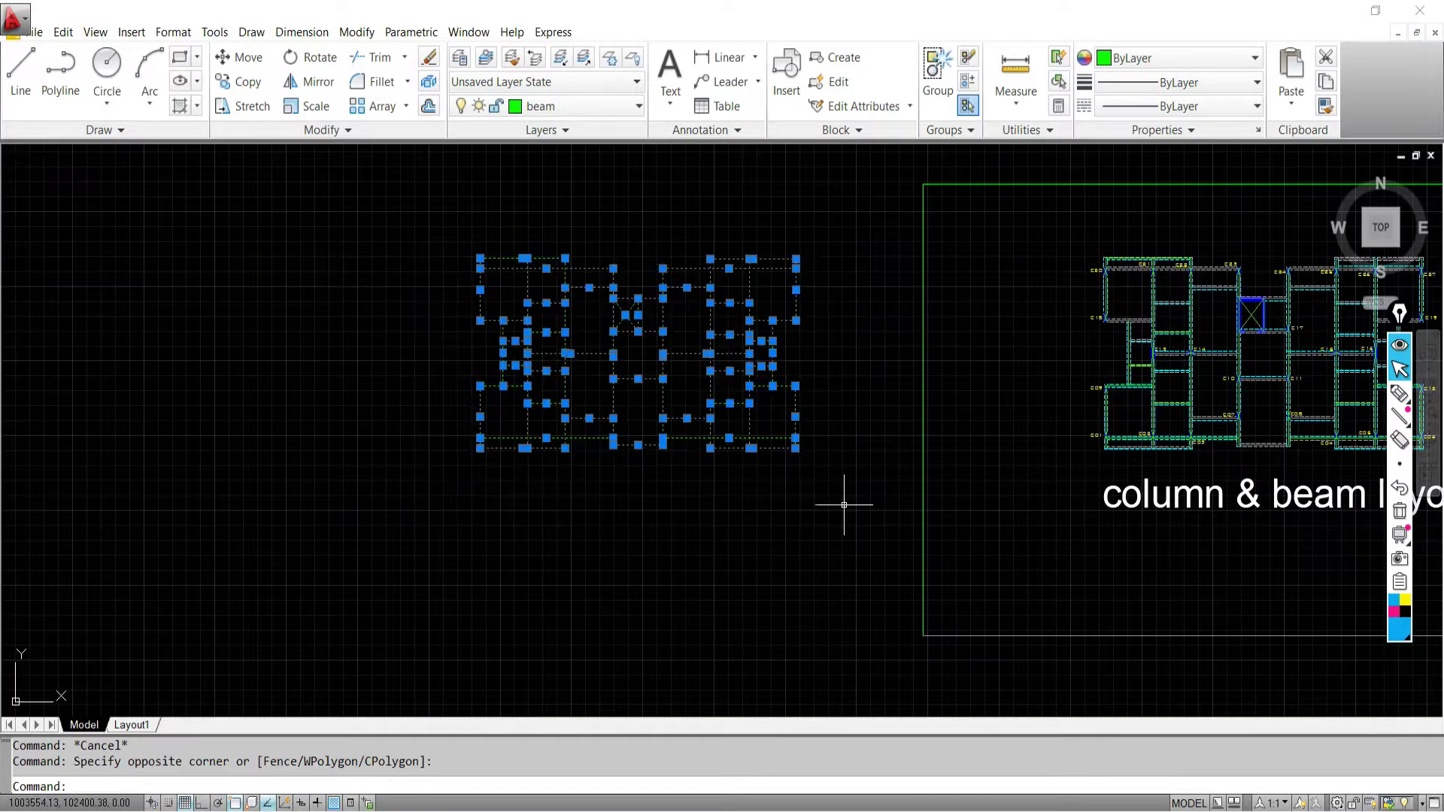
key("Escape")
scroll(526, 433, "up", 5)
left_click(515, 451)
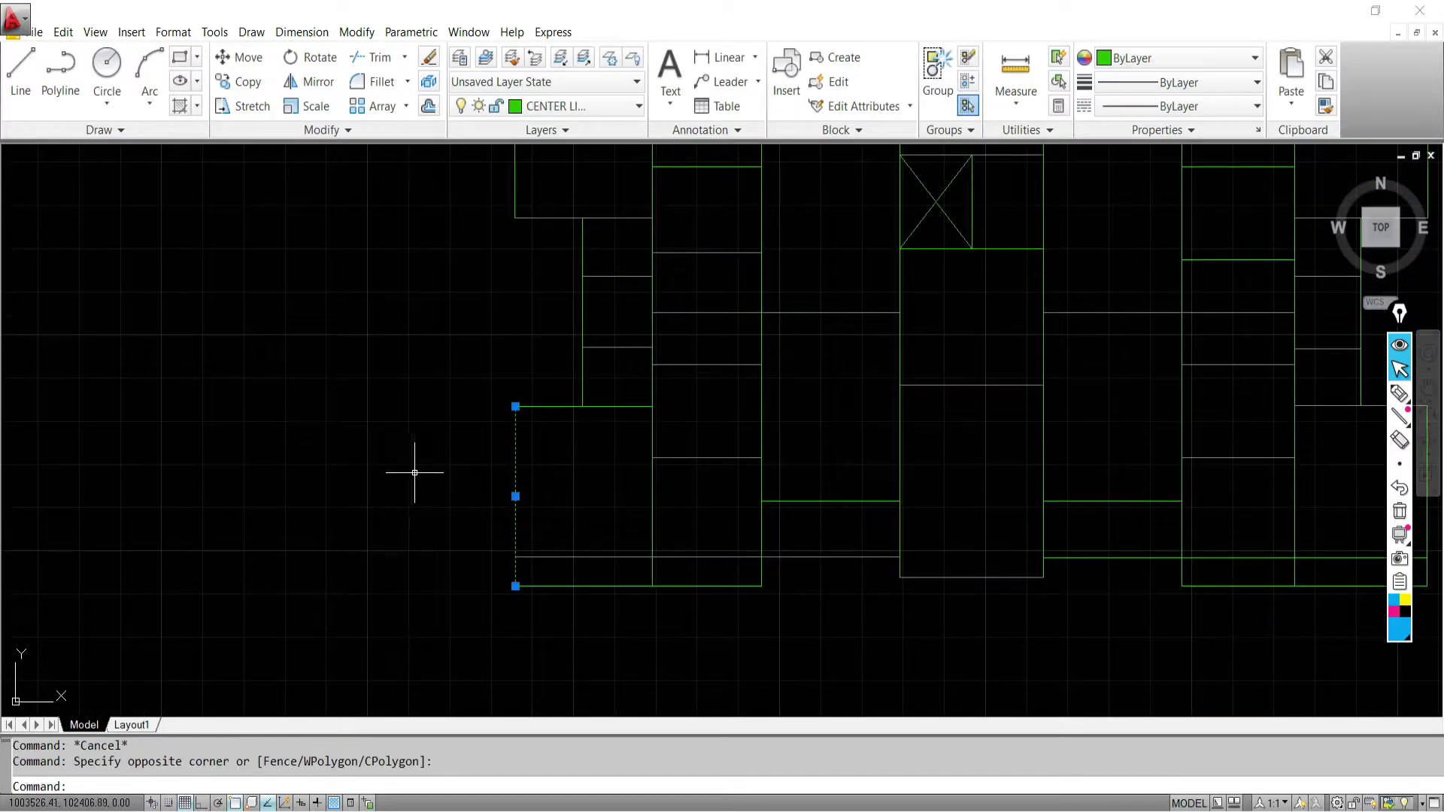
scroll(554, 177, "down", 6)
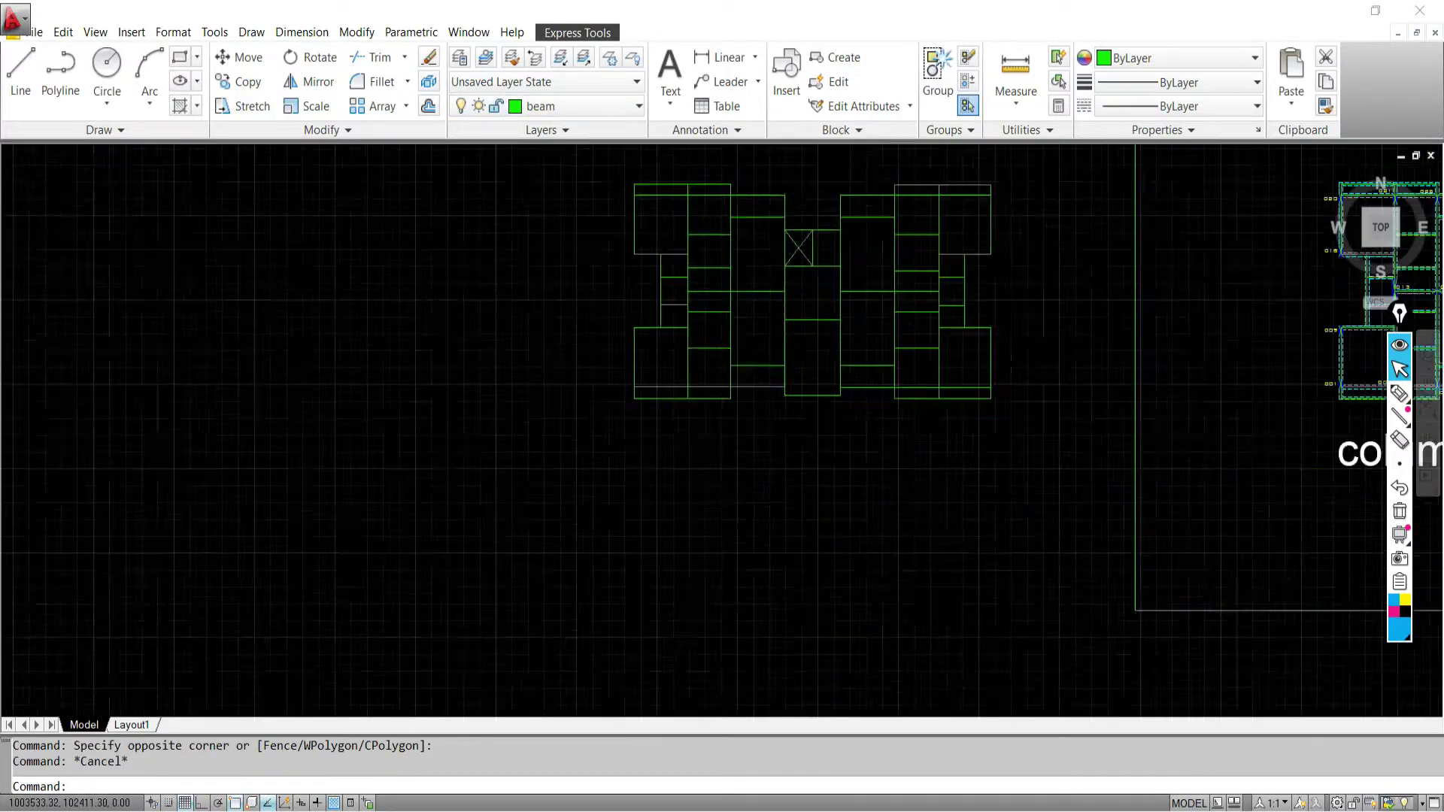
left_click(553, 172)
left_click(997, 461)
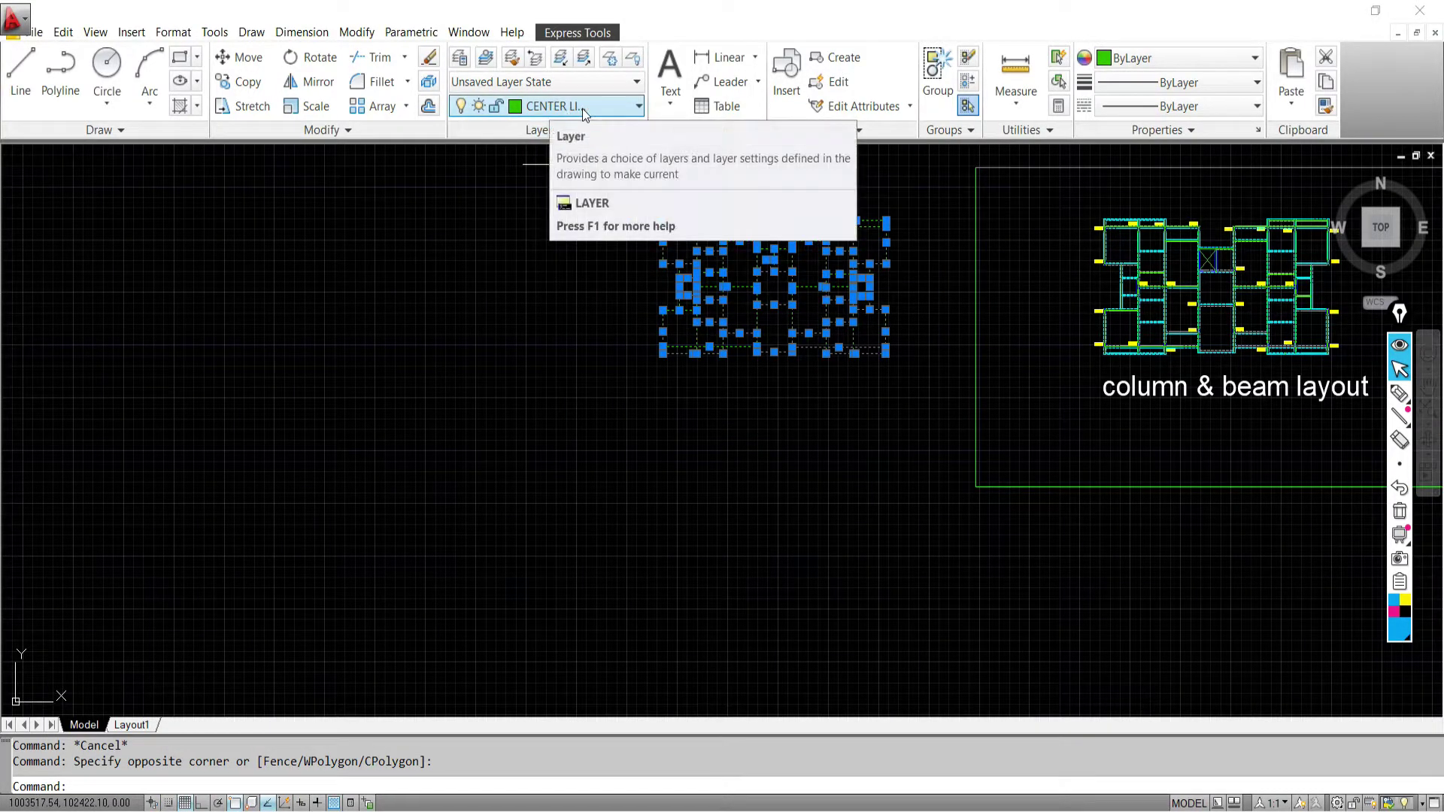
key("Escape")
key("Escape")
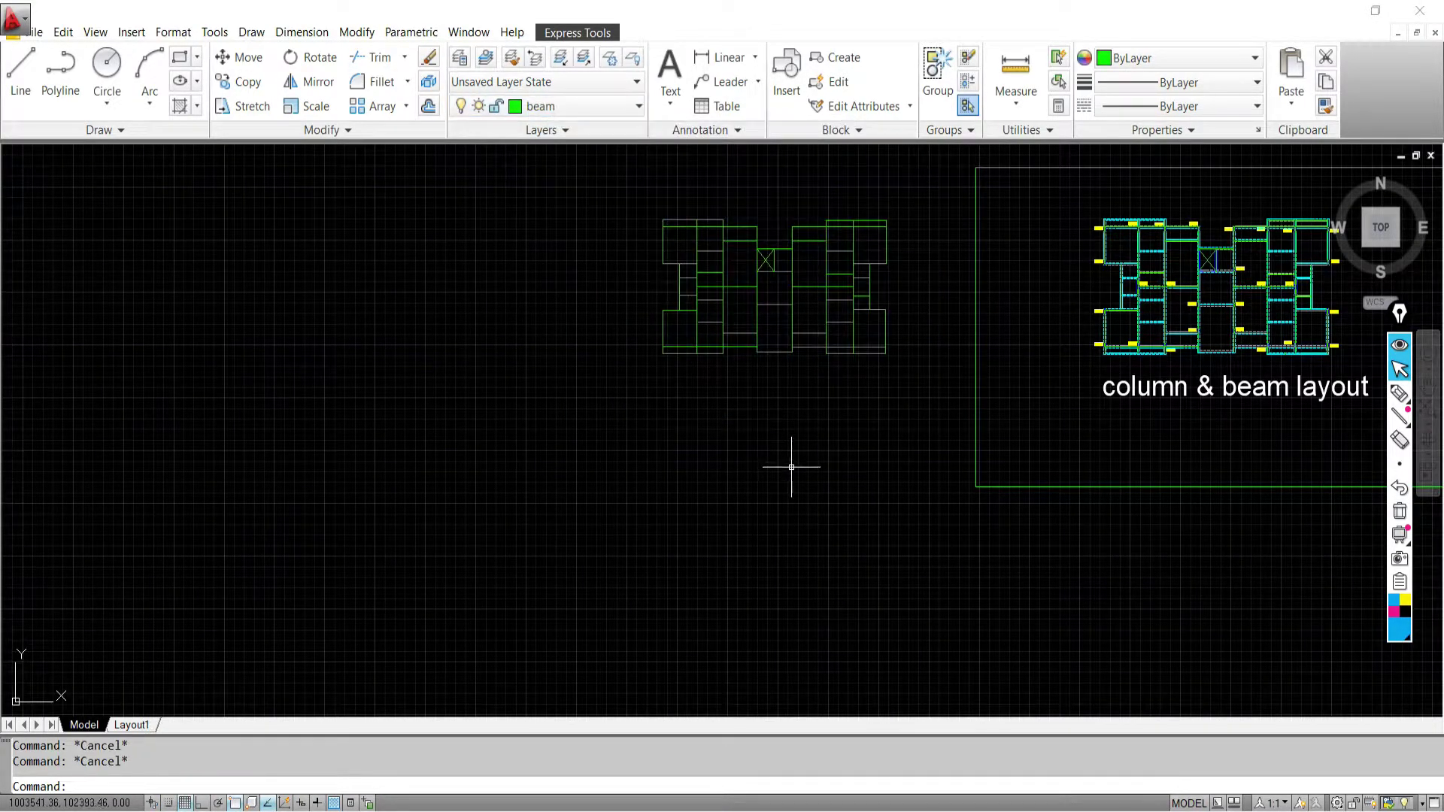
Window-select all 49 objects of the left floor plan and copy them with Ctrl+C
middle_click_drag(790, 461, 602, 542)
left_click(343, 262)
left_click(744, 528)
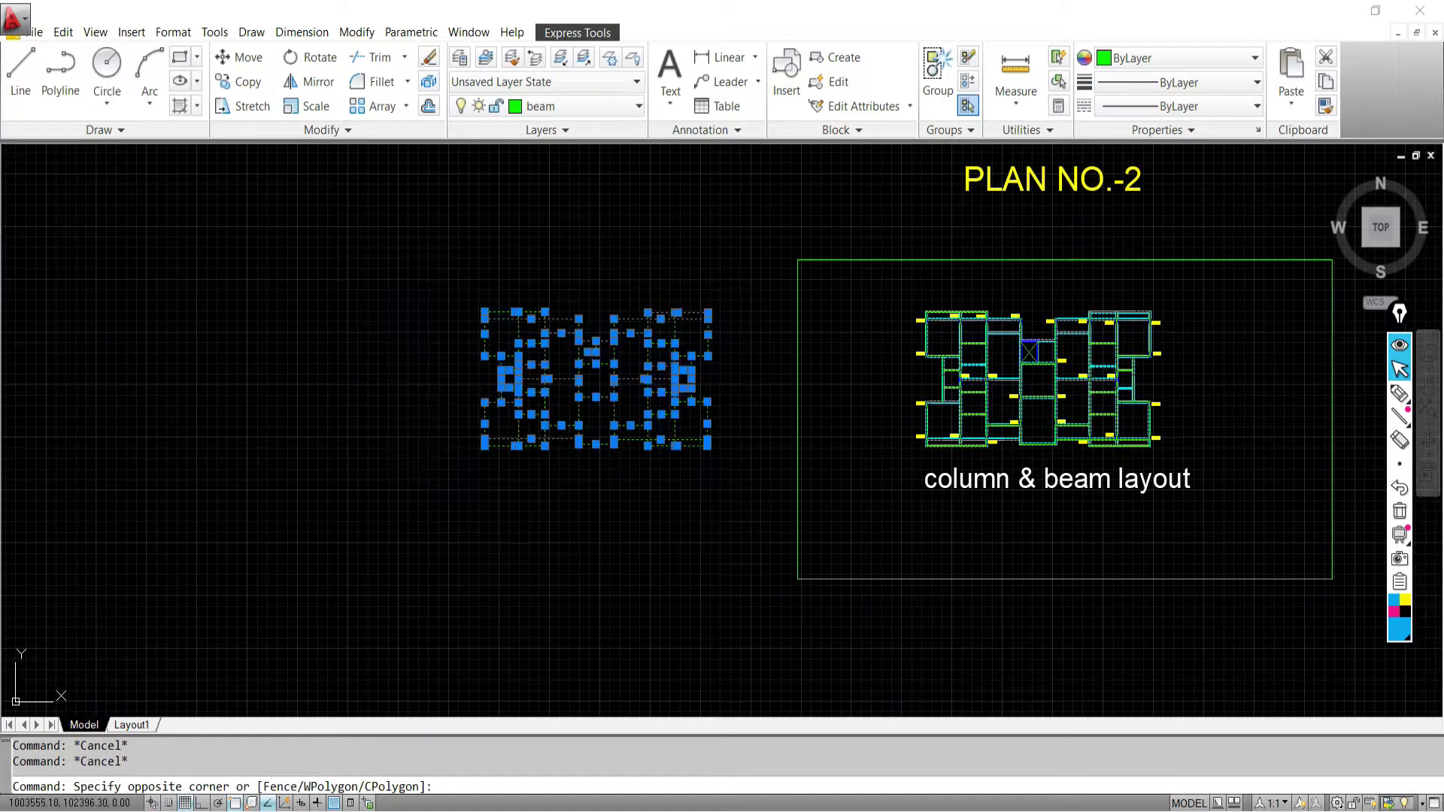
scroll(572, 365, "up", 3)
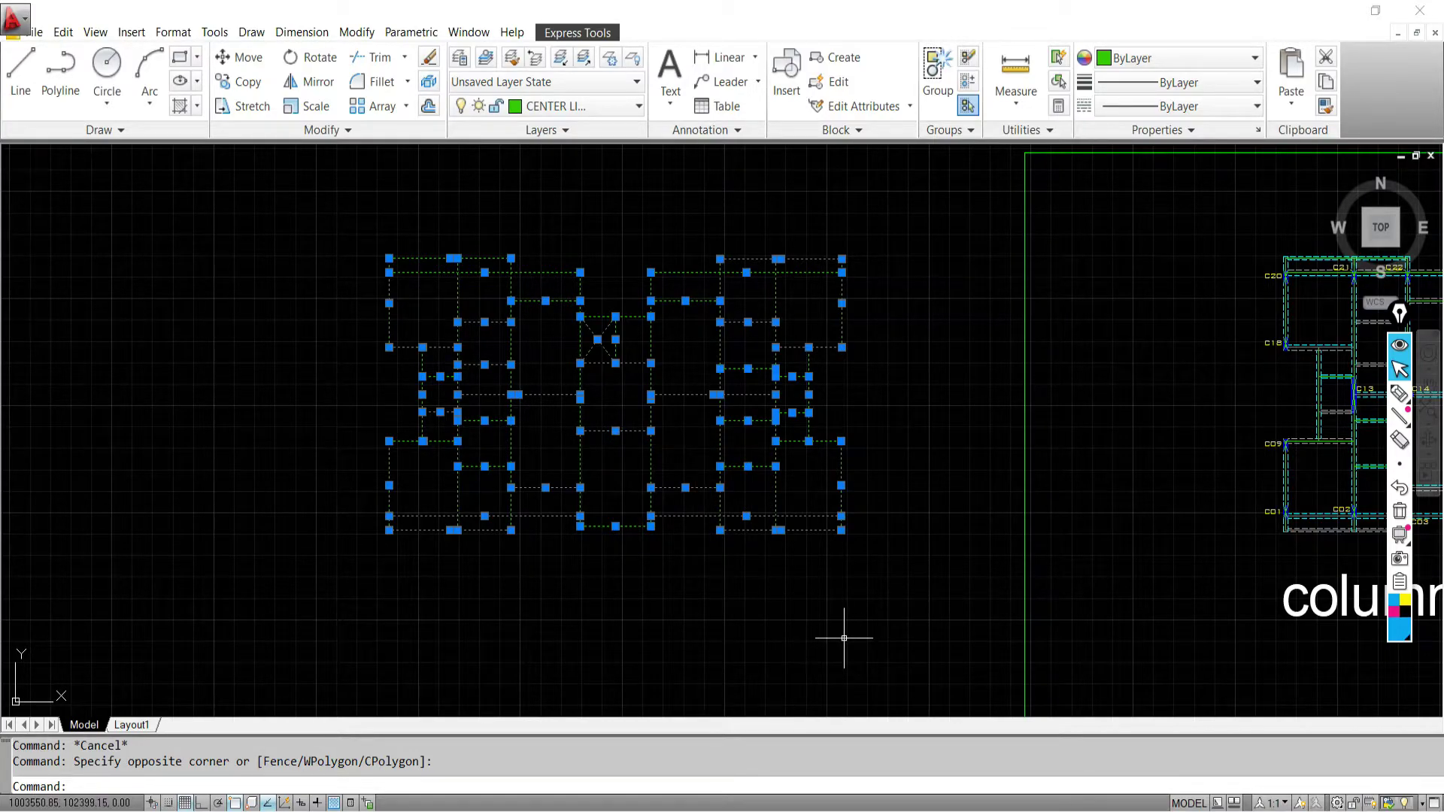
key("ctrl+c")
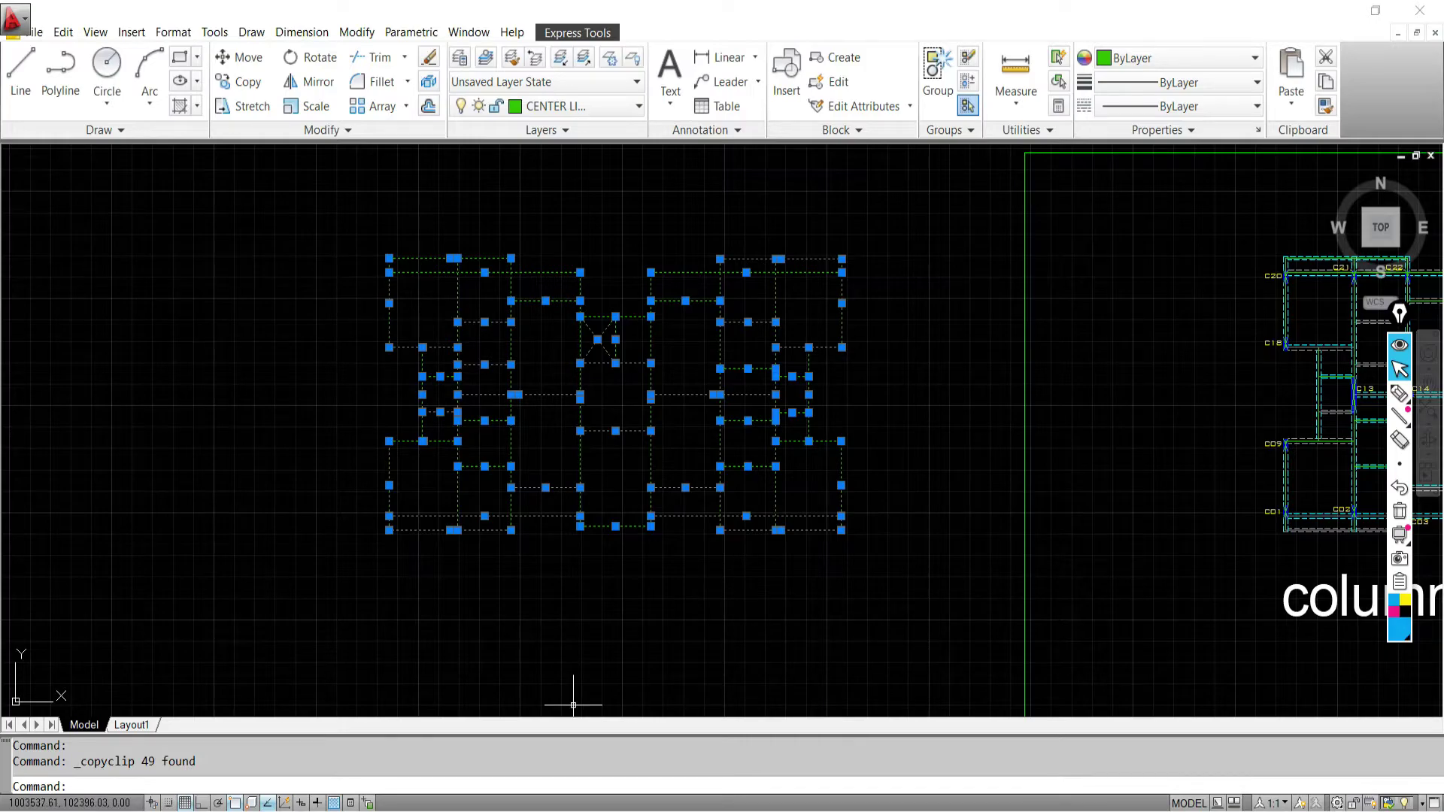
left_click(346, 810)
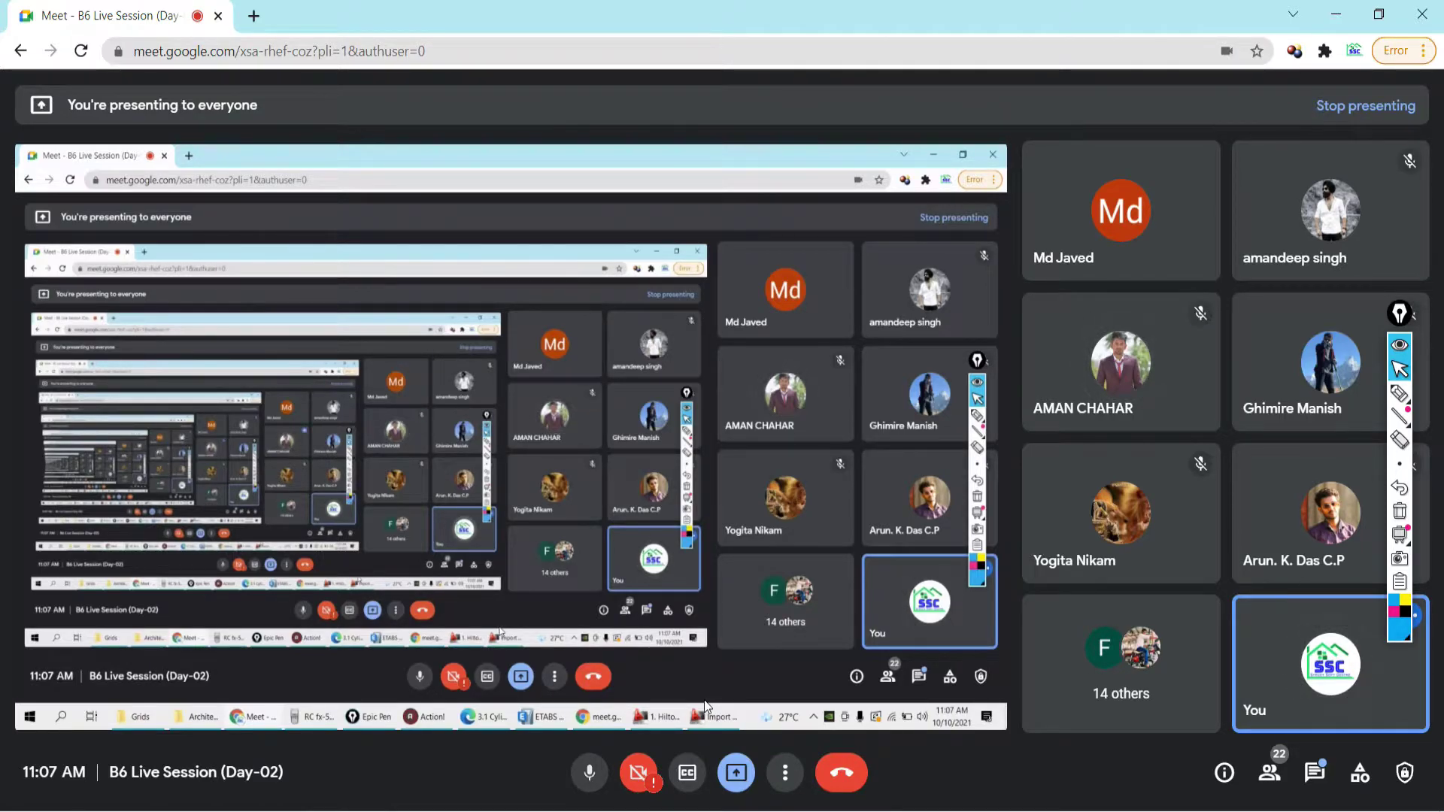
key("alt+Tab")
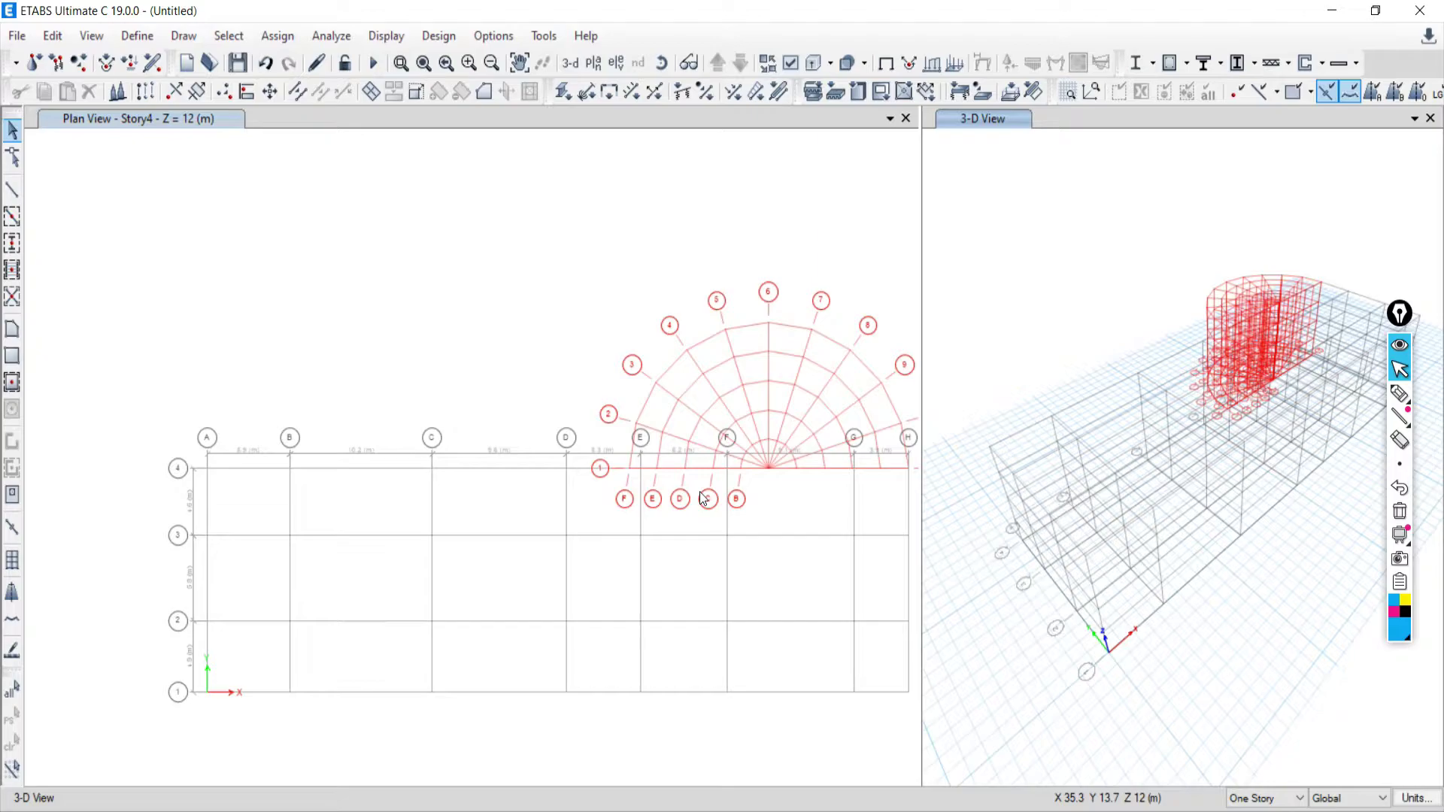
key("alt+Tab")
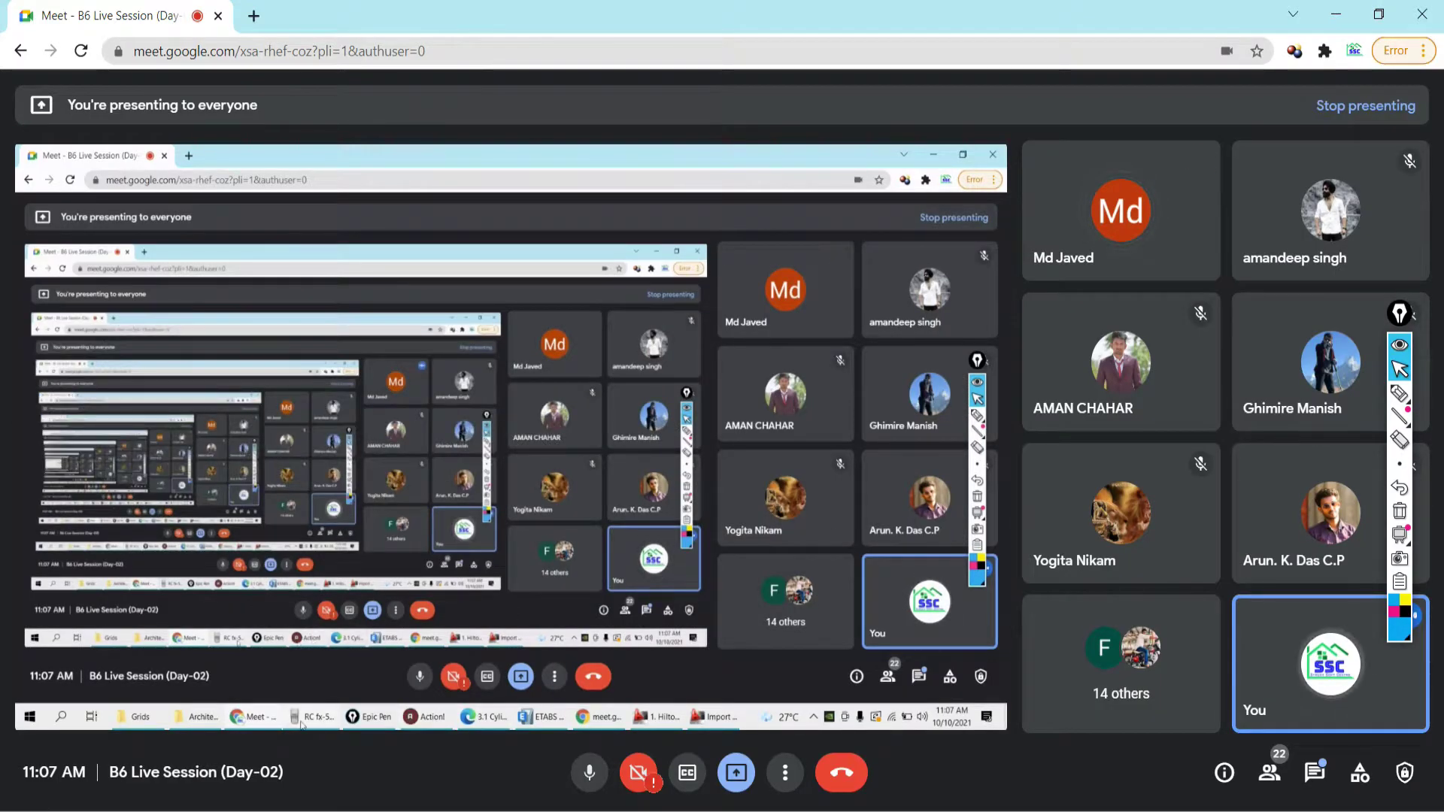
key("alt+Tab")
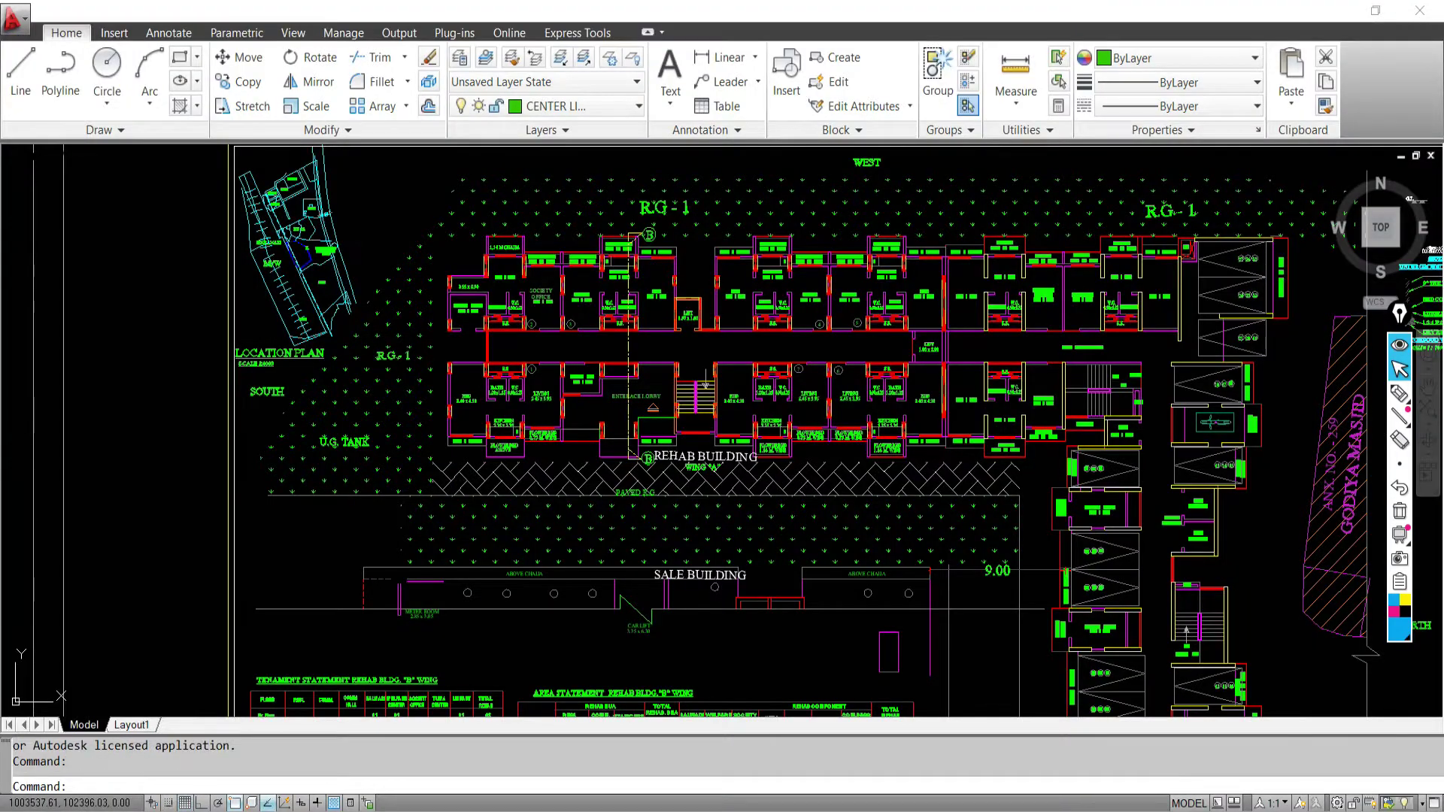
key("ctrl+Tab")
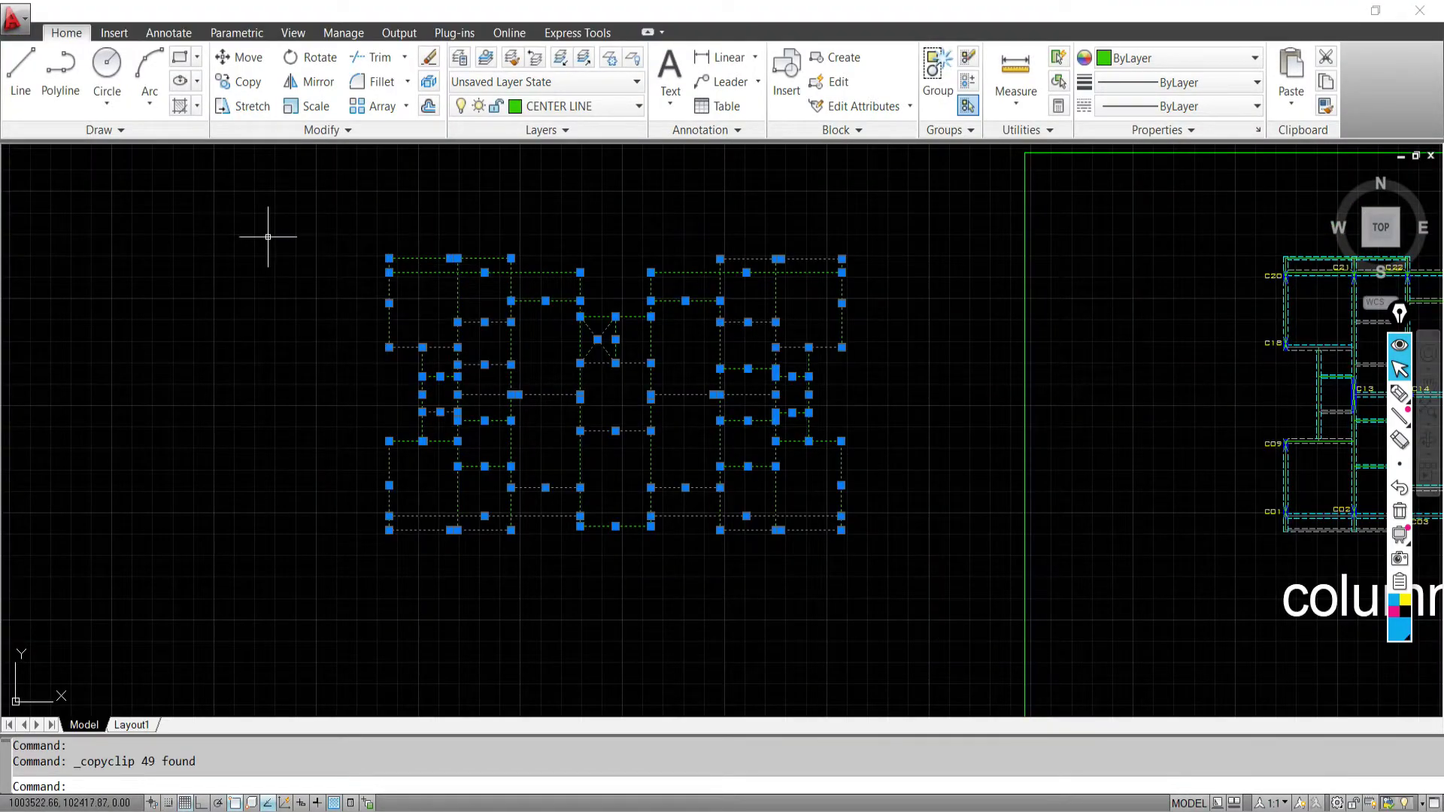
key("Escape")
left_click(241, 218)
left_click(951, 643)
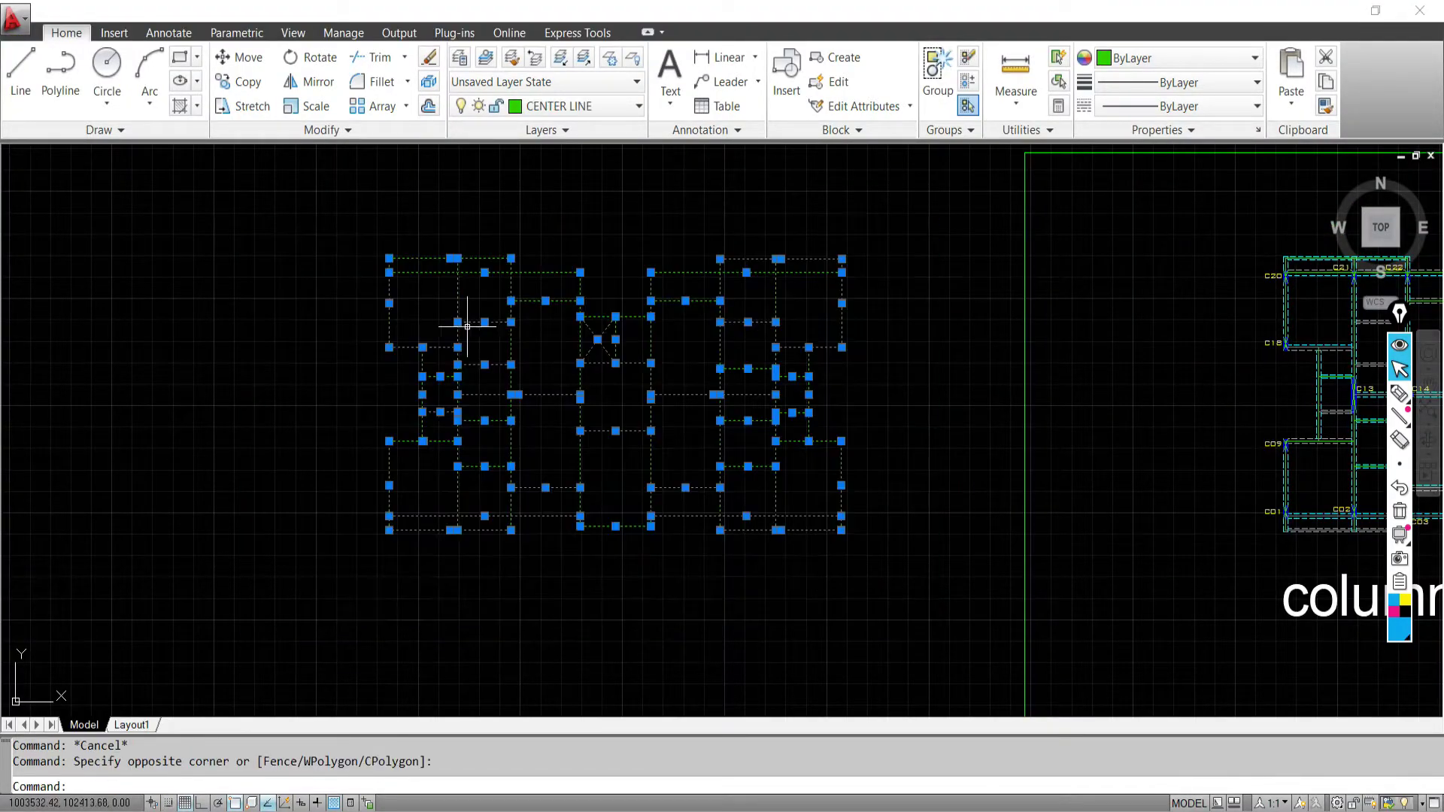
key("ctrl+c")
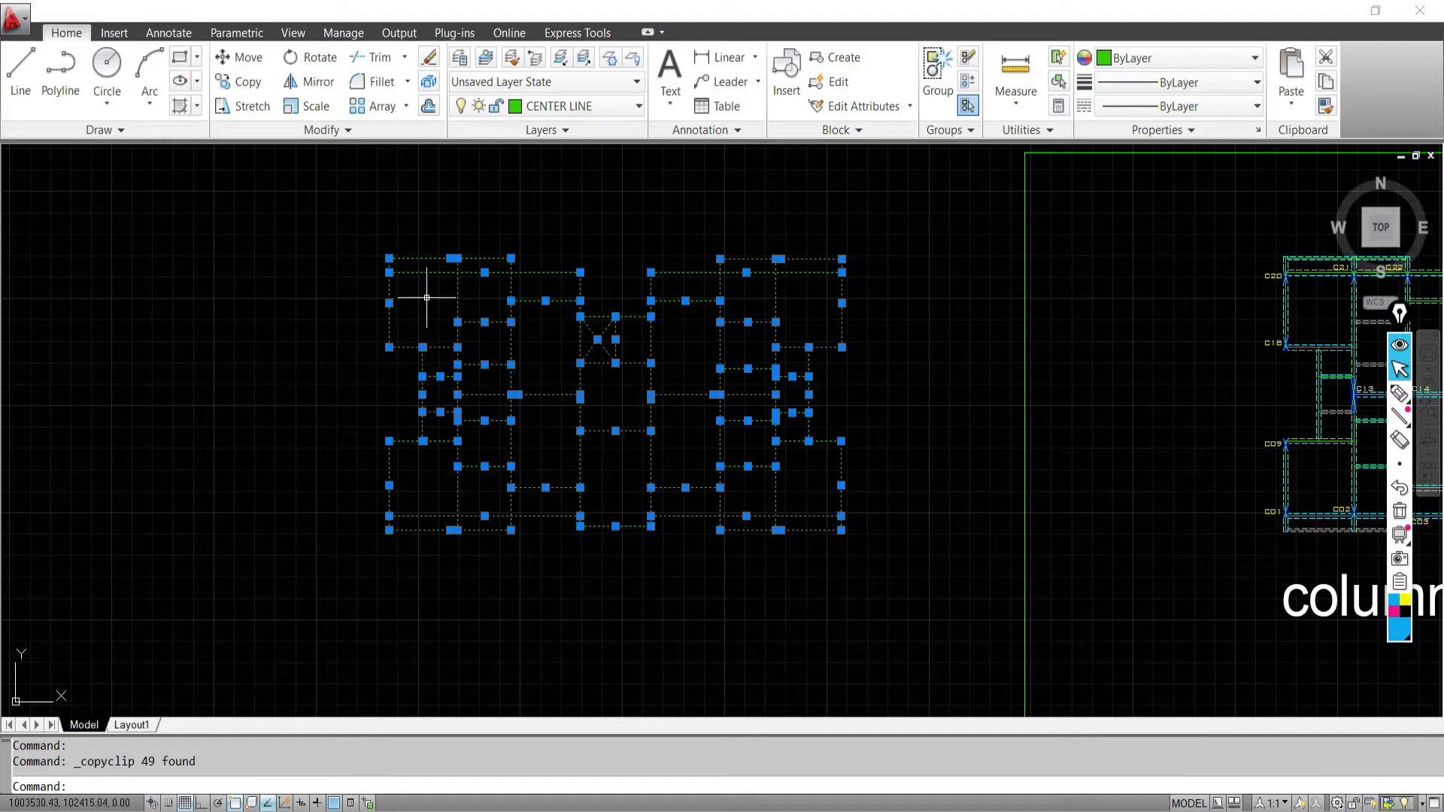
Launch a new AutoCAD 2012 session from the desktop, dismissing the version warning and file dialog
key("super+d")
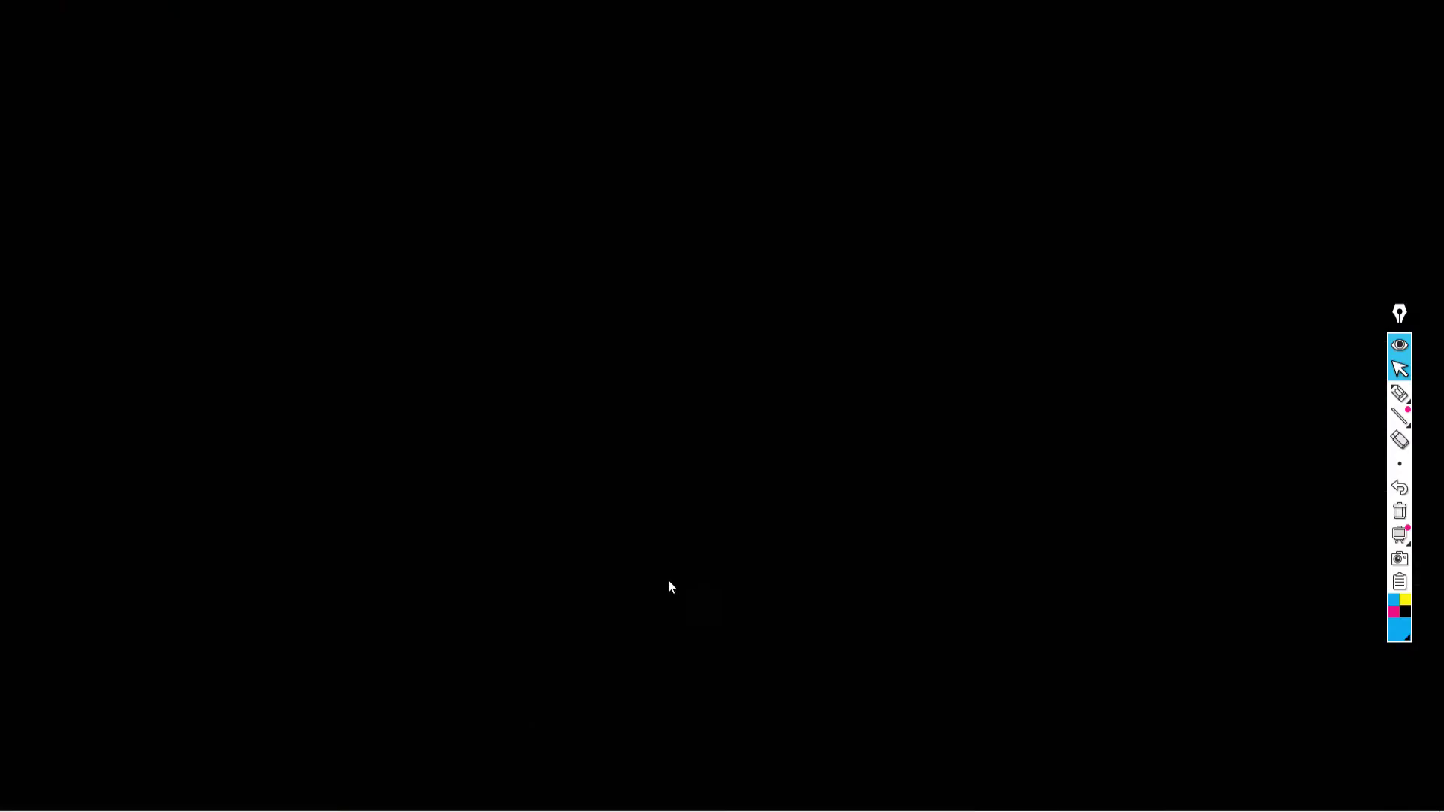
double_click(174, 399)
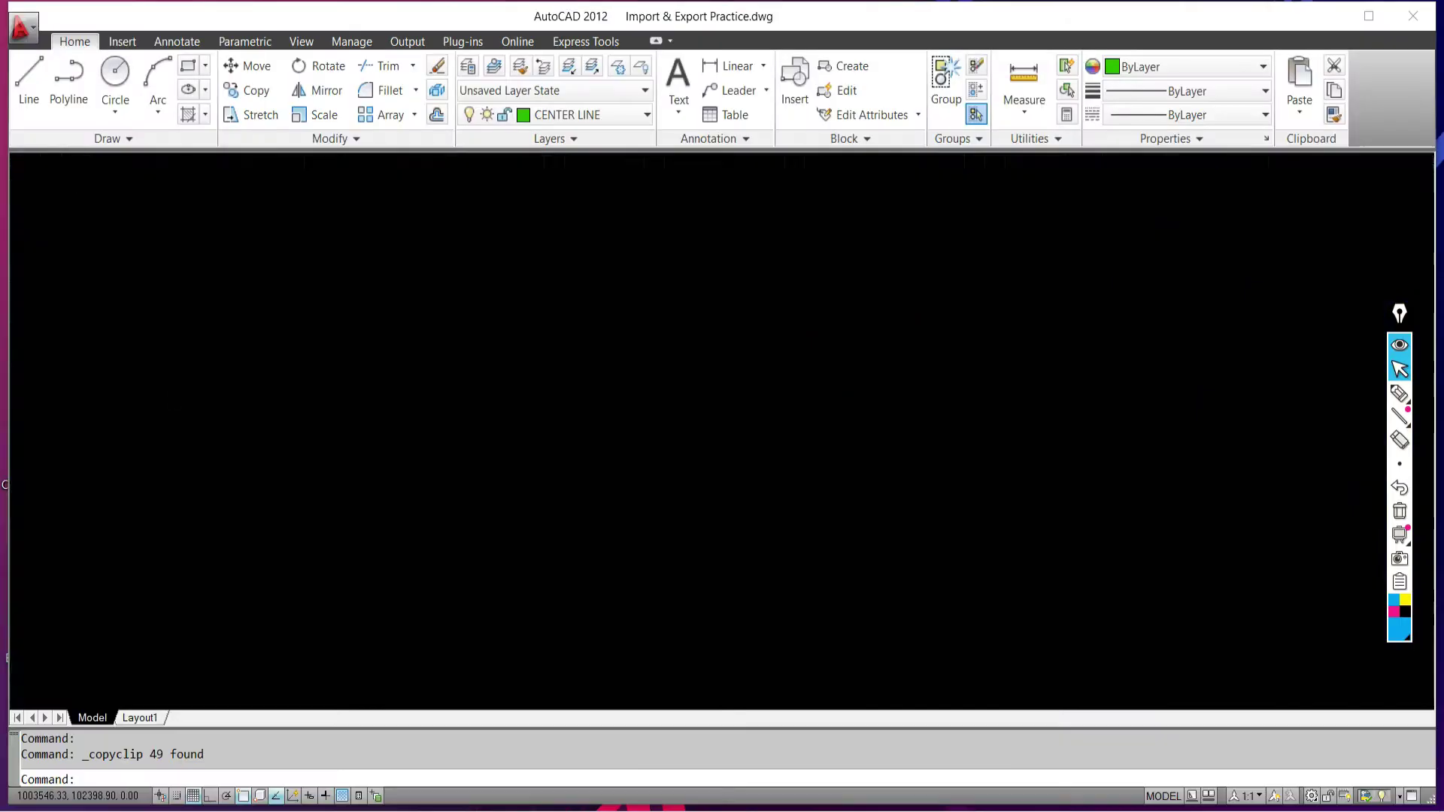
left_click(873, 282)
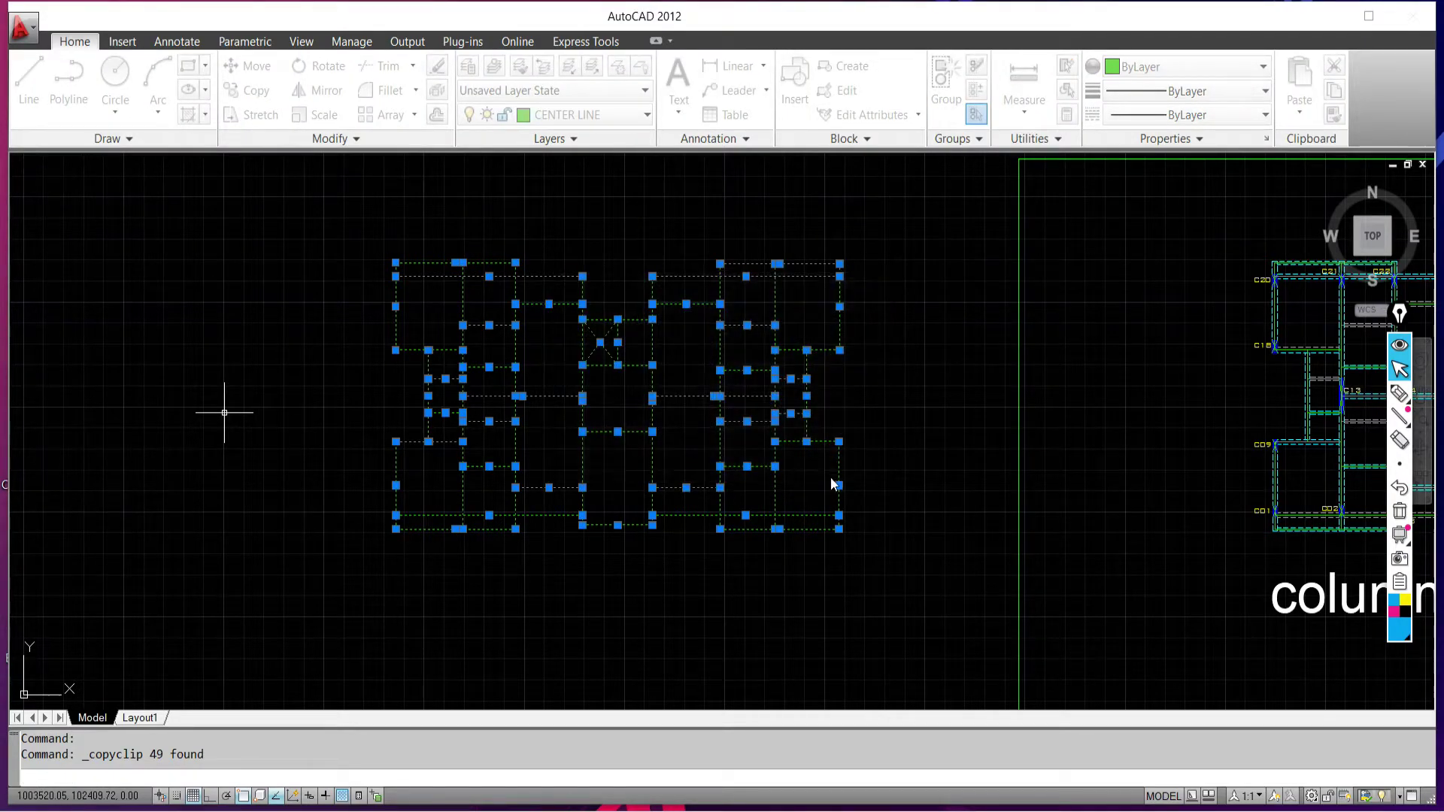
key("super+d")
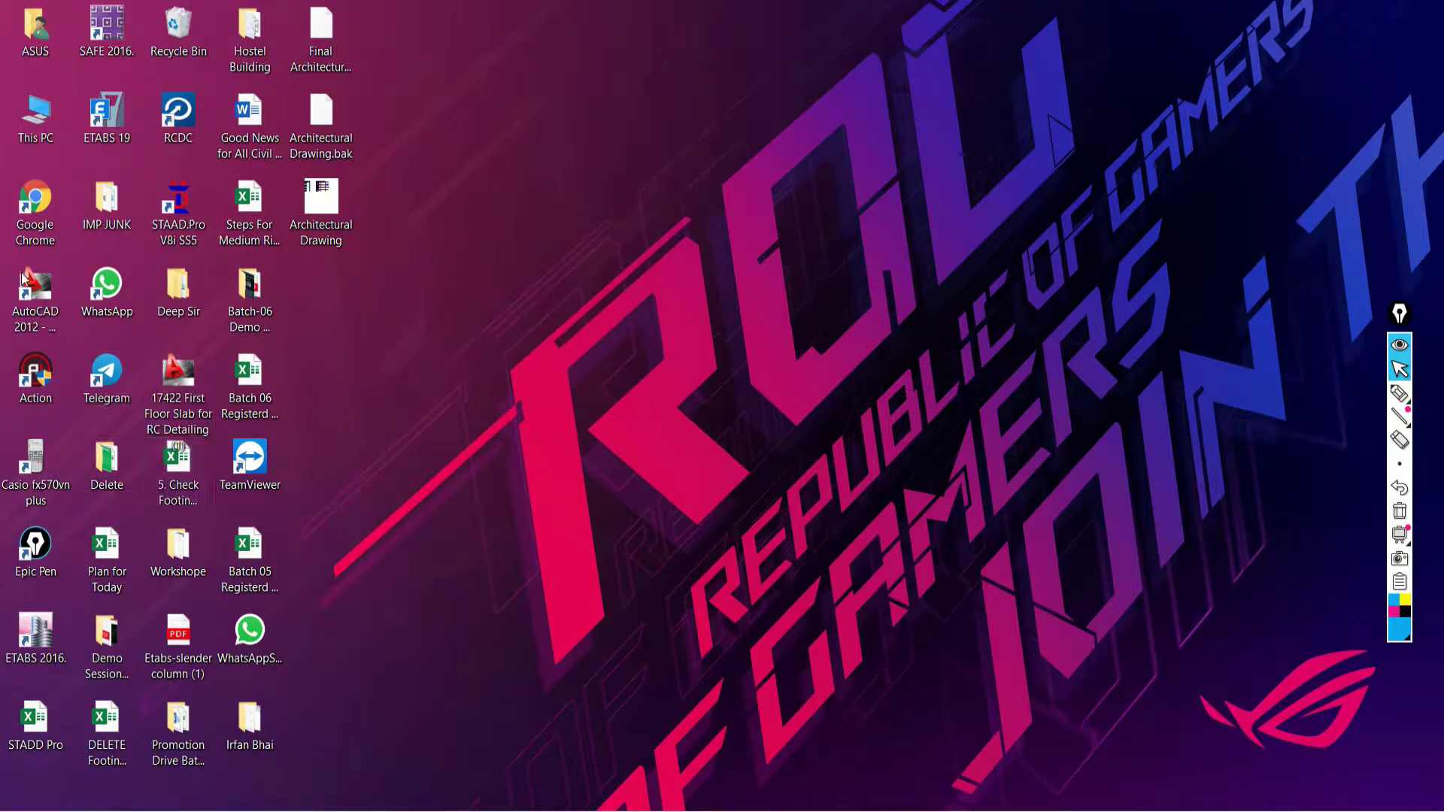
double_click(35, 301)
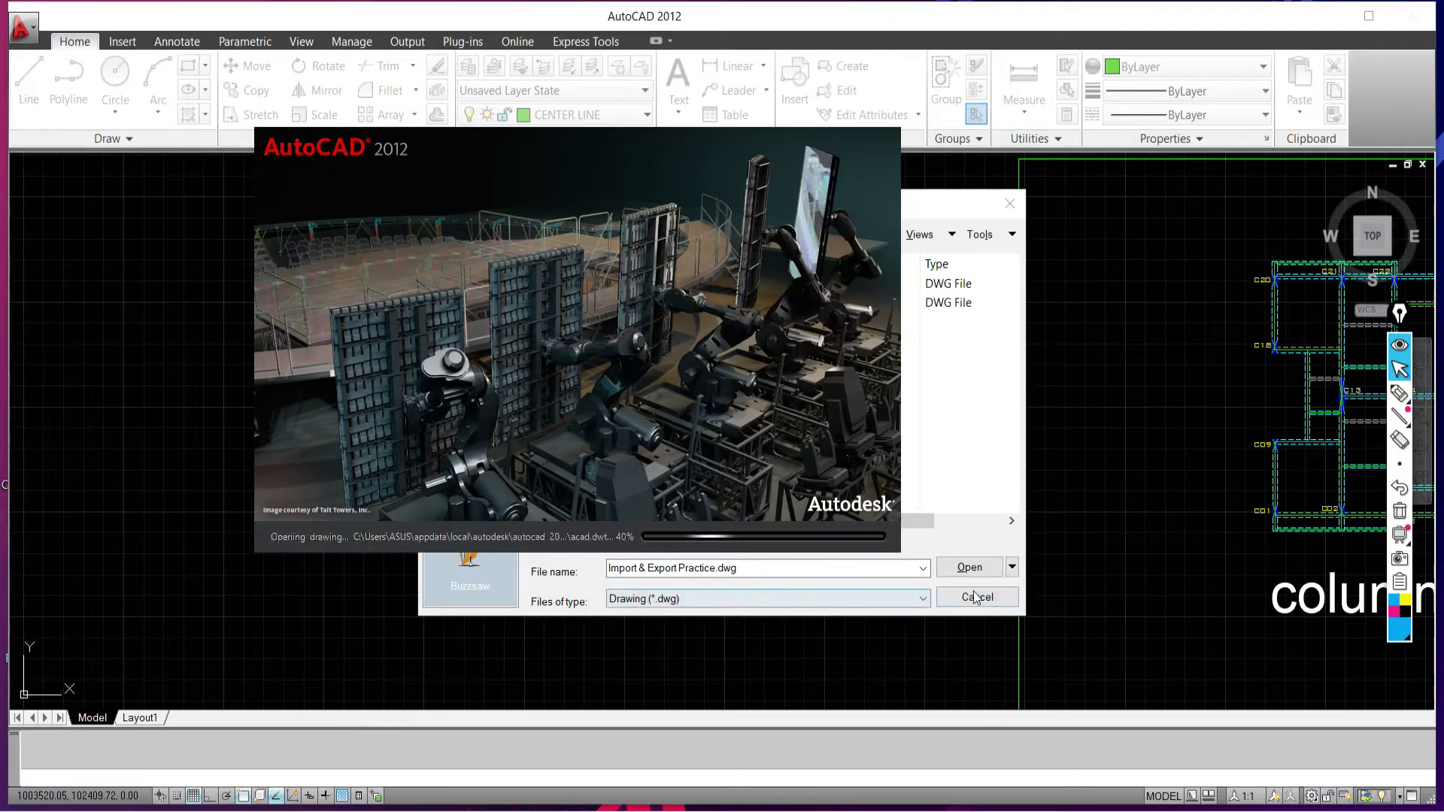
left_click(977, 597)
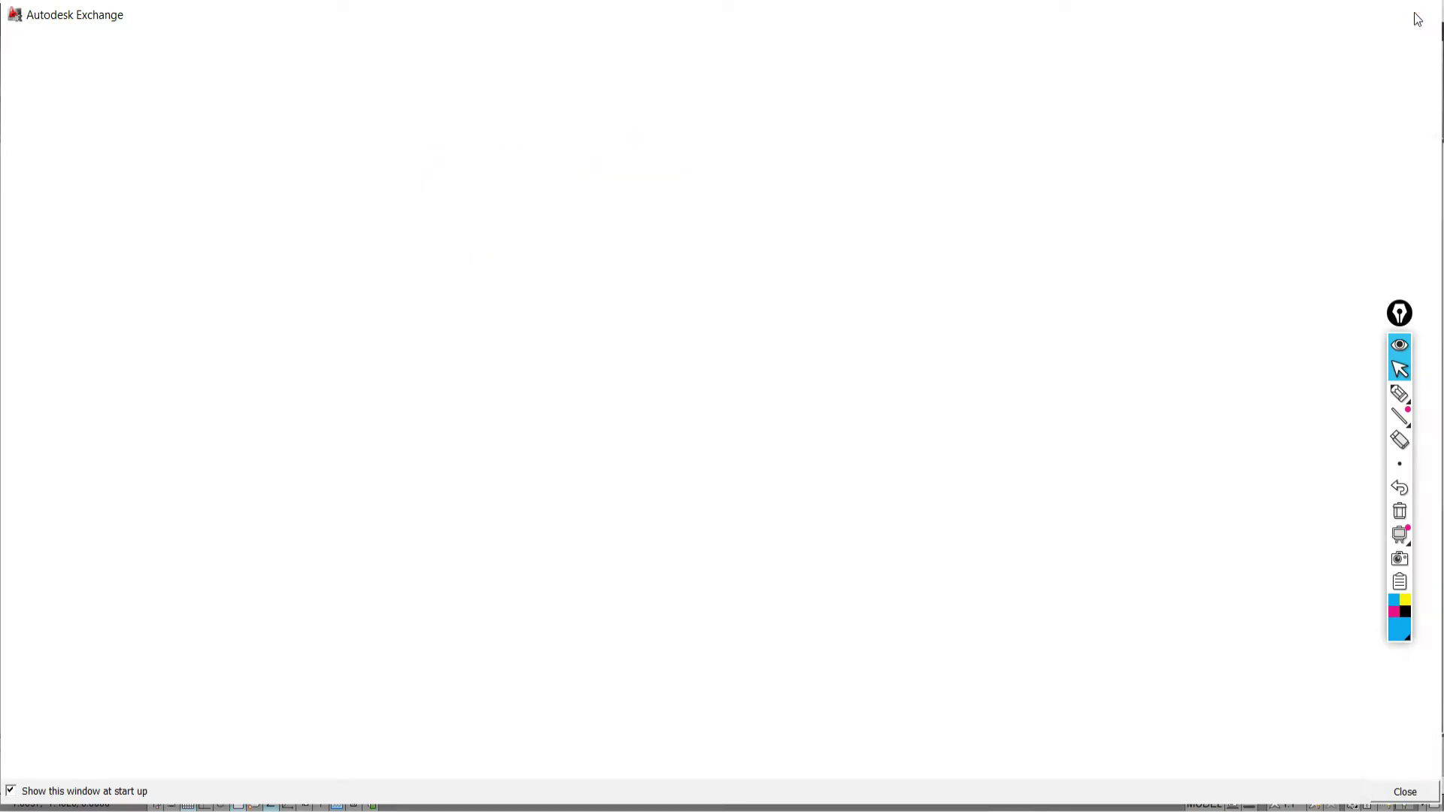
Close the Exchange window and pan the new drawing to show the origin
left_click(1417, 18)
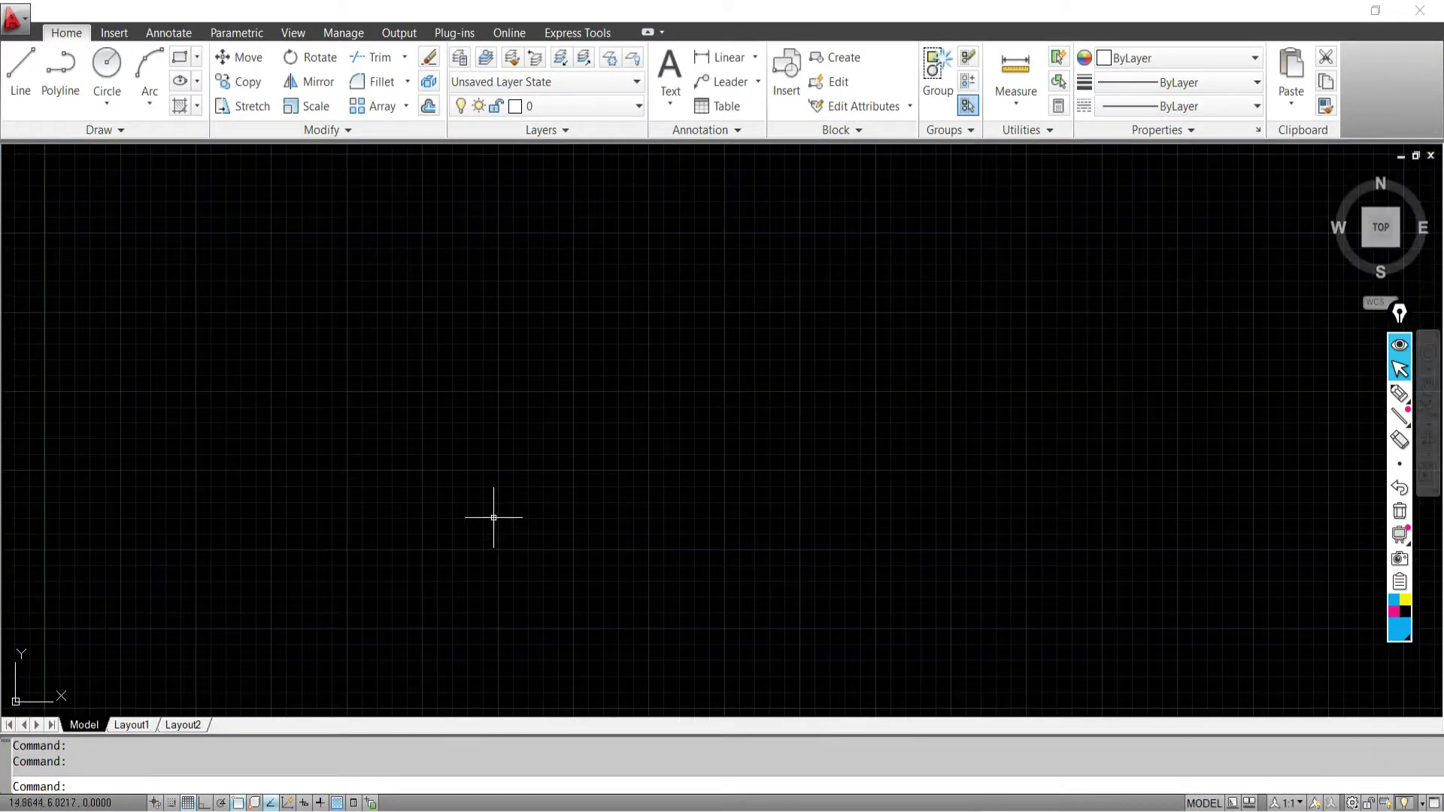
scroll(555, 479, "down", 4)
middle_click_drag(564, 482, 496, 535)
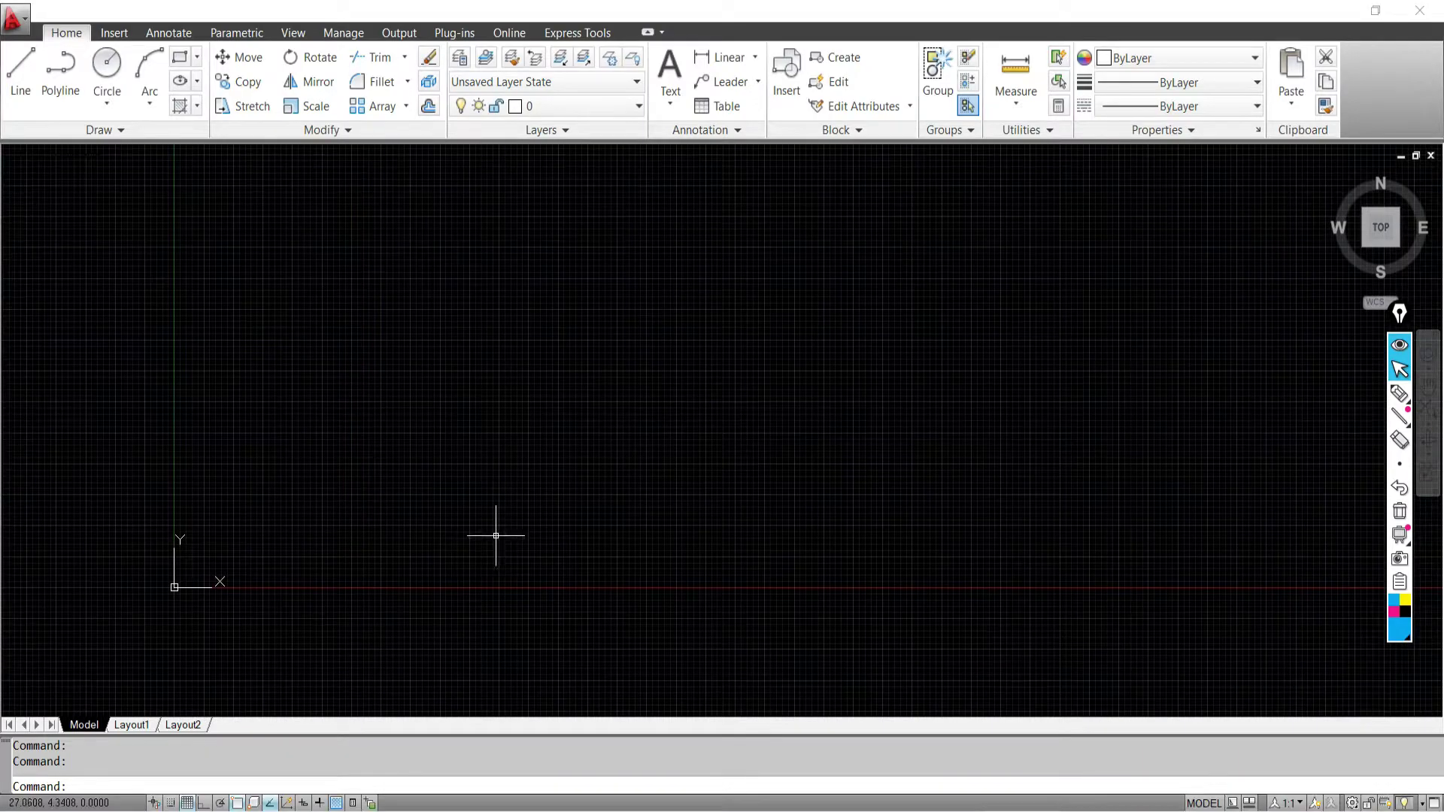
left_click(551, 474)
left_click(453, 462)
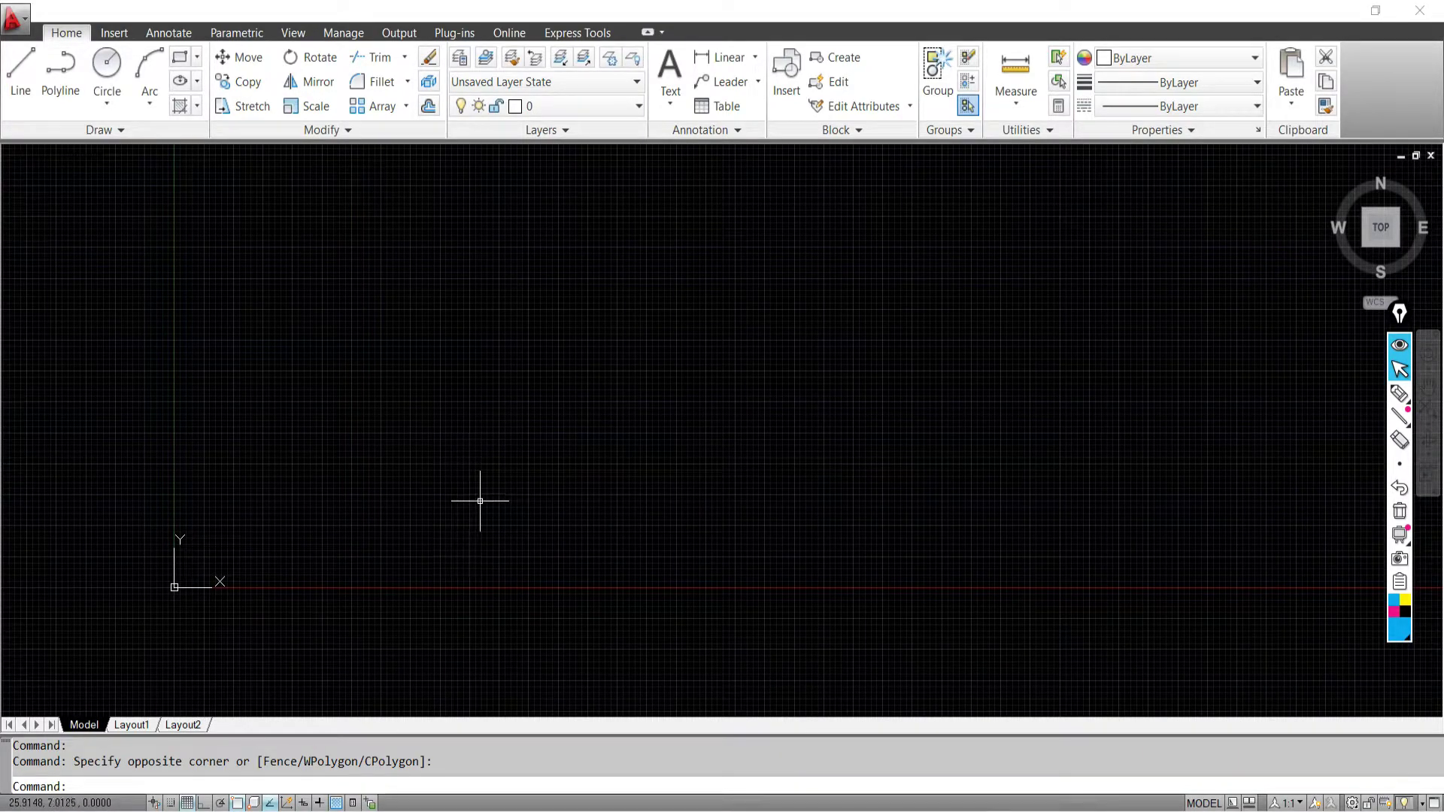
Paste the copied floor plan at insertion point 0,0 and frame it in view
key("ctrl+v")
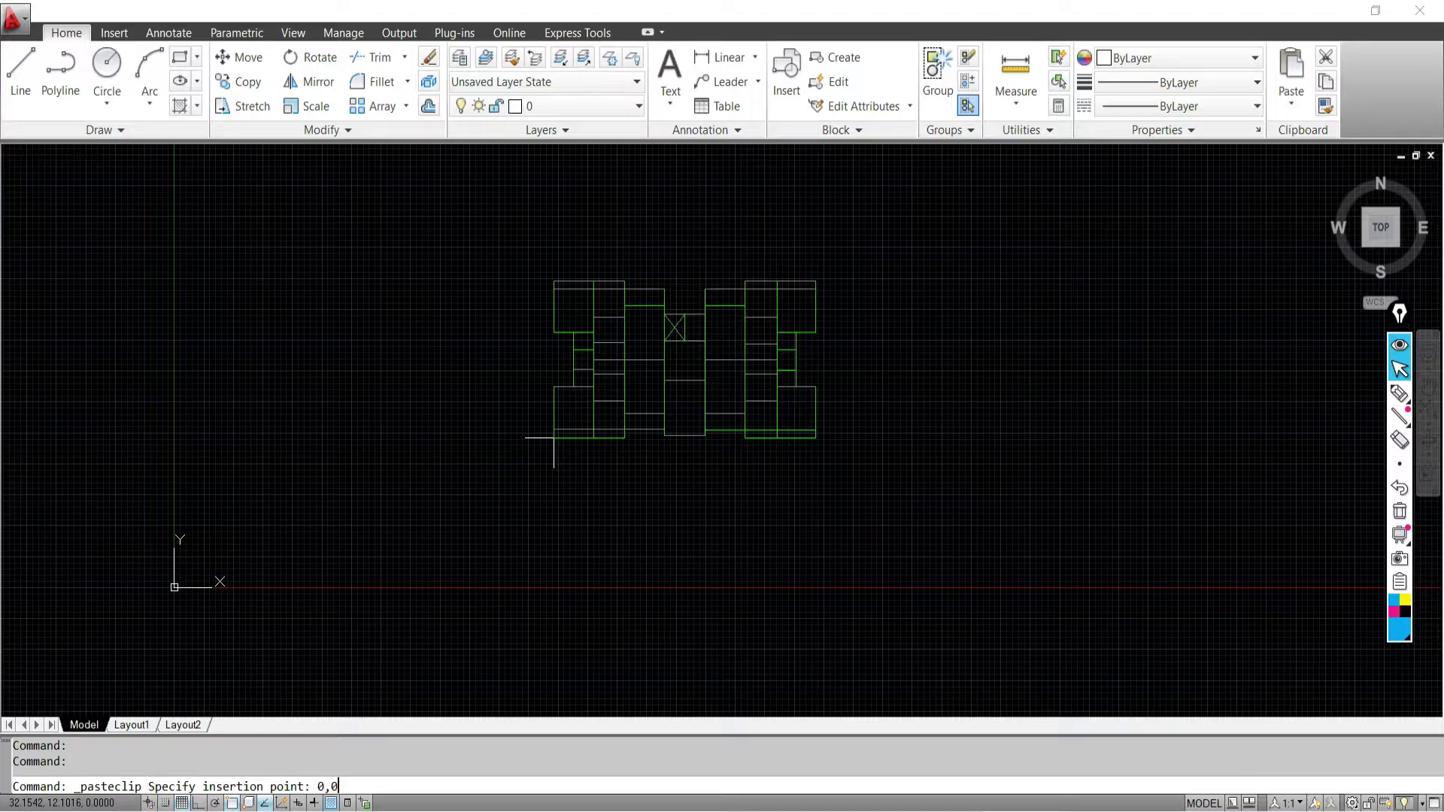
key("Return")
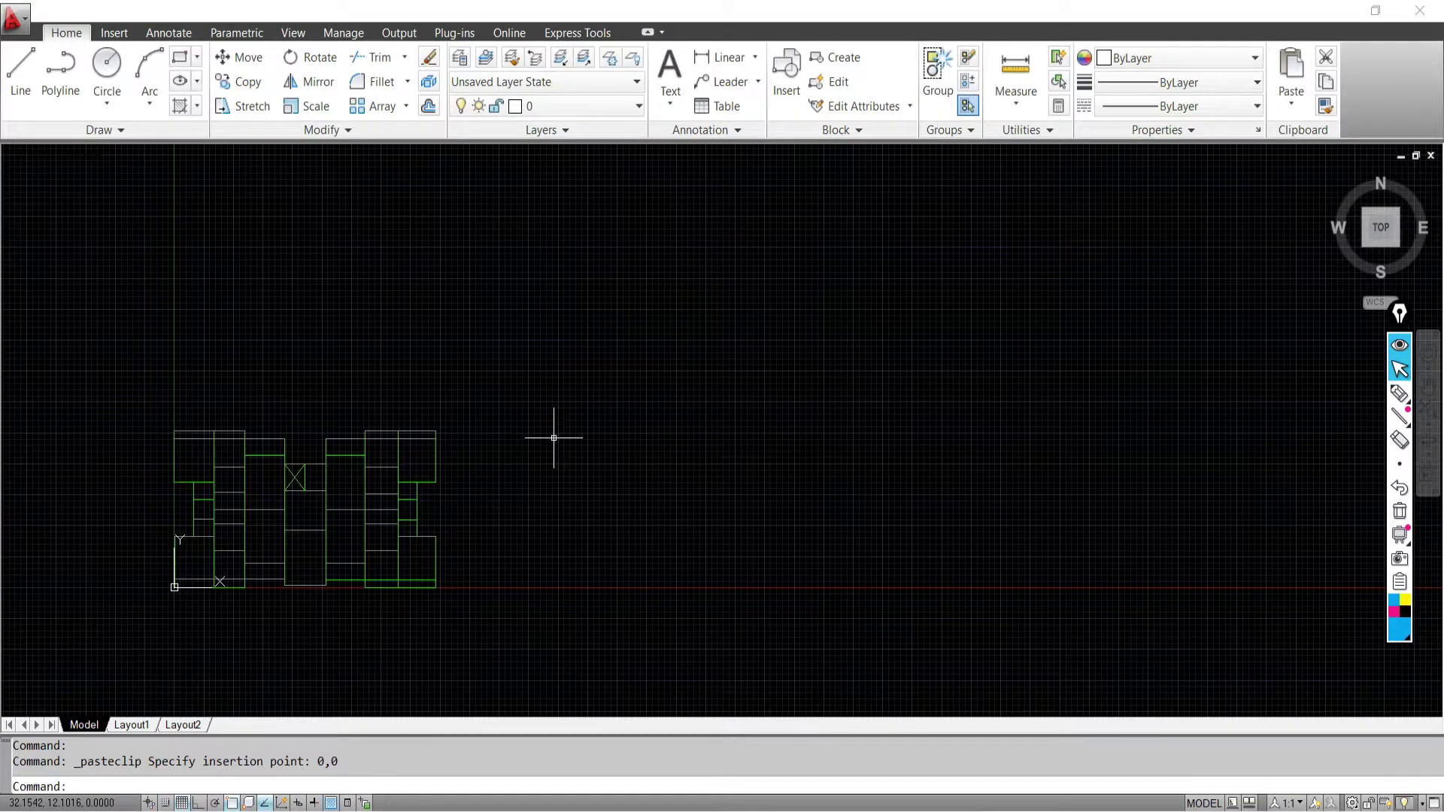
middle_click_drag(143, 543, 406, 429)
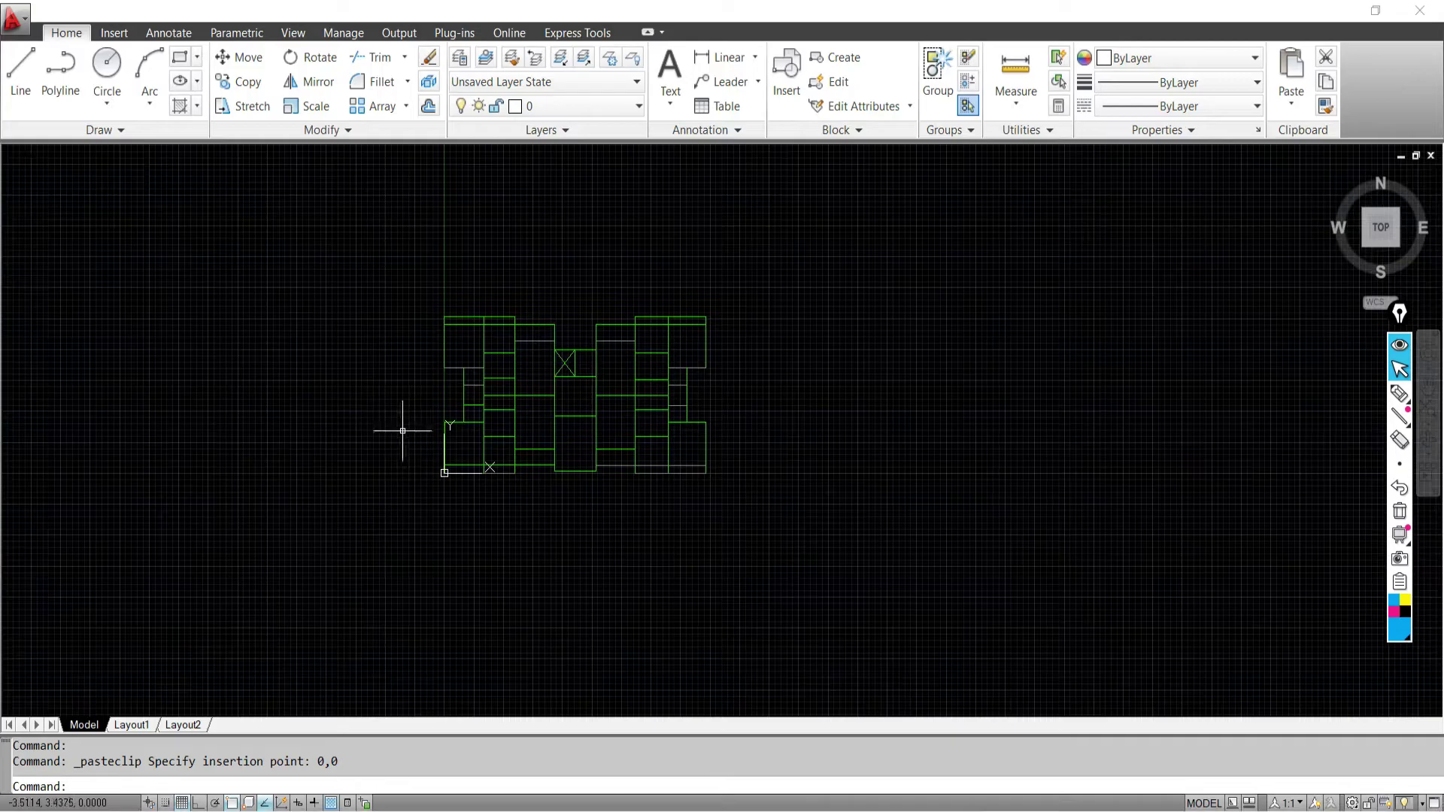
scroll(556, 337, "up", 2)
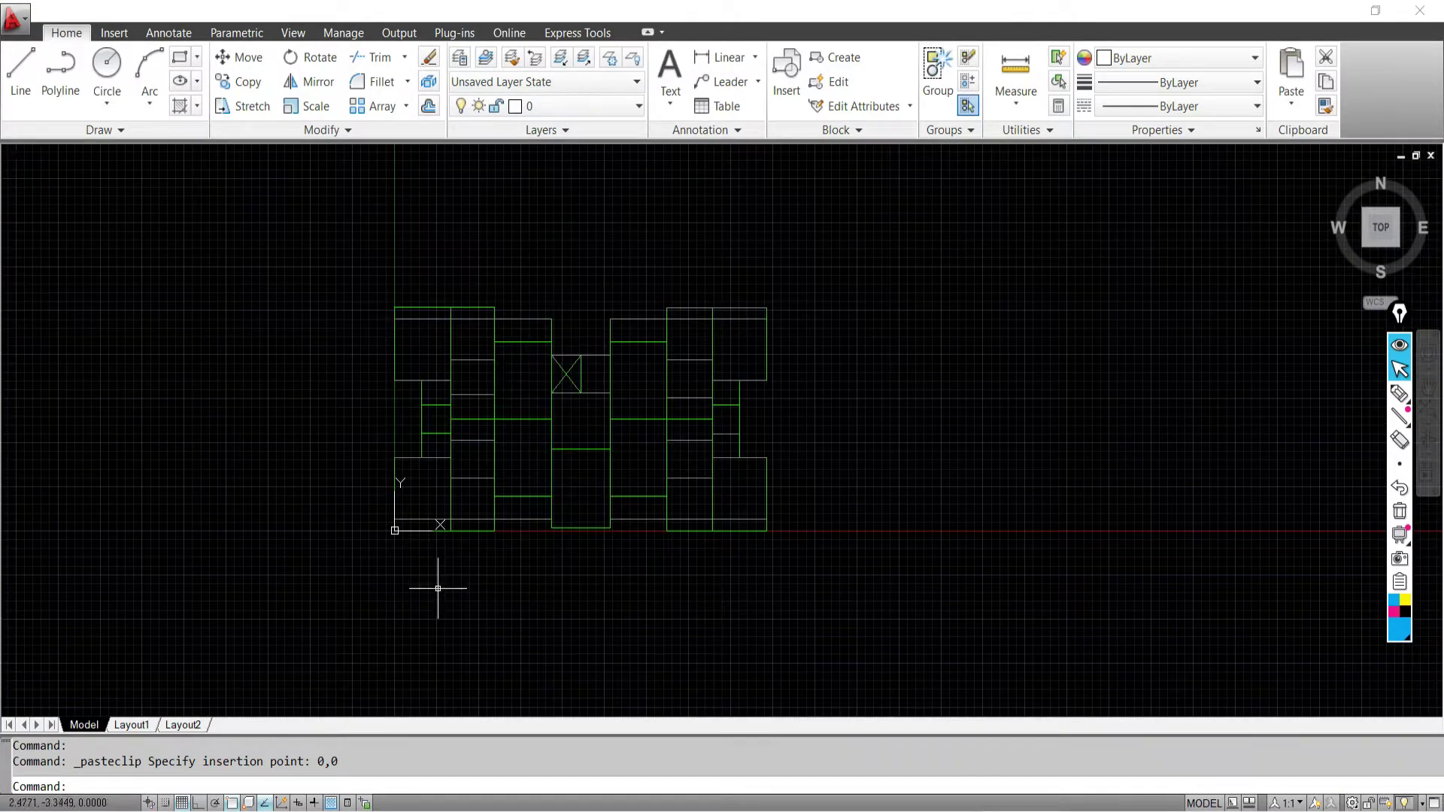
scroll(403, 560, "up", 6)
scroll(390, 431, "down", 6)
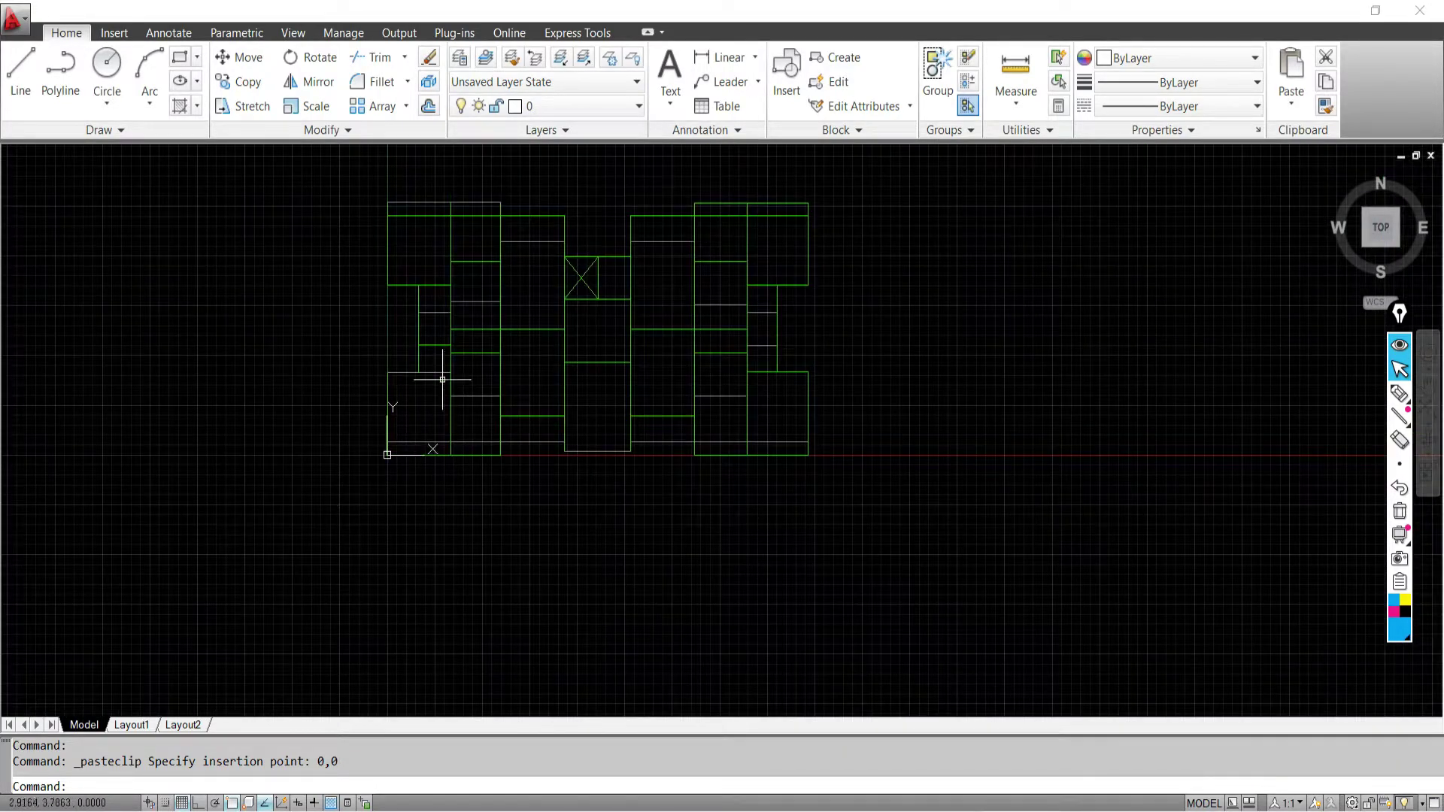
middle_click_drag(442, 380, 436, 469)
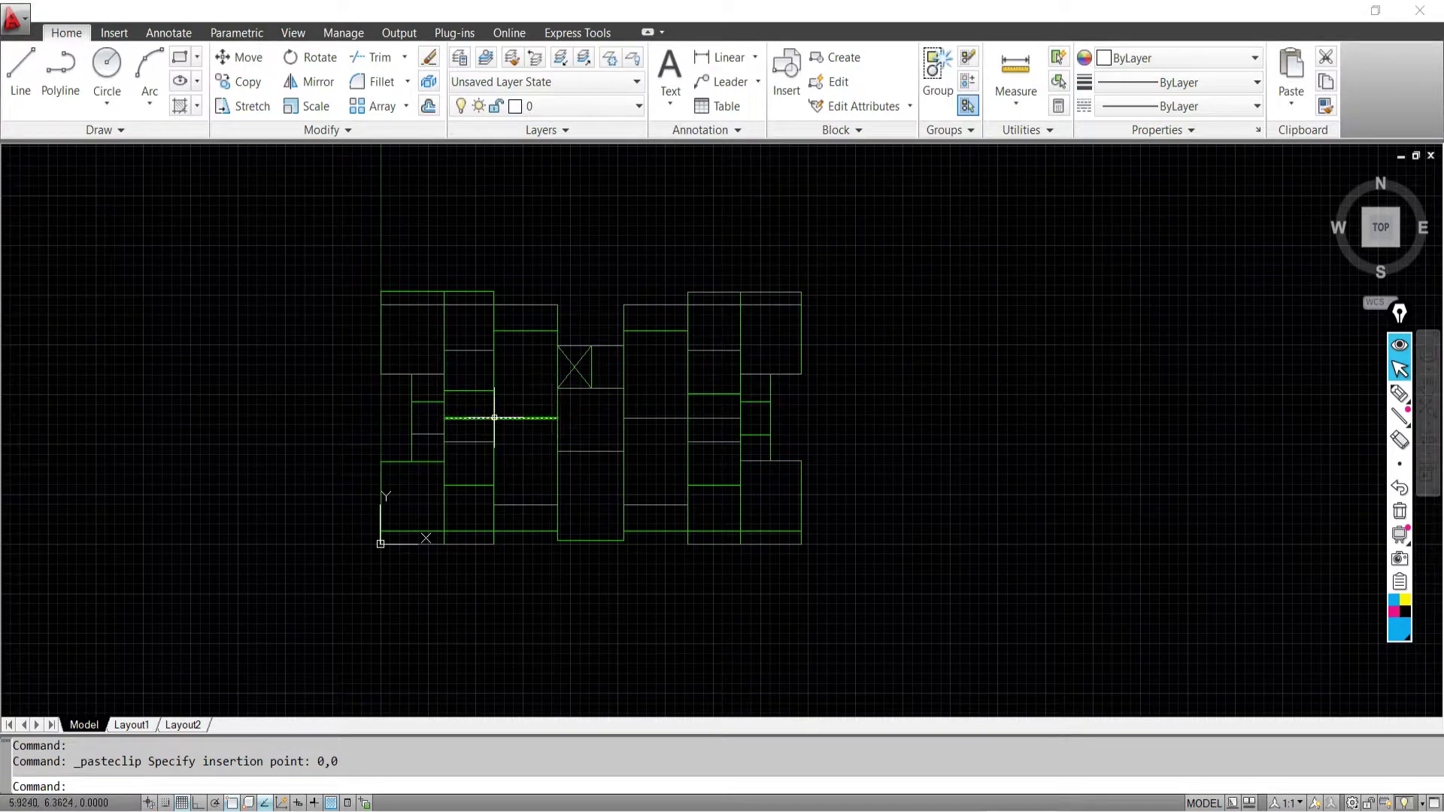
middle_click_drag(494, 417, 501, 418)
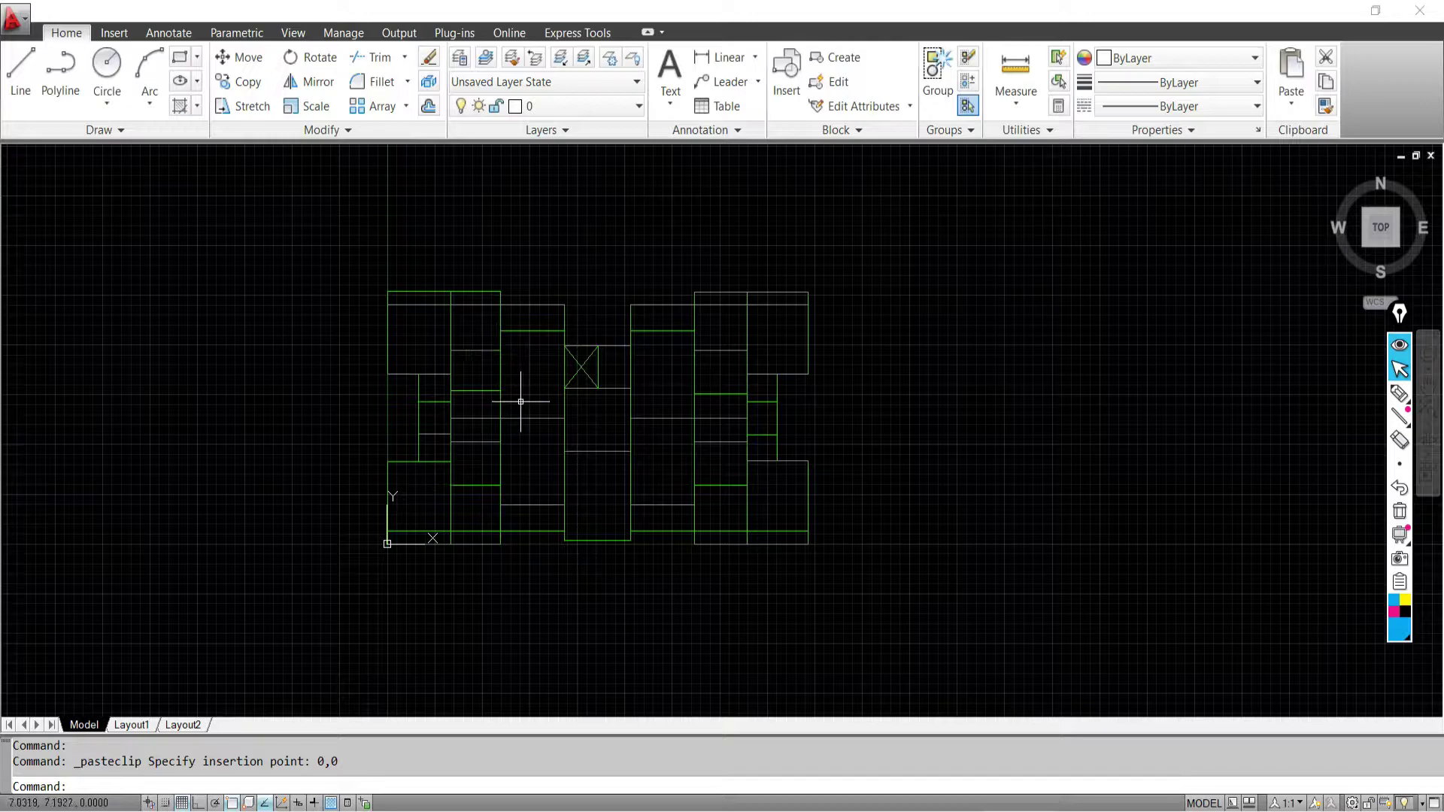
Start Save As > Other Formats and browse to D:\...\BATCH-06\Day-02
left_click(17, 18)
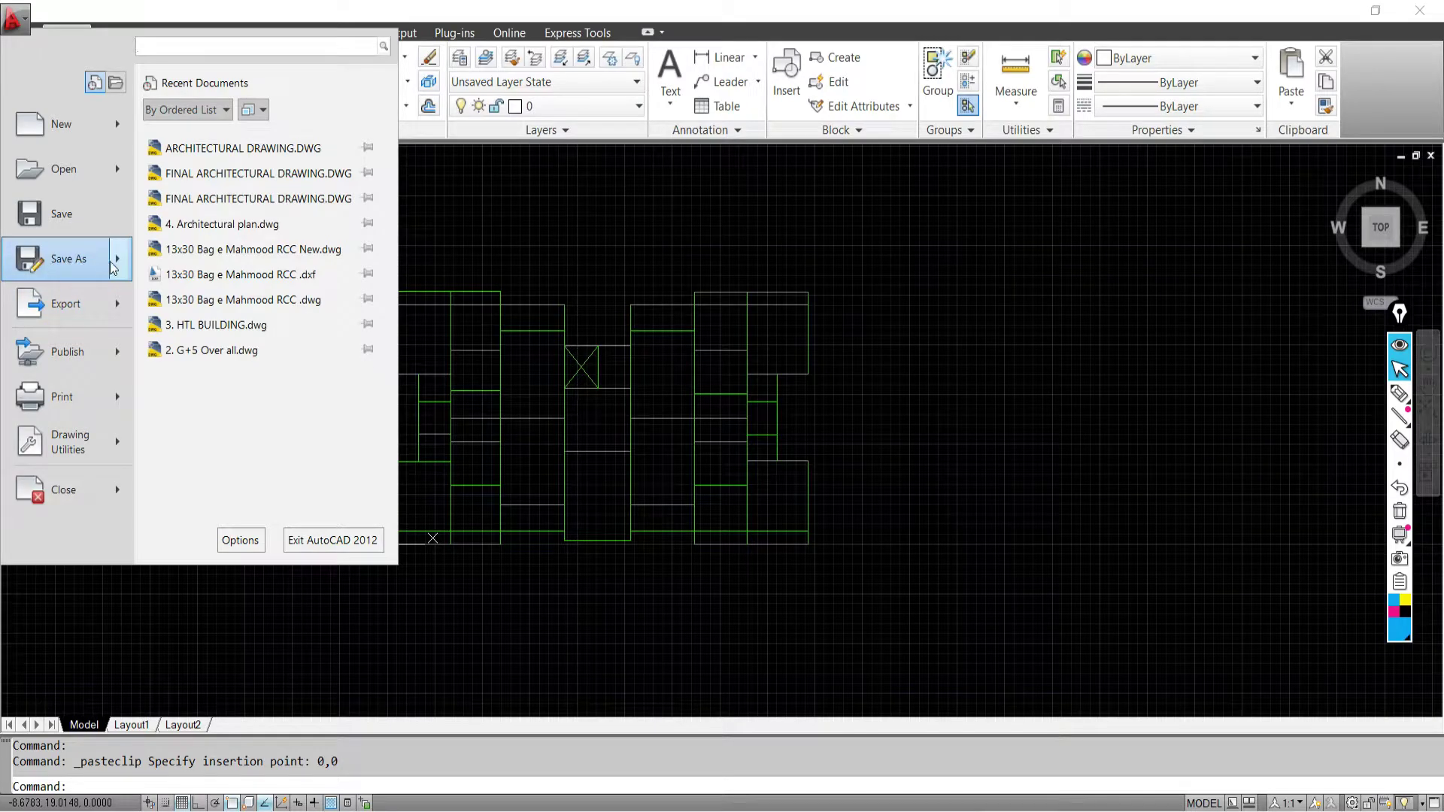
mouse_move(113, 268)
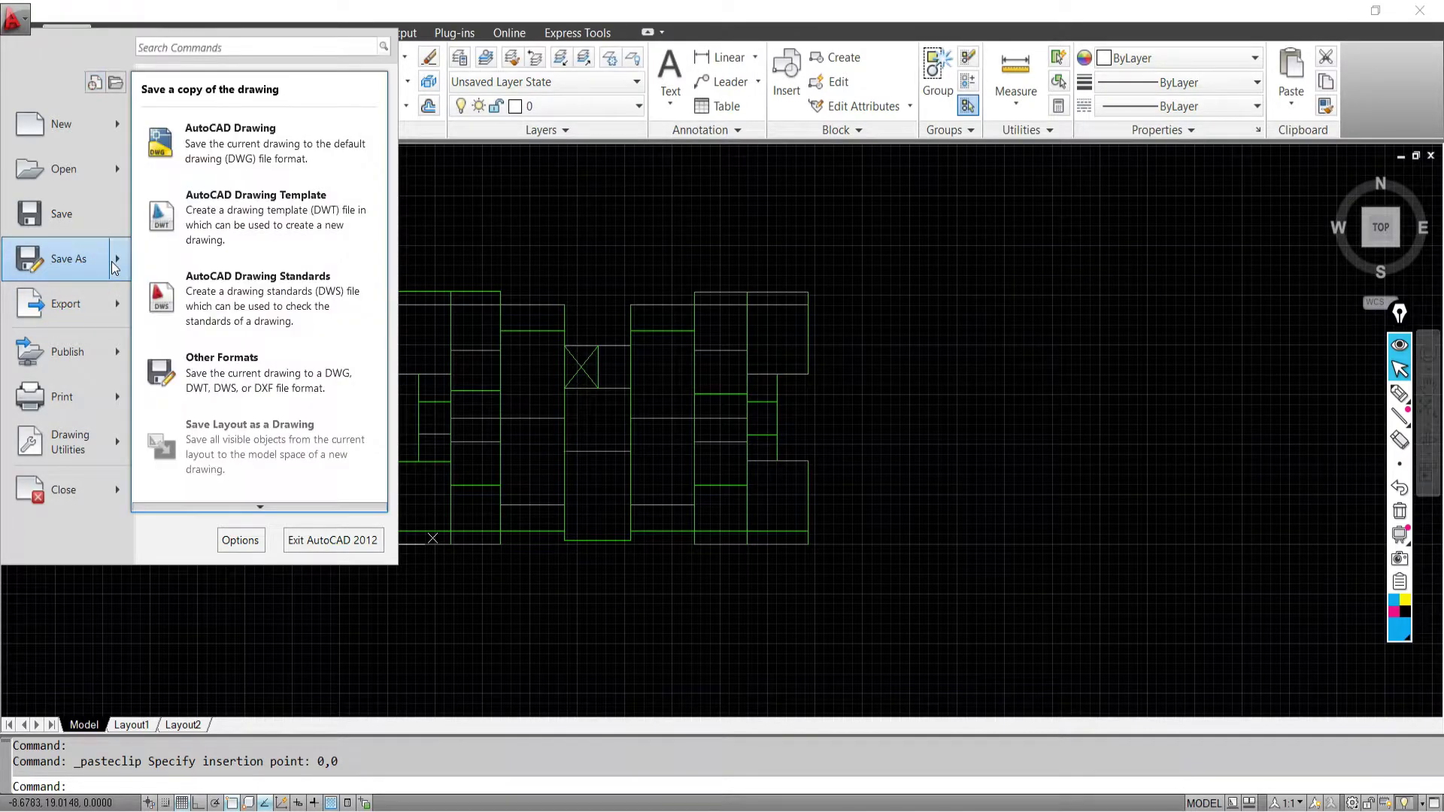
left_click(216, 380)
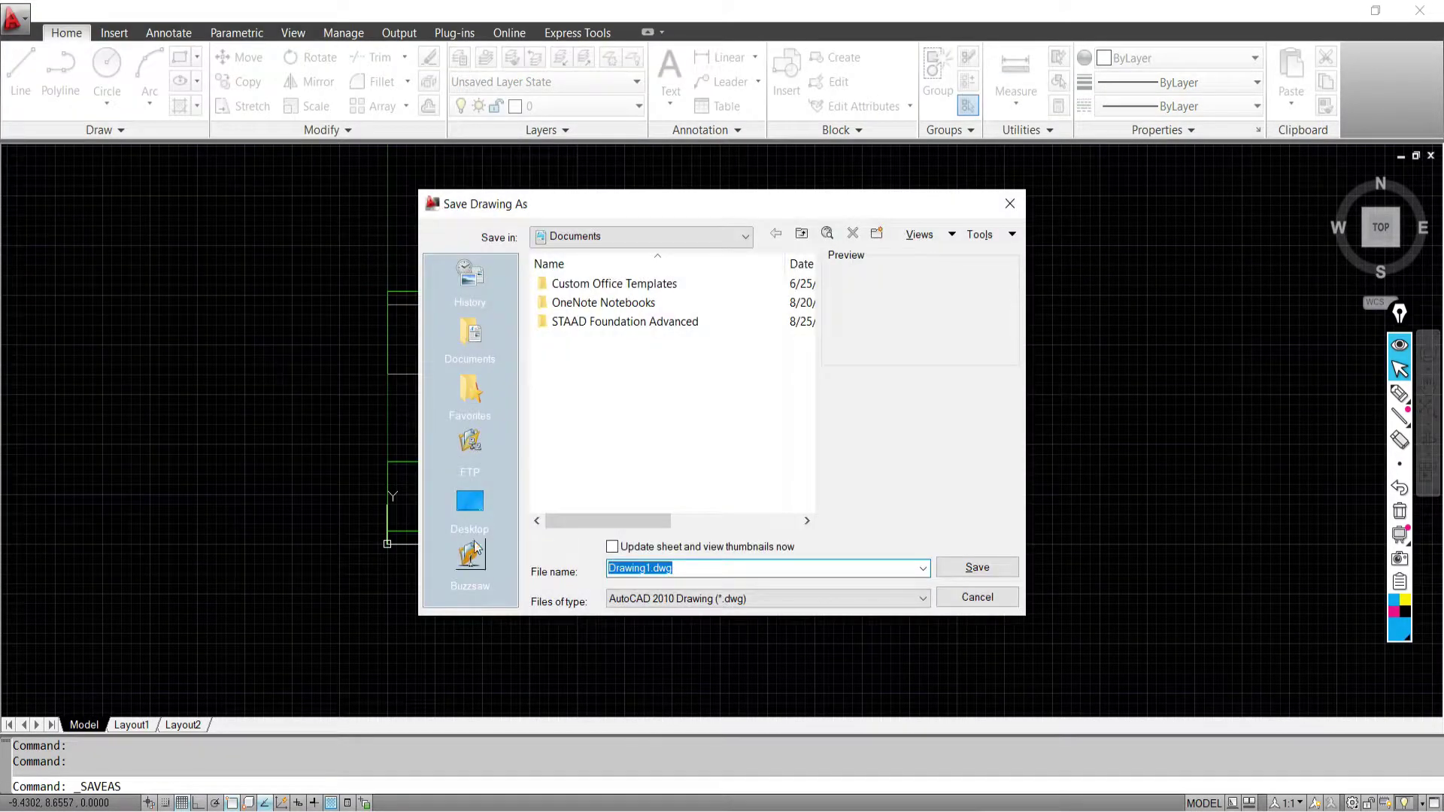
left_click(470, 505)
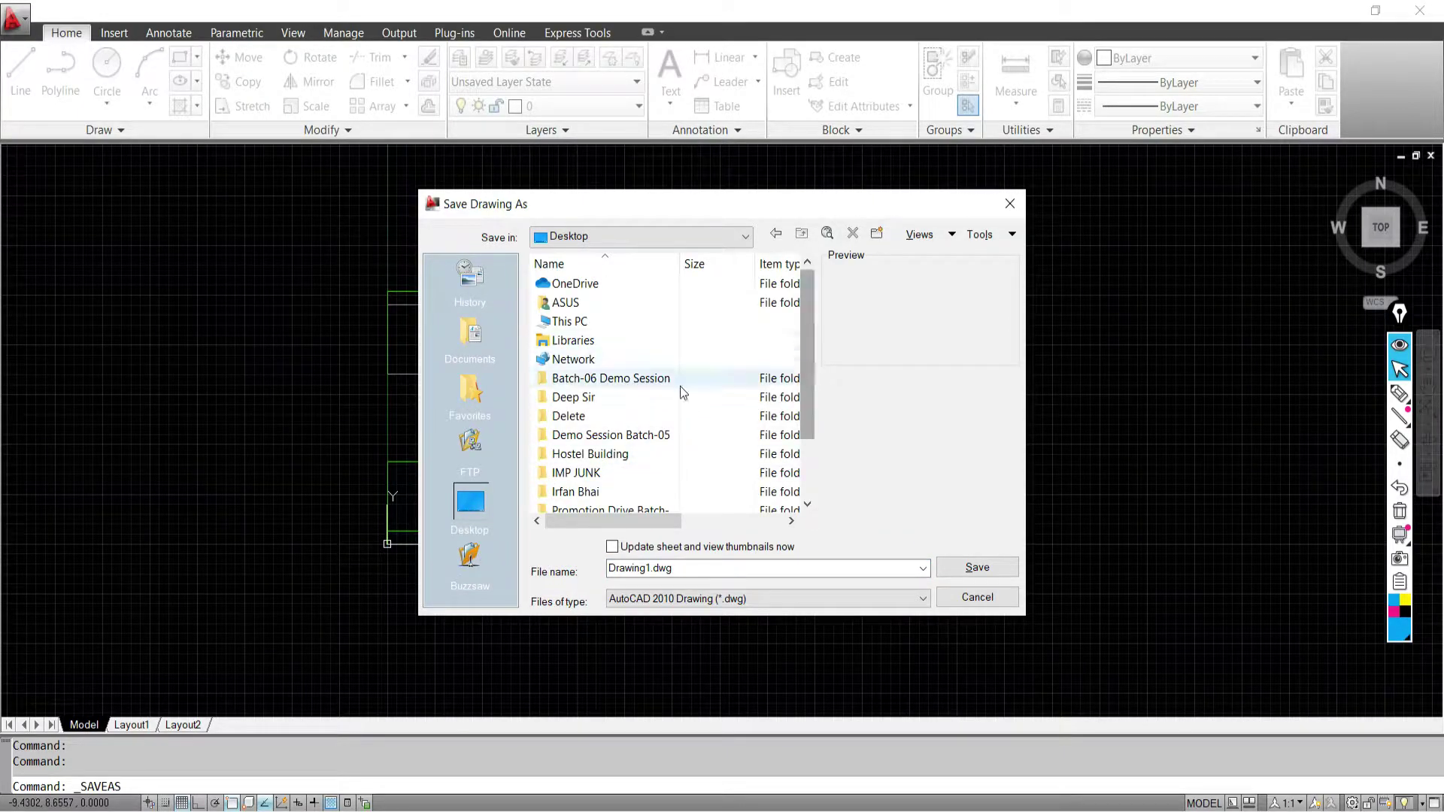
left_click_drag(807, 313, 806, 417)
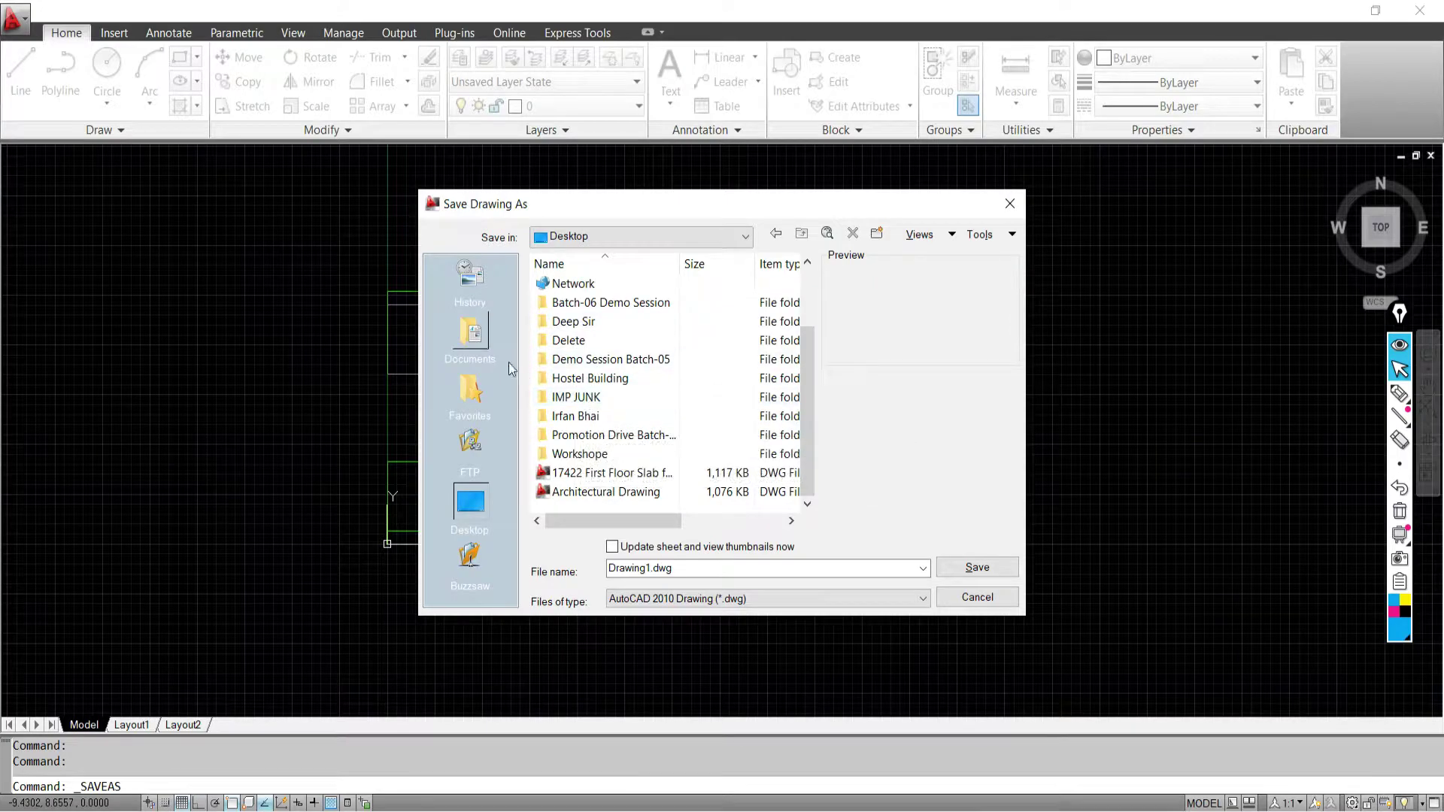
left_click_drag(808, 451, 608, 306)
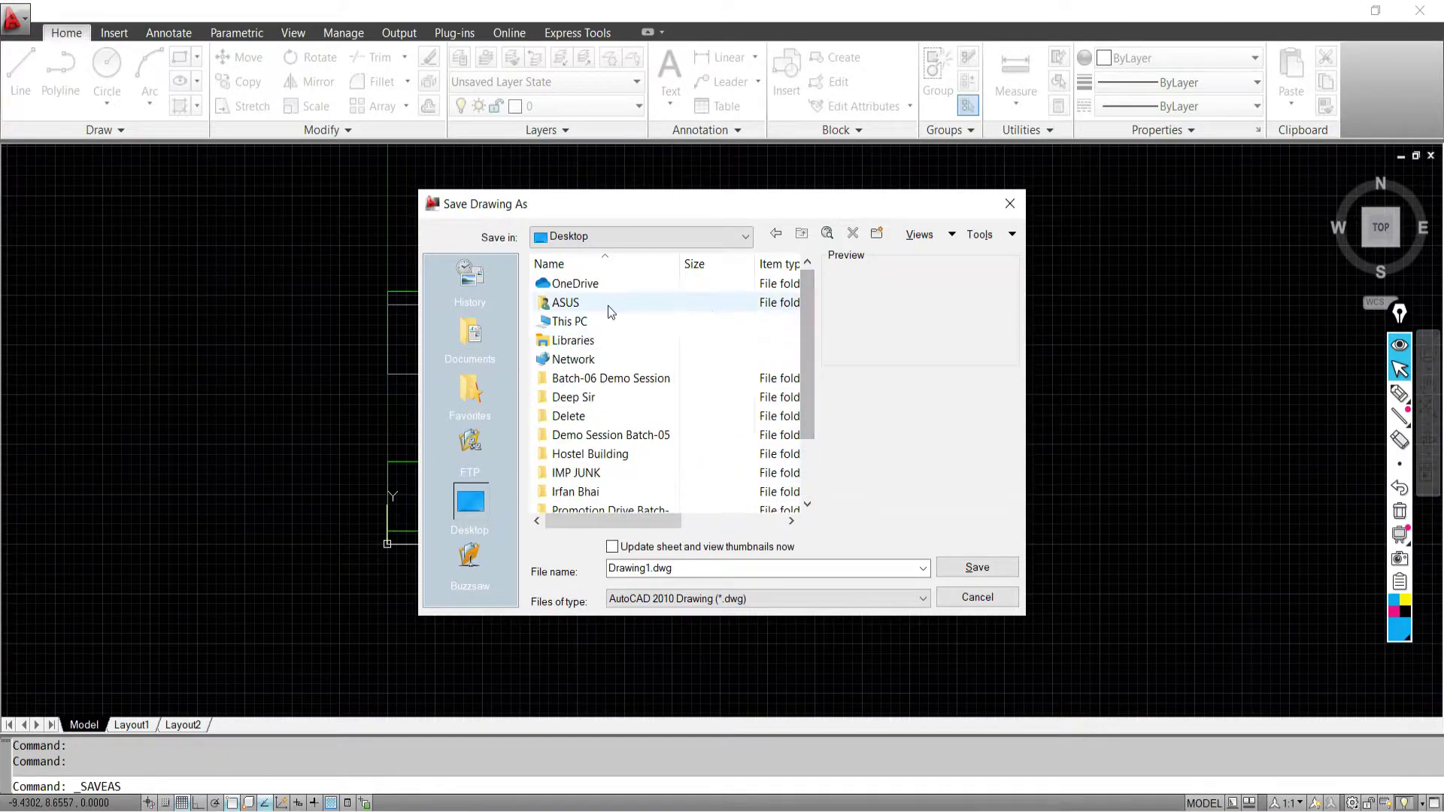
double_click(558, 322)
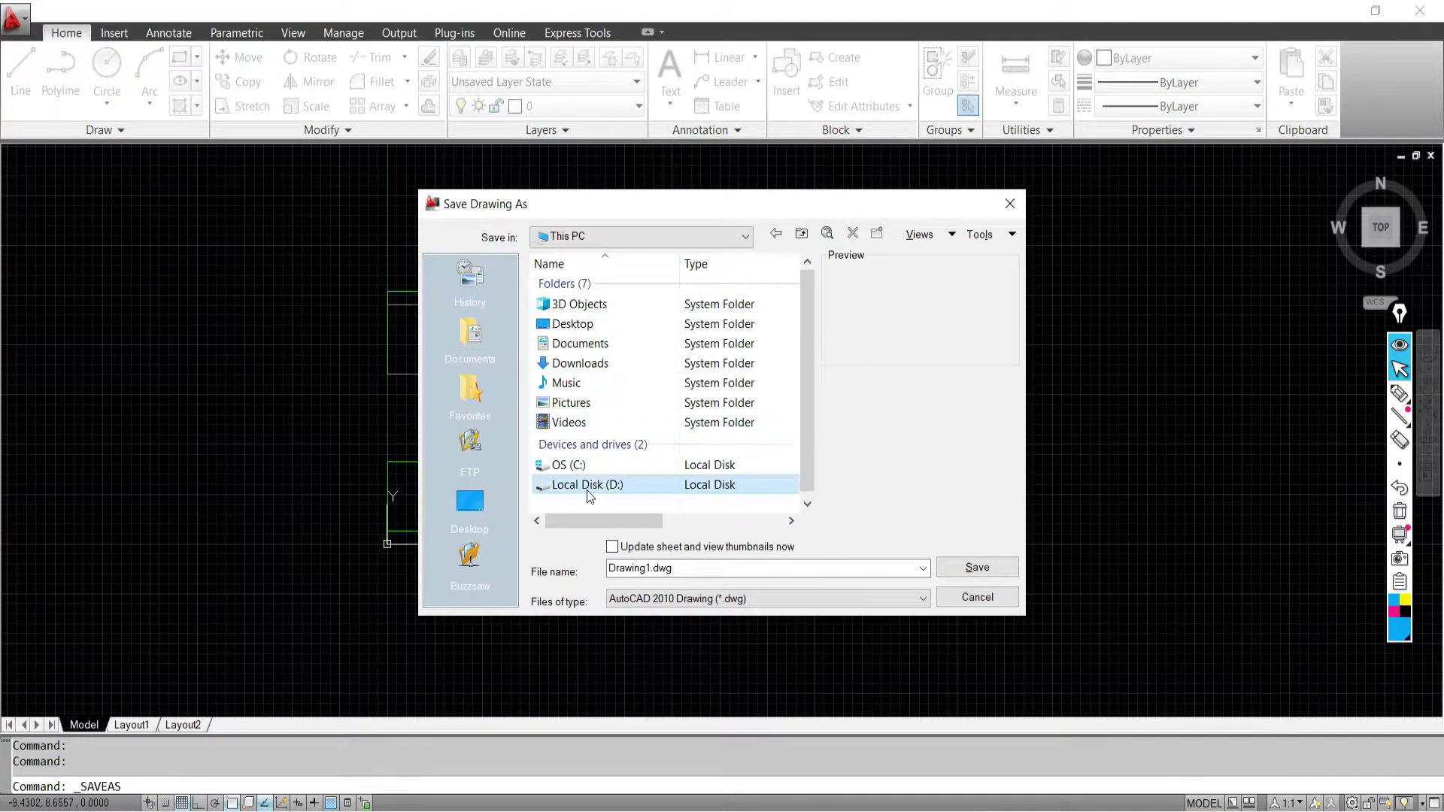
double_click(589, 491)
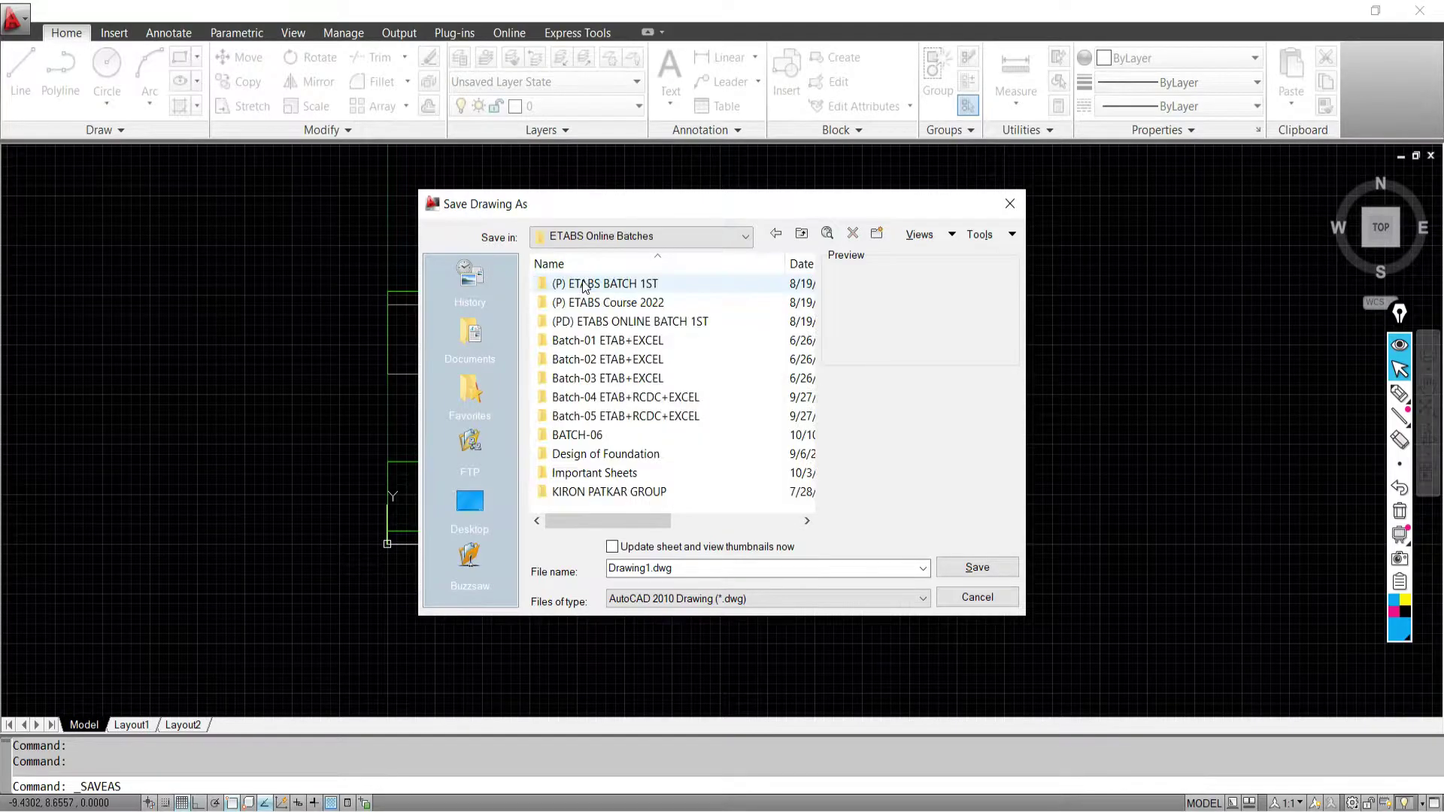
double_click(578, 435)
double_click(572, 303)
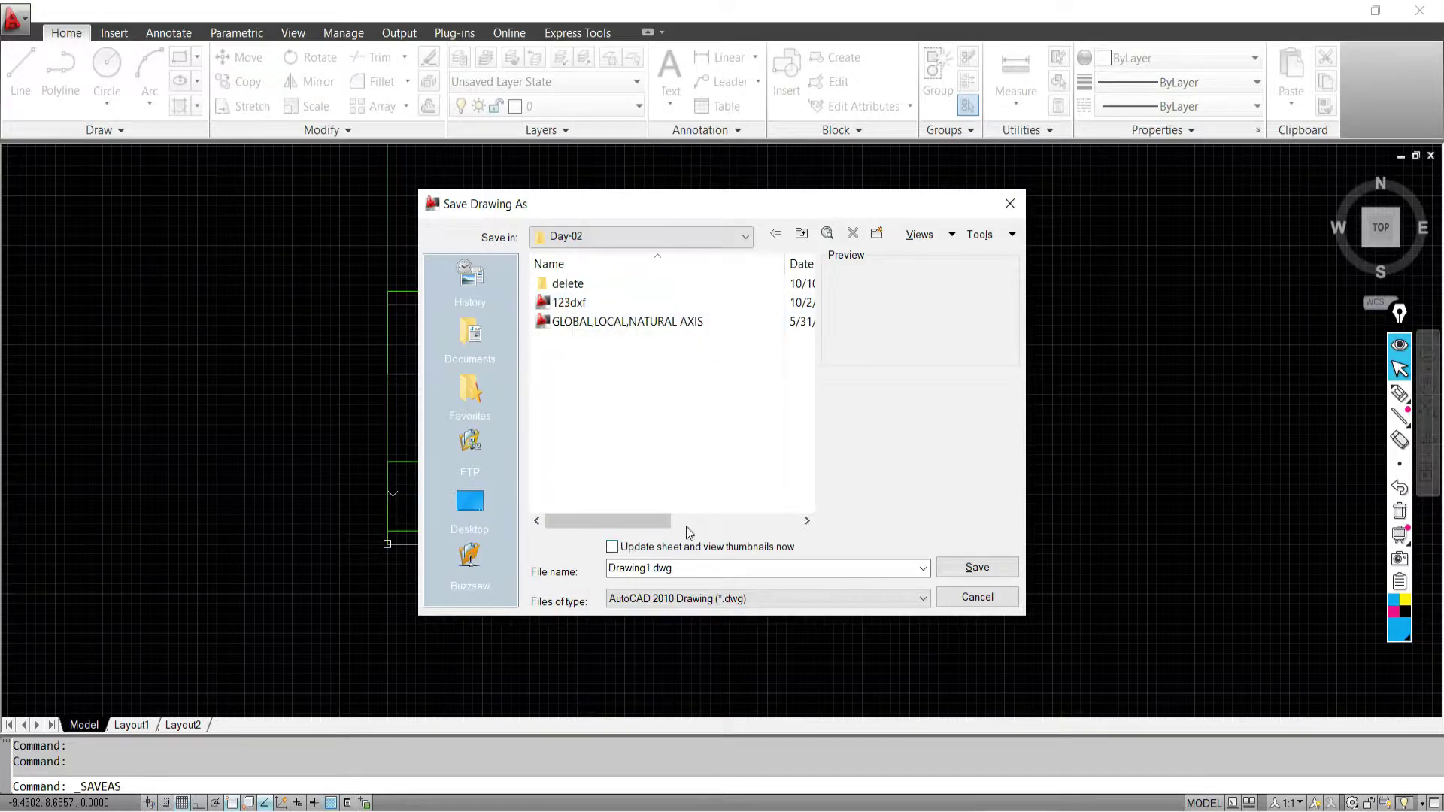
Name the file 001 and save it as AutoCAD 2010 DXF (*.dxf)
left_click_drag(683, 570, 568, 569)
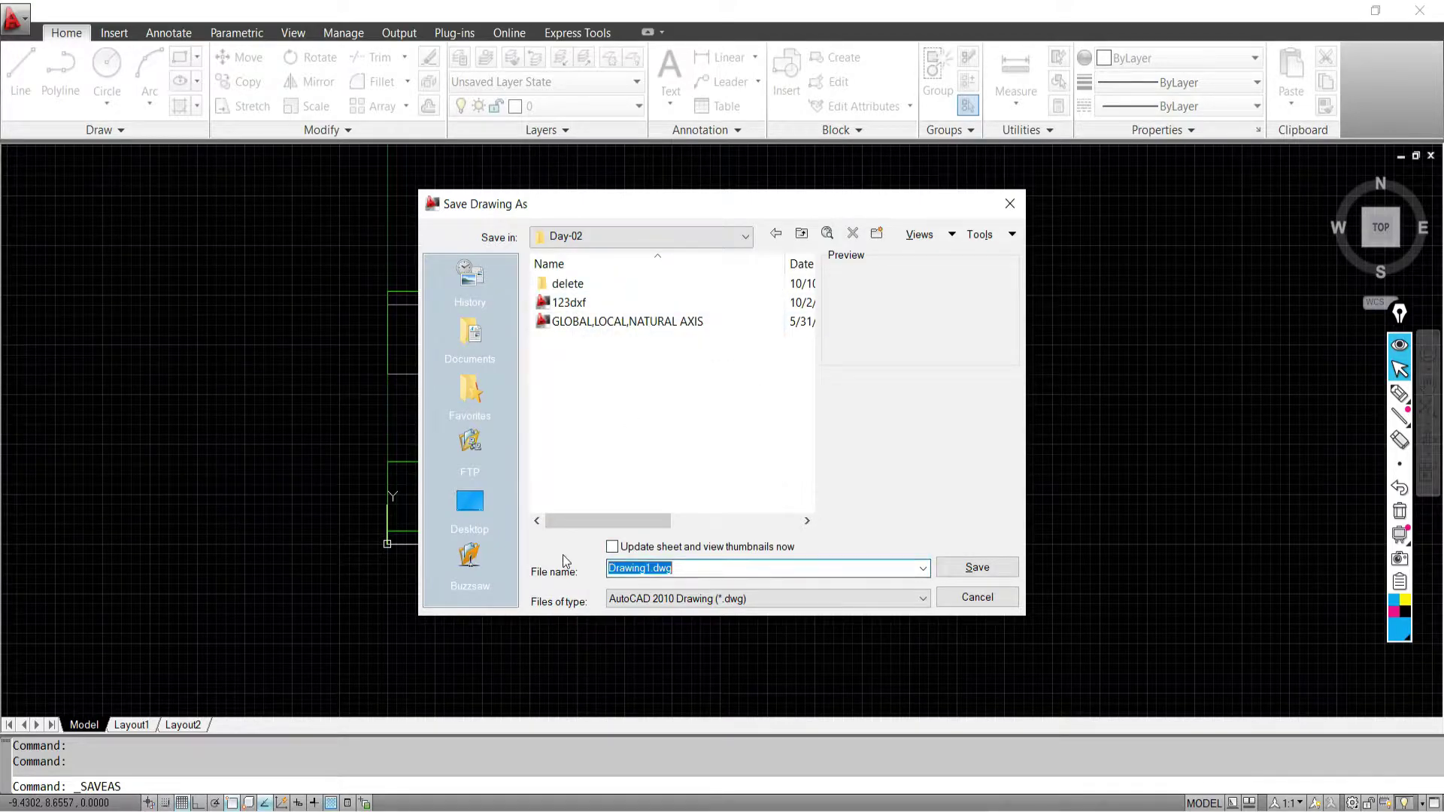
type("001 DXF")
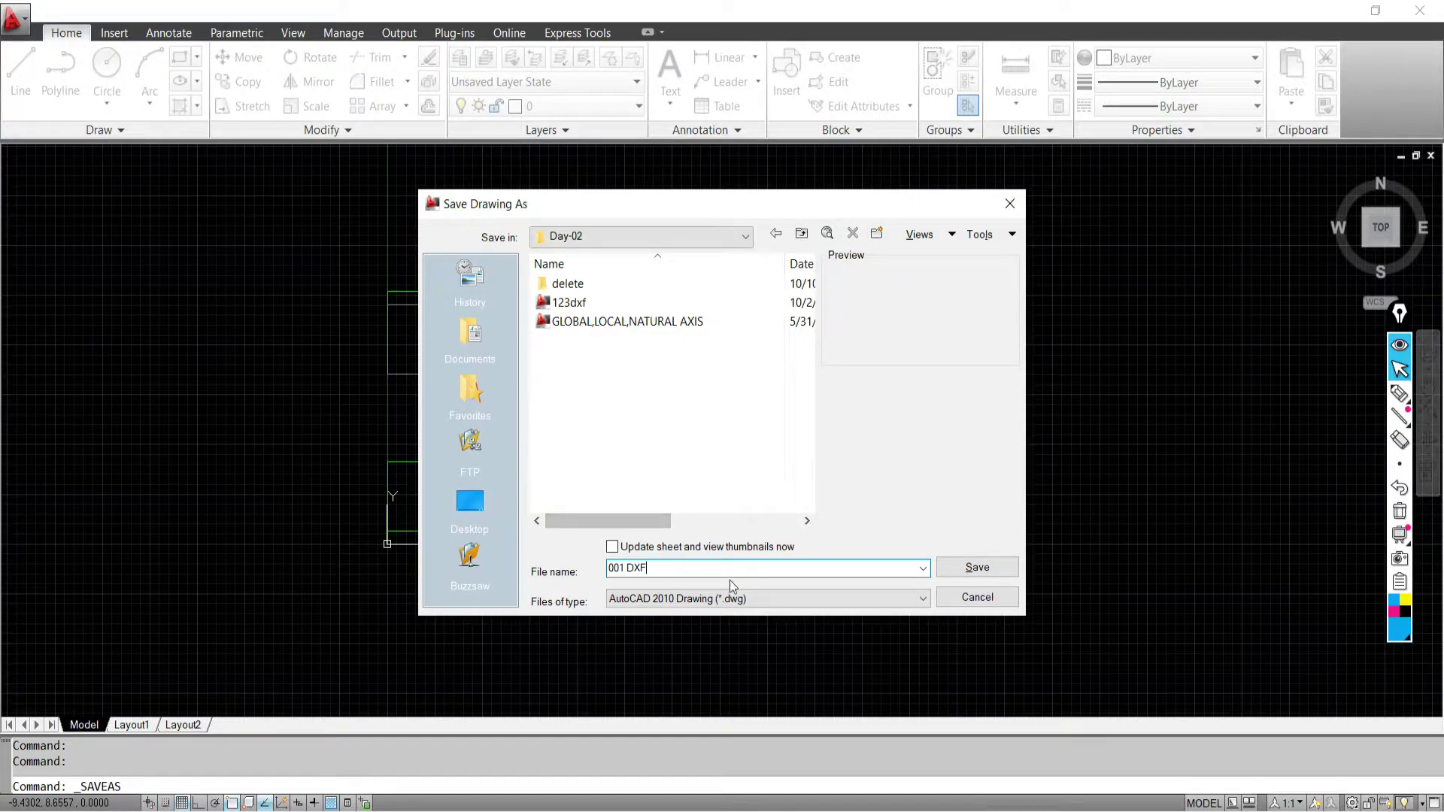
left_click(652, 598)
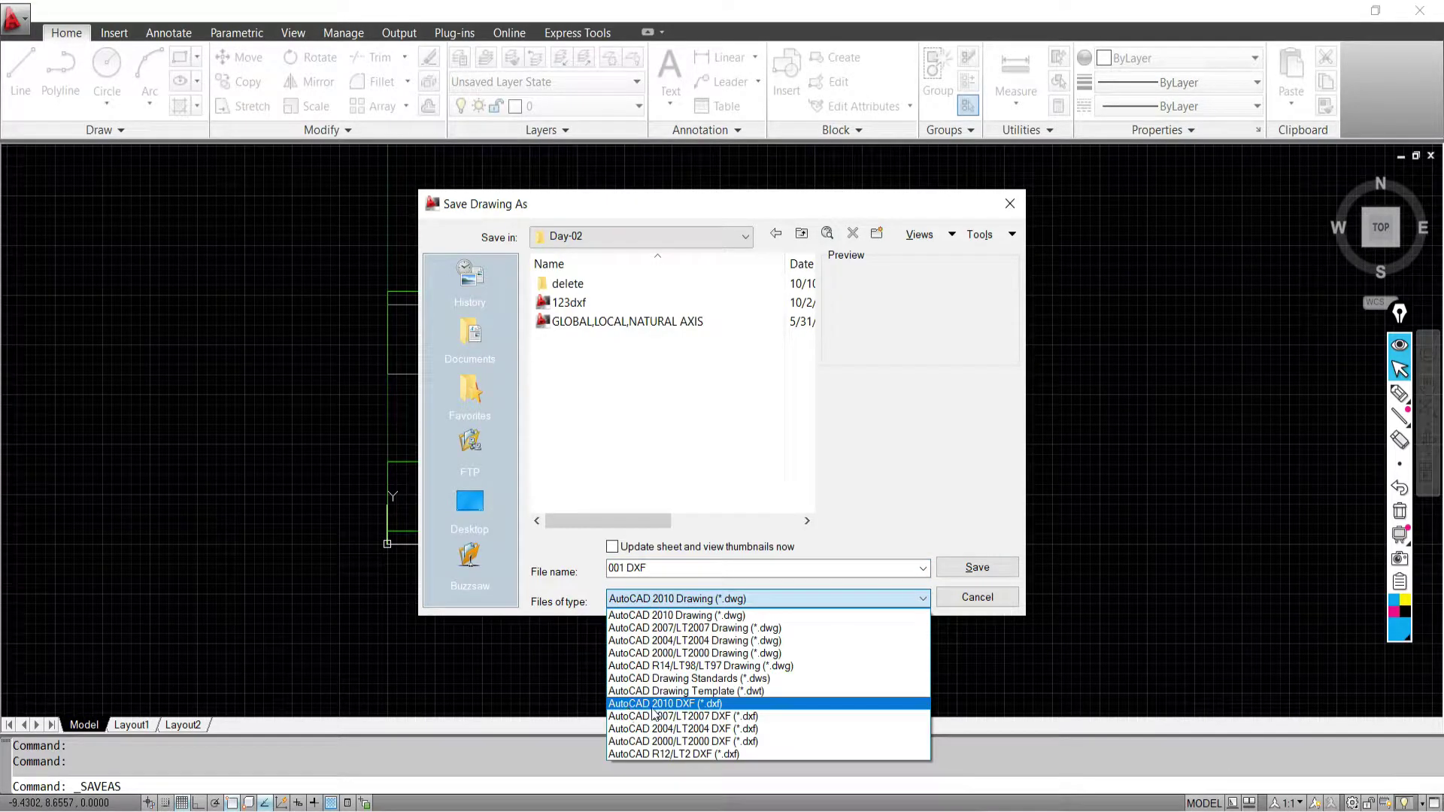
left_click(645, 570)
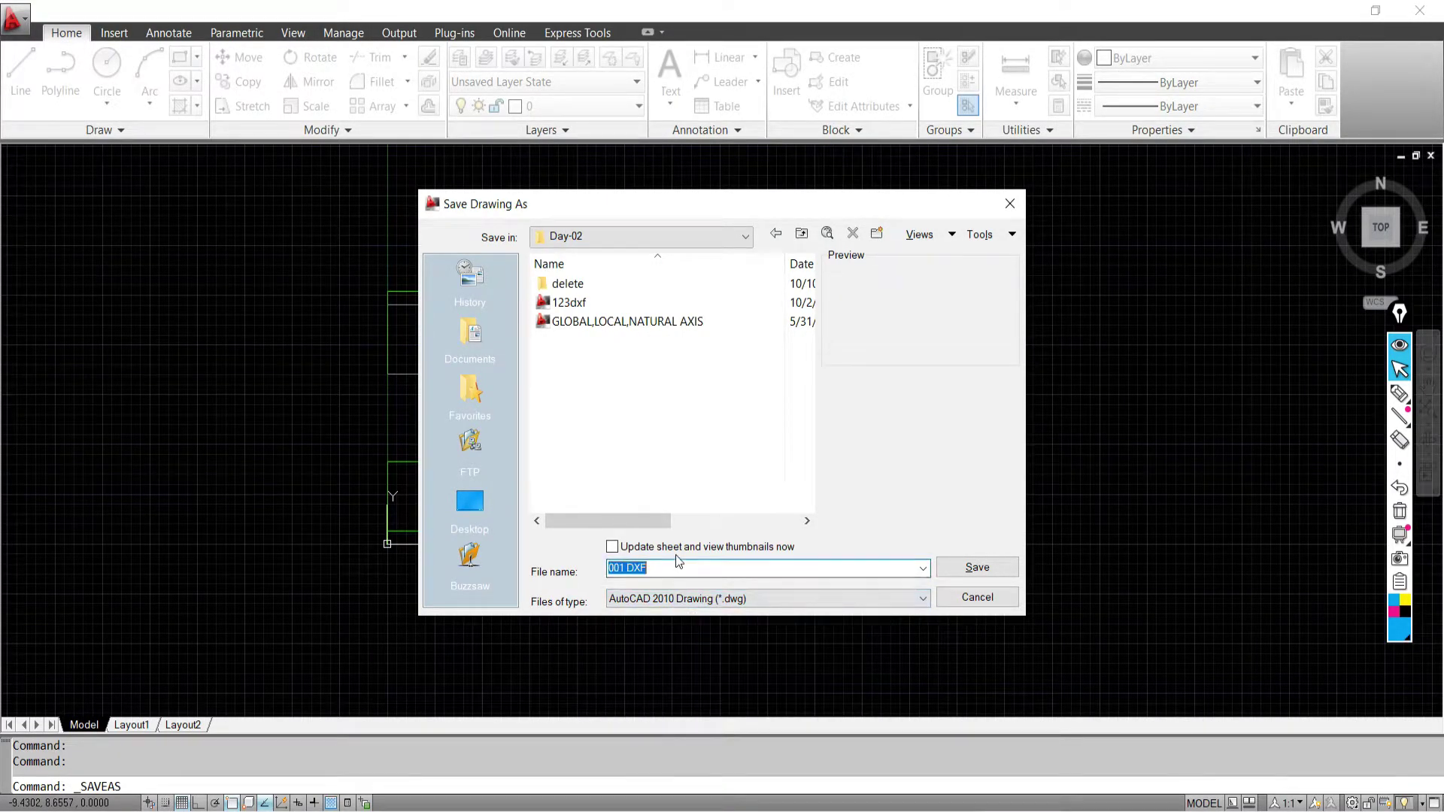
left_click(680, 564)
left_click(799, 601)
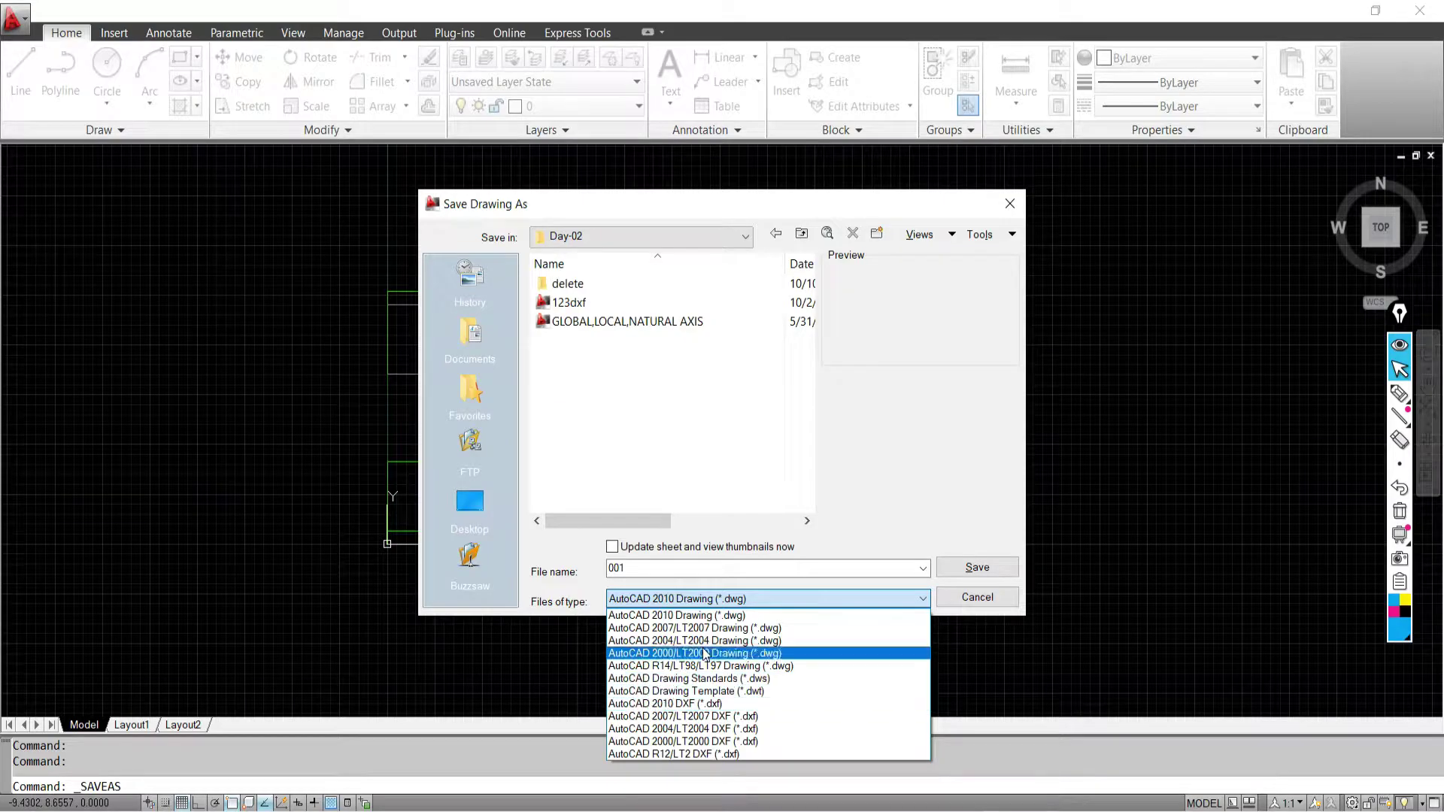
left_click(880, 491)
left_click(764, 600)
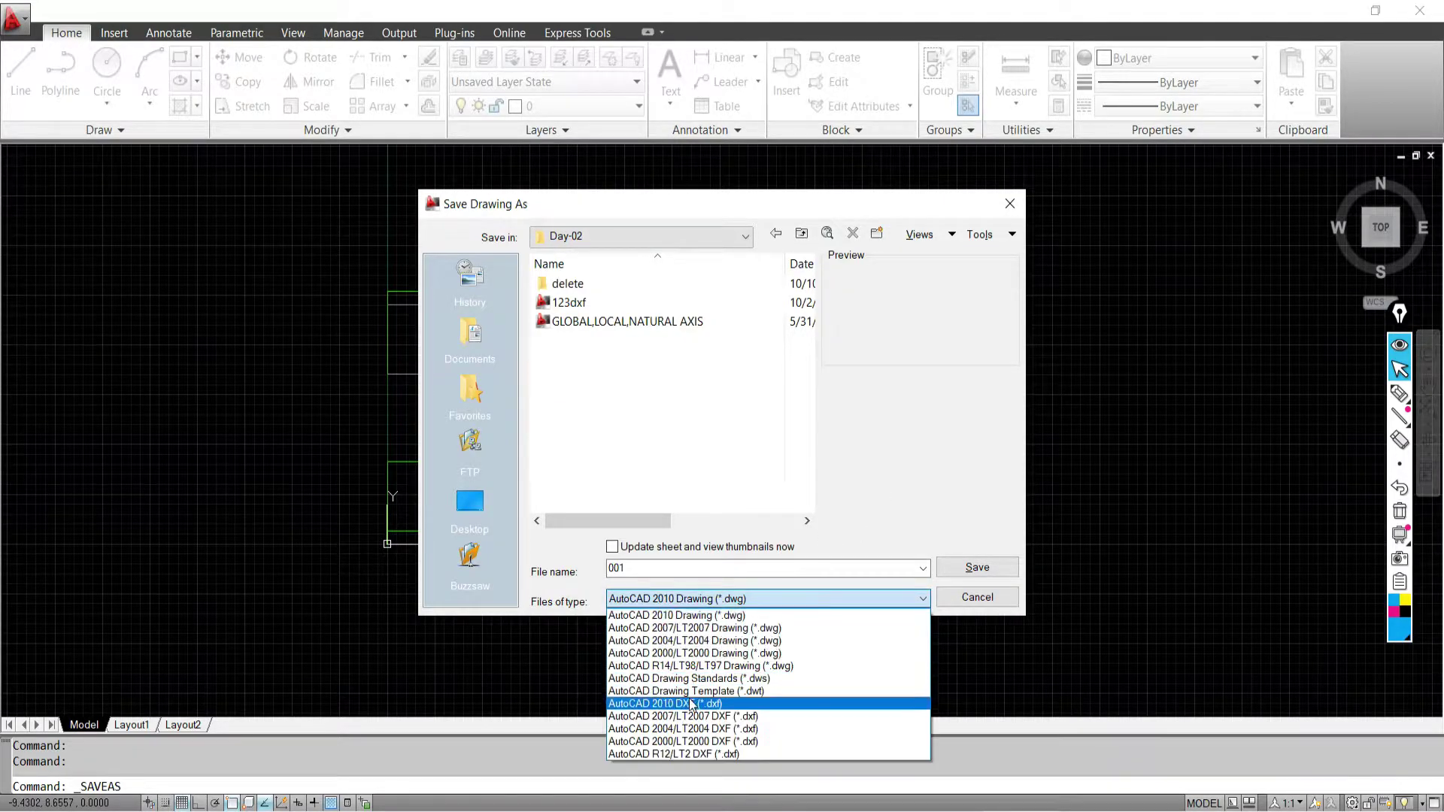
left_click(690, 704)
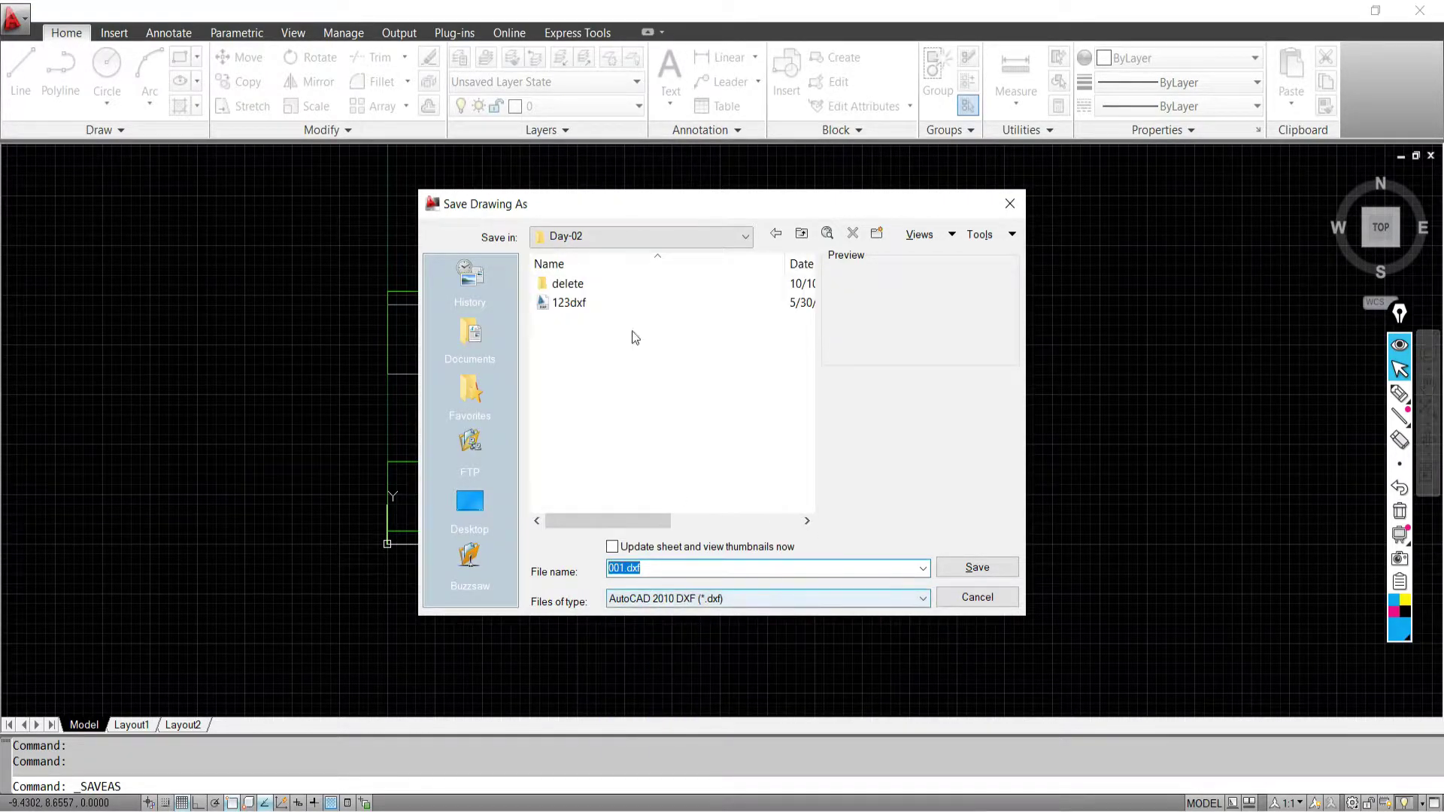
left_click(977, 568)
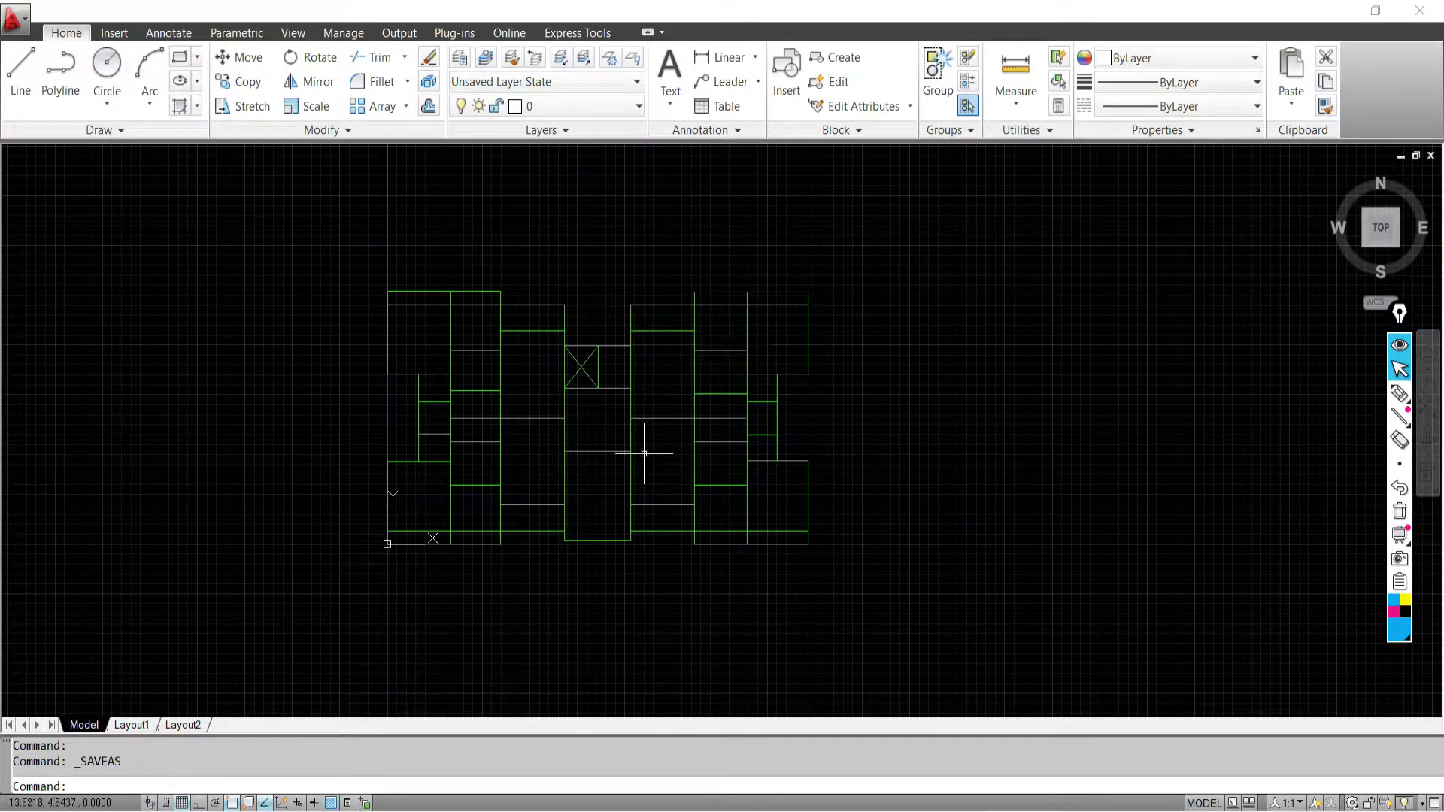
Close the second AutoCAD session and choose File > New Model in ETABS
key("alt+Tab")
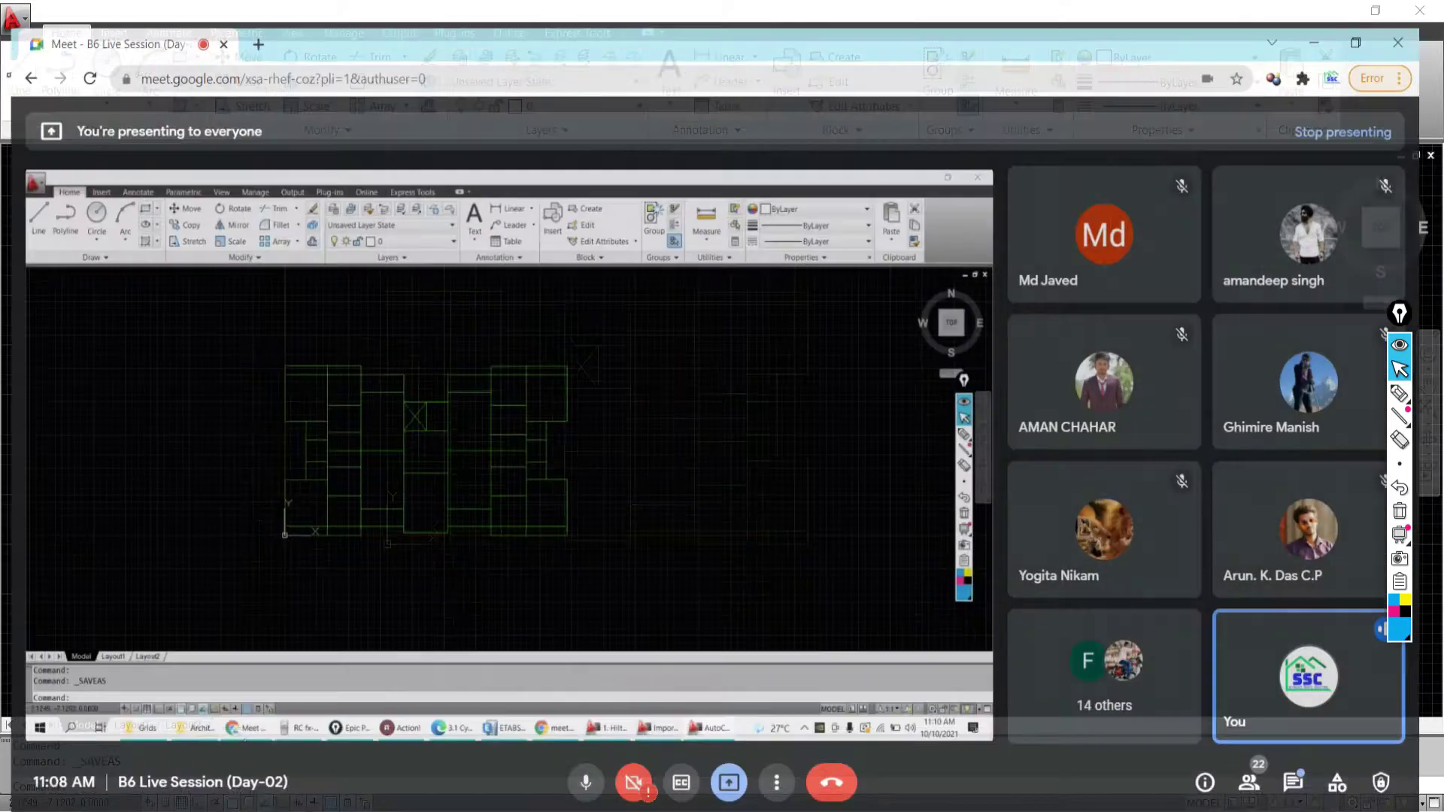
key("alt+Tab")
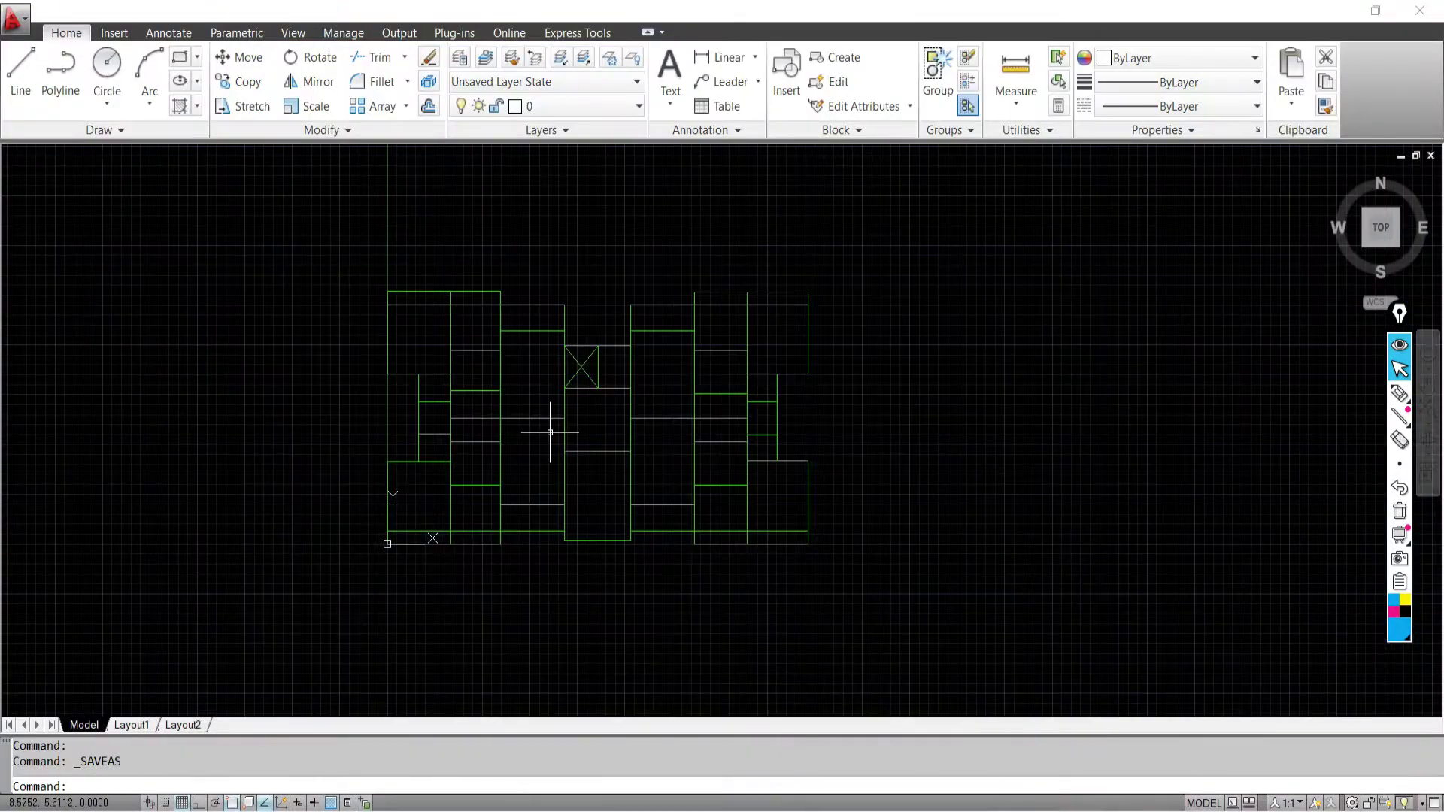
left_click(1428, 10)
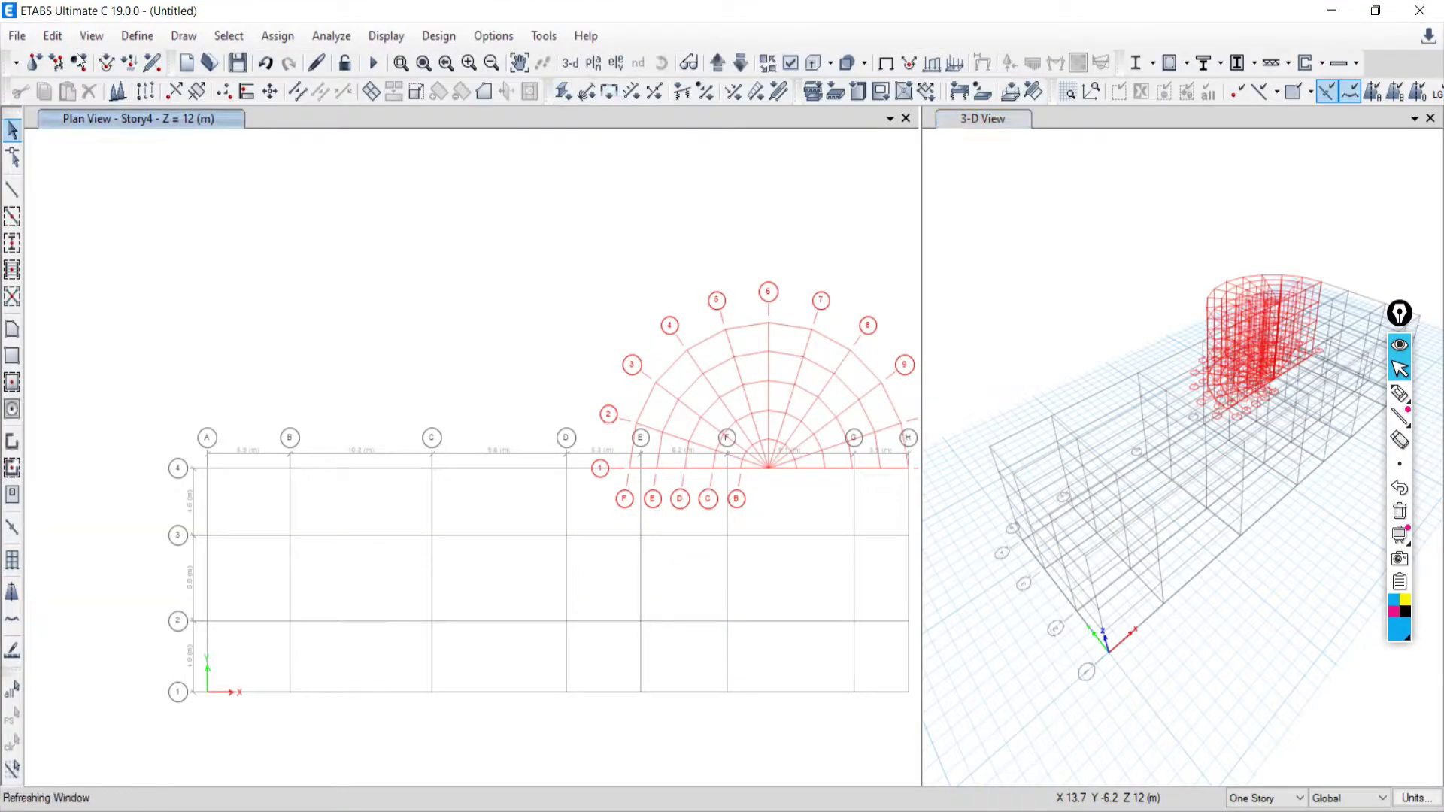
left_click(17, 36)
left_click(43, 59)
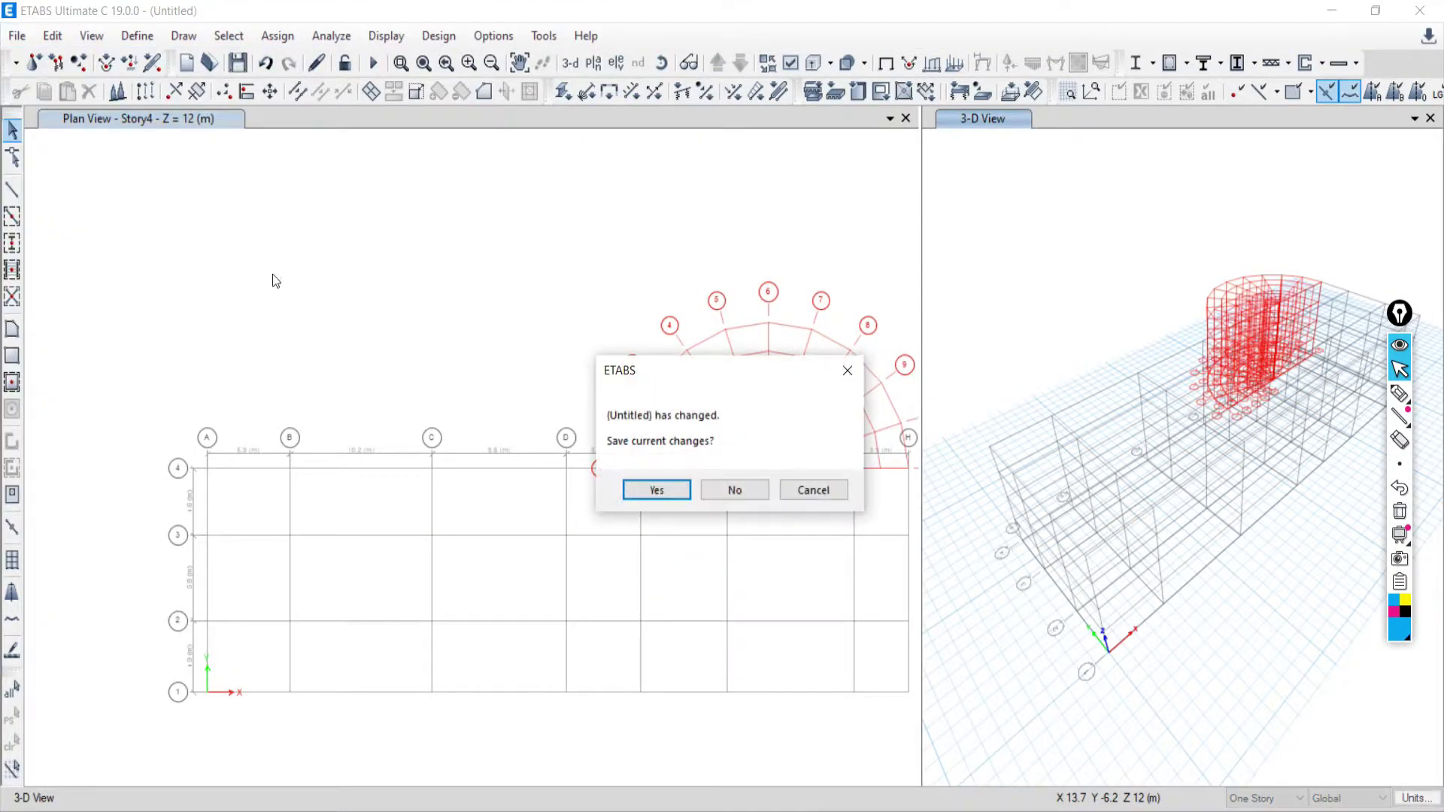
Discard the untitled model, start a new one with built-in Metric SI and Indian code settings, and switch to AutoCAD
left_click(734, 489)
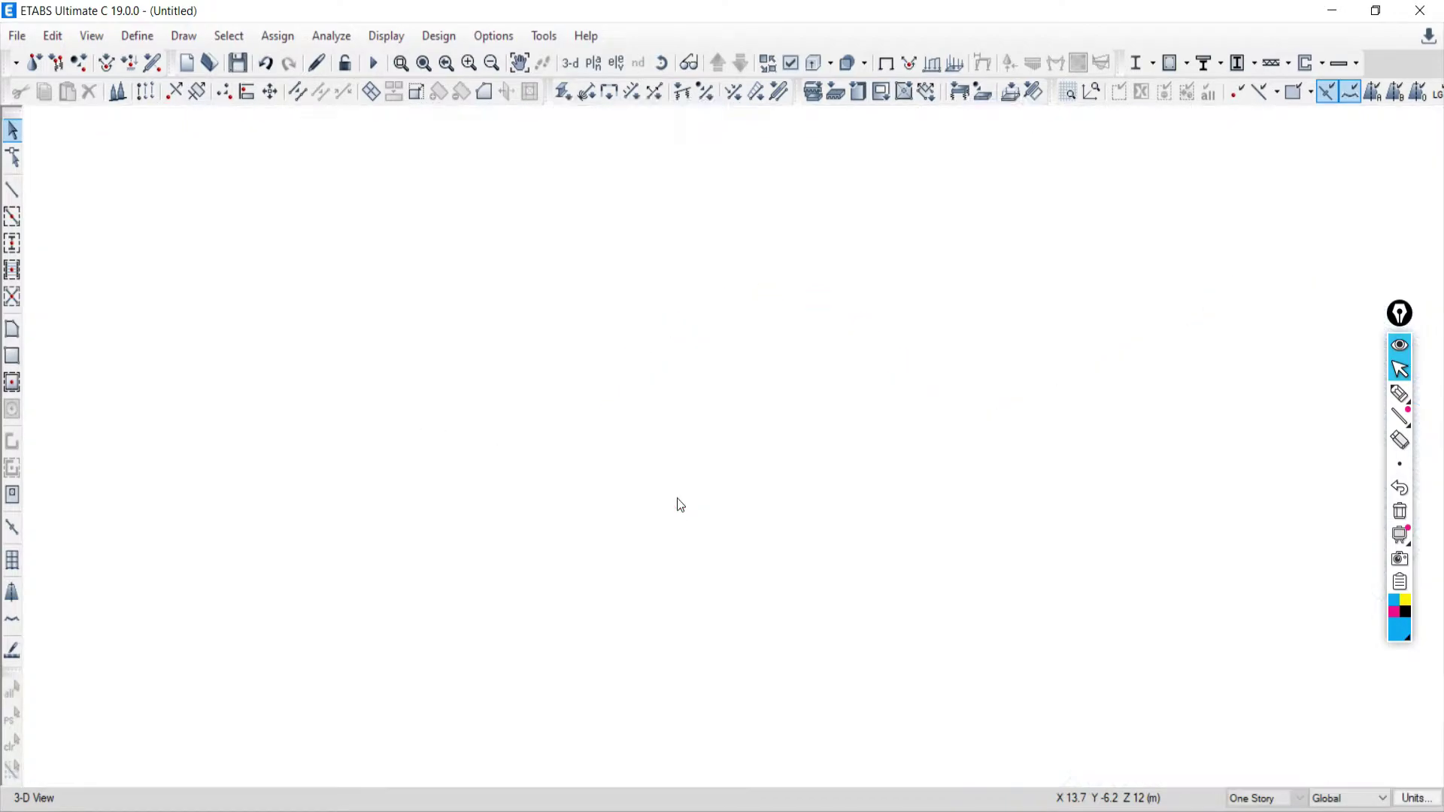
left_click(574, 364)
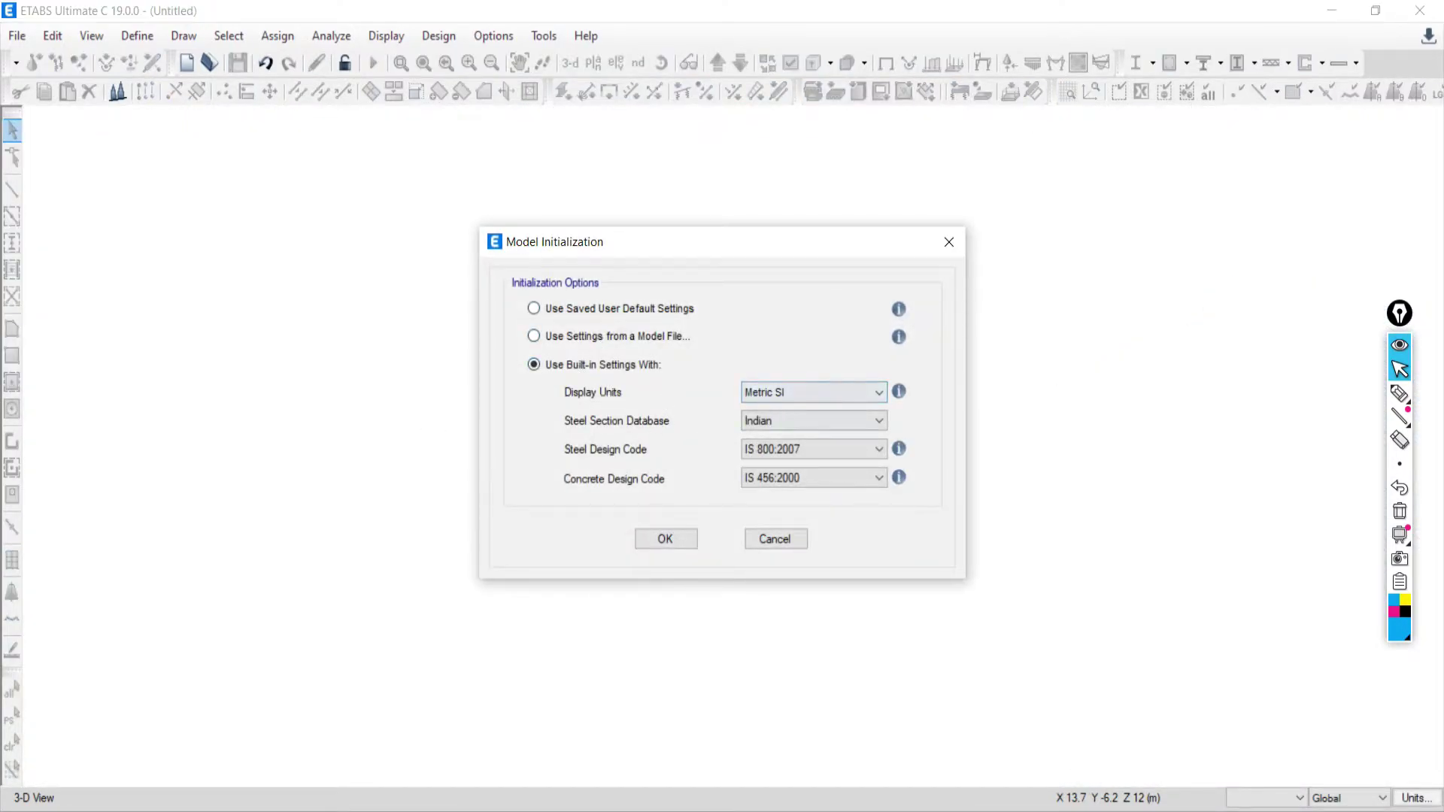
mouse_move(977, 809)
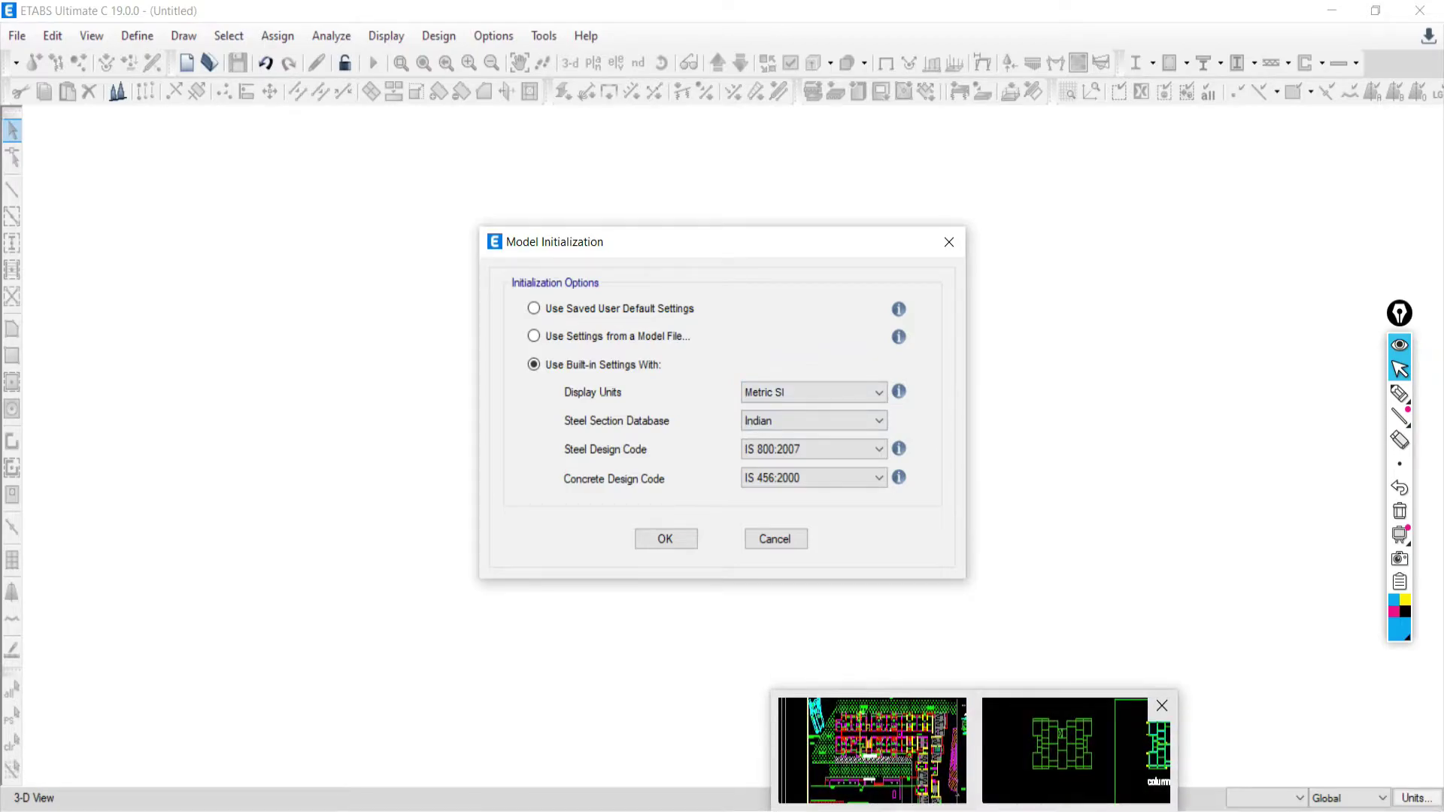
left_click(1077, 746)
Add a 5.97 linear dimension above the top edge of the plan in AutoCAD
key("Escape")
key("Escape")
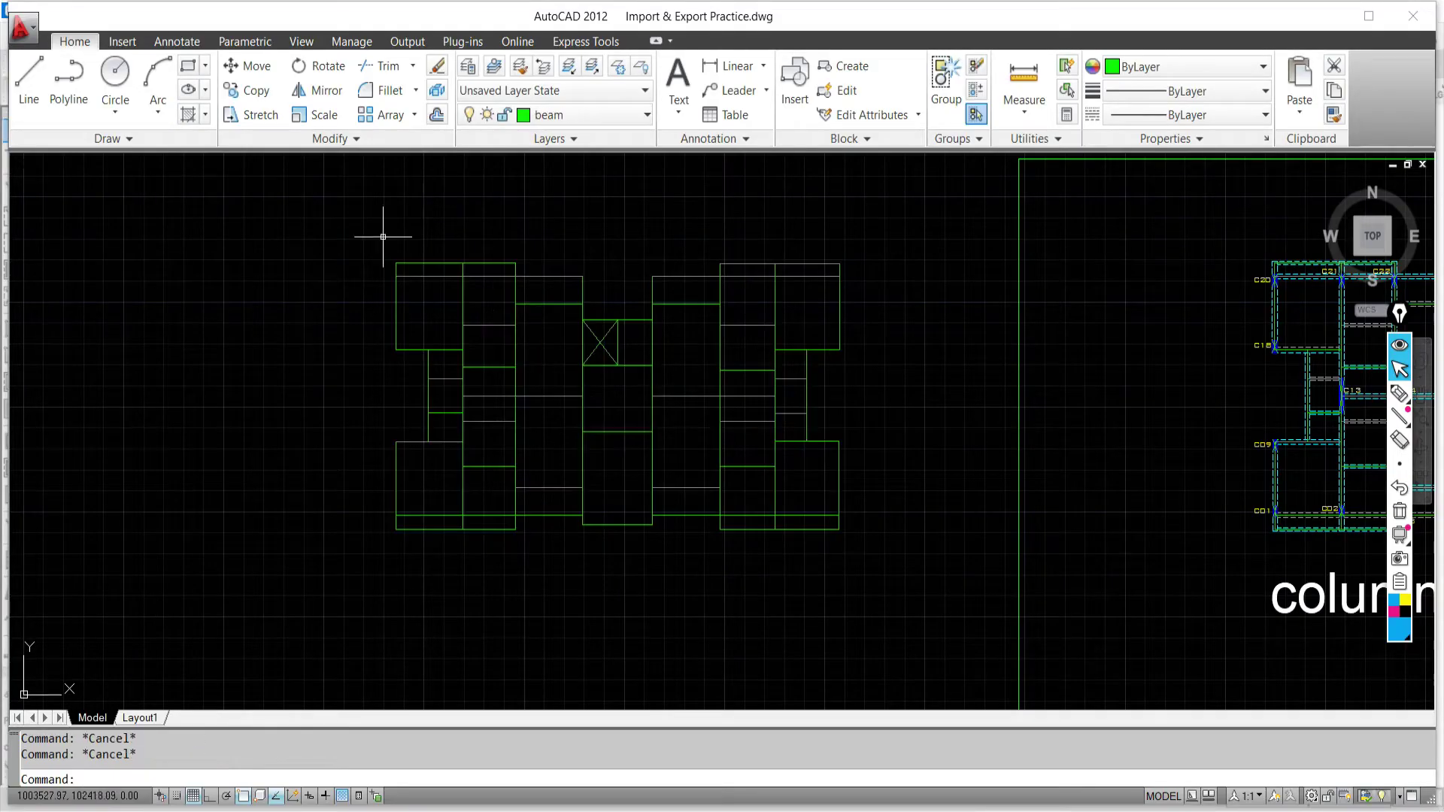
left_click(728, 66)
key("Return")
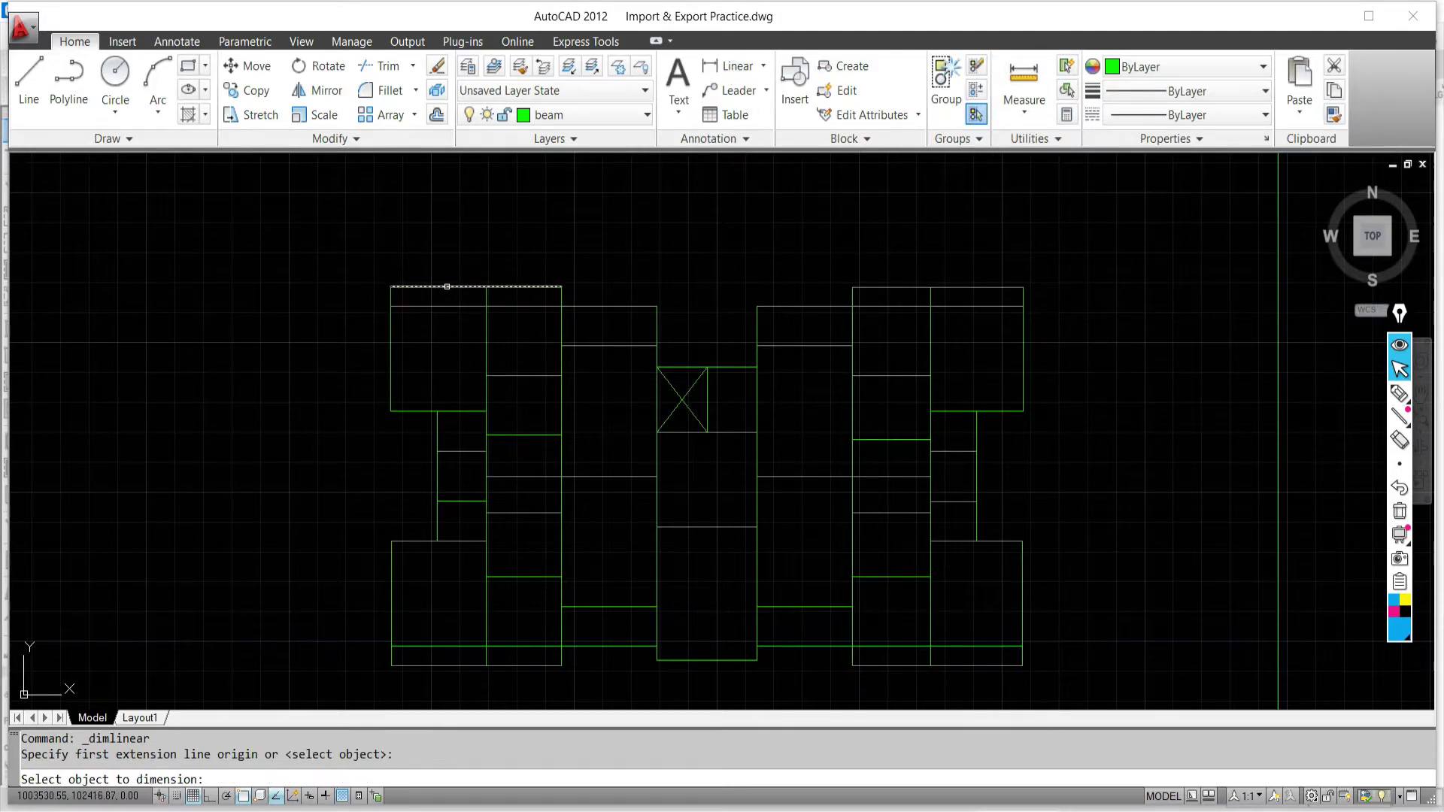
left_click(462, 286)
left_click(449, 263)
scroll(474, 268, "up", 3)
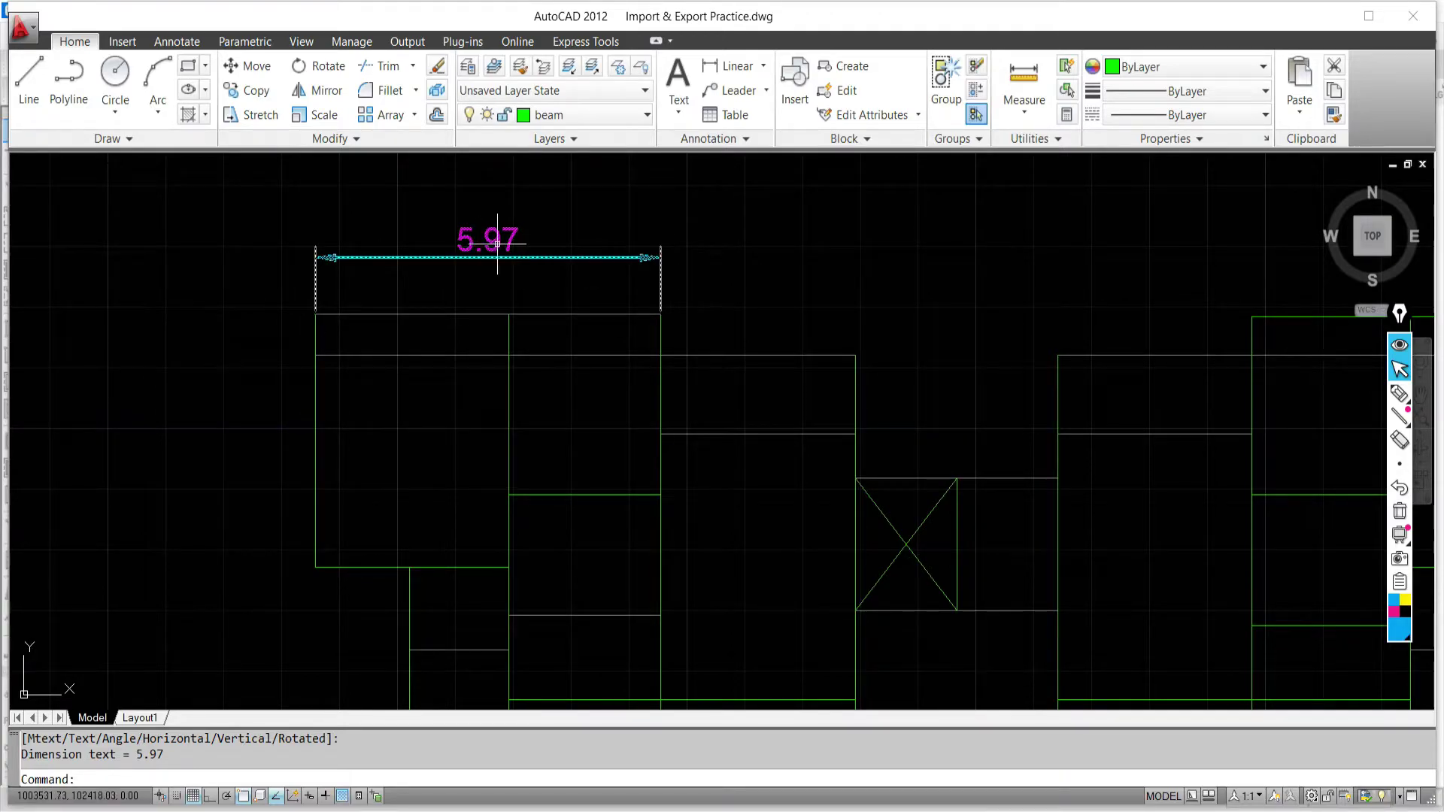
left_click(430, 191)
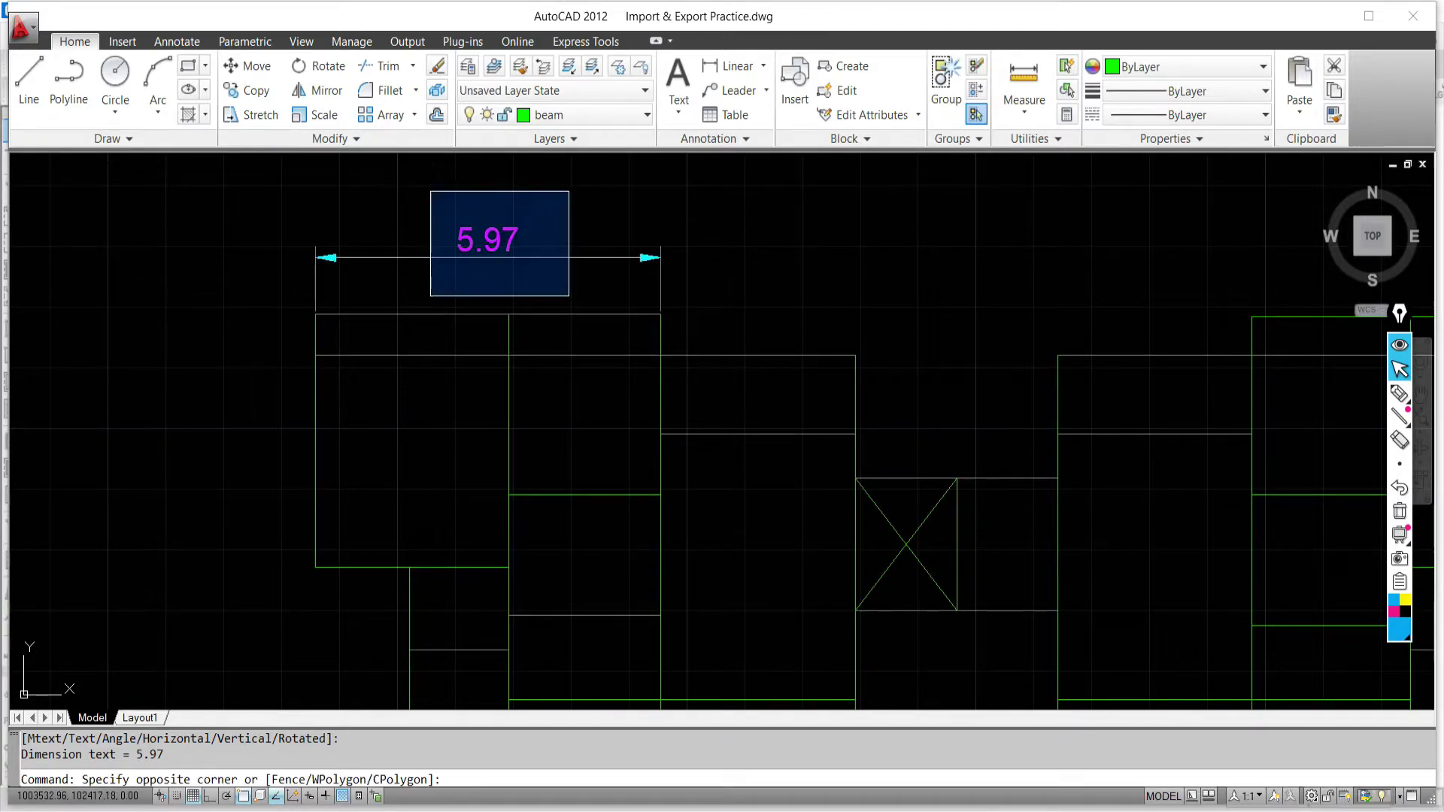
left_click(554, 275)
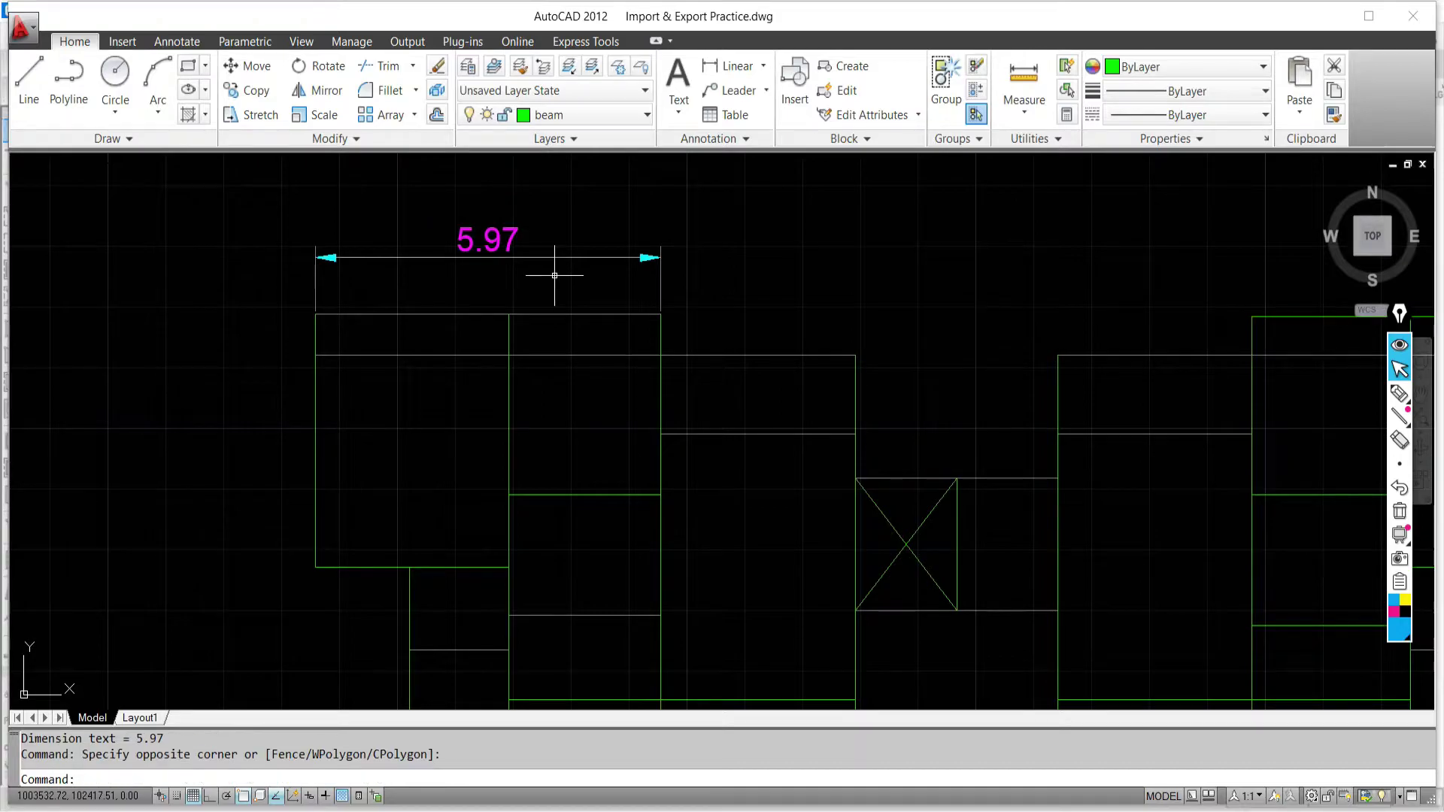
key("Escape")
key("Escape")
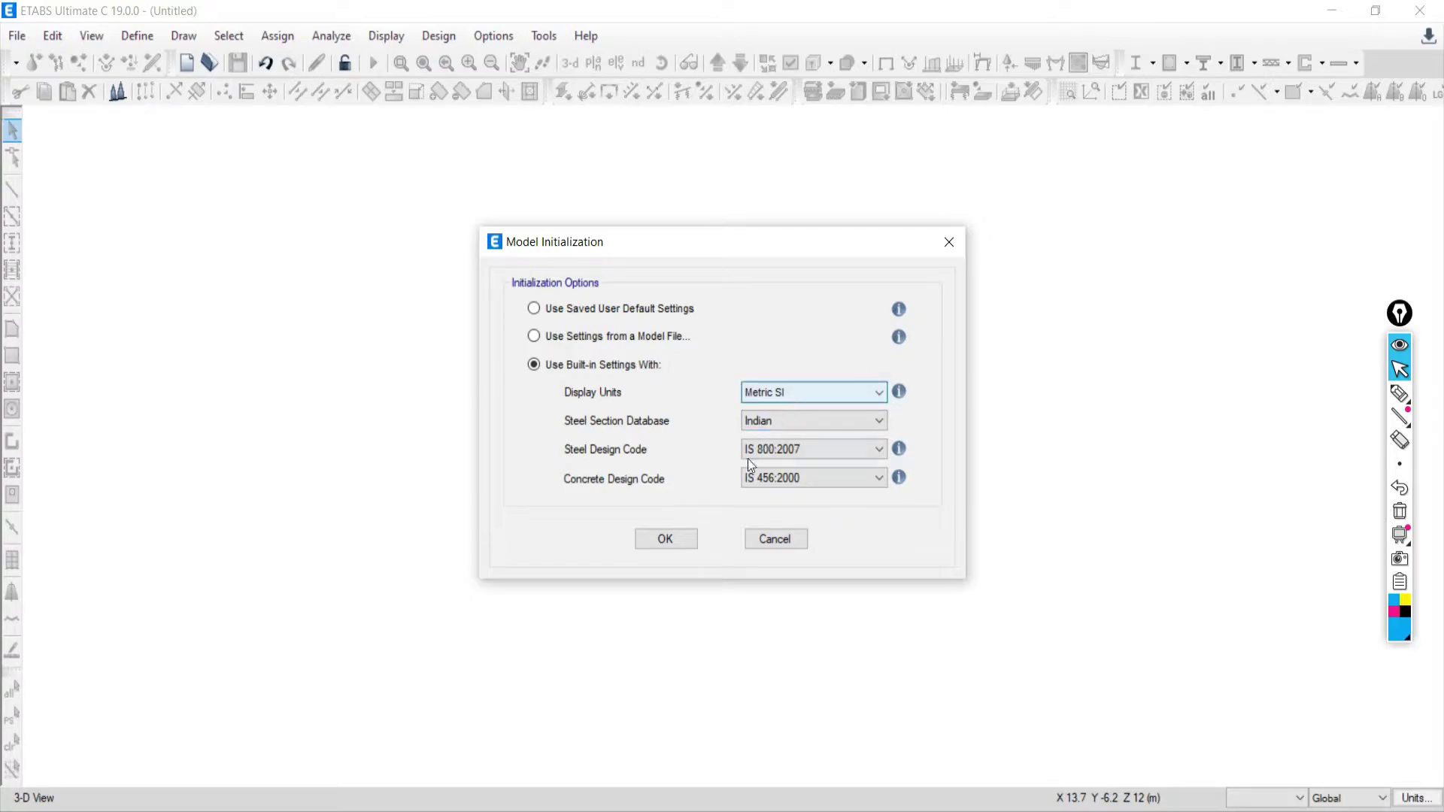
Accept the Metric SI and Indian code model initialization settings
left_click(665, 540)
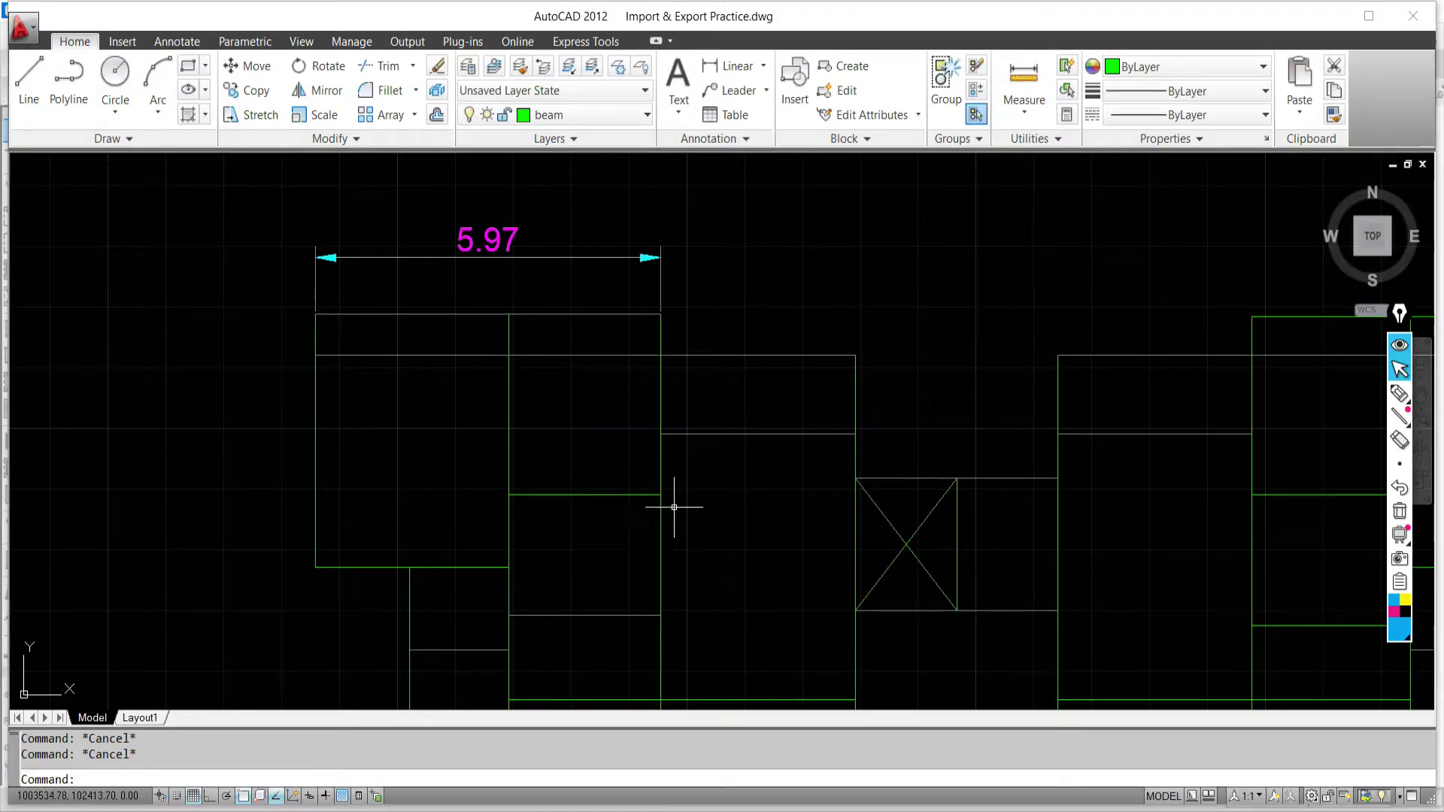
Zoom out and pan to show the column plan beside the dimensioned plan
scroll(670, 505, "down", 6)
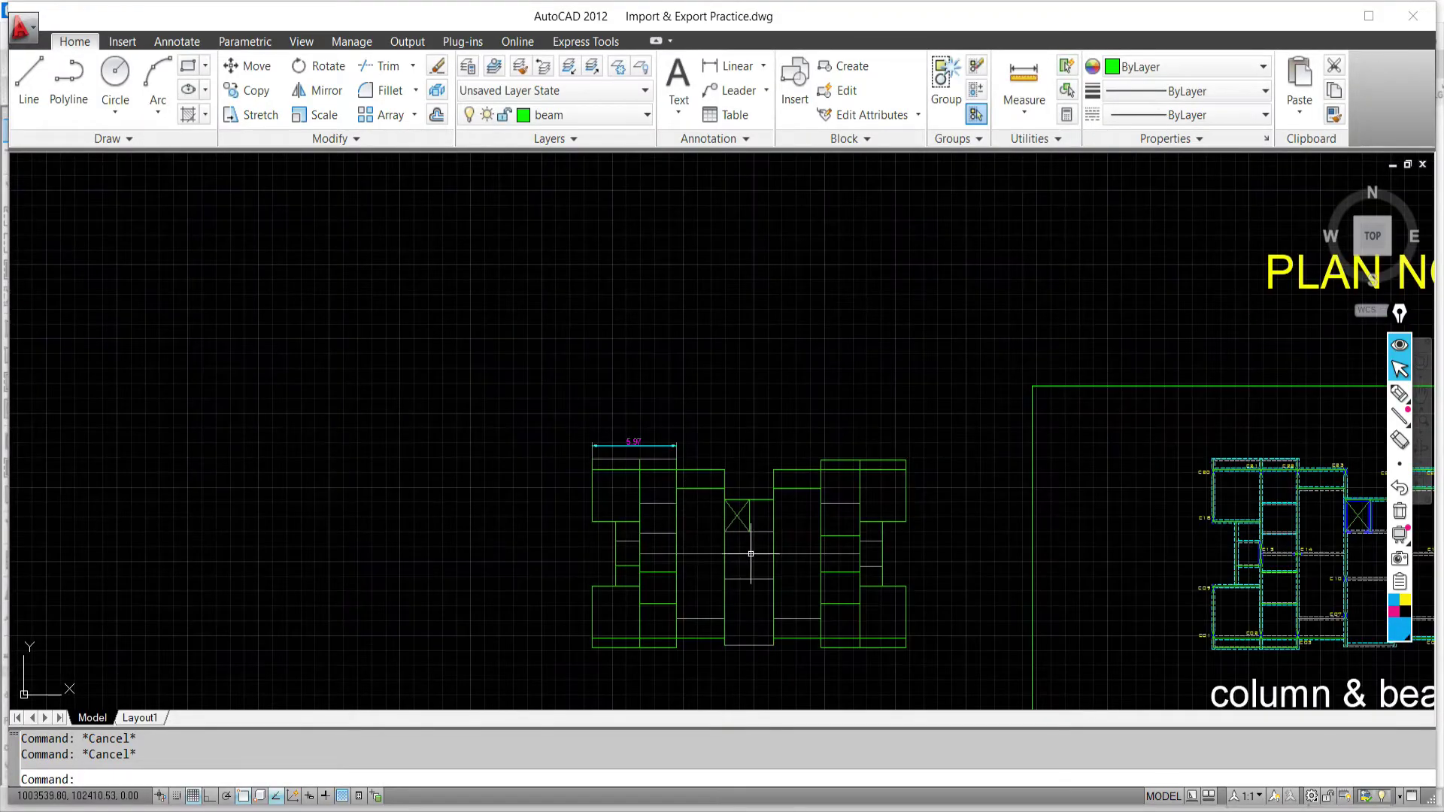
middle_click_drag(782, 557, 703, 474)
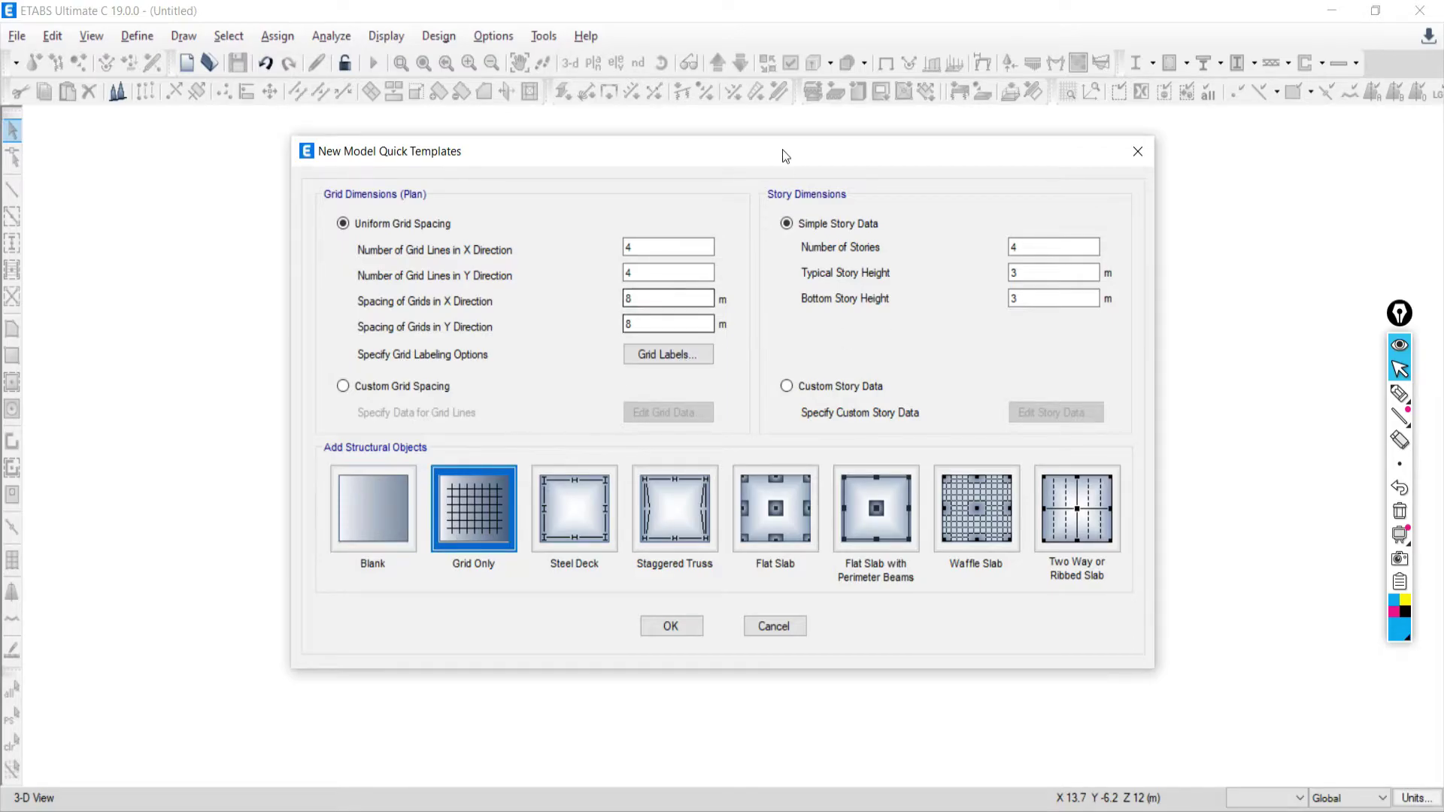
Create the new four-story model from the Blank template
left_click(374, 511)
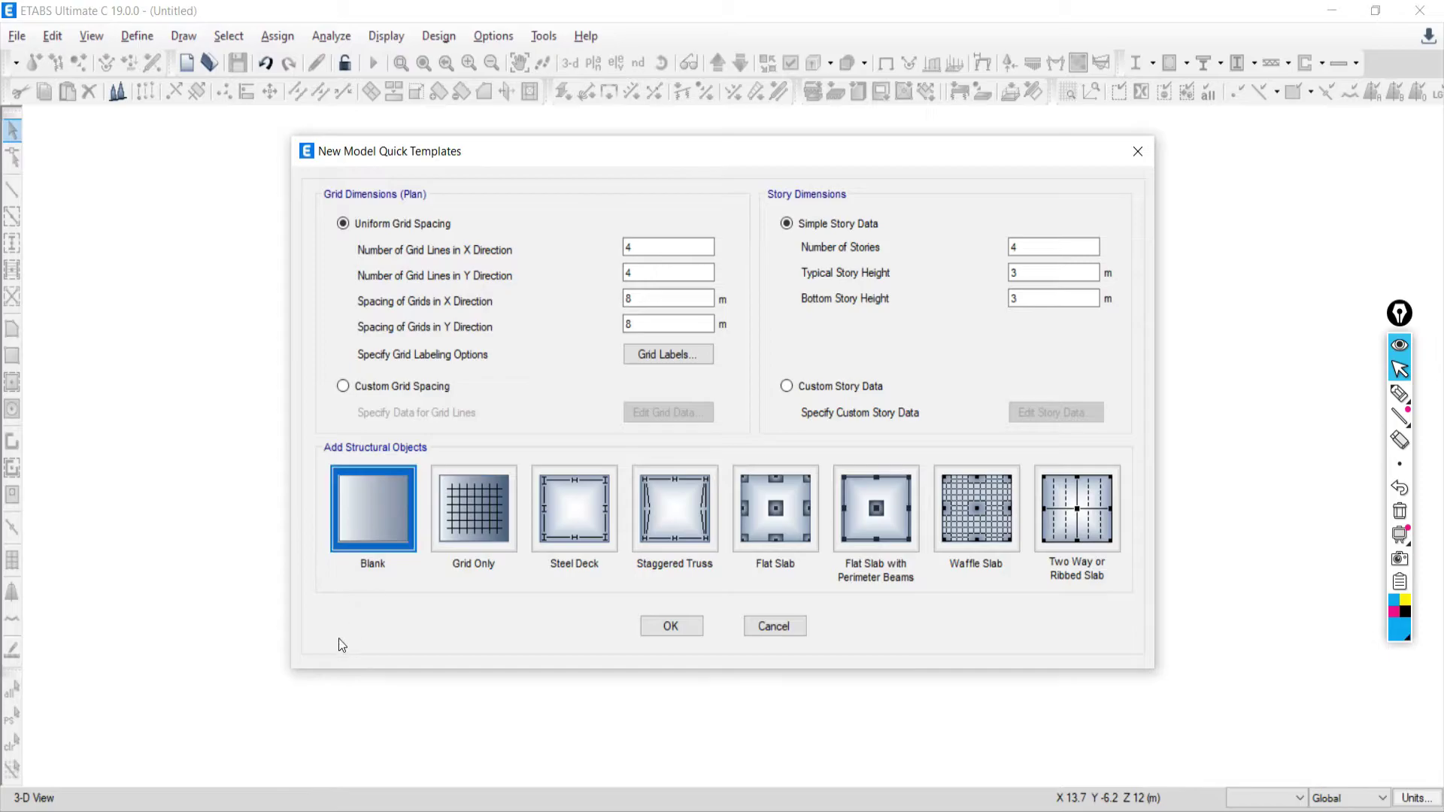
left_click(671, 628)
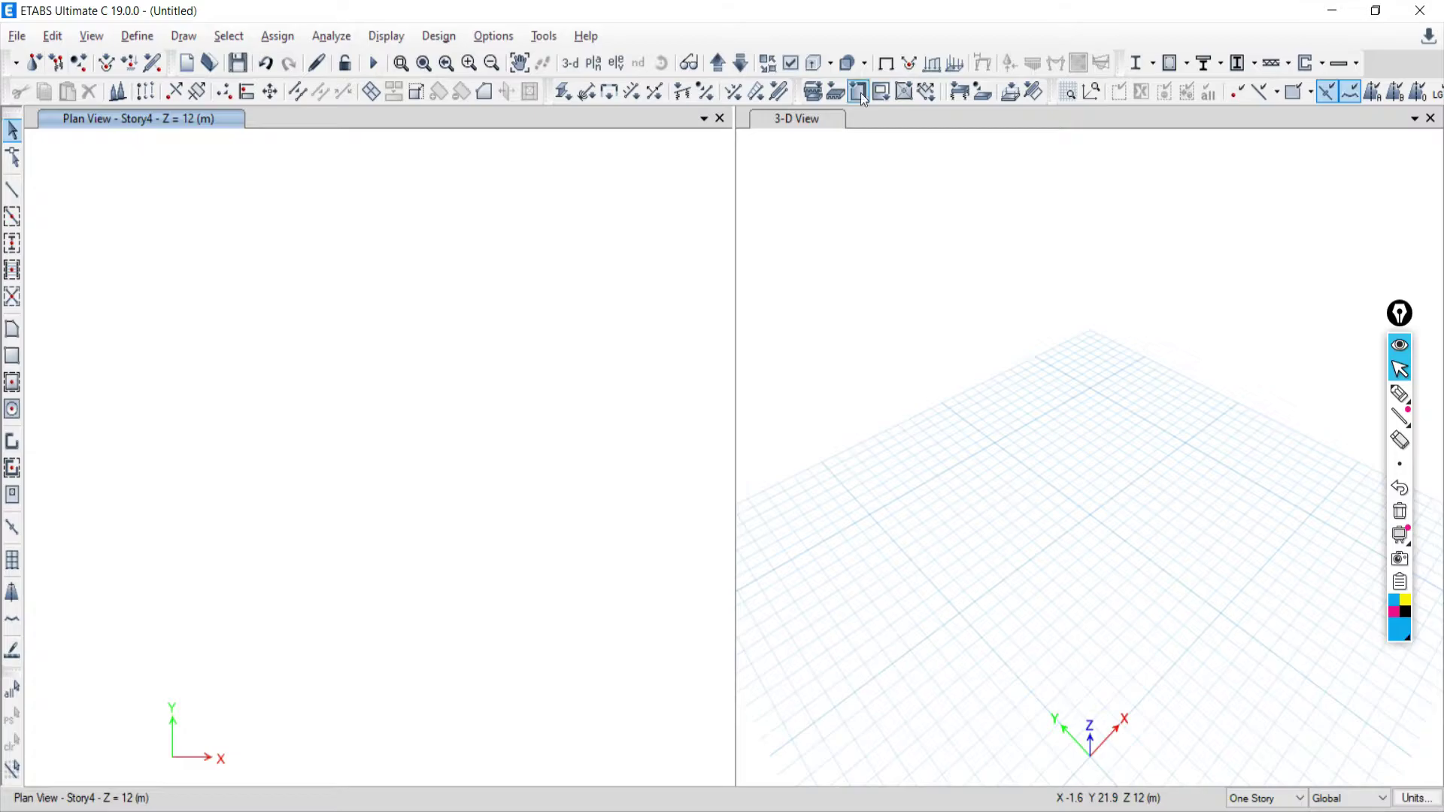
Close the Select Plan View dialog and choose File > Import > .DXF File of Floor Plan
left_click(594, 65)
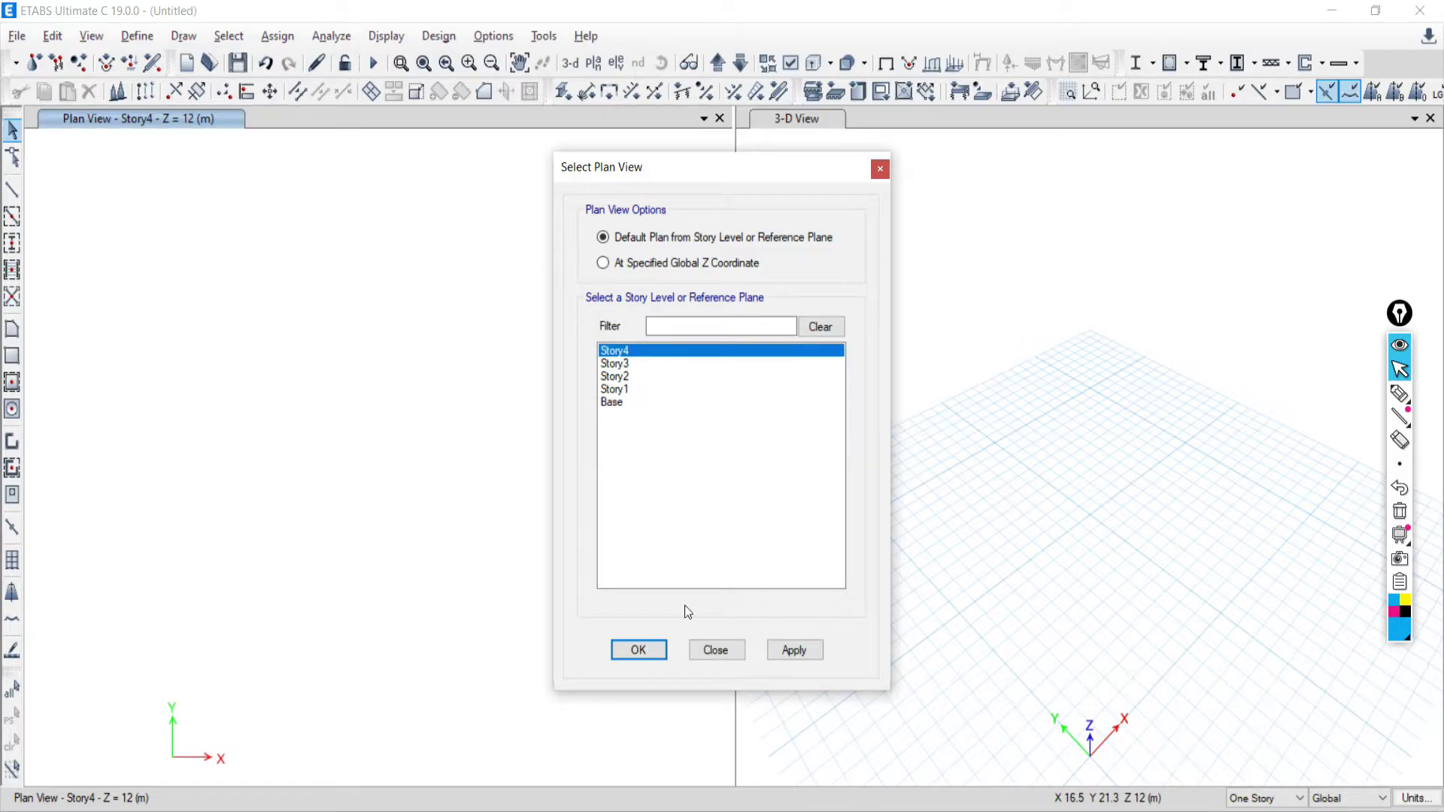
left_click(724, 651)
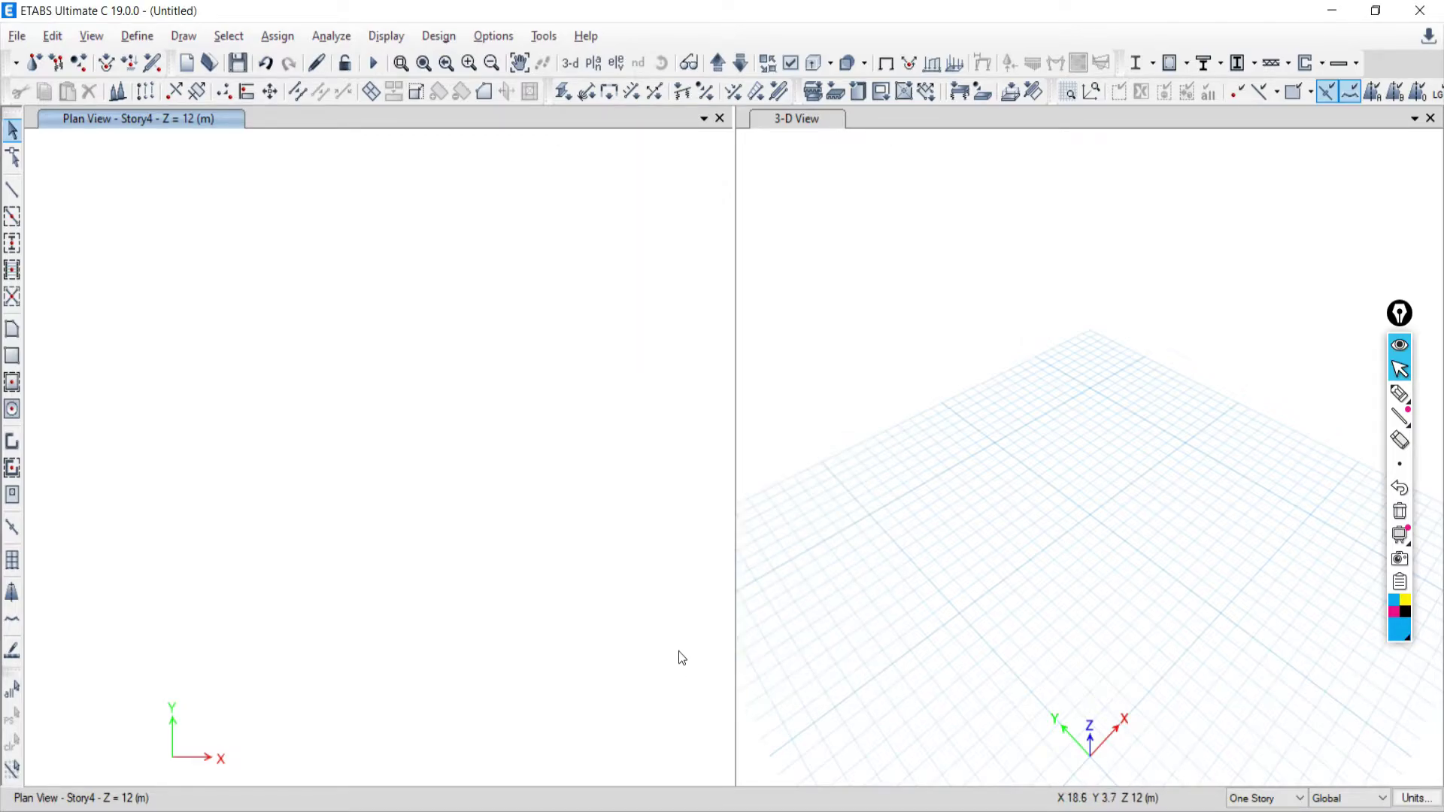
left_click(16, 35)
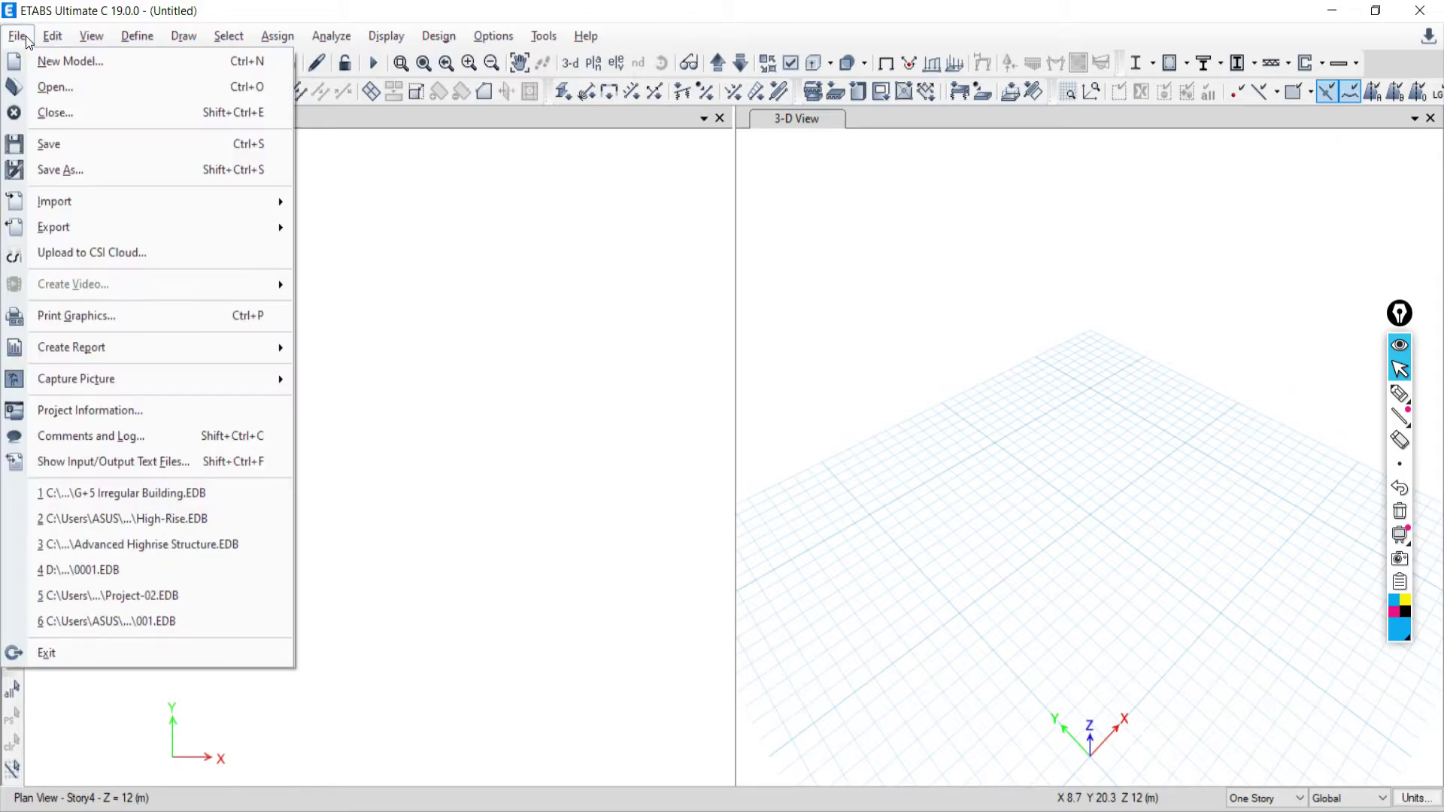
left_click(70, 203)
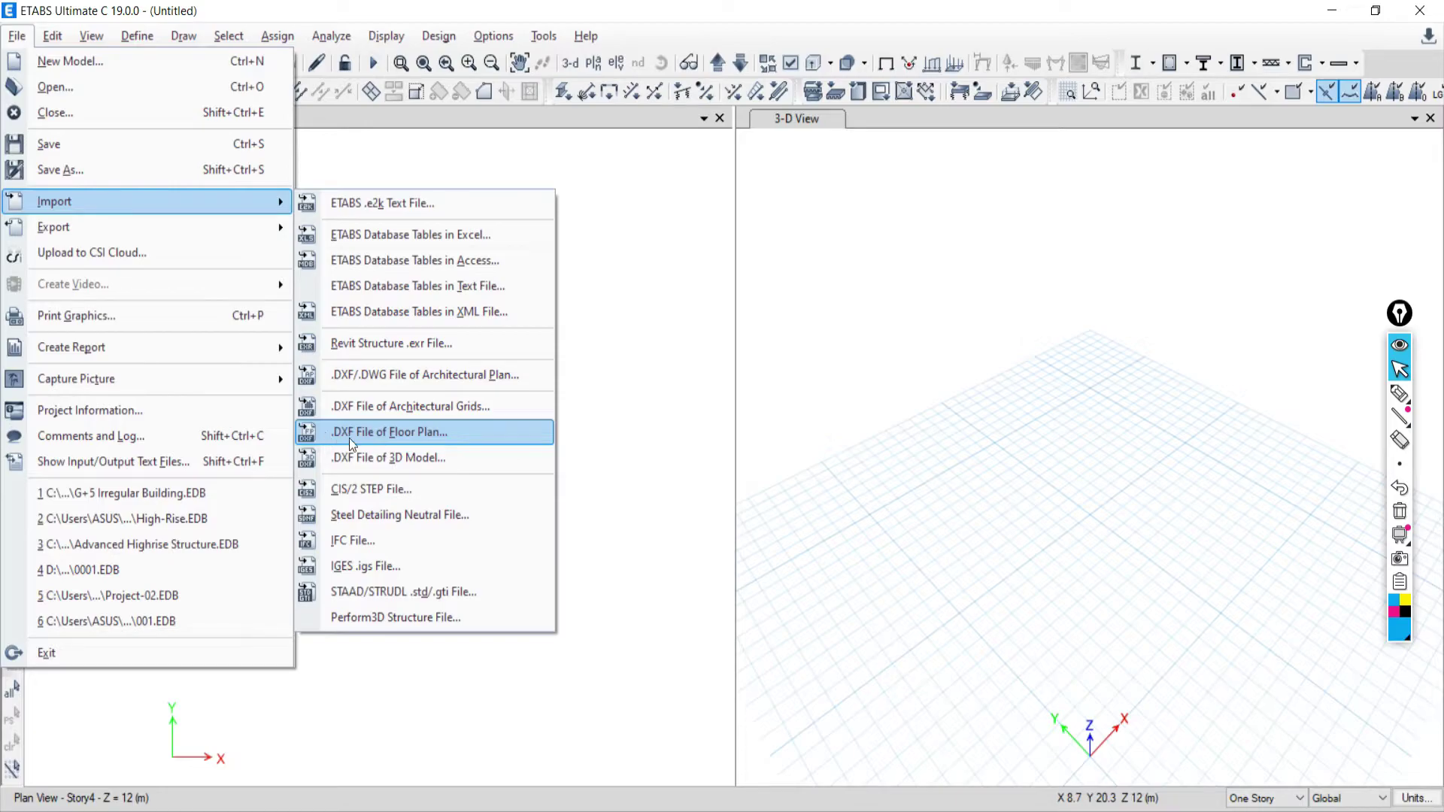
left_click(393, 438)
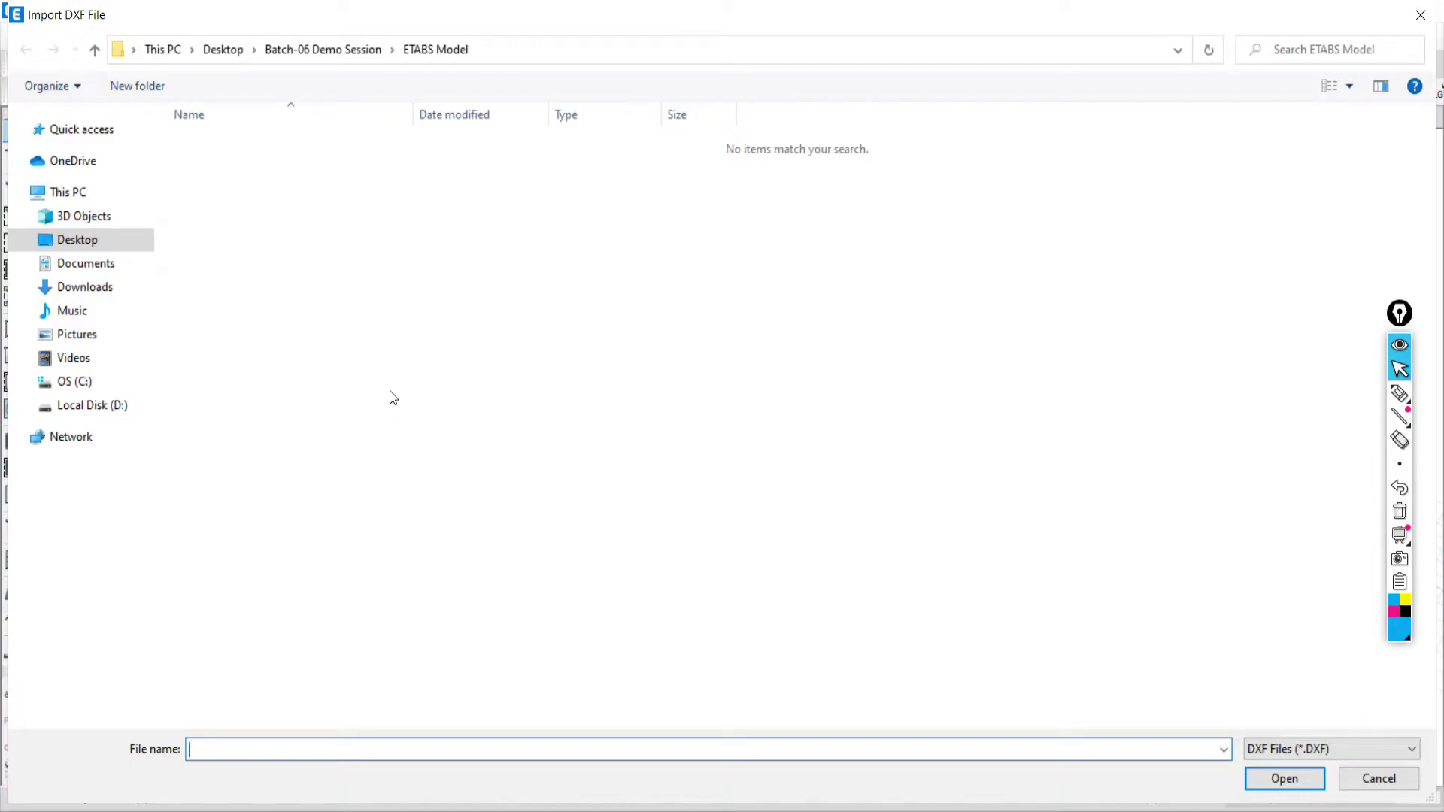
Open 001.dxf from D:\ETABS Online Batches\BATCH-06\Day-02 for floor-plan import
left_click(93, 50)
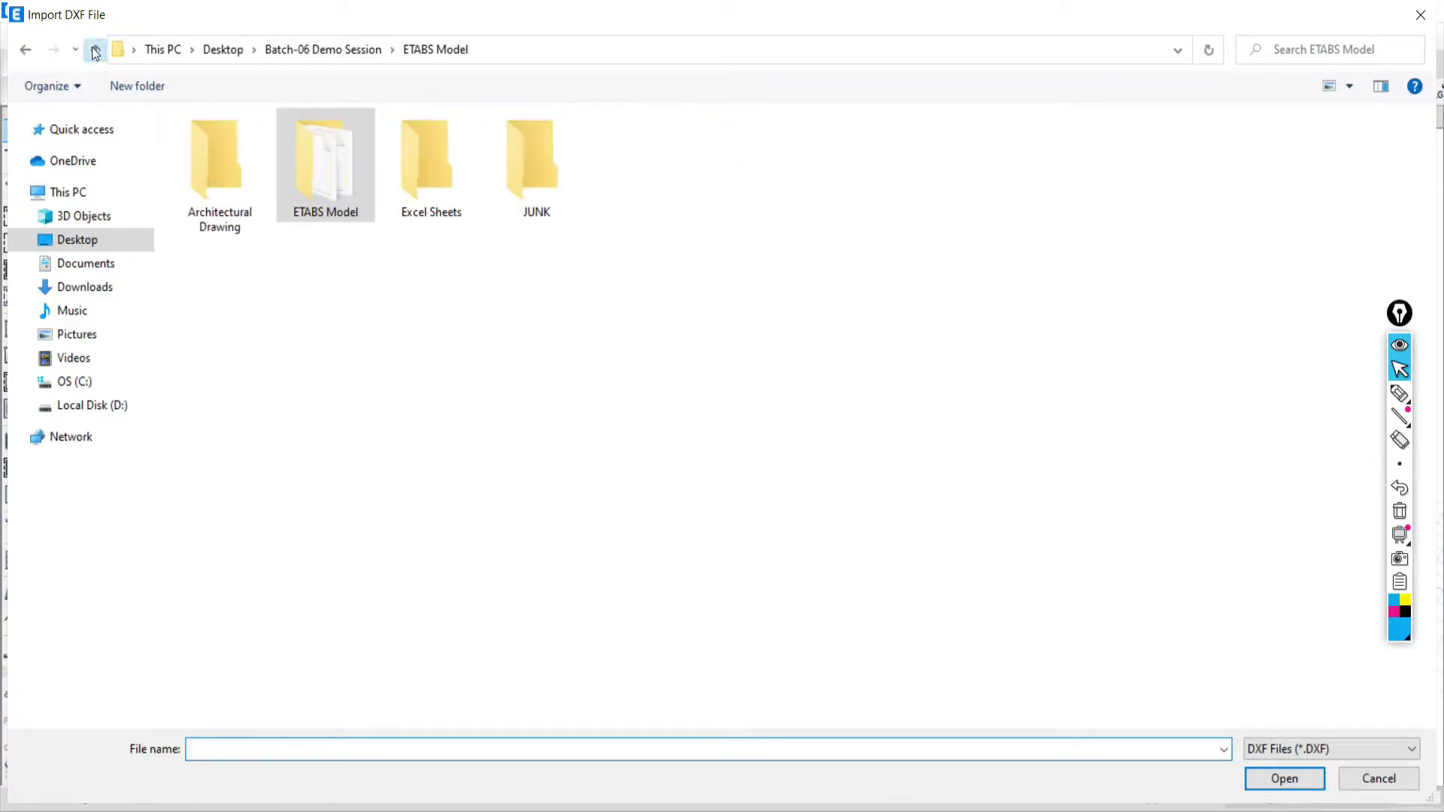
left_click(94, 409)
double_click(220, 141)
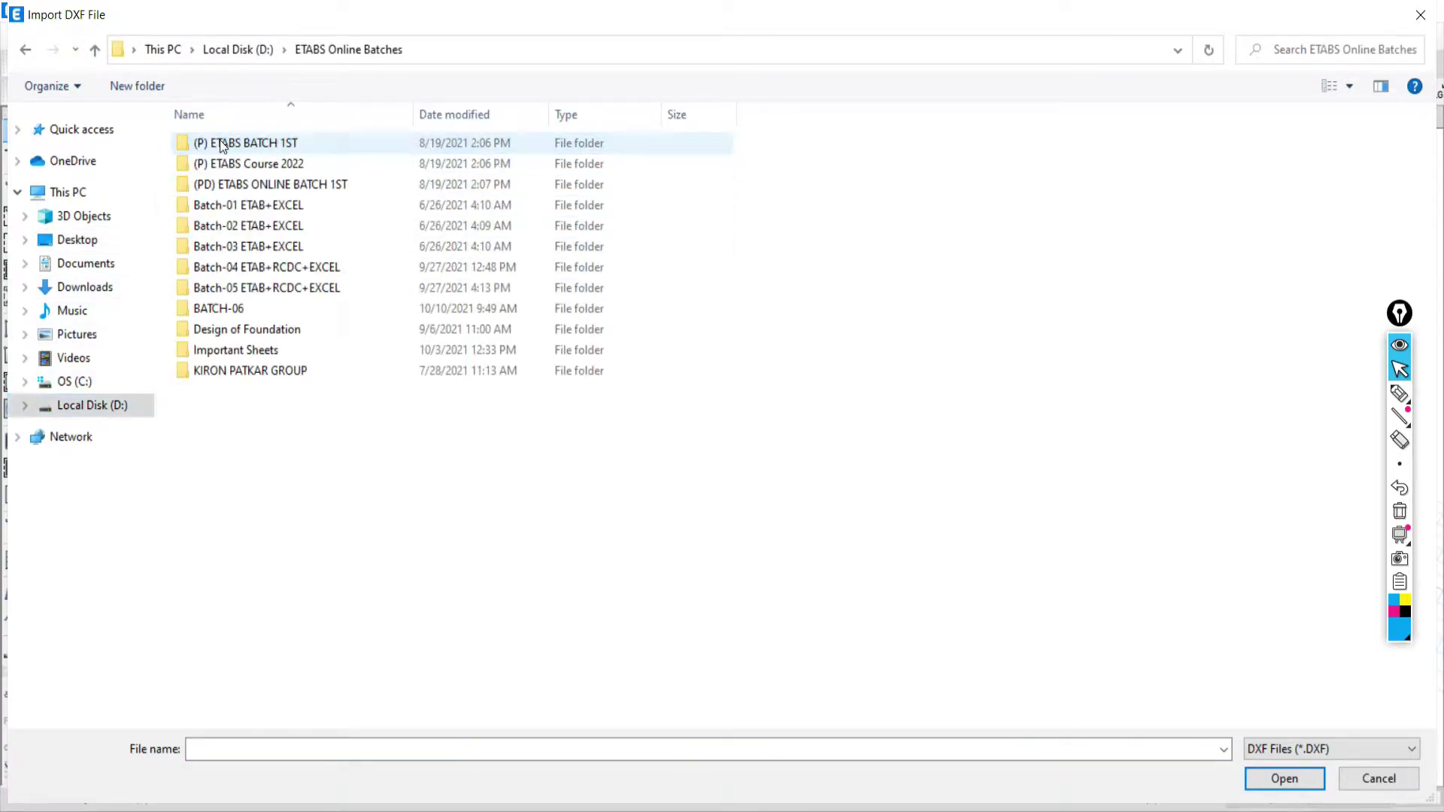
double_click(230, 310)
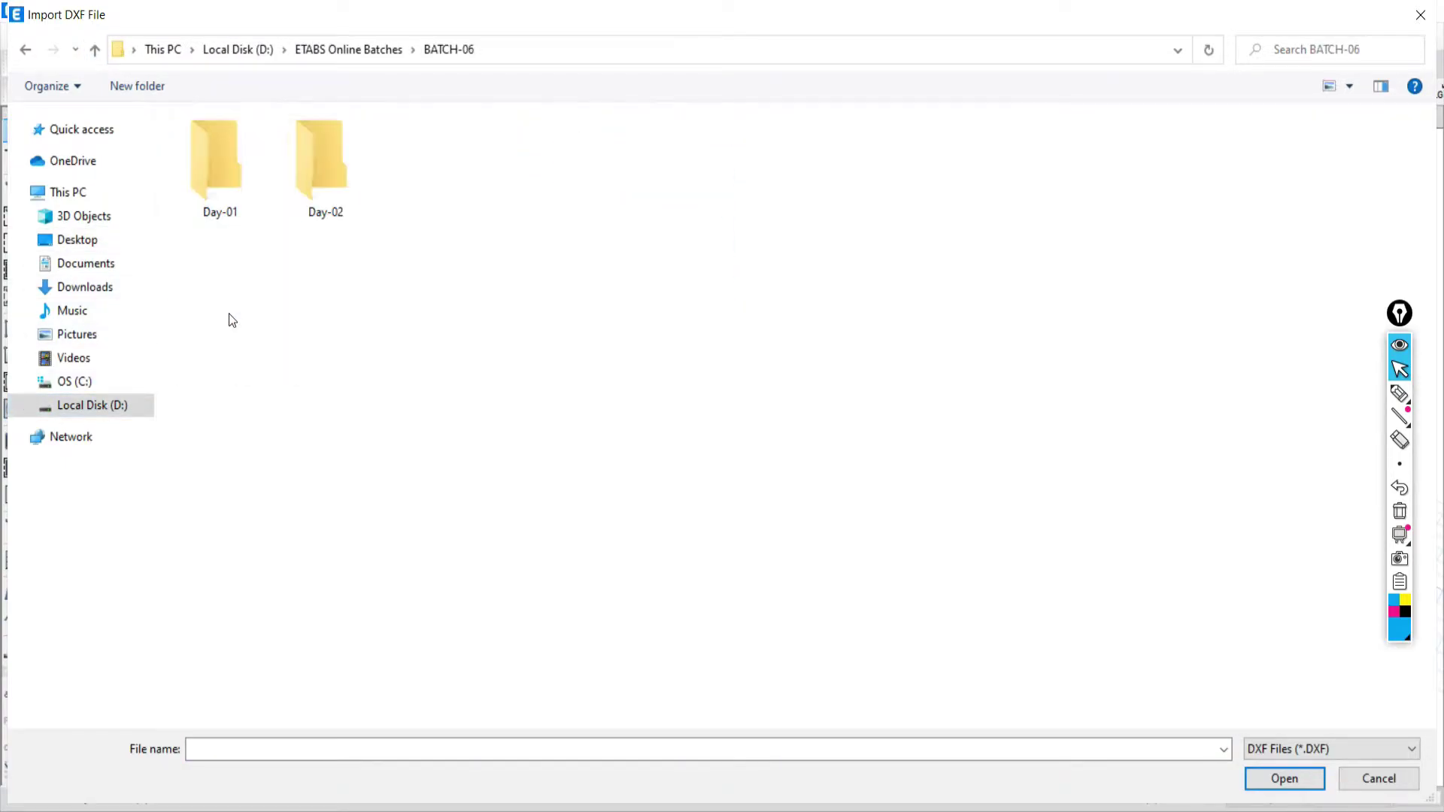
double_click(314, 190)
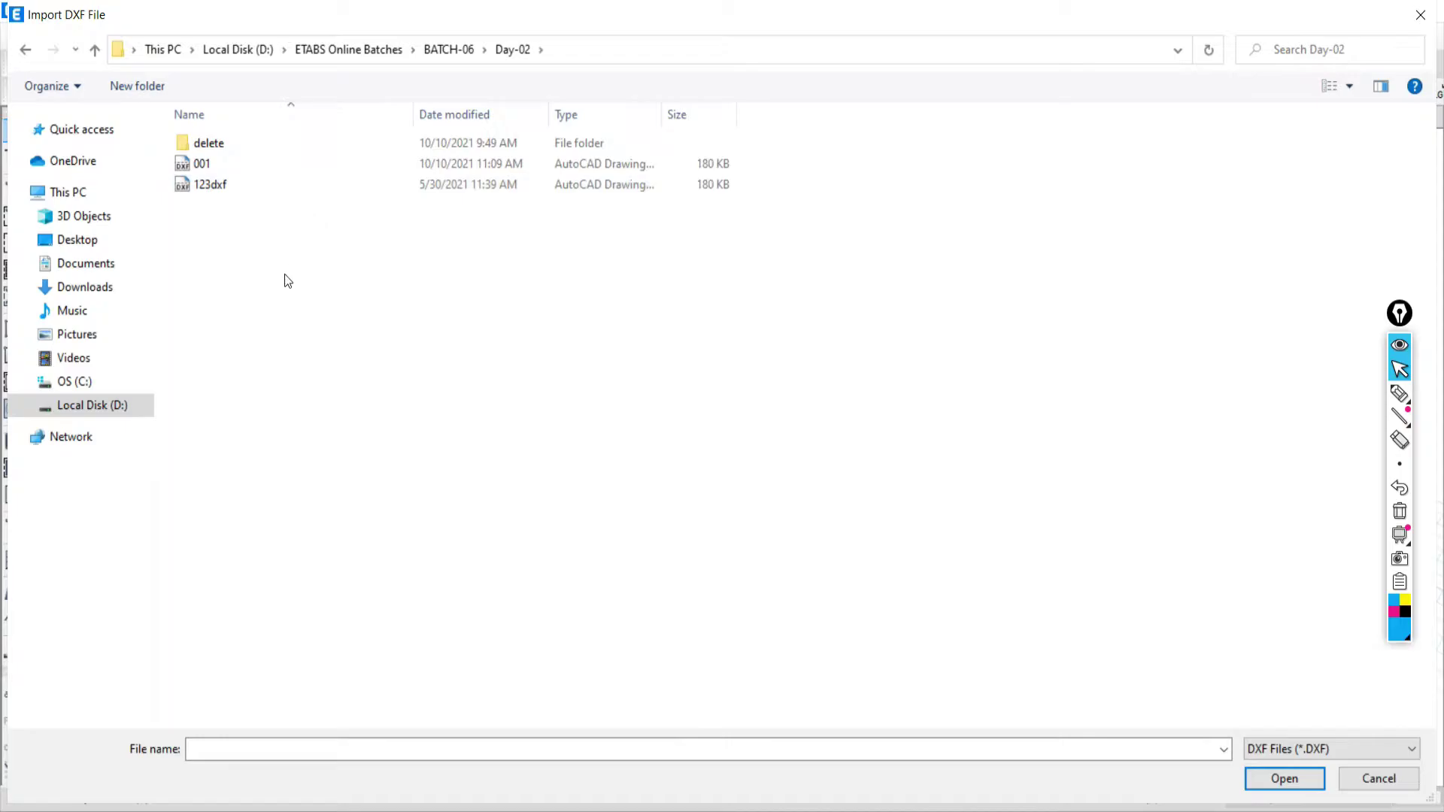
left_click(209, 166)
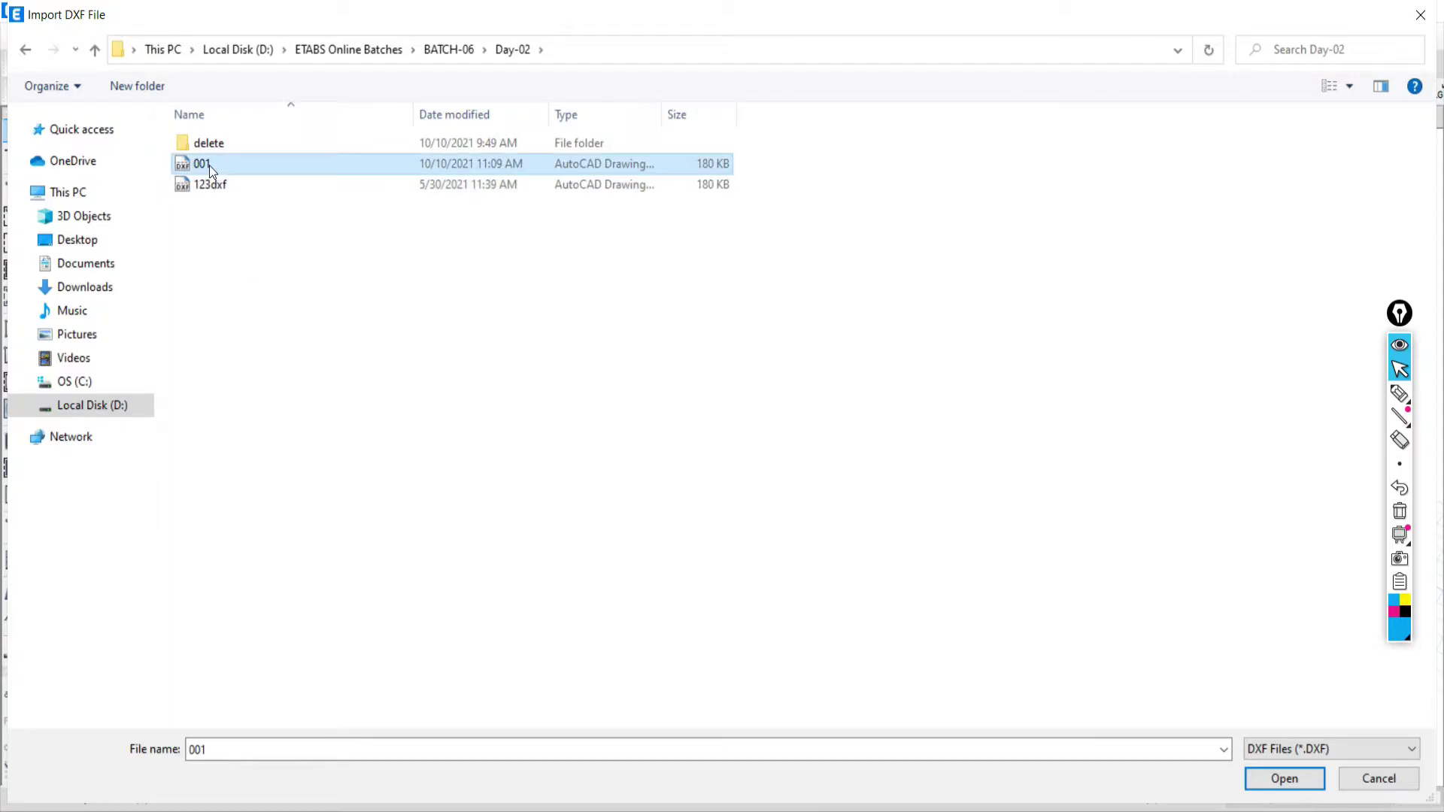
left_click(1307, 787)
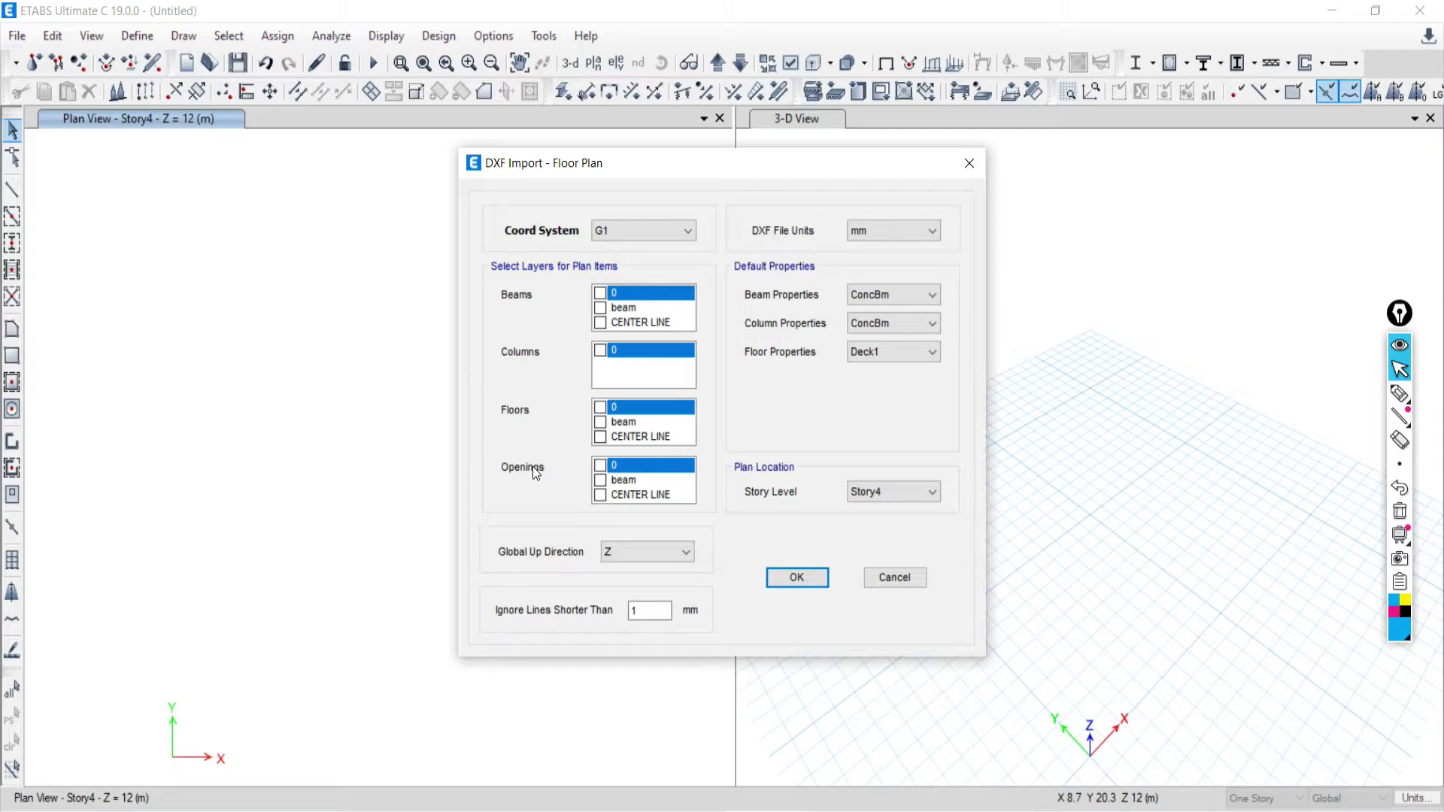
Move the import dialog aside, inspect the dashed centre line in AutoCAD, and return
left_click_drag(628, 173, 841, 177)
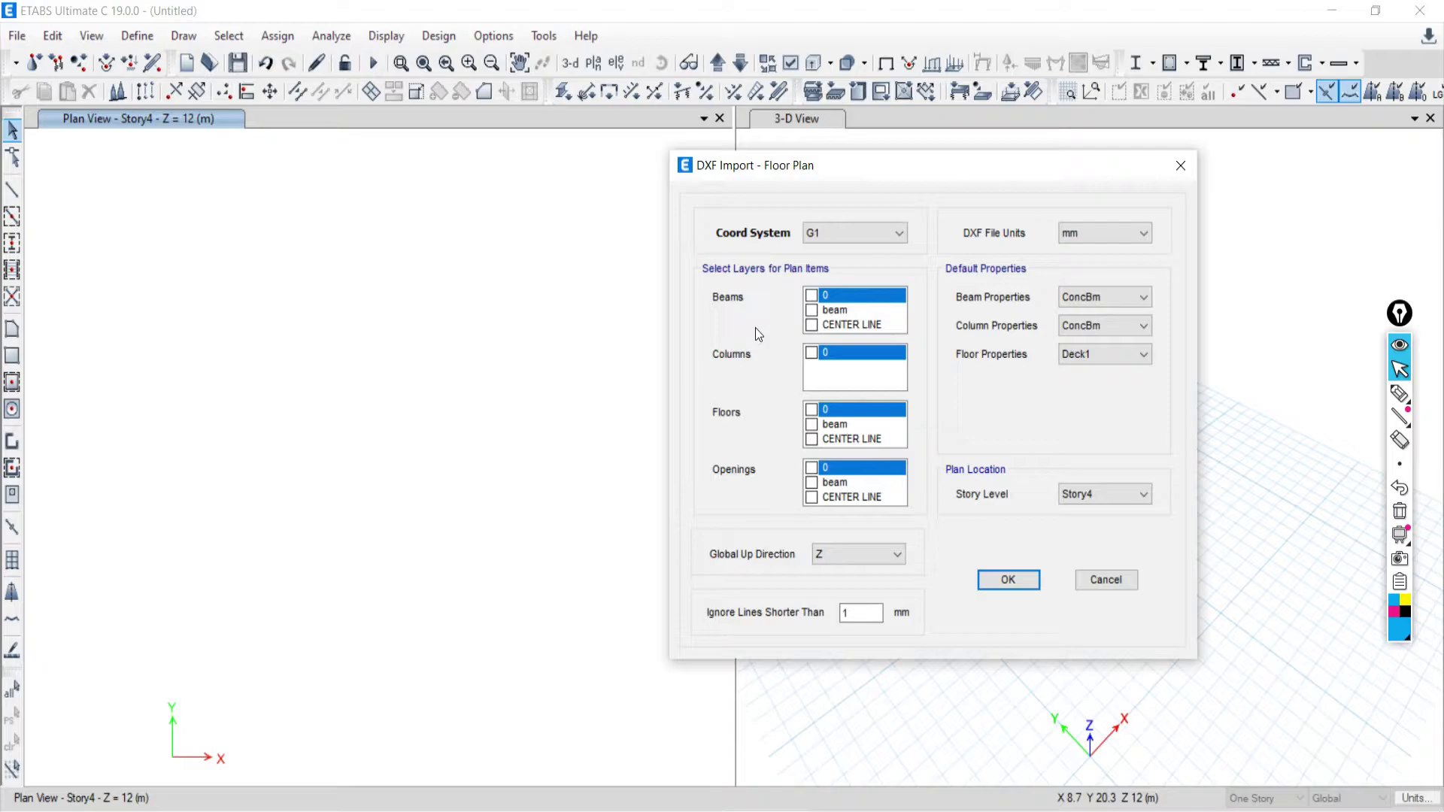
key("alt+Tab")
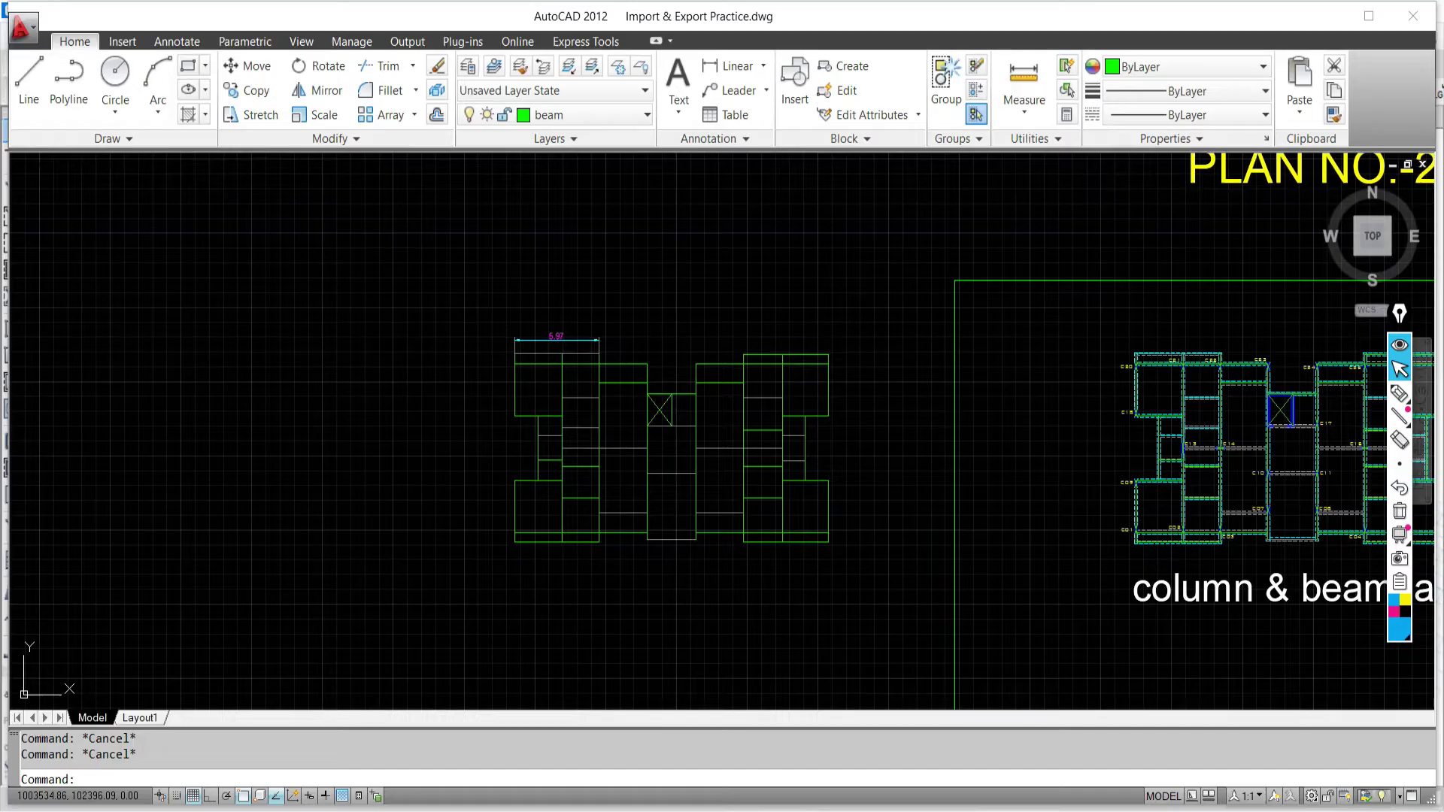
scroll(559, 519, "up", 5)
left_click(409, 359)
left_click(290, 391)
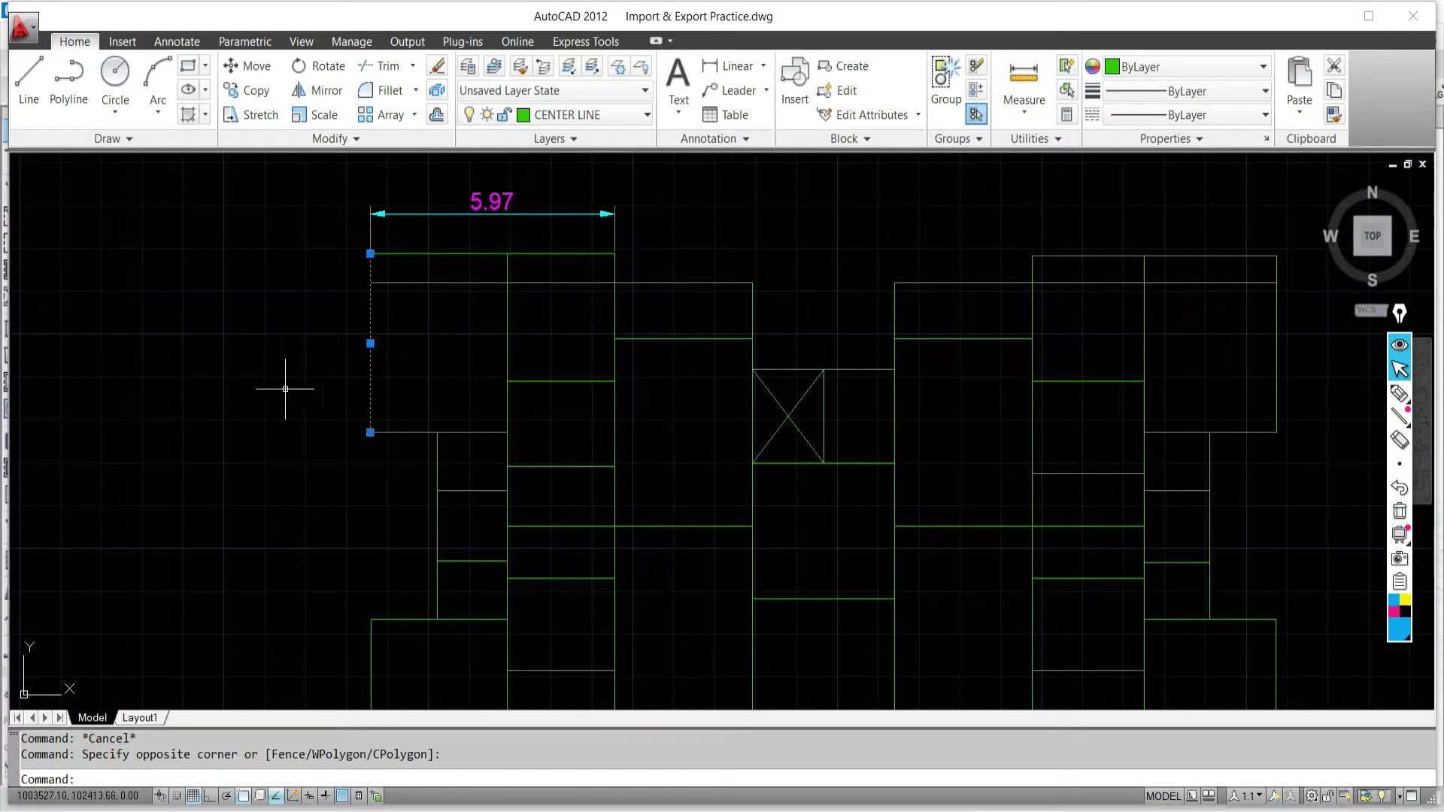
key("Escape")
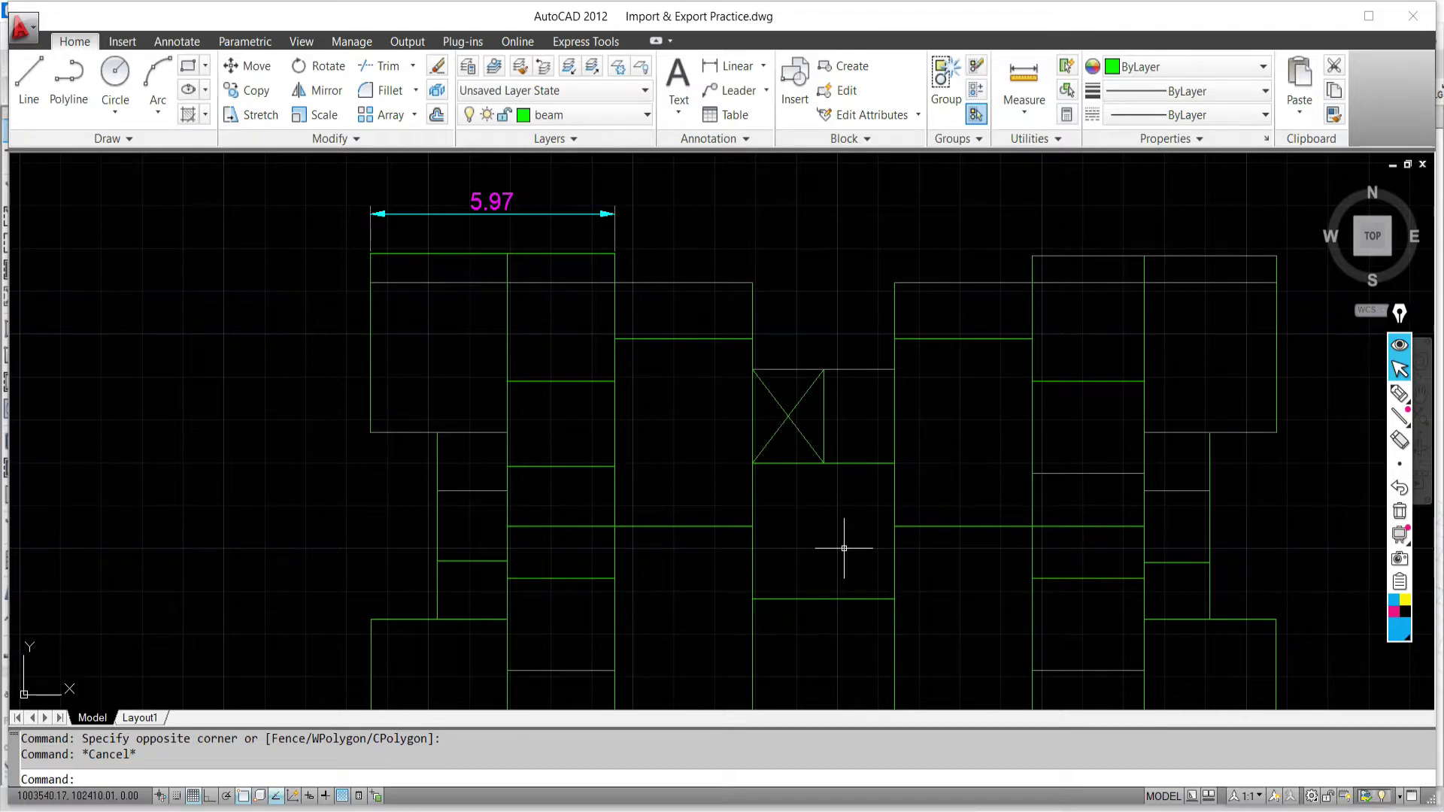
key("alt+Tab")
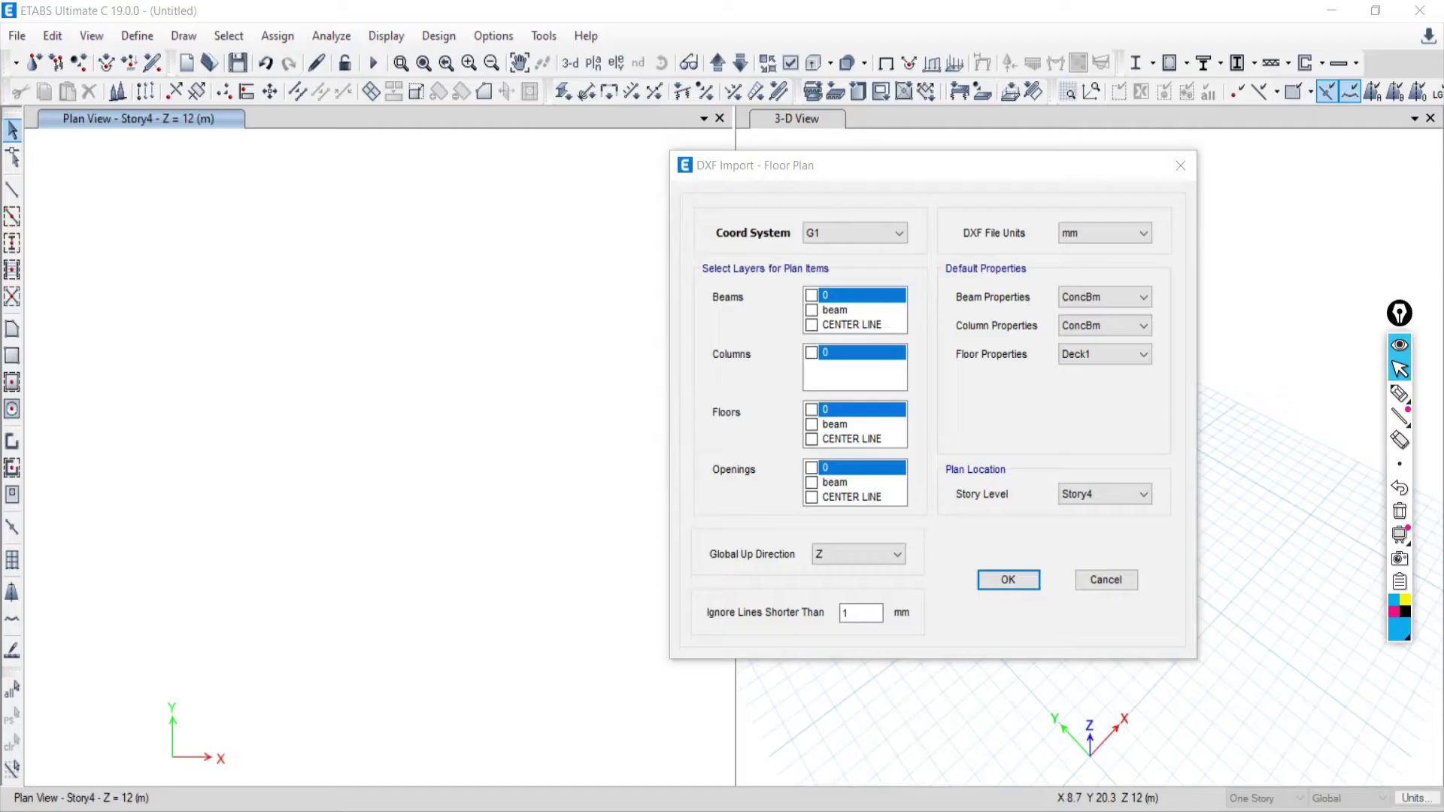
Import the CENTER LINE layer as beams with DXF file units set to metres
left_click(810, 328)
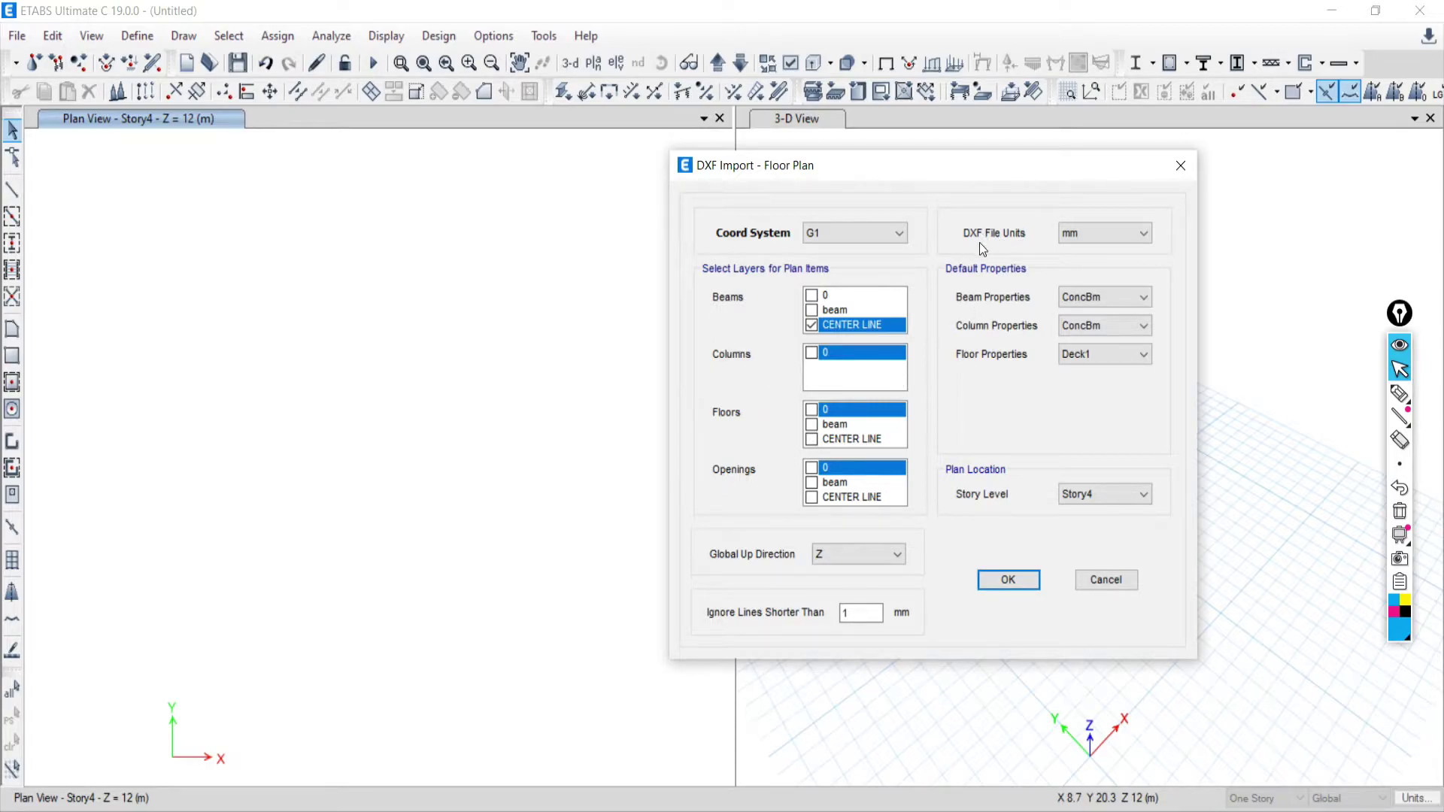
left_click(1099, 233)
left_click(1069, 307)
key("alt+Tab")
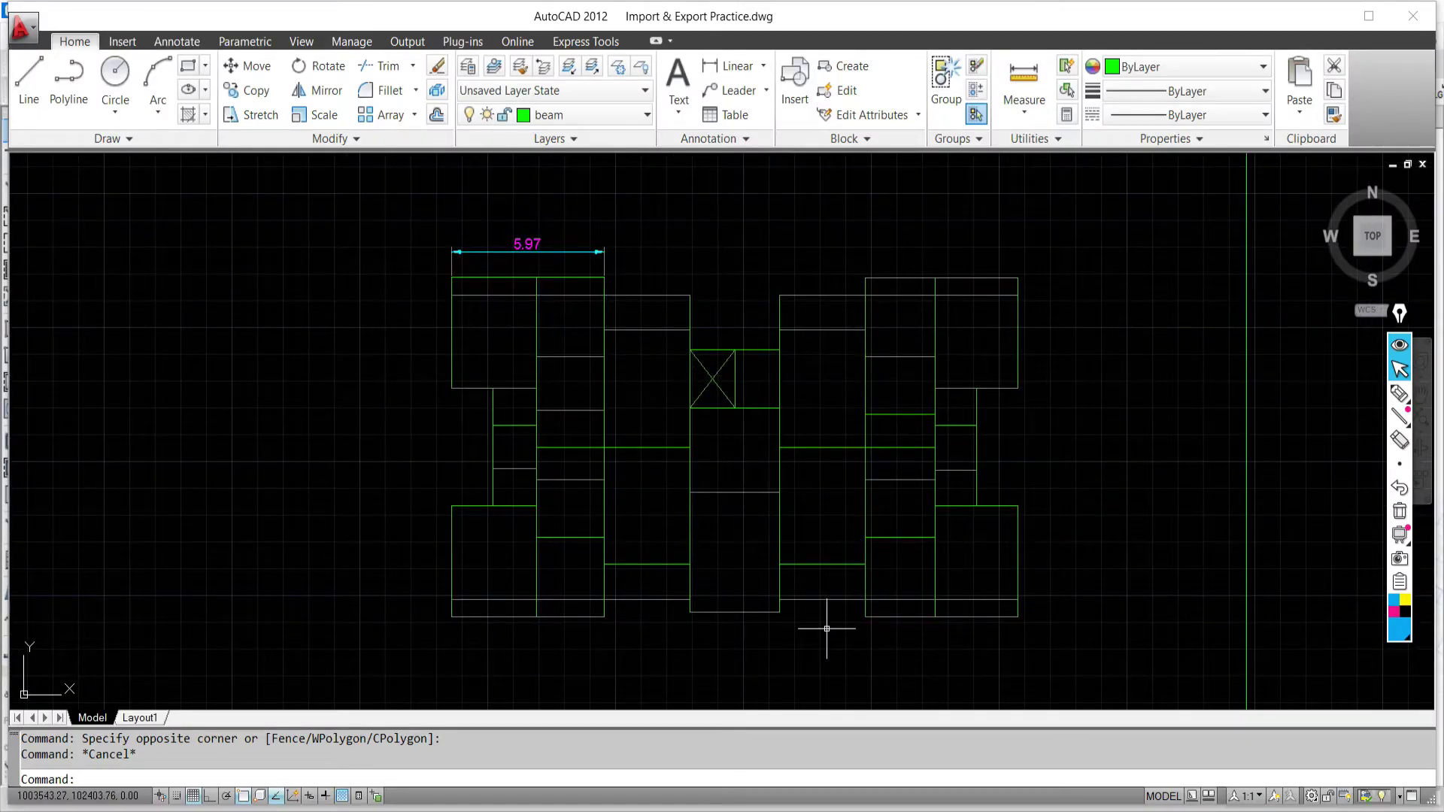
key("alt+Tab")
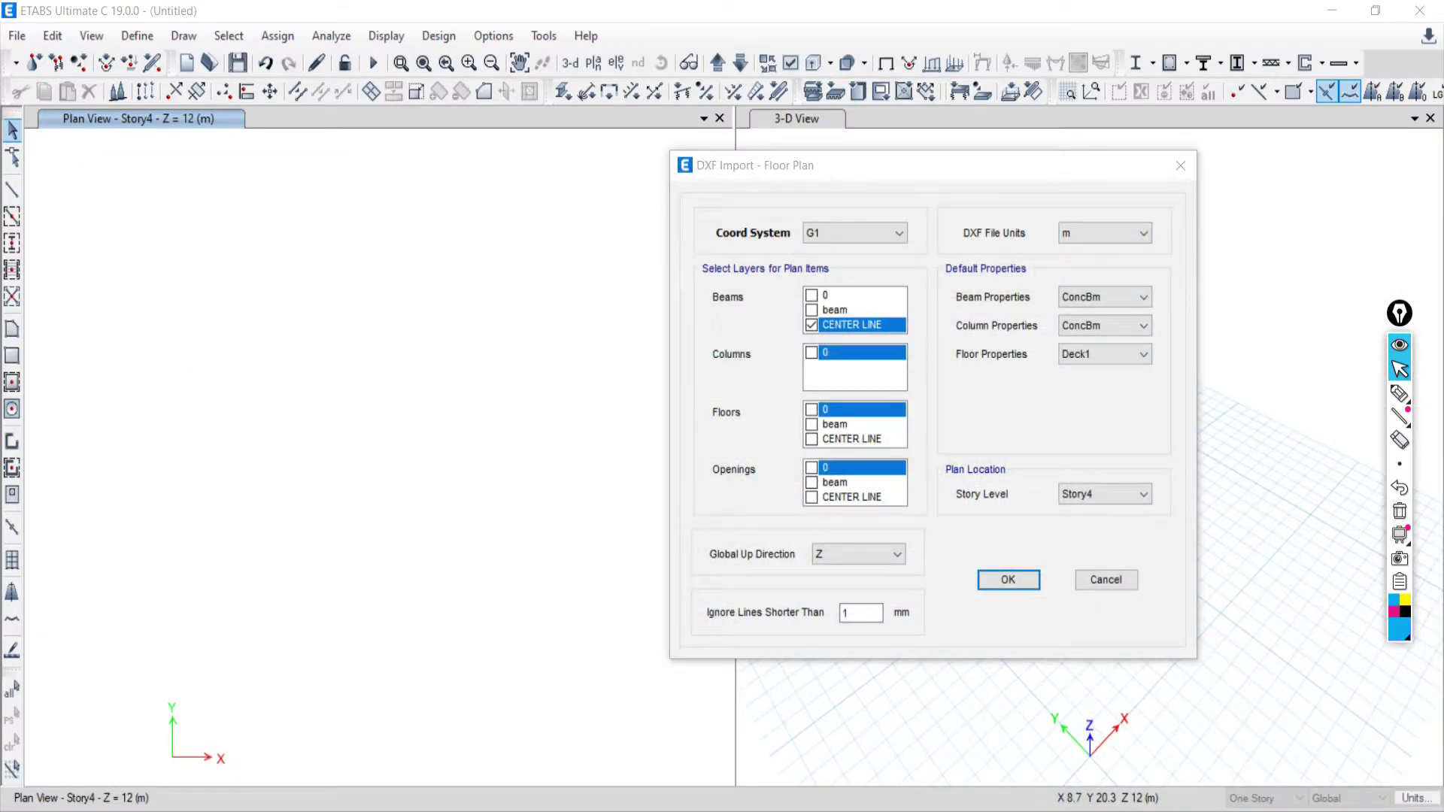
left_click(1088, 235)
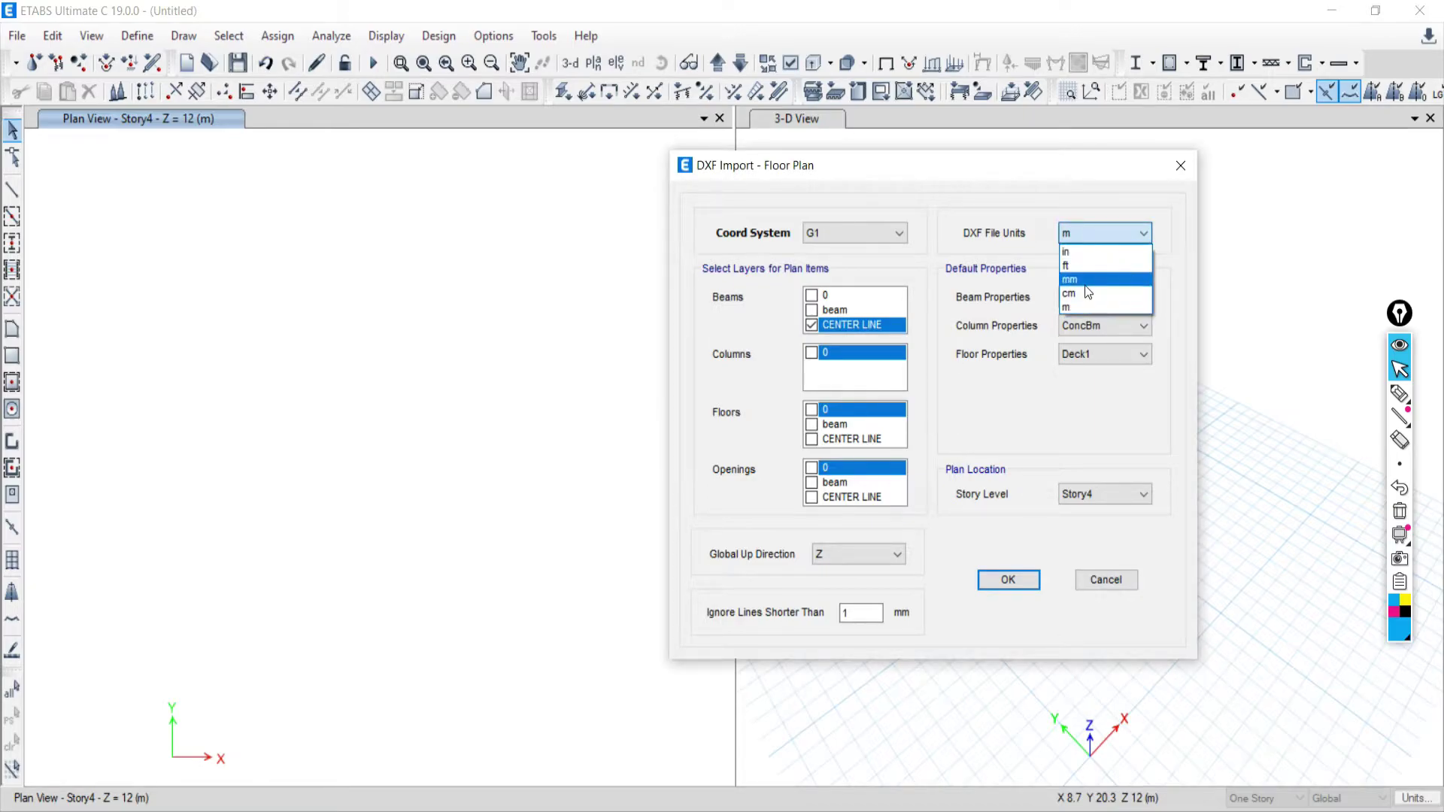
left_click(1087, 238)
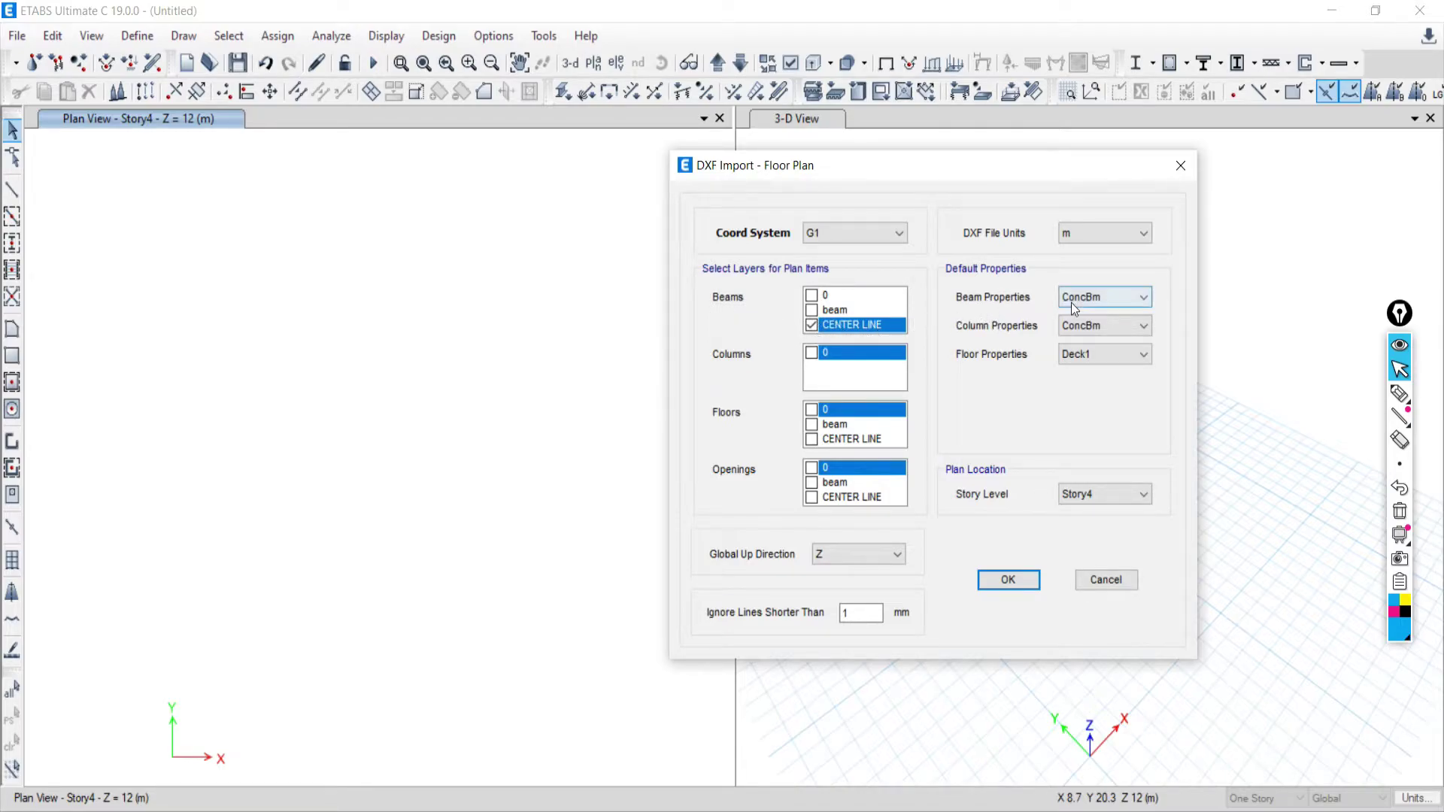
Keep ConcBm as the beam property and Deck1 as the floor property
left_click(1096, 299)
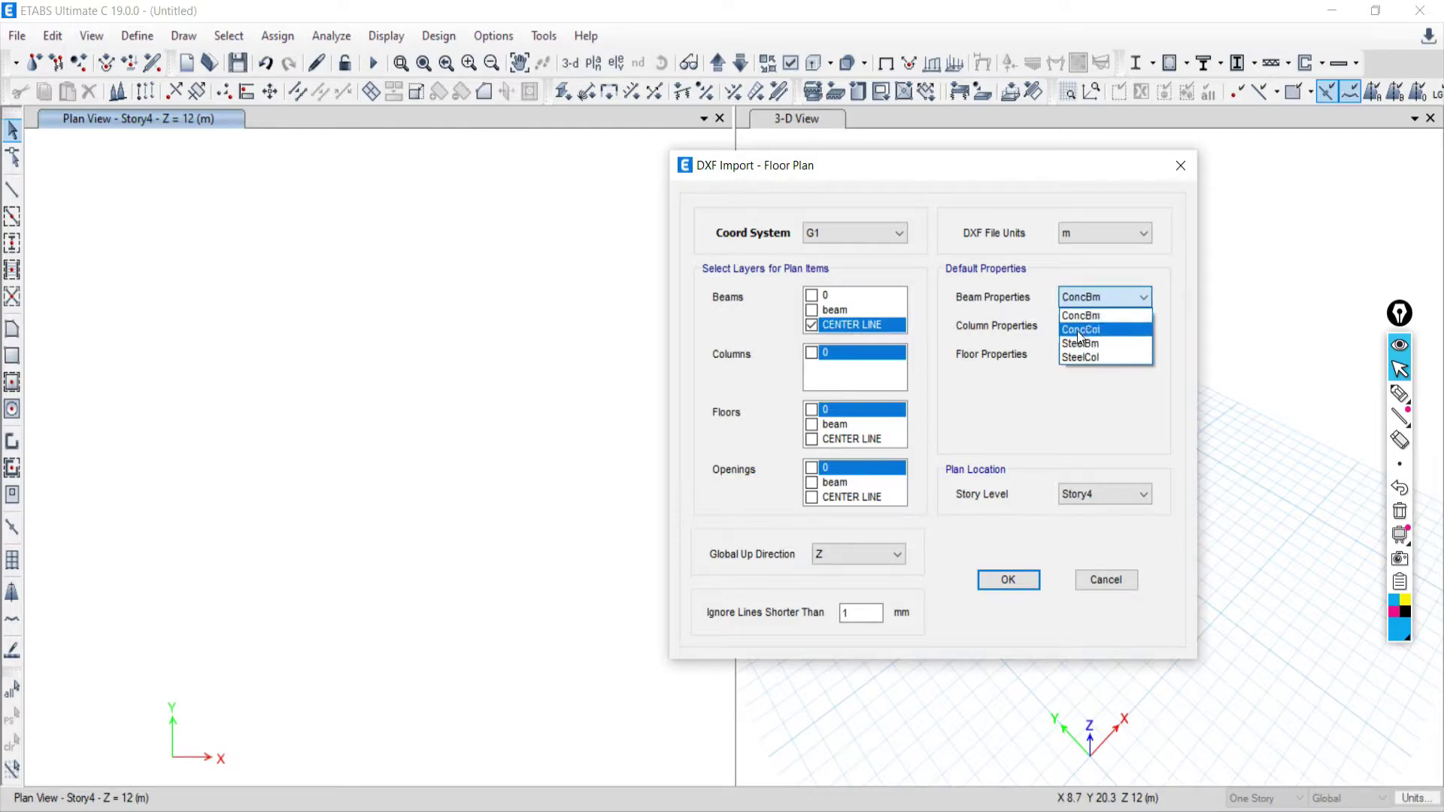
left_click(1081, 316)
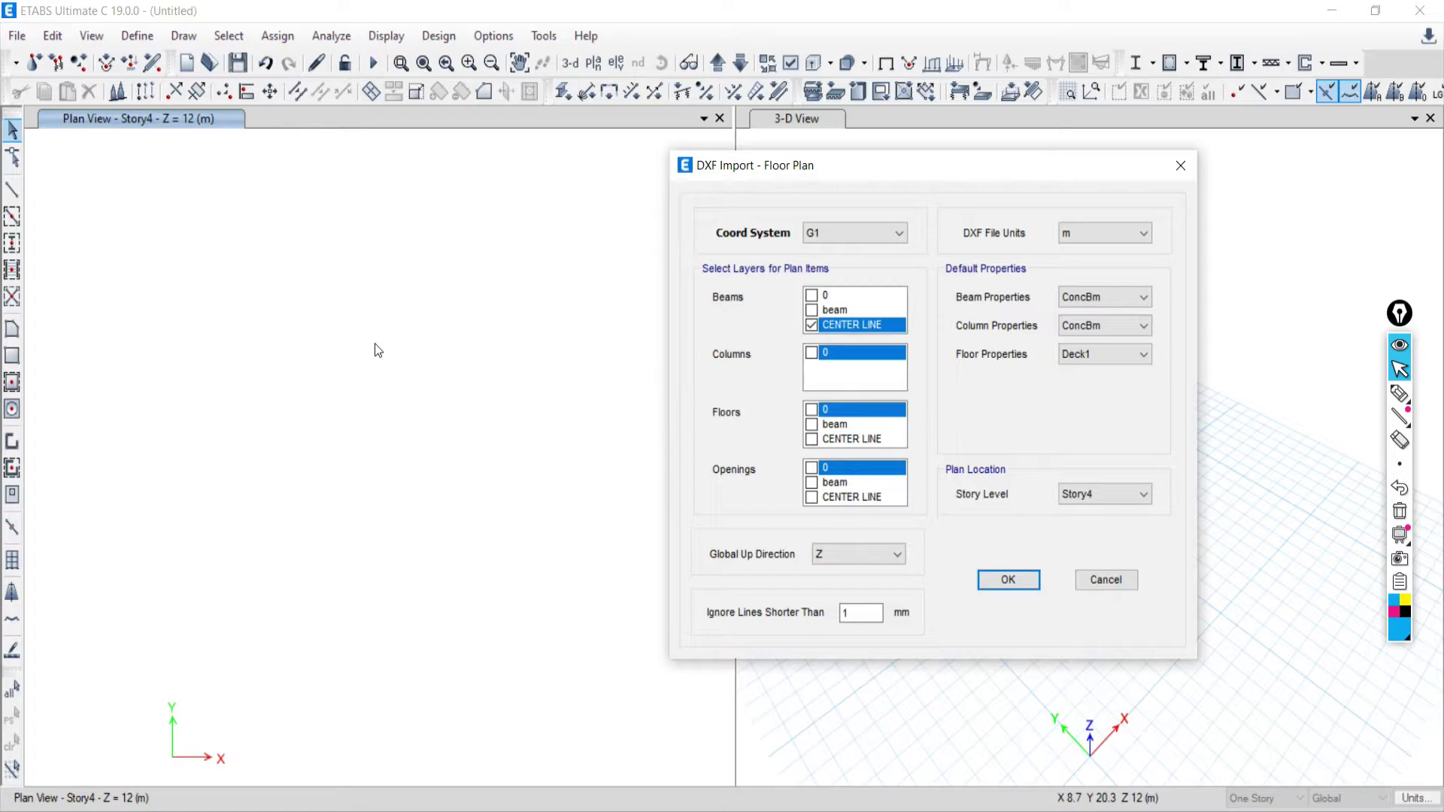
left_click(1122, 355)
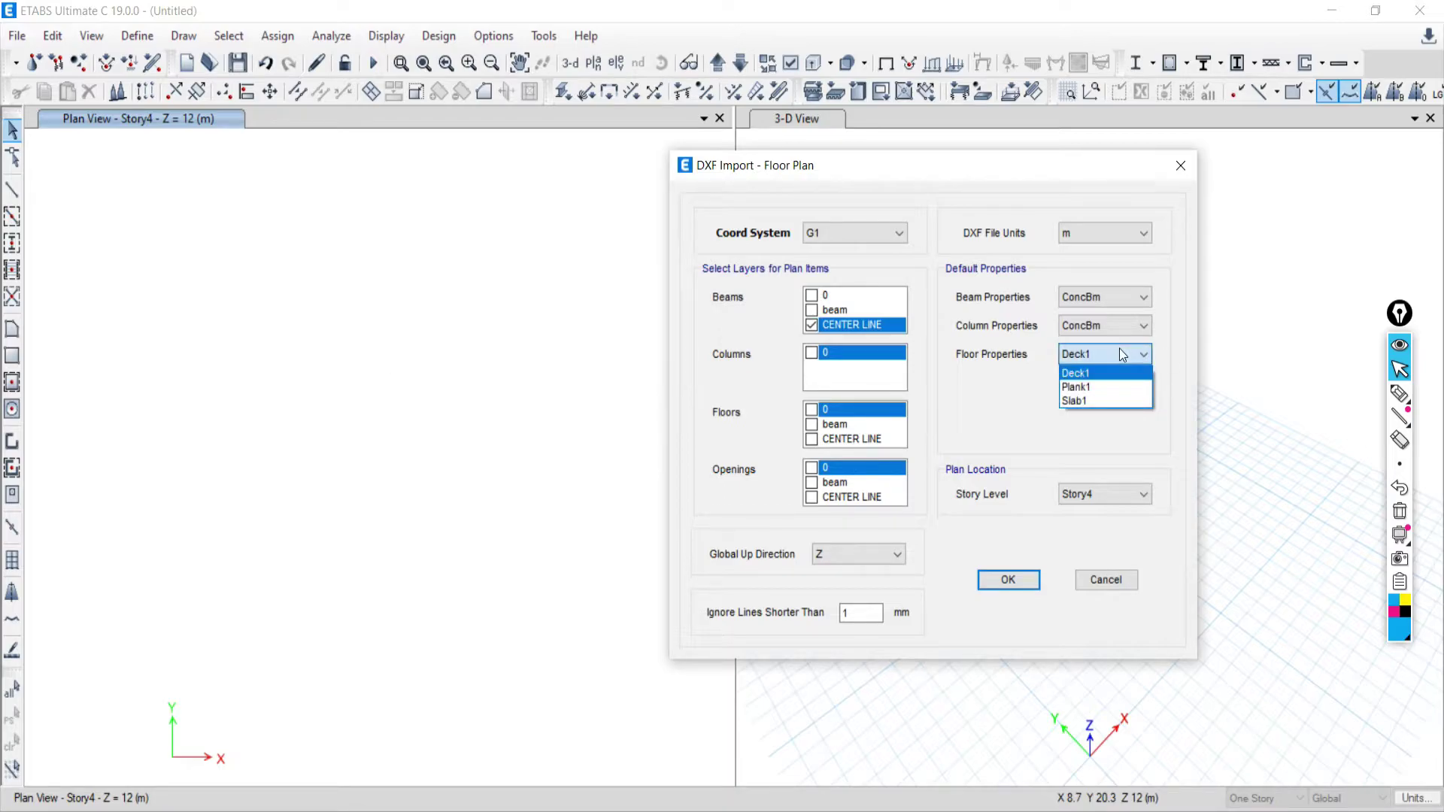
left_click(1117, 354)
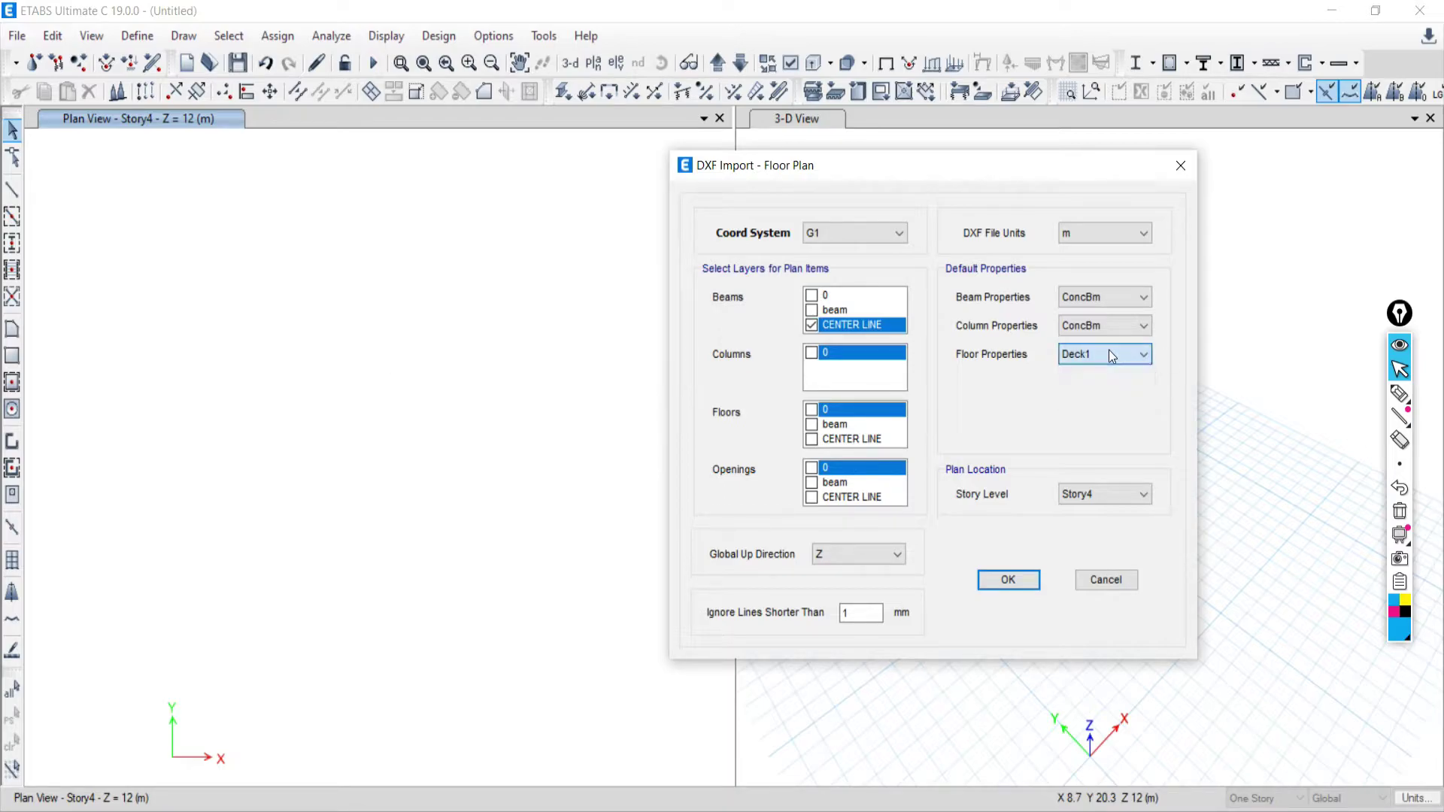
Set the story level to Story1 and run the floor-plan import
left_click(1082, 500)
left_click(1081, 546)
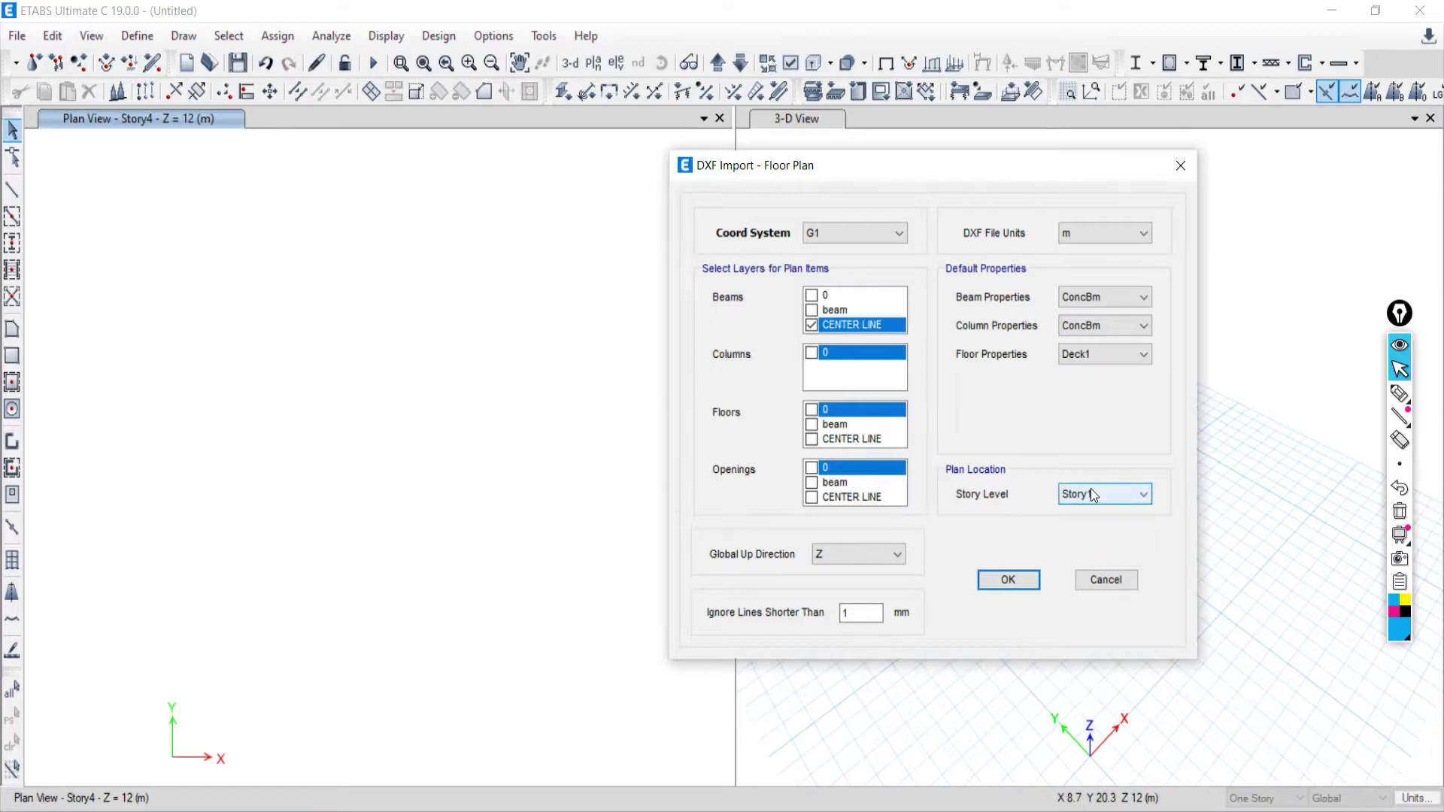
left_click(1073, 496)
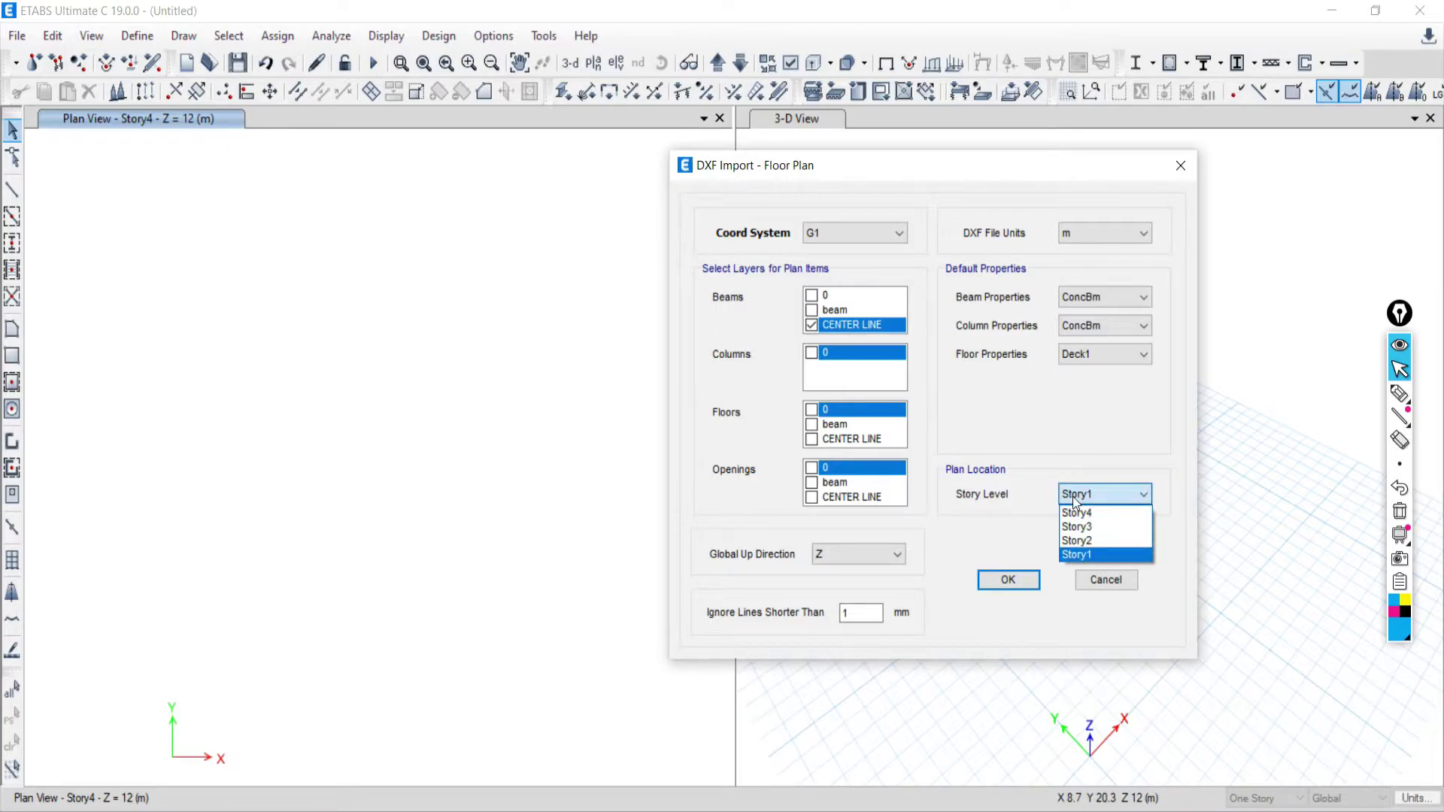
left_click(1080, 499)
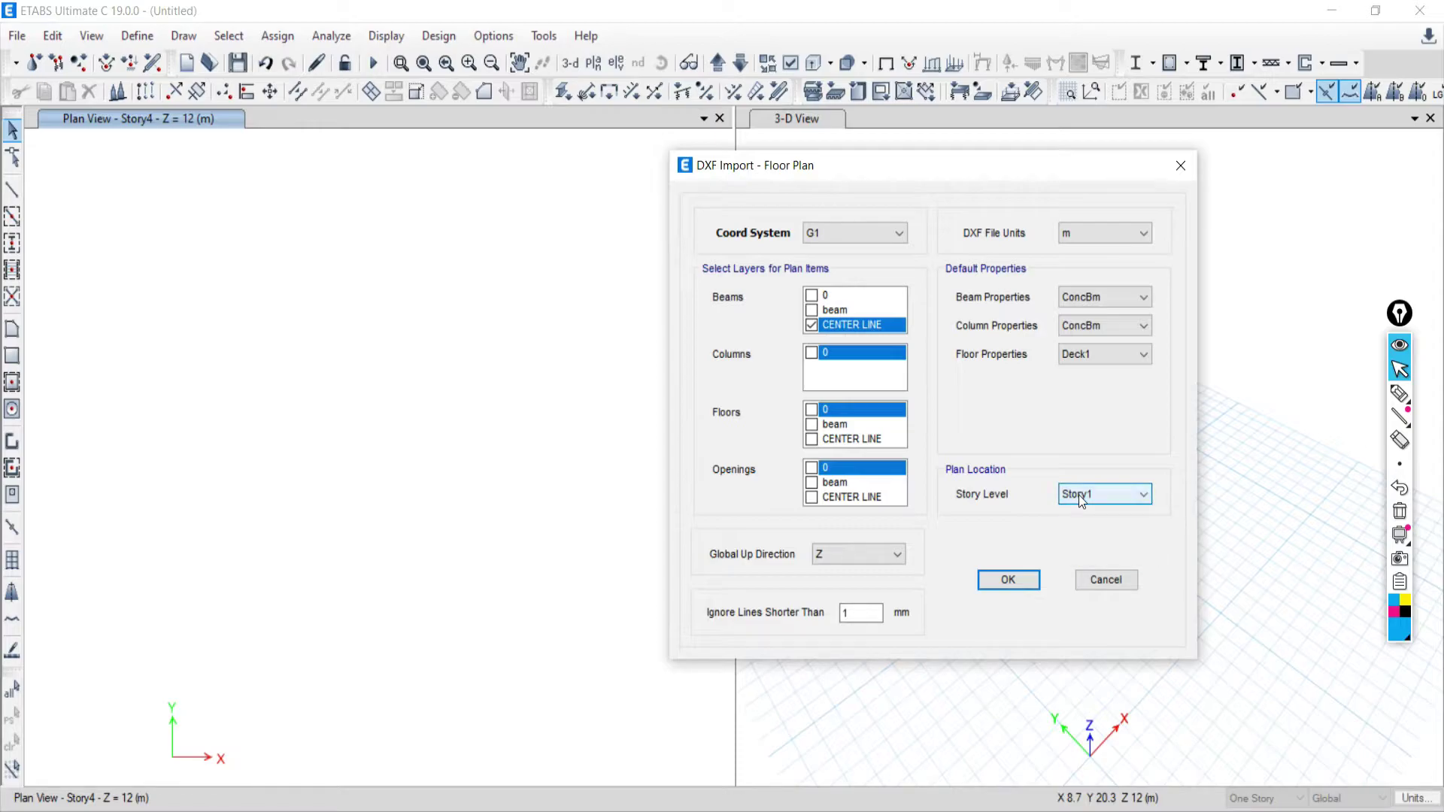
left_click(1080, 499)
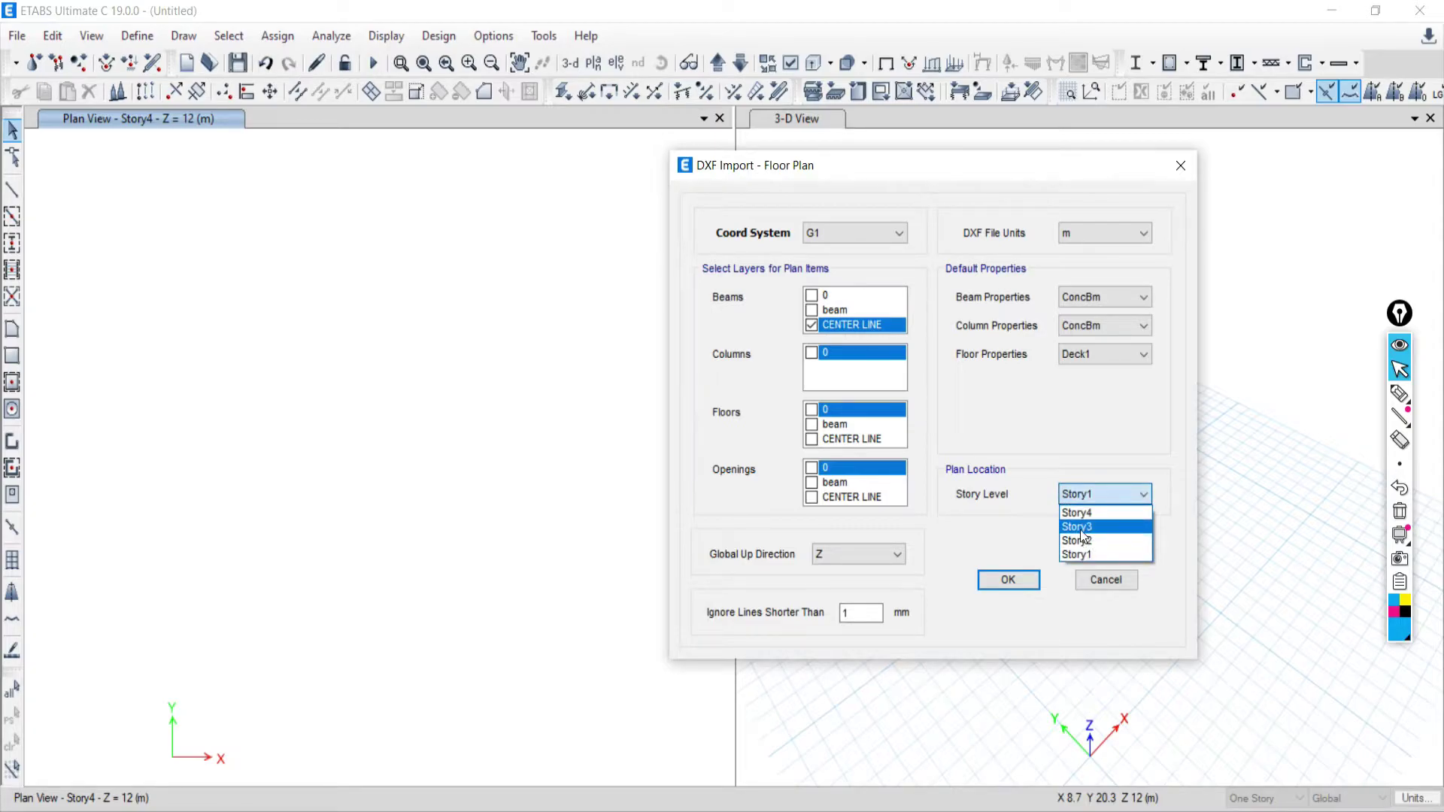
left_click(1087, 499)
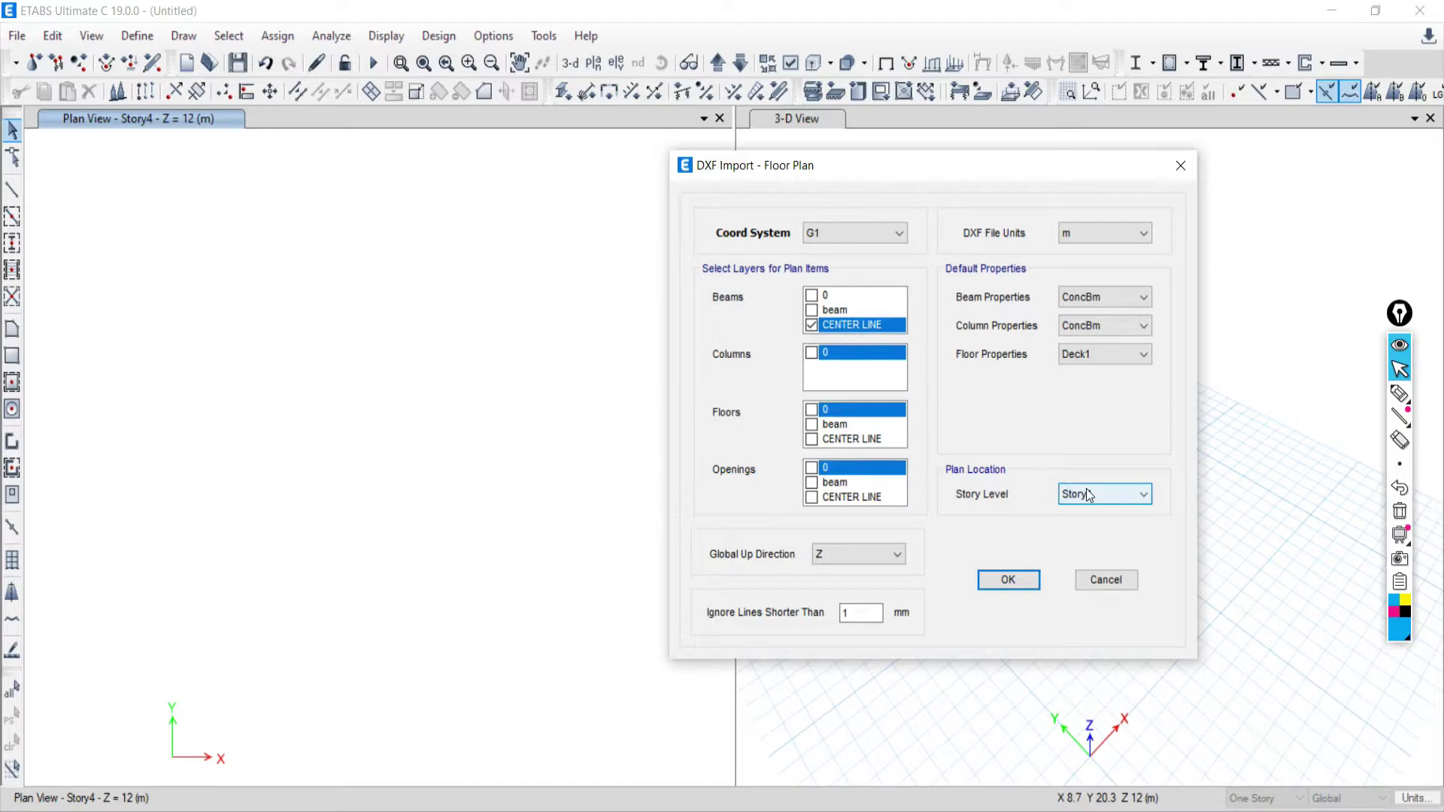
left_click(1088, 495)
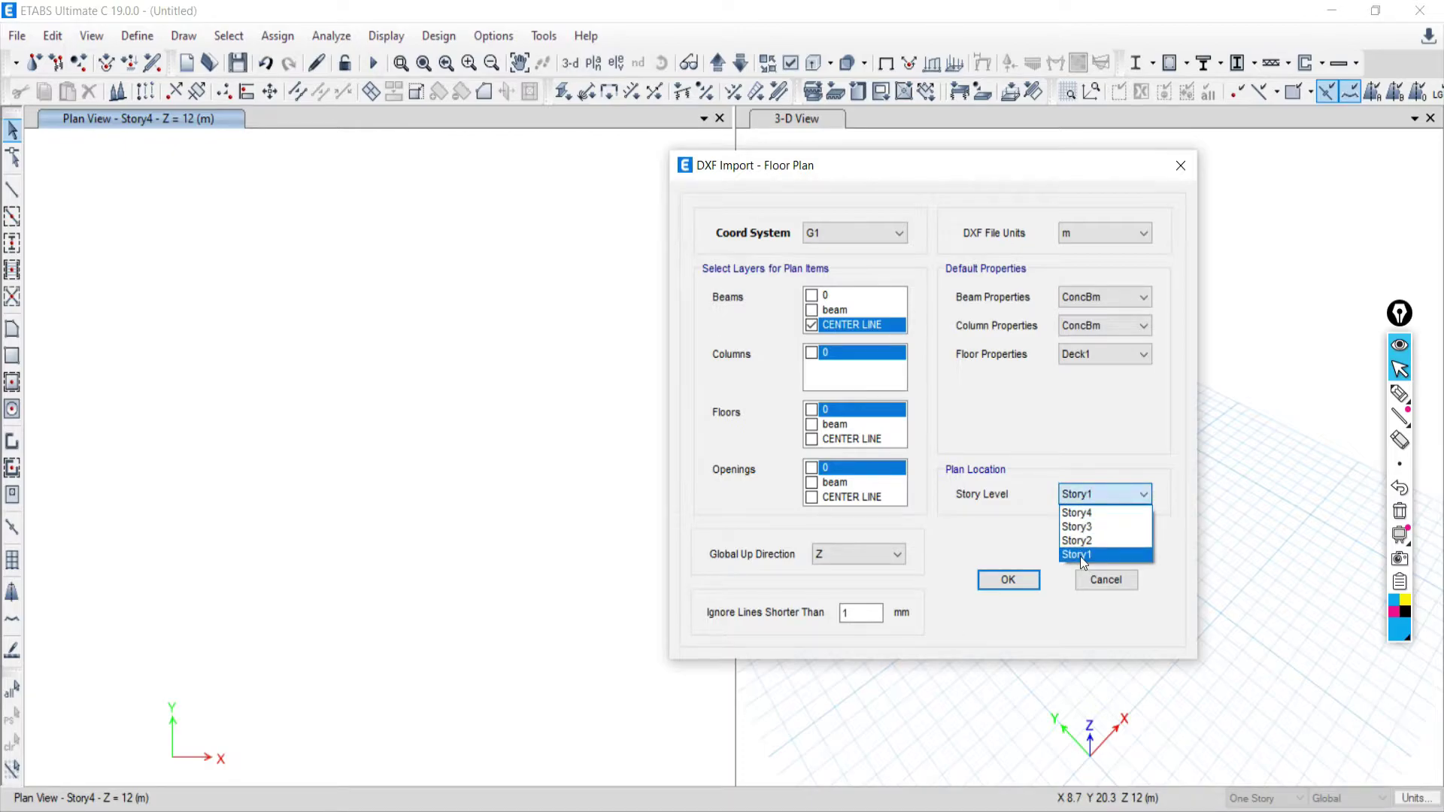
left_click(1080, 556)
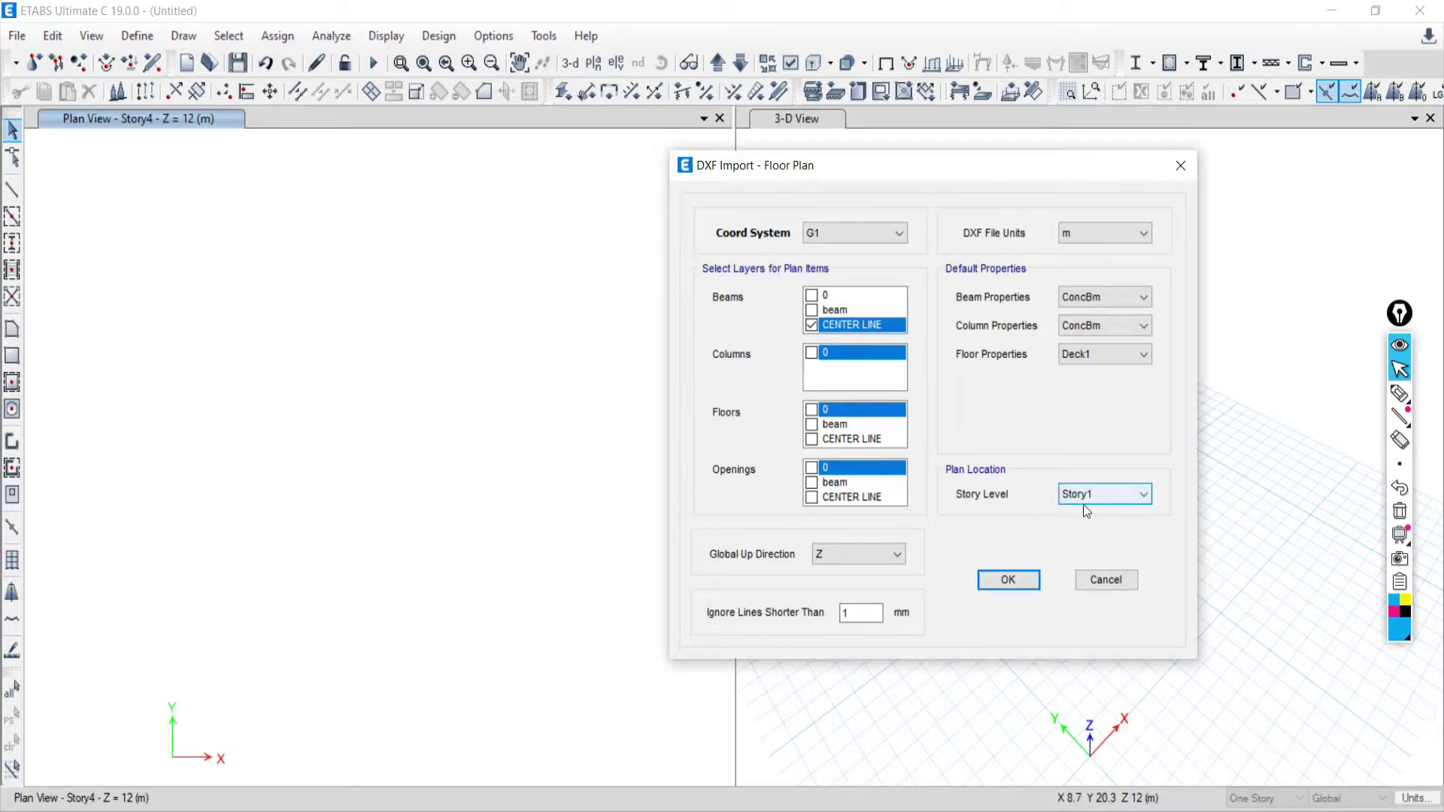
left_click(1005, 581)
Save the model as 001 in D:\ETABS Online Batches\BATCH-06\Day-02\delete
key("ctrl+s")
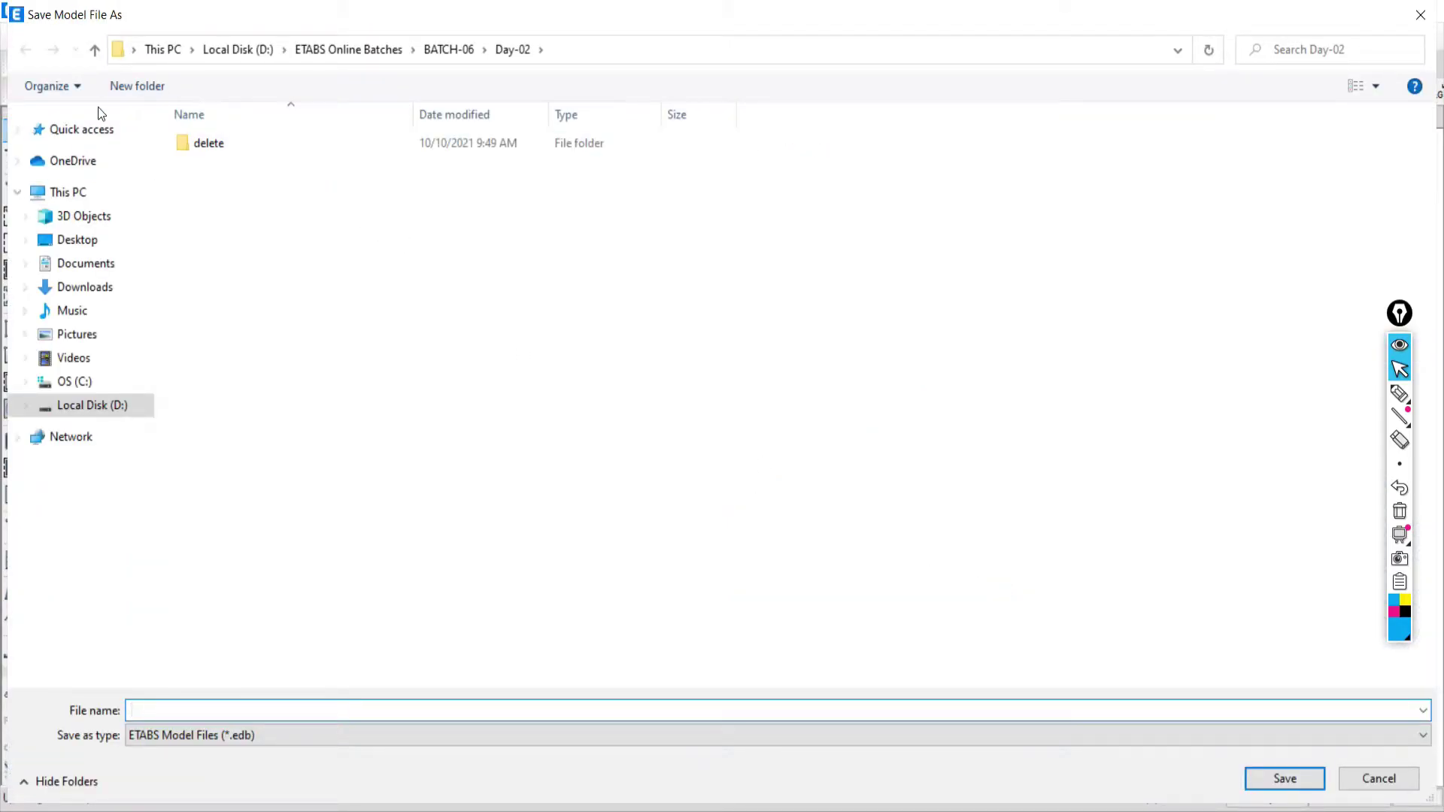
left_click(89, 194)
double_click(526, 314)
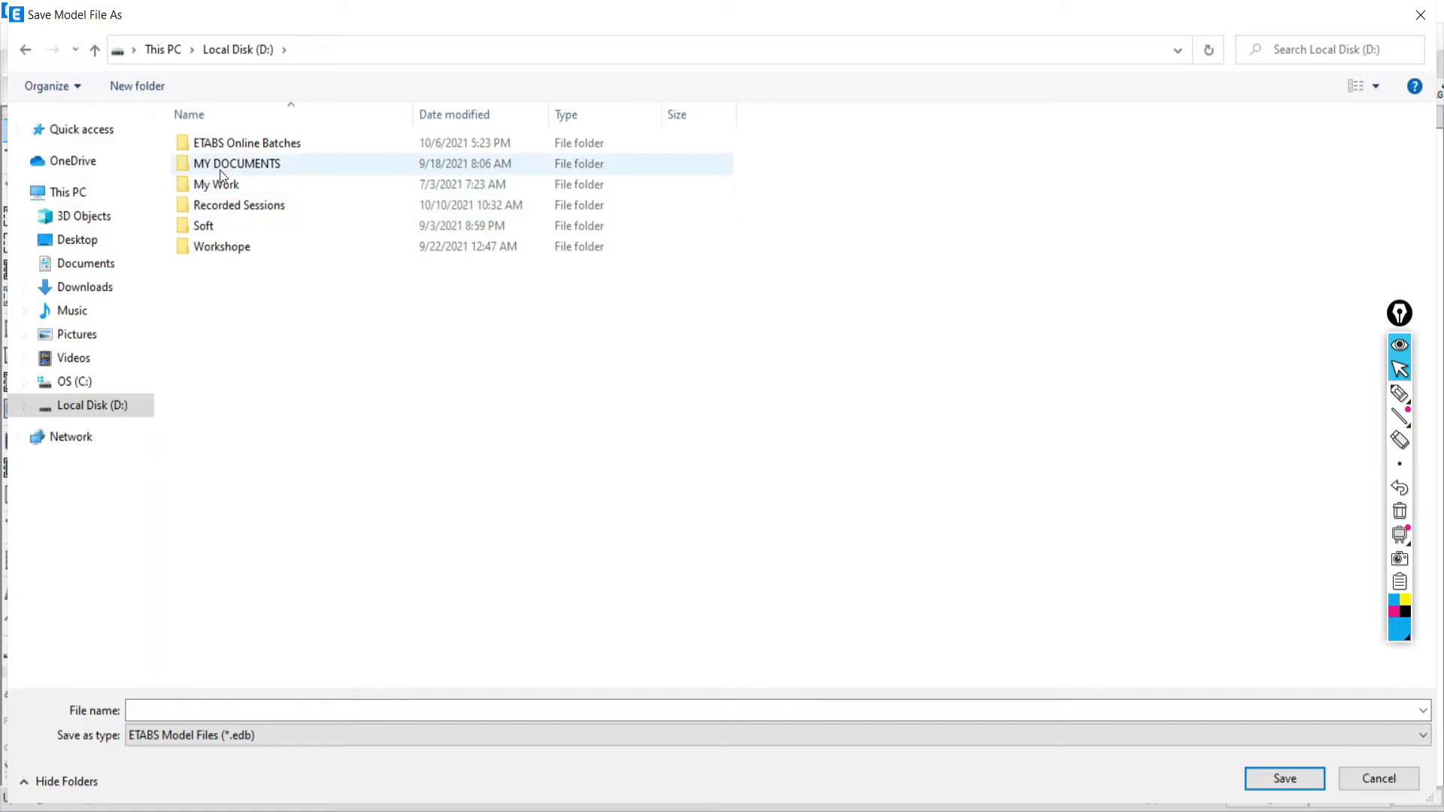
double_click(246, 143)
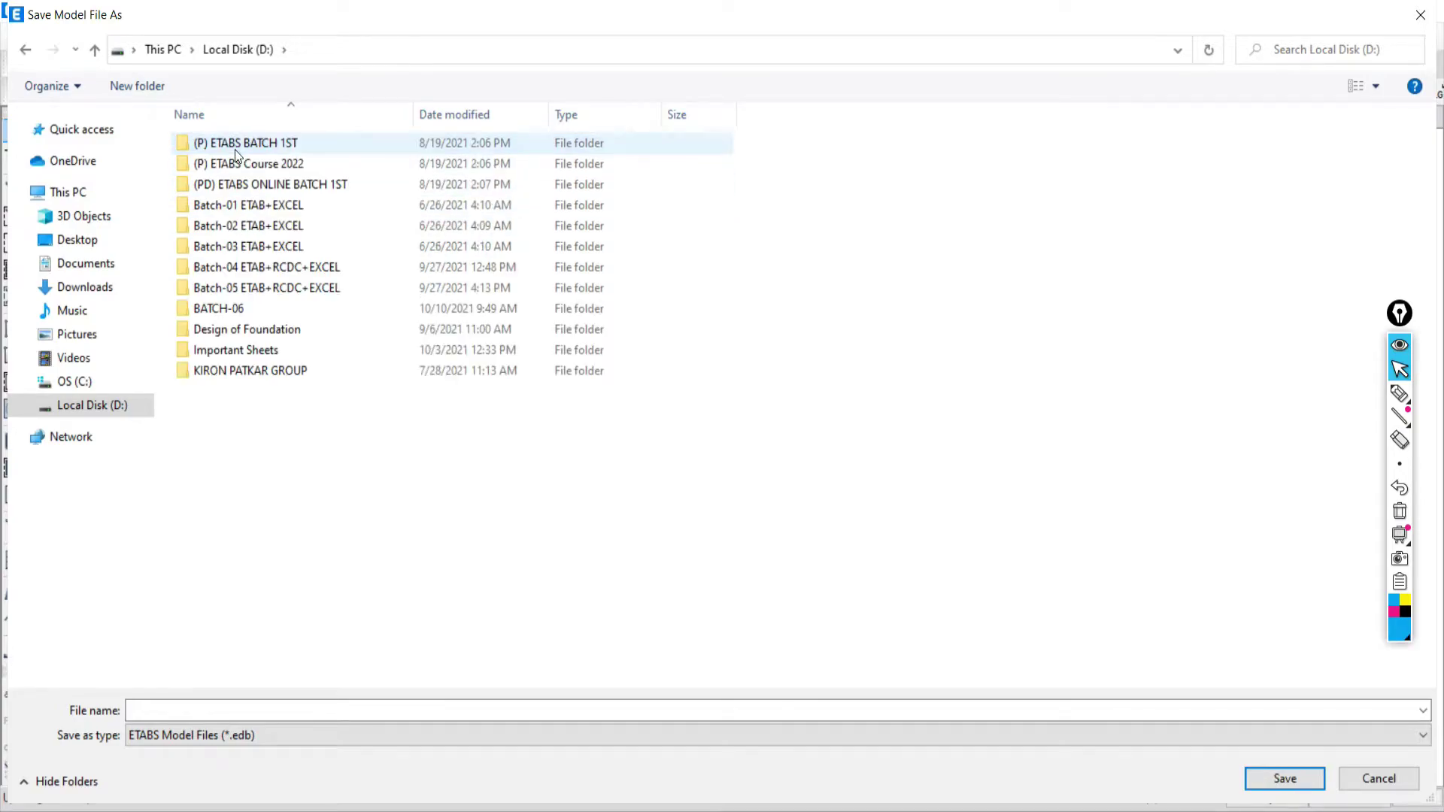
double_click(214, 309)
double_click(334, 188)
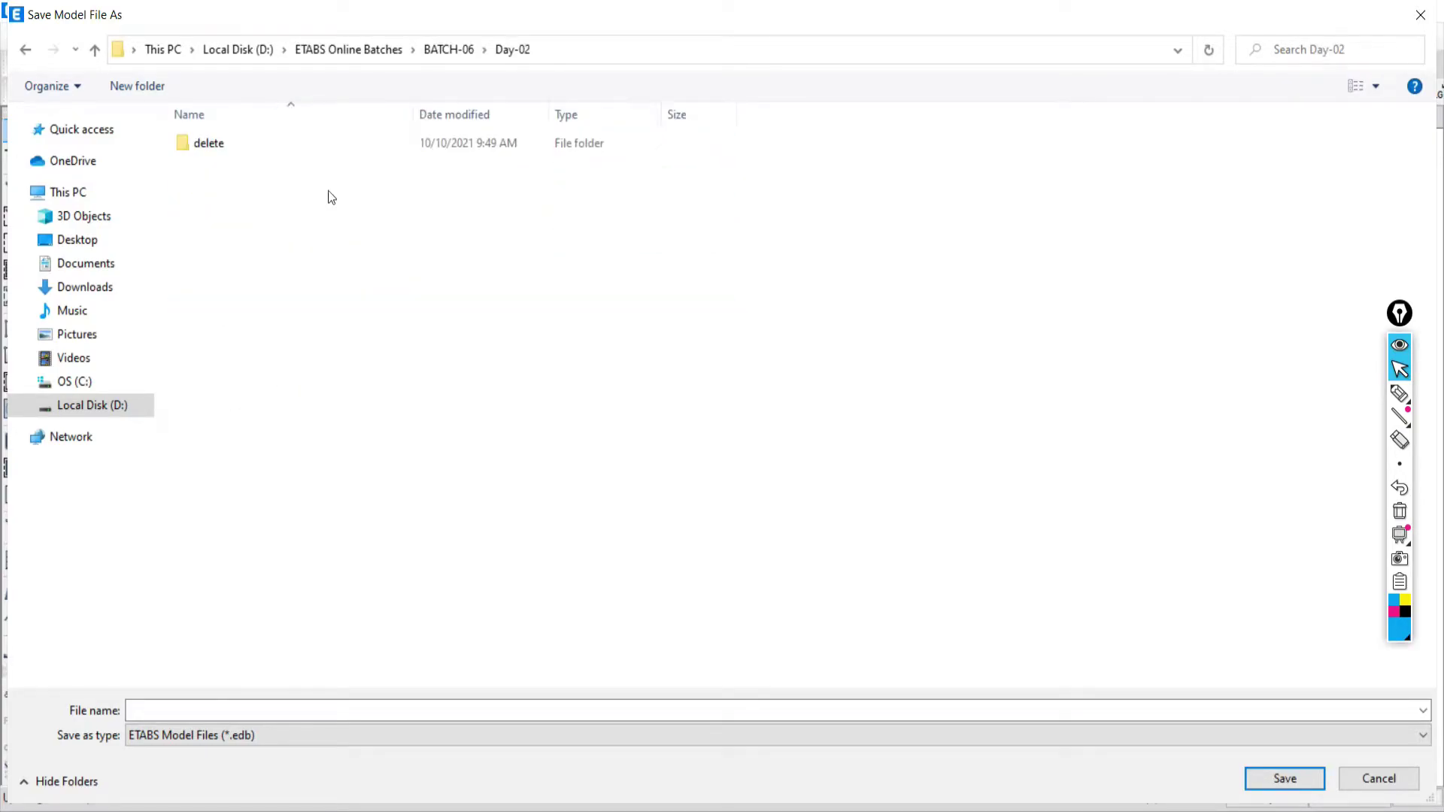
double_click(215, 144)
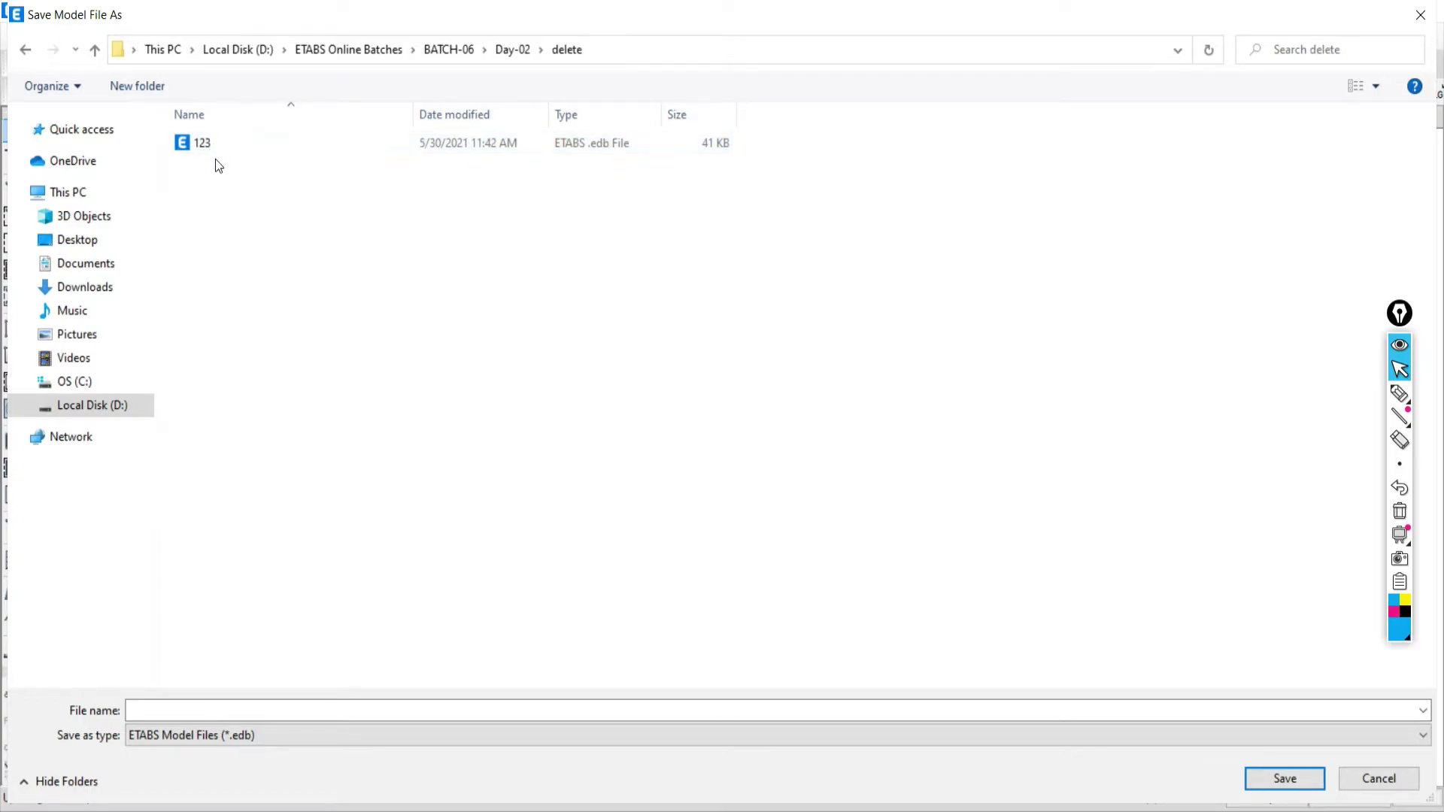
left_click(190, 709)
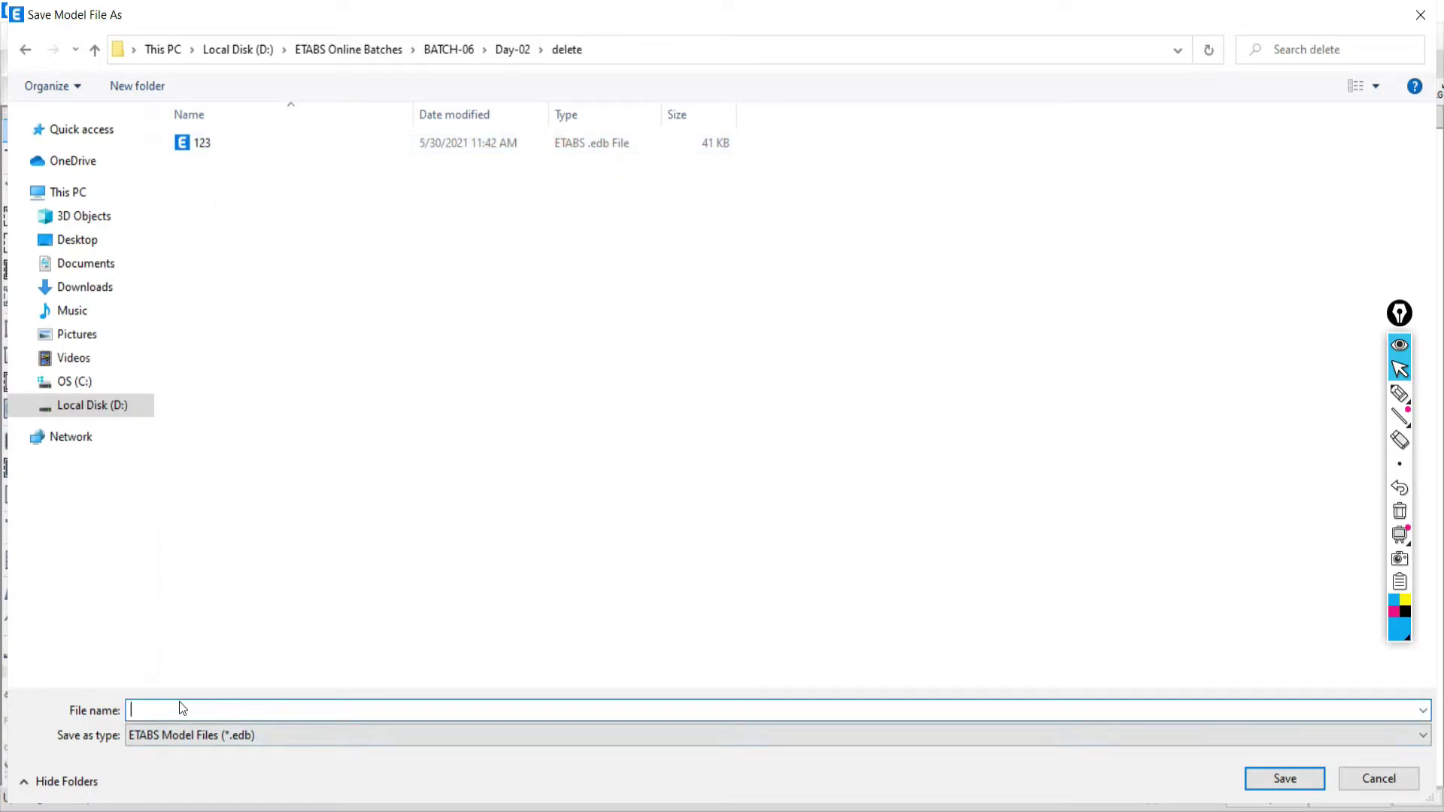
type("001")
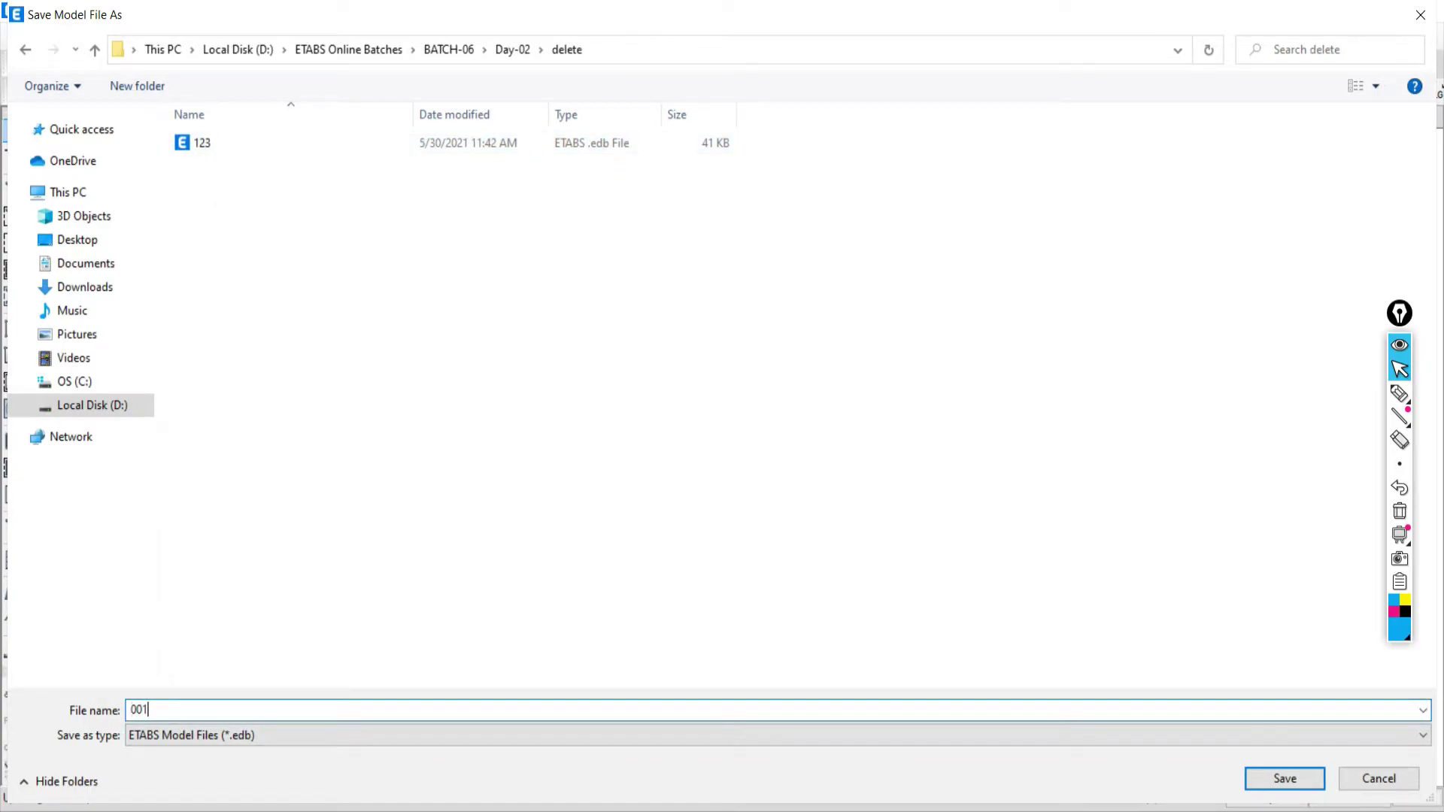
left_click(1285, 780)
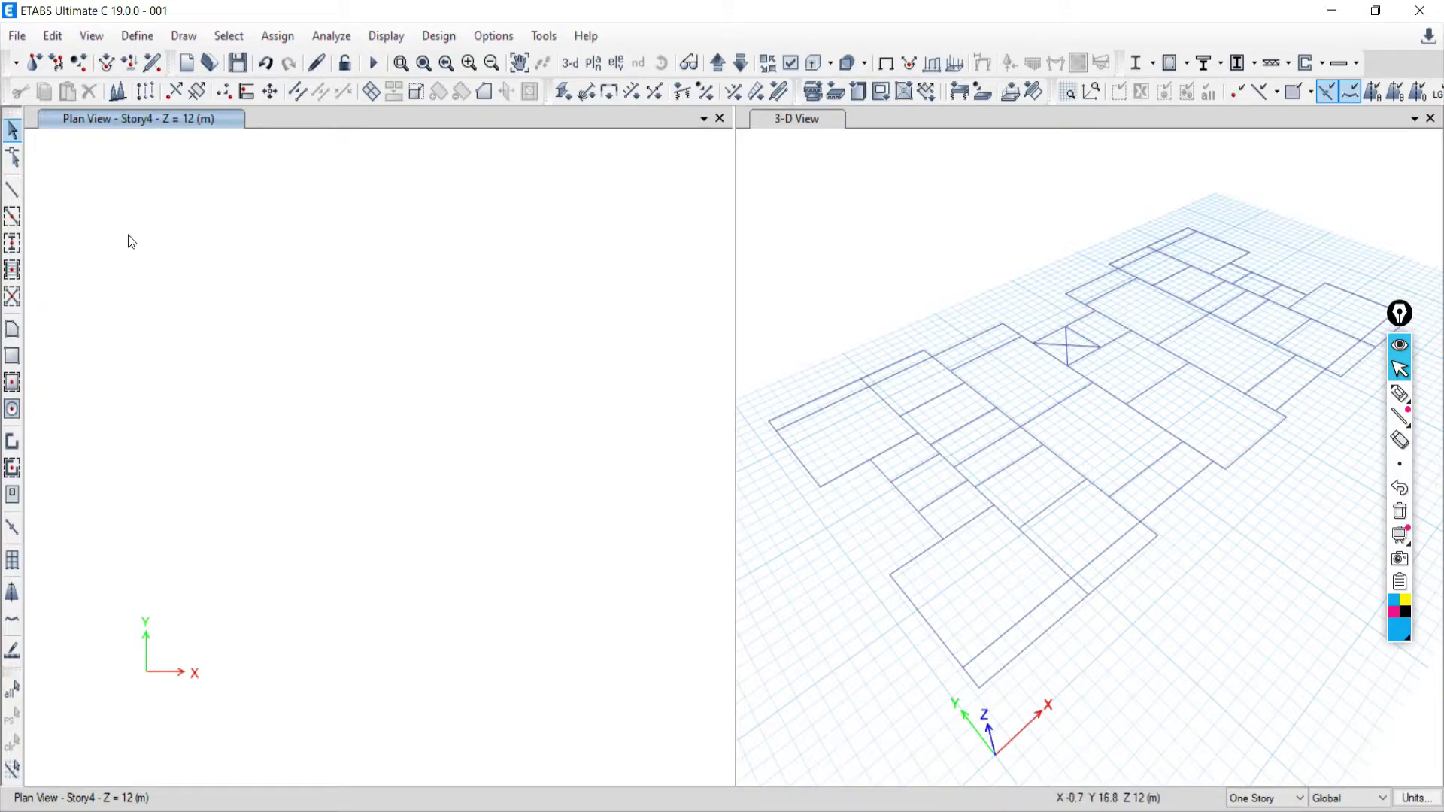
left_click(594, 63)
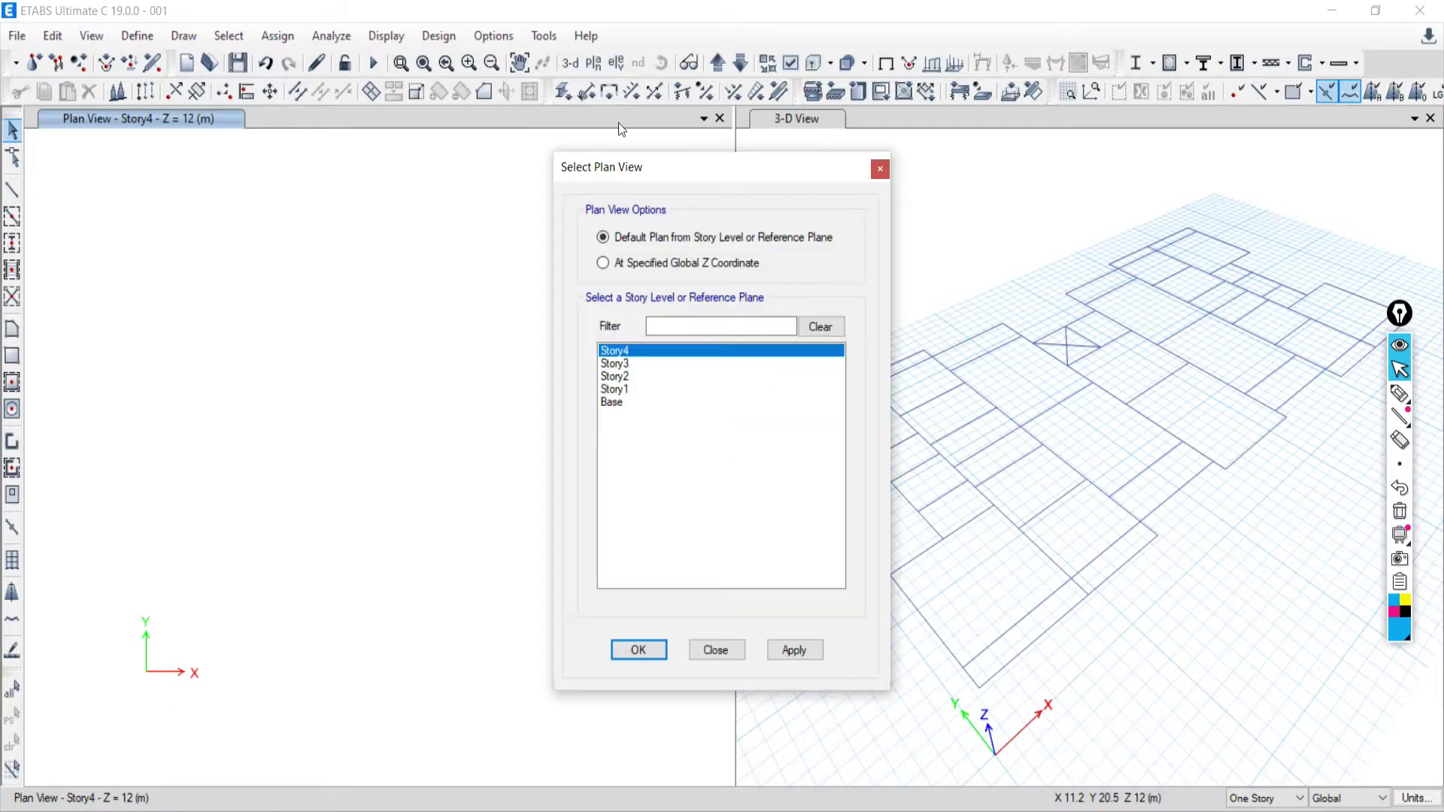
left_click(613, 390)
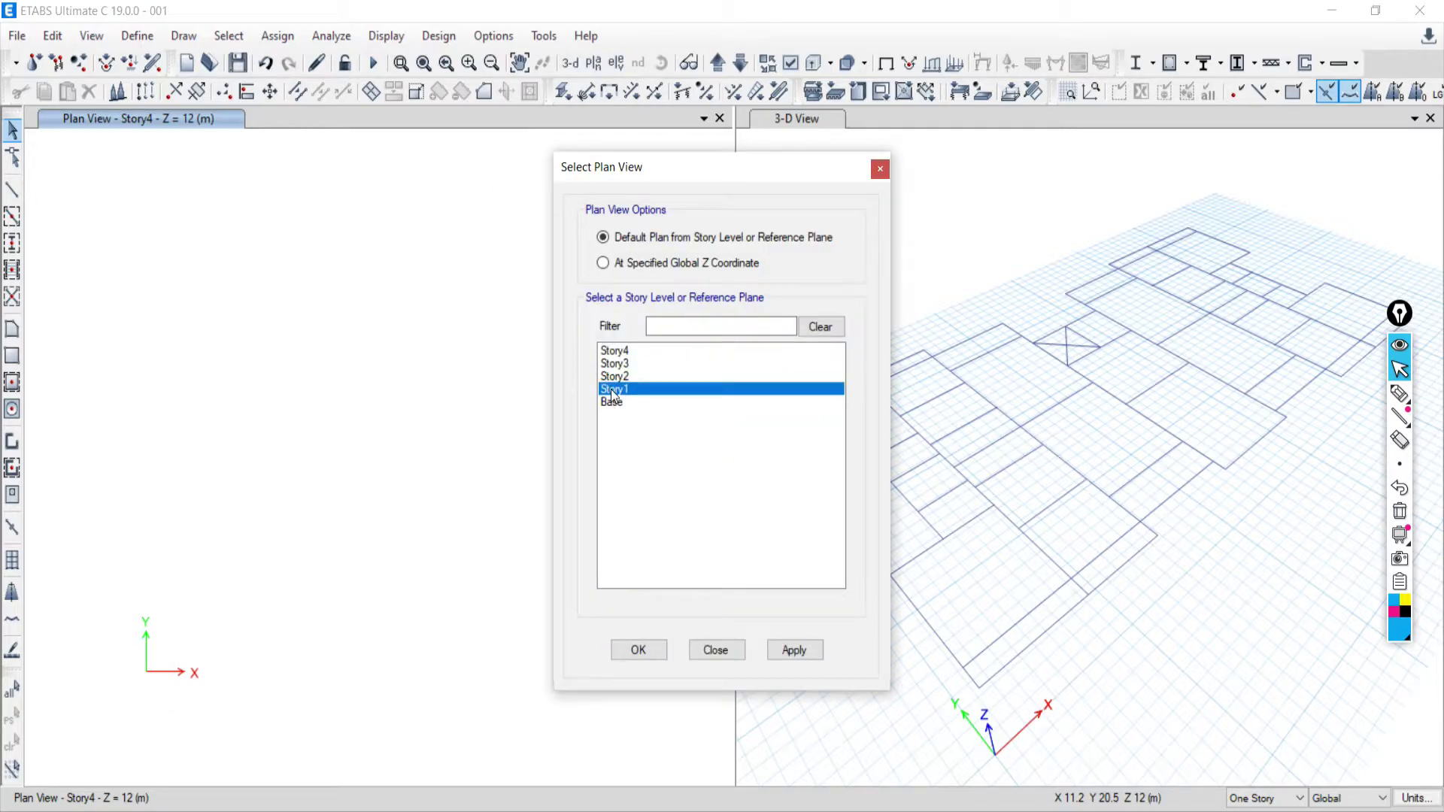
left_click(784, 654)
left_click(730, 650)
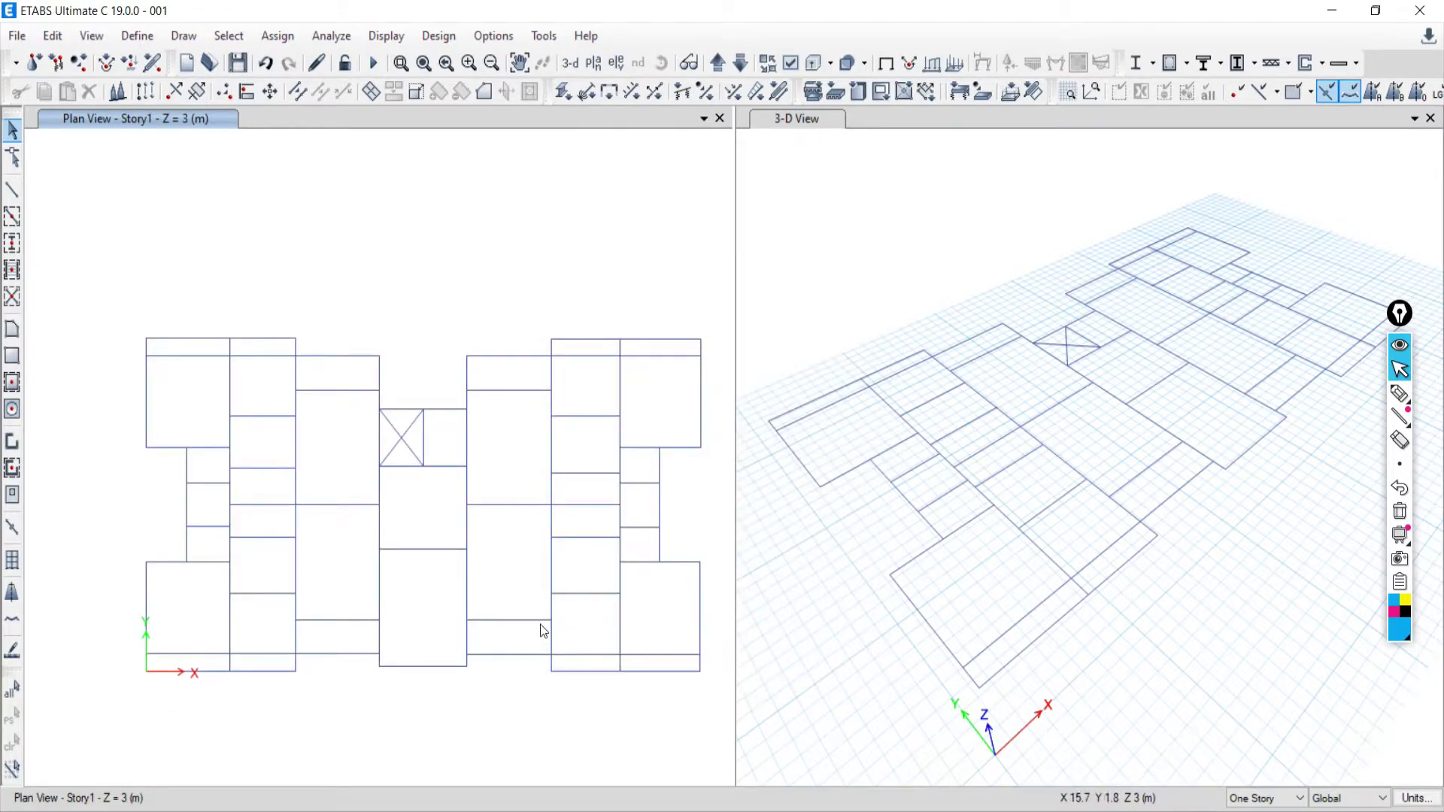
left_click_drag(735, 525, 1040, 526)
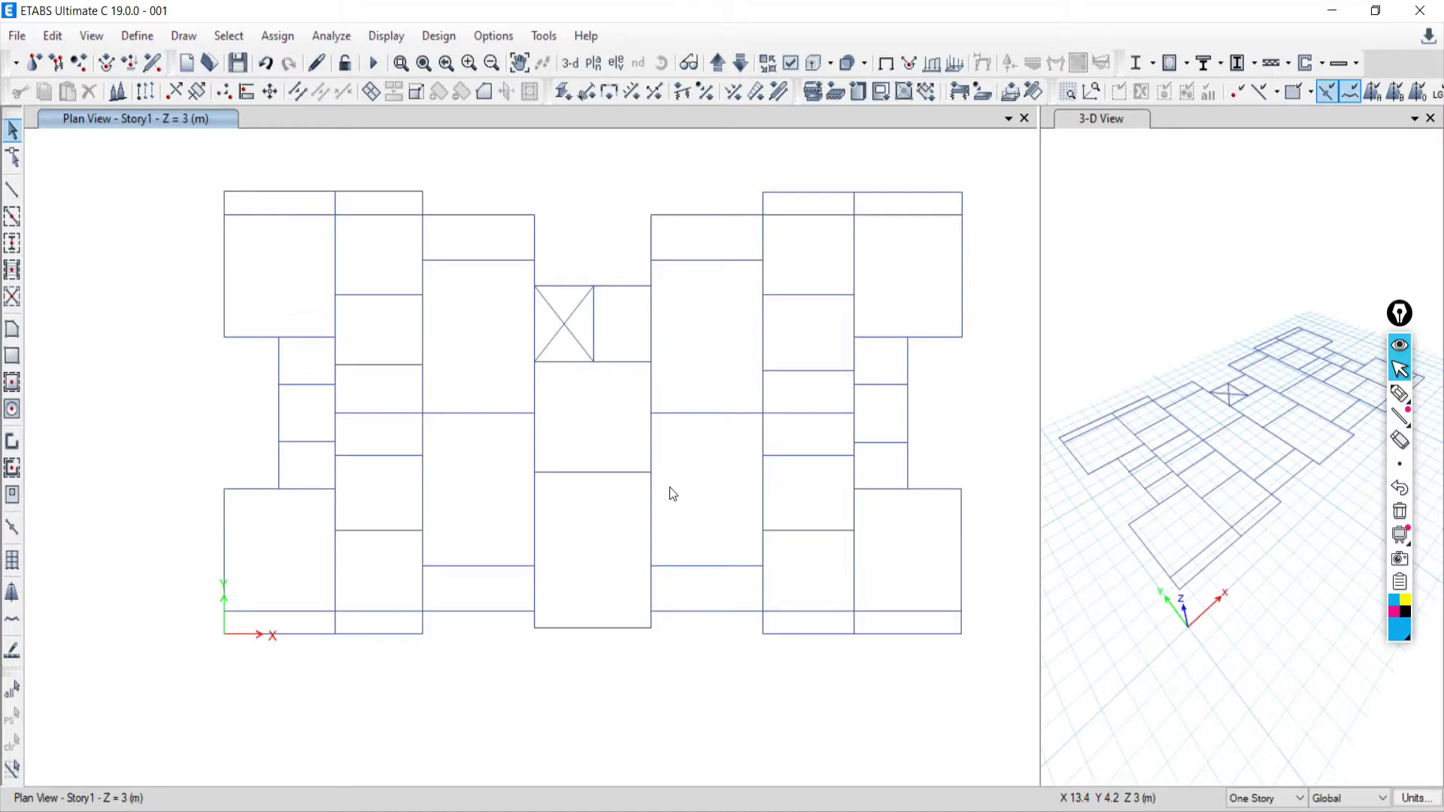
middle_click_drag(472, 346, 452, 387)
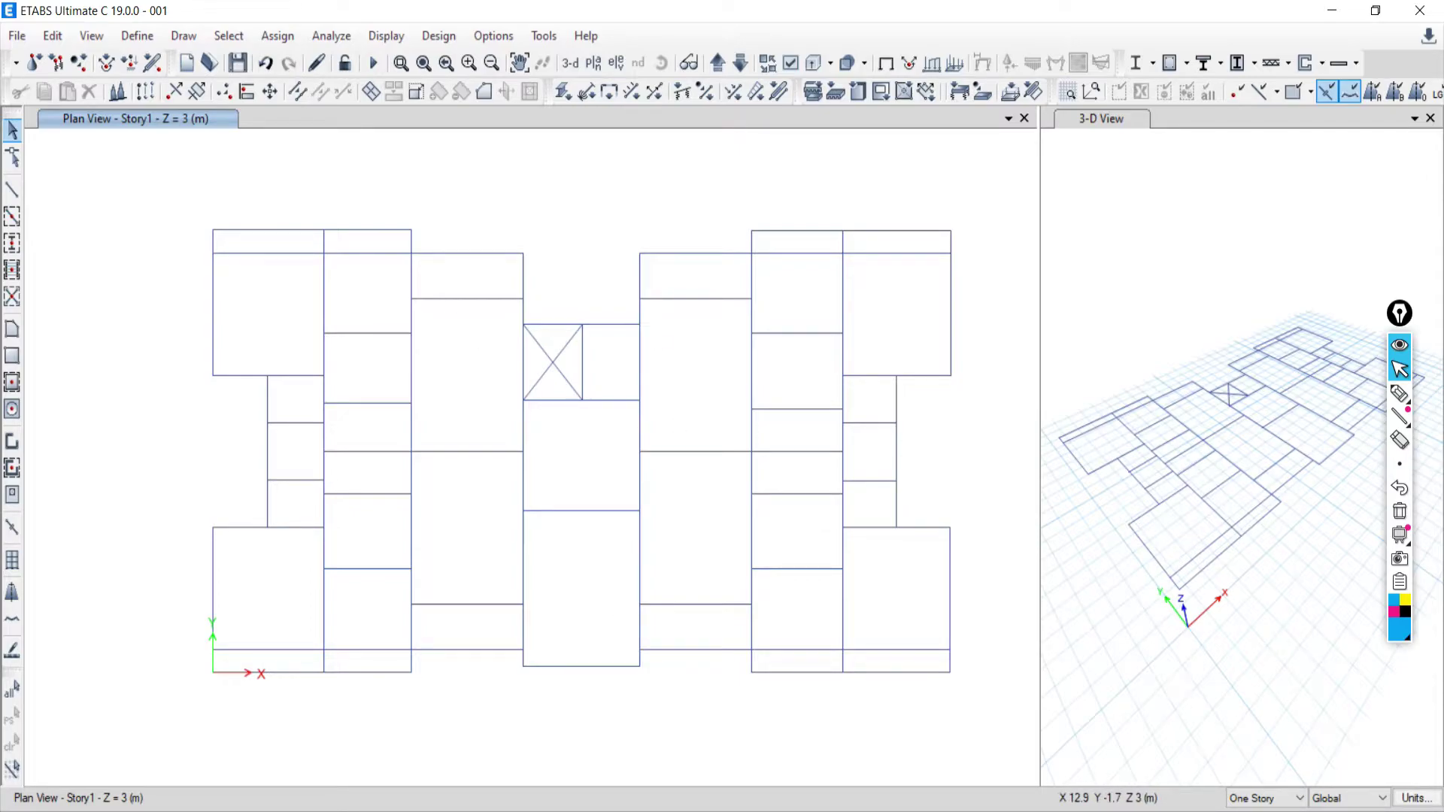
key("alt+Tab")
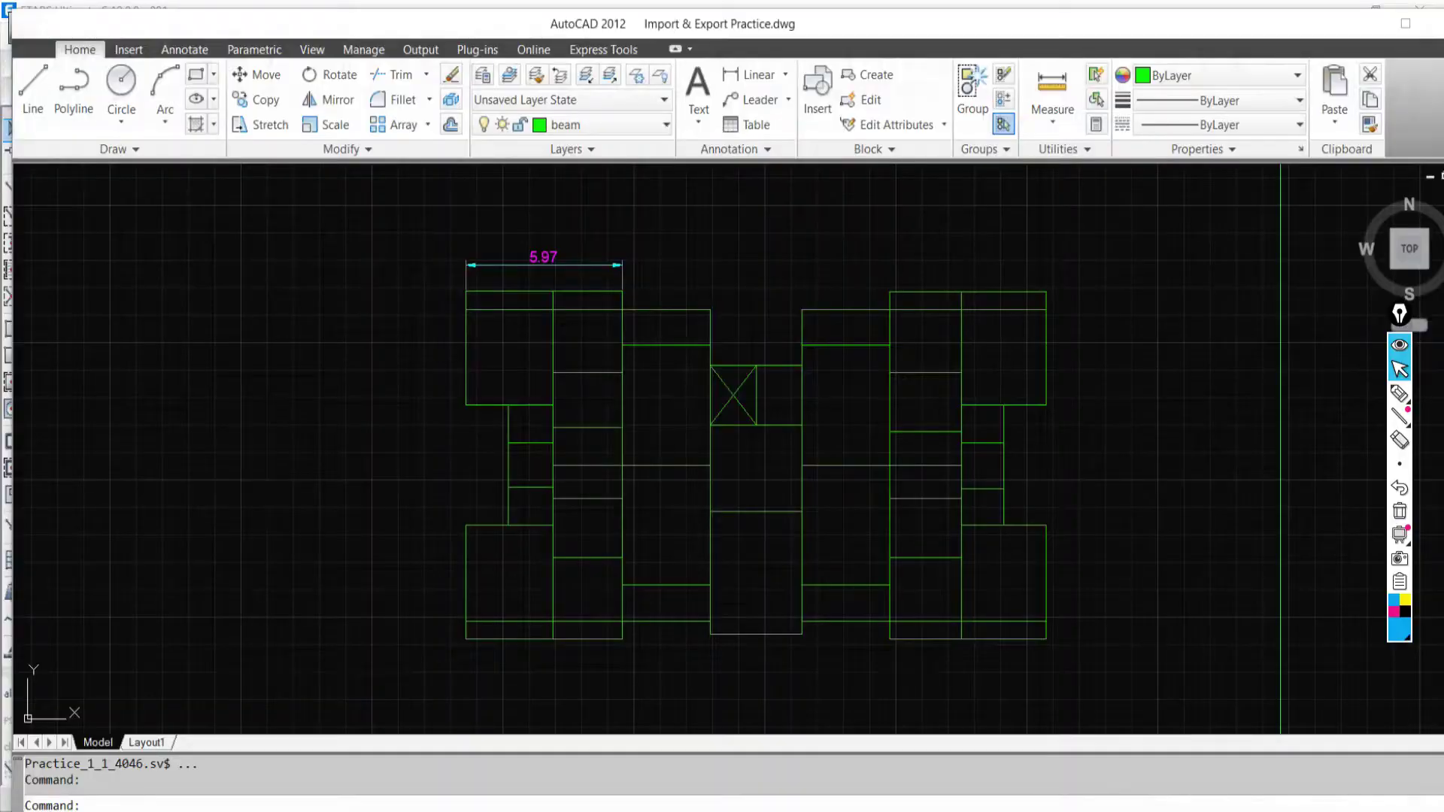
scroll(484, 248, "up", 3)
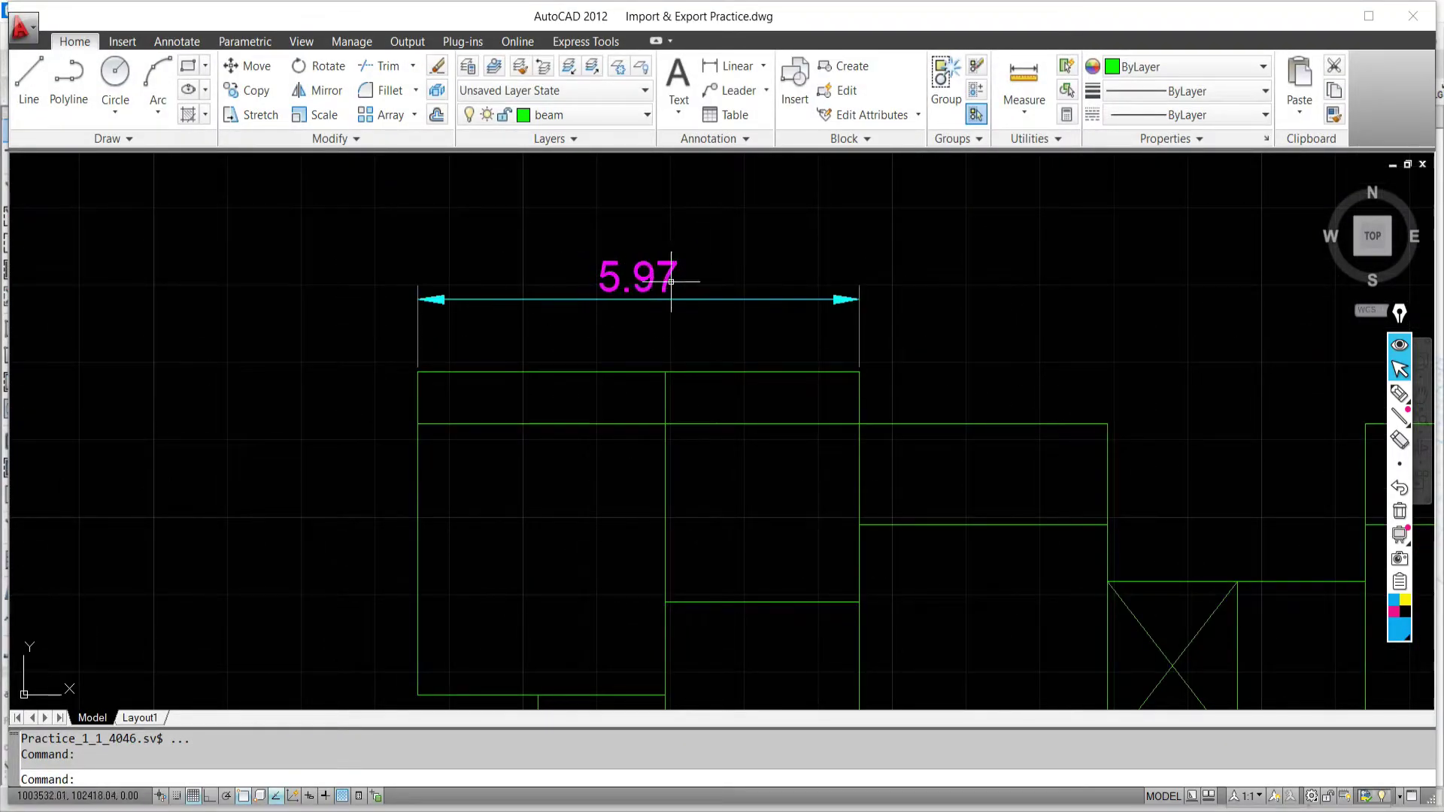
Zoom to the top-left bay and check the Beam Information for beam B6
key("alt+Tab")
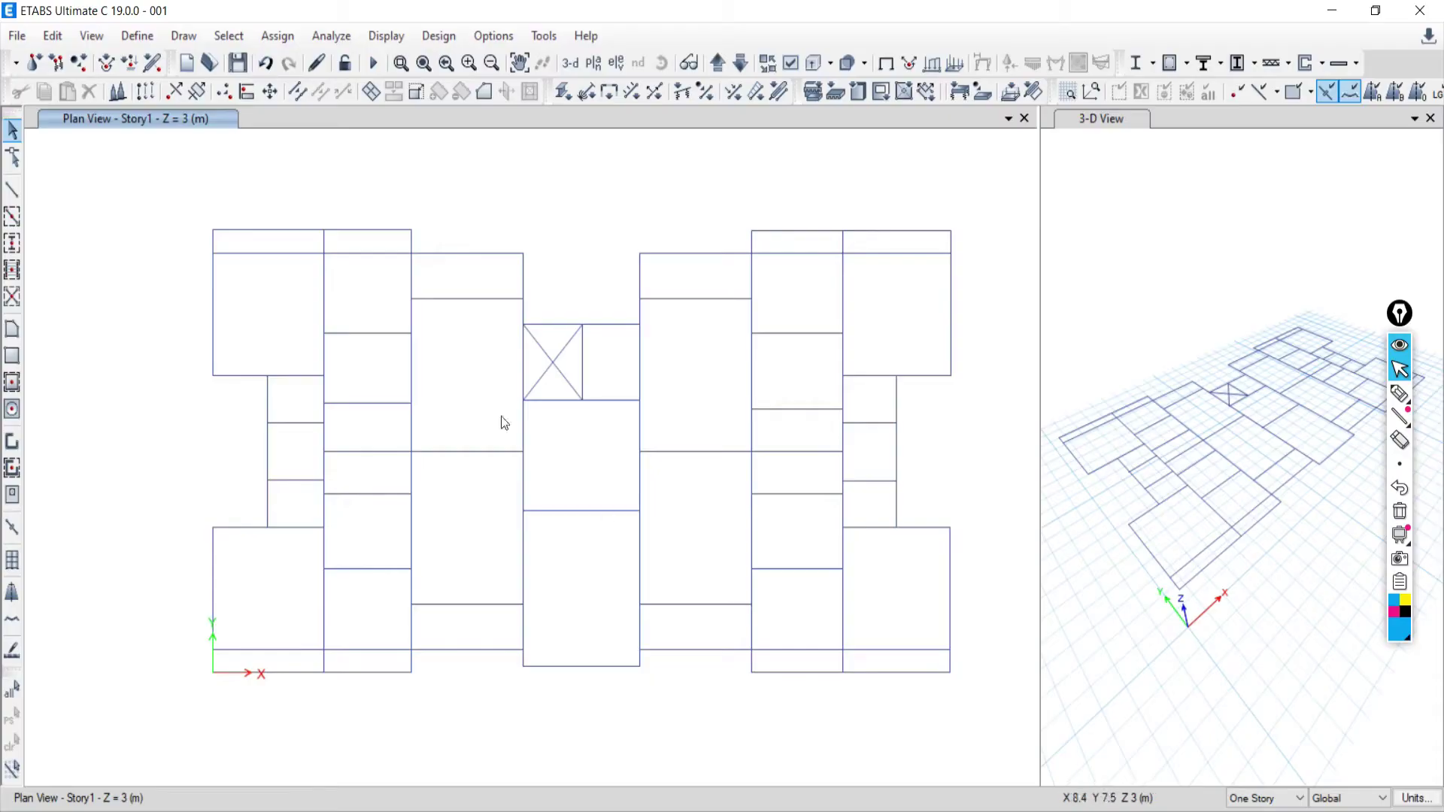
middle_click_drag(297, 271, 452, 507)
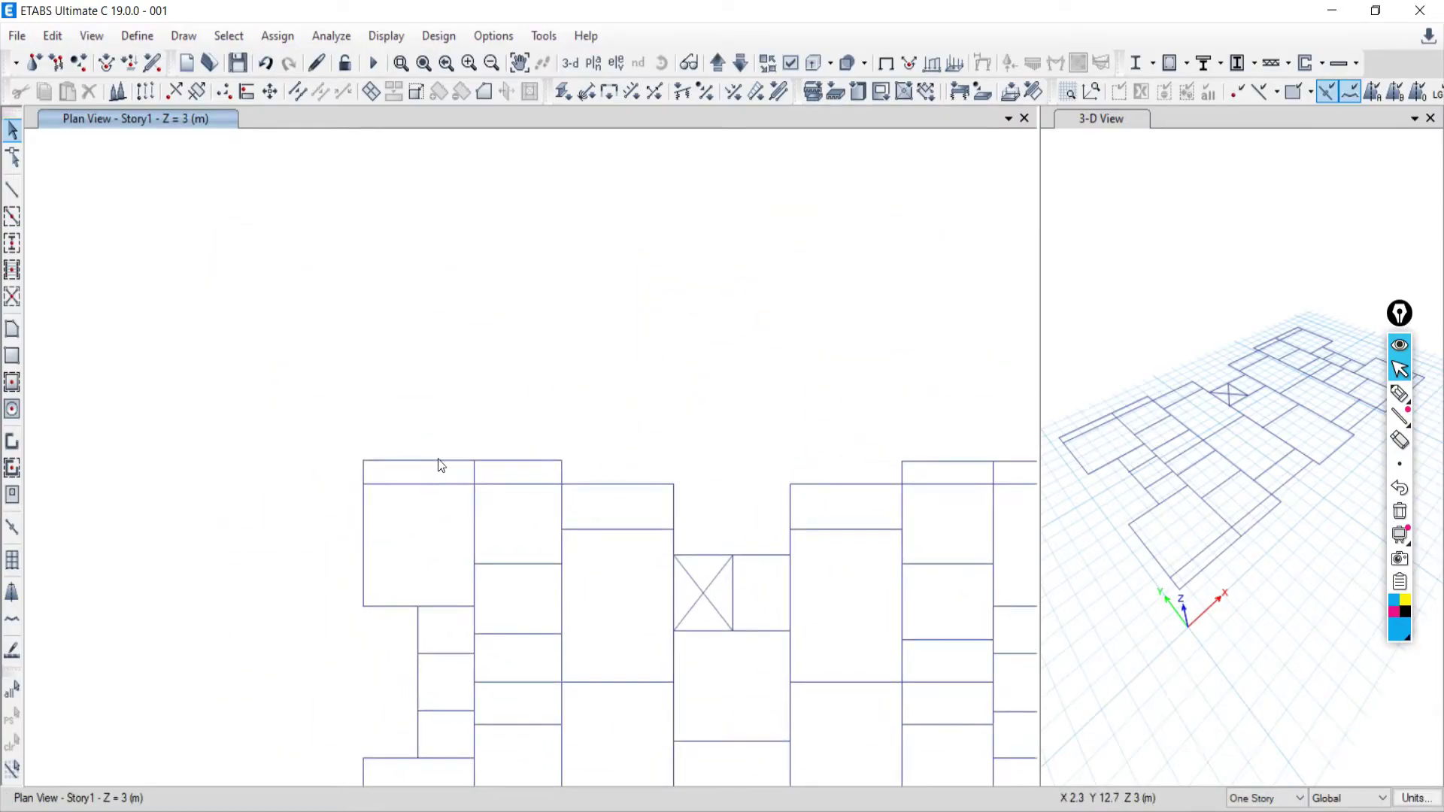
left_click(442, 463)
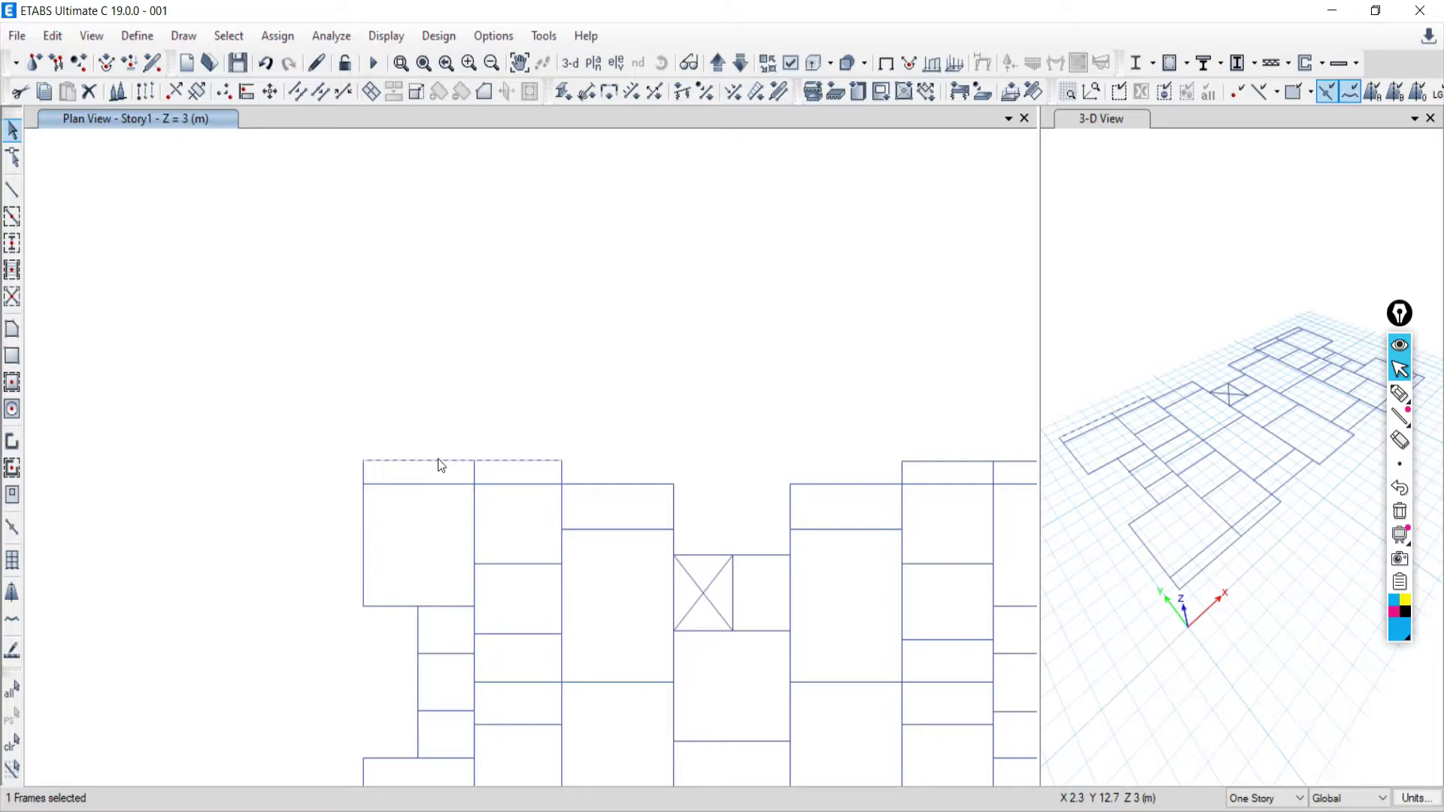
right_click(442, 466)
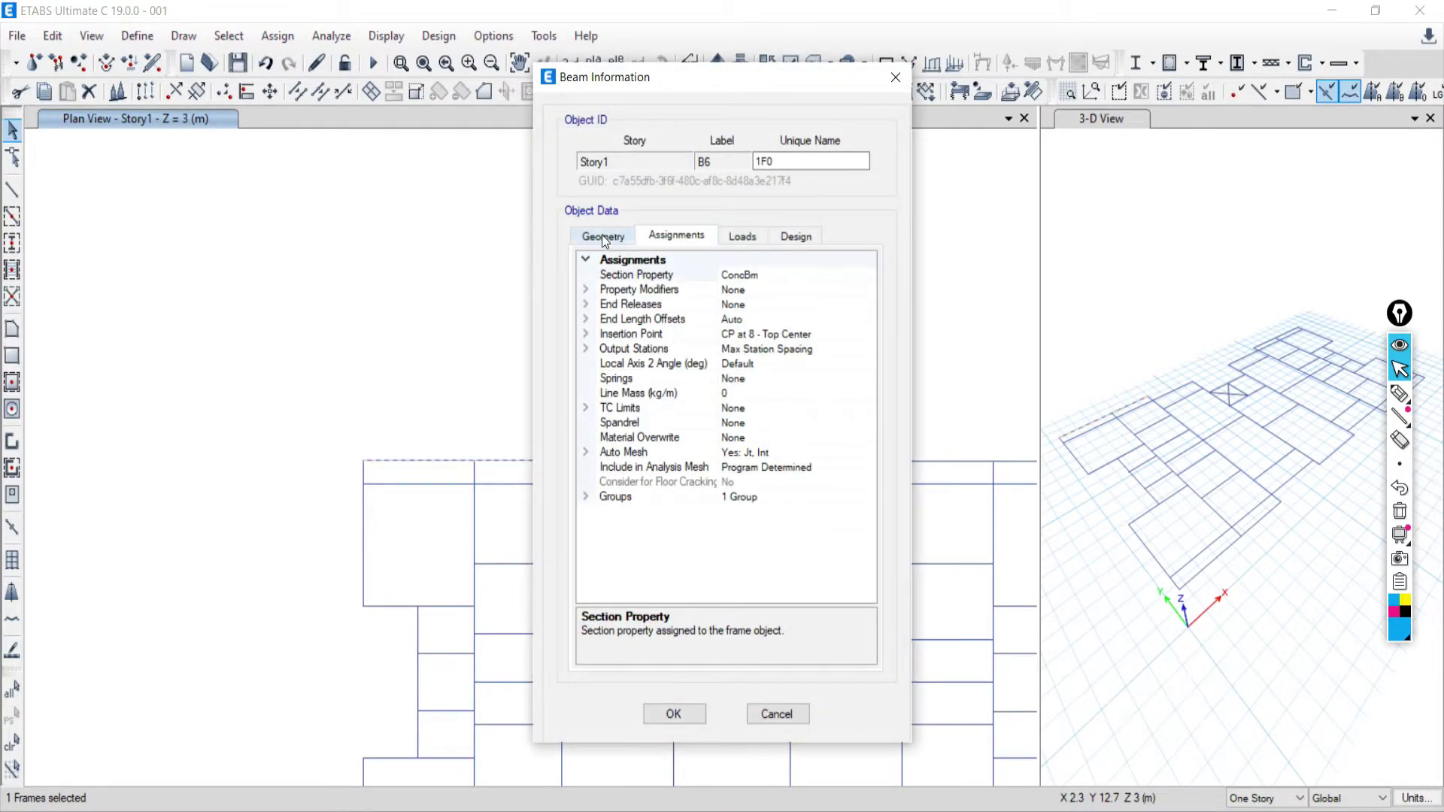
left_click(895, 78)
left_click(392, 489)
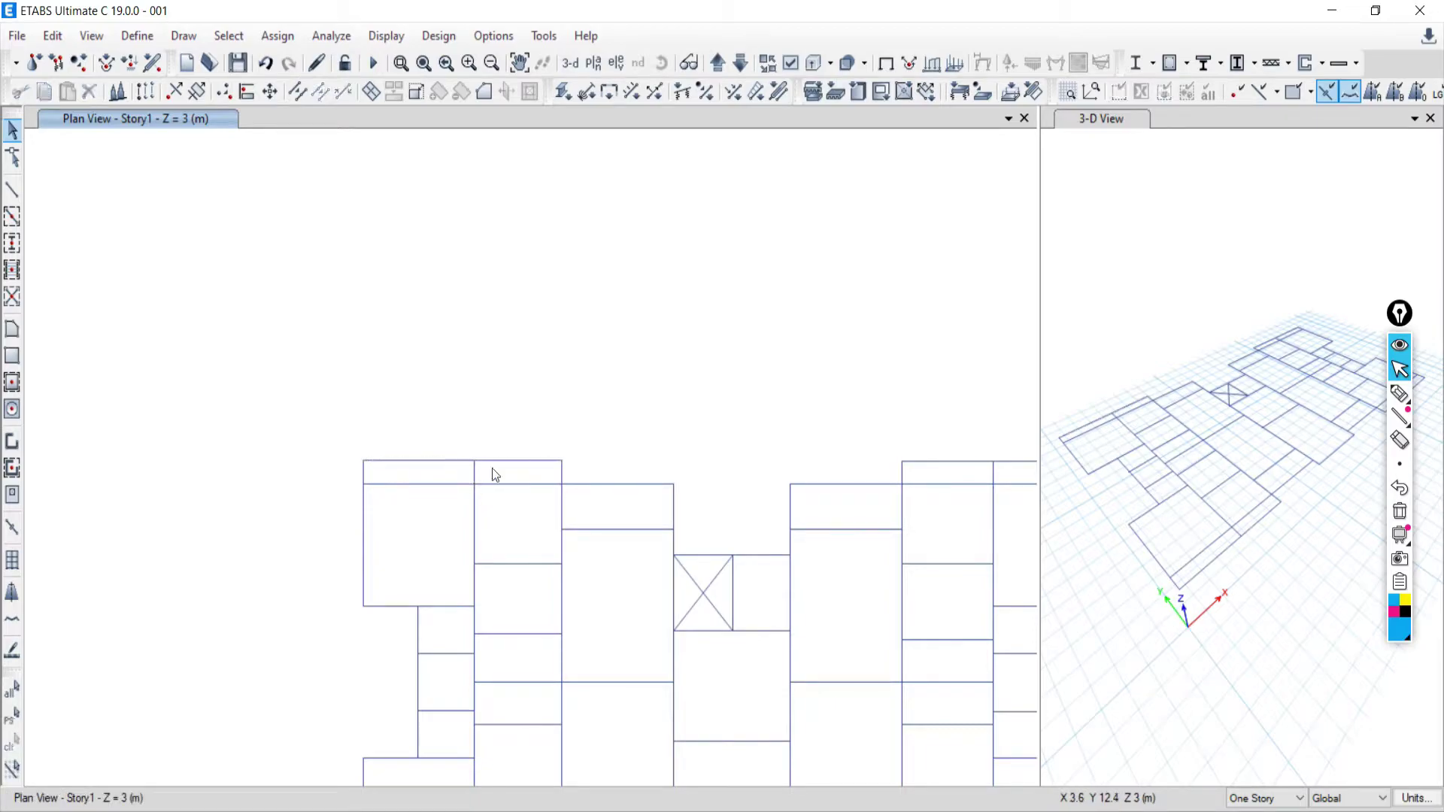
Draw a dimension line along the top span, reading 5.9735 m, and compare with AutoCAD's 5.97
left_click(183, 35)
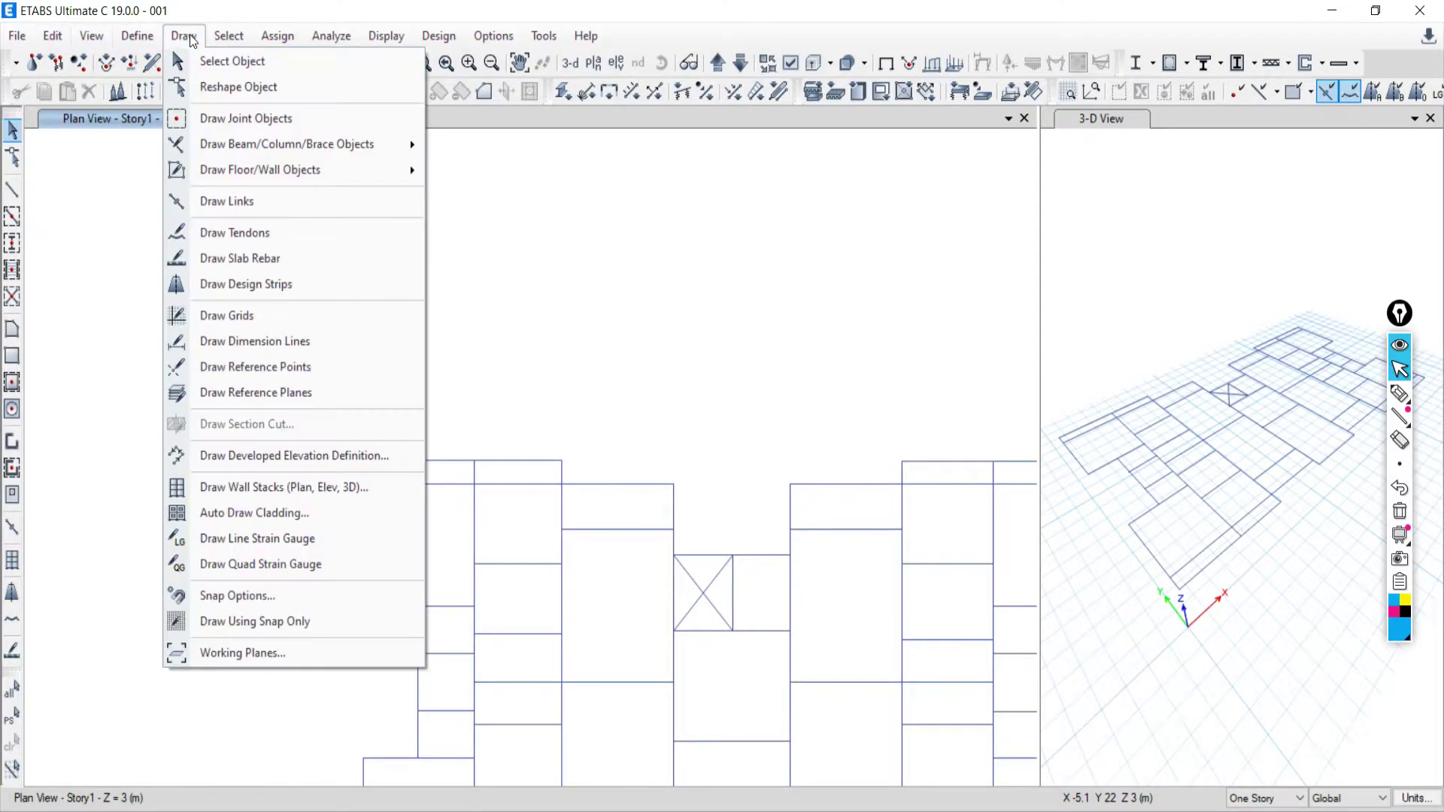
left_click(250, 352)
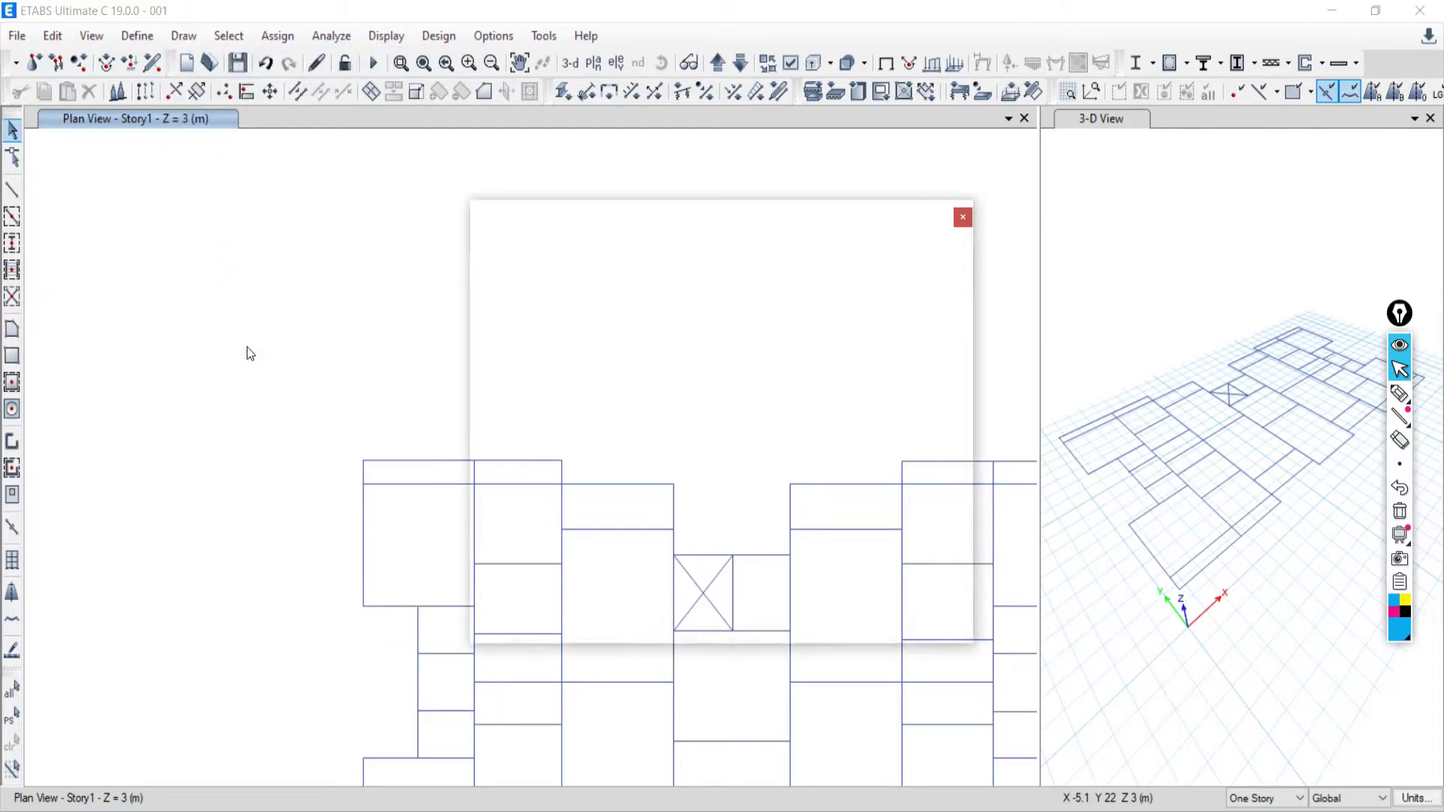
left_click(959, 217)
left_click(363, 461)
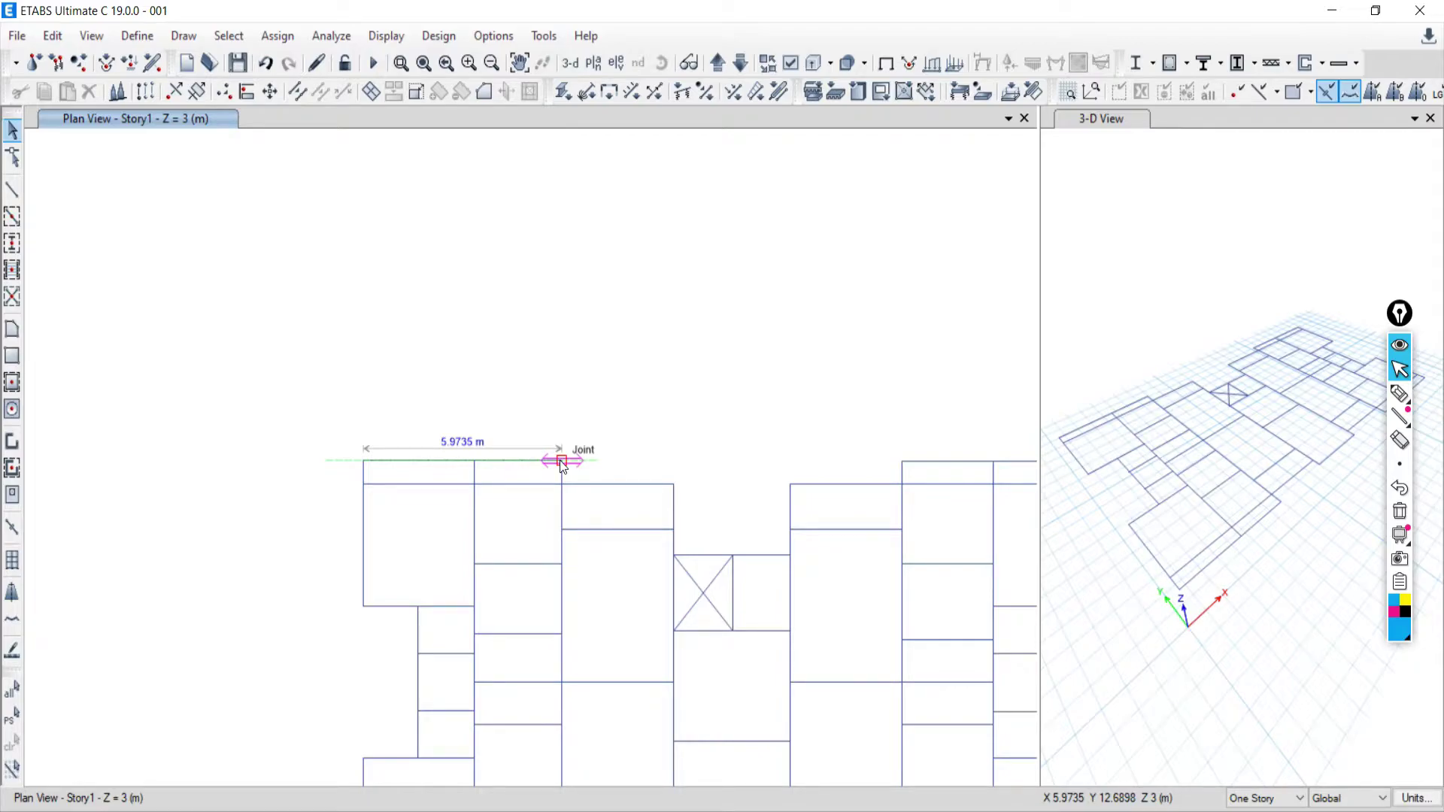
key("alt+Tab")
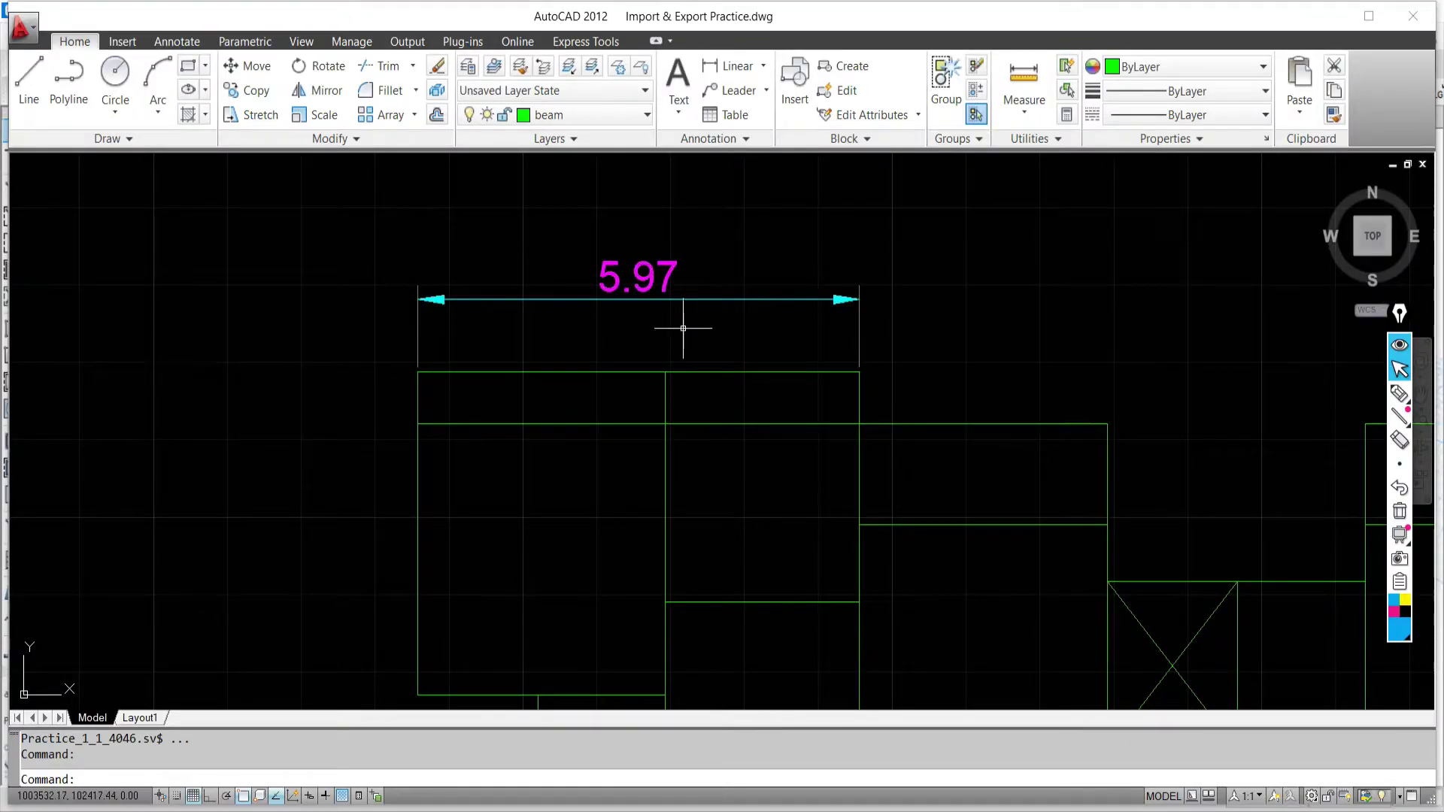
Back in ETABS, cancel the temporary 5.9735 m measurement dimension
key("alt+Tab")
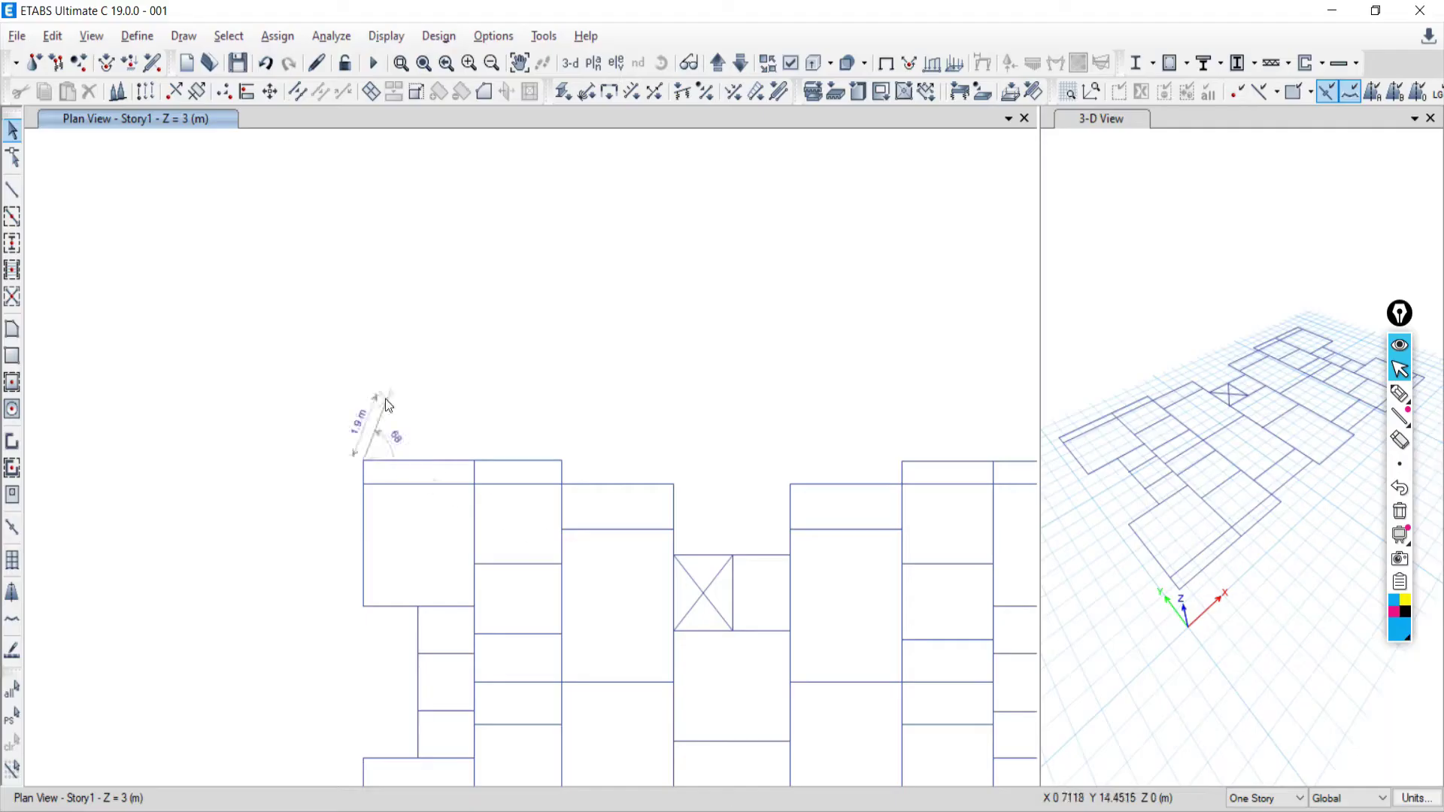
left_click(364, 461)
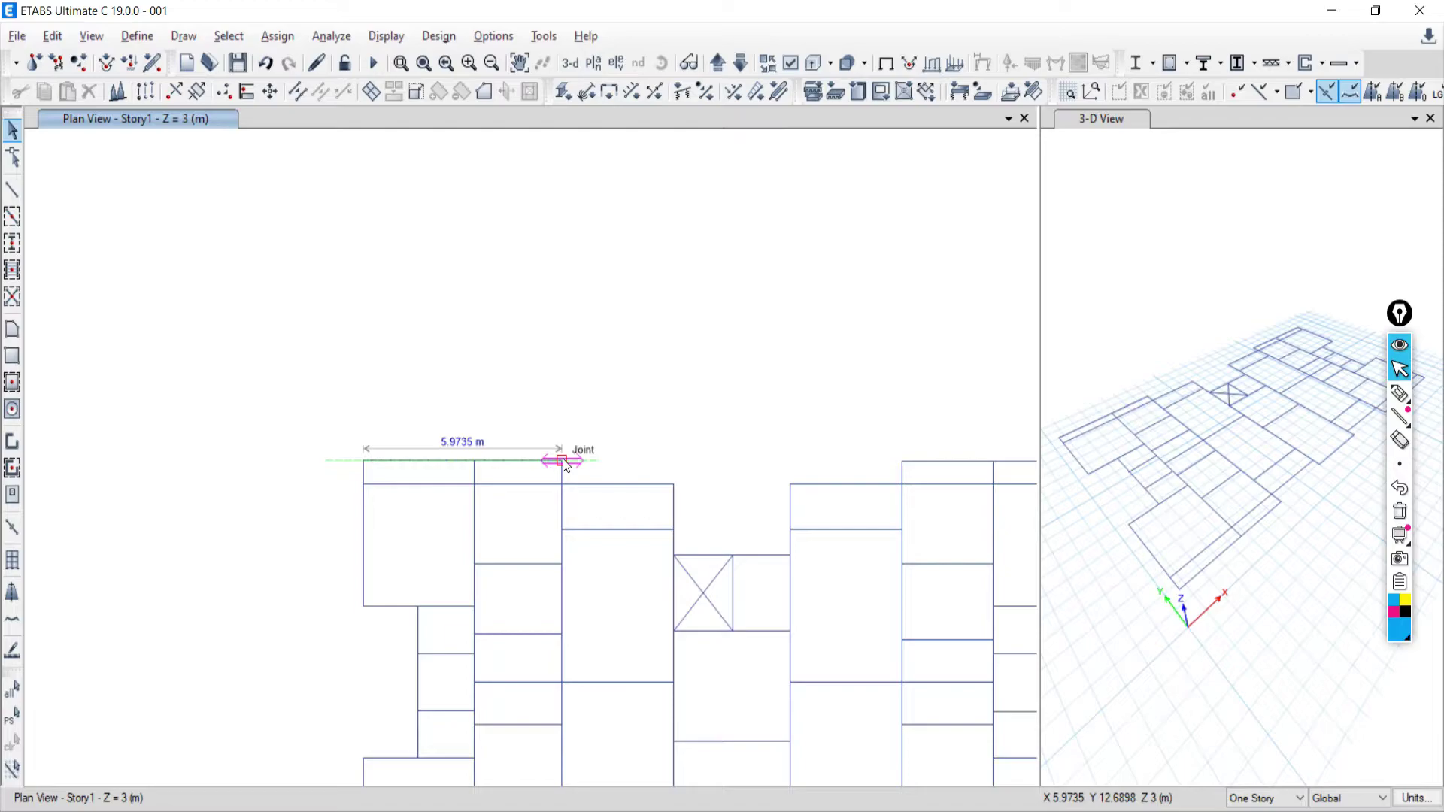
left_click(561, 460)
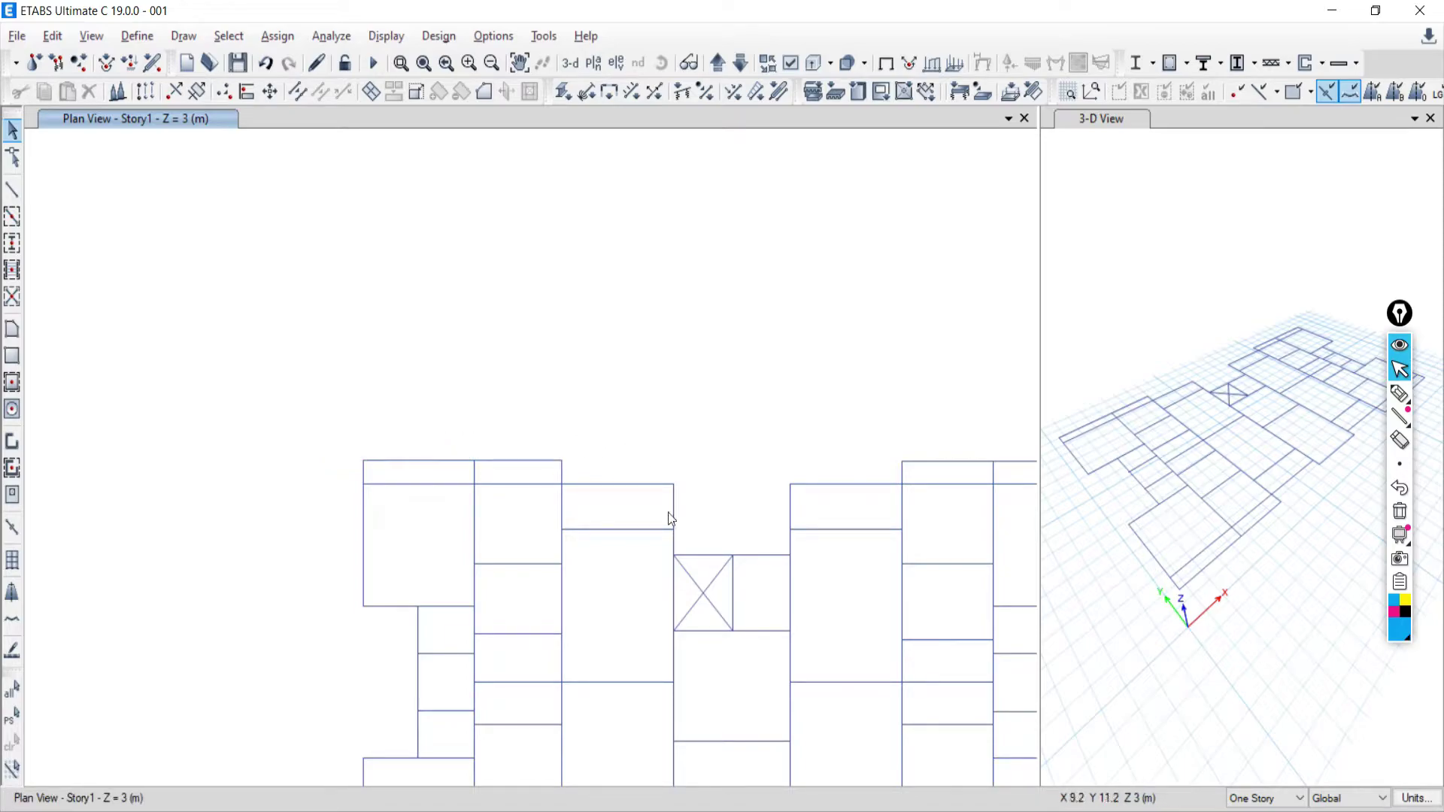
Pan and zoom the Story1 plan to recentre the beam layout
middle_click_drag(671, 516, 603, 300)
scroll(629, 315, "down", 3)
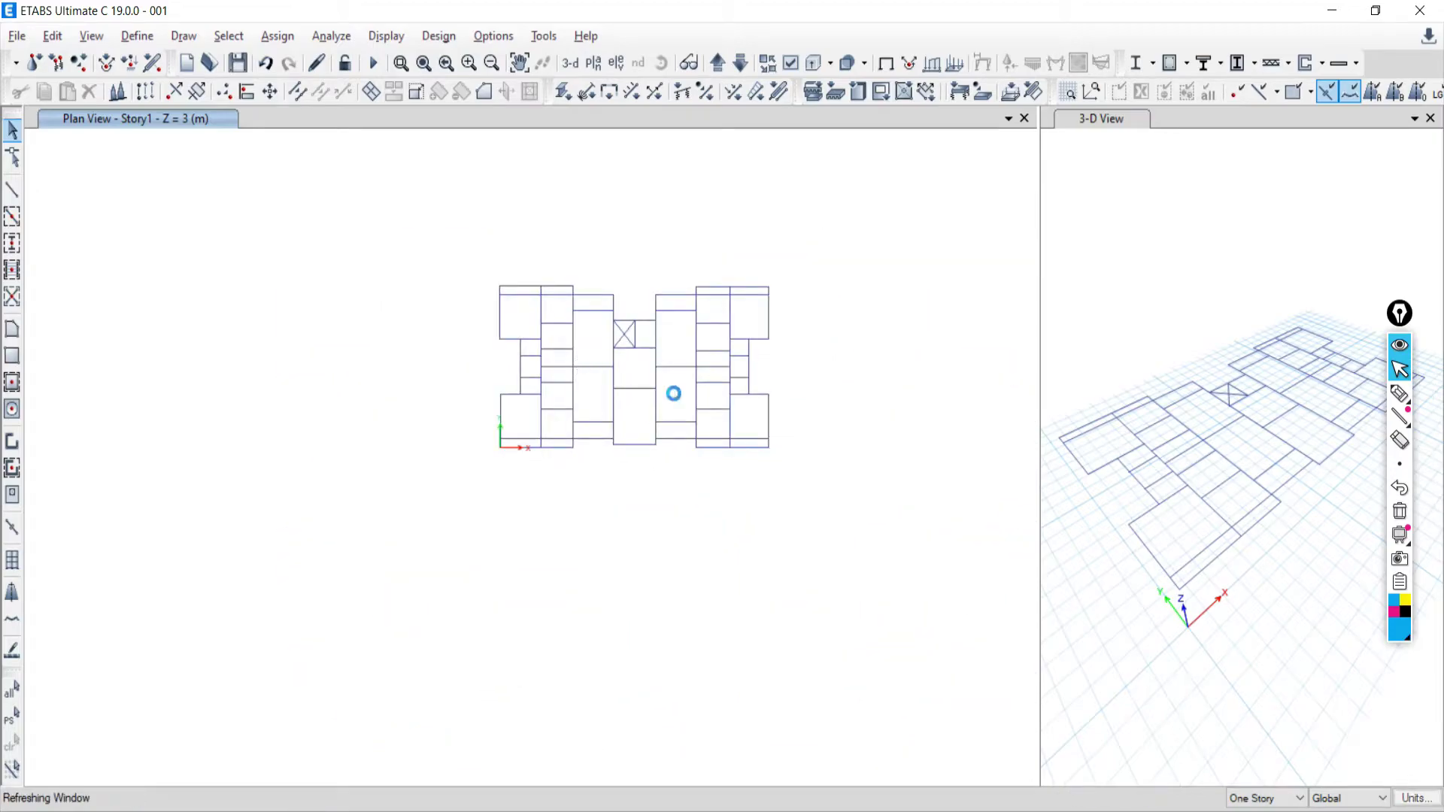
scroll(629, 339, "up", 5)
scroll(635, 345, "down", 2)
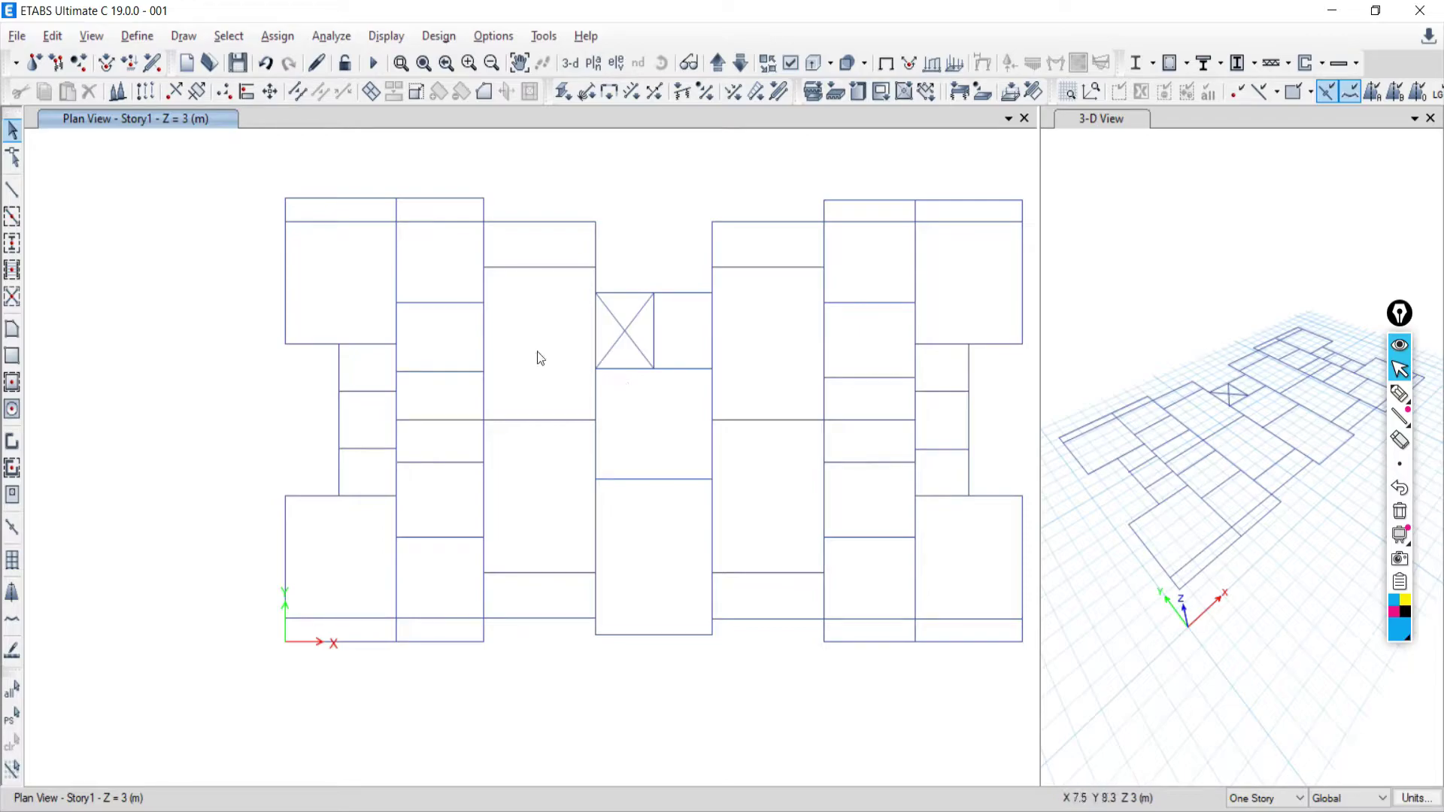
middle_click_drag(539, 358, 467, 354)
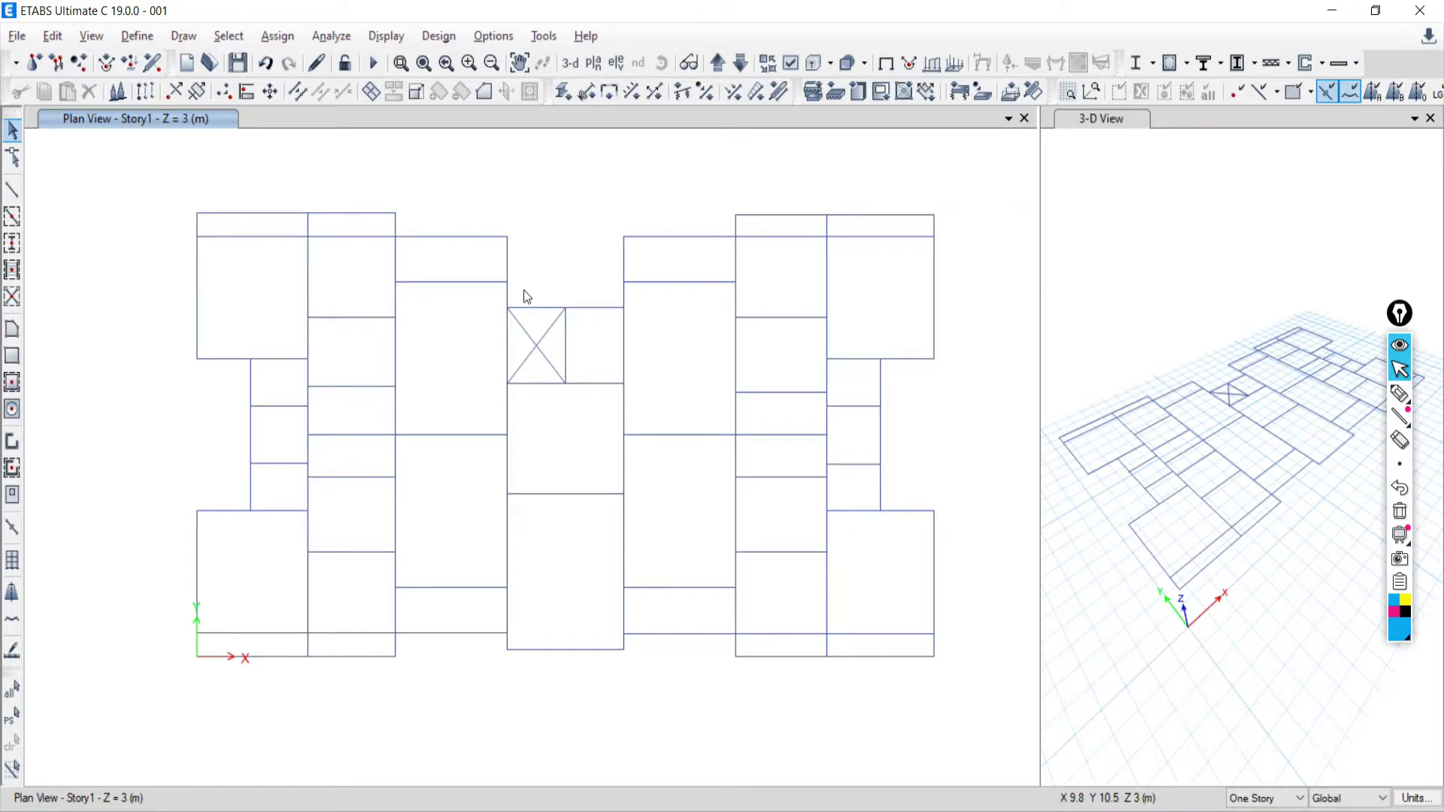
scroll(539, 402, "down", 3)
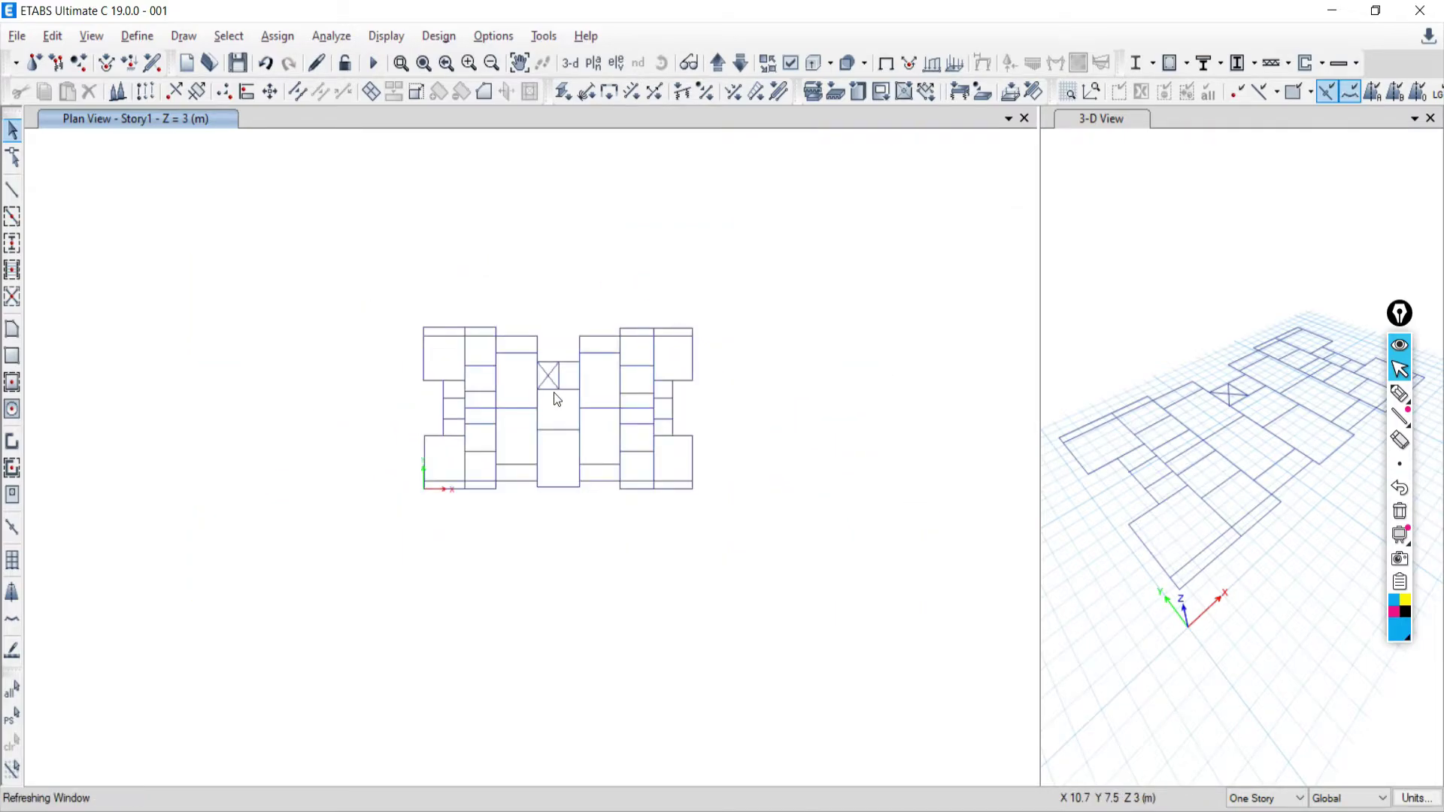
scroll(539, 403, "up", 3)
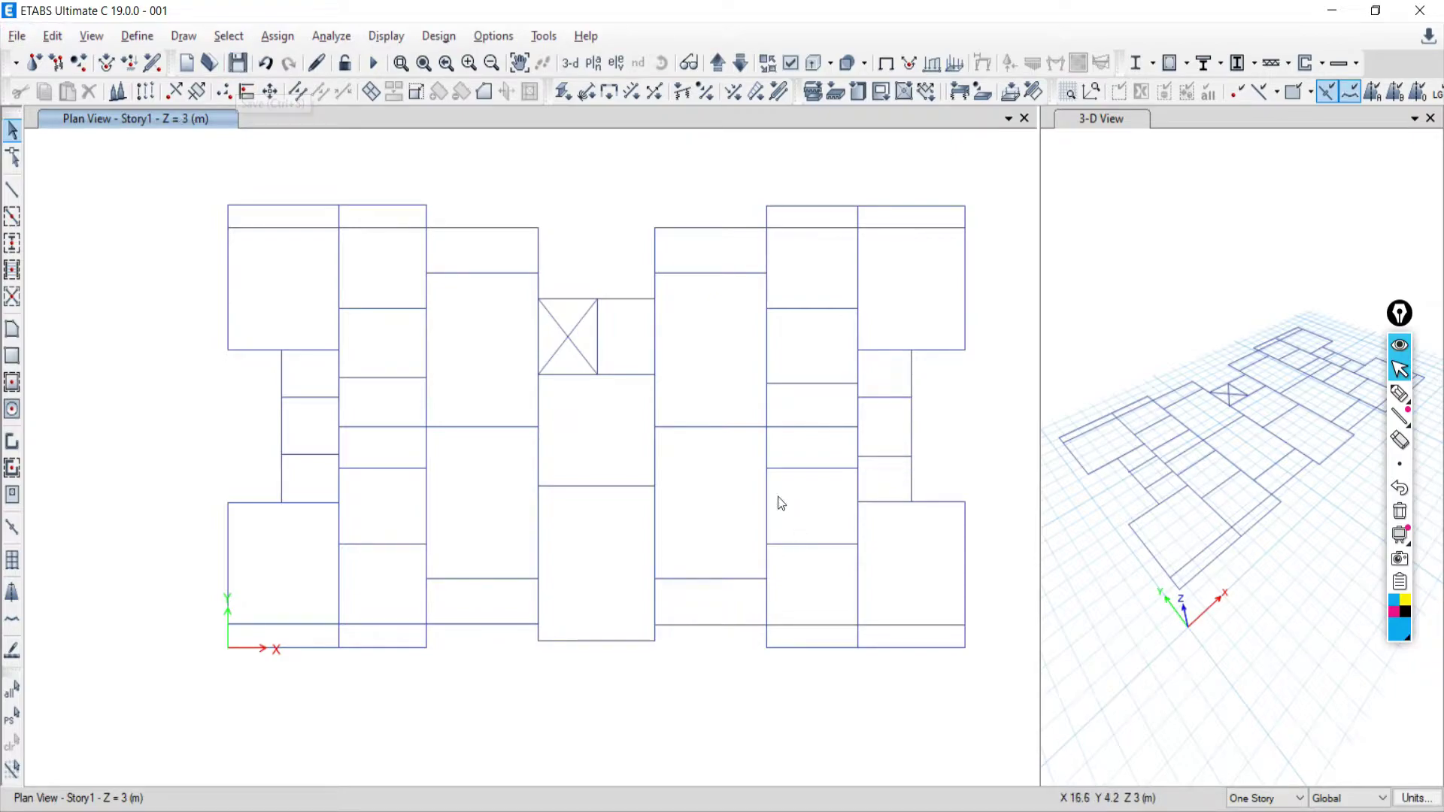
scroll(777, 502, "down", 3)
Compare the layout with the AutoCAD drawing, then fit the complete Story1 plan in ETABS
middle_click_drag(752, 490, 656, 397)
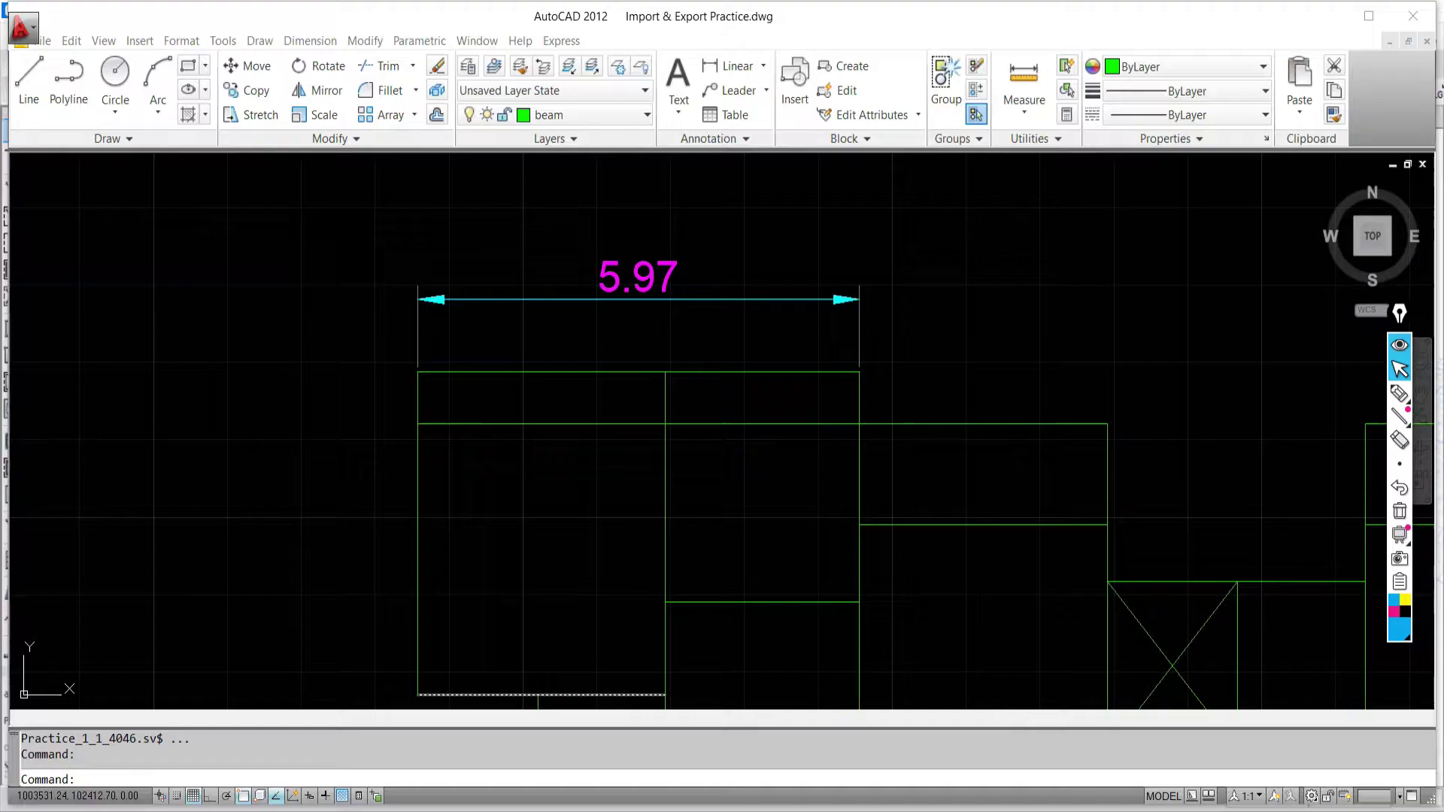
scroll(784, 539, "down", 5)
middle_click_drag(784, 539, 767, 421)
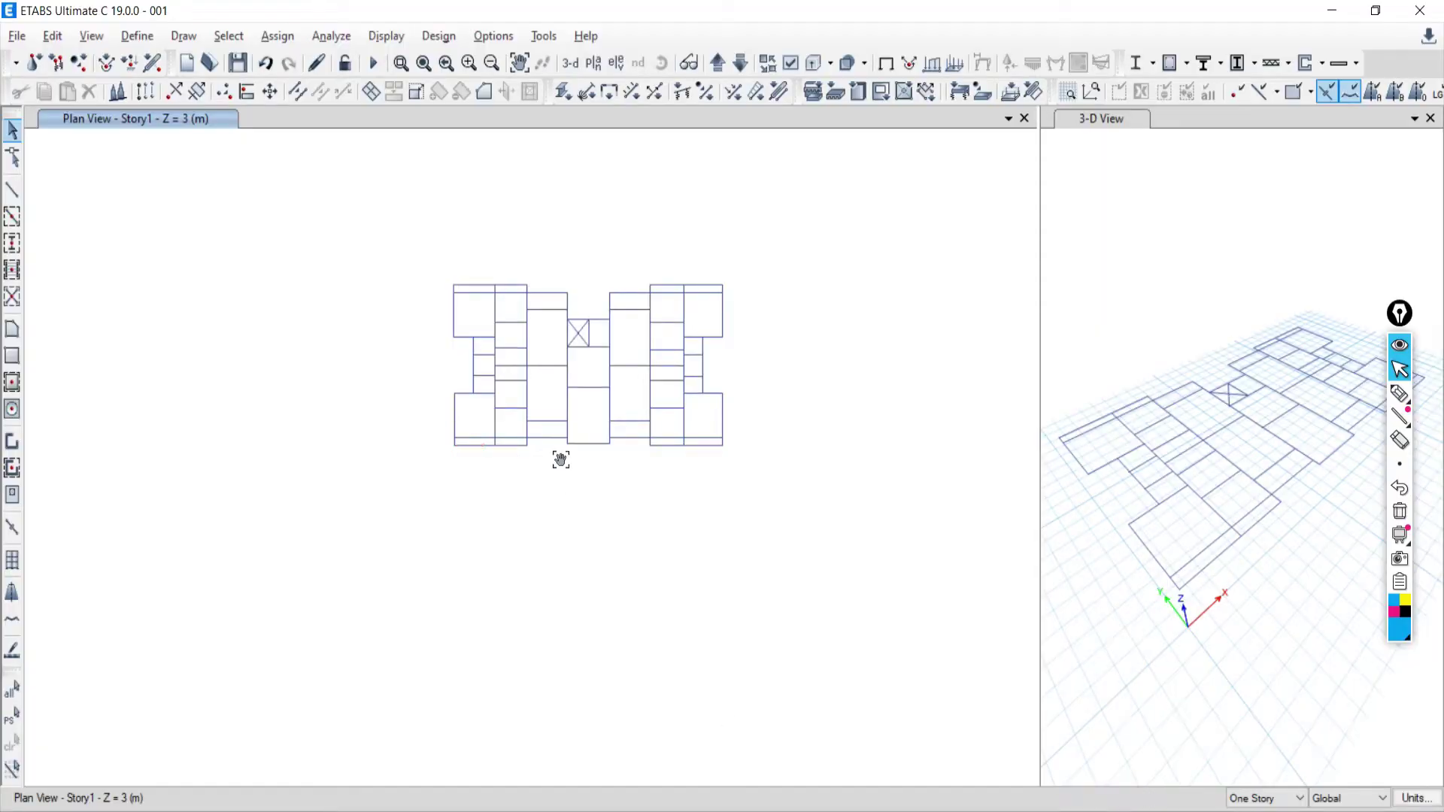
middle_click_drag(561, 461, 499, 555)
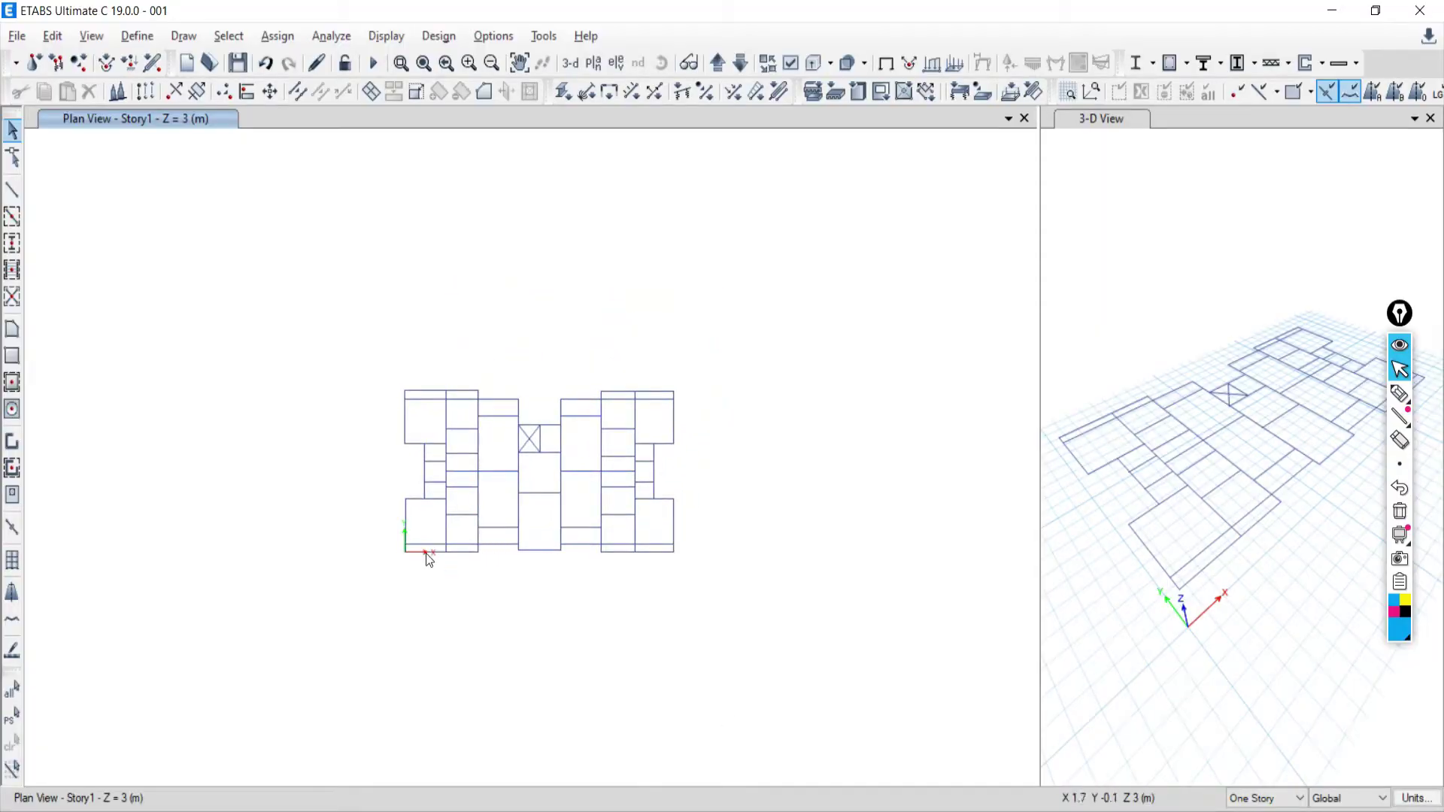
scroll(422, 562, "up", 5)
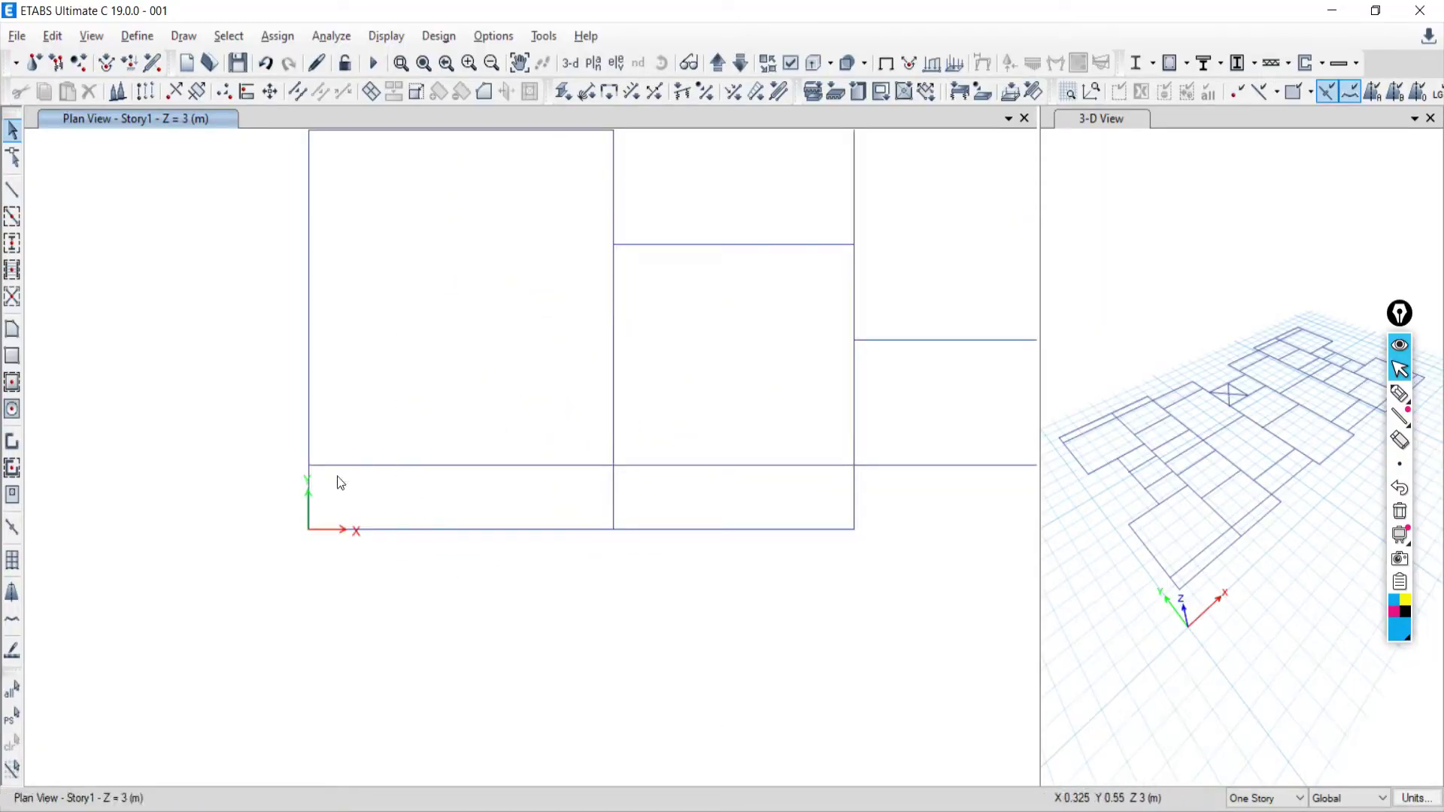
scroll(341, 483, "down", 5)
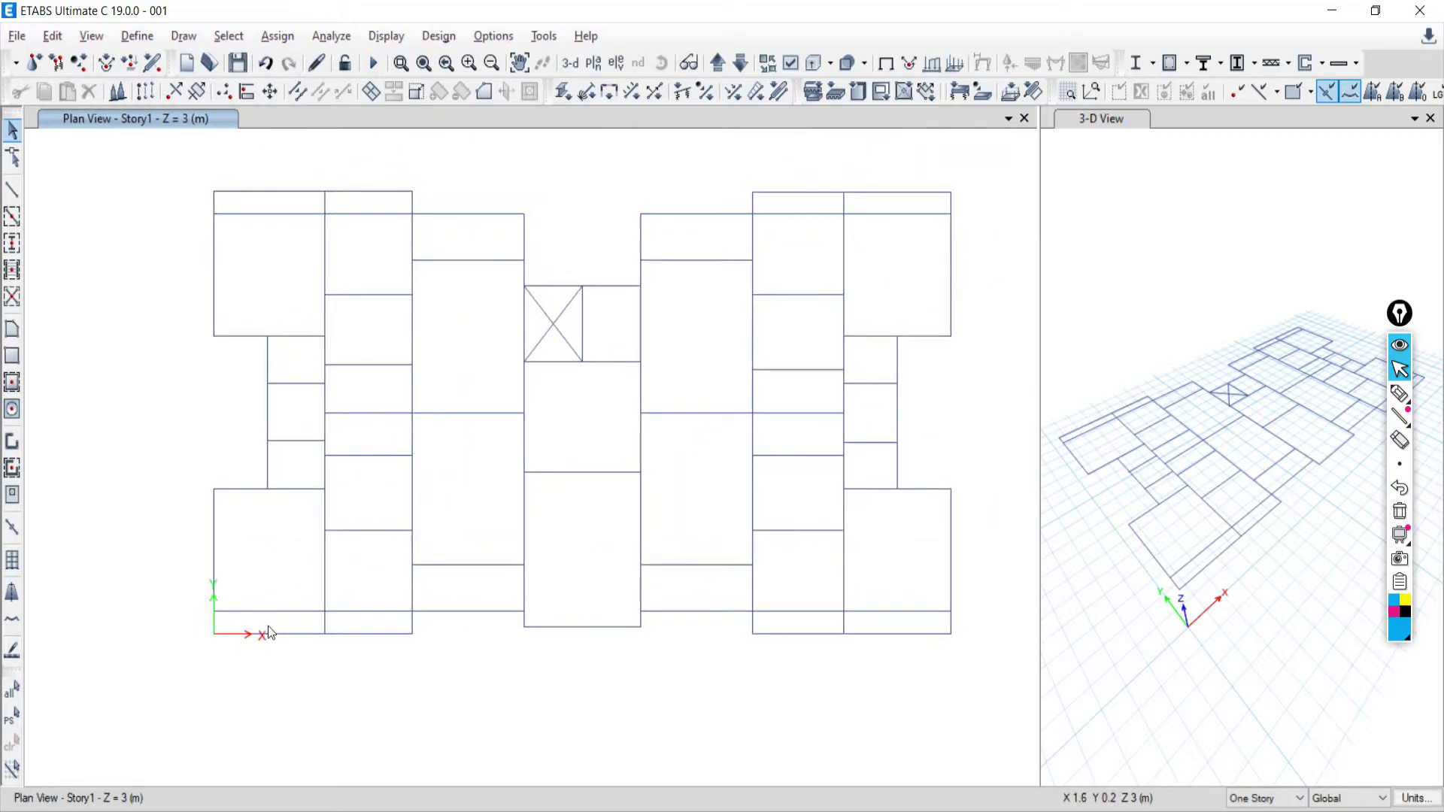
scroll(271, 634, "down", 5)
Return Epic Pen to the select arrow, zoom the plan out, and move down one story
left_click(1400, 393)
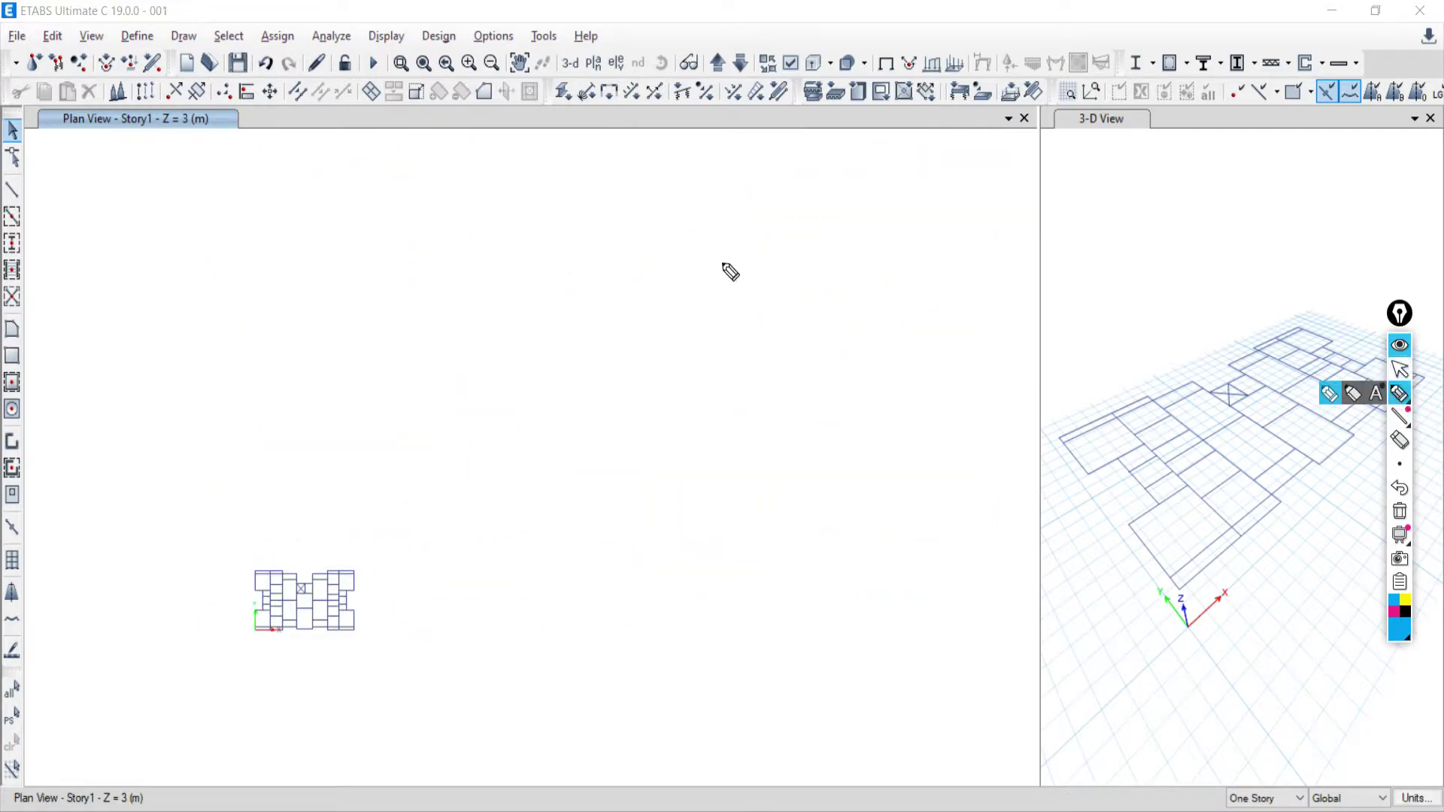
mouse_move(722, 264)
left_mouse_down()
mouse_move(882, 254)
mouse_move(889, 414)
mouse_move(700, 421)
mouse_move(657, 335)
mouse_move(736, 253)
mouse_move(775, 249)
left_mouse_up()
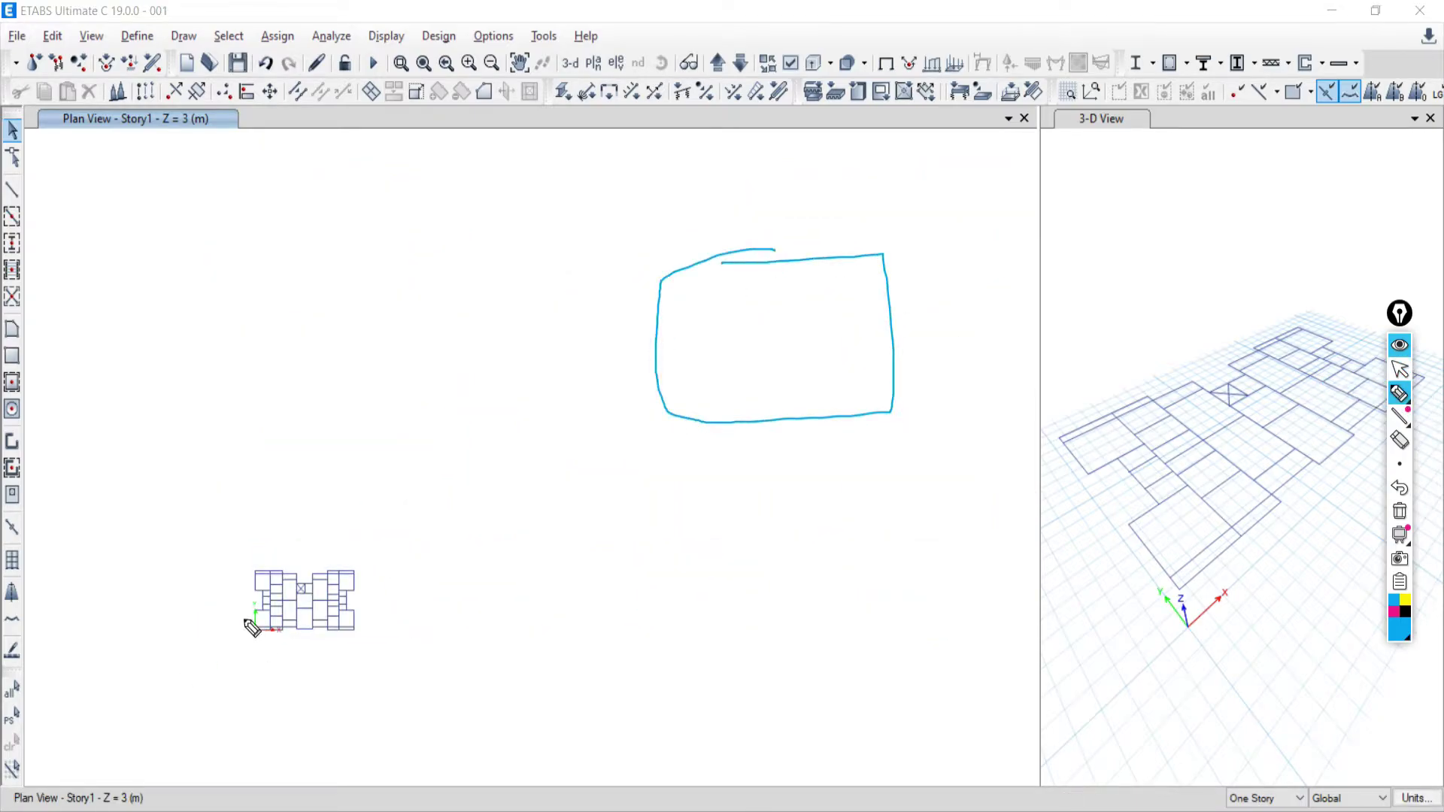
mouse_move(246, 601)
left_mouse_down()
mouse_move(265, 635)
mouse_move(315, 636)
left_mouse_up()
left_click(1400, 370)
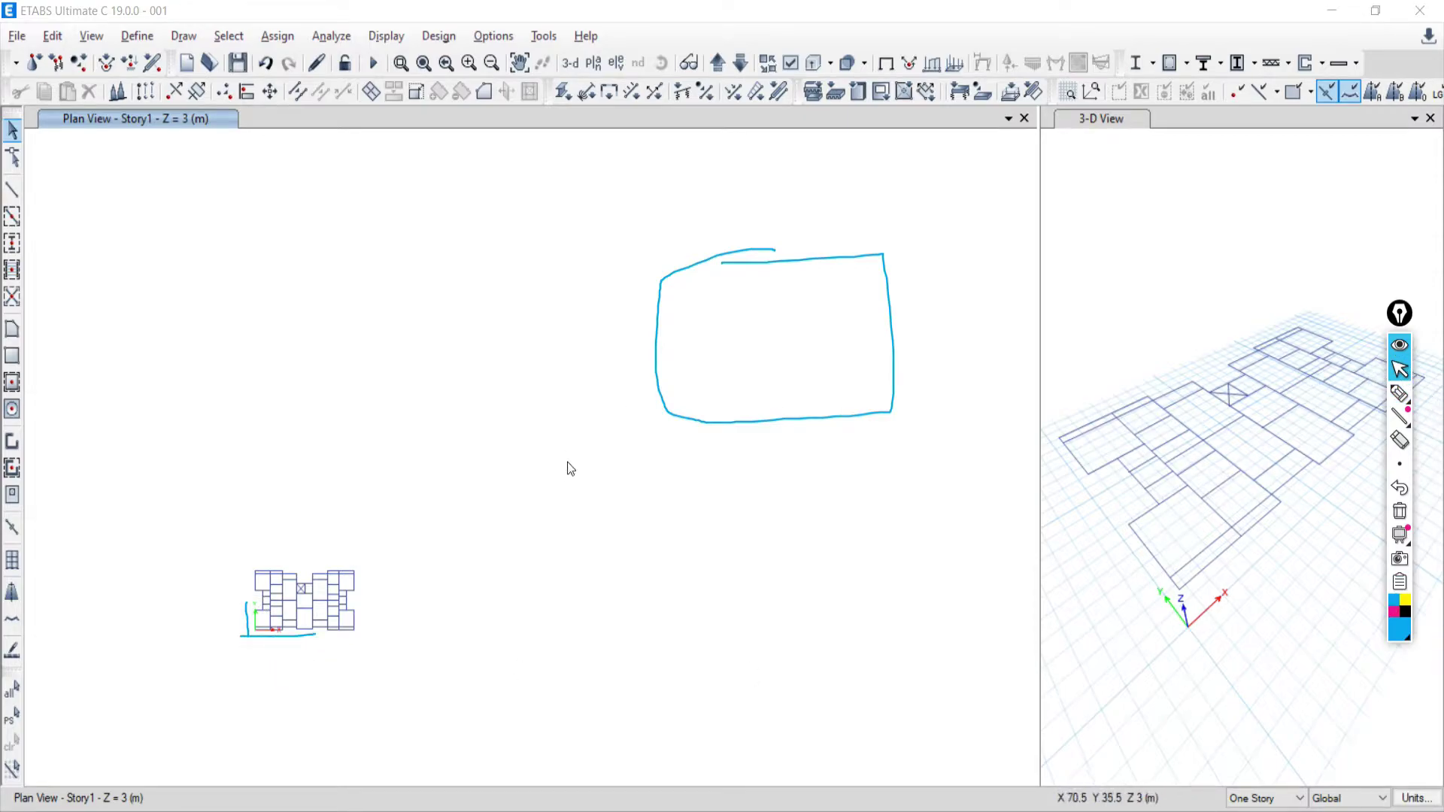
scroll(742, 370, "up", 2)
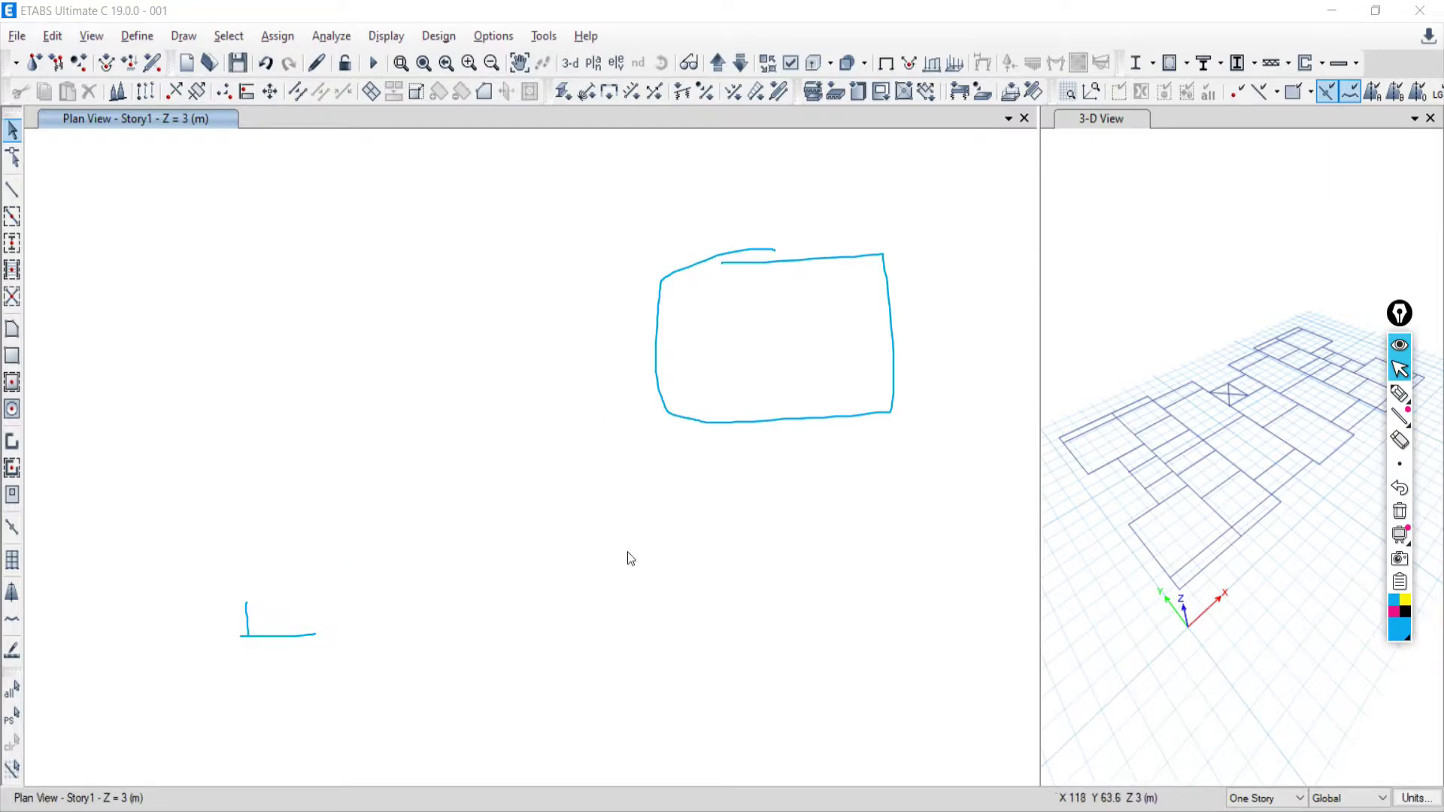
left_click(736, 69)
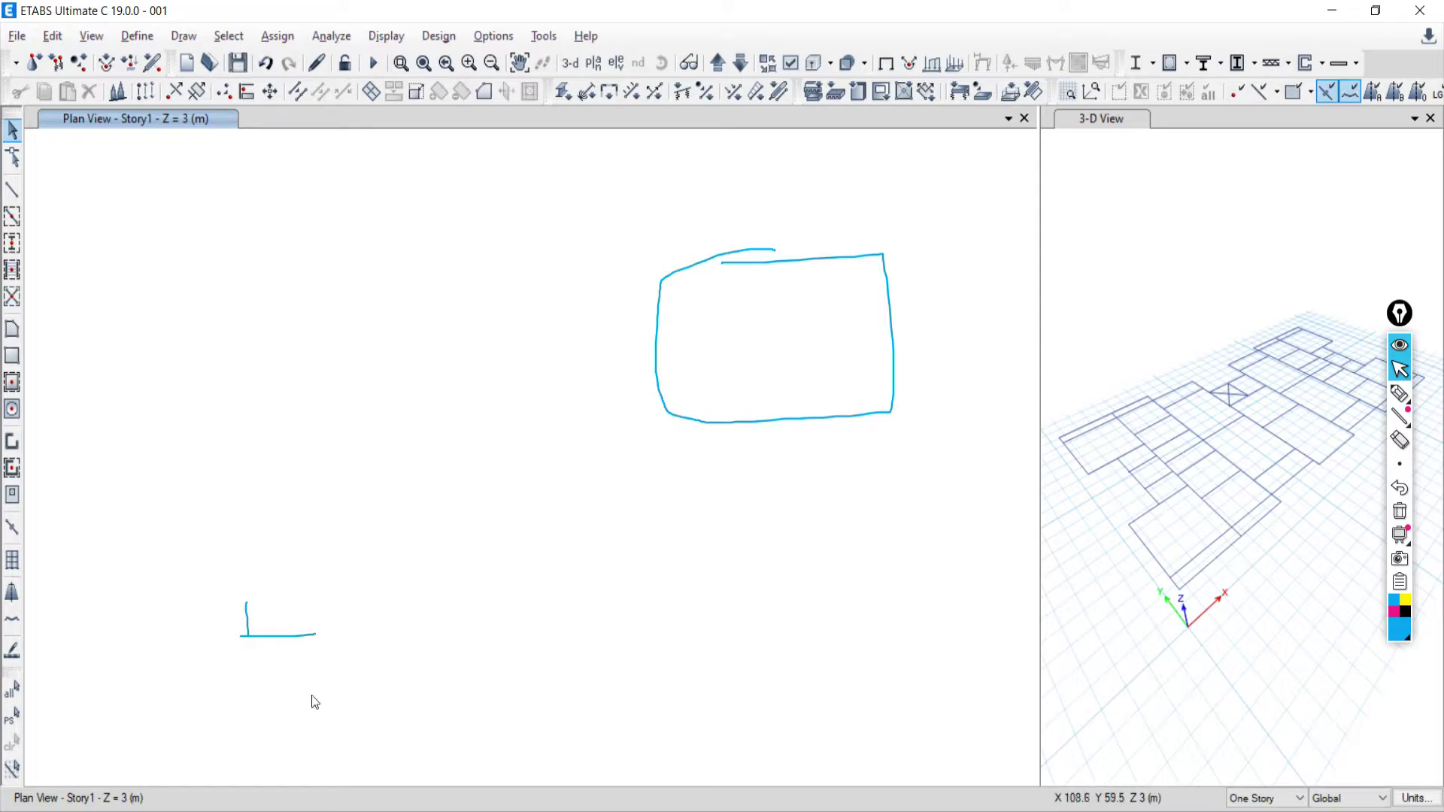
Bring the Google Meet presentation window to the front
key("alt+Tab")
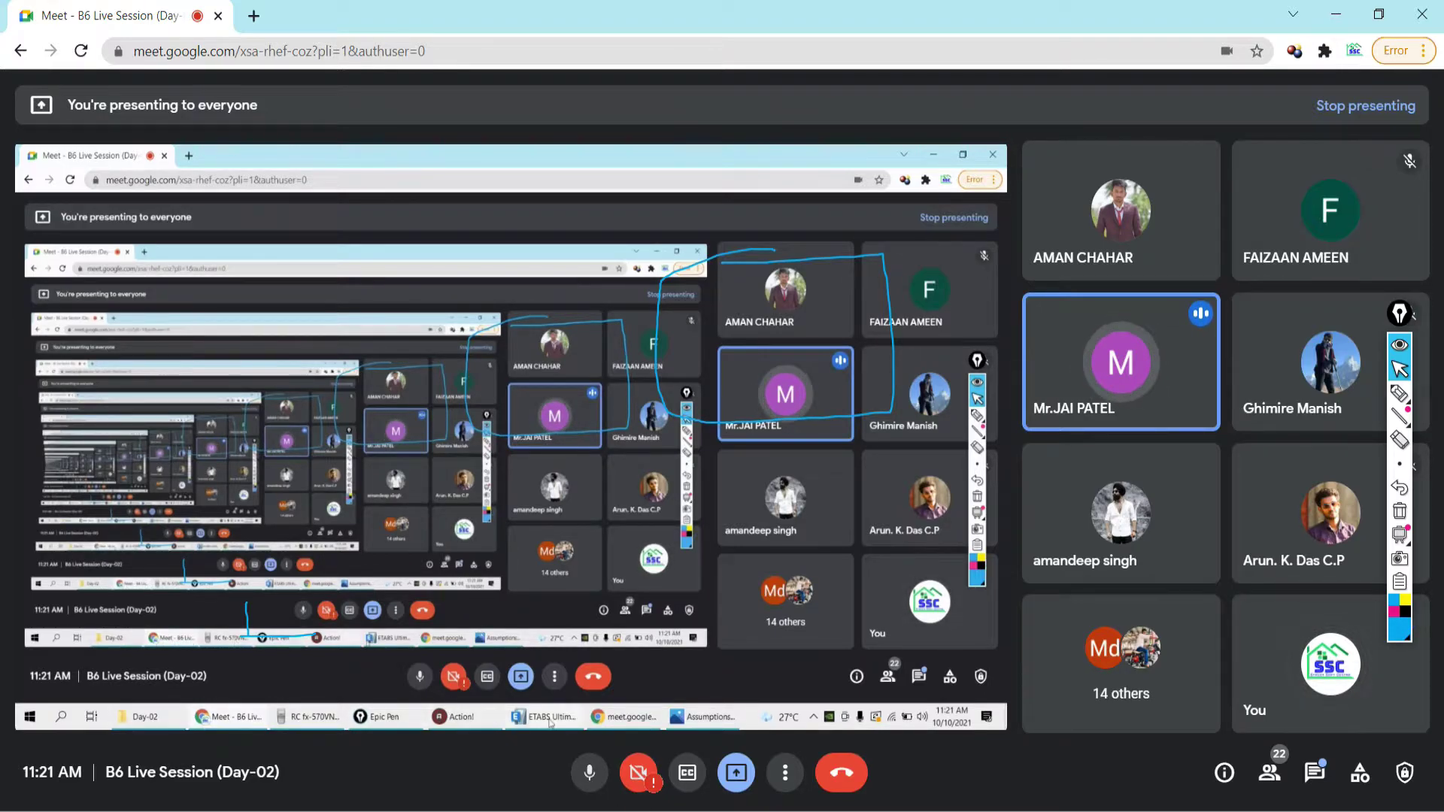
Return to ETABS, wipe the old ink, and choose the Epic Pen highlighter
left_click(771, 806)
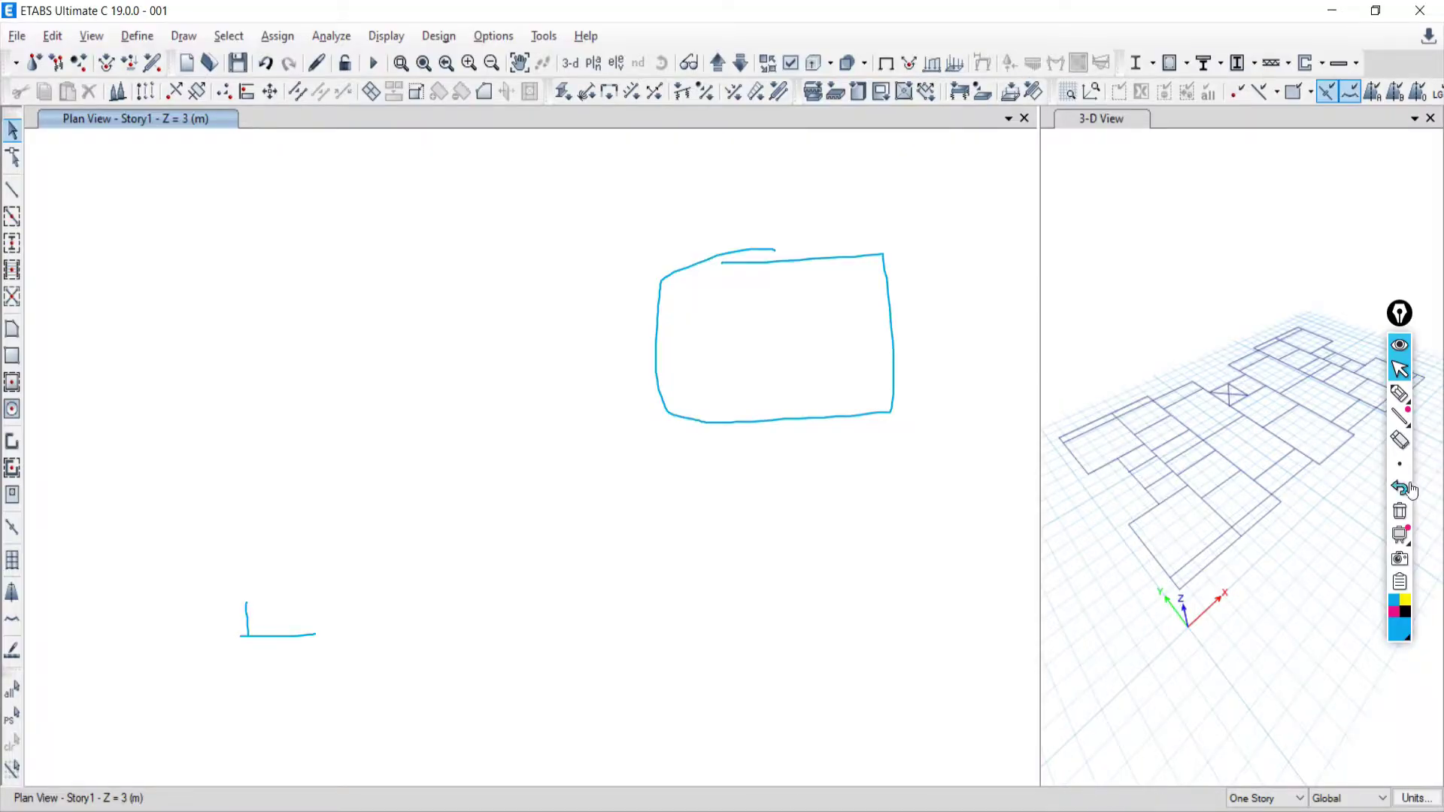
left_click(1400, 512)
left_click(1399, 393)
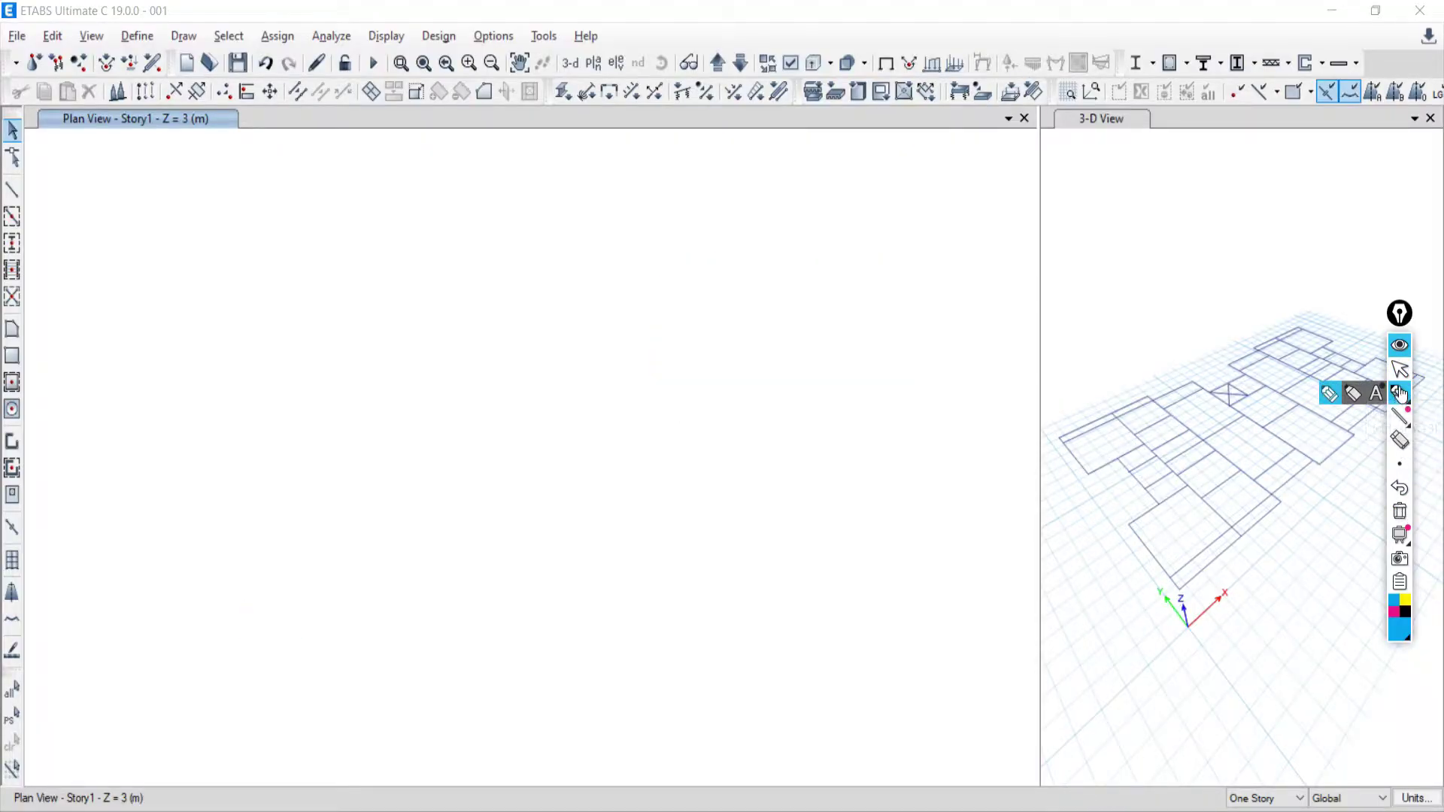
left_click(1329, 393)
Sketch a triangular roof truss with three vertical members and a circled joint
mouse_move(367, 436)
left_mouse_down()
mouse_move(933, 440)
mouse_move(677, 246)
mouse_move(581, 281)
mouse_move(366, 434)
left_mouse_up()
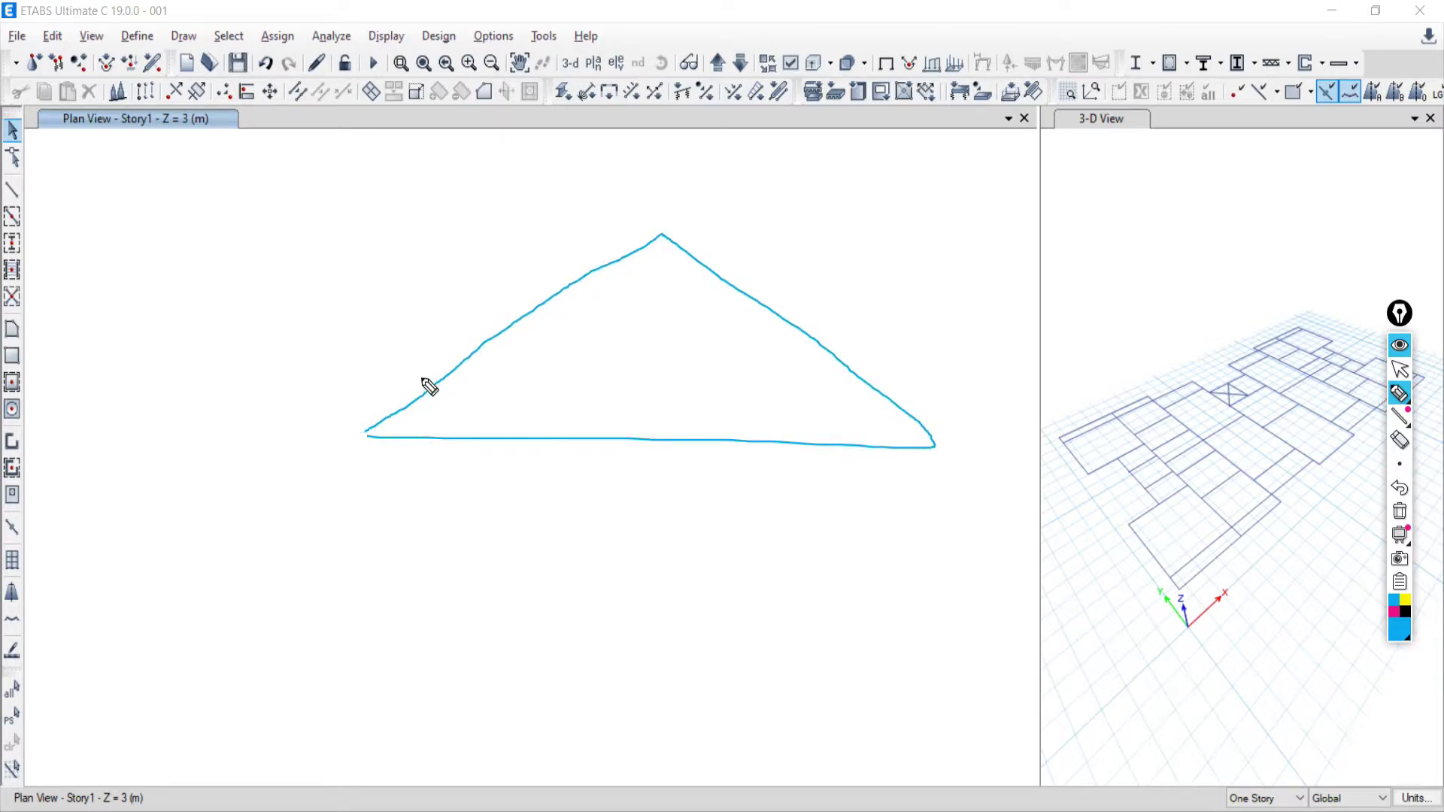
left_click_drag(470, 357, 466, 441)
left_click_drag(550, 306, 546, 431)
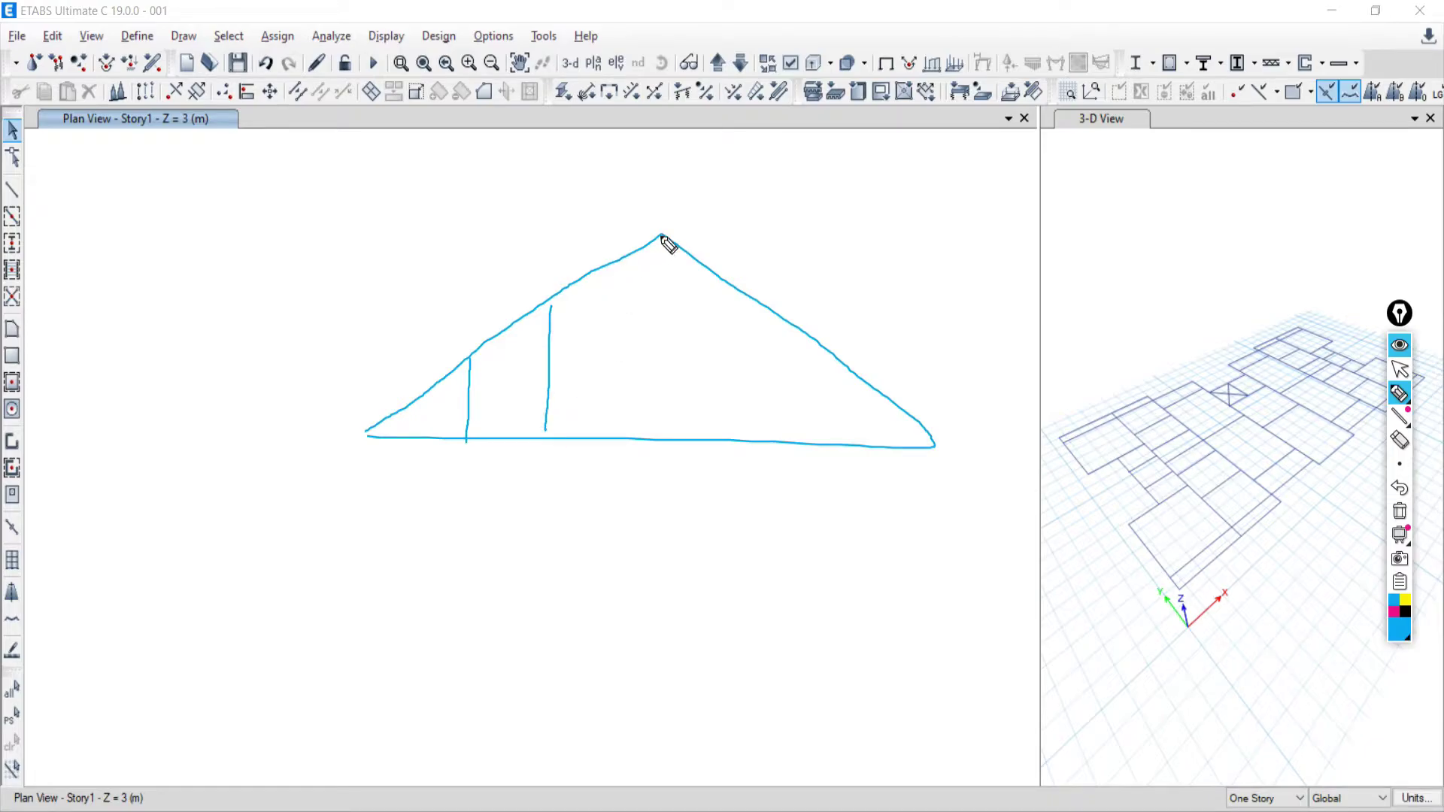
left_click_drag(662, 238, 664, 430)
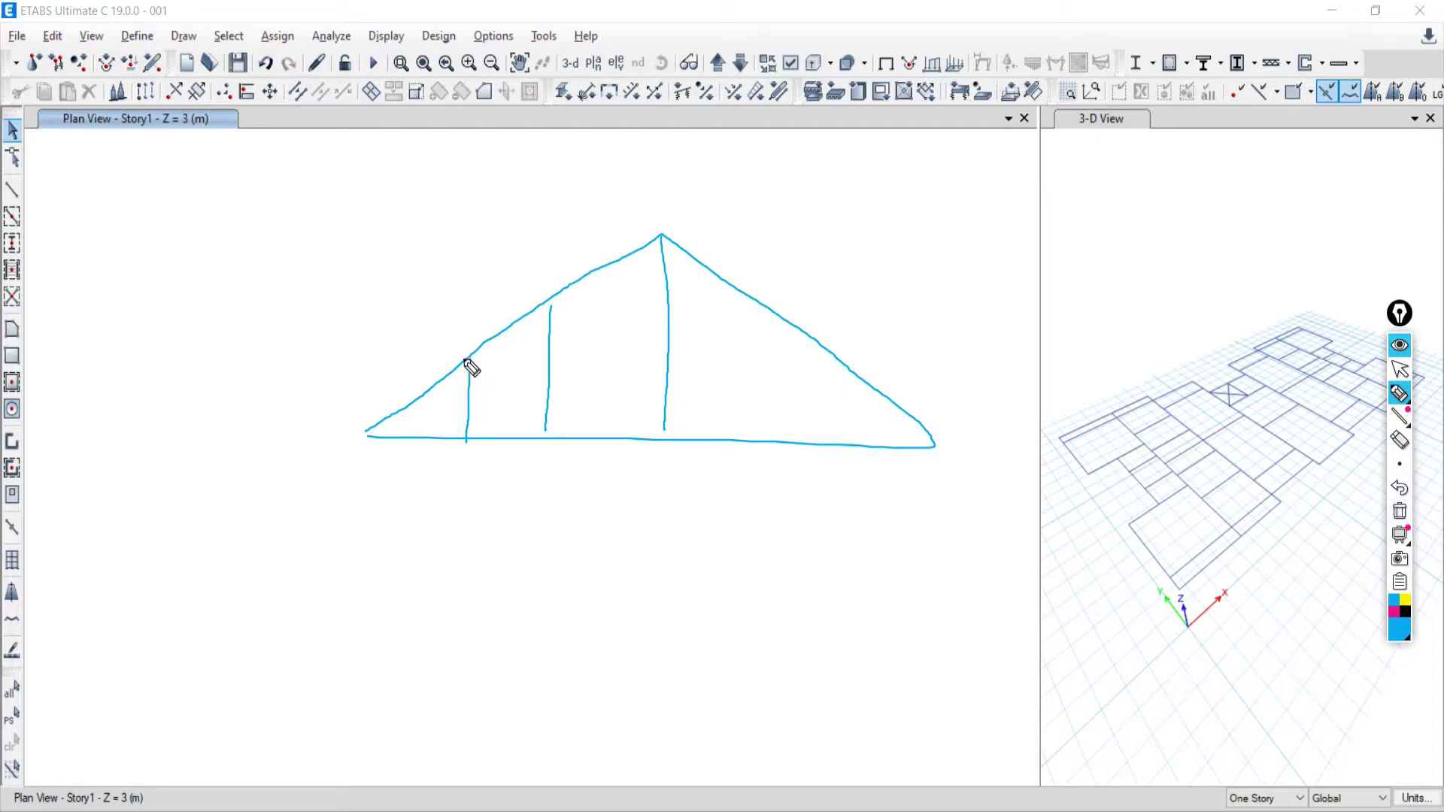
left_click_drag(478, 335, 469, 357)
mouse_move(557, 290)
left_mouse_down()
mouse_move(537, 321)
mouse_move(560, 320)
mouse_move(558, 287)
left_mouse_up()
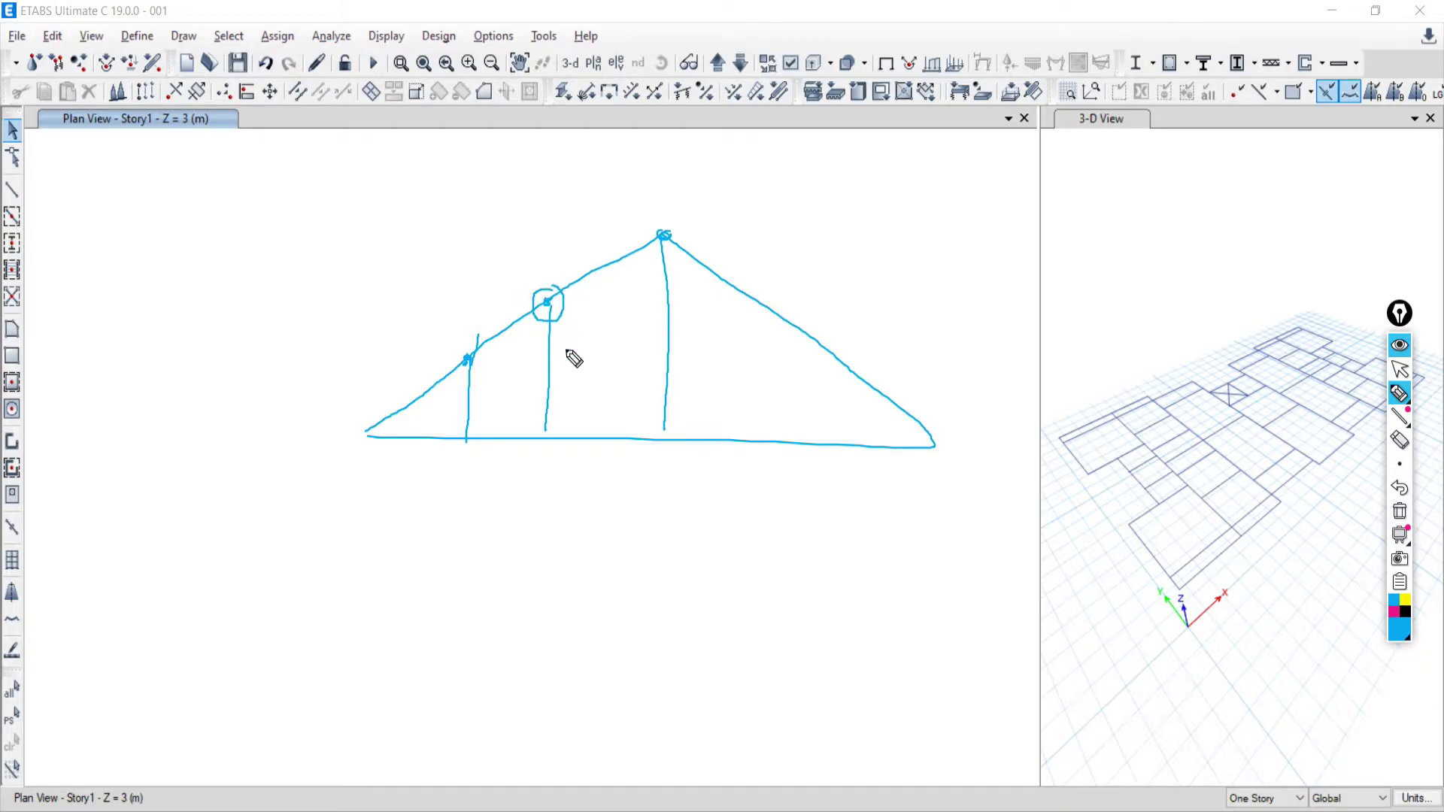
Mark the sloped member, add downward load arrows at the joints, then erase all ink
left_click_drag(548, 303, 475, 361)
mouse_move(521, 286)
left_mouse_down()
mouse_move(487, 323)
mouse_move(525, 295)
left_mouse_up()
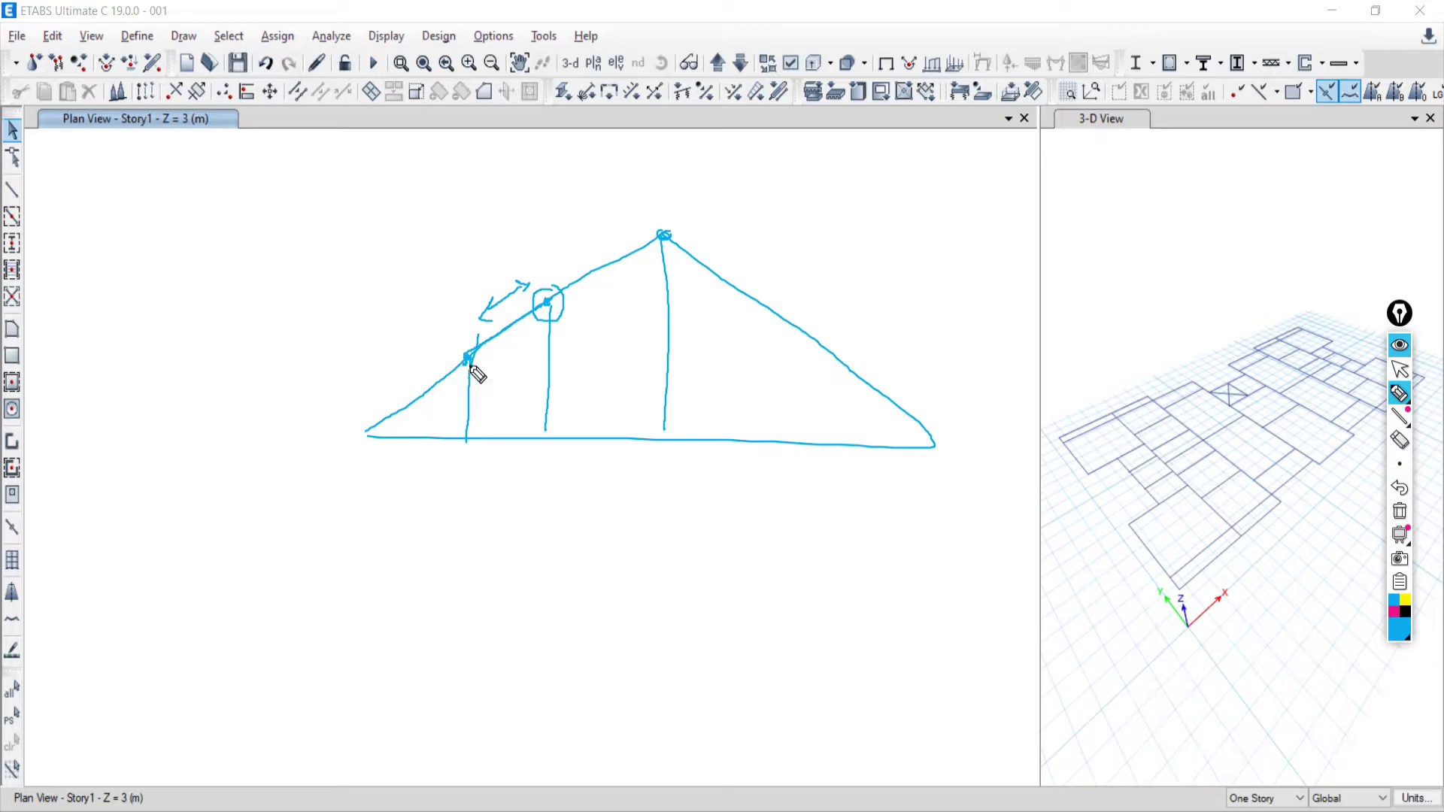
left_click_drag(465, 267, 464, 325)
left_click_drag(600, 213, 600, 260)
left_click_drag(607, 250, 597, 268)
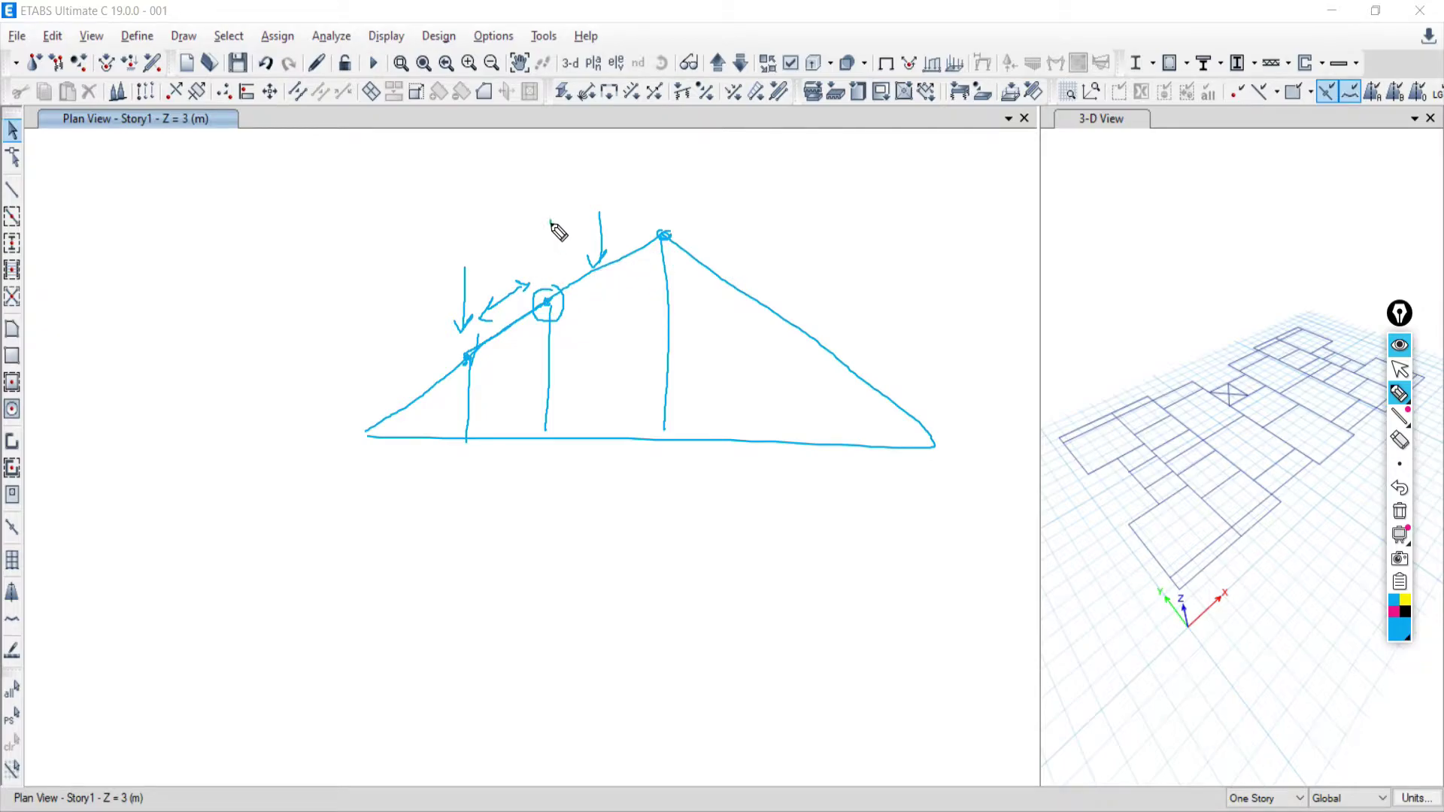
left_click_drag(551, 219, 552, 281)
left_click(1400, 512)
Restore normal selecting and open 1. Truss & Beam Example from the Day-02 folder
mouse_move(1409, 397)
left_click(1400, 369)
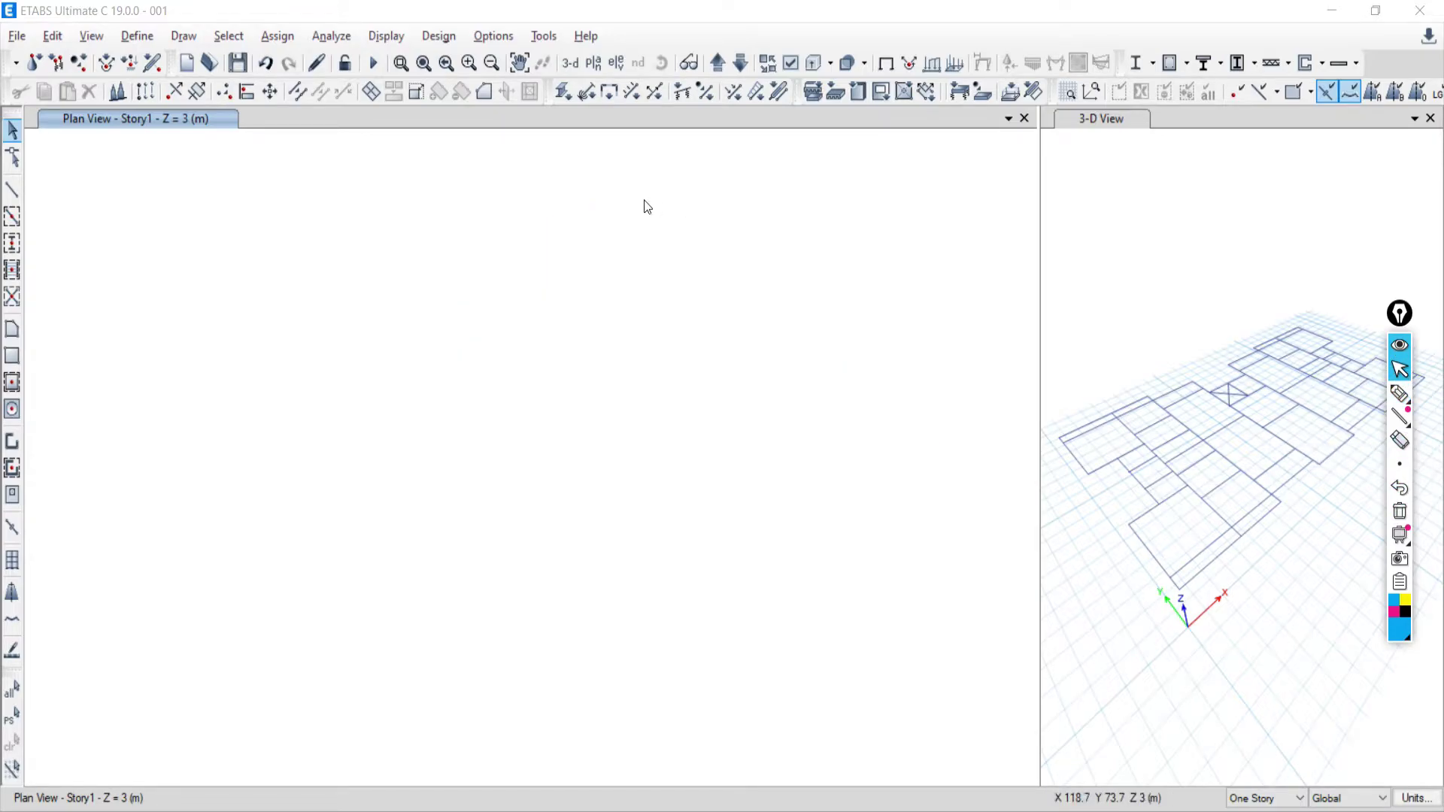
key("alt+Tab")
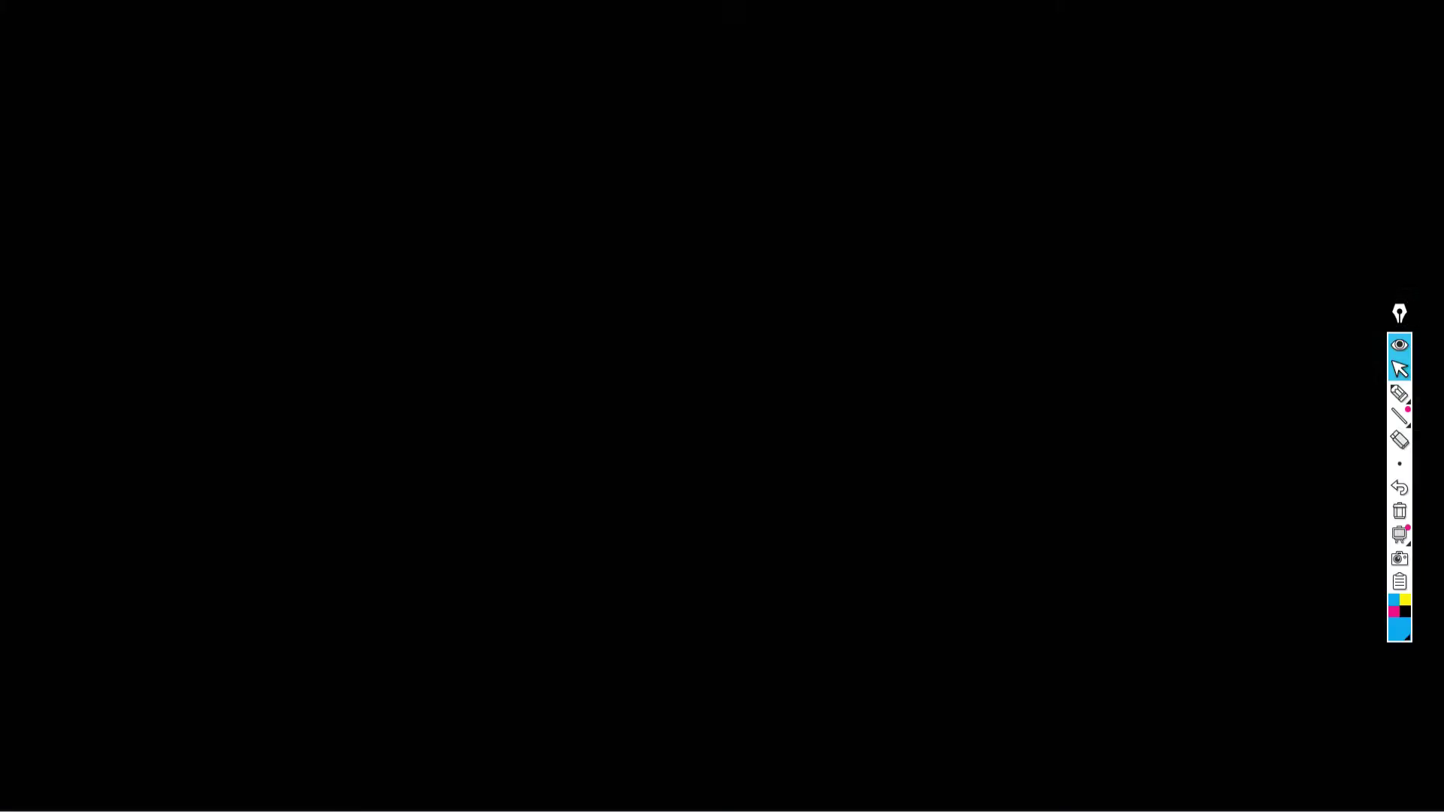
left_click(197, 803)
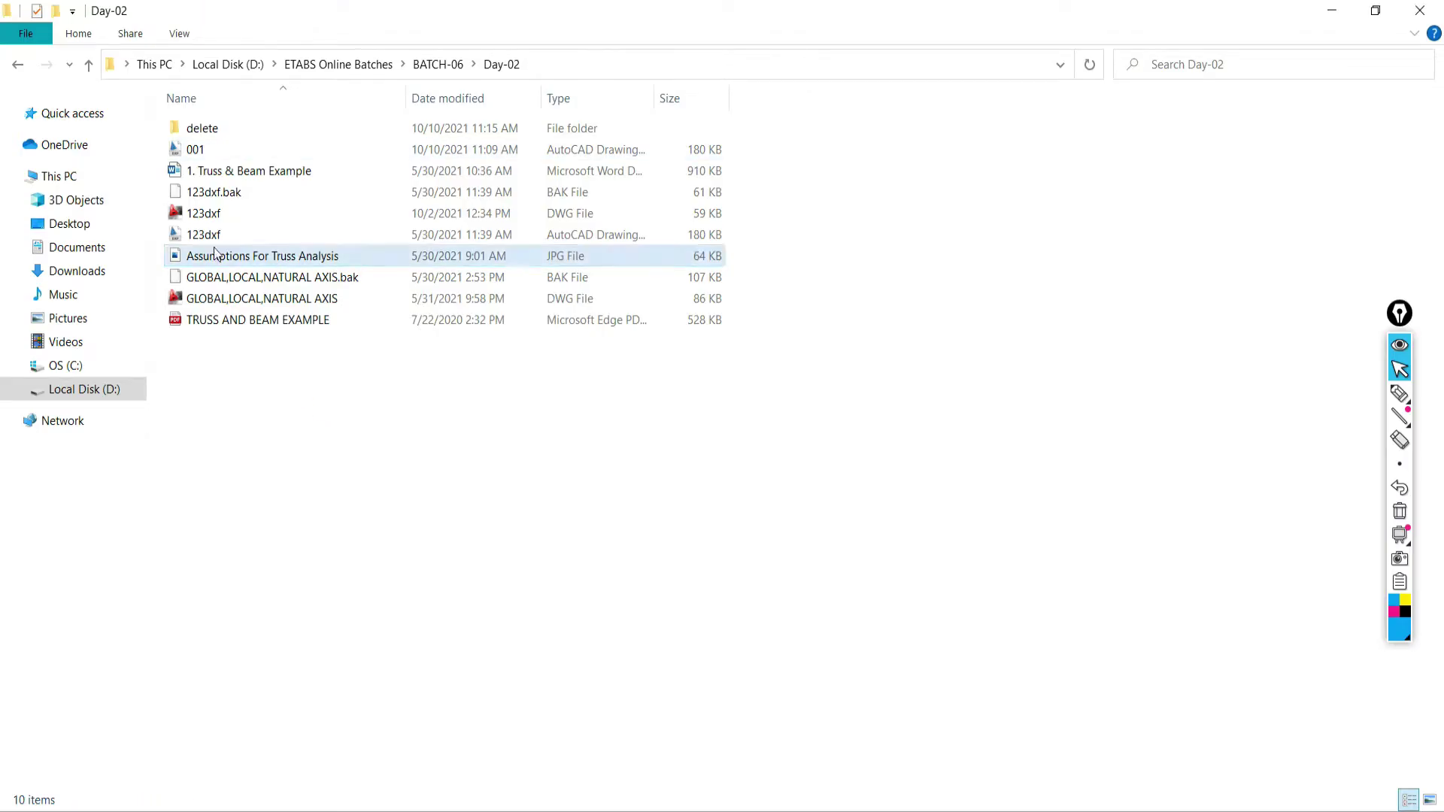
double_click(226, 173)
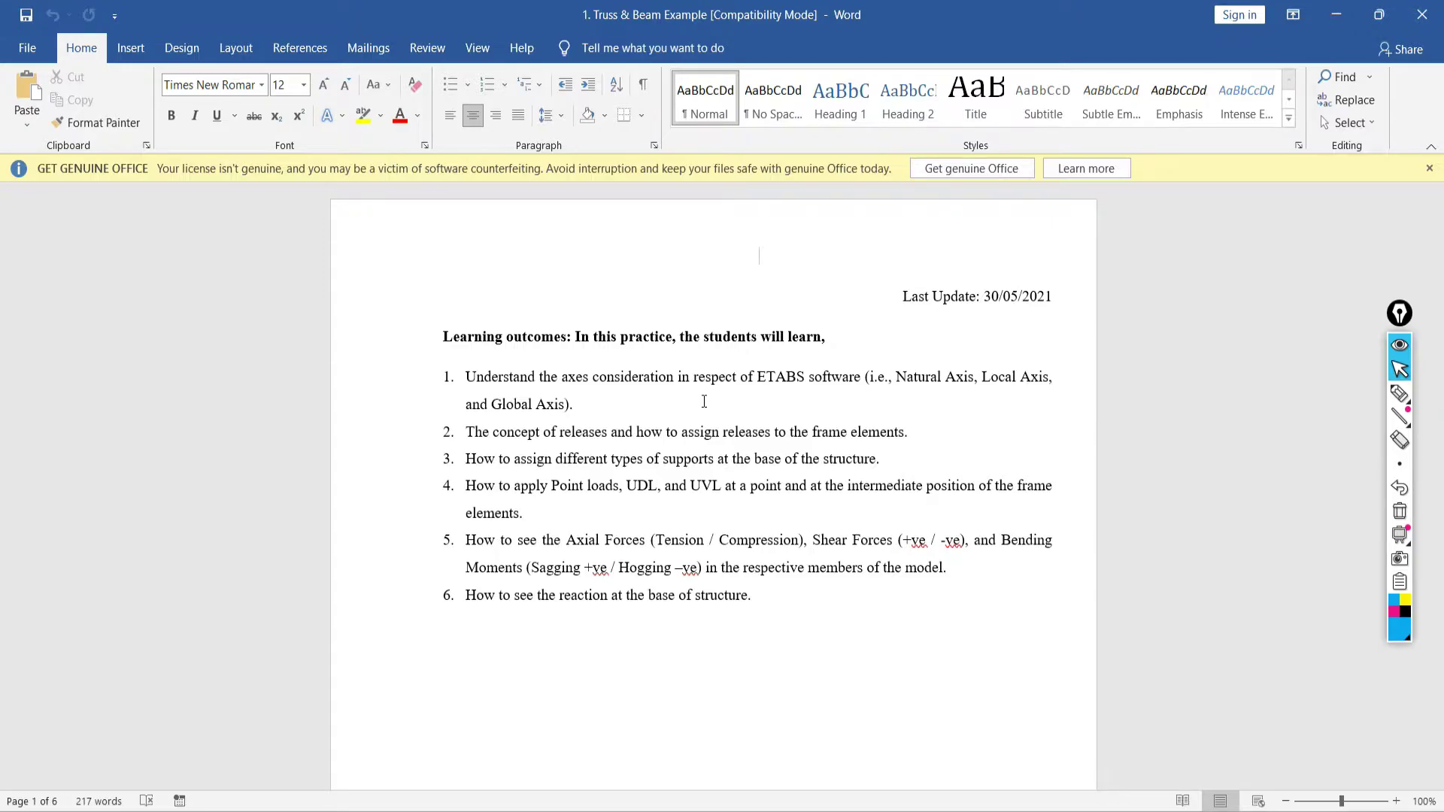
Close the Get Genuine Office bar and highlight the Learning outcomes heading
left_click(1429, 167)
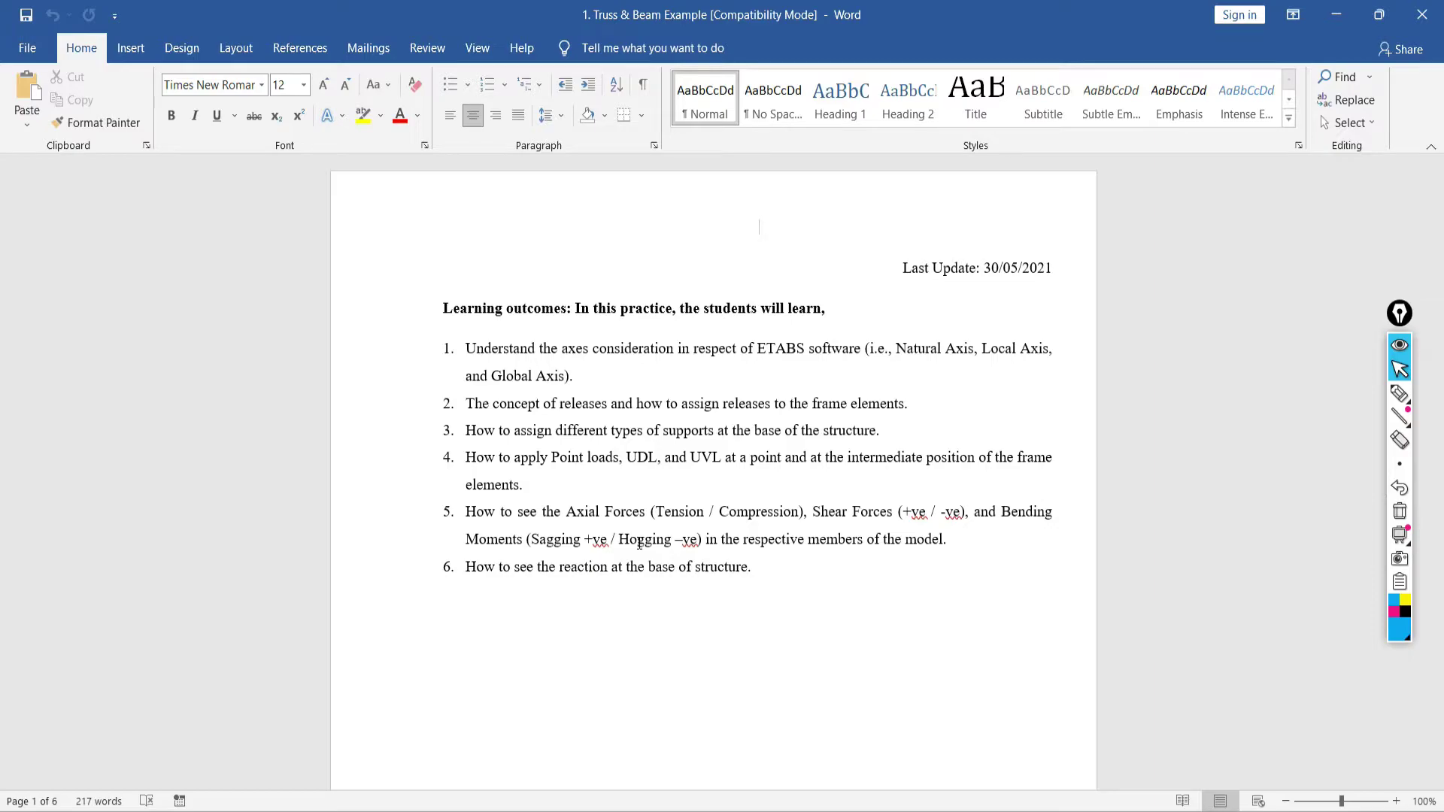
key("alt+Tab")
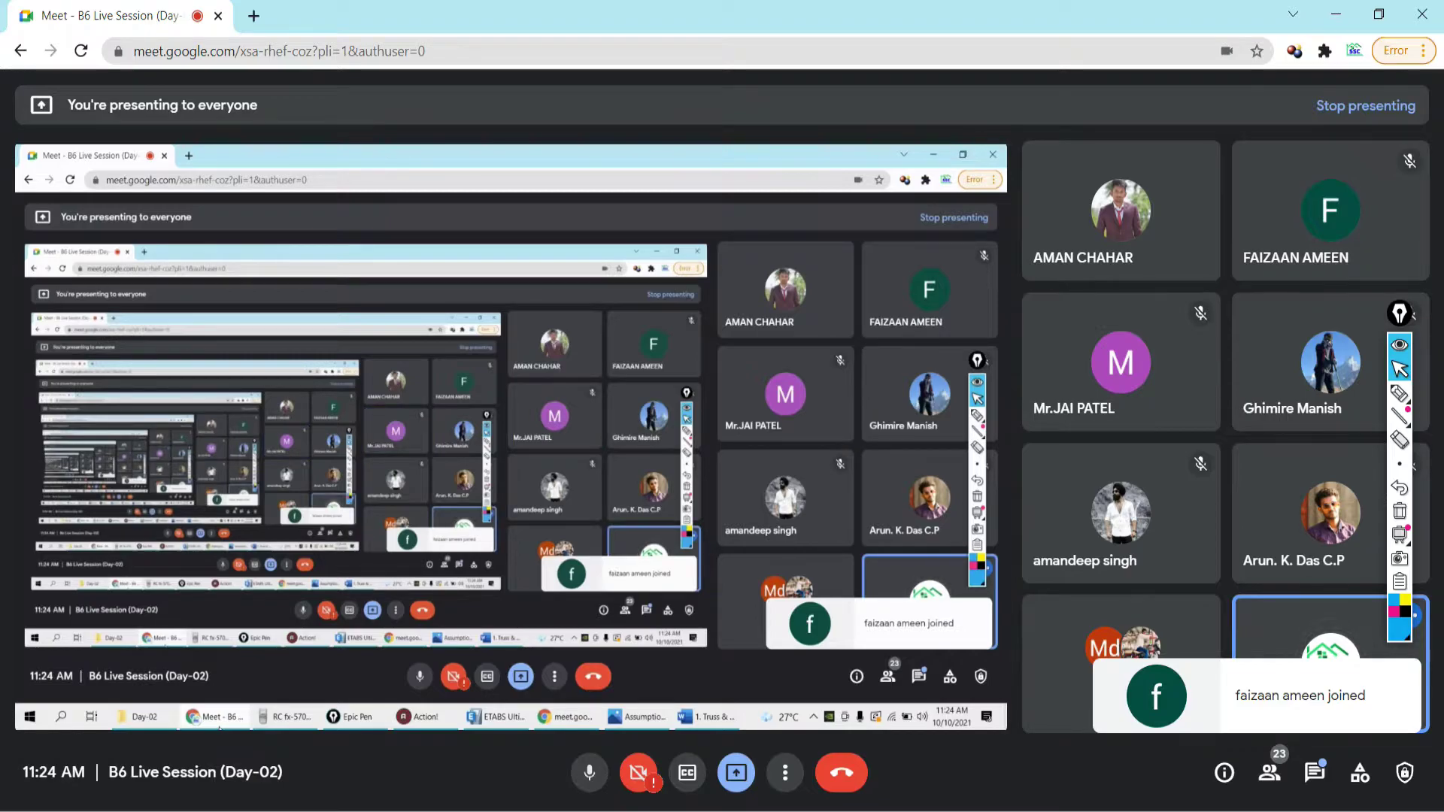
key("alt+Tab")
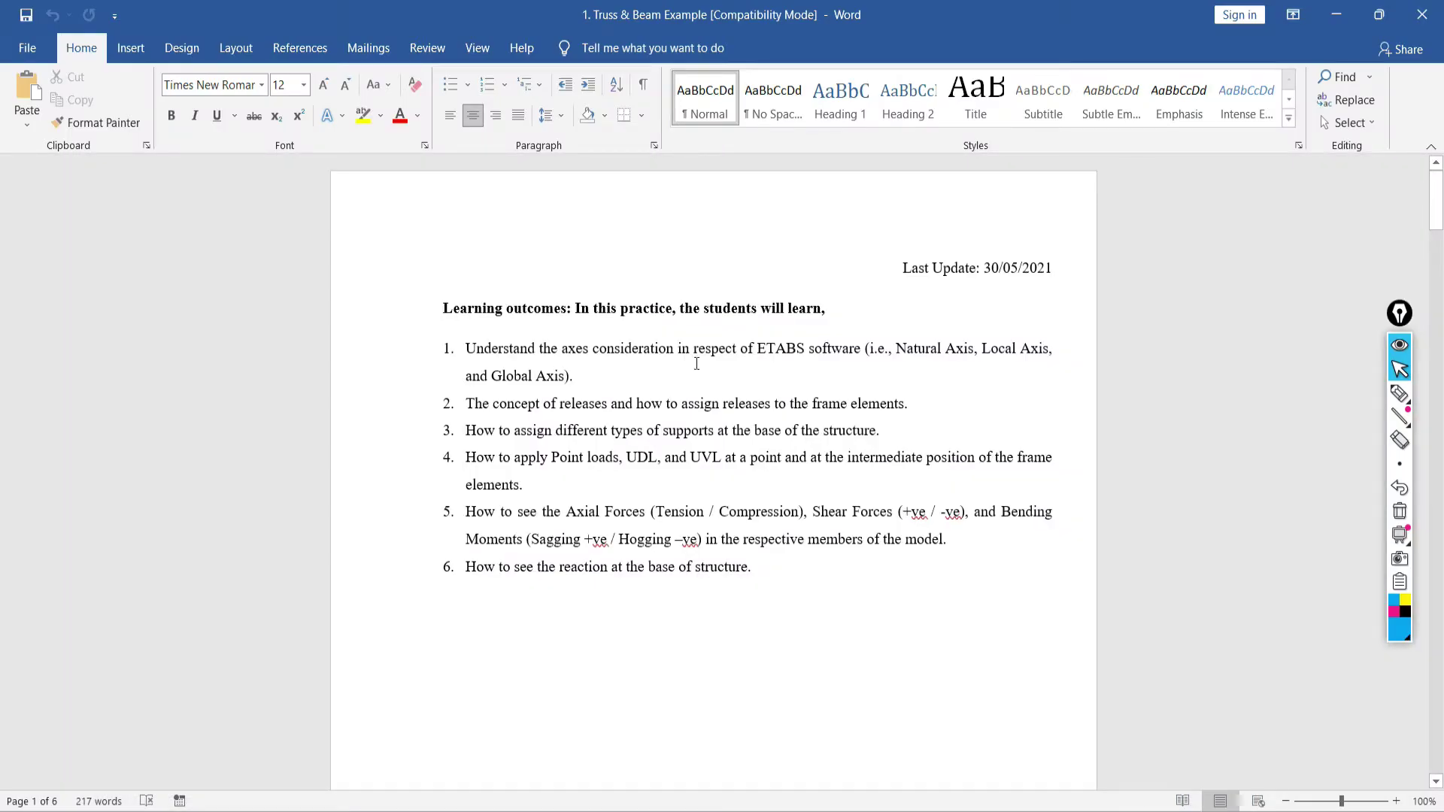
left_click_drag(442, 307, 864, 309)
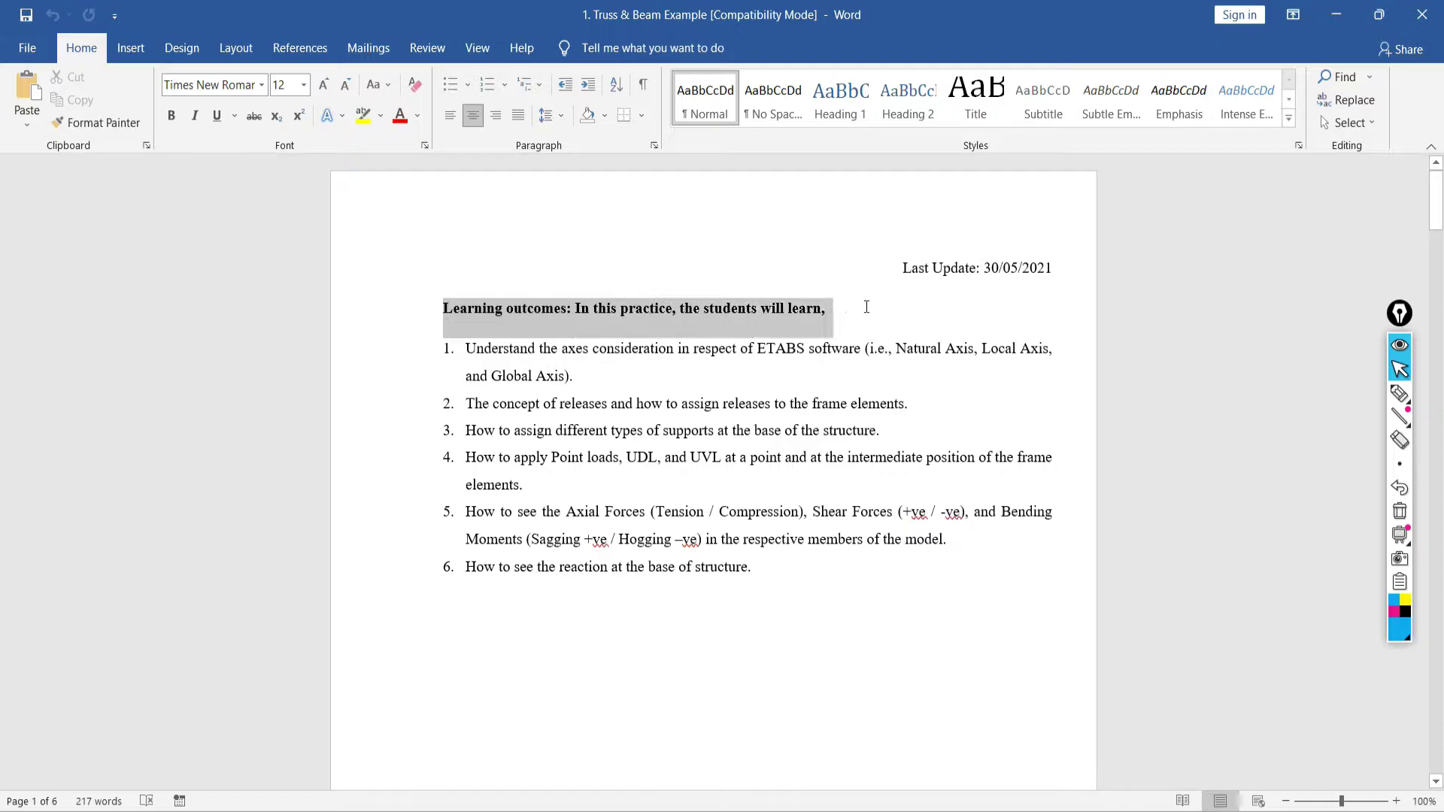
left_click(864, 316)
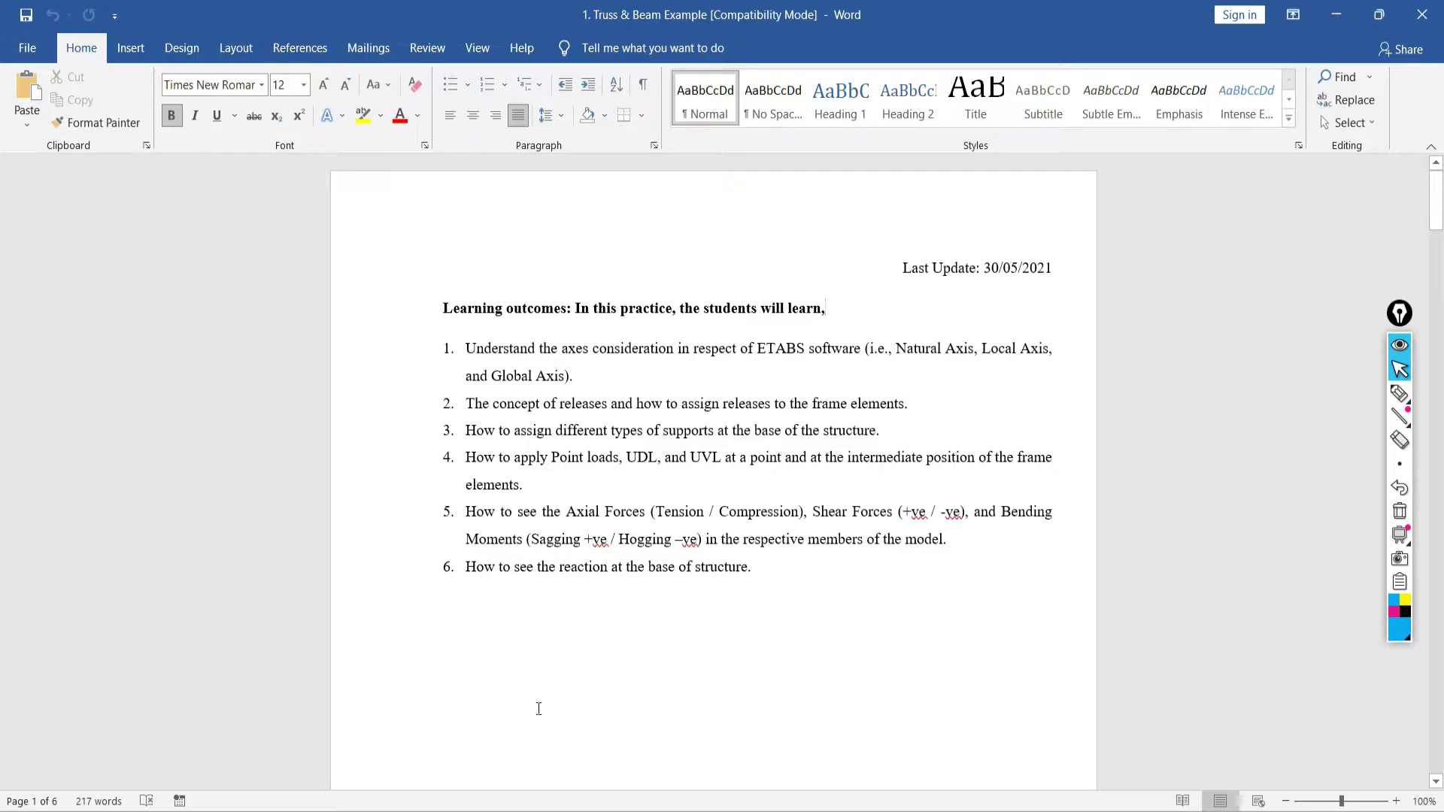
Open GLOBAL,LOCAL,NATURAL AXIS.dwg from the Day-02 folder, then return to Google Meet
key("alt+Tab")
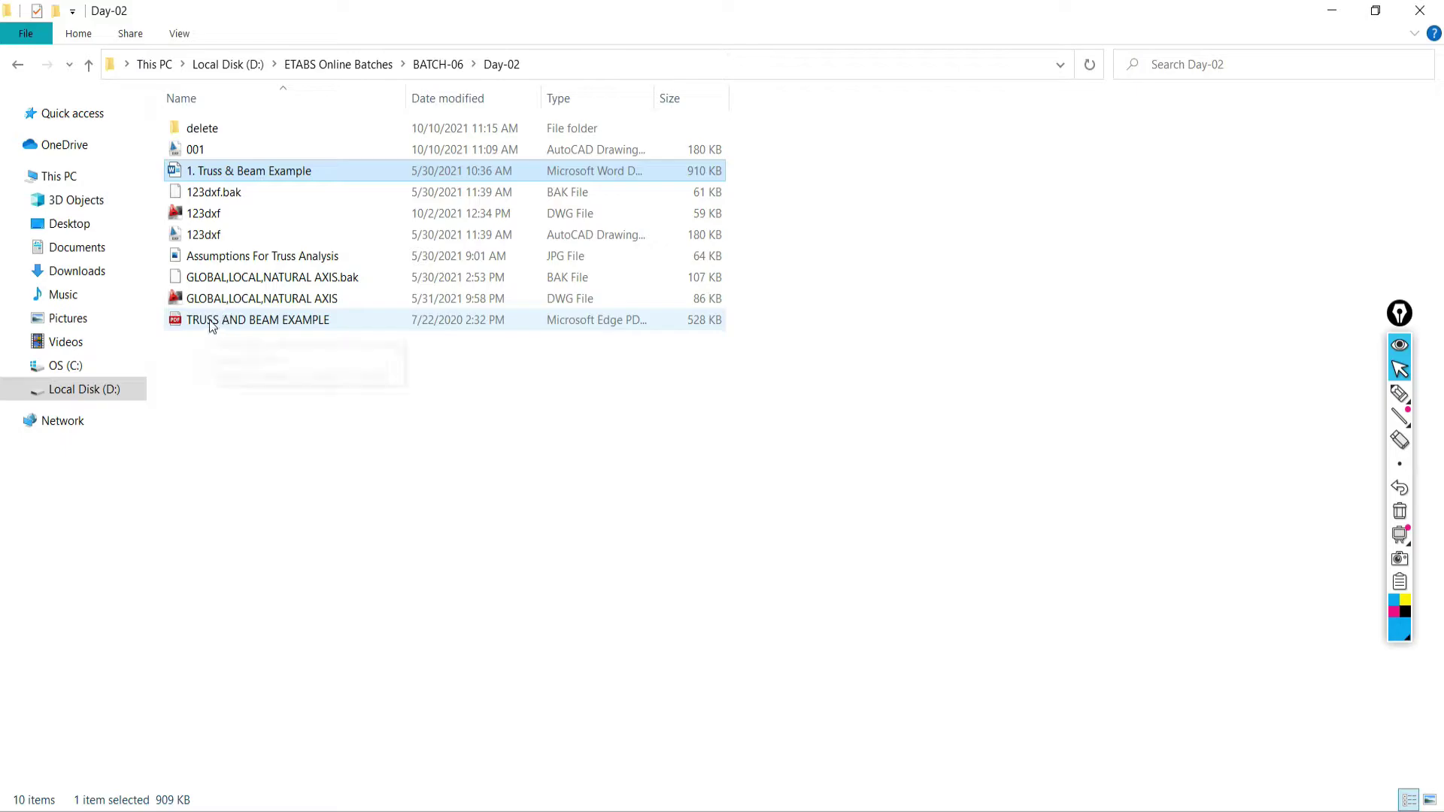
double_click(211, 298)
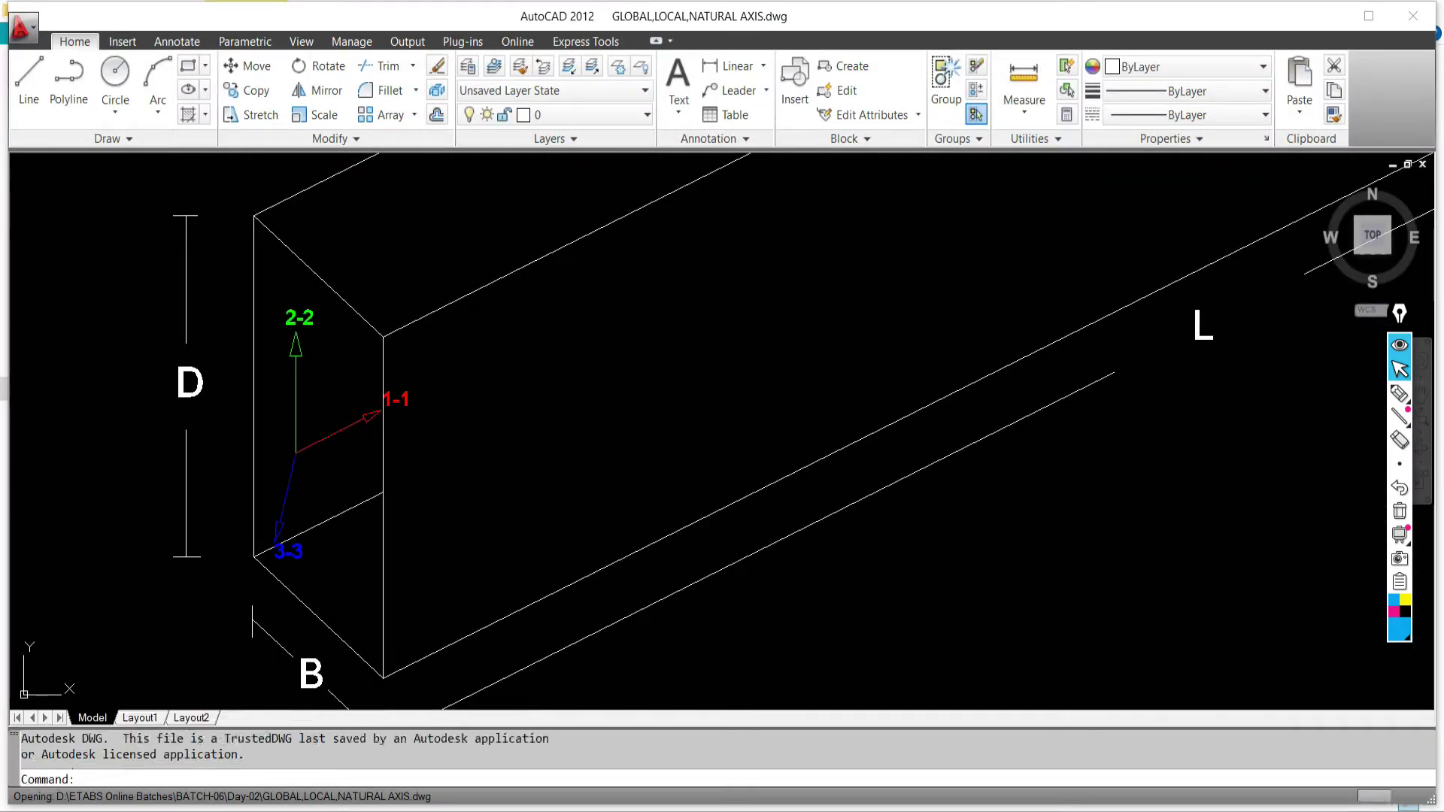
key("alt+Tab")
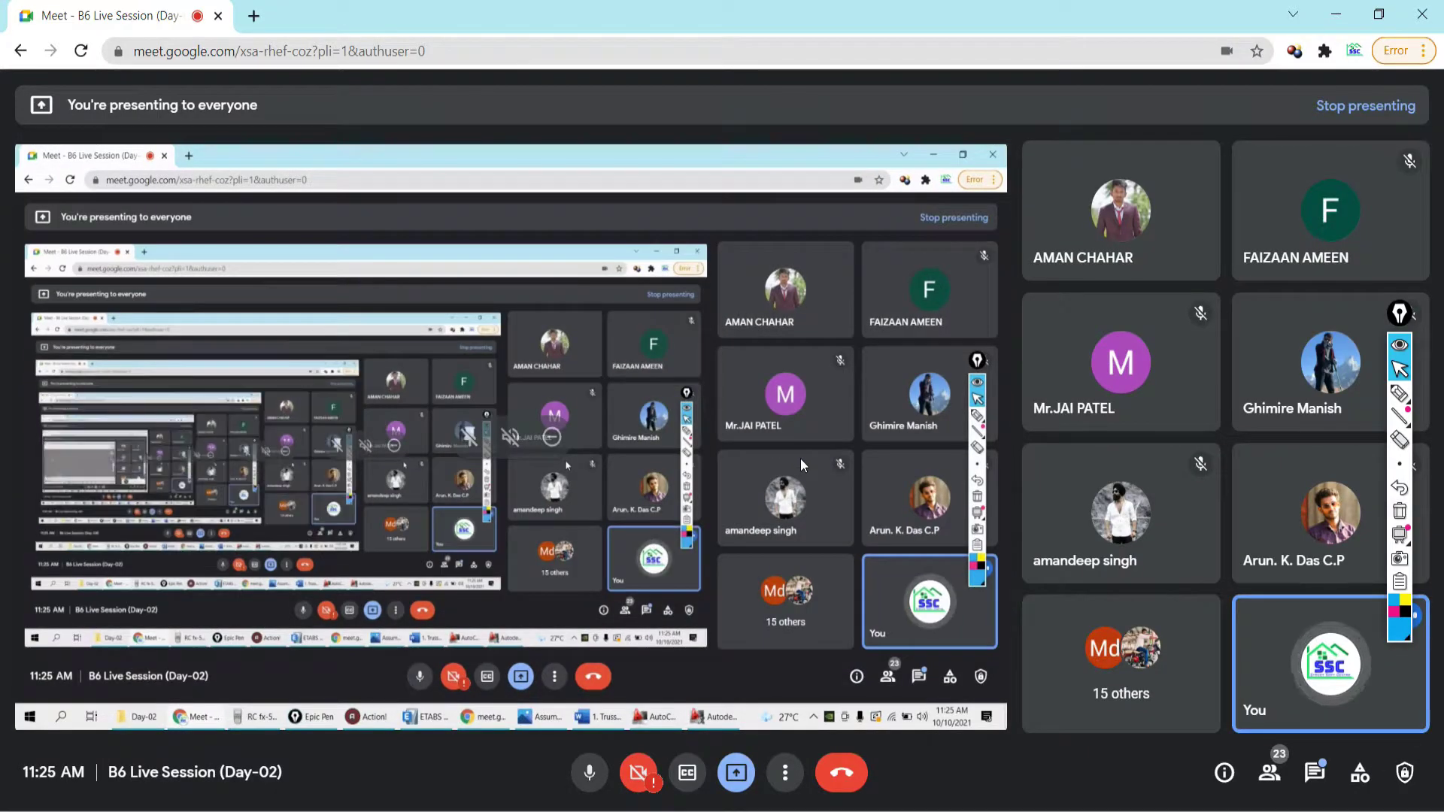
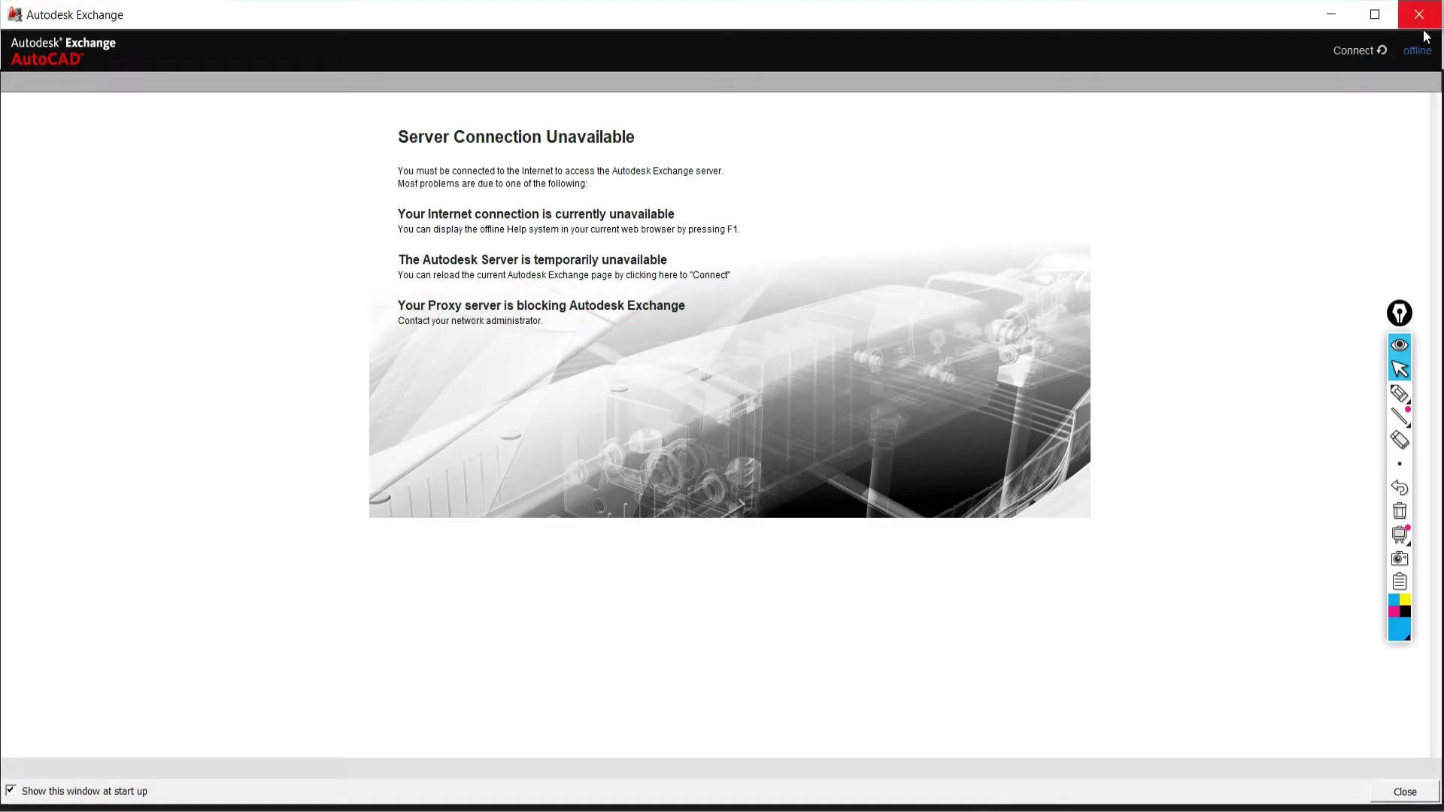
Close the Autodesk Exchange window and zoom and pan to centre the axis examples
left_click(1419, 14)
scroll(615, 444, "down", 10)
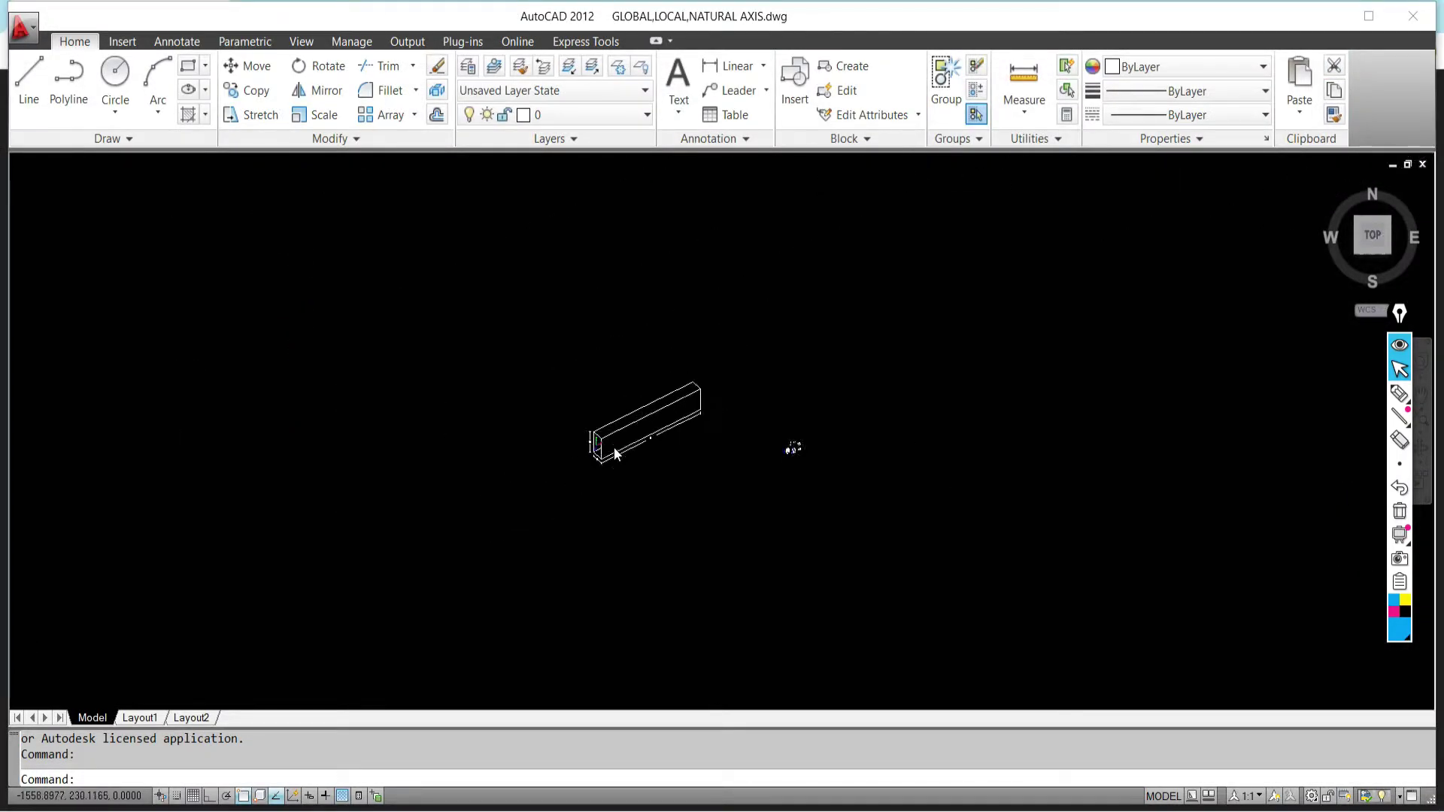
scroll(639, 440, "up", 3)
scroll(639, 444, "up", 10)
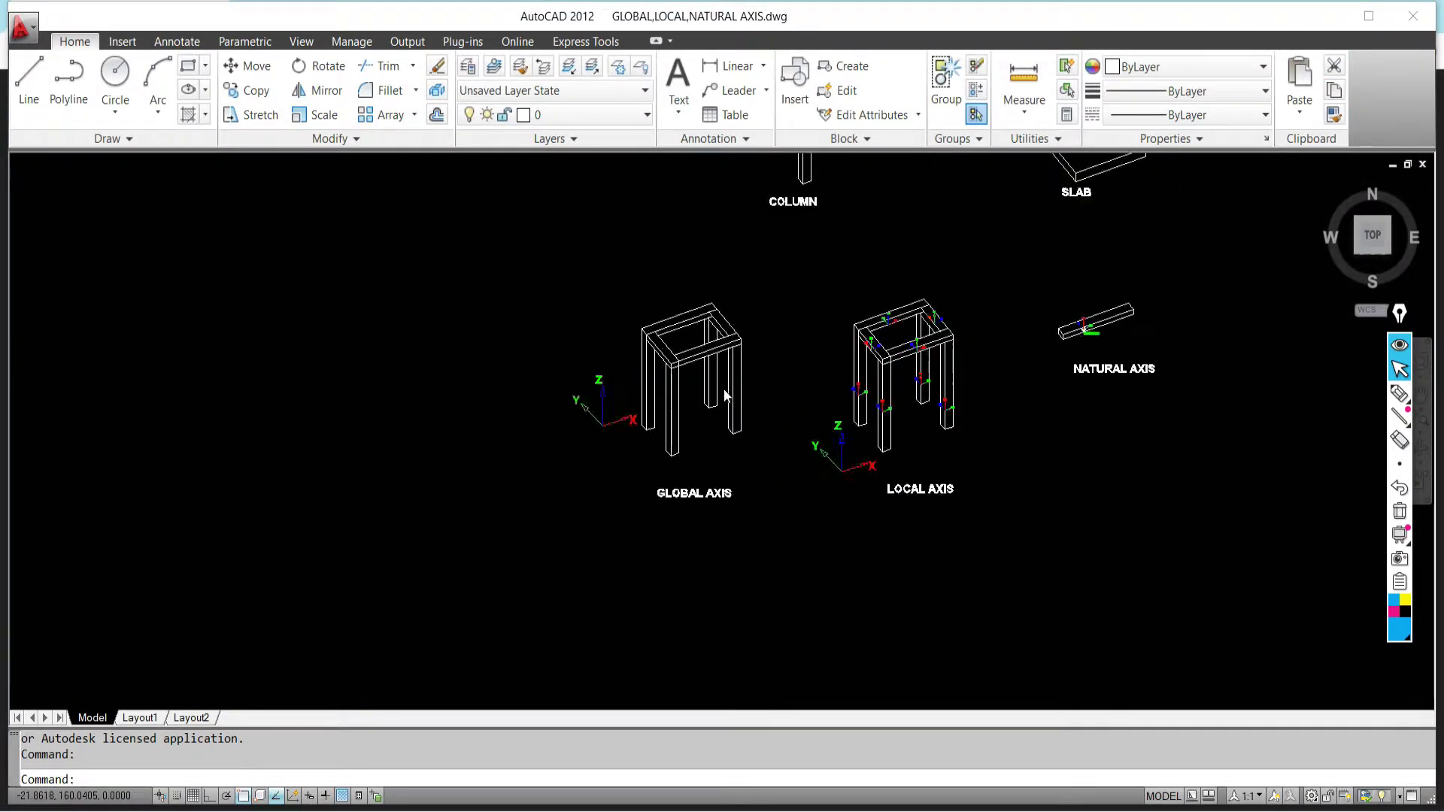
scroll(695, 448, "down", 5)
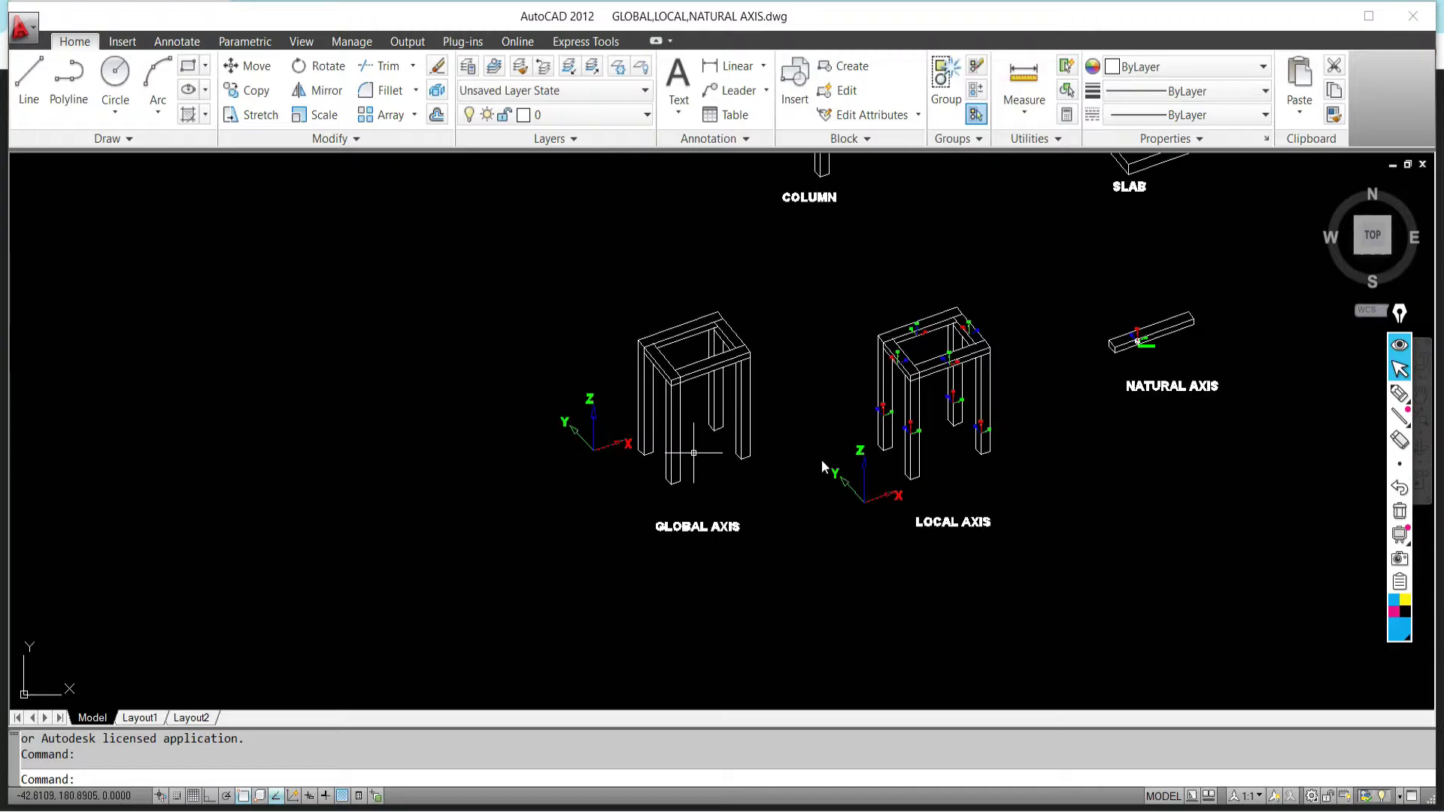
middle_click_drag(749, 401, 720, 328)
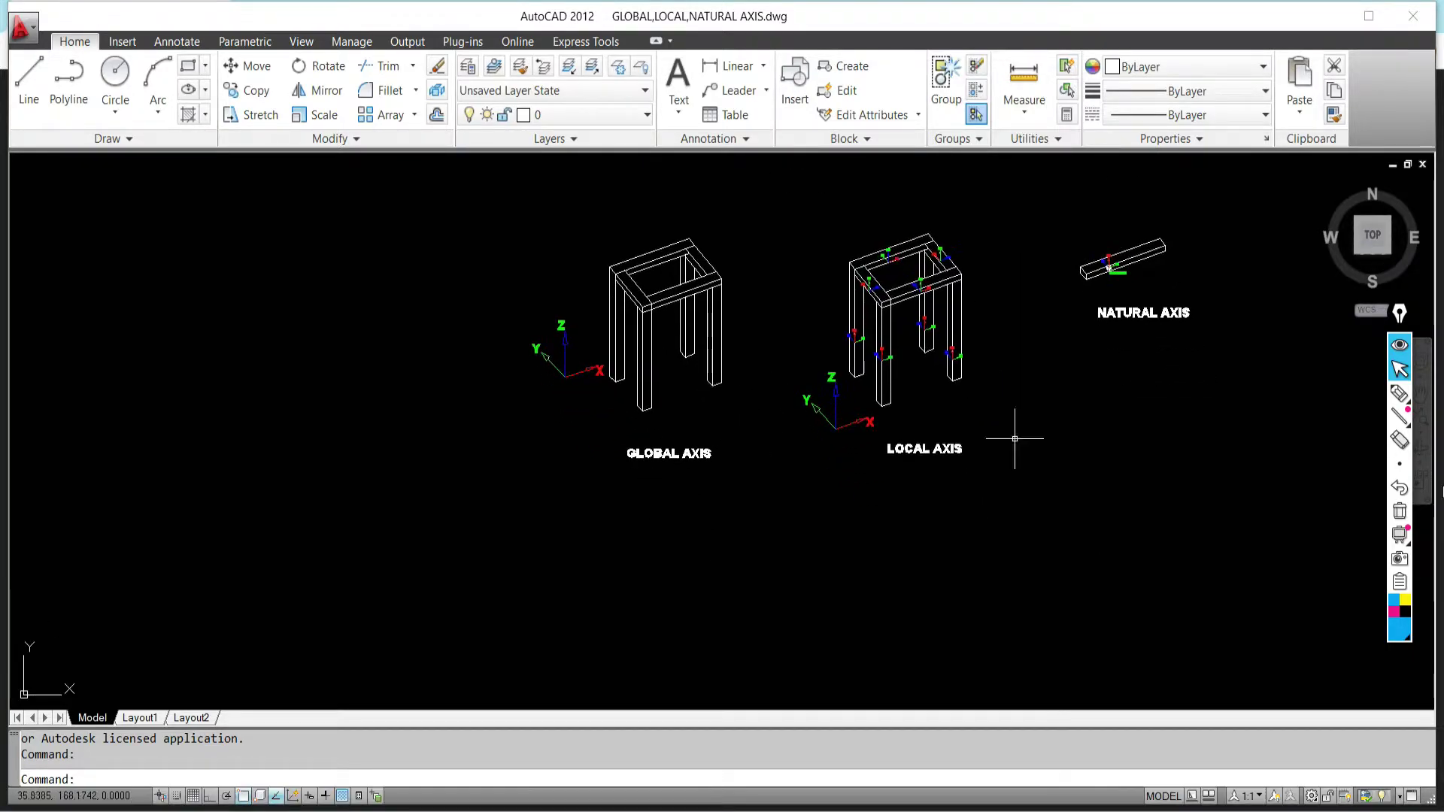
Underline the GLOBAL AXIS, LOCAL AXIS and NATURAL AXIS labels with the highlighter, then erase them
left_click(1400, 395)
left_click_drag(629, 470, 707, 471)
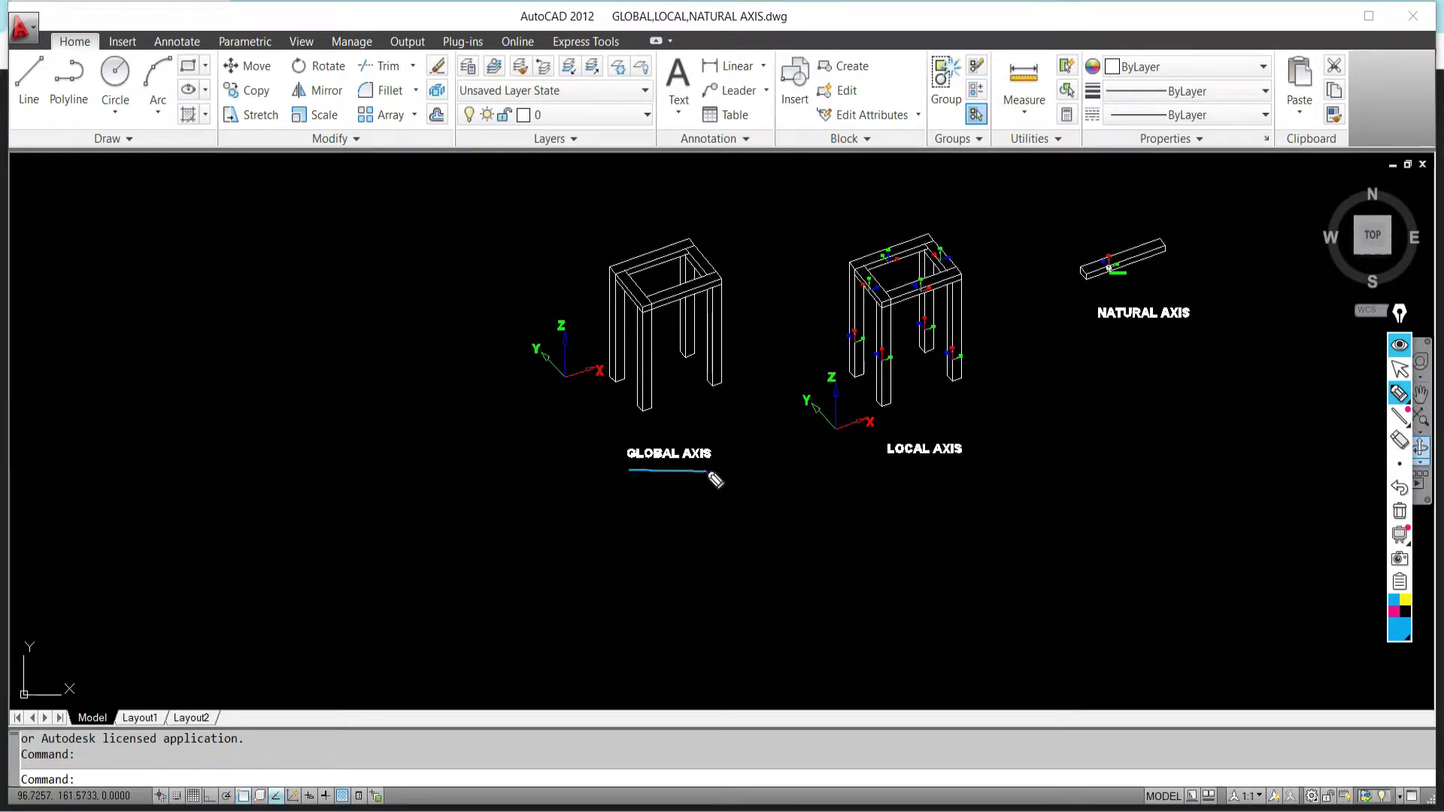
left_click_drag(895, 464, 961, 467)
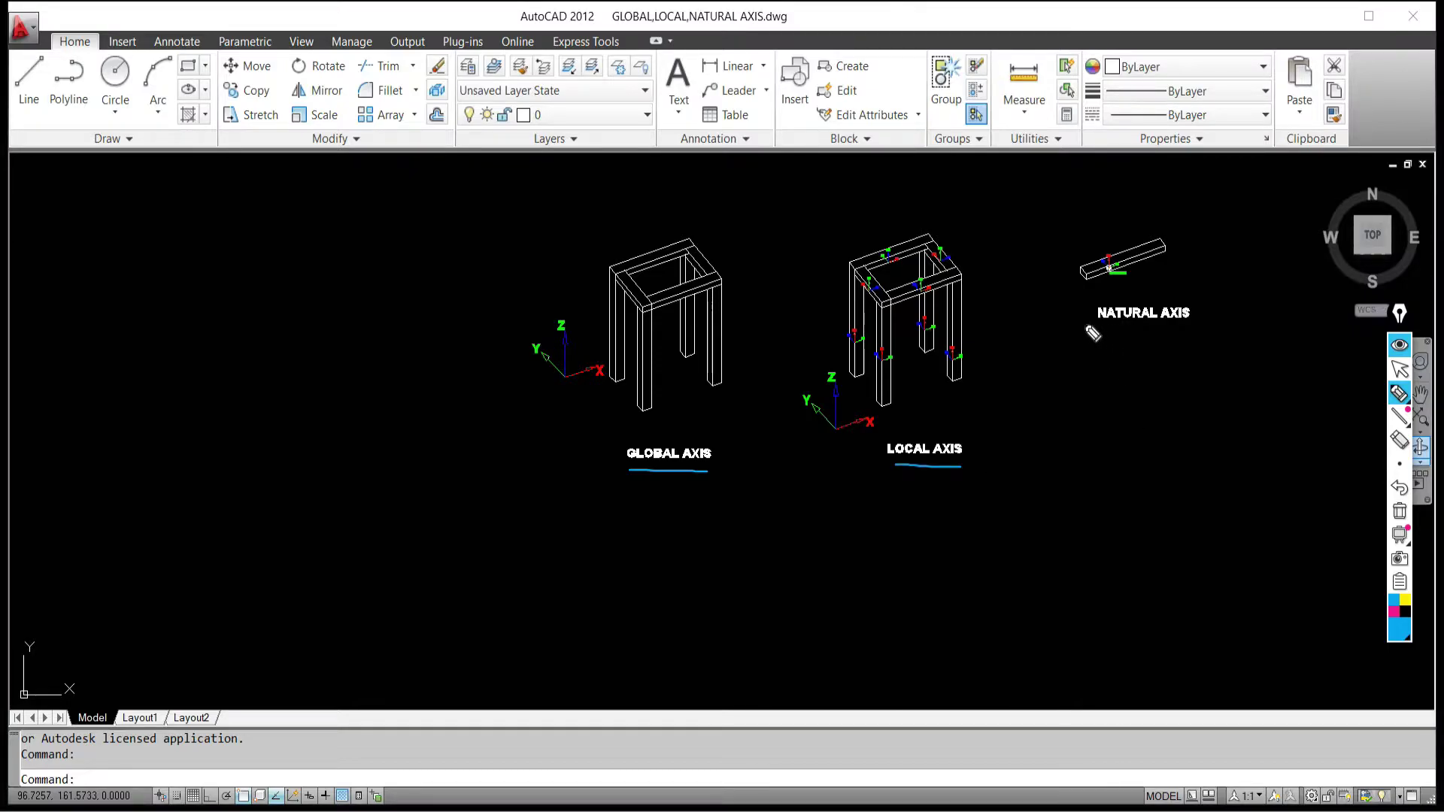
left_click_drag(1085, 325, 1196, 326)
left_click(1400, 513)
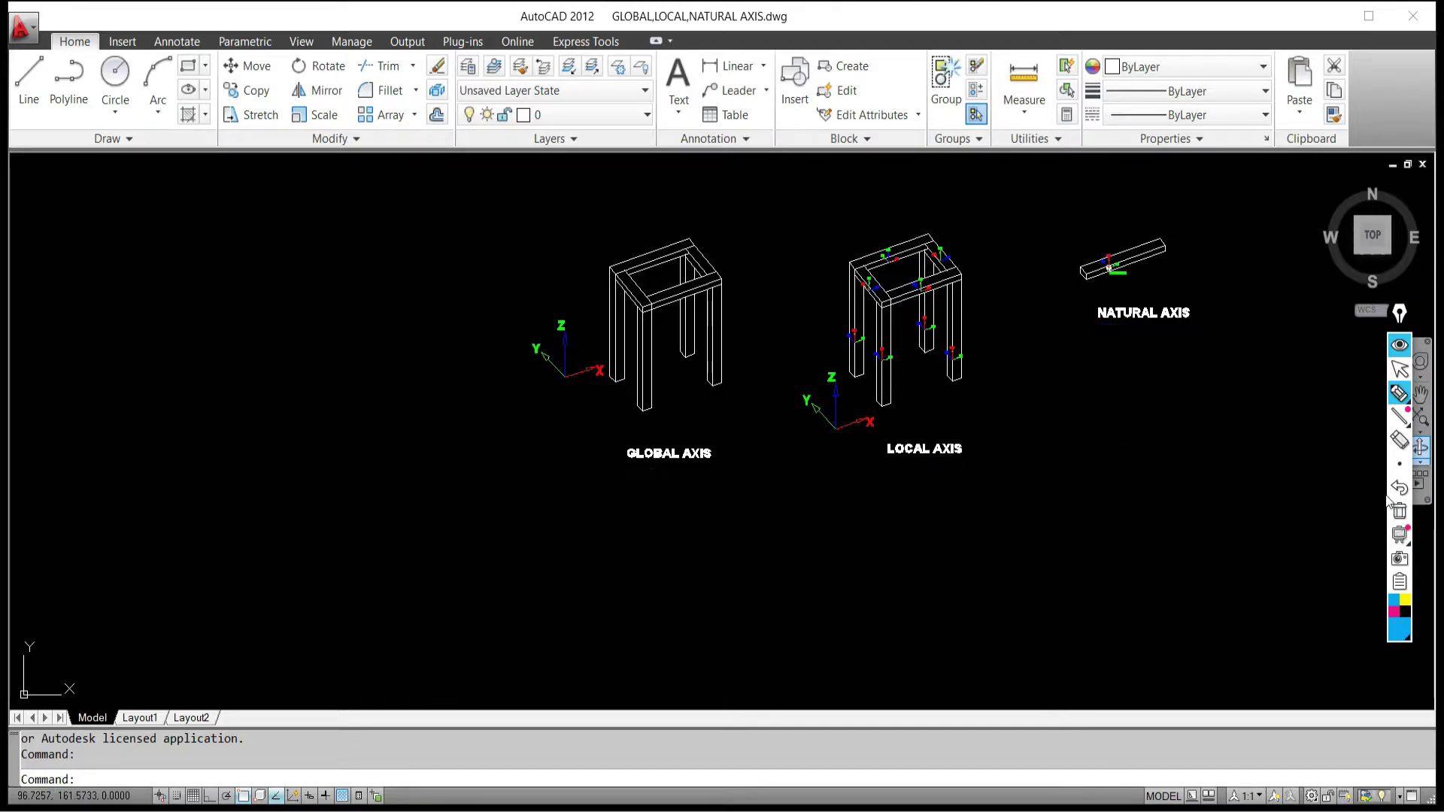
left_click(1400, 368)
Zoom onto the GLOBAL AXIS frame and highlight its four legs in blue
scroll(611, 395, "up", 3)
scroll(688, 475, "up", 2)
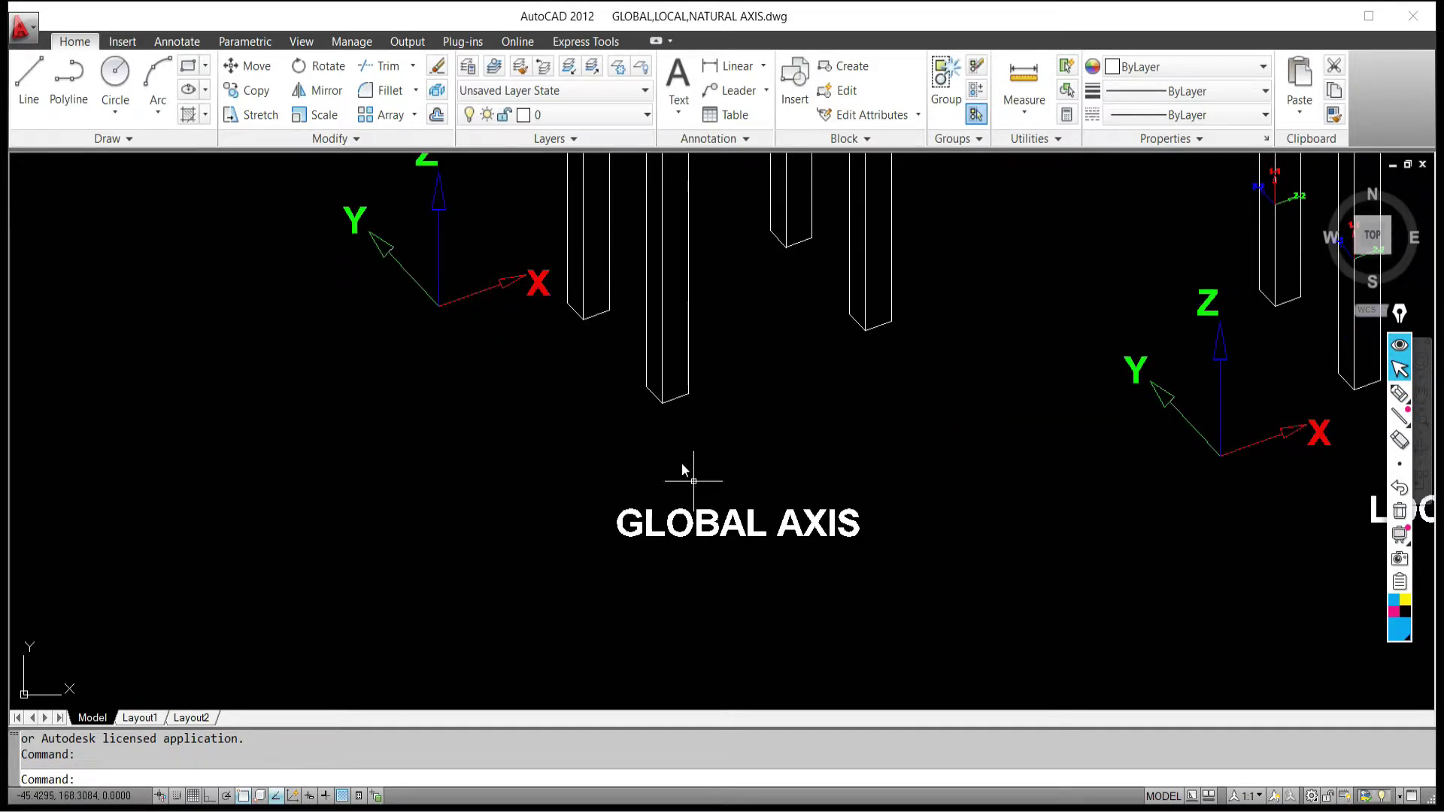
mouse_move(662, 406)
middle_mouse_down()
mouse_move(661, 548)
mouse_move(648, 535)
middle_mouse_up()
scroll(642, 544, "down", 3)
scroll(655, 526, "up", 3)
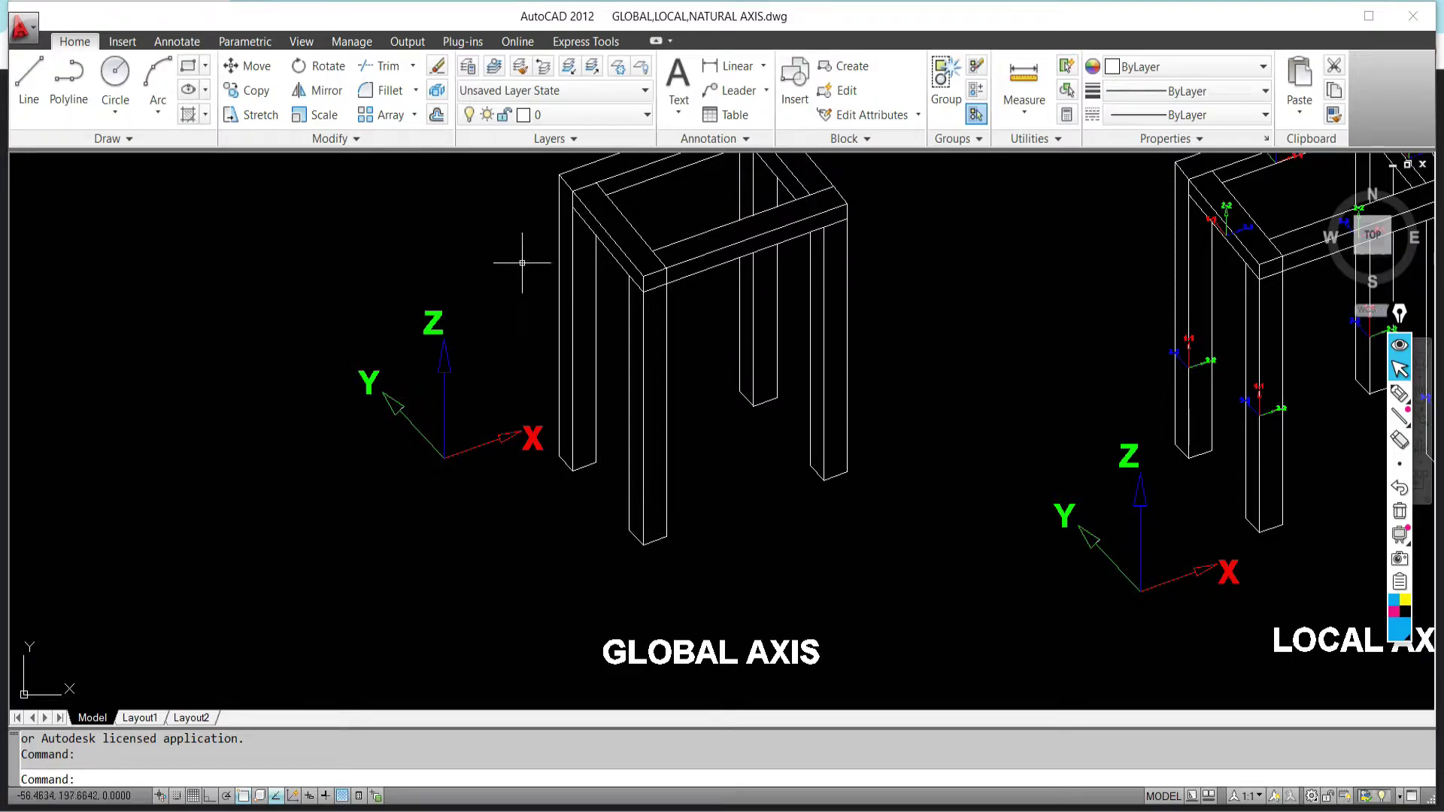
middle_click_drag(687, 372, 669, 441)
left_click(1400, 393)
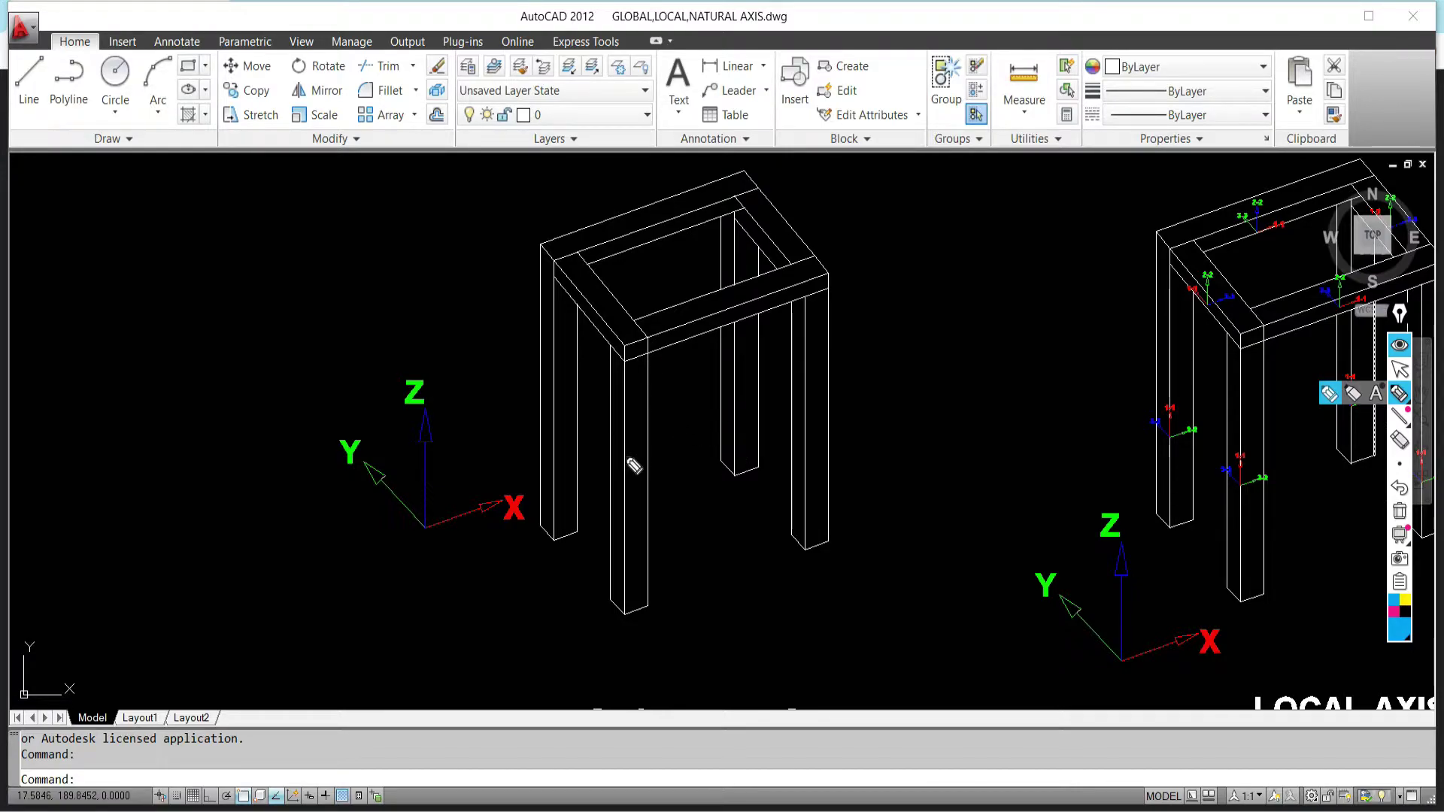
left_click_drag(831, 423, 802, 443)
left_click_drag(752, 385, 729, 407)
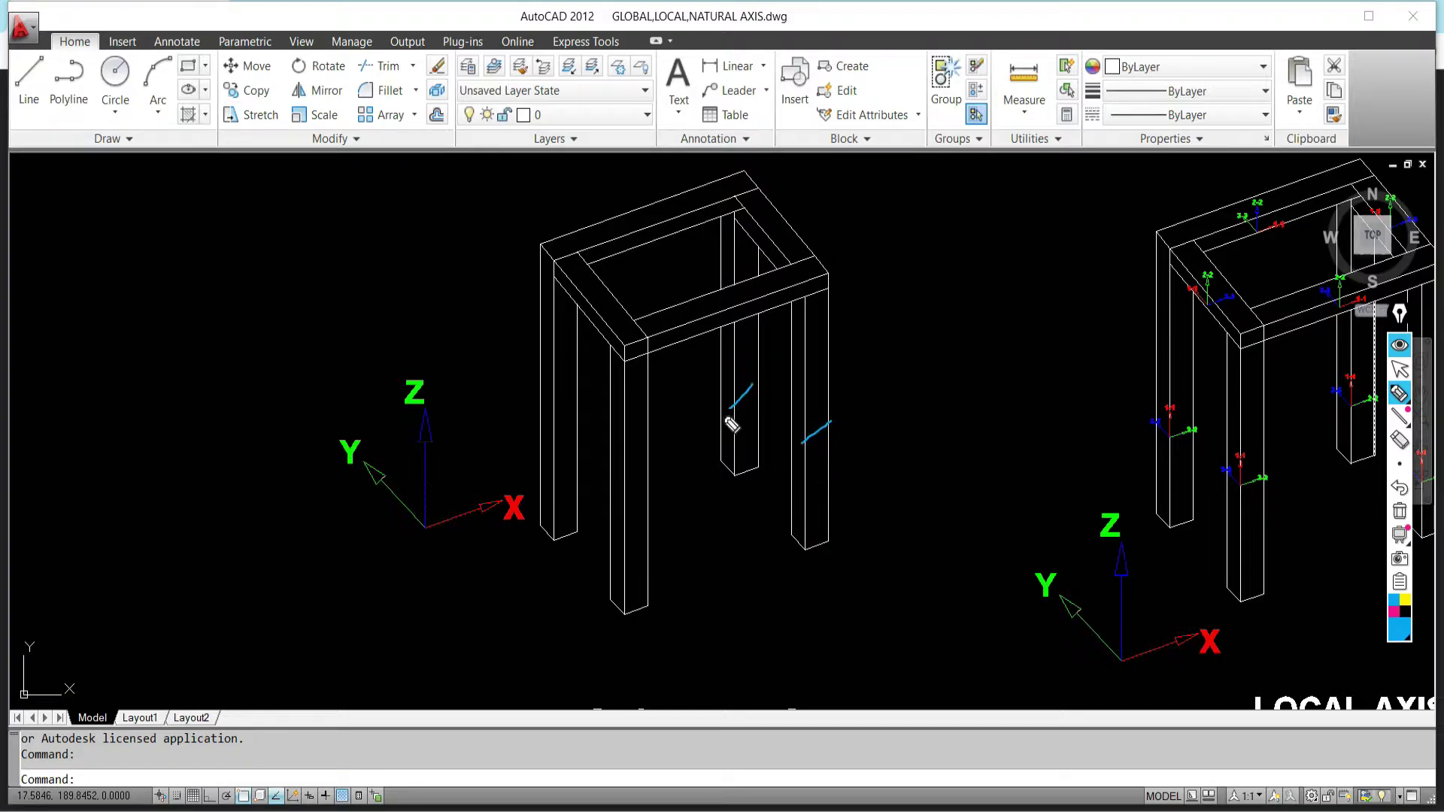
left_click_drag(651, 466, 632, 493)
left_click_drag(569, 406, 532, 440)
Highlight the frame's front, rear and side top rails and retrace the right front leg
left_click_drag(595, 279, 581, 309)
left_click_drag(722, 287, 707, 327)
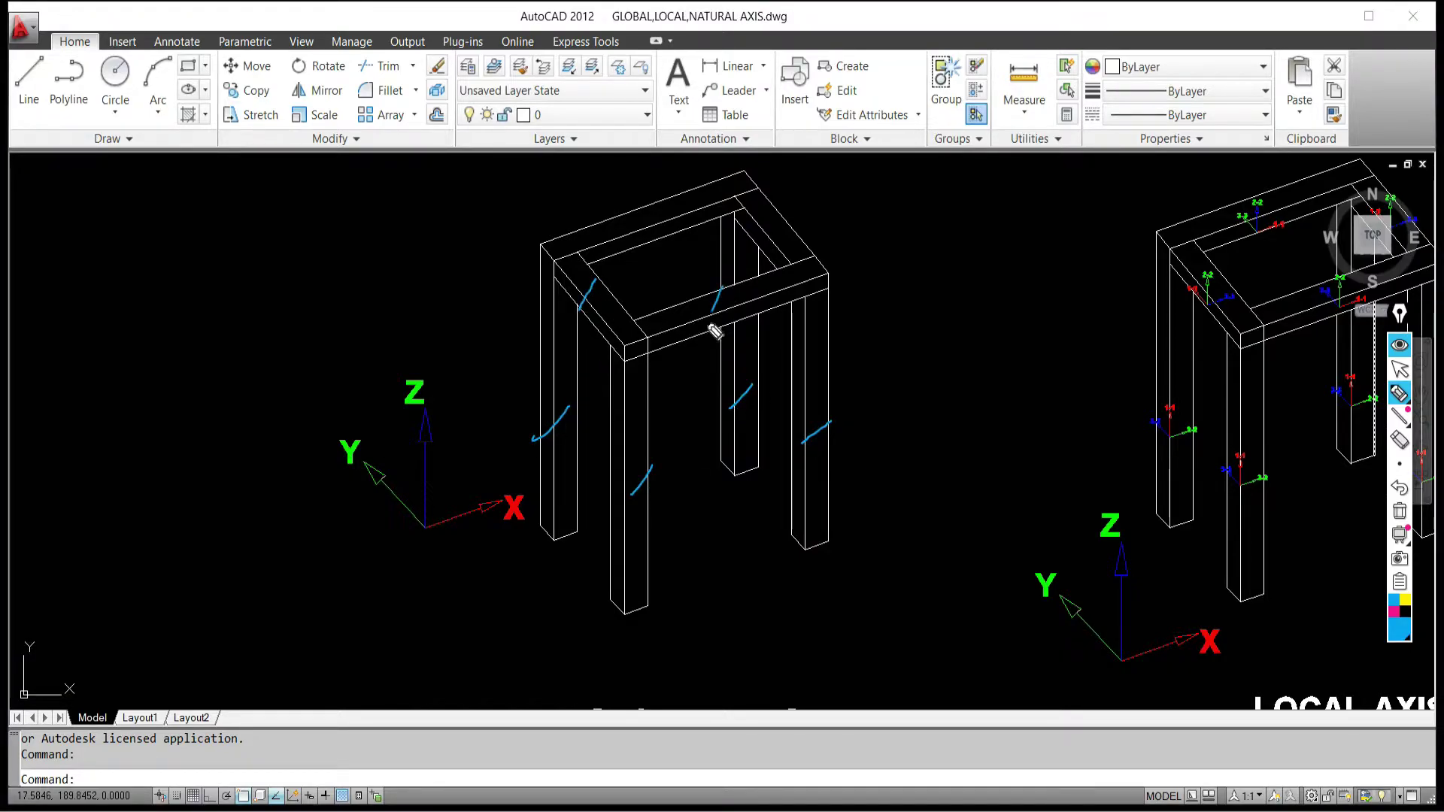
left_click_drag(796, 216, 778, 238)
left_click_drag(667, 200, 654, 239)
left_click_drag(849, 378, 780, 421)
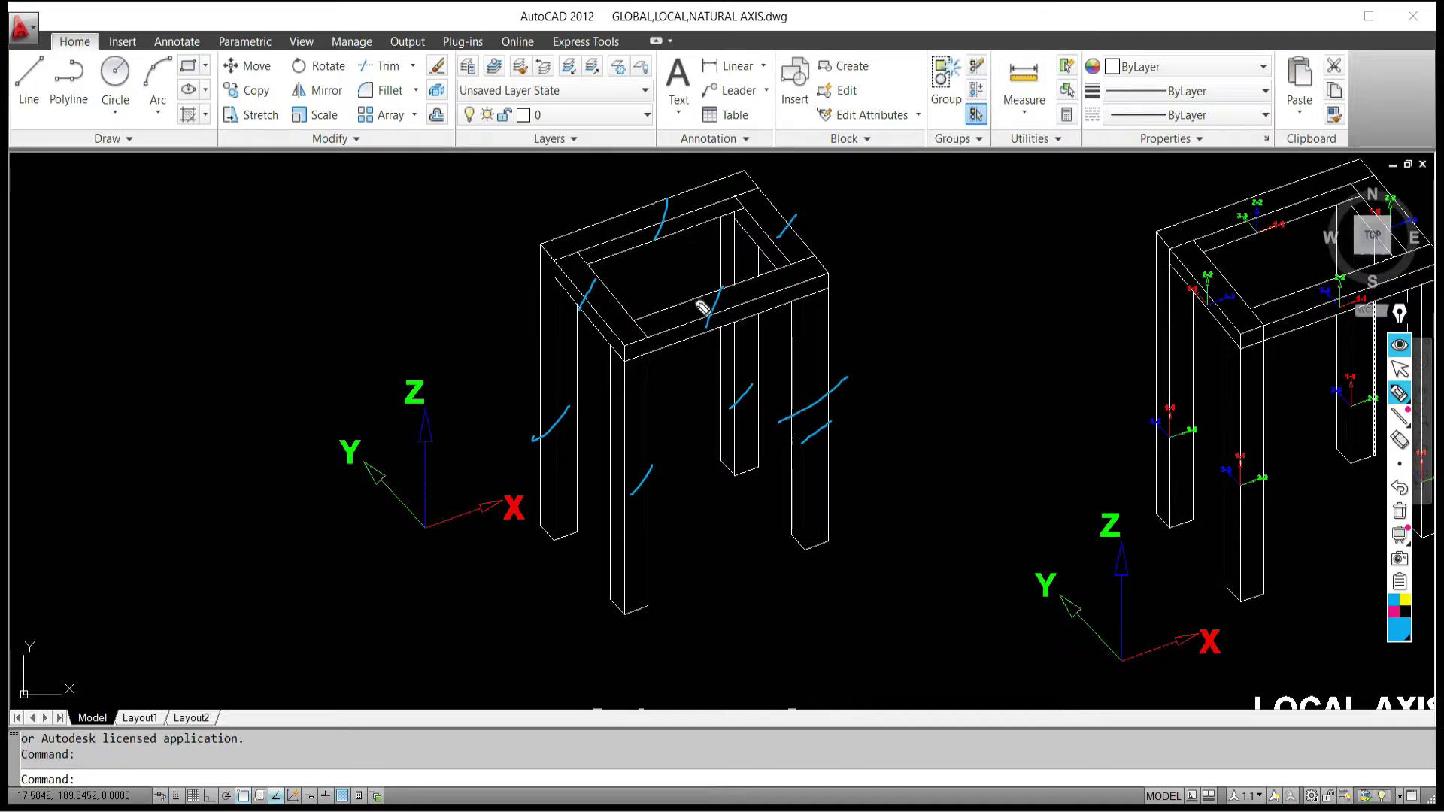
left_click_drag(710, 269, 690, 355)
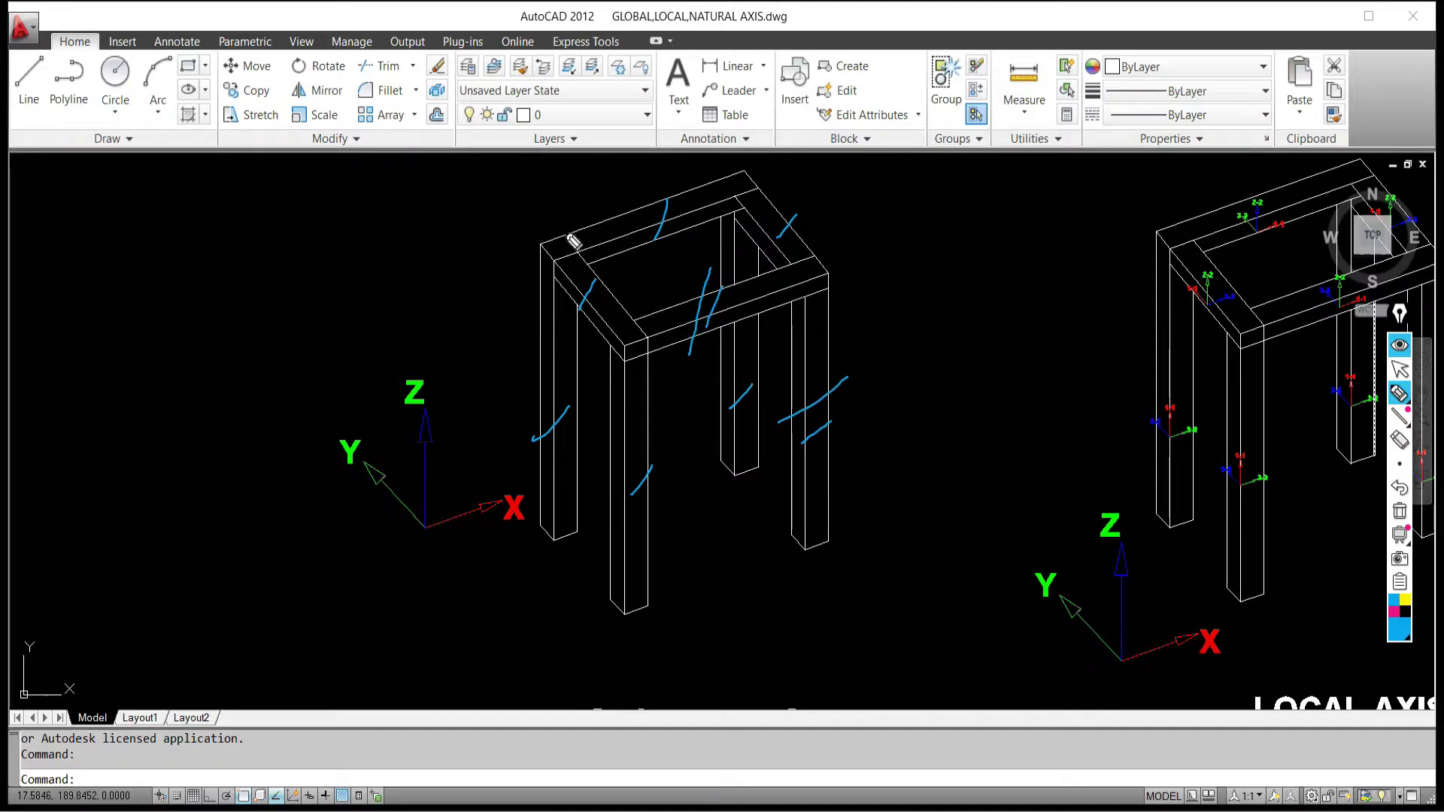
mouse_move(561, 234)
left_mouse_down()
mouse_move(749, 183)
mouse_move(809, 267)
mouse_move(641, 322)
mouse_move(555, 251)
mouse_move(629, 342)
left_mouse_up()
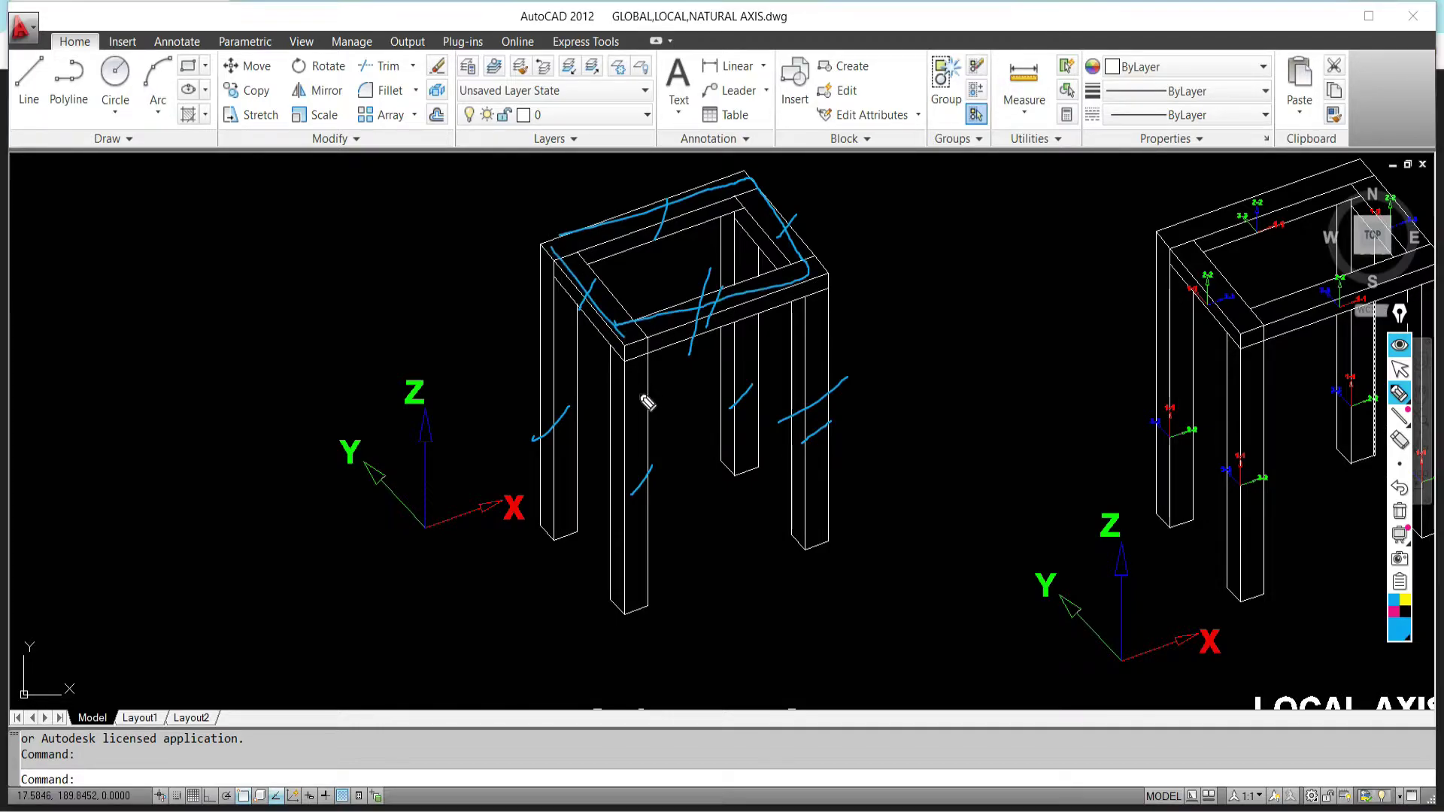
Clear the old highlighter strokes and circle the whole GLOBAL AXIS frame
mouse_move(1399, 464)
left_click(1400, 511)
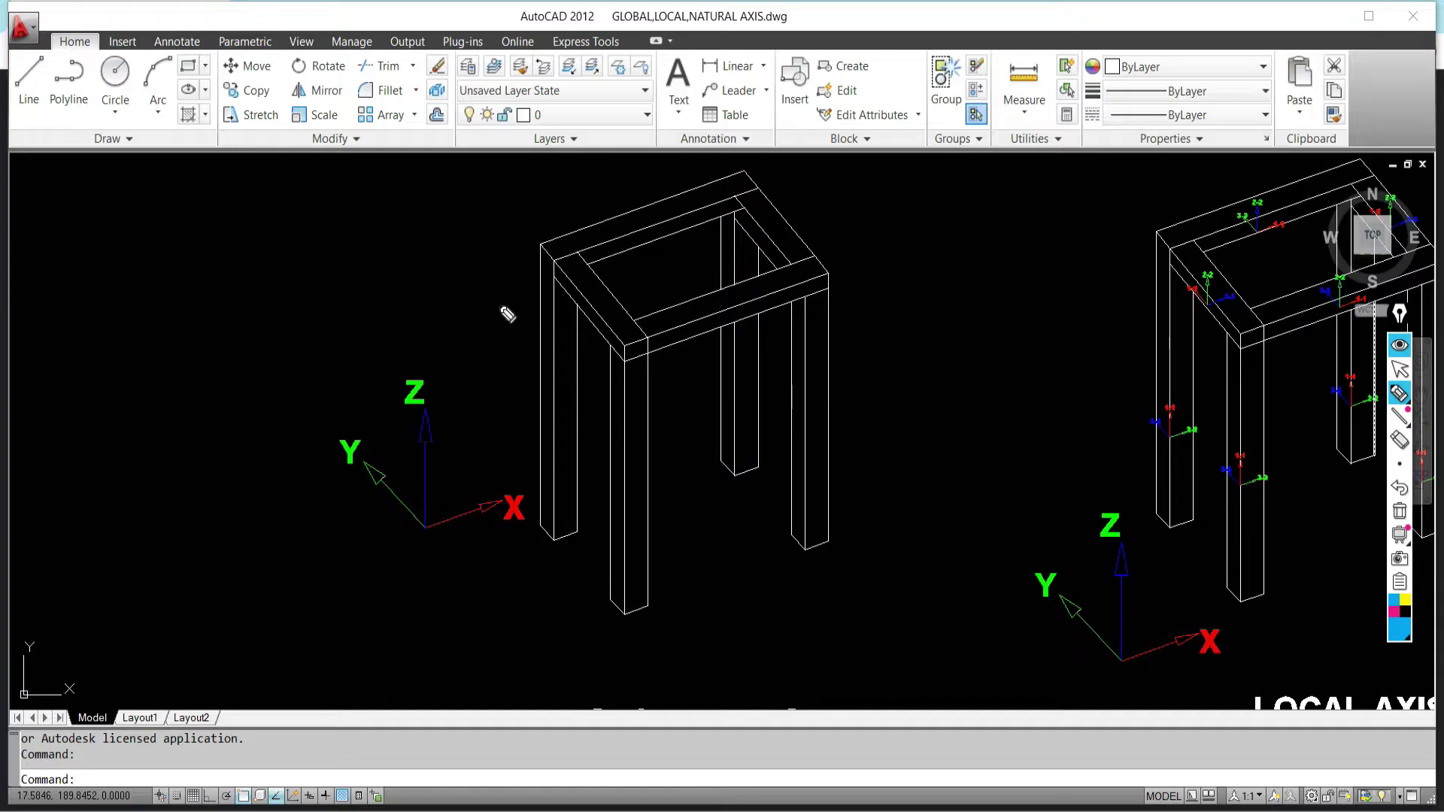
mouse_move(502, 307)
left_mouse_down()
mouse_move(537, 221)
mouse_move(631, 169)
mouse_move(740, 158)
mouse_move(861, 206)
mouse_move(916, 314)
mouse_move(939, 468)
mouse_move(909, 623)
mouse_move(827, 676)
mouse_move(738, 682)
mouse_move(579, 615)
mouse_move(498, 424)
mouse_move(518, 324)
left_mouse_up()
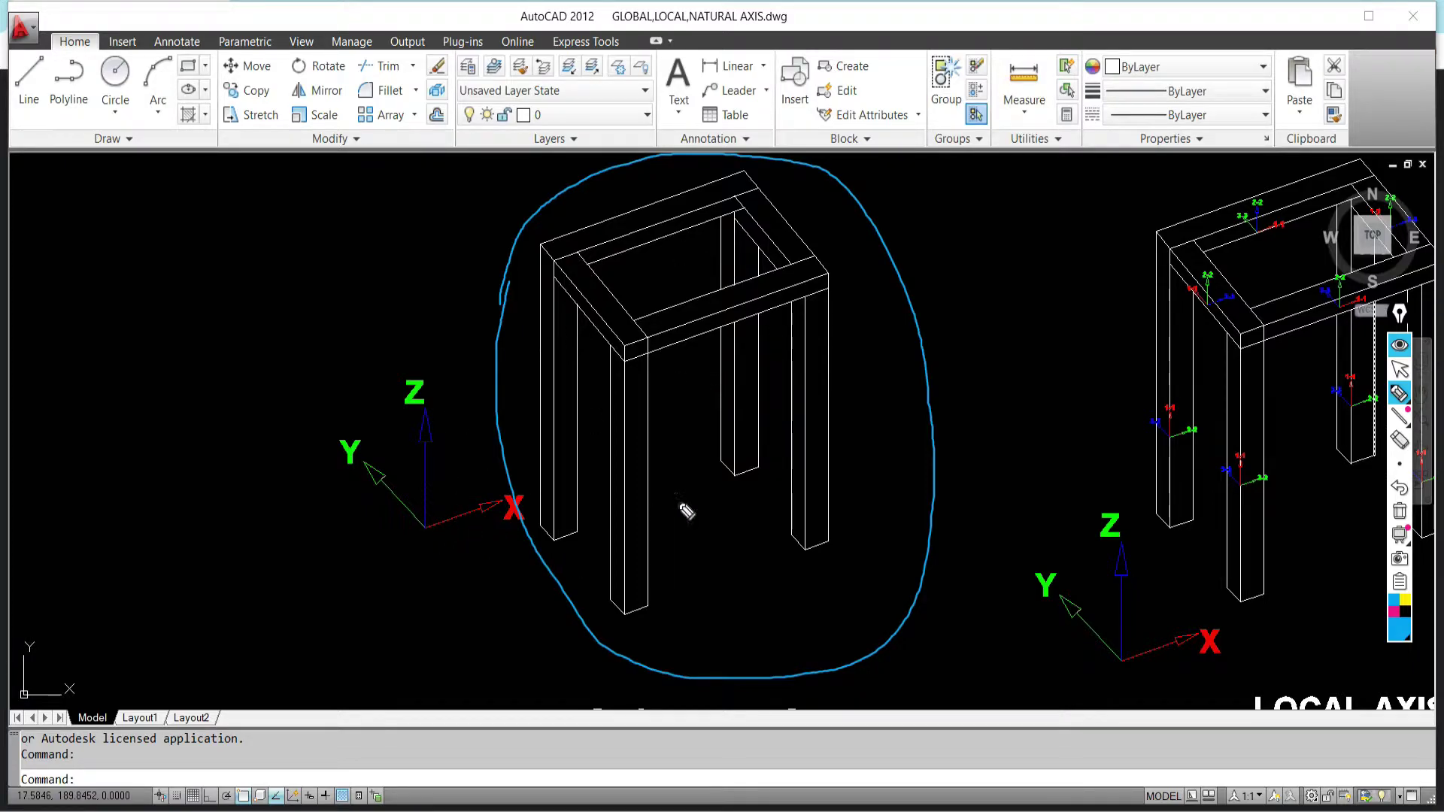
Draw direction arrows from front leg to back leg and along the front, back, left and right rails
left_click_drag(641, 487, 737, 455)
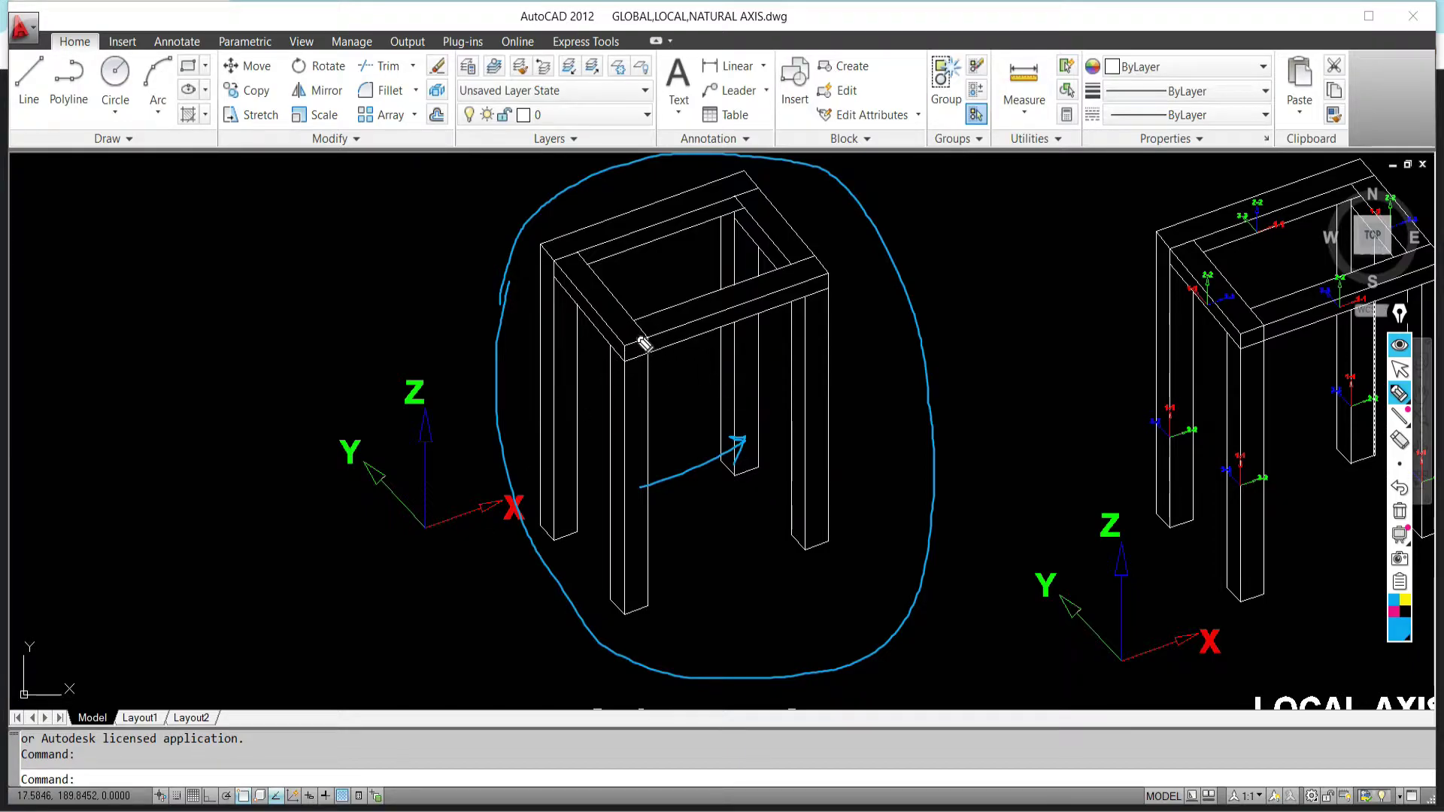
mouse_move(639, 335)
left_mouse_down()
mouse_move(747, 309)
mouse_move(800, 278)
mouse_move(785, 295)
left_mouse_up()
left_click_drag(583, 233, 745, 187)
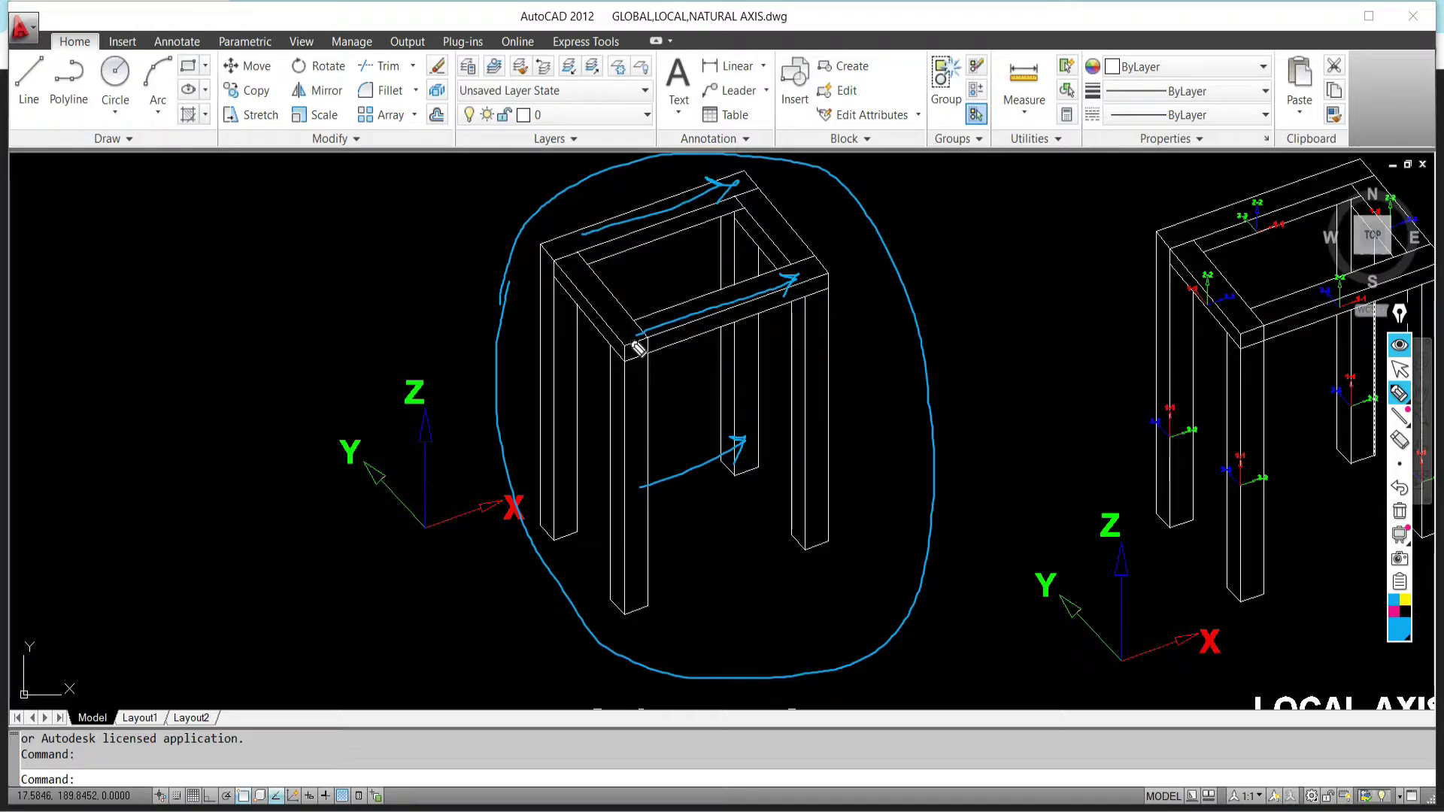
mouse_move(632, 338)
left_mouse_down()
mouse_move(573, 261)
mouse_move(591, 279)
left_mouse_up()
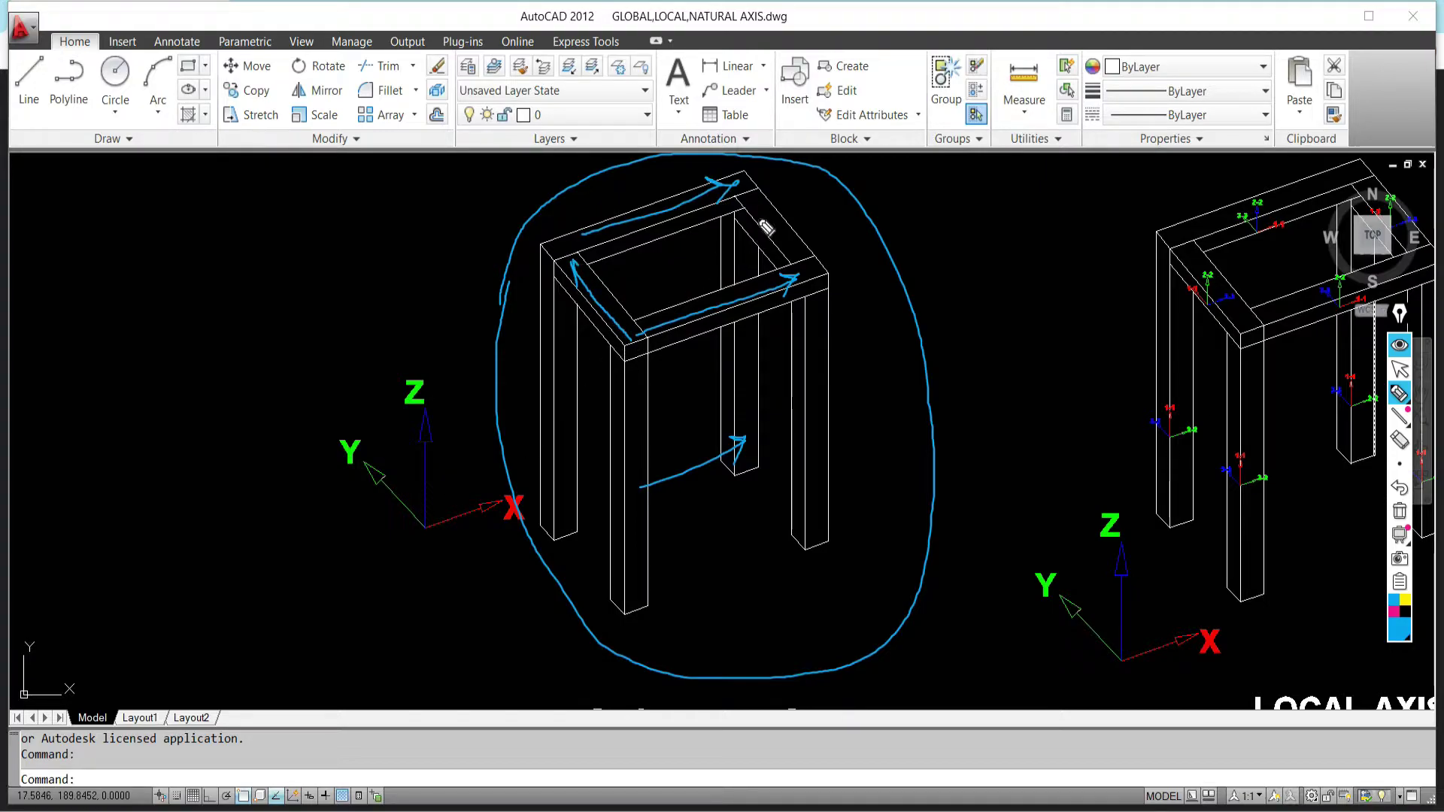
left_click_drag(764, 202, 825, 280)
left_click_drag(769, 217, 813, 215)
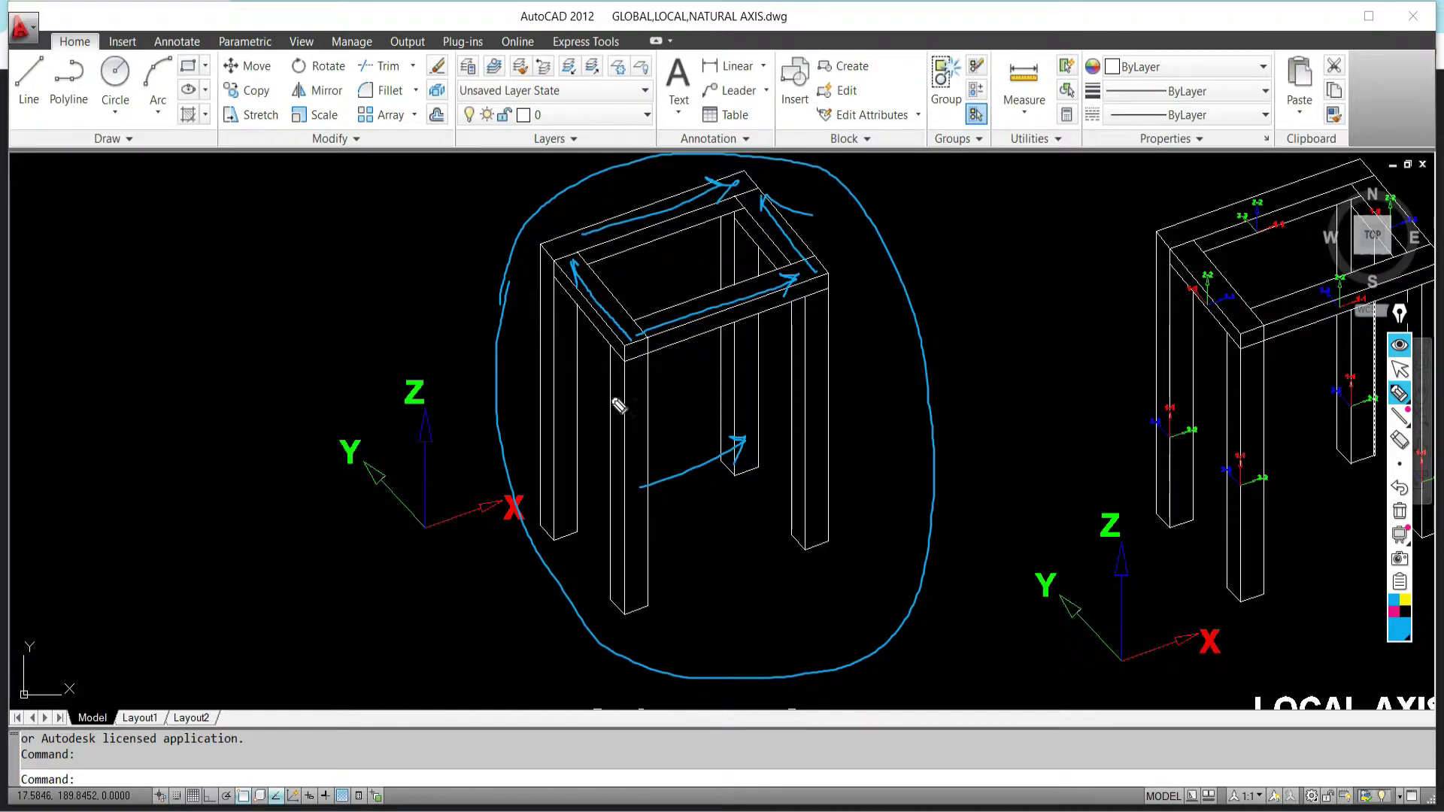
Draw upward arrows on the front legs and label the leg arrow Z
left_click_drag(567, 364, 574, 509)
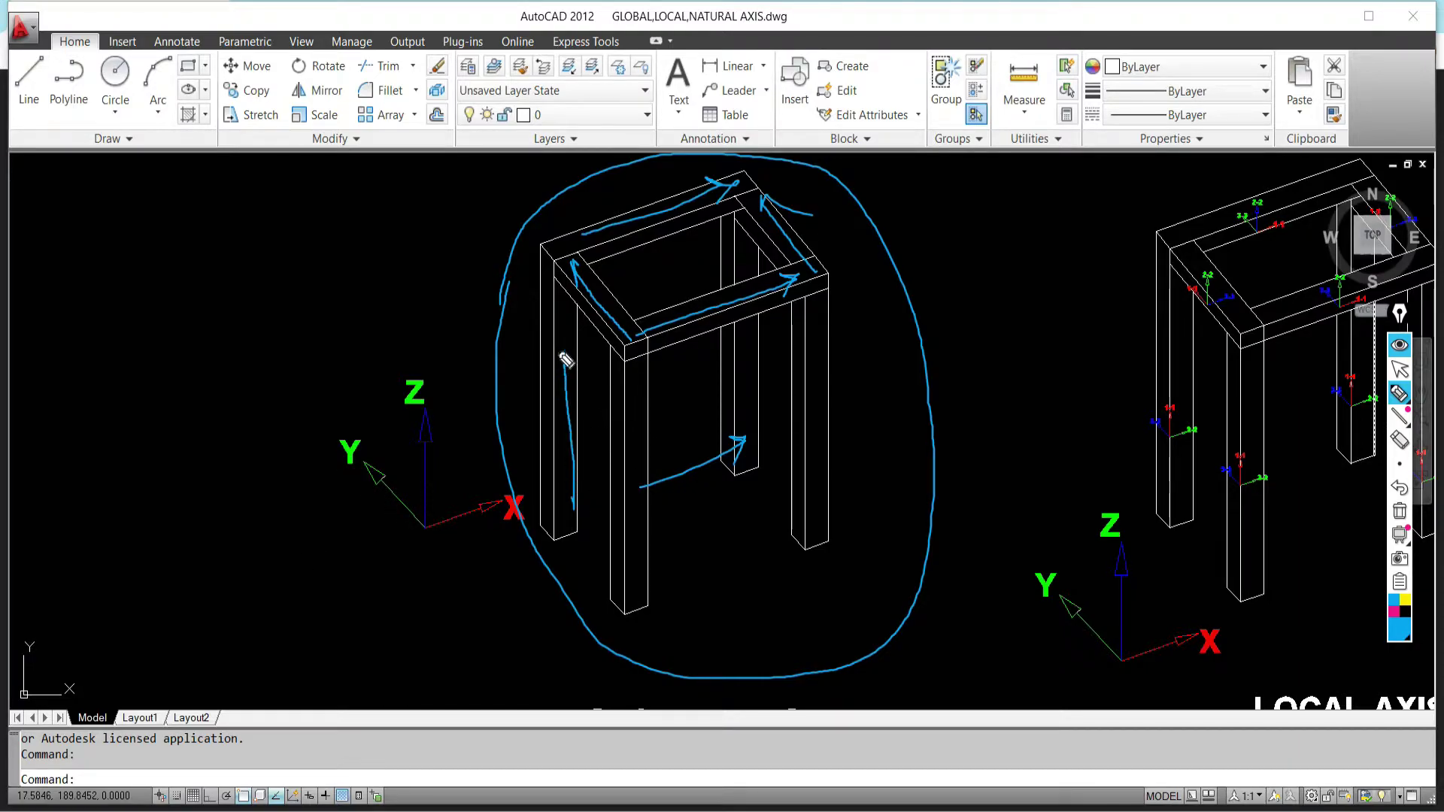
left_click_drag(554, 380, 586, 372)
mouse_move(532, 328)
left_mouse_down()
mouse_move(553, 325)
mouse_move(559, 345)
left_mouse_up()
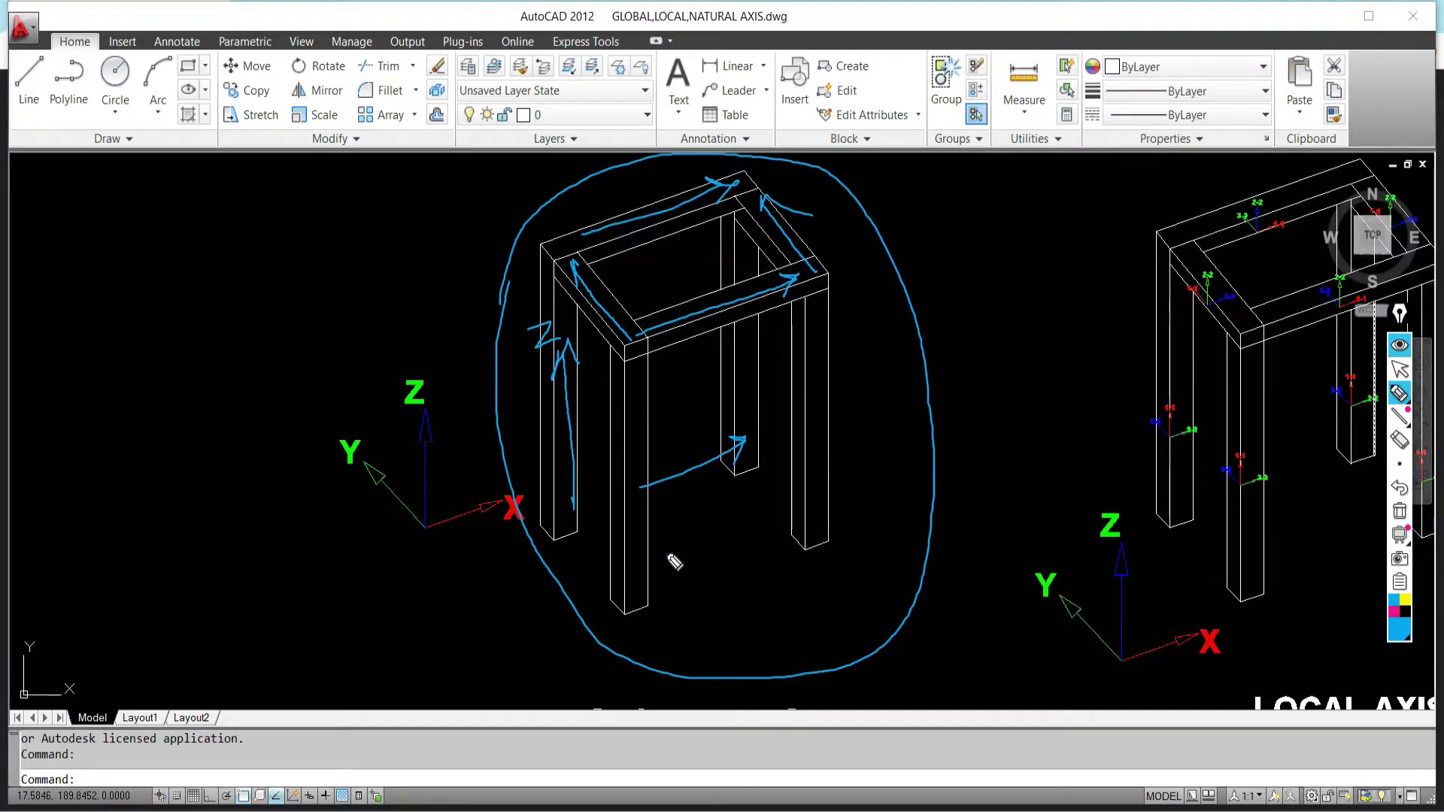
mouse_move(673, 617)
left_mouse_down()
mouse_move(735, 588)
mouse_move(615, 594)
mouse_move(645, 588)
left_mouse_up()
mouse_move(659, 601)
left_mouse_down()
mouse_move(652, 501)
mouse_move(649, 511)
mouse_move(667, 487)
left_mouse_up()
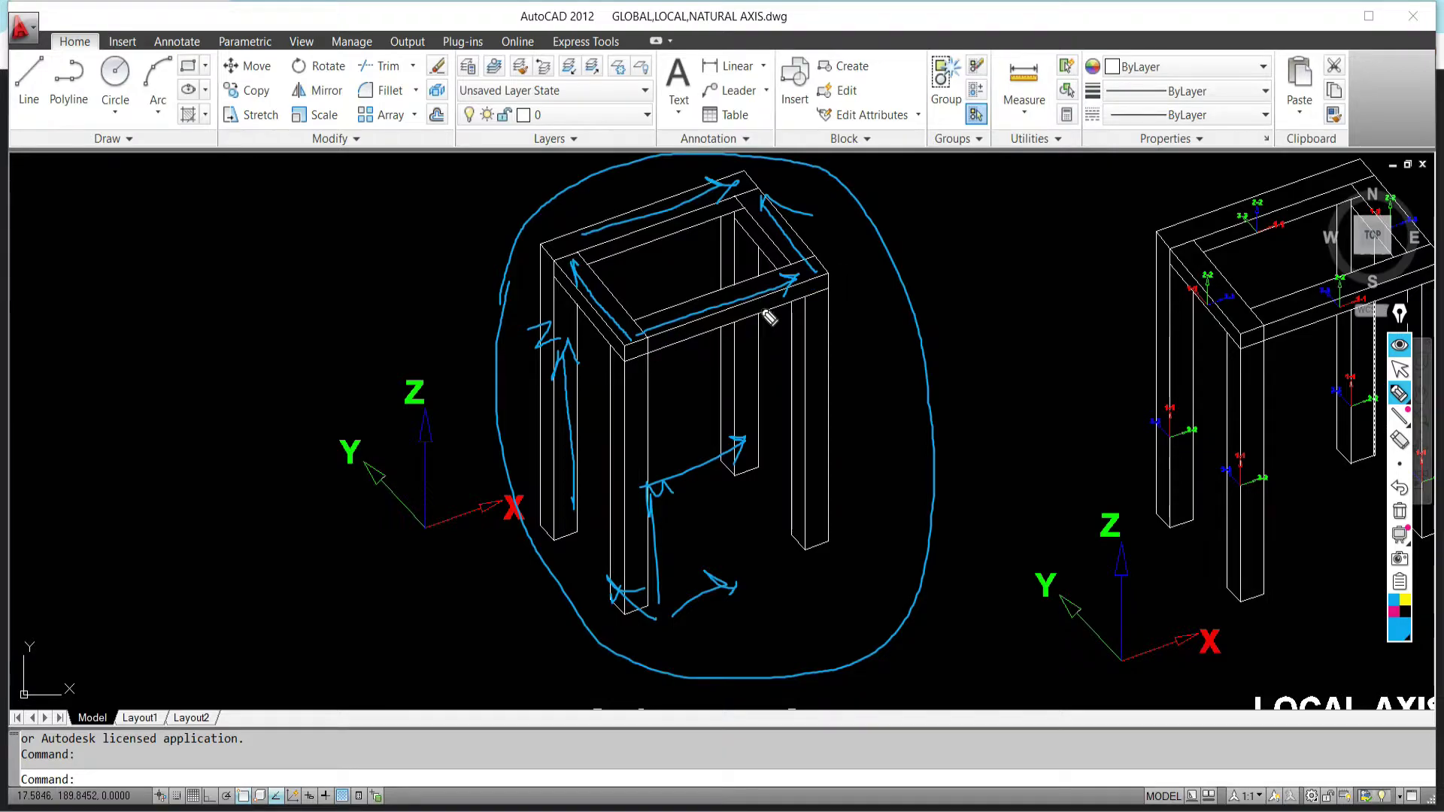
Clear the ink, trace the top rails and right front leg, and sketch slanted lines below the table
left_click(1402, 517)
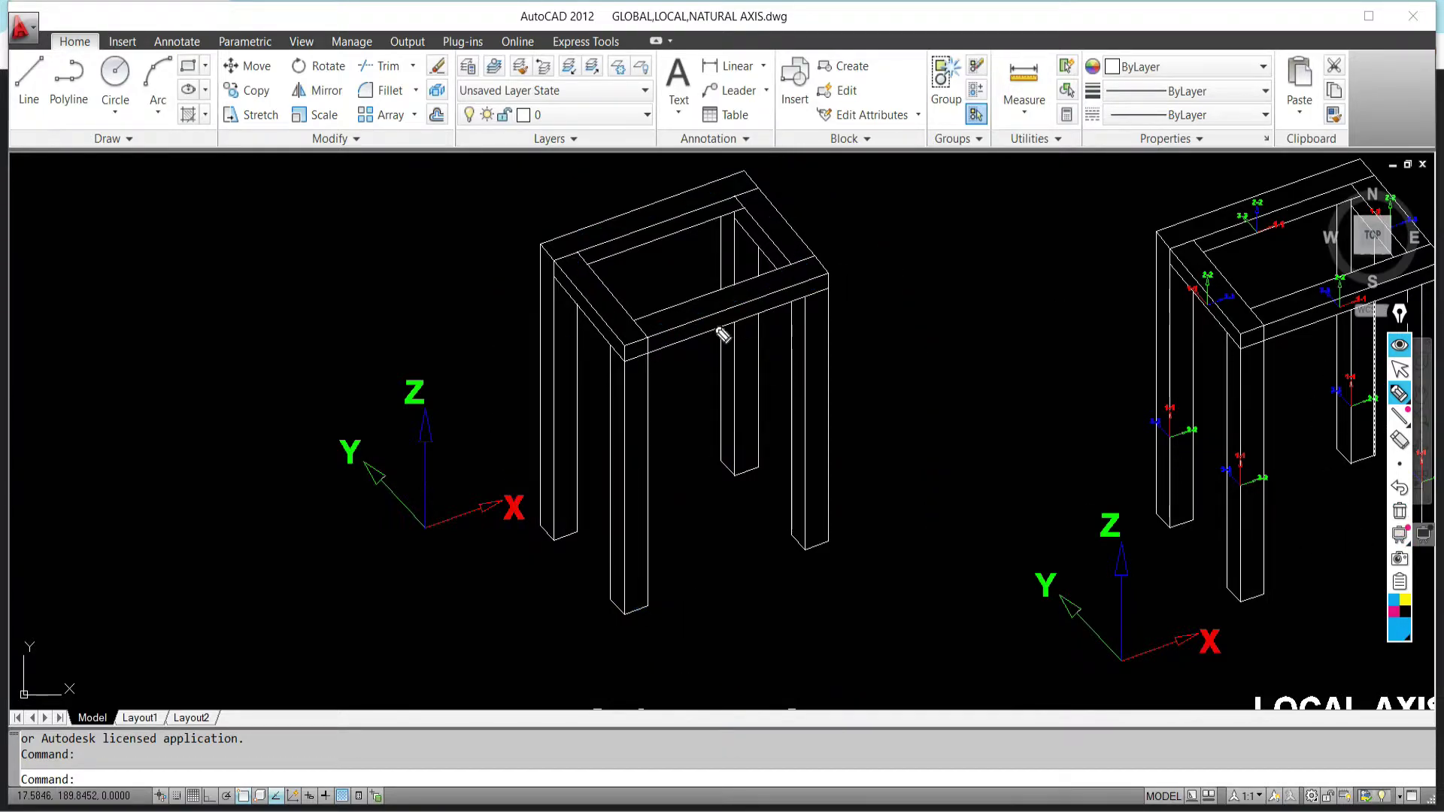
mouse_move(750, 182)
left_mouse_down()
mouse_move(541, 274)
mouse_move(626, 321)
left_mouse_up()
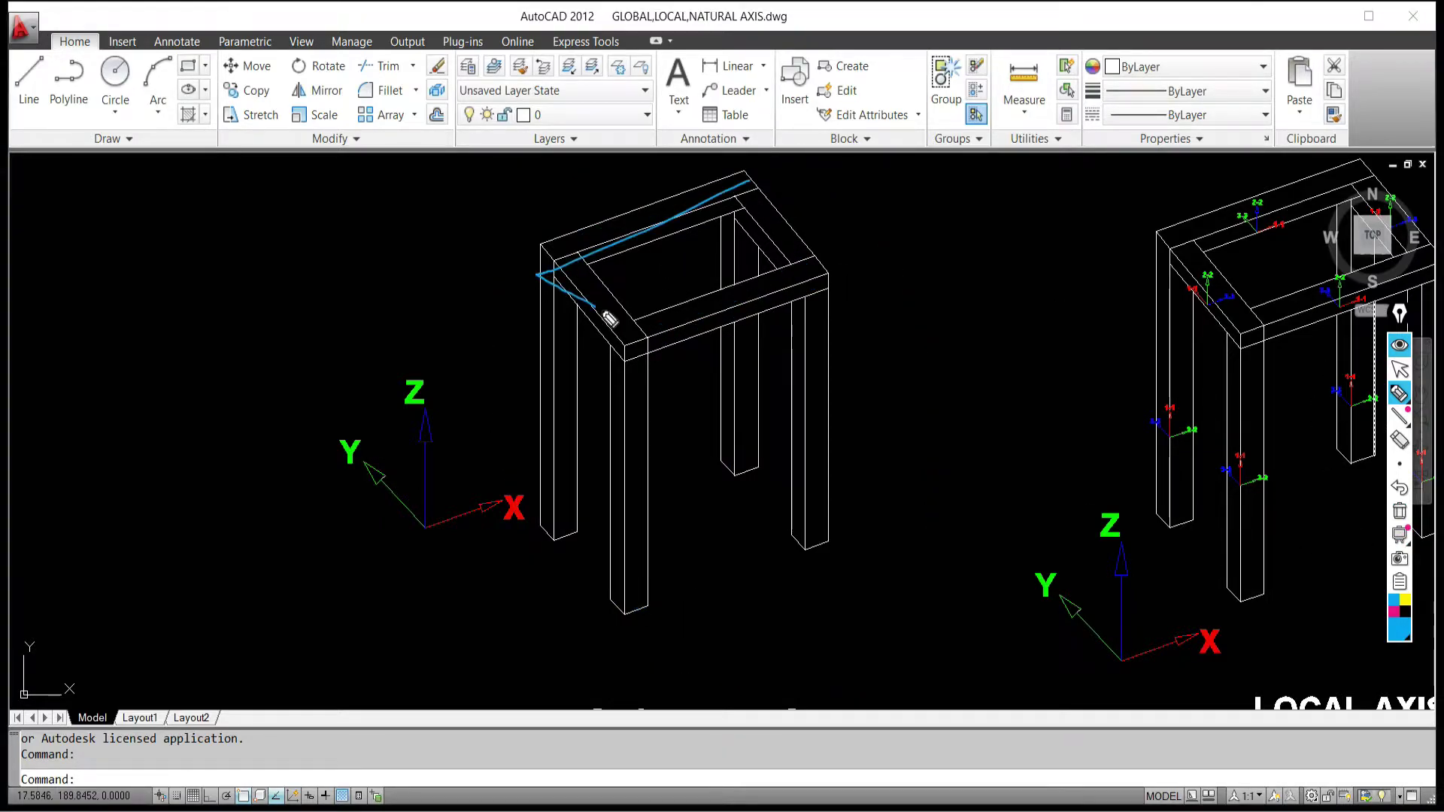
mouse_move(737, 201)
left_mouse_down()
mouse_move(829, 298)
mouse_move(686, 339)
mouse_move(632, 543)
left_mouse_up()
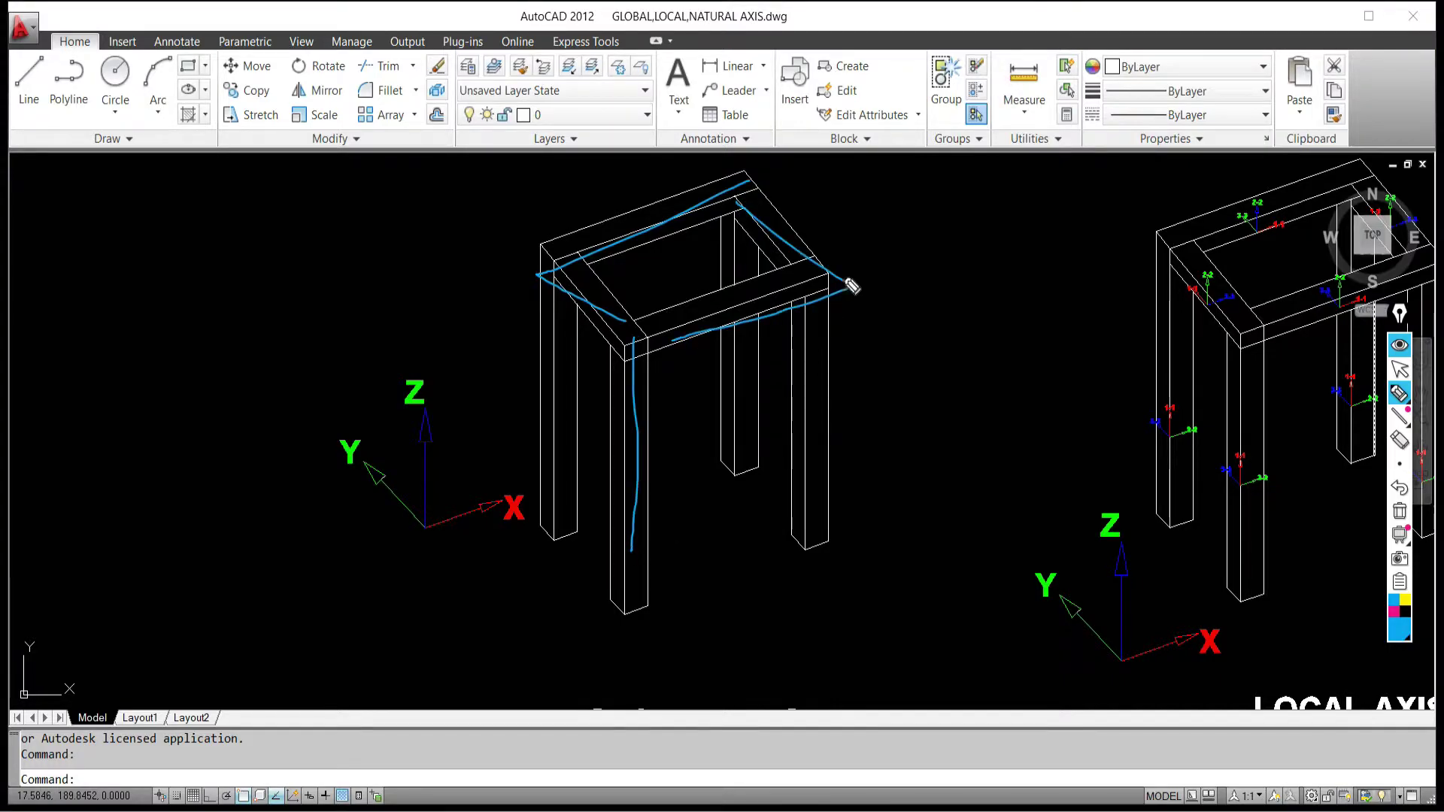
left_click_drag(846, 272, 851, 502)
left_click_drag(658, 615, 834, 541)
mouse_move(689, 641)
left_mouse_down()
mouse_move(782, 600)
mouse_move(756, 618)
left_mouse_up()
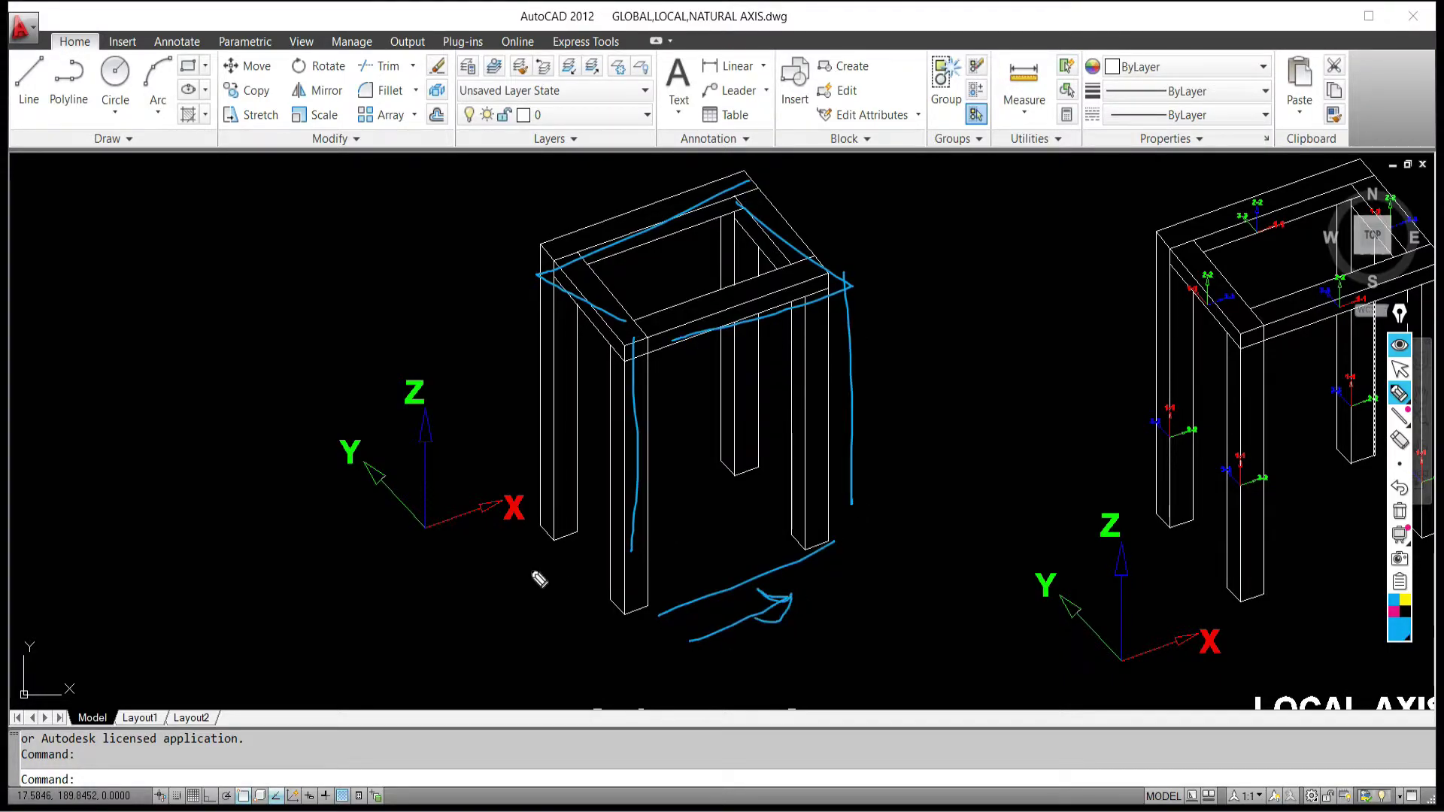
left_click_drag(631, 598, 562, 576)
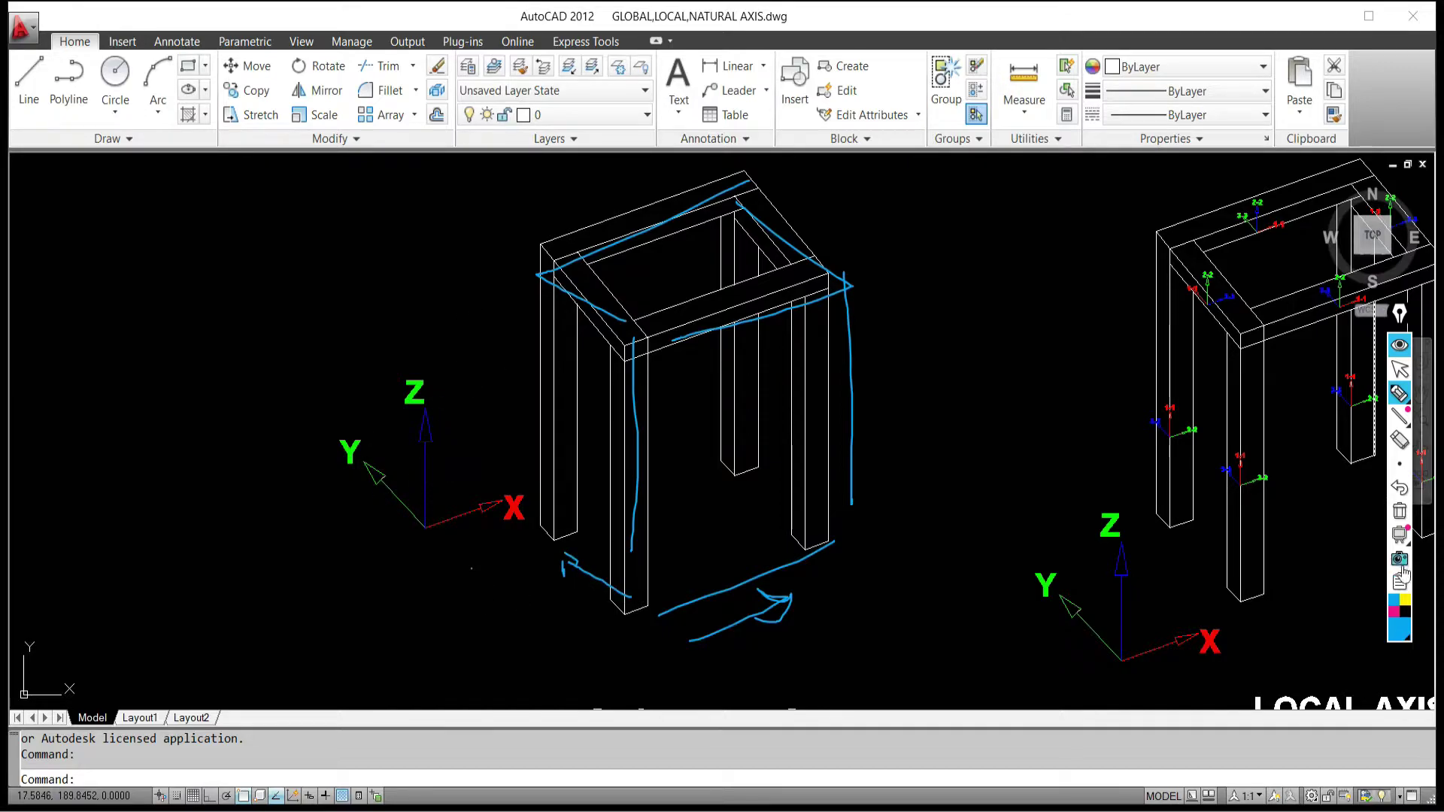
Clear again, trace the front, left and back top edges and front leg, and circle the Z label
left_click(1400, 511)
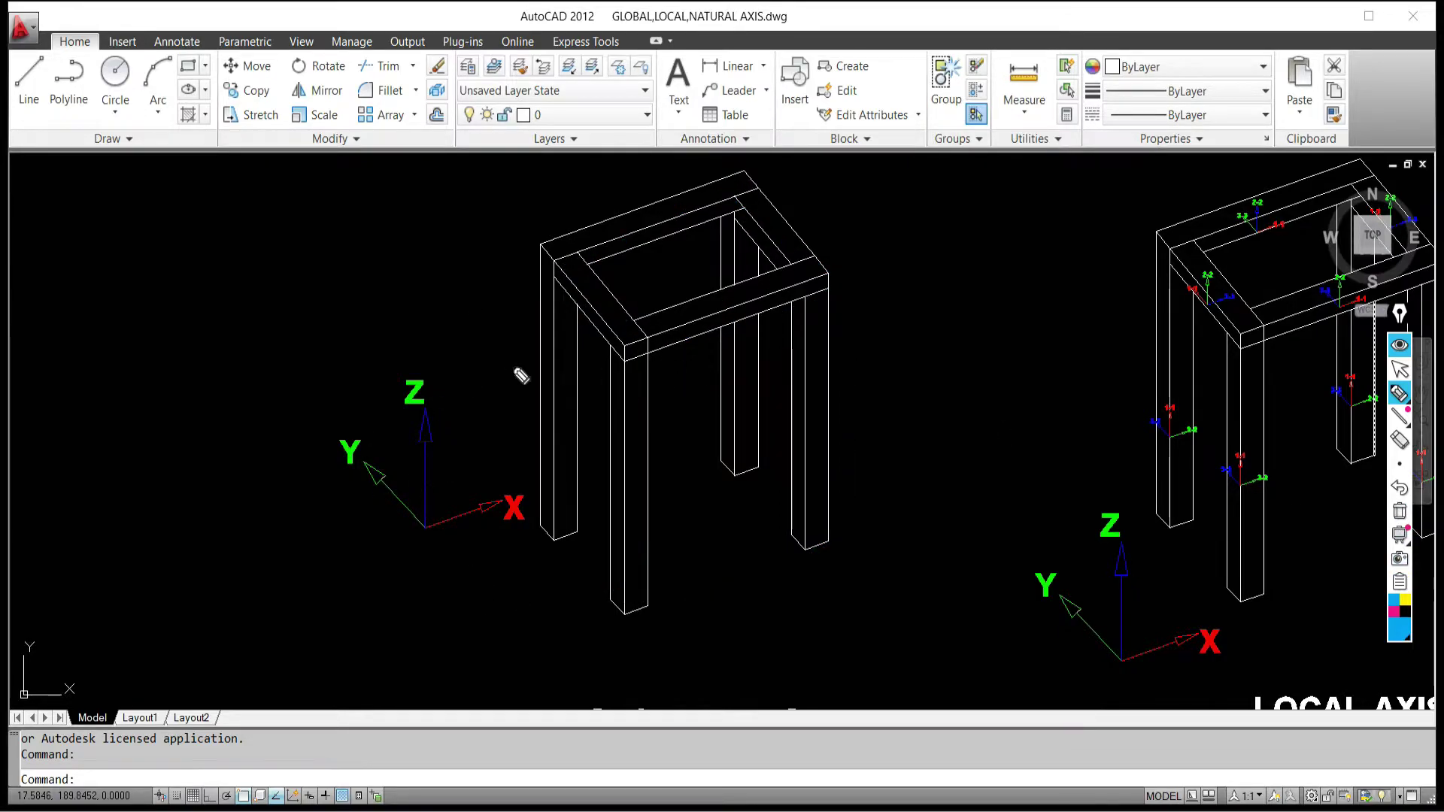
mouse_move(628, 337)
left_mouse_down()
mouse_move(797, 290)
mouse_move(800, 306)
left_mouse_up()
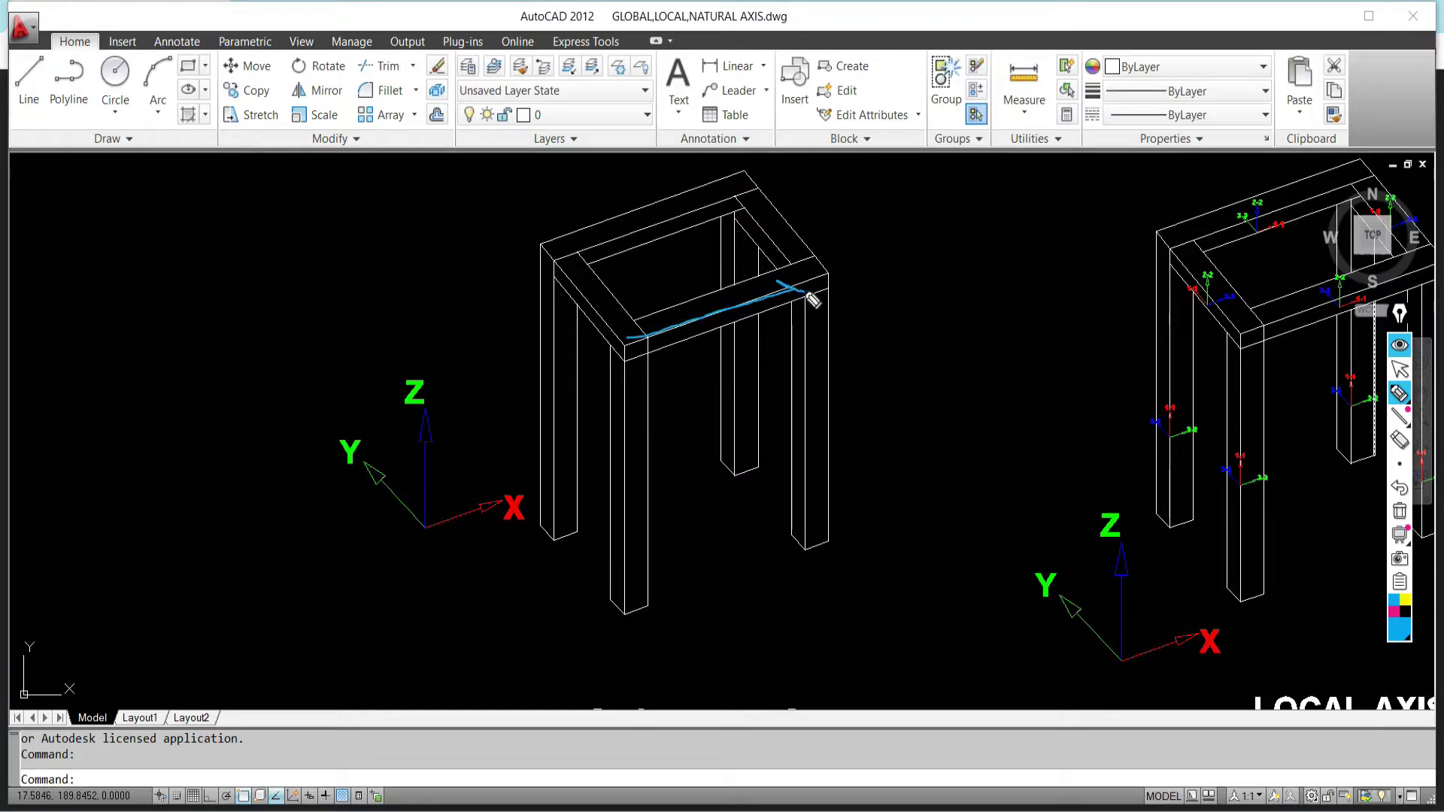
mouse_move(574, 274)
left_mouse_down()
mouse_move(623, 336)
mouse_move(577, 263)
mouse_move(594, 265)
left_mouse_up()
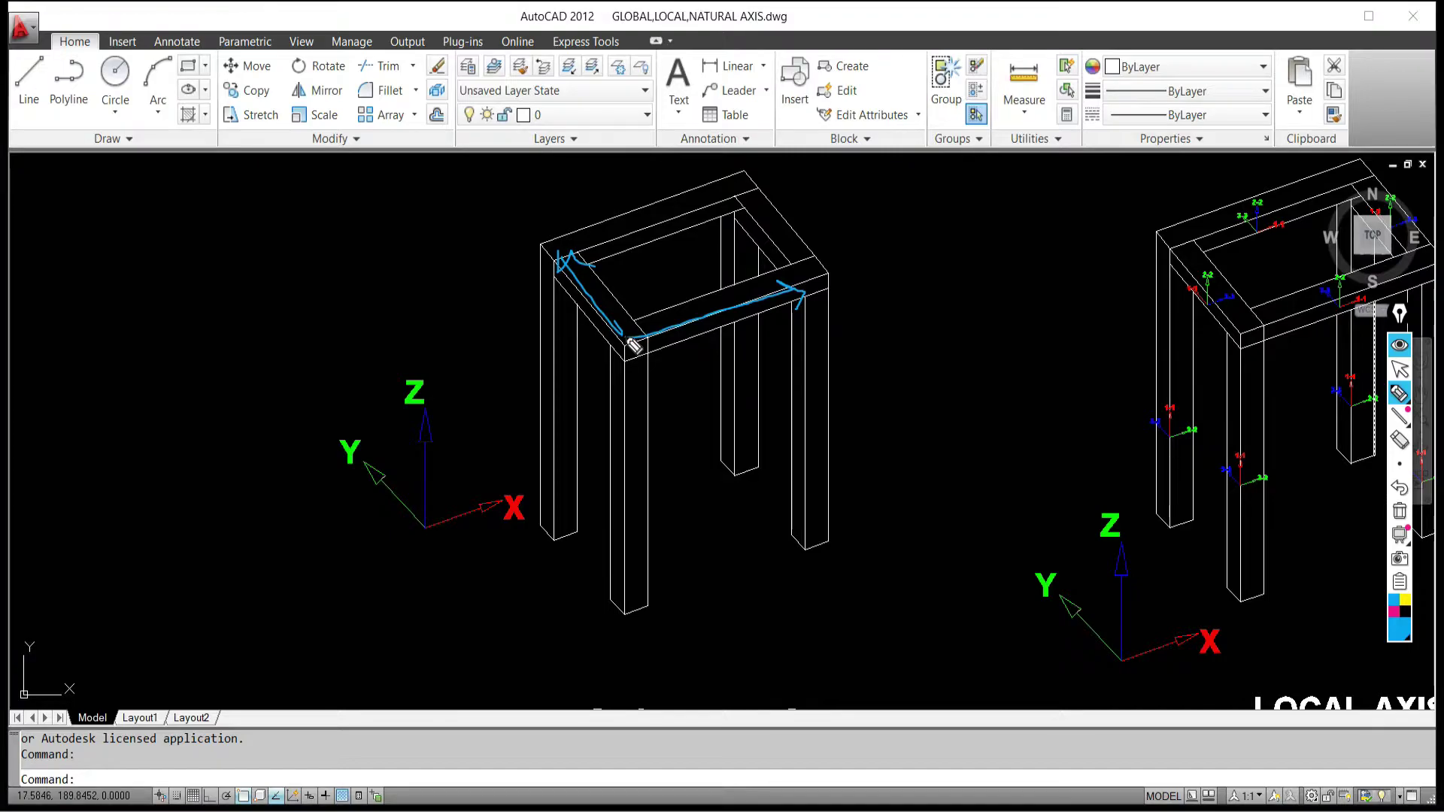
mouse_move(630, 343)
left_mouse_down()
mouse_move(617, 553)
mouse_move(626, 537)
mouse_move(591, 538)
left_mouse_up()
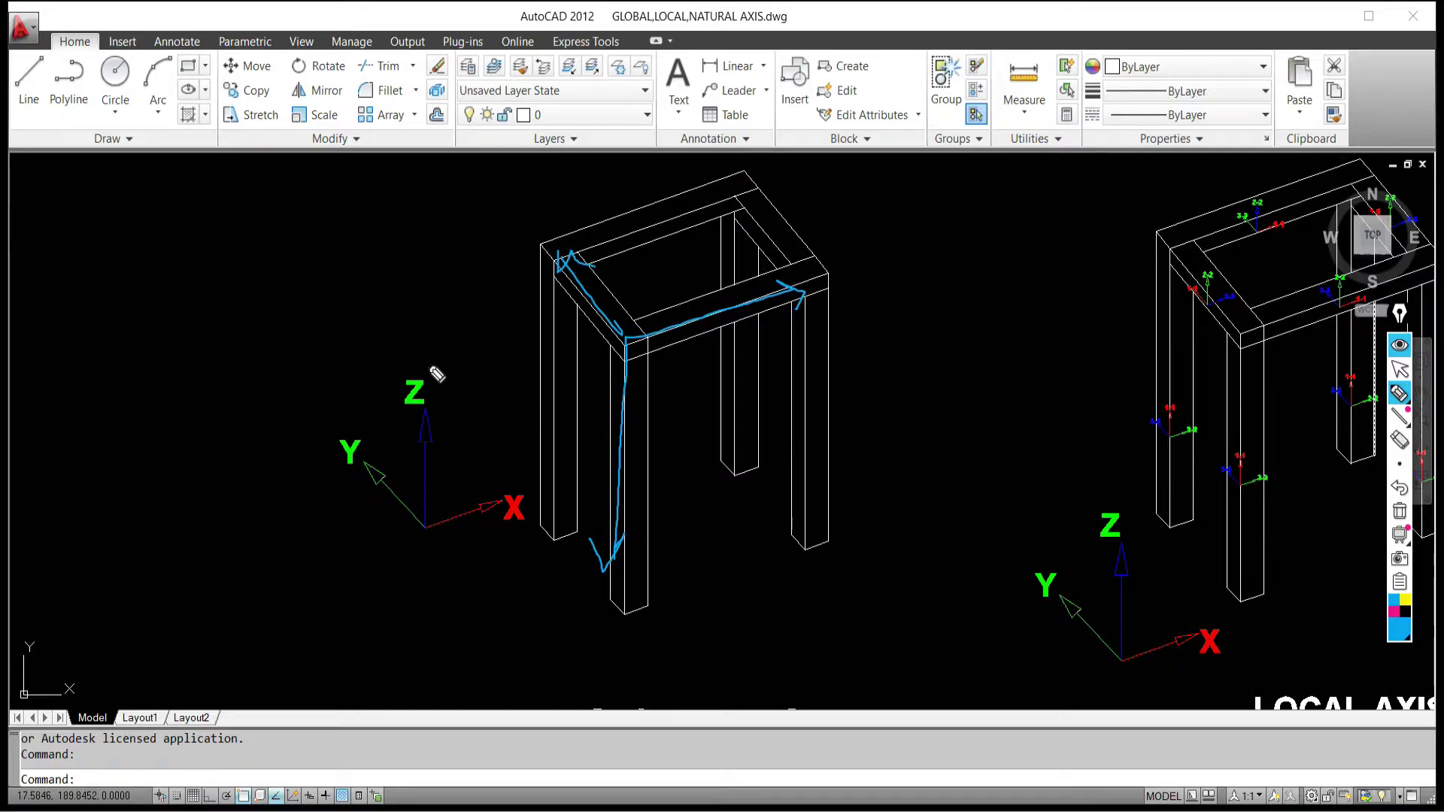
mouse_move(430, 366)
left_mouse_down()
mouse_move(392, 416)
mouse_move(435, 462)
mouse_move(427, 350)
left_mouse_up()
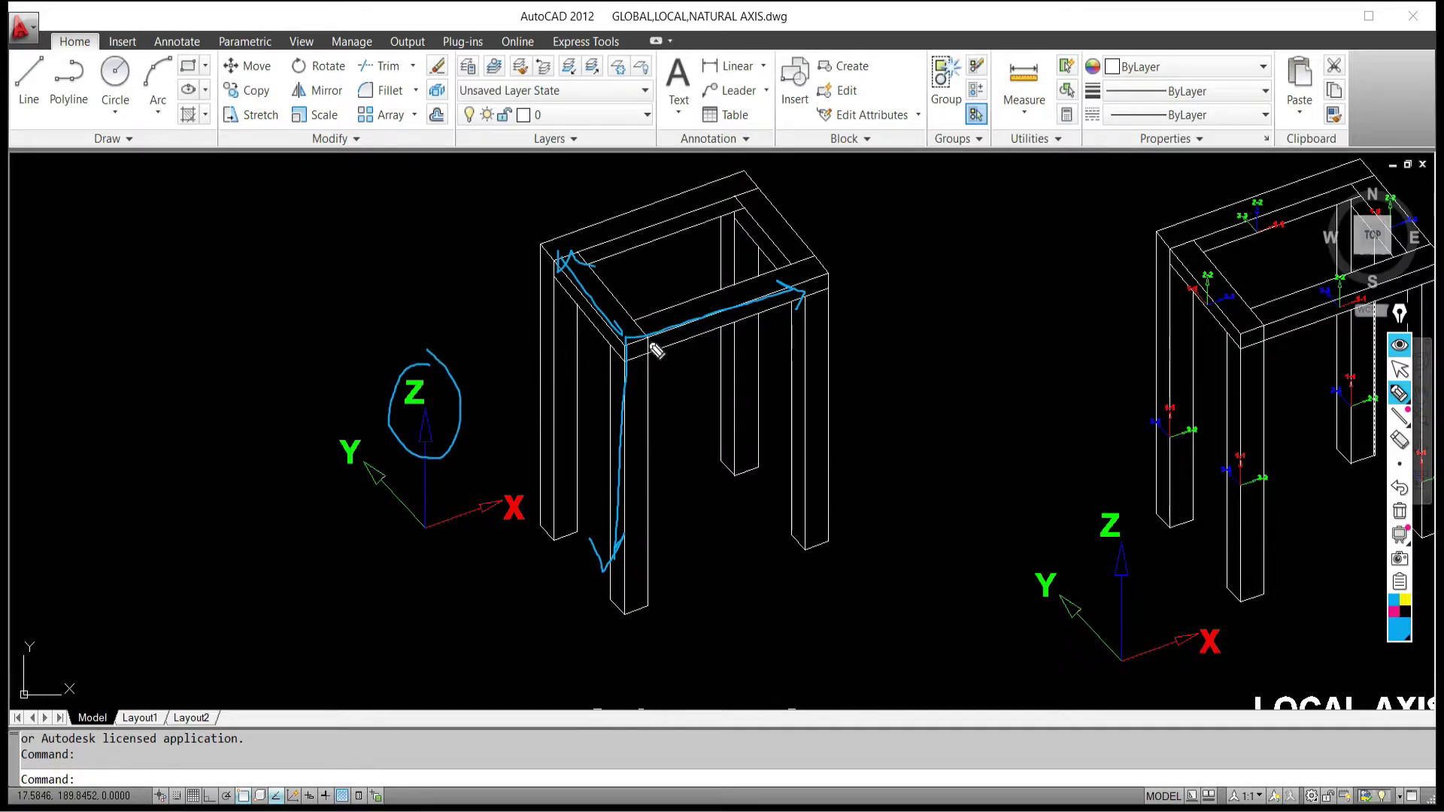
left_click_drag(615, 224, 739, 188)
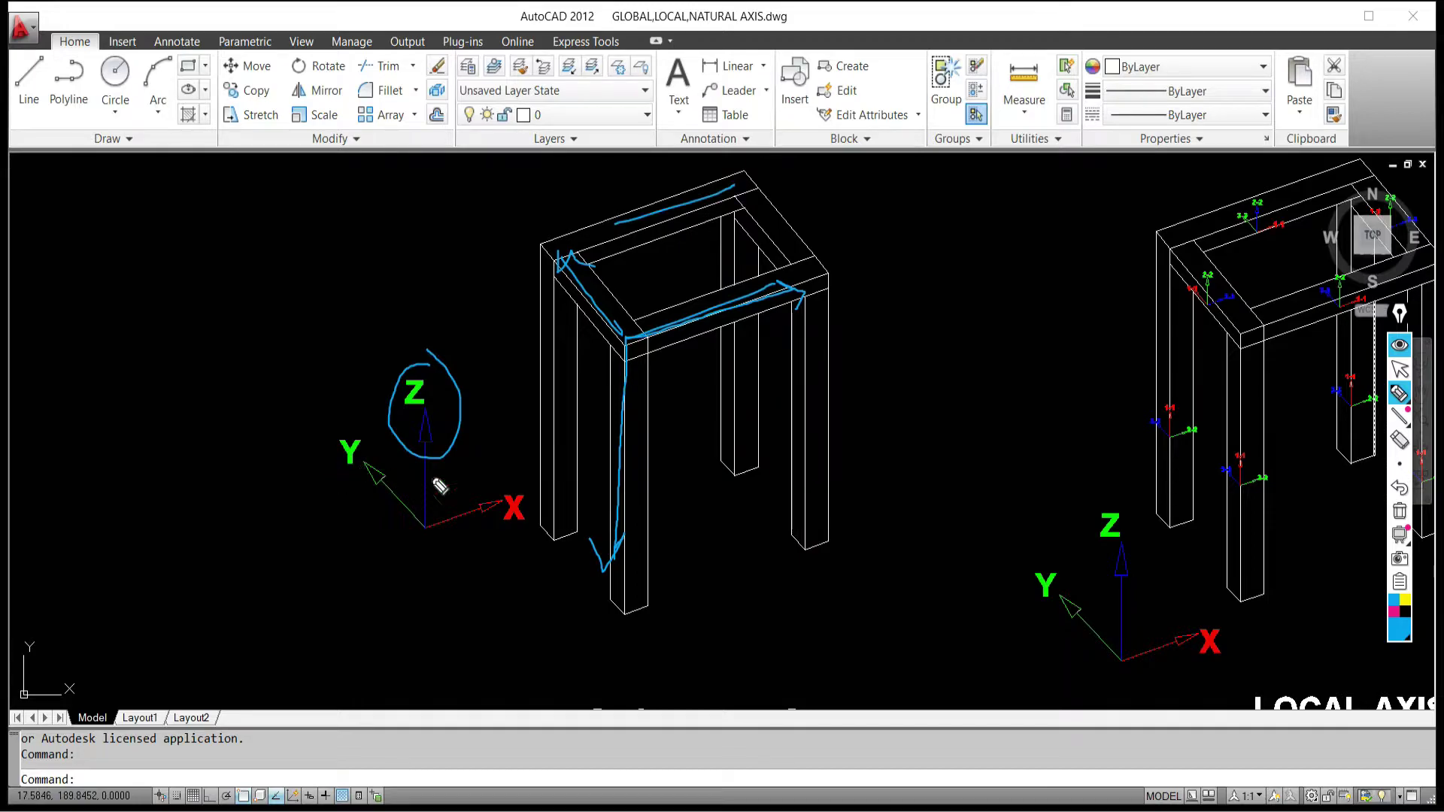
Circle the X and Y axis labels, then clear all the ink
mouse_move(413, 526)
left_mouse_down()
mouse_move(494, 486)
mouse_move(552, 498)
mouse_move(464, 538)
left_mouse_up()
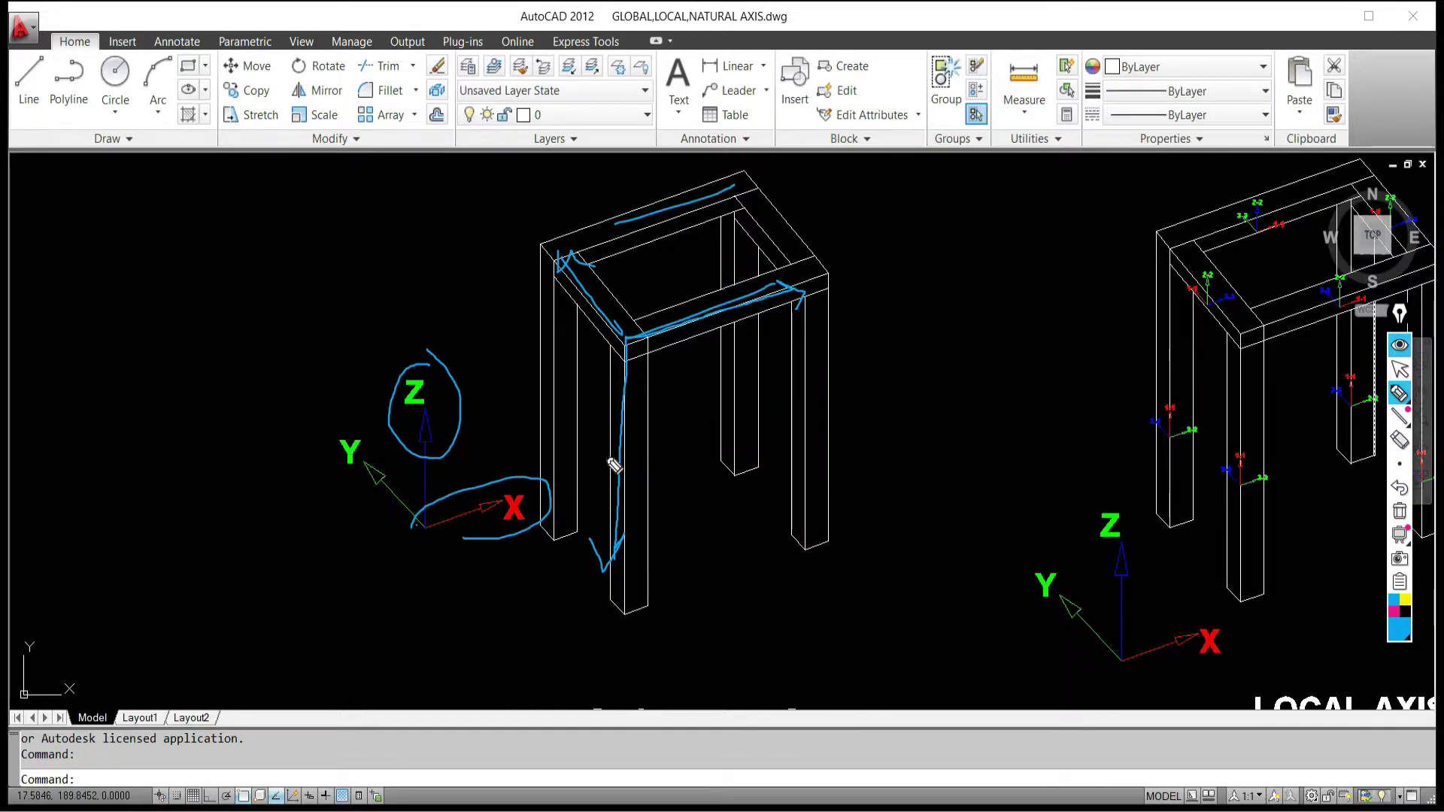
mouse_move(636, 345)
left_mouse_down()
mouse_move(559, 257)
mouse_move(574, 304)
left_mouse_up()
mouse_move(344, 428)
left_mouse_down()
mouse_move(366, 481)
mouse_move(341, 425)
left_mouse_up()
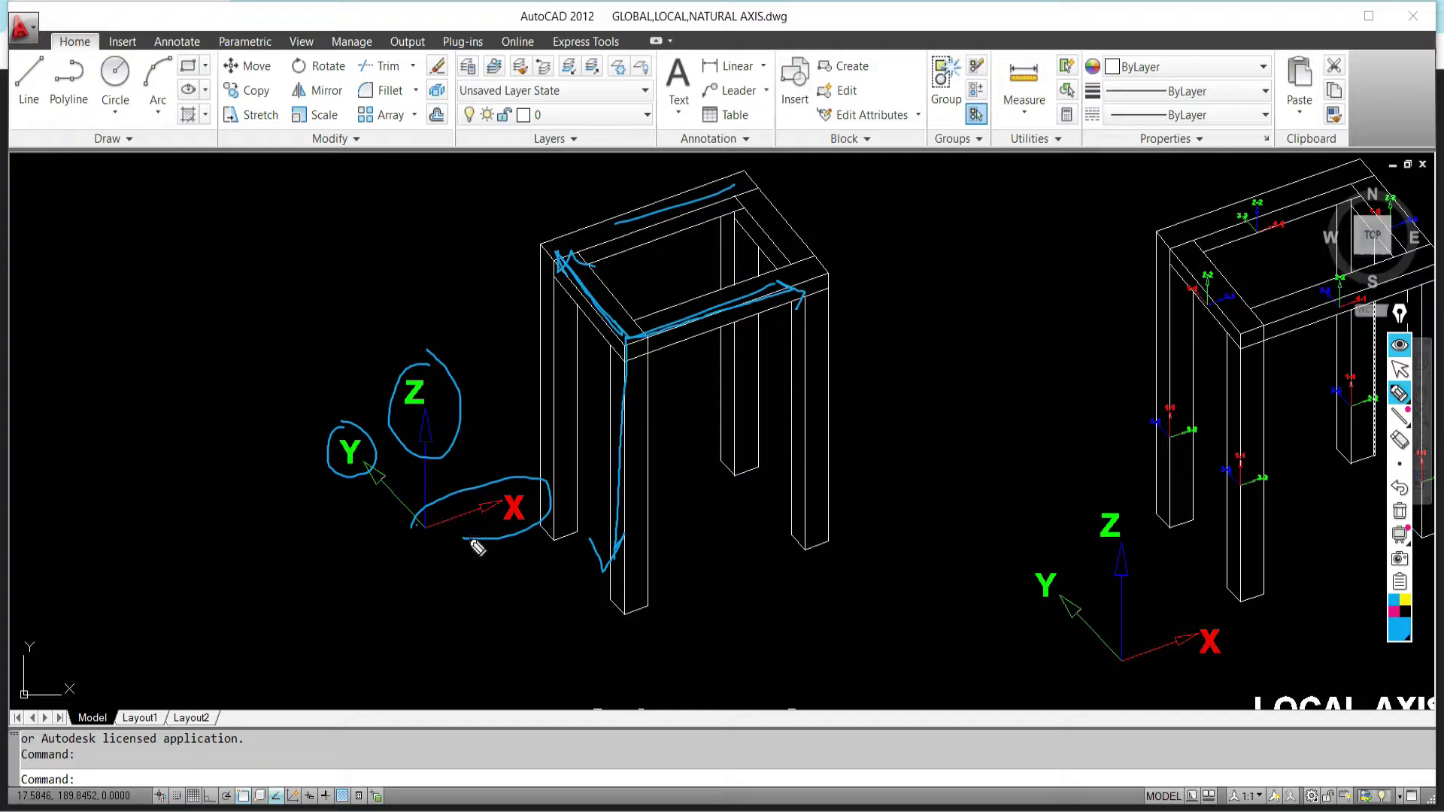
left_click(1400, 511)
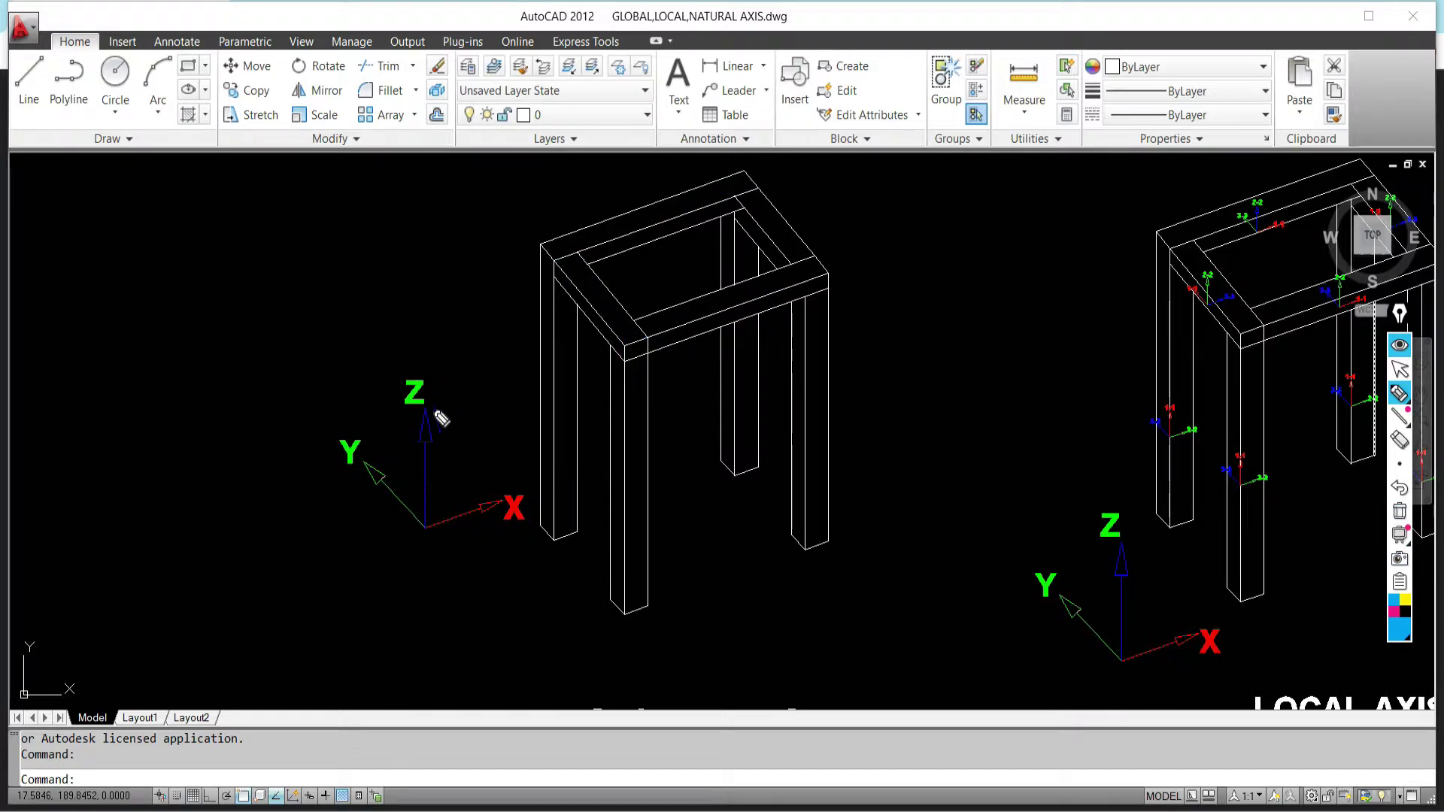
Sketch an arc over the global axis symbol, pan to show all three frames, then clear the ink
mouse_move(275, 444)
left_mouse_down()
mouse_move(325, 388)
mouse_move(400, 372)
mouse_move(515, 413)
mouse_move(546, 508)
mouse_move(532, 543)
left_mouse_up()
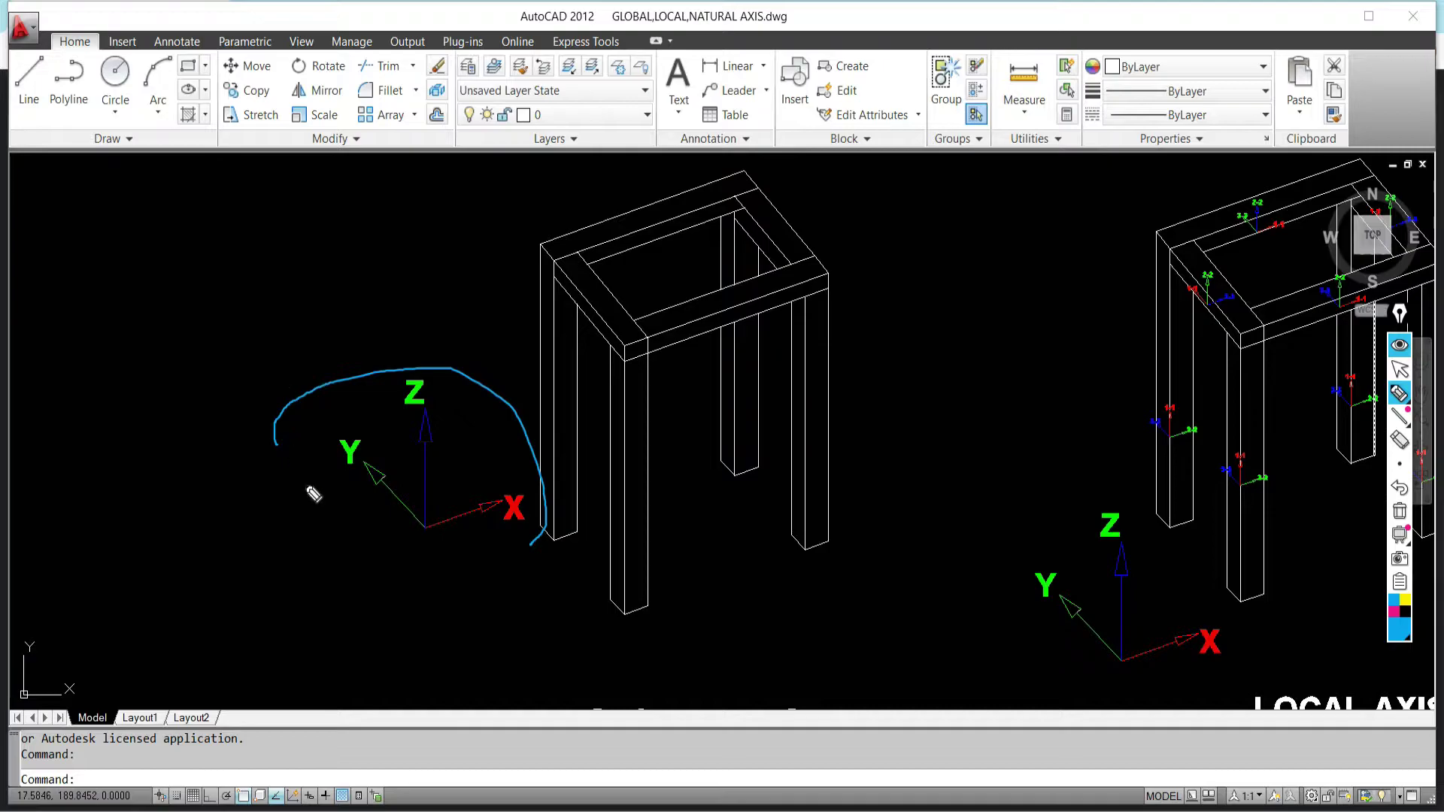
left_click(1399, 369)
scroll(1012, 402, "down", 2)
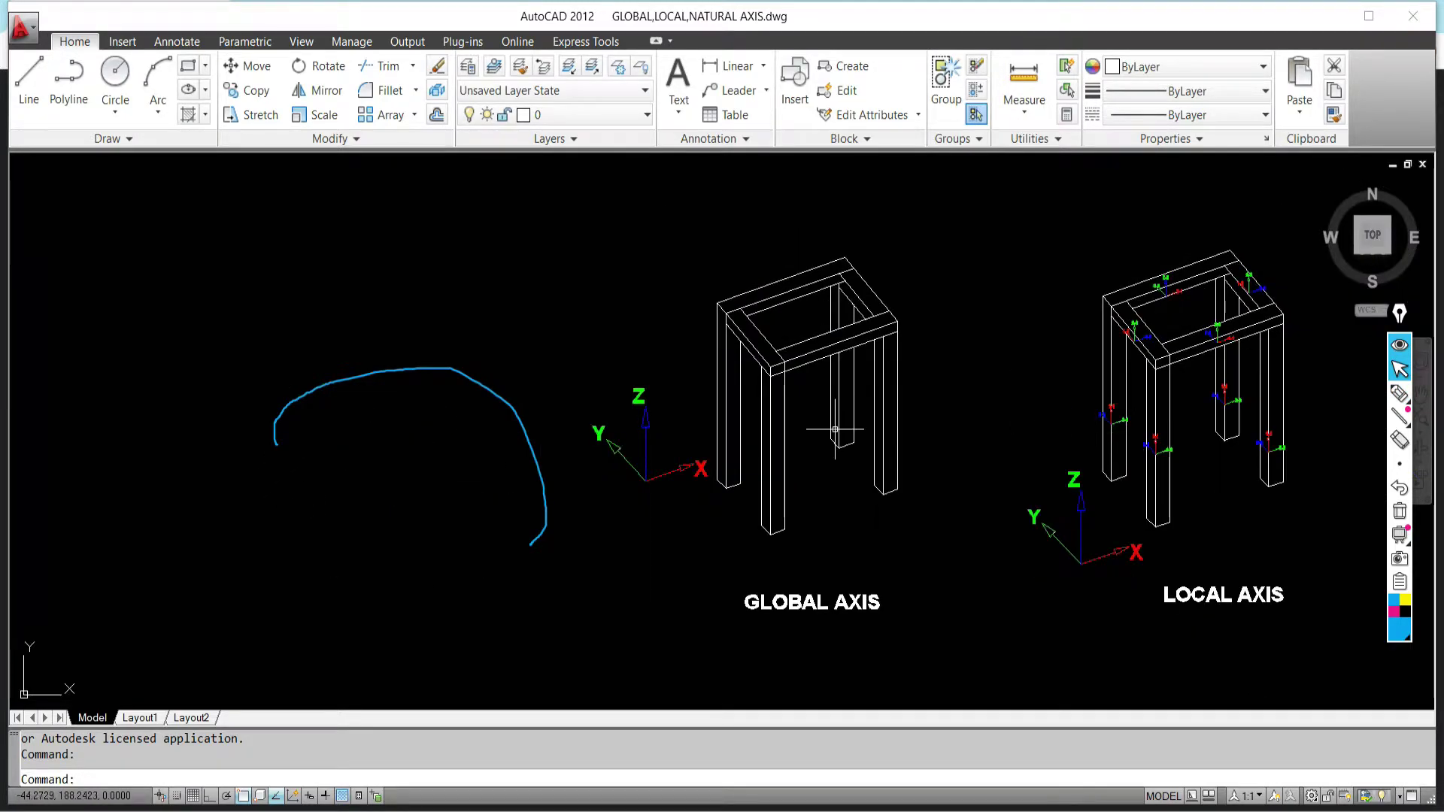
middle_click_drag(1008, 454, 600, 451)
scroll(621, 490, "up", 5)
scroll(621, 490, "down", 5)
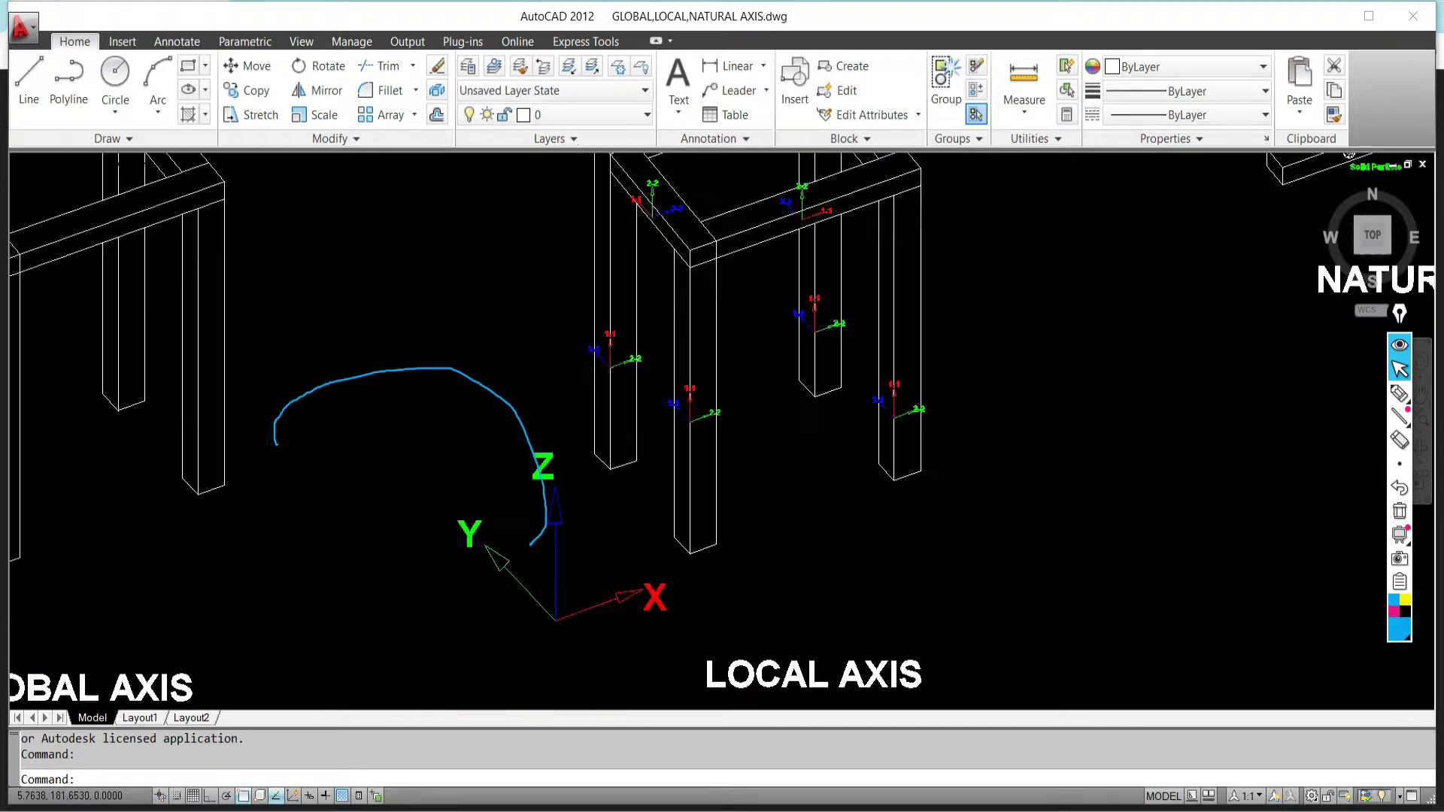
left_click(1400, 510)
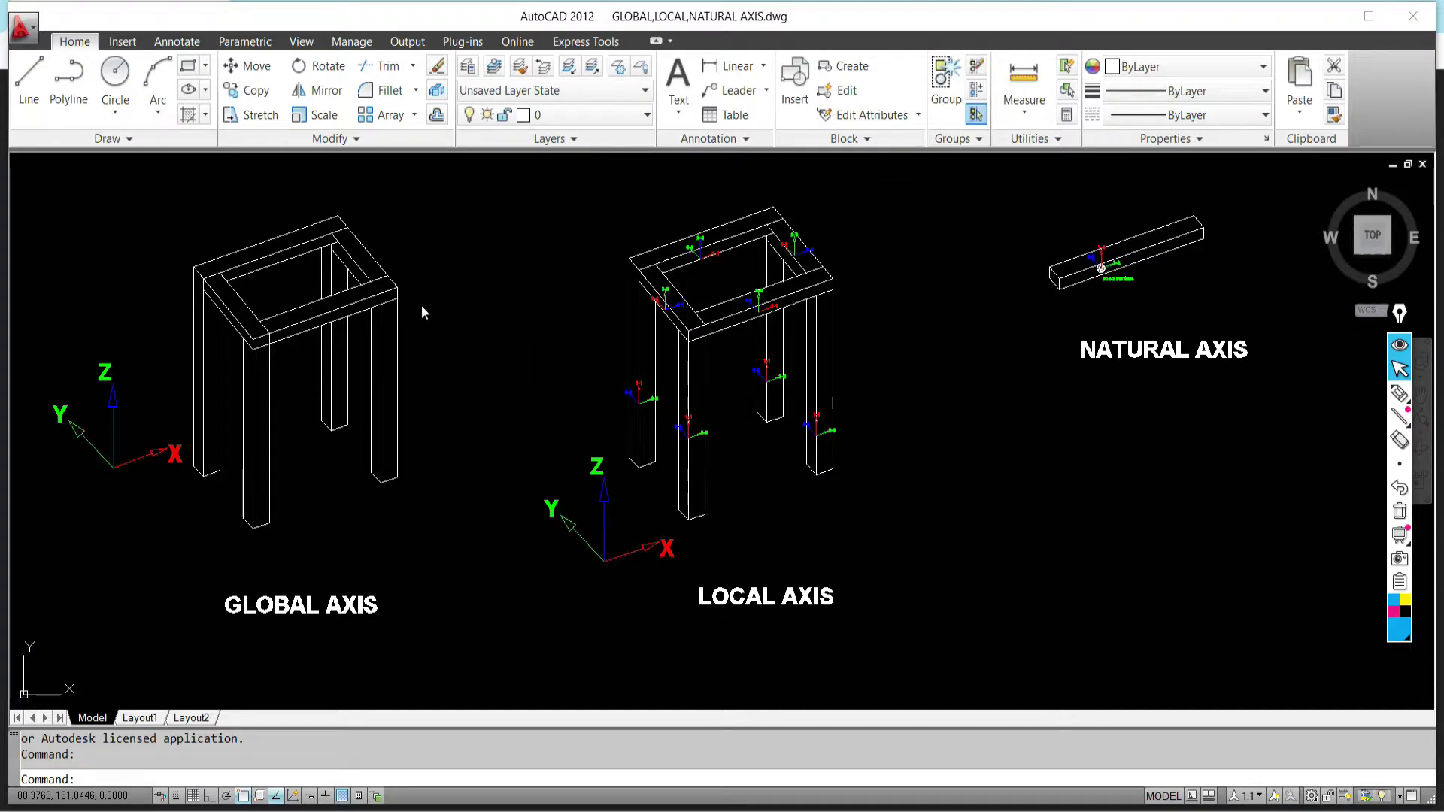
scroll(661, 250, "down", 1)
Pan up to the COLUMN, BEAM and SLAB examples and zoom in on the BEAM's 1-1, 2-2, 3-3 axes
scroll(720, 325, "up", 3)
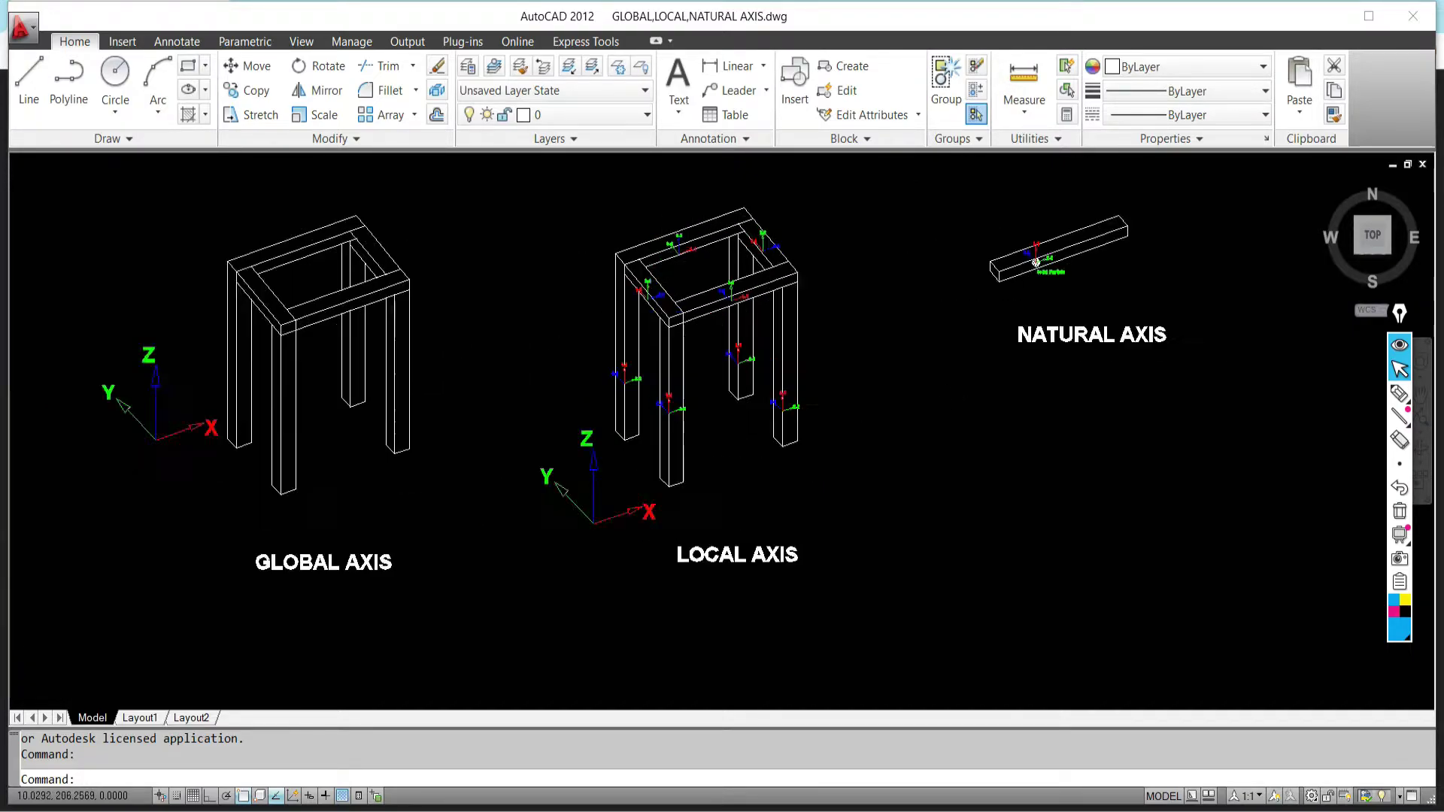
scroll(660, 258, "down", 4)
middle_click_drag(649, 259, 710, 544)
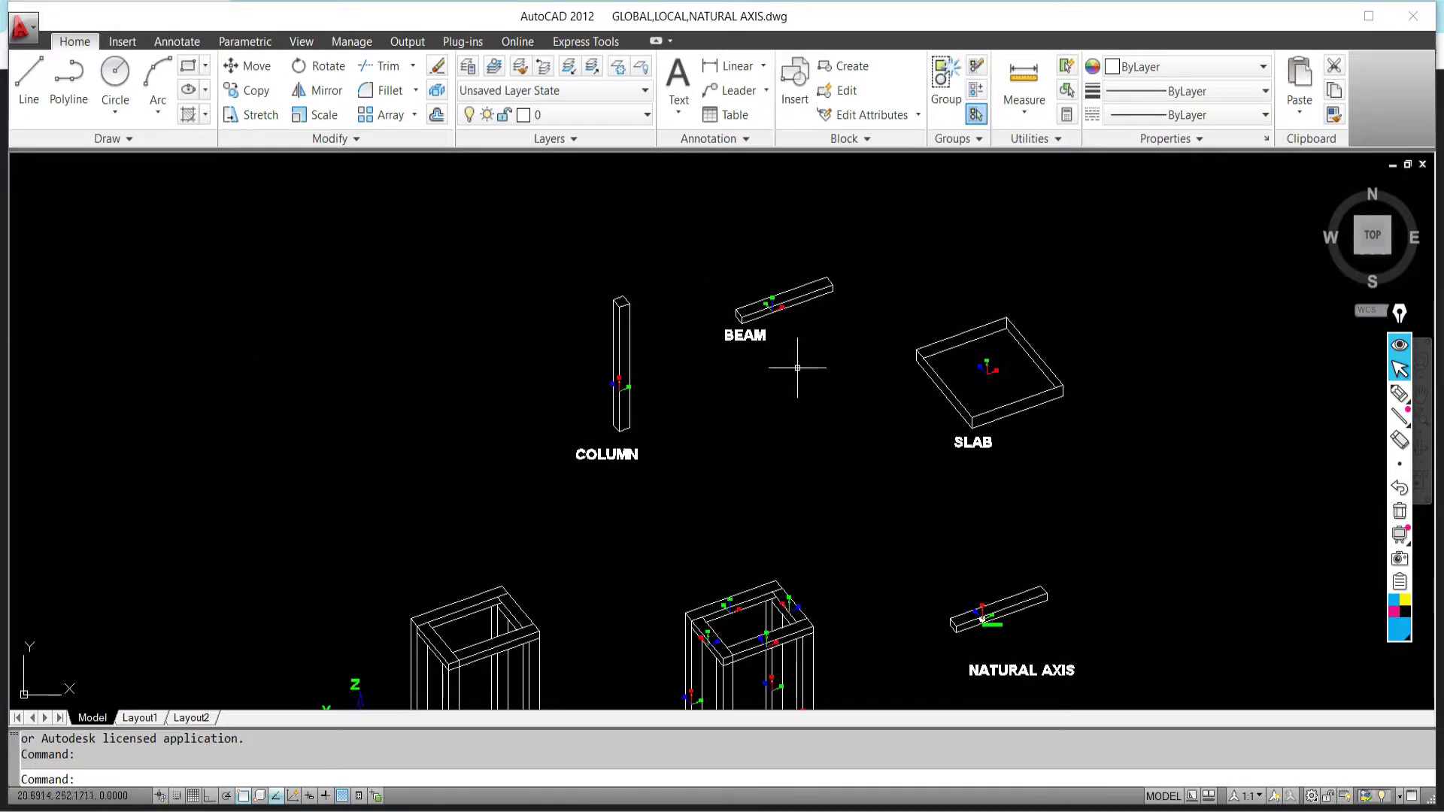
scroll(801, 365, "up", 8)
middle_click_drag(815, 337, 665, 431)
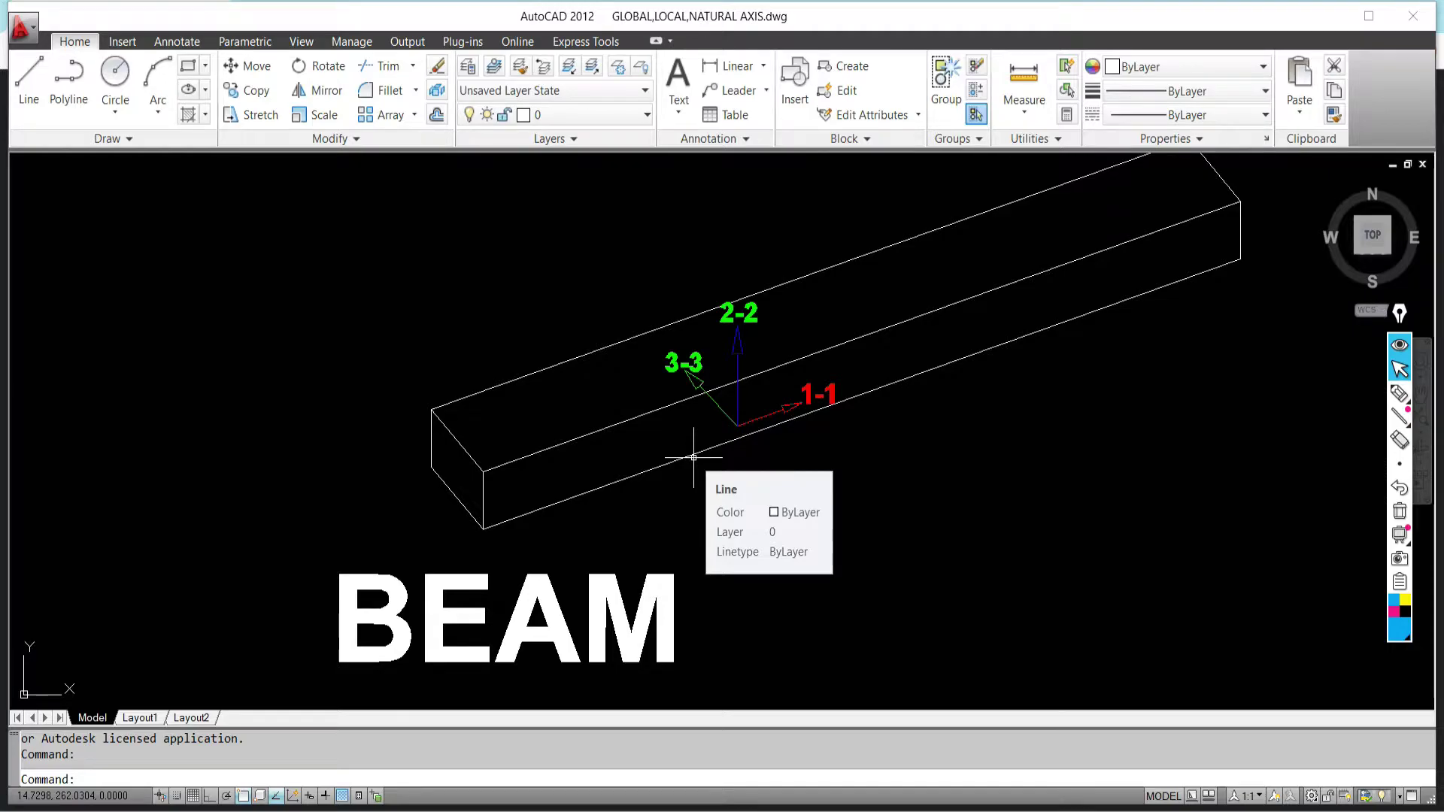
Pick the freehand pen and sketch a rotation arrow, an end mark and lower-edge lines on the beam
left_click(1408, 403)
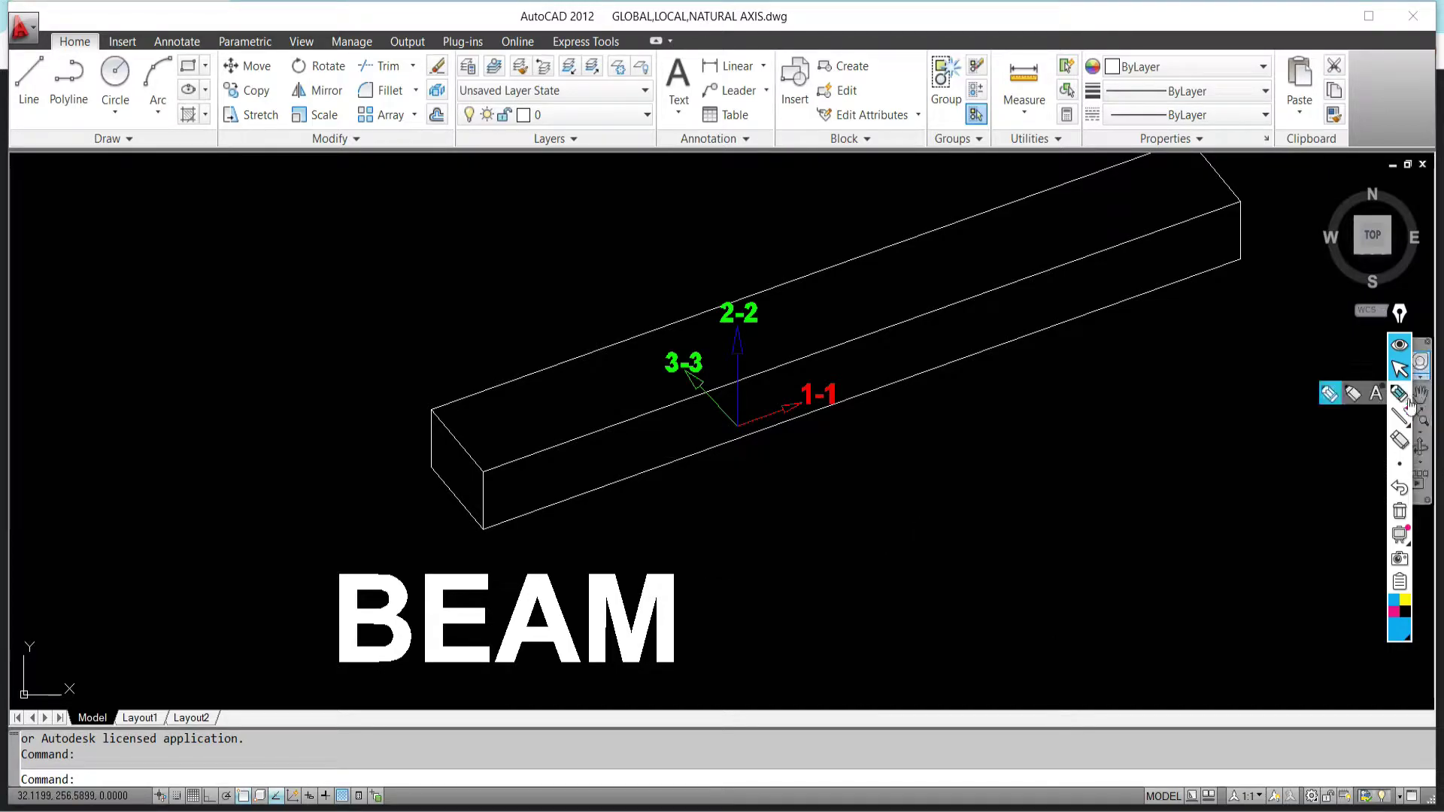
left_click(1401, 395)
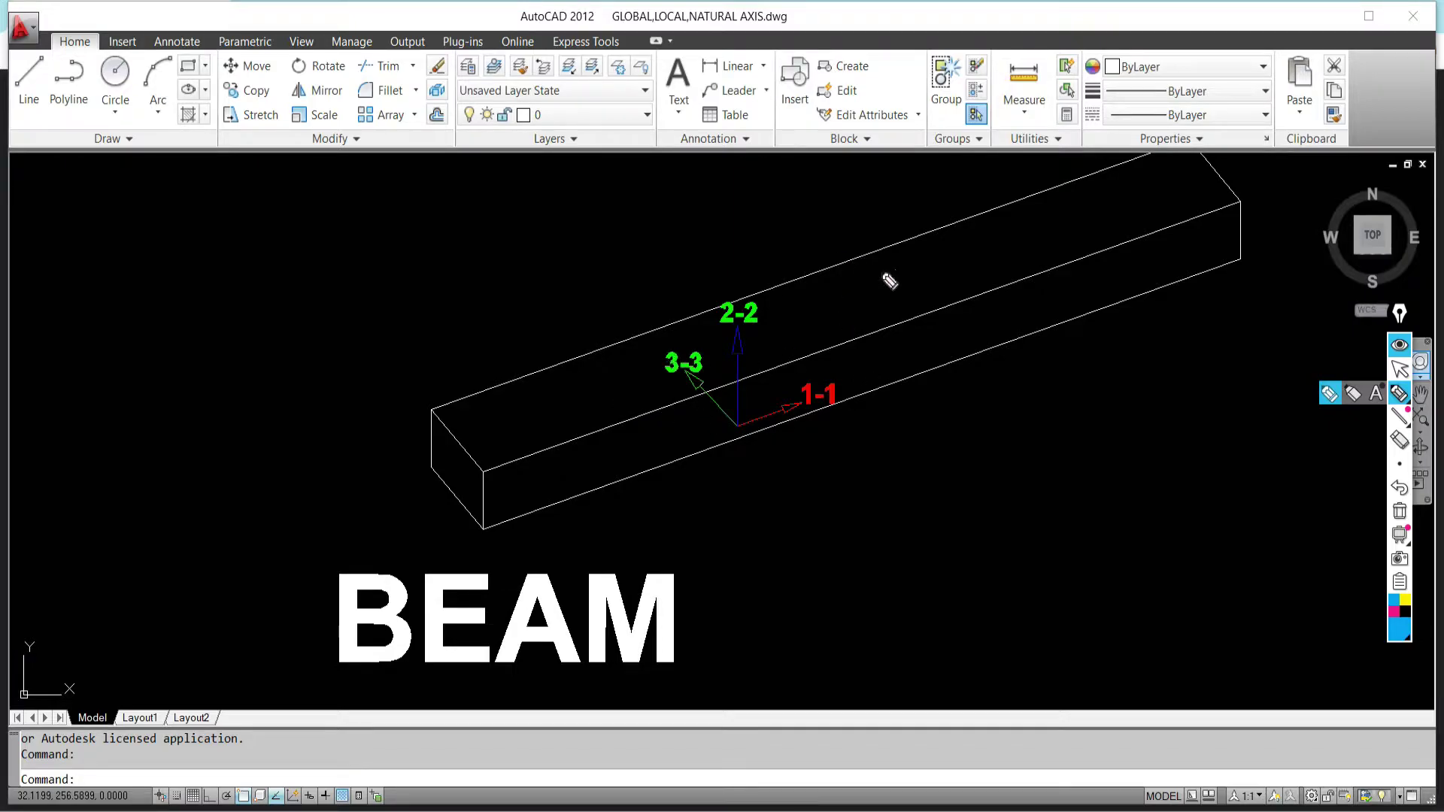
mouse_move(885, 276)
left_mouse_down()
mouse_move(852, 247)
mouse_move(842, 331)
left_mouse_up()
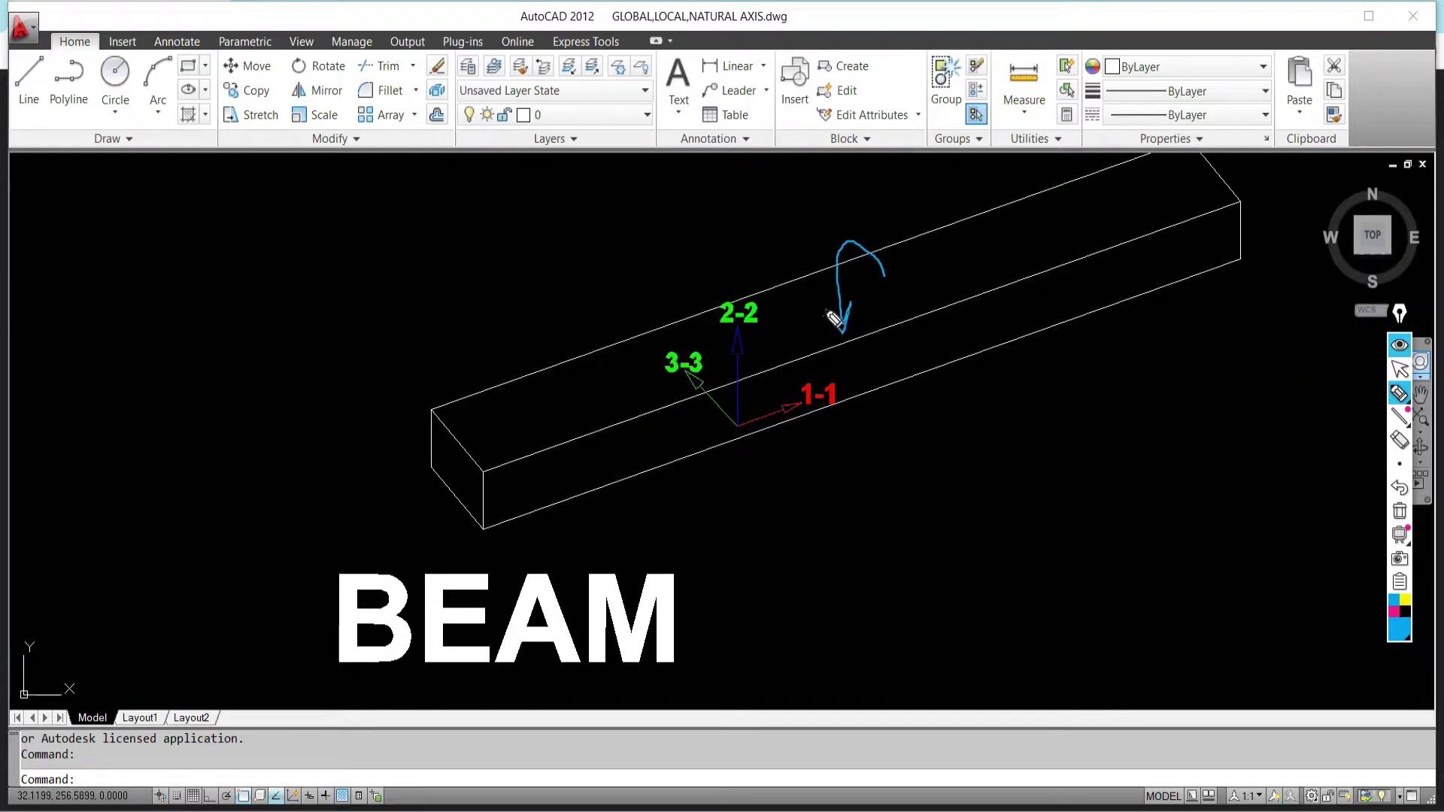
mouse_move(1247, 287)
left_mouse_down()
mouse_move(1250, 332)
mouse_move(1118, 380)
left_mouse_up()
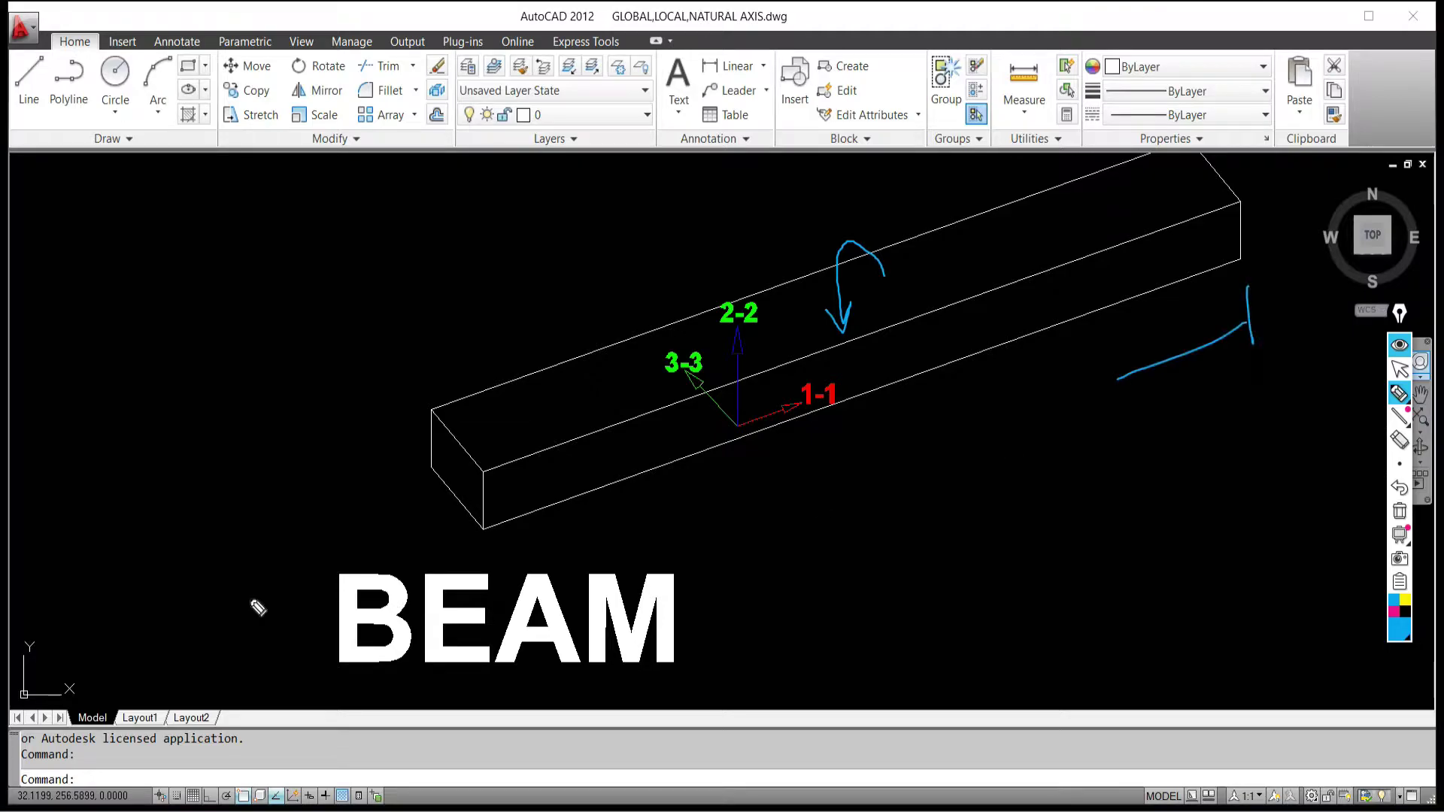
left_click_drag(476, 540, 477, 598)
left_click_drag(474, 578, 651, 496)
Handwrite and underline axis notes by the beam, arc over the 3-3 axis, then clear the ink
left_click_drag(858, 460, 941, 449)
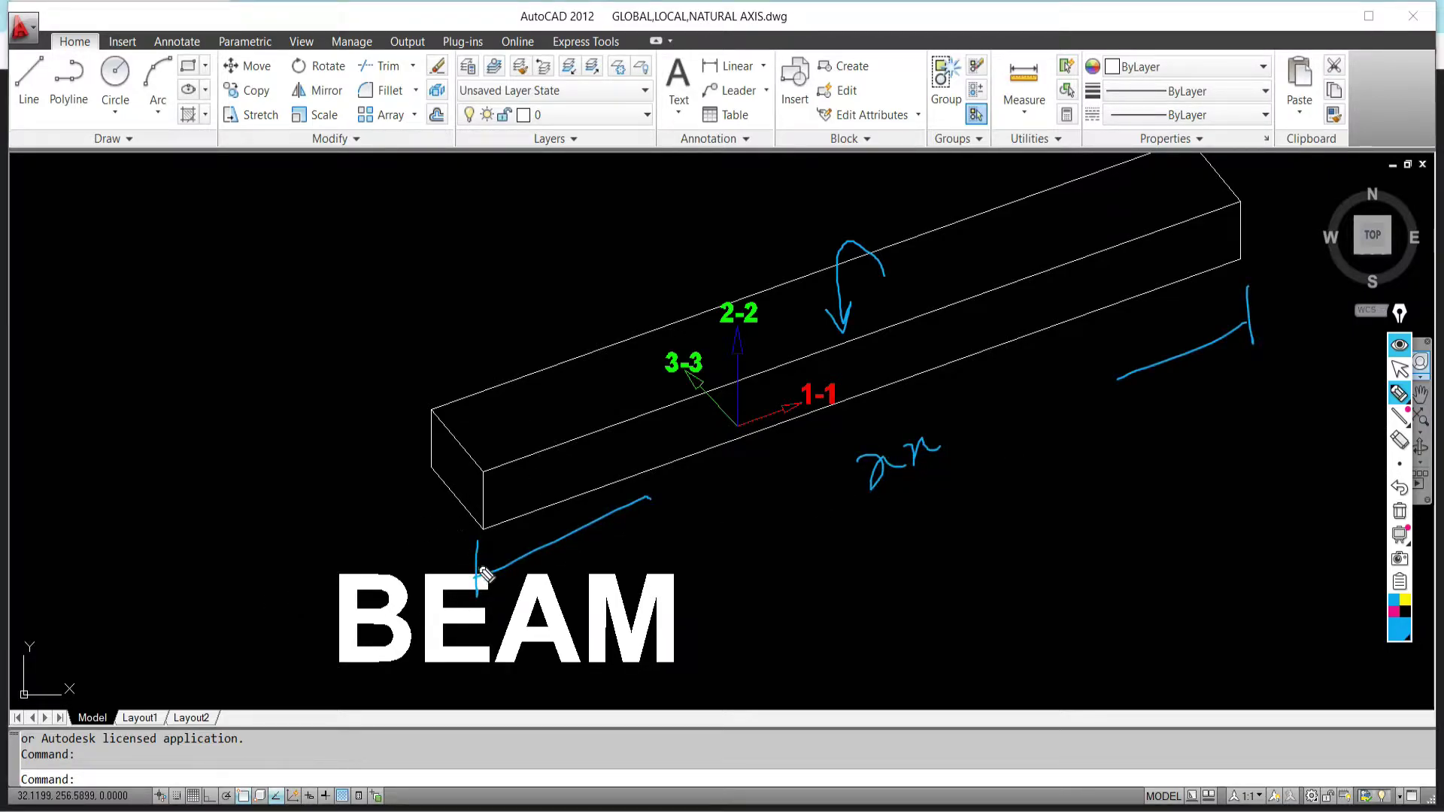
mouse_move(477, 569)
left_mouse_down()
mouse_move(442, 538)
mouse_move(382, 536)
mouse_move(442, 525)
left_mouse_up()
left_click_drag(482, 461, 482, 530)
mouse_move(493, 428)
left_mouse_down()
mouse_move(489, 448)
mouse_move(561, 402)
mouse_move(583, 413)
left_mouse_up()
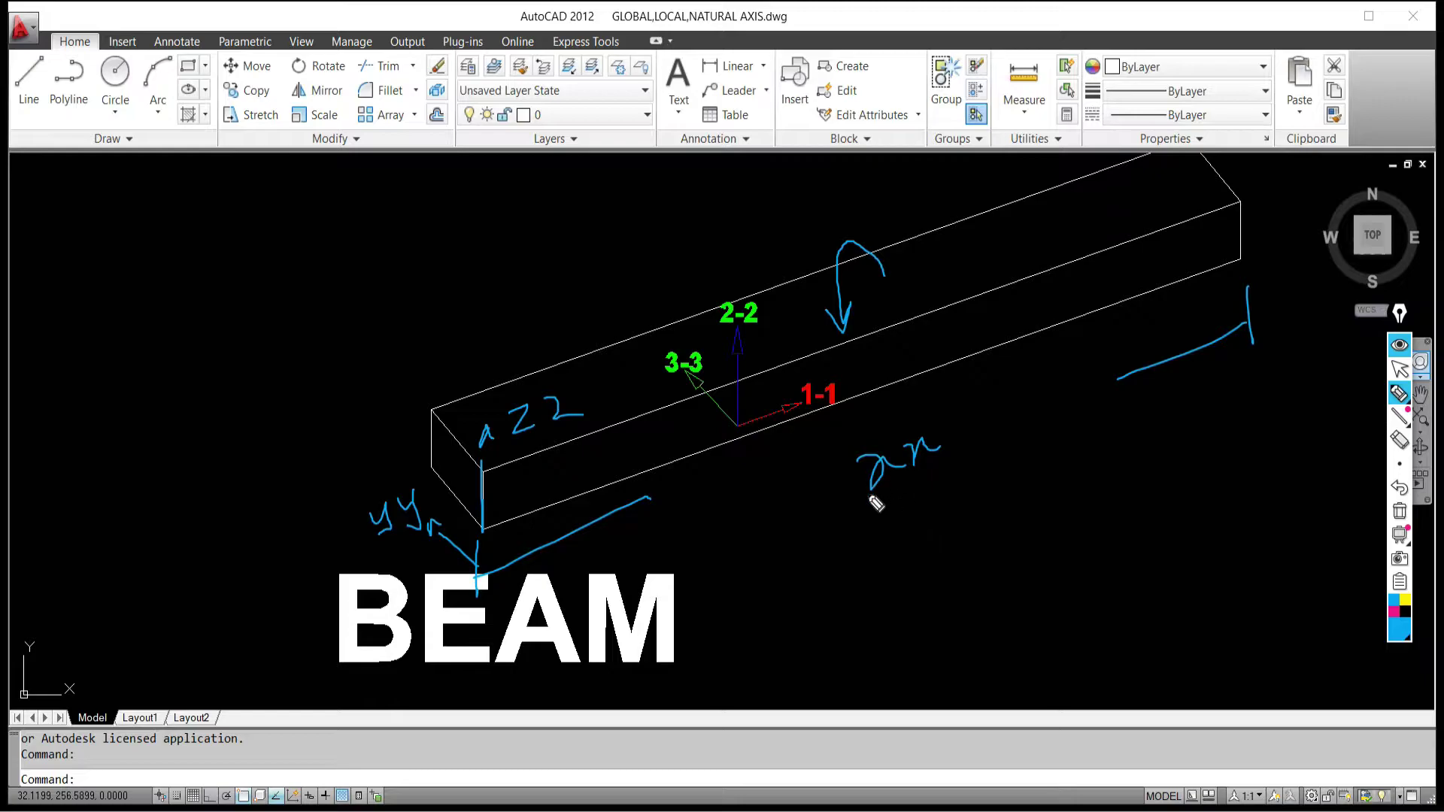
left_click_drag(870, 493, 953, 481)
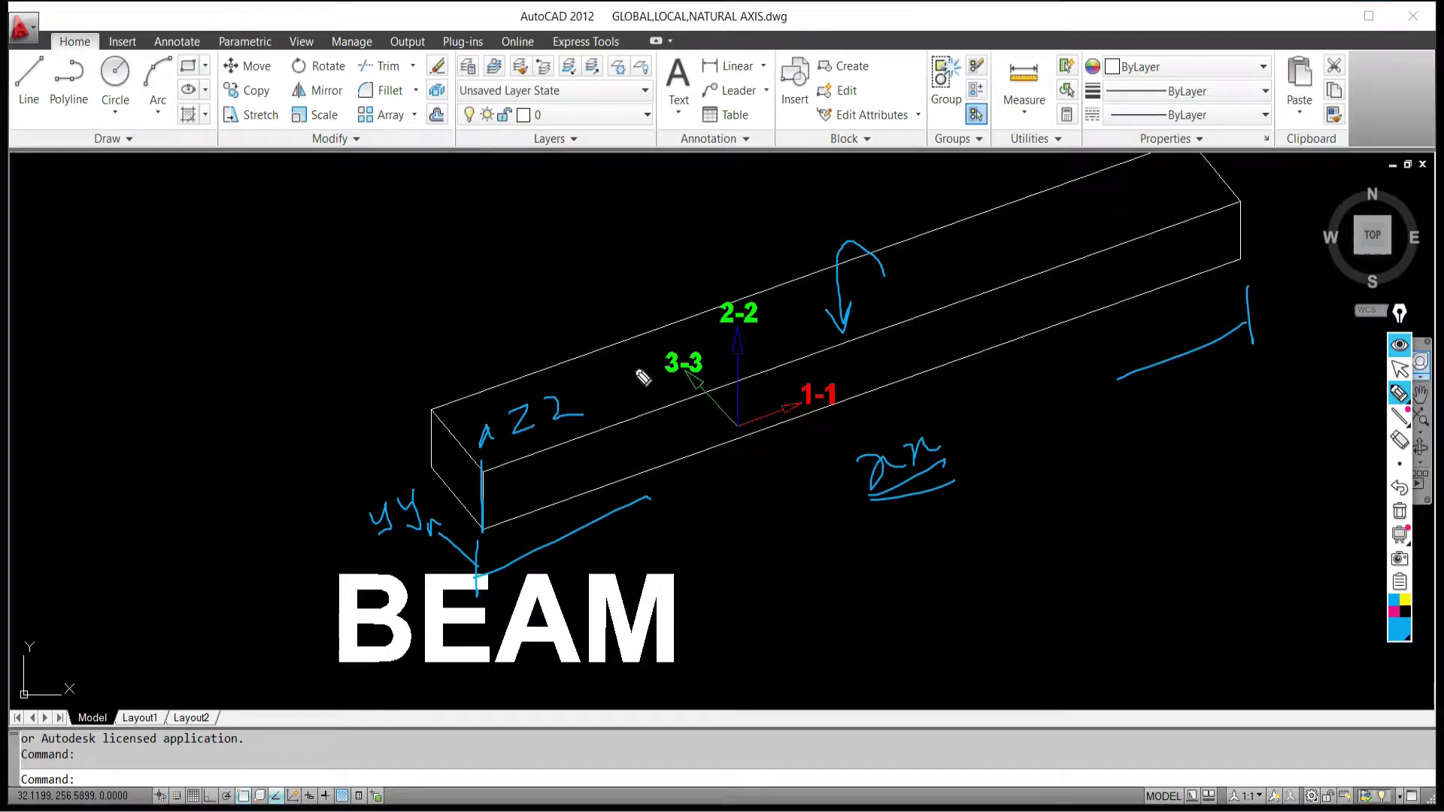
mouse_move(636, 367)
left_mouse_down()
mouse_move(653, 323)
mouse_move(694, 295)
mouse_move(798, 285)
mouse_move(850, 312)
left_mouse_up()
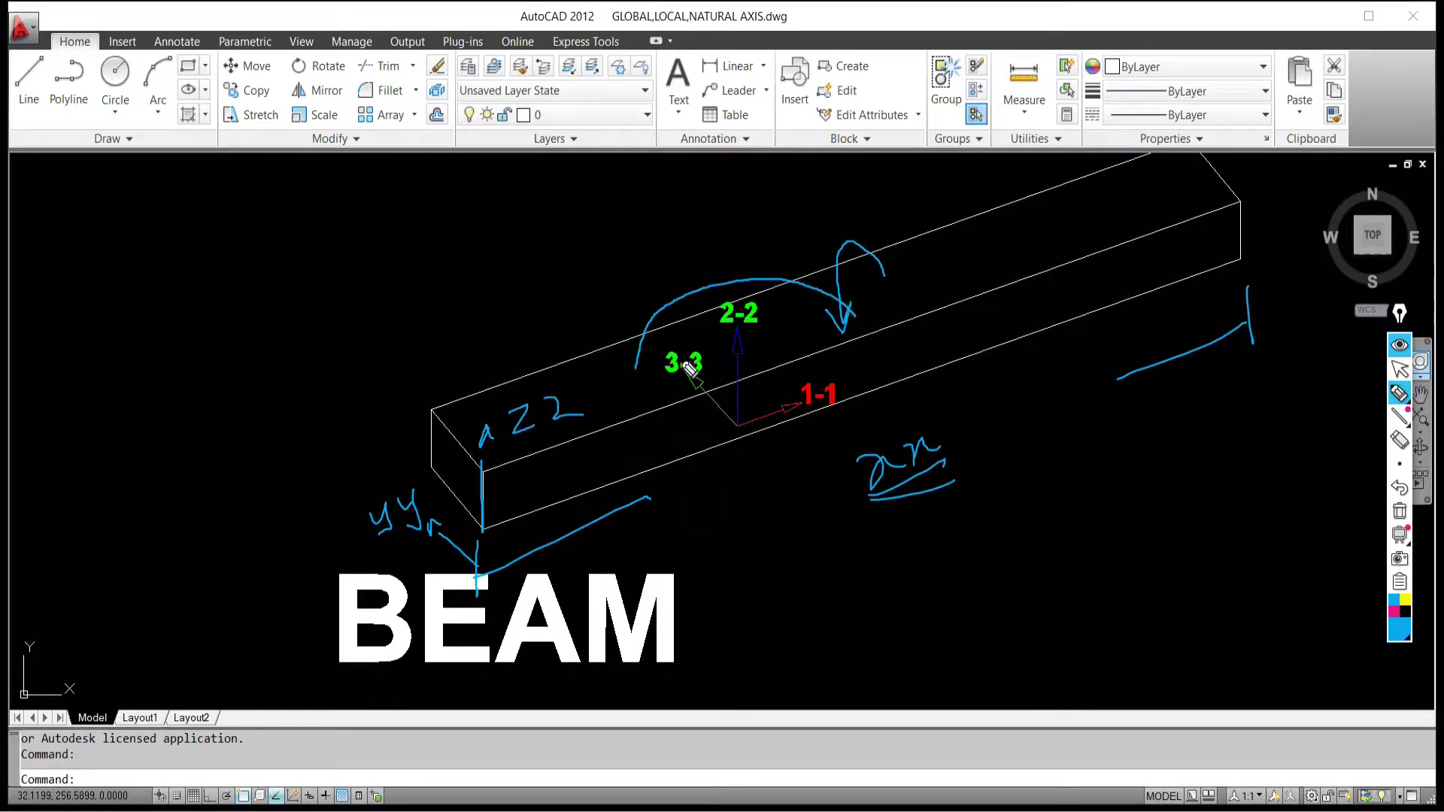
left_click(1399, 512)
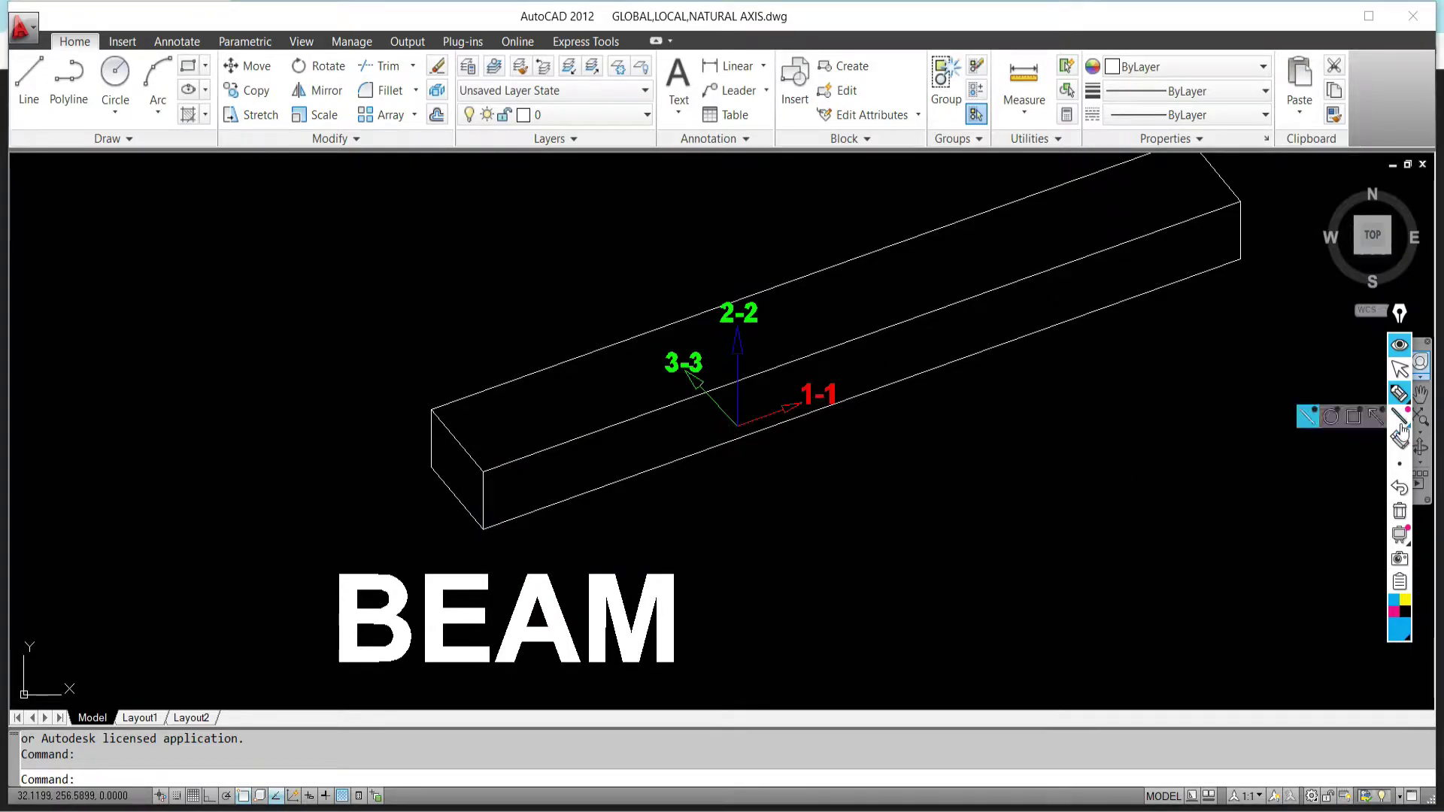
Return to the select arrow and scroll-zoom over the column's local axes
left_click(1400, 369)
scroll(587, 424, "down", 2)
scroll(586, 423, "down", 4)
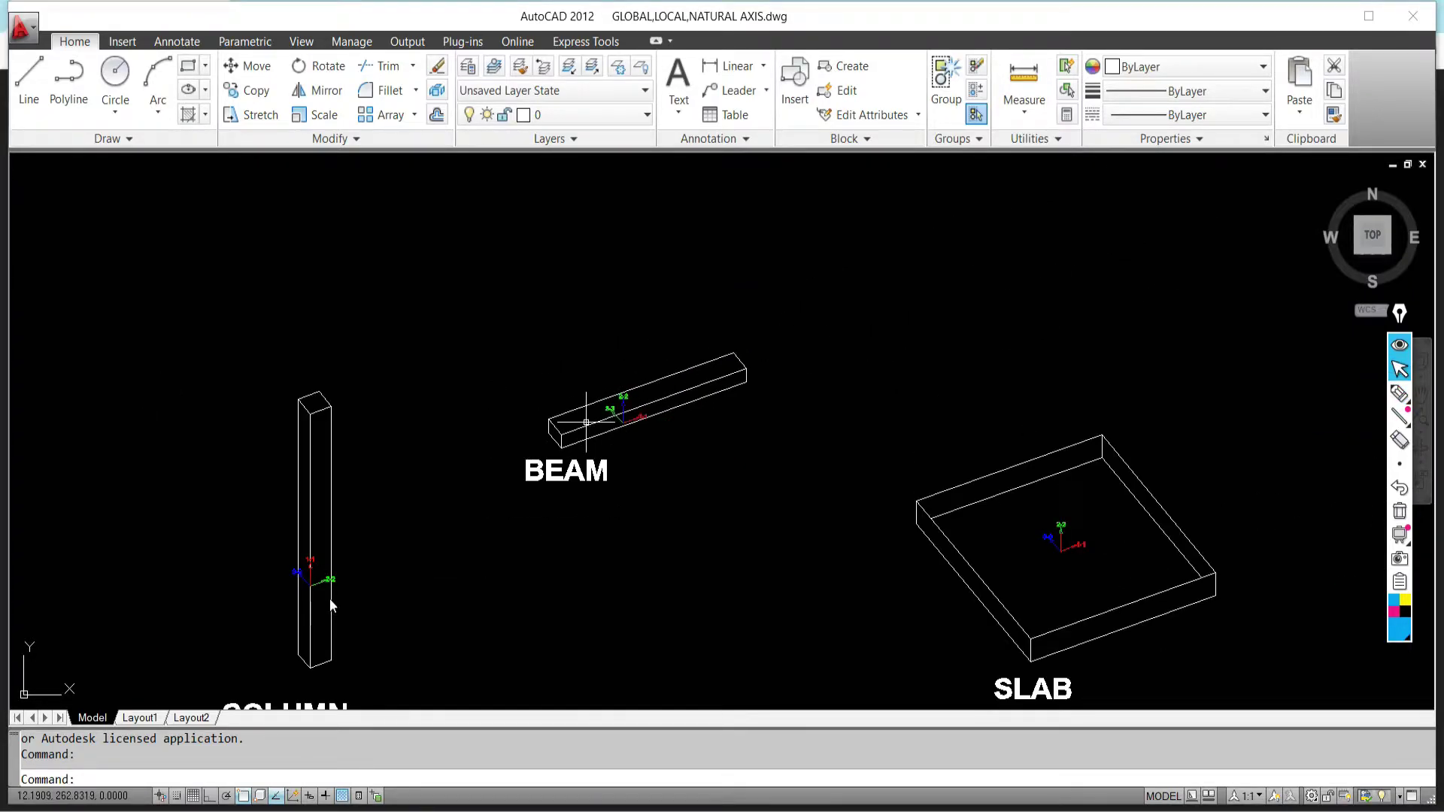
scroll(323, 572, "up", 5)
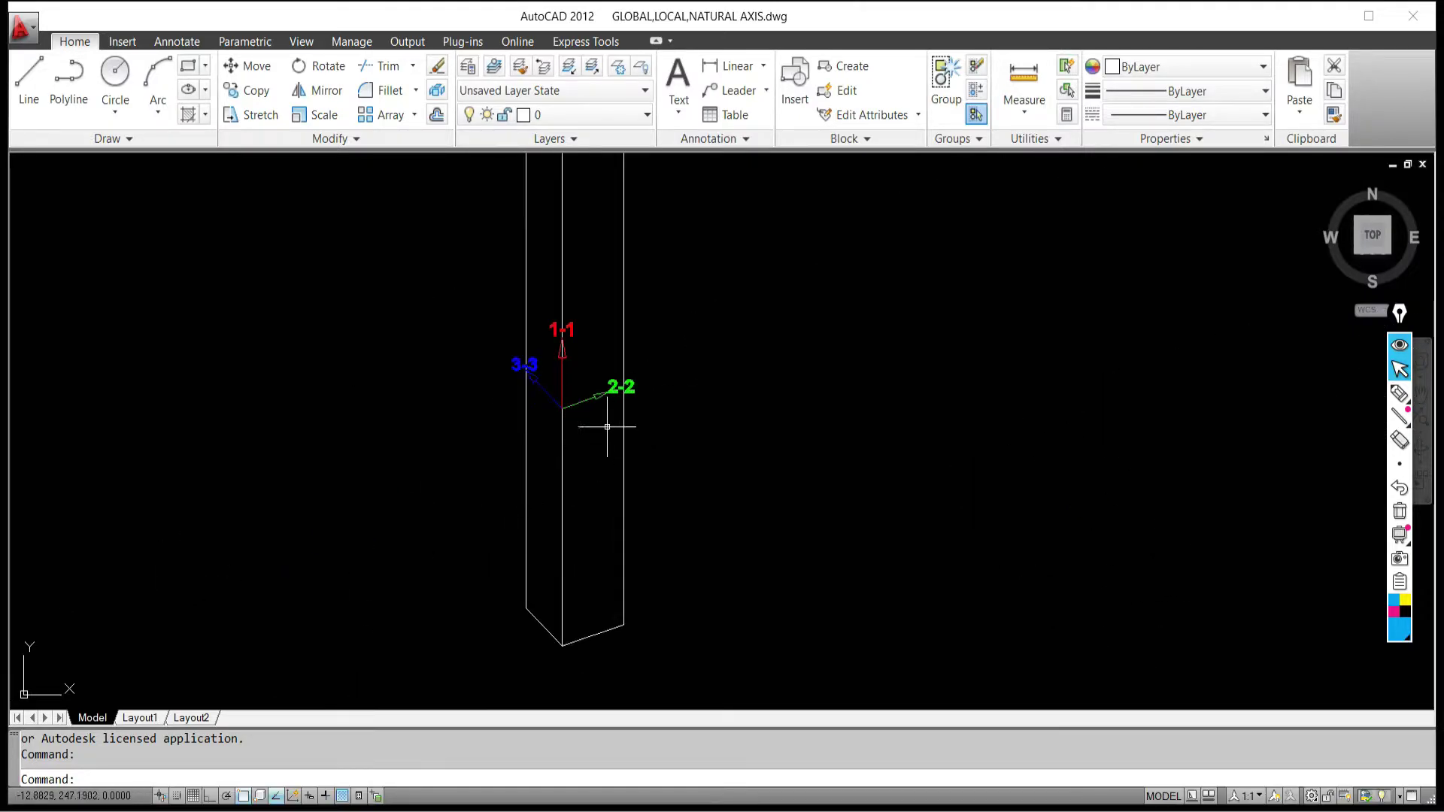
scroll(602, 433, "up", 1)
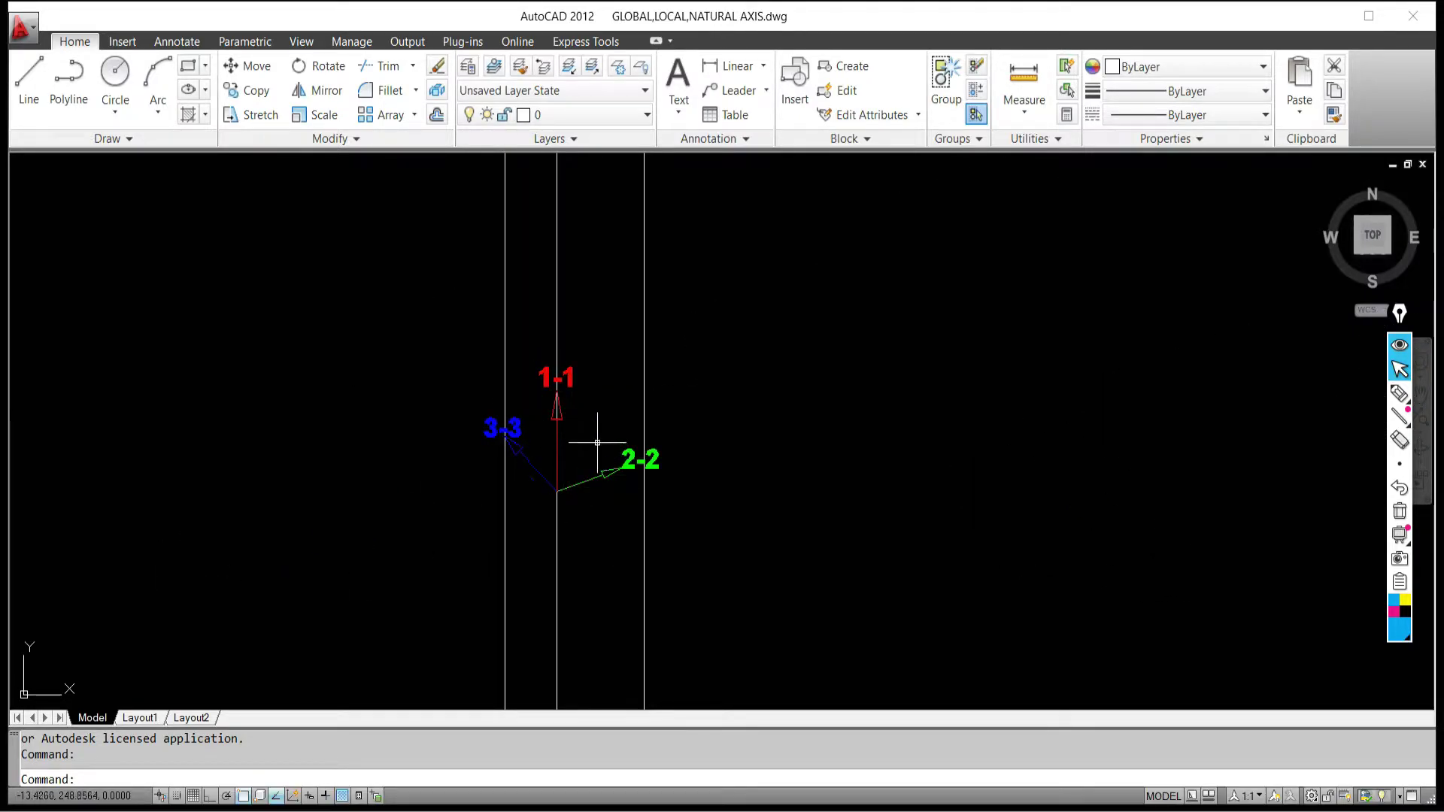
scroll(560, 391, "down", 5)
scroll(564, 369, "up", 1)
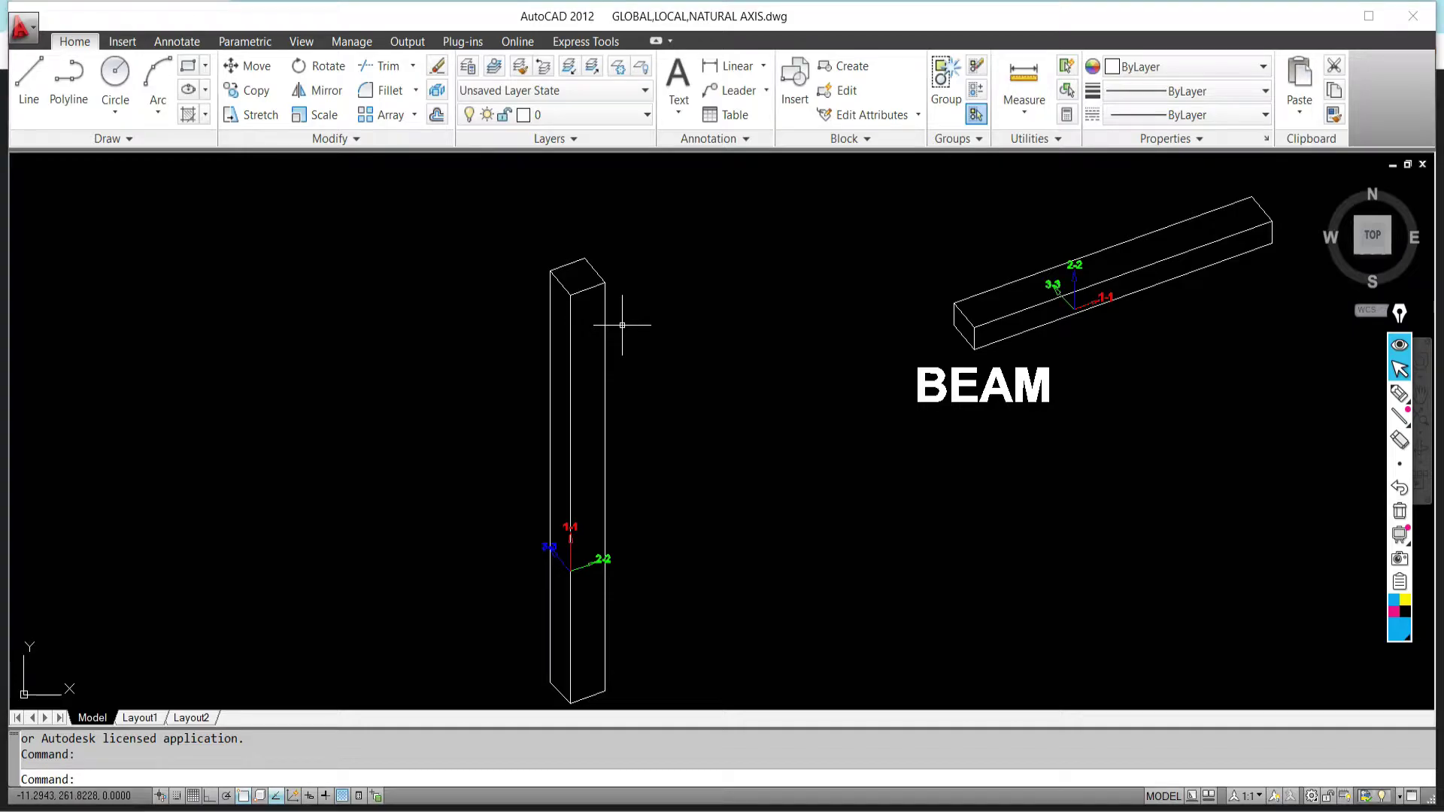
scroll(562, 579, "up", 5)
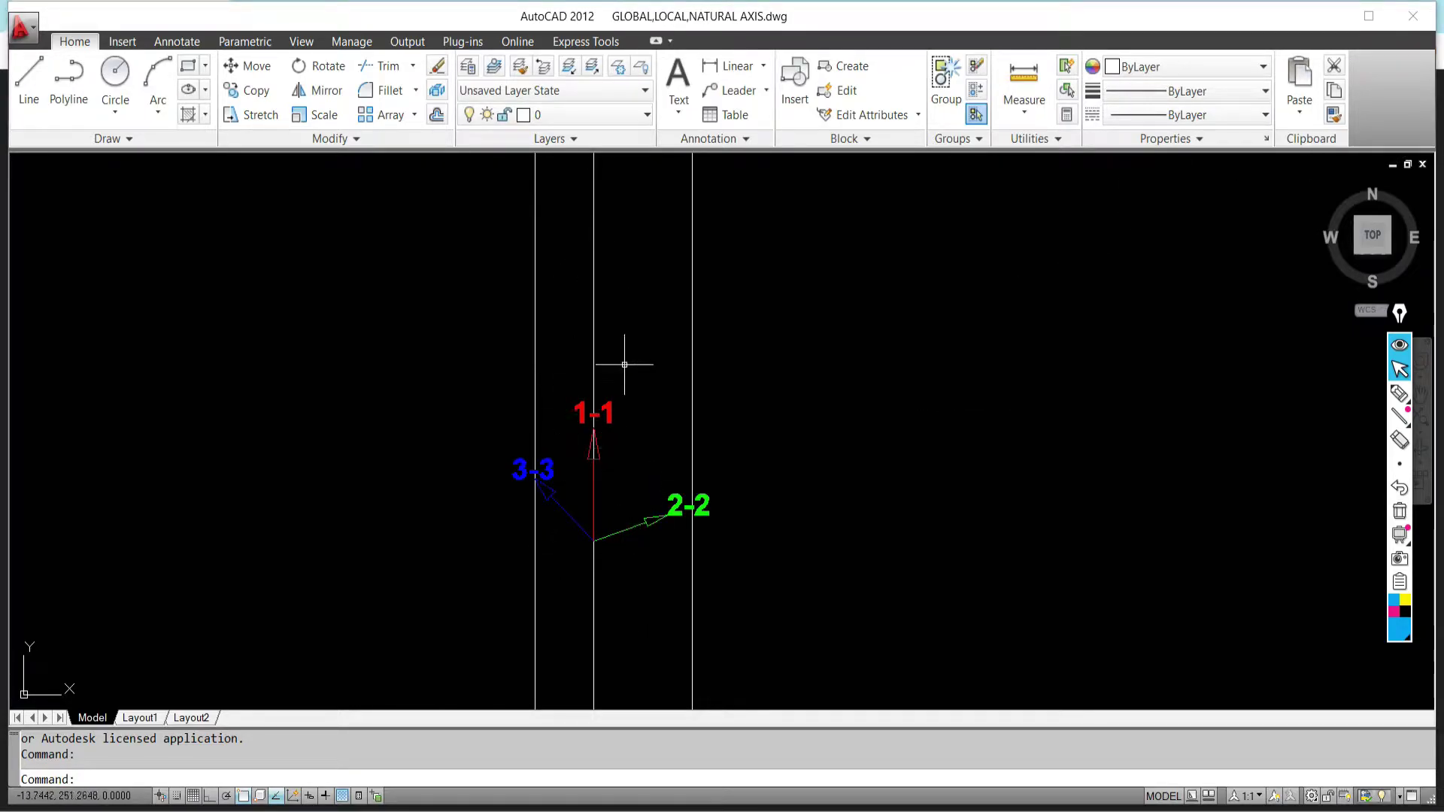
Click selection windows beside the column, then zoom onto the SLAB and its local axes
left_click(660, 516)
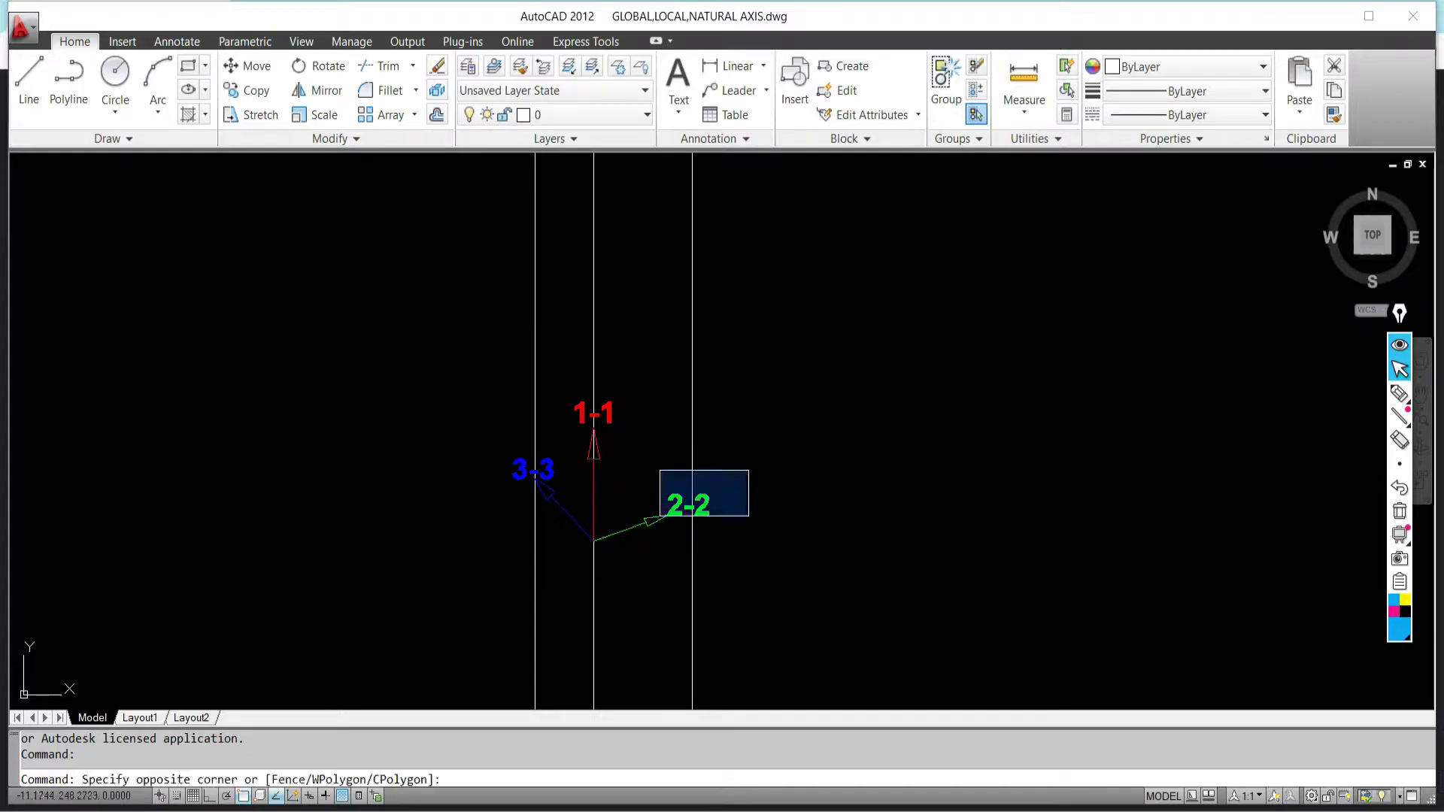
left_click(749, 471)
left_click(715, 444)
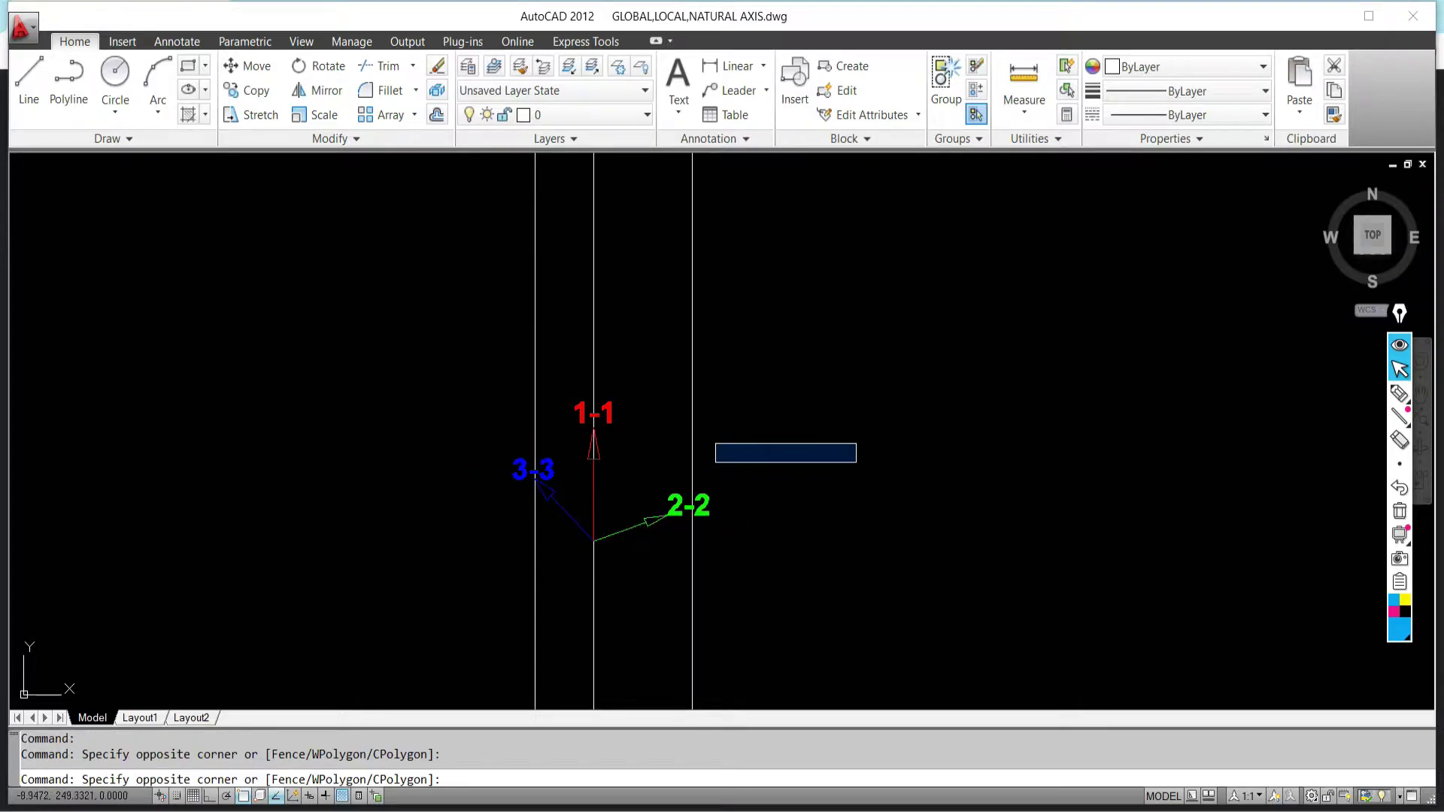
left_click(850, 462)
scroll(734, 461, "down", 10)
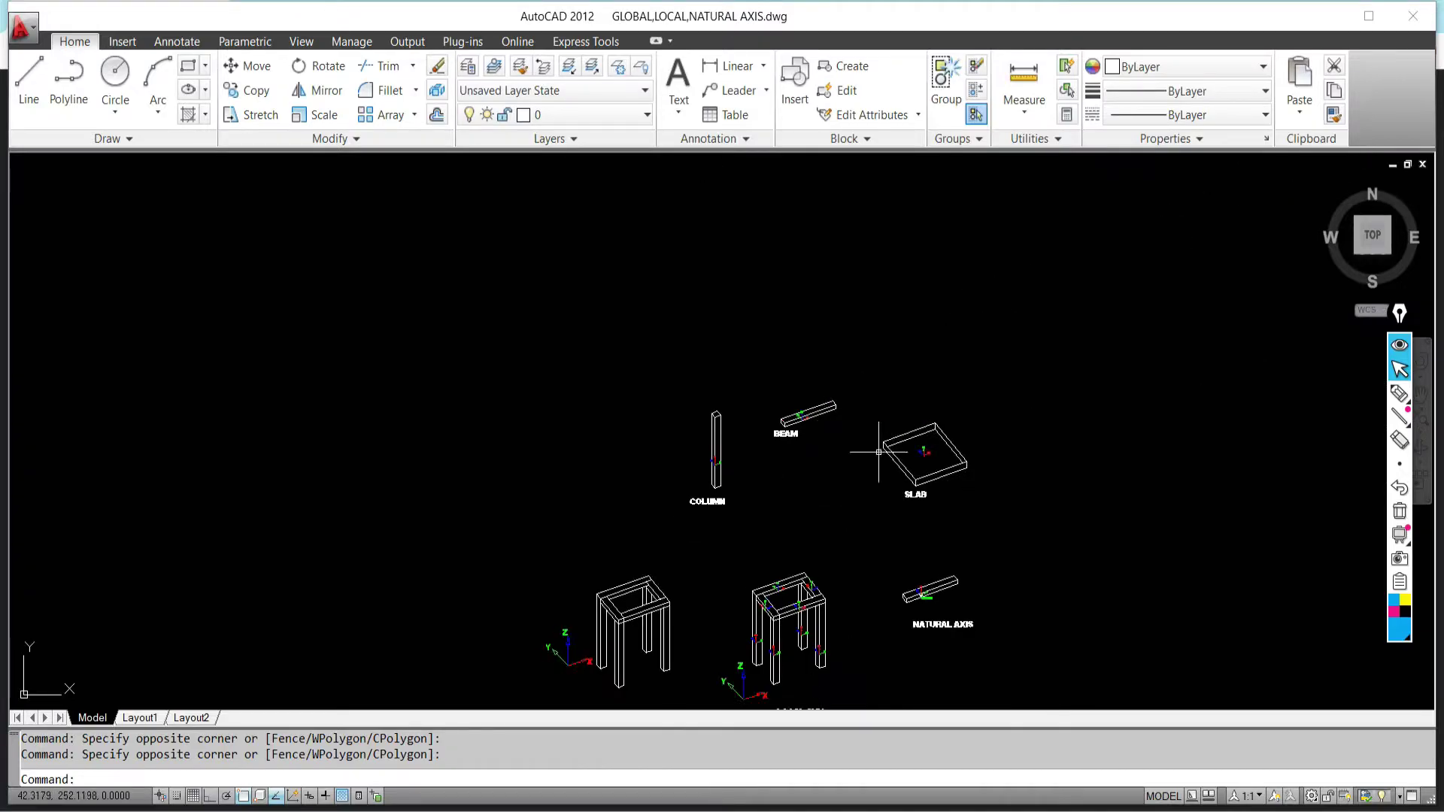
scroll(879, 452, "up", 8)
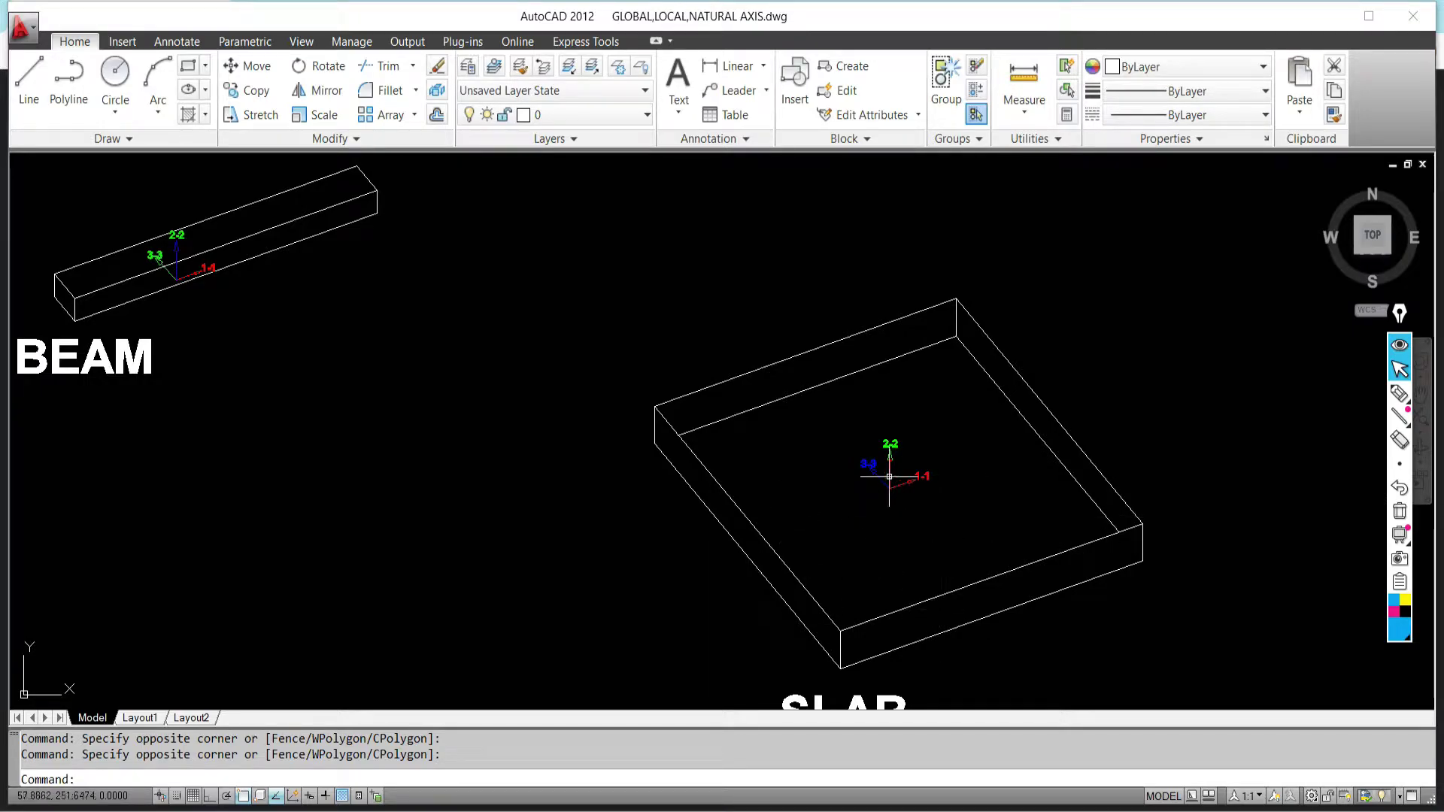
Pan up from the beam and slab and zoom out until the three axis frames show together
middle_click_drag(131, 328, 491, 451)
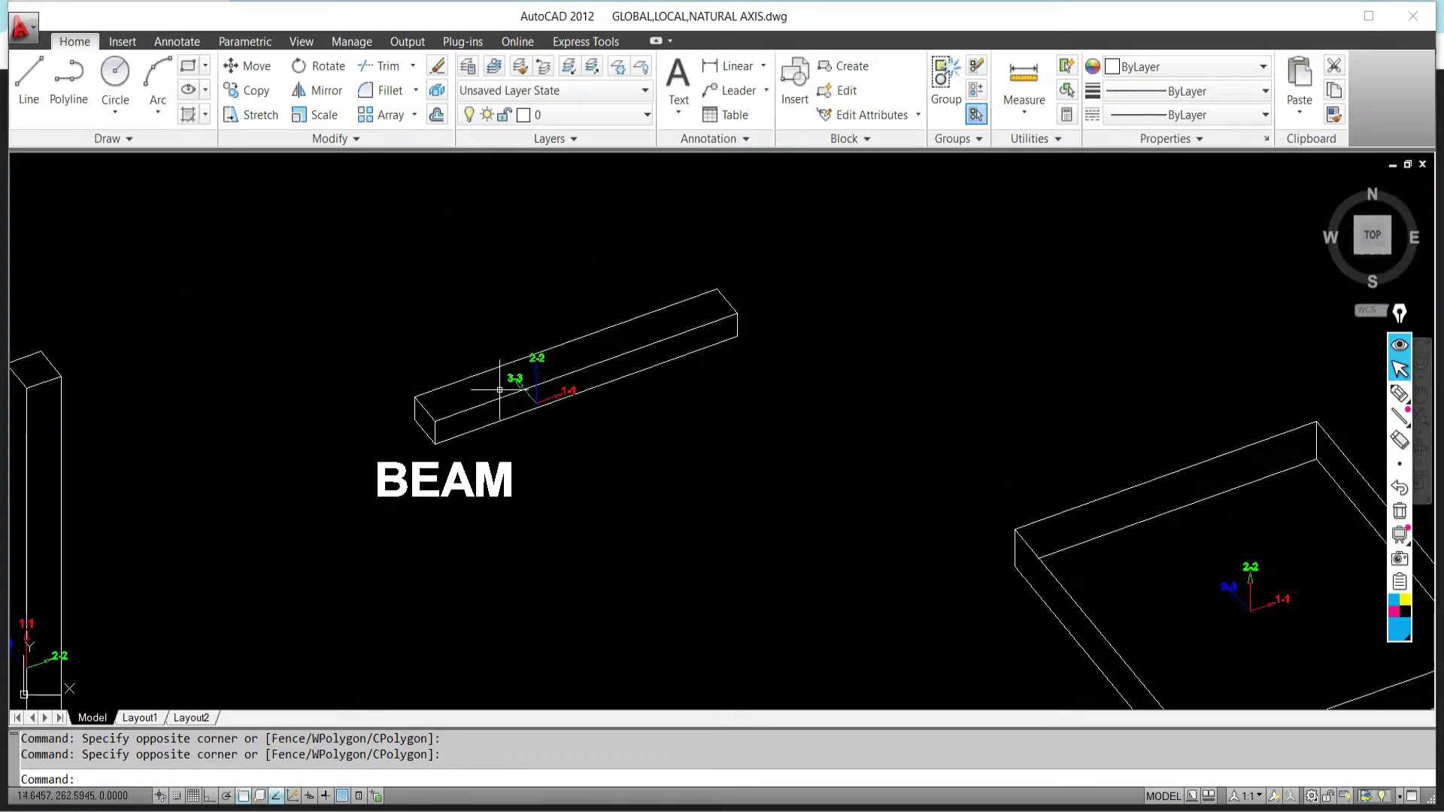
scroll(654, 557, "down", 4)
middle_click_drag(635, 668, 662, 220)
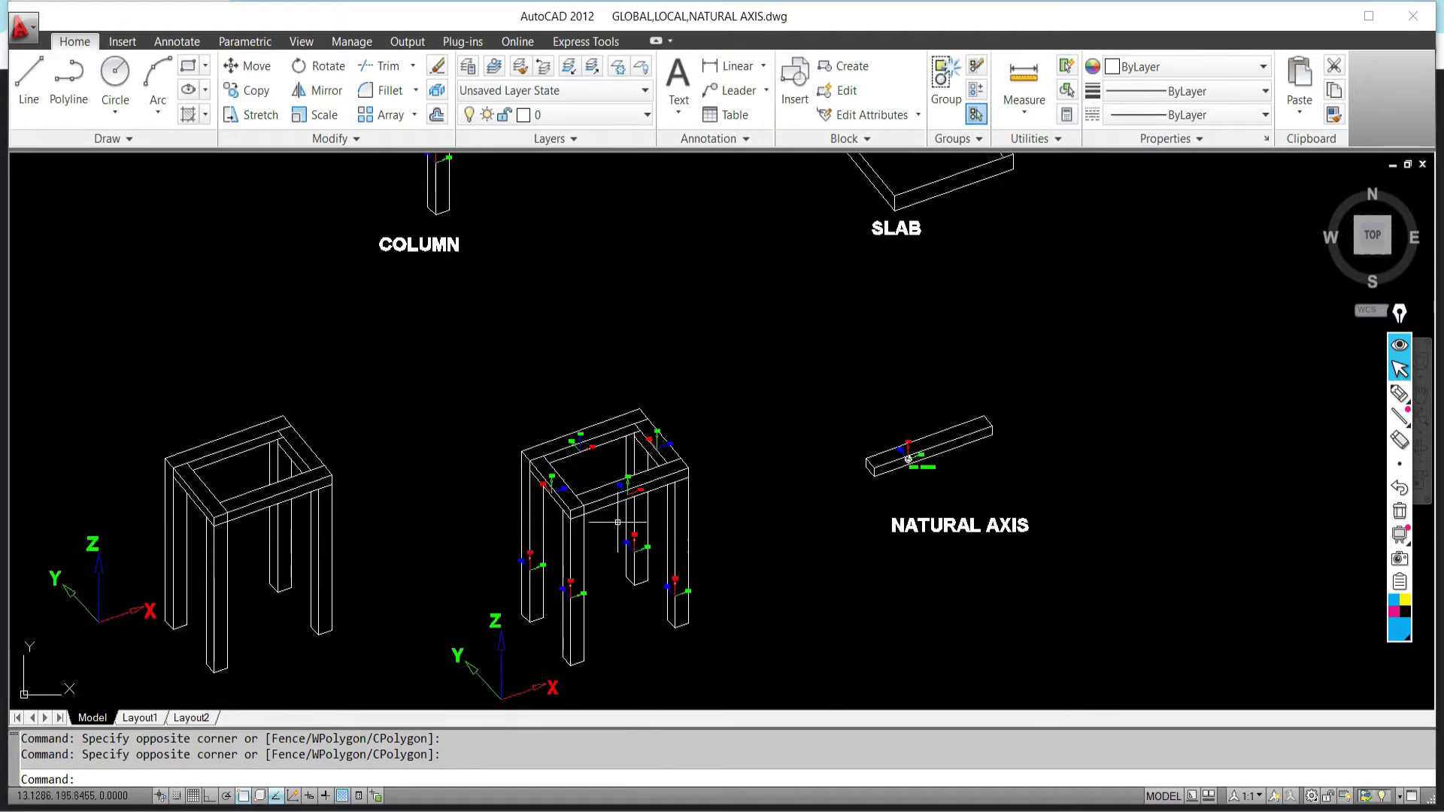
scroll(583, 410, "up", 5)
scroll(583, 410, "down", 6)
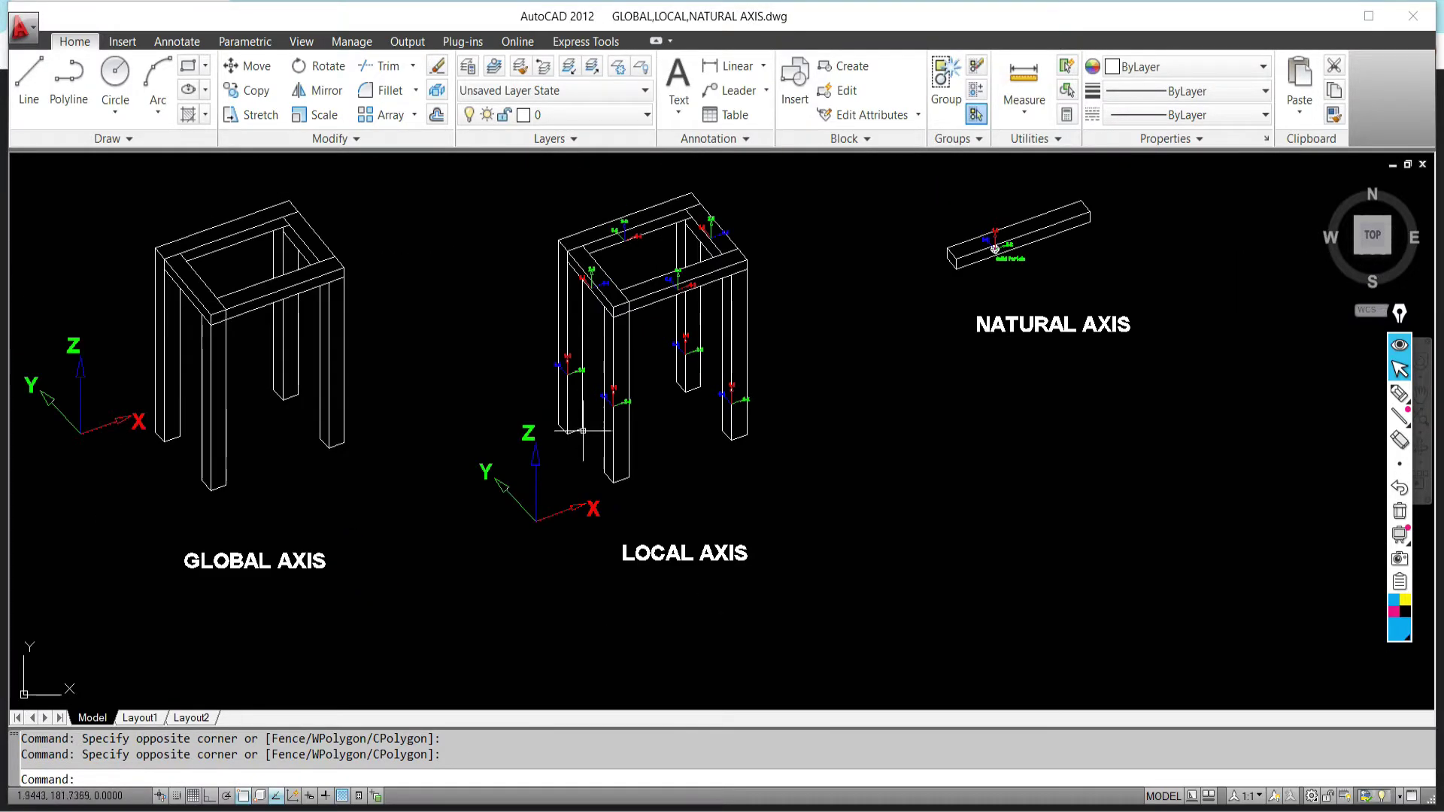
scroll(572, 386, "up", 5)
scroll(575, 396, "down", 5)
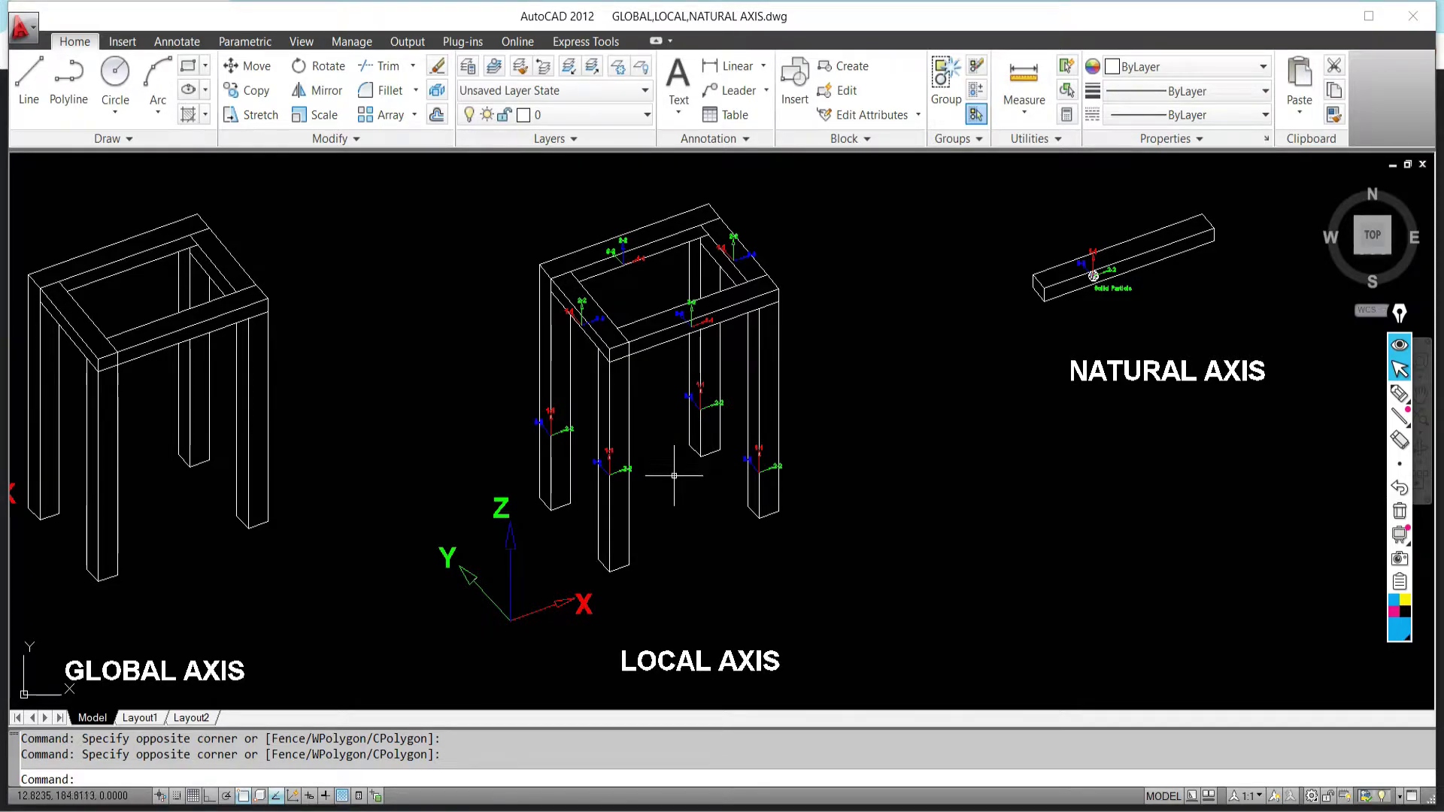
Zoom in on the NATURAL AXIS beam and ink a blue circle, rotation symbol and small box beside it
middle_click_drag(1024, 430, 846, 530)
scroll(905, 388, "up", 1)
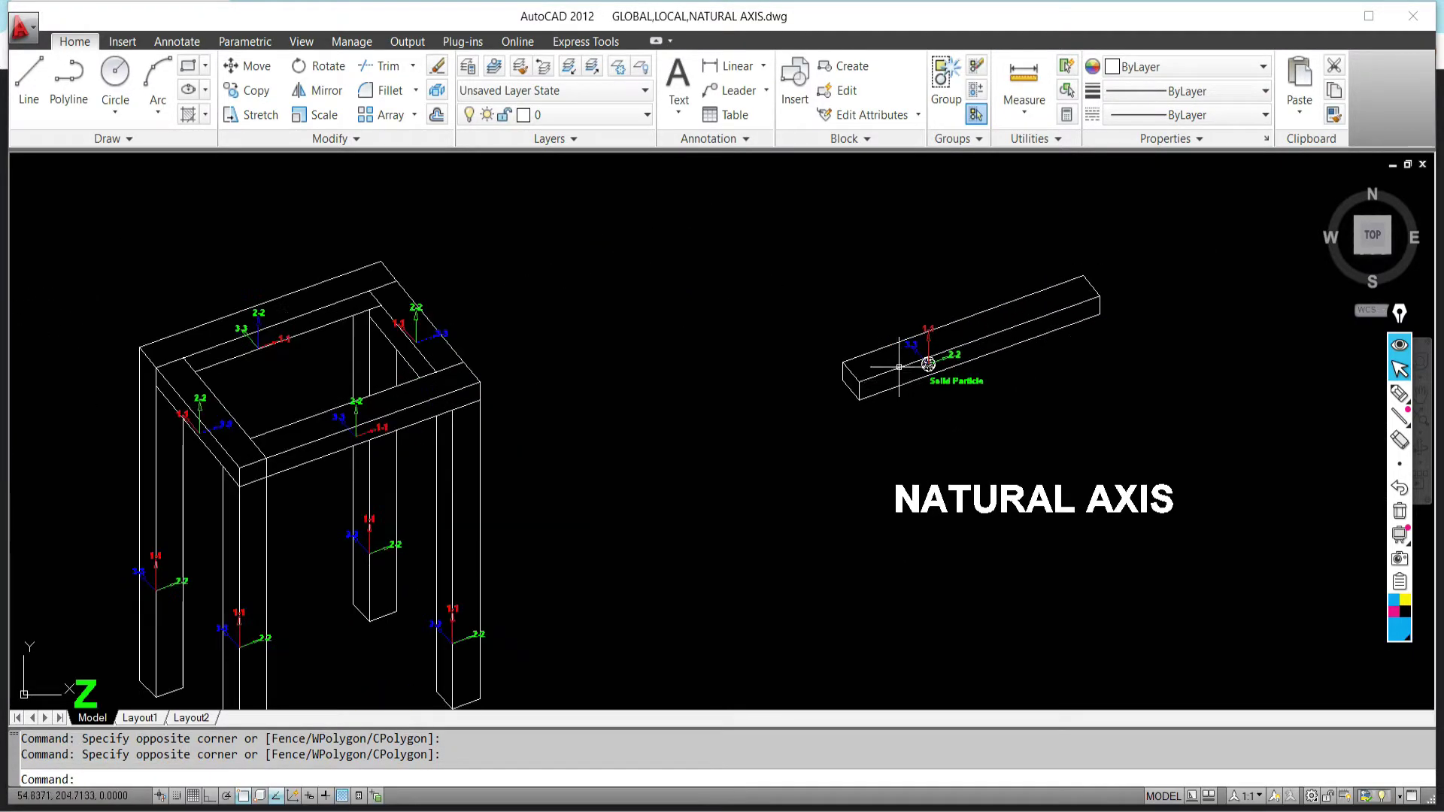
scroll(942, 326, "up", 5)
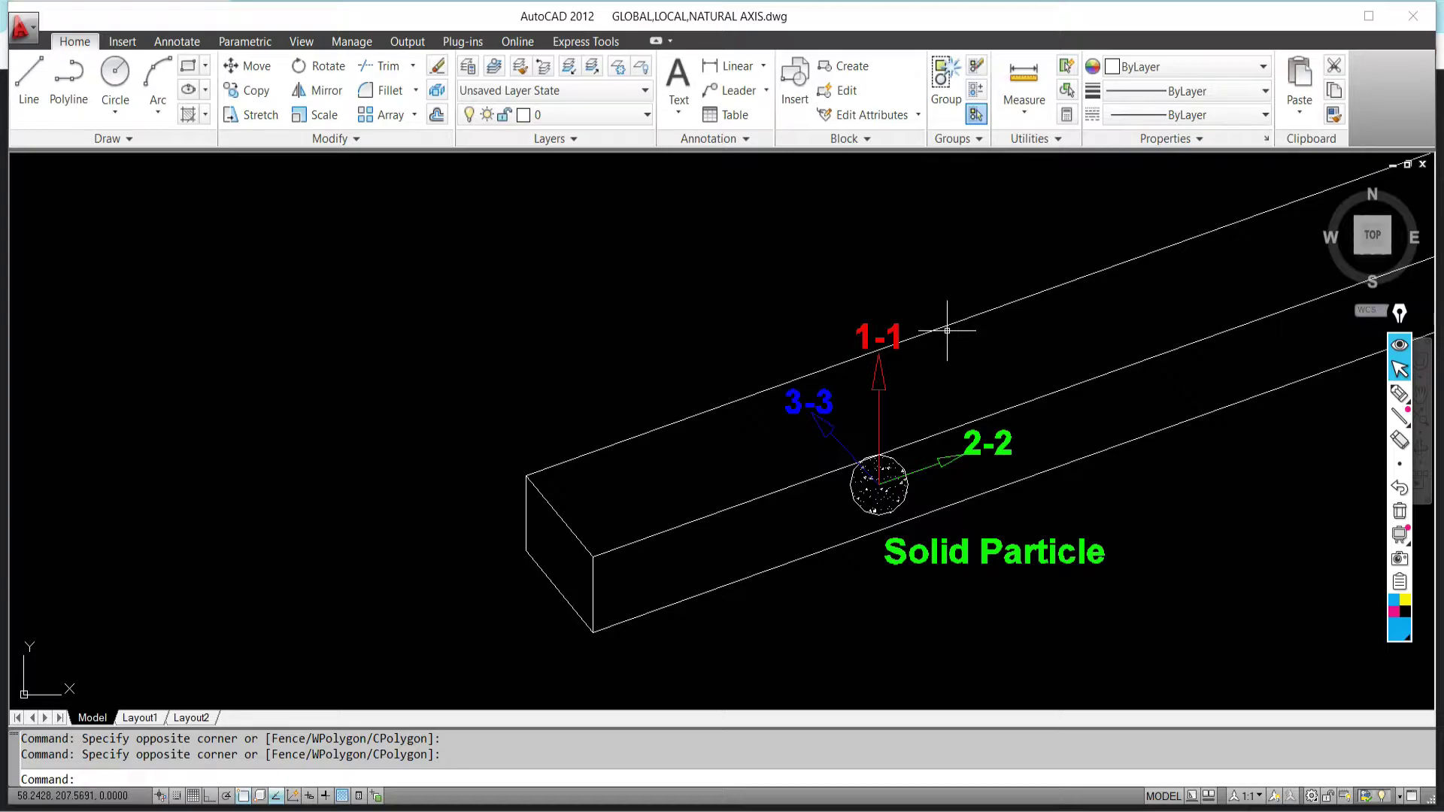
left_click(1399, 398)
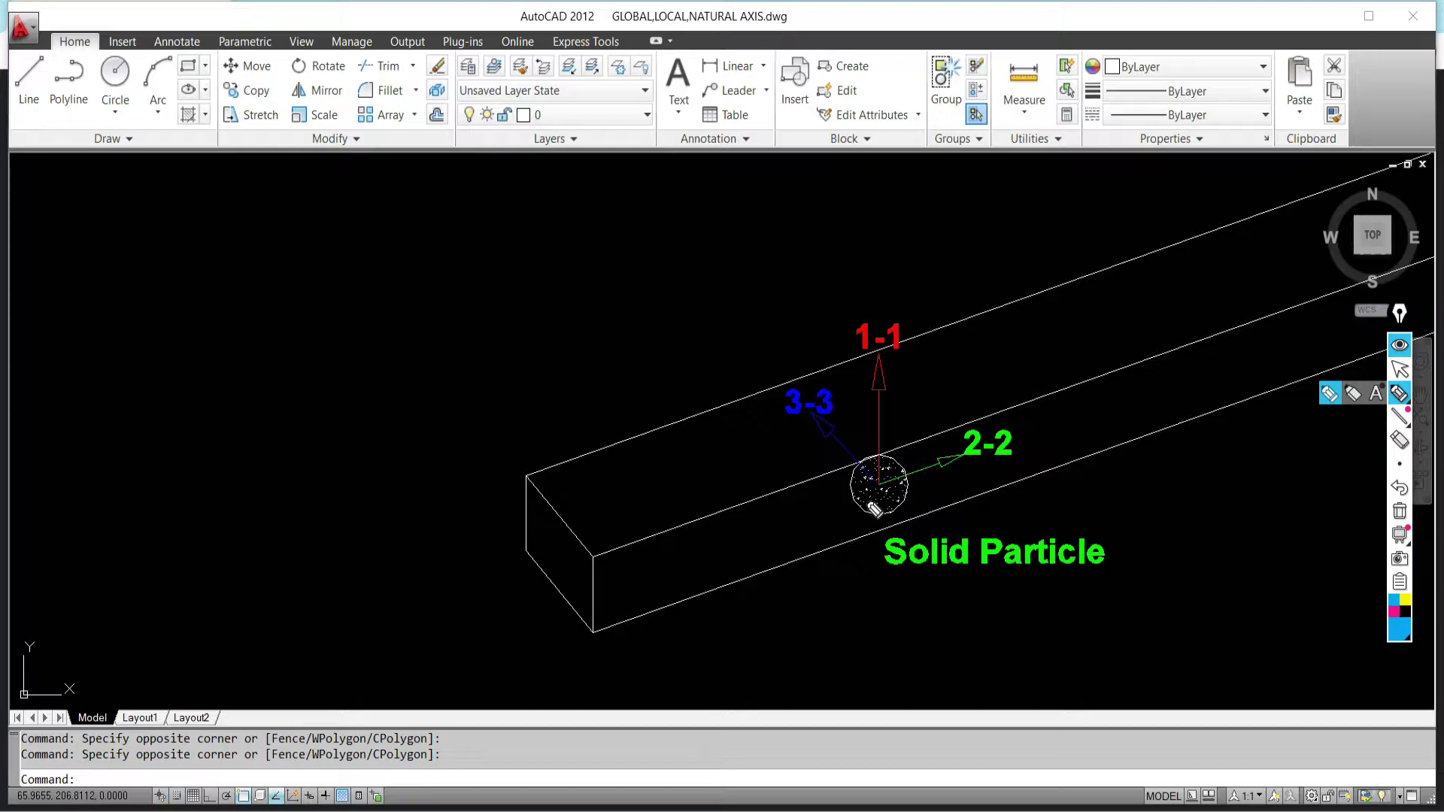
mouse_move(547, 289)
left_mouse_down()
mouse_move(573, 345)
mouse_move(569, 292)
mouse_move(531, 344)
mouse_move(572, 350)
mouse_move(586, 297)
mouse_move(519, 310)
left_mouse_up()
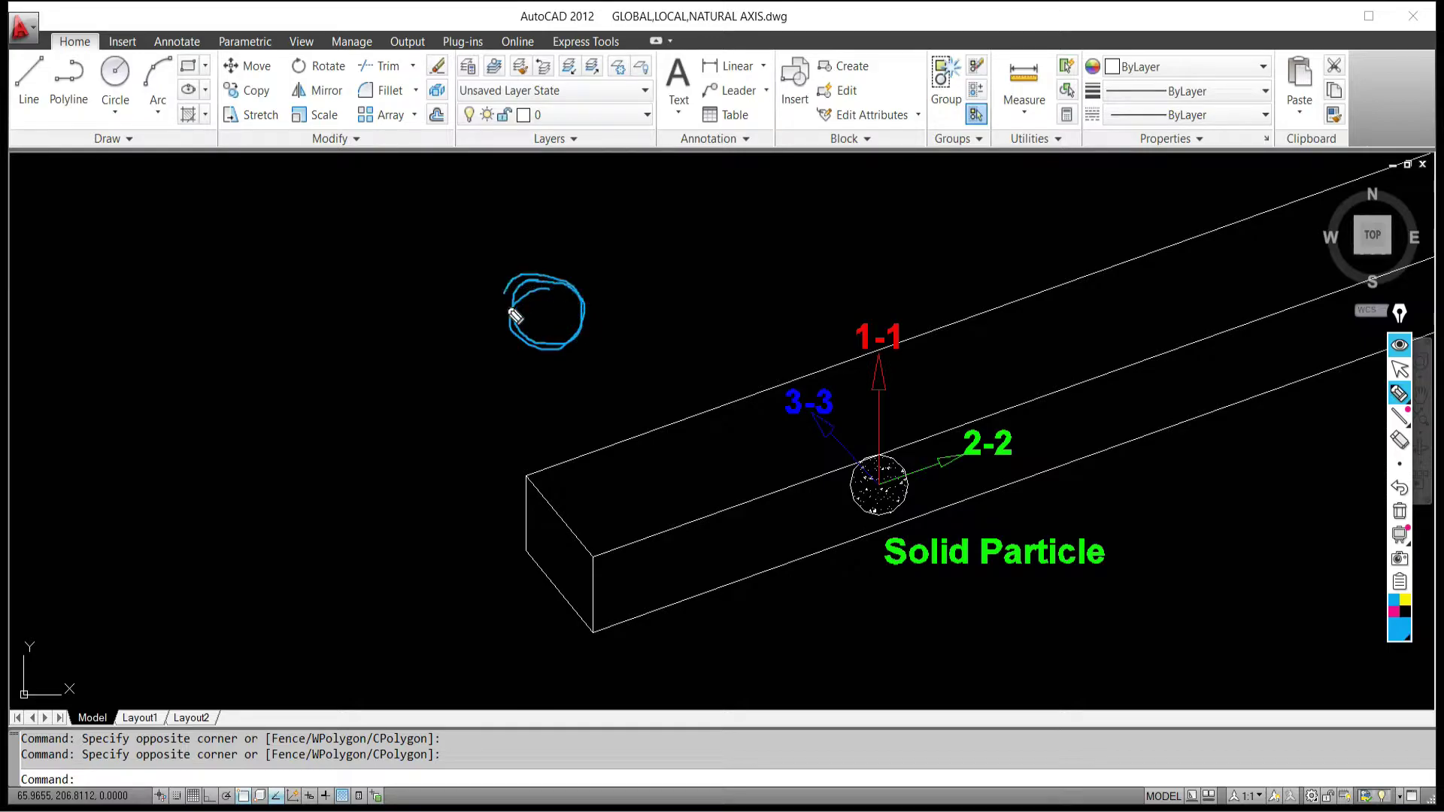
mouse_move(687, 245)
left_mouse_down()
mouse_move(686, 281)
mouse_move(715, 269)
mouse_move(701, 240)
mouse_move(694, 291)
mouse_move(729, 277)
mouse_move(695, 286)
mouse_move(672, 270)
mouse_move(694, 287)
mouse_move(701, 258)
mouse_move(729, 285)
left_mouse_up()
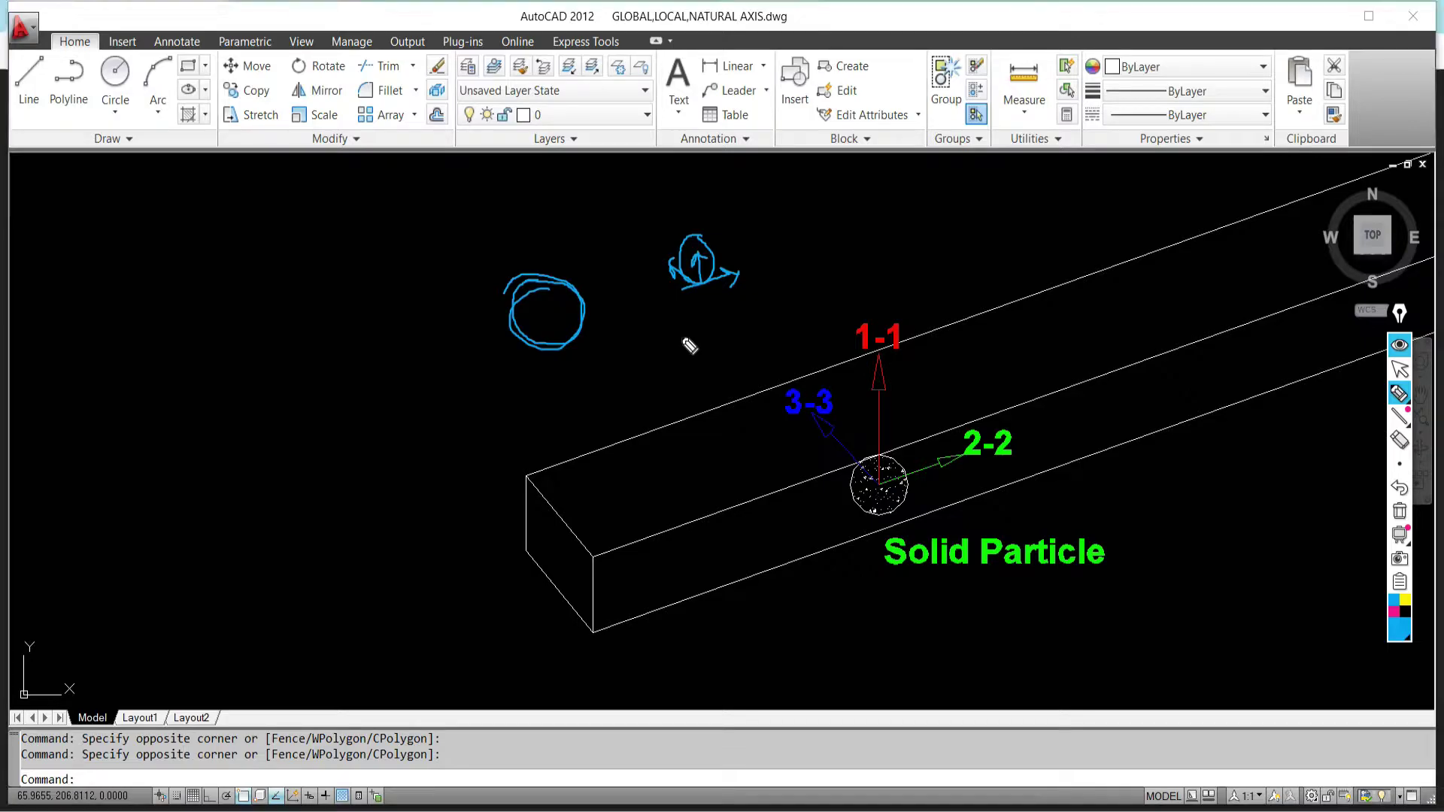
mouse_move(1128, 372)
left_mouse_down()
mouse_move(1133, 404)
mouse_move(1130, 376)
mouse_move(1160, 373)
mouse_move(1179, 408)
mouse_move(1141, 408)
mouse_move(1132, 356)
mouse_move(1179, 384)
mouse_move(1169, 356)
mouse_move(1142, 349)
mouse_move(1135, 383)
mouse_move(1182, 376)
mouse_move(1179, 358)
mouse_move(1183, 404)
left_mouse_up()
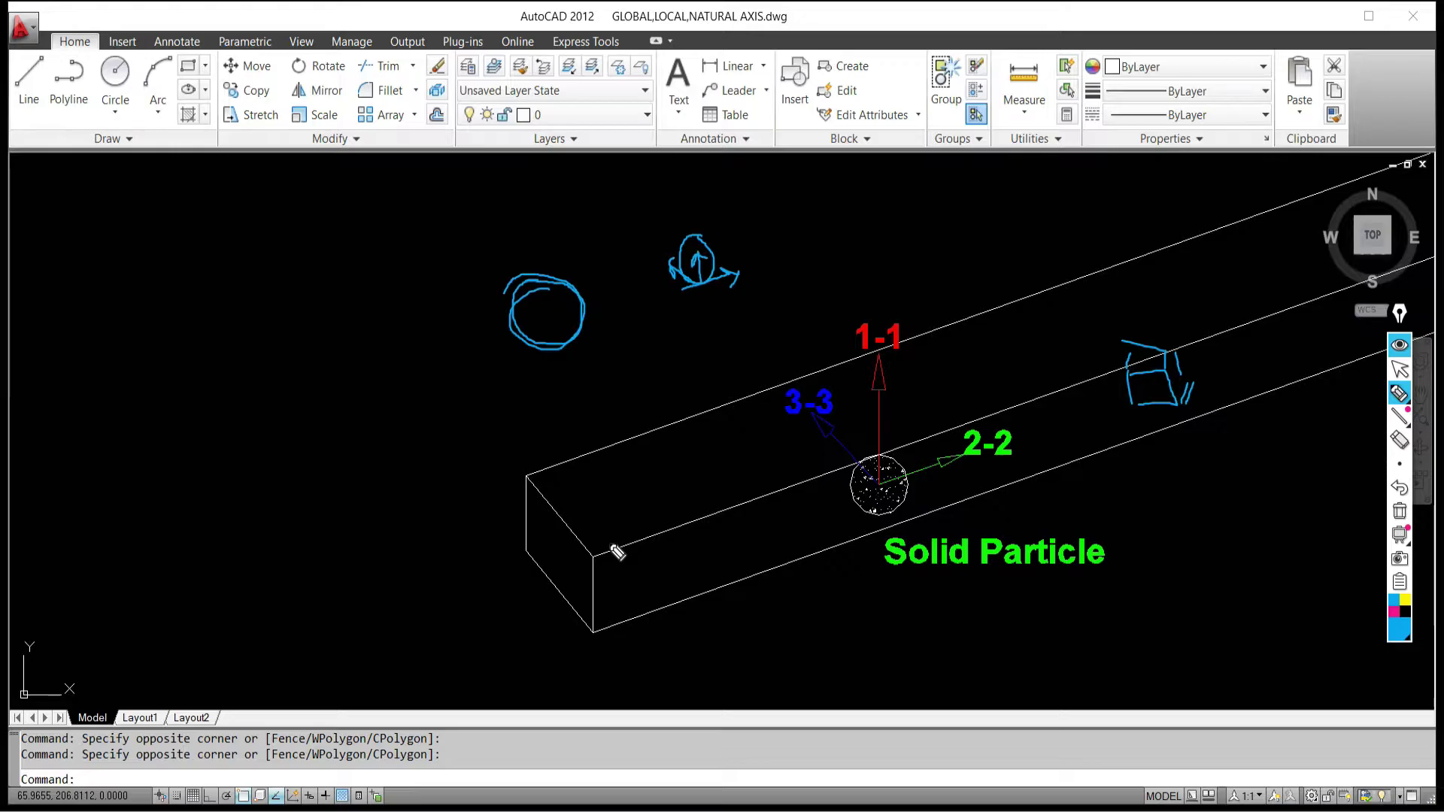
left_click(1399, 368)
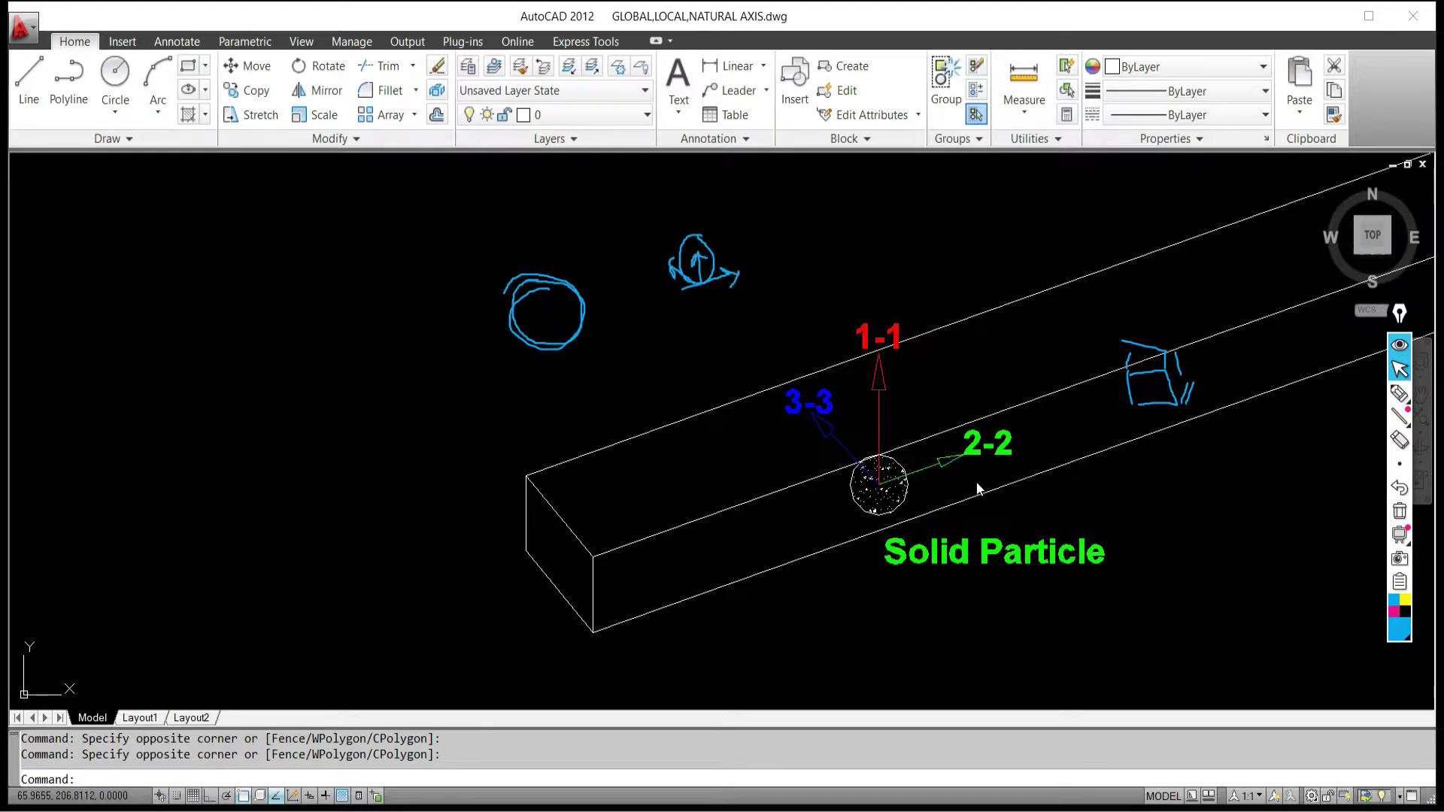
scroll(978, 488, "down", 8)
scroll(976, 519, "up", 3)
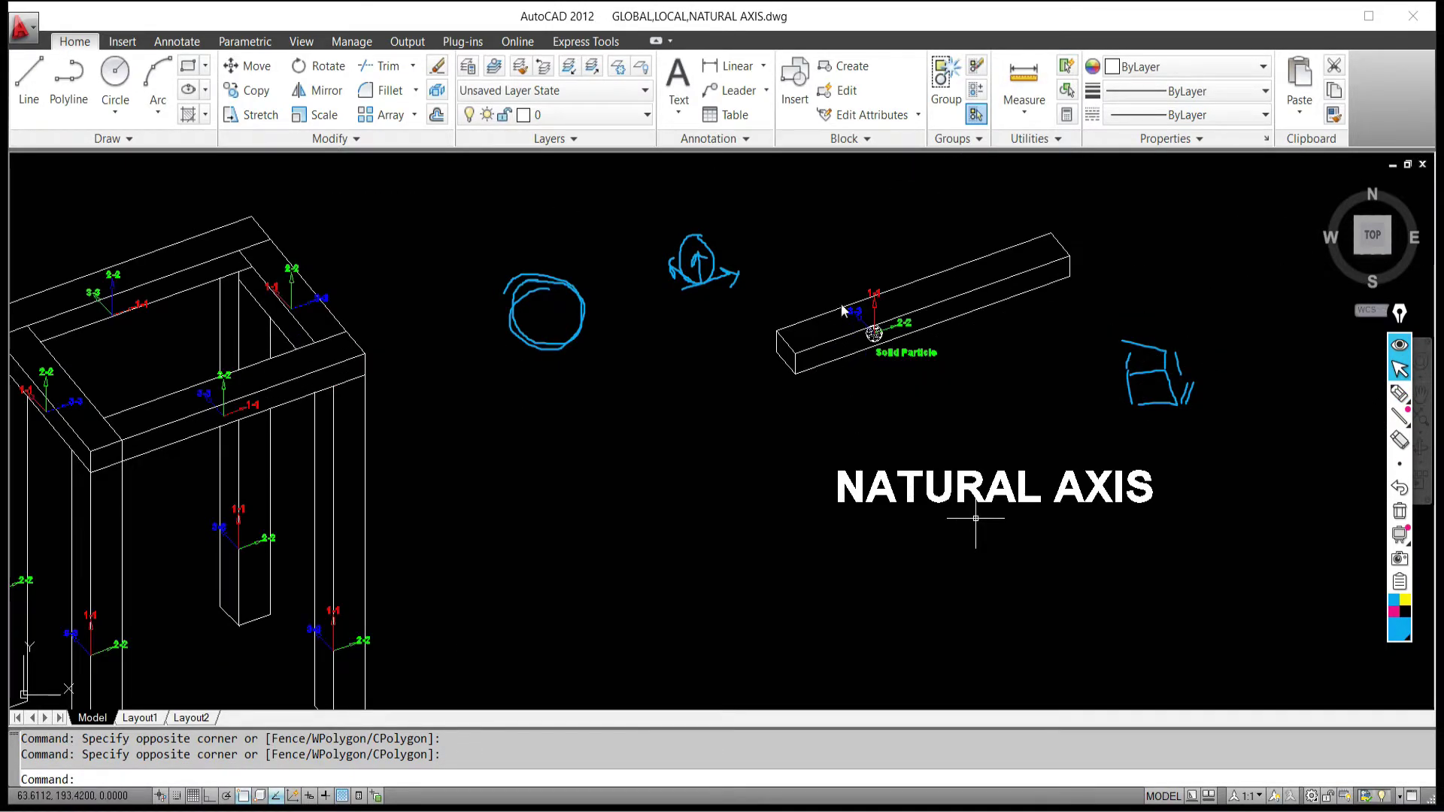
Erase all blue ink sketches with the Epic Pen trash and zoom around the NATURAL AXIS beam
left_click(1399, 511)
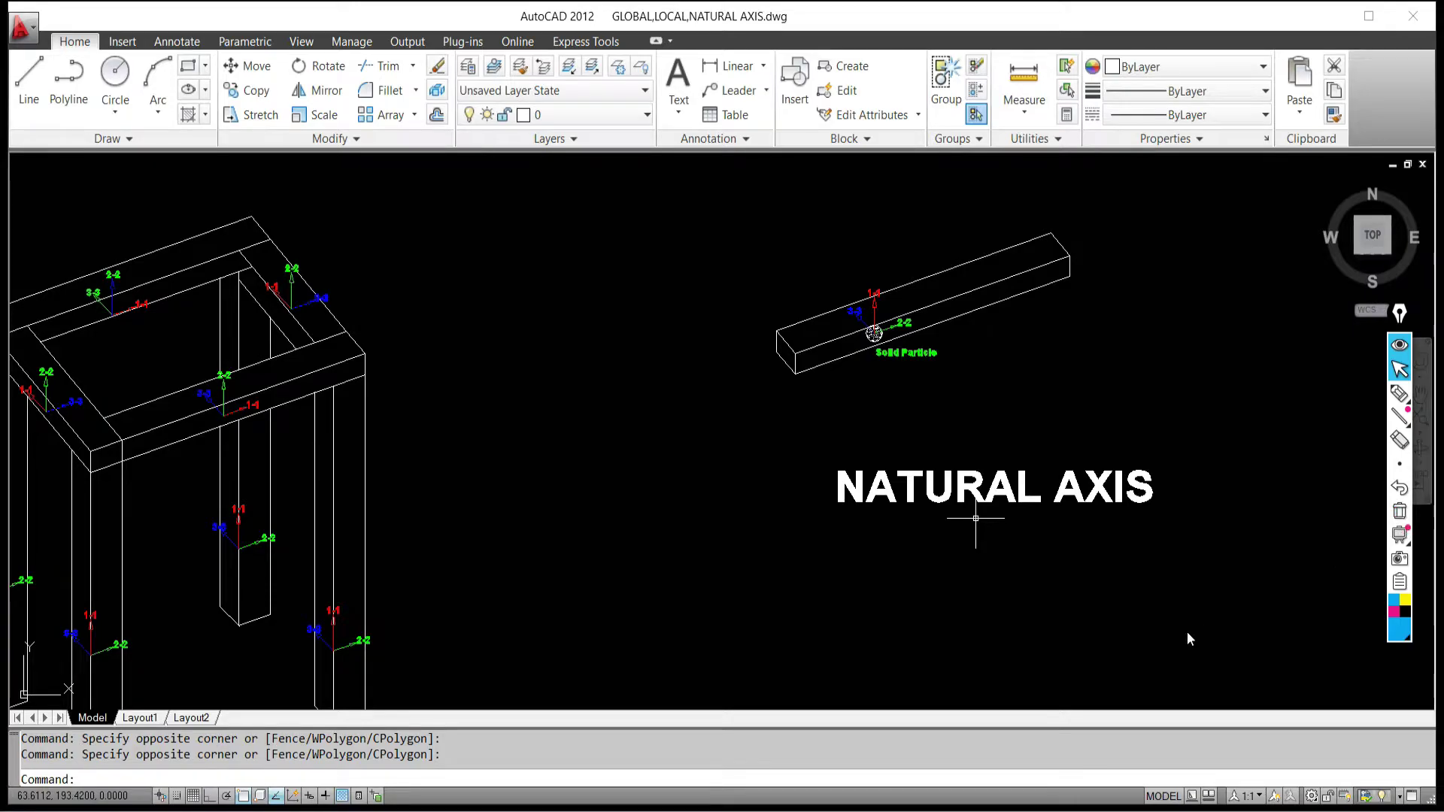
scroll(869, 361, "up", 3)
scroll(883, 358, "down", 2)
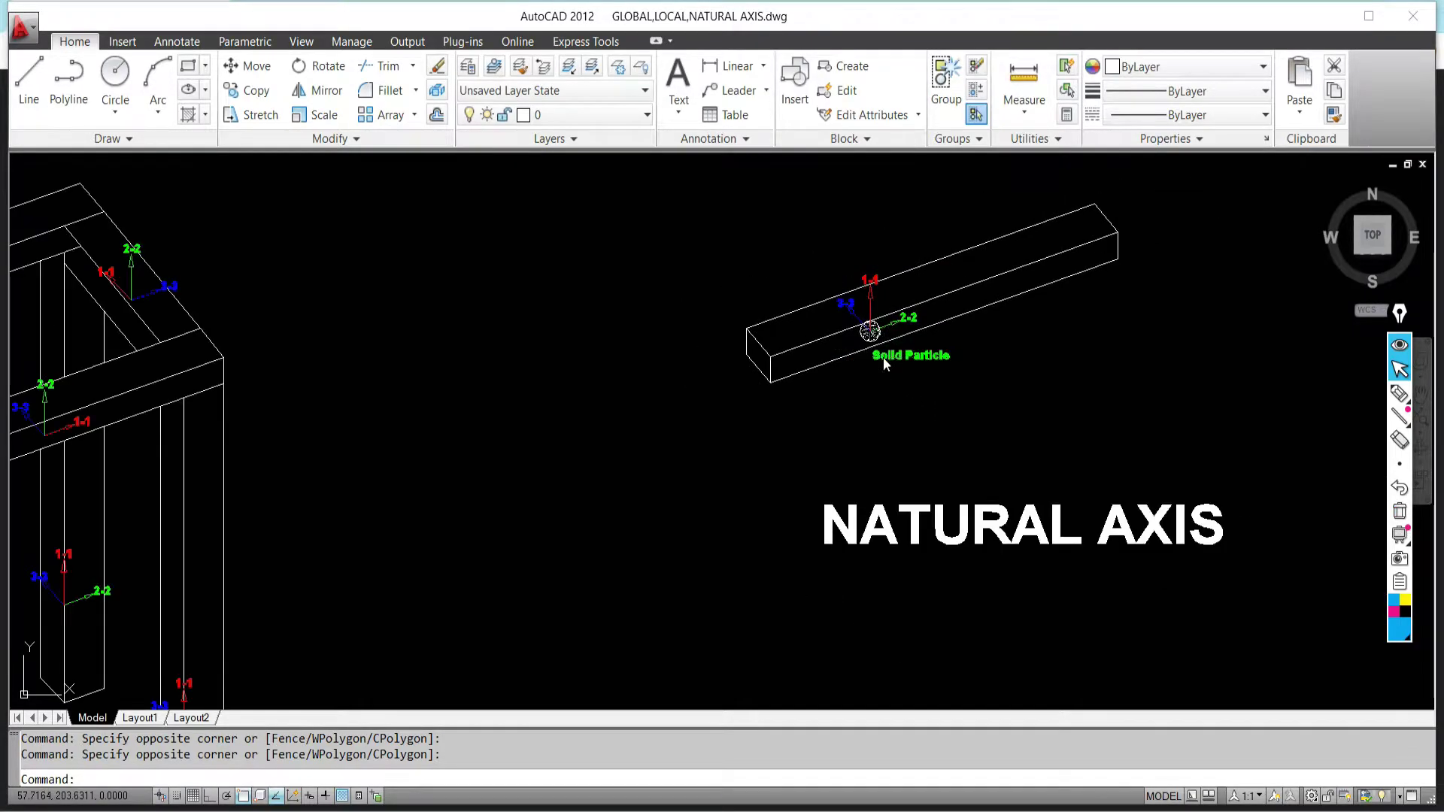
scroll(887, 399, "down", 5)
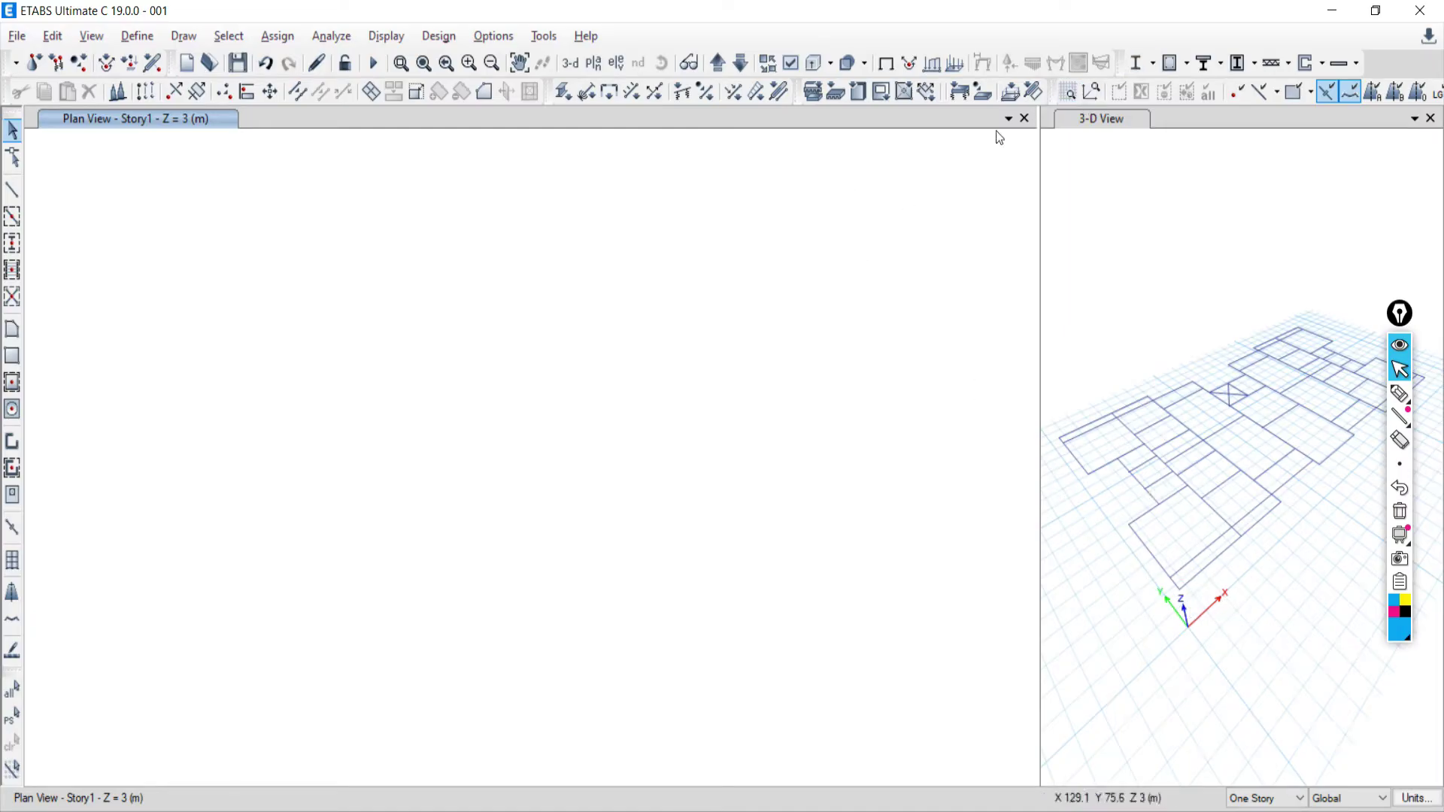
Close the Plan View, pan to the XYZ origin axes, and circle them in cyan ink
left_click(1024, 119)
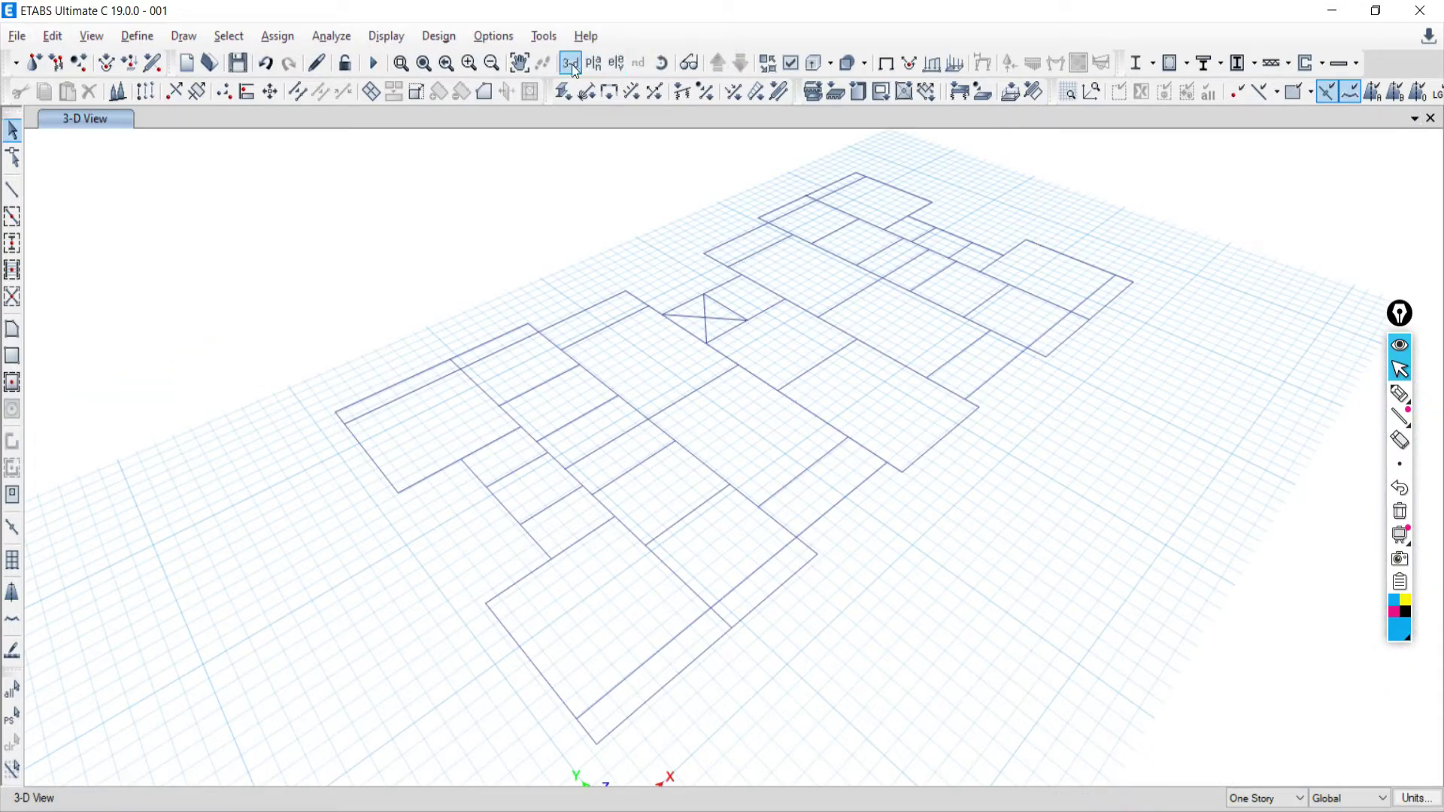
middle_click_drag(589, 581, 647, 555)
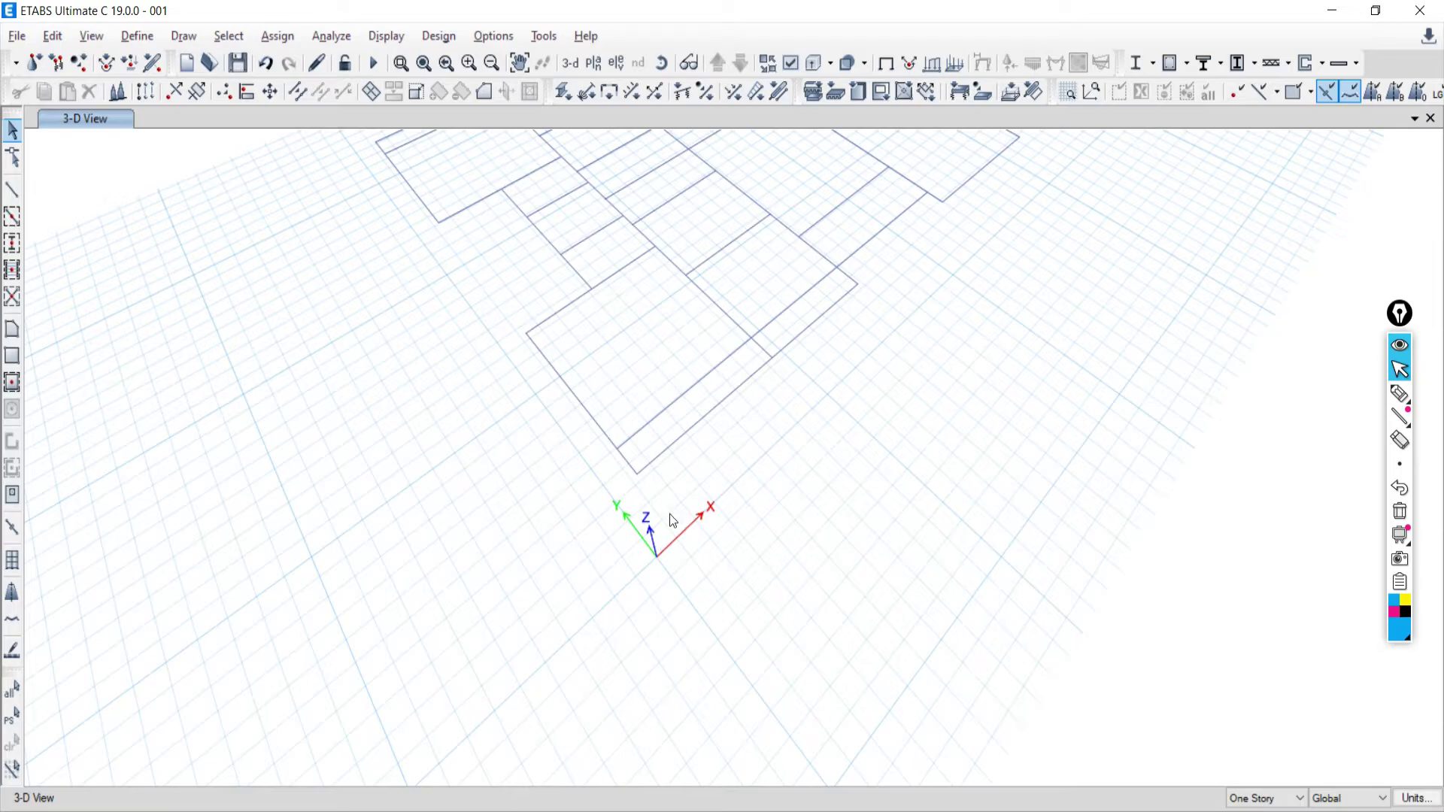
left_click(1400, 394)
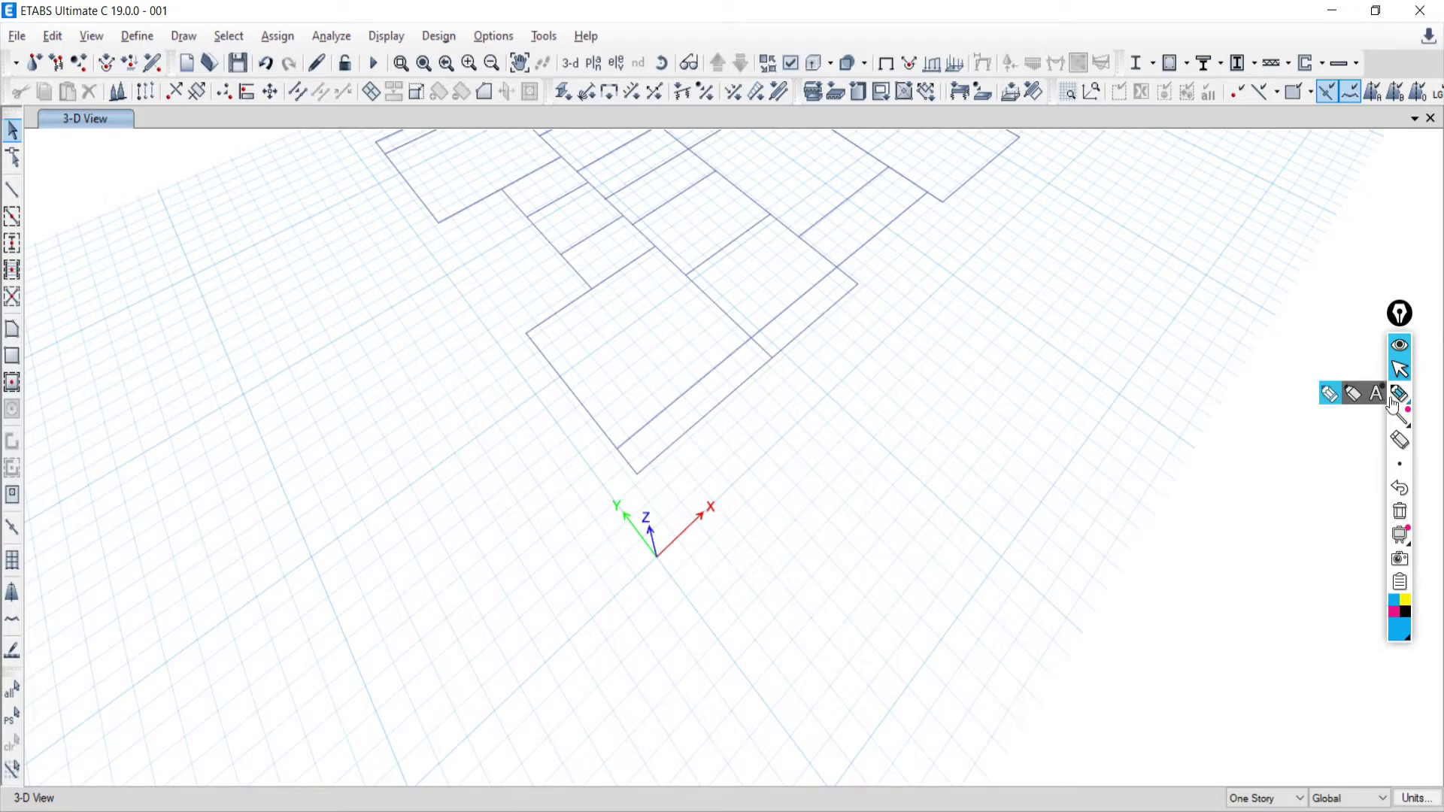
mouse_move(555, 506)
left_mouse_down()
mouse_move(736, 498)
mouse_move(694, 576)
mouse_move(576, 542)
mouse_move(557, 503)
left_mouse_up()
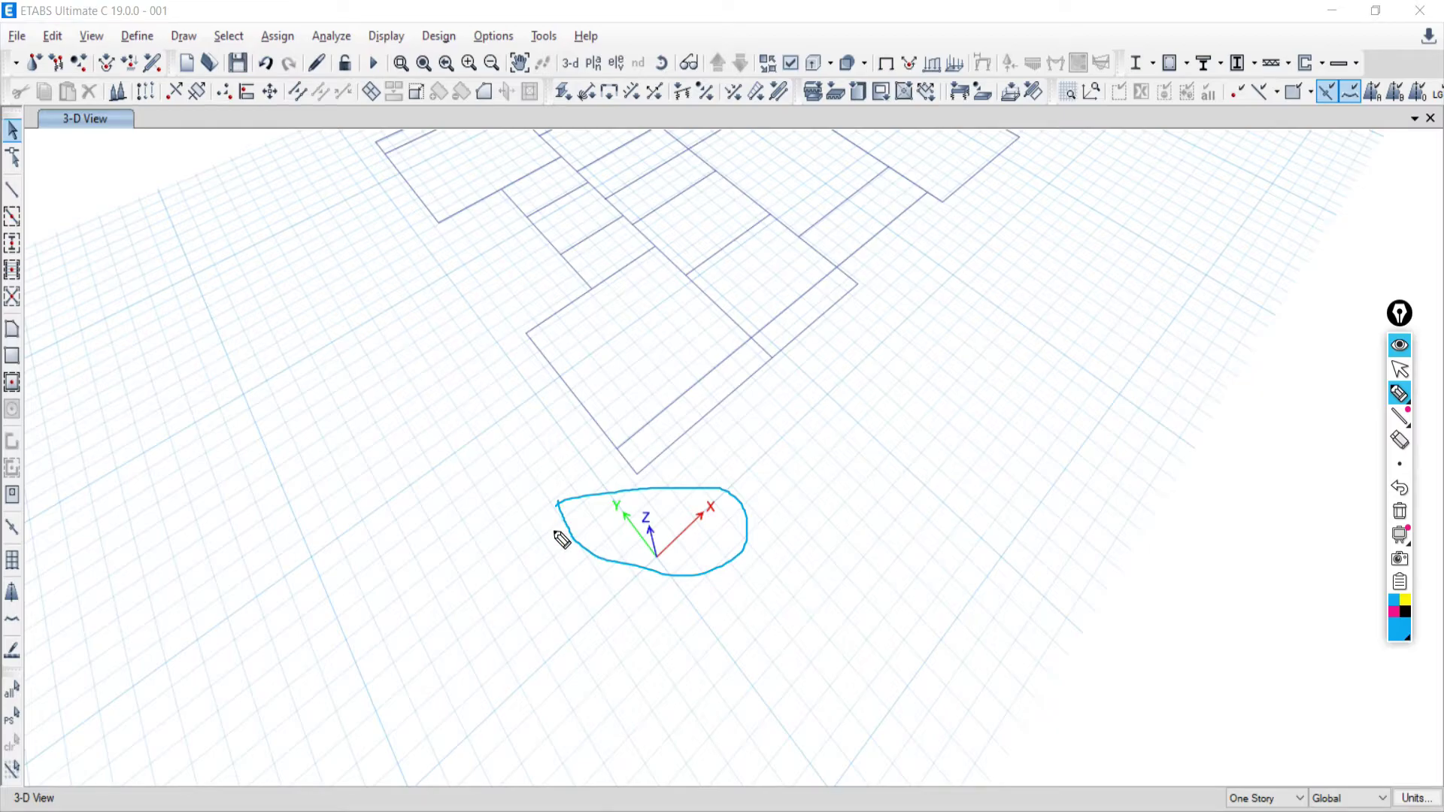
left_click(1402, 373)
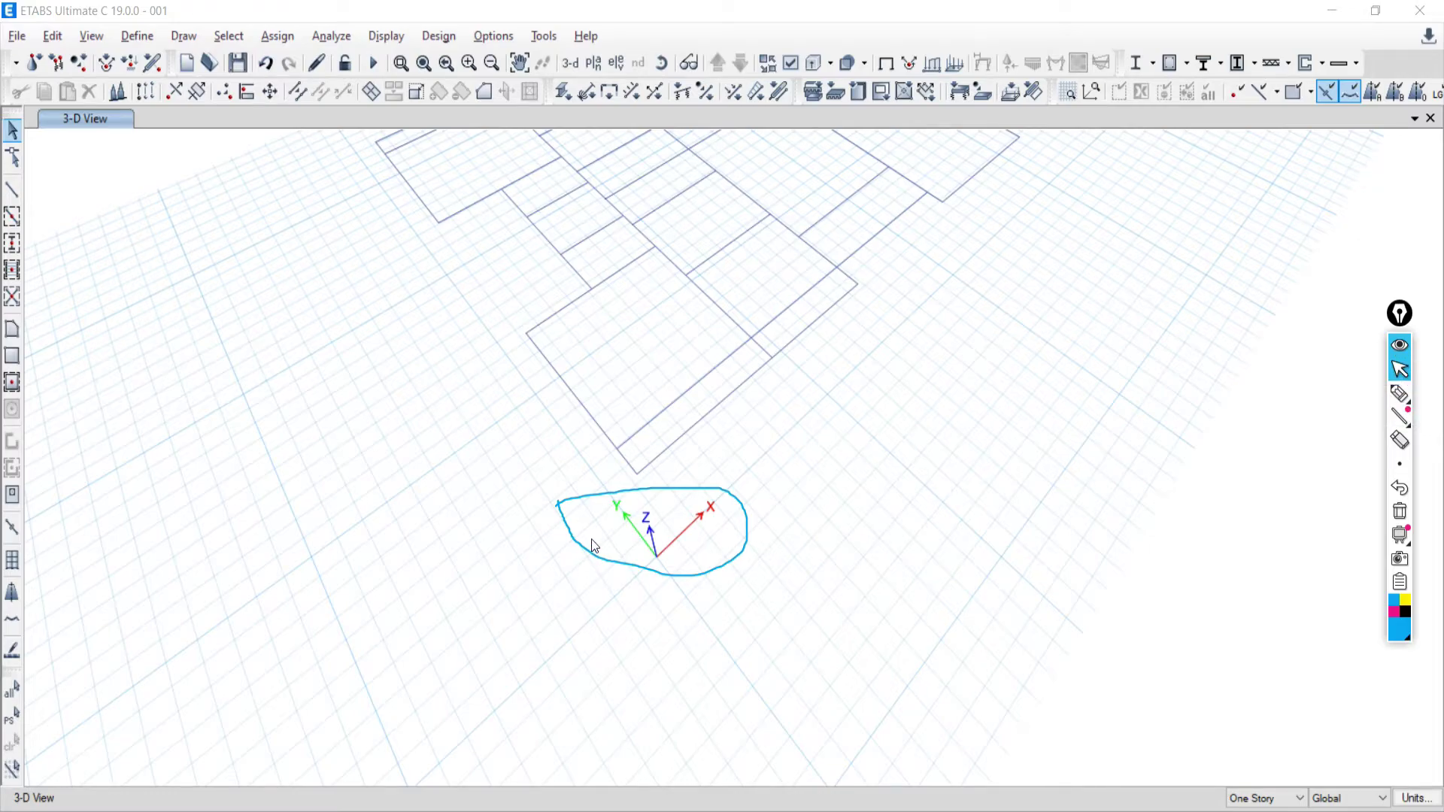
In Set View Options, tick Frame Assignments > Local Axes on the Object Assignments tab and apply
left_click(792, 64)
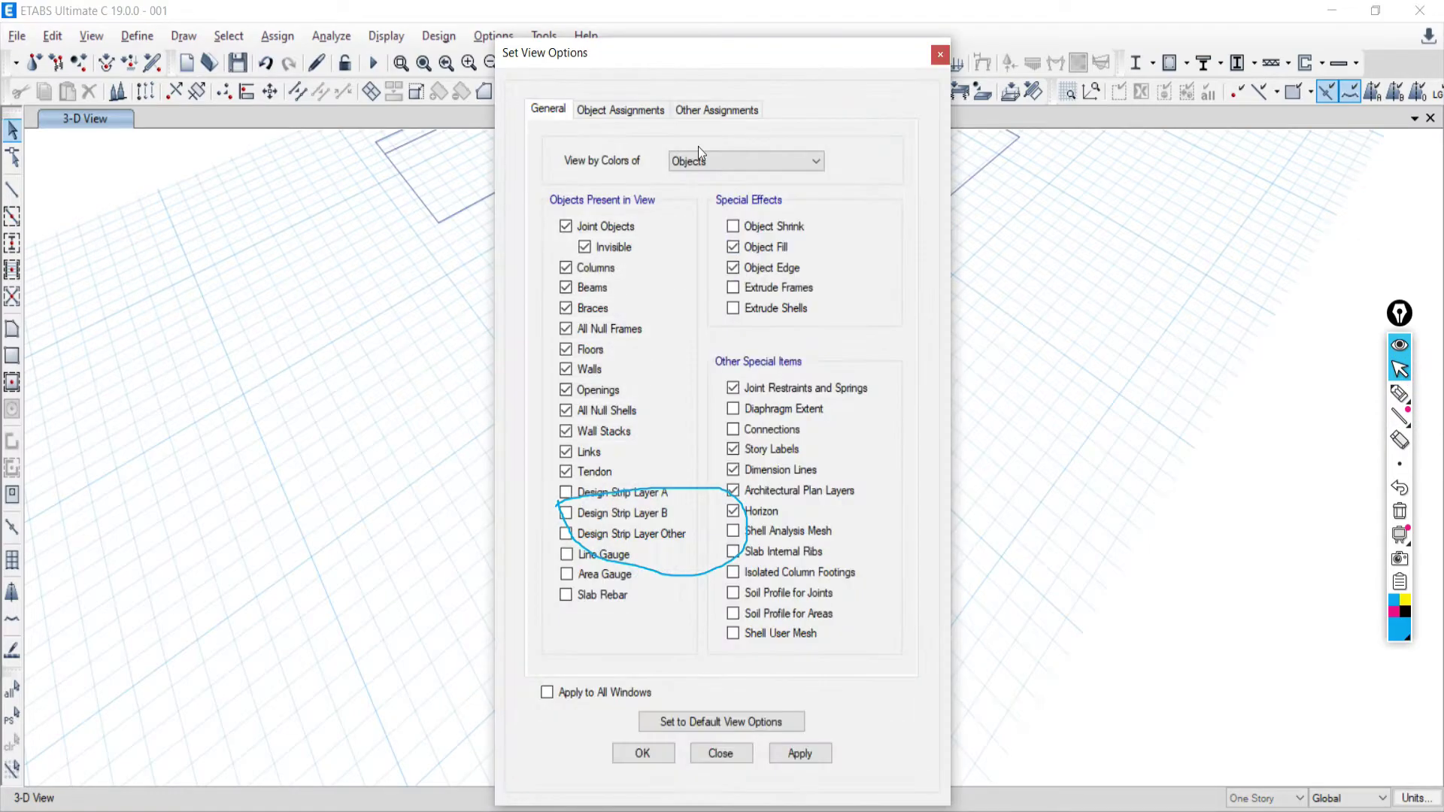
left_click(621, 111)
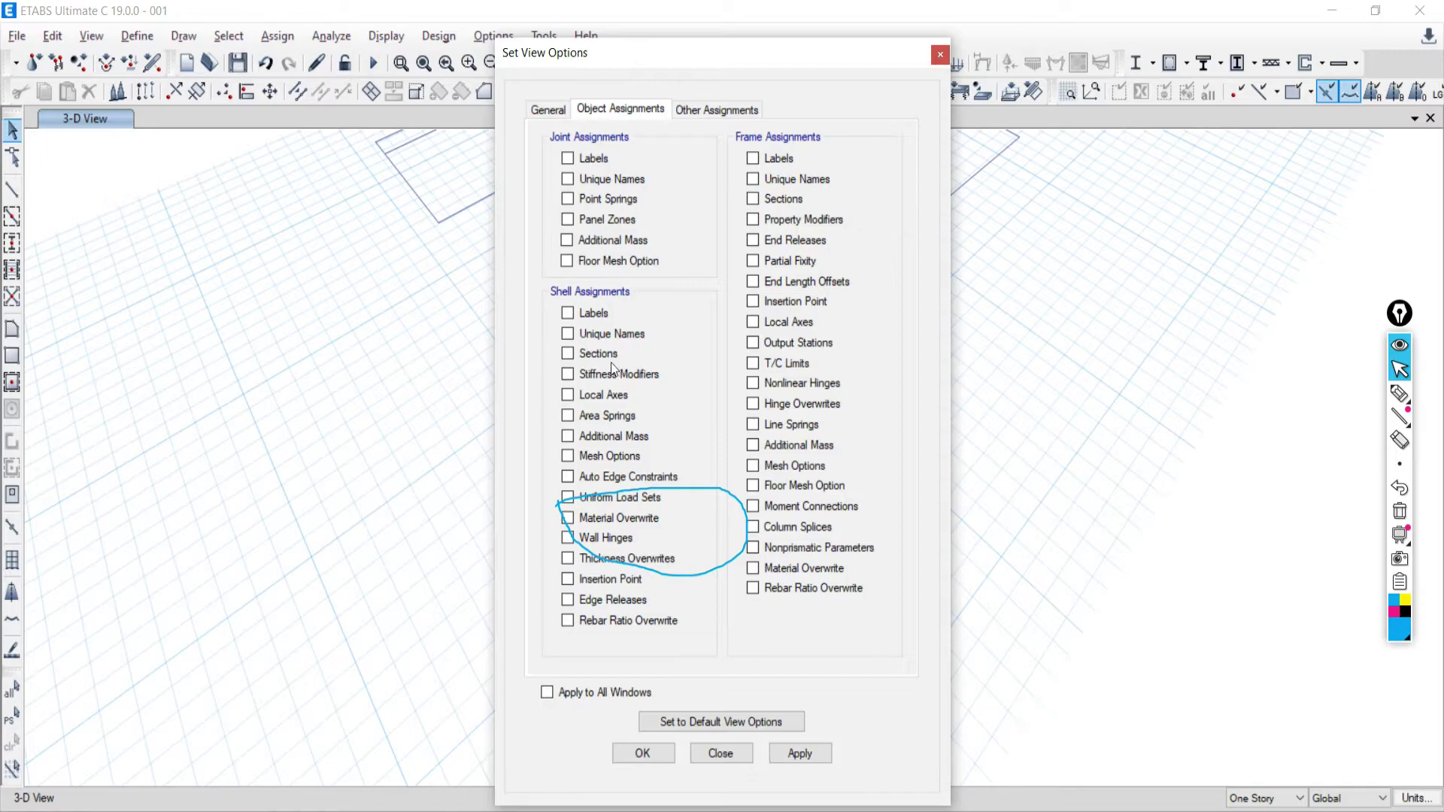
left_click(558, 113)
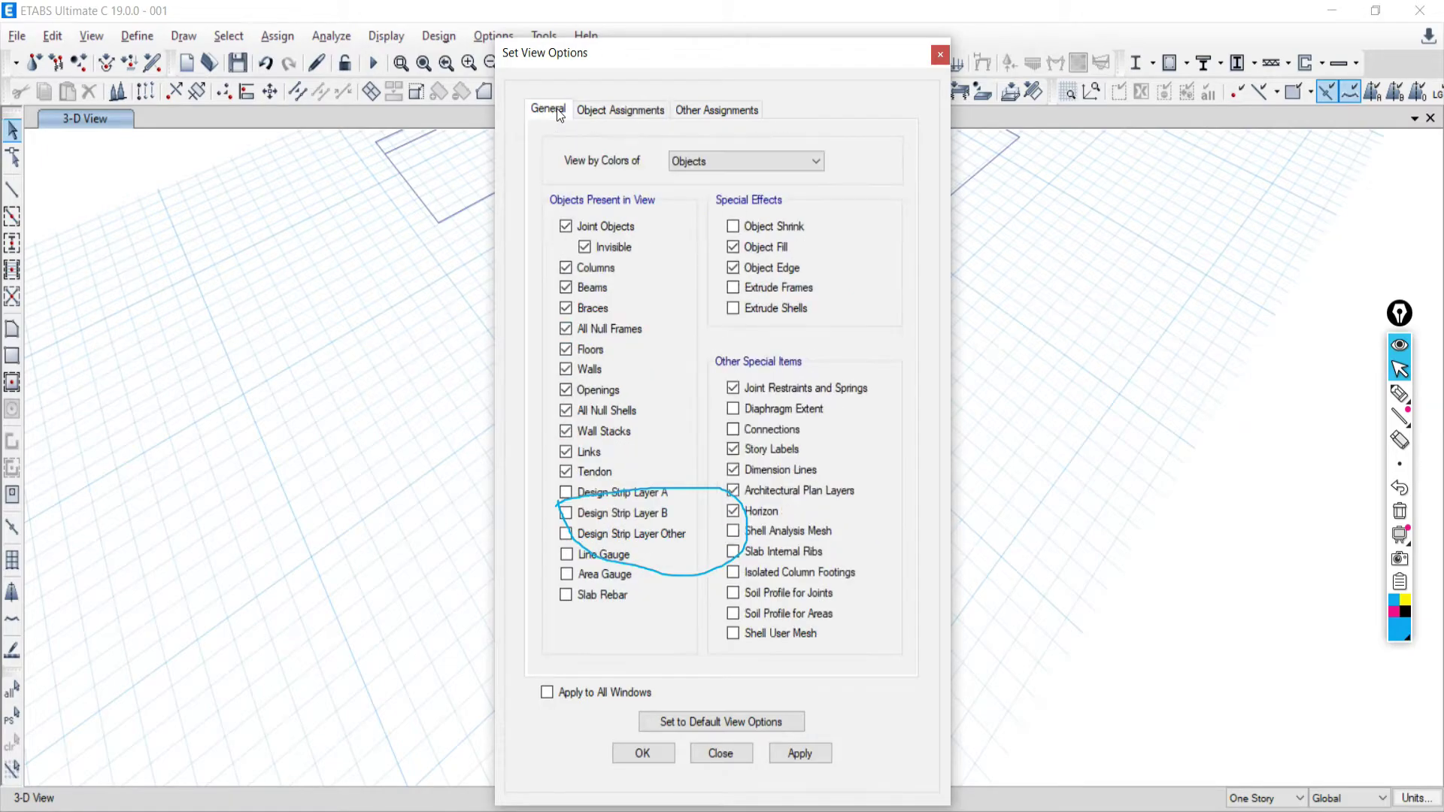
left_click(630, 112)
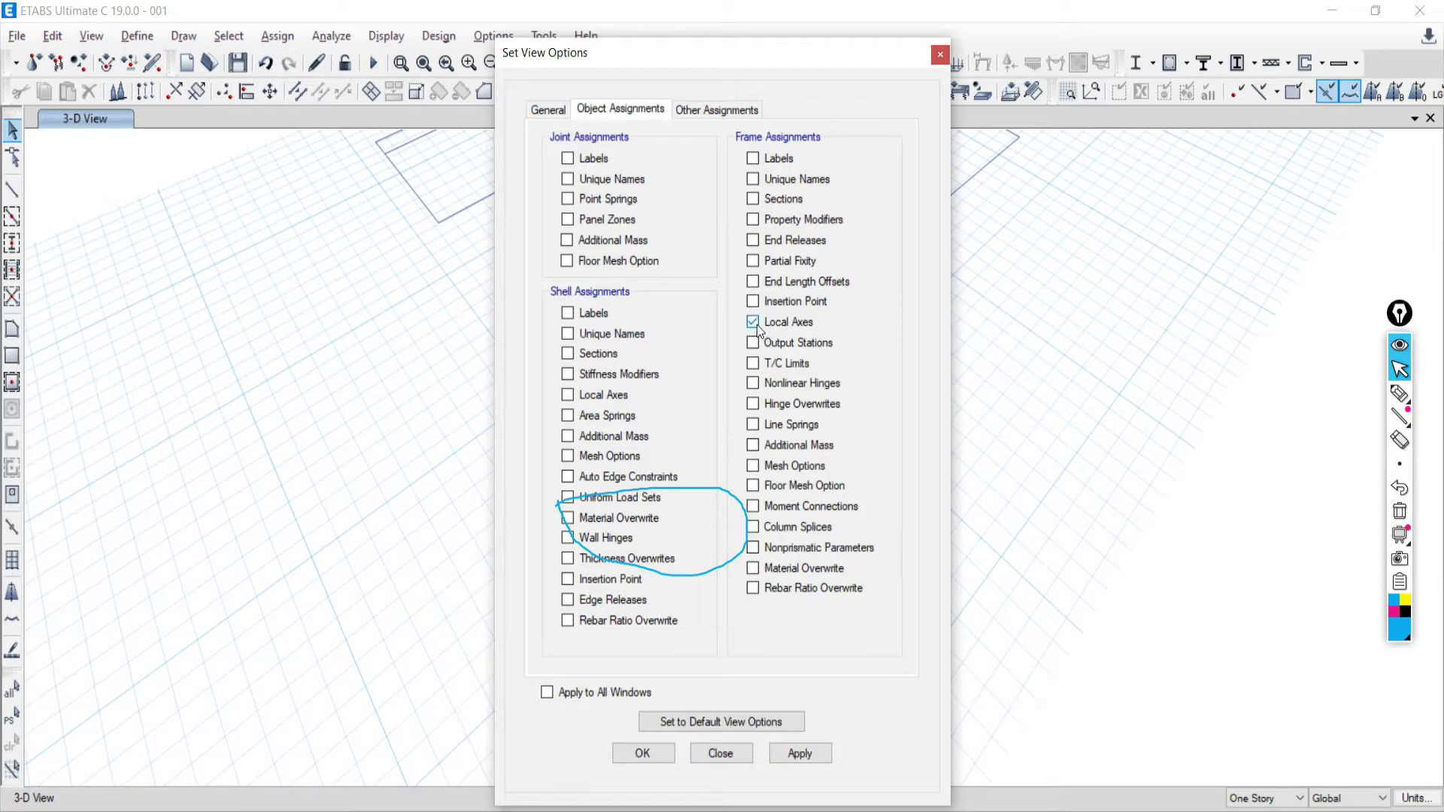
left_click(800, 753)
Close the display options, zoom and orbit the model to an angled view, then clear the ink
left_click(720, 752)
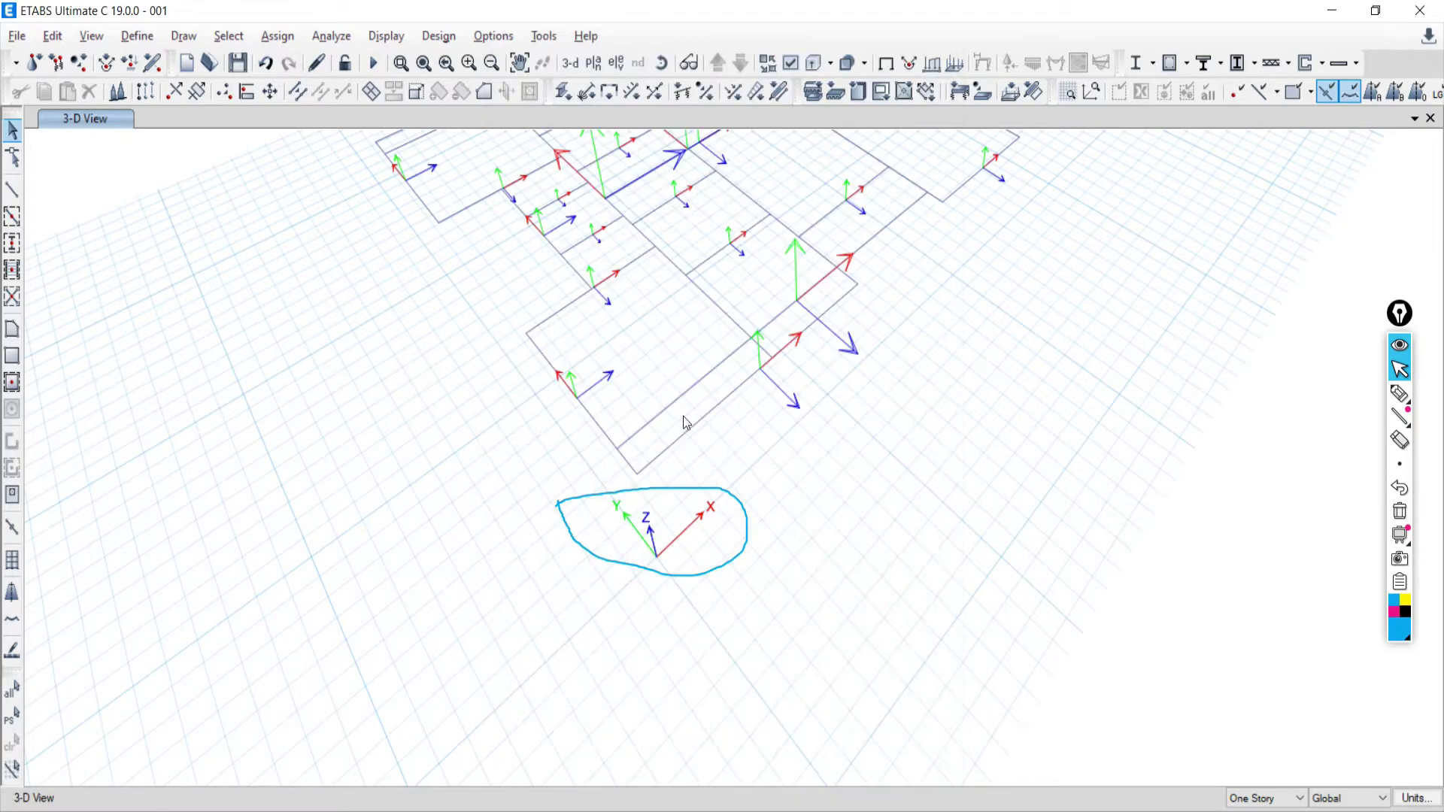
scroll(744, 315, "up", 3)
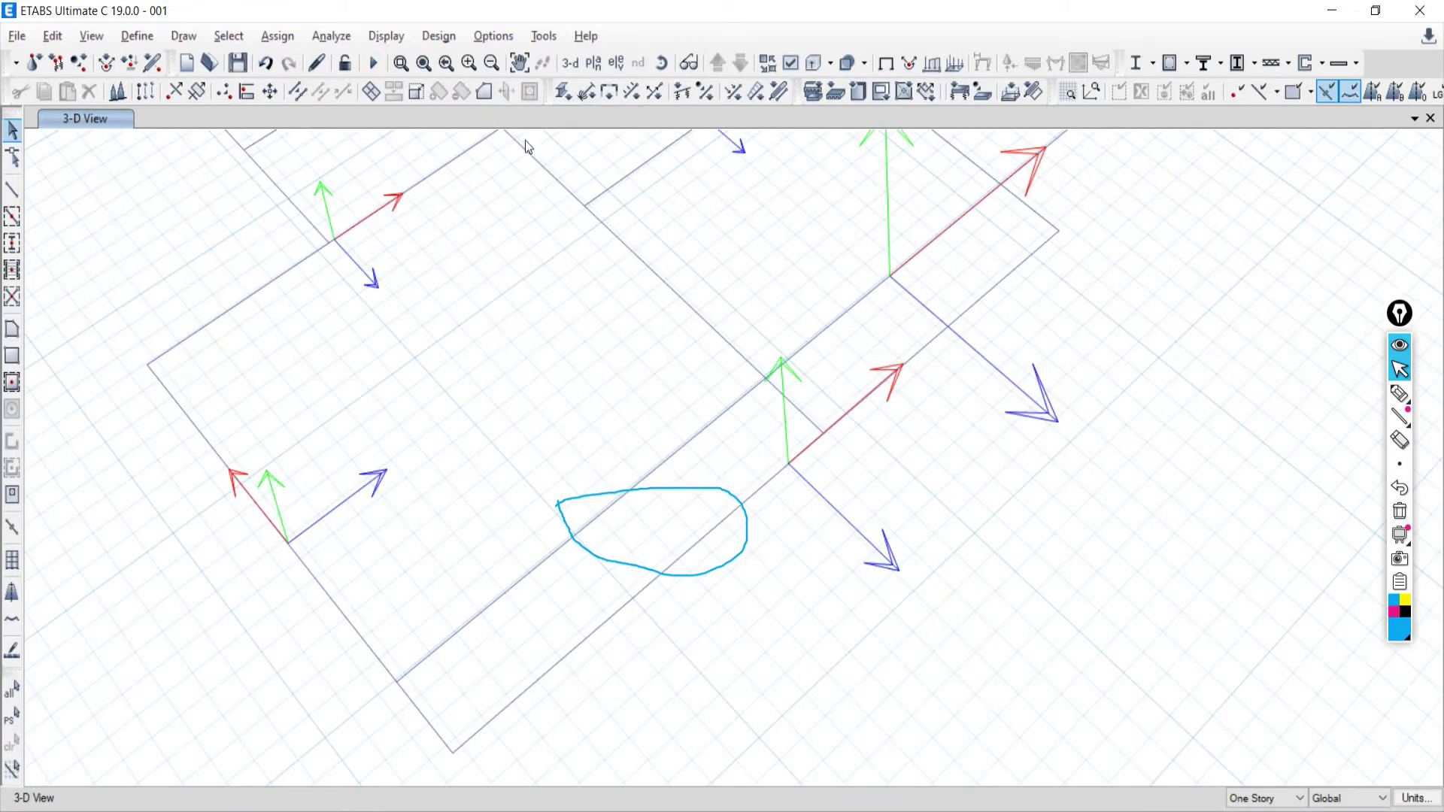
left_click(662, 63)
left_click_drag(647, 286, 685, 584)
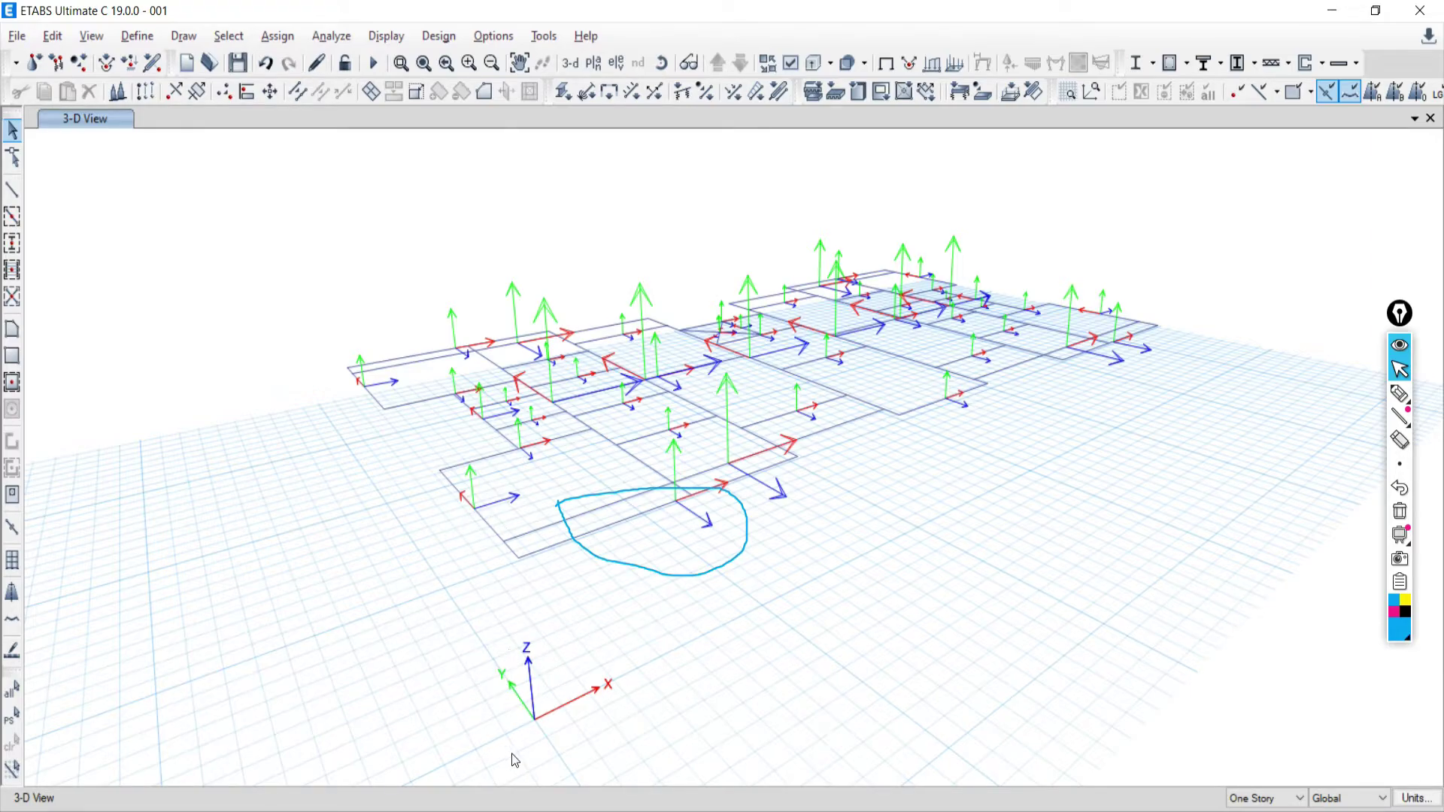
left_click(1400, 512)
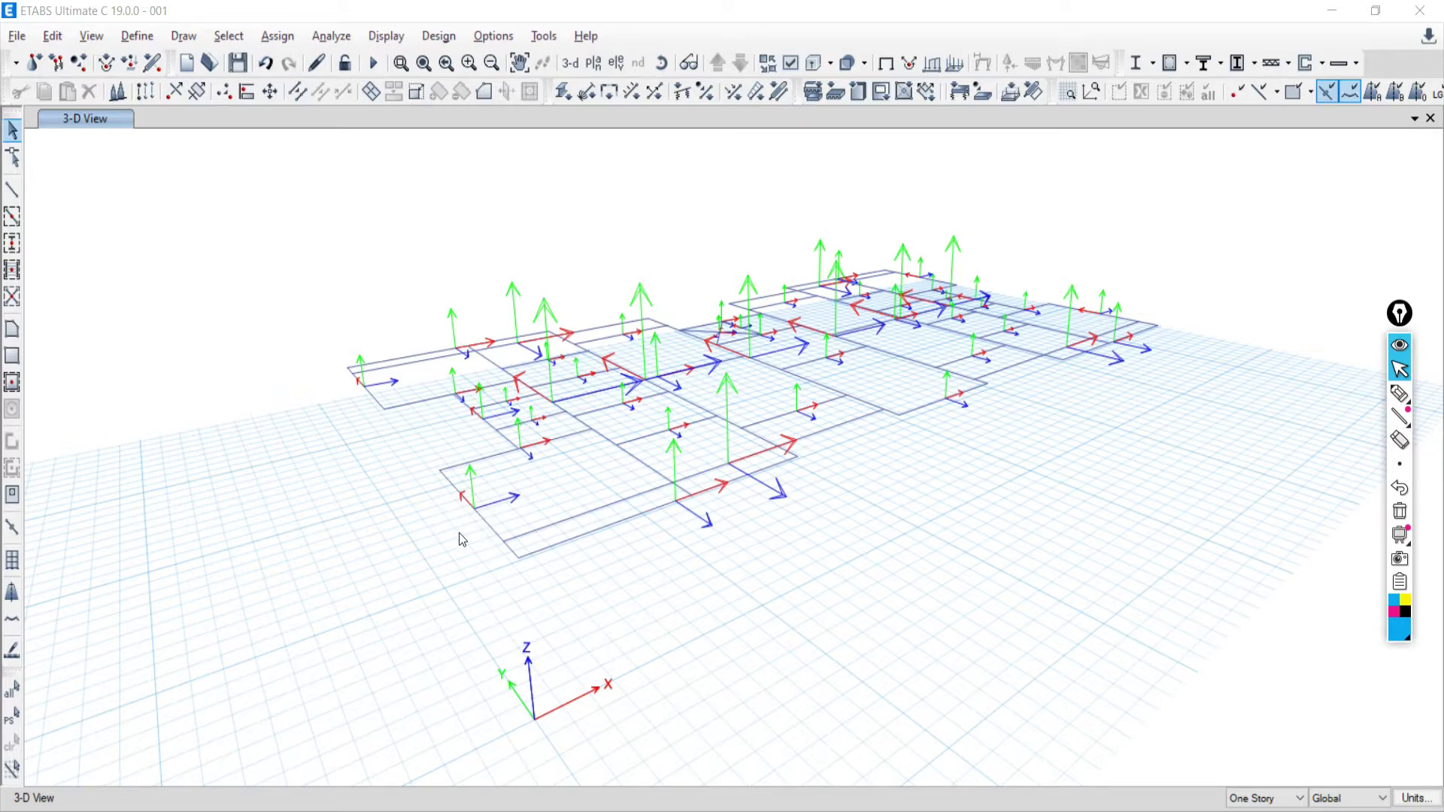
mouse_move(277, 809)
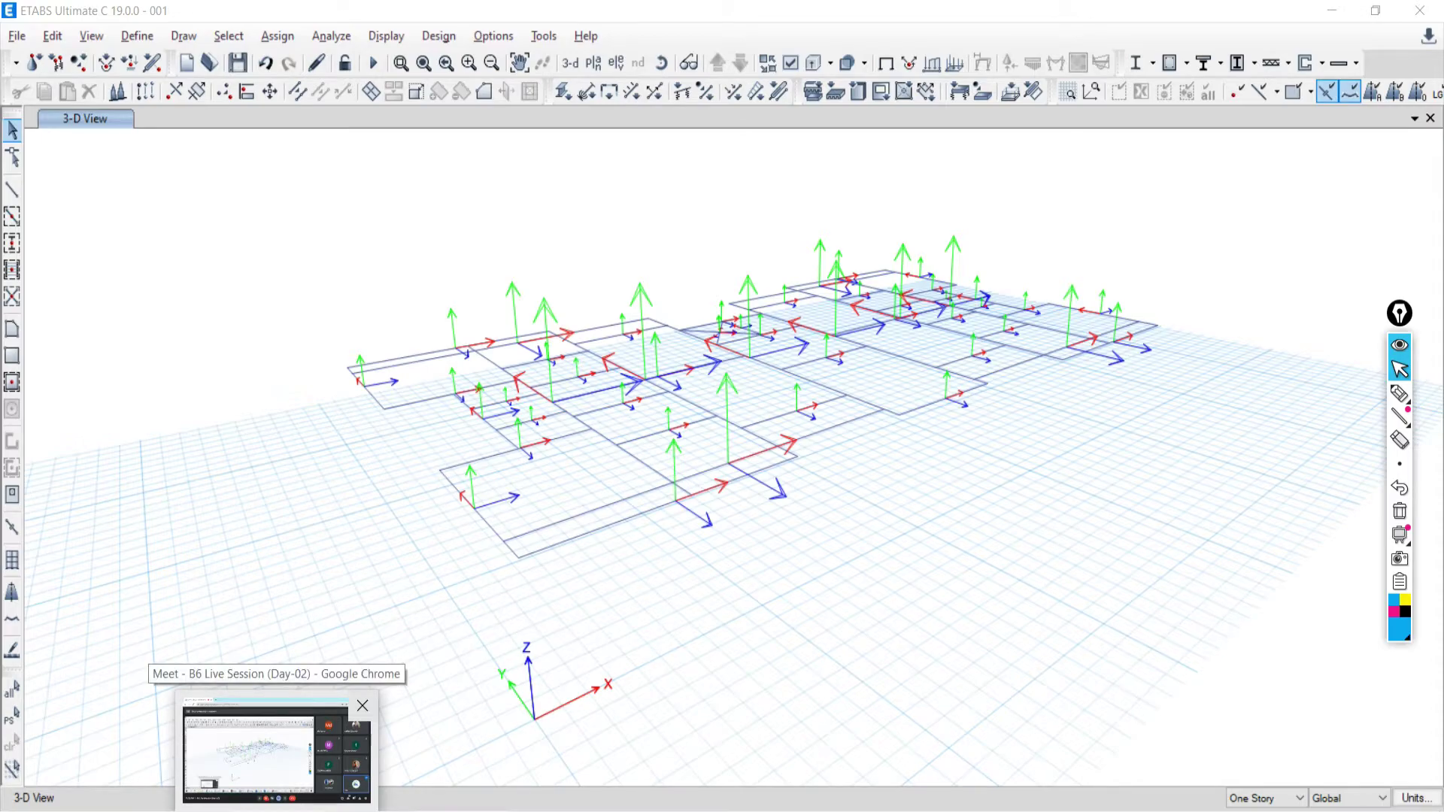
Bring up Google Meet, then cycle through ETABS and AutoCAD to the '1. Truss & Beam Example' document
left_click(248, 752)
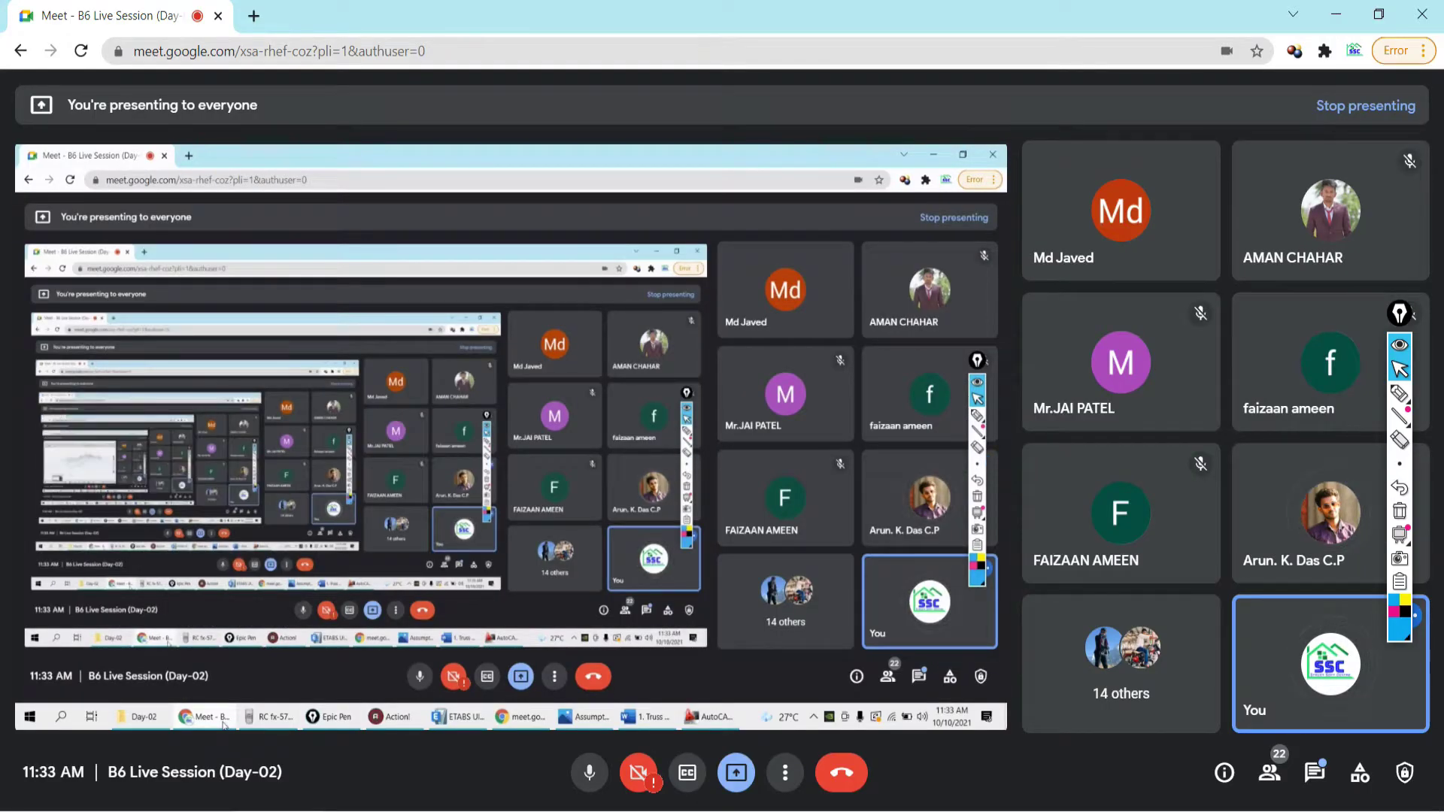
key("alt+Tab")
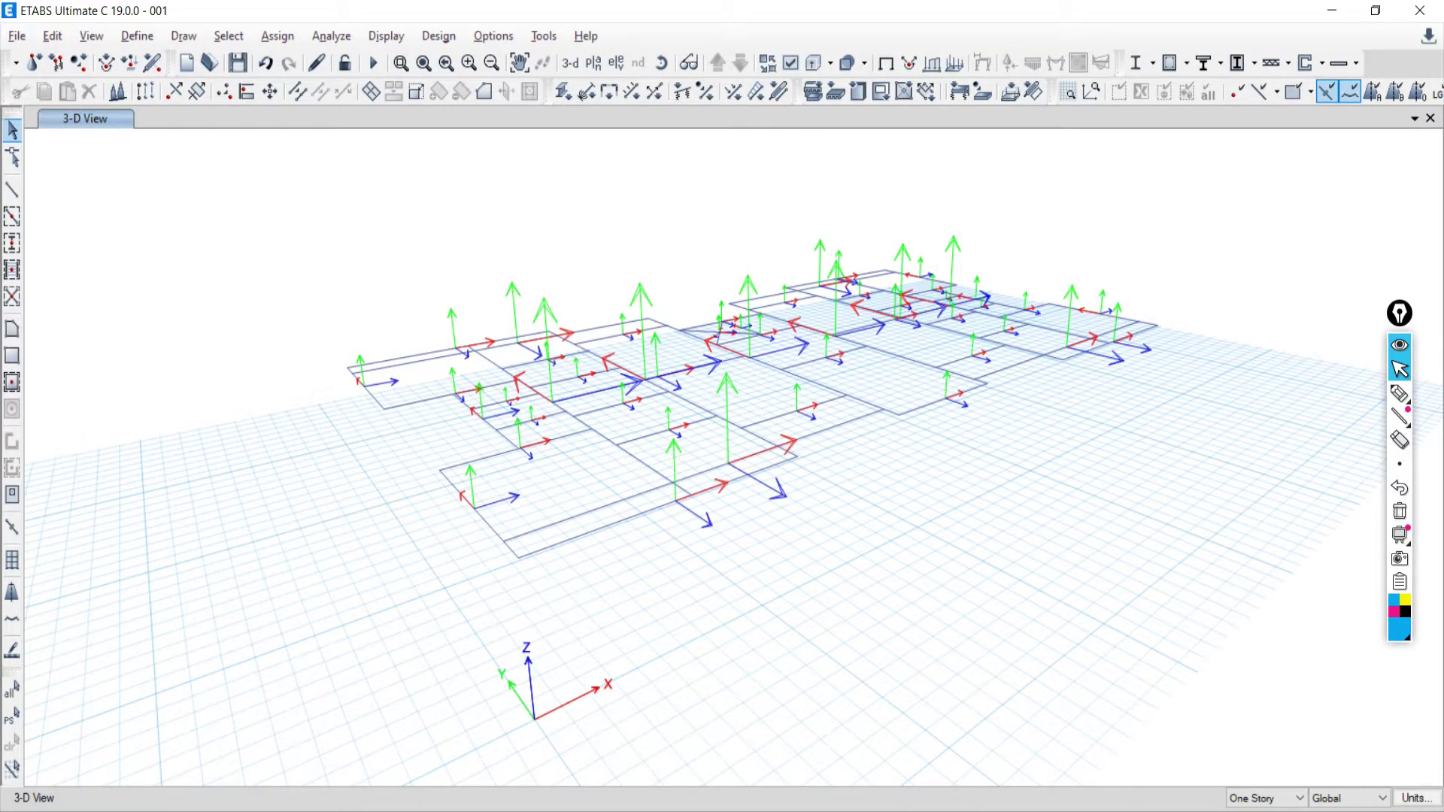
key("alt+Tab")
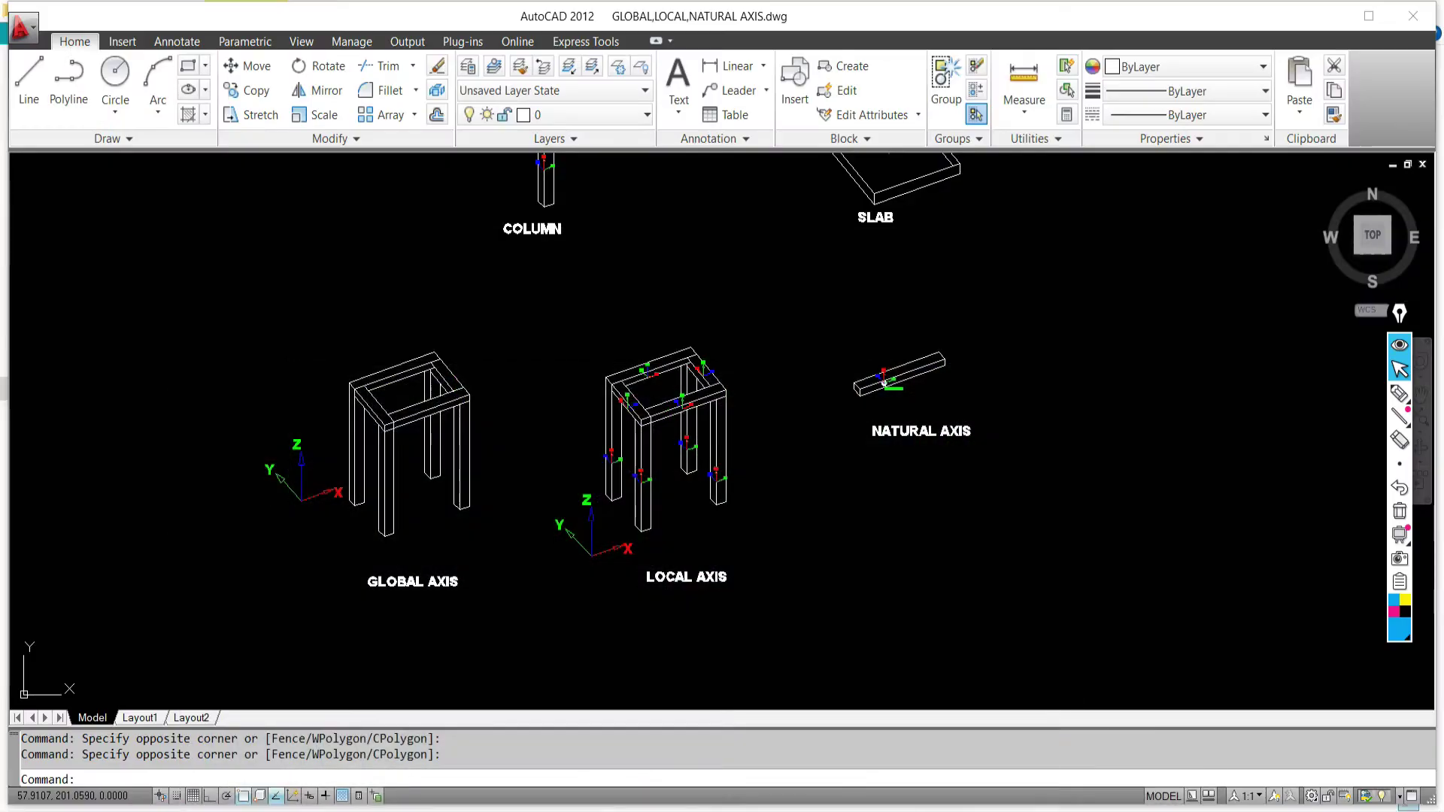
key("alt+Tab")
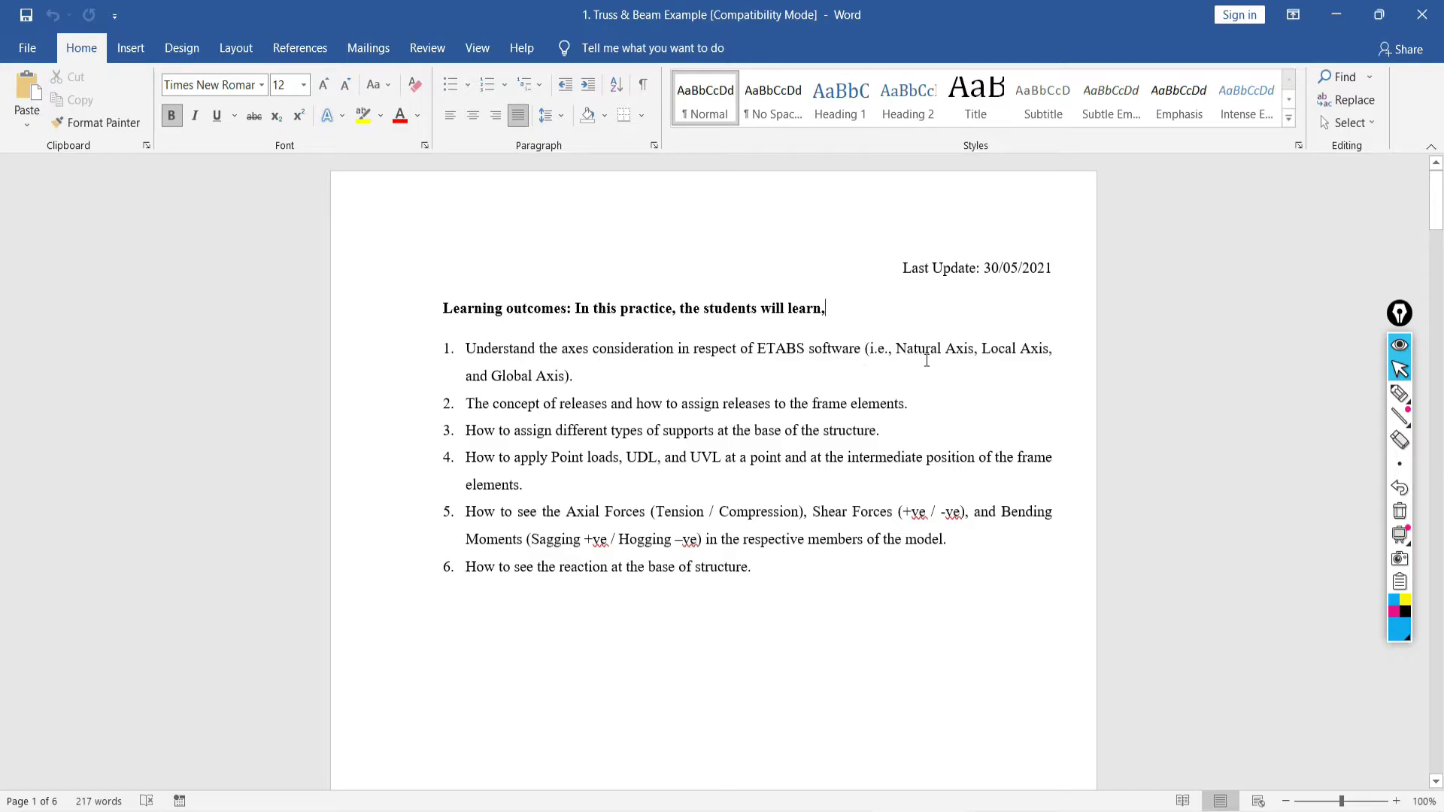
Move down toward the truss diagram and enlarge the Word page view to 170%
left_click_drag(906, 352, 924, 352)
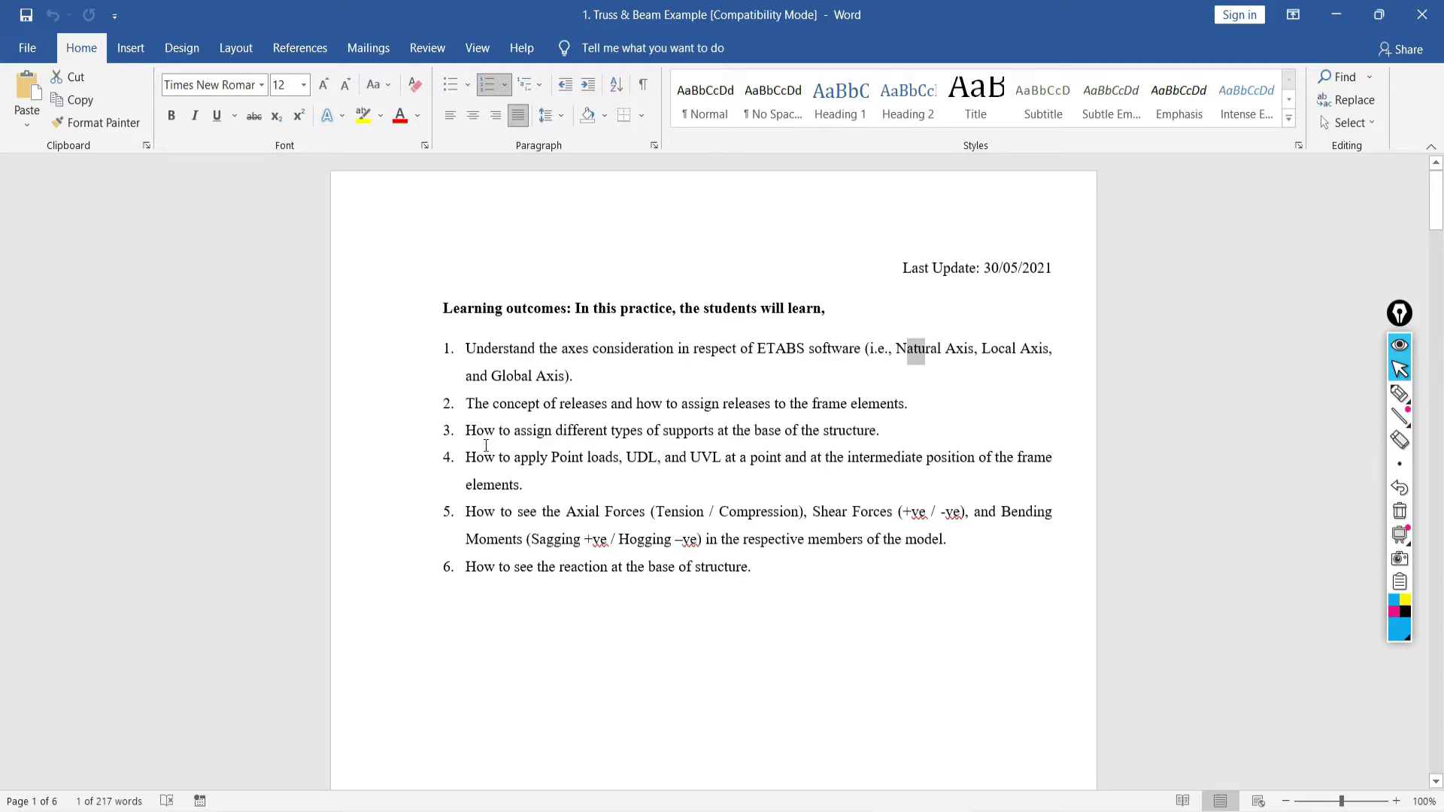
middle_click(644, 631)
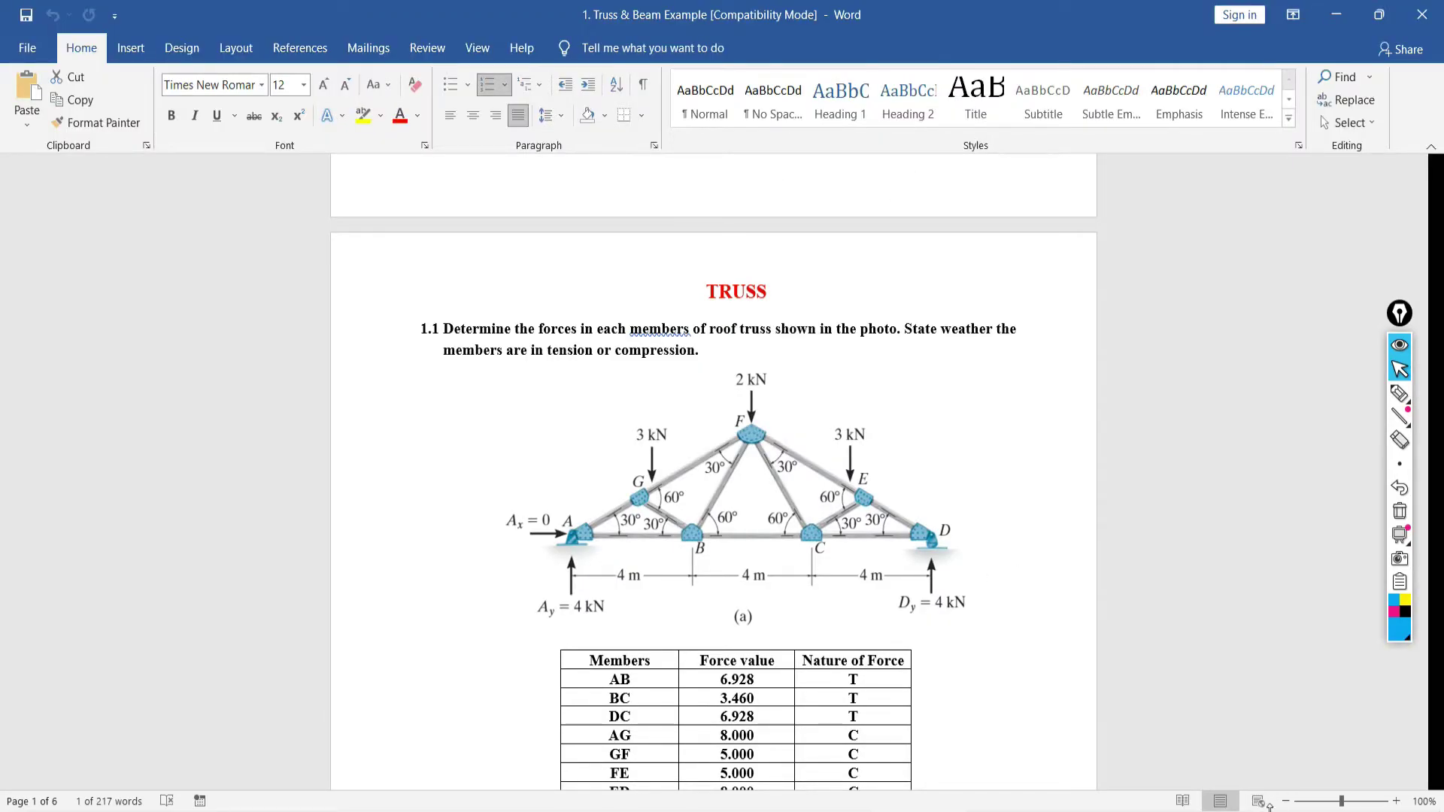
left_click(1396, 801)
left_click(1397, 801)
left_click(1397, 801)
left_click(1397, 801)
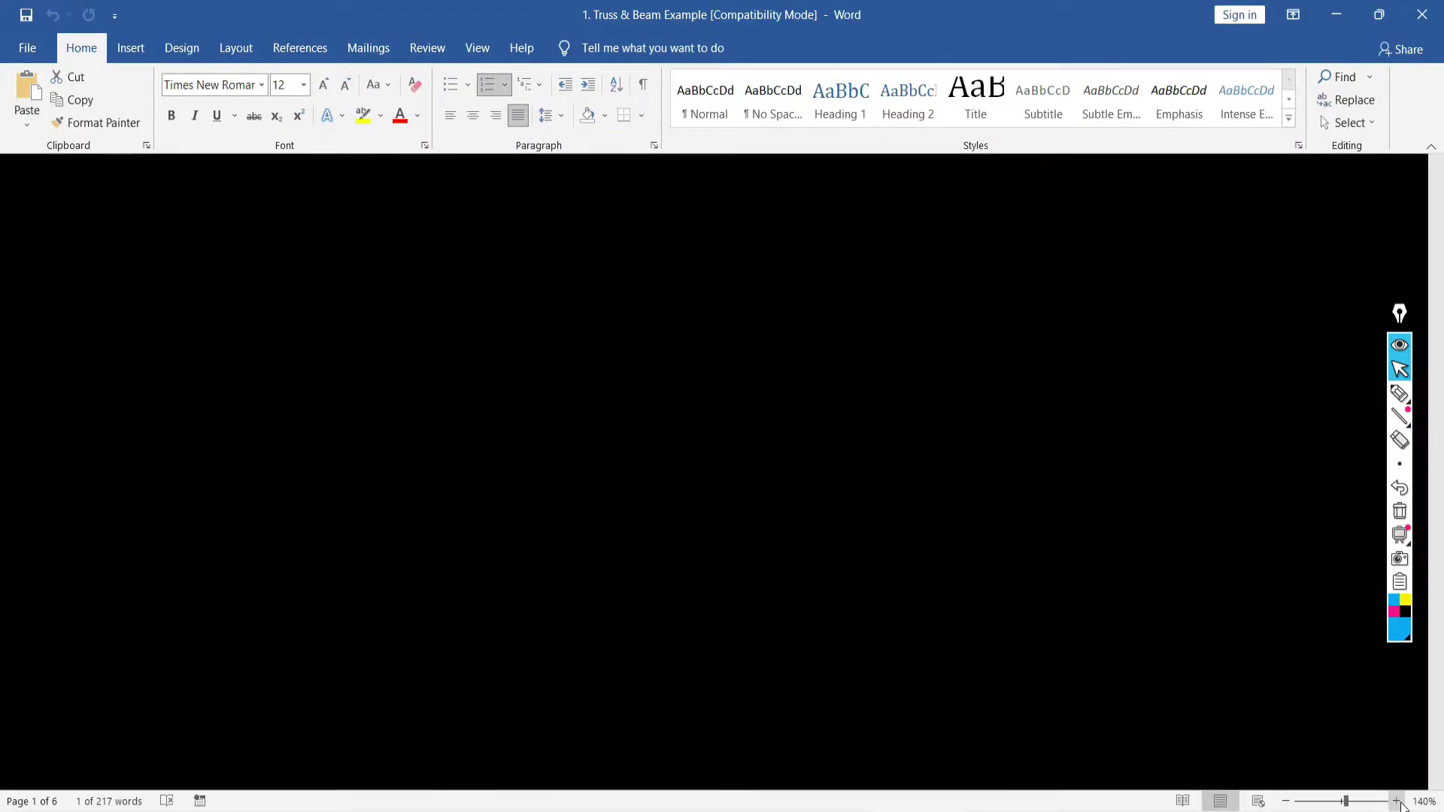
left_click(1397, 801)
left_click(1396, 801)
left_click(1397, 801)
Scroll to the truss member force table, then switch over to the ETABS model
scroll(823, 556, "down", 3)
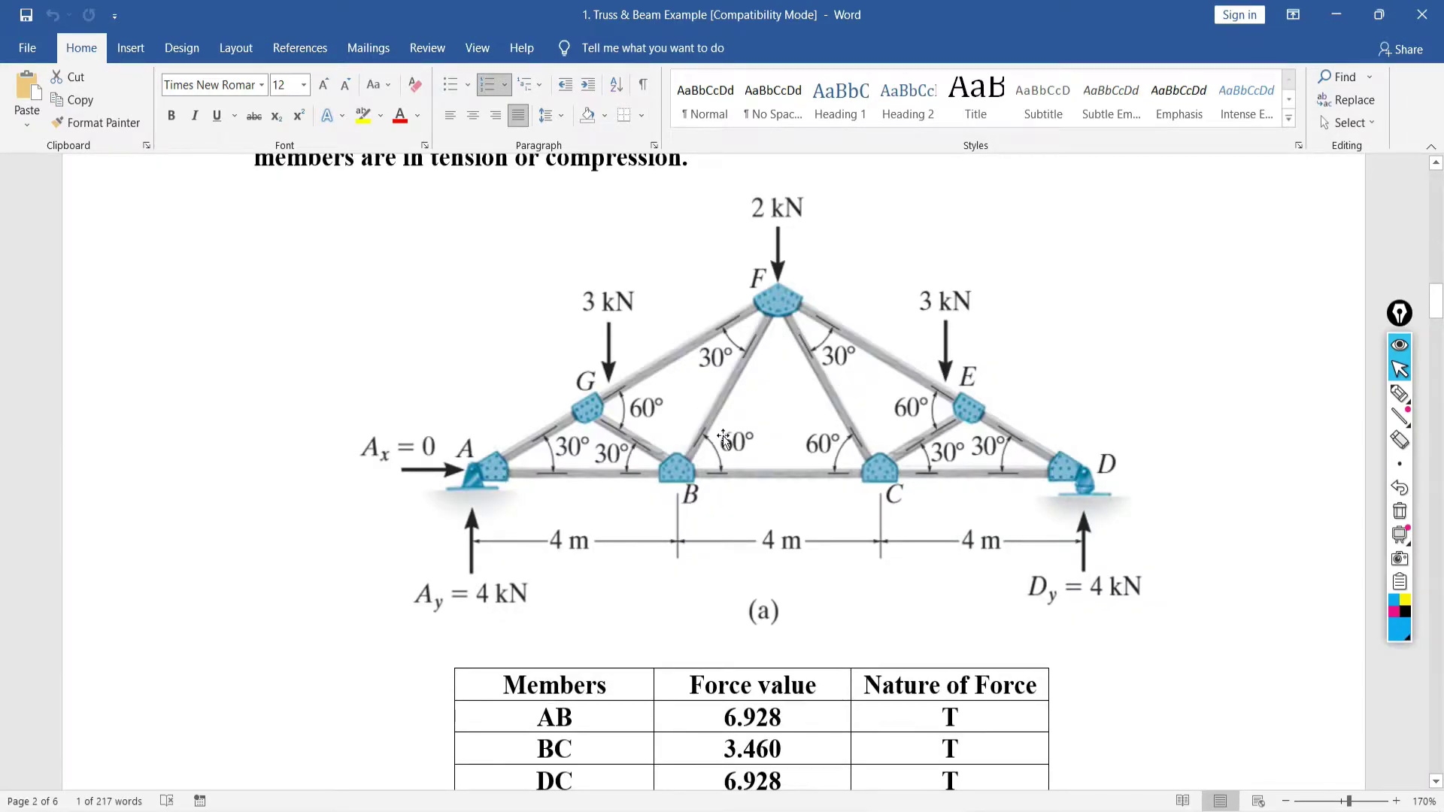
scroll(752, 436, "up", 1)
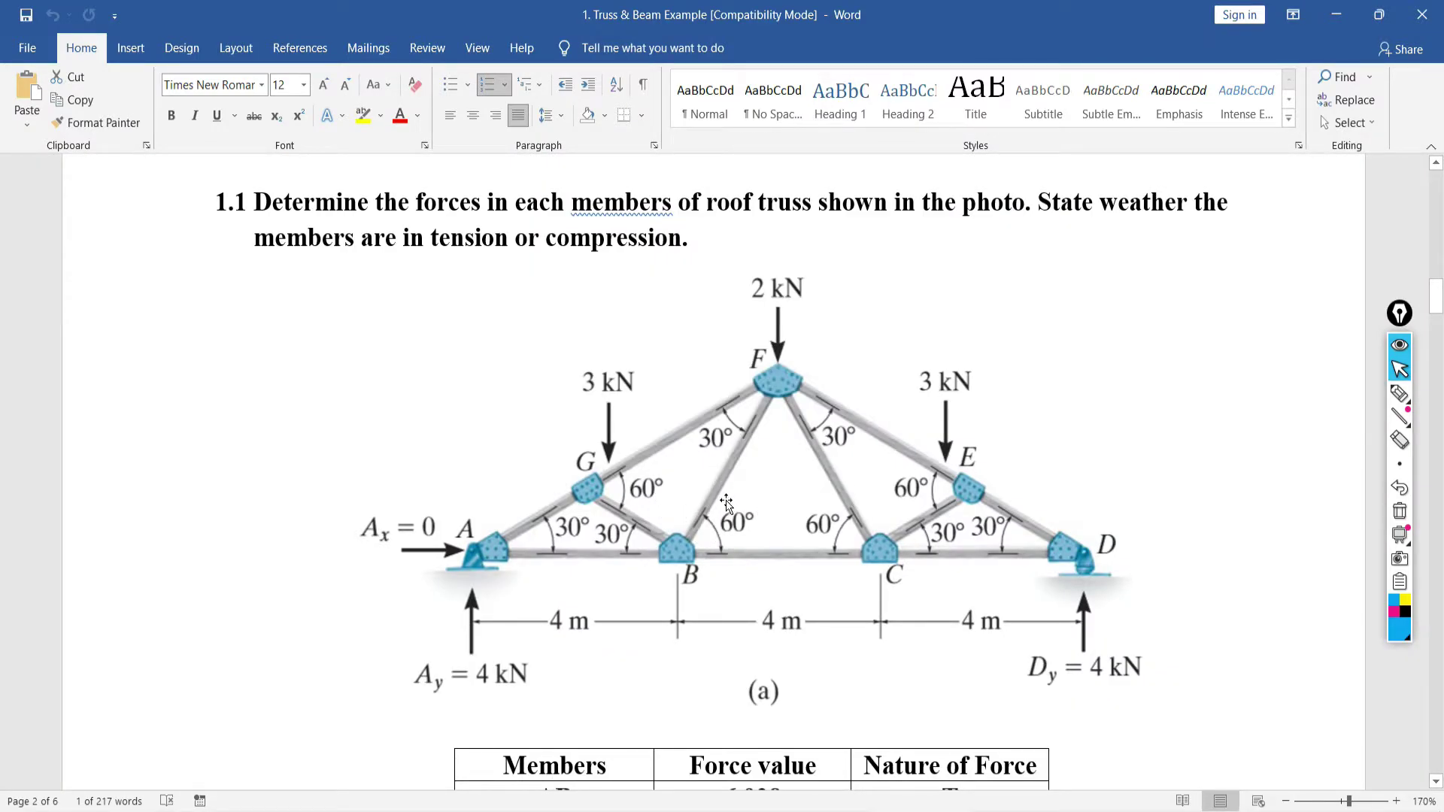
scroll(726, 504, "down", 3)
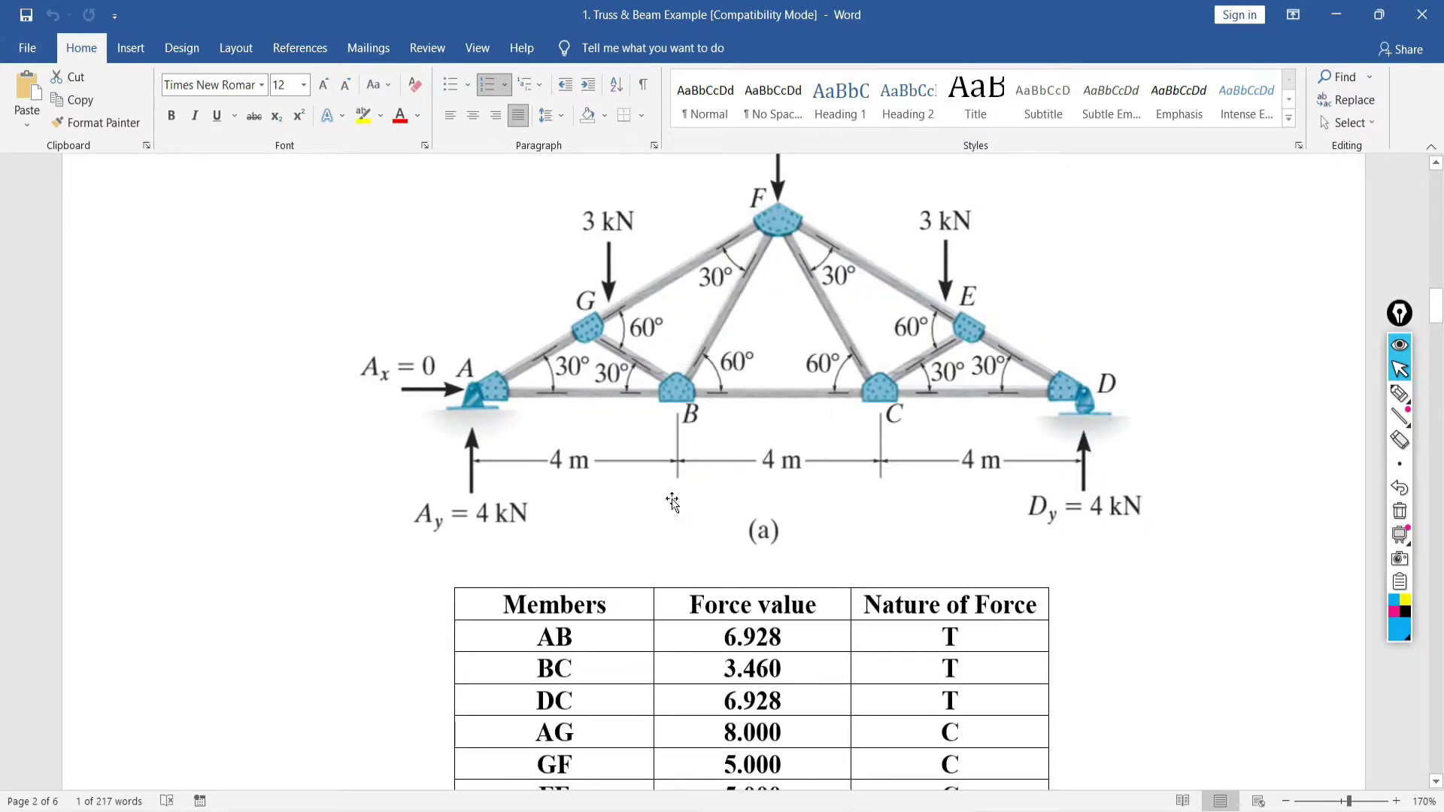
scroll(727, 580, "down", 3)
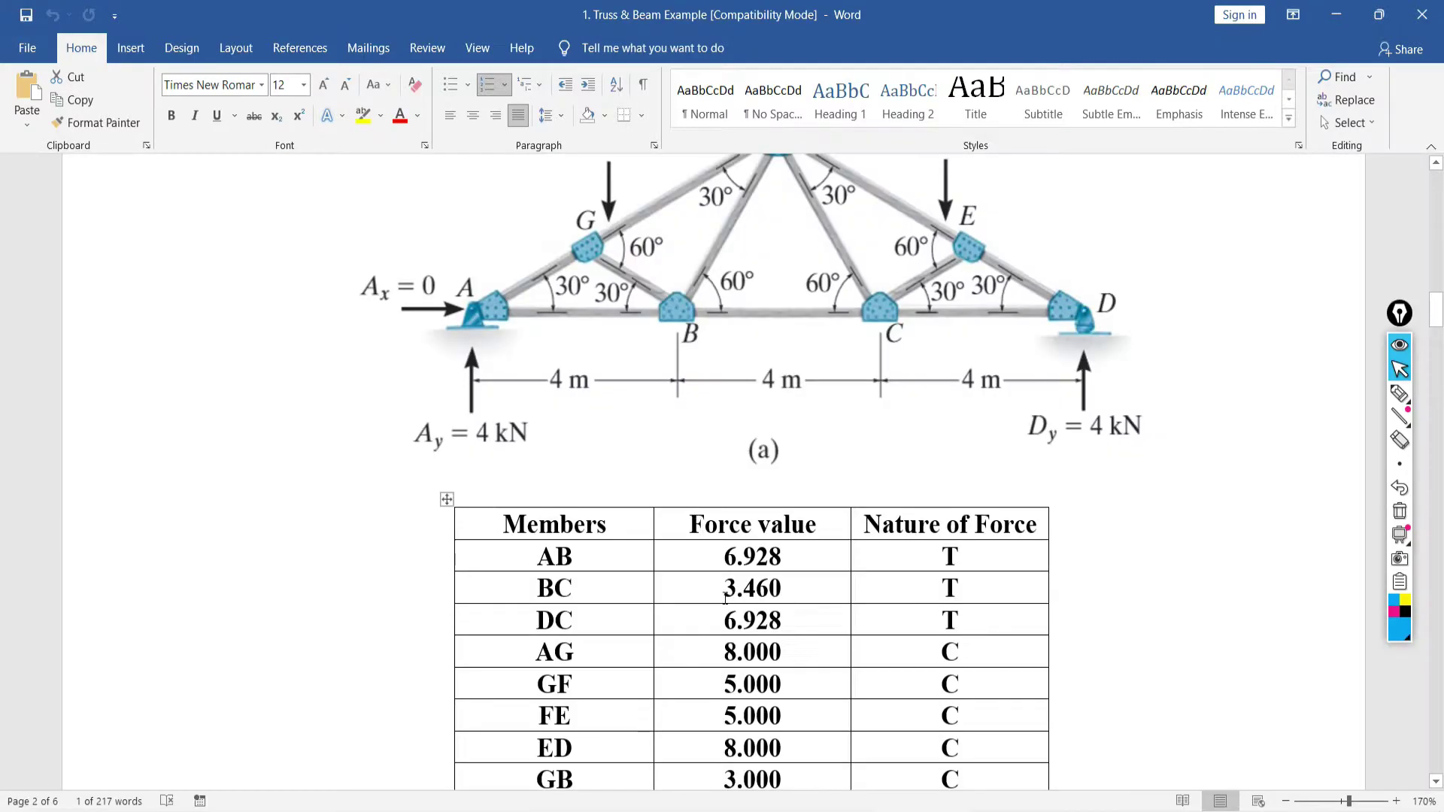
scroll(726, 581, "down", 1)
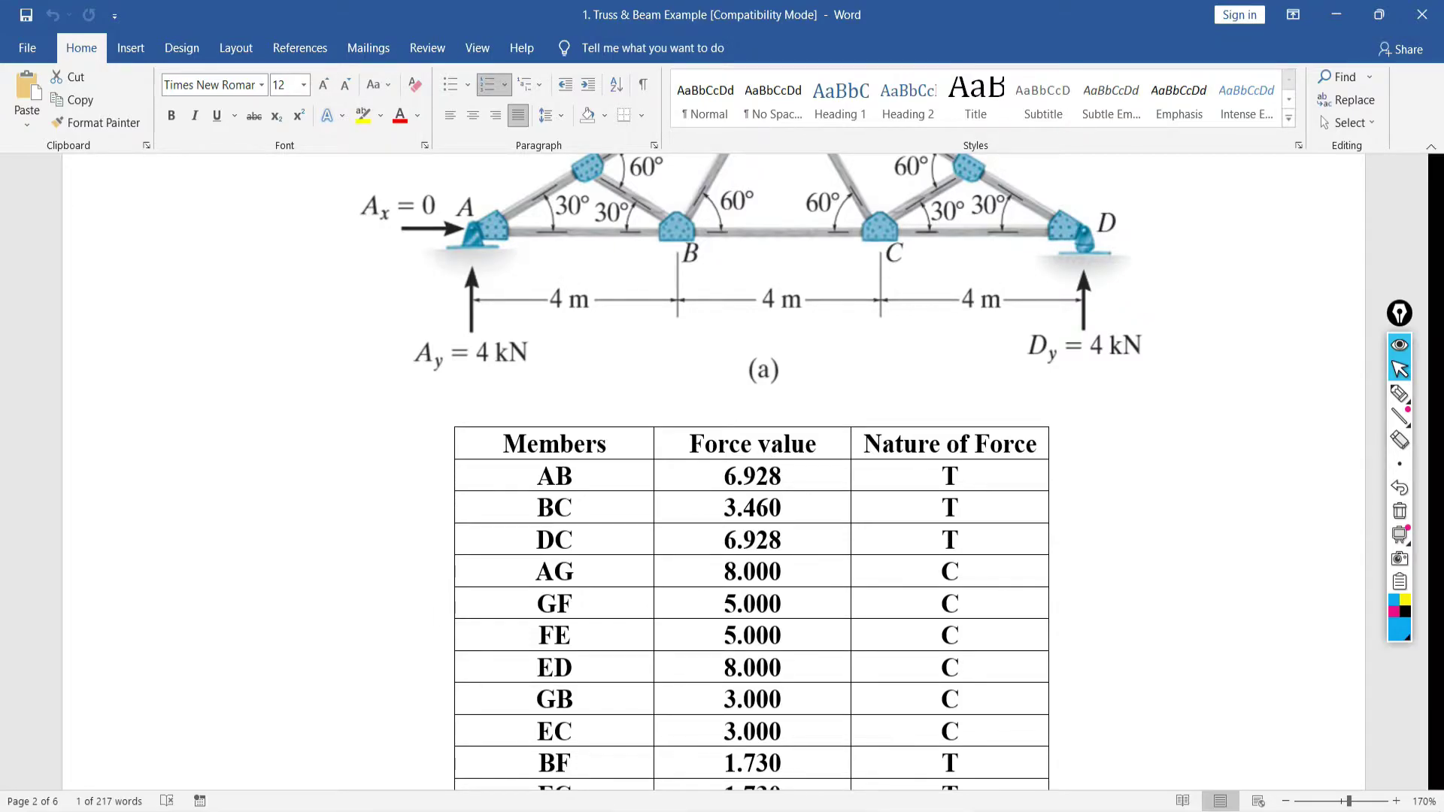
key("alt+Tab")
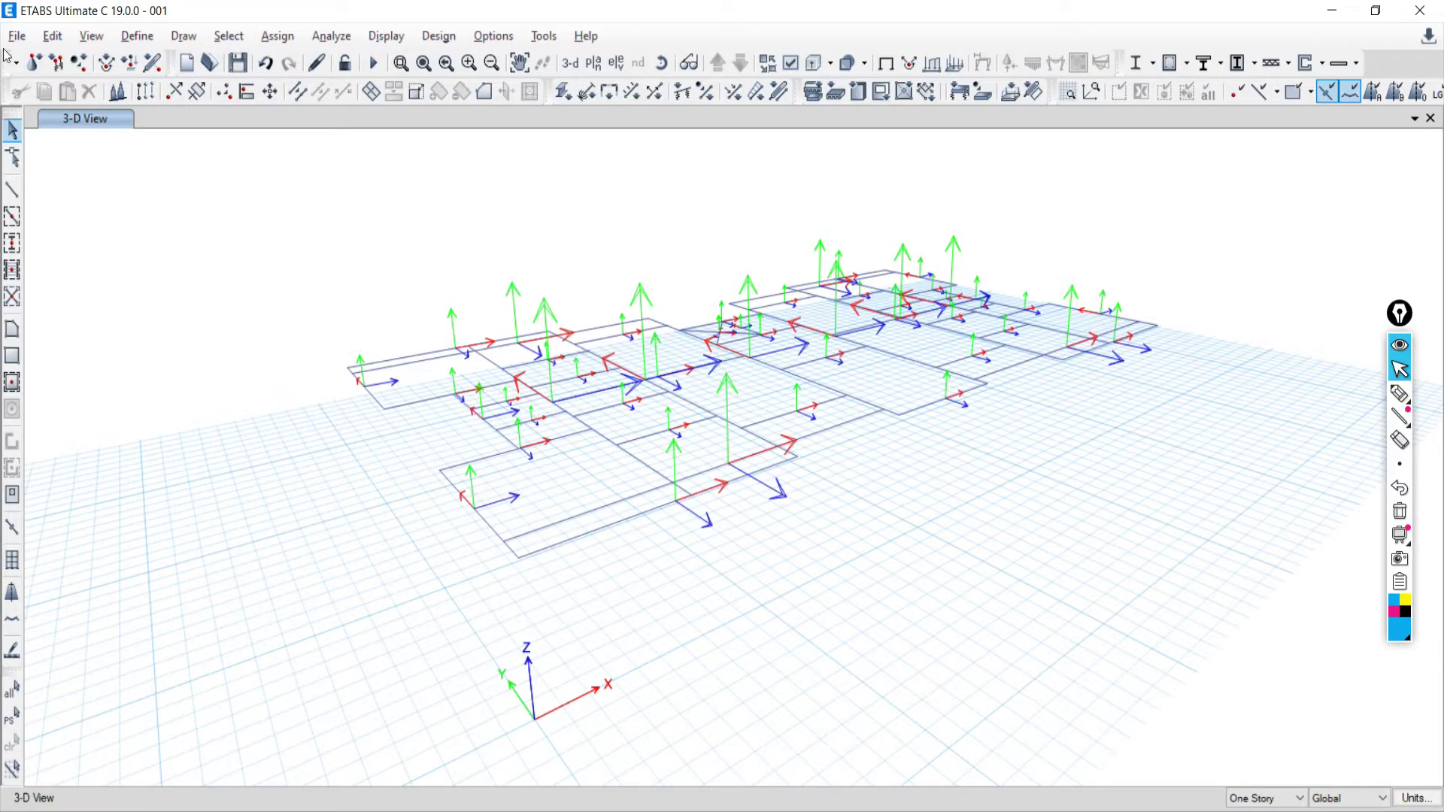
Start a new ETABS model without saving, choose Use Built-in Settings With, then show the assumptions photo
left_click(17, 35)
left_click(26, 60)
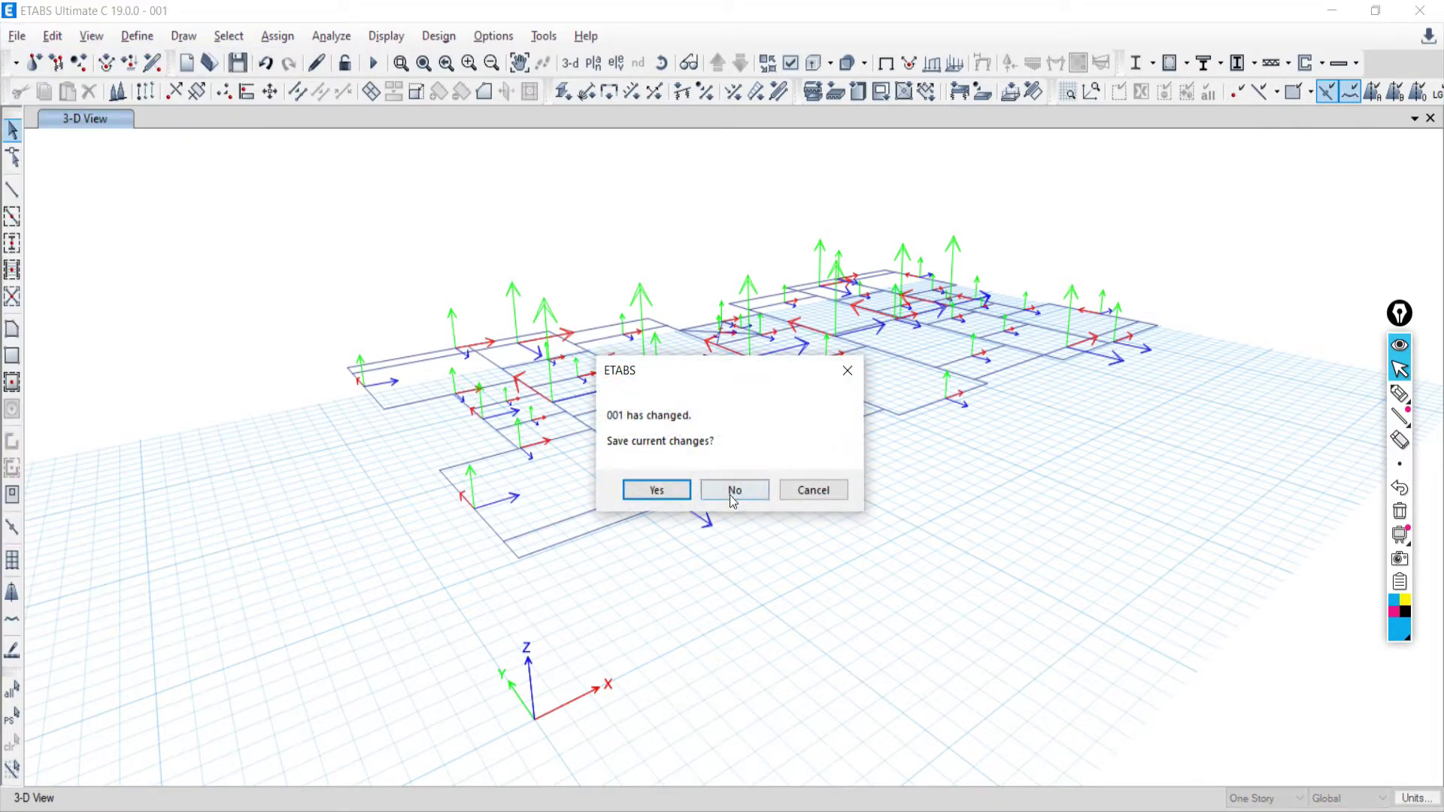
left_click(733, 497)
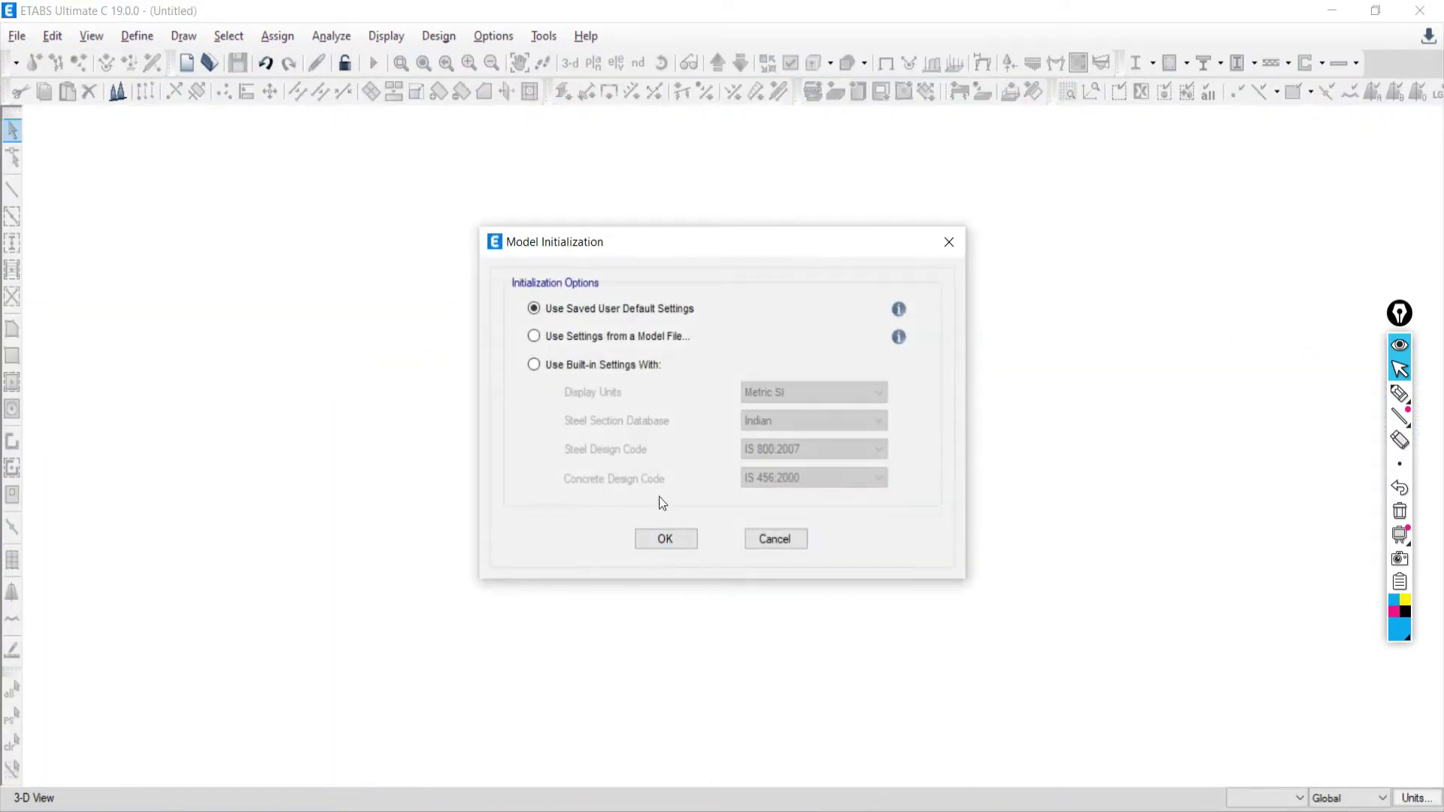
left_click(534, 365)
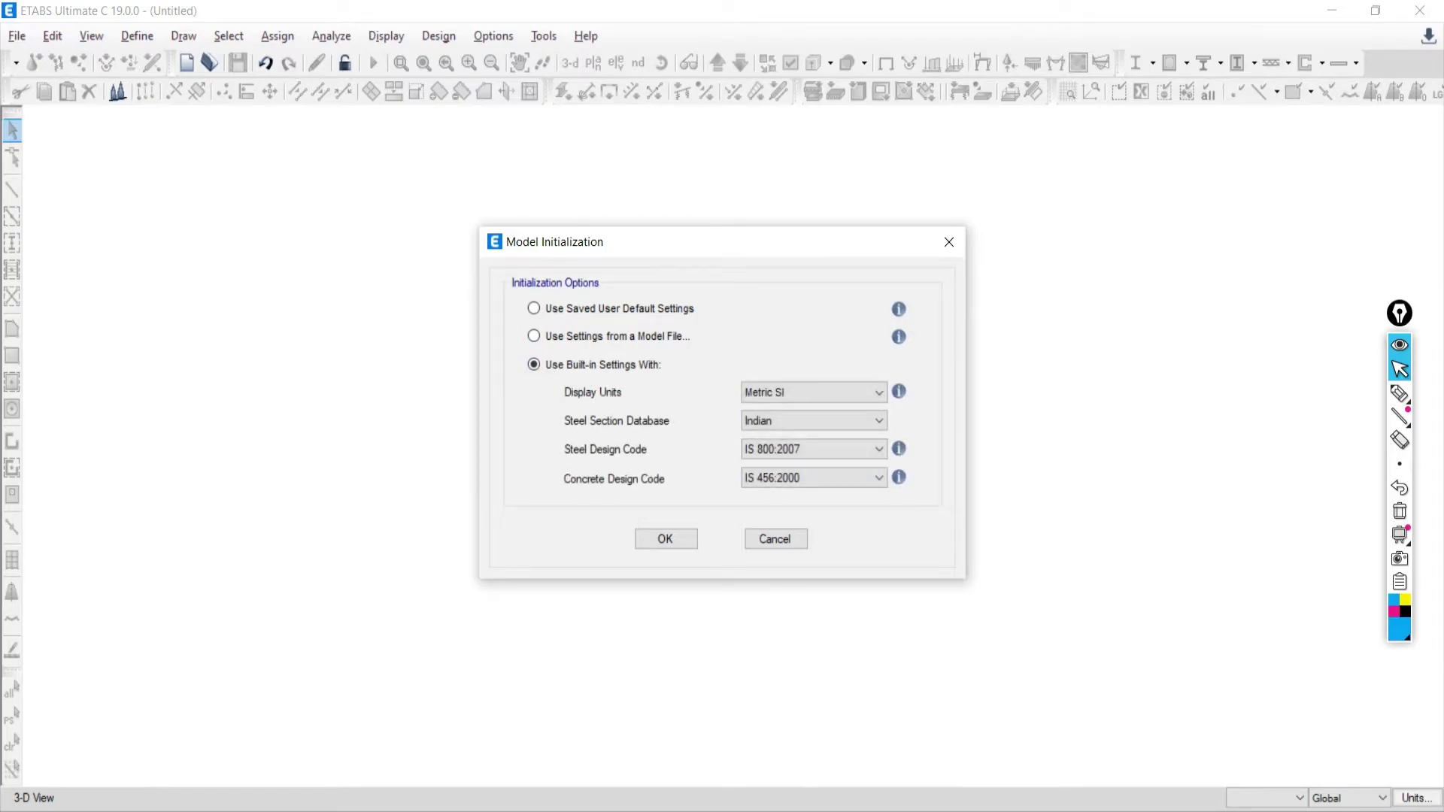
key("alt+Tab")
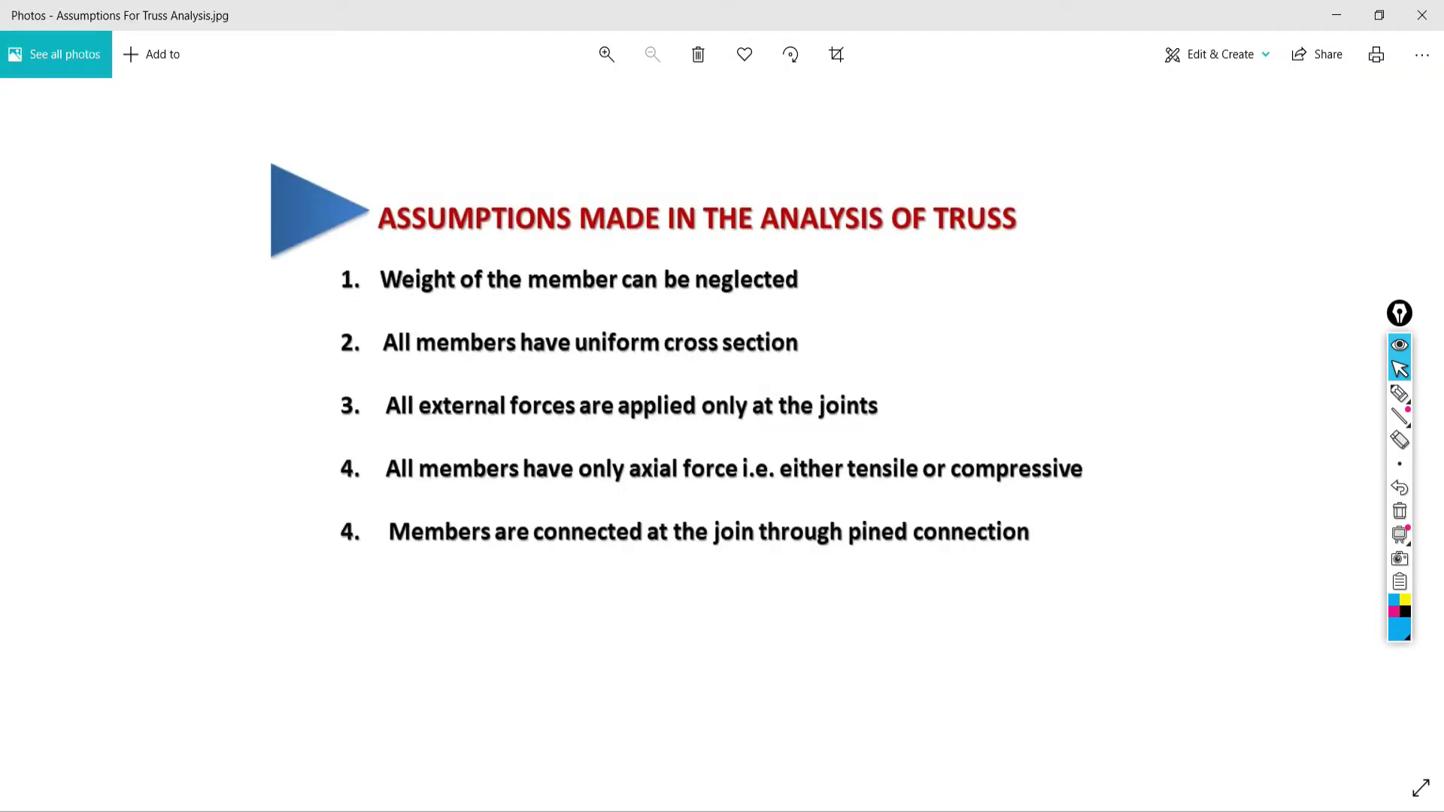
Scroll the Word truss page, glance at AutoCAD, then return to ETABS Model Initialization
key("alt+Tab")
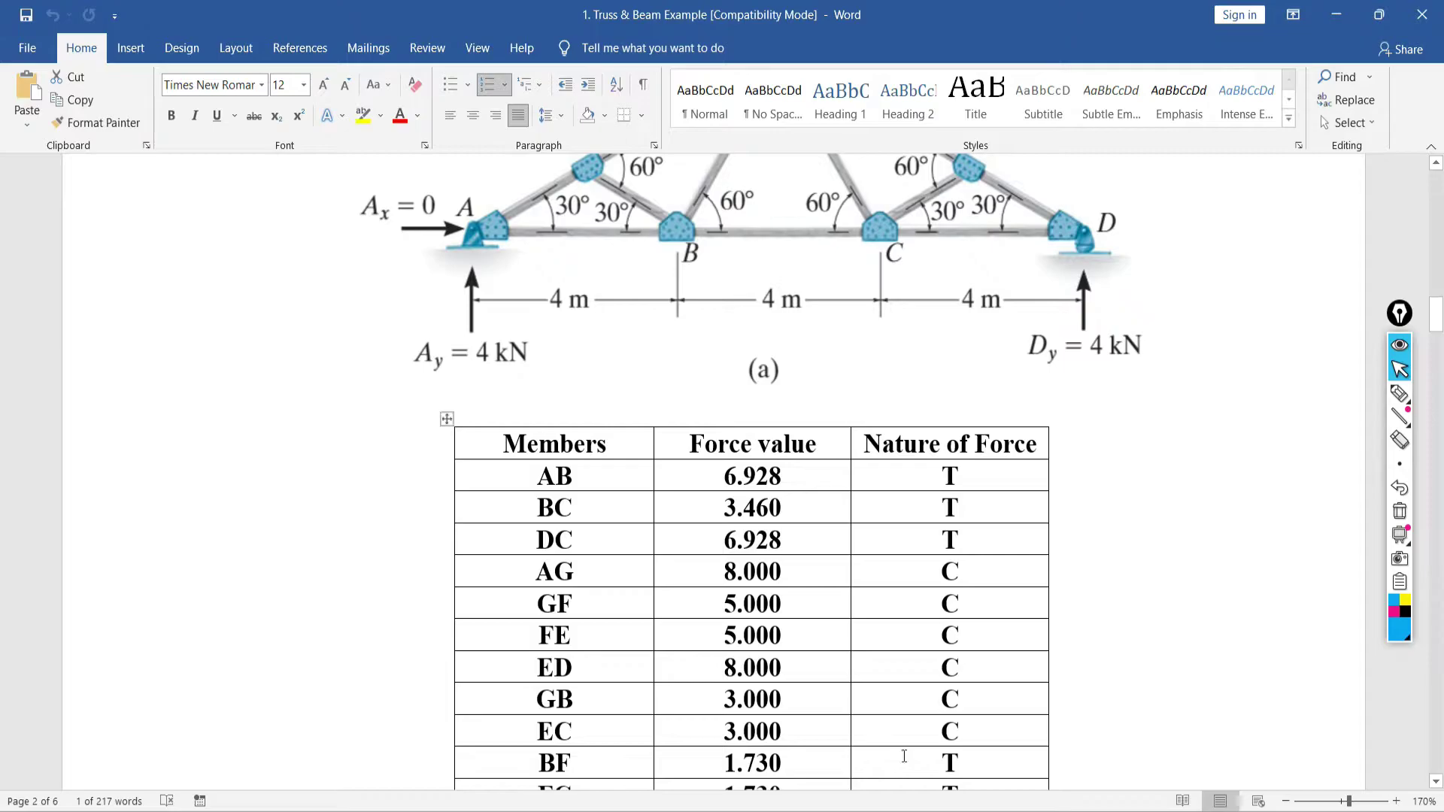
scroll(783, 445, "down", 5)
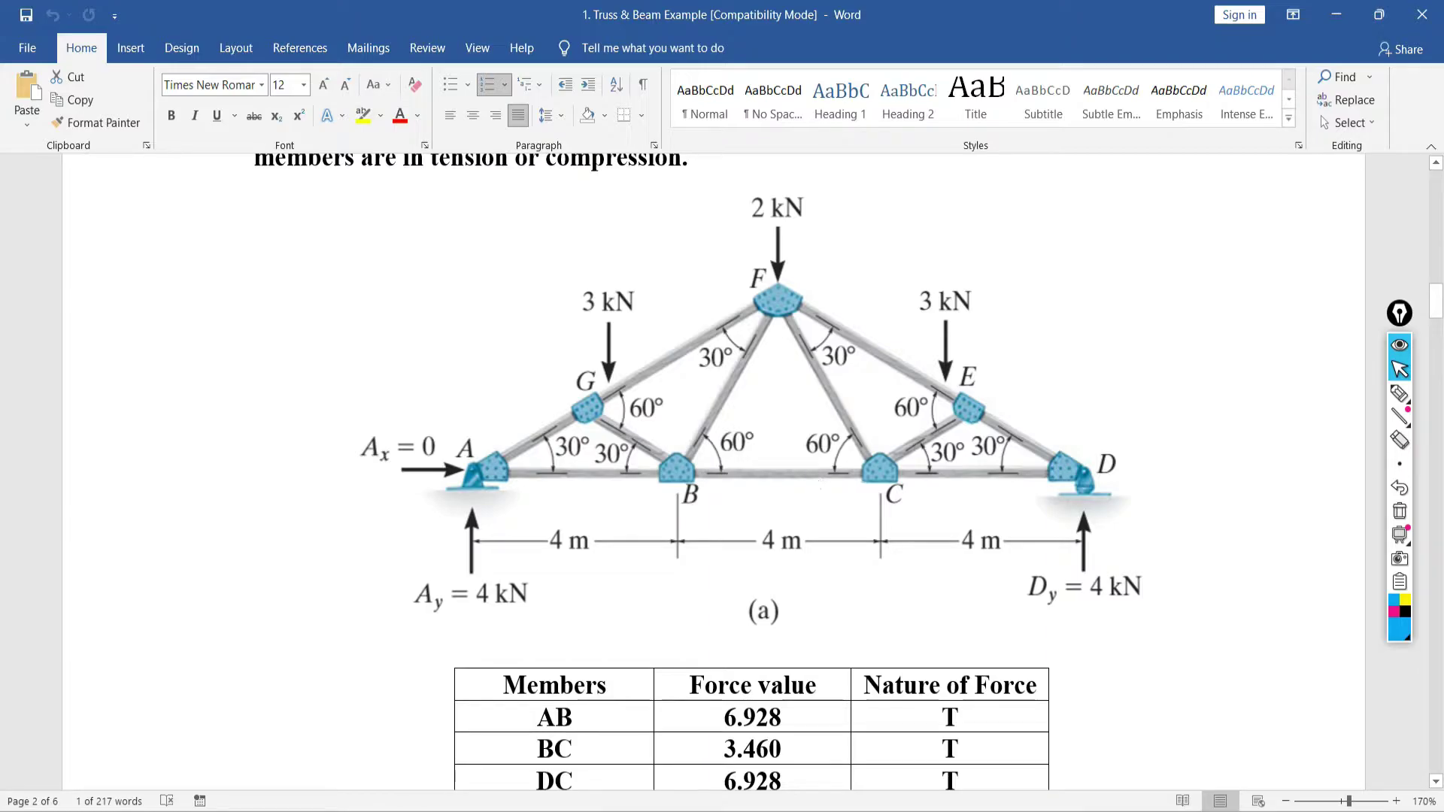
key("alt+Tab")
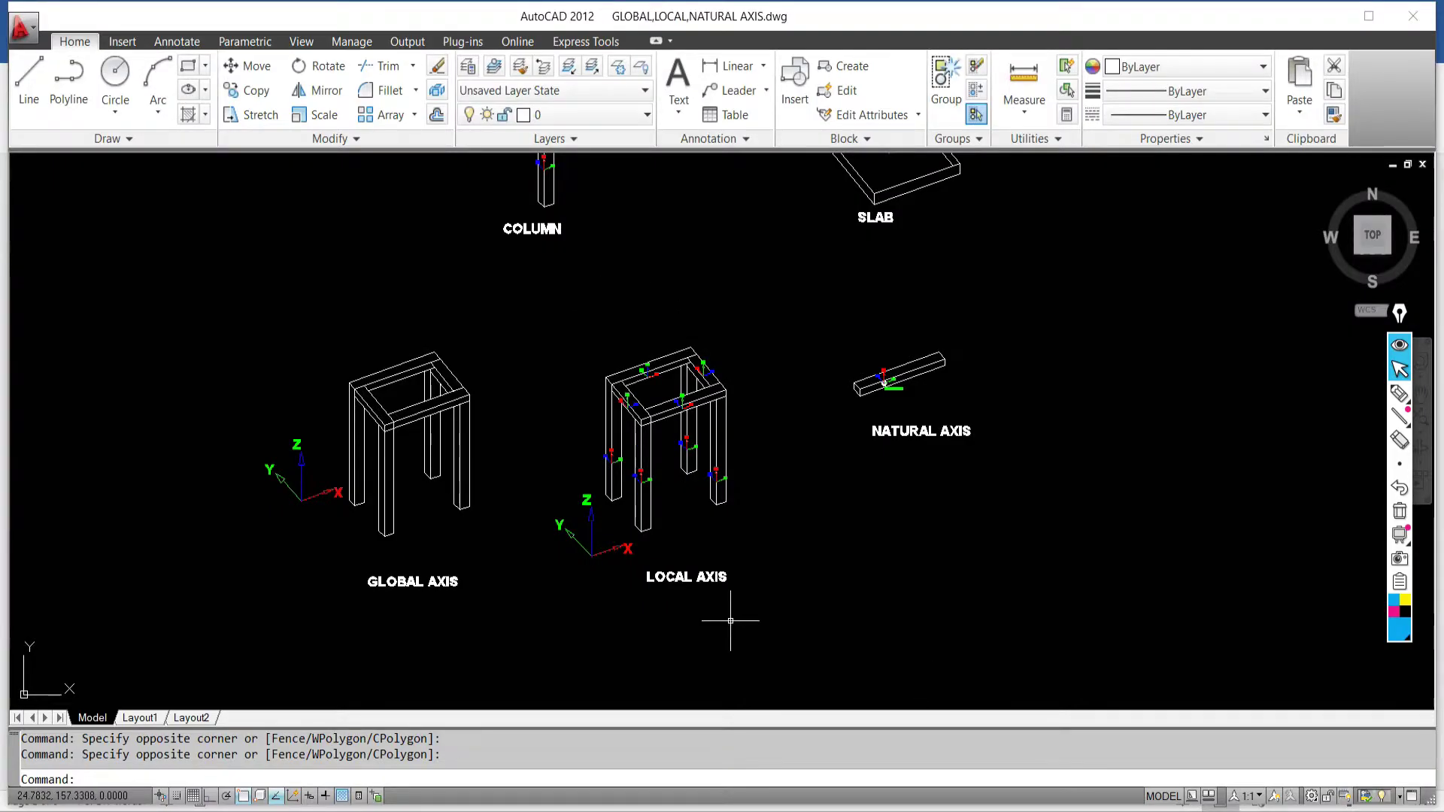
key("alt+Tab")
key("alt+Tab")
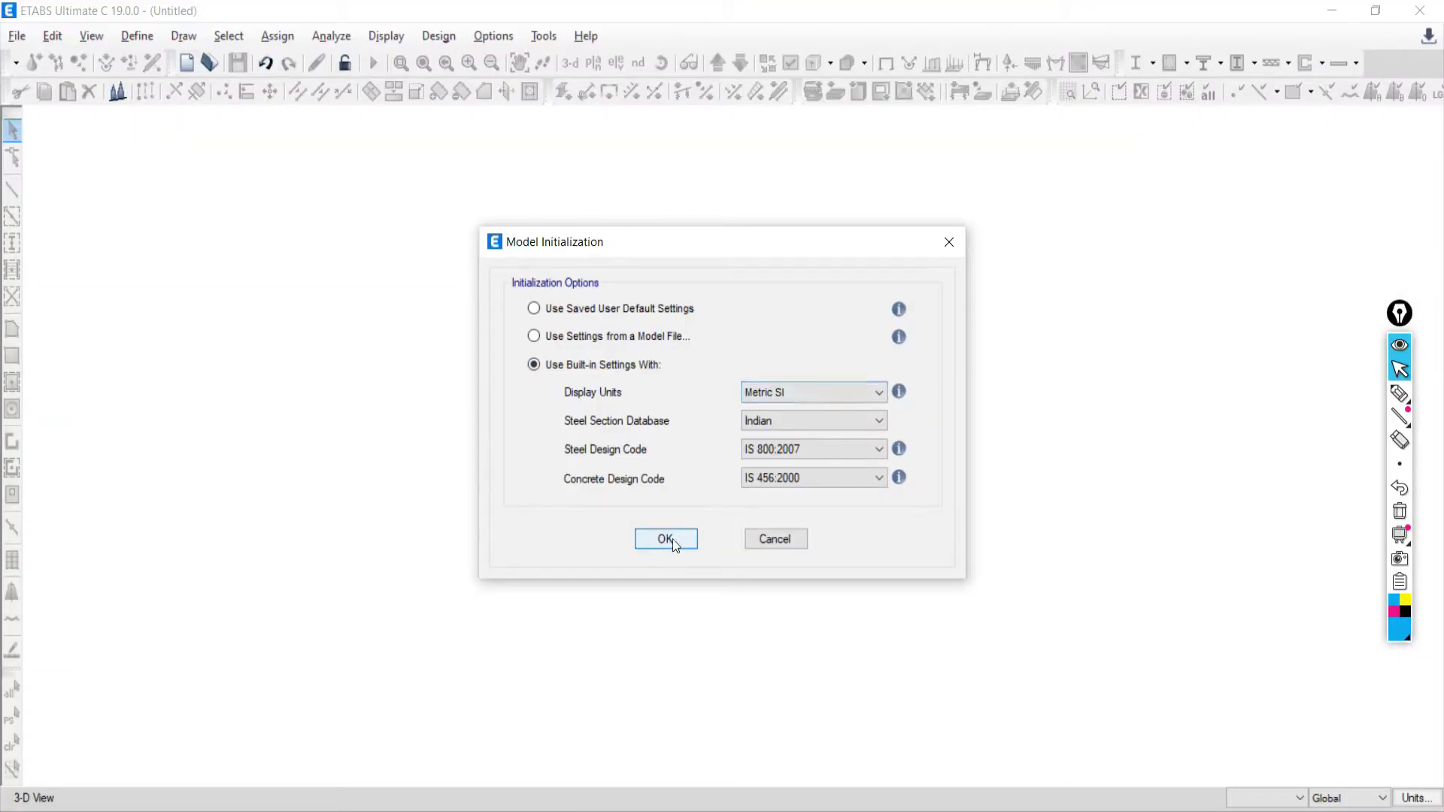
Accept the built-in Metric SI/Indian settings to open New Model Quick Templates, then switch to Word
left_click(652, 545)
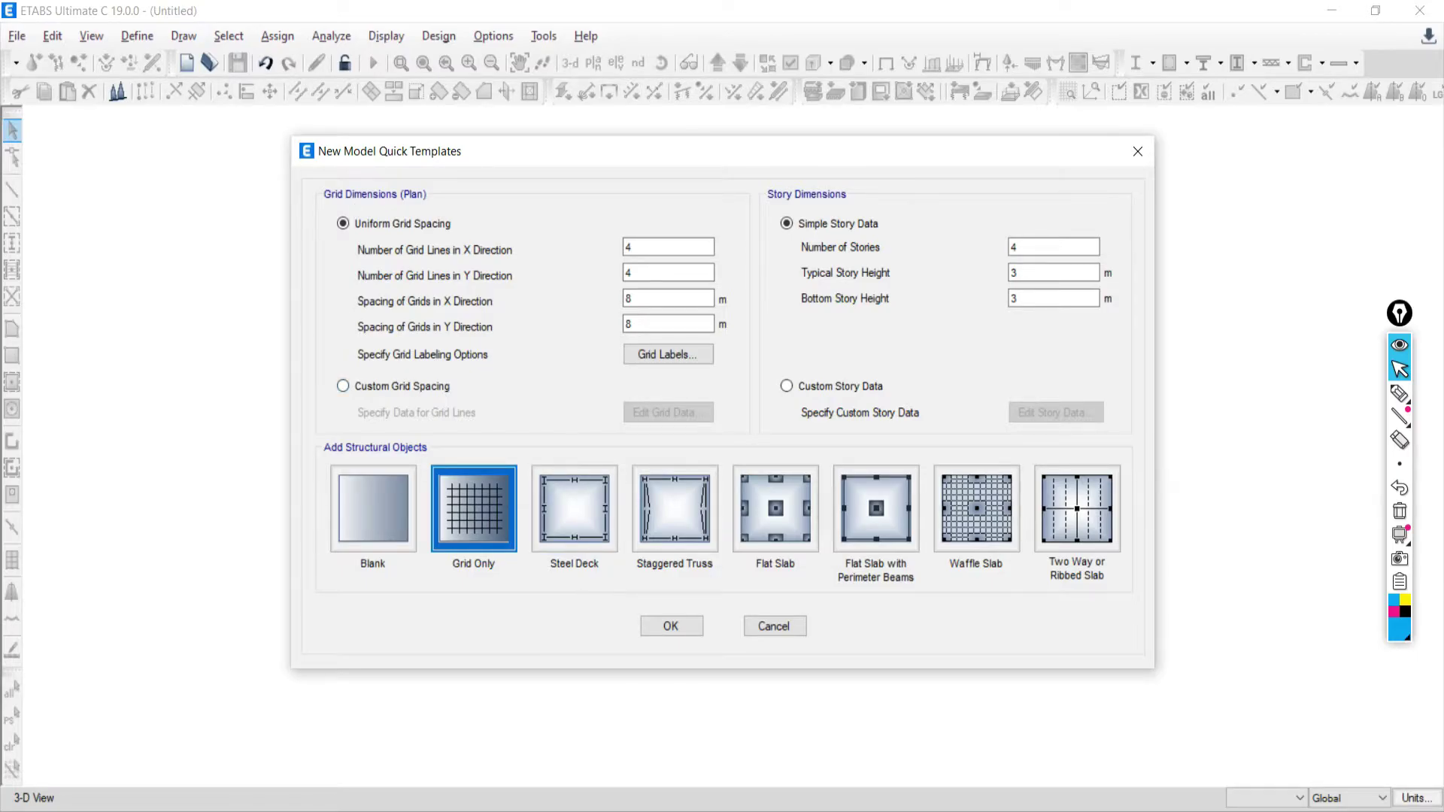
key("alt+Tab")
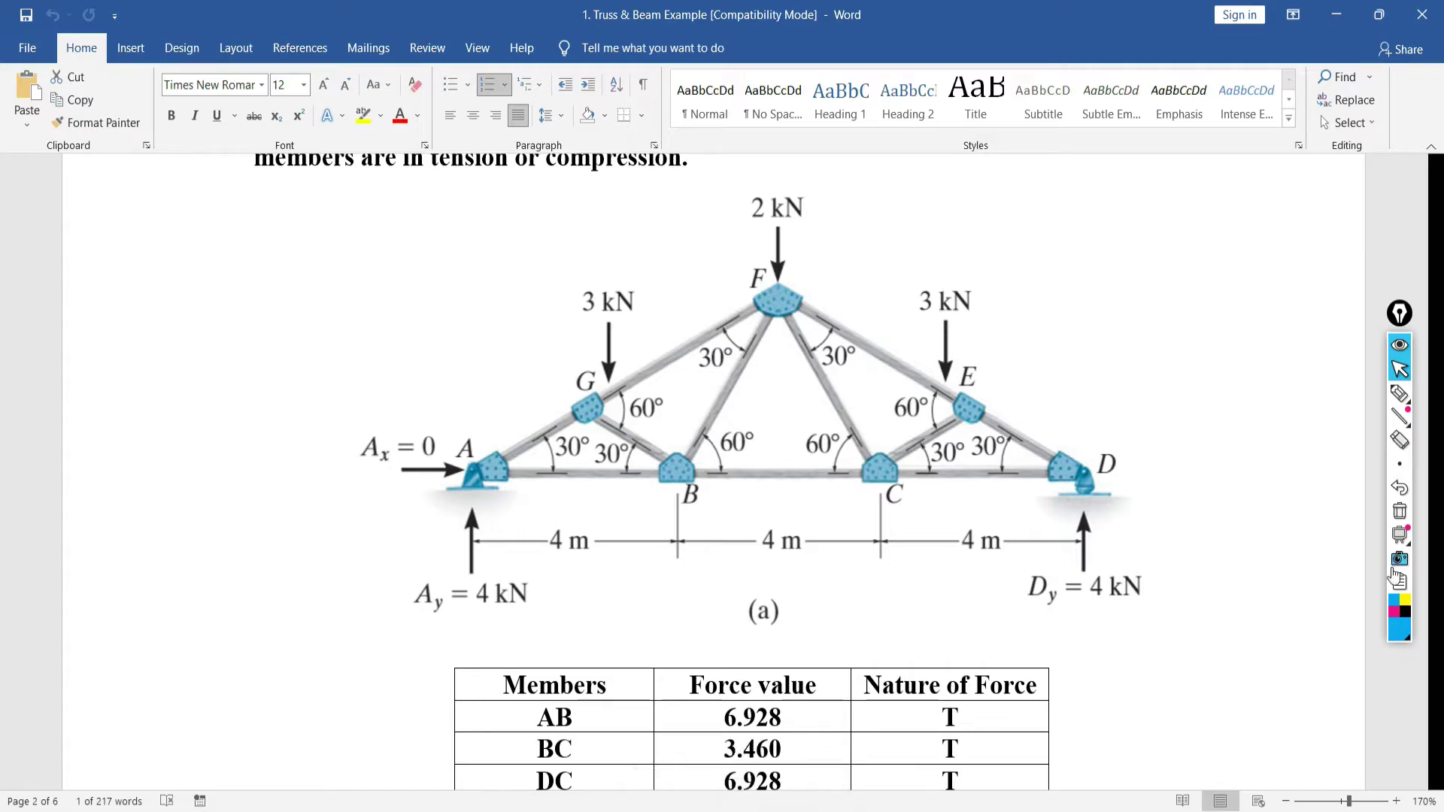
Sketch labelled x and y axis arrows left of the truss in pen ink, then erase them
left_click(1400, 394)
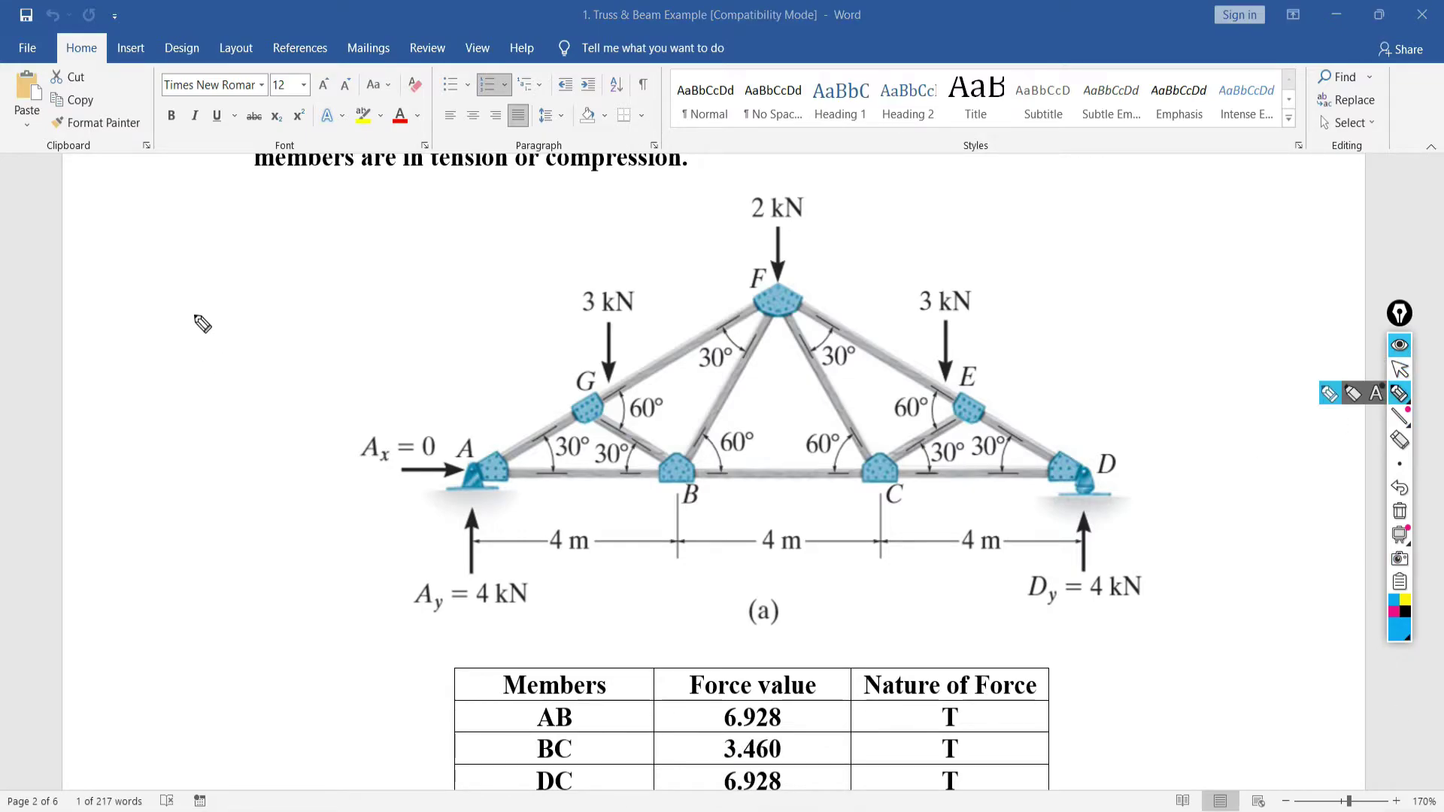
mouse_move(224, 329)
left_mouse_down()
mouse_move(228, 417)
mouse_move(345, 437)
left_mouse_up()
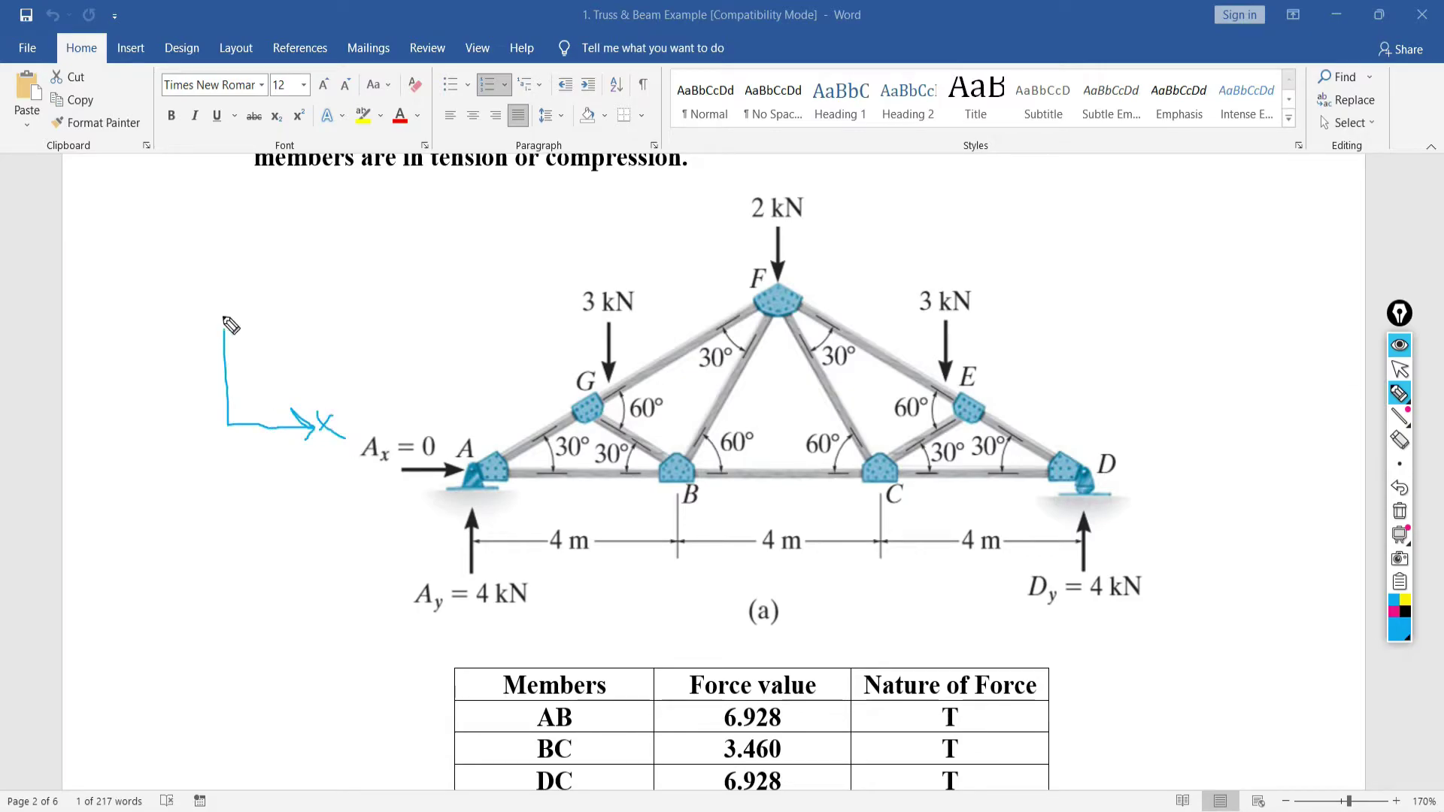
left_click_drag(215, 334, 226, 319)
left_click_drag(167, 271, 185, 279)
mouse_move(185, 254)
left_mouse_down()
mouse_move(174, 303)
mouse_move(239, 337)
left_mouse_up()
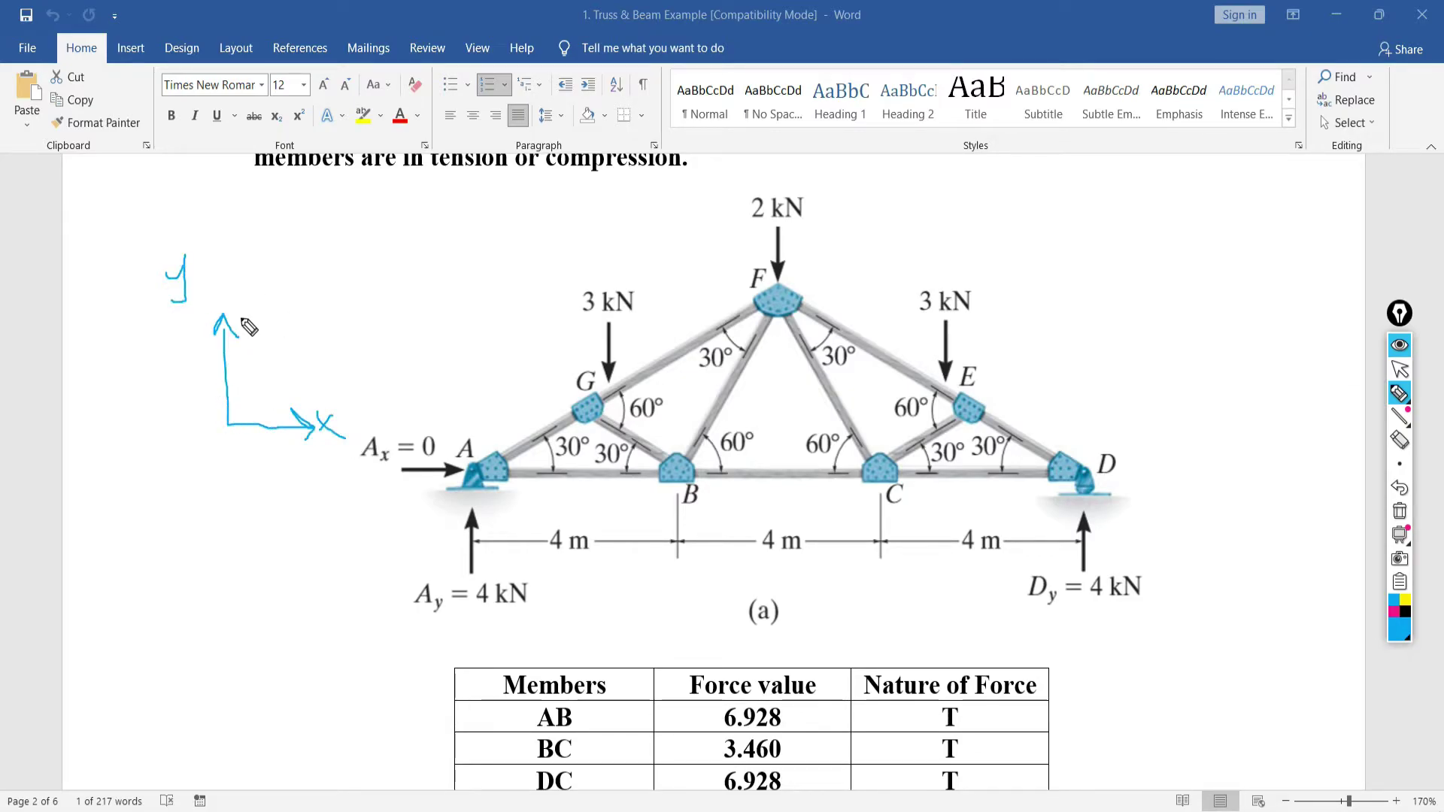
left_click(1400, 513)
Redraw a labelled x, y, z axis sketch left of the truss
left_click_drag(218, 239, 228, 306)
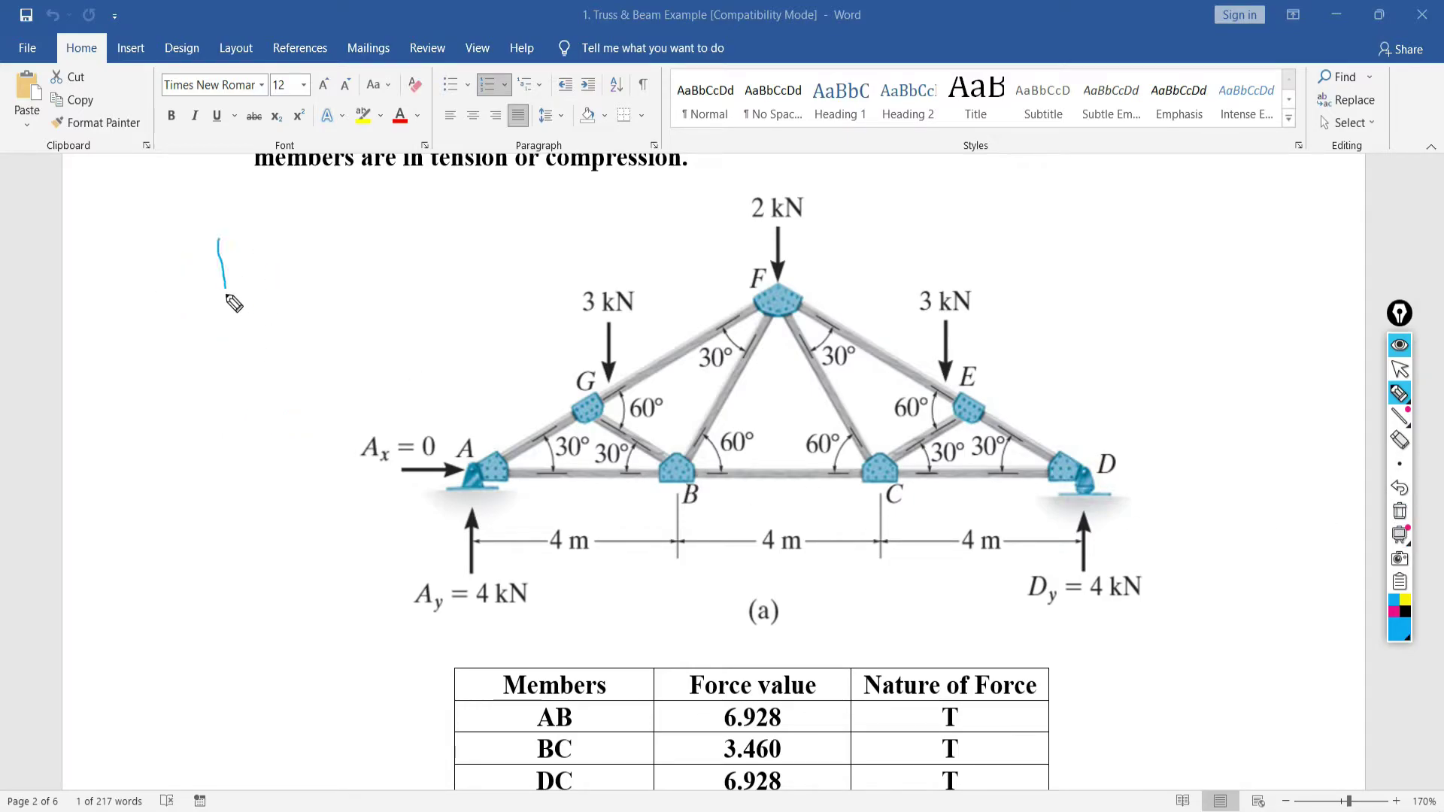
mouse_move(313, 246)
left_mouse_down()
mouse_move(279, 330)
mouse_move(365, 349)
mouse_move(343, 358)
mouse_move(369, 370)
mouse_move(367, 355)
mouse_move(385, 359)
mouse_move(342, 246)
left_mouse_up()
left_click_drag(369, 194, 390, 206)
left_click_drag(391, 192, 381, 213)
mouse_move(266, 185)
left_mouse_down()
mouse_move(265, 318)
mouse_move(258, 171)
mouse_move(270, 187)
mouse_move(214, 158)
mouse_move(224, 189)
left_mouse_up()
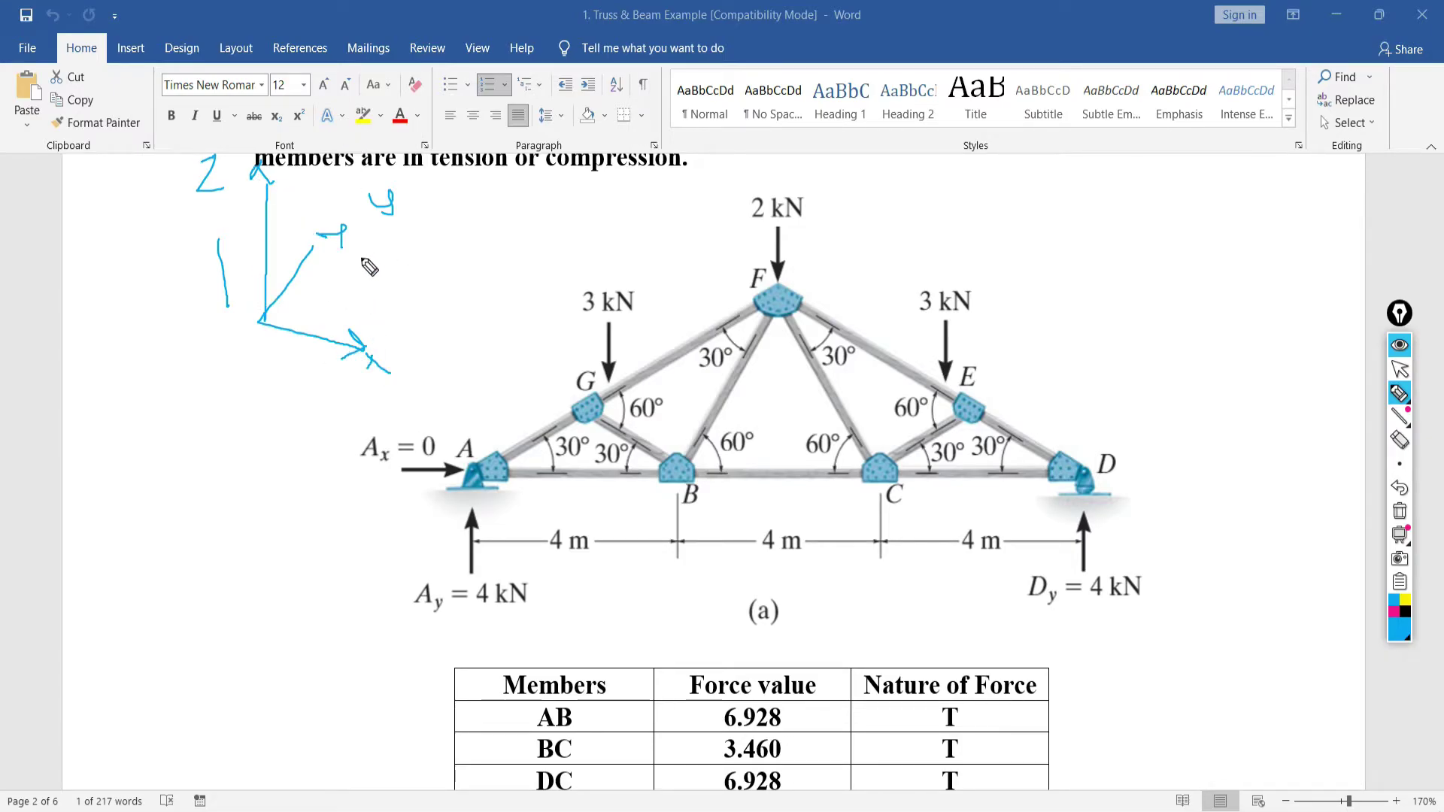
mouse_move(356, 254)
left_mouse_down()
mouse_move(396, 267)
mouse_move(357, 311)
mouse_move(315, 286)
mouse_move(333, 308)
mouse_move(344, 291)
mouse_move(391, 318)
left_mouse_up()
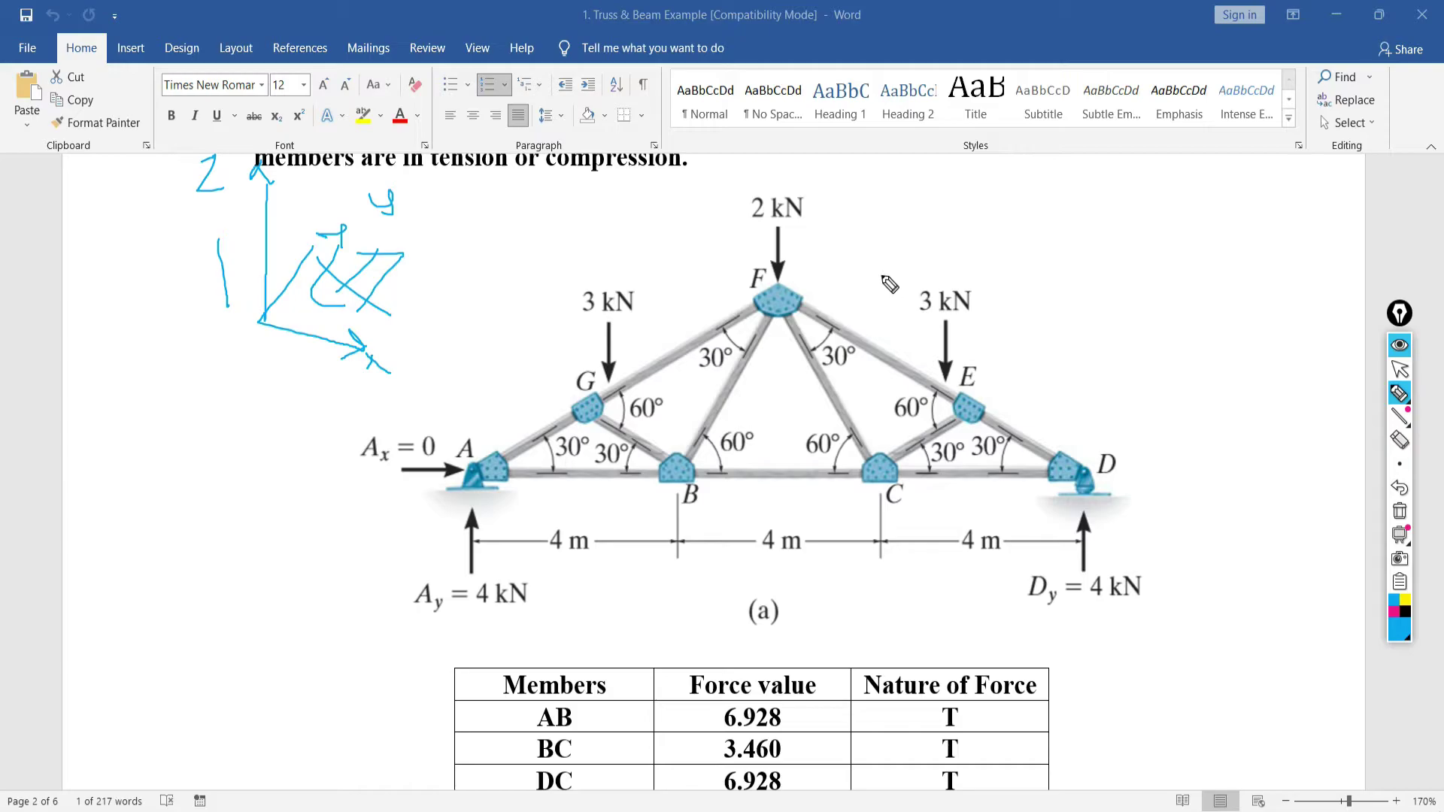
Draw vertical lines and arrows at joints C and A near Ay, then erase all ink
left_click_drag(882, 276, 884, 460)
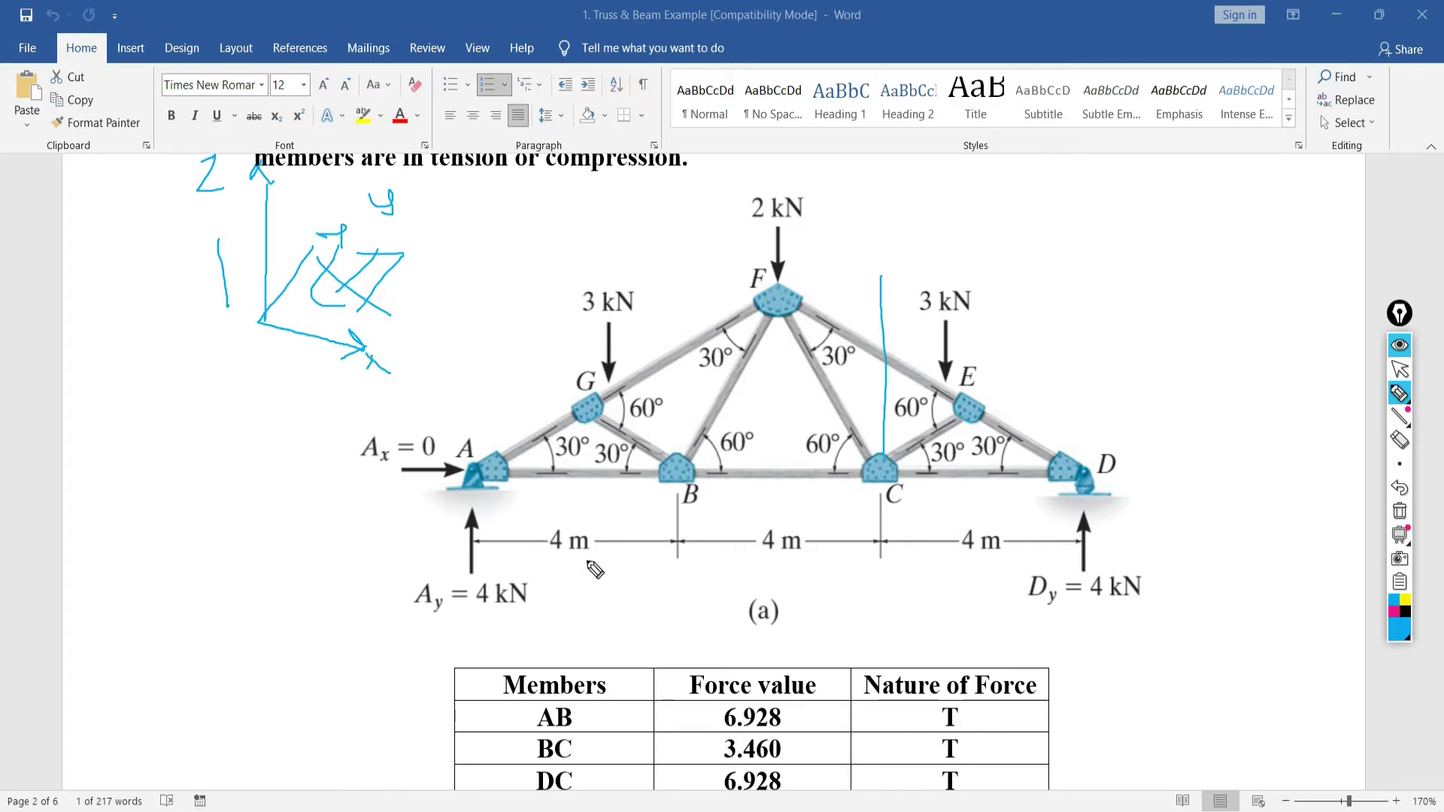
mouse_move(511, 575)
left_mouse_down()
mouse_move(626, 571)
mouse_move(608, 599)
left_mouse_up()
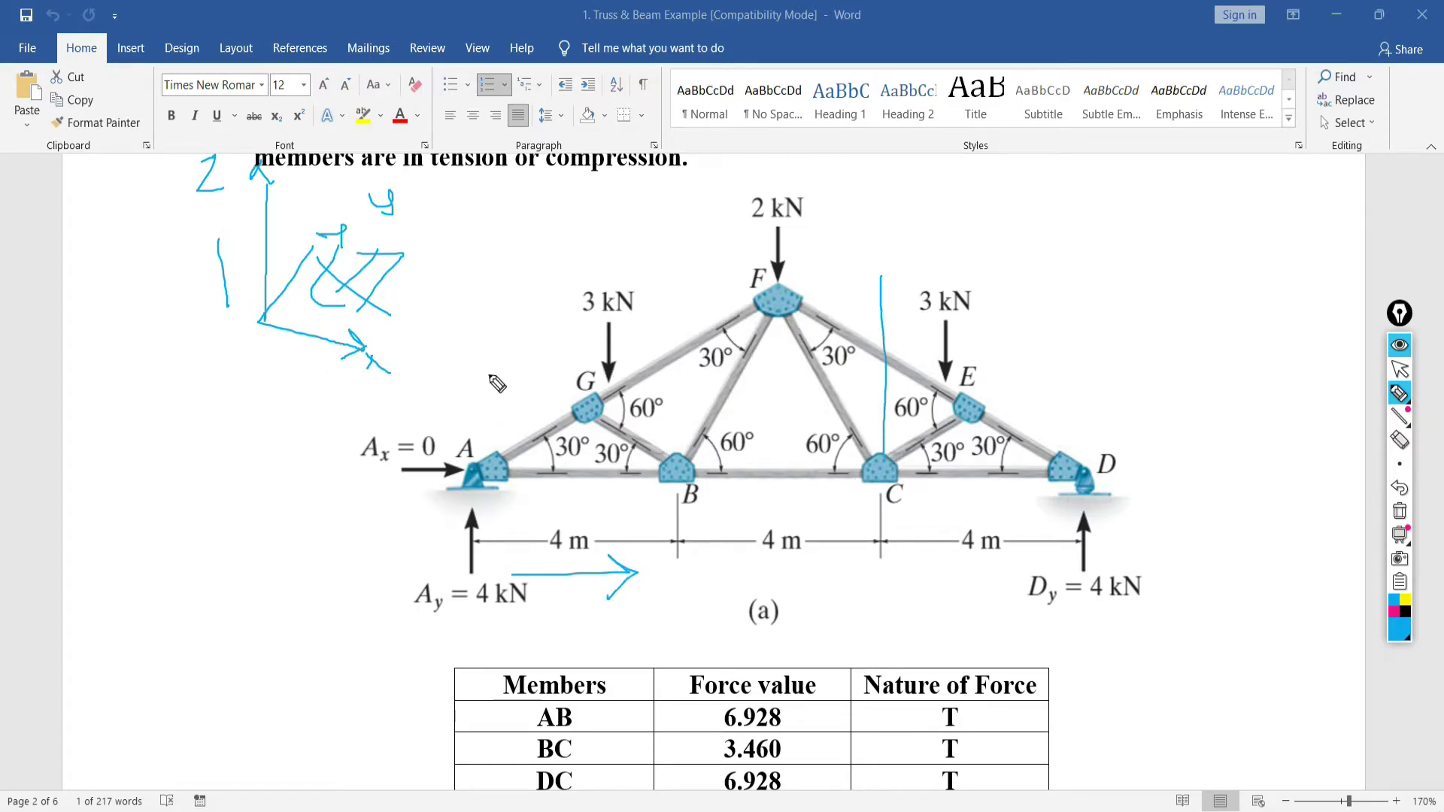
left_click_drag(490, 376, 493, 566)
mouse_move(477, 414)
left_mouse_down()
mouse_move(489, 378)
mouse_move(504, 414)
mouse_move(643, 444)
left_mouse_up()
left_click(459, 320)
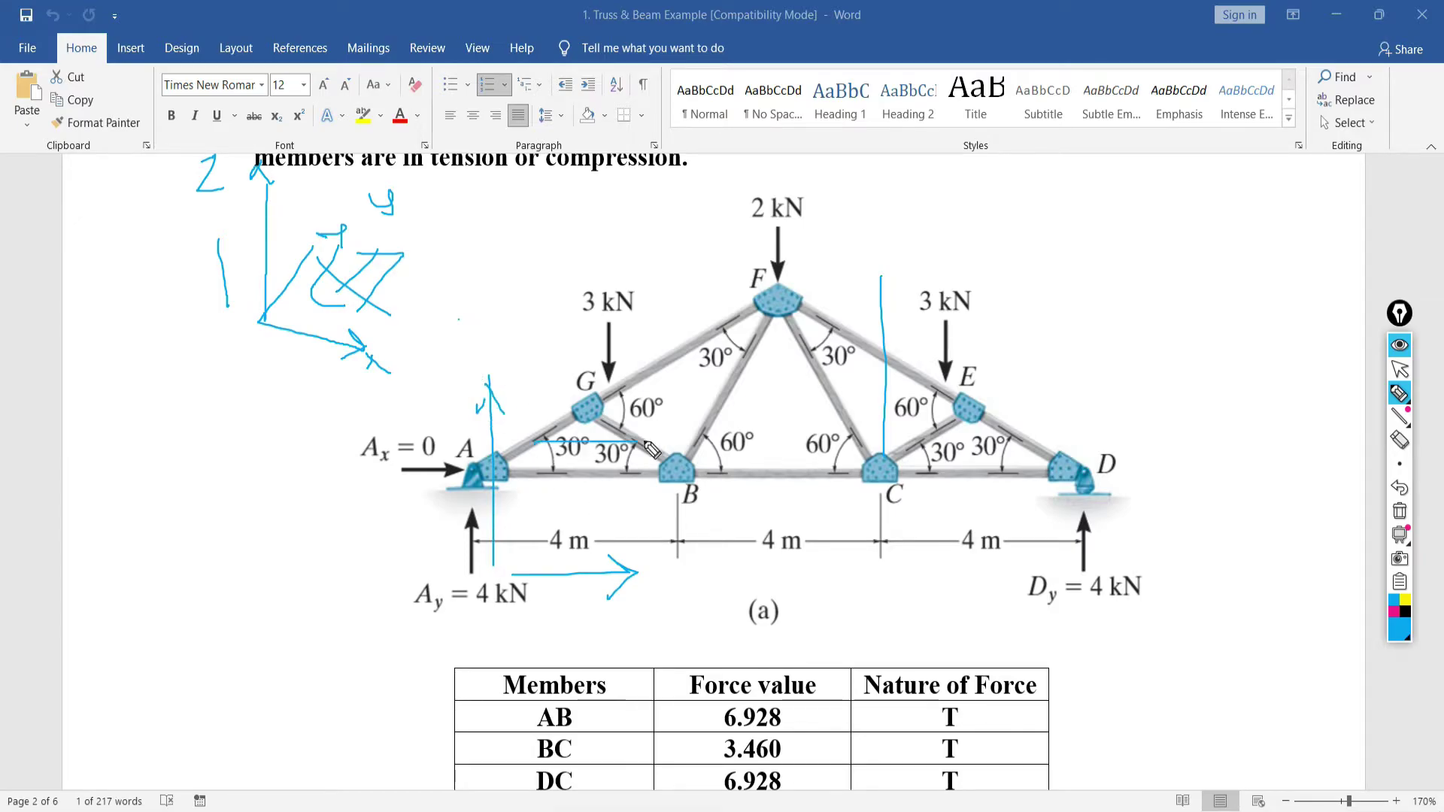
left_click(1400, 512)
Return to normal selection, scroll the page, and switch back to ETABS's New Model Quick Templates
left_click(1399, 371)
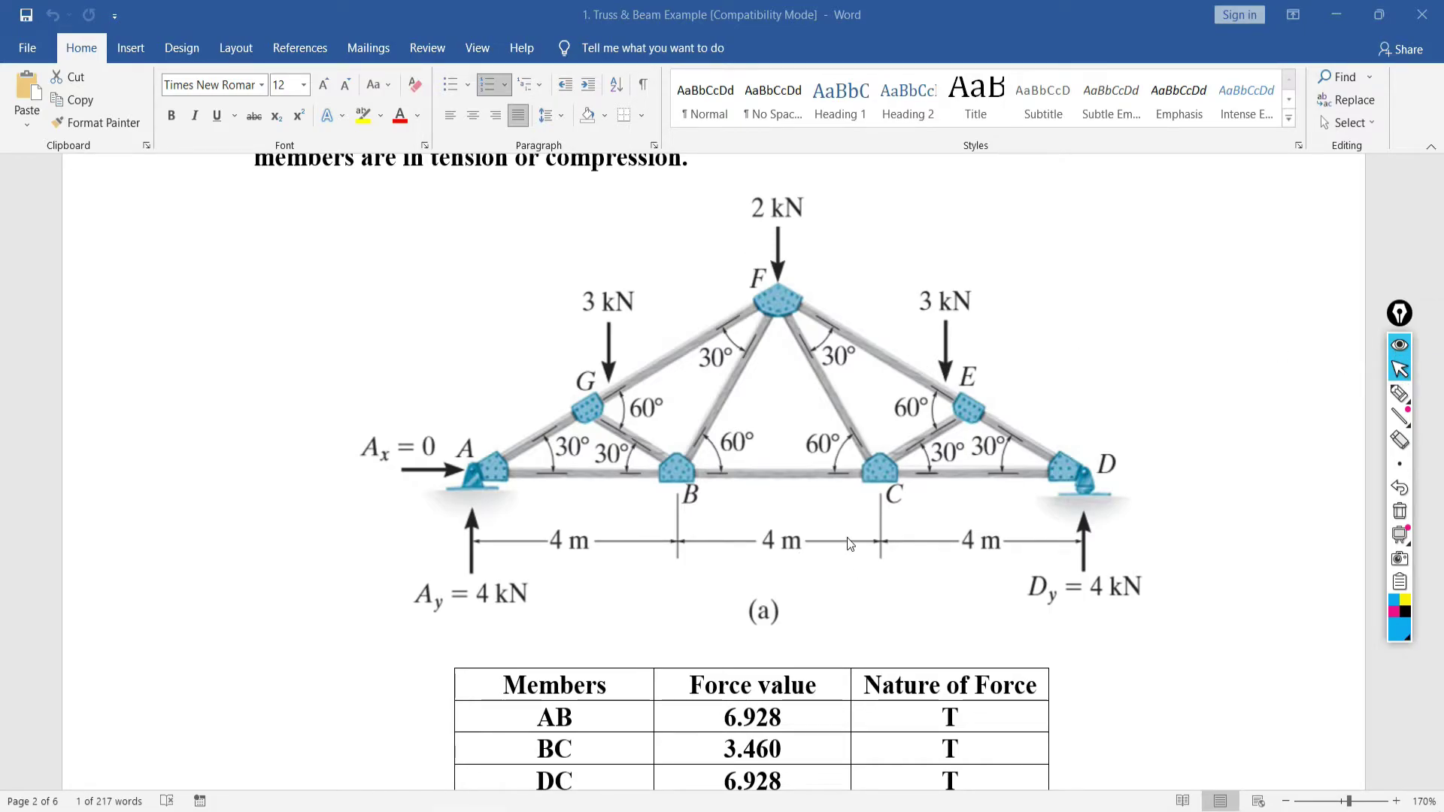
scroll(844, 544, "up", 2)
scroll(846, 552, "down", 1)
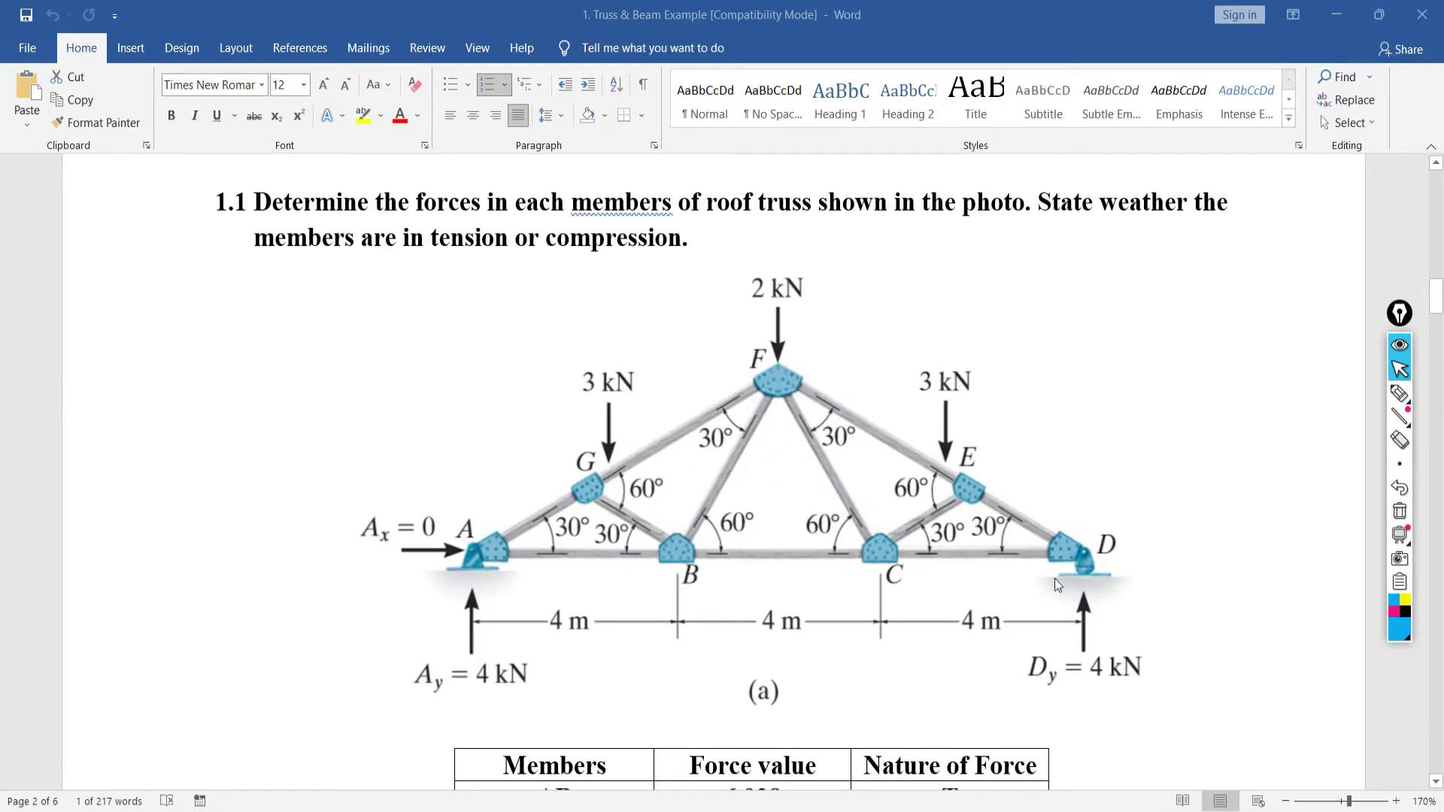
key("alt+Tab")
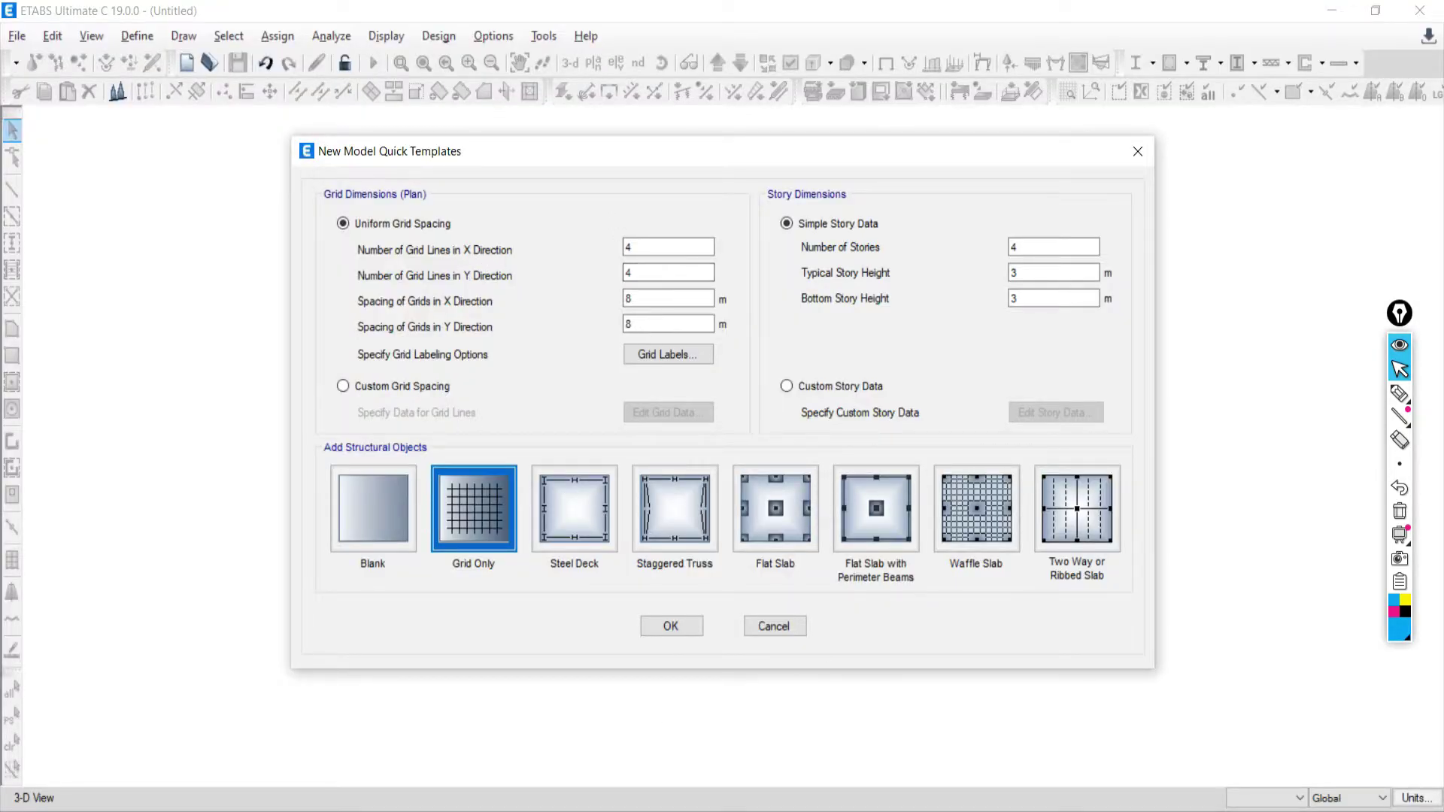
Return to Word's '1. Truss & Beam Example' truss page and select the highlighter pen
key("alt+Tab")
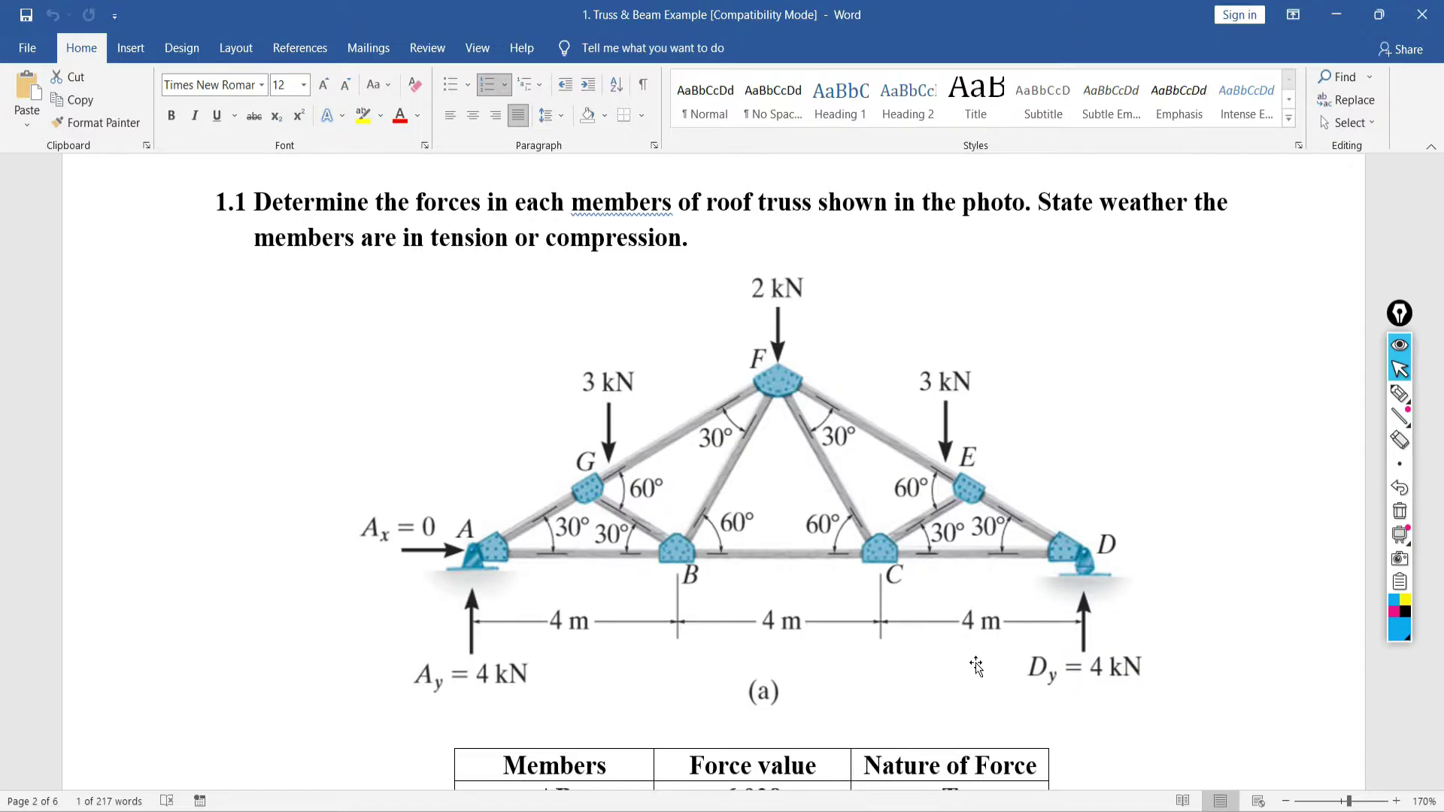
left_click(1399, 393)
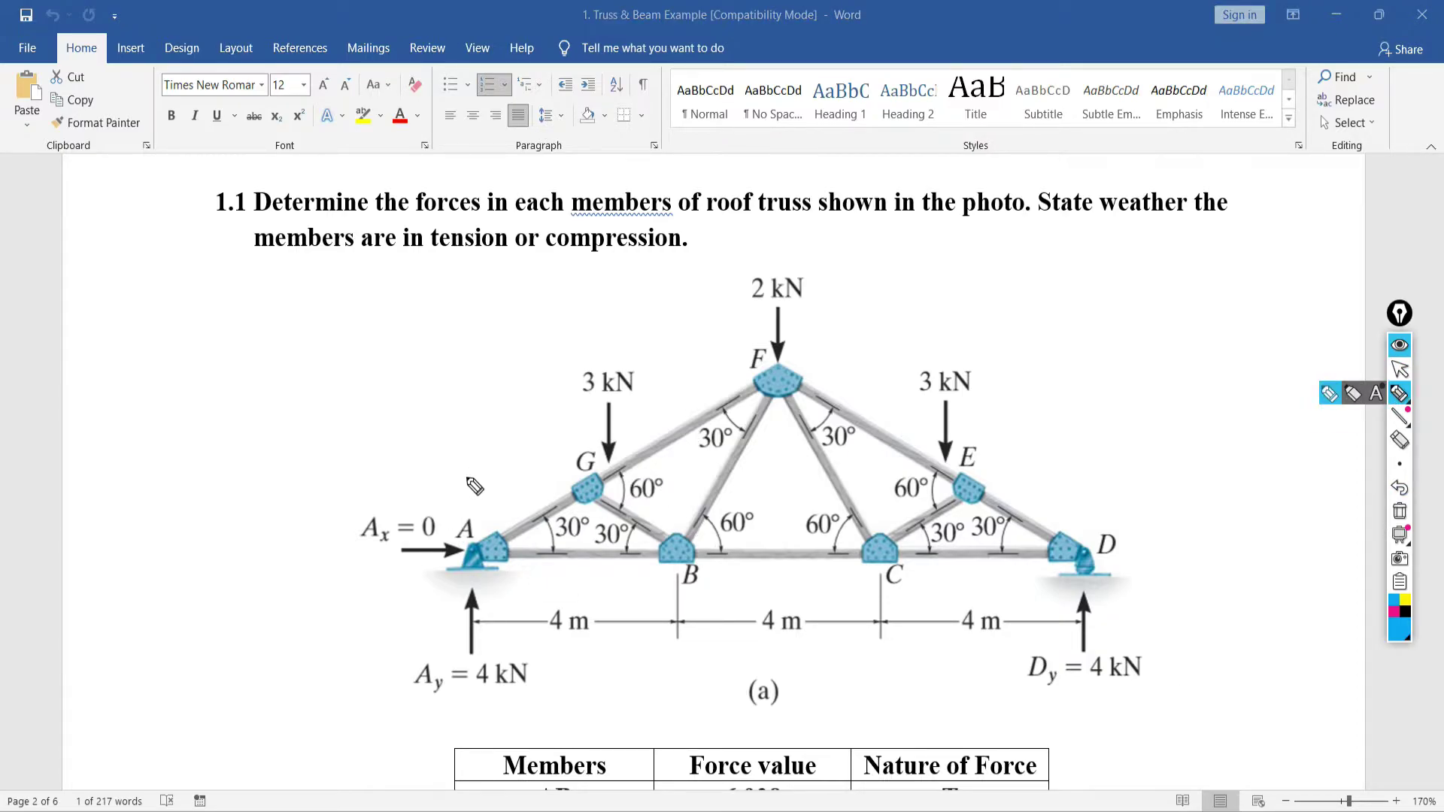
left_click_drag(466, 498, 467, 472)
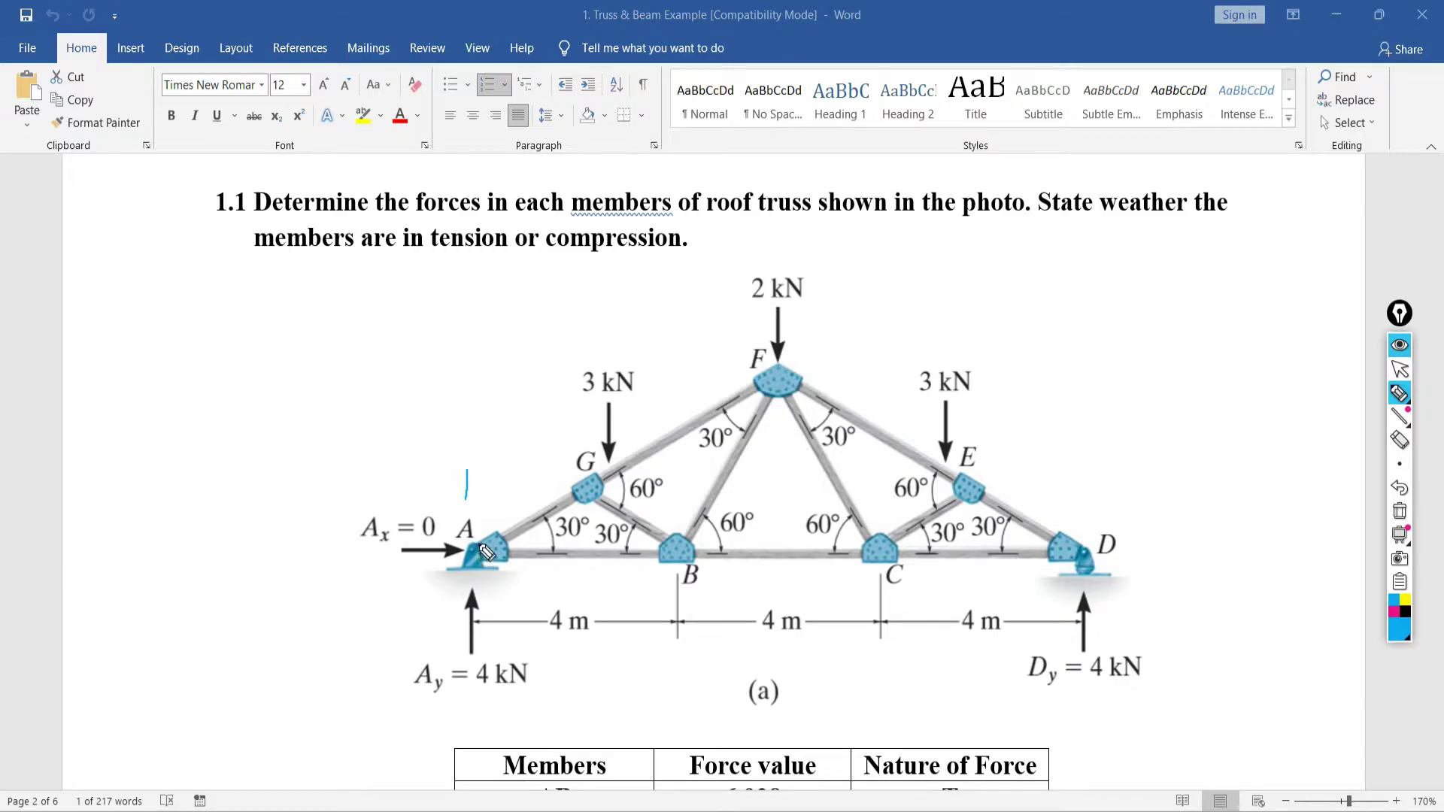
left_click_drag(472, 519, 472, 613)
left_click_drag(671, 508, 672, 598)
mouse_move(598, 476)
left_mouse_down()
mouse_move(568, 520)
mouse_move(616, 519)
mouse_move(586, 457)
left_mouse_up()
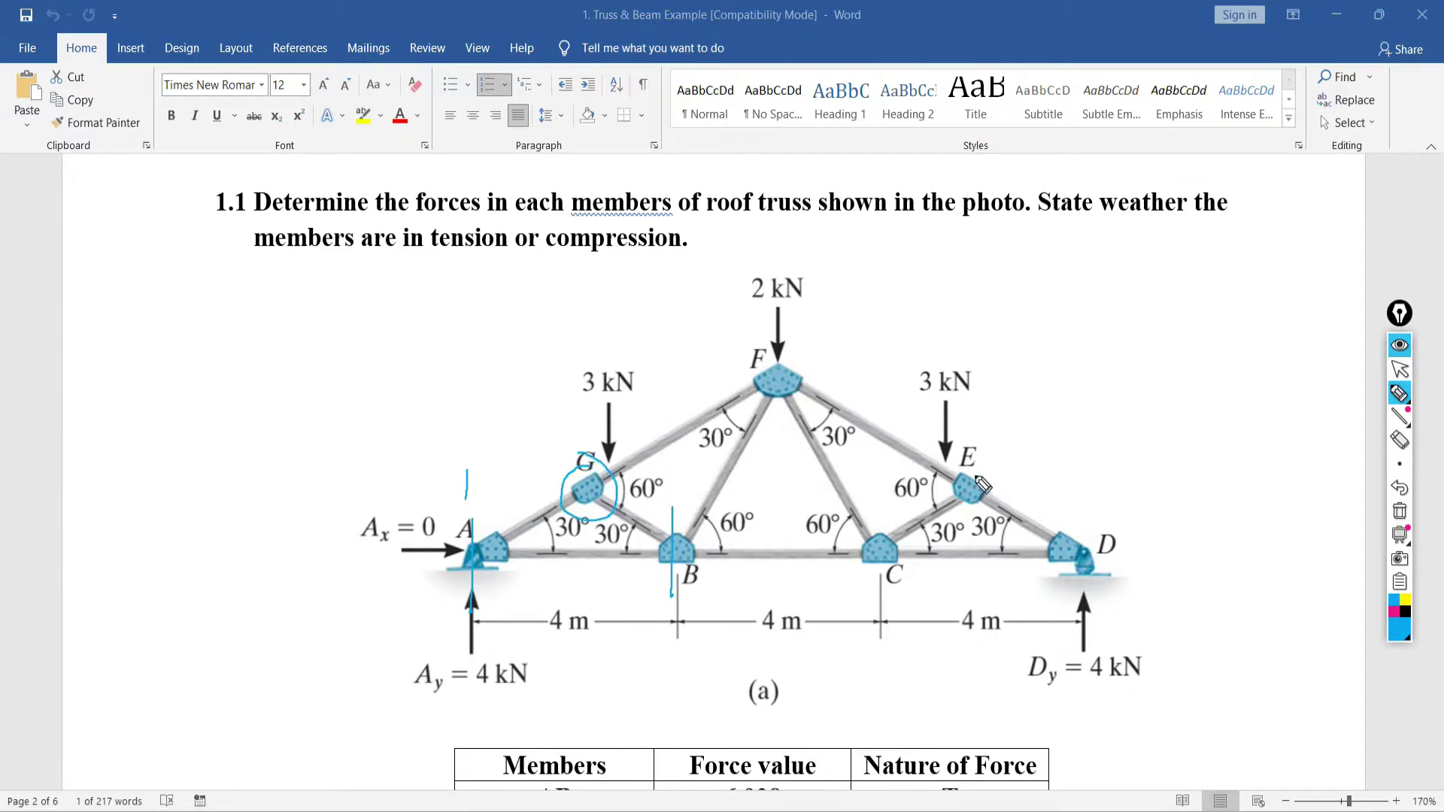
mouse_move(961, 467)
left_mouse_down()
mouse_move(987, 510)
mouse_move(970, 455)
left_mouse_up()
mouse_move(771, 349)
left_mouse_down()
mouse_move(768, 415)
mouse_move(832, 404)
mouse_move(831, 372)
mouse_move(786, 344)
left_mouse_up()
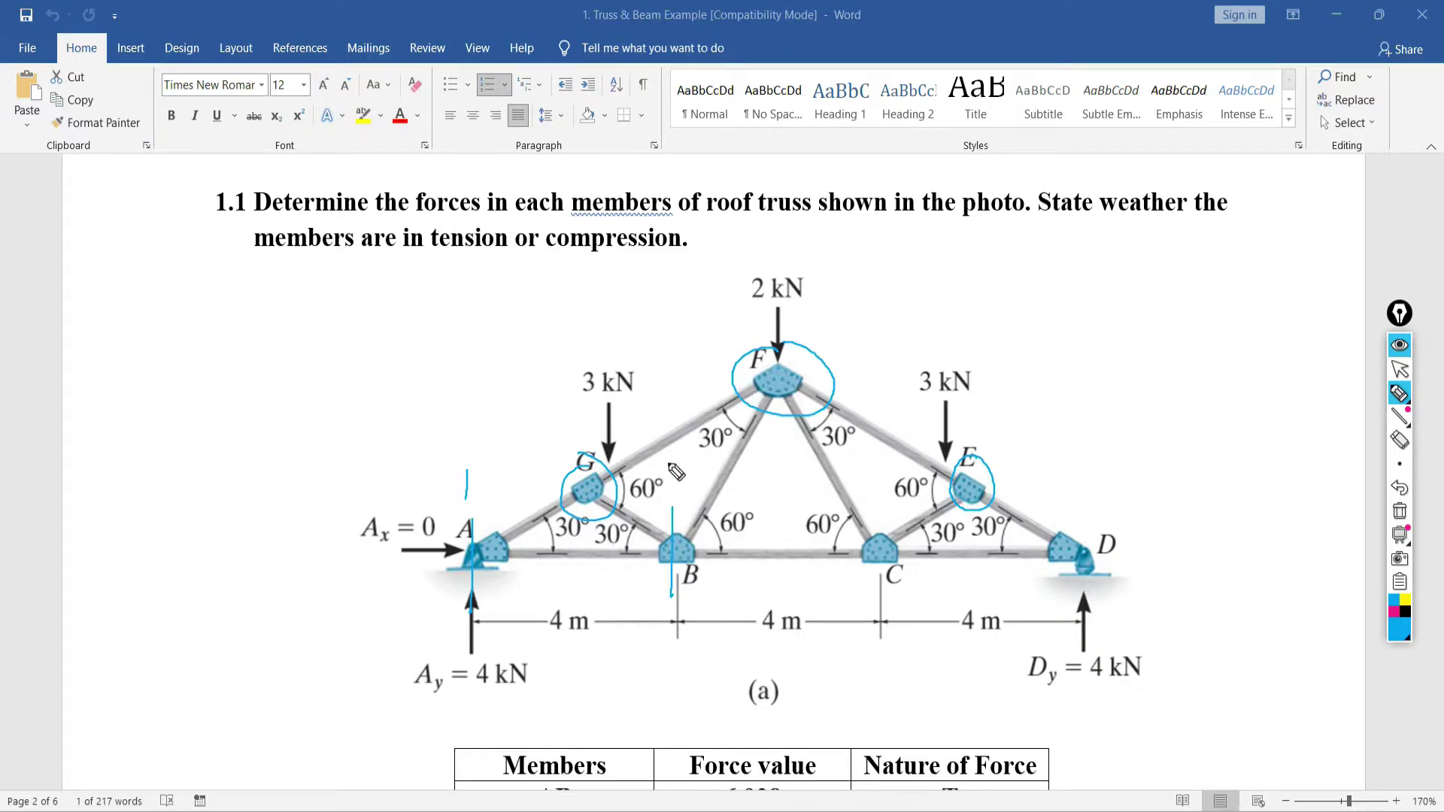
left_click_drag(845, 390, 741, 447)
left_click_drag(731, 377, 840, 458)
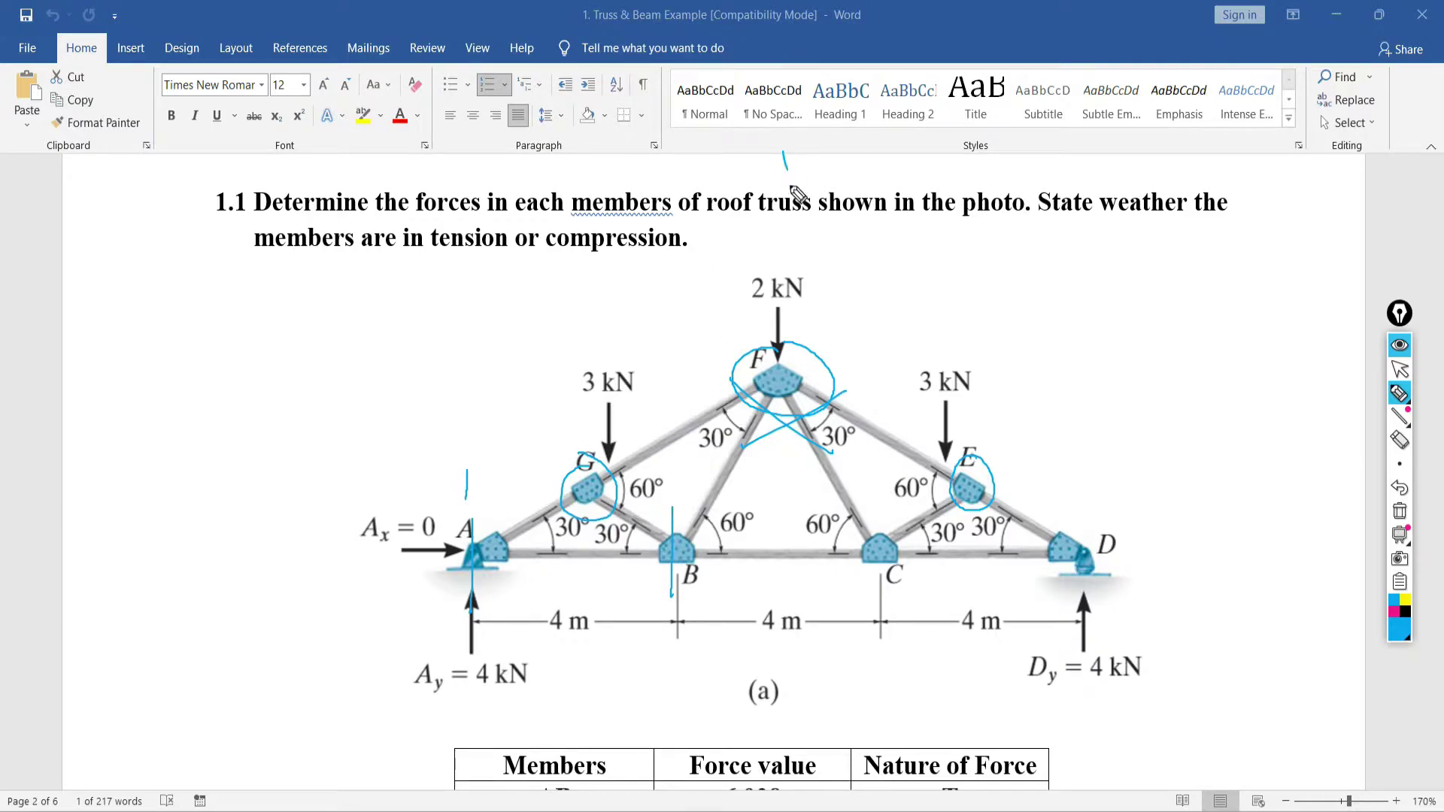
left_click_drag(783, 155, 788, 260)
left_click_drag(676, 513, 679, 564)
left_click_drag(889, 531, 889, 561)
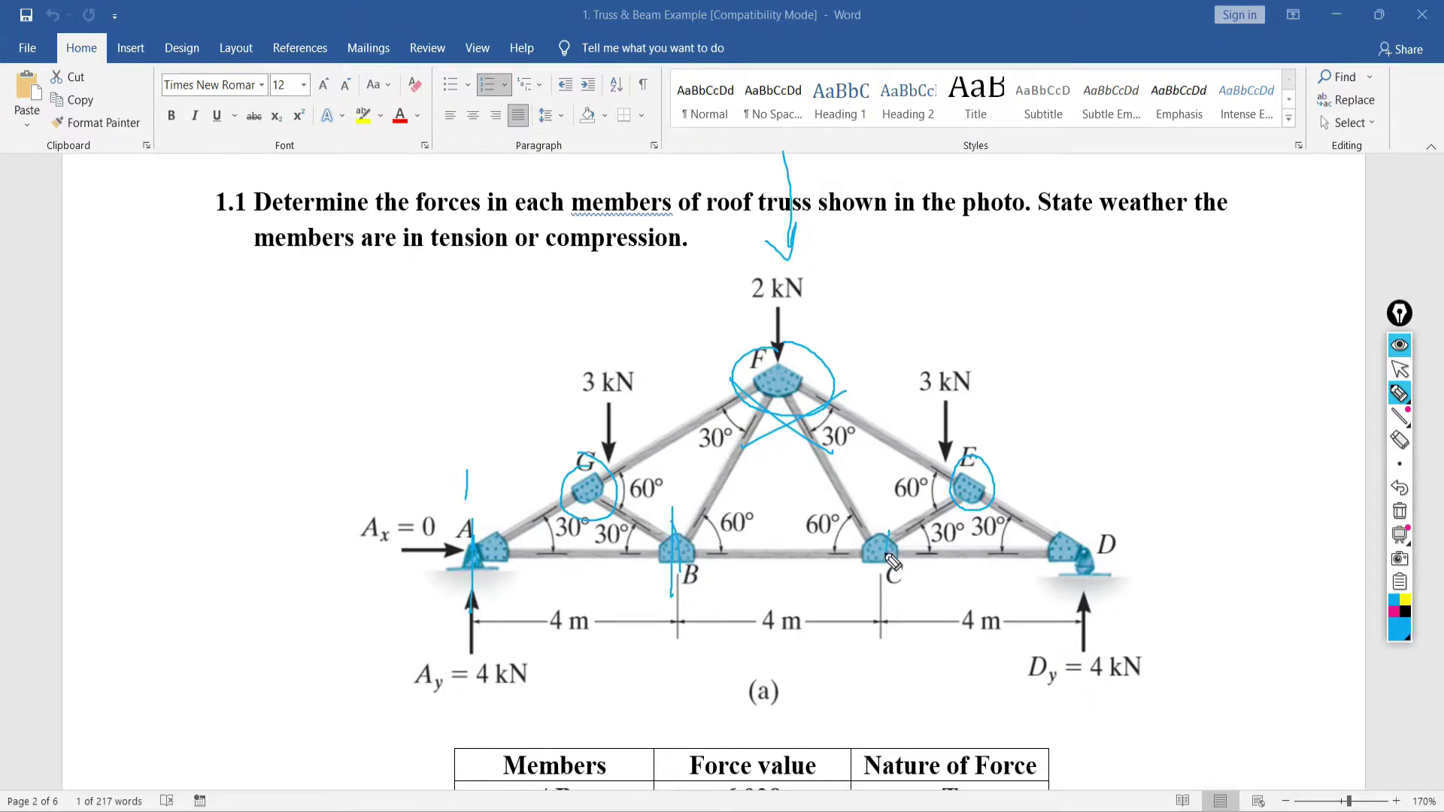
left_click_drag(1059, 496, 530, 489)
left_click_drag(1041, 392, 506, 393)
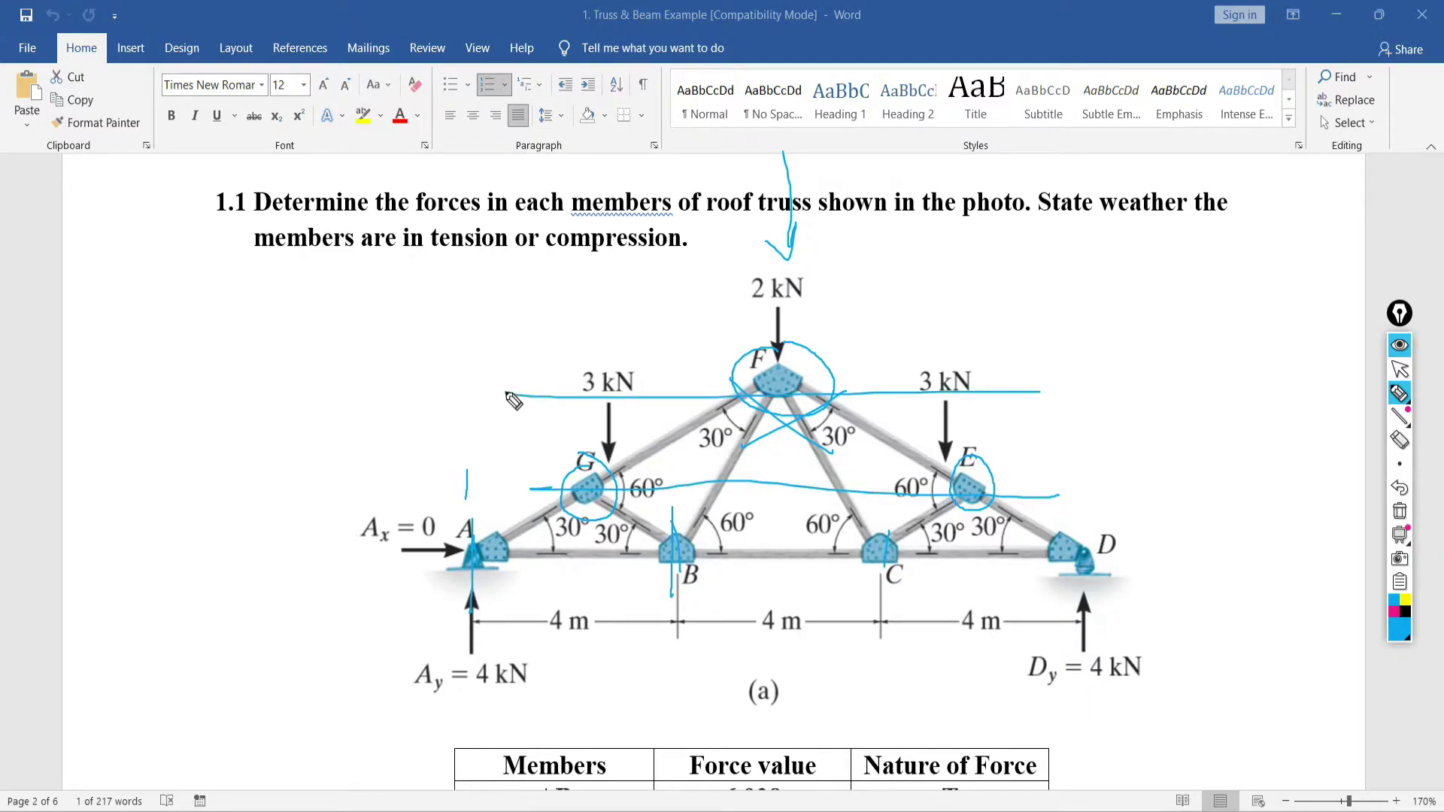
mouse_move(1096, 391)
left_mouse_down()
mouse_move(1118, 370)
mouse_move(970, 493)
left_mouse_up()
left_click_drag(936, 387, 1158, 489)
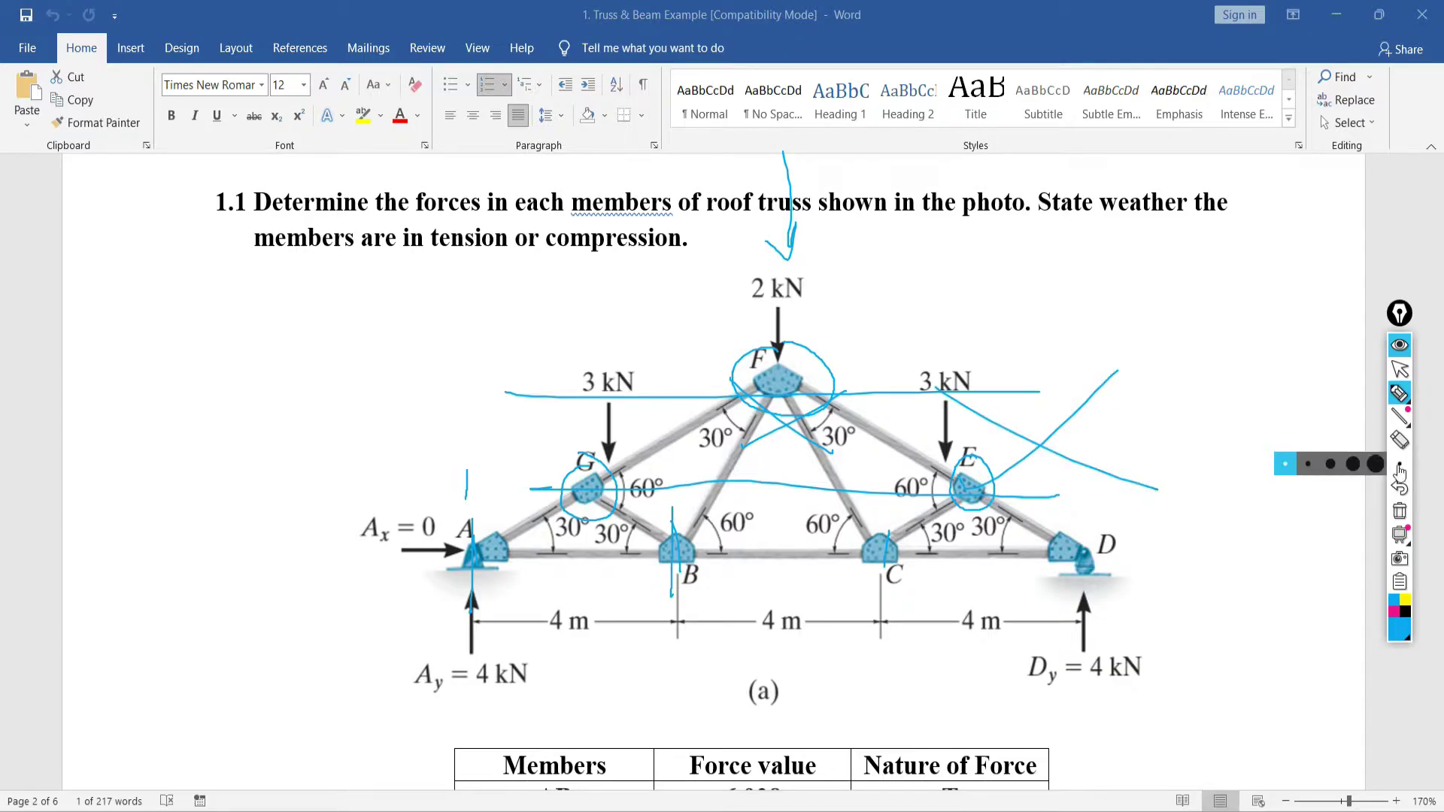
left_click(1400, 512)
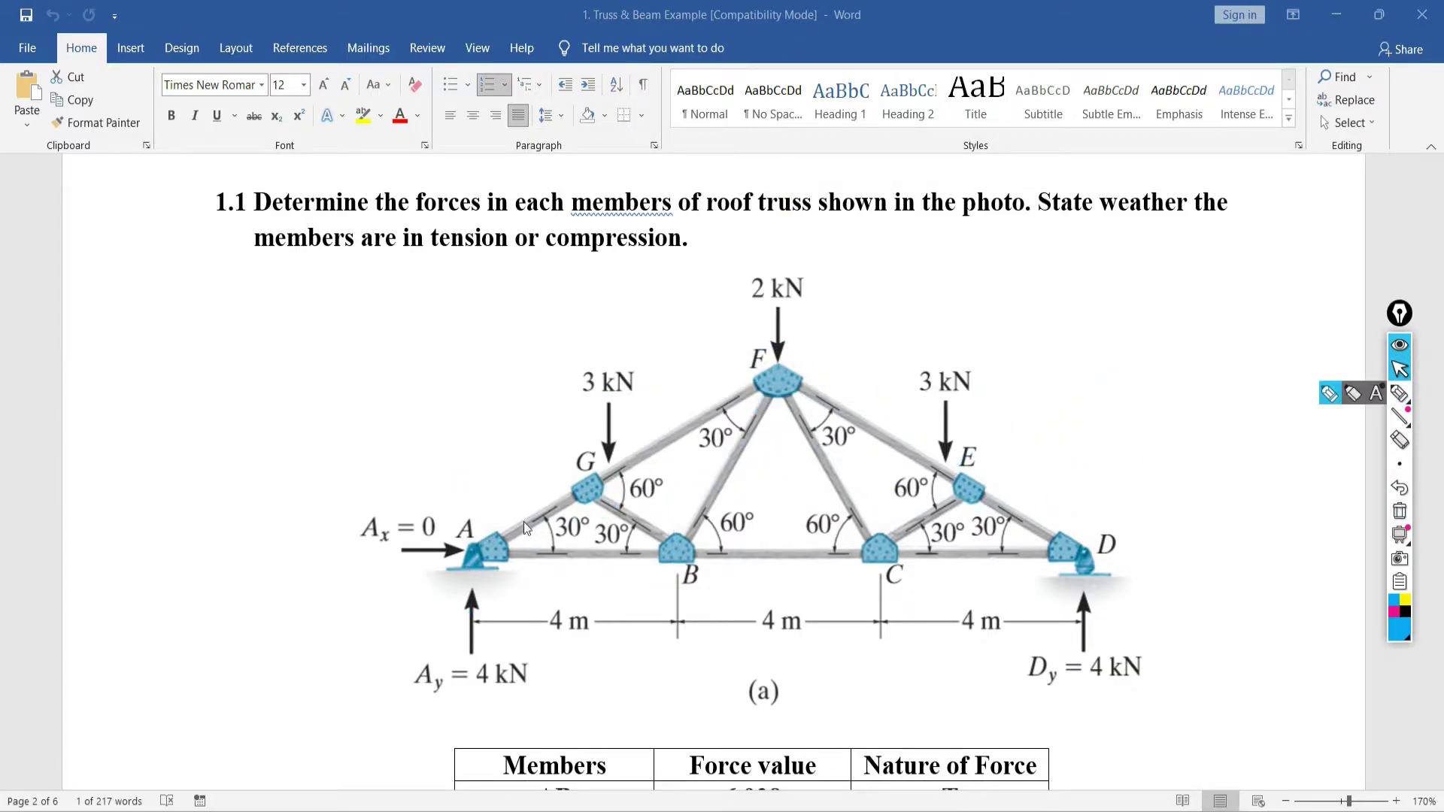
left_click(1400, 392)
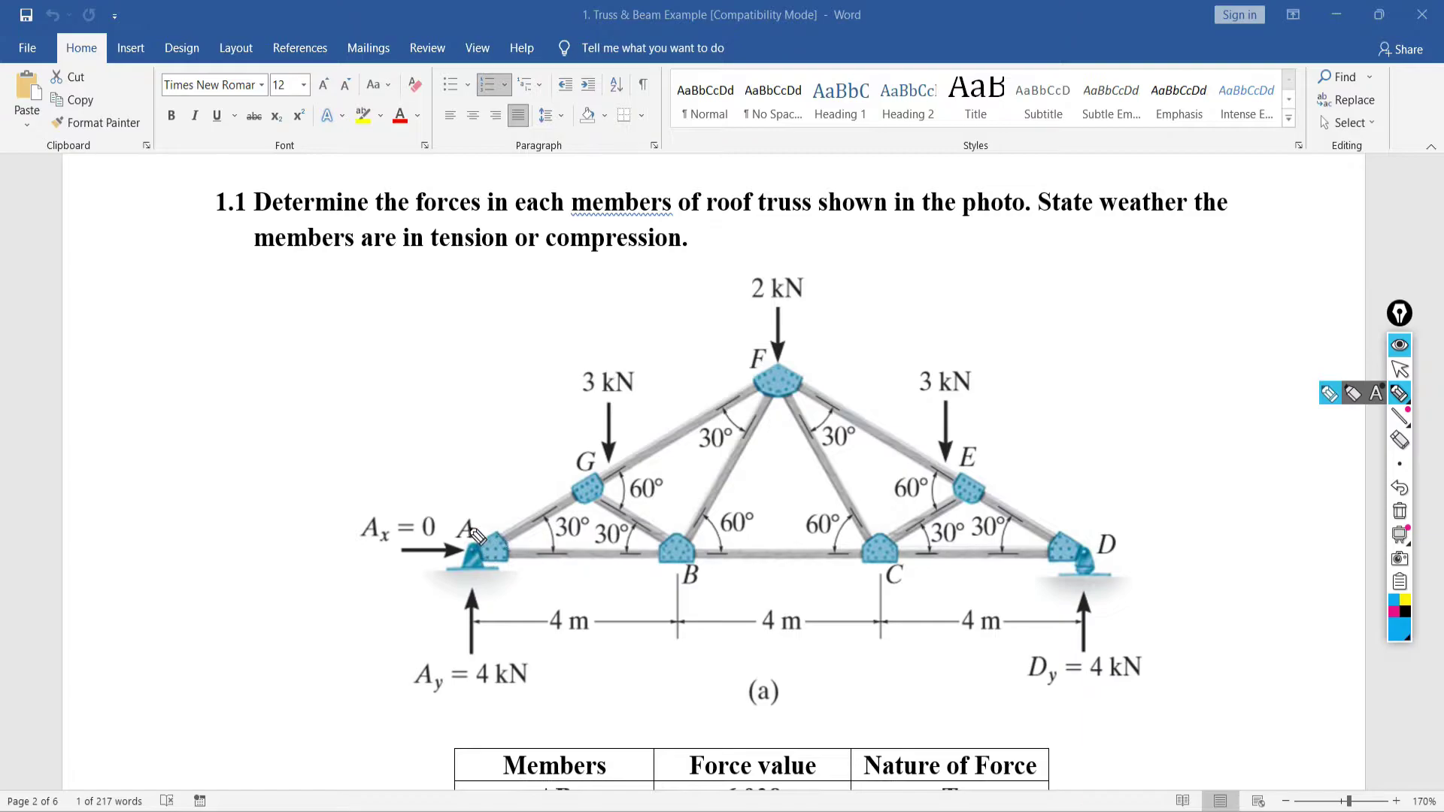
left_click_drag(473, 514, 474, 579)
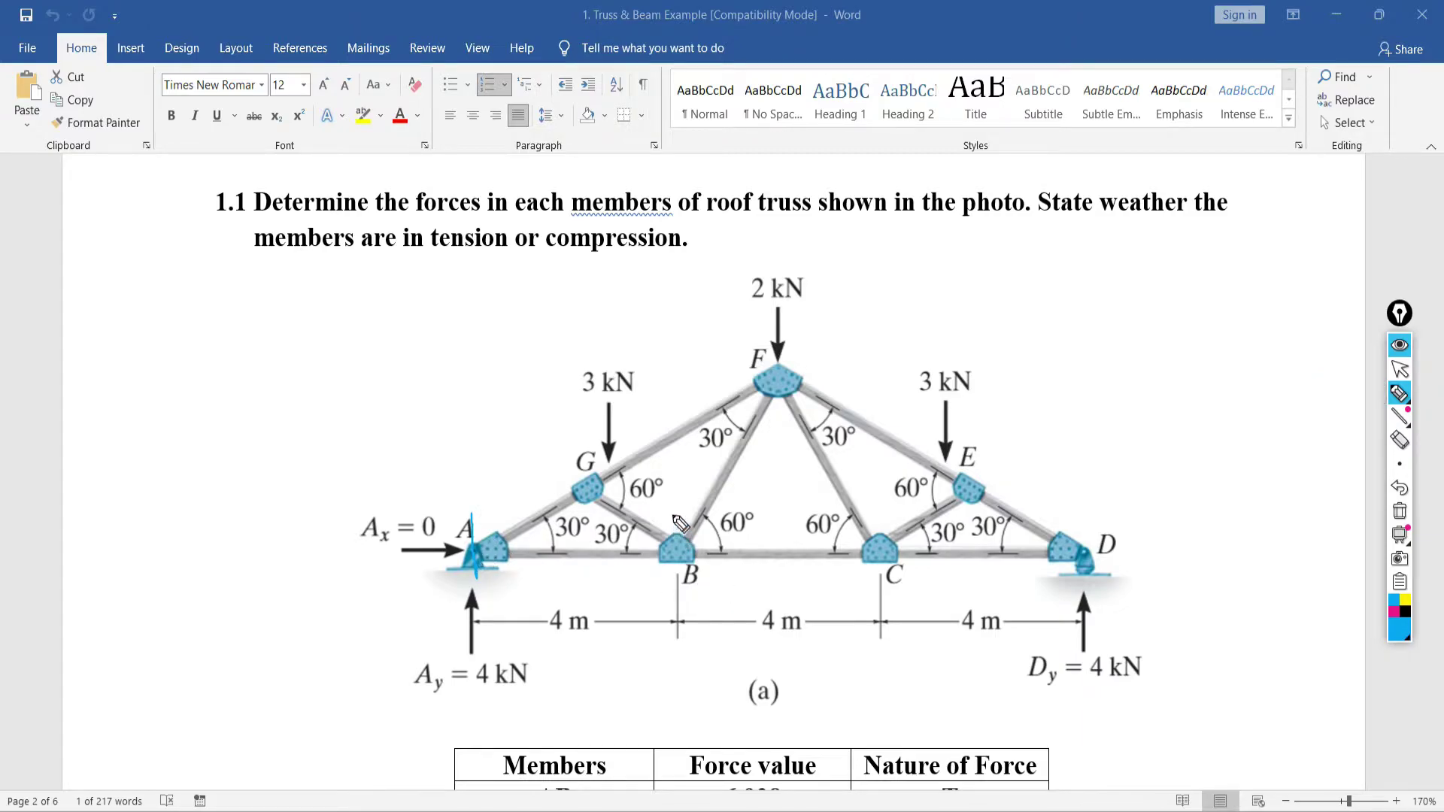
left_click_drag(673, 515, 673, 599)
left_click_drag(878, 512, 873, 602)
left_click_drag(1093, 493, 1090, 596)
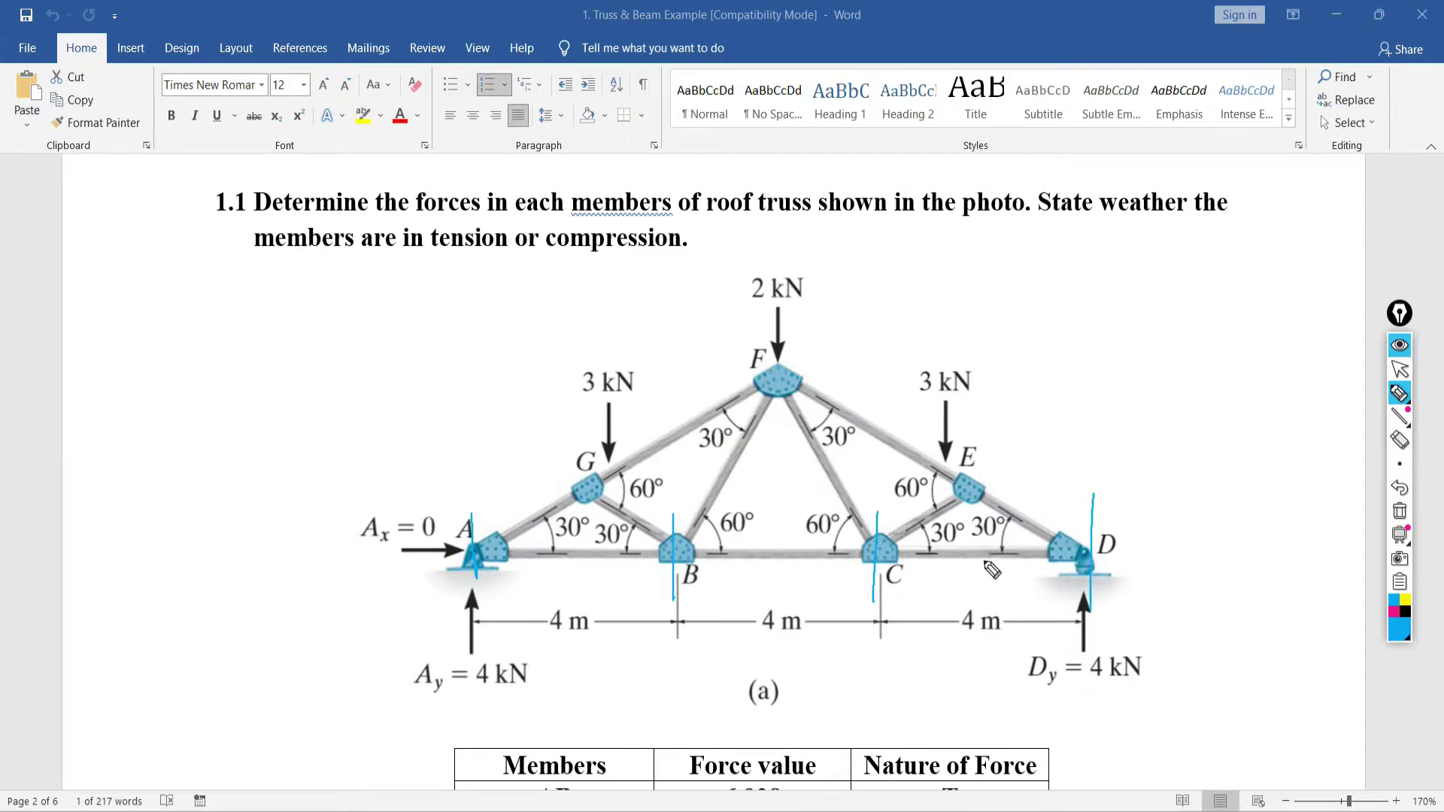
left_click(1400, 512)
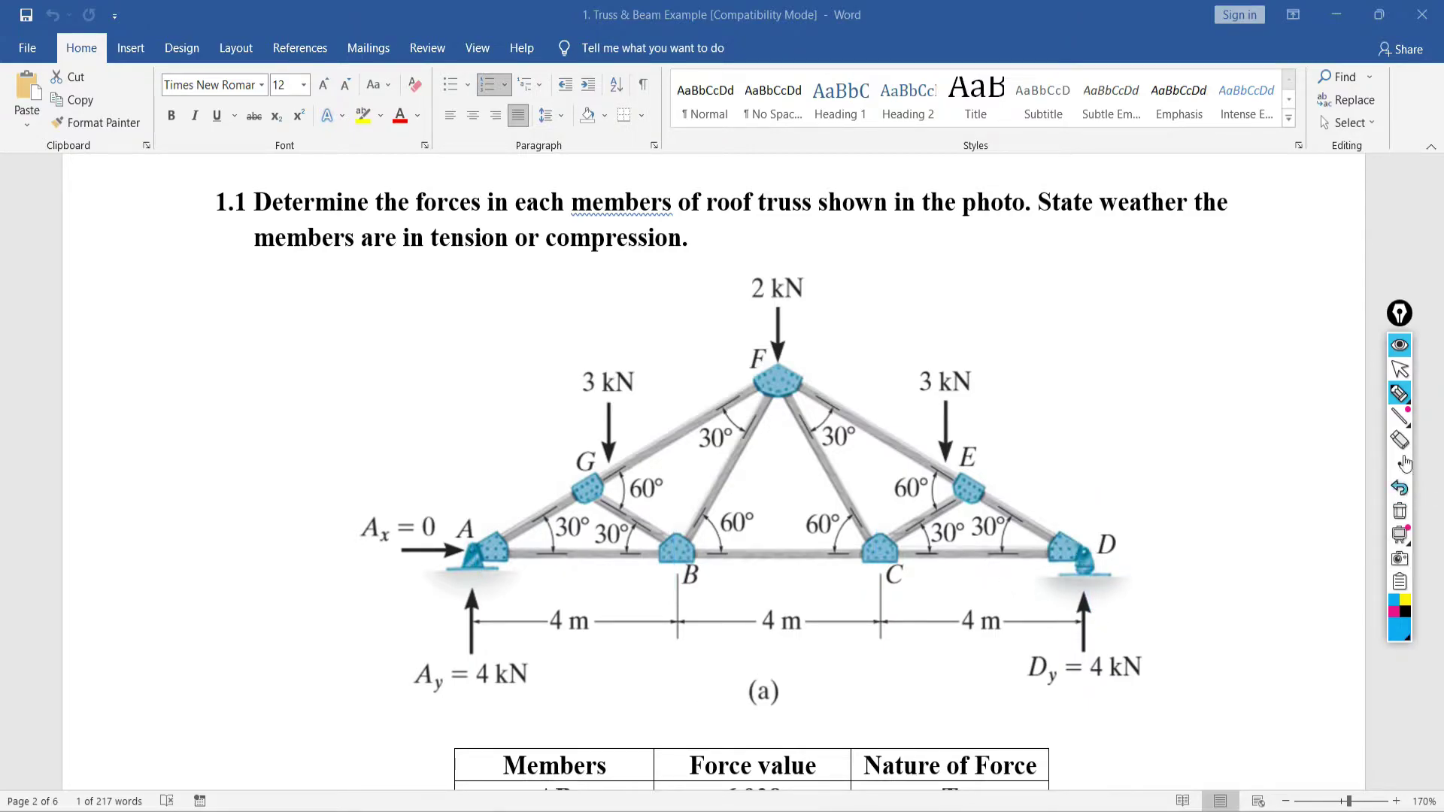
left_click(1400, 369)
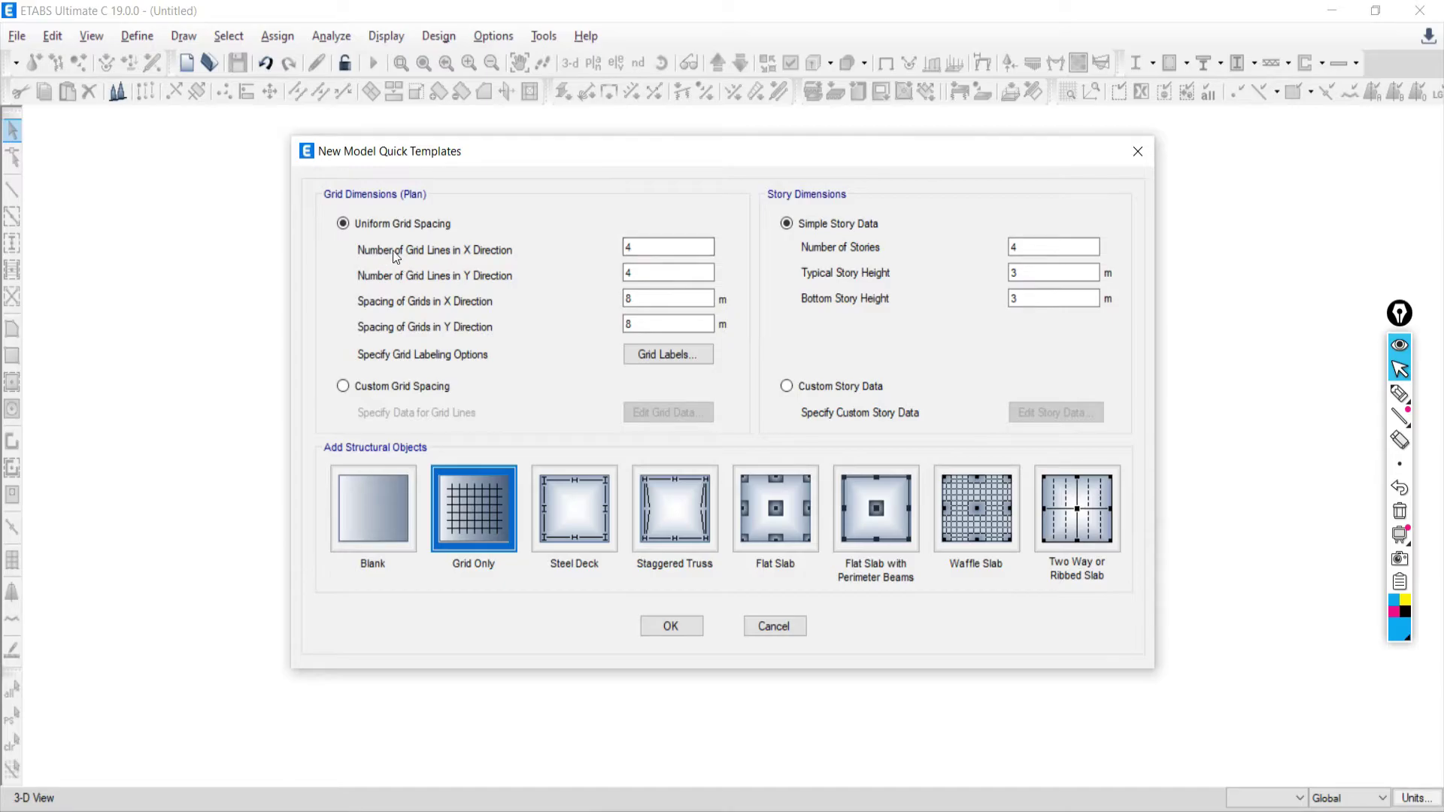
Put the caret in the X grid-line count, check the Photos slide, then return to Word's truss page
left_click(641, 248)
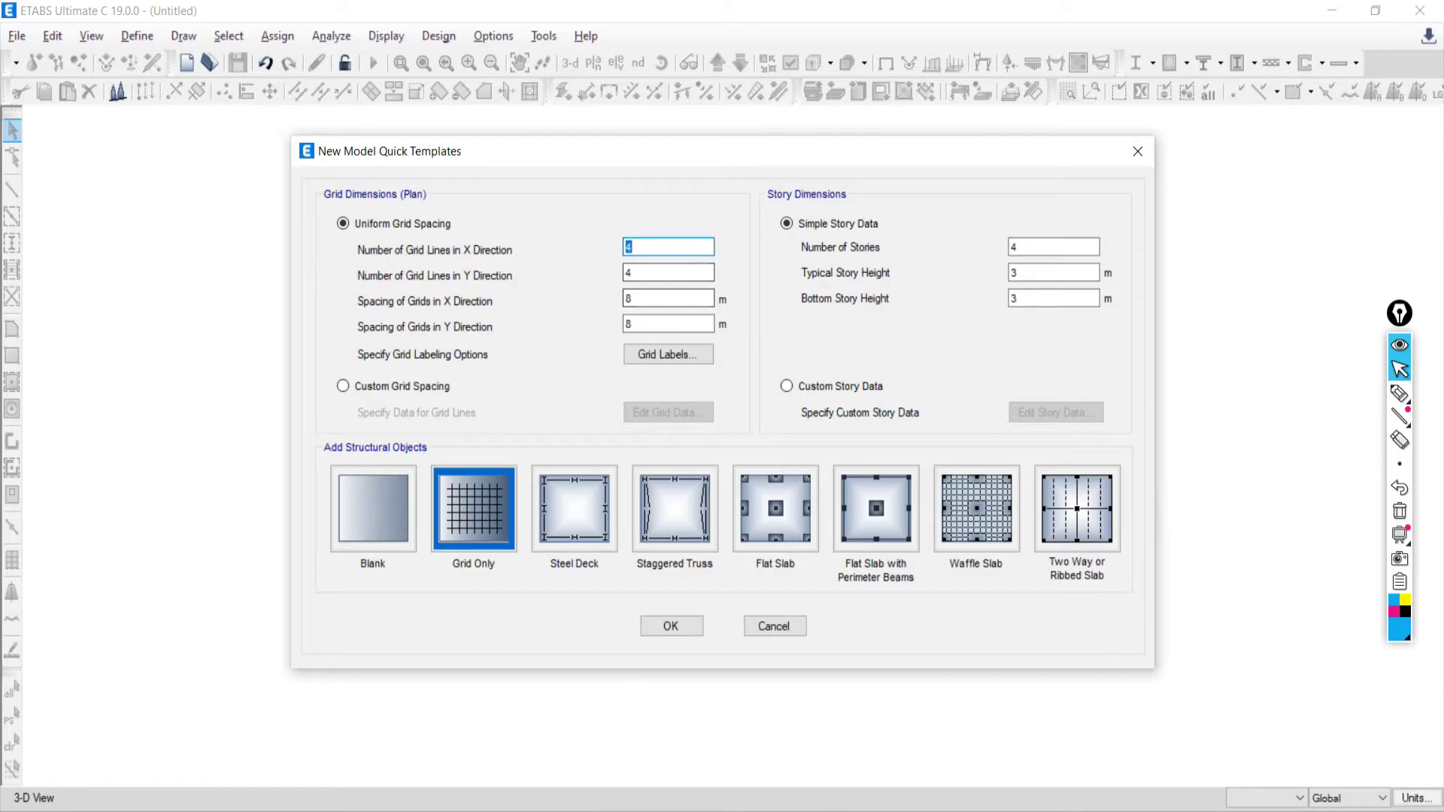
left_click(858, 796)
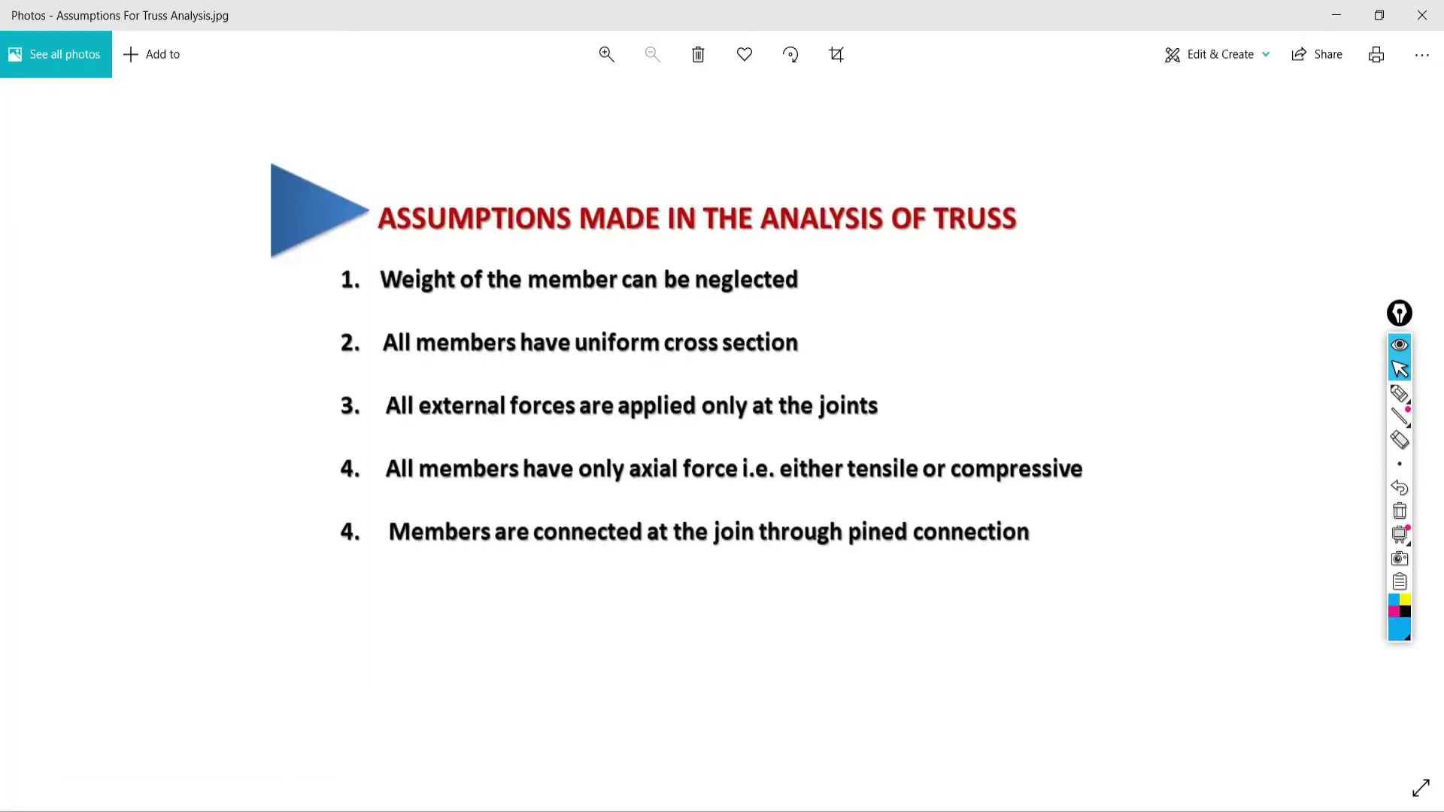
key("alt+Tab")
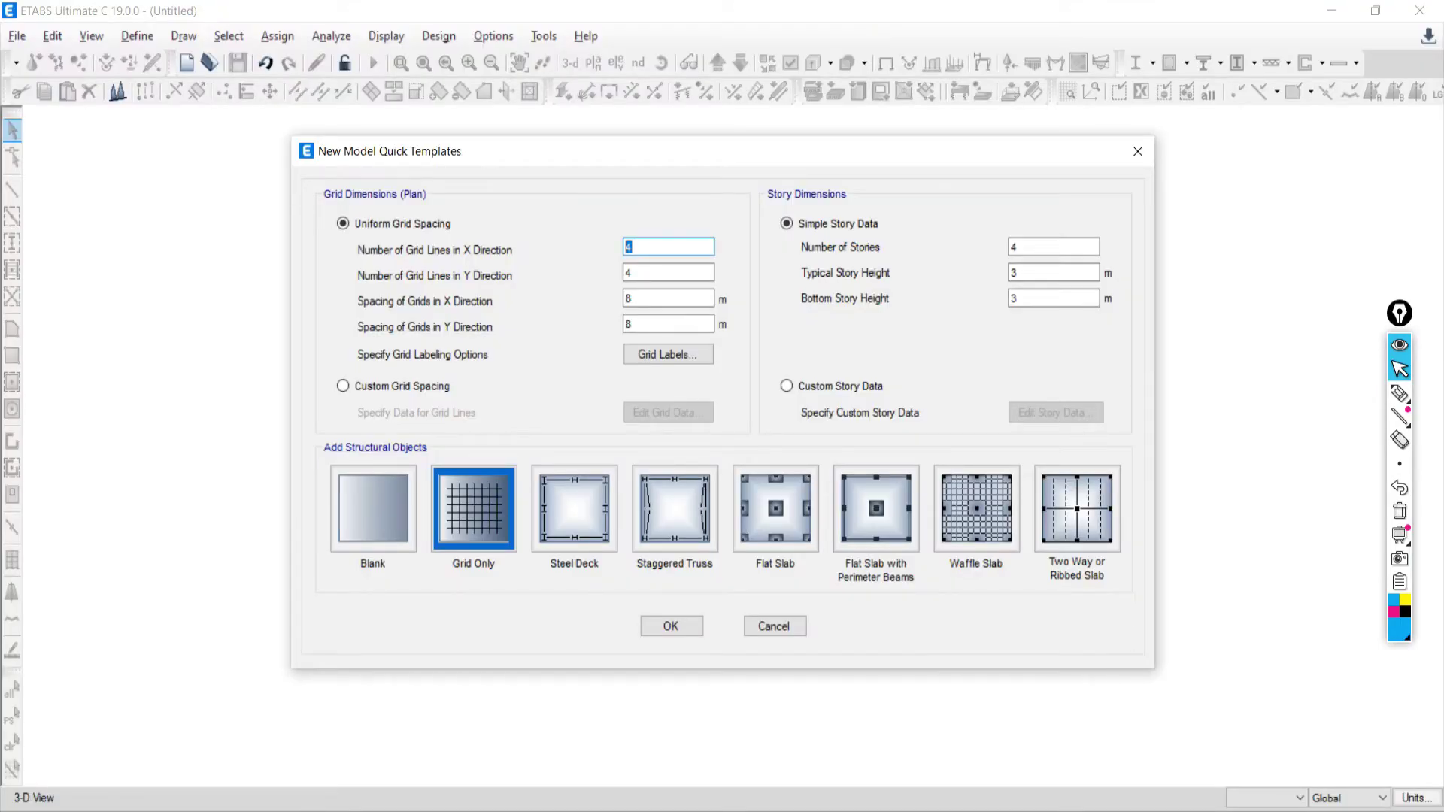
key("alt+Tab")
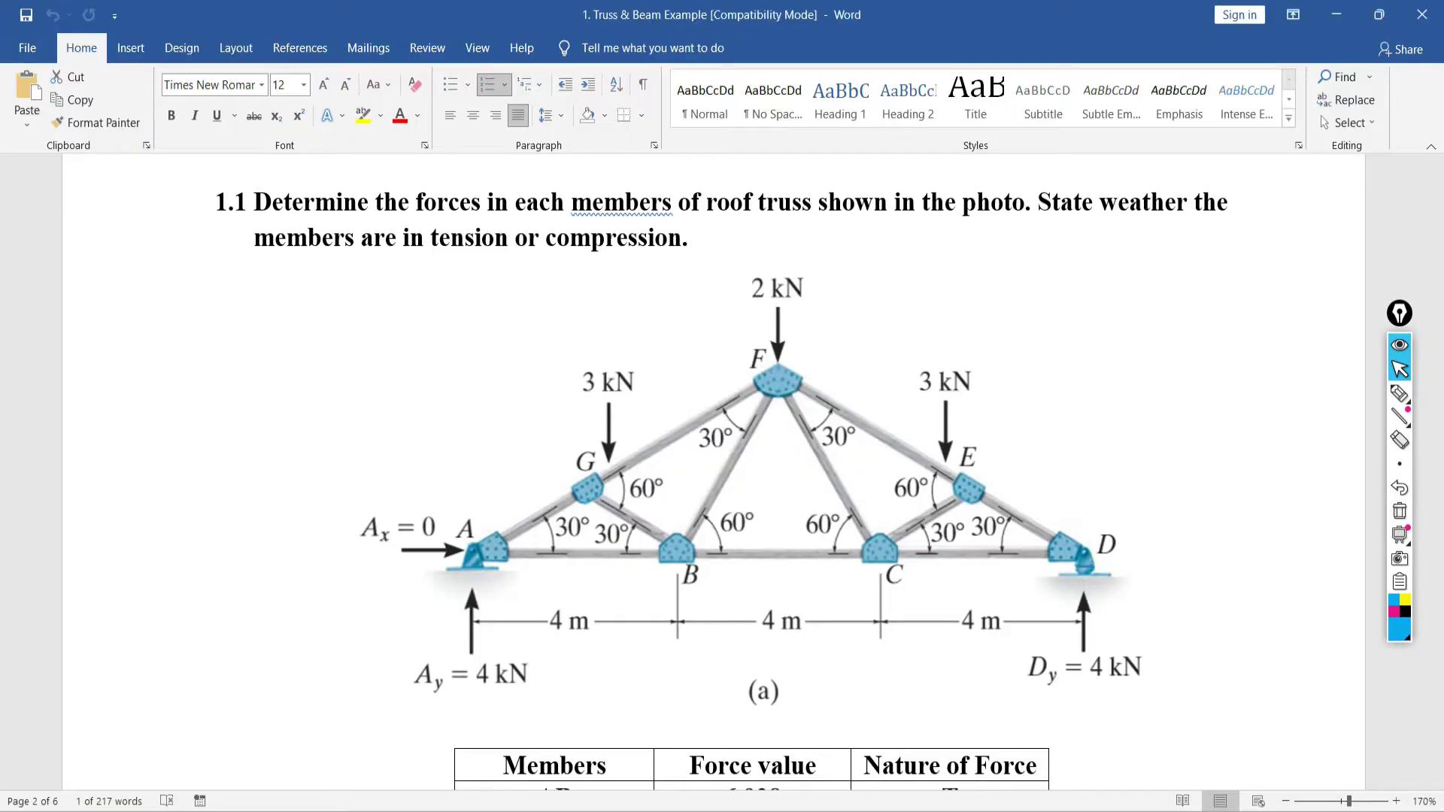
left_click(1398, 393)
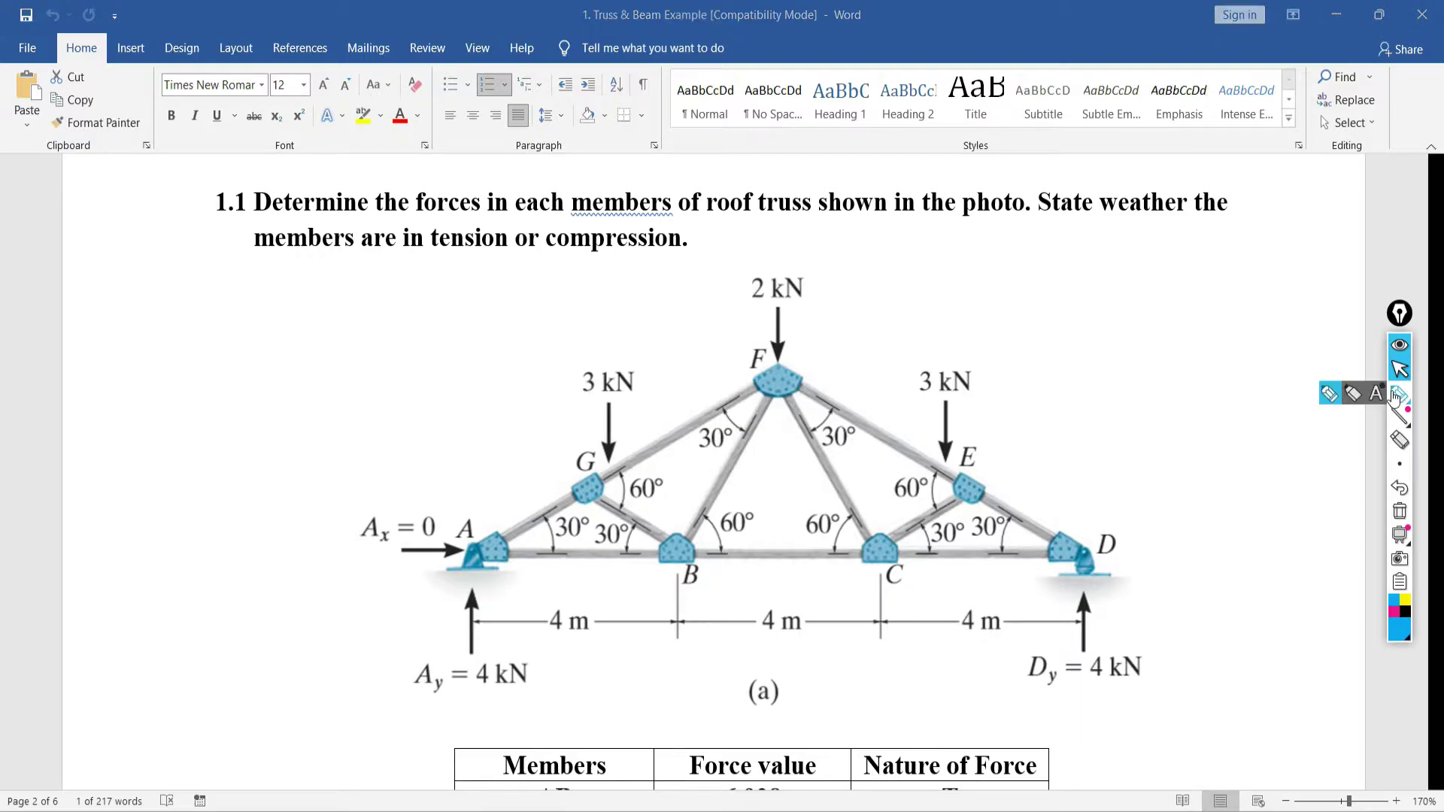
mouse_move(1024, 228)
left_mouse_down()
mouse_move(1041, 459)
mouse_move(1262, 272)
left_mouse_up()
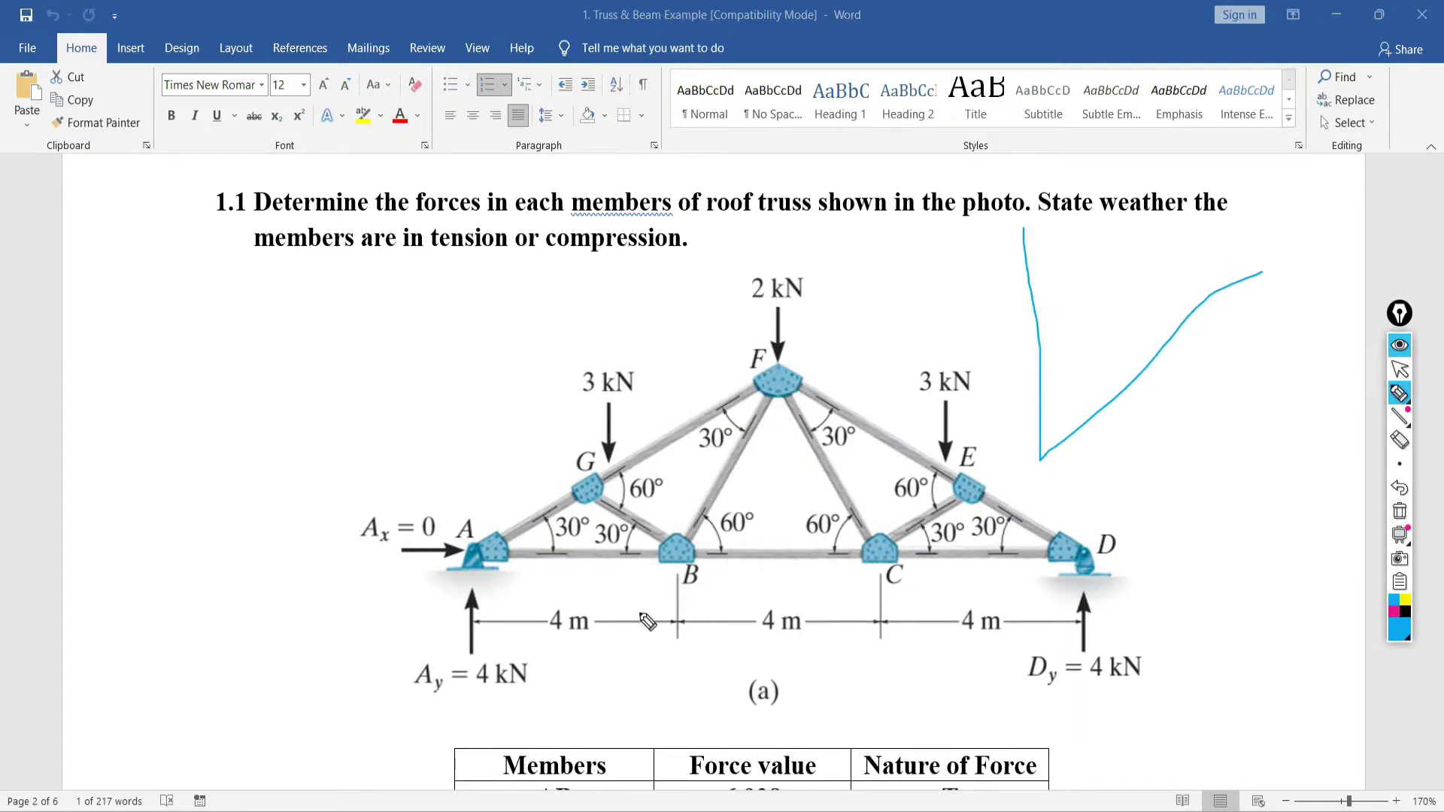
mouse_move(1095, 259)
left_mouse_down()
mouse_move(1088, 336)
mouse_move(1166, 248)
mouse_move(1169, 278)
mouse_move(1088, 342)
left_mouse_up()
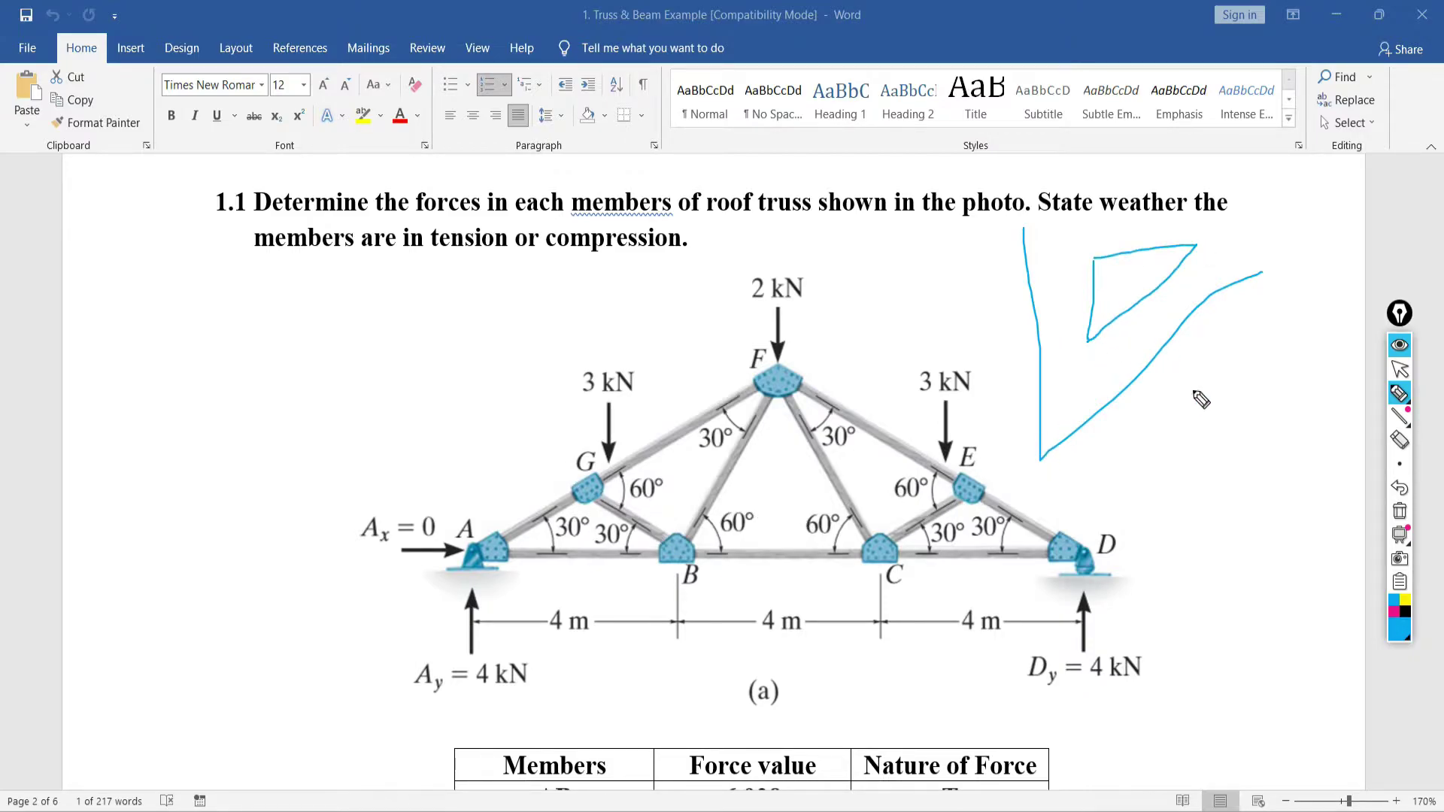
mouse_move(1289, 289)
left_mouse_down()
mouse_move(1285, 315)
mouse_move(1301, 309)
left_mouse_up()
left_click_drag(996, 176, 1038, 201)
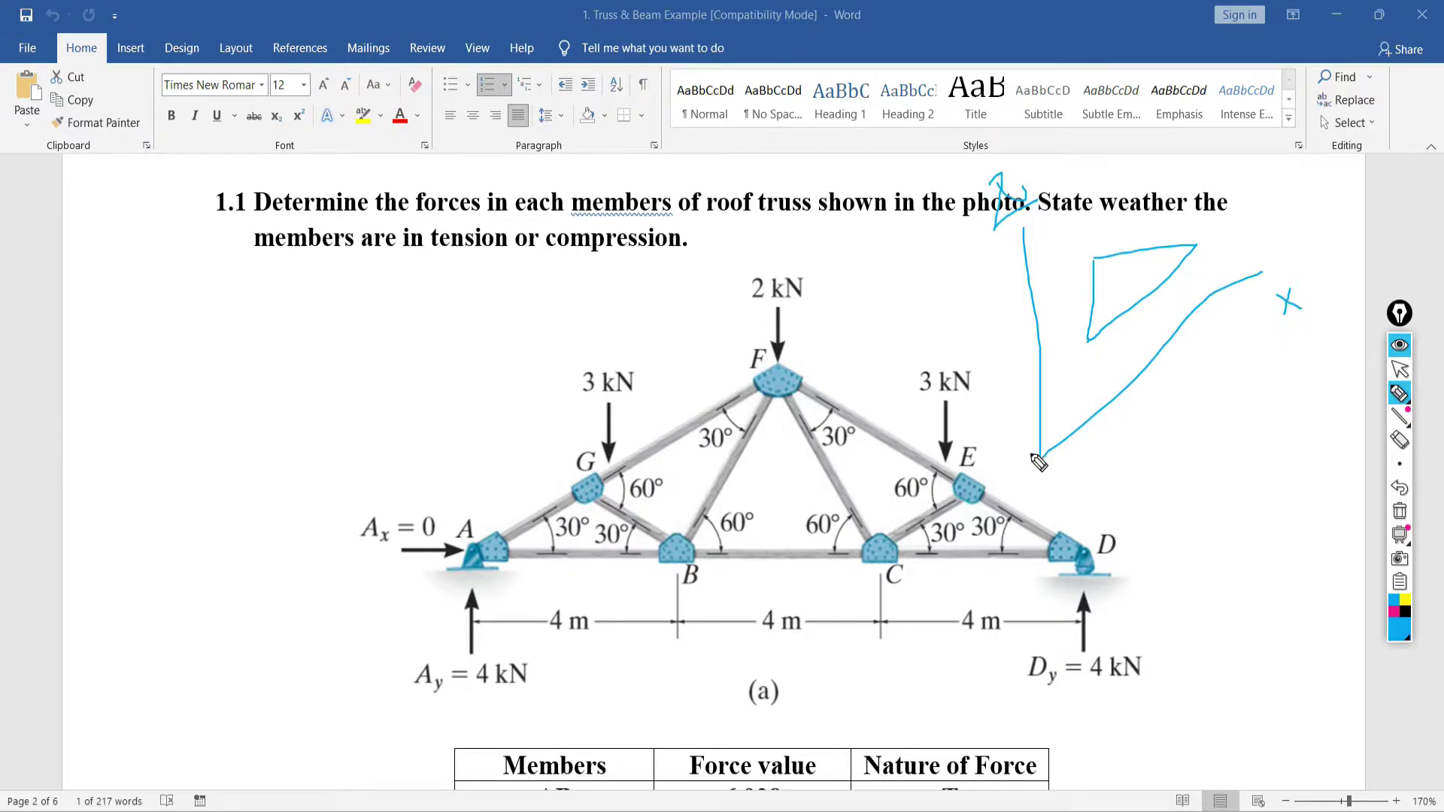
mouse_move(1040, 455)
left_mouse_down()
mouse_move(947, 422)
mouse_move(954, 446)
mouse_move(954, 410)
left_mouse_up()
left_click_drag(885, 366, 891, 380)
left_click_drag(897, 365, 890, 397)
mouse_move(805, 329)
left_mouse_down()
mouse_move(862, 333)
mouse_move(826, 378)
left_mouse_up()
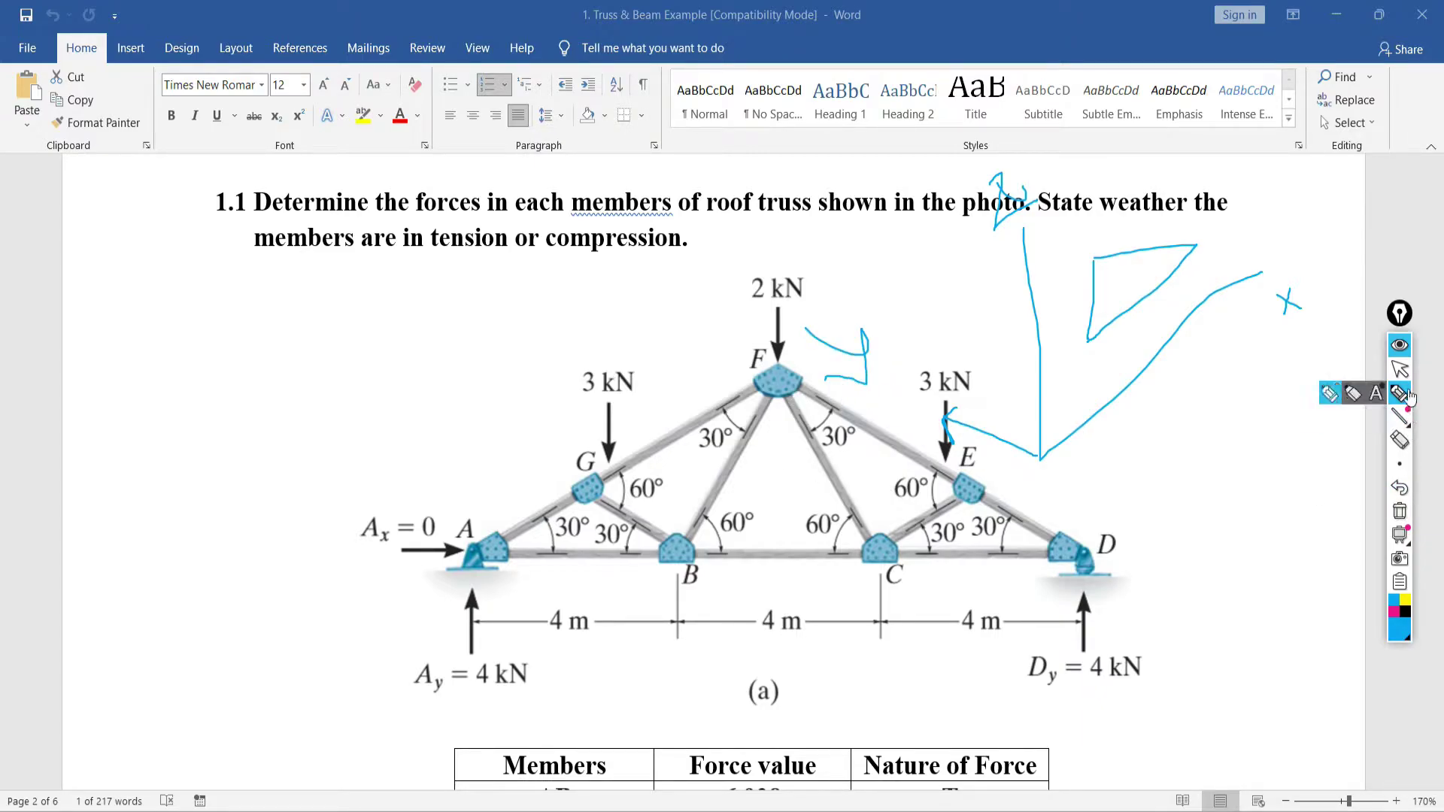
left_click(1400, 440)
left_click(1095, 309)
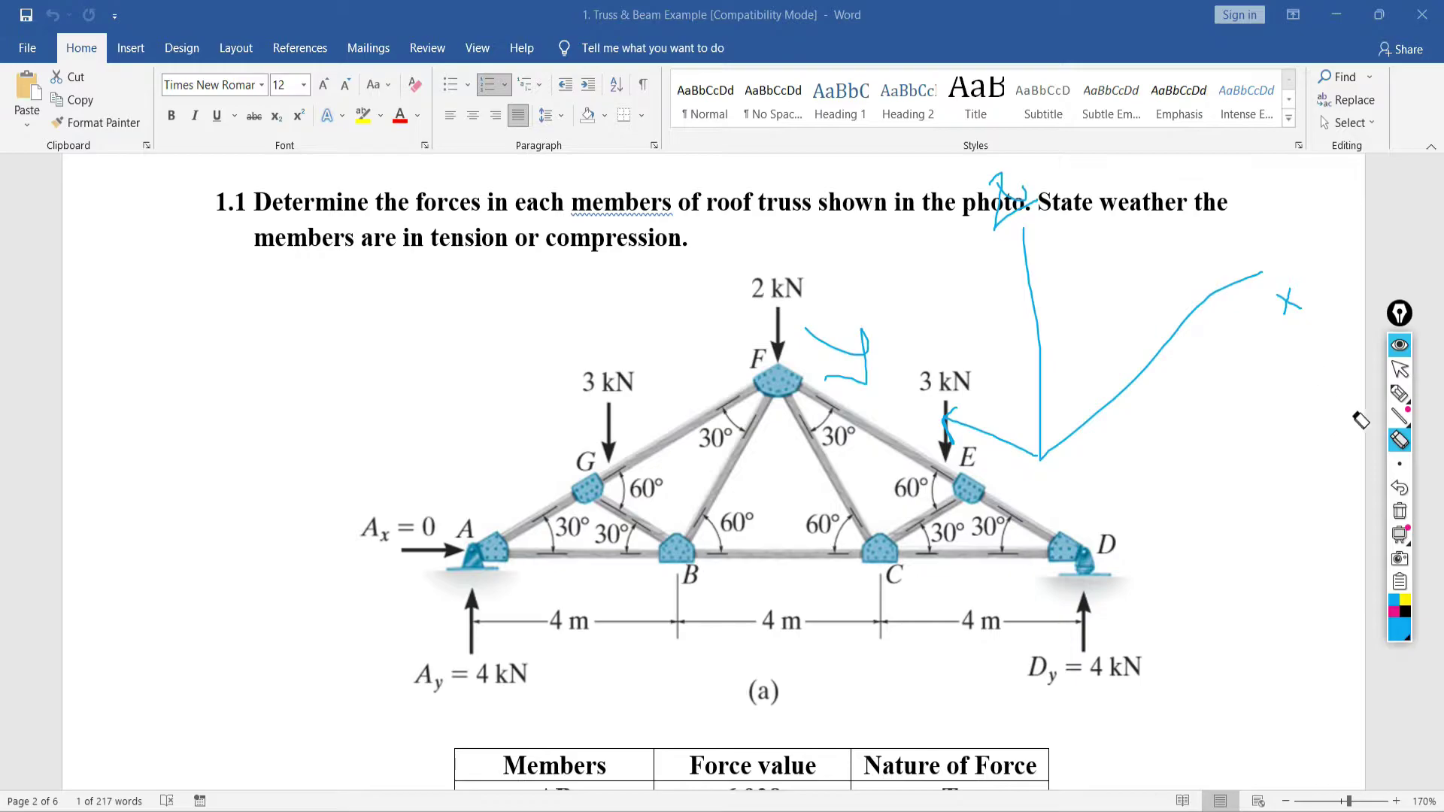
left_click(1400, 393)
left_click_drag(1106, 264, 1068, 440)
left_click_drag(1106, 264, 1266, 271)
mouse_move(1069, 444)
left_mouse_down()
mouse_move(1094, 424)
mouse_move(1044, 456)
left_mouse_up()
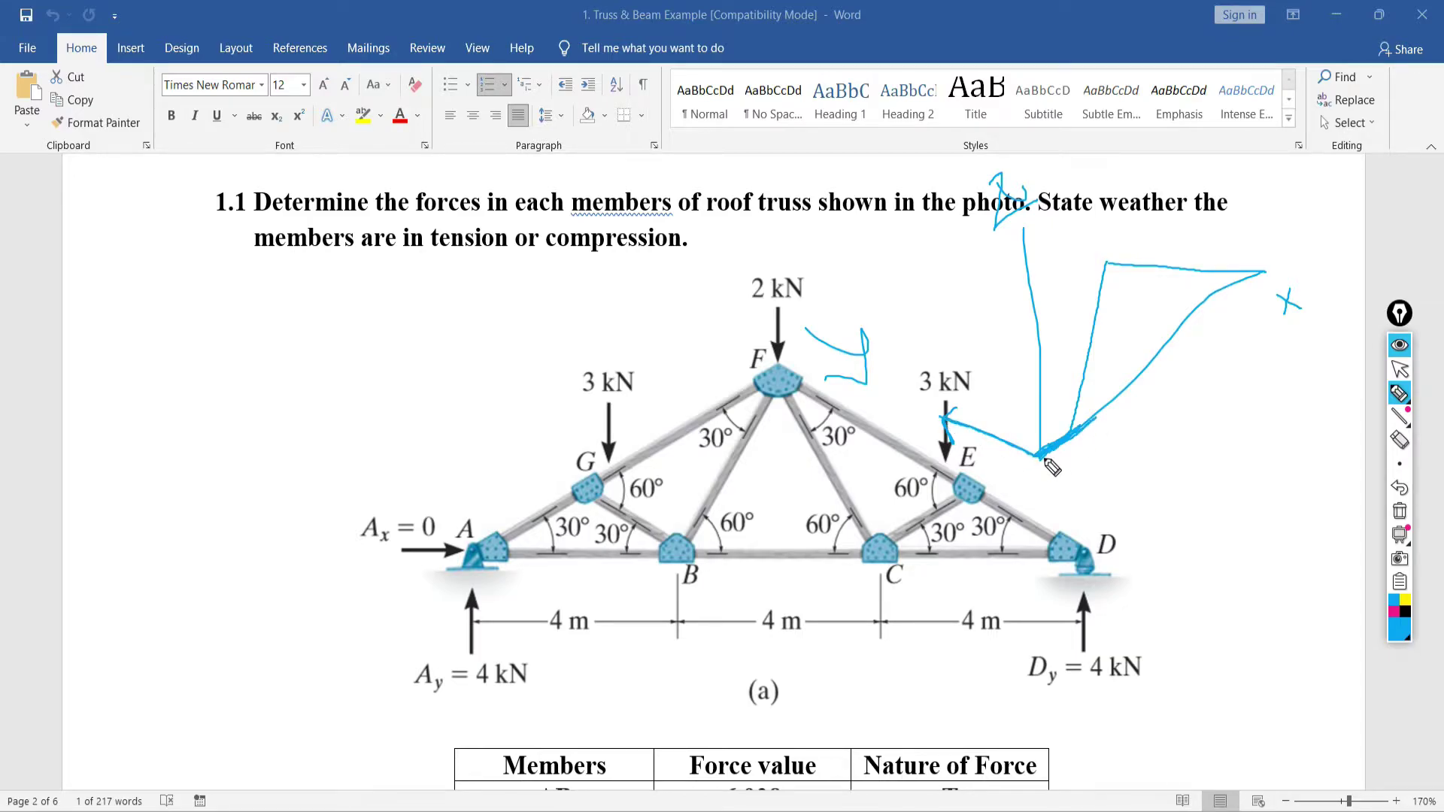
mouse_move(1041, 453)
left_mouse_down()
mouse_move(1012, 447)
mouse_move(1041, 456)
left_mouse_up()
mouse_move(1282, 260)
left_mouse_down()
mouse_move(1052, 448)
mouse_move(1061, 437)
mouse_move(1123, 485)
left_mouse_up()
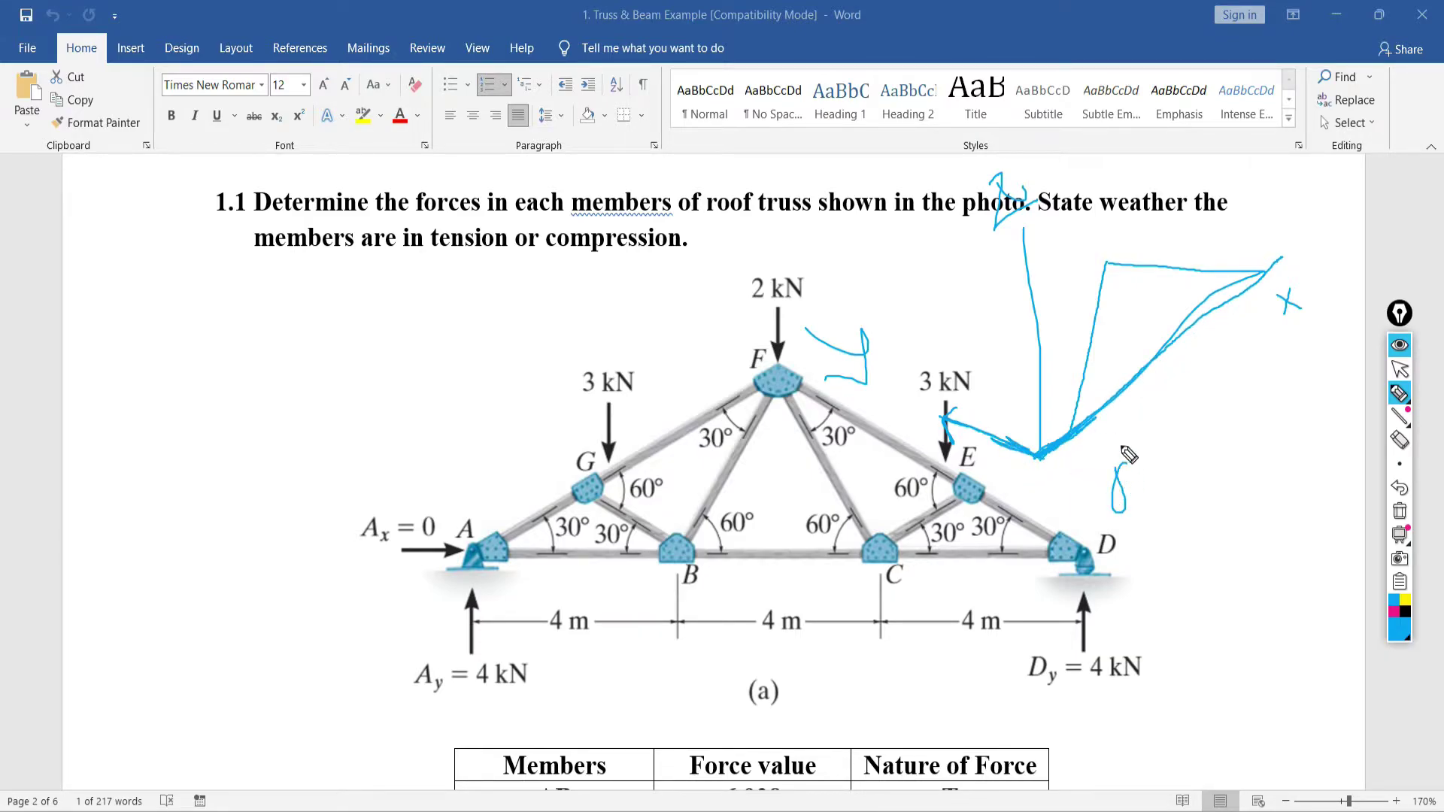
mouse_move(1121, 424)
left_mouse_down()
mouse_move(1090, 509)
mouse_move(1128, 524)
mouse_move(1120, 425)
mouse_move(1083, 424)
mouse_move(1272, 258)
left_mouse_up()
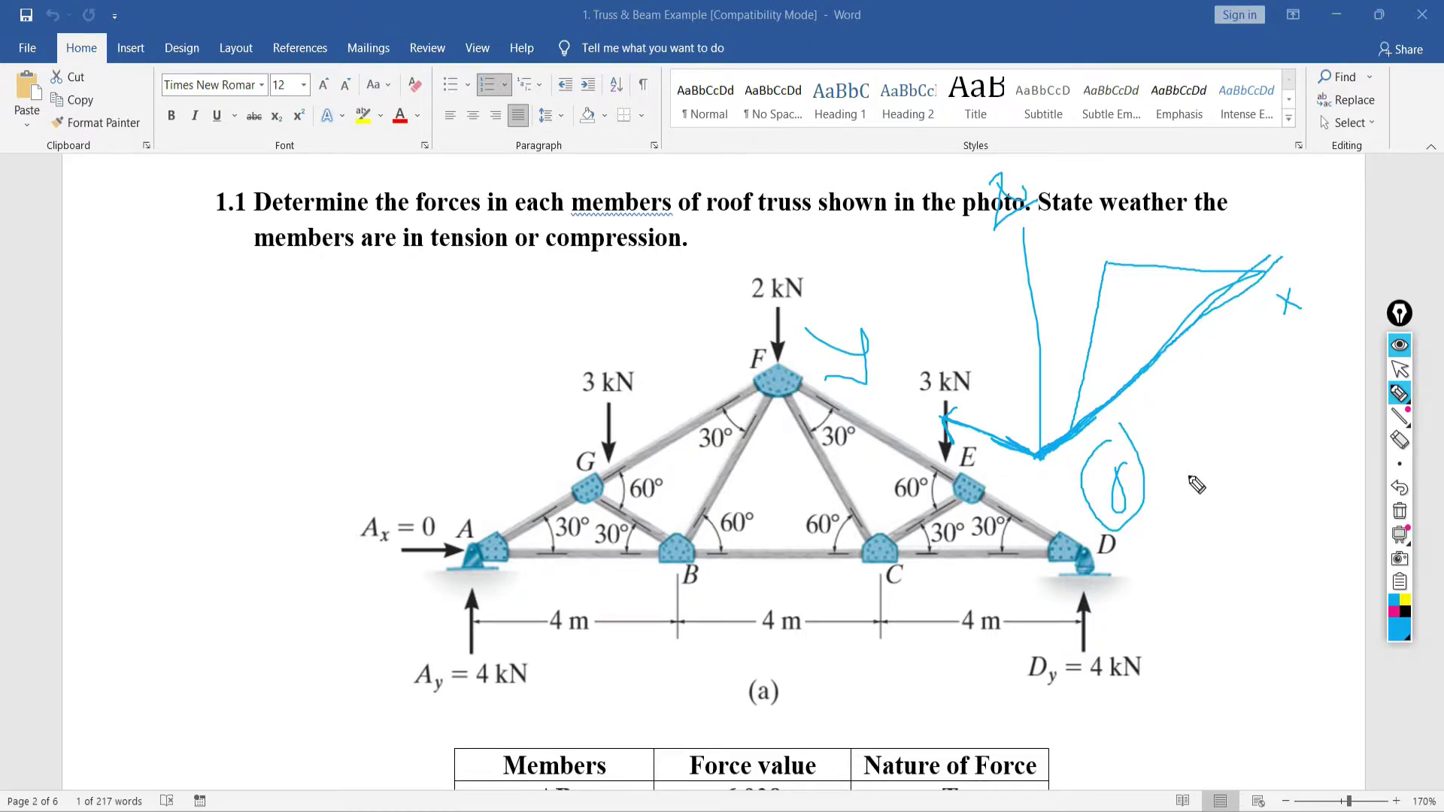
left_click(1399, 511)
left_click(1400, 368)
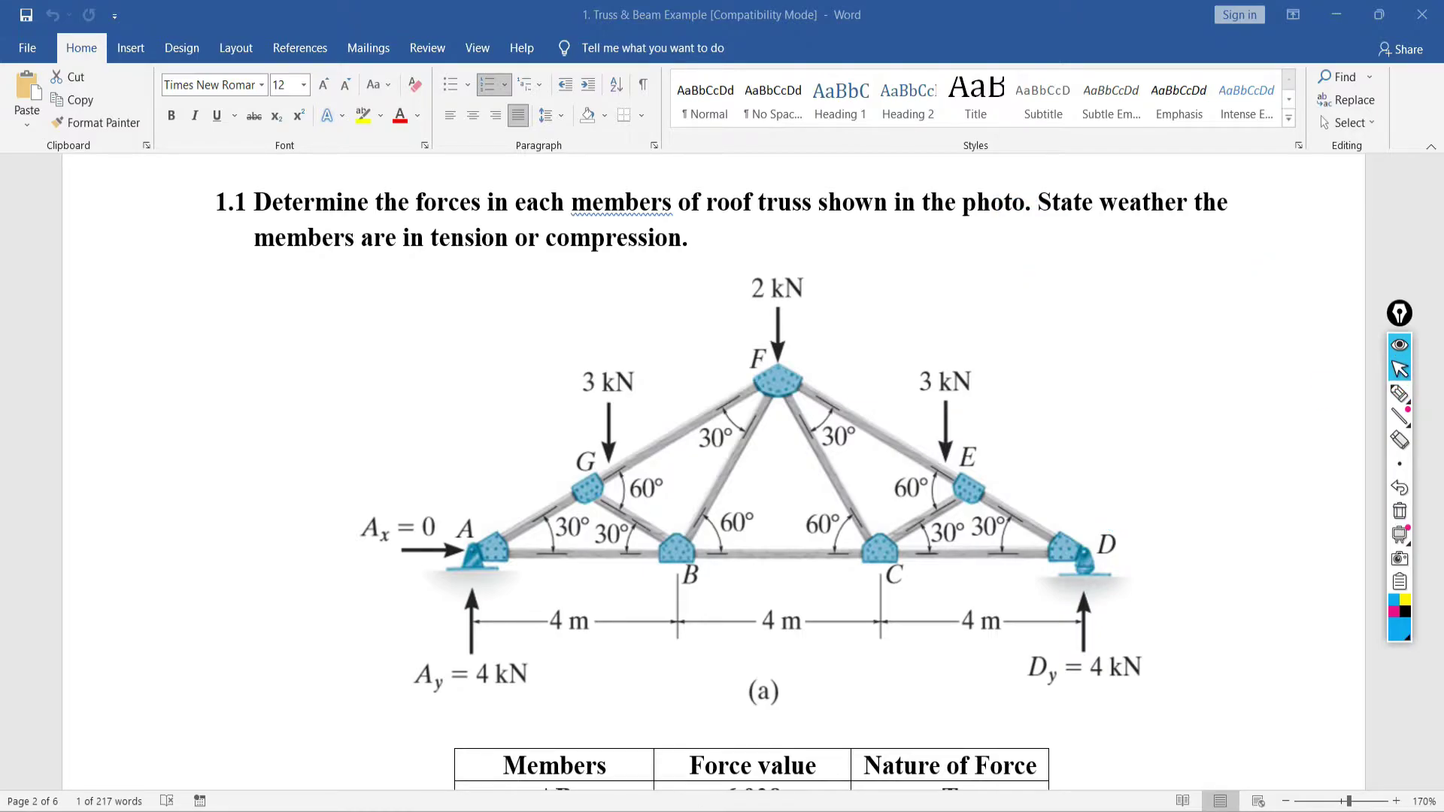
In ETABS Quick Templates, set X grid spacing to 4 and select the Y spacing value
key("alt+Tab")
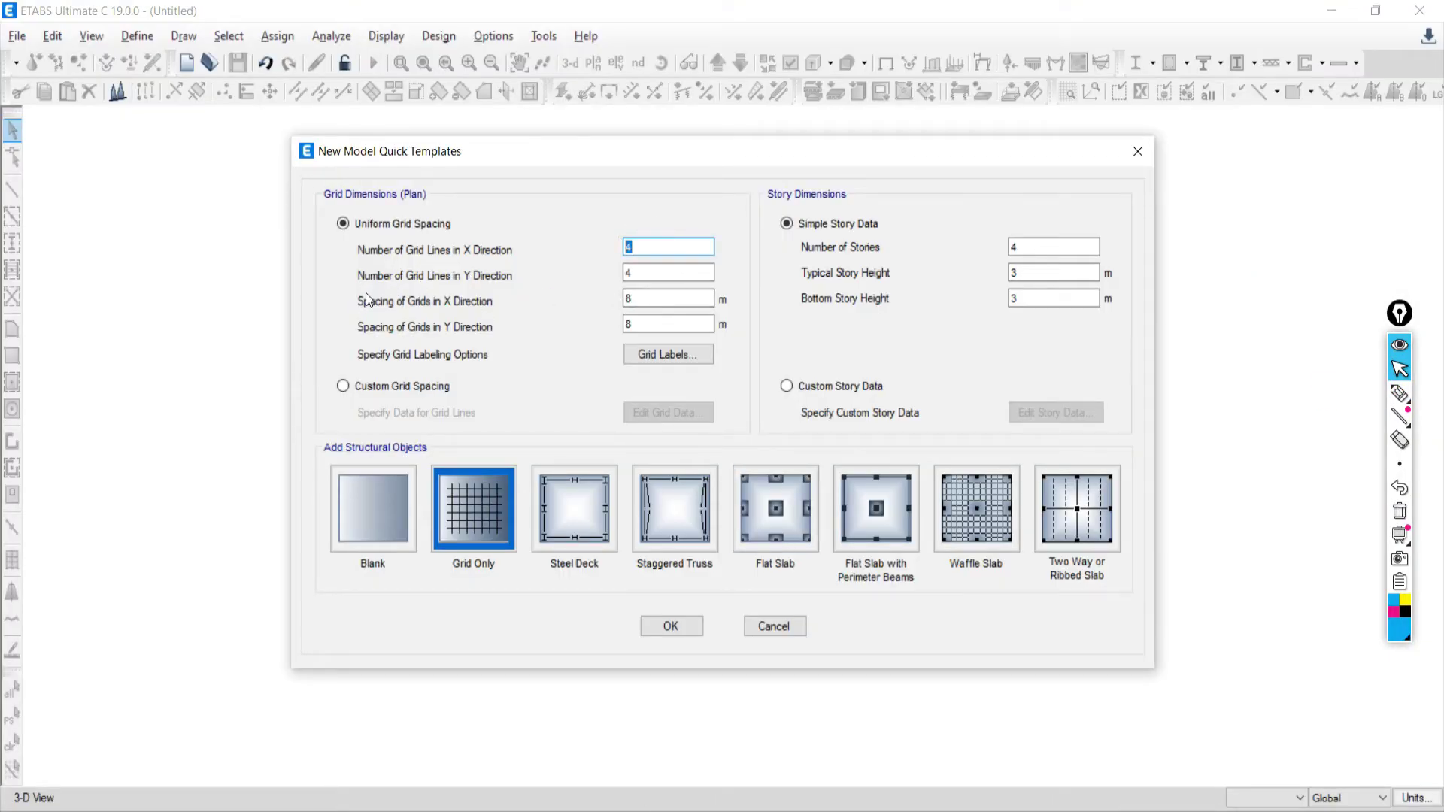
key("Tab")
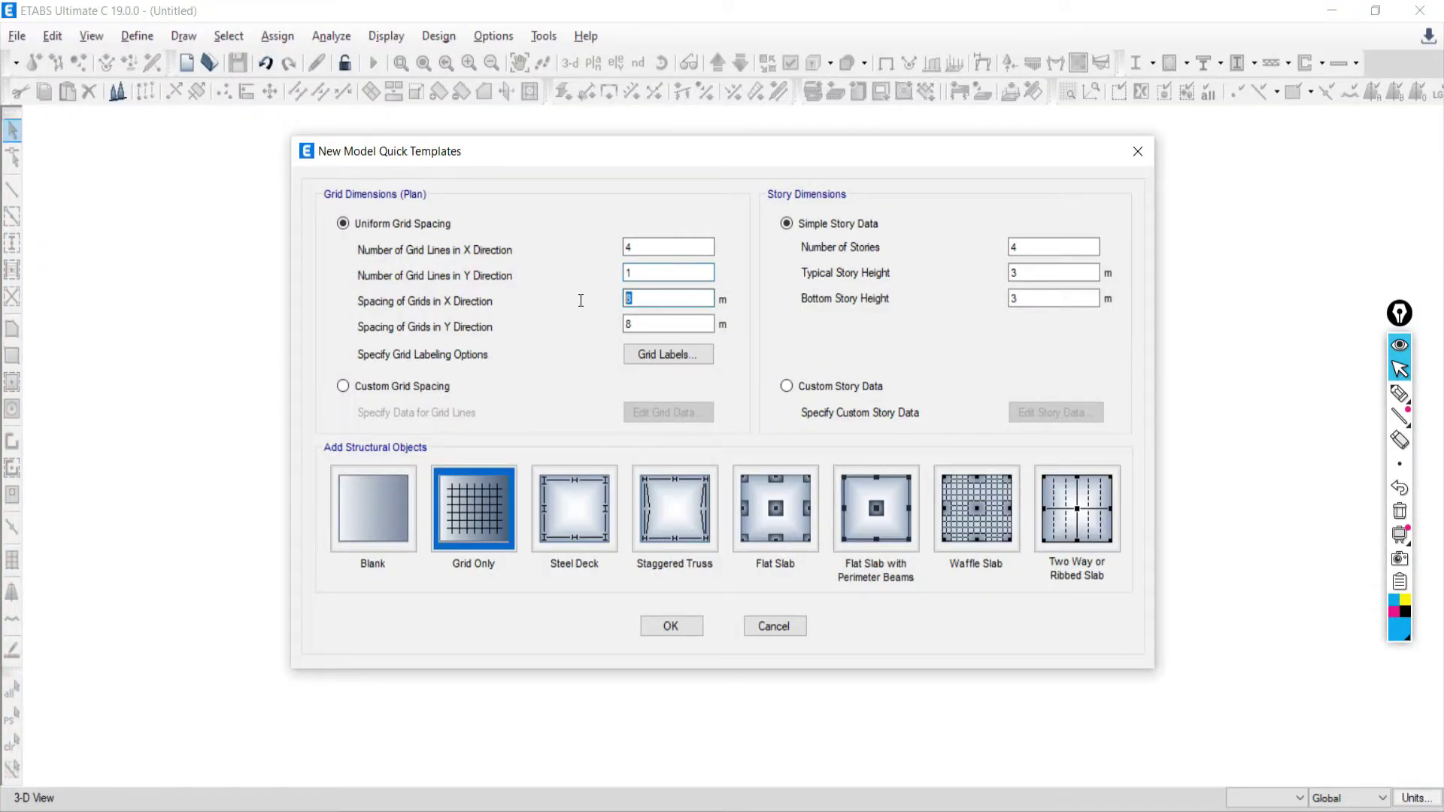
key("Tab")
type("4")
key("Tab")
left_click(637, 326)
left_click_drag(637, 327, 599, 328)
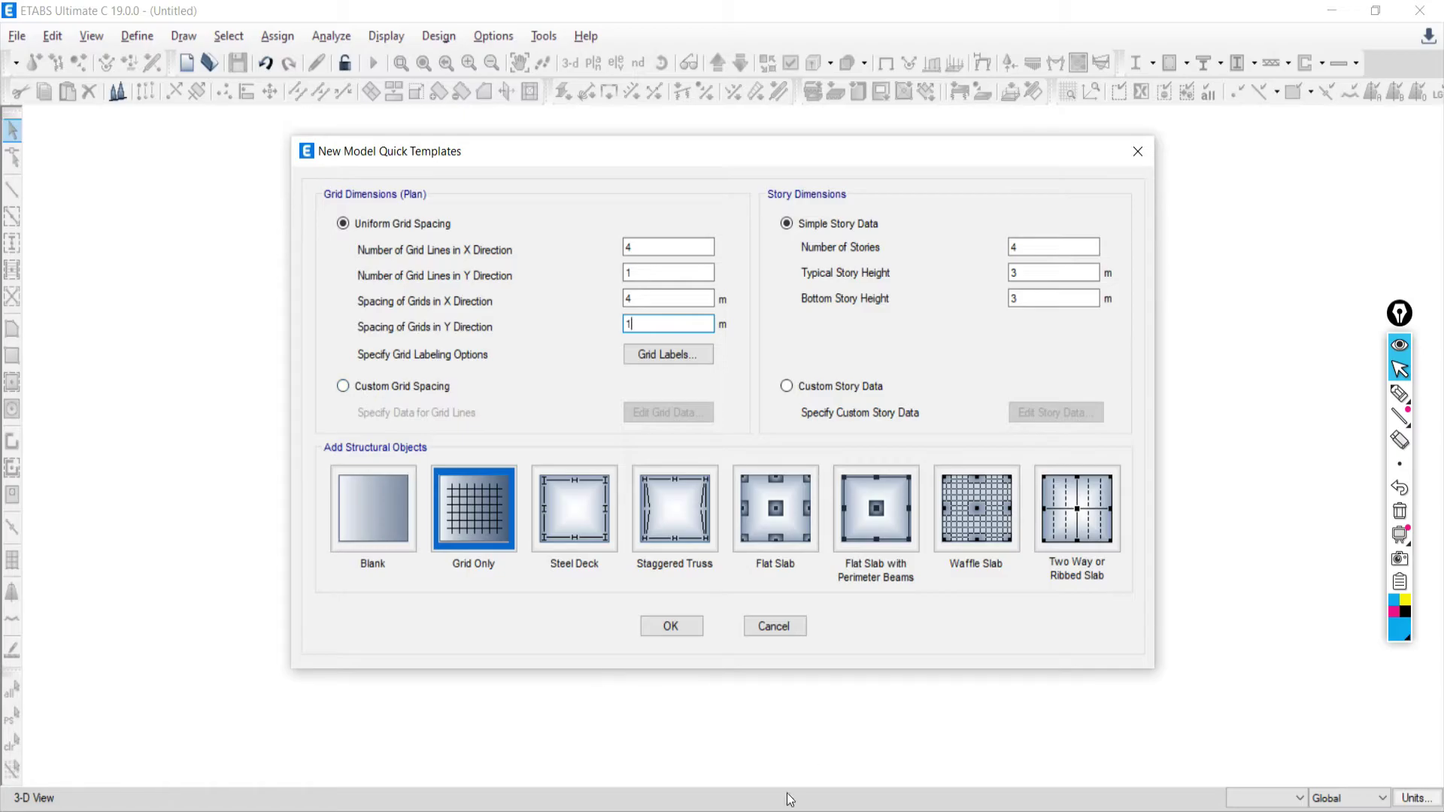
Try 0 for Y grid spacing, dismiss both Data Error messages, and keep 1 m
key("alt+Tab")
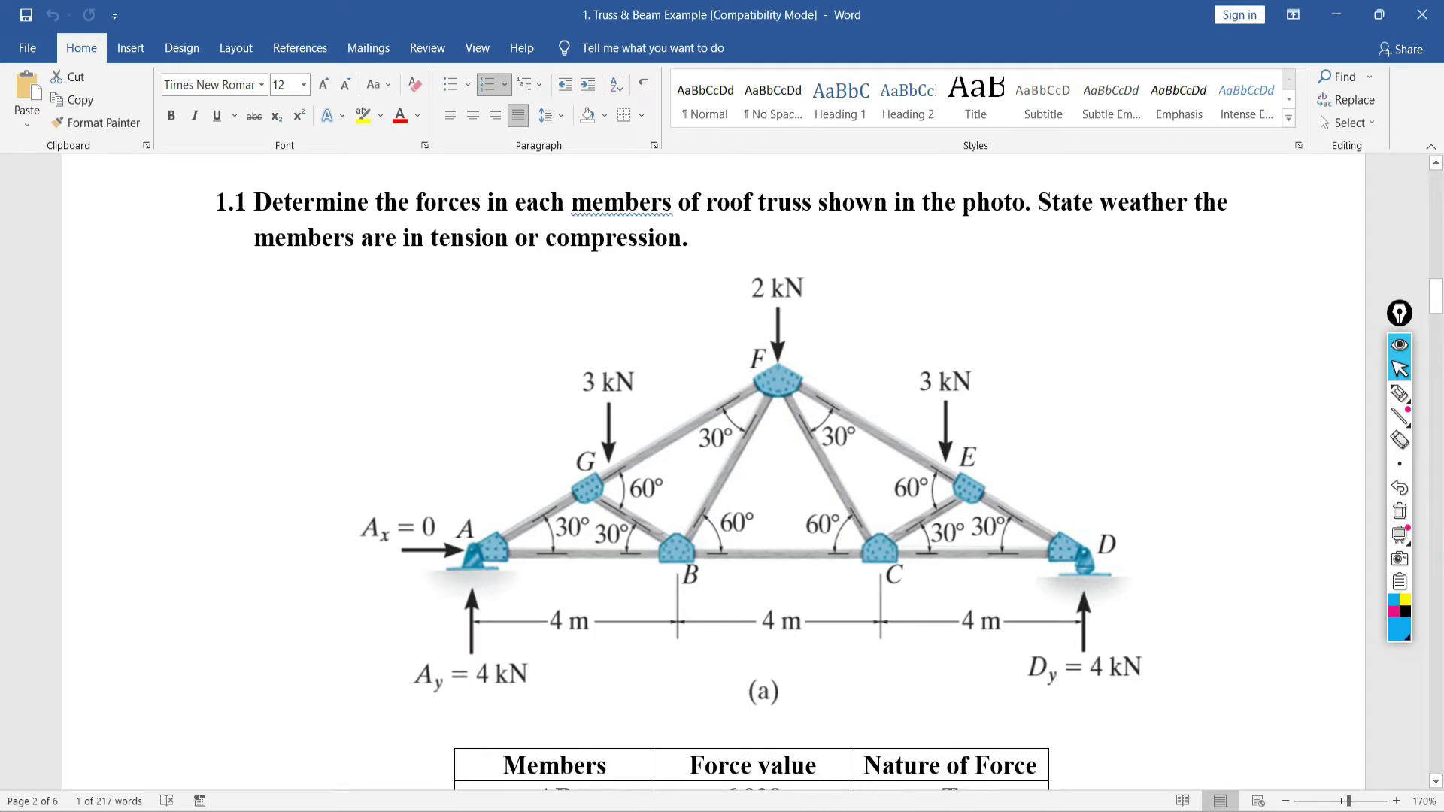
key("alt+Tab")
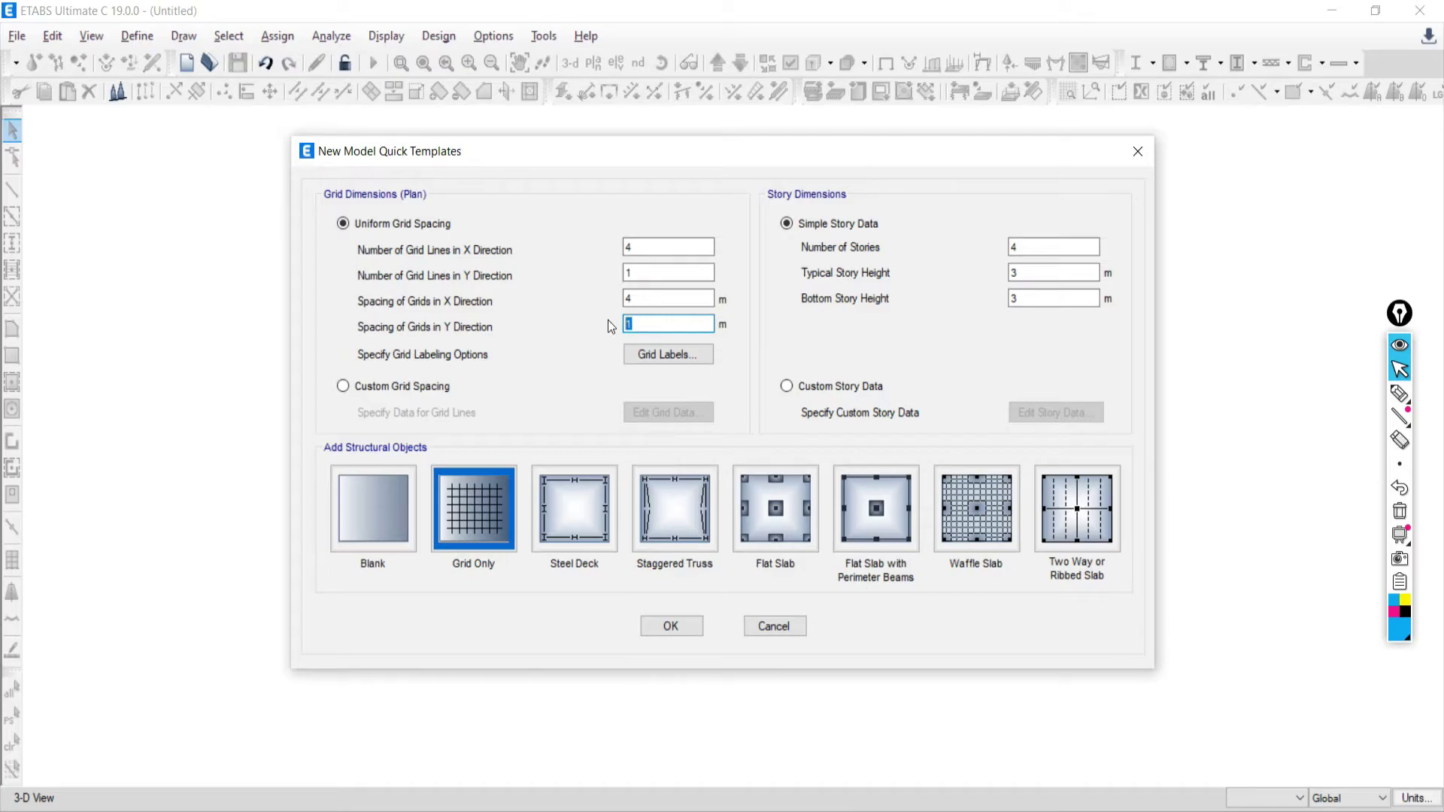
type("0")
left_click(662, 301)
left_click(826, 334)
left_click(882, 797)
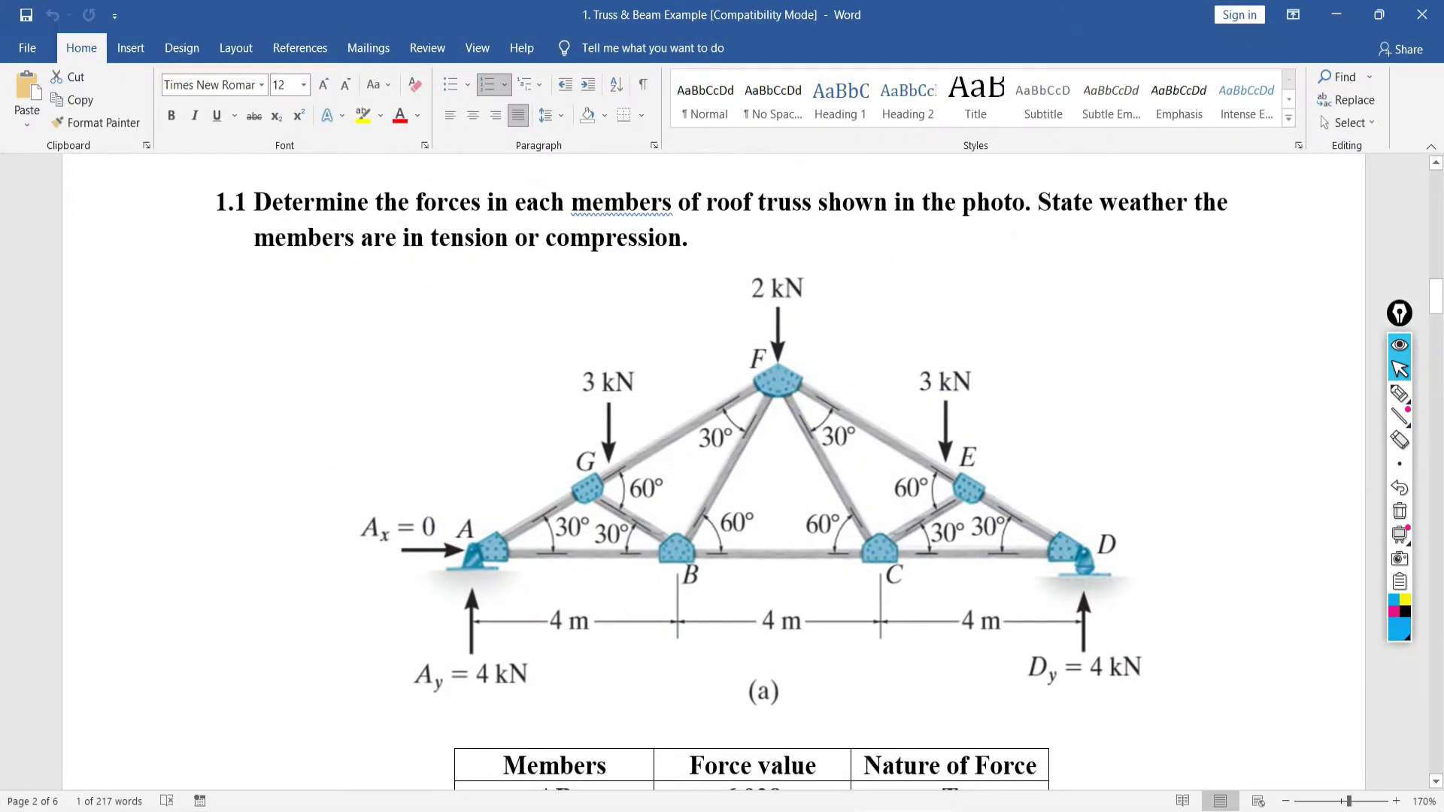
key("alt+Tab")
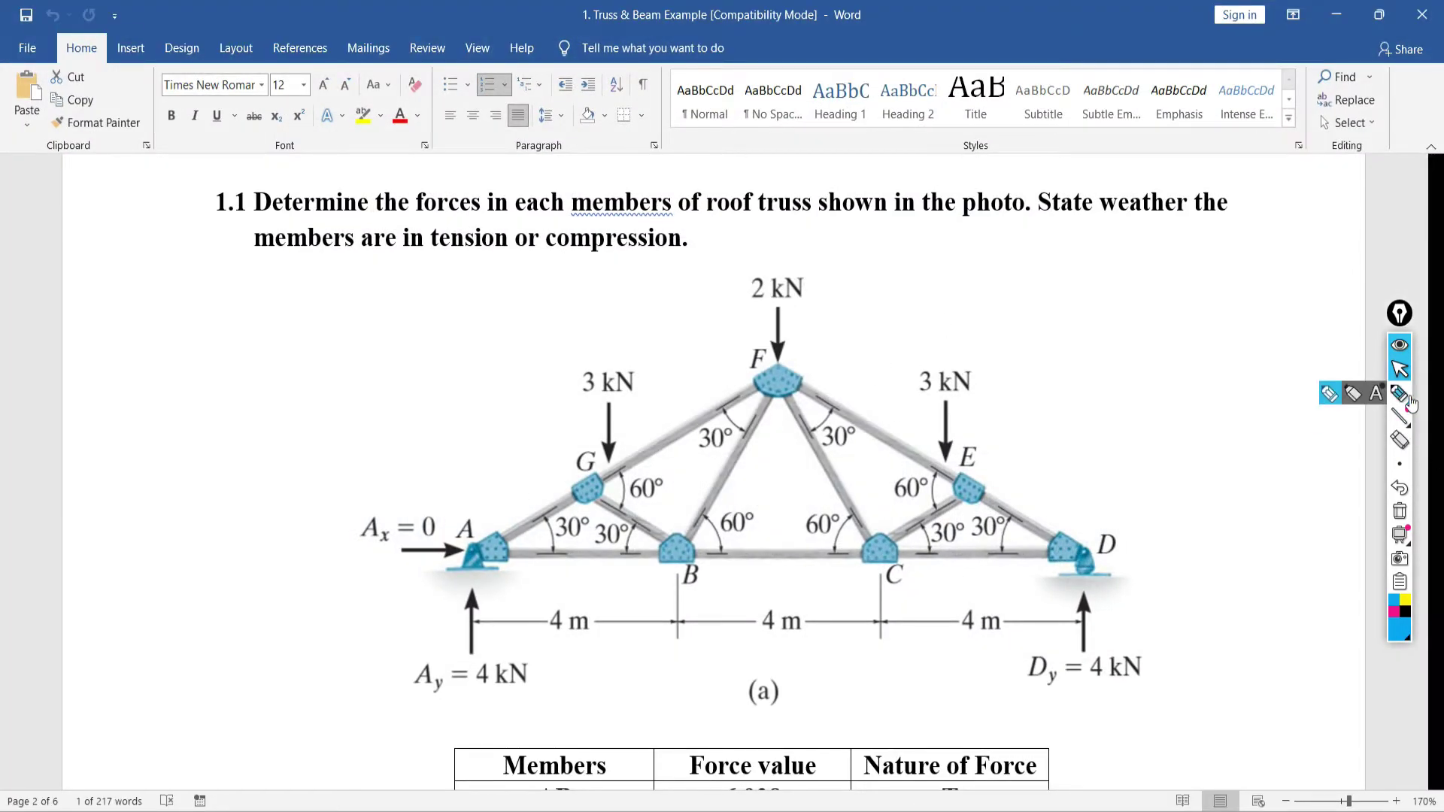
Choose the highlighter and remove a stray ink stroke beside joint D
left_click(1411, 404)
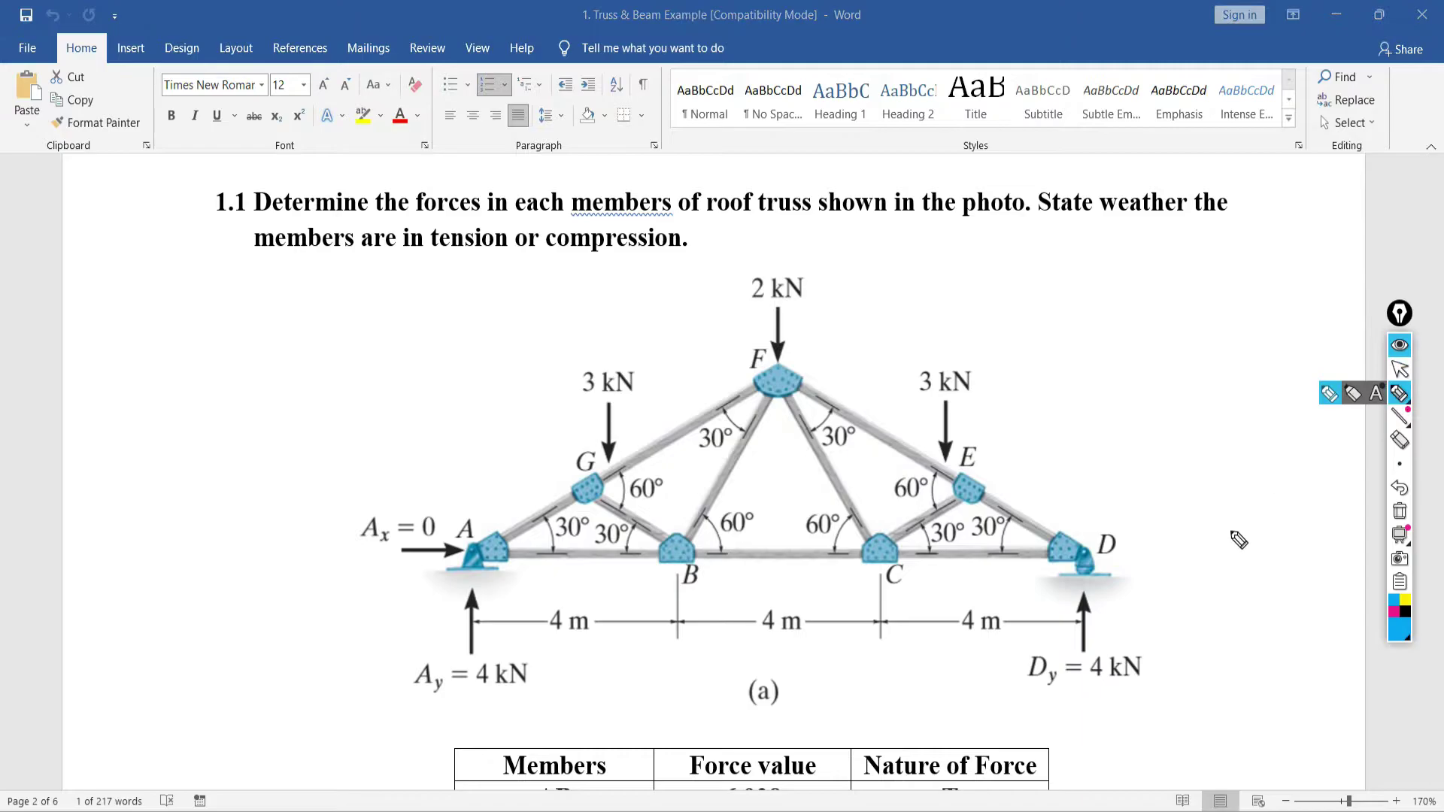
left_click_drag(1118, 556, 1136, 558)
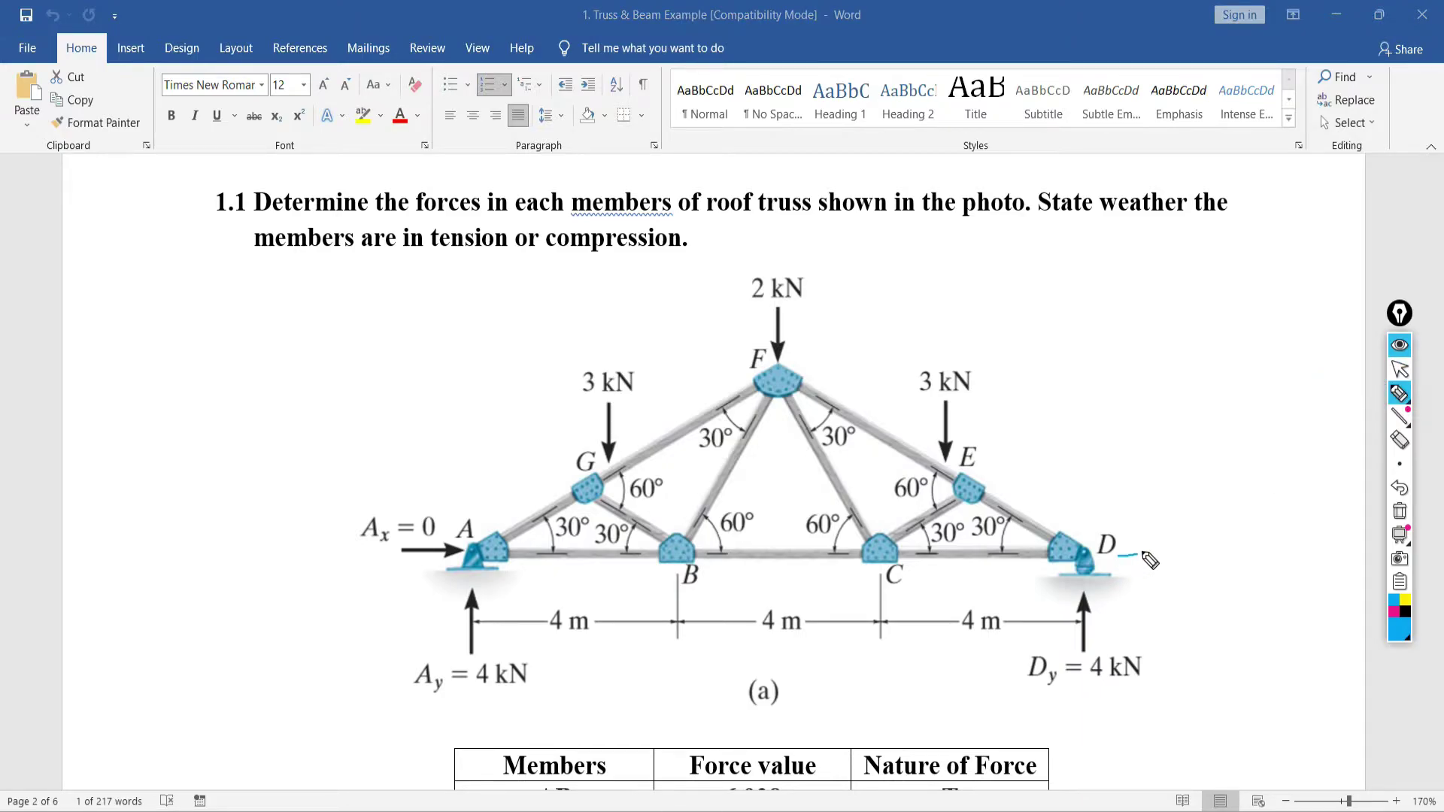
left_click(1400, 512)
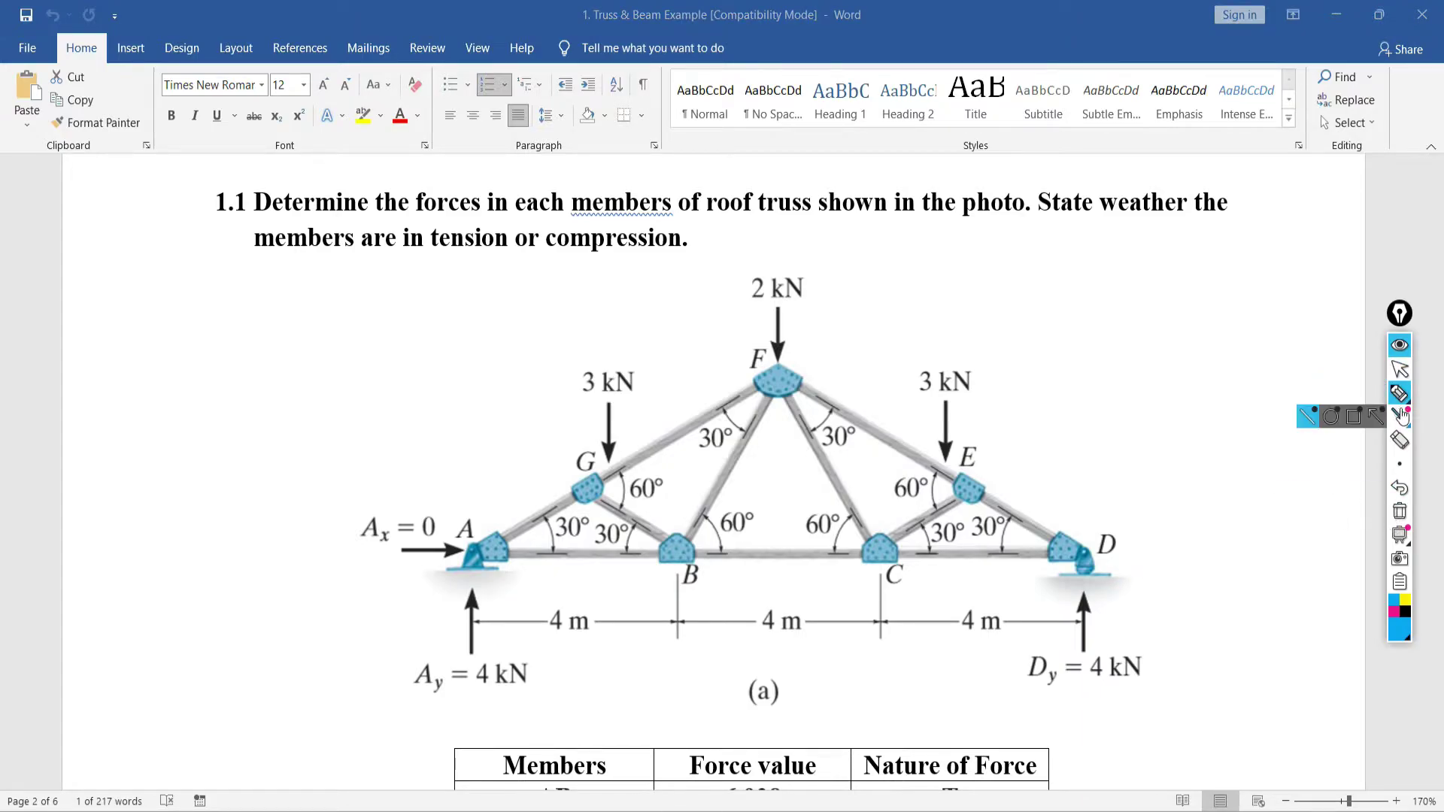
left_click(1398, 370)
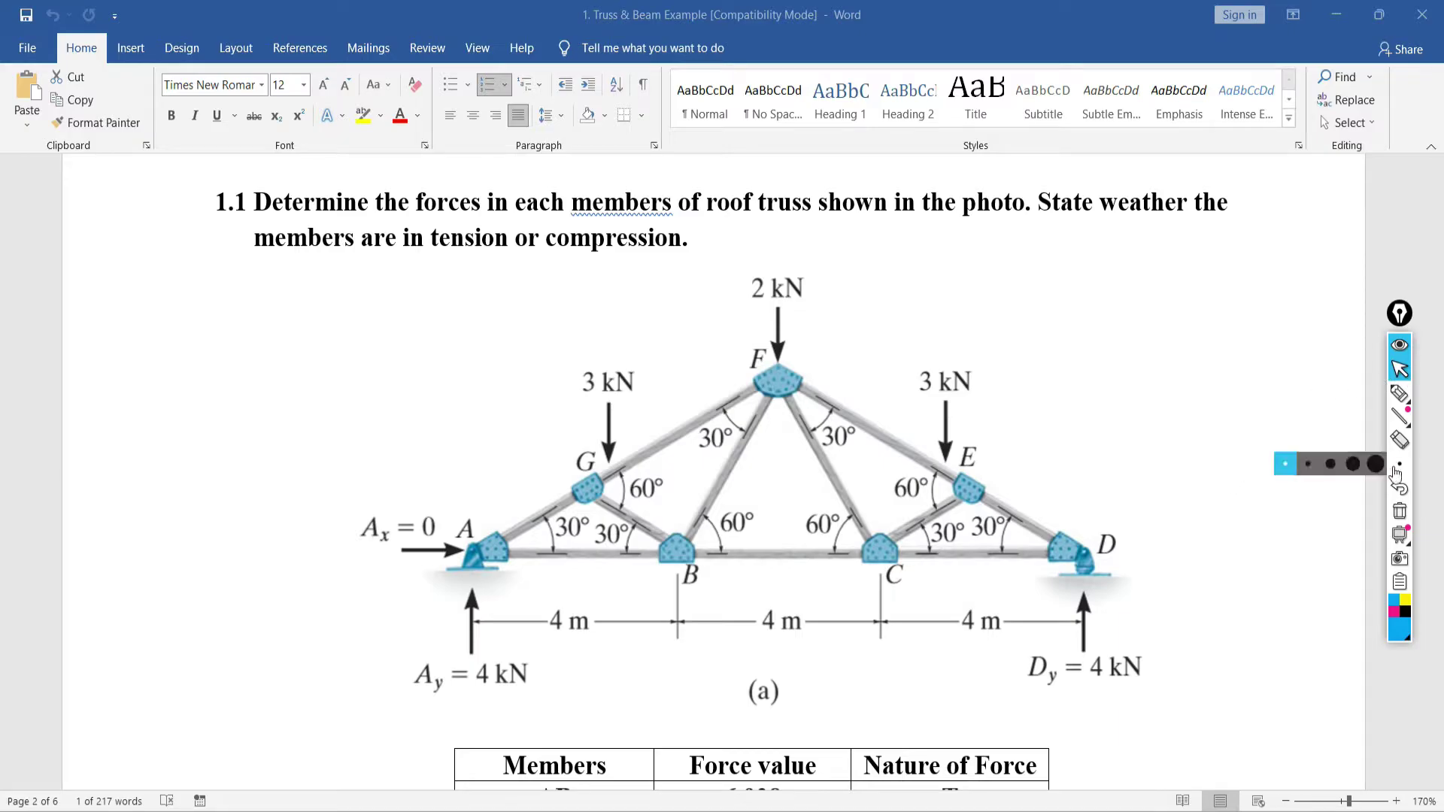
left_click(1400, 393)
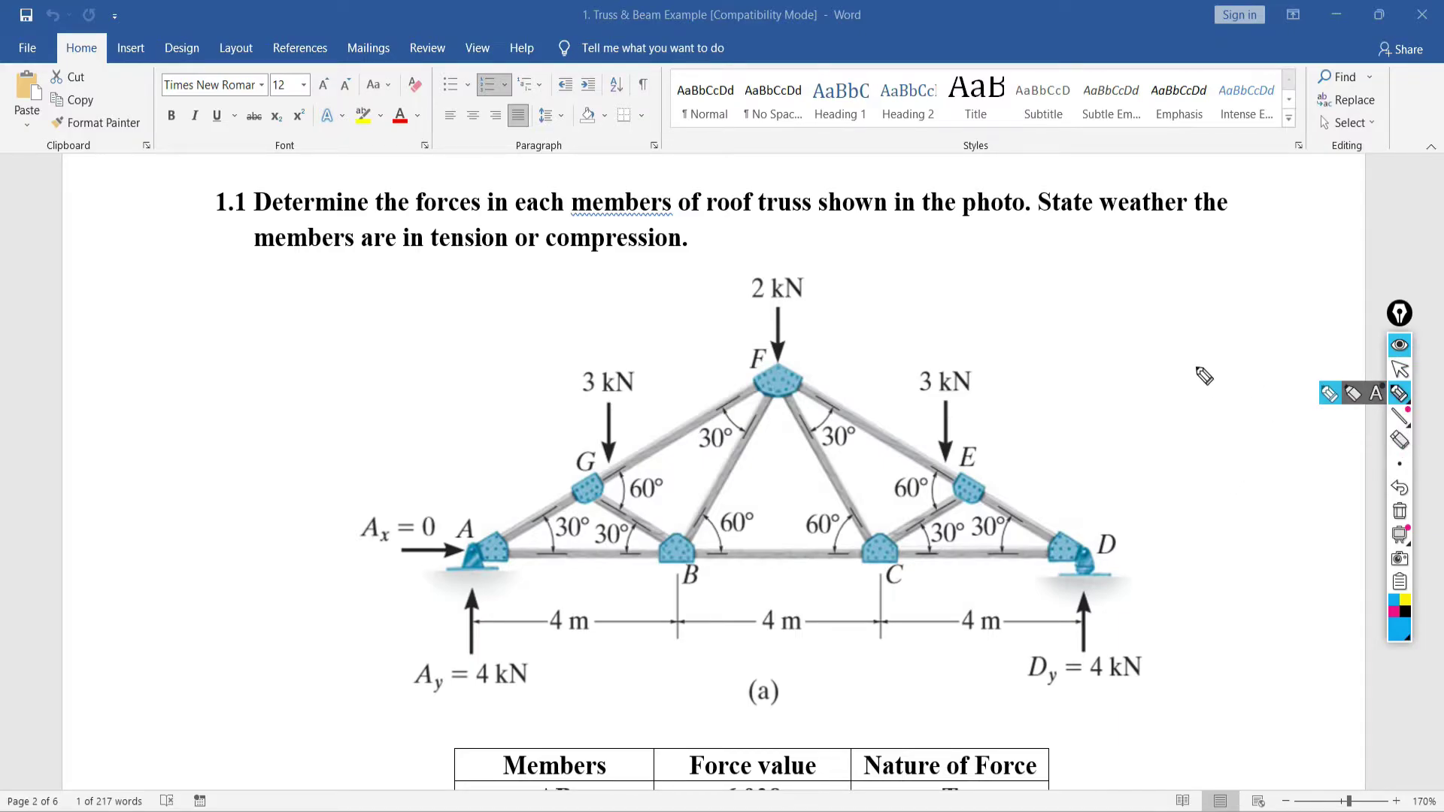
Ink a long vertical level line right of the truss with a boxed Base label and ground line
mouse_move(1221, 273)
left_mouse_down()
mouse_move(1216, 636)
mouse_move(1299, 645)
mouse_move(1292, 699)
mouse_move(1331, 714)
left_mouse_up()
mouse_move(1346, 702)
left_mouse_down()
mouse_move(1343, 717)
mouse_move(1374, 704)
mouse_move(1382, 717)
left_mouse_up()
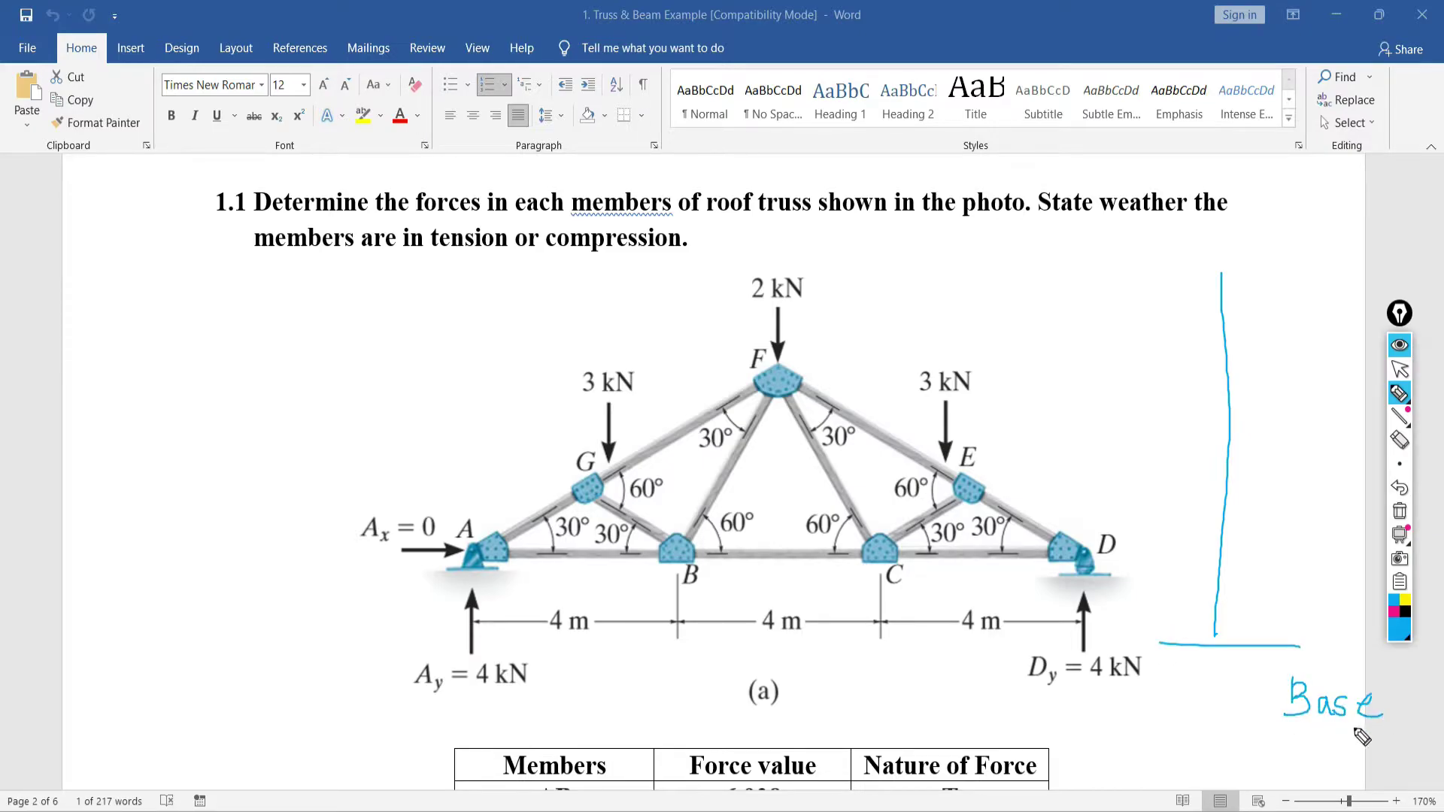
left_click_drag(1277, 735, 1395, 726)
mouse_move(1272, 735)
left_mouse_down()
mouse_move(1271, 671)
mouse_move(1409, 671)
mouse_move(1418, 730)
mouse_move(1269, 733)
left_mouse_up()
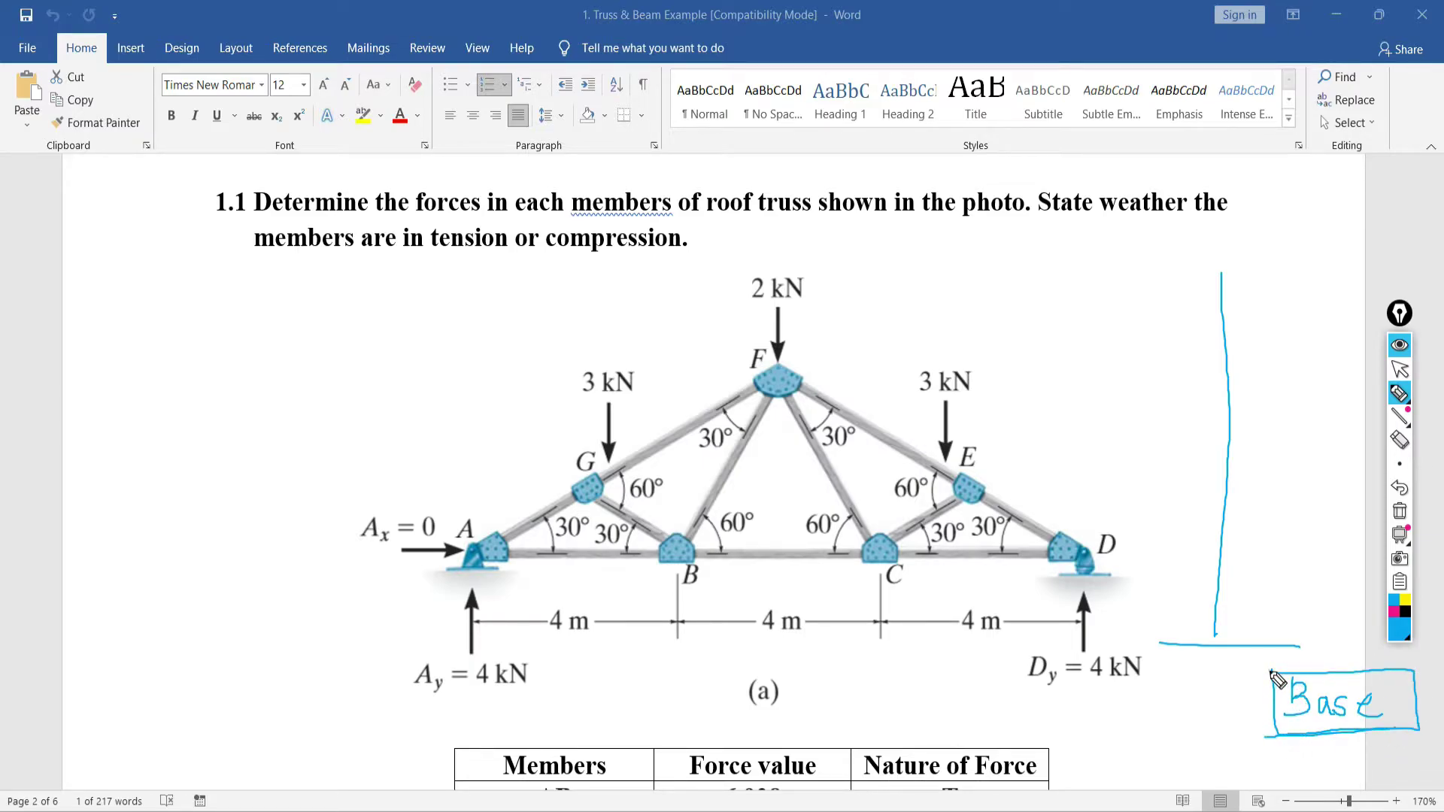
left_click_drag(1271, 673, 1271, 736)
mouse_move(1165, 643)
left_mouse_down()
mouse_move(1310, 642)
mouse_move(1258, 625)
mouse_move(1289, 638)
mouse_move(1347, 617)
mouse_move(1347, 661)
mouse_move(1360, 598)
mouse_move(1376, 626)
left_mouse_up()
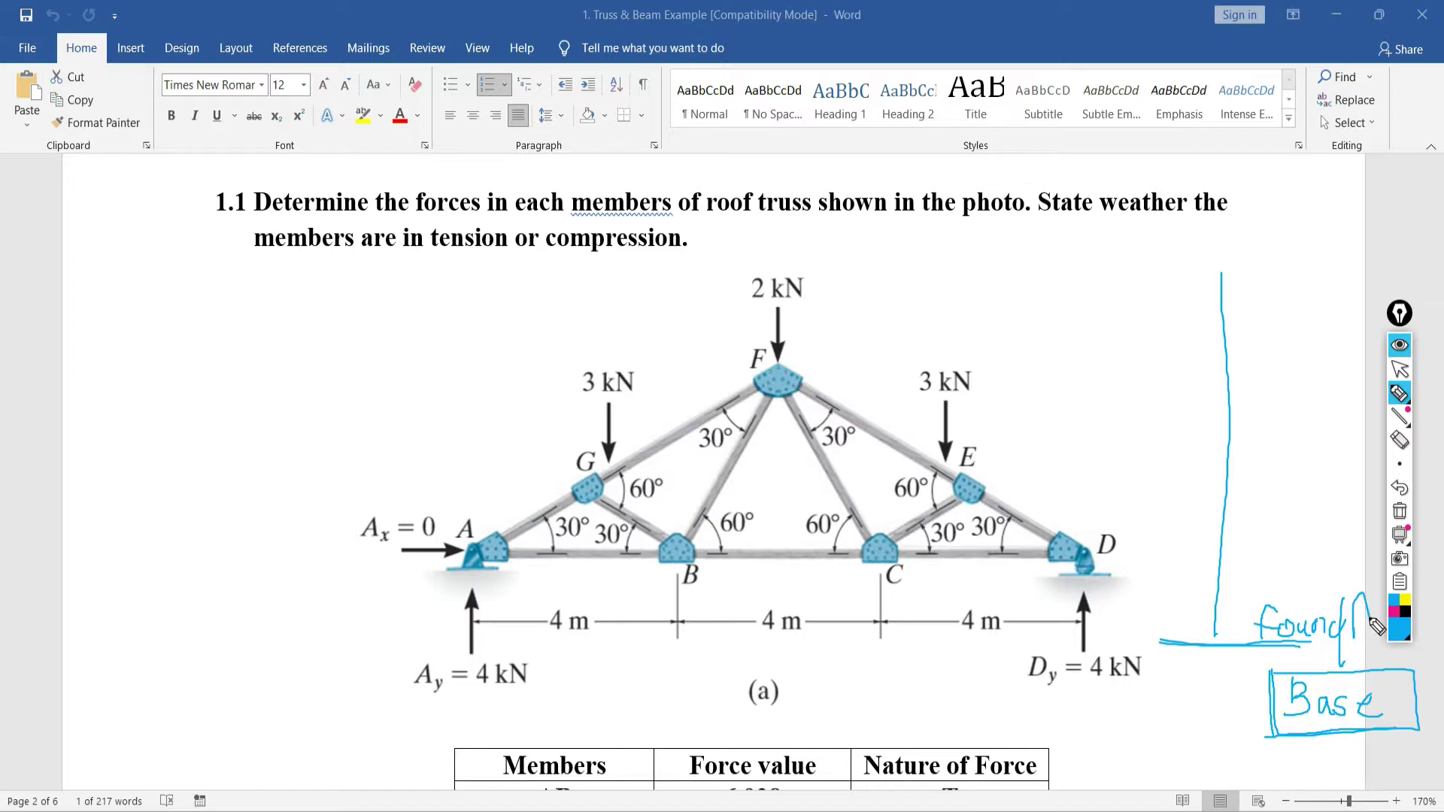
Mark labelled G, 1 and 2 level ticks up the vertical line
left_click_drag(1199, 534, 1299, 532)
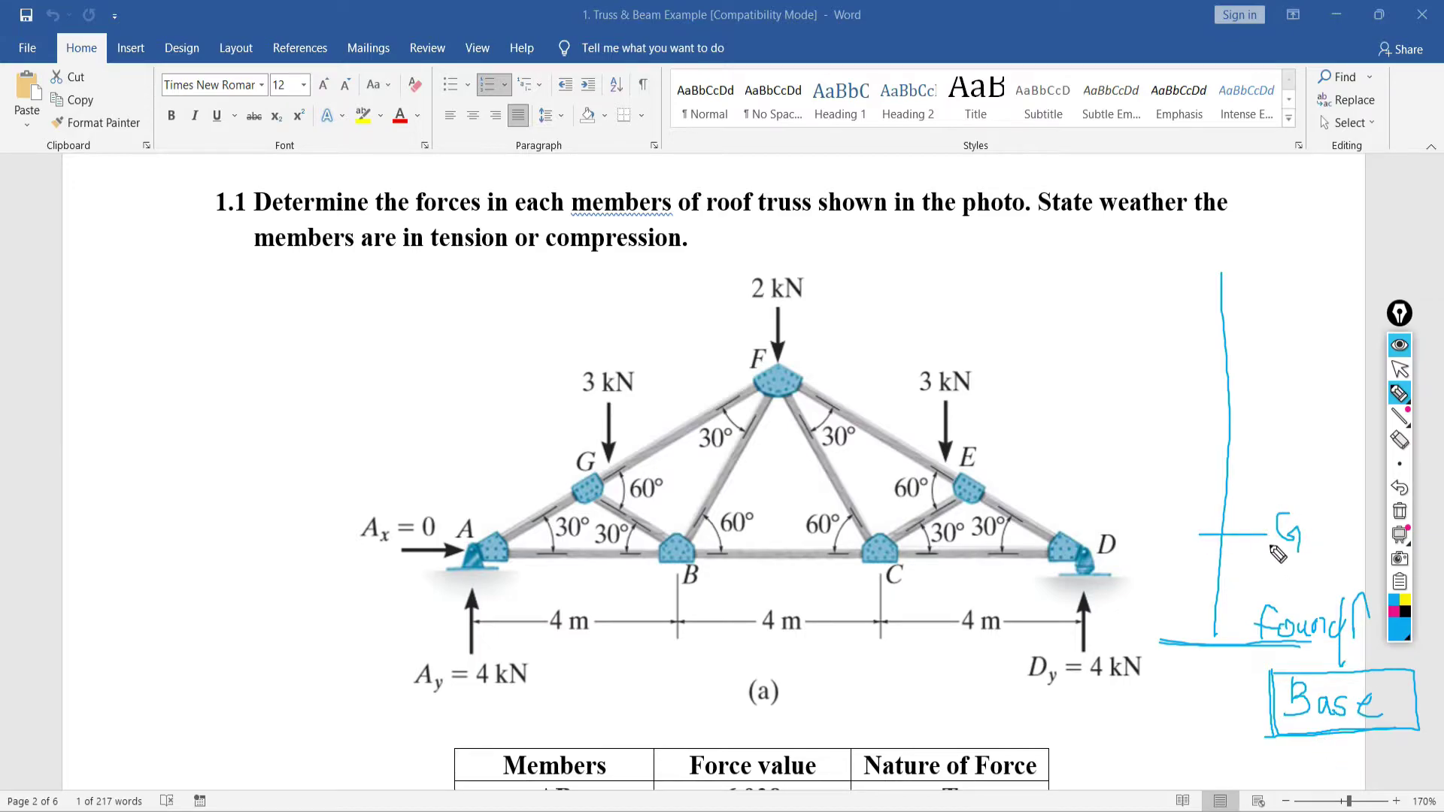
left_click_drag(1218, 422, 1249, 423)
mouse_move(1258, 421)
left_mouse_down()
mouse_move(1272, 410)
mouse_move(1295, 437)
left_mouse_up()
left_click_drag(1205, 312, 1241, 311)
left_click_drag(1261, 301, 1302, 338)
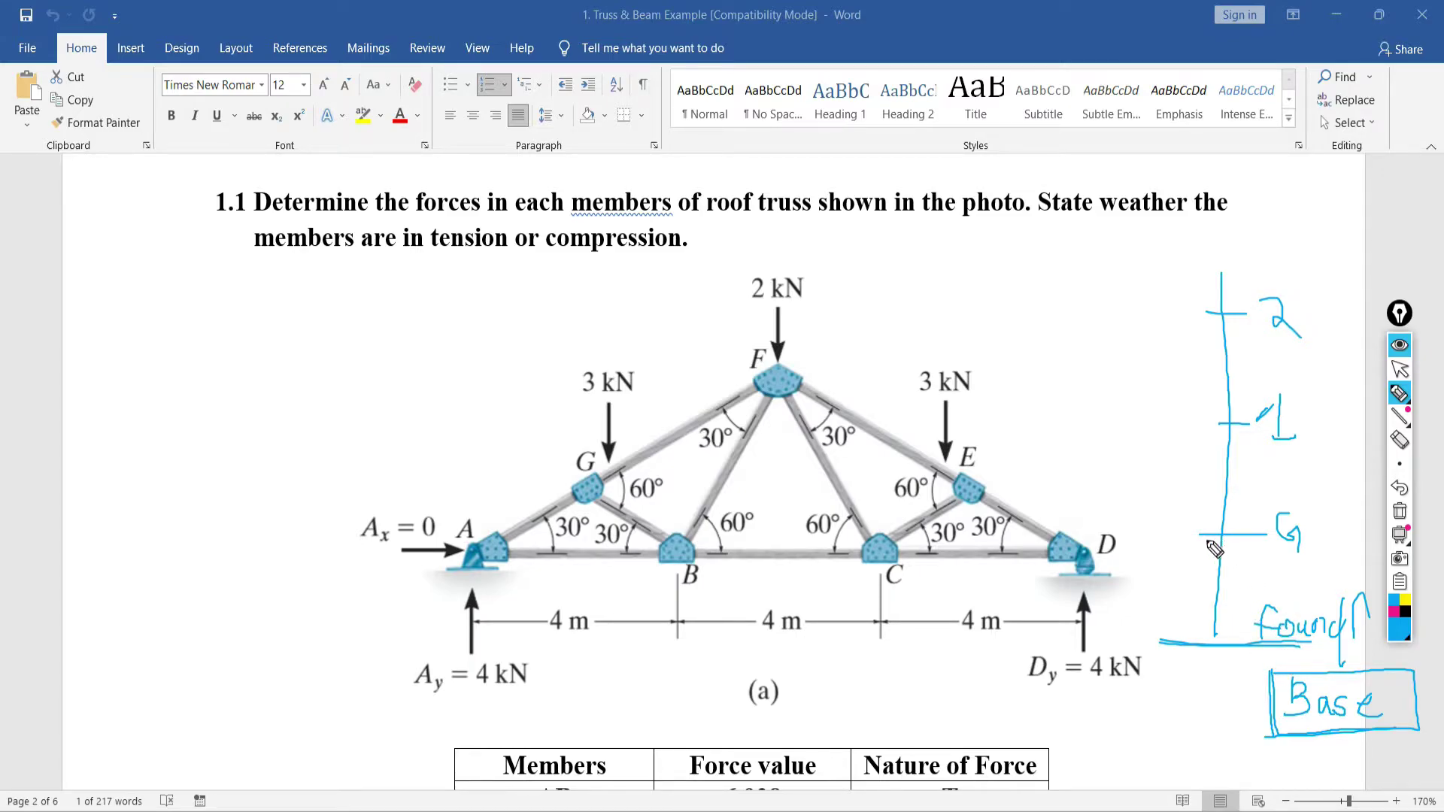
left_click_drag(1195, 535, 1267, 535)
Draw level lines off joint D, joint E and above member ED
mouse_move(1097, 554)
left_mouse_down()
mouse_move(1155, 553)
mouse_move(1138, 590)
mouse_move(1148, 569)
mouse_move(1144, 592)
mouse_move(1183, 594)
left_mouse_up()
left_click_drag(992, 487, 1094, 492)
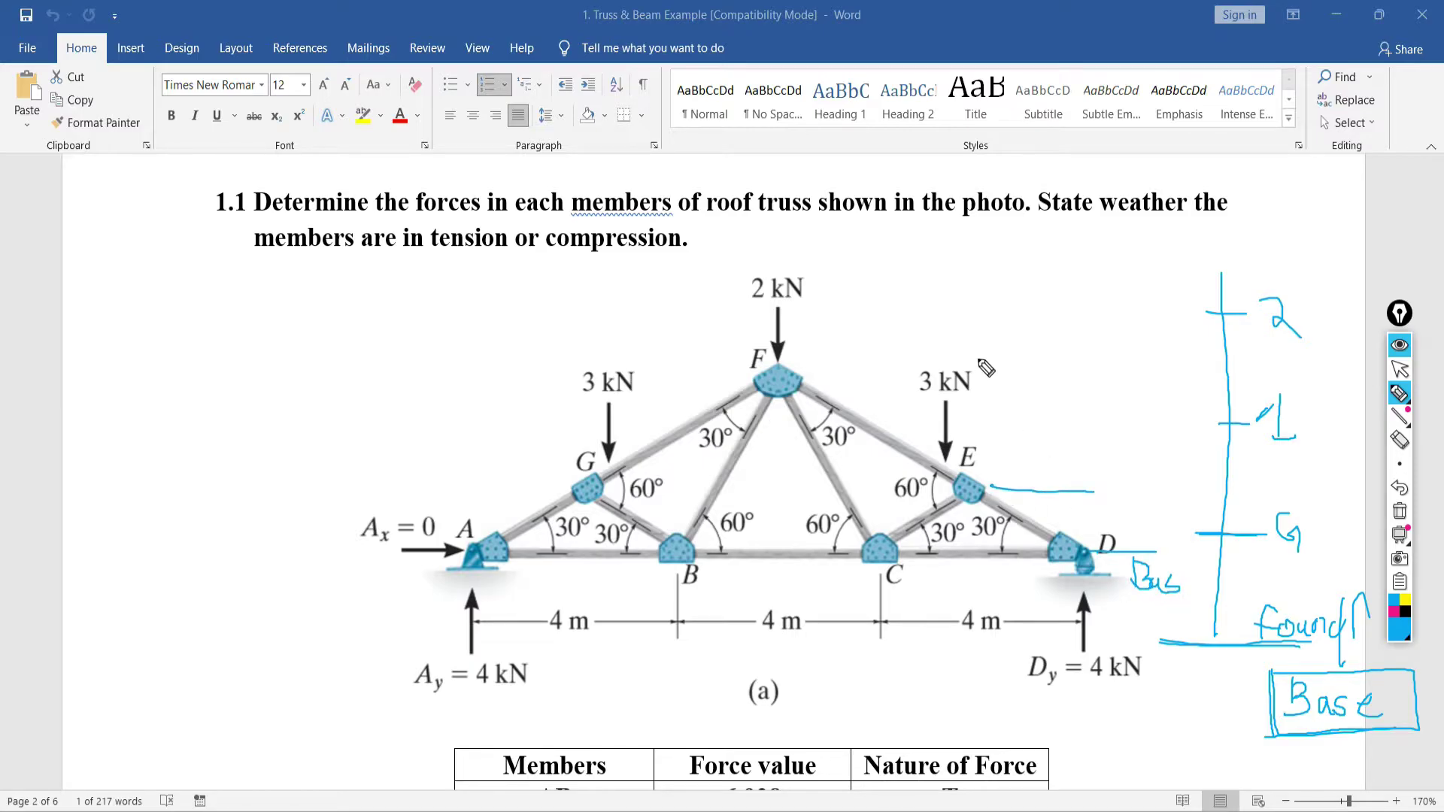
left_click_drag(977, 363, 1082, 364)
Clear all ink and redraw three level lines off joint D, joint E and above E
left_click(1401, 512)
left_click(1399, 369)
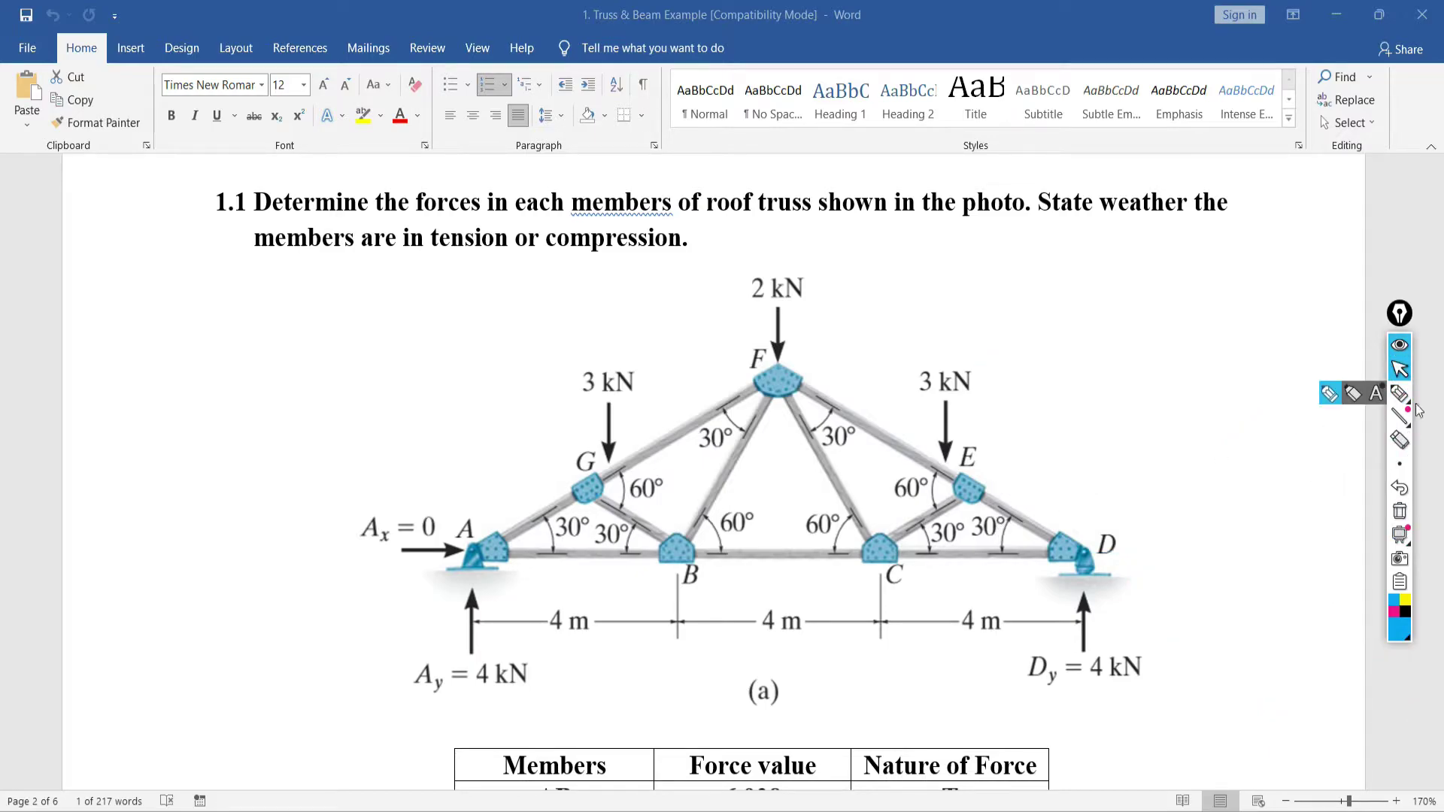
left_click(1398, 395)
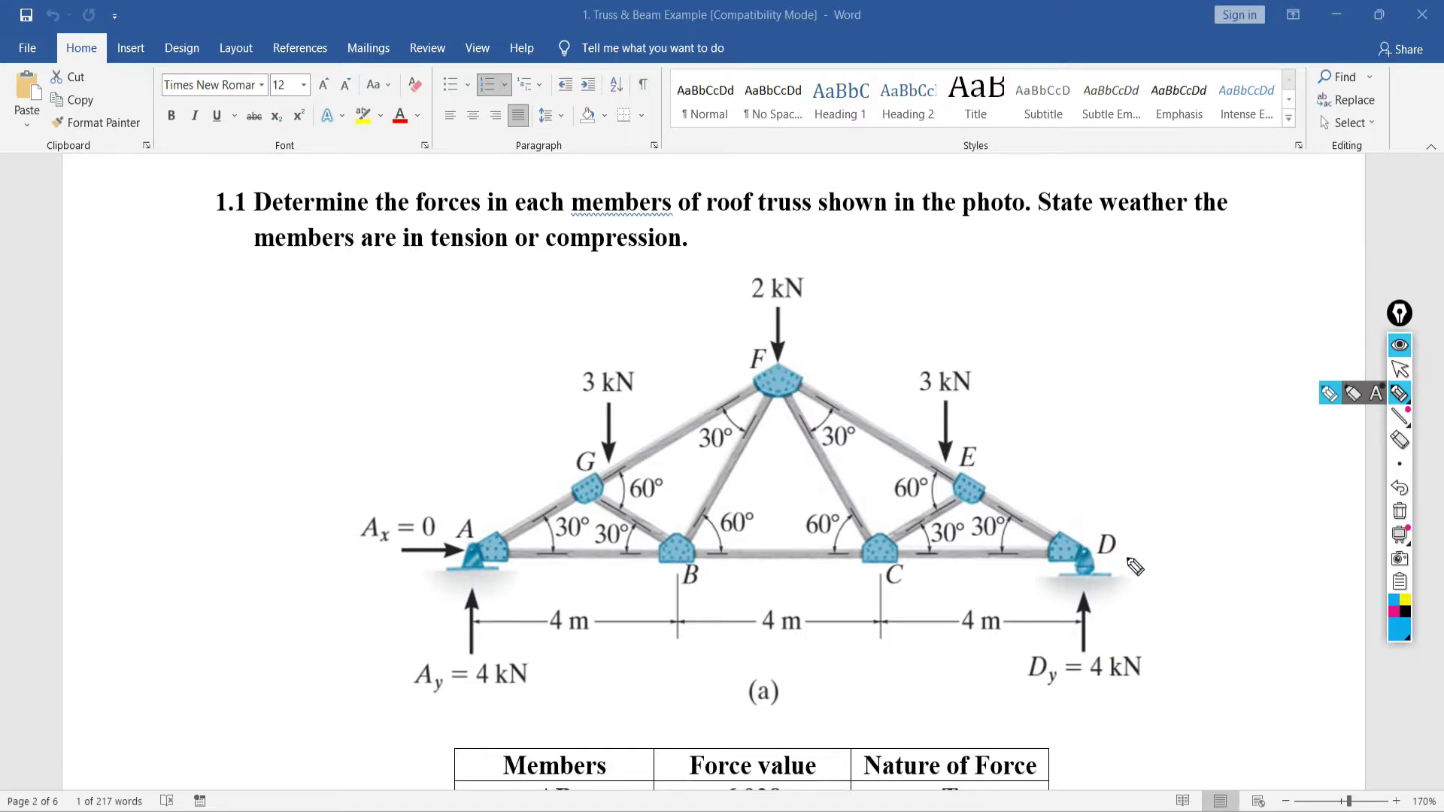
left_click_drag(1121, 553, 1316, 561)
left_click_drag(1031, 487, 1121, 497)
mouse_move(986, 361)
left_mouse_down()
mouse_move(1048, 361)
mouse_move(1102, 392)
left_mouse_up()
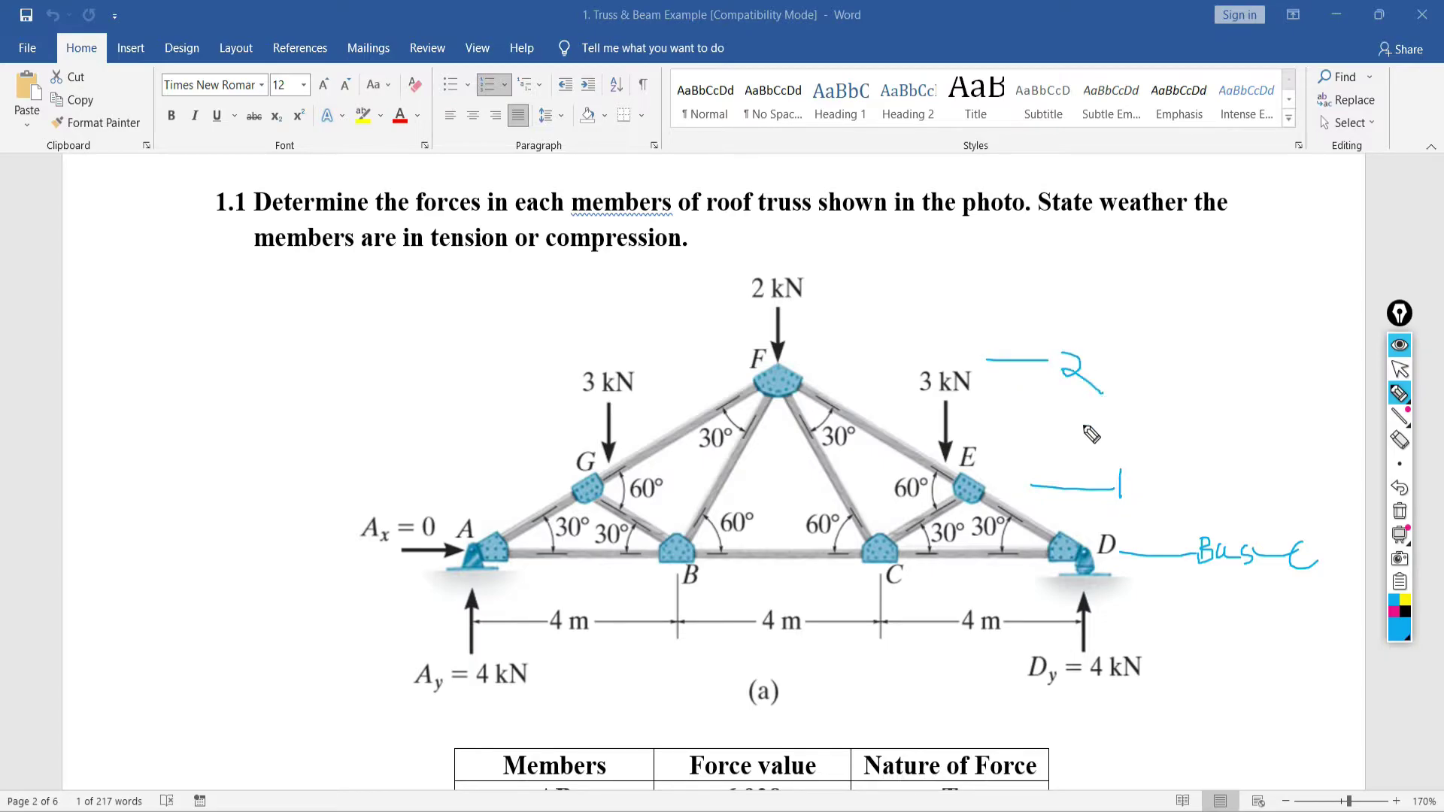
left_click(1402, 371)
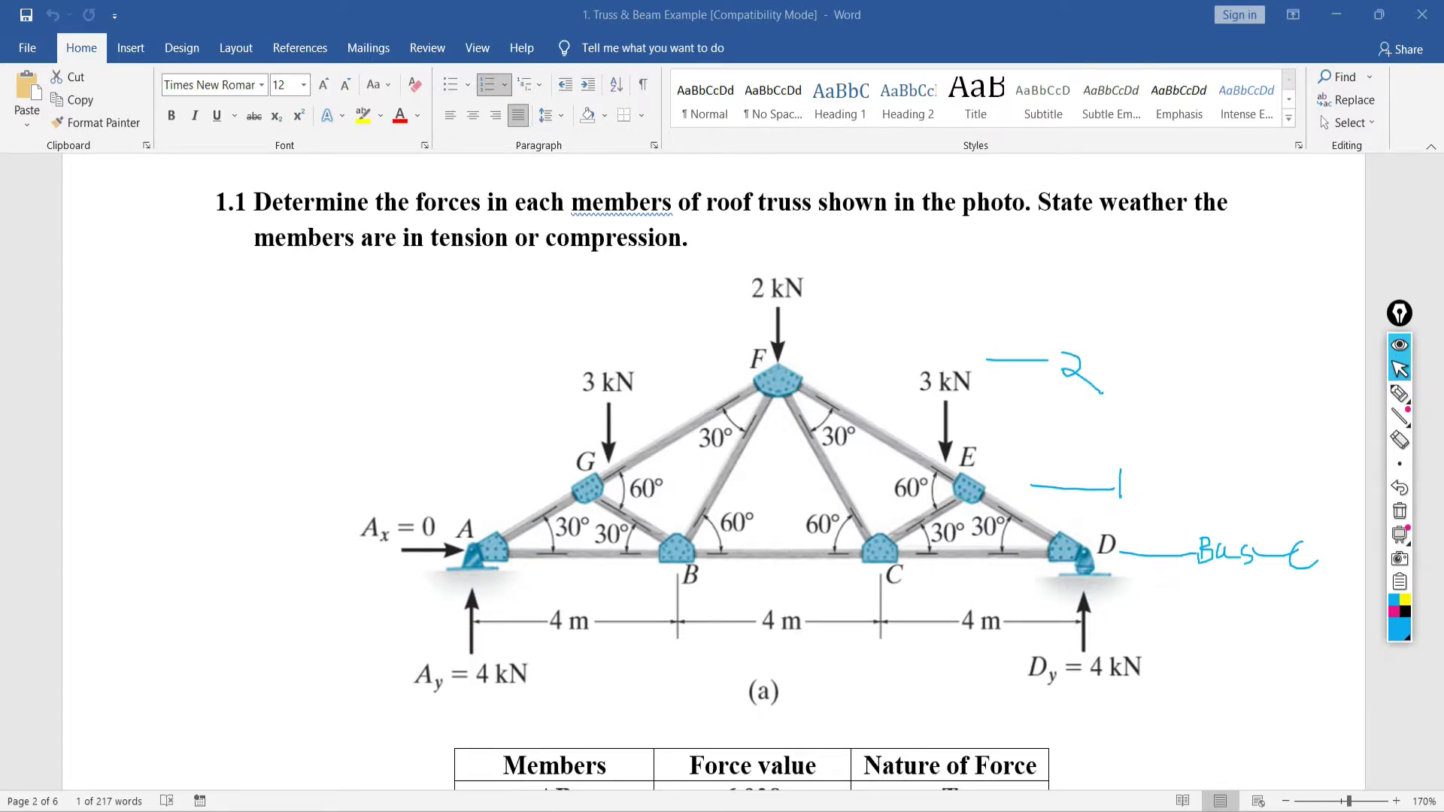
Set Number of Stories to 2 in ETABS and move the Quick Templates dialog up and right
key("alt+Tab")
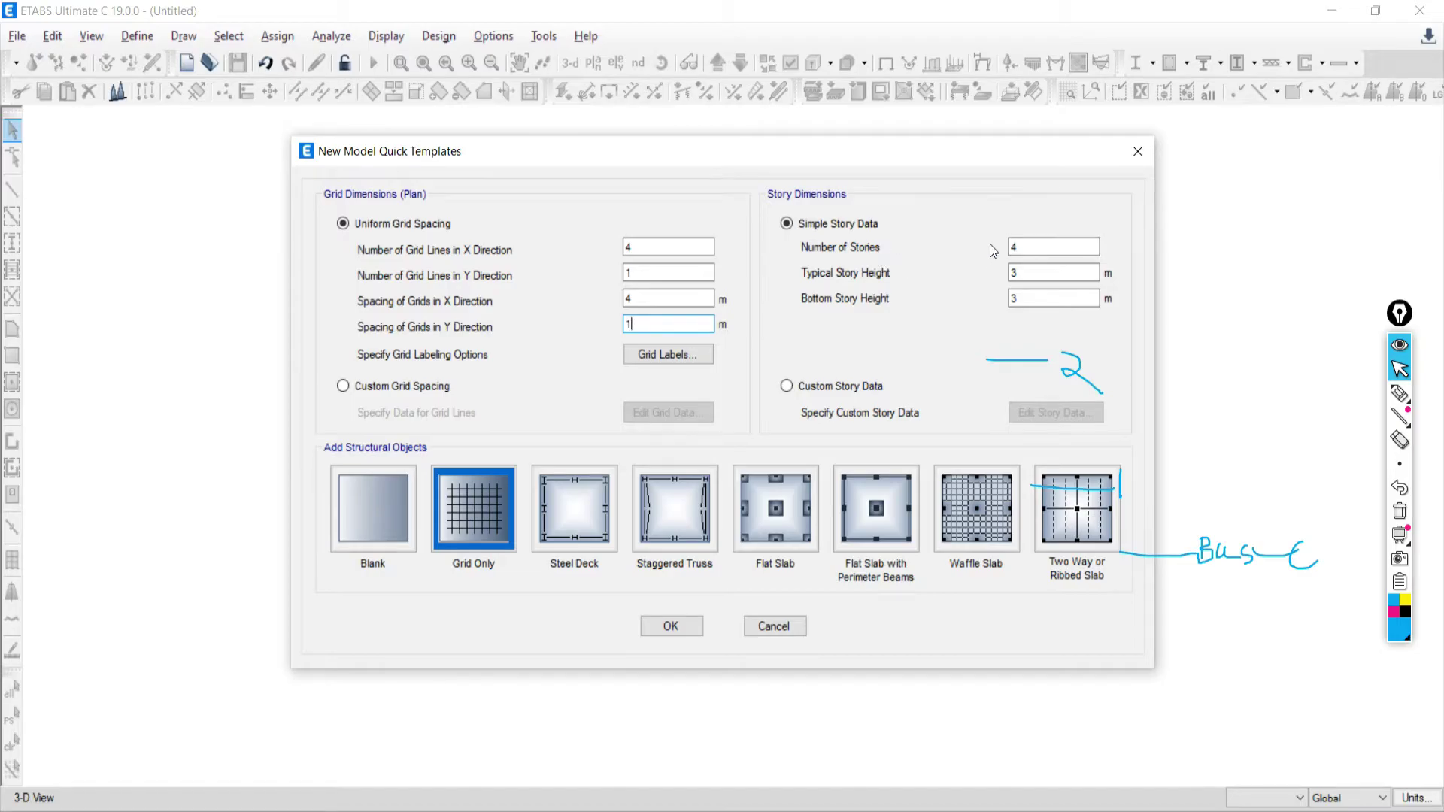
left_click_drag(1033, 246, 1000, 244)
mouse_move(1399, 407)
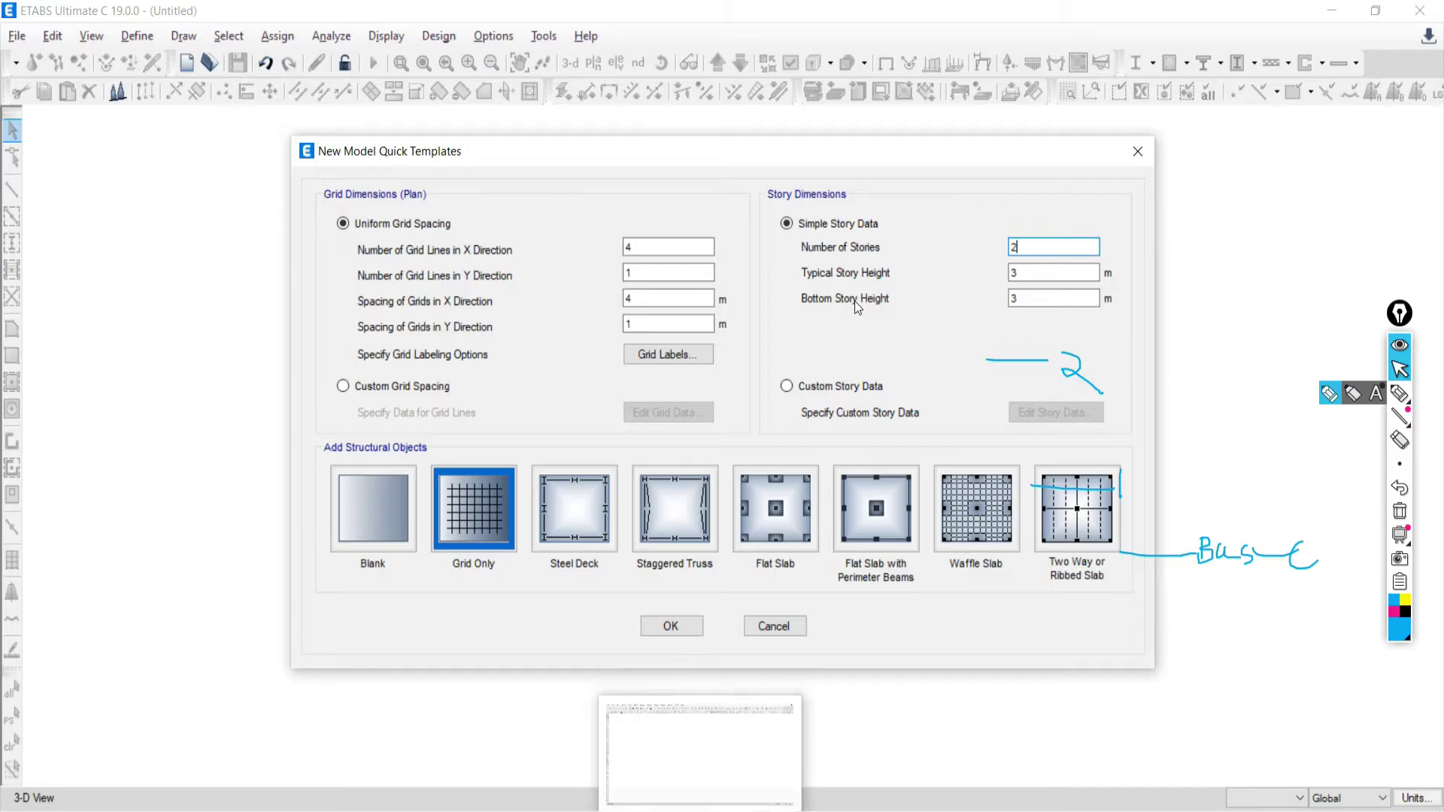
left_click_drag(692, 154, 924, 116)
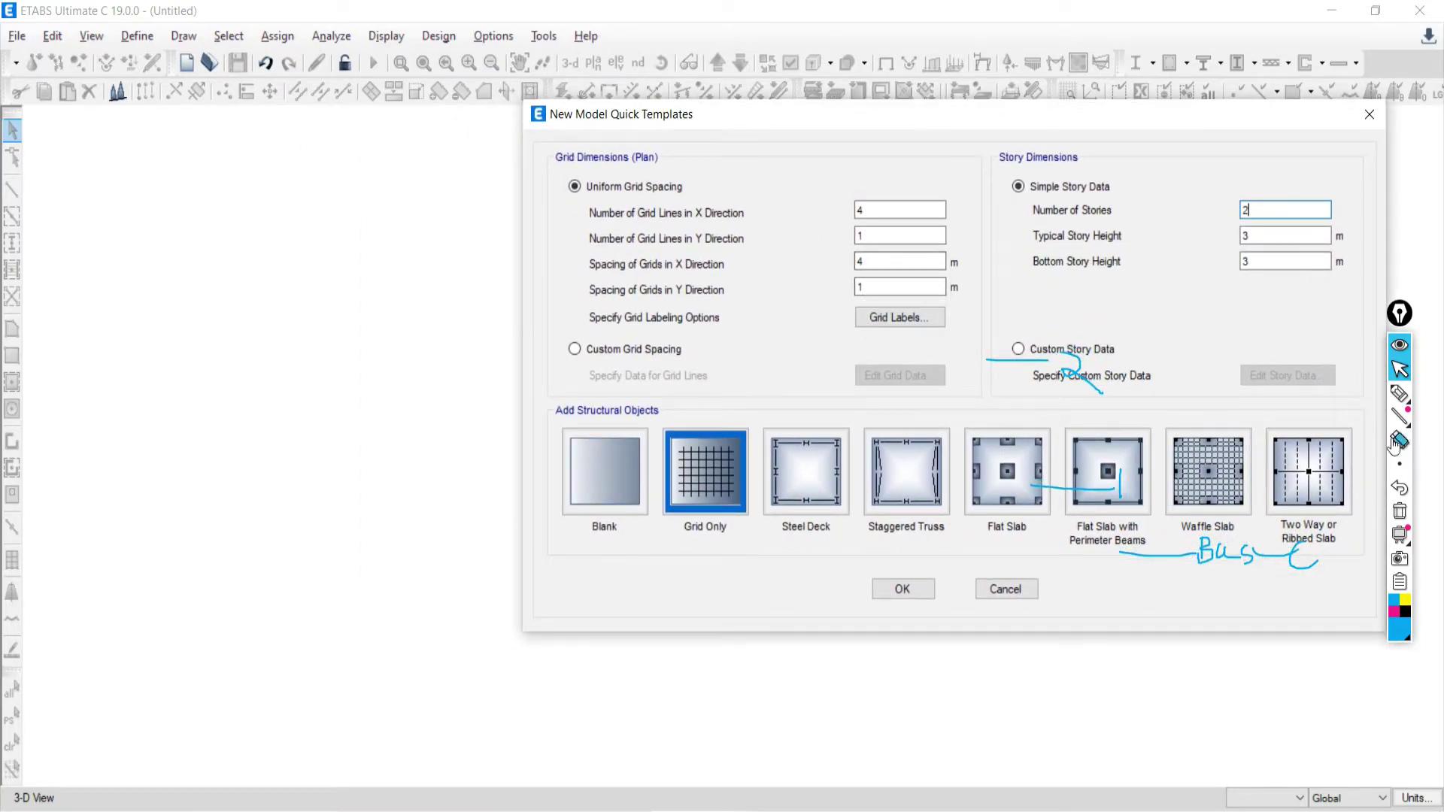
left_click(1400, 394)
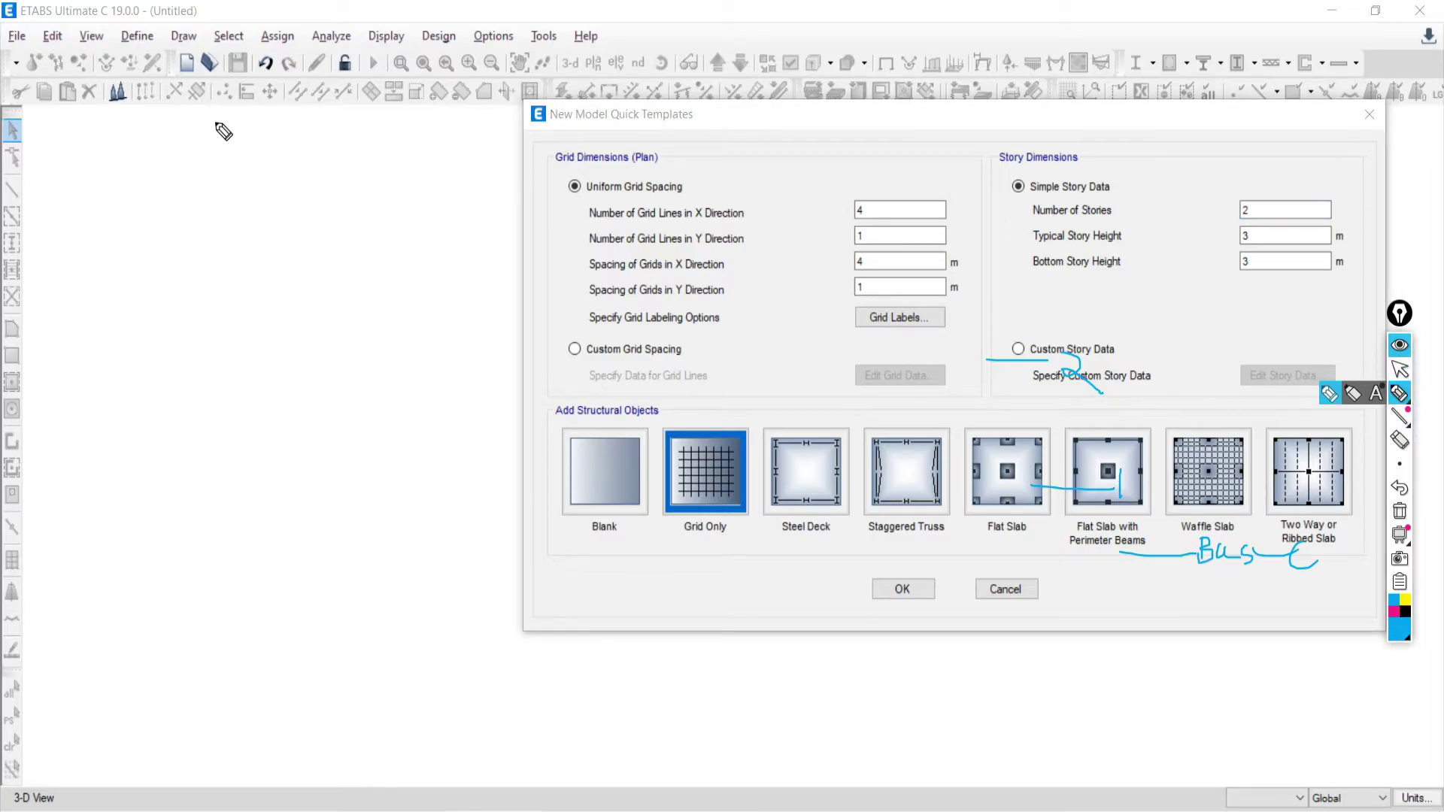
Ink a tall column line with a hatched base and floor lines branching off it
mouse_move(214, 122)
left_mouse_down()
mouse_move(209, 681)
mouse_move(258, 679)
mouse_move(187, 698)
left_mouse_up()
left_click_drag(202, 685, 196, 698)
left_click_drag(207, 570, 280, 569)
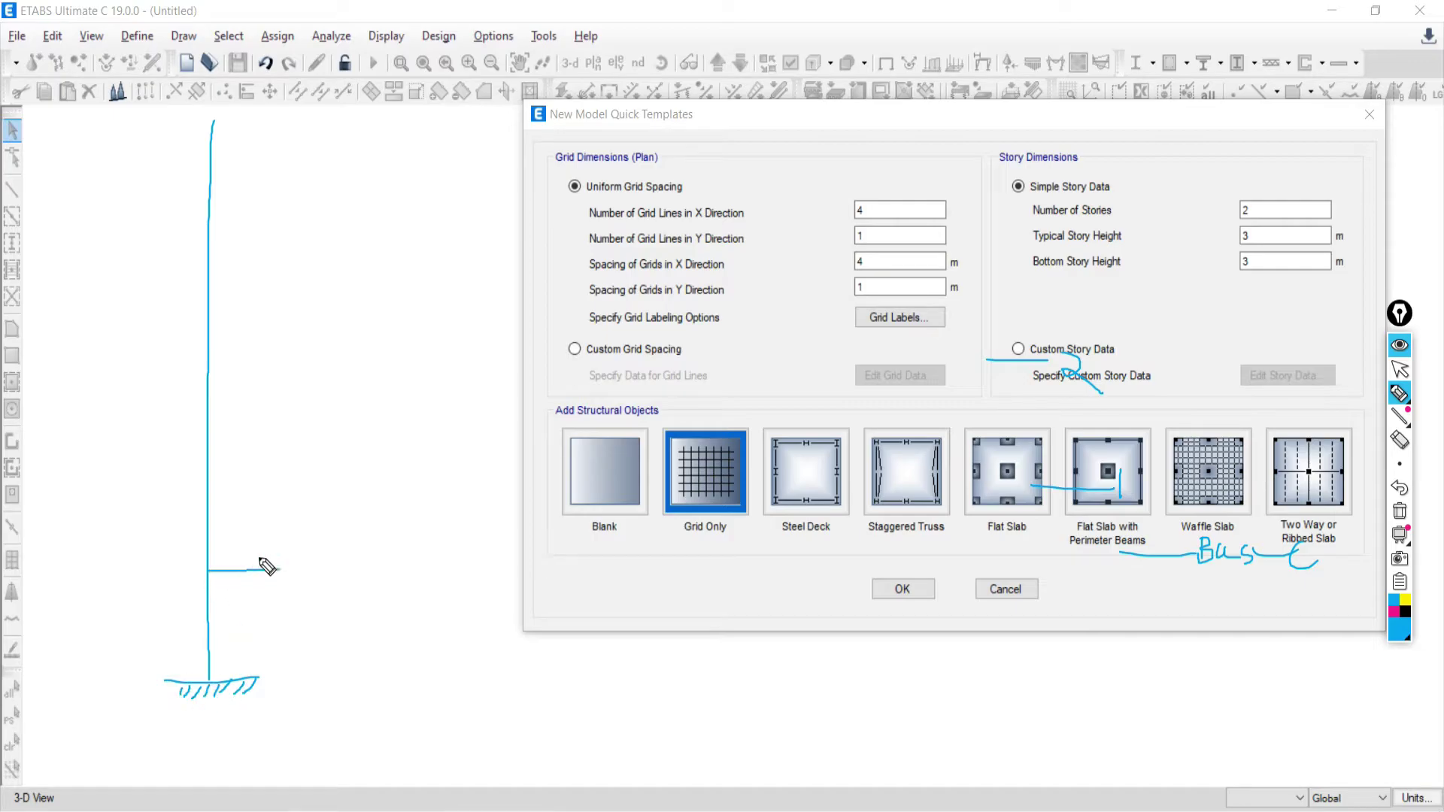
left_click_drag(204, 456, 269, 455)
left_click_drag(210, 353, 272, 351)
left_click_drag(209, 250, 266, 249)
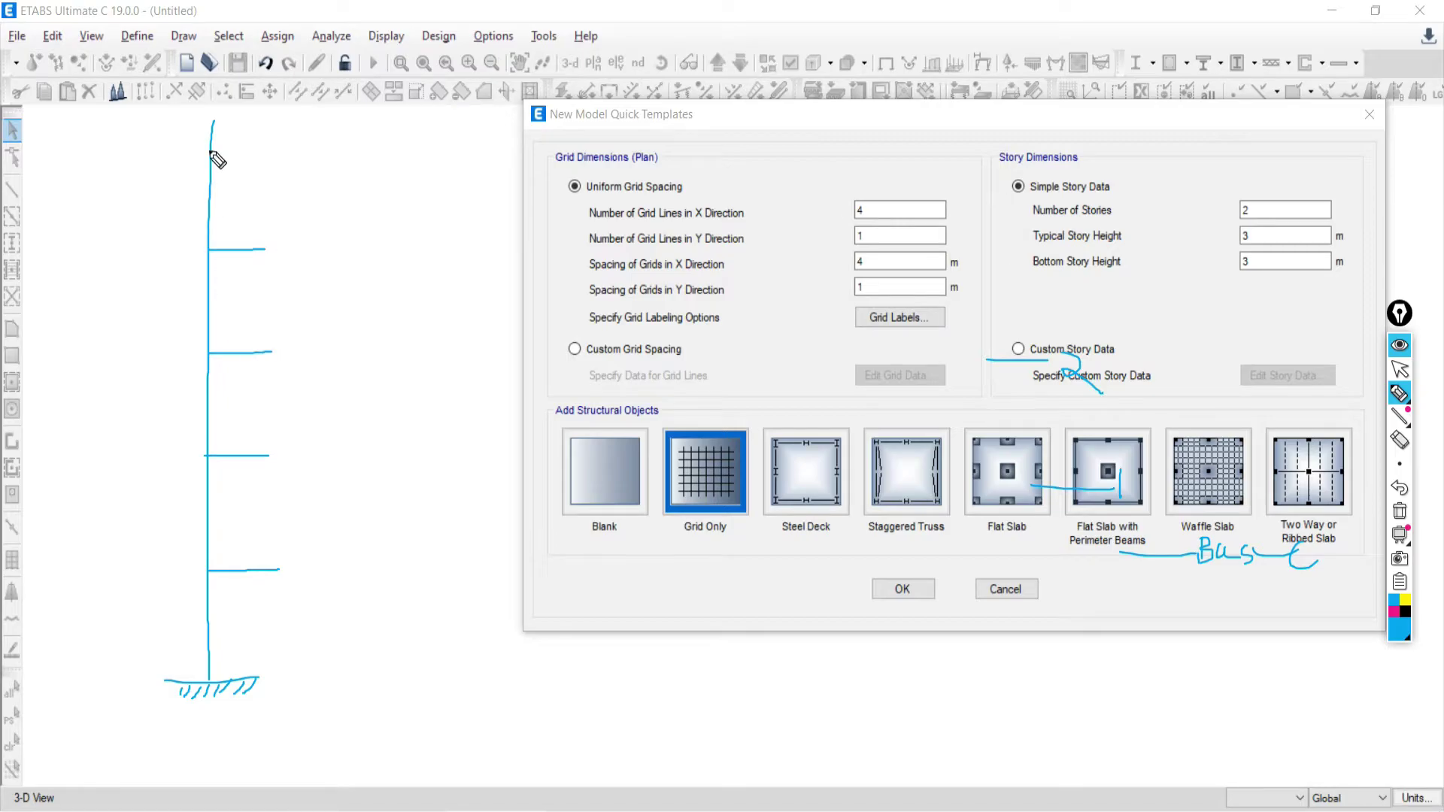
left_click_drag(209, 153, 287, 157)
left_click_drag(213, 121, 207, 154)
left_click_drag(209, 64, 283, 68)
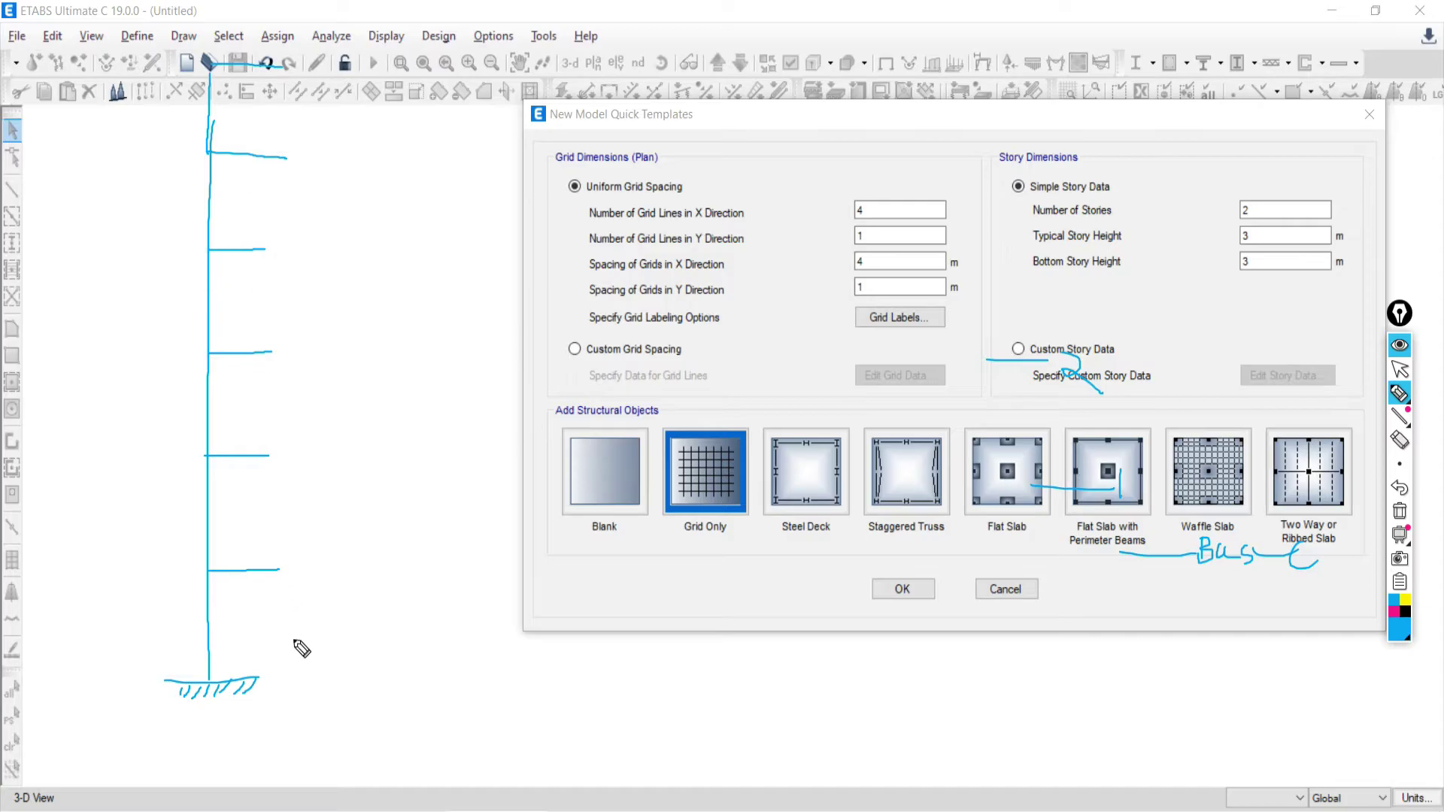
left_click_drag(173, 683, 256, 683)
mouse_move(269, 720)
left_mouse_down()
mouse_move(271, 701)
mouse_move(271, 723)
mouse_move(352, 716)
left_mouse_up()
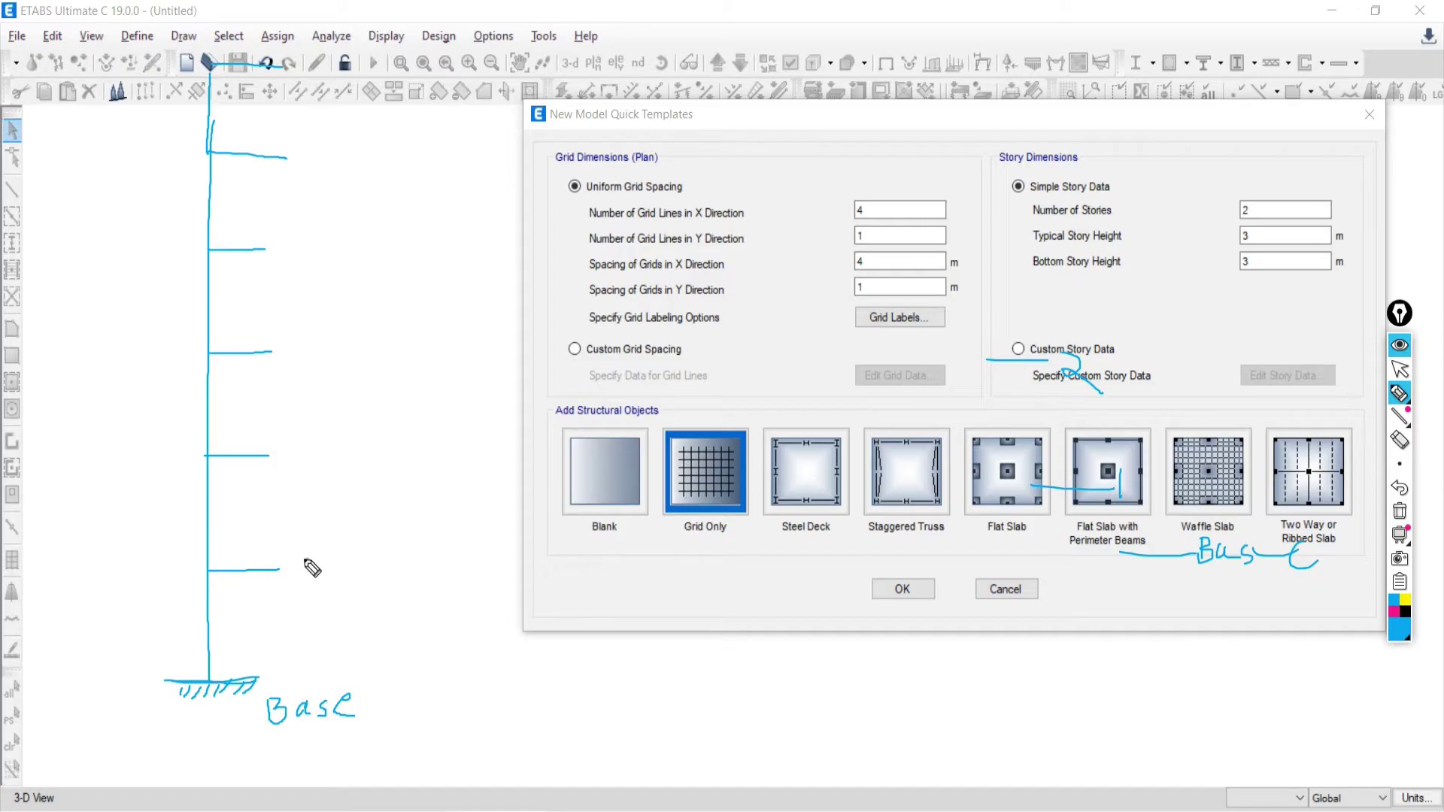
Label the floor lines GL, 1, 2, 3rd and 4th, then erase those floor labels
mouse_move(309, 563)
left_mouse_down()
mouse_move(301, 577)
mouse_move(334, 586)
left_mouse_up()
mouse_move(290, 449)
left_mouse_down()
mouse_move(301, 441)
mouse_move(308, 468)
left_mouse_up()
mouse_move(307, 427)
left_mouse_down()
mouse_move(321, 419)
mouse_move(326, 432)
left_mouse_up()
mouse_move(300, 335)
left_mouse_down()
mouse_move(309, 357)
mouse_move(326, 323)
left_mouse_up()
mouse_move(292, 232)
left_mouse_down()
mouse_move(293, 247)
mouse_move(322, 223)
left_mouse_up()
mouse_move(316, 141)
left_mouse_down()
mouse_move(320, 160)
mouse_move(335, 140)
left_mouse_up()
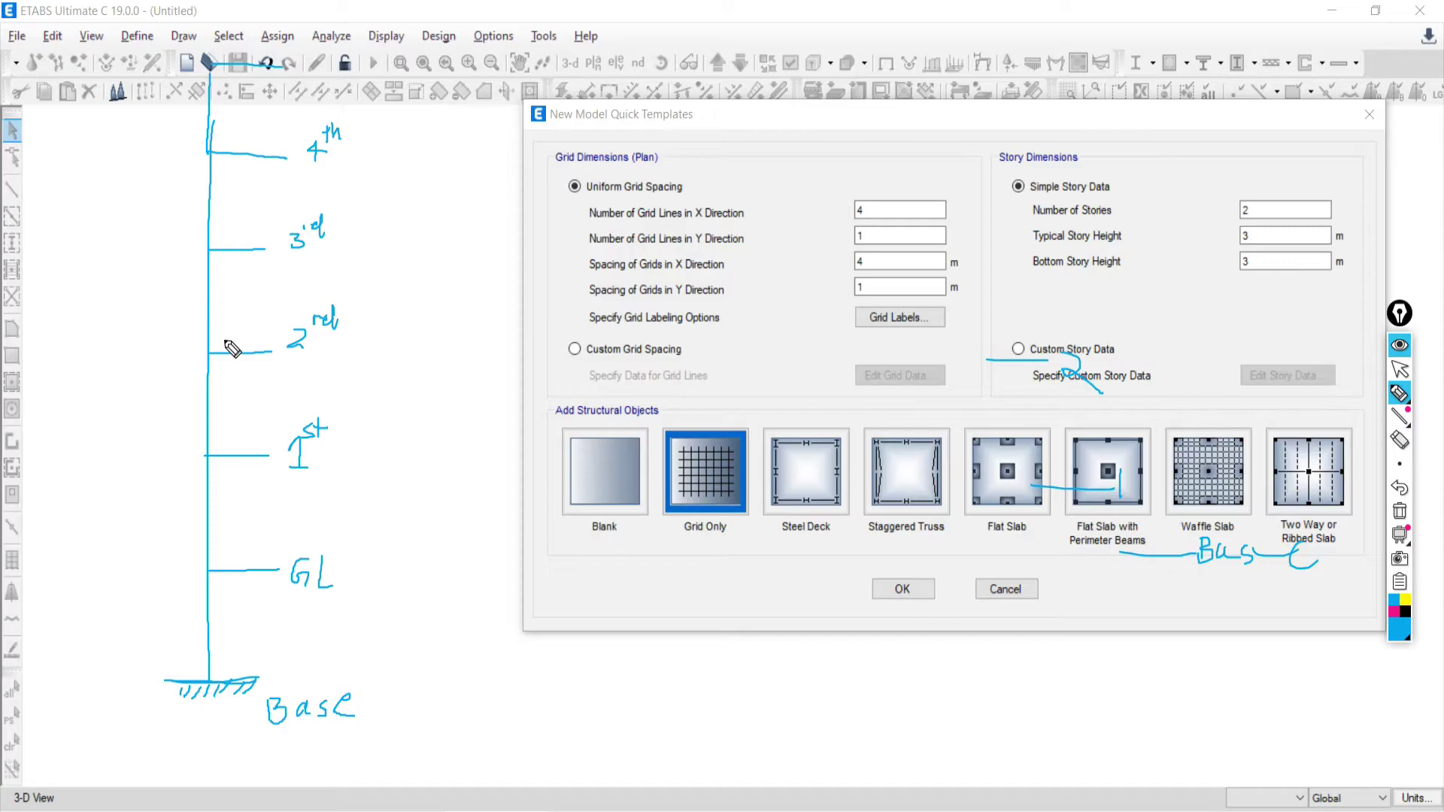
left_click_drag(167, 252, 186, 251)
left_click(1400, 441)
mouse_move(327, 126)
left_mouse_down()
mouse_move(299, 305)
mouse_move(296, 503)
left_mouse_up()
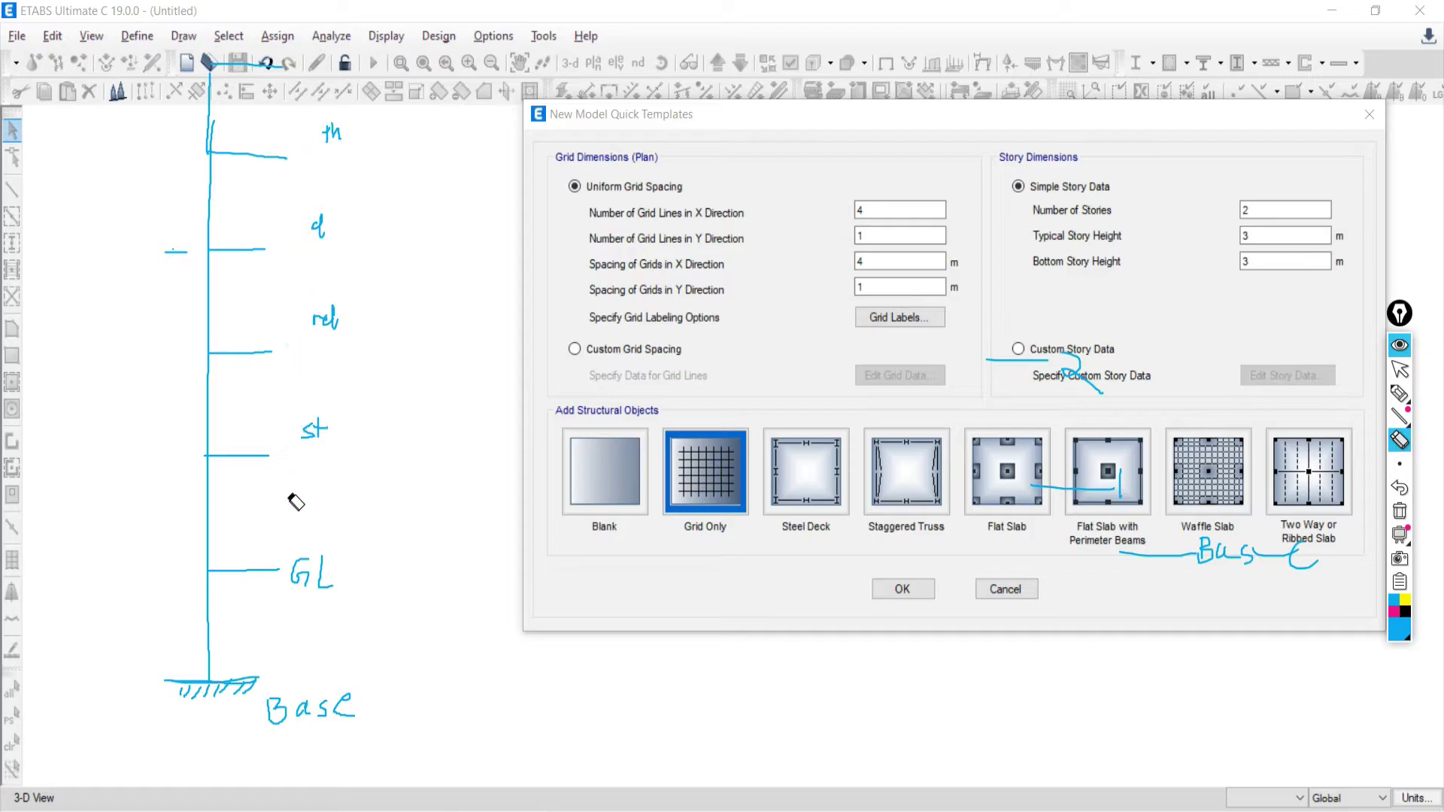
mouse_move(298, 577)
left_mouse_down()
mouse_move(324, 592)
mouse_move(330, 441)
mouse_move(318, 437)
mouse_move(343, 297)
mouse_move(324, 176)
mouse_move(338, 144)
left_mouse_up()
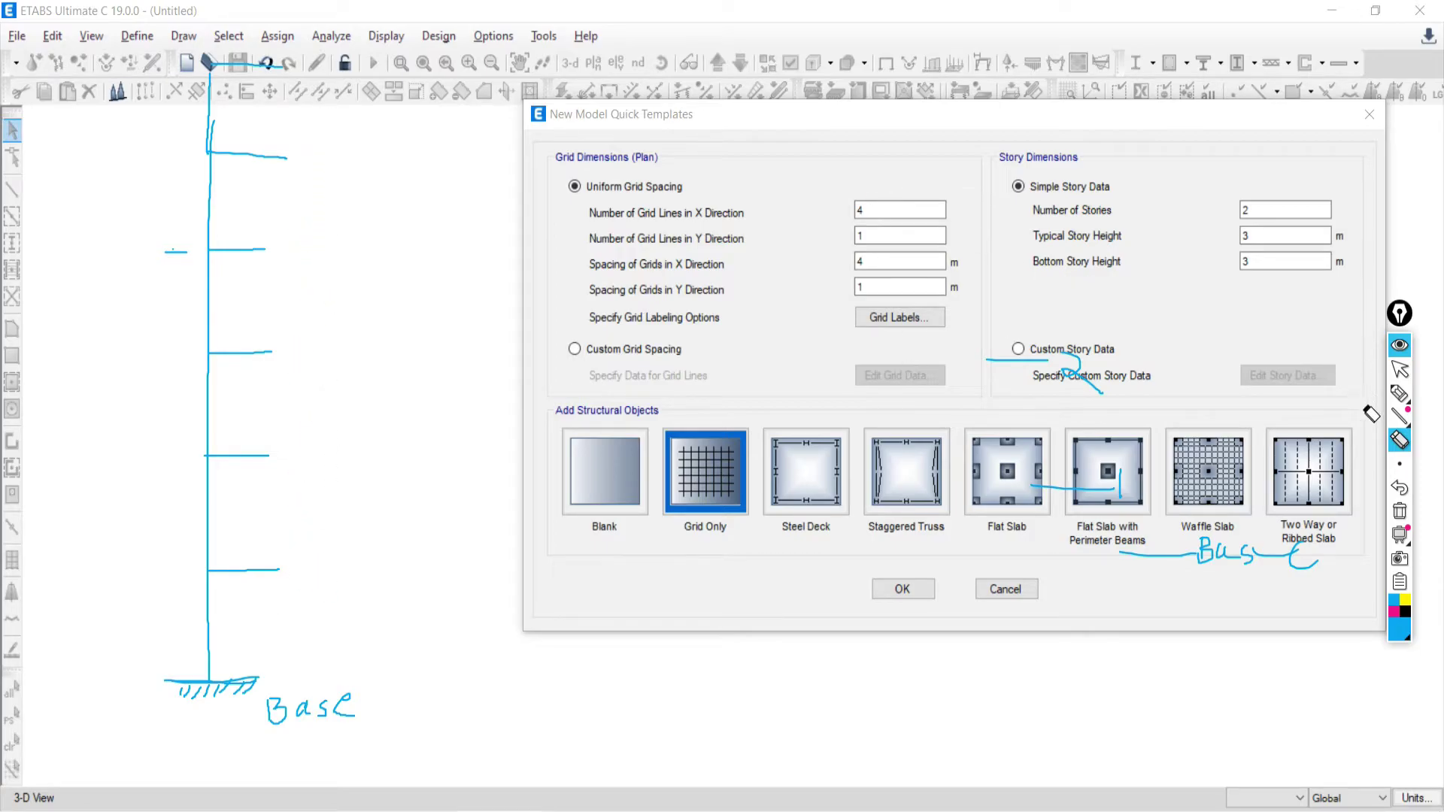
Label the storeys G, 1, 2, 3 and 4 and write an underlined G+4 beside the sketch
left_click(1400, 393)
left_click_drag(238, 506, 261, 542)
left_click_drag(243, 379, 256, 415)
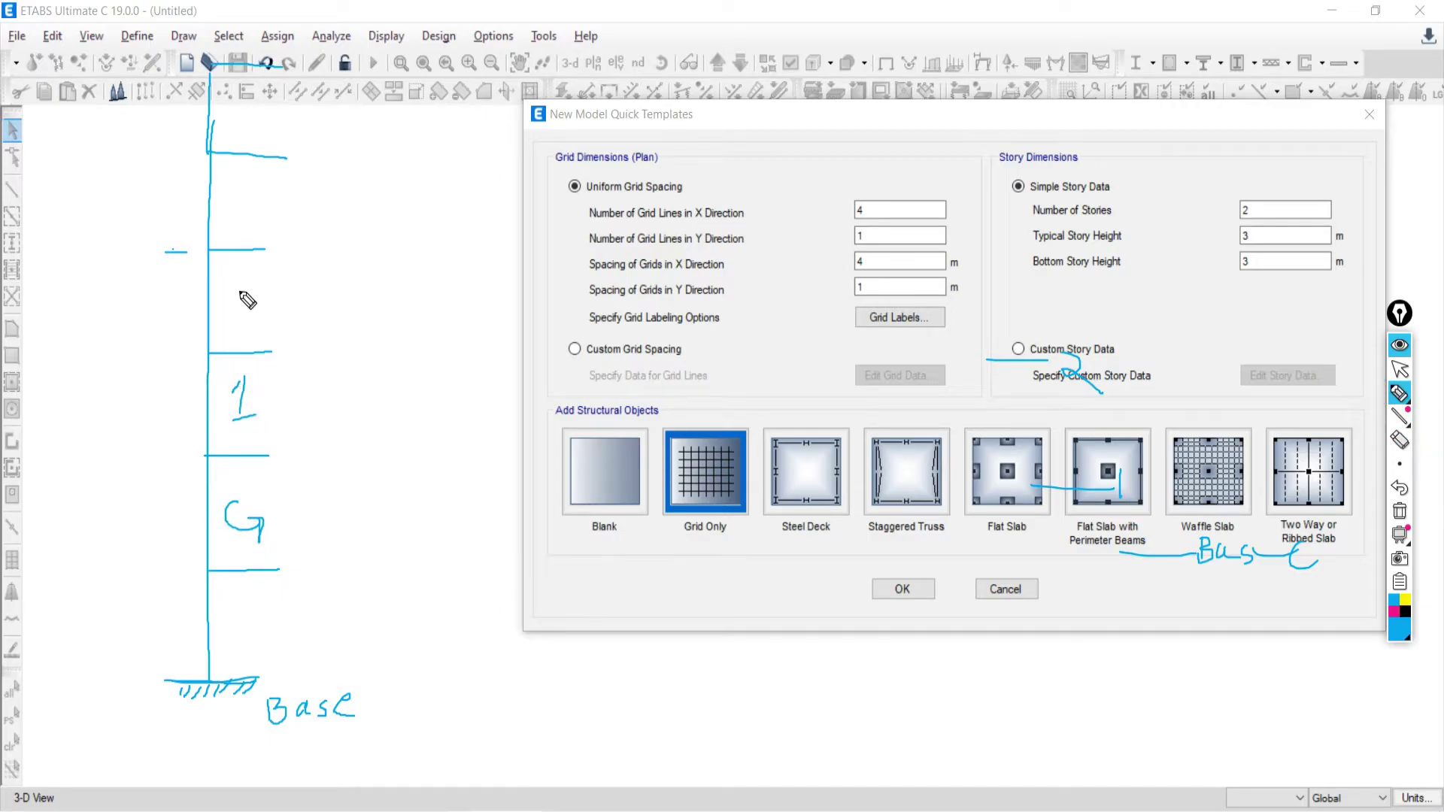
left_click_drag(236, 296, 251, 312)
left_click_drag(233, 193, 232, 213)
mouse_move(230, 93)
left_mouse_down()
mouse_move(253, 109)
mouse_move(237, 120)
left_mouse_up()
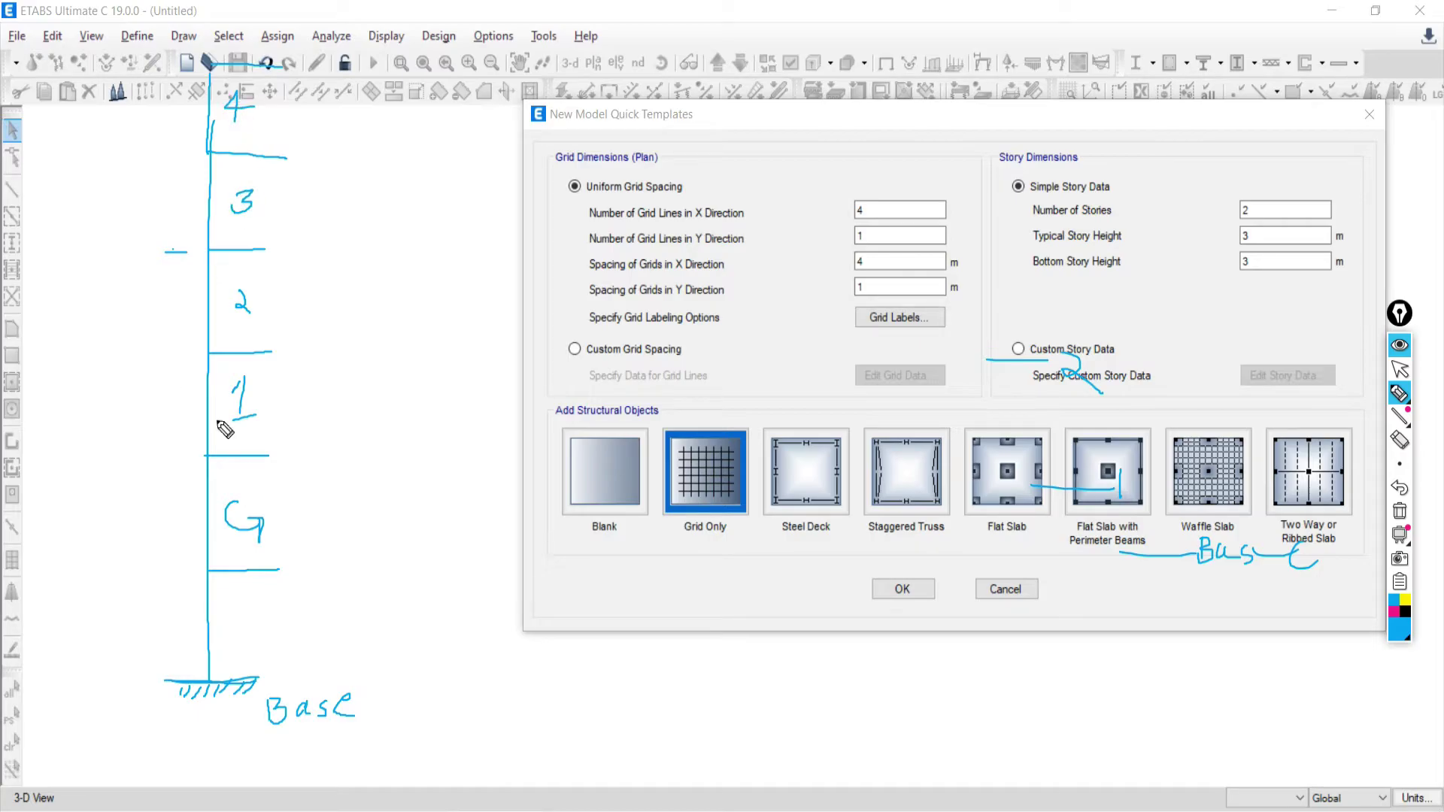
mouse_move(444, 301)
left_mouse_down()
mouse_move(451, 343)
mouse_move(498, 325)
left_mouse_up()
mouse_move(423, 362)
left_mouse_down()
mouse_move(482, 354)
mouse_move(482, 367)
left_mouse_up()
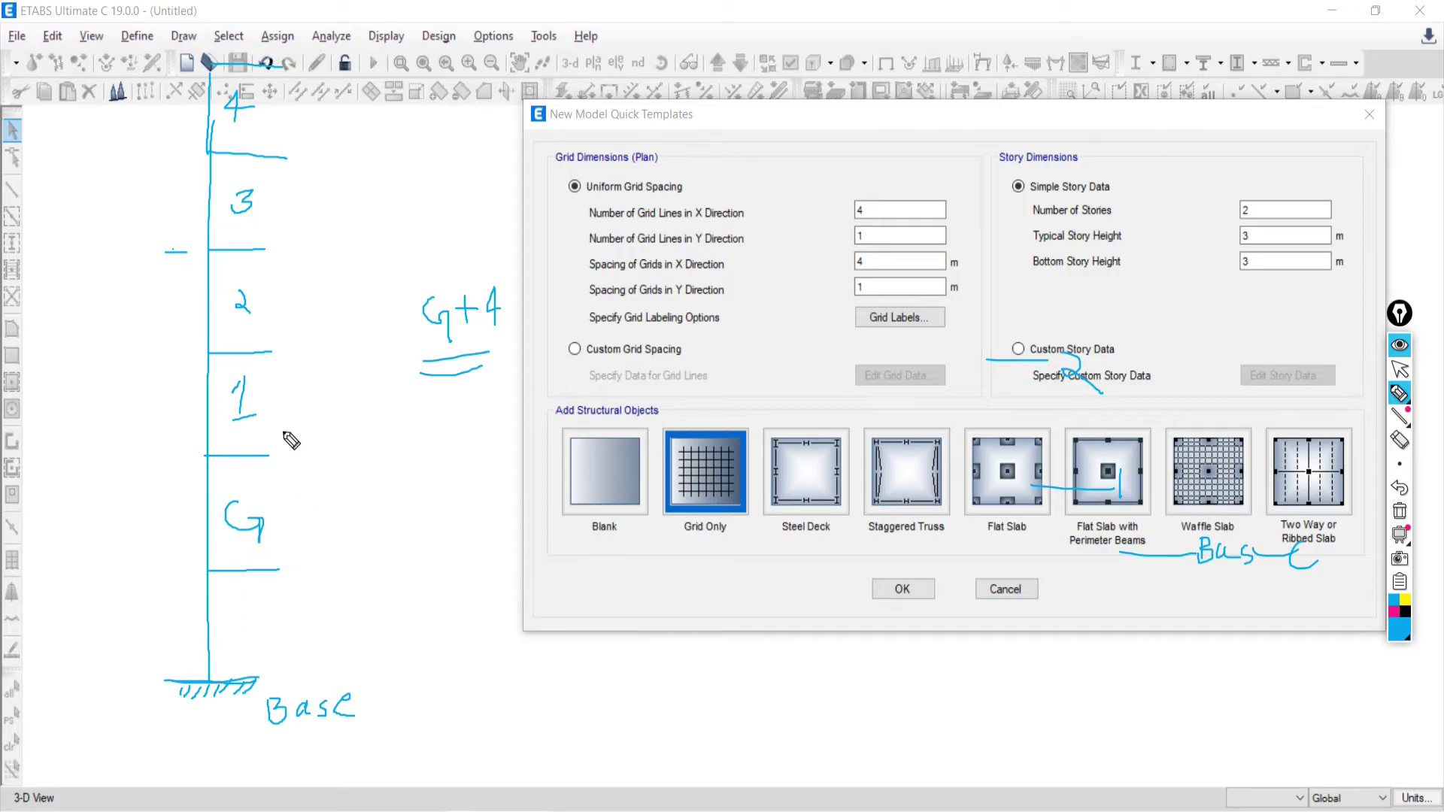
Double every floor line as a slab and add a slab line at the top
left_click_drag(210, 466, 269, 465)
left_click_drag(210, 580, 278, 578)
left_click_drag(210, 362, 269, 361)
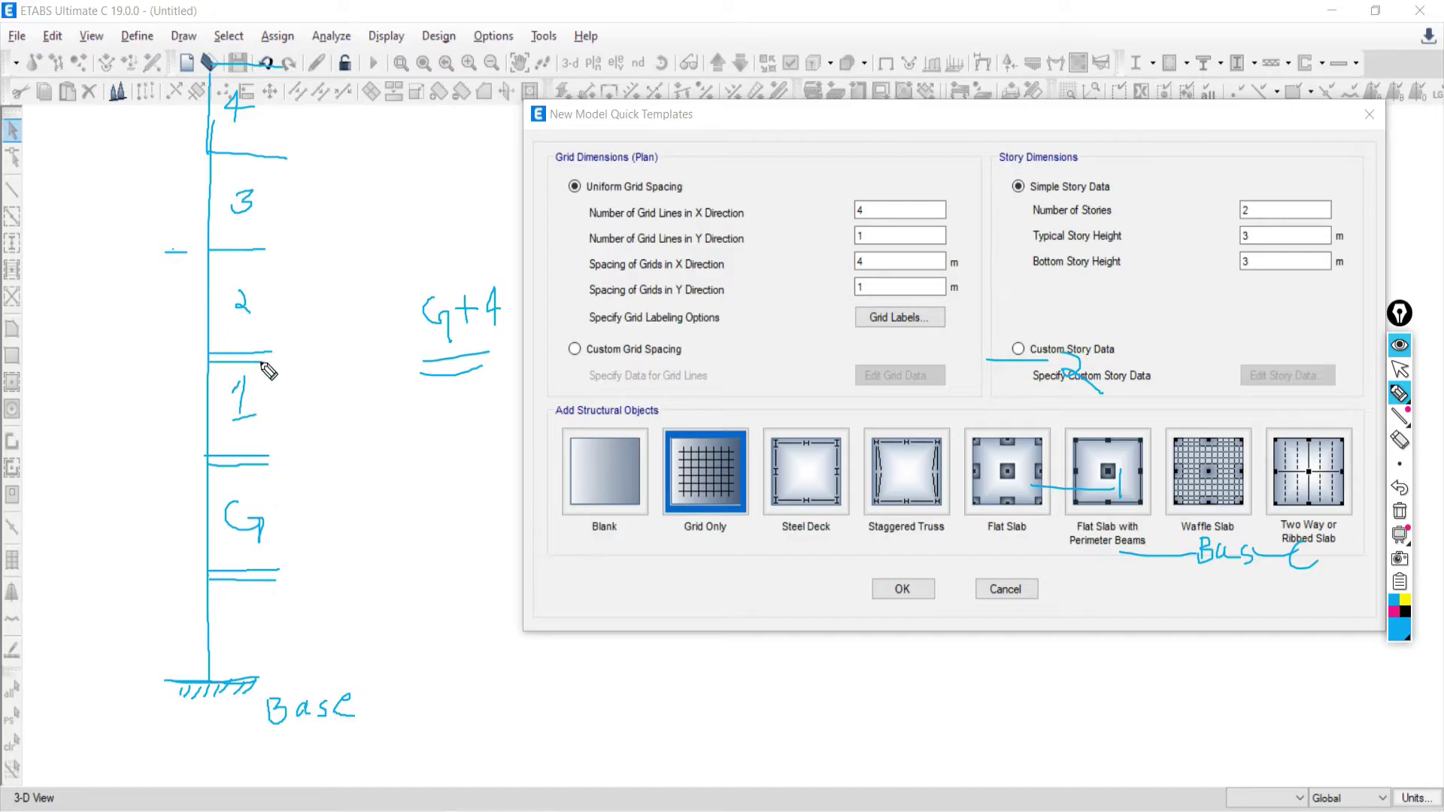
left_click_drag(210, 260, 266, 260)
left_click_drag(213, 162, 288, 163)
left_click_drag(208, 47, 286, 53)
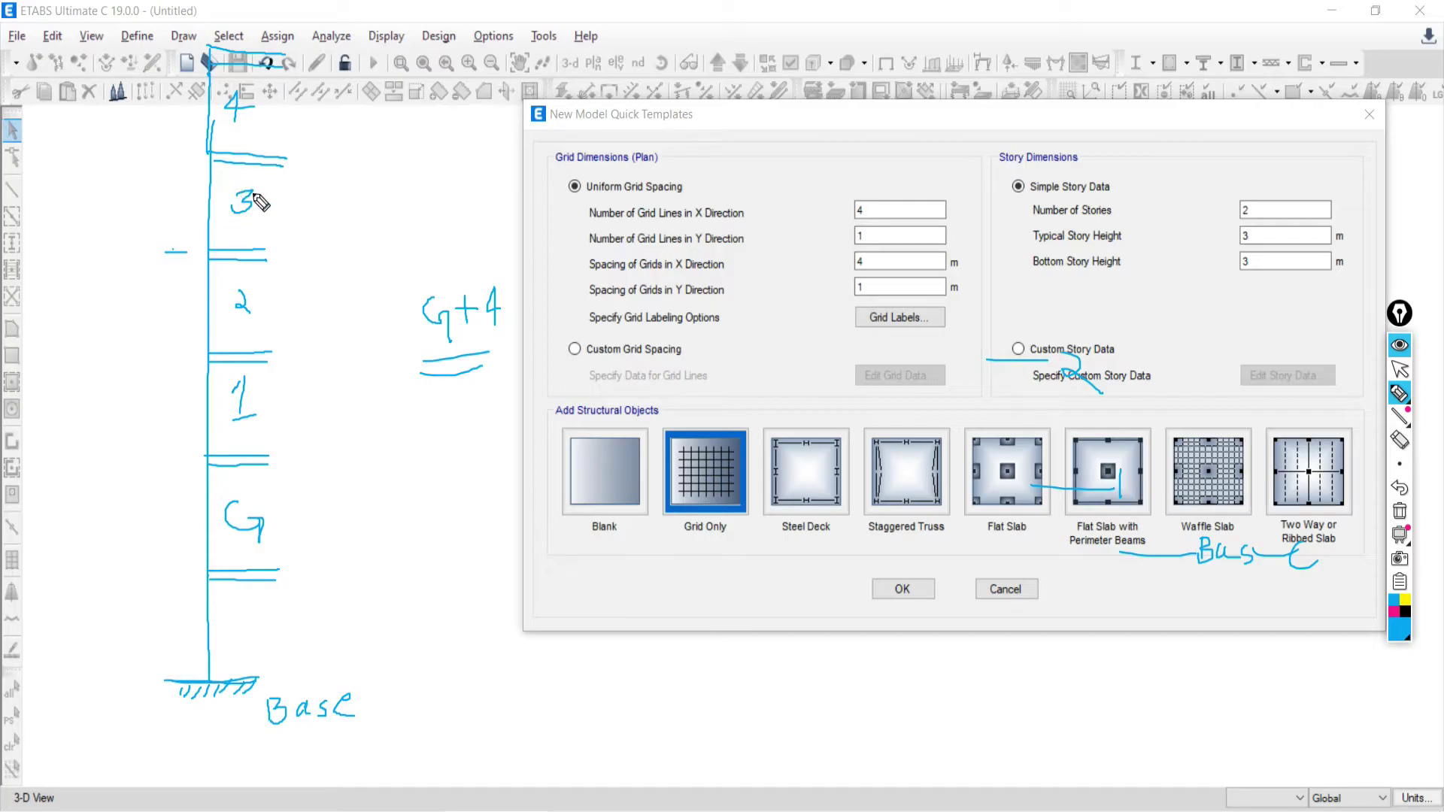
Label the third storey 3rd, then switch to the Google Meet presenting view
left_click(1400, 369)
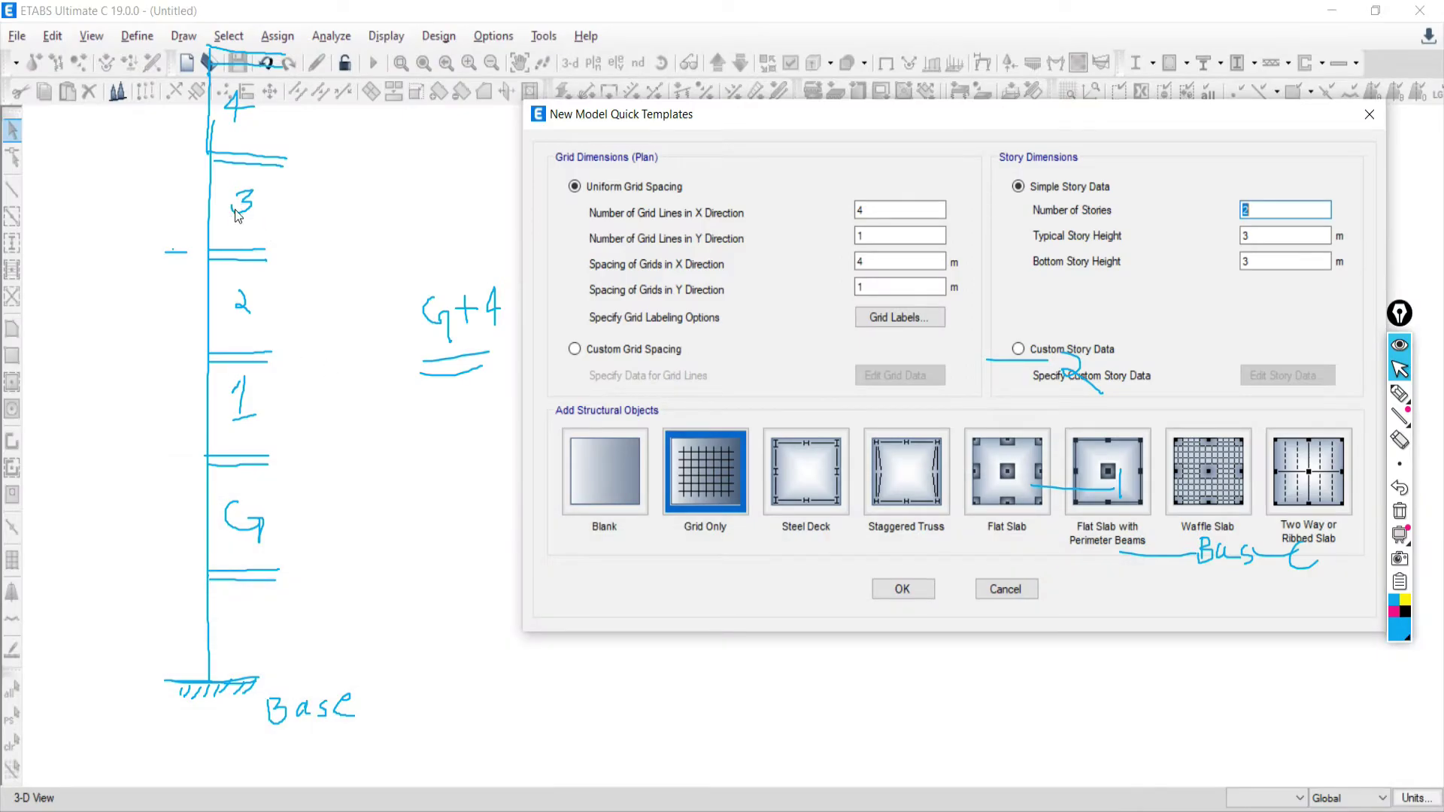
left_click(1399, 394)
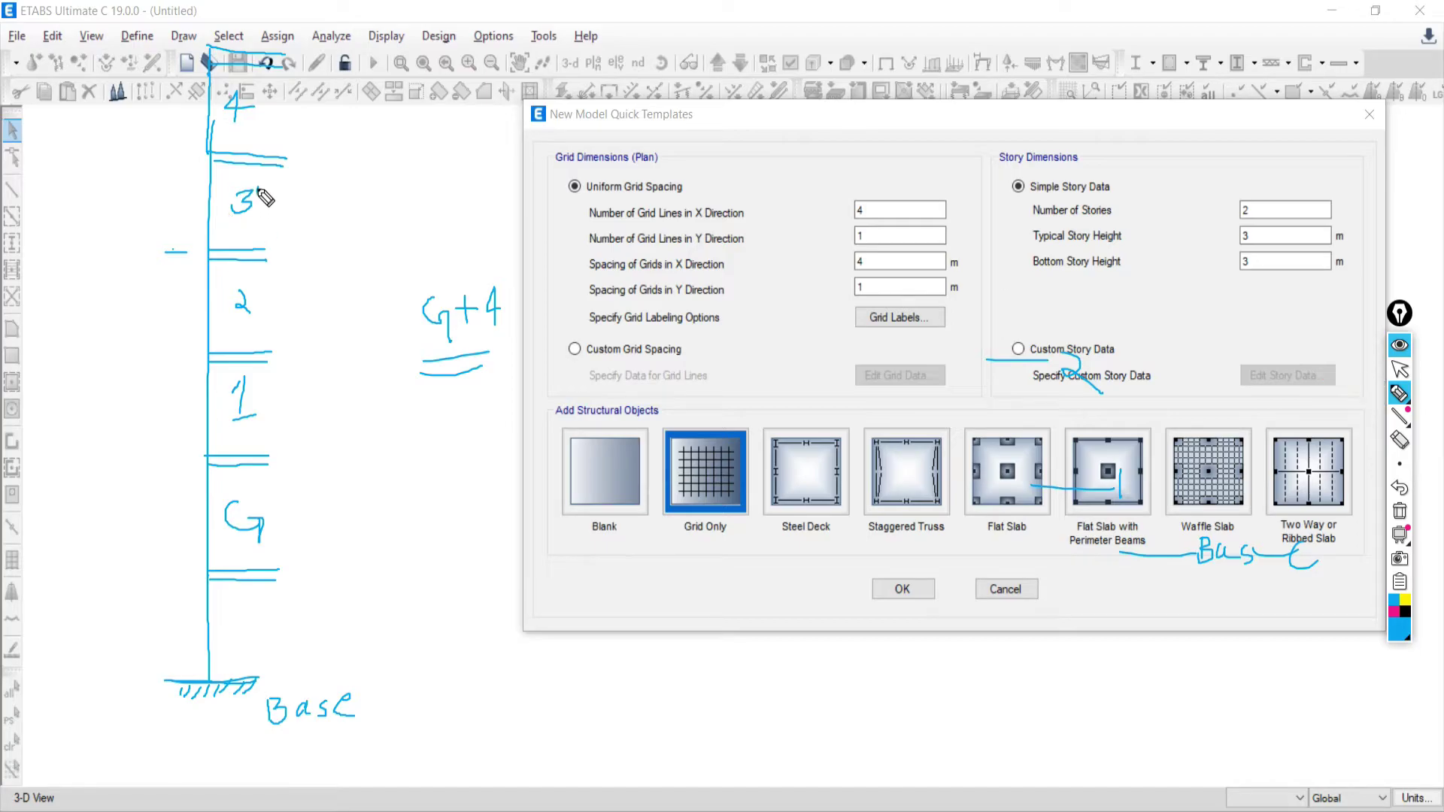
left_click_drag(263, 190, 255, 242)
left_click(1399, 370)
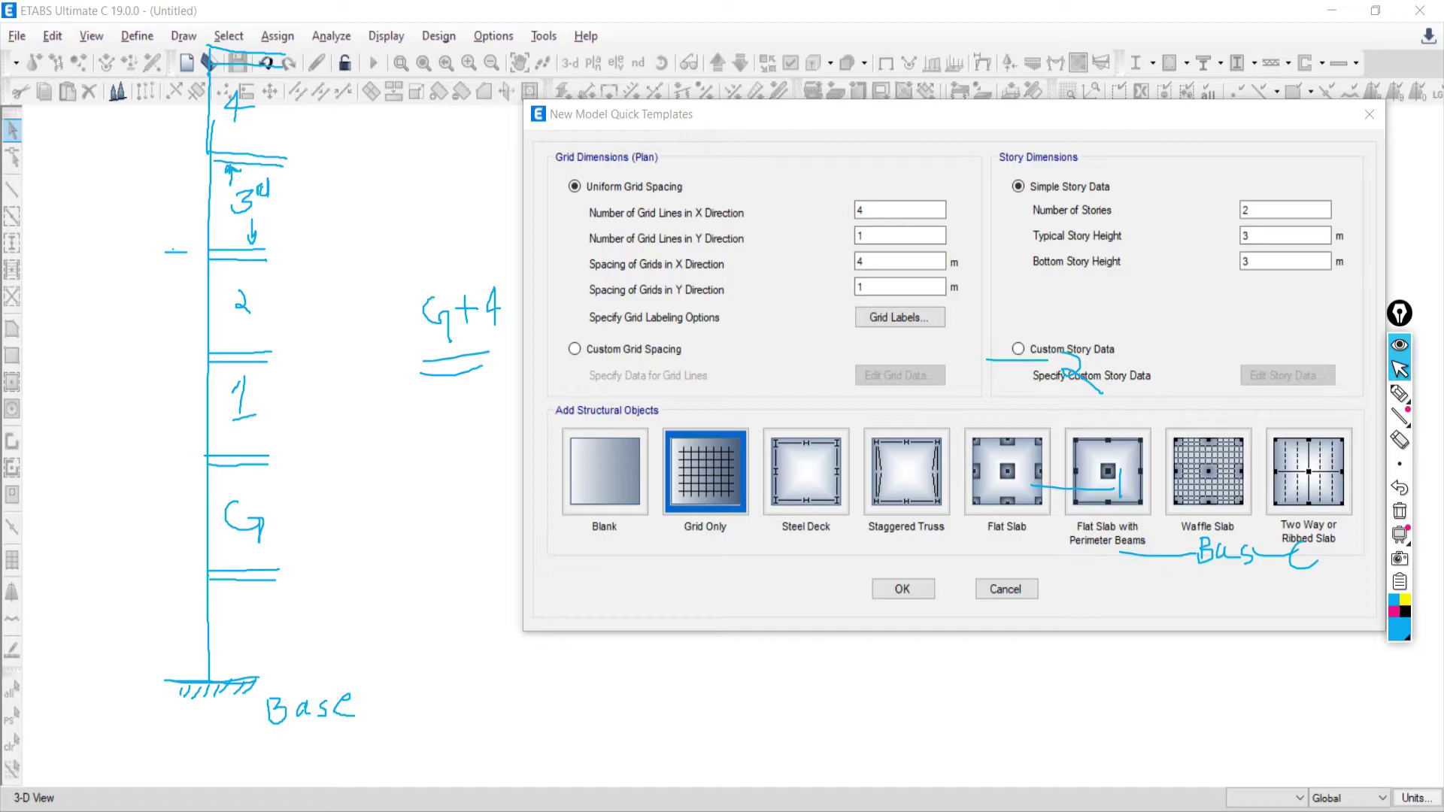
key("alt+Tab")
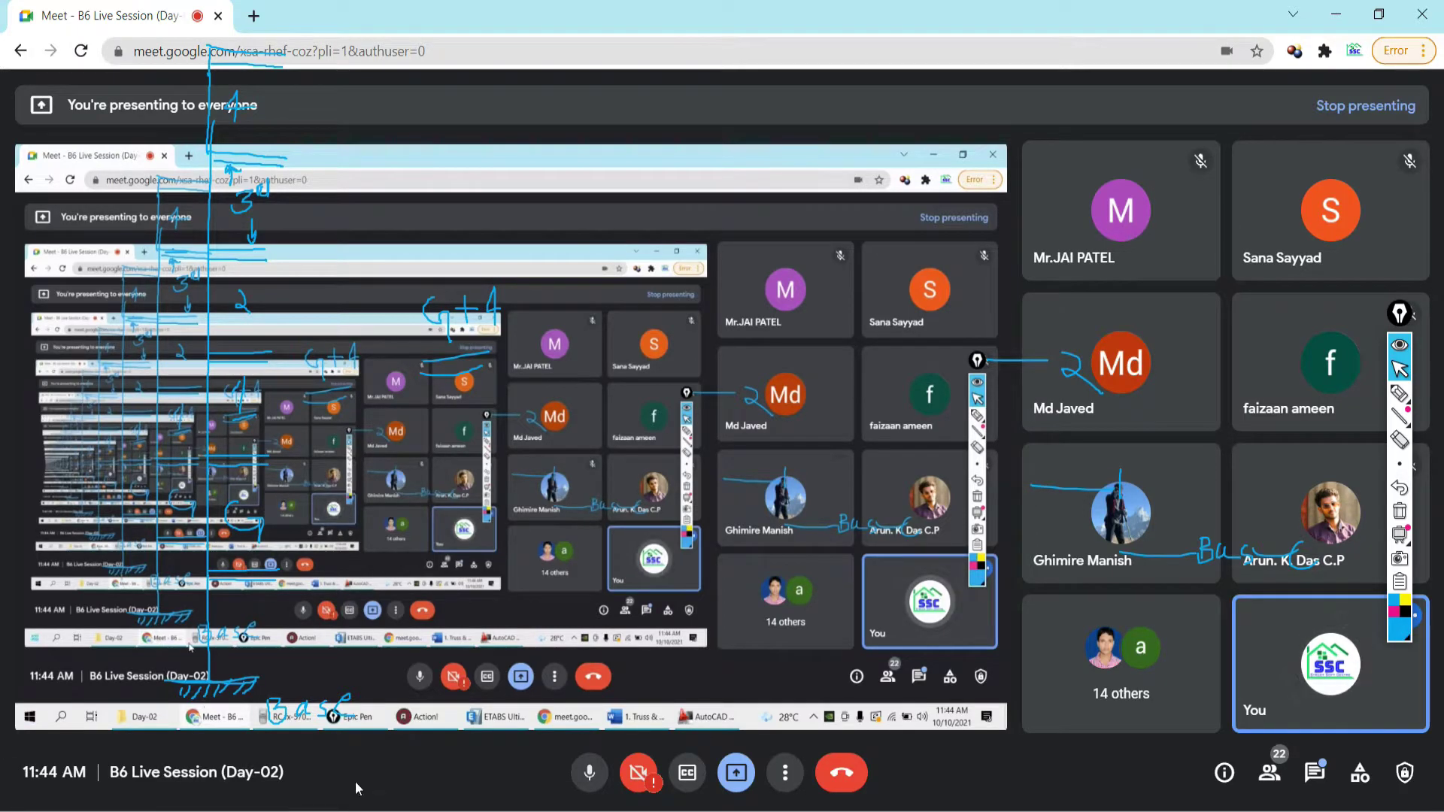
Back in ETABS, ink an arrow at the 3rd storey label, then bring up the Word truss document
key("alt+Tab")
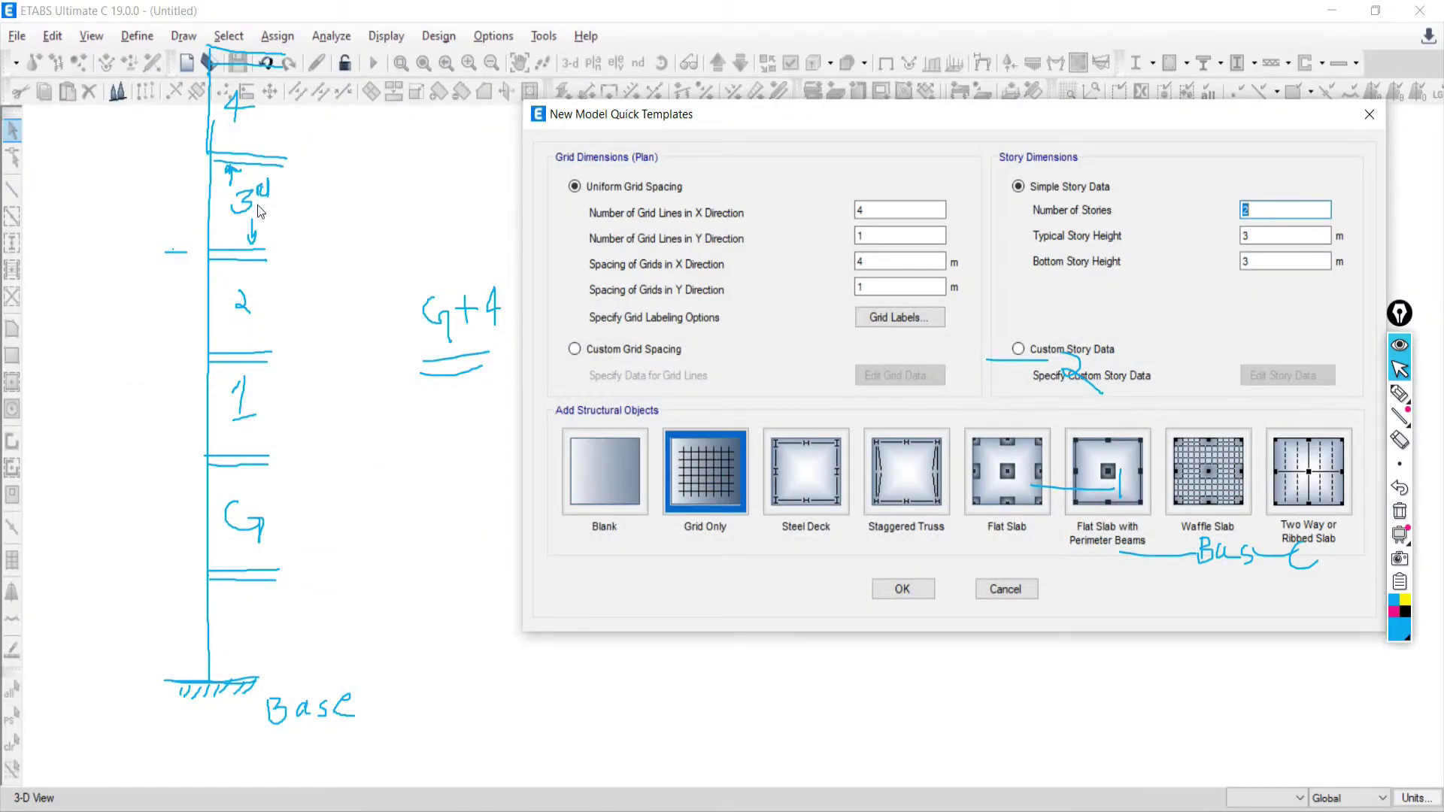
key("ctrl+shift+h")
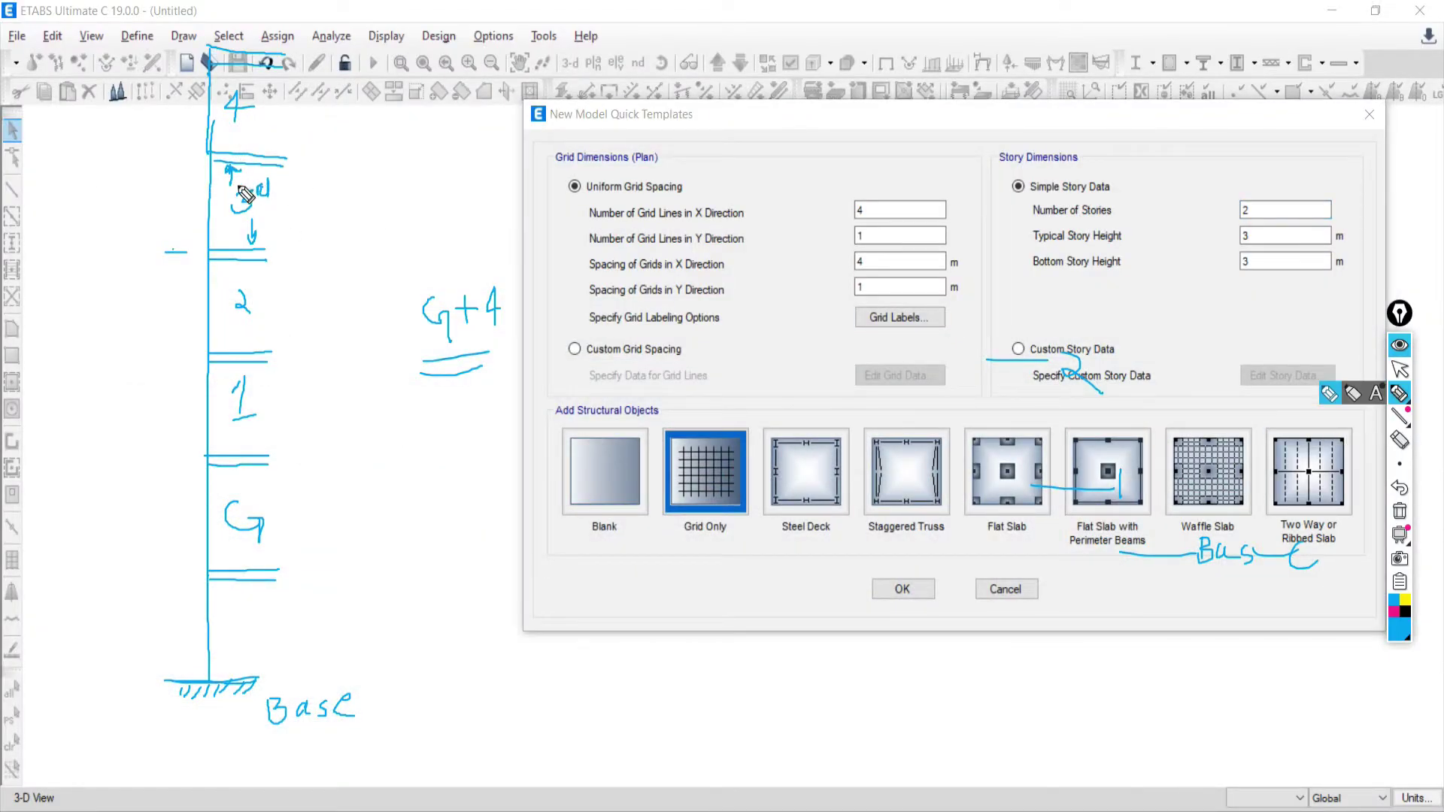
left_click_drag(255, 193, 269, 182)
left_click(1400, 370)
key("alt+Tab")
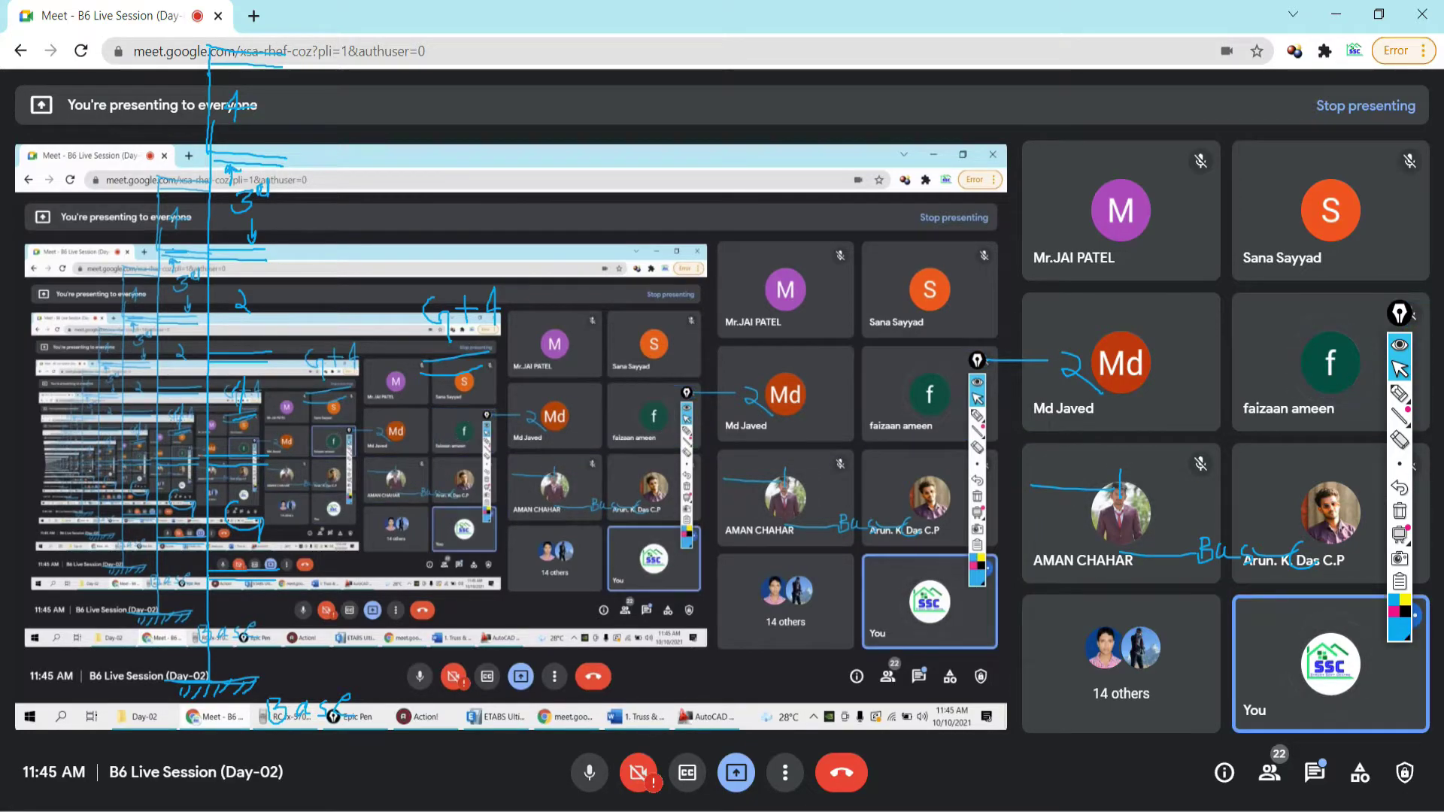
left_click(645, 720)
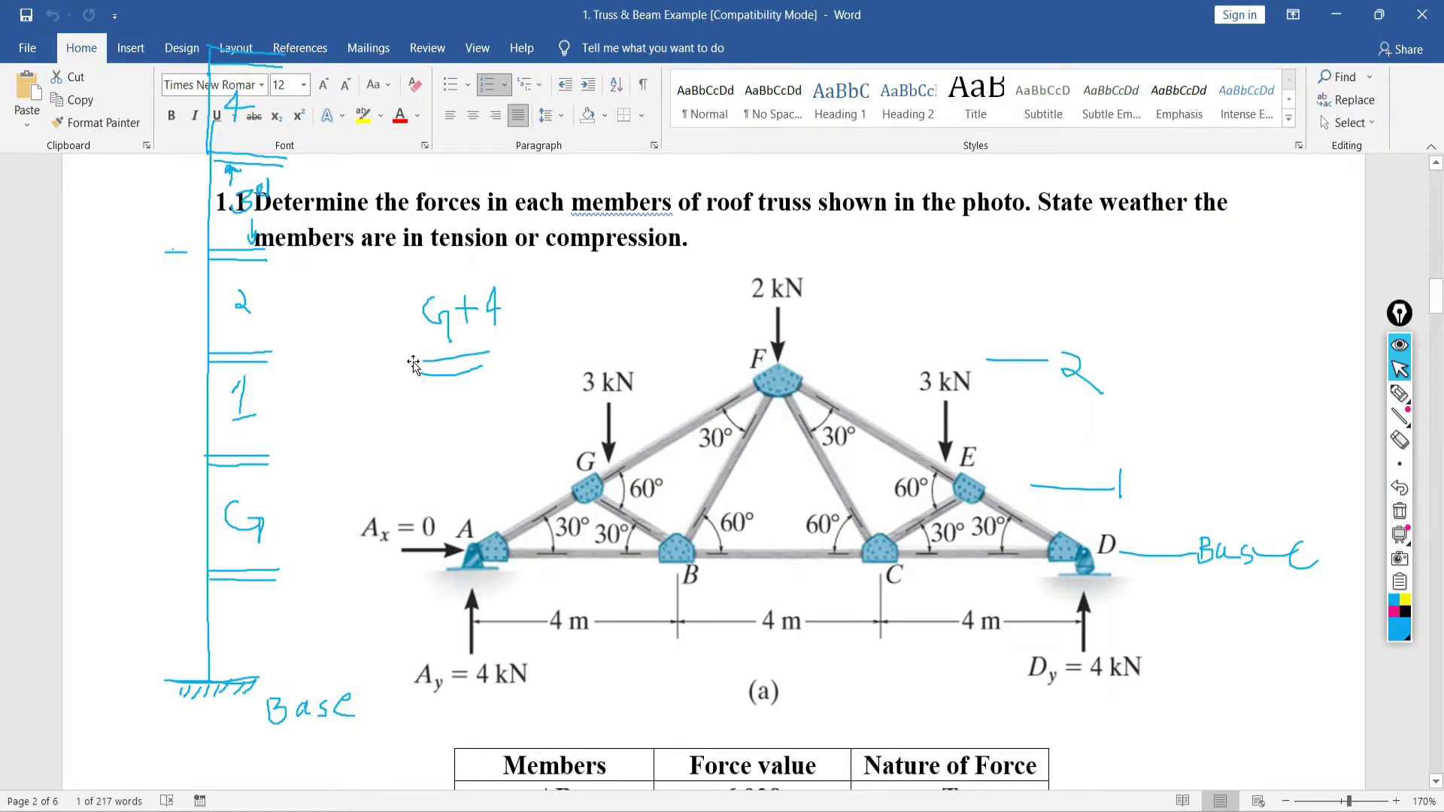
Add an arrowhead under 3rd and tick each floor line from G up to the roof
scroll(312, 278, "down", 2)
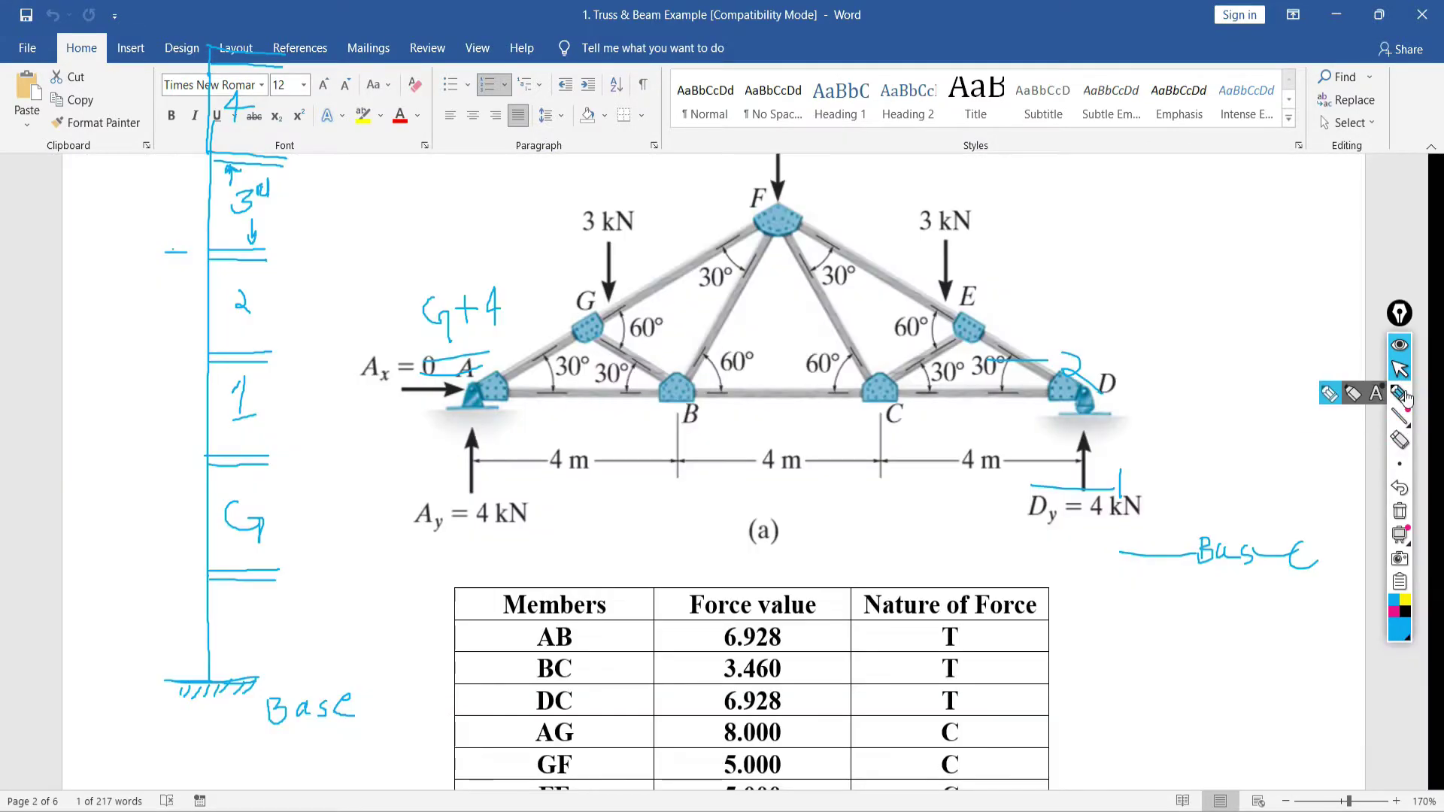
left_click(1401, 394)
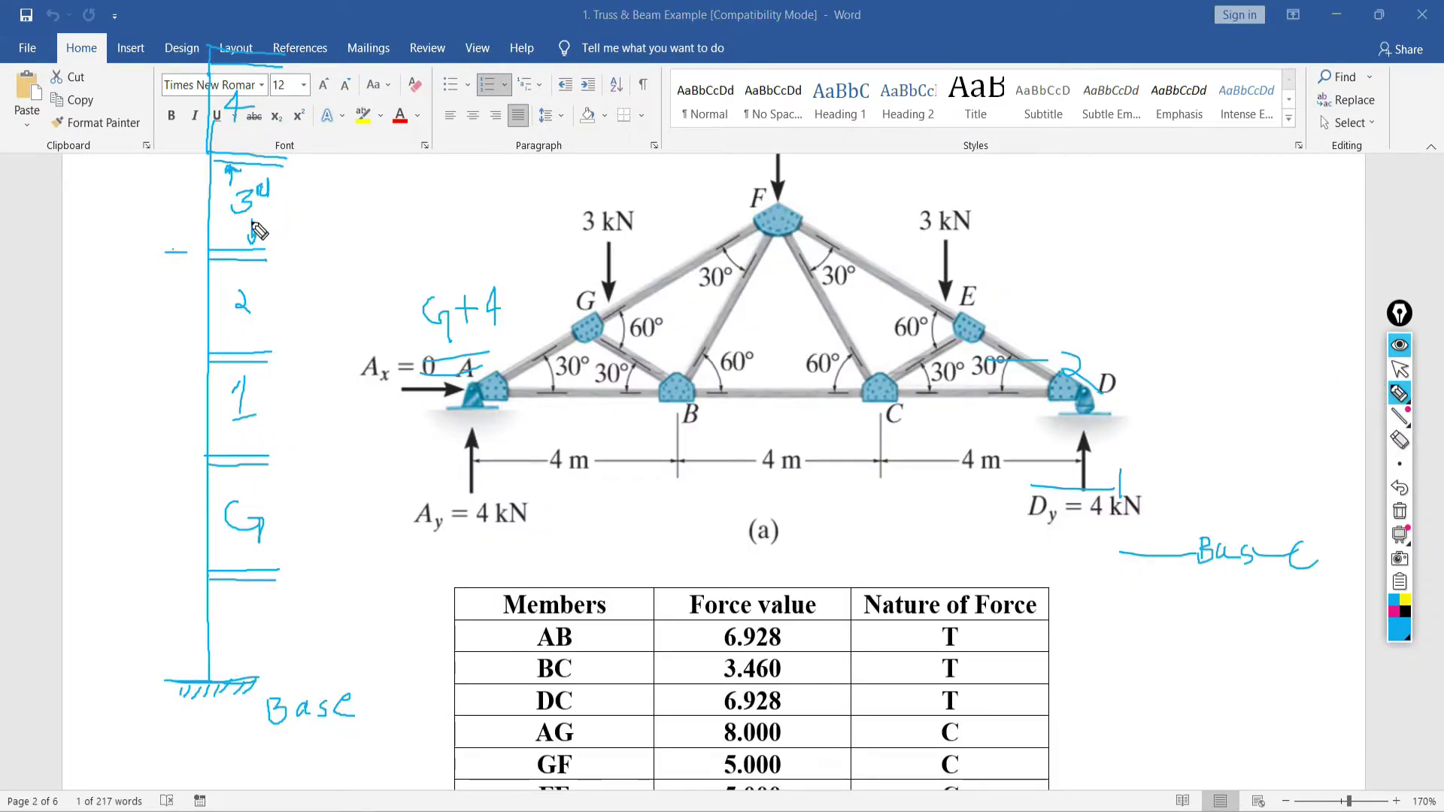
left_click_drag(253, 224, 246, 234)
left_click_drag(287, 158, 327, 135)
left_click_drag(278, 572, 367, 524)
left_click_drag(252, 464, 329, 434)
left_click_drag(262, 364, 334, 329)
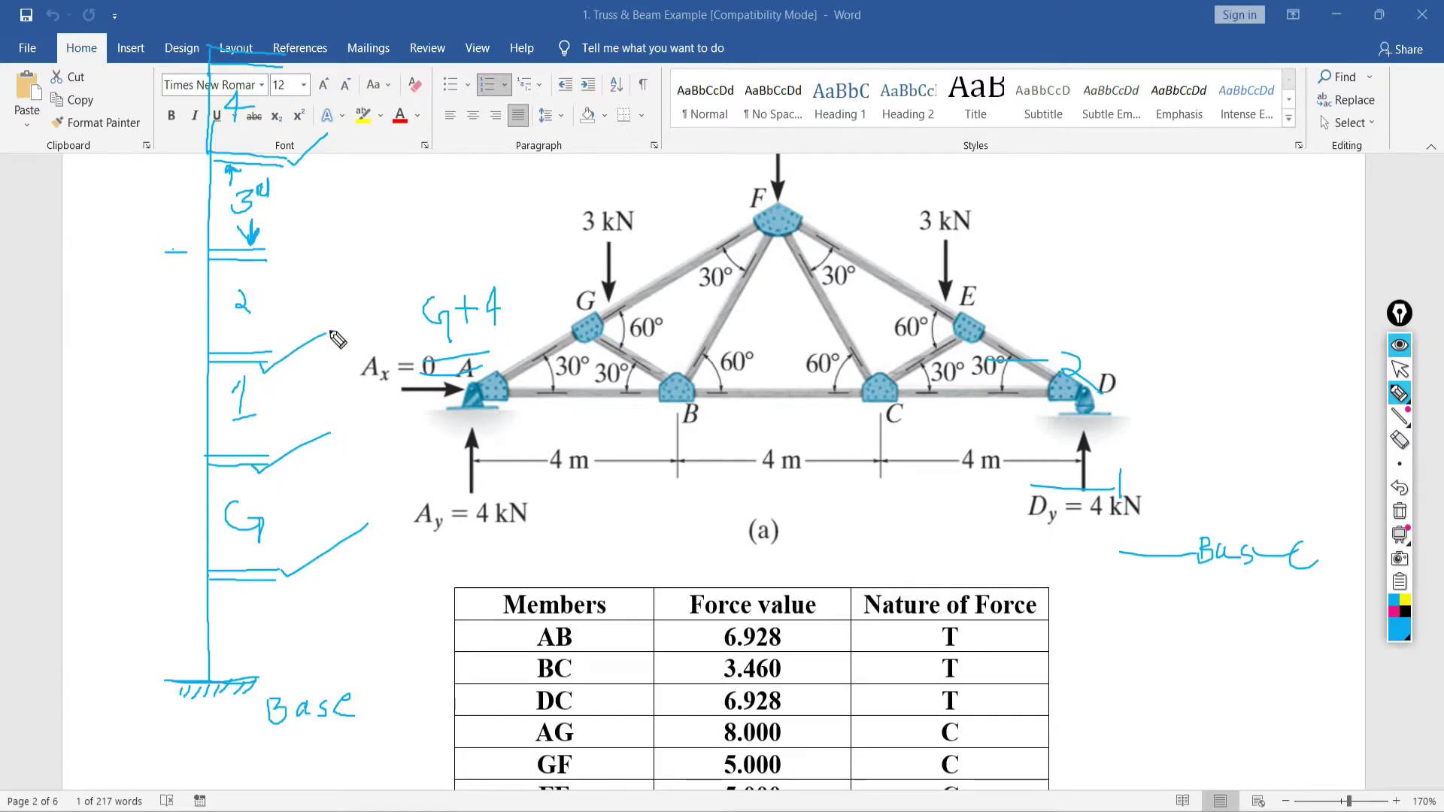
left_click_drag(282, 276, 310, 242)
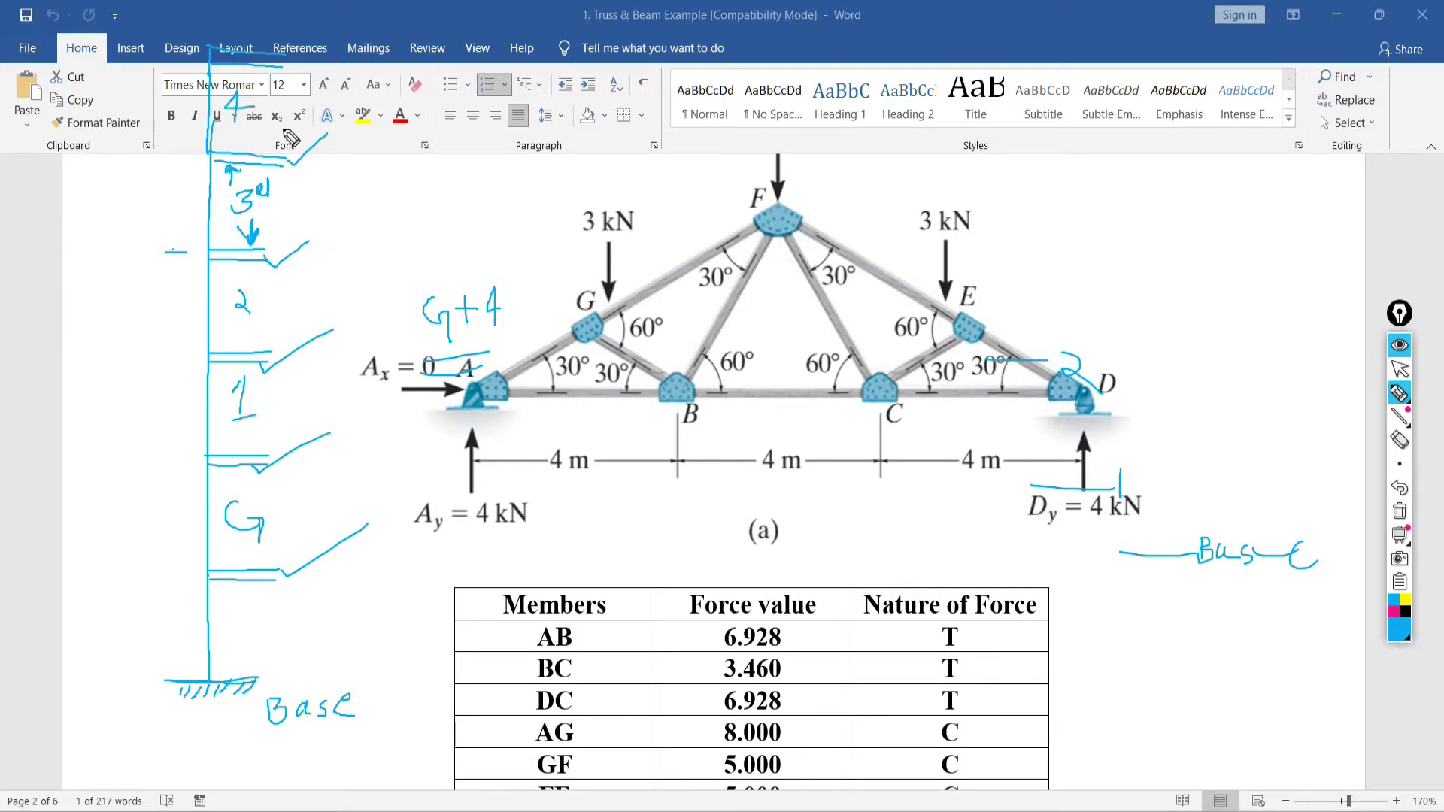
mouse_move(278, 172)
left_mouse_down()
mouse_move(305, 174)
mouse_move(331, 147)
left_mouse_up()
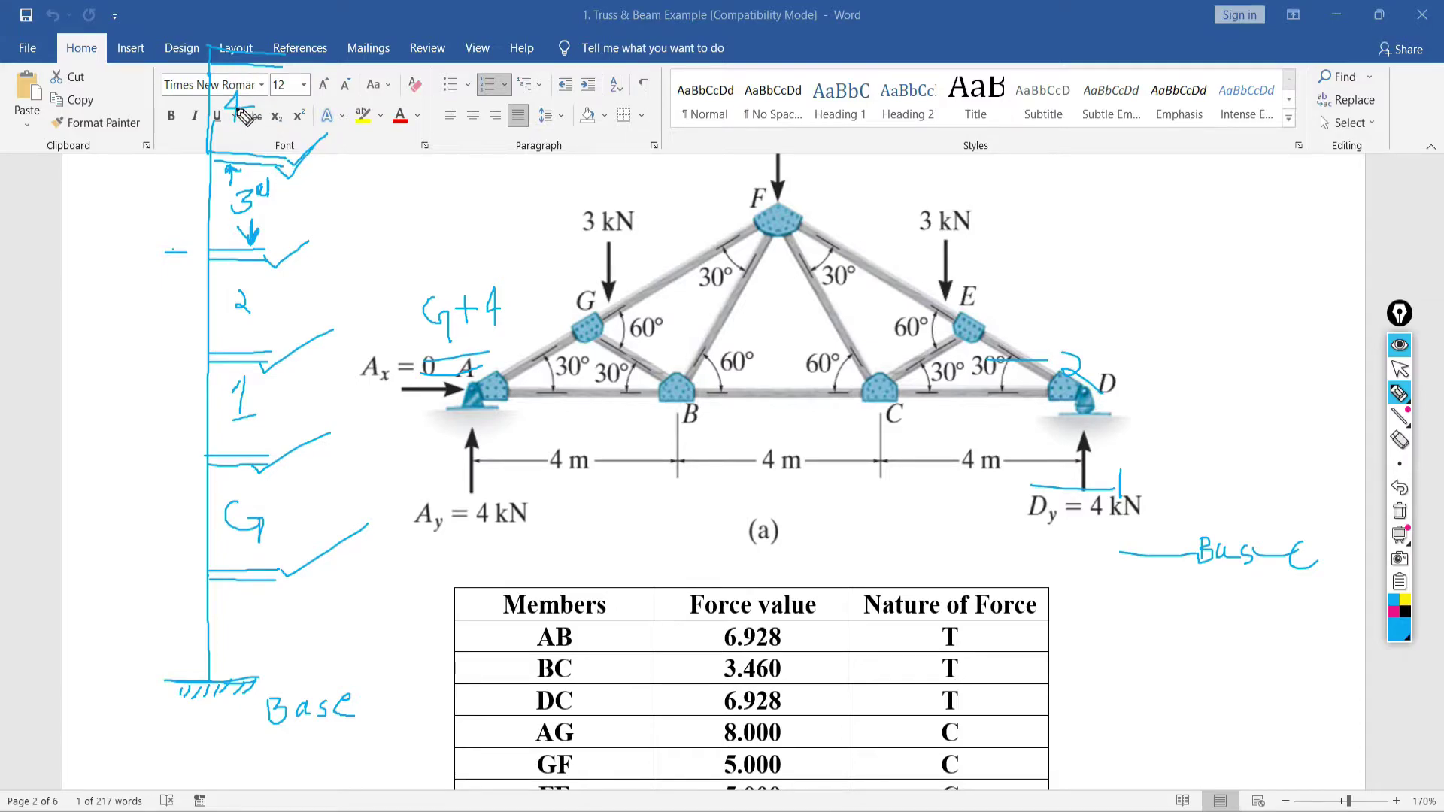
mouse_move(288, 66)
left_mouse_down()
mouse_move(331, 51)
mouse_move(353, 15)
left_mouse_up()
Add extra ticks at the upper floor, under 3rd, beside storey 1 and above G
left_click_drag(255, 157, 305, 134)
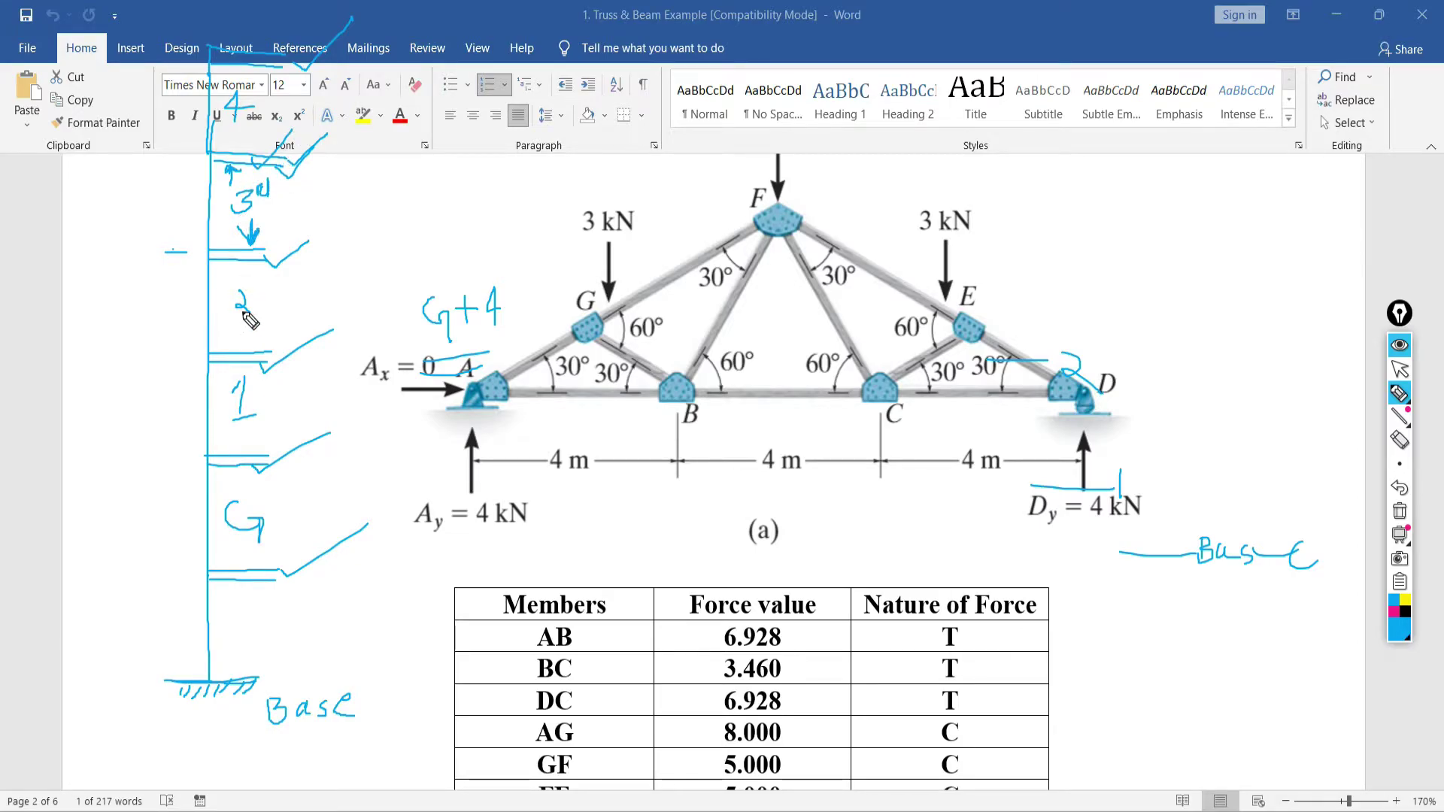
left_click_drag(255, 268, 301, 239)
left_click_drag(252, 410, 258, 419)
left_click_drag(254, 359, 290, 343)
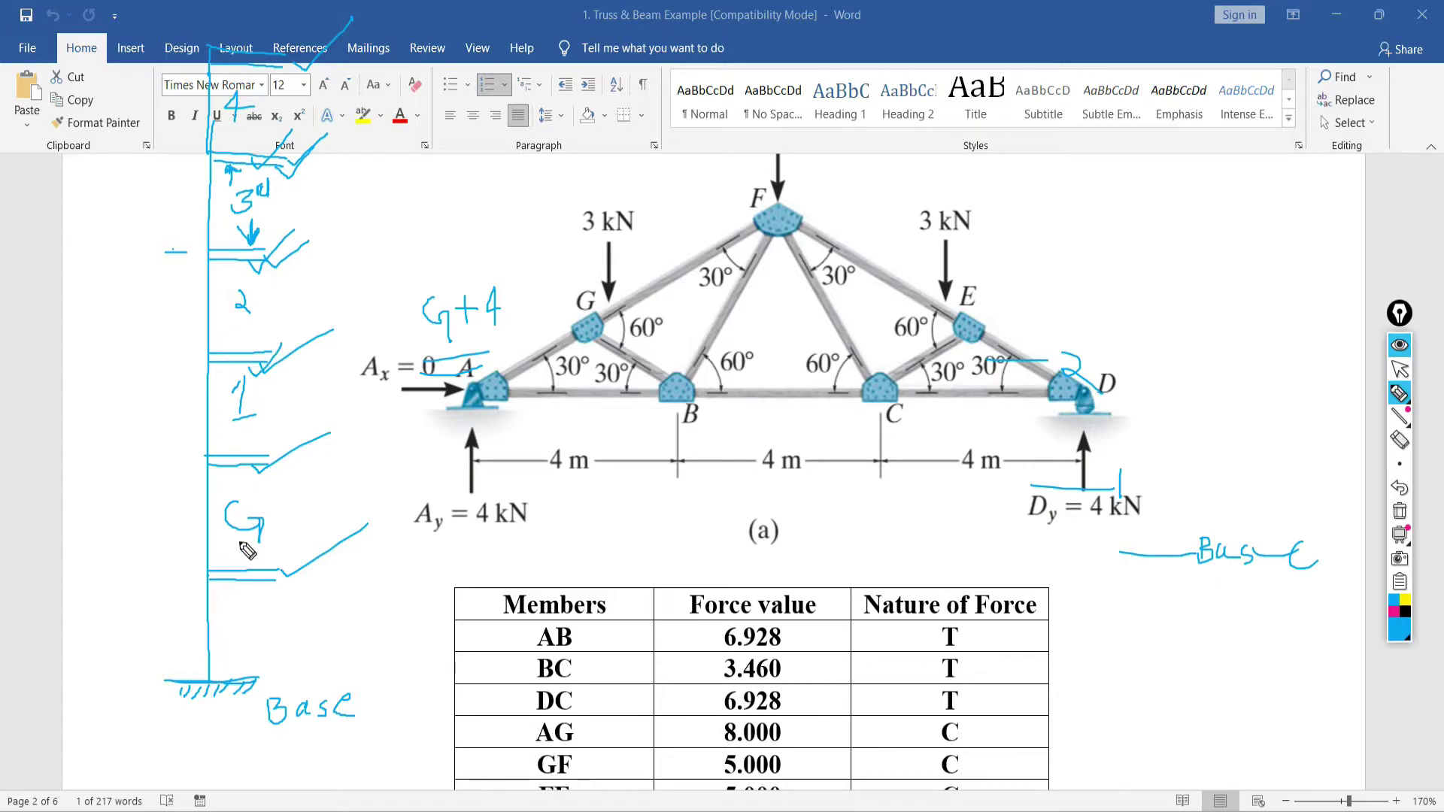
mouse_move(248, 473)
left_mouse_down()
mouse_move(285, 450)
mouse_move(282, 428)
left_mouse_up()
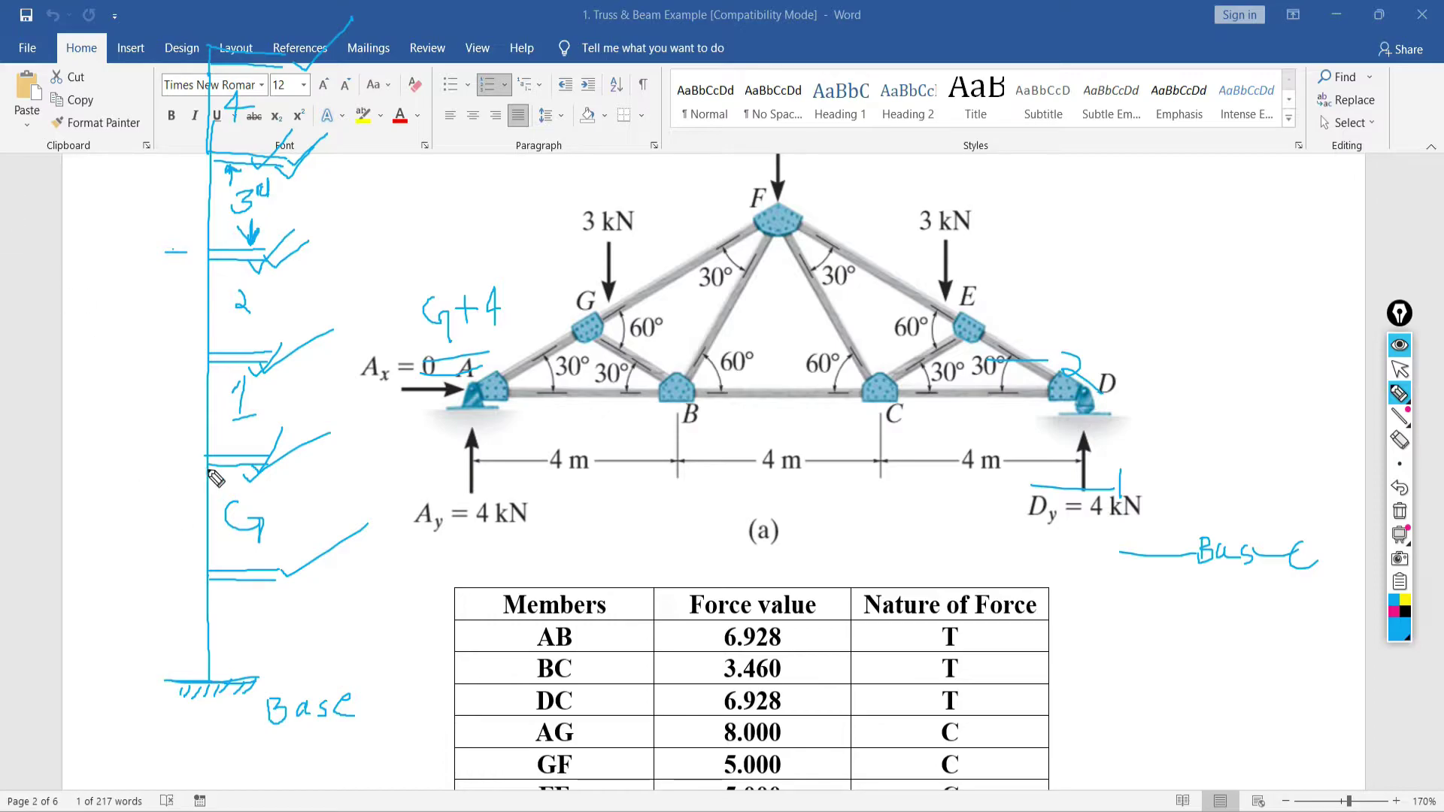
Draw a circled FF floor-height dimension beside storey 1, undo one stroke, then clear all ink
left_click_drag(198, 351, 182, 456)
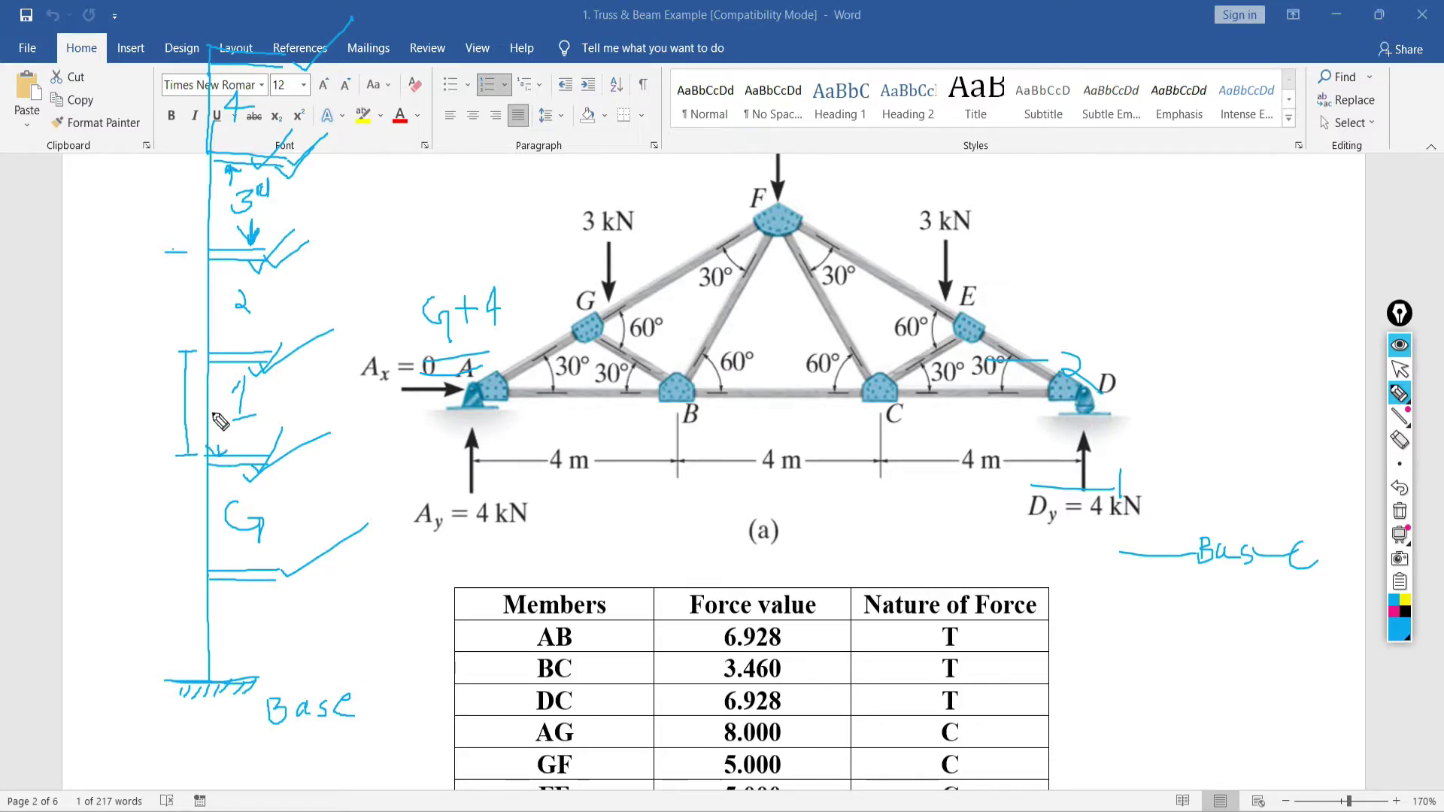
left_click_drag(226, 321, 229, 339)
left_click_drag(218, 427, 220, 454)
left_click_drag(115, 389, 117, 436)
mouse_move(116, 387)
left_mouse_down()
mouse_move(140, 387)
mouse_move(138, 428)
left_mouse_up()
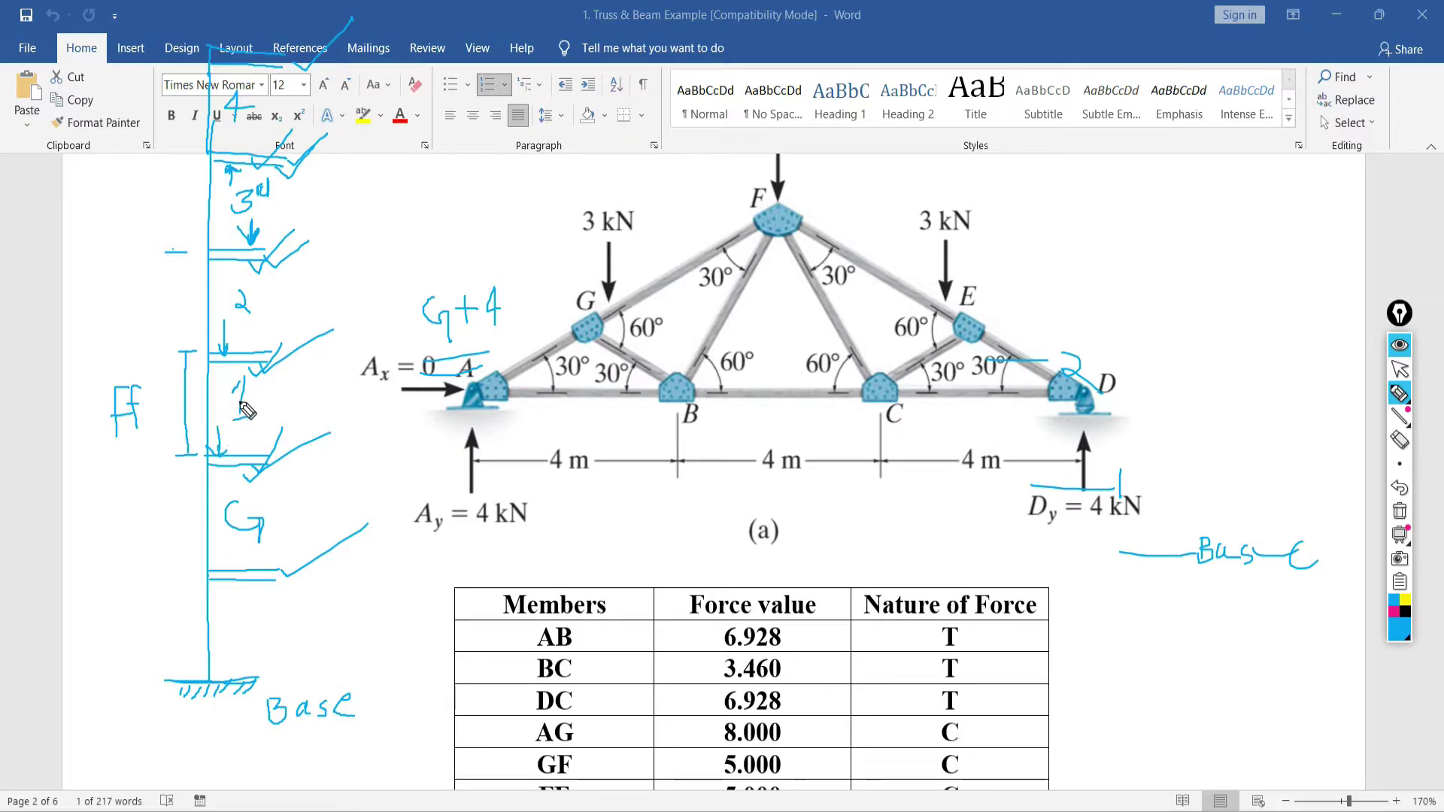
left_click_drag(239, 376, 238, 412)
left_click_drag(230, 417, 258, 415)
mouse_move(145, 350)
left_mouse_down()
mouse_move(83, 385)
mouse_move(88, 469)
mouse_move(154, 466)
mouse_move(170, 381)
mouse_move(146, 353)
mouse_move(171, 394)
left_mouse_up()
mouse_move(112, 451)
left_mouse_down()
mouse_move(155, 437)
mouse_move(154, 452)
left_mouse_up()
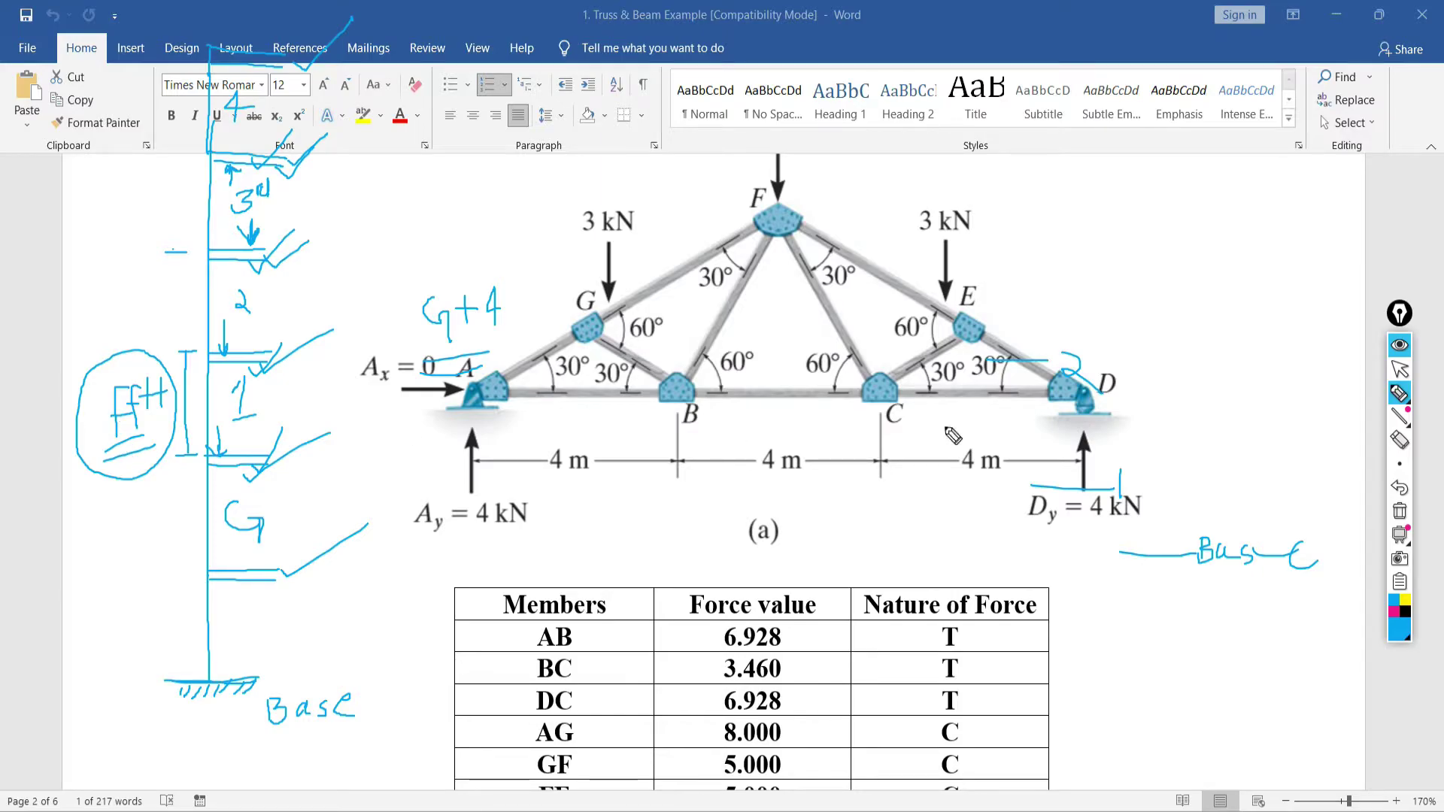
left_click(1399, 489)
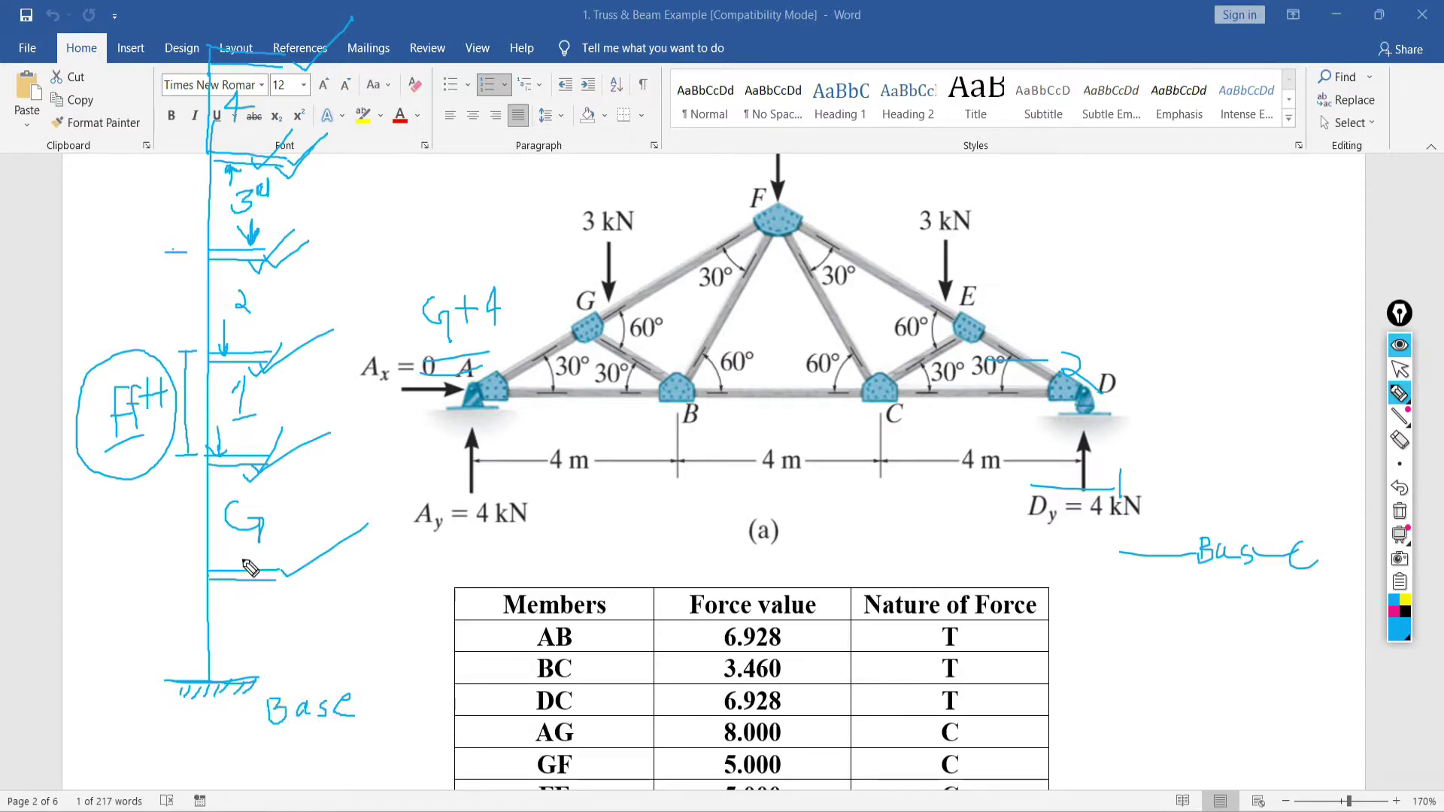
left_click(1400, 510)
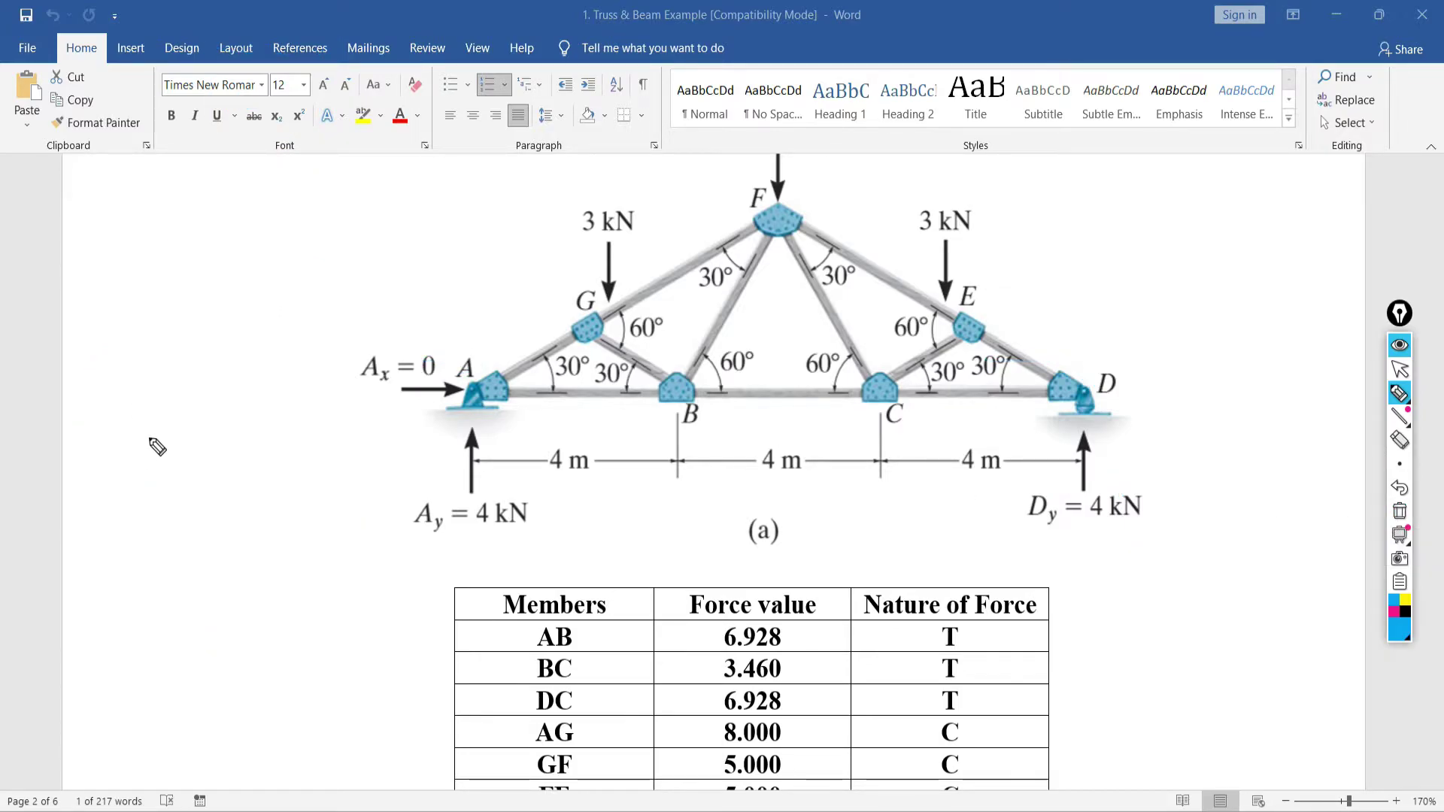
Ink two column lines with base hatching, plus the G and P level lines, in the margin
mouse_move(202, 156)
left_mouse_down()
mouse_move(184, 634)
mouse_move(258, 639)
left_mouse_up()
left_click_drag(243, 651, 209, 669)
left_click_drag(201, 654, 169, 683)
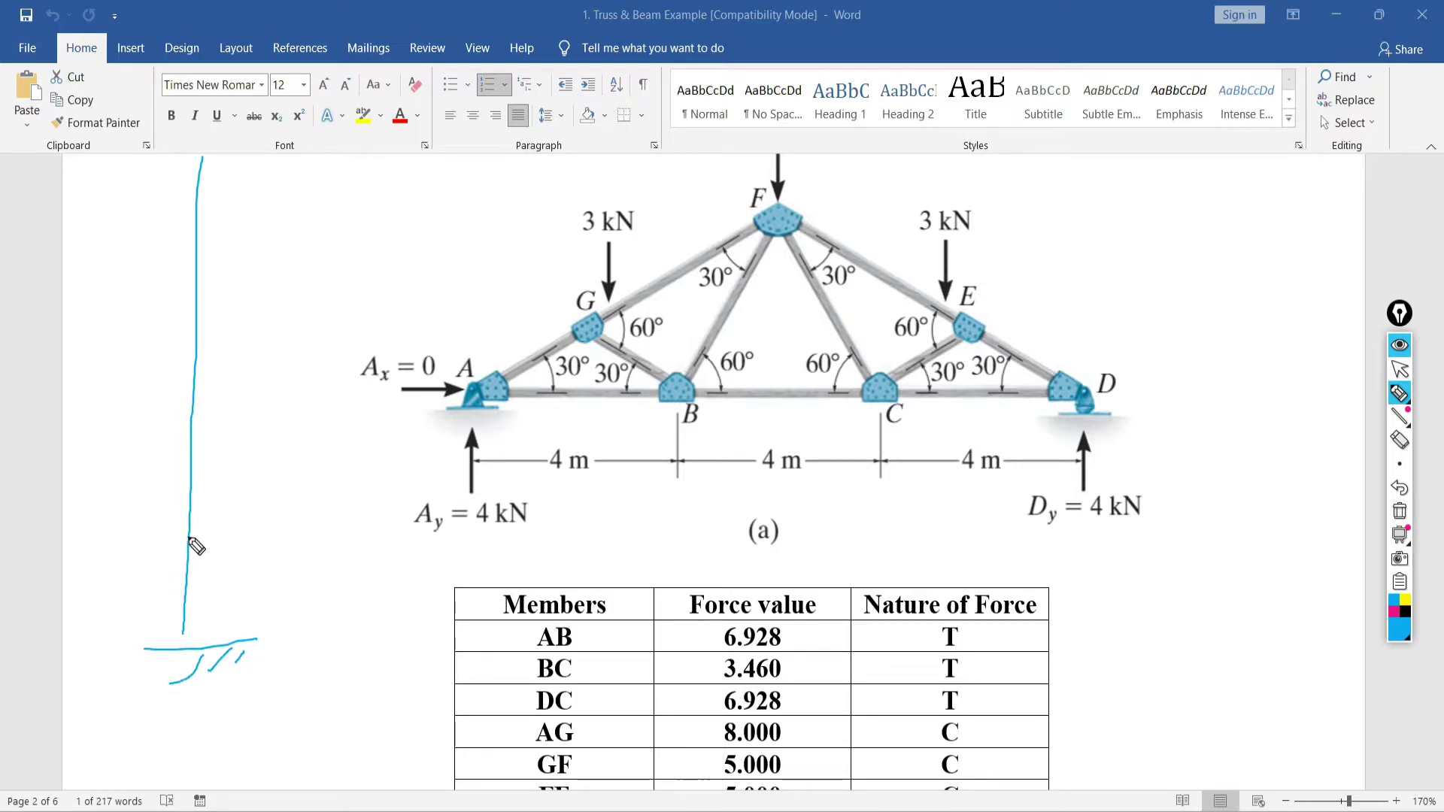
mouse_move(188, 535)
left_mouse_down()
mouse_move(230, 536)
mouse_move(255, 557)
left_mouse_up()
mouse_move(188, 485)
left_mouse_down()
mouse_move(245, 490)
mouse_move(247, 477)
left_mouse_up()
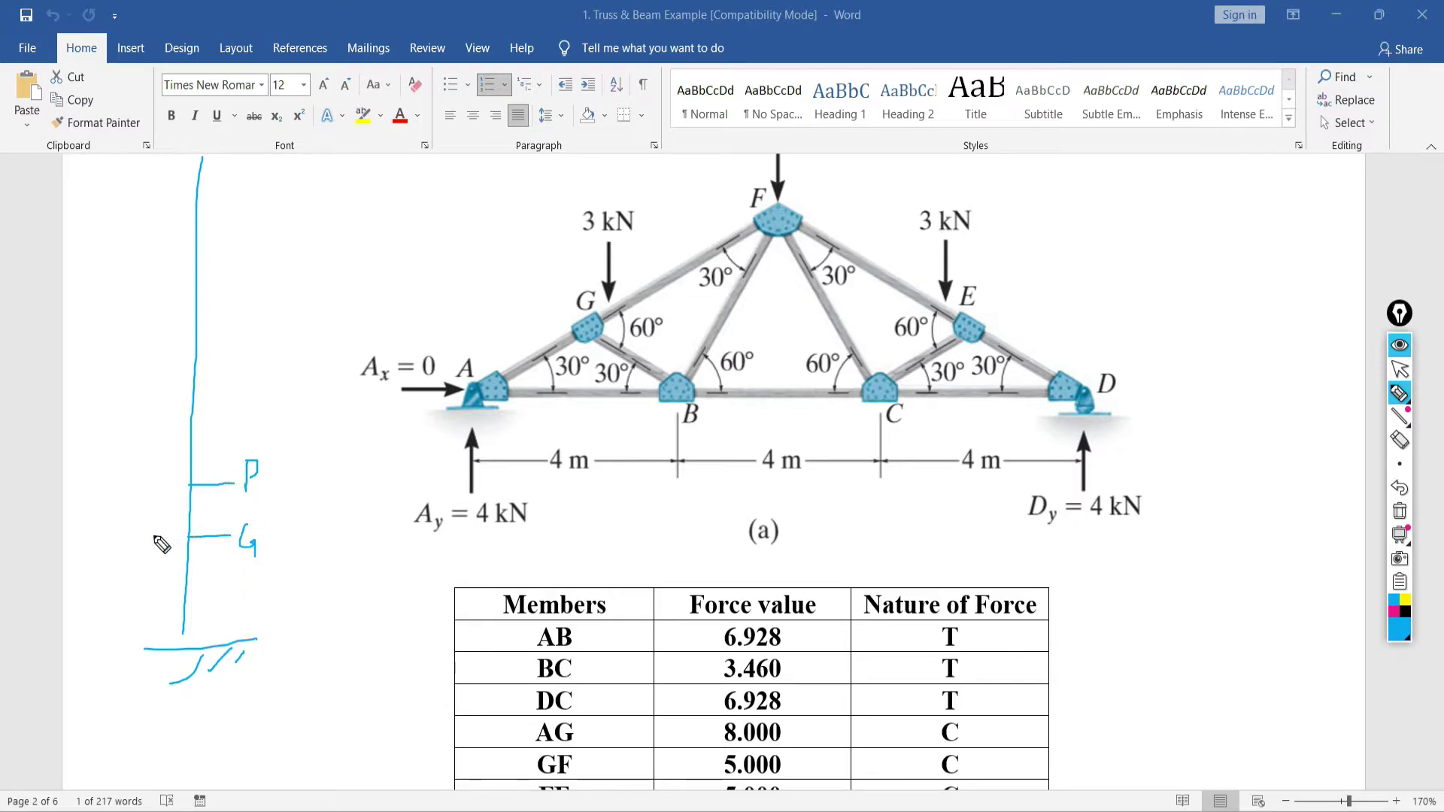
mouse_move(153, 535)
left_mouse_down()
mouse_move(265, 523)
mouse_move(270, 563)
mouse_move(173, 563)
mouse_move(150, 536)
left_mouse_up()
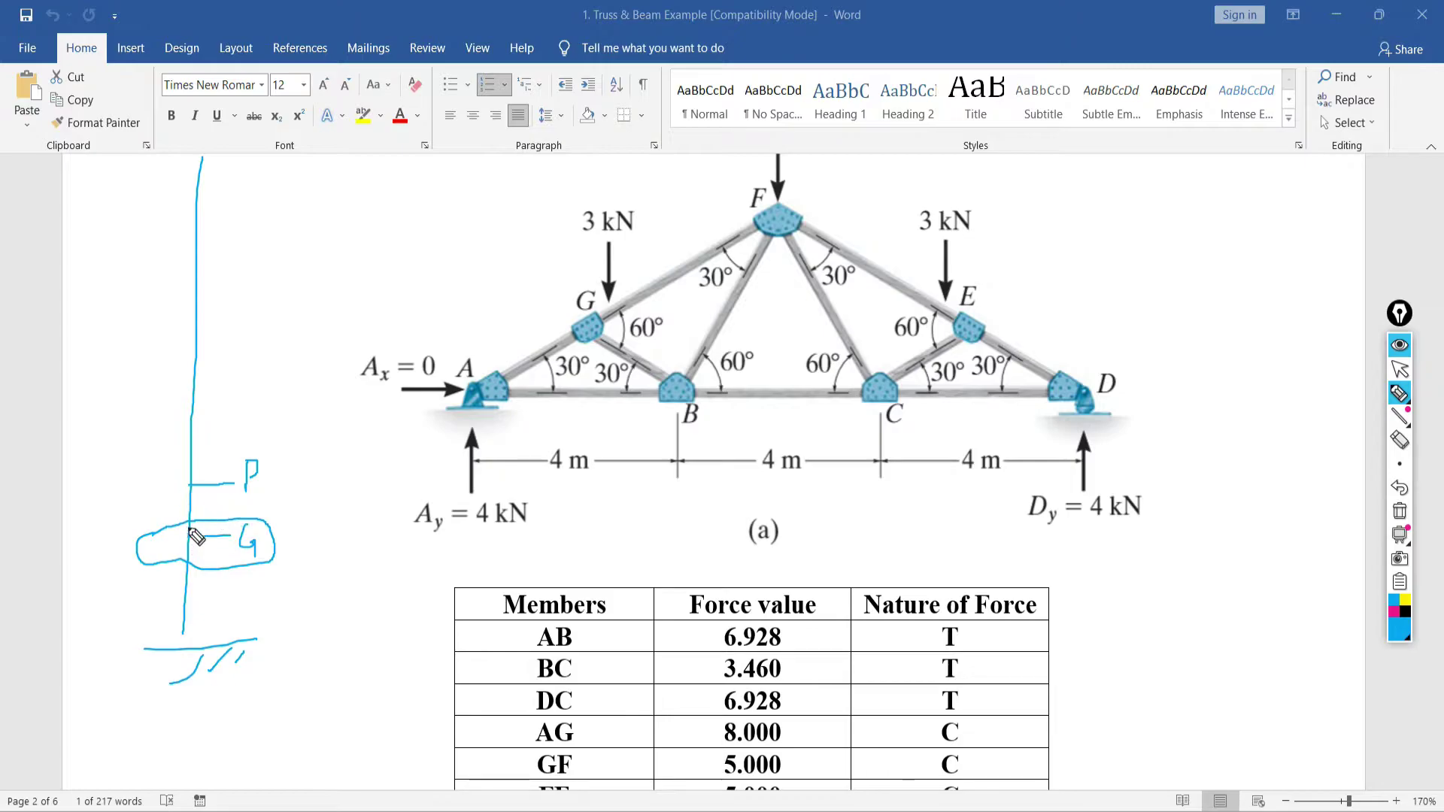
left_click_drag(192, 489, 187, 665)
mouse_move(195, 488)
left_mouse_down()
mouse_move(187, 648)
mouse_move(132, 654)
mouse_move(256, 643)
left_mouse_up()
mouse_move(256, 640)
left_mouse_down()
mouse_move(237, 663)
mouse_move(134, 664)
left_mouse_up()
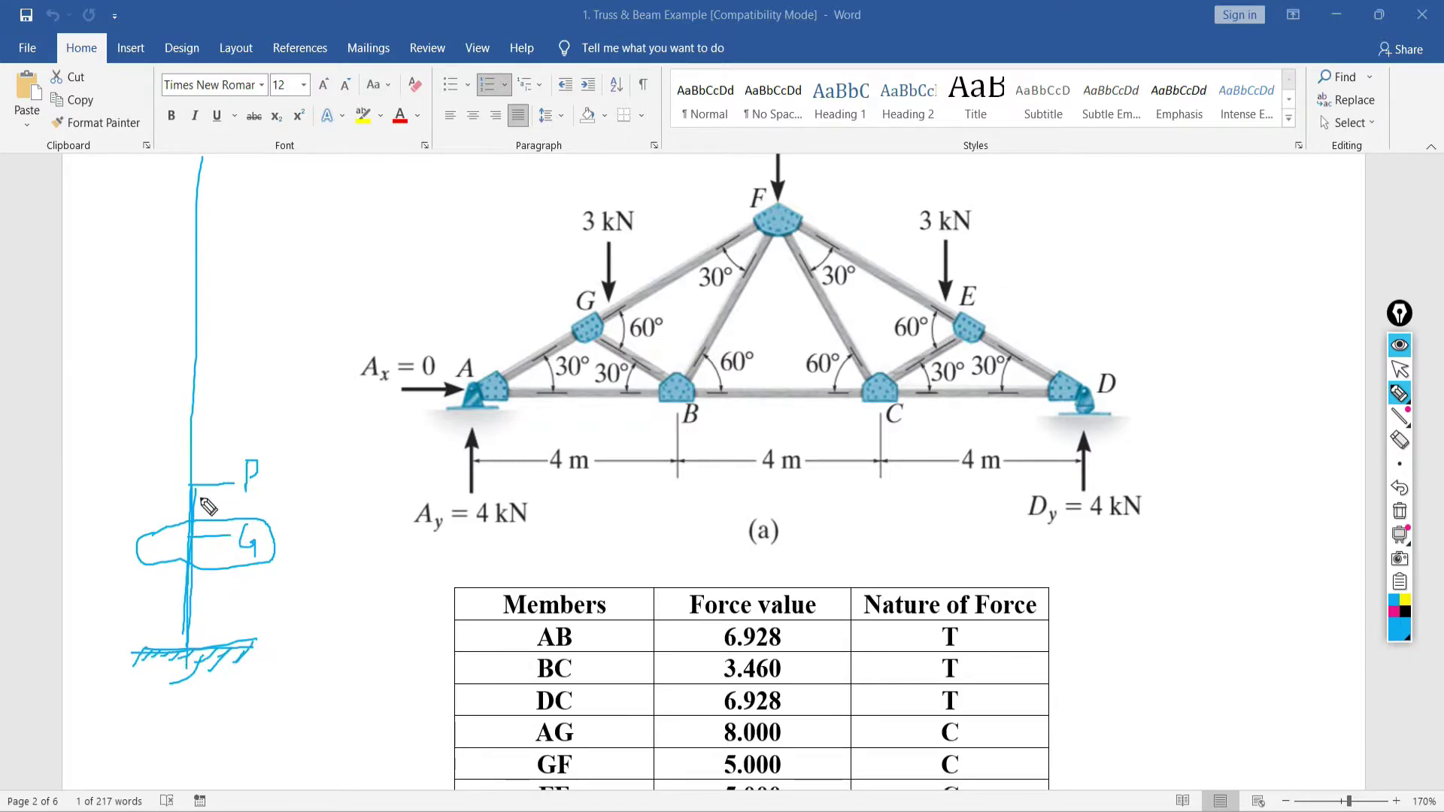
mouse_move(209, 485)
left_mouse_down()
mouse_move(189, 488)
mouse_move(190, 519)
left_mouse_up()
mouse_move(194, 483)
left_mouse_down()
mouse_move(225, 484)
mouse_move(188, 482)
left_mouse_up()
Write G+4 beside the truss and label the sketch storeys GF, 1st and 2nd with floor lines
mouse_move(442, 246)
left_mouse_down()
mouse_move(443, 272)
mouse_move(465, 290)
mouse_move(513, 262)
left_mouse_up()
left_click_drag(493, 250, 496, 285)
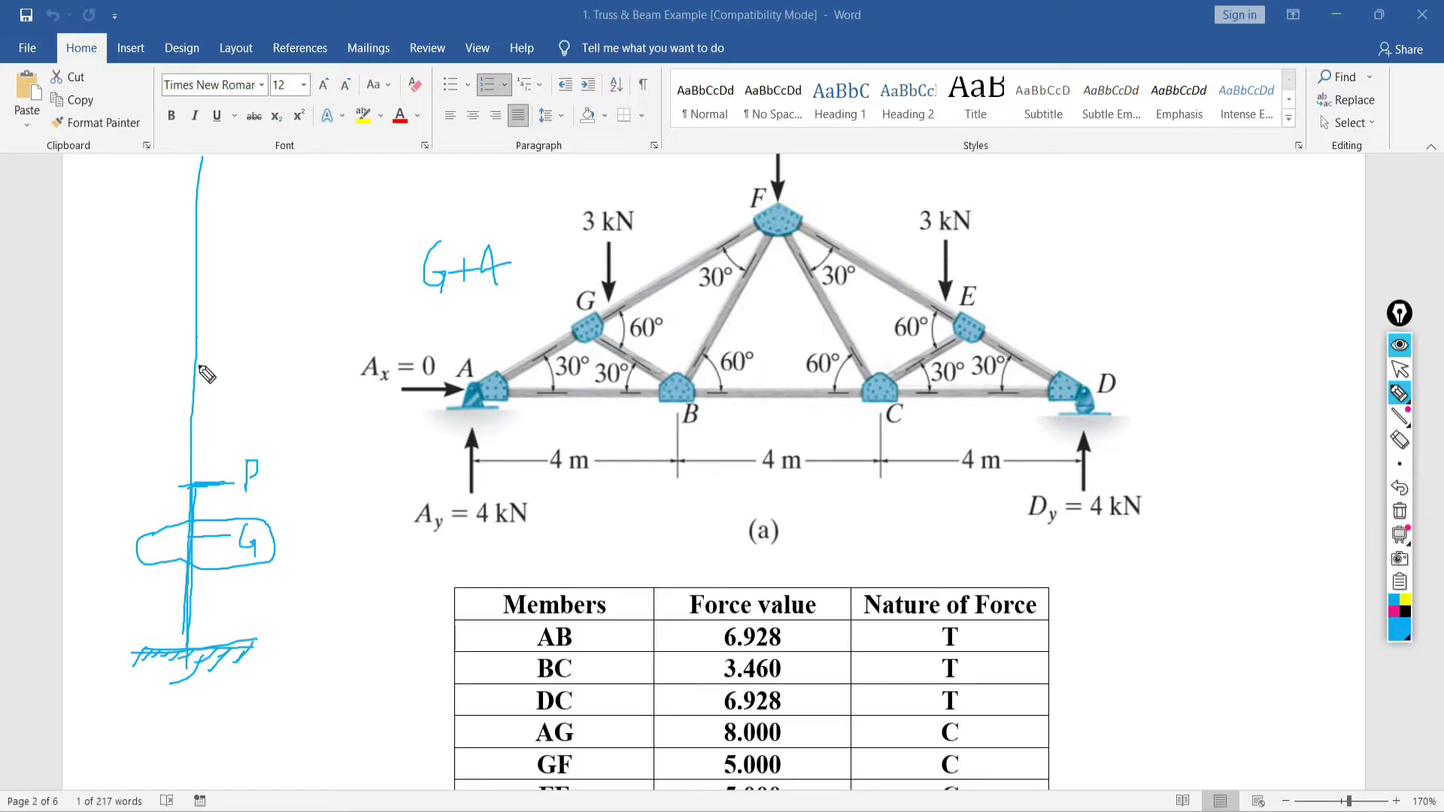
left_click_drag(219, 413, 248, 435)
left_click_drag(249, 399, 258, 413)
left_click_drag(203, 346, 253, 345)
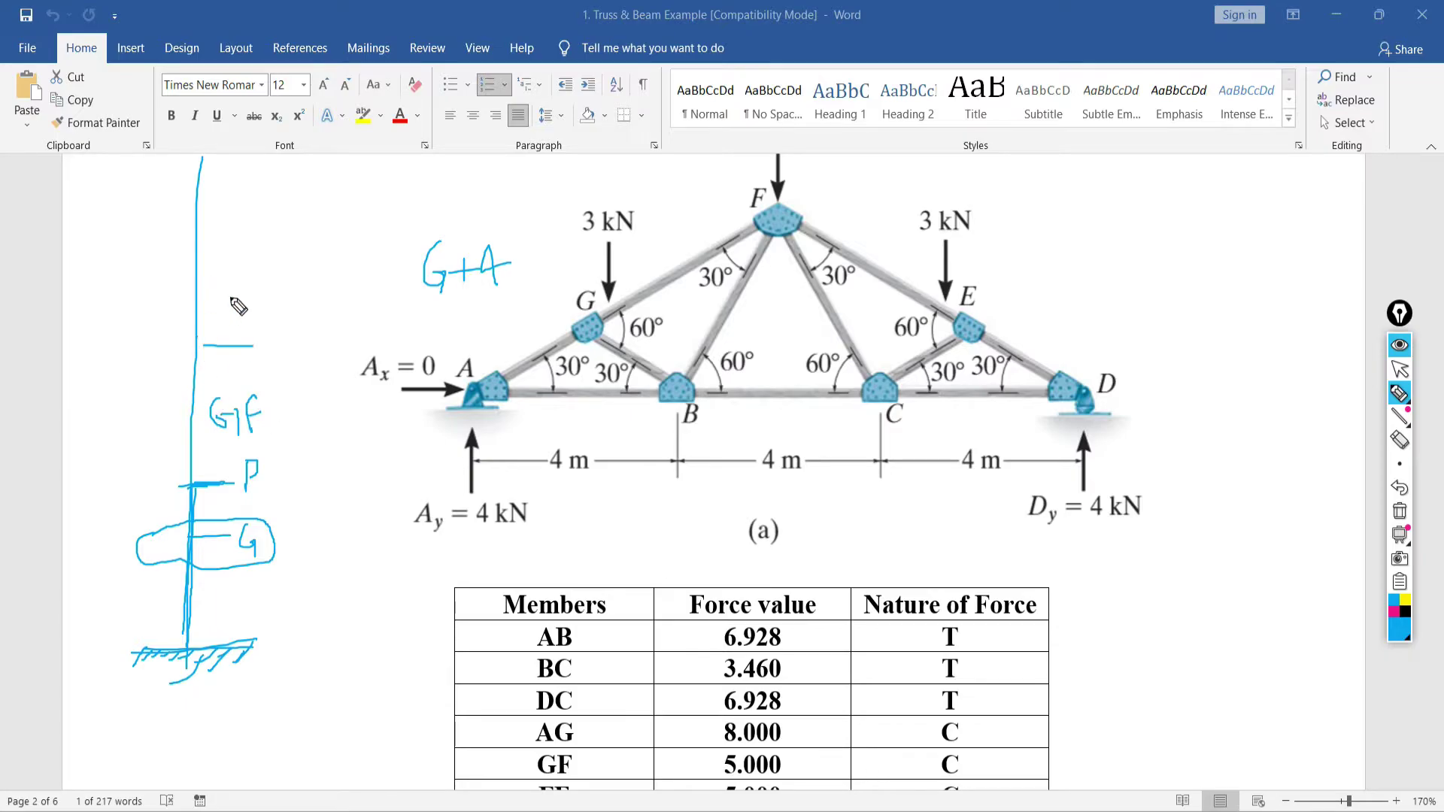
mouse_move(224, 299)
left_mouse_down()
mouse_move(224, 319)
mouse_move(242, 290)
left_mouse_up()
mouse_move(244, 284)
left_mouse_down()
mouse_move(246, 299)
mouse_move(272, 252)
left_mouse_up()
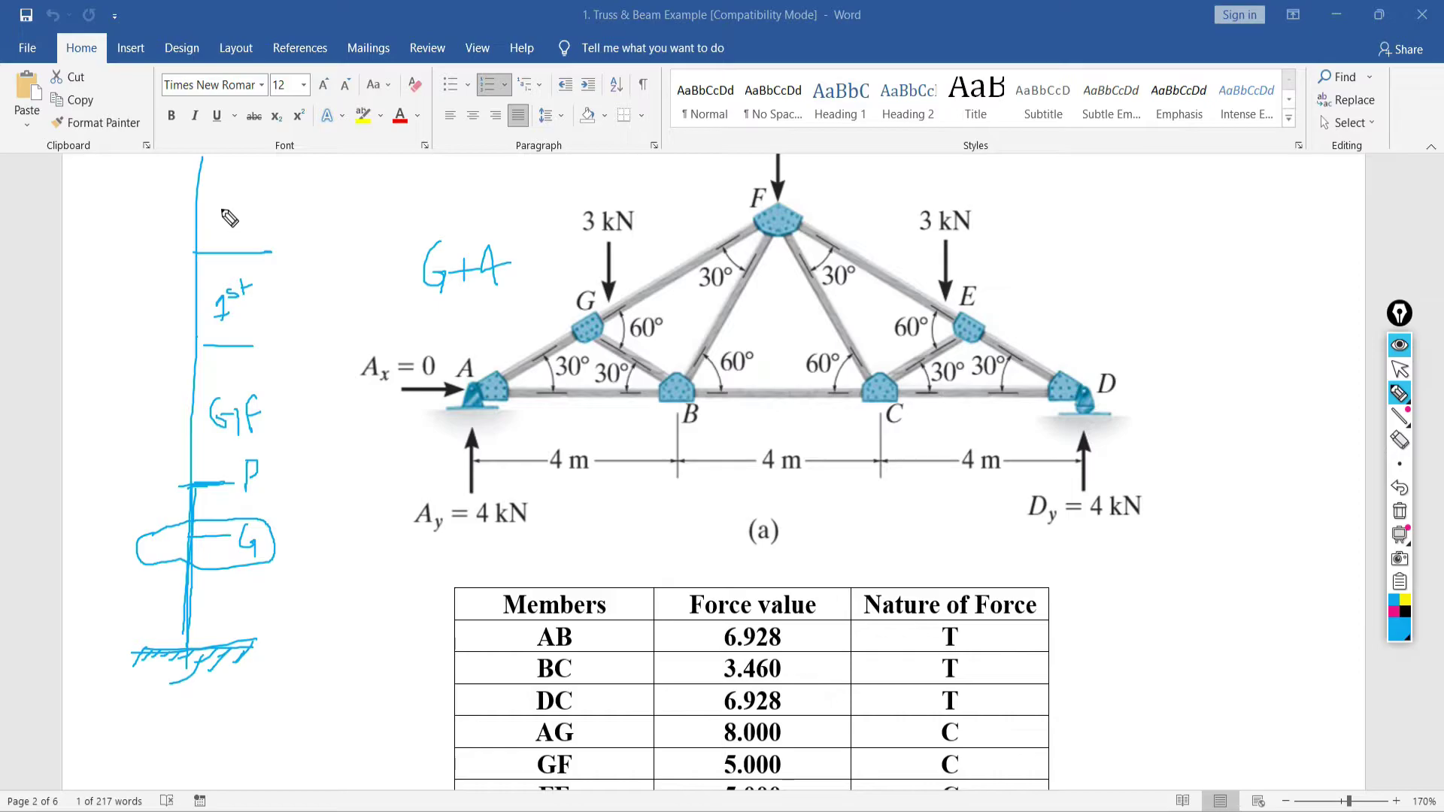
mouse_move(223, 208)
left_mouse_down()
mouse_move(245, 224)
mouse_move(248, 199)
mouse_move(267, 208)
left_mouse_up()
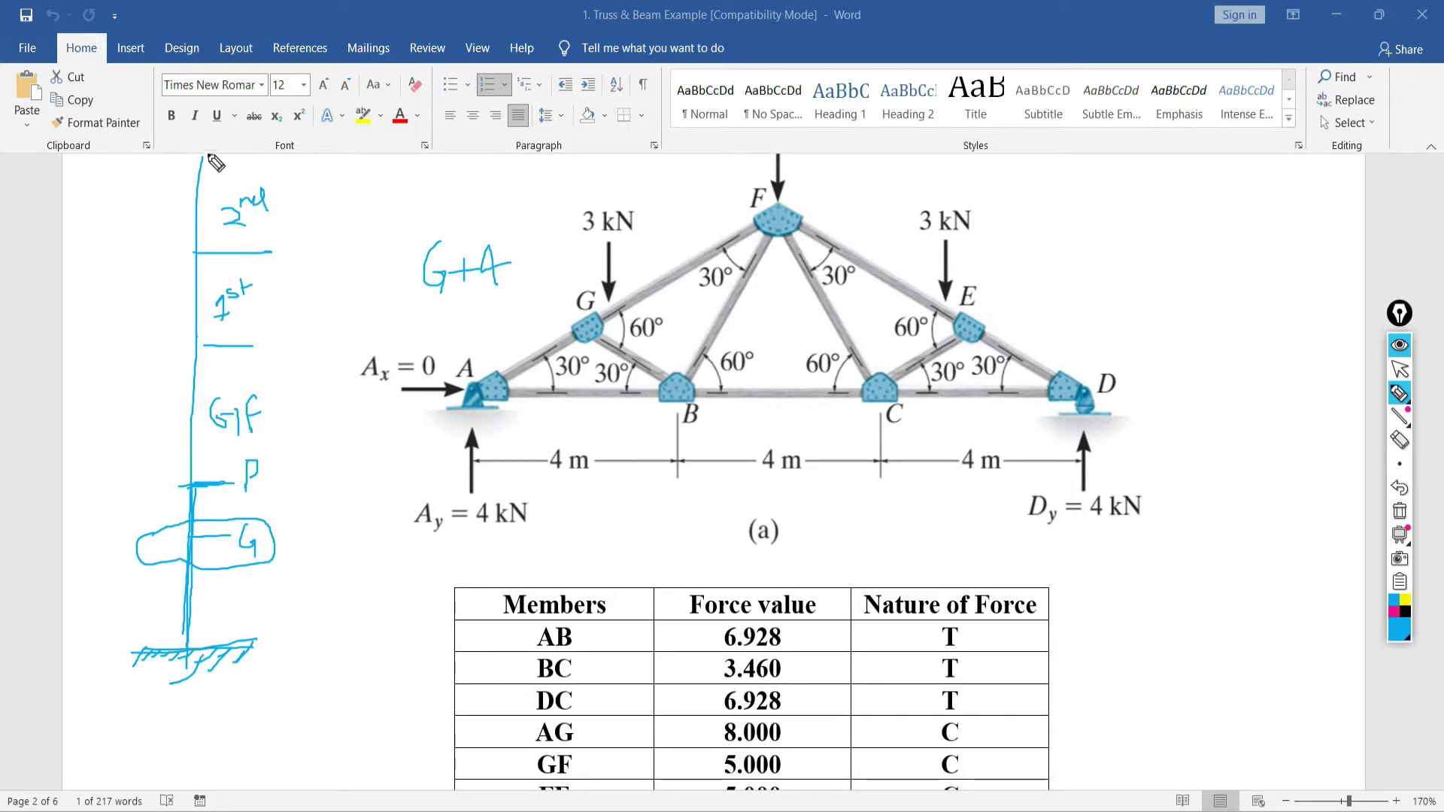
left_click_drag(204, 161, 270, 159)
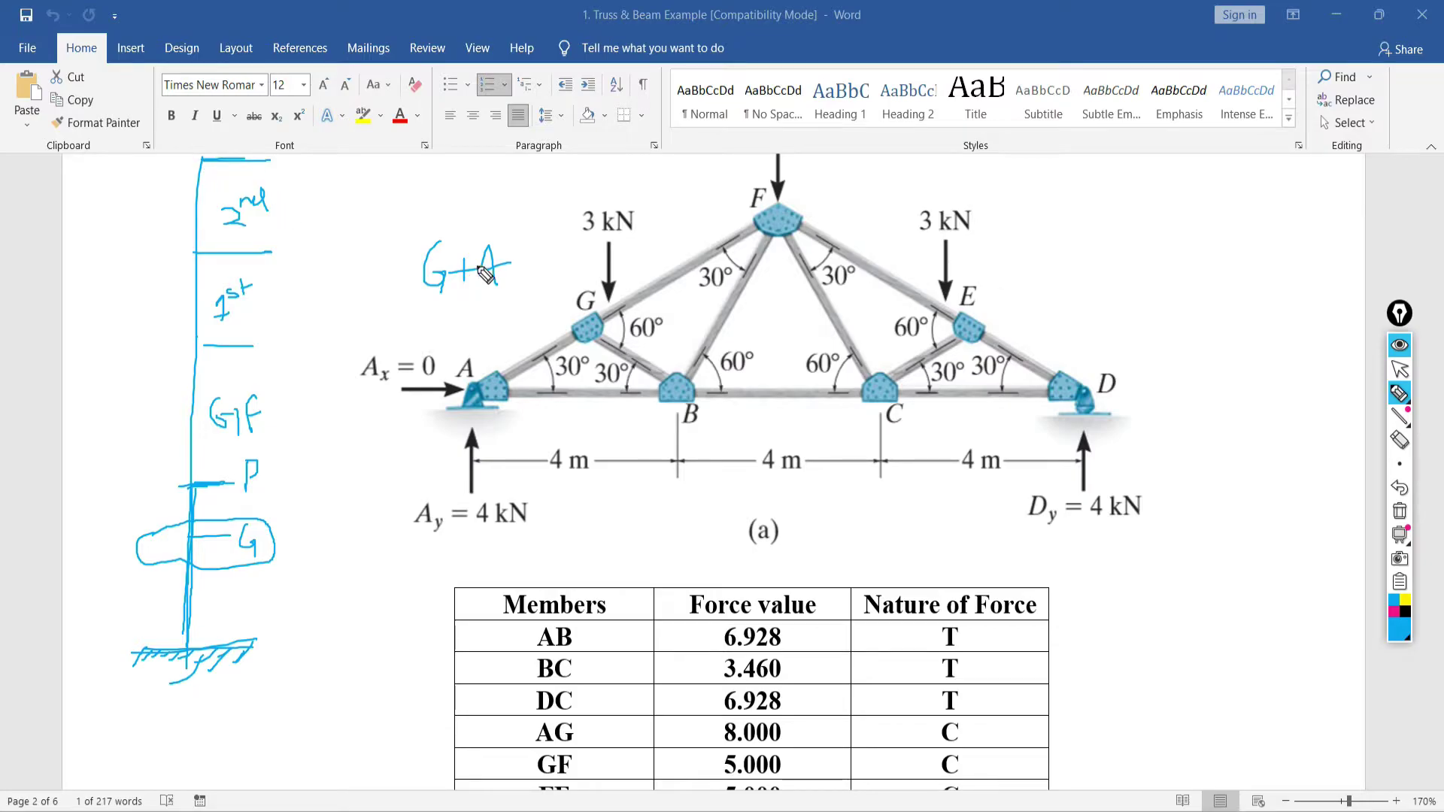
Overwrite G+4 as G+2, draw a vertical line right of the truss, and return to ETABS
mouse_move(488, 250)
left_mouse_down()
mouse_move(493, 283)
mouse_move(474, 257)
mouse_move(489, 250)
mouse_move(515, 287)
left_mouse_up()
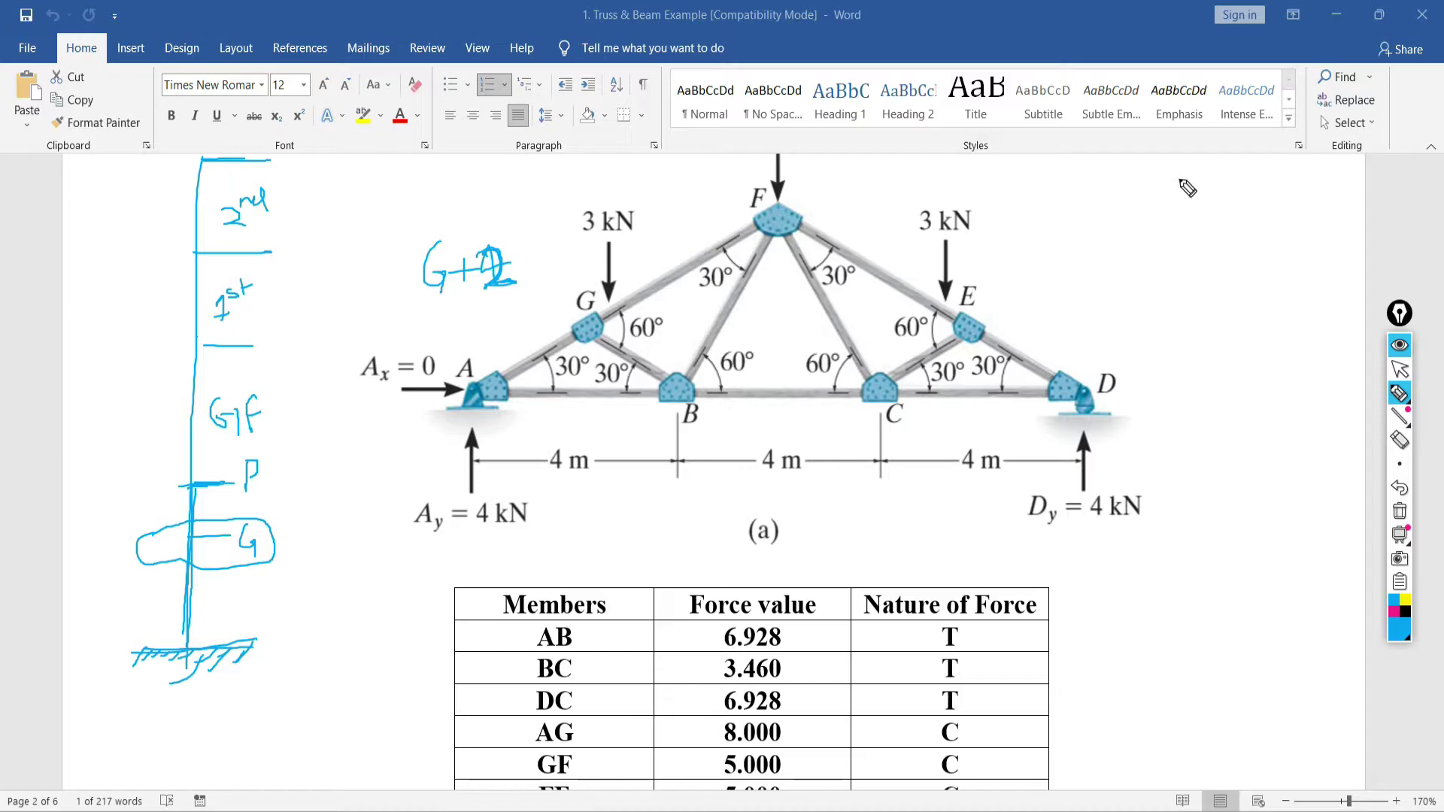
left_click_drag(1179, 179, 1157, 460)
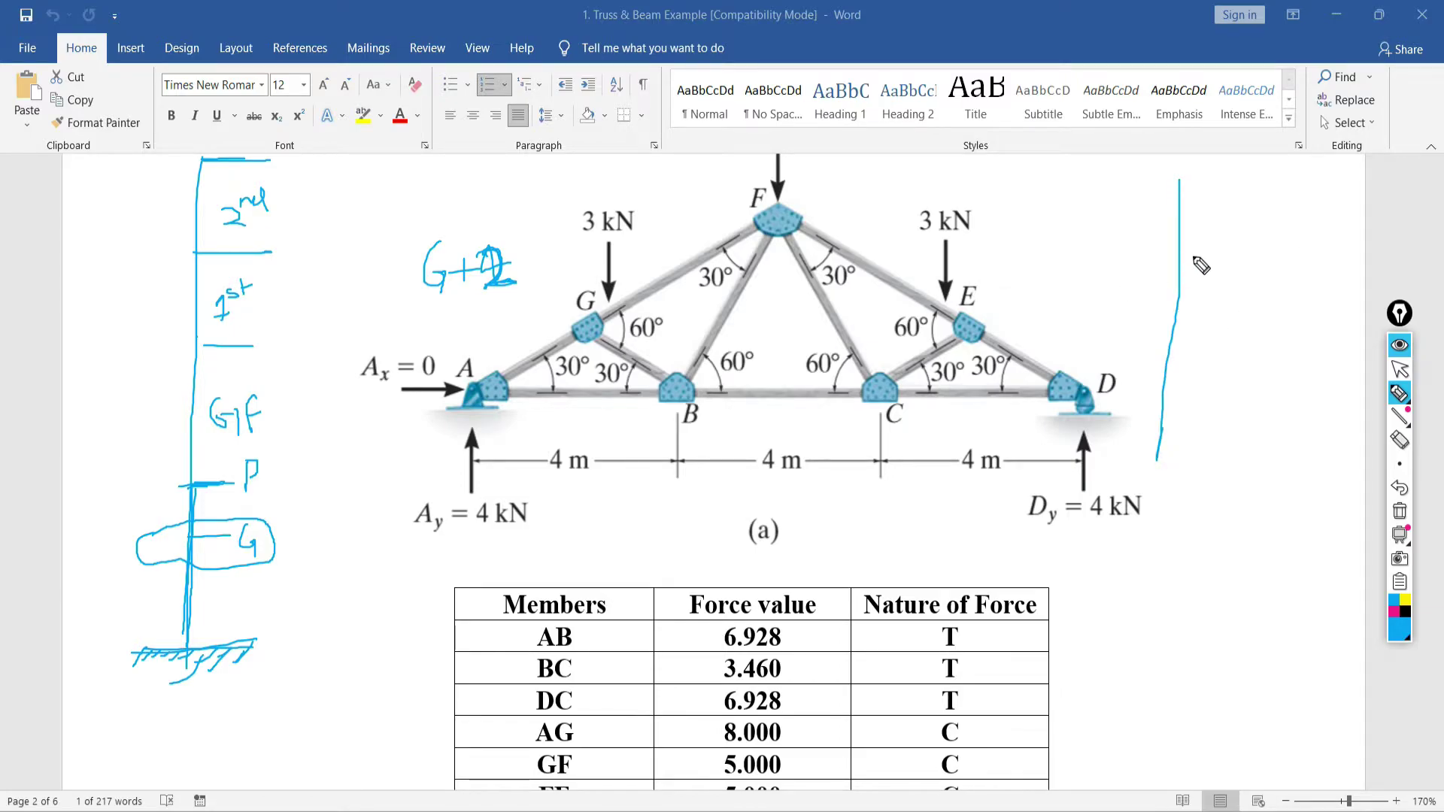
left_click(1399, 368)
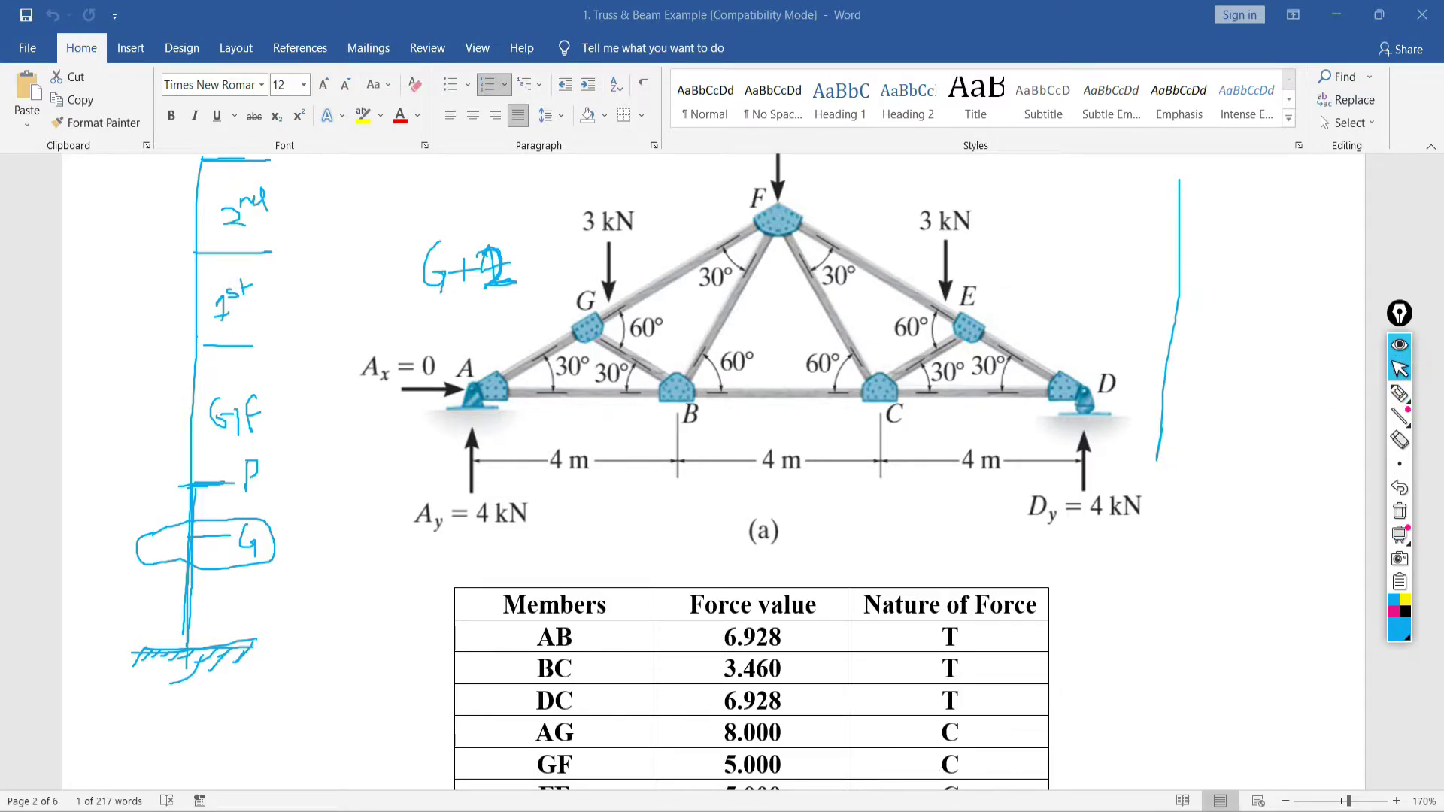
key("alt+Tab")
Select the Number of Stories value, then ink G+2+2 and write 4 over that field
double_click(1273, 208)
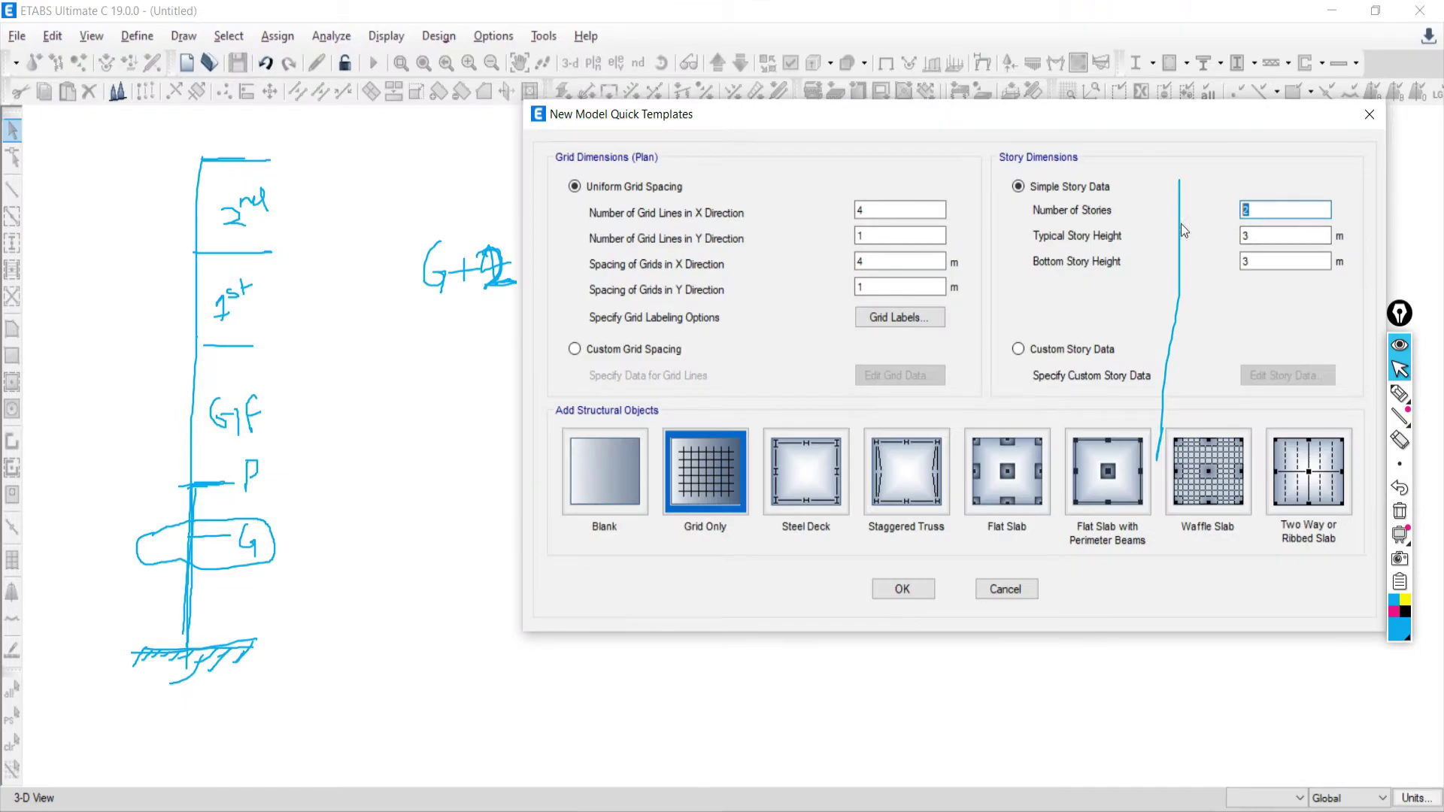
left_click(236, 203)
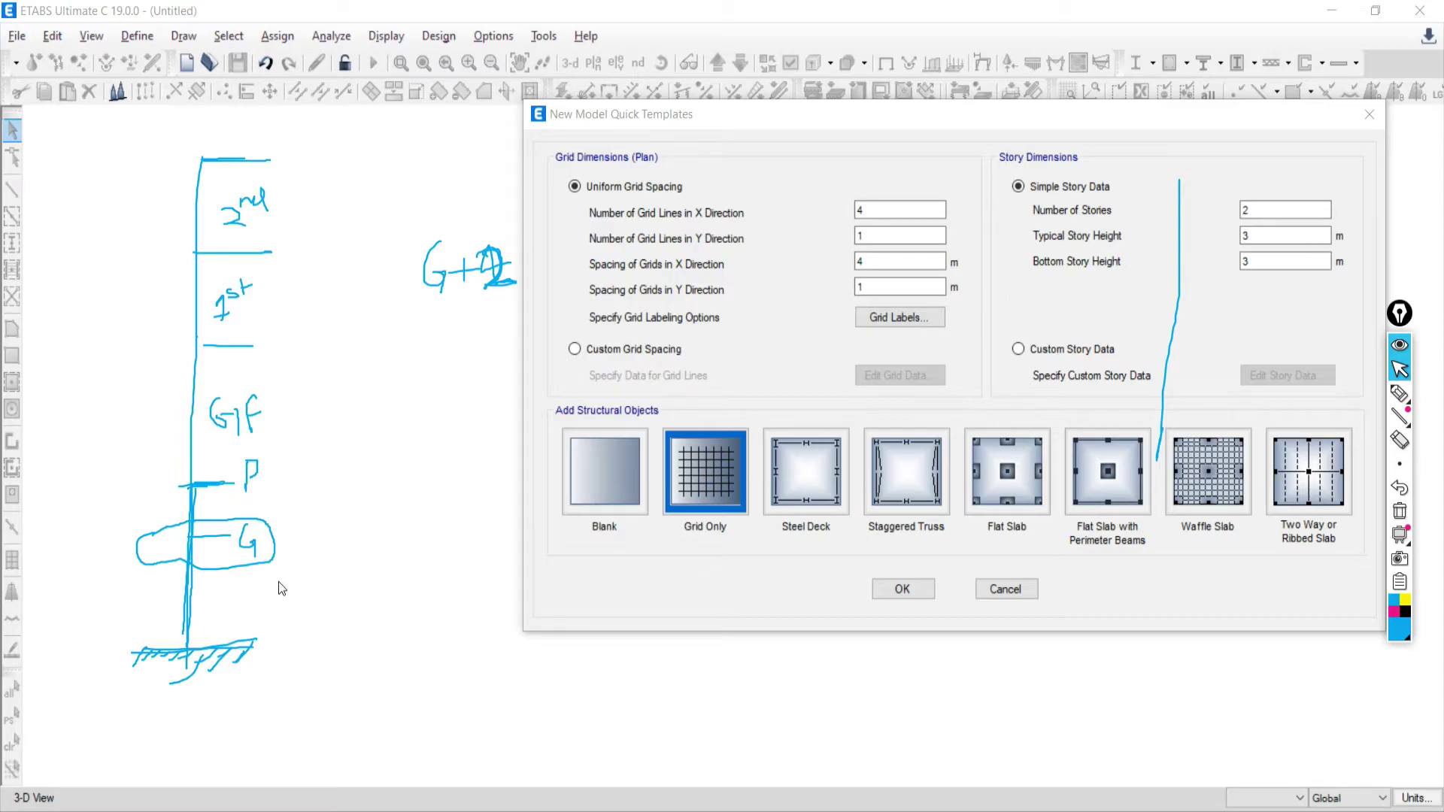
left_click(1400, 393)
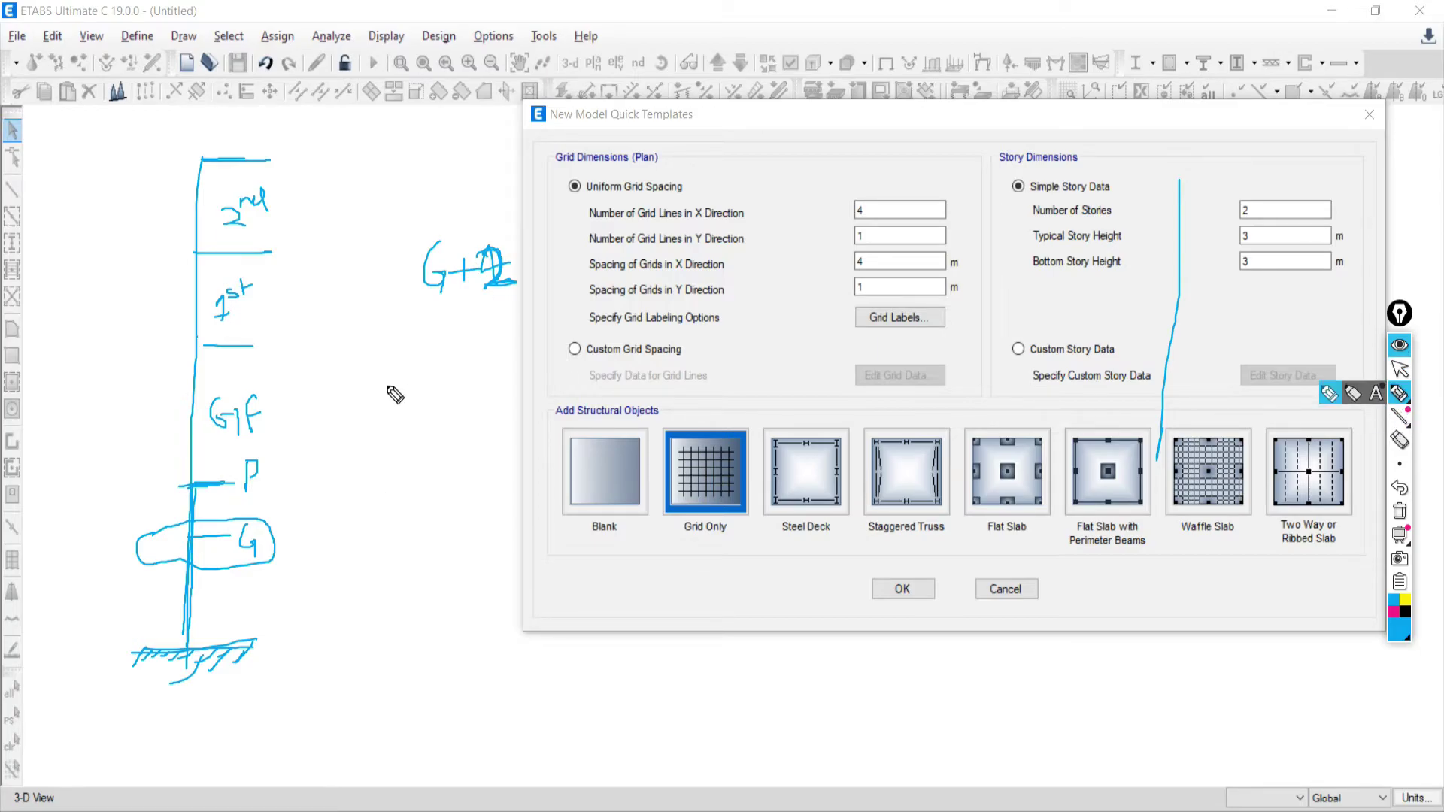
mouse_move(357, 366)
left_mouse_down()
mouse_move(350, 429)
mouse_move(411, 385)
mouse_move(445, 404)
left_mouse_up()
mouse_move(491, 355)
left_mouse_down()
mouse_move(487, 410)
mouse_move(528, 380)
left_mouse_up()
mouse_move(534, 359)
left_mouse_down()
mouse_move(542, 408)
mouse_move(576, 413)
left_mouse_up()
left_click_drag(444, 456, 555, 444)
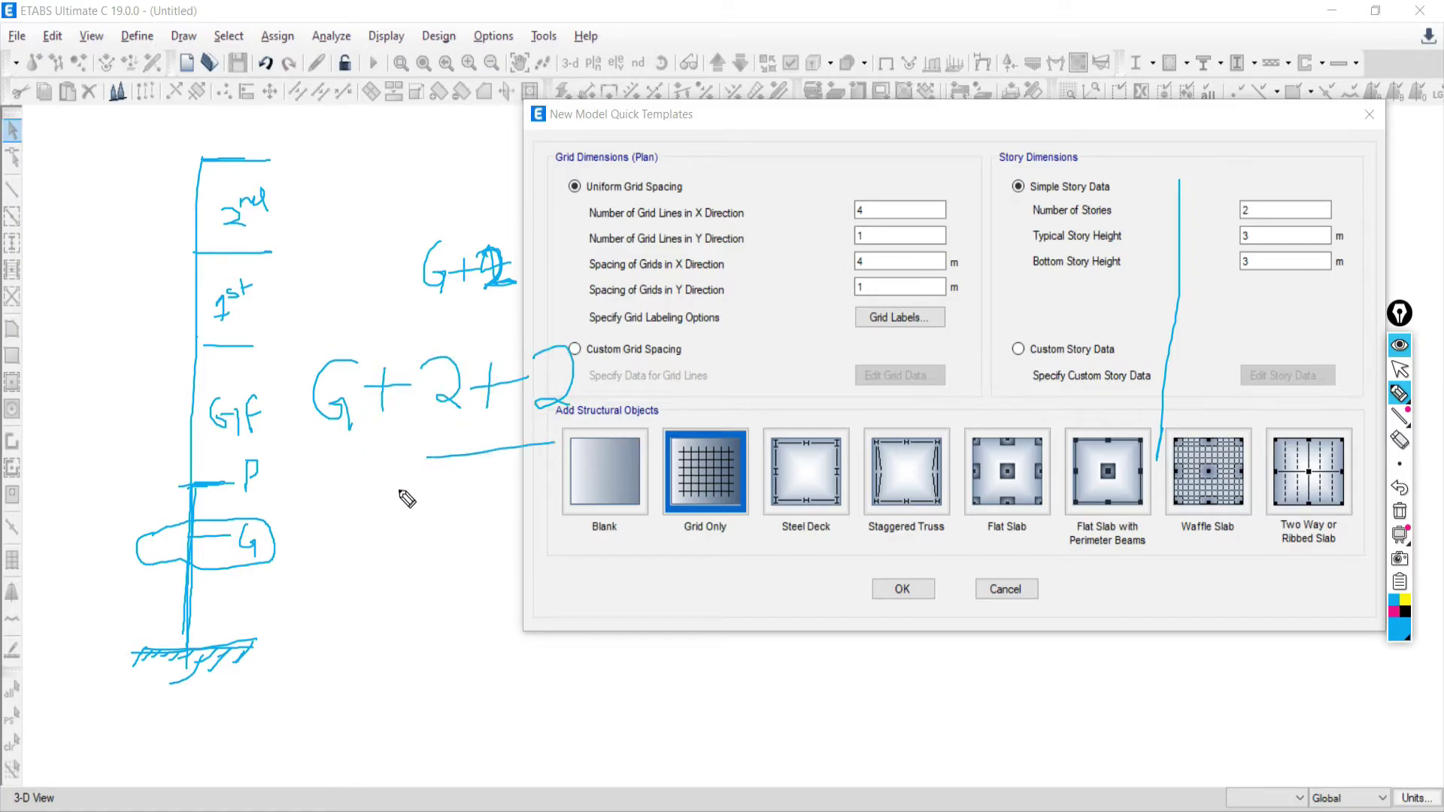
left_click_drag(399, 490, 533, 464)
mouse_move(493, 332)
left_mouse_down()
mouse_move(429, 453)
mouse_move(663, 415)
mouse_move(566, 329)
left_mouse_up()
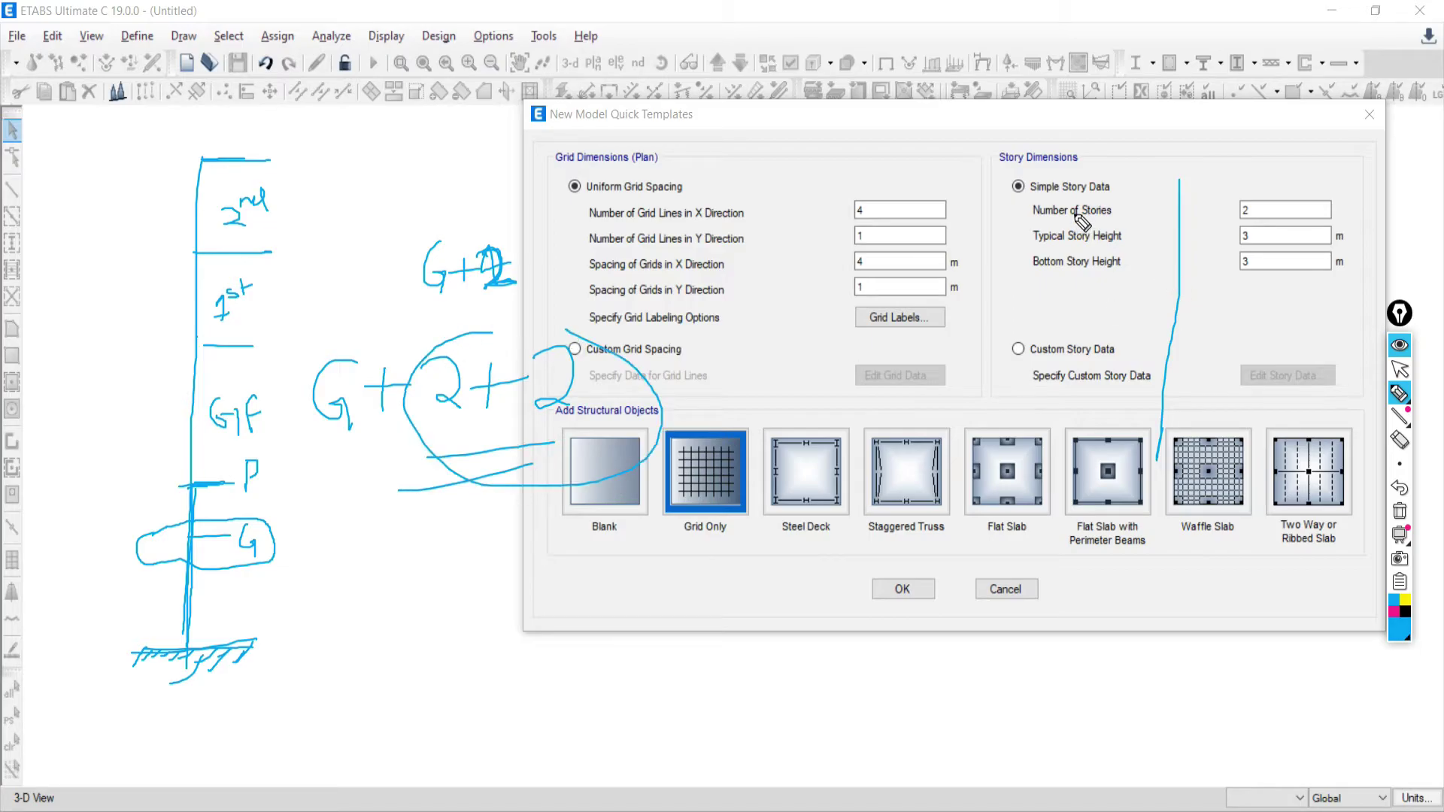
left_click_drag(1251, 197, 1257, 225)
Strike through the 1st and 2nd labels and renumber the P and top levels 1 and 2
left_click_drag(222, 318, 261, 290)
left_click_drag(224, 222, 277, 195)
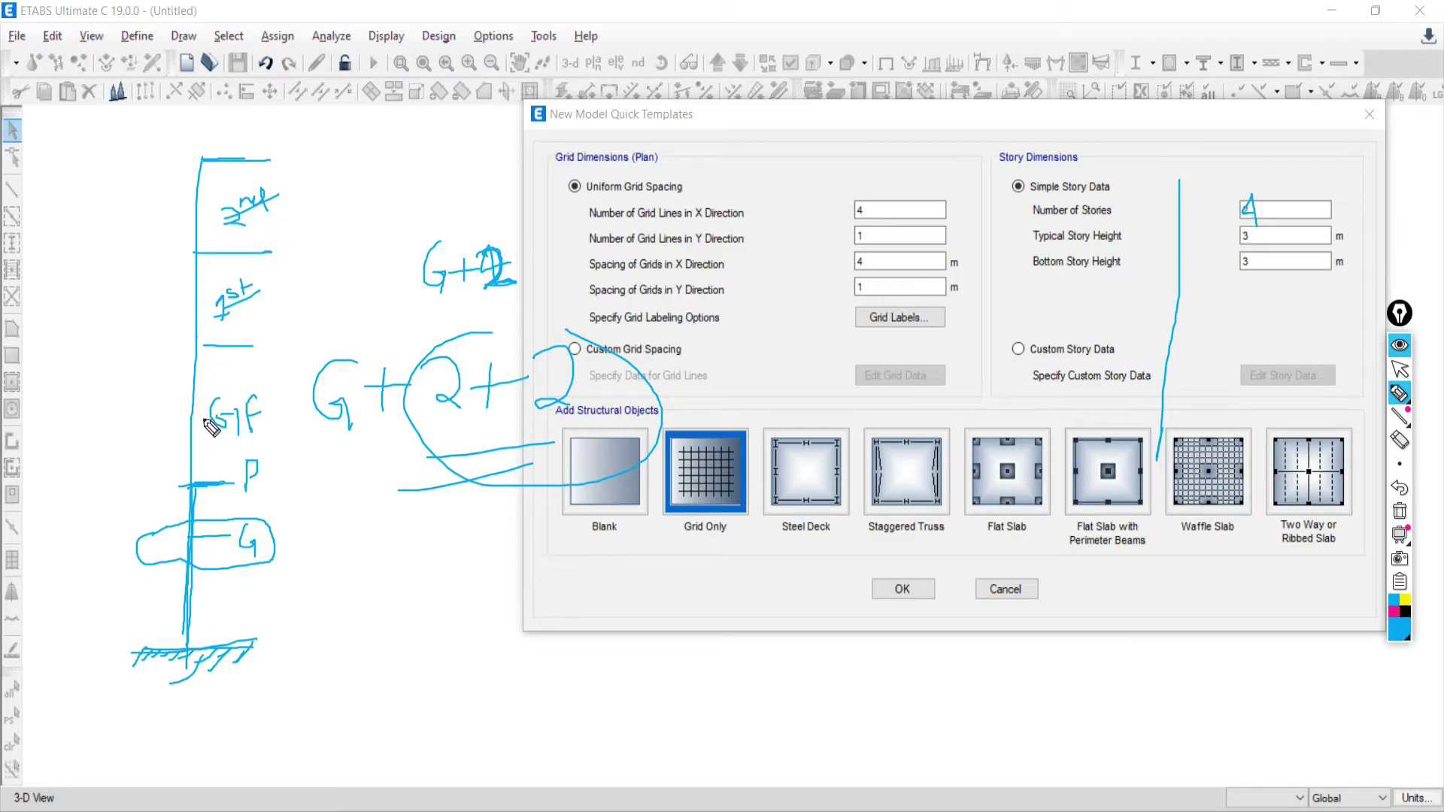
left_click_drag(187, 485, 234, 485)
left_click_drag(181, 158, 271, 159)
left_click_drag(142, 470, 167, 496)
left_click_drag(142, 159, 168, 182)
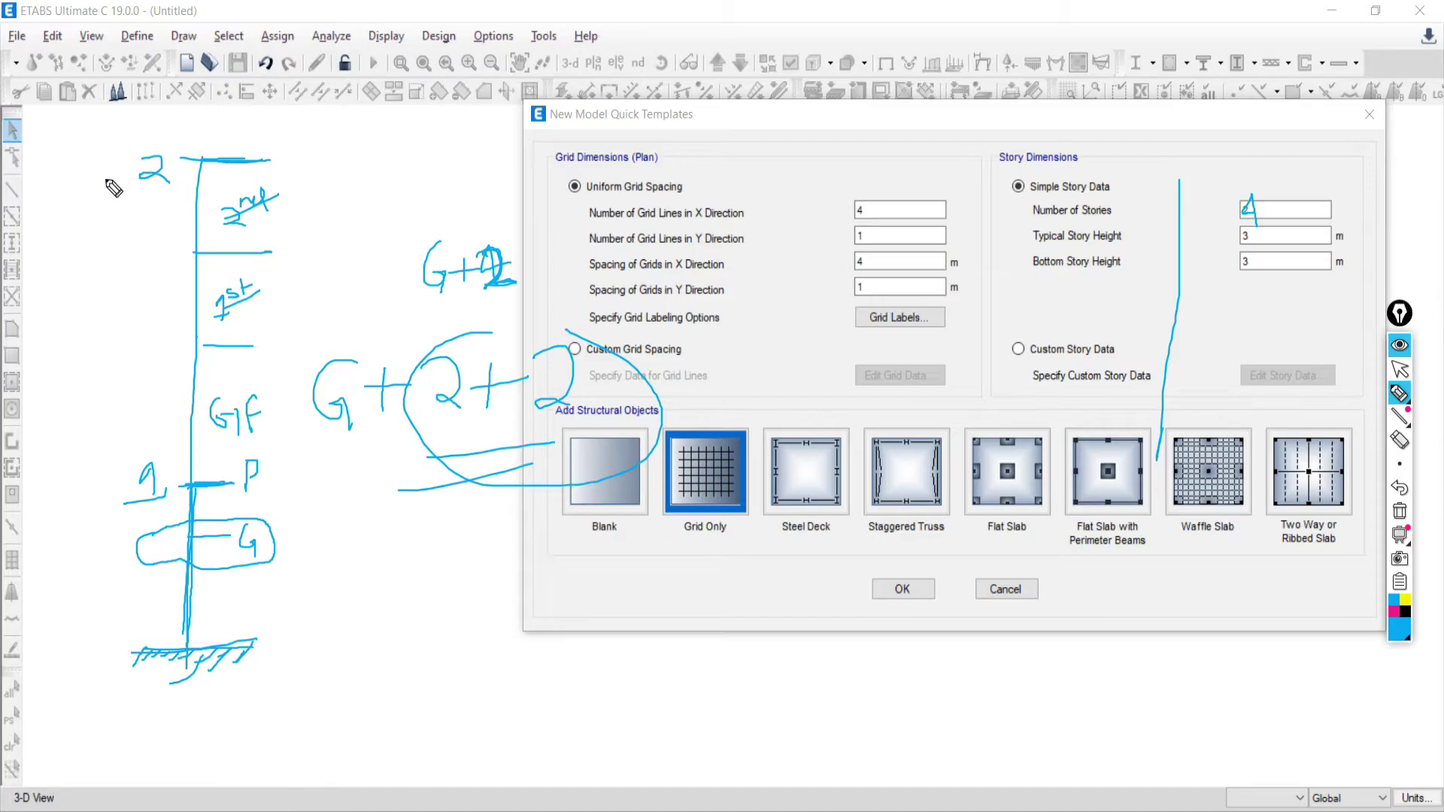
Write G+2+2=4 and G+10= below the sketch and circle the Number of Stories field
mouse_move(362, 561)
left_mouse_down()
mouse_move(348, 618)
mouse_move(364, 604)
left_mouse_up()
mouse_move(388, 557)
left_mouse_down()
mouse_move(386, 590)
mouse_move(406, 576)
mouse_move(444, 601)
left_mouse_up()
mouse_move(481, 553)
left_mouse_down()
mouse_move(479, 581)
mouse_move(493, 569)
mouse_move(554, 617)
mouse_move(602, 575)
mouse_move(609, 592)
mouse_move(657, 588)
left_mouse_up()
left_click_drag(637, 566, 645, 624)
mouse_move(362, 699)
left_mouse_down()
mouse_move(358, 762)
mouse_move(434, 726)
left_mouse_up()
mouse_move(452, 702)
left_mouse_down()
mouse_move(498, 728)
mouse_move(558, 703)
mouse_move(555, 716)
mouse_move(561, 697)
mouse_move(517, 730)
mouse_move(563, 721)
left_mouse_up()
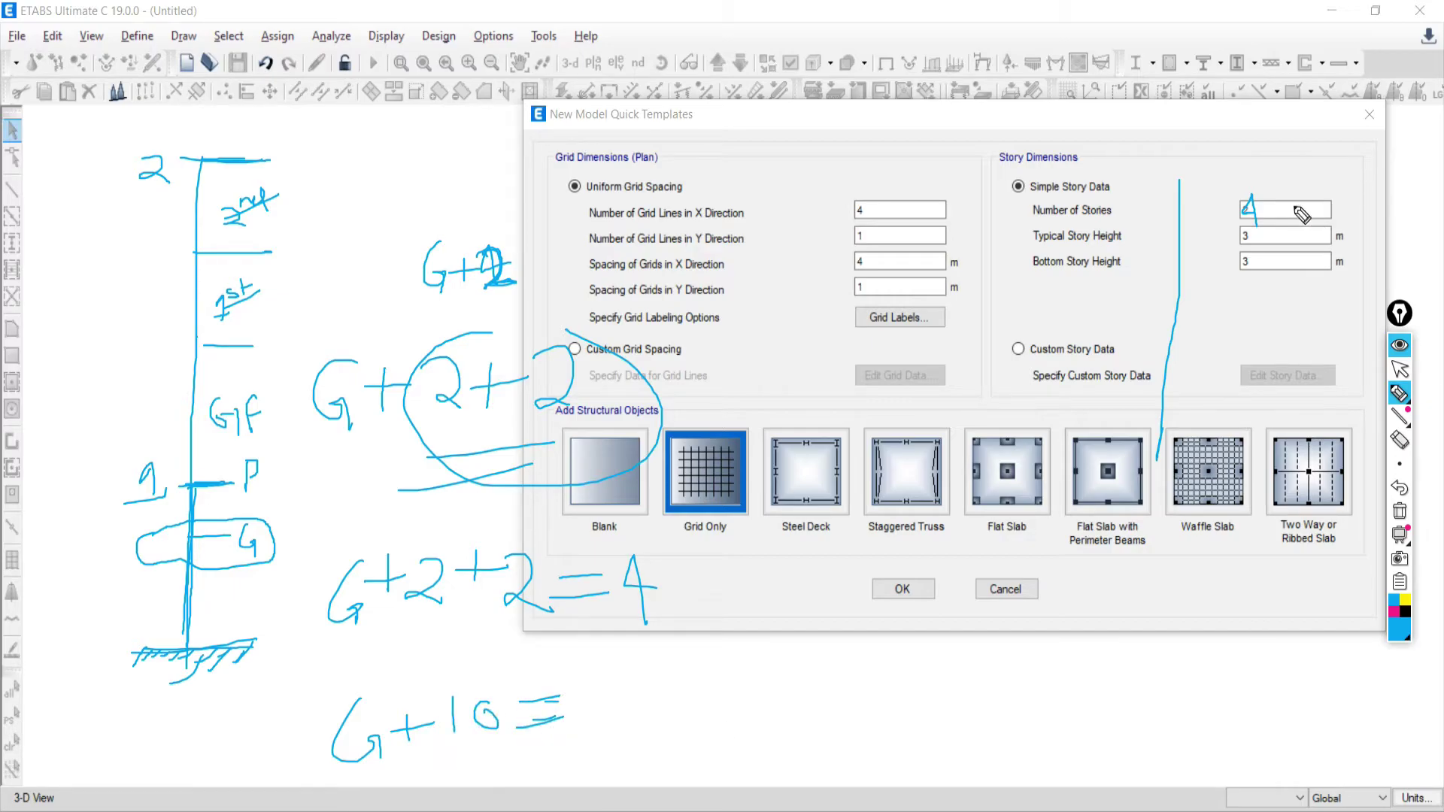
mouse_move(1253, 189)
left_mouse_down()
mouse_move(1228, 221)
mouse_move(1289, 207)
left_mouse_up()
Erase all the ink annotations with the trash bin, restore them once, then erase again
left_click(1400, 511)
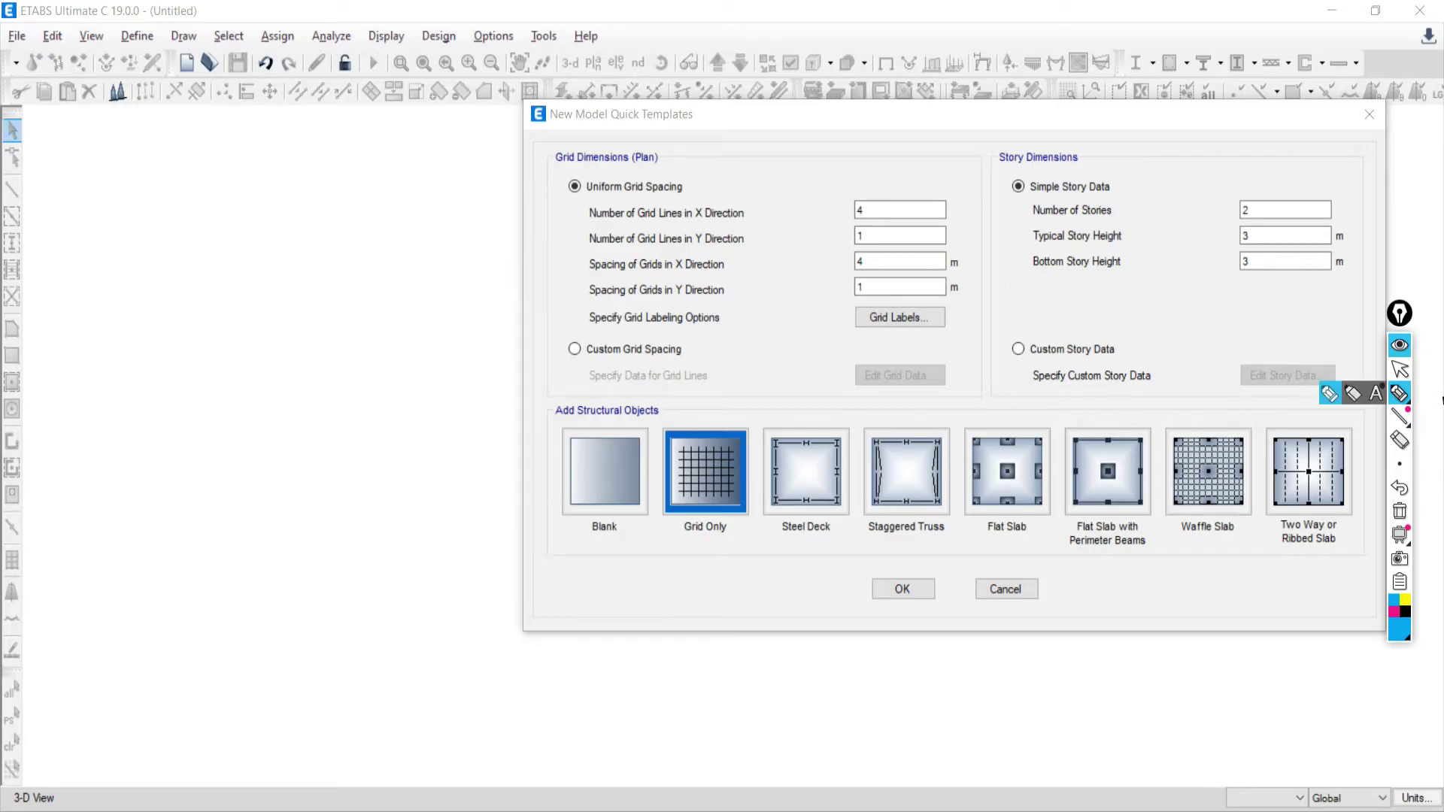
left_click(1399, 490)
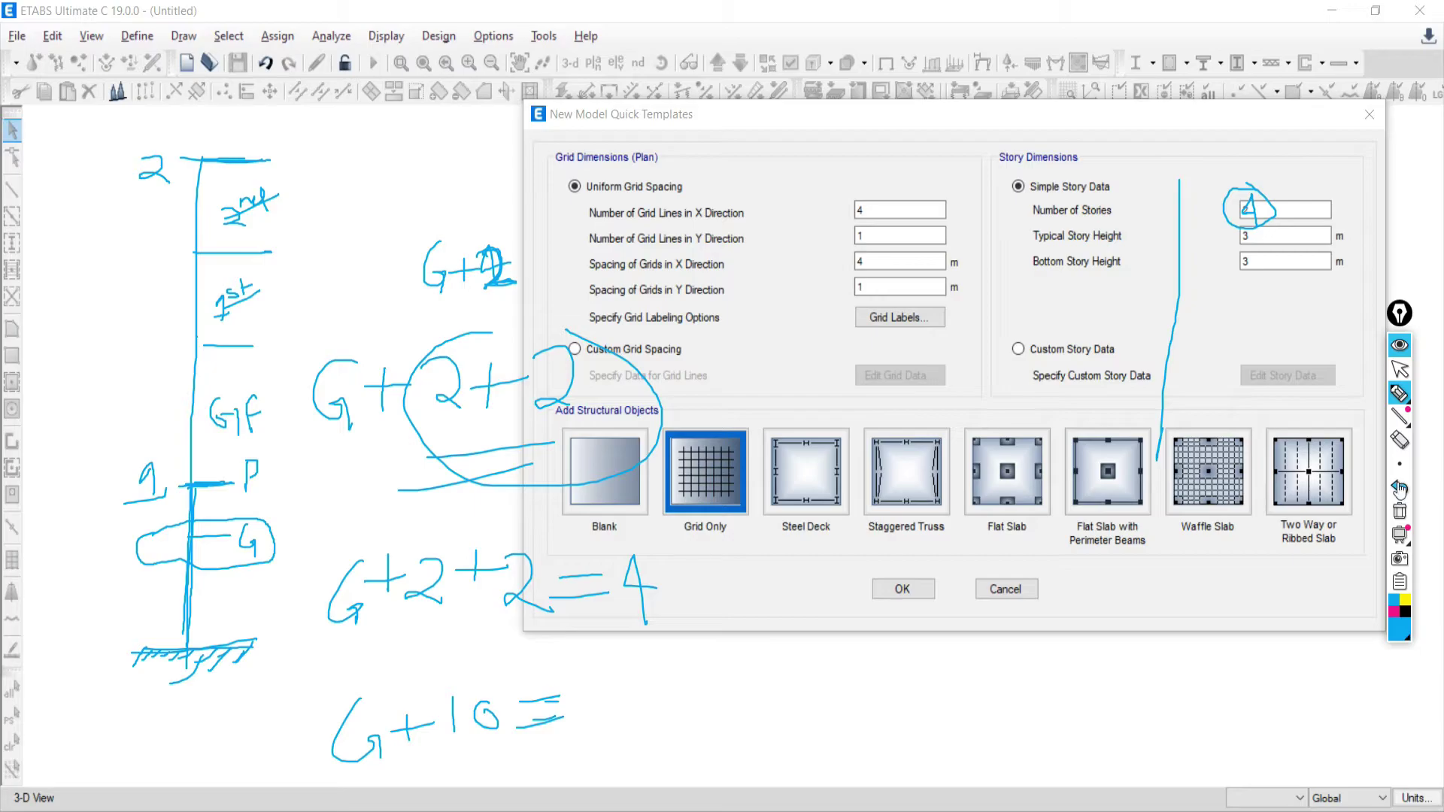
left_click(1399, 513)
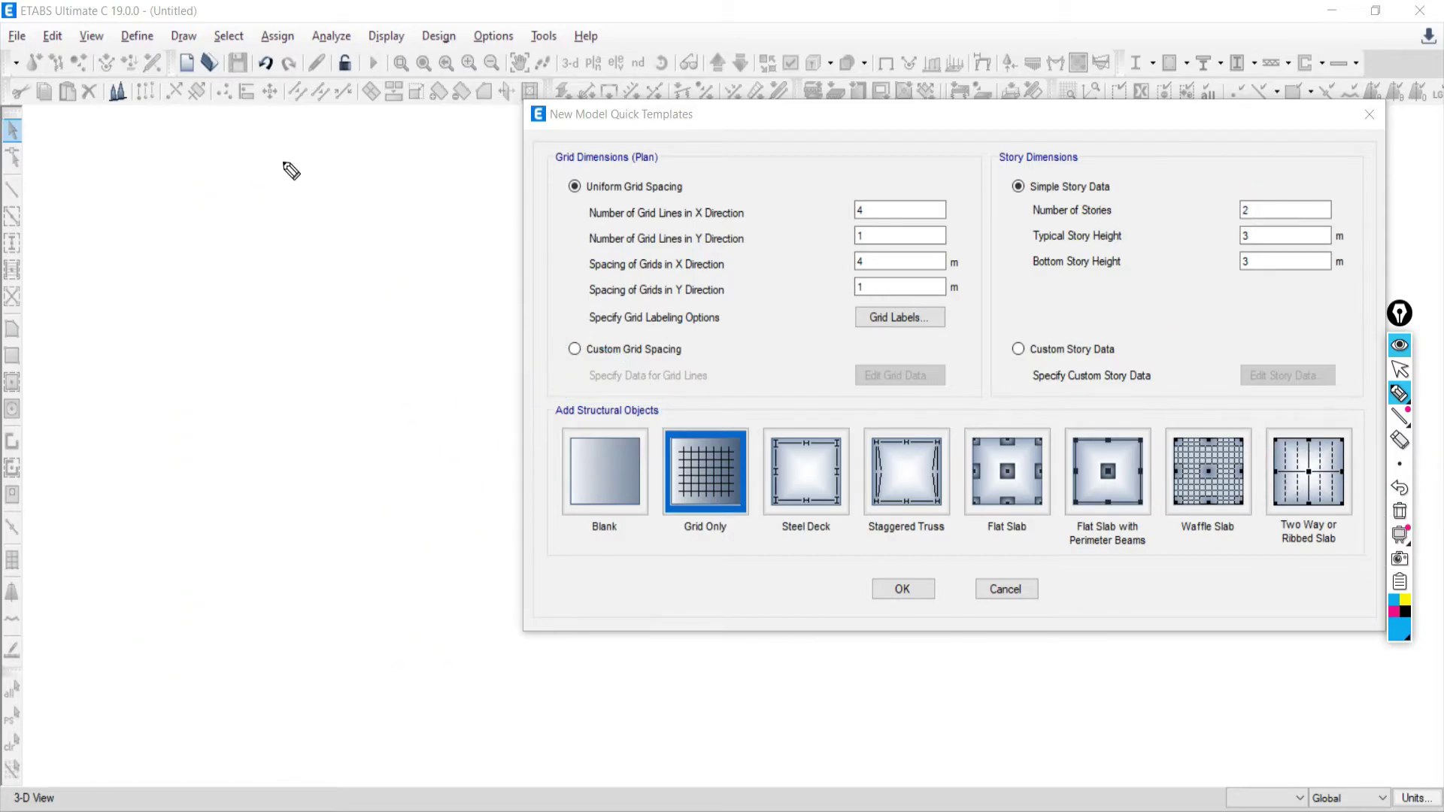
Draw a column with base hatching and level lines labelled P, 1, 2 and 3
mouse_move(278, 149)
left_mouse_down()
mouse_move(265, 727)
mouse_move(279, 733)
left_mouse_up()
mouse_move(277, 725)
left_mouse_down()
mouse_move(261, 733)
mouse_move(357, 739)
left_mouse_up()
left_click_drag(273, 592, 329, 594)
left_click_drag(329, 564, 331, 585)
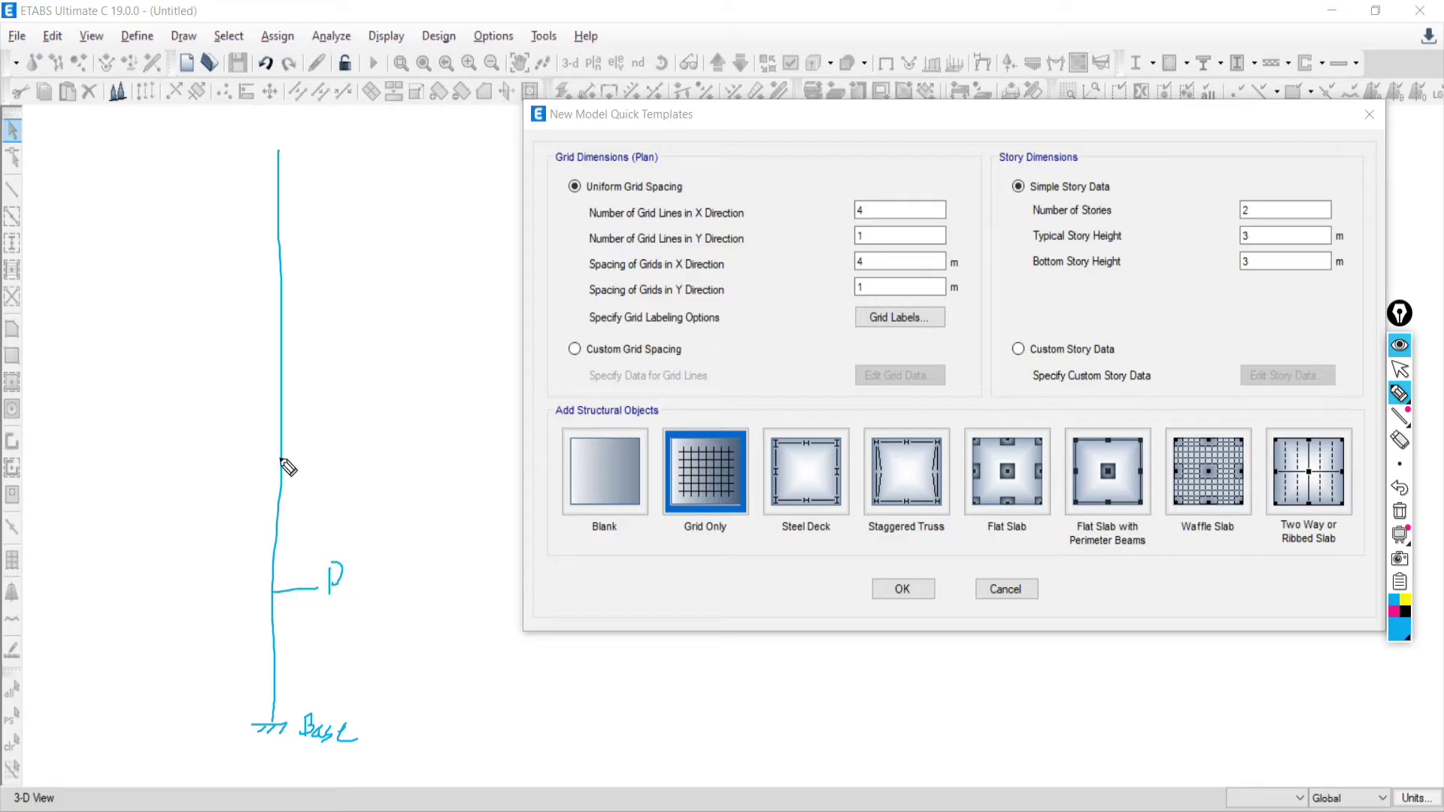
left_click_drag(280, 458, 328, 457)
left_click_drag(345, 439, 359, 457)
left_click_drag(281, 336, 314, 337)
left_click_drag(338, 323, 359, 343)
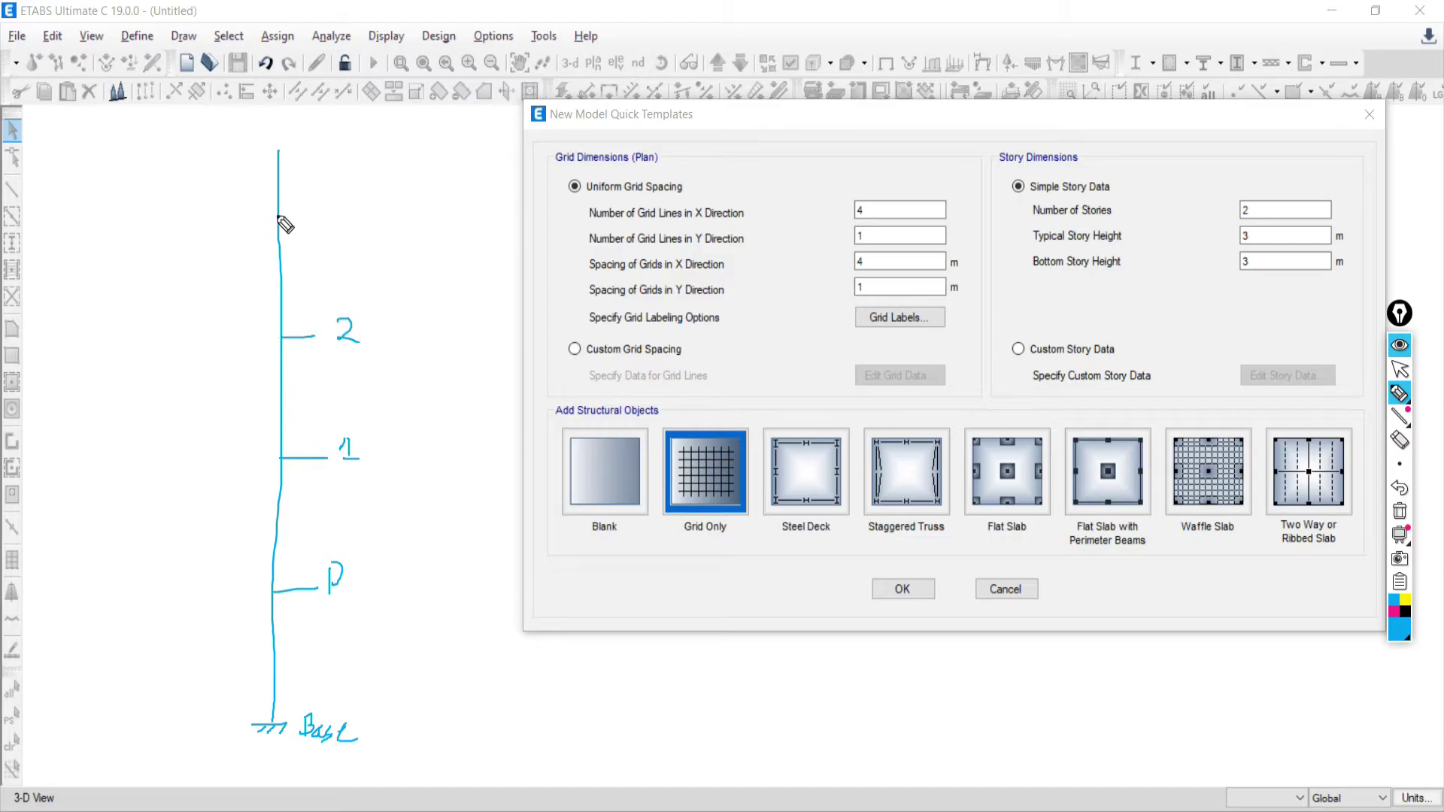
left_click_drag(295, 223, 318, 220)
mouse_move(336, 213)
left_mouse_down()
mouse_move(348, 218)
mouse_move(322, 232)
left_mouse_up()
mouse_move(277, 172)
left_mouse_down()
mouse_move(278, 131)
mouse_move(338, 127)
left_mouse_up()
Label the GF, 1st, 2nd and 3rd storeys and write the note G+3+2
left_click_drag(310, 522, 317, 537)
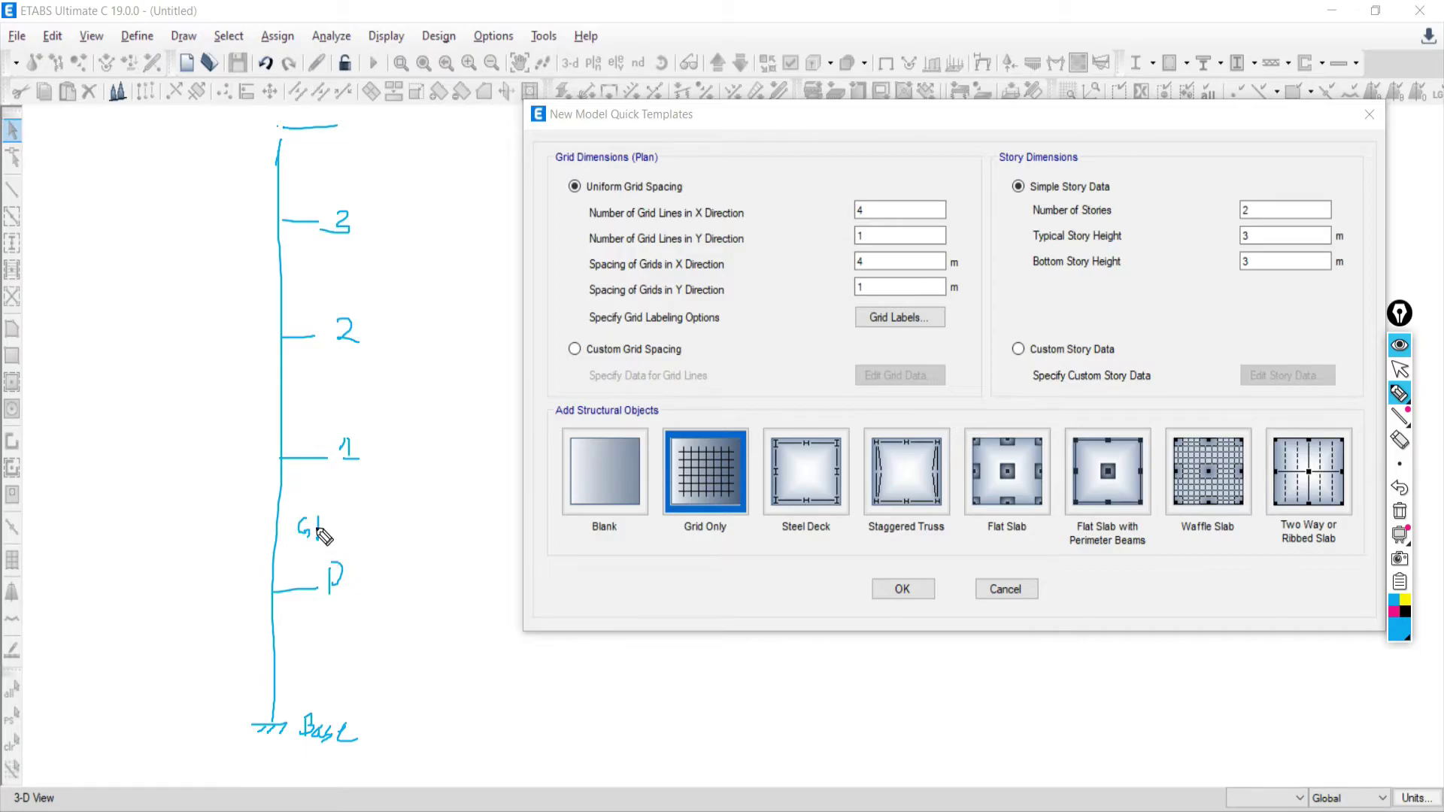
left_click_drag(319, 403, 350, 369)
left_click_drag(297, 284, 309, 284)
mouse_move(301, 164)
left_mouse_down()
mouse_move(311, 193)
mouse_move(336, 147)
left_mouse_up()
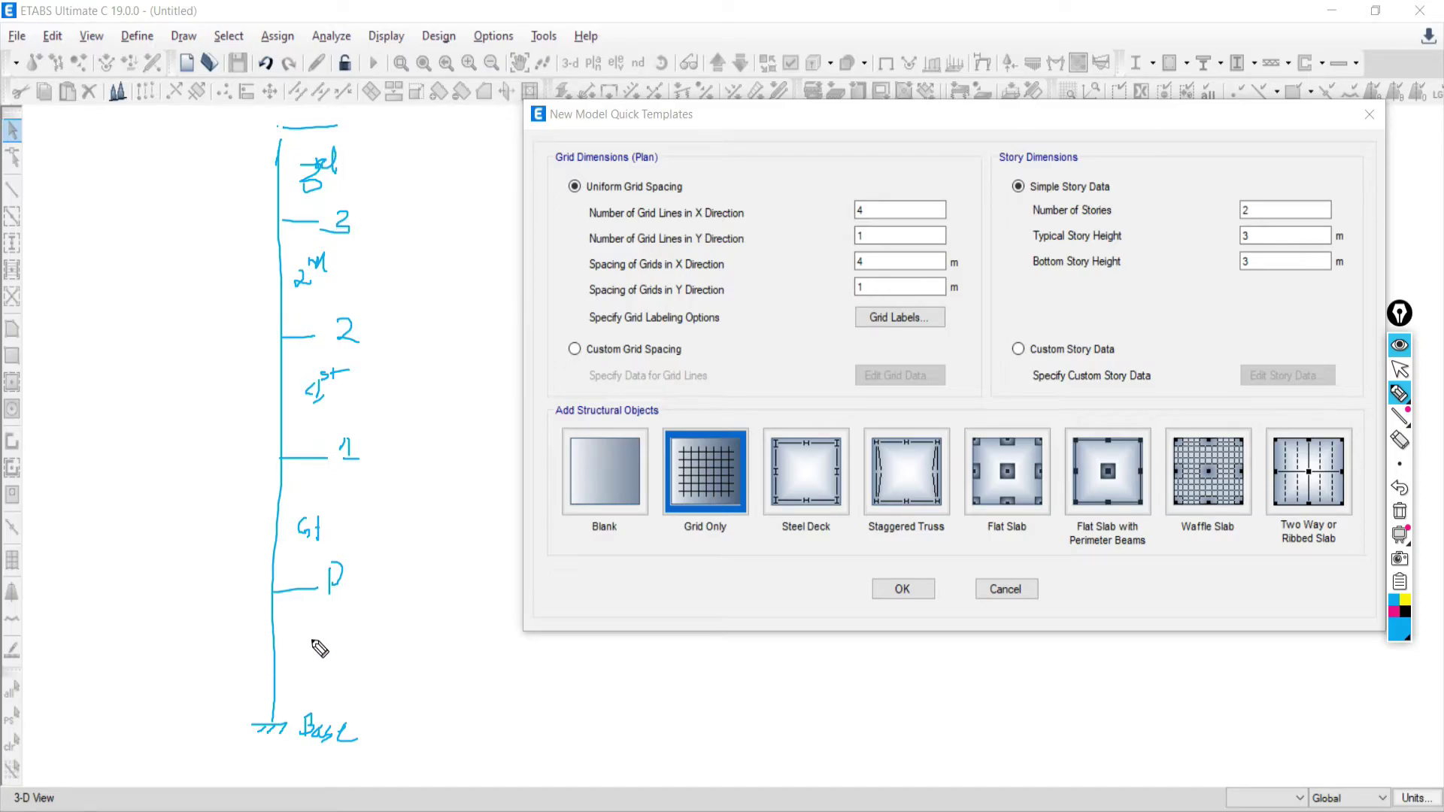
mouse_move(463, 468)
left_mouse_down()
mouse_move(446, 483)
mouse_move(461, 533)
left_mouse_up()
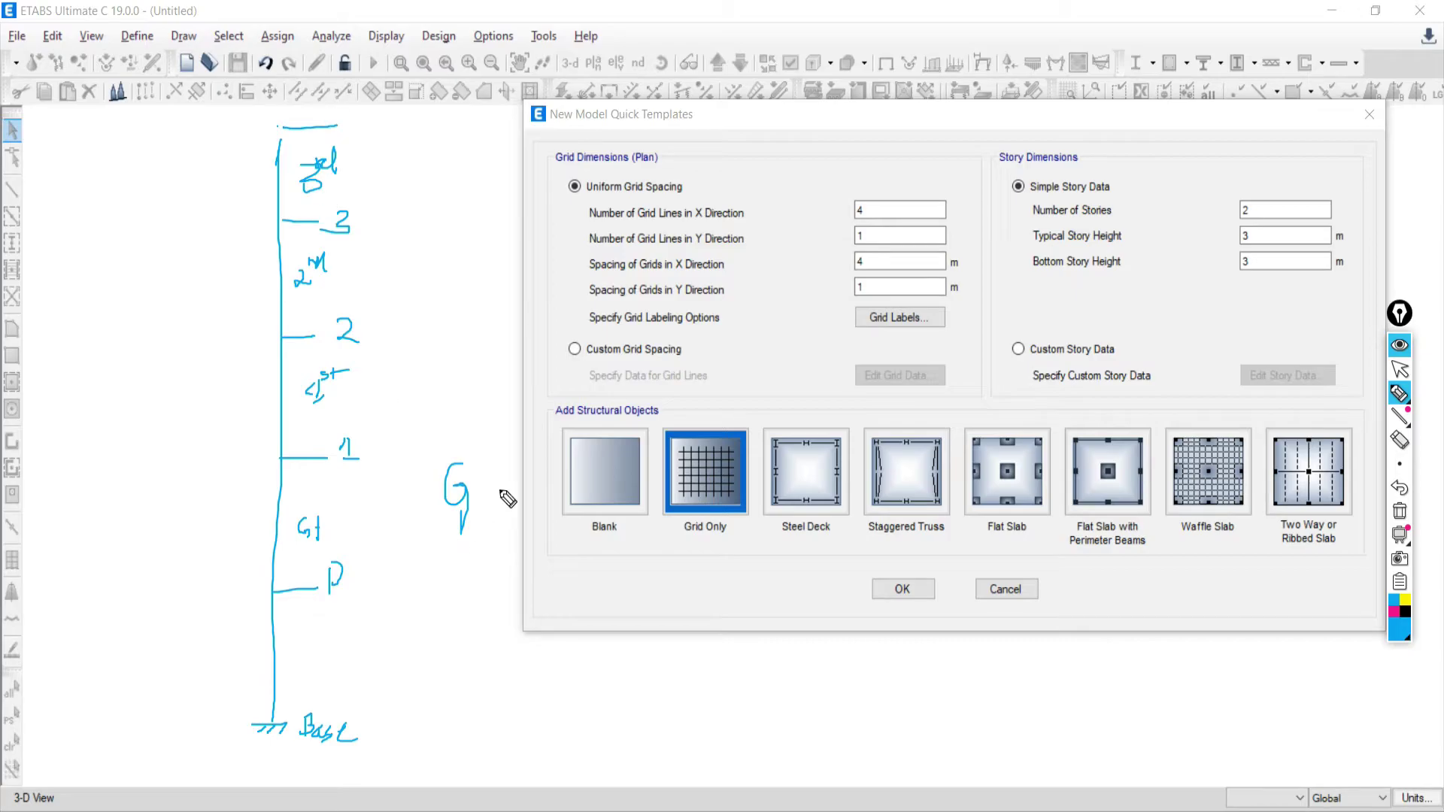
mouse_move(496, 461)
left_mouse_down()
mouse_move(498, 497)
mouse_move(505, 475)
left_mouse_up()
left_click_drag(512, 465, 511, 495)
left_click_drag(300, 227, 345, 231)
mouse_move(547, 460)
left_mouse_down()
mouse_move(546, 494)
mouse_move(564, 473)
mouse_move(594, 483)
left_mouse_up()
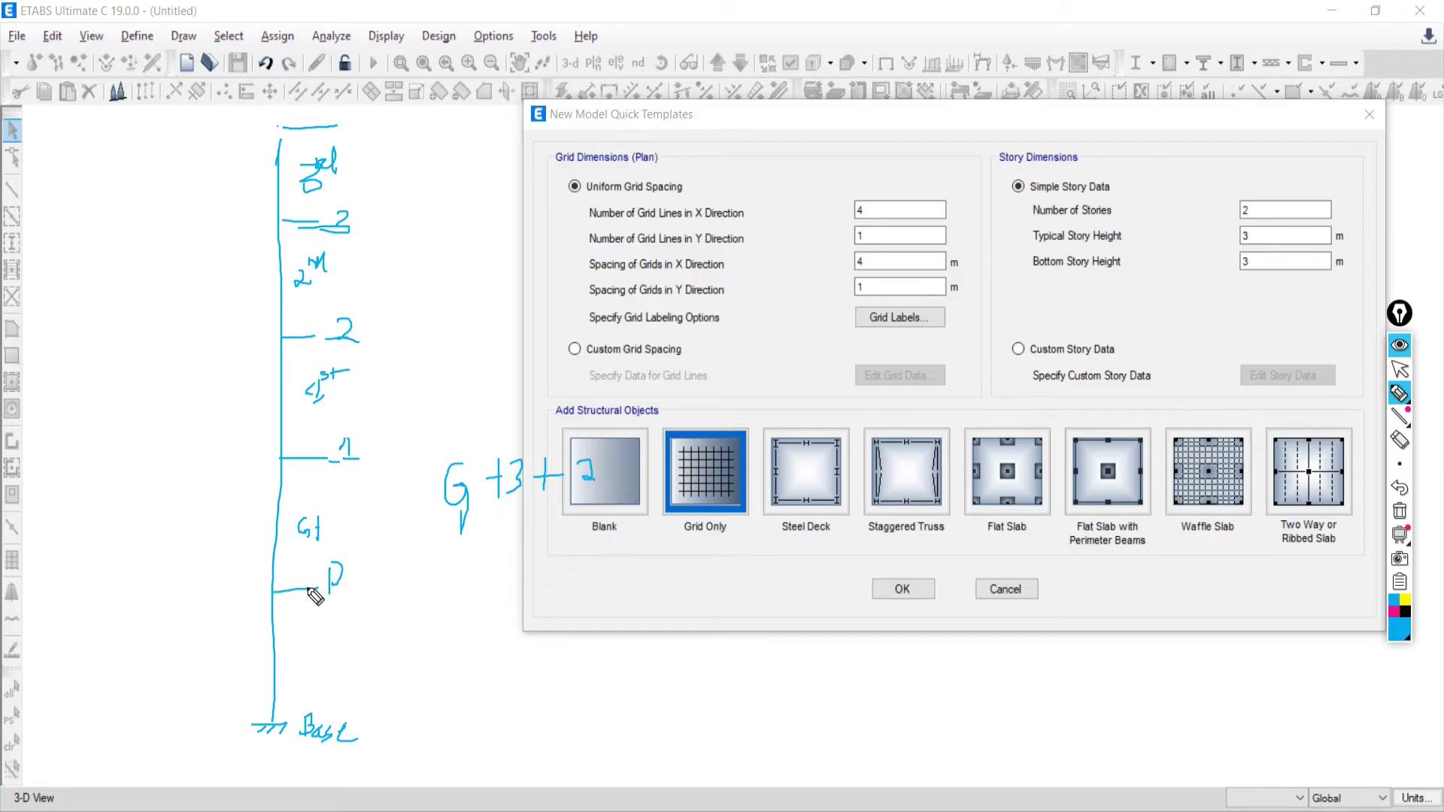
Draw a full floor line at level P and a long roof line atop the sketch
left_click_drag(240, 600, 354, 591)
left_click_drag(237, 136, 387, 129)
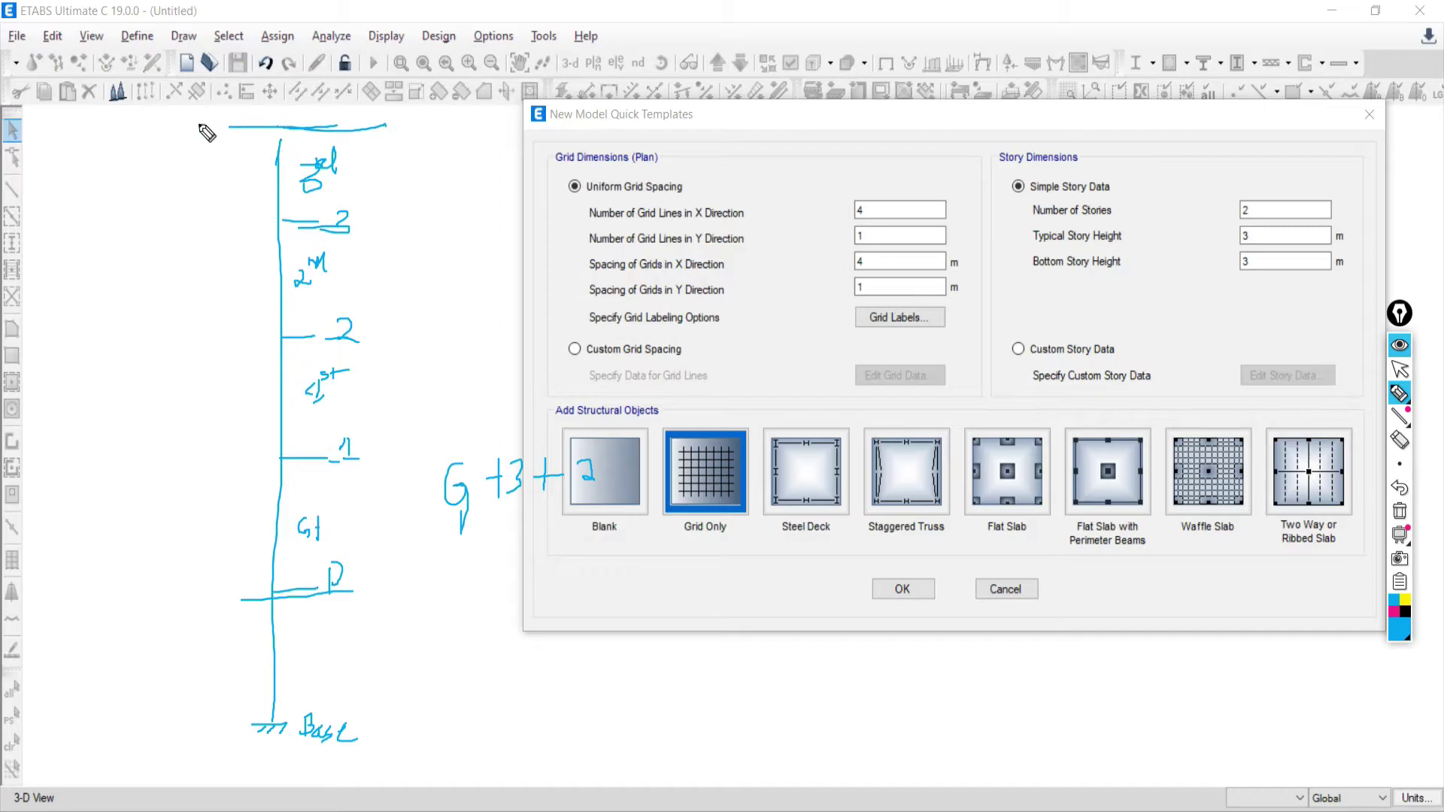
left_click_drag(200, 129, 382, 138)
Write a double-underlined 5 under G+3+2, an underlined G+6 note, and an 8 beside it
mouse_move(460, 598)
left_mouse_down()
mouse_move(453, 641)
mouse_move(470, 599)
mouse_move(502, 591)
left_mouse_up()
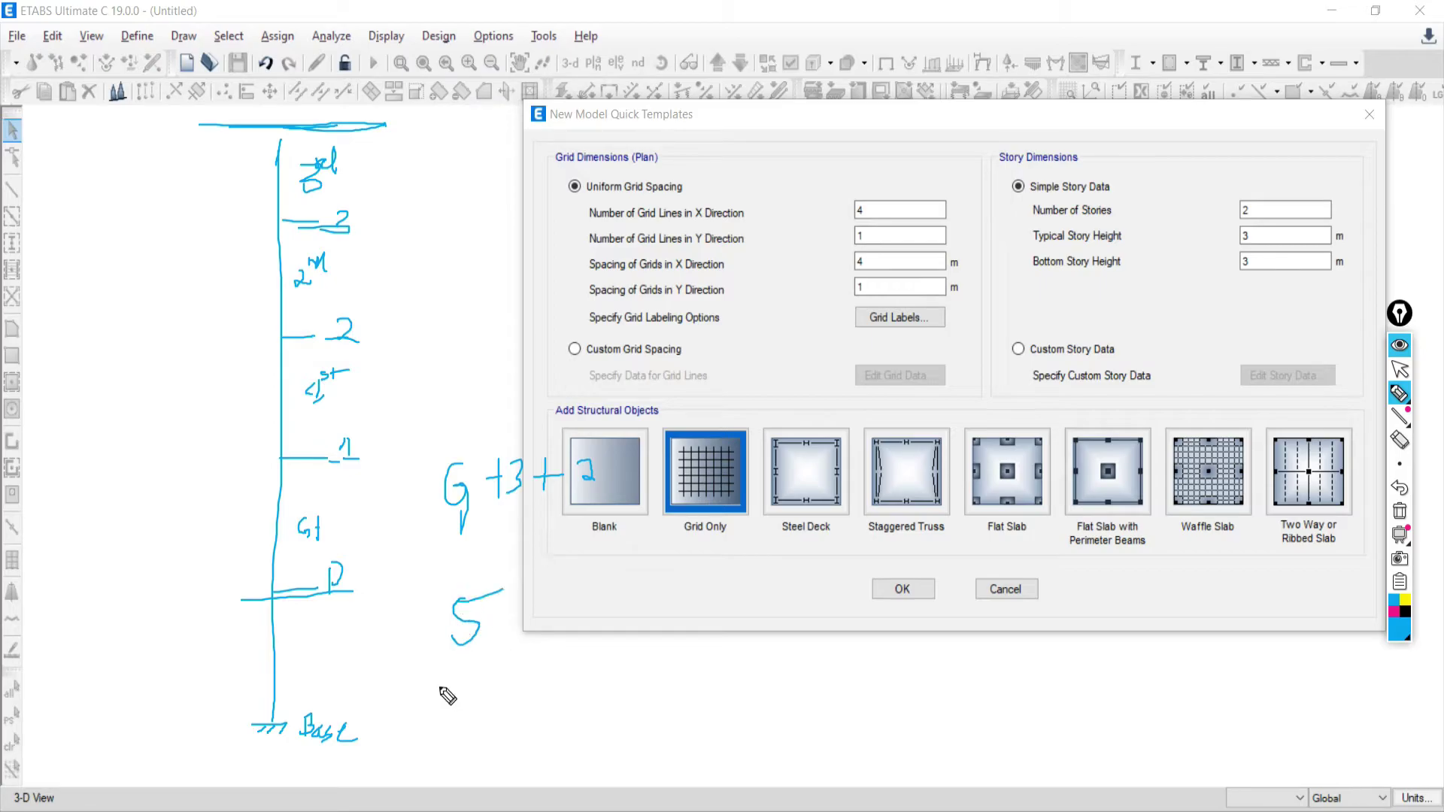
left_click_drag(439, 686, 506, 670)
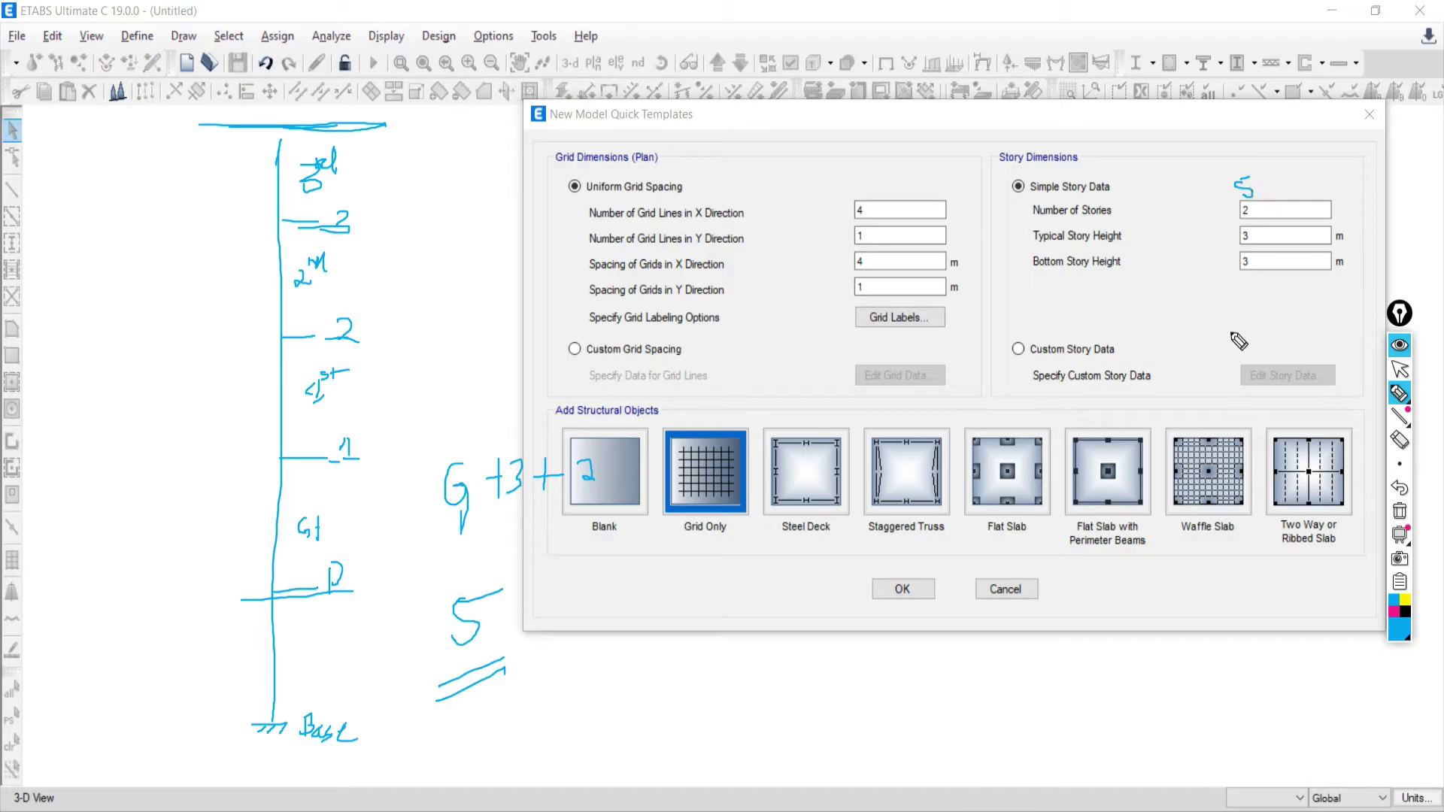
mouse_move(661, 673)
left_mouse_down()
mouse_move(634, 713)
mouse_move(730, 713)
left_mouse_up()
left_click_drag(637, 757, 735, 762)
left_click_drag(930, 683, 945, 678)
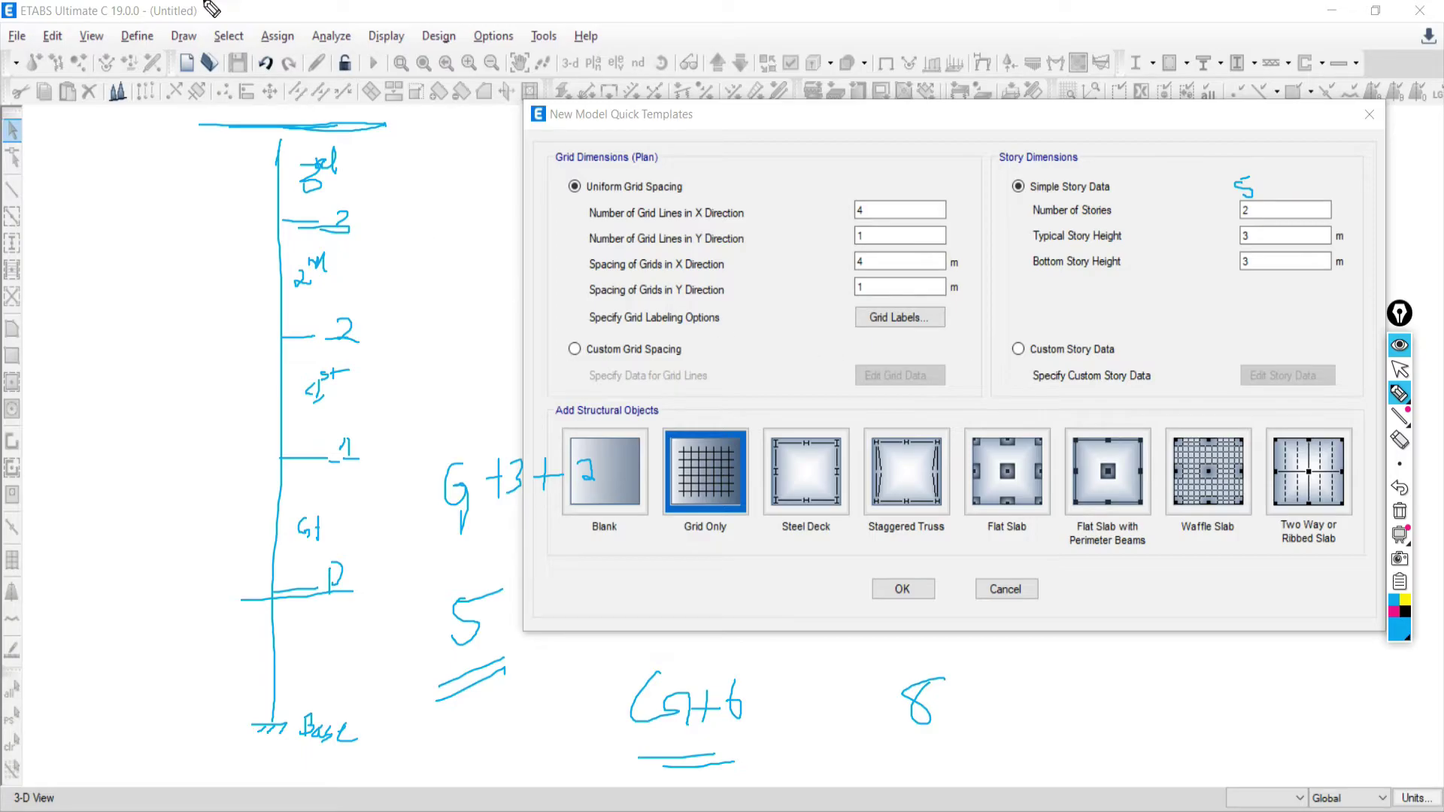
Extend the column upward and lengthen the floor lines at levels 1, 2, 3 and the roof
left_click_drag(280, 142, 280, 76)
mouse_move(249, 456)
left_mouse_down()
mouse_move(366, 459)
mouse_move(419, 455)
left_mouse_up()
left_click_drag(209, 337, 403, 334)
left_click_drag(208, 224, 454, 223)
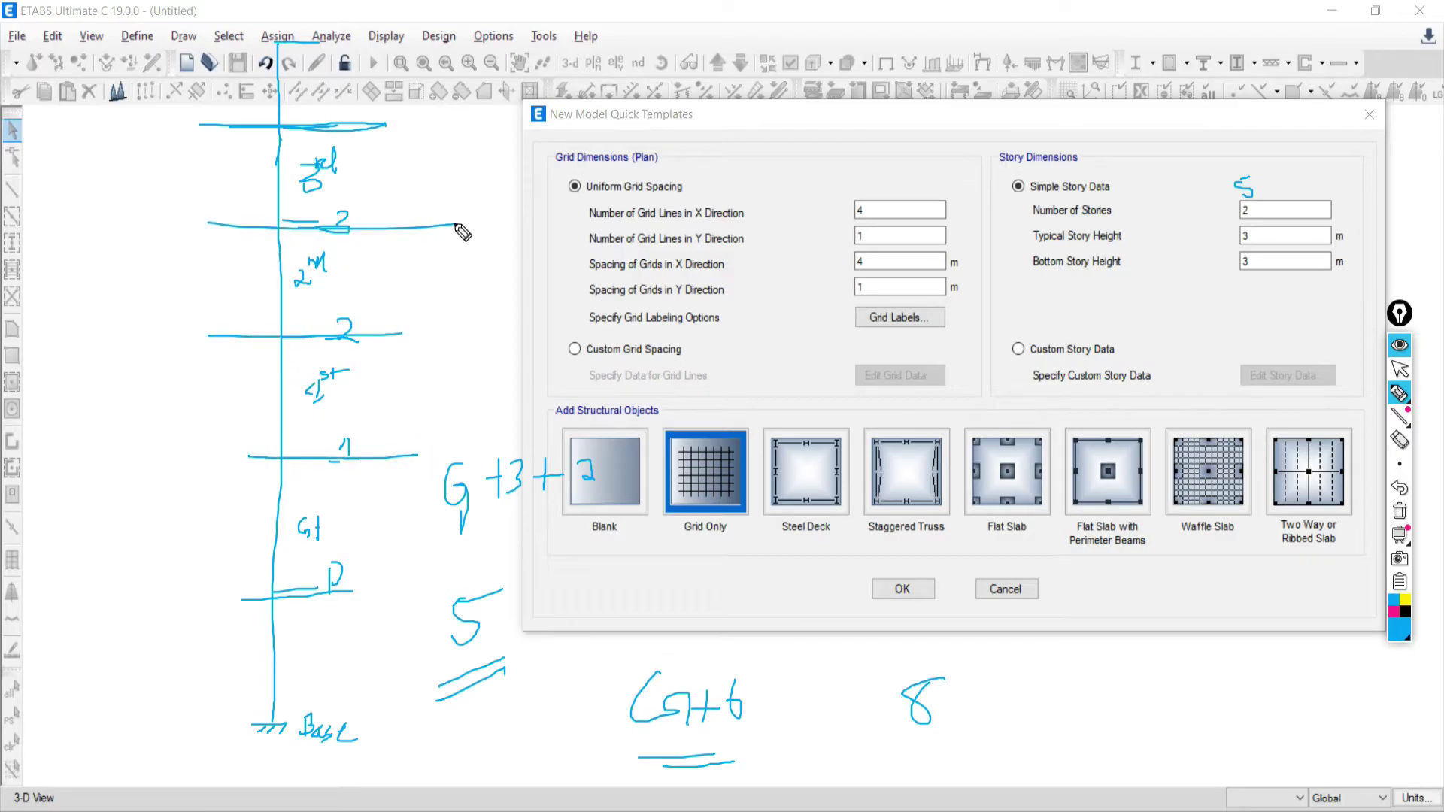
left_click_drag(182, 128, 425, 118)
left_click_drag(210, 47, 366, 42)
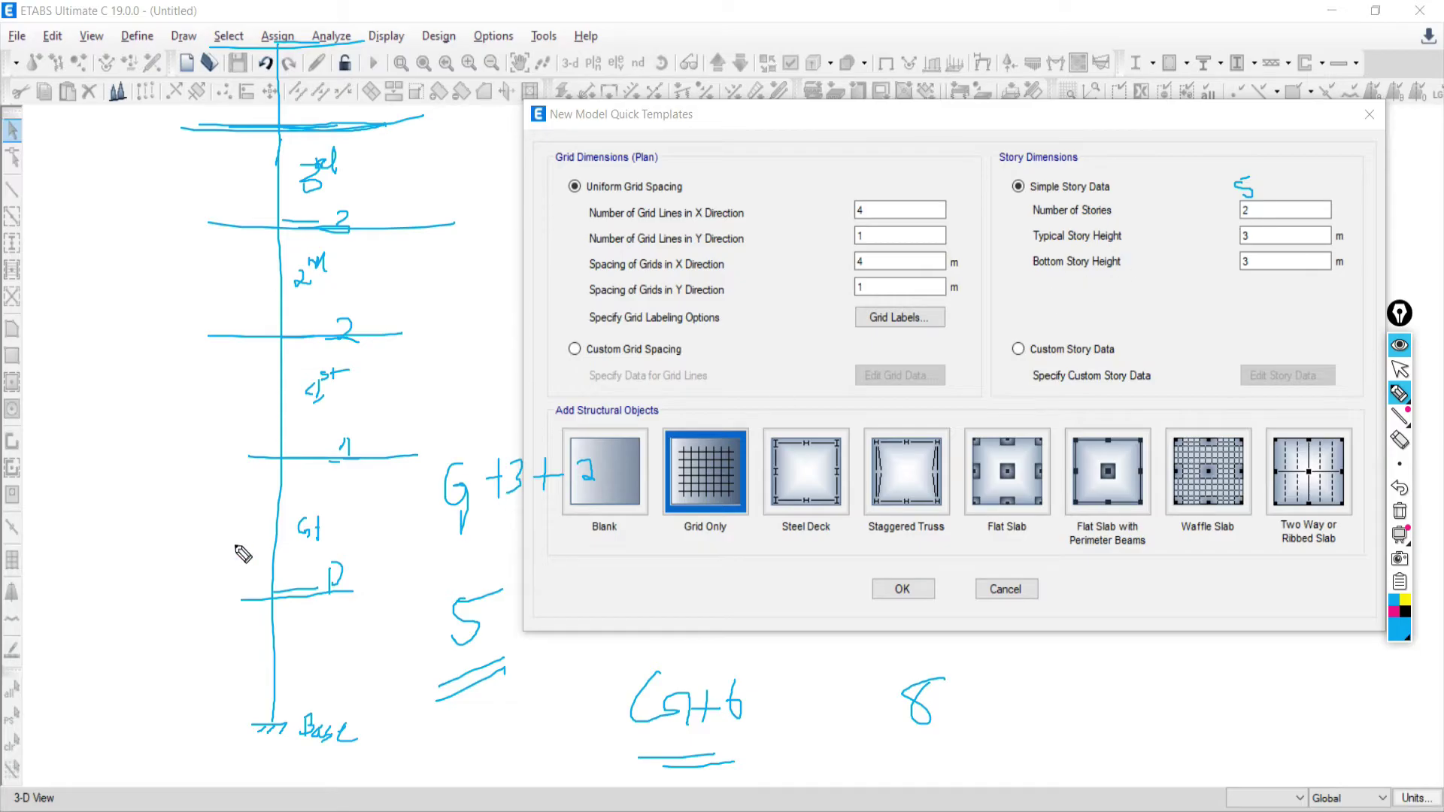
Ink notes on the Quick Templates dialog comparing its stories with the G+5 example
left_click_drag(504, 506, 612, 490)
left_click_drag(490, 531, 618, 507)
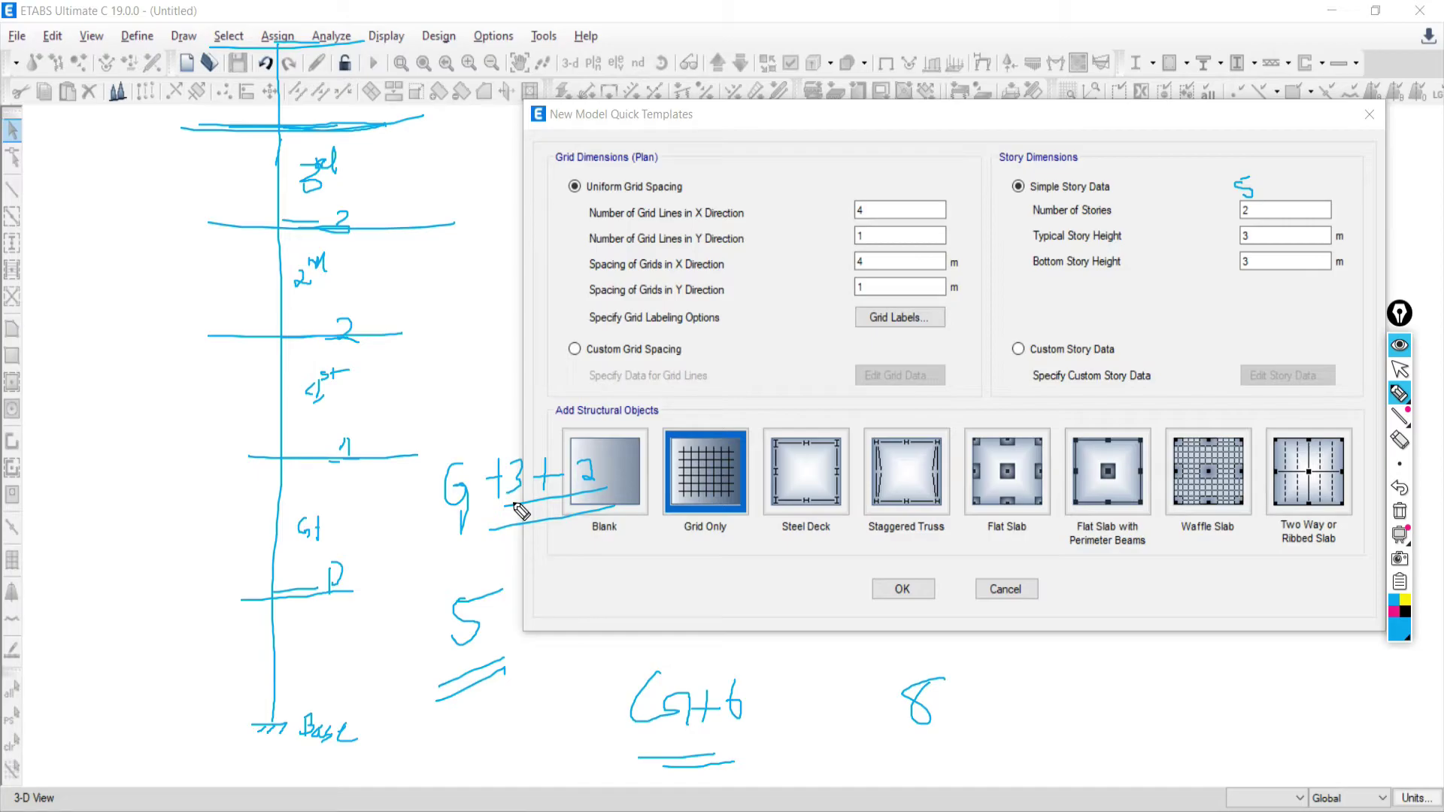
mouse_move(76, 359)
left_mouse_down()
mouse_move(78, 425)
mouse_move(106, 384)
mouse_move(118, 396)
left_mouse_up()
left_click_drag(123, 367, 160, 348)
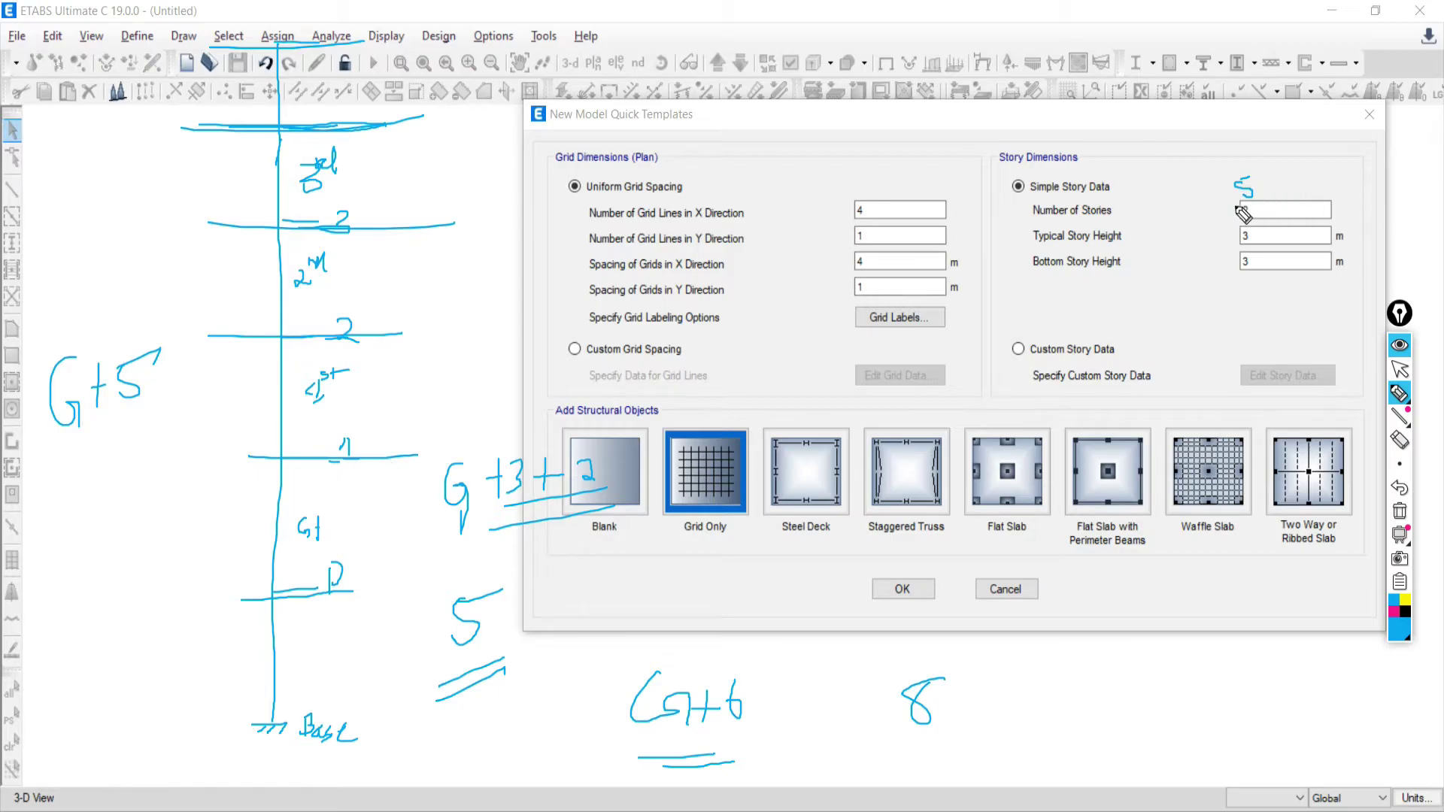
mouse_move(1239, 205)
left_mouse_down()
mouse_move(1255, 230)
mouse_move(1245, 214)
mouse_move(1292, 200)
left_mouse_up()
Clear the ink annotations and bring up the Word truss document
left_click(1399, 369)
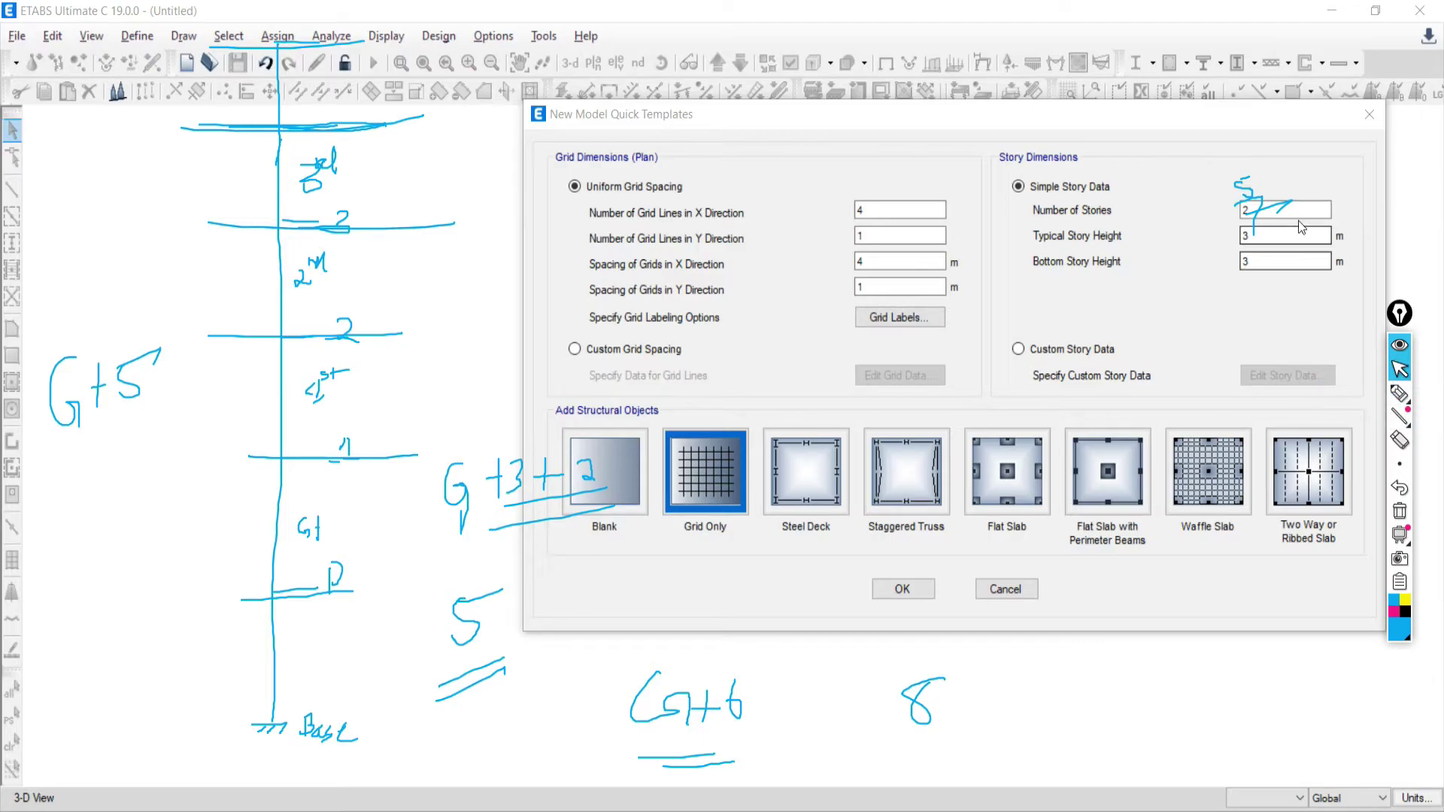
left_click(1399, 511)
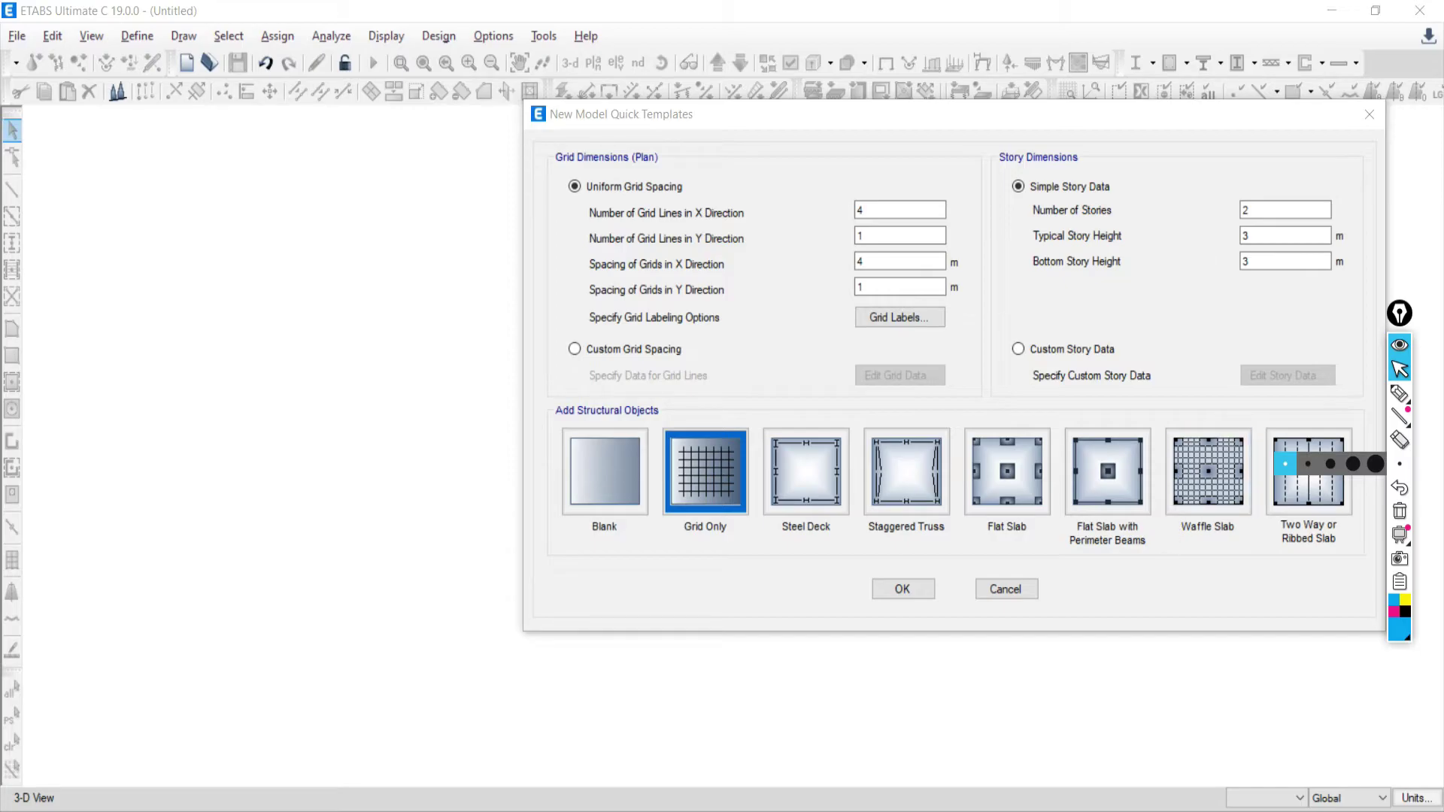
key("alt+Tab")
key("alt+Tab")
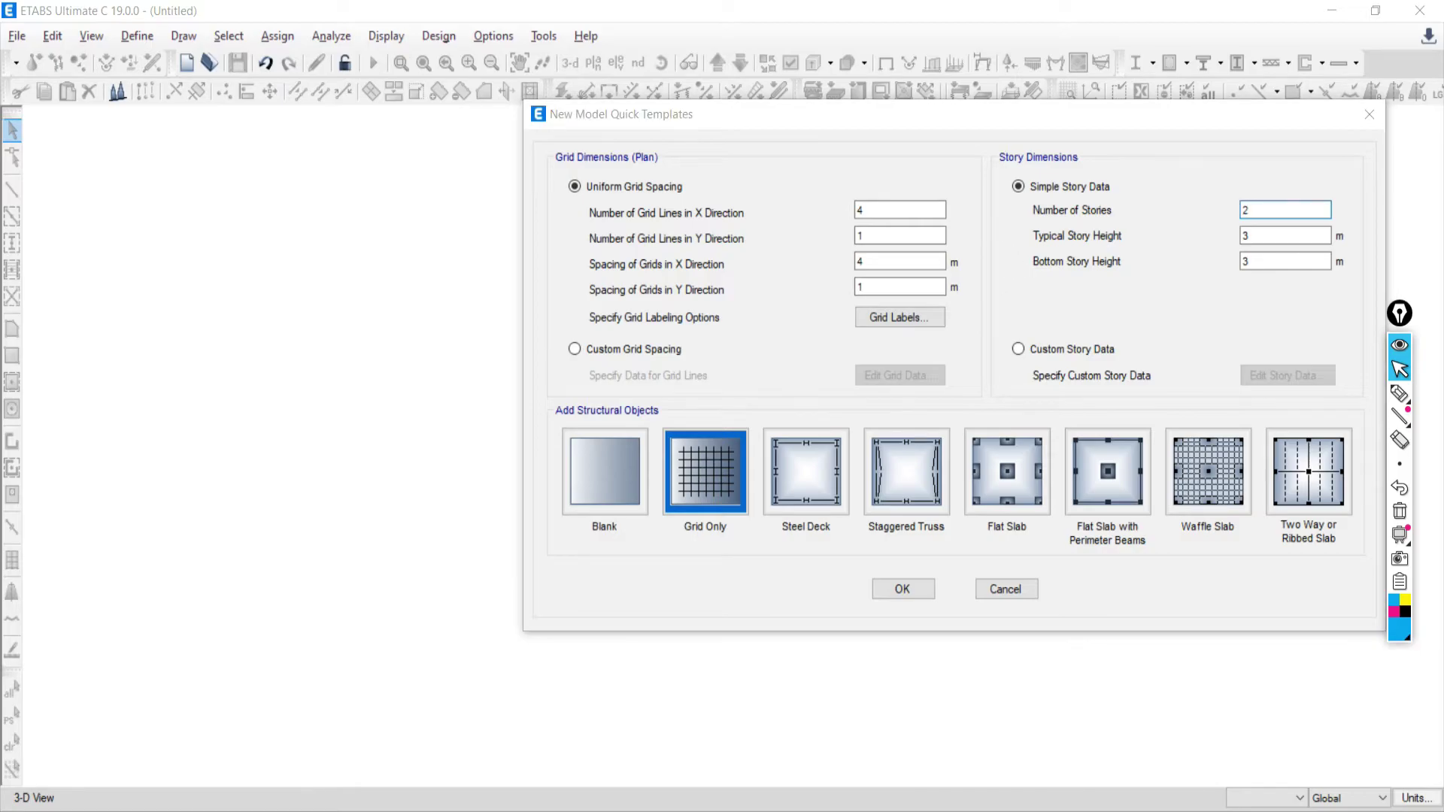
key("alt+Tab")
Mark joints D, E and F on the truss diagram with ink lines and a support note
left_click(1395, 396)
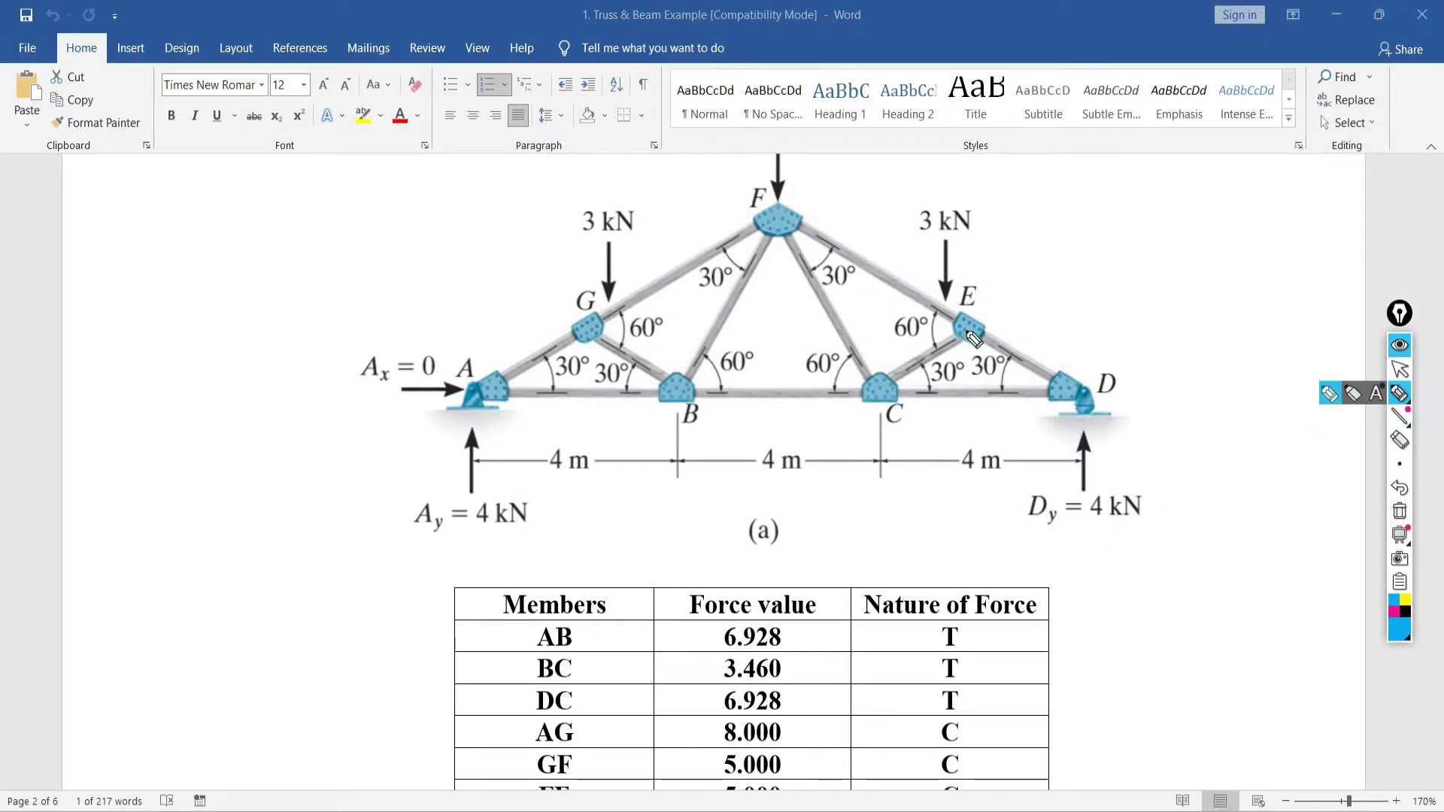
mouse_move(1061, 393)
left_mouse_down()
mouse_move(1197, 390)
mouse_move(1199, 406)
mouse_move(1268, 418)
left_mouse_up()
left_click_drag(1279, 406, 1296, 422)
mouse_move(1109, 390)
left_mouse_down()
mouse_move(1069, 402)
mouse_move(1148, 454)
left_mouse_up()
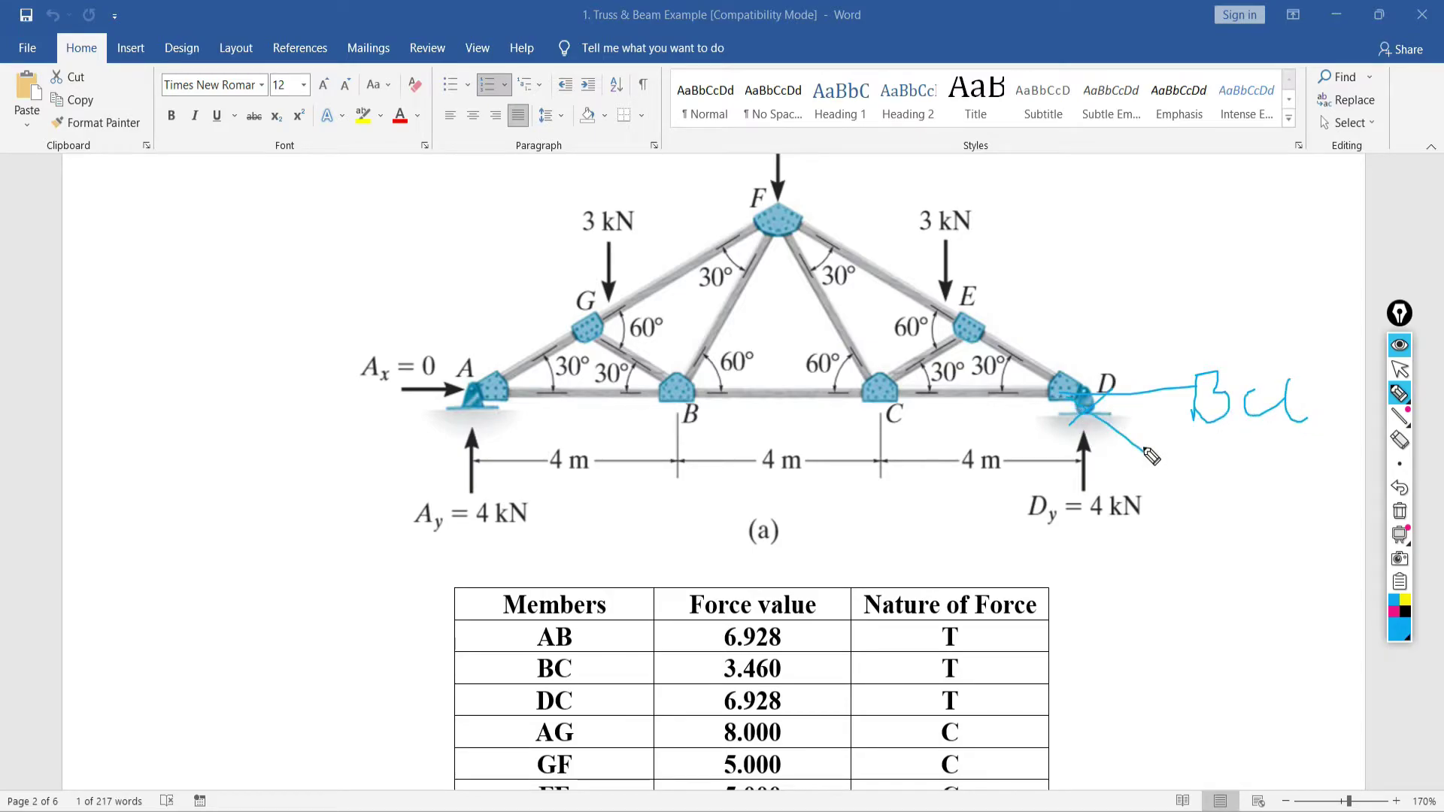
left_click_drag(916, 332, 996, 335)
left_click_drag(784, 219, 882, 216)
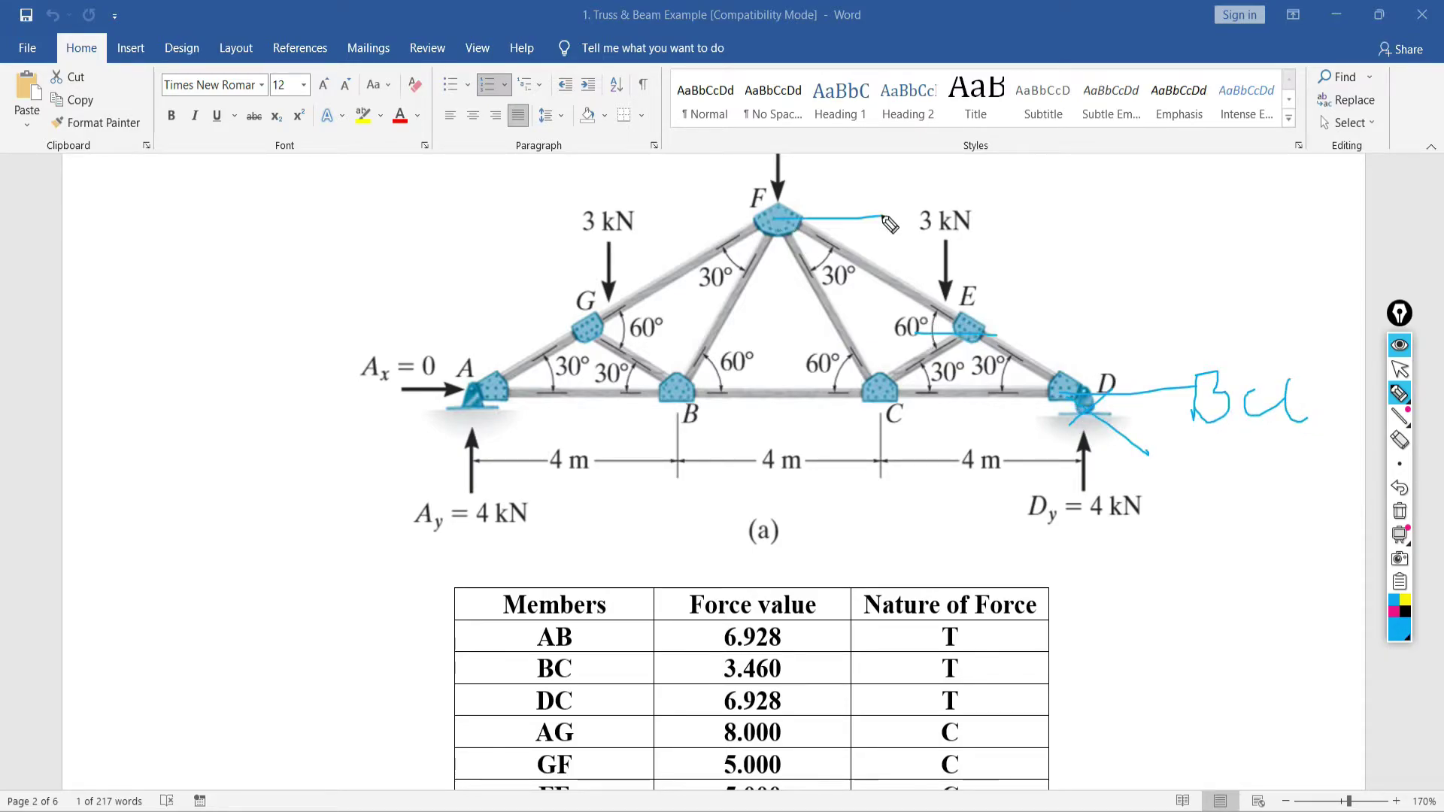
left_click(1400, 370)
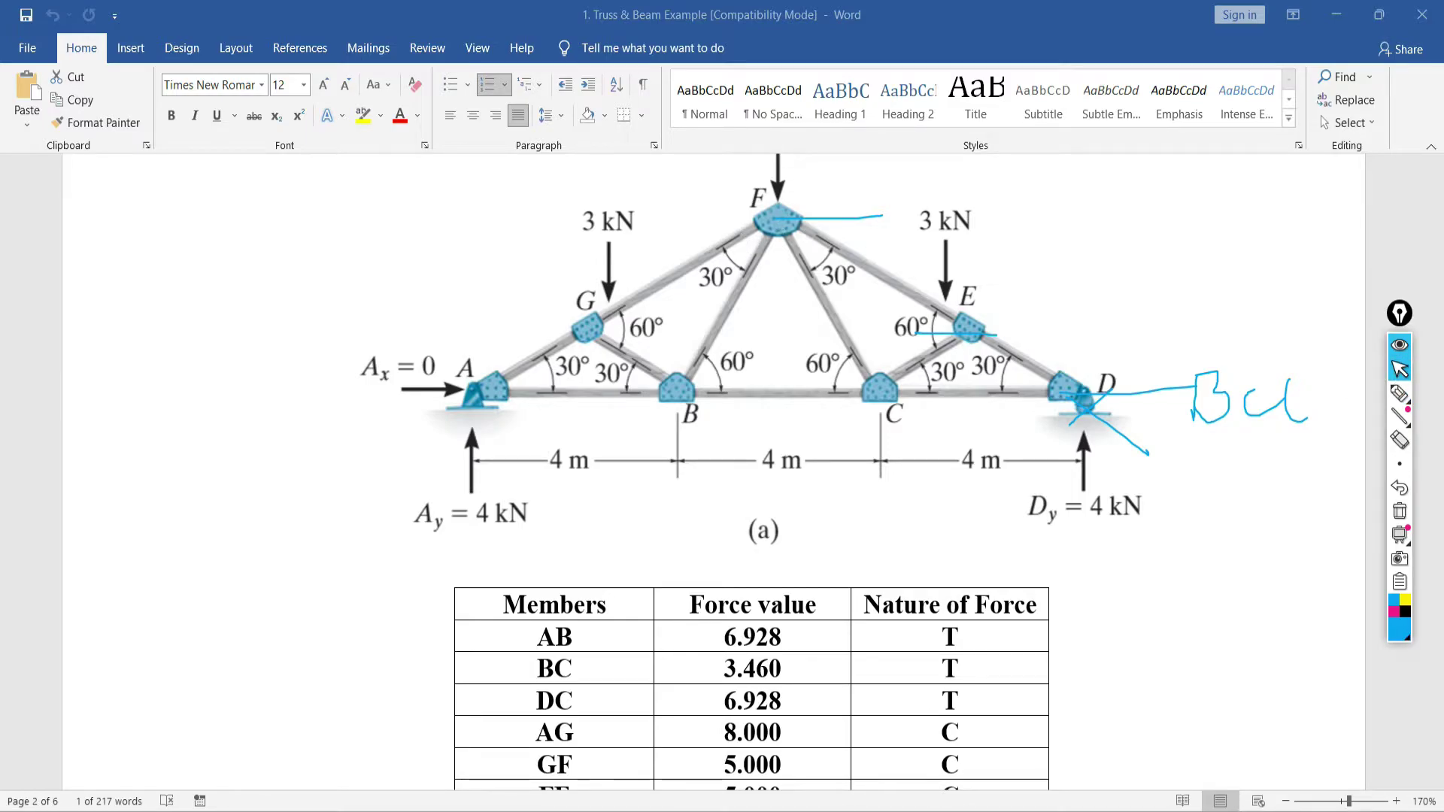
Sketch a tall story-height line with a hatched fixed base in the page margin
key("alt+Tab")
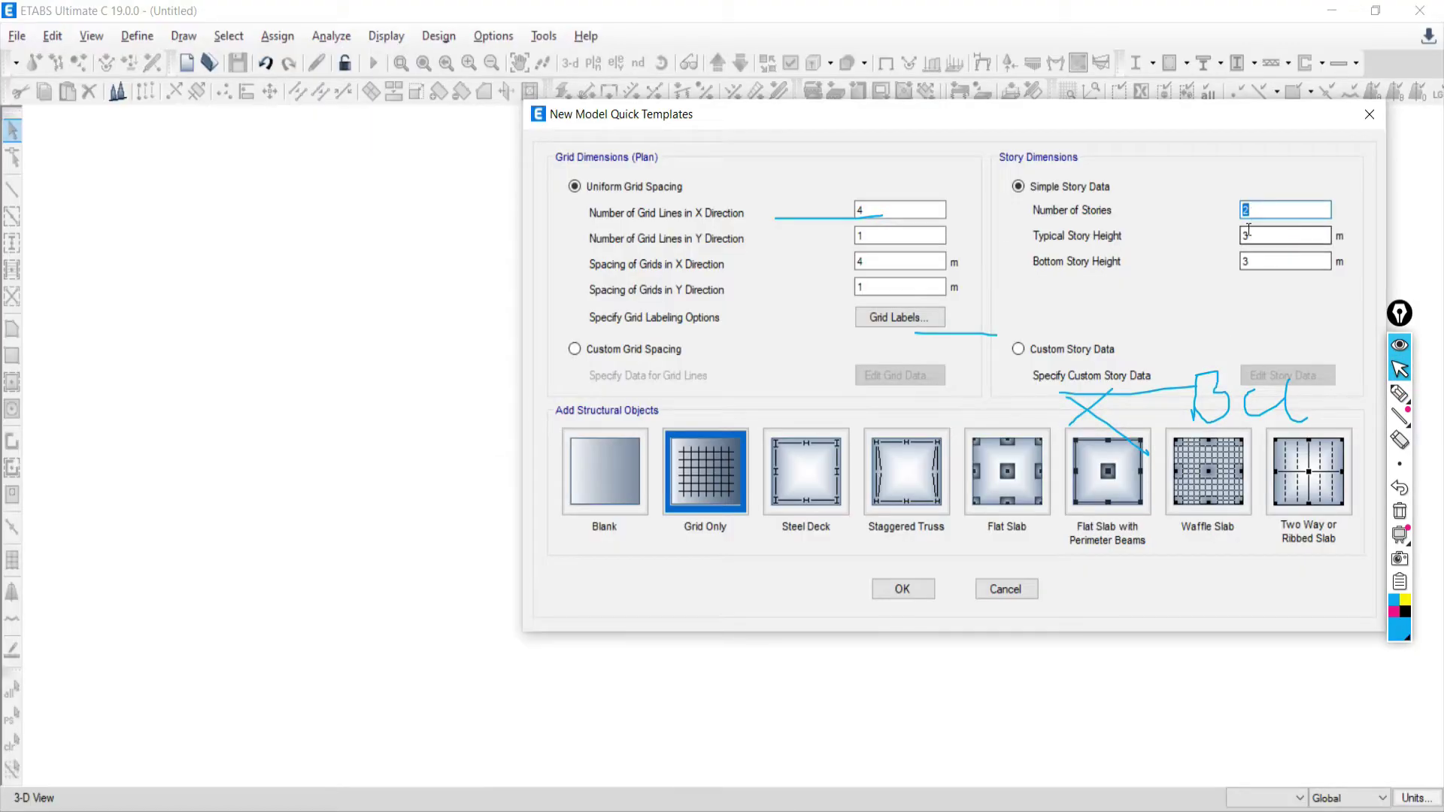
key("alt+Tab")
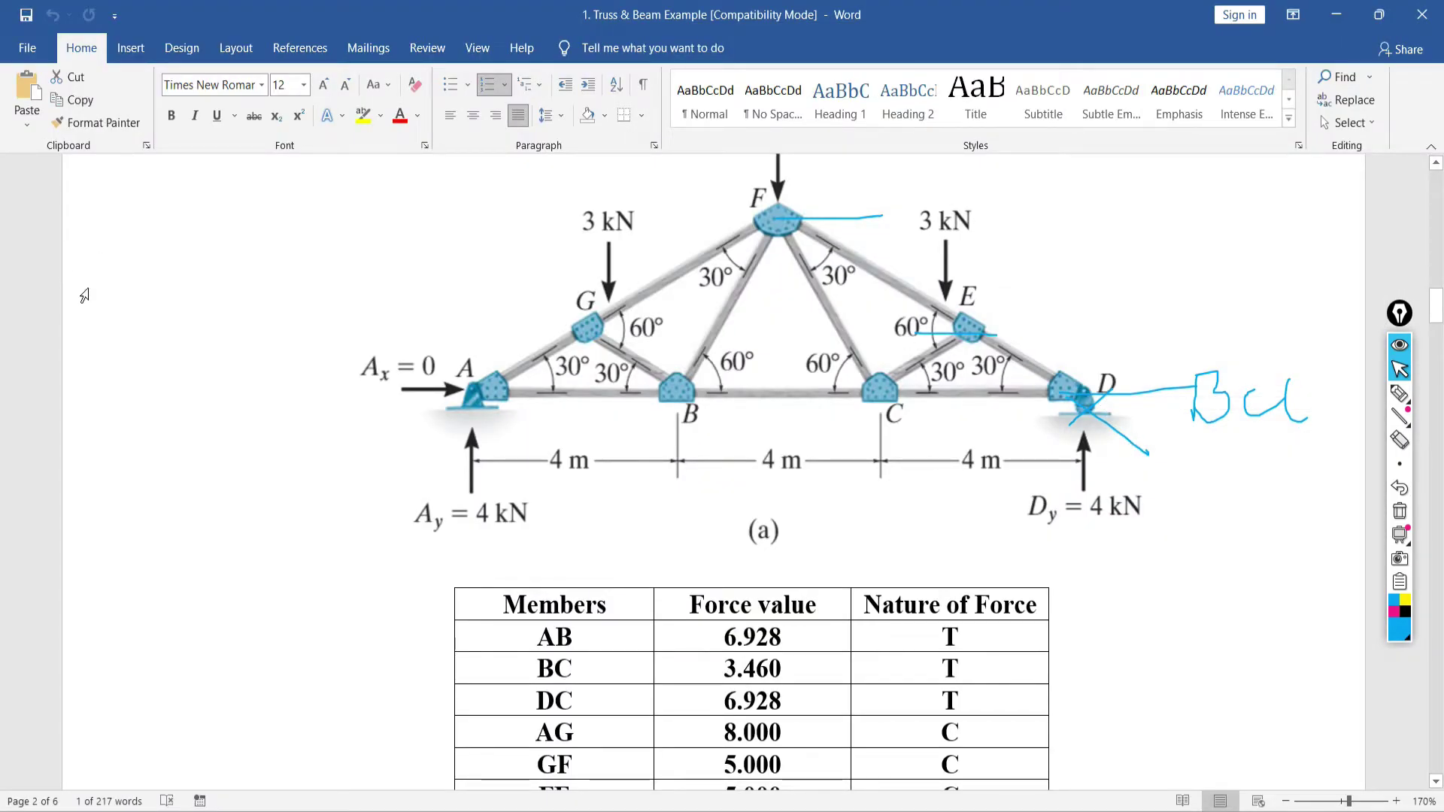
left_click(1400, 393)
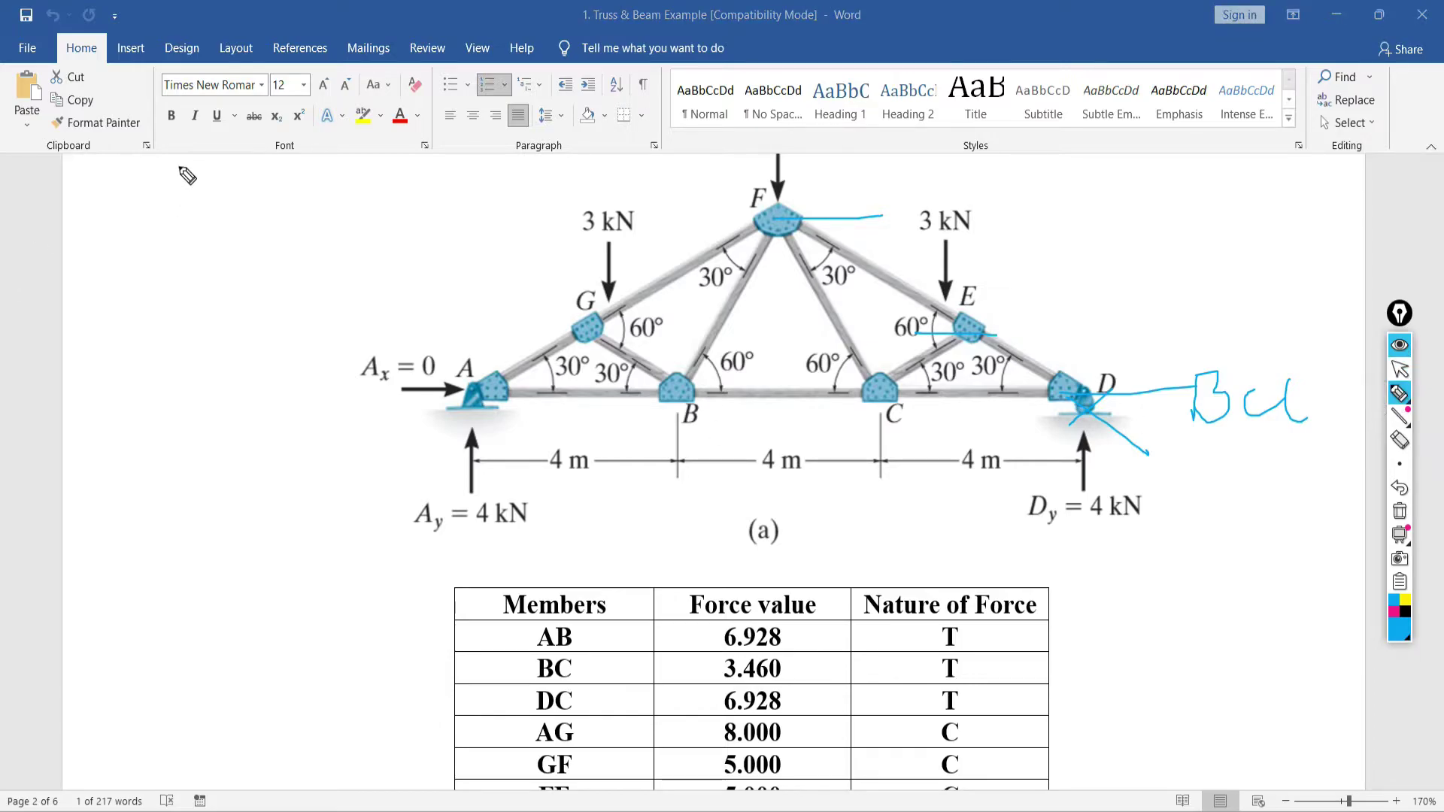
mouse_move(178, 167)
left_mouse_down()
mouse_move(148, 344)
mouse_move(133, 668)
mouse_move(107, 721)
mouse_move(150, 710)
left_mouse_up()
mouse_move(146, 712)
left_mouse_down()
mouse_move(137, 731)
mouse_move(124, 724)
left_mouse_up()
left_click_drag(119, 712, 98, 726)
left_click_drag(90, 715, 81, 728)
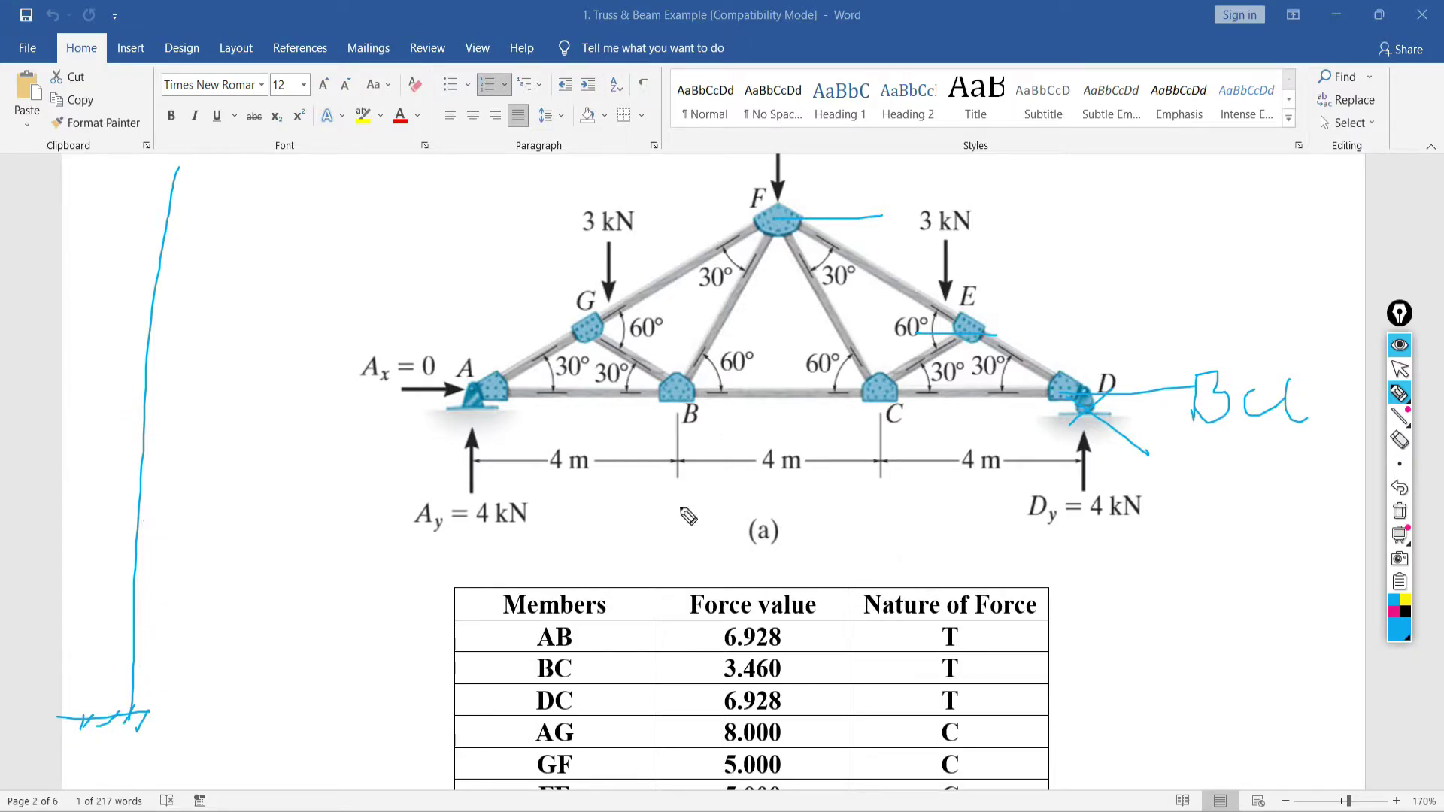
Erase the ink, mark a level and height above joint E, then return to ETABS
left_click(1404, 515)
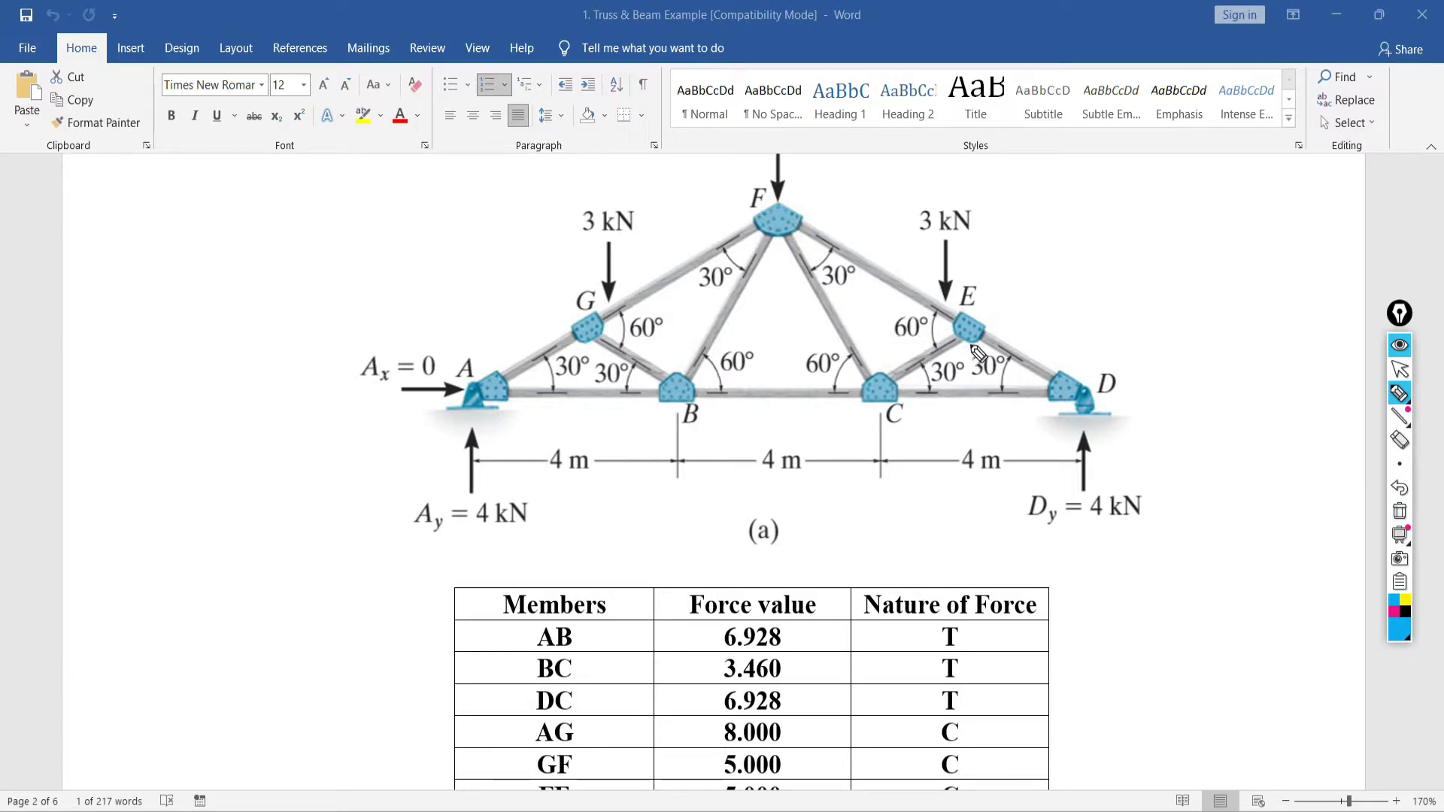
mouse_move(986, 326)
left_mouse_down()
mouse_move(1016, 331)
mouse_move(1003, 394)
left_mouse_up()
mouse_move(970, 200)
left_mouse_down()
mouse_move(1013, 195)
mouse_move(1004, 335)
mouse_move(1018, 313)
mouse_move(994, 203)
left_mouse_up()
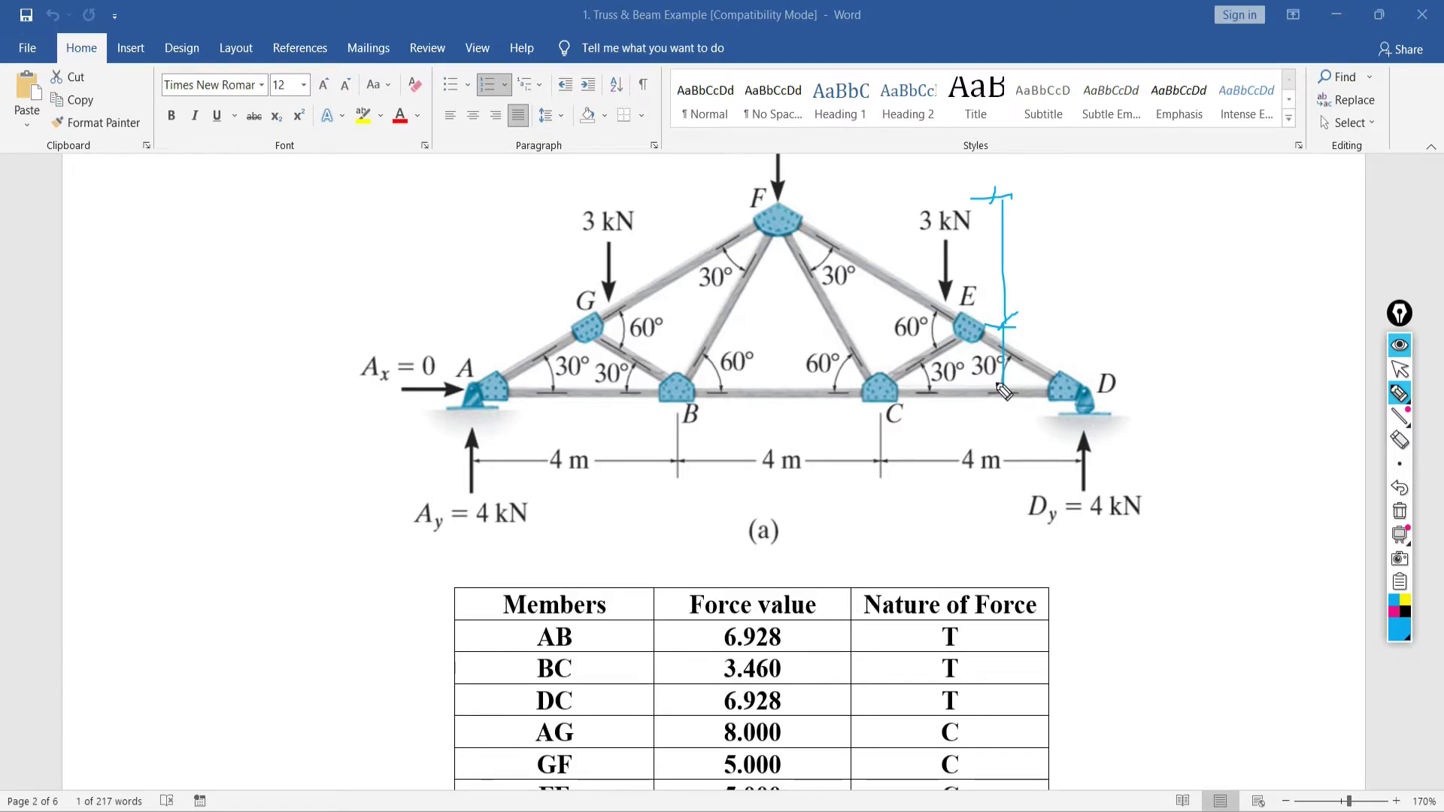
left_click(1401, 391)
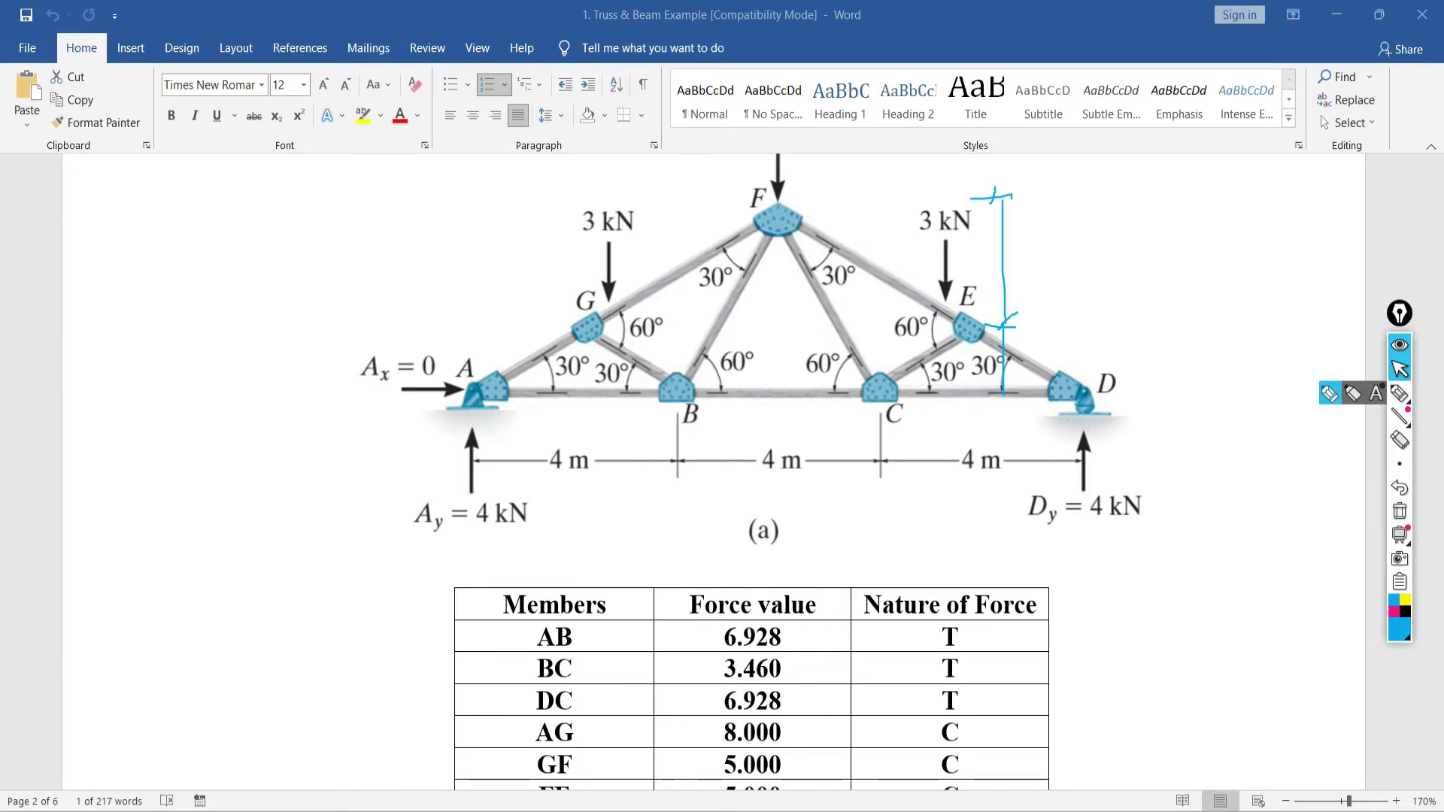
key("alt+Tab")
key("Tab")
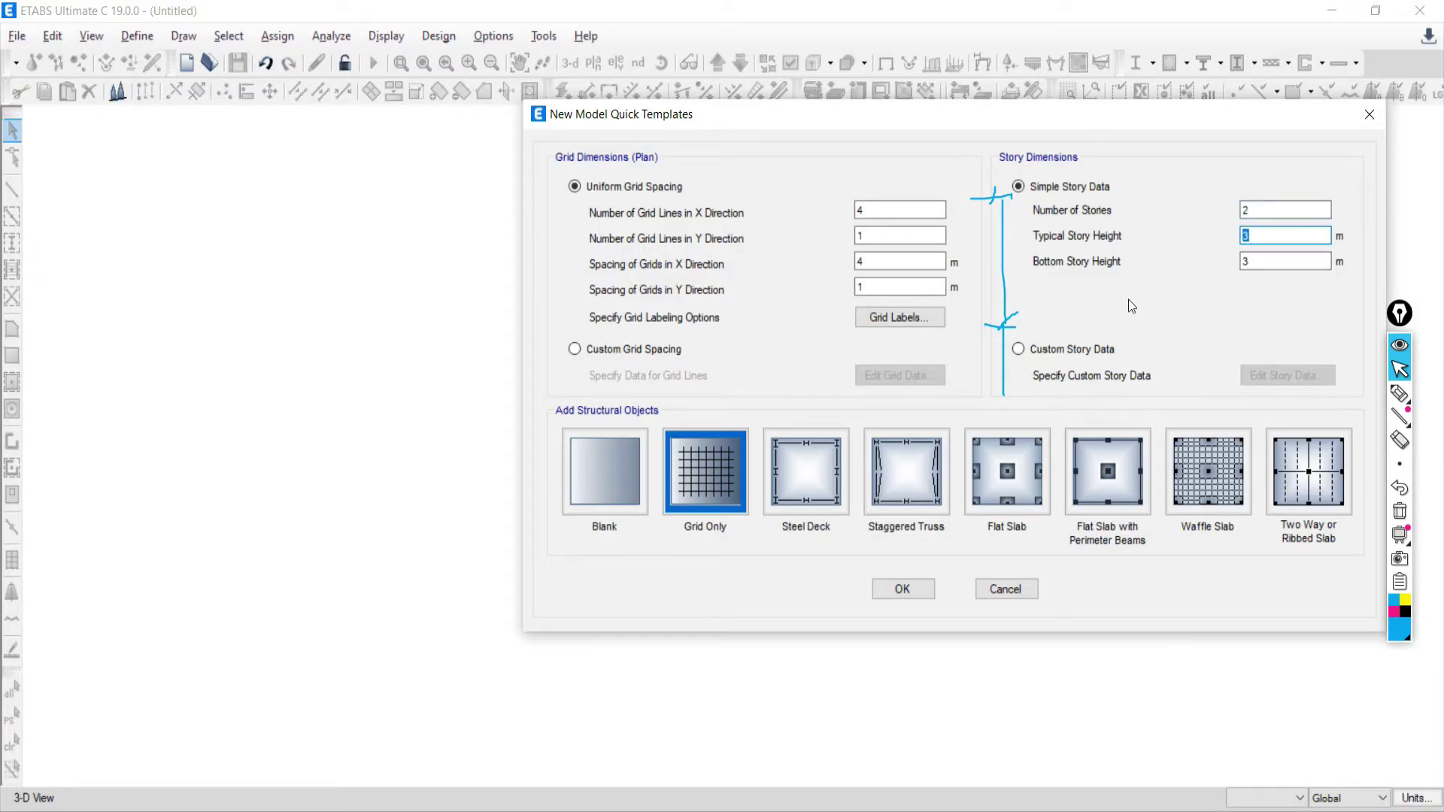
Select Bottom Story Height and sketch the story steps in ink, then erase them
double_click(1249, 261)
left_click(1399, 393)
left_click_drag(258, 179, 242, 564)
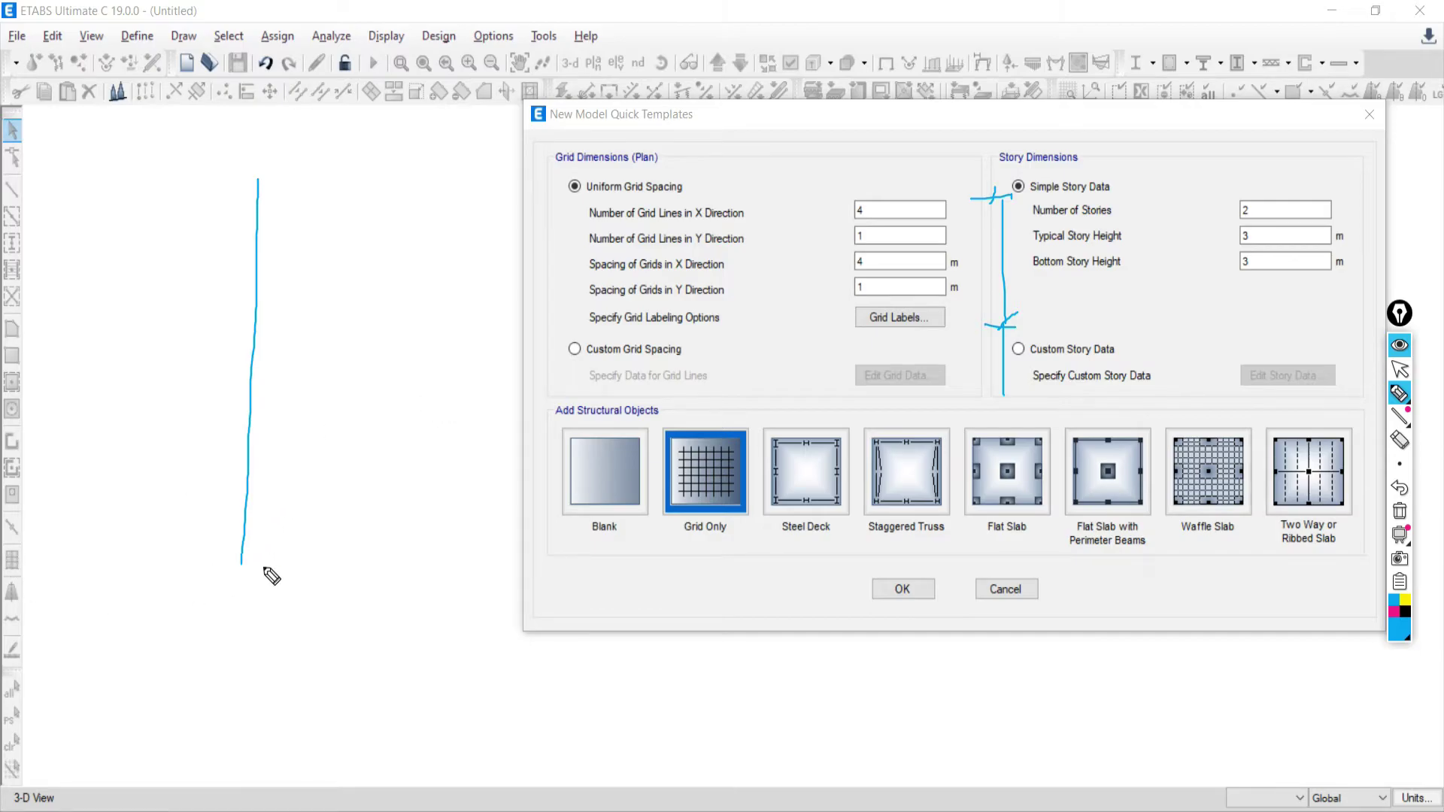
mouse_move(237, 564)
left_mouse_down()
mouse_move(330, 574)
mouse_move(222, 746)
mouse_move(279, 751)
mouse_move(279, 773)
mouse_move(310, 774)
mouse_move(311, 792)
mouse_move(151, 794)
mouse_move(146, 771)
mouse_move(177, 768)
mouse_move(218, 737)
left_mouse_up()
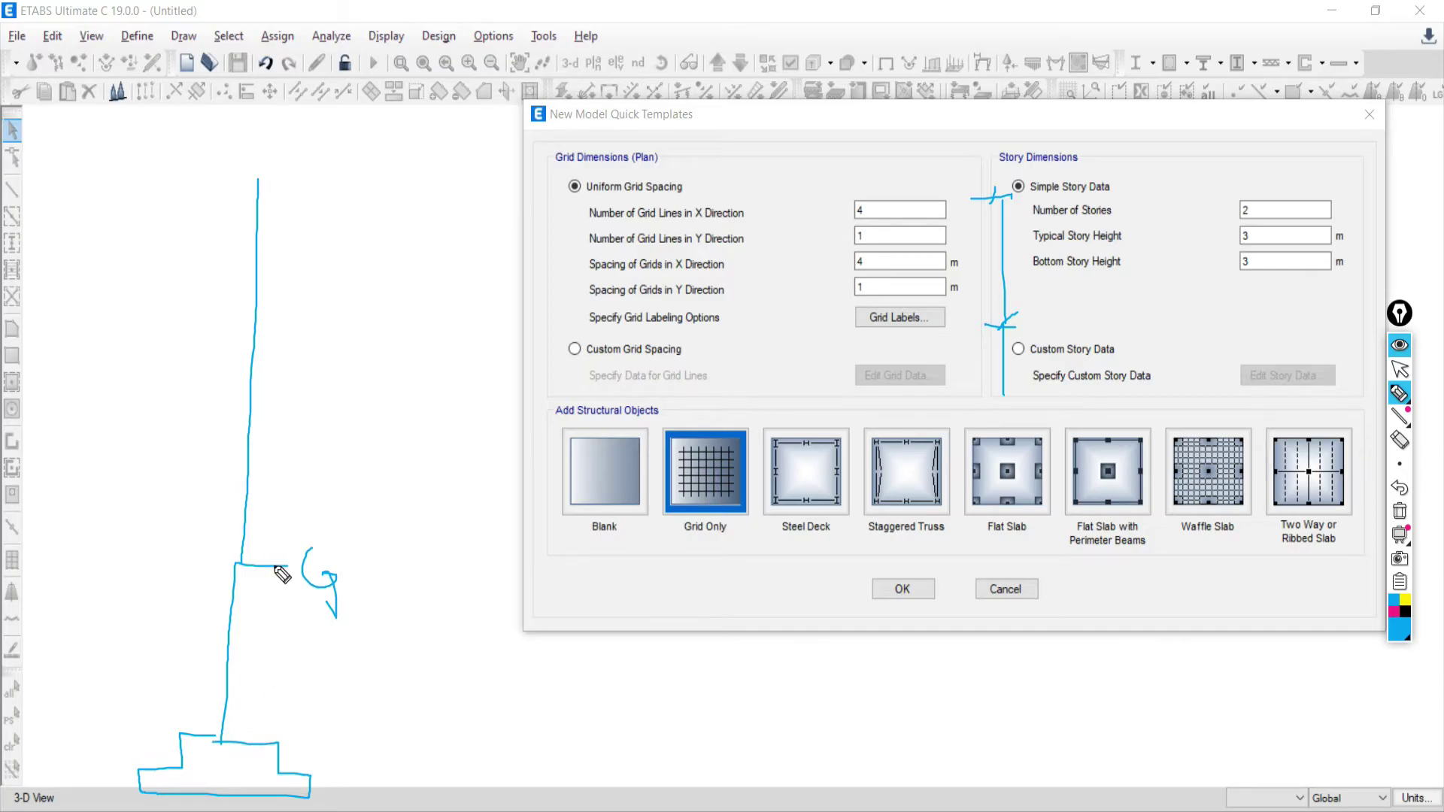
left_click_drag(275, 570, 265, 751)
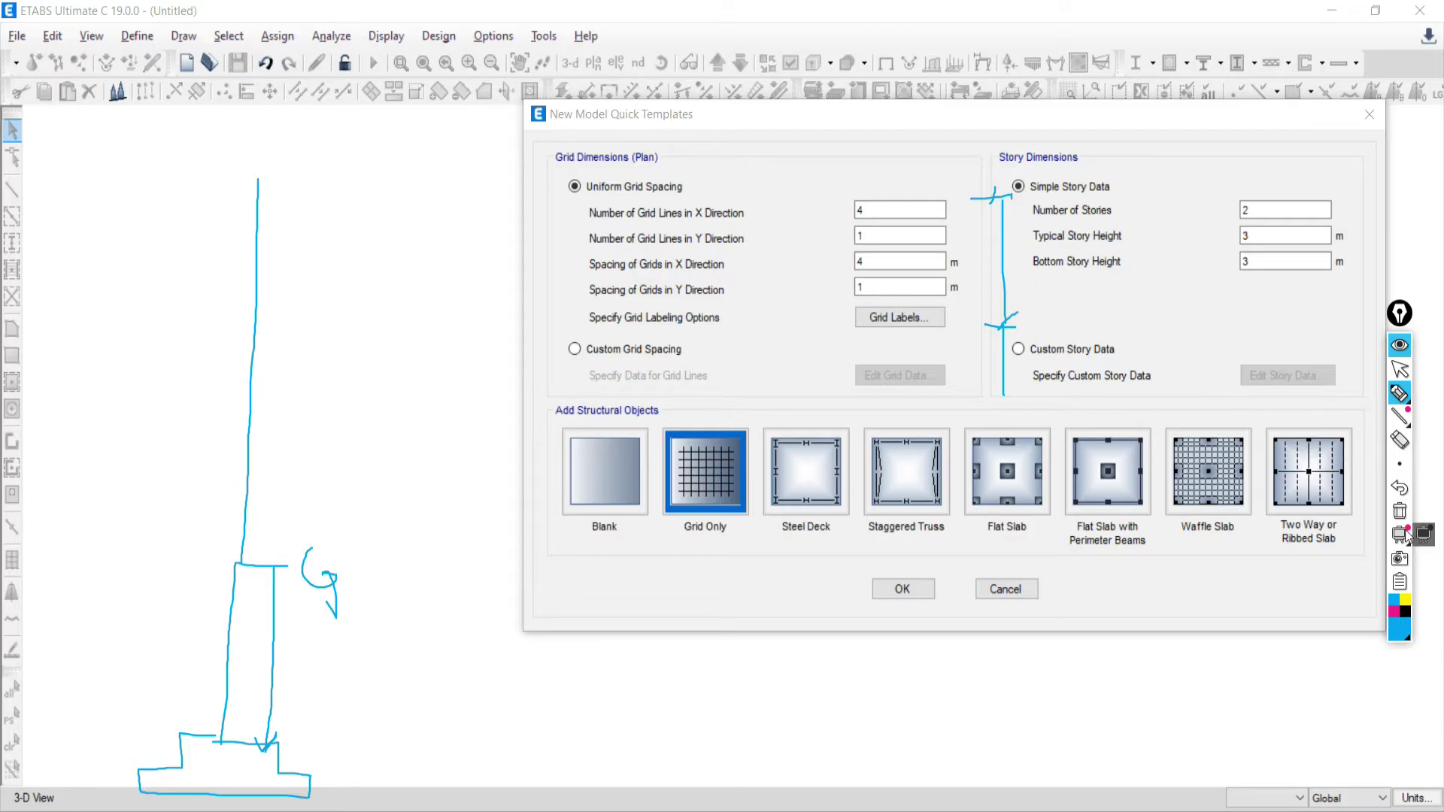
left_click(1399, 511)
left_click(1401, 370)
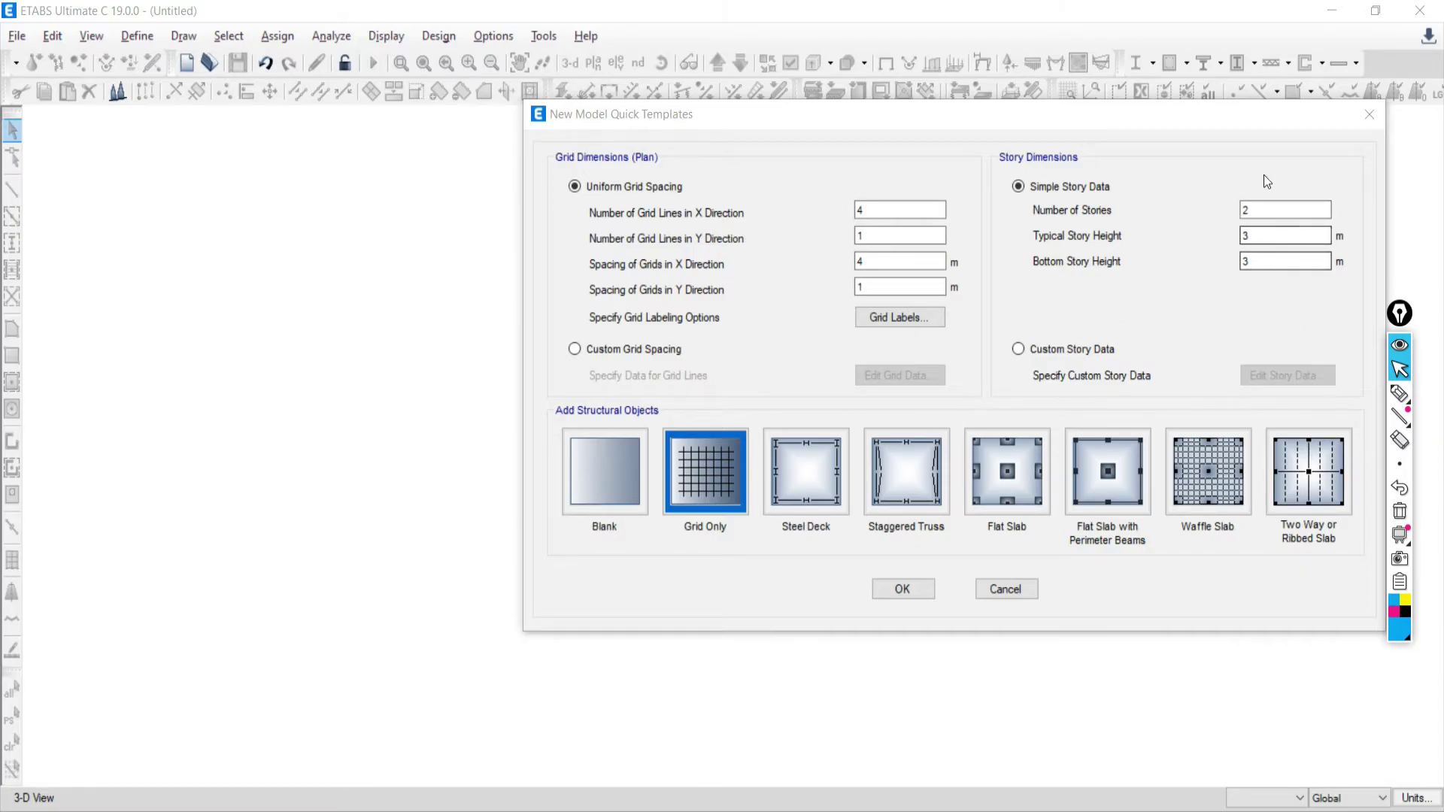
Switch to Custom Story Data and open the Story1/Story2/Base table before returning to Word
left_click(1020, 350)
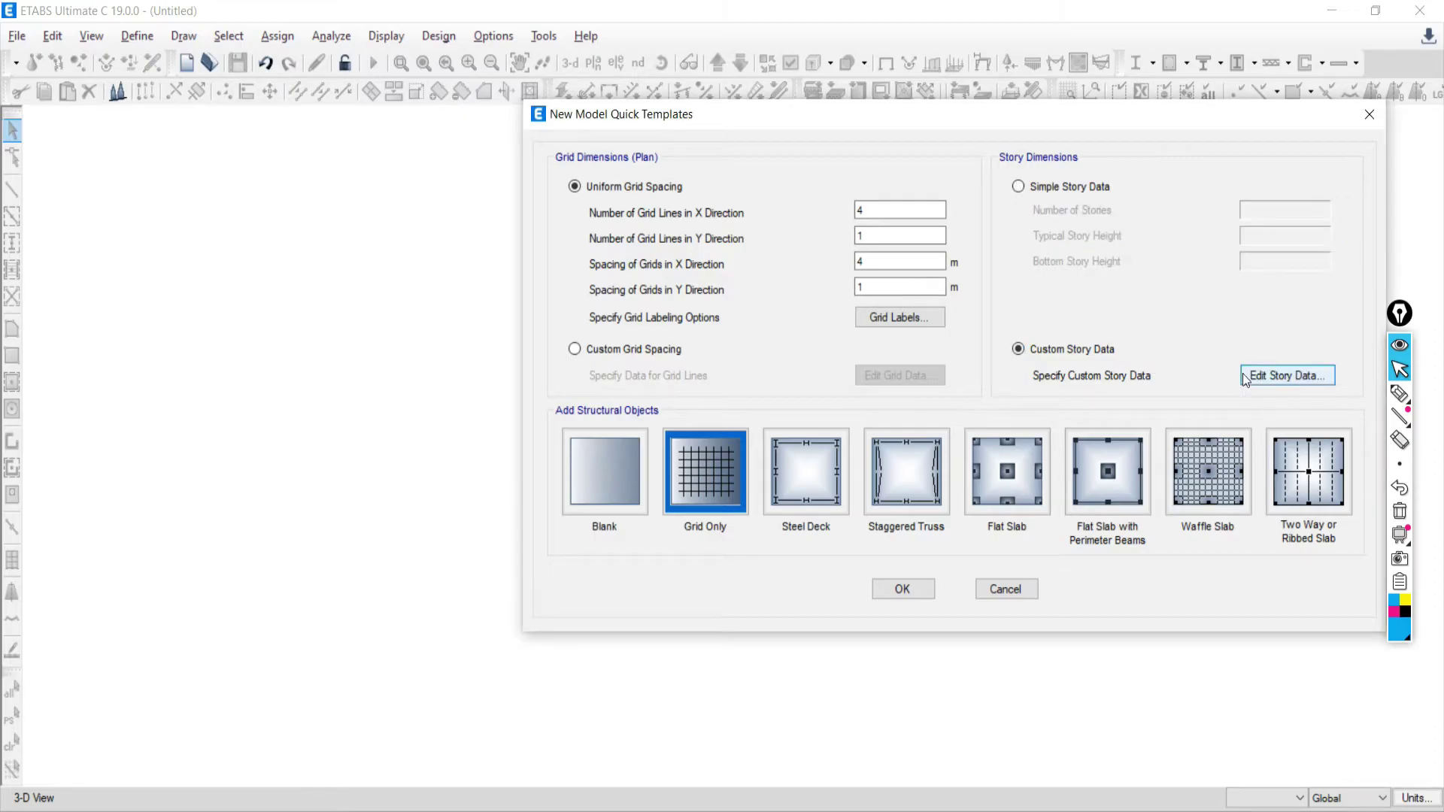
left_click(1285, 376)
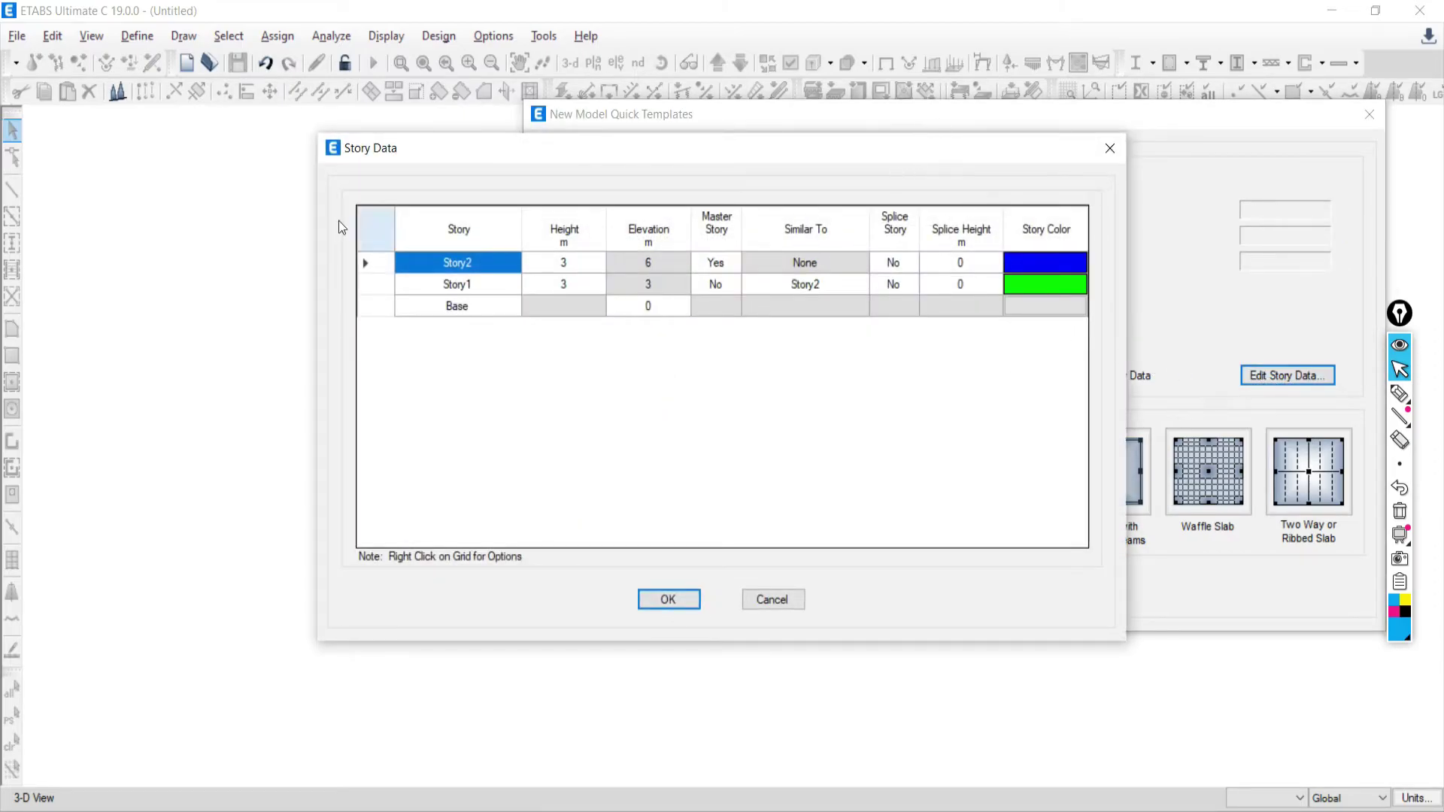
left_click(644, 311)
left_click(458, 283)
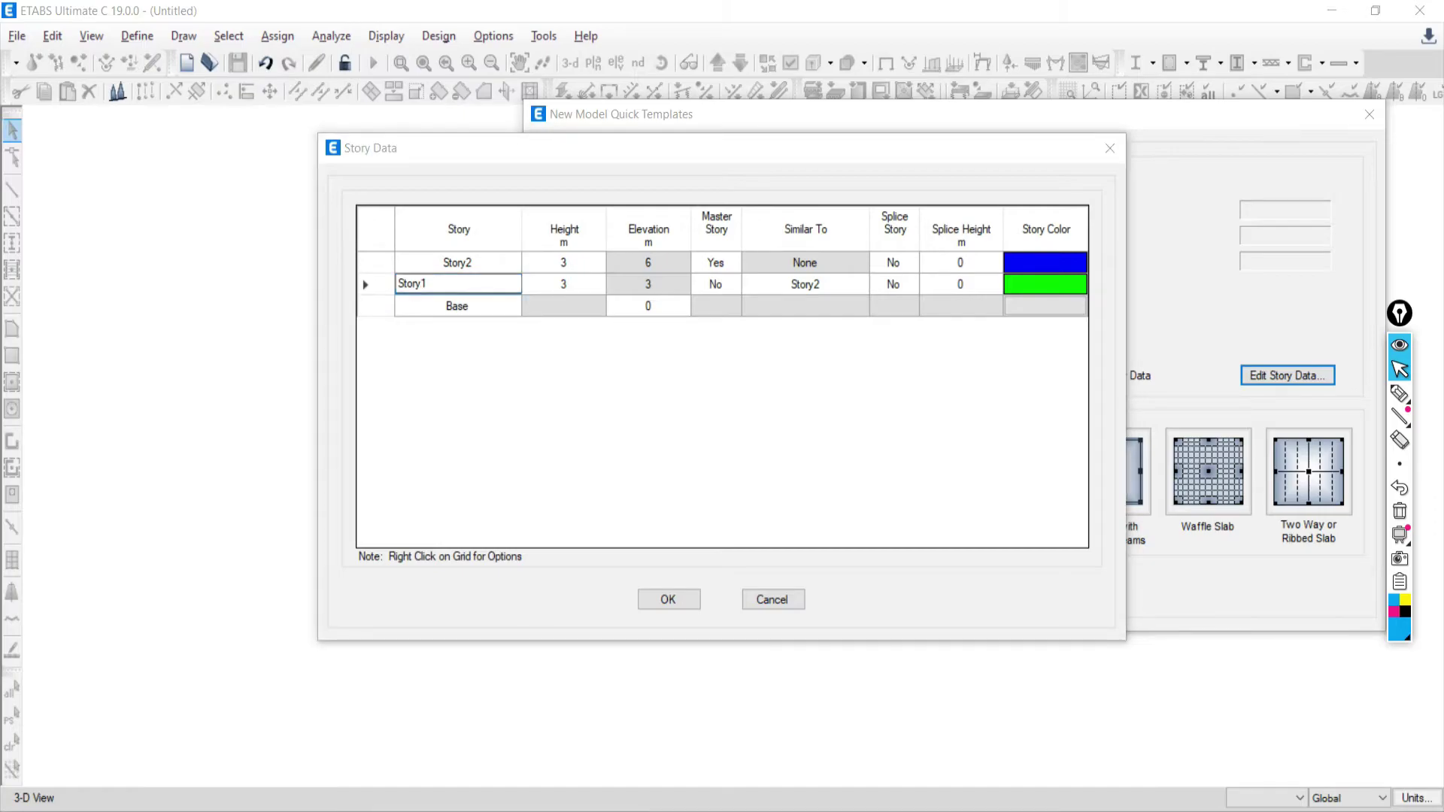
key("alt+Tab")
left_click(1399, 394)
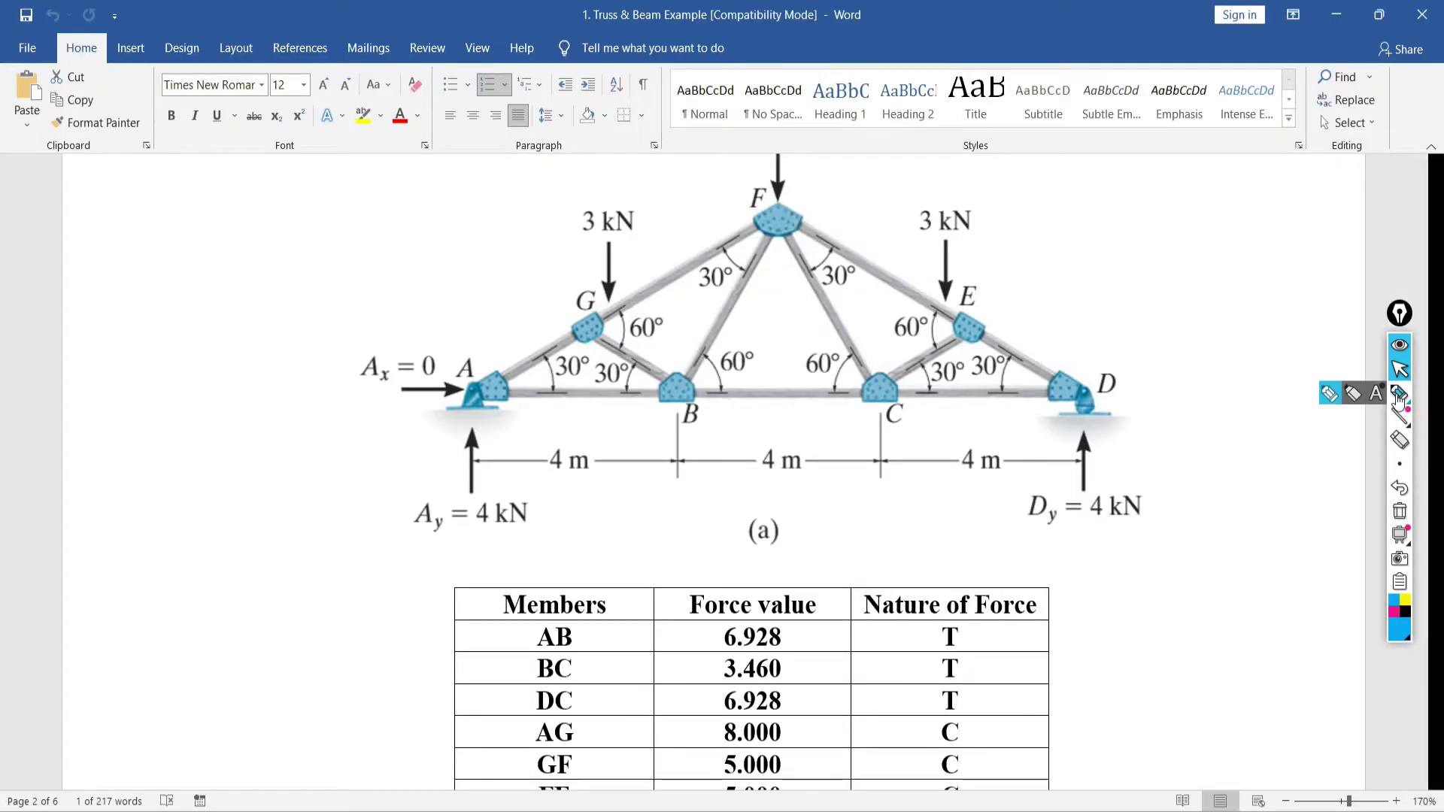
Ink joint E's height on the truss, working it out as 4 tan 30° ≈ 2.31
mouse_move(990, 323)
left_mouse_down()
mouse_move(1223, 328)
mouse_move(1171, 361)
mouse_move(1171, 393)
mouse_move(1202, 398)
mouse_move(1167, 405)
left_mouse_up()
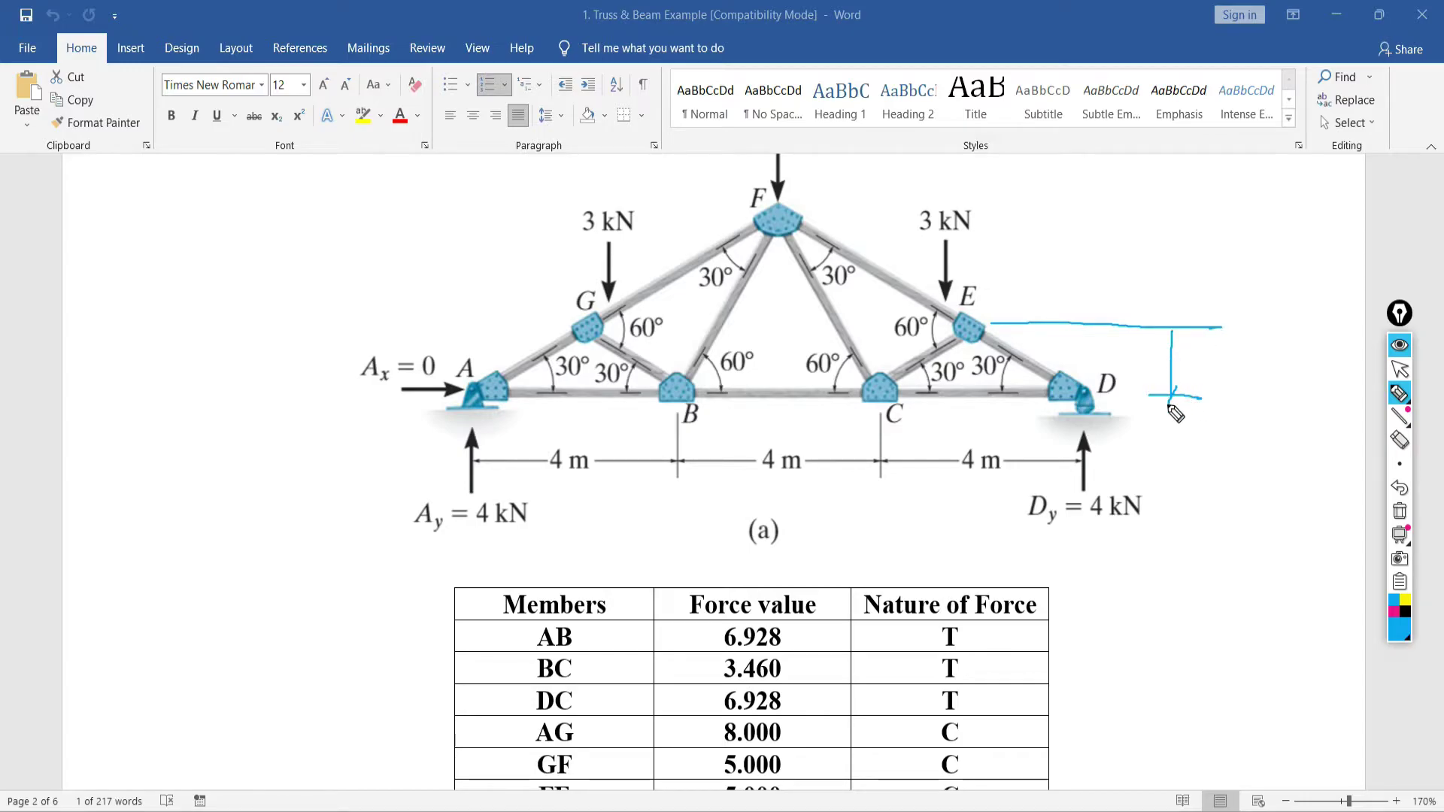
left_click_drag(1175, 323, 1159, 337)
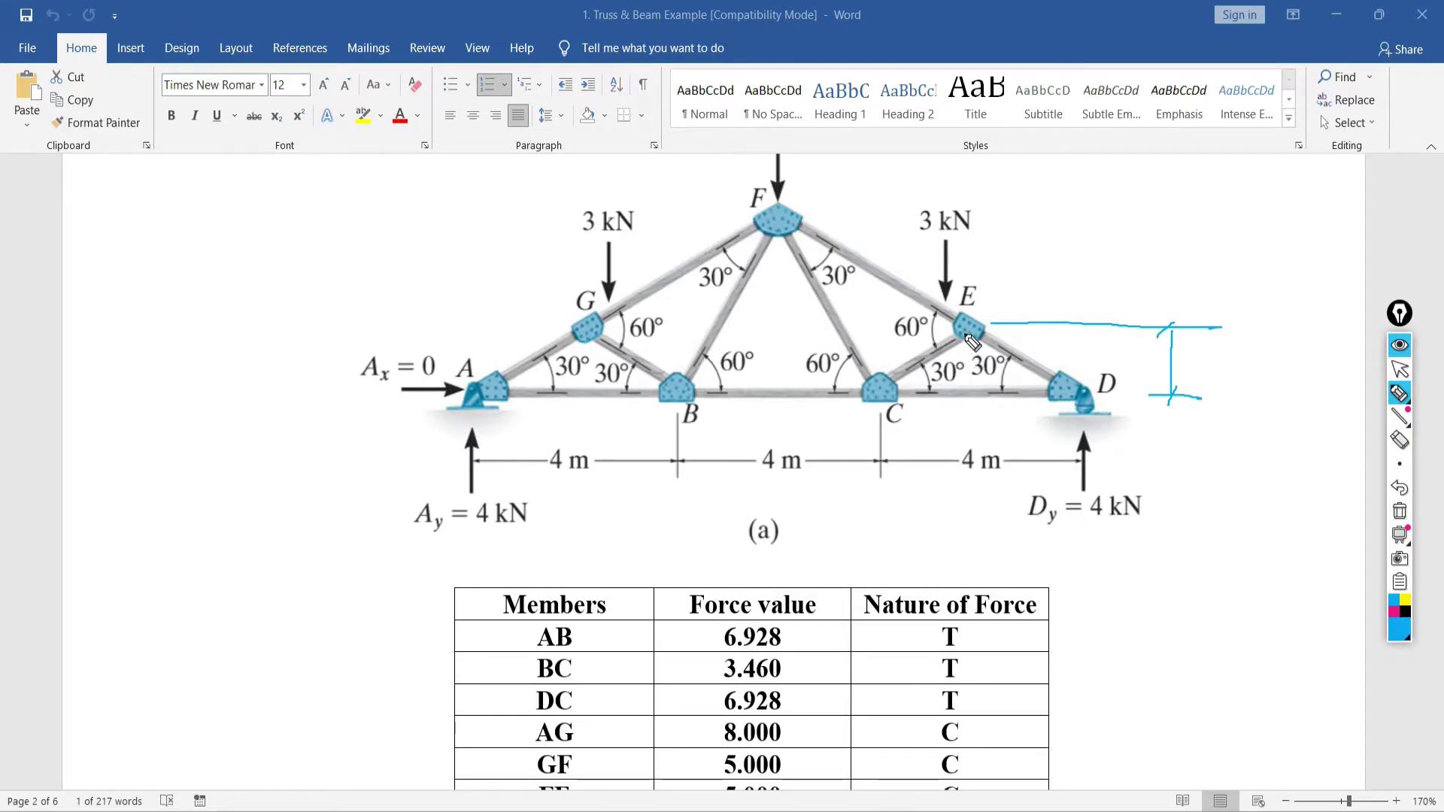
mouse_move(967, 336)
left_mouse_down()
mouse_move(970, 396)
mouse_move(1079, 395)
mouse_move(976, 342)
left_mouse_up()
left_click_drag(1047, 381, 1011, 388)
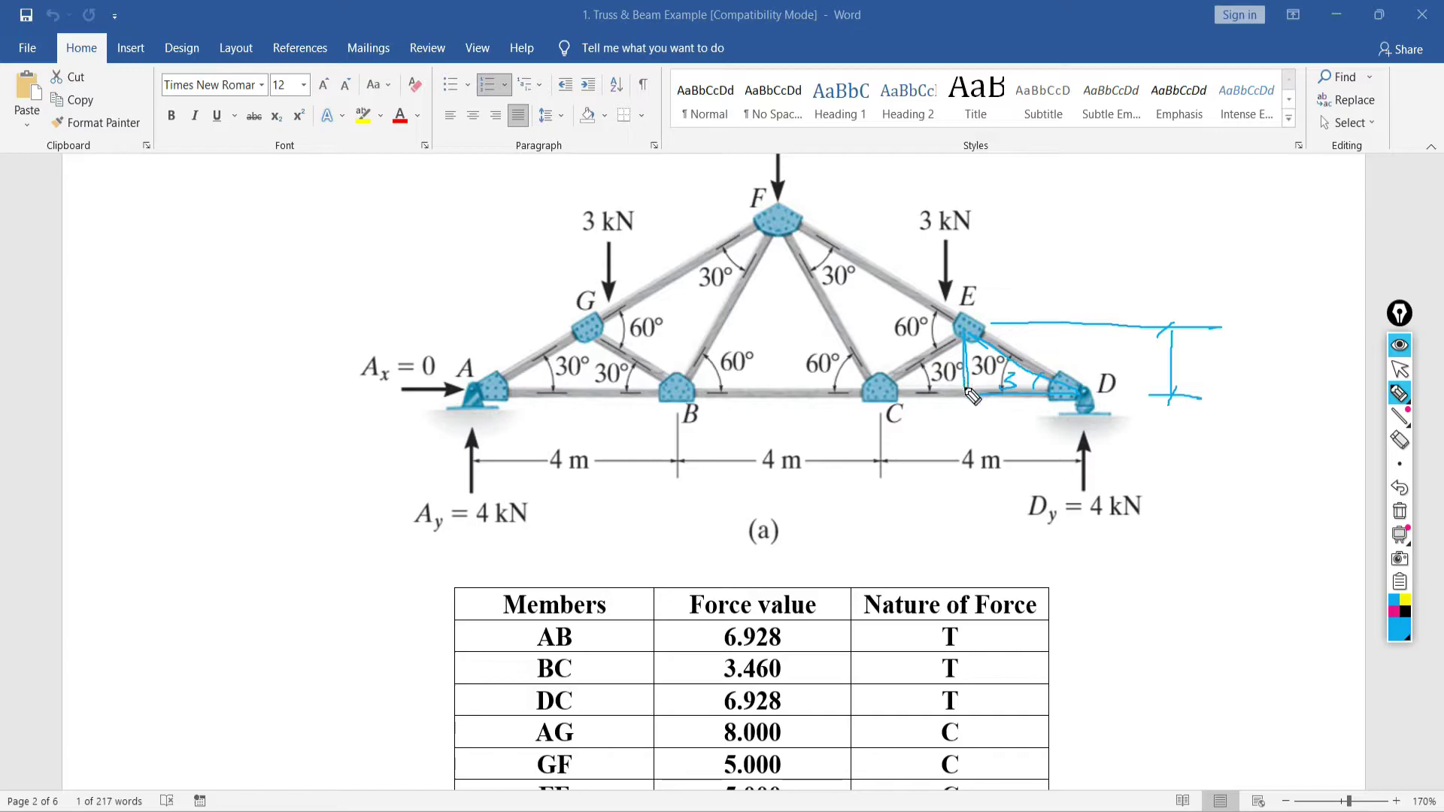
left_click_drag(965, 332, 963, 393)
mouse_move(1172, 467)
left_mouse_down()
mouse_move(1226, 455)
mouse_move(1222, 502)
left_mouse_up()
mouse_move(1254, 444)
left_mouse_down()
mouse_move(1259, 494)
mouse_move(1246, 463)
mouse_move(1287, 490)
mouse_move(1324, 461)
mouse_move(1379, 453)
left_mouse_up()
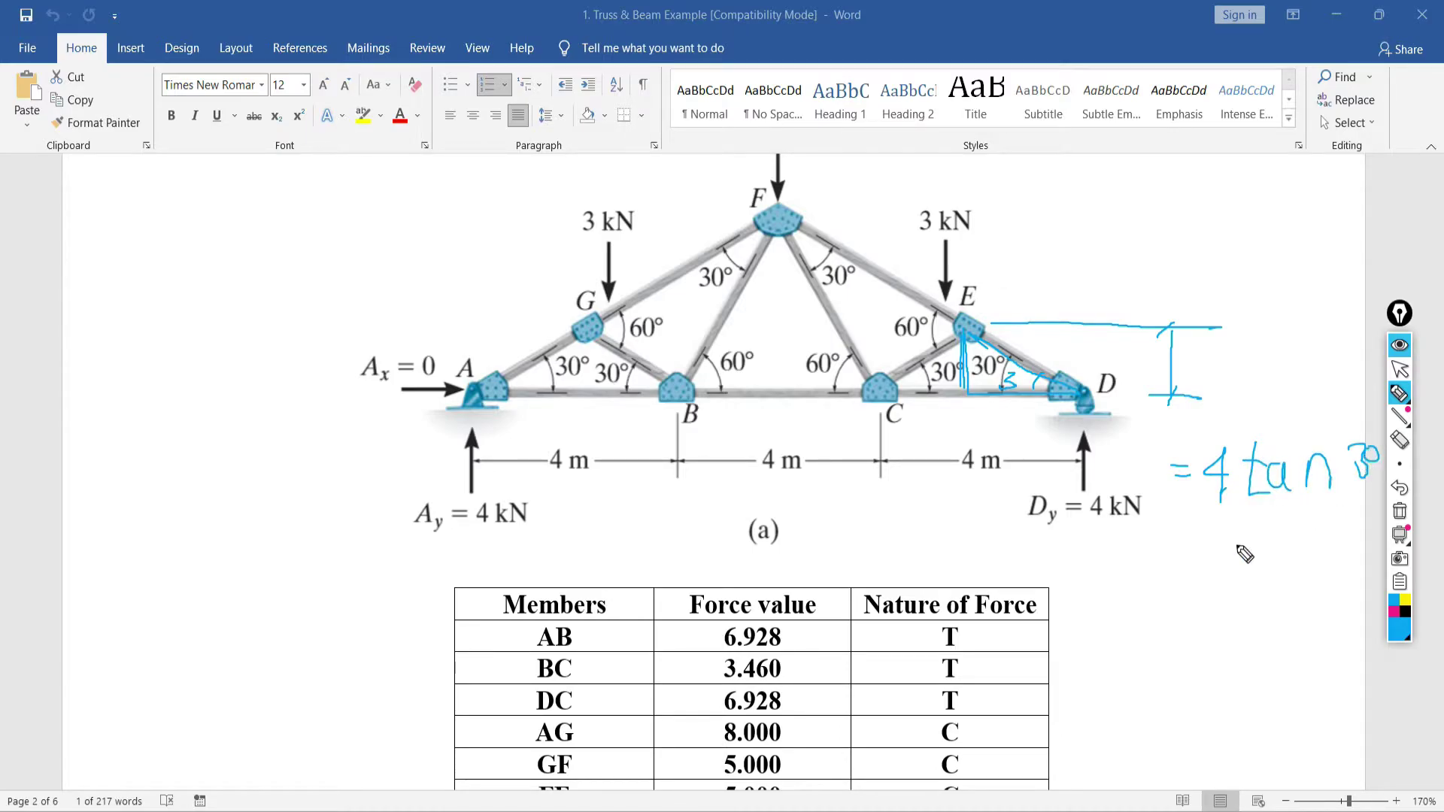
left_click_drag(1176, 548, 1209, 558)
mouse_move(1219, 542)
left_mouse_down()
mouse_move(1254, 570)
mouse_move(1288, 540)
mouse_move(1289, 571)
left_mouse_up()
left_click(1241, 566)
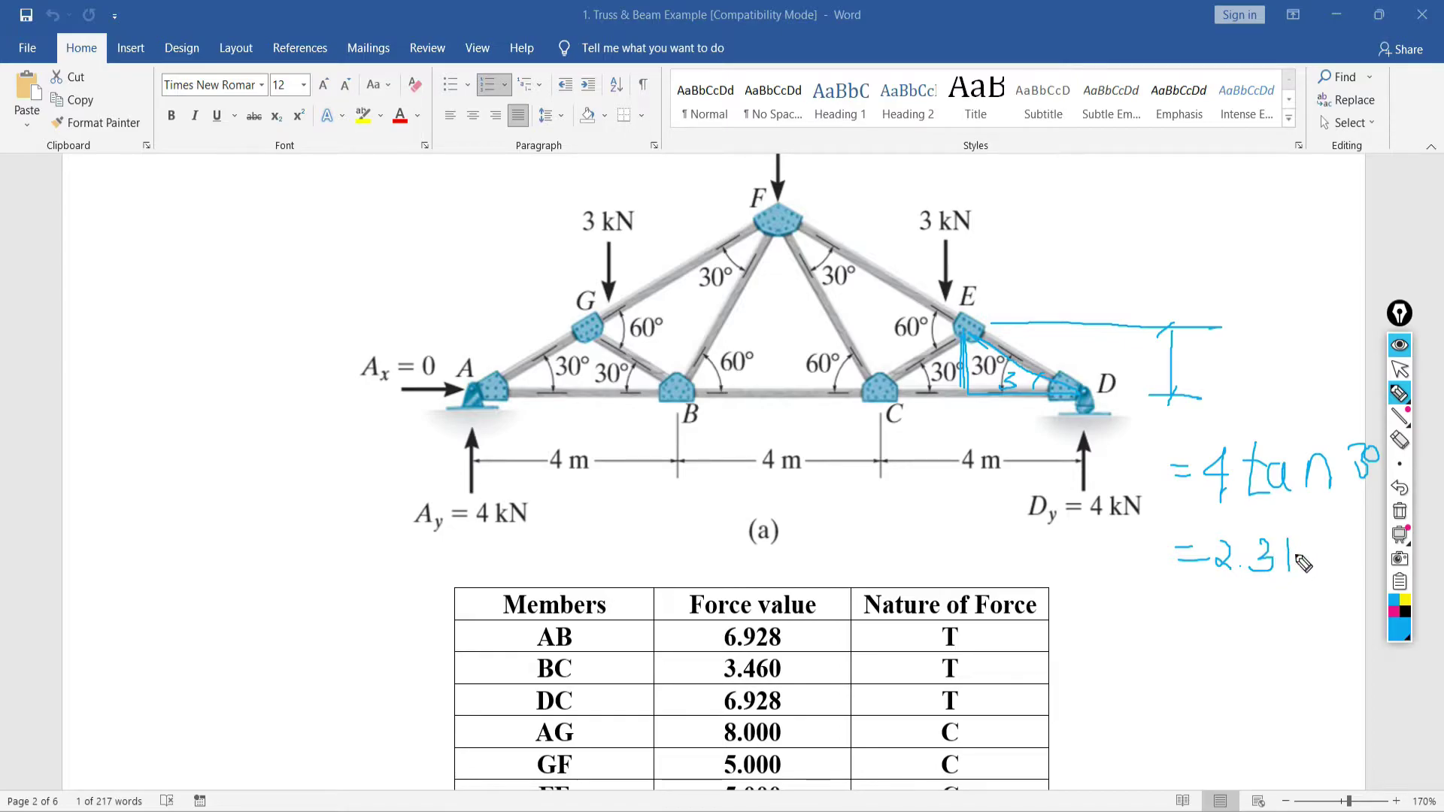
Check the calculator, minimize it, and clear all ink from the page
left_click(1400, 369)
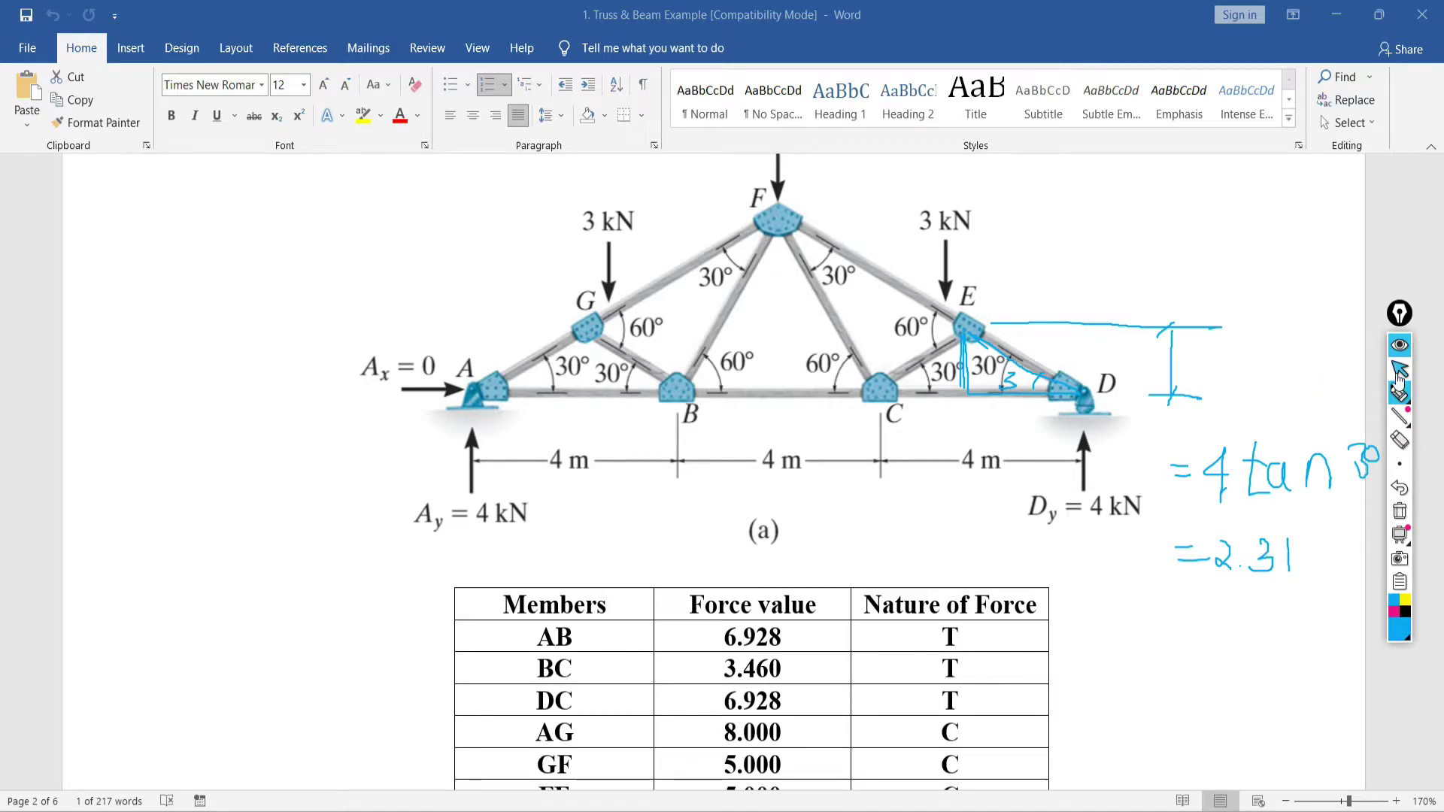
left_click(677, 802)
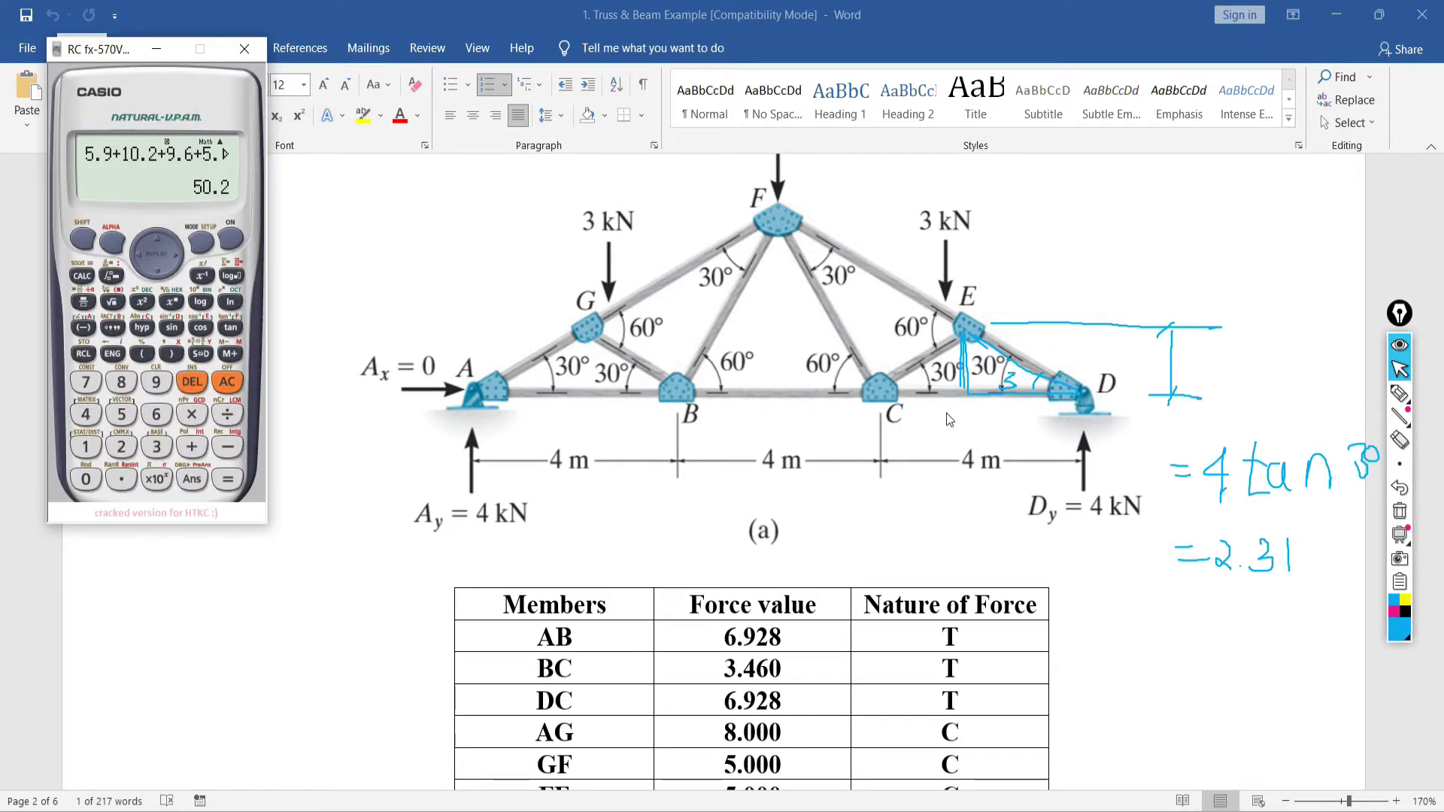
left_click(160, 49)
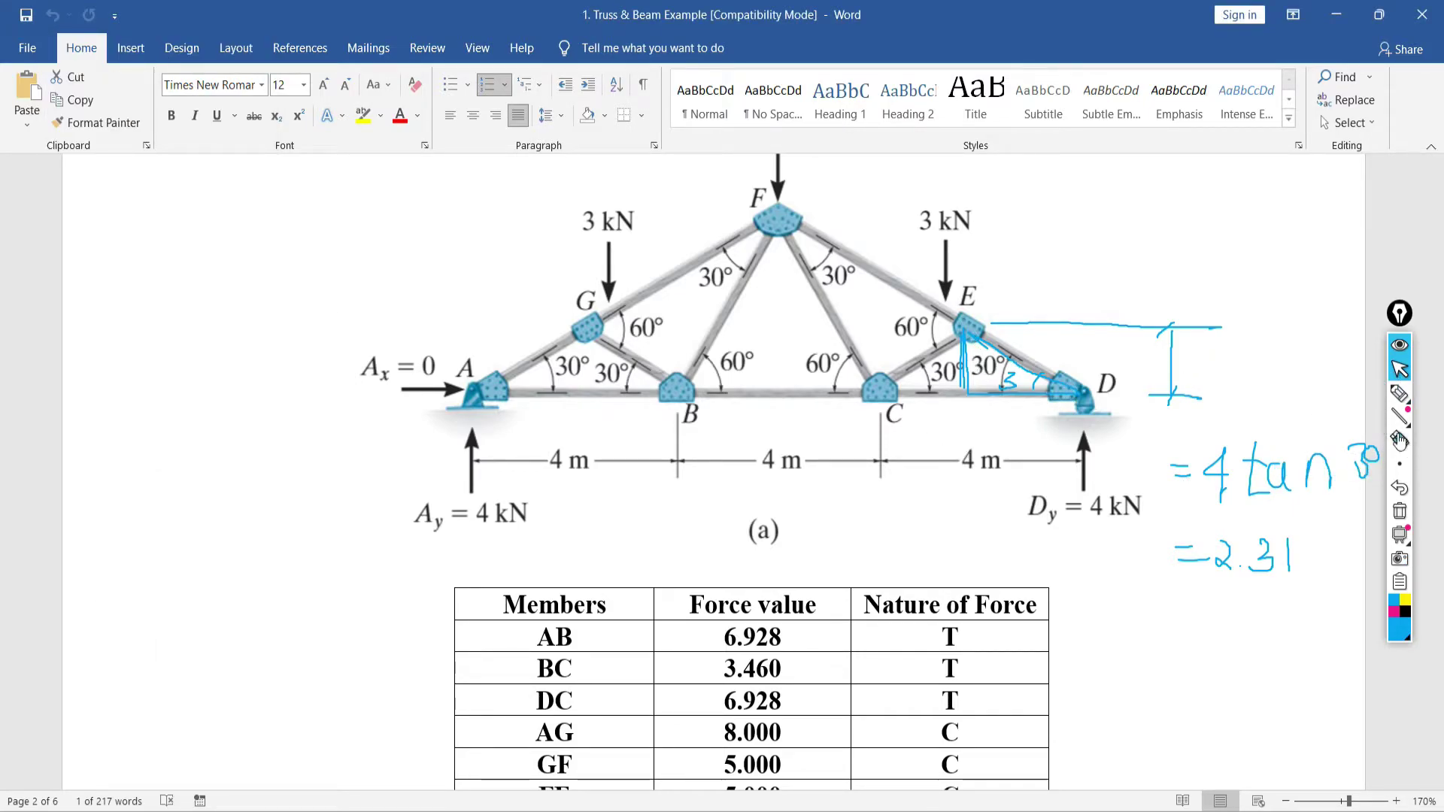
left_click(1400, 512)
Sketch a right triangle with a 30° angle and height h beside the truss
left_click(1400, 394)
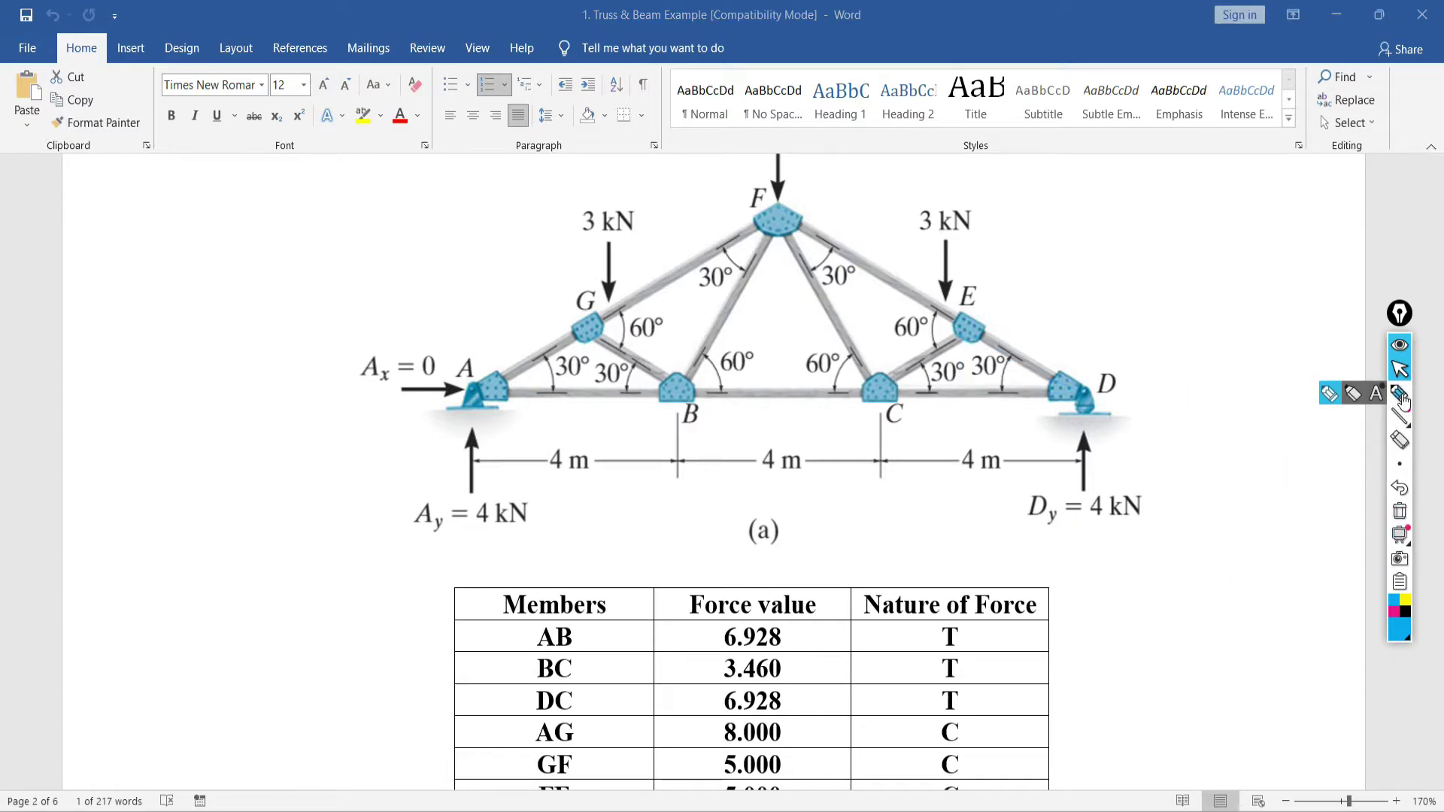
left_click(1402, 397)
mouse_move(969, 340)
left_mouse_down()
mouse_move(972, 394)
mouse_move(1064, 396)
mouse_move(978, 343)
mouse_move(1072, 399)
mouse_move(993, 396)
mouse_move(998, 386)
left_mouse_up()
mouse_move(1159, 189)
left_mouse_down()
mouse_move(1160, 268)
mouse_move(1305, 272)
left_mouse_up()
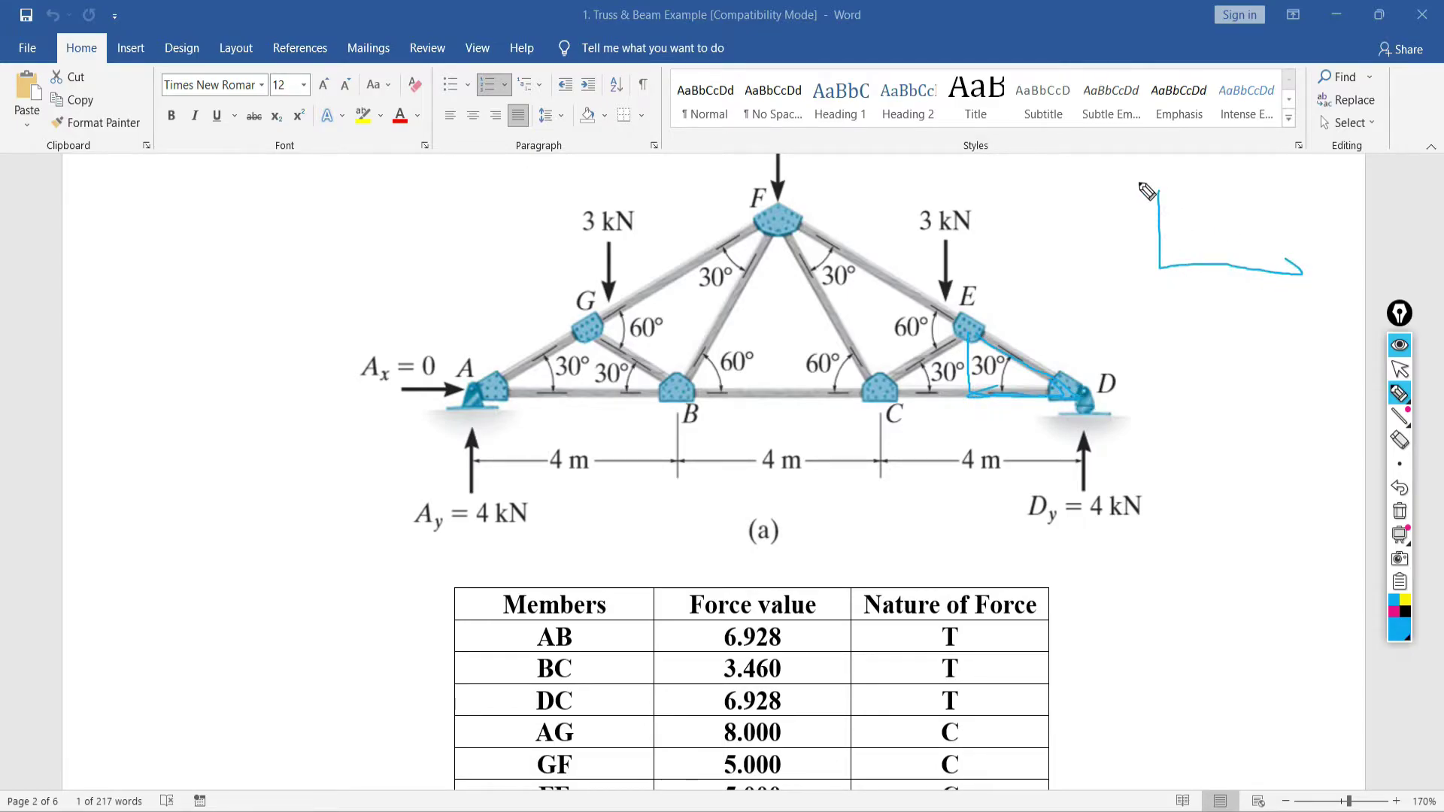
mouse_move(1159, 184)
left_mouse_down()
mouse_move(1308, 274)
mouse_move(1251, 304)
left_mouse_up()
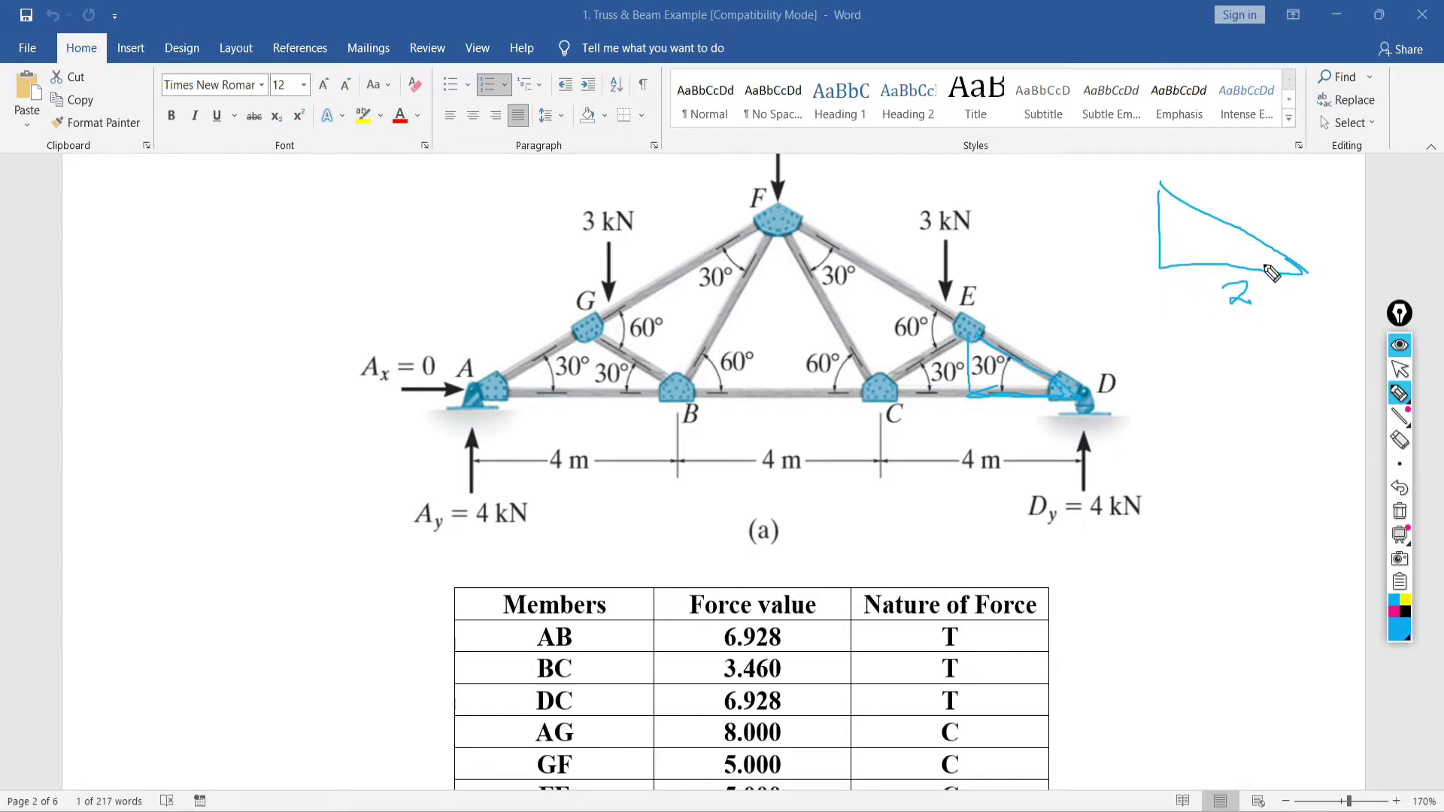
mouse_move(1268, 251)
left_mouse_down()
mouse_move(1265, 268)
mouse_move(1210, 258)
mouse_move(1231, 242)
left_mouse_up()
left_click_drag(1115, 211, 1127, 241)
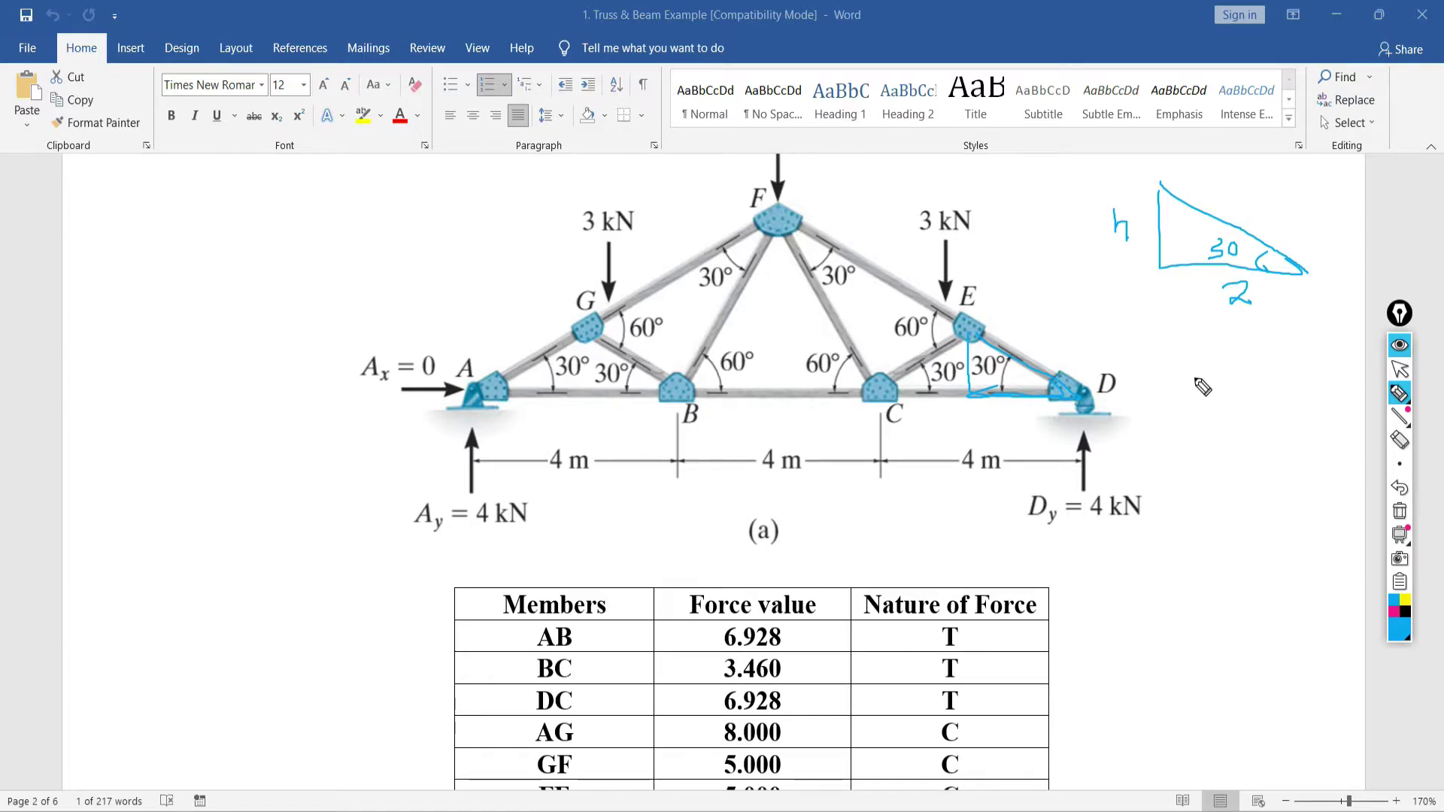
Write the formula h = 2×tan30 and its result right of joint D
mouse_move(1168, 353)
left_mouse_down()
mouse_move(1168, 382)
mouse_move(1191, 401)
mouse_move(1206, 392)
left_mouse_up()
left_click_drag(1190, 401, 1255, 400)
mouse_move(1255, 386)
left_mouse_down()
mouse_move(1244, 400)
mouse_move(1276, 408)
mouse_move(1290, 384)
mouse_move(1310, 409)
mouse_move(1355, 410)
mouse_move(1372, 387)
left_mouse_up()
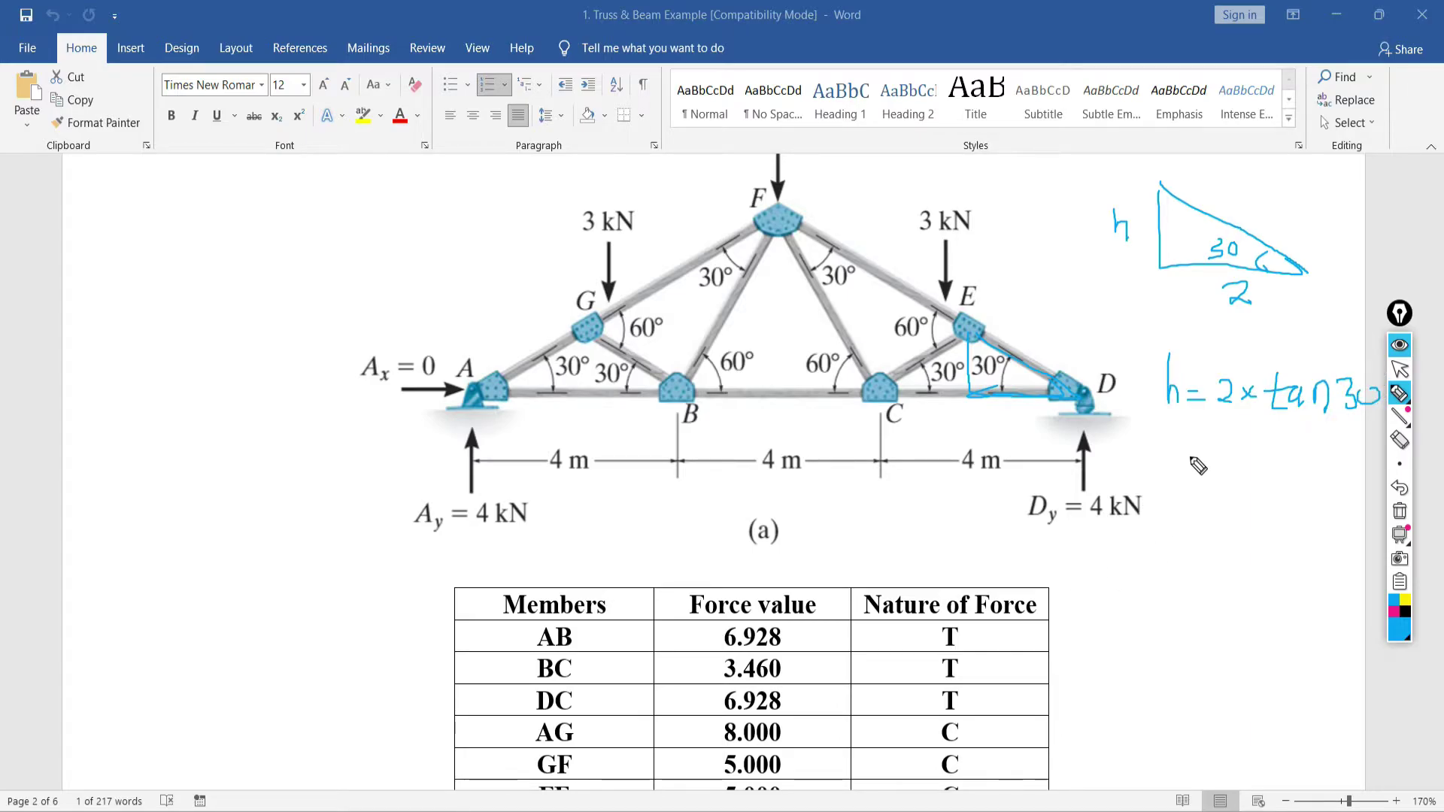
left_click_drag(1203, 467, 1212, 467)
mouse_move(1226, 451)
left_mouse_down()
mouse_move(1227, 478)
mouse_move(1279, 465)
mouse_move(1277, 480)
left_mouse_up()
left_click(1239, 475)
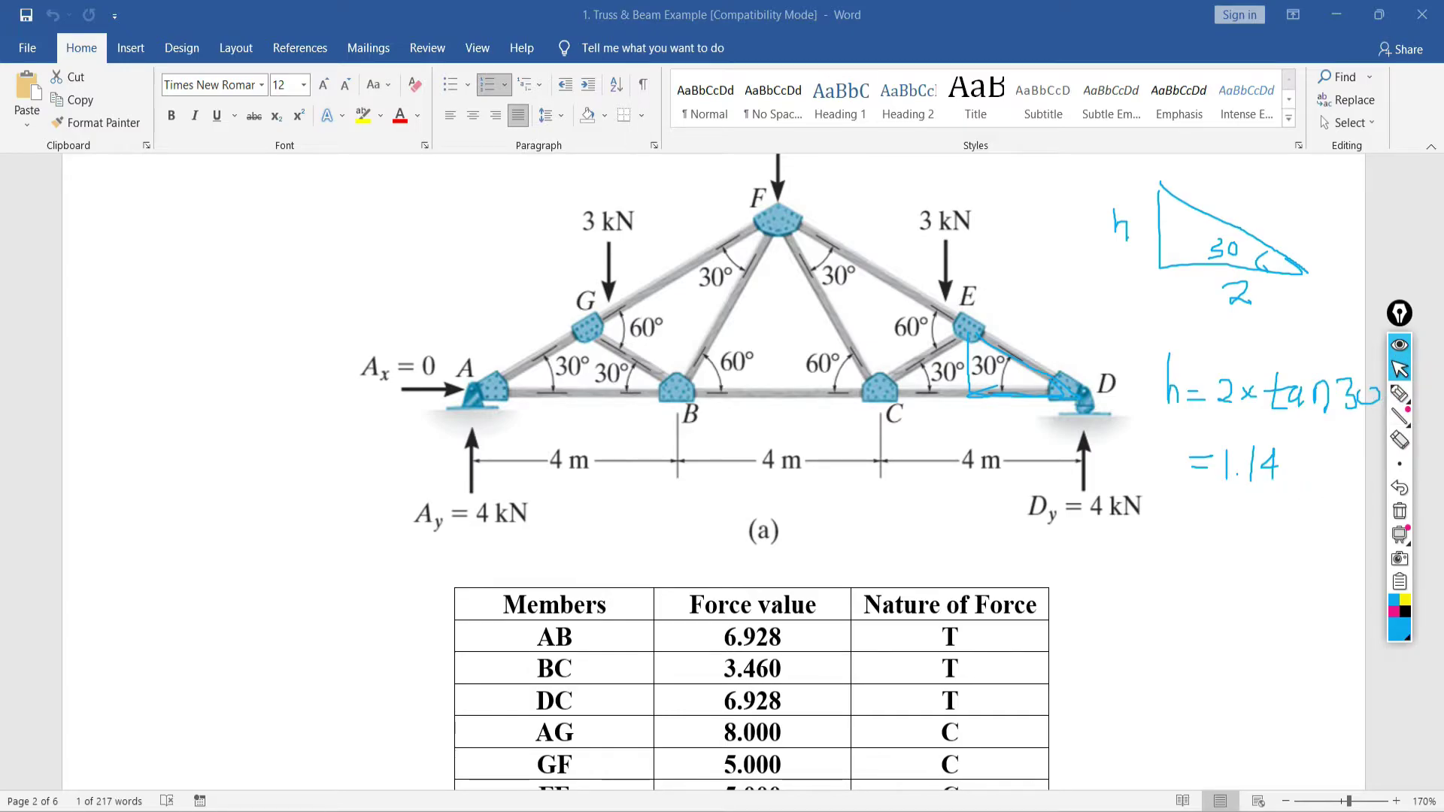
Compute 2×tan(30) on the calculator and show it as a decimal
key("alt+Tab")
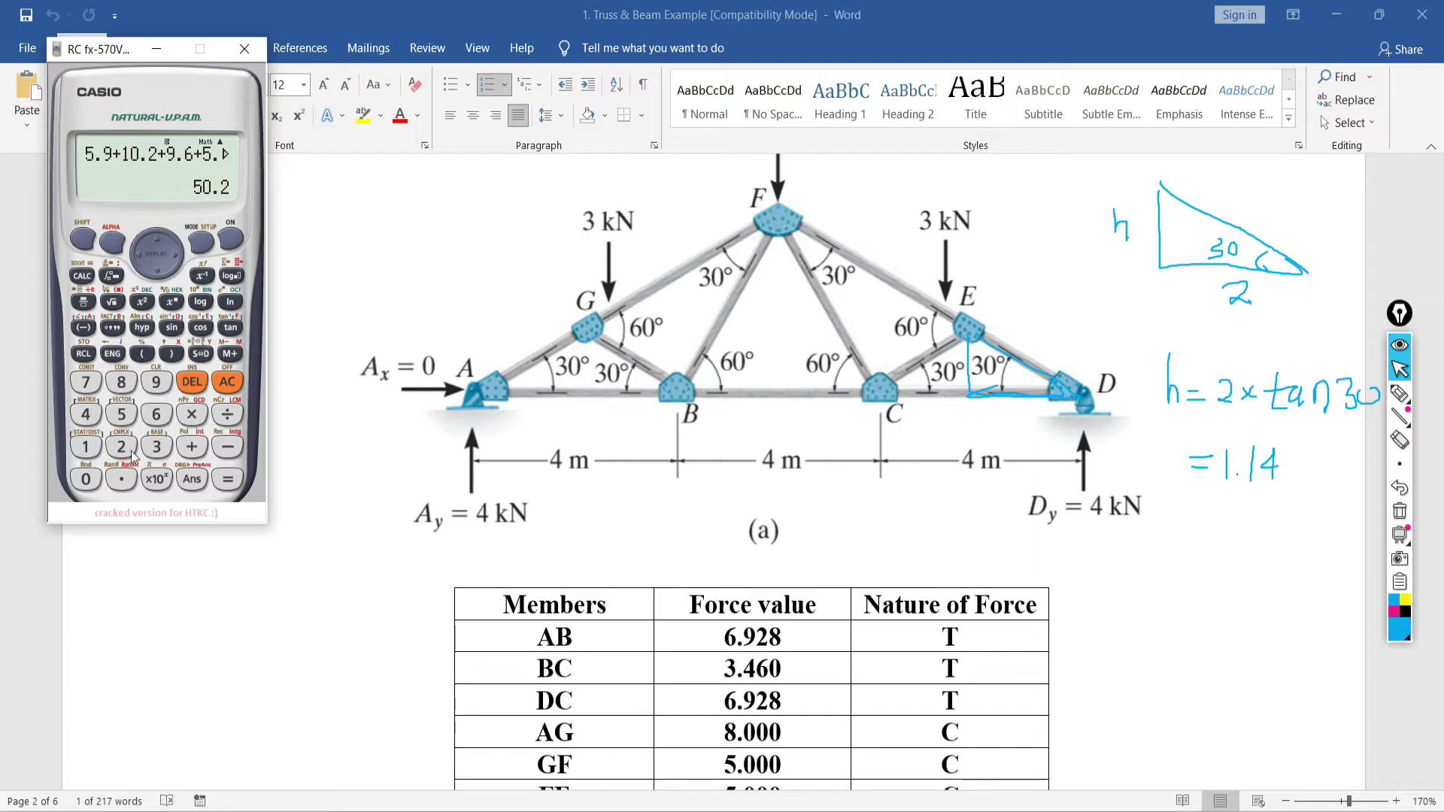
left_click(131, 455)
left_click(194, 414)
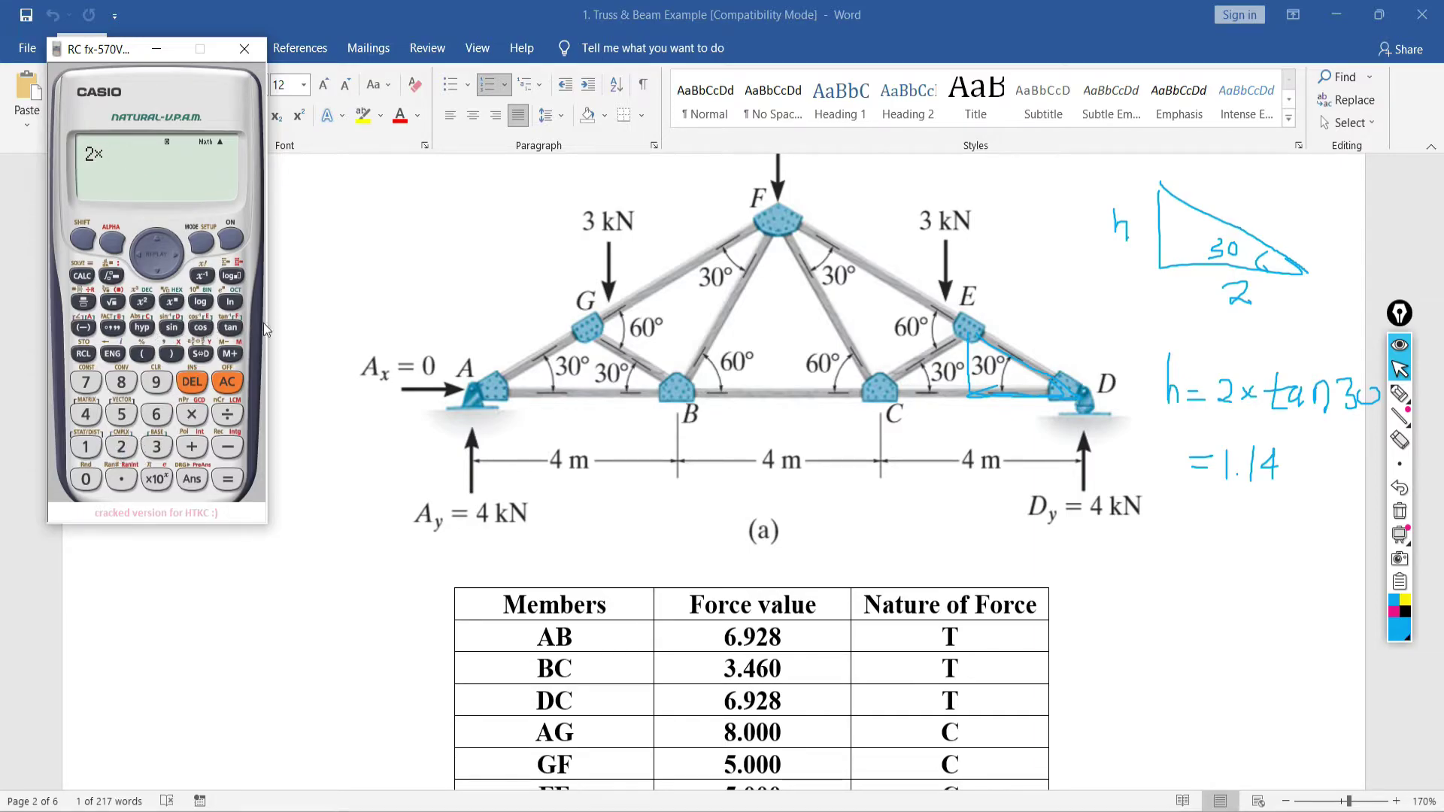
left_click(230, 328)
left_click(156, 446)
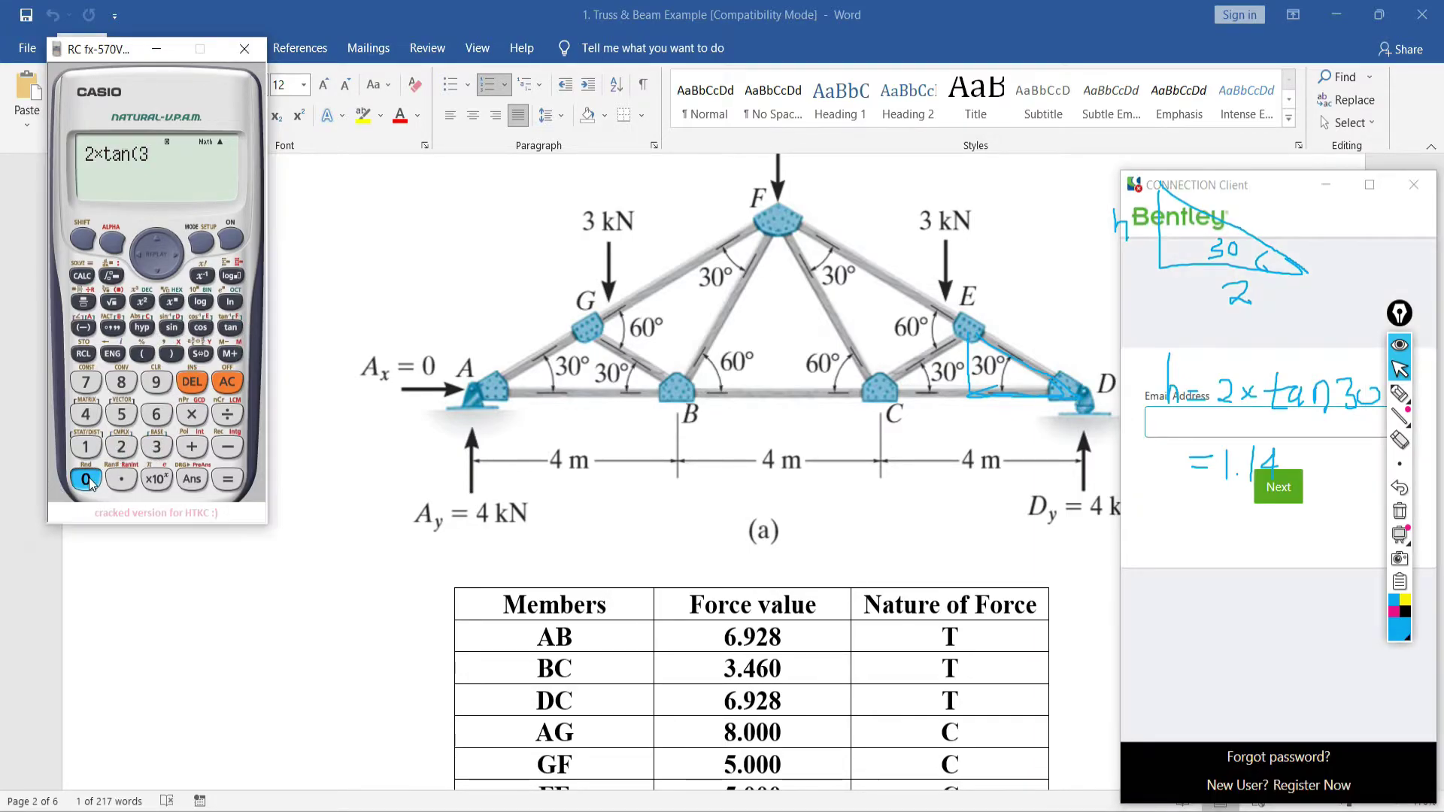
left_click(85, 479)
left_click(227, 479)
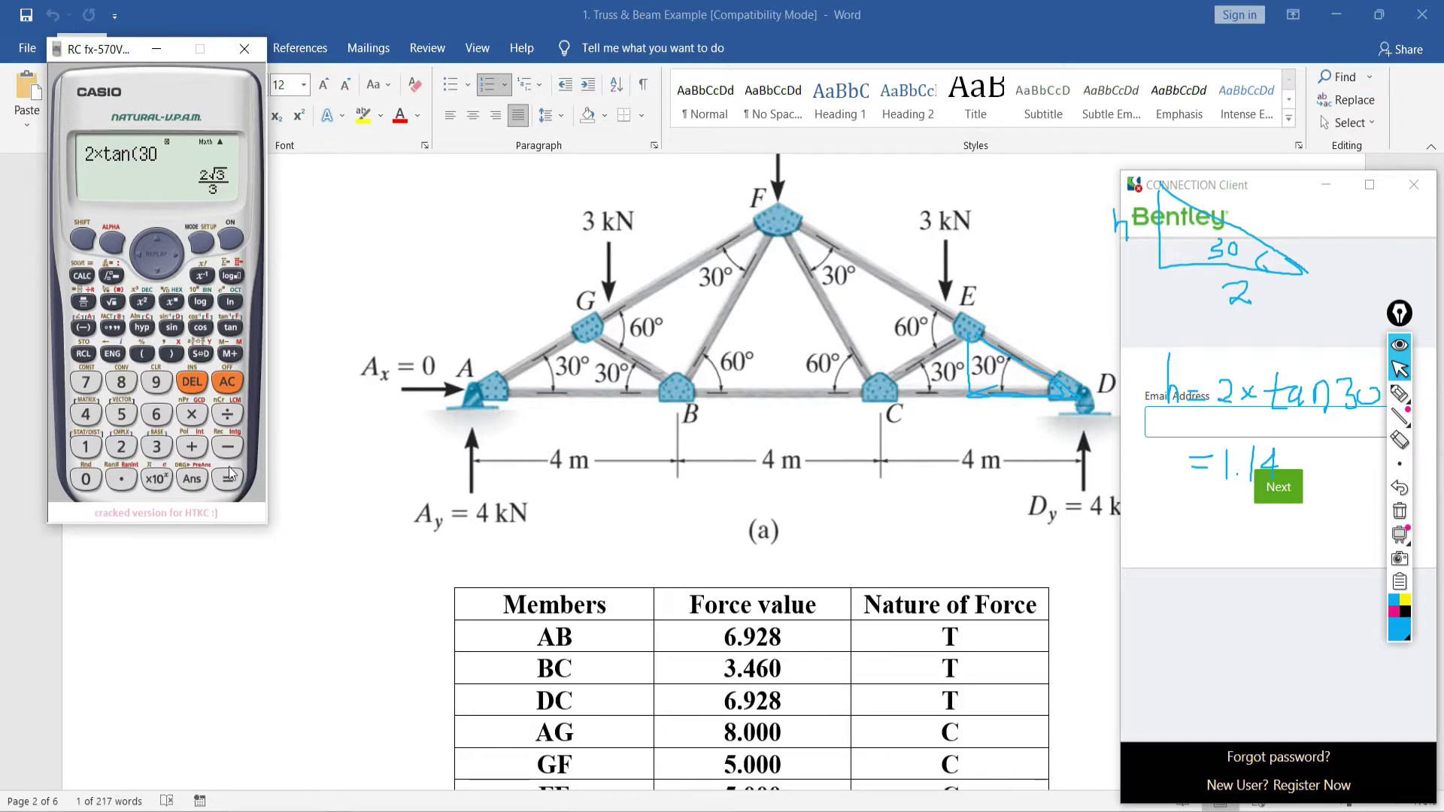
left_click(201, 354)
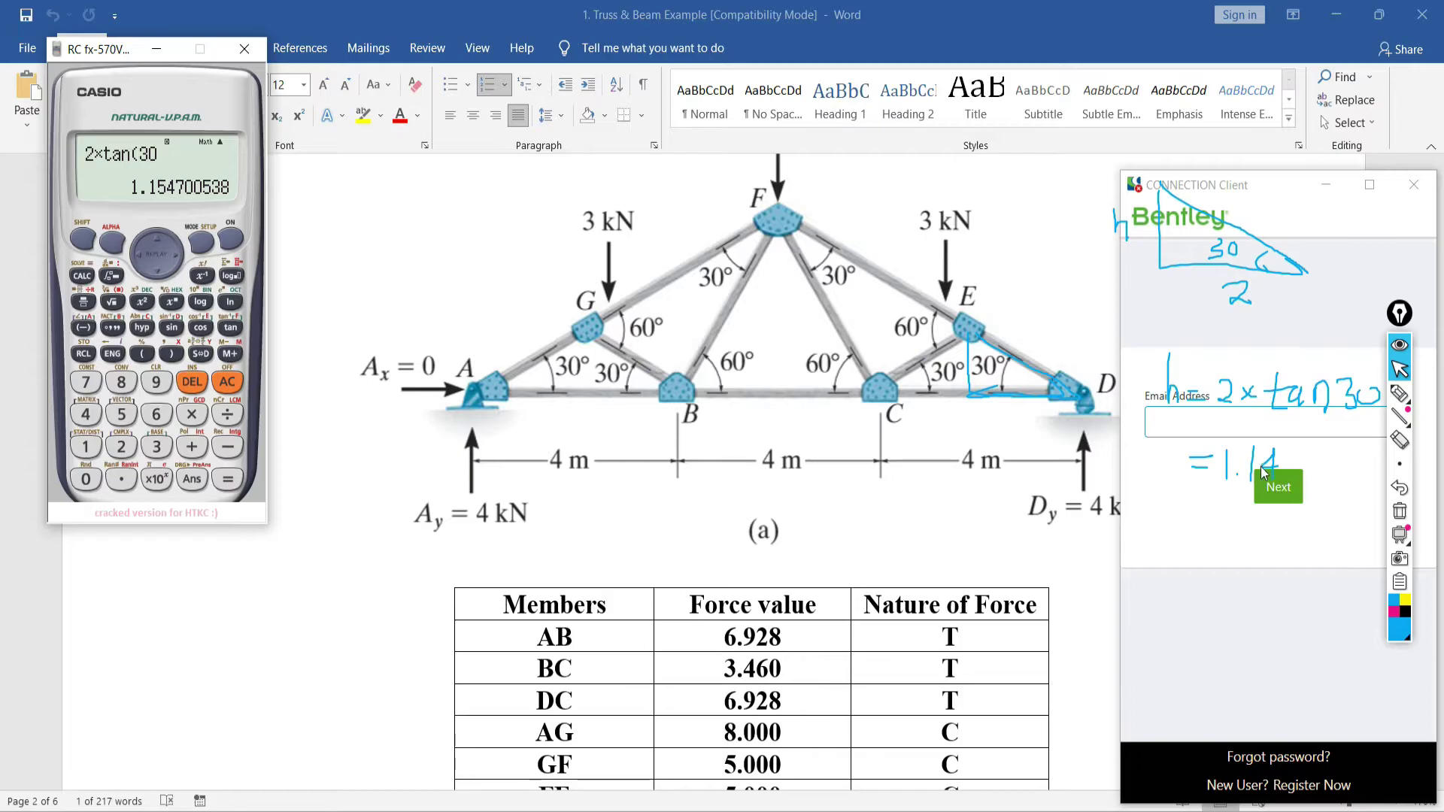
Correct the handwritten result to 1.15 and draw a vertical from joint F
left_click(1414, 184)
left_click(1403, 400)
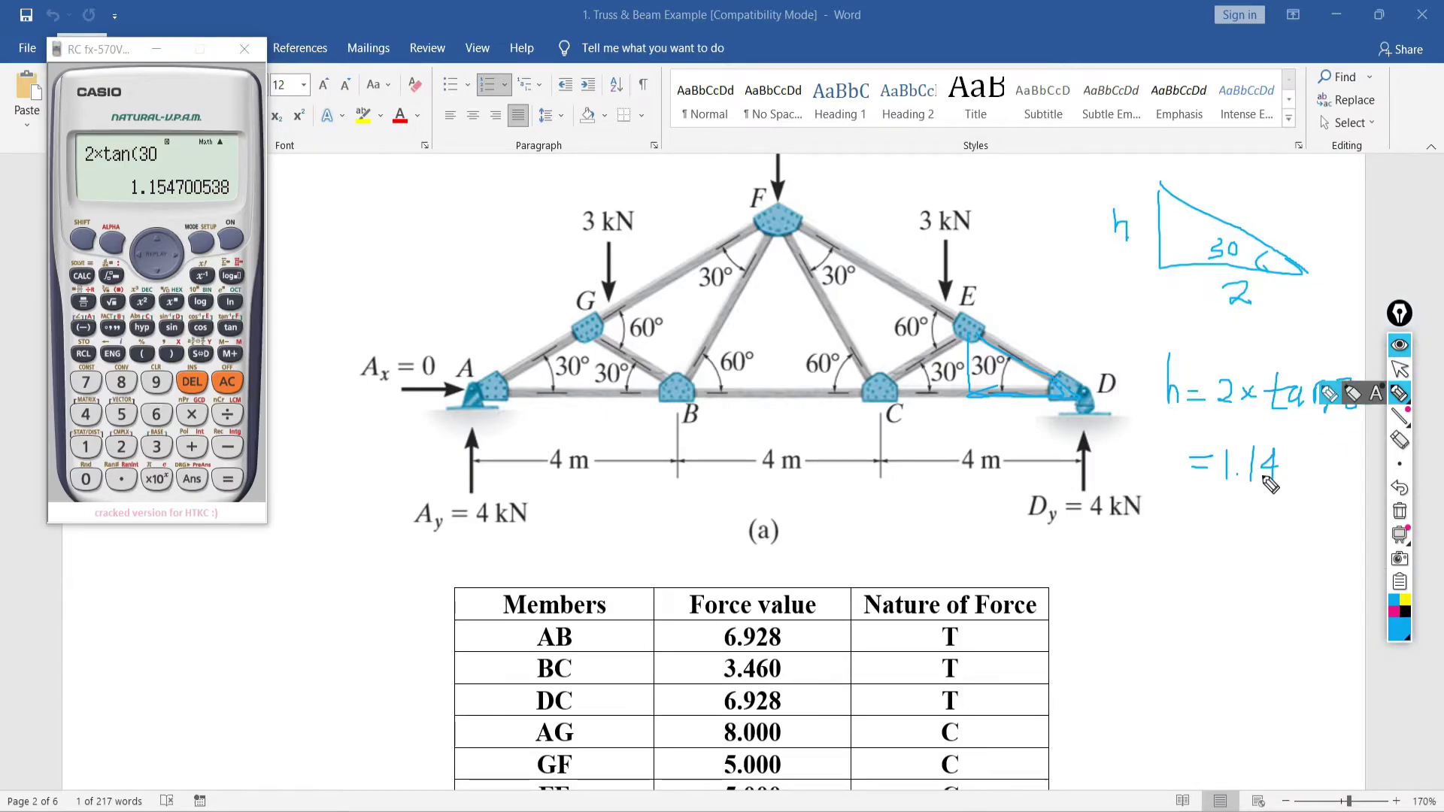
mouse_move(1270, 470)
left_mouse_down()
mouse_move(1294, 450)
mouse_move(1301, 468)
mouse_move(1331, 470)
mouse_move(1329, 488)
mouse_move(1362, 480)
left_mouse_up()
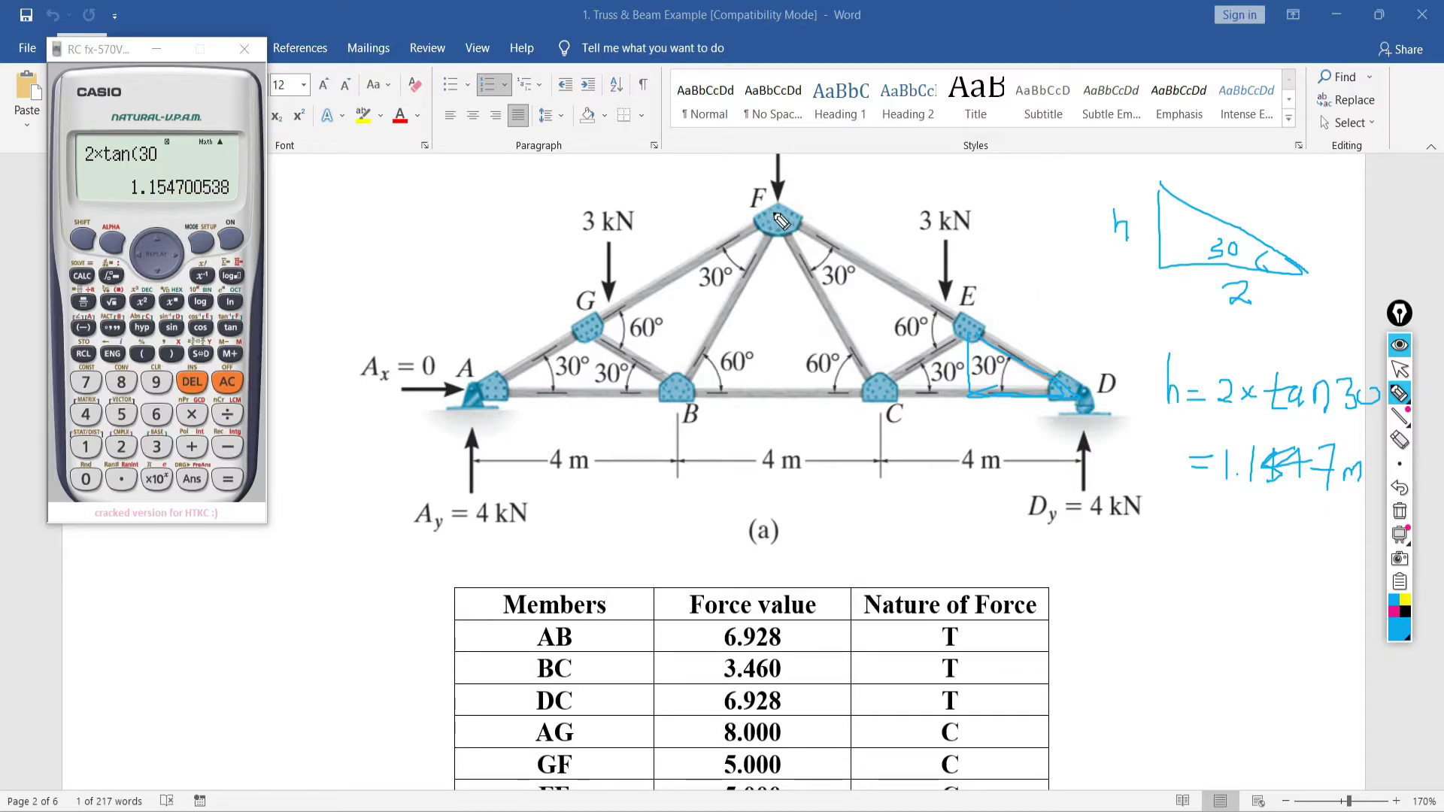
mouse_move(780, 220)
left_mouse_down()
mouse_move(786, 395)
mouse_move(768, 405)
mouse_move(790, 204)
left_mouse_up()
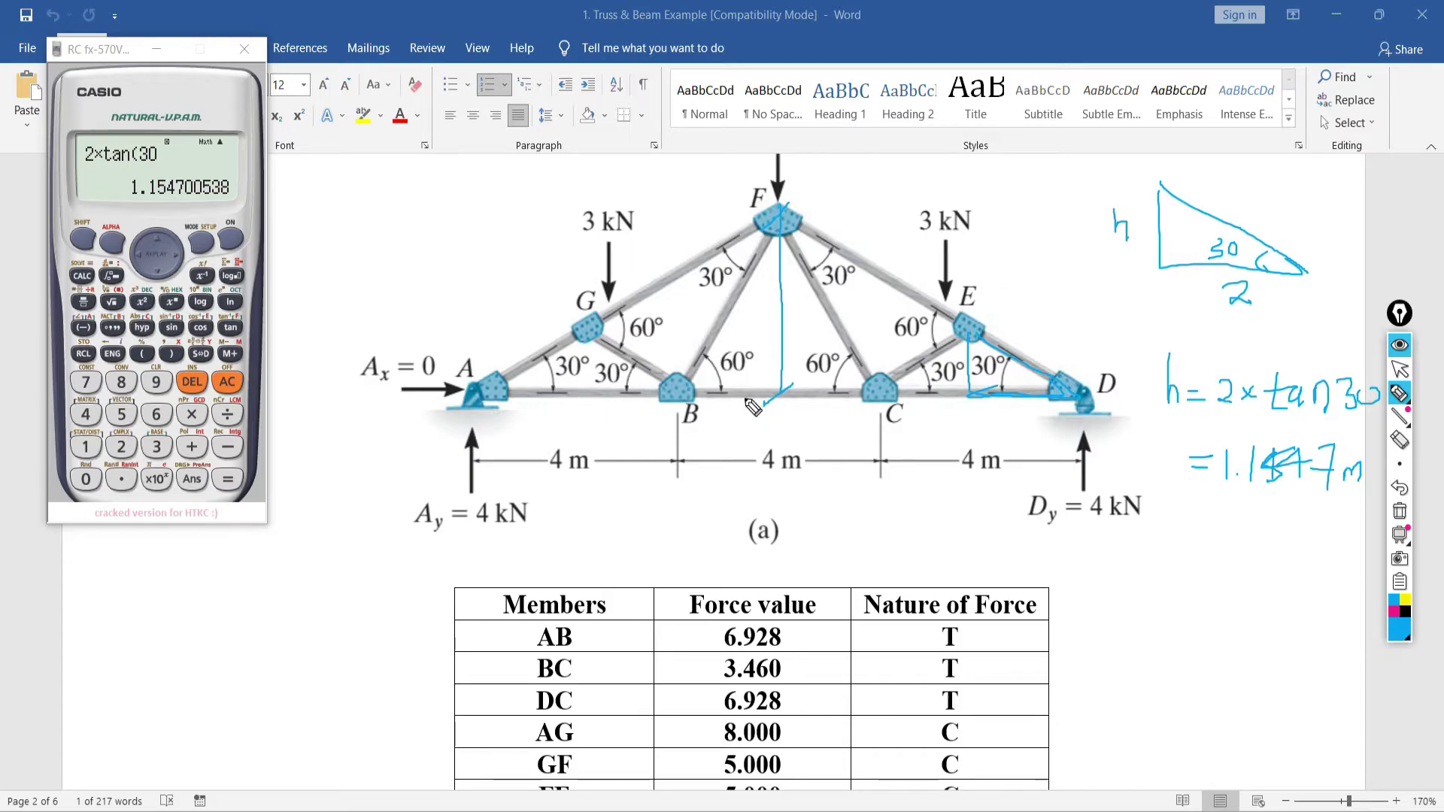
Trace the bottom chord and member AG, and write =6×tan30 beside the table
left_click_drag(542, 490, 556, 489)
mouse_move(782, 397)
left_mouse_down()
mouse_move(480, 398)
mouse_move(783, 218)
mouse_move(778, 322)
left_mouse_up()
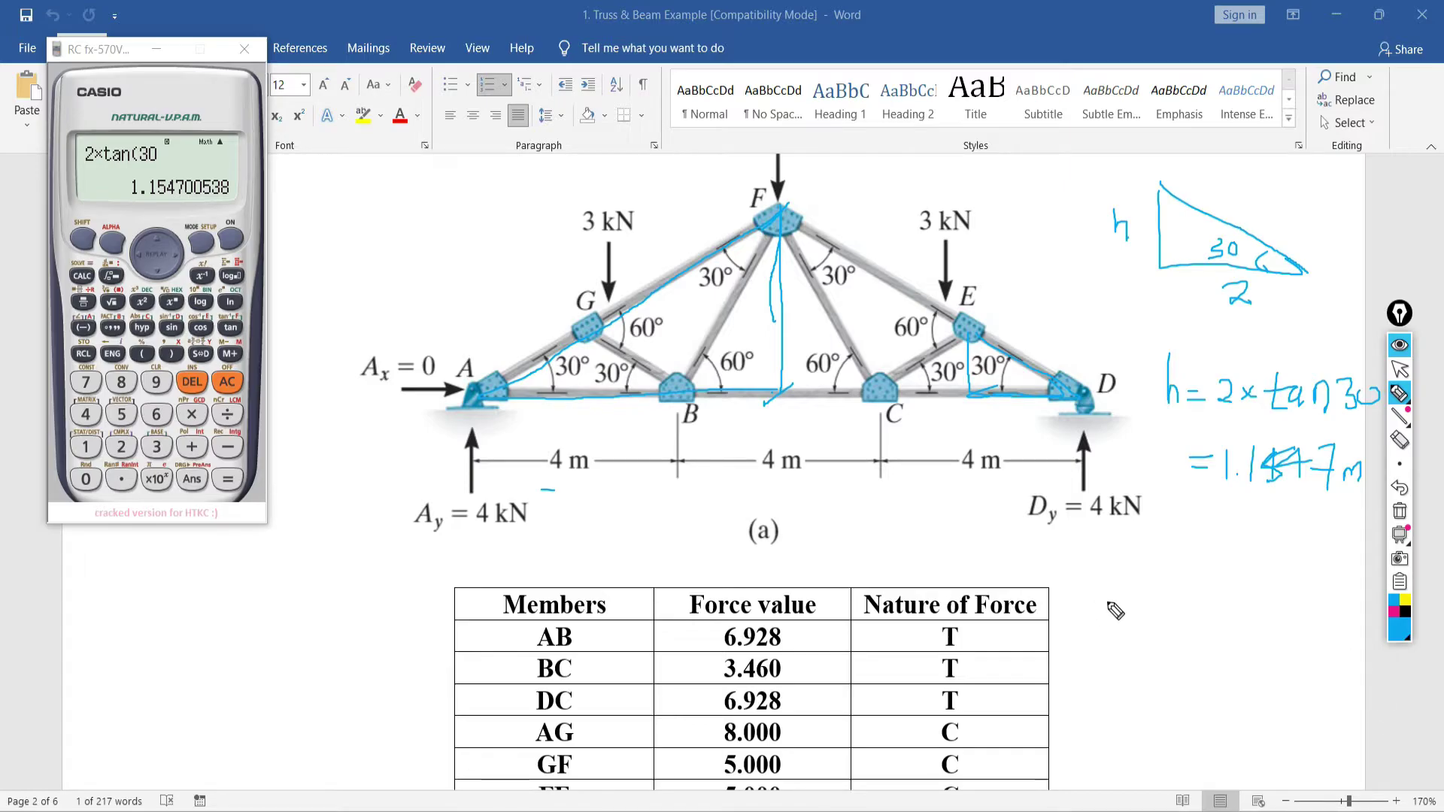
mouse_move(1112, 592)
left_mouse_down()
mouse_move(1184, 608)
mouse_move(1168, 608)
left_mouse_up()
mouse_move(1198, 570)
left_mouse_down()
mouse_move(1204, 608)
mouse_move(1210, 587)
mouse_move(1283, 617)
mouse_move(1331, 582)
left_mouse_up()
left_click_drag(1109, 671, 1141, 669)
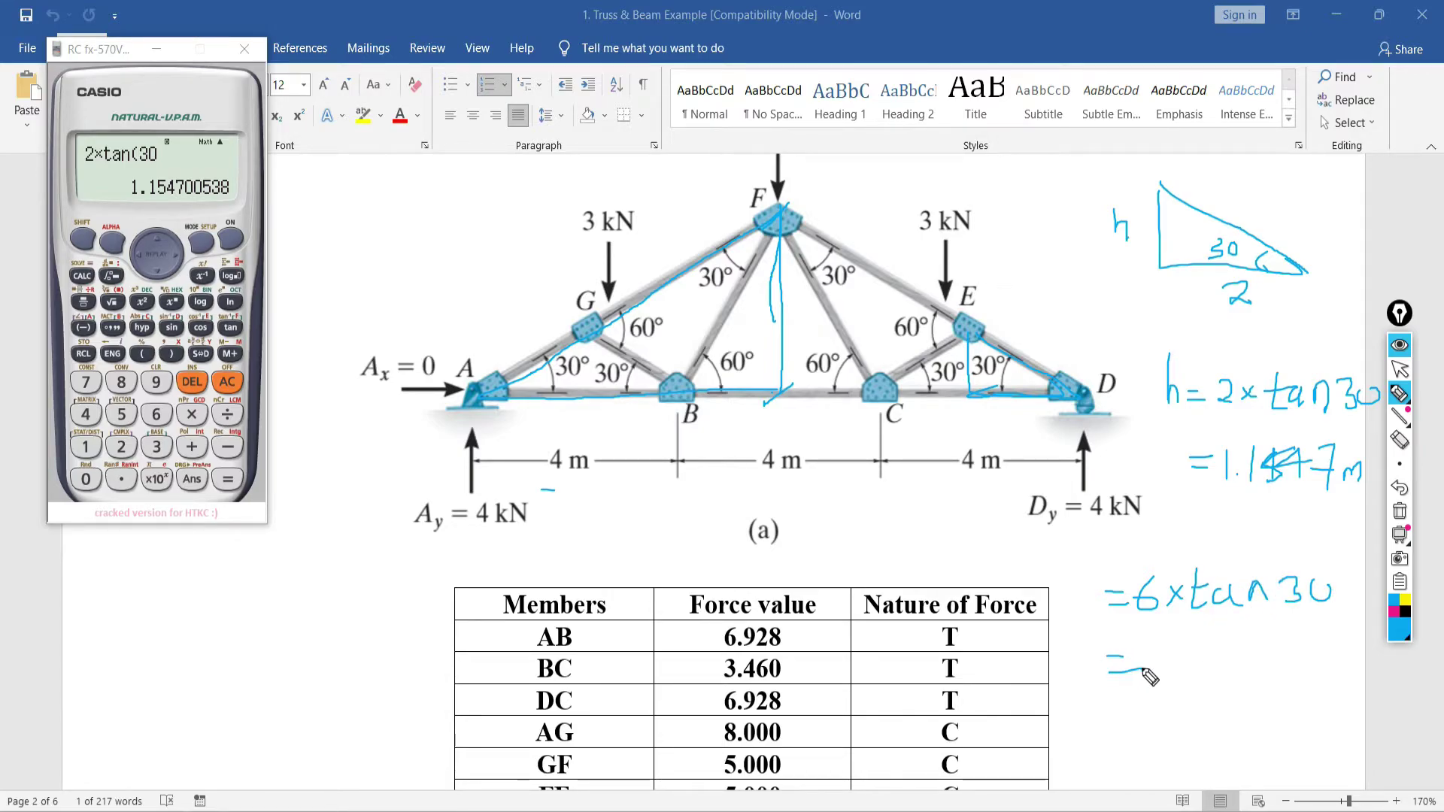
Compute 6×tan(30) on the calculator
left_click(1399, 369)
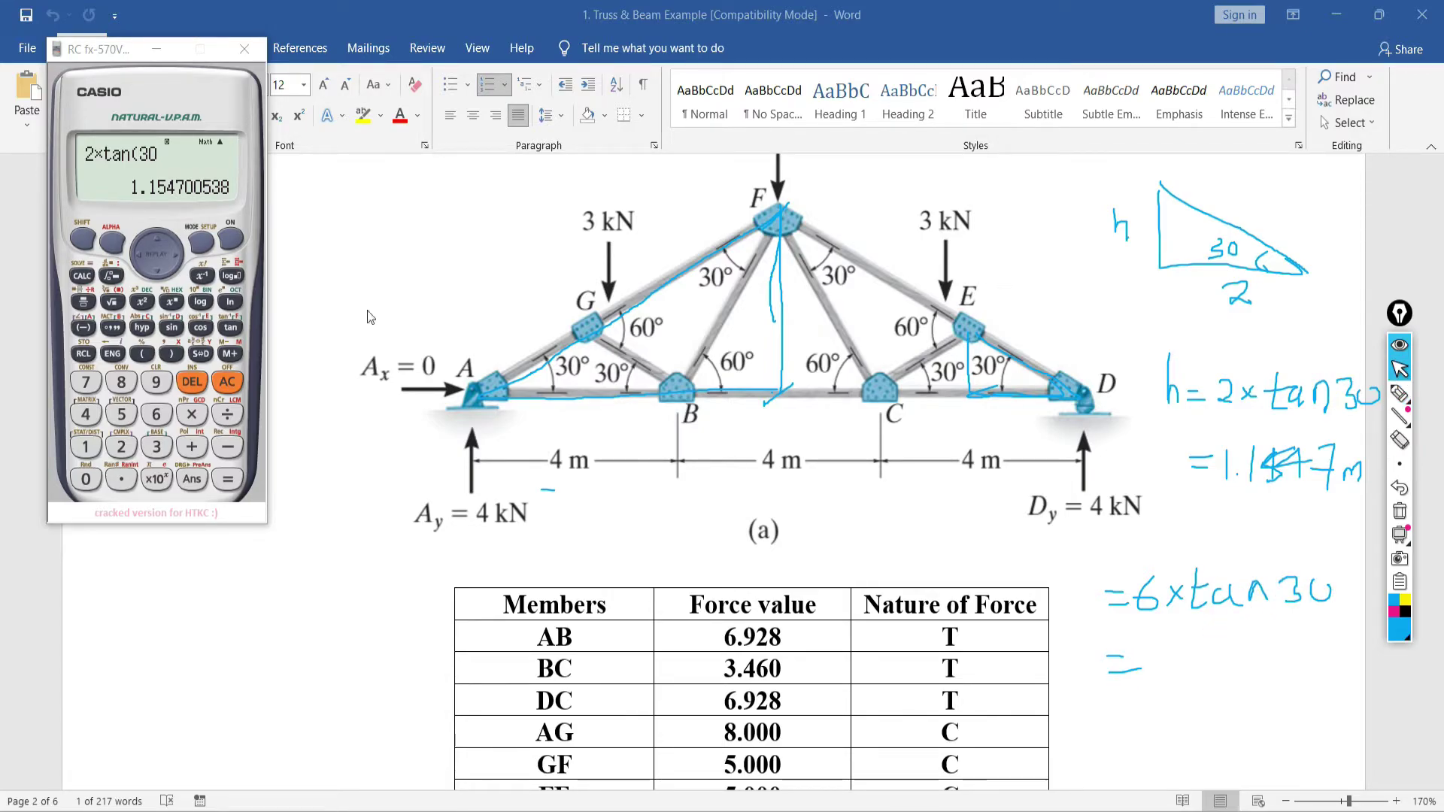
left_click(157, 416)
left_click(191, 415)
left_click(228, 329)
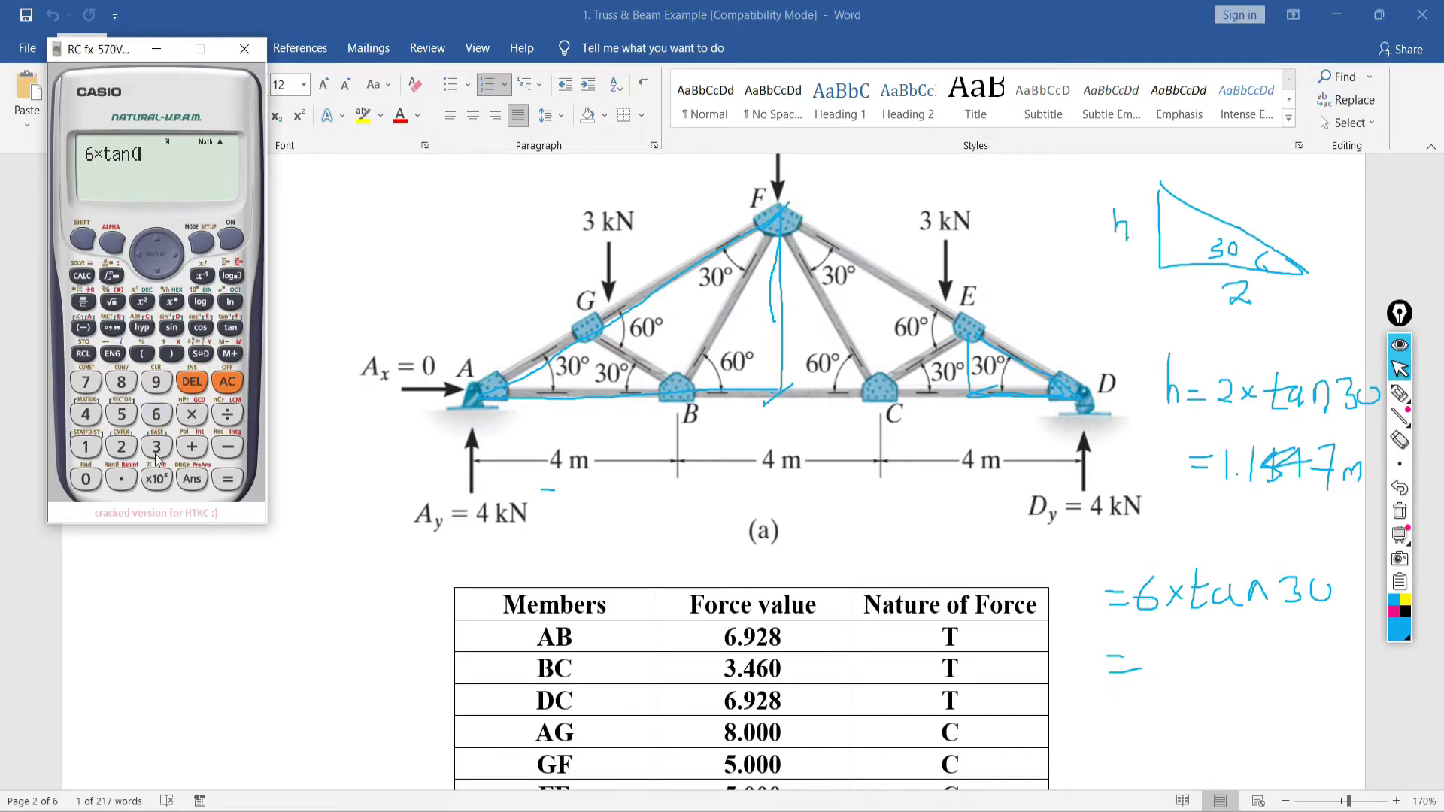
left_click(84, 485)
left_click(227, 479)
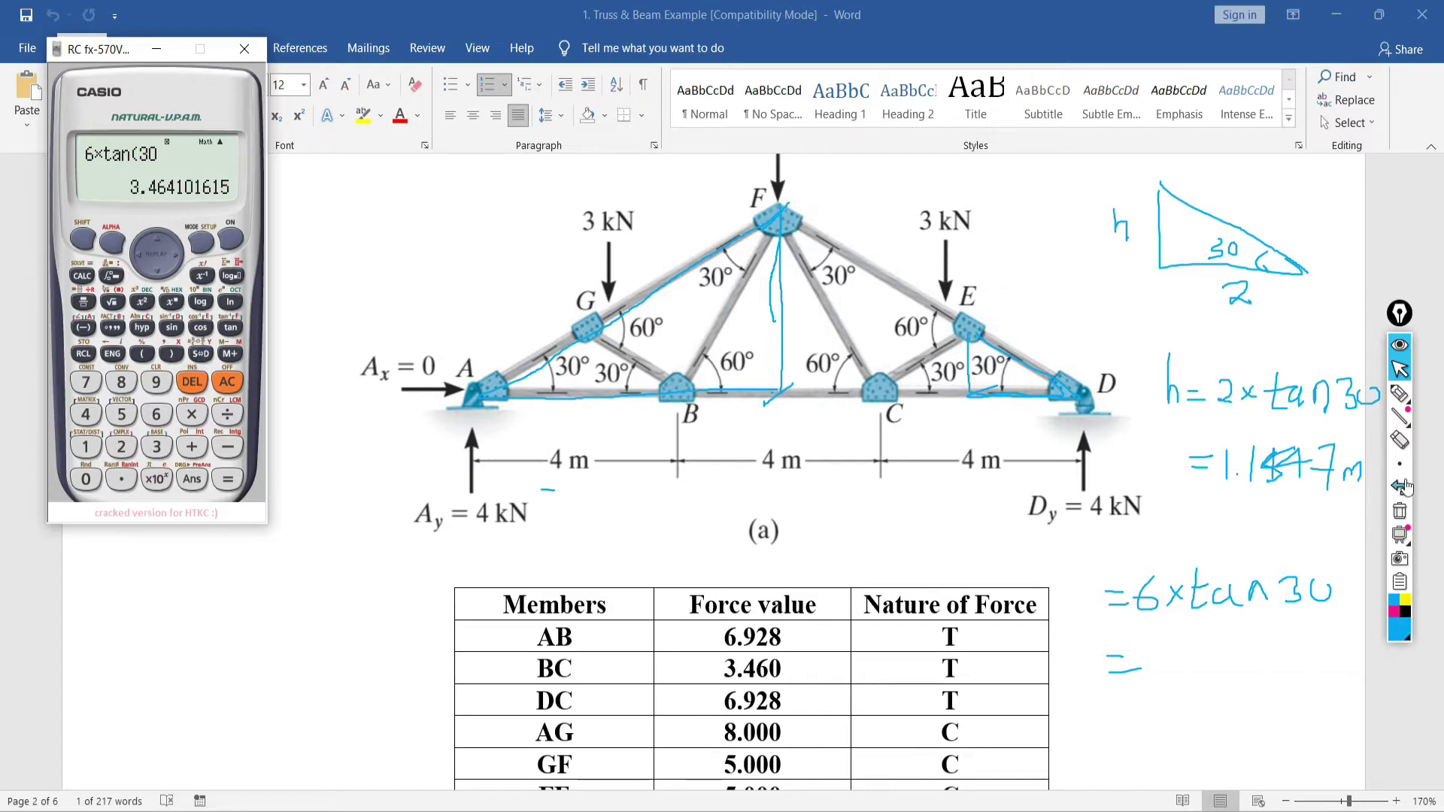
Write the result 3.4641 and draw a vertical line above joint E
left_click(1399, 392)
mouse_move(1169, 647)
left_mouse_down()
mouse_move(1189, 674)
mouse_move(1171, 686)
mouse_move(1245, 680)
mouse_move(1229, 695)
mouse_move(1254, 674)
mouse_move(1300, 674)
left_mouse_up()
left_click(1202, 681)
left_click_drag(1293, 651, 1303, 684)
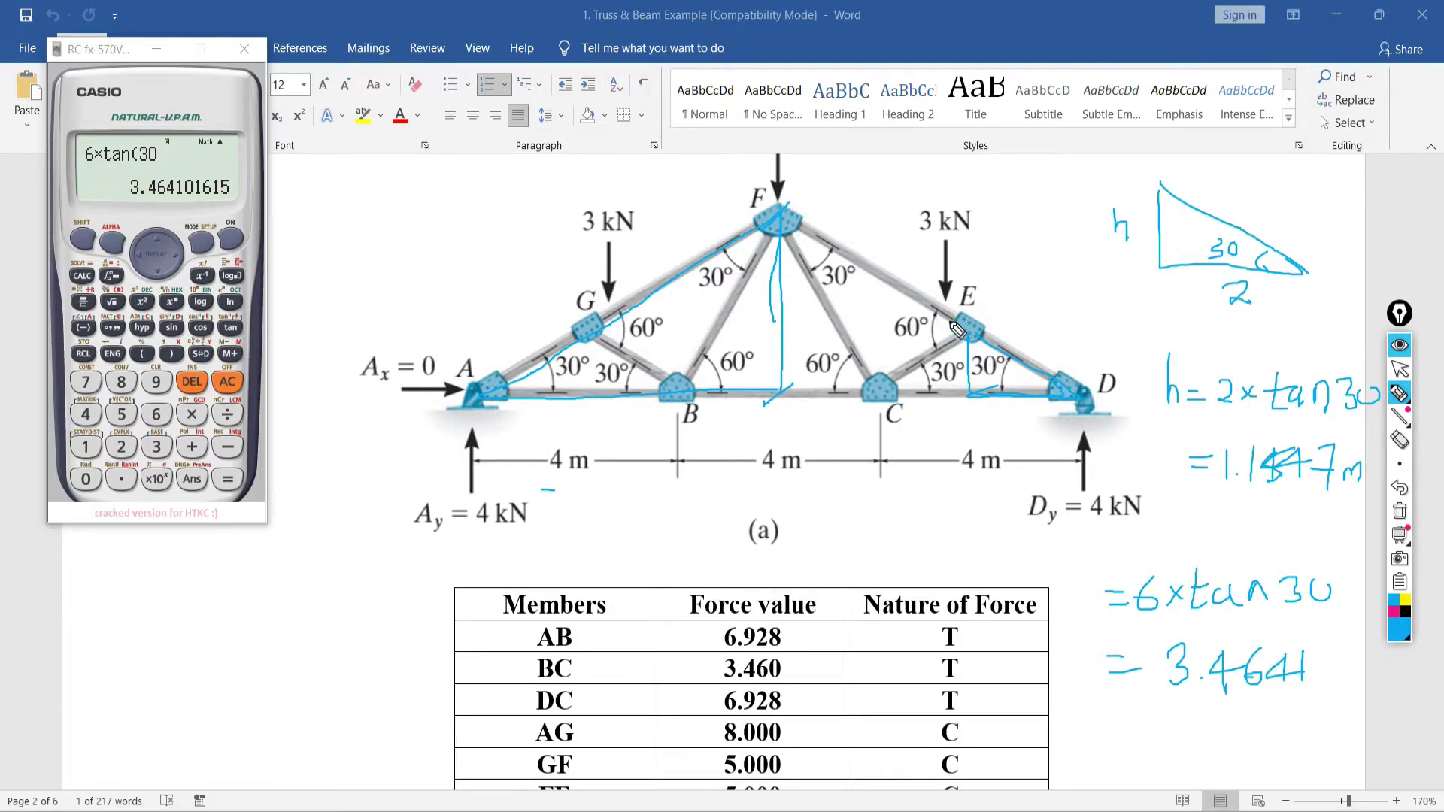
mouse_move(963, 209)
left_mouse_down()
mouse_move(993, 209)
mouse_move(986, 337)
left_mouse_up()
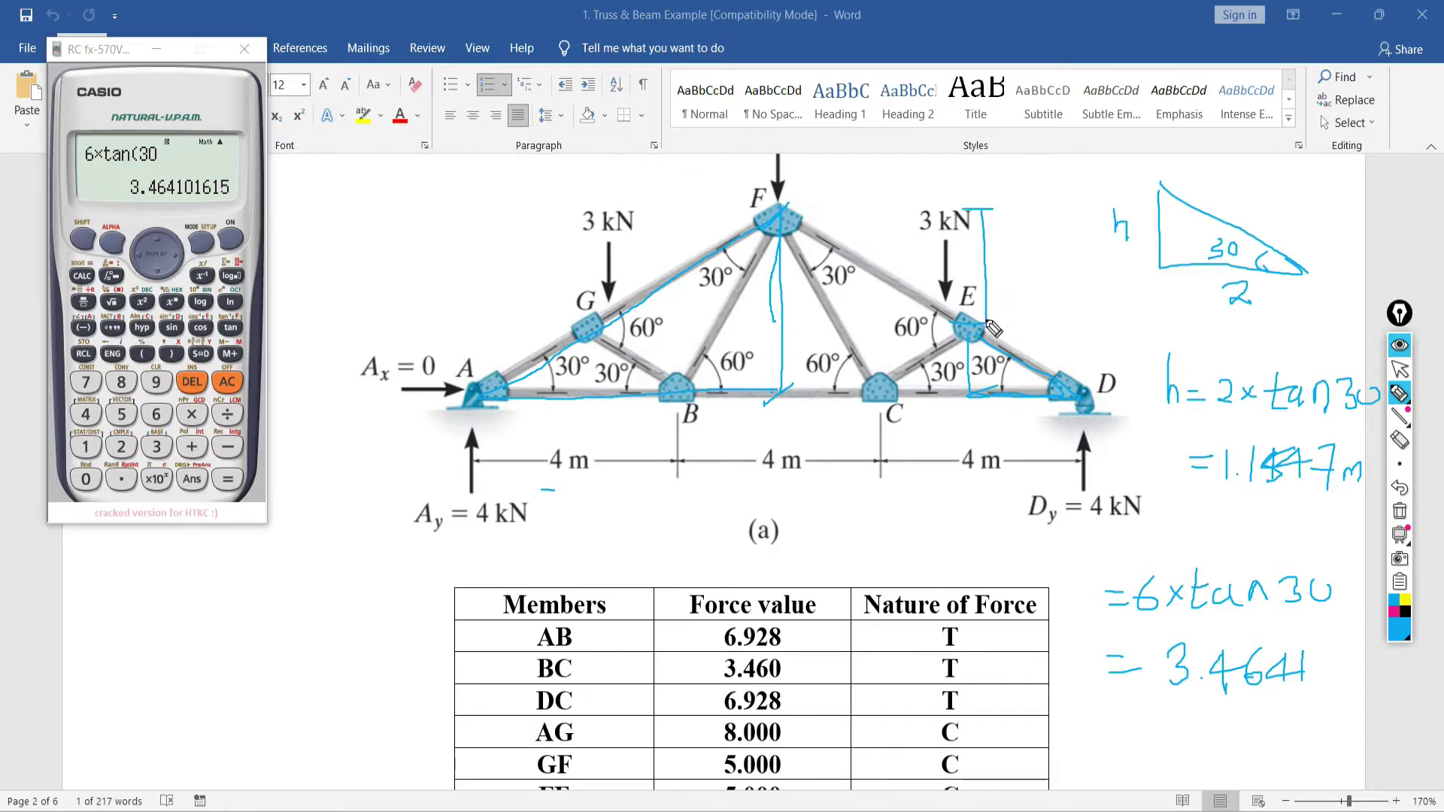
Draw a margin height dimension labelled 1.1547 and 3.4641 − 1.1547
left_click_drag(991, 195, 982, 221)
mouse_move(996, 315)
left_mouse_down()
mouse_move(991, 346)
mouse_move(985, 329)
mouse_move(990, 392)
mouse_move(997, 318)
left_mouse_up()
mouse_move(321, 227)
left_mouse_down()
mouse_move(359, 227)
mouse_move(341, 399)
mouse_move(354, 393)
left_mouse_up()
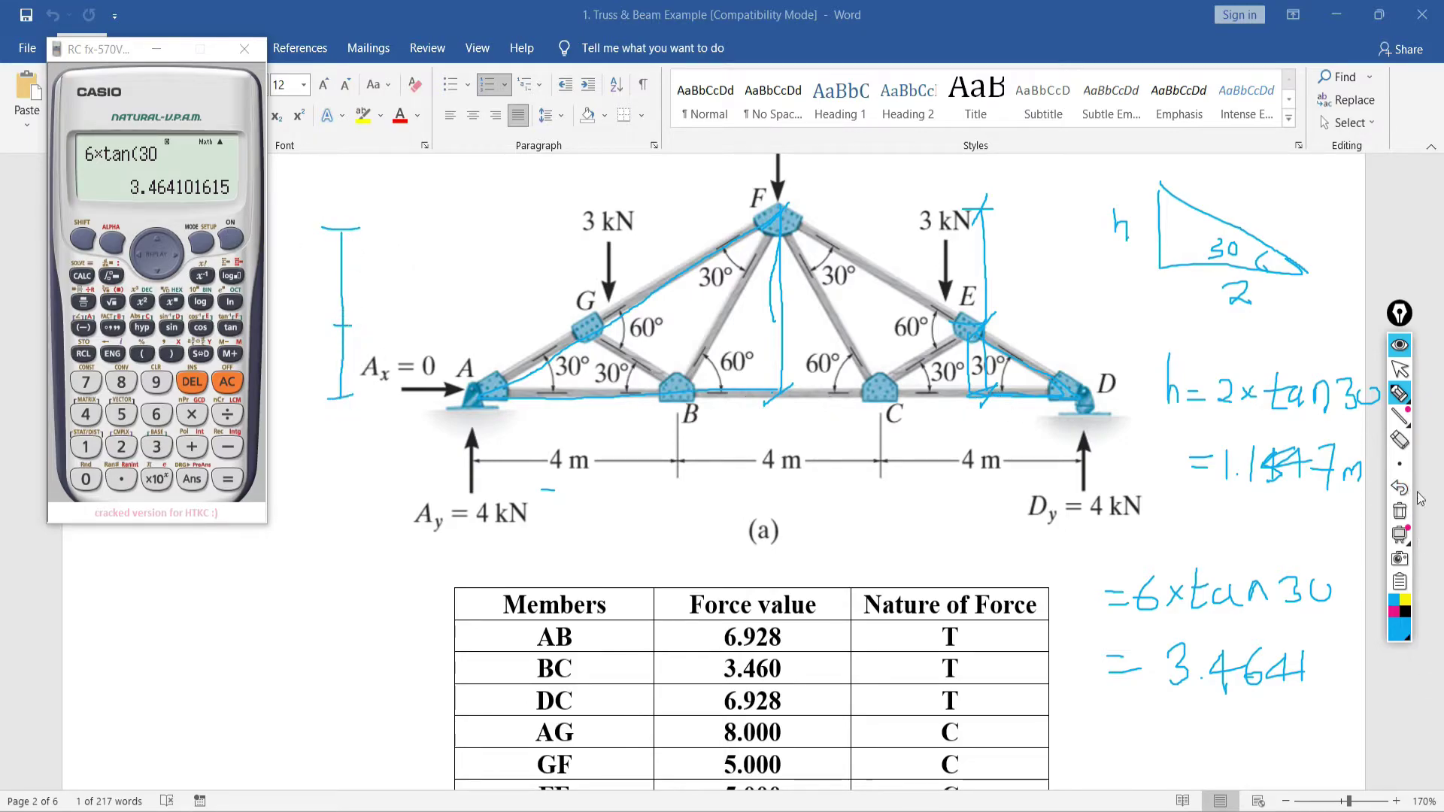
left_click(1391, 441)
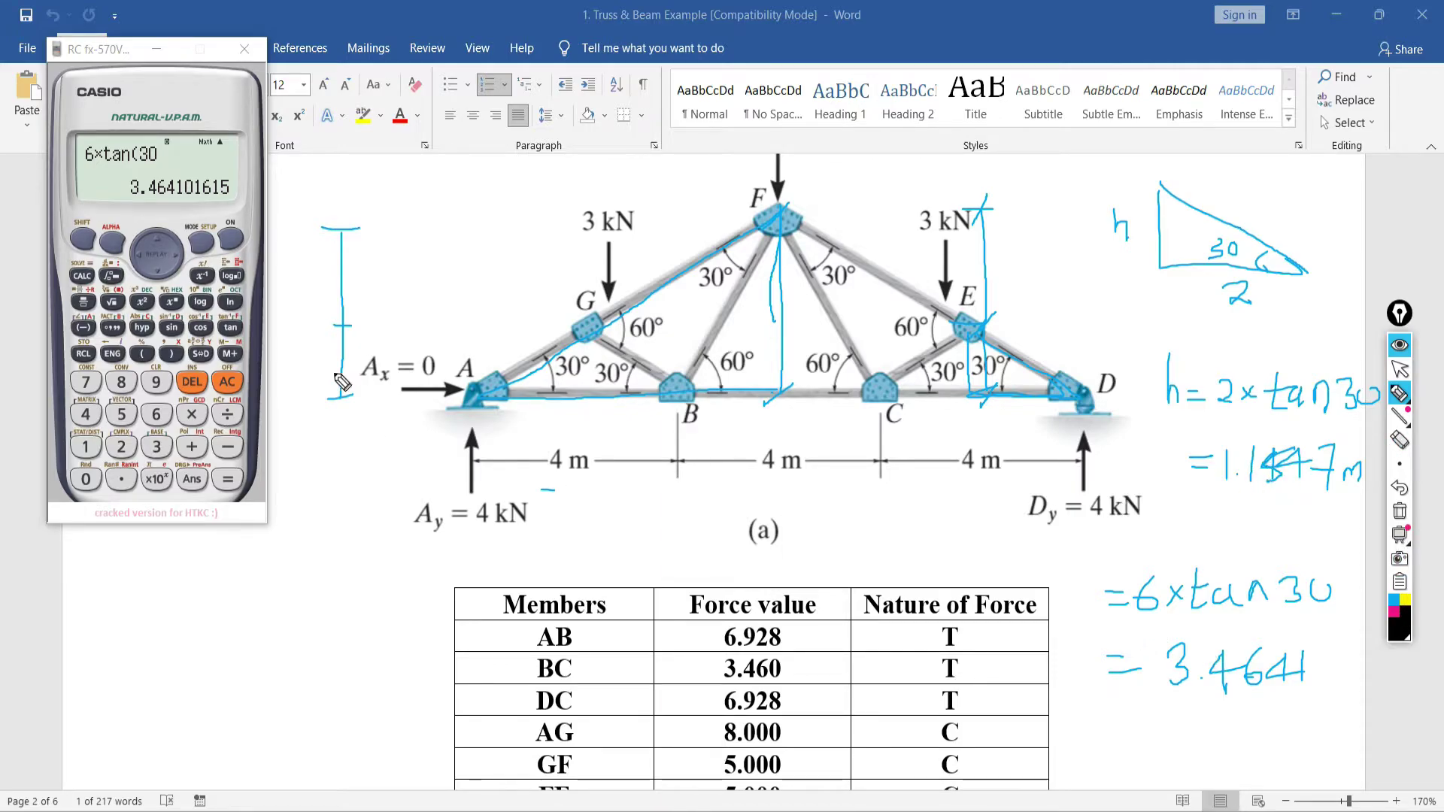
left_click(279, 371)
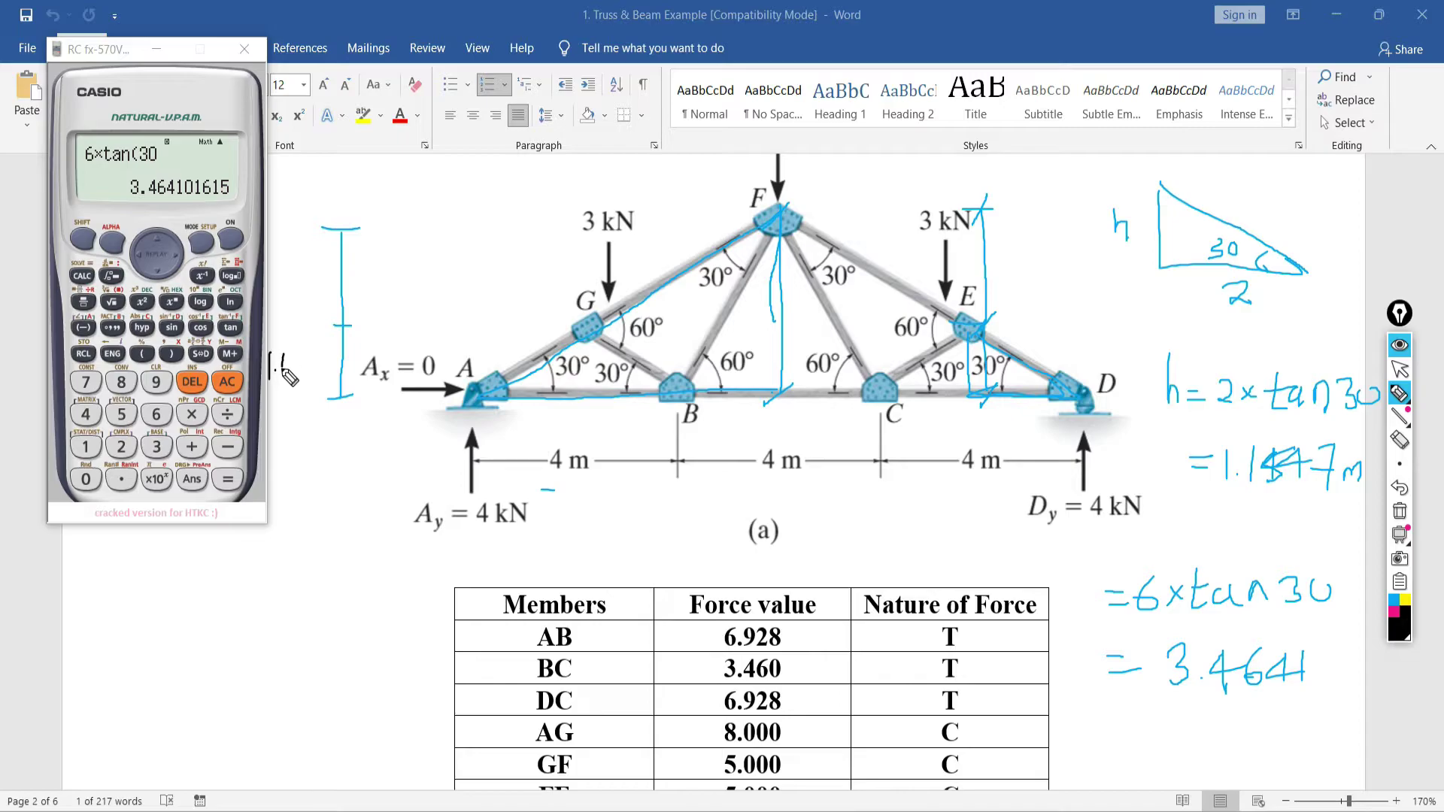
mouse_move(286, 358)
left_mouse_down()
mouse_move(288, 376)
mouse_move(325, 378)
left_mouse_up()
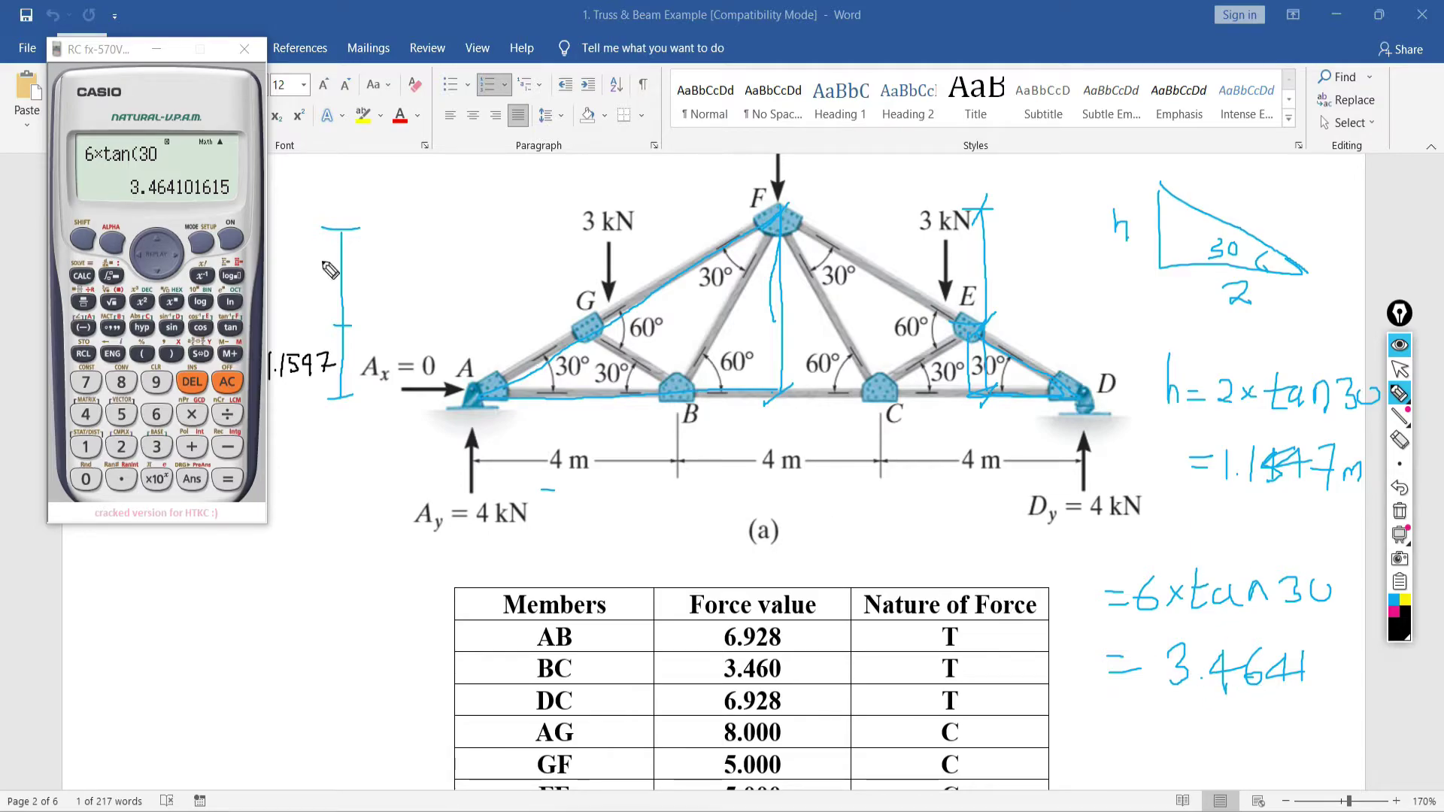
mouse_move(361, 260)
left_mouse_down()
mouse_move(400, 293)
mouse_move(427, 268)
mouse_move(427, 285)
mouse_move(454, 274)
mouse_move(498, 287)
mouse_move(510, 258)
mouse_move(527, 286)
mouse_move(522, 262)
mouse_move(541, 275)
mouse_move(589, 257)
left_mouse_up()
left_click(385, 285)
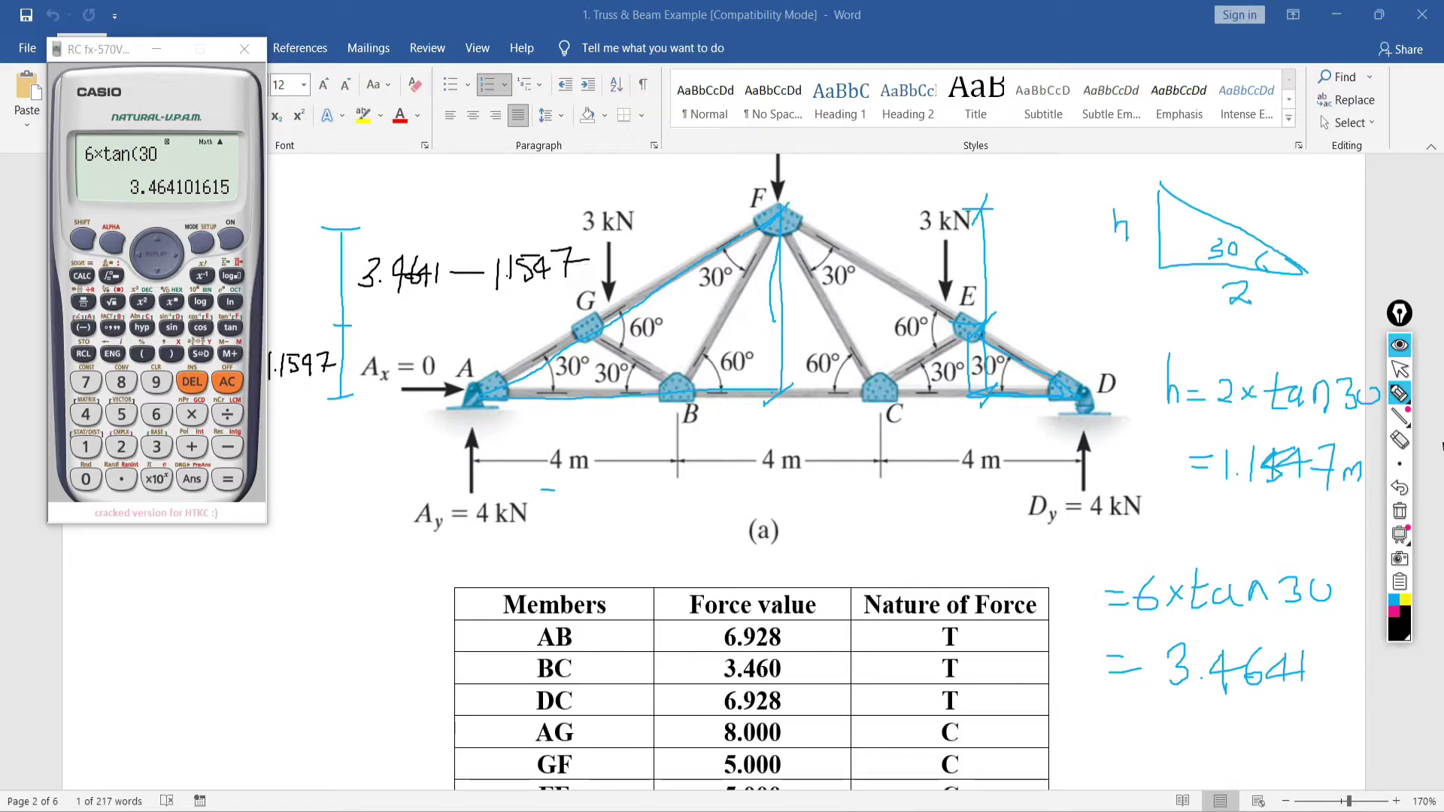
Subtract 1.1547 from the previous answer on the calculator, giving 2.309401615
left_click(1399, 369)
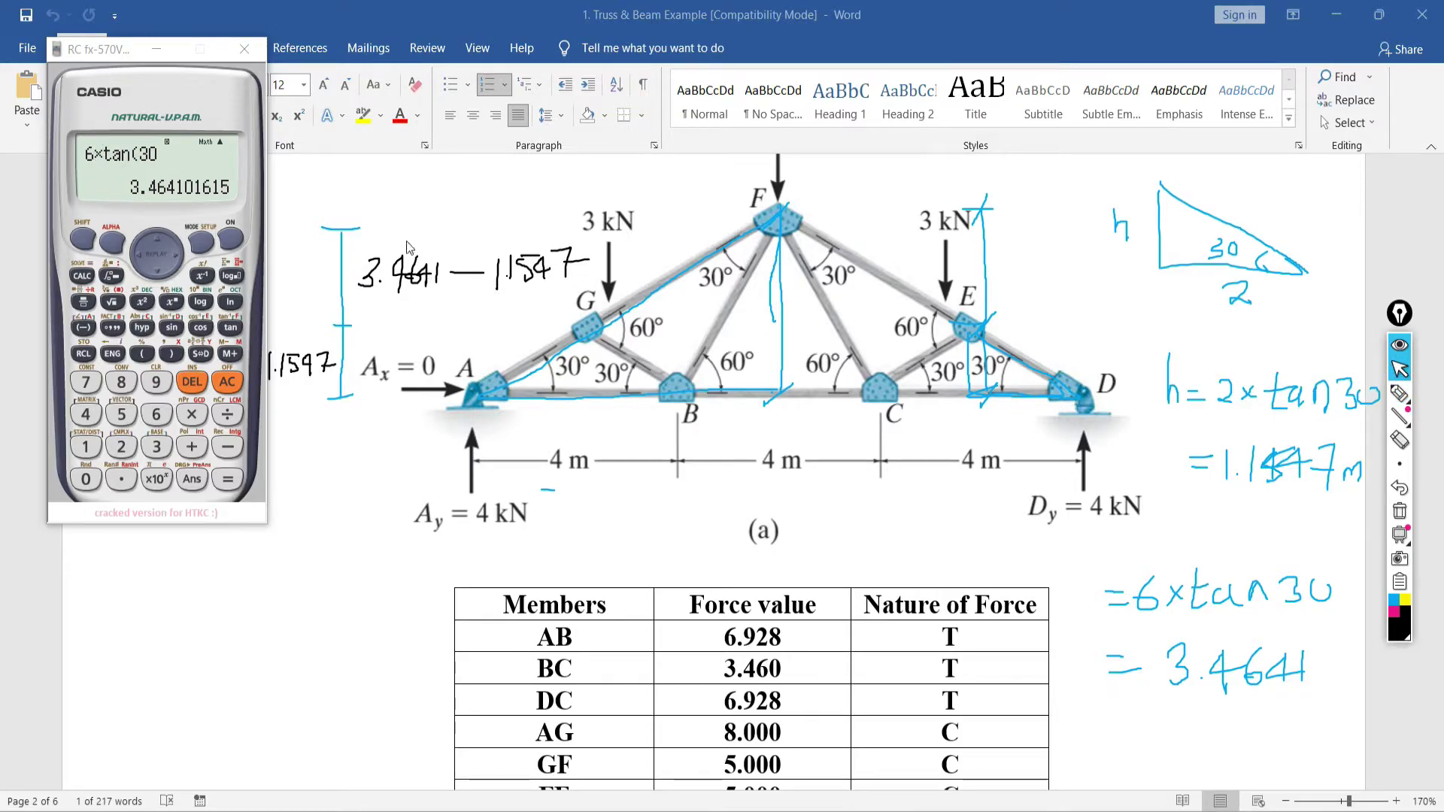
left_click(226, 446)
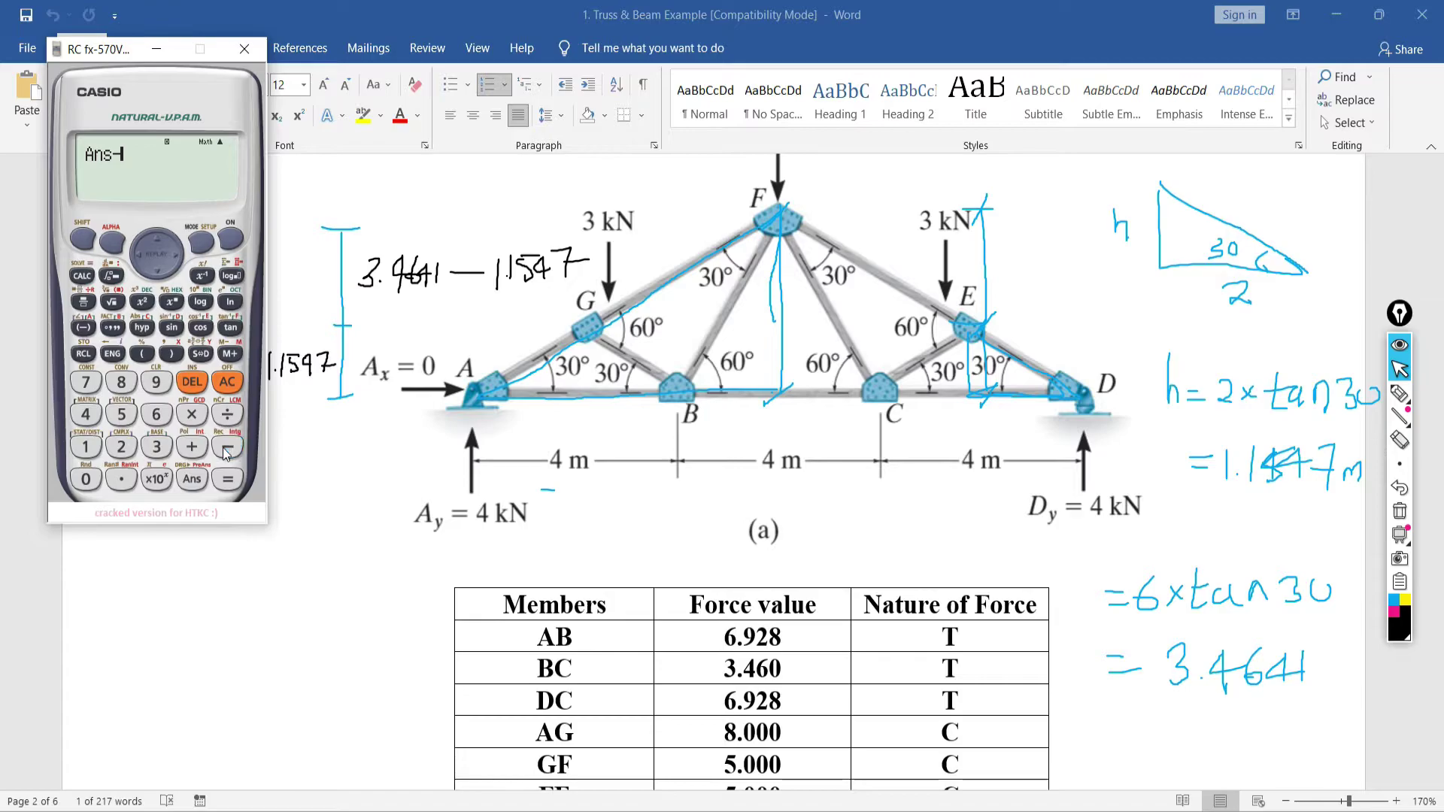
left_click(85, 446)
left_click(121, 480)
left_click(85, 447)
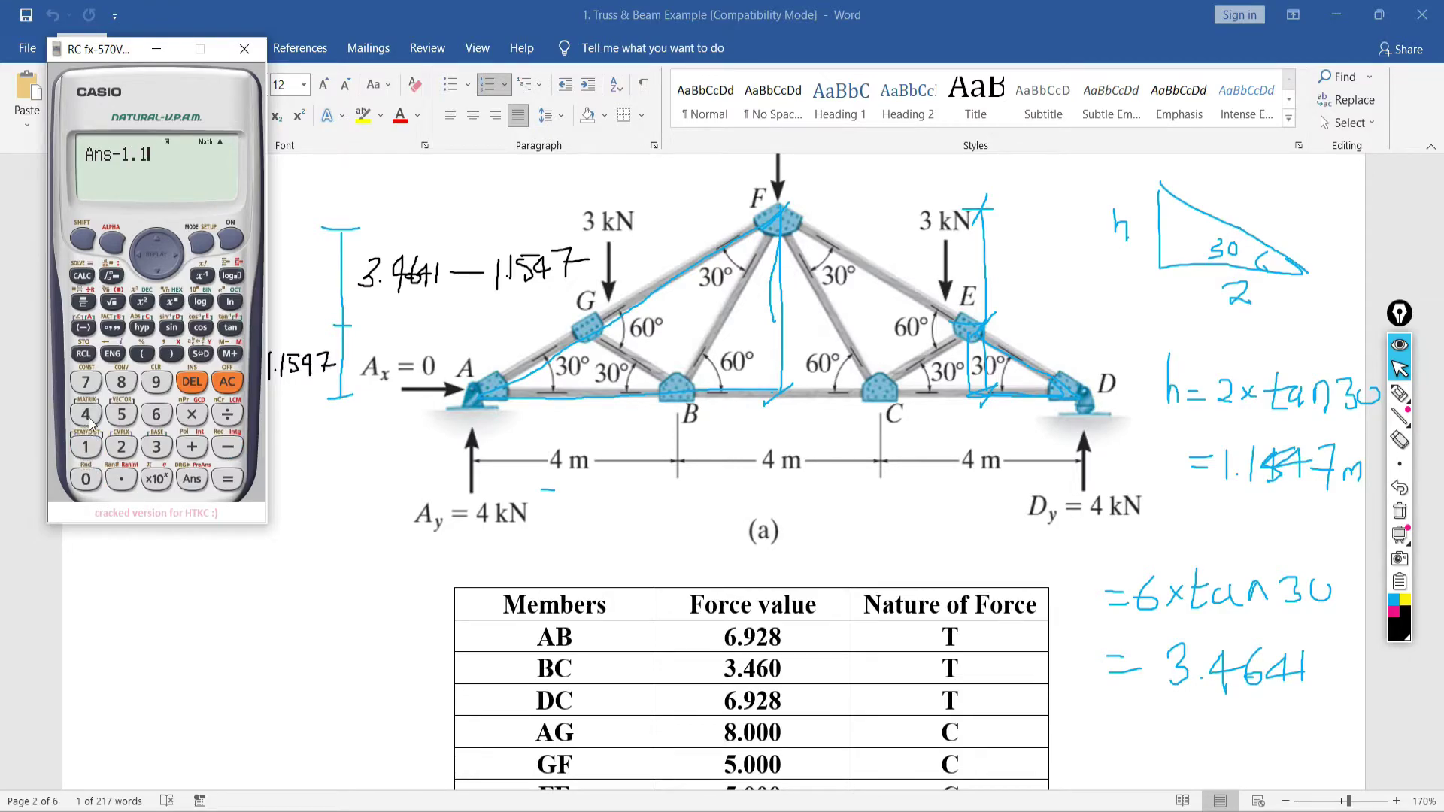
left_click(119, 415)
left_click(87, 384)
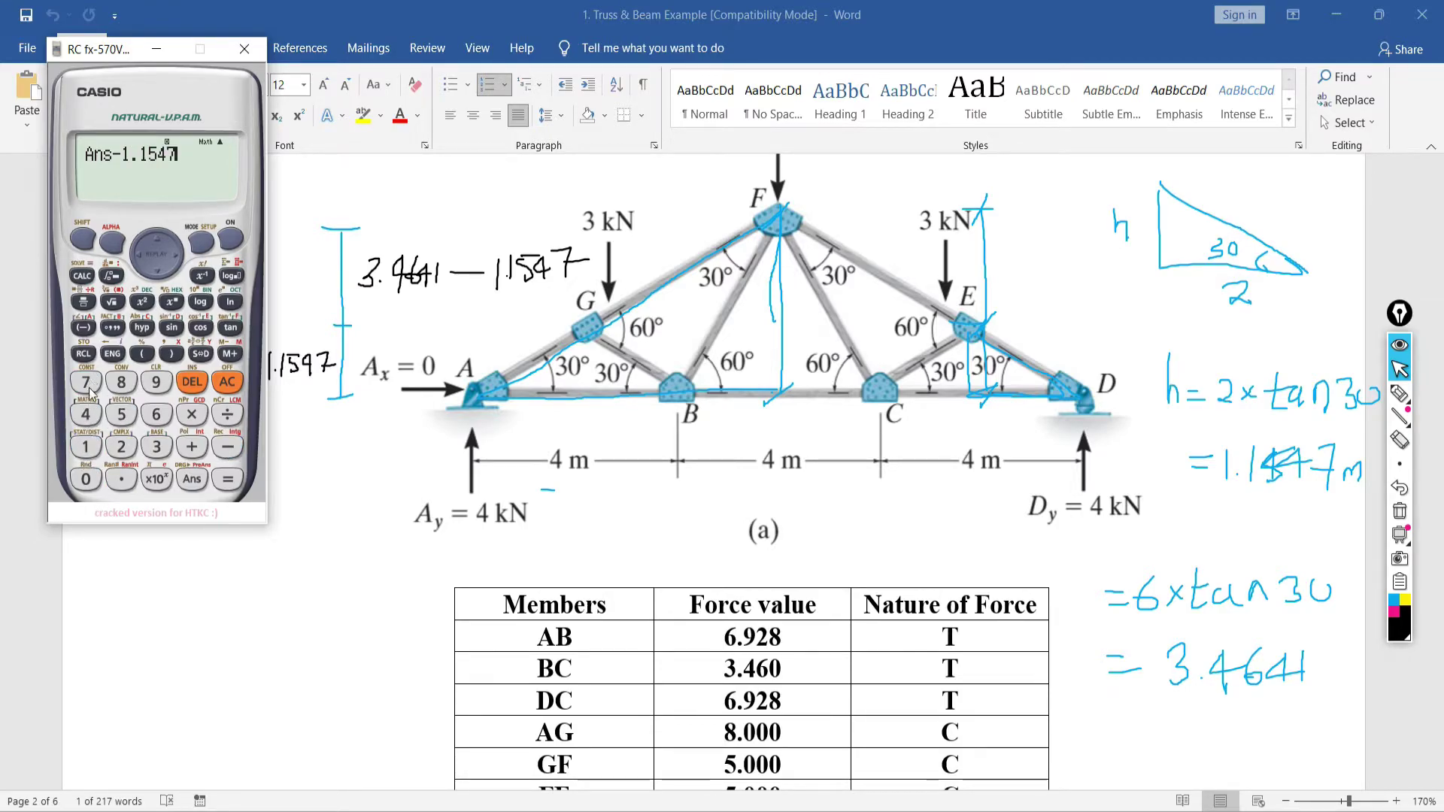
left_click(227, 485)
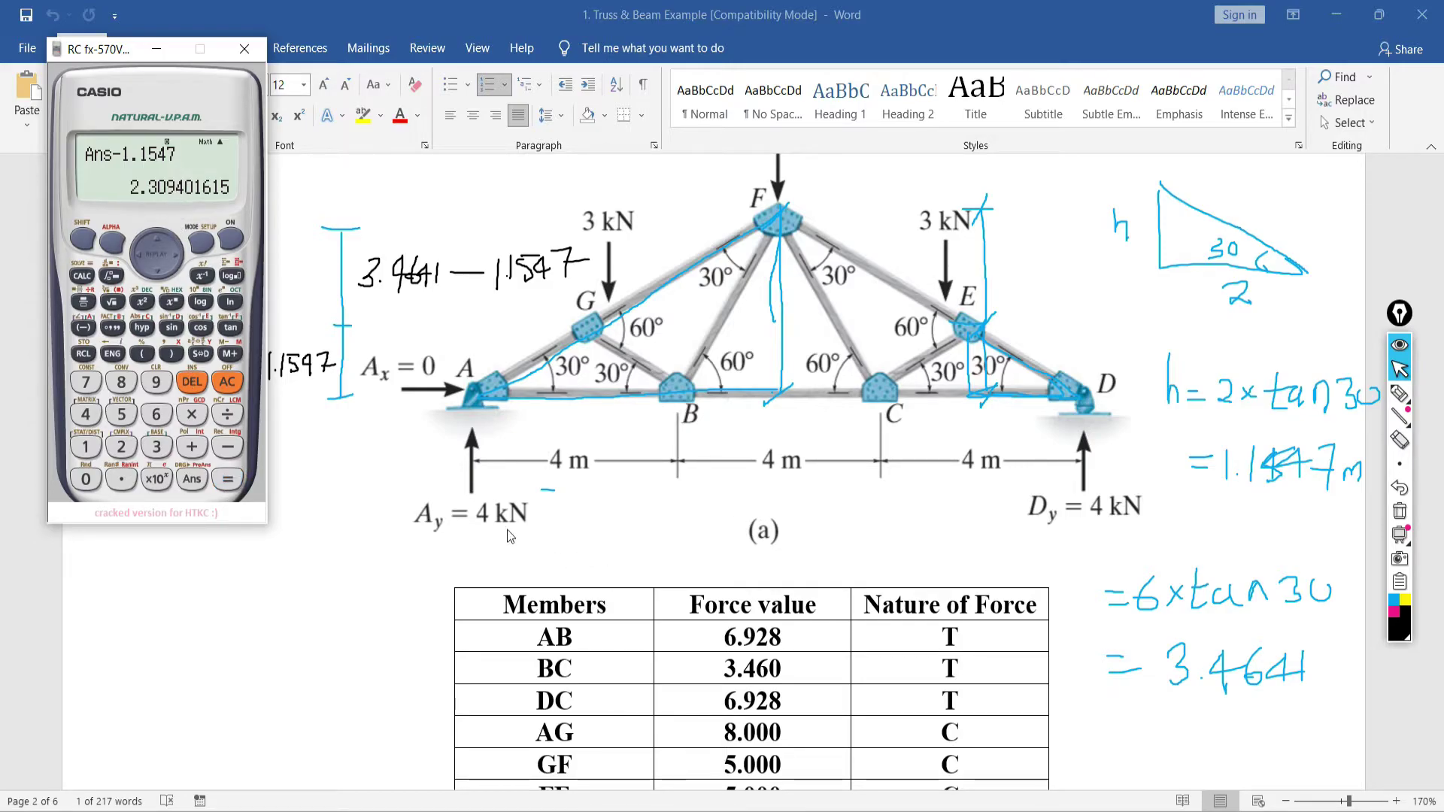
left_click(1398, 395)
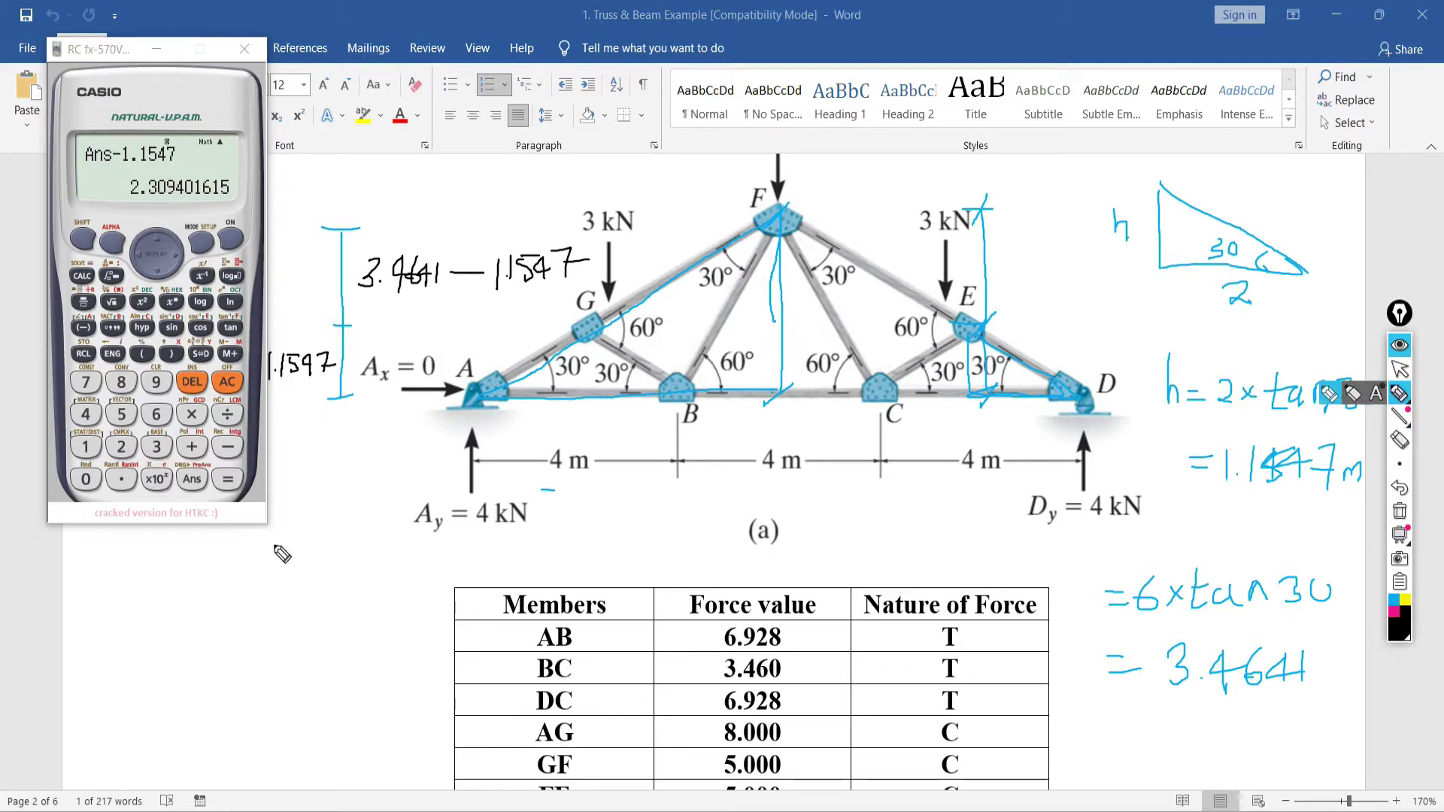
Draw a vertical height bar with segments labelled 2.3094 above and 1.1547 below
mouse_move(274, 545)
left_mouse_down()
mouse_move(262, 771)
mouse_move(277, 767)
left_mouse_up()
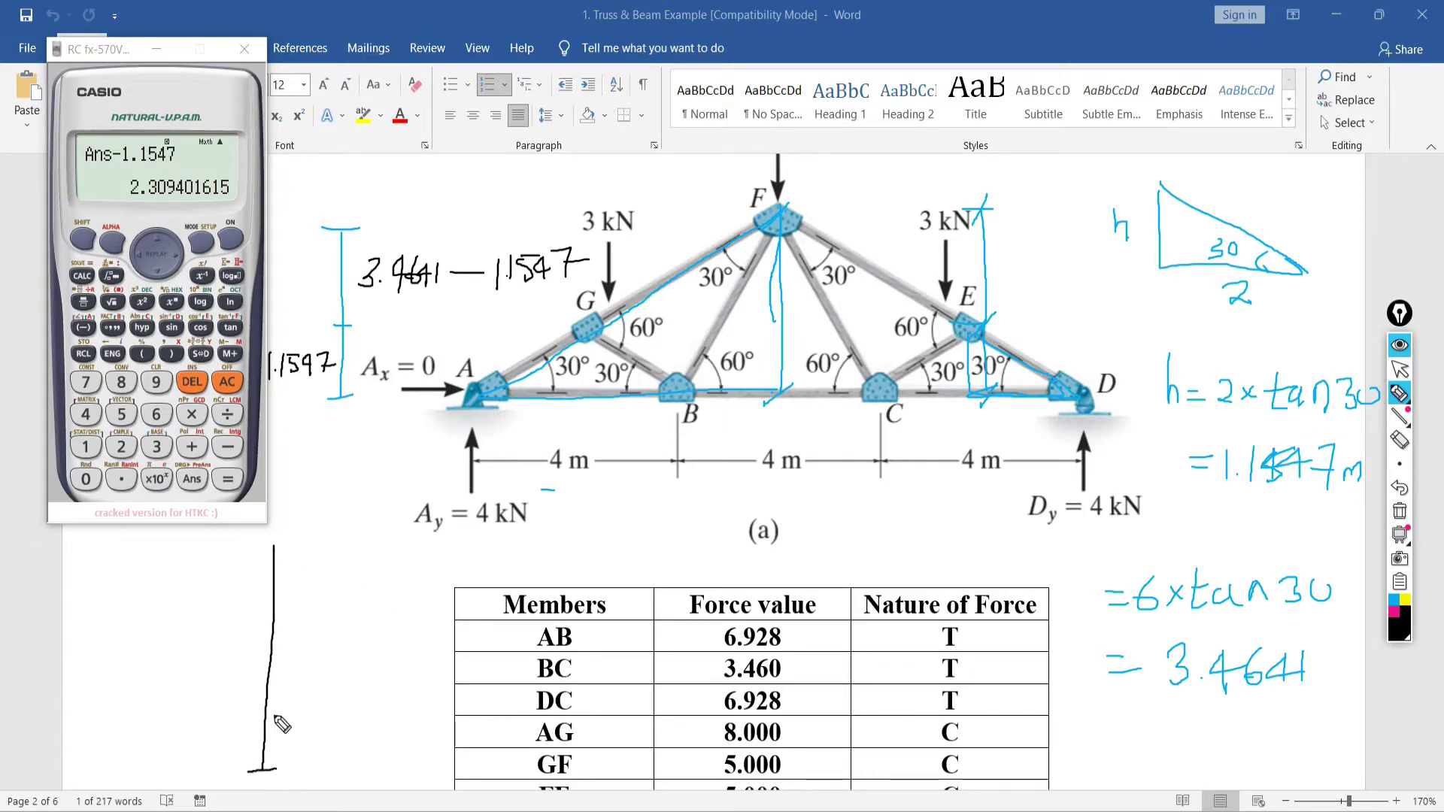
left_click_drag(259, 665, 278, 662)
left_click_drag(267, 544, 284, 542)
mouse_move(288, 594)
left_mouse_down()
mouse_move(298, 611)
mouse_move(332, 599)
mouse_move(327, 609)
left_mouse_up()
left_click(309, 608)
left_click_drag(344, 588, 345, 587)
mouse_move(359, 588)
left_mouse_down()
mouse_move(358, 611)
mouse_move(385, 590)
left_mouse_up()
left_click_drag(376, 581, 373, 609)
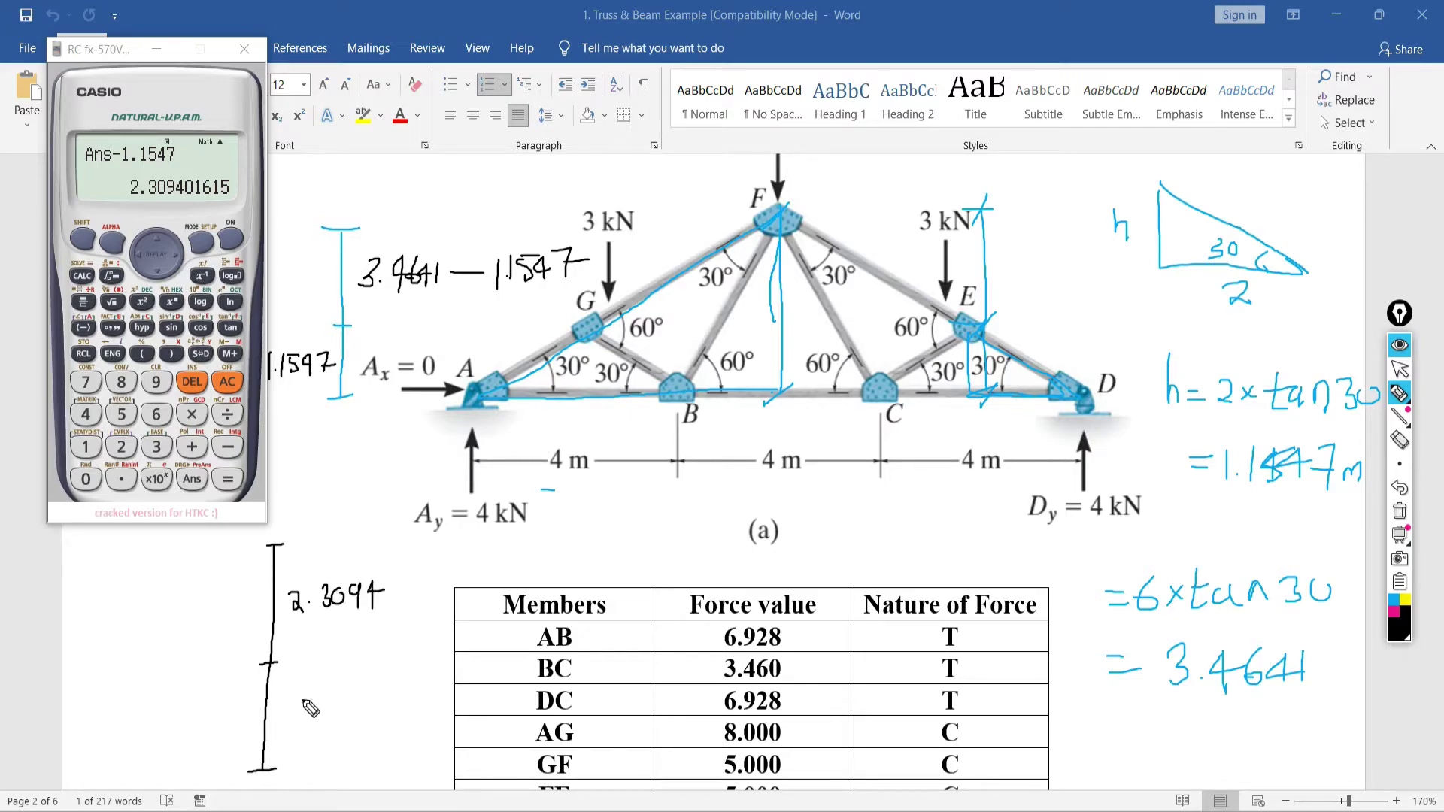
mouse_move(291, 704)
left_mouse_down()
mouse_move(290, 721)
mouse_move(323, 709)
mouse_move(335, 682)
mouse_move(328, 714)
mouse_move(357, 701)
mouse_move(350, 715)
left_mouse_up()
left_click(296, 720)
mouse_move(358, 684)
left_mouse_down()
mouse_move(374, 681)
mouse_move(365, 711)
left_mouse_up()
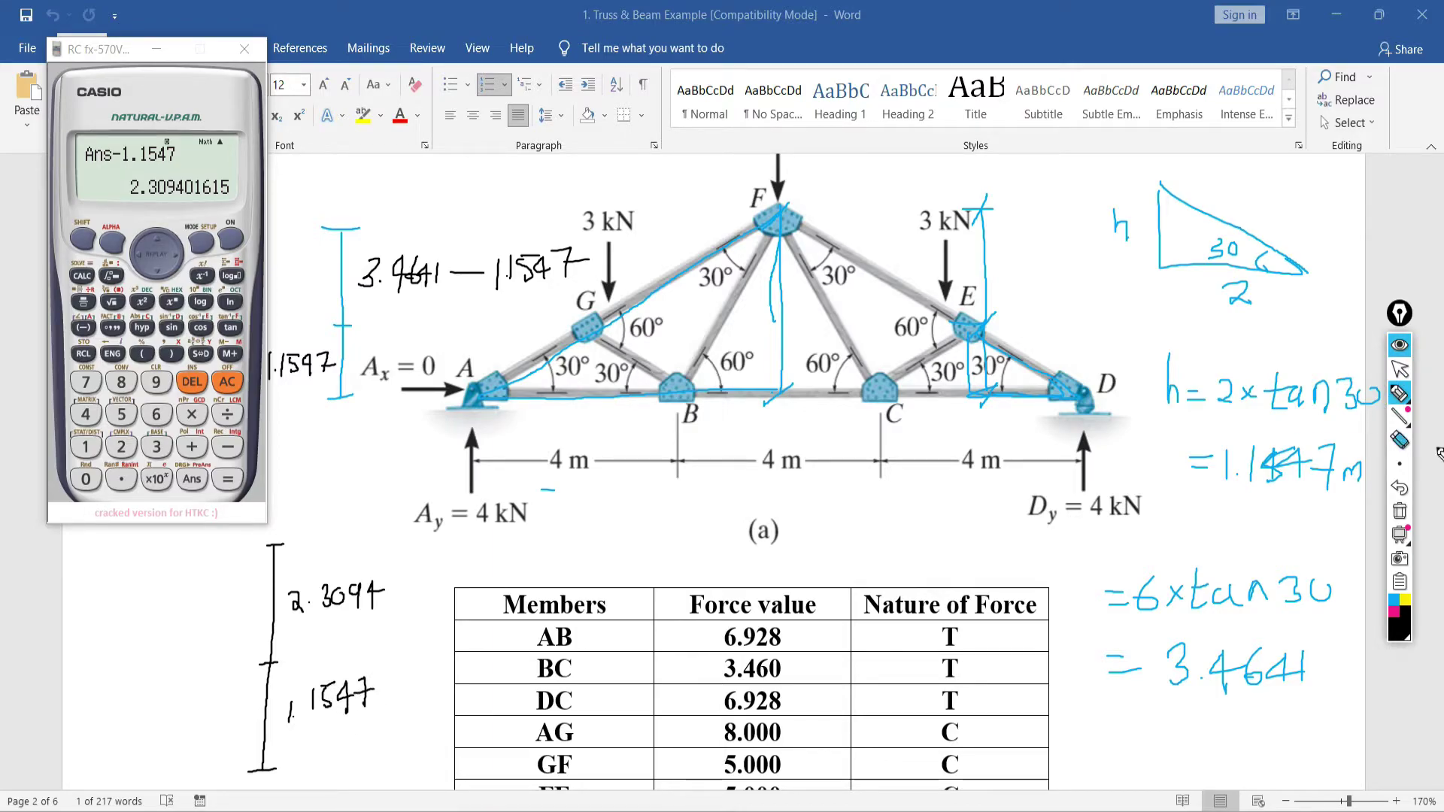
Erase the =6×tan30 note and the blue markings from the truss figure
left_click(1400, 440)
mouse_move(1202, 594)
left_mouse_down()
mouse_move(1163, 612)
mouse_move(1271, 595)
mouse_move(1279, 690)
mouse_move(1264, 542)
mouse_move(1227, 475)
mouse_move(978, 368)
mouse_move(1158, 226)
mouse_move(835, 282)
mouse_move(290, 332)
mouse_move(346, 236)
mouse_move(297, 369)
mouse_move(335, 389)
mouse_move(519, 266)
mouse_move(422, 287)
mouse_move(853, 215)
mouse_move(1041, 216)
mouse_move(1250, 276)
mouse_move(1241, 315)
mouse_move(1374, 403)
mouse_move(1368, 490)
mouse_move(1237, 485)
mouse_move(1276, 680)
left_mouse_up()
mouse_move(1057, 378)
left_mouse_down()
mouse_move(969, 381)
mouse_move(1000, 404)
mouse_move(470, 405)
mouse_move(563, 522)
left_mouse_up()
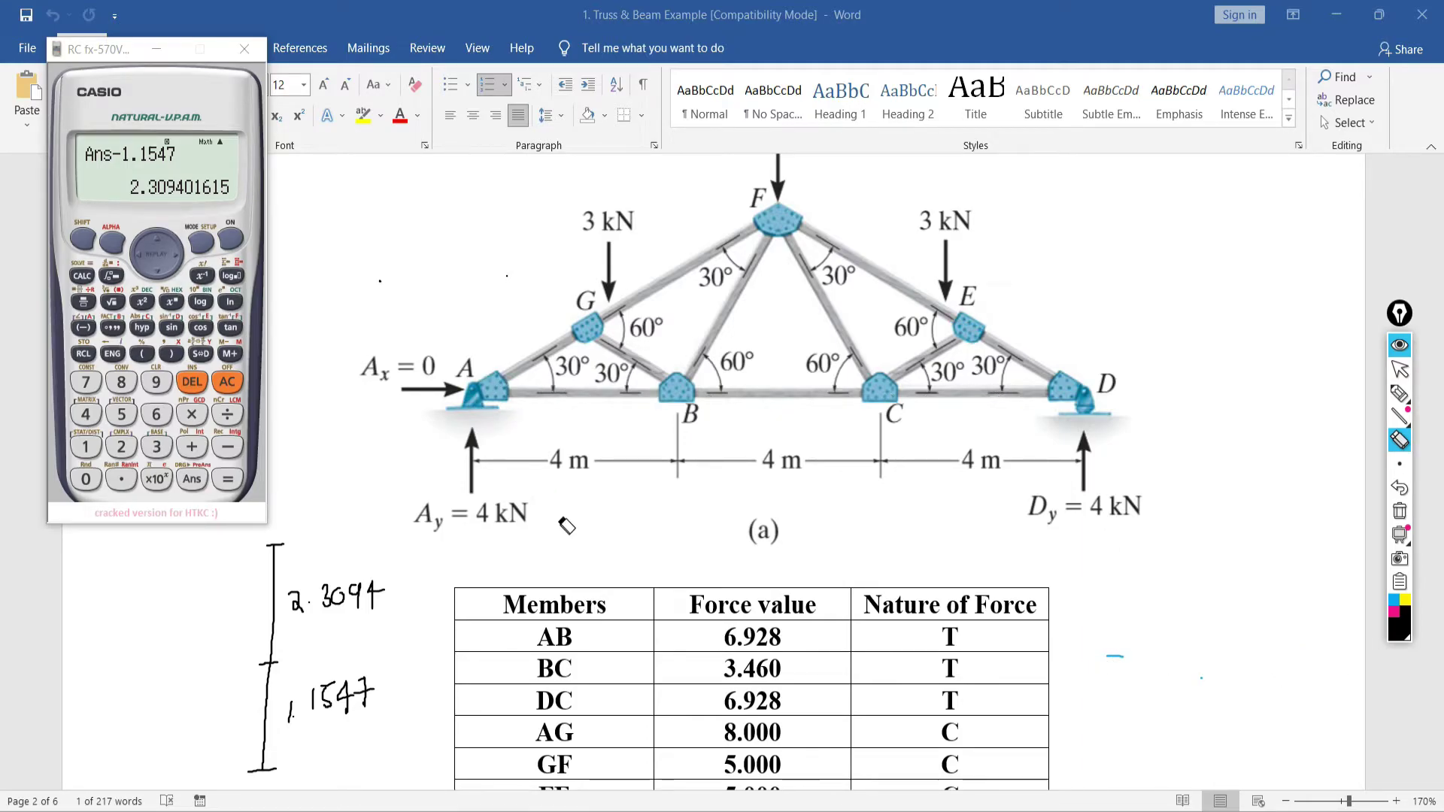
left_click(1401, 373)
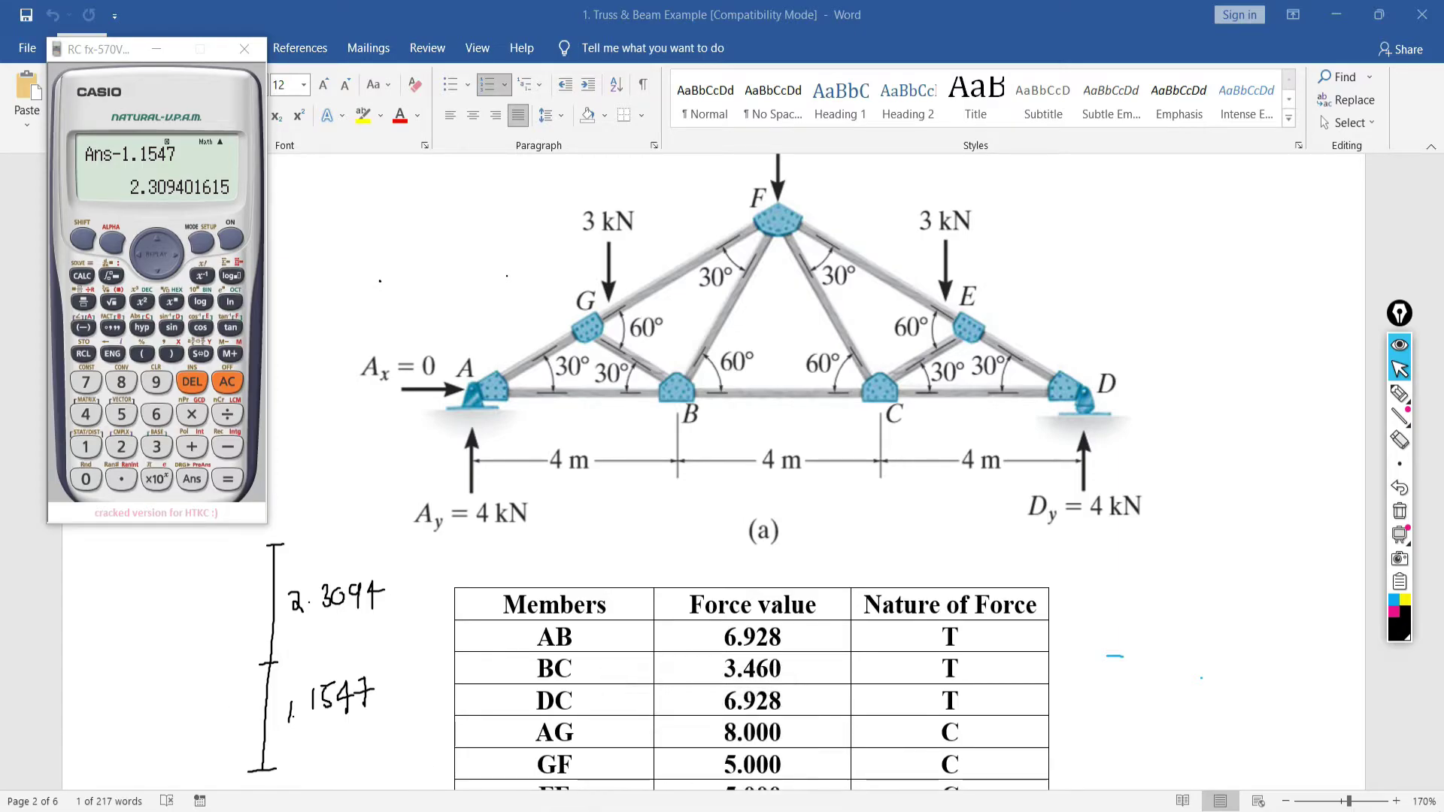
Set Story1 height to 1.1547 and Story2 height to 2.3094 in the story data grid
key("alt+Tab")
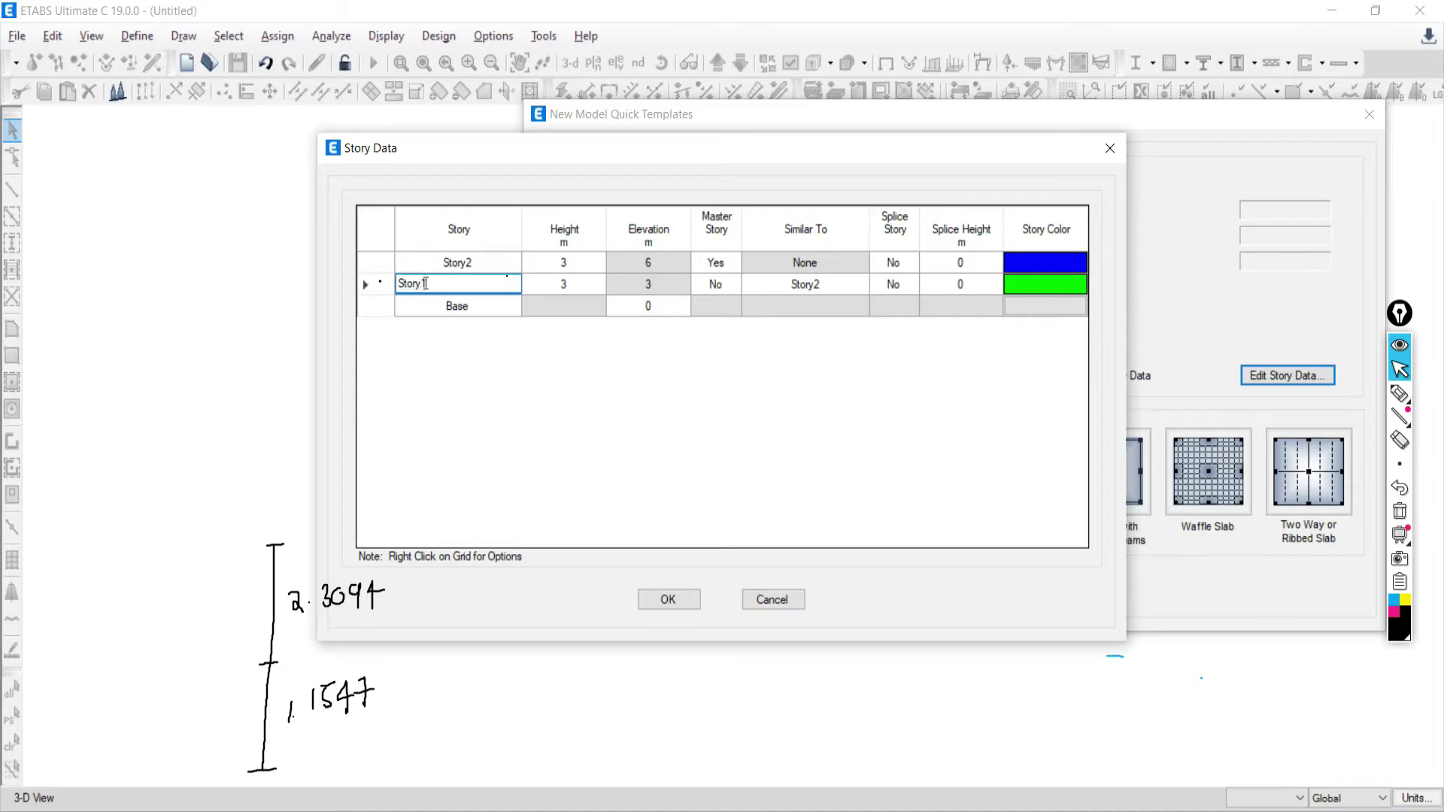
left_click(550, 283)
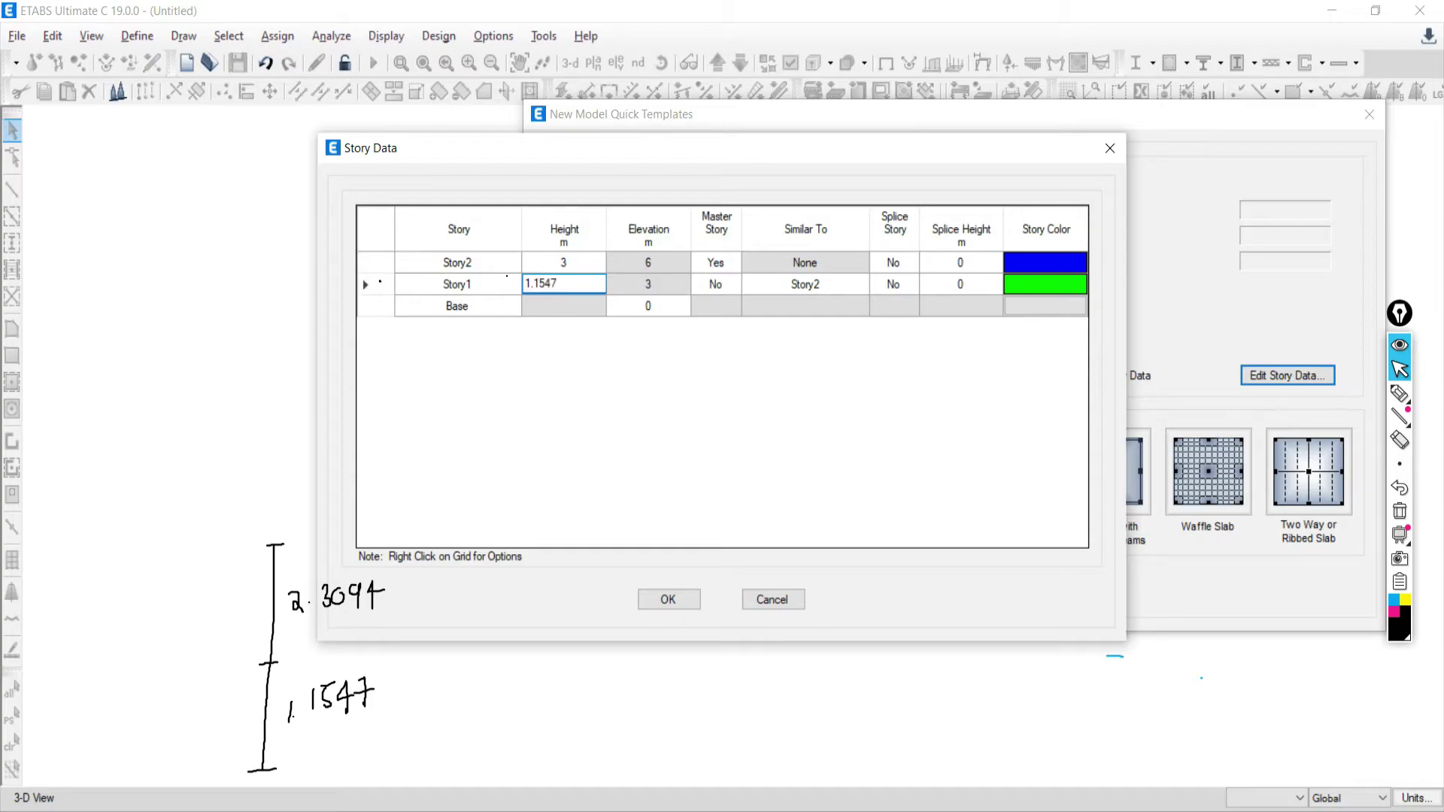
type("1.1547")
left_click(549, 263)
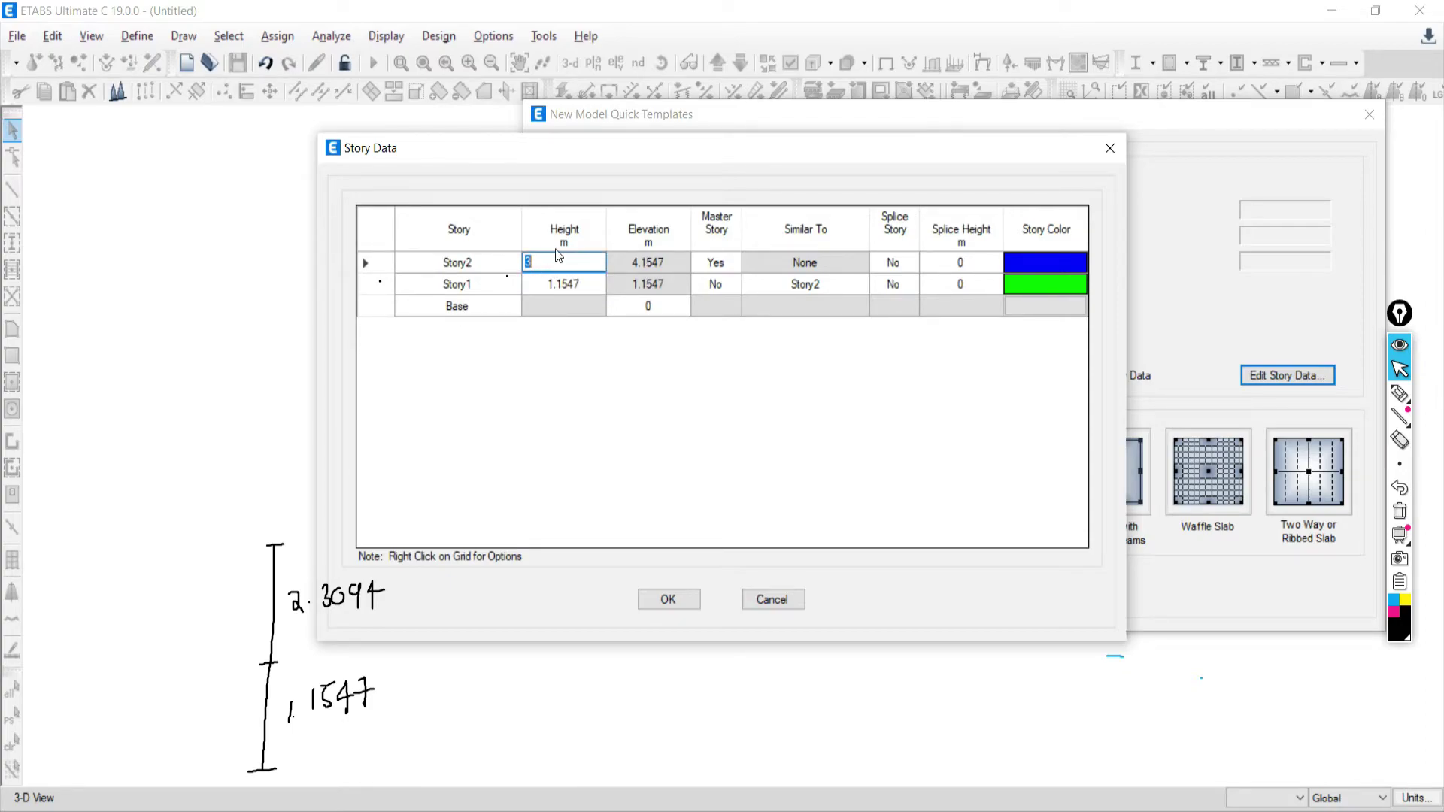
type("2.3094")
left_click(668, 263)
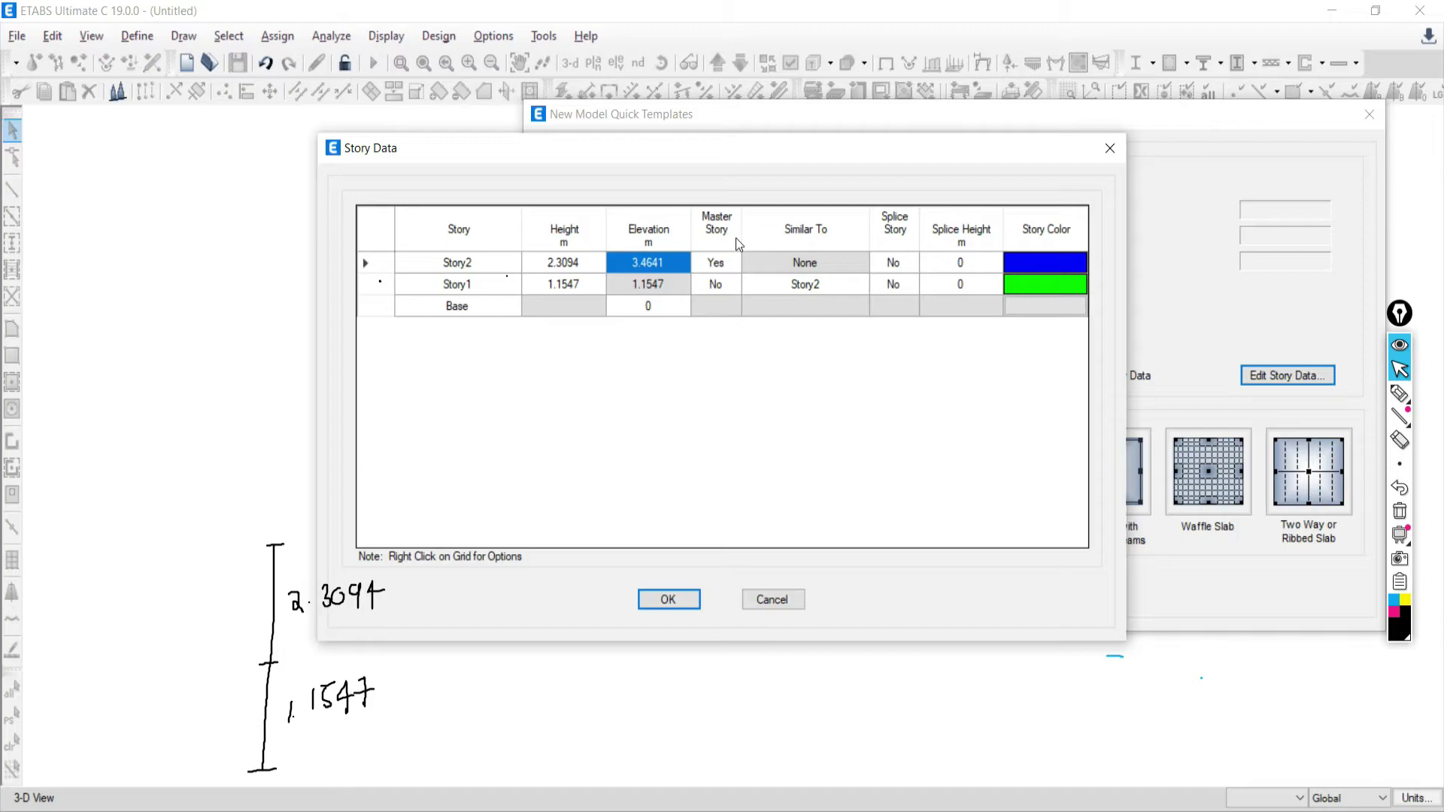
Rename Story1 to 1st and Story2 to 2nd
double_click(469, 283)
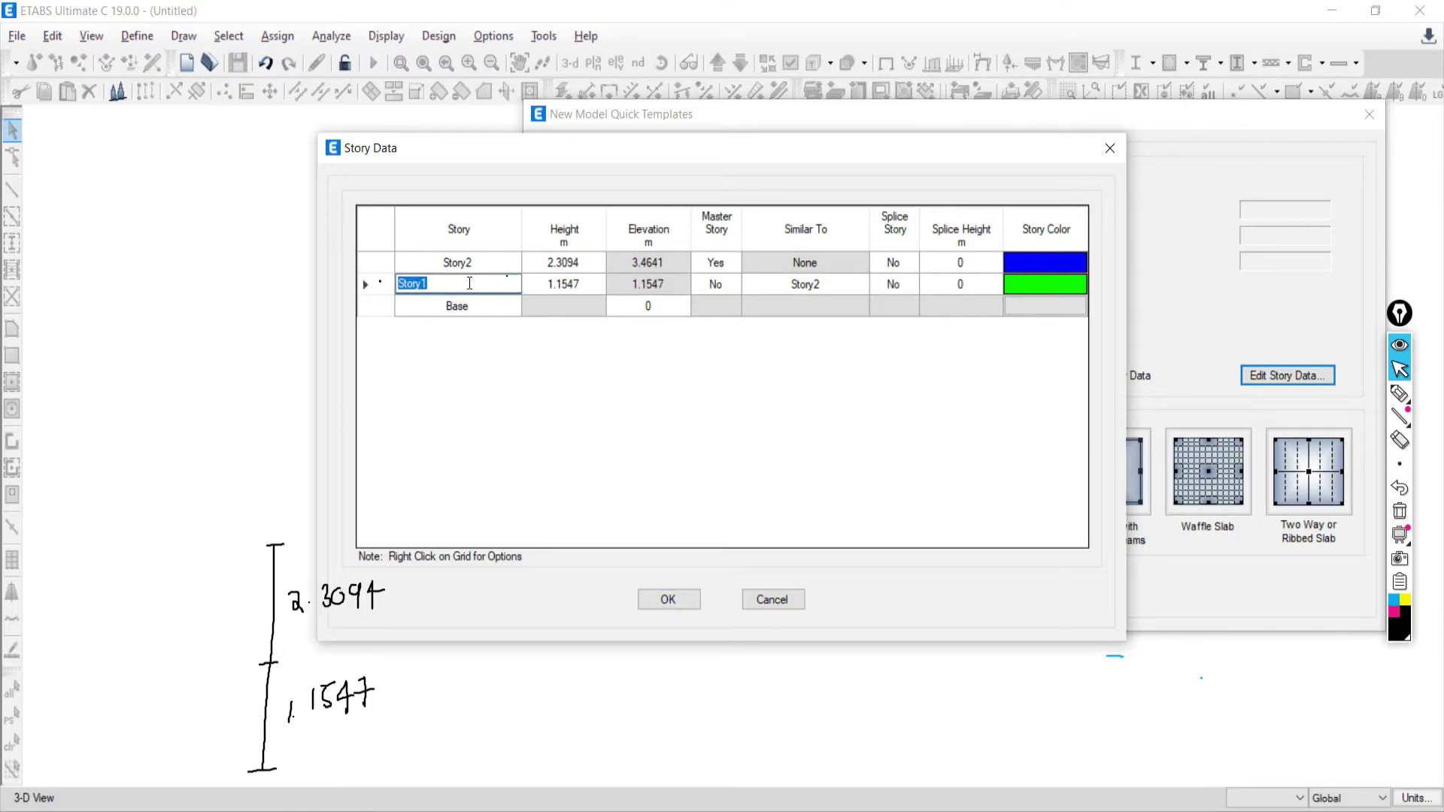
type("1st")
left_click(485, 263)
type("2n")
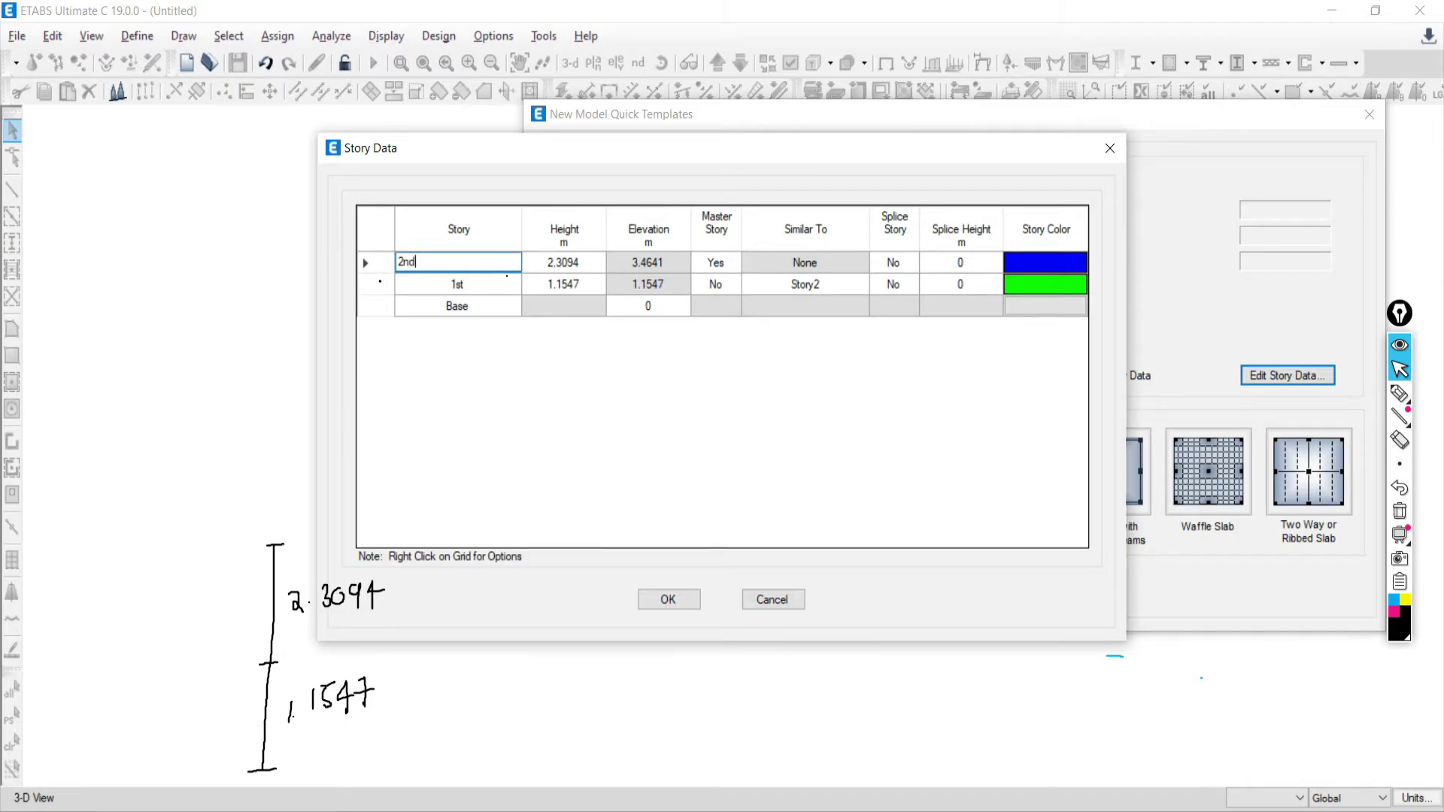
type("d")
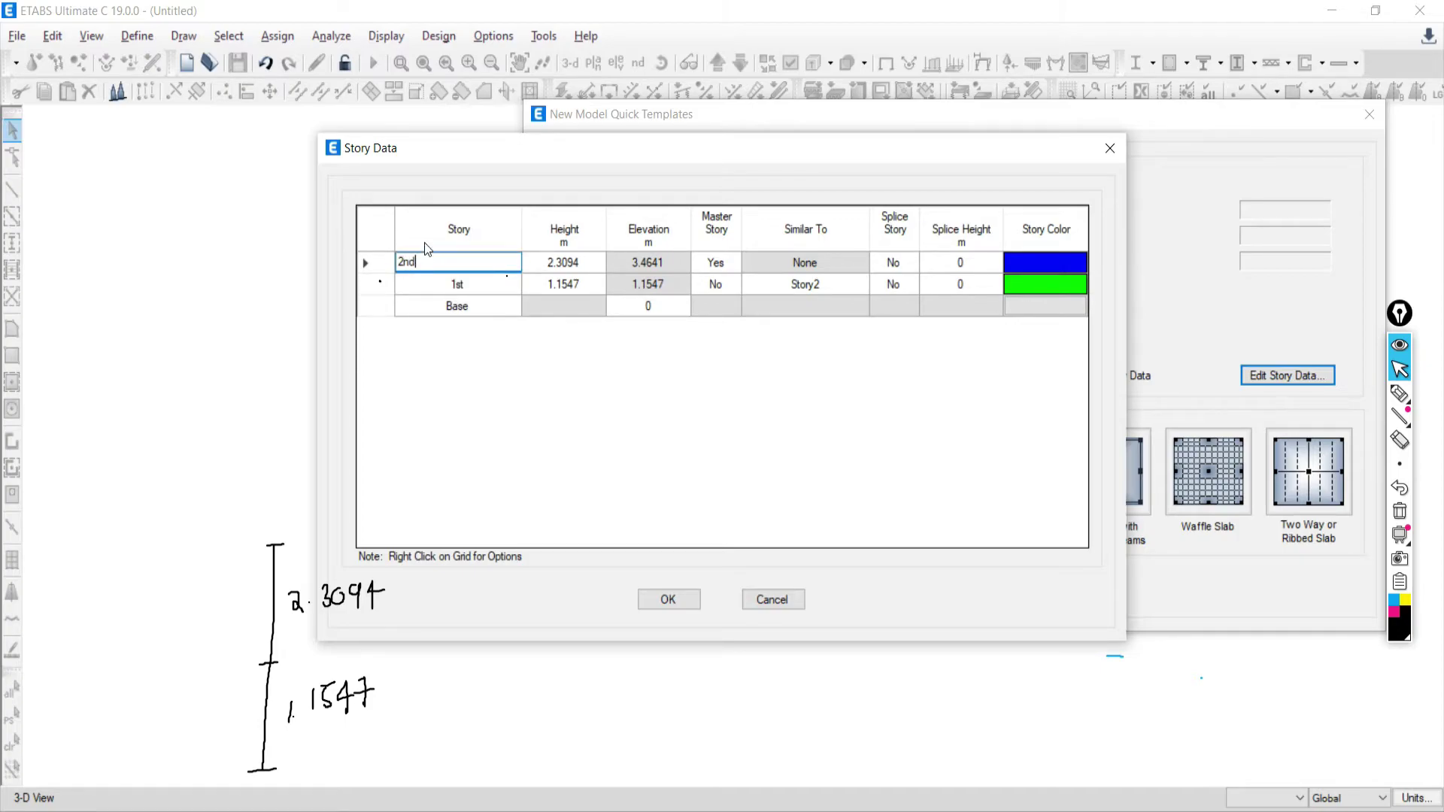
Confirm the story data and create the model from the Grid Only template
left_click(668, 602)
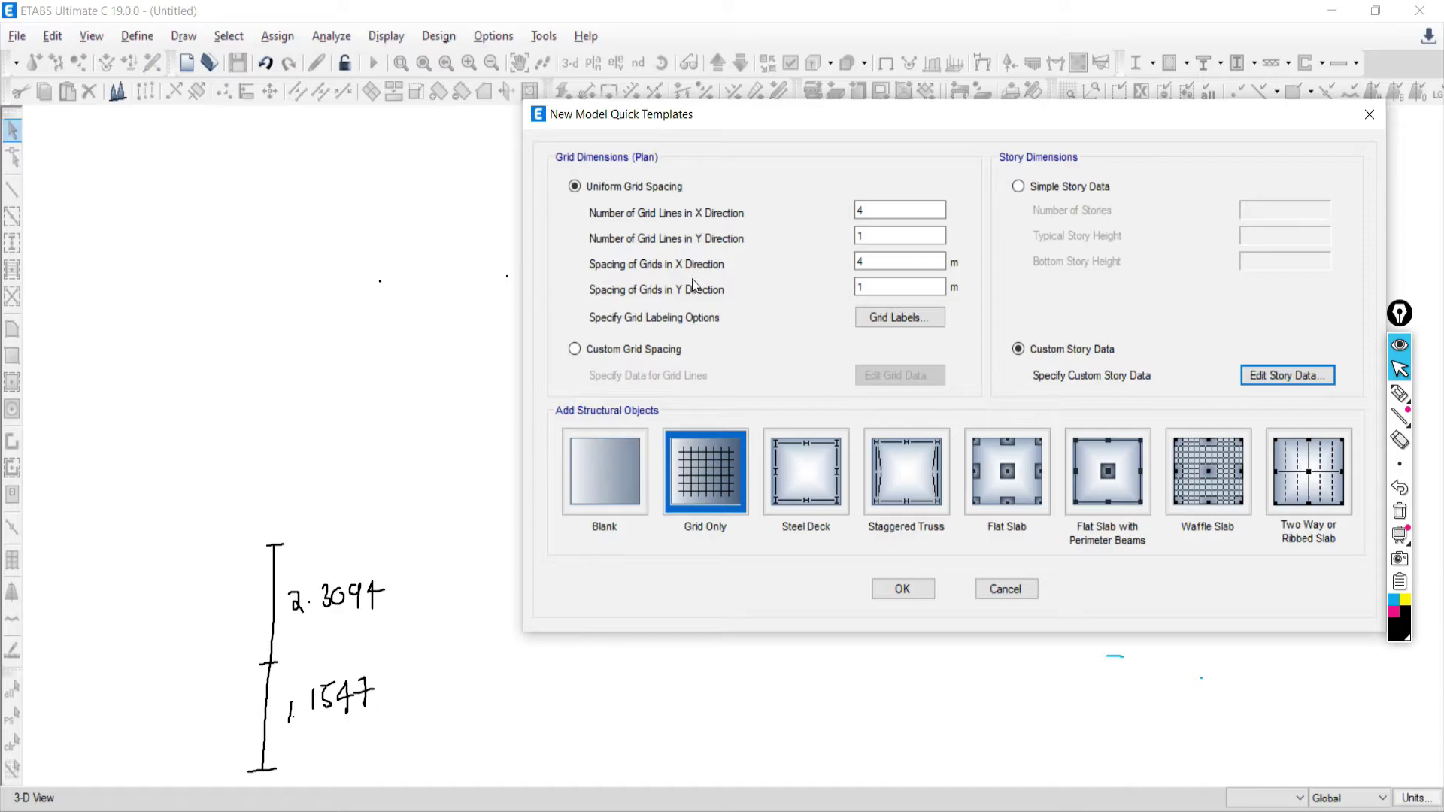
left_click(703, 496)
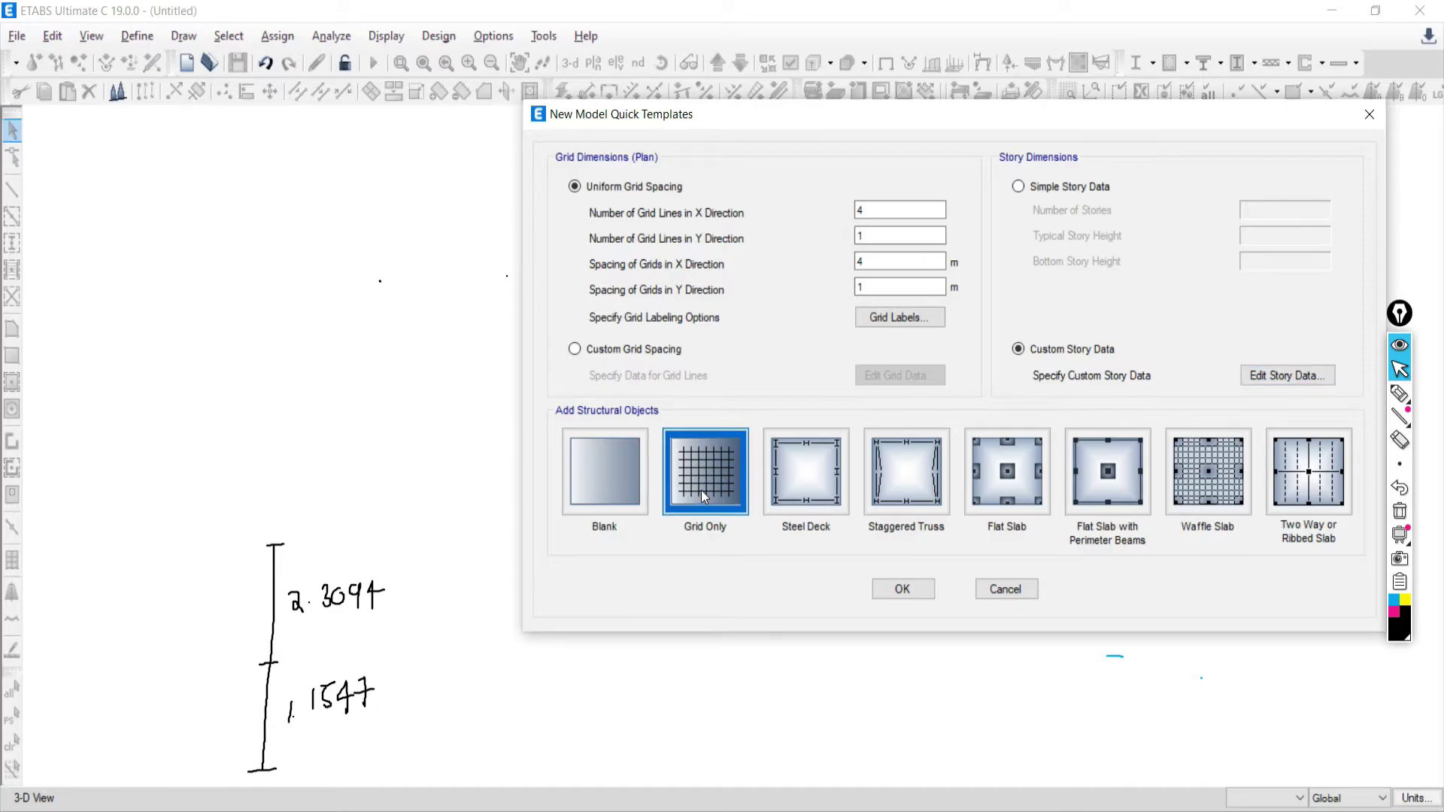
left_click(891, 589)
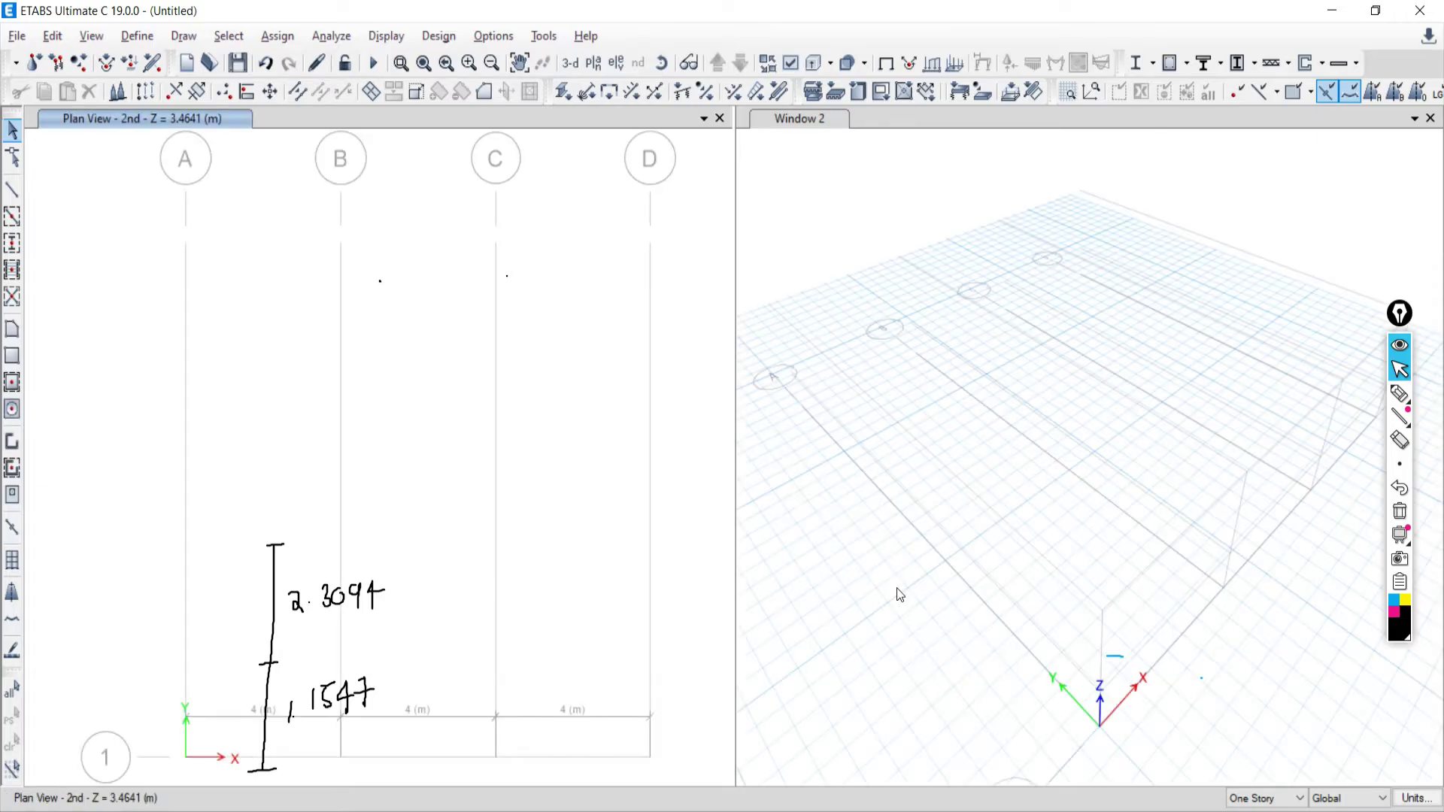
Close the 3-D View so the 2nd-level plan of grids A–D fills the window
left_click(1431, 118)
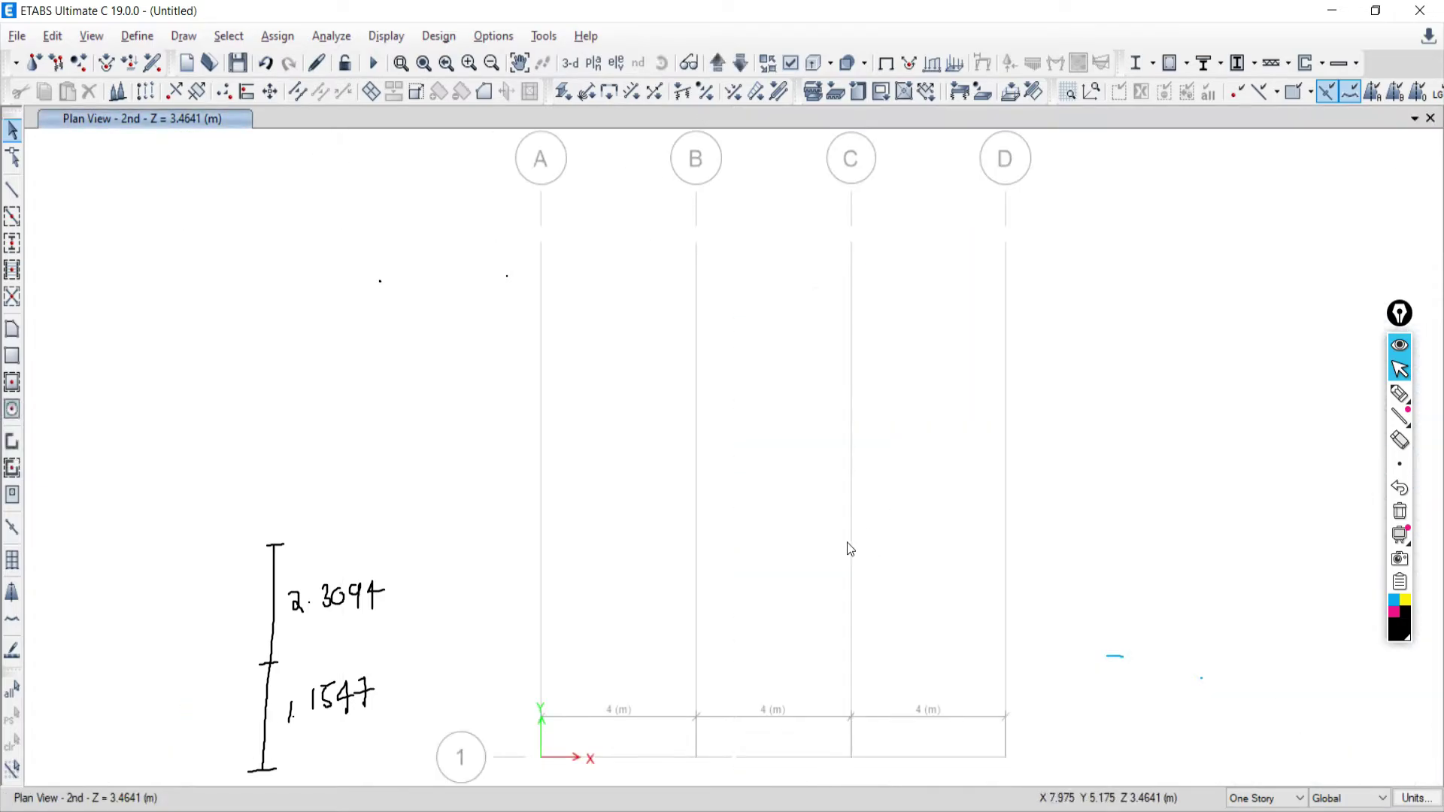
middle_click_drag(779, 560, 730, 374)
scroll(699, 572, "up", 3)
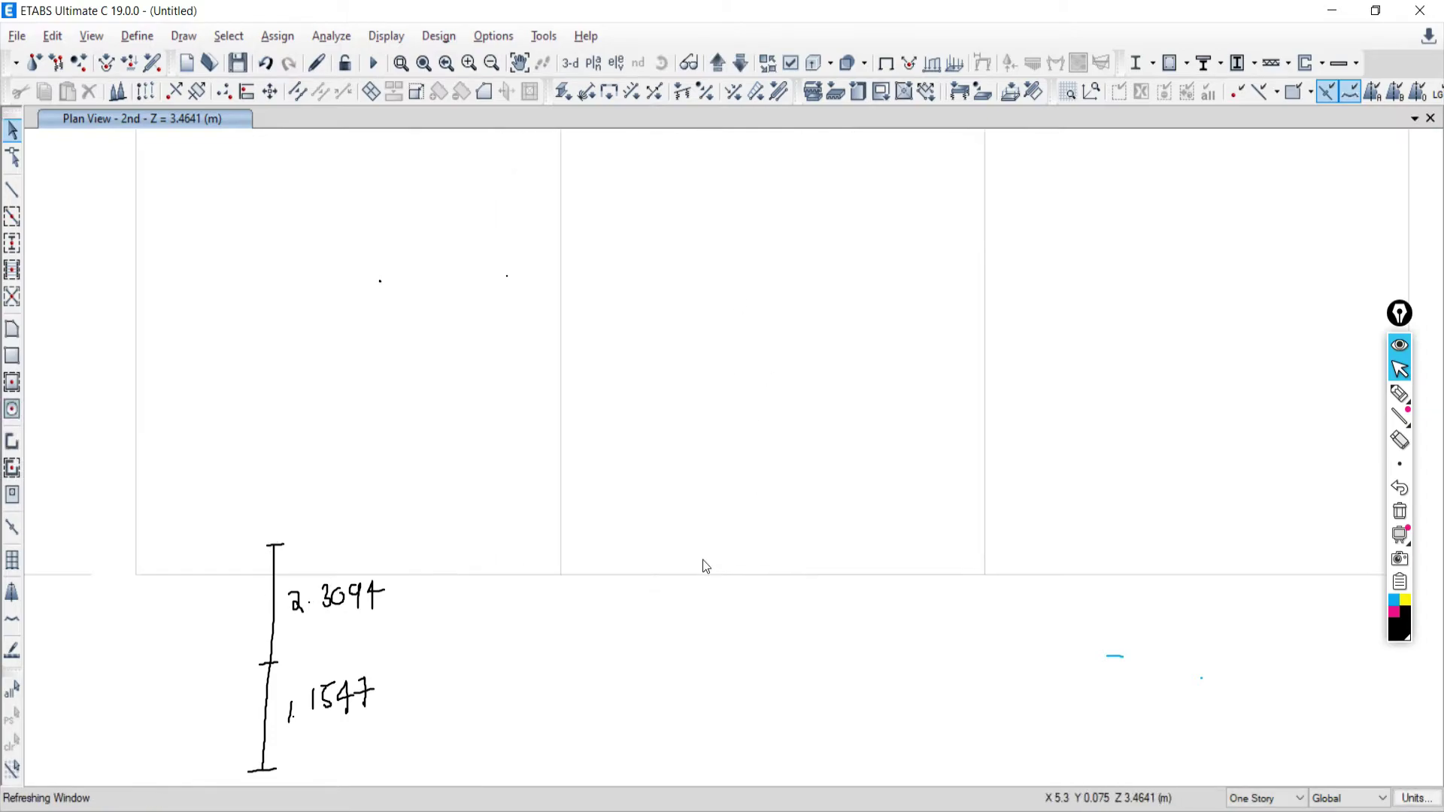
scroll(702, 564, "down", 3)
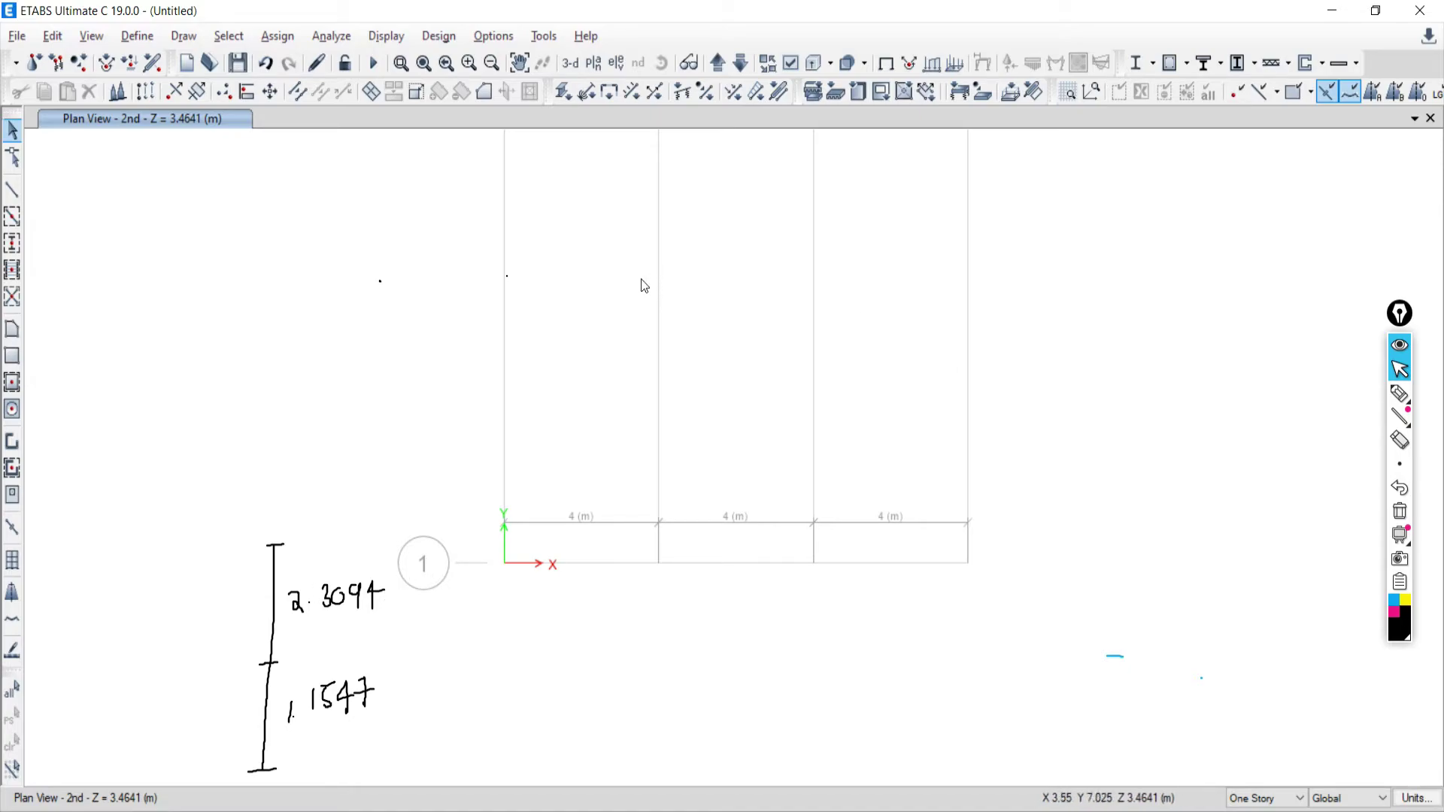
Annotate grid line 1 with an arrow and circle, then clear the annotations
left_click(1399, 396)
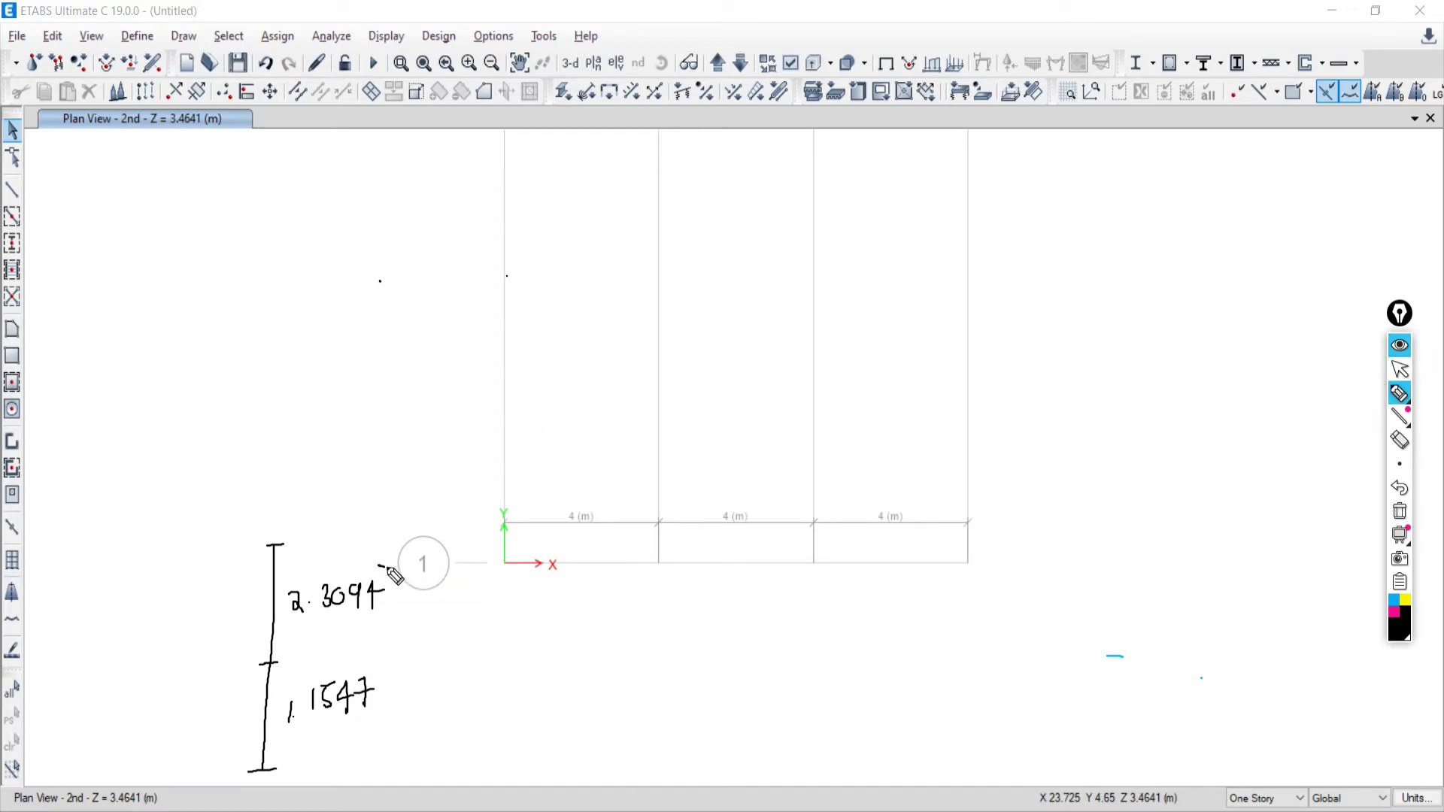
mouse_move(380, 565)
left_mouse_down()
mouse_move(537, 561)
mouse_move(516, 578)
left_mouse_up()
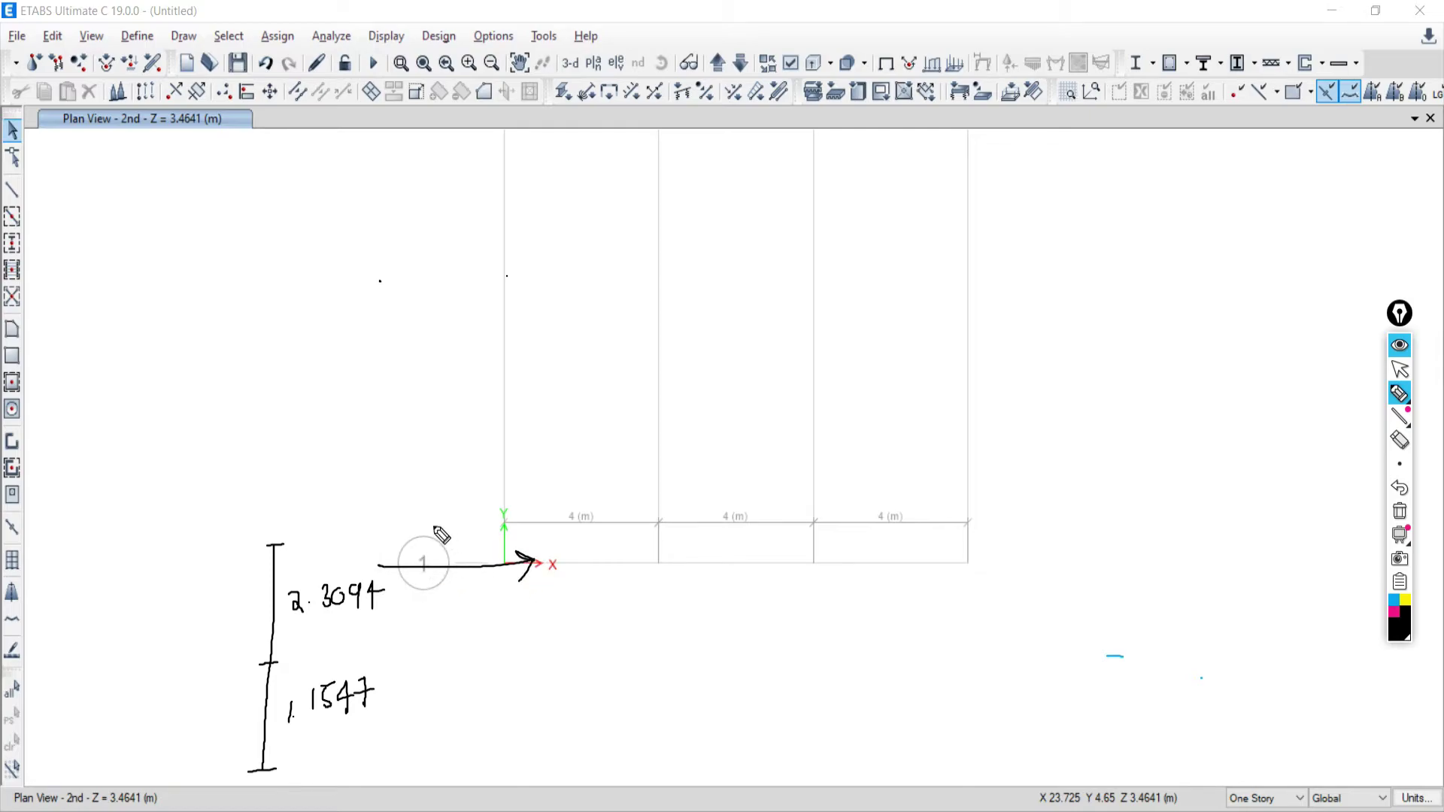
mouse_move(441, 534)
left_mouse_down()
mouse_move(467, 597)
mouse_move(456, 539)
left_mouse_up()
left_click(1400, 512)
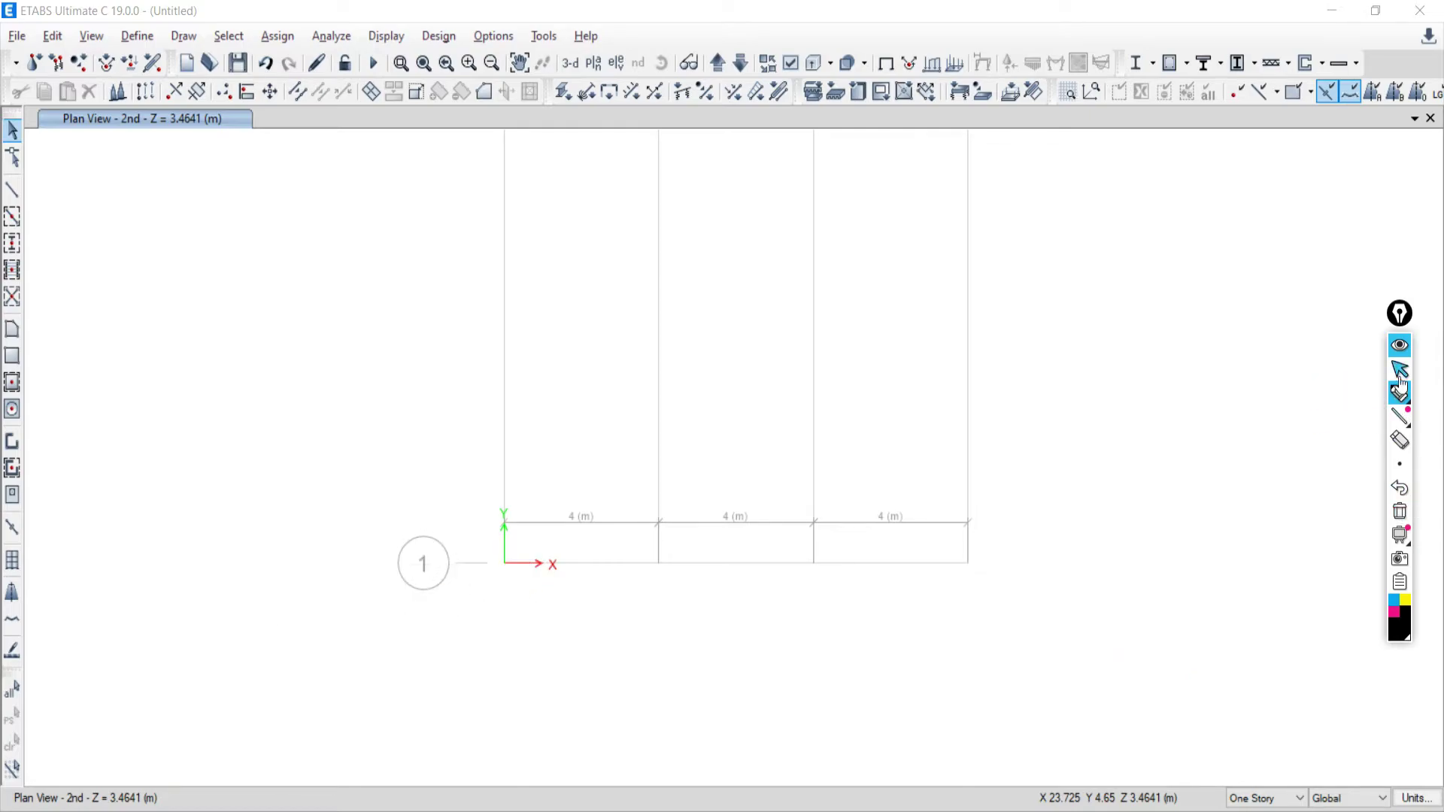
left_click(1400, 370)
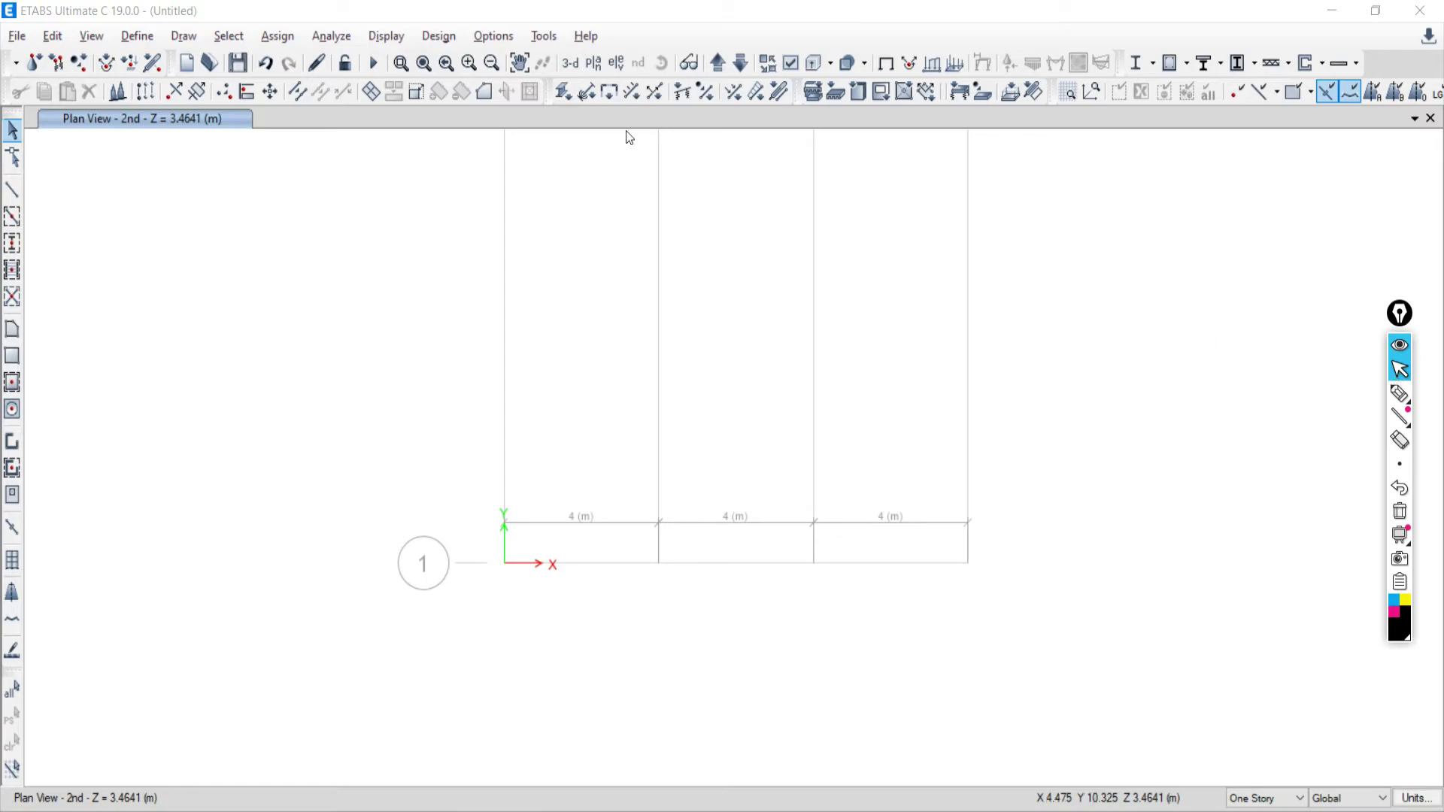
left_click(616, 64)
left_click(554, 358)
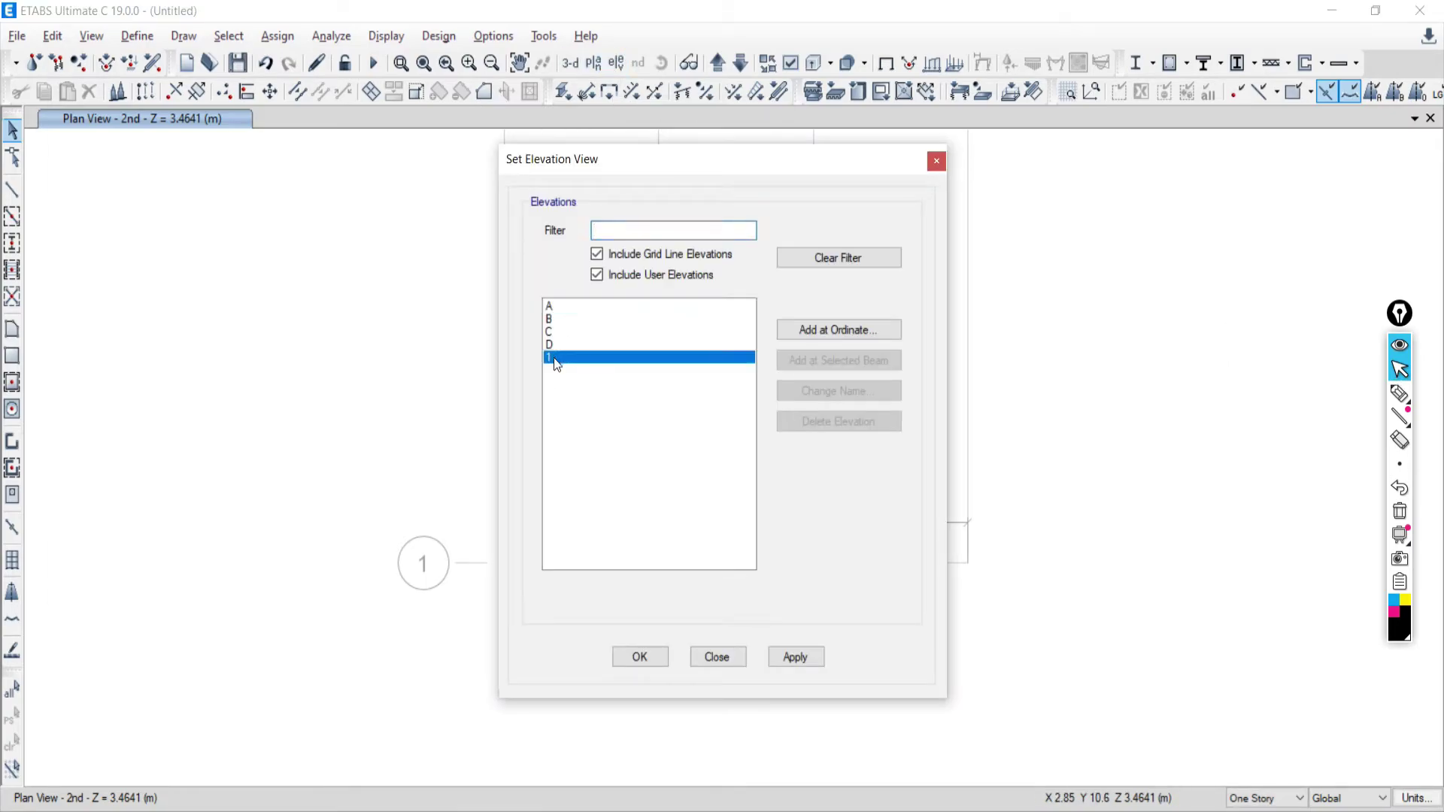
left_click_drag(670, 157, 130, 107)
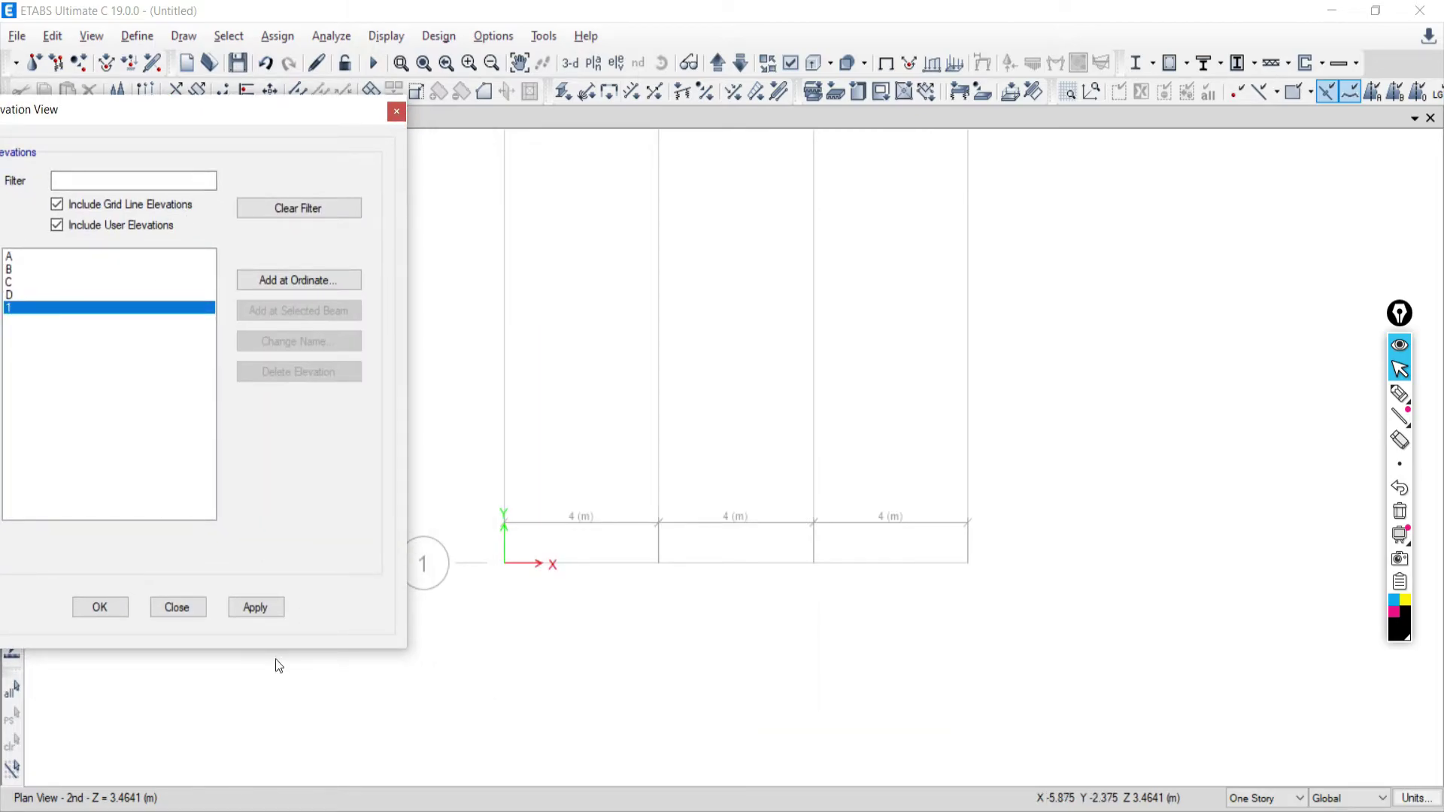
left_click(255, 607)
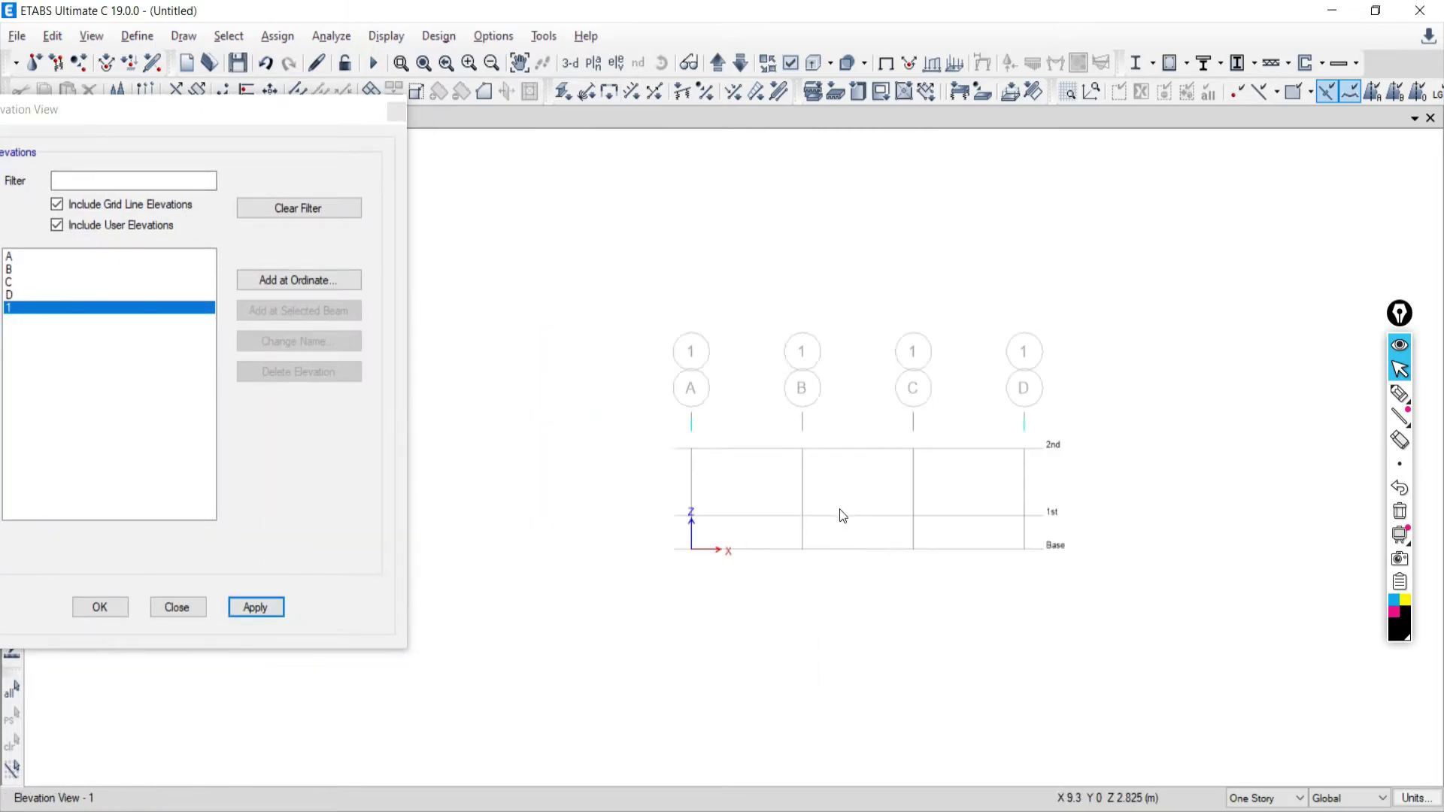
left_click(201, 612)
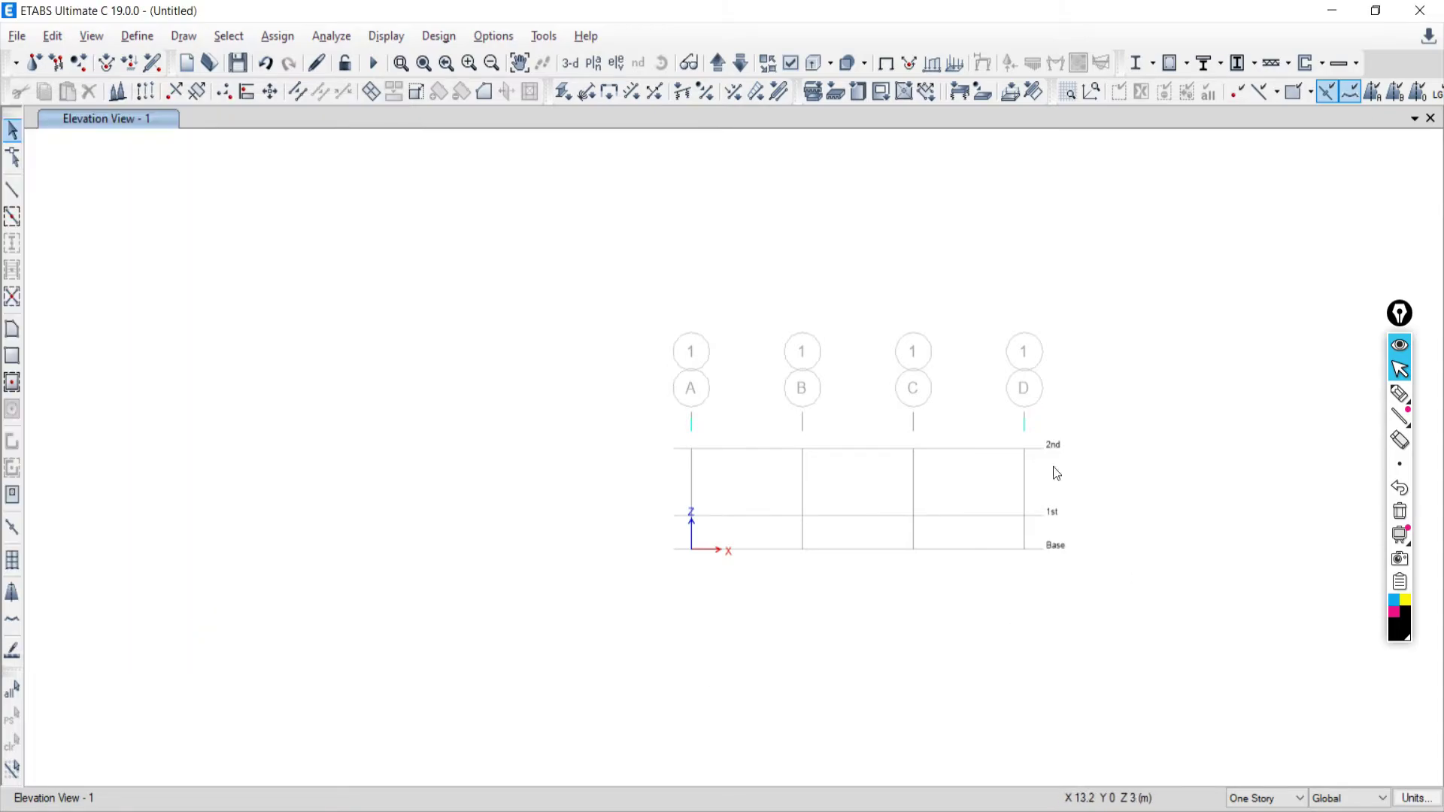
scroll(1033, 516, "up", 3)
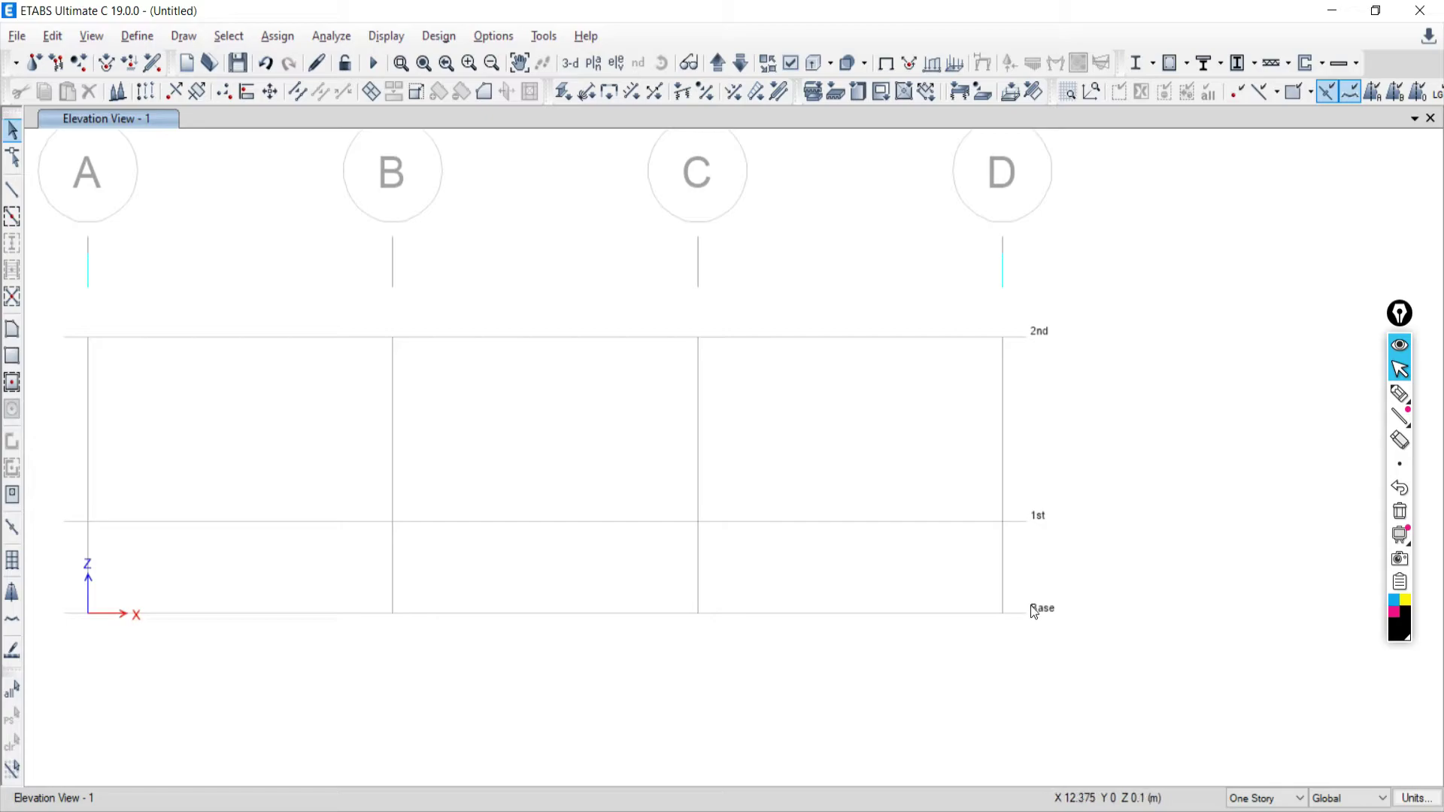
scroll(1044, 373, "down", 3)
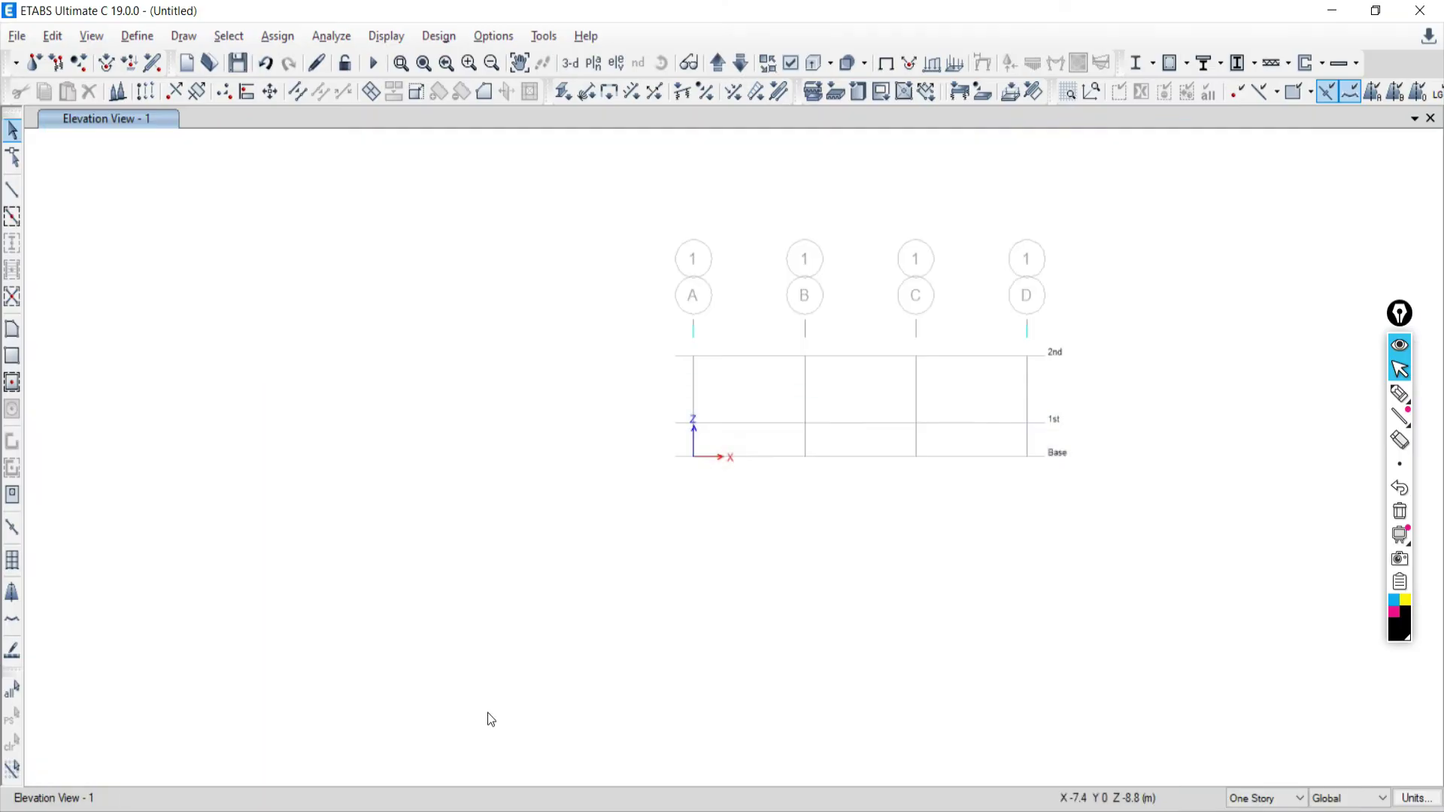
scroll(964, 438, "up", 3)
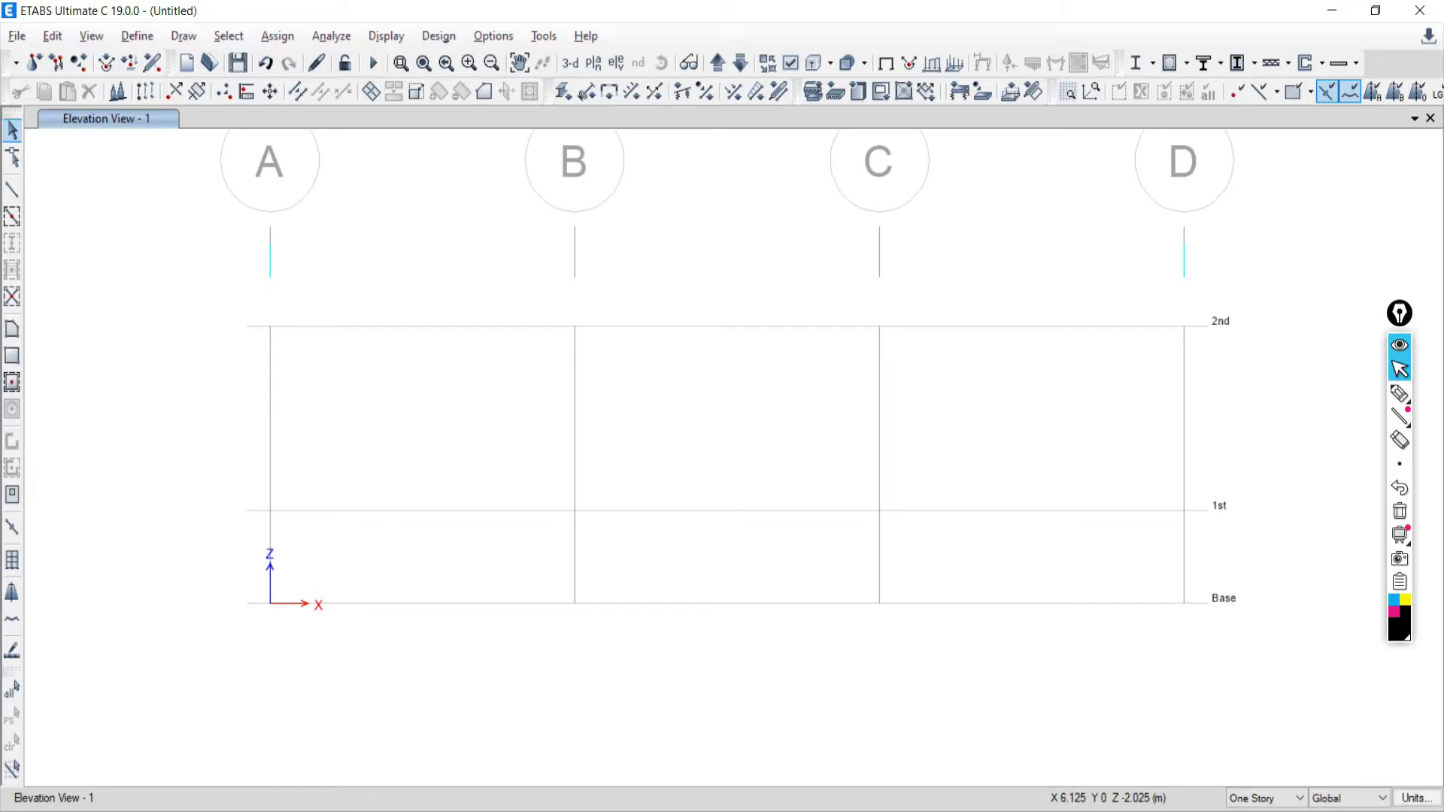
key("alt+Tab")
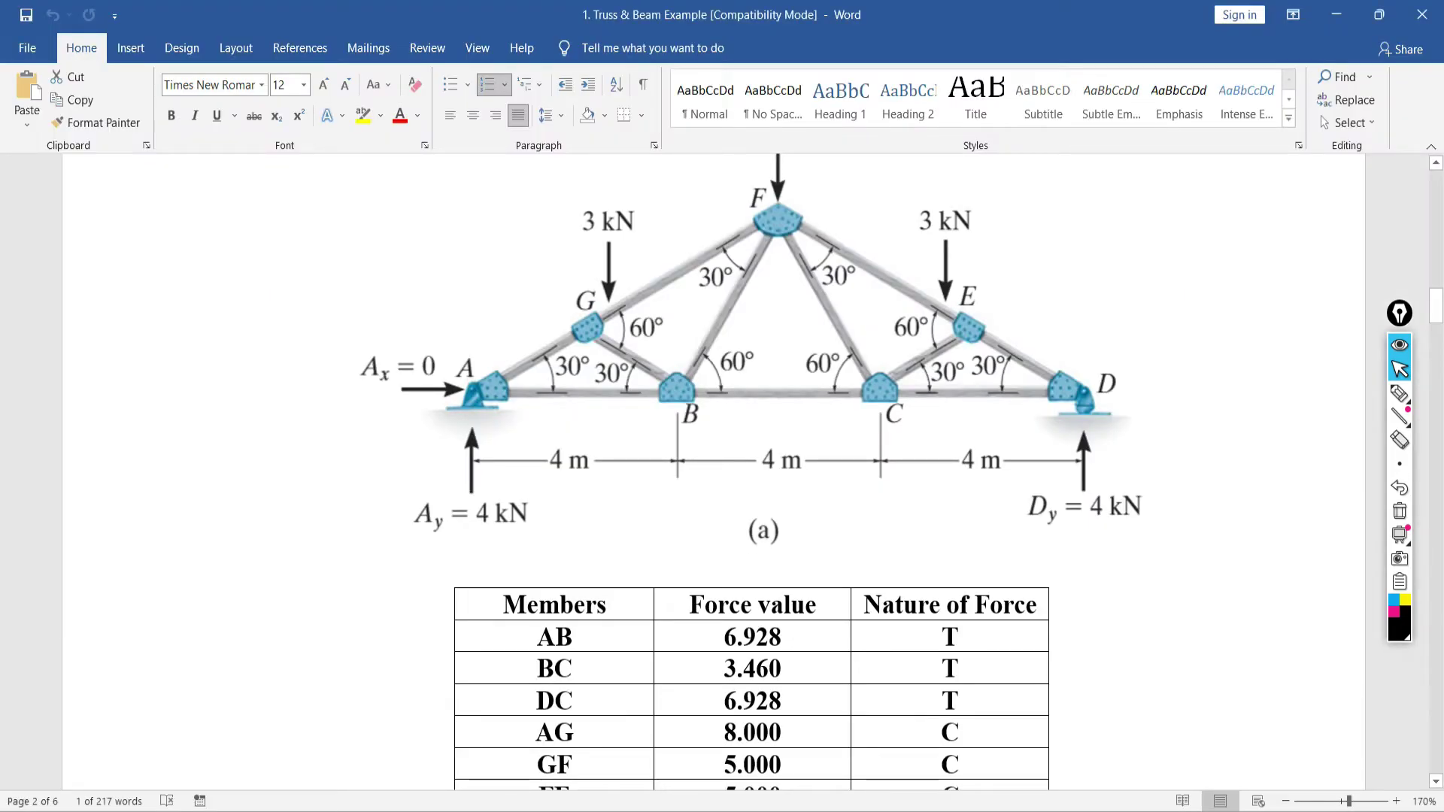
key("alt+Tab")
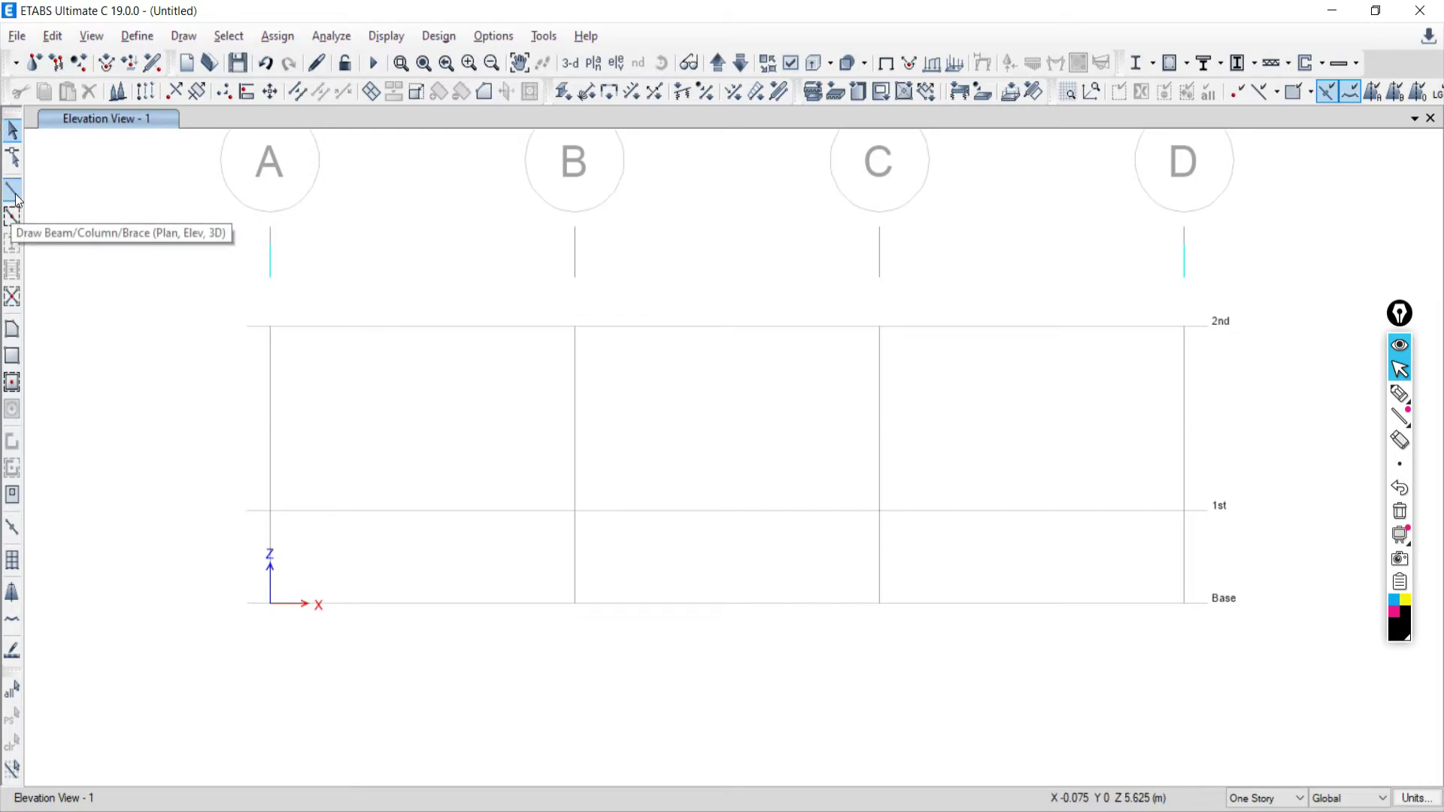
left_click(1400, 393)
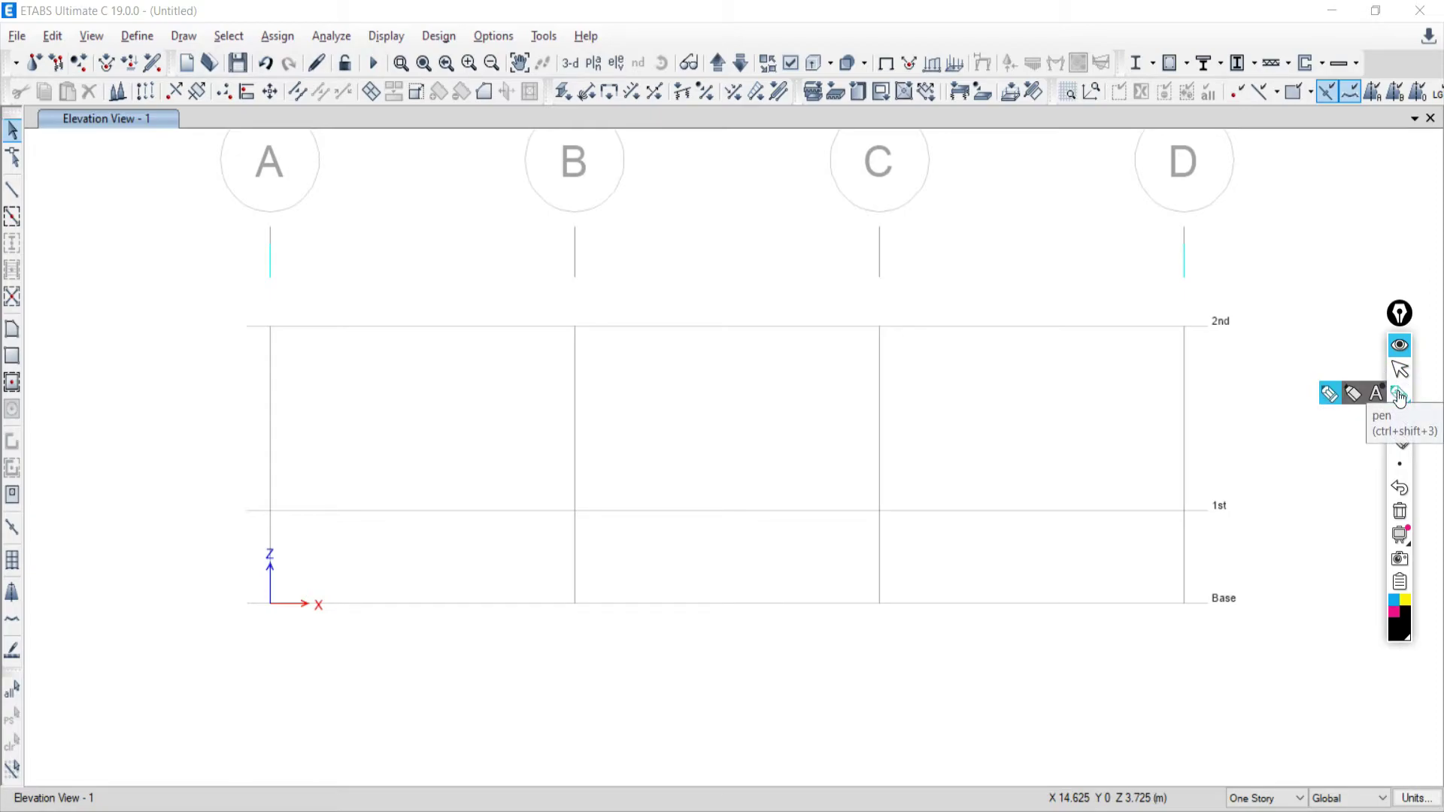
mouse_move(122, 183)
left_mouse_down()
mouse_move(155, 212)
mouse_move(132, 197)
left_mouse_up()
mouse_move(208, 164)
left_mouse_down()
mouse_move(187, 218)
mouse_move(209, 194)
mouse_move(319, 219)
mouse_move(362, 175)
mouse_move(417, 226)
mouse_move(549, 205)
mouse_move(533, 252)
mouse_move(567, 223)
left_mouse_up()
mouse_move(131, 294)
left_mouse_down()
mouse_move(158, 299)
mouse_move(140, 325)
left_mouse_up()
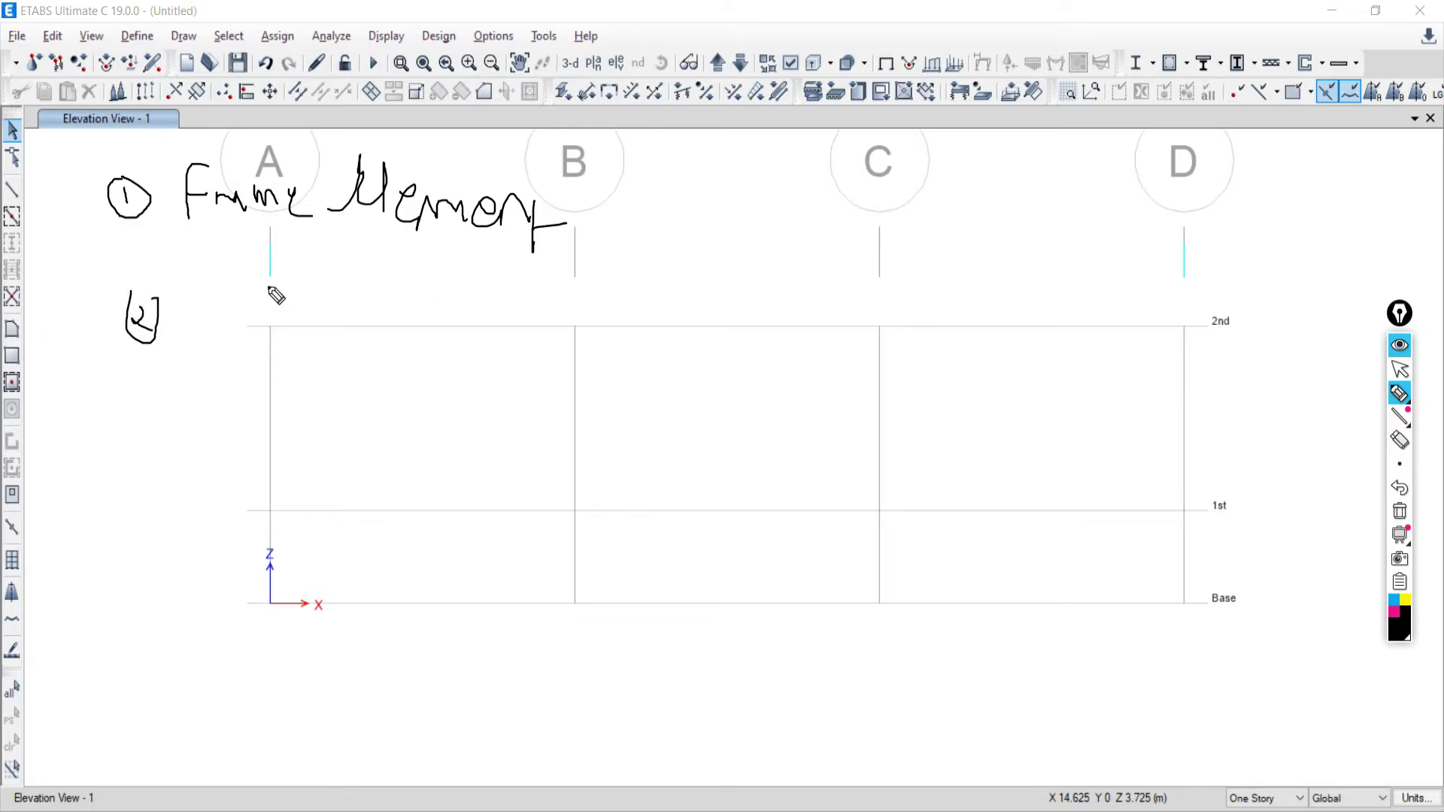
left_click_drag(230, 285, 214, 314)
mouse_move(271, 269)
left_mouse_down()
mouse_move(291, 297)
mouse_move(279, 321)
mouse_move(423, 282)
mouse_move(419, 329)
mouse_move(454, 304)
mouse_move(474, 304)
mouse_move(457, 326)
mouse_move(538, 293)
mouse_move(659, 295)
left_mouse_up()
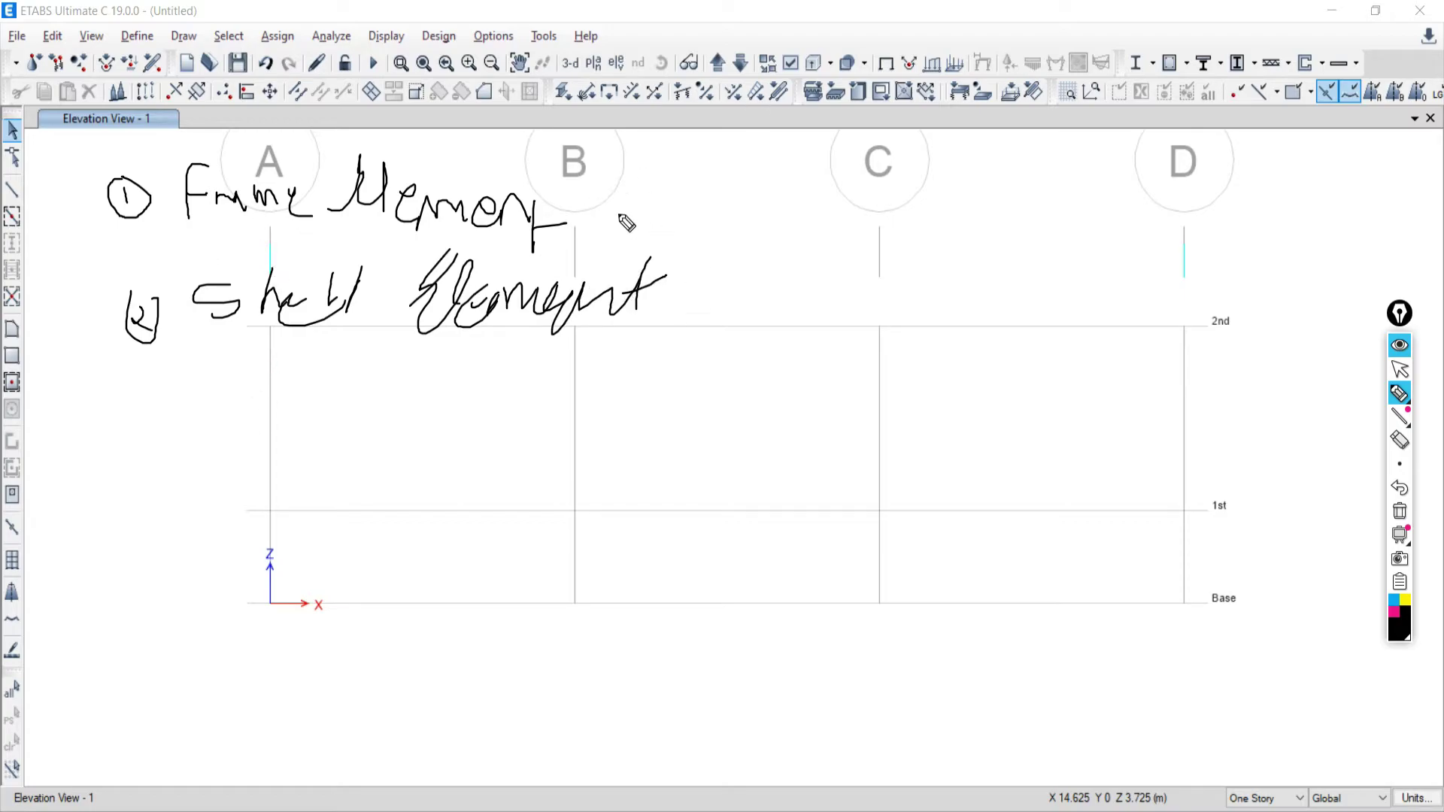
mouse_move(614, 209)
left_mouse_down()
mouse_move(722, 209)
mouse_move(737, 182)
mouse_move(749, 201)
mouse_move(728, 223)
mouse_move(802, 222)
mouse_move(841, 194)
mouse_move(867, 197)
mouse_move(873, 236)
left_mouse_up()
mouse_move(939, 164)
left_mouse_down()
mouse_move(933, 223)
mouse_move(970, 204)
left_mouse_up()
left_click_drag(991, 173, 980, 220)
mouse_move(1068, 161)
left_mouse_down()
mouse_move(1080, 205)
mouse_move(1091, 175)
mouse_move(1101, 207)
mouse_move(1138, 166)
mouse_move(1161, 212)
mouse_move(1150, 167)
mouse_move(1166, 225)
mouse_move(1177, 183)
mouse_move(1177, 258)
left_mouse_up()
left_click_drag(1182, 200, 1208, 195)
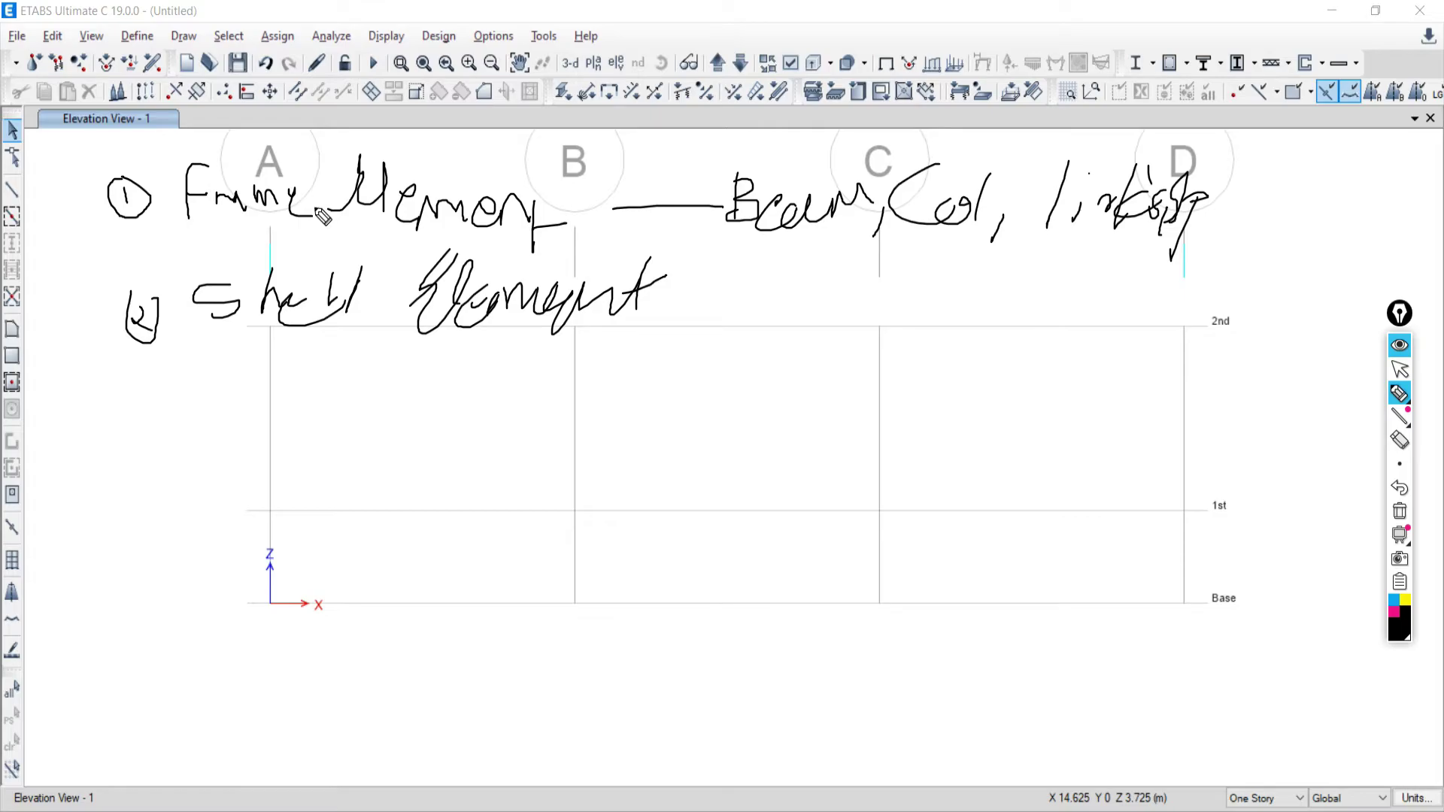
left_click_drag(166, 232, 300, 229)
left_click_drag(145, 245, 188, 245)
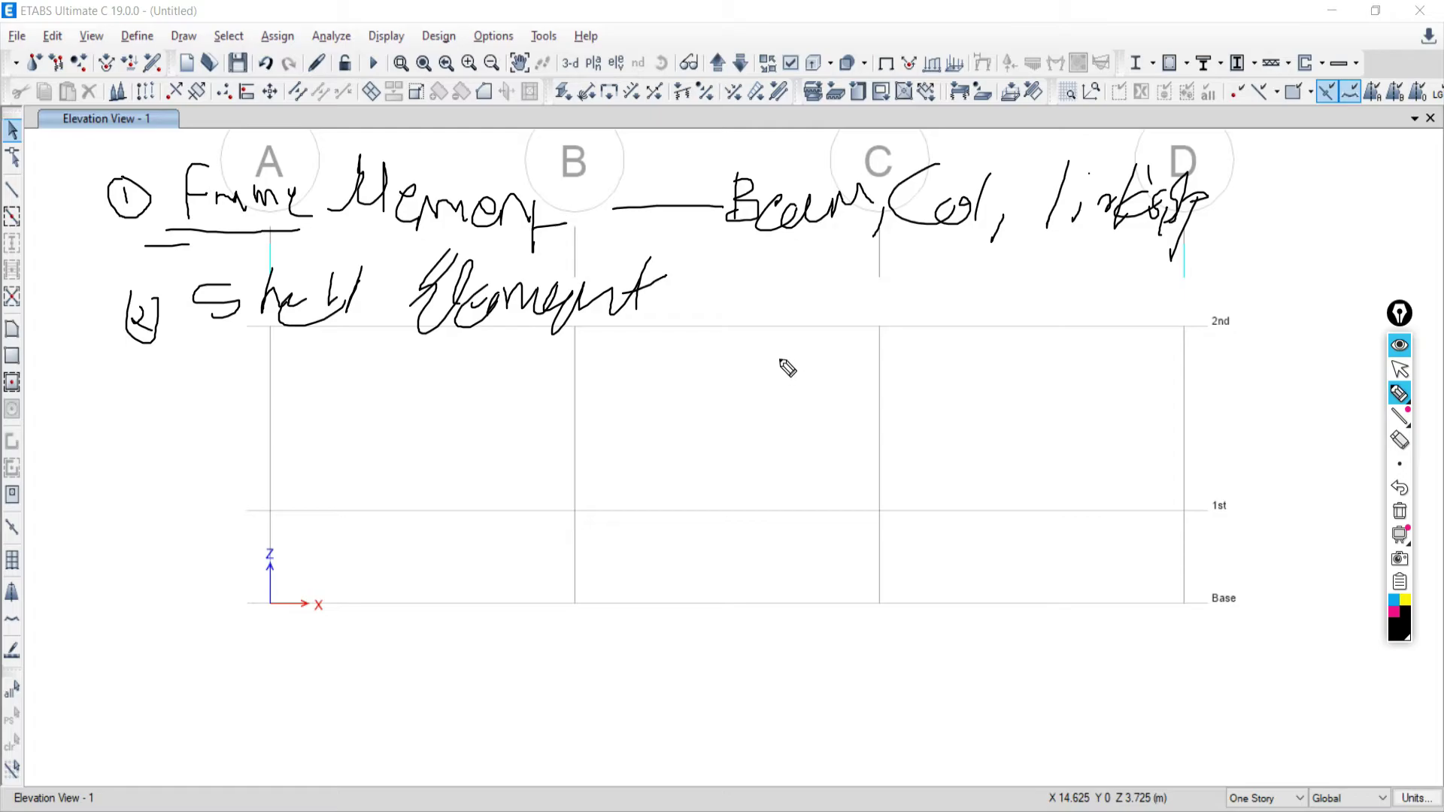
mouse_move(760, 353)
left_mouse_down()
mouse_move(800, 337)
mouse_move(816, 355)
mouse_move(776, 384)
mouse_move(763, 363)
mouse_move(777, 382)
mouse_move(786, 744)
left_mouse_up()
left_click_drag(824, 350, 819, 739)
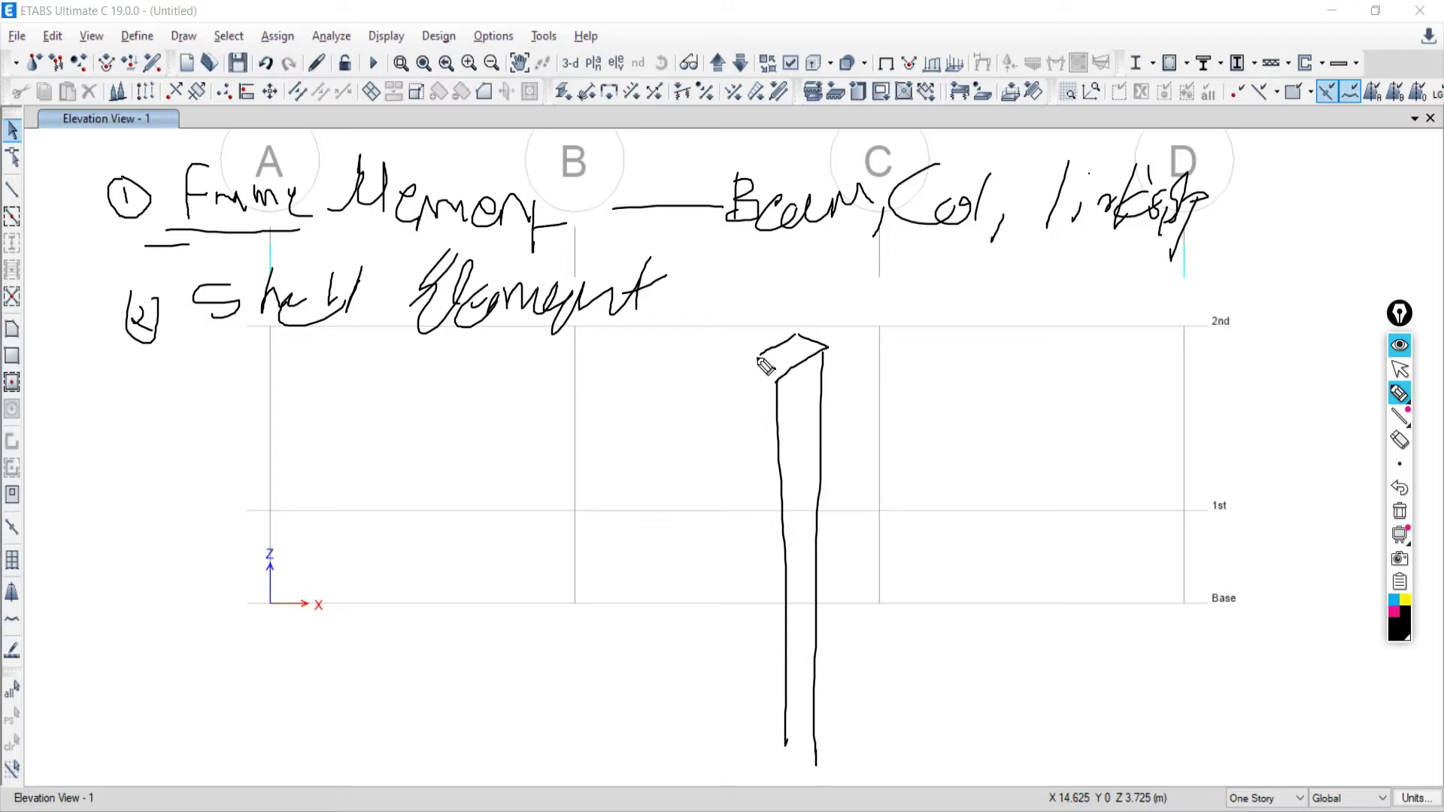
left_click_drag(757, 358, 744, 722)
left_click_drag(860, 578, 890, 604)
mouse_move(860, 576)
left_mouse_down()
mouse_move(859, 635)
mouse_move(883, 593)
left_mouse_up()
mouse_move(906, 590)
left_mouse_down()
mouse_move(954, 592)
mouse_move(977, 604)
mouse_move(1003, 570)
left_mouse_up()
left_click_drag(856, 316, 875, 326)
left_click_drag(894, 298, 892, 300)
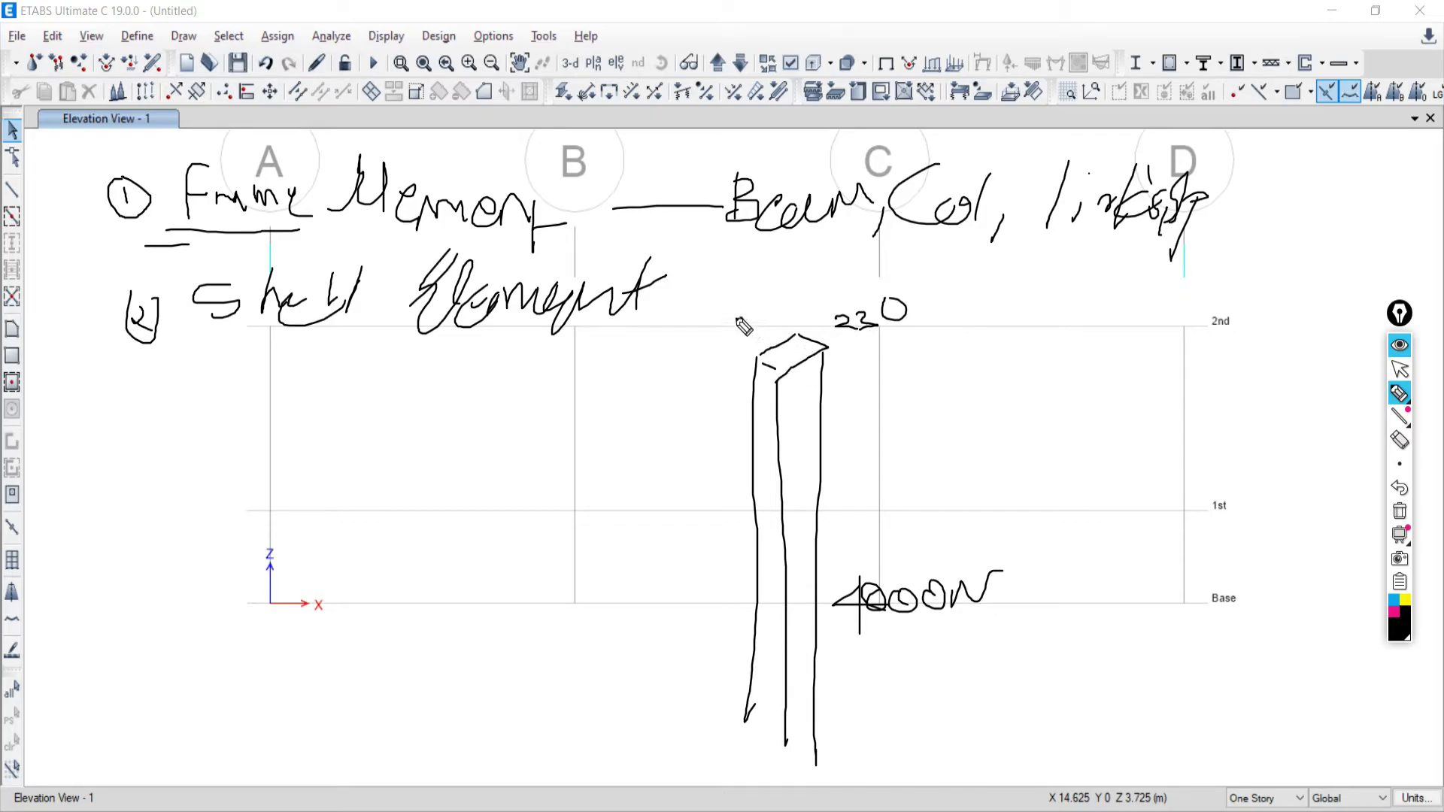
mouse_move(751, 311)
left_mouse_down()
mouse_move(733, 336)
mouse_move(759, 310)
mouse_move(769, 323)
left_mouse_up()
left_click_drag(778, 380, 827, 350)
left_click_drag(791, 359, 779, 516)
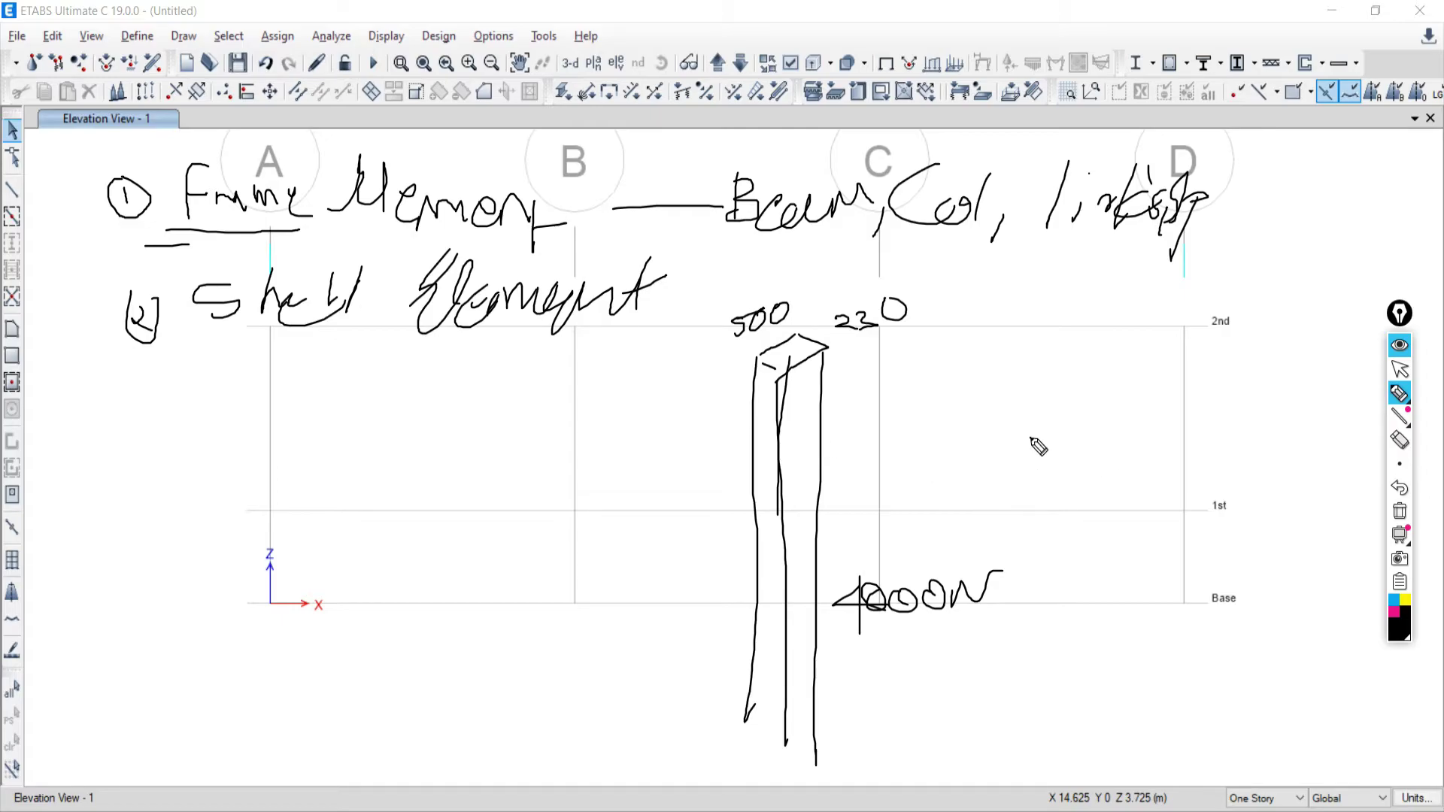
mouse_move(1031, 459)
left_mouse_down()
mouse_move(1061, 488)
mouse_move(1031, 467)
mouse_move(1053, 484)
mouse_move(1061, 446)
mouse_move(1189, 342)
left_mouse_up()
left_click_drag(1027, 431, 1162, 320)
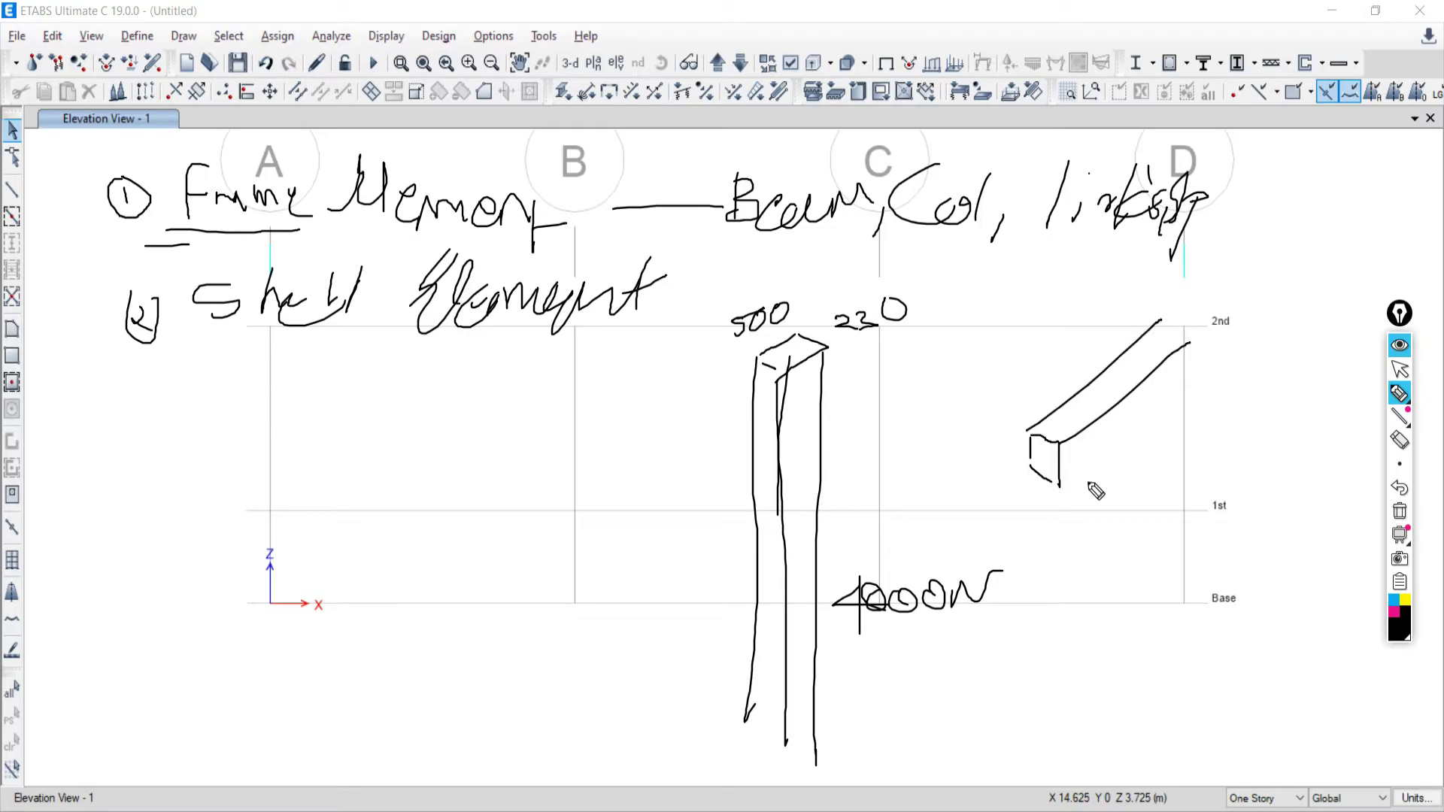
left_click_drag(1059, 485, 1220, 371)
left_click_drag(1071, 502, 1226, 399)
left_click_drag(1163, 459, 1169, 479)
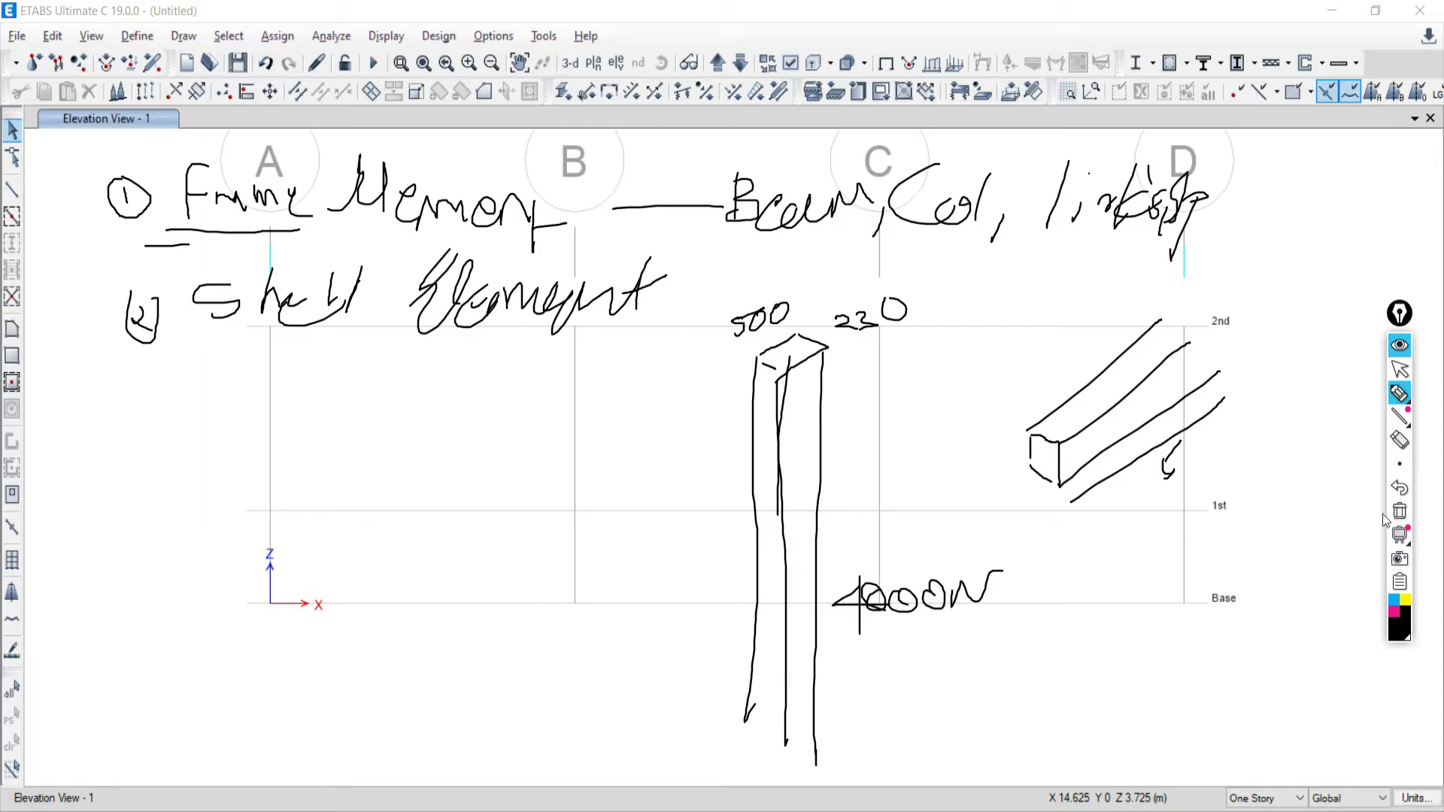
left_click(1400, 487)
left_click_drag(219, 346, 513, 344)
left_click_drag(211, 361, 383, 367)
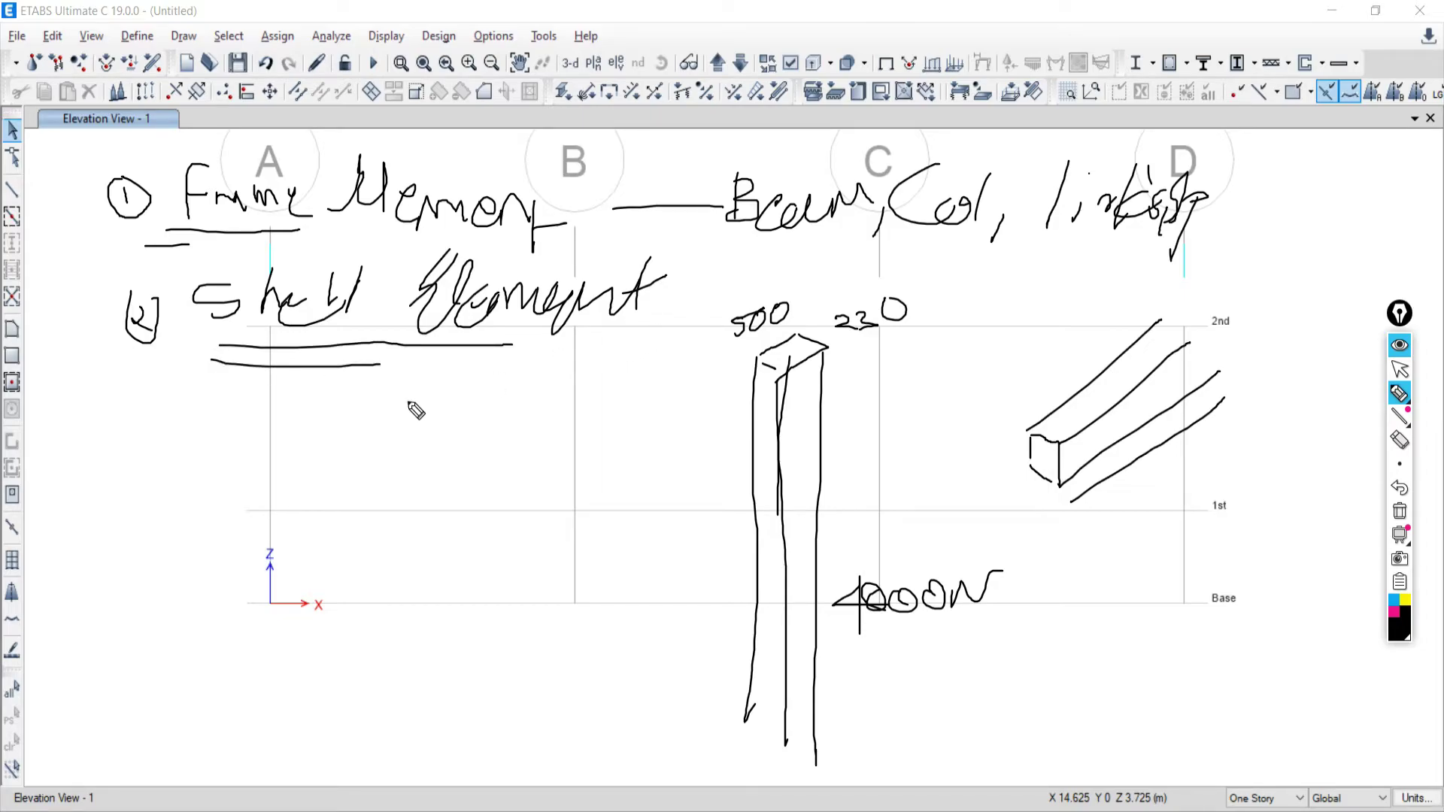
mouse_move(302, 413)
left_mouse_down()
mouse_move(286, 446)
mouse_move(231, 461)
left_mouse_up()
mouse_move(319, 412)
left_mouse_down()
mouse_move(346, 456)
mouse_move(363, 435)
mouse_move(400, 431)
mouse_move(388, 412)
mouse_move(383, 438)
mouse_move(425, 466)
left_mouse_up()
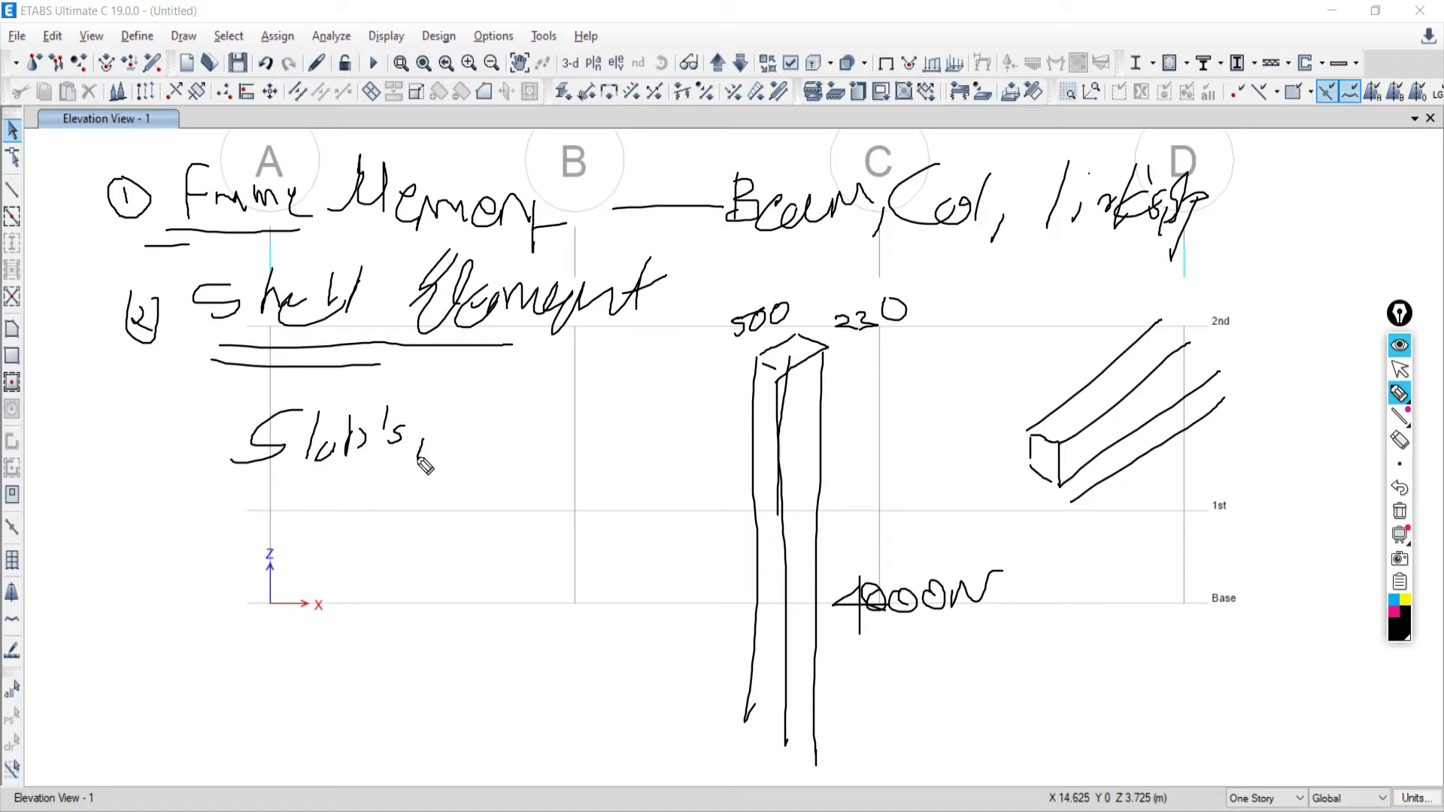
mouse_move(474, 408)
left_mouse_down()
mouse_move(452, 438)
mouse_move(520, 419)
mouse_move(539, 437)
mouse_move(564, 426)
mouse_move(569, 446)
mouse_move(597, 442)
mouse_move(602, 415)
mouse_move(634, 447)
left_mouse_up()
left_click_drag(649, 405, 647, 448)
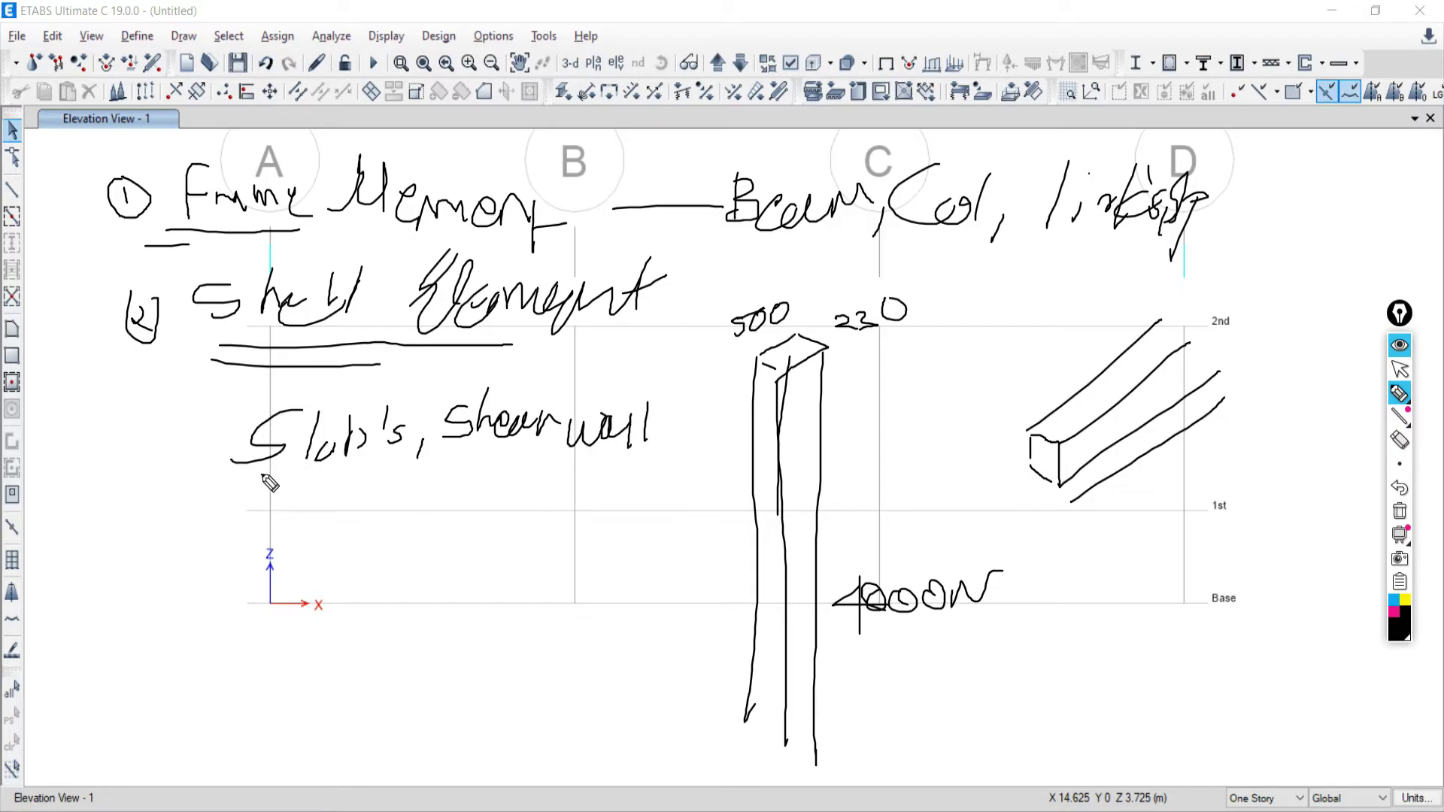
left_click_drag(262, 476, 628, 453)
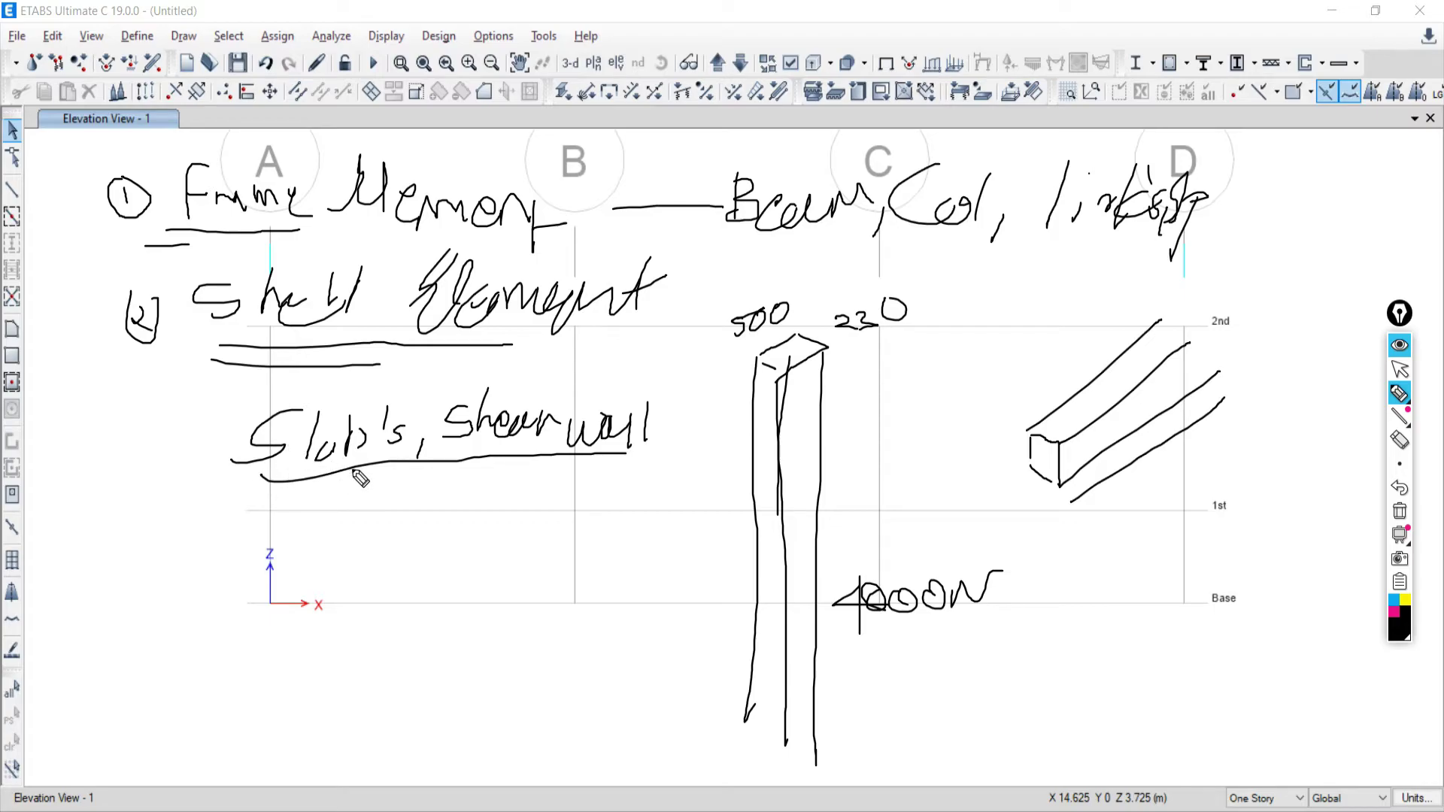
mouse_move(356, 495)
left_mouse_down()
mouse_move(493, 507)
mouse_move(544, 555)
mouse_move(379, 727)
left_mouse_up()
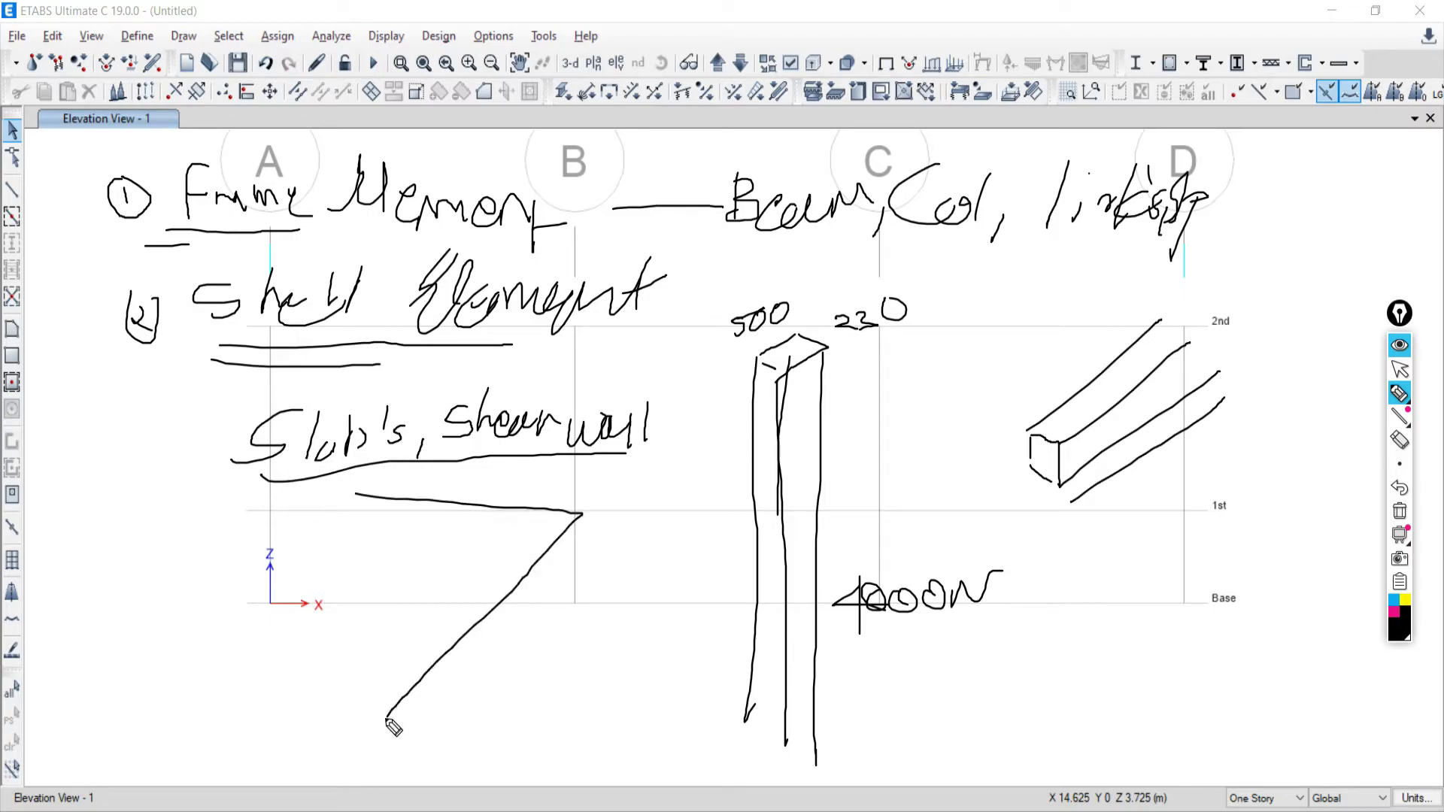
mouse_move(344, 496)
left_mouse_down()
mouse_move(185, 641)
mouse_move(194, 694)
mouse_move(368, 726)
left_mouse_up()
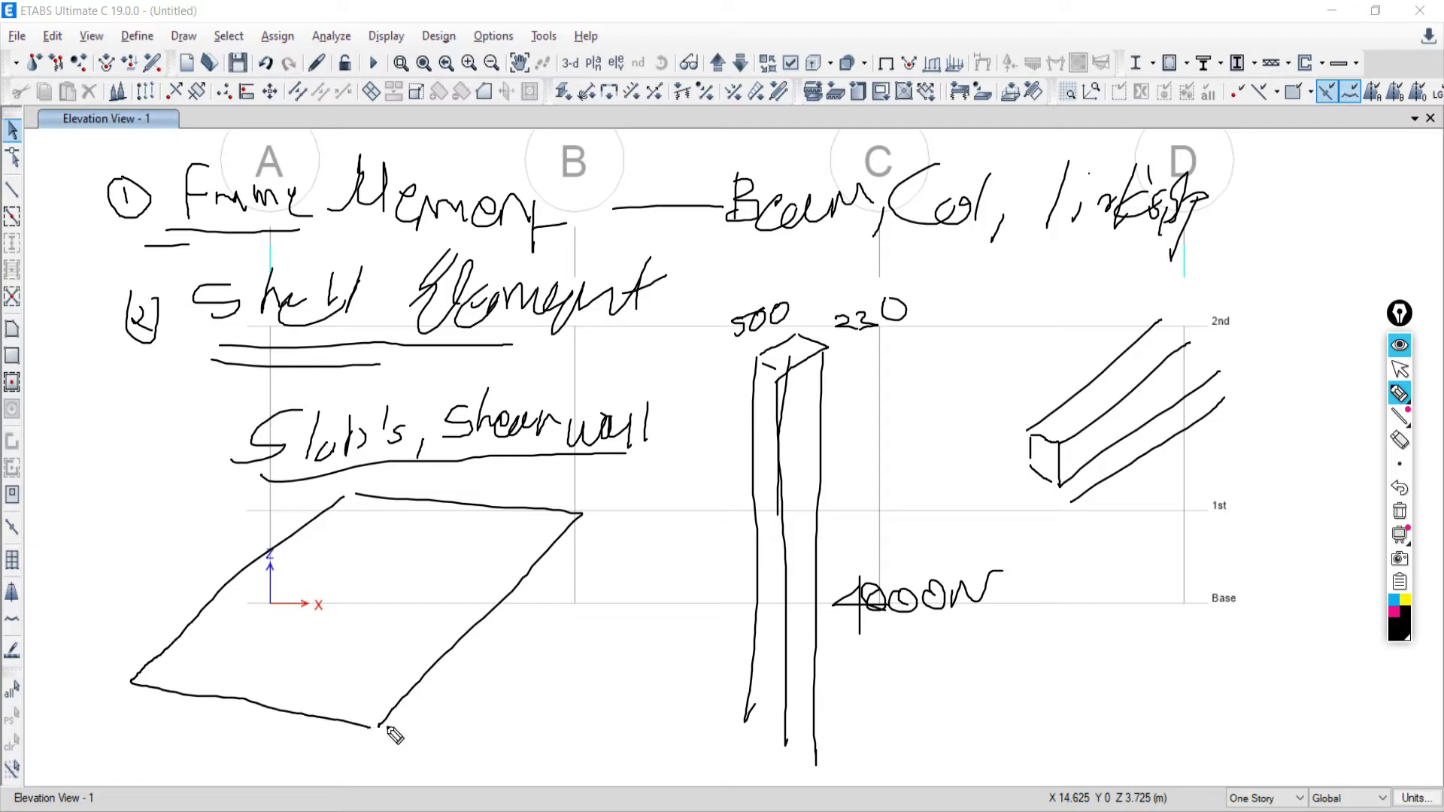
left_click_drag(490, 619, 511, 645)
left_click_drag(374, 727, 376, 743)
left_click_drag(580, 515, 580, 548)
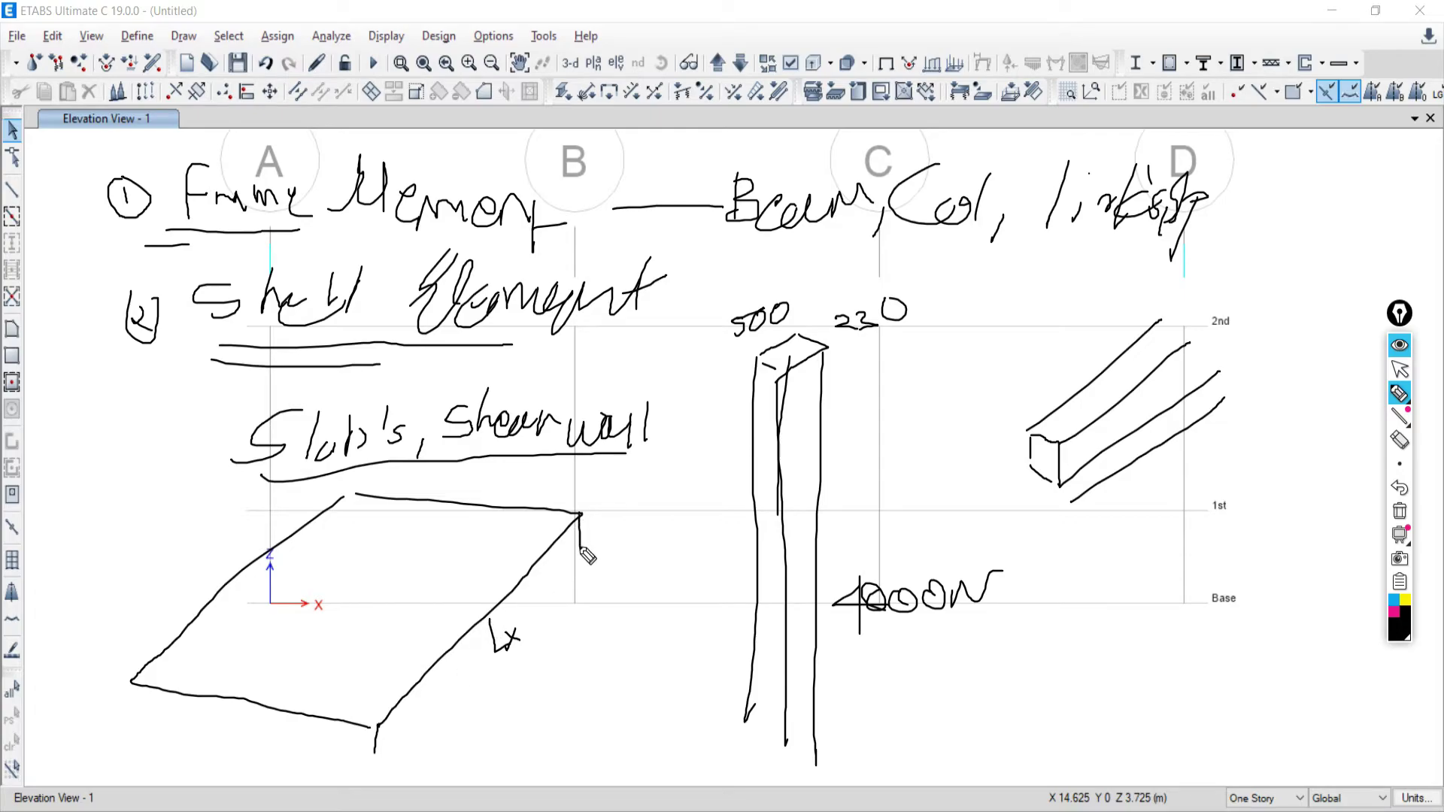
mouse_move(133, 681)
left_mouse_down()
mouse_move(150, 710)
mouse_move(374, 750)
left_mouse_up()
mouse_move(580, 542)
left_mouse_down()
mouse_move(521, 639)
mouse_move(398, 744)
left_mouse_up()
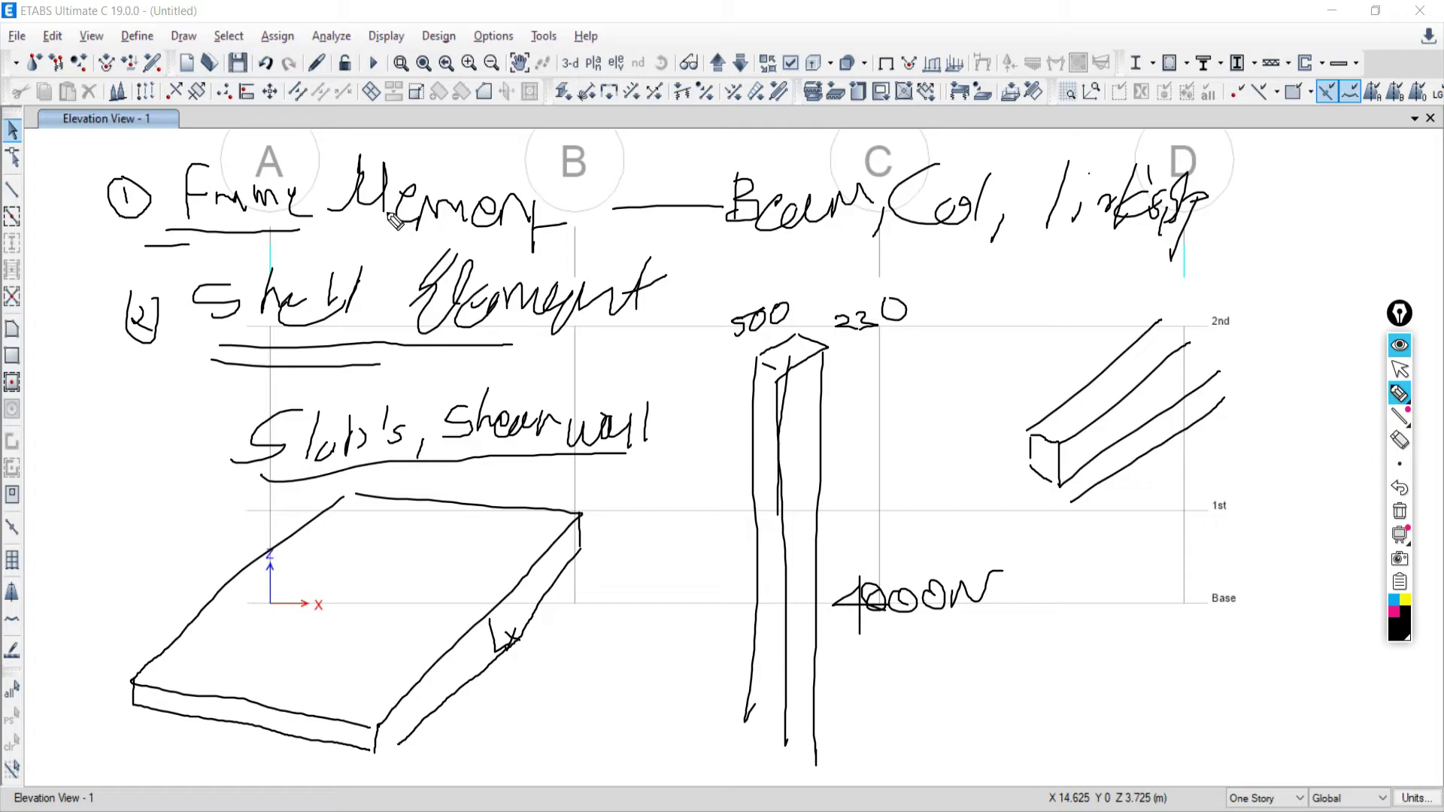
Clear the screen annotations and bring the Google Meet window to the front
left_click(1400, 511)
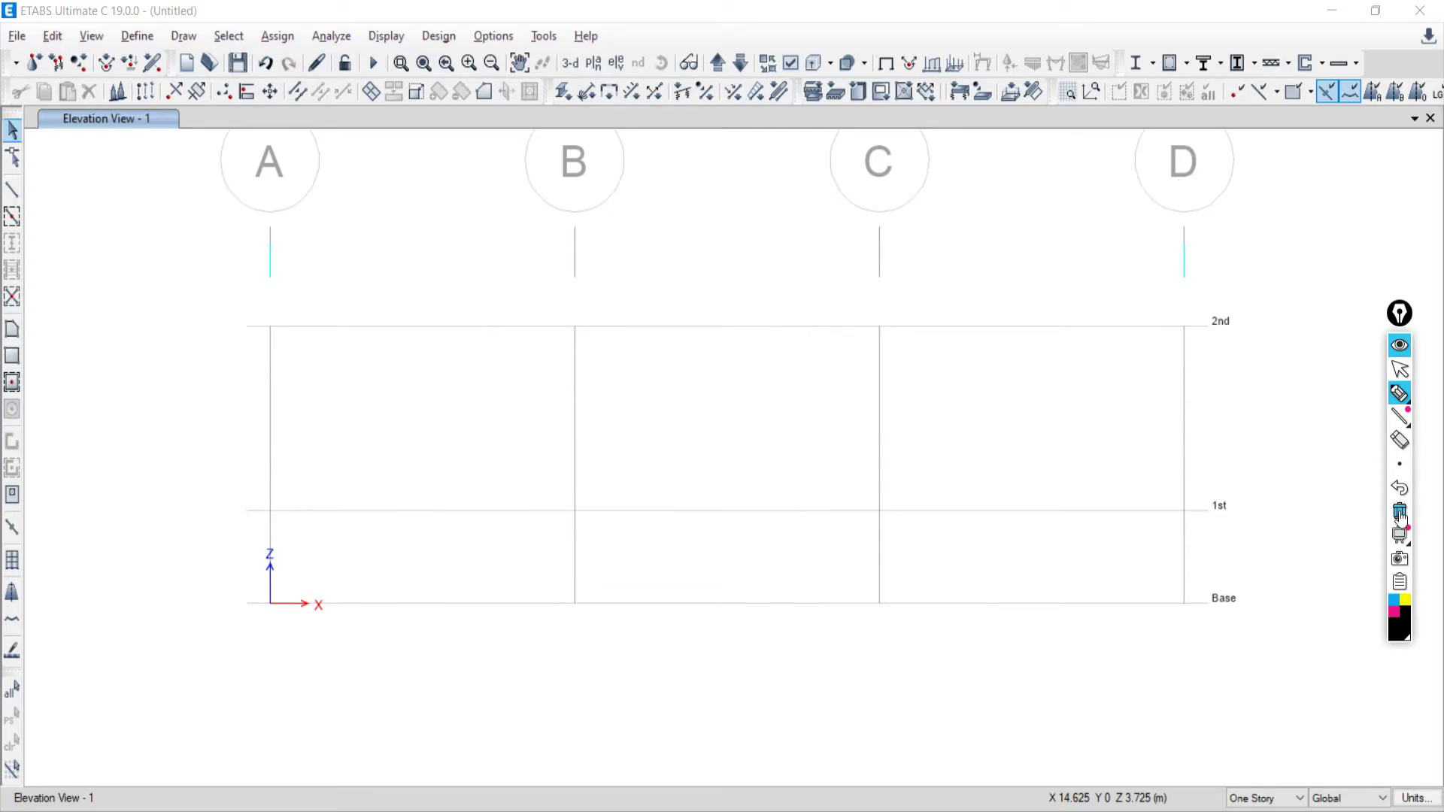
left_click(1398, 369)
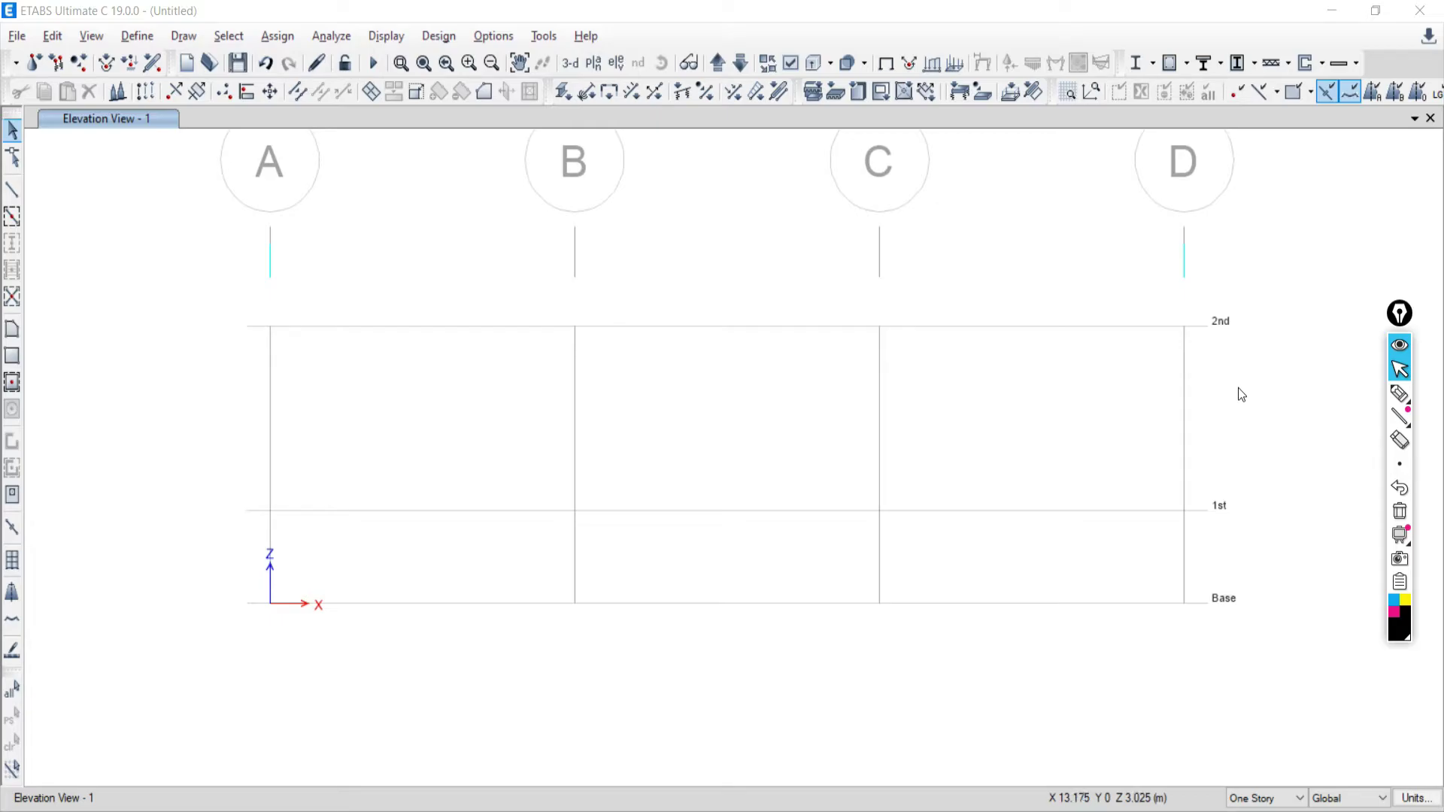
left_click(280, 799)
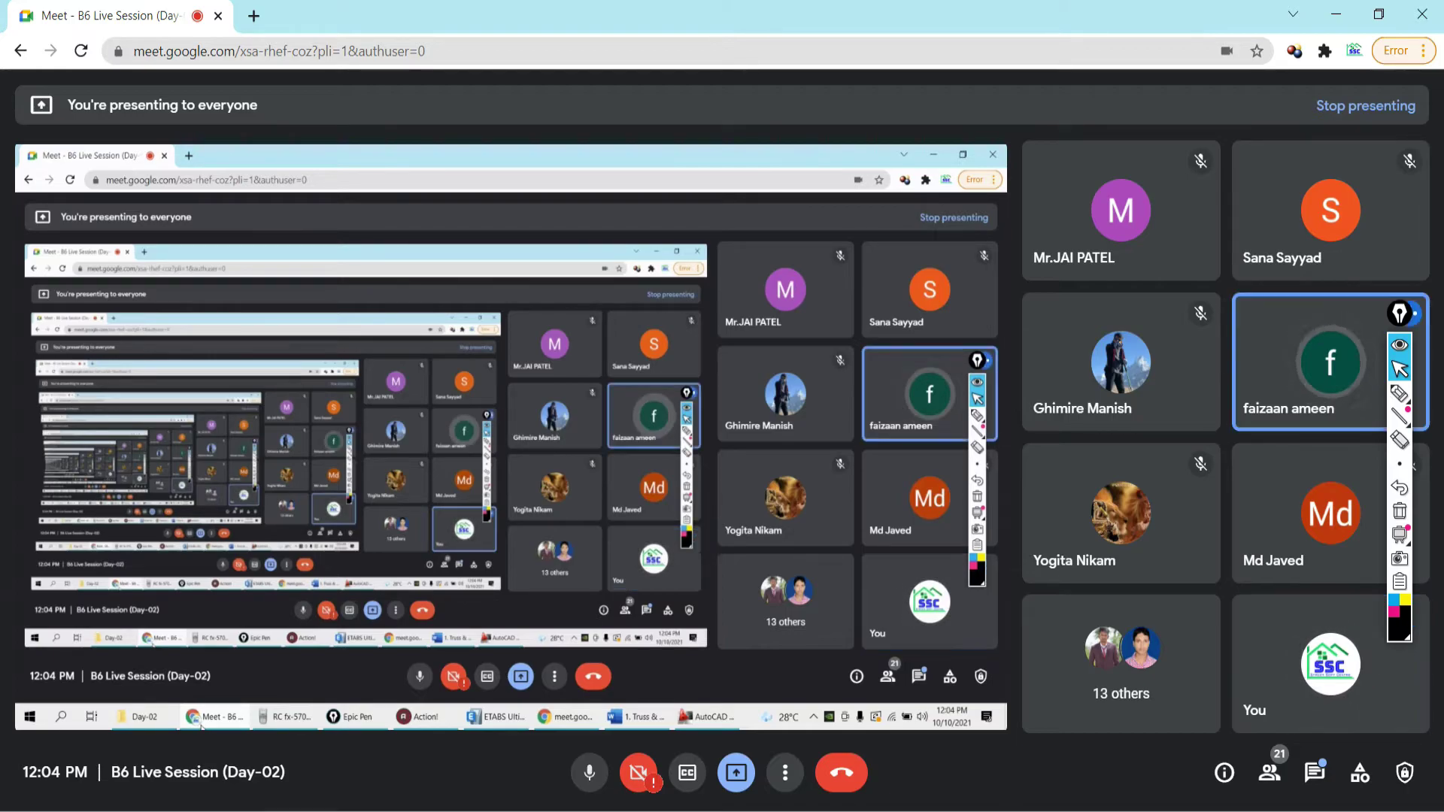
Switch back to ETABS Elevation View 1 with grids A–D using Alt+Tab
key("alt+Tab")
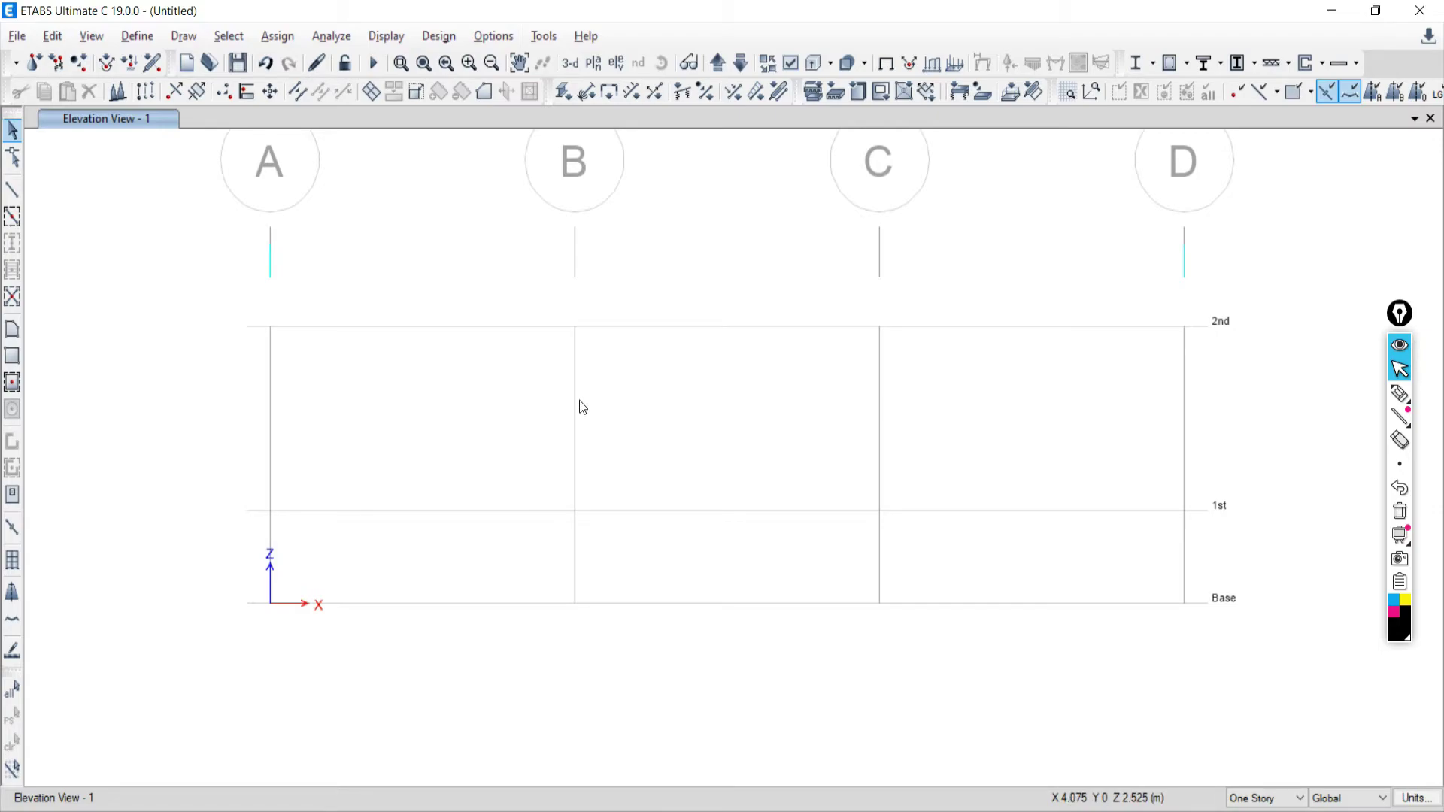
Activate frame drawing with line type Frame, section A-LatBm and Continuous moment releases
left_click(12, 190)
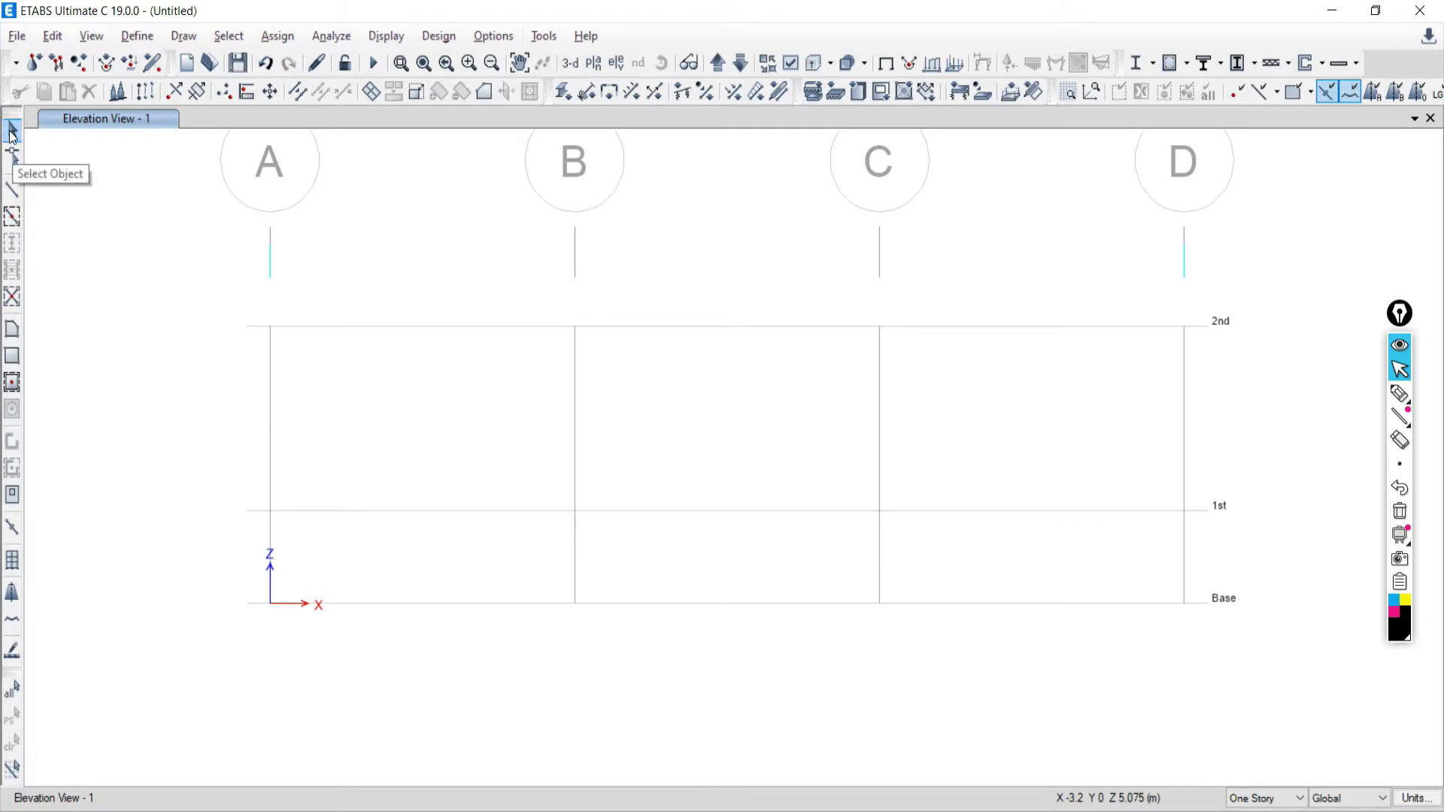
left_click(11, 134)
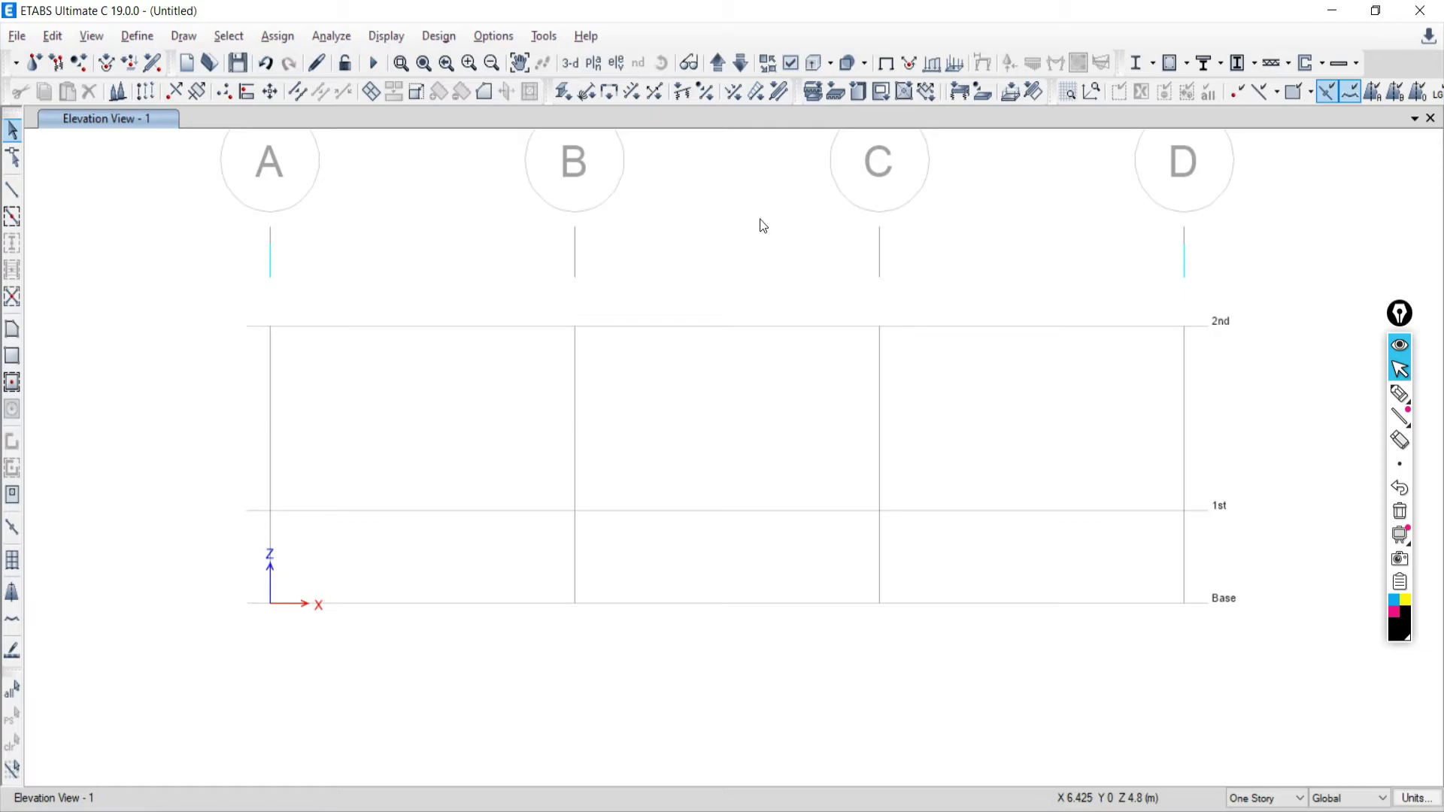
left_click(12, 193)
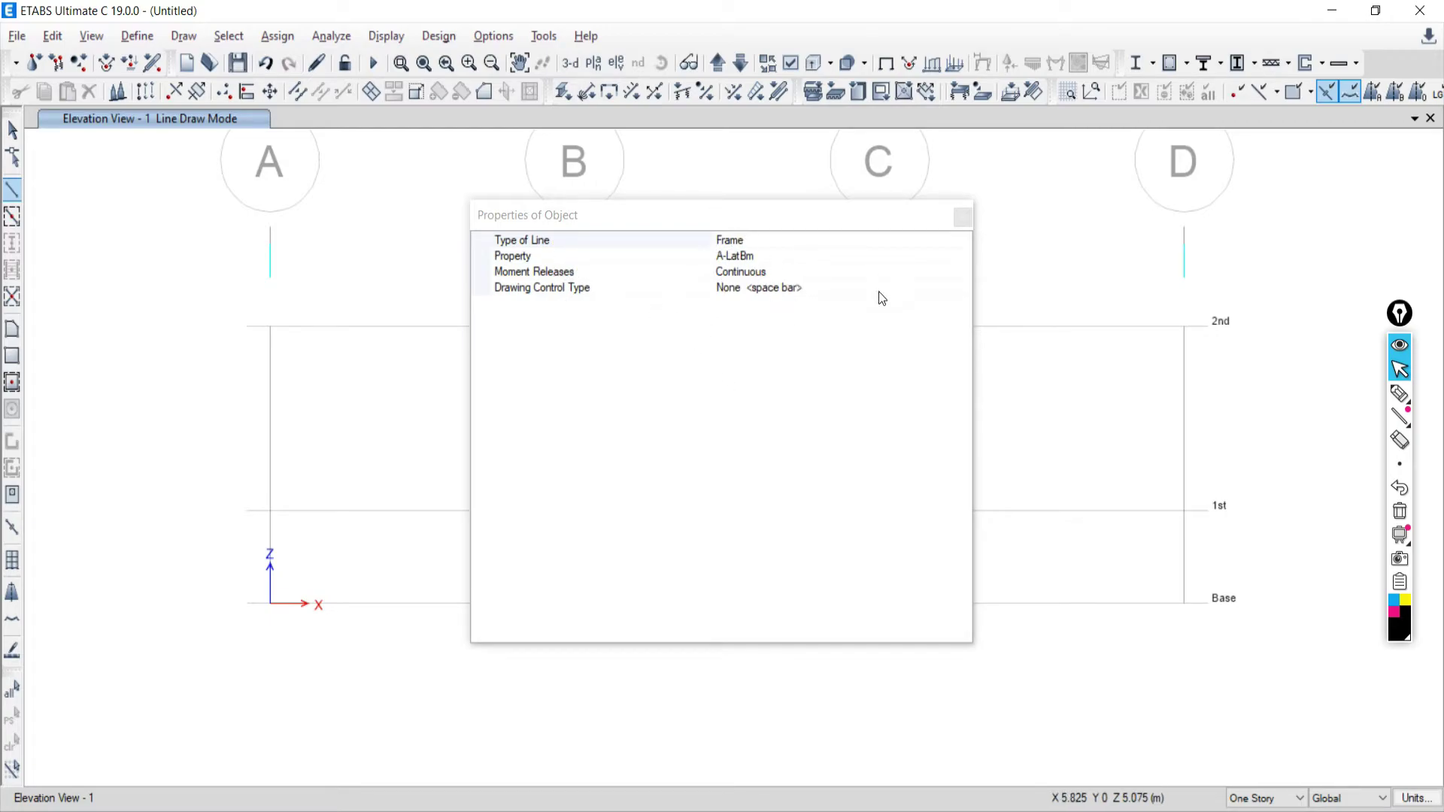
Close the frame Properties of Object box and switch to the Word truss diagram
left_click(963, 218)
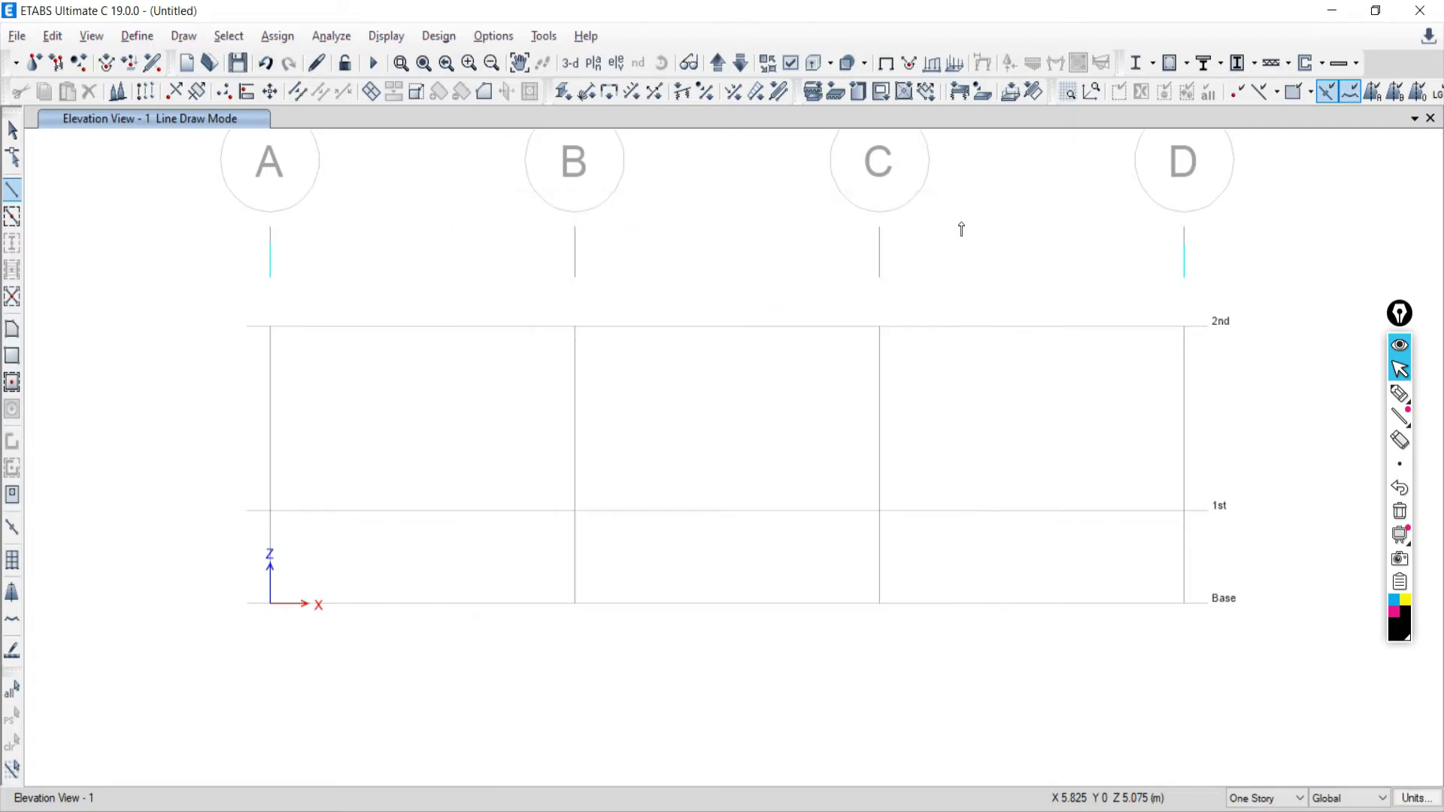
left_click(12, 190)
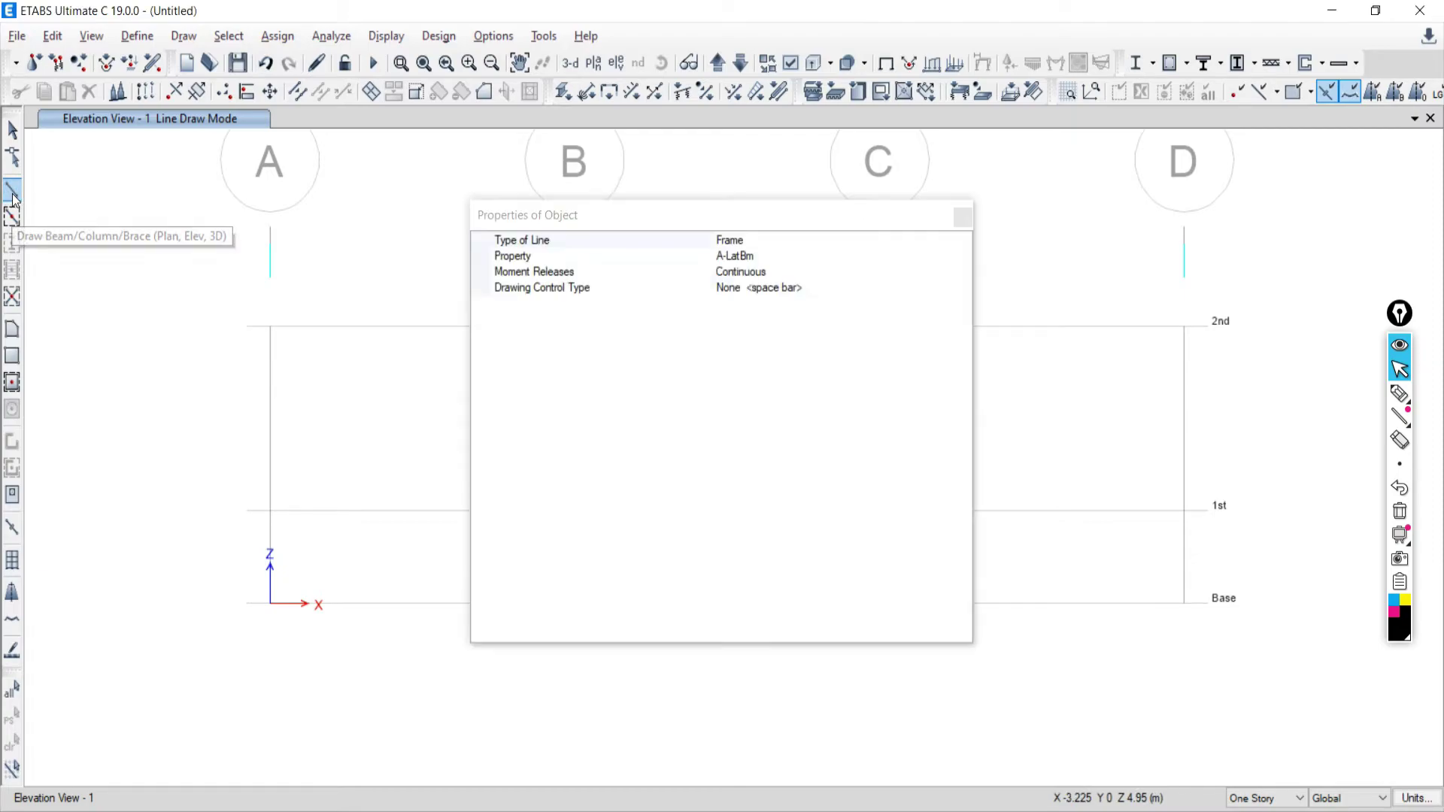
left_click(962, 218)
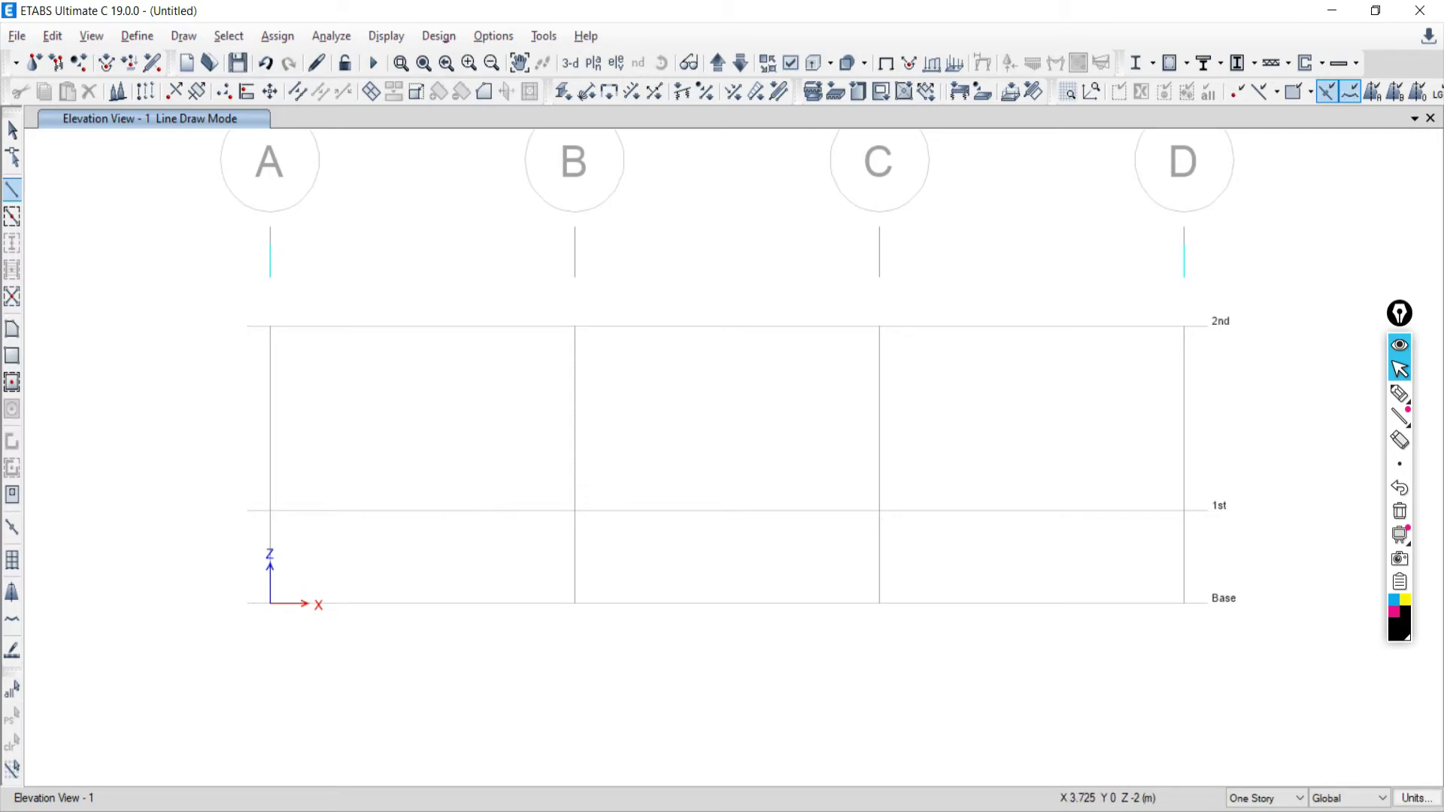
key("alt+Tab")
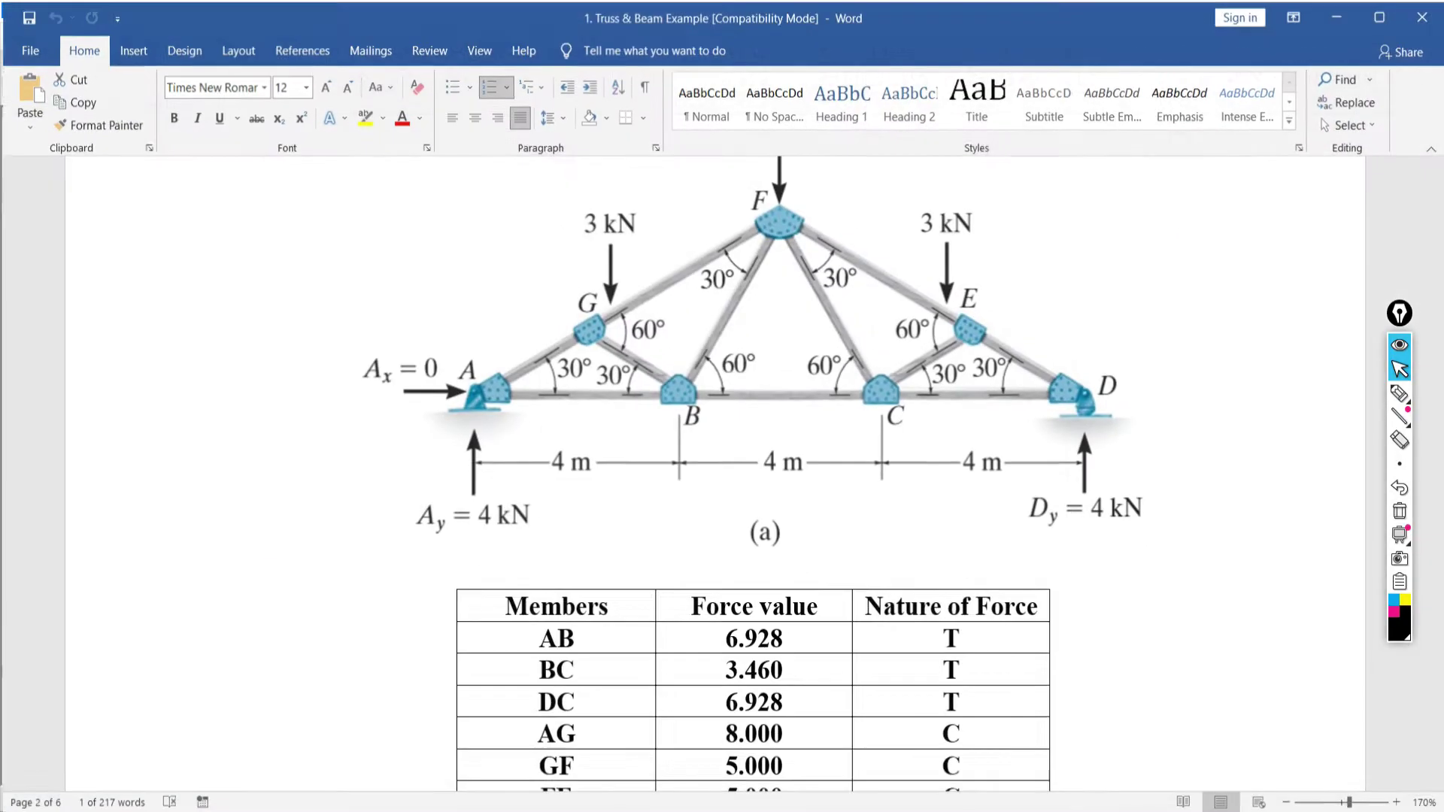
Trace members GA, FB and FC, the 4 m spans and verticals at B and C
left_click(1401, 395)
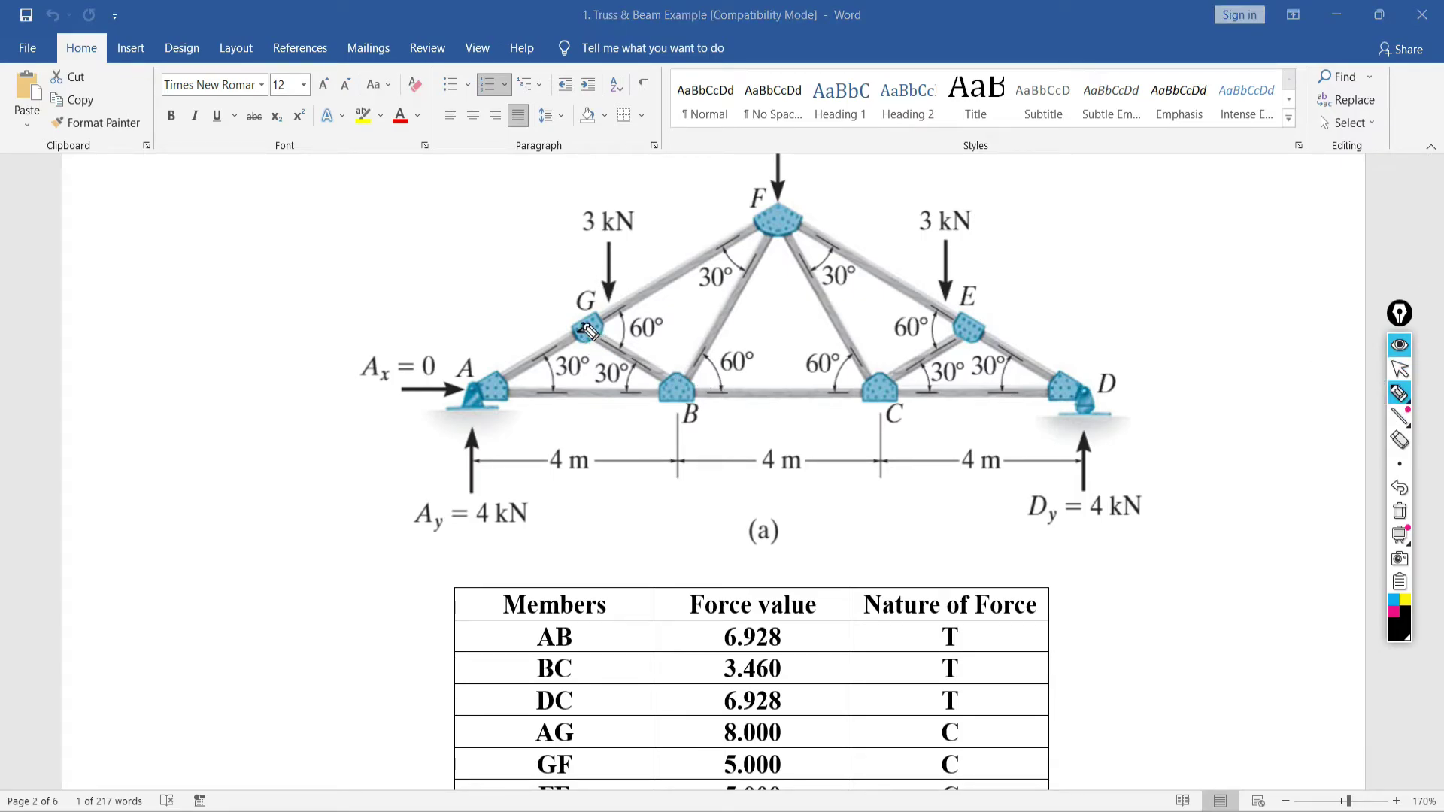
mouse_move(584, 330)
left_mouse_down()
mouse_move(494, 369)
mouse_move(594, 335)
mouse_move(769, 224)
mouse_move(673, 391)
left_mouse_up()
left_click_drag(785, 236, 873, 407)
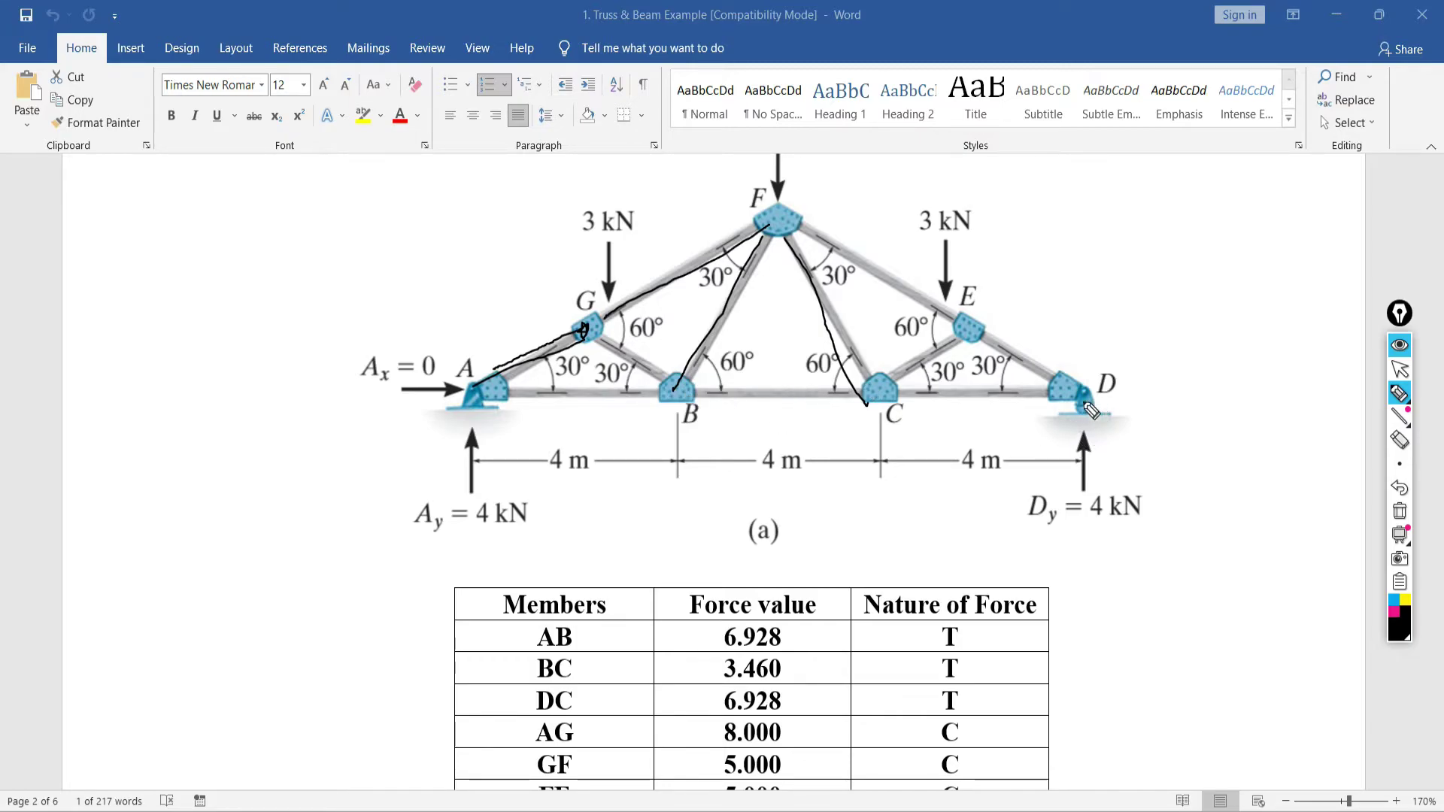
left_click_drag(1075, 464, 467, 456)
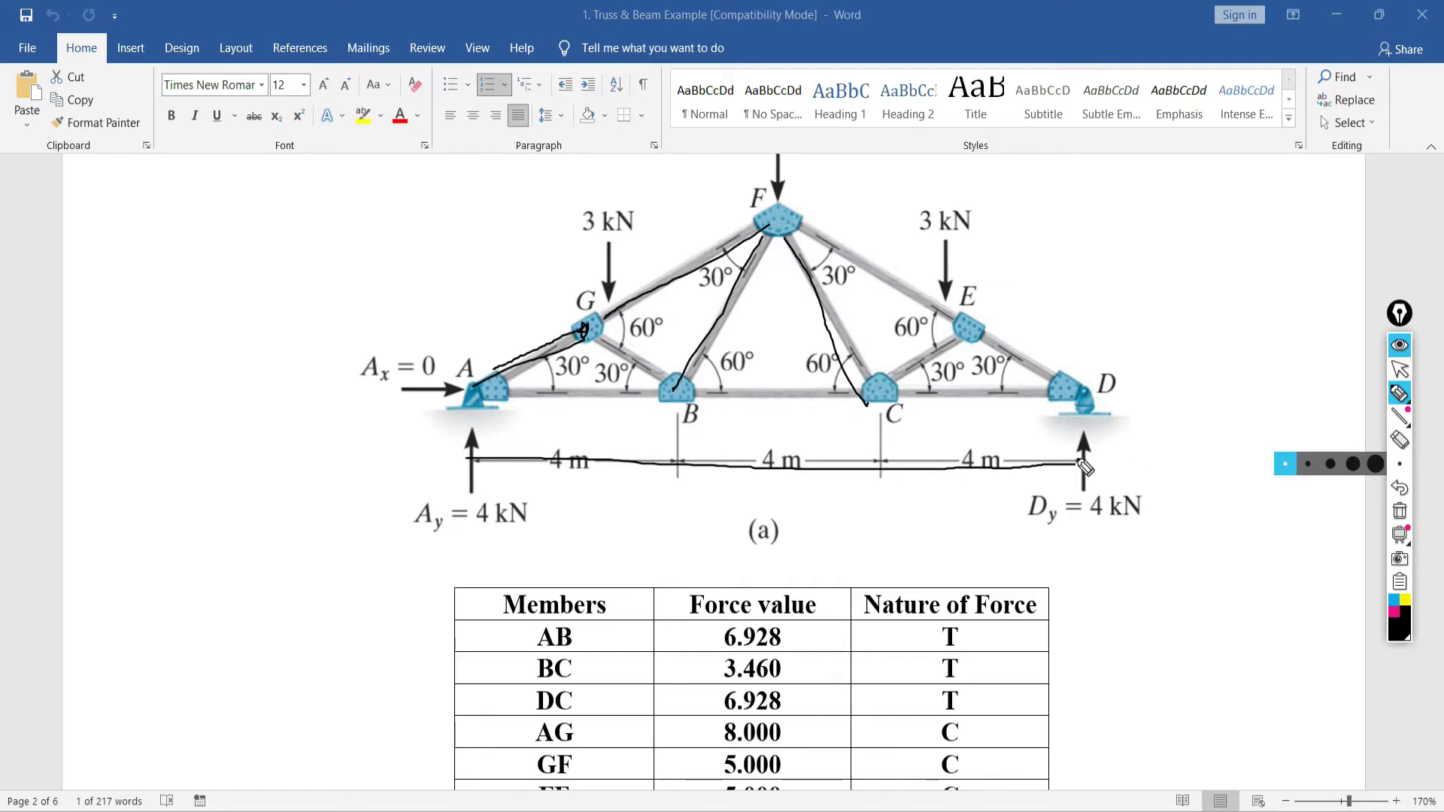
mouse_move(1081, 462)
left_mouse_down()
mouse_move(974, 472)
mouse_move(530, 455)
left_mouse_up()
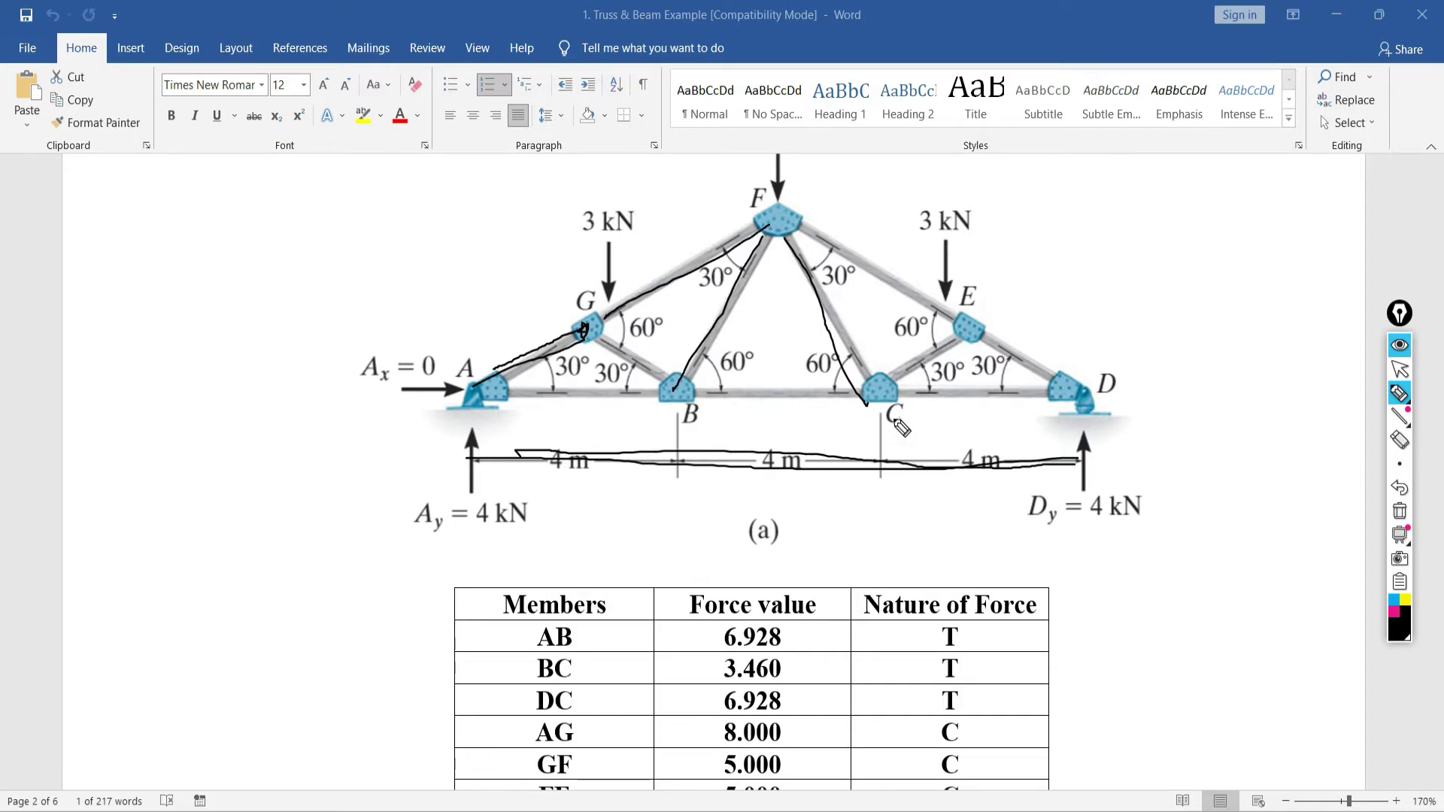
left_click_drag(877, 392, 865, 515)
left_click_drag(678, 385, 681, 502)
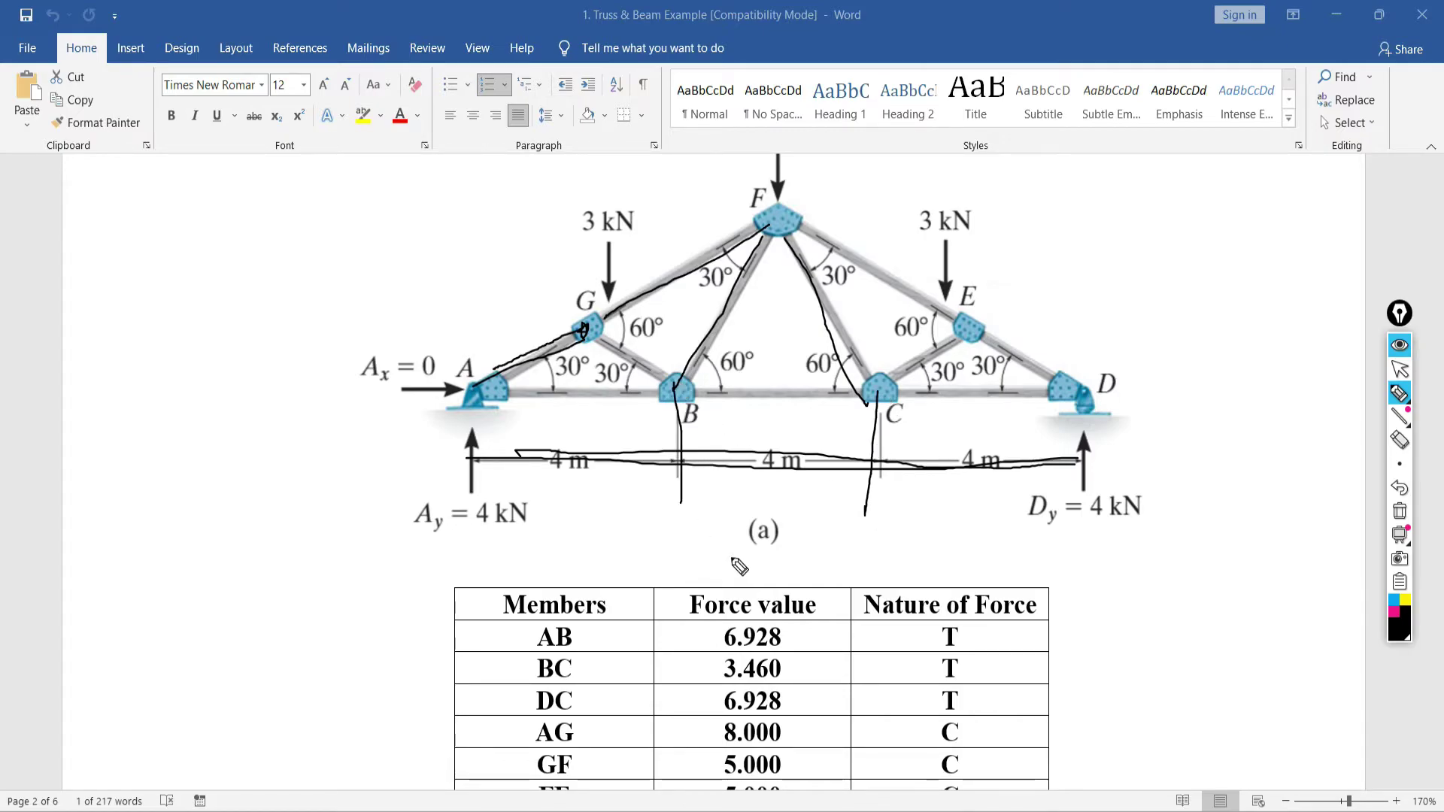
Mark the 30° angles and panels, erase all ink, and return to ETABS
left_click_drag(940, 387, 1014, 358)
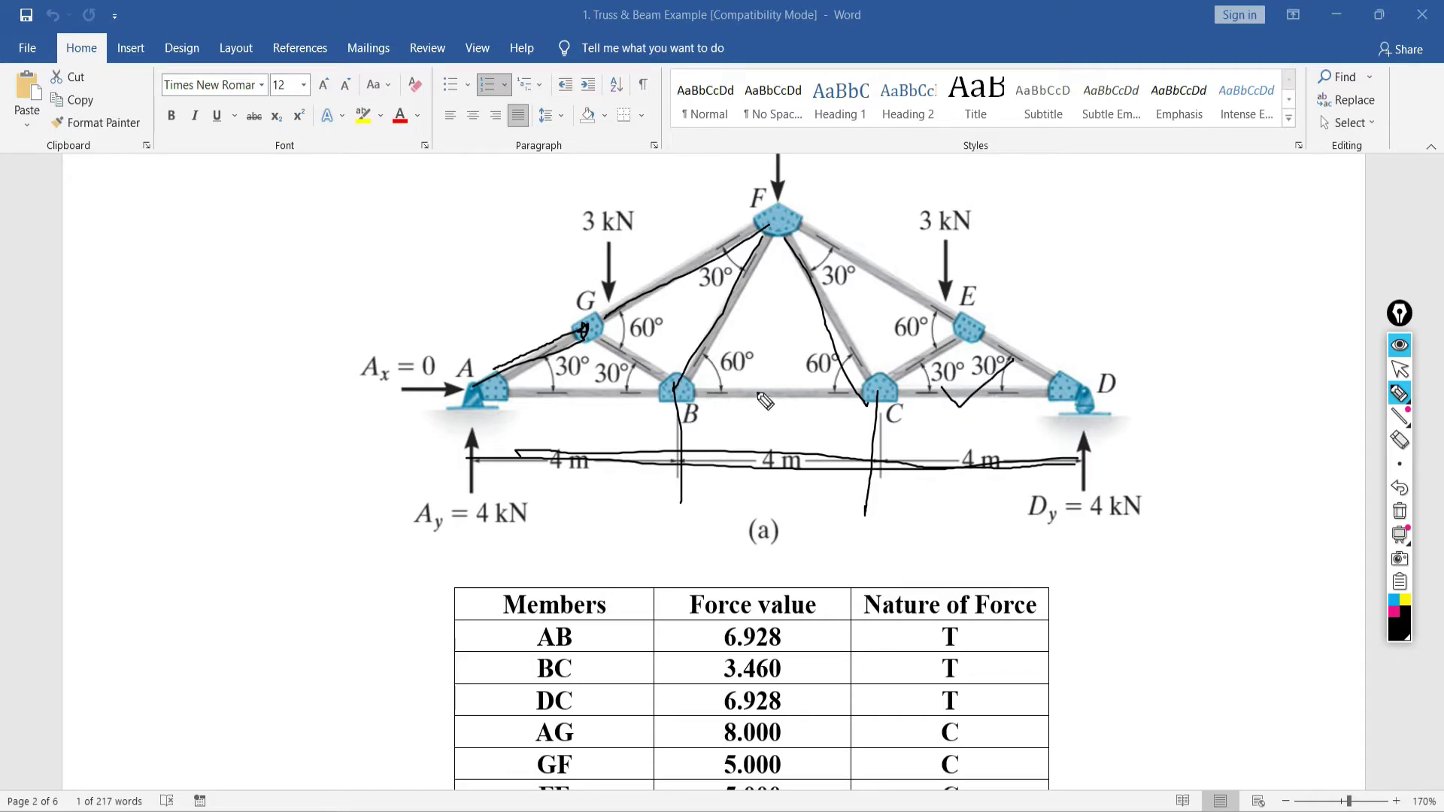
left_click_drag(758, 392, 816, 341)
left_click_drag(574, 391, 624, 347)
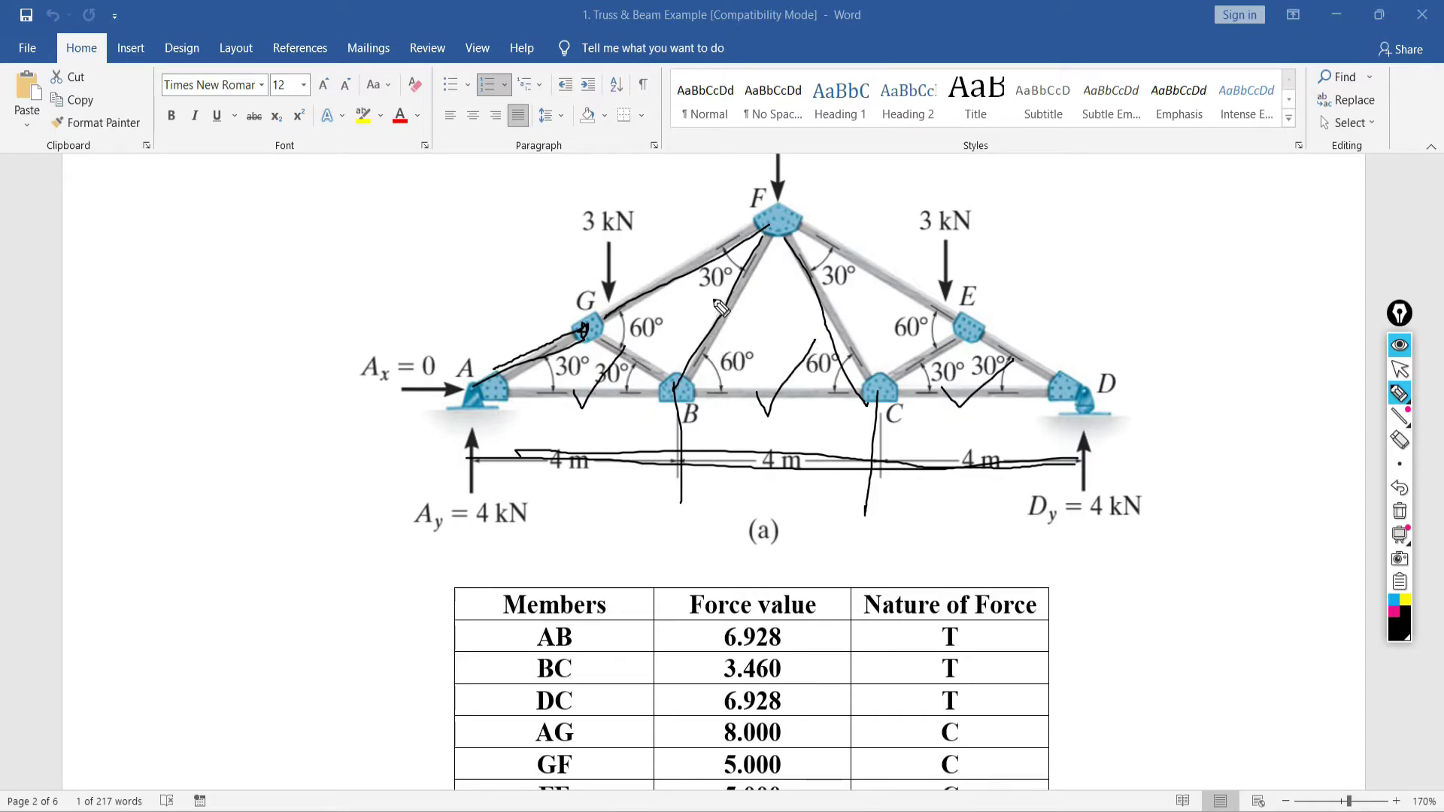
mouse_move(713, 302)
left_mouse_down()
mouse_move(749, 332)
mouse_move(777, 292)
mouse_move(851, 300)
mouse_move(920, 247)
left_mouse_up()
mouse_move(654, 265)
left_mouse_down()
mouse_move(727, 250)
mouse_move(743, 197)
left_mouse_up()
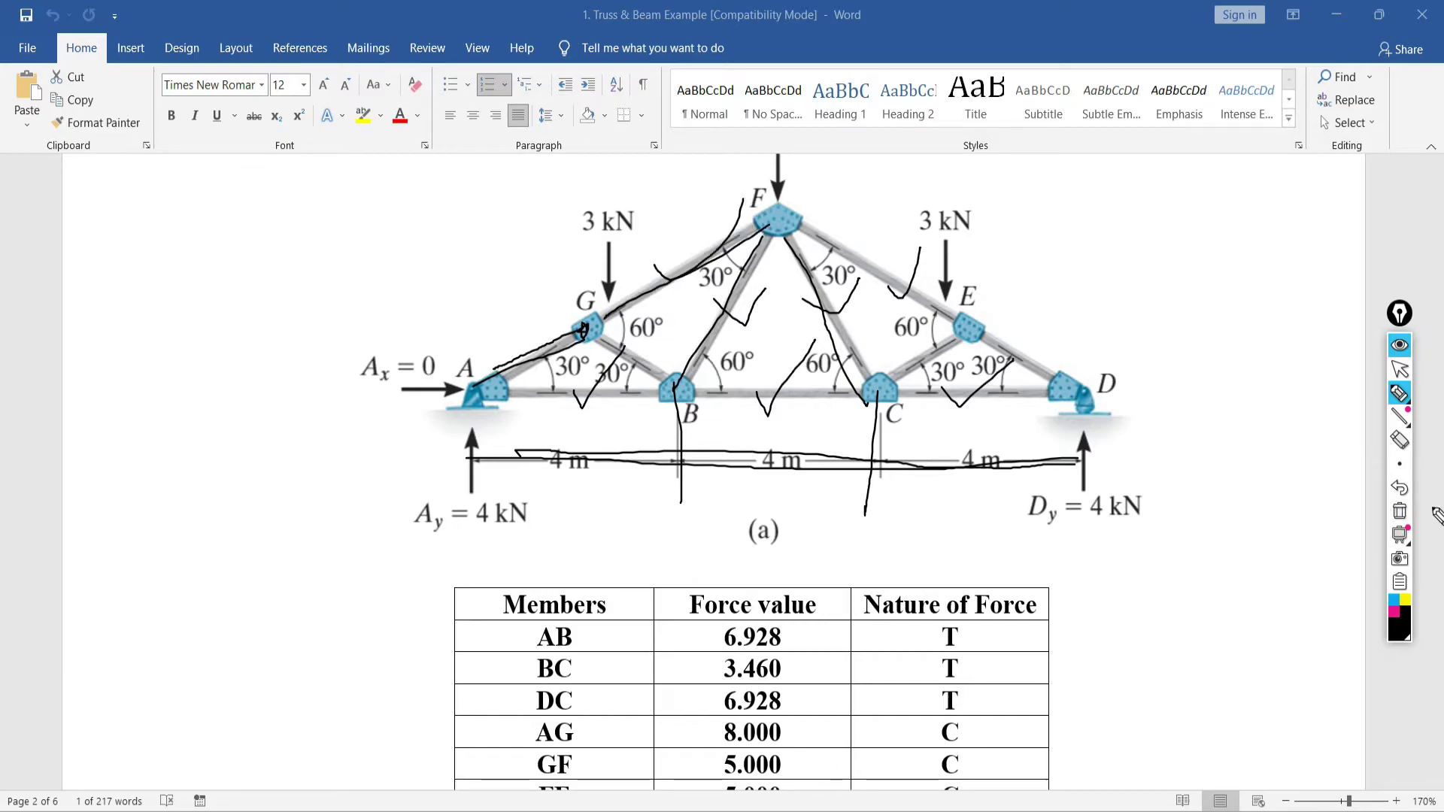
left_click(1400, 514)
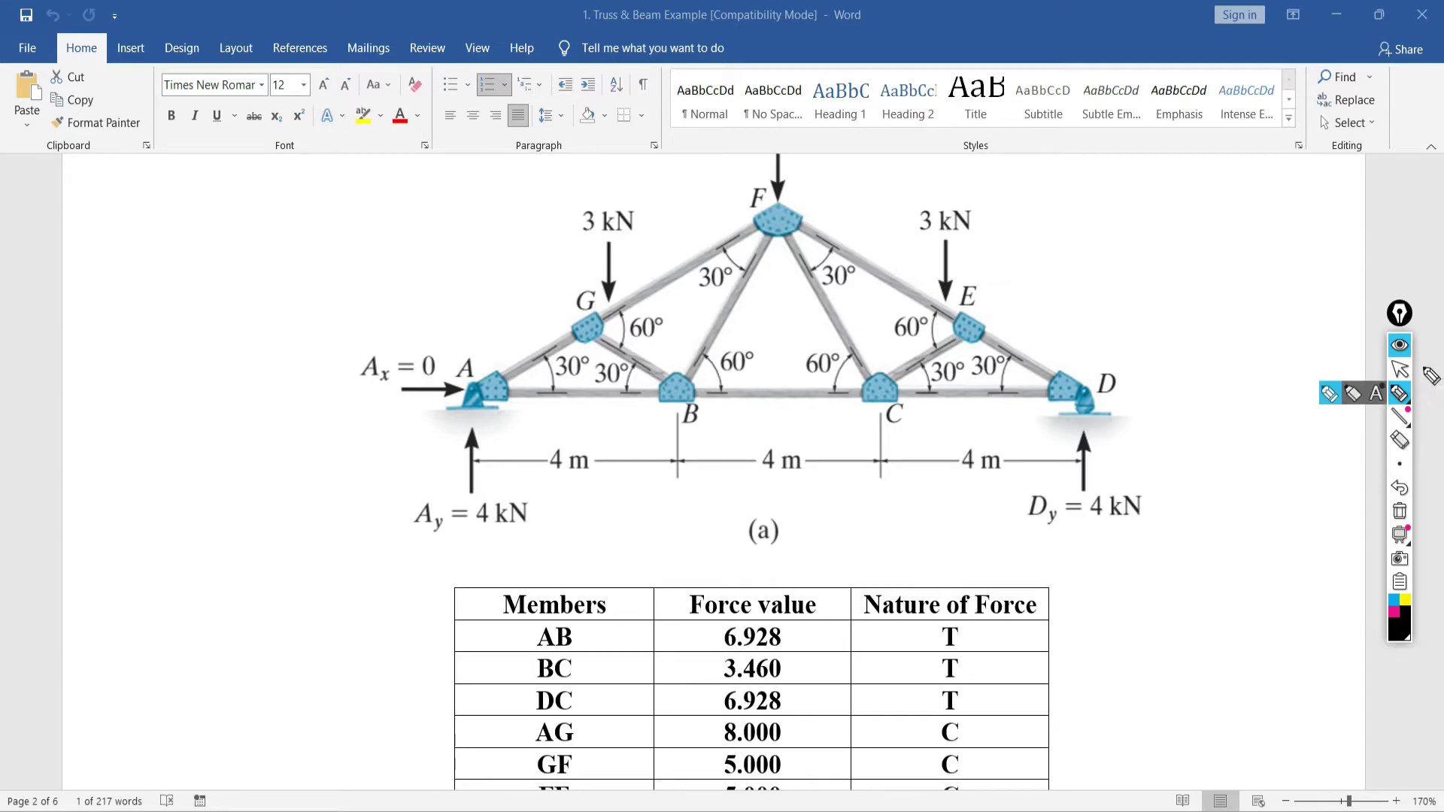
left_click(1400, 369)
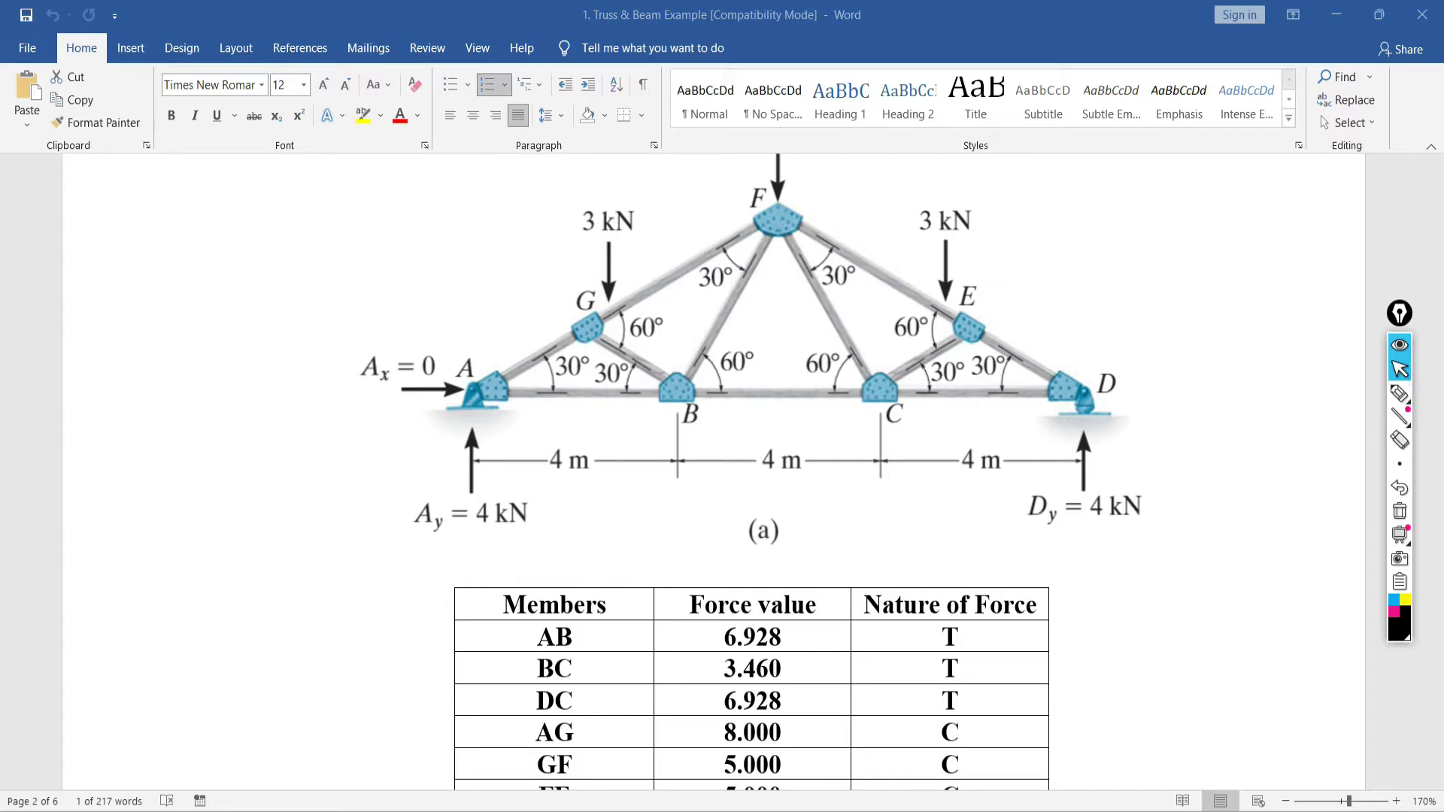
key("alt+Tab")
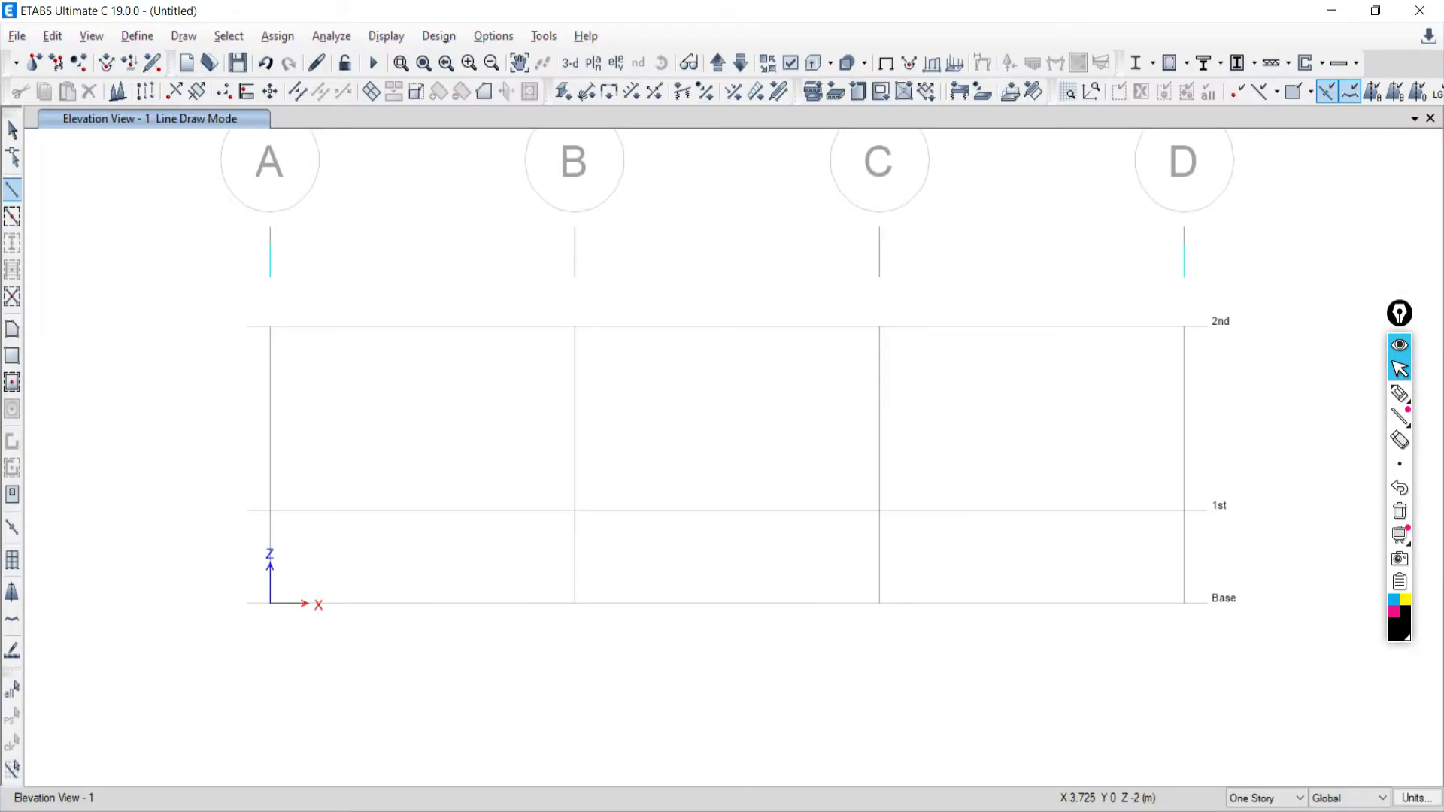
left_click(12, 189)
left_click(963, 218)
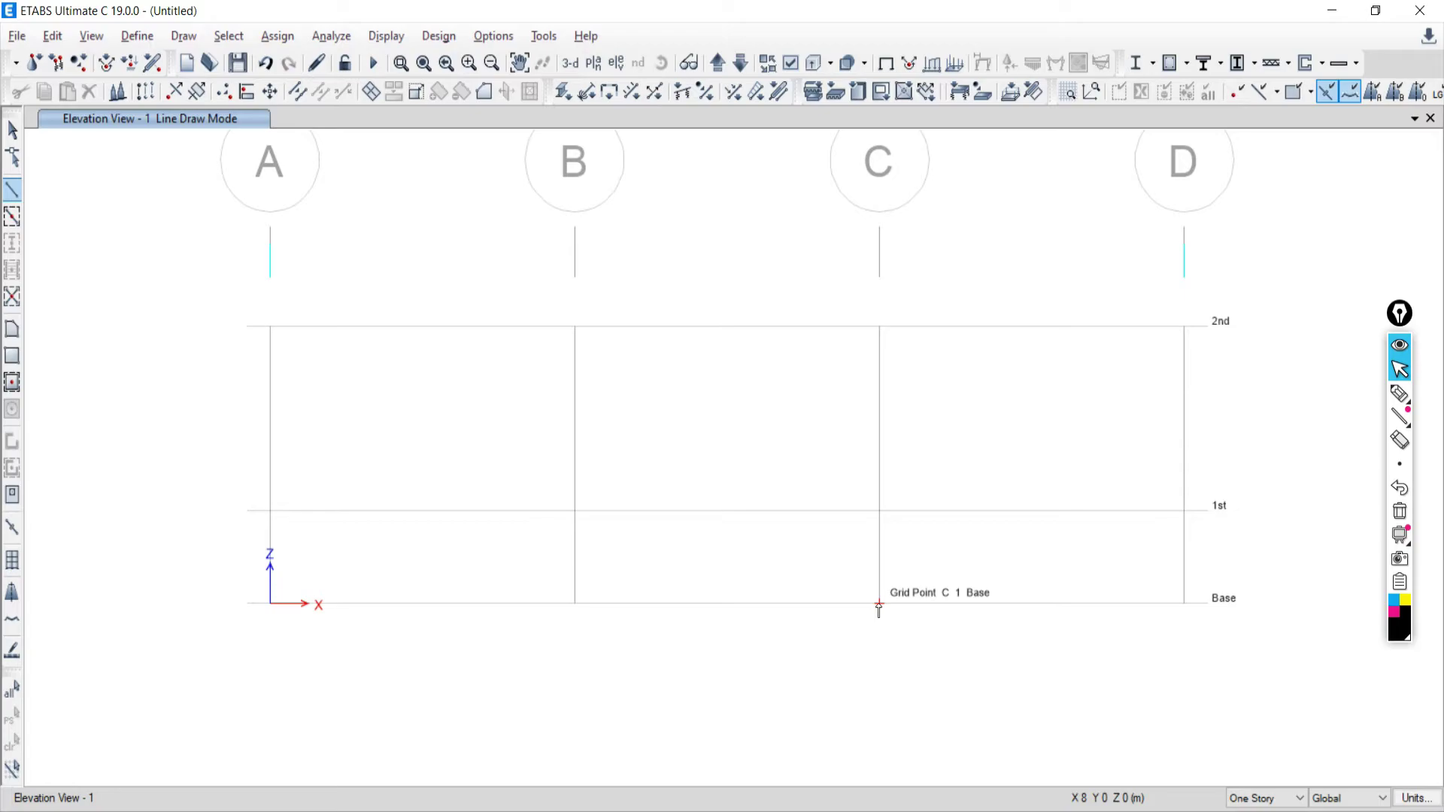
Start a member at grid D on Base, cancel it, and return to Select Object
left_click(1184, 604)
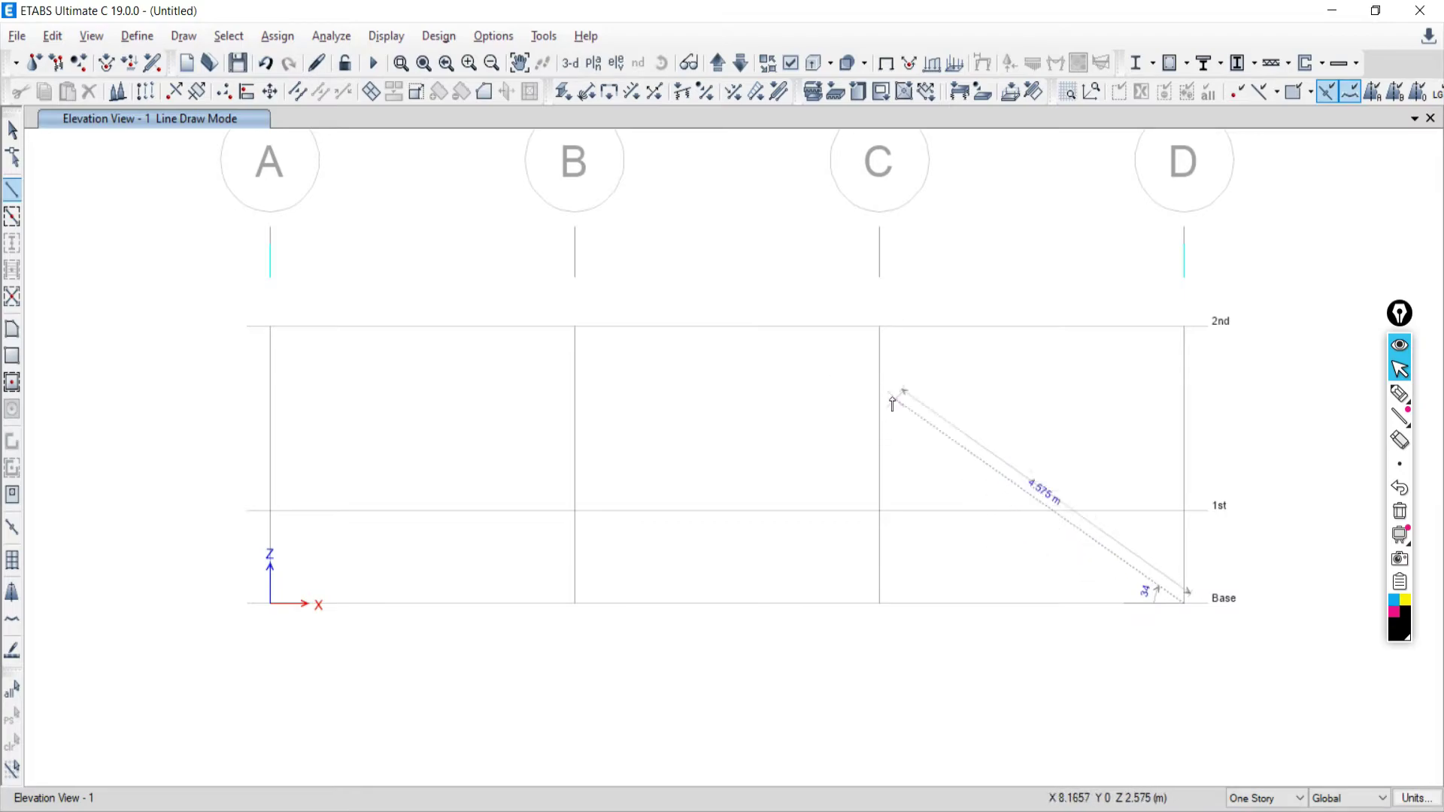
key("Escape")
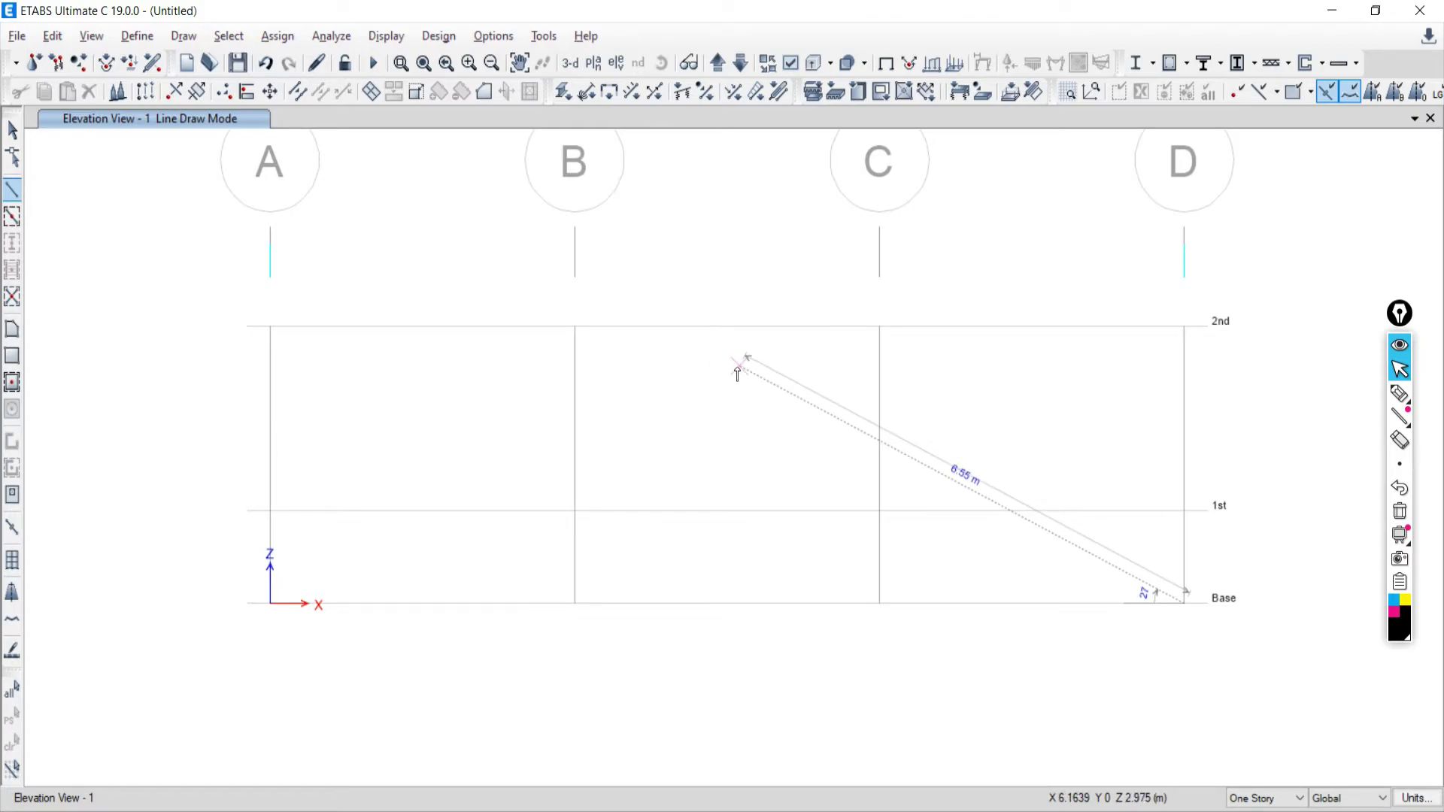
key("Escape")
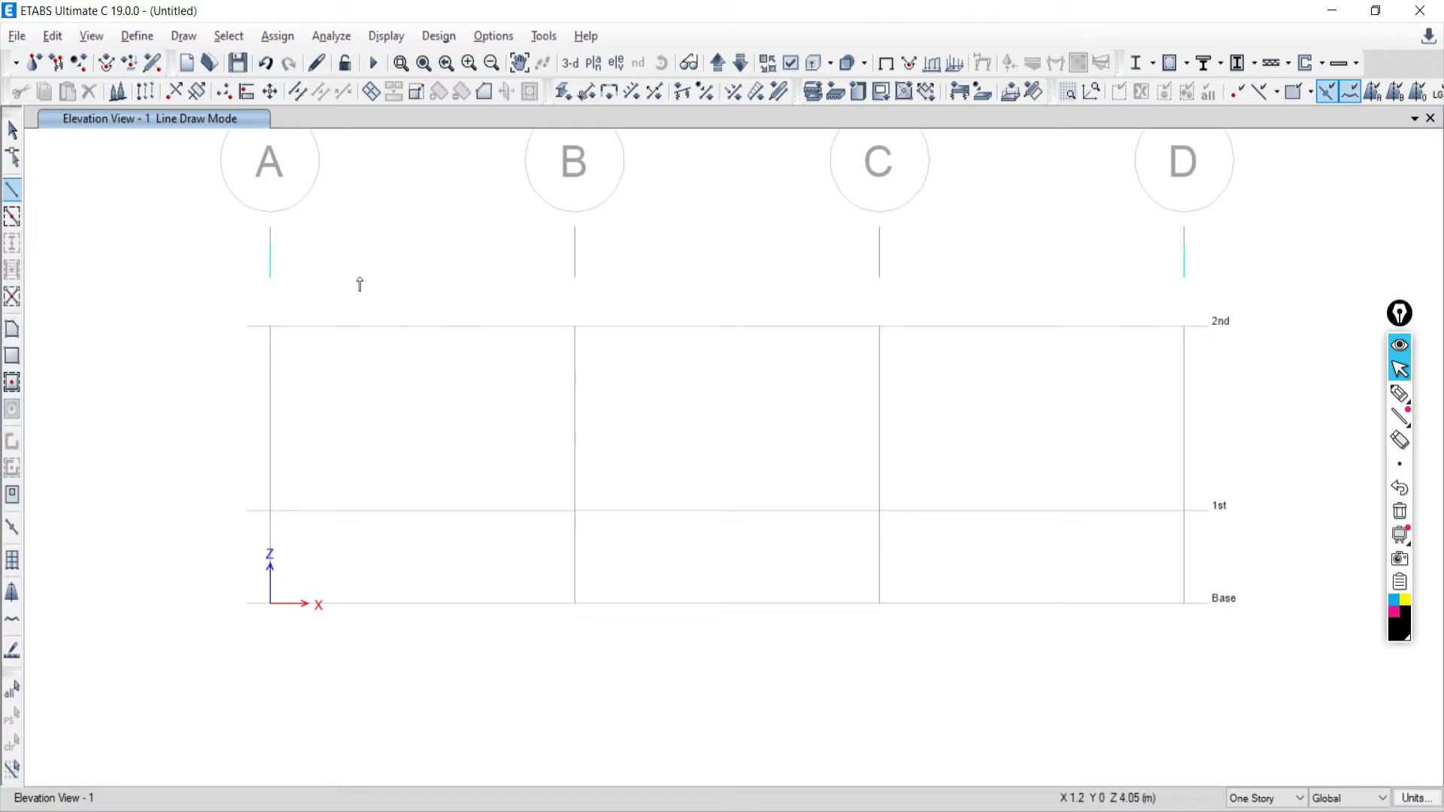
left_click(13, 133)
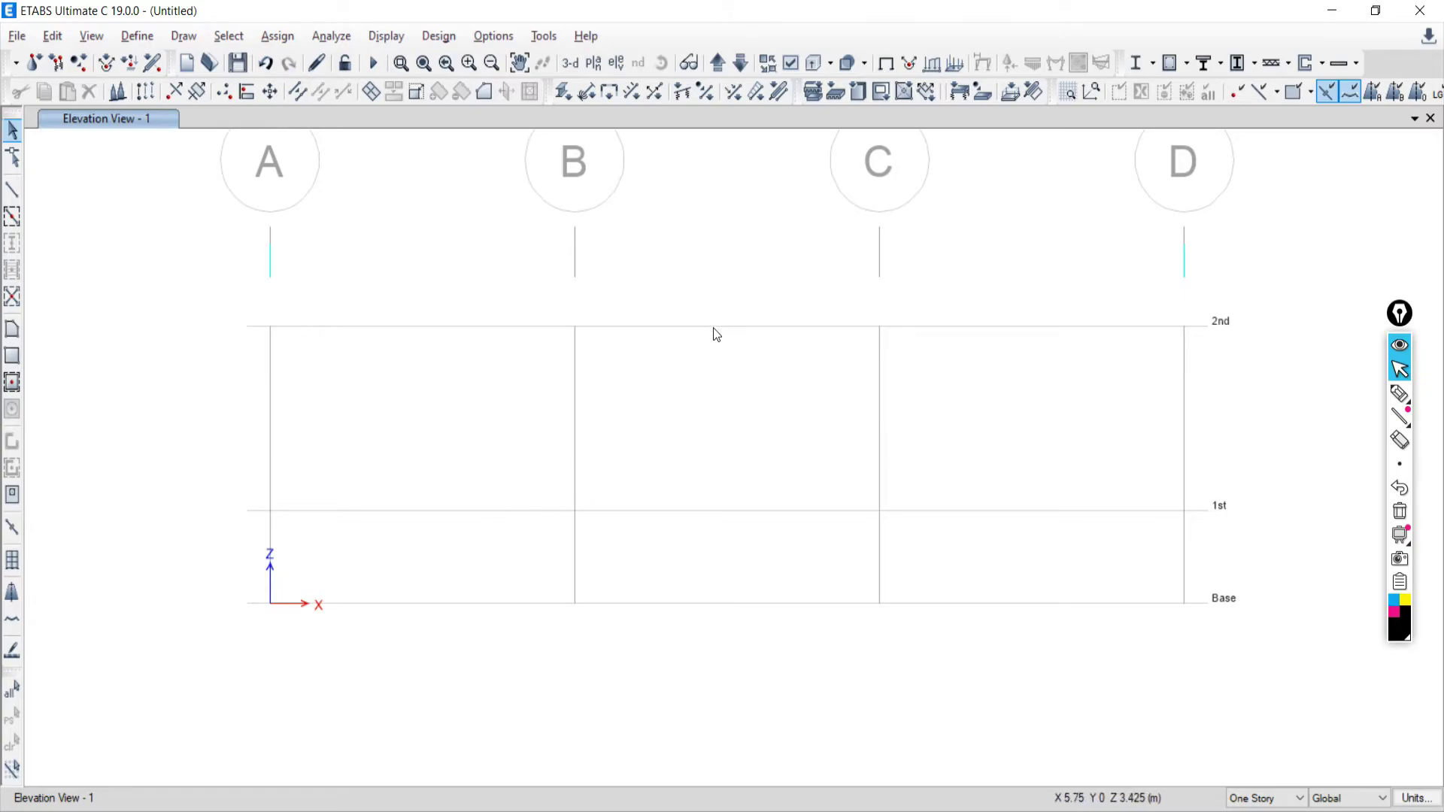
right_click(332, 221)
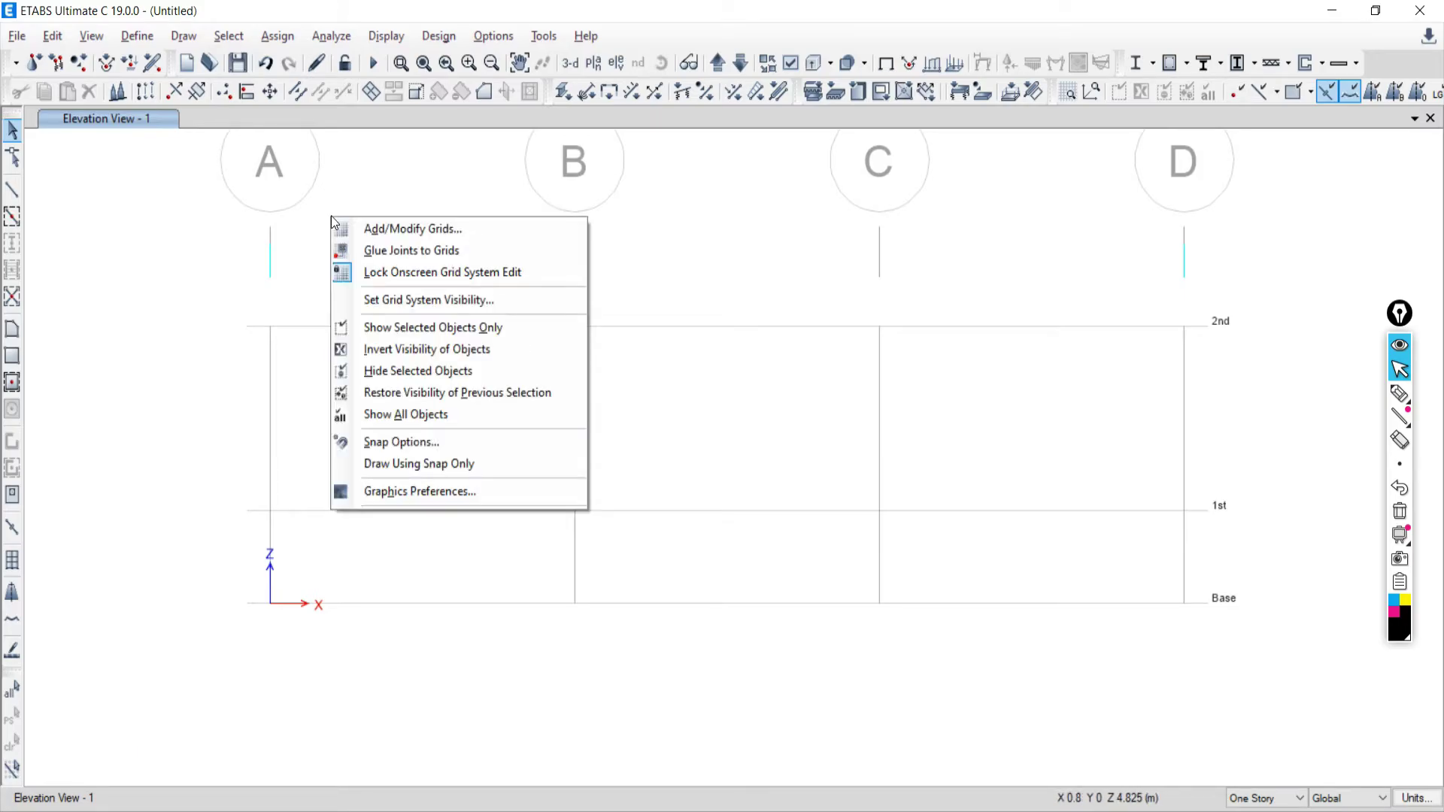
right_click(162, 219)
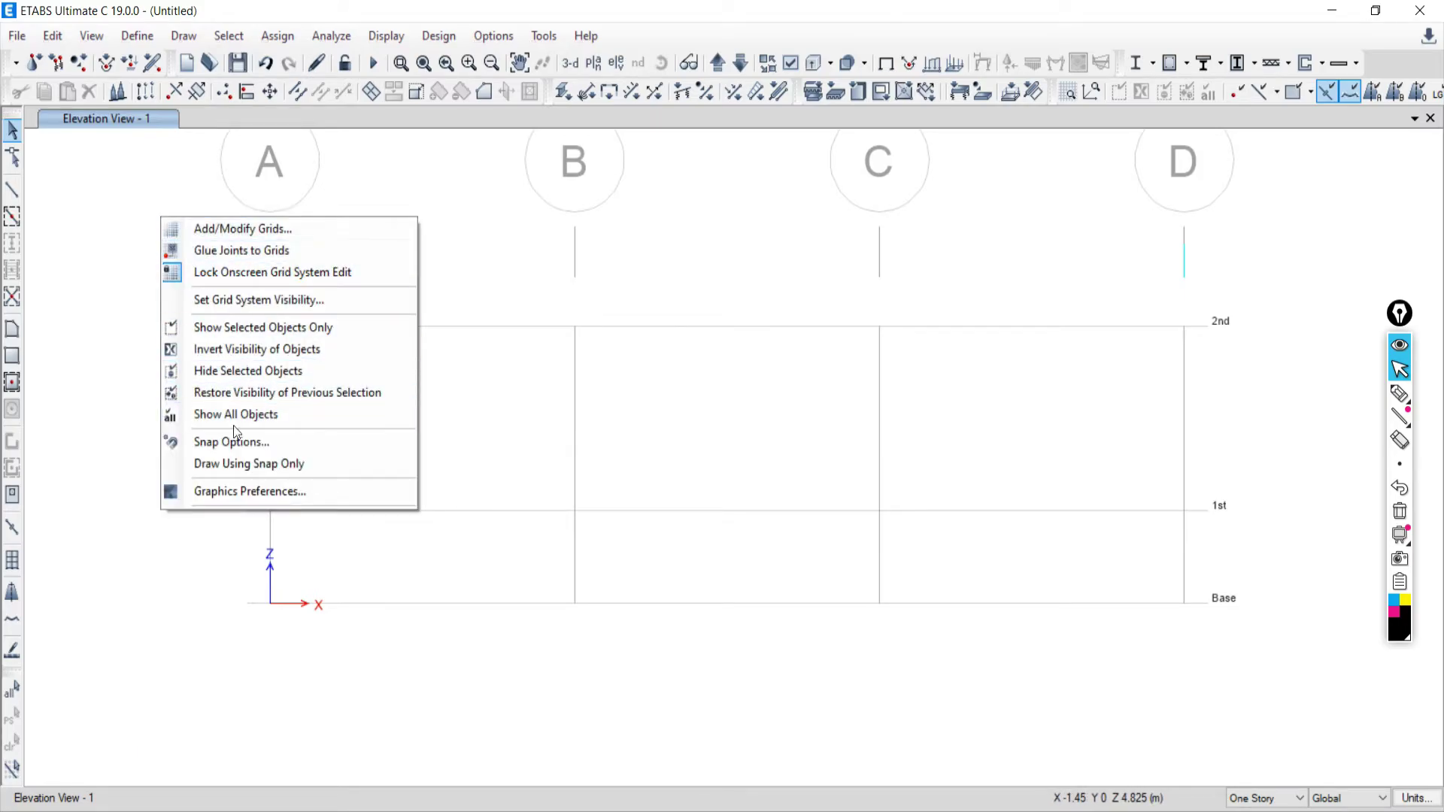
left_click(220, 446)
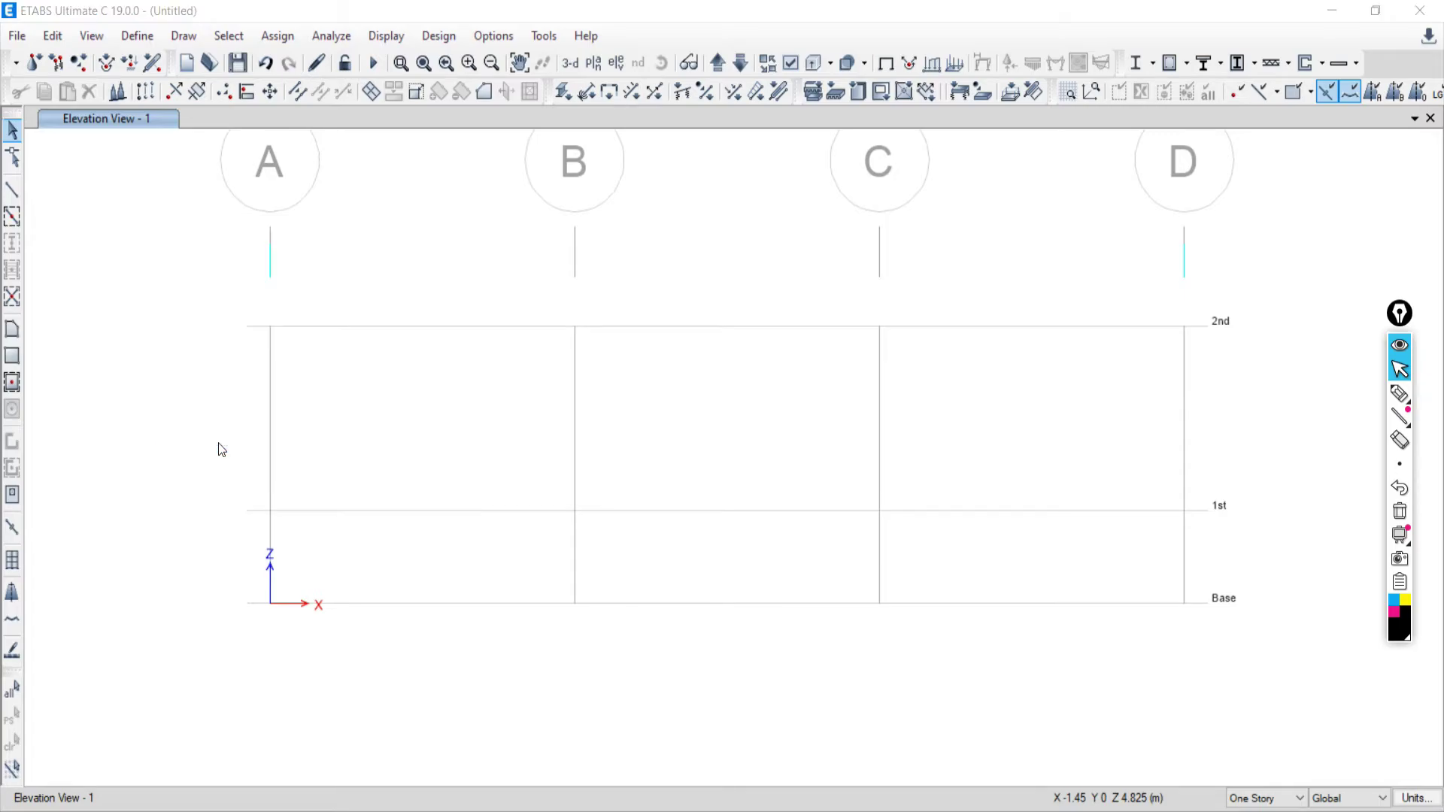
left_click_drag(626, 198, 768, 164)
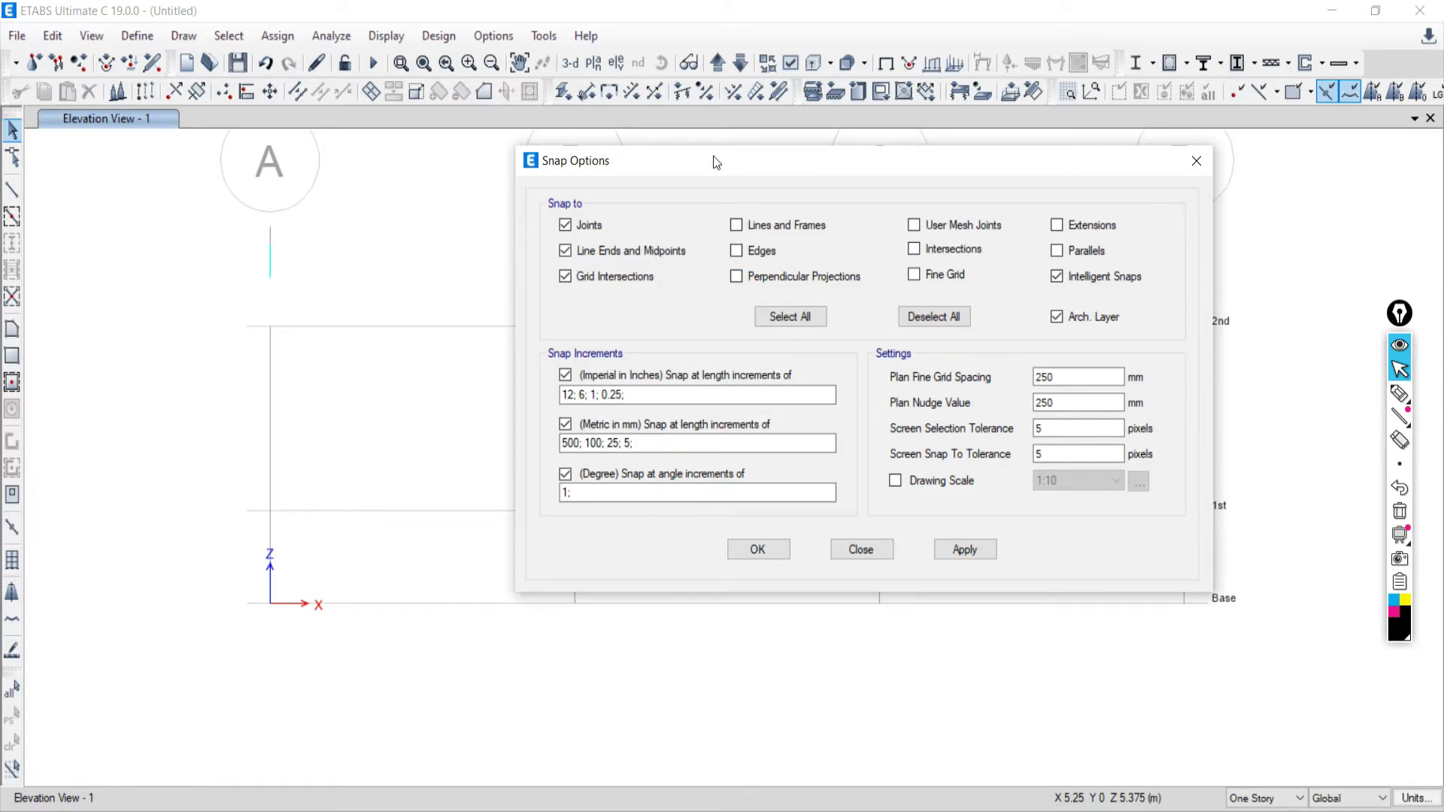
left_click_drag(692, 167, 861, 174)
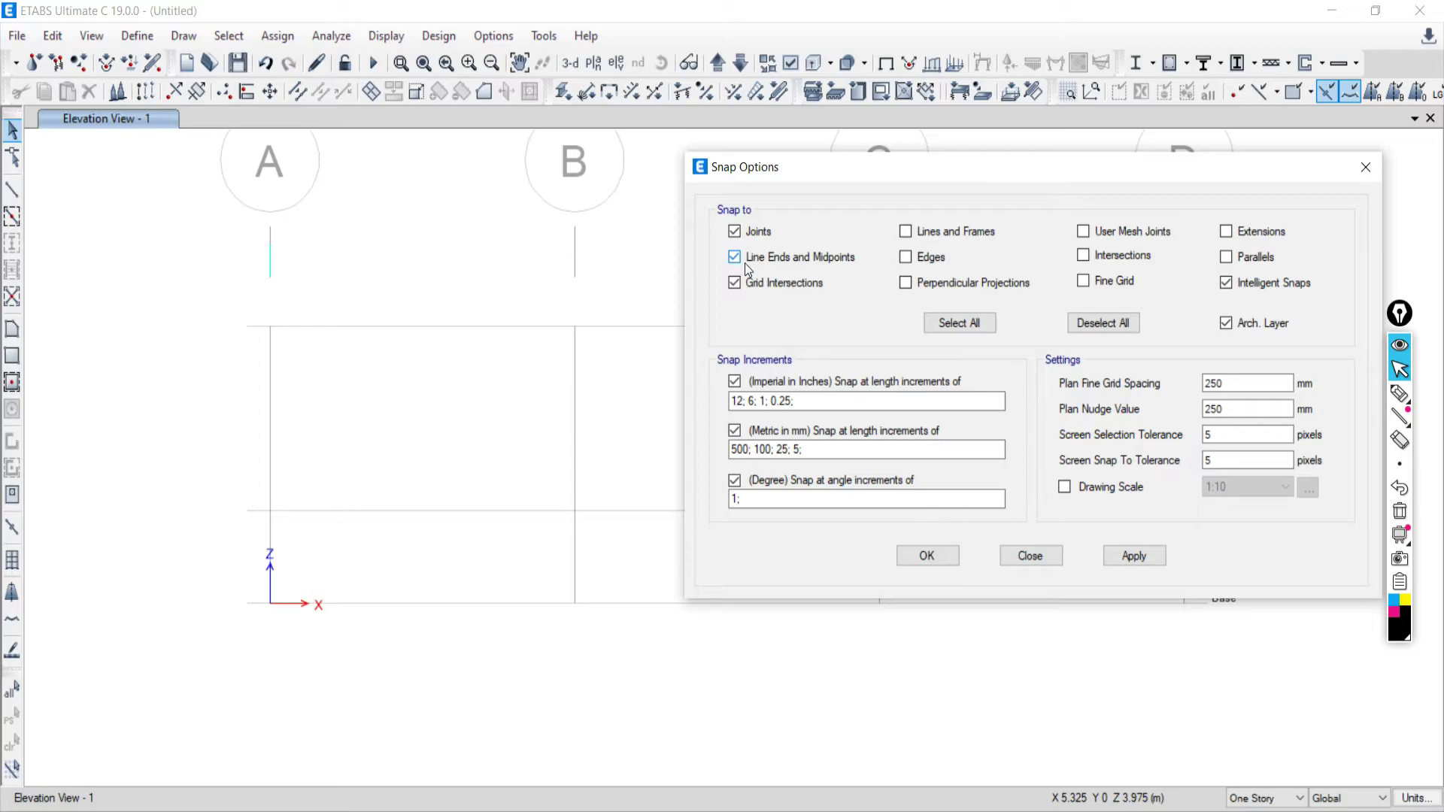
left_click(1036, 556)
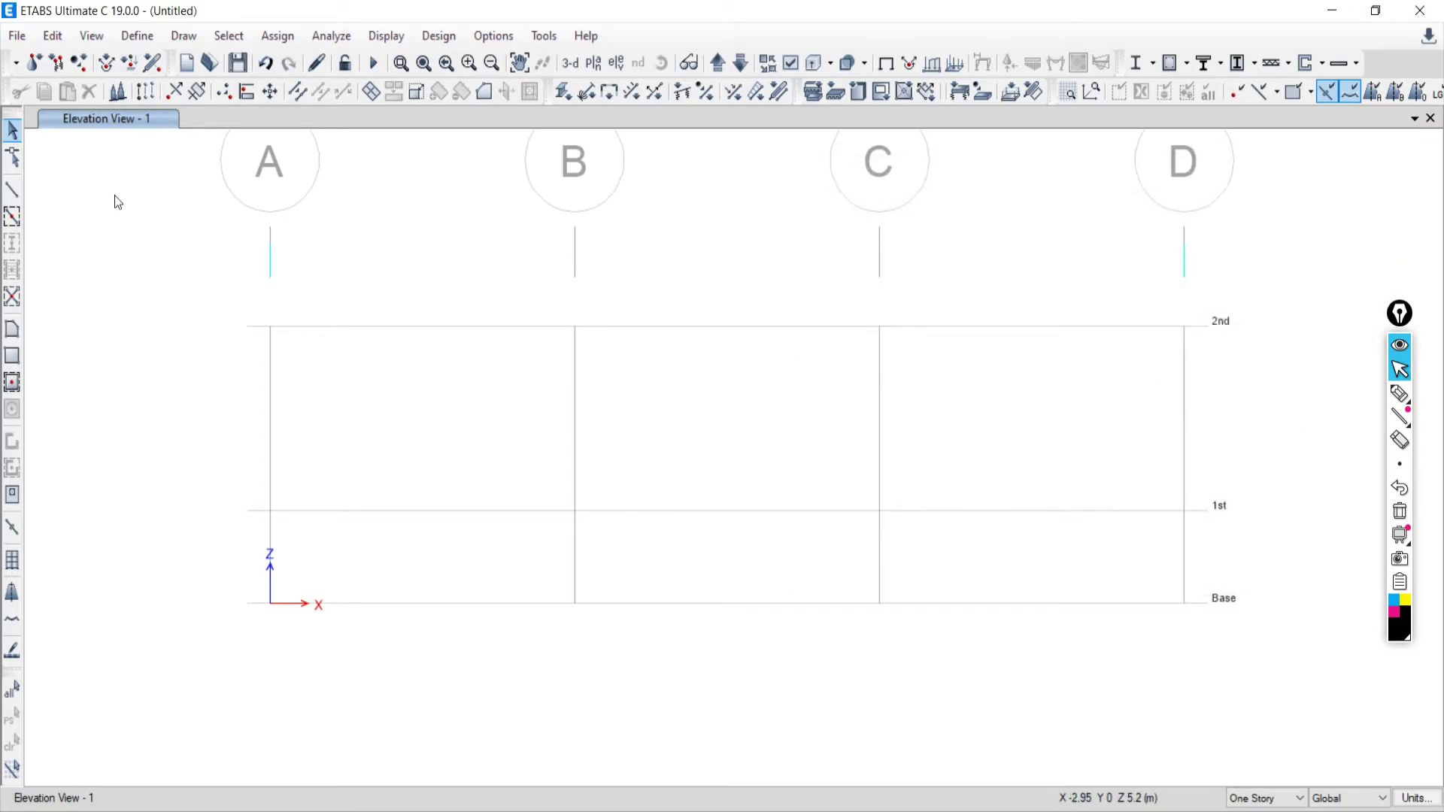
right_click(94, 234)
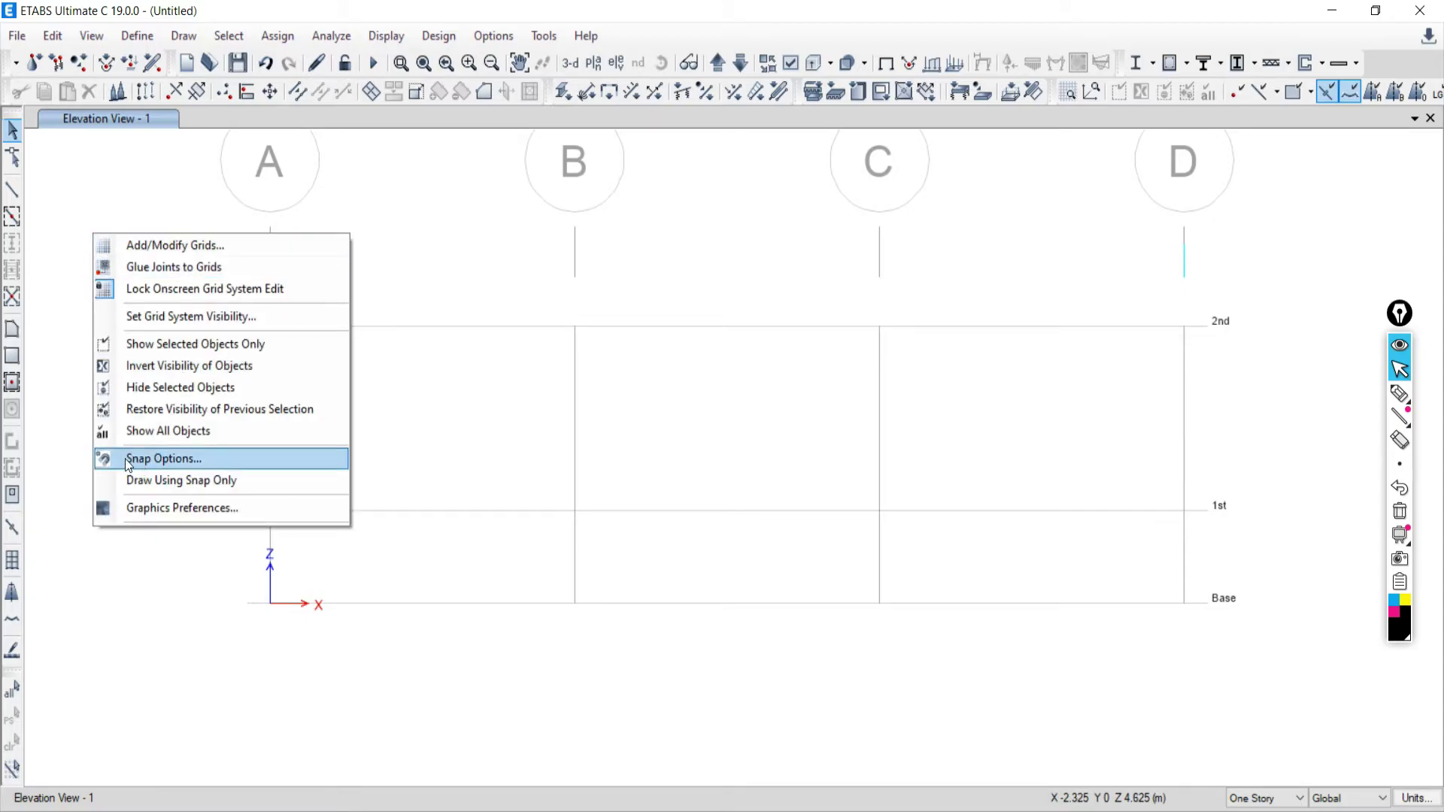
left_click(163, 459)
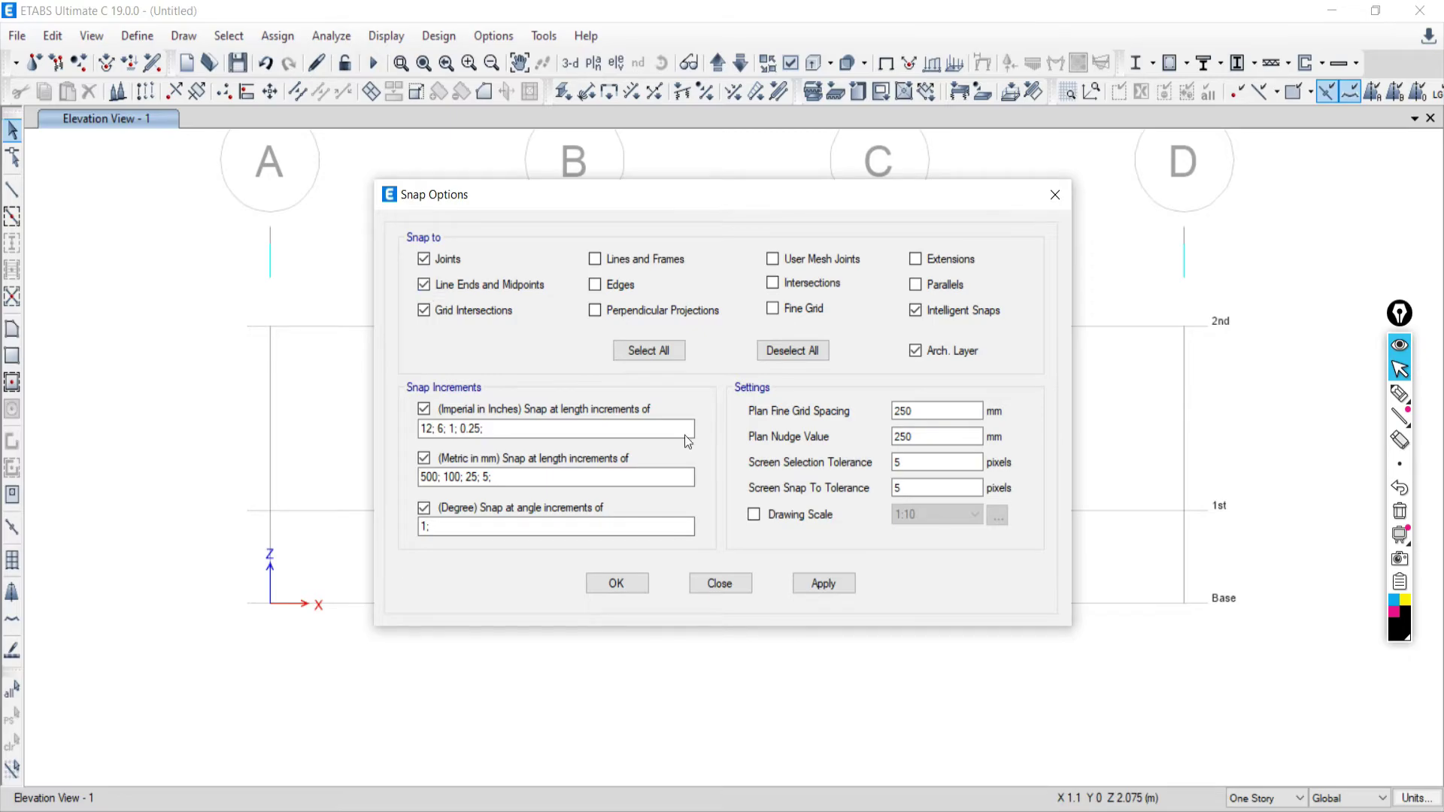
left_click(723, 584)
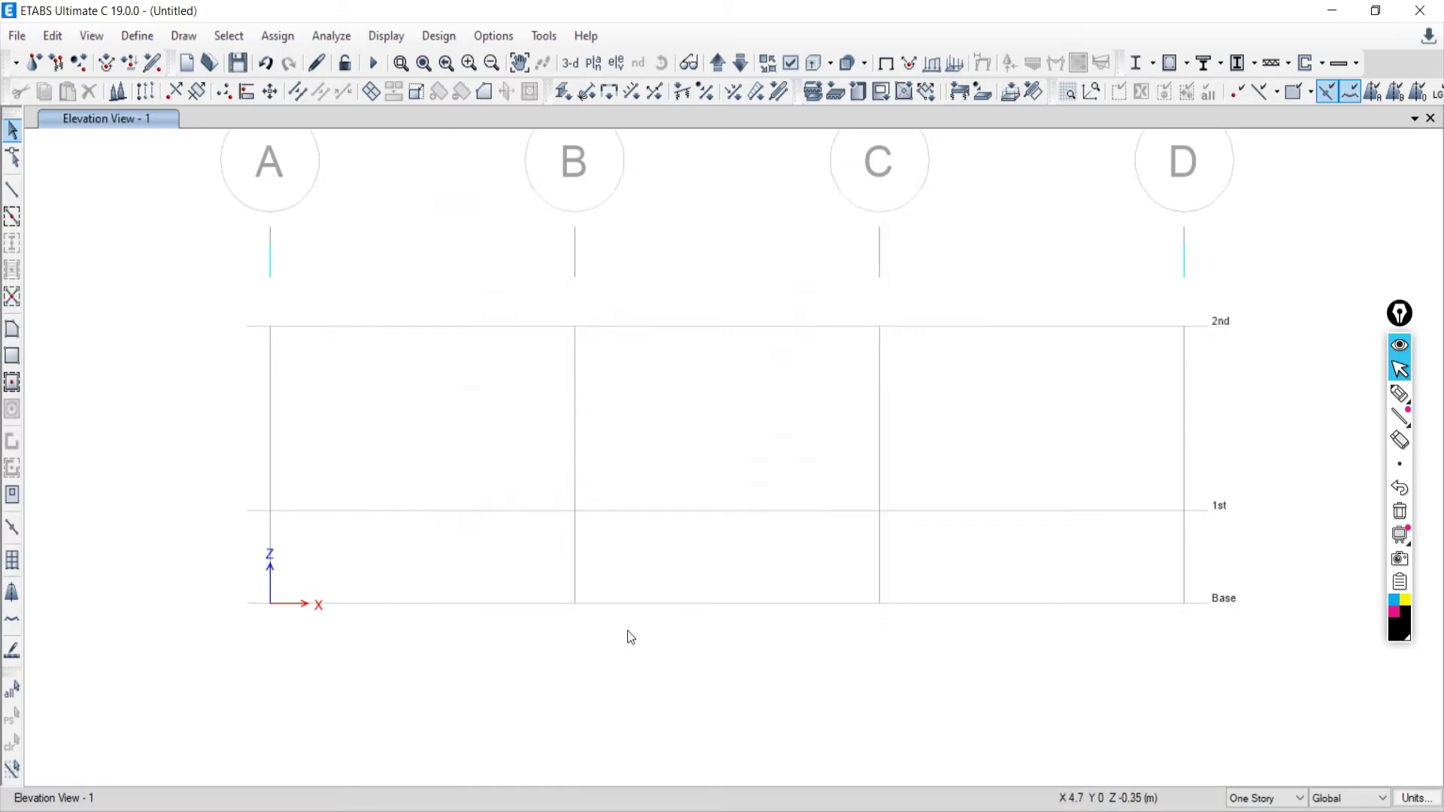
Draw sloping chords from D on Base up to the 2nd-level apex and down to A
left_click(11, 192)
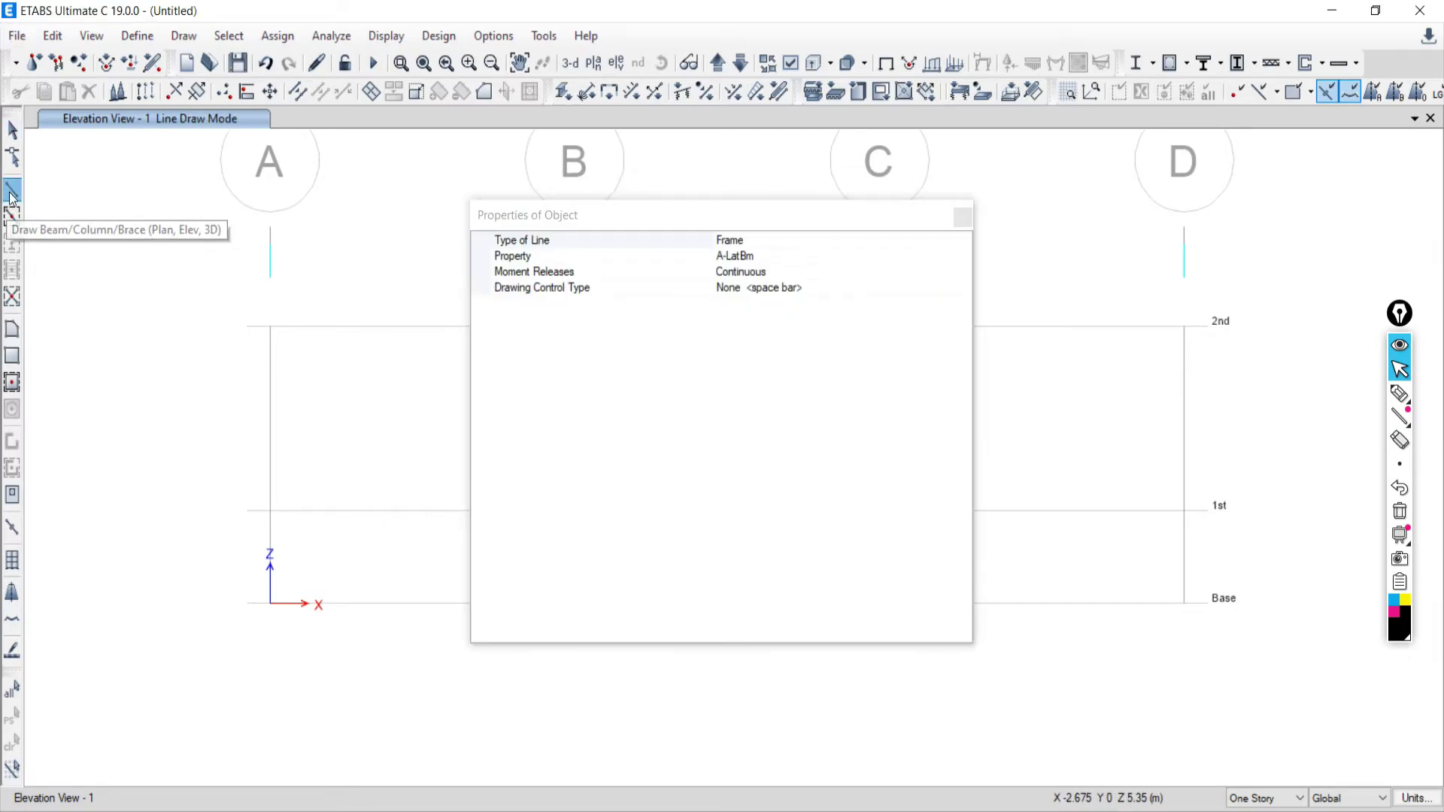
left_click(963, 217)
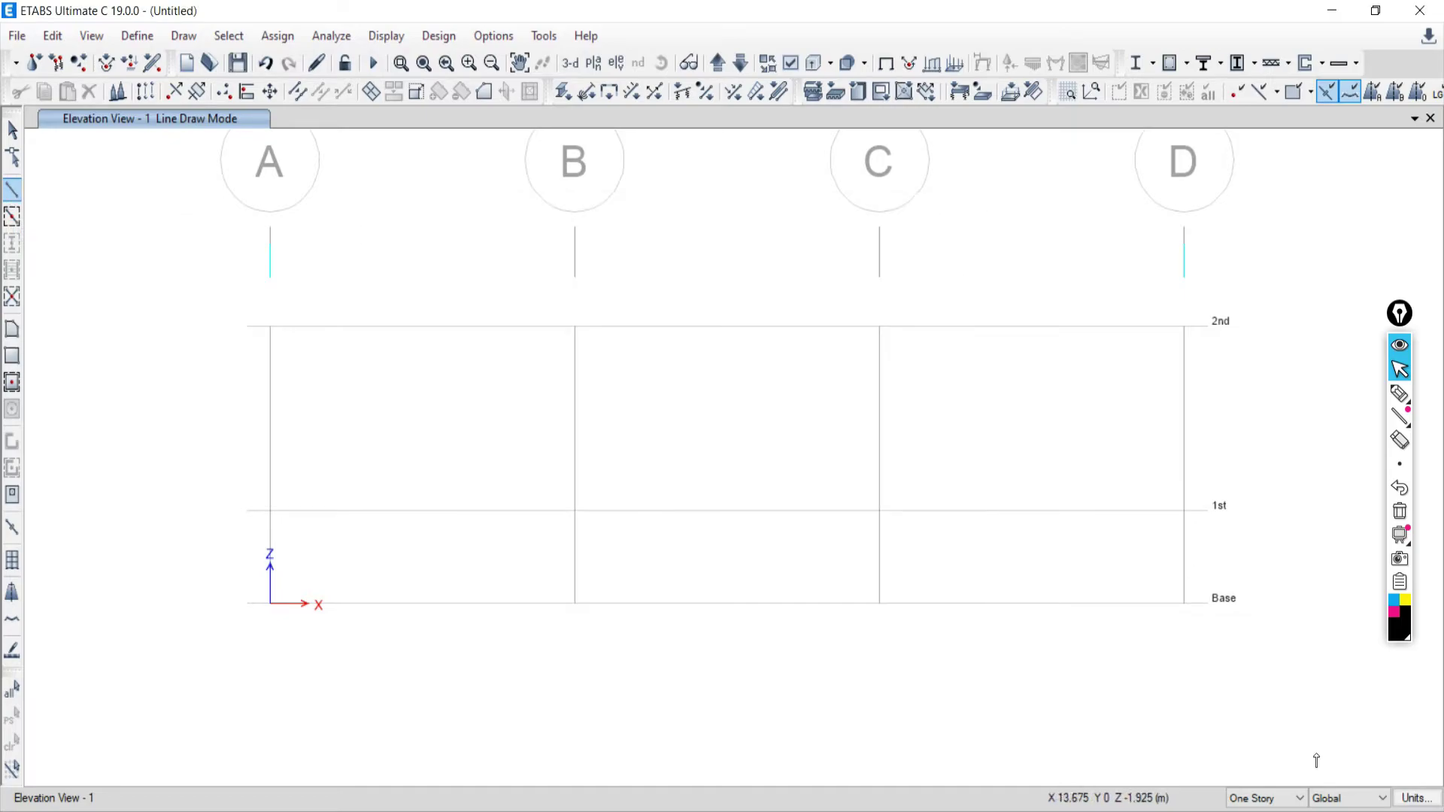
left_click(1184, 604)
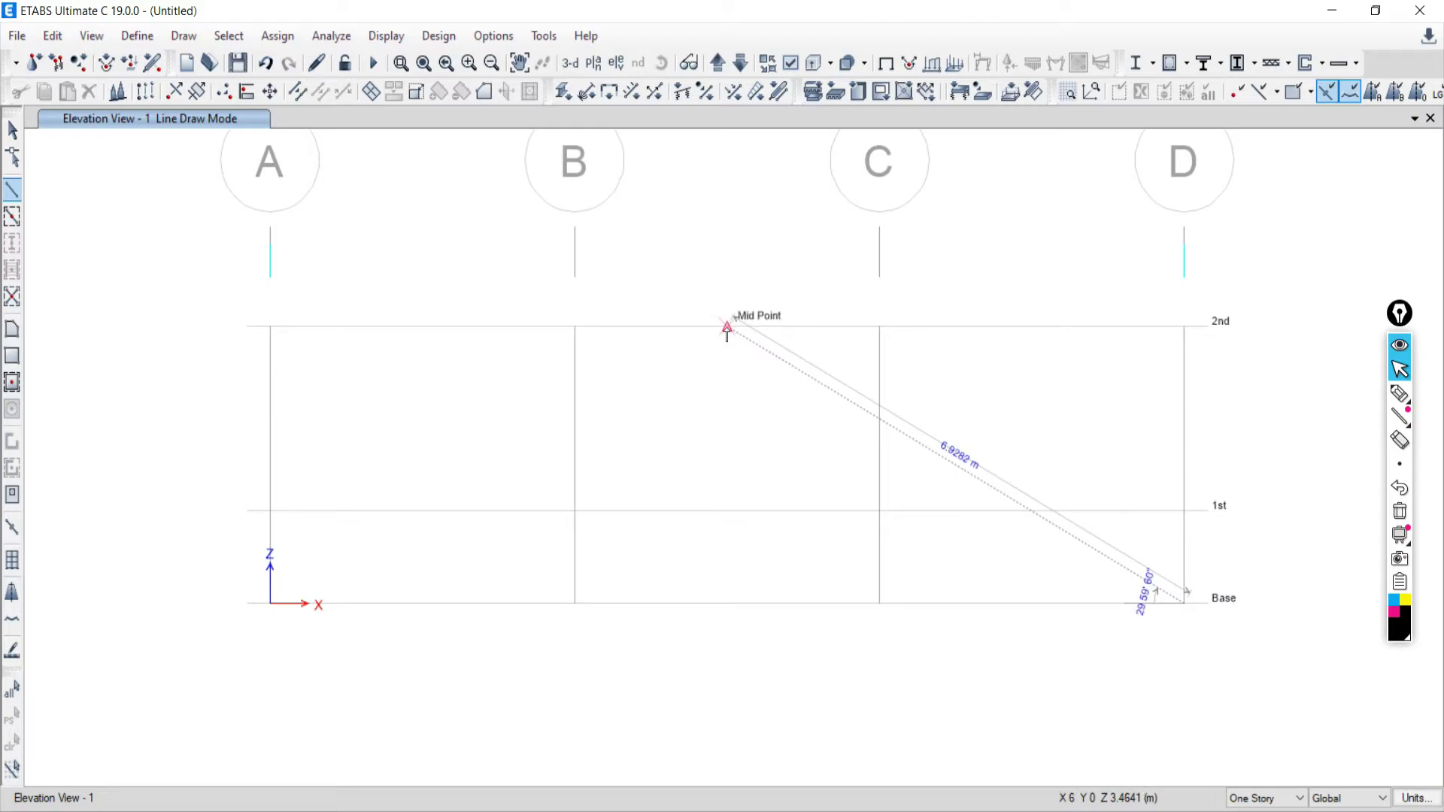
left_click(727, 328)
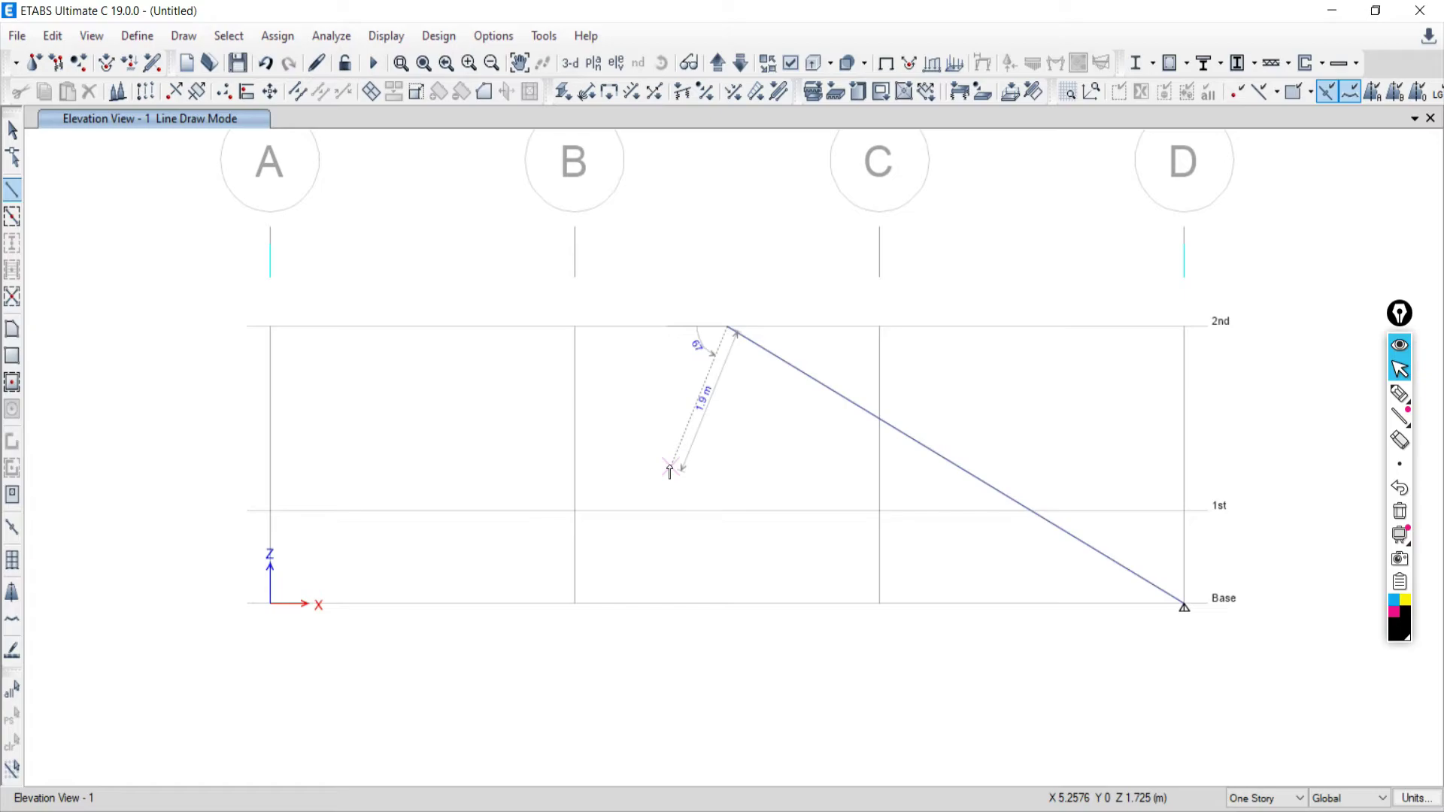
left_click(271, 604)
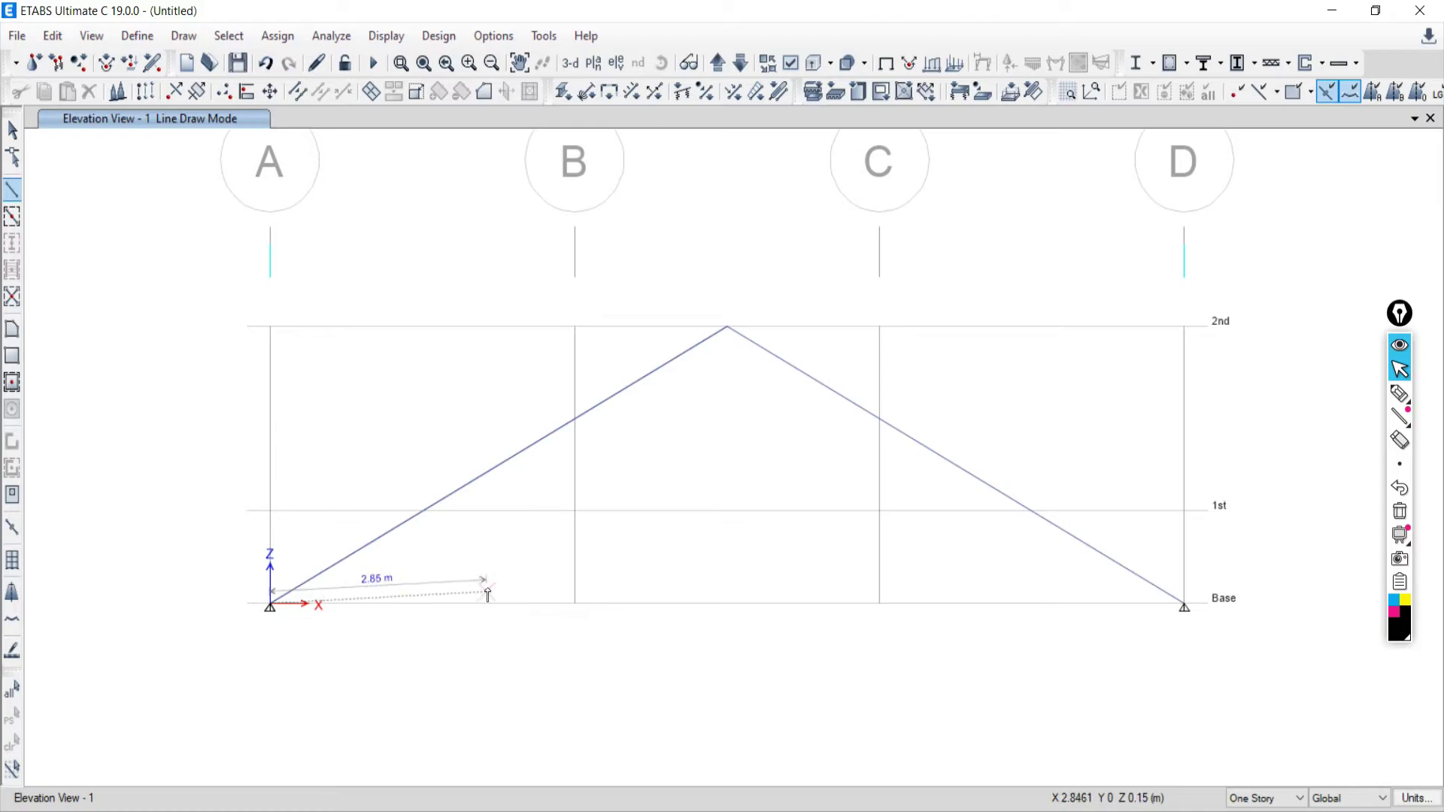
Draw the bottom chord along Base from A through B and C to D
left_click(574, 604)
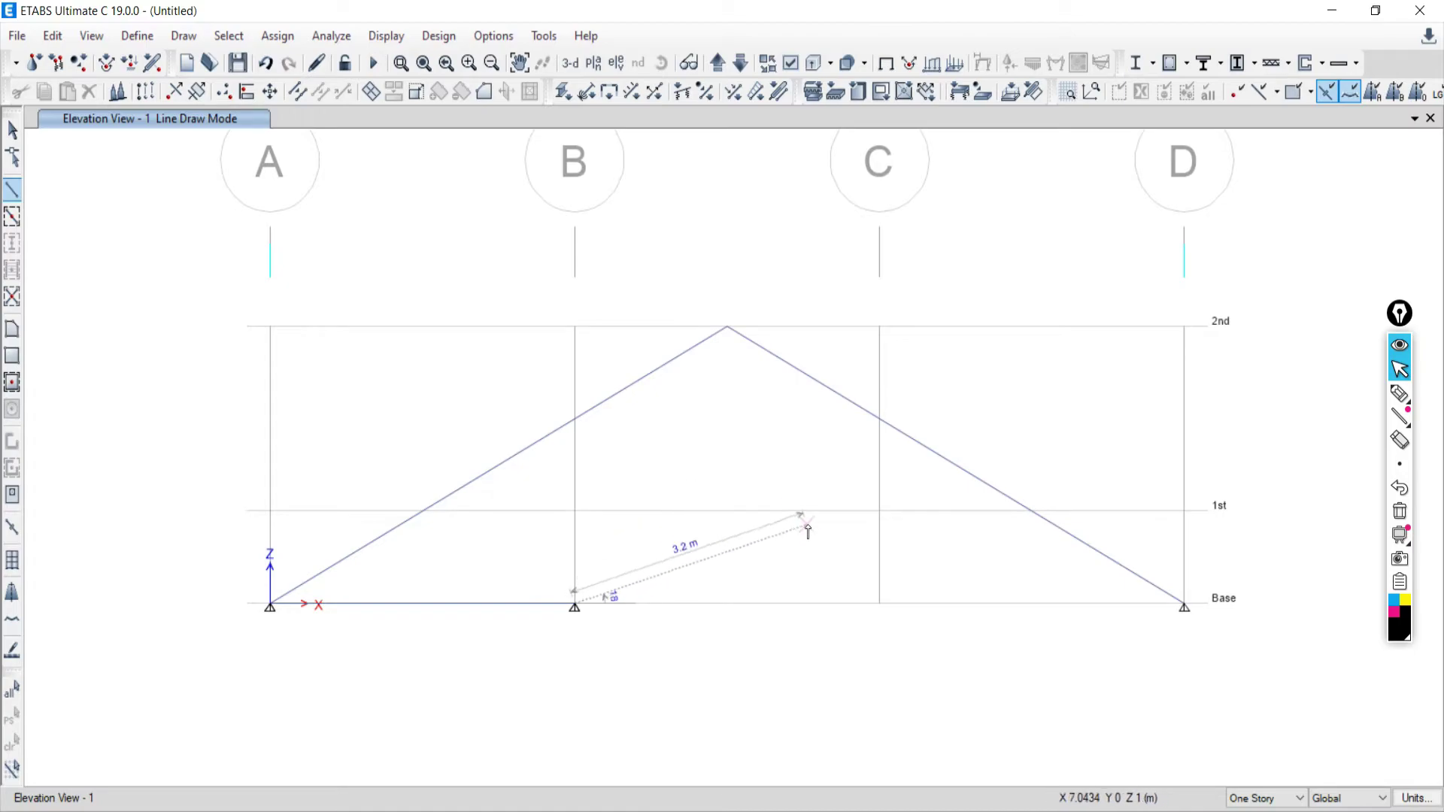
left_click(878, 604)
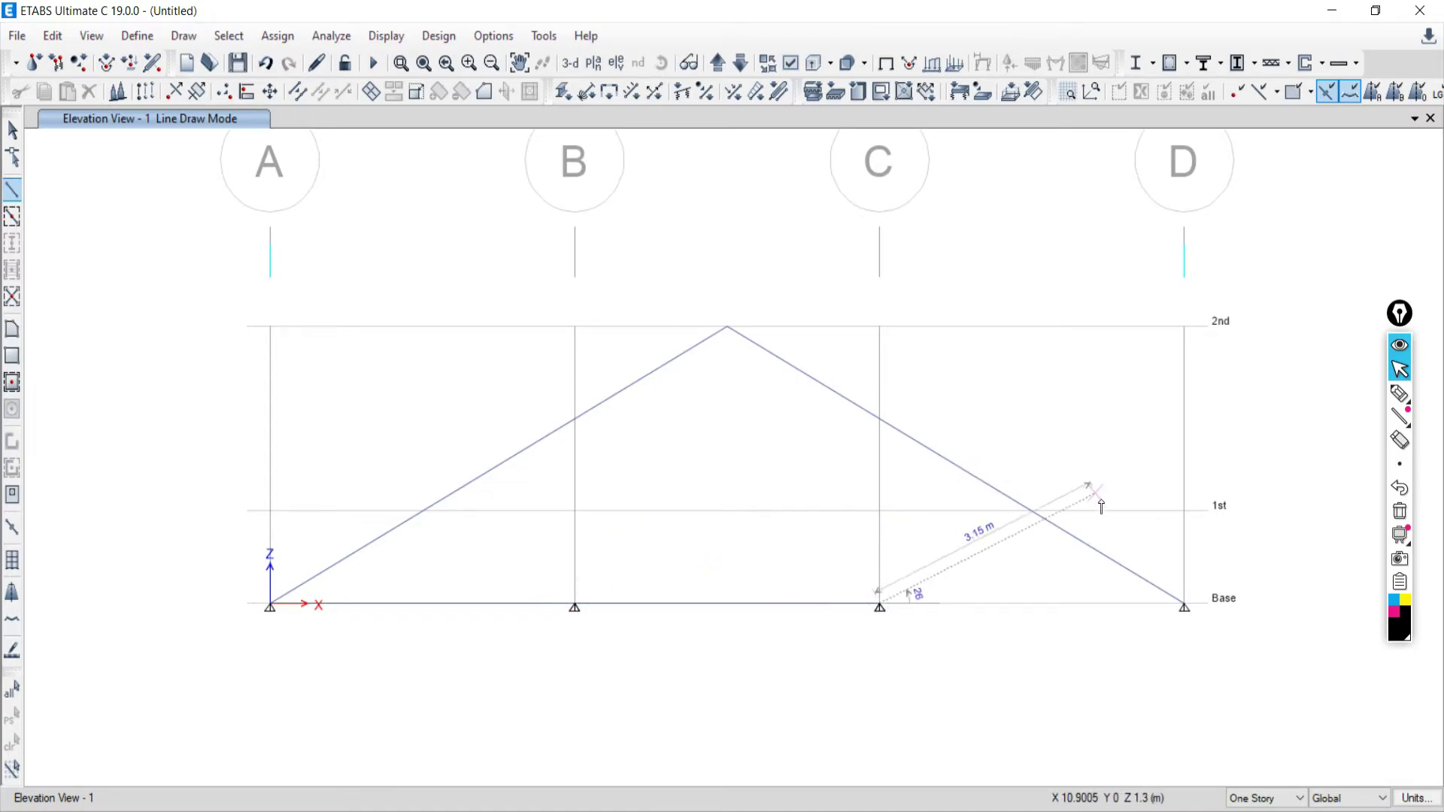
left_click(1183, 606)
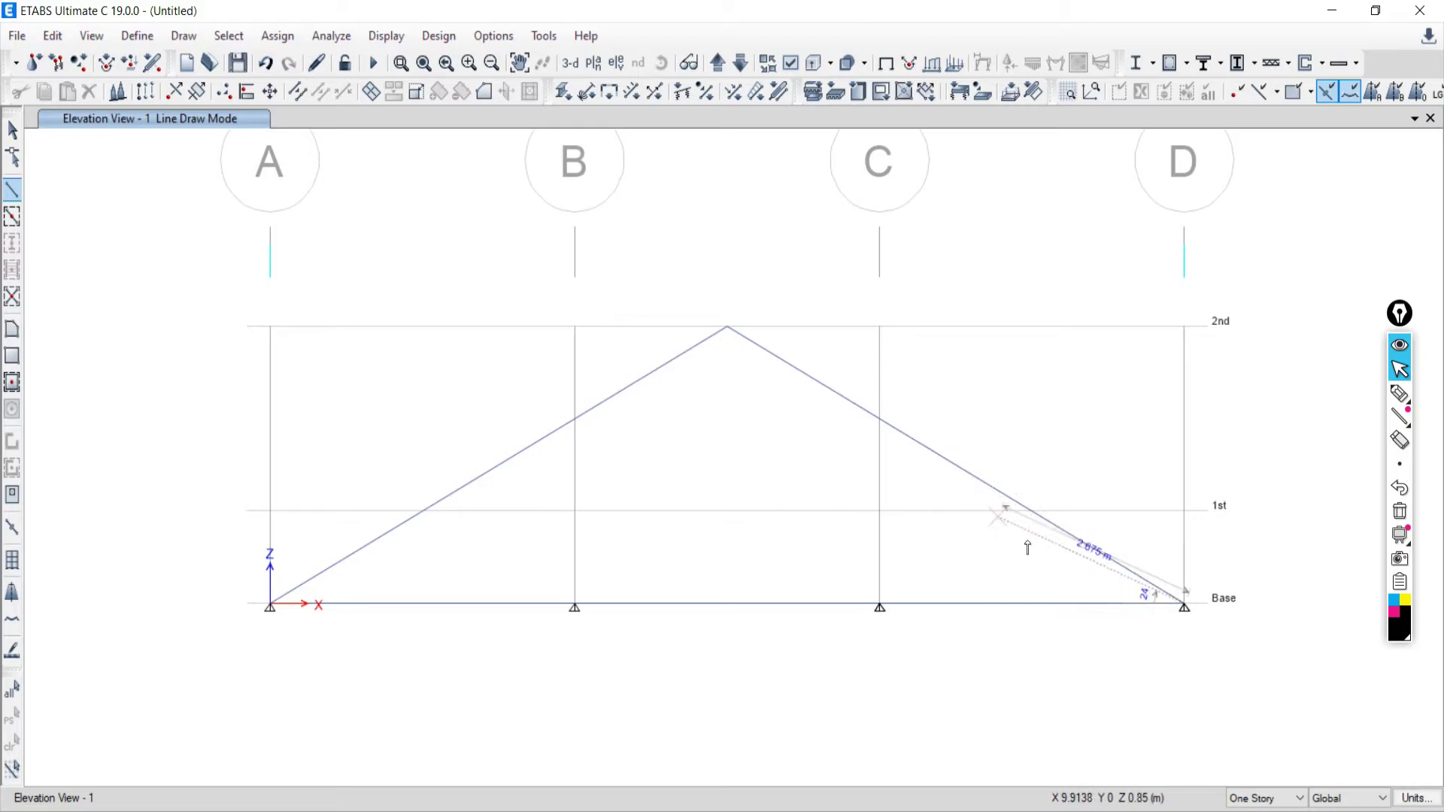
key("Escape")
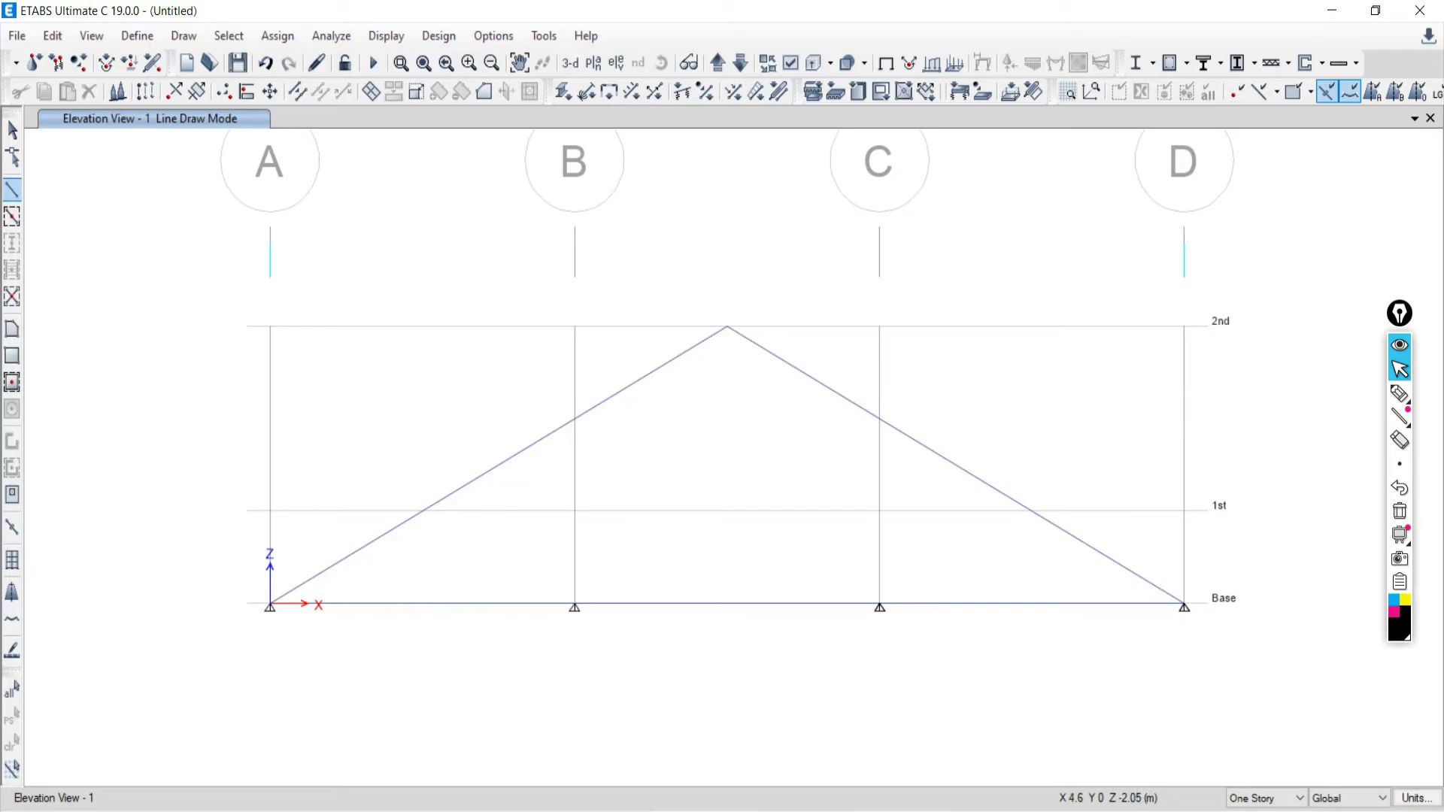
Draw a web member from B on Base to the left slope's midpoint
key("alt+Tab")
key("alt+Tab")
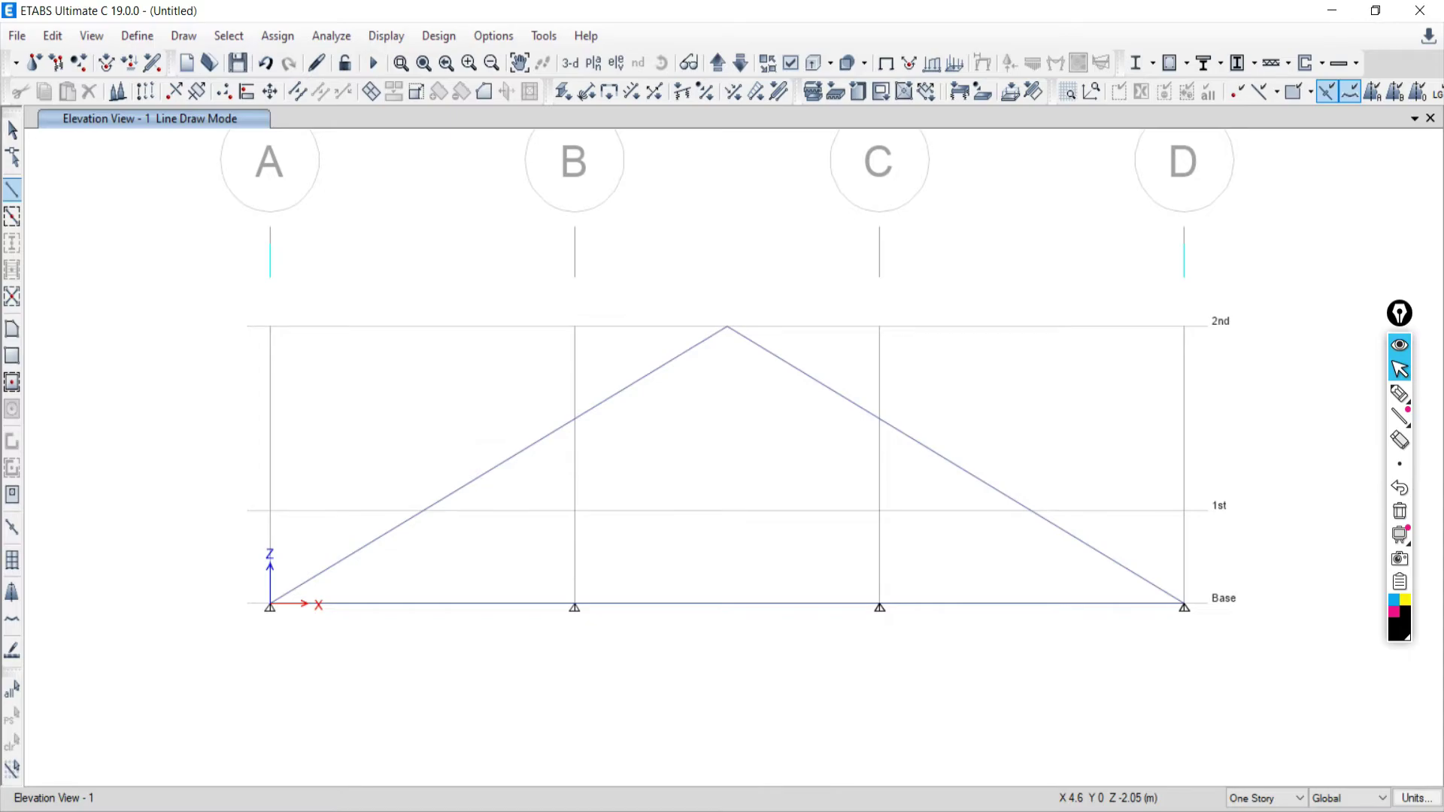
left_click(576, 606)
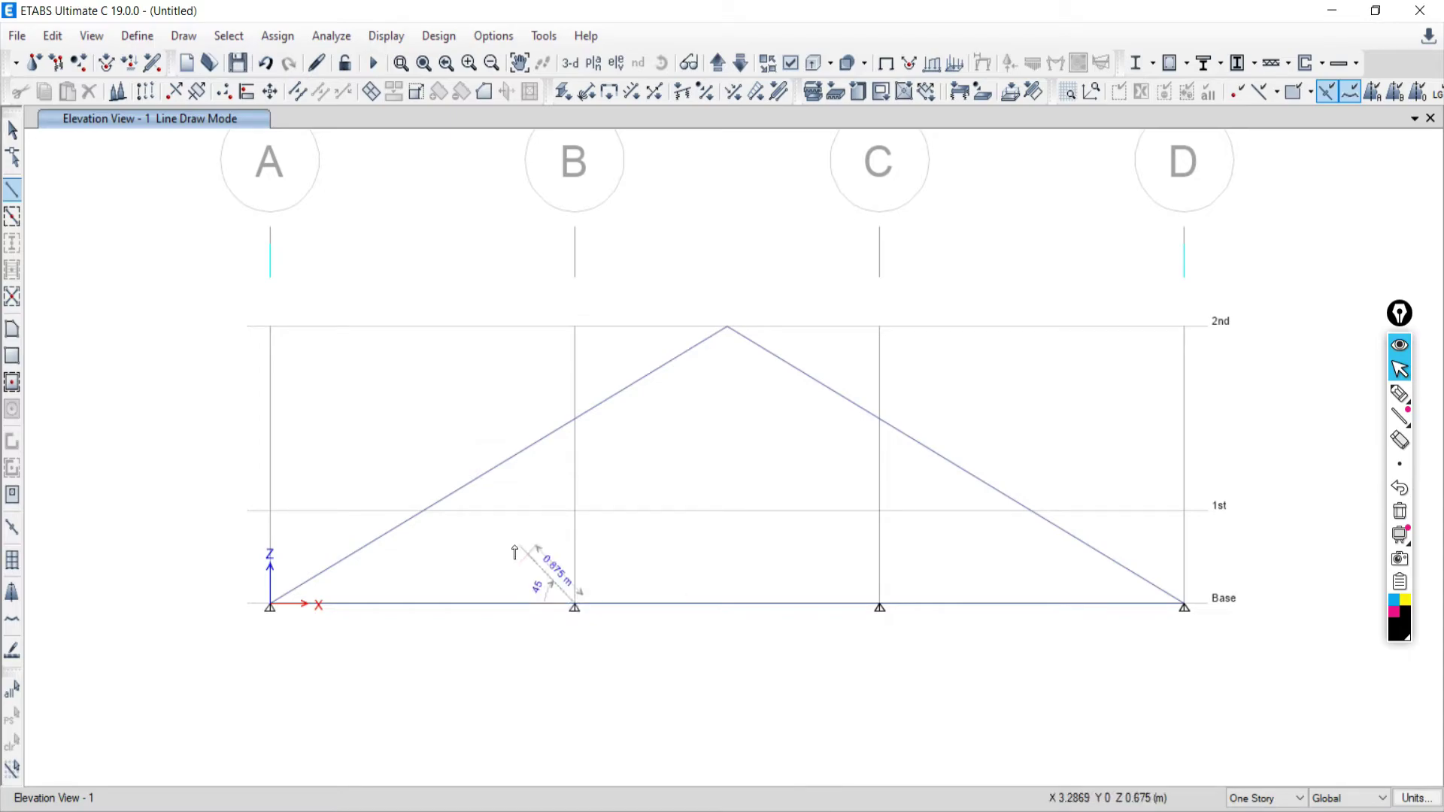
left_click(422, 512)
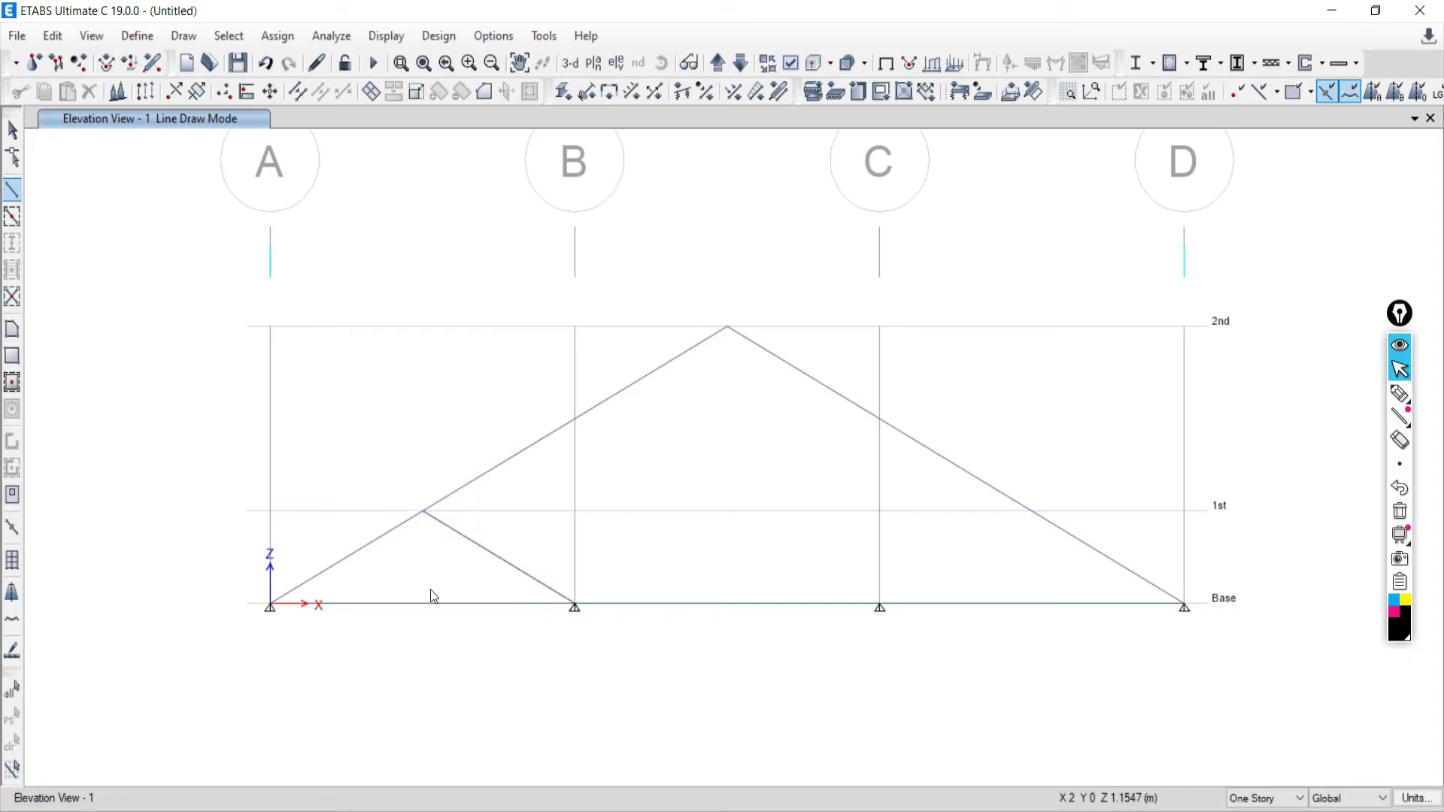
key("Escape")
Find the Undo command in the menus and undo the web member from B
left_click(52, 36)
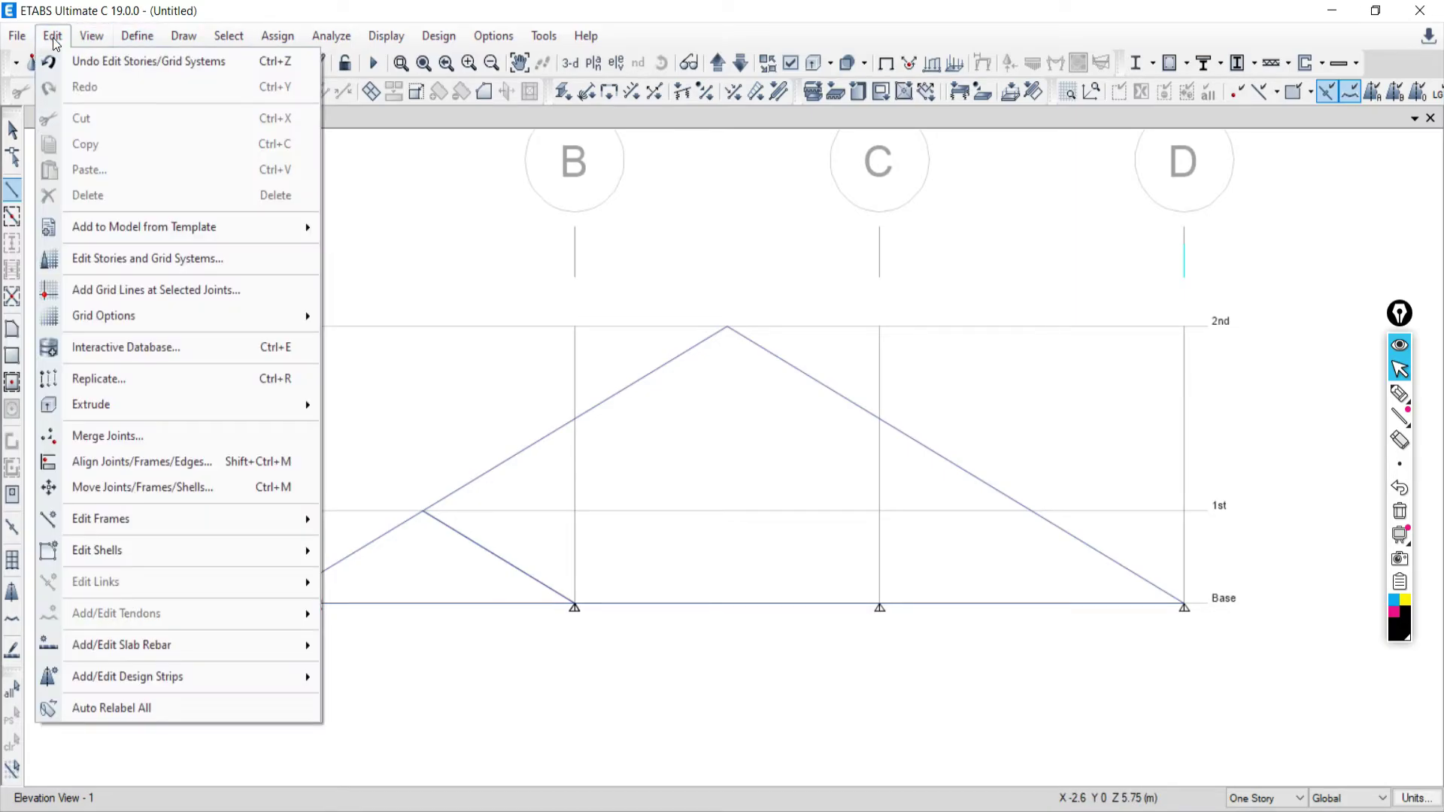
left_click(92, 37)
left_click(92, 36)
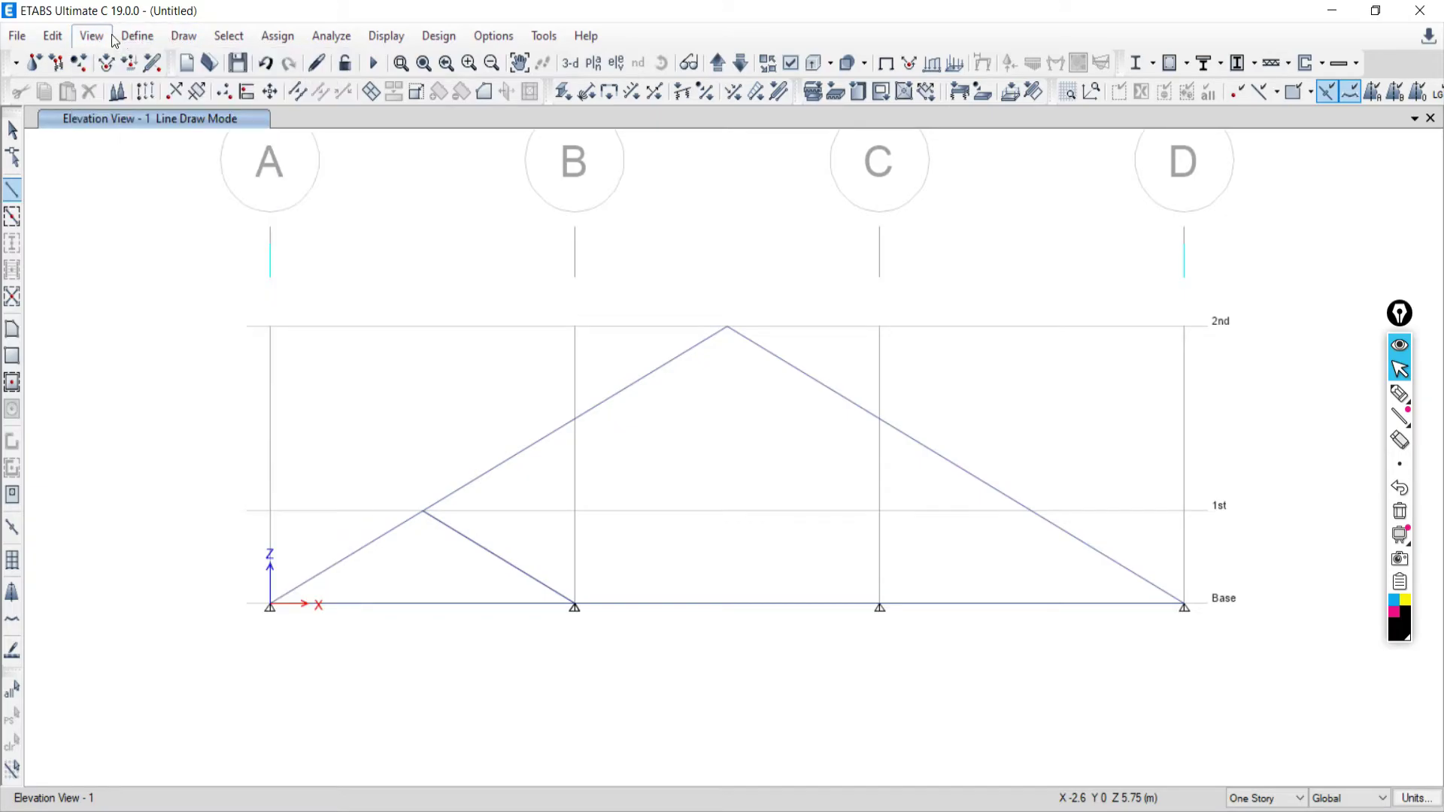
left_click(137, 36)
left_click(173, 38)
left_click(173, 37)
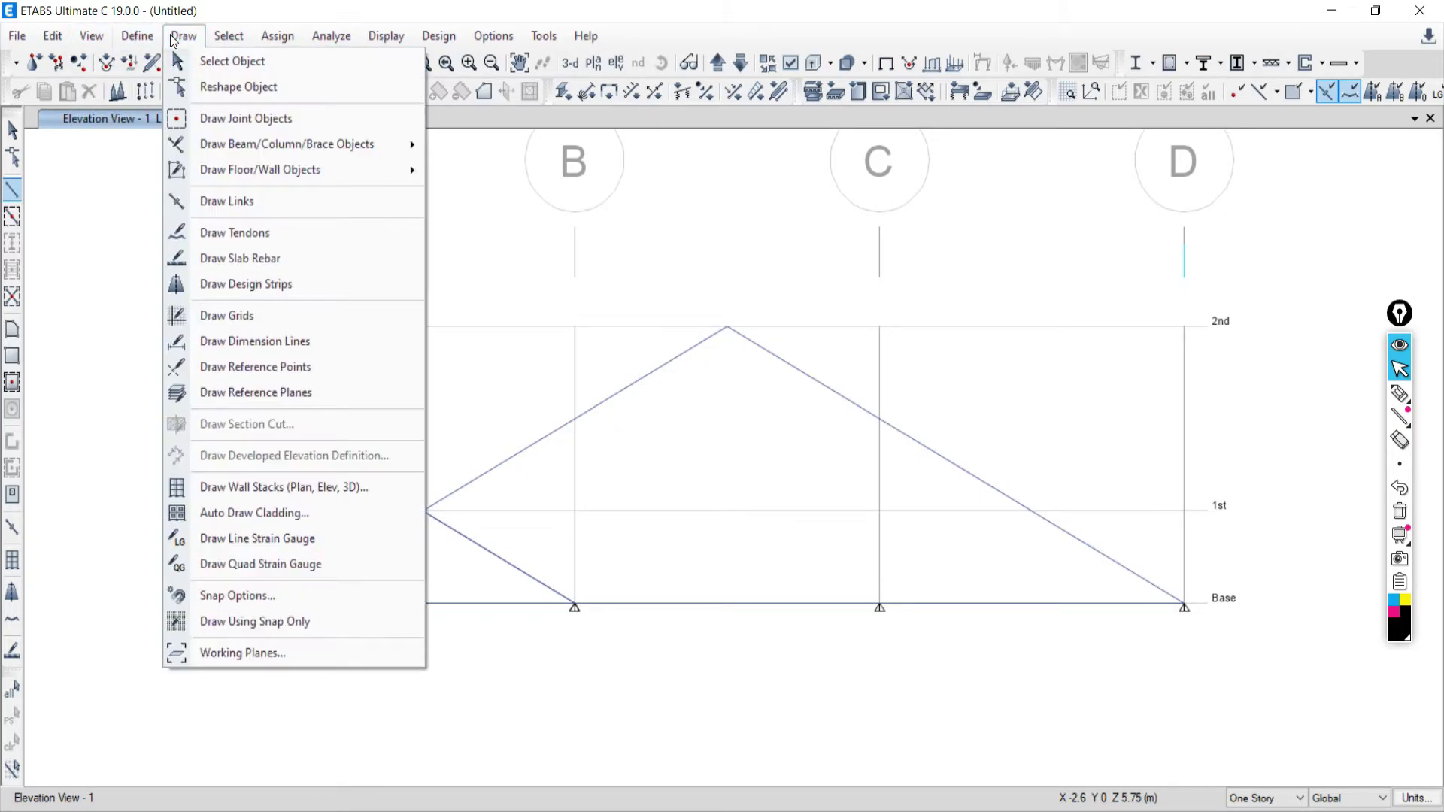
left_click(171, 42)
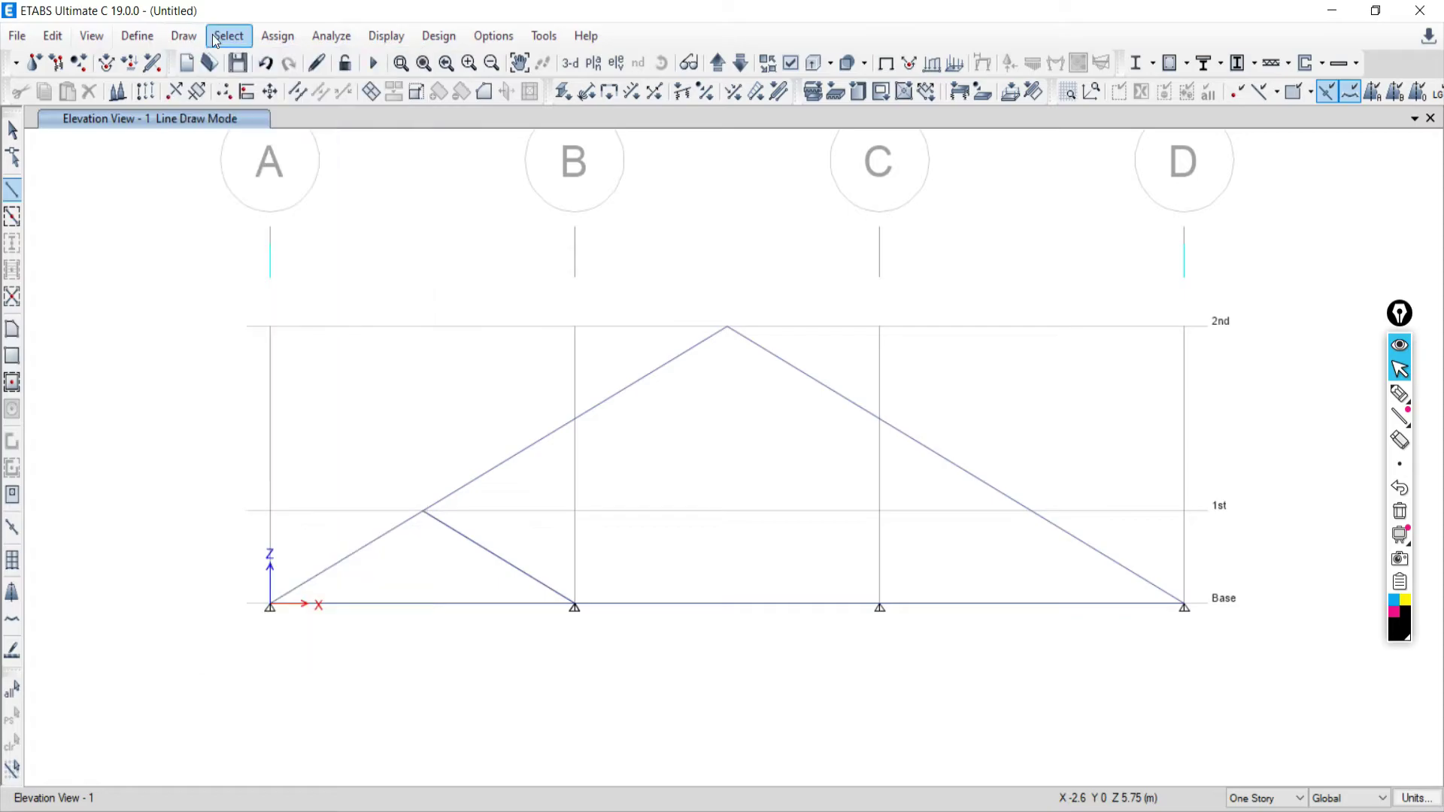
left_click(54, 36)
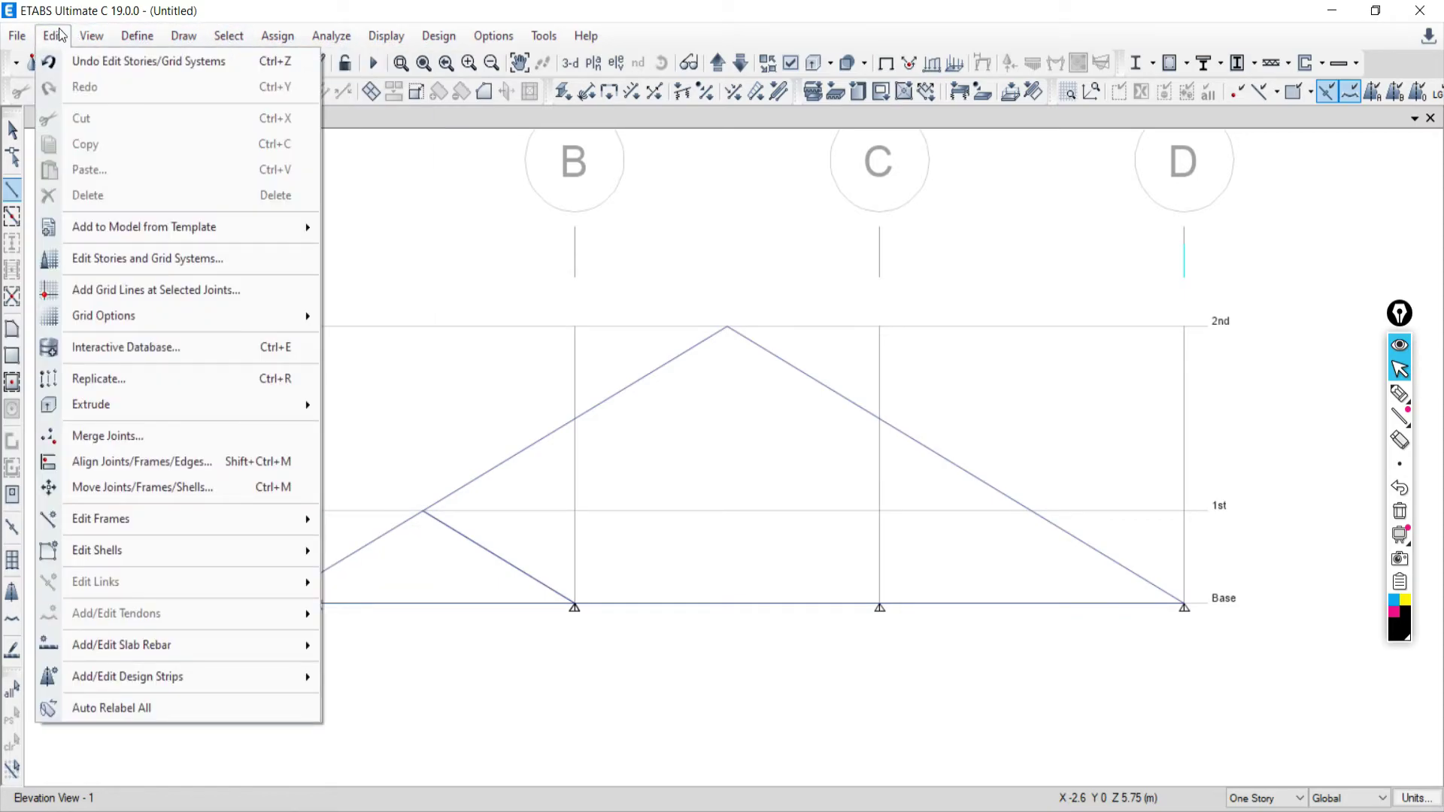
left_click(77, 63)
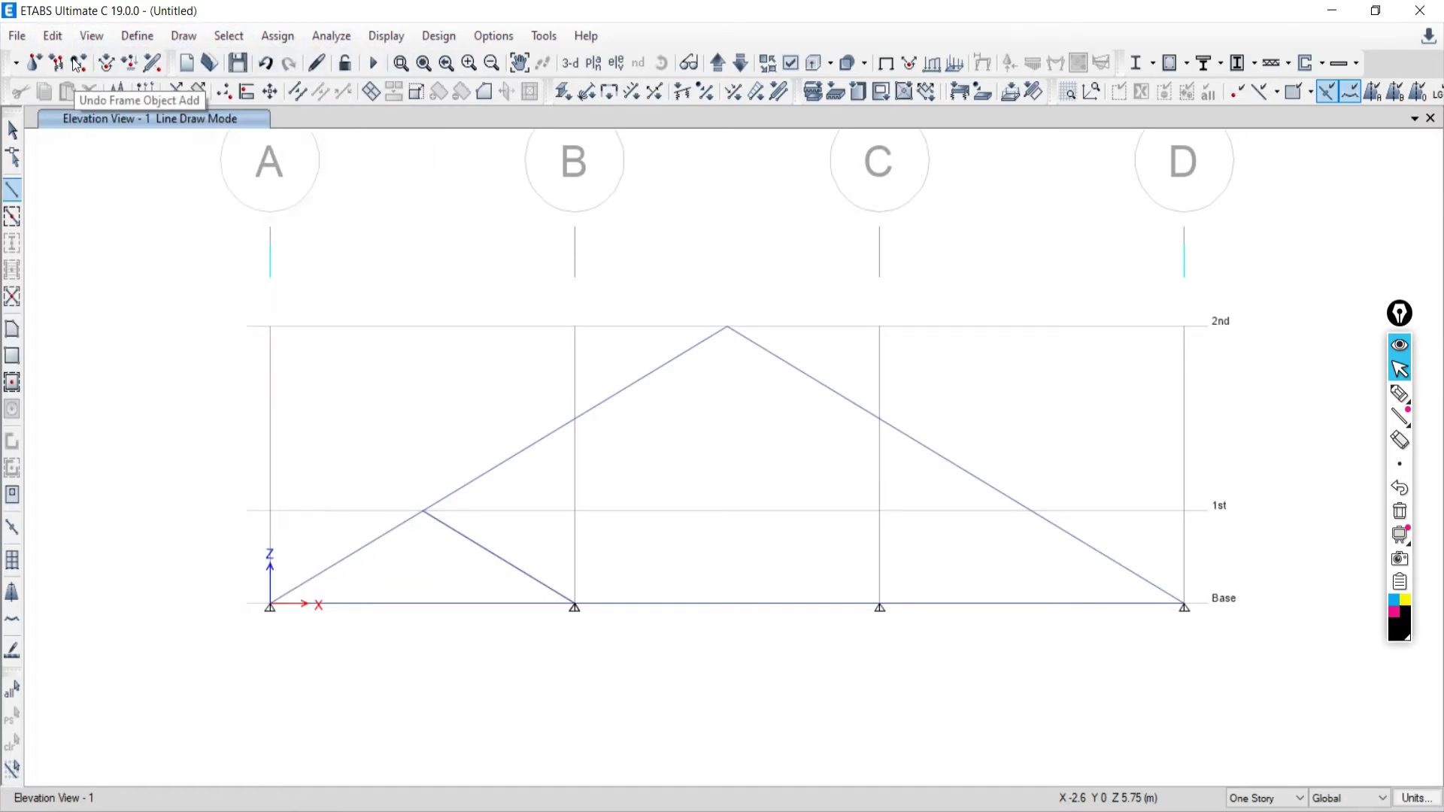
left_click(77, 63)
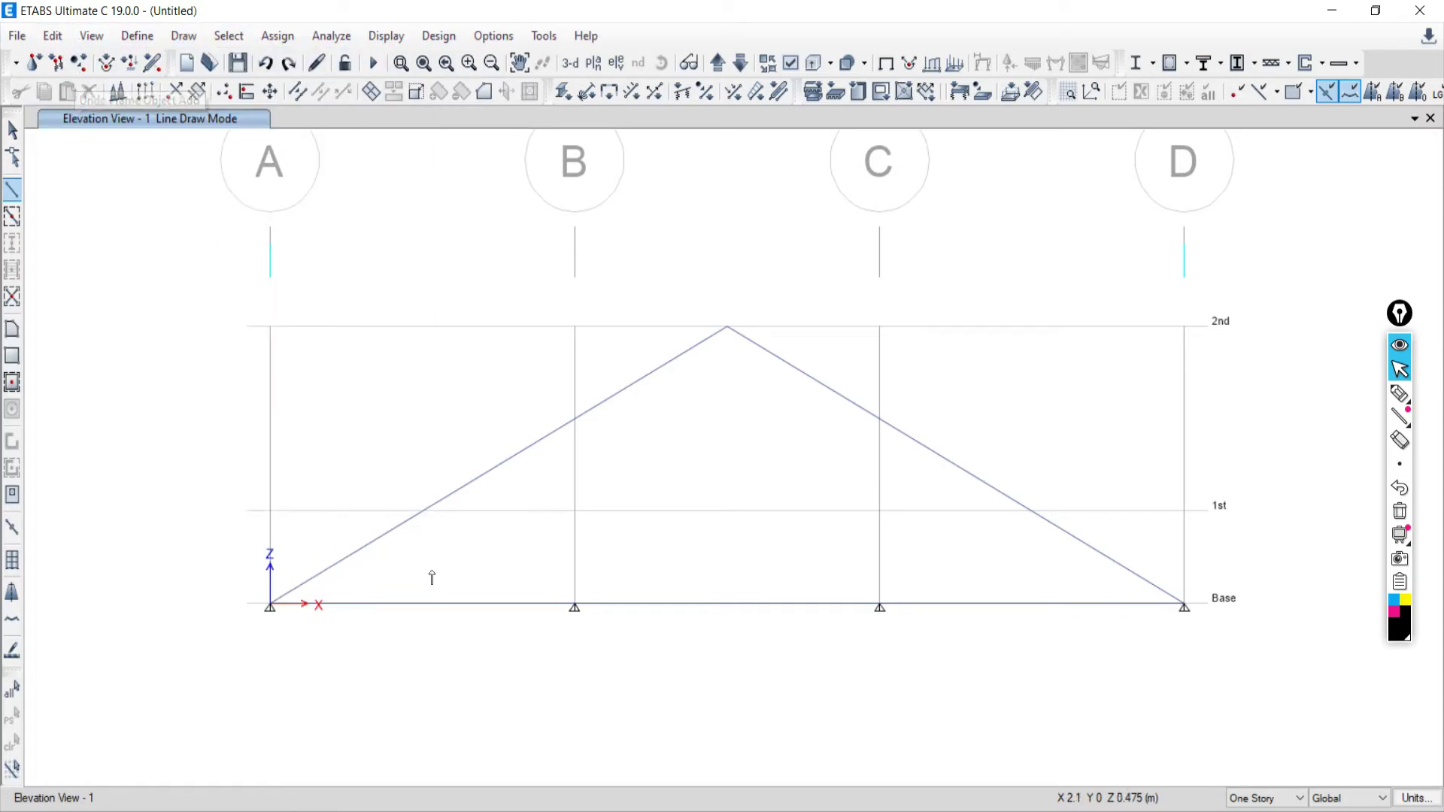
Redraw web member B to the left midpoint and add C to the right midpoint
left_click(574, 606)
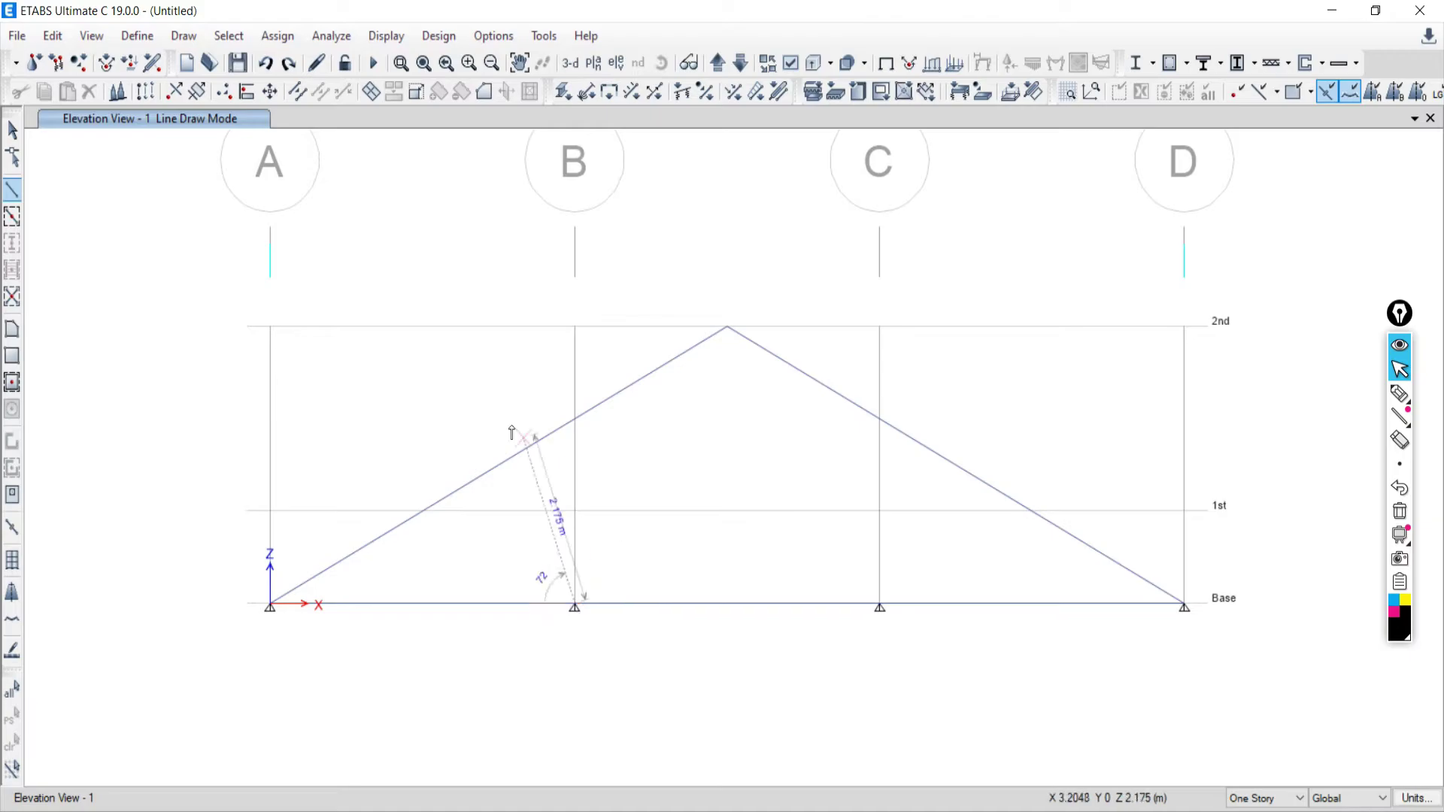
left_click(423, 512)
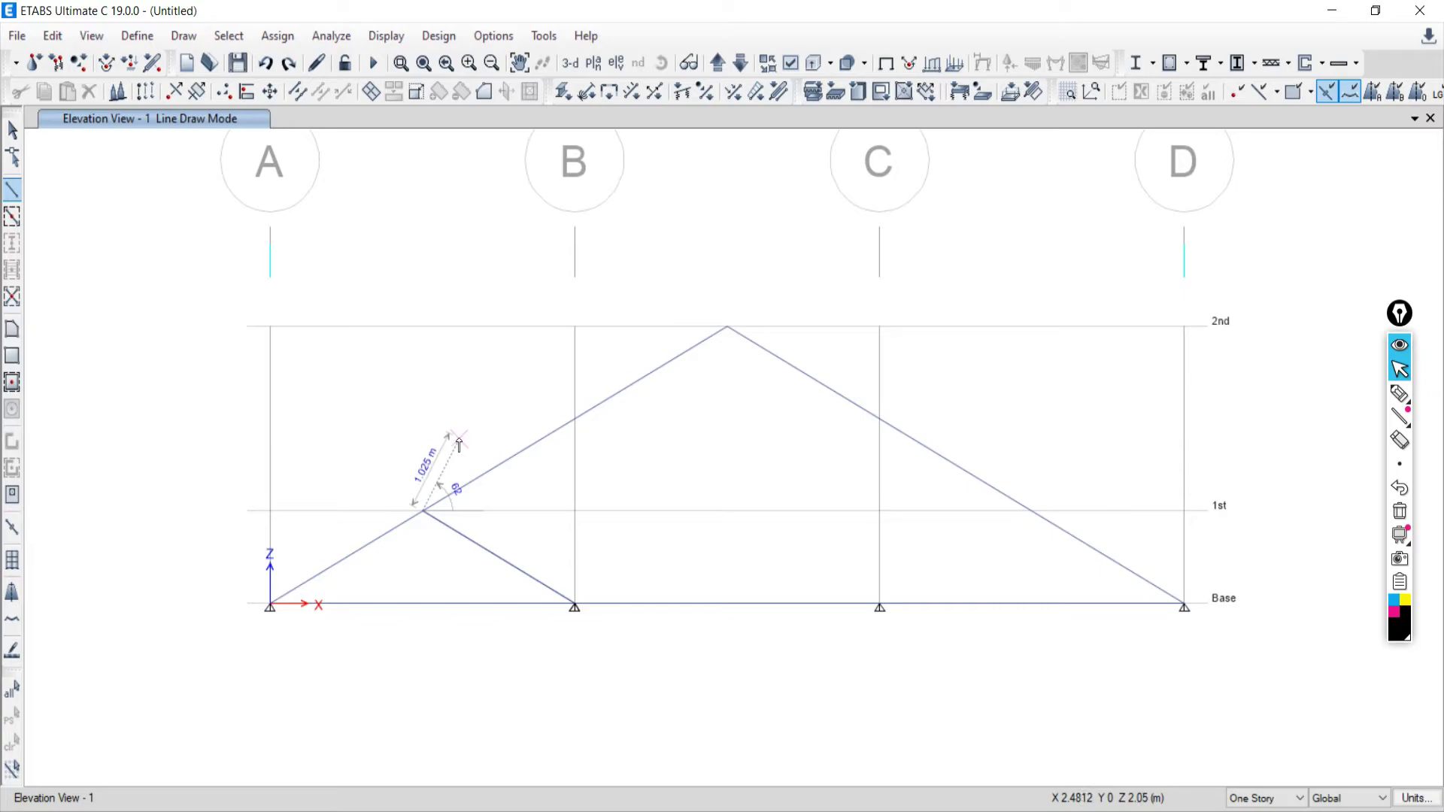
key("Escape")
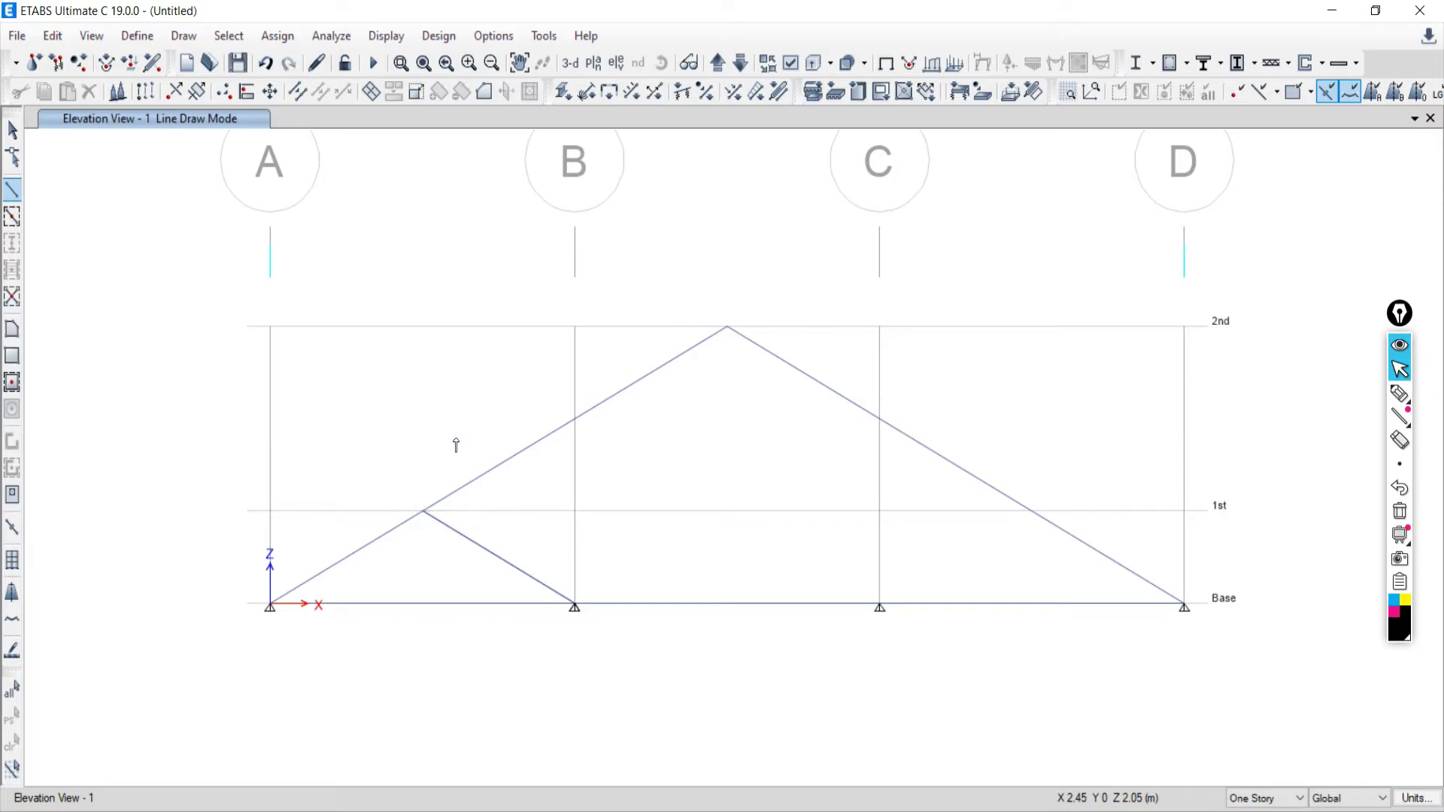
left_click(880, 606)
left_click(1031, 512)
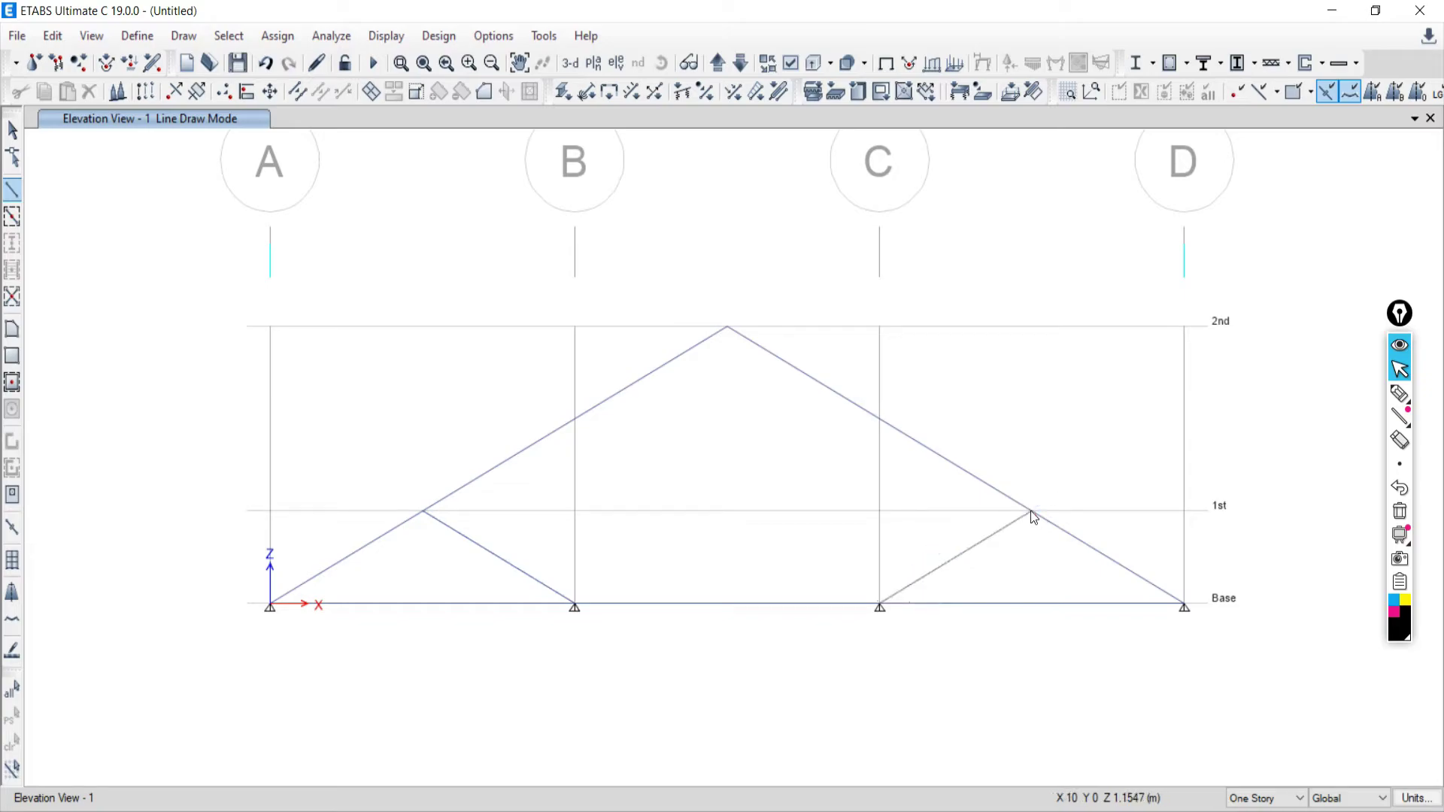
key("Escape")
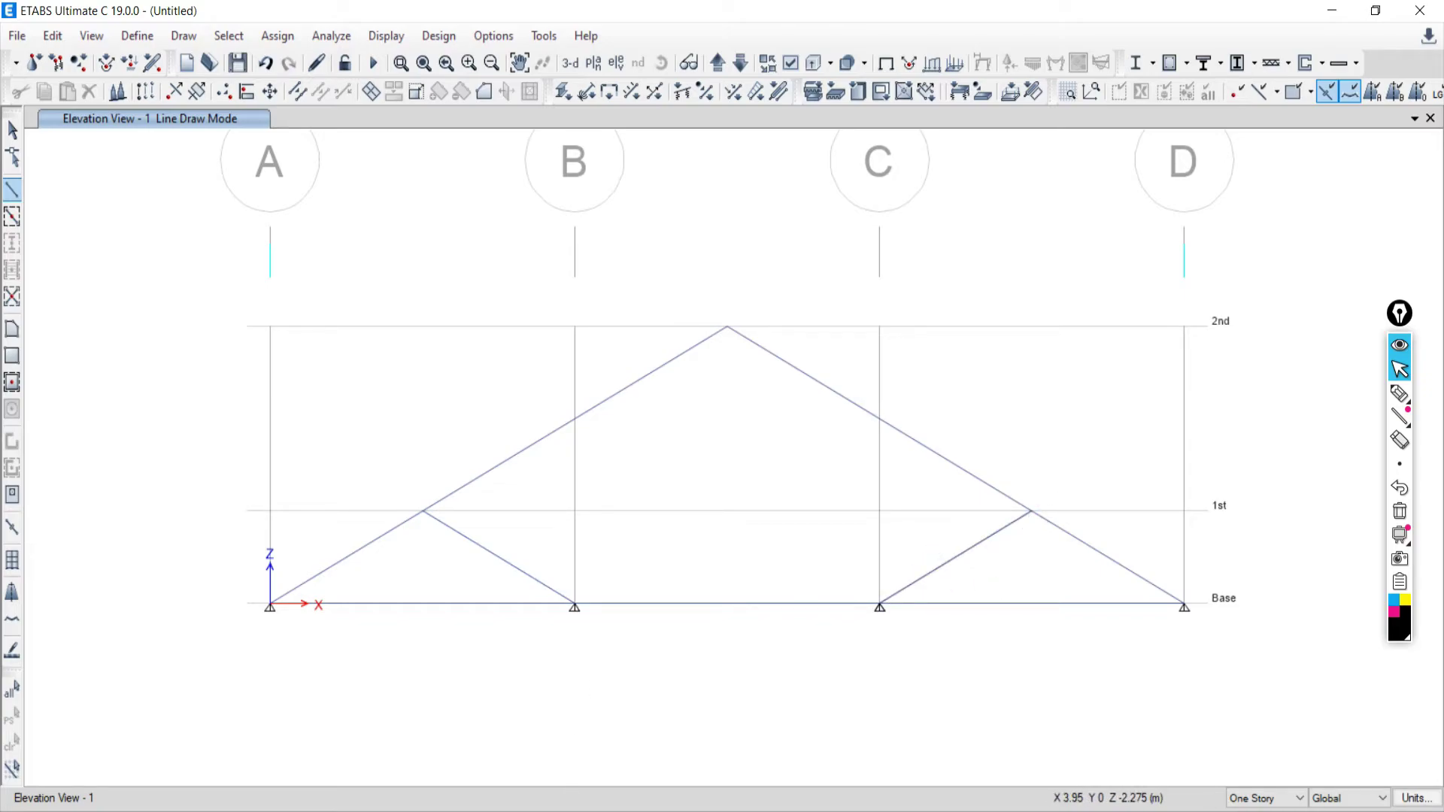
left_click(892, 806)
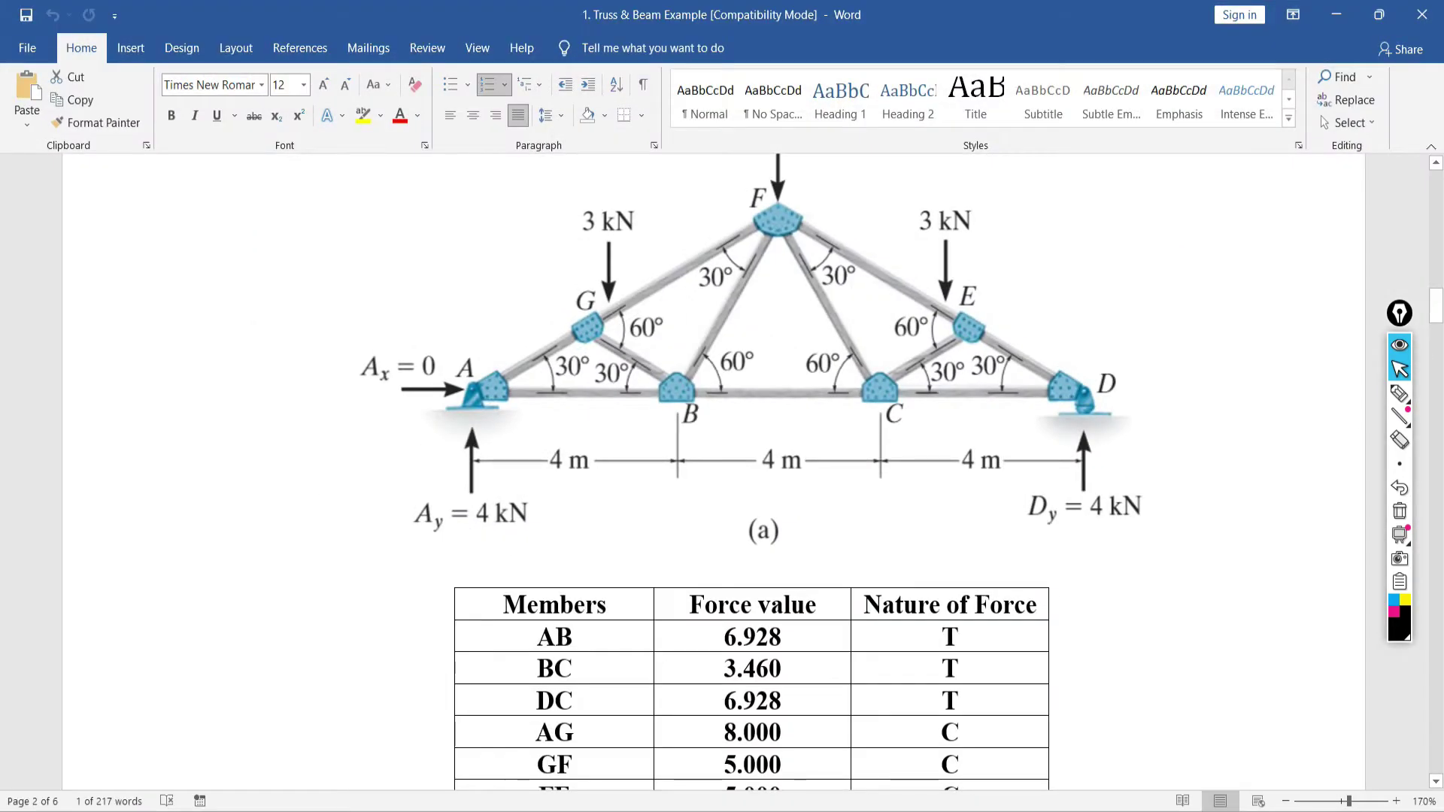
Draw diagonals from B and C on Base up to the apex, then return to Word
left_click(891, 806)
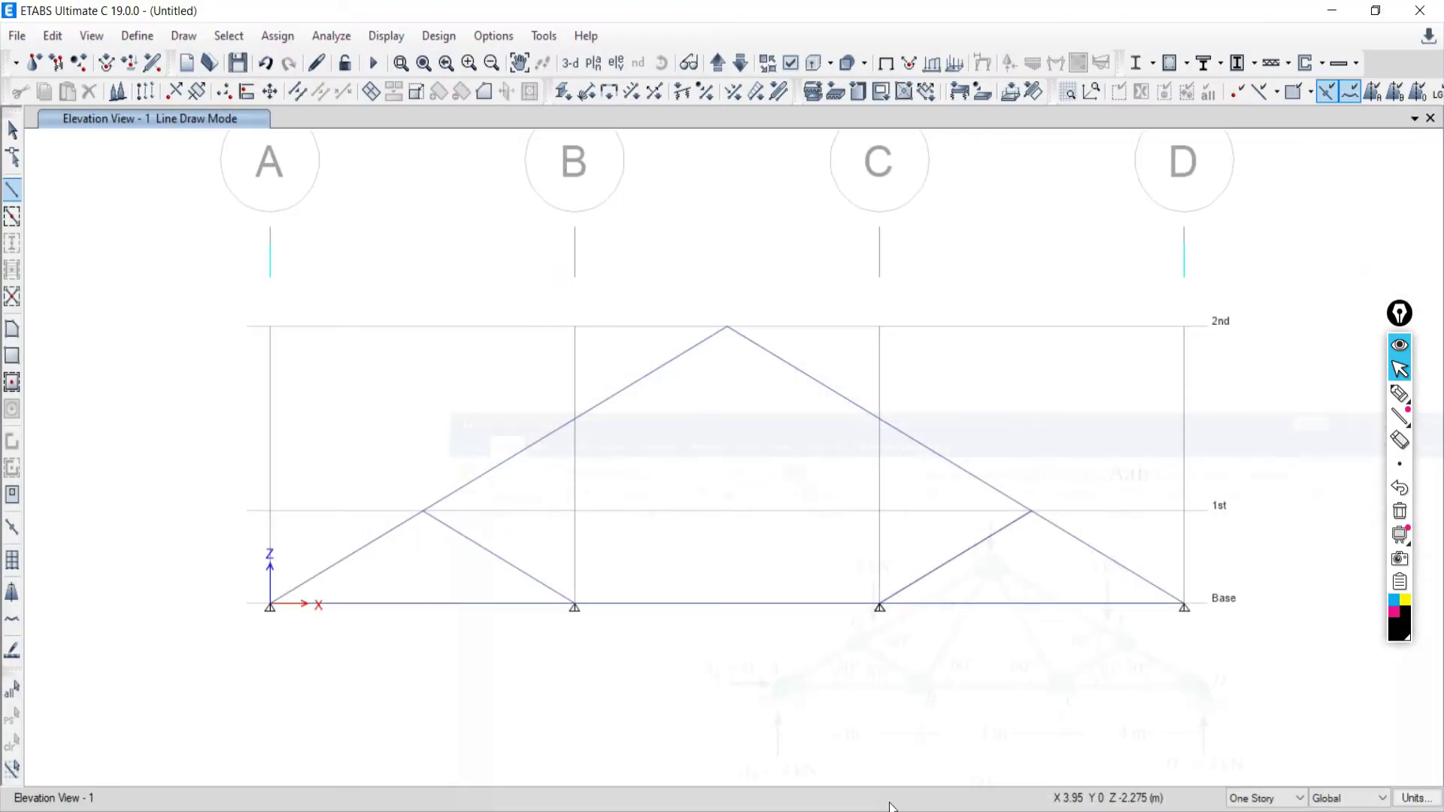
left_click(574, 605)
left_click(727, 328)
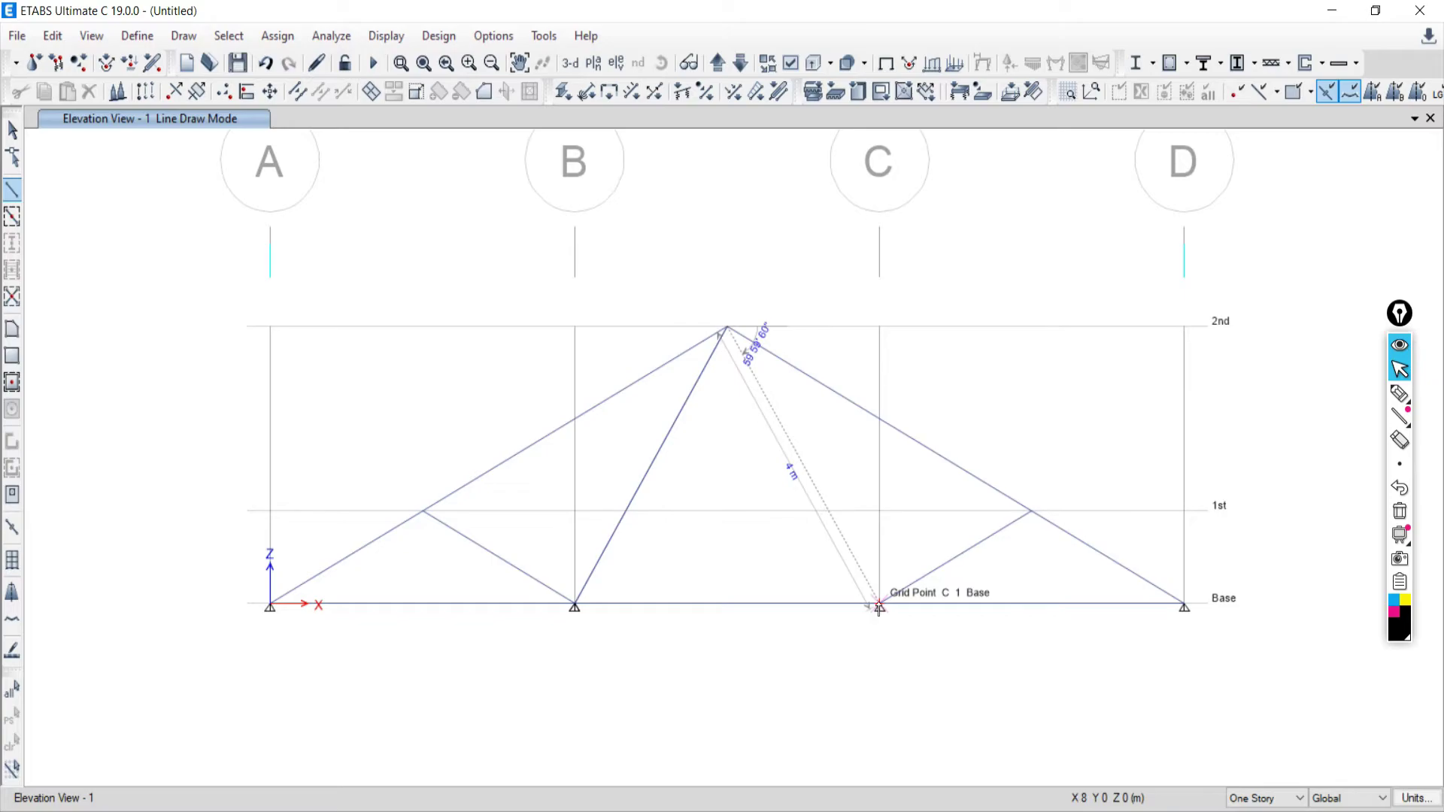
double_click(879, 605)
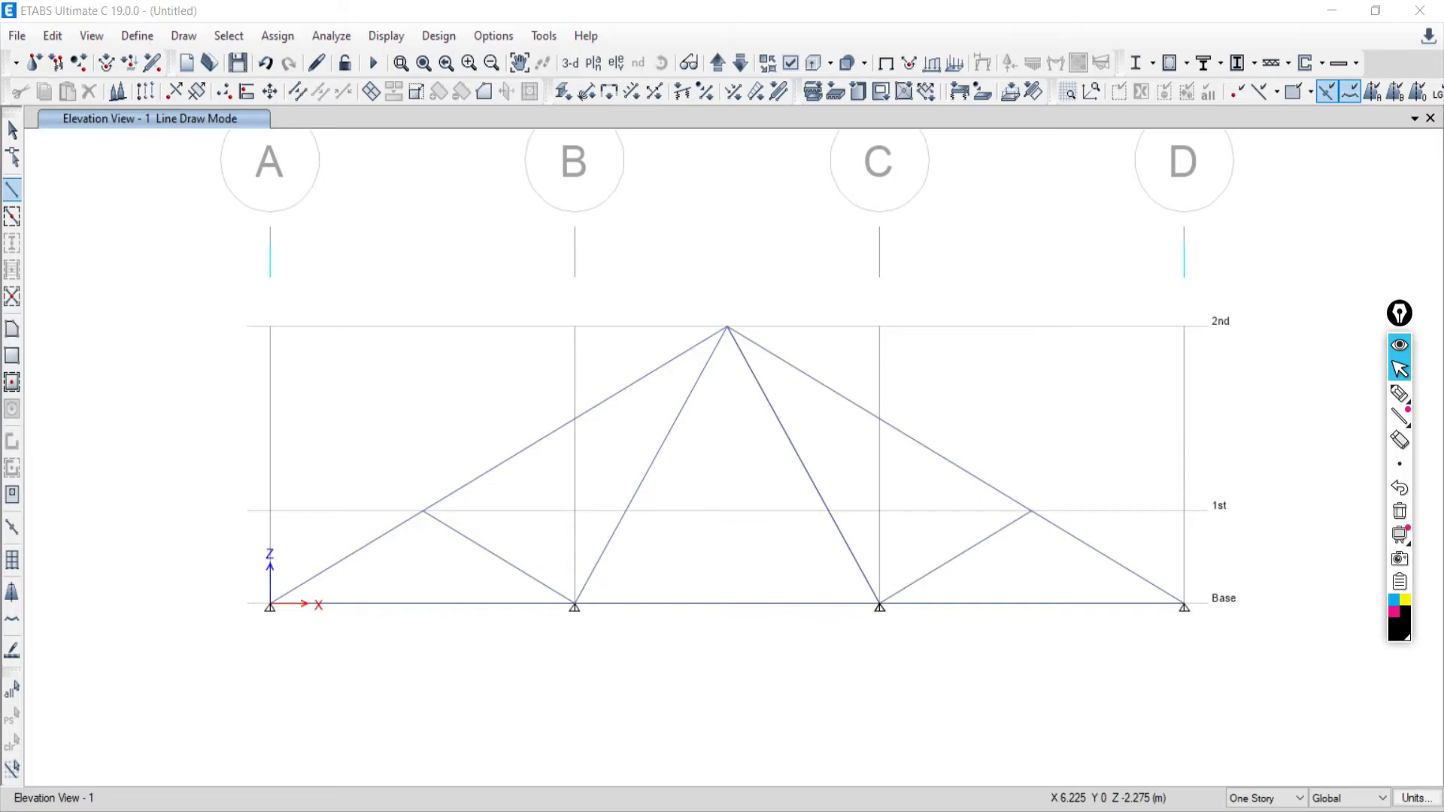
key("alt+Tab")
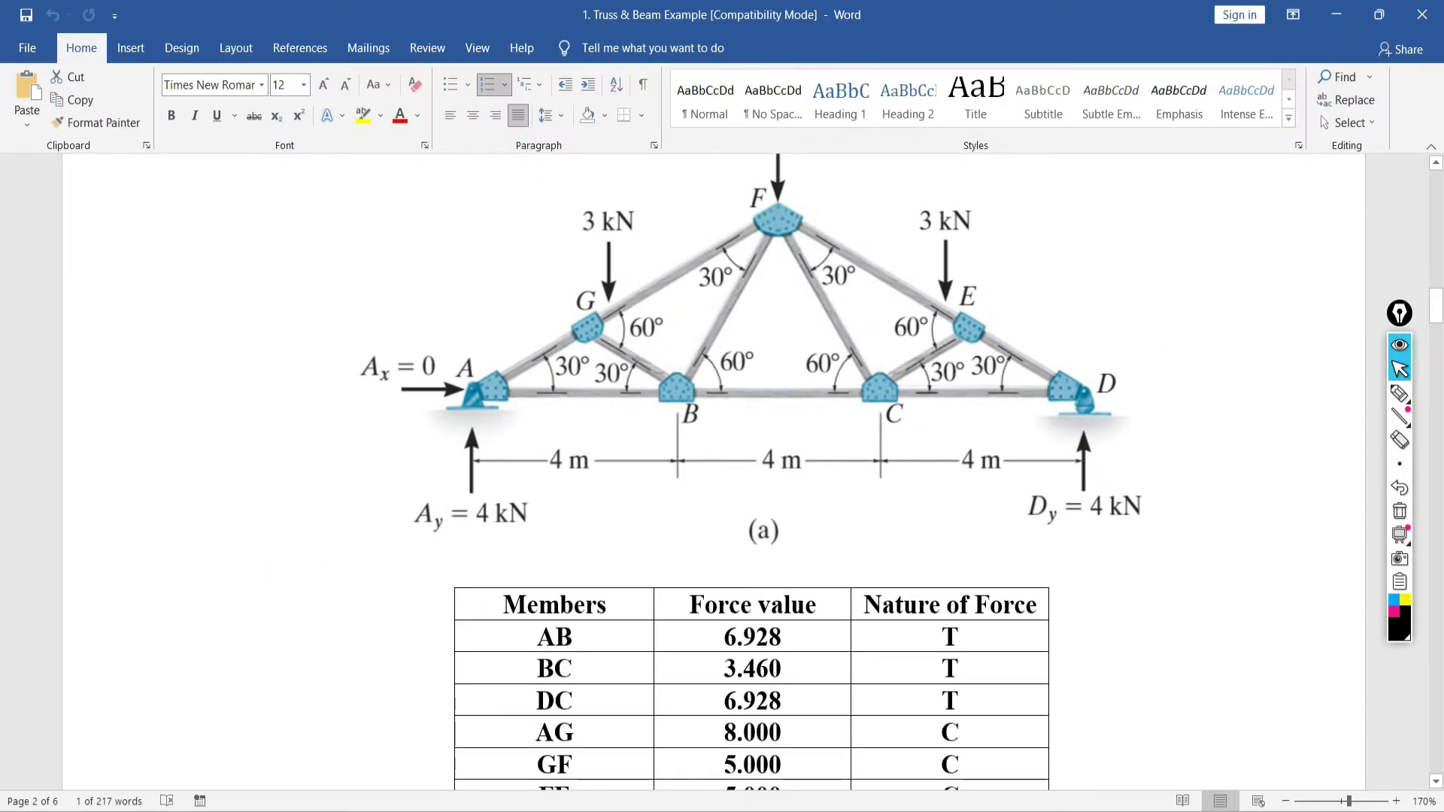
Switch from the Word truss figure back to the ETABS elevation view
key("alt+Tab")
key("alt+Tab")
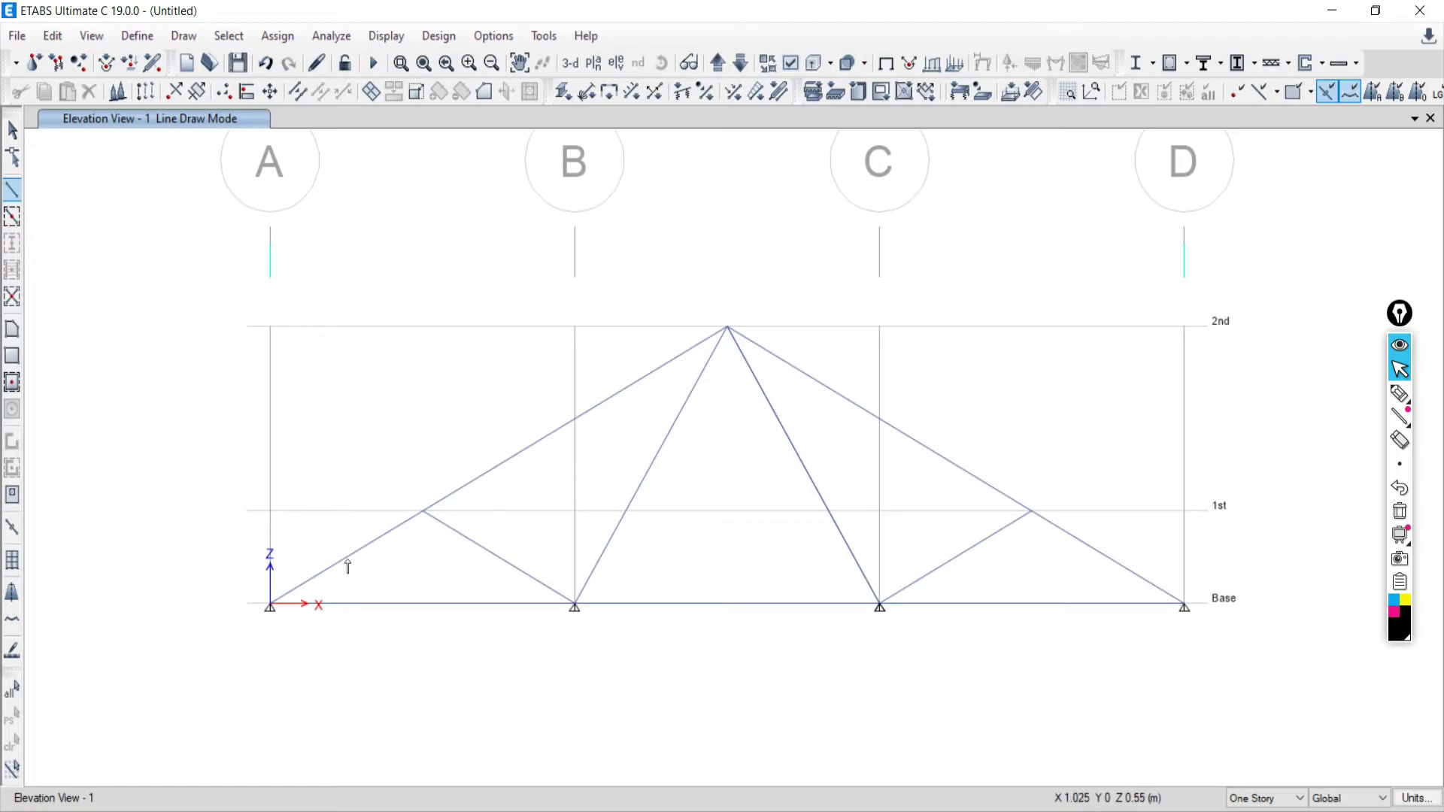
Stop drawing, switch to object selection, and zoom so the whole truss with grids A–D shows
left_click(1399, 374)
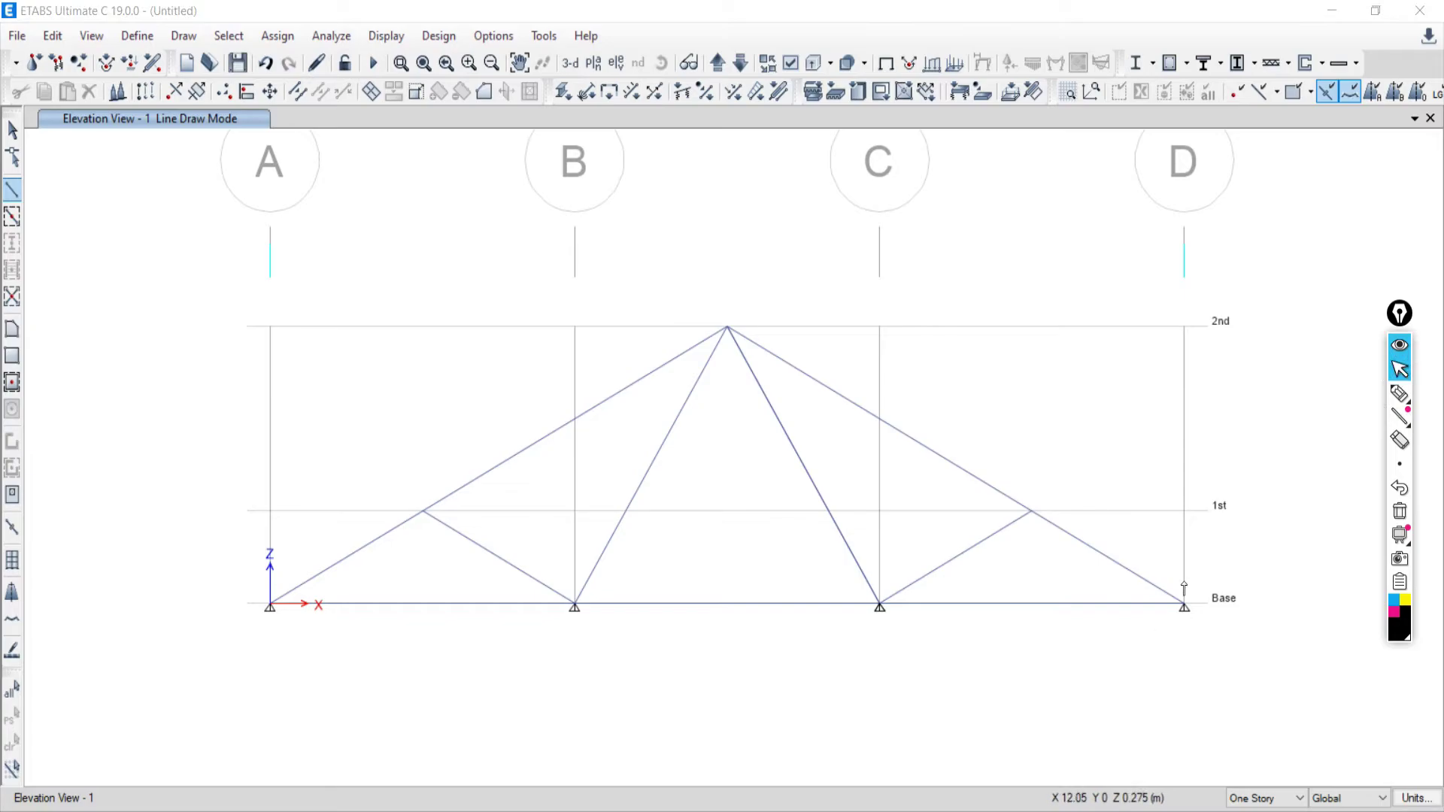
left_click(1399, 370)
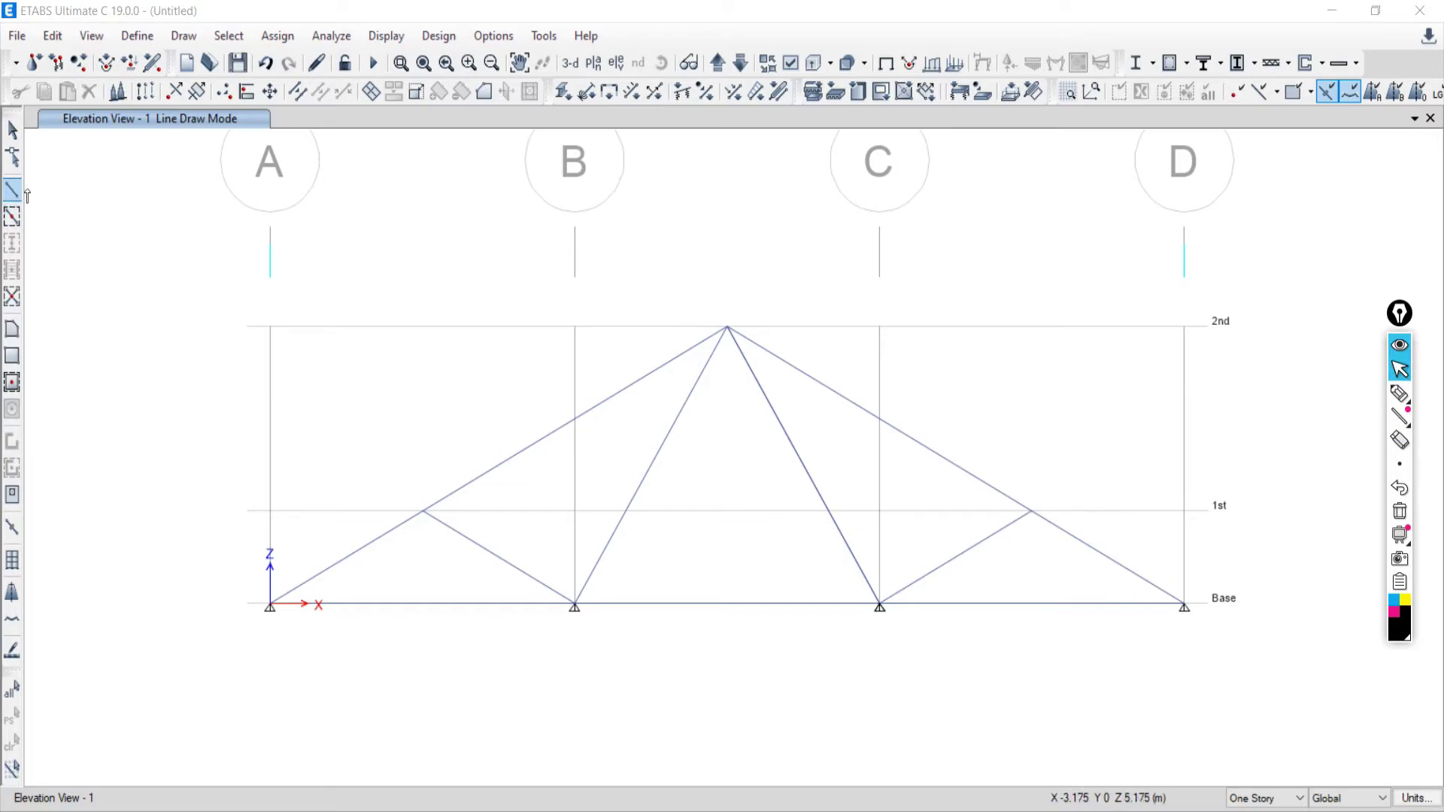
left_click(13, 135)
scroll(1183, 611, "up", 3)
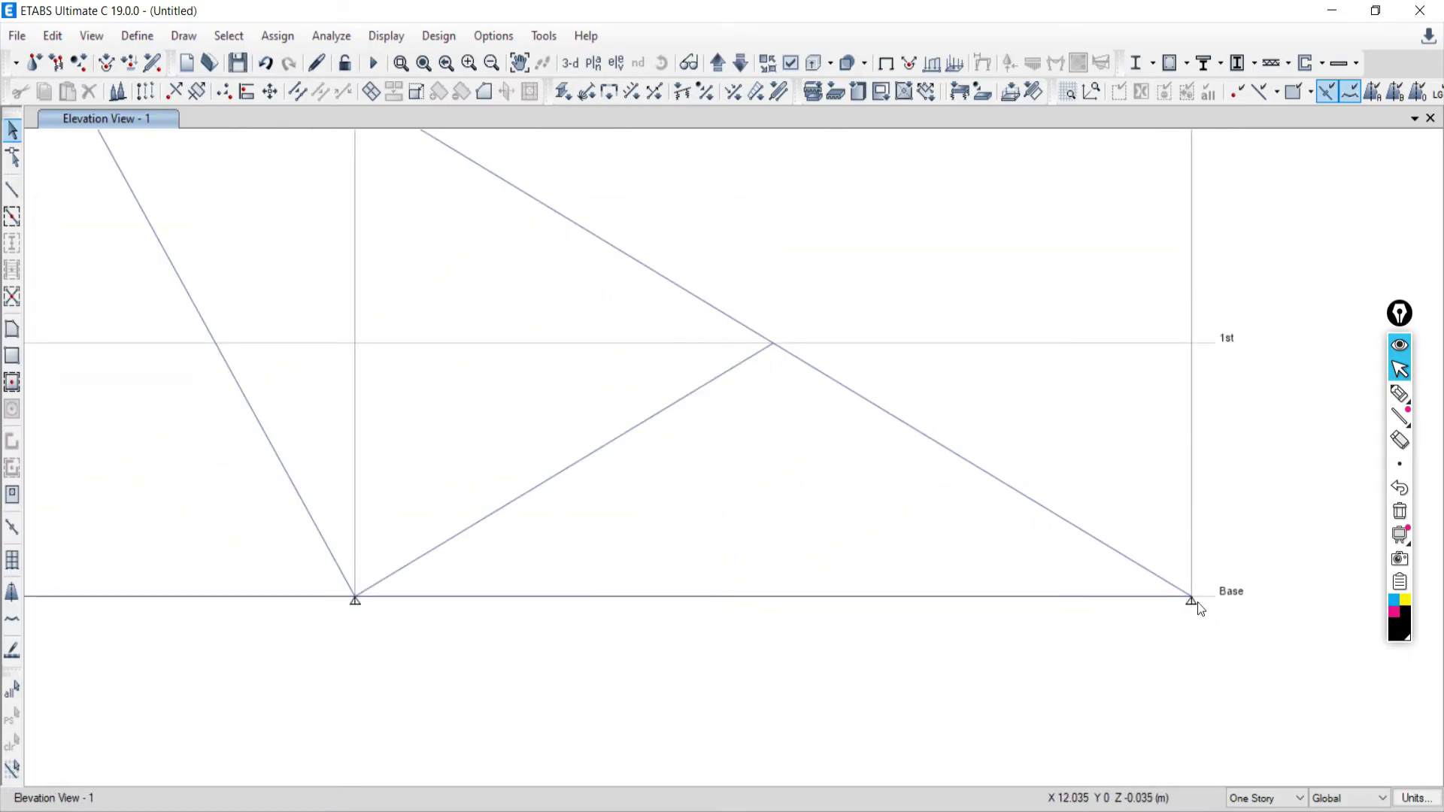
scroll(1201, 609, "down", 3)
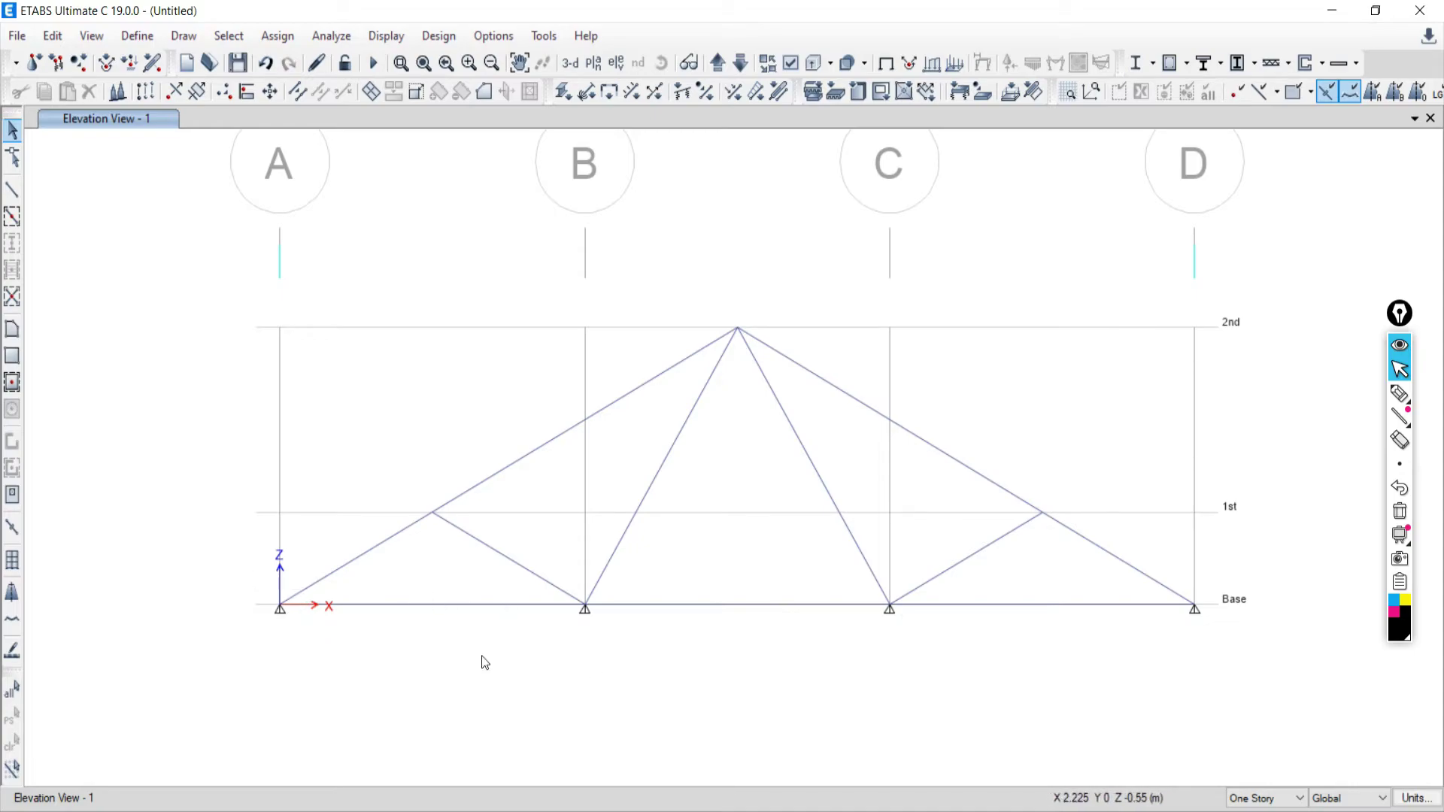
Window-select the base joints at grids B, C and D
mouse_move(556, 576)
left_mouse_down()
mouse_move(621, 647)
mouse_move(550, 556)
left_mouse_up()
mouse_move(844, 584)
left_mouse_down()
mouse_move(915, 633)
mouse_move(841, 580)
left_mouse_up()
left_click_drag(1208, 629, 1140, 585)
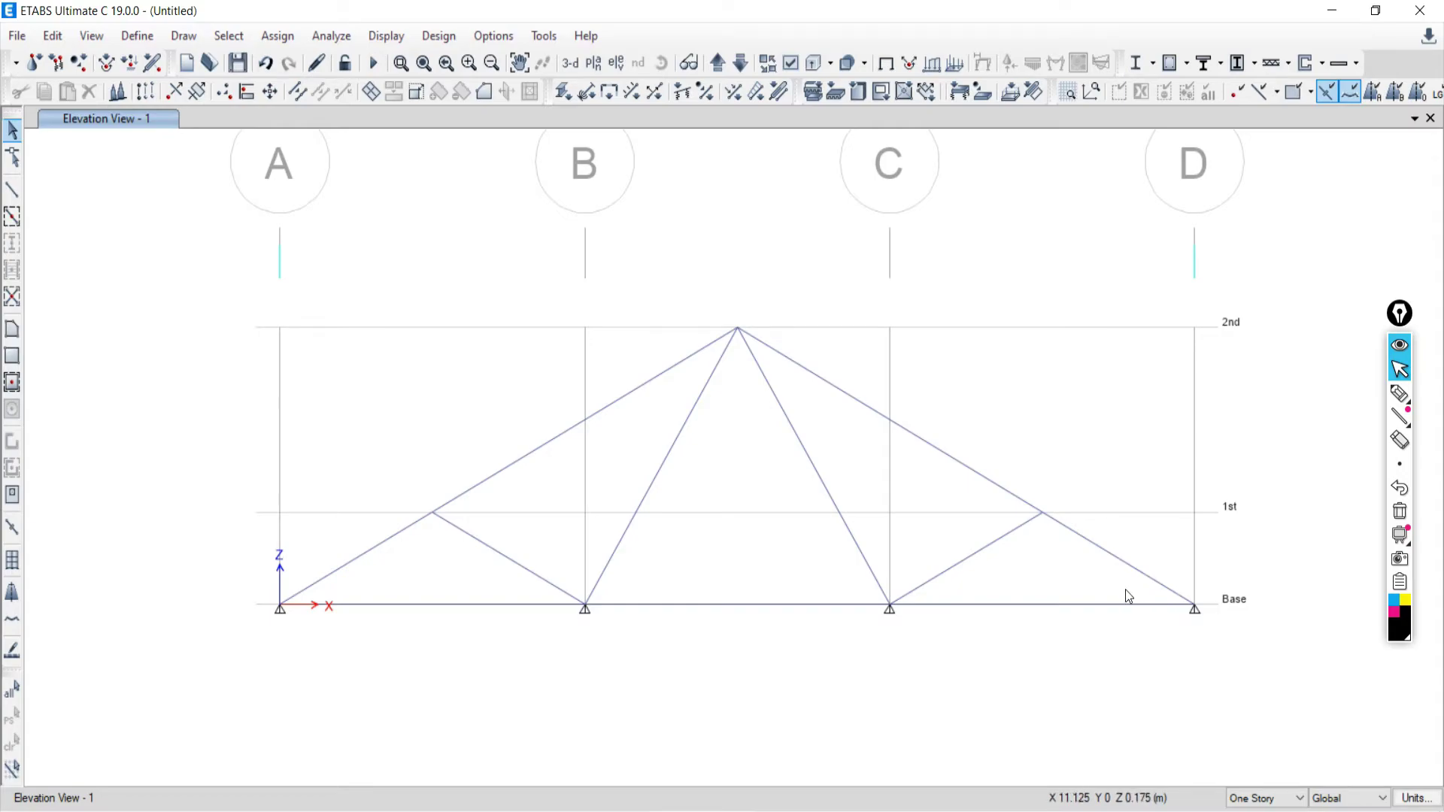
left_click(1400, 394)
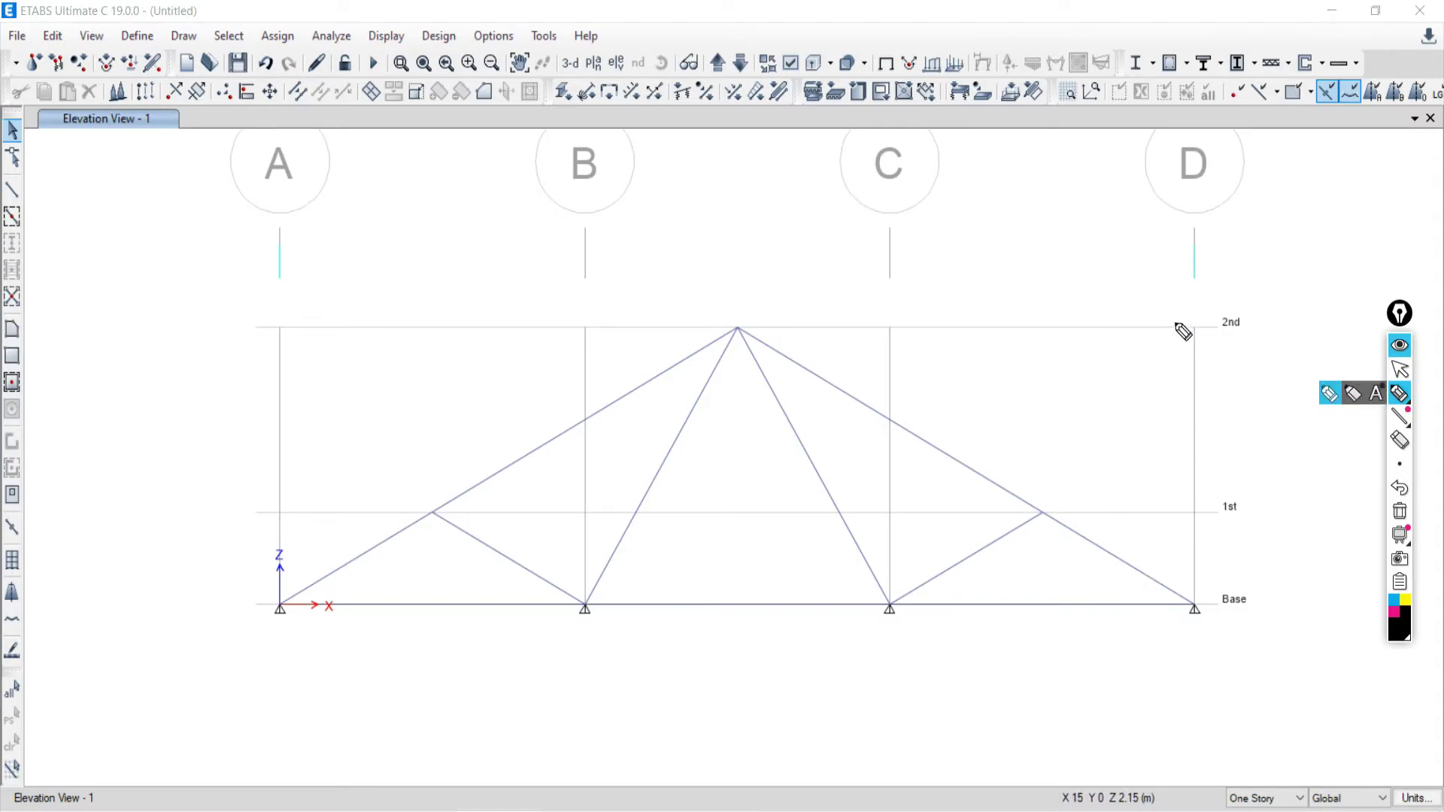
mouse_move(975, 215)
left_mouse_down()
mouse_move(937, 232)
mouse_move(1024, 231)
mouse_move(955, 250)
left_mouse_up()
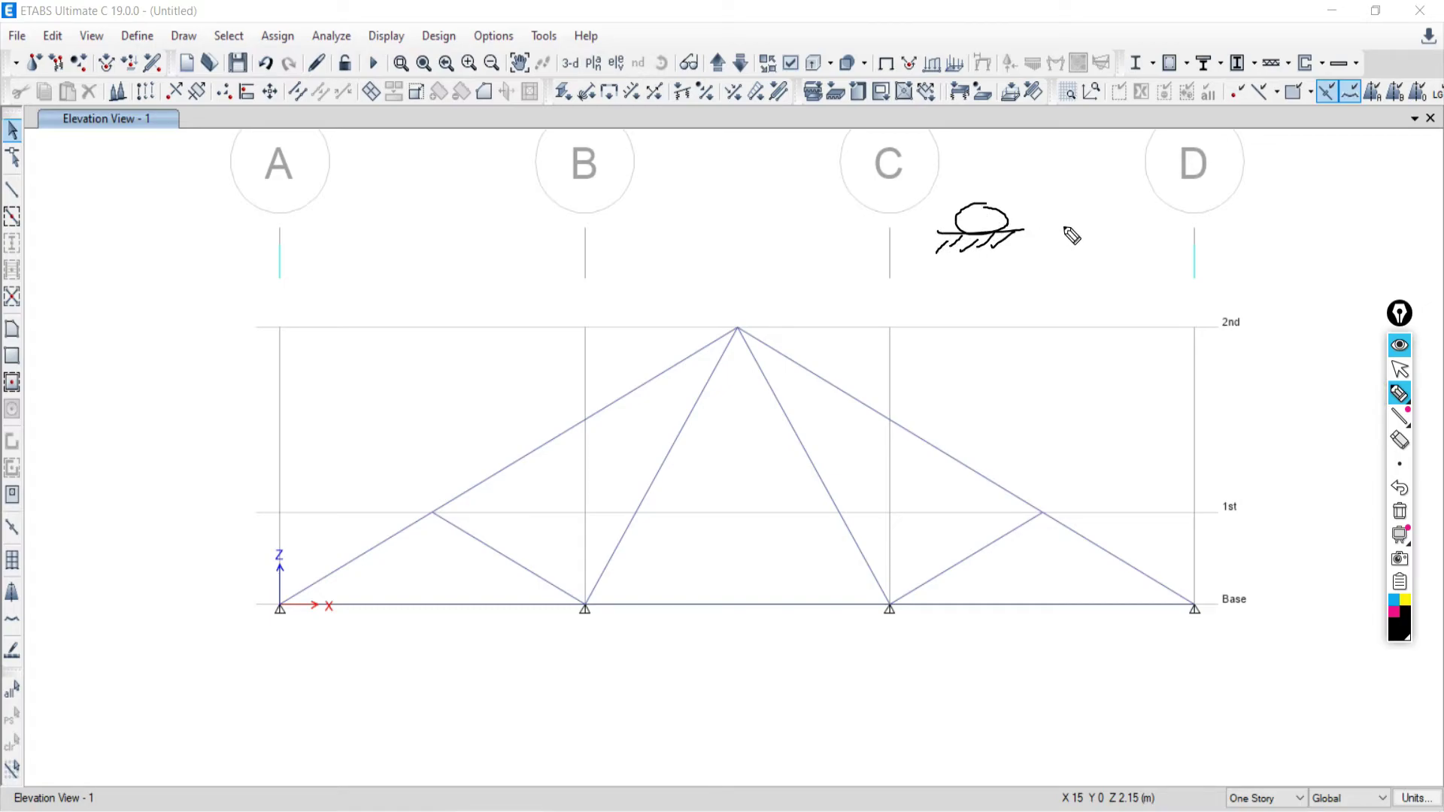
left_click_drag(1064, 228, 1203, 224)
mouse_move(1132, 182)
left_mouse_down()
mouse_move(1095, 225)
mouse_move(1134, 188)
mouse_move(1166, 226)
left_mouse_up()
mouse_move(1196, 220)
left_mouse_down()
mouse_move(1158, 247)
mouse_move(1171, 235)
left_mouse_up()
mouse_move(1130, 245)
left_mouse_down()
mouse_move(1153, 229)
mouse_move(1124, 233)
left_mouse_up()
left_click_drag(1079, 255, 1100, 239)
left_click_drag(1063, 245, 1075, 234)
mouse_move(1240, 226)
left_mouse_down()
mouse_move(1349, 226)
mouse_move(1329, 250)
left_mouse_up()
left_click_drag(1329, 228, 1298, 247)
left_click_drag(1299, 229, 1285, 245)
left_click_drag(1285, 232, 1256, 242)
left_click_drag(1250, 235, 1232, 248)
left_click_drag(1301, 149, 1293, 226)
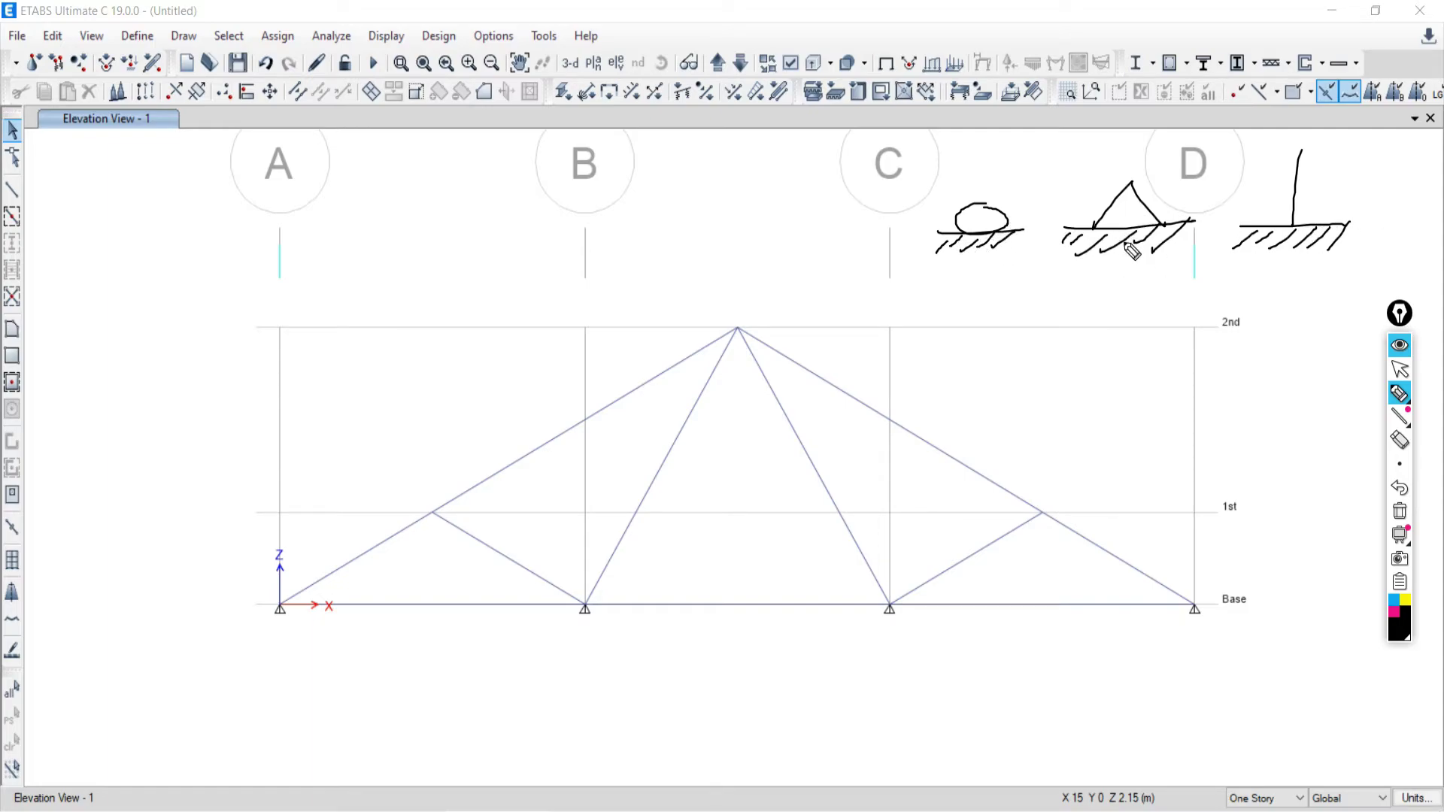
left_click(1399, 512)
left_click(1400, 371)
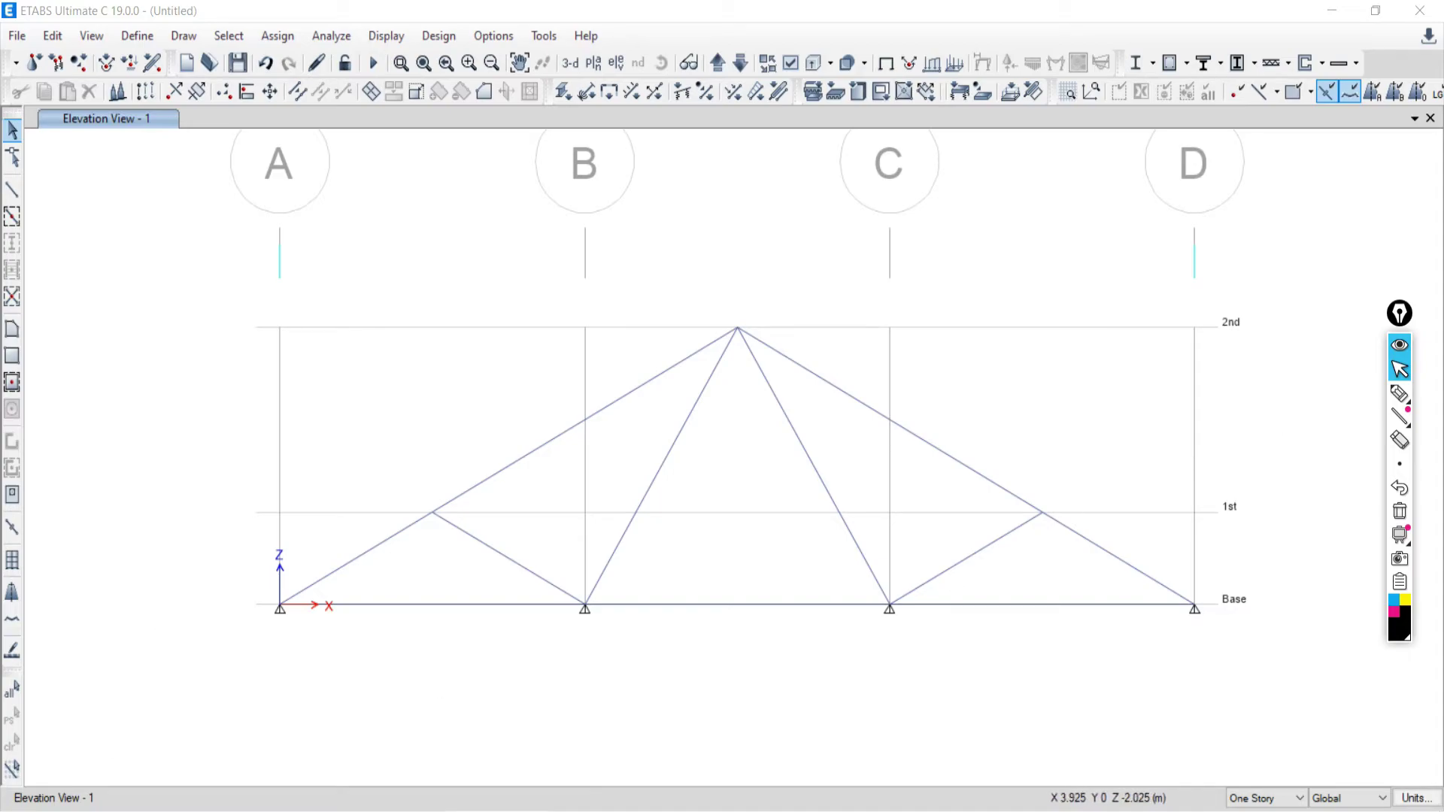
key("alt+Tab")
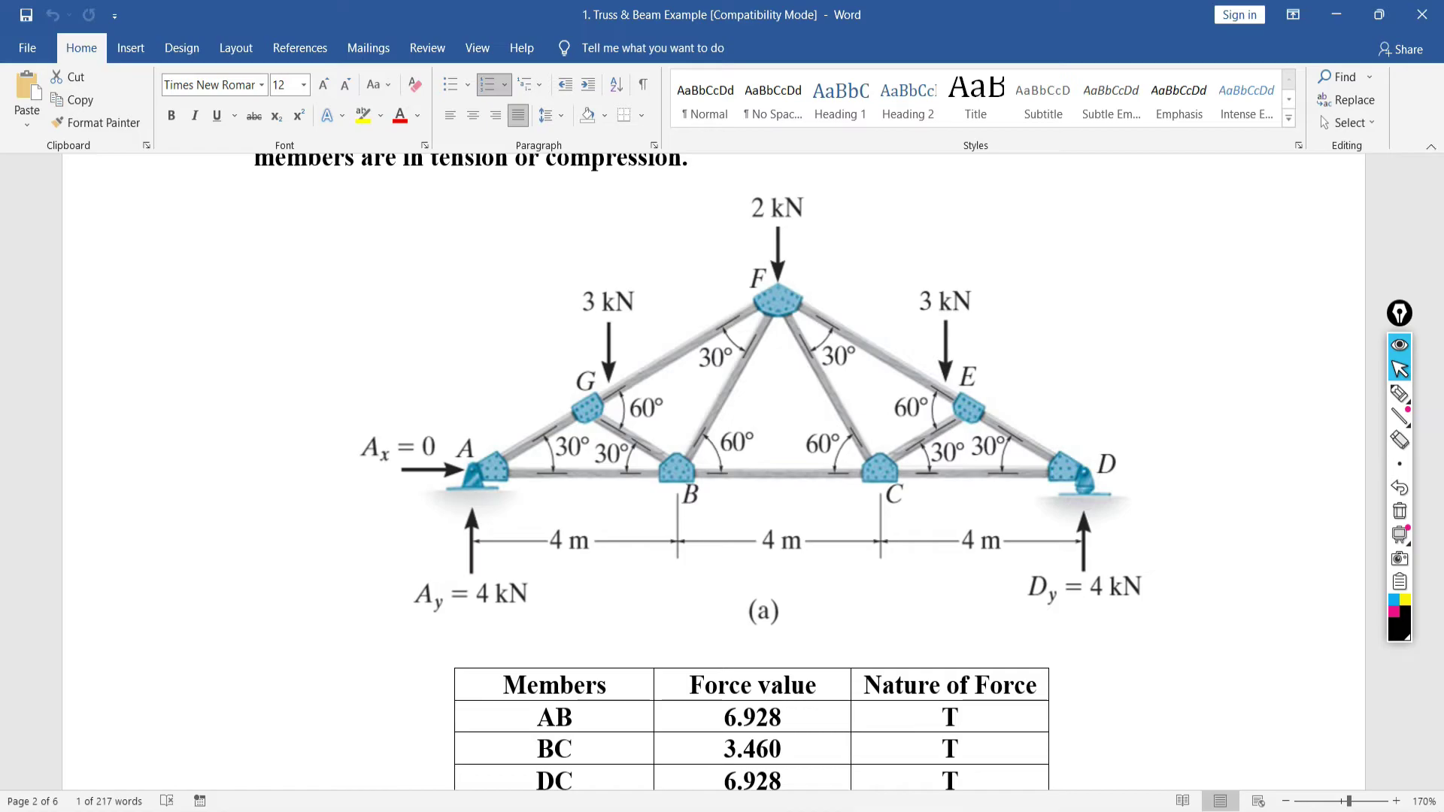
key("alt+Tab")
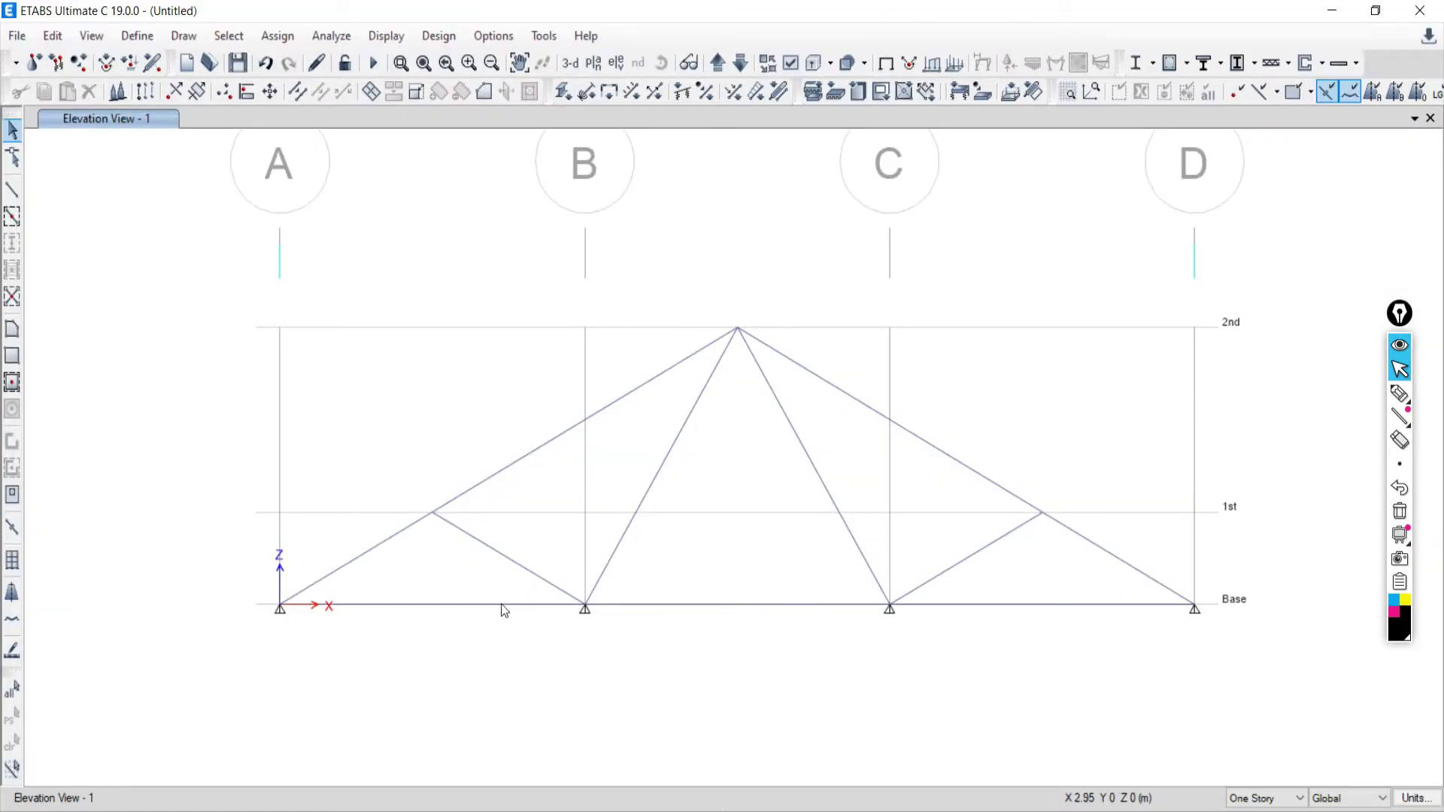
scroll(424, 519, "up", 3)
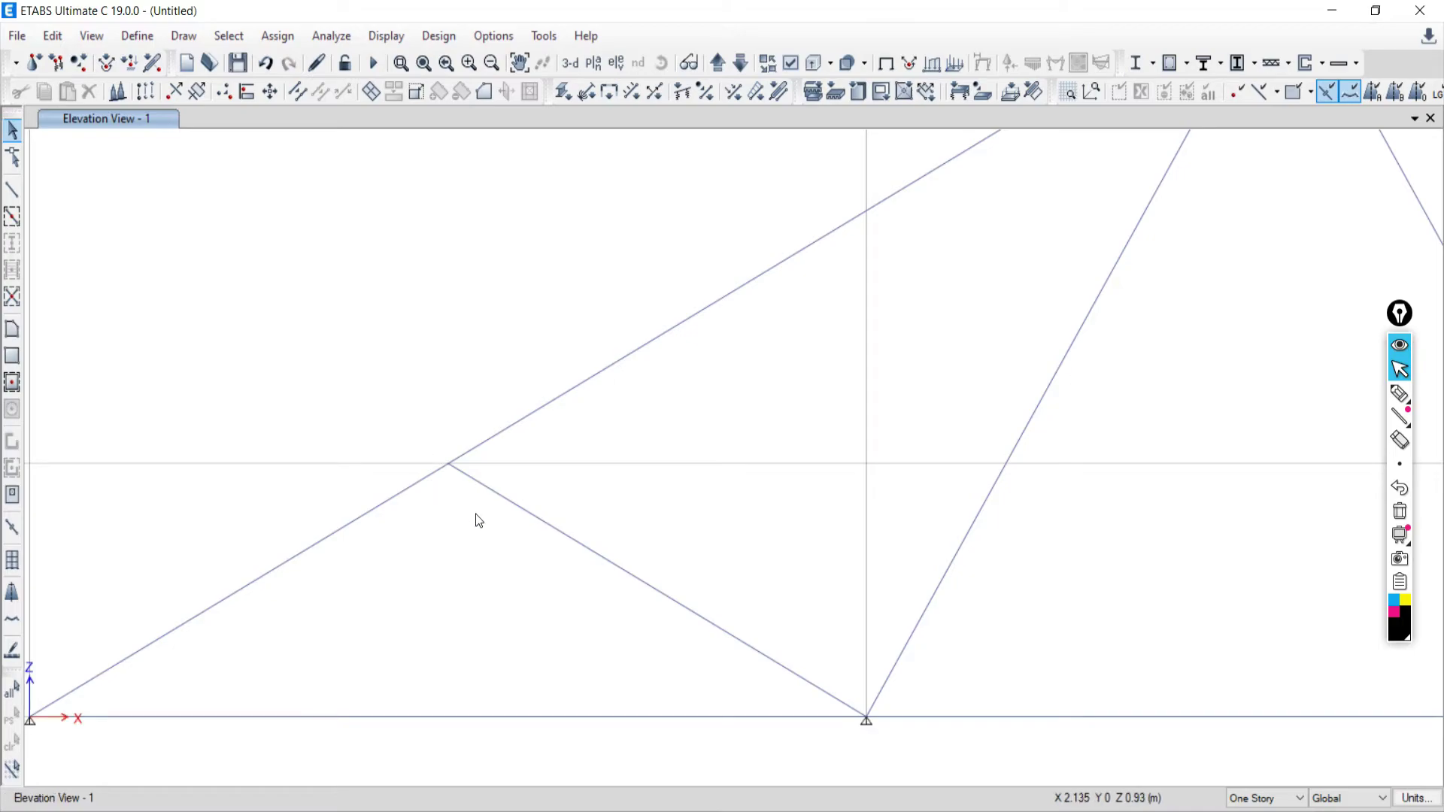
scroll(476, 514, "down", 3)
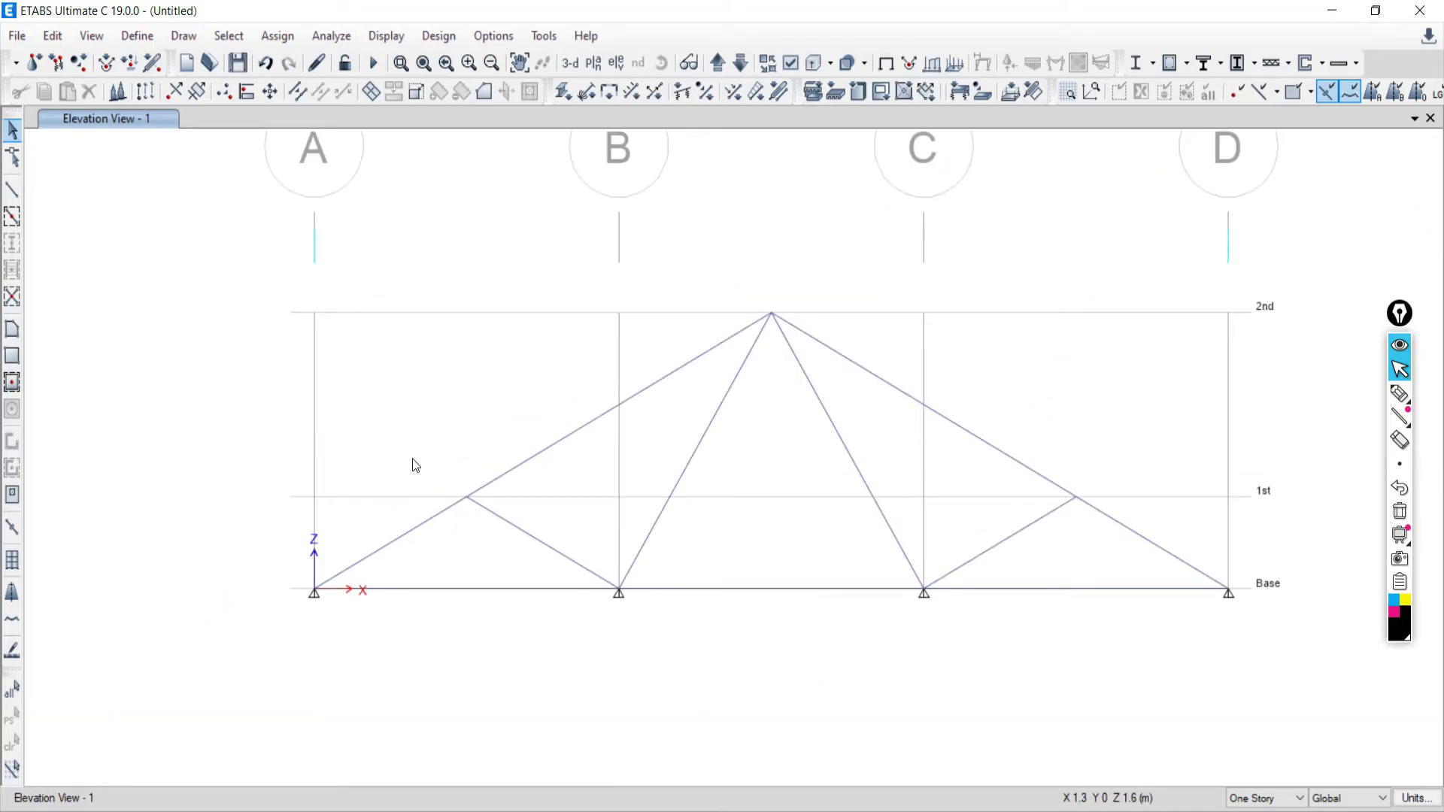
left_click_drag(413, 459, 554, 537)
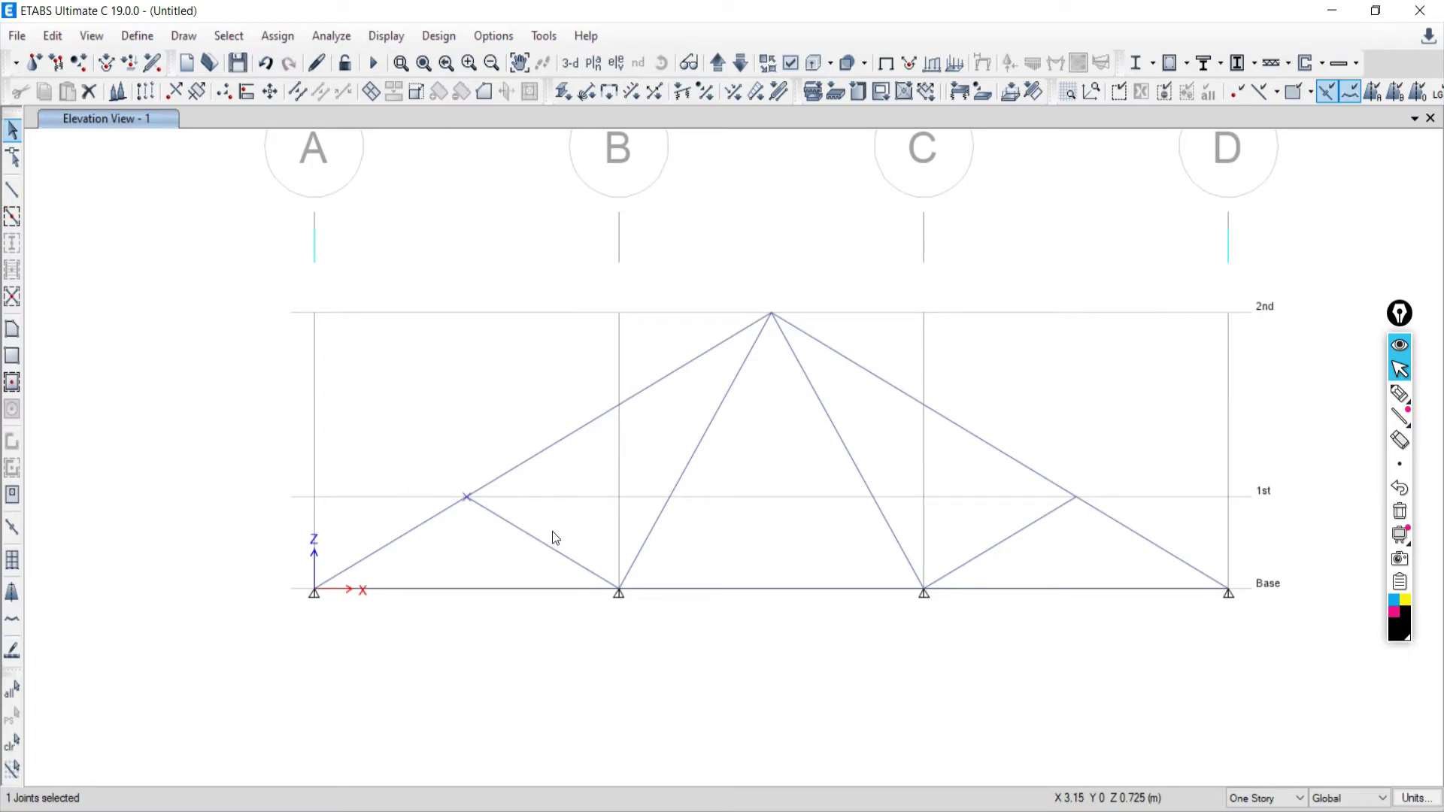
left_click(10, 751)
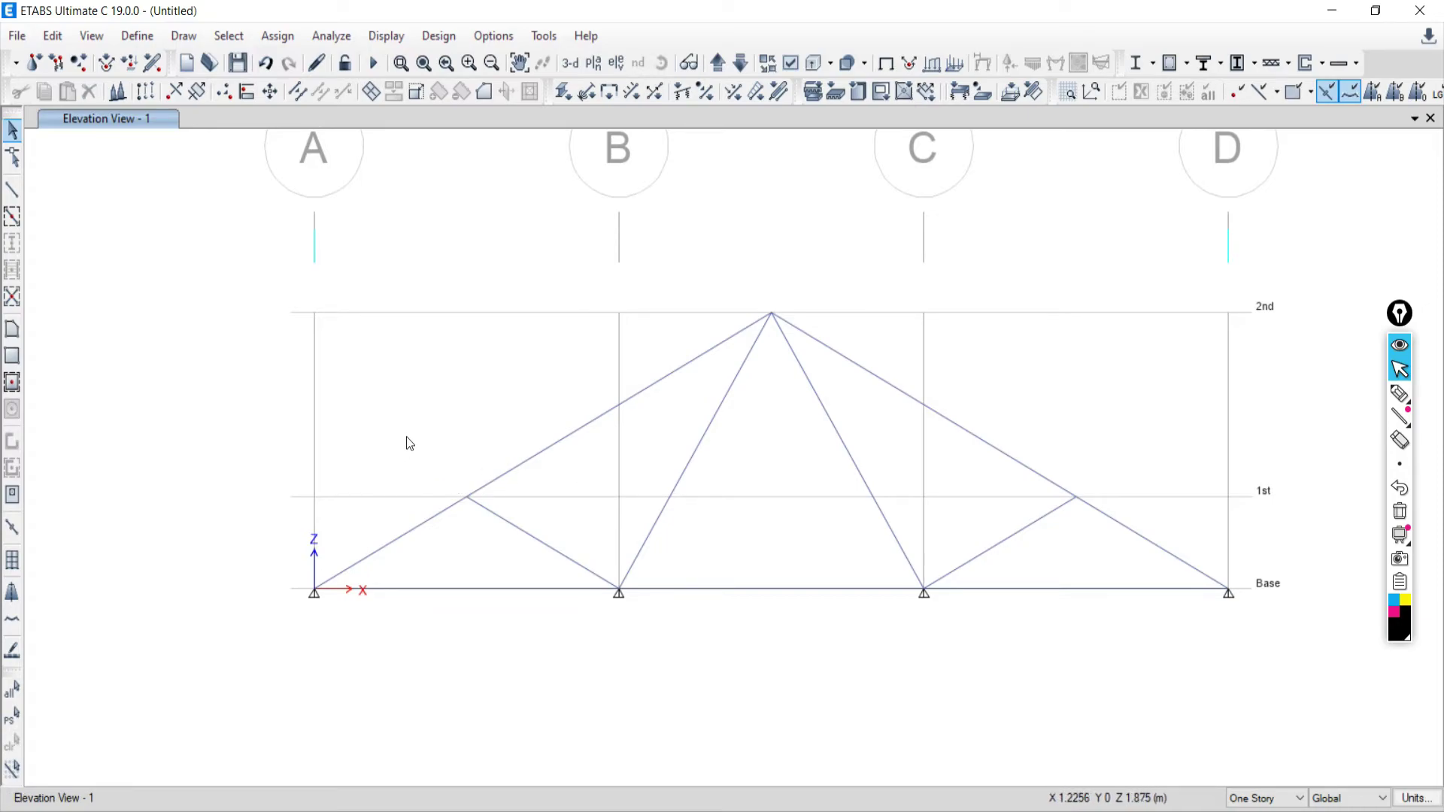
left_click_drag(405, 434, 566, 548)
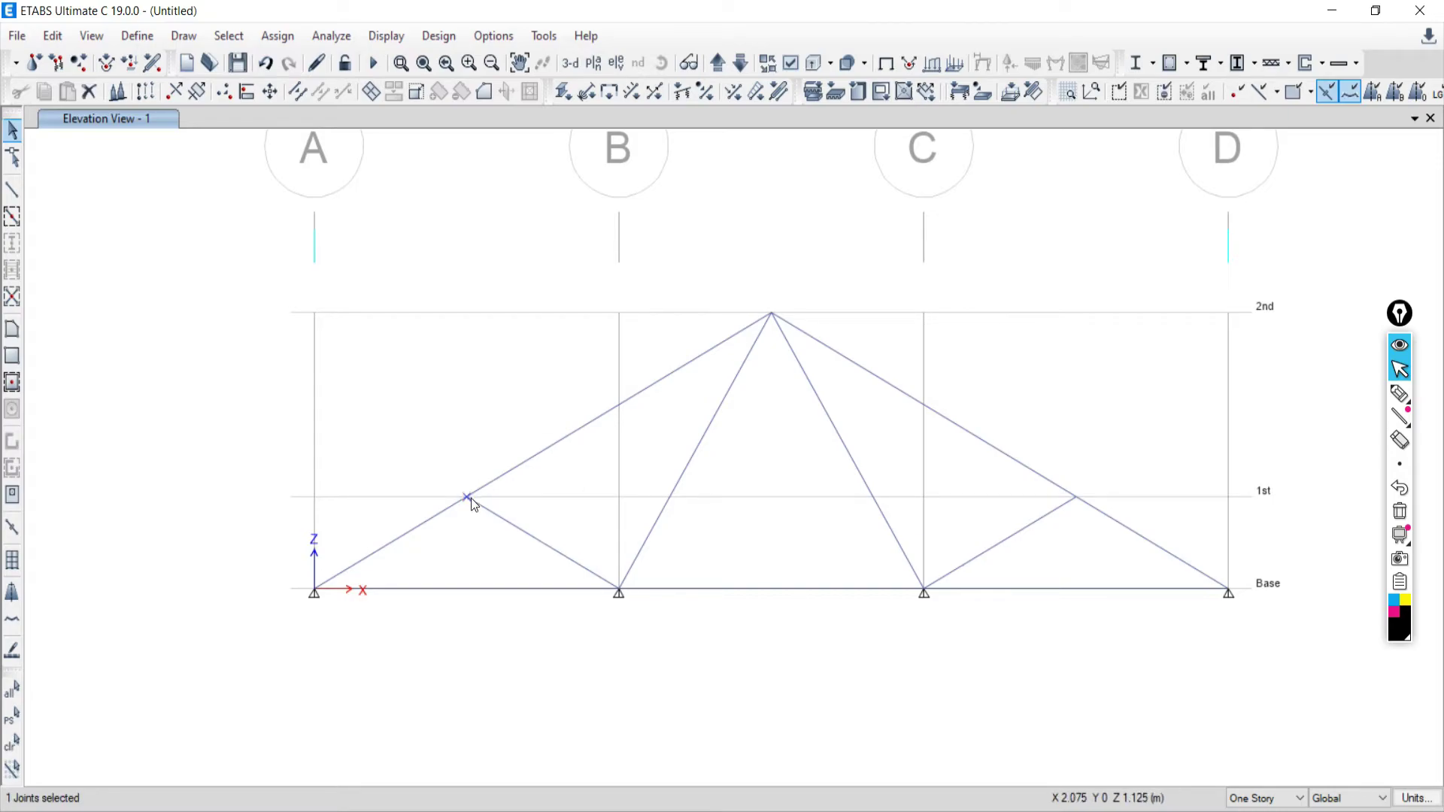
left_click(12, 743)
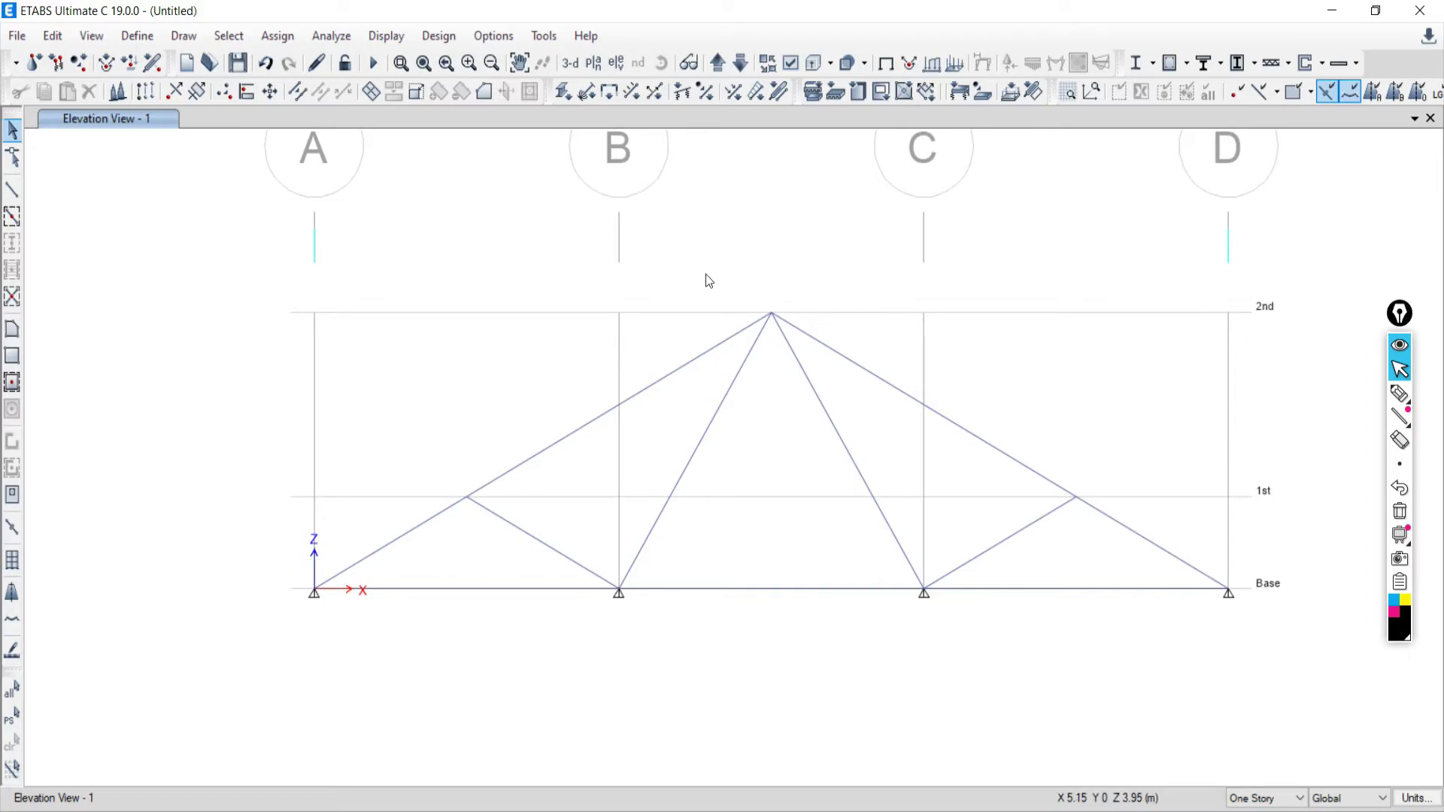
left_click_drag(645, 261, 915, 383)
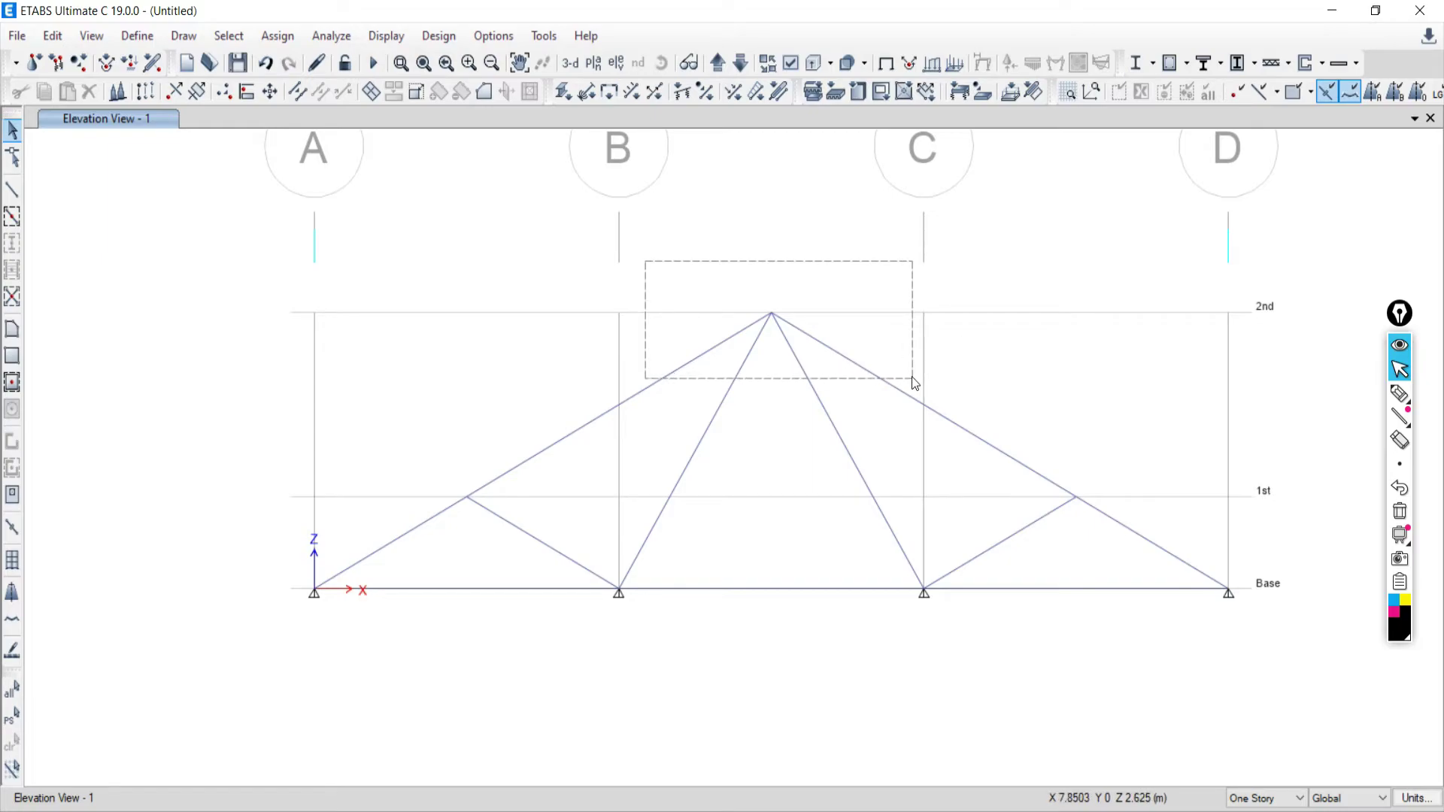
left_click_drag(914, 384, 910, 367)
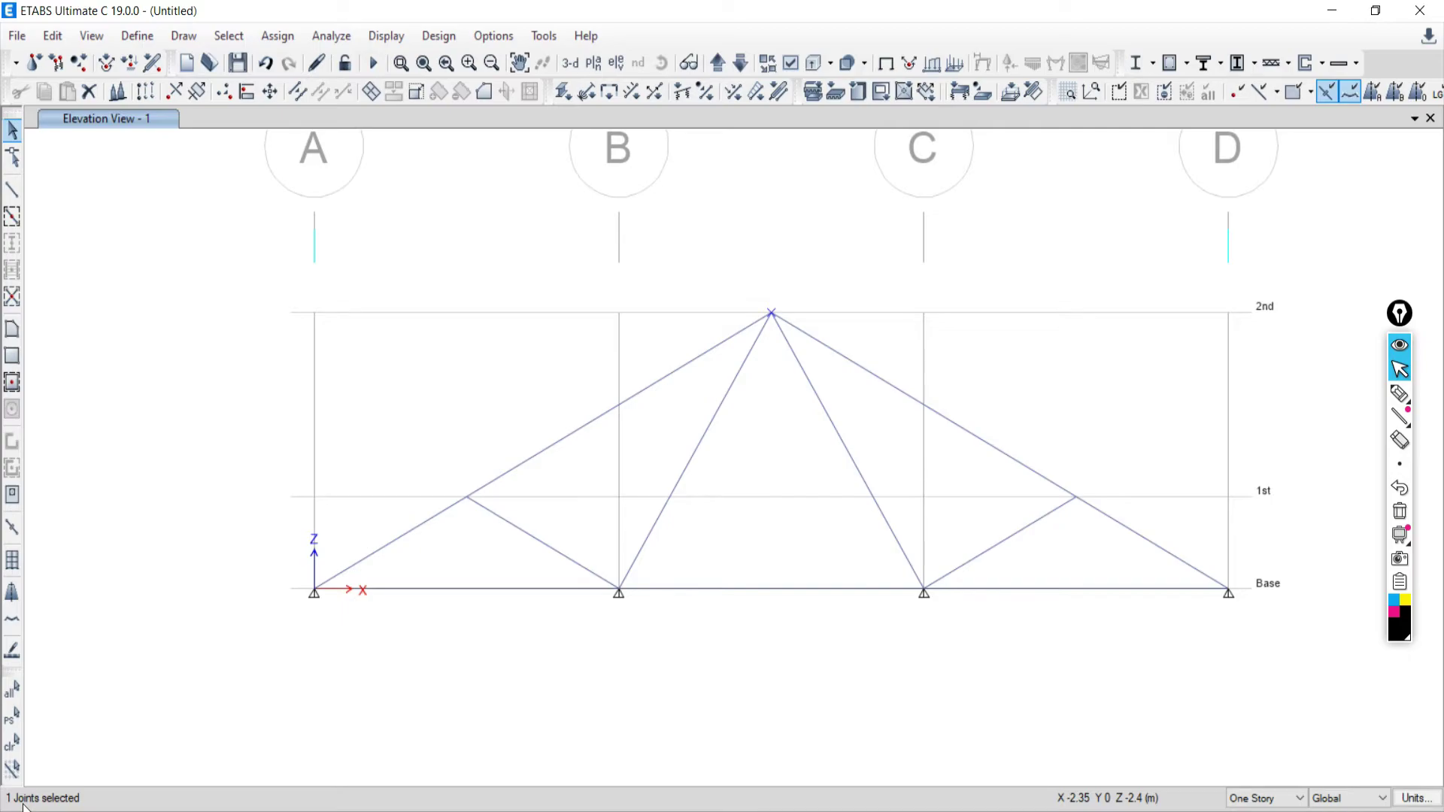
left_click(12, 743)
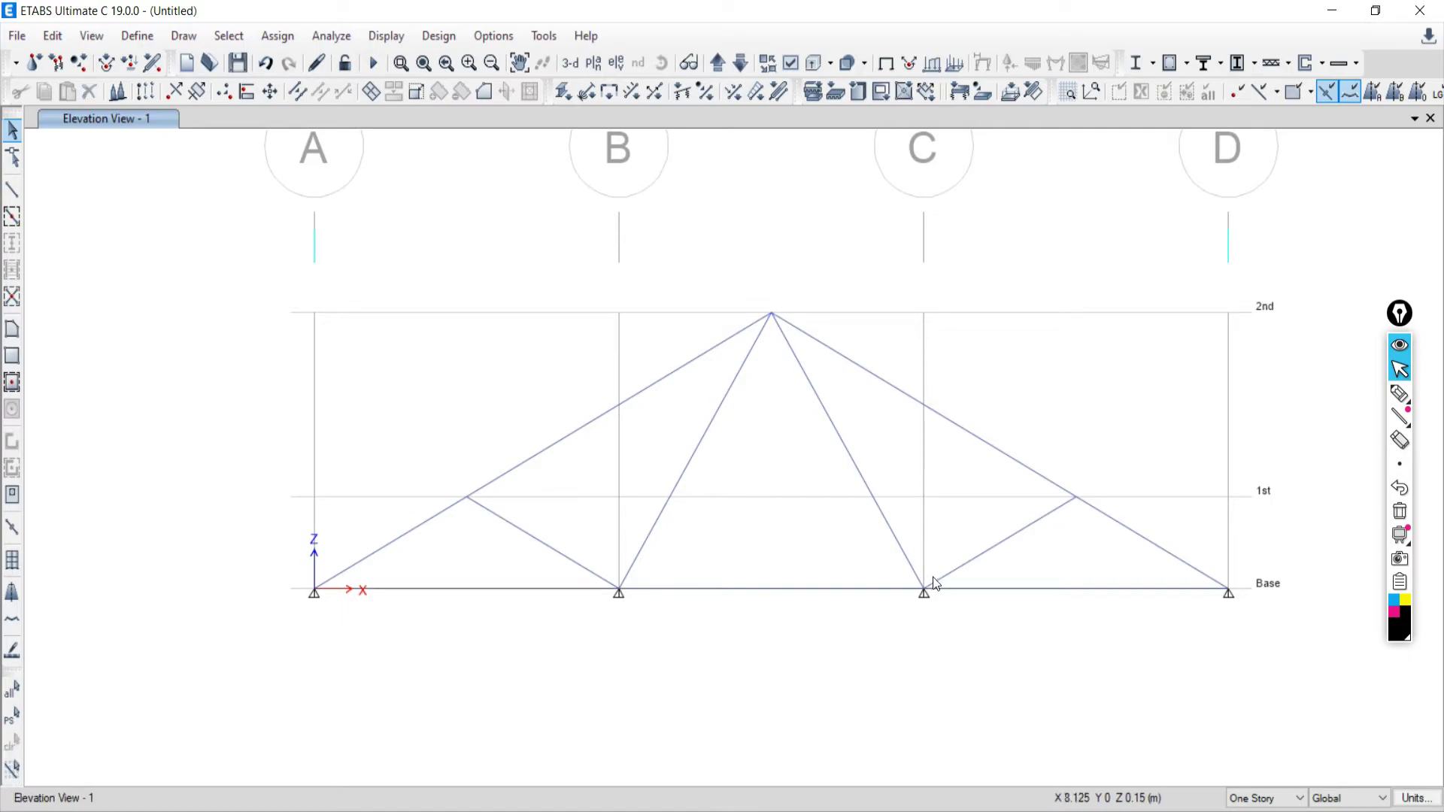
left_click_drag(811, 449, 1137, 630)
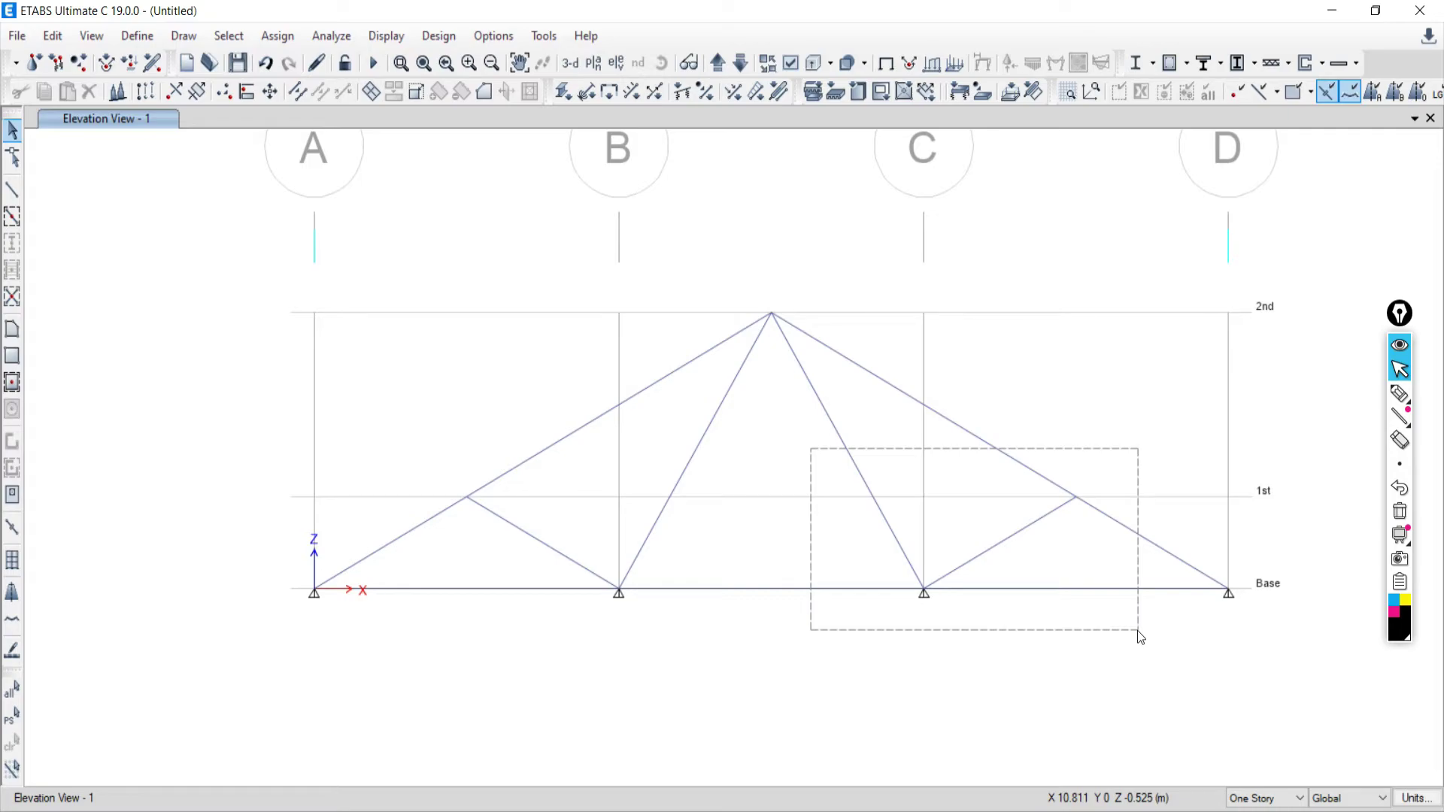
left_click_drag(1137, 630, 1137, 630)
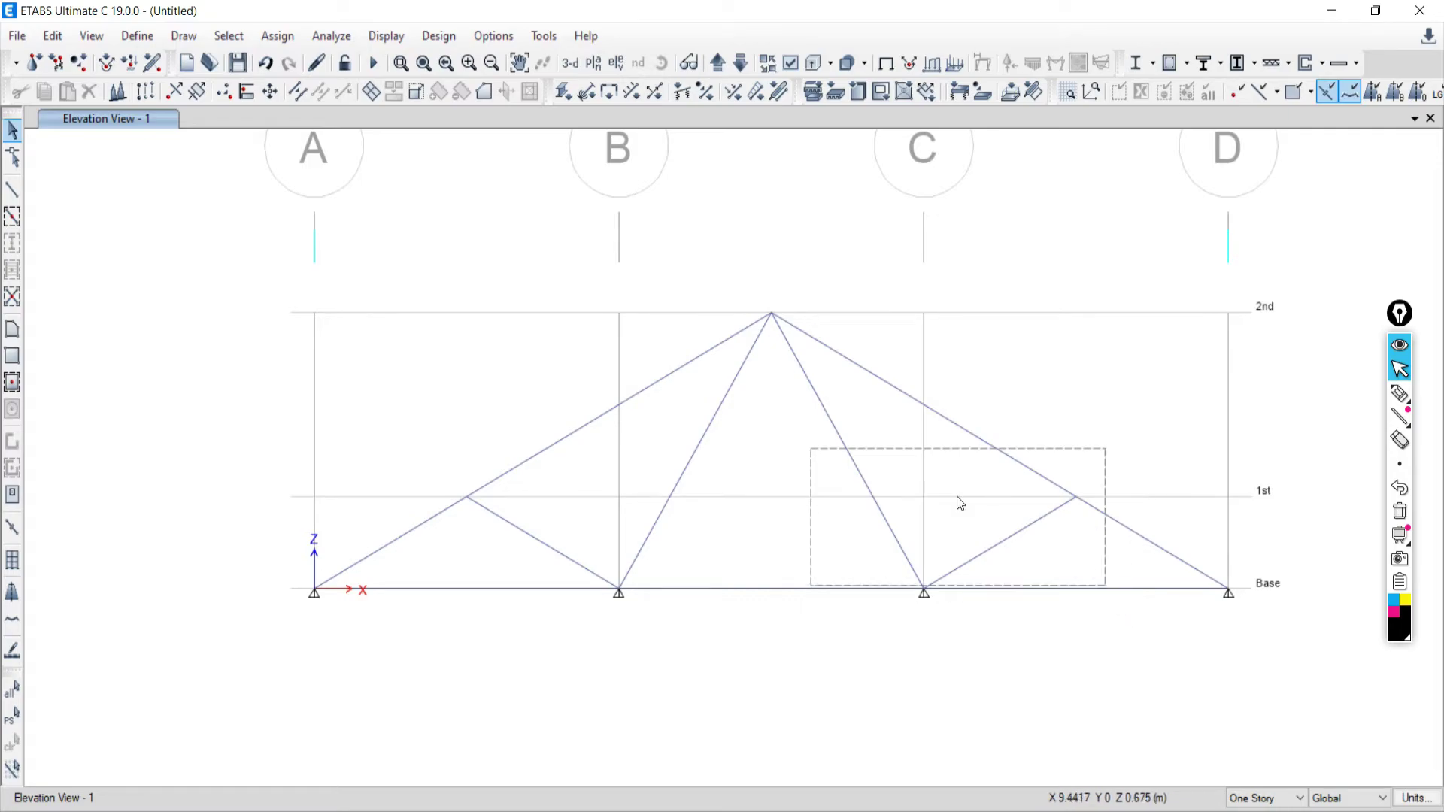
left_click(1402, 396)
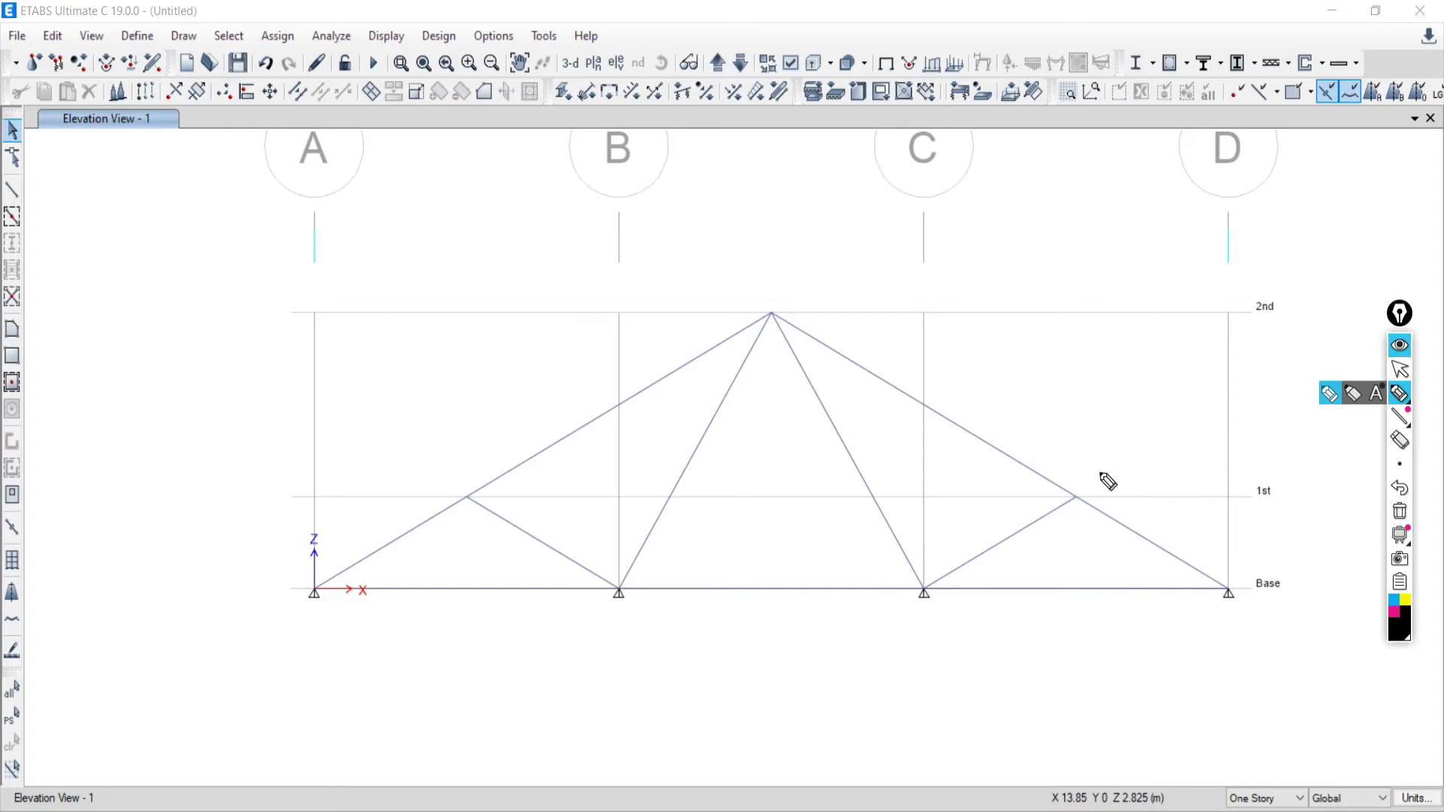
mouse_move(1072, 474)
left_mouse_down()
mouse_move(1077, 519)
mouse_move(1053, 479)
mouse_move(1080, 517)
mouse_move(1080, 479)
left_mouse_up()
left_click(1400, 488)
mouse_move(904, 564)
left_mouse_down()
mouse_move(911, 598)
mouse_move(905, 566)
mouse_move(998, 534)
mouse_move(1007, 511)
left_mouse_up()
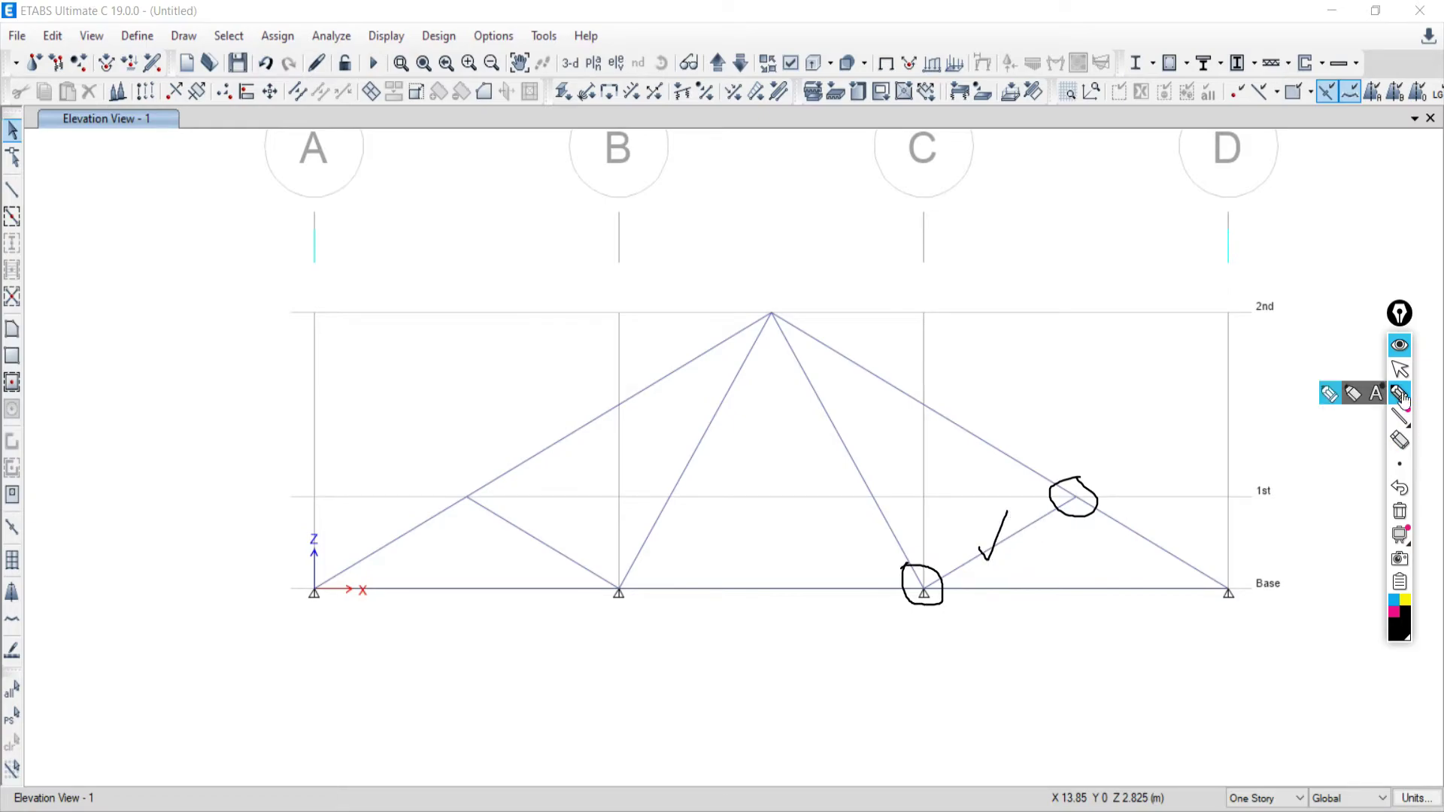
left_click(1399, 368)
mouse_move(816, 458)
left_mouse_down()
mouse_move(951, 494)
mouse_move(1125, 629)
left_mouse_up()
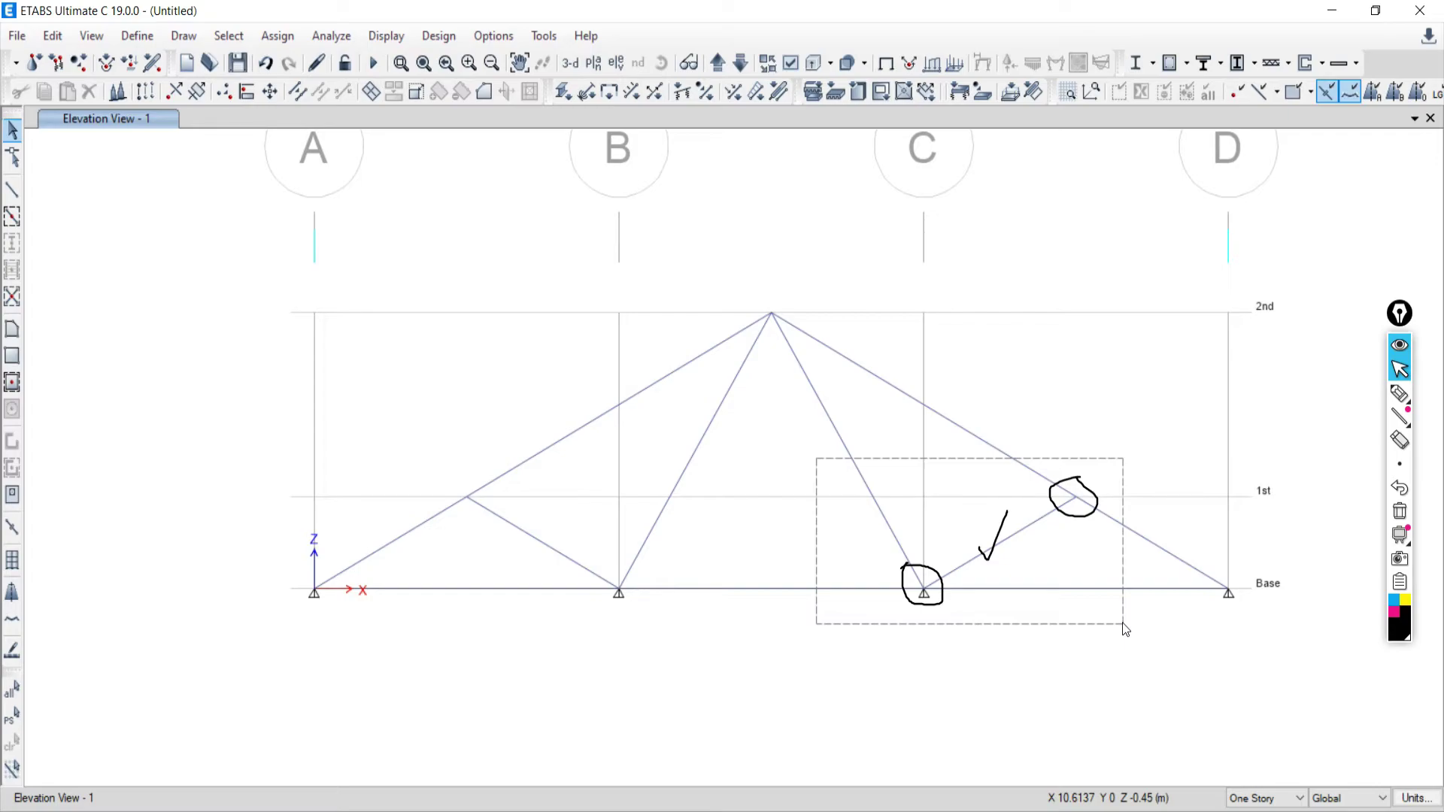
left_click_drag(1125, 629, 1123, 629)
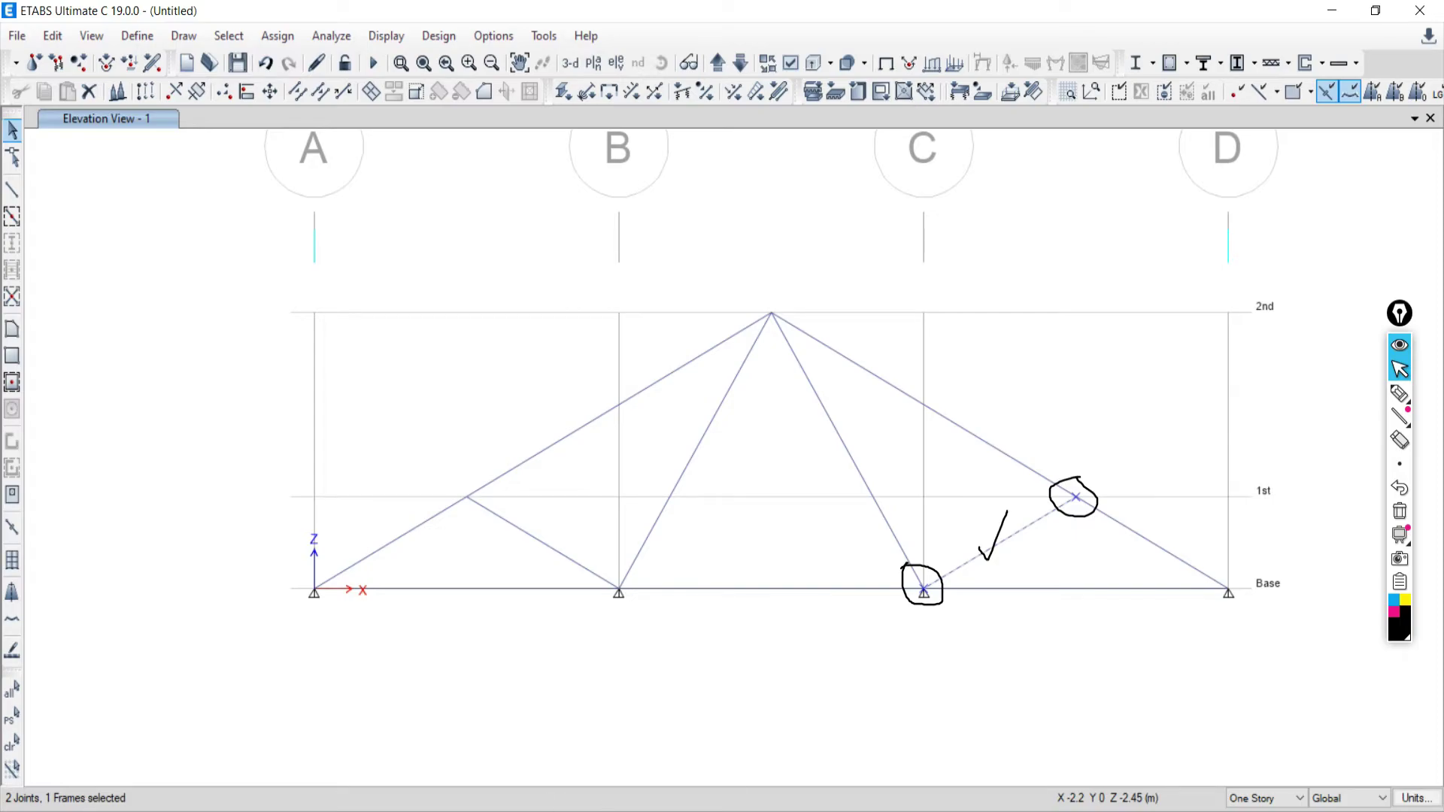
left_click(1399, 511)
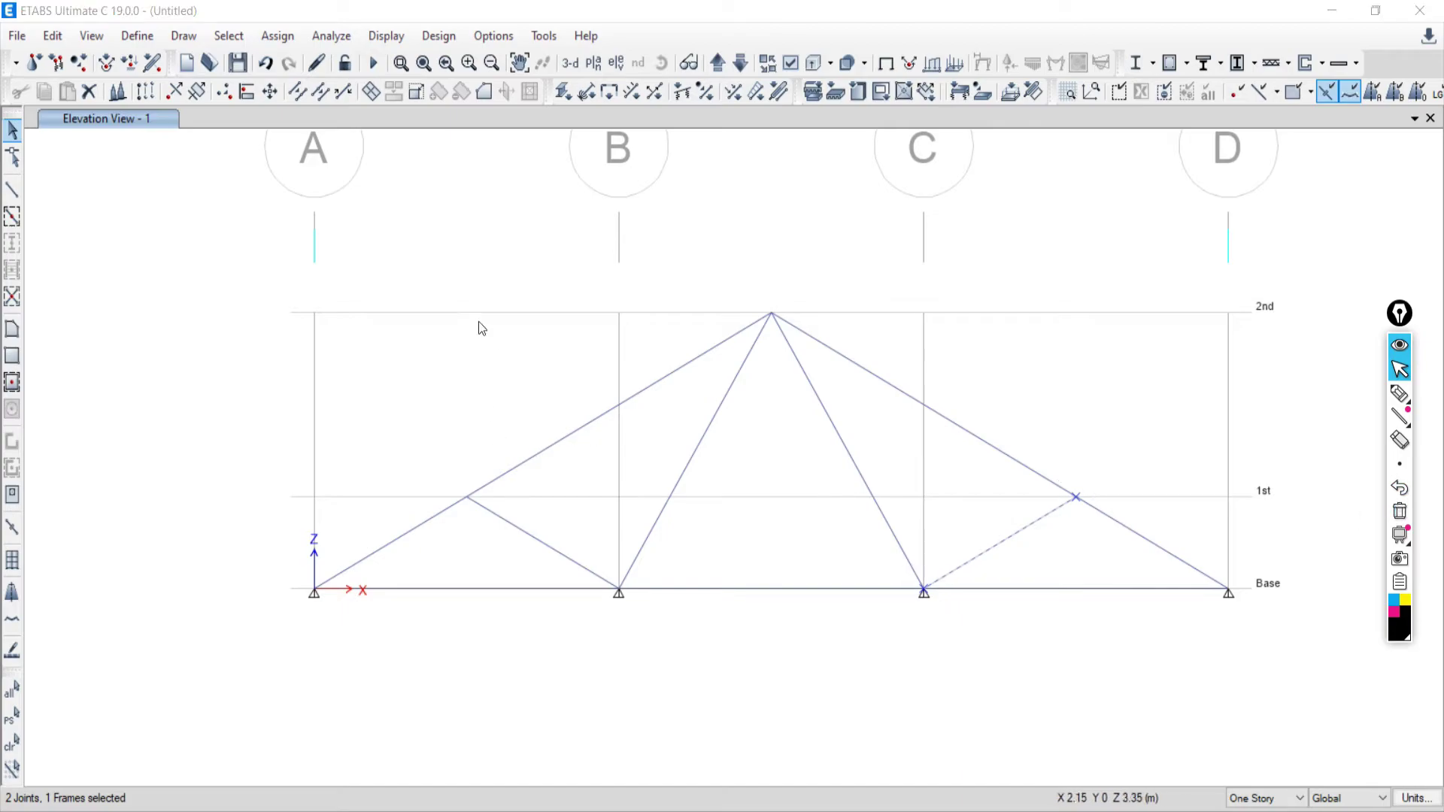
left_click_drag(313, 219, 575, 357)
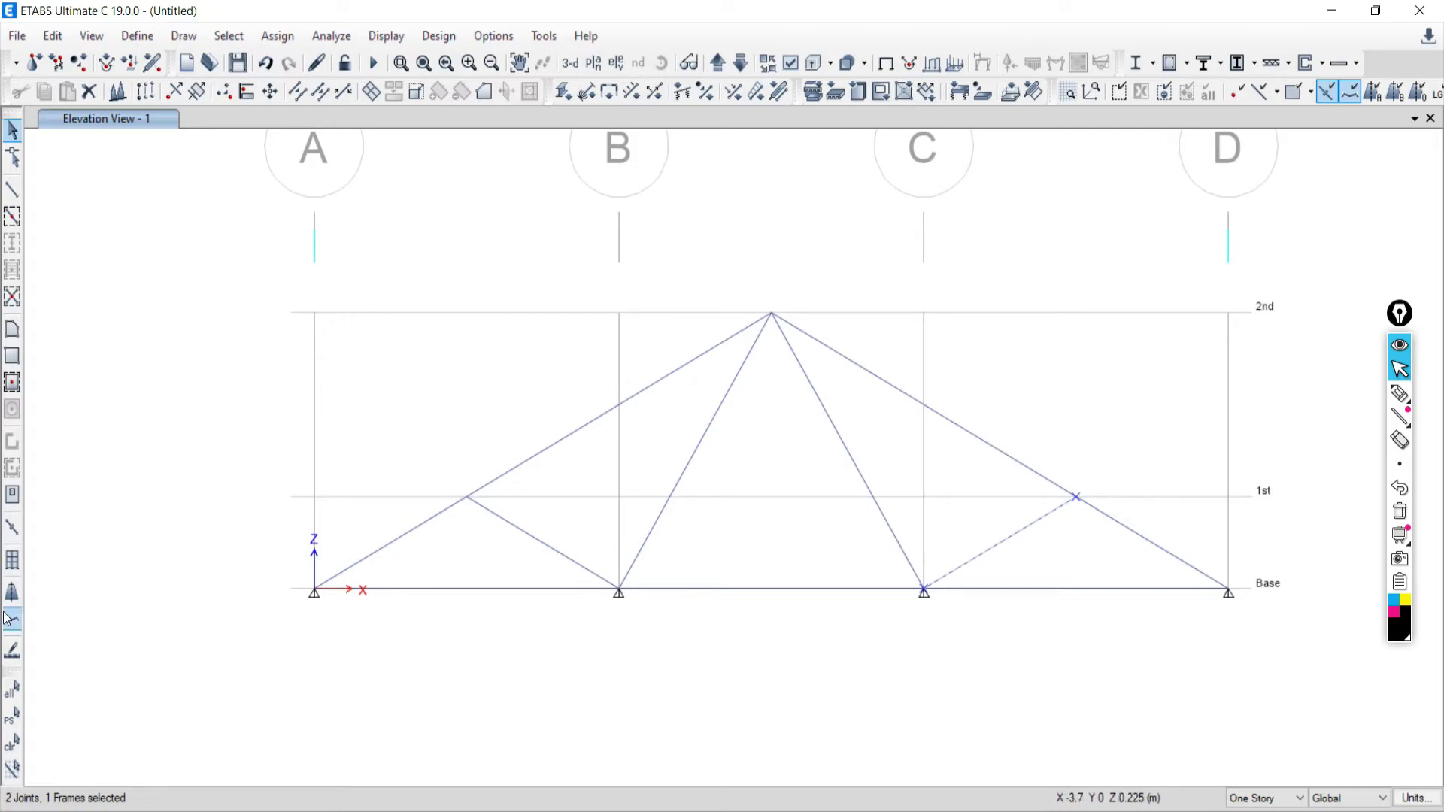
left_click(8, 755)
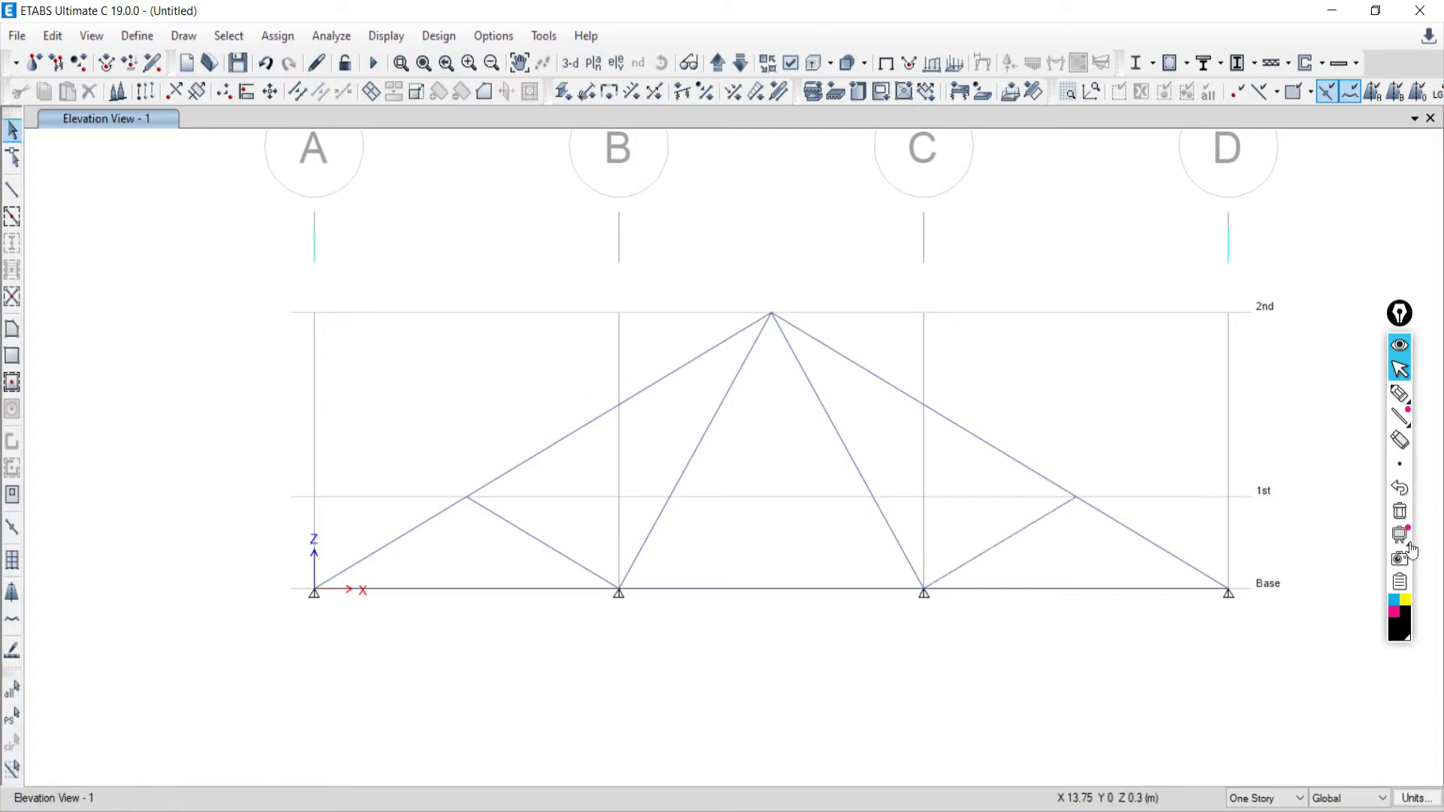
mouse_move(1404, 409)
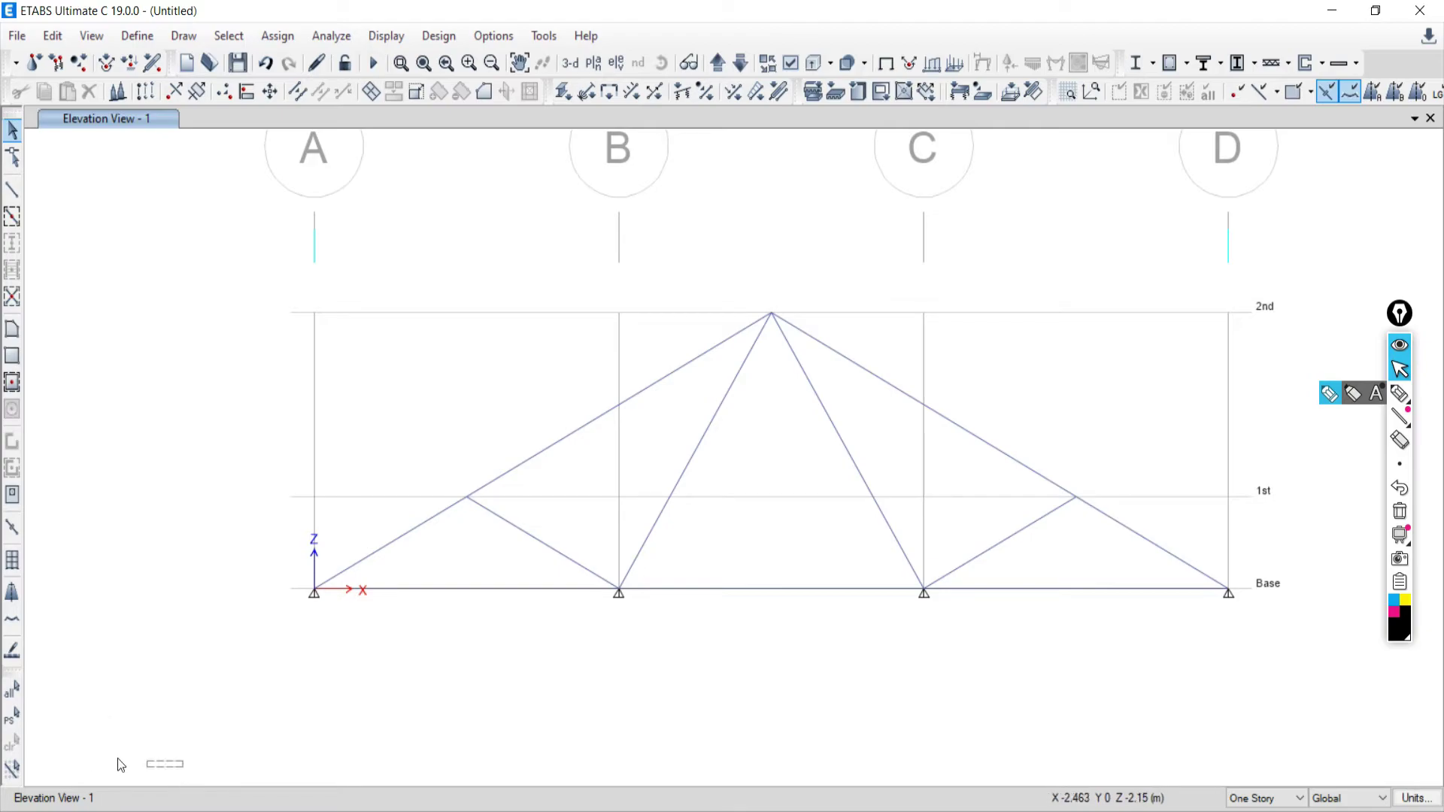
left_click(1400, 393)
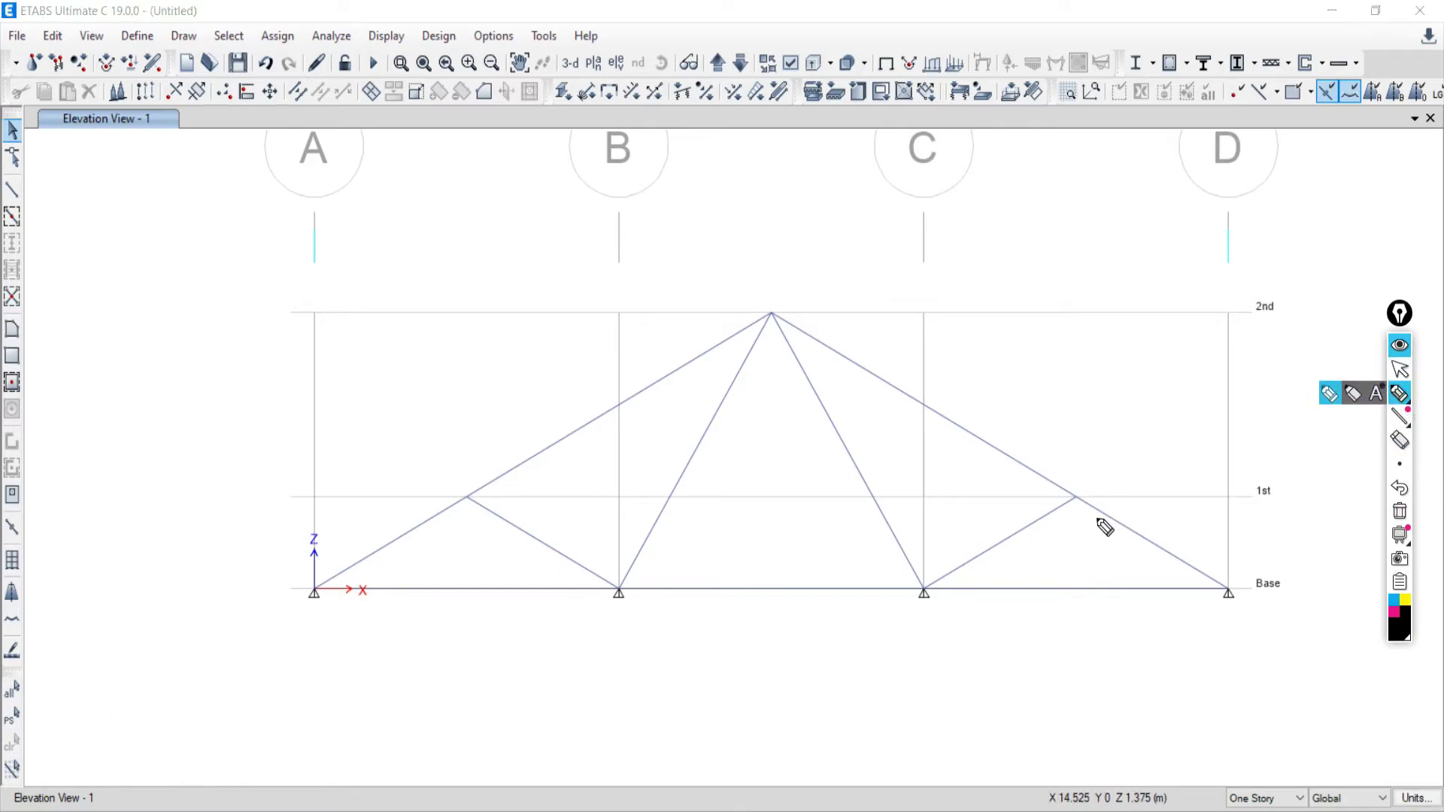
left_click_drag(190, 800, 2, 782)
left_click_drag(268, 810, 141, 771)
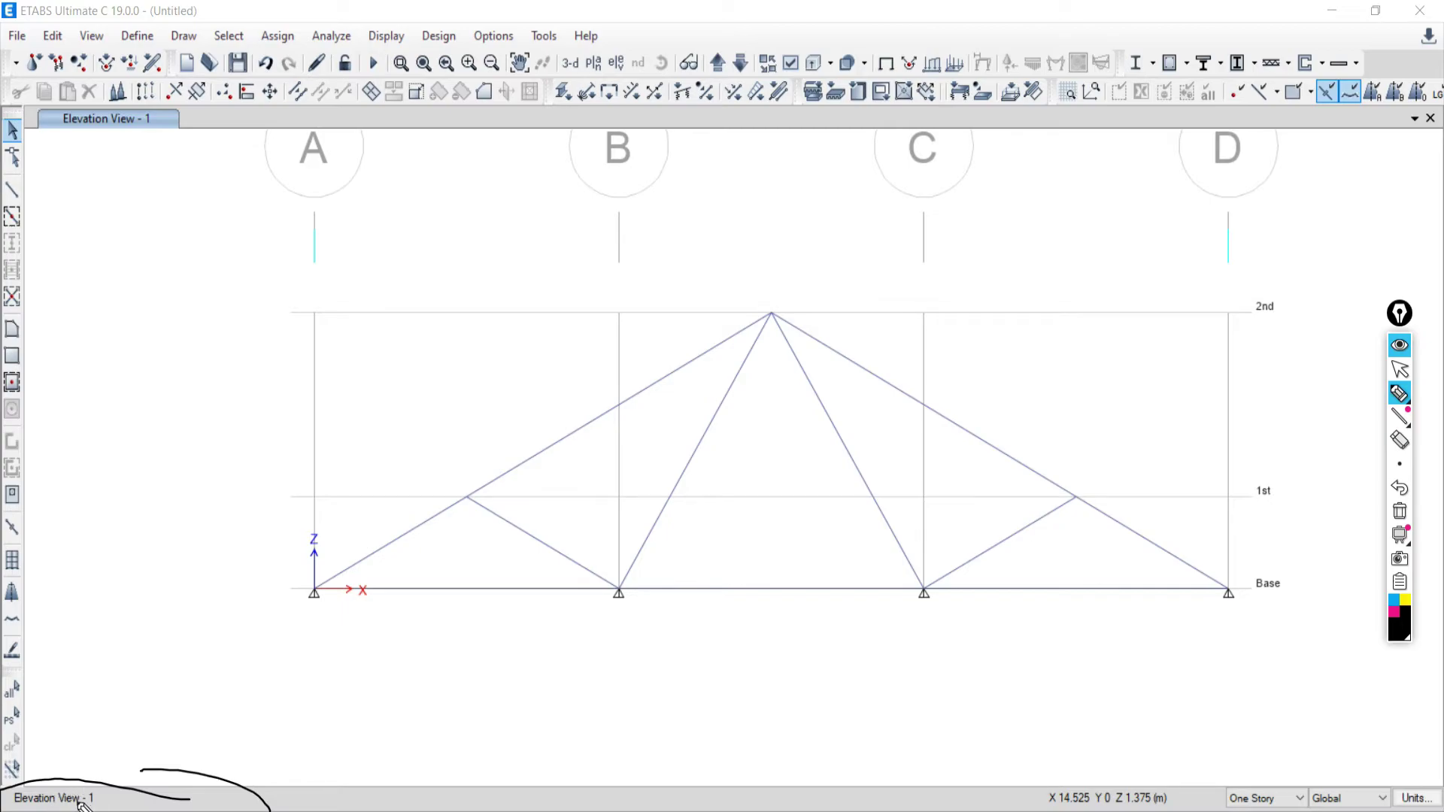
mouse_move(1204, 786)
left_mouse_down()
mouse_move(1251, 764)
mouse_move(1442, 784)
mouse_move(1194, 810)
left_mouse_up()
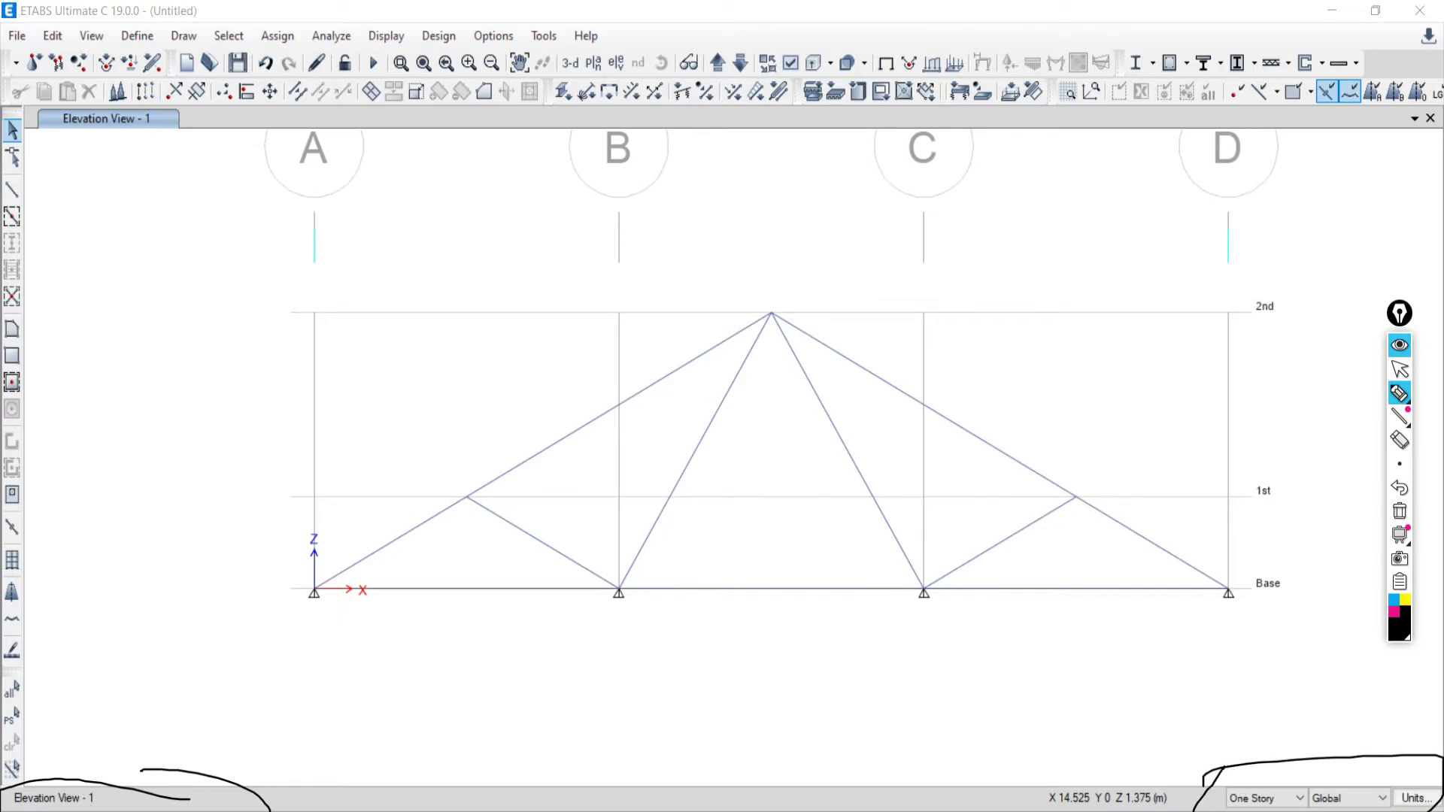
left_click(1400, 511)
left_click(1400, 369)
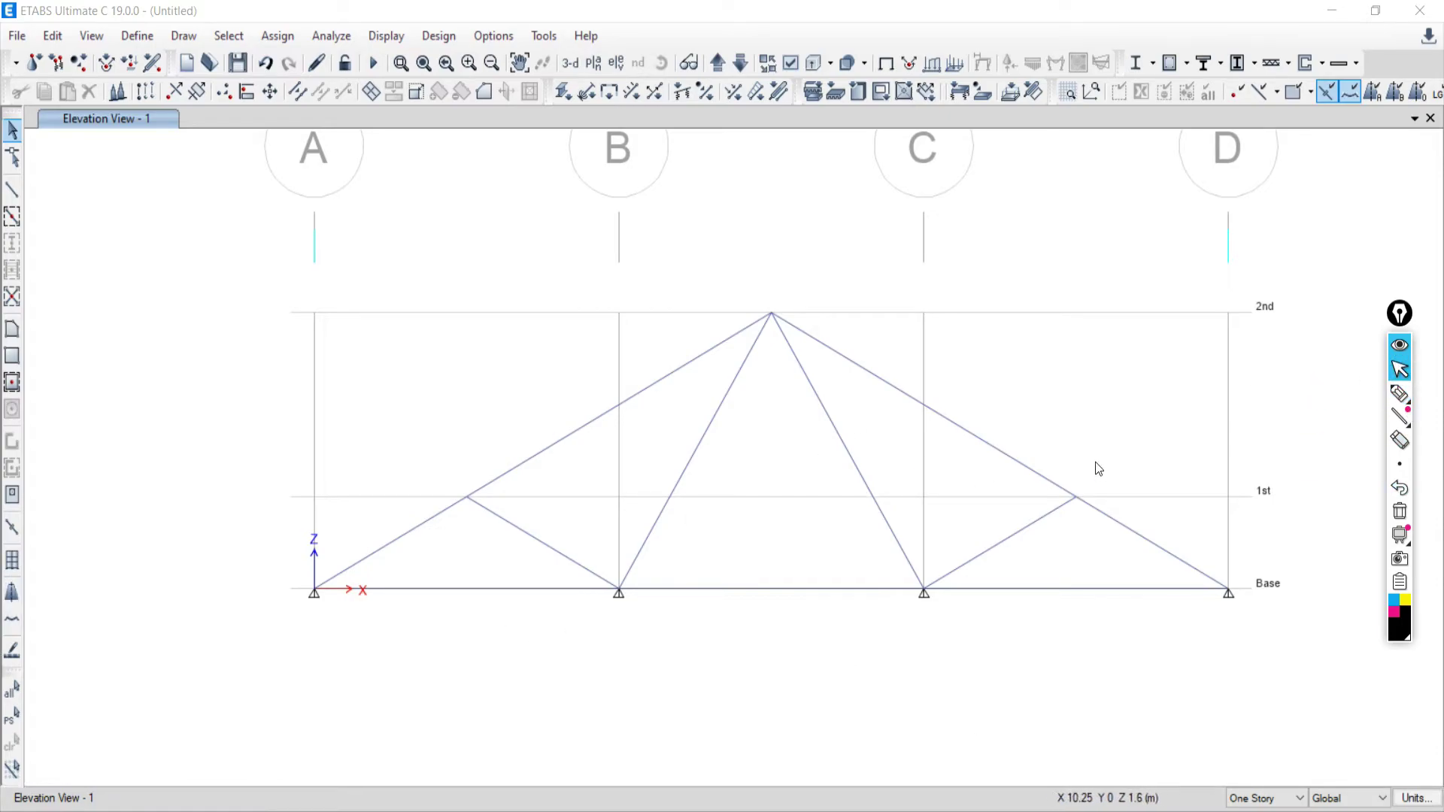
Try window-selecting joints on the truss's right side, then clear the accidentally selected members
left_click_drag(1098, 460, 905, 514)
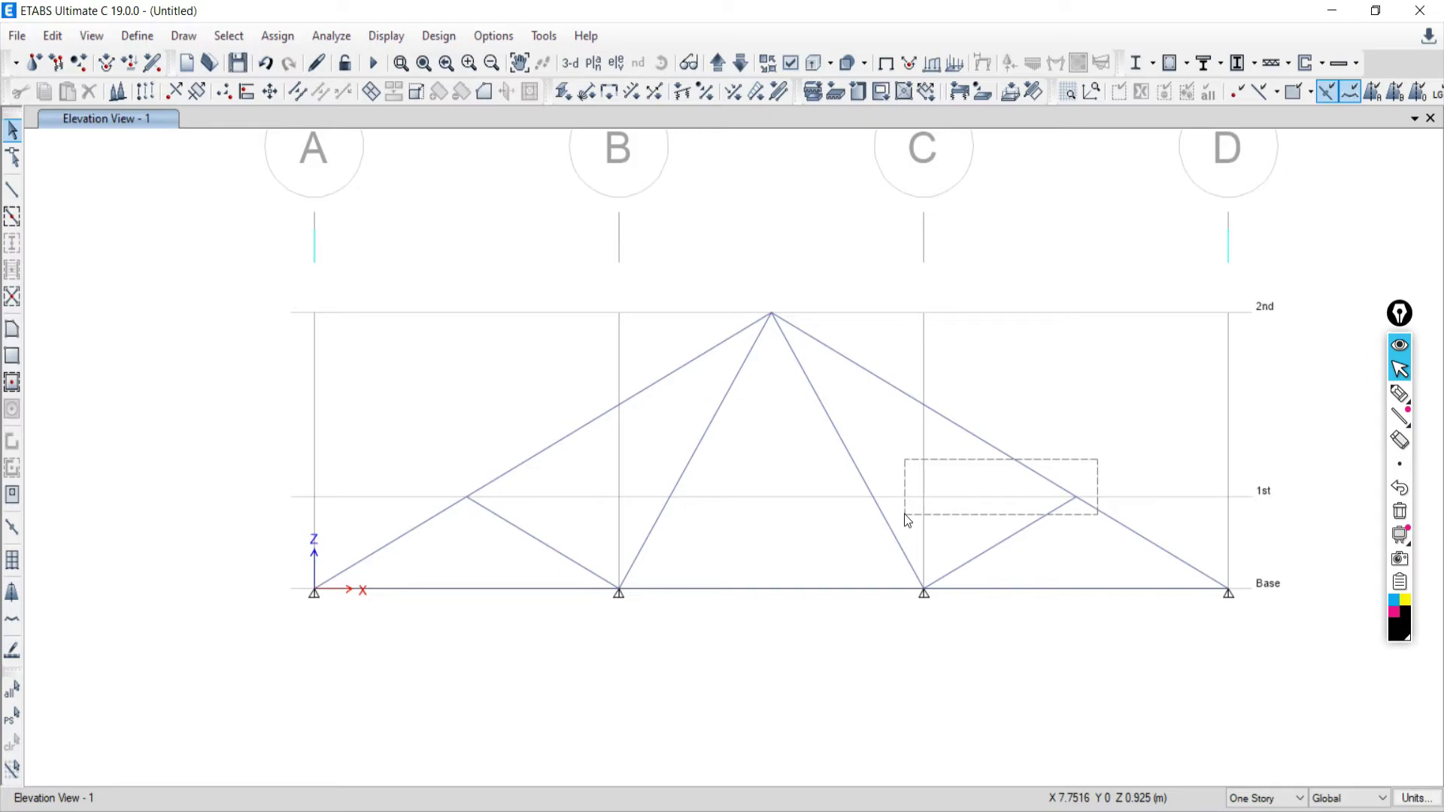
left_click_drag(904, 515, 1005, 459)
left_click_drag(1060, 342, 889, 414)
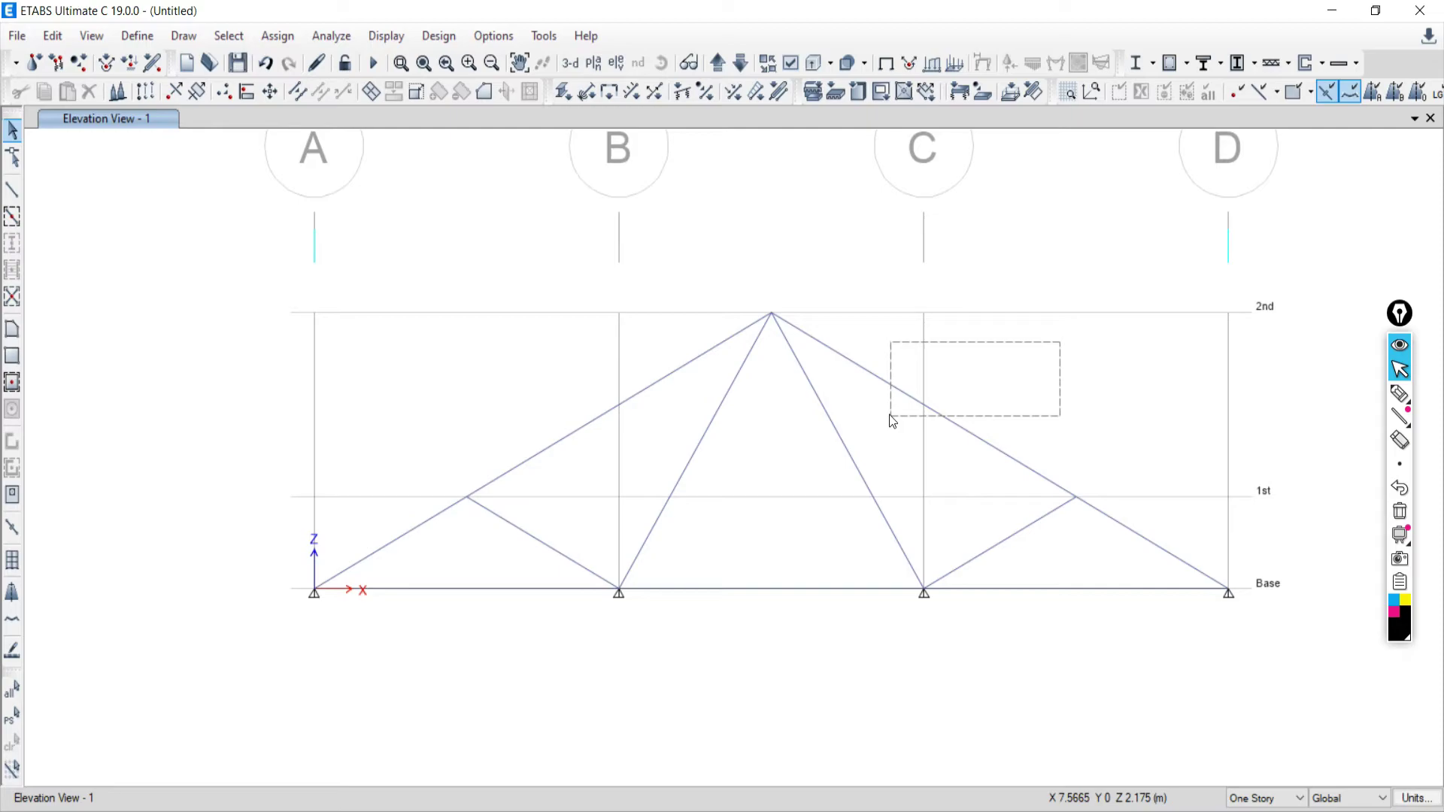
left_click_drag(890, 416, 398, 551)
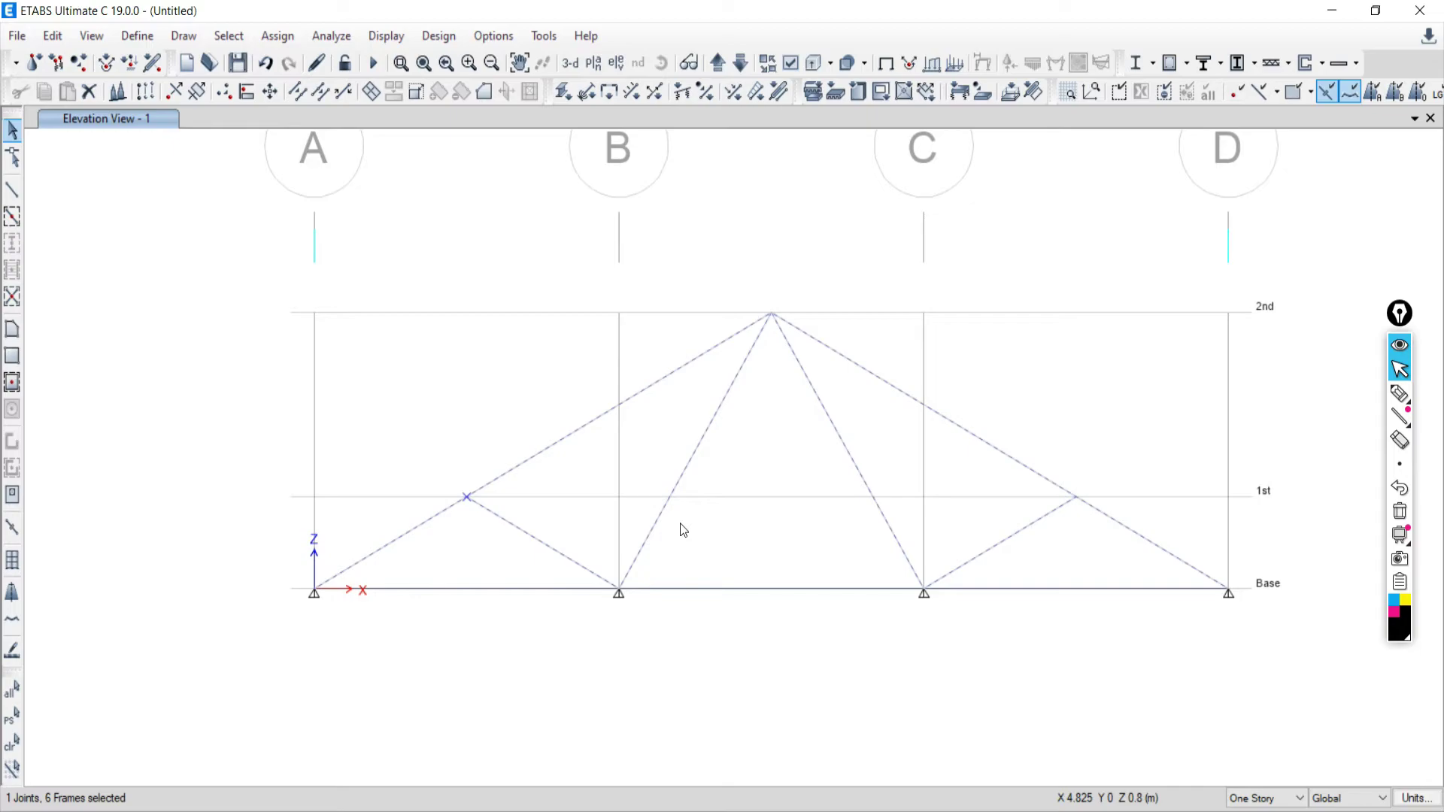
left_click(12, 743)
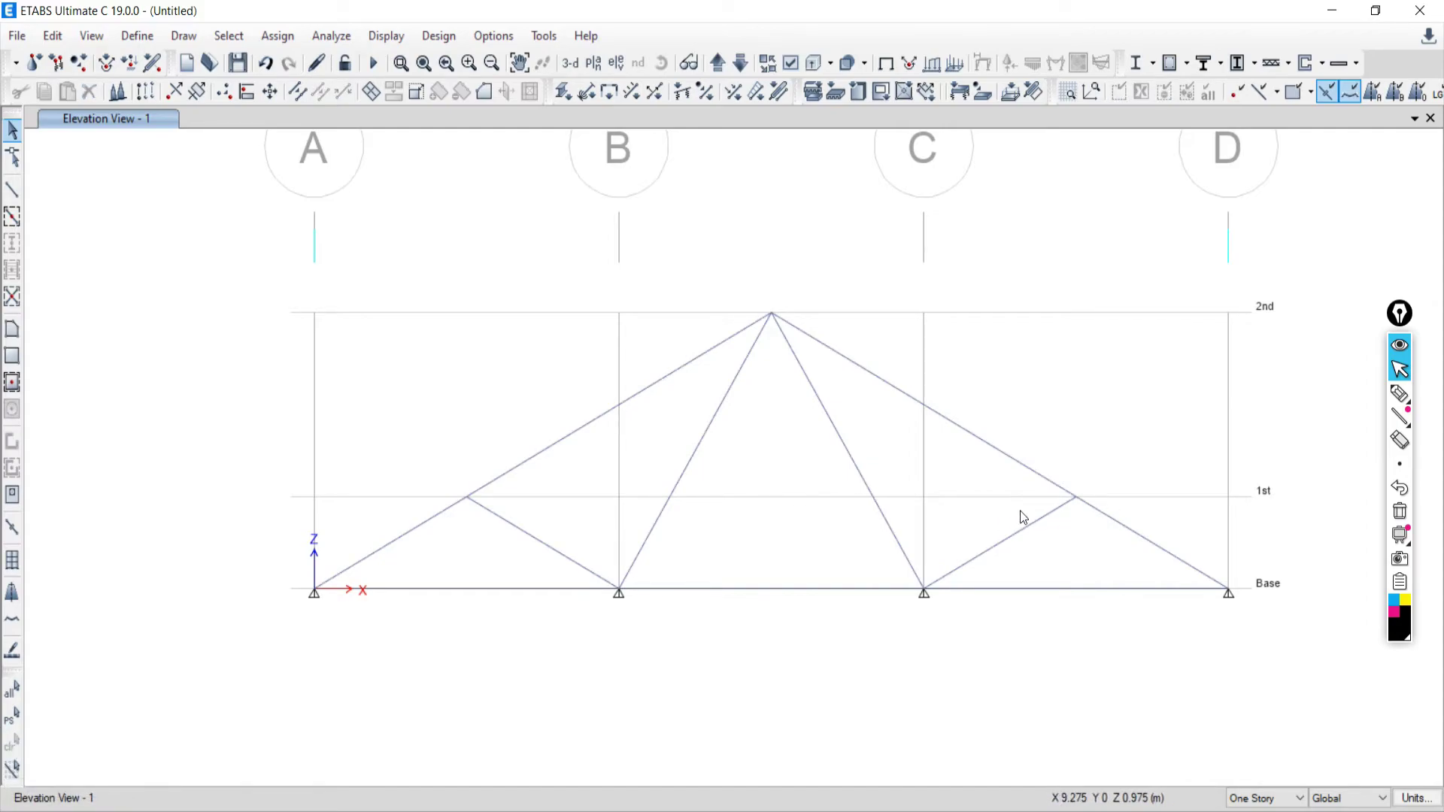
Retry picking the grid C base joint, clear stray members, then window-select the grid B base joint
mouse_move(1055, 543)
left_mouse_down()
mouse_move(767, 635)
mouse_move(1027, 597)
mouse_move(1039, 612)
mouse_move(1031, 564)
mouse_move(987, 506)
mouse_move(1010, 556)
mouse_move(1050, 565)
left_mouse_up()
mouse_move(910, 506)
left_mouse_down()
mouse_move(858, 548)
mouse_move(942, 509)
mouse_move(906, 506)
left_mouse_up()
left_click_drag(867, 572, 854, 530)
left_click_drag(1049, 541, 831, 613)
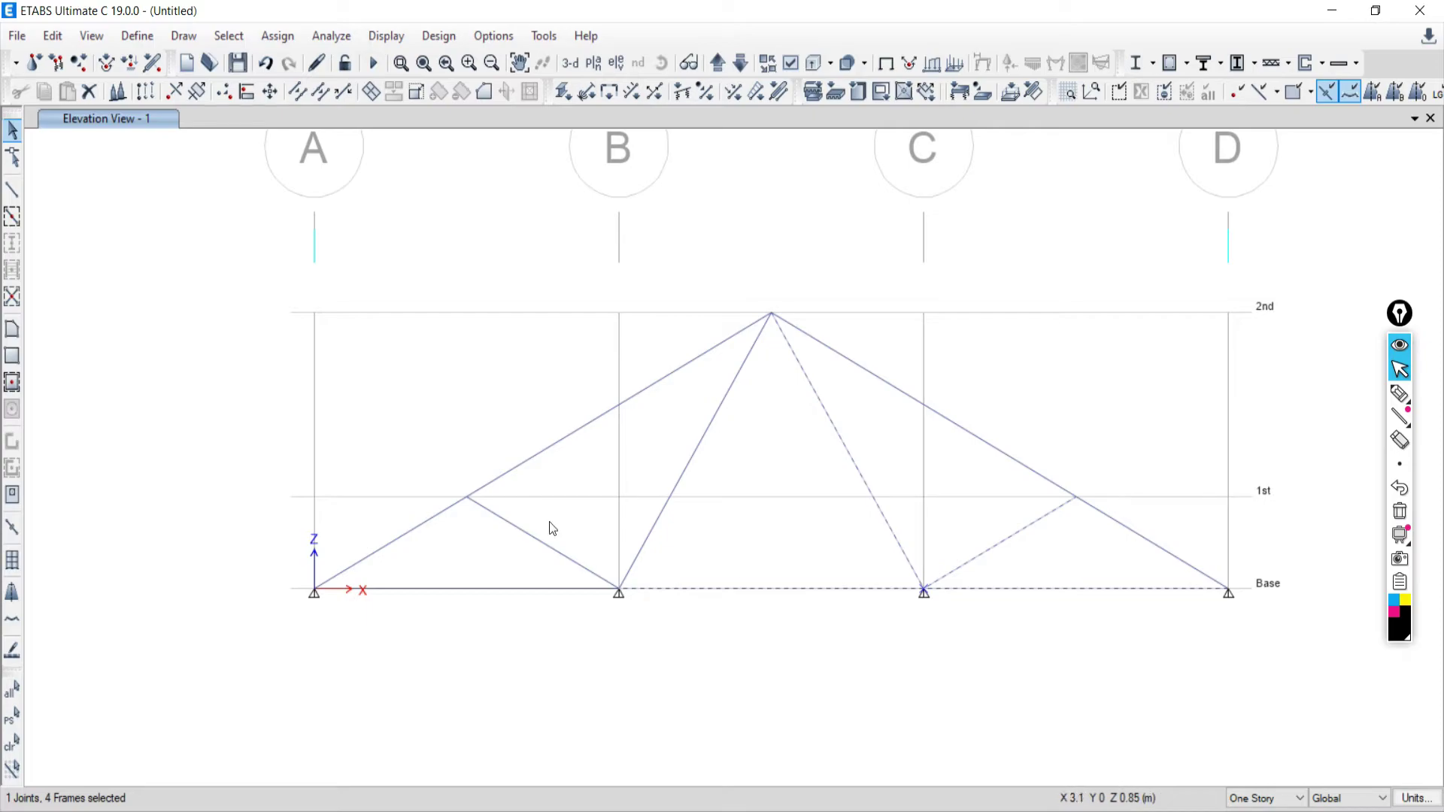
left_click(12, 743)
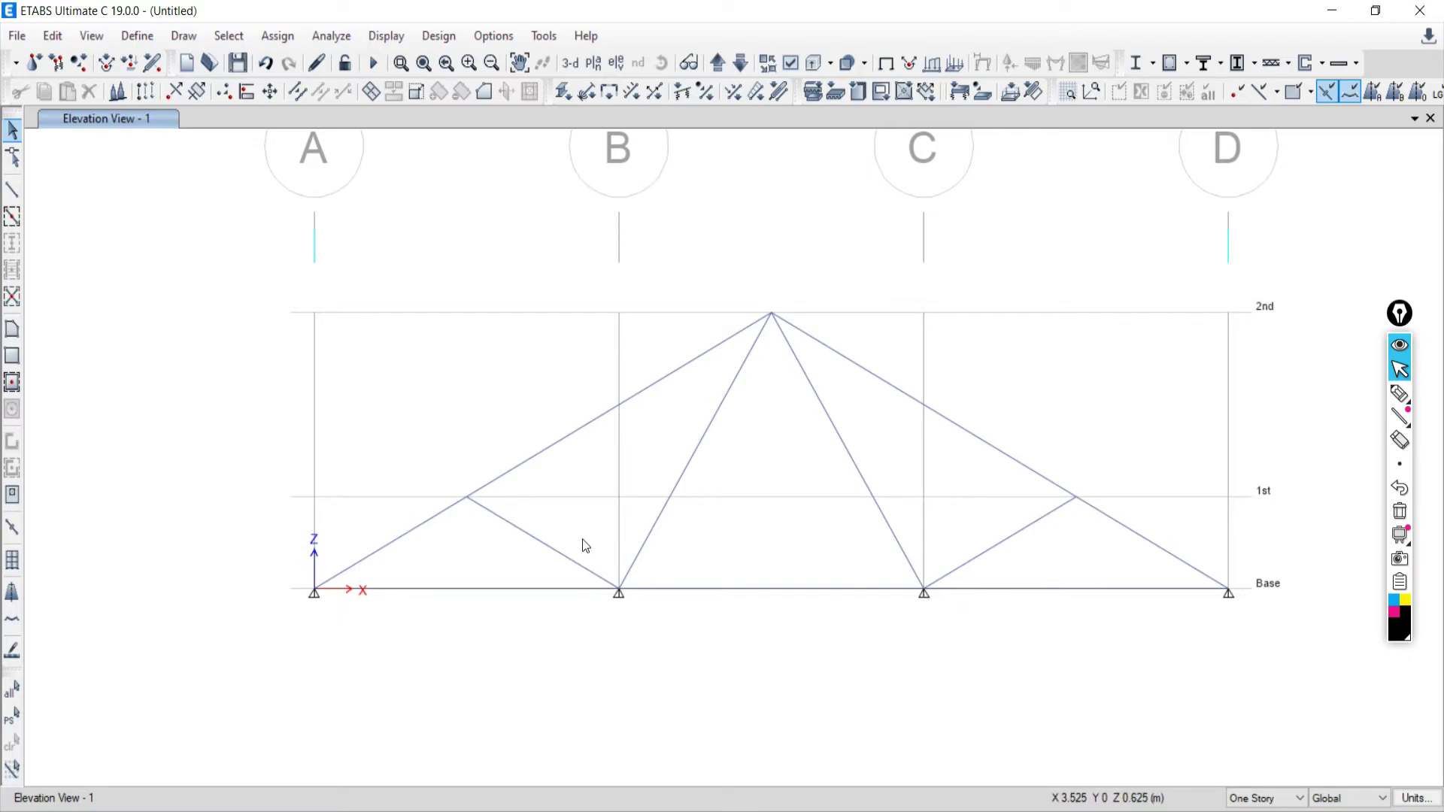
left_click_drag(572, 539, 758, 669)
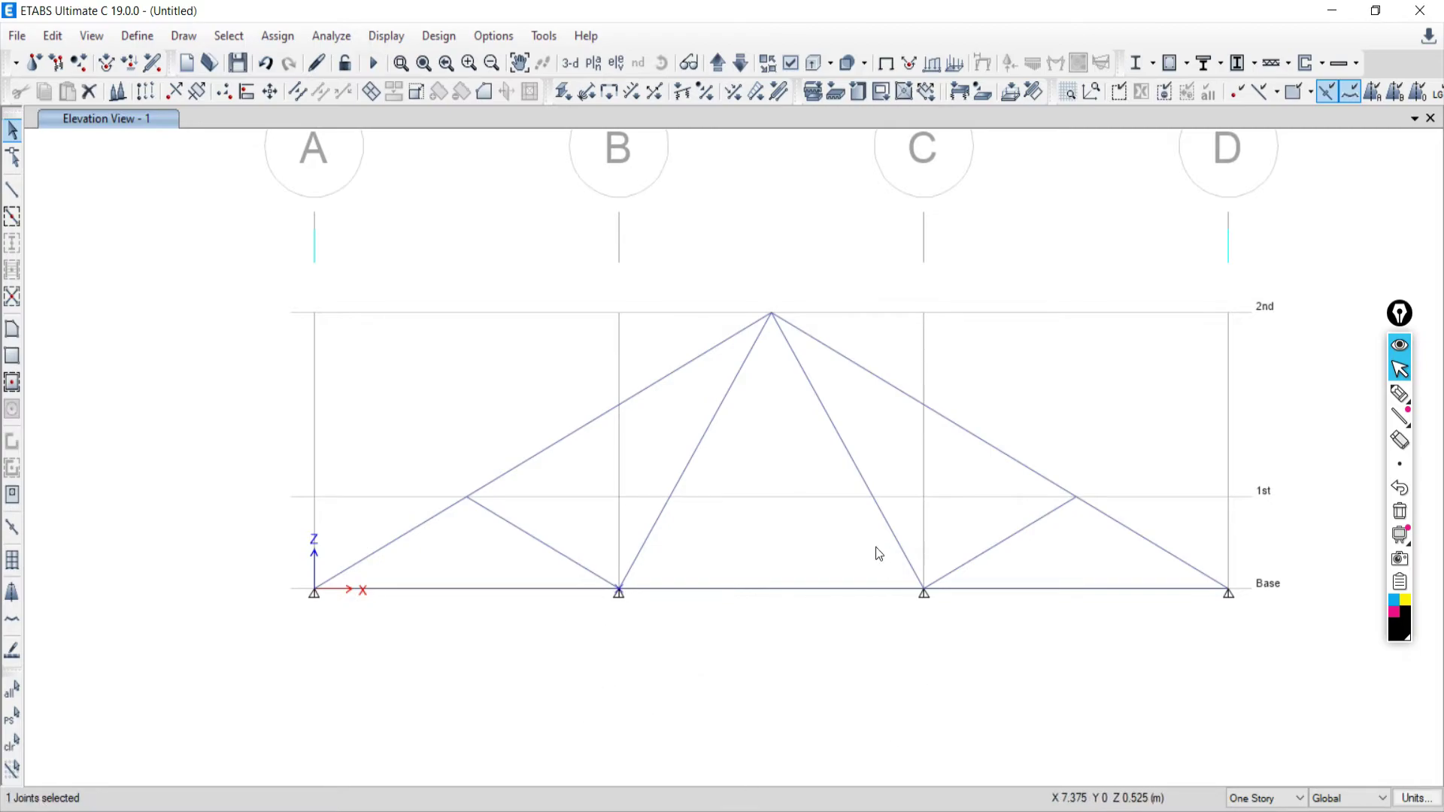
Add joint C to the selection and uncheck all restraints for joints B and C in Joint Restraints
left_click_drag(872, 549, 1025, 664)
left_click(297, 35)
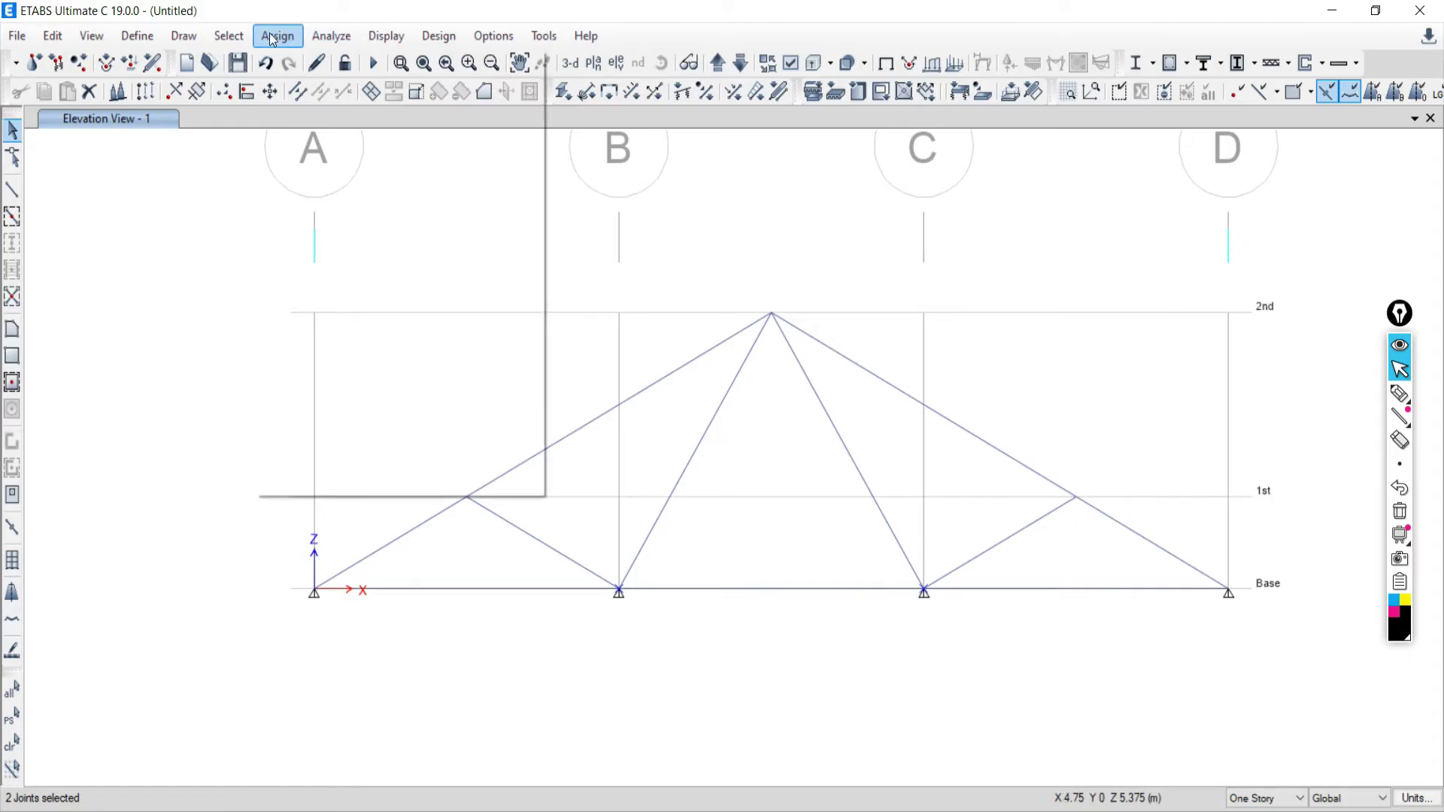
left_click(272, 40)
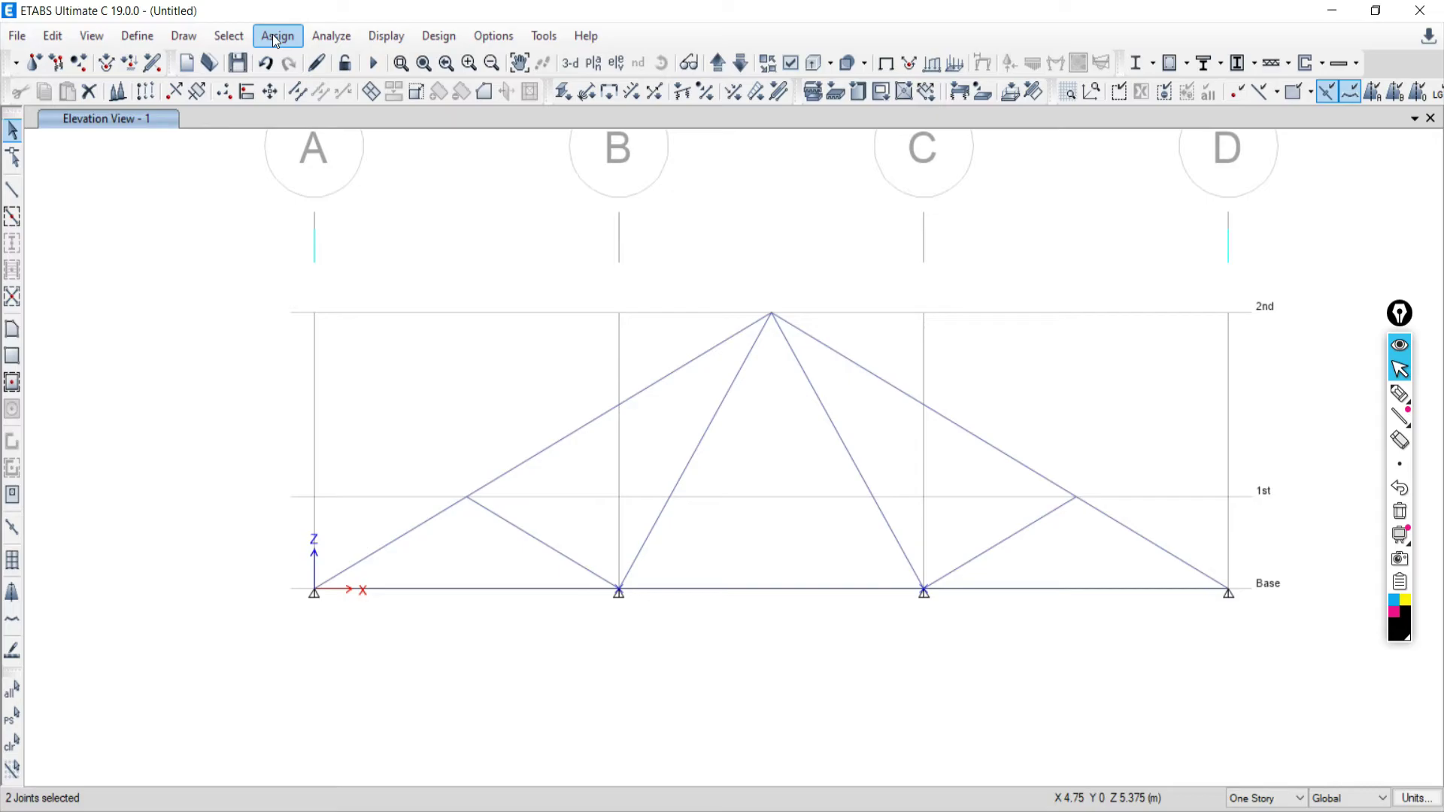
left_click(273, 36)
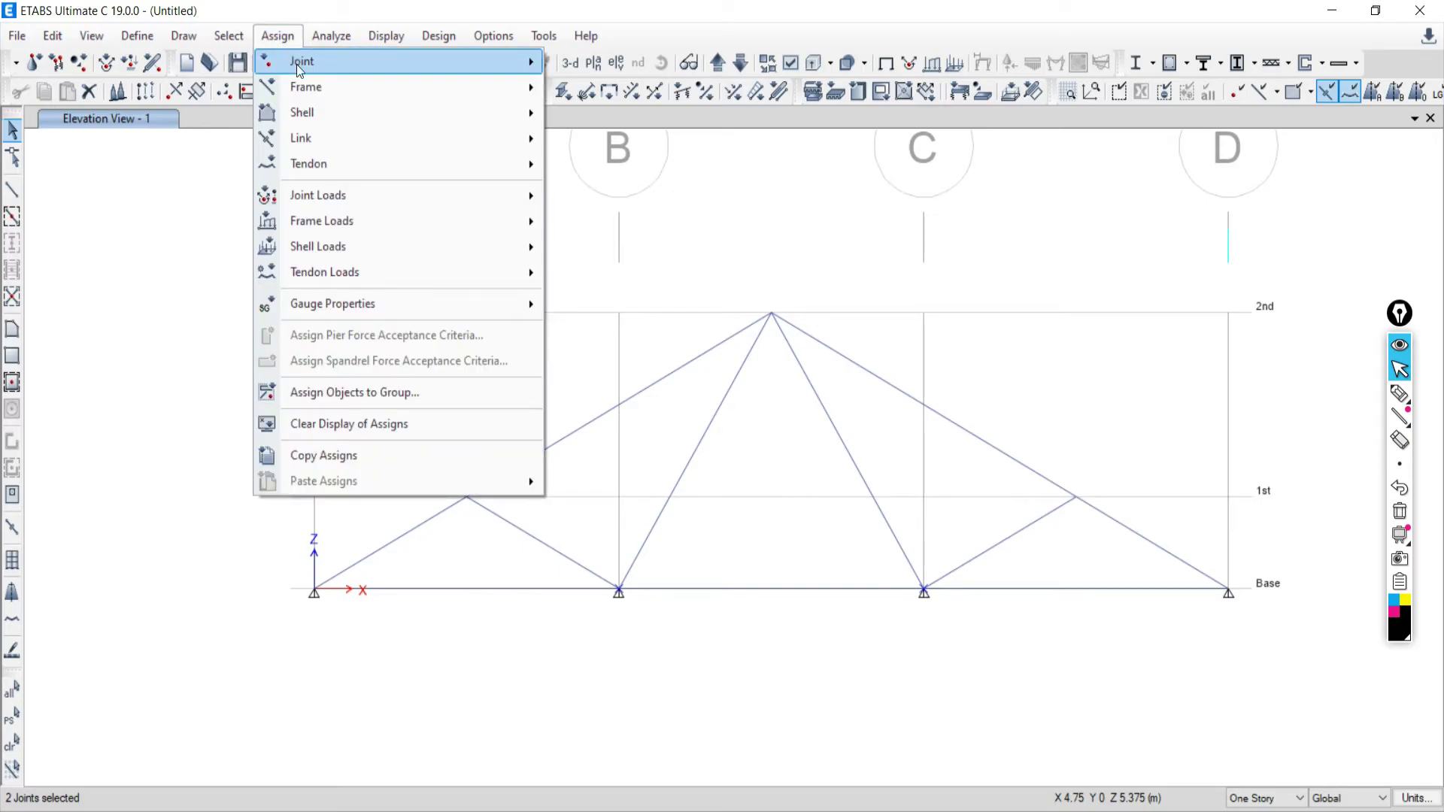
mouse_move(323, 62)
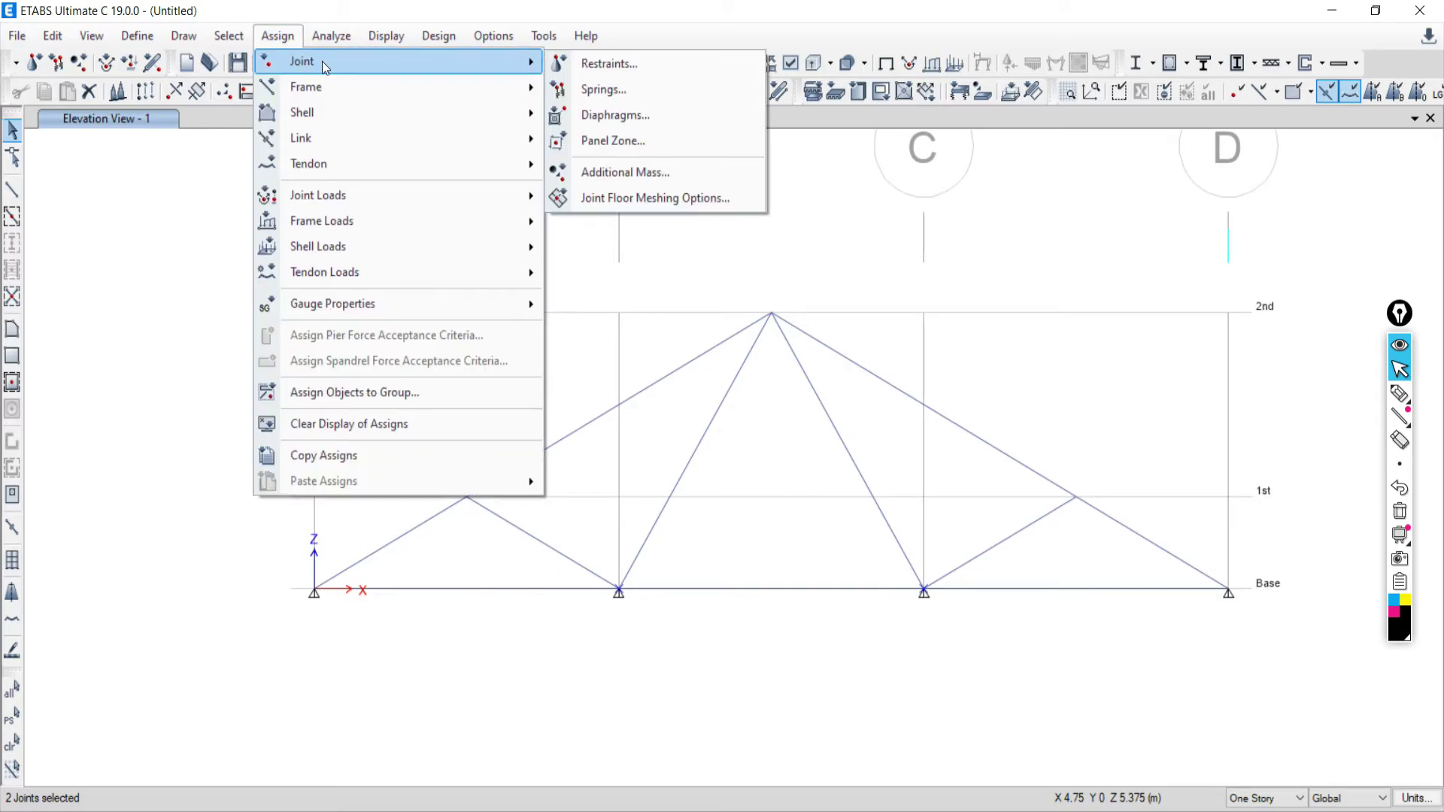
left_click(633, 61)
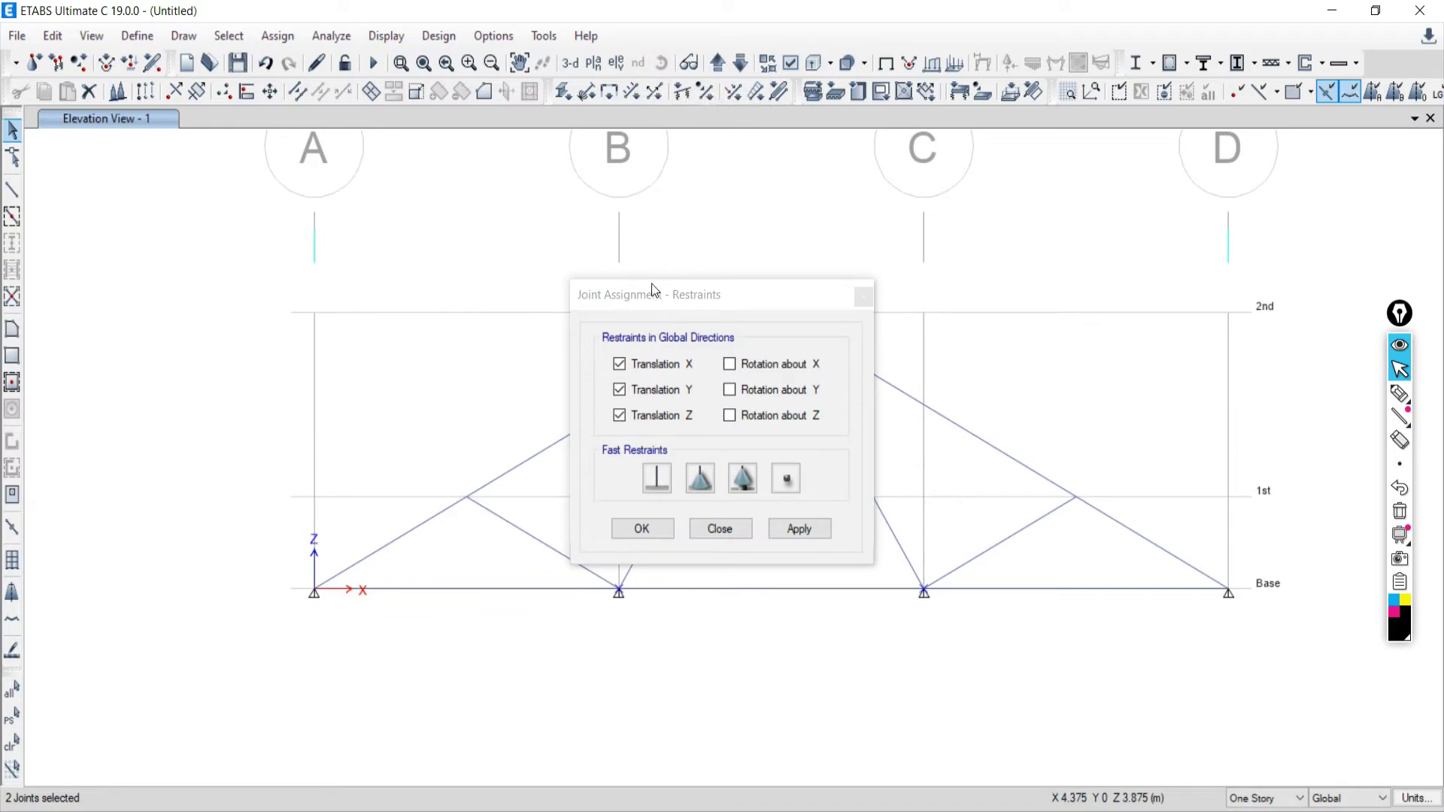
left_click_drag(651, 289, 586, 186)
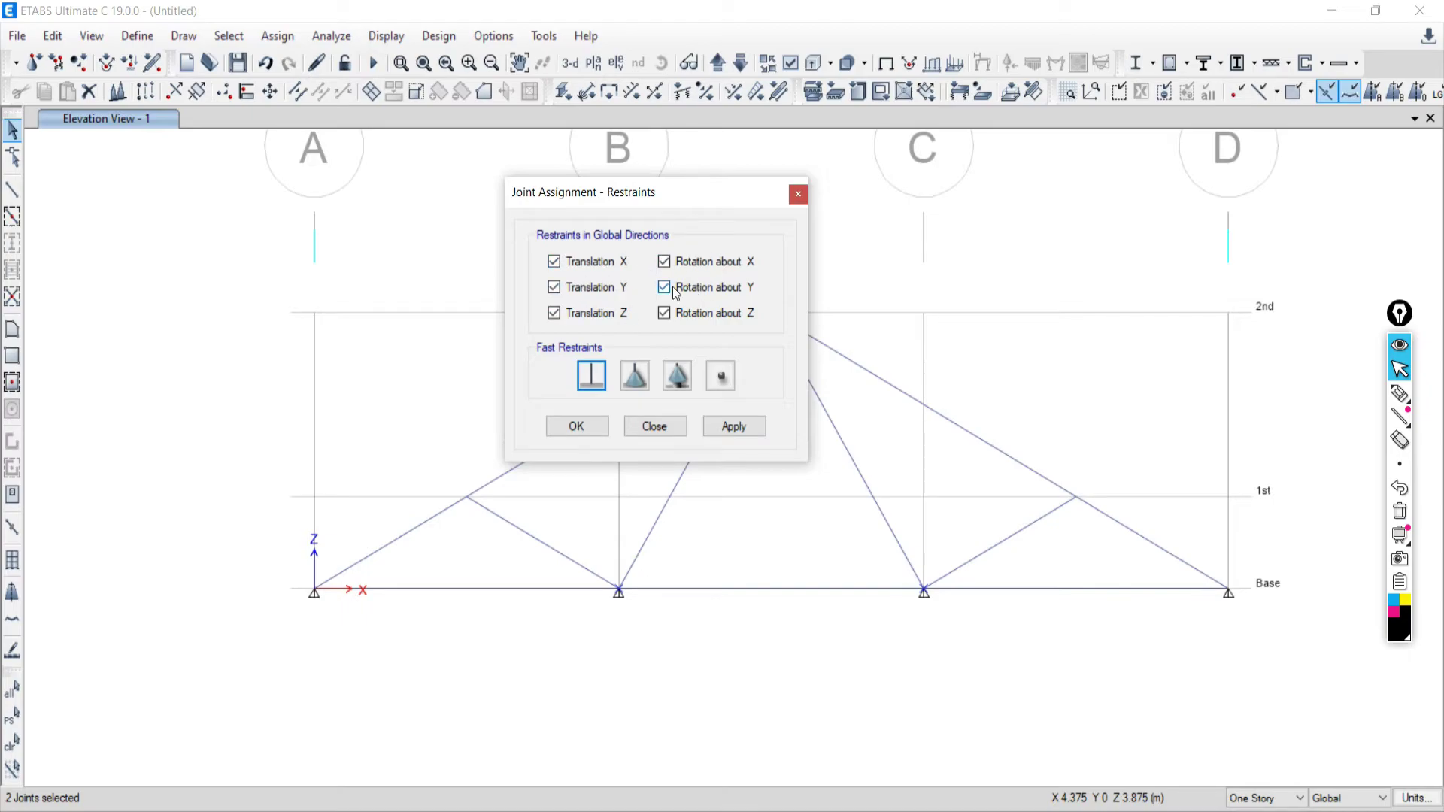
left_click(634, 378)
left_click(680, 380)
left_click(726, 425)
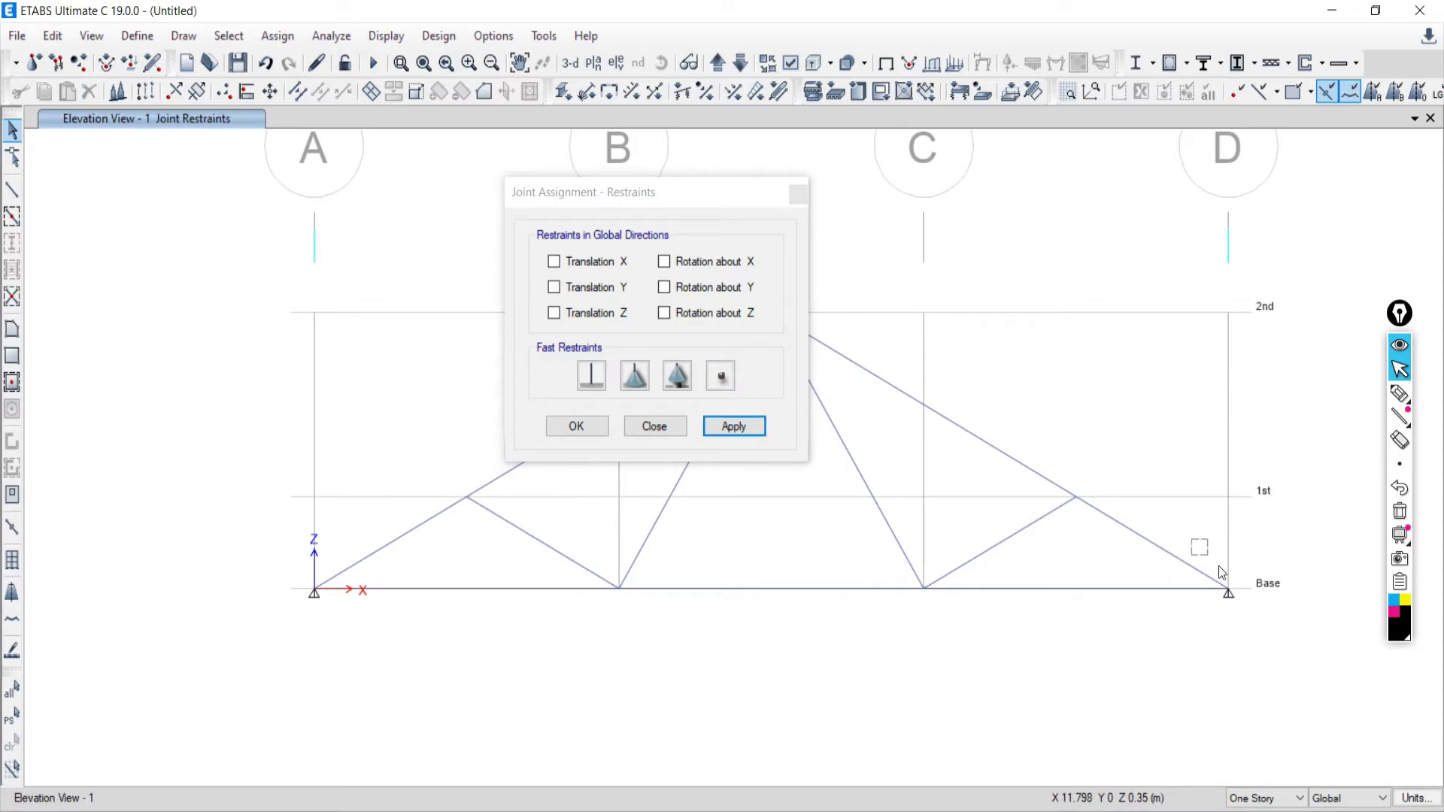
Apply a Z-translation-only roller restraint to joint D, then check it against the Word figure
left_click_drag(1190, 538, 1328, 695)
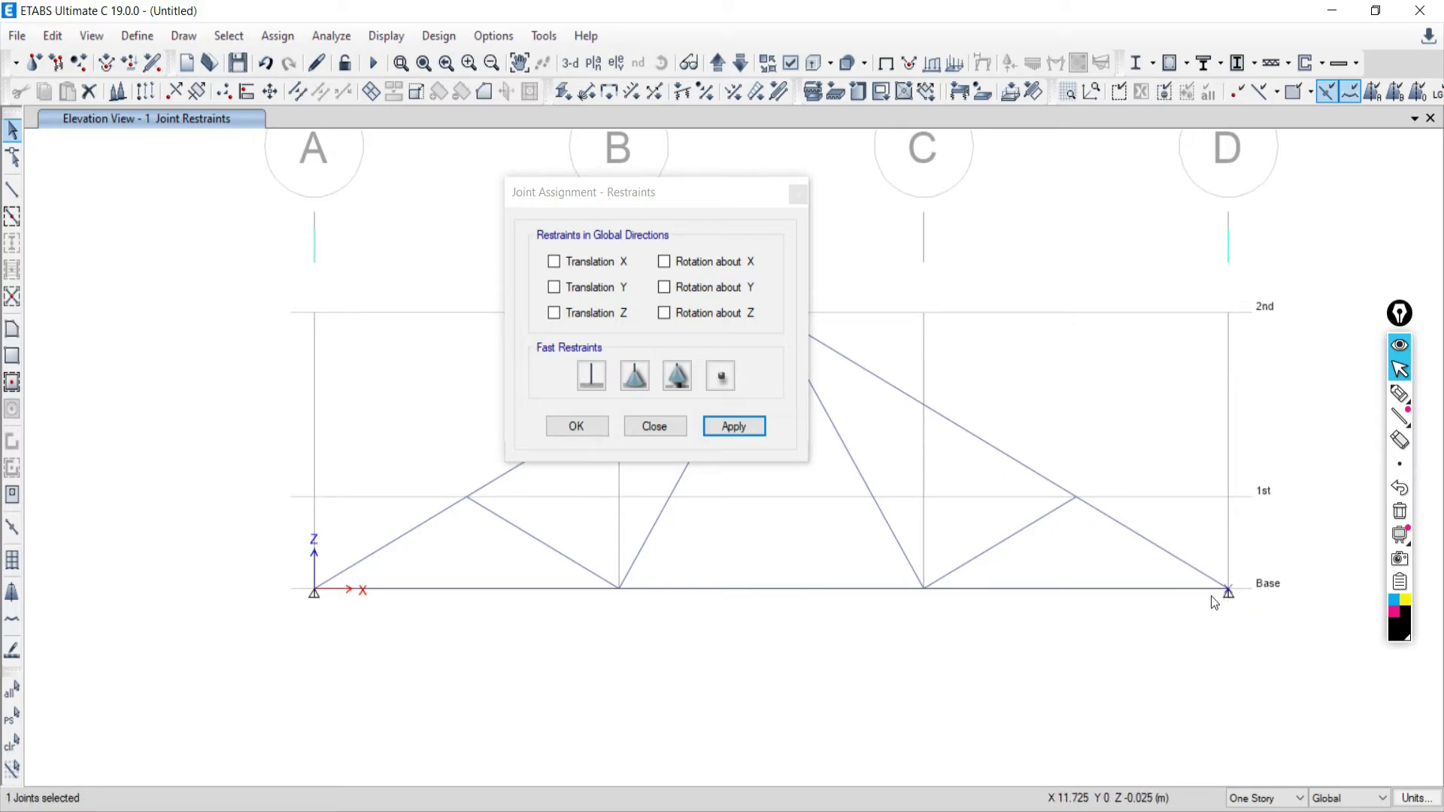
left_click(673, 382)
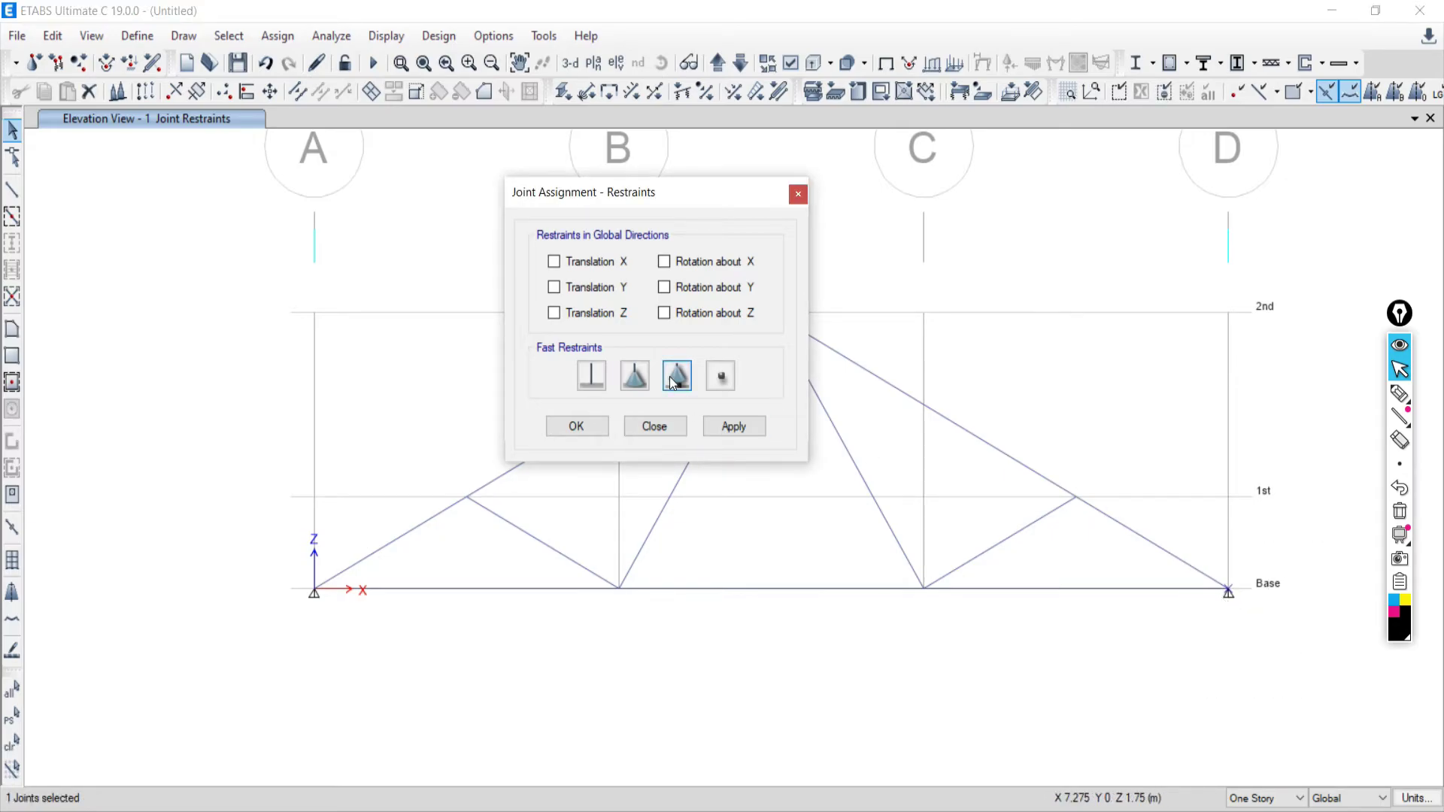
left_click(726, 427)
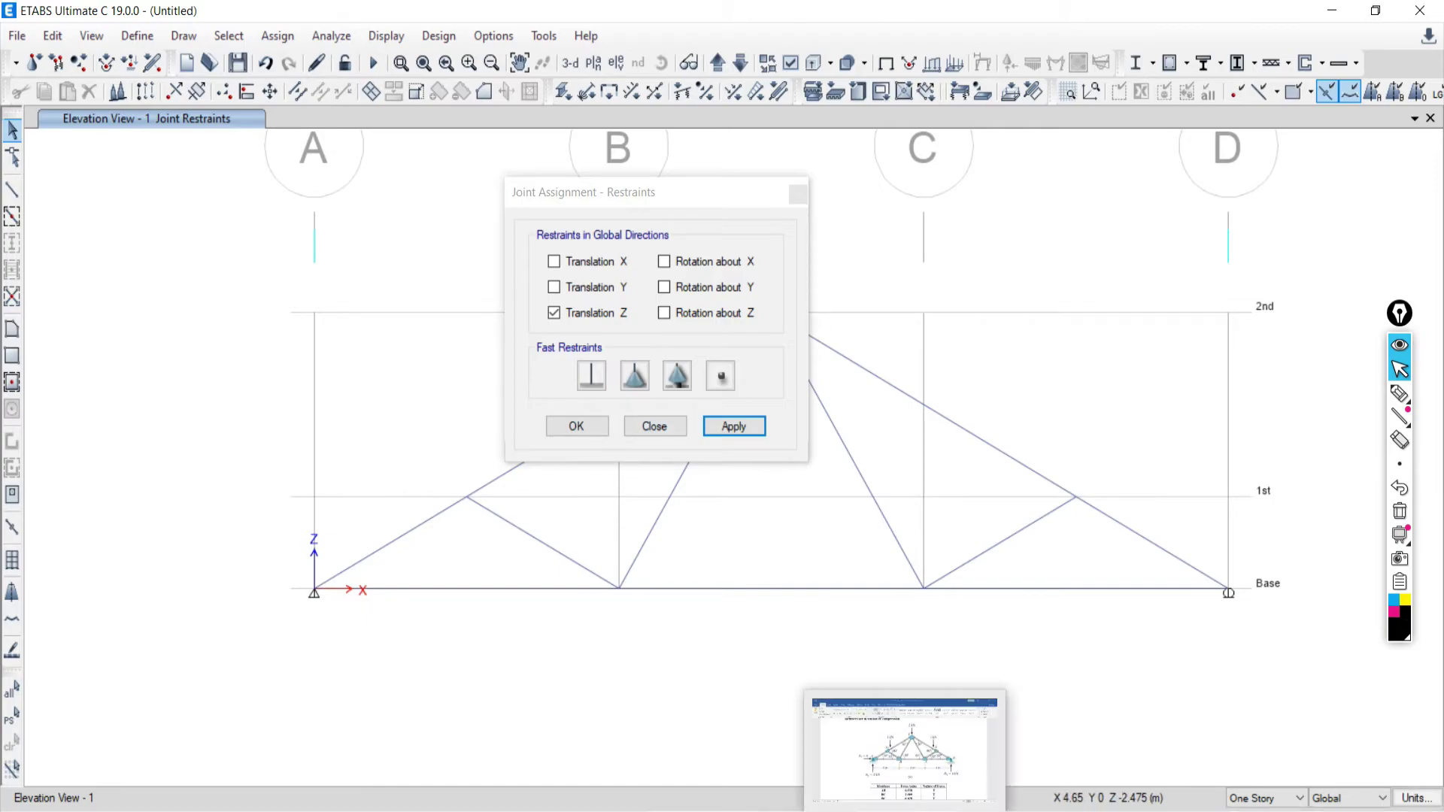
left_click(902, 749)
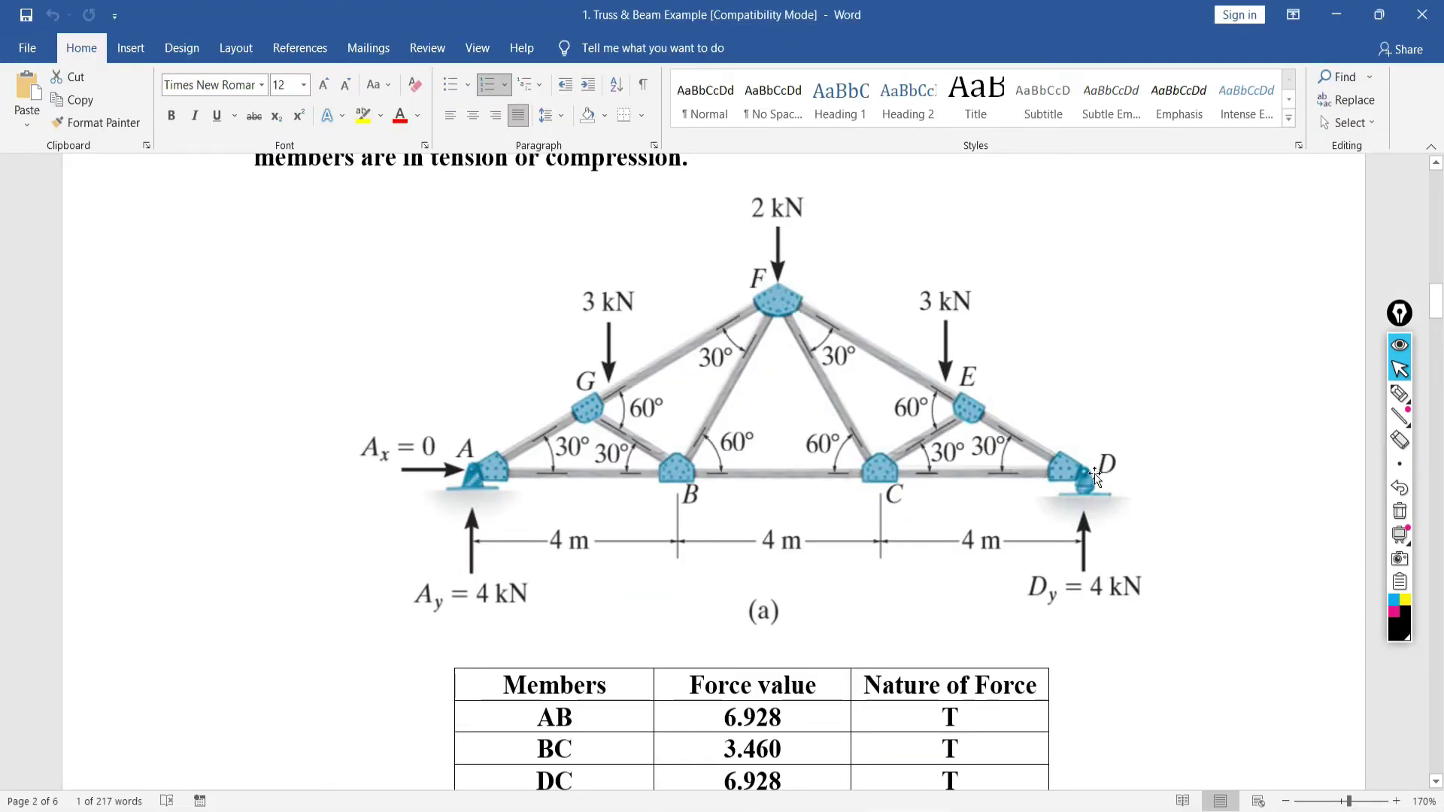
key("alt+Tab")
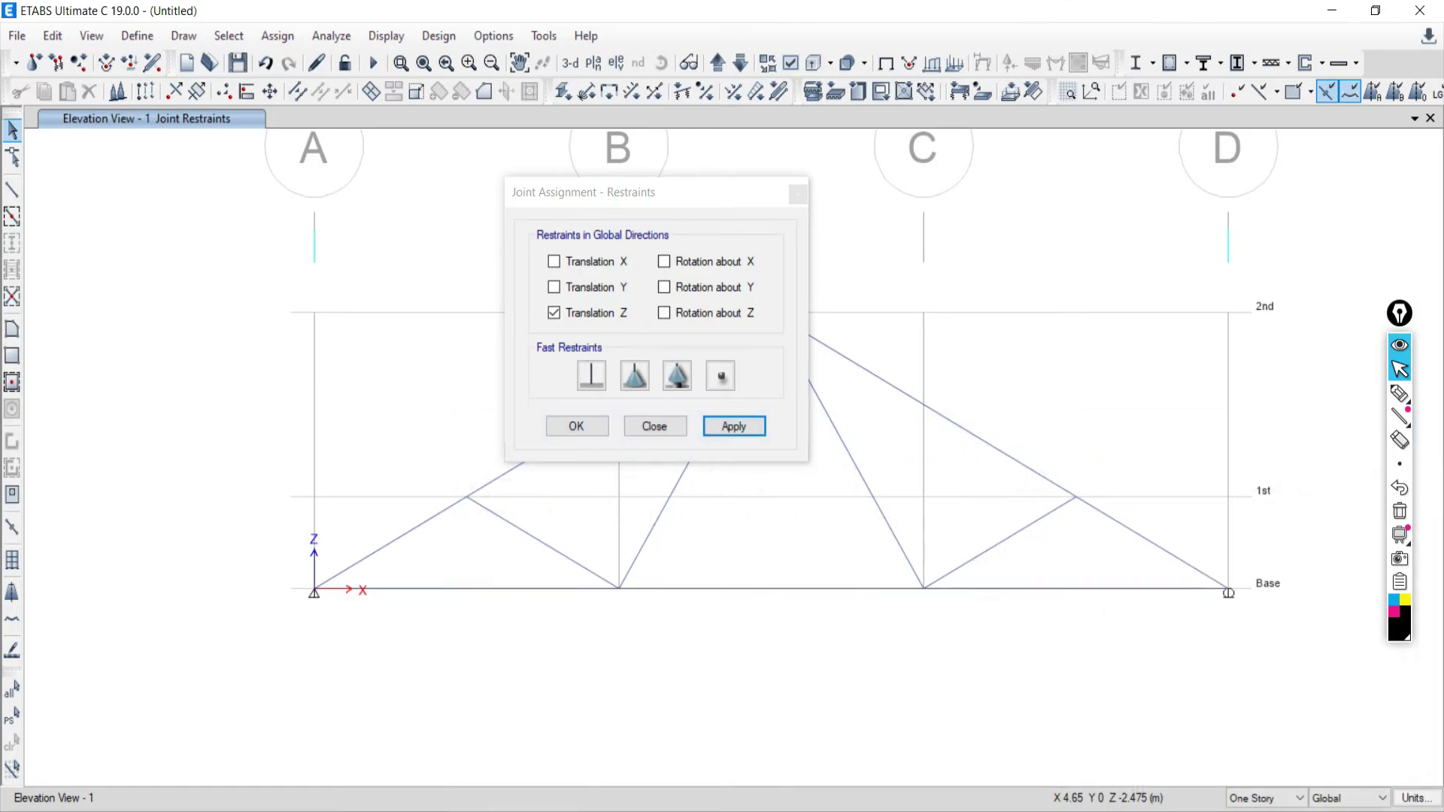
Close the Restraints dialog and compare the pin-at-A, roller-at-D truss with the Word reference
left_click(663, 430)
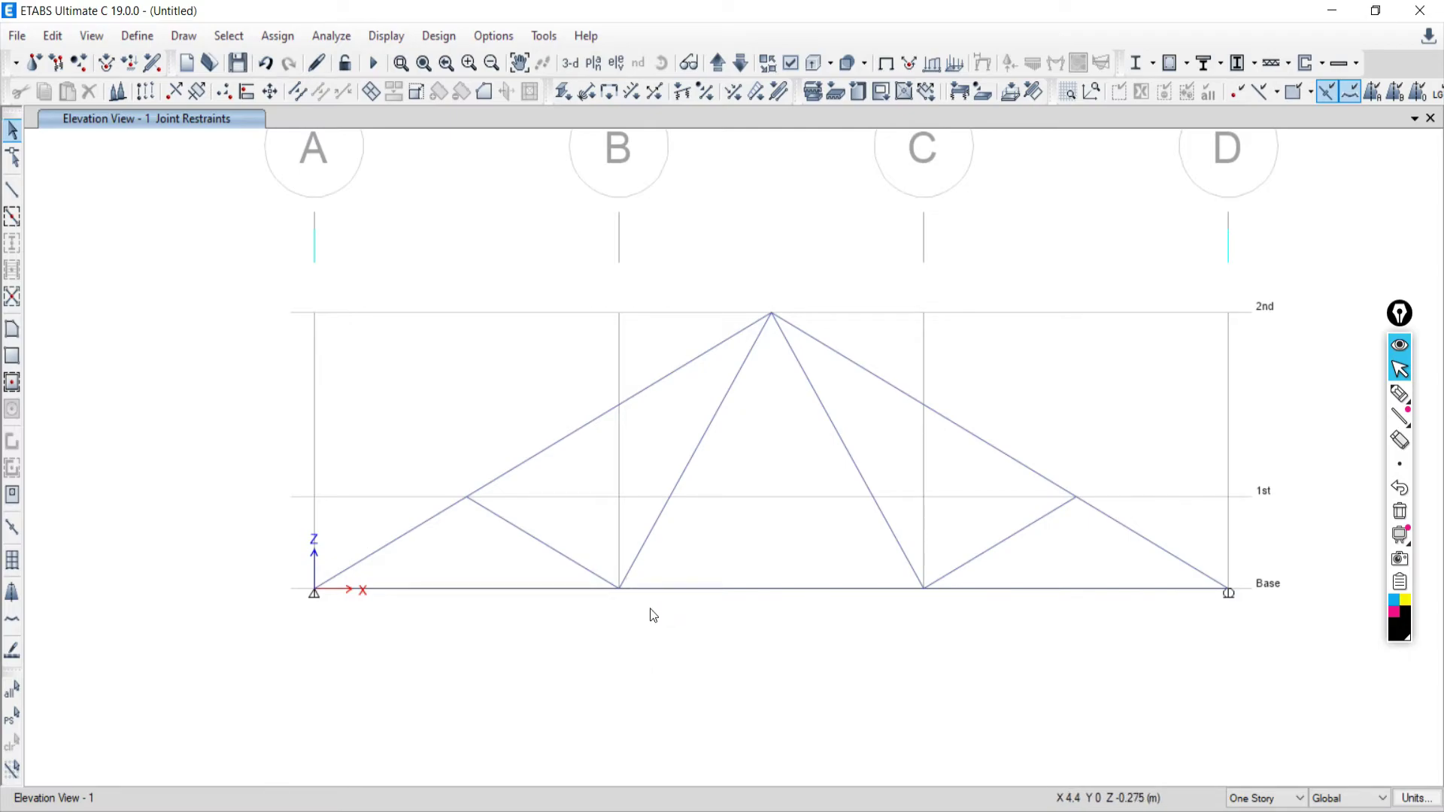
left_click(529, 460)
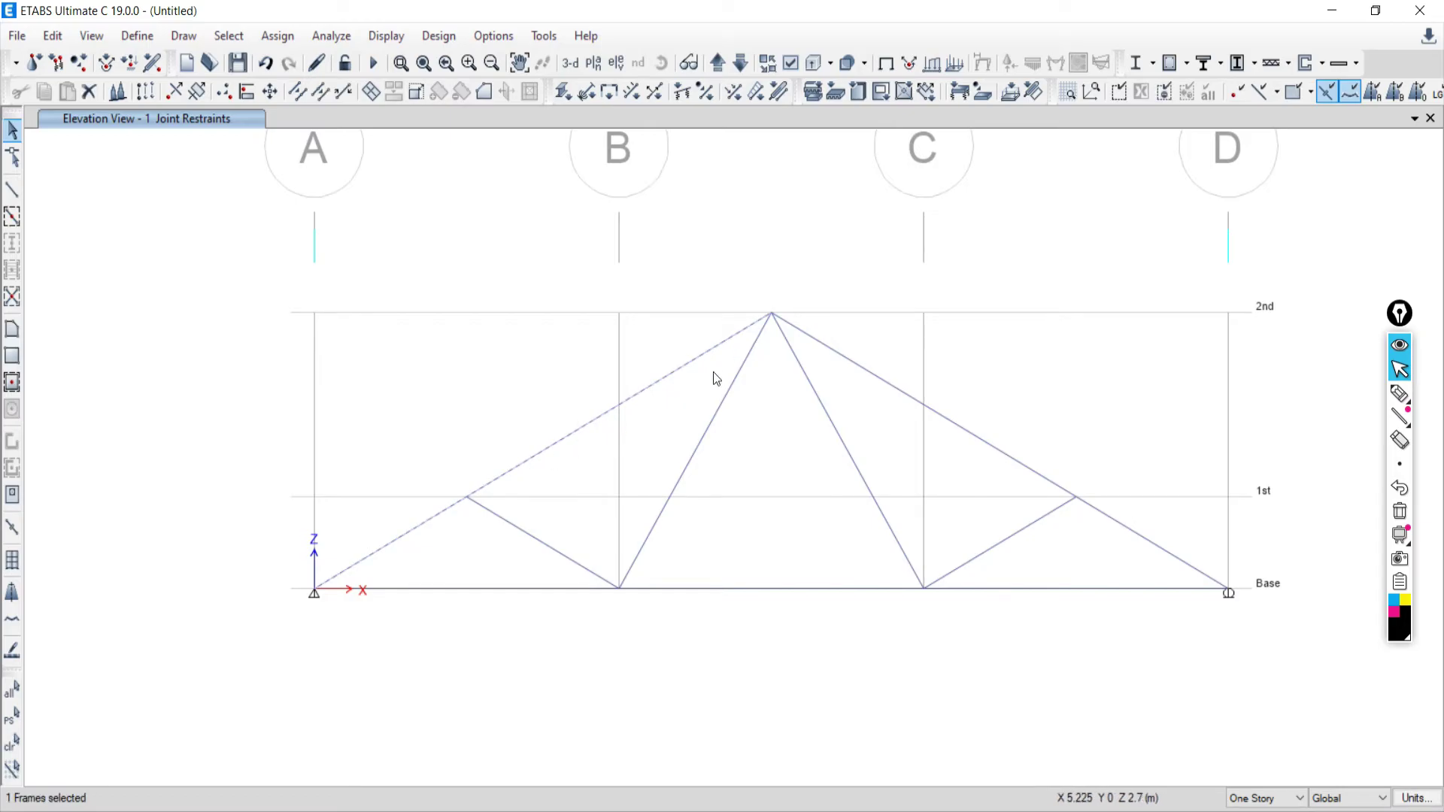
left_click(501, 476)
key("alt+Tab")
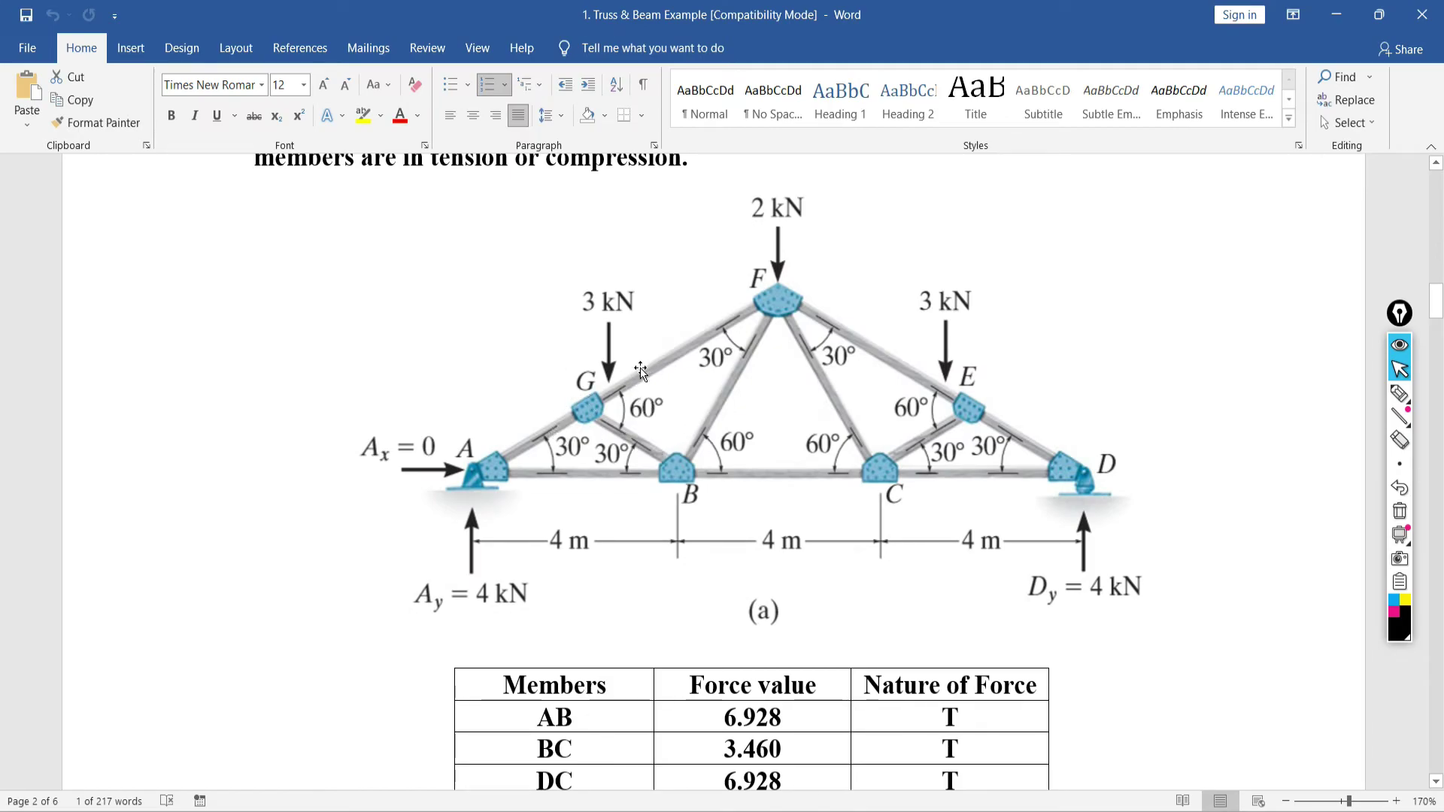
key("alt+Tab")
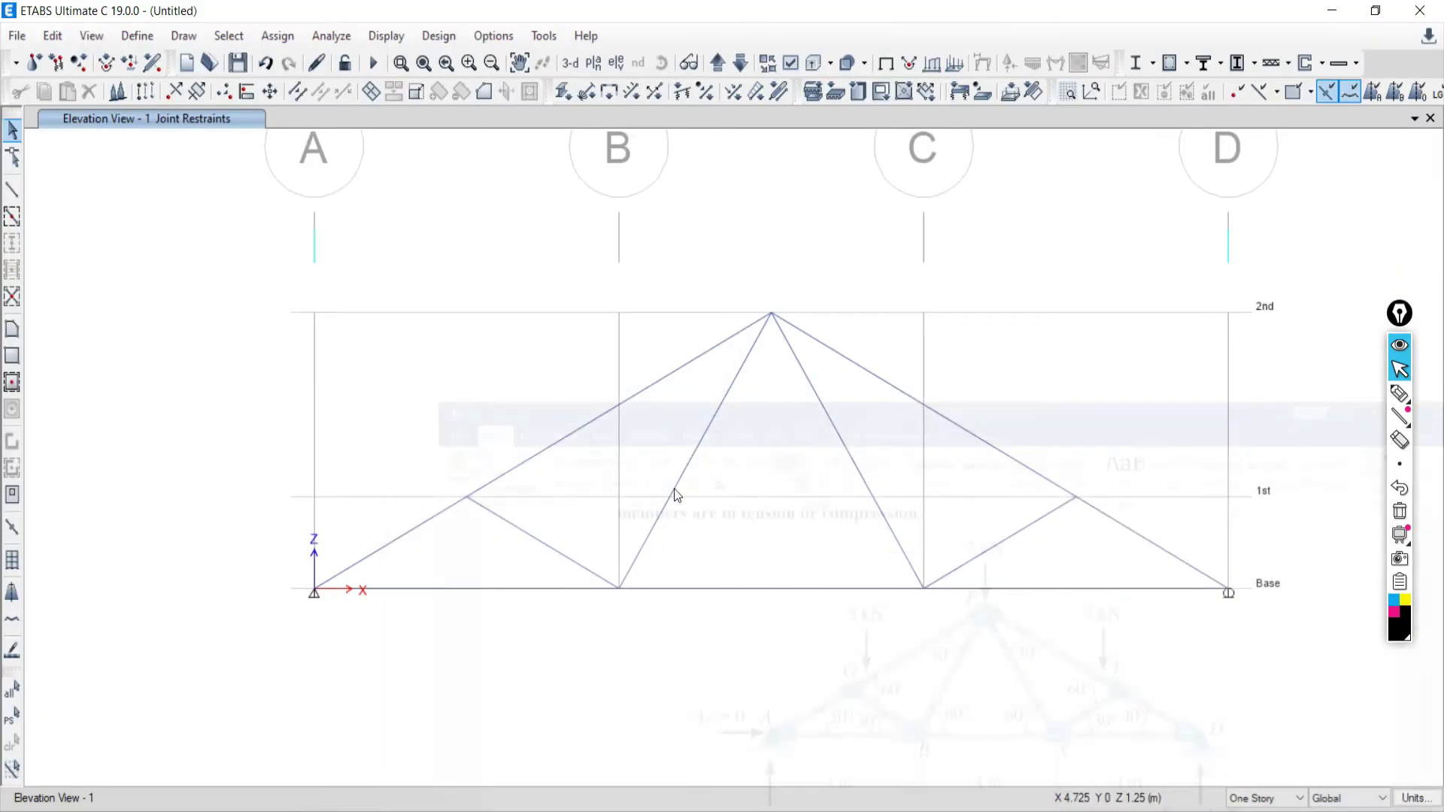
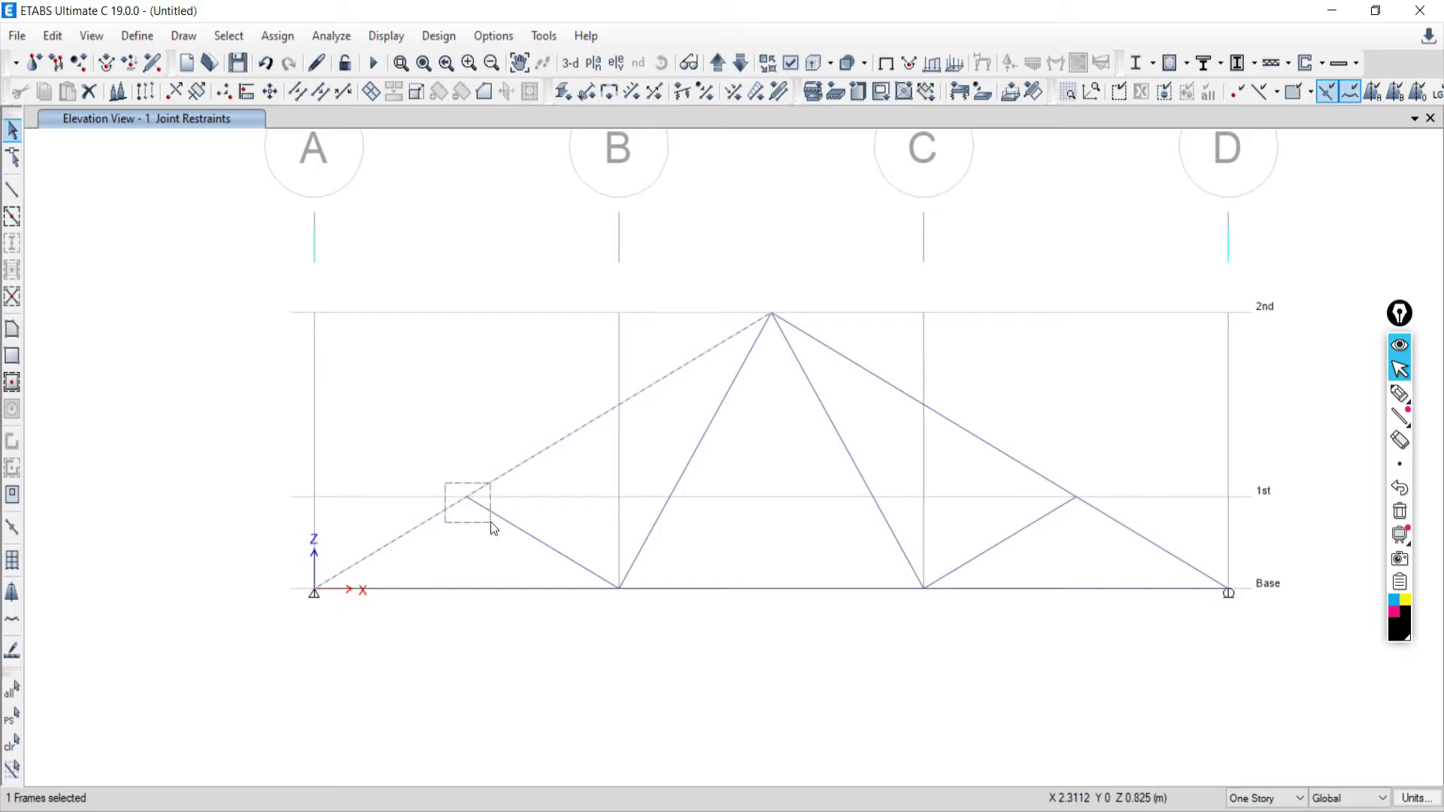
Select the left top chord with its 1st-level joint, then open the Edit menu
left_click_drag(492, 524, 491, 523)
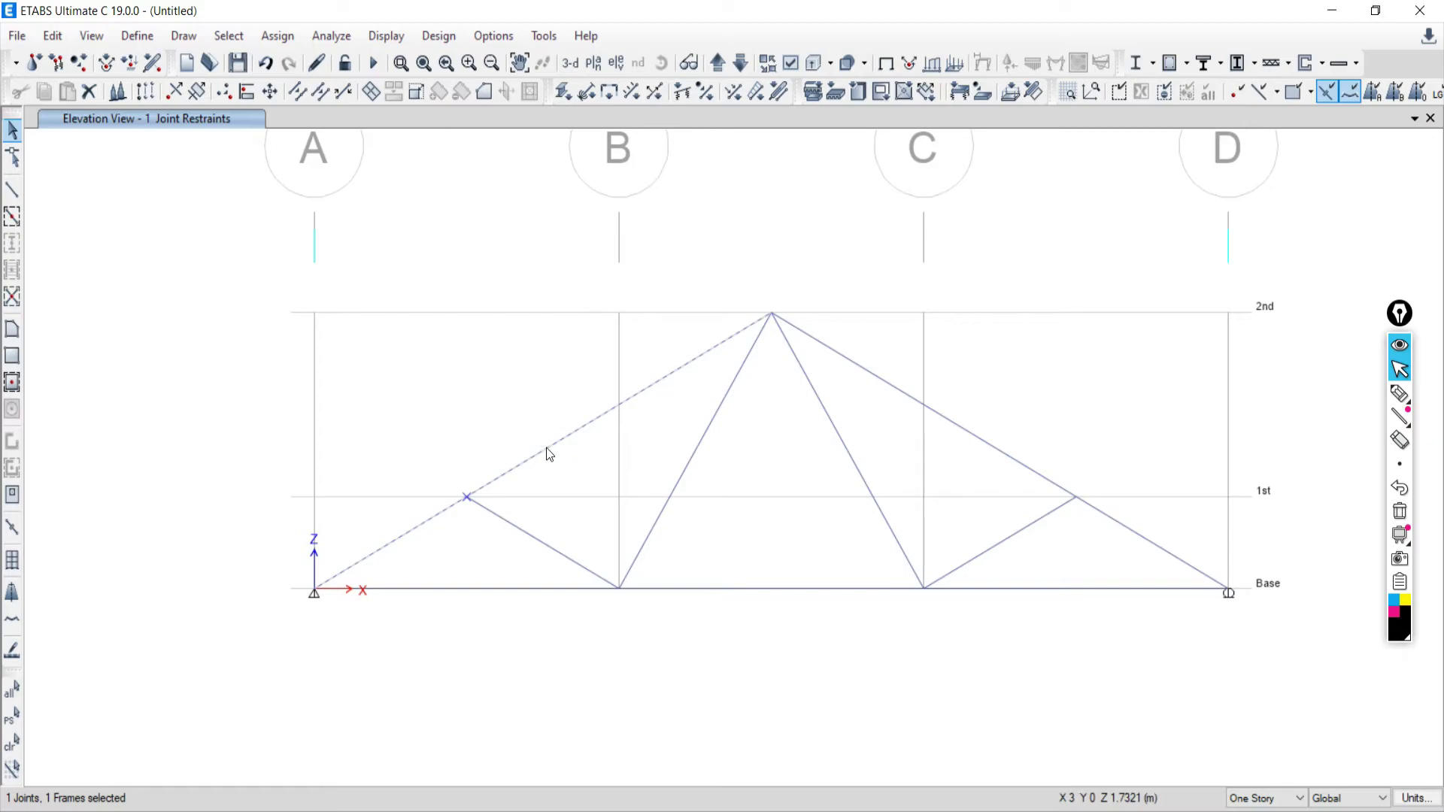
left_click(13, 743)
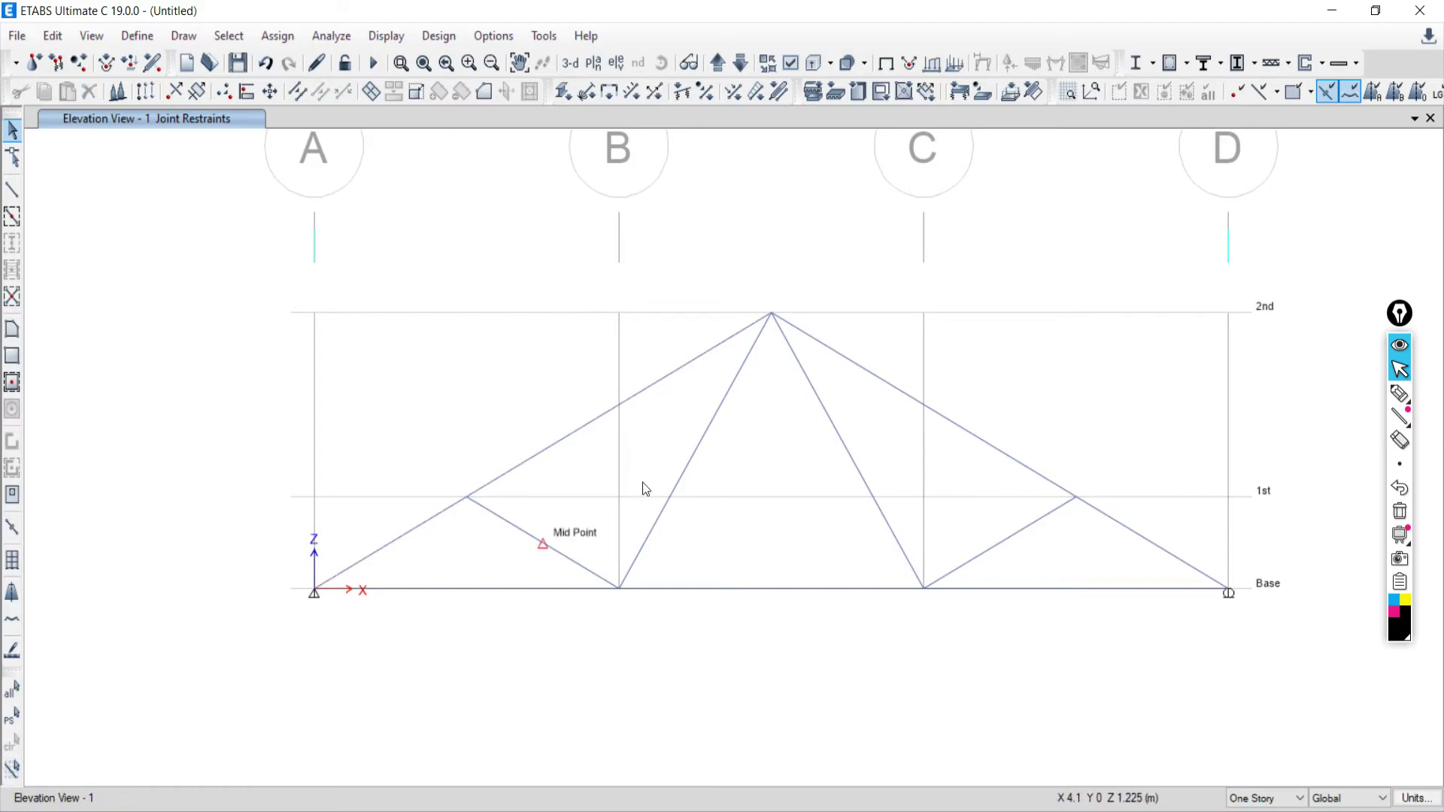
left_click(567, 436)
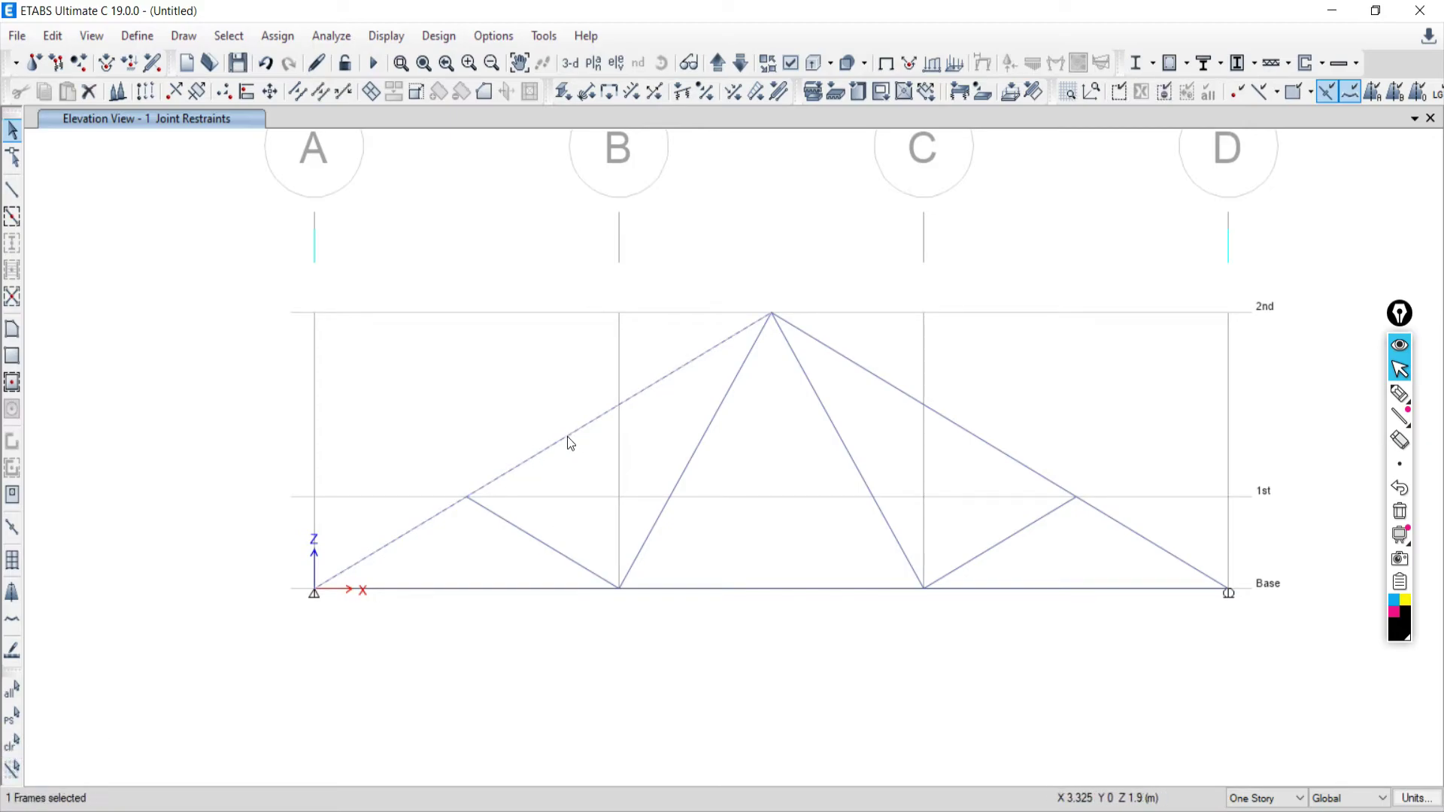
left_click_drag(400, 466, 526, 545)
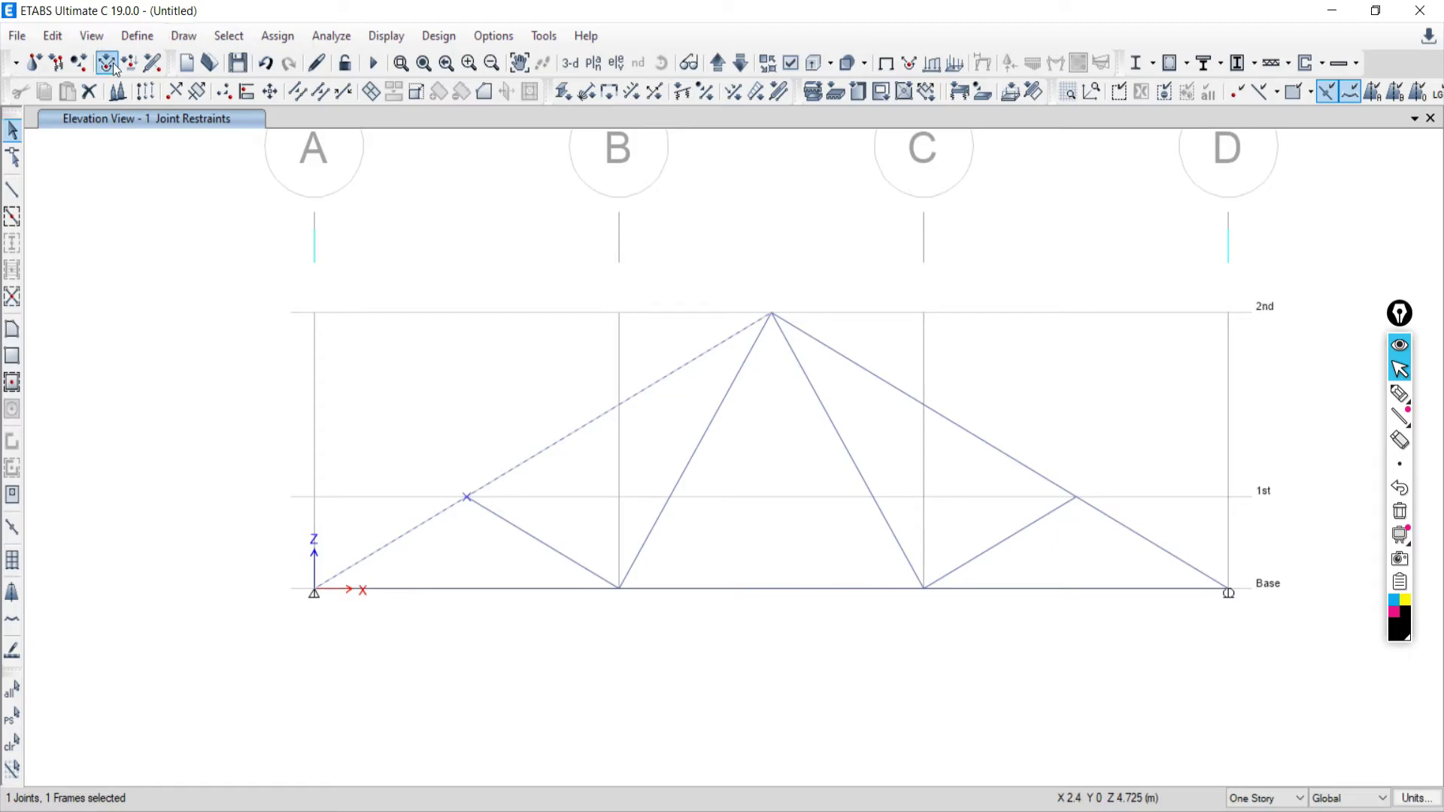
left_click(52, 35)
key("Escape")
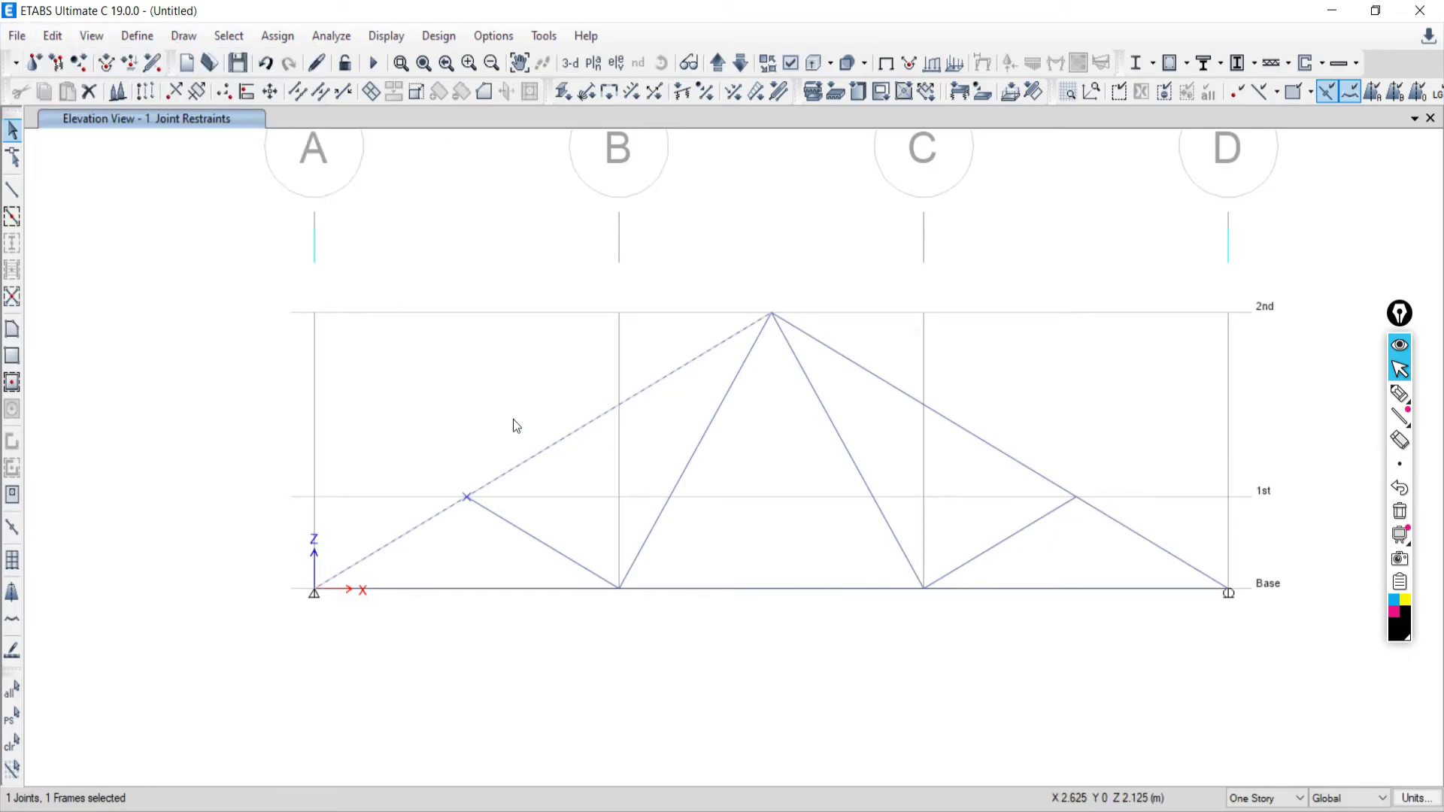
left_click(52, 34)
Divide the left top chord using Break at Intersections with Selected Frames and Joints
mouse_move(110, 531)
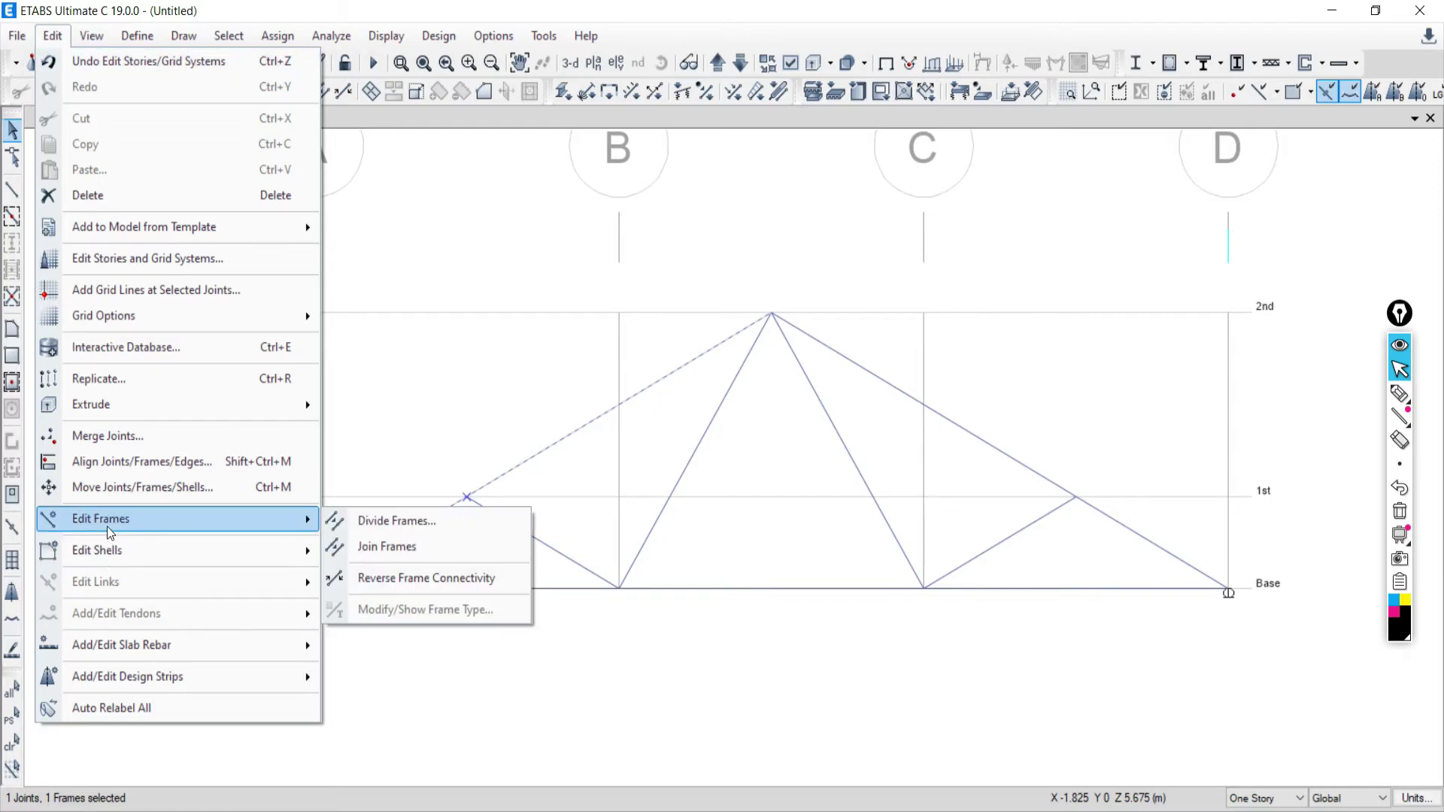
left_click(380, 530)
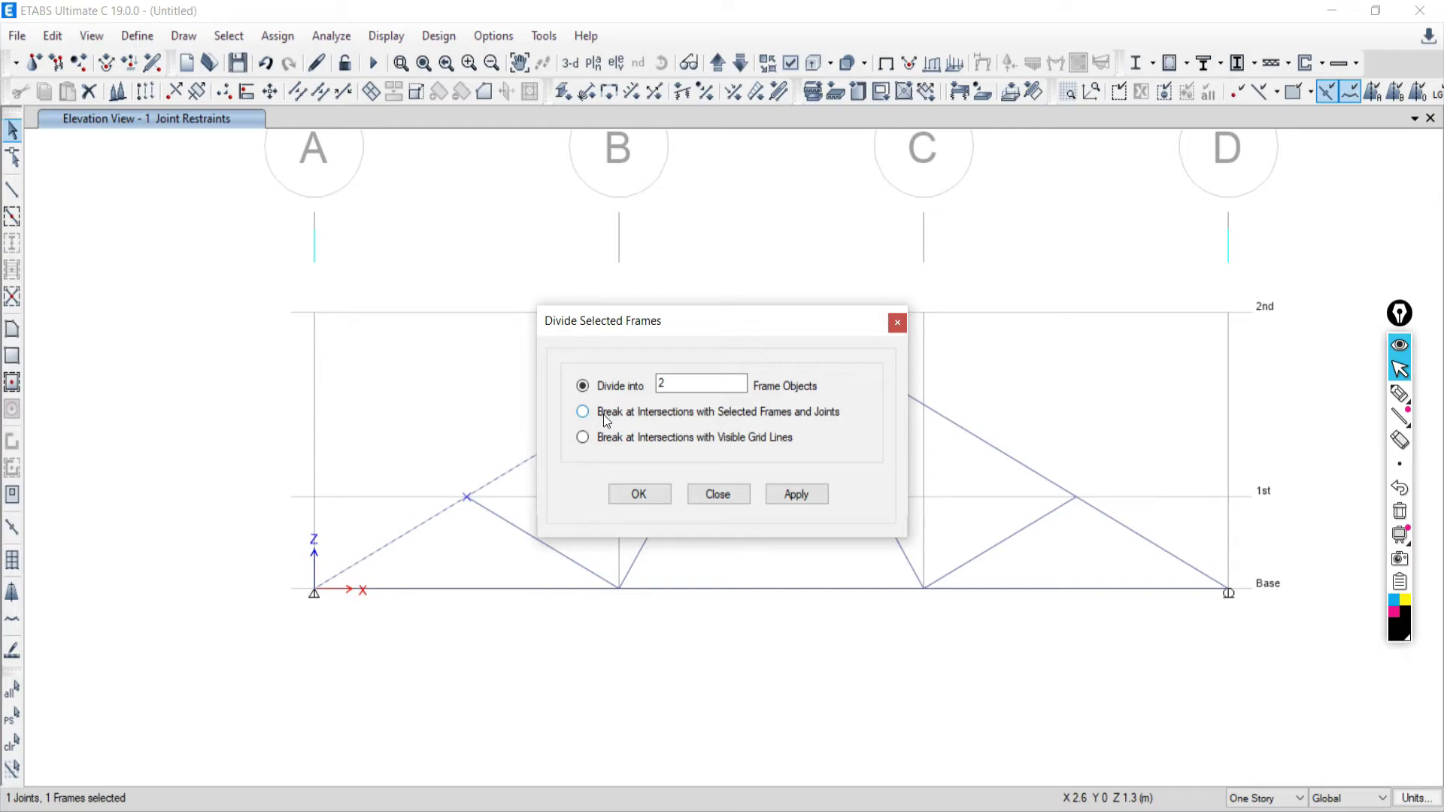
left_click(601, 416)
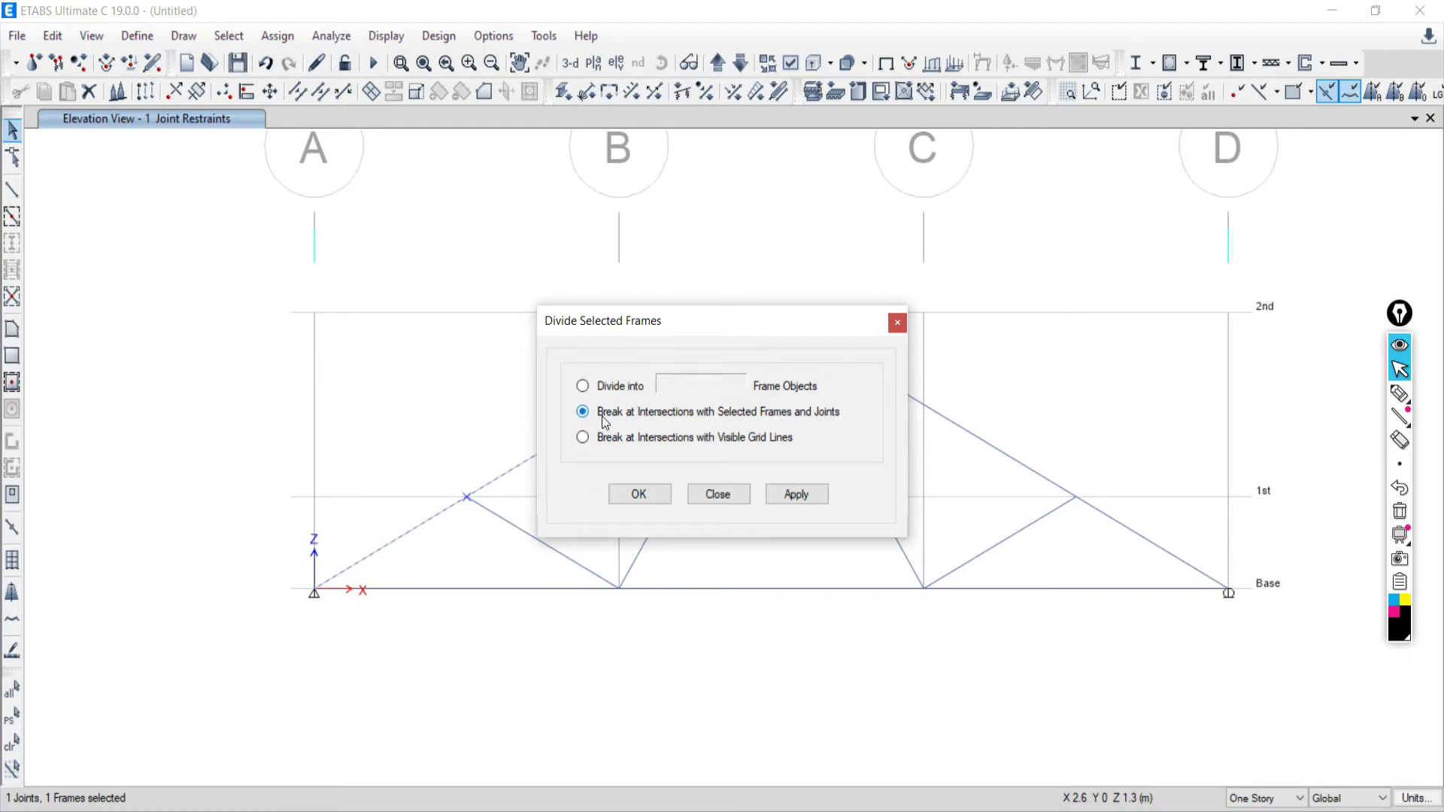
left_click_drag(644, 334, 1023, 331)
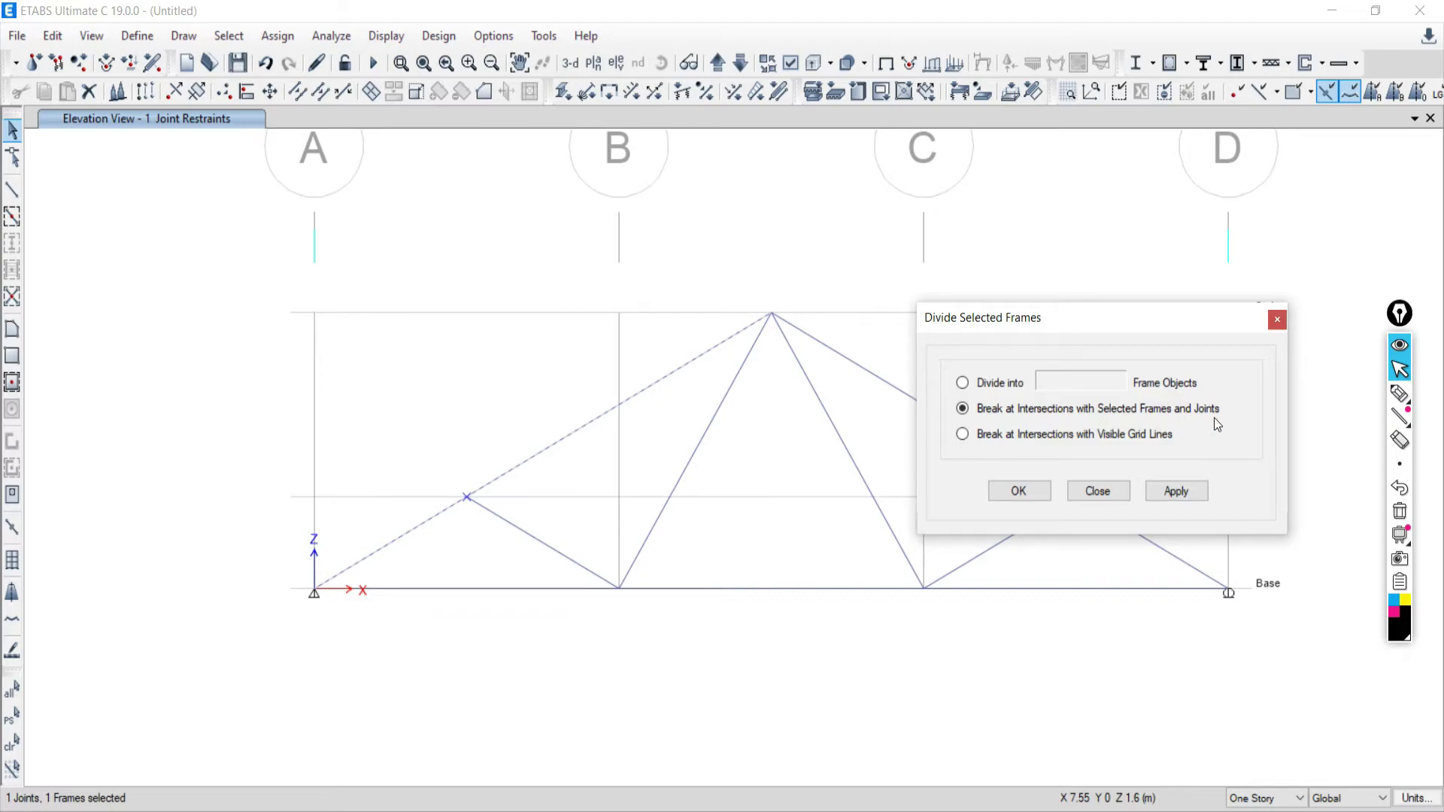
left_click(1177, 492)
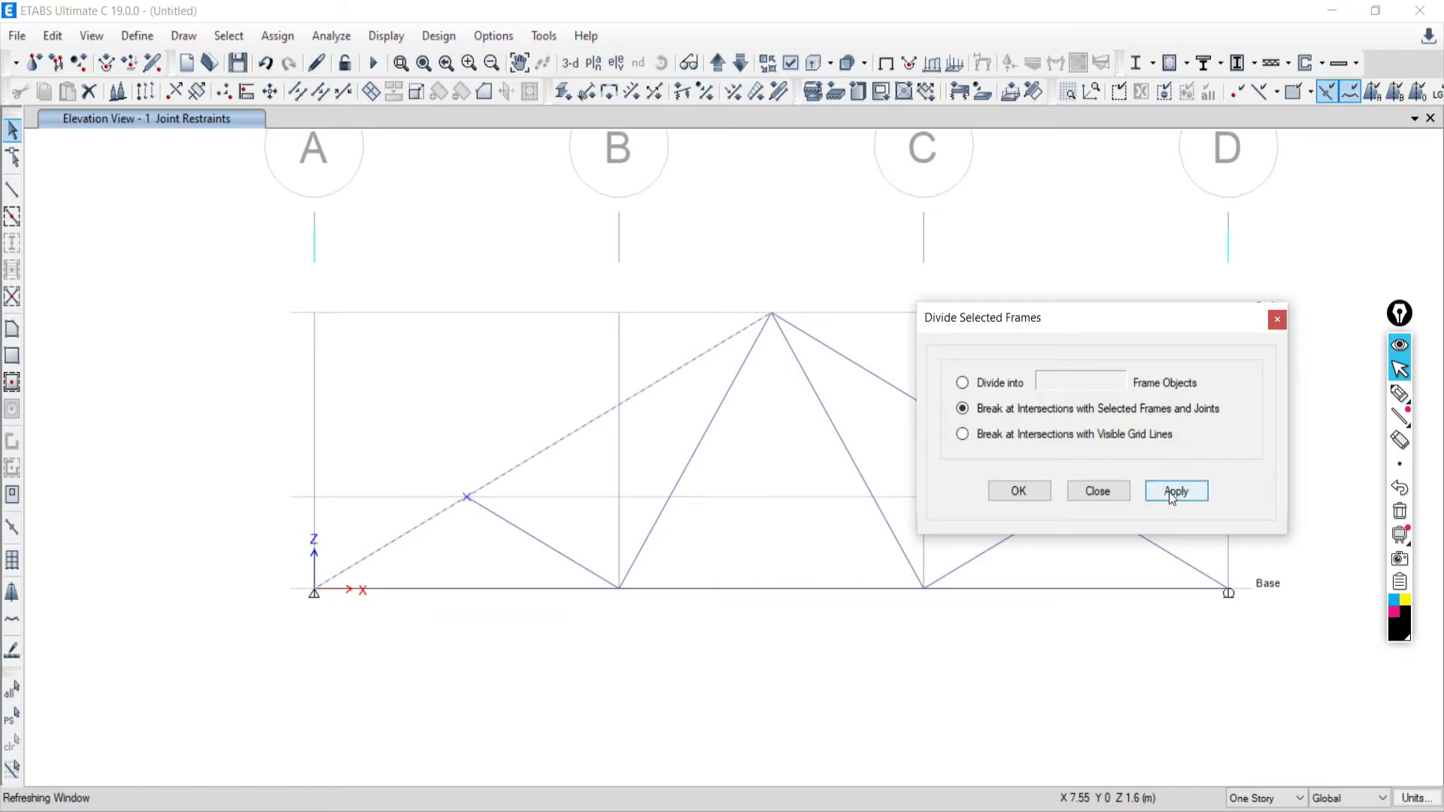
Select the two left chord segments to verify the split, and pan to grids B–D
left_click(537, 454)
left_click(538, 456)
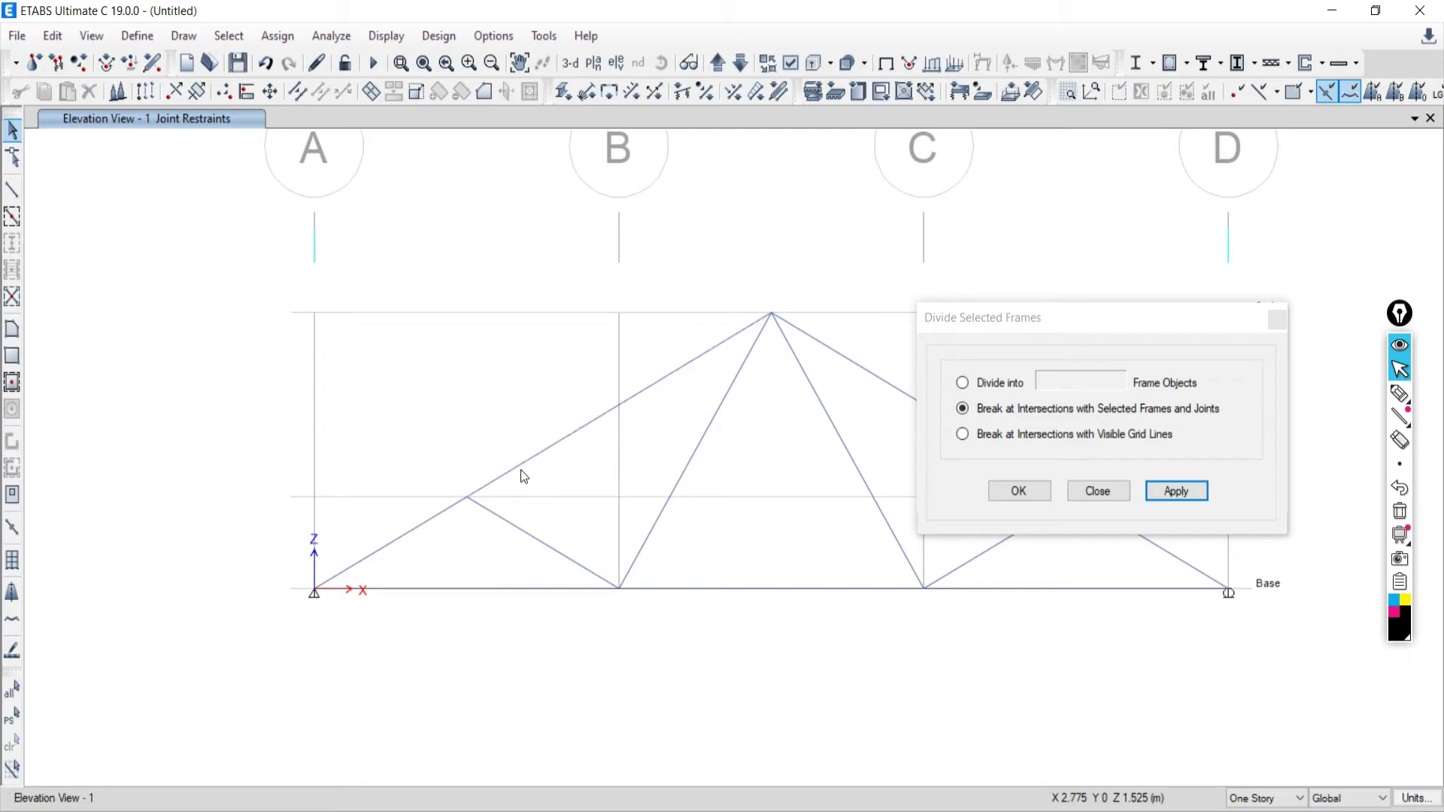
left_click(423, 525)
middle_click_drag(718, 470, 385, 561)
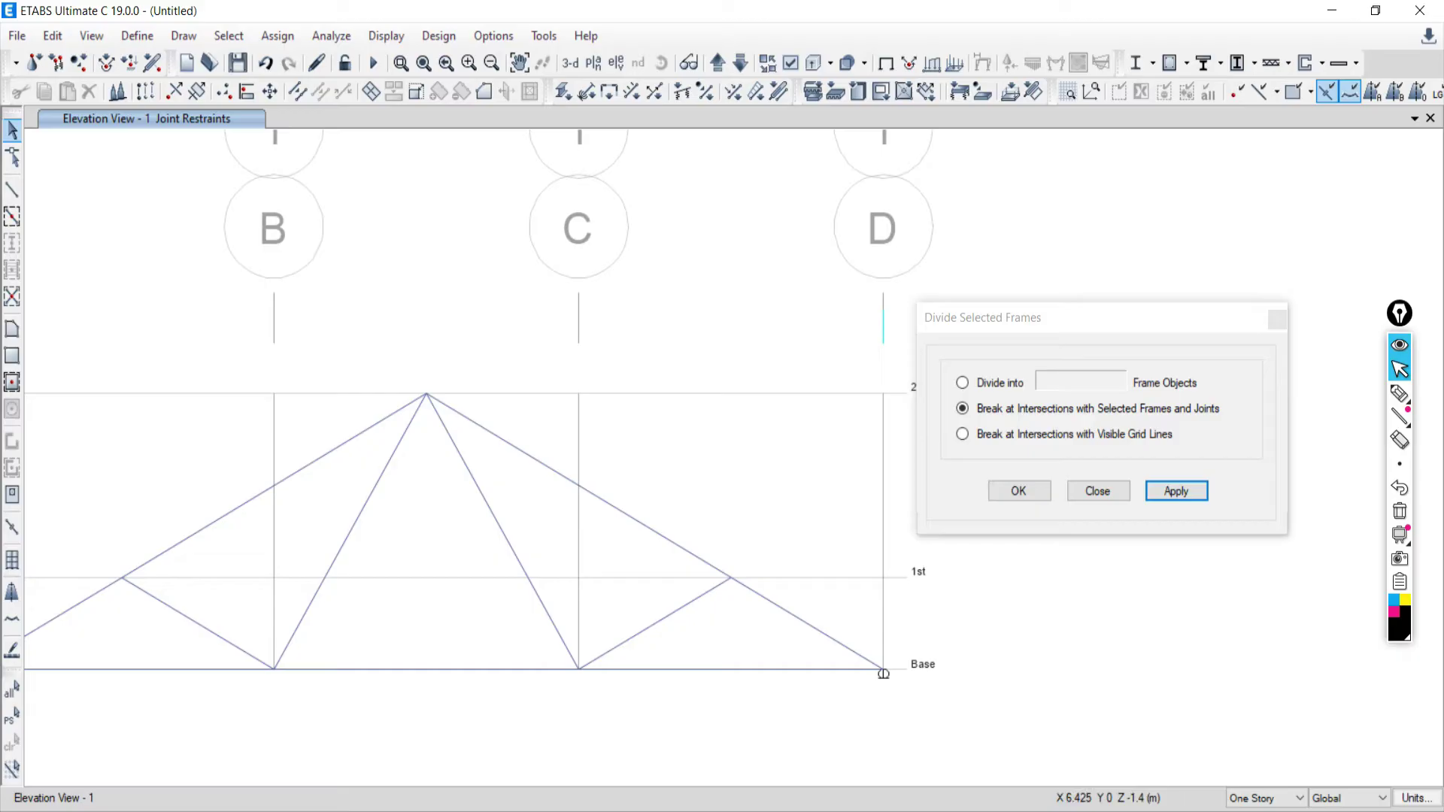
left_click(292, 802)
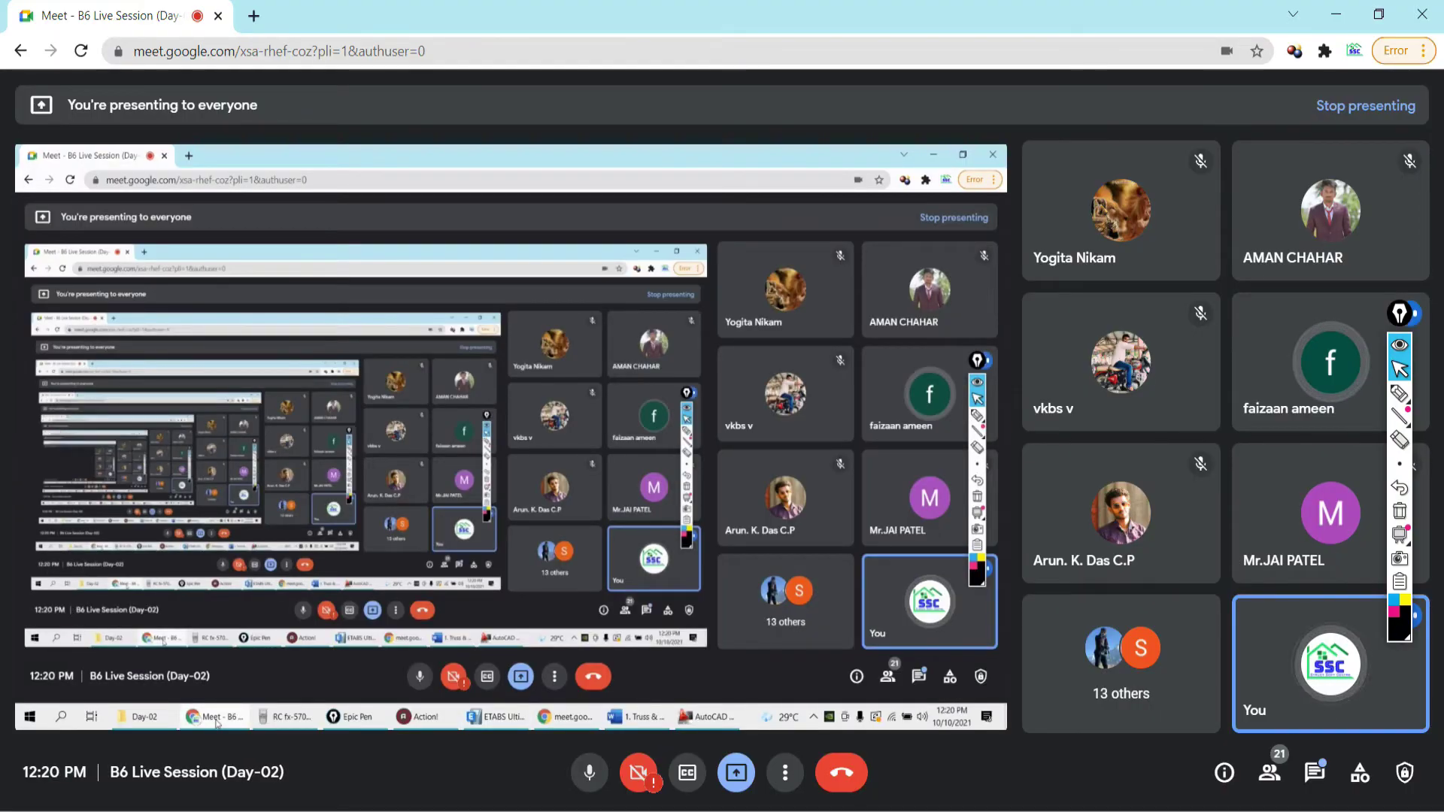
key("ctrl+shift+b")
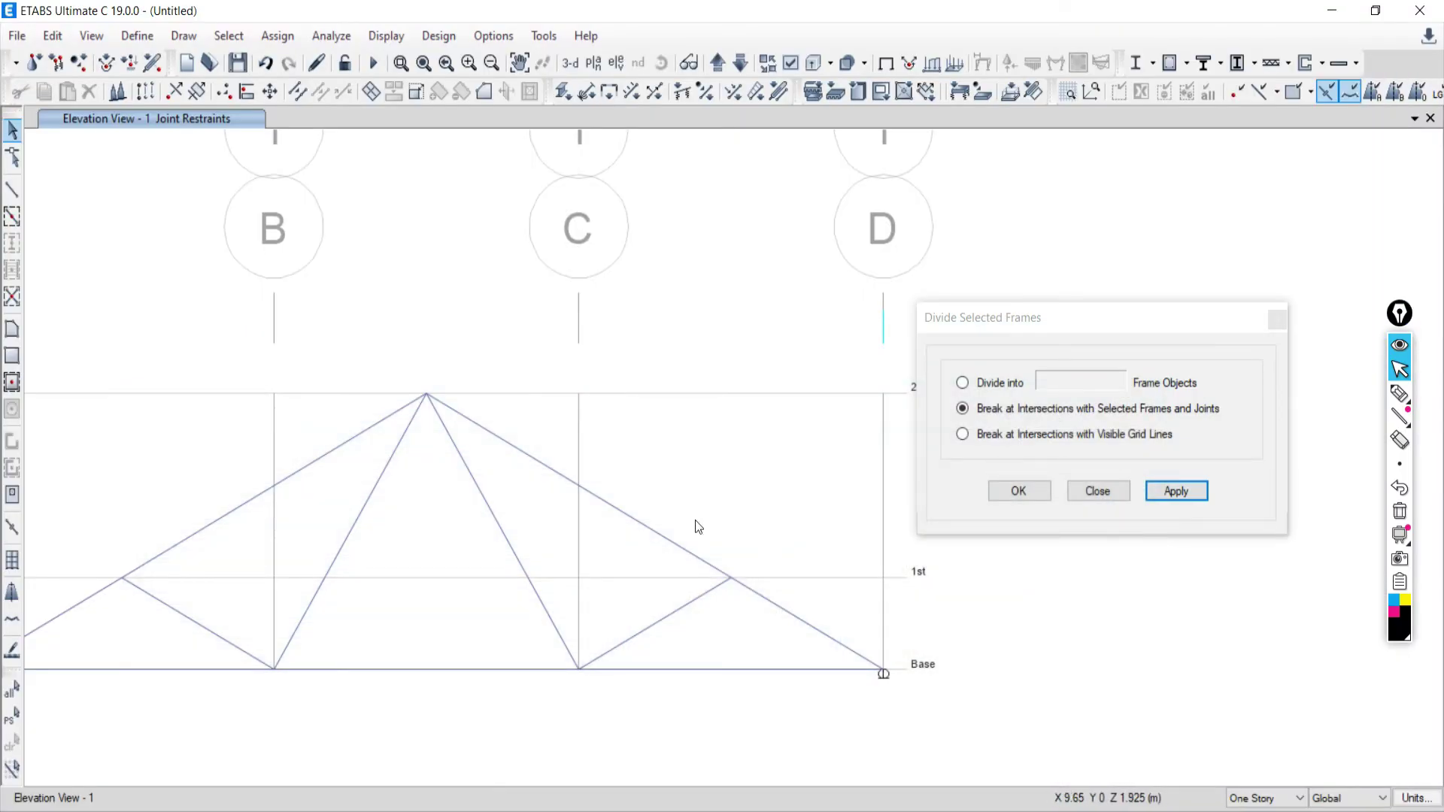
Select the right top chord with its 1st-level joint and divide it there via Divide Frames
left_click(655, 528)
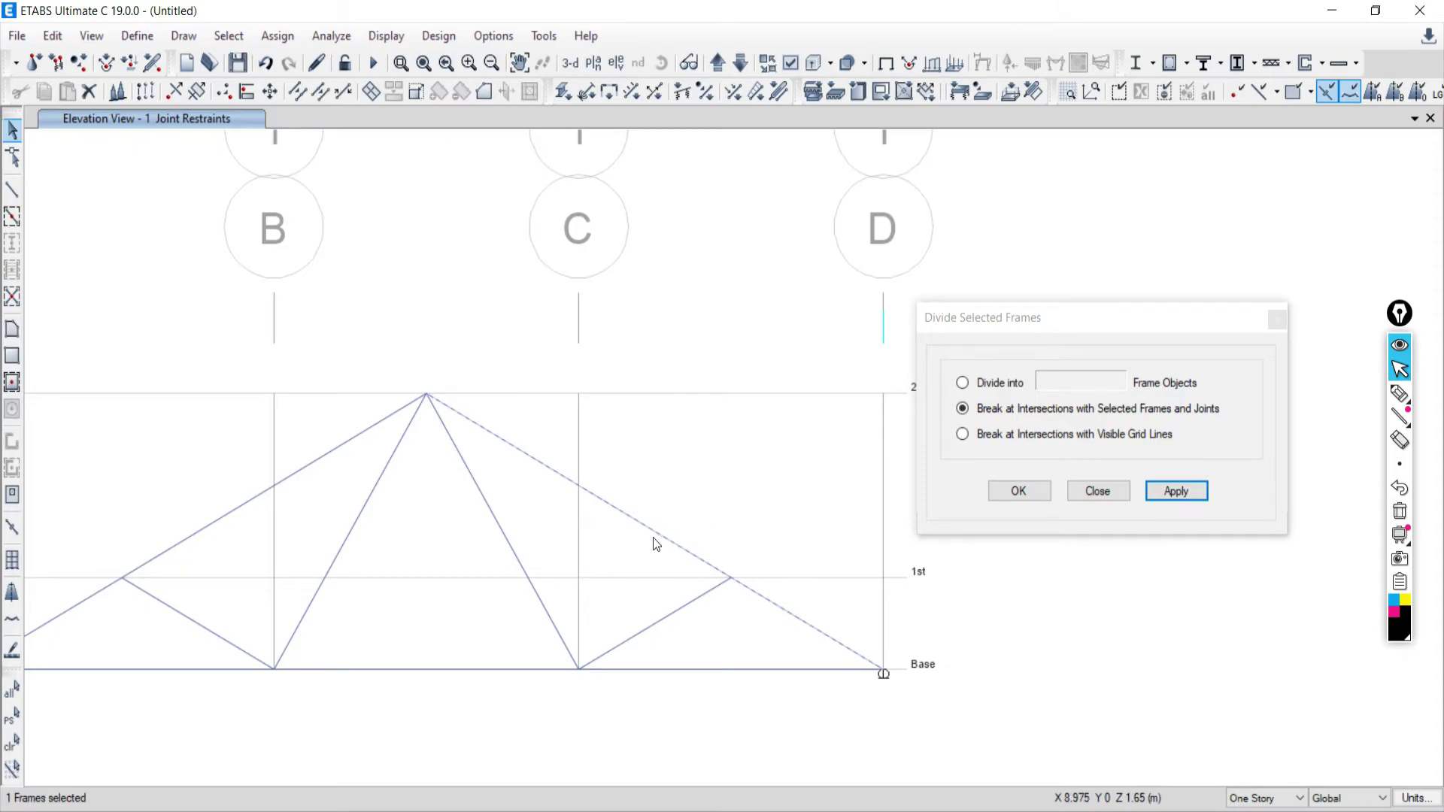
left_click_drag(710, 545, 759, 604)
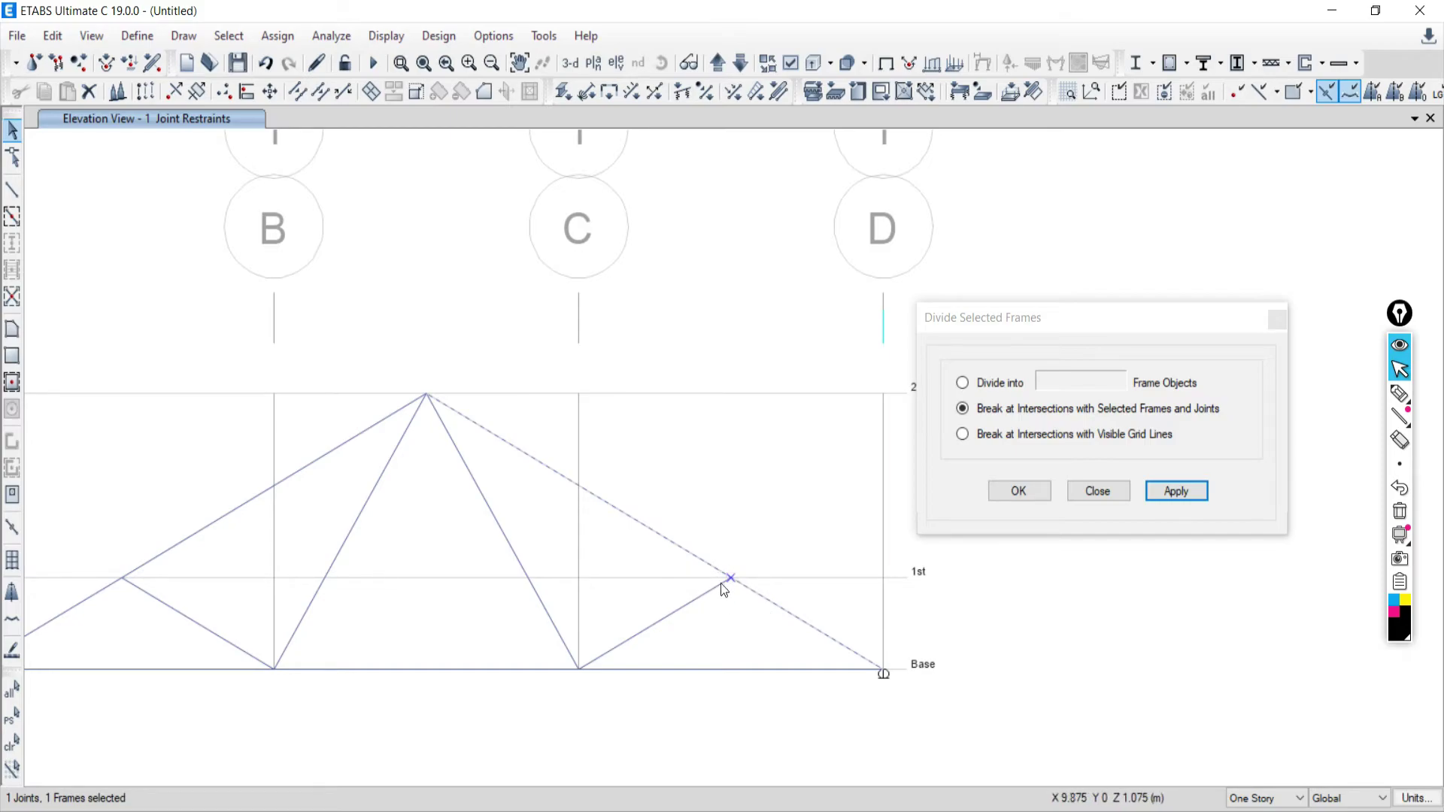
left_click(1097, 490)
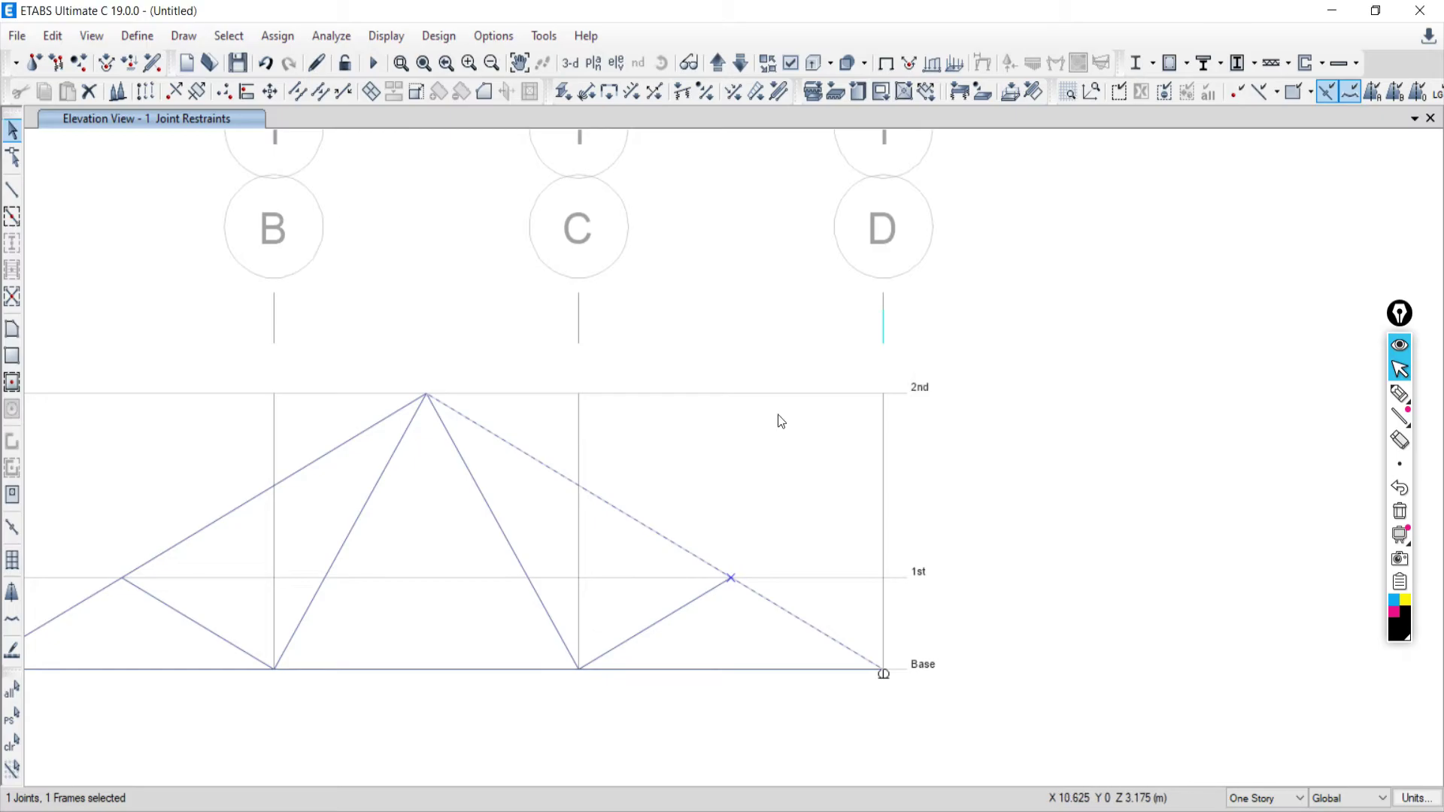
left_click(53, 36)
left_click(53, 35)
left_click(53, 35)
left_click(53, 35)
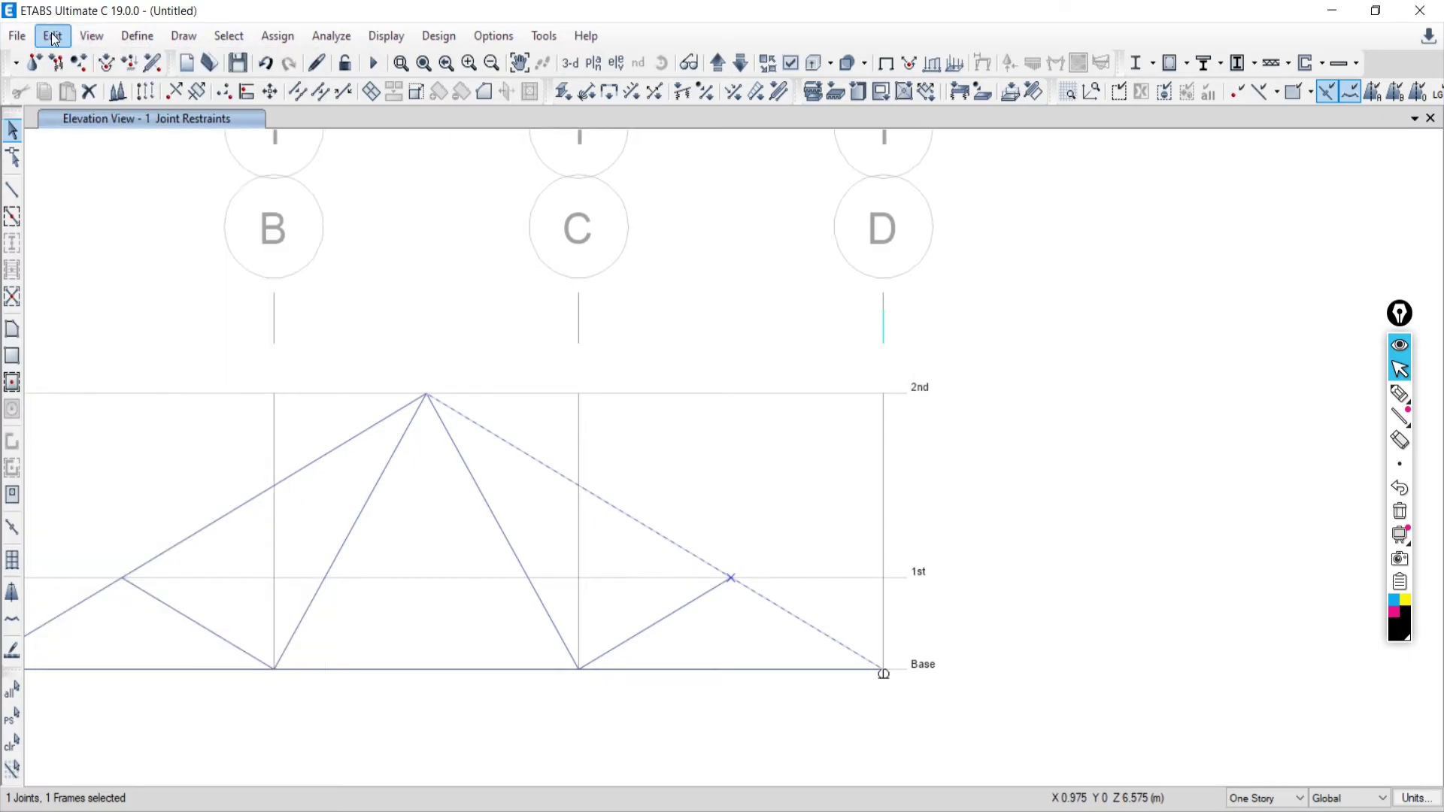
left_click(52, 36)
mouse_move(89, 524)
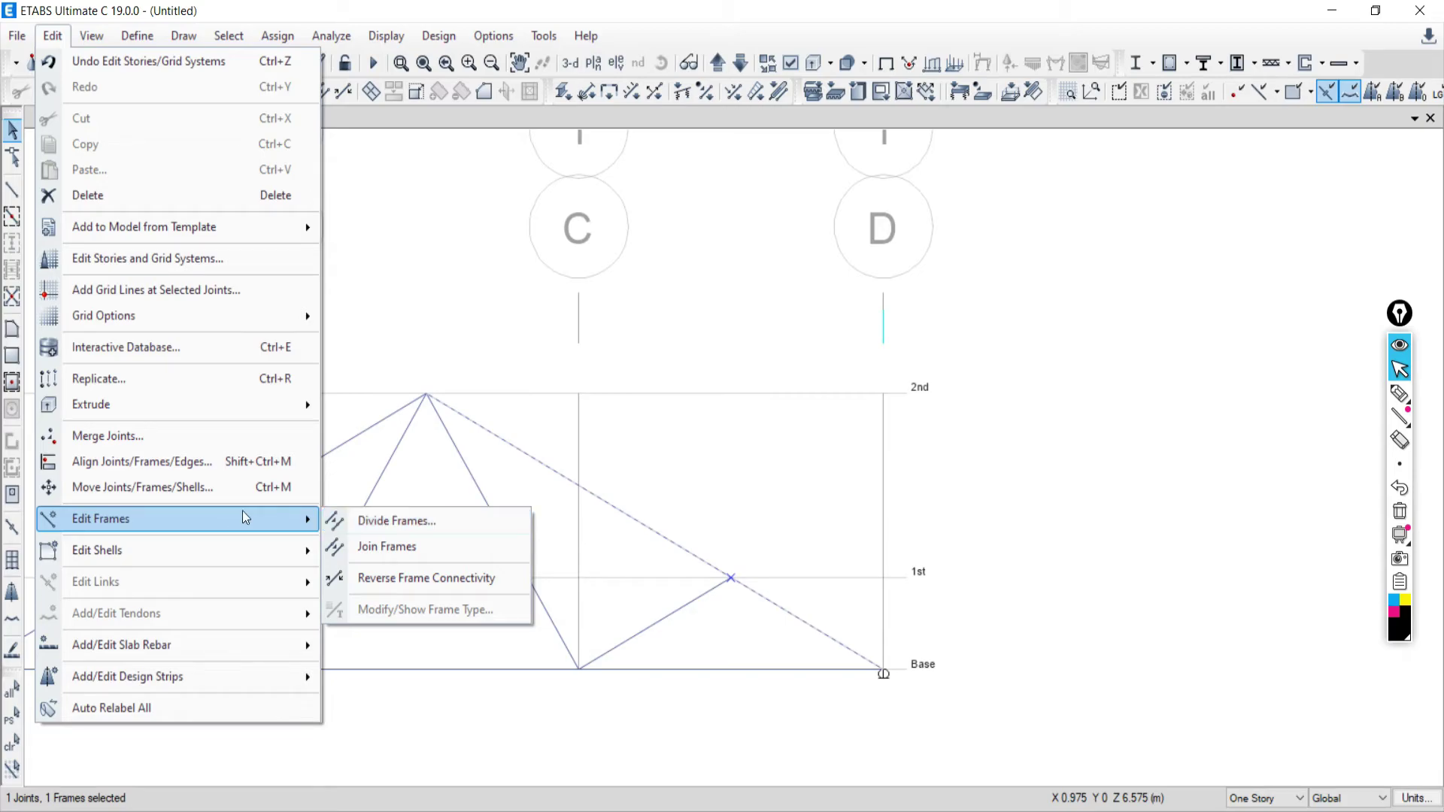
left_click(363, 530)
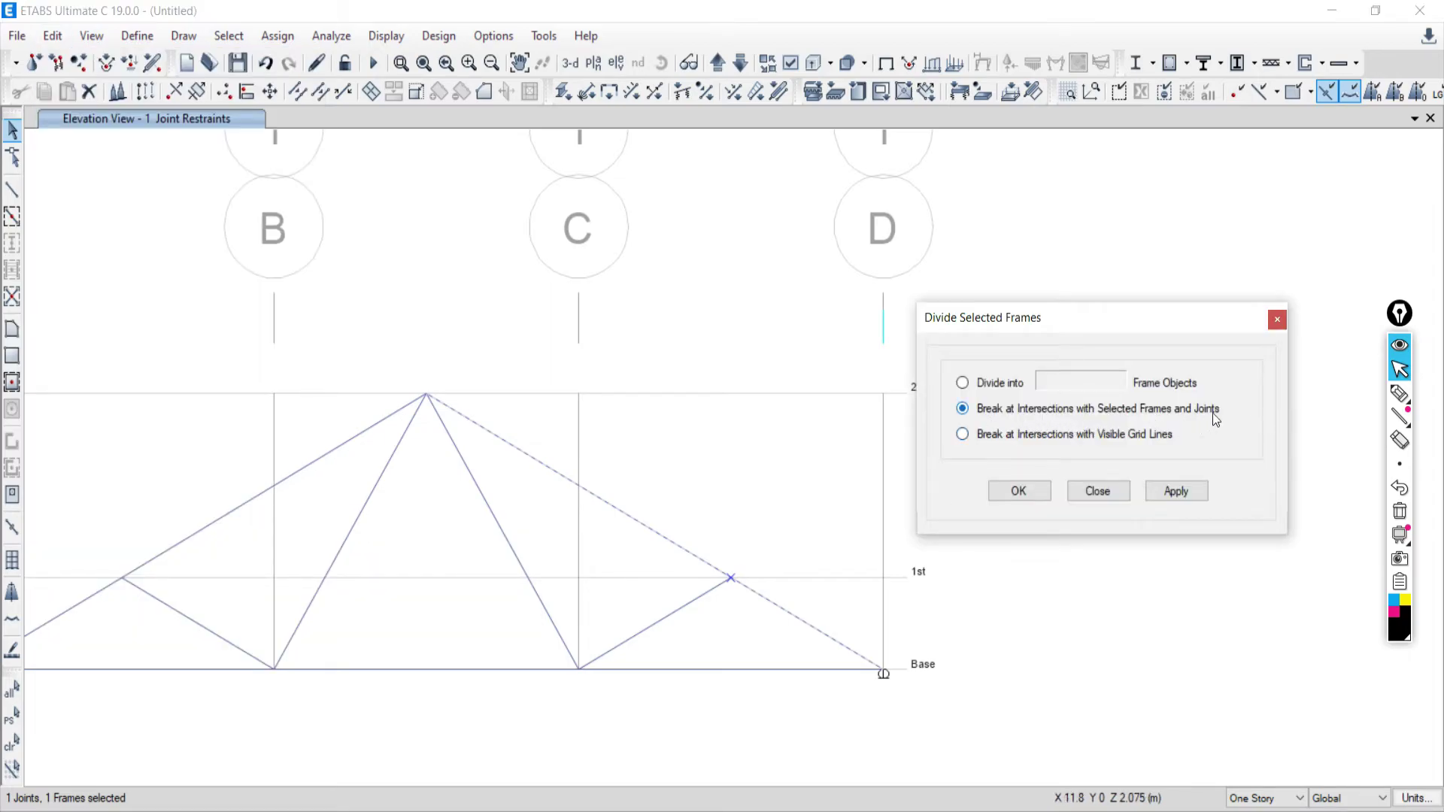
left_click(1176, 493)
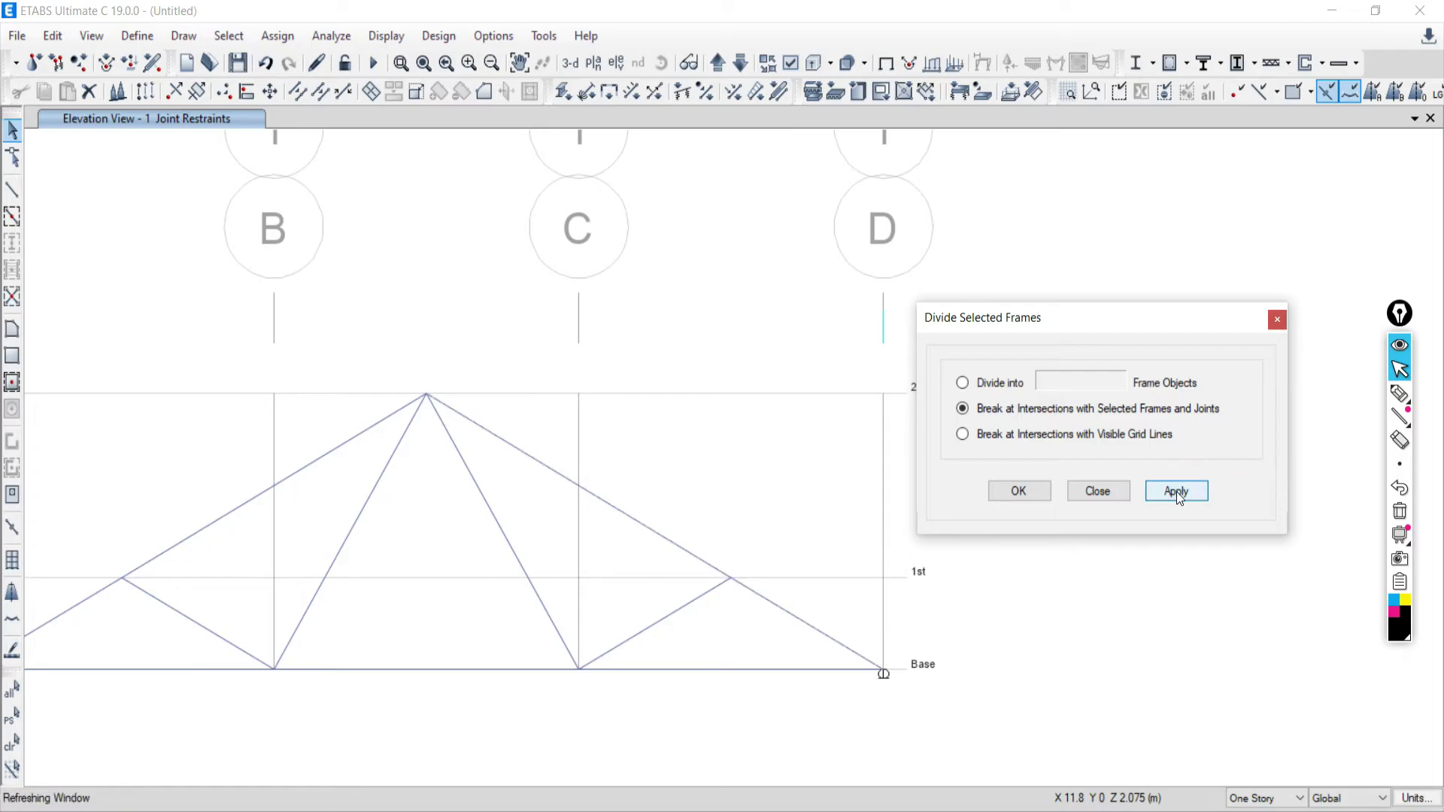
Check the two right chord pieces, then close the Divide Selected Frames dialog
left_click(761, 595)
left_click(647, 530)
left_click(649, 532)
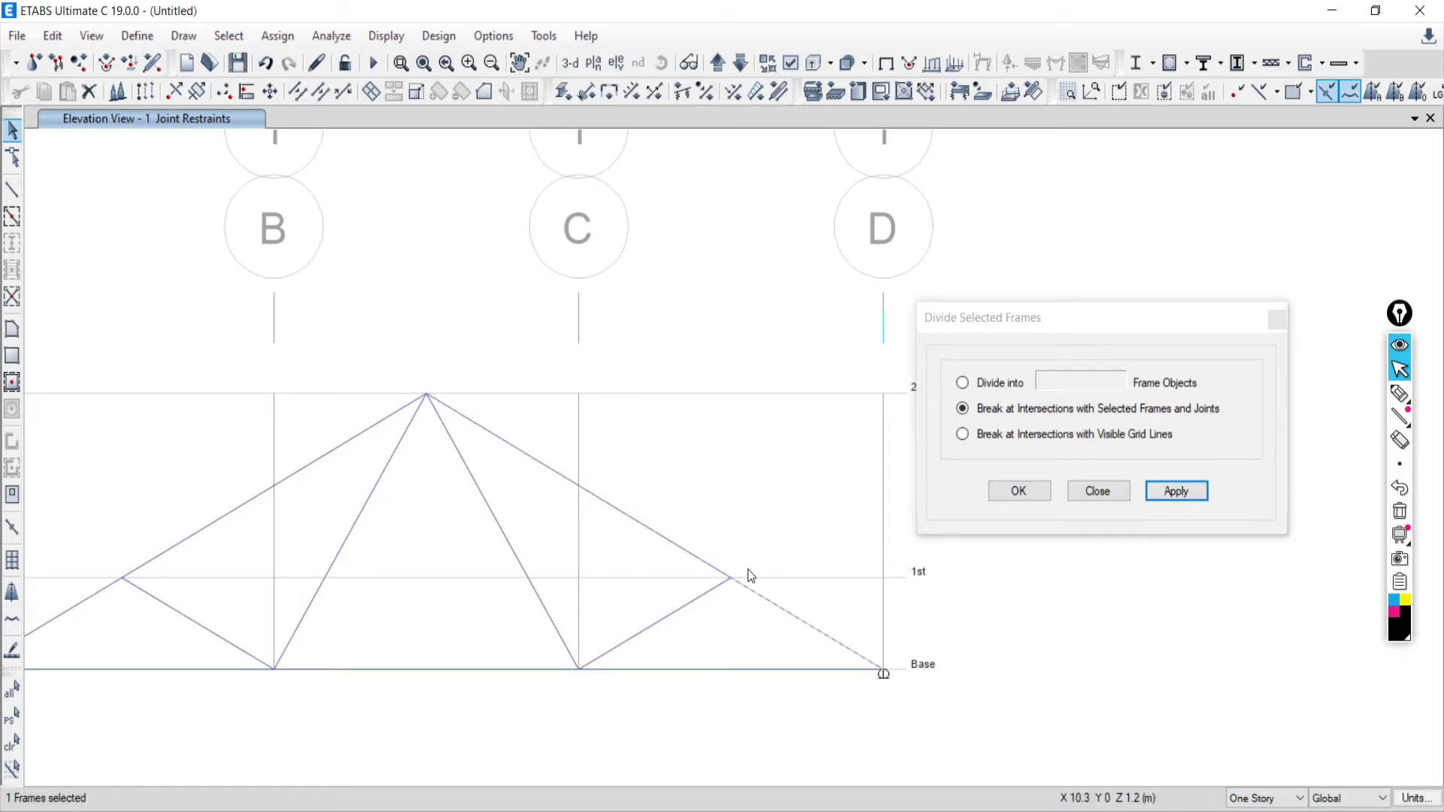
left_click(765, 599)
scroll(723, 604, "down", 5)
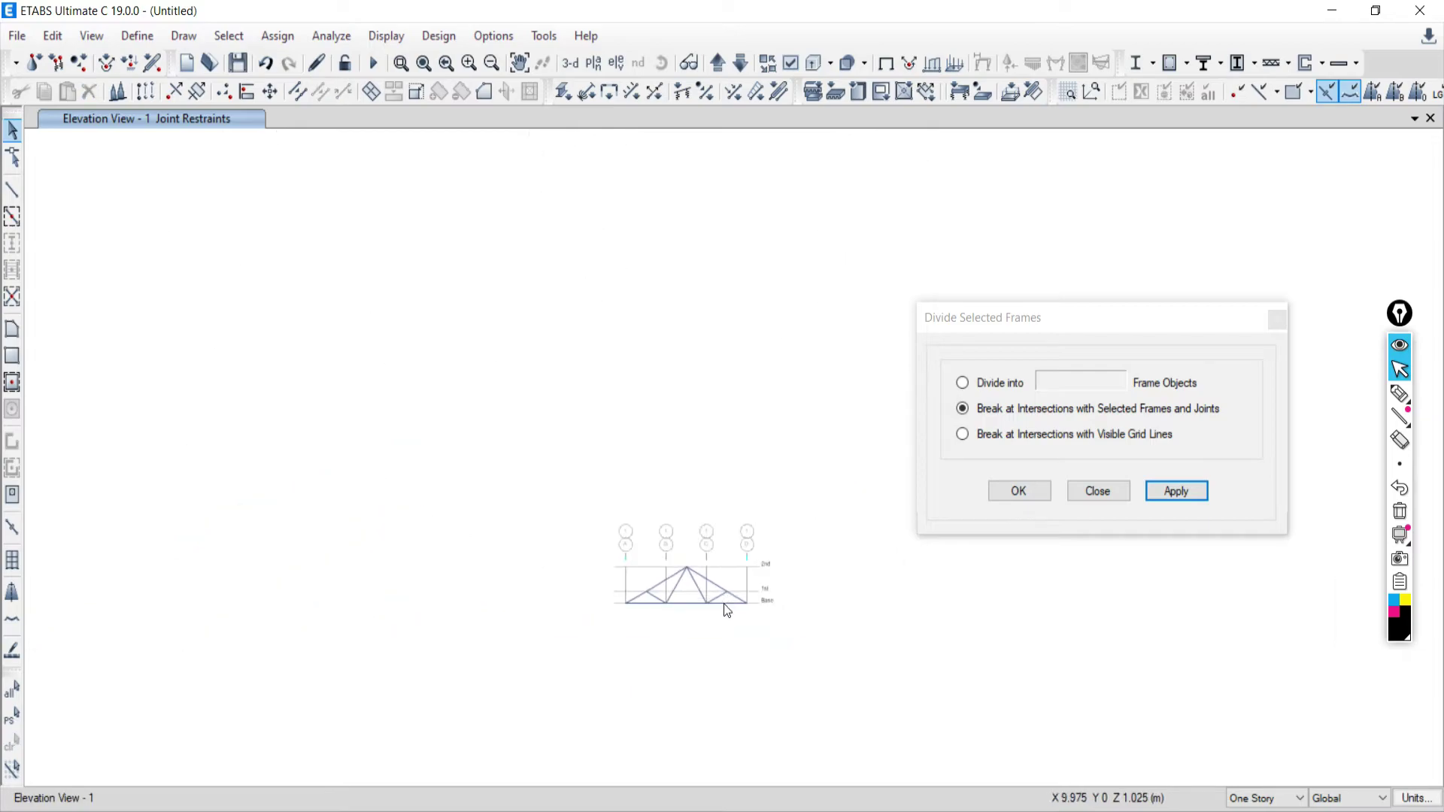
scroll(695, 629, "up", 6)
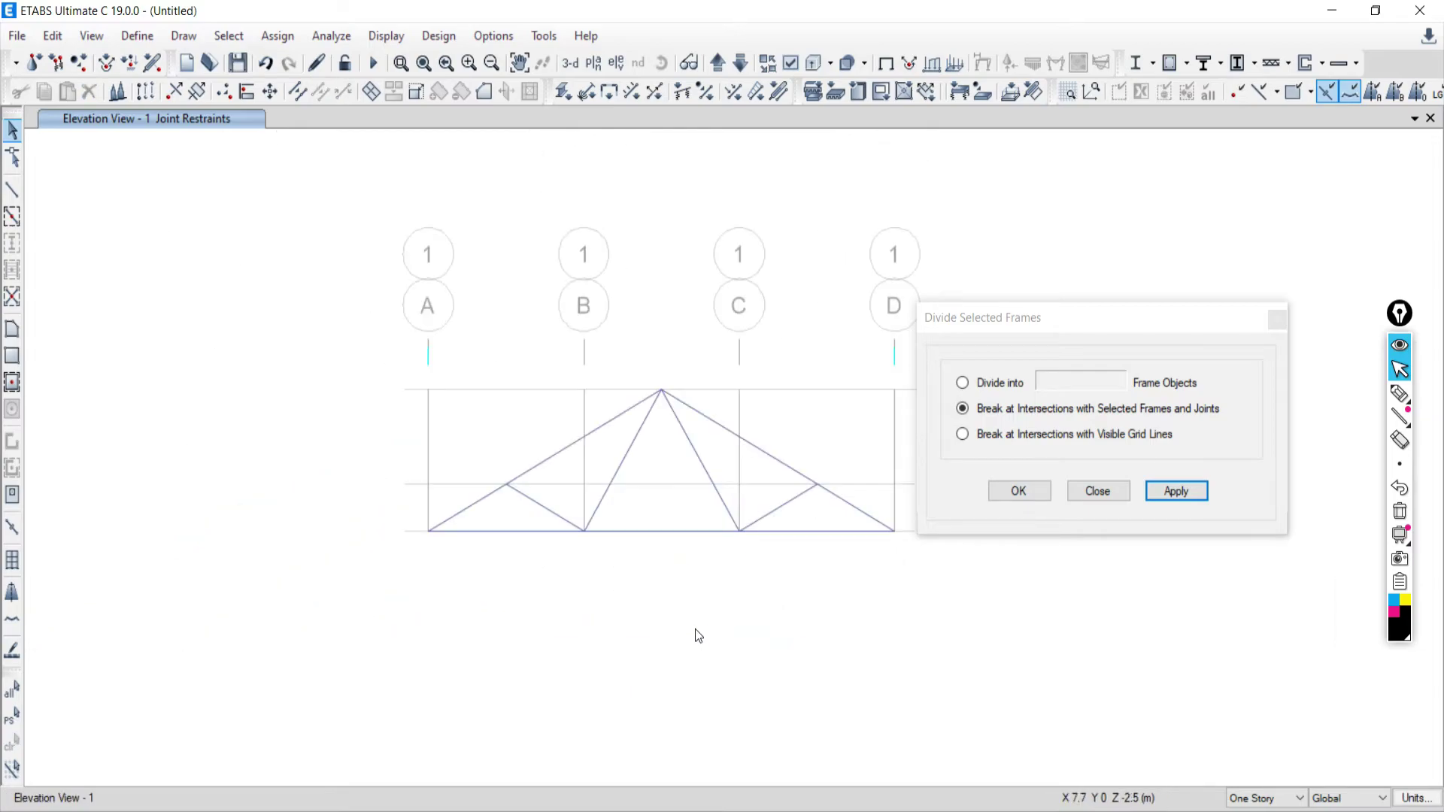
left_click(1098, 490)
Select both inner diagonals and the upper left chord segment, then clear the selection
middle_click_drag(653, 519, 692, 620)
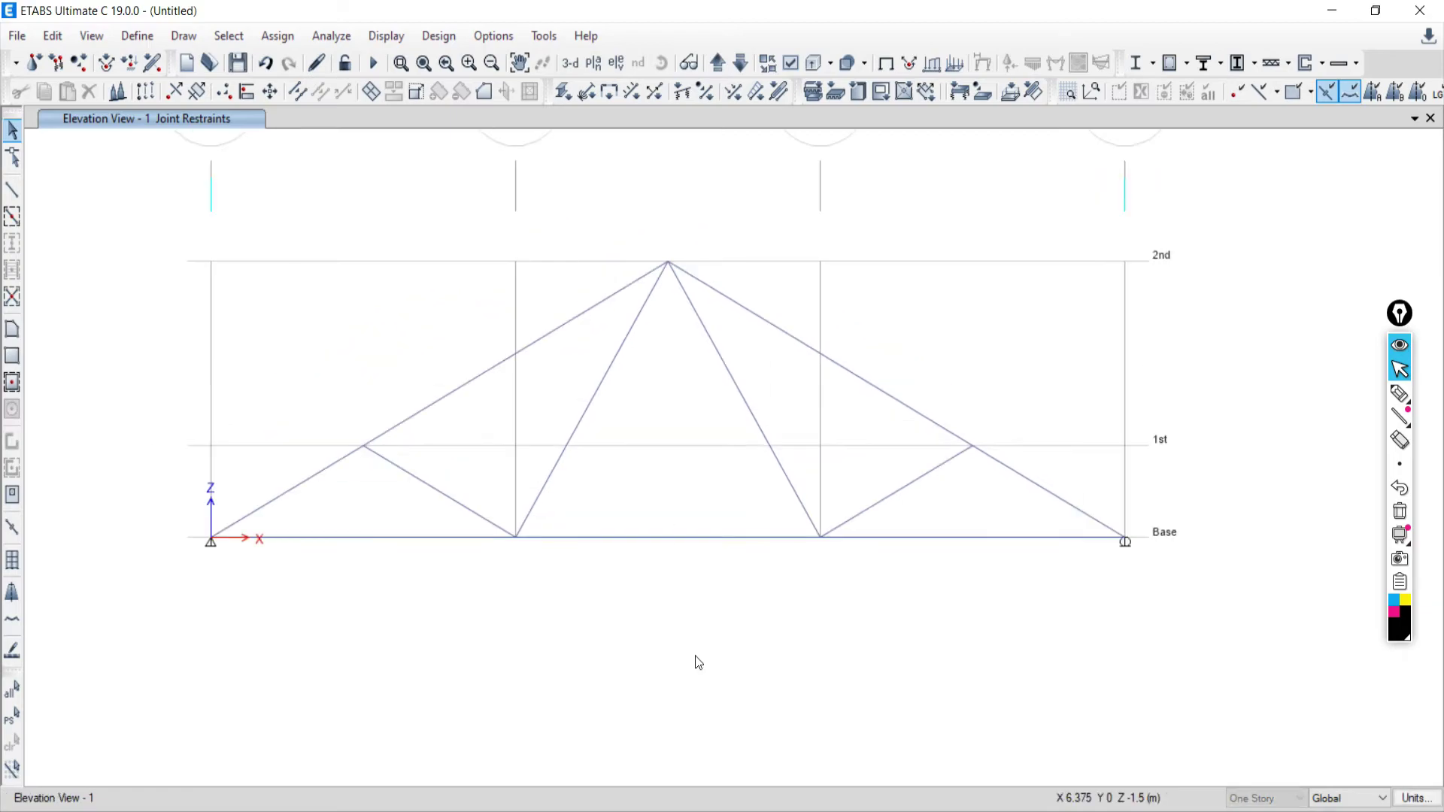
scroll(577, 564, "down", 3)
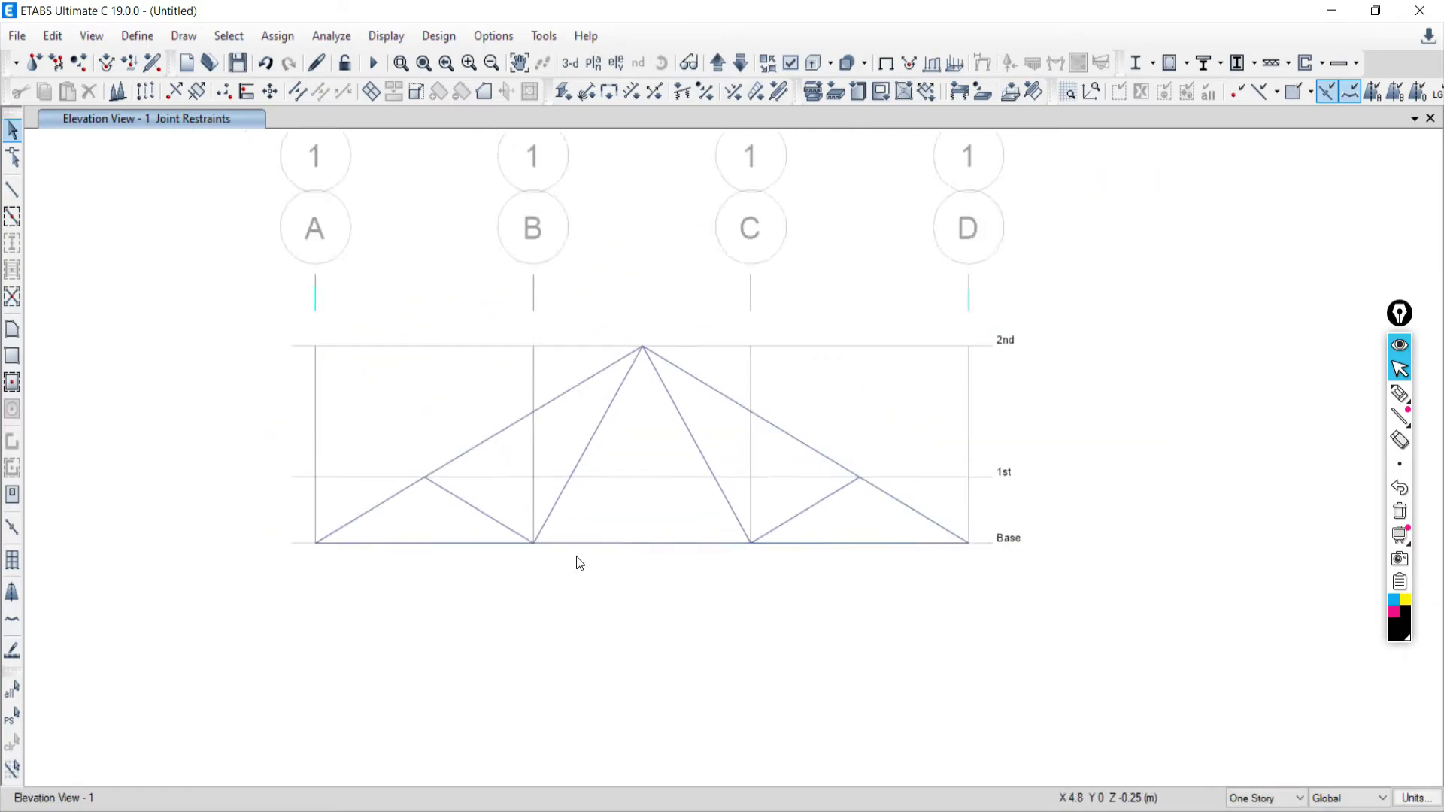
scroll(577, 533, "up", 3)
left_click_drag(598, 498, 551, 450)
left_click_drag(738, 482, 680, 496)
left_click_drag(563, 449, 532, 394)
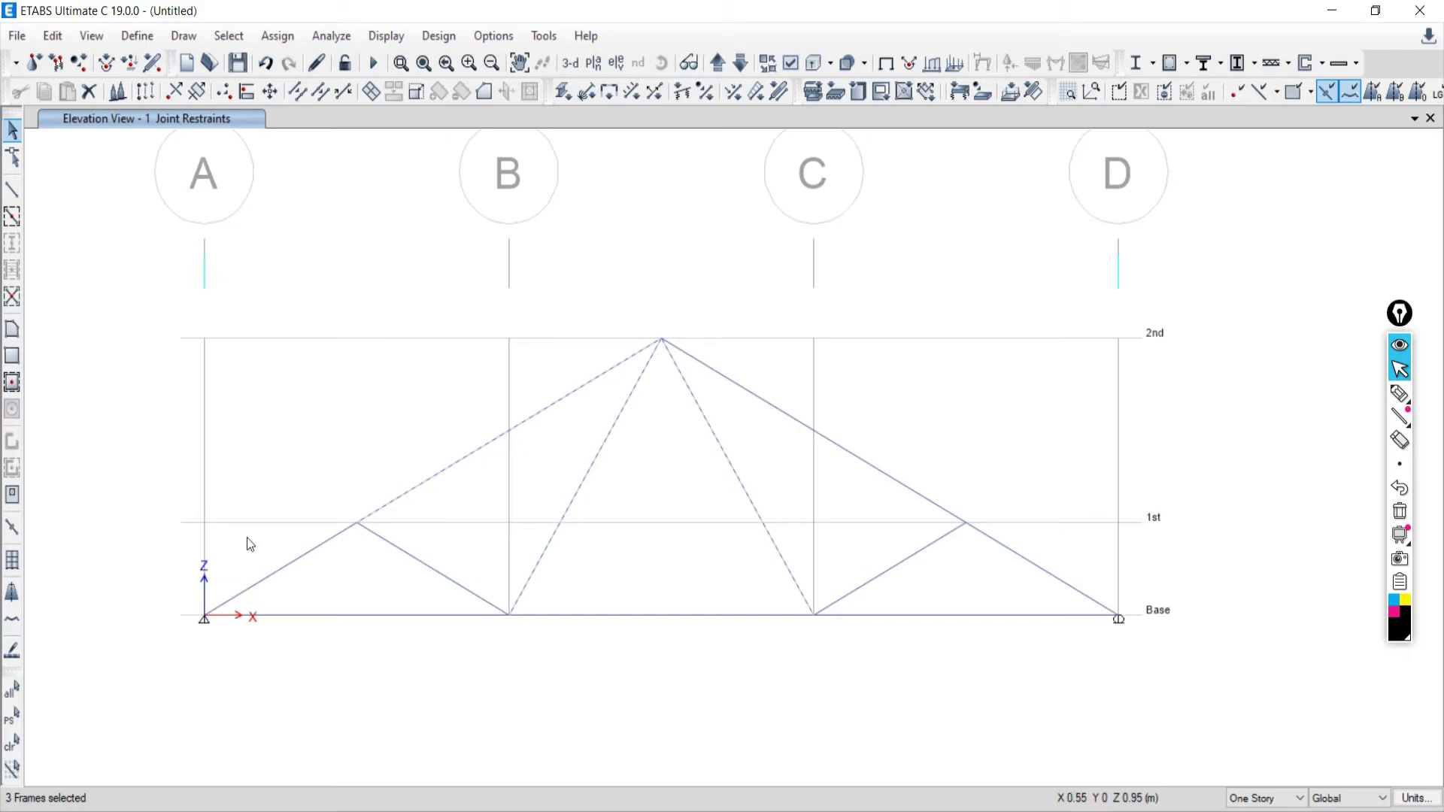
key("ctrl+q")
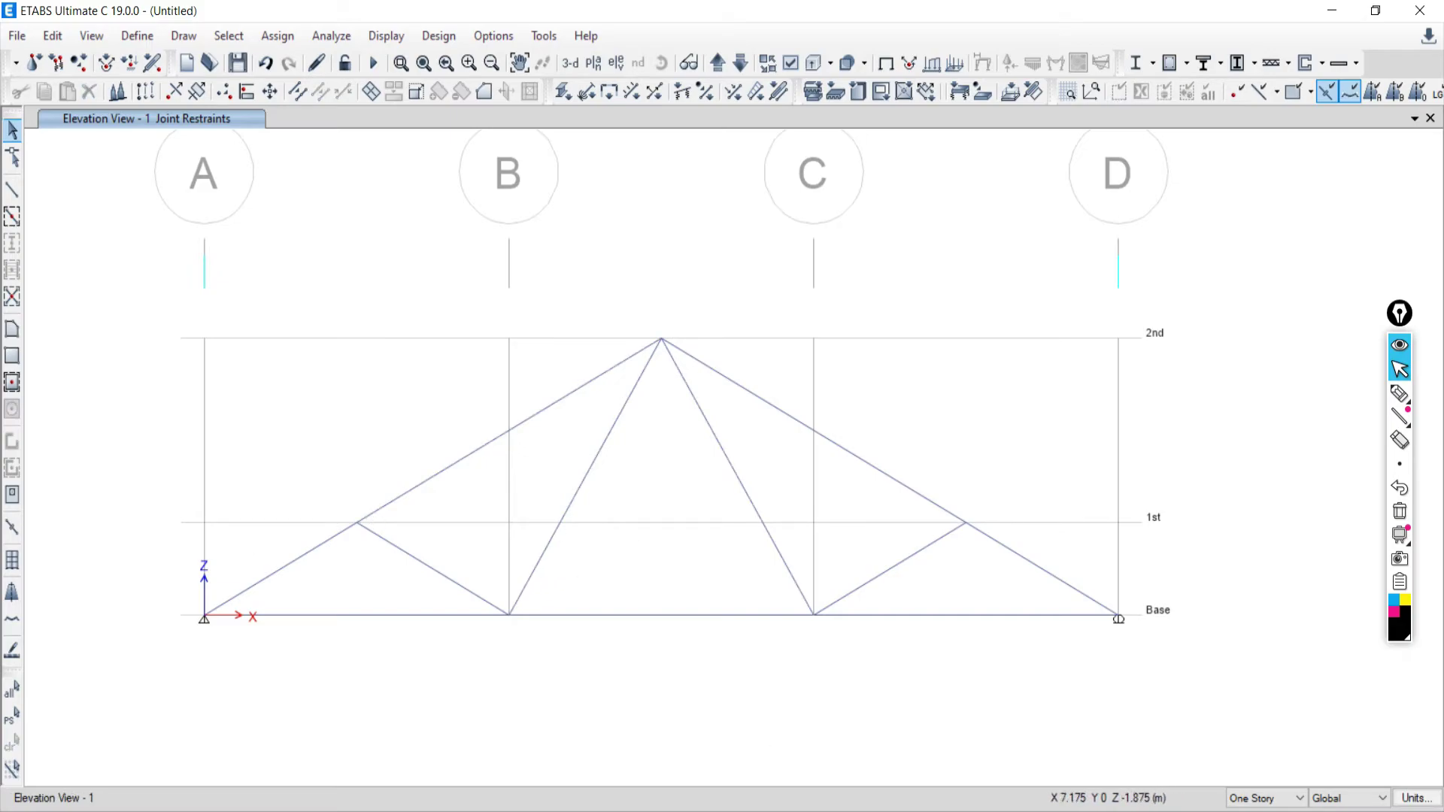
key("alt+Tab")
key("alt+Tab")
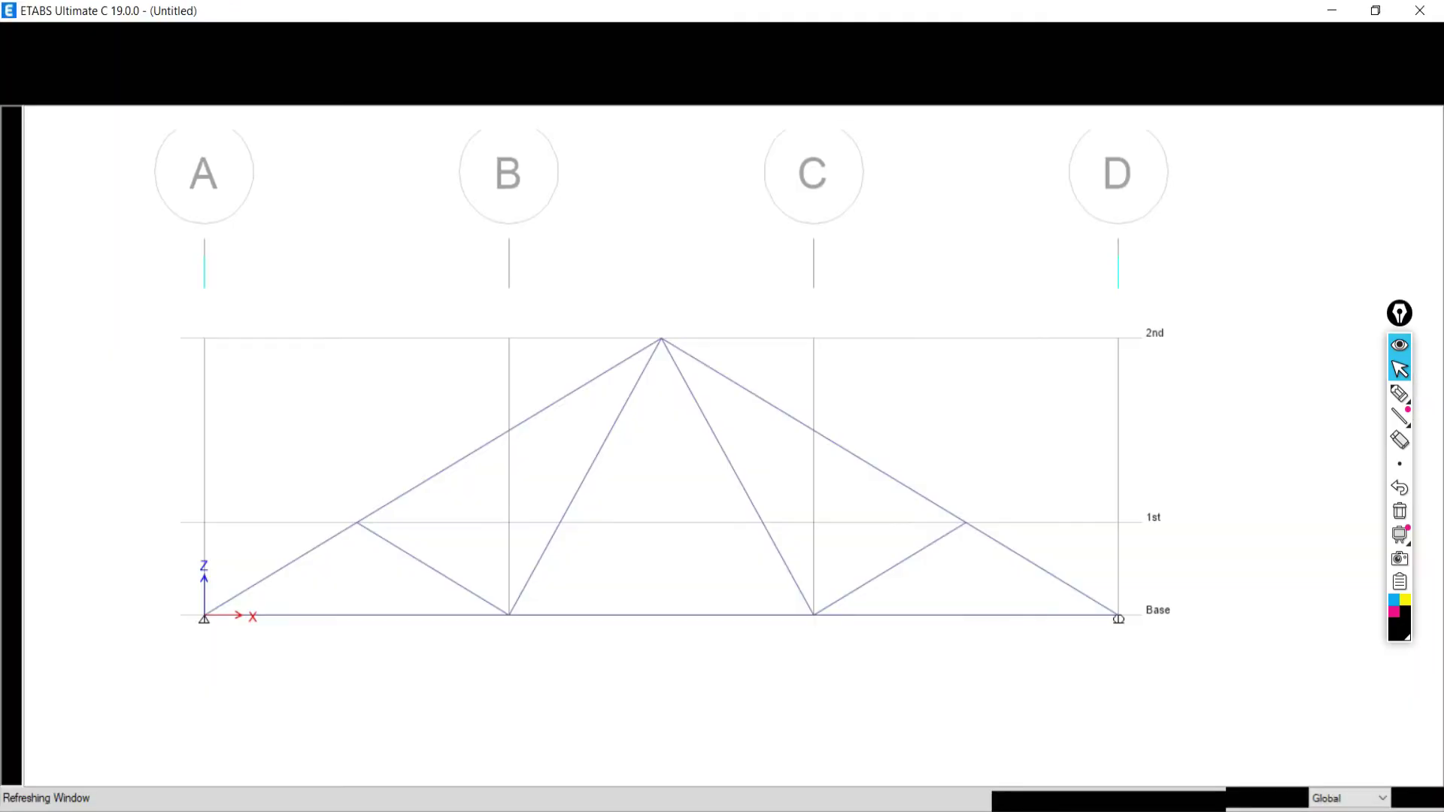
key("alt+Tab")
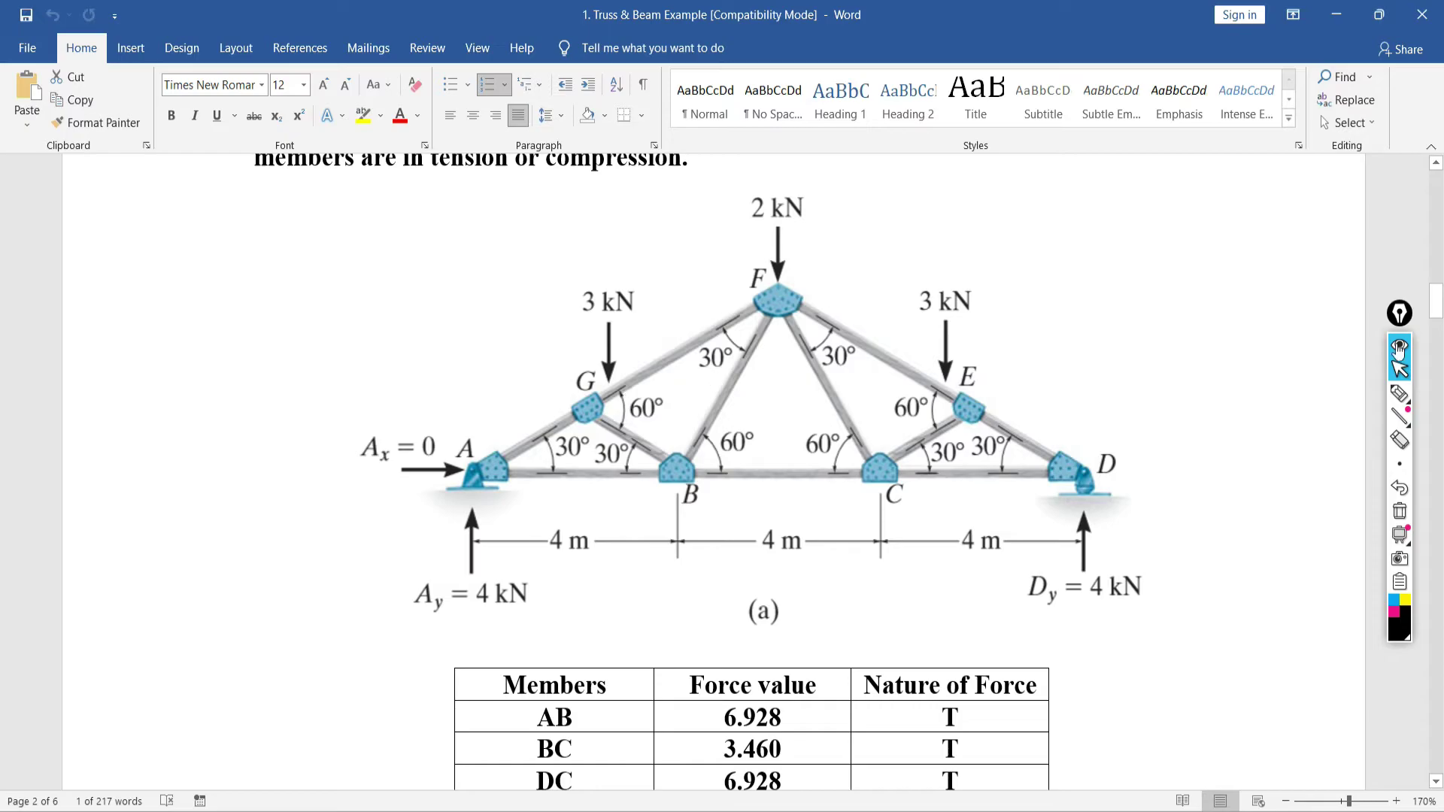
Circle joints G, E and F on the Word truss figure with the screen pen, then erase the ink
left_click(1399, 393)
mouse_move(610, 374)
left_mouse_down()
mouse_move(651, 426)
mouse_move(615, 376)
left_mouse_up()
mouse_move(999, 386)
left_mouse_down()
mouse_move(940, 419)
mouse_move(1012, 385)
left_mouse_up()
mouse_move(789, 269)
left_mouse_down()
mouse_move(725, 299)
mouse_move(840, 338)
mouse_move(802, 258)
left_mouse_up()
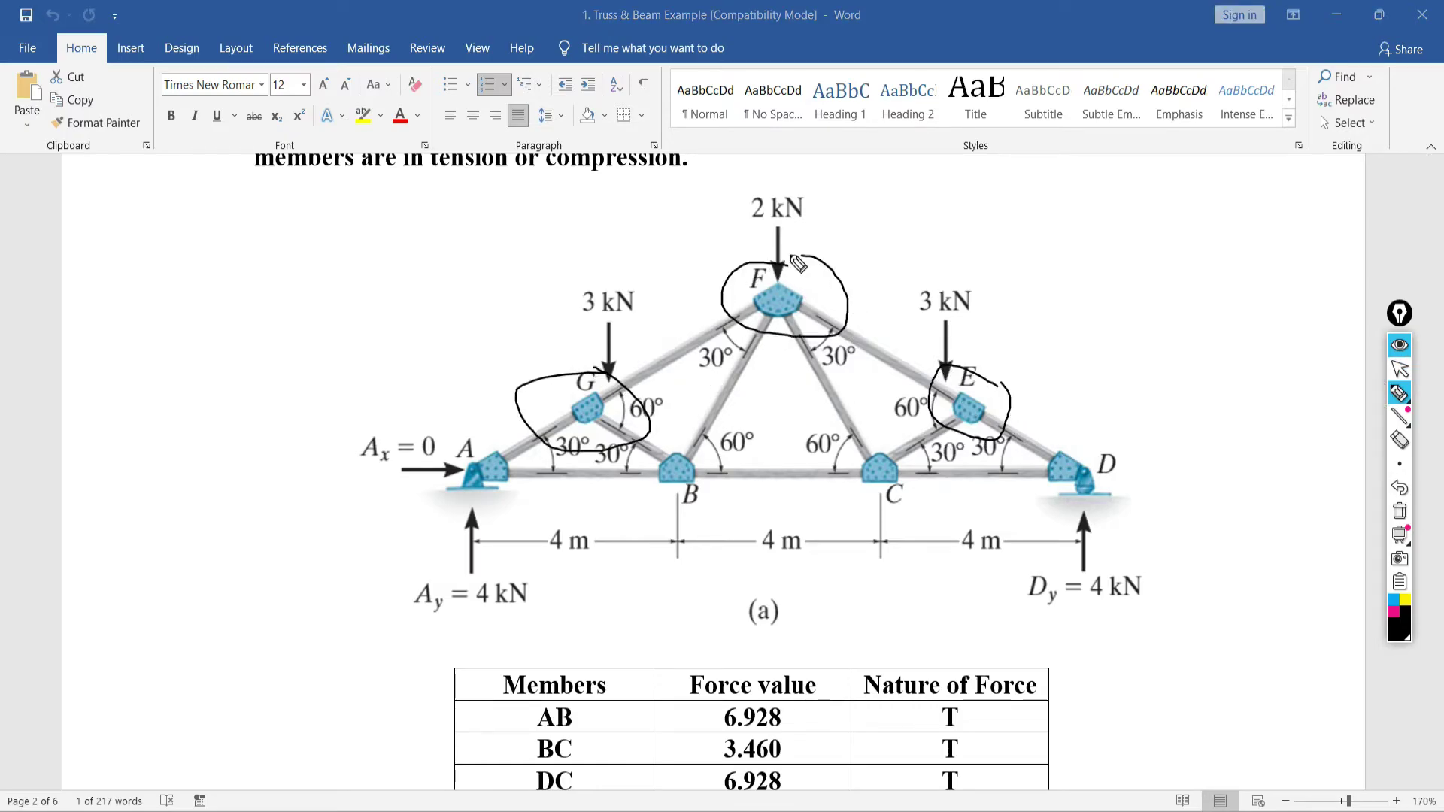
left_click(1400, 512)
left_click(1400, 369)
key("alt+Tab")
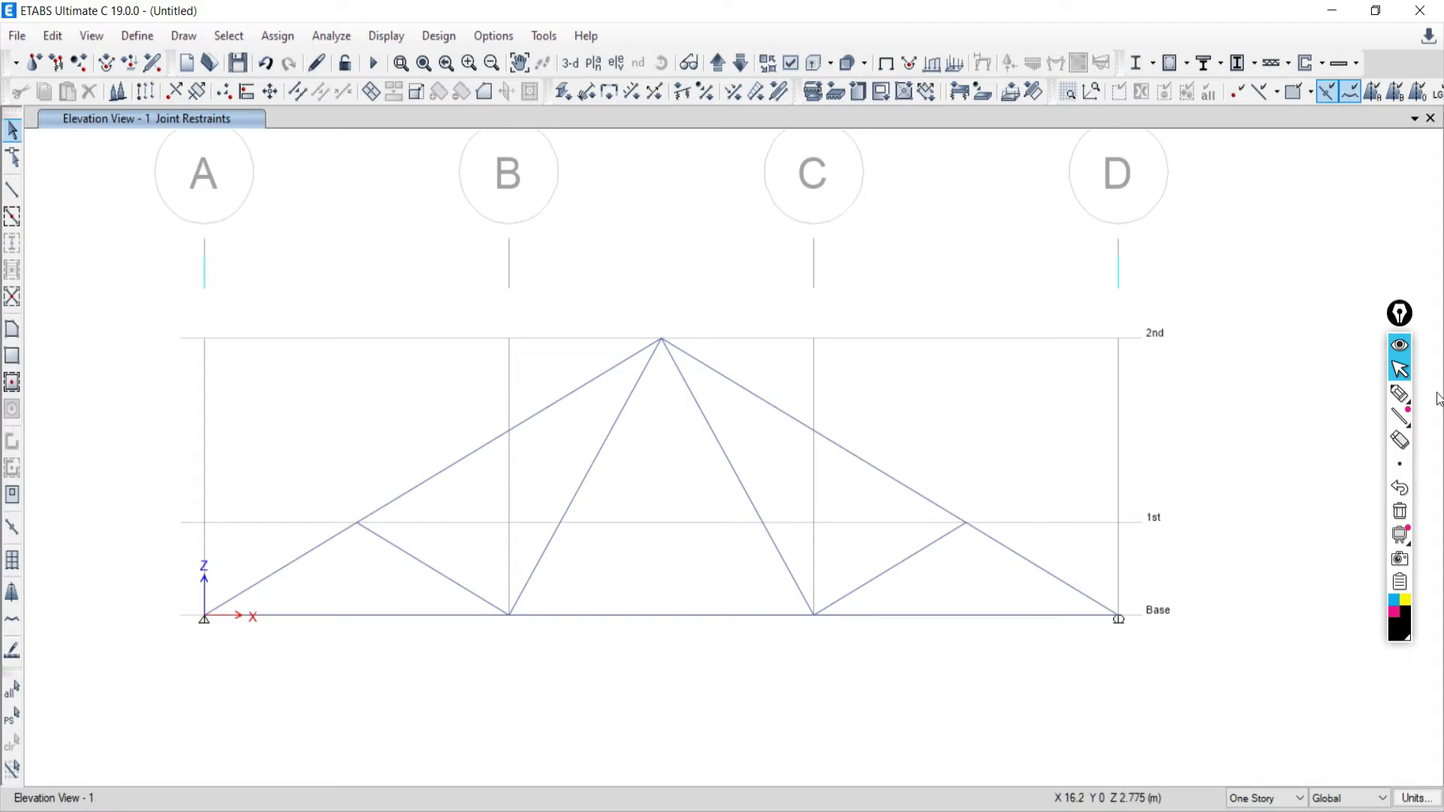
left_click(1400, 394)
mouse_move(927, 175)
left_mouse_down()
mouse_move(986, 203)
mouse_move(1031, 181)
mouse_move(1081, 199)
mouse_move(1141, 189)
left_mouse_up()
mouse_move(1203, 124)
left_mouse_down()
mouse_move(1204, 194)
mouse_move(1217, 174)
left_mouse_up()
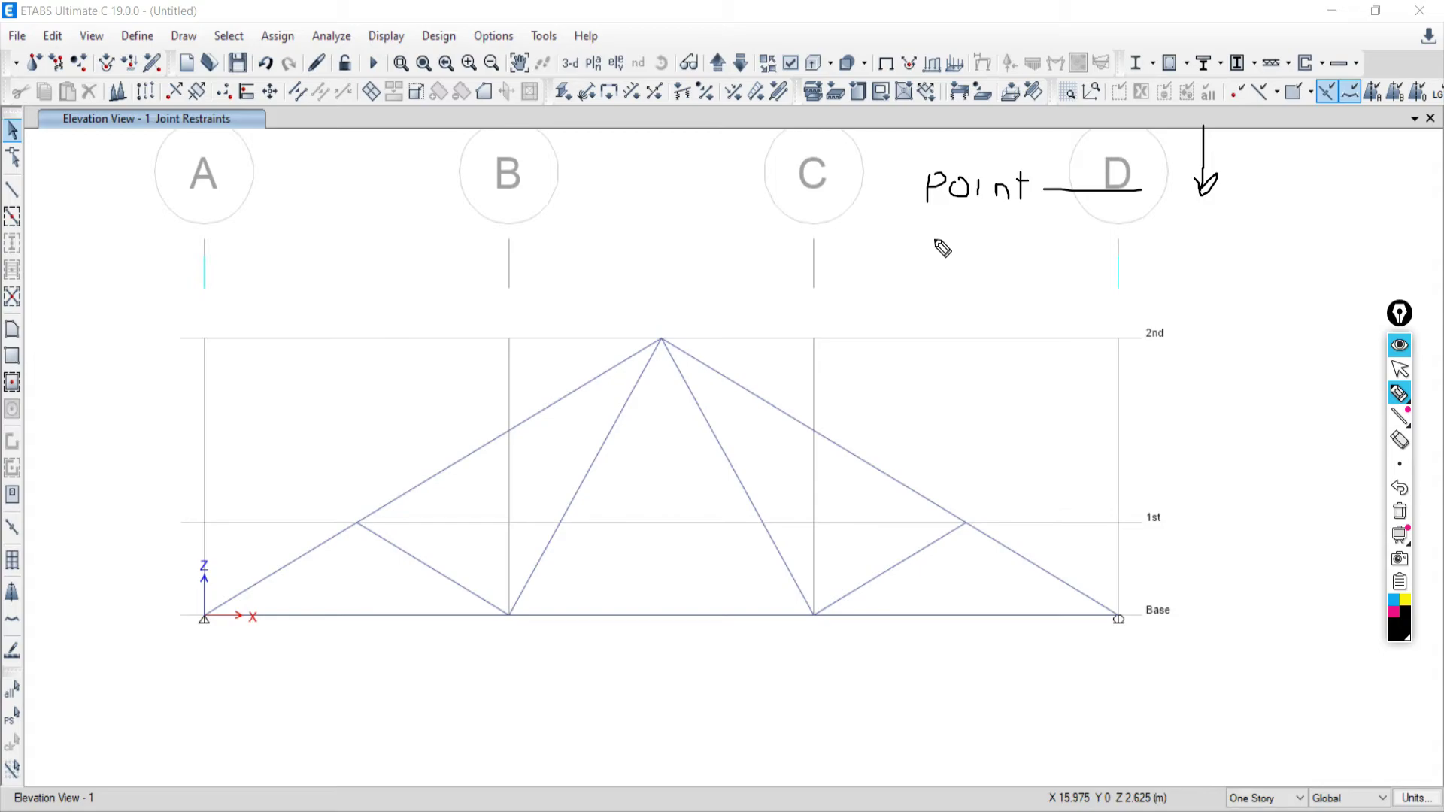
mouse_move(928, 238)
left_mouse_down()
mouse_move(944, 262)
mouse_move(949, 239)
mouse_move(977, 260)
left_mouse_up()
left_click(963, 253)
mouse_move(977, 241)
left_mouse_down()
mouse_move(998, 262)
mouse_move(1050, 266)
mouse_move(1045, 298)
left_mouse_up()
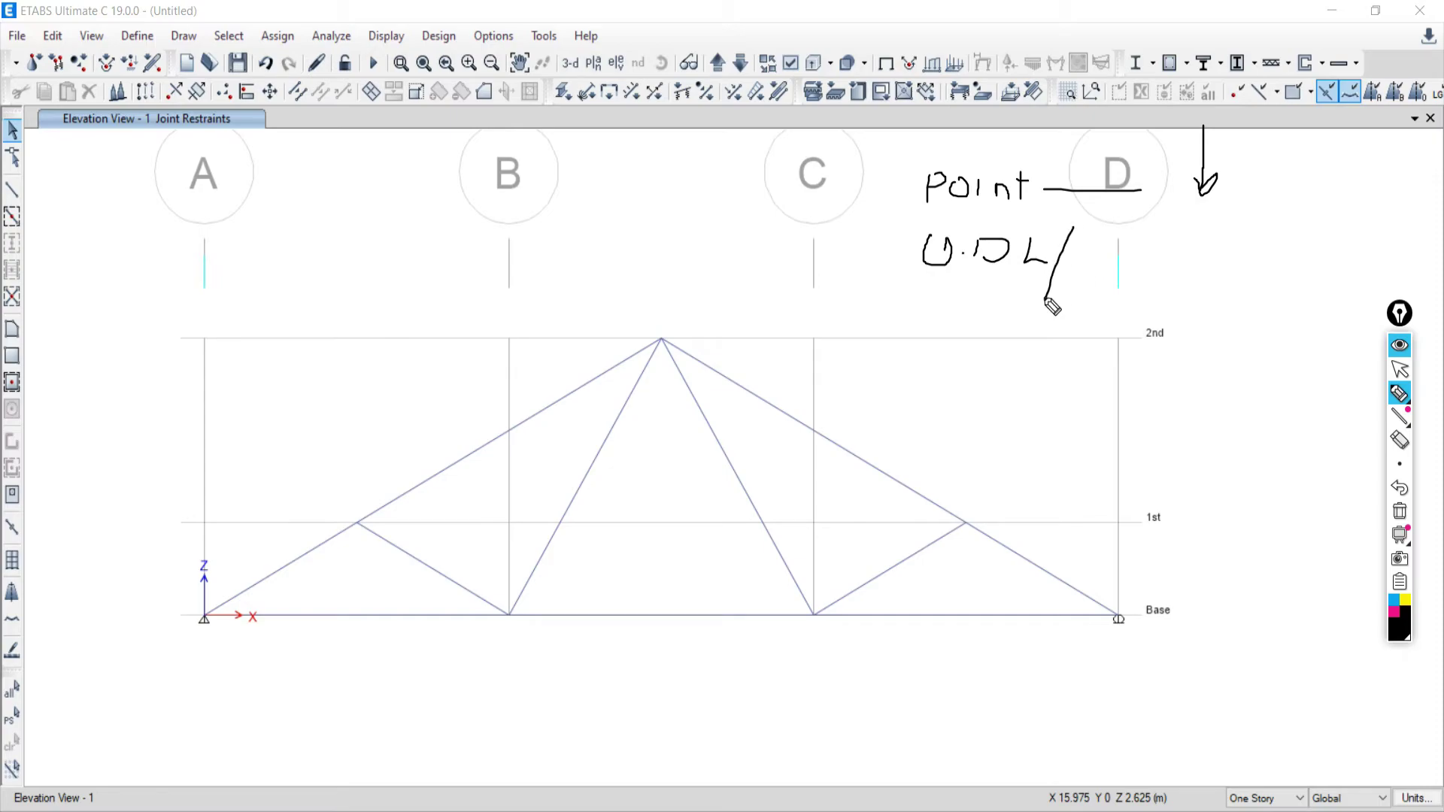
mouse_move(1087, 243)
left_mouse_down()
mouse_move(1122, 274)
mouse_move(1114, 250)
mouse_move(1118, 274)
mouse_move(1292, 245)
mouse_move(1381, 260)
left_mouse_up()
left_click(1111, 246)
left_click_drag(1268, 265, 1411, 261)
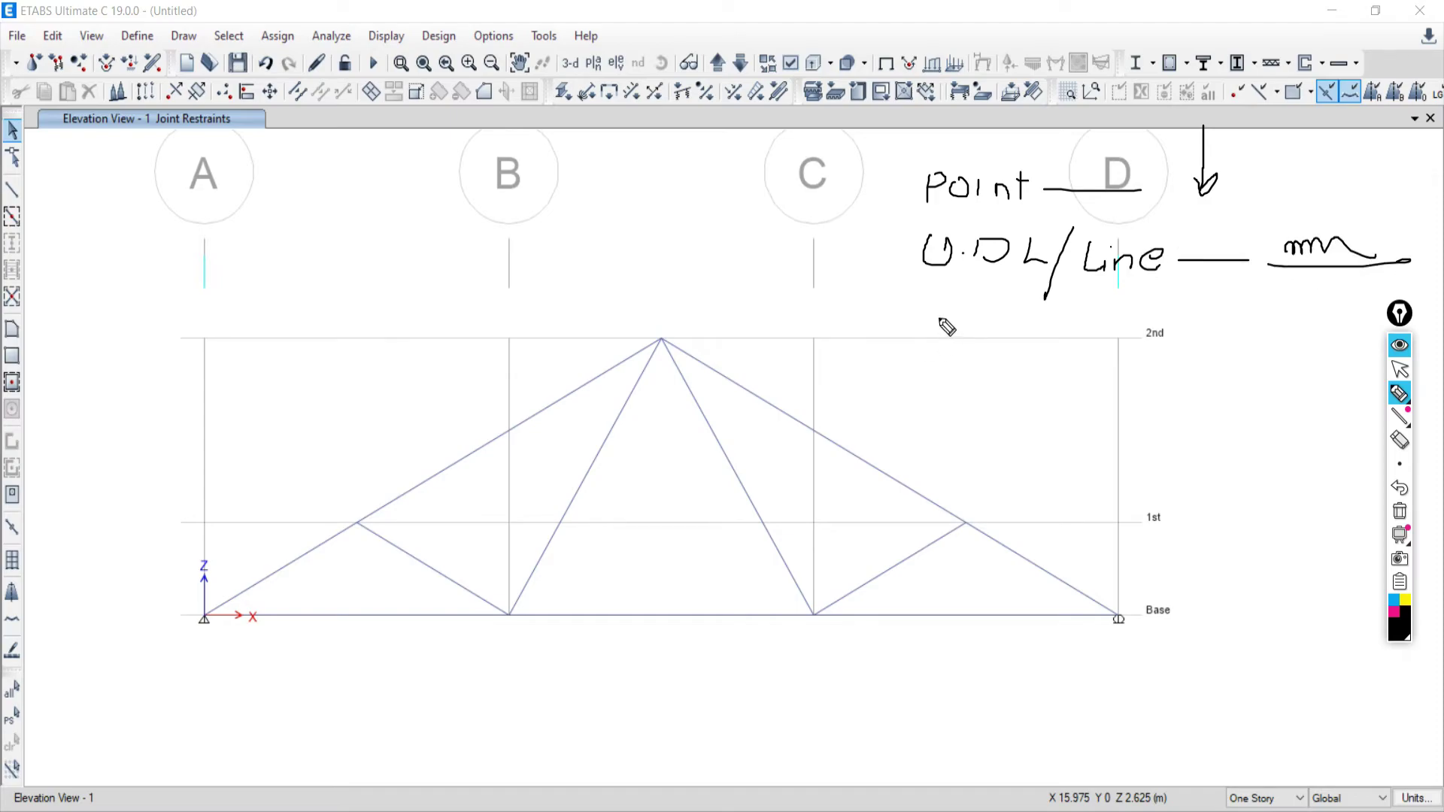
mouse_move(928, 319)
left_mouse_down()
mouse_move(927, 349)
mouse_move(951, 324)
mouse_move(979, 353)
mouse_move(994, 320)
mouse_move(1007, 357)
mouse_move(1150, 346)
mouse_move(1328, 358)
mouse_move(1209, 316)
mouse_move(1235, 338)
left_mouse_up()
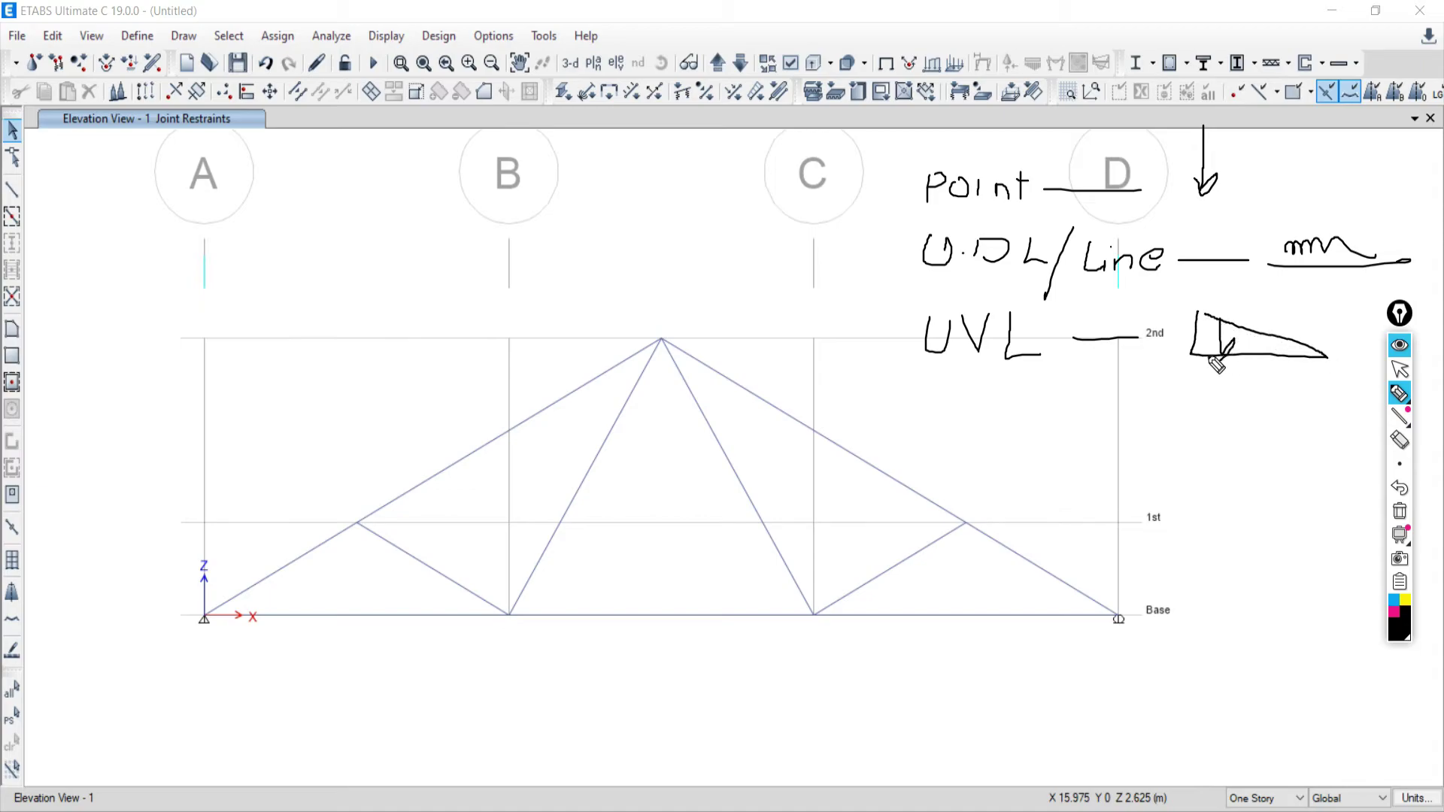
mouse_move(940, 393)
left_mouse_down()
mouse_move(926, 432)
mouse_move(941, 394)
mouse_move(961, 418)
left_mouse_up()
mouse_move(1070, 420)
left_mouse_down()
mouse_move(1261, 404)
mouse_move(1281, 428)
mouse_move(1288, 448)
mouse_move(1149, 498)
left_mouse_up()
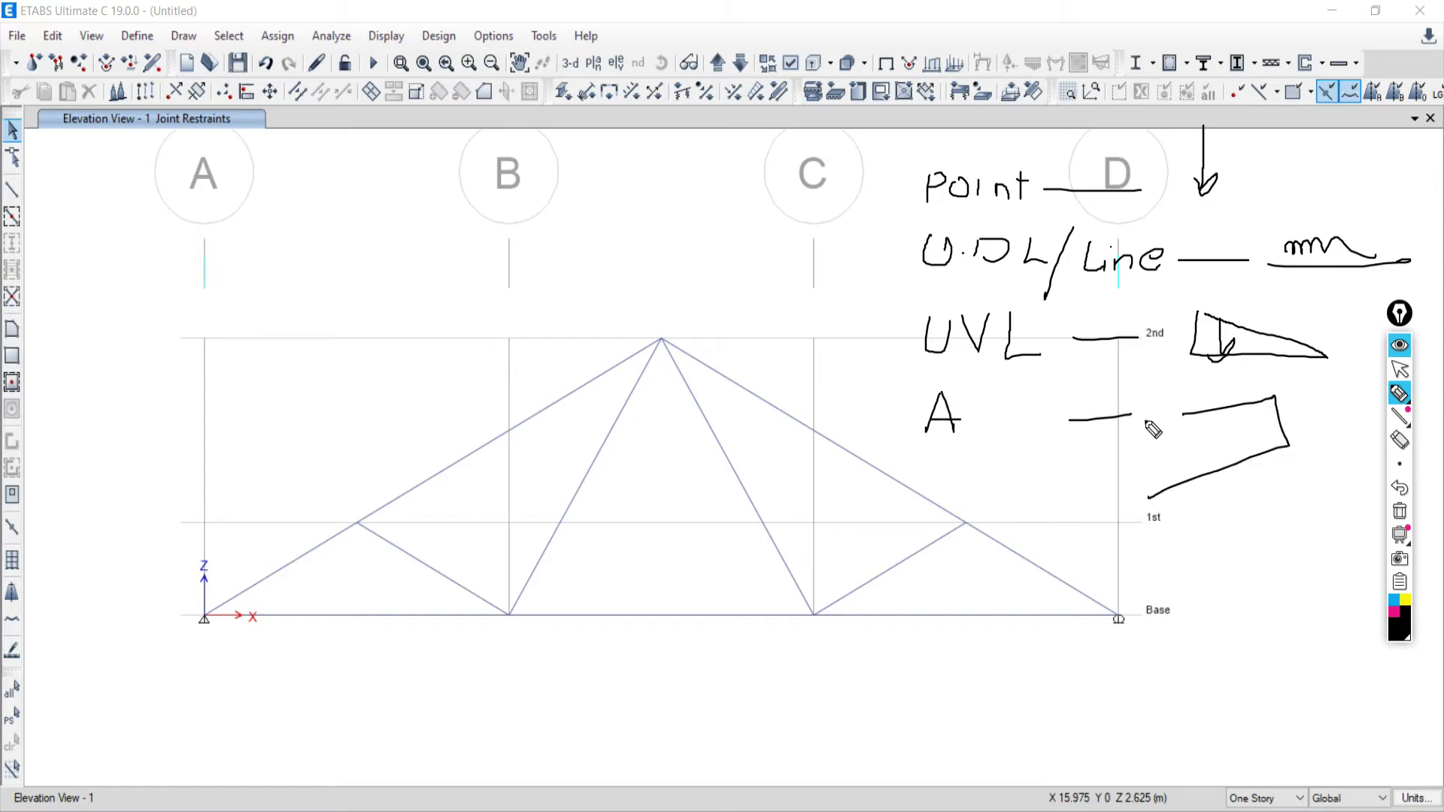
mouse_move(1145, 420)
left_mouse_down()
mouse_move(1149, 498)
mouse_move(1264, 403)
left_mouse_up()
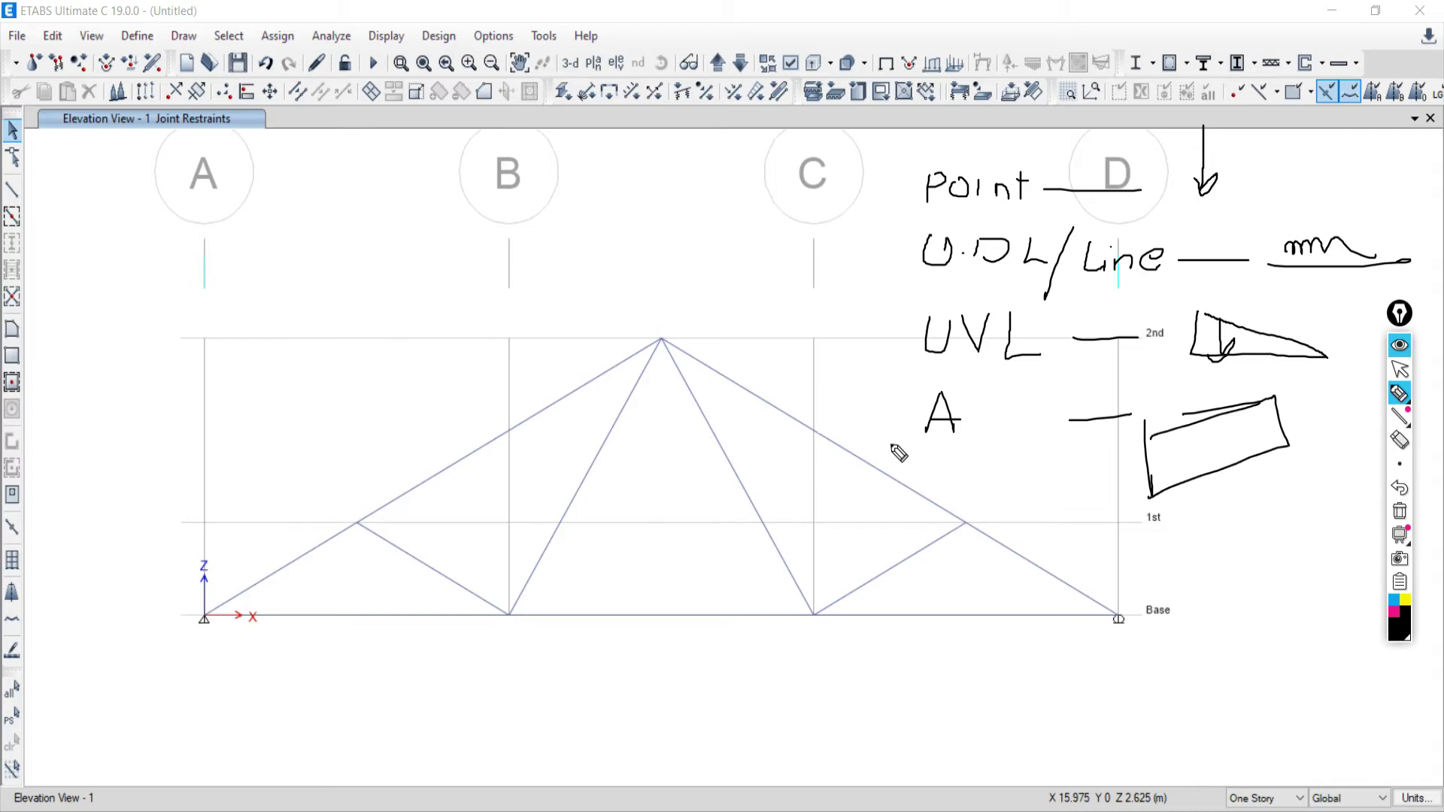
left_click(1400, 511)
left_click(1399, 370)
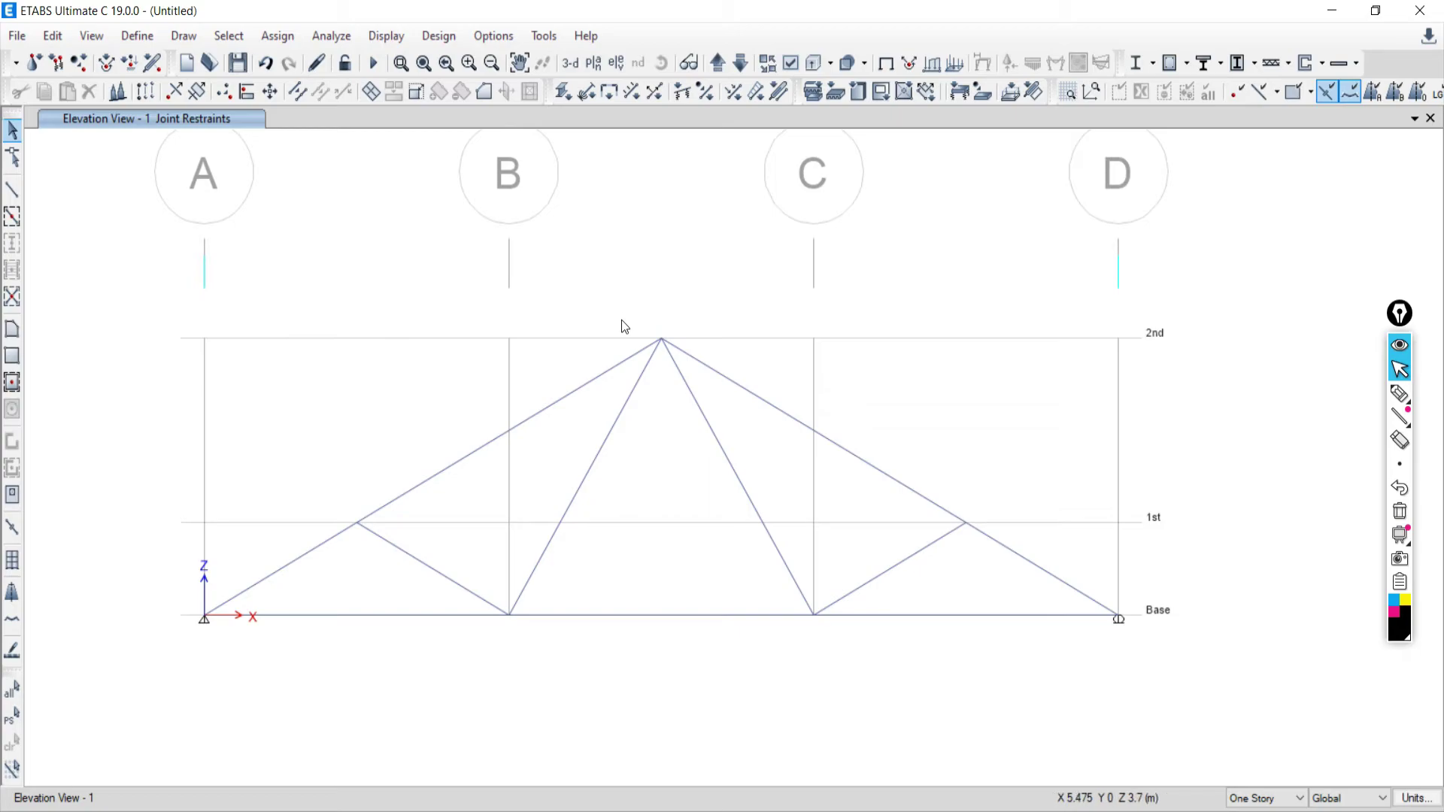
Box-select the truss apex joint, glancing at the Word hand solution
left_click_drag(619, 294, 677, 319)
key("alt+Tab")
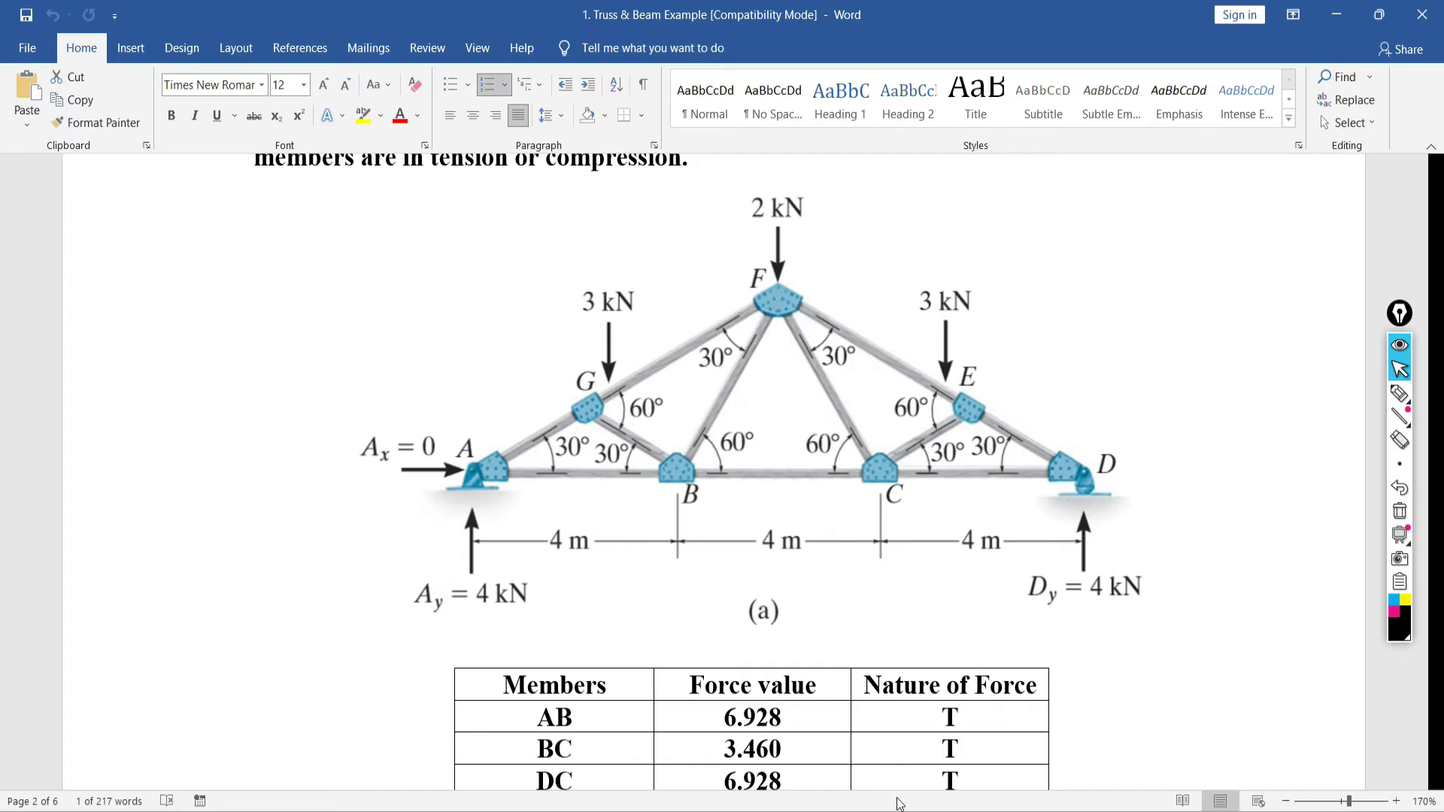
key("alt+Tab")
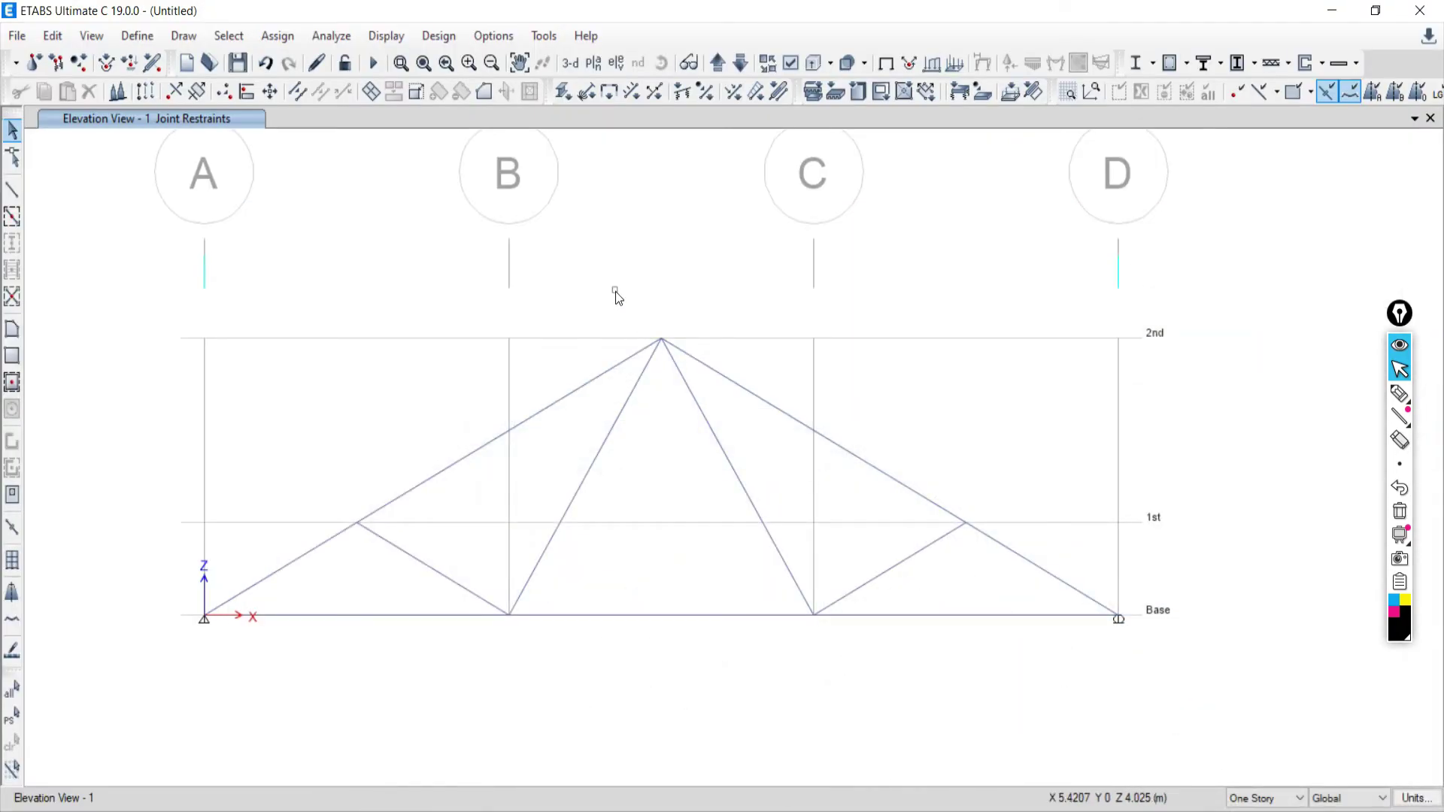
left_click_drag(616, 291, 739, 370)
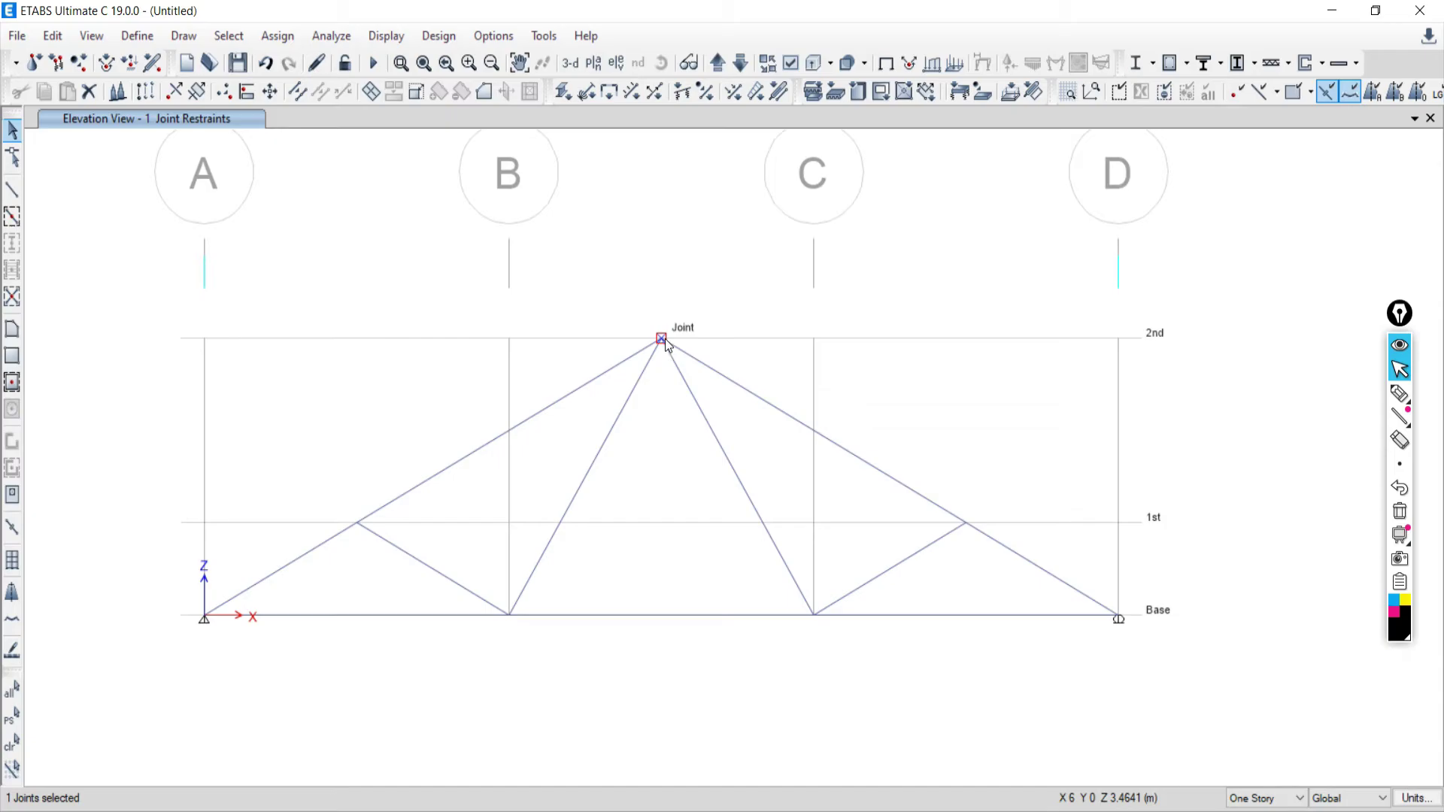
Open Assign > Joint Loads > Force for the apex and review the Load Pattern list, keeping Dead
left_click(274, 41)
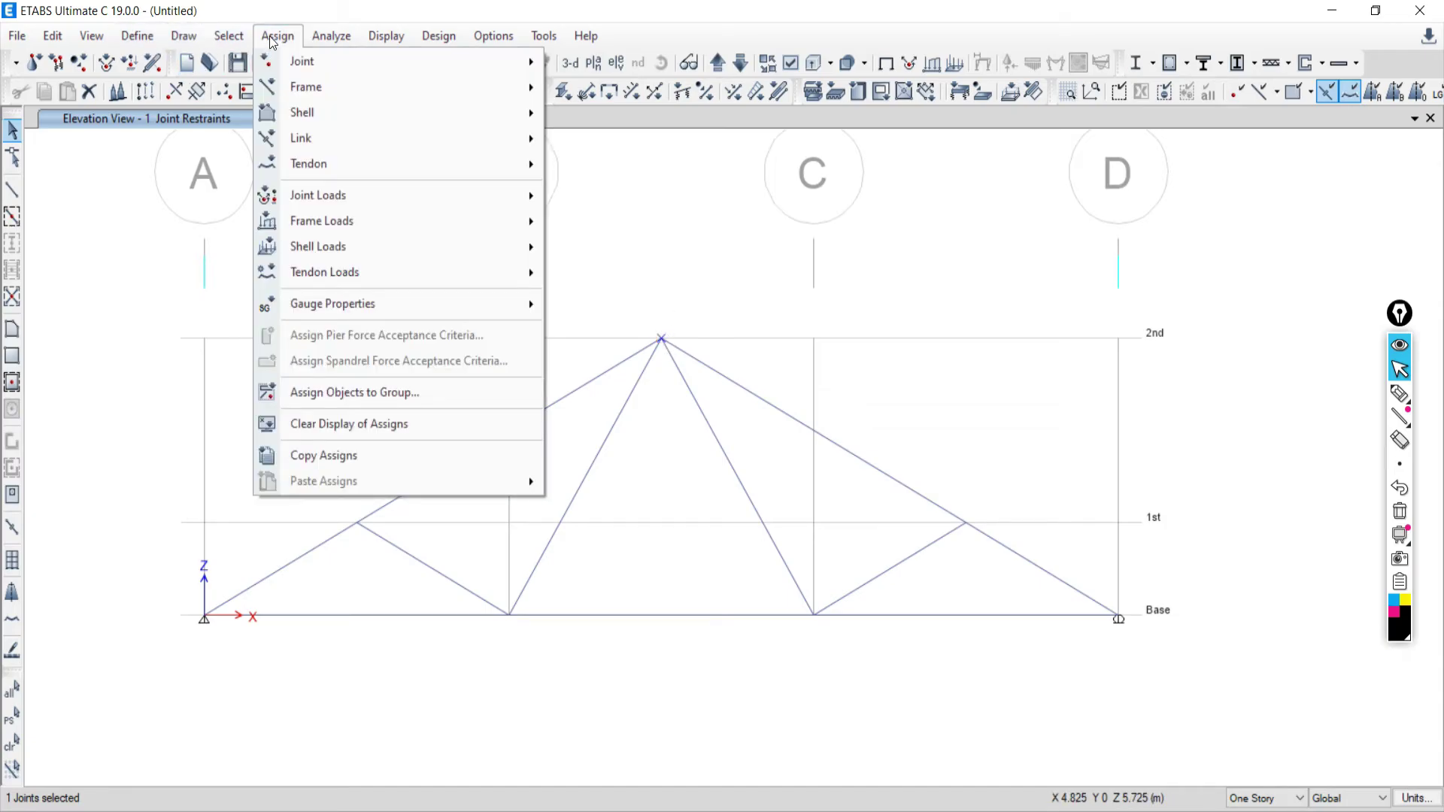
mouse_move(301, 198)
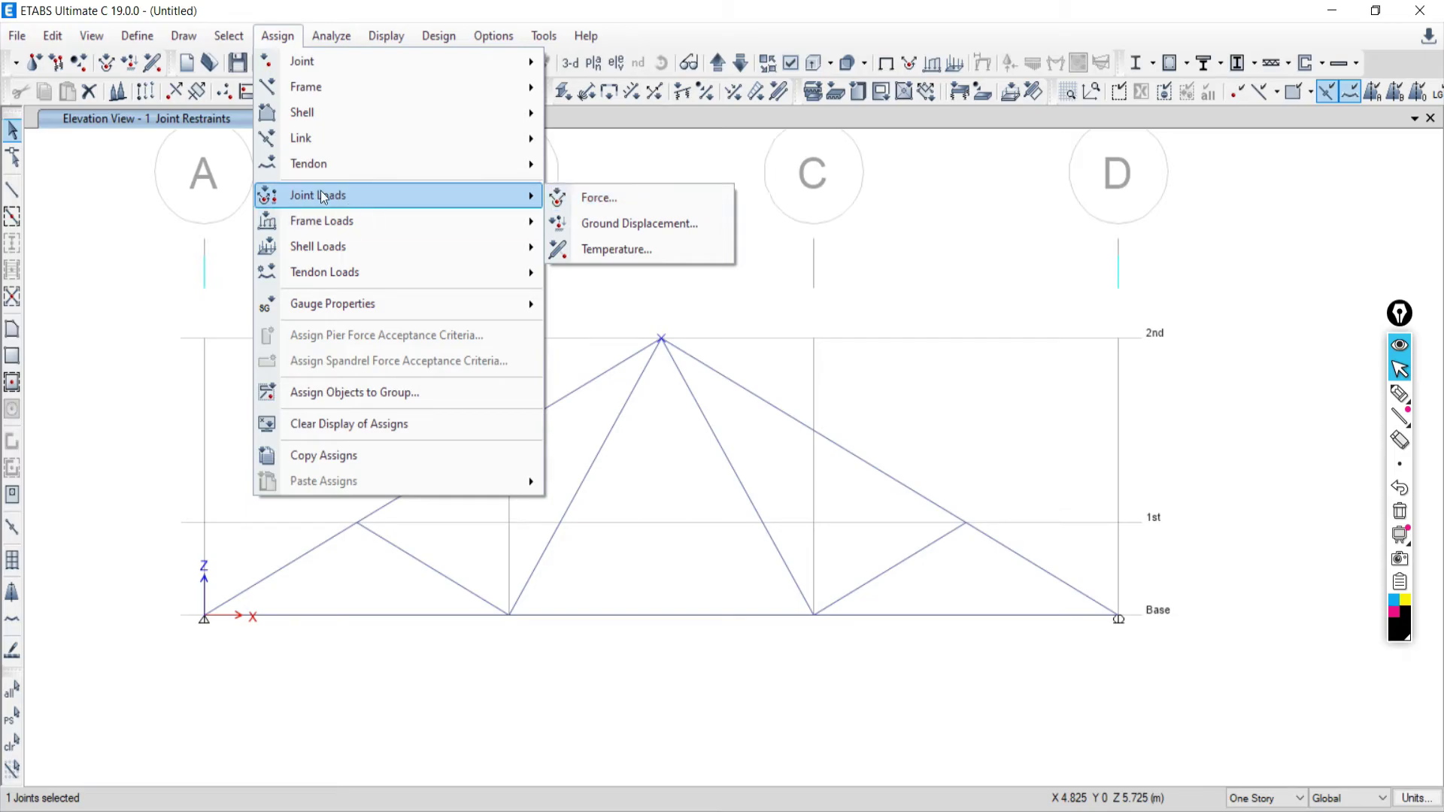
left_click(602, 198)
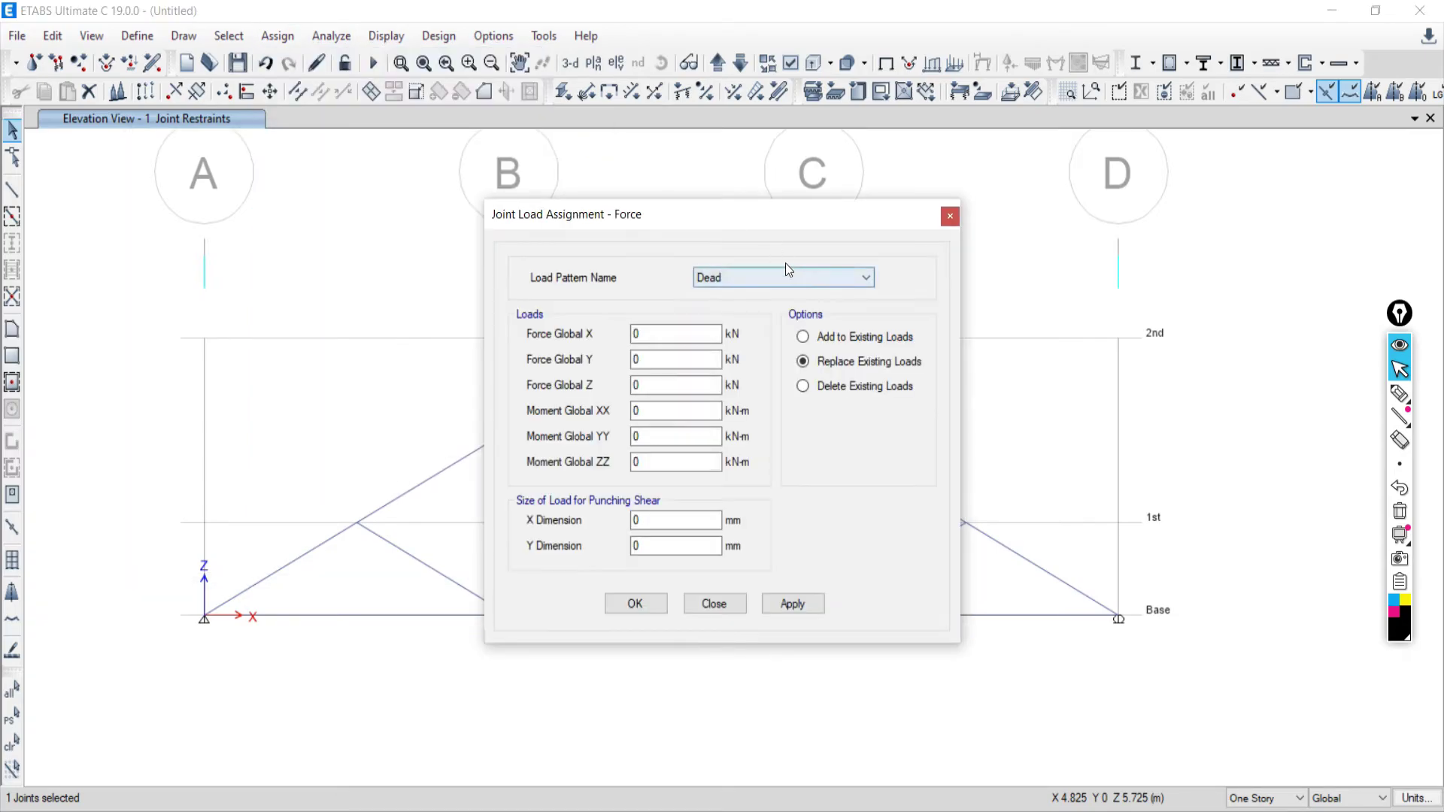
left_click_drag(748, 222, 312, 100)
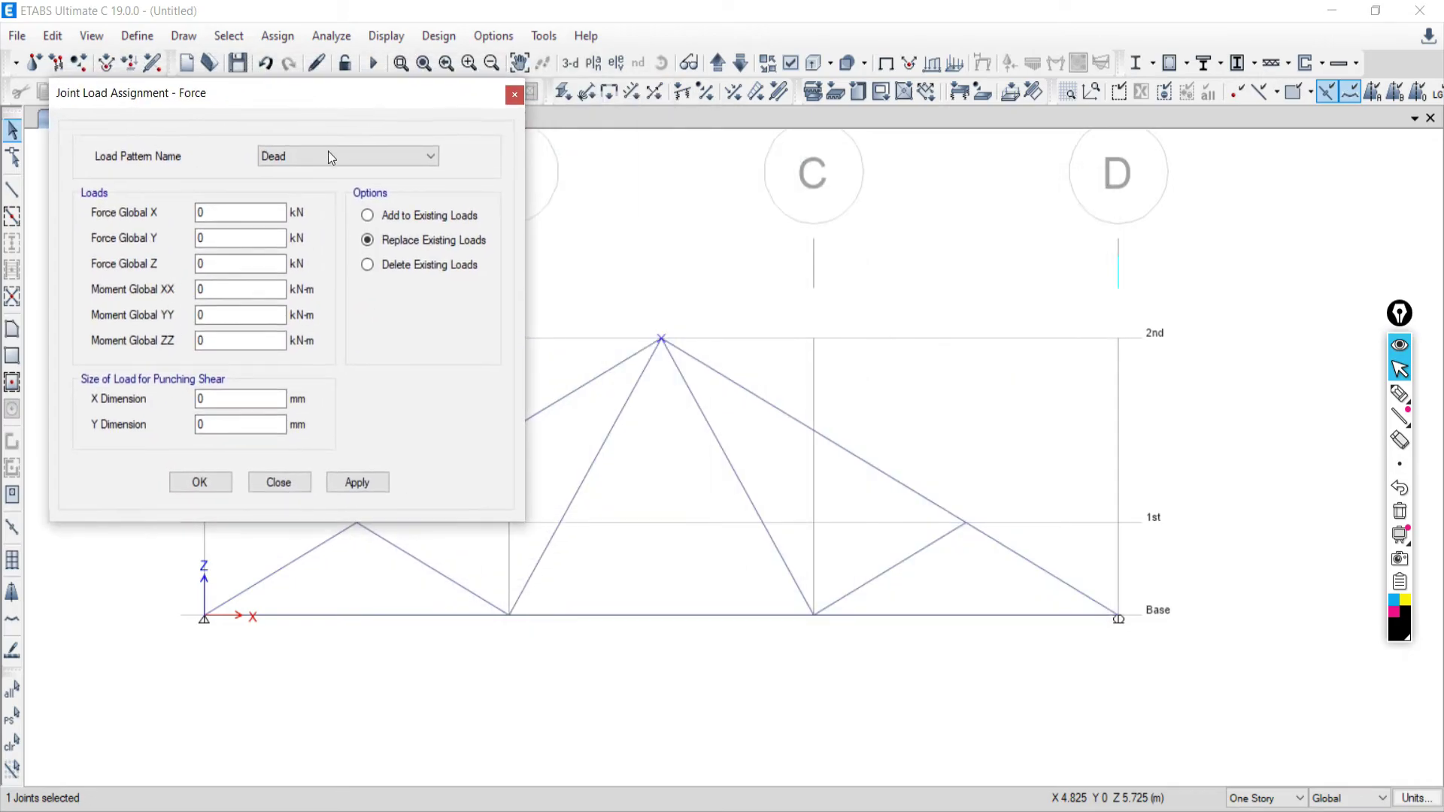
left_click(318, 156)
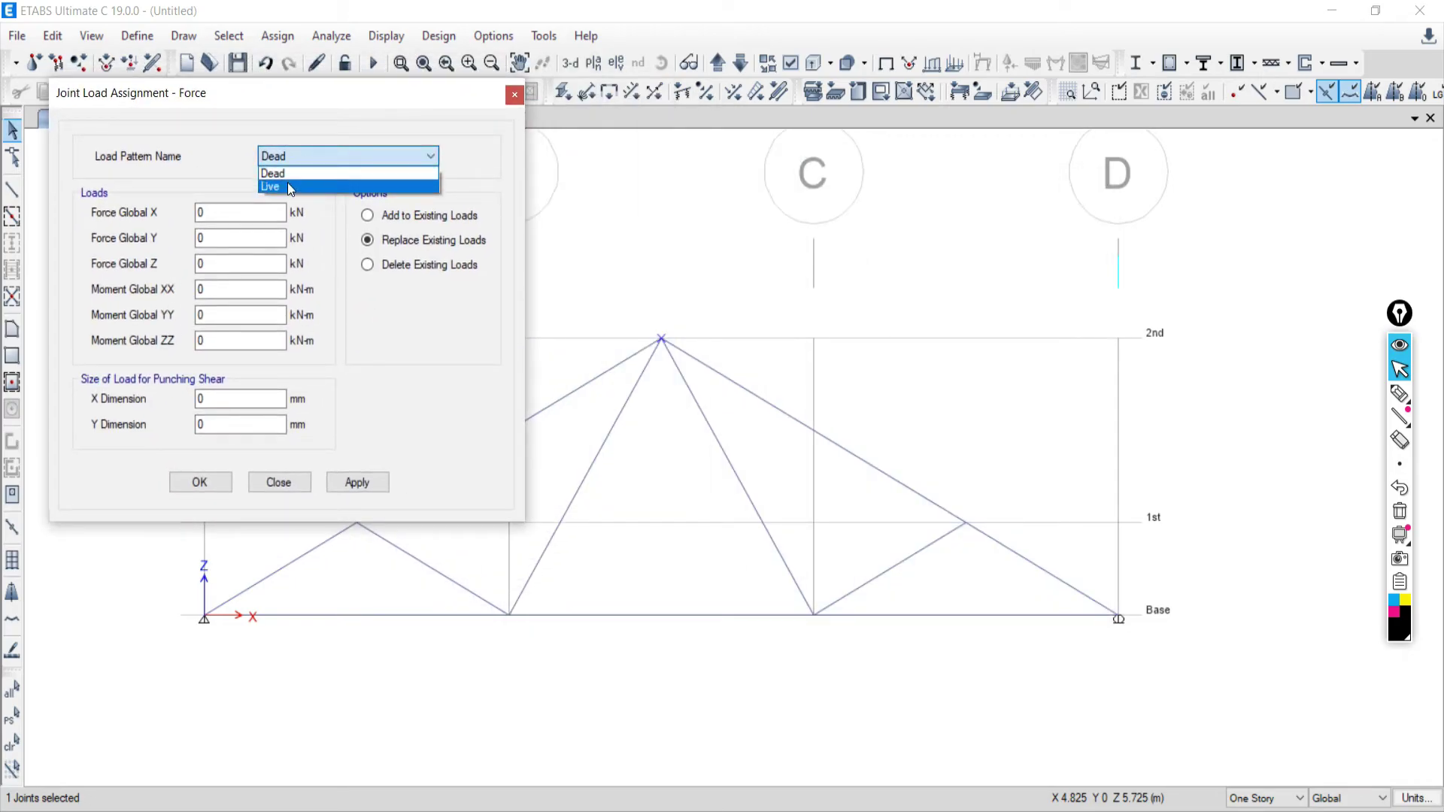
left_click(316, 154)
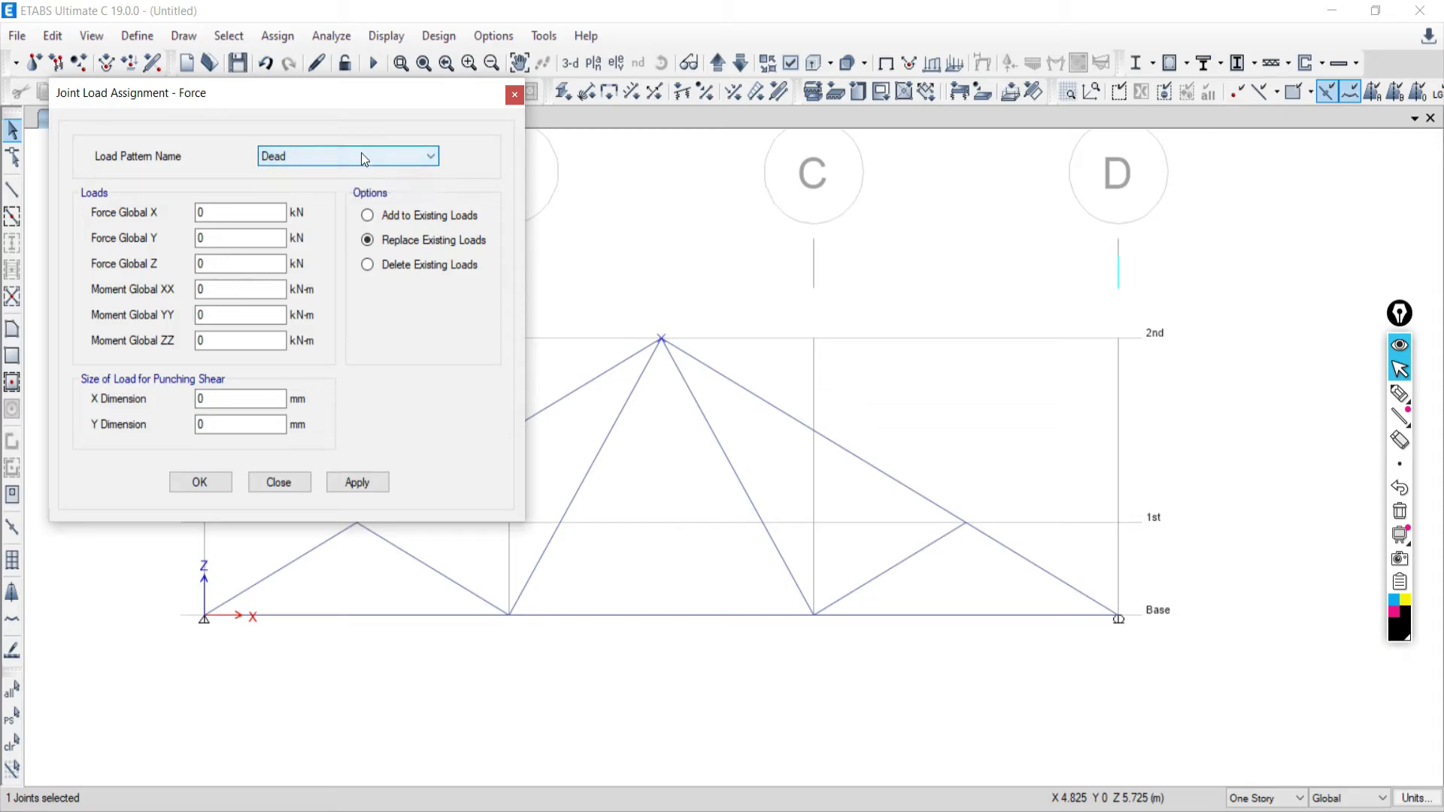
left_click(285, 153)
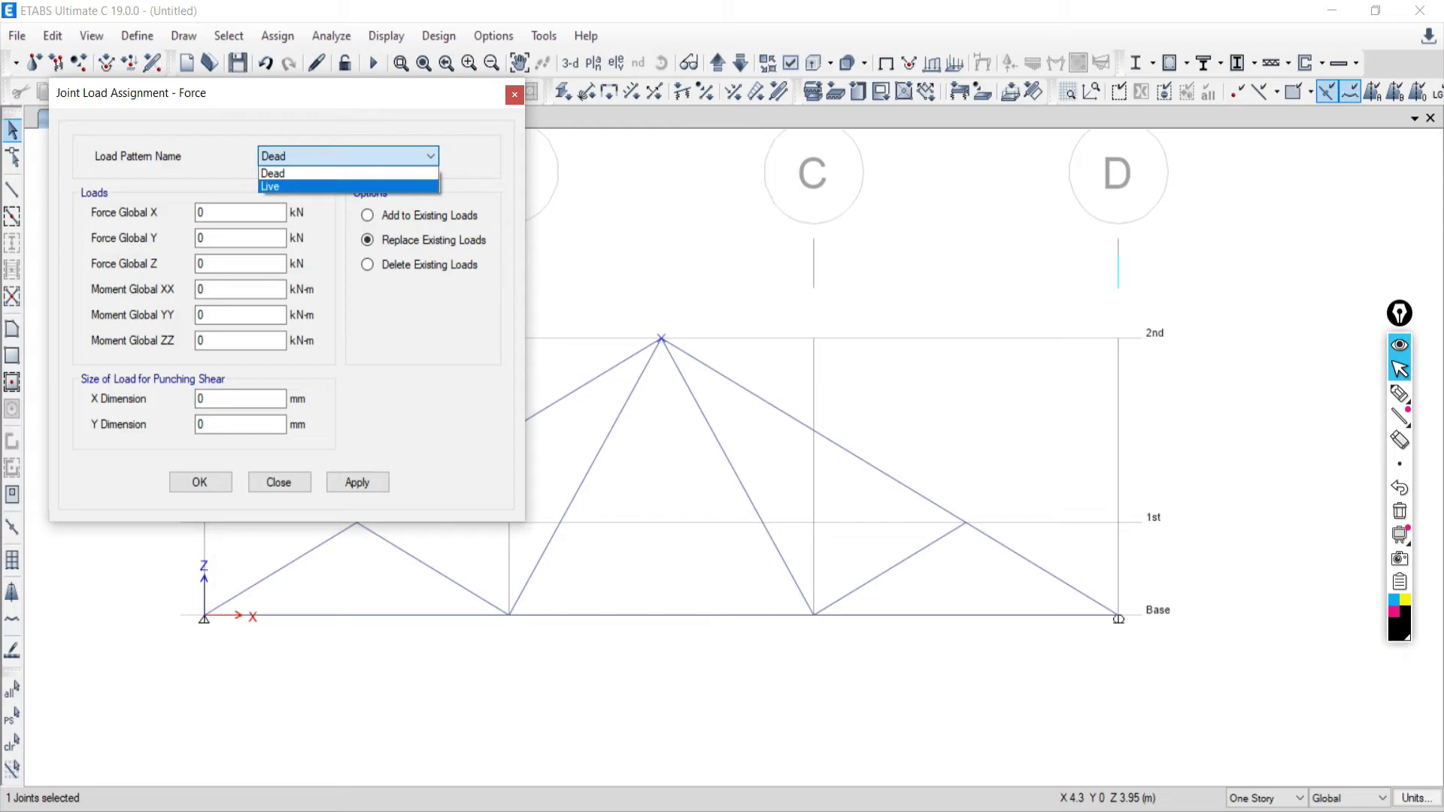
left_click(225, 745)
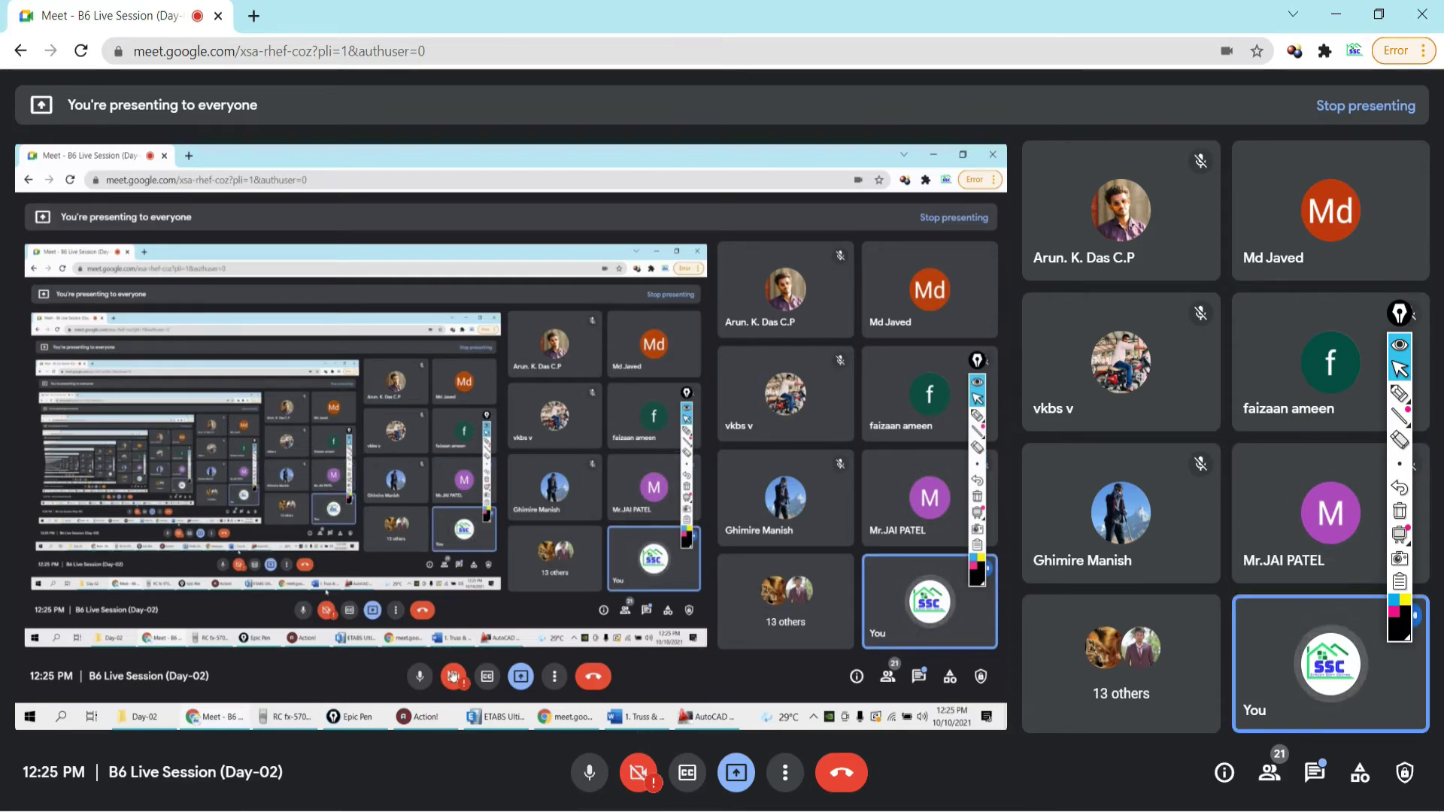
Return from Google Meet, via Word, to the ETABS Joint Load Assignment – Force dialog
mouse_move(473, 723)
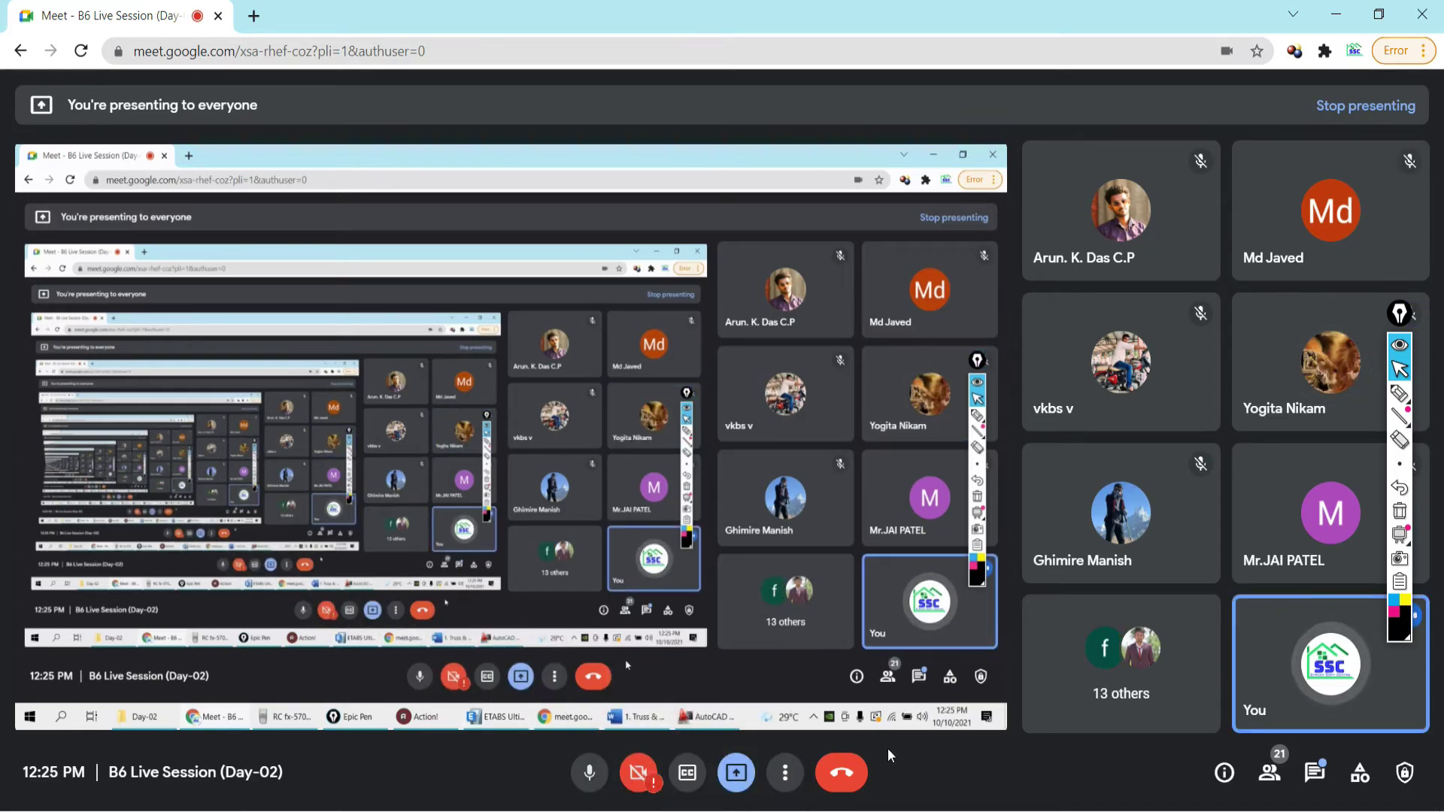
key("alt+Tab")
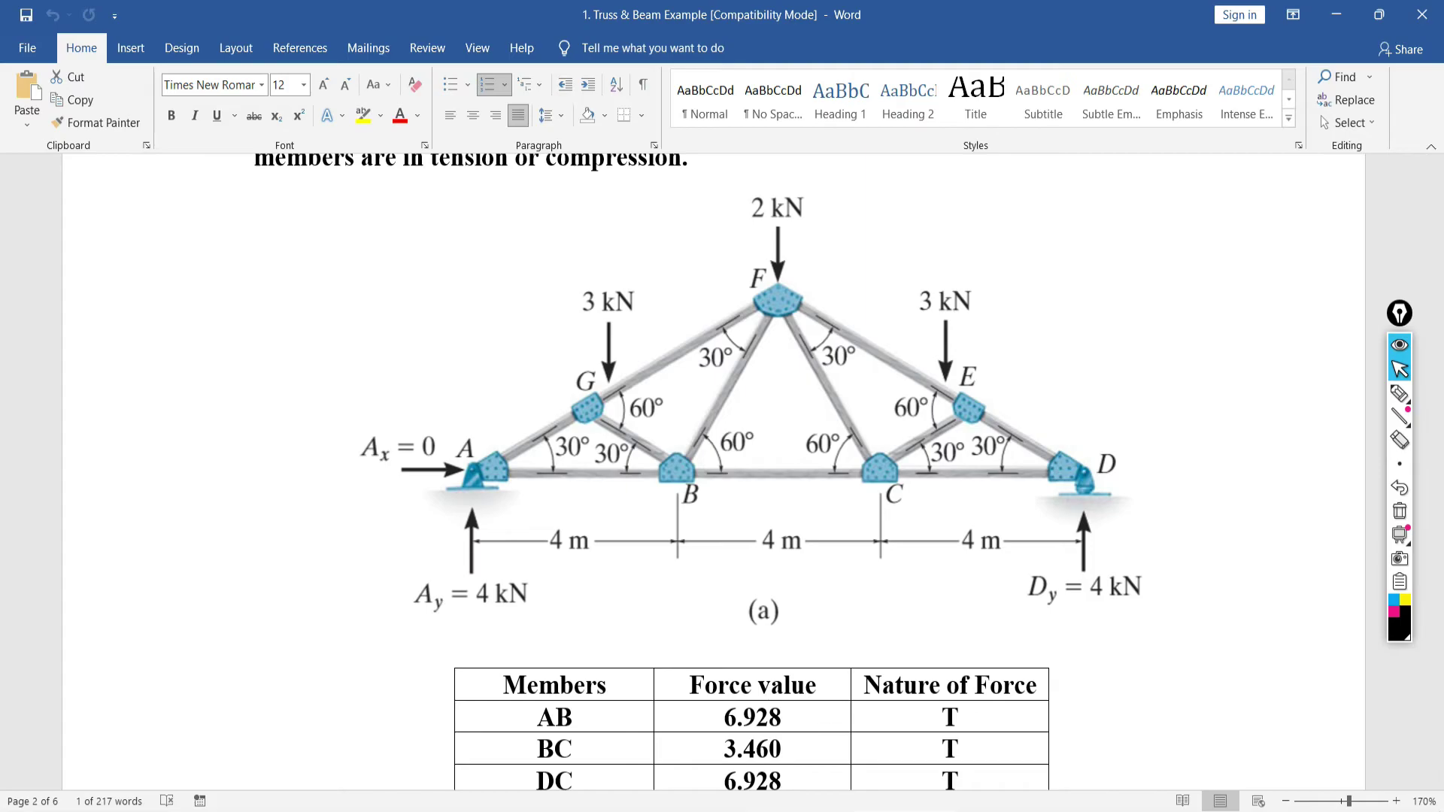
key("alt+Tab")
Choose the Live load pattern and sketch the downward Z load direction on the figure
left_click(292, 155)
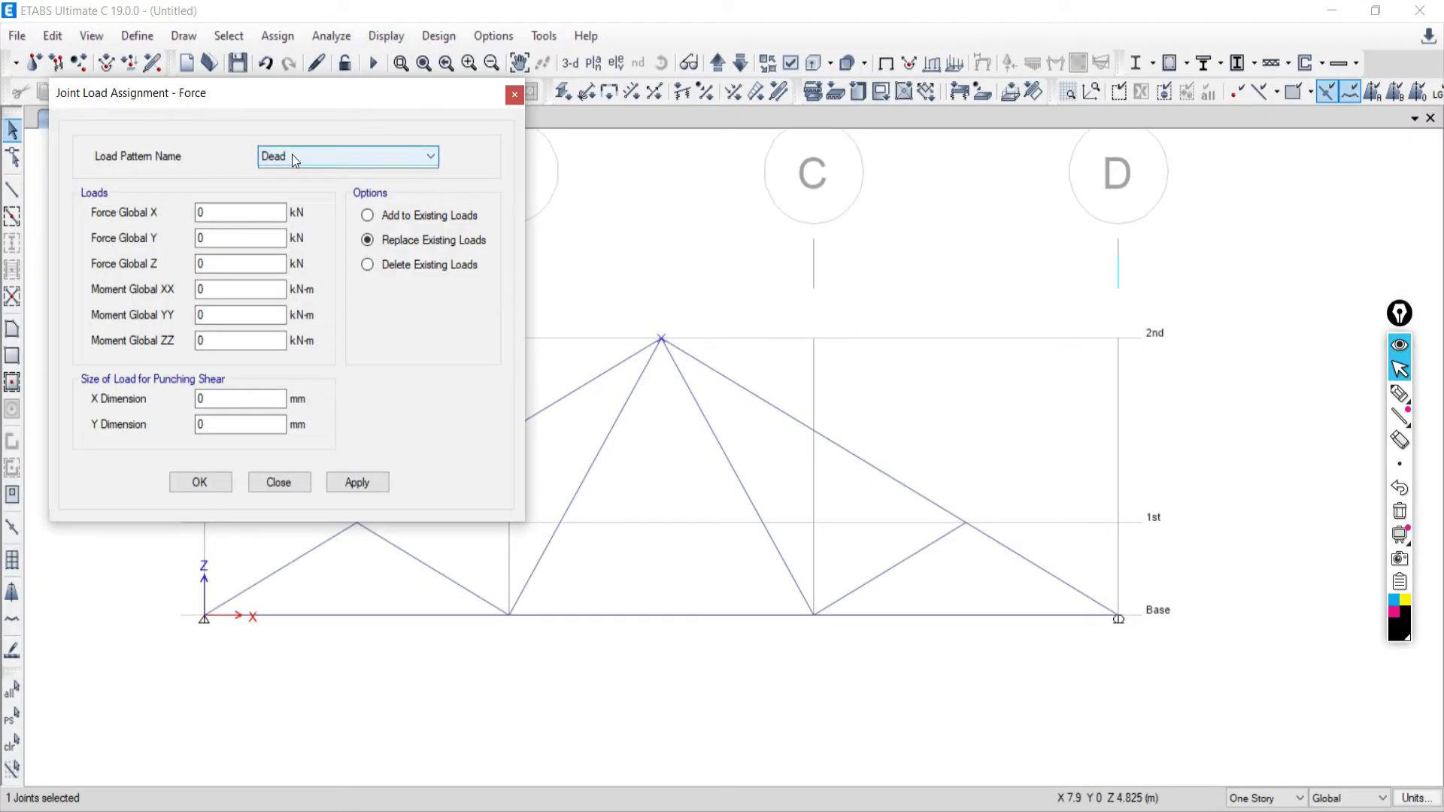
left_click(290, 181)
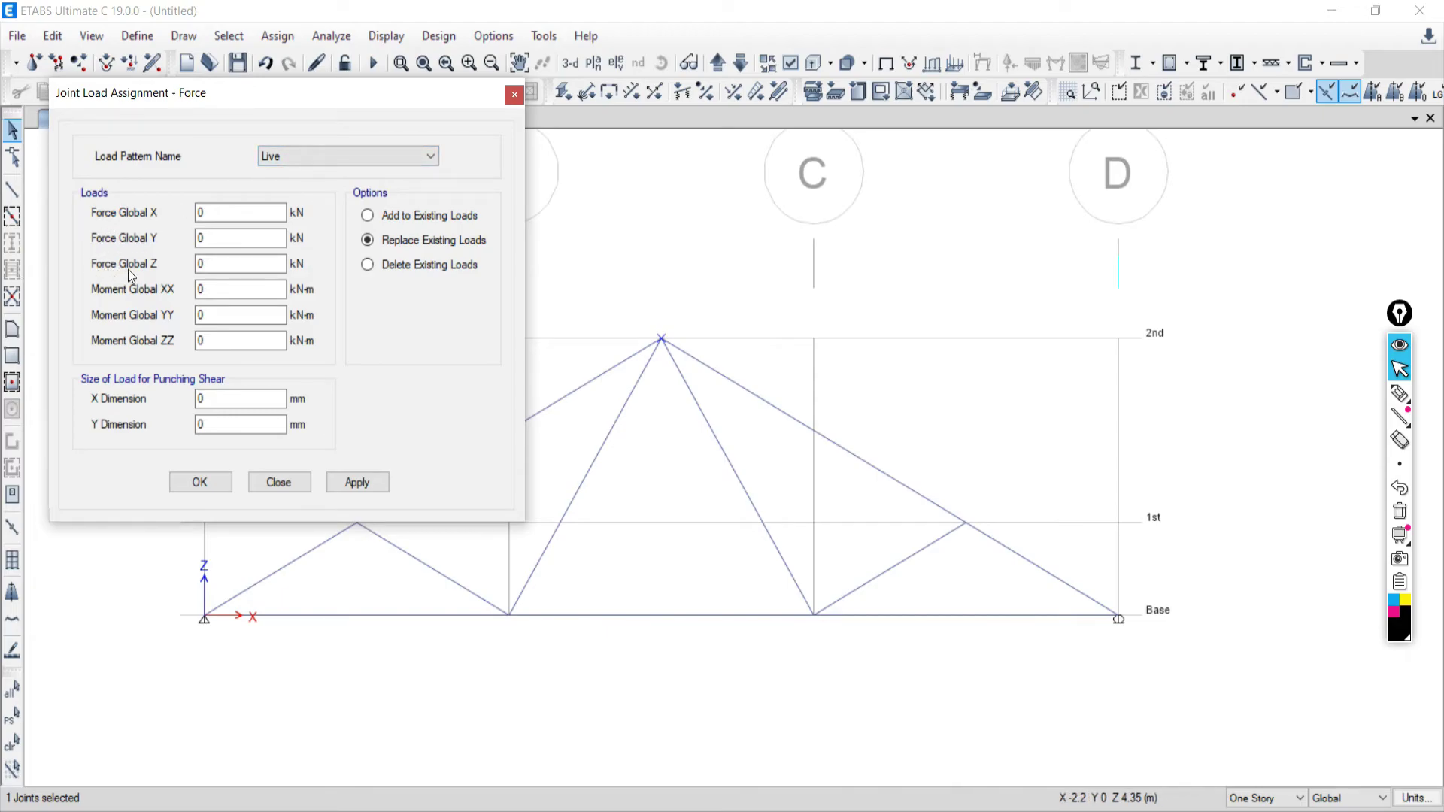
left_click(1399, 392)
left_click_drag(992, 185, 993, 374)
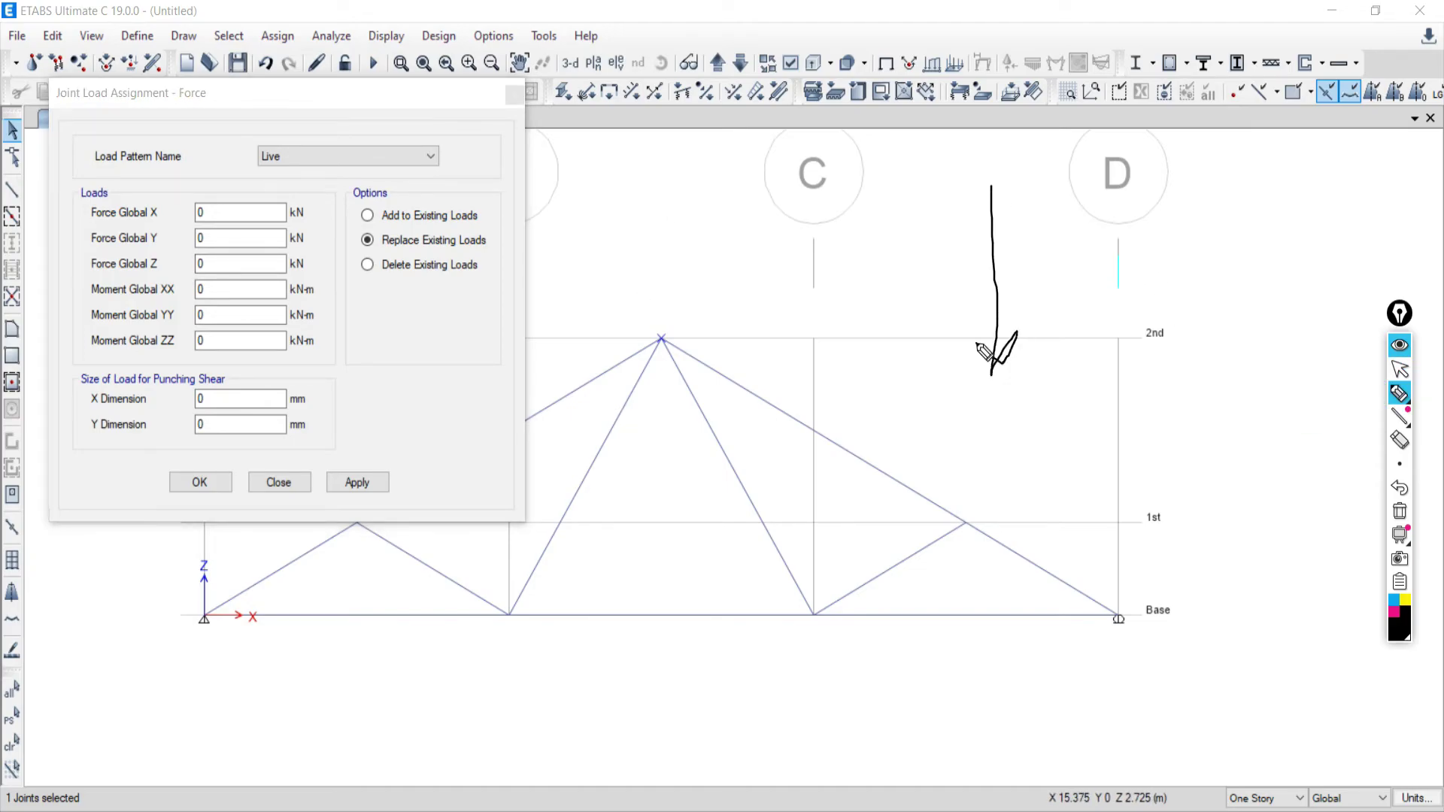
left_click_drag(1034, 248, 1075, 303)
left_click(1399, 512)
mouse_move(1388, 397)
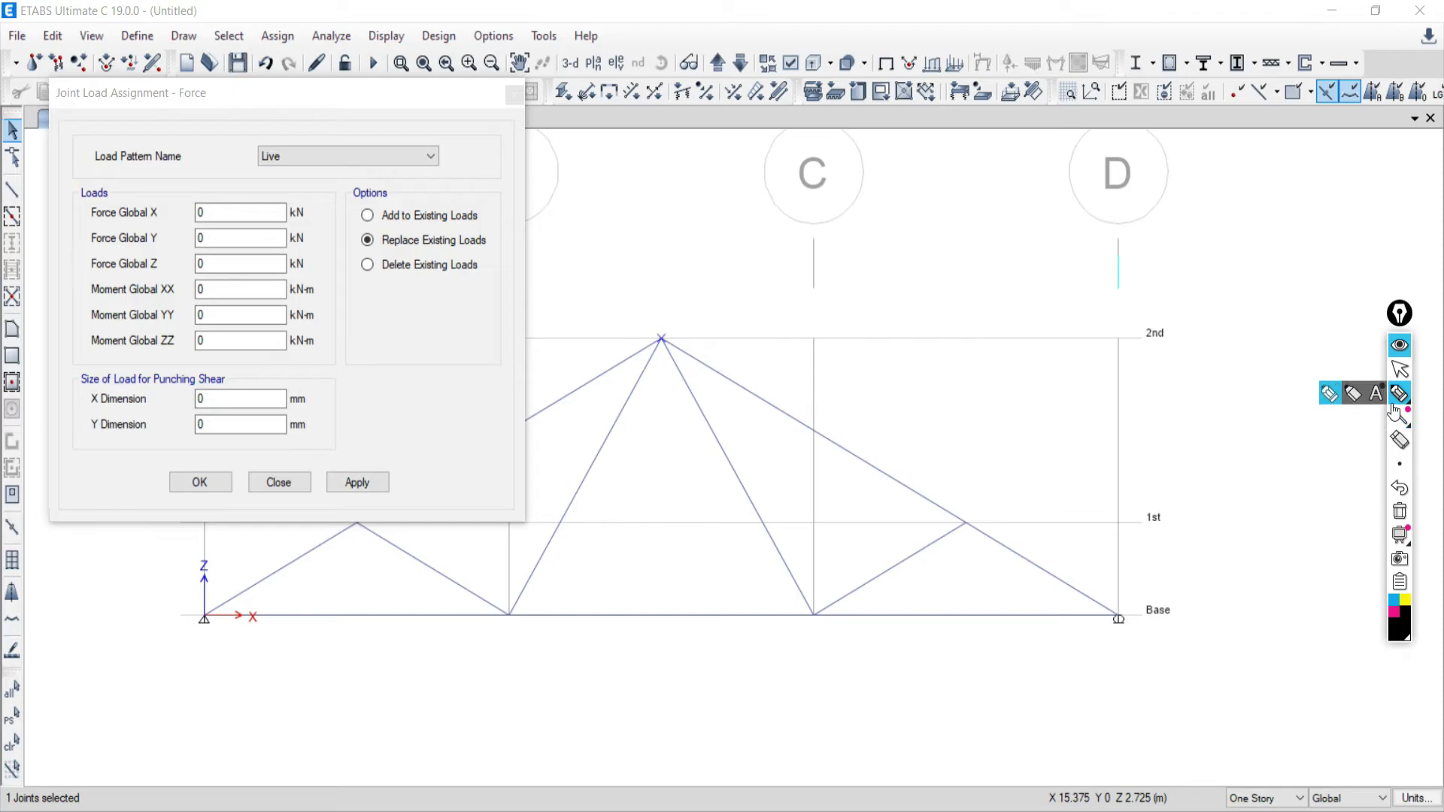
left_click(1398, 368)
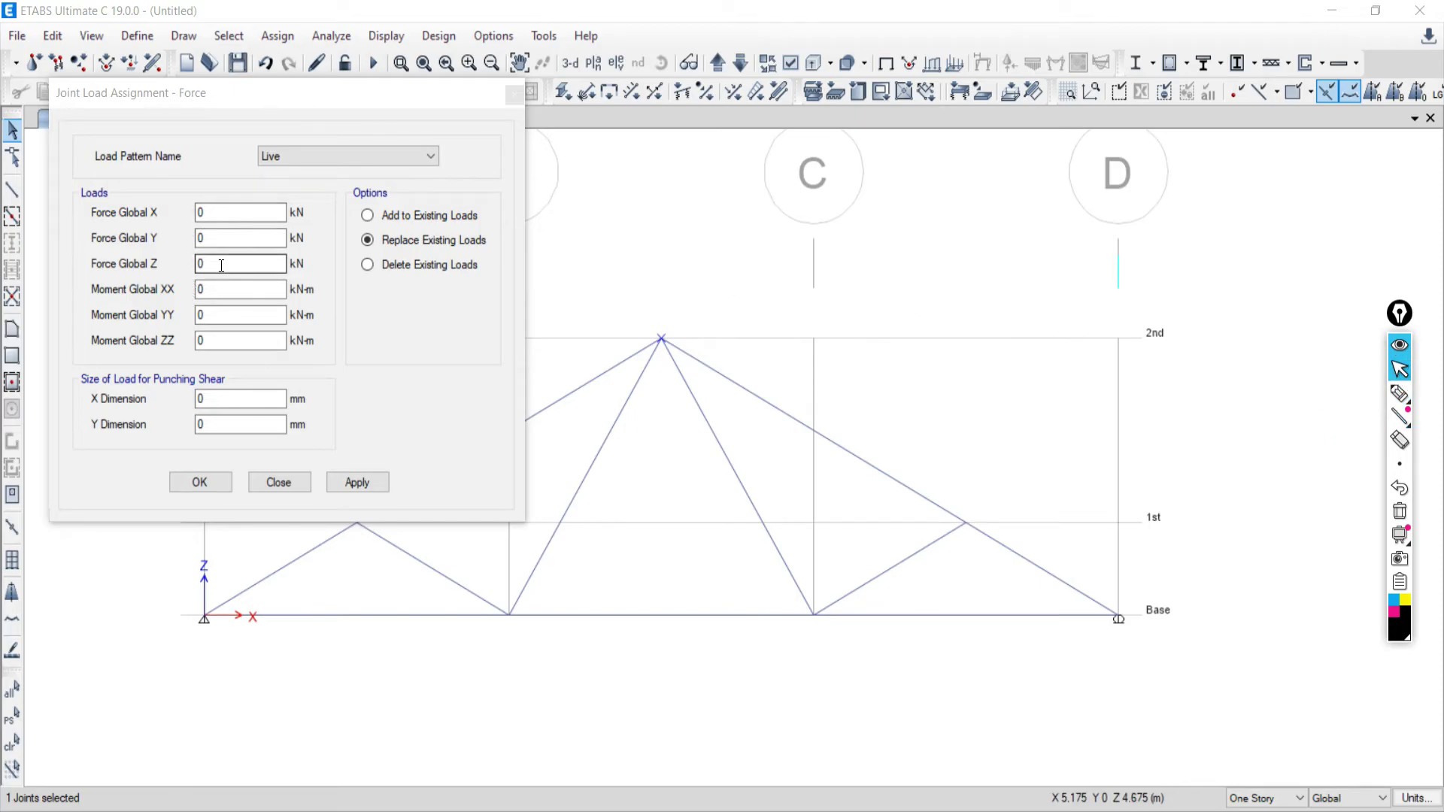
Set Force Global Z to -2 and apply the 2 kN downward load at the apex
left_click(297, 340)
key("Escape")
key("alt+Tab")
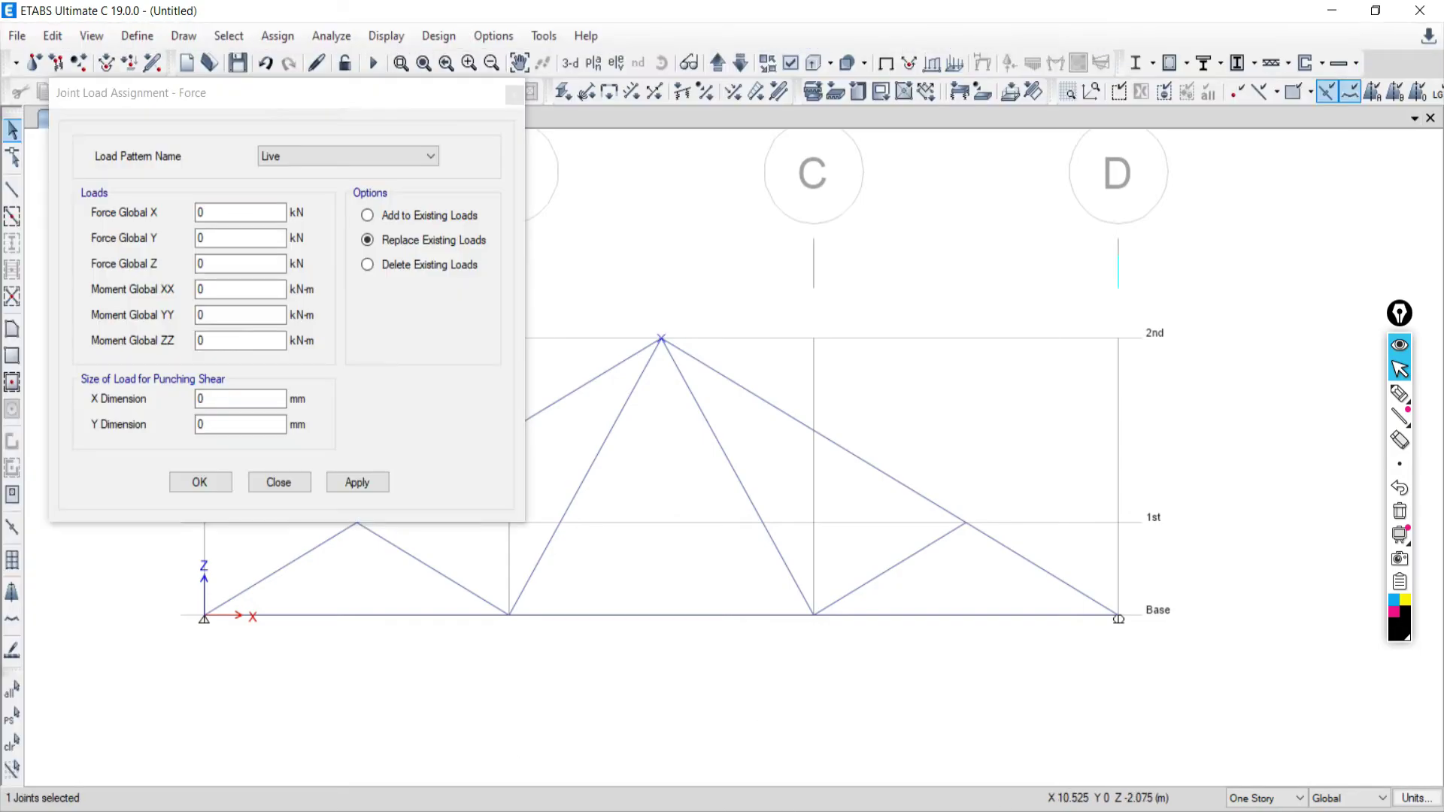
left_click(157, 274)
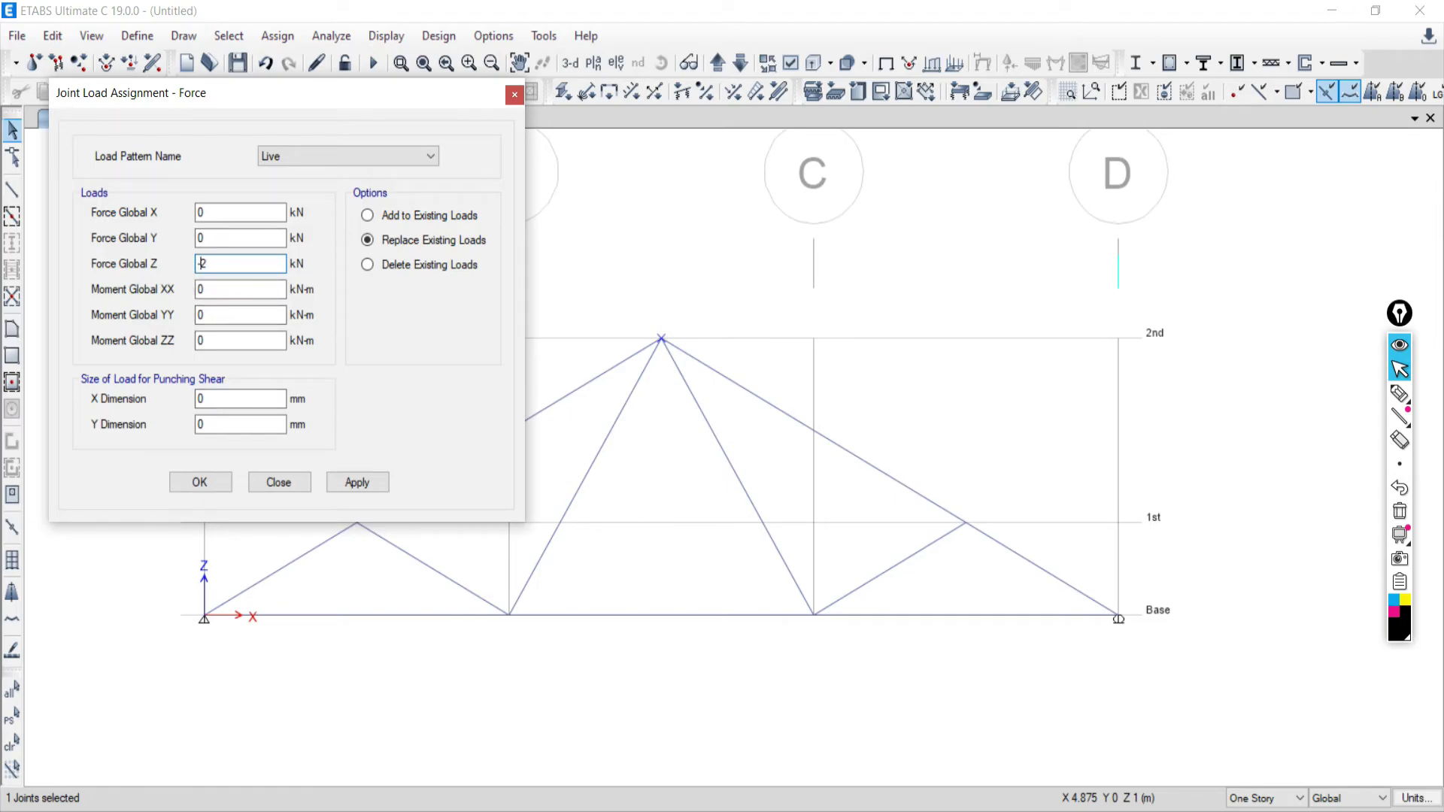
left_click(355, 483)
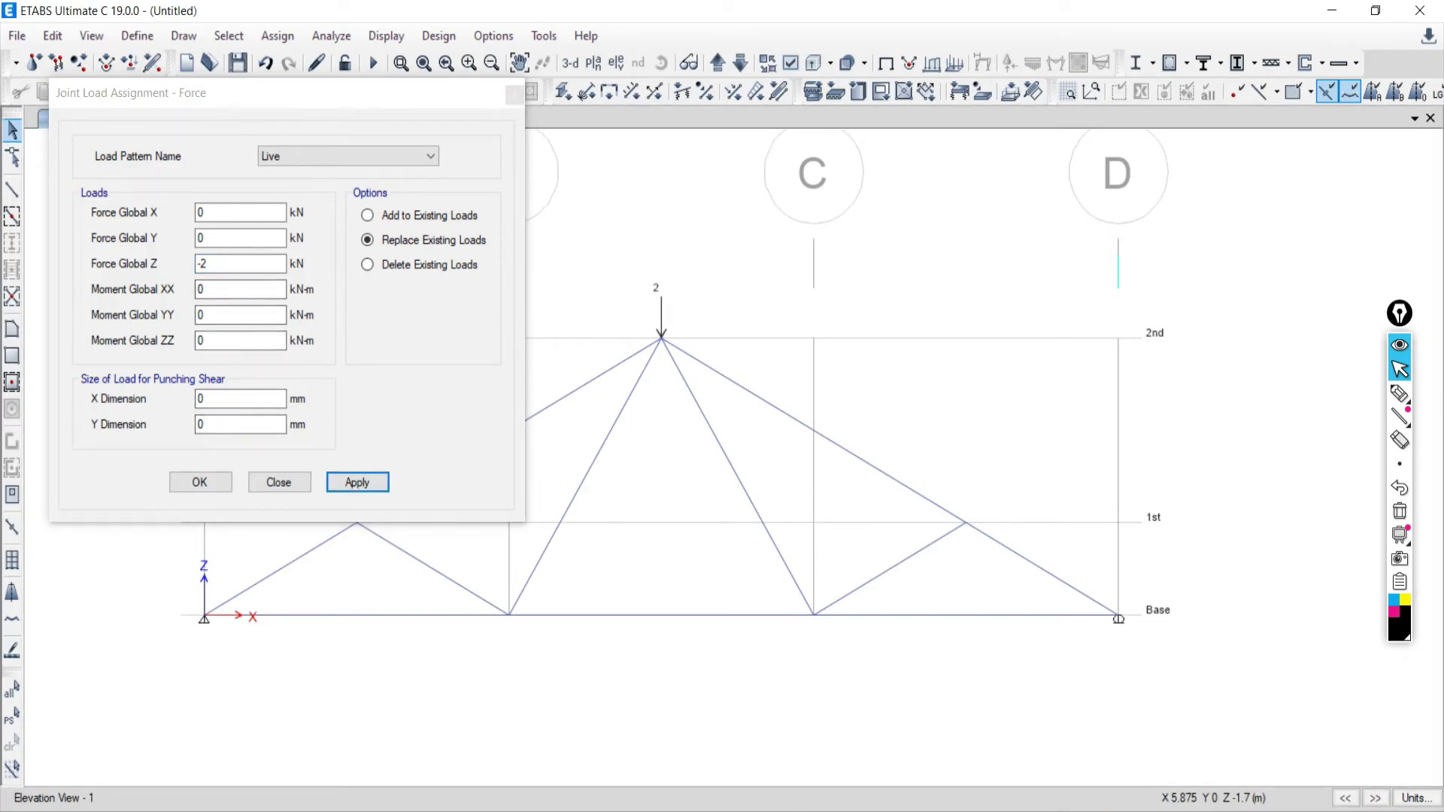
key("alt+Tab")
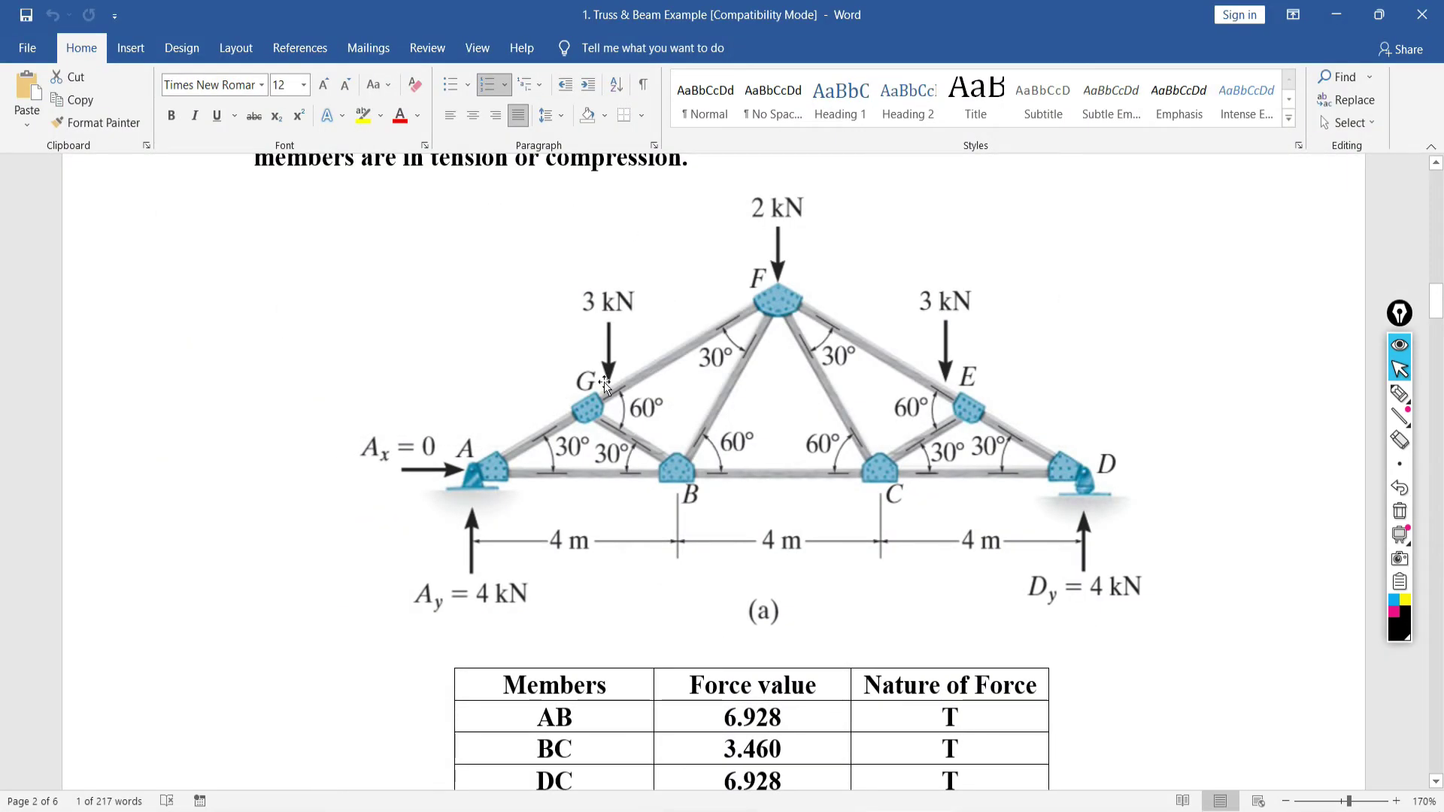
key("alt+Tab")
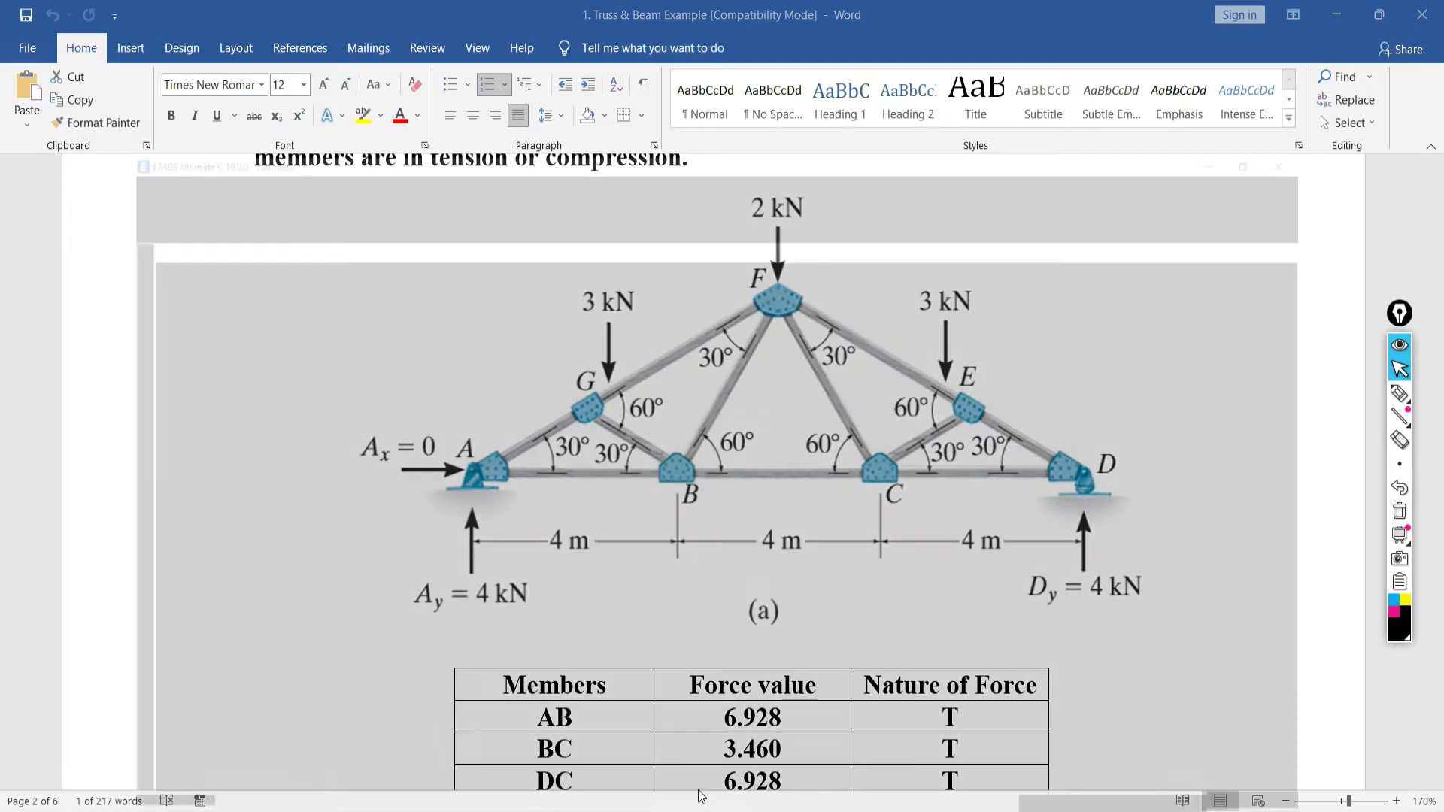
left_click(966, 523)
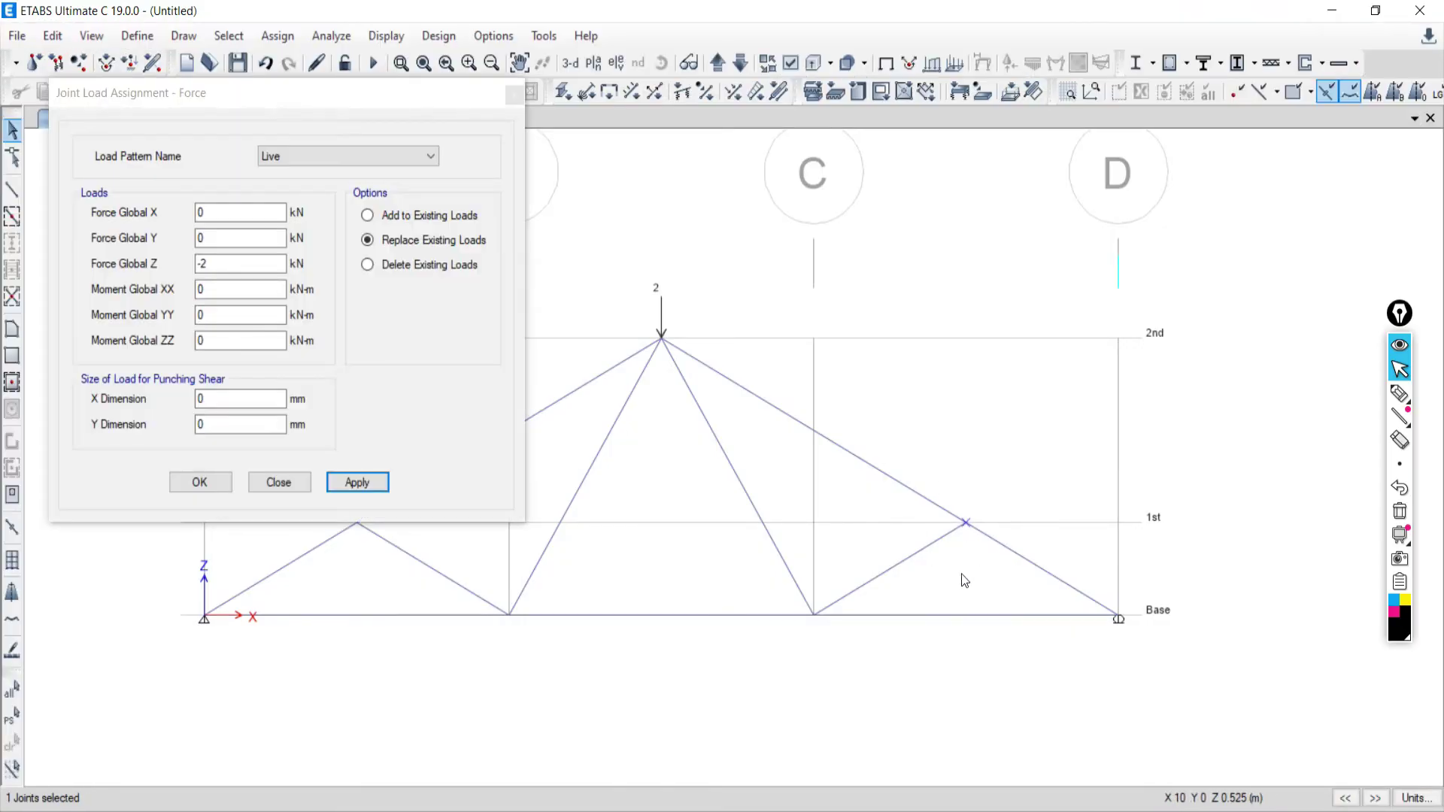
left_click_drag(260, 97, 972, 61)
left_click(357, 523)
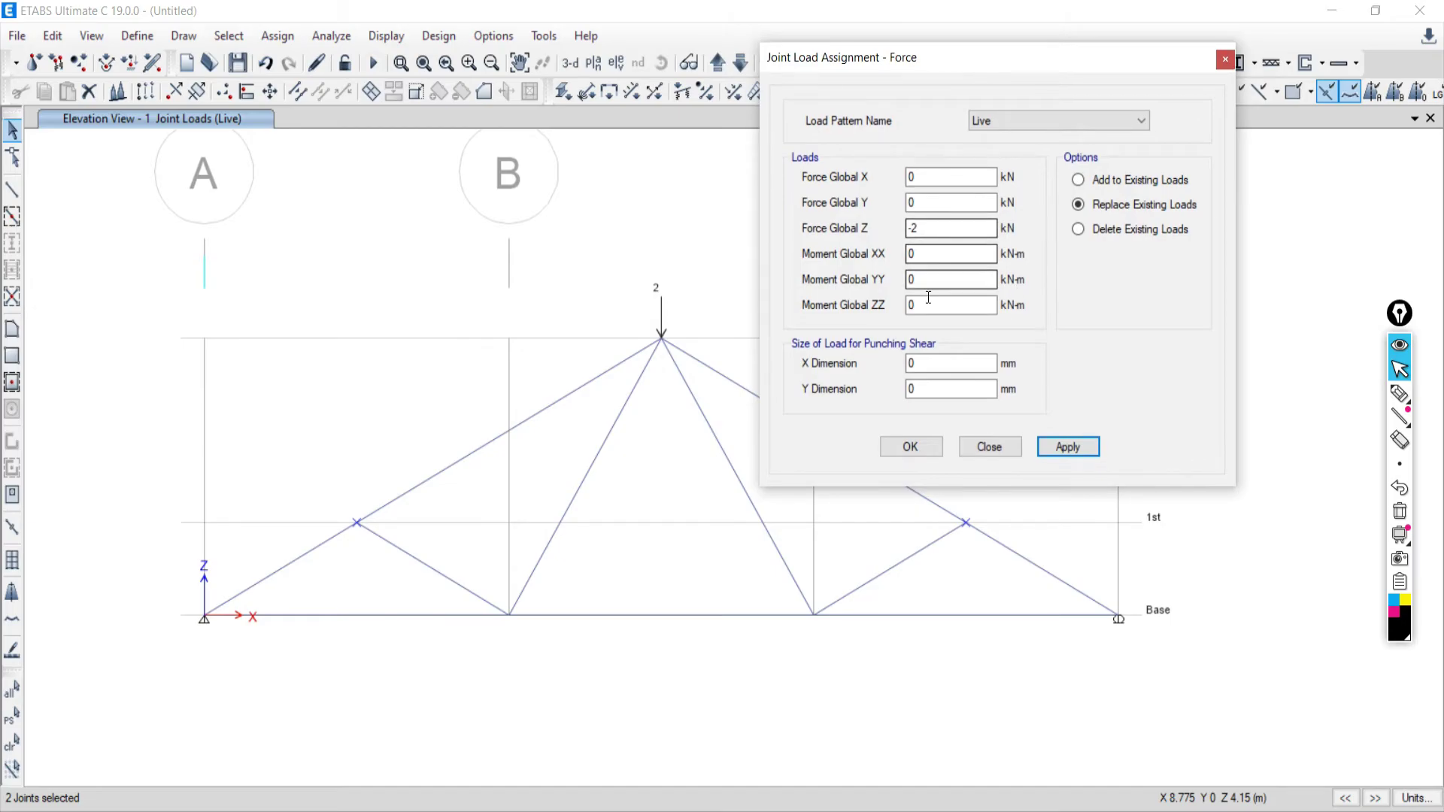
left_click(13, 741)
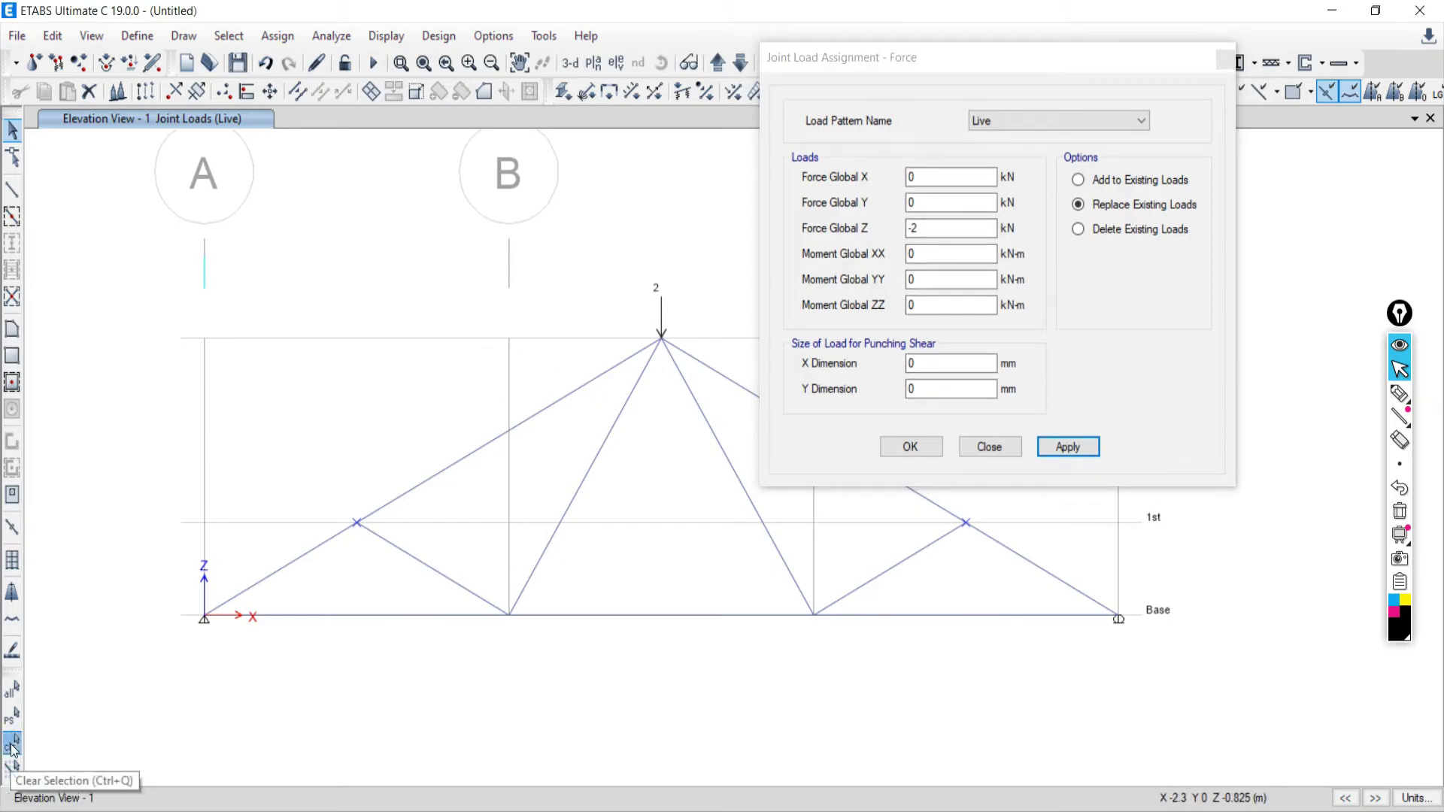
left_click(12, 741)
left_click(270, 70)
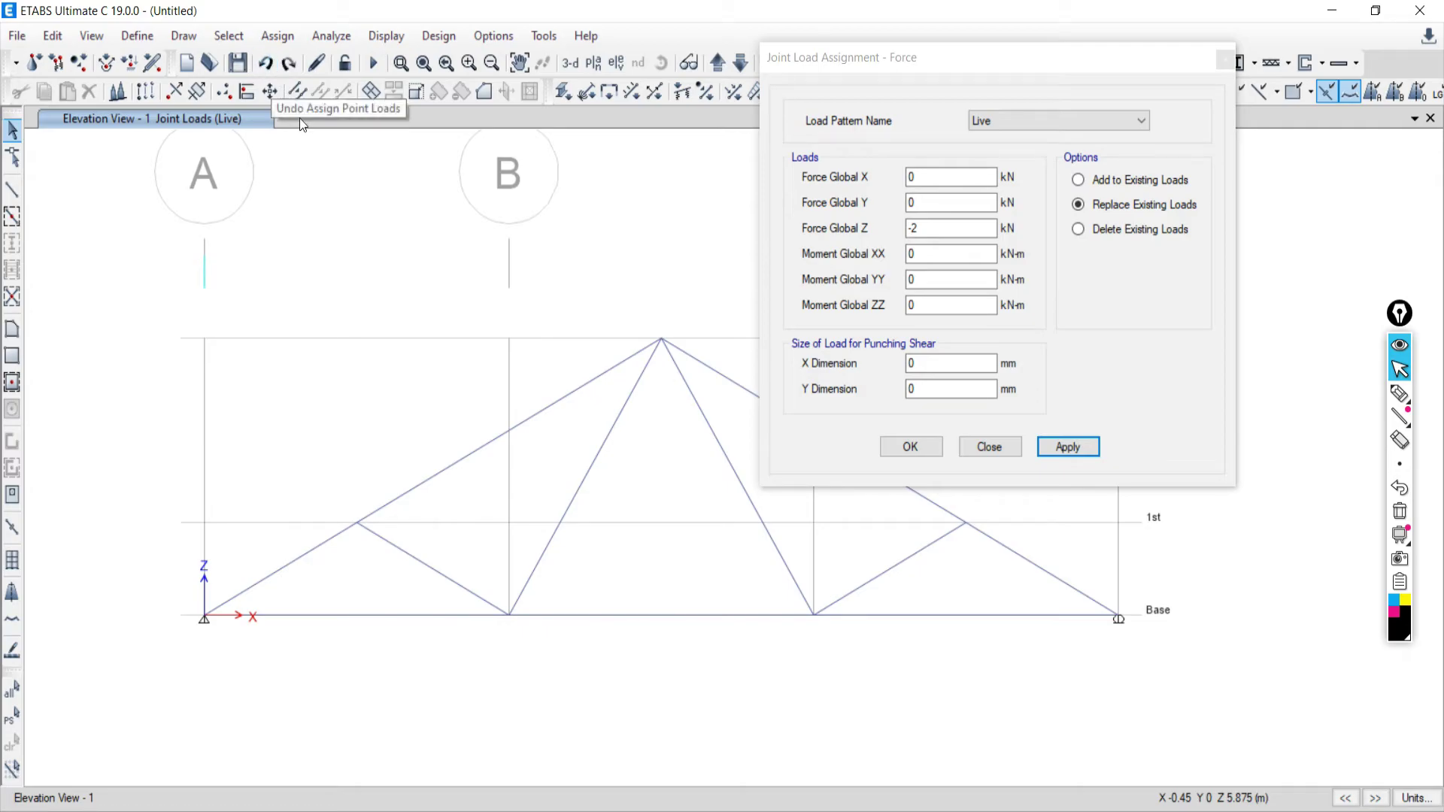
left_click_drag(607, 275, 705, 376)
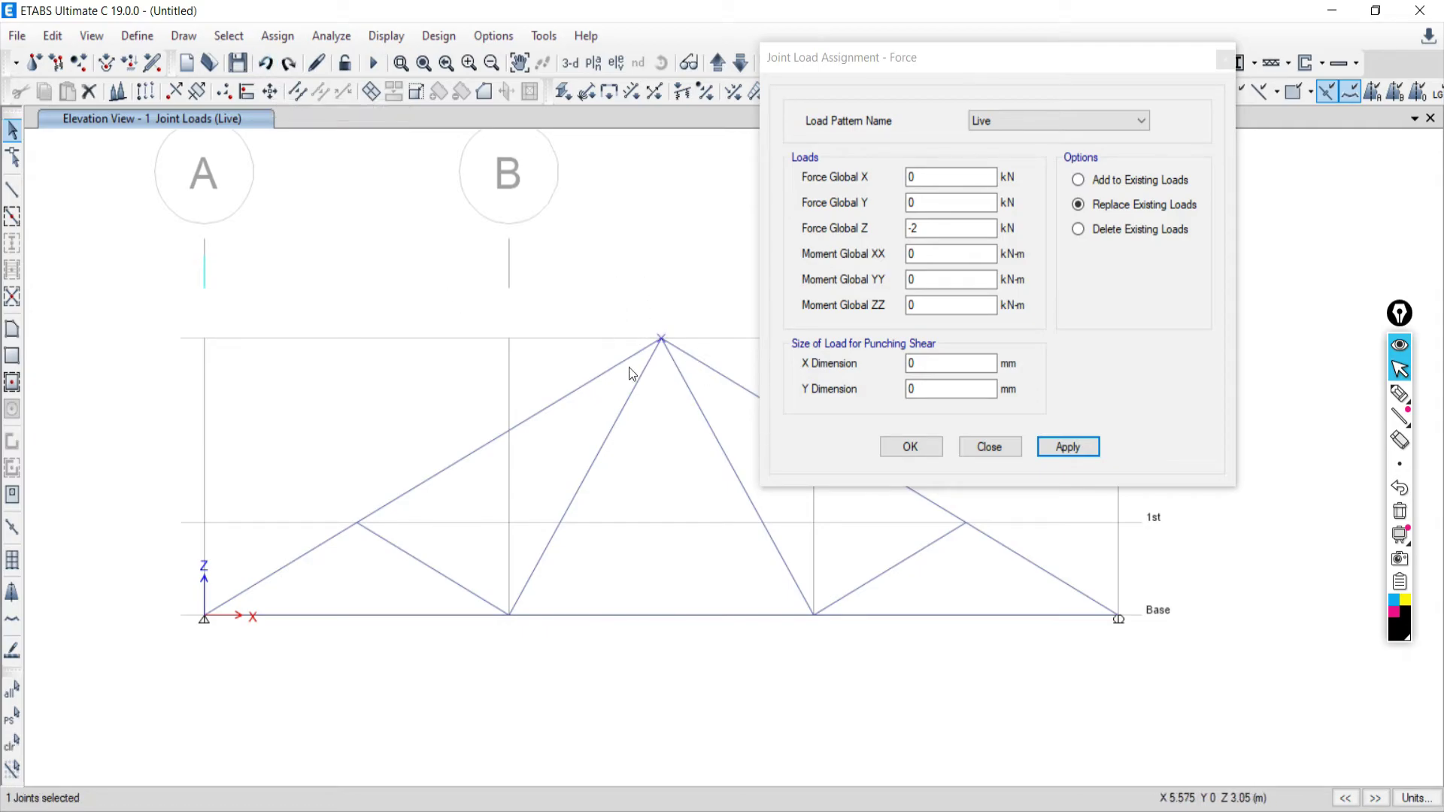
left_click(917, 234)
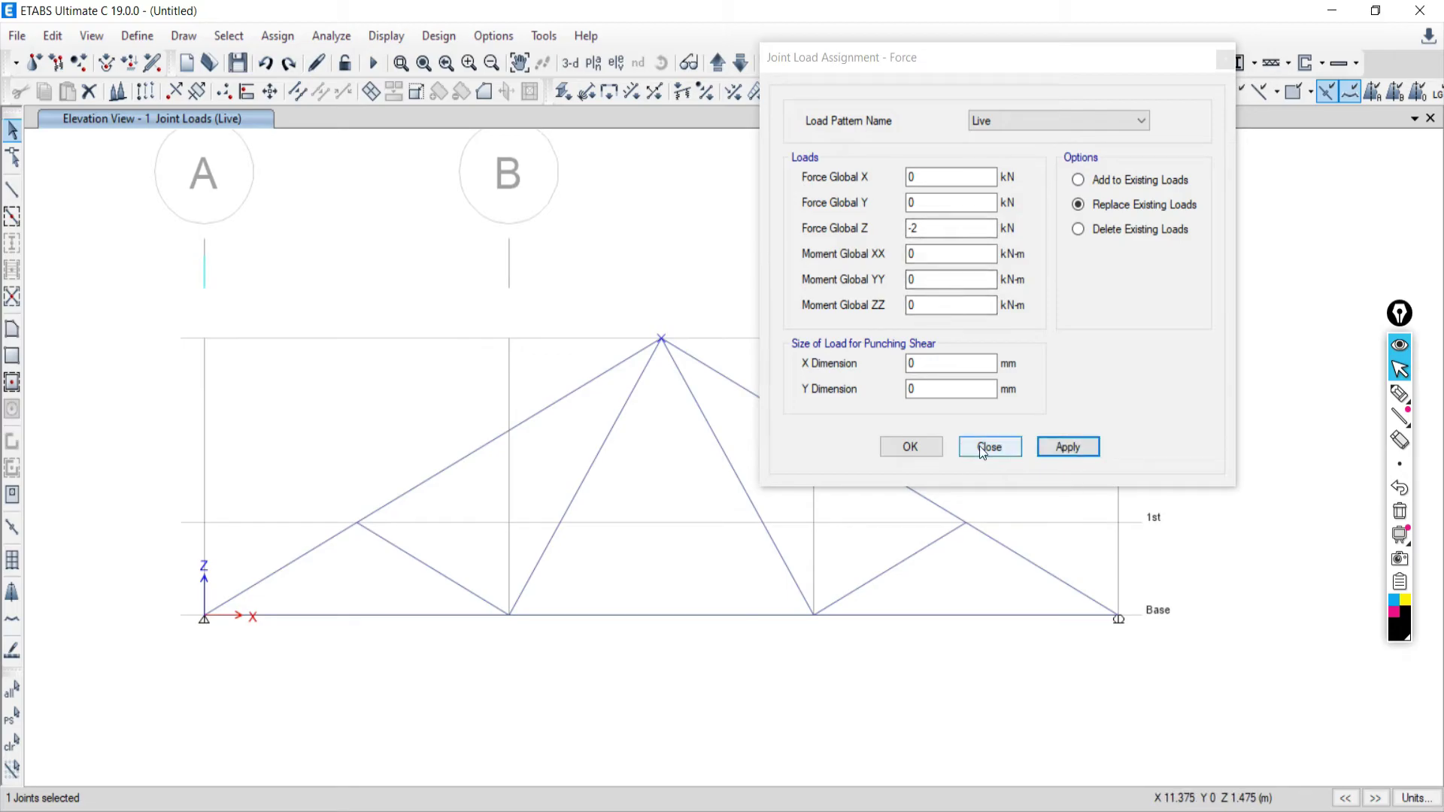
left_click(912, 448)
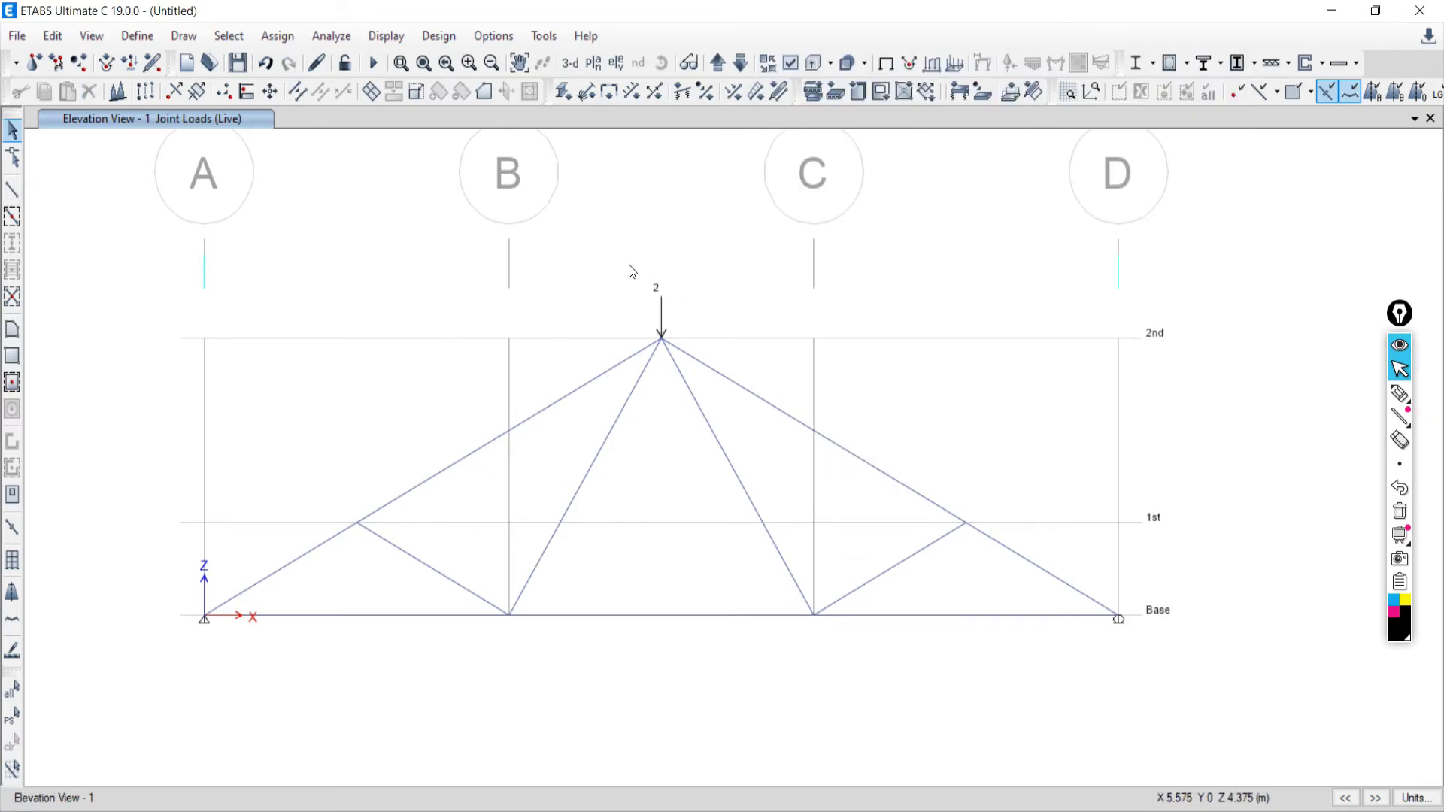
left_click_drag(628, 264, 695, 385)
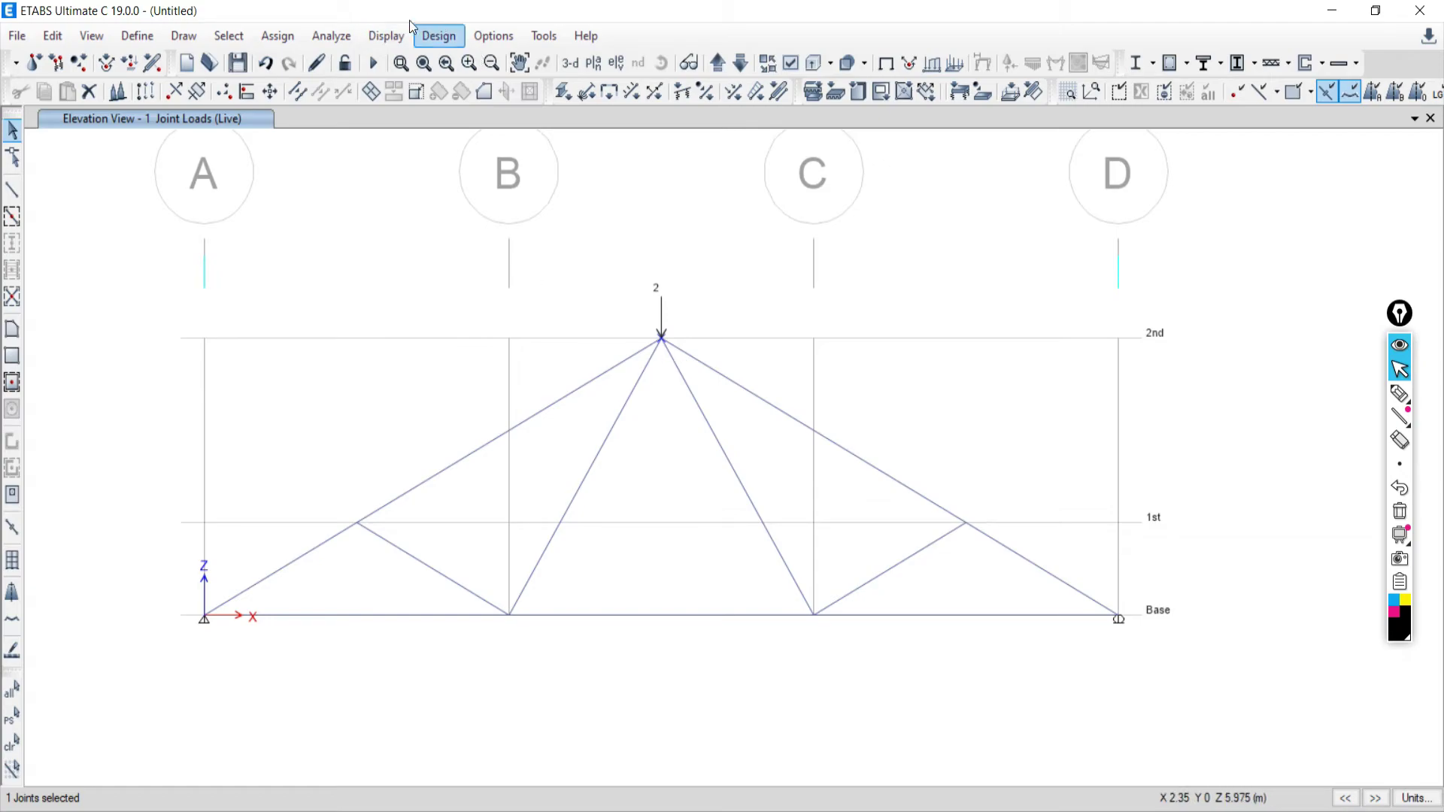
left_click(14, 744)
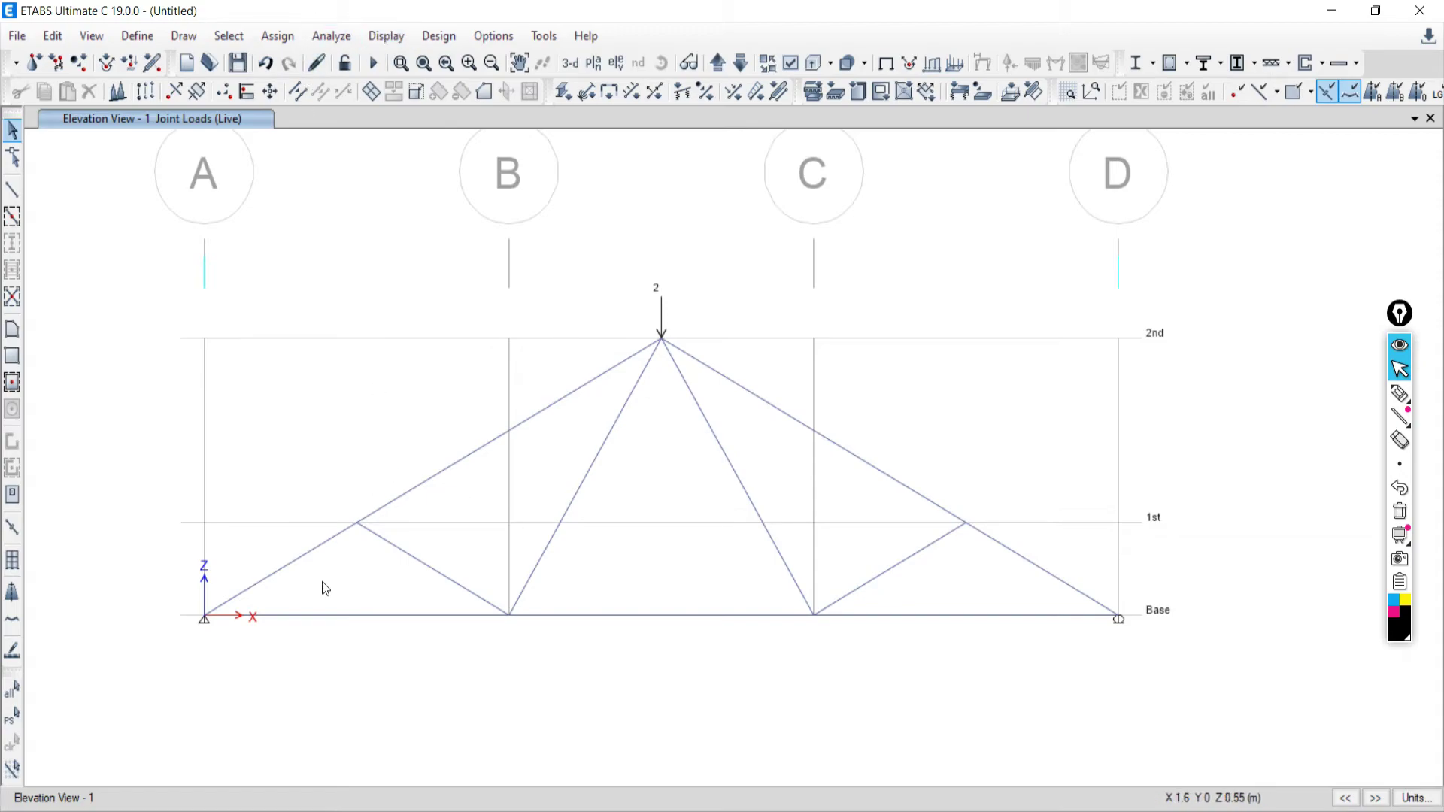
left_click_drag(311, 490, 406, 580)
left_click_drag(925, 478, 1016, 576)
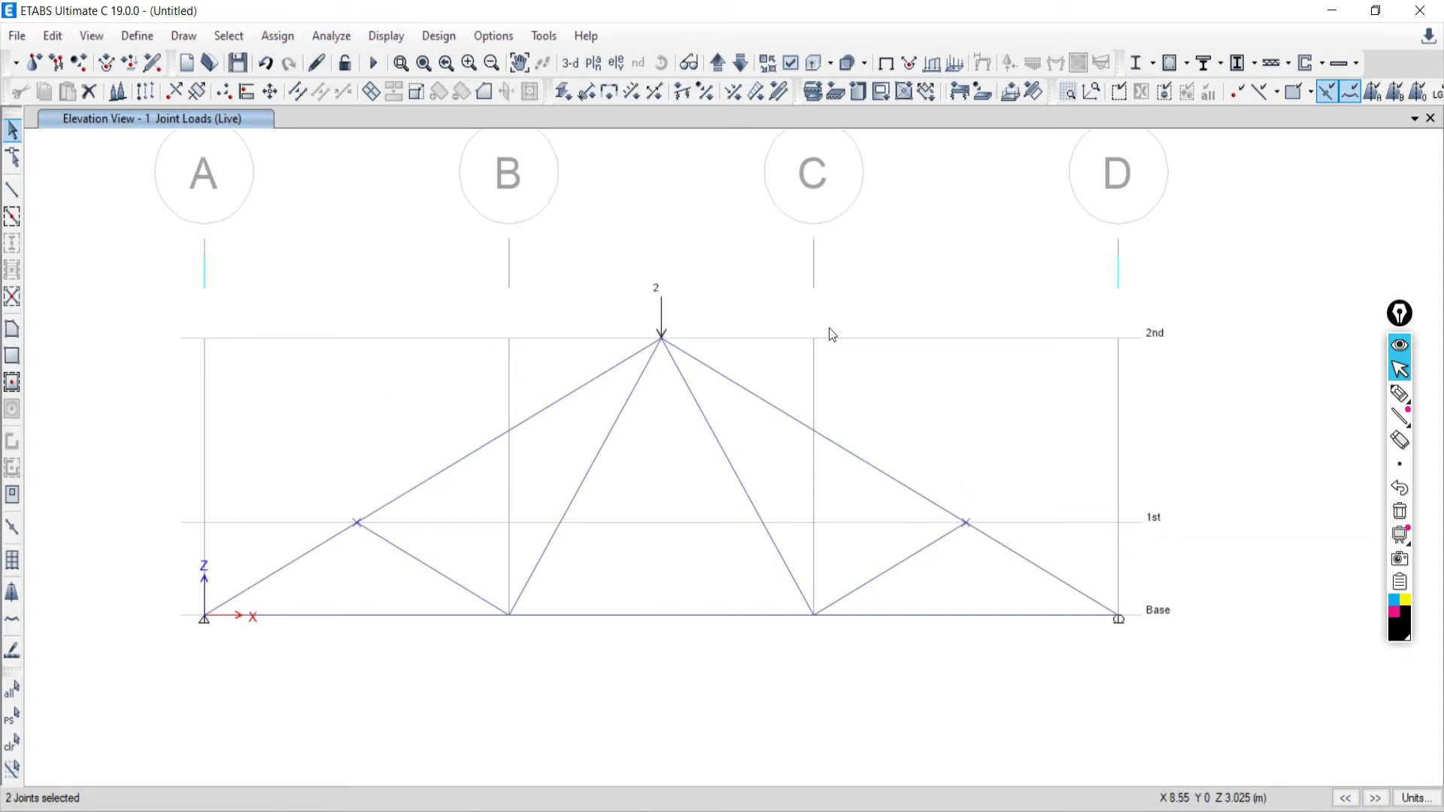
left_click(282, 42)
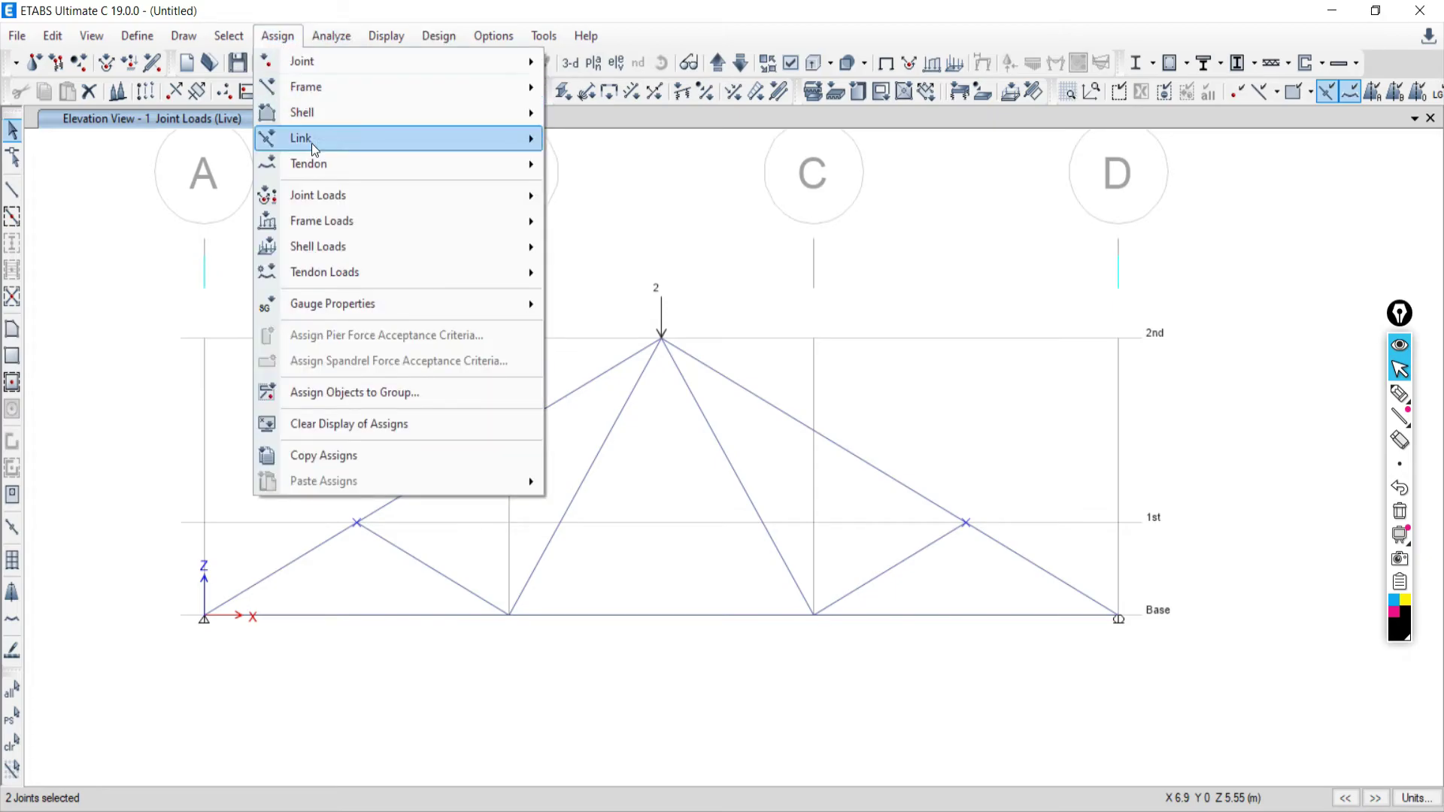
mouse_move(317, 196)
left_click(629, 197)
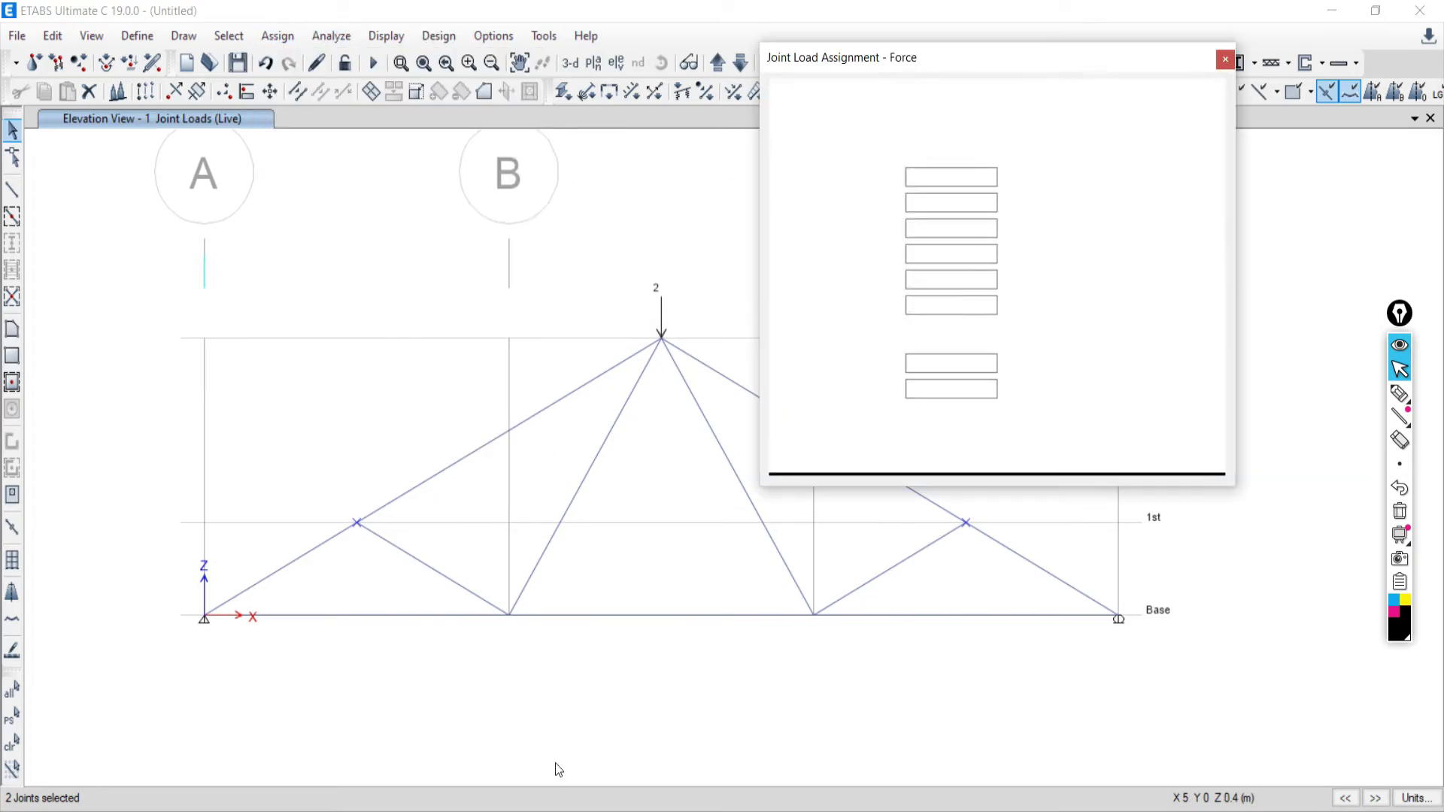
mouse_move(598, 809)
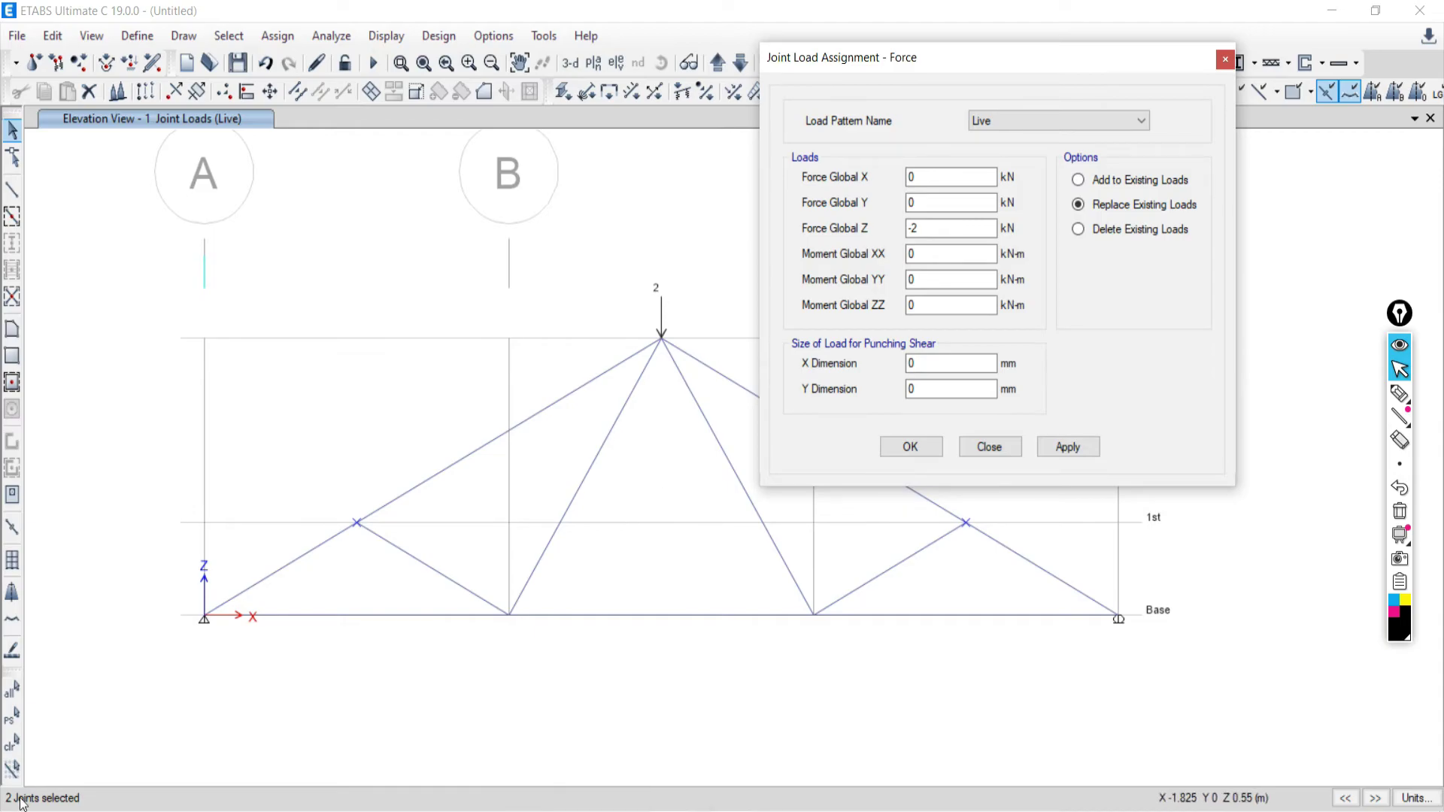
left_click(11, 747)
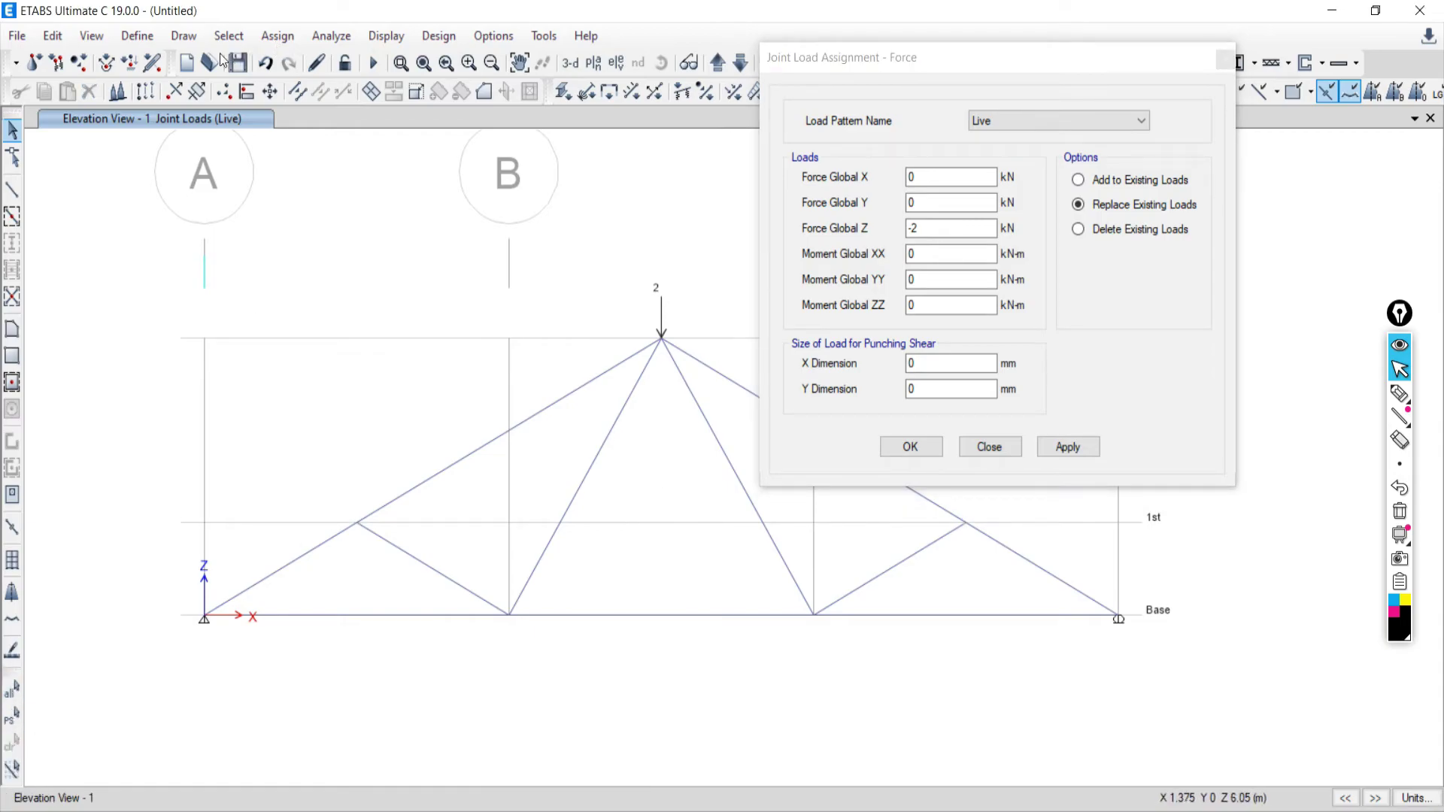
left_click(265, 64)
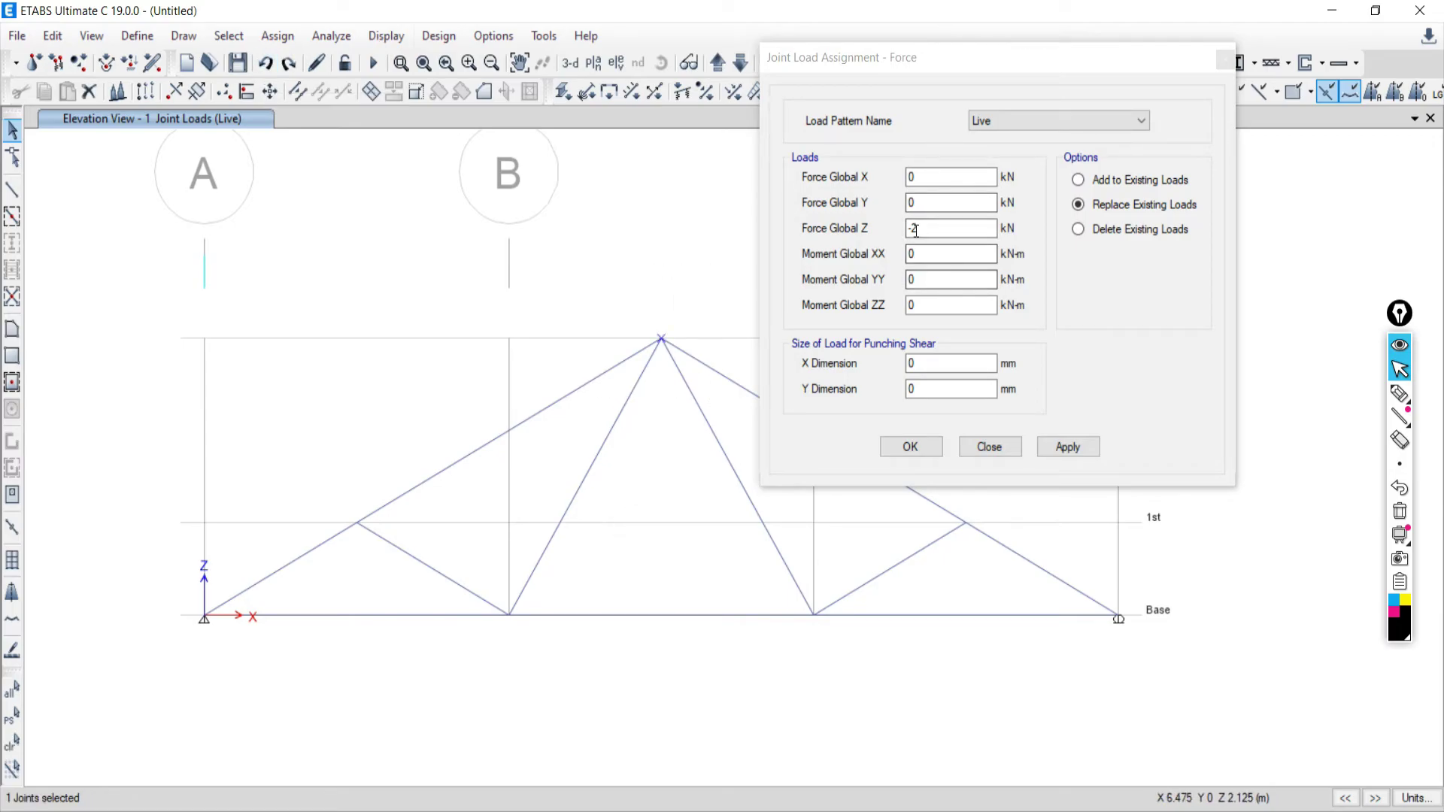
left_click(1067, 446)
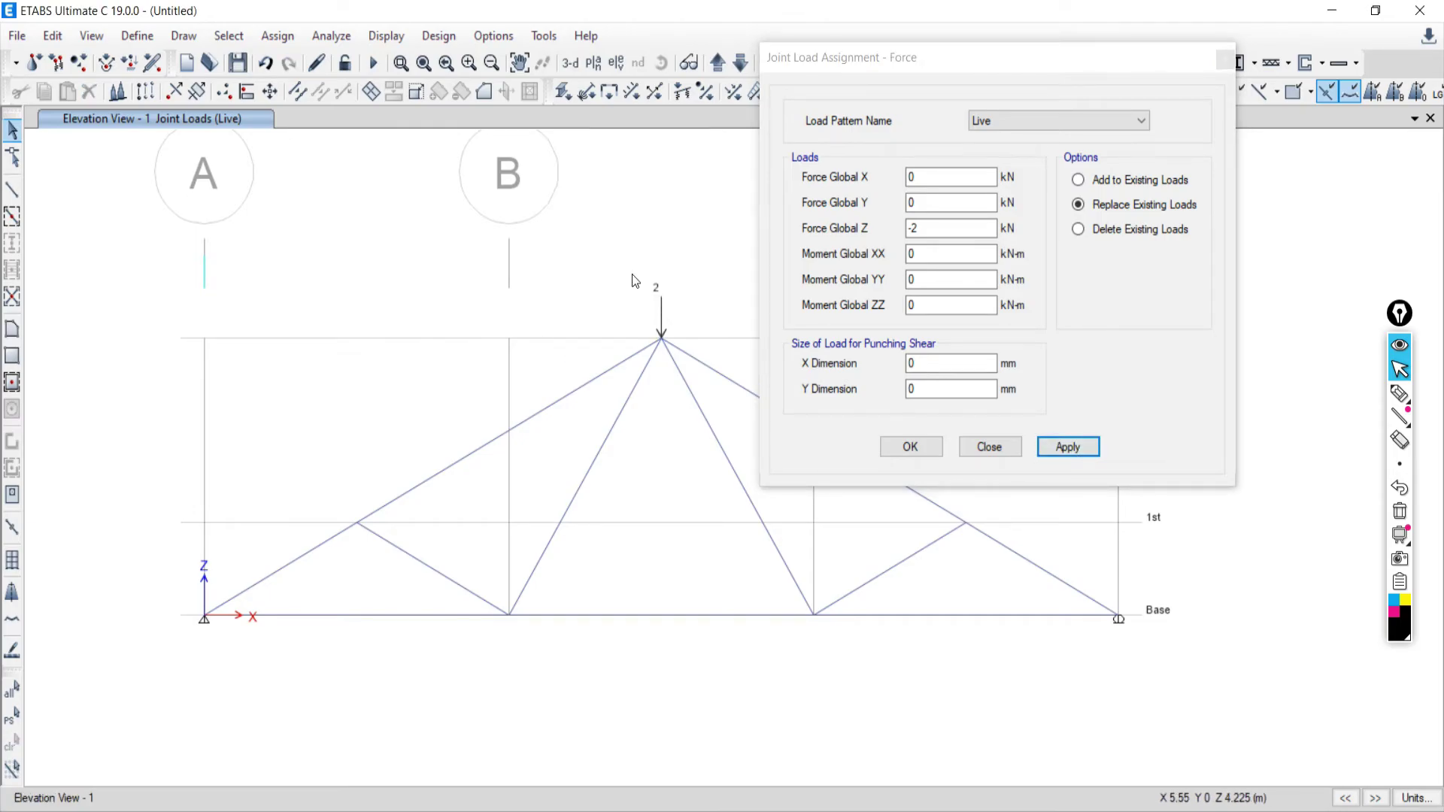
left_click_drag(935, 63, 998, 74)
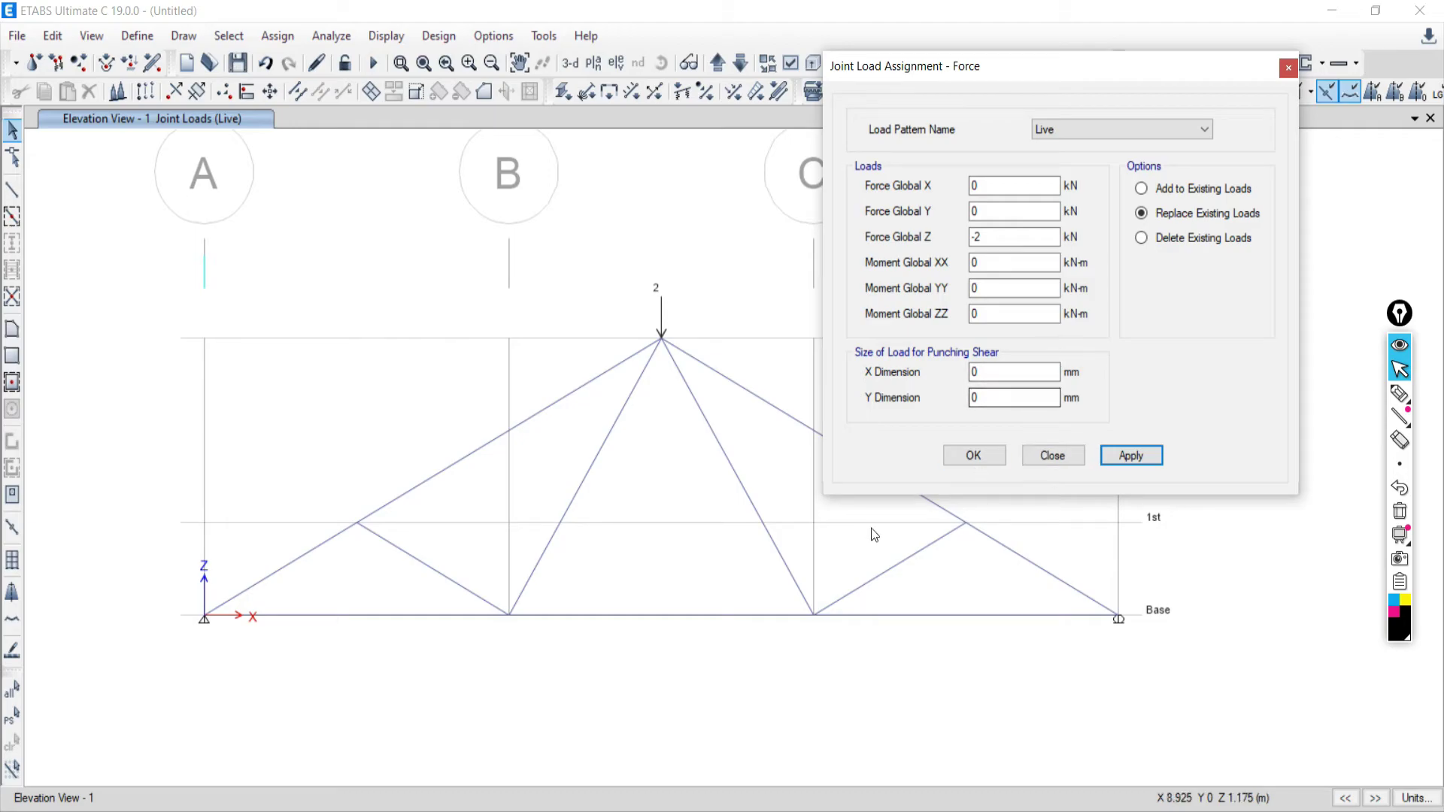
Select both 1st-level top-chord joints, set Force Global Z to -3, and apply
middle_click_drag(583, 661, 607, 682)
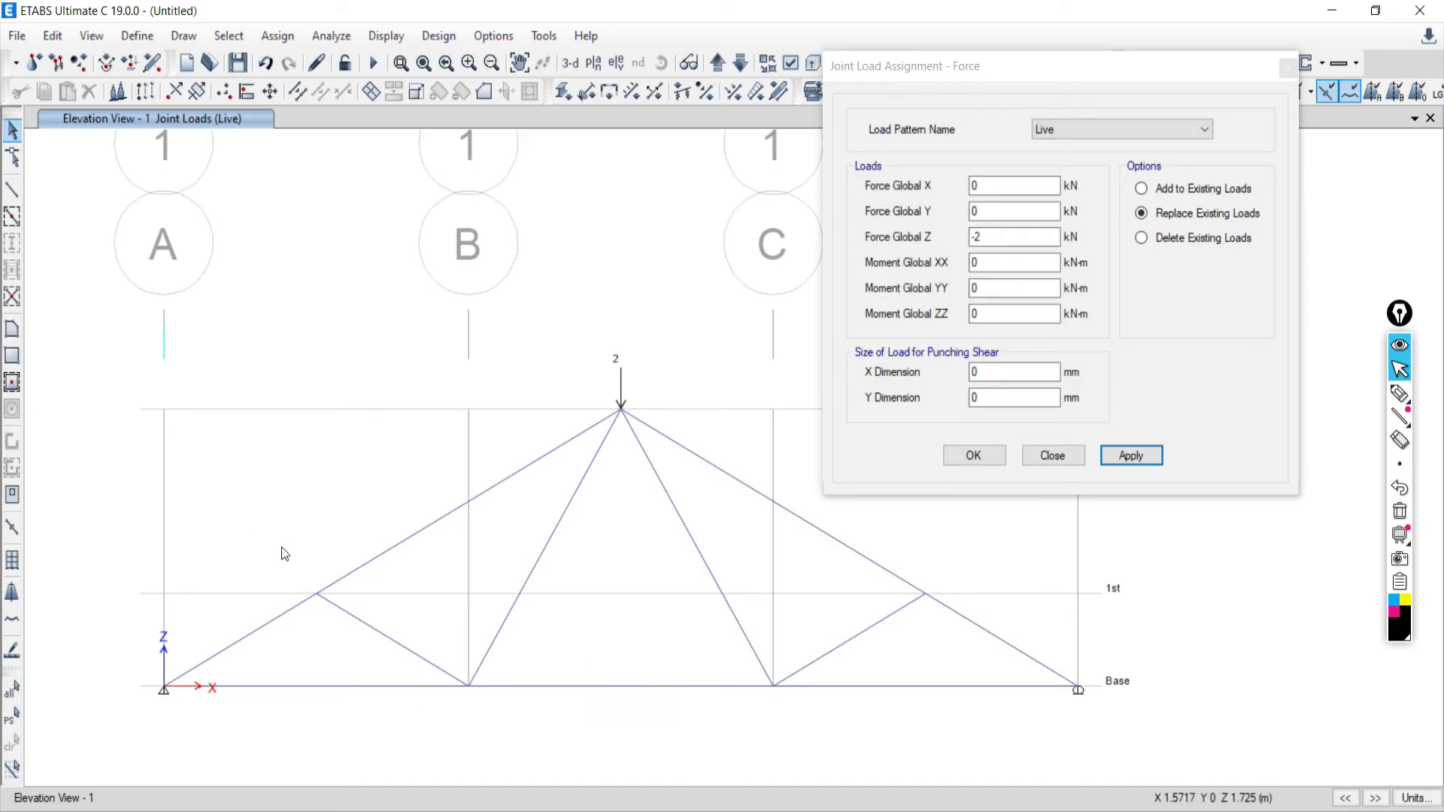
left_click_drag(281, 546, 378, 639)
left_click_drag(900, 543, 964, 634)
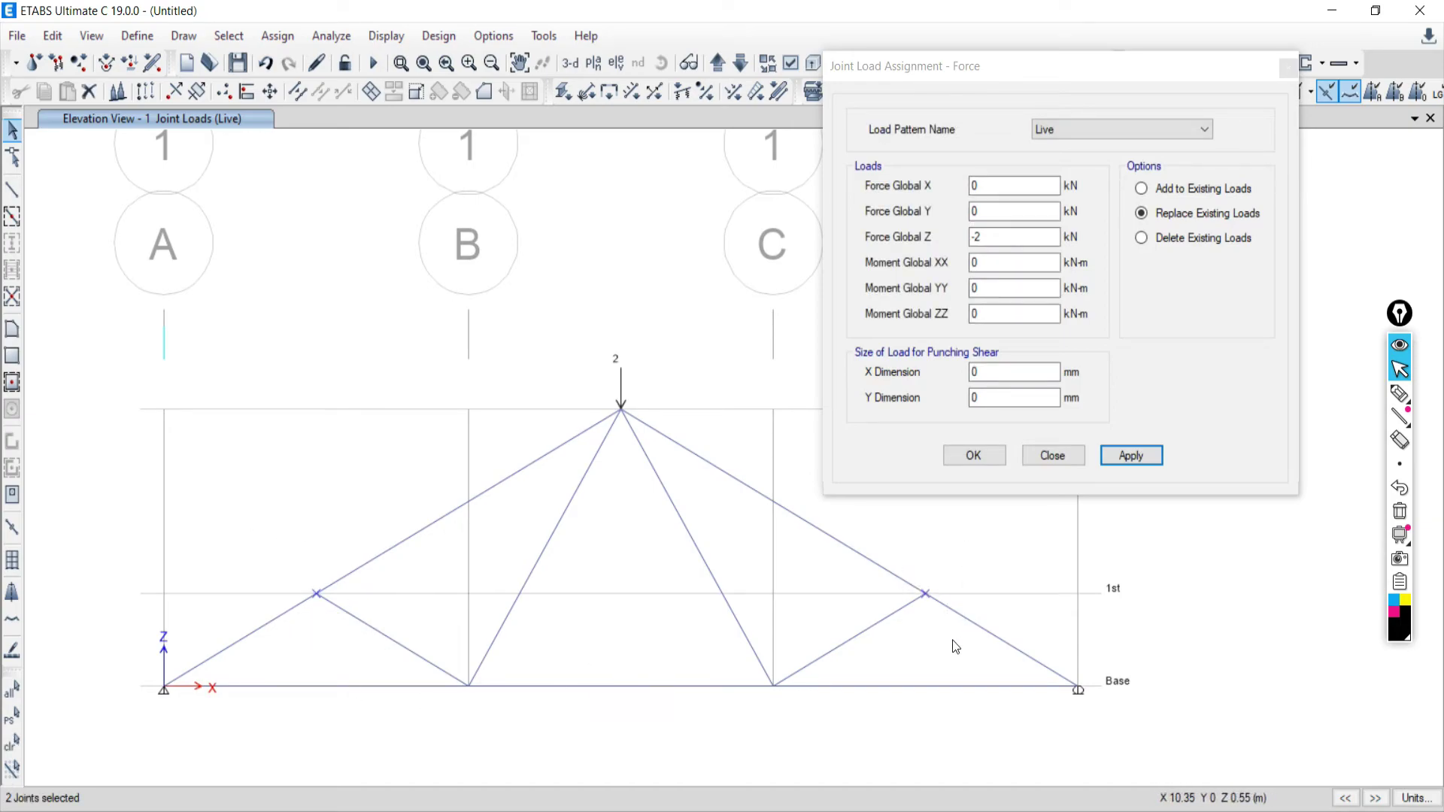
left_click(983, 236)
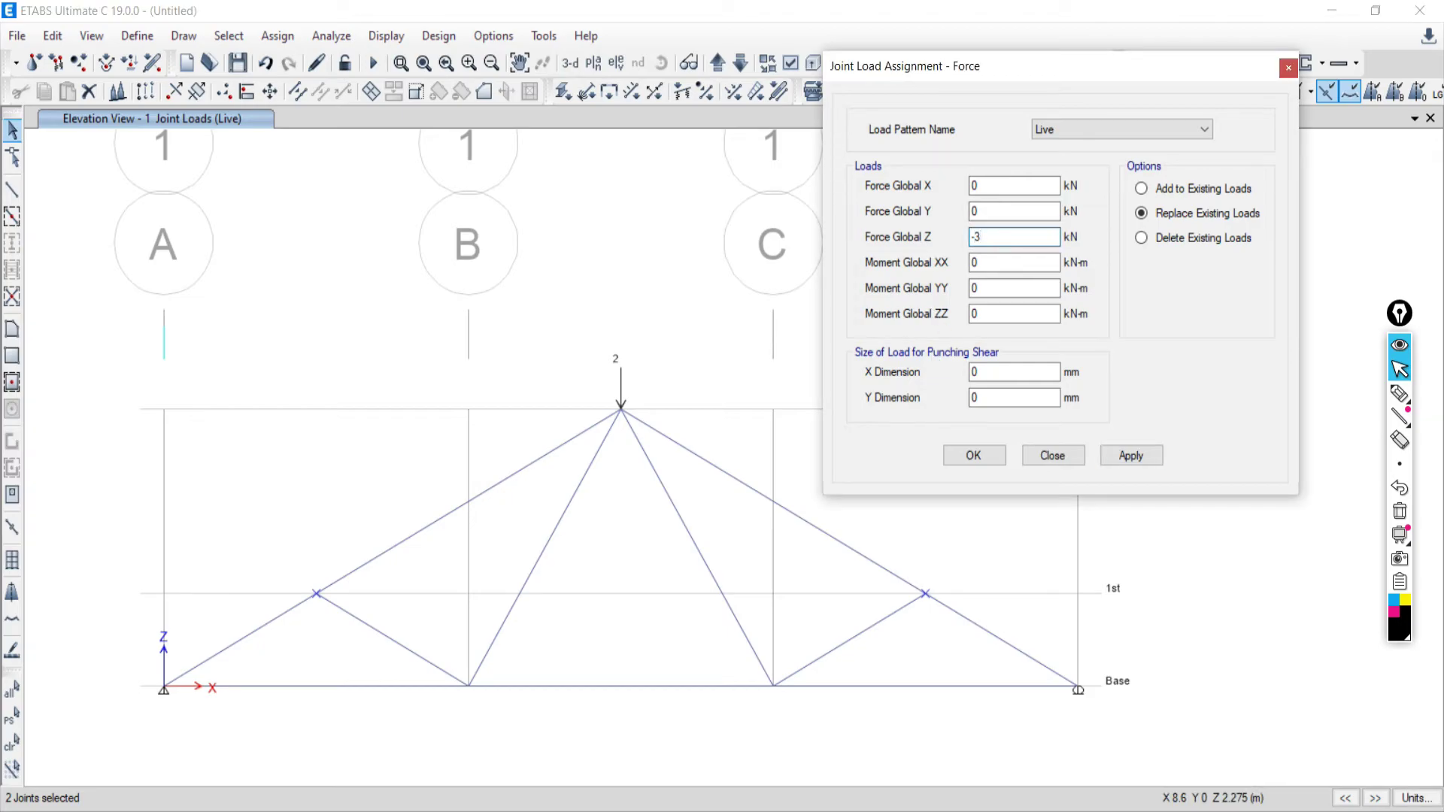
left_click(1123, 458)
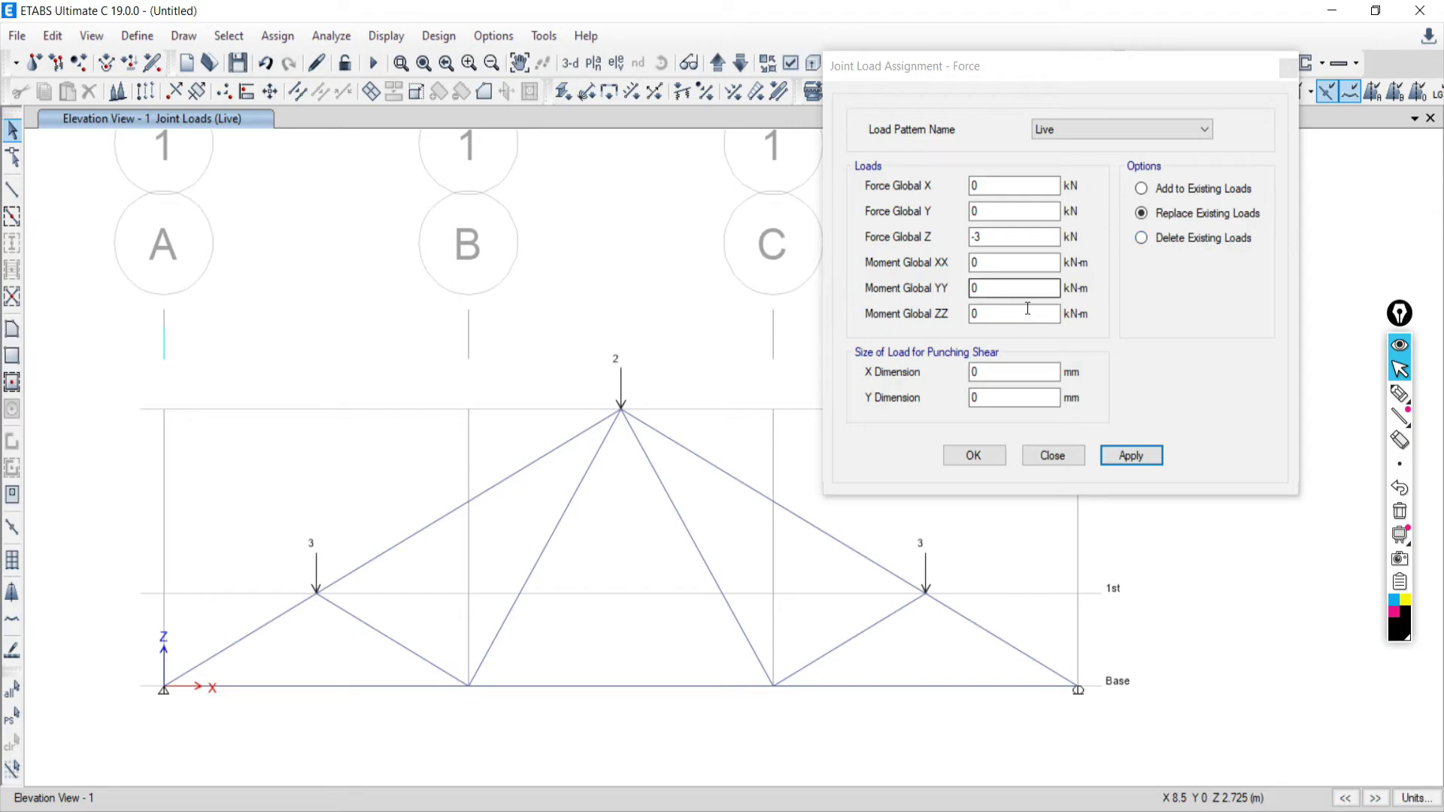
left_click(620, 410)
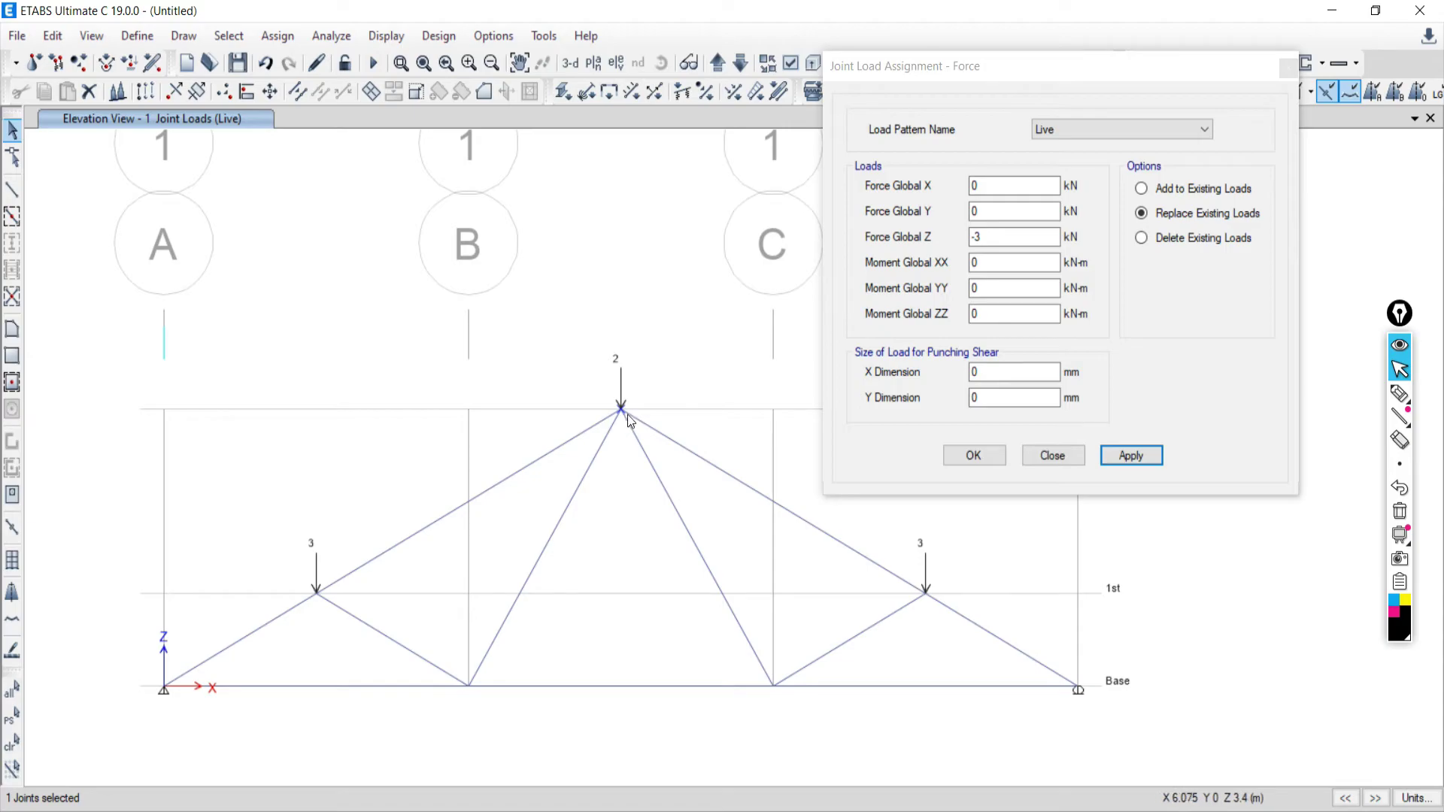
left_click(1142, 238)
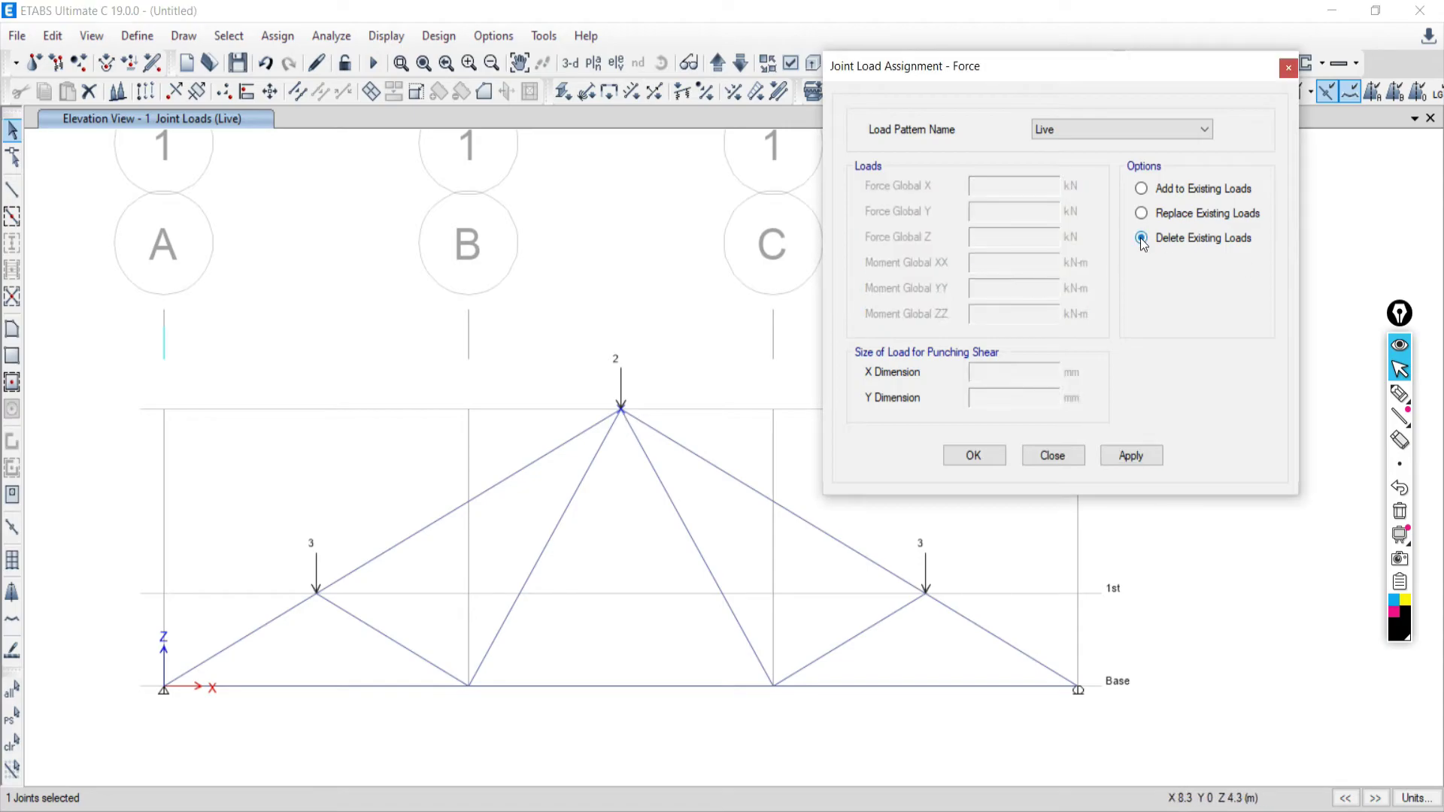
left_click(1128, 457)
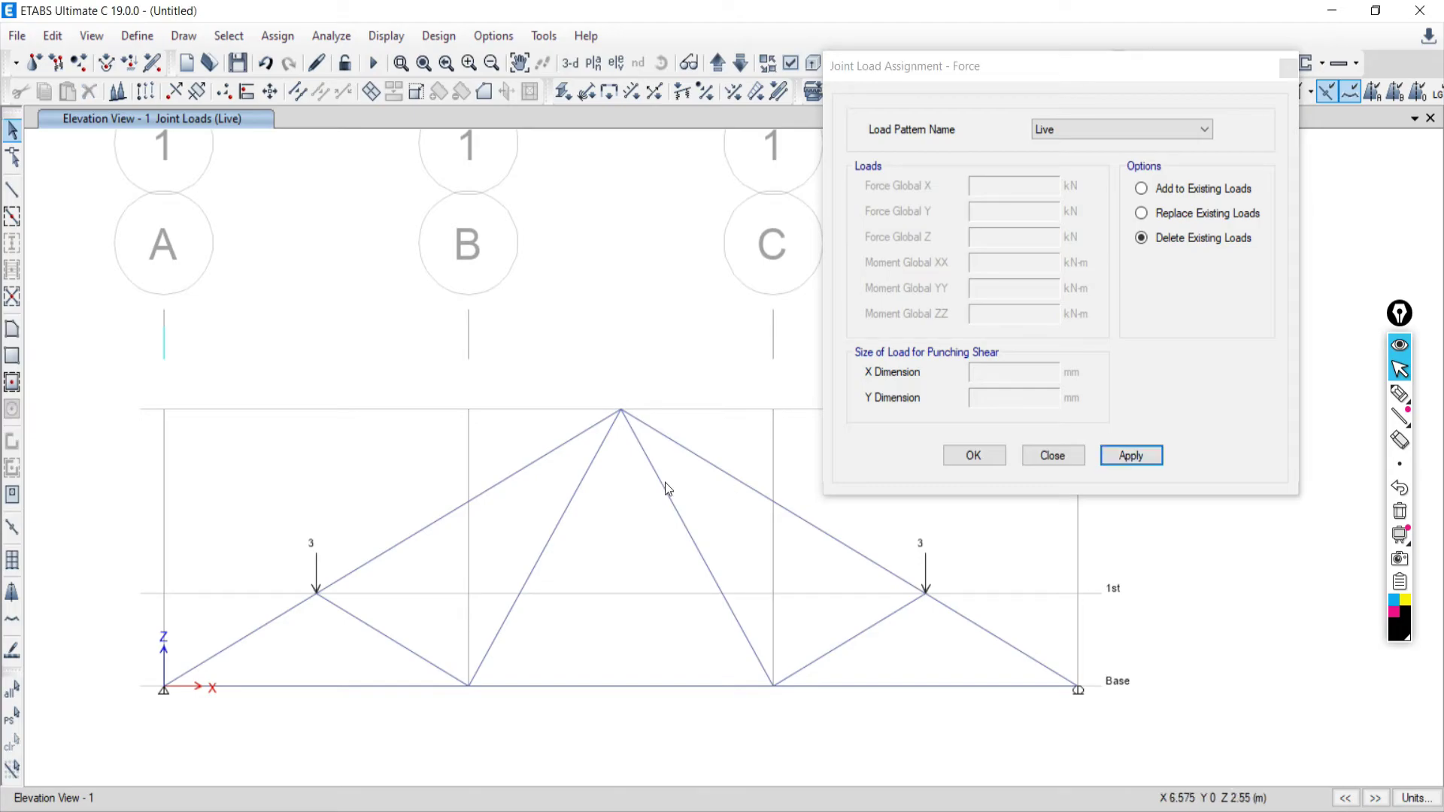
left_click_drag(573, 369, 680, 470)
left_click(273, 66)
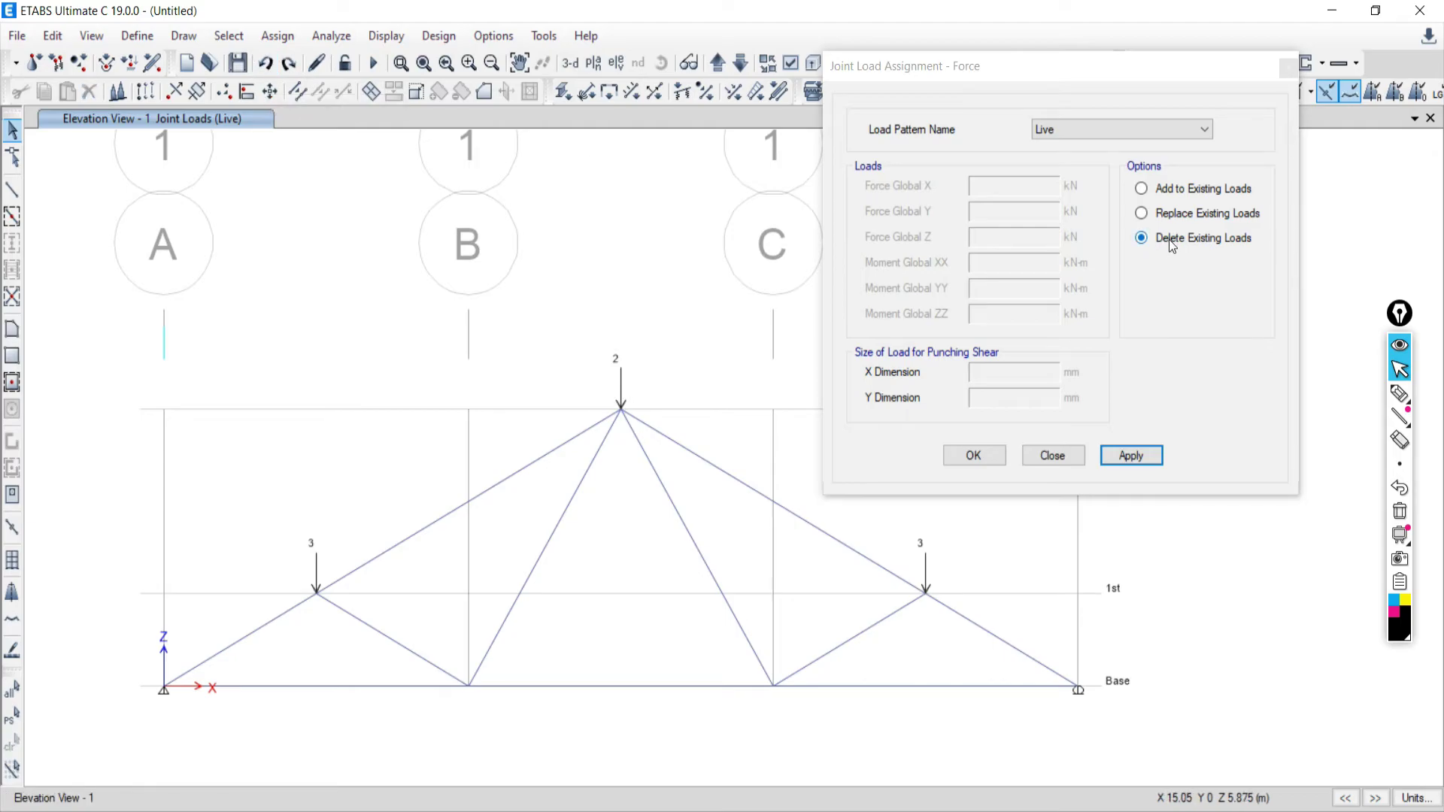
left_click(317, 591)
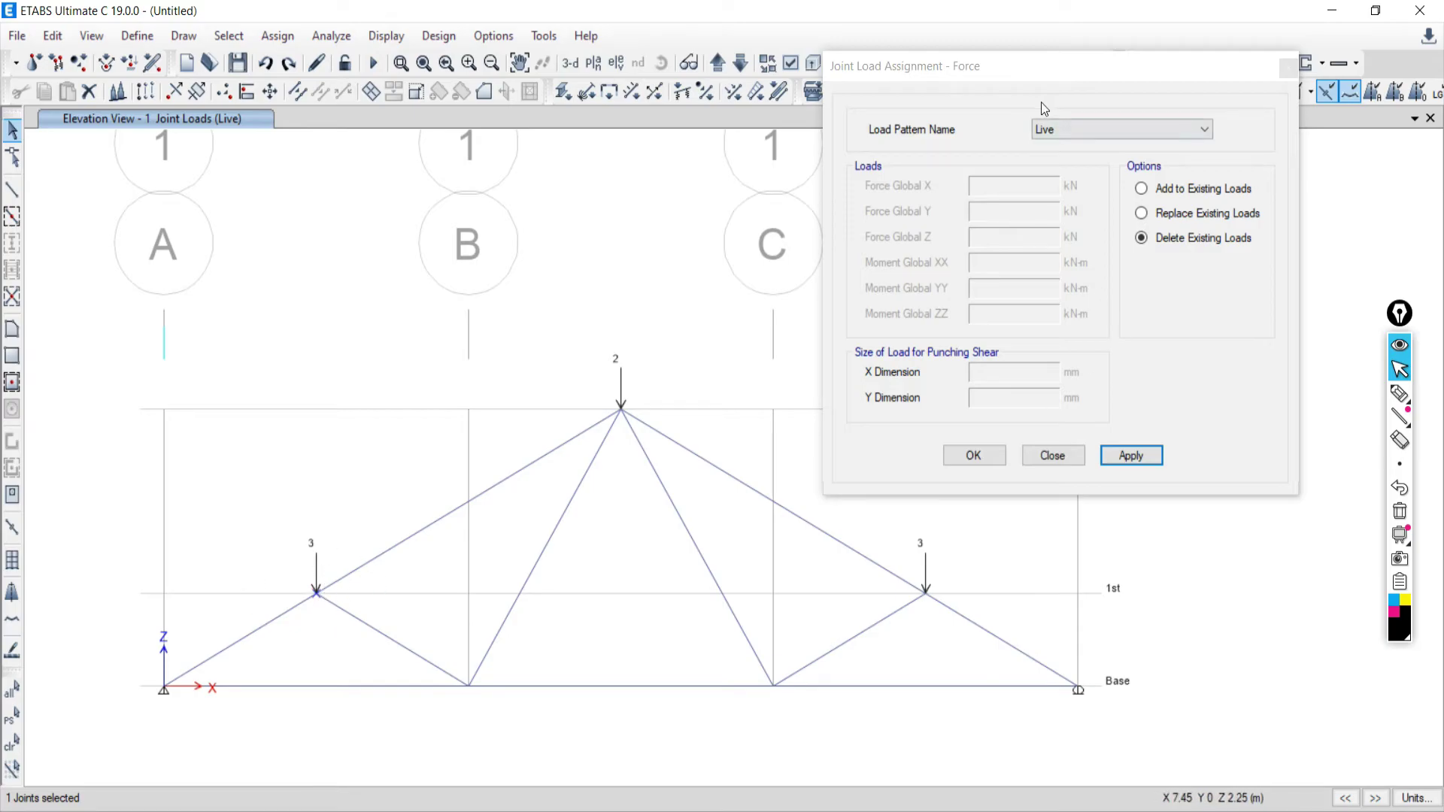
left_click(1139, 455)
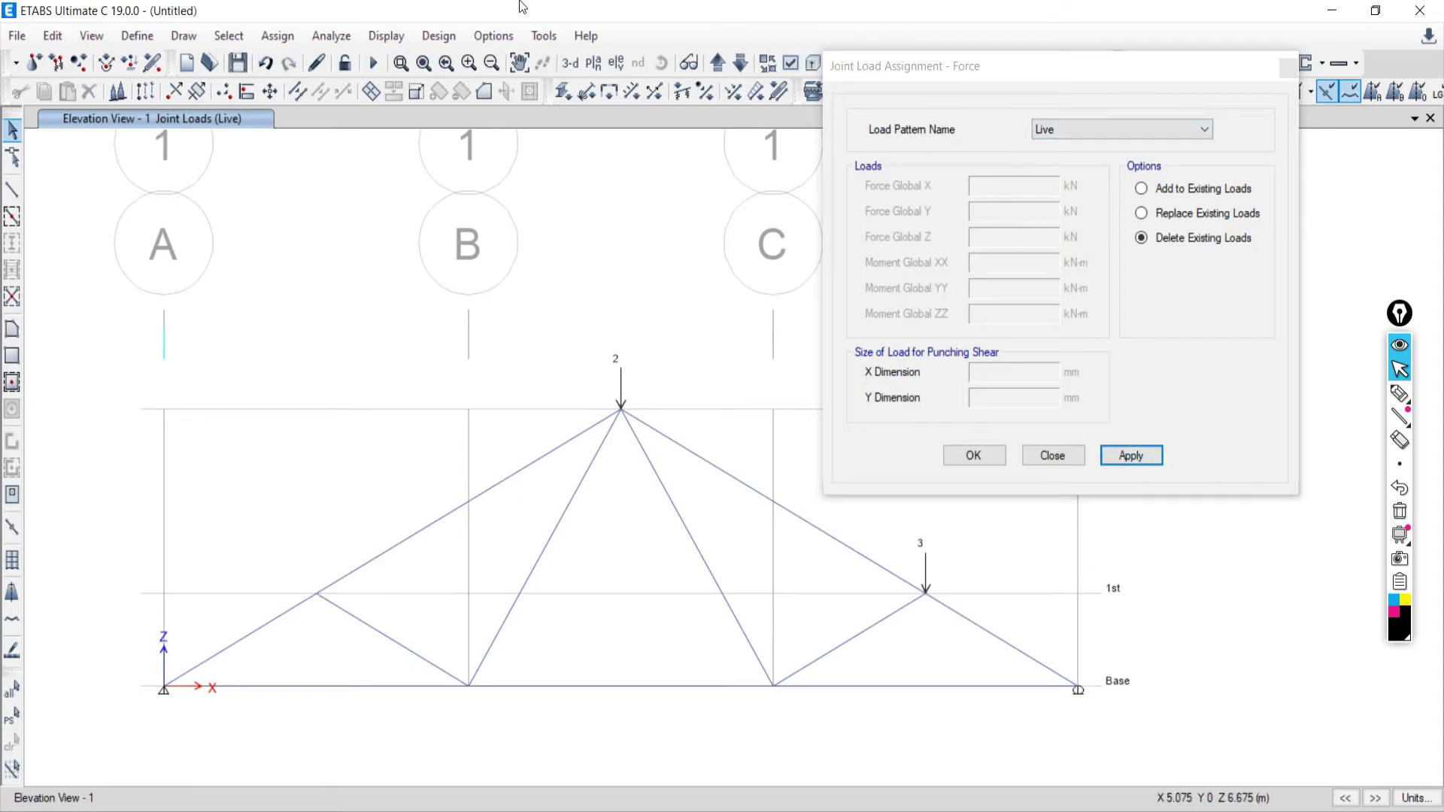
left_click(265, 64)
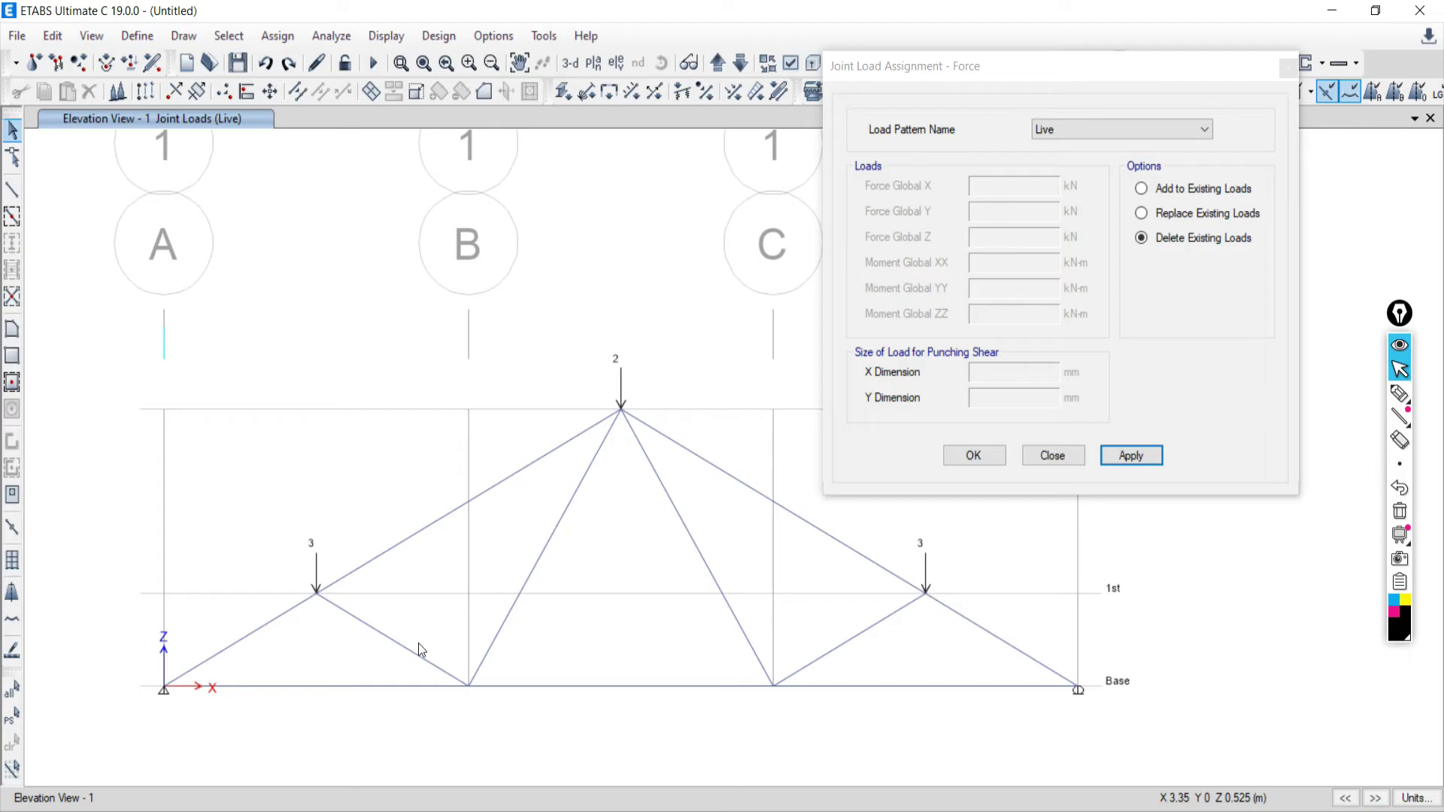
With Replace Existing Loads, set the apex Force Global Z to -10 and apply, then choose Add to Existing Loads
left_click(1141, 214)
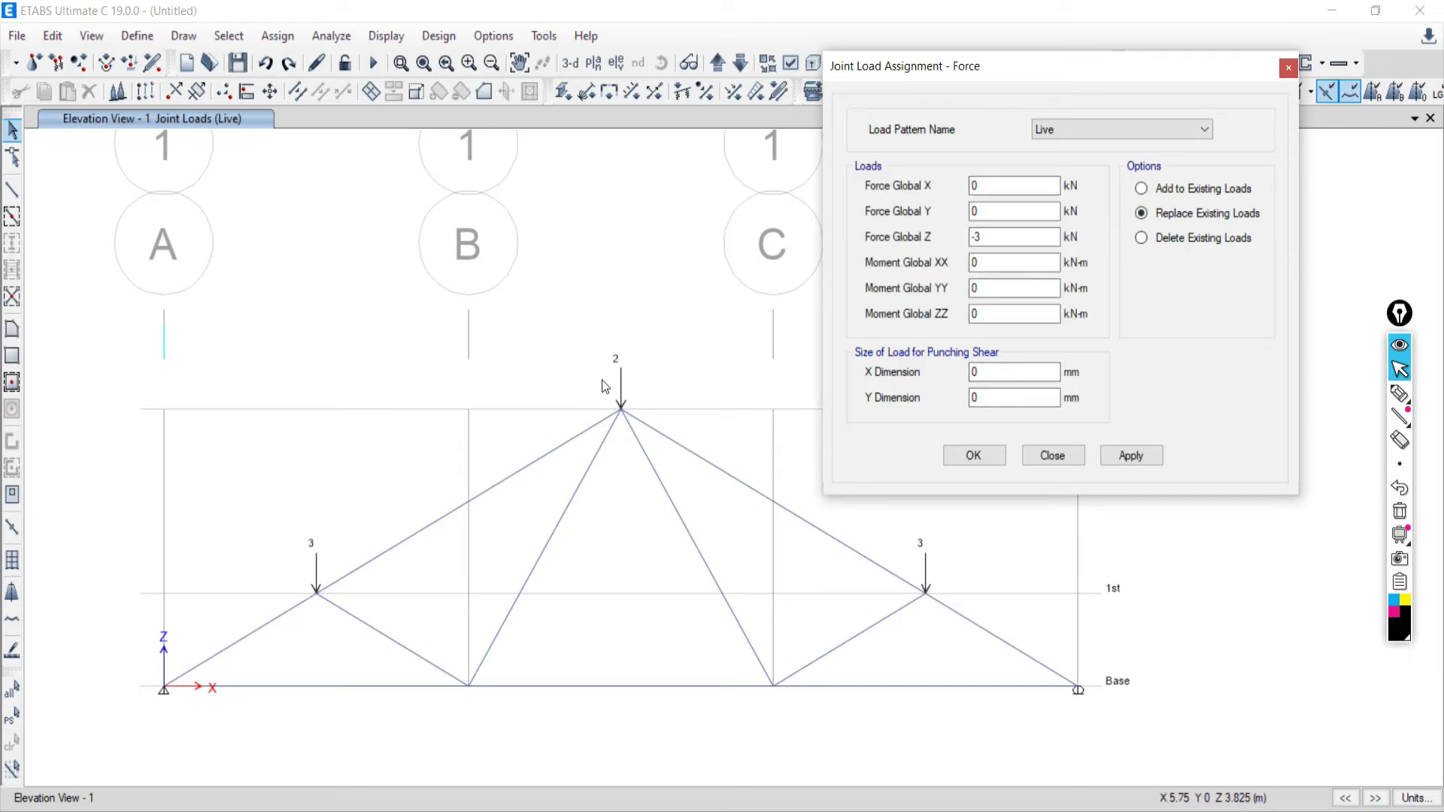
left_click_drag(605, 387, 670, 440)
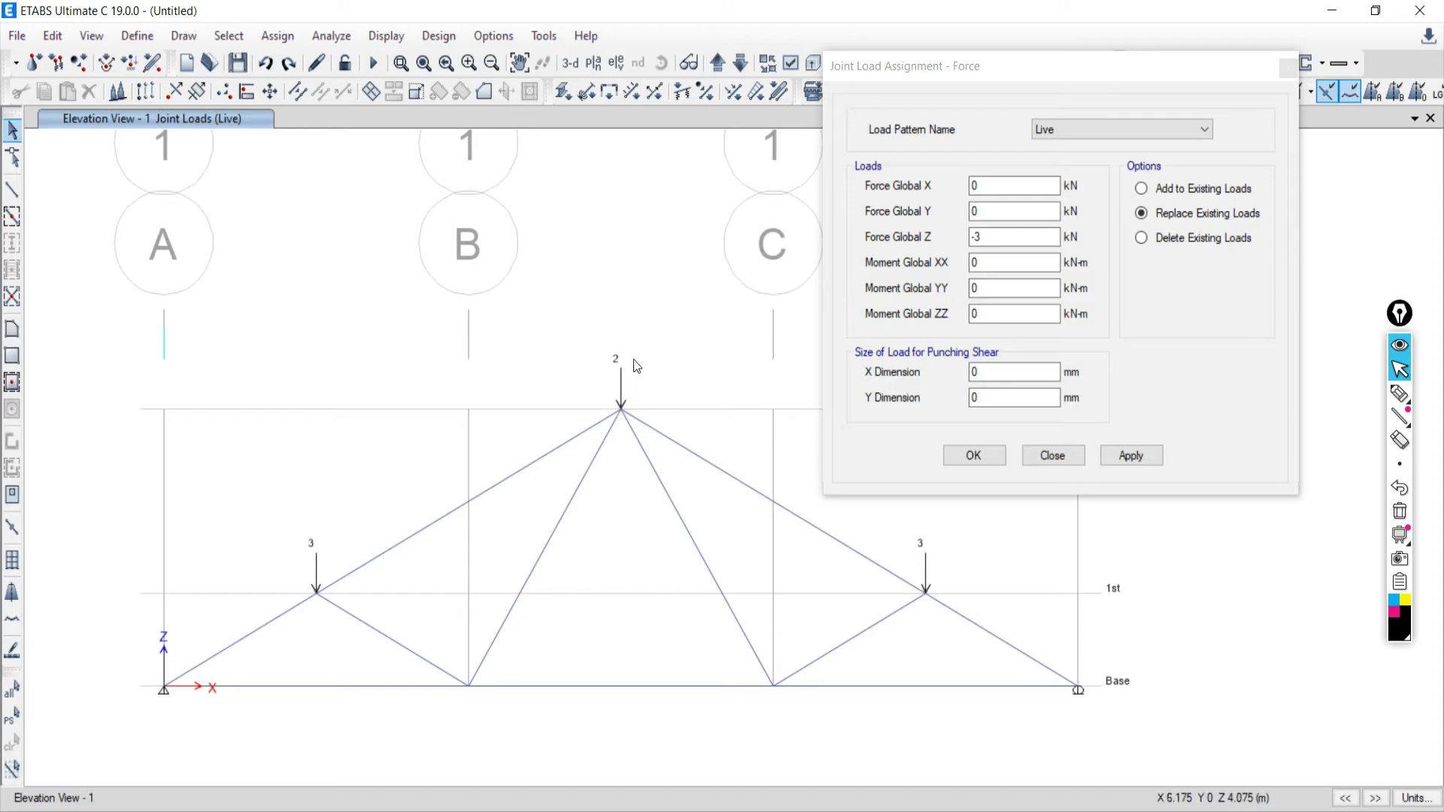
left_click(987, 237)
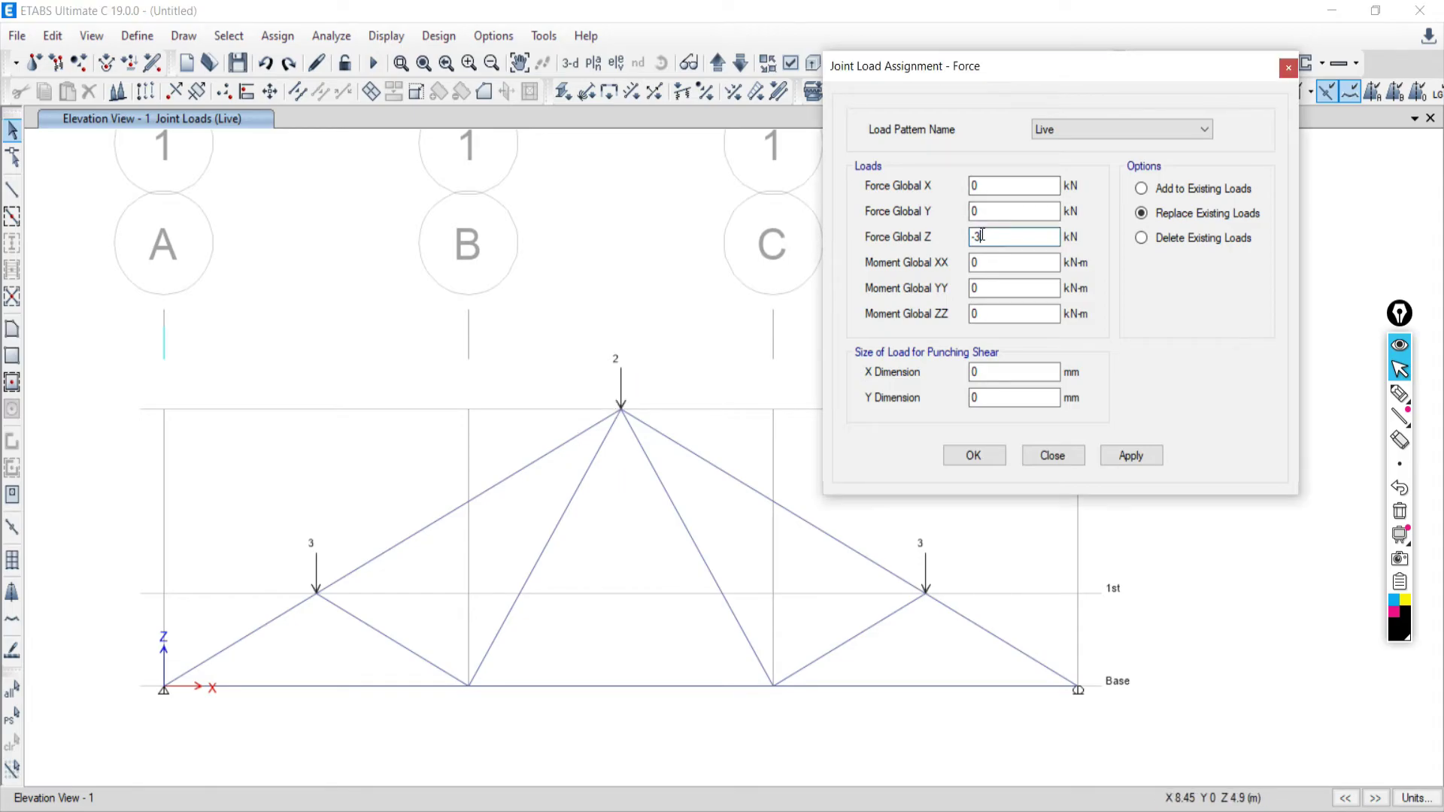
left_click(618, 406)
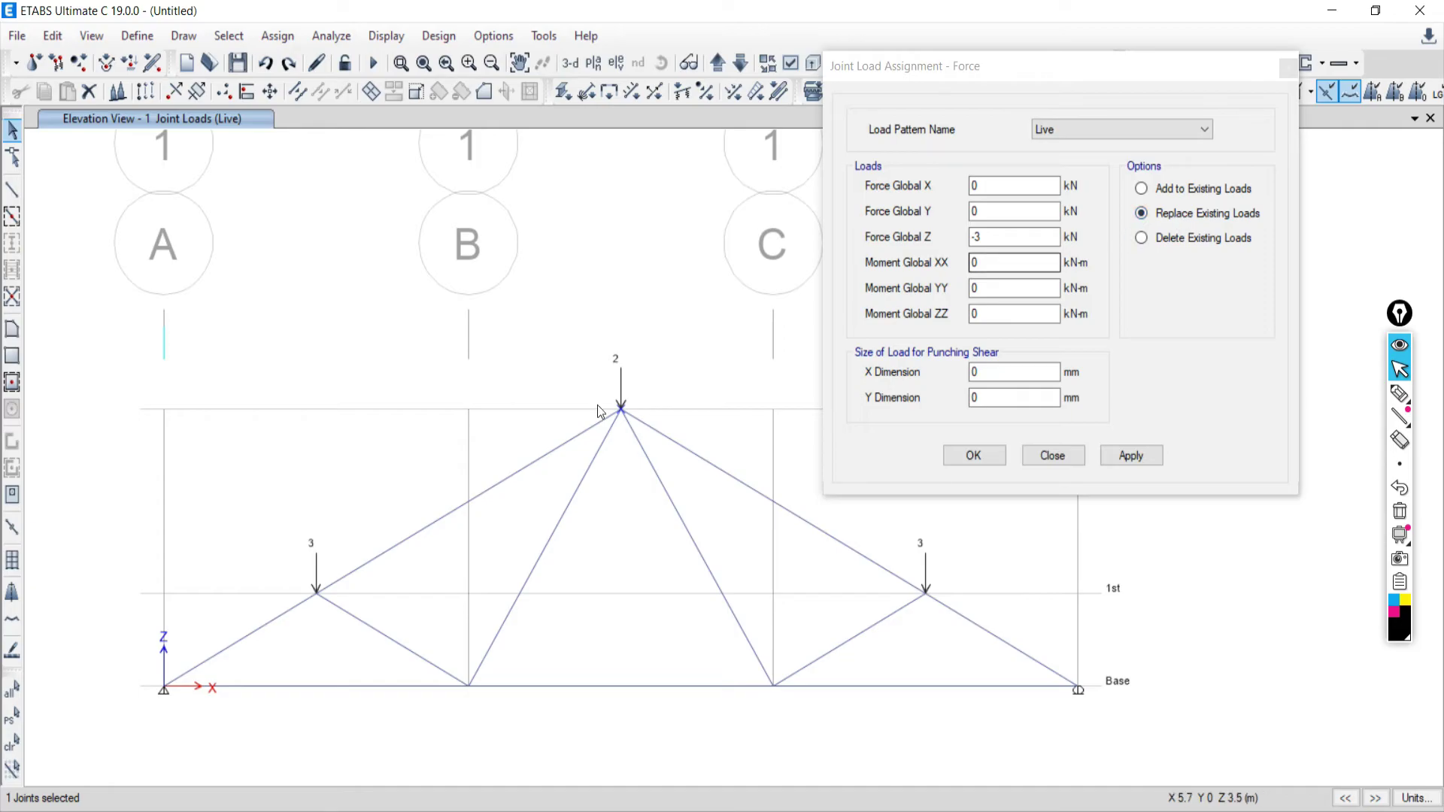
double_click(973, 236)
type("-3")
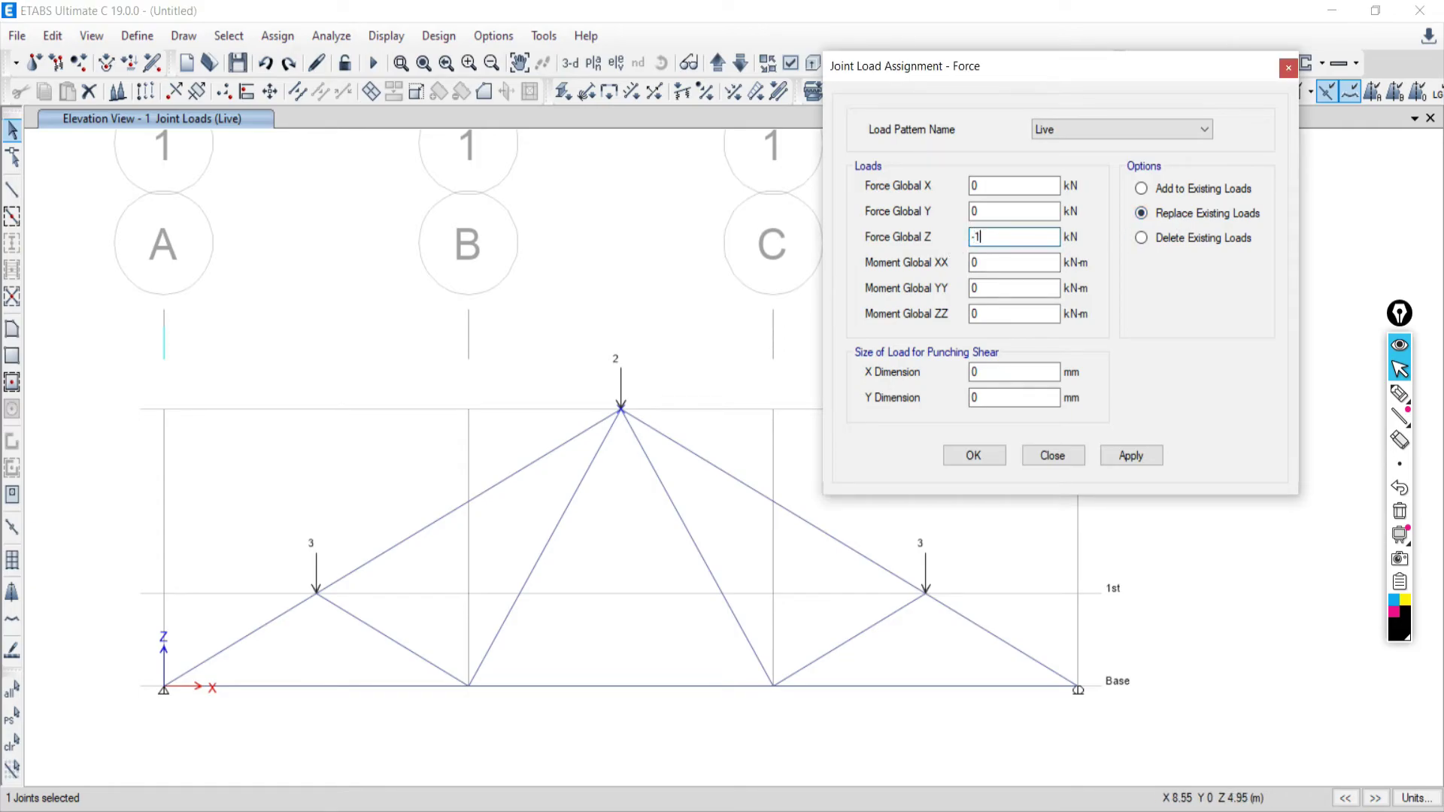
type("10")
left_click(1119, 454)
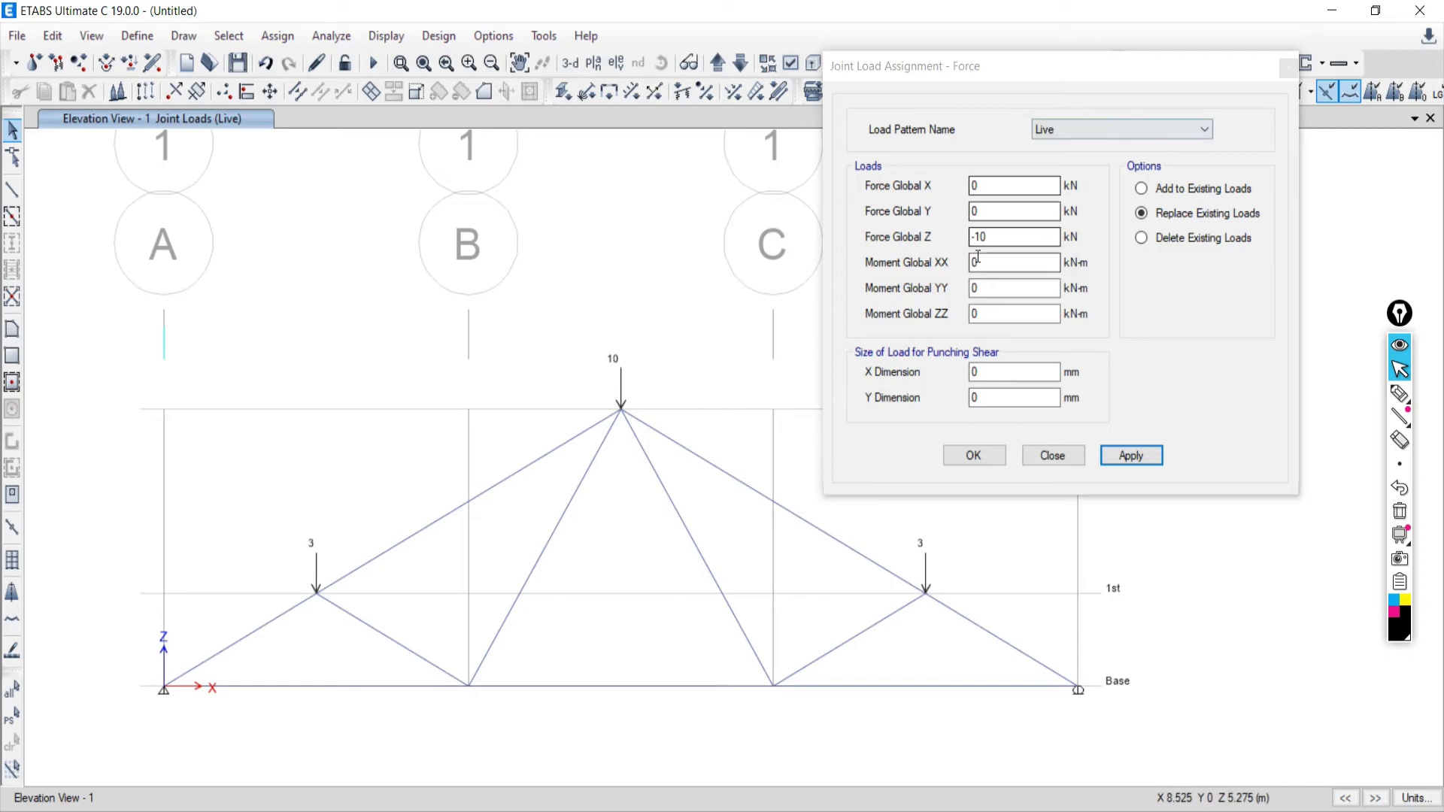
left_click(1143, 192)
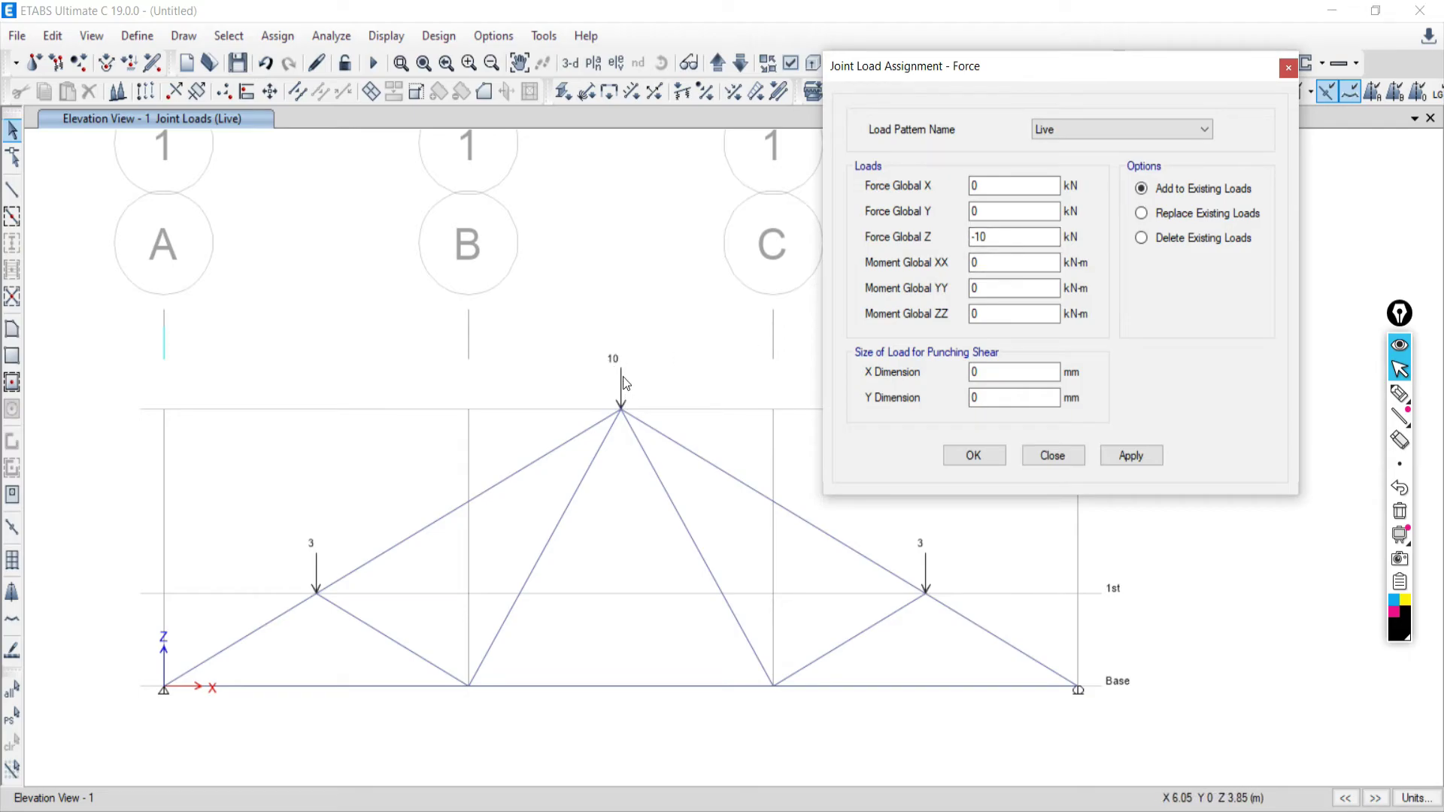
Add a Force Global Z of -5 to the apex joint with Add to Existing Loads
left_click_drag(596, 391, 663, 450)
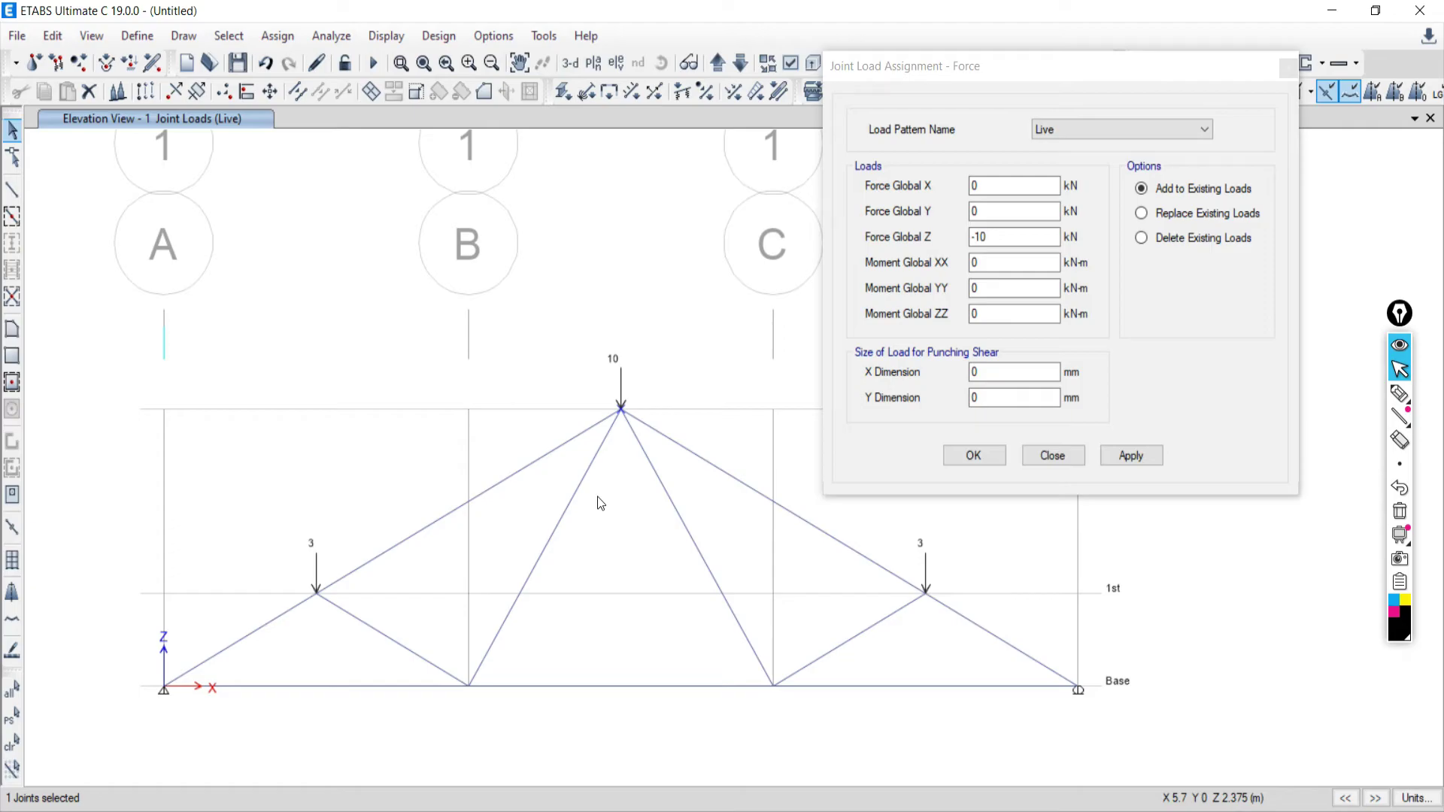
left_click(982, 236)
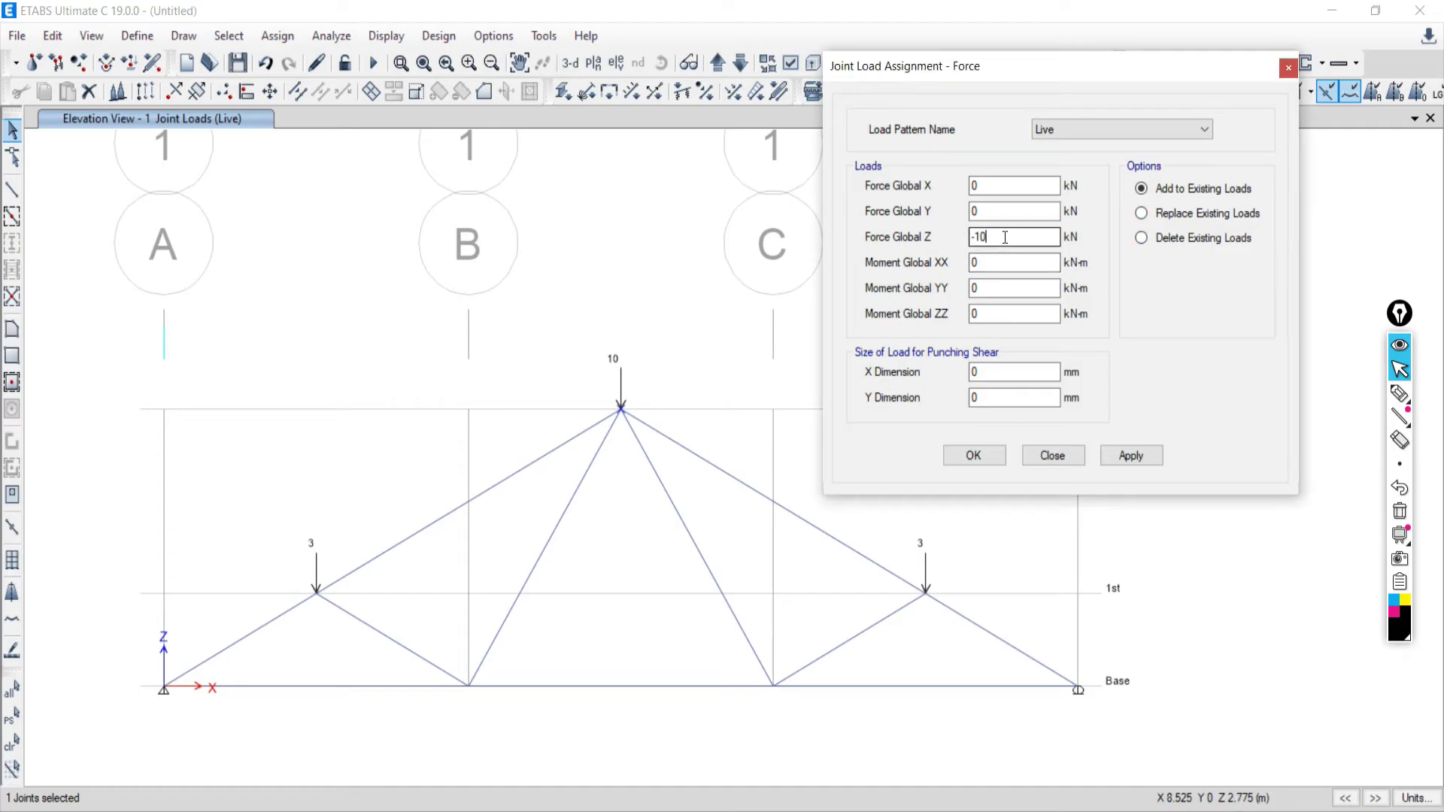
double_click(976, 229)
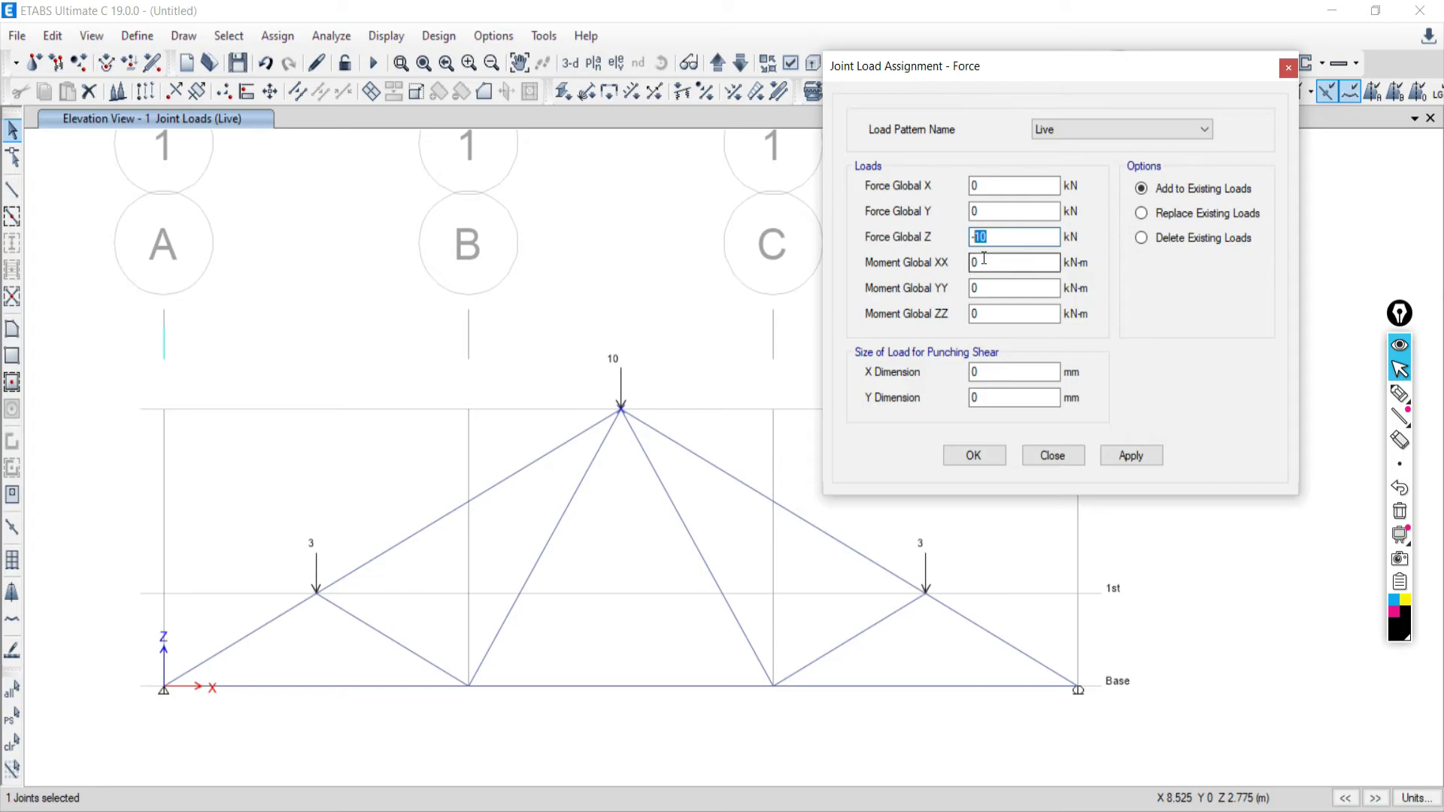
type("5")
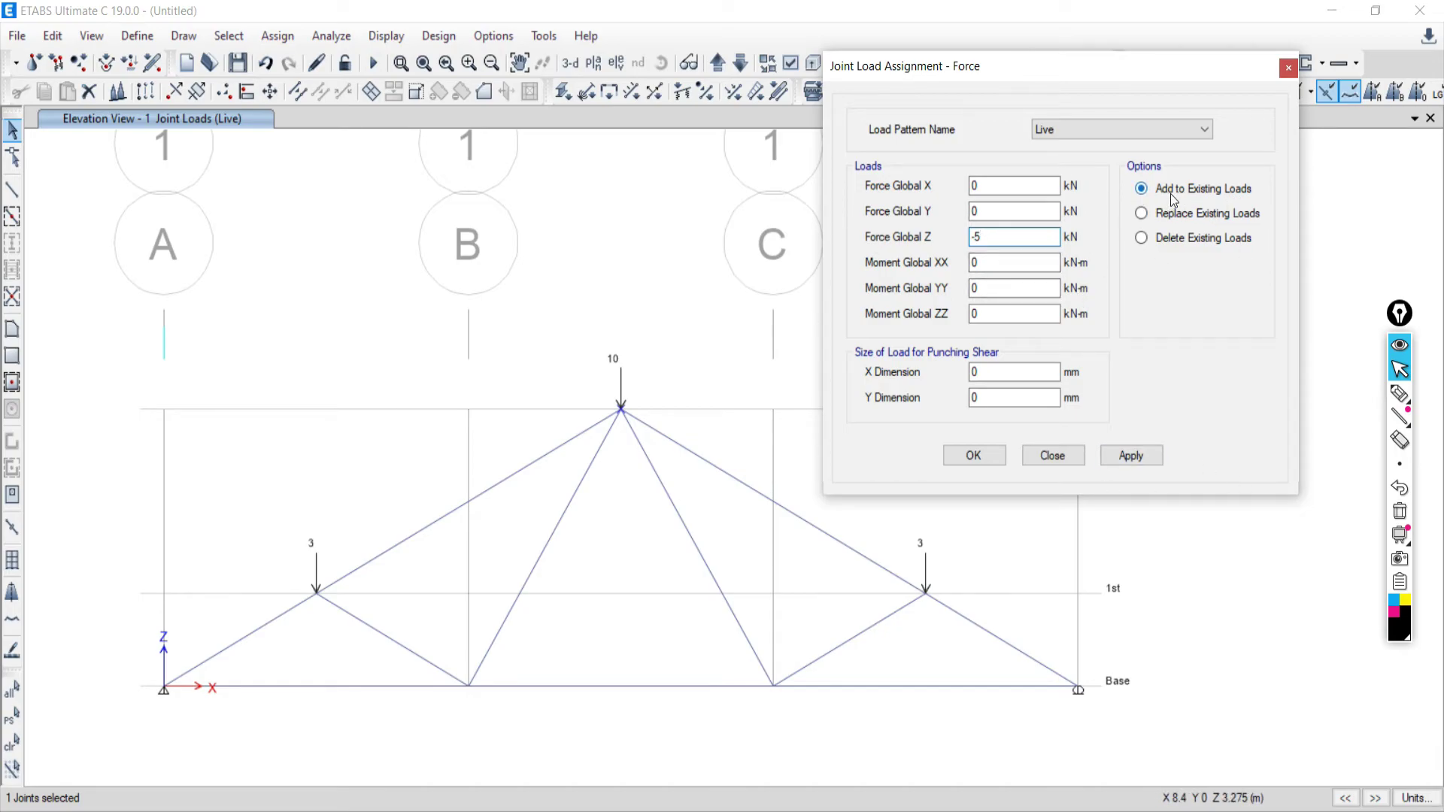
left_click(584, 403)
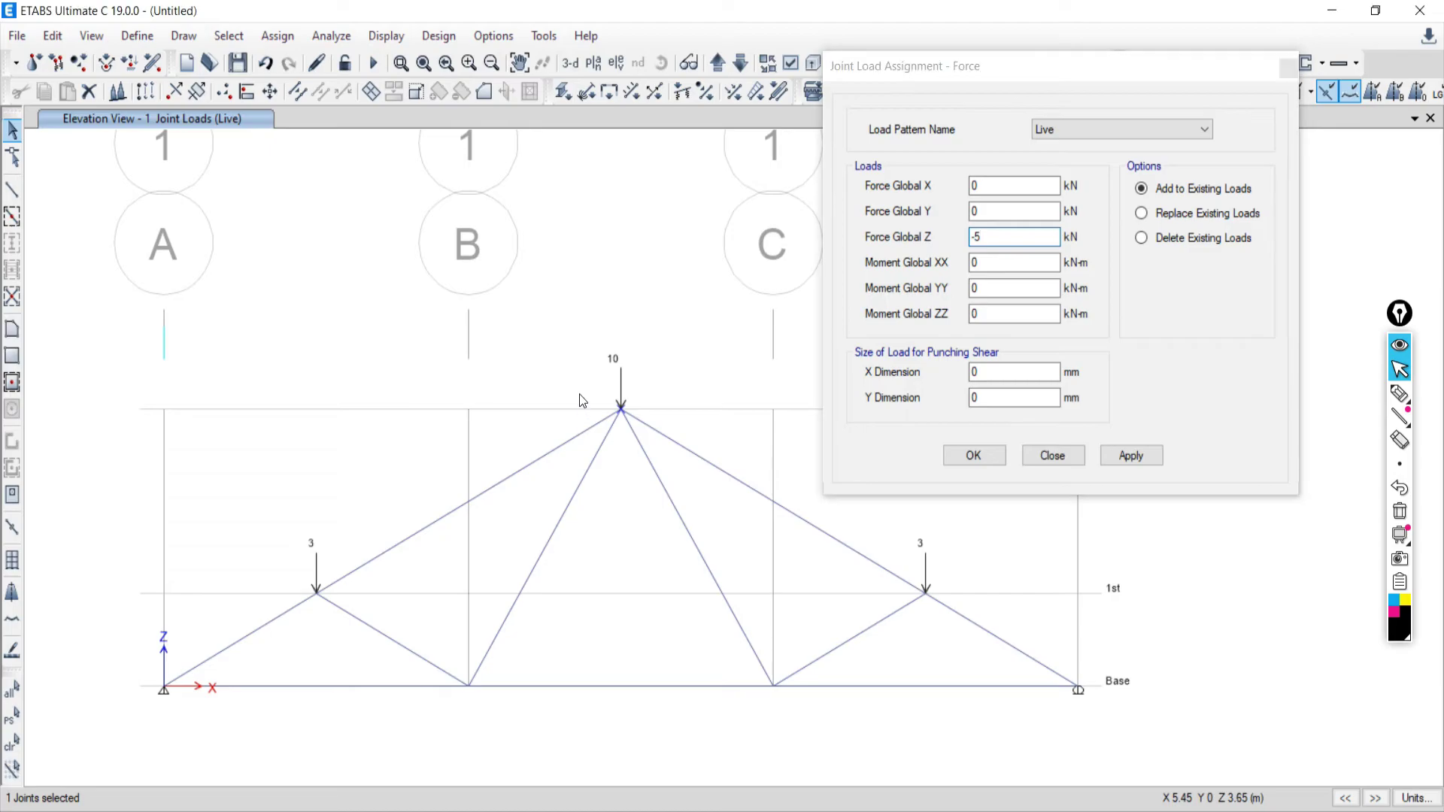
left_click(1132, 456)
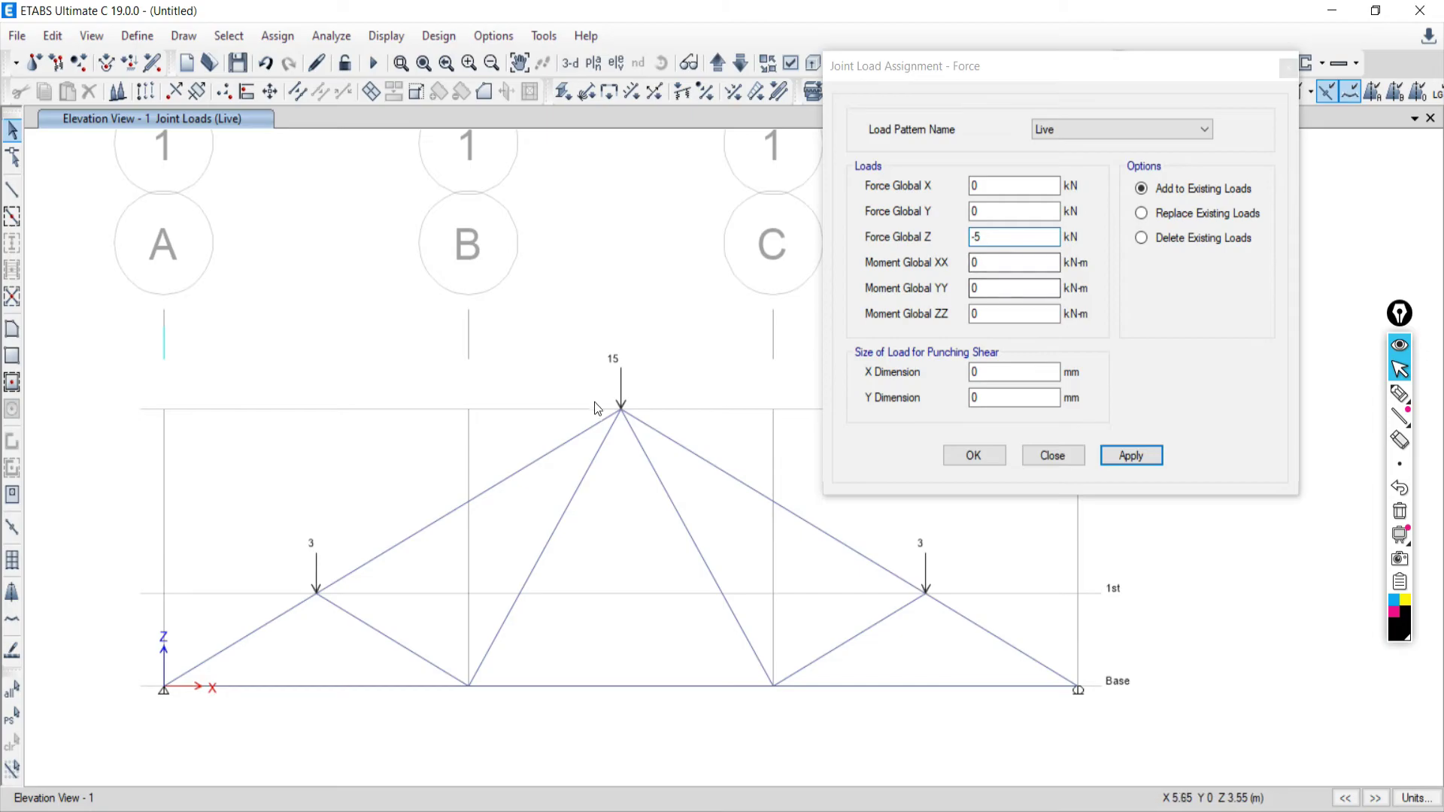
Reselect the apex joint and highlight its -5 Force Global Z value
left_click_drag(584, 391, 669, 446)
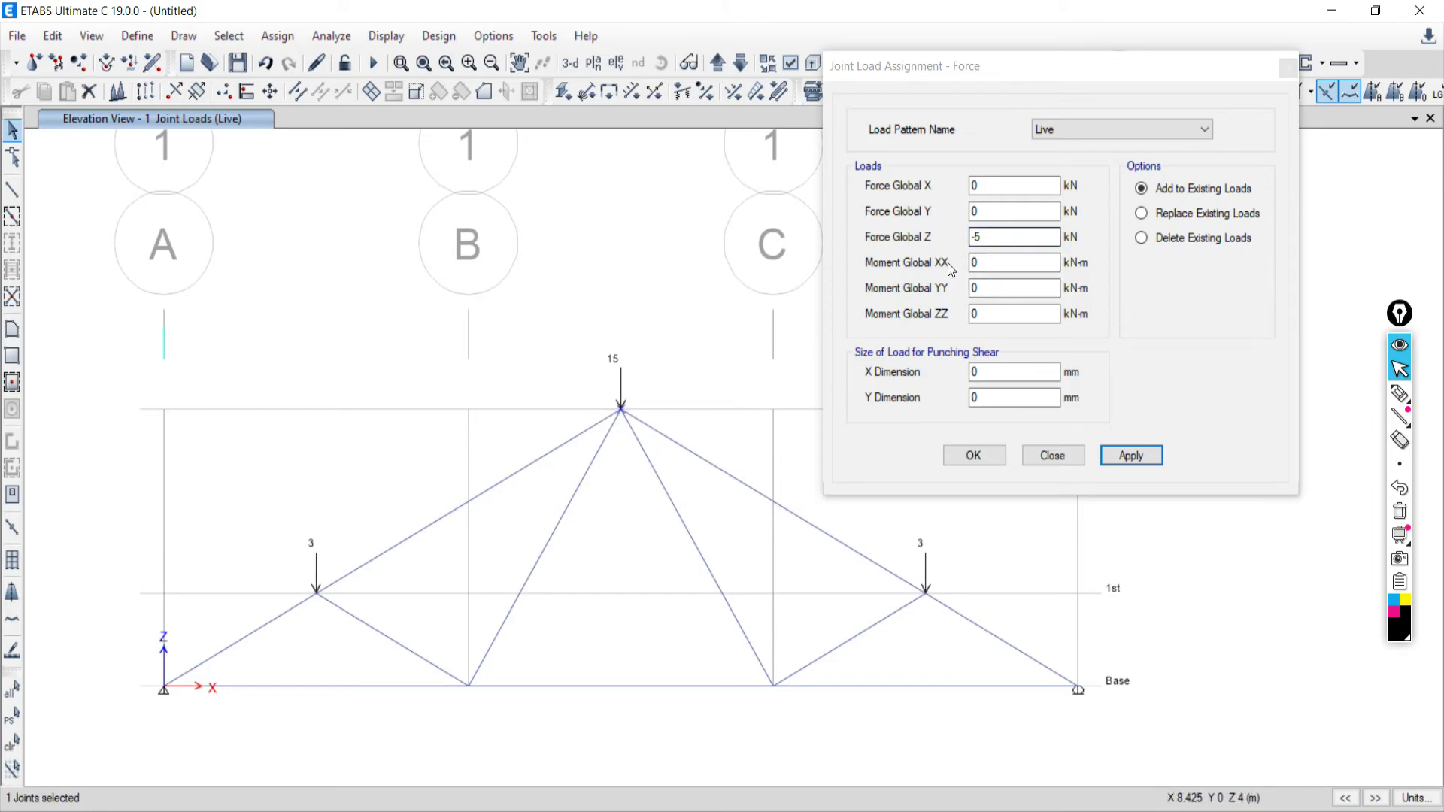
left_click(980, 238)
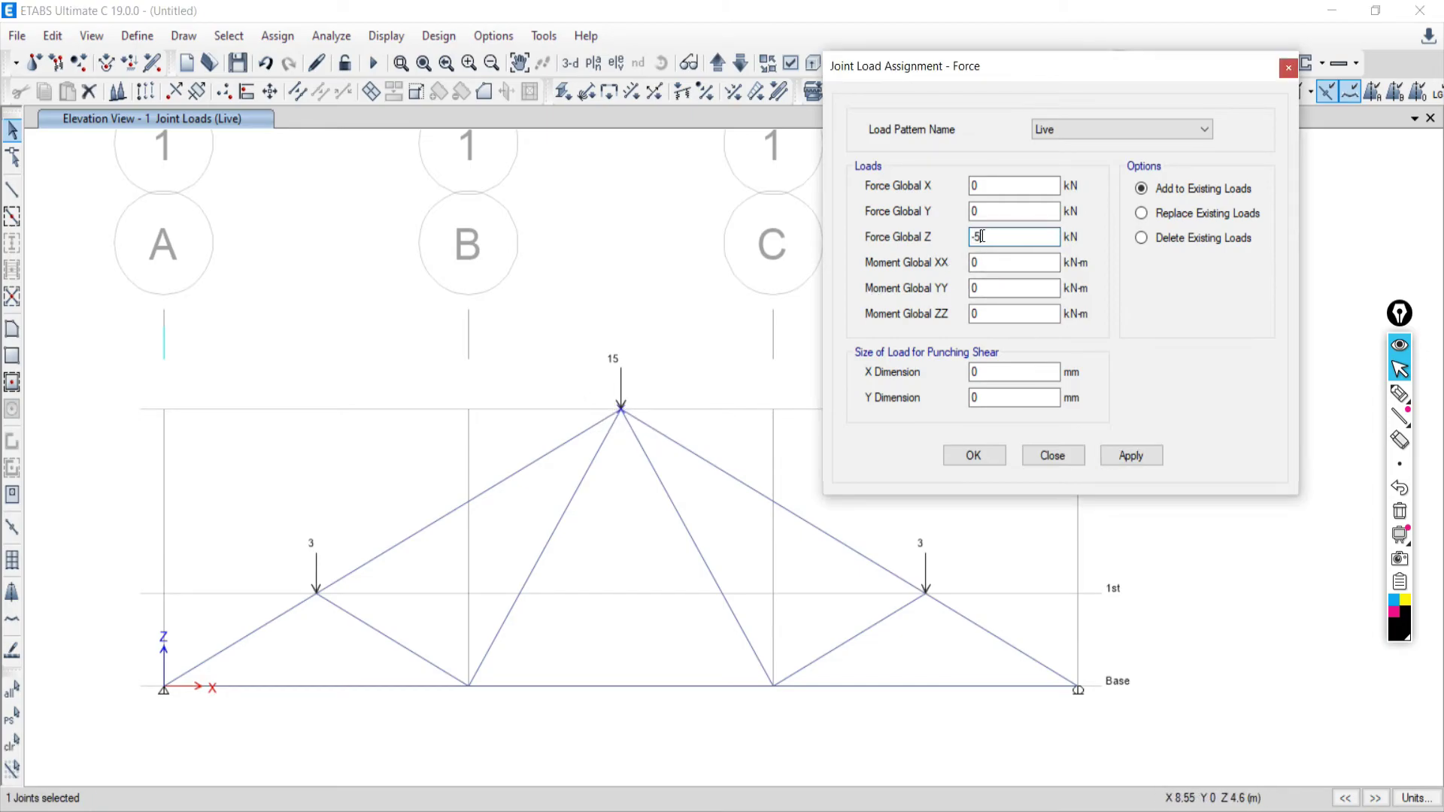
double_click(978, 237)
Replace the apex joint's live load with 2 kN downward (Global Z -2) and close the dialog
left_click(1183, 218)
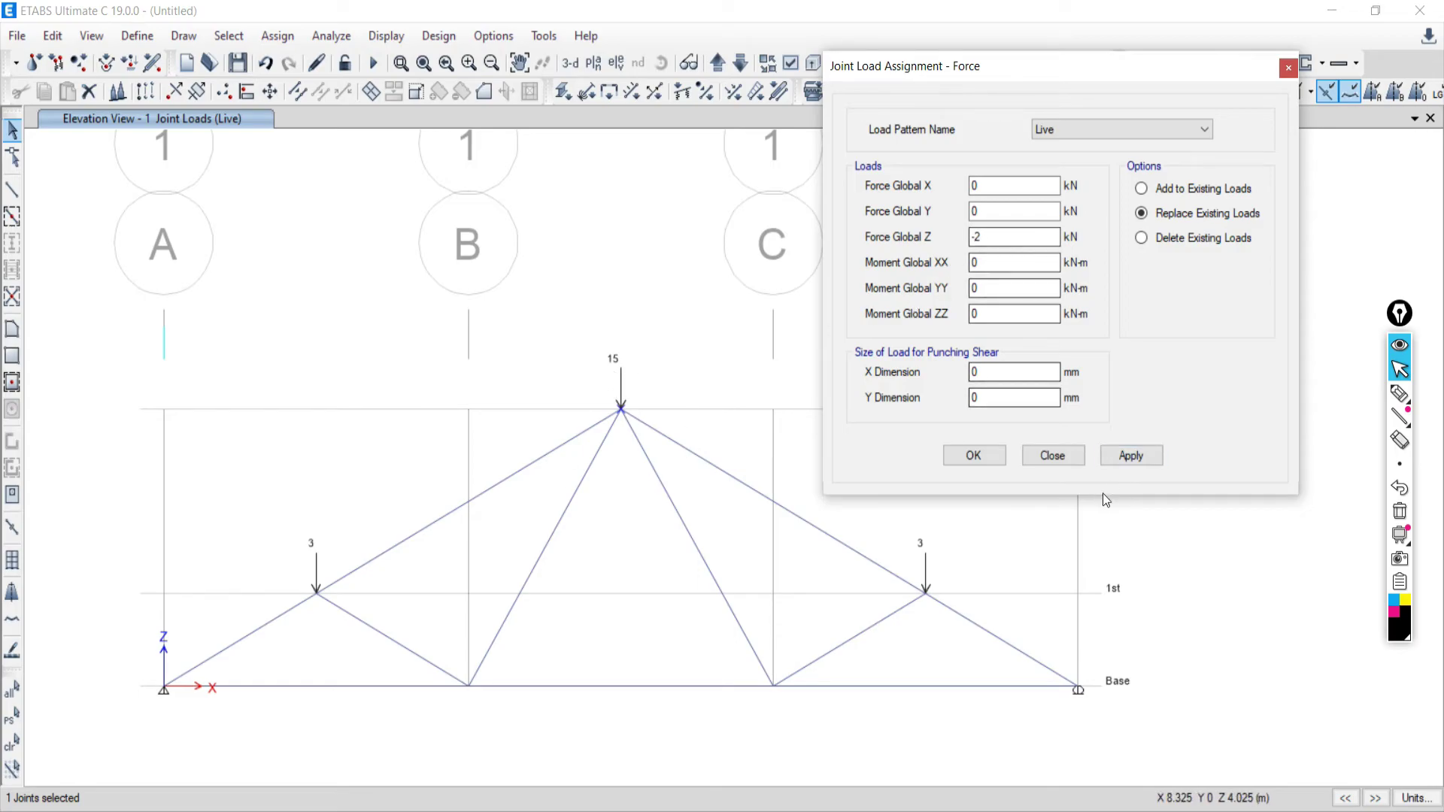
left_click(1123, 460)
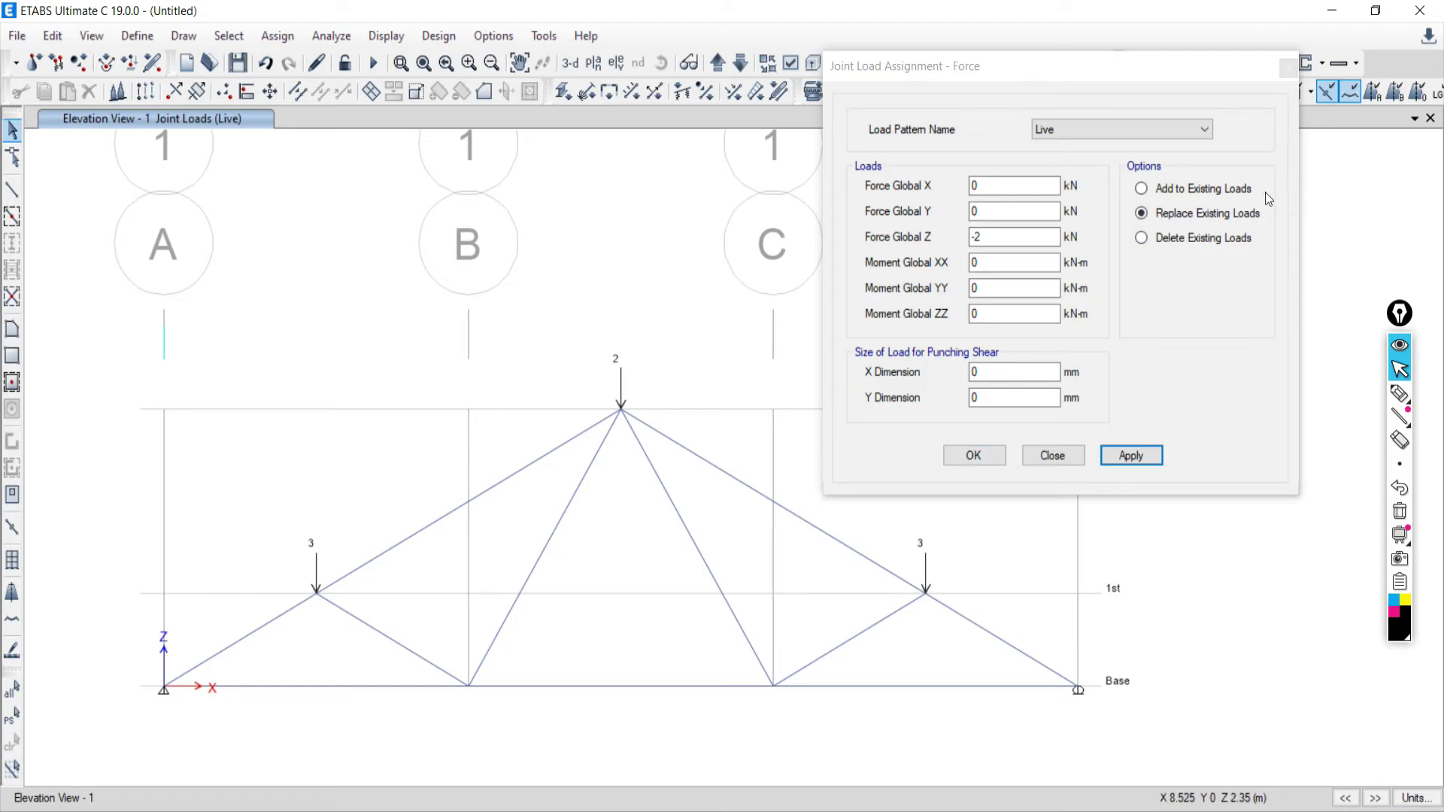
left_click(1058, 458)
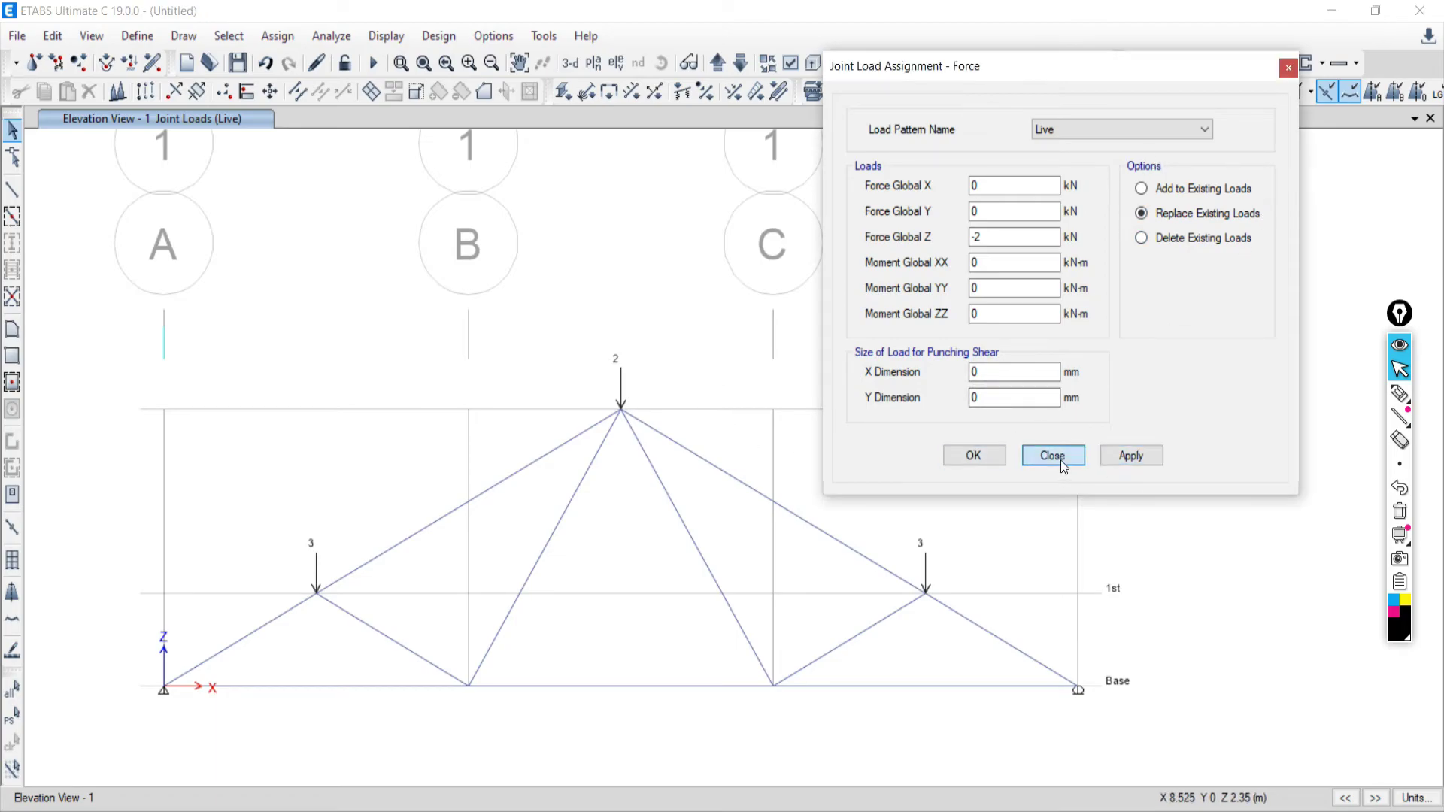
Zoom out to frame the whole truss and hide the grid lines and bubbles
scroll(645, 606, "down", 3)
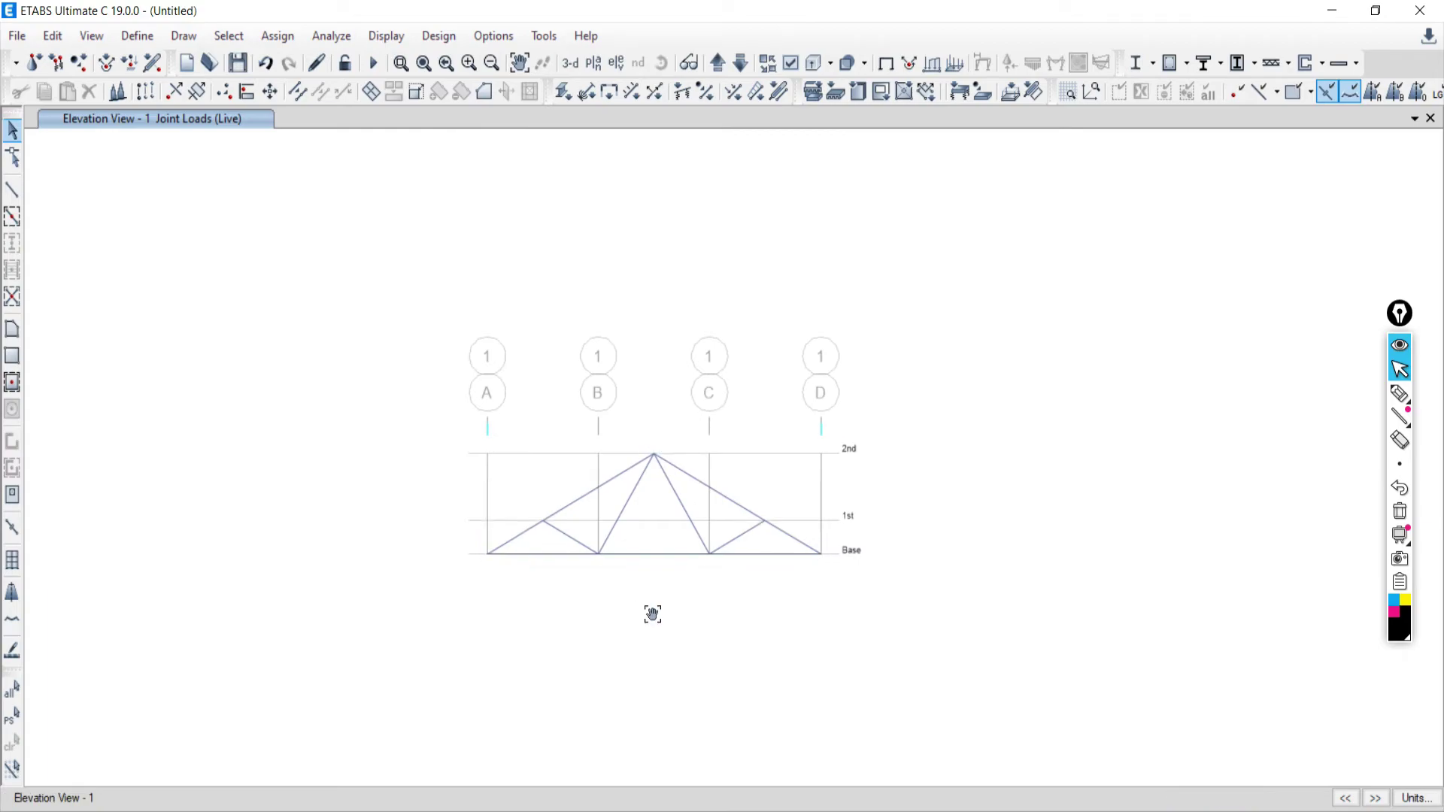
middle_click_drag(651, 612, 723, 365)
middle_click_drag(725, 311, 645, 410)
scroll(636, 455, "up", 5)
scroll(640, 459, "down", 6)
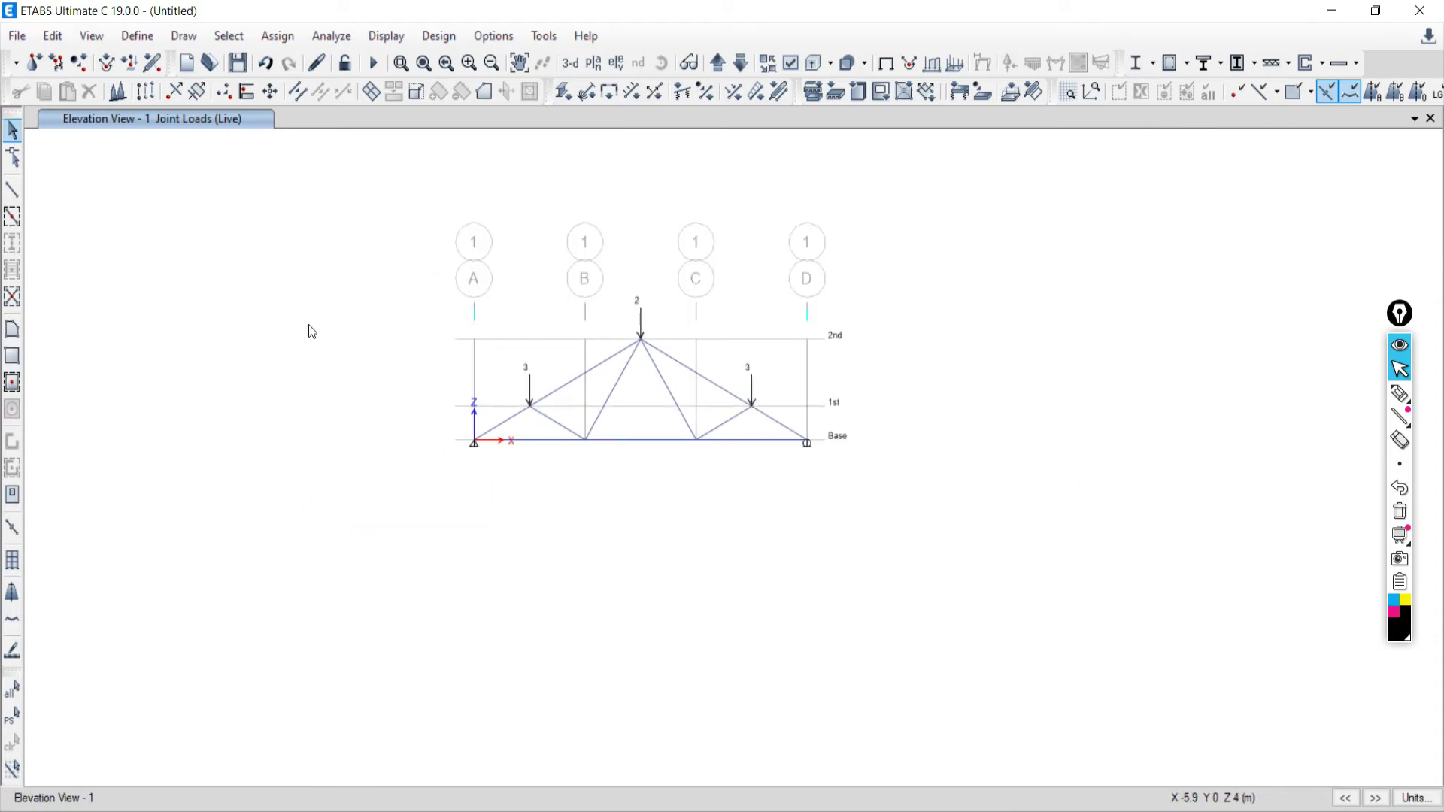
right_click(191, 238)
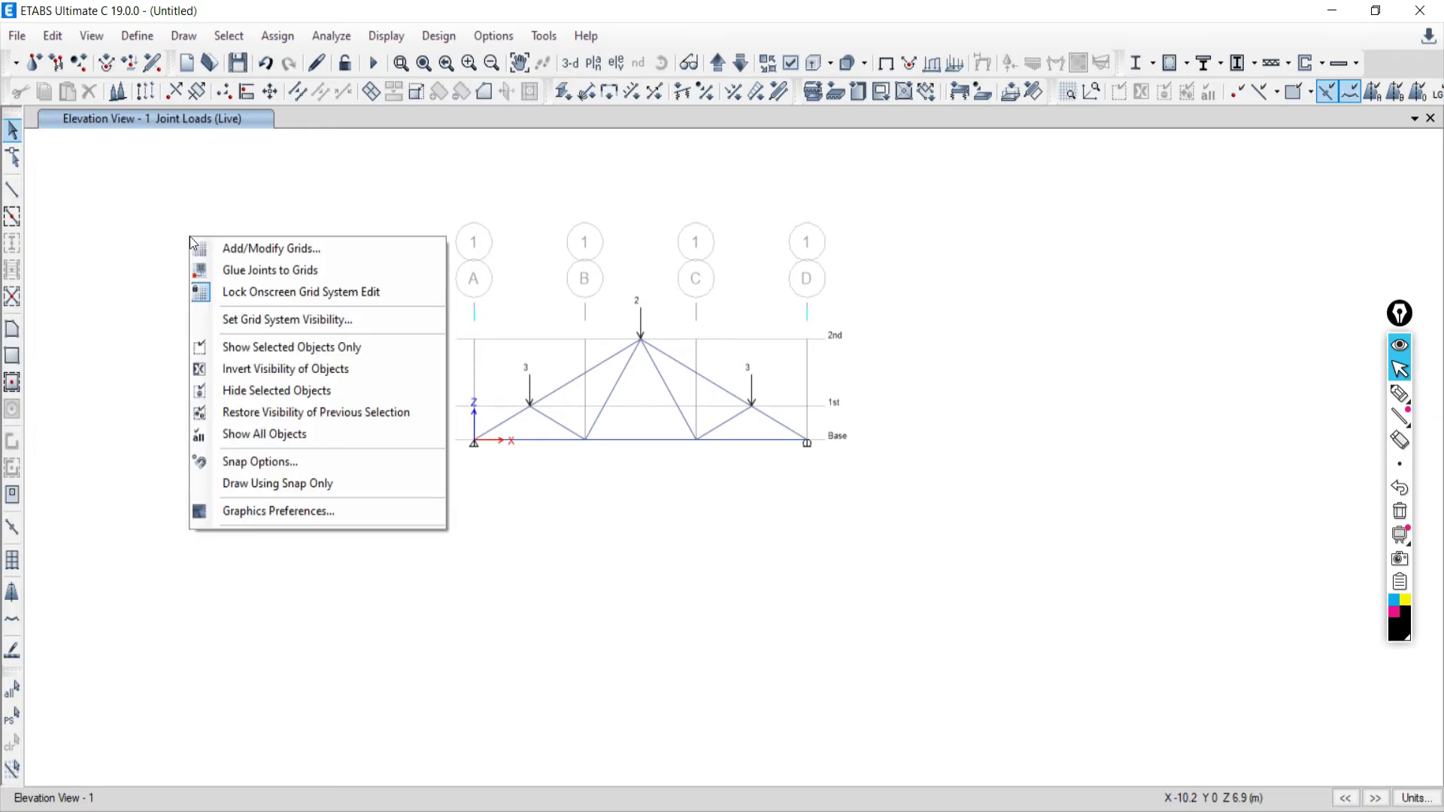
left_click(244, 324)
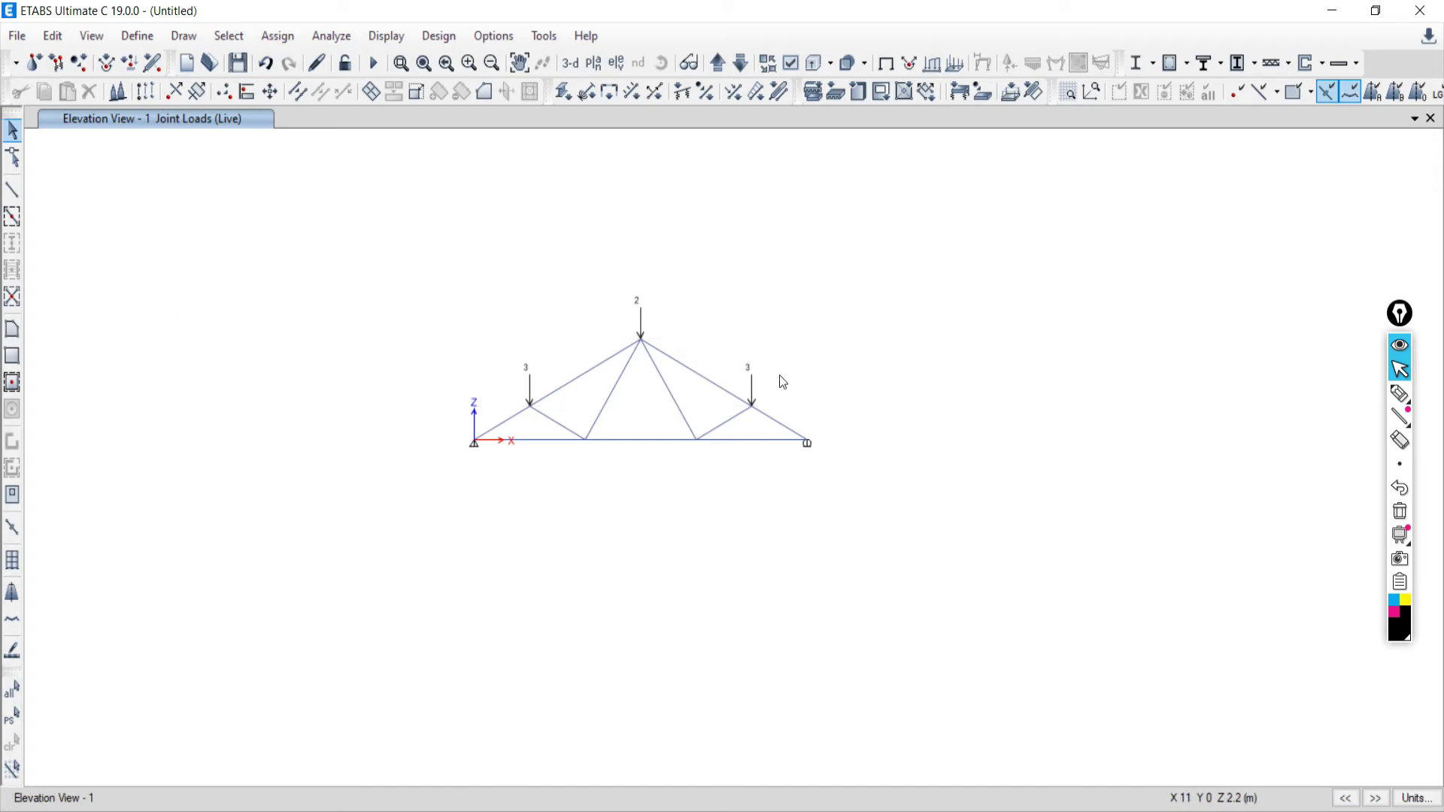
Re-center the truss while toggling the grid lines and bubbles on and off
middle_click_drag(561, 453, 727, 442)
scroll(727, 442, "up", 4)
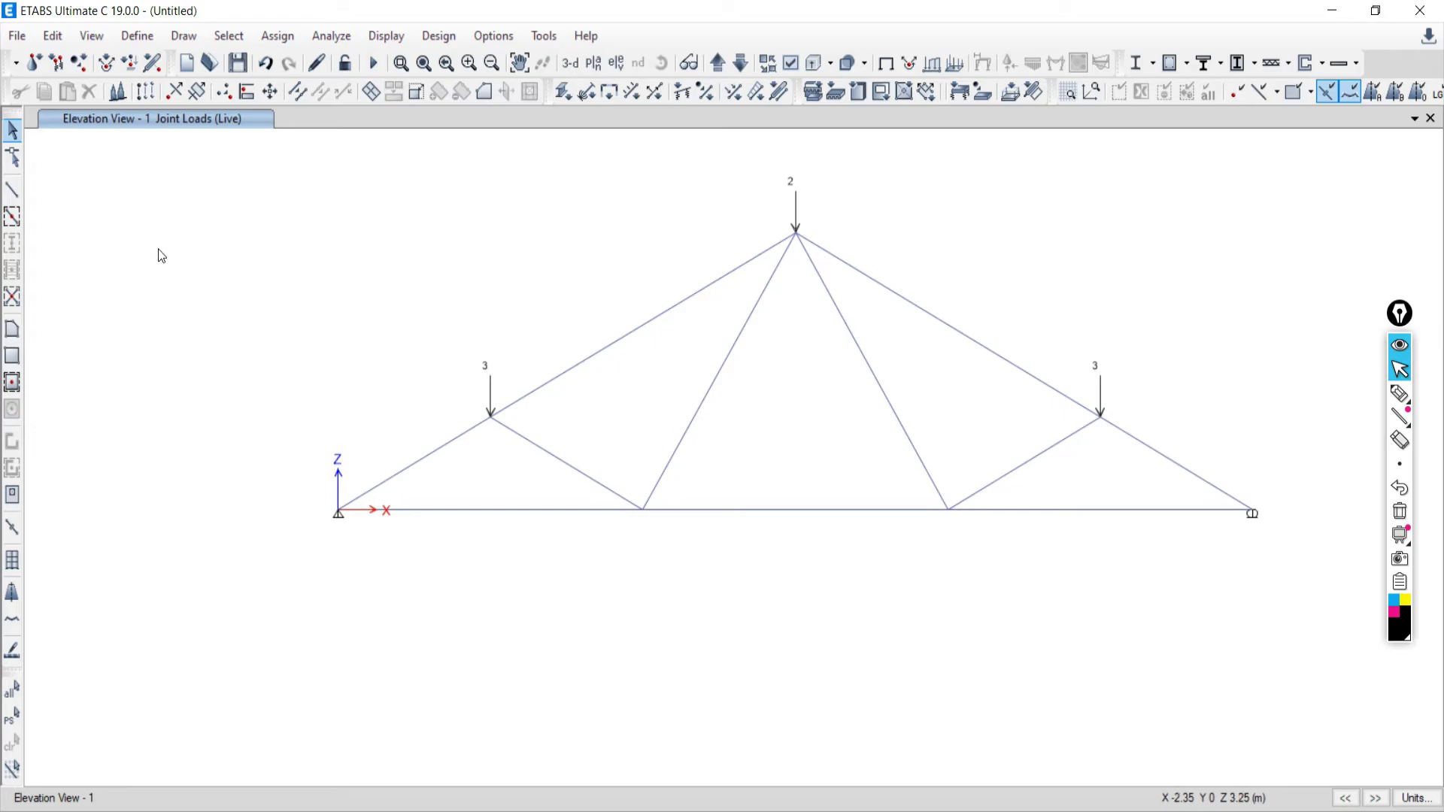
right_click(144, 231)
left_click(186, 314)
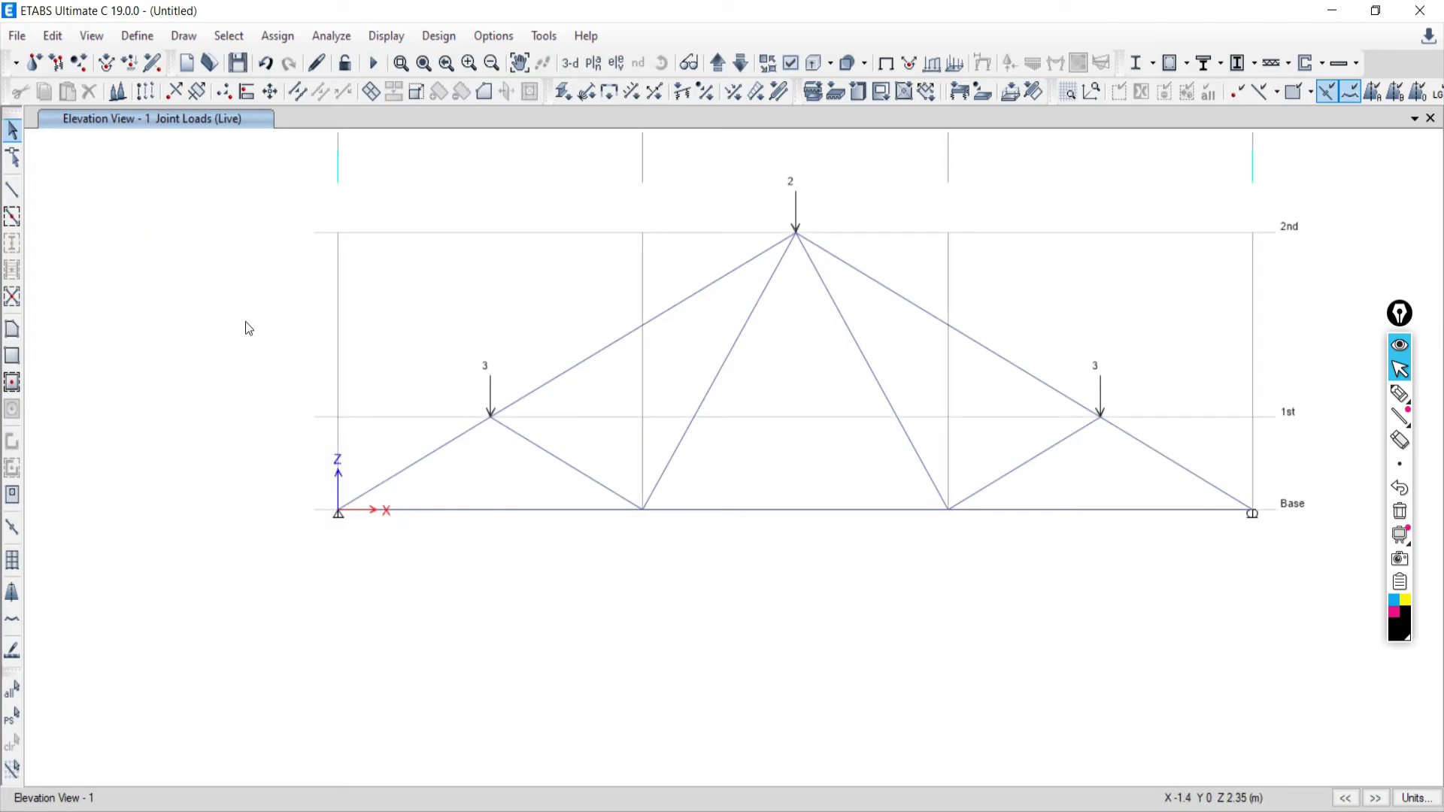
middle_click_drag(649, 384, 615, 482)
right_click(156, 273)
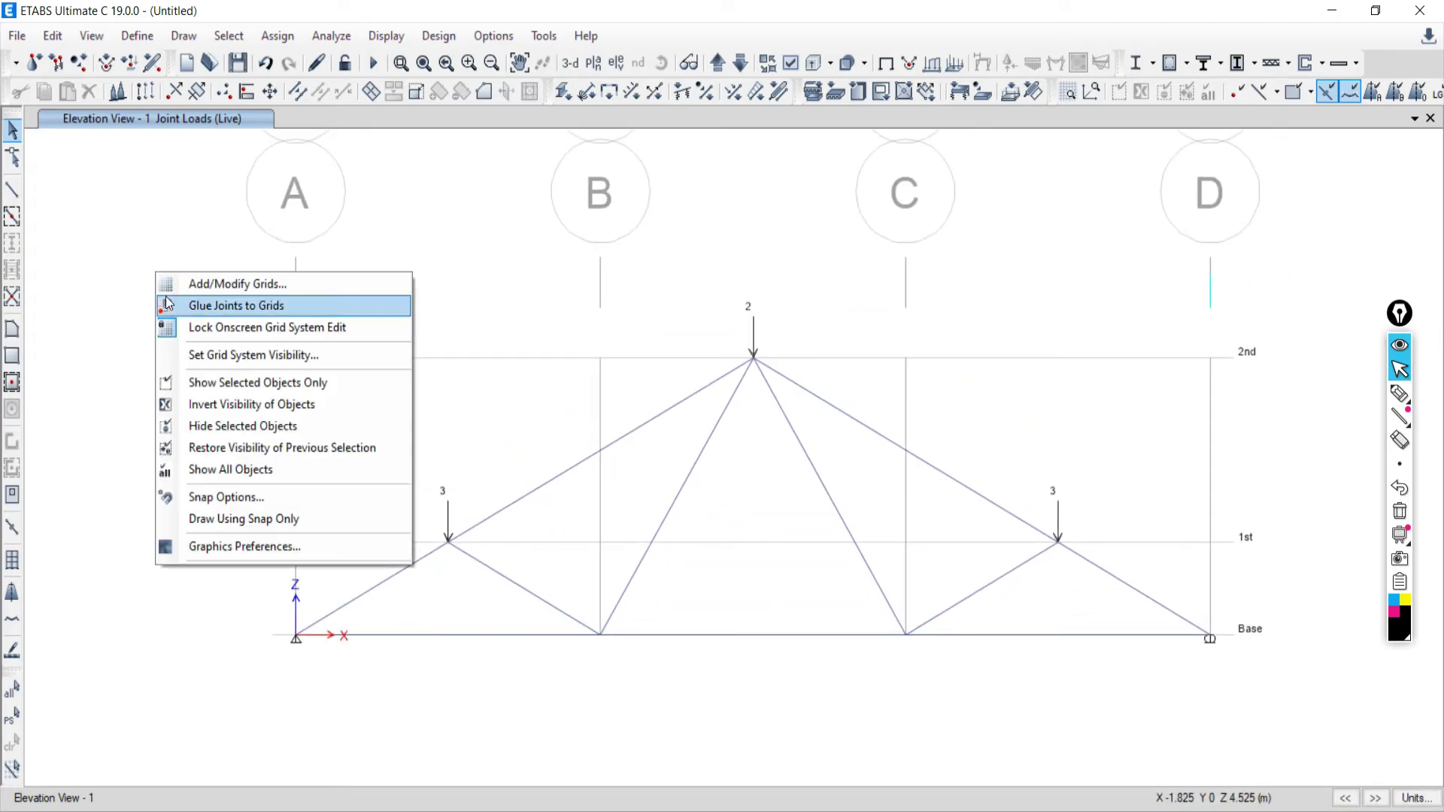
left_click(203, 354)
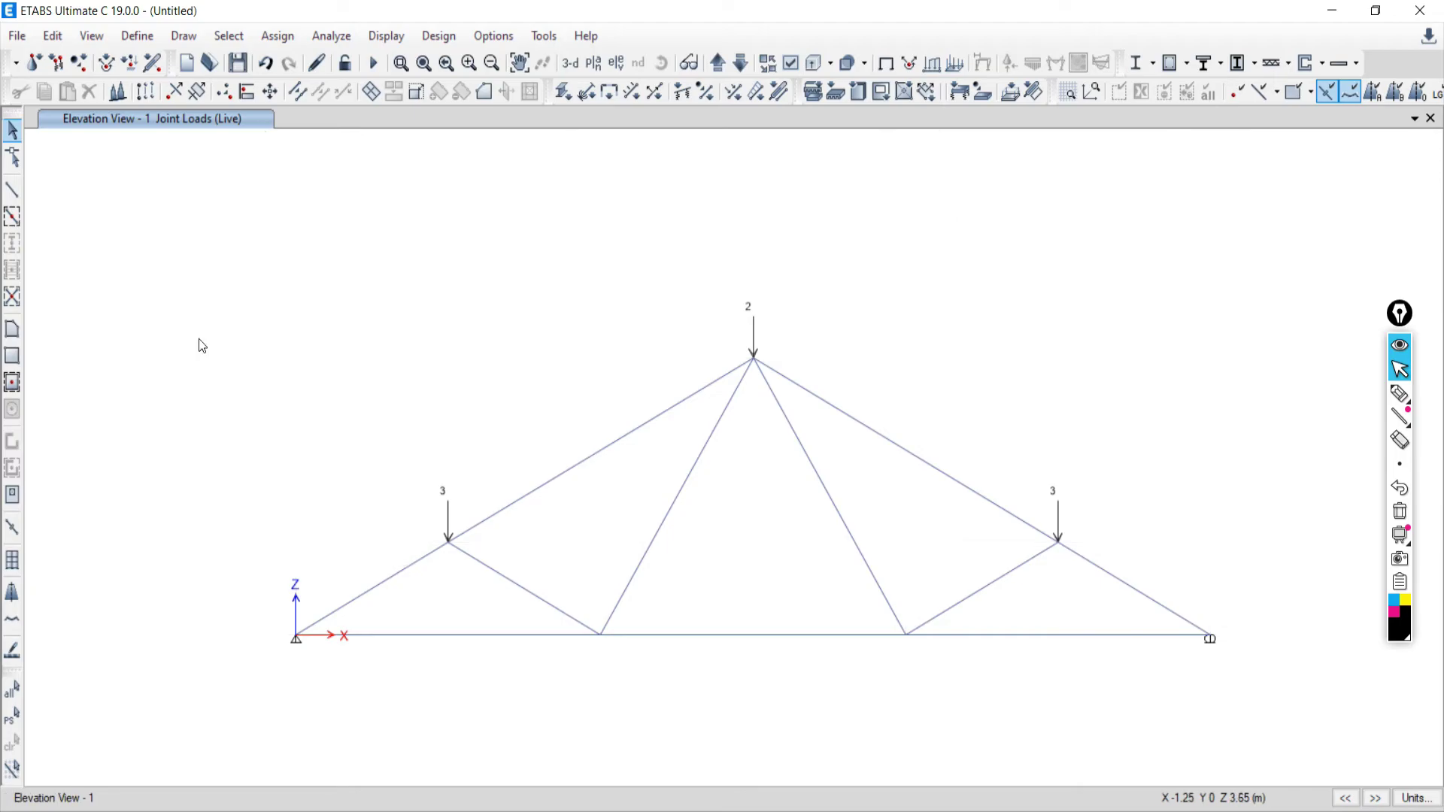
right_click(179, 285)
left_click(217, 367)
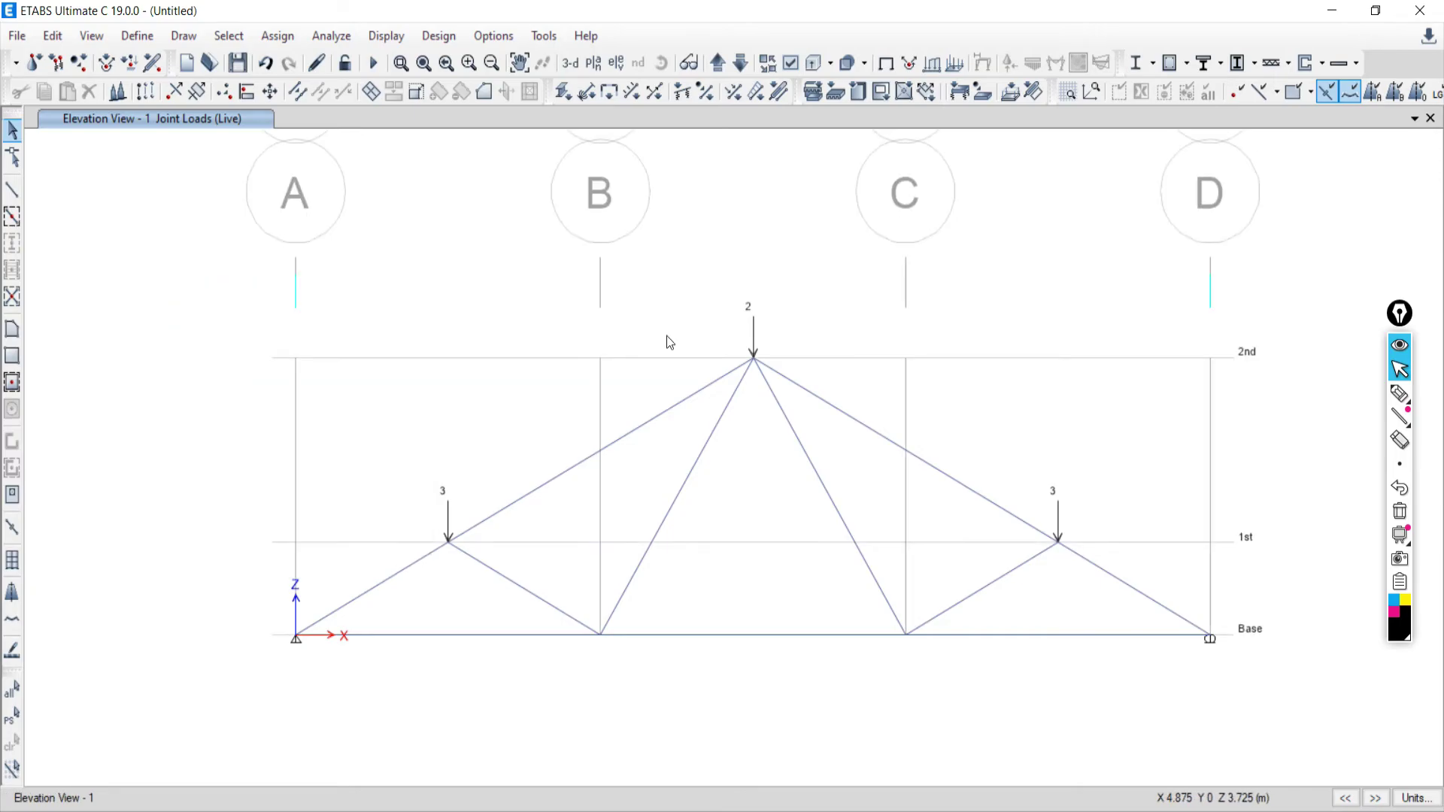
scroll(666, 335, "down", 4)
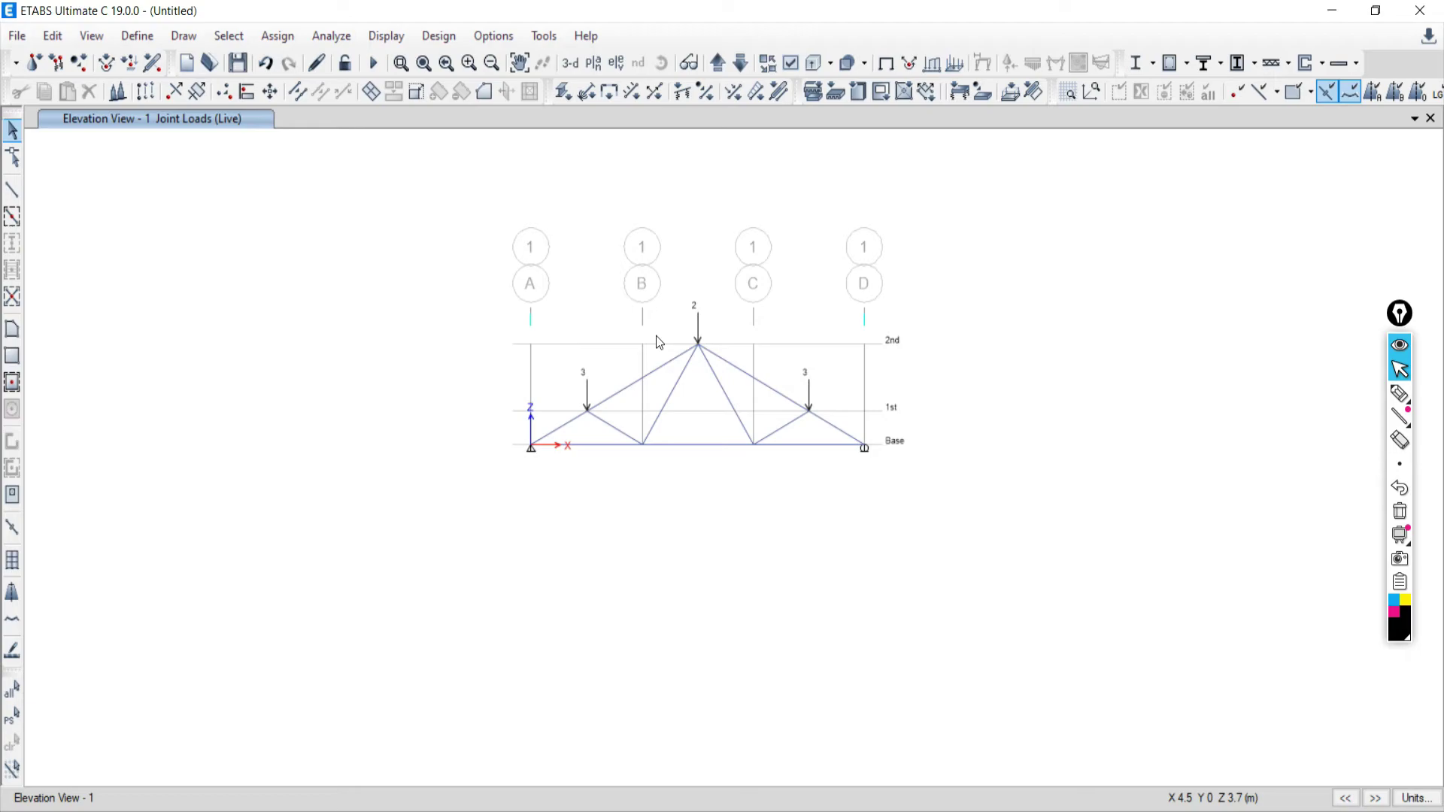
scroll(712, 371, "up", 4)
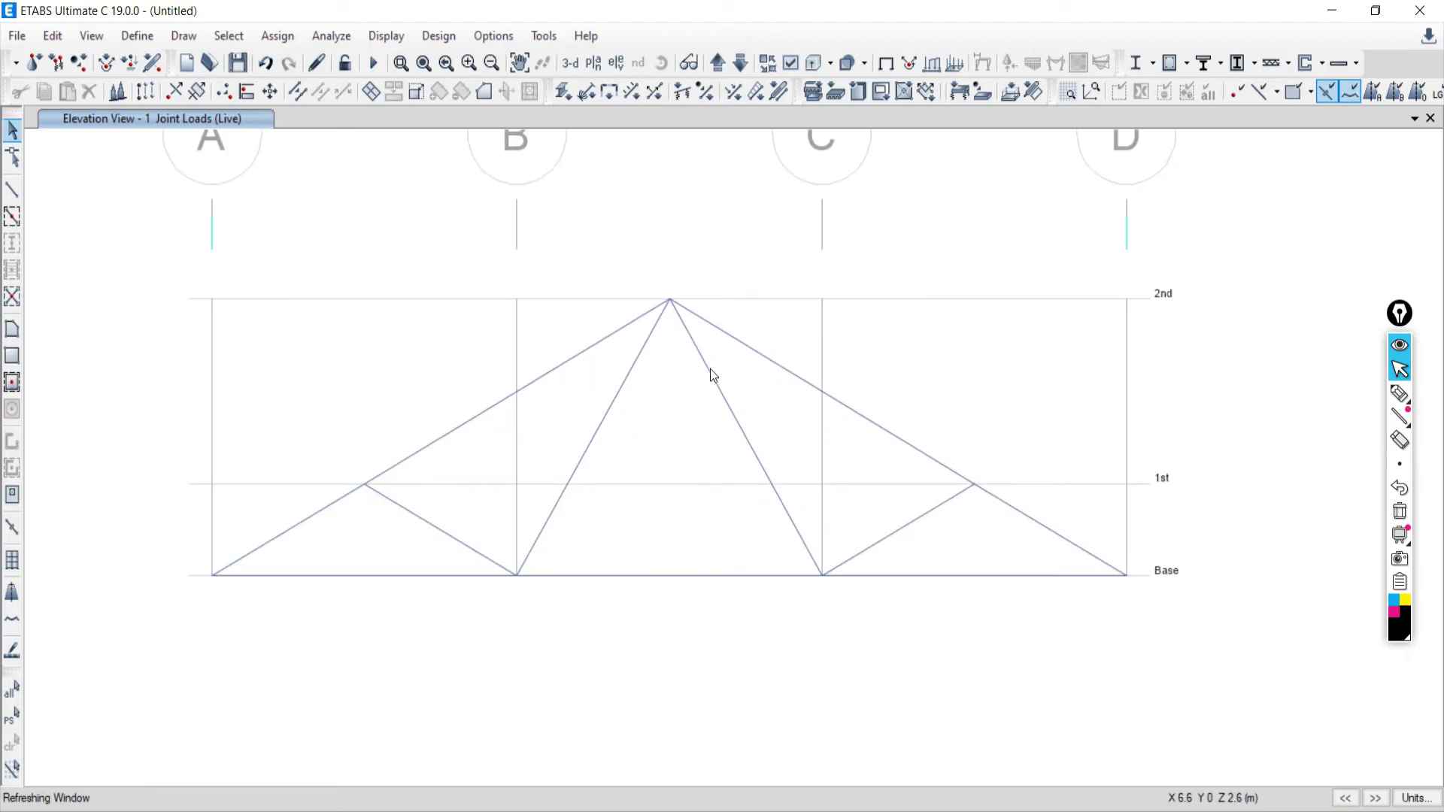
Pan the truss into place, hide the grids, and briefly compare with the Word hand solution
middle_click_drag(670, 384, 748, 522)
scroll(721, 519, "down", 2)
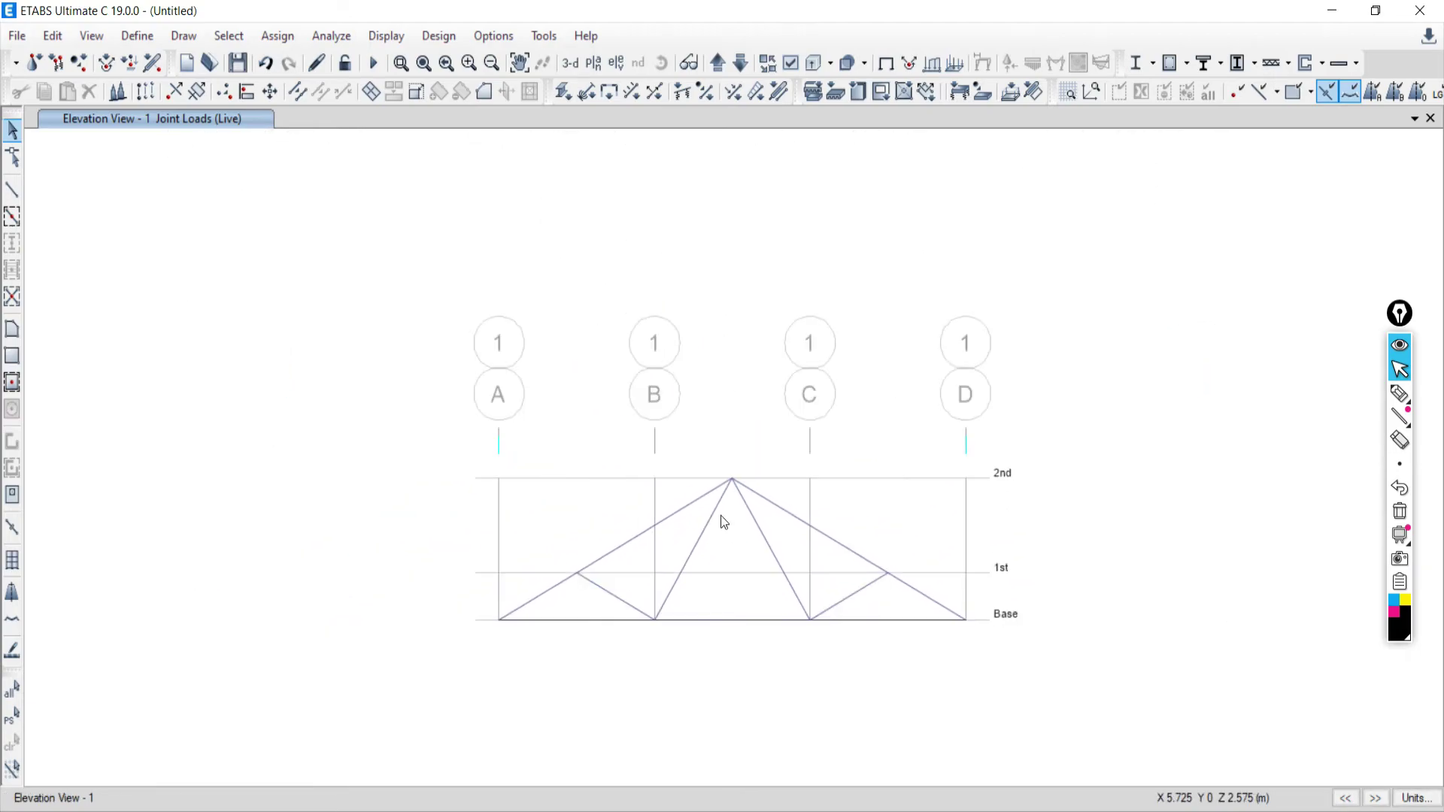
scroll(722, 519, "up", 1)
scroll(722, 516, "up", 1)
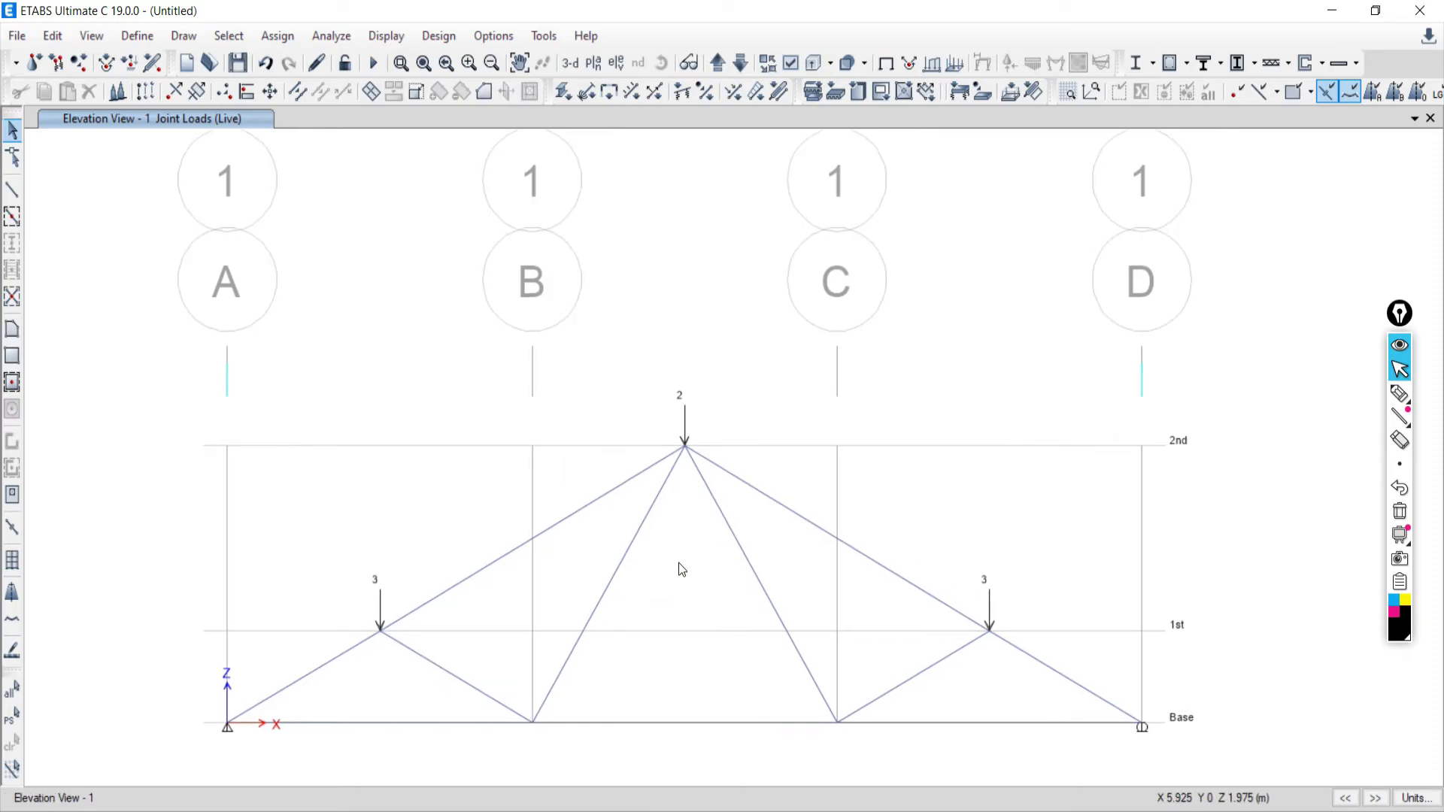
right_click(144, 312)
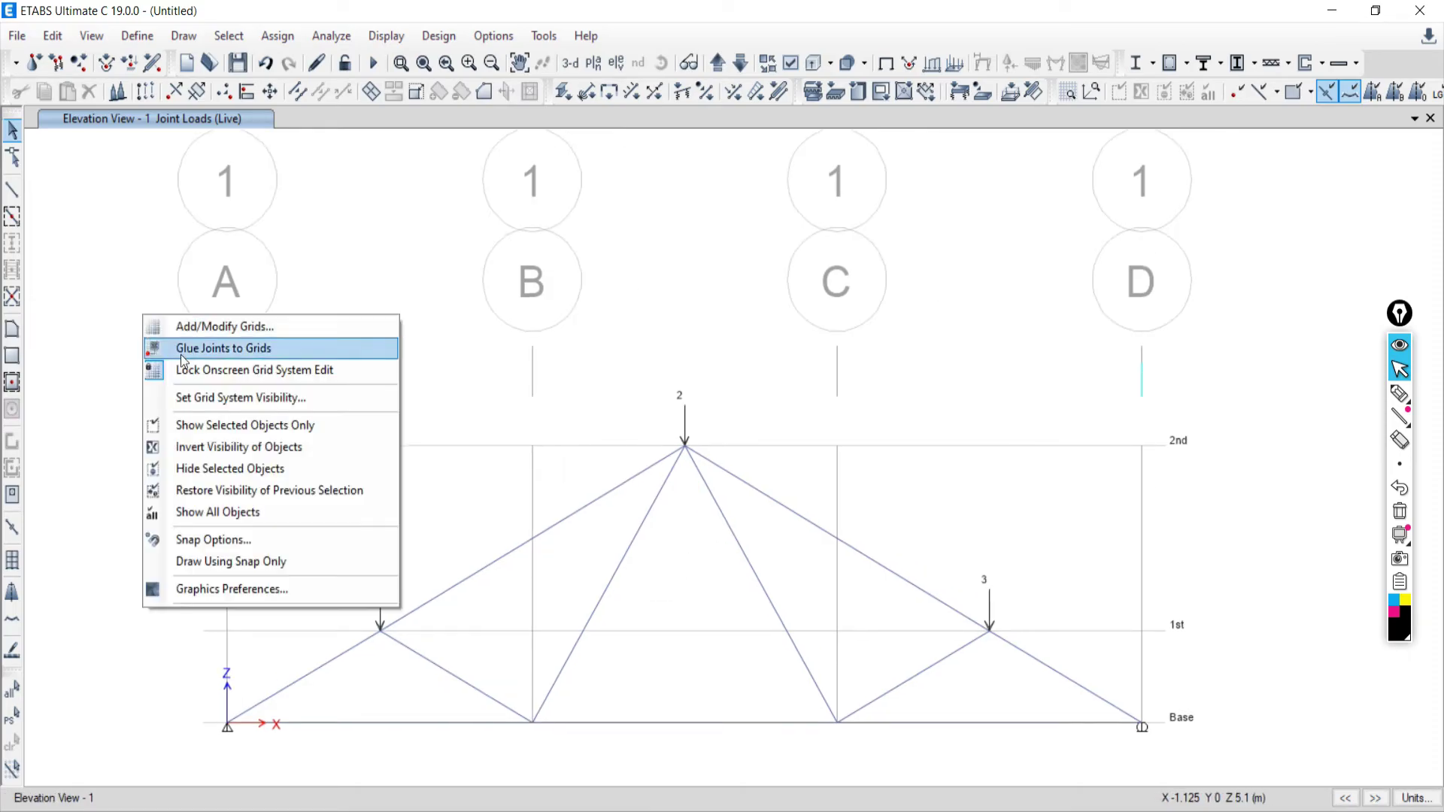
left_click(188, 398)
middle_click_drag(597, 554, 659, 485)
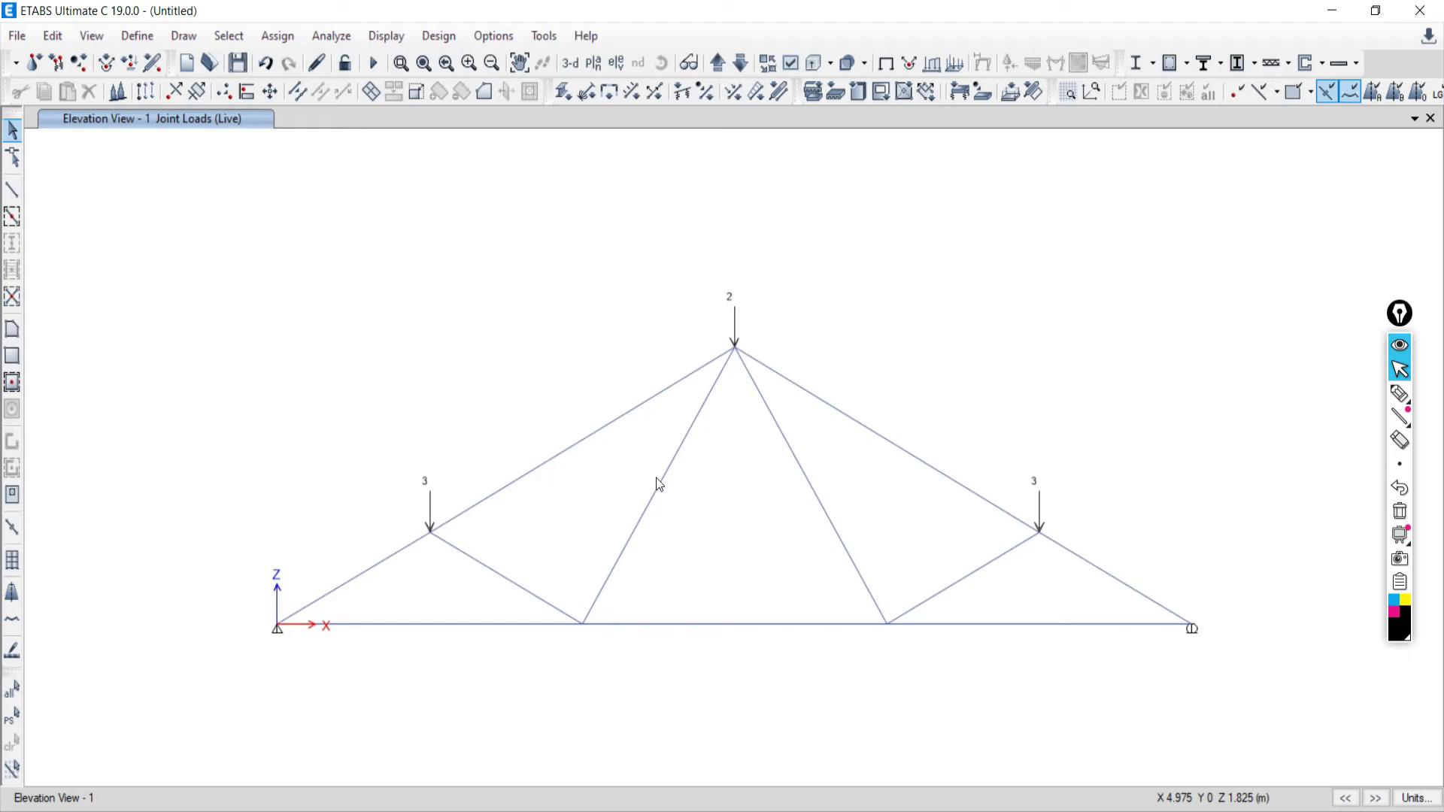
key("alt+Tab")
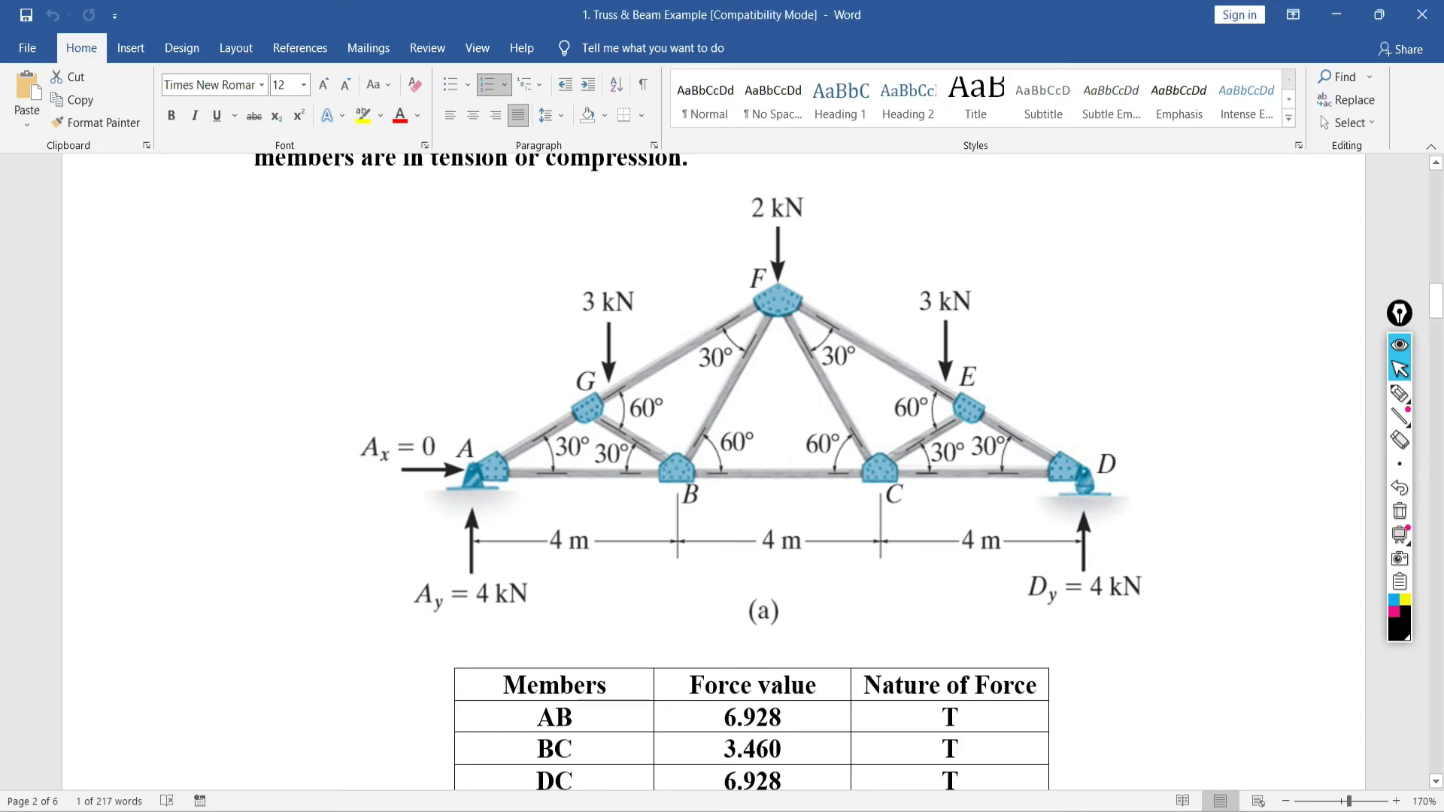
key("alt+Tab")
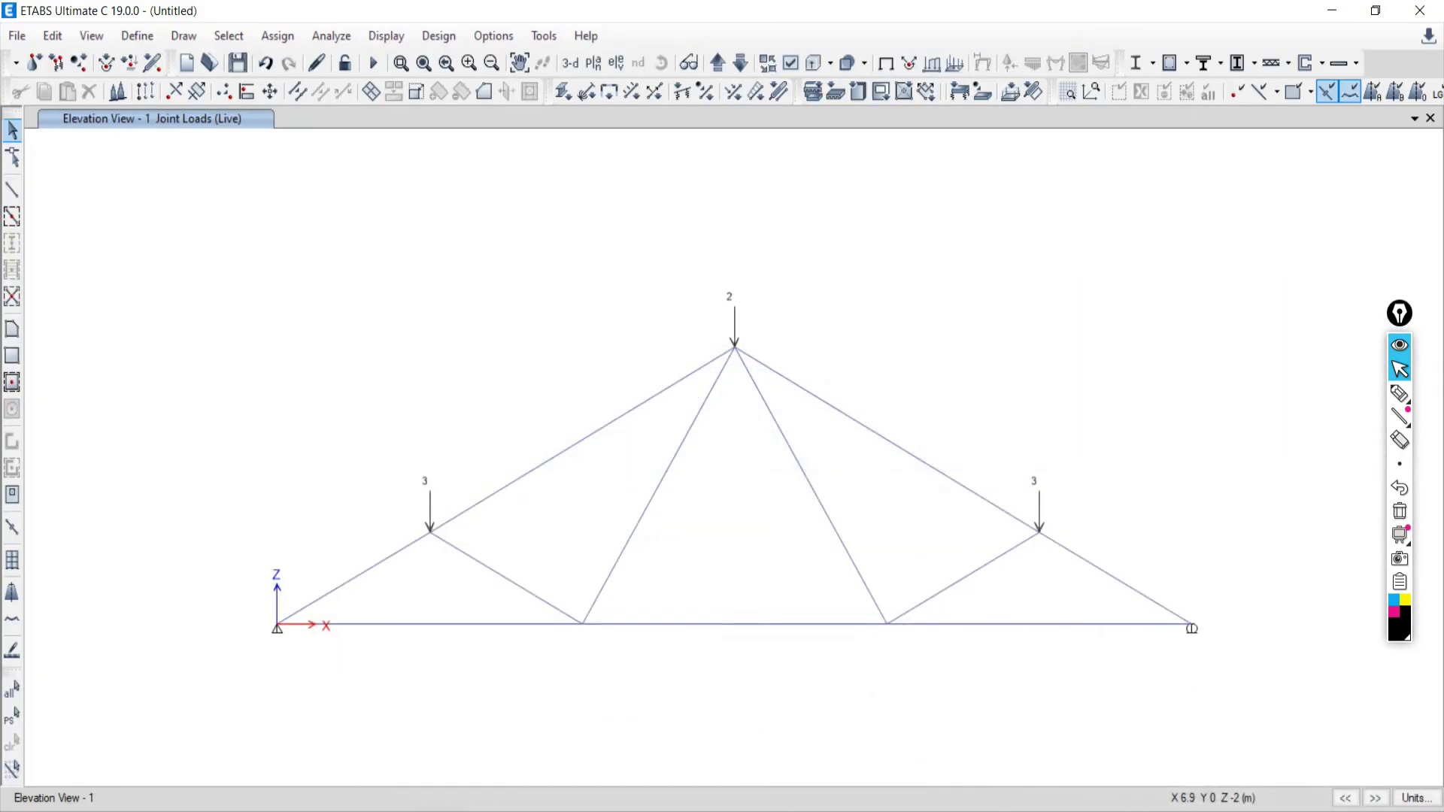
Zoom the truss elevation out and back in with the mouse wheel
scroll(747, 565, "down", 3)
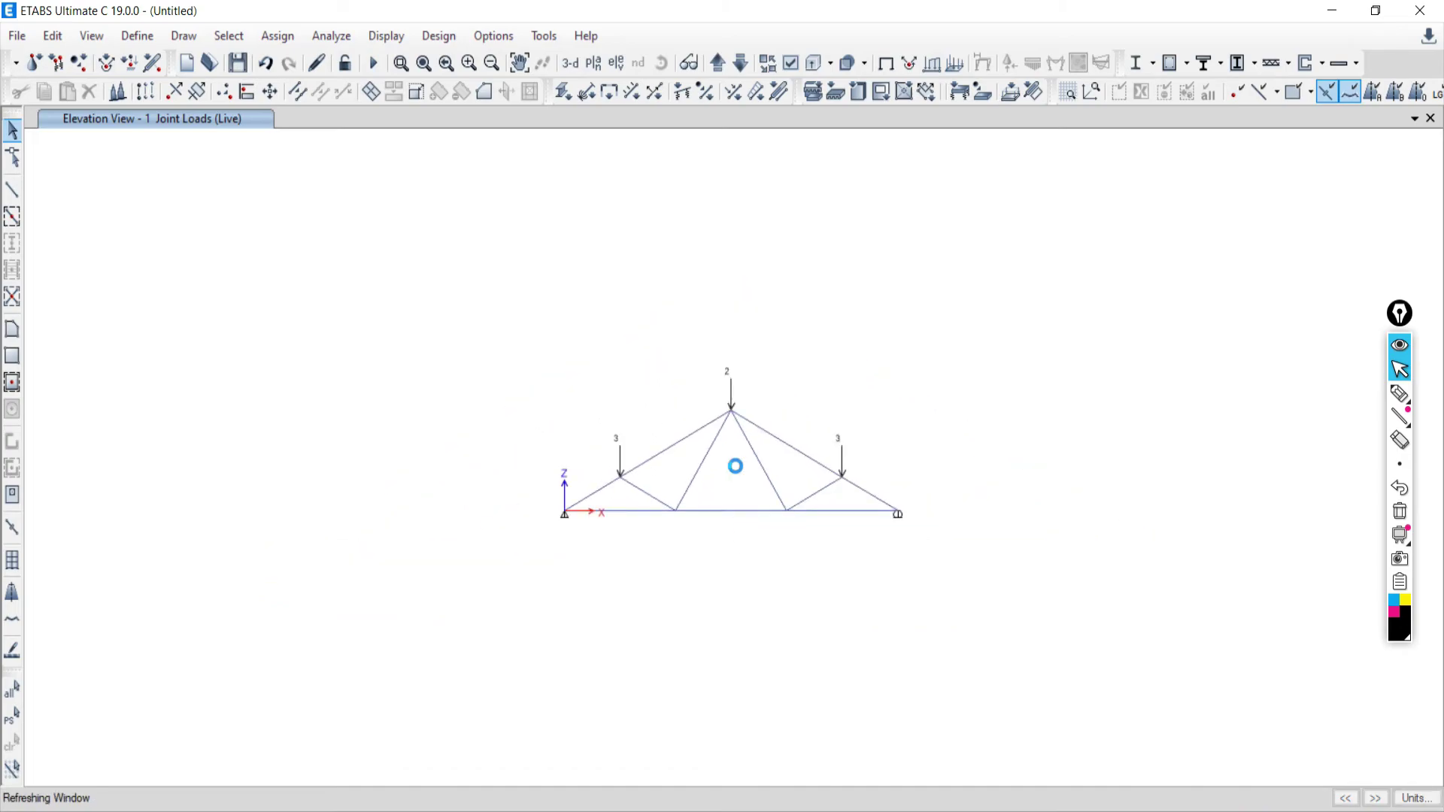
scroll(735, 466, "up", 3)
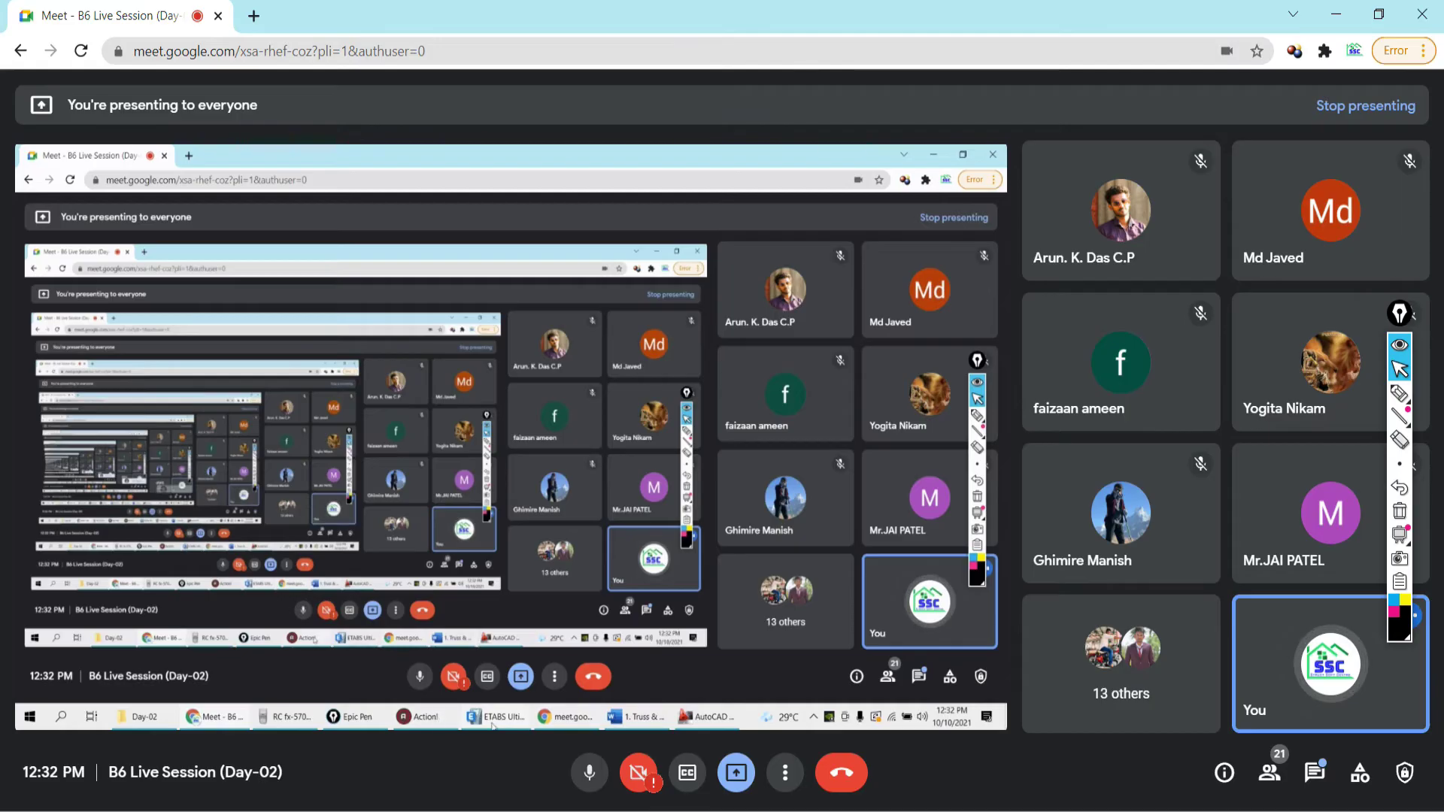
Run Check Model with Trim/Extend Frames and Joint Story Assignment ticked; no warnings reported
key("alt+Tab")
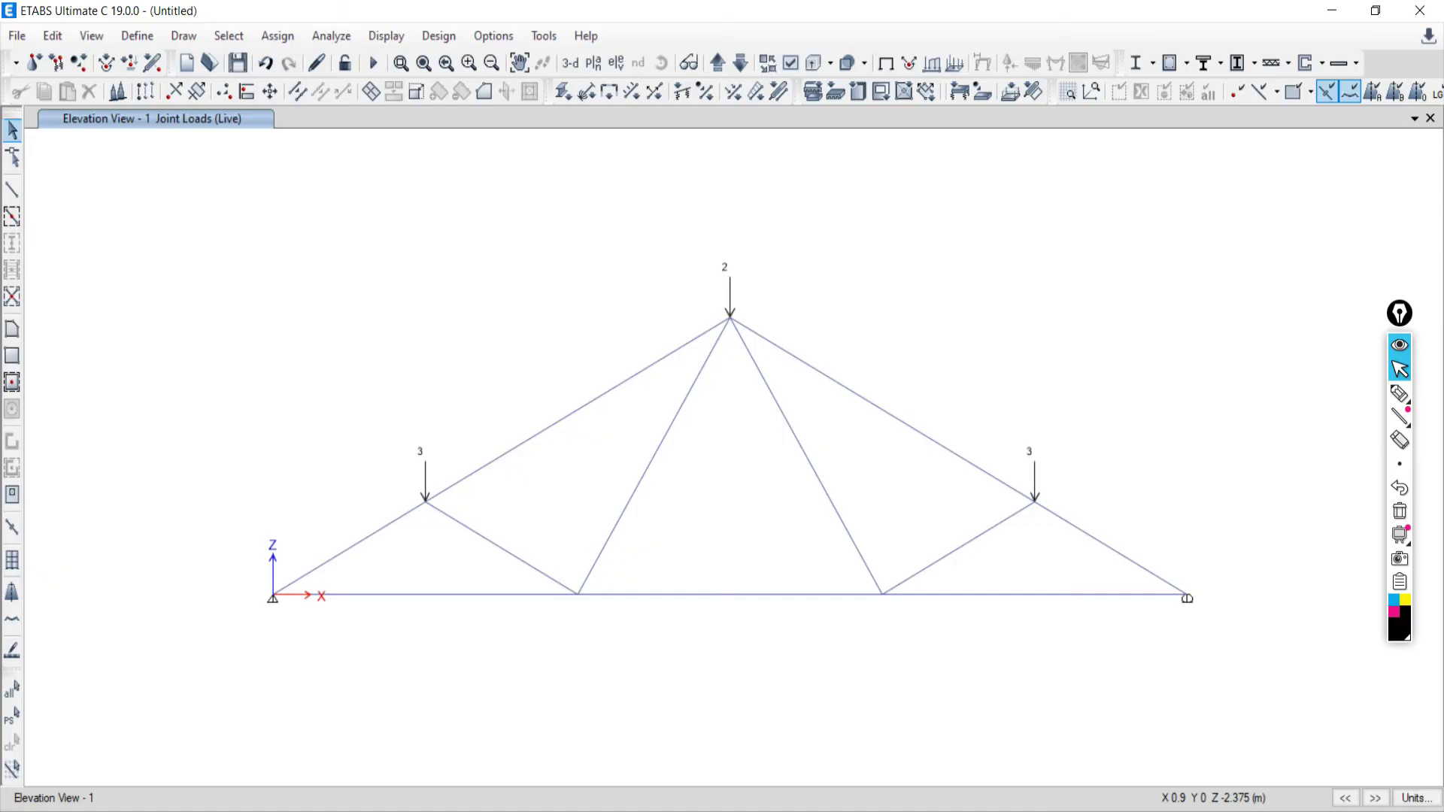
left_click(377, 39)
mouse_move(417, 93)
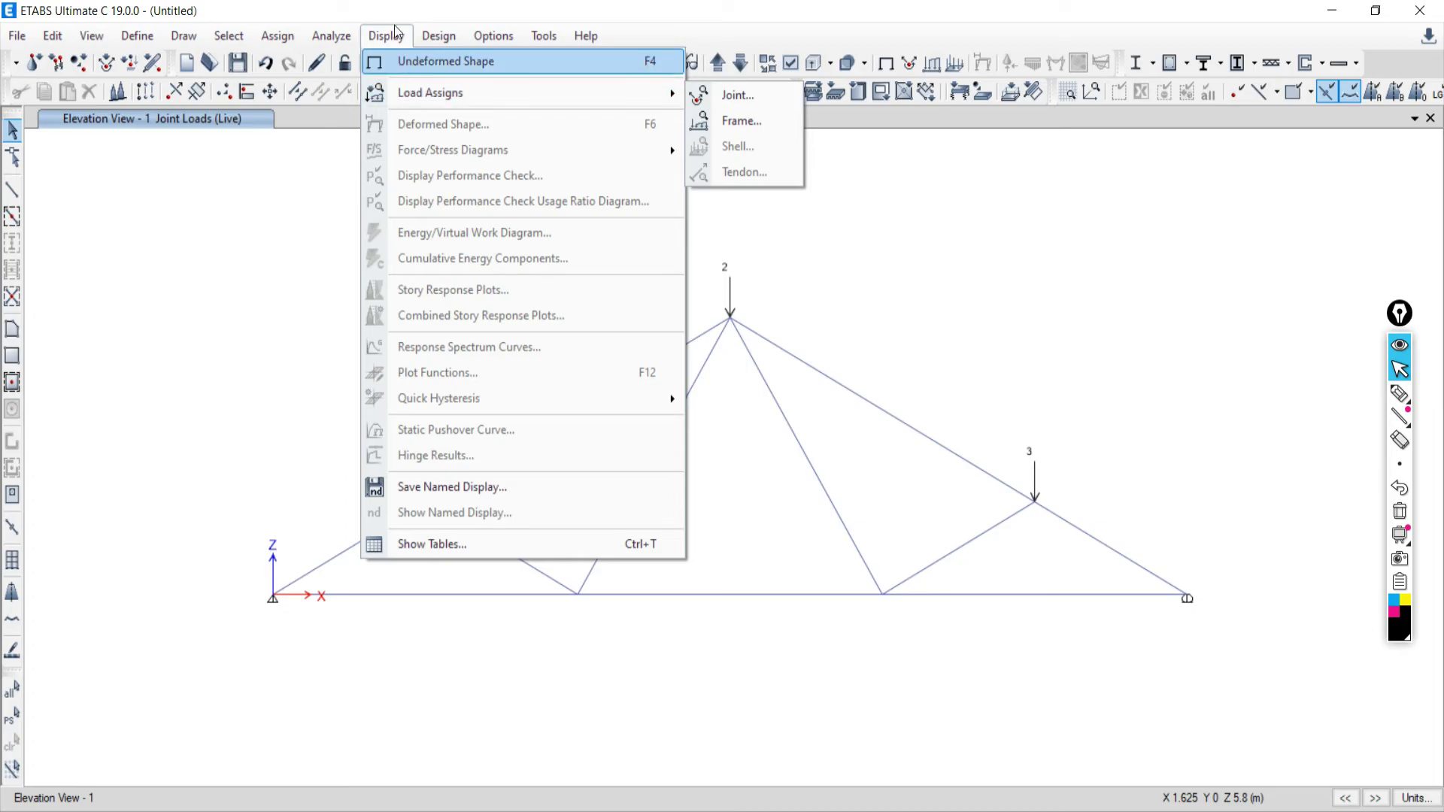
key("Escape")
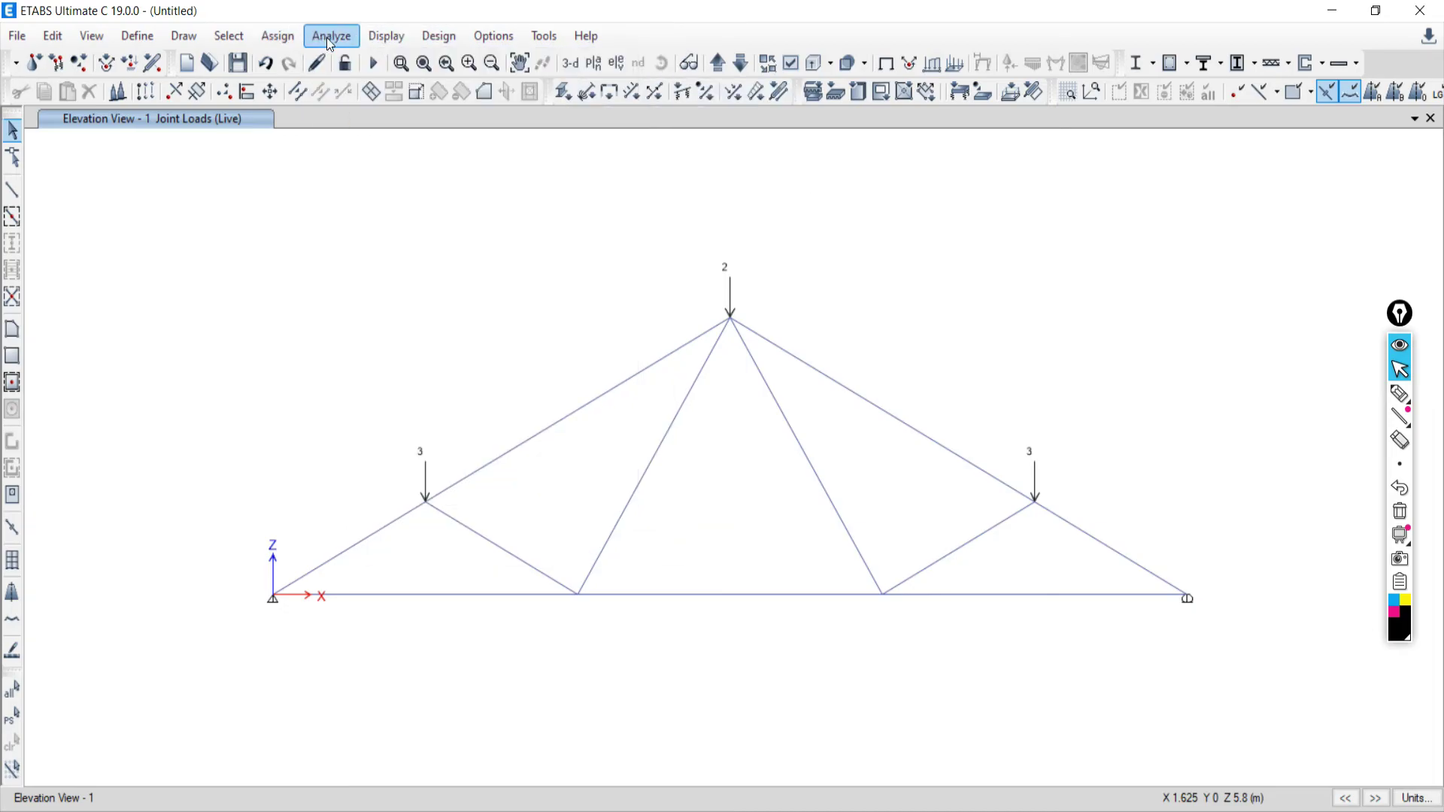
left_click(328, 36)
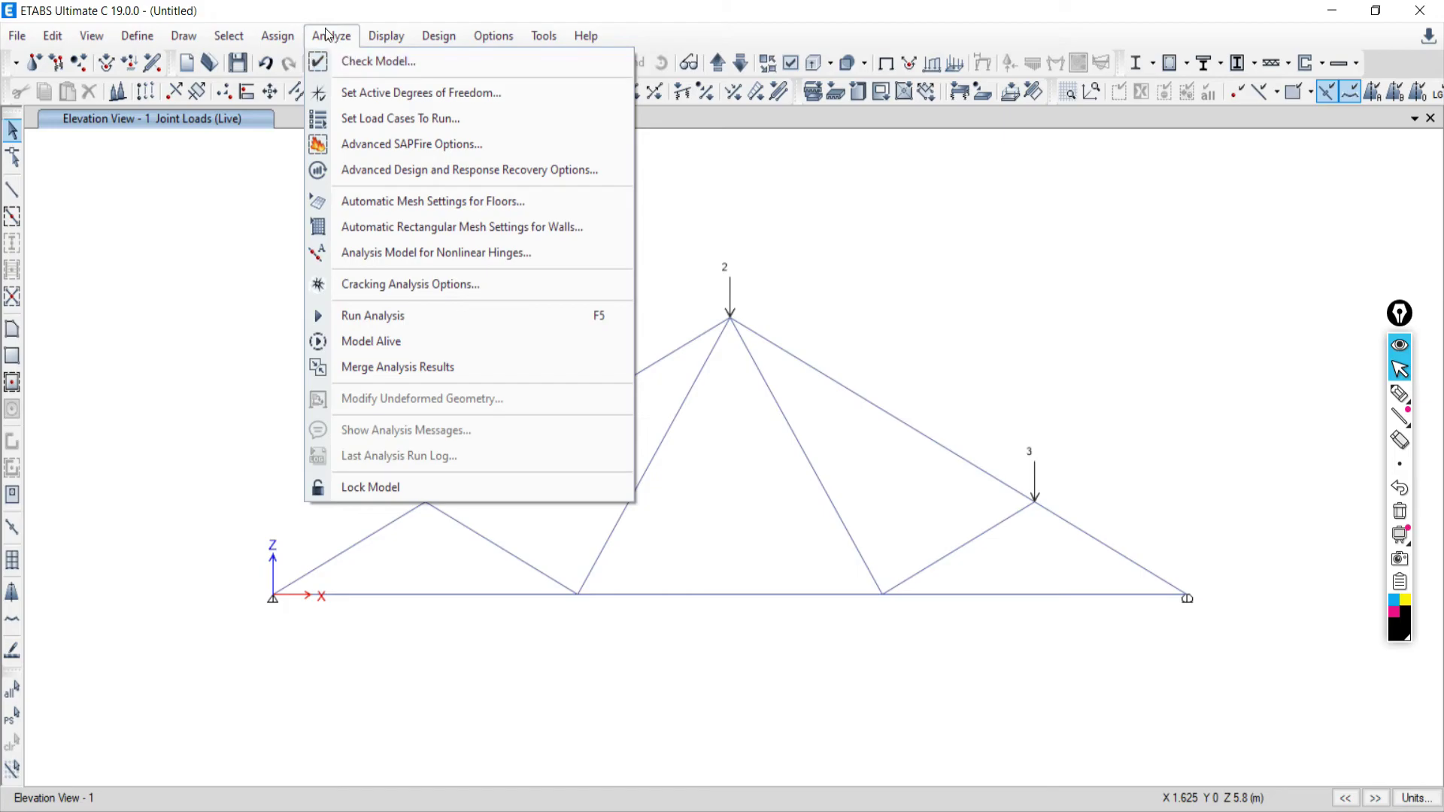
left_click(328, 36)
left_click(328, 36)
left_click(337, 62)
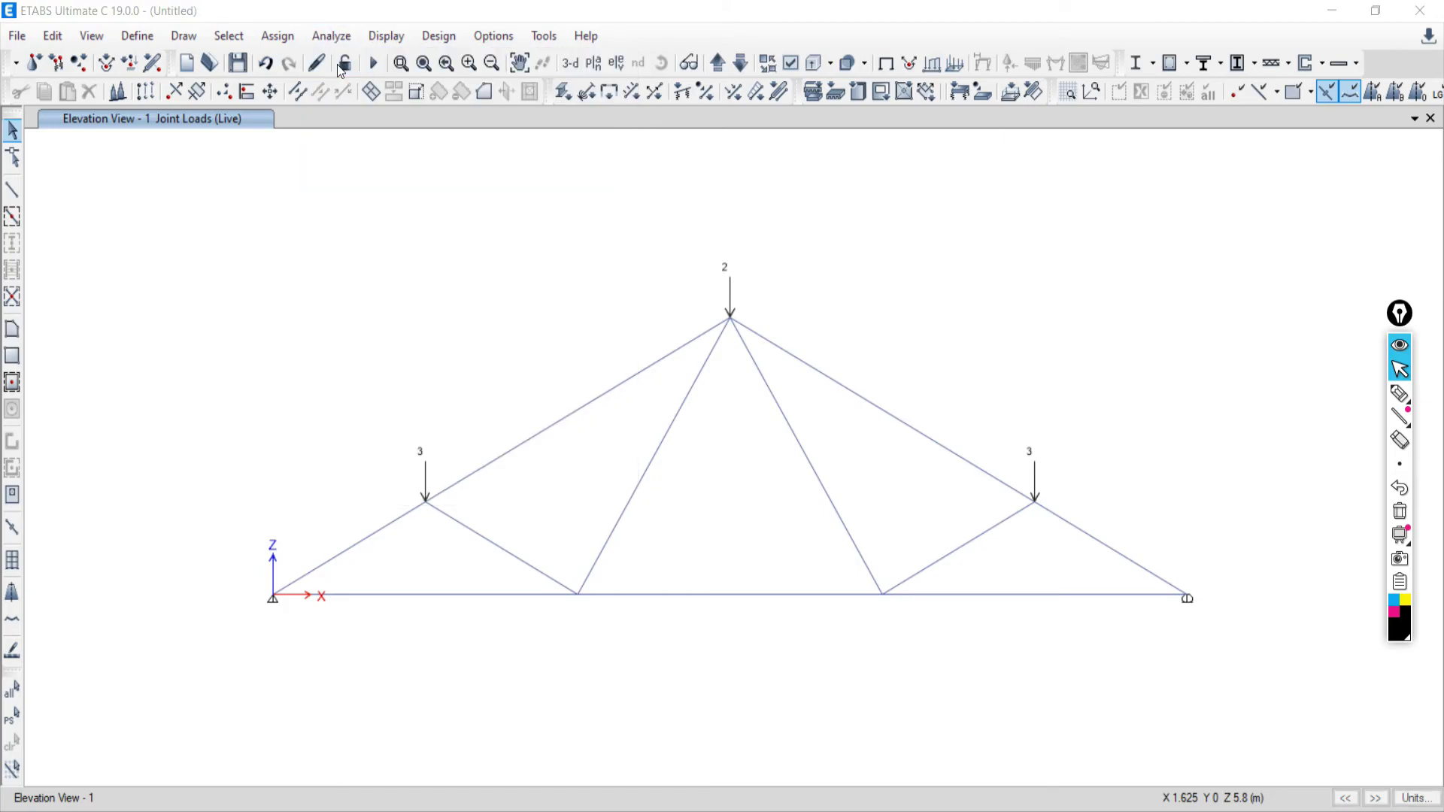
left_click(713, 672)
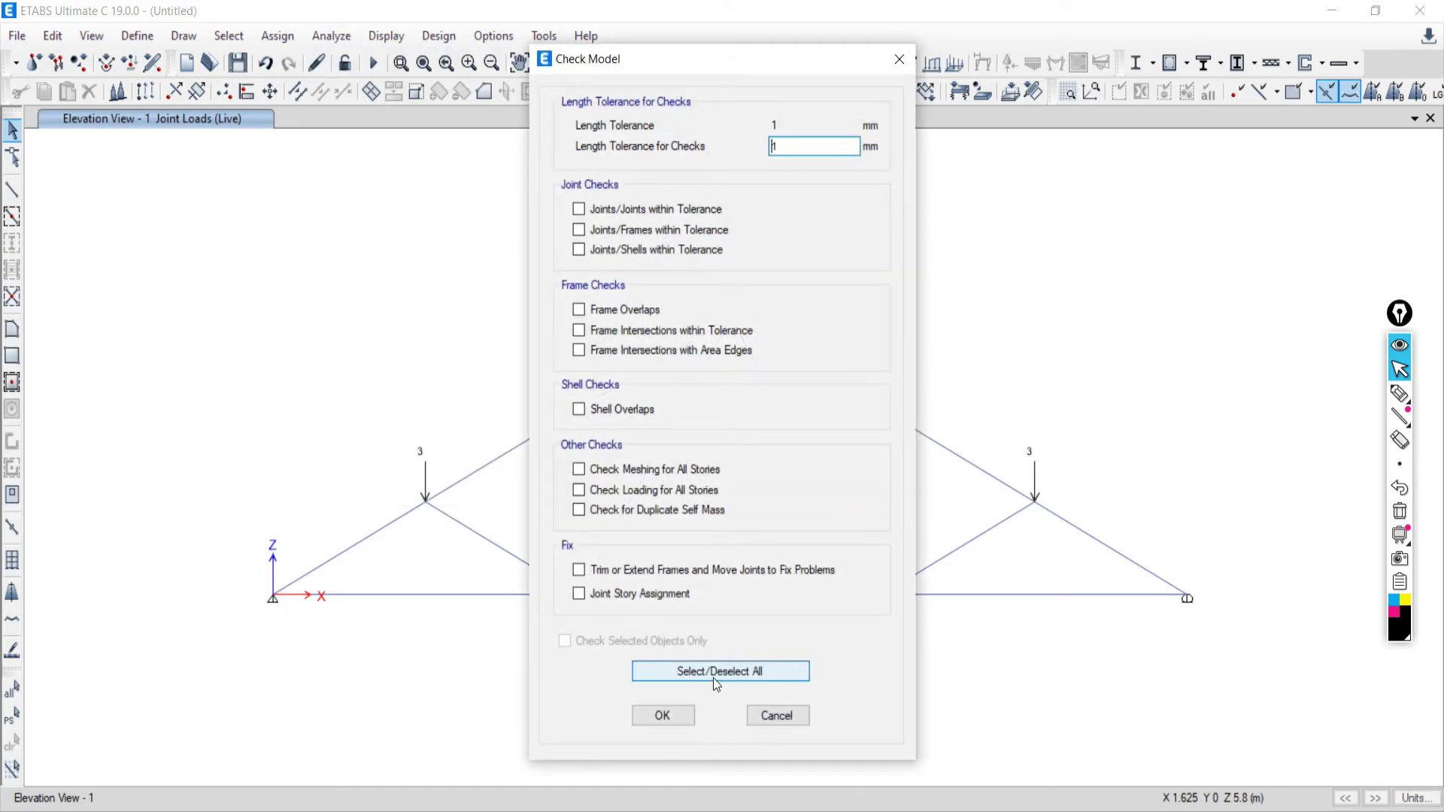
left_click(578, 593)
left_click(648, 715)
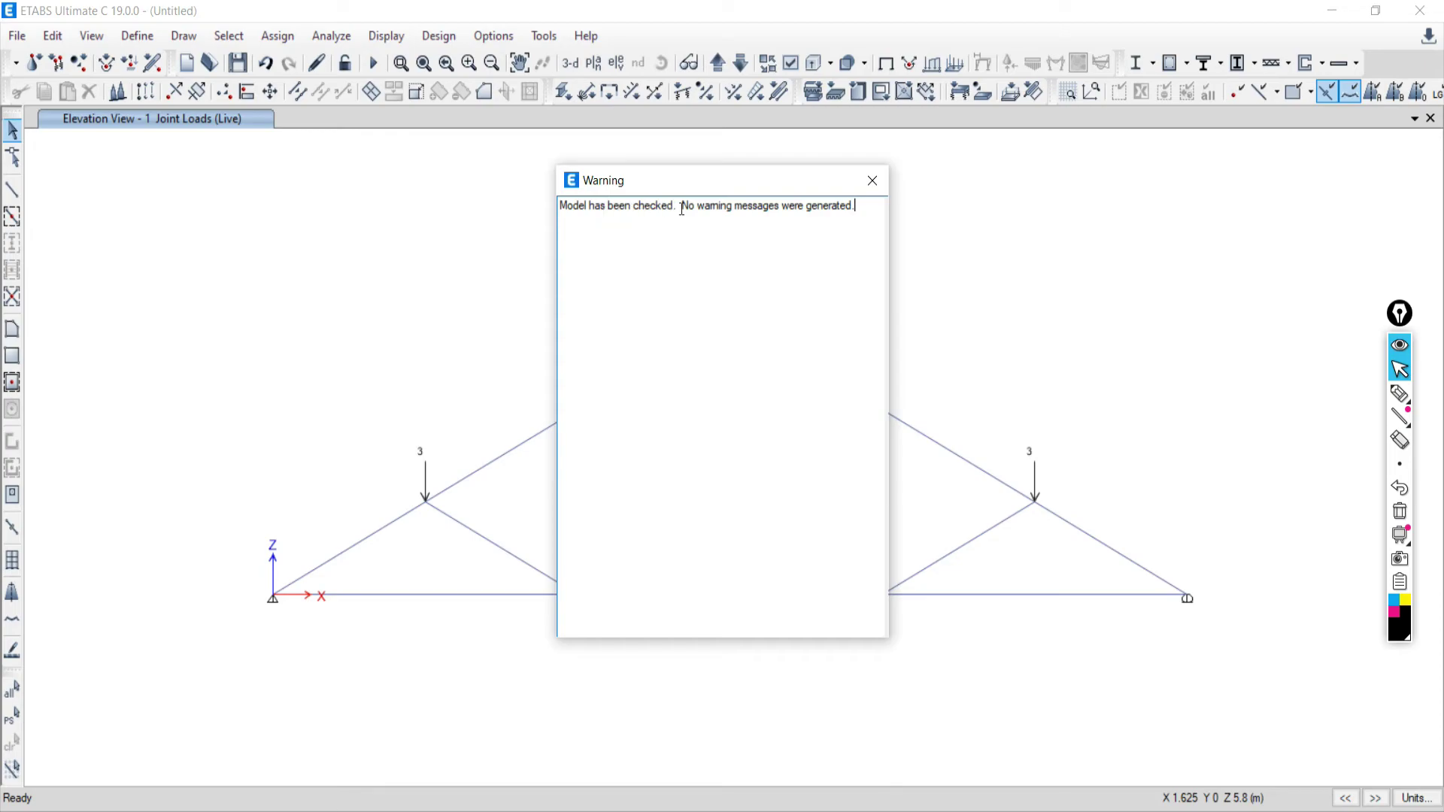
left_click(869, 186)
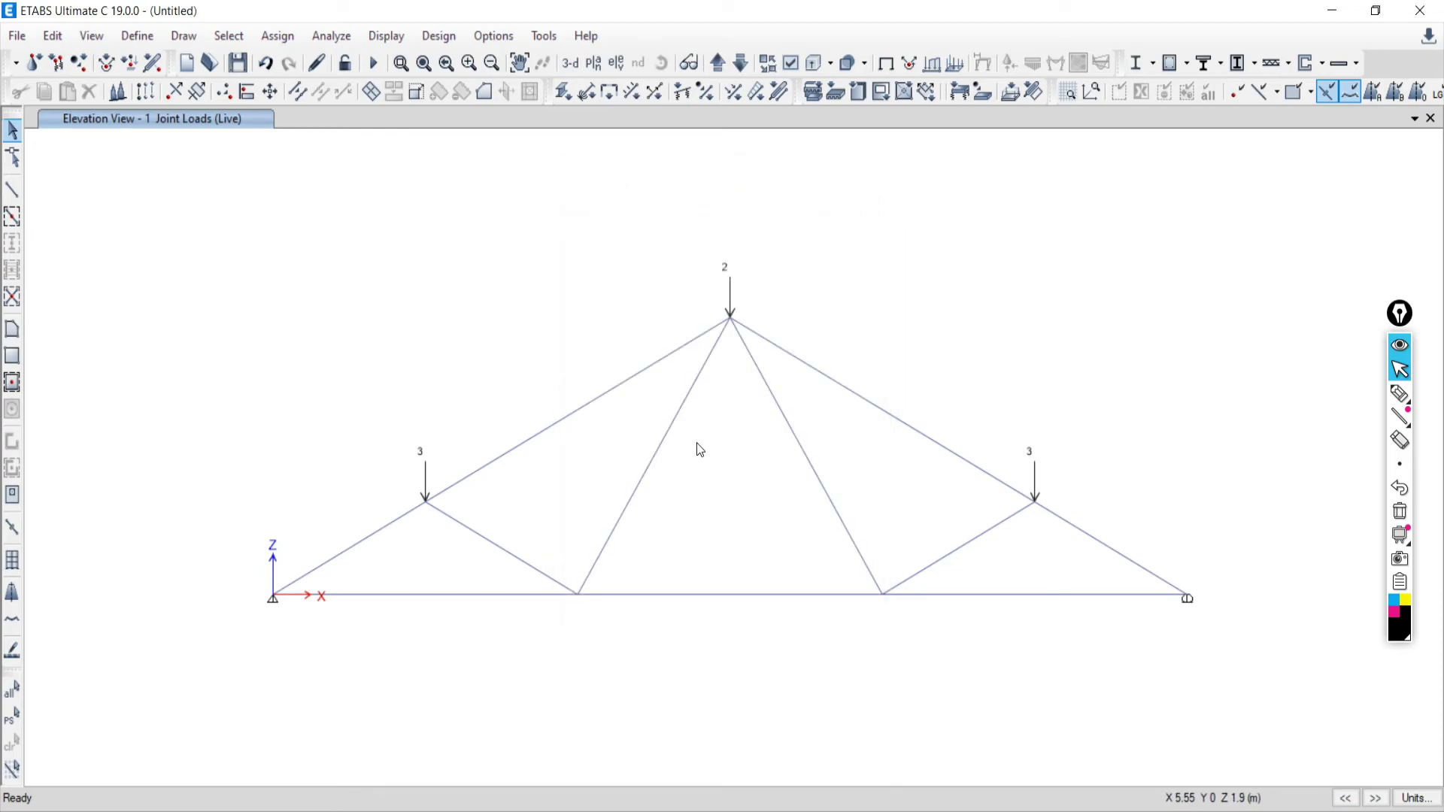
Repeat the model check with the same options, confirm no warnings, then switch to Word
scroll(700, 449, "down", 3)
scroll(718, 497, "up", 3)
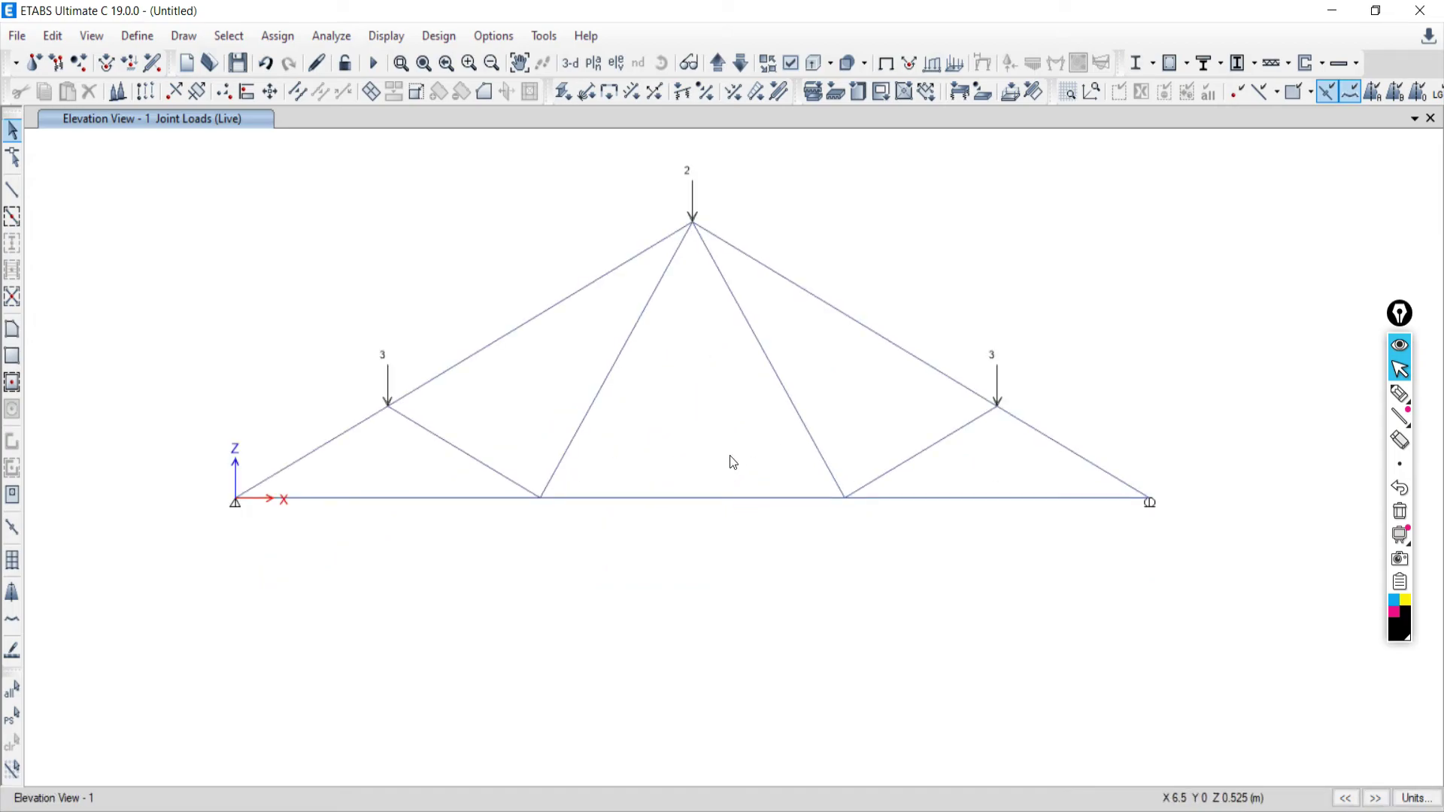
middle_click_drag(707, 403, 720, 451)
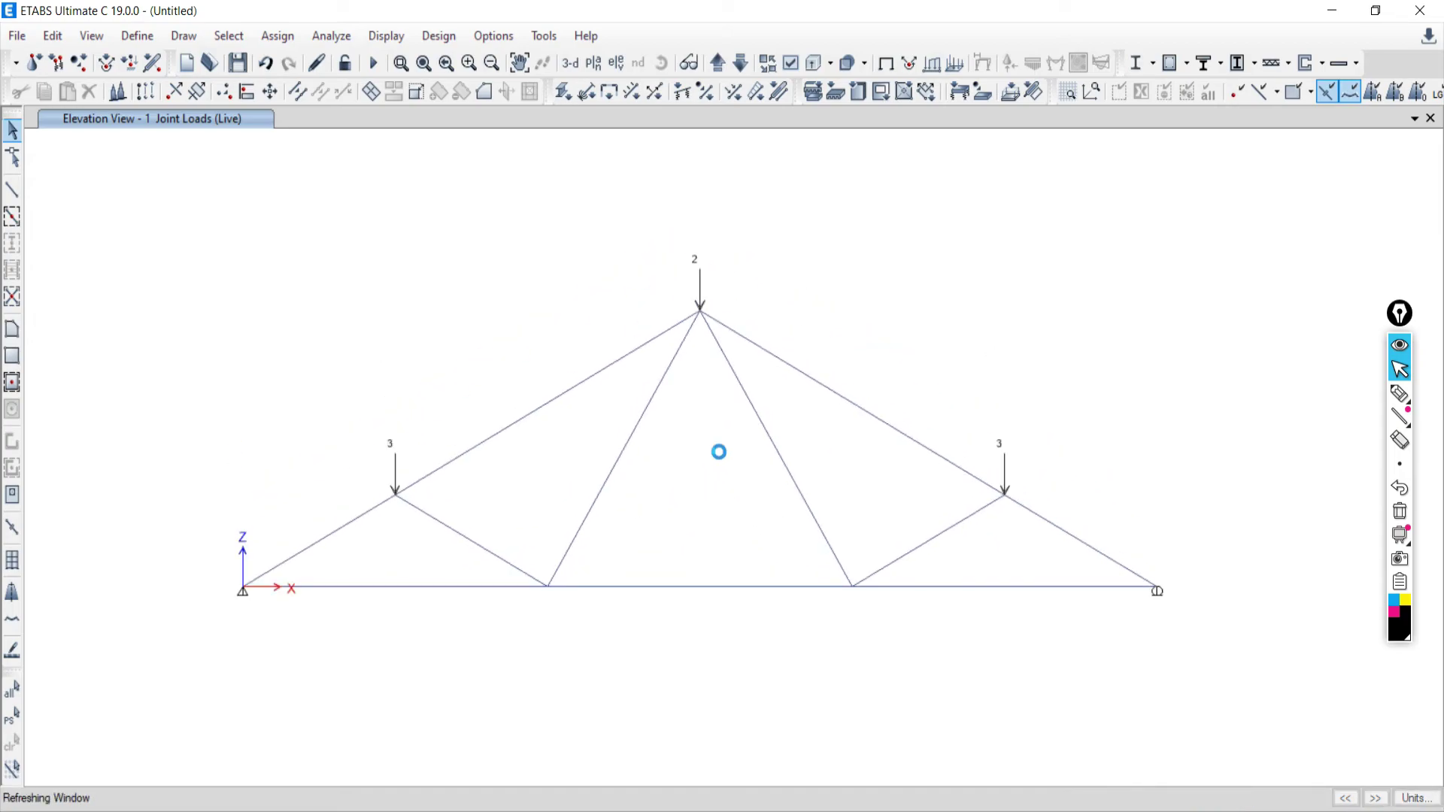
left_click(332, 36)
left_click(343, 62)
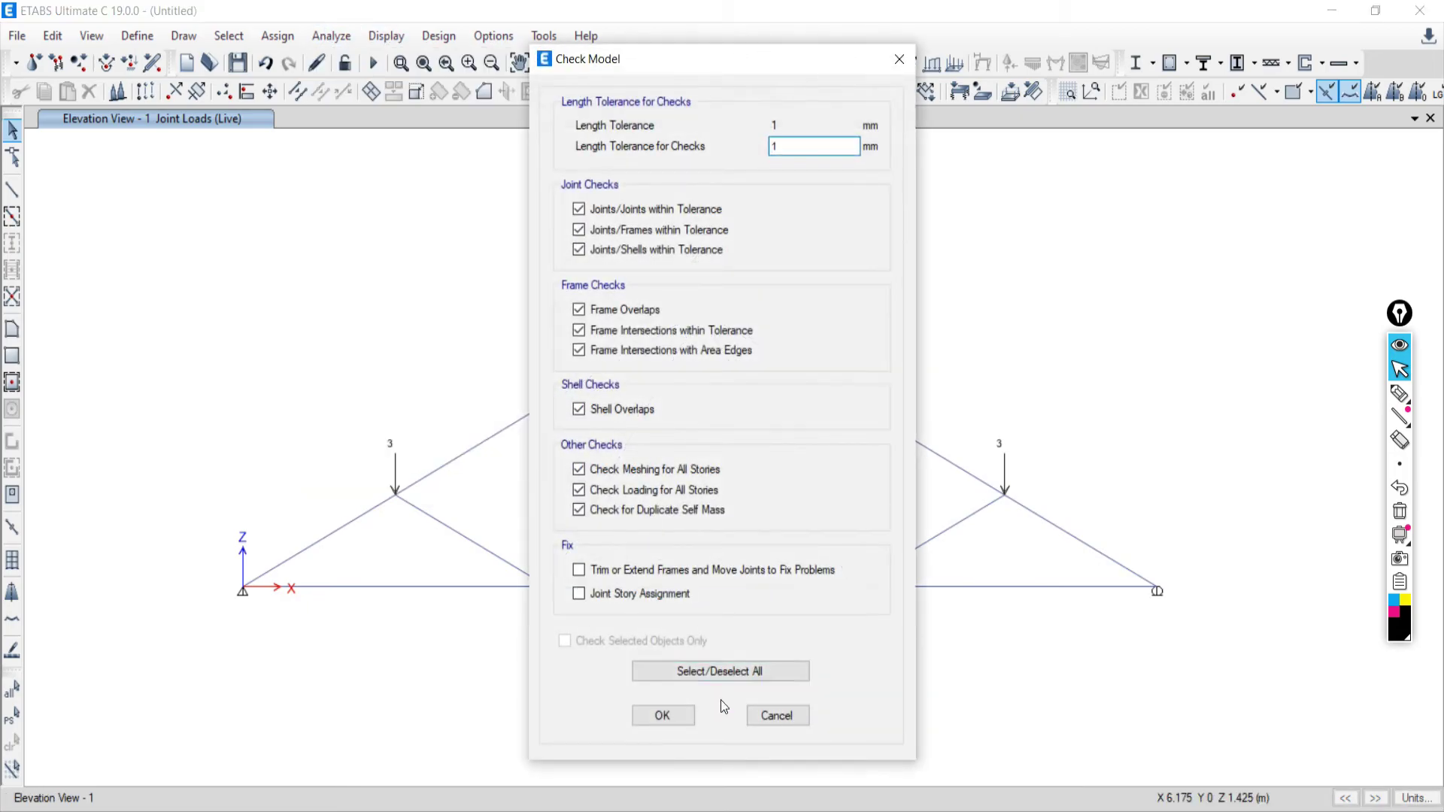
left_click(693, 674)
left_click(609, 593)
left_click(663, 717)
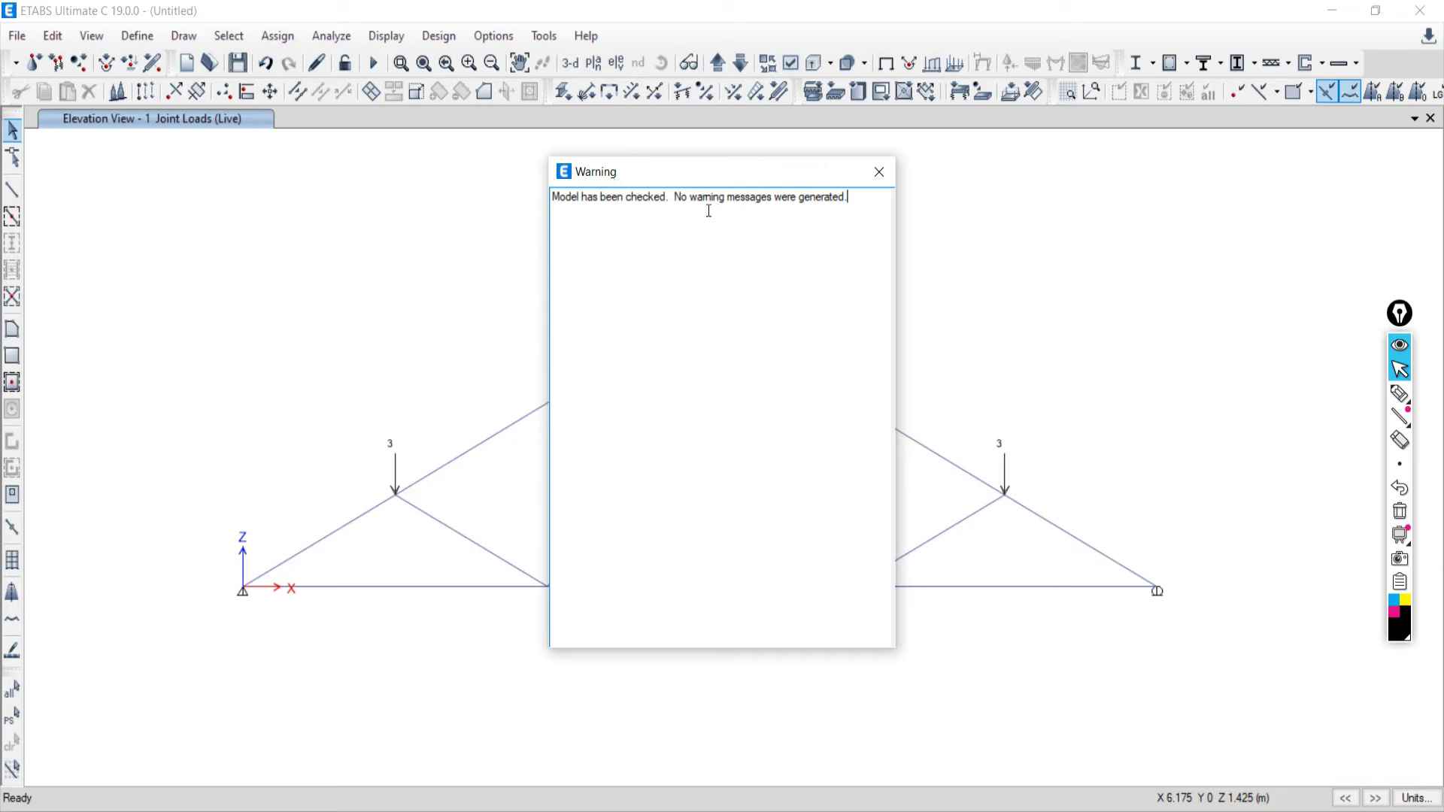
left_click(878, 172)
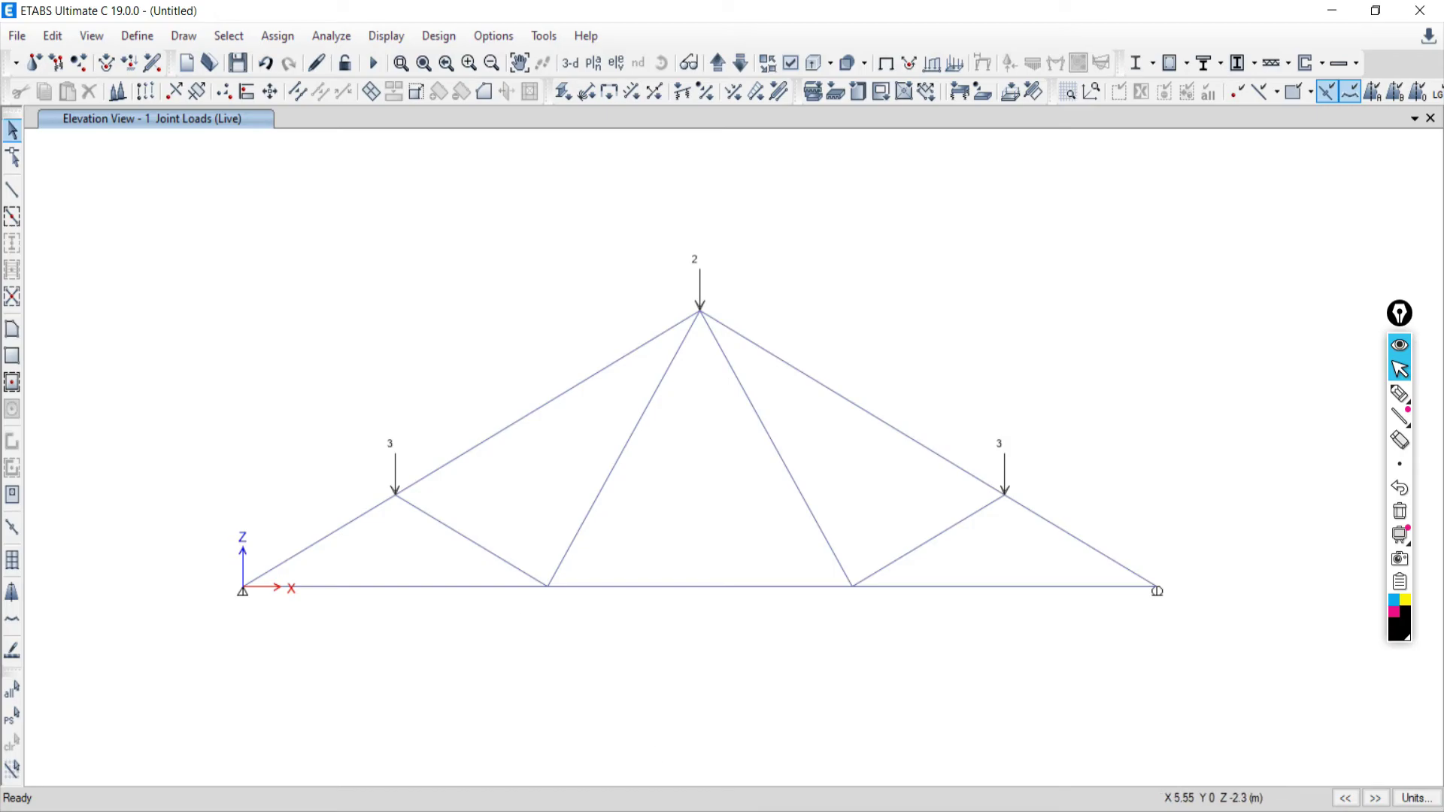
key("alt+Tab")
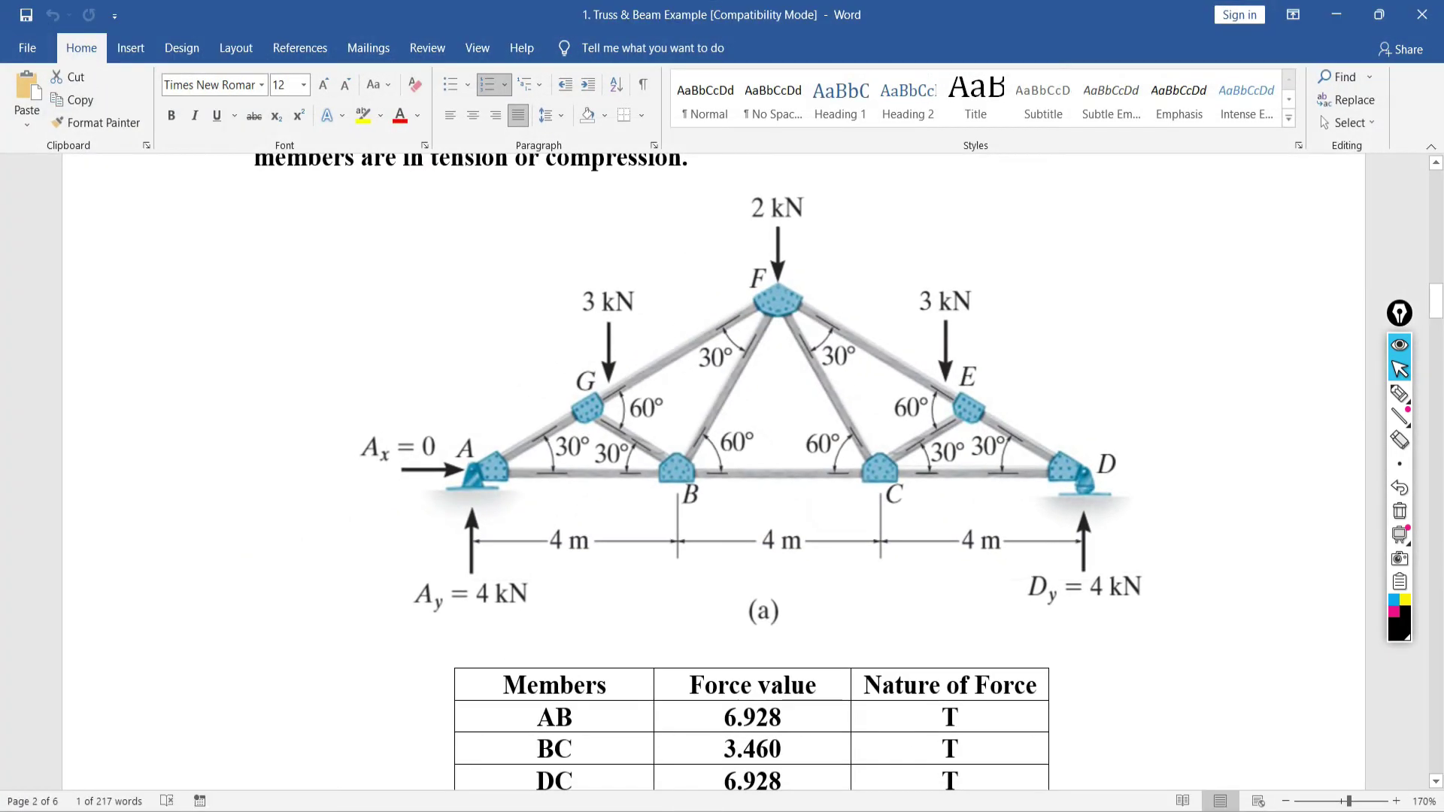
Return from the Word hand solution to the ETABS truss model
key("alt+Tab")
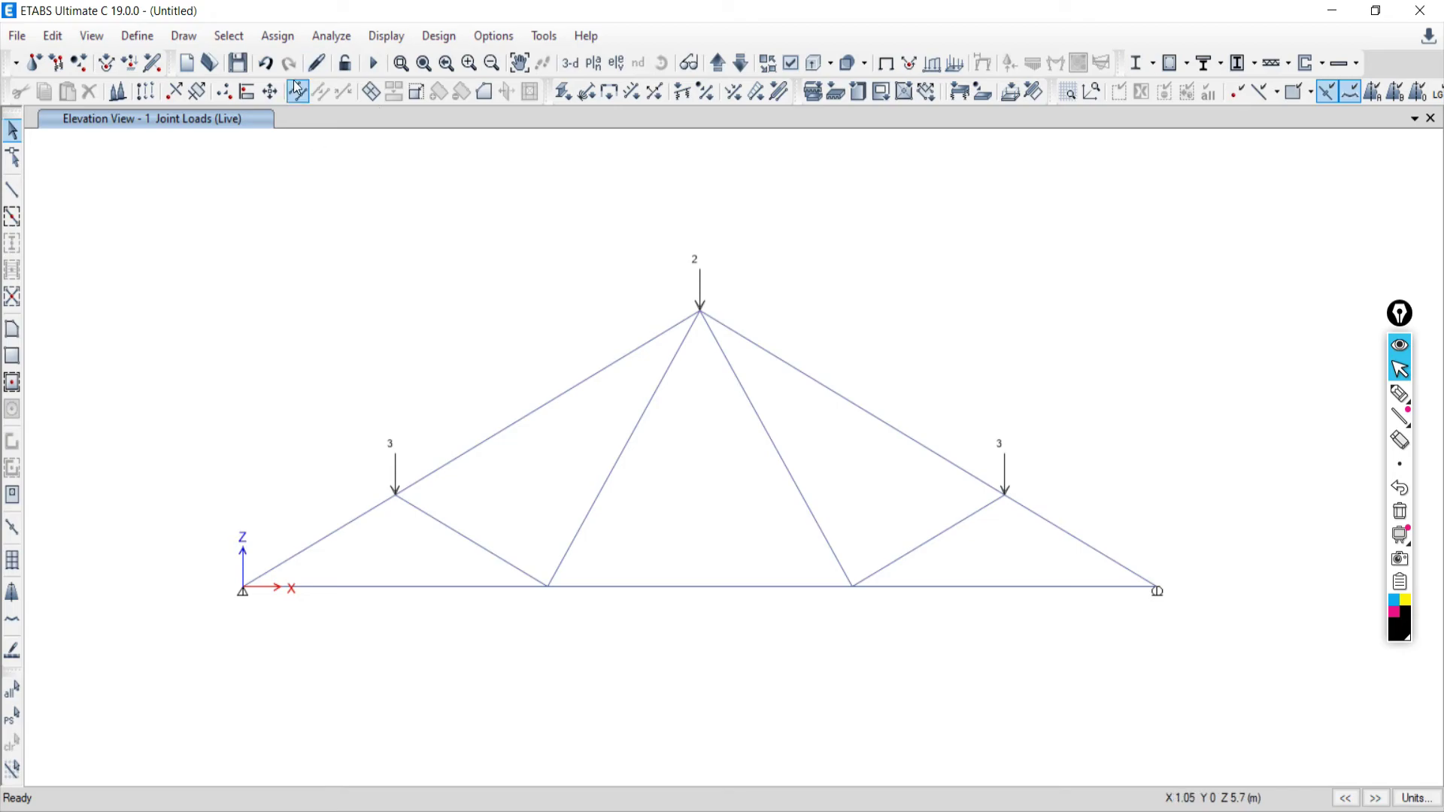
Save the model as 01 in a new Truss folder and run the analysis with F5
left_click(371, 65)
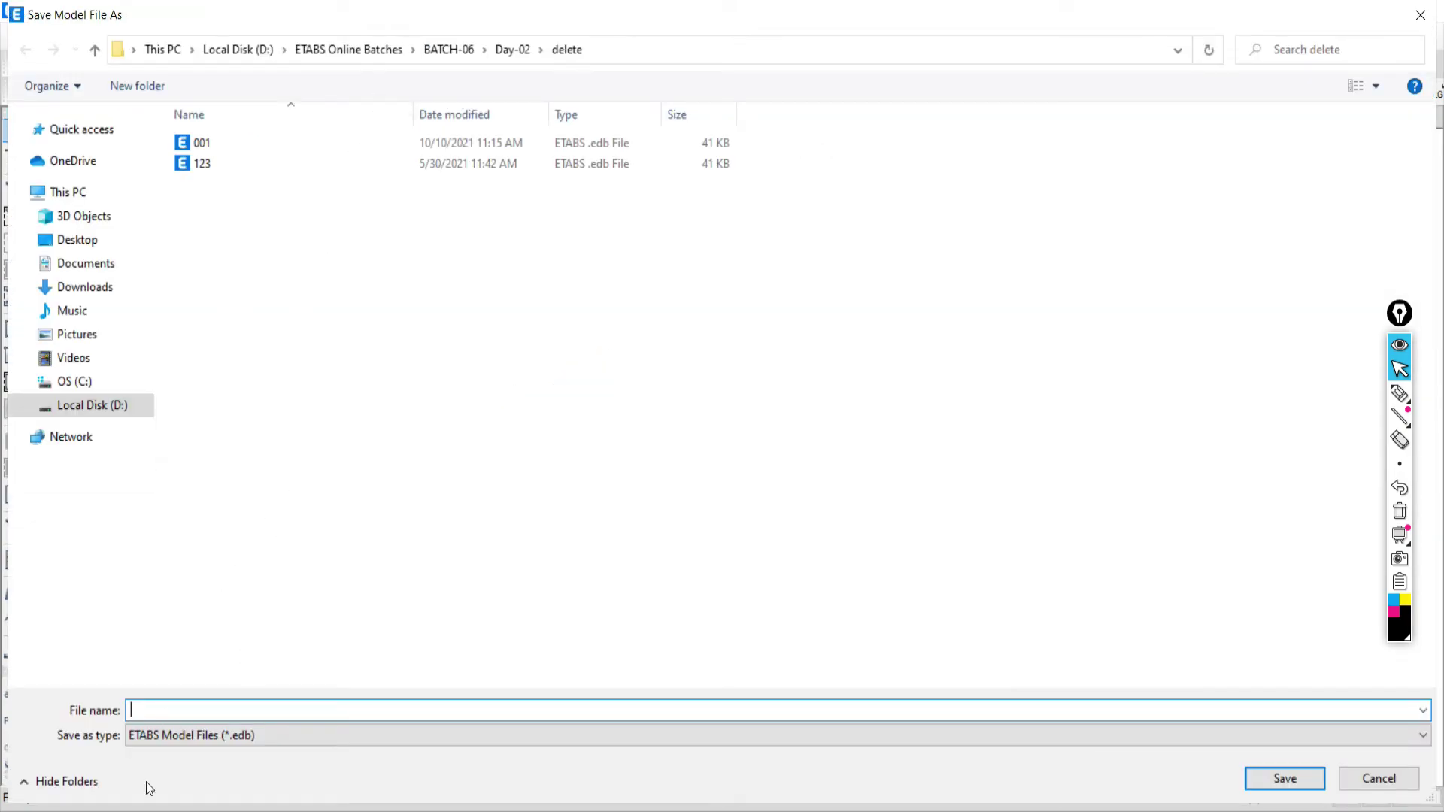
left_click(125, 89)
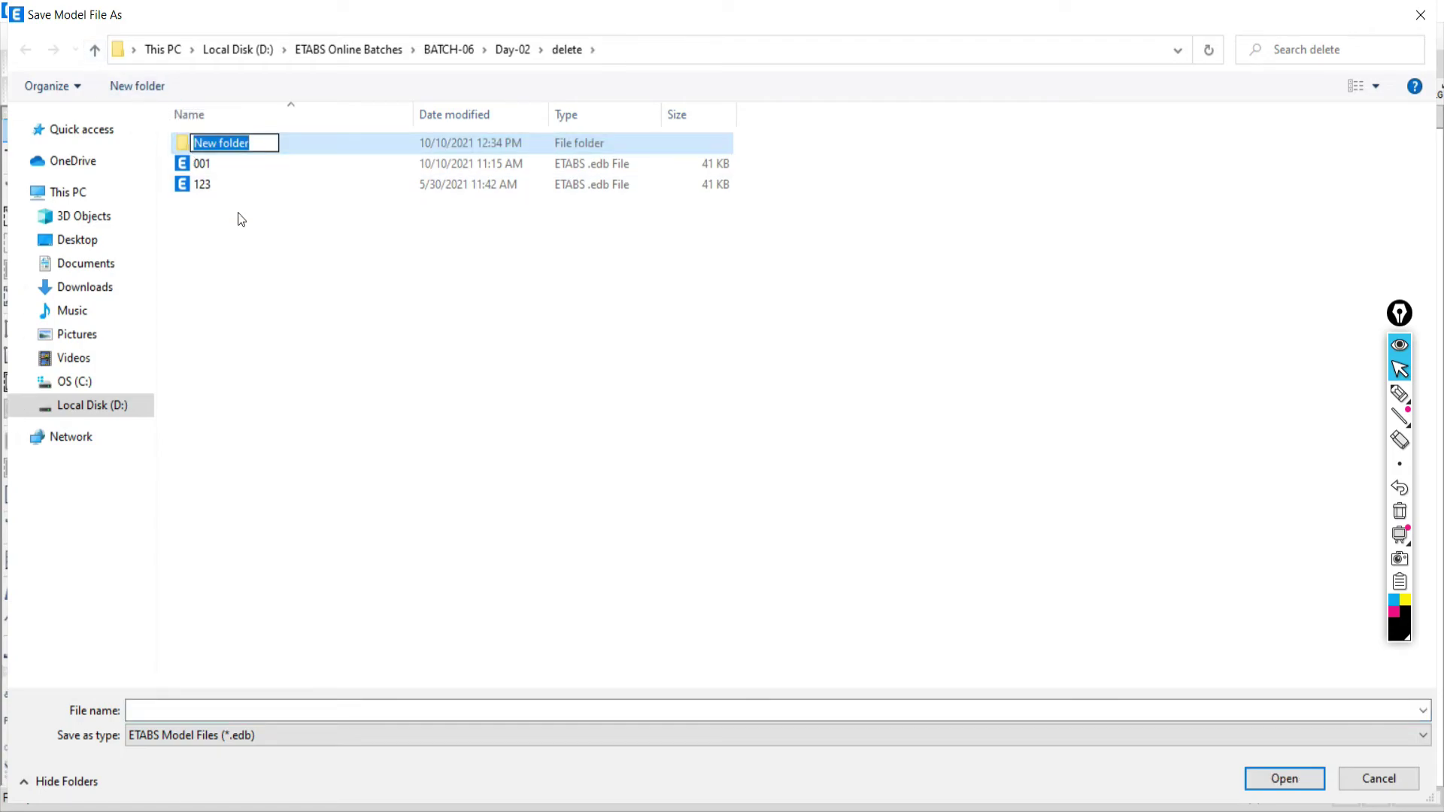
type("T")
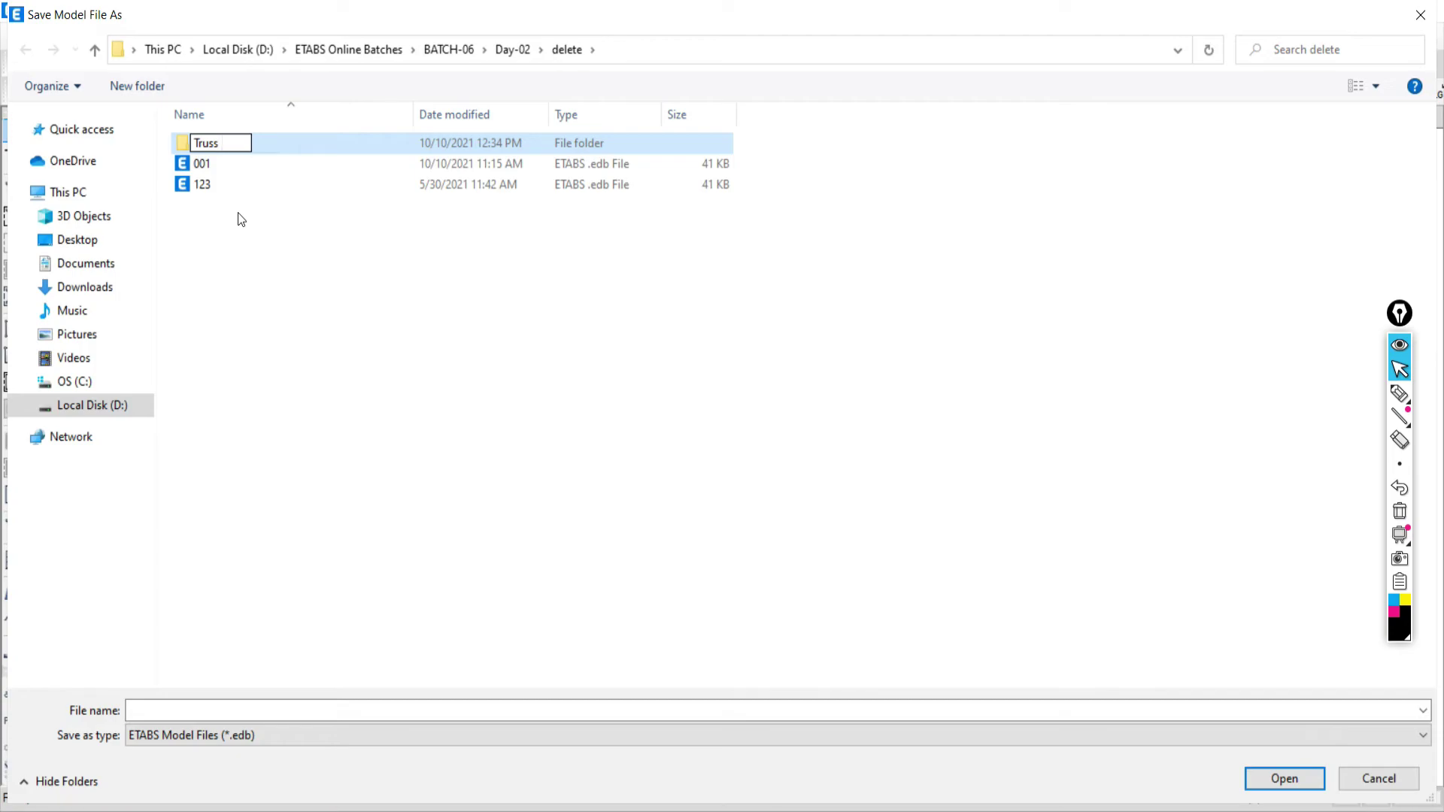
type("russ")
key("Return")
double_click(199, 144)
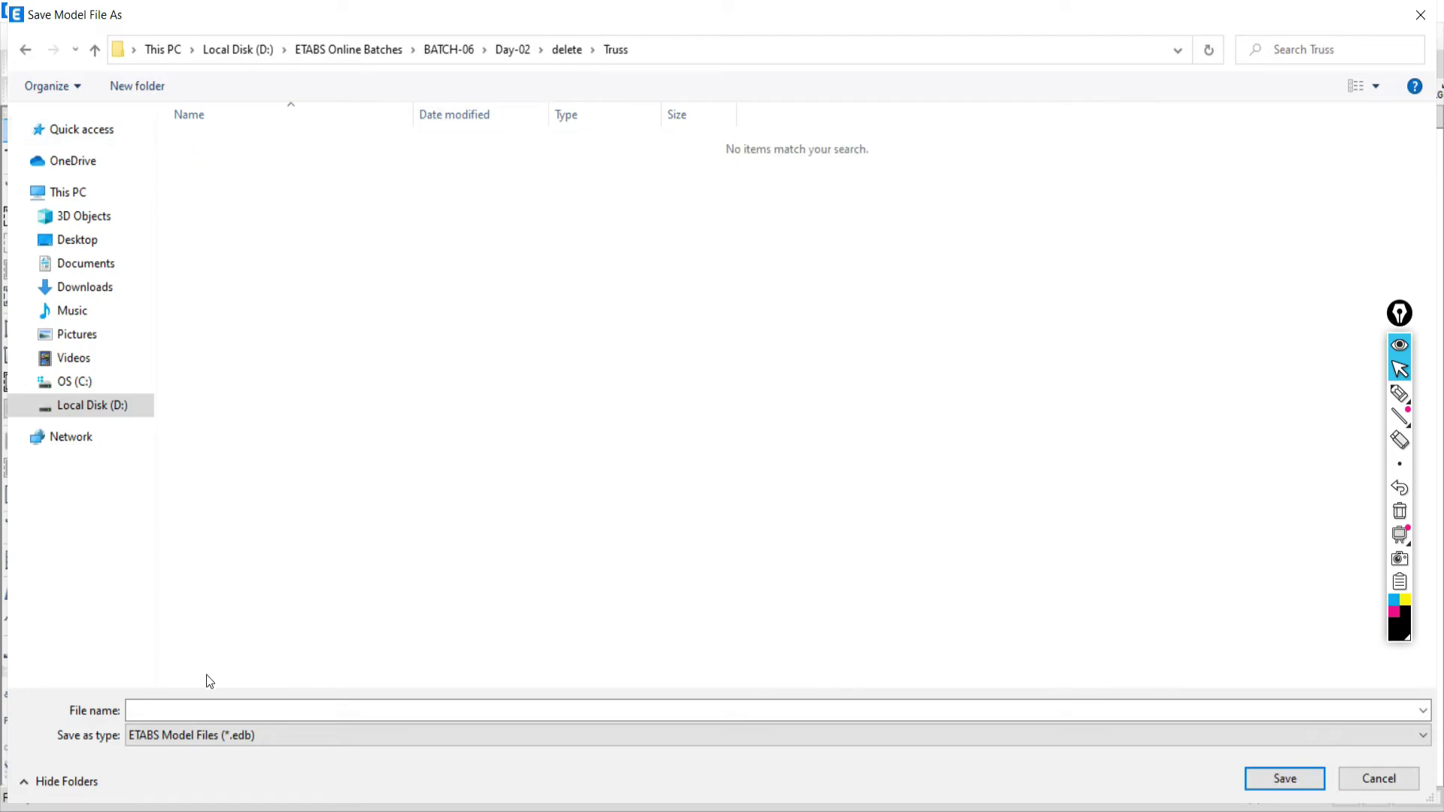
left_click(150, 711)
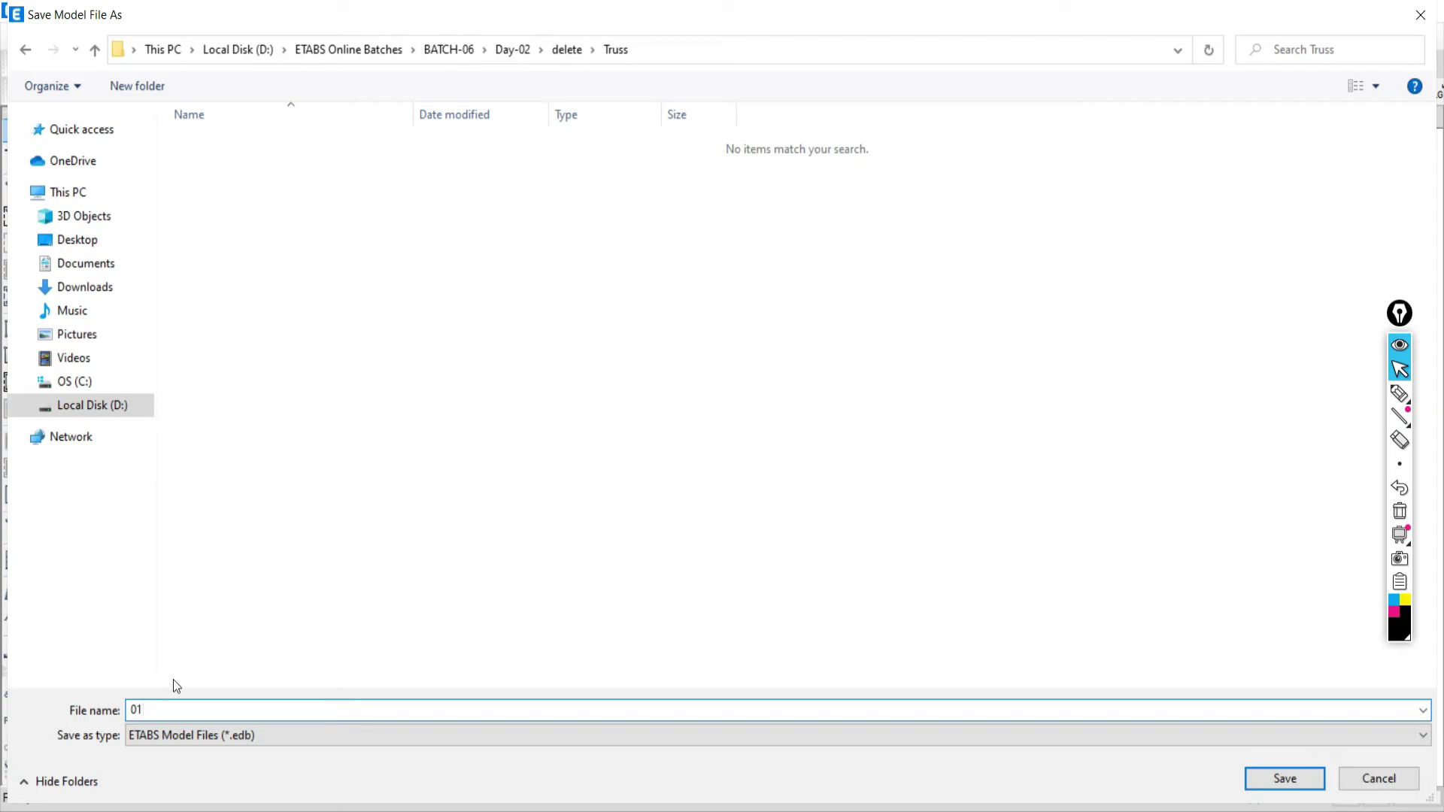
left_click(1267, 782)
key("F5")
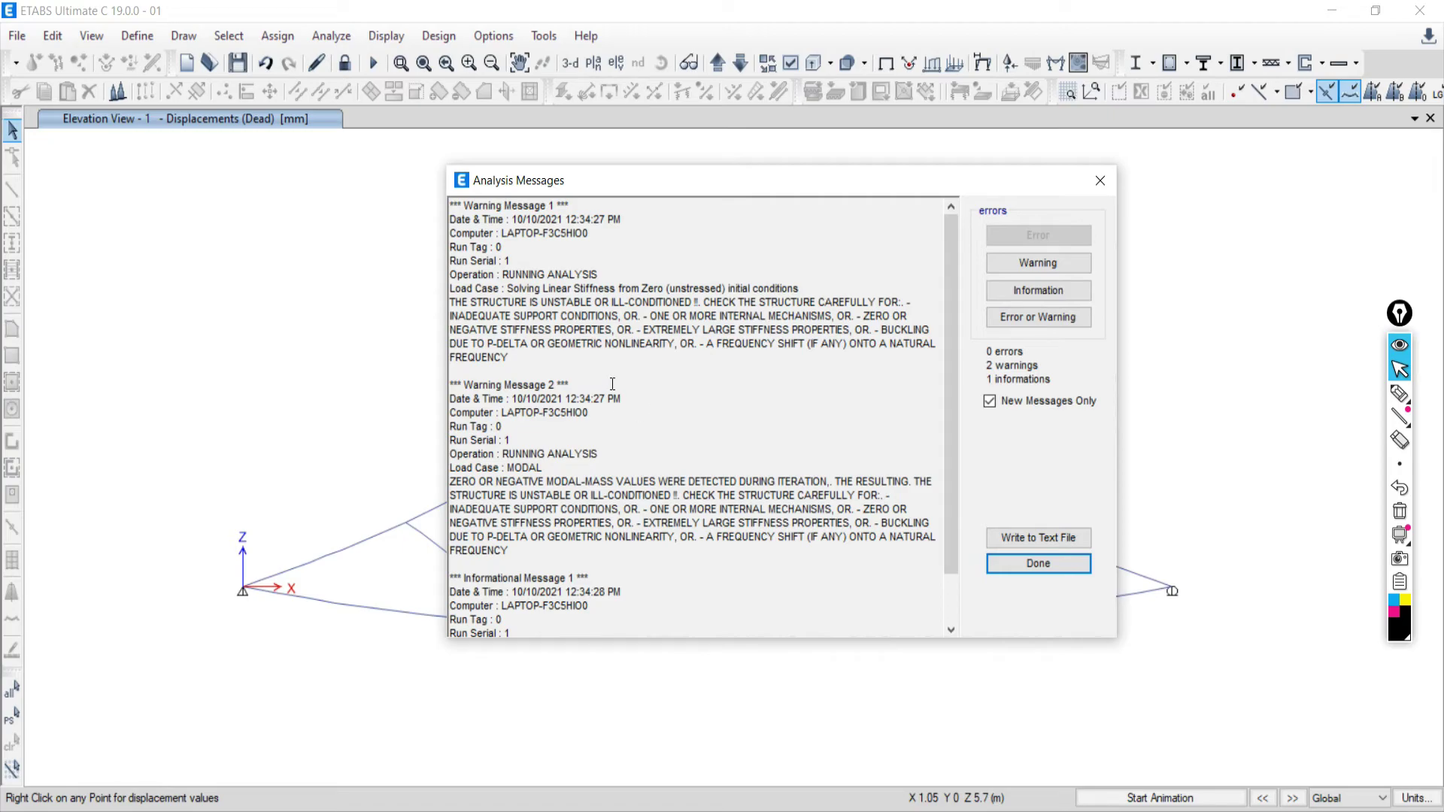
Close the analysis messages and center the Dead-case deflected truss in the view
scroll(613, 385, "down", 2)
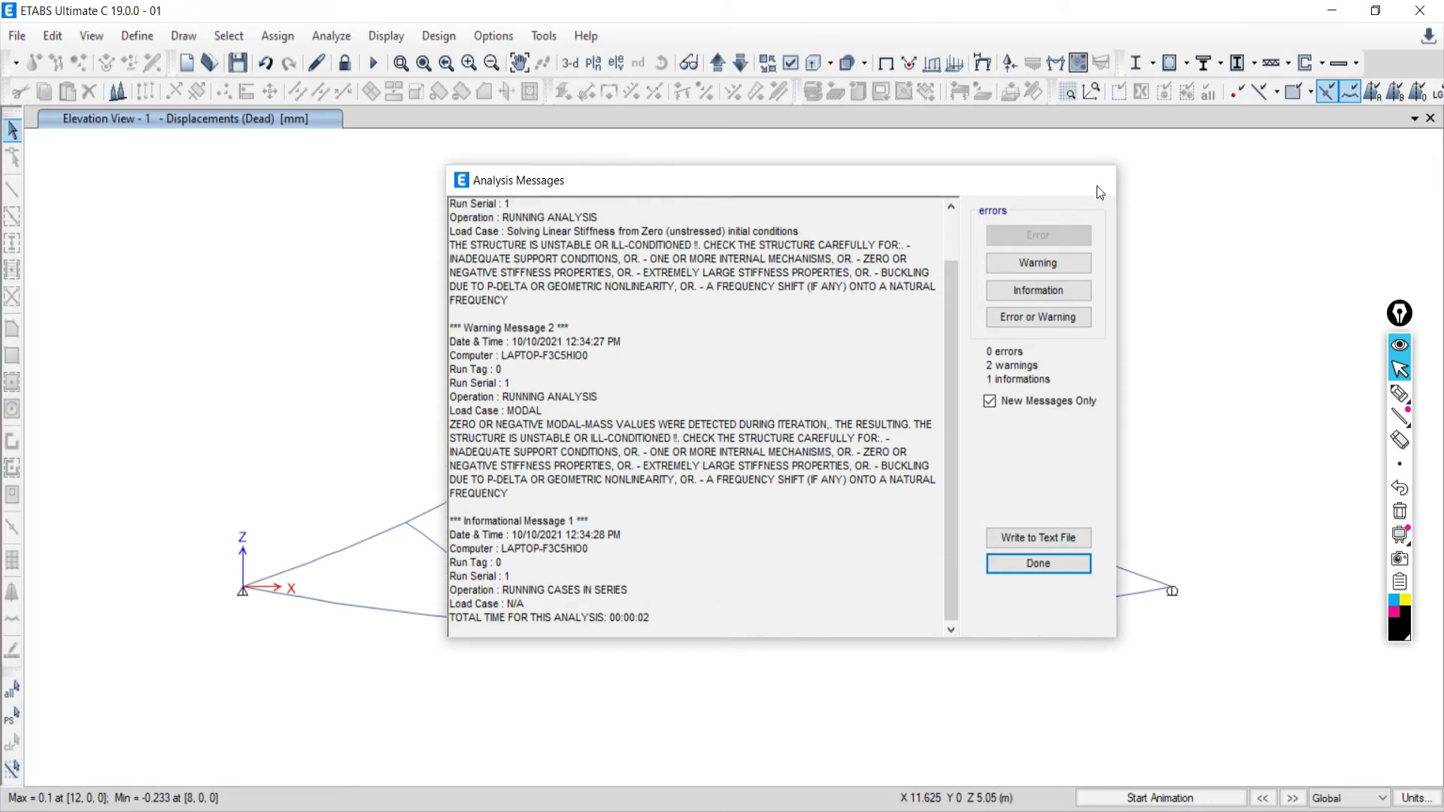
left_click(1099, 182)
middle_click_drag(734, 548, 726, 448)
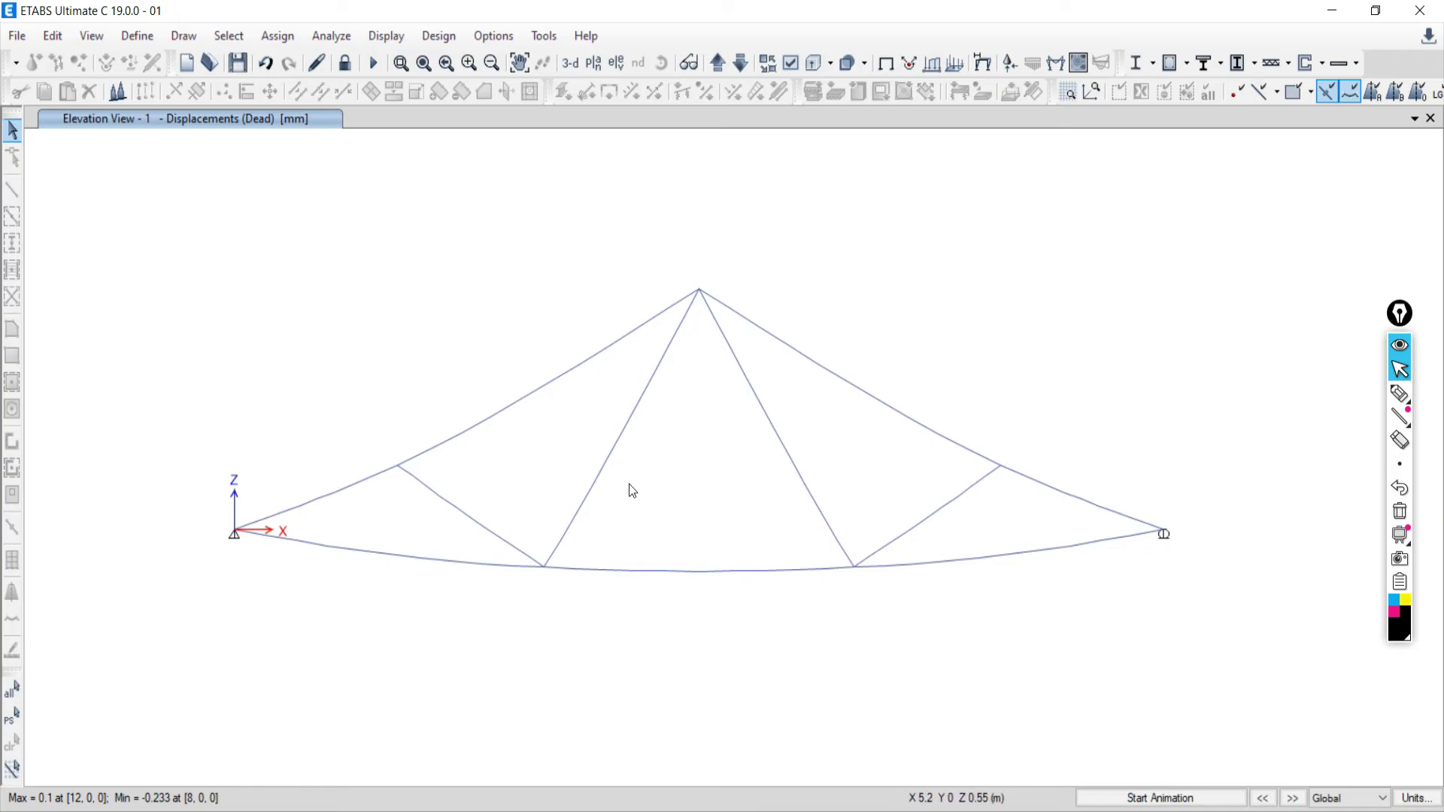
Unlock the model, deleting the analysis results, and re-center the undeformed truss
left_click(374, 64)
left_click(781, 494)
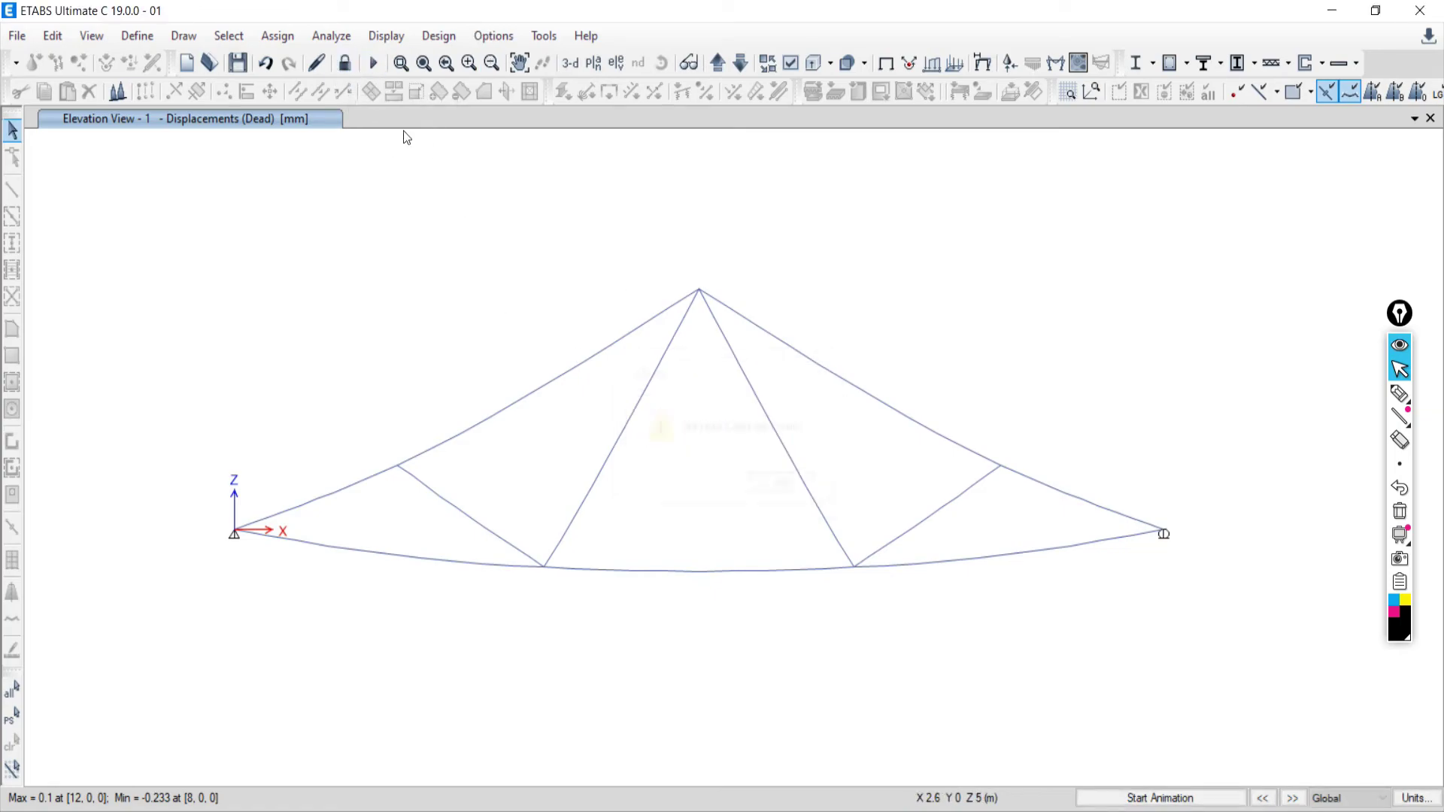
left_click(344, 64)
left_click(734, 488)
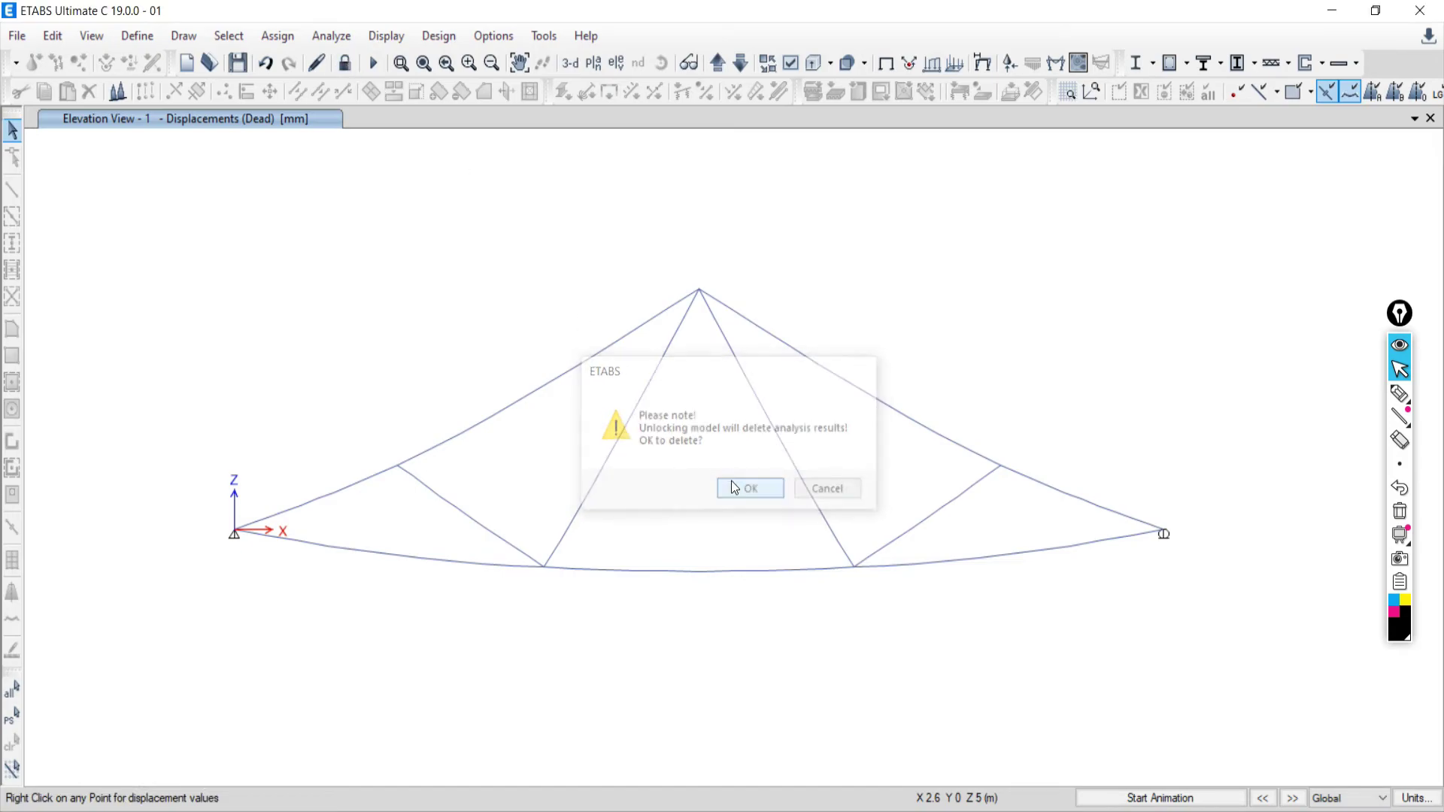
scroll(692, 434, "up", 3)
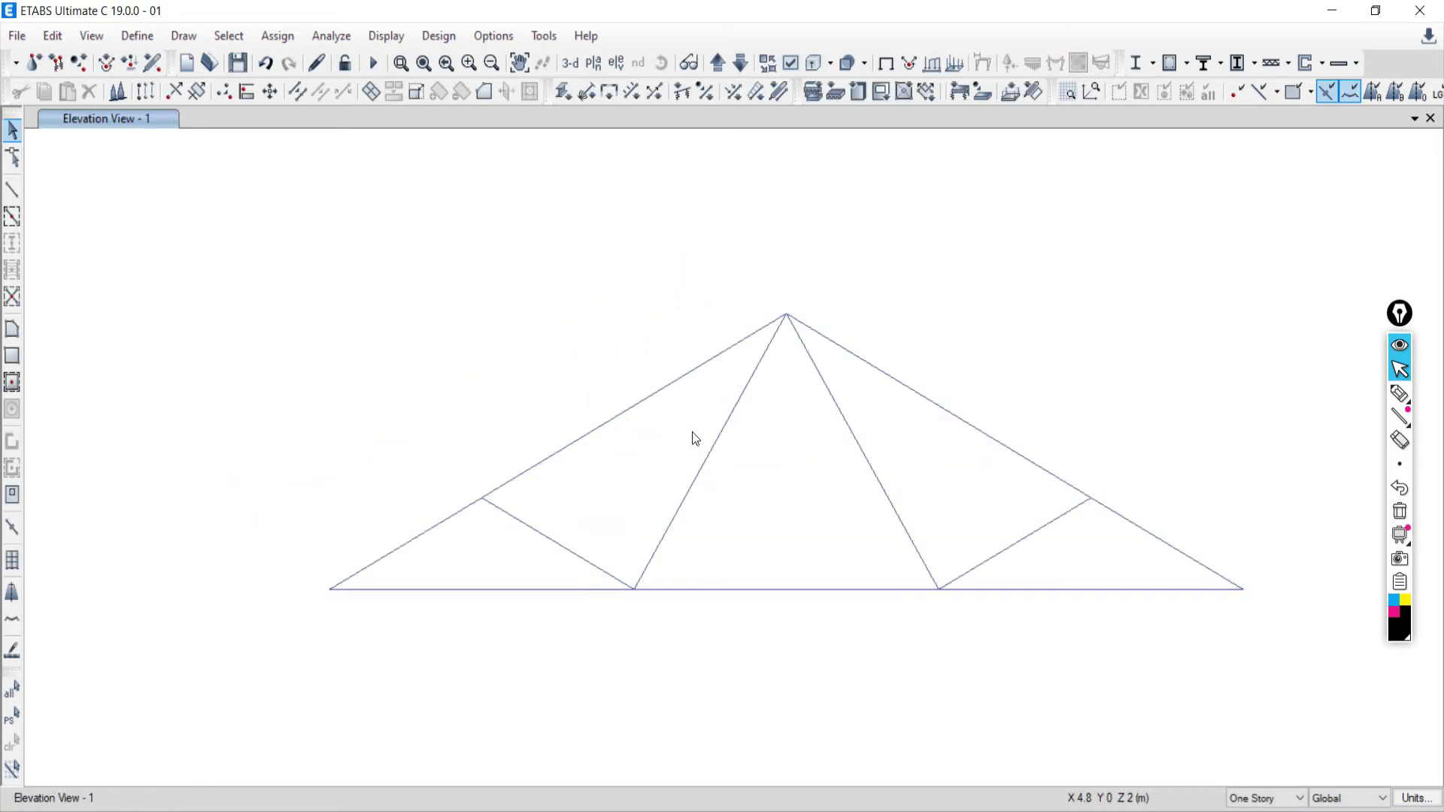
middle_click_drag(772, 450, 693, 429)
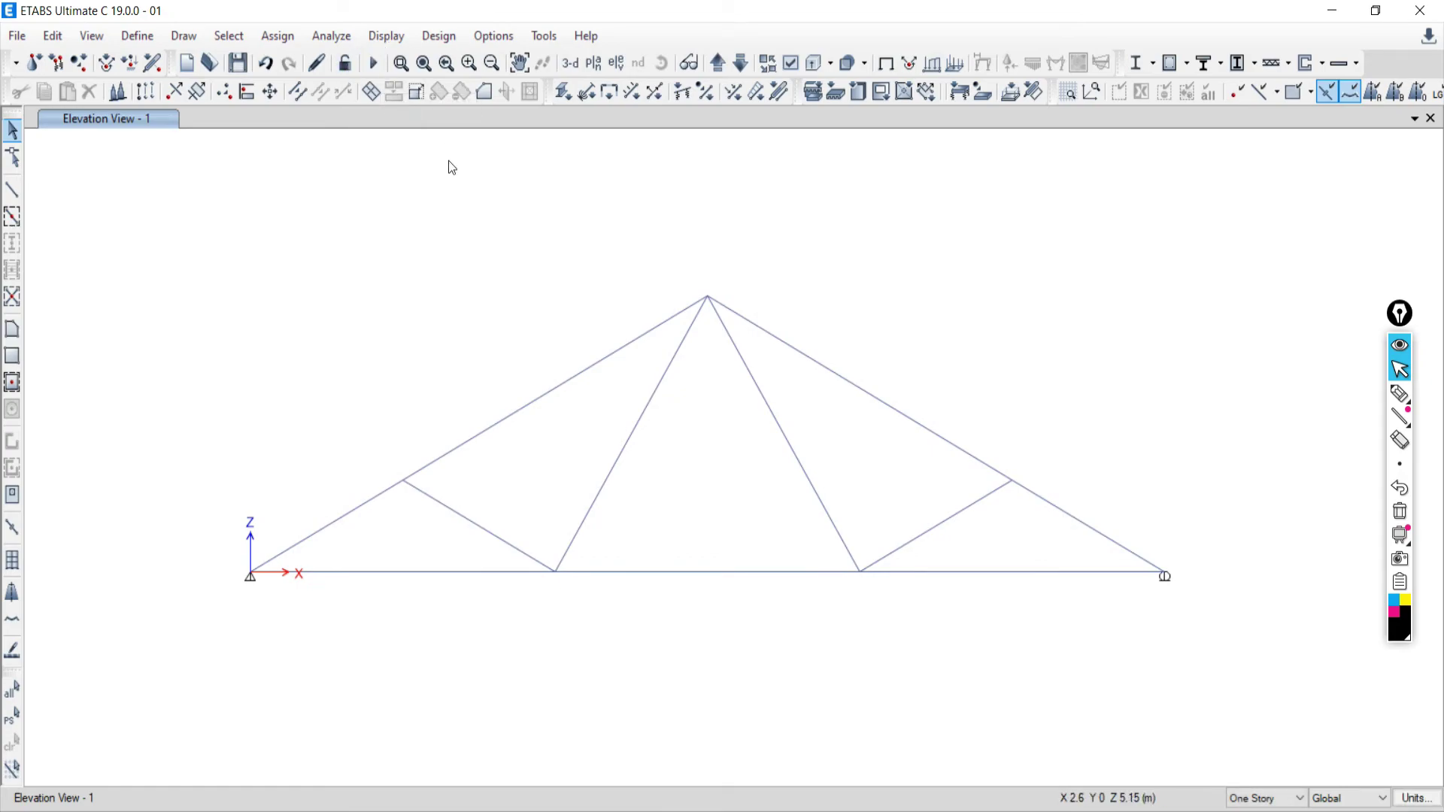
left_click(282, 811)
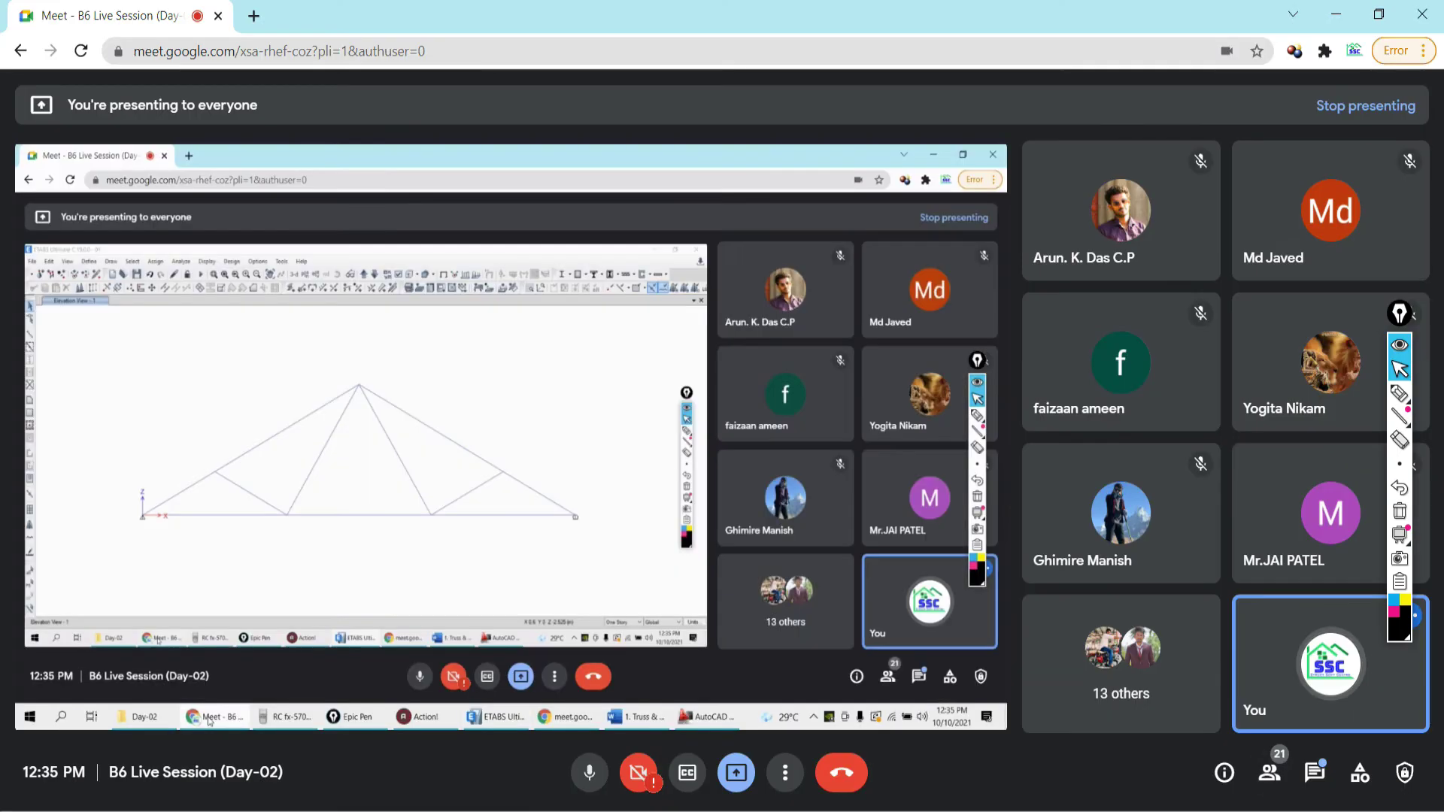
left_click(282, 811)
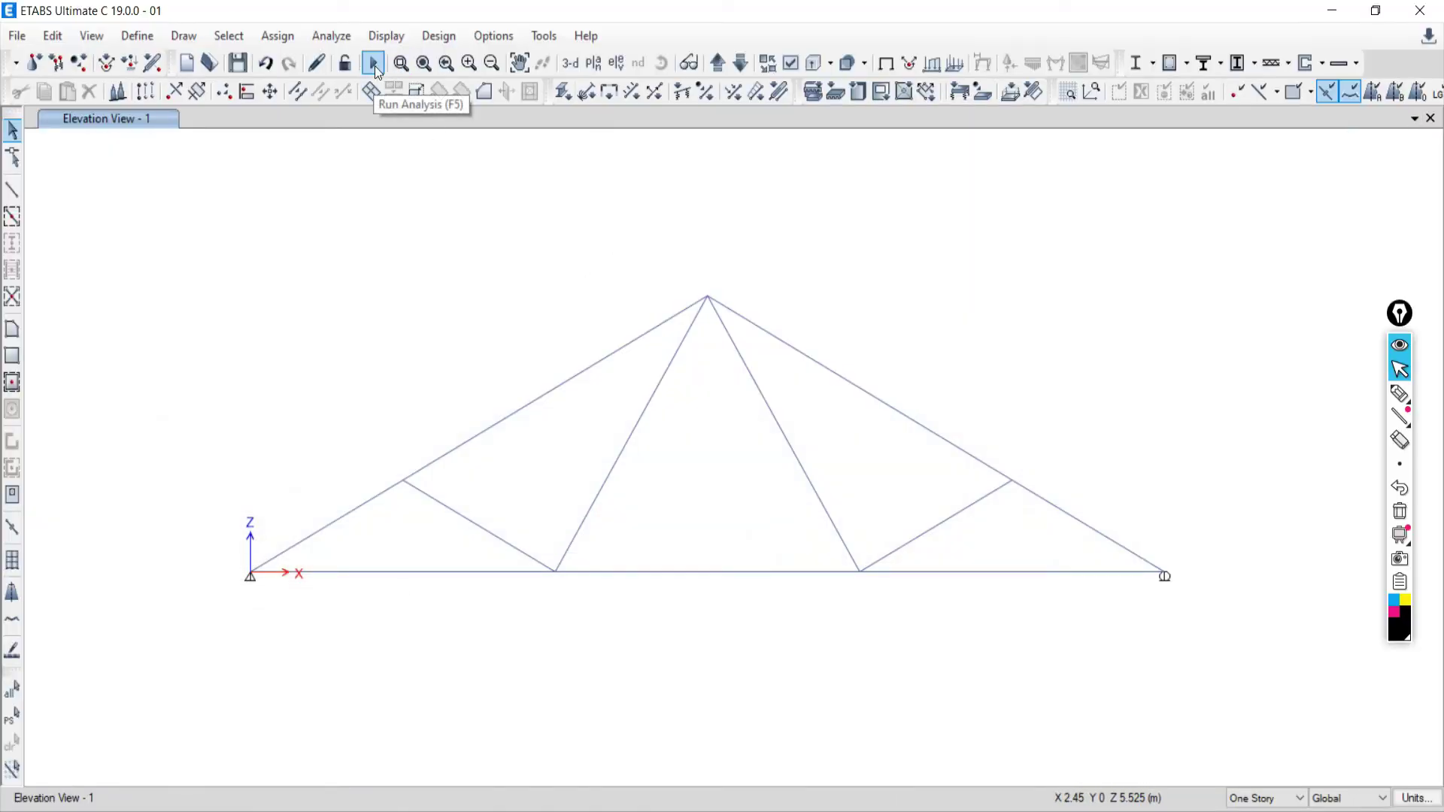
Rerun the analysis, close the messages, position the deflected truss, and switch to Google Meet
left_click(328, 37)
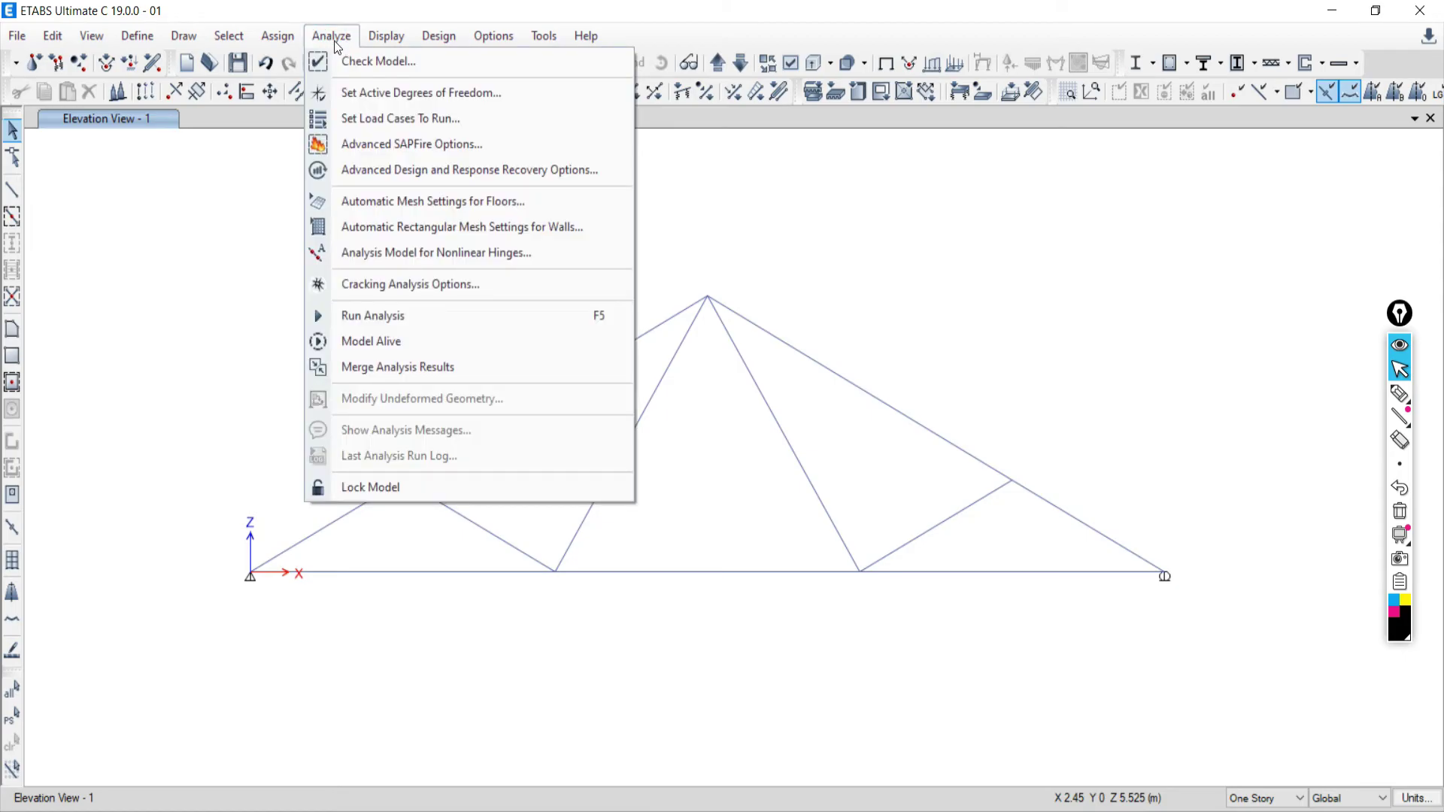
left_click(358, 317)
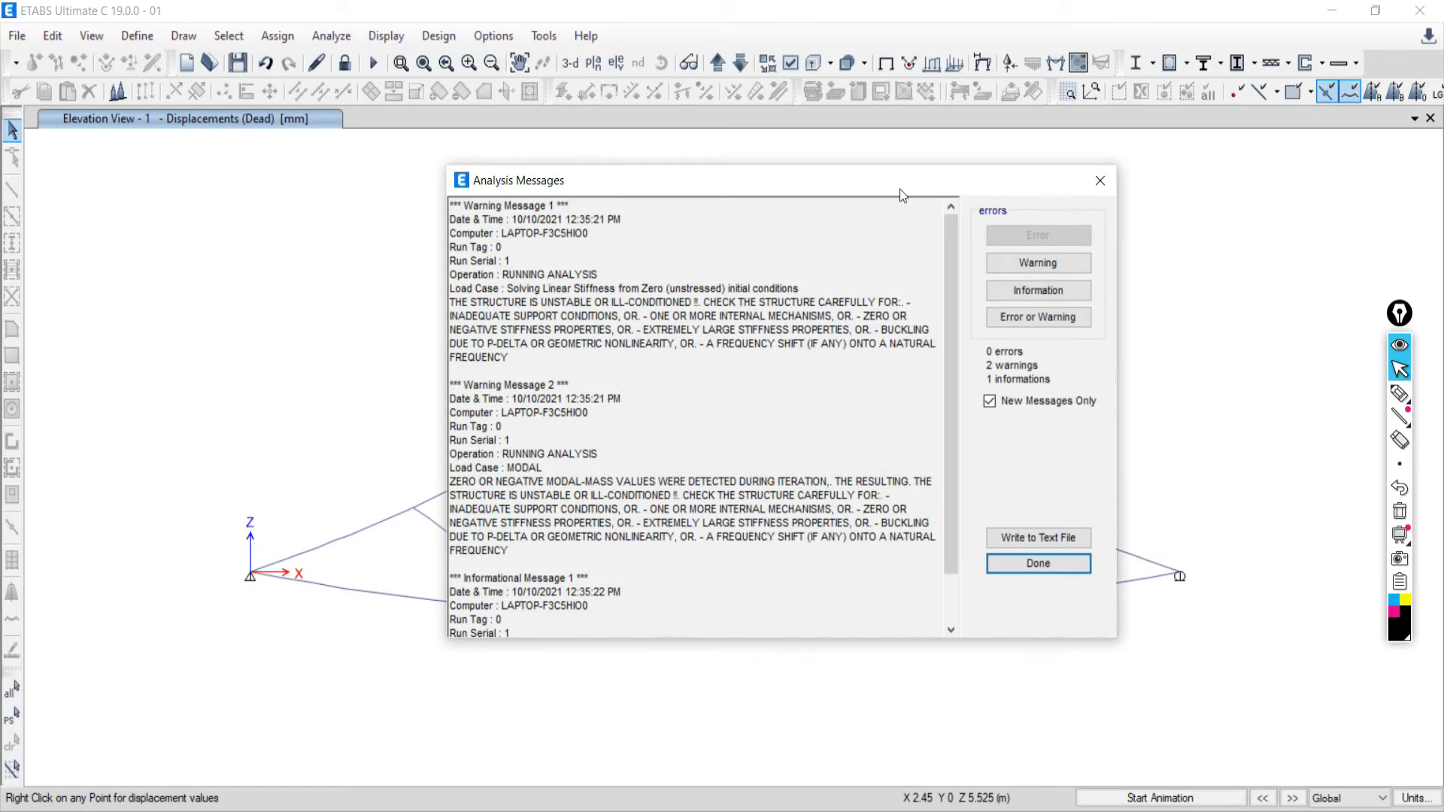
left_click(1099, 180)
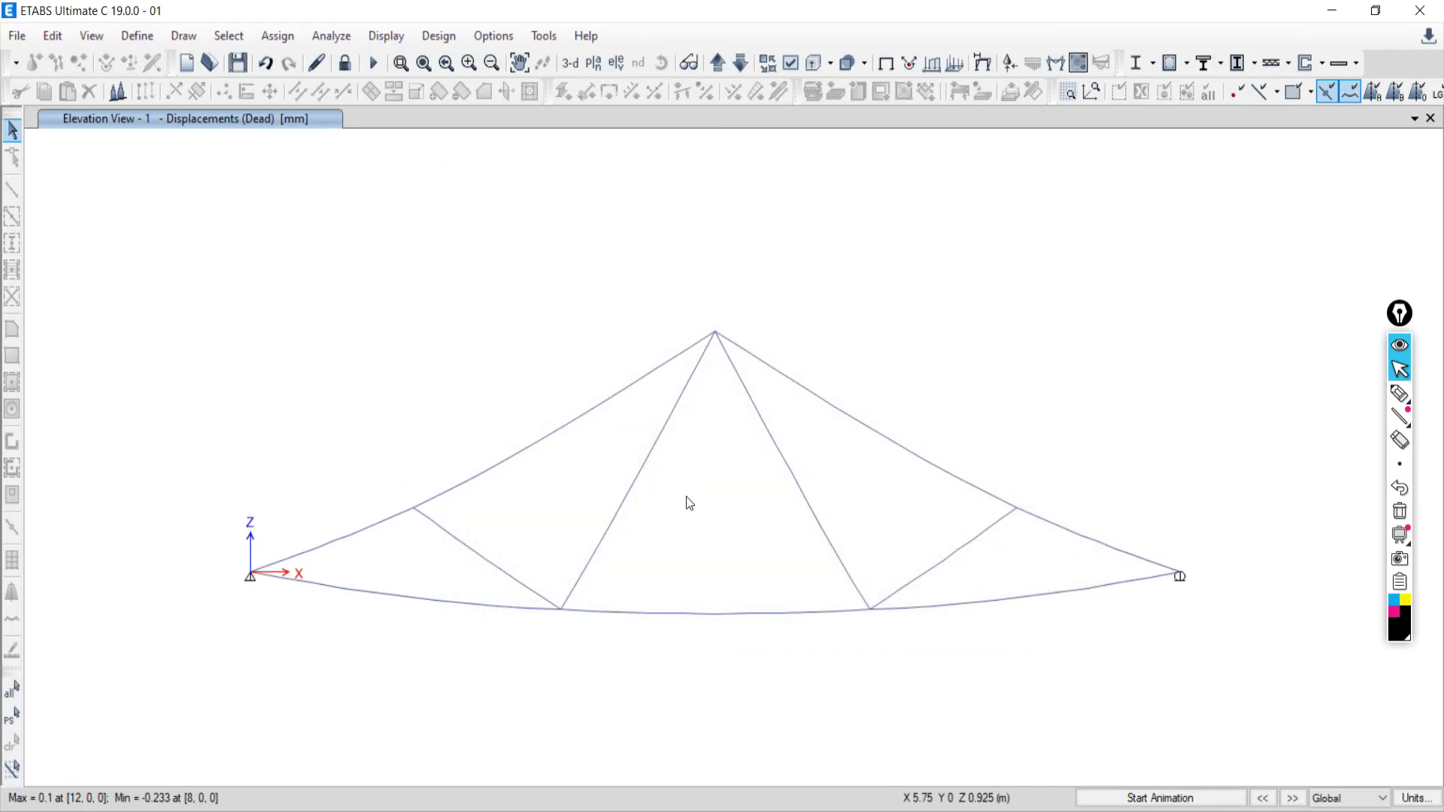
middle_click_drag(765, 517, 767, 468)
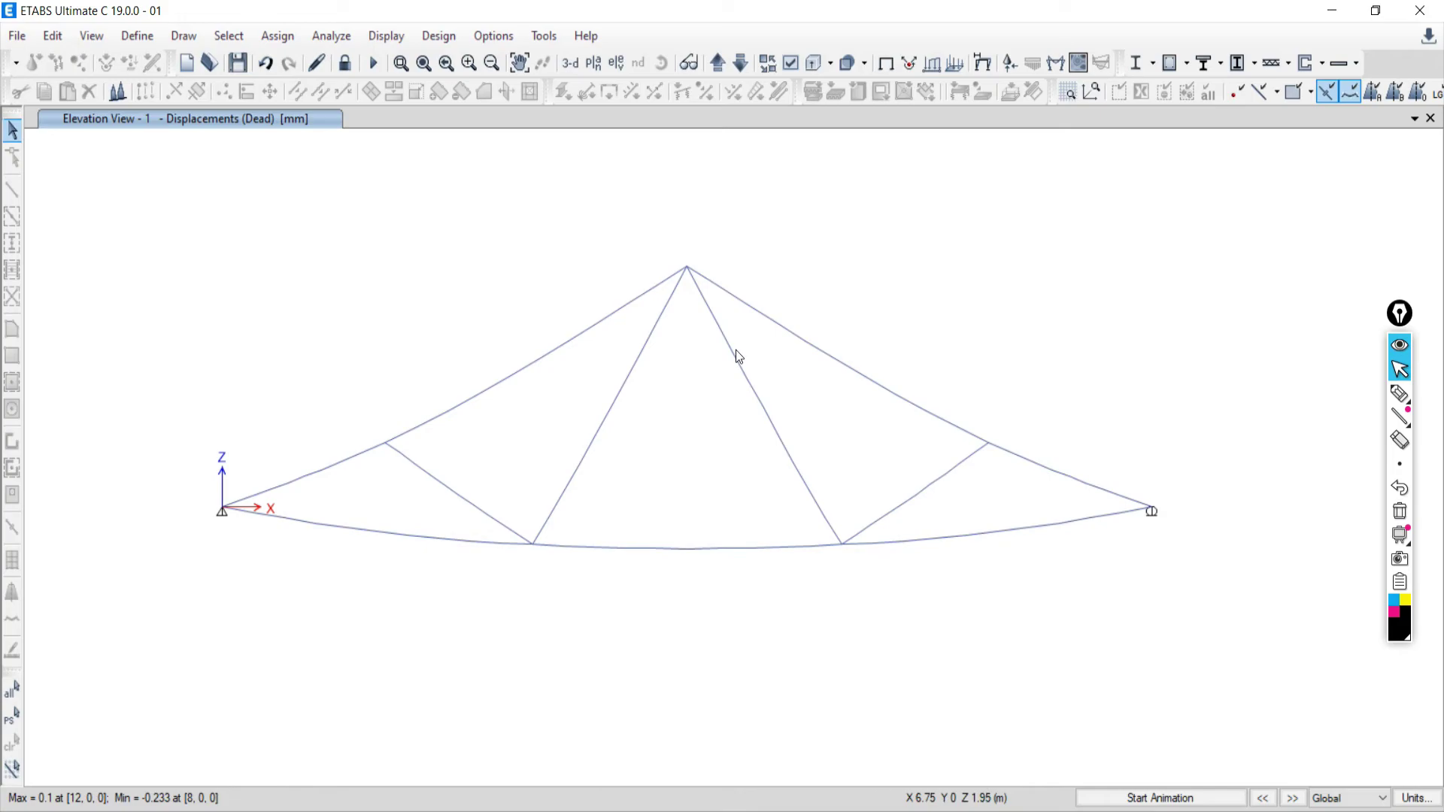
mouse_move(688, 271)
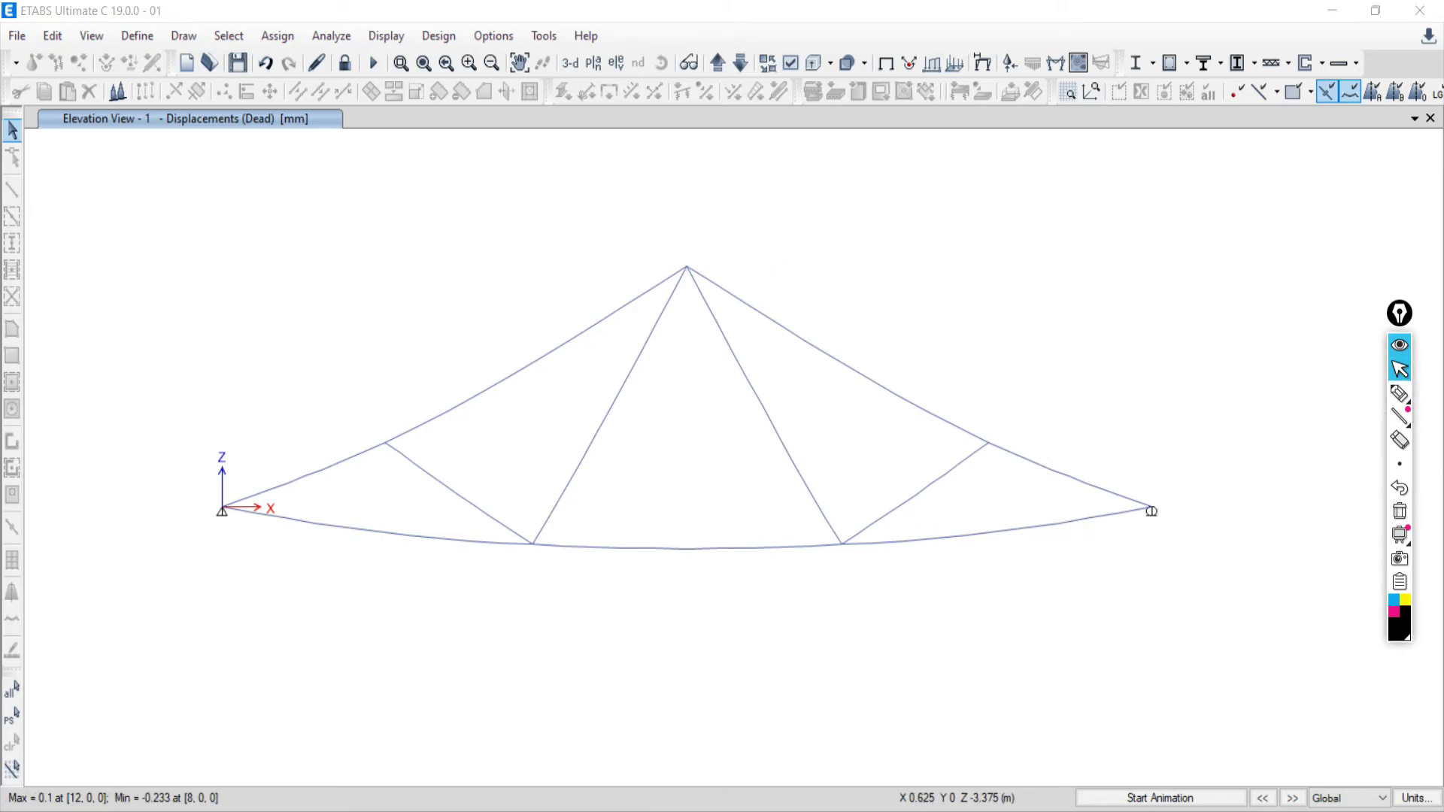
key("alt+Tab")
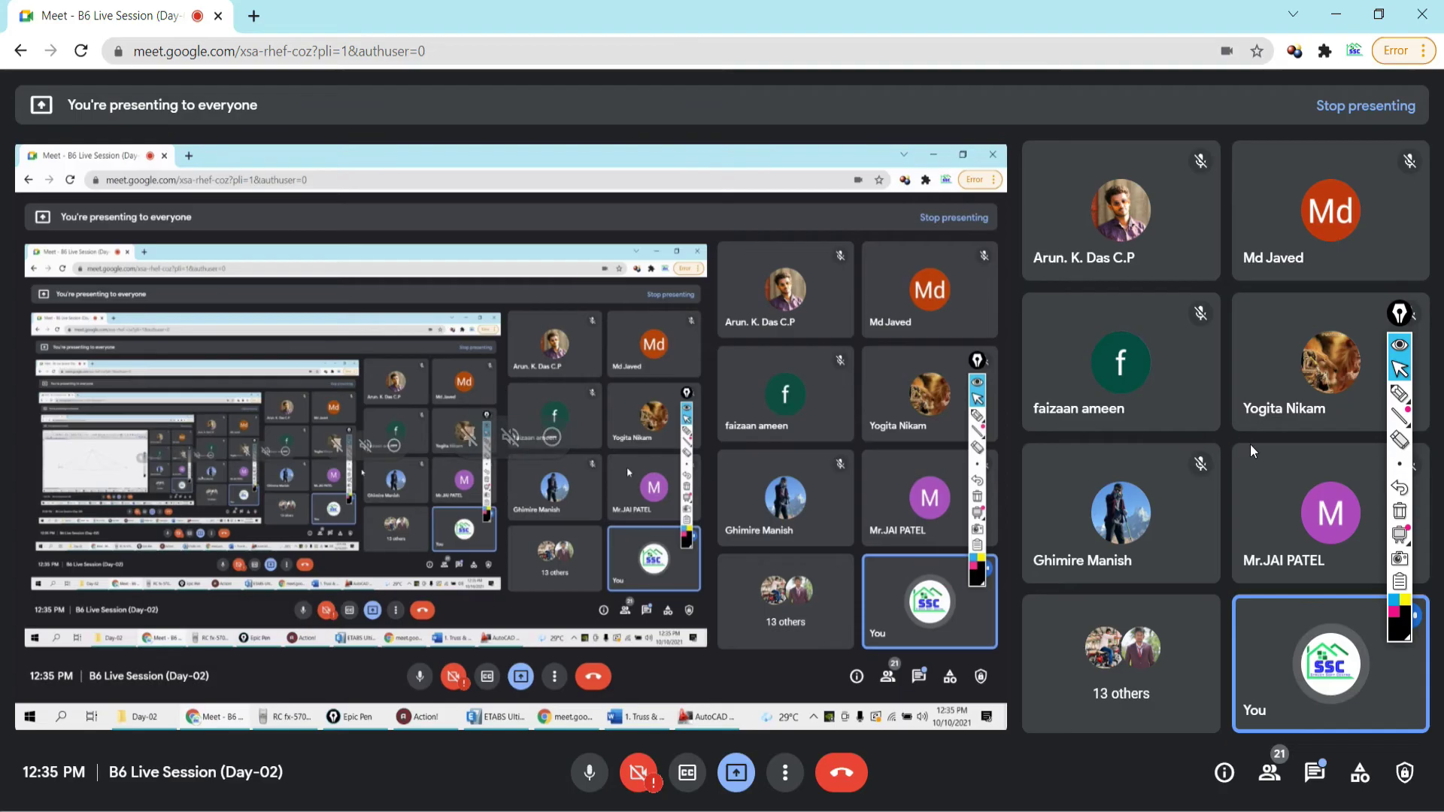
Draw black and yellow vertical ink strokes over the shared screen
left_click(1400, 392)
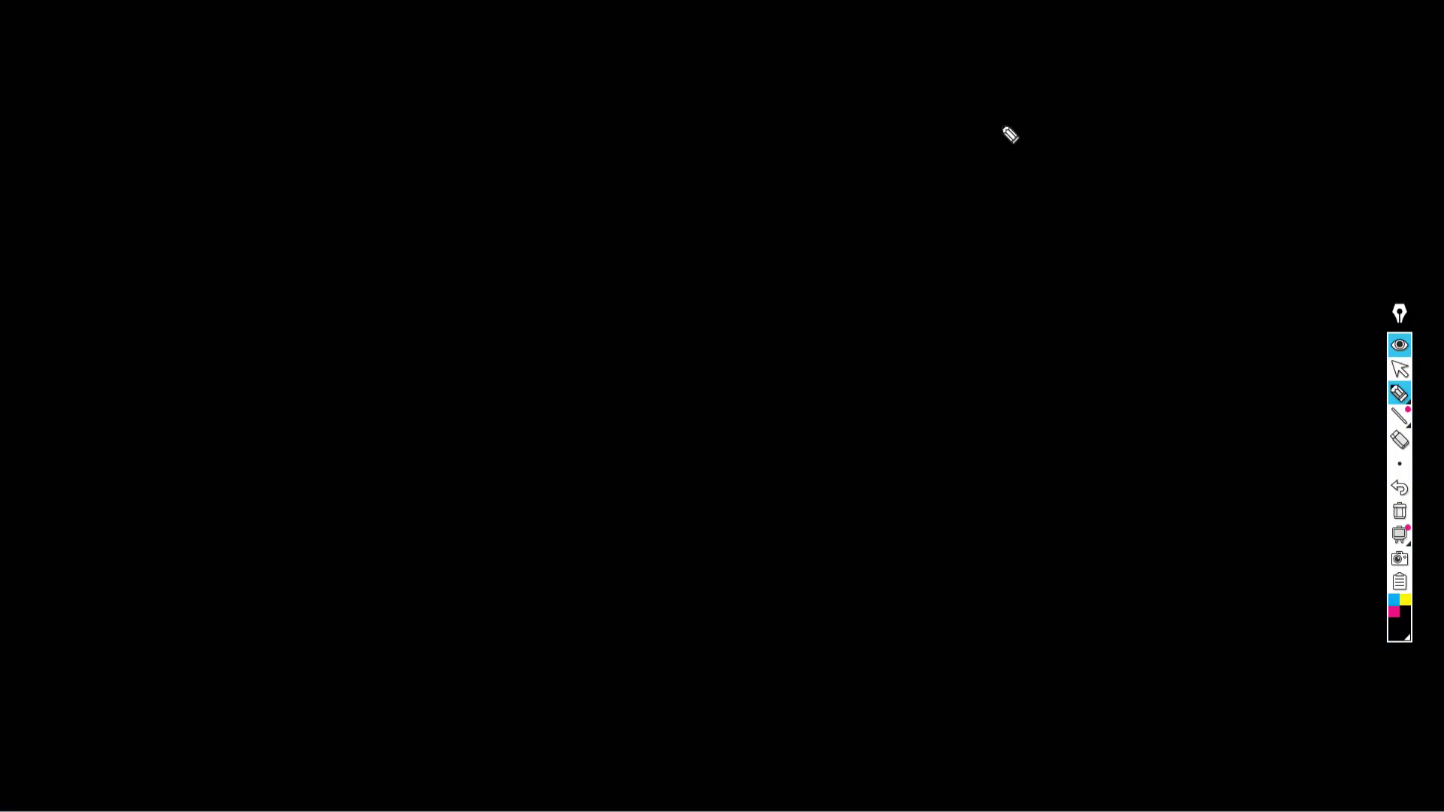
left_click_drag(1009, 135, 1001, 317)
left_click_drag(950, 103, 933, 254)
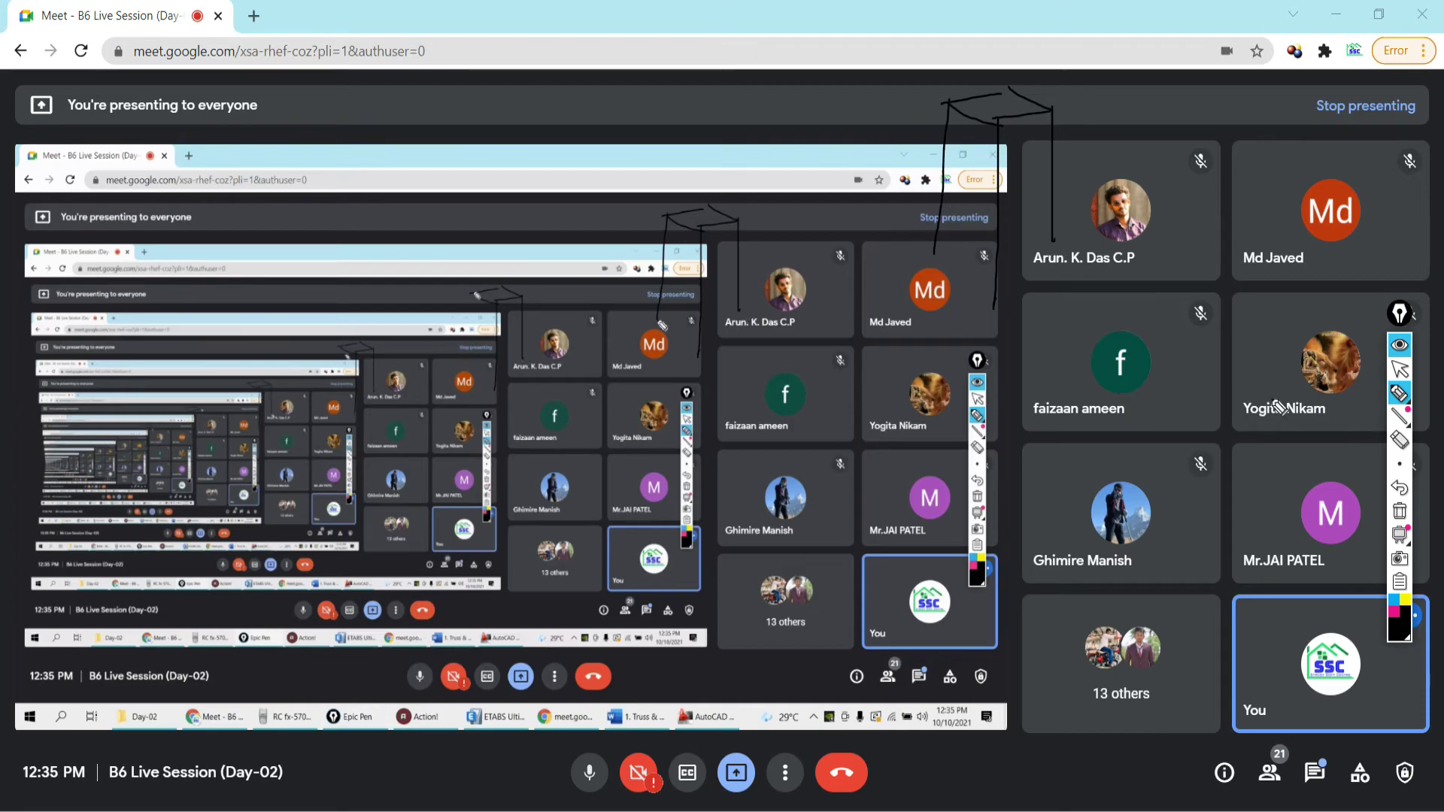
left_click(1404, 602)
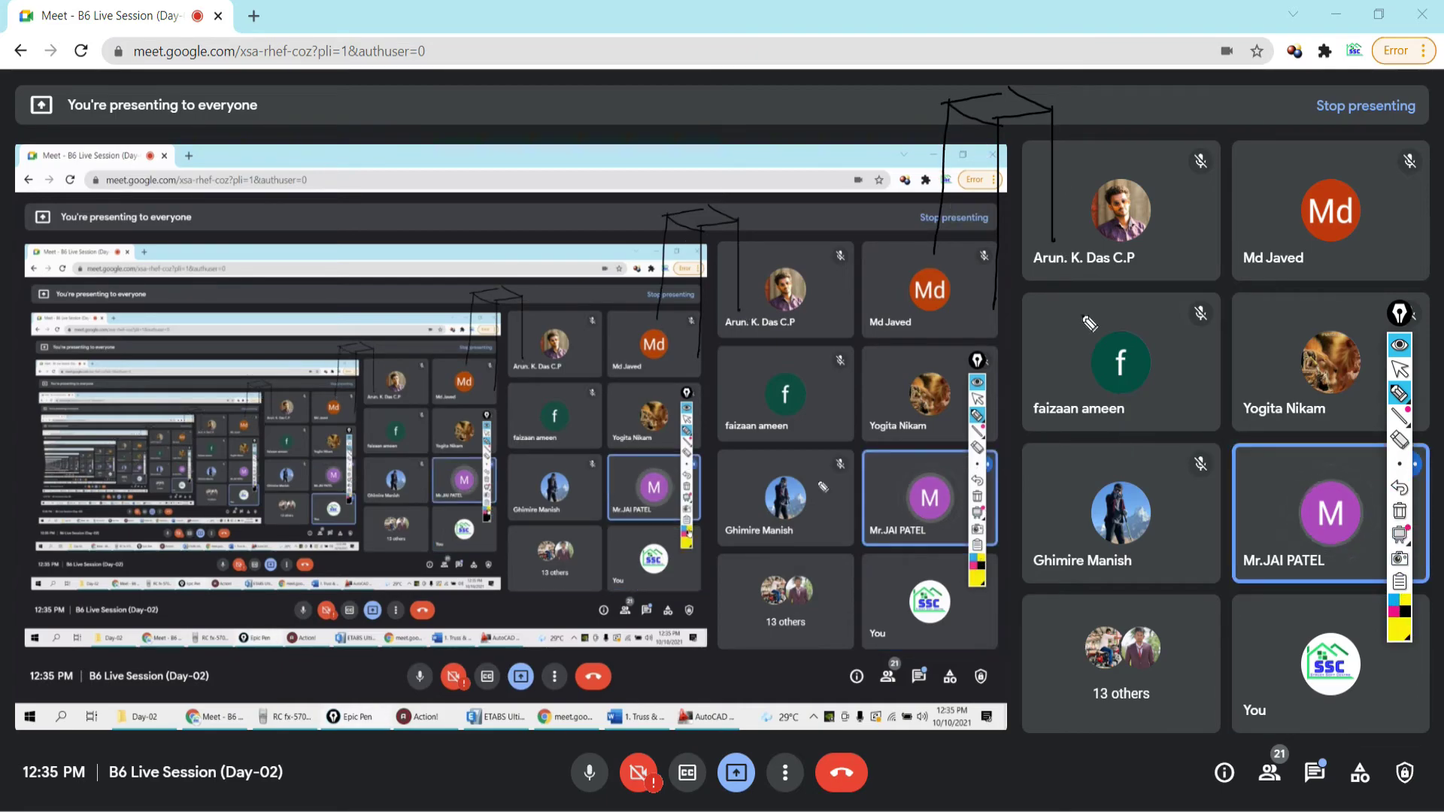
mouse_move(1094, 117)
left_mouse_down()
mouse_move(1144, 105)
mouse_move(1202, 130)
mouse_move(1122, 148)
mouse_move(1128, 425)
left_mouse_up()
Sketch a column box's vertical edges on a blank blackboard, then hide it and return to ETABS
key("ctrl+shift+b")
left_click_drag(1202, 136, 1188, 416)
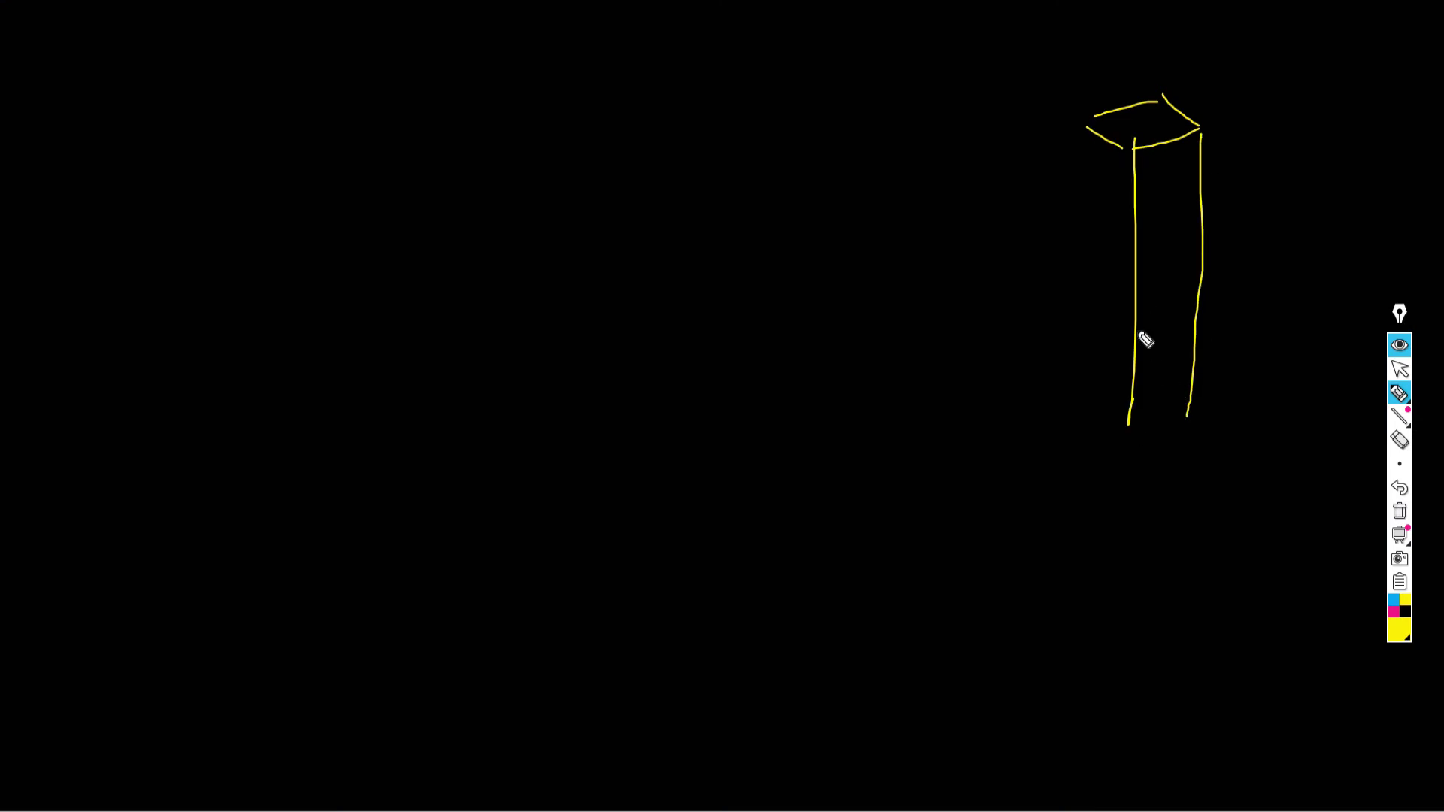
left_click_drag(1074, 114, 1066, 406)
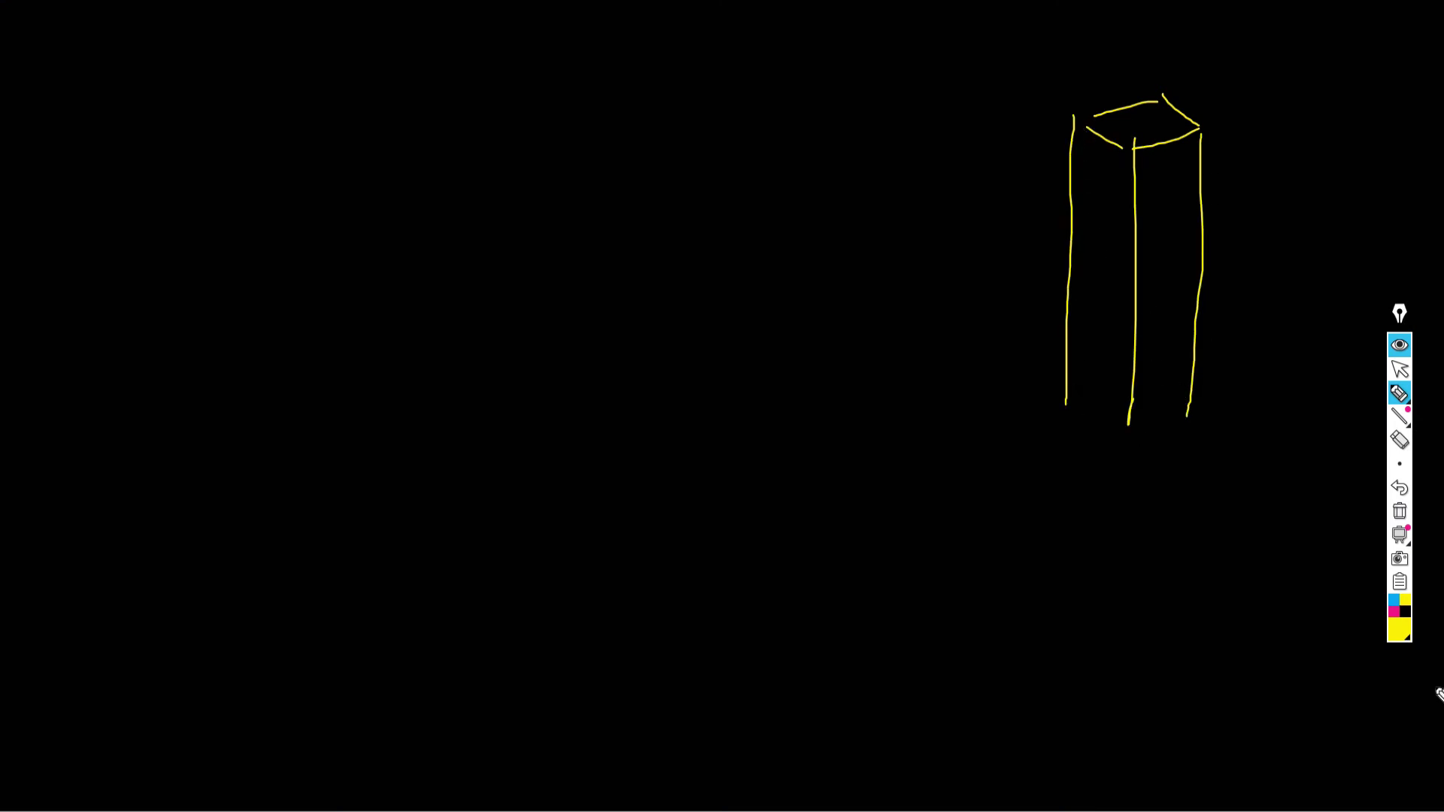
key("ctrl+shift+b")
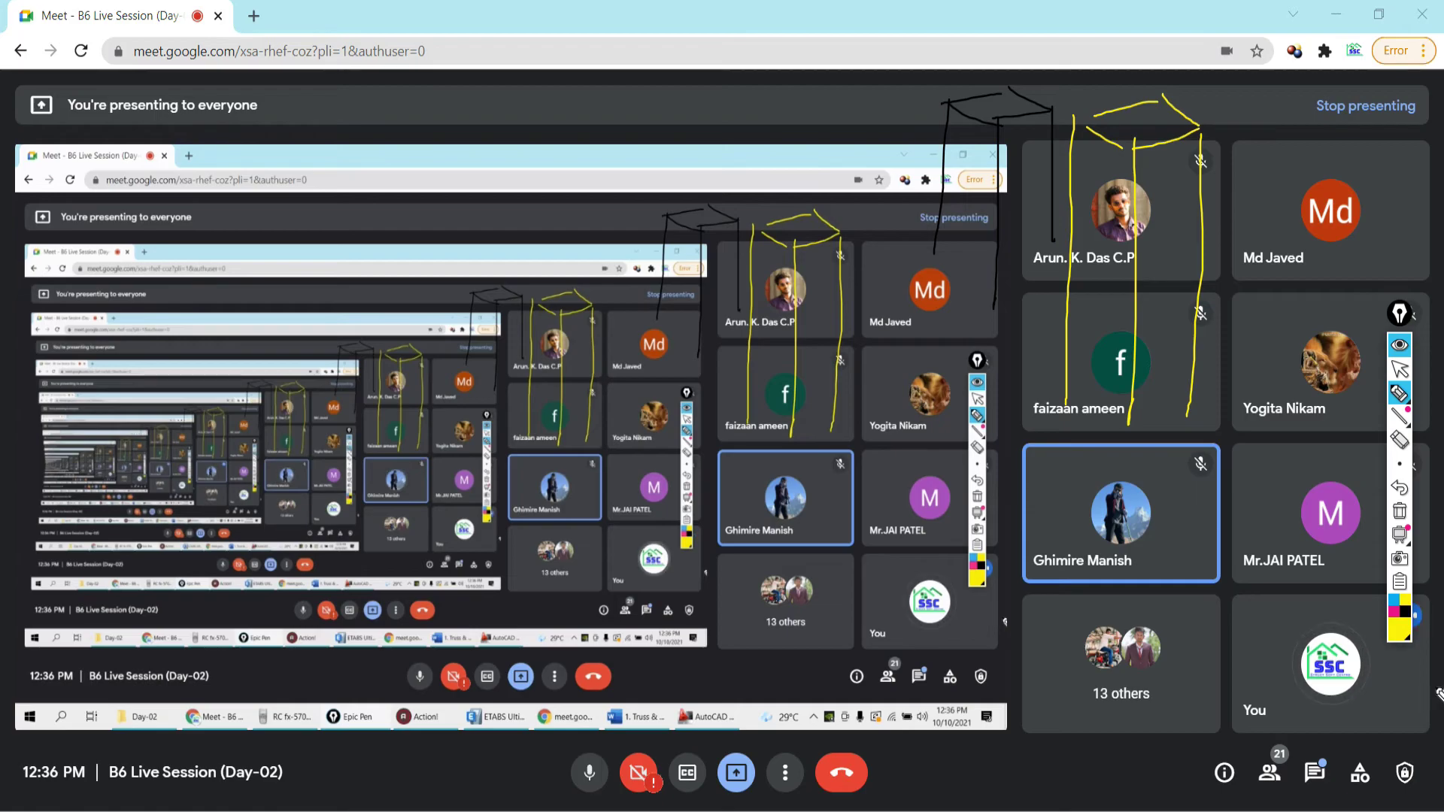
left_click(1400, 370)
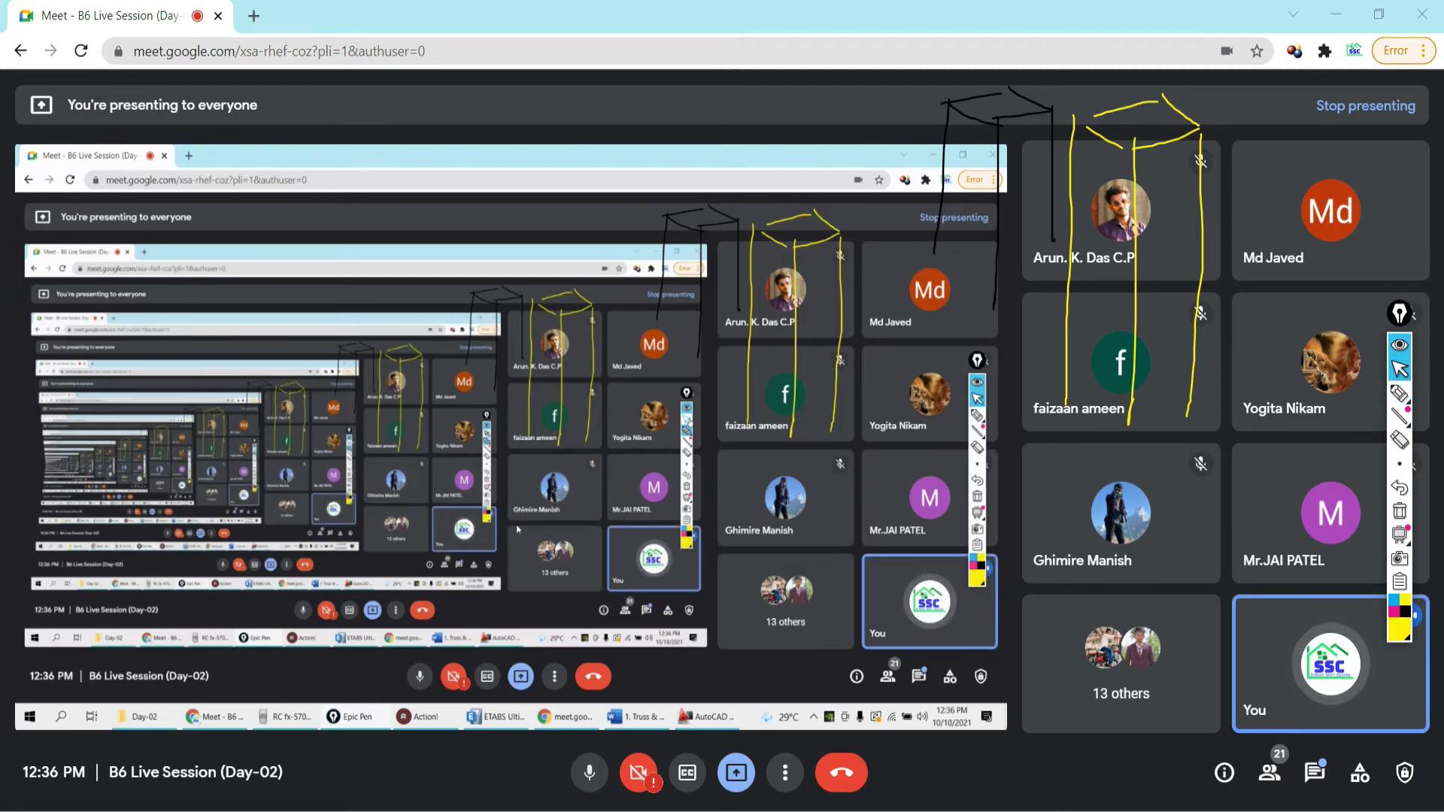
key("alt+Tab")
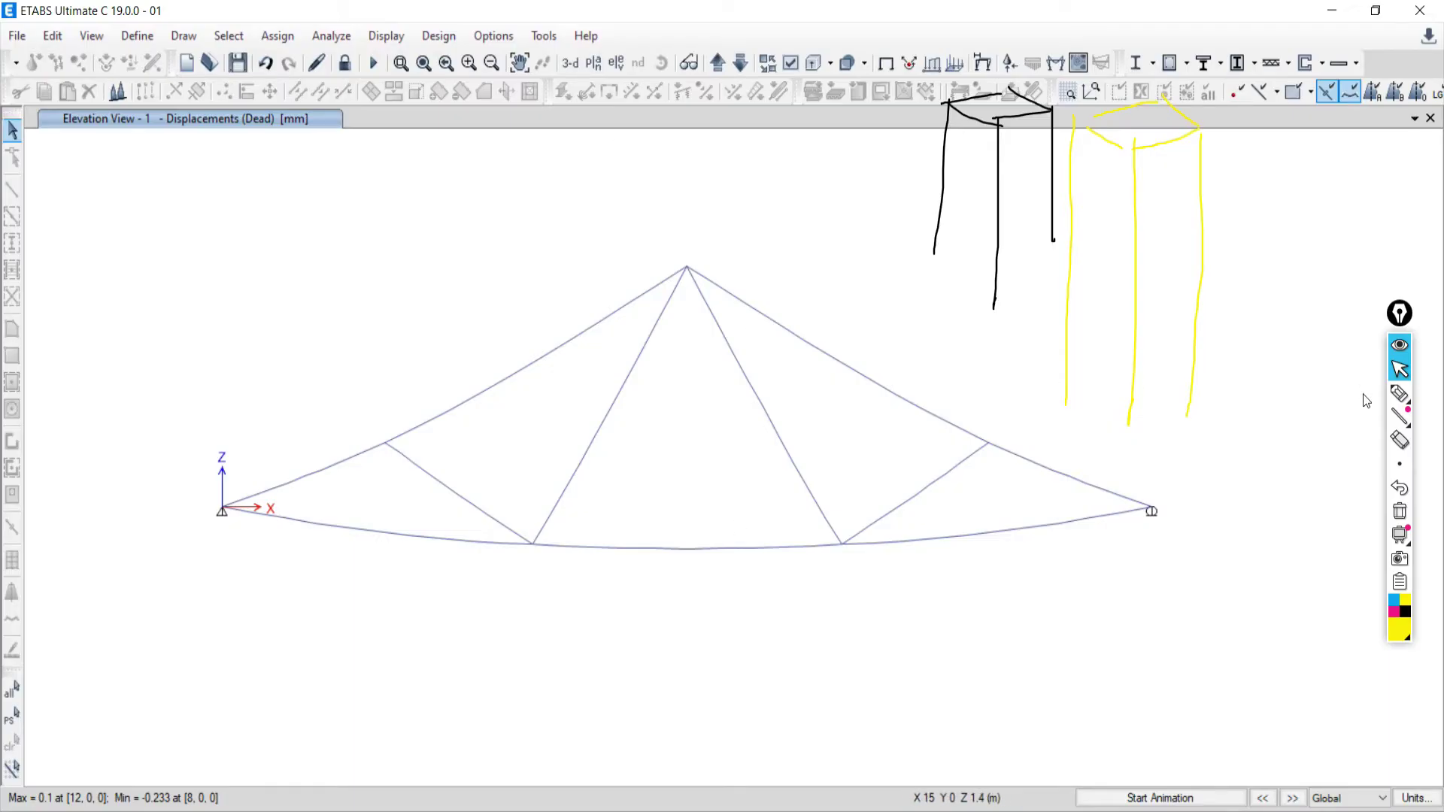
Draw yellow and black vertical strokes outlining a column at the truss joint
left_click(1401, 394)
left_click_drag(280, 188, 282, 324)
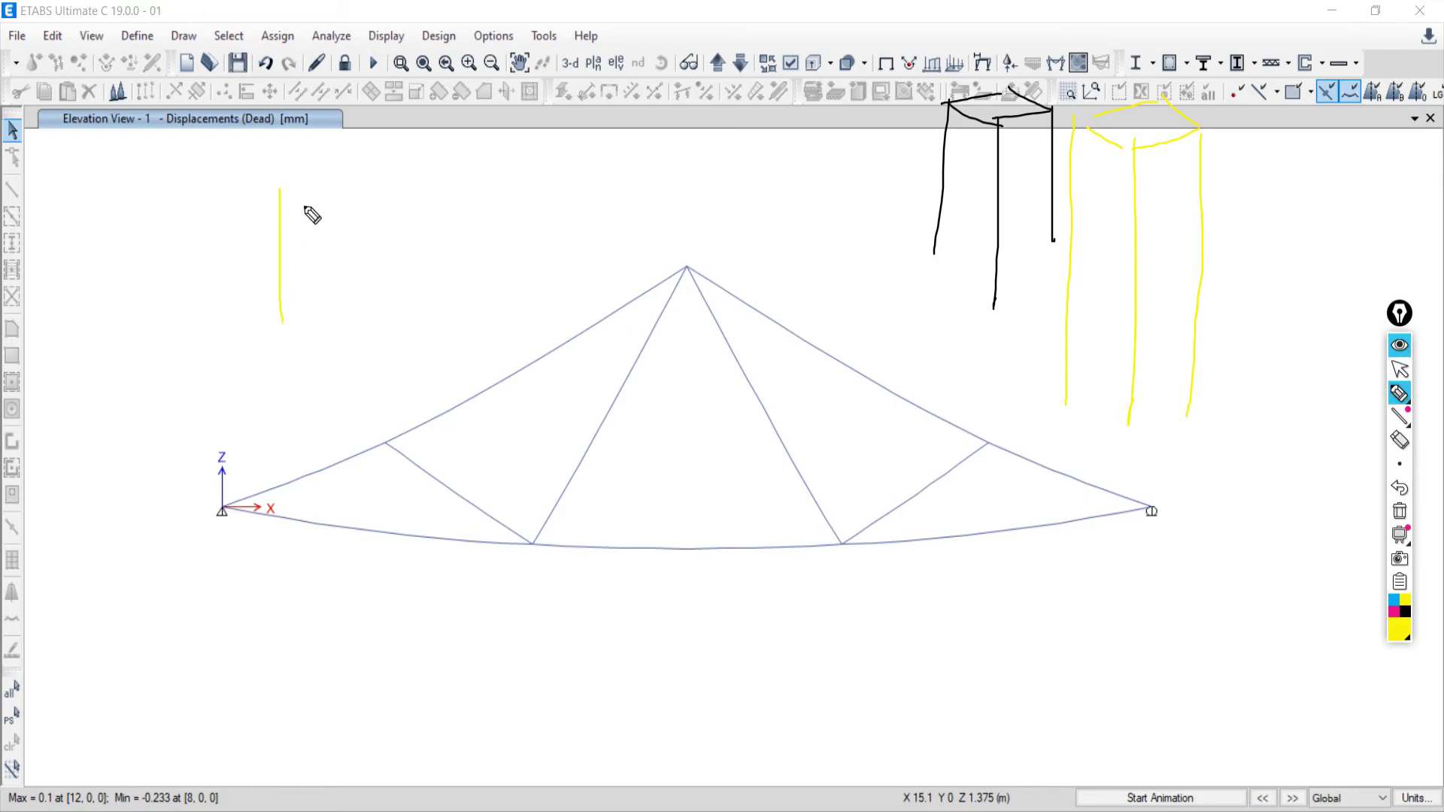
mouse_move(281, 188)
left_mouse_down()
mouse_move(380, 181)
mouse_move(328, 220)
mouse_move(395, 190)
mouse_move(355, 166)
mouse_move(278, 192)
mouse_move(278, 373)
left_mouse_up()
left_click(1406, 612)
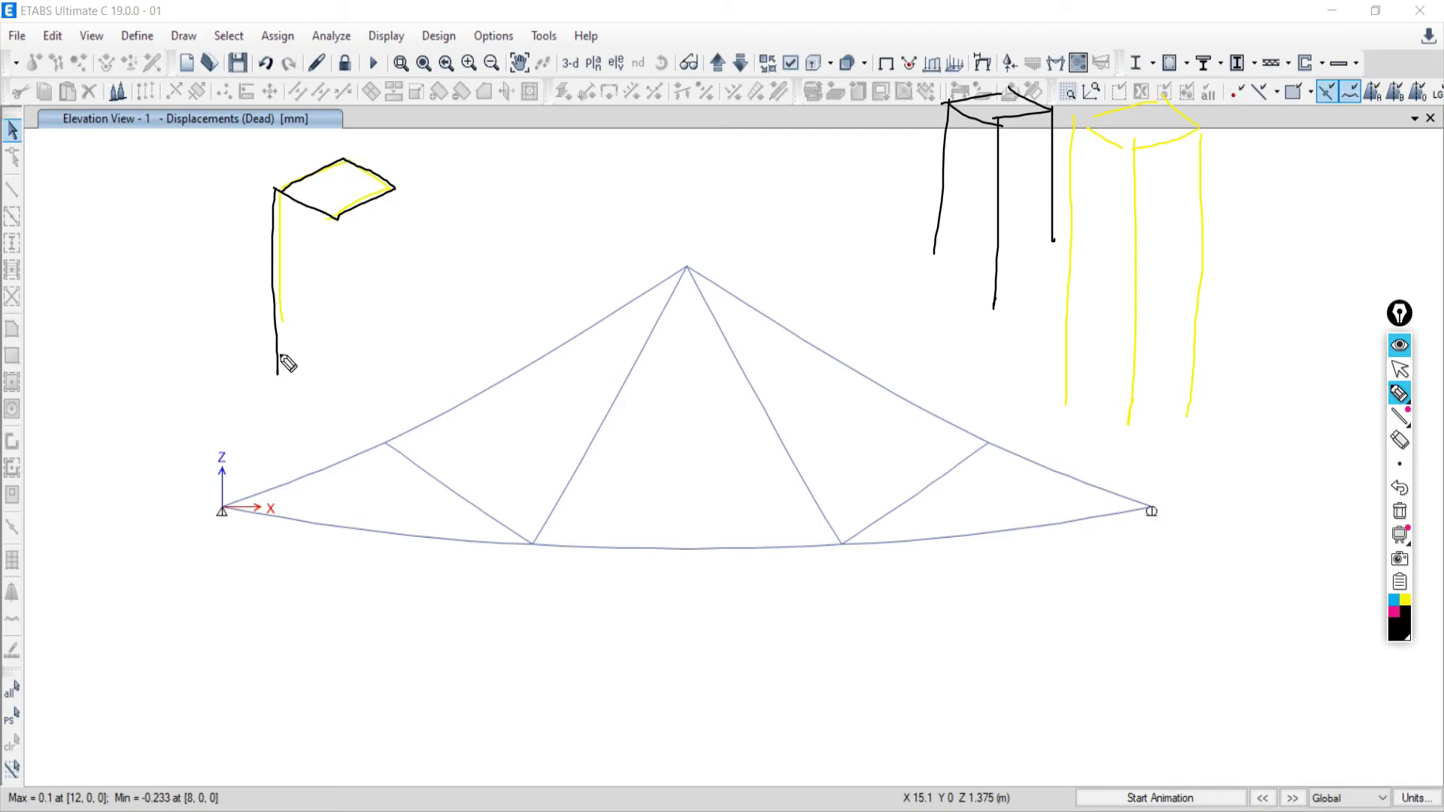
left_click_drag(339, 203, 352, 359)
left_click_drag(390, 189, 396, 336)
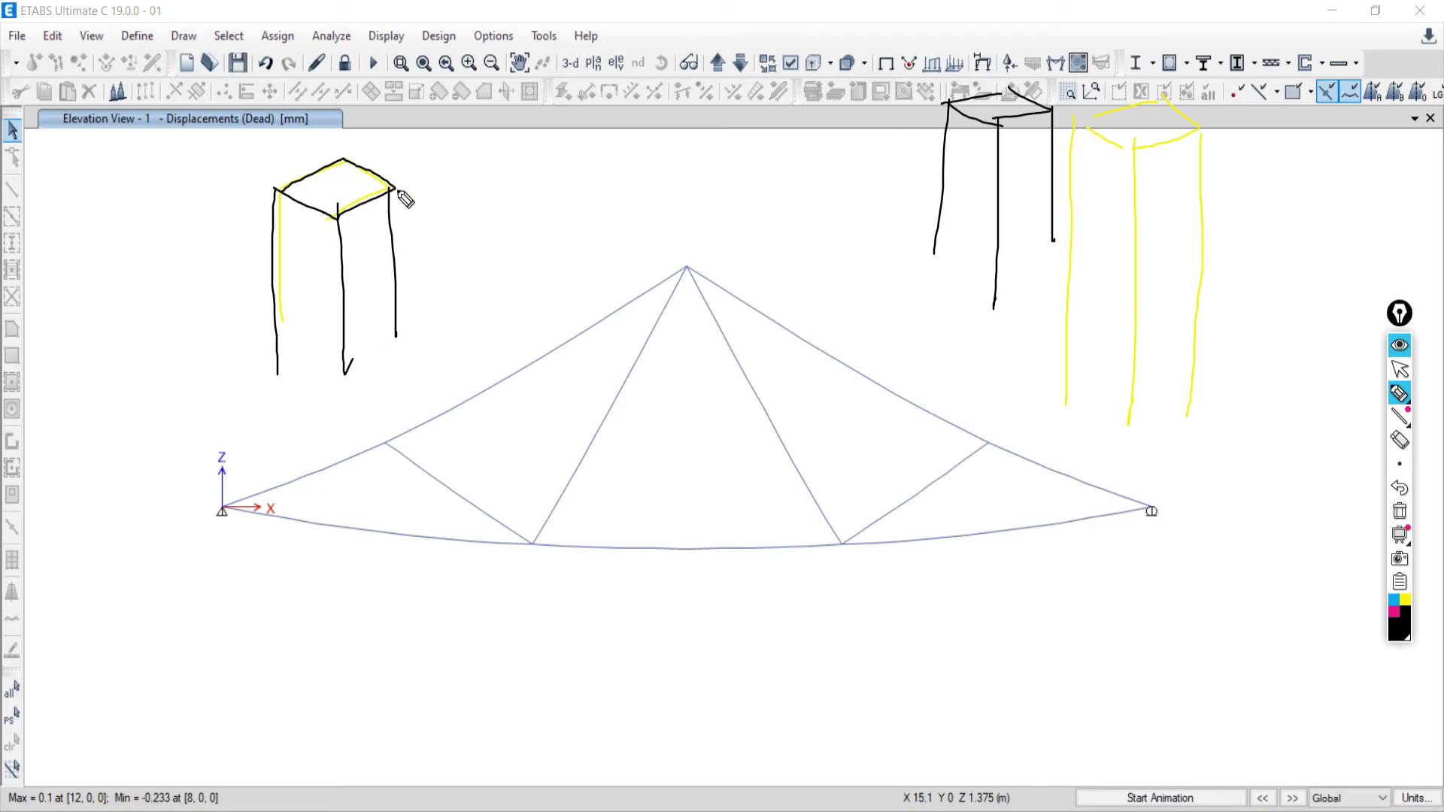
left_click_drag(391, 184, 392, 185)
Add upward, rotation and moment arrows at the joint corner, then clear all the ink
mouse_move(405, 185)
left_mouse_down()
mouse_move(464, 167)
mouse_move(452, 132)
left_mouse_up()
left_click_drag(390, 189, 338, 142)
left_click_drag(218, 137, 238, 121)
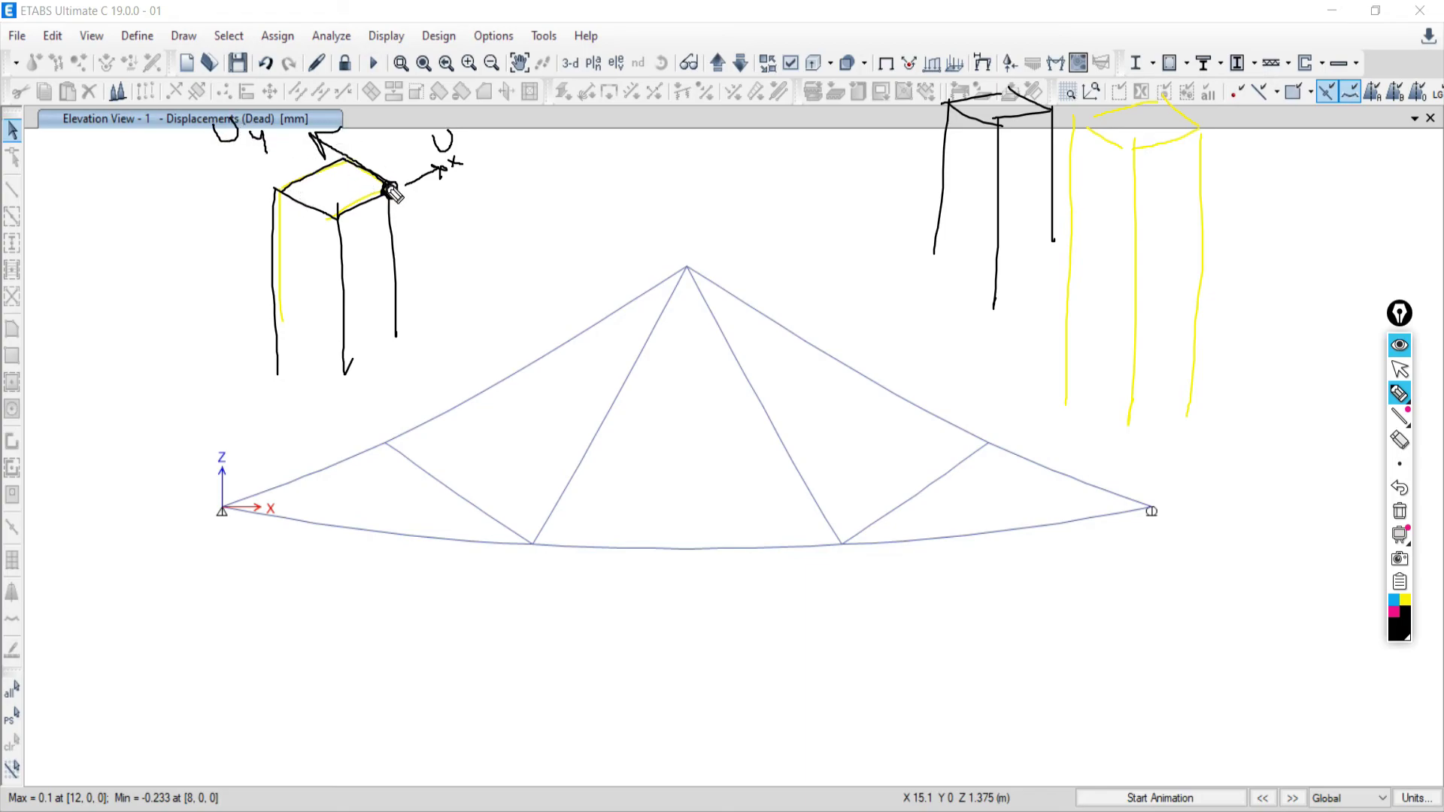
mouse_move(391, 188)
left_mouse_down()
mouse_move(389, 96)
mouse_move(439, 78)
left_mouse_up()
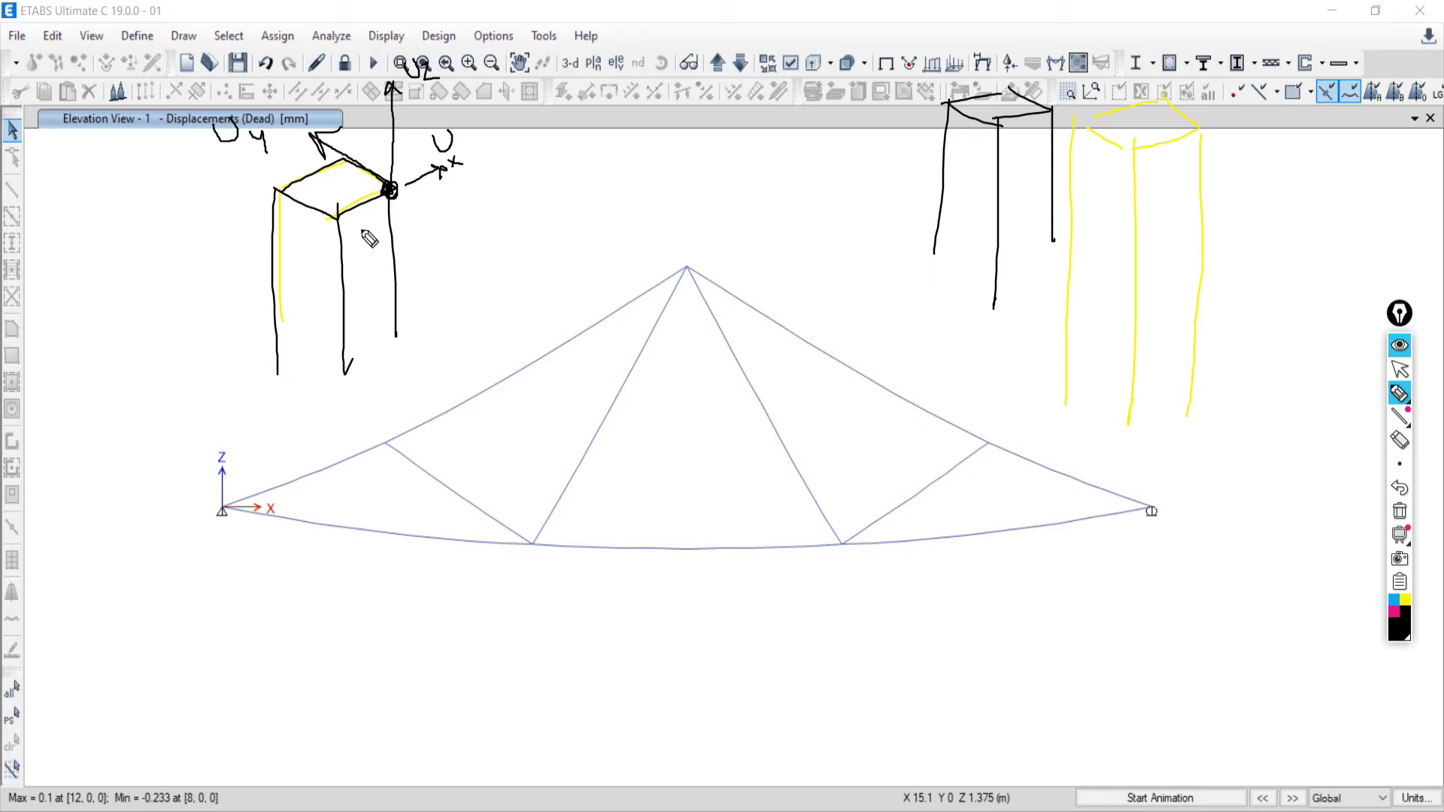
left_click_drag(407, 183, 430, 207)
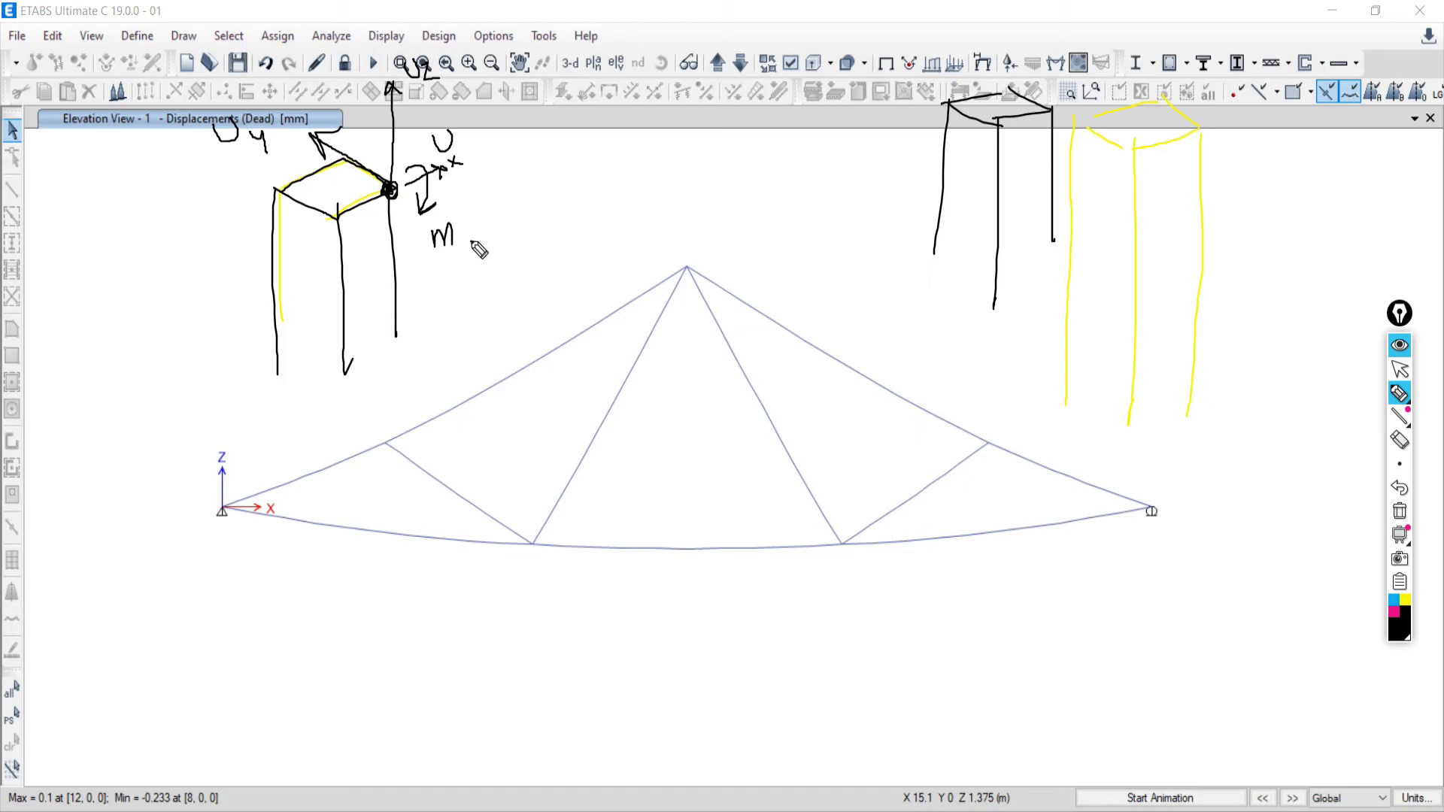
mouse_move(355, 151)
left_mouse_down()
mouse_move(380, 188)
mouse_move(342, 190)
left_mouse_up()
mouse_move(402, 109)
left_mouse_down()
mouse_move(375, 130)
mouse_move(417, 147)
left_mouse_up()
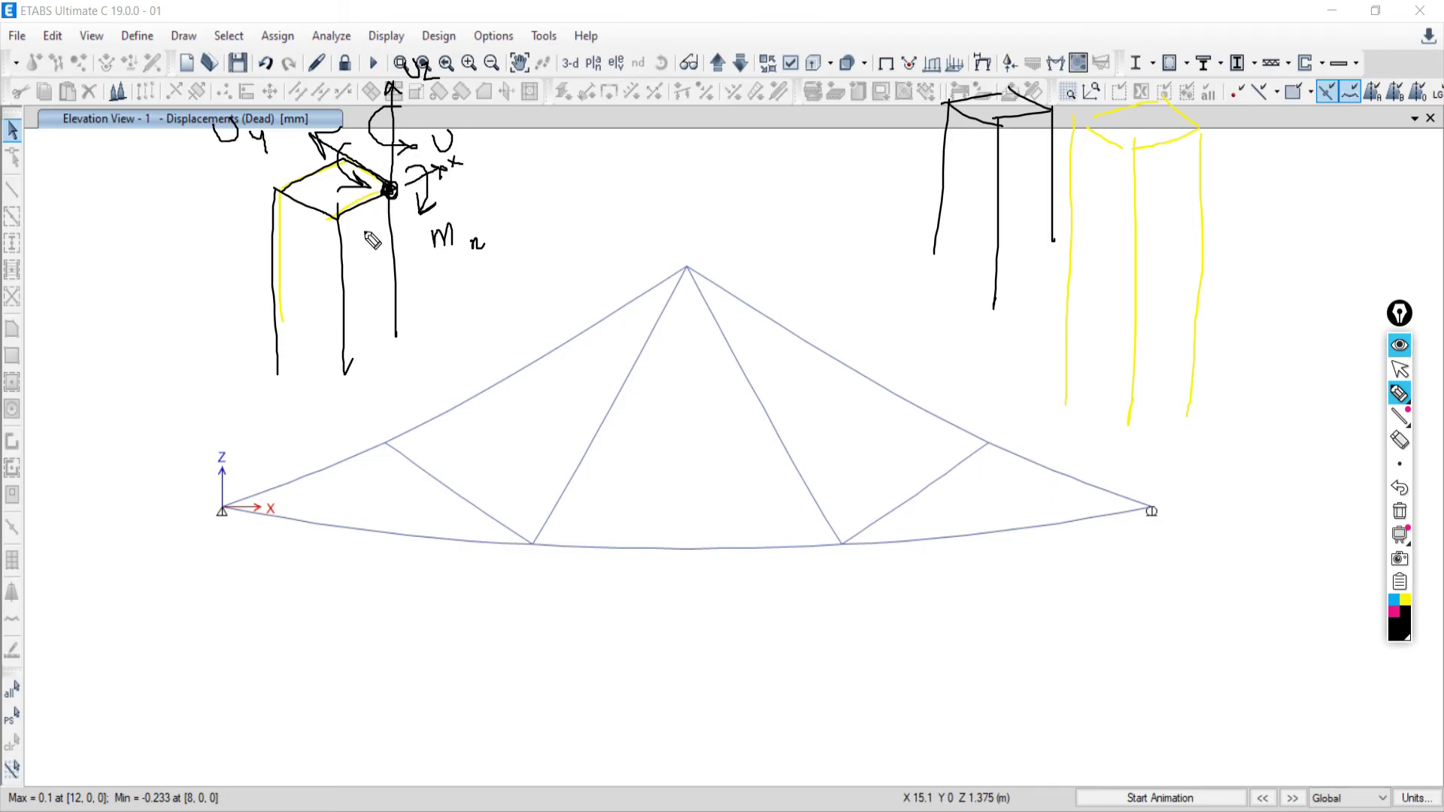
left_click(1399, 510)
left_click(1400, 368)
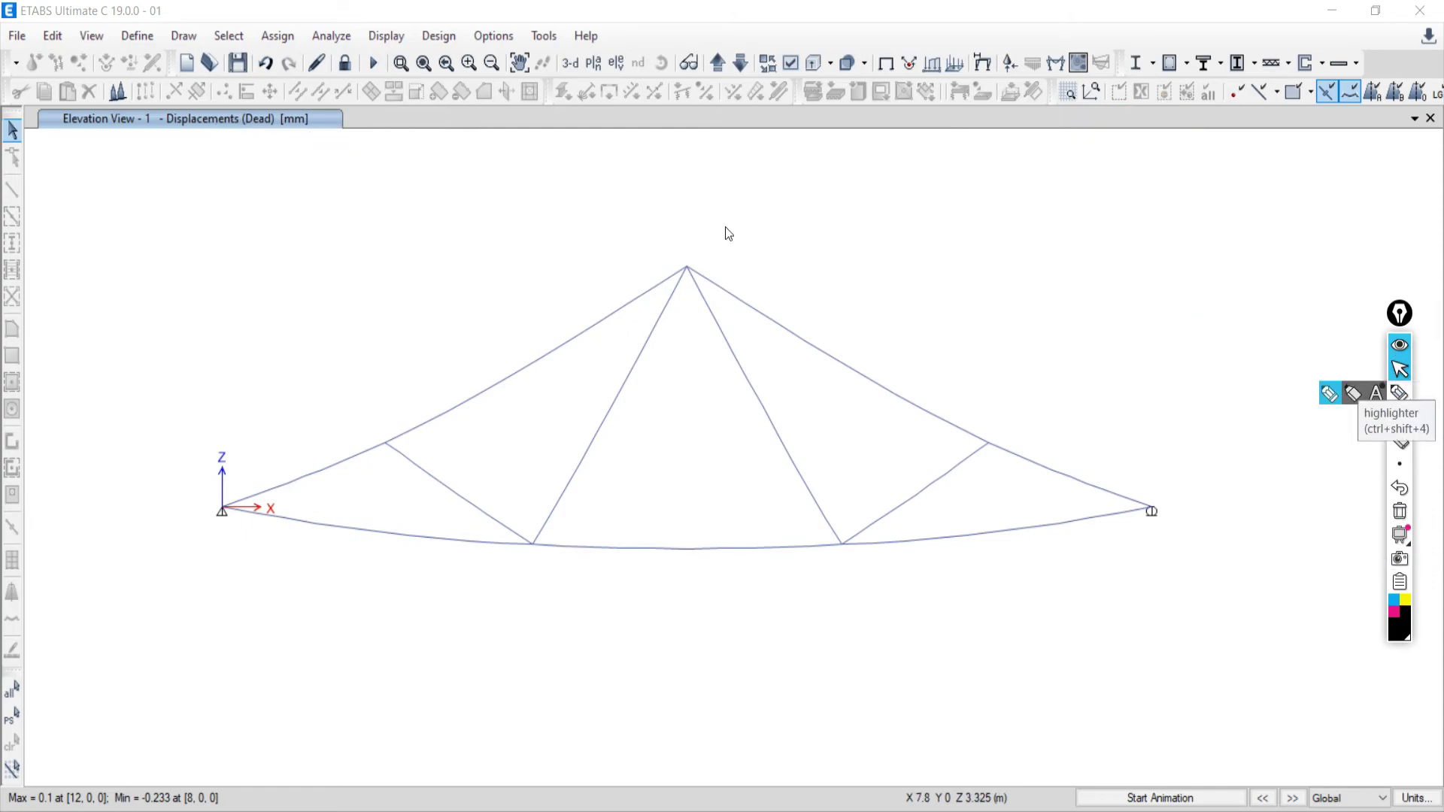
Read the apex joint's Uz = -0.227 mm, then animate the Dead-case deflected truss shape
mouse_move(686, 272)
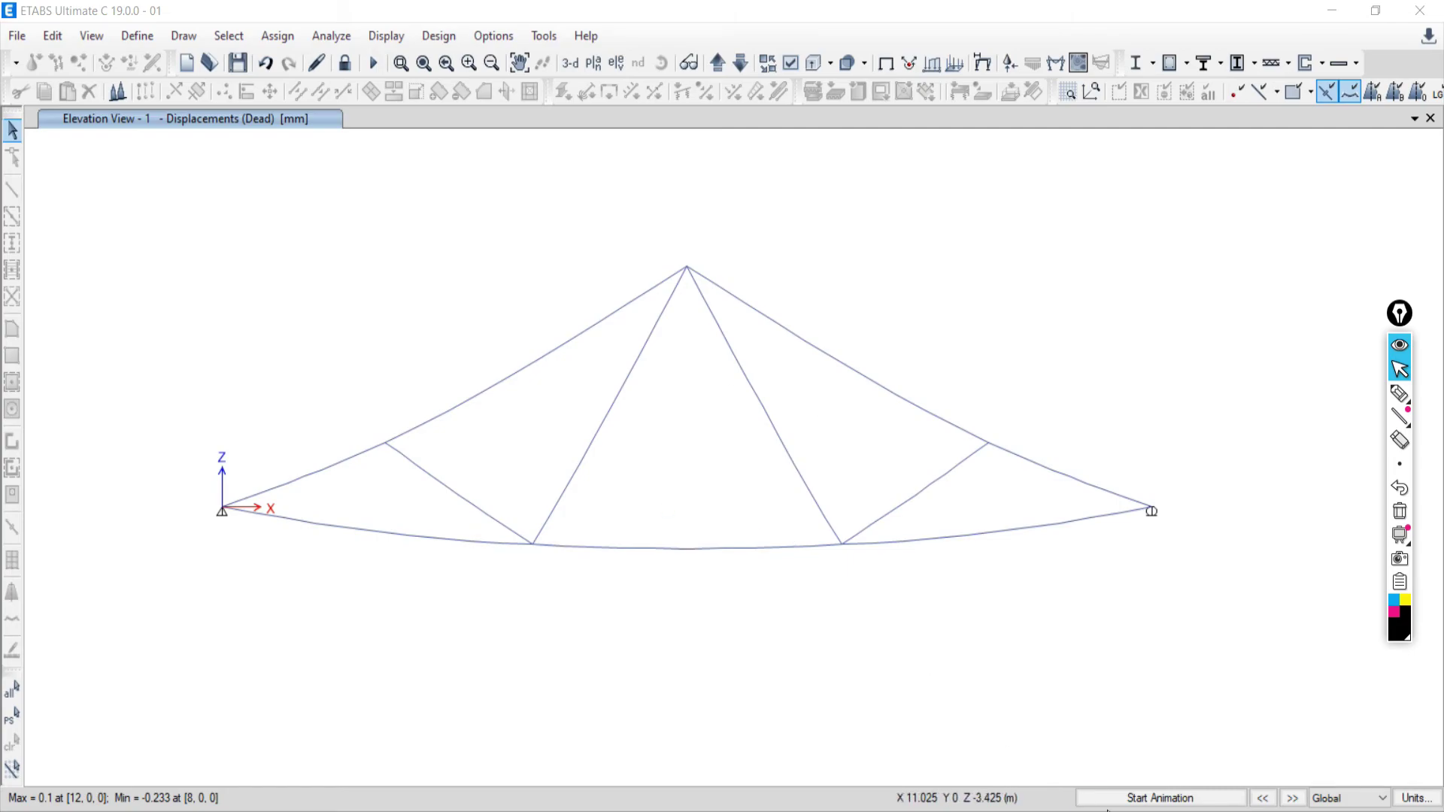
left_click(1120, 799)
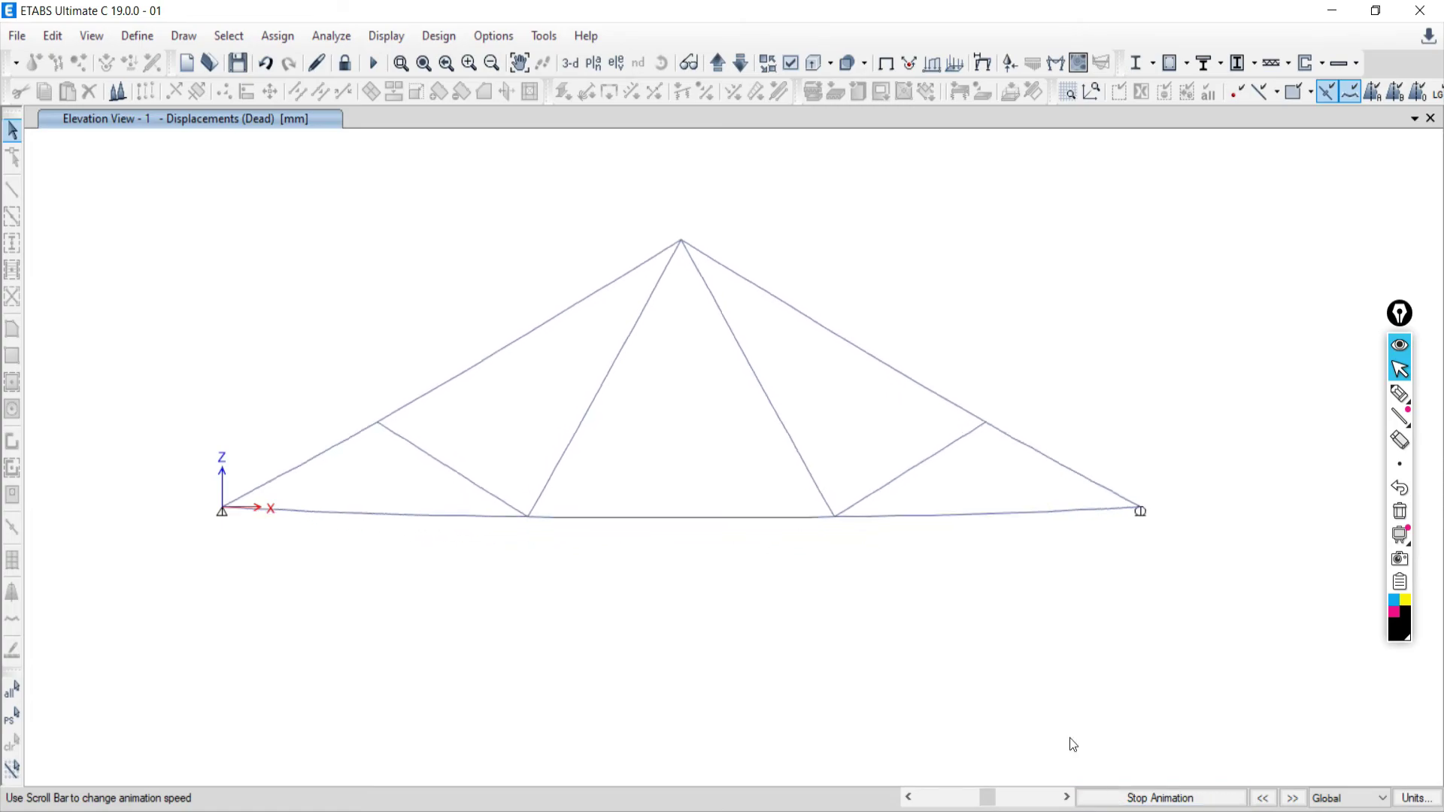
Circle both truss supports with Epic Pen and draw a double arrow for horizontal movement, then clear the ink
left_click(1401, 400)
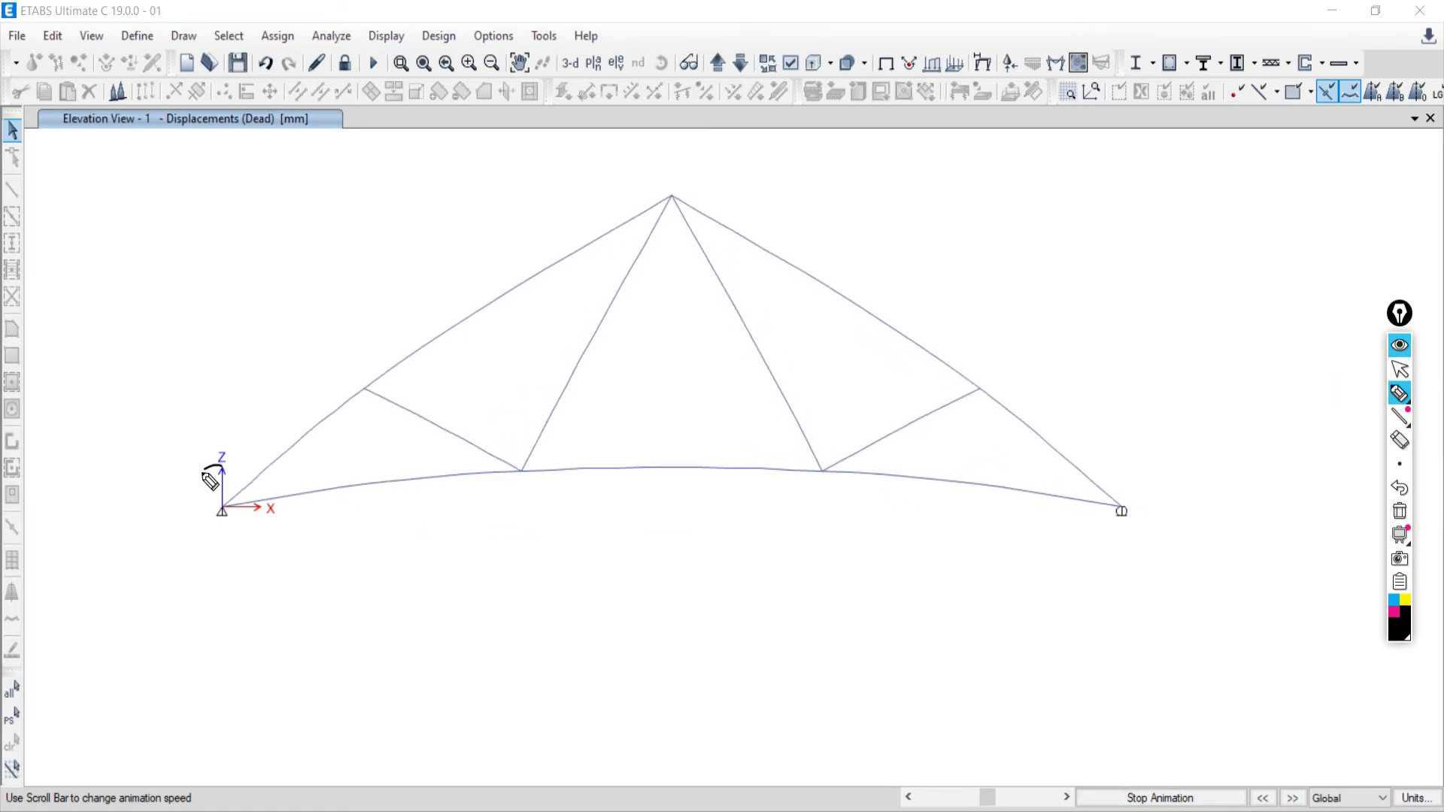
mouse_move(219, 463)
left_mouse_down()
mouse_move(238, 561)
mouse_move(263, 504)
mouse_move(212, 458)
mouse_move(181, 500)
mouse_move(203, 563)
mouse_move(262, 554)
mouse_move(271, 494)
mouse_move(222, 445)
left_mouse_up()
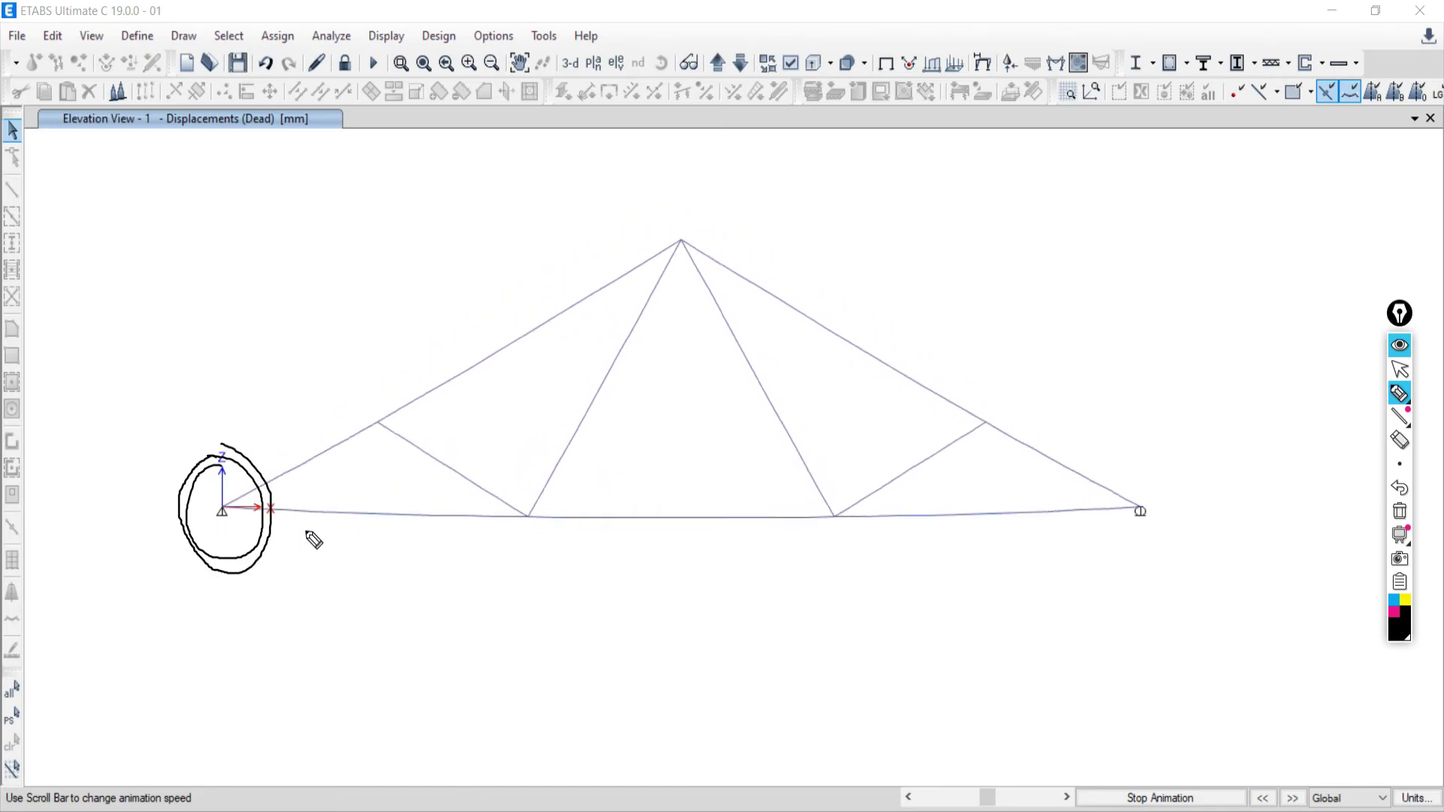
mouse_move(1135, 484)
left_mouse_down()
mouse_move(1119, 486)
mouse_move(1148, 491)
mouse_move(1141, 452)
left_mouse_up()
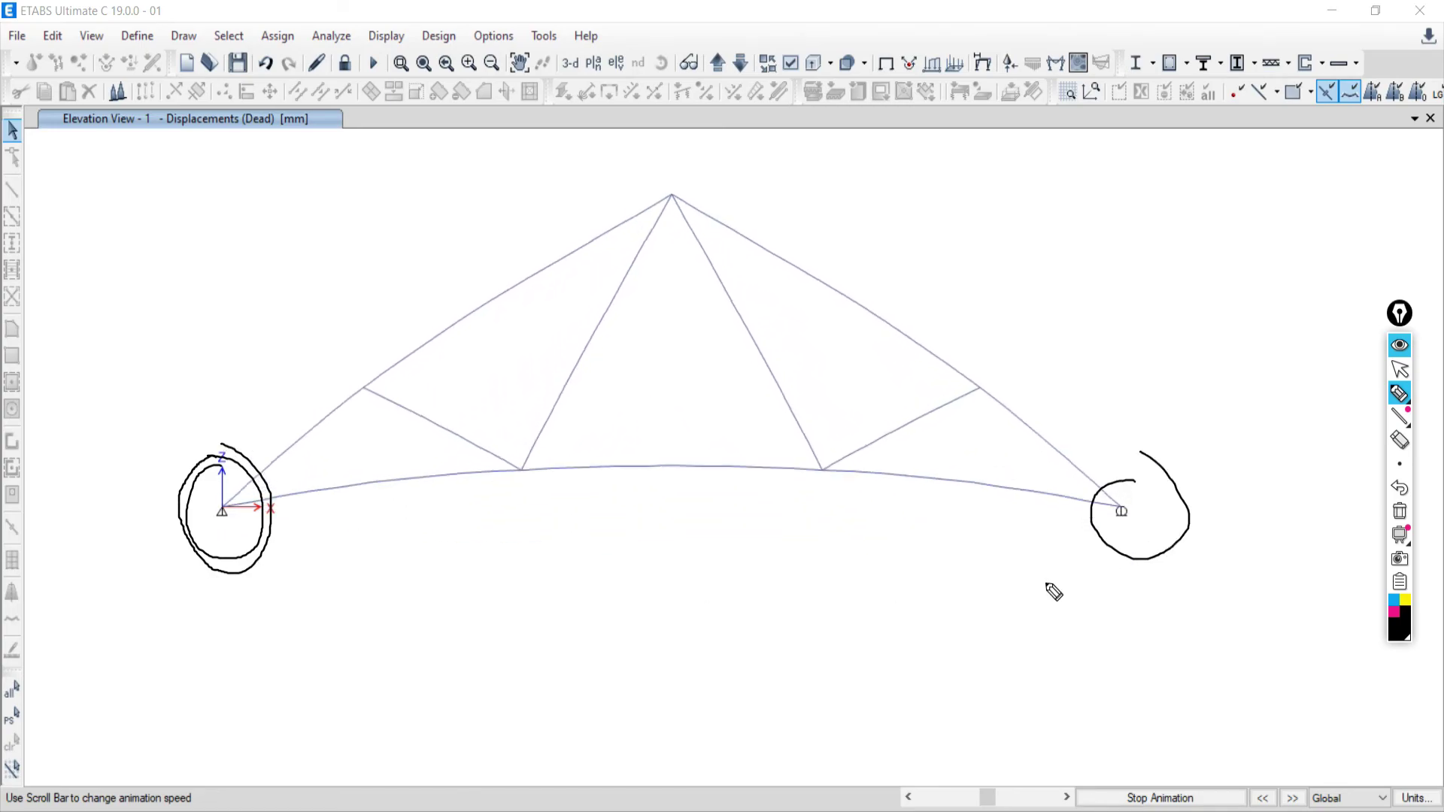
mouse_move(1048, 580)
left_mouse_down()
mouse_move(1213, 578)
mouse_move(983, 573)
mouse_move(1183, 583)
mouse_move(1014, 587)
mouse_move(1203, 582)
mouse_move(1173, 562)
mouse_move(1175, 602)
left_mouse_up()
left_click_drag(1001, 553, 968, 583)
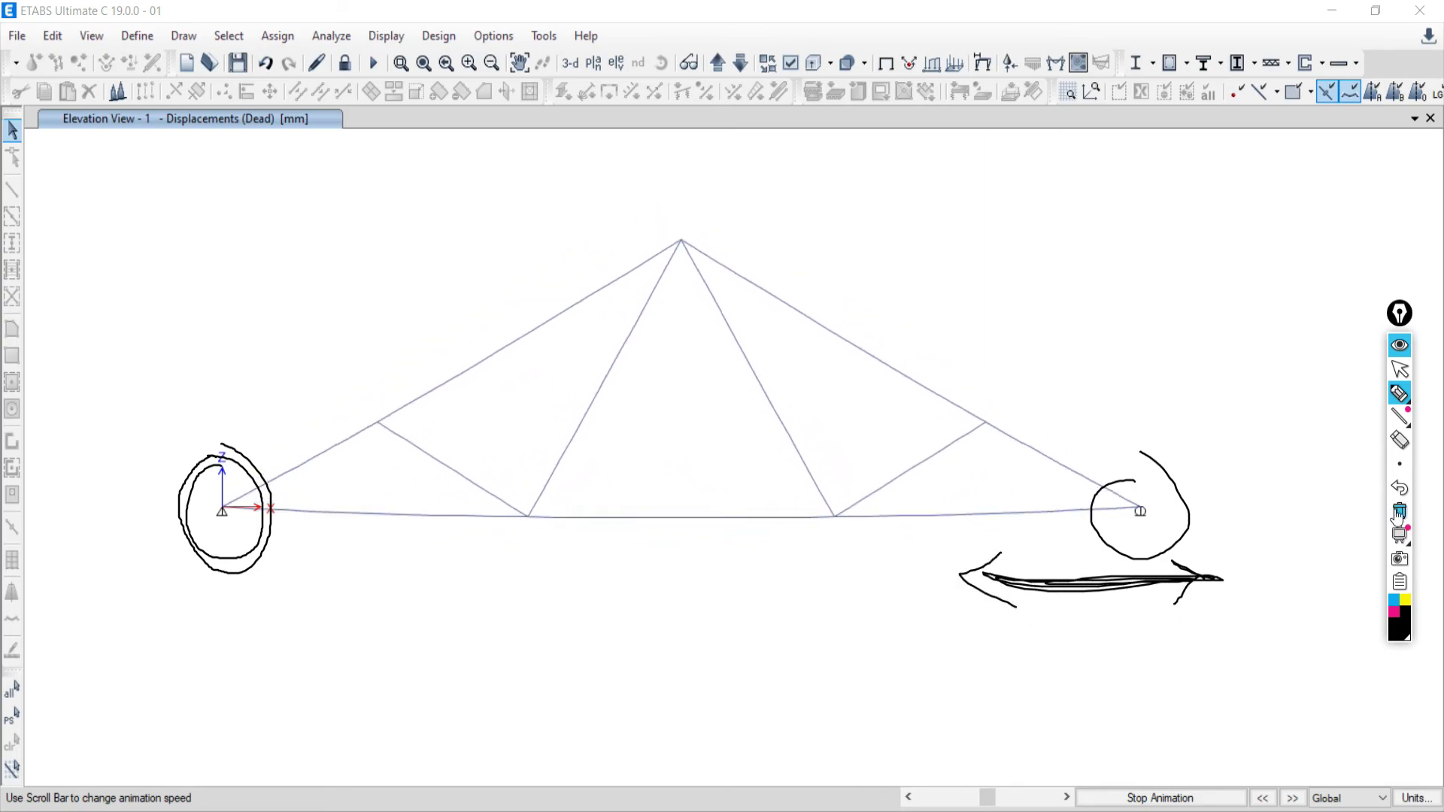
left_click(1400, 440)
left_click(1400, 372)
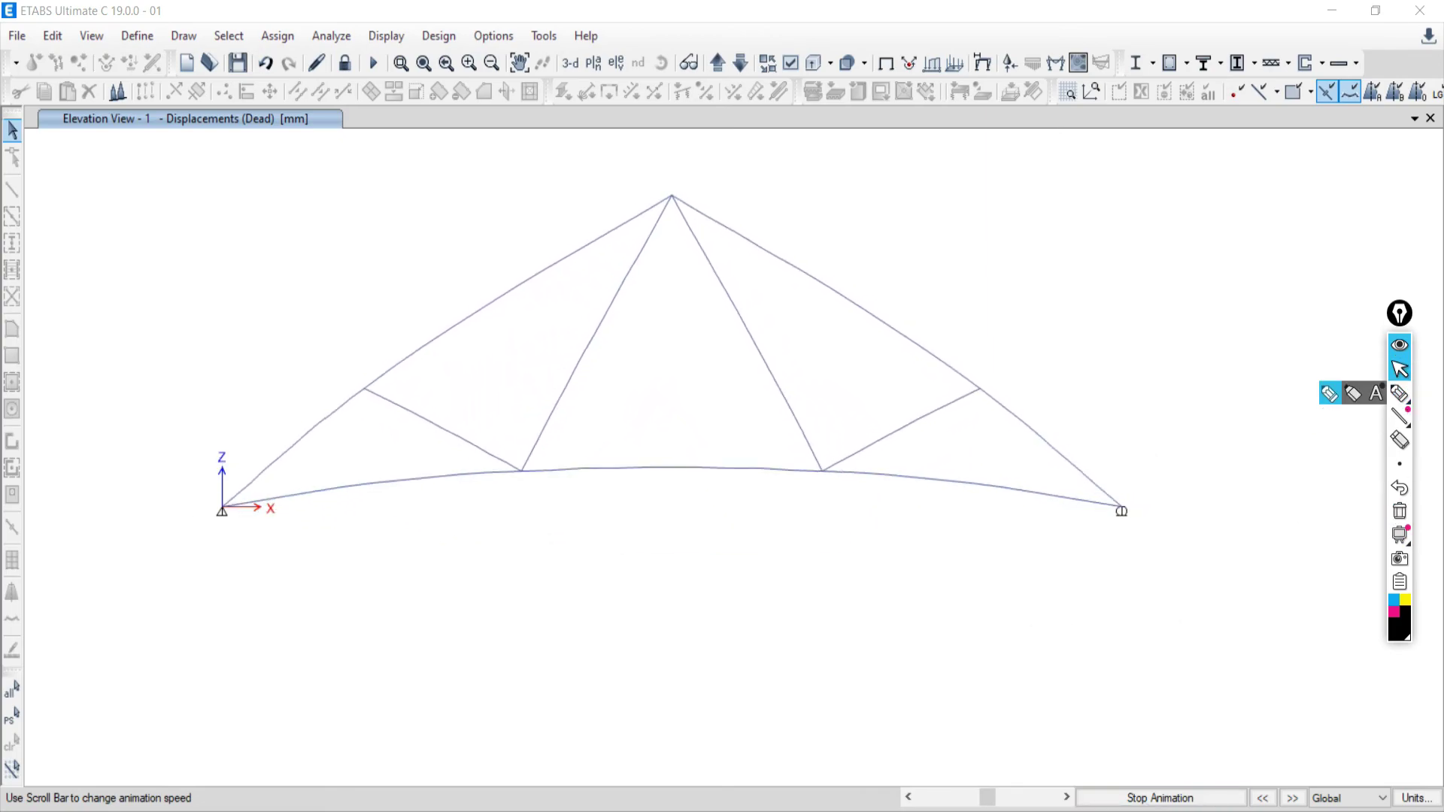
Stop the animation to show the static Dead-case deflection, ranging -0.233 mm to 0.1 mm
left_click(1122, 800)
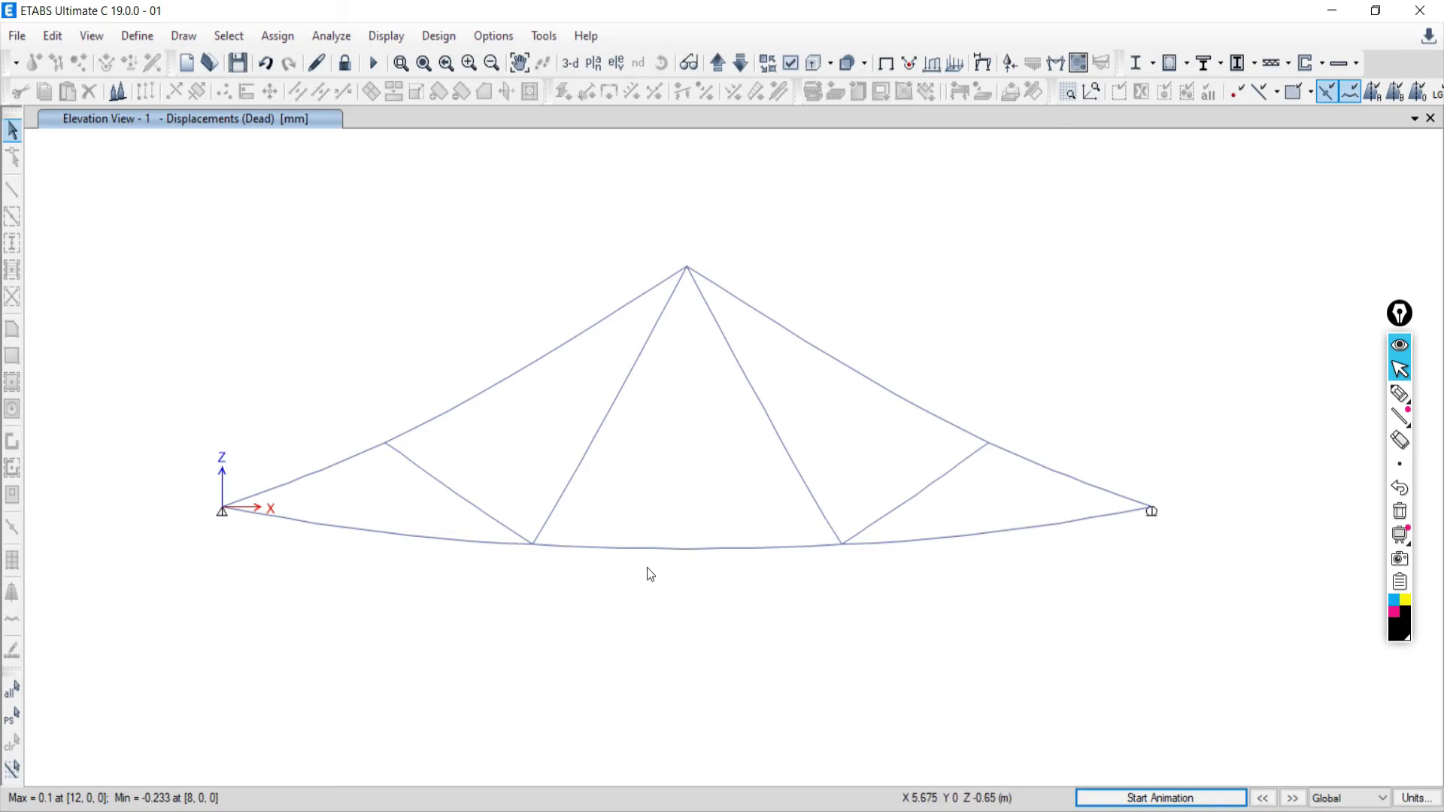
mouse_move(533, 549)
scroll(721, 410, "down", 3)
scroll(724, 402, "up", 3)
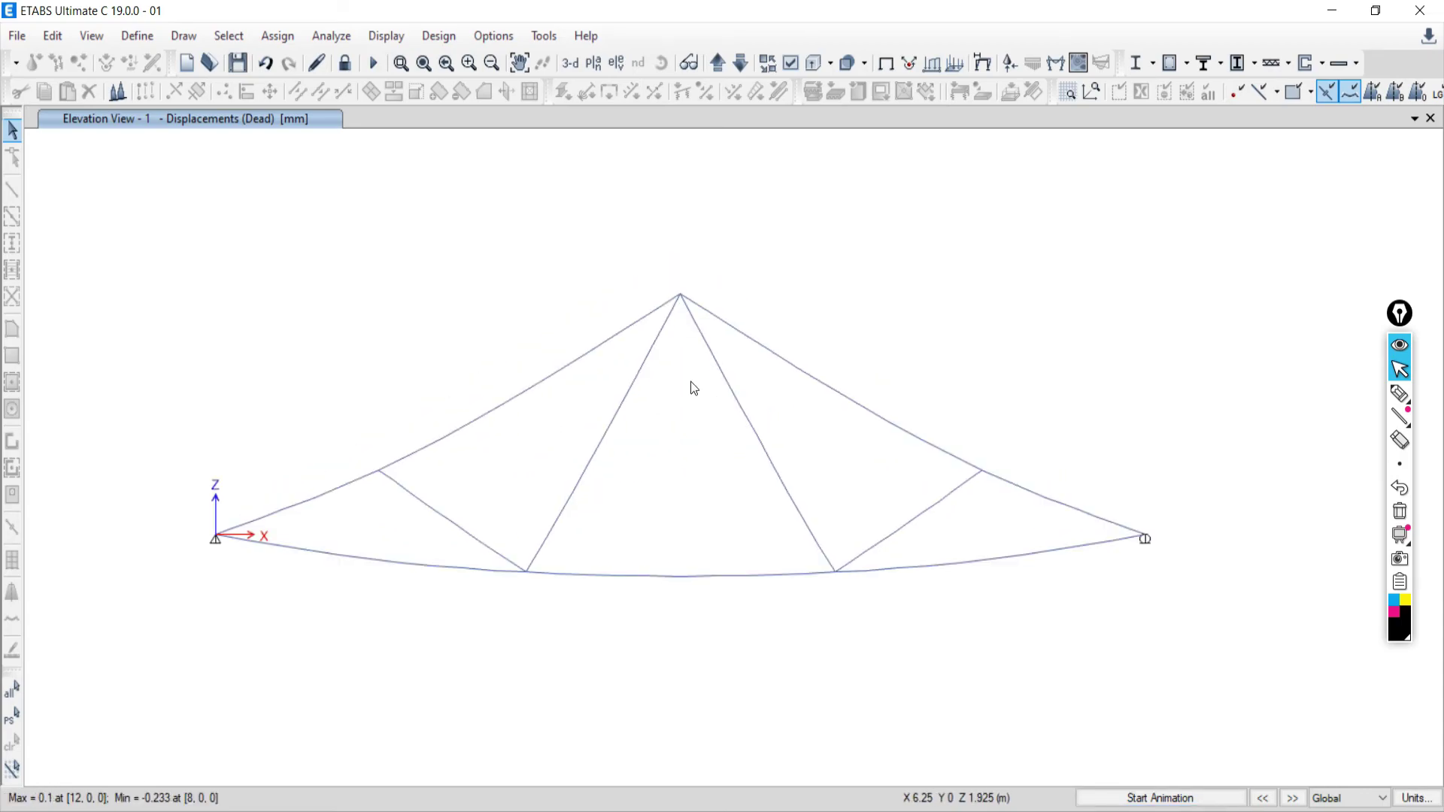
Switch to the Word document and bring the truss figure and member force table into view
key("alt+Tab")
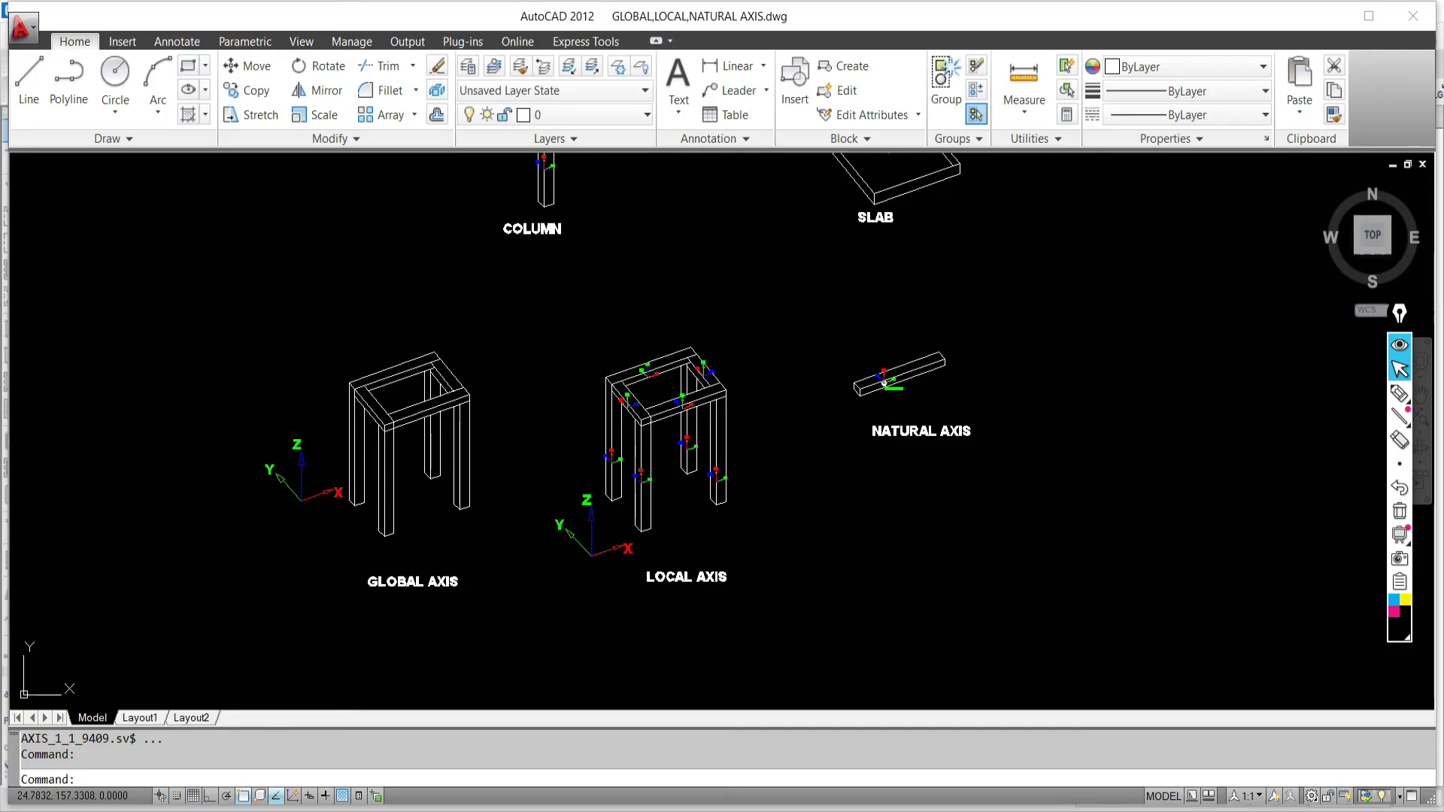
key("alt+Tab")
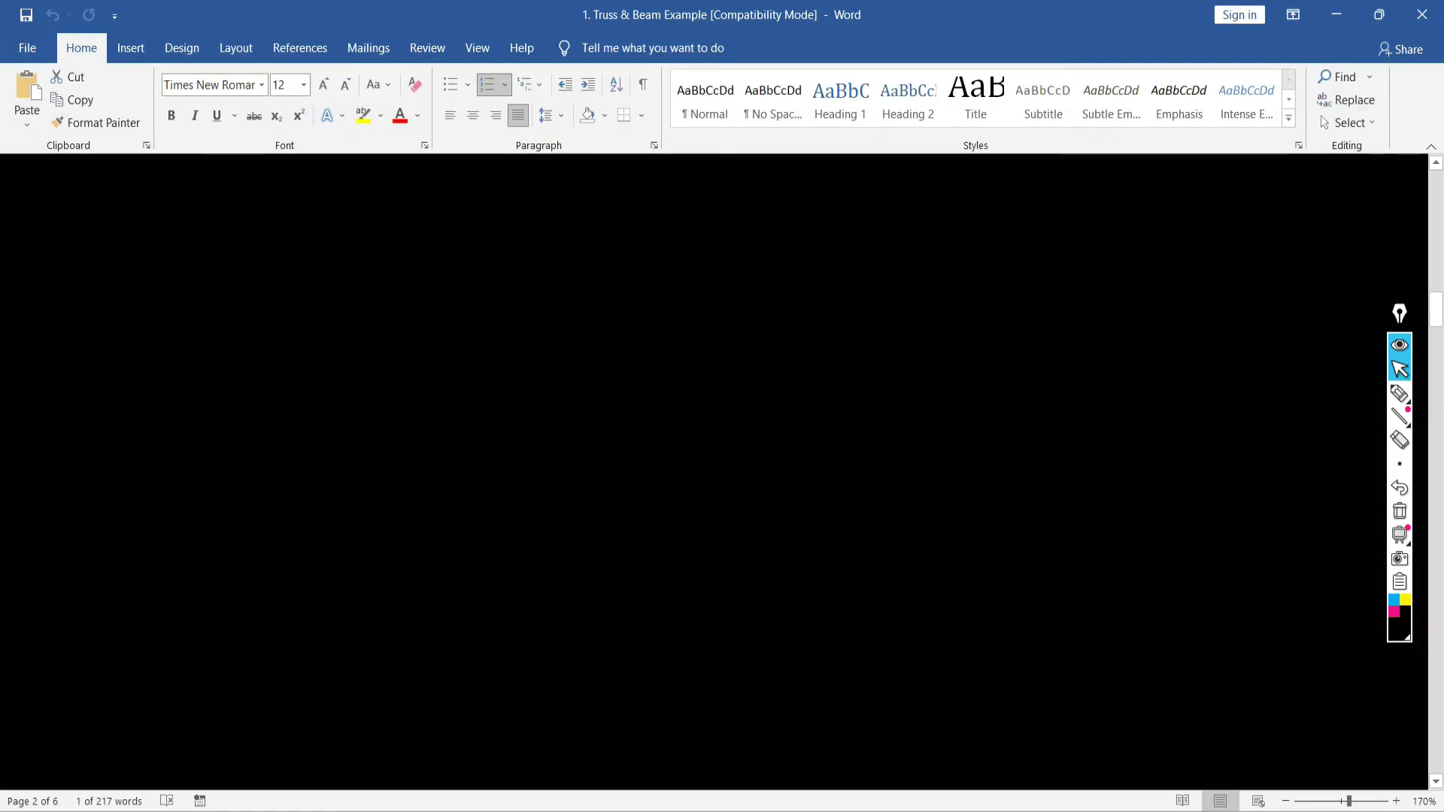
scroll(552, 322, "up", 1)
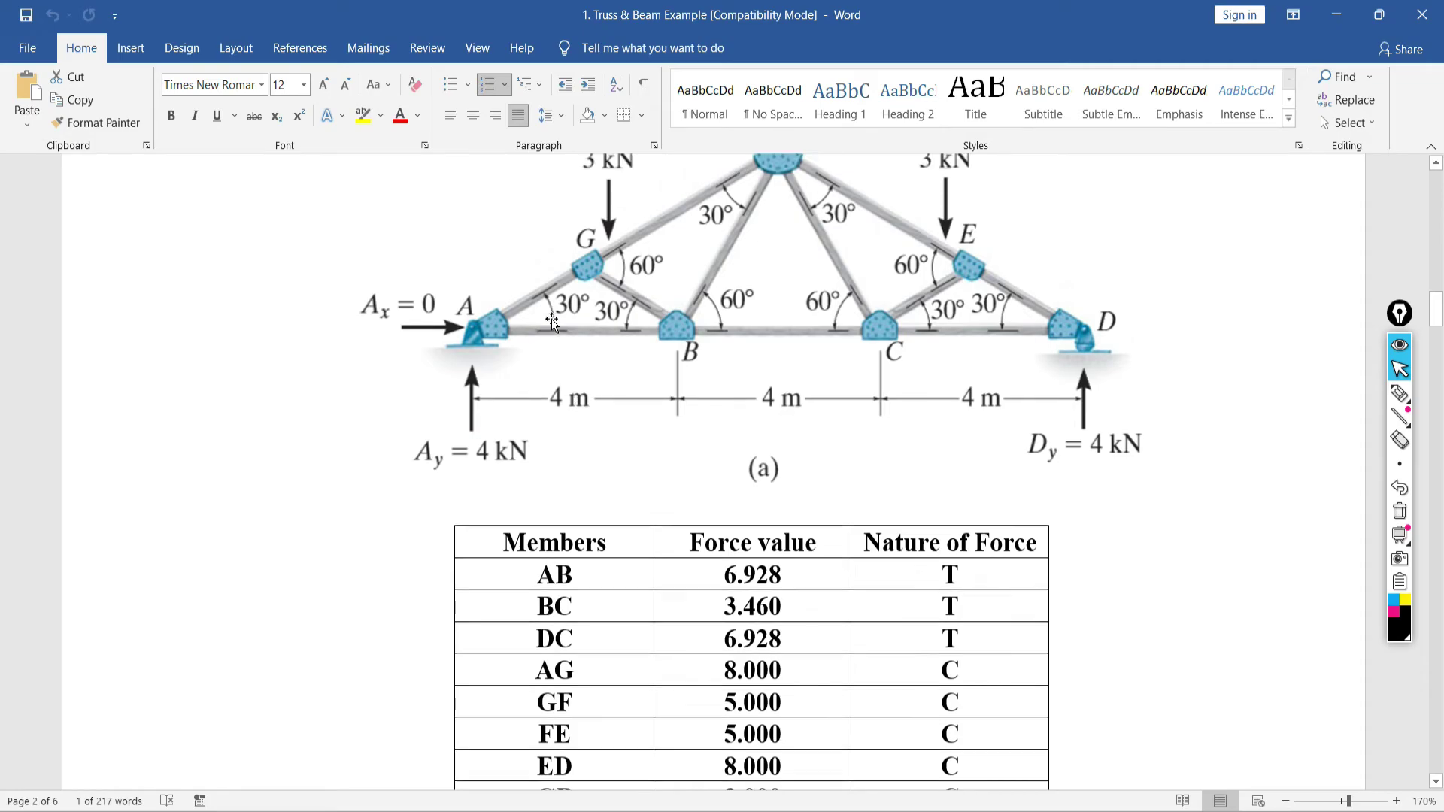
scroll(703, 261, "up", 3)
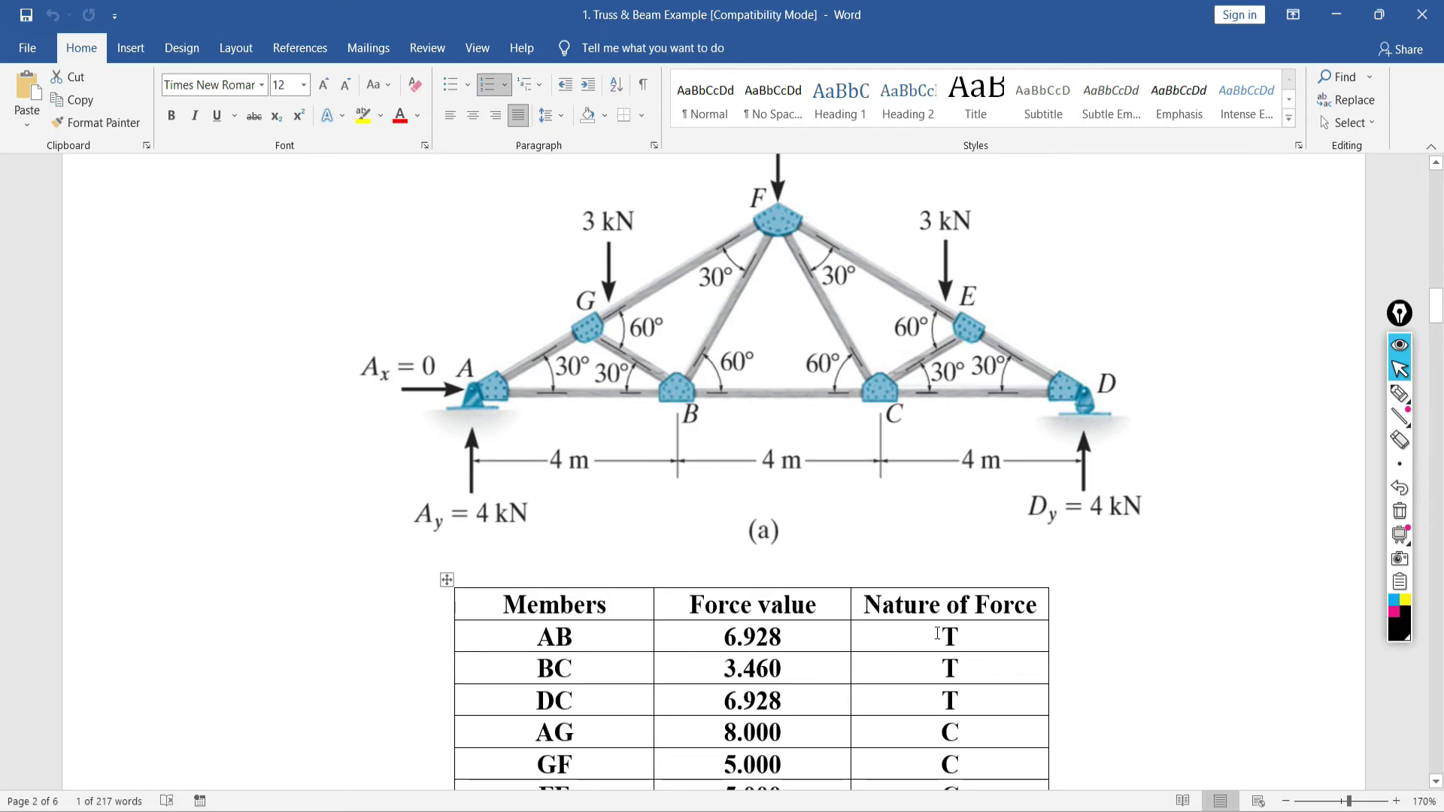
Sketch a tension member with outward arrows labelled T in the margin
left_click(1398, 393)
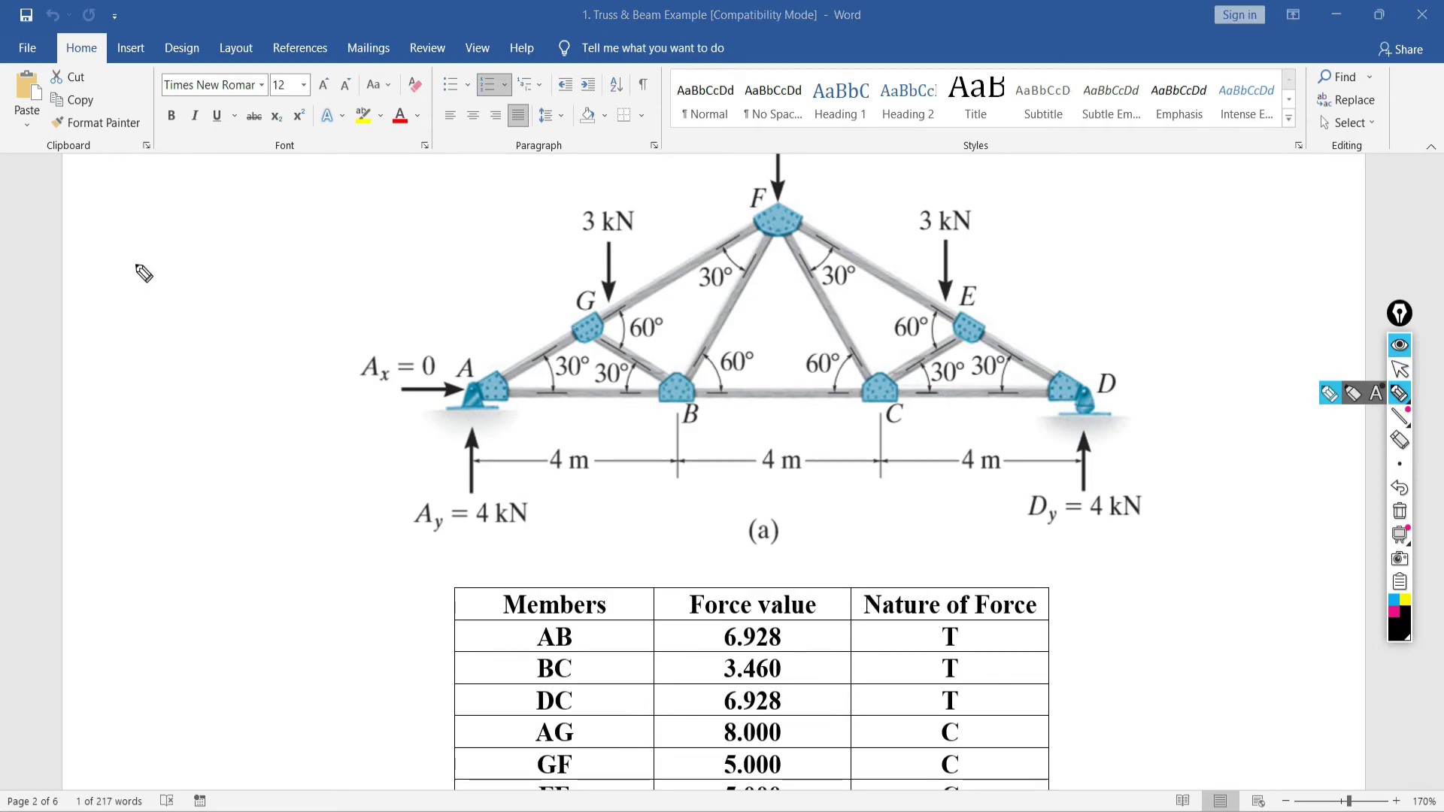
left_click_drag(126, 194, 121, 473)
left_click_drag(125, 199, 133, 194)
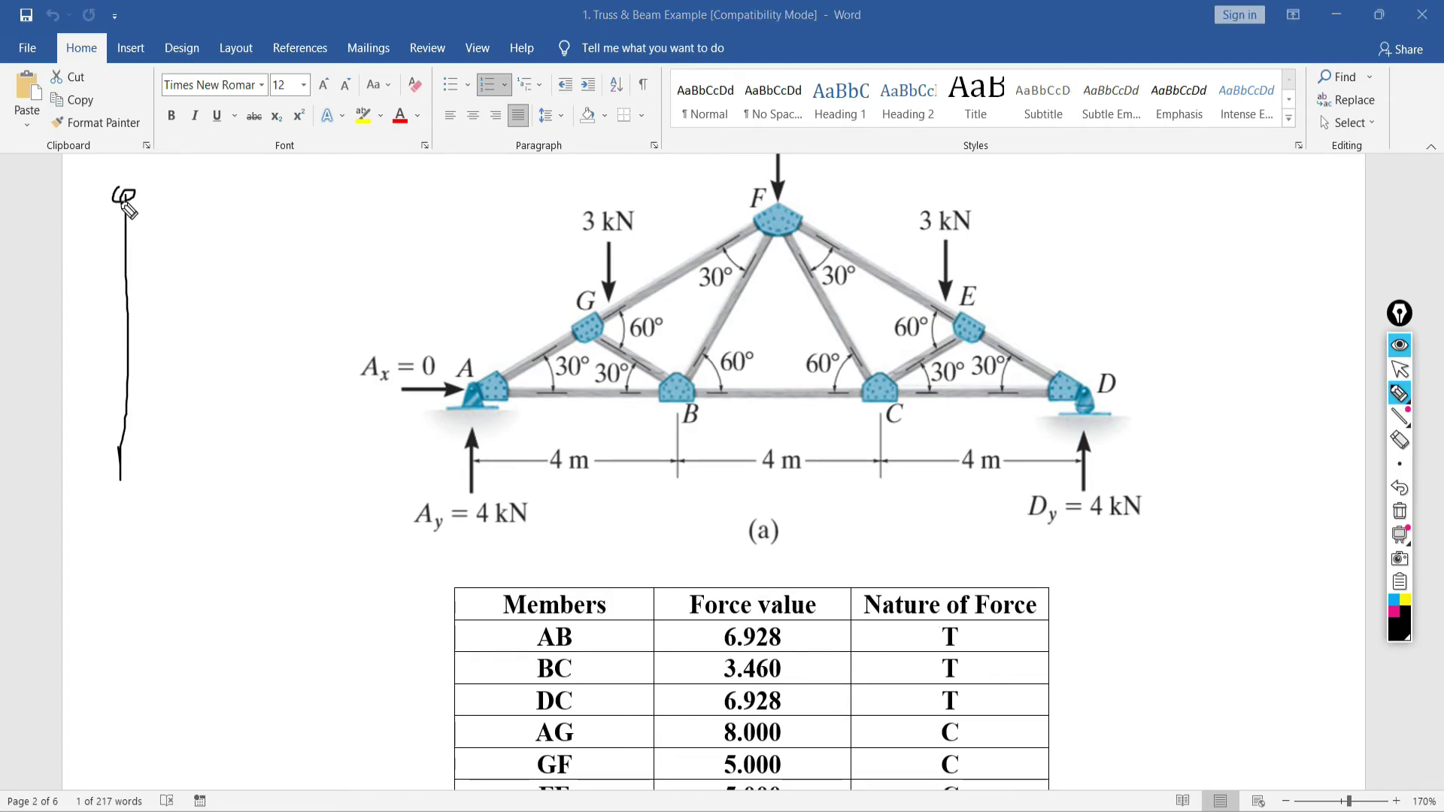
mouse_move(118, 471)
left_mouse_down()
mouse_move(131, 489)
mouse_move(147, 461)
left_mouse_up()
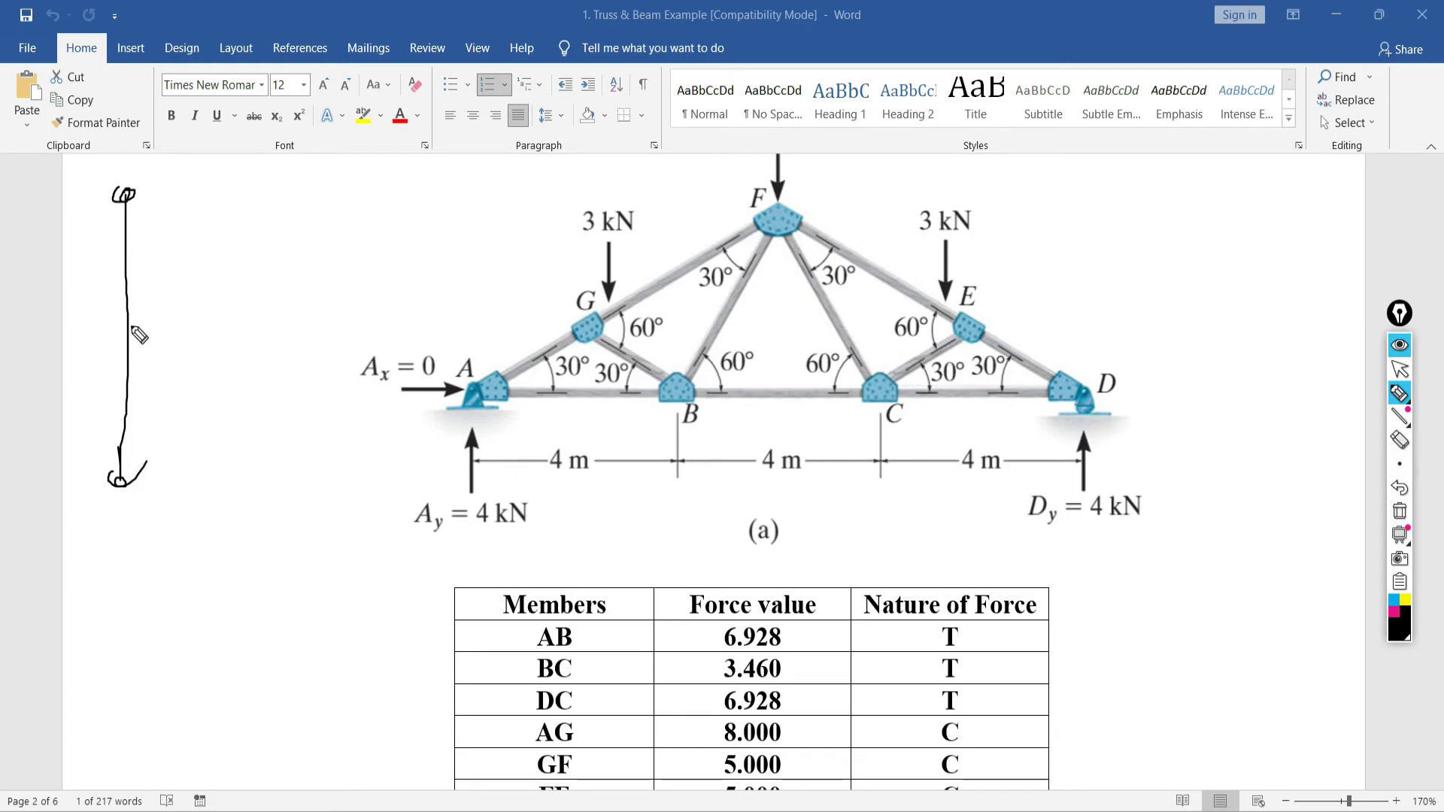
left_click(132, 335)
left_click_drag(122, 263, 141, 260)
left_click_drag(119, 386, 146, 382)
left_click(153, 317)
left_click_drag(153, 316, 177, 314)
Sketch a compression member with inward arrows labelled C, then erase all the sketches
left_click_drag(167, 315, 168, 340)
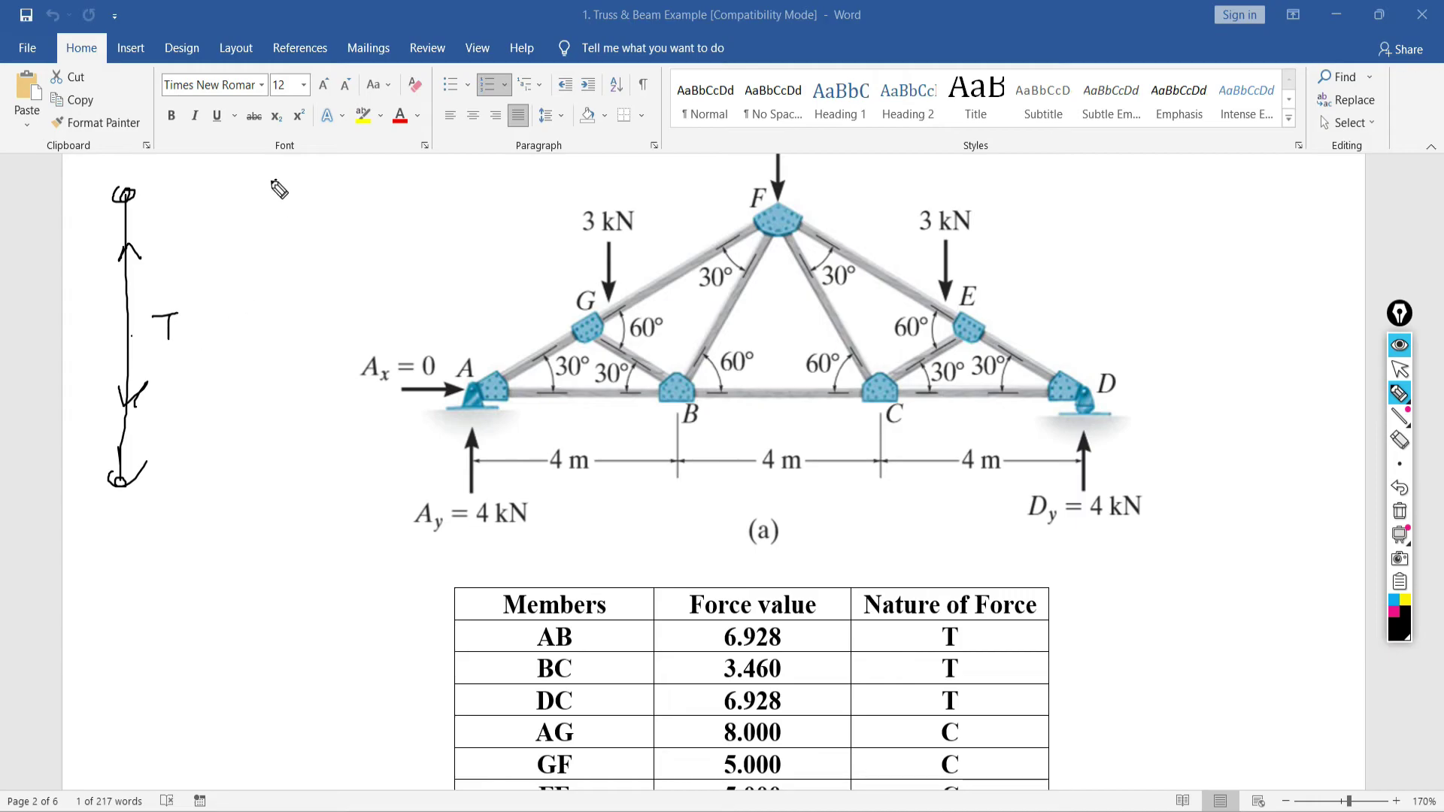
mouse_move(280, 197)
left_mouse_down()
mouse_move(279, 504)
mouse_move(248, 459)
left_mouse_up()
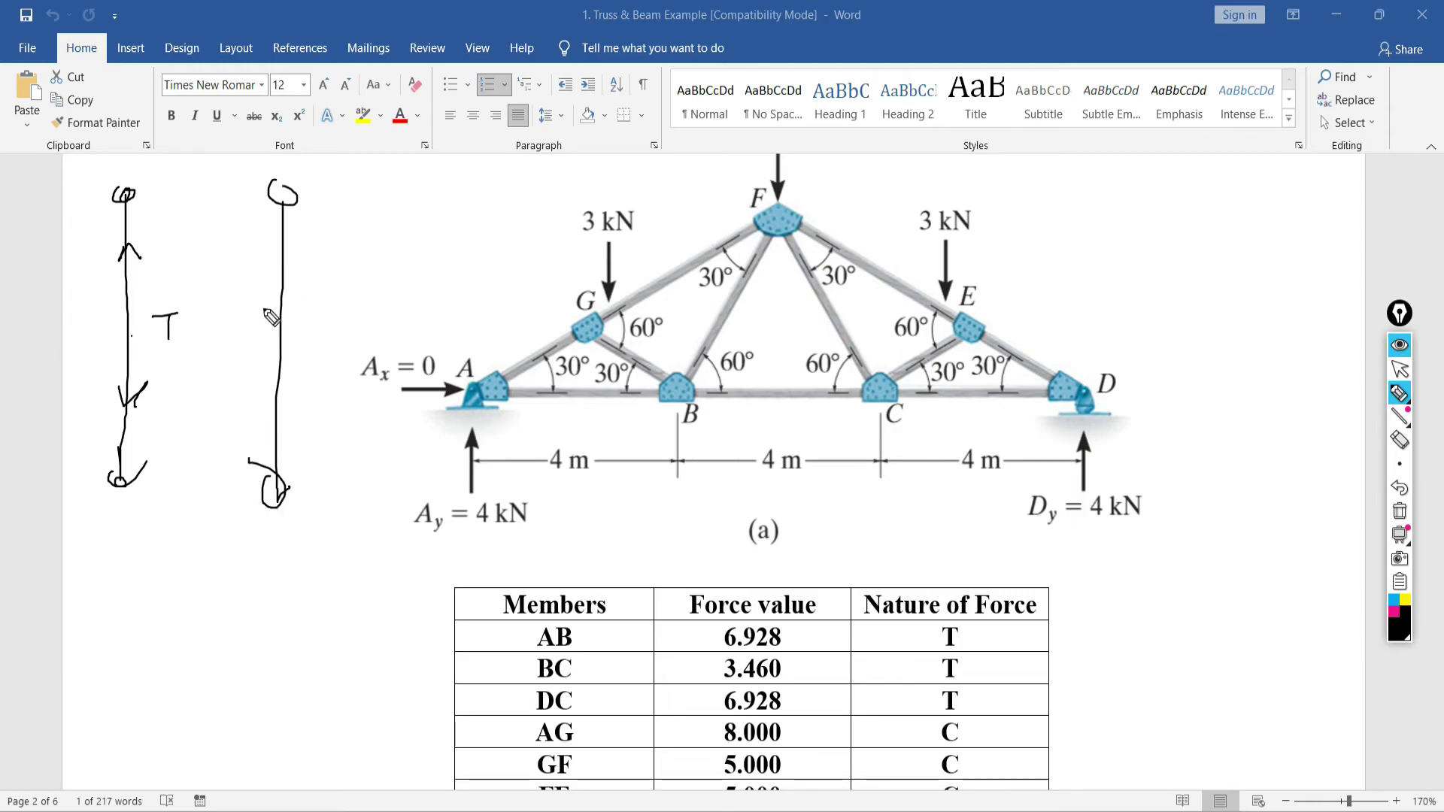
mouse_move(286, 272)
left_mouse_down()
mouse_move(325, 256)
mouse_move(283, 276)
left_mouse_up()
mouse_move(263, 414)
left_mouse_down()
mouse_move(277, 388)
mouse_move(301, 418)
left_mouse_up()
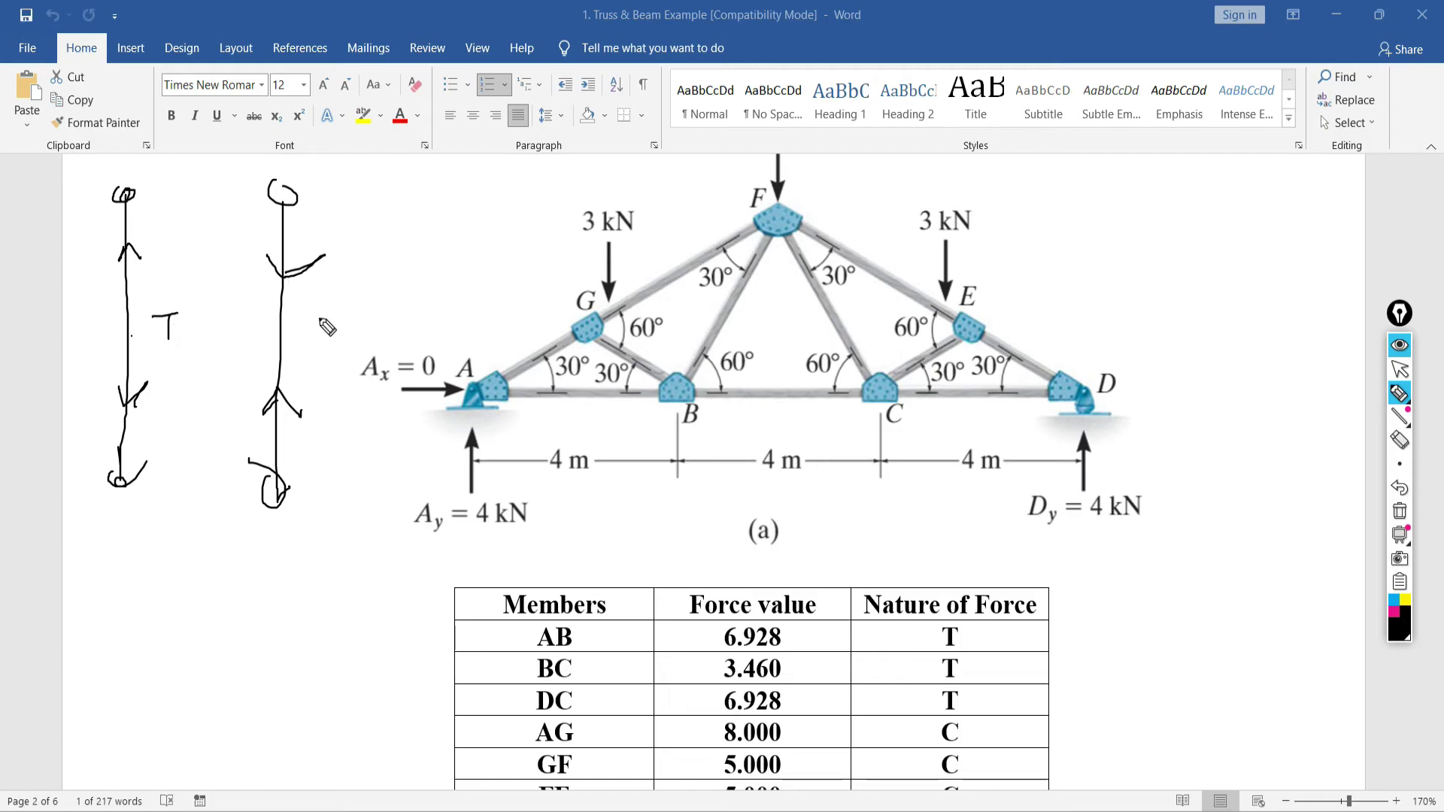
left_click_drag(322, 319, 323, 345)
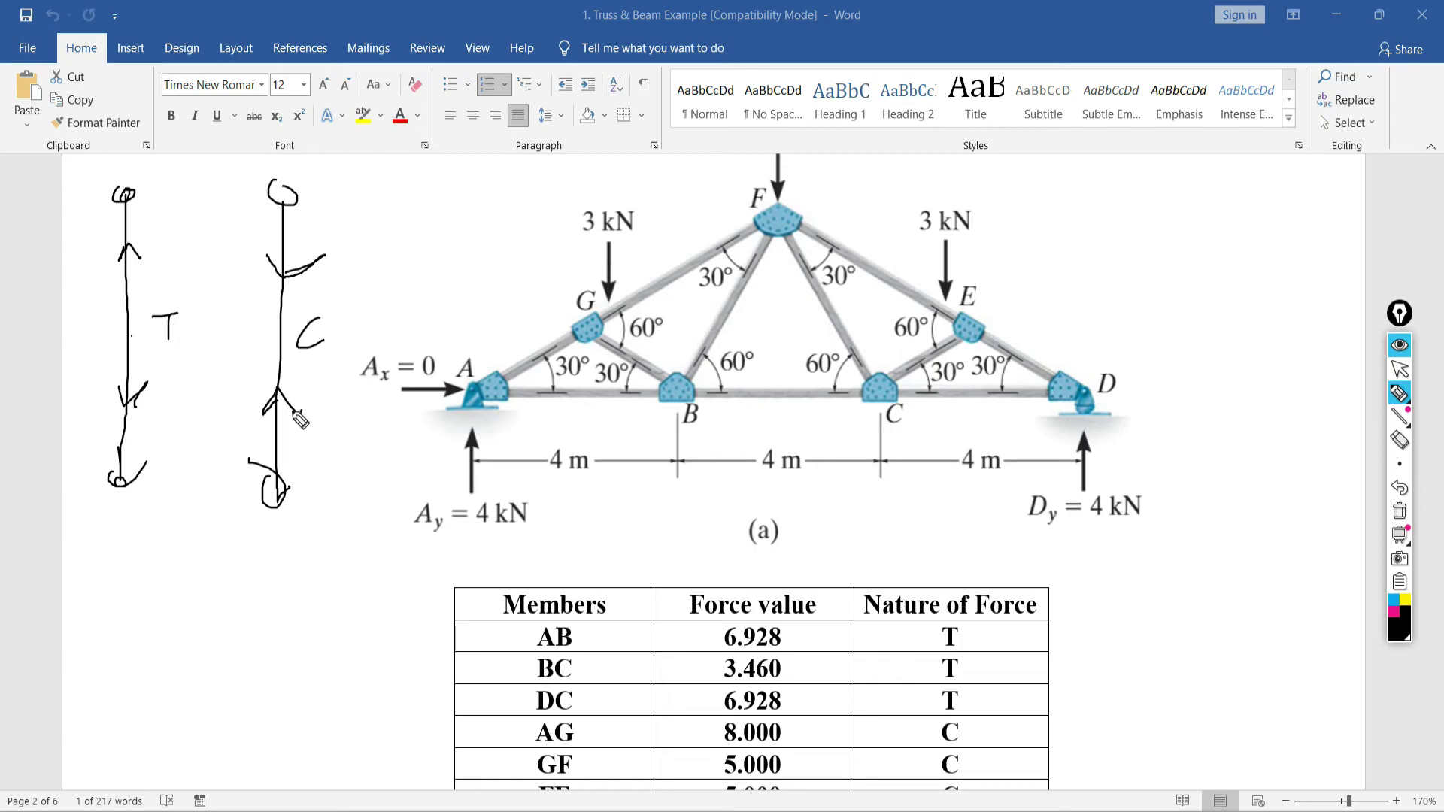
left_click(1399, 510)
left_click(1402, 368)
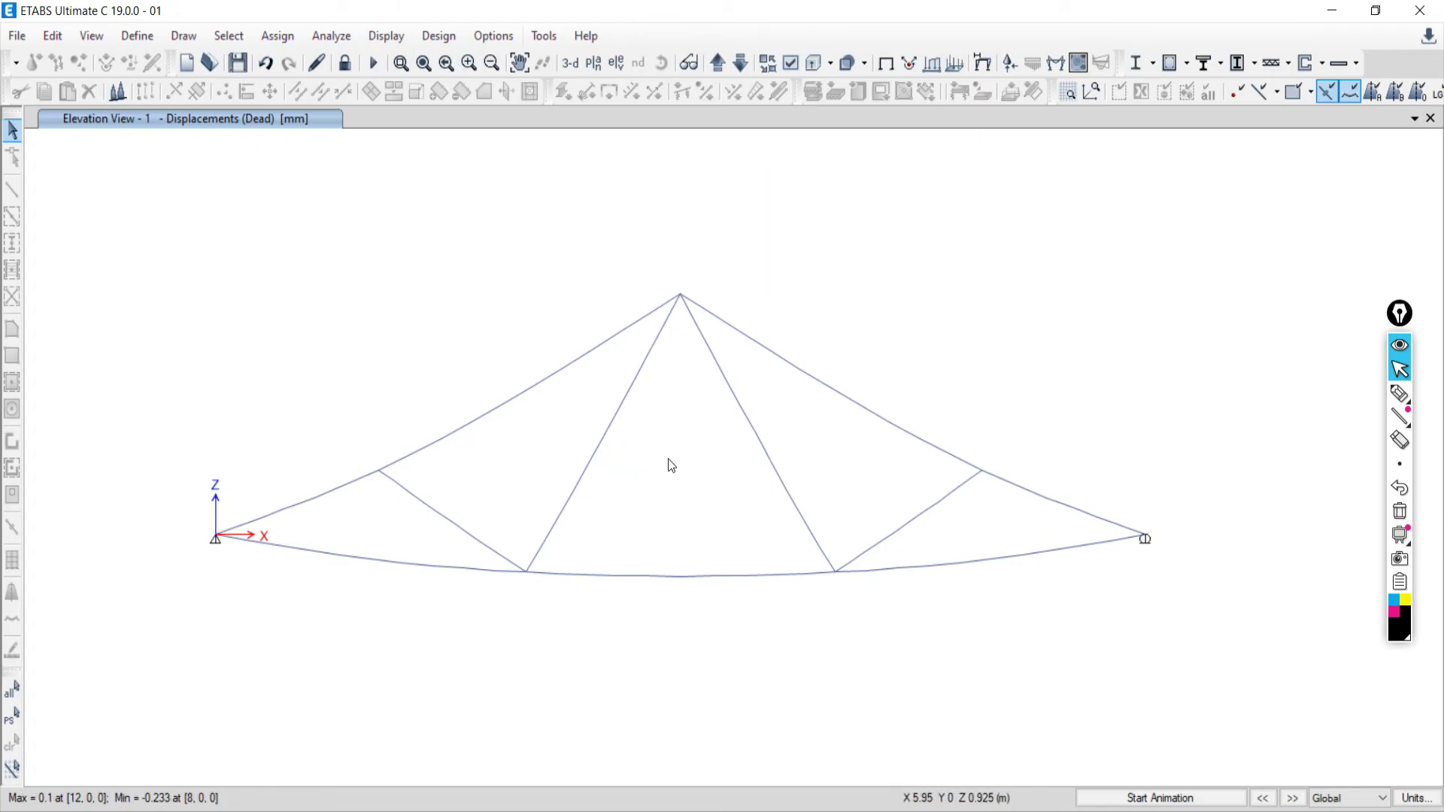
Display the Live load case Fz support reactions as arrows
left_click(373, 37)
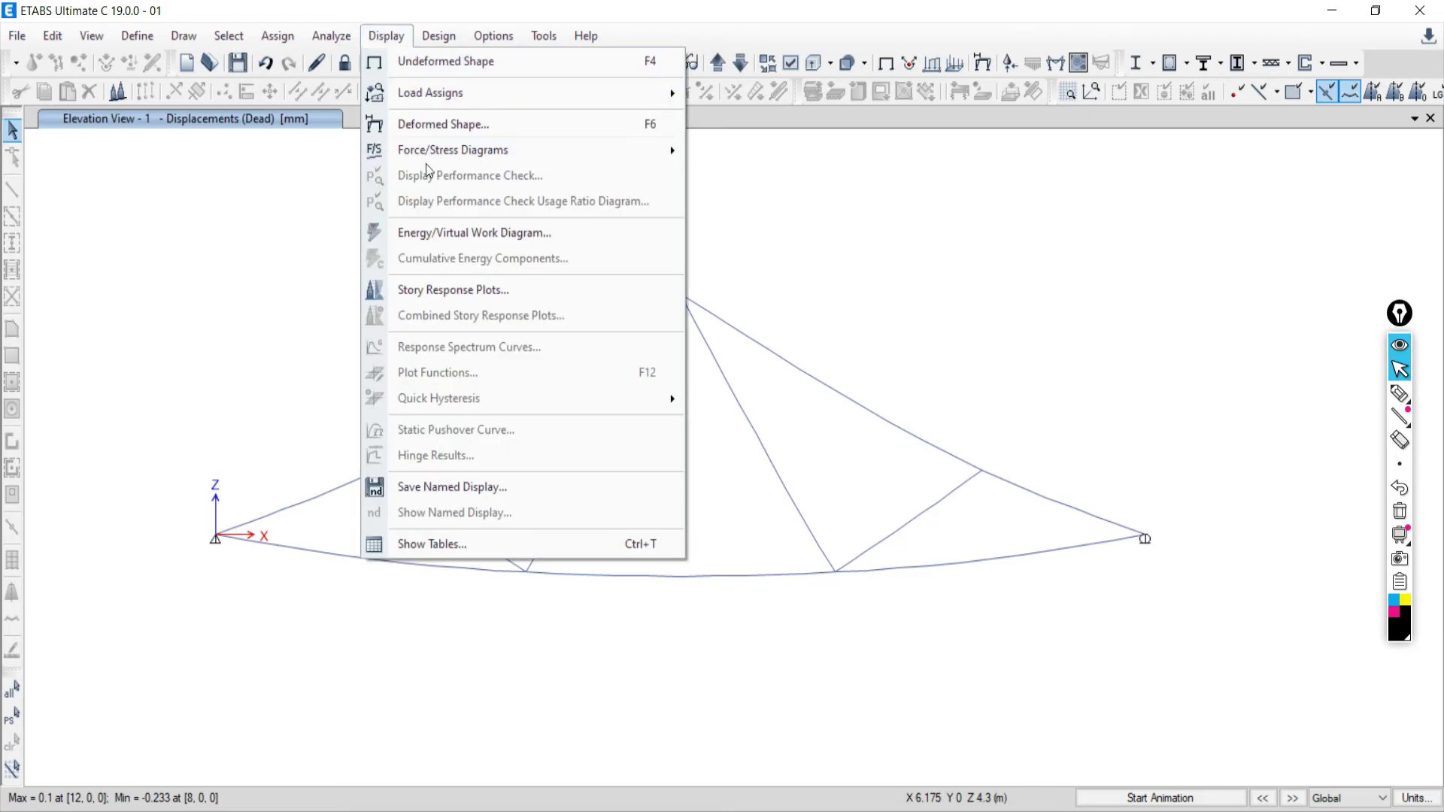
mouse_move(423, 155)
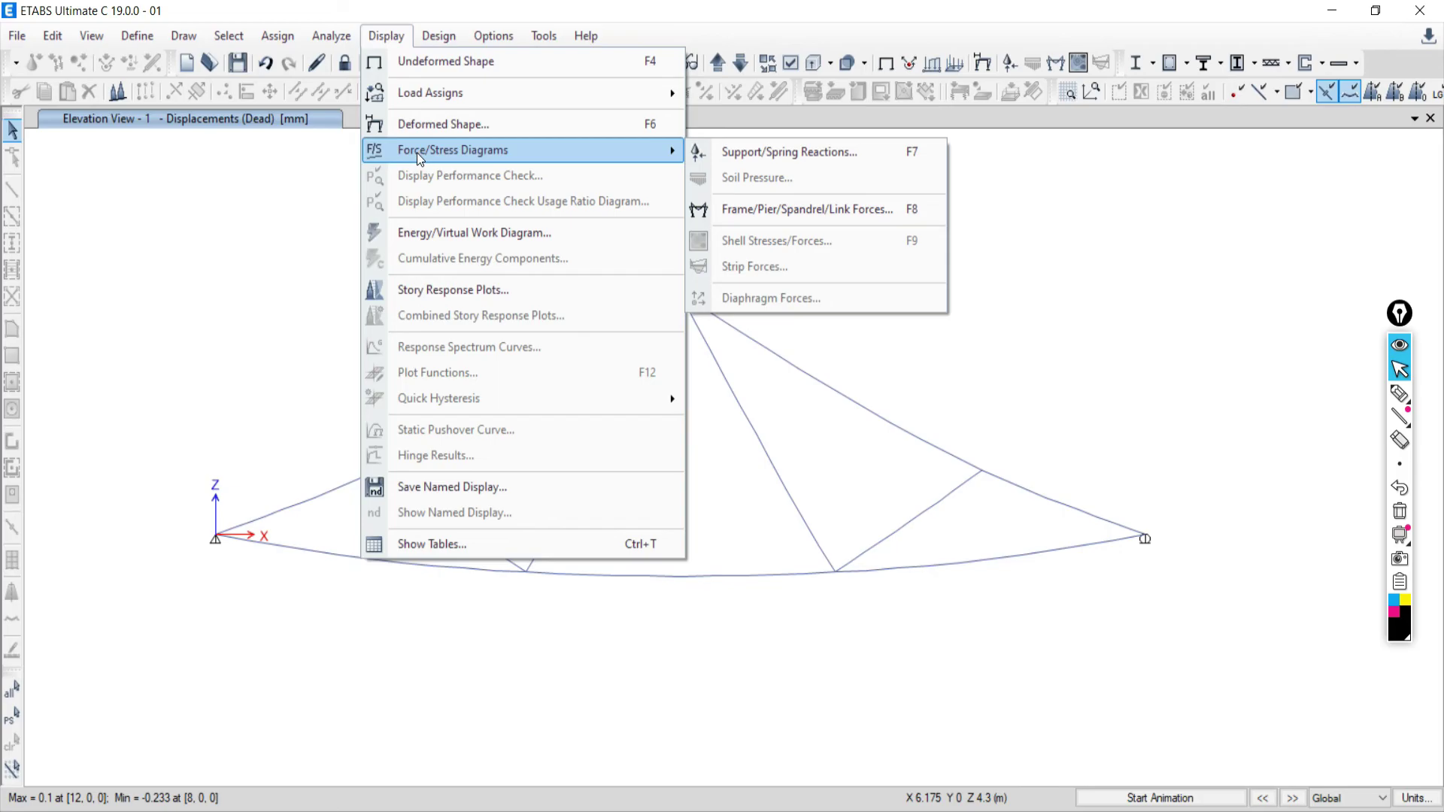
left_click(730, 152)
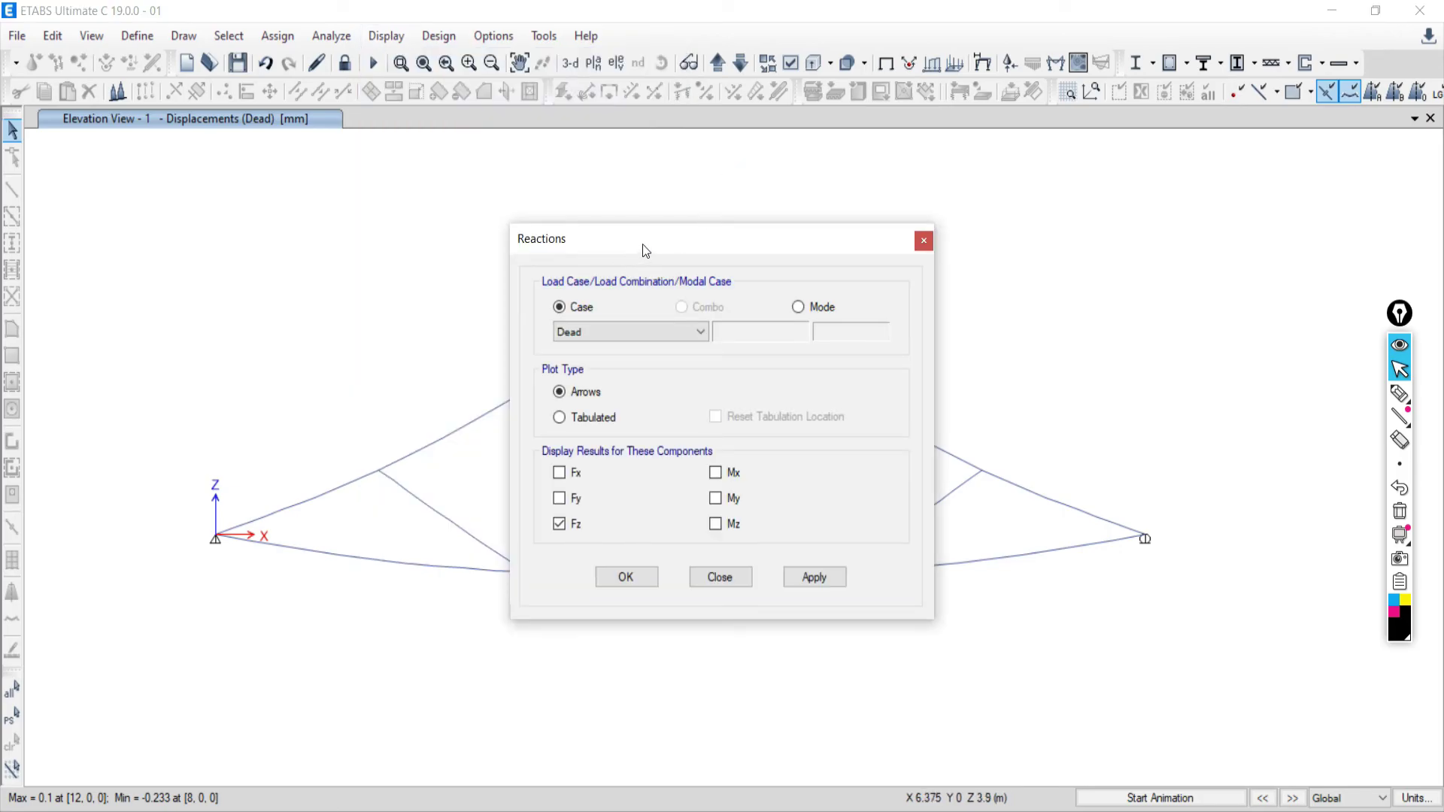
left_click(632, 332)
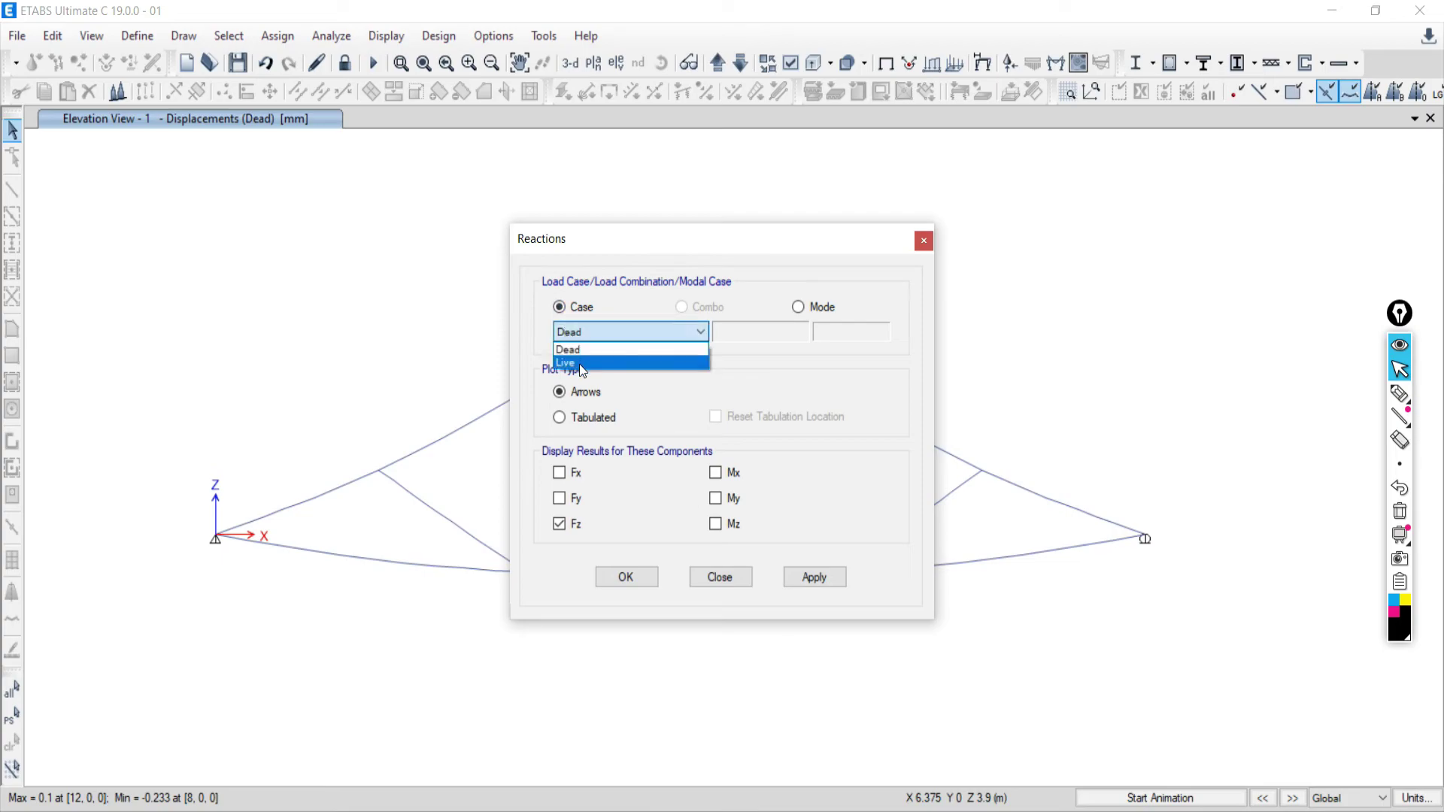
left_click(579, 367)
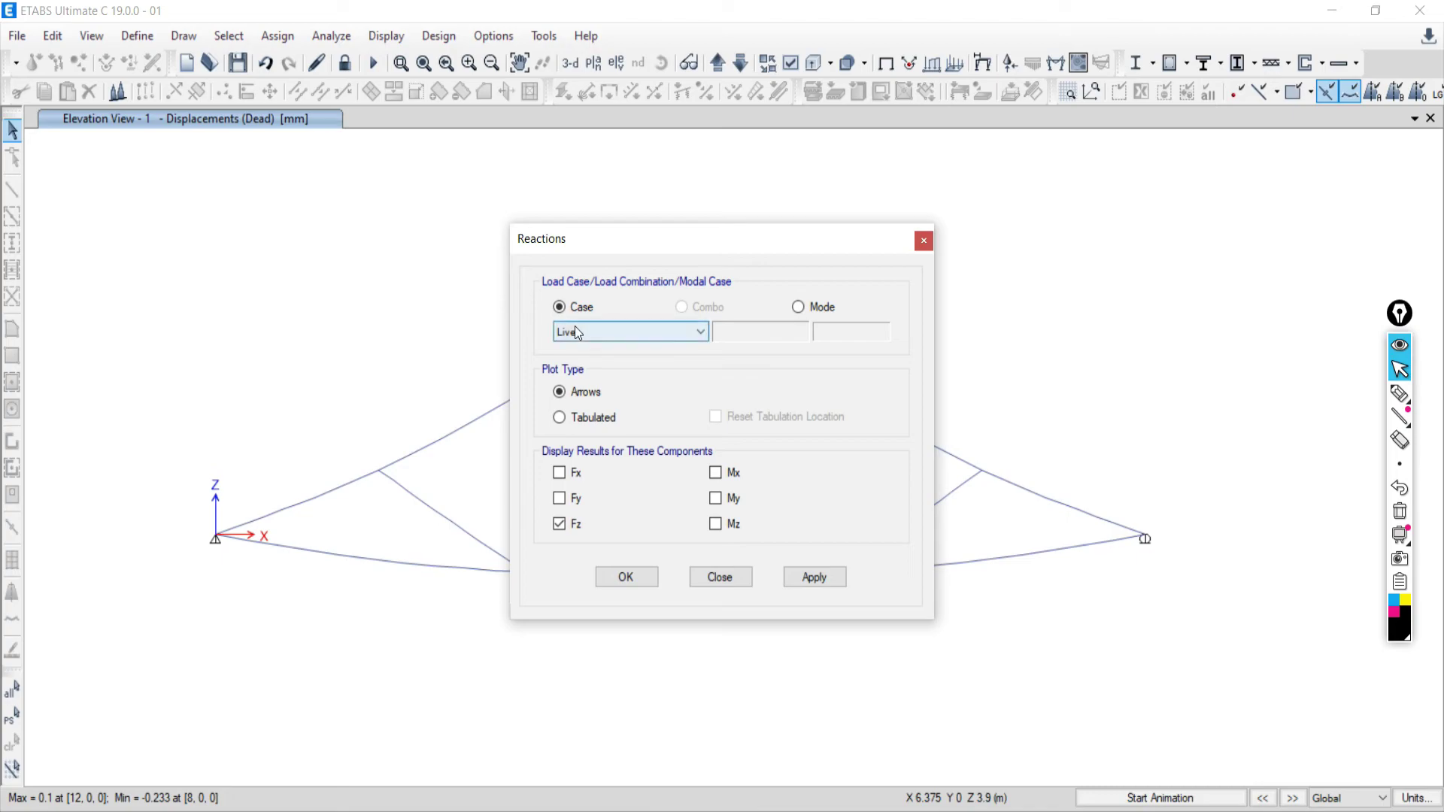
left_click(578, 334)
left_click(579, 365)
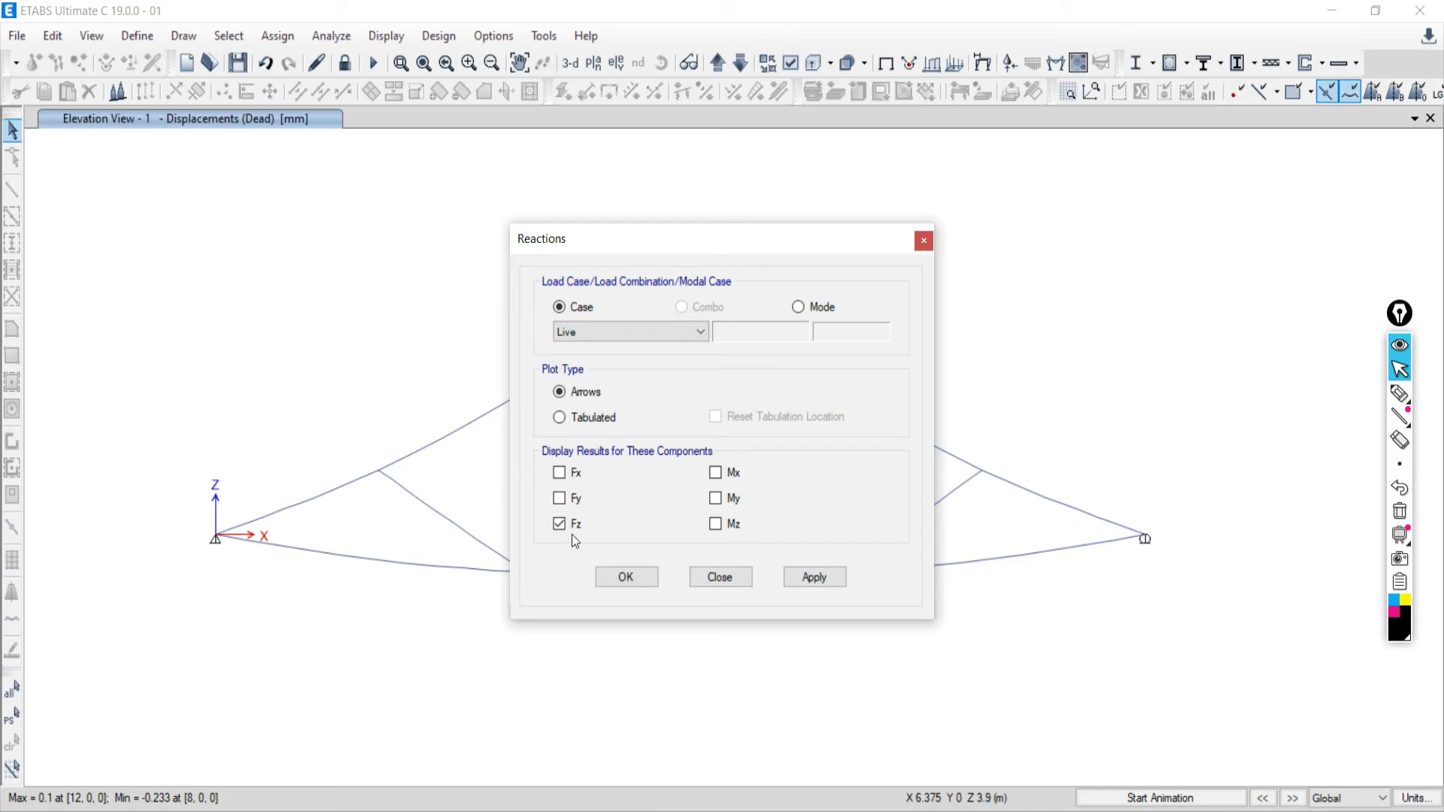
left_click(834, 580)
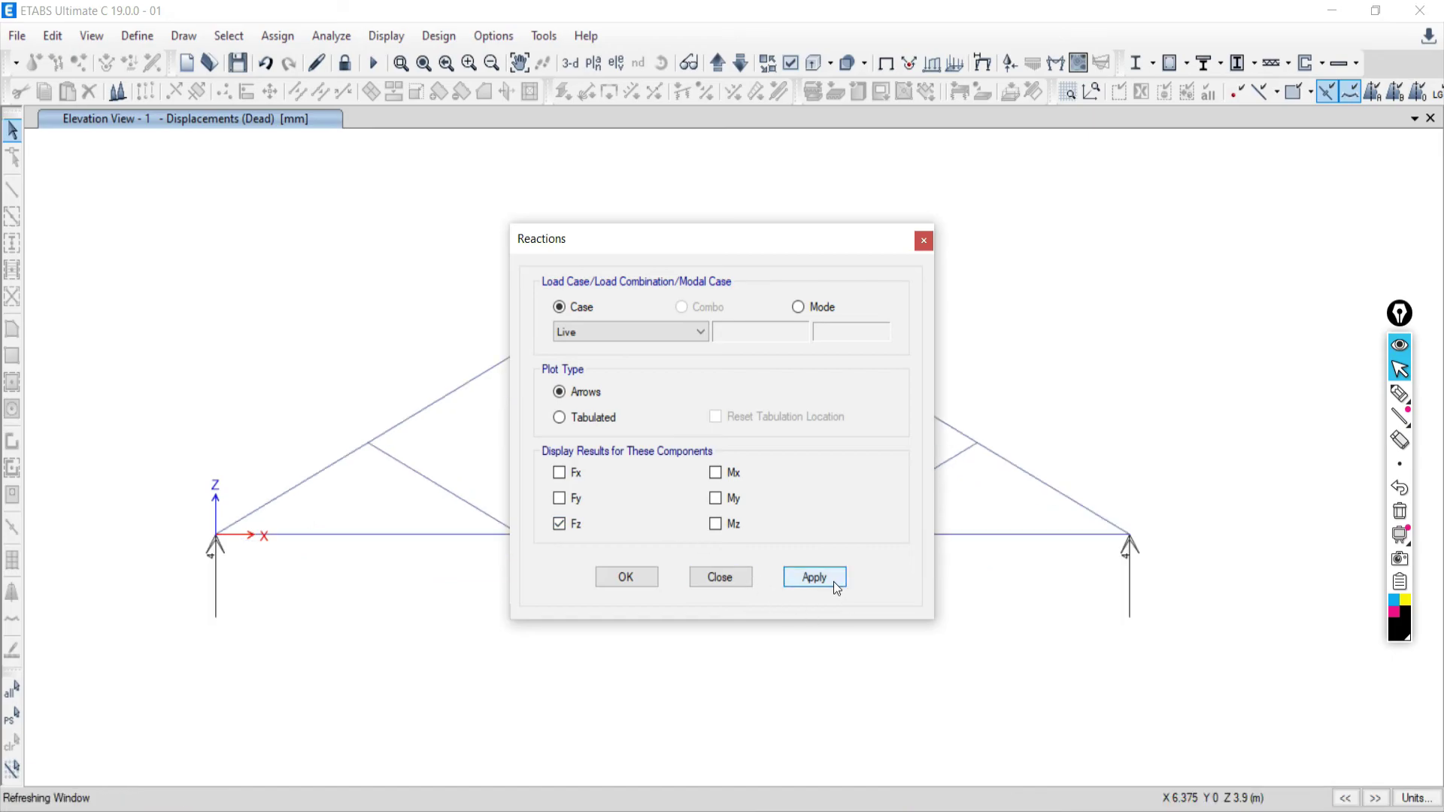
Zoom to the right support's reaction arrow, then compare with the Word hand solution (Ay = Dy = 4 kN)
left_click_drag(733, 233, 948, 127)
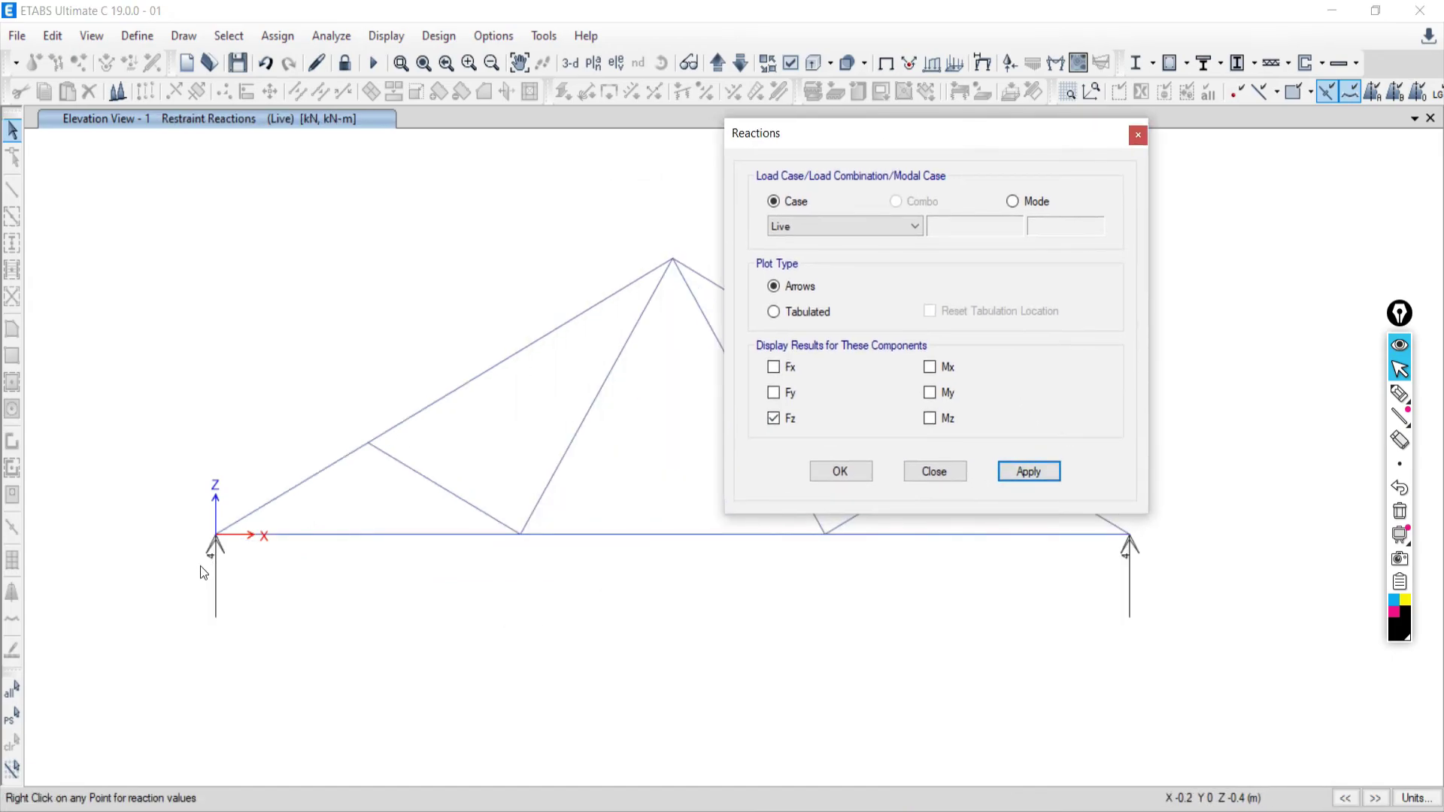
scroll(1149, 549, "up", 2)
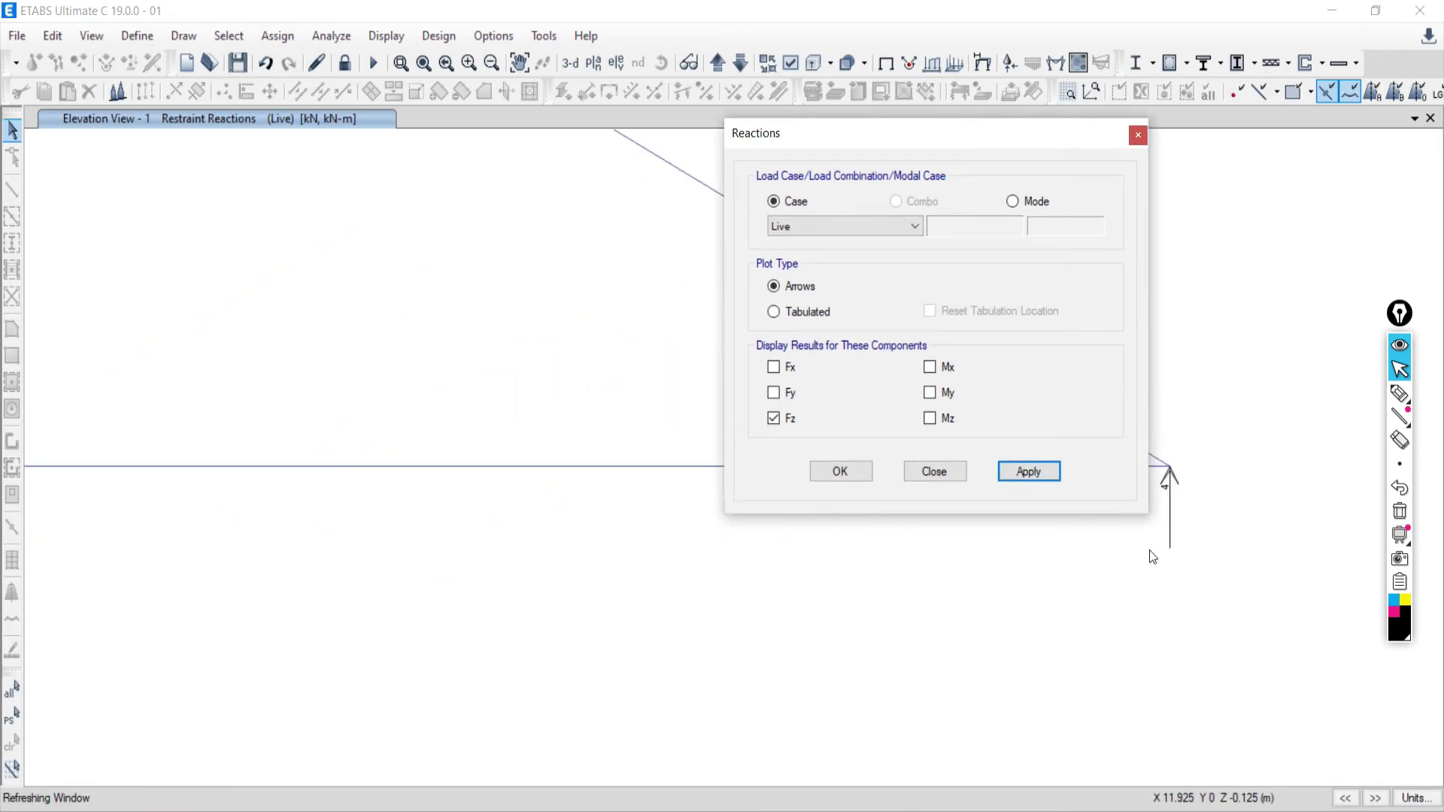
middle_click_drag(1149, 543, 1134, 667)
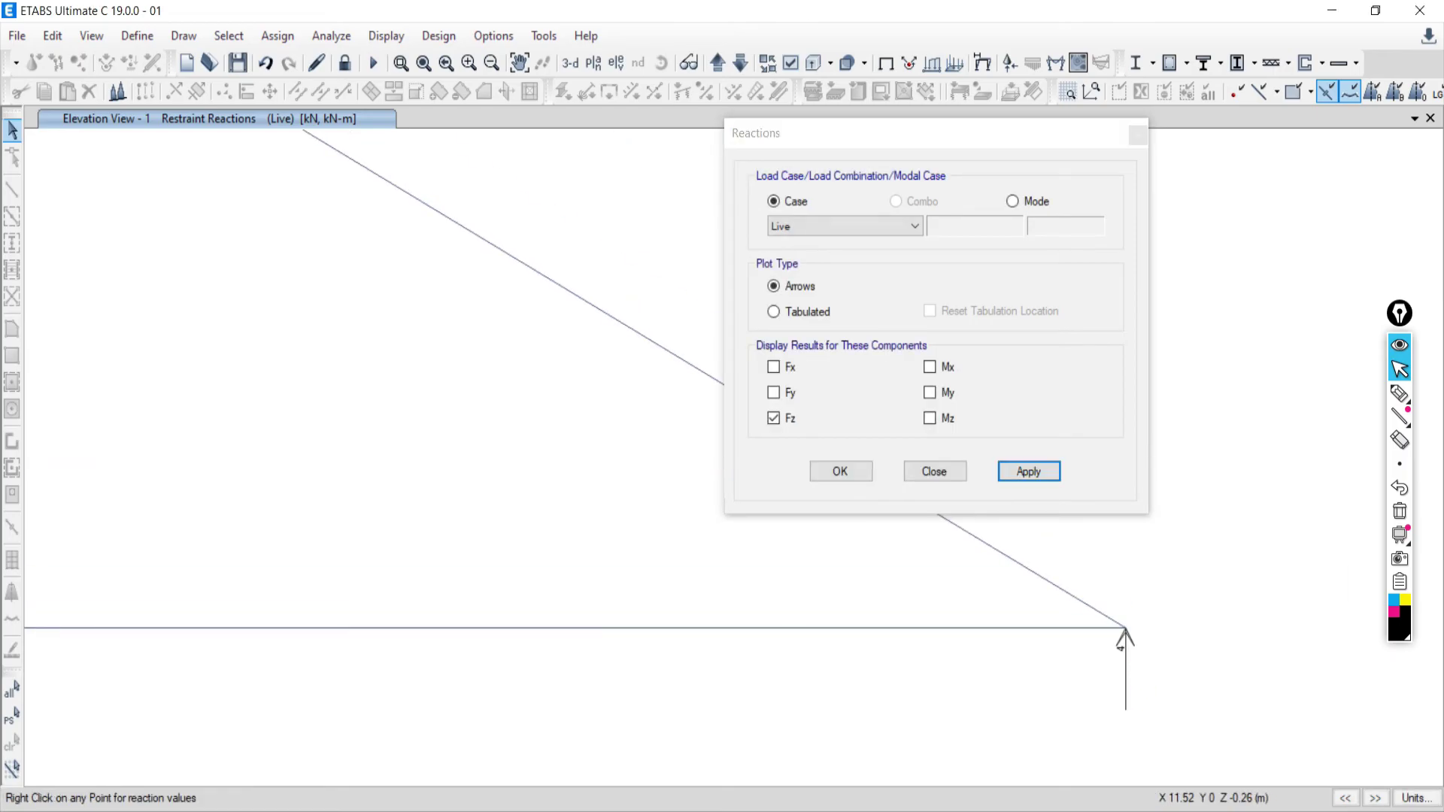
key("alt+Tab")
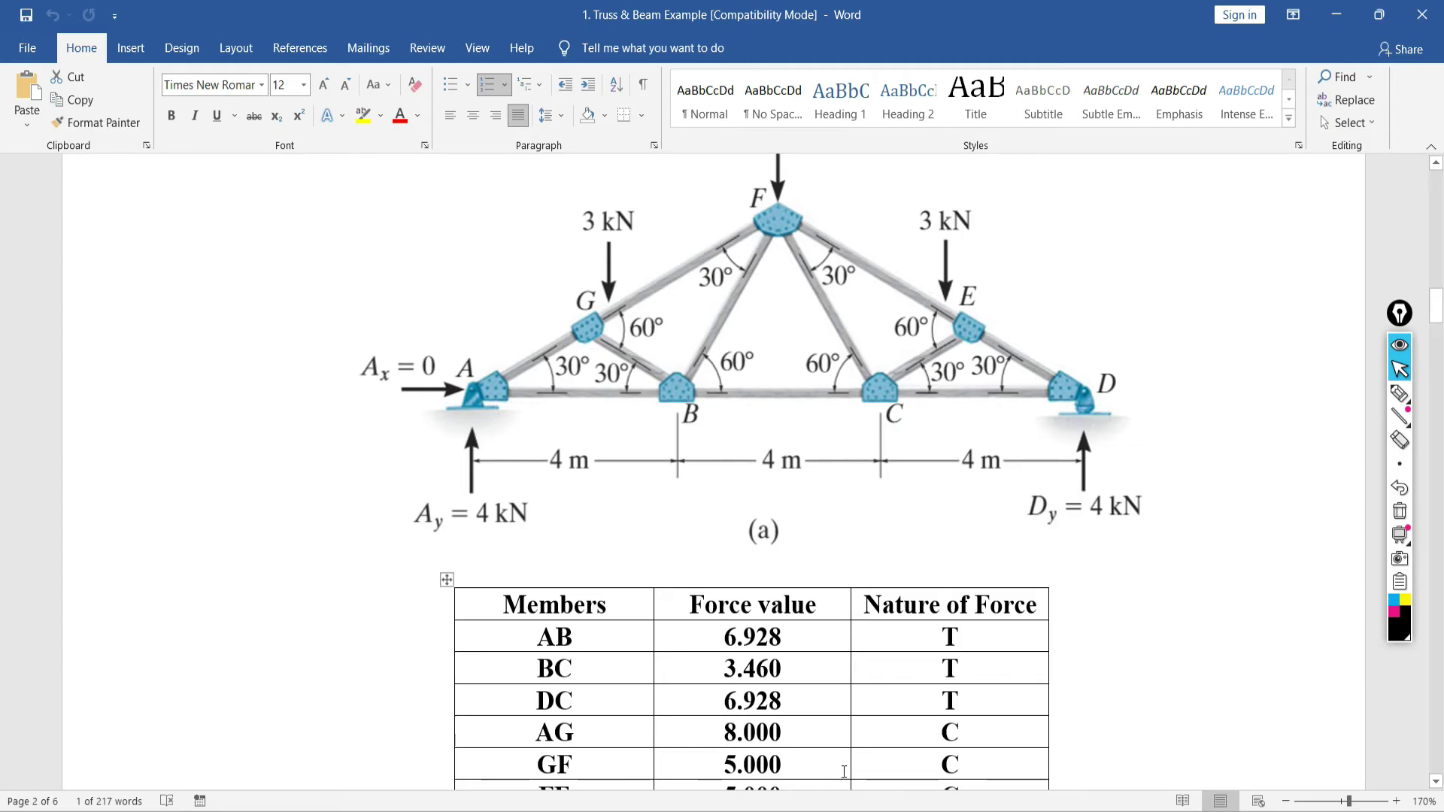
Back in ETABS, fit the whole truss with its Live reaction arrows and close the Reactions dialog
mouse_move(905, 811)
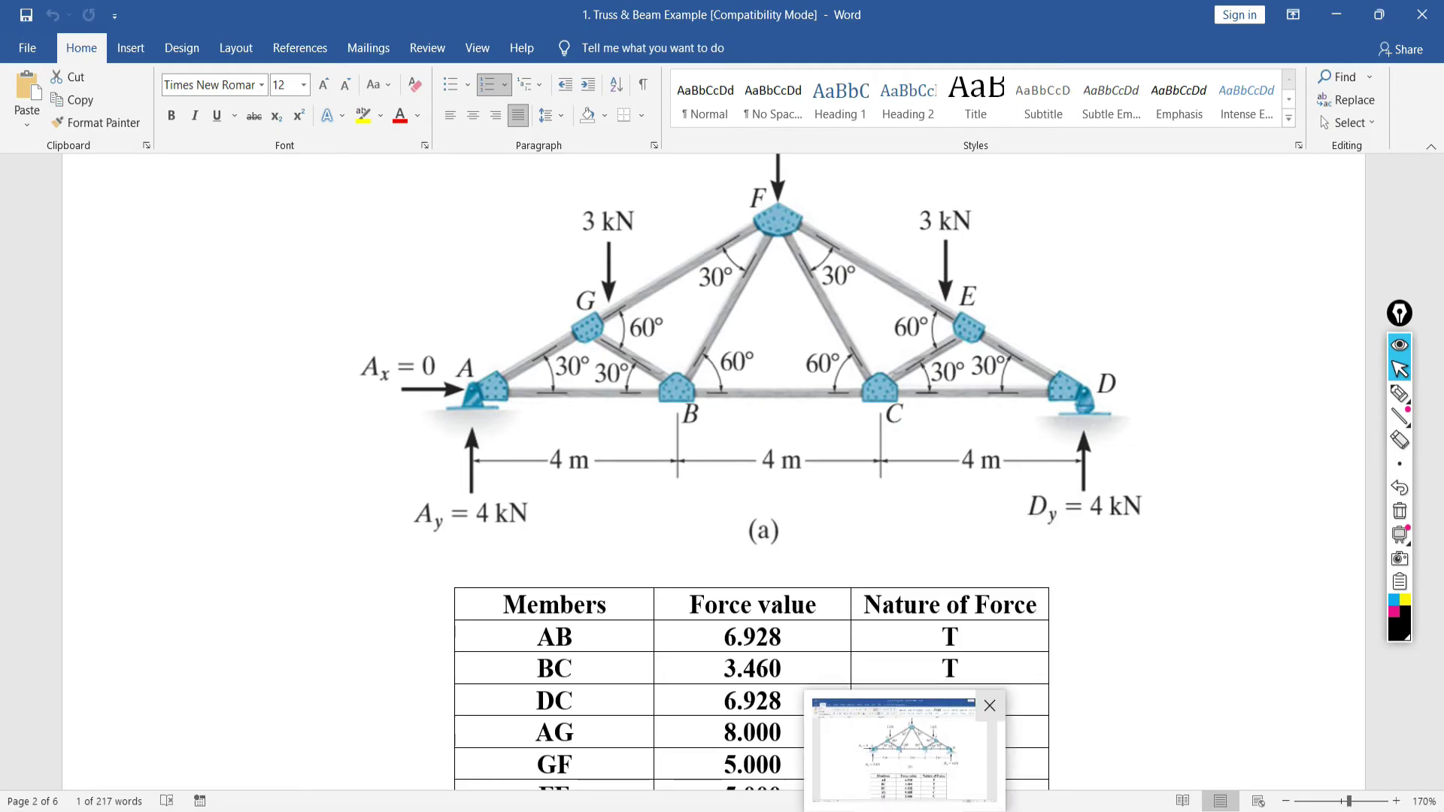
key("alt+Tab")
scroll(451, 474, "down", 5)
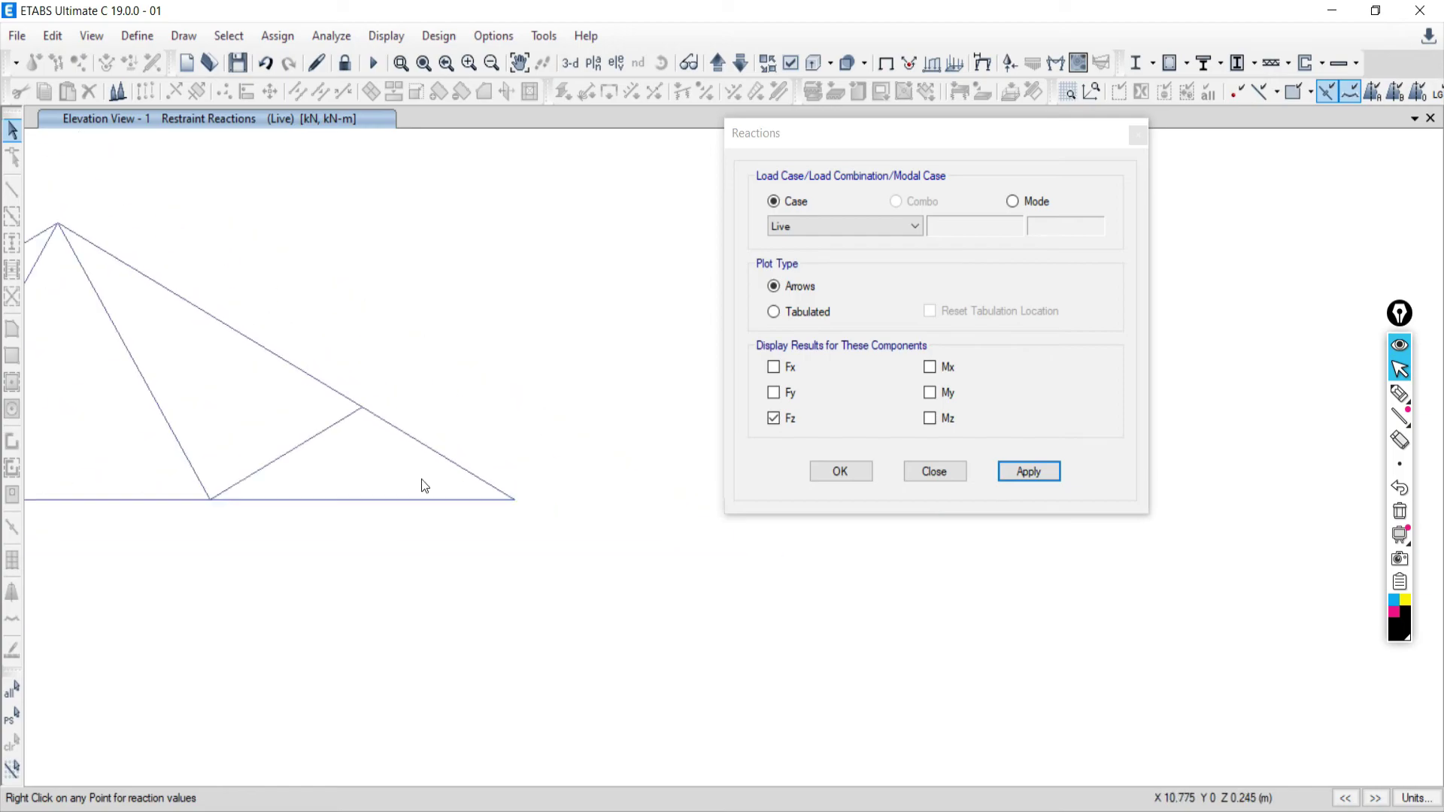
middle_click_drag(331, 481, 738, 629)
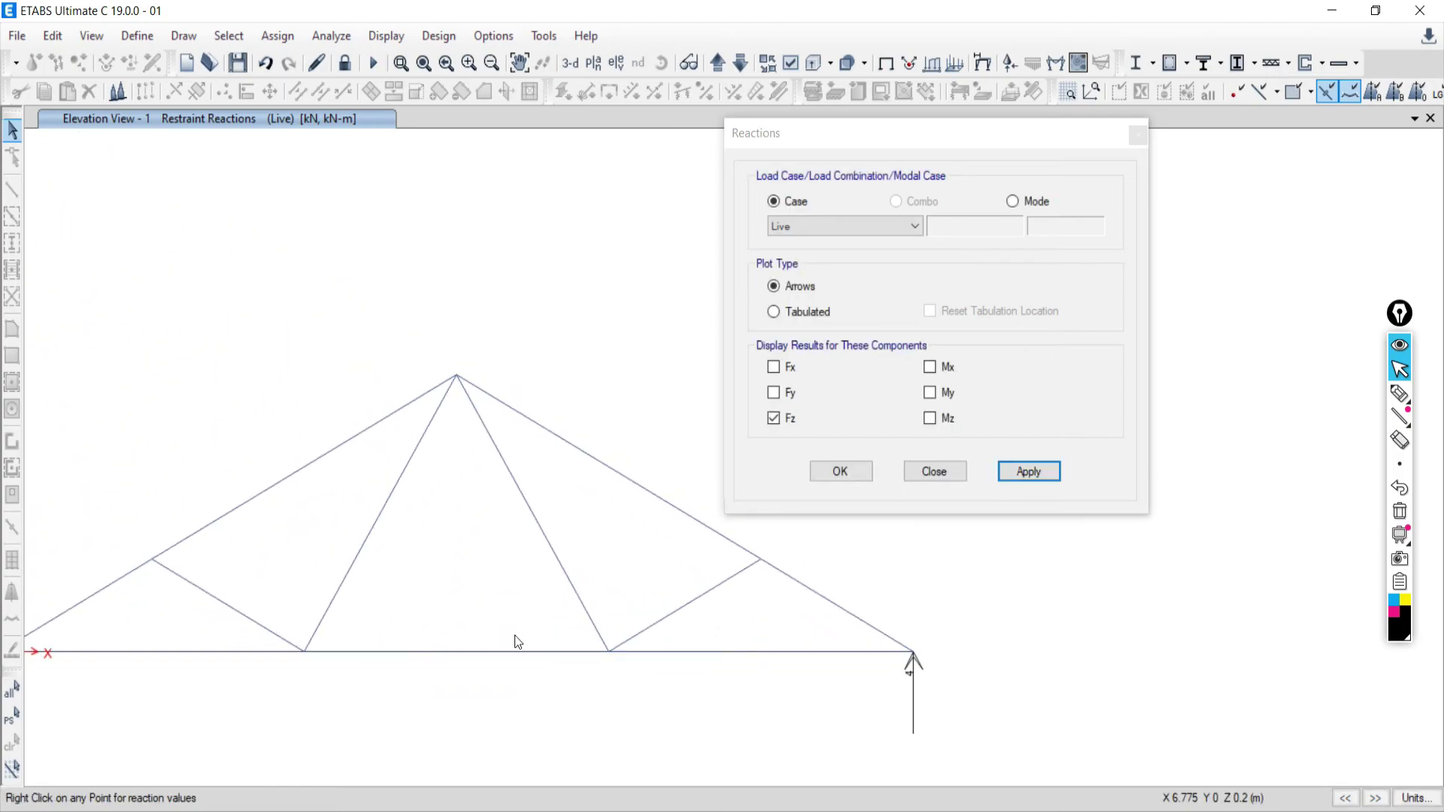
left_click(945, 480)
middle_click_drag(663, 560, 850, 424)
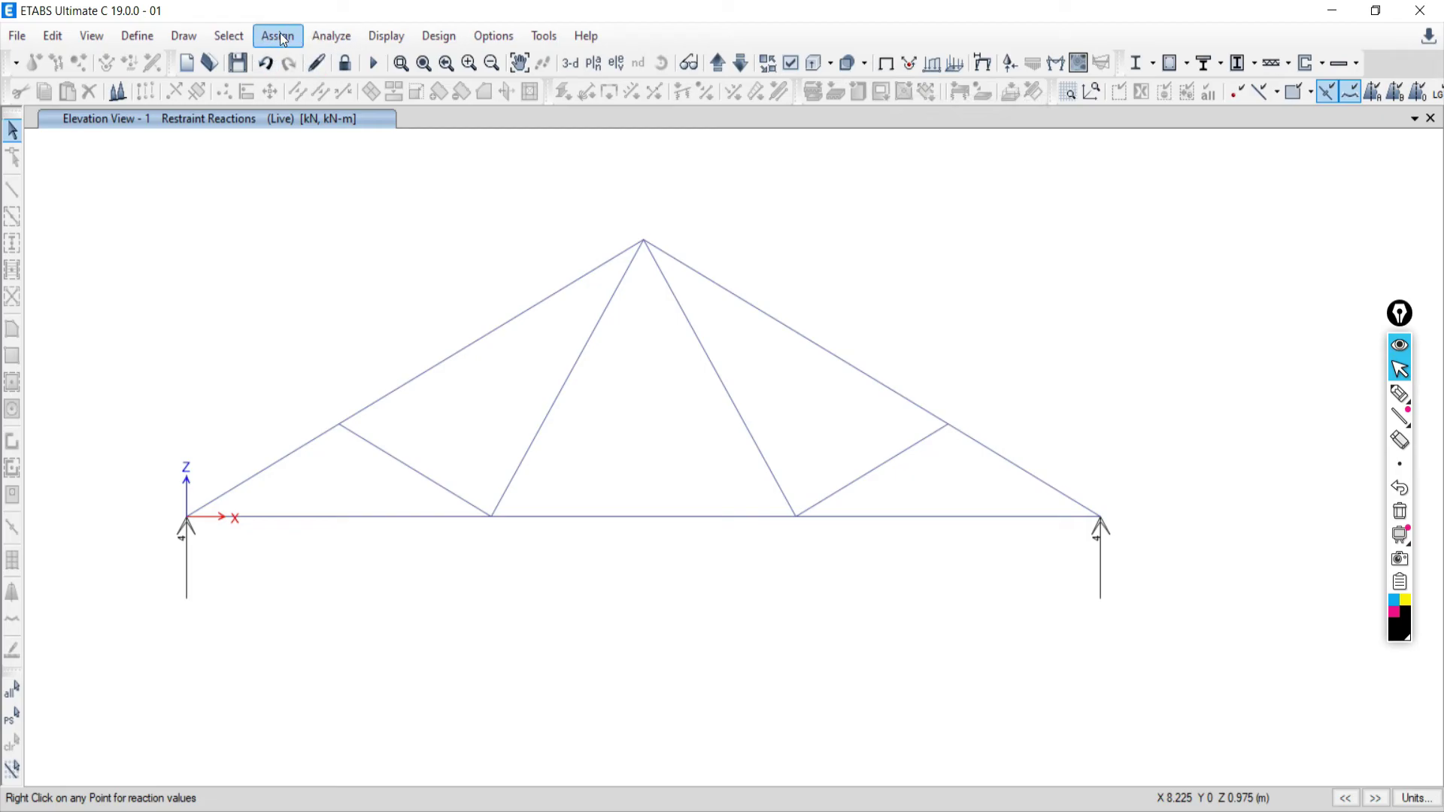
Show the plain undeformed truss shape and lock the model
left_click(371, 41)
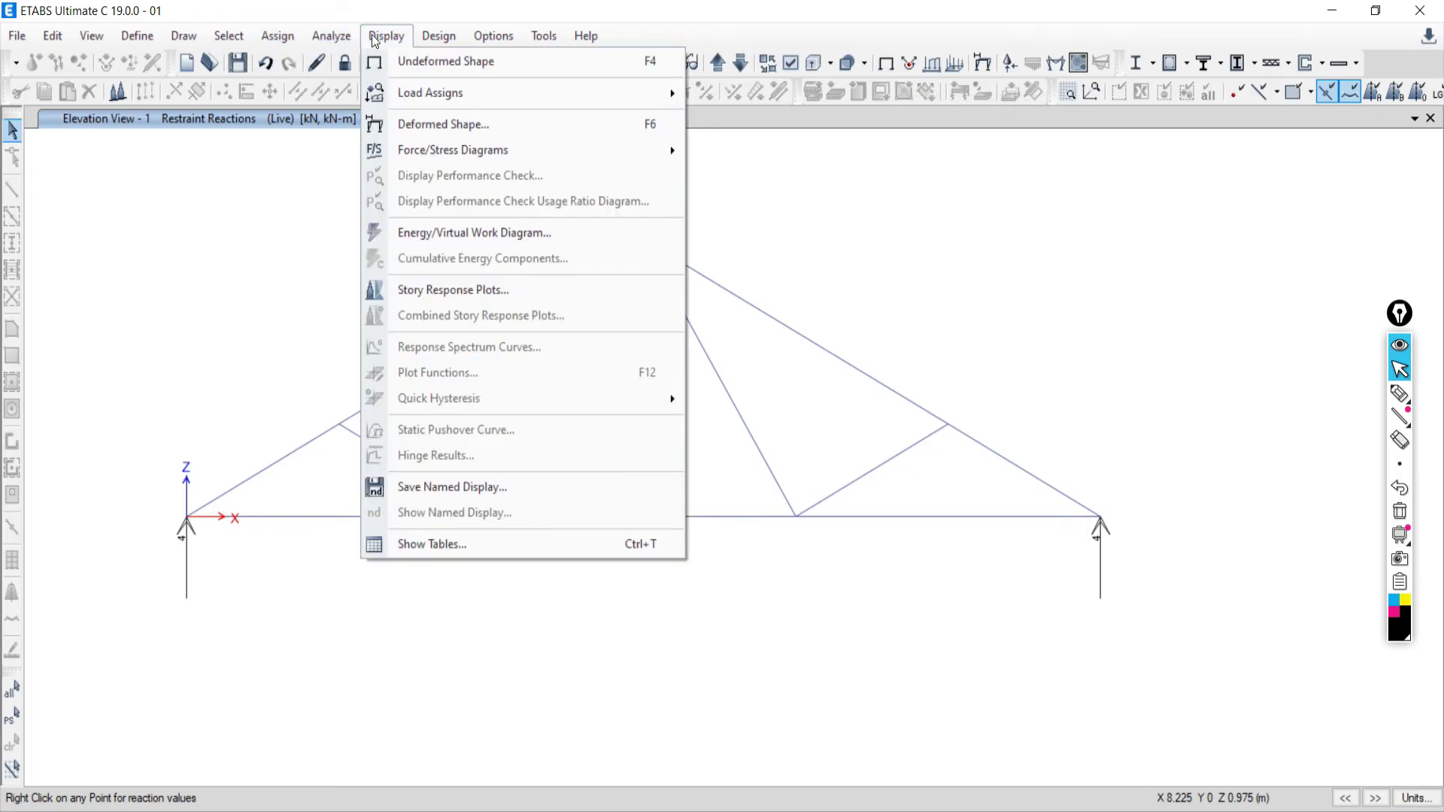
left_click(413, 62)
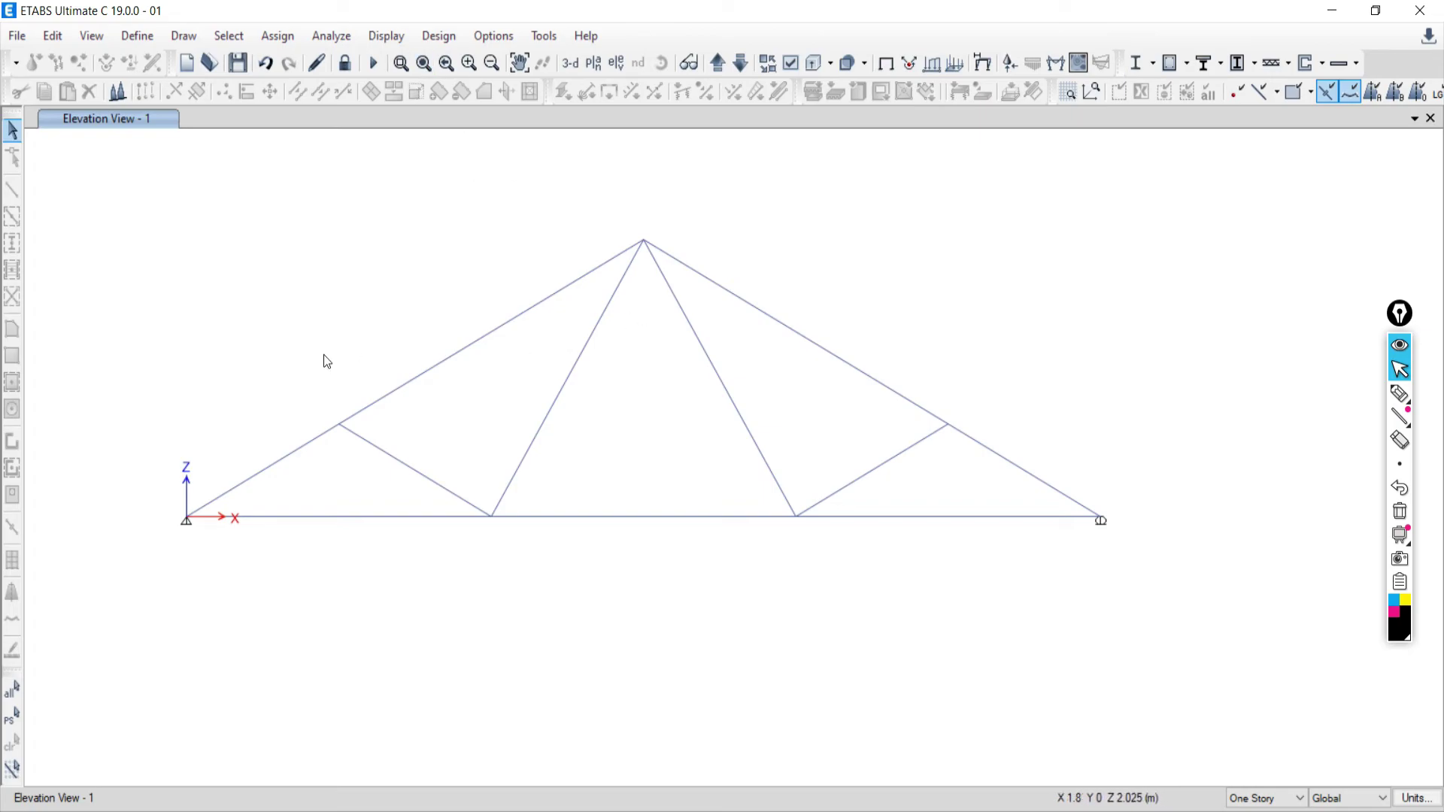
left_click(336, 65)
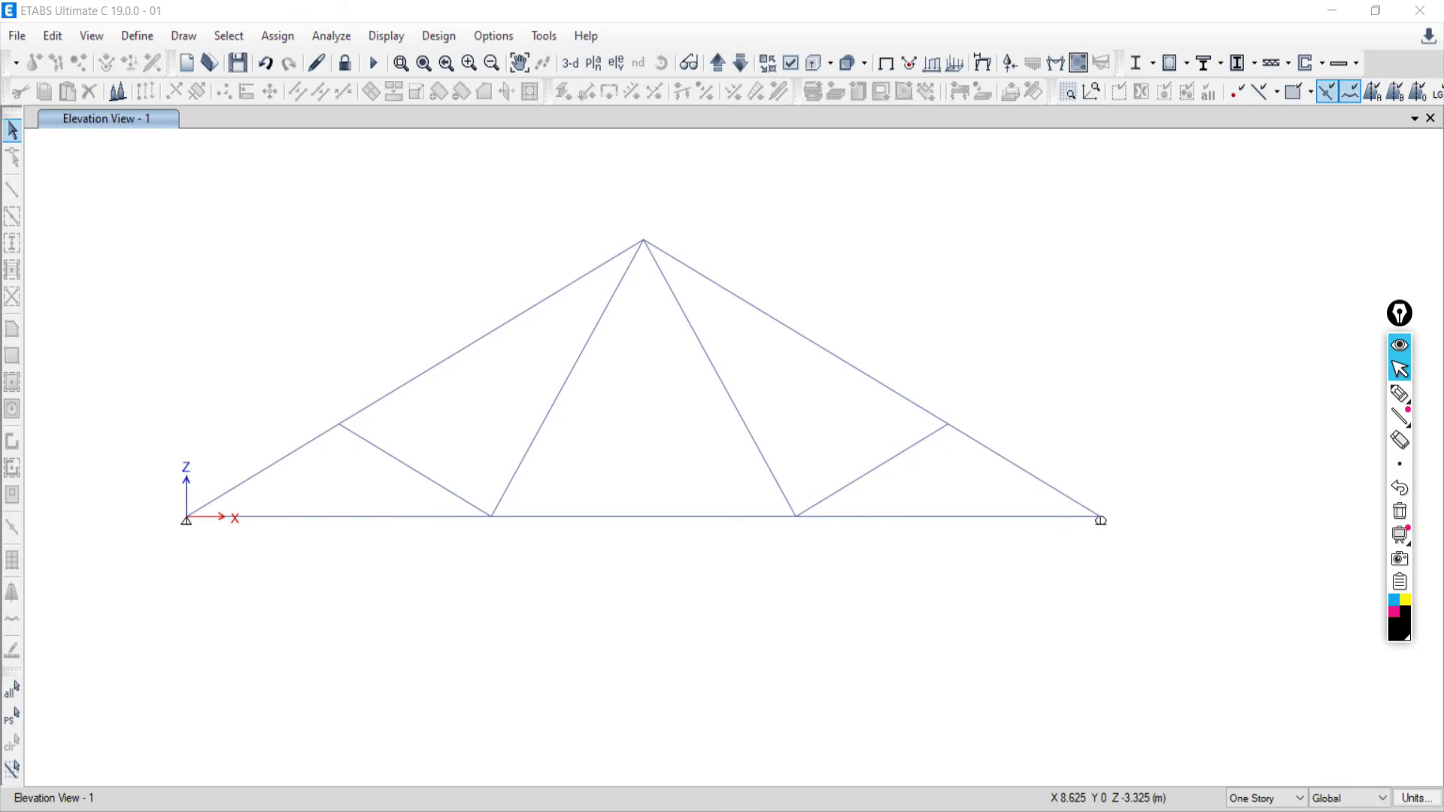
Compare the ETABS truss against the Word hand solution, then return to ETABS
key("alt+Tab")
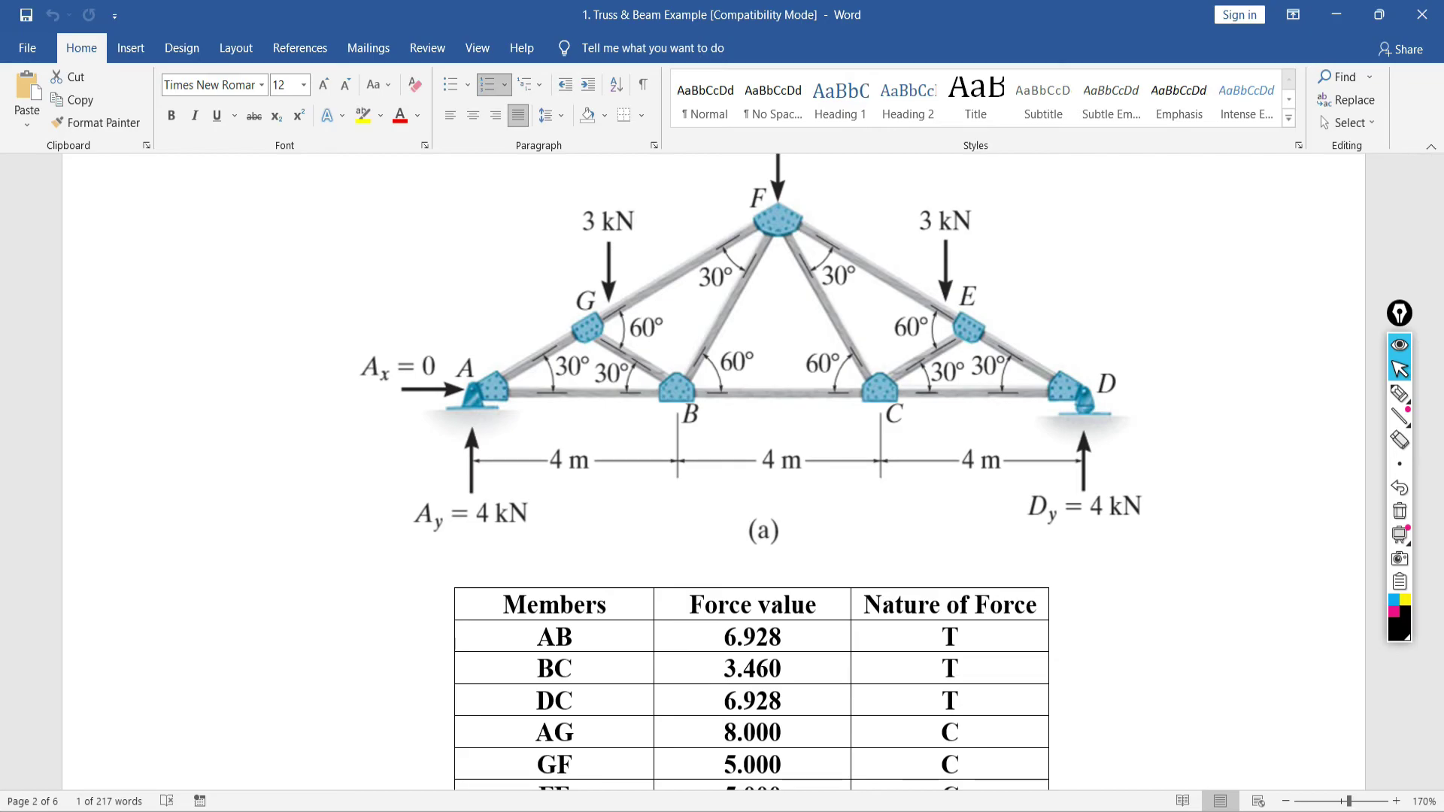
key("alt+Tab")
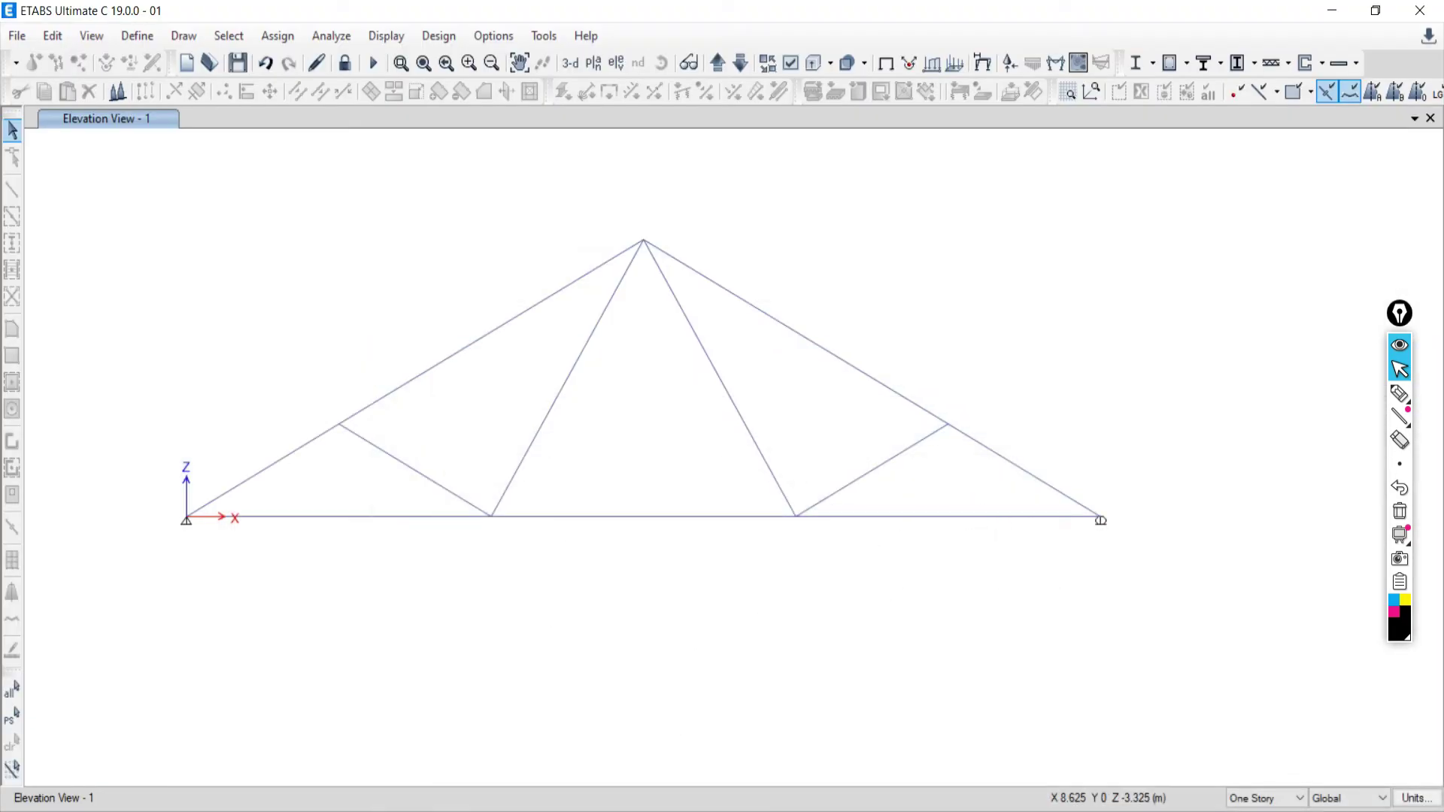
key("alt+Tab")
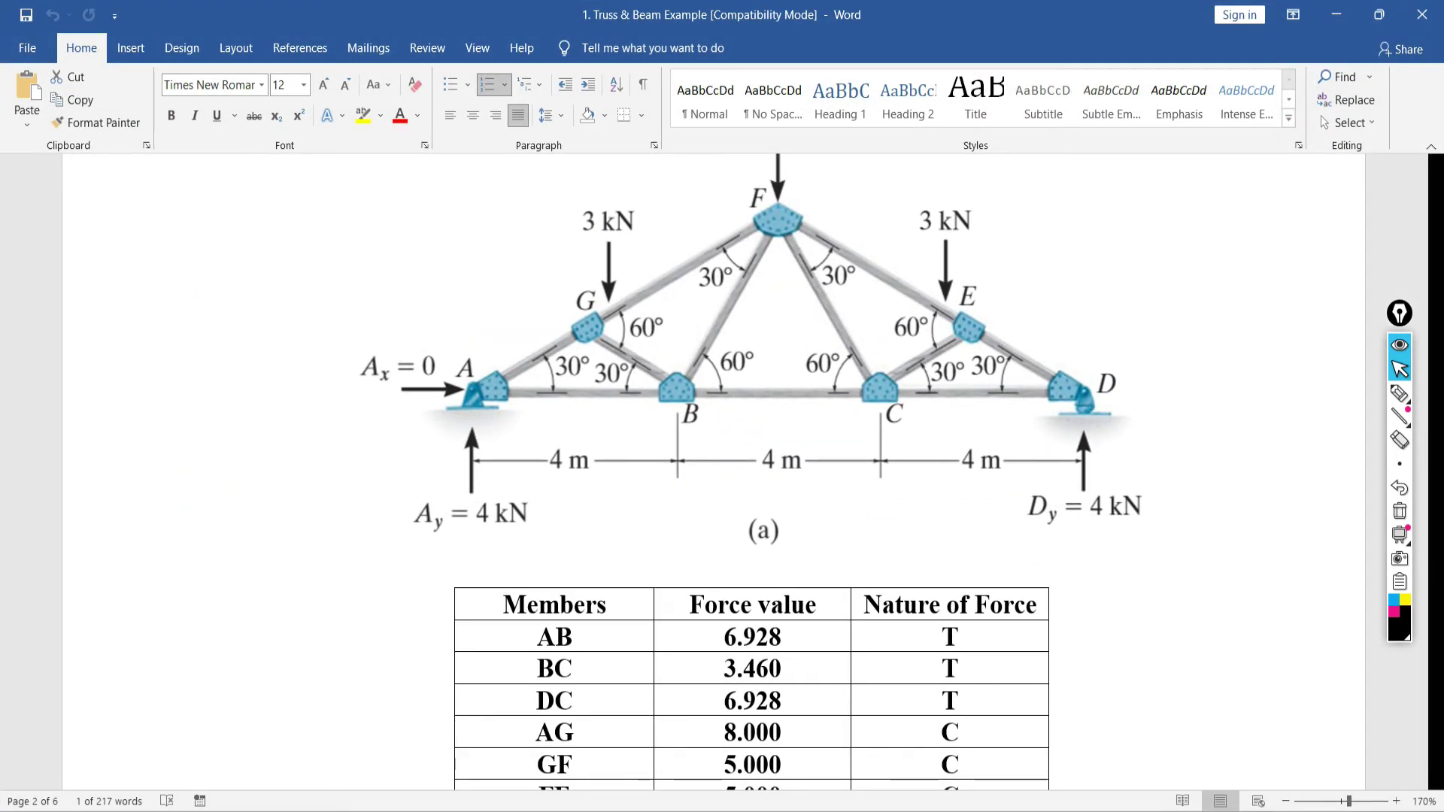
key("alt+Tab")
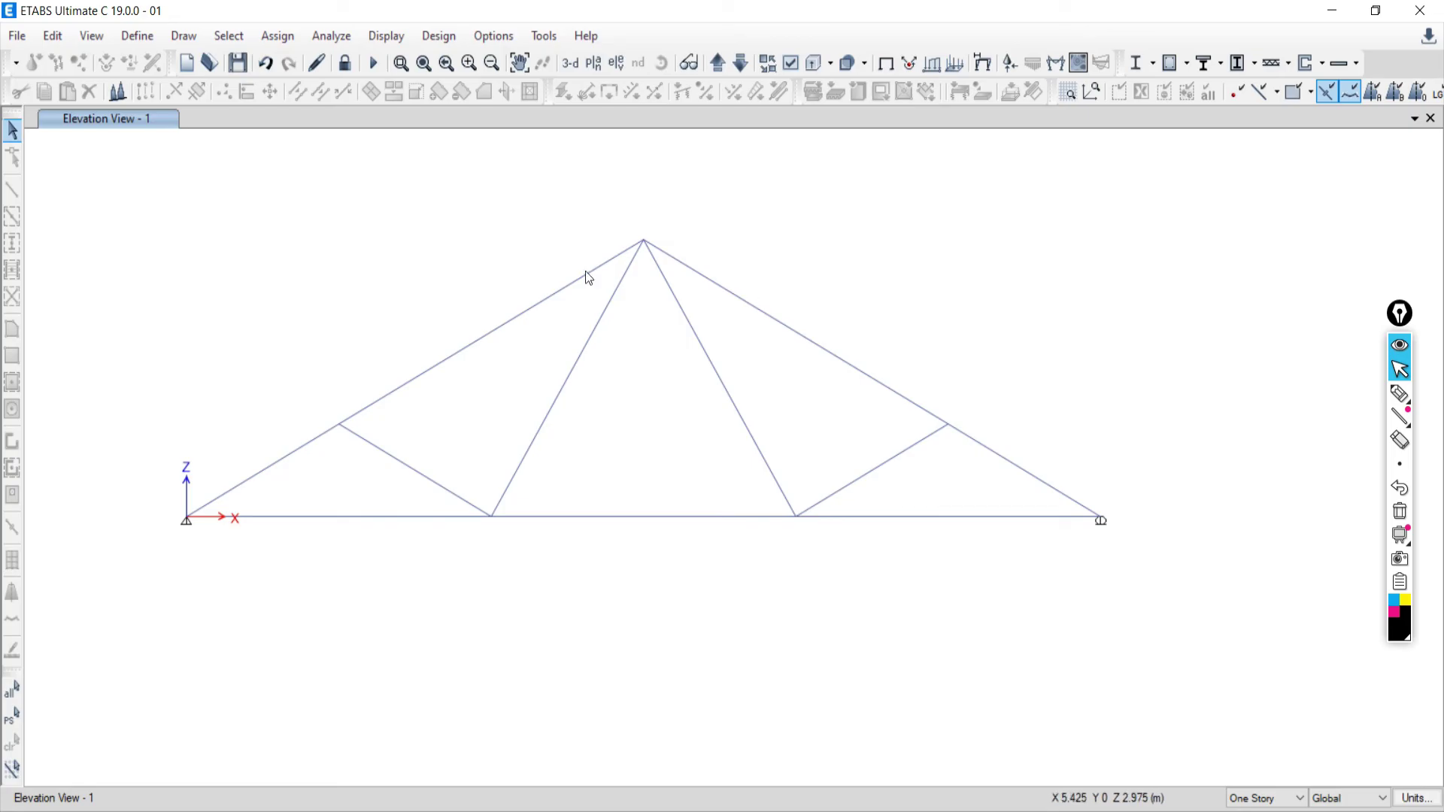
Open Display > Force/Stress Diagrams > Frame/Pier/Spandrel/Link Forces settings
left_click(390, 36)
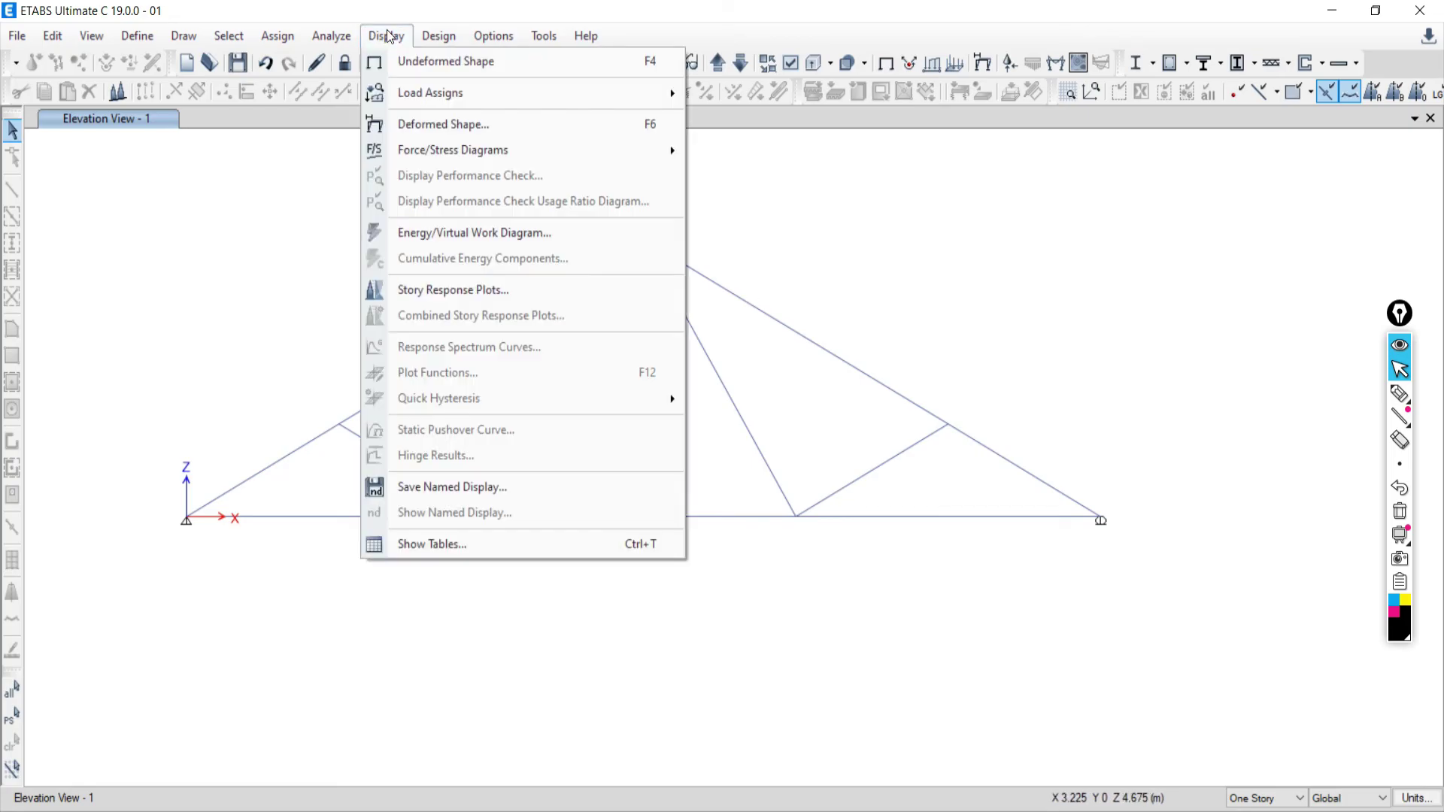
mouse_move(407, 152)
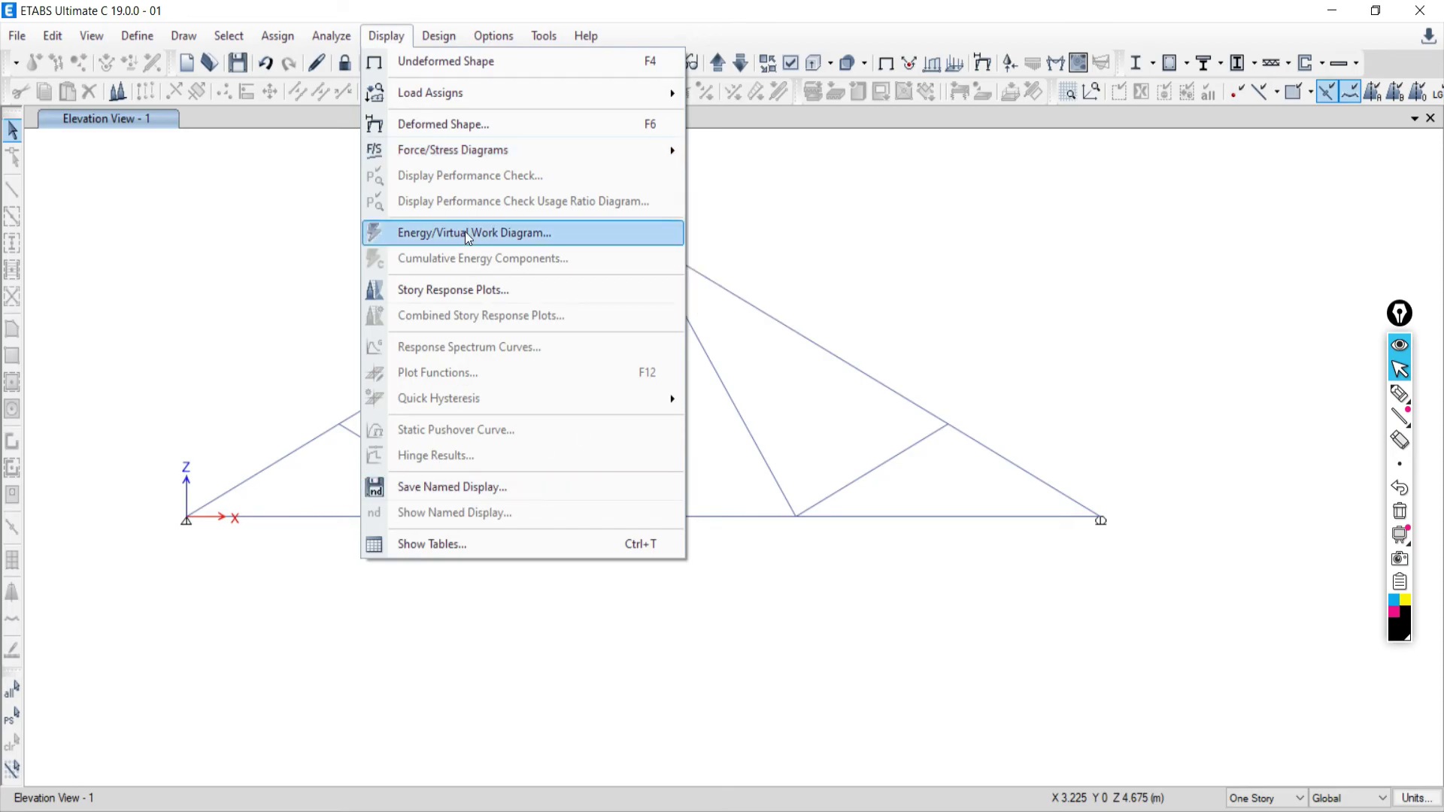
mouse_move(456, 152)
left_click(749, 210)
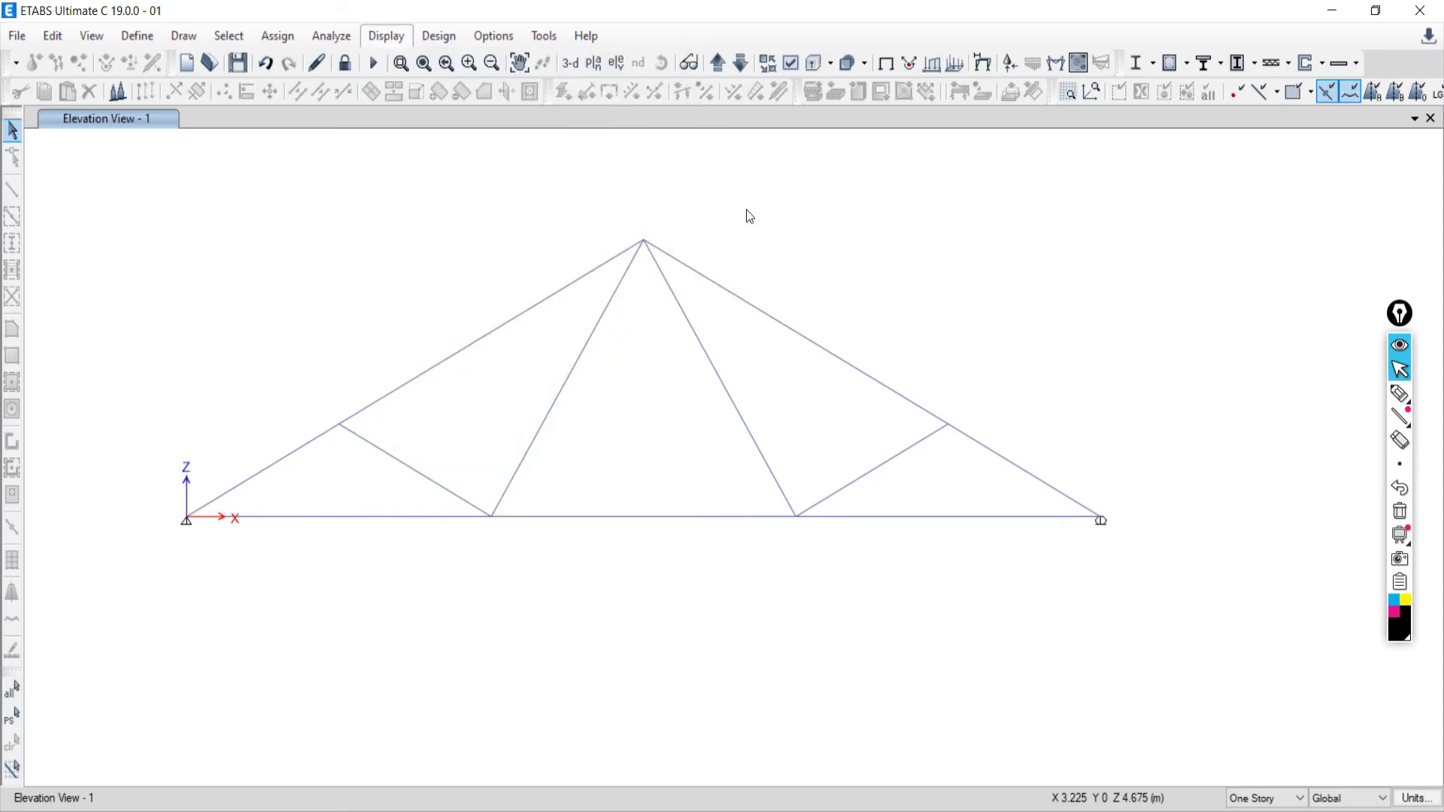
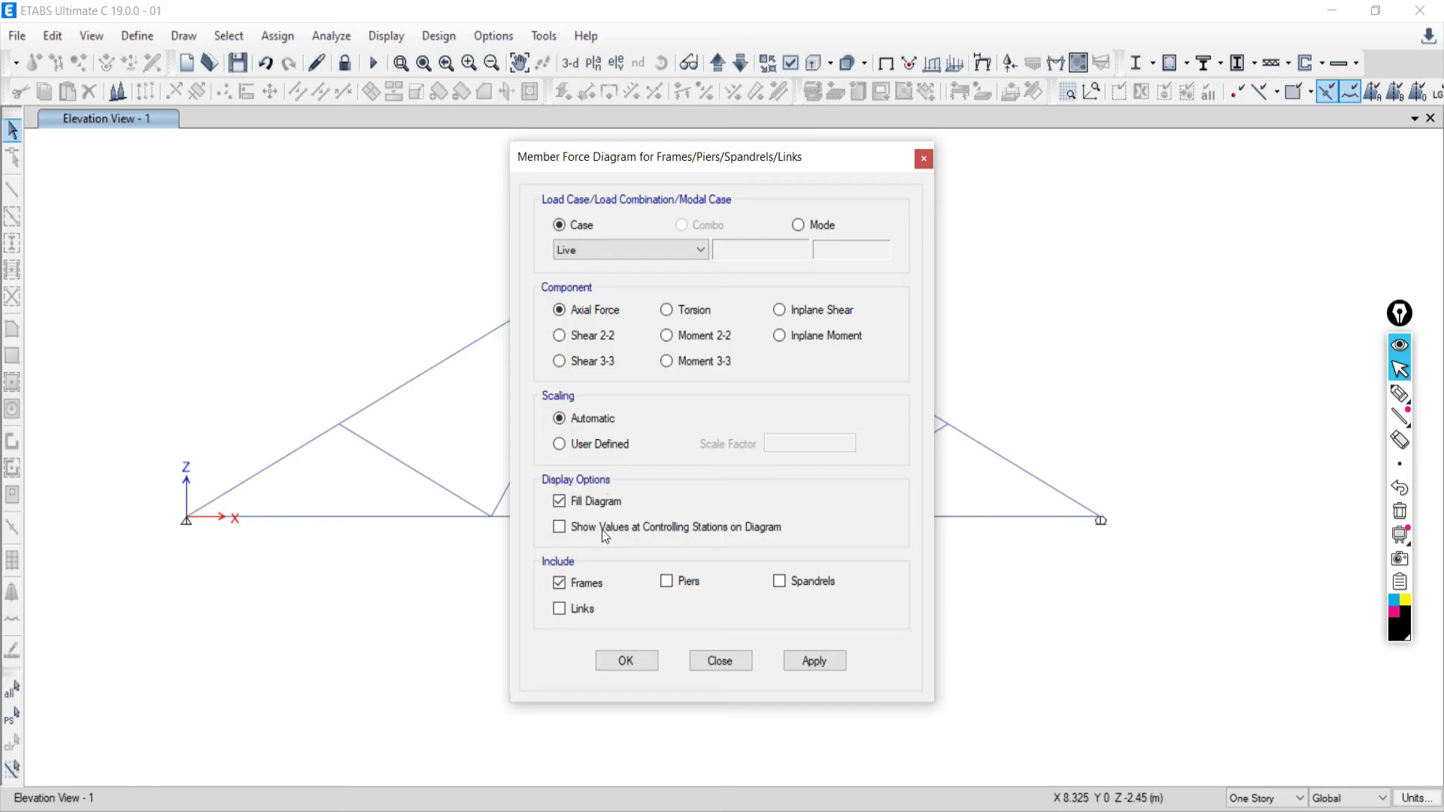
Draw the filled Live axial force diagram and read member forces such as -4.3926 and 1.0781
left_click(815, 662)
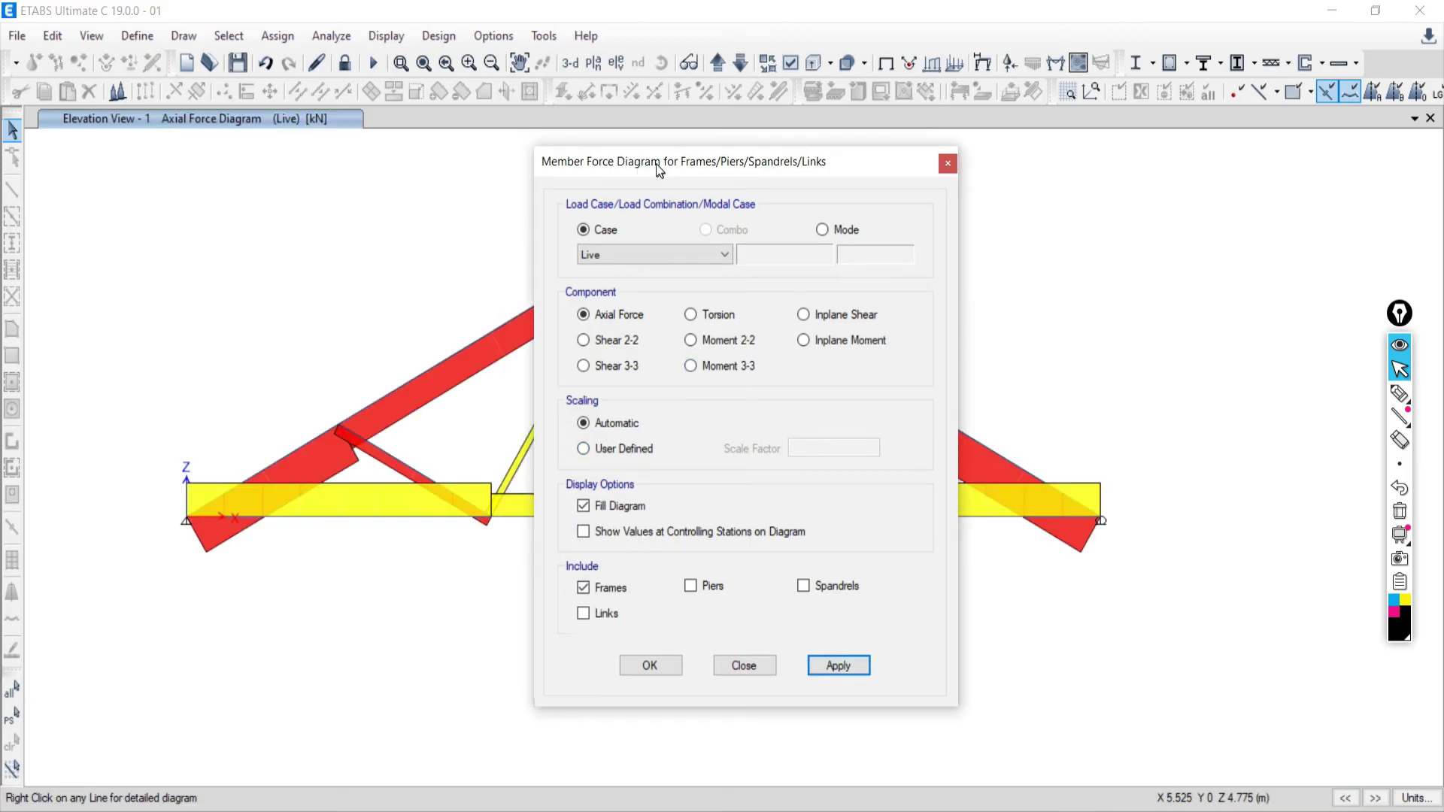
left_click_drag(647, 157, 1190, 87)
left_click(567, 474)
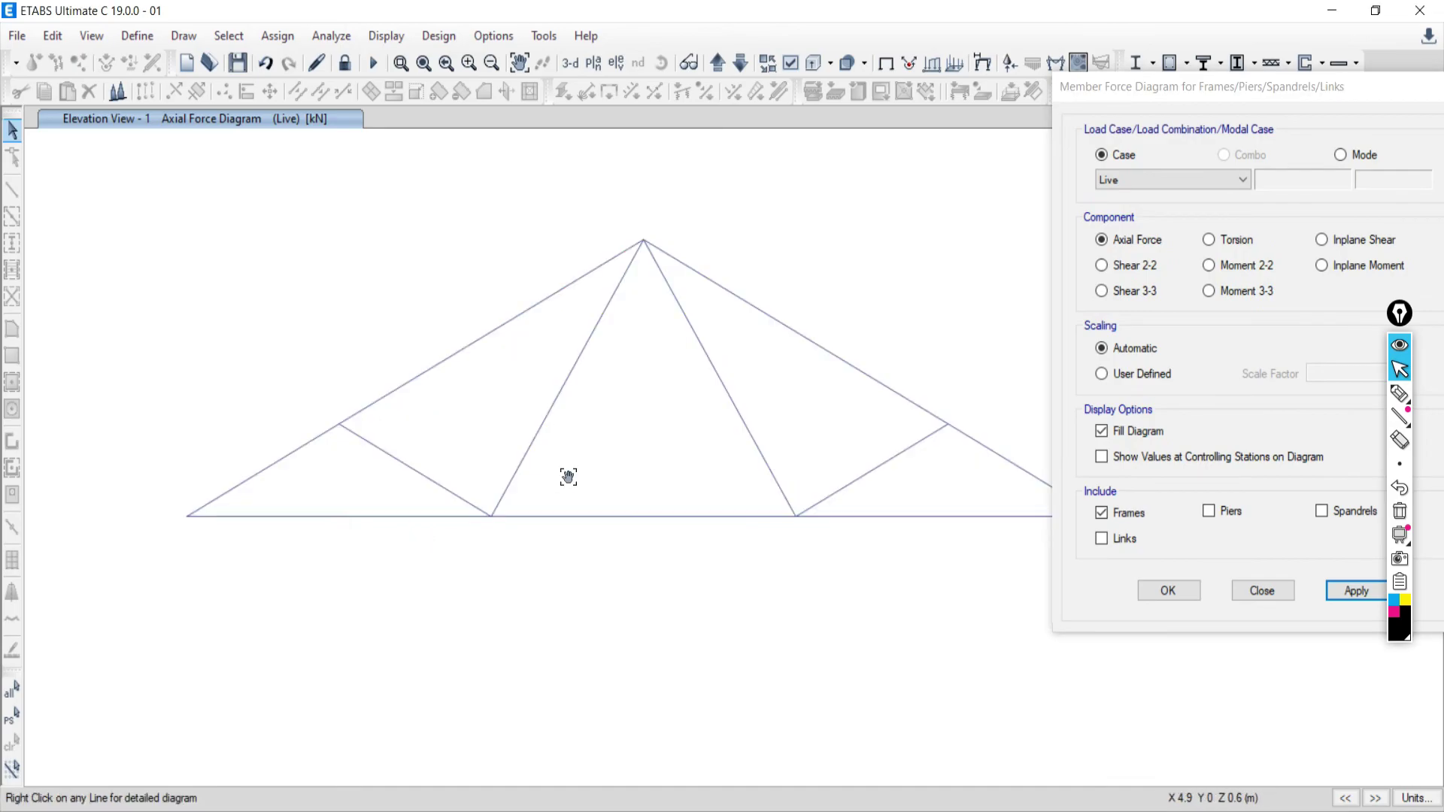
mouse_move(383, 402)
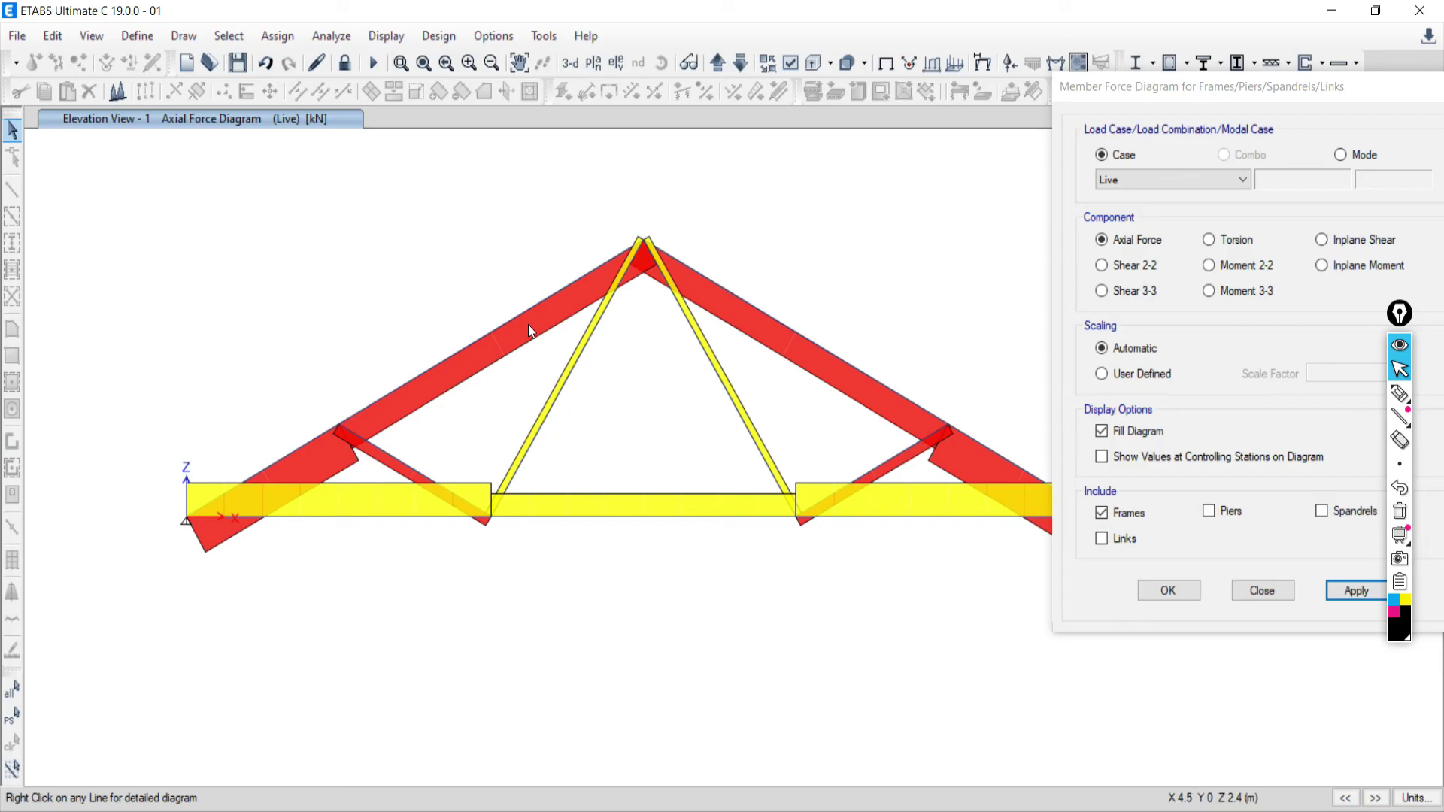
mouse_move(423, 378)
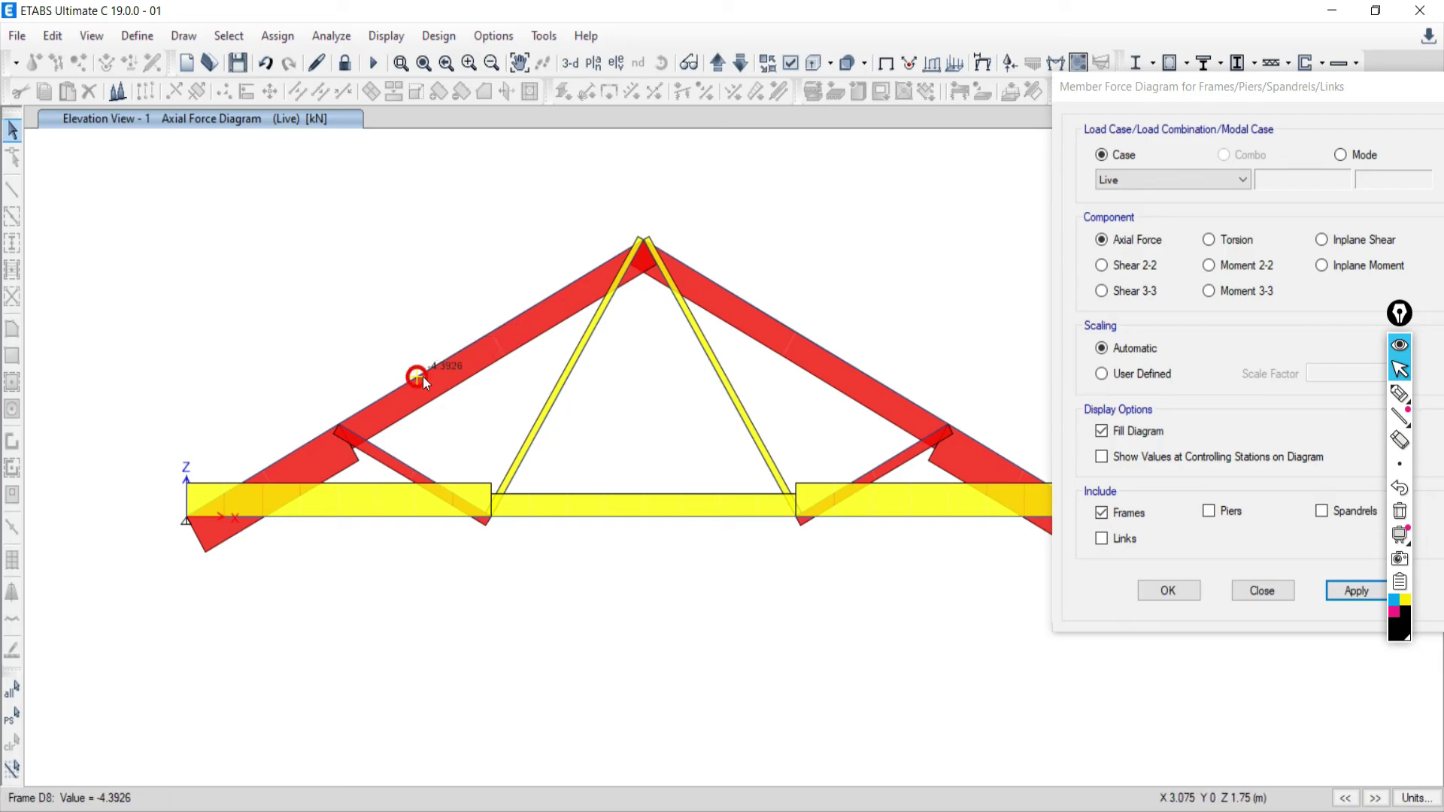
mouse_move(266, 518)
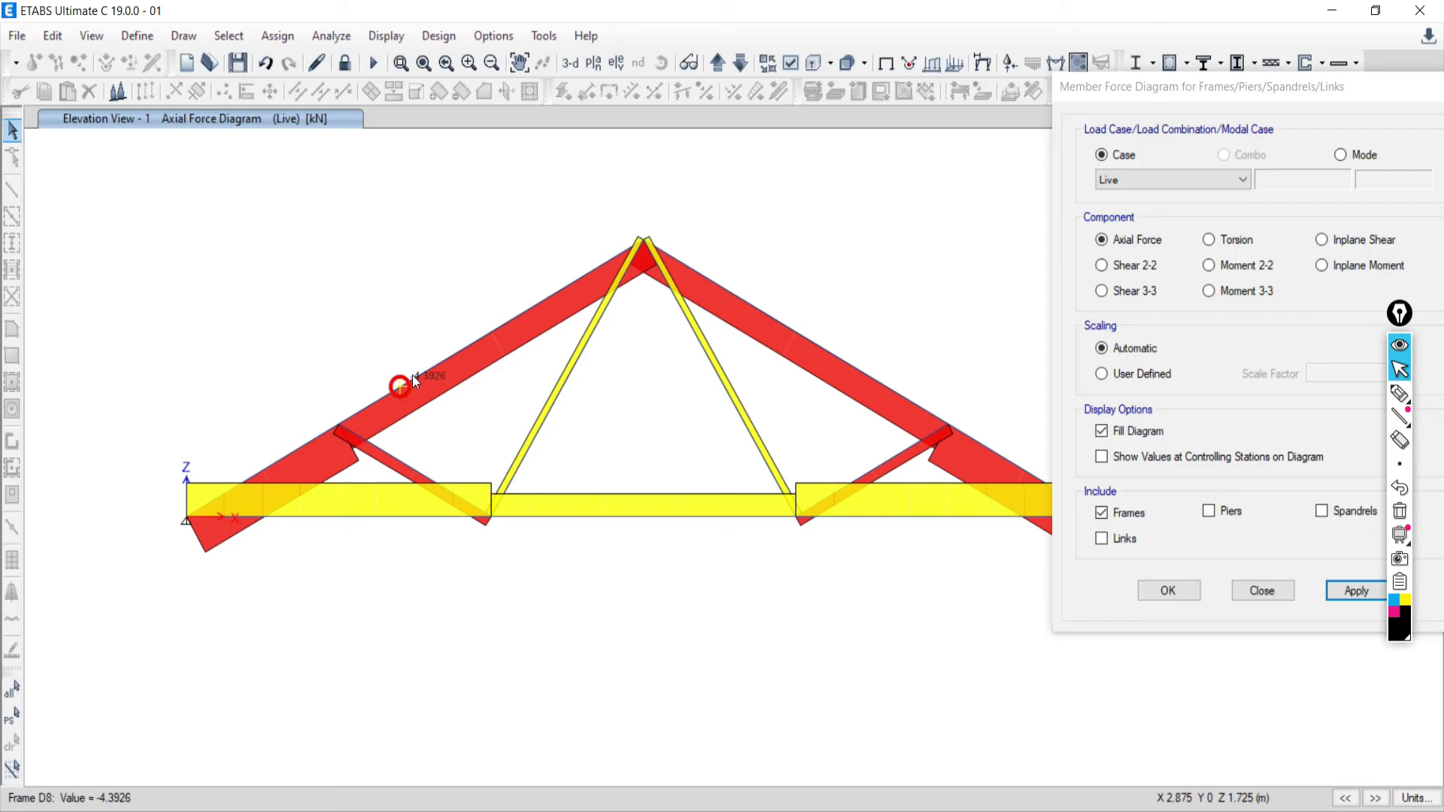
mouse_move(536, 308)
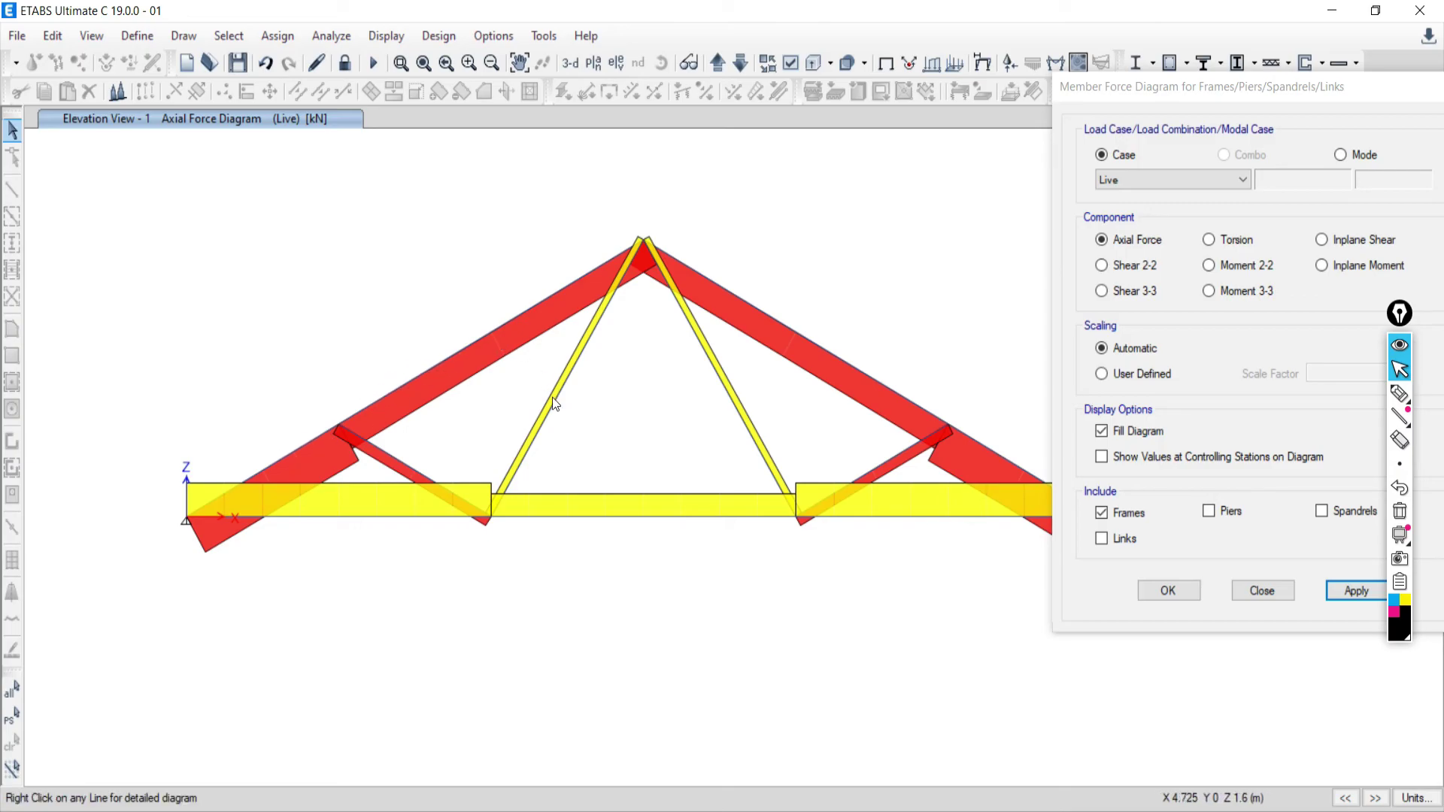
mouse_move(558, 392)
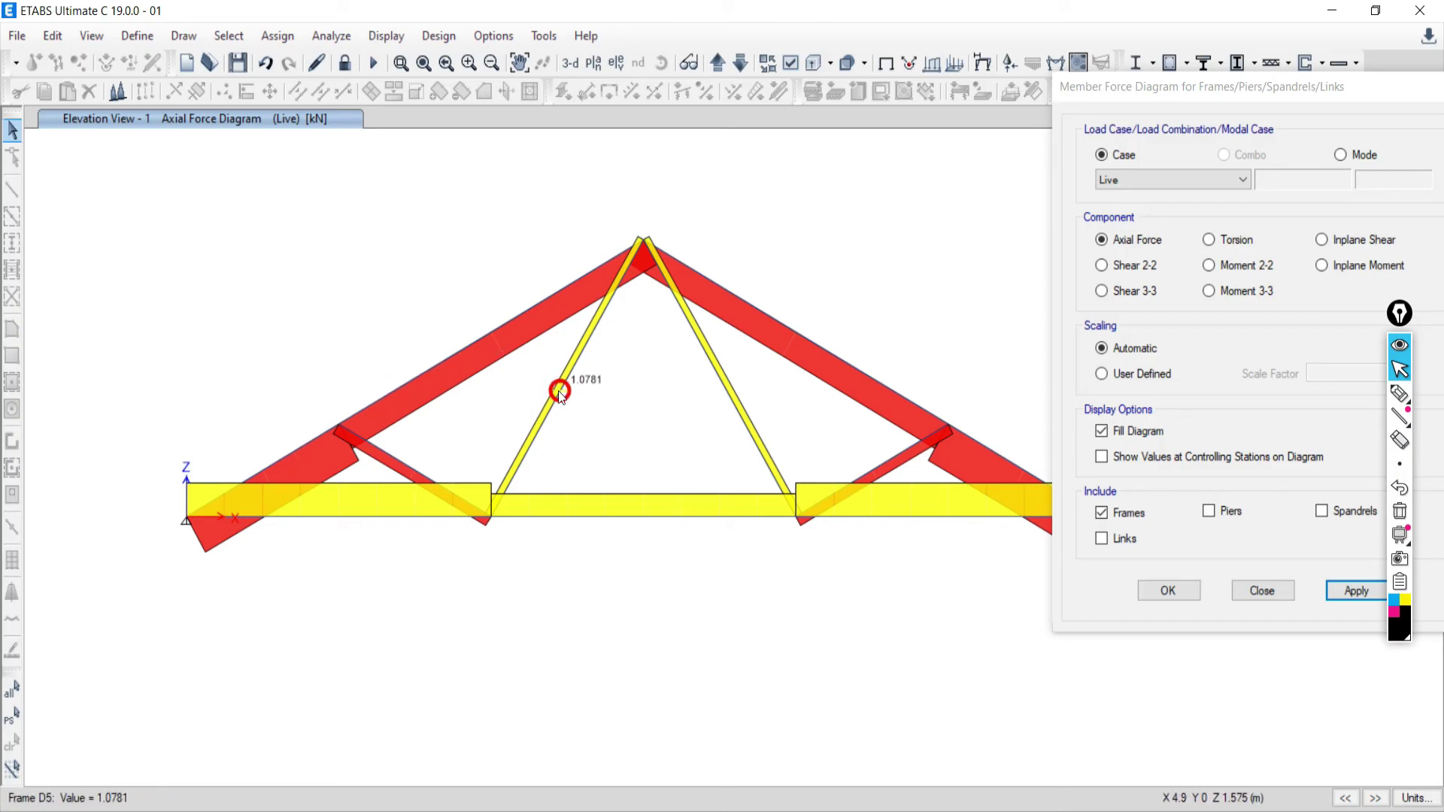
mouse_move(489, 336)
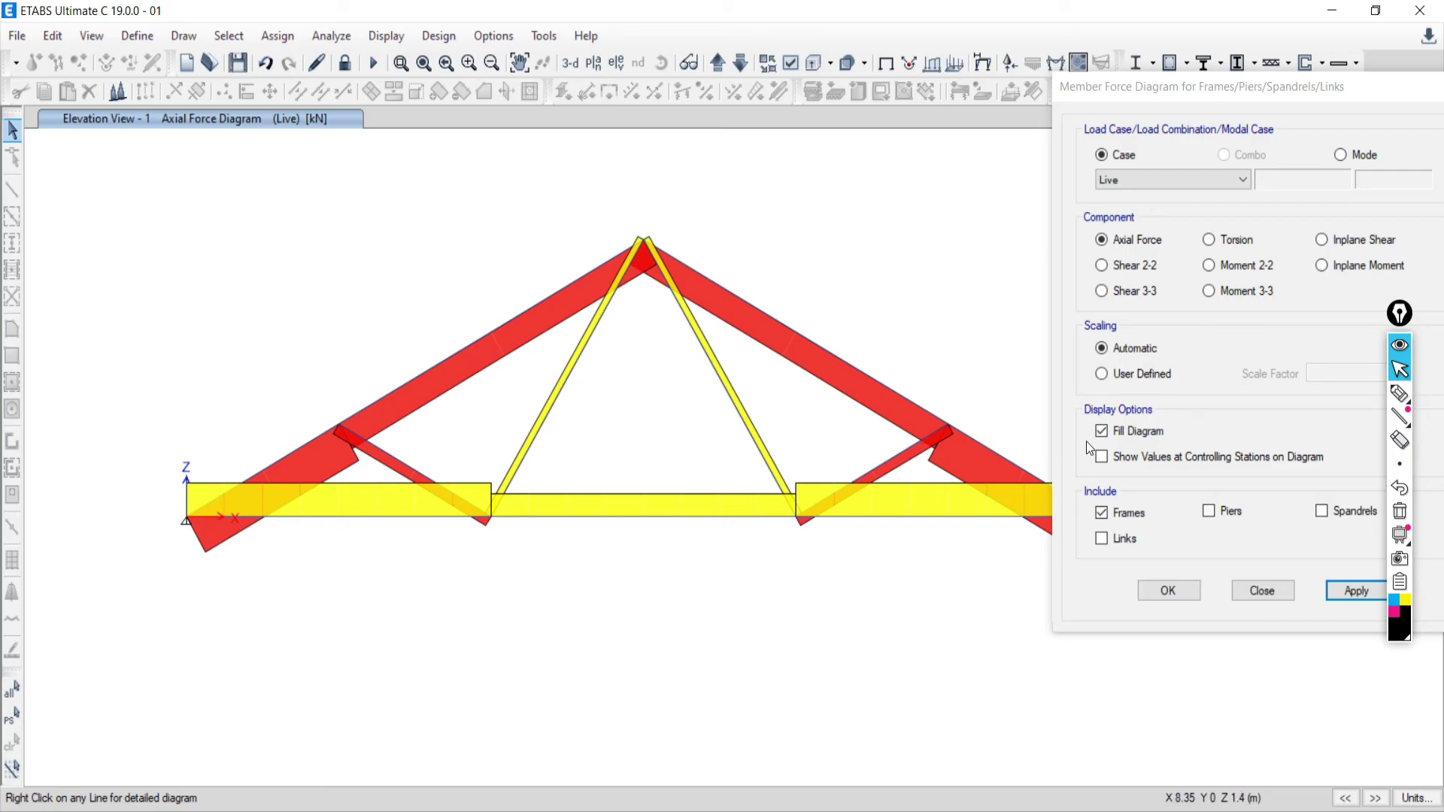
Try axial value labels and an unfilled diagram, then revert to the filled diagram without values
left_click(1102, 457)
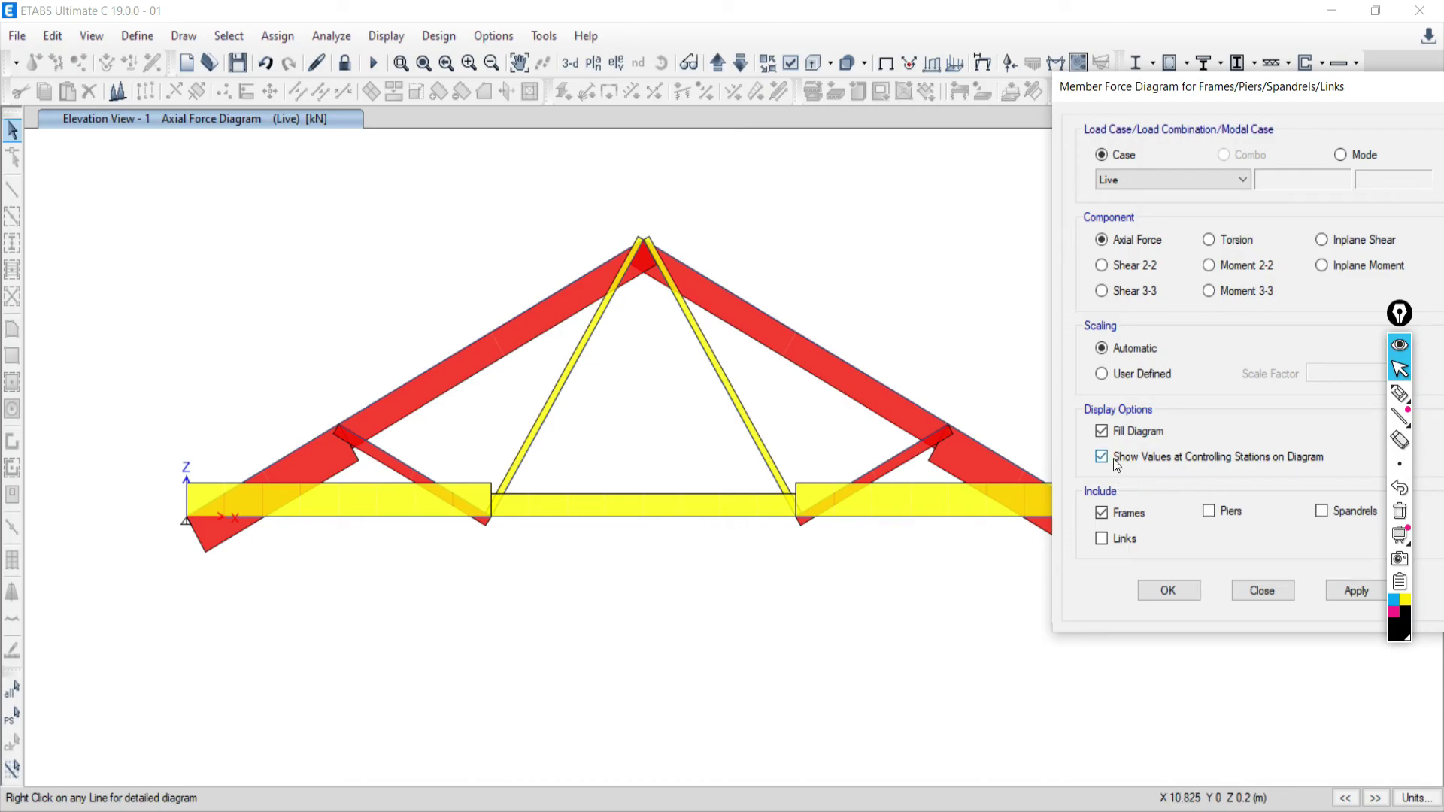
left_click(1347, 592)
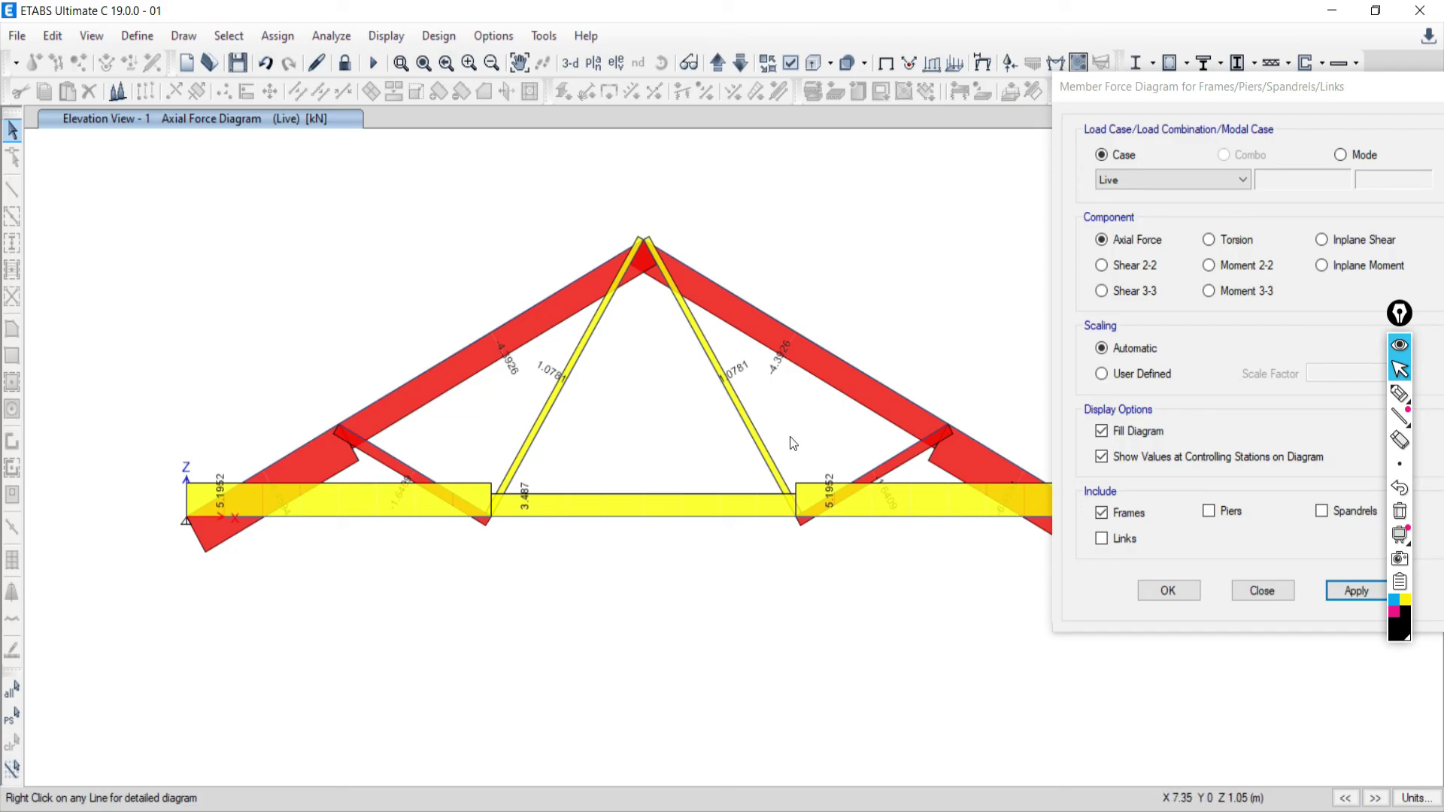
left_click(1103, 432)
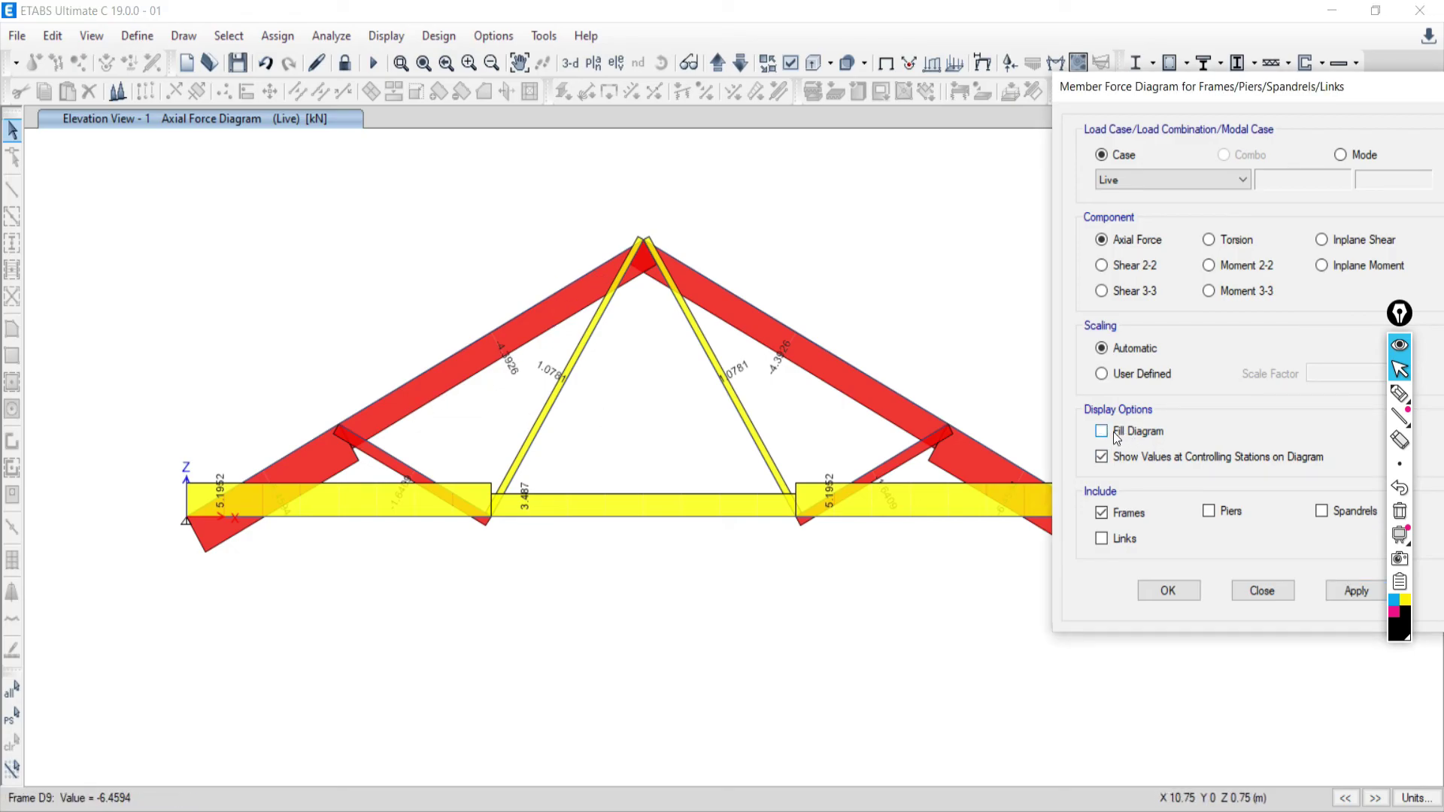
left_click(1354, 592)
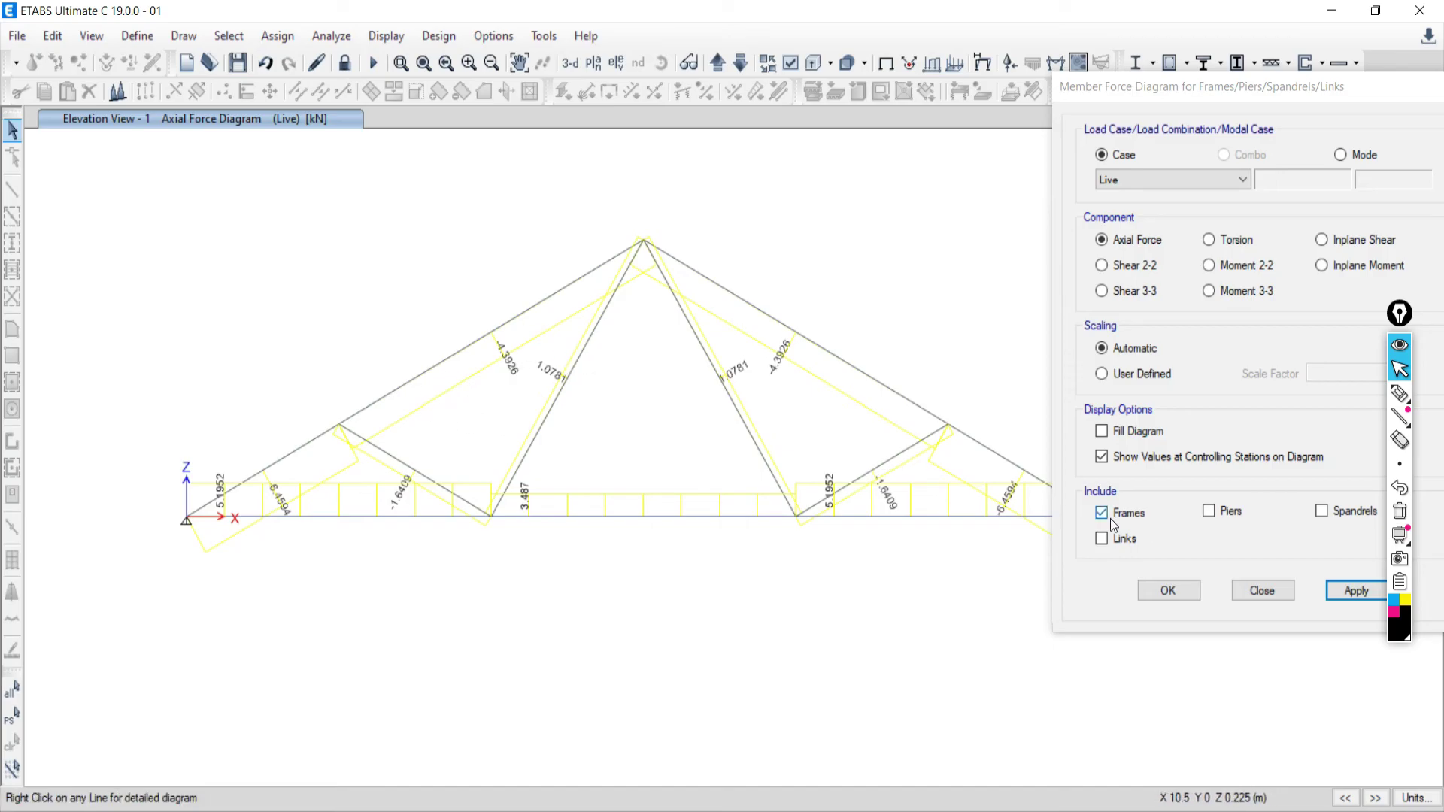
left_click(1101, 457)
left_click(1101, 431)
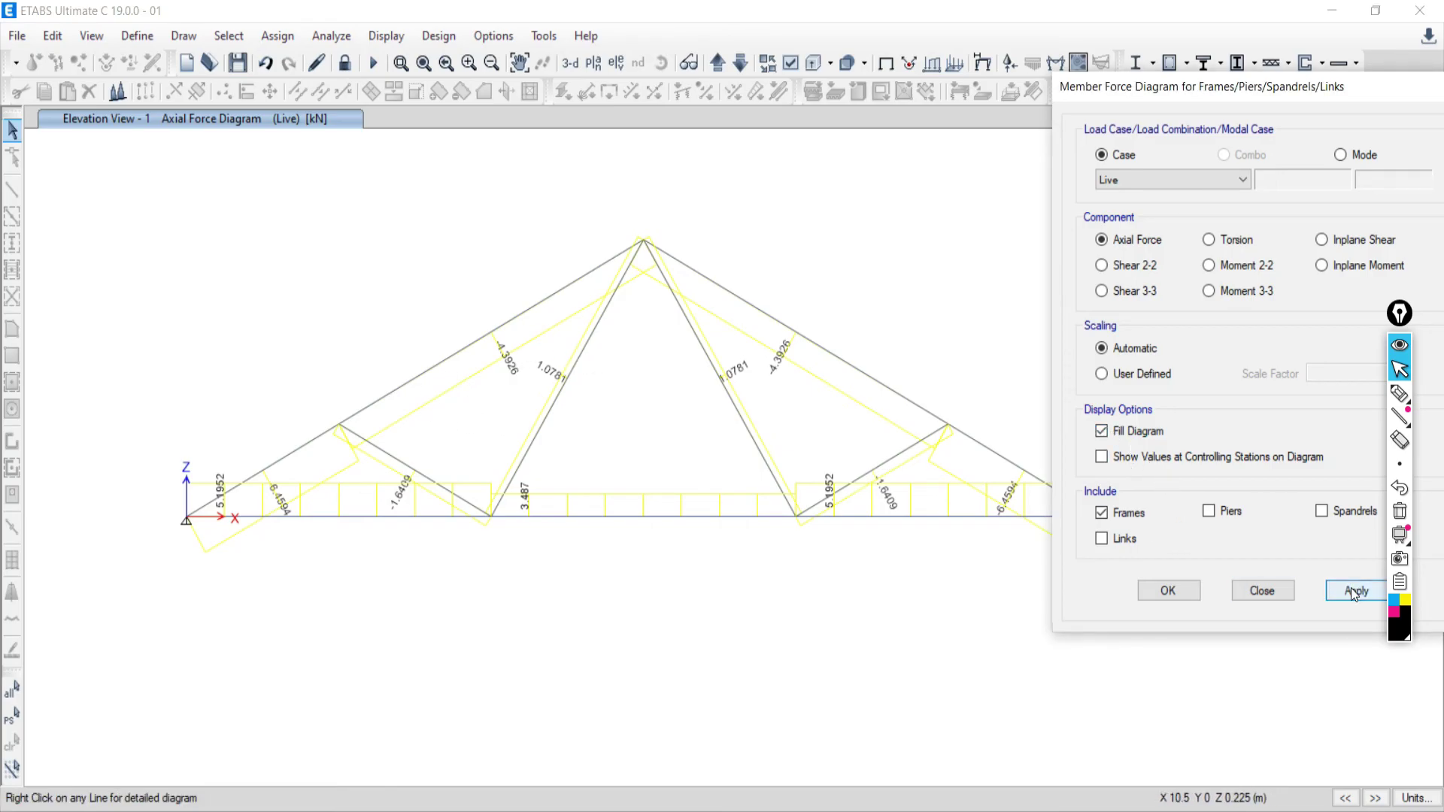
left_click(1355, 591)
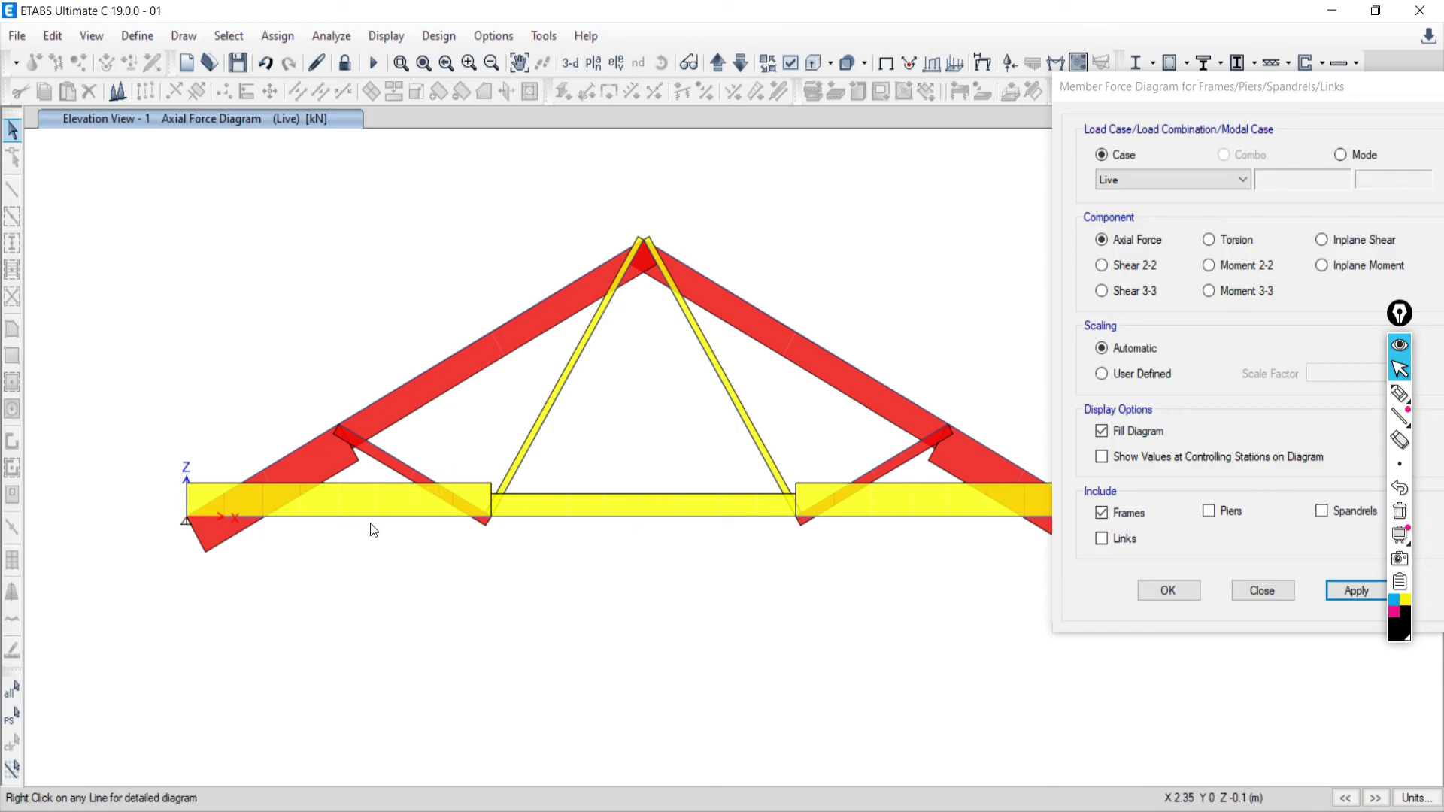
Close the member force diagram settings and switch to the Word reference document
mouse_move(364, 504)
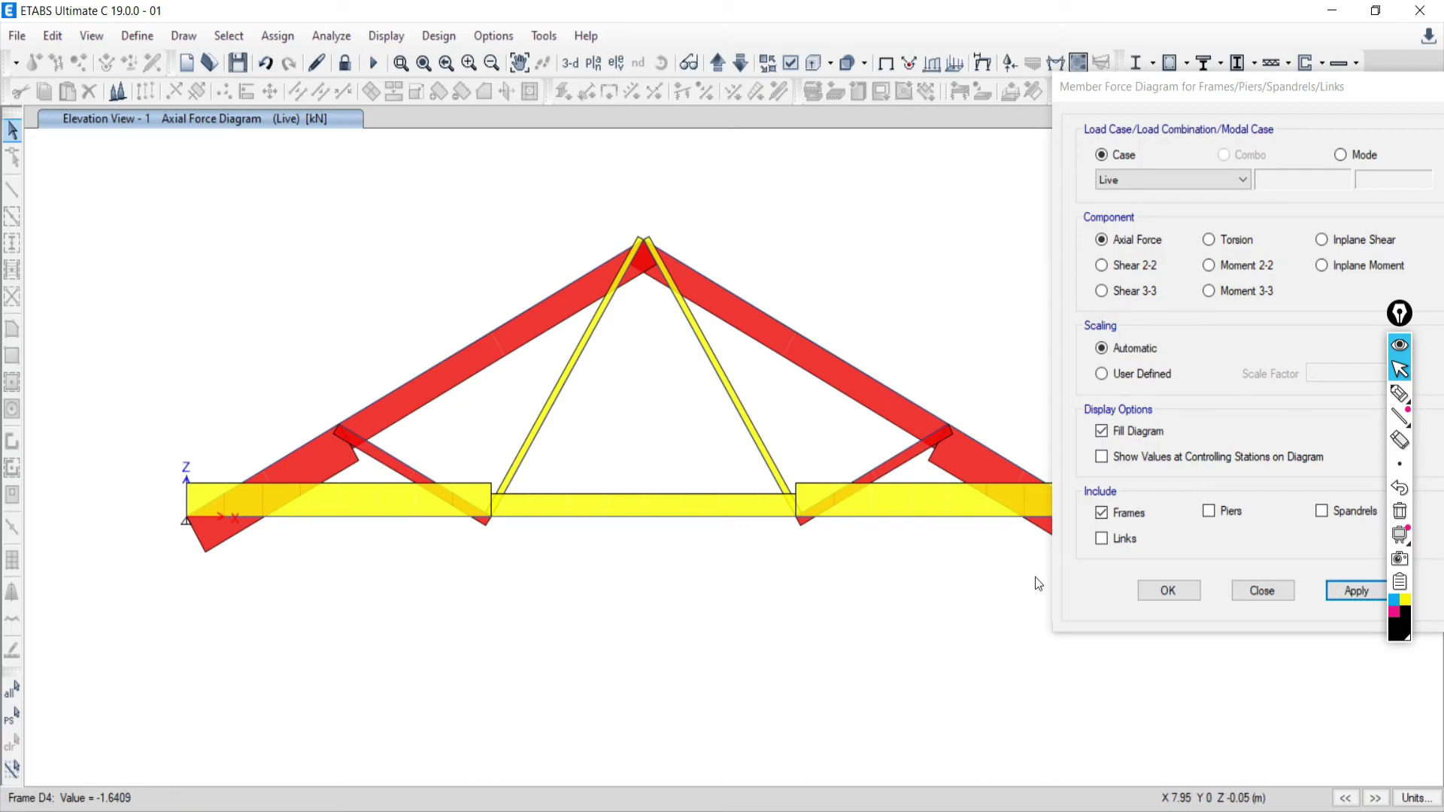
left_click(1262, 591)
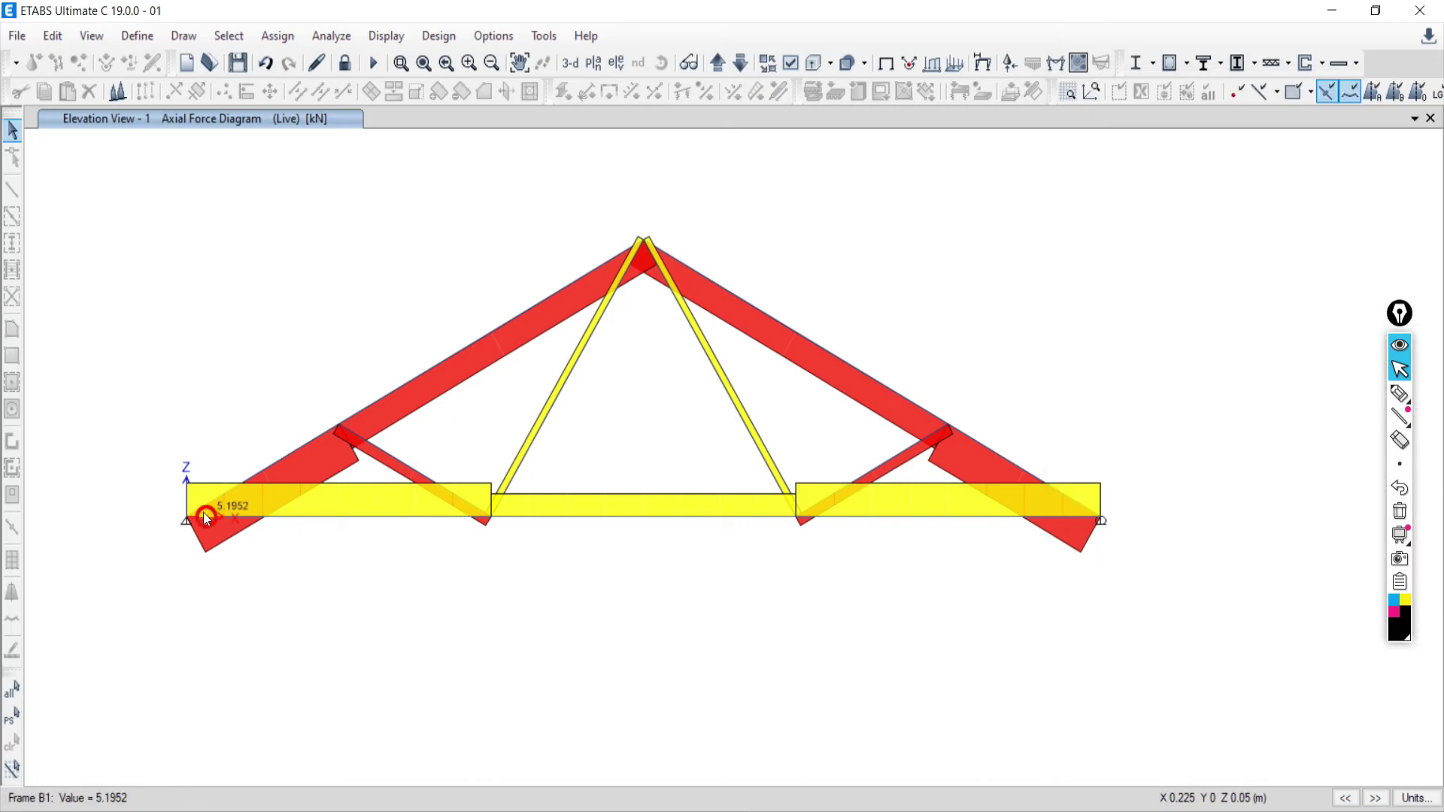
key("alt+Tab")
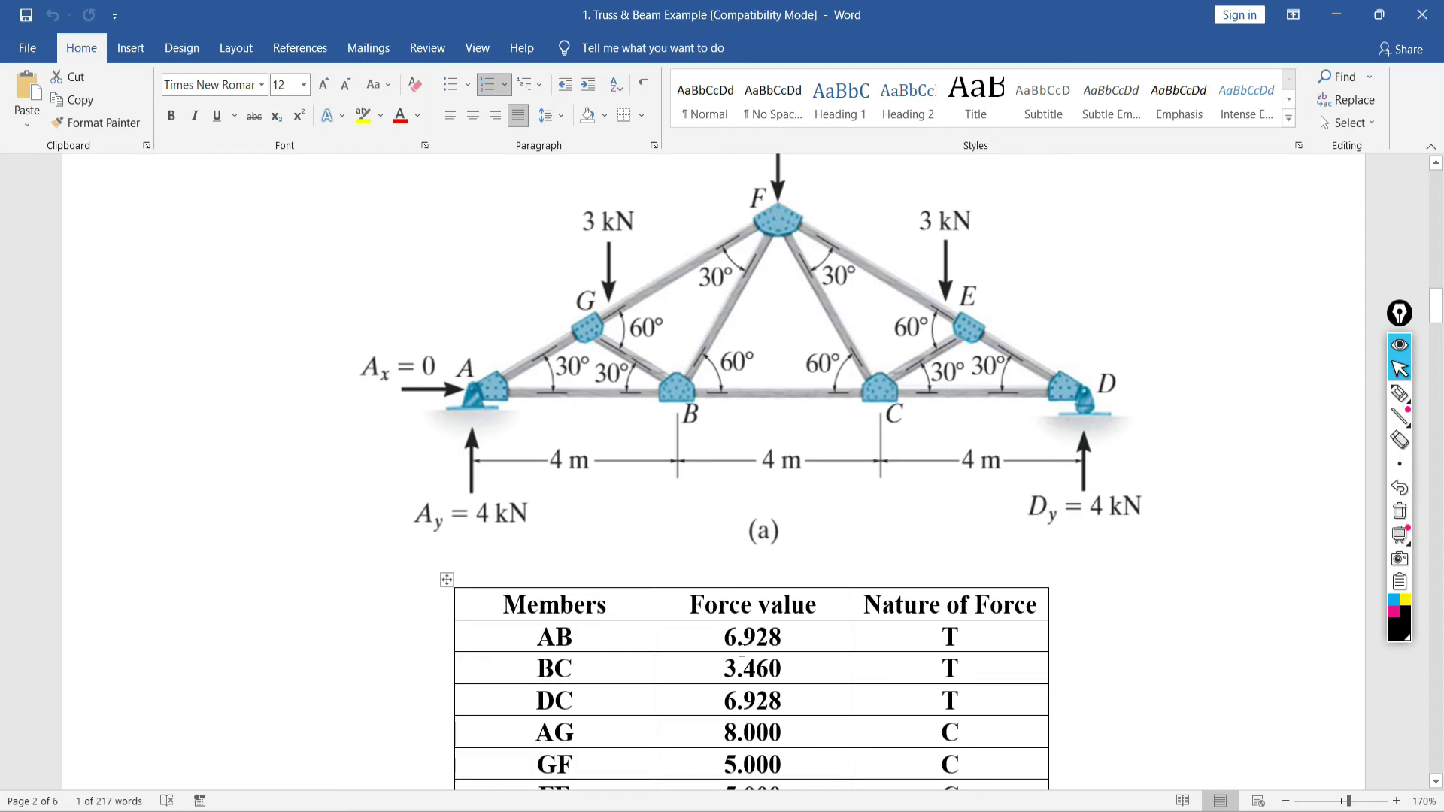
Compare Word's member AB force of 6.928 T with ETABS frame B1's 5.1952 kN
double_click(959, 636)
key("alt+Tab")
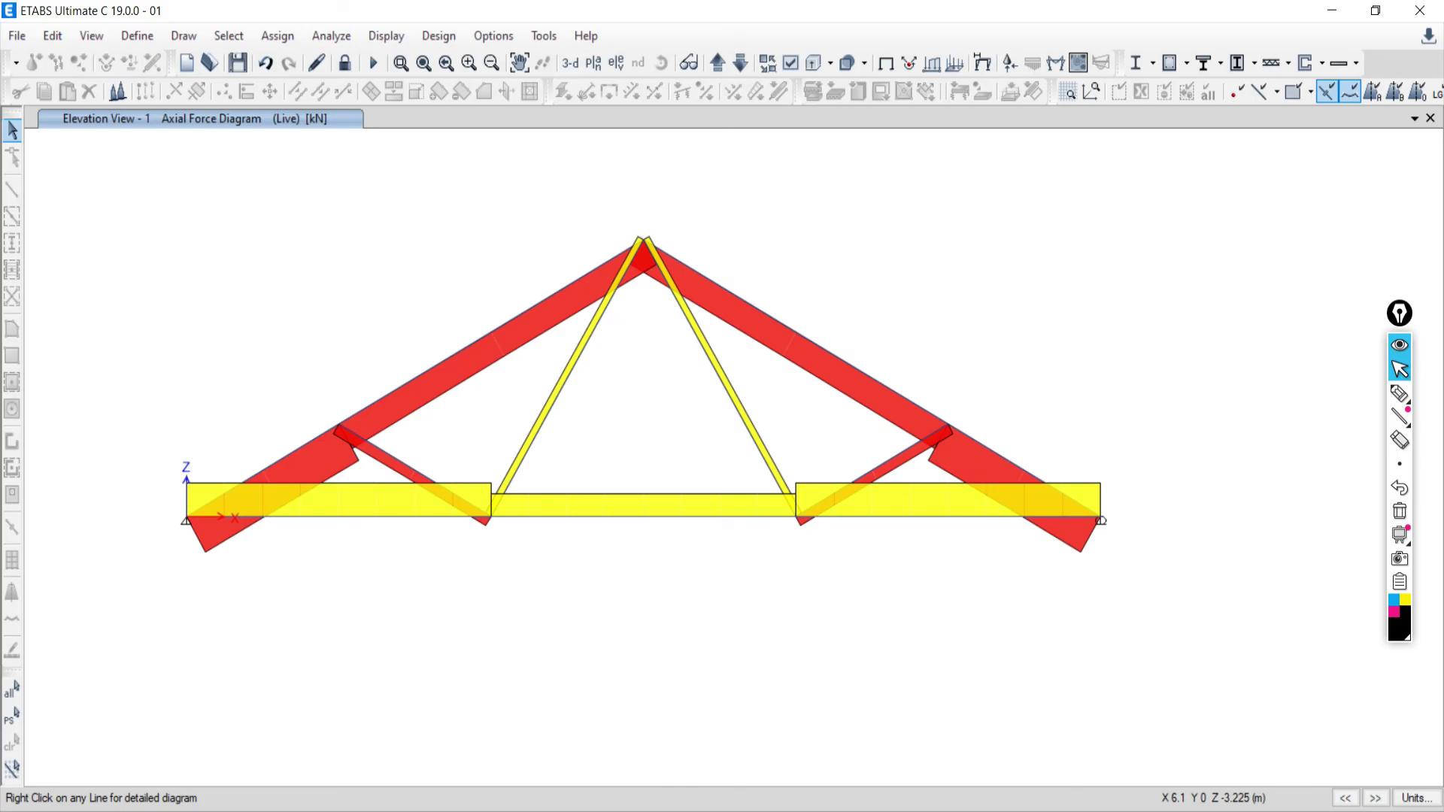
left_click(271, 796)
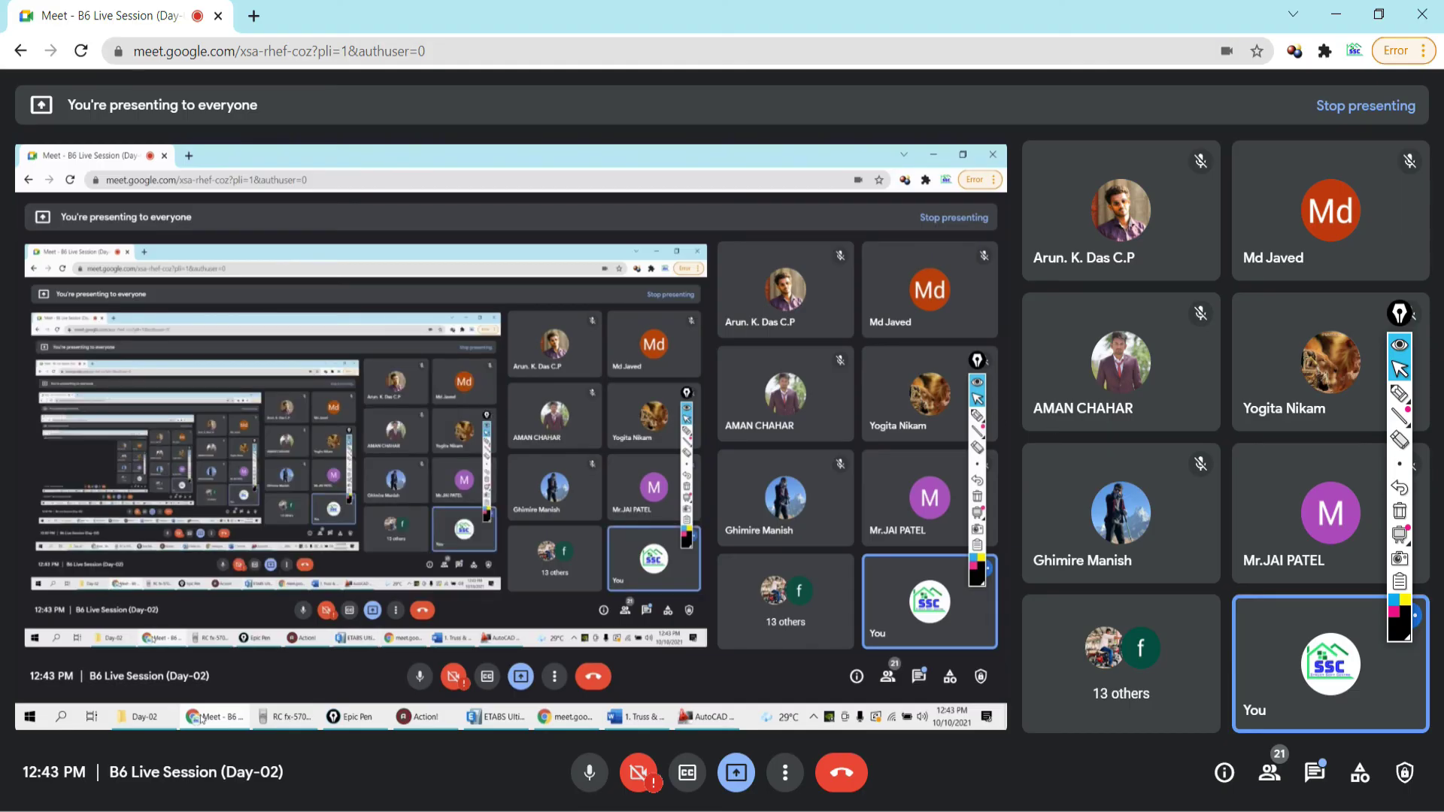
key("alt+Tab")
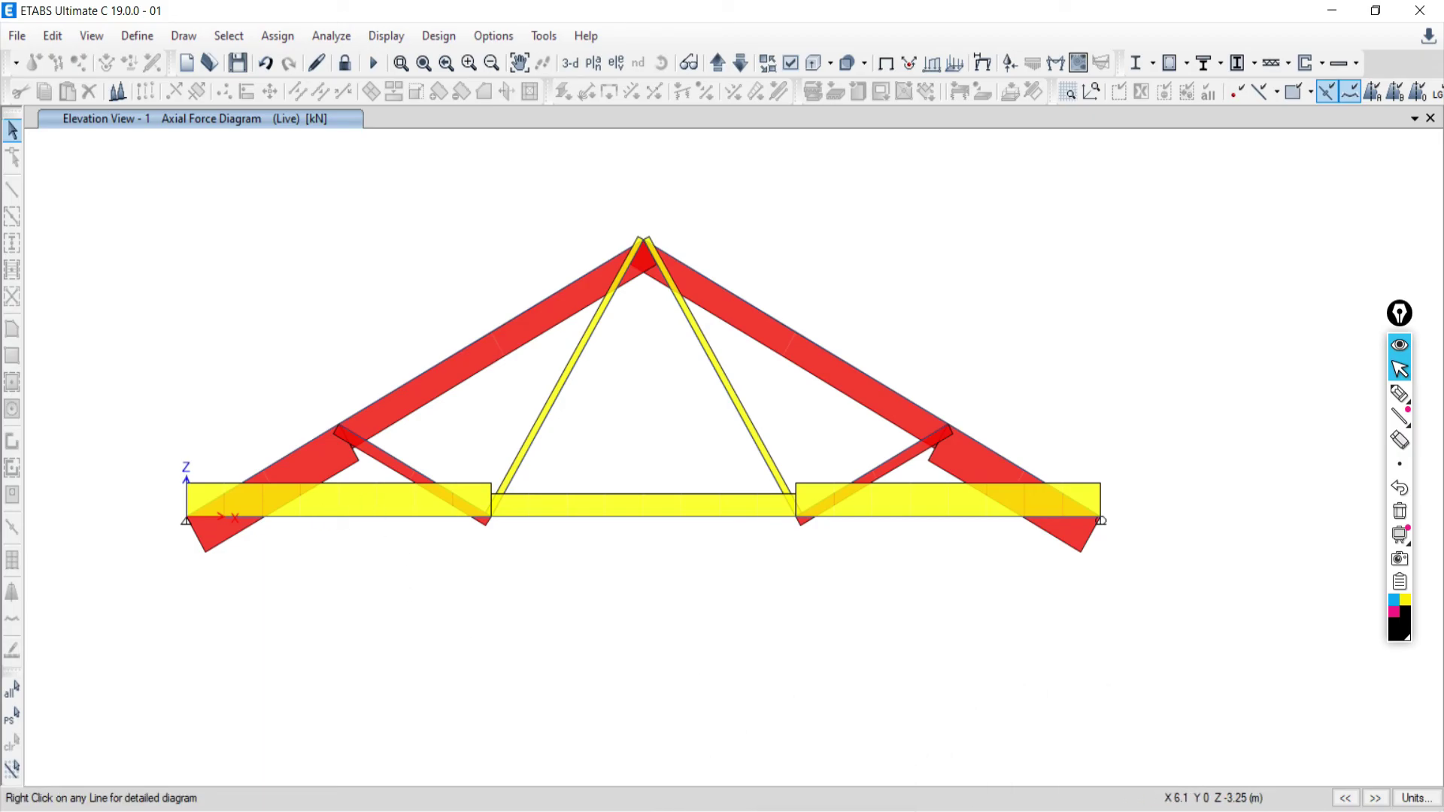
key("alt+Tab")
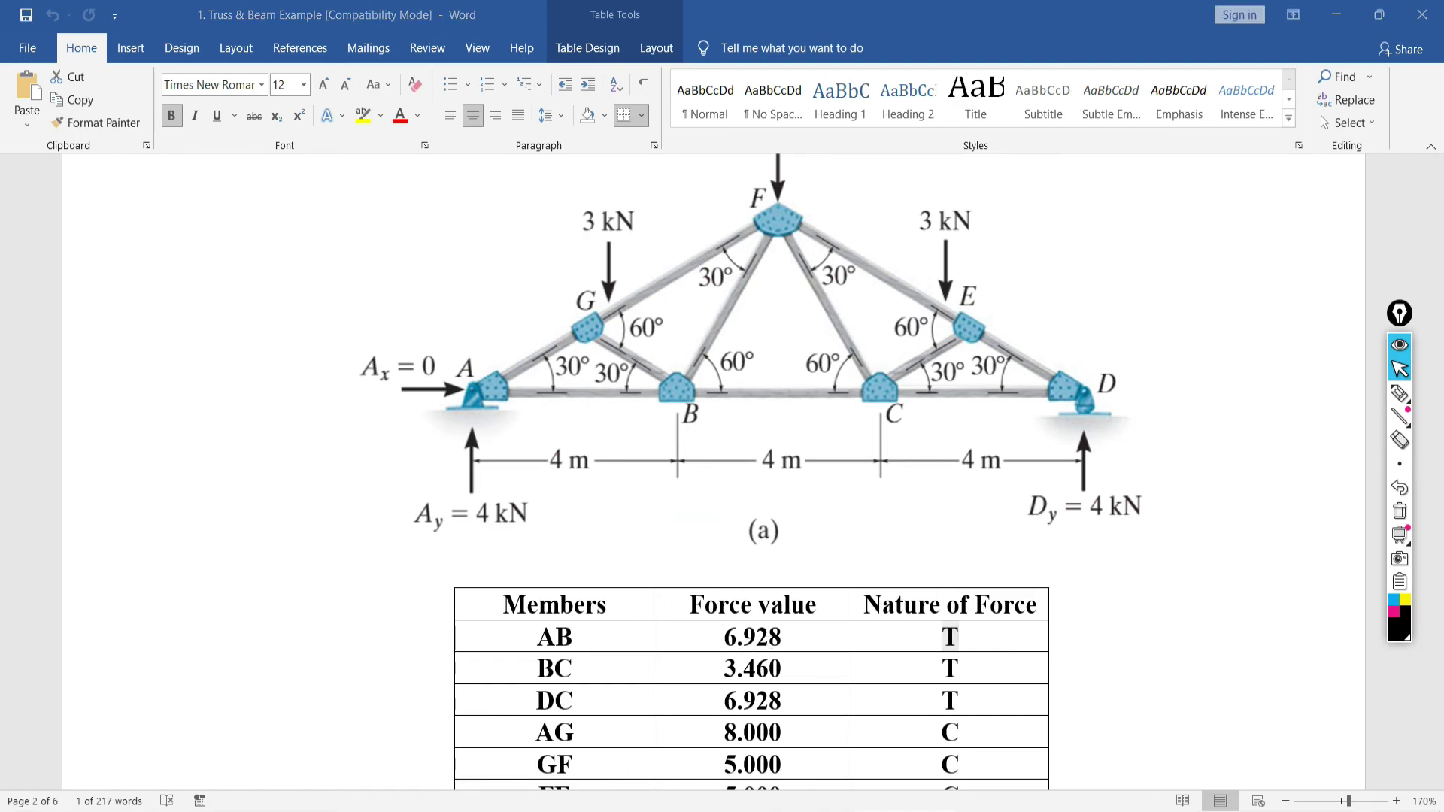
key("alt+Tab")
key("alt+Tab")
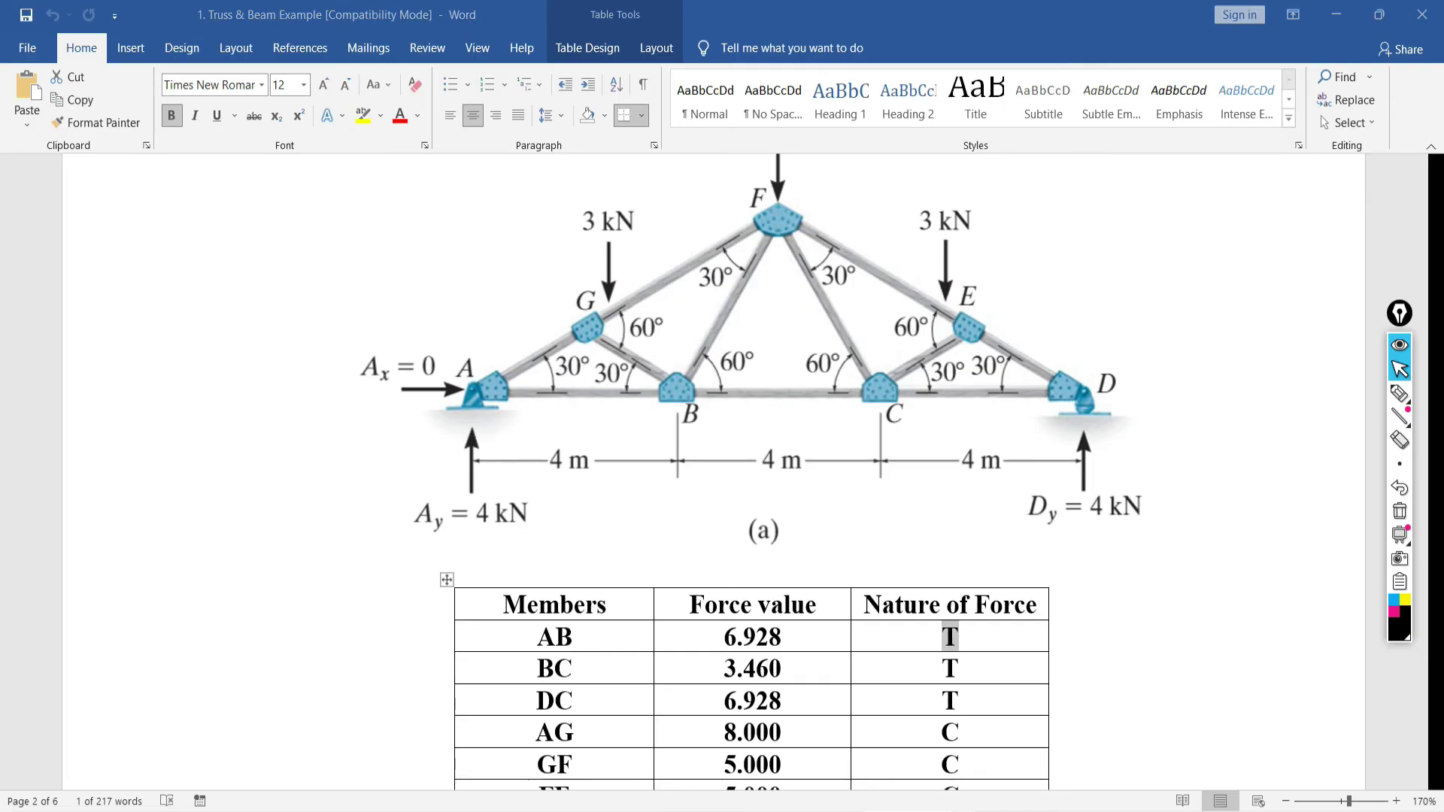
key("alt+Tab")
Handwrite the note 6.4 ≈ 7 below the truss with Epic Pen
mouse_move(337, 517)
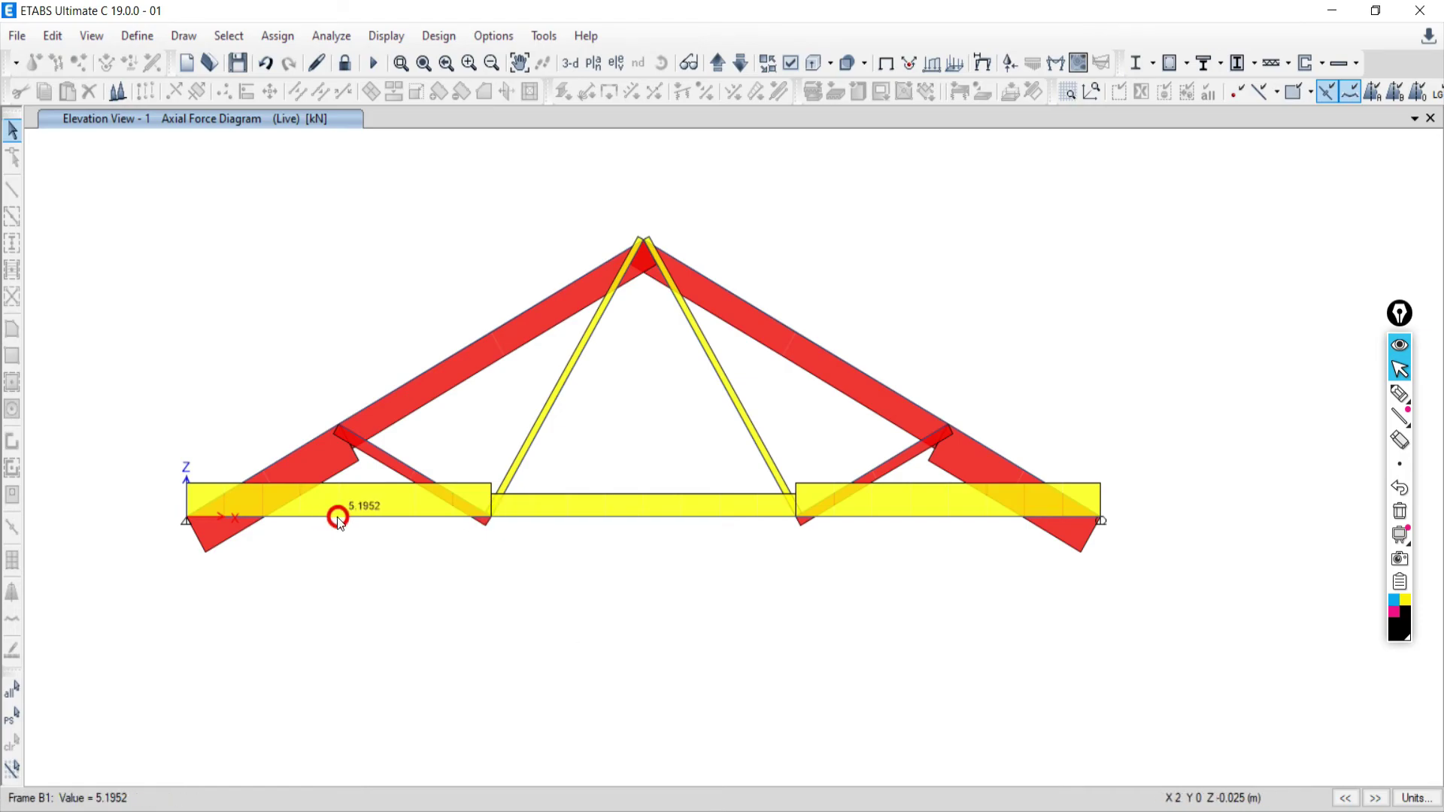
left_click(1398, 393)
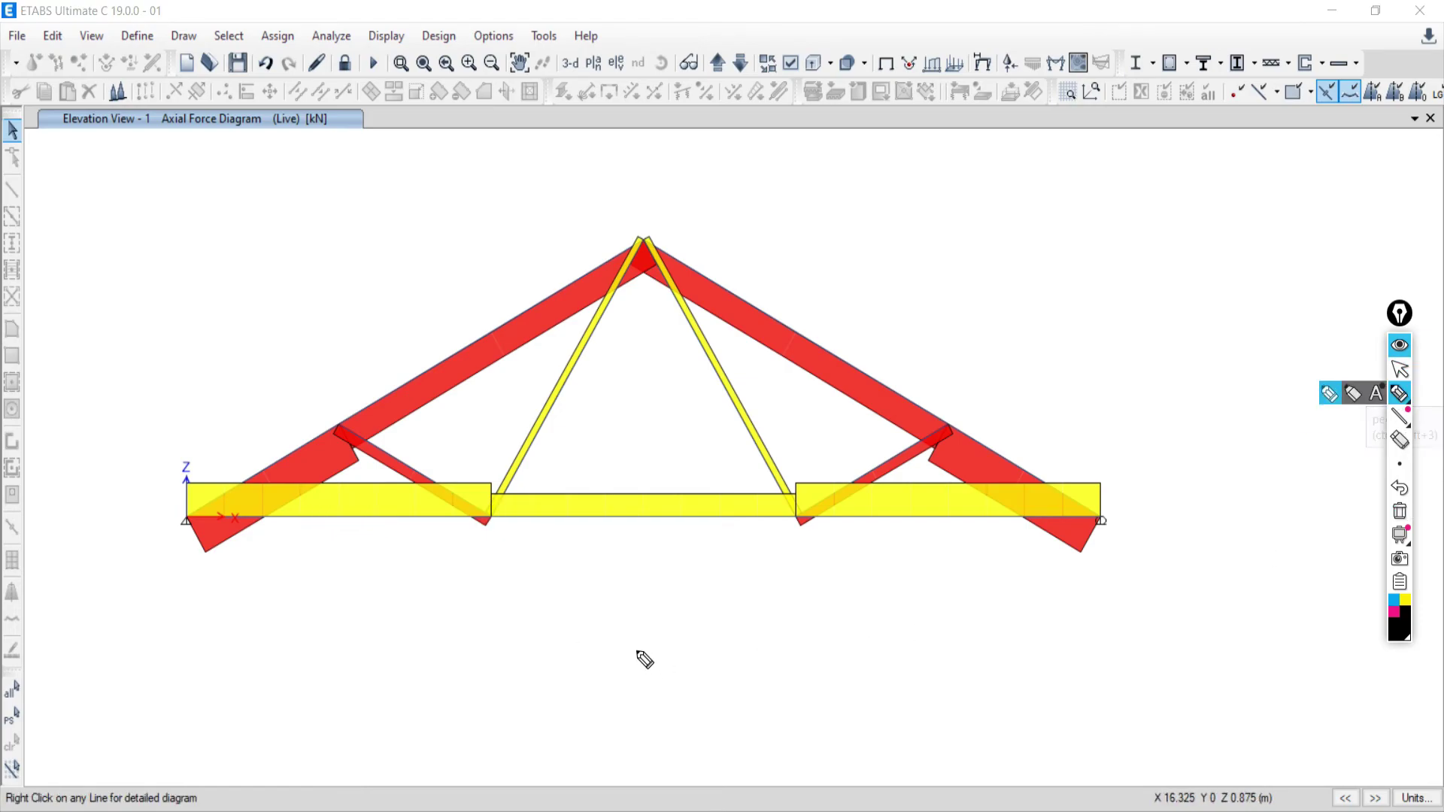
mouse_move(651, 574)
left_mouse_down()
mouse_move(665, 609)
mouse_move(731, 596)
left_mouse_up()
mouse_move(736, 570)
left_mouse_down()
mouse_move(726, 613)
mouse_move(835, 595)
mouse_move(822, 565)
mouse_move(856, 624)
mouse_move(895, 598)
left_mouse_up()
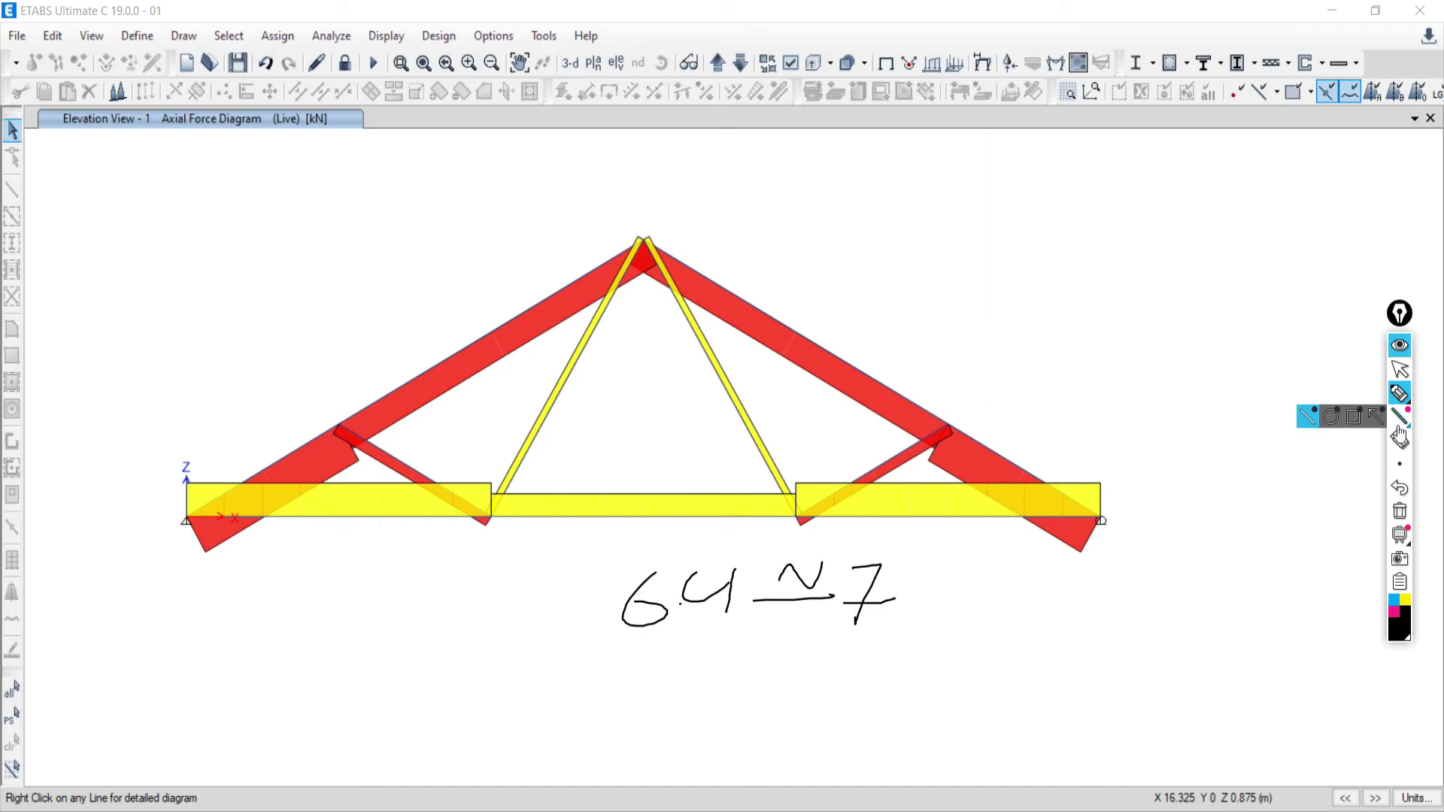
left_click(1400, 370)
Add ≈ 5 beneath the note and a brace grouping the values, then stop annotating
mouse_move(344, 518)
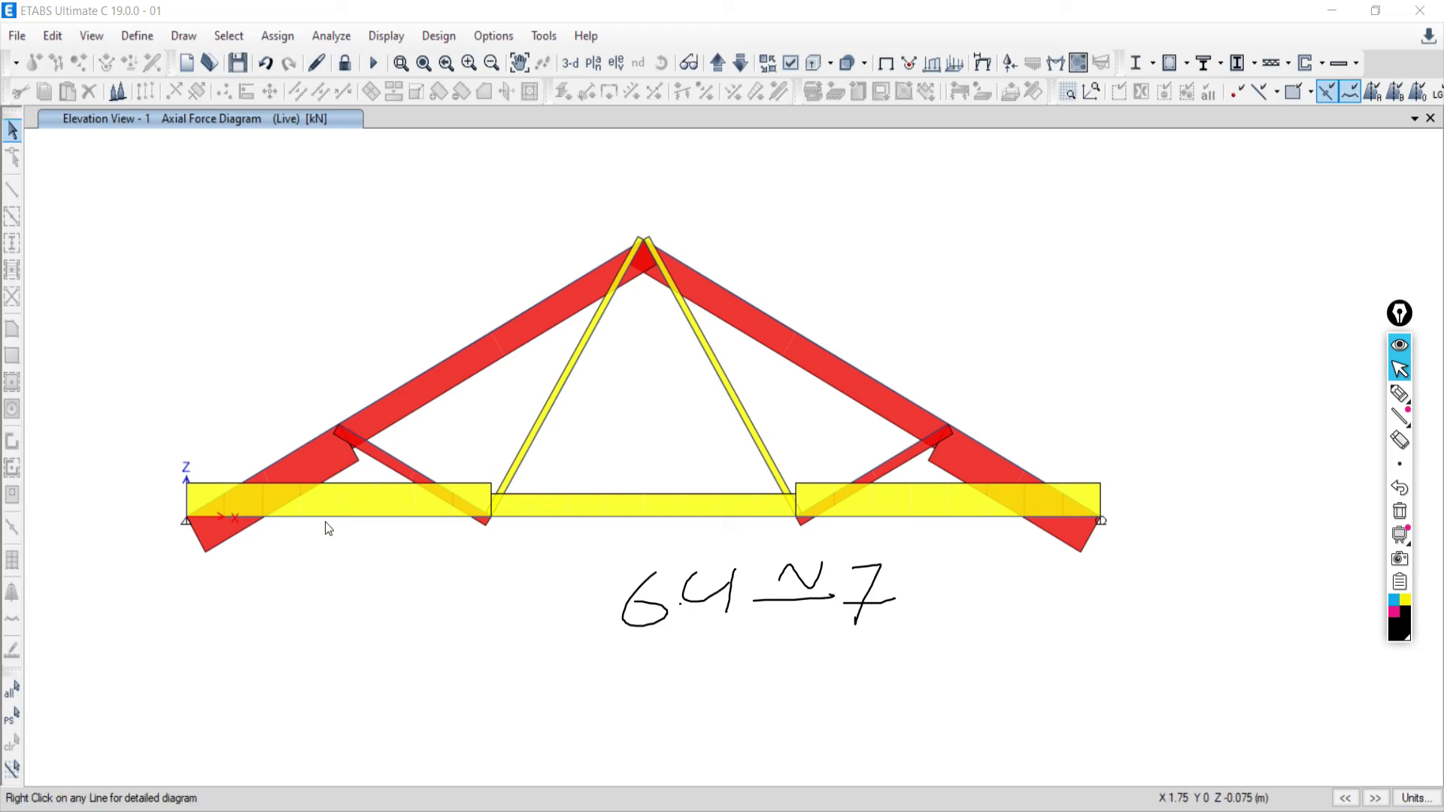
left_click(1400, 394)
mouse_move(778, 660)
left_mouse_down()
mouse_move(845, 657)
mouse_move(830, 628)
mouse_move(914, 656)
mouse_move(889, 668)
left_mouse_up()
left_click_drag(899, 629, 951, 618)
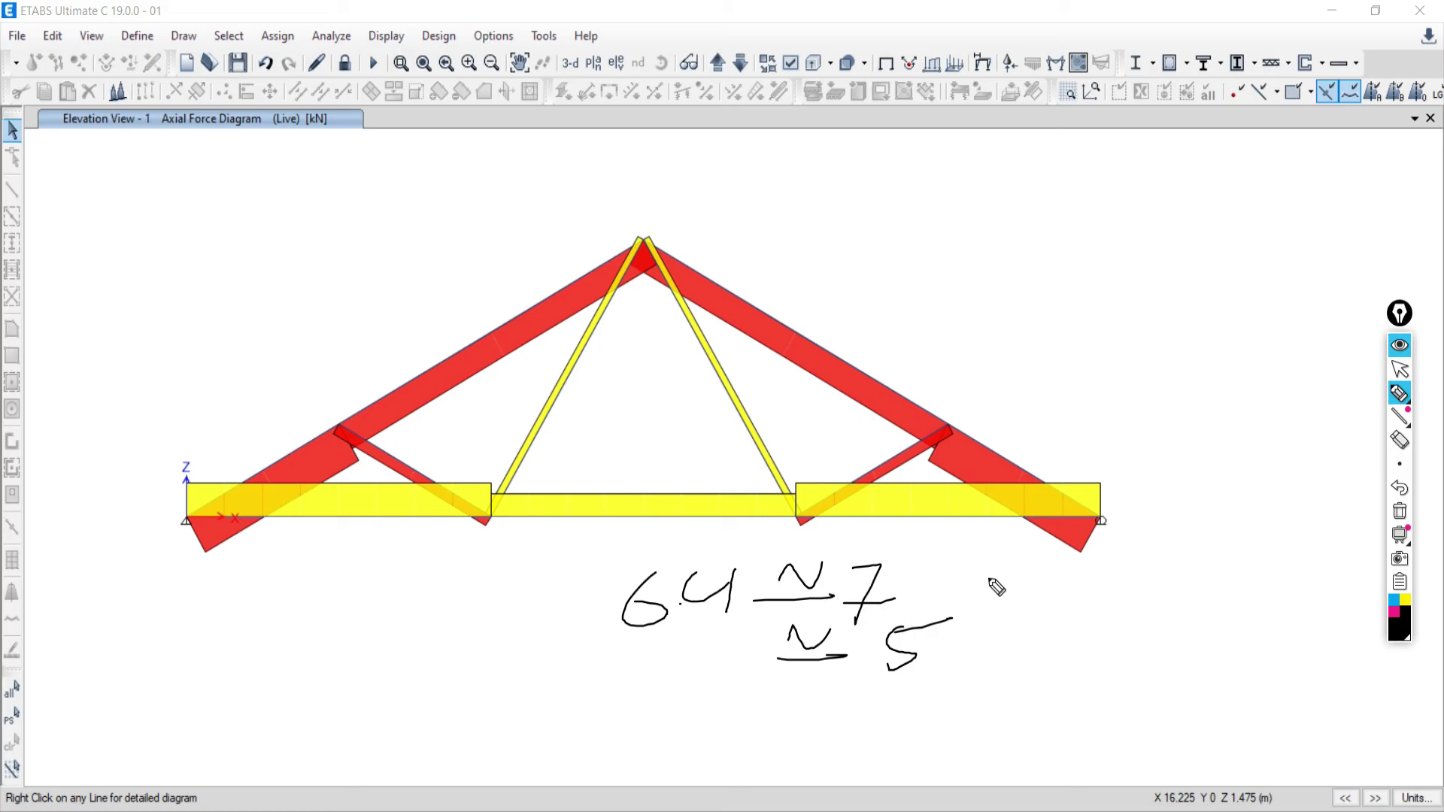
mouse_move(954, 565)
left_mouse_down()
mouse_move(976, 634)
mouse_move(957, 666)
left_mouse_up()
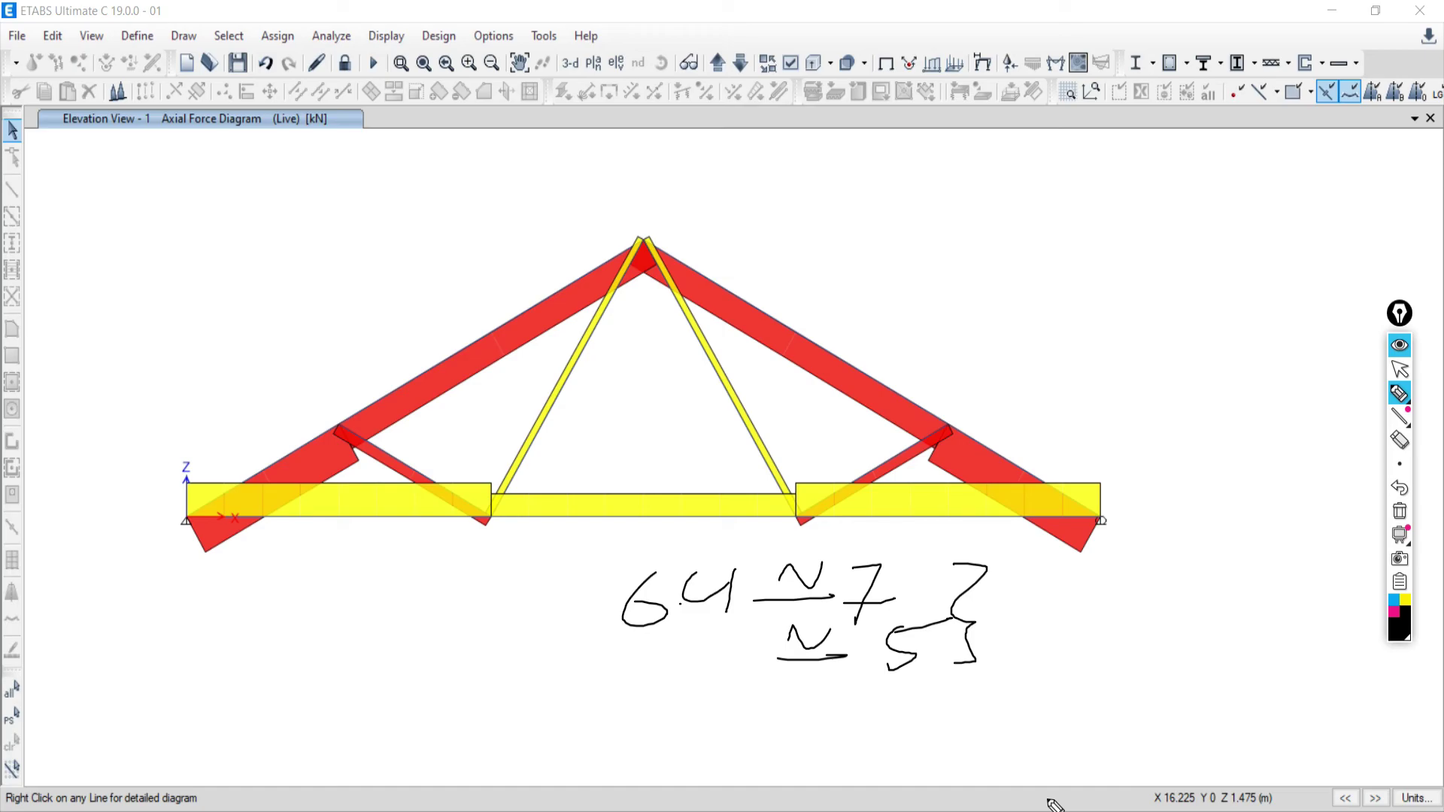
left_click(1399, 370)
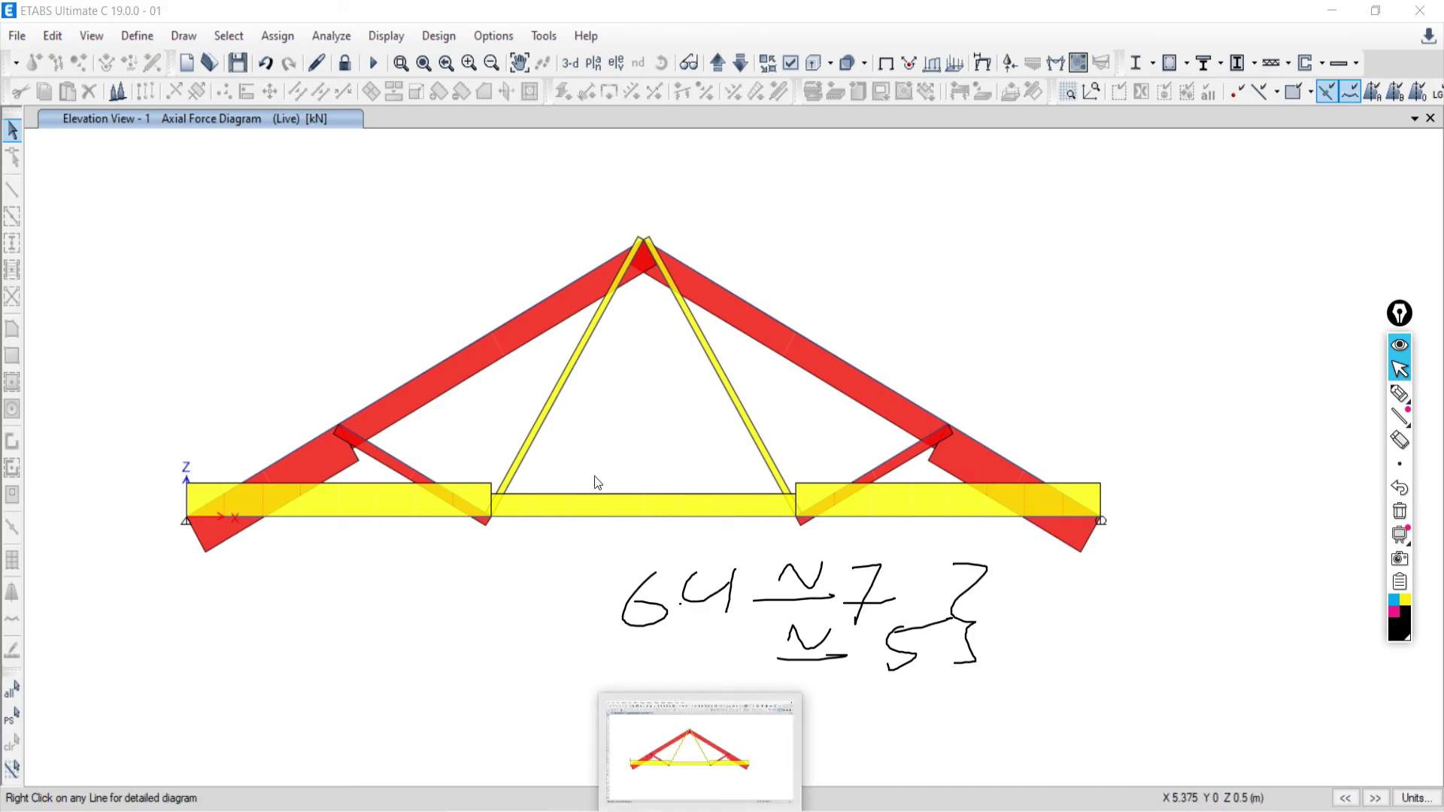
Review the Word force table, then read brace D7's Live axial force of -6.4594 kN
key("alt+Tab")
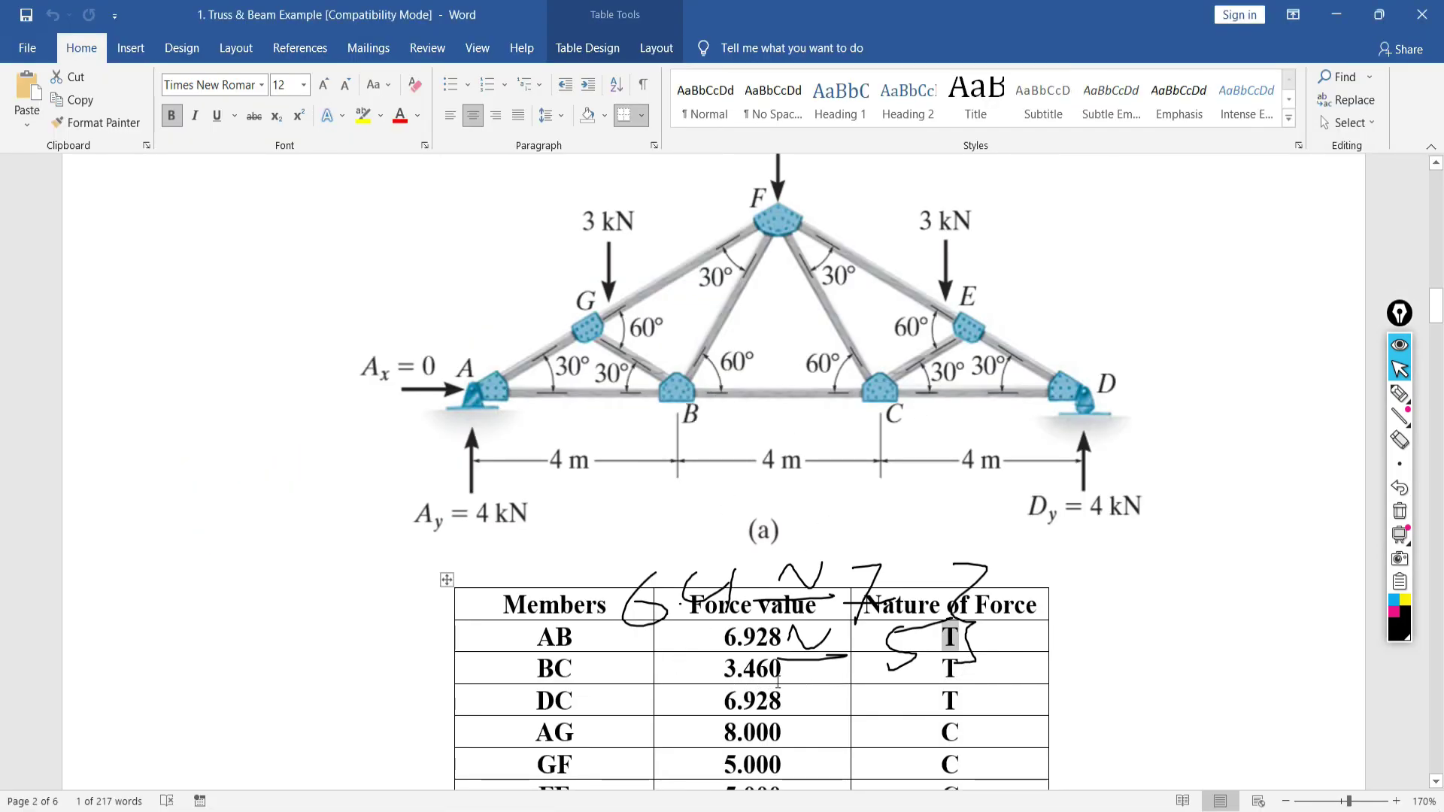
key("alt+Tab")
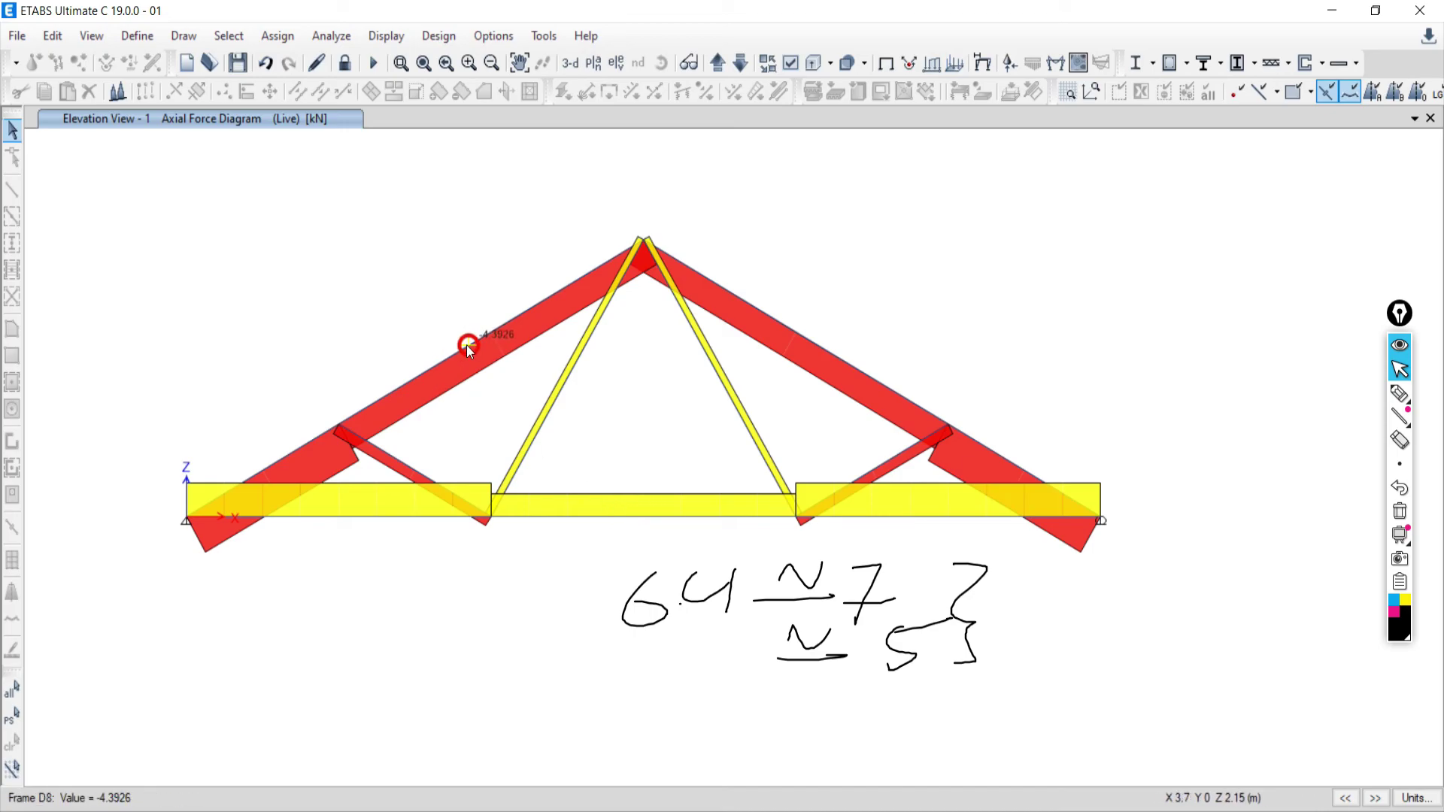
left_click(280, 460)
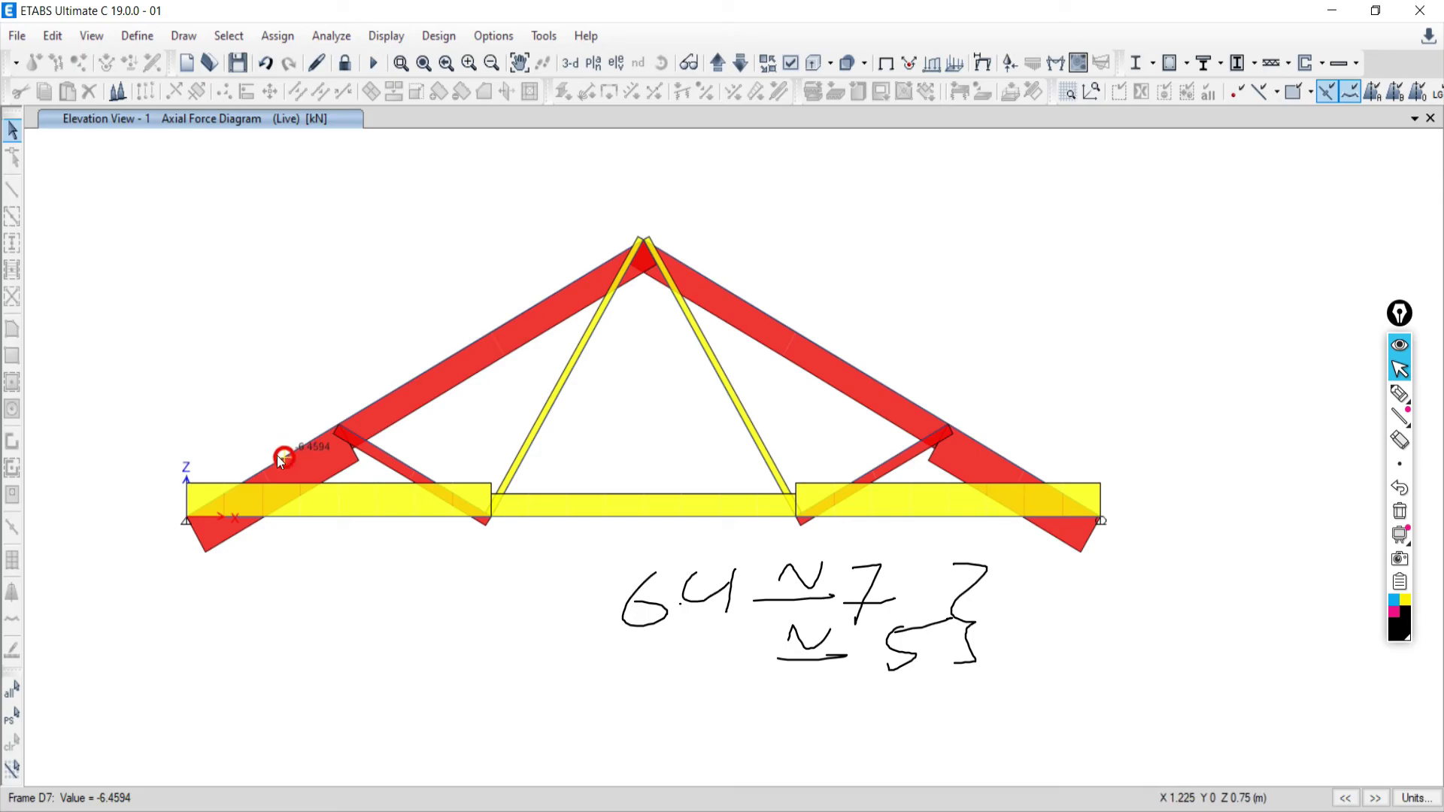
Open brace D7's detail diagram showing -6.4594 kN over 2.3094 m, then reselect D7
right_click(271, 461)
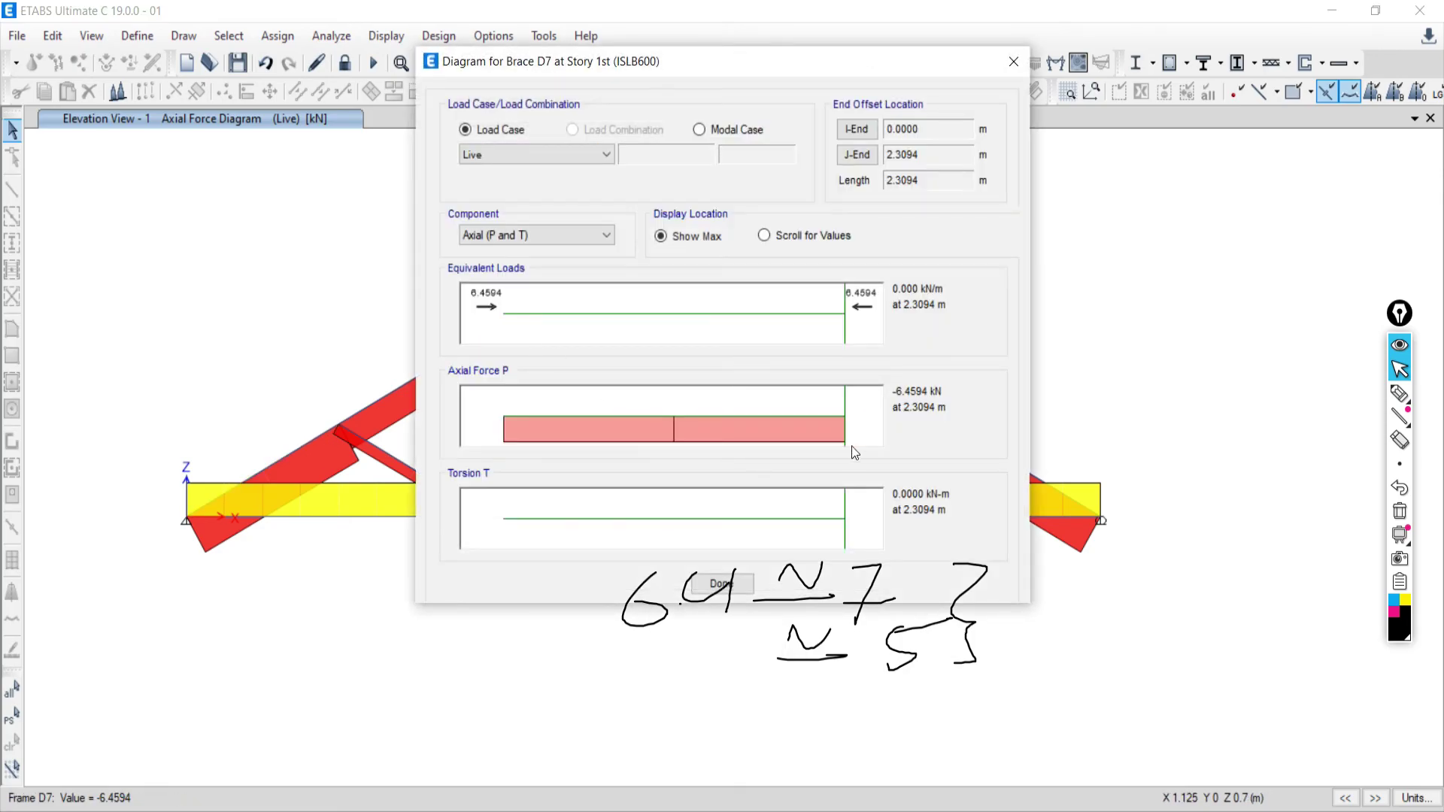
left_click(1014, 62)
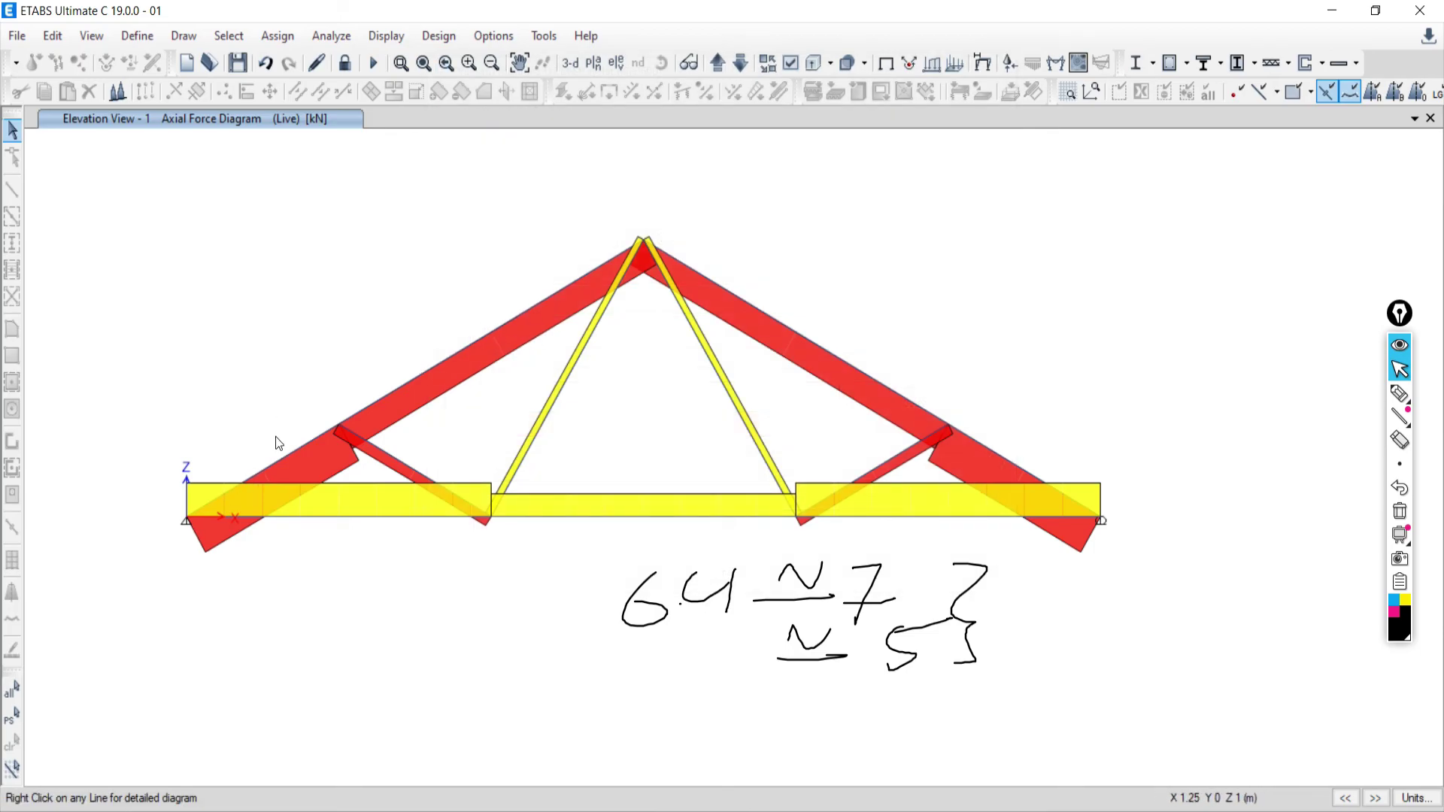
left_click(288, 456)
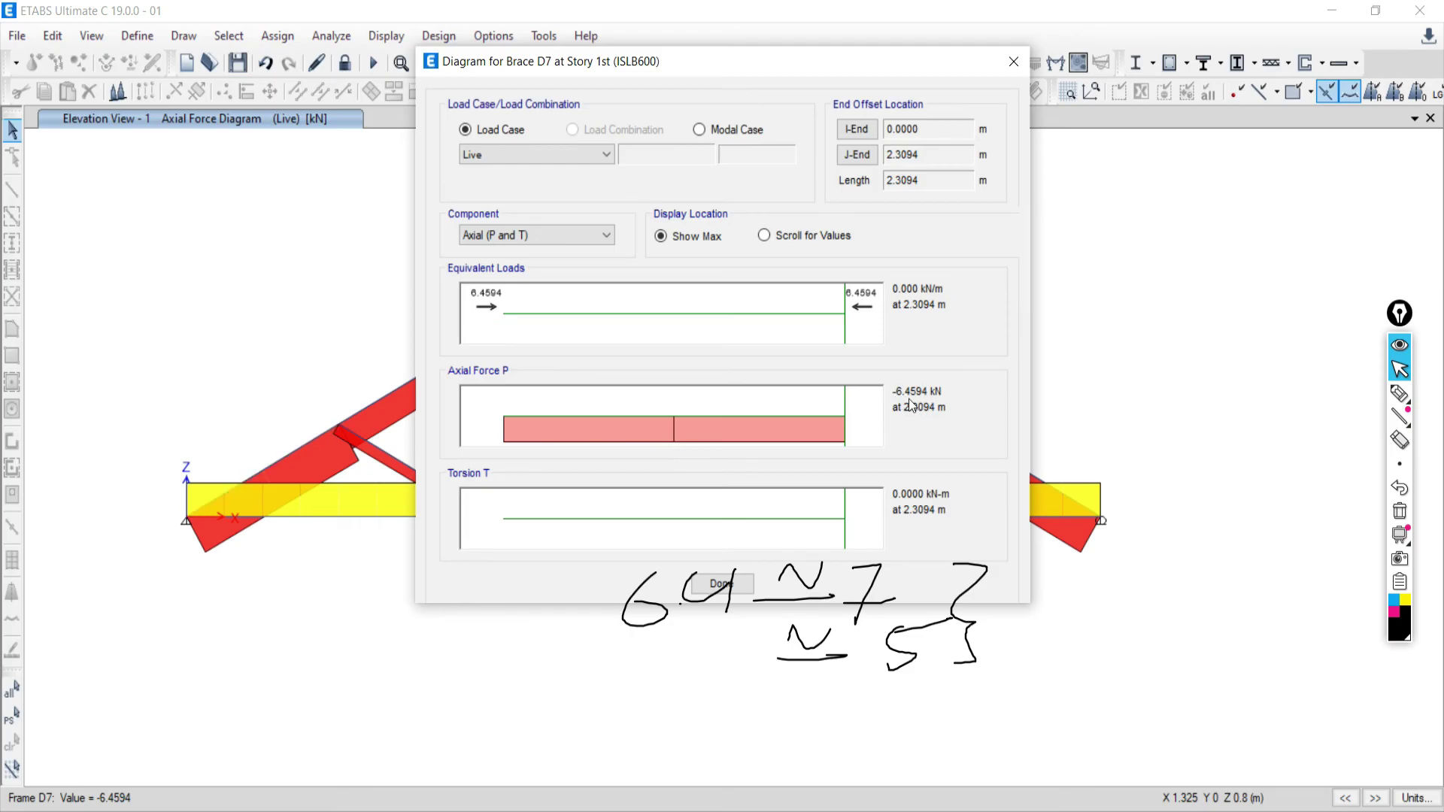
Scroll the Word table to rows like AG 8.000 C, clear the ink notes, and return to ETABS
left_click(908, 801)
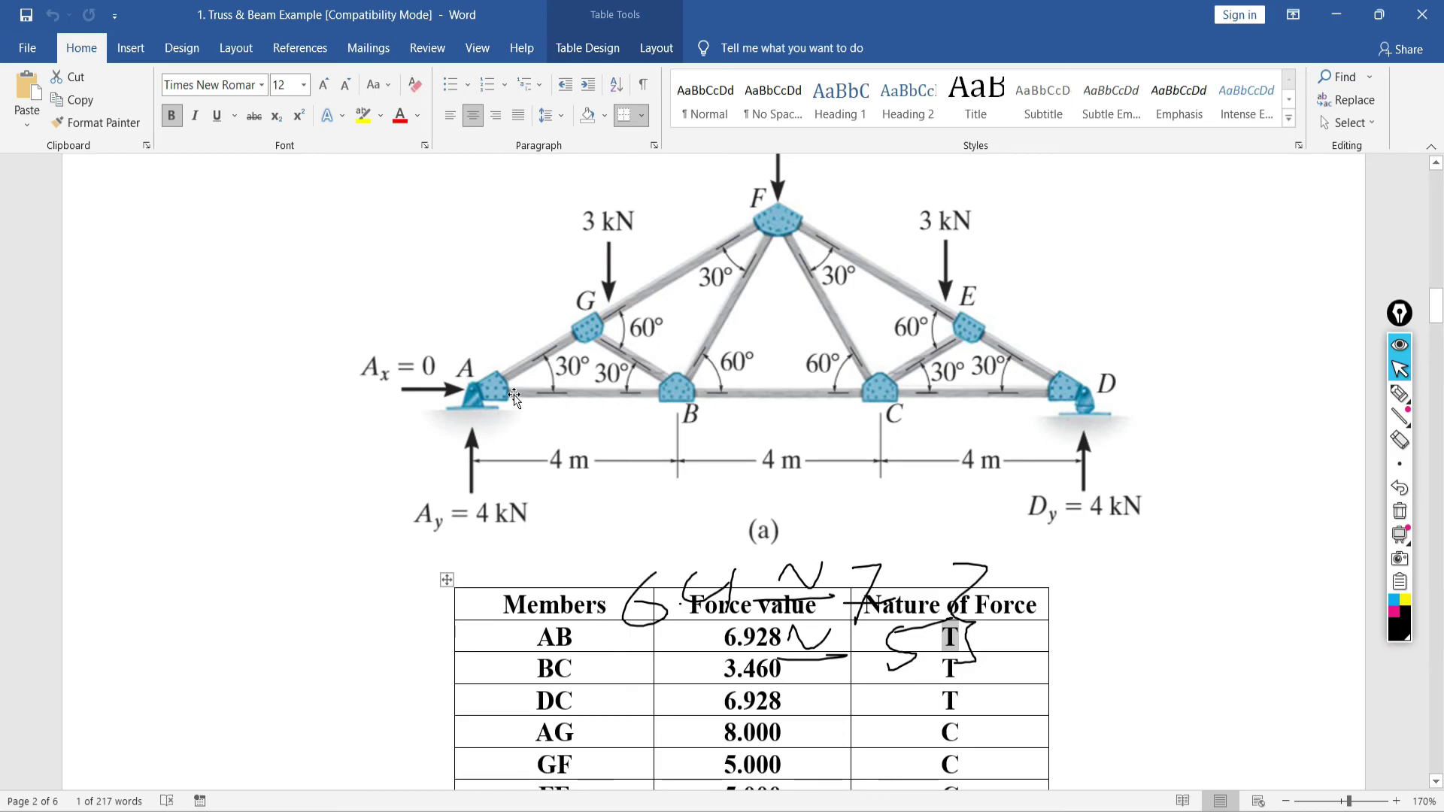
scroll(706, 683, "down", 2)
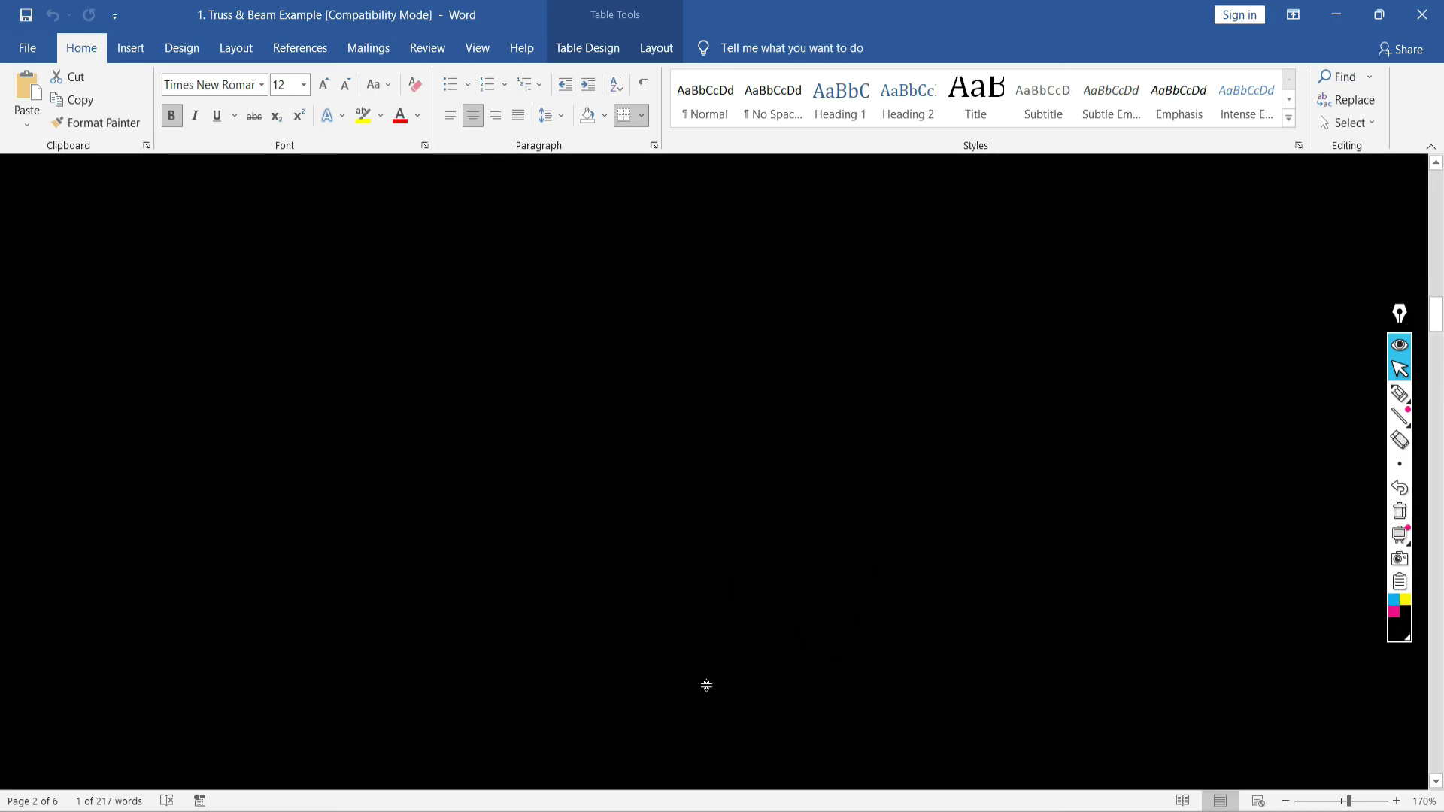
left_click(1400, 511)
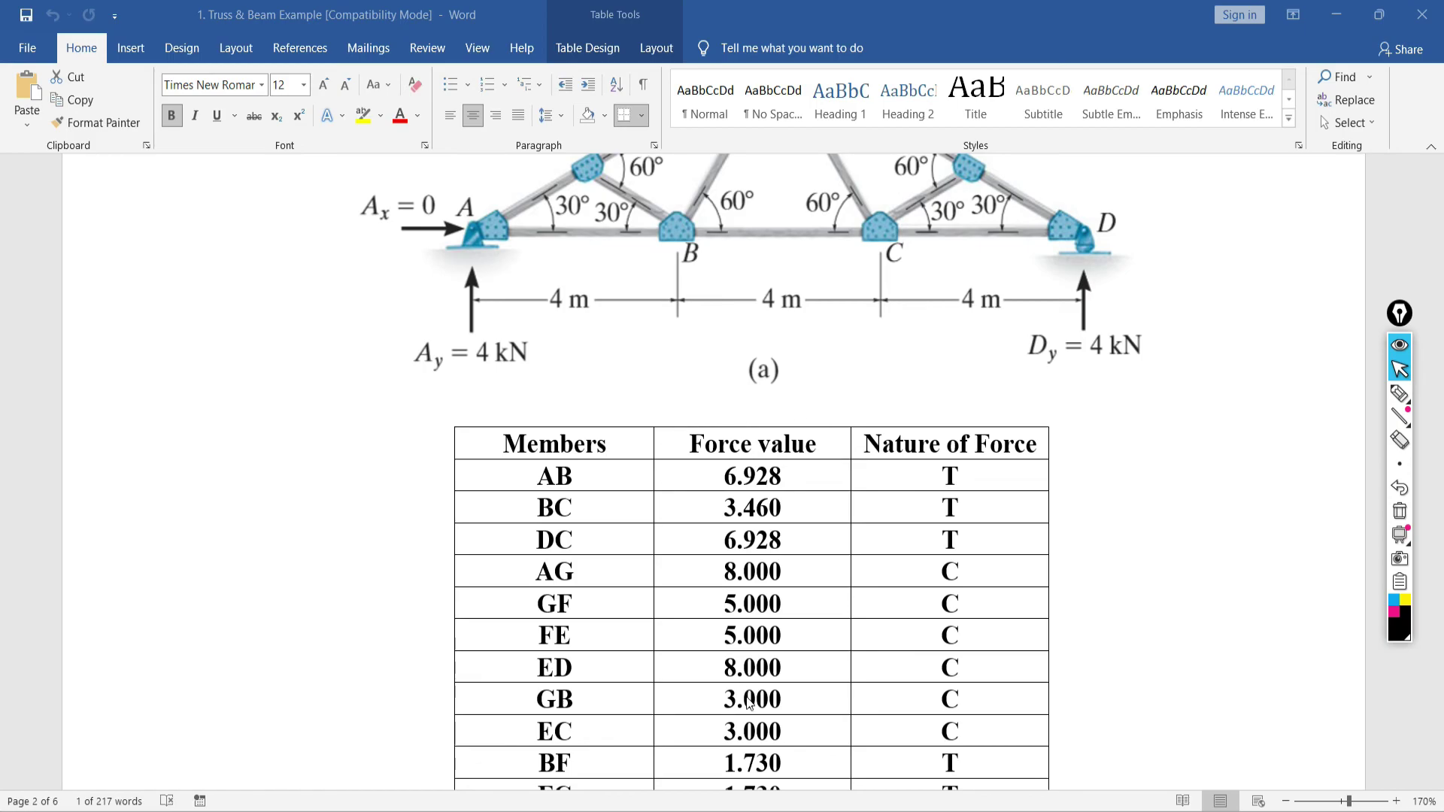
key("alt+Tab")
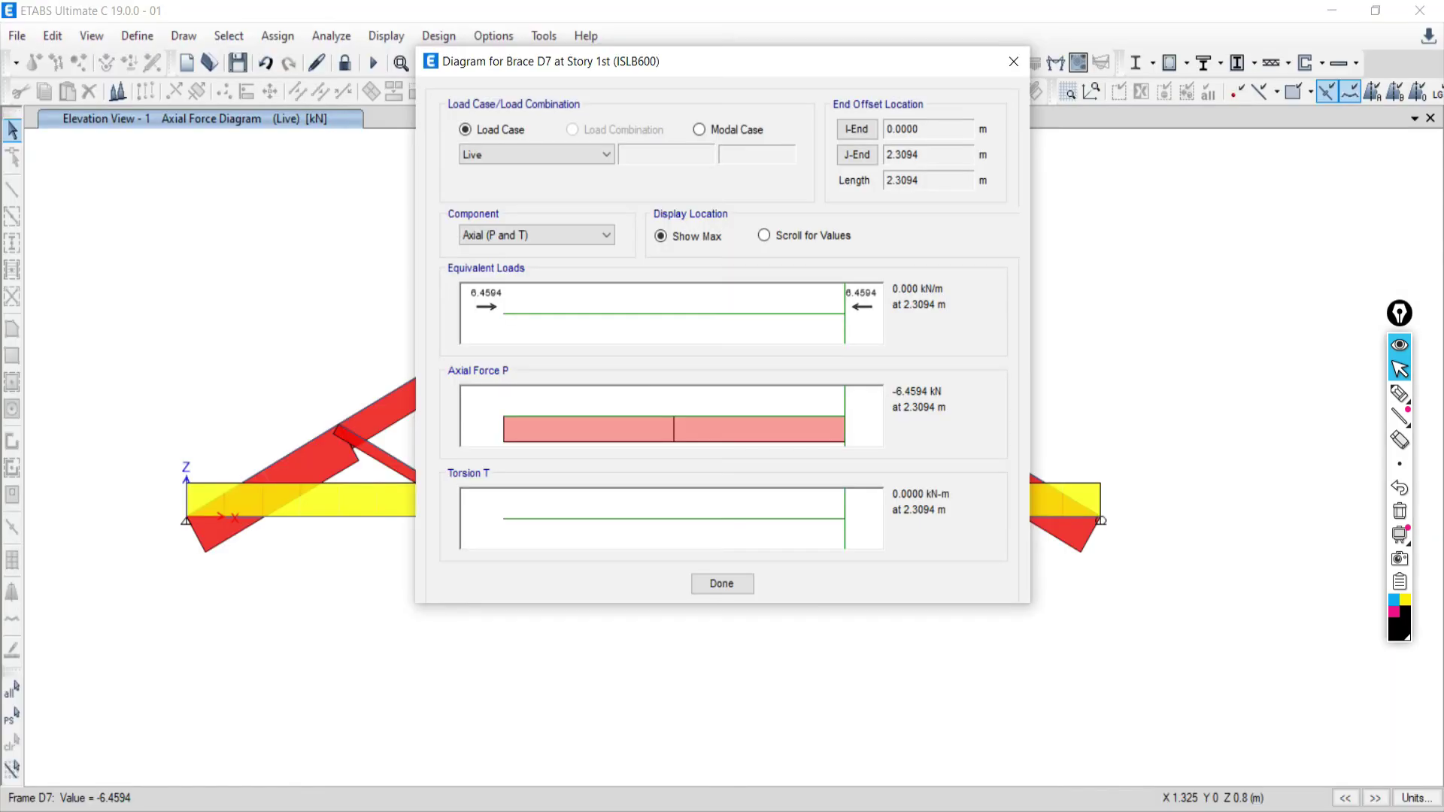
Close brace D7's detail, shift the truss view, then reopen and close the D7 detail
left_click(722, 583)
middle_click_drag(646, 466, 705, 580)
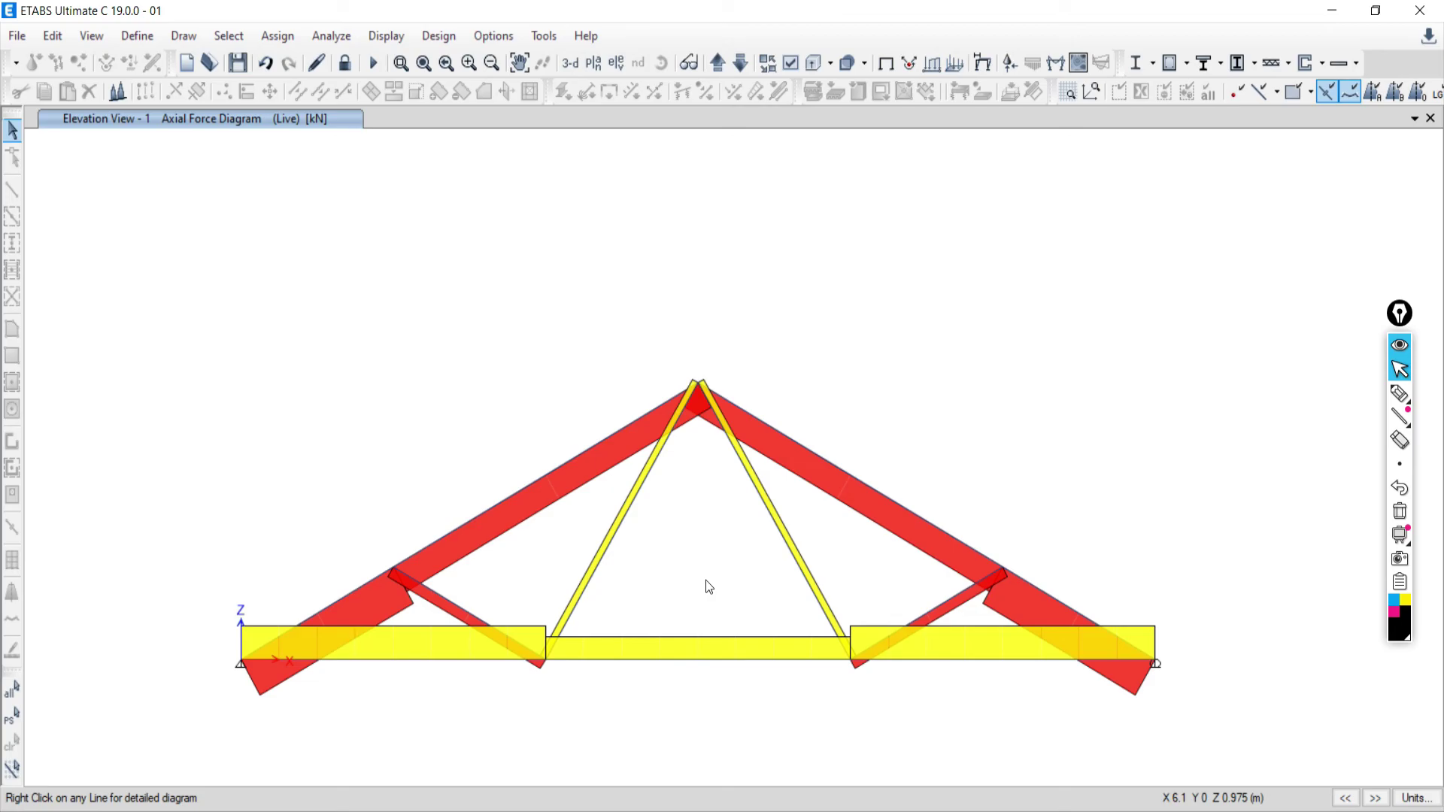
right_click(343, 597)
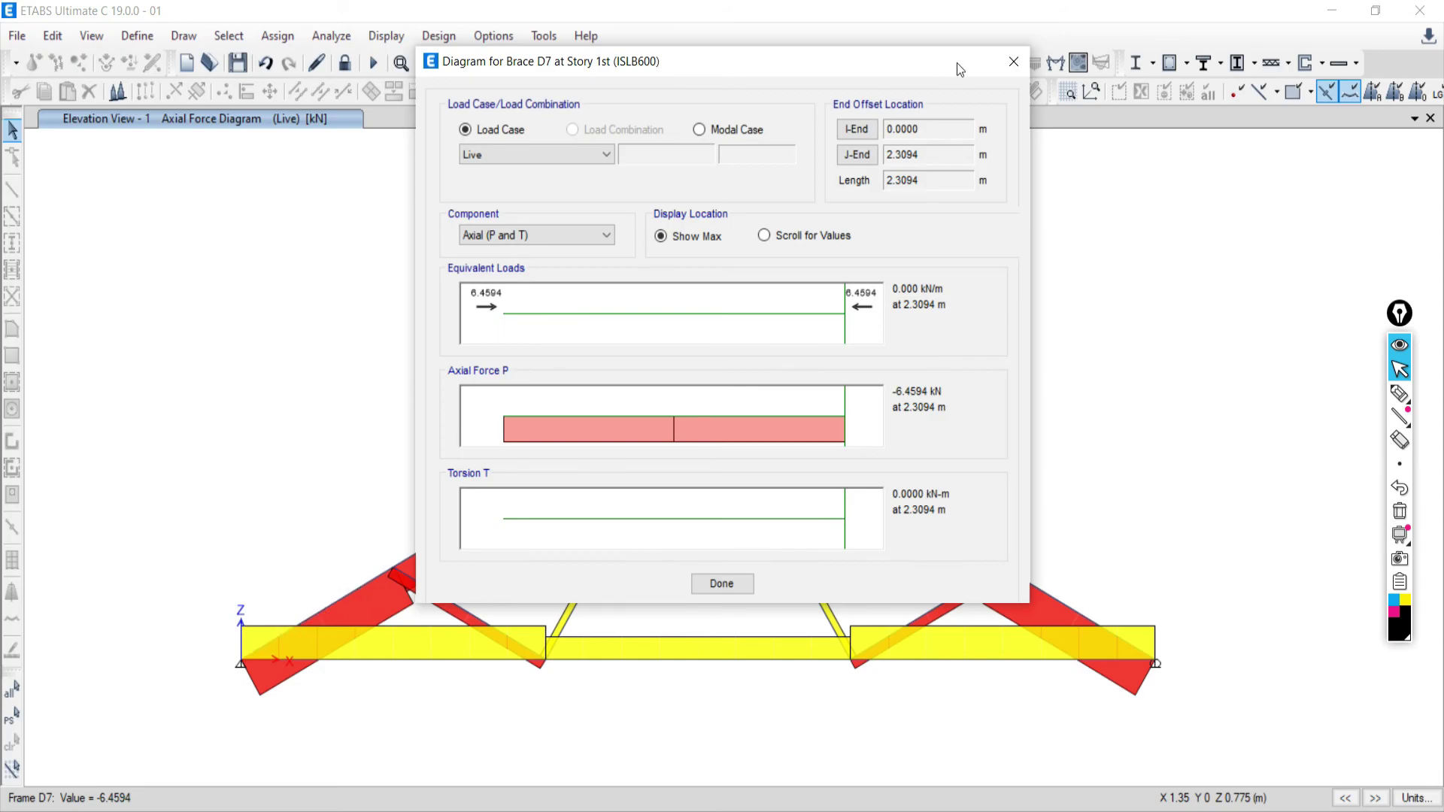
left_click(1014, 61)
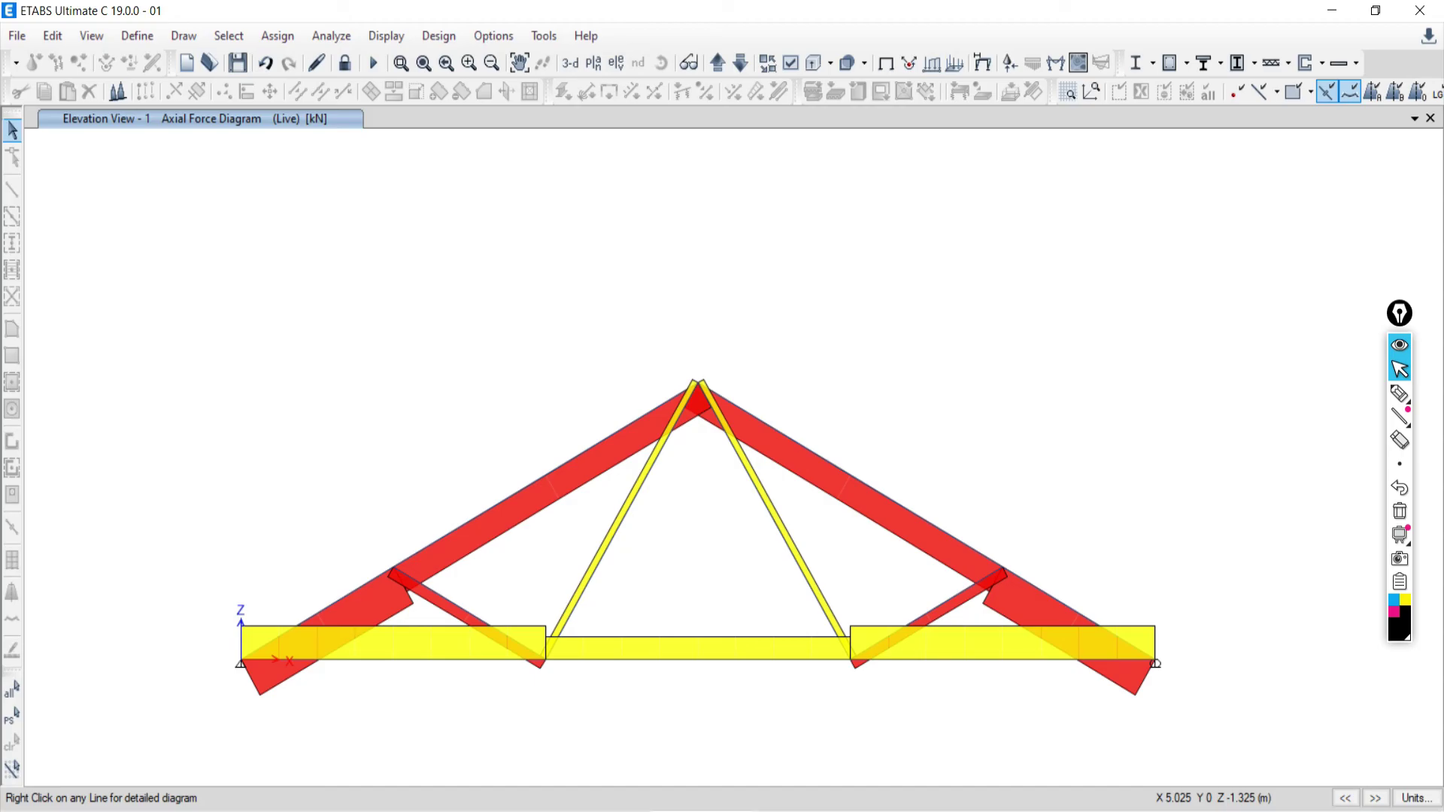
Check the Google Meet call, then return to the ETABS truss diagram
left_click(701, 801)
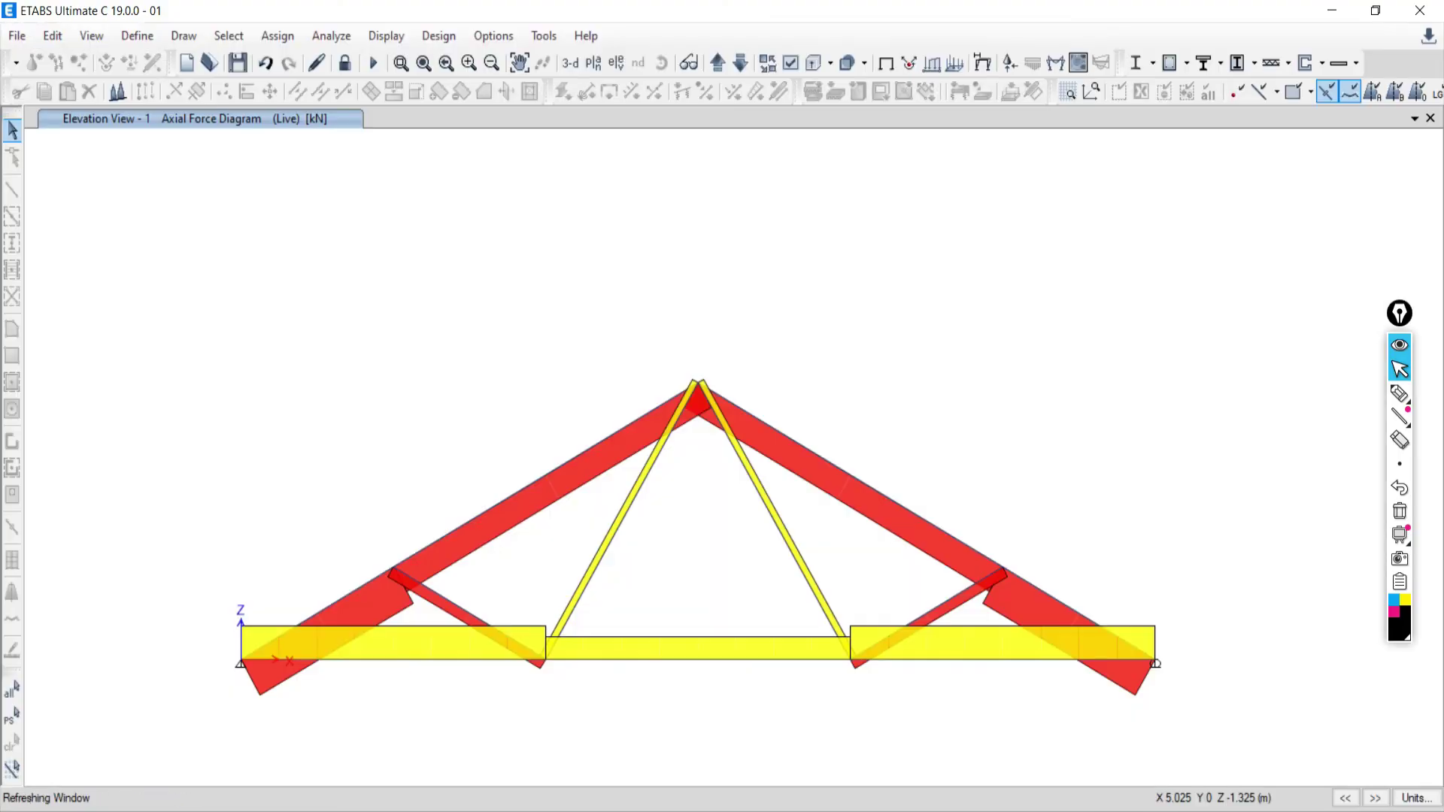
left_click(301, 803)
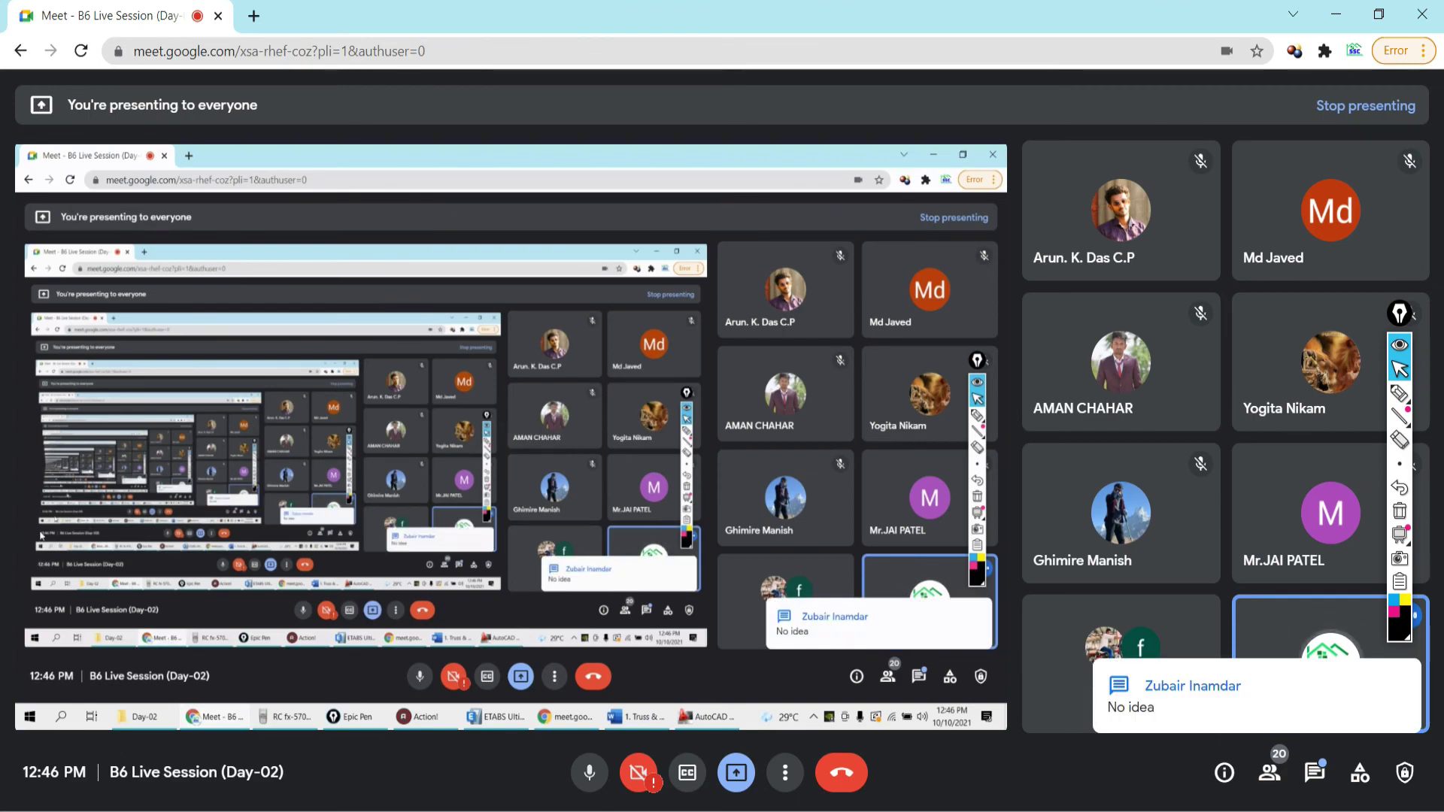
key("alt+Tab")
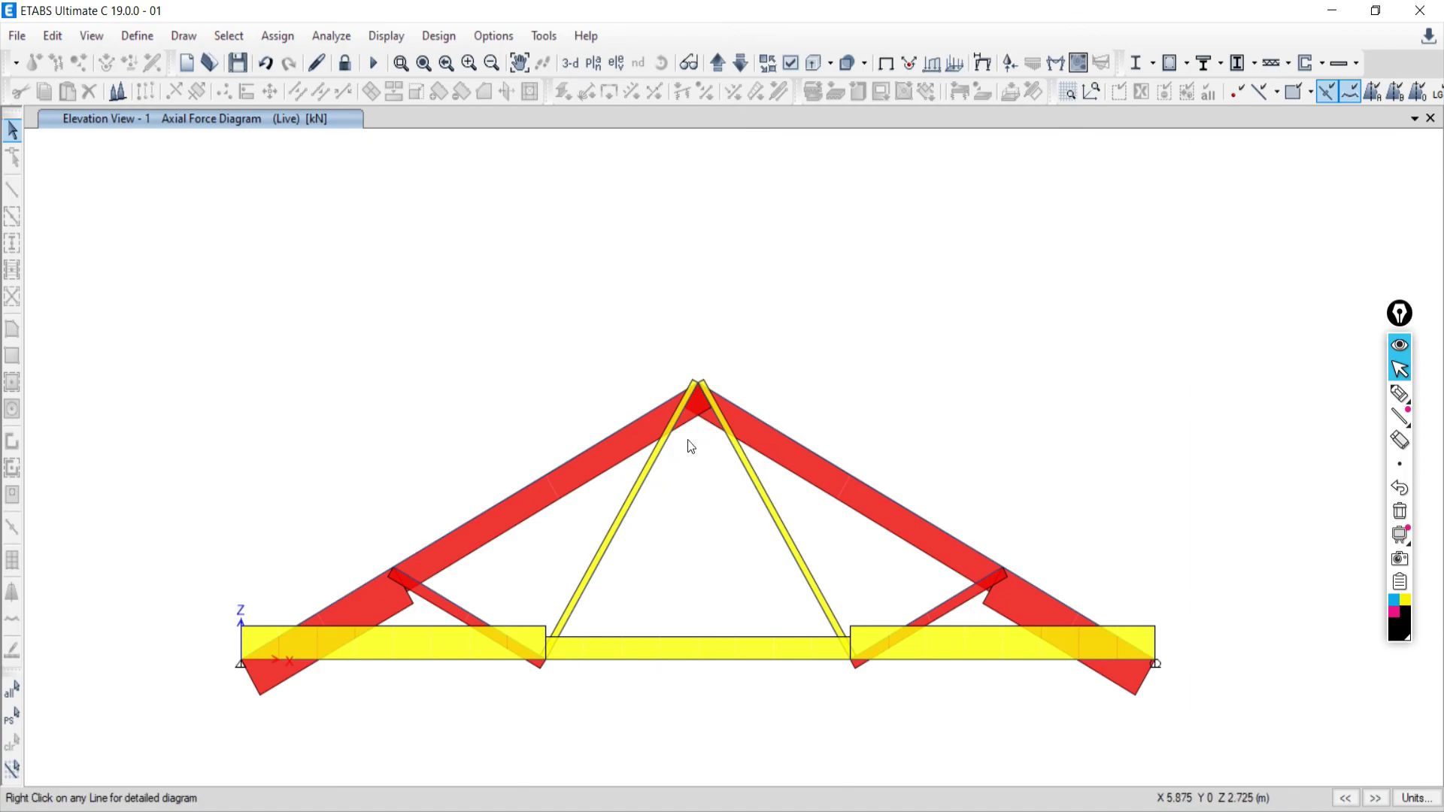
Show the plain undeformed truss, recentre the view, and switch over to the Google Meet call
left_click(891, 69)
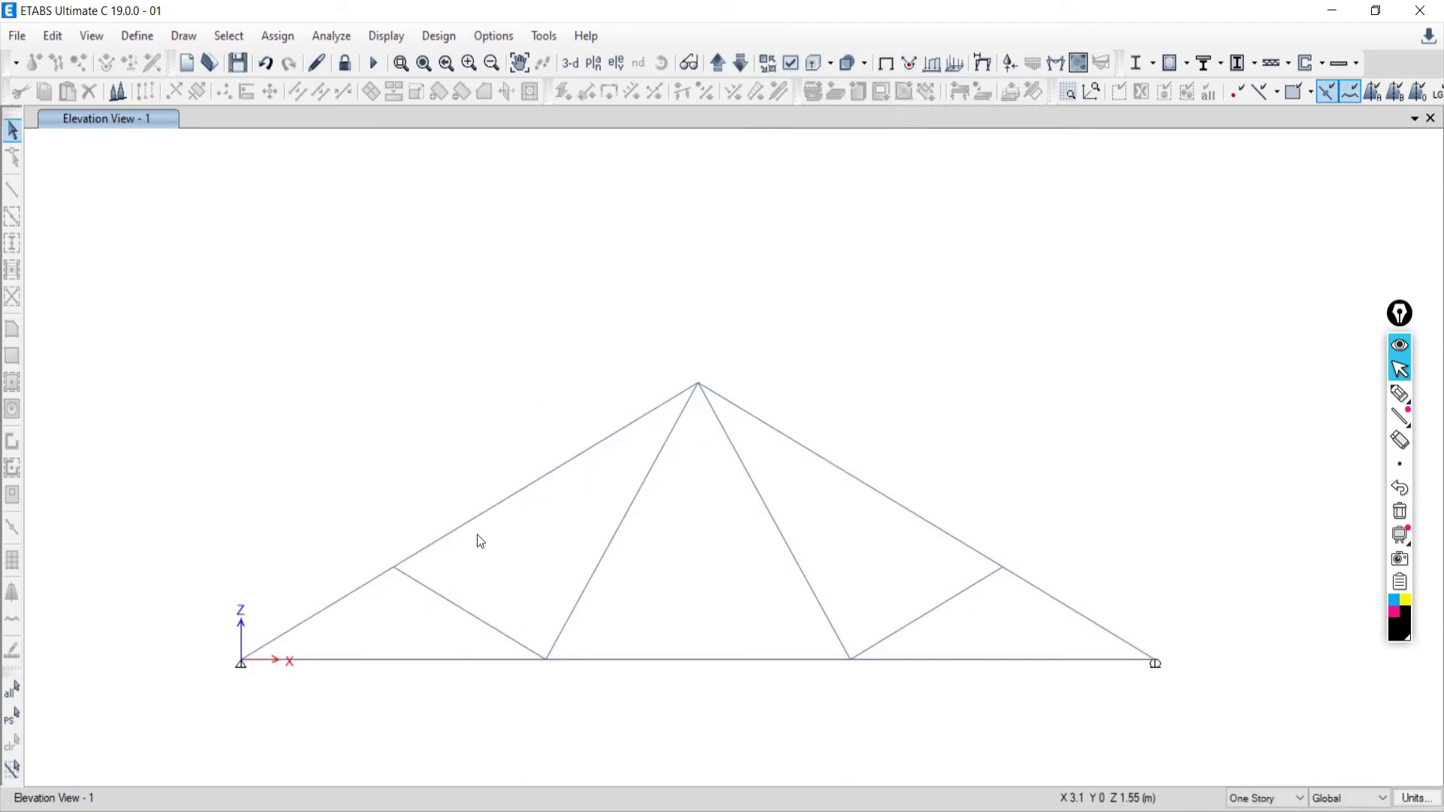
middle_click_drag(477, 535, 493, 454)
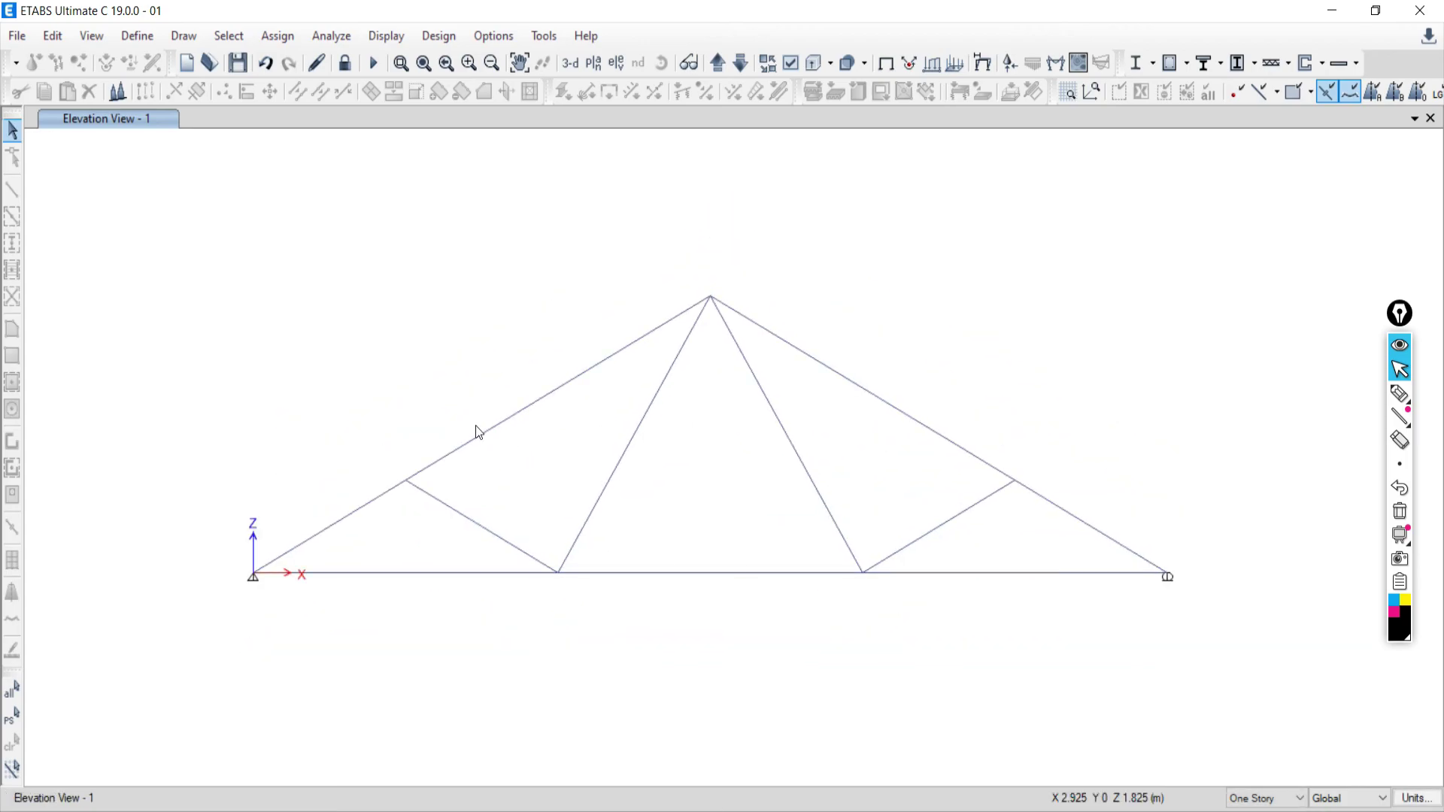
left_click(1400, 393)
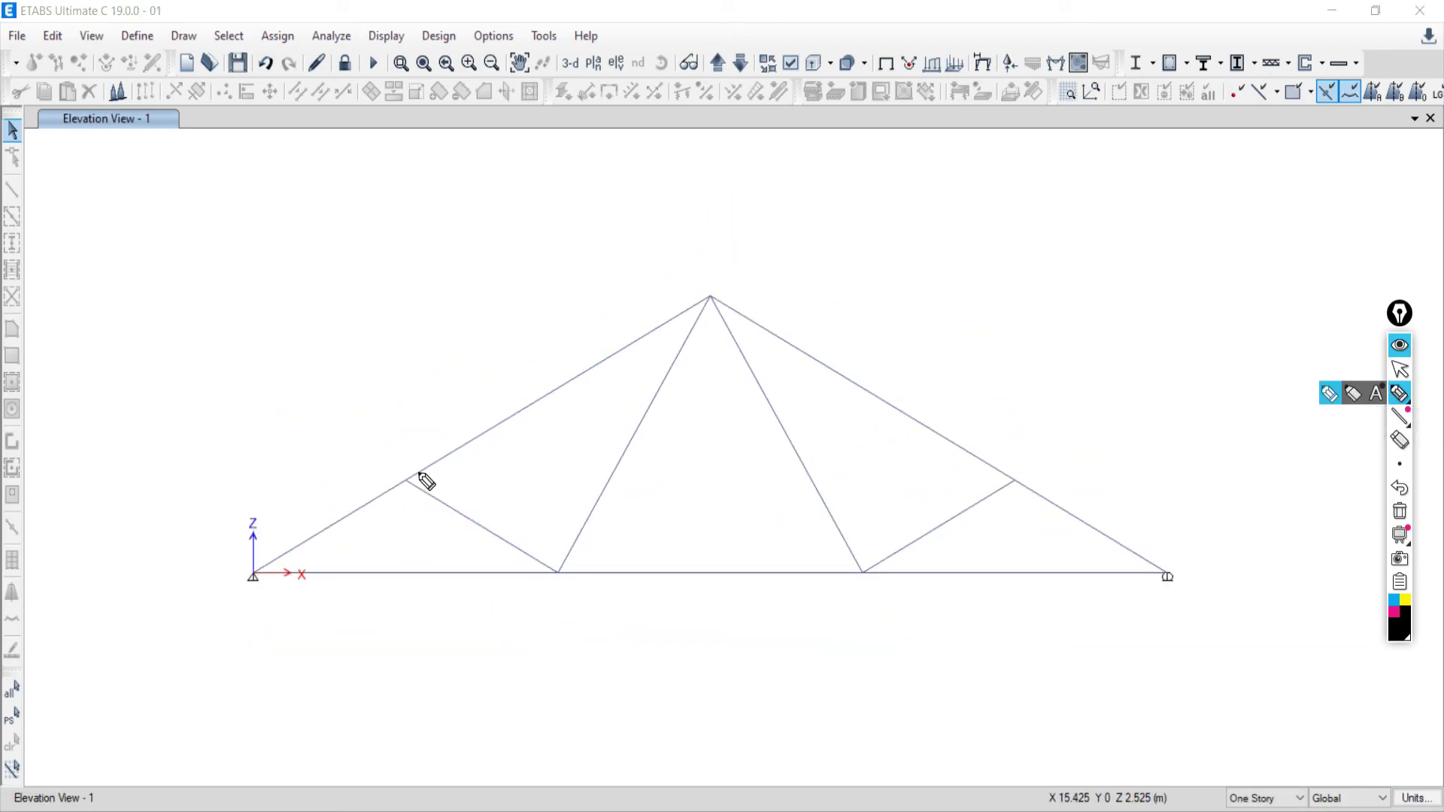
left_click(1400, 369)
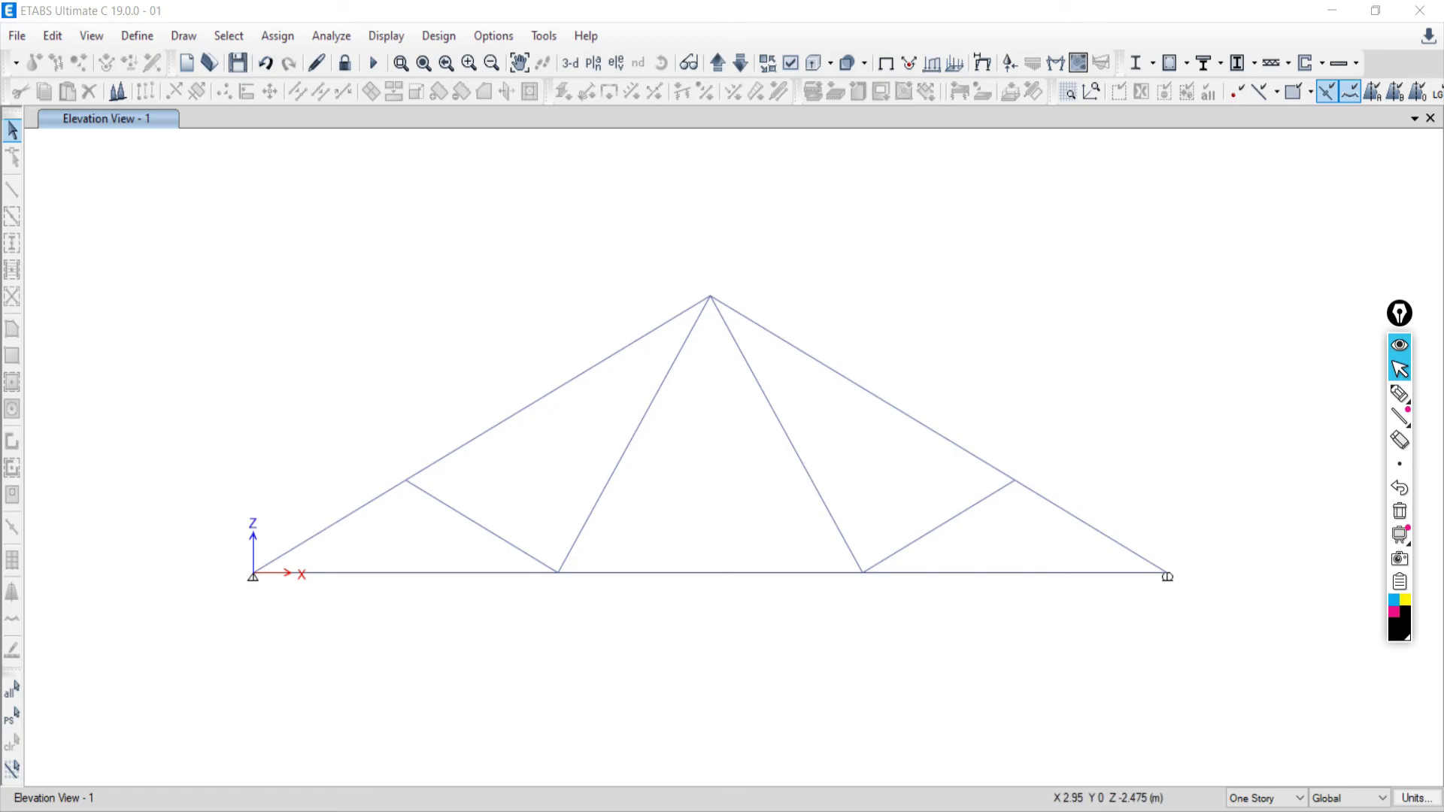
key("alt+Tab")
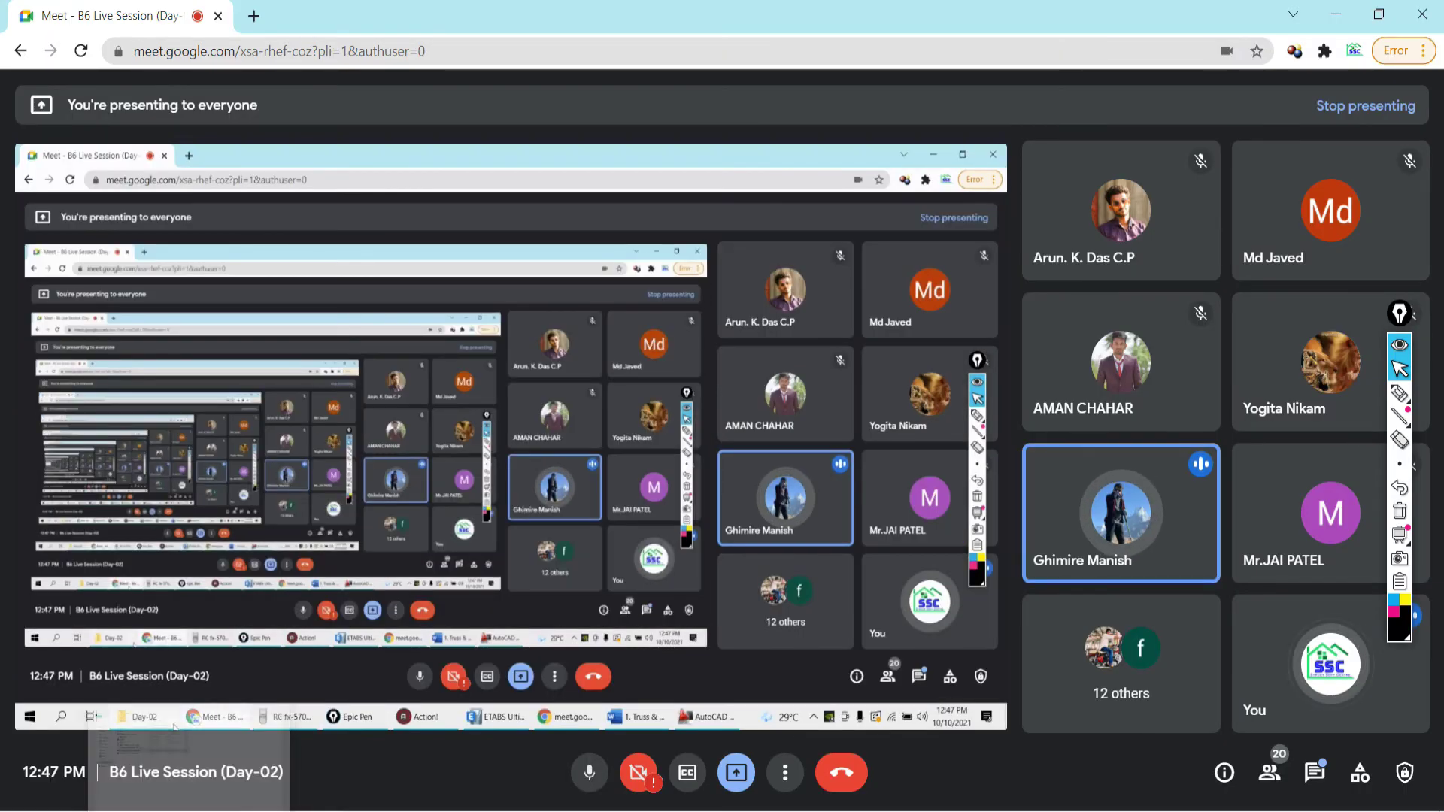
Check on the Meet participants, then bring the ETABS truss elevation back
mouse_move(188, 801)
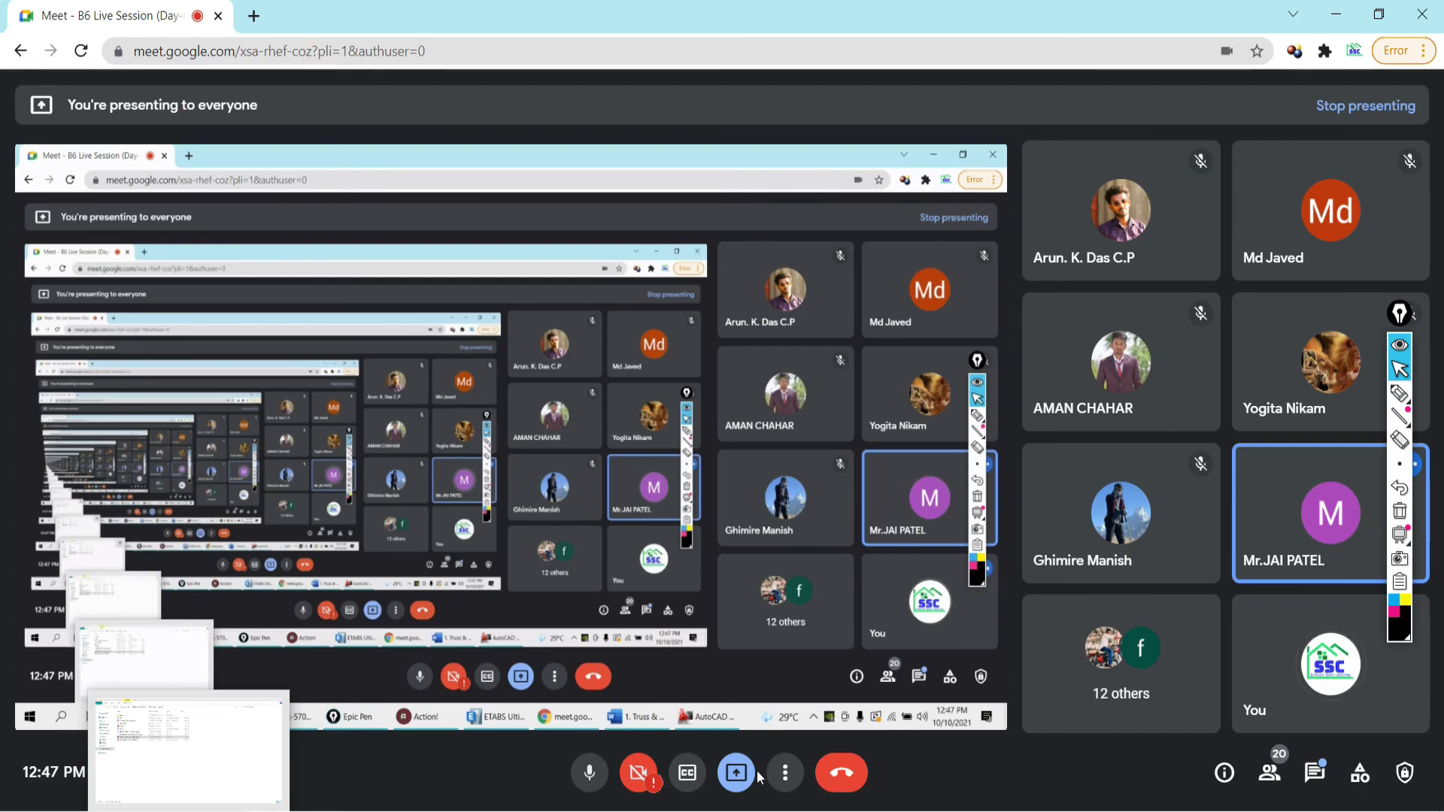
key("alt+Tab")
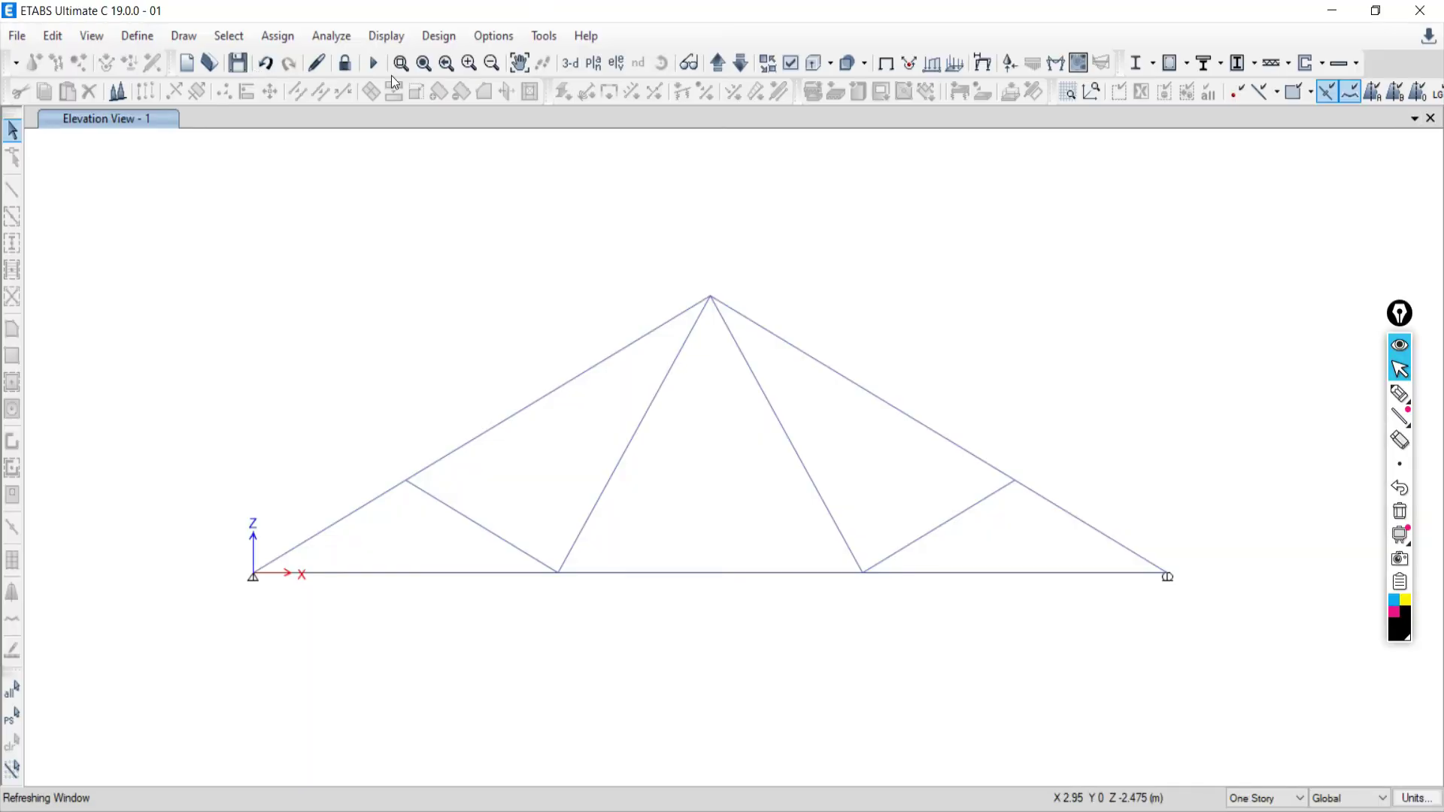
Display the Live case axial force diagram on the truss
left_click(436, 36)
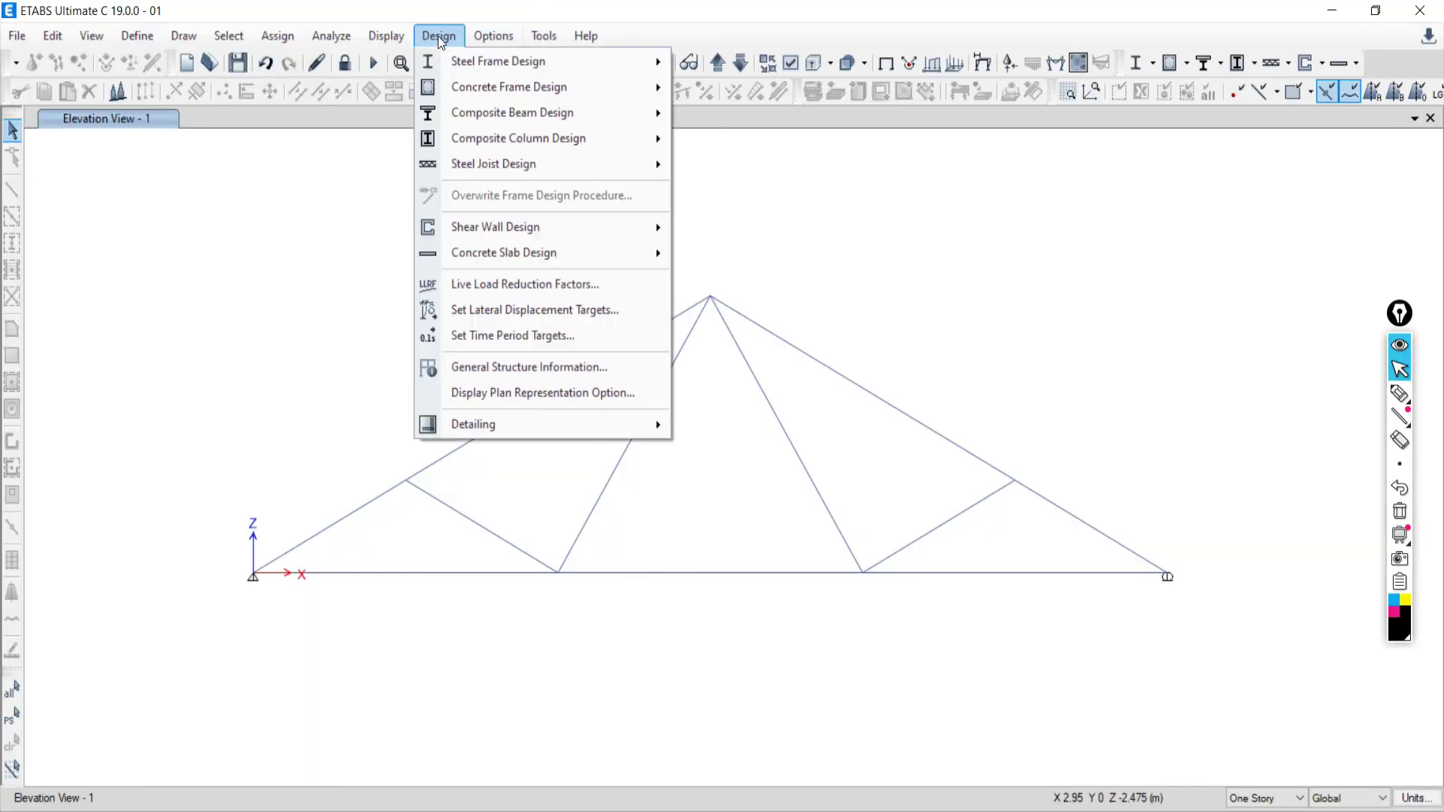
mouse_move(396, 37)
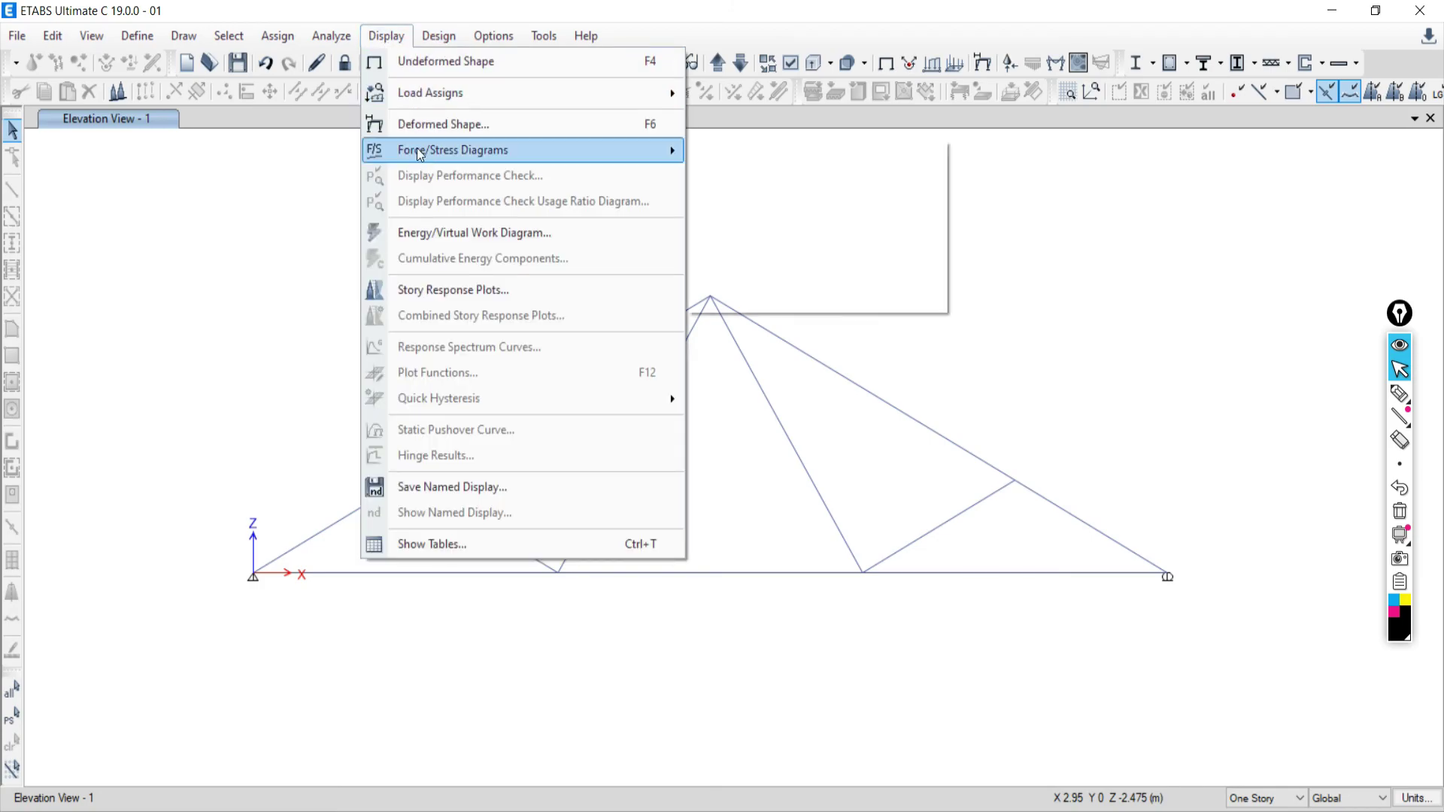
mouse_move(509, 150)
left_click(774, 210)
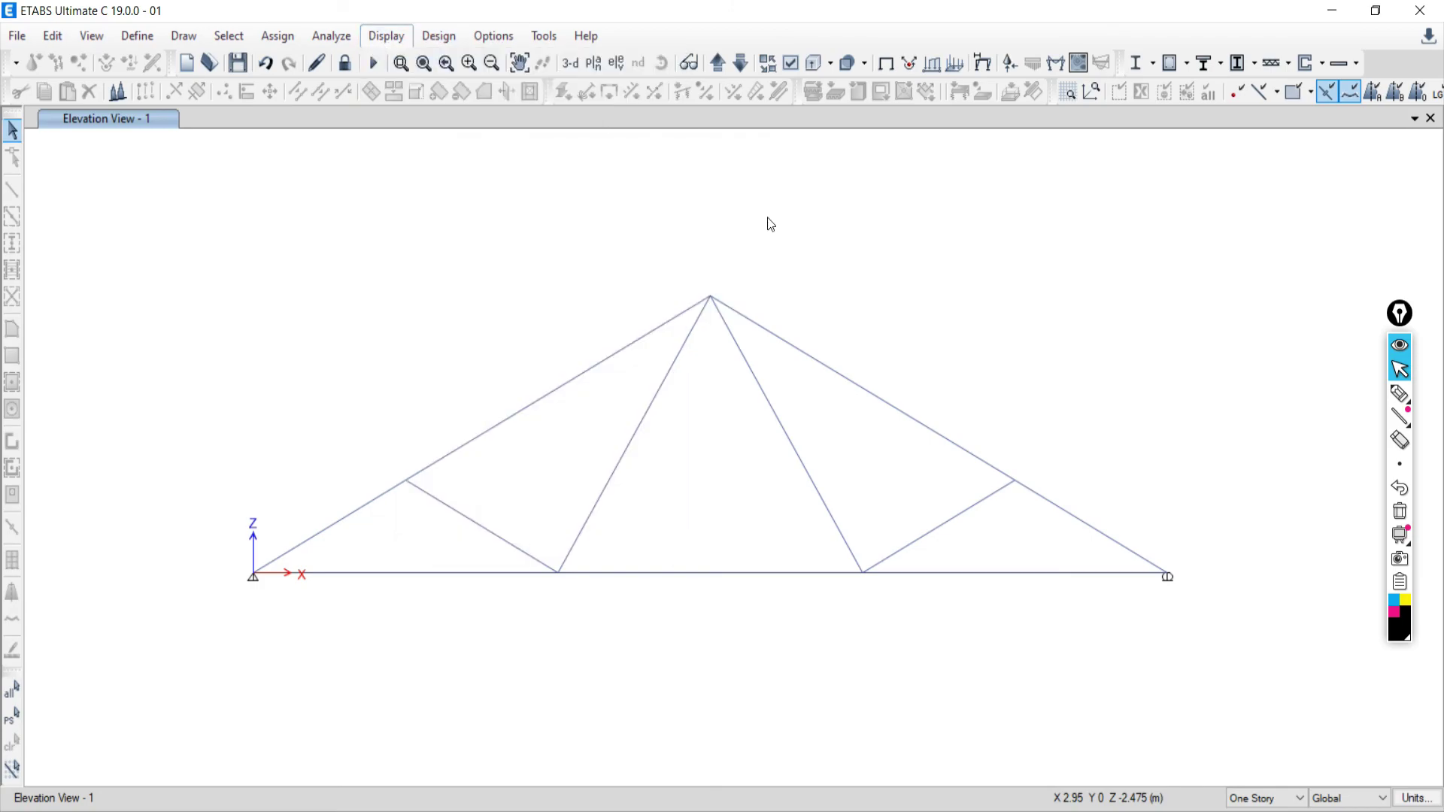
left_click(1342, 594)
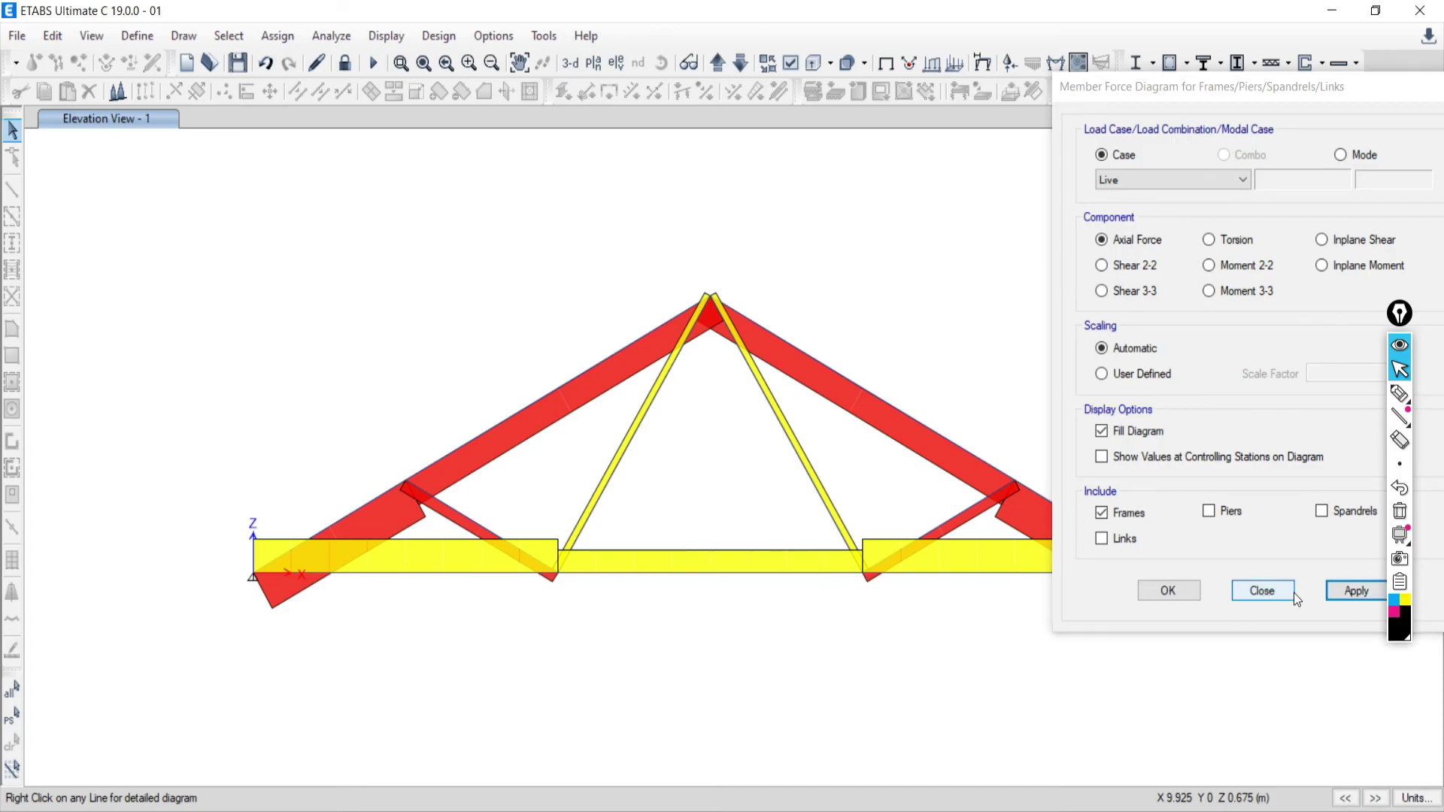
left_click(1288, 595)
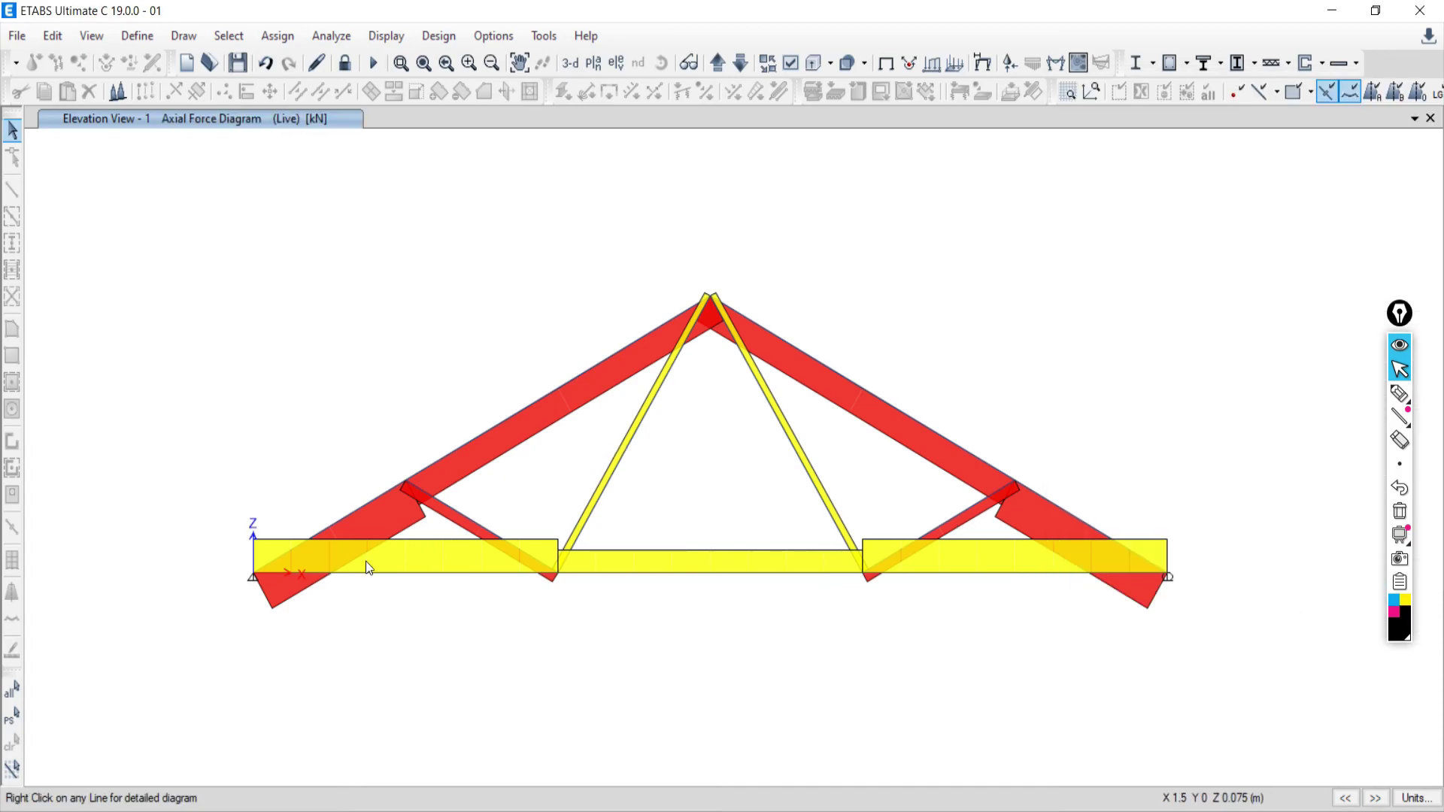
Ink the values 8 and 6.4 beside the left rafter with the screen pen
mouse_move(352, 513)
left_click(1400, 394)
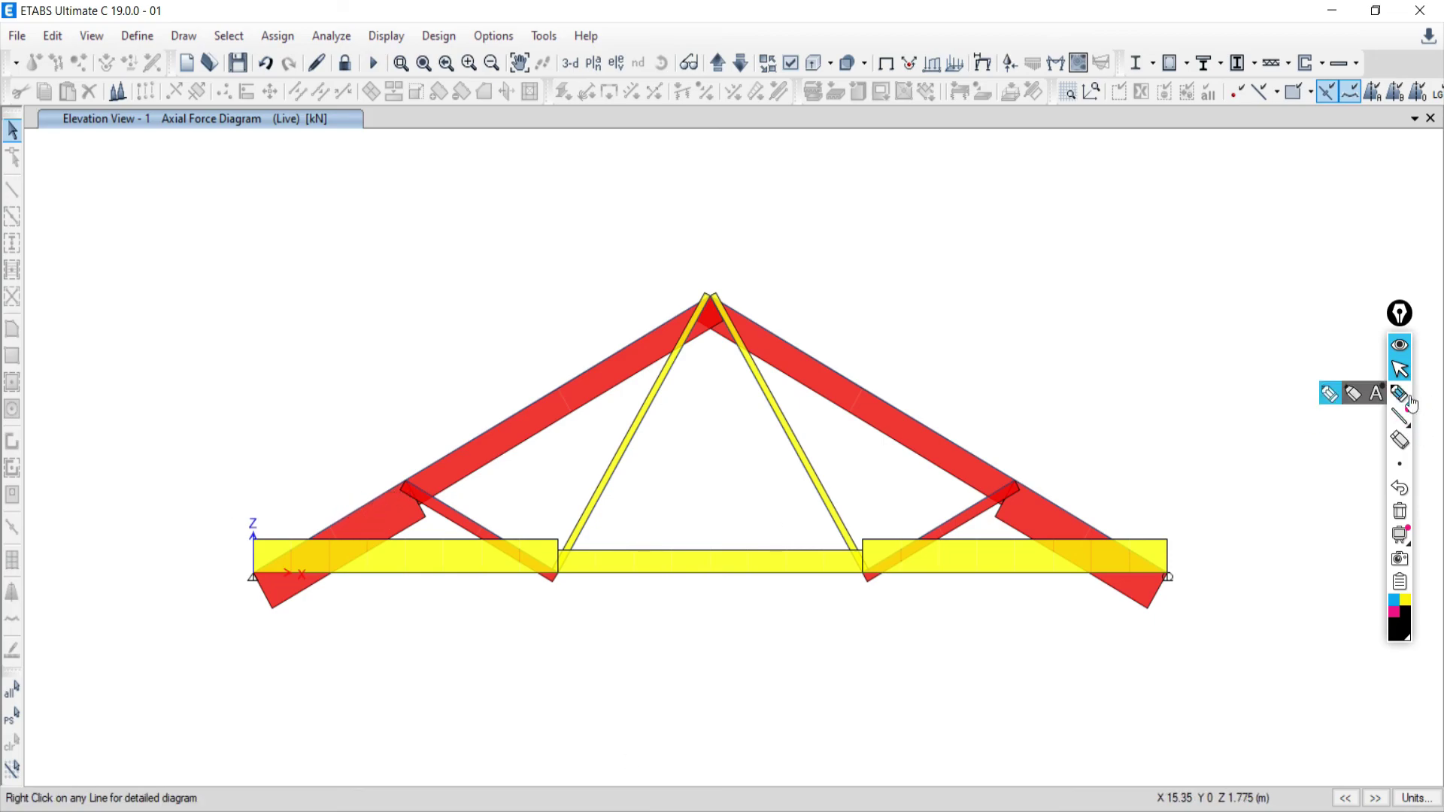
mouse_move(336, 494)
left_mouse_down()
mouse_move(325, 510)
mouse_move(390, 475)
mouse_move(377, 507)
left_mouse_up()
left_click(340, 494)
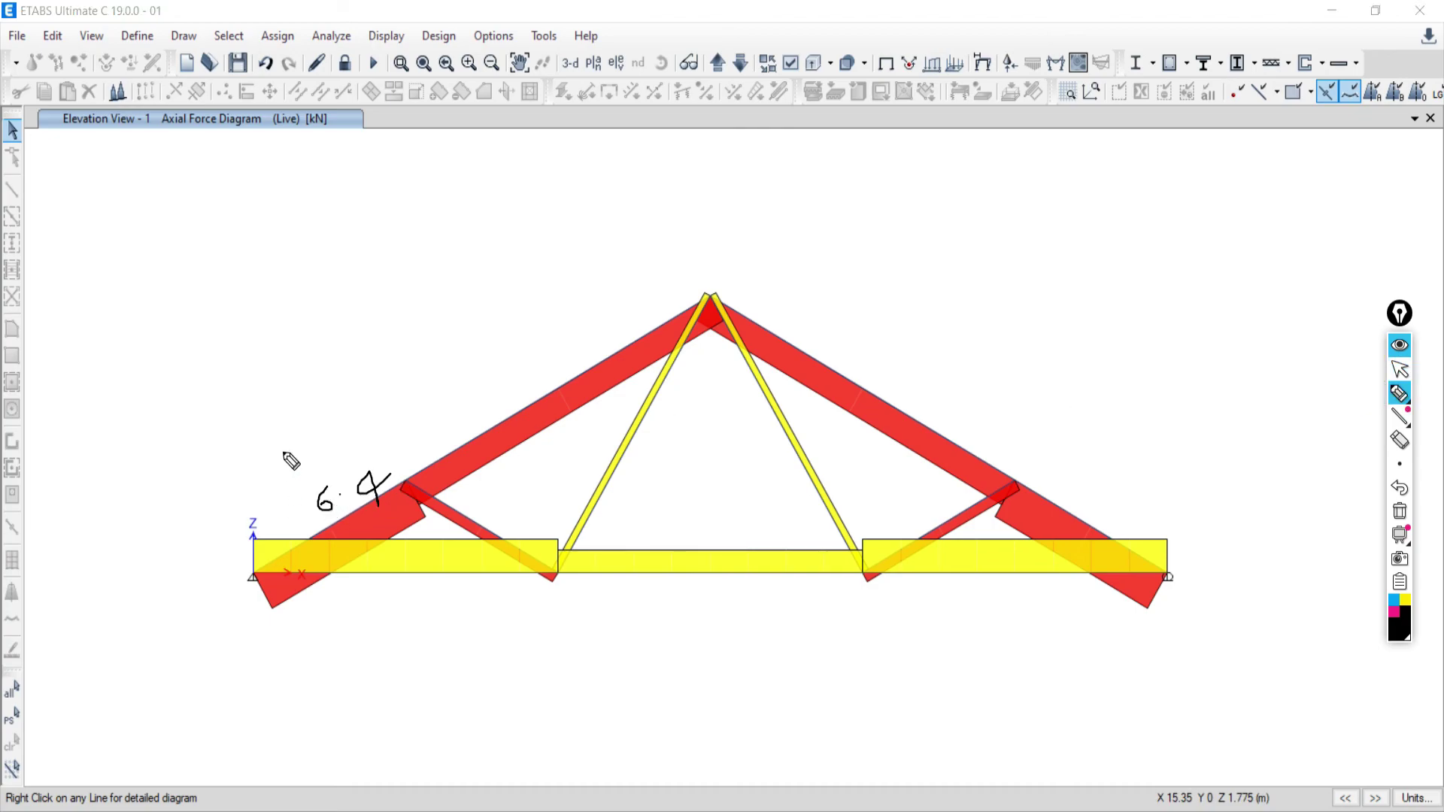
mouse_move(303, 412)
left_mouse_down()
mouse_move(289, 456)
mouse_move(284, 440)
left_mouse_up()
left_click(1400, 369)
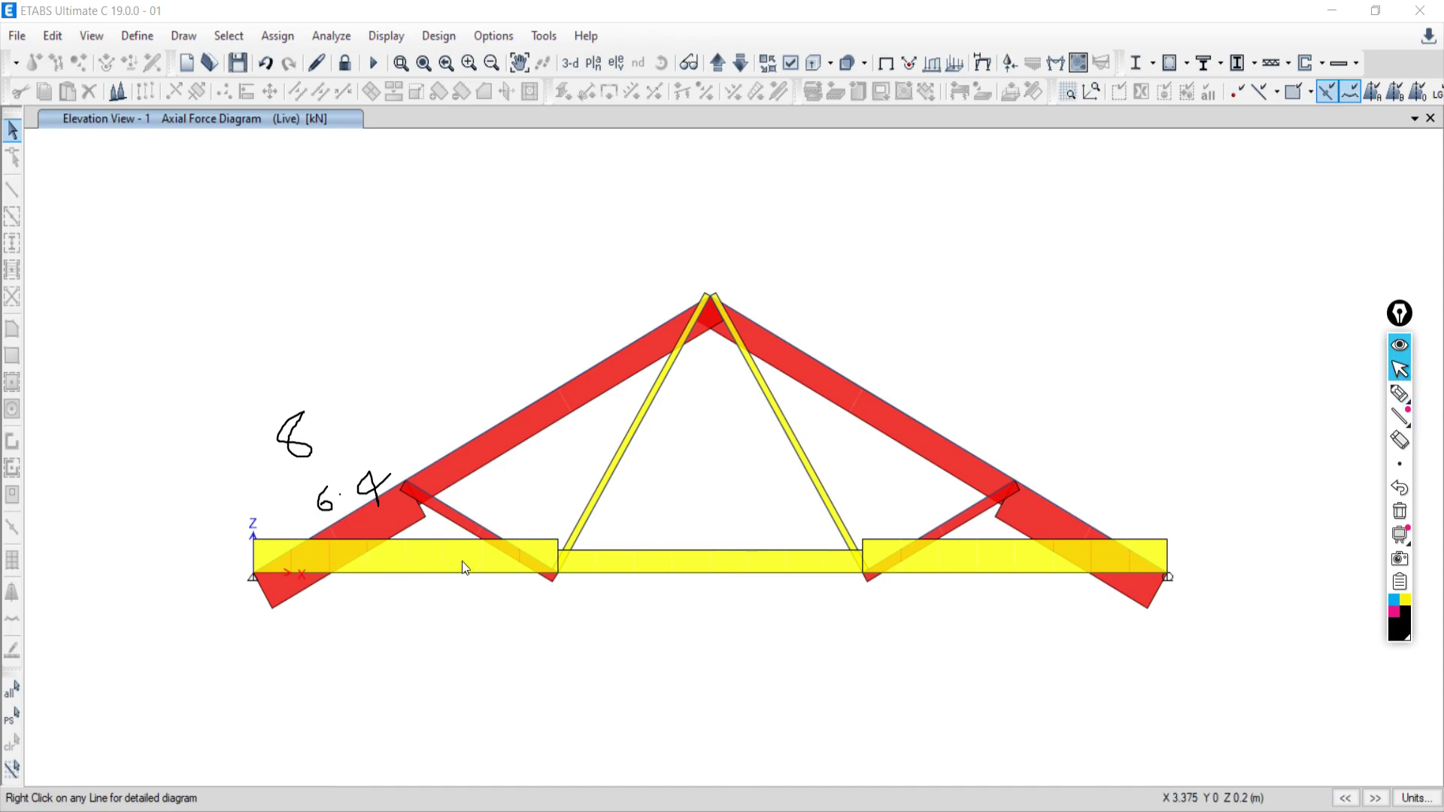
Write 5 under the bottom chord and compare against the Word reference table
mouse_move(407, 577)
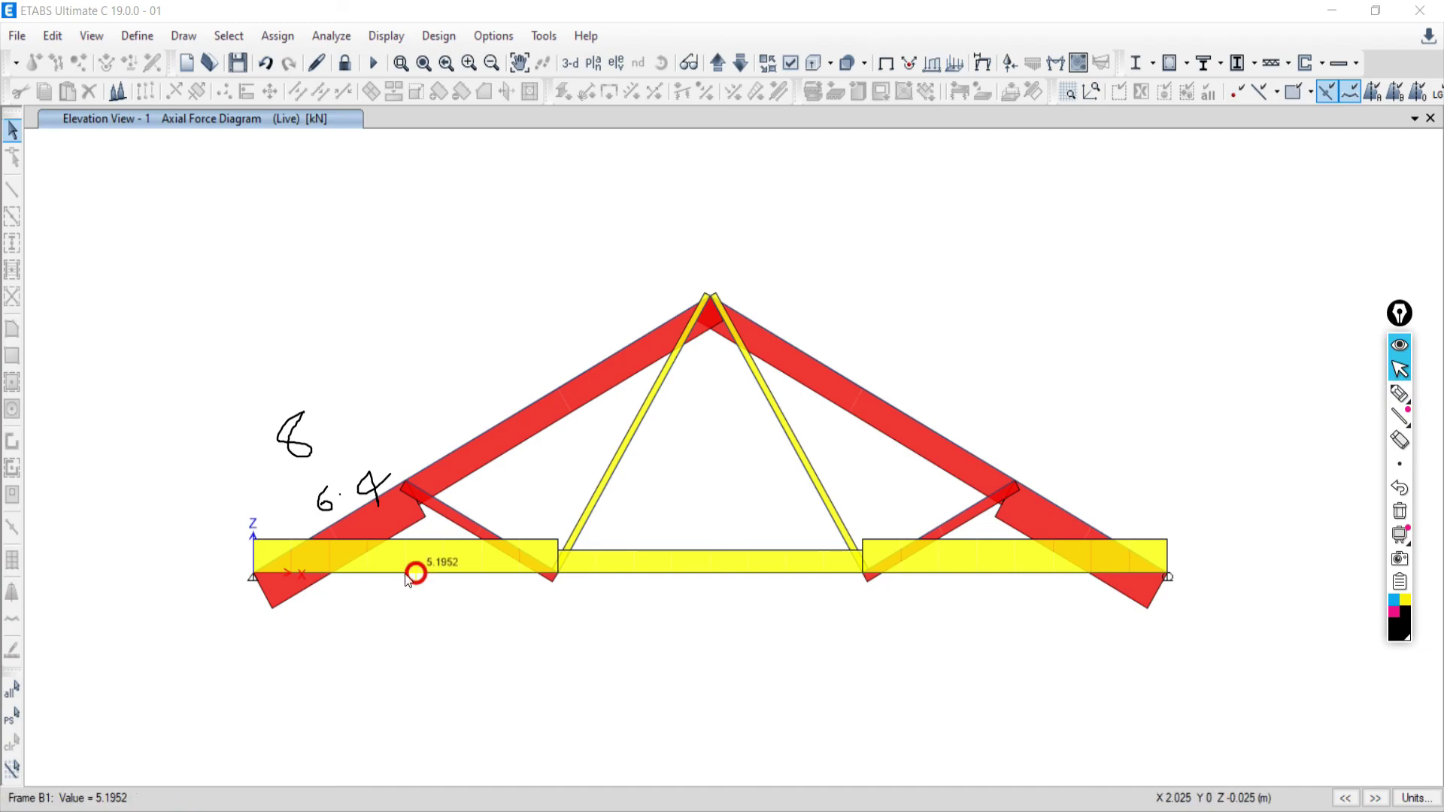
left_click(1400, 393)
mouse_move(394, 587)
left_mouse_down()
mouse_move(399, 604)
mouse_move(411, 585)
left_mouse_up()
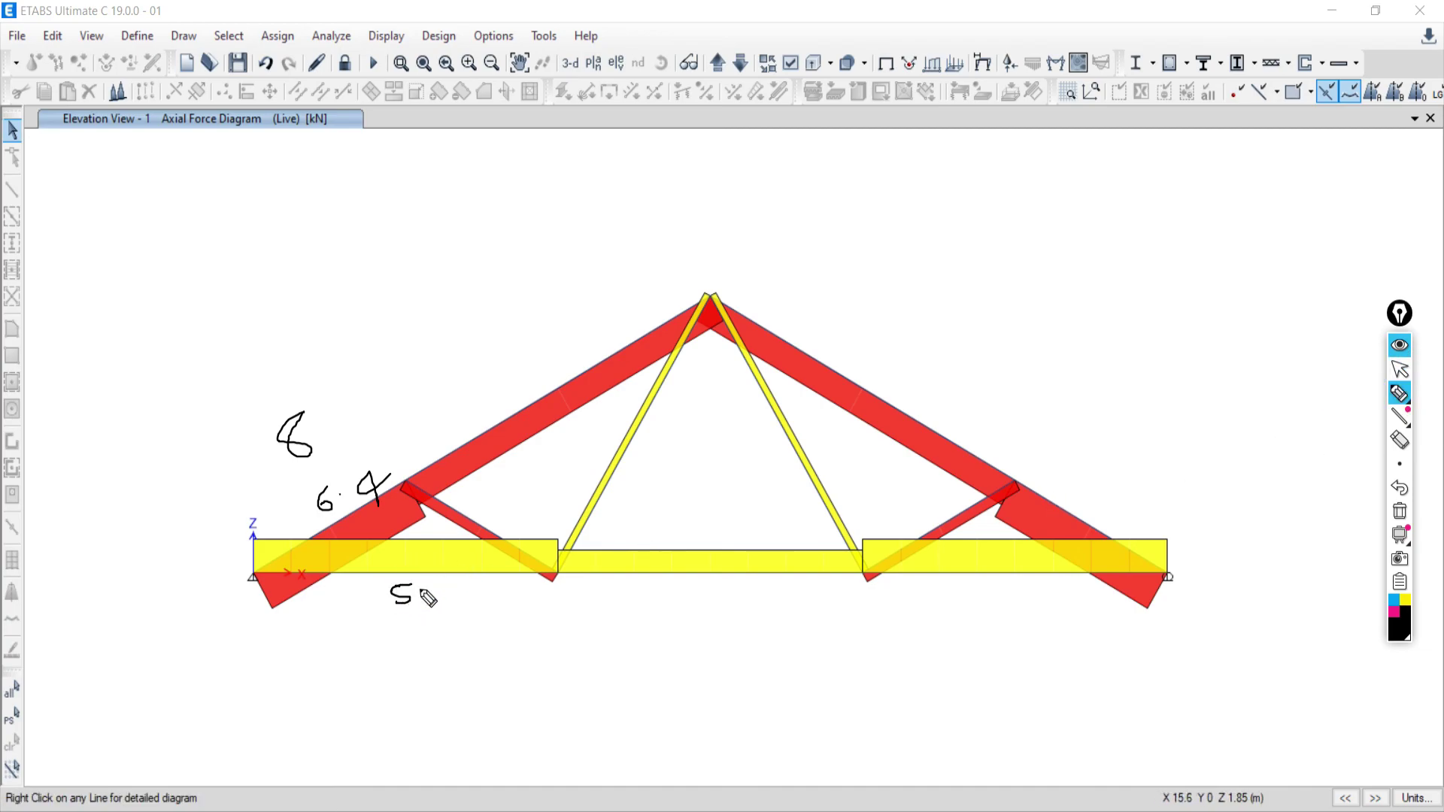
left_click(1400, 369)
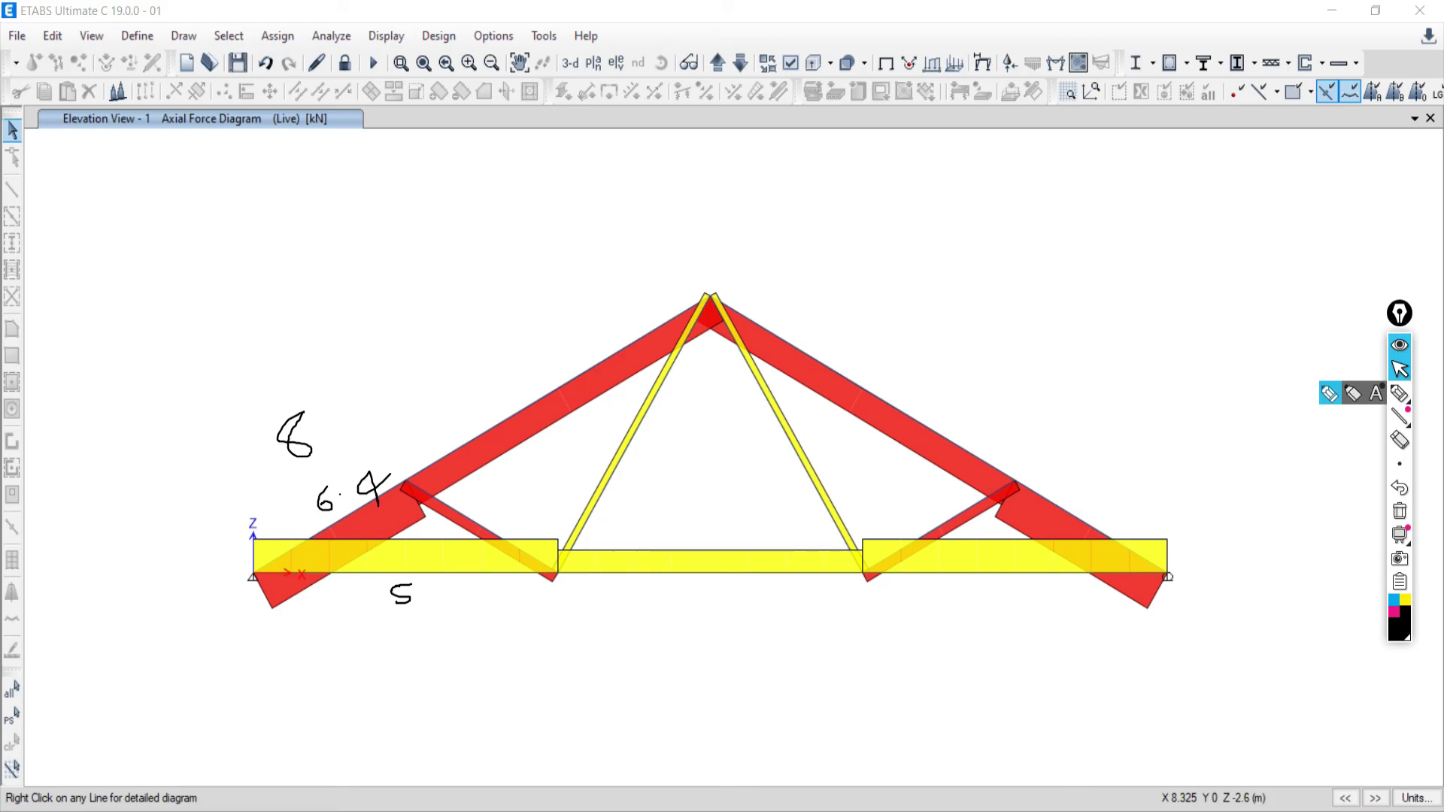
key("alt+Tab")
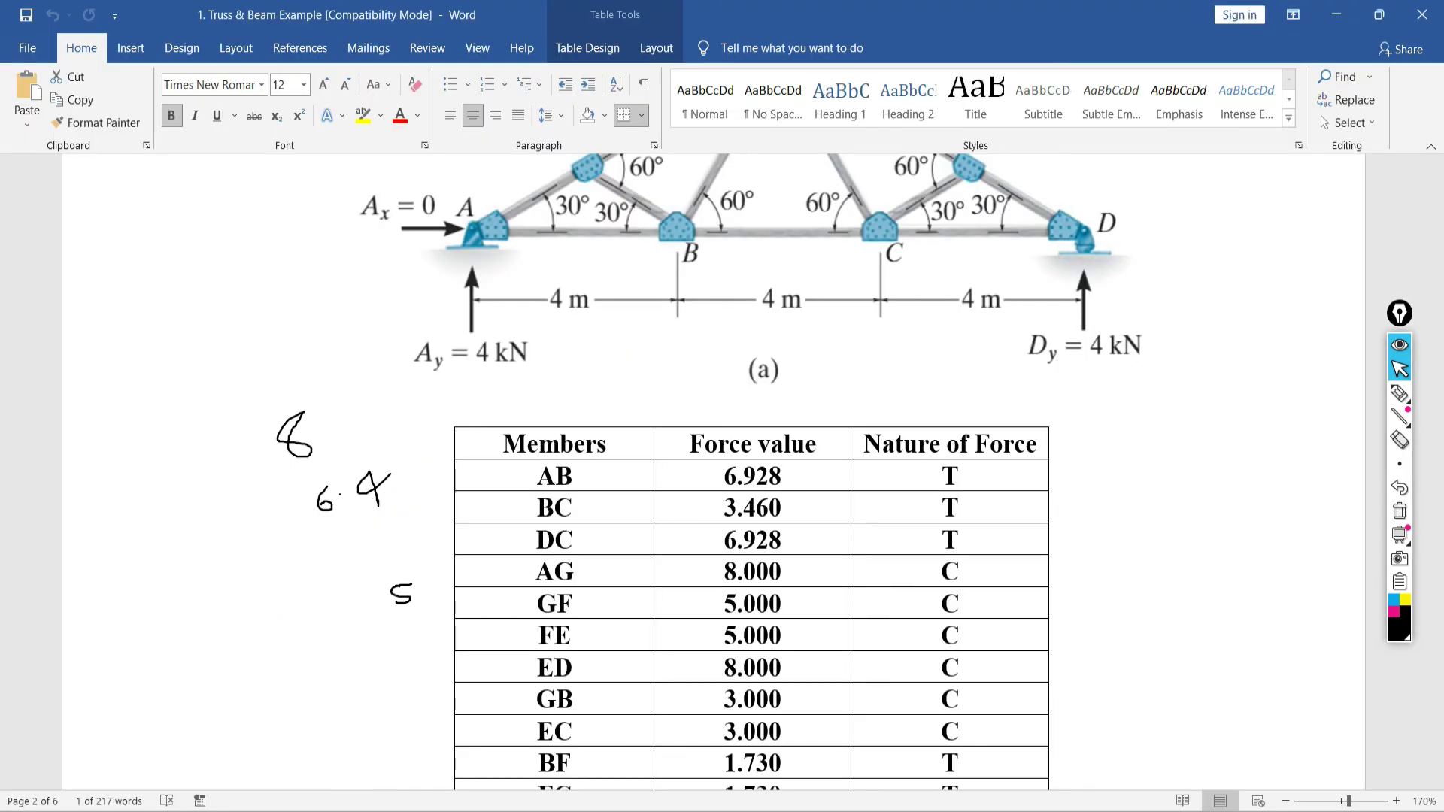
key("alt+Tab")
Extend the chord note to 5–6, complete 6.4's decimal point, and circle the 5
left_click(1399, 394)
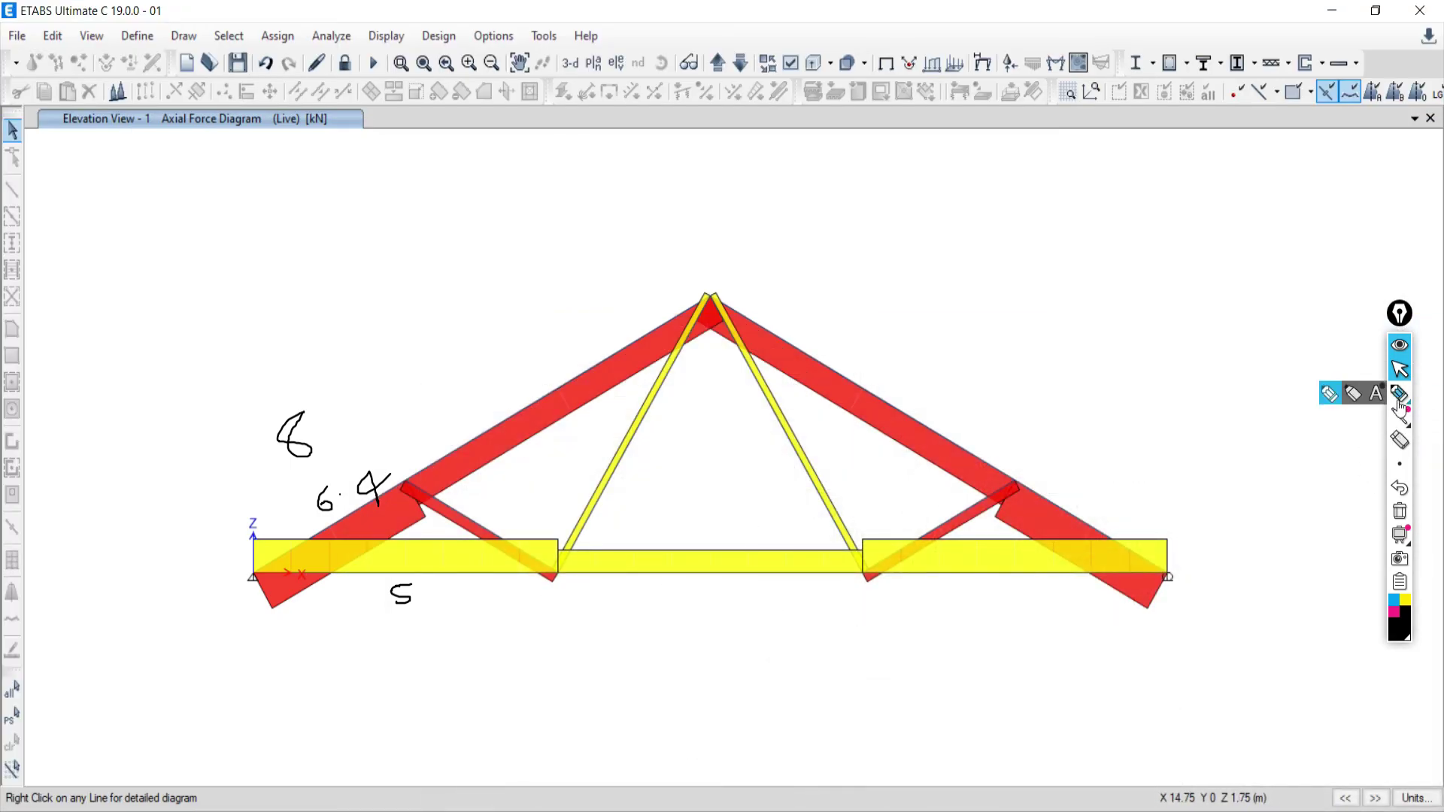
left_click_drag(428, 601, 498, 610)
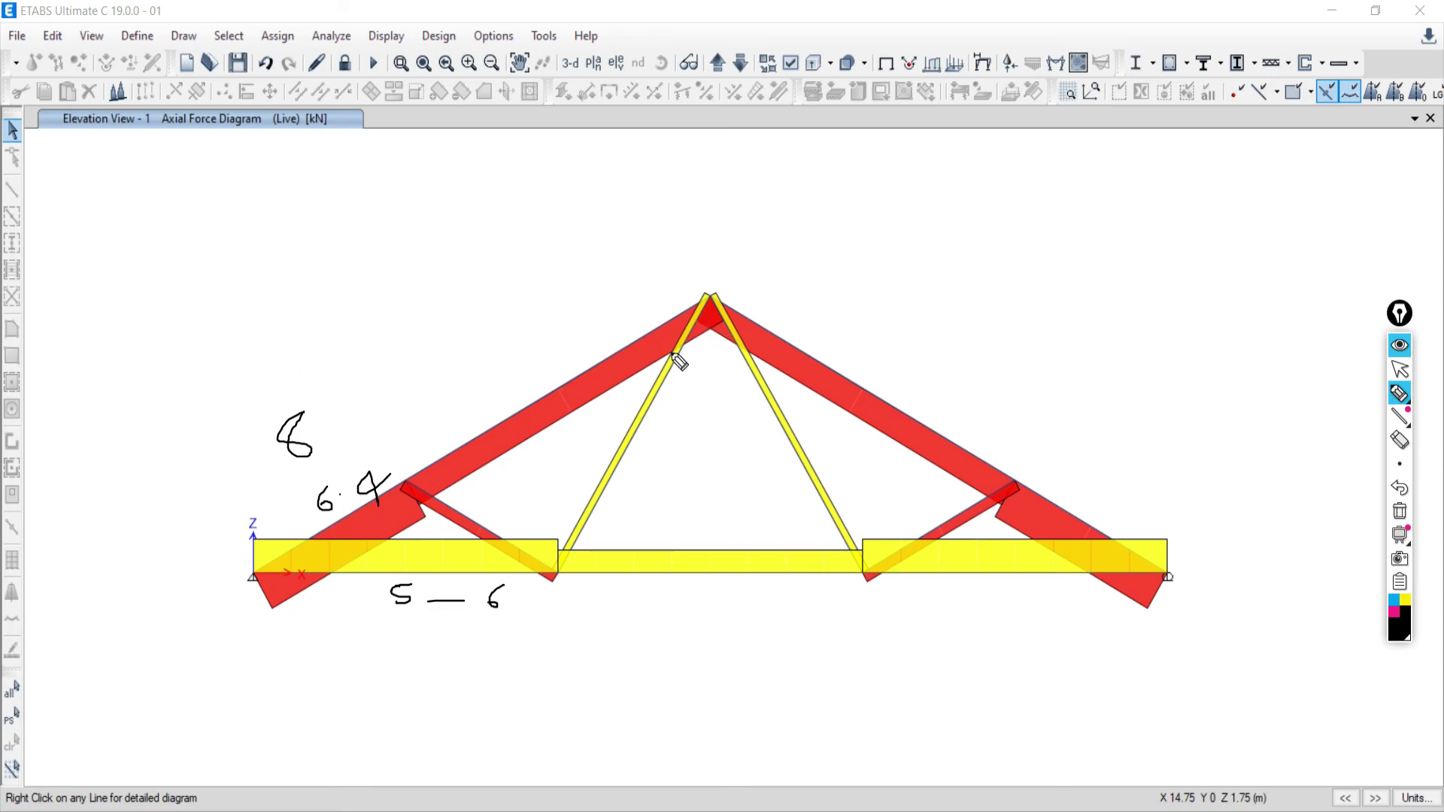
left_click(340, 494)
mouse_move(412, 574)
left_mouse_down()
mouse_move(384, 617)
mouse_move(429, 608)
mouse_move(410, 578)
left_mouse_up()
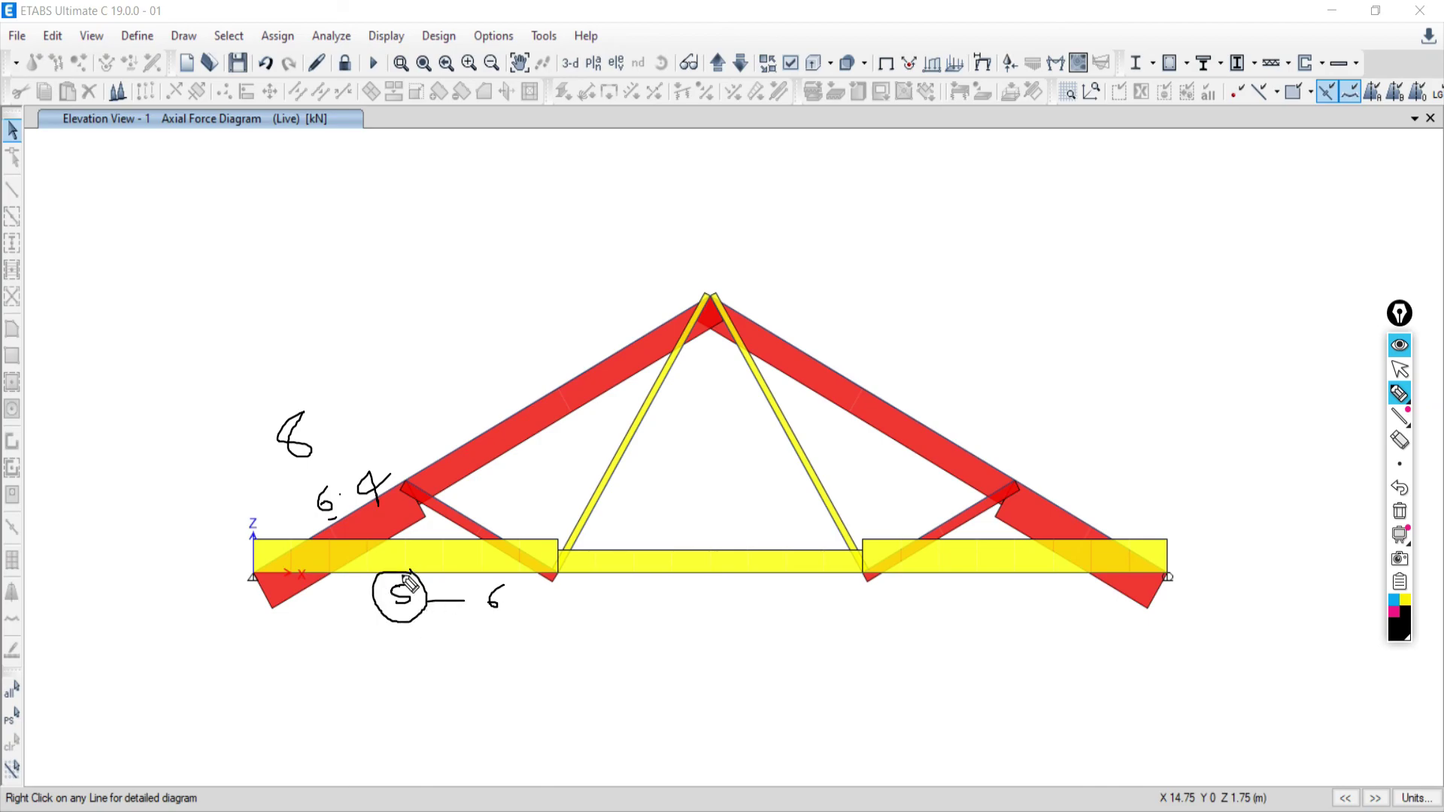
Clear the value notes and sketch a joint with chord and diagonal on the left
left_click(1400, 511)
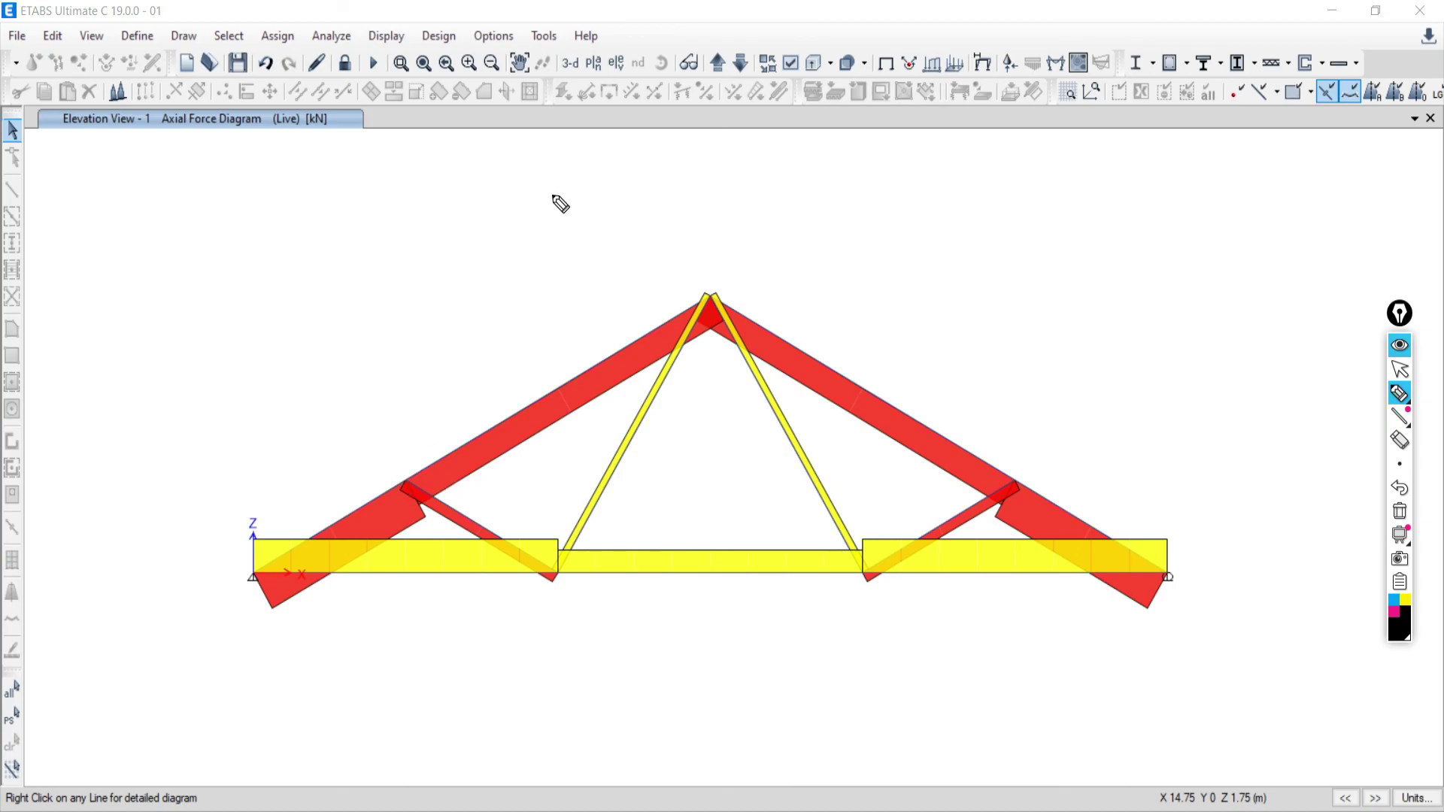
left_click_drag(553, 196, 197, 367)
left_click_drag(355, 292, 461, 396)
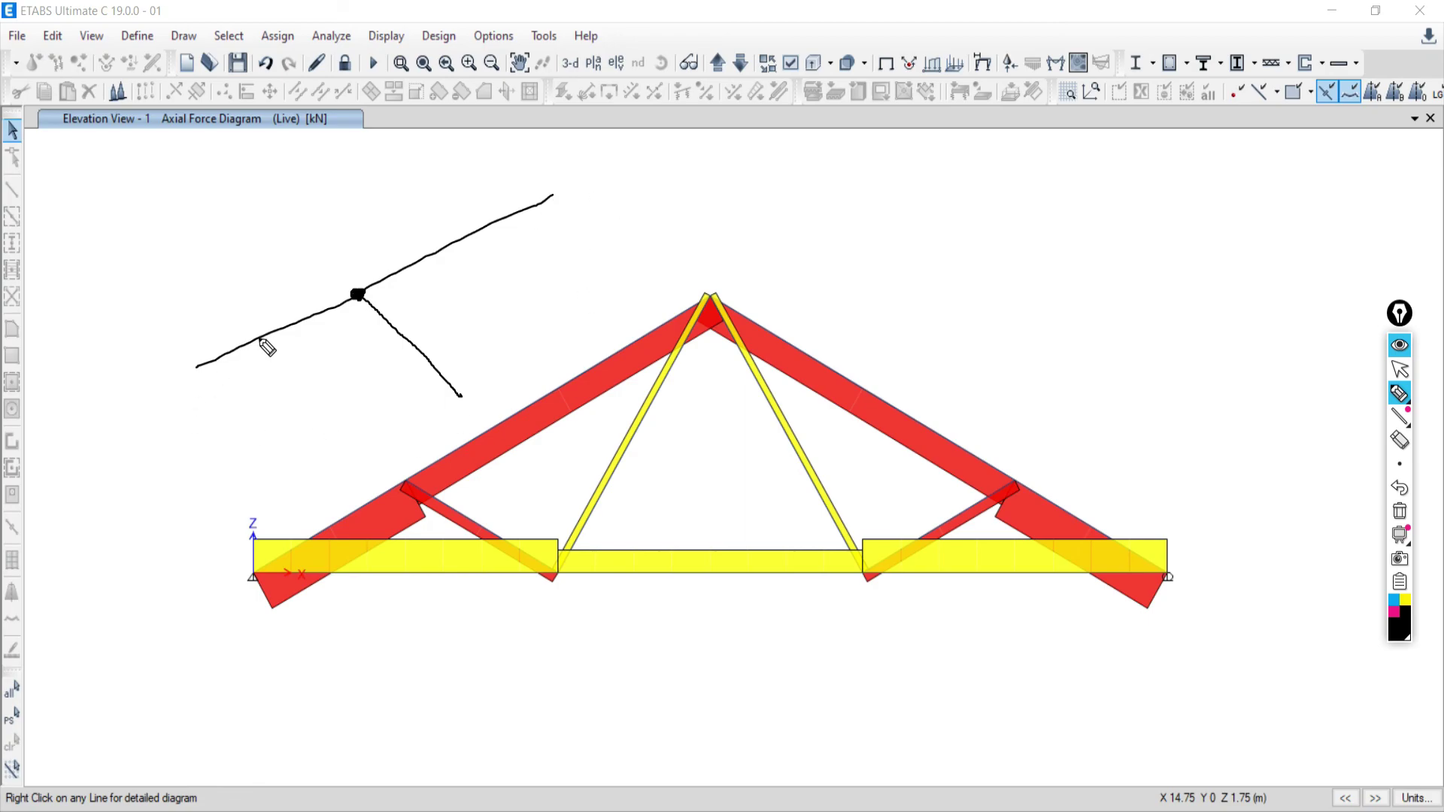
mouse_move(330, 312)
left_mouse_down()
mouse_move(95, 444)
mouse_move(561, 420)
left_mouse_up()
left_click_drag(455, 391, 491, 419)
left_click_drag(82, 439, 82, 449)
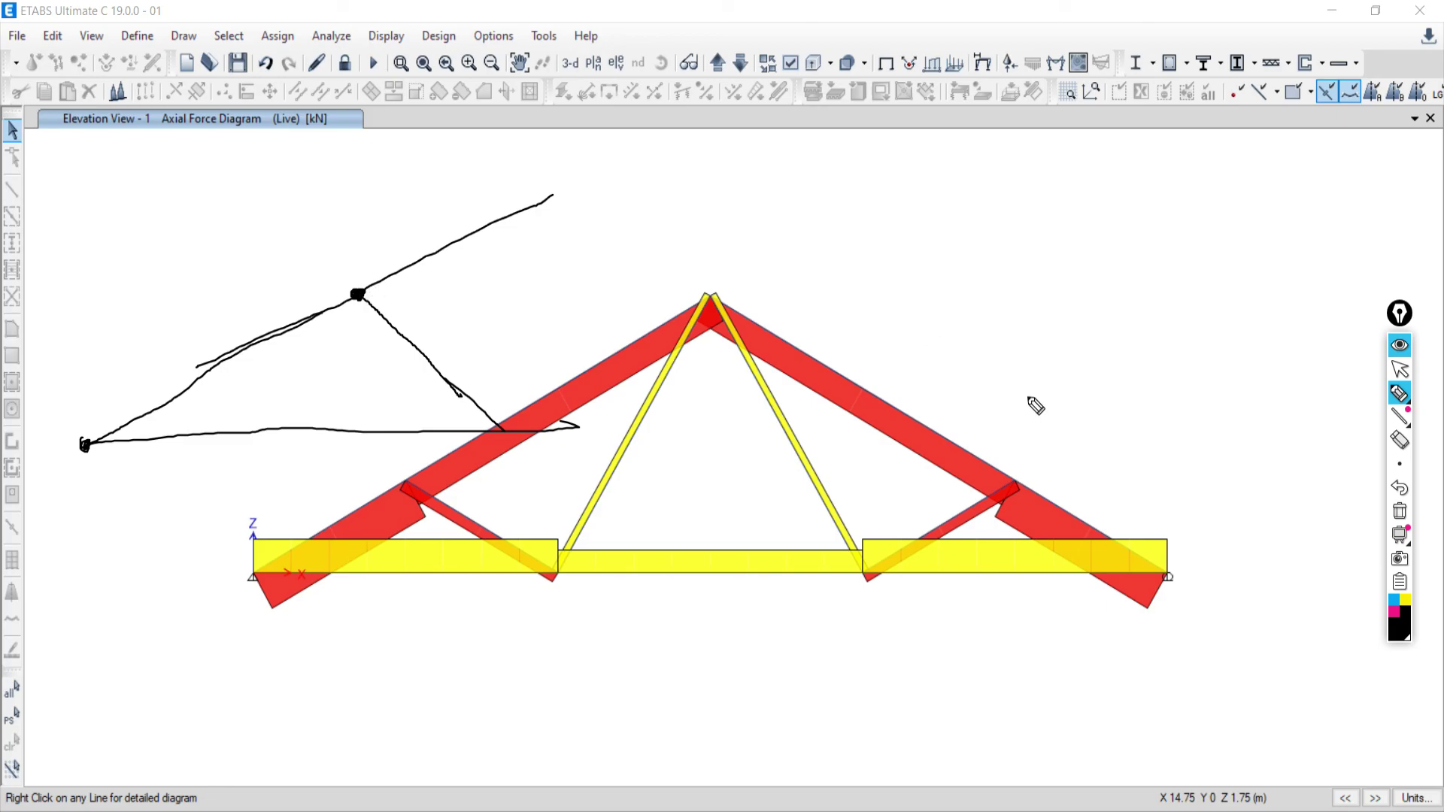
Sketch a second joint on the right, label it 'fixed' and circle it
mouse_move(1027, 396)
left_mouse_down()
mouse_move(1124, 323)
mouse_move(1227, 203)
left_mouse_up()
left_click_drag(1134, 312, 1325, 412)
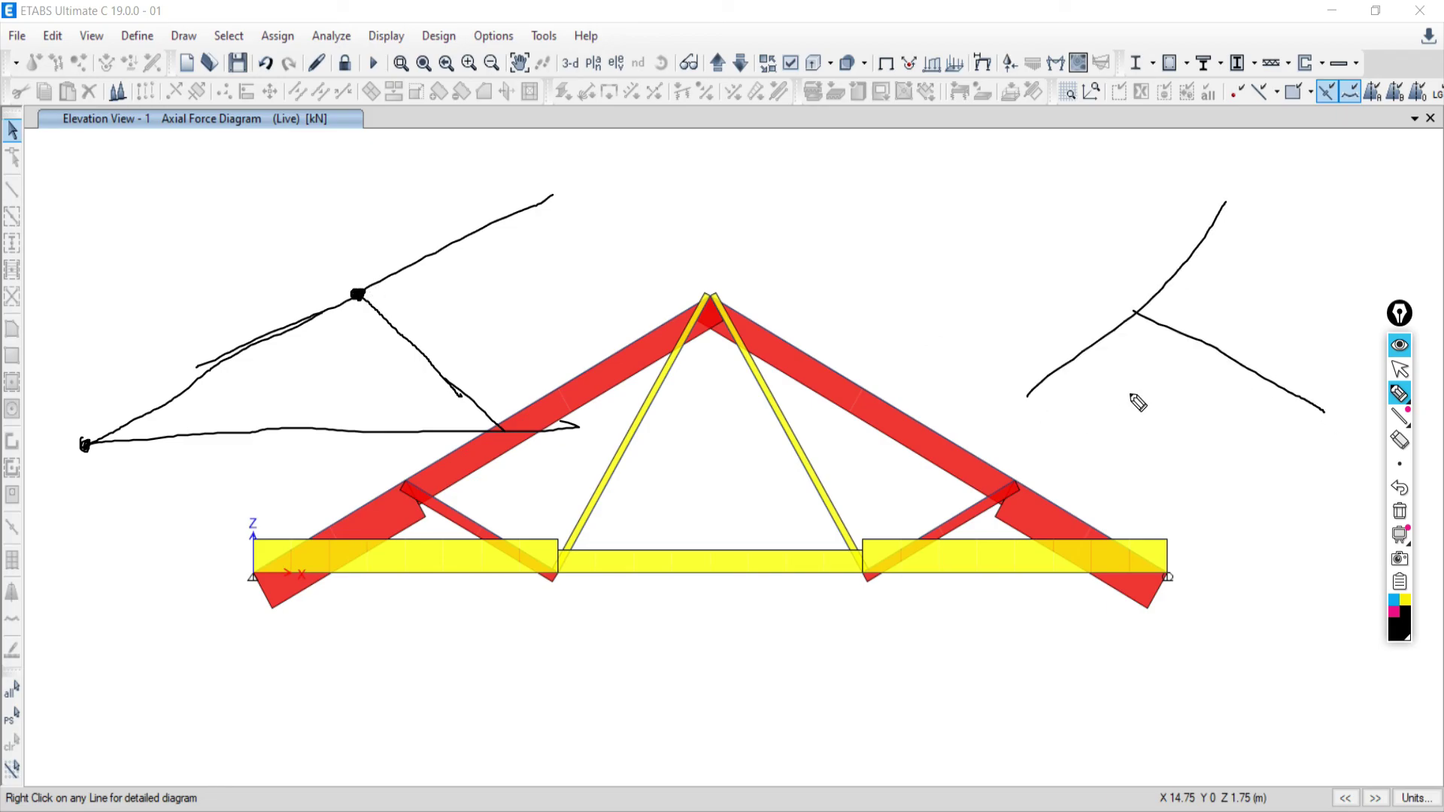
left_click_drag(1215, 226, 1055, 392)
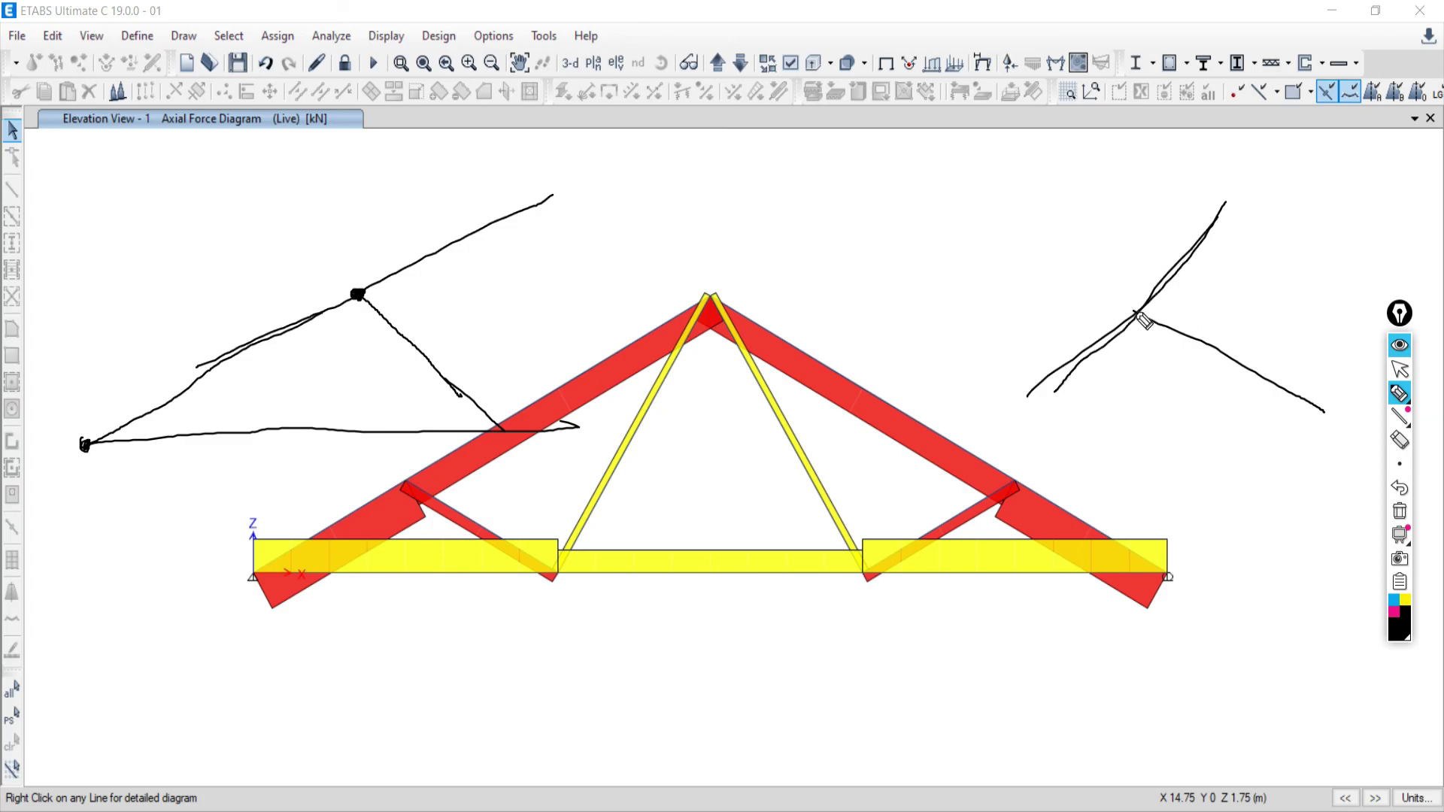
left_click_drag(1143, 321, 1311, 416)
mouse_move(1074, 250)
left_mouse_down()
mouse_move(1065, 283)
mouse_move(1101, 275)
mouse_move(1117, 294)
mouse_move(1165, 248)
left_mouse_up()
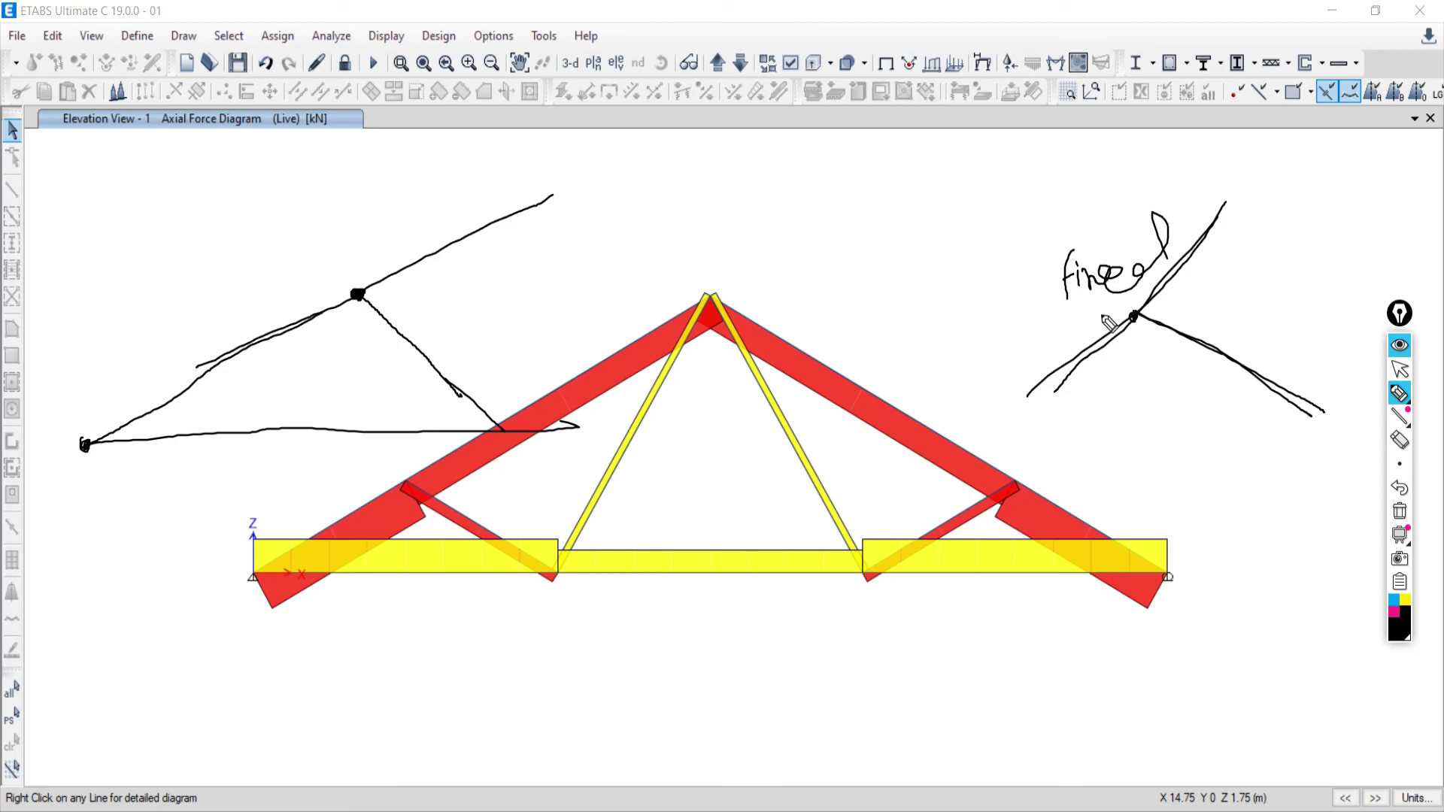
left_click_drag(1058, 311, 1180, 286)
mouse_move(1126, 305)
left_mouse_down()
mouse_move(1137, 339)
mouse_move(1151, 306)
left_mouse_up()
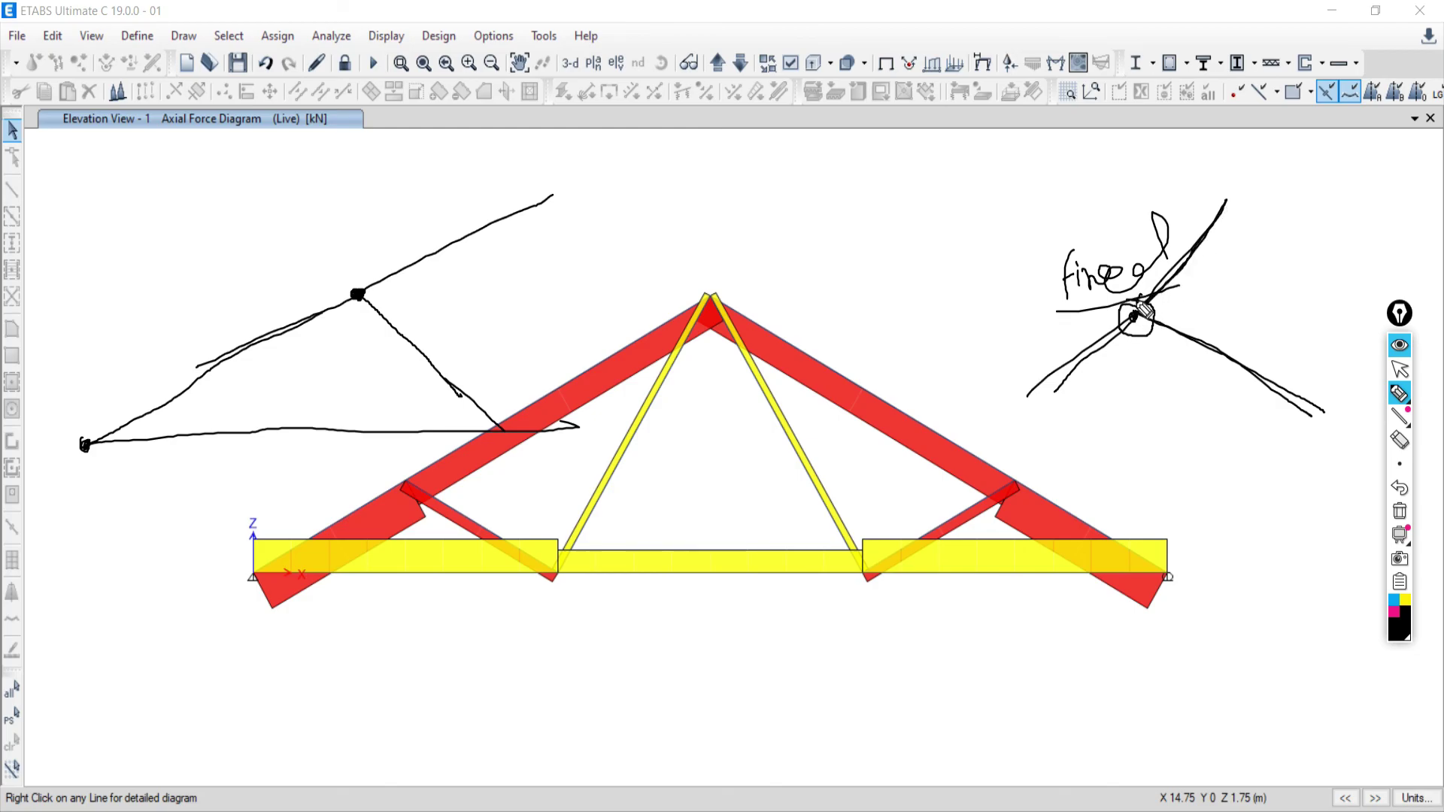
left_click_drag(1144, 310, 1158, 334)
mouse_move(1145, 310)
left_mouse_down()
mouse_move(1147, 334)
mouse_move(1131, 313)
left_mouse_up()
Sketch a hatched fixed support near the top and darken the fixed joint's circle
left_click_drag(788, 159, 759, 263)
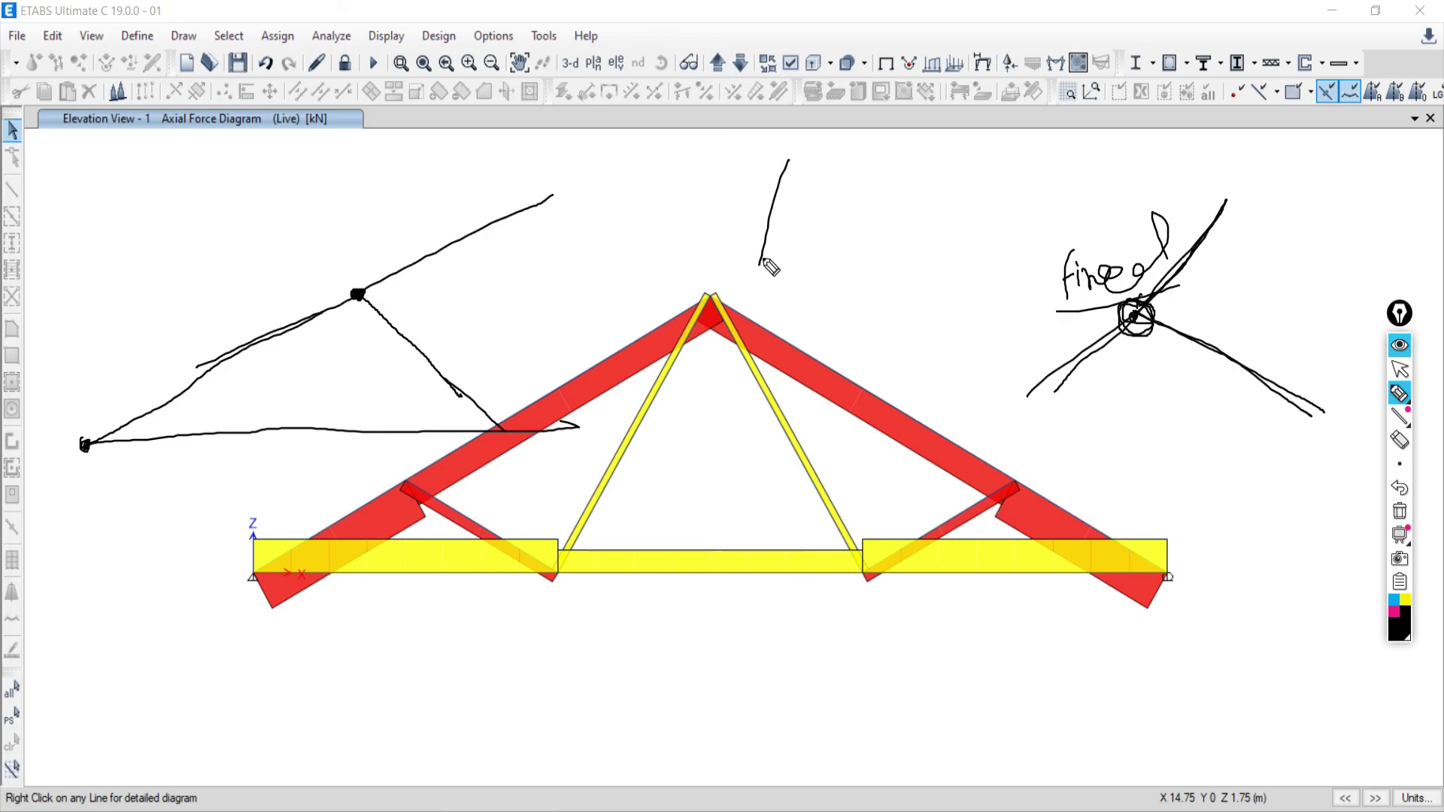
left_click_drag(789, 205, 960, 205)
left_click_drag(752, 246, 768, 224)
mouse_move(751, 231)
left_mouse_down()
mouse_move(770, 213)
mouse_move(723, 227)
left_mouse_up()
mouse_move(778, 187)
left_mouse_down()
mouse_move(767, 150)
mouse_move(821, 146)
mouse_move(816, 230)
left_mouse_up()
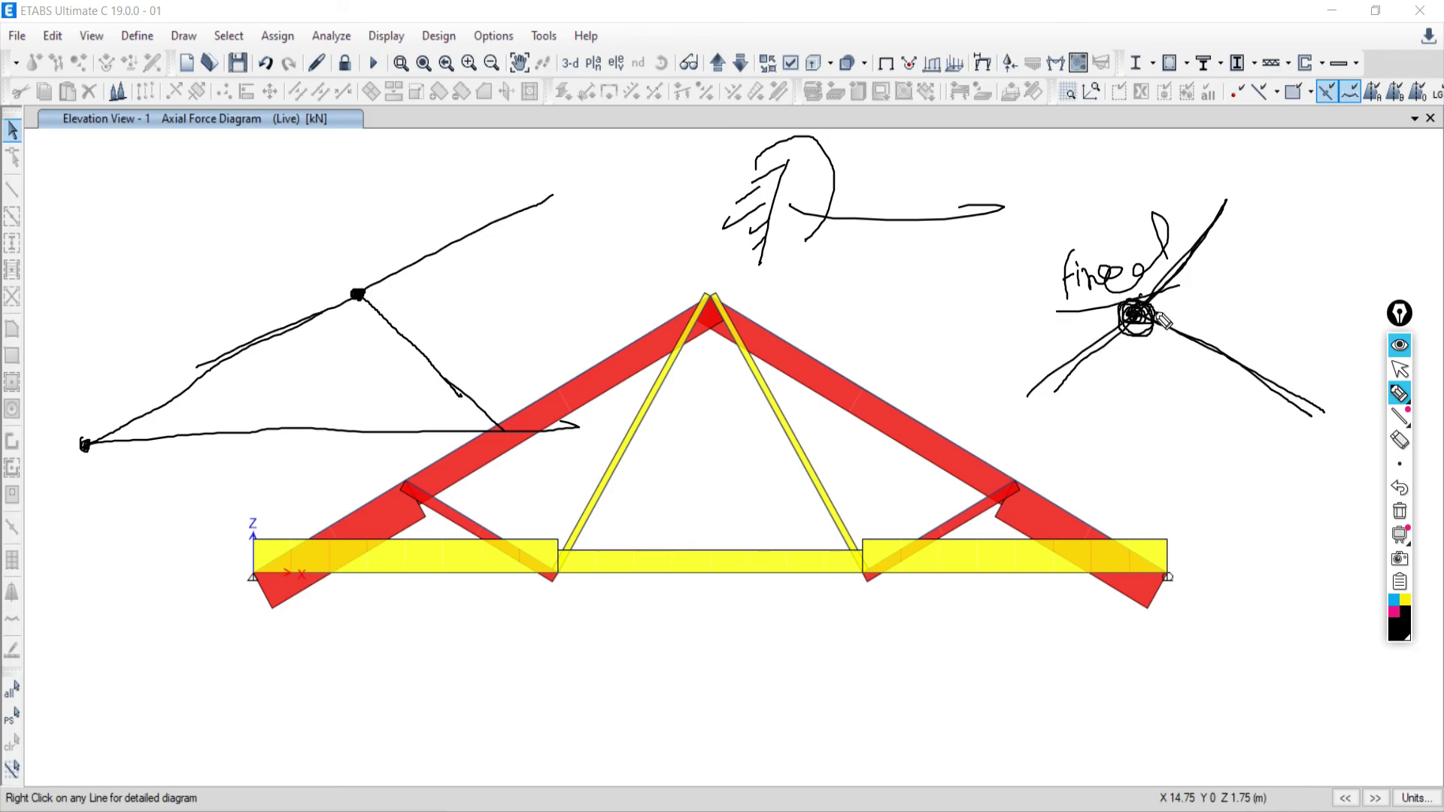
left_click_drag(1141, 320, 1208, 345)
Circle the left rafter junction with a leader line, then clear the ink
left_click(1400, 511)
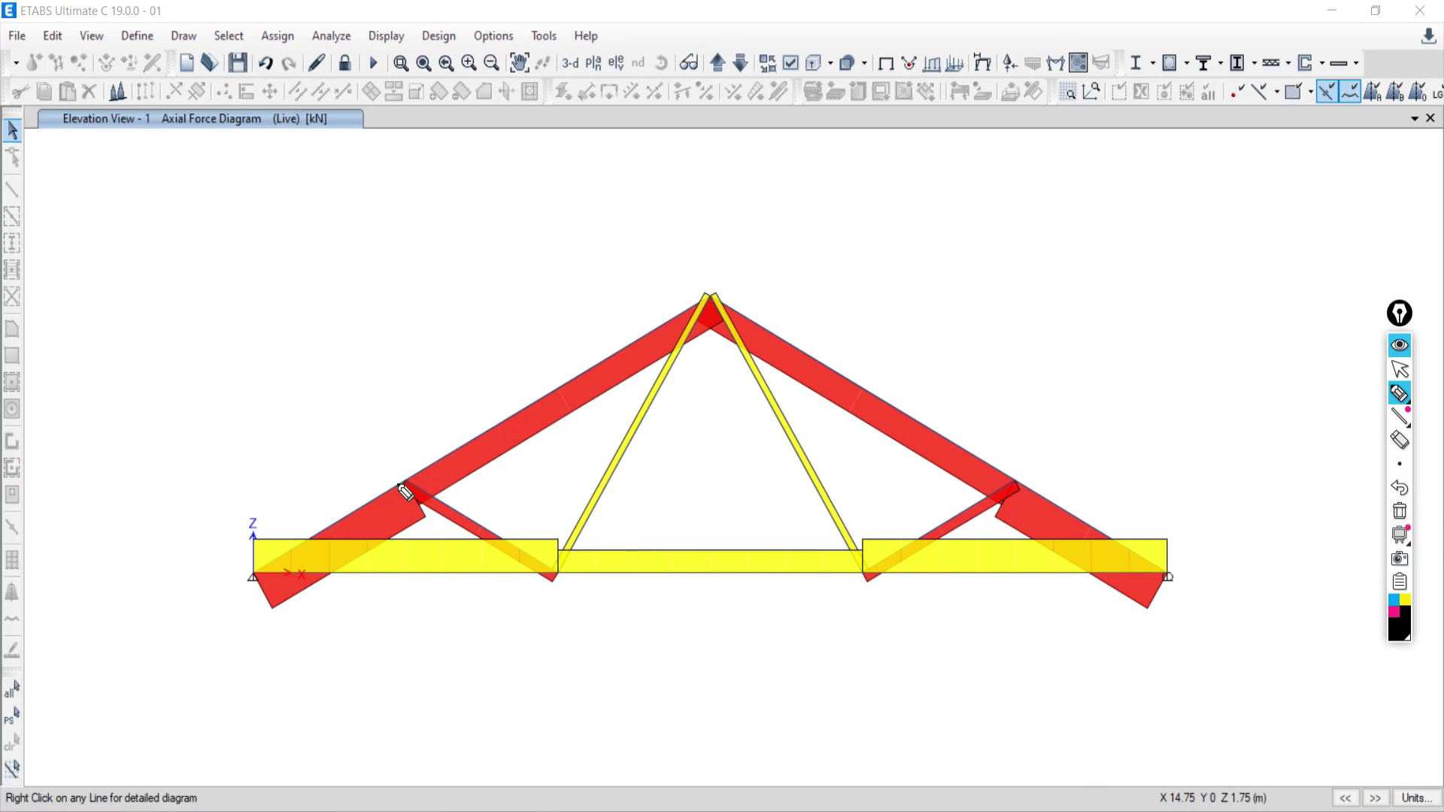
left_click_drag(400, 484, 428, 477)
mouse_move(426, 427)
left_mouse_down()
mouse_move(410, 474)
mouse_move(431, 493)
left_mouse_up()
mouse_move(423, 482)
left_mouse_down()
mouse_move(493, 428)
mouse_move(534, 423)
left_mouse_up()
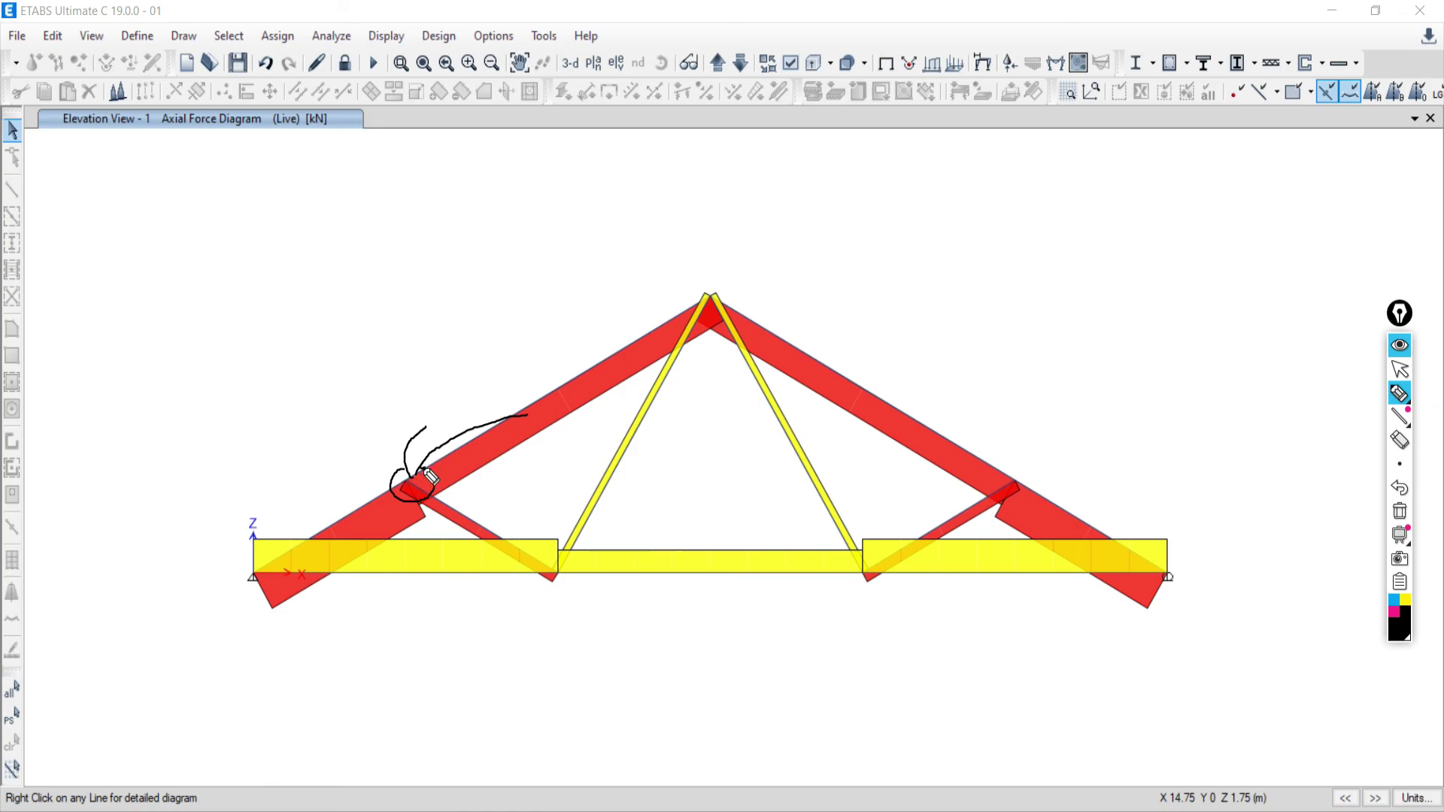
mouse_move(430, 477)
left_mouse_down()
mouse_move(396, 486)
mouse_move(425, 510)
mouse_move(443, 481)
mouse_move(414, 461)
left_mouse_up()
left_click(1400, 511)
left_click(1399, 369)
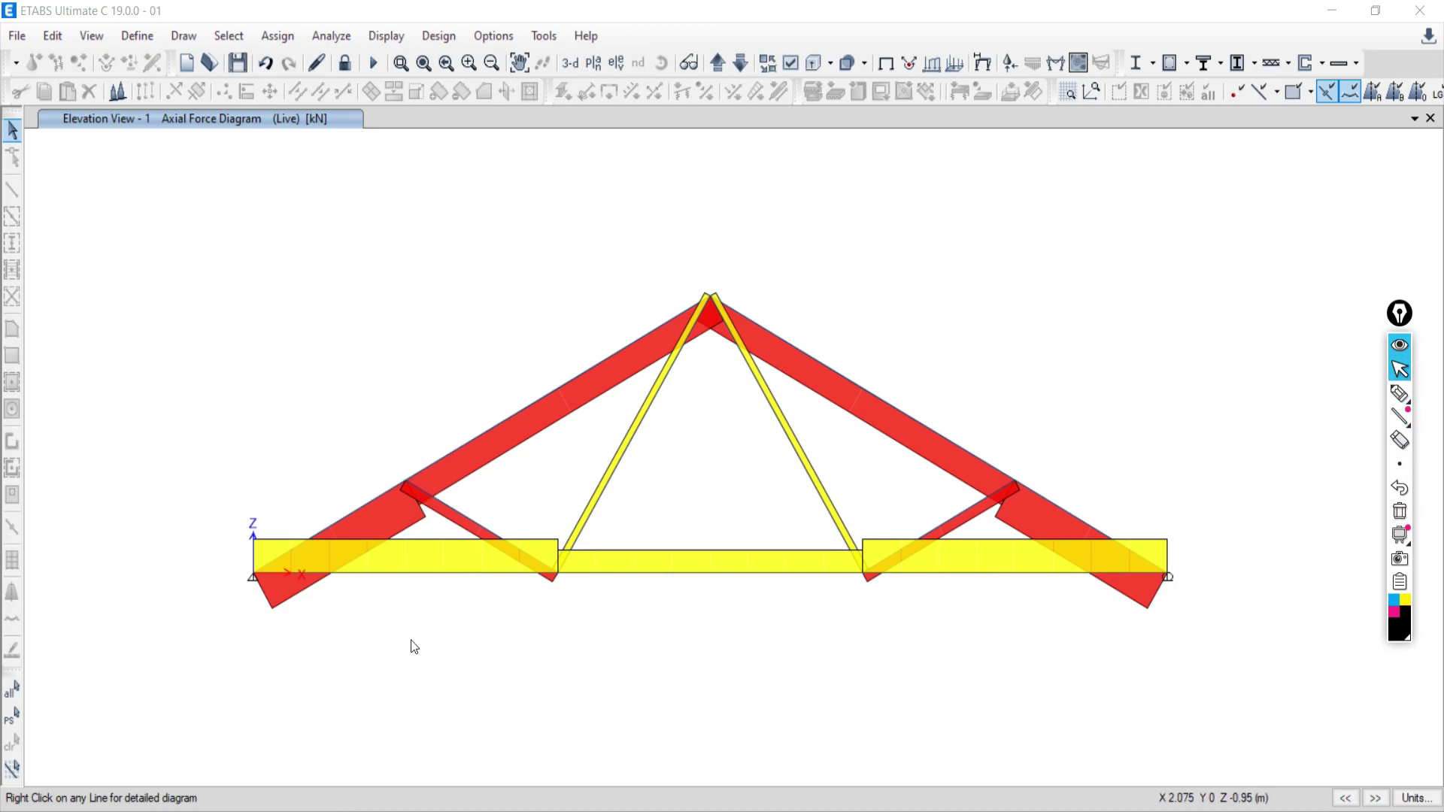
Tick the left rafter's force on the diagram and bring up the Word member force table
left_click(1399, 393)
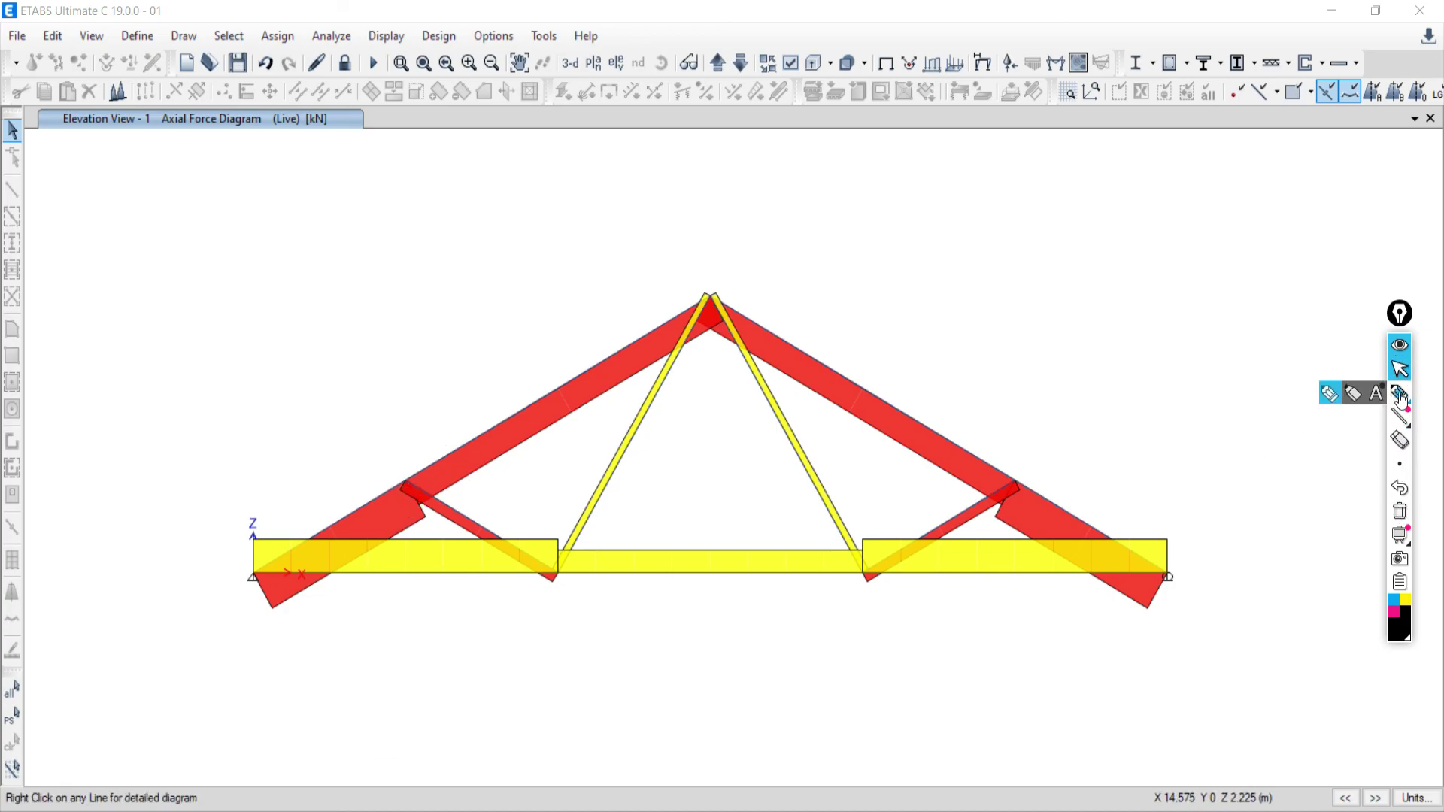
left_click_drag(692, 306, 427, 446)
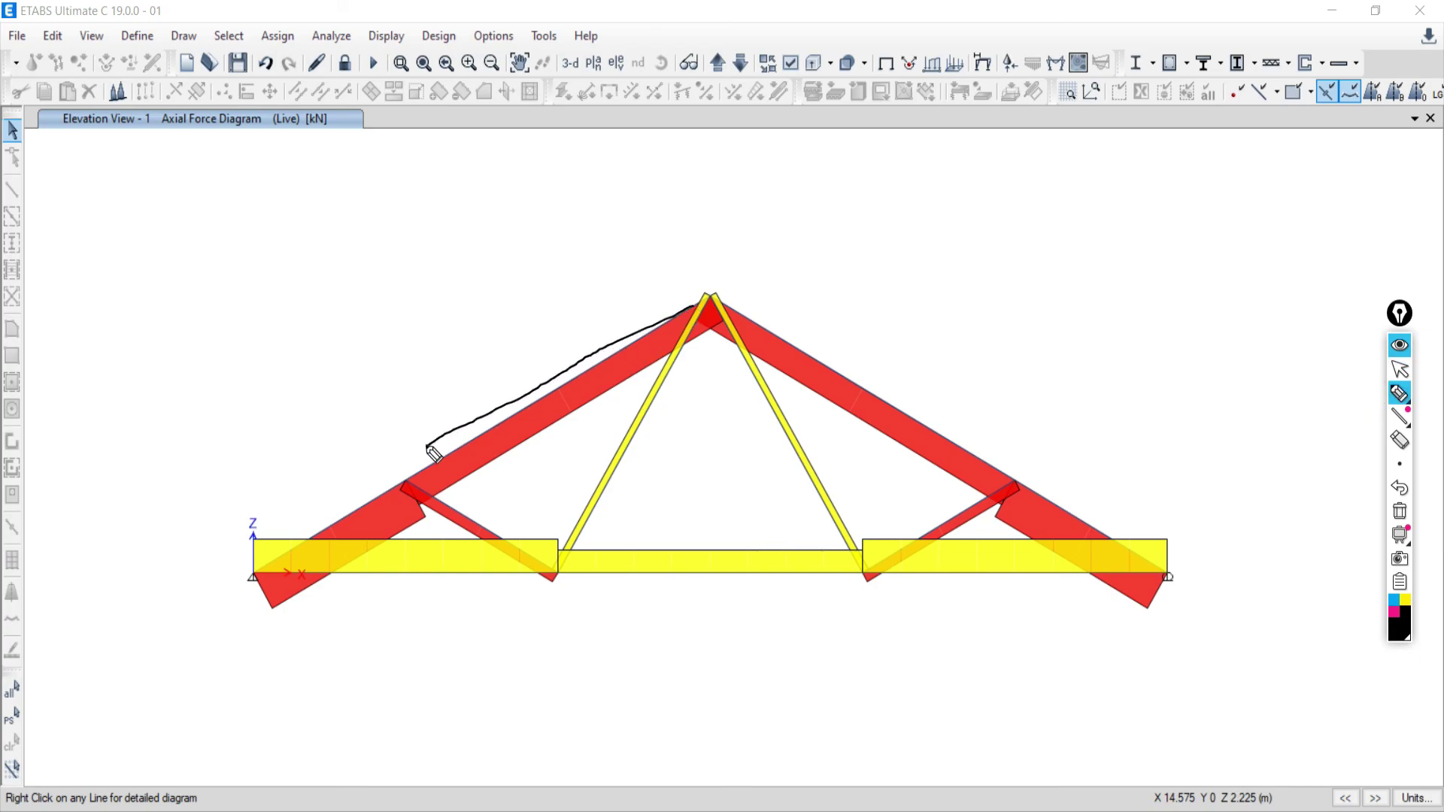
mouse_move(512, 410)
left_mouse_down()
mouse_move(541, 430)
mouse_move(569, 339)
left_mouse_up()
mouse_move(510, 410)
left_mouse_down()
mouse_move(570, 385)
mouse_move(583, 342)
left_mouse_up()
left_click(1402, 373)
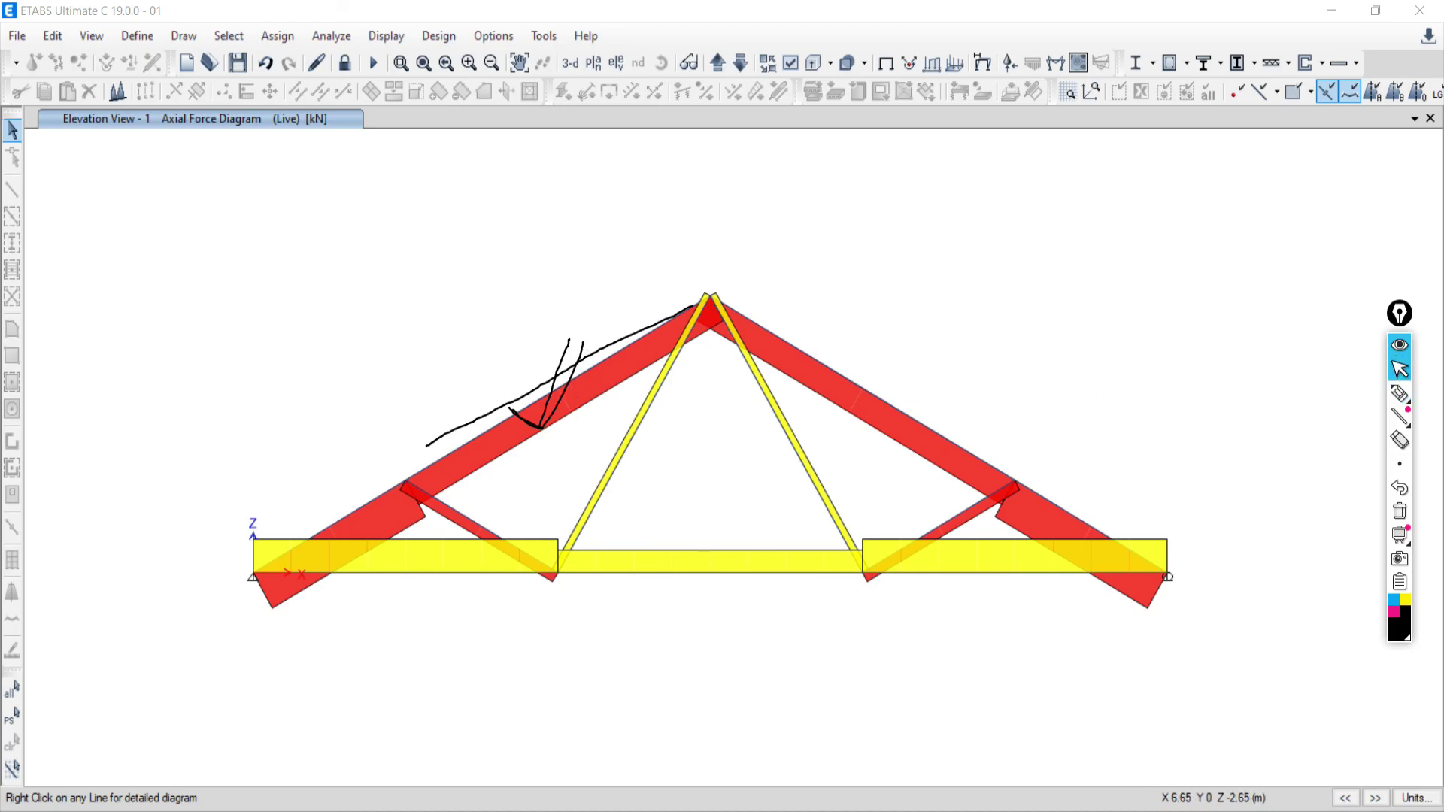
key("alt+Tab")
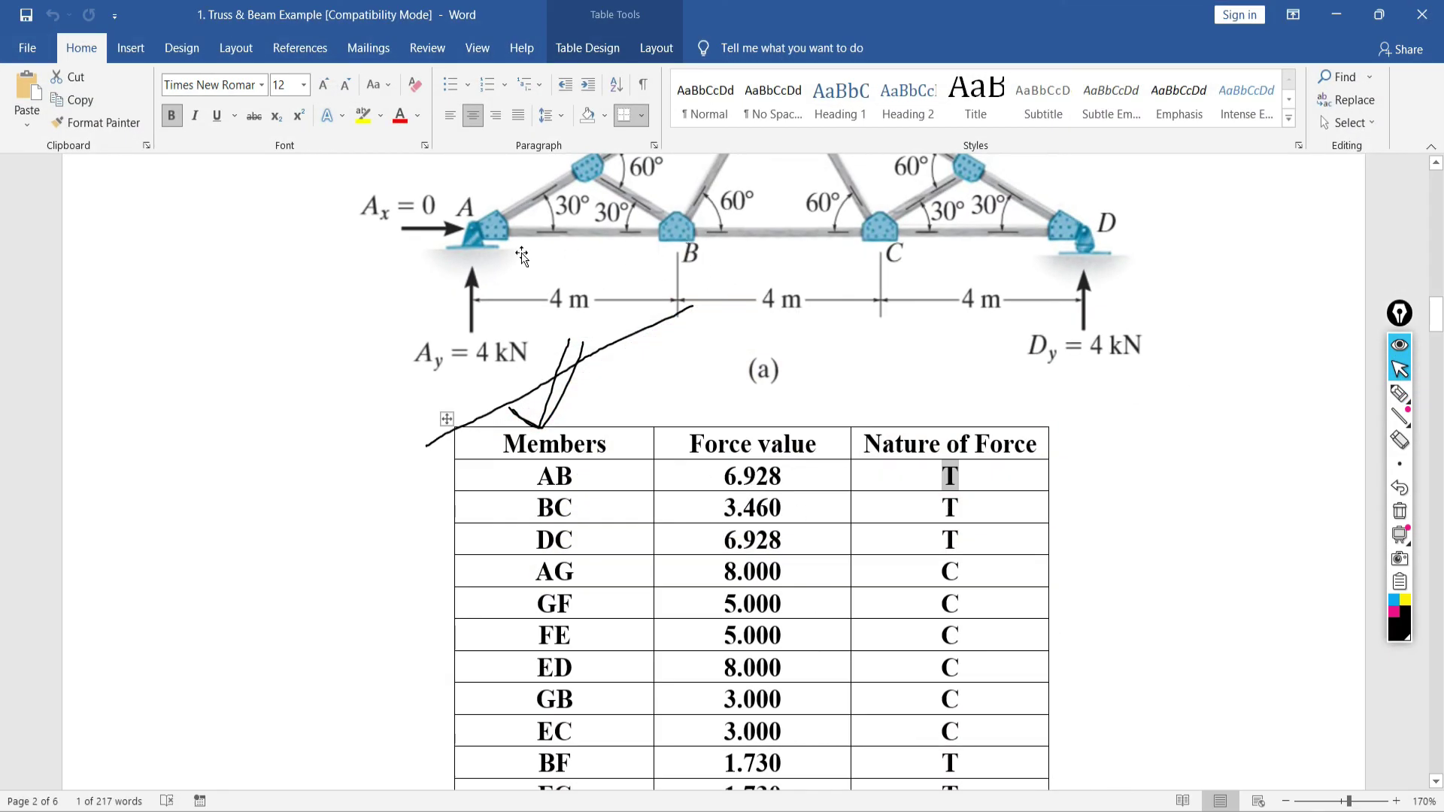
Scroll up to the truss figure above the force table, then switch to Google Meet
scroll(570, 245, "up", 2)
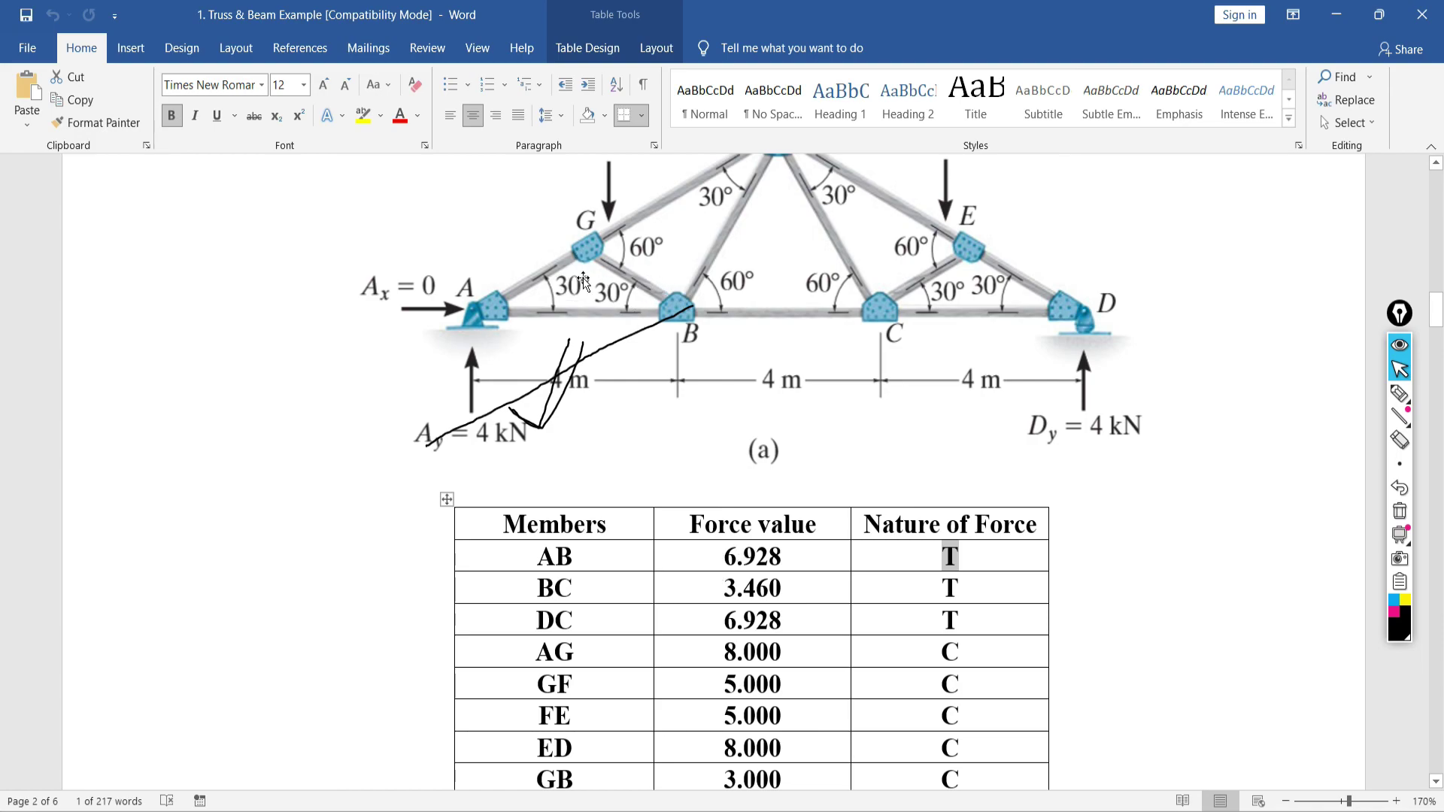
key("alt+Tab")
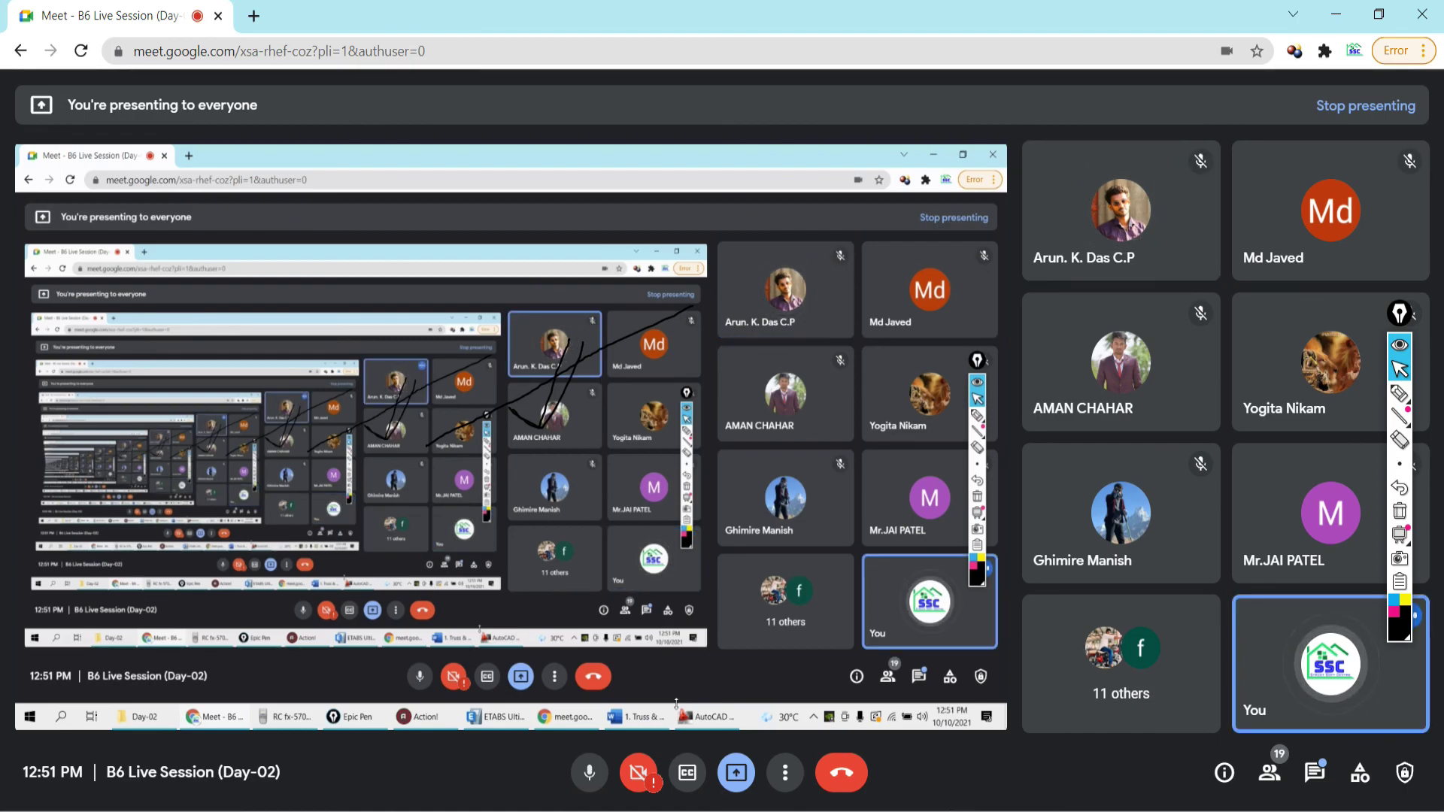
Back in ETABS, clear the ink and unlock the model, deleting the analysis results
key("alt+Tab")
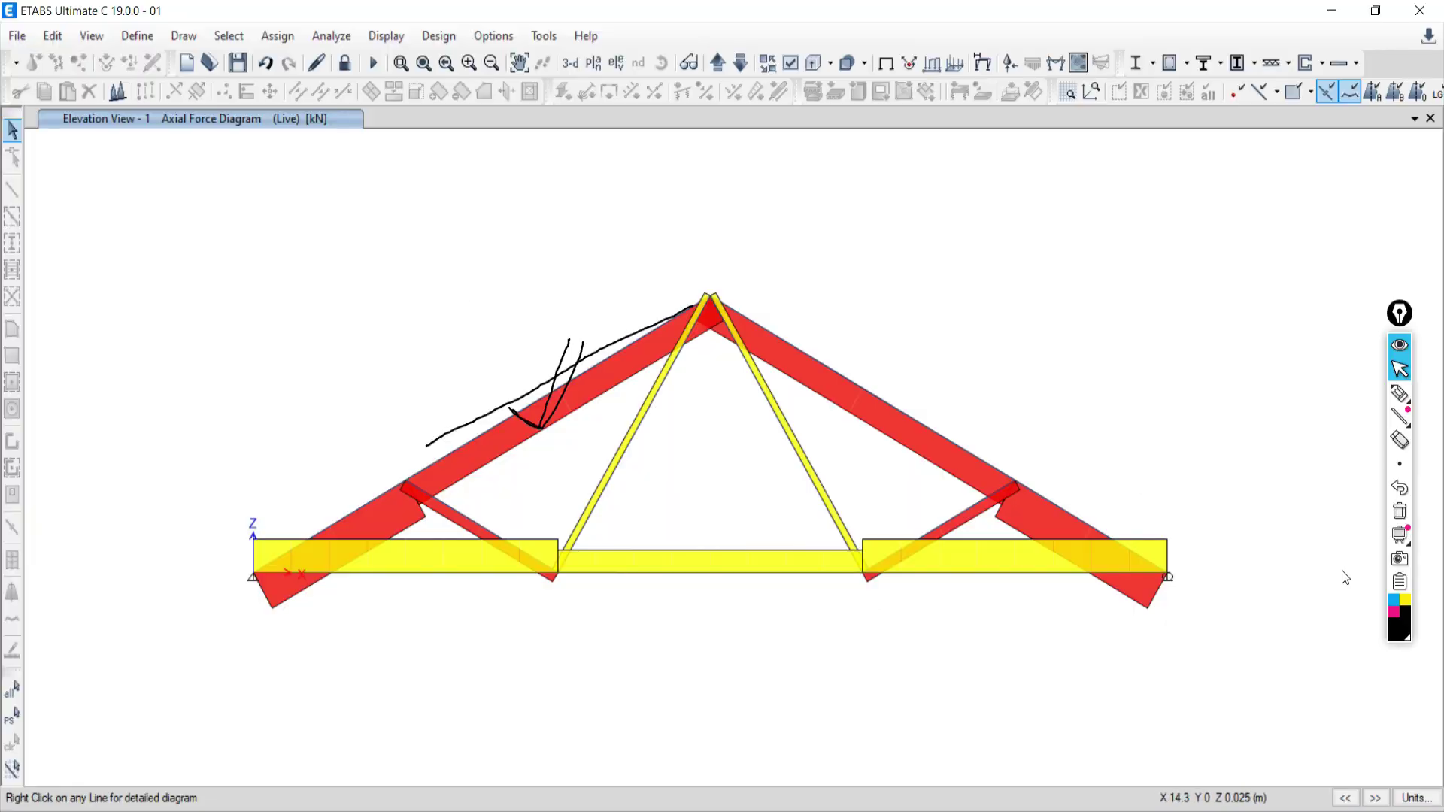
left_click(1399, 511)
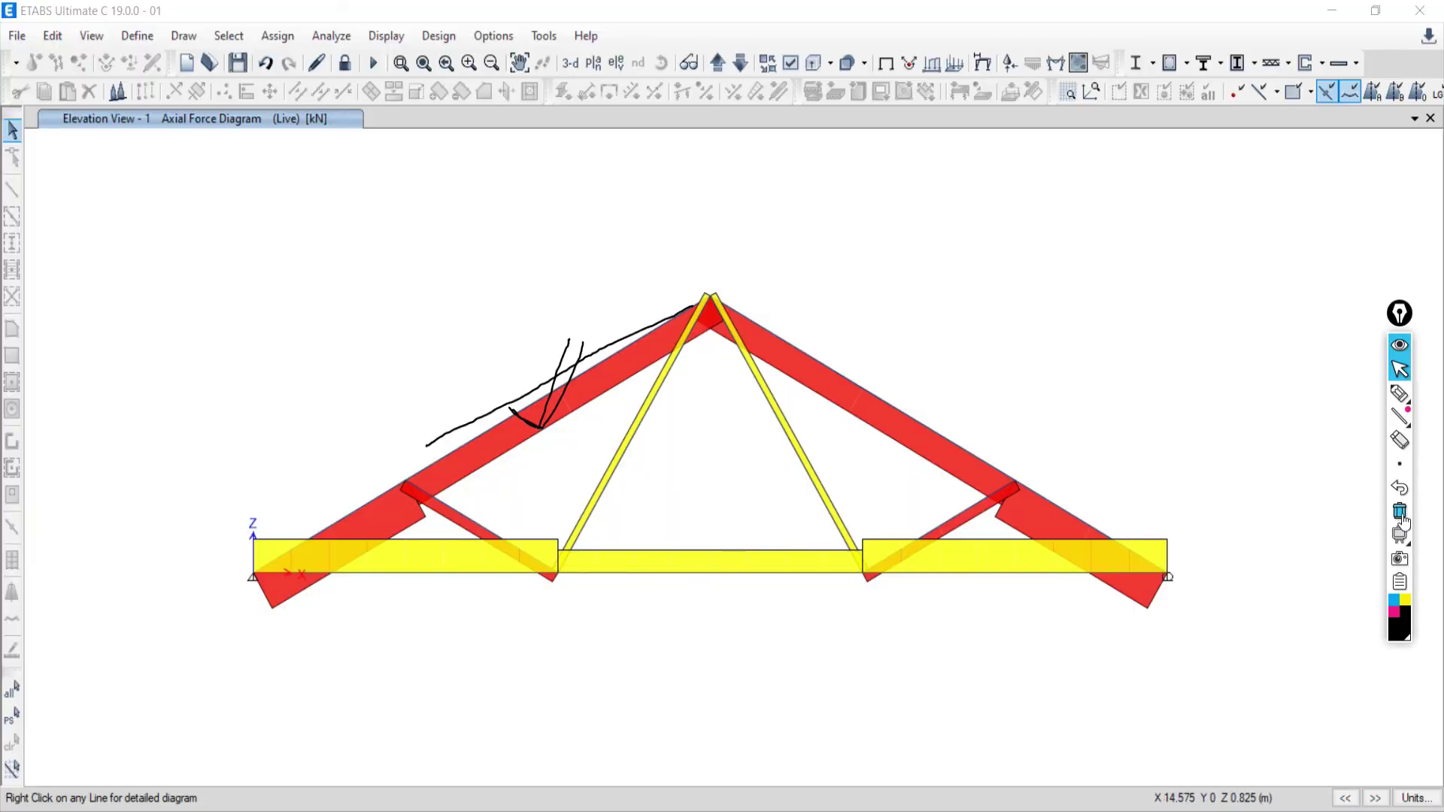
mouse_move(1399, 395)
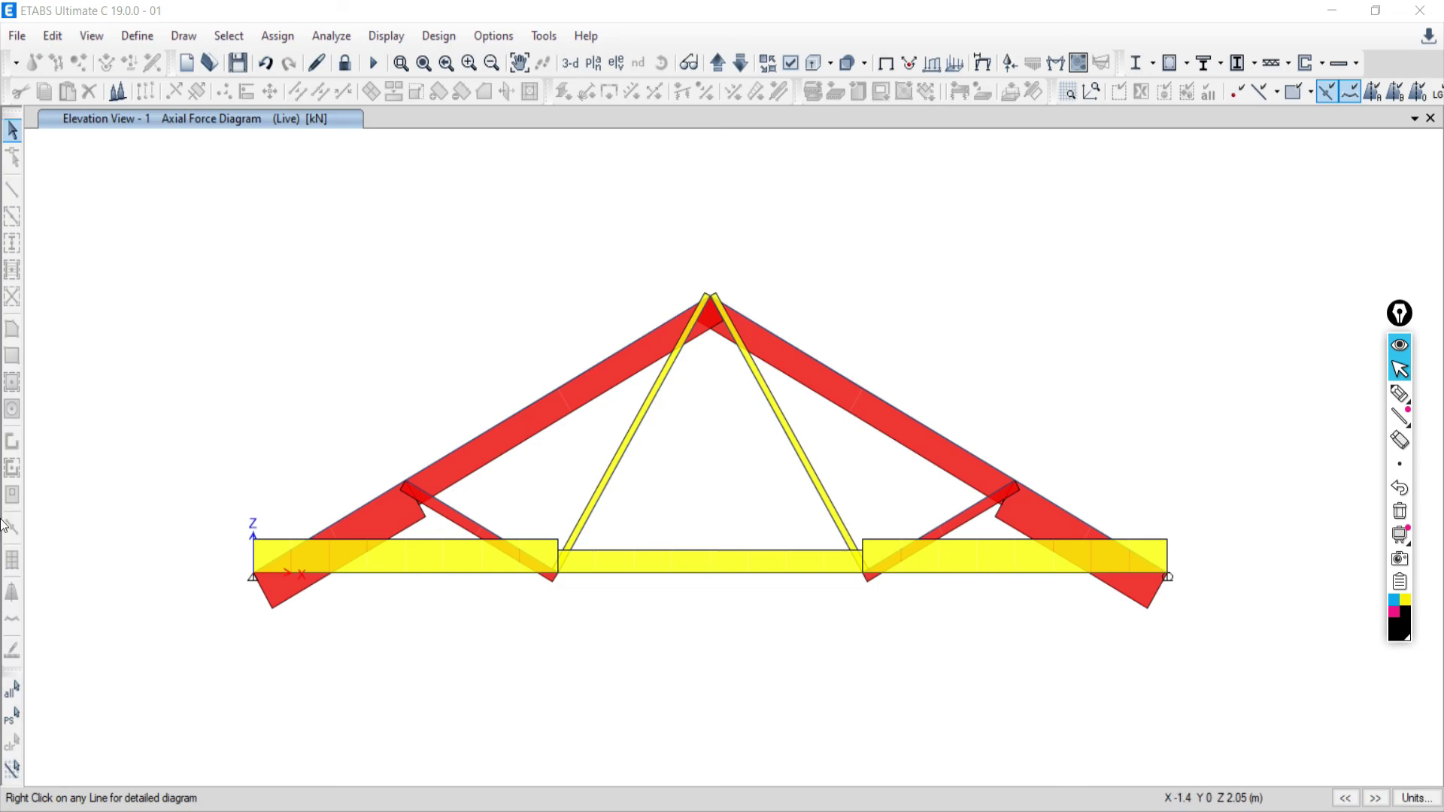
left_click(344, 64)
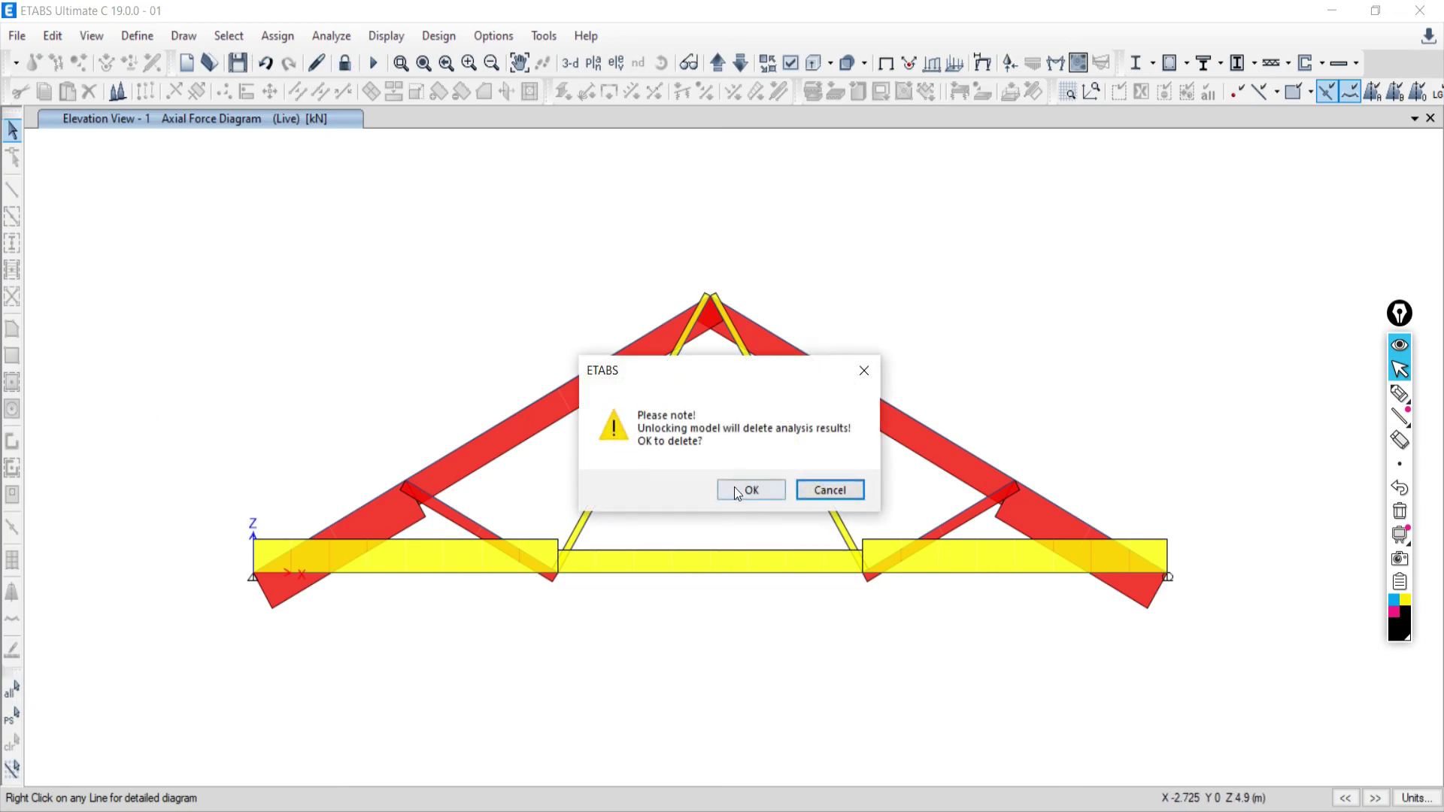
left_click(737, 489)
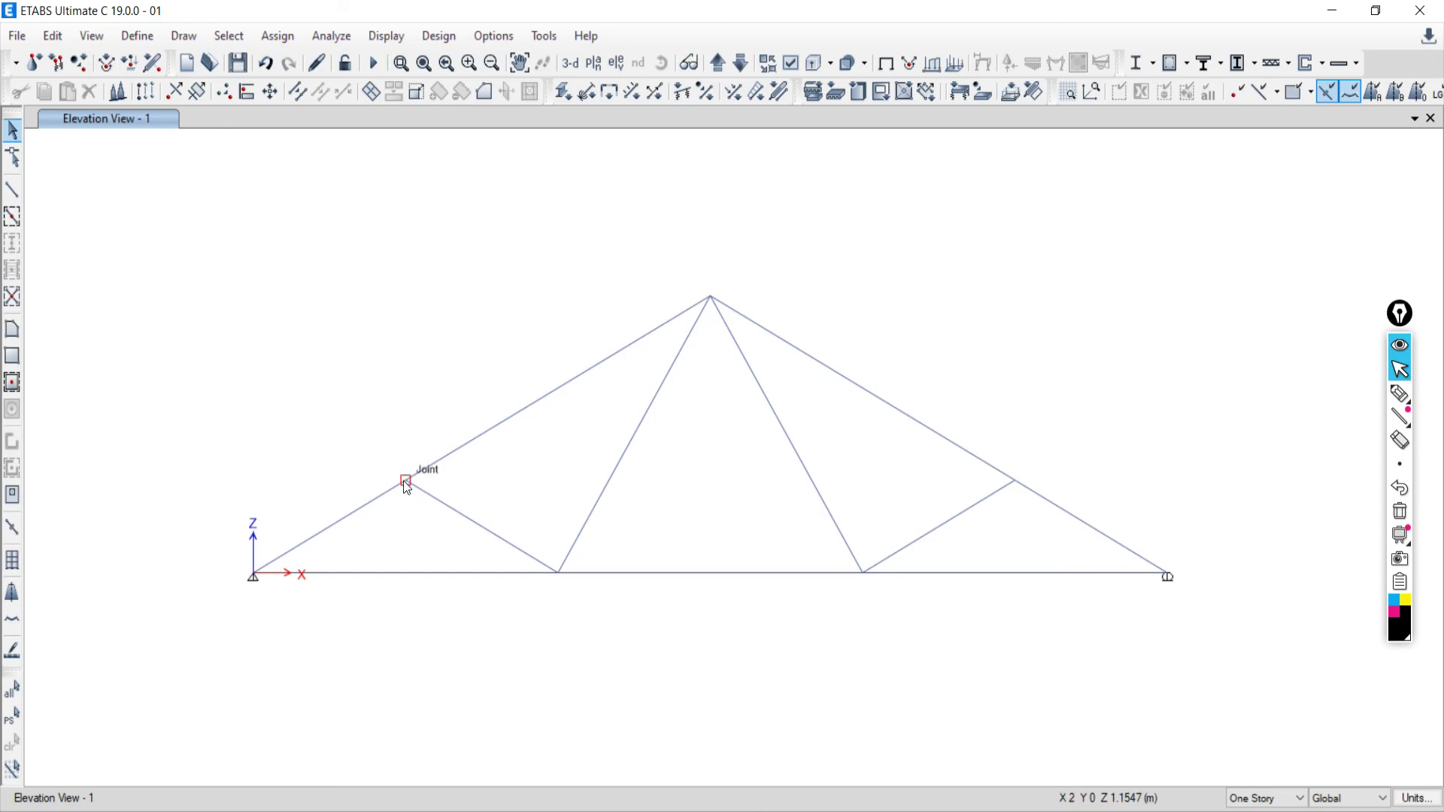
Circle the joint on the left top chord with the pen, then erase it
left_click(1400, 393)
left_click_drag(408, 474, 423, 494)
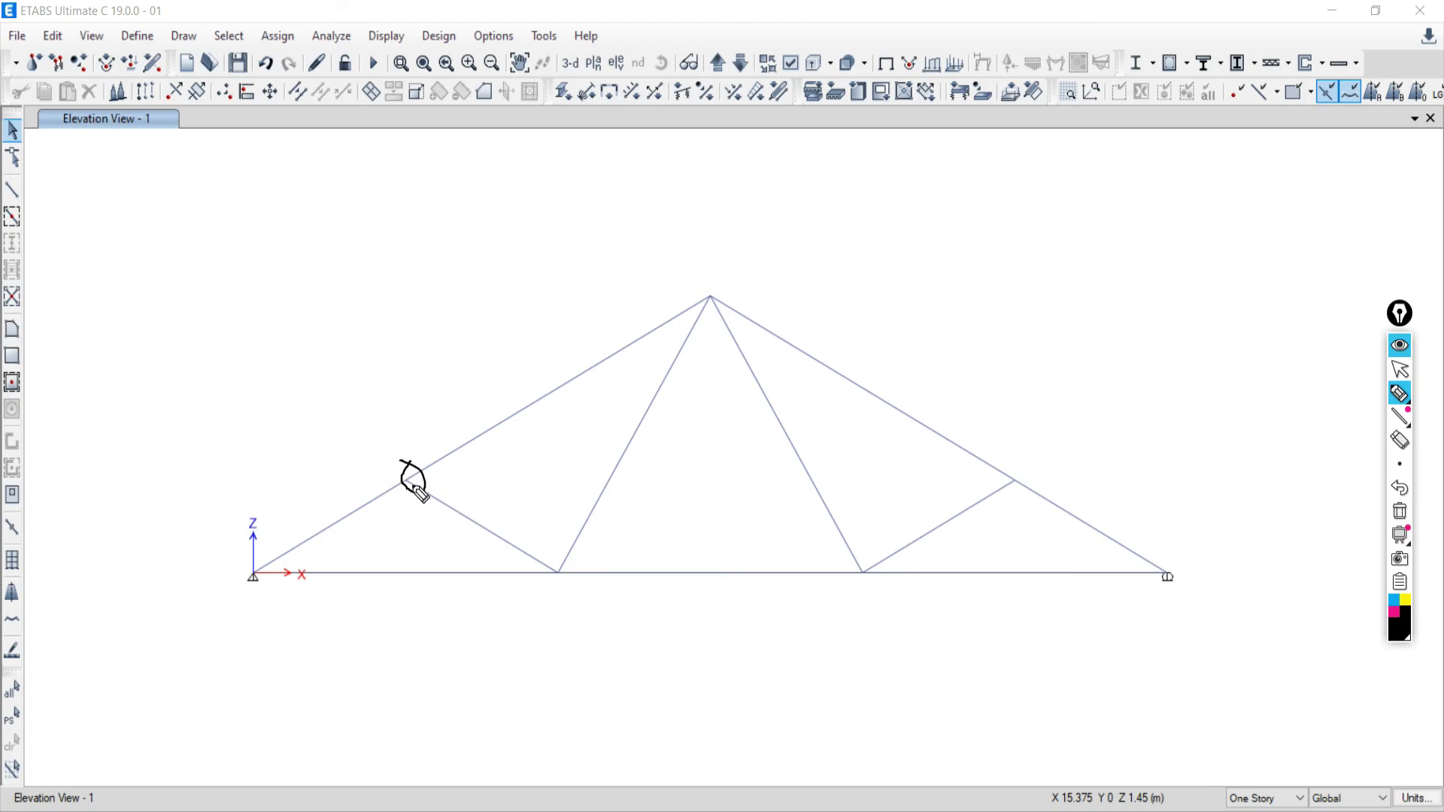
left_click(1399, 511)
left_click(1400, 368)
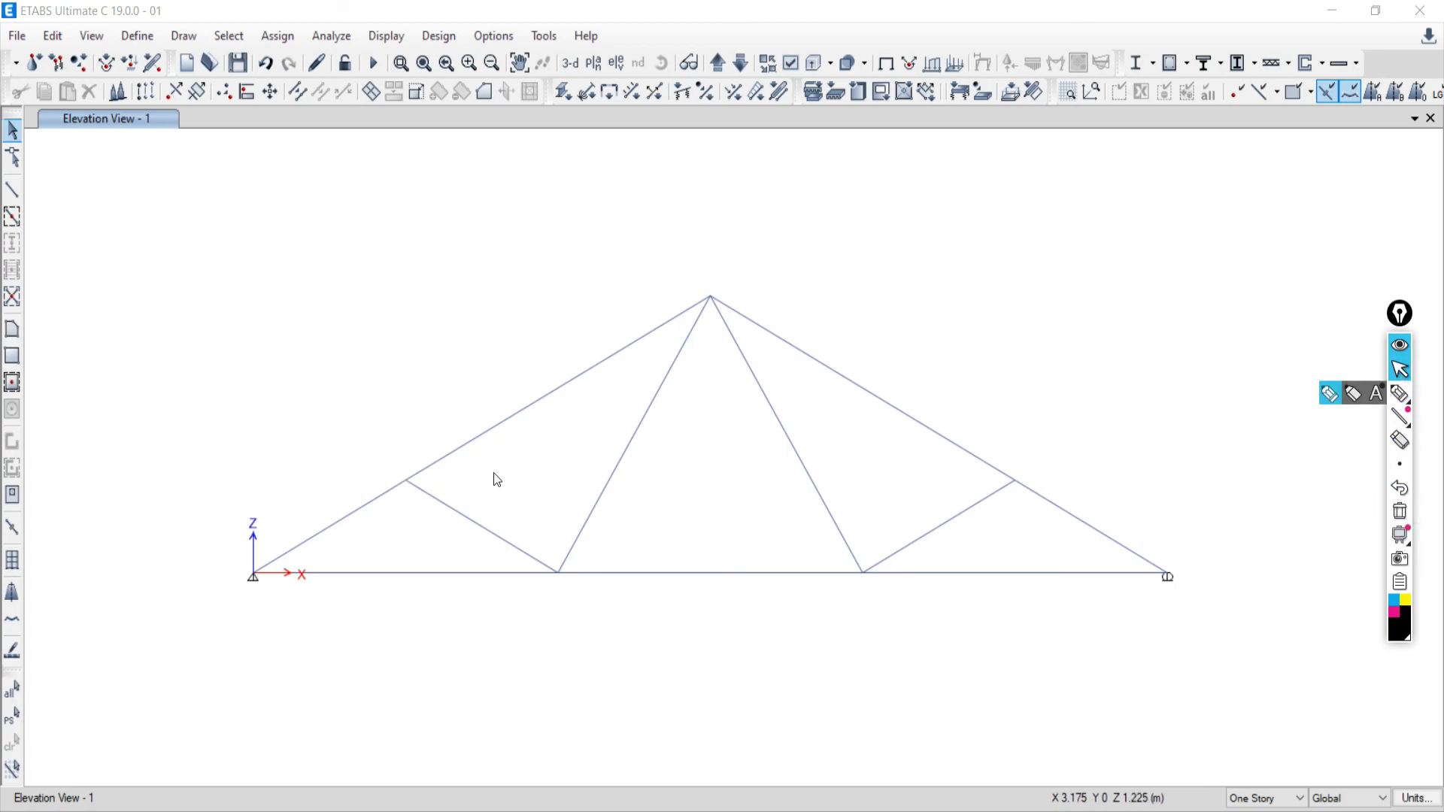
Select all 11 truss frames, chords and web members, using windows and clicks
left_click_drag(548, 429, 474, 332)
left_click(626, 451)
left_click(488, 531)
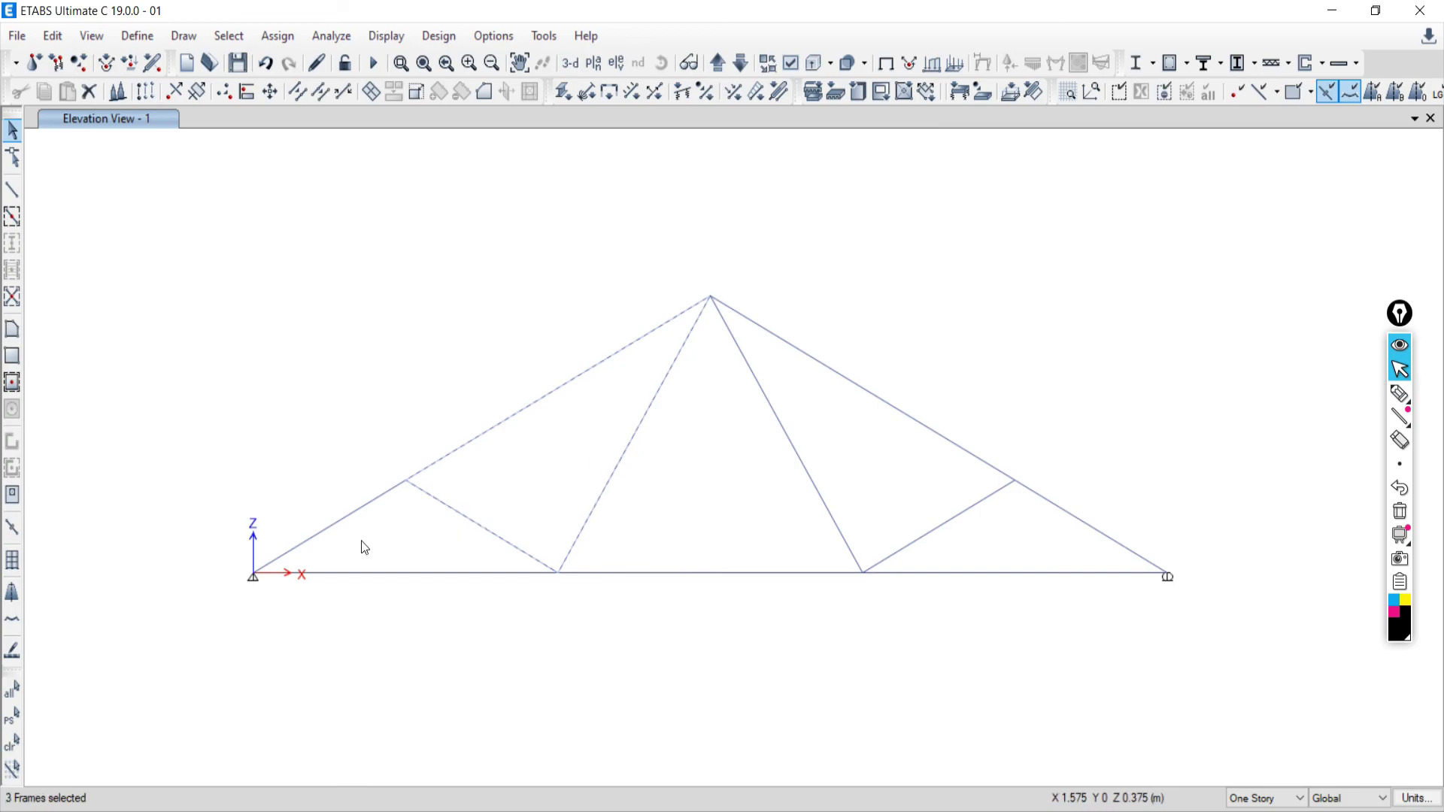
left_click(324, 521)
left_click(363, 573)
left_click(695, 573)
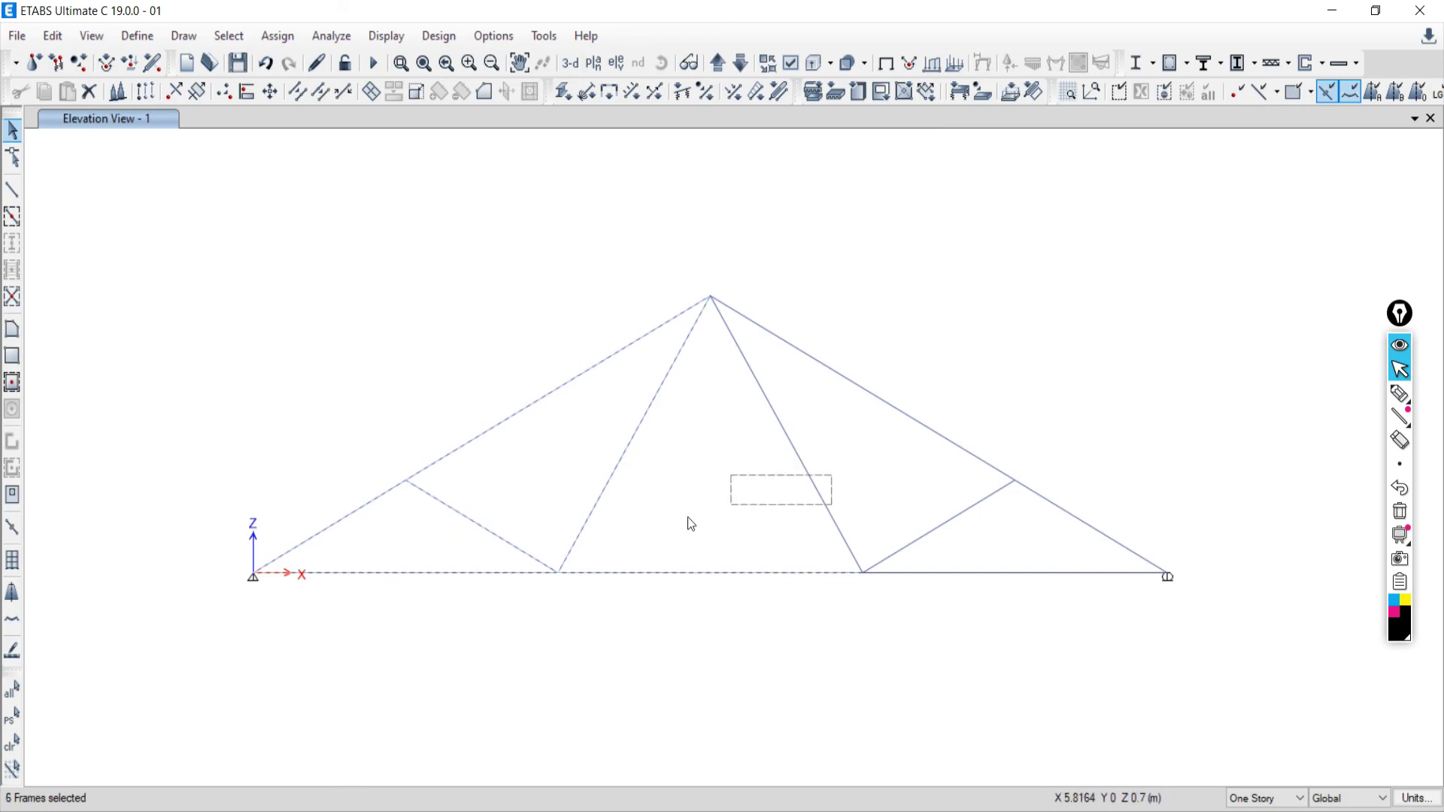
left_click_drag(692, 525, 692, 524)
left_click_drag(1020, 548, 878, 488)
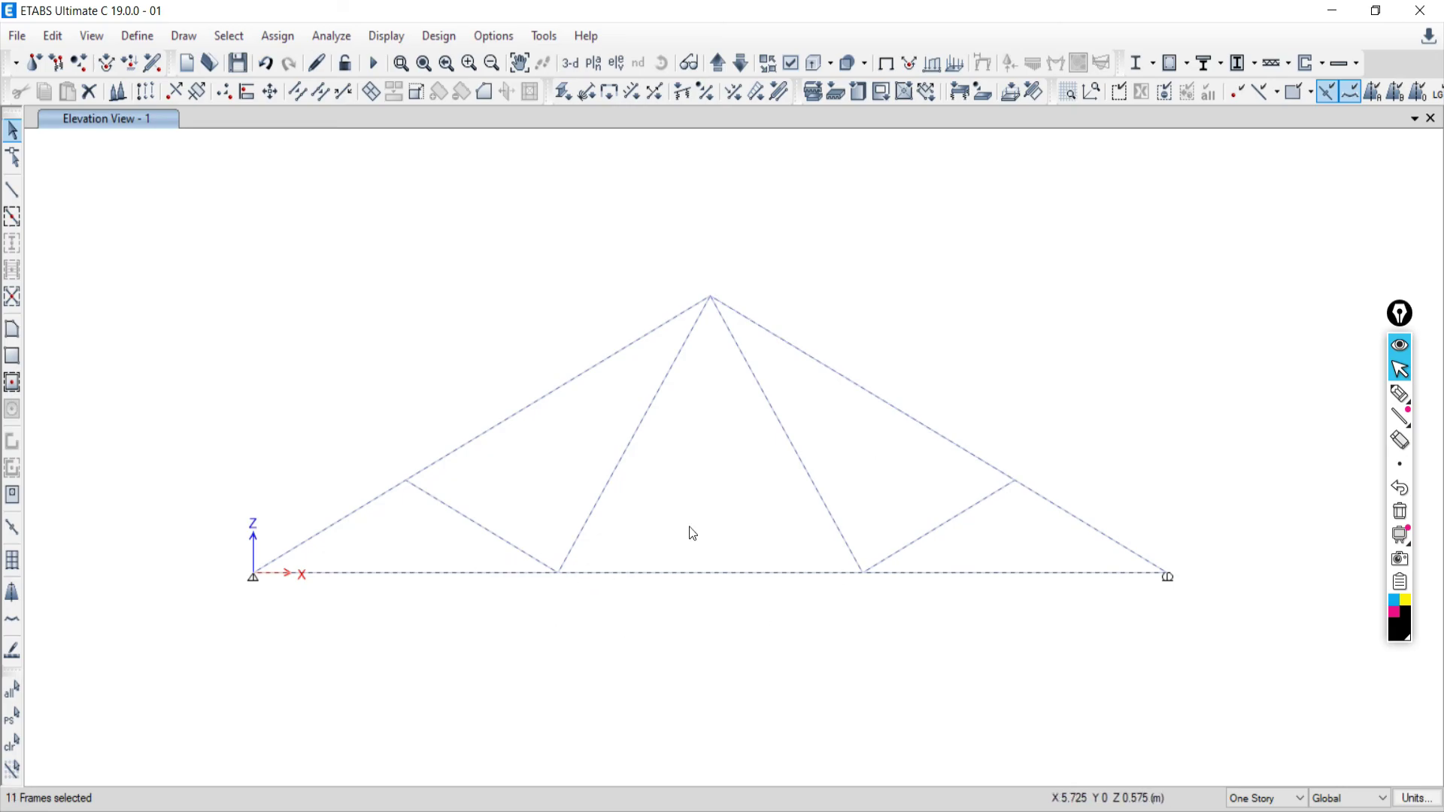
left_click(277, 36)
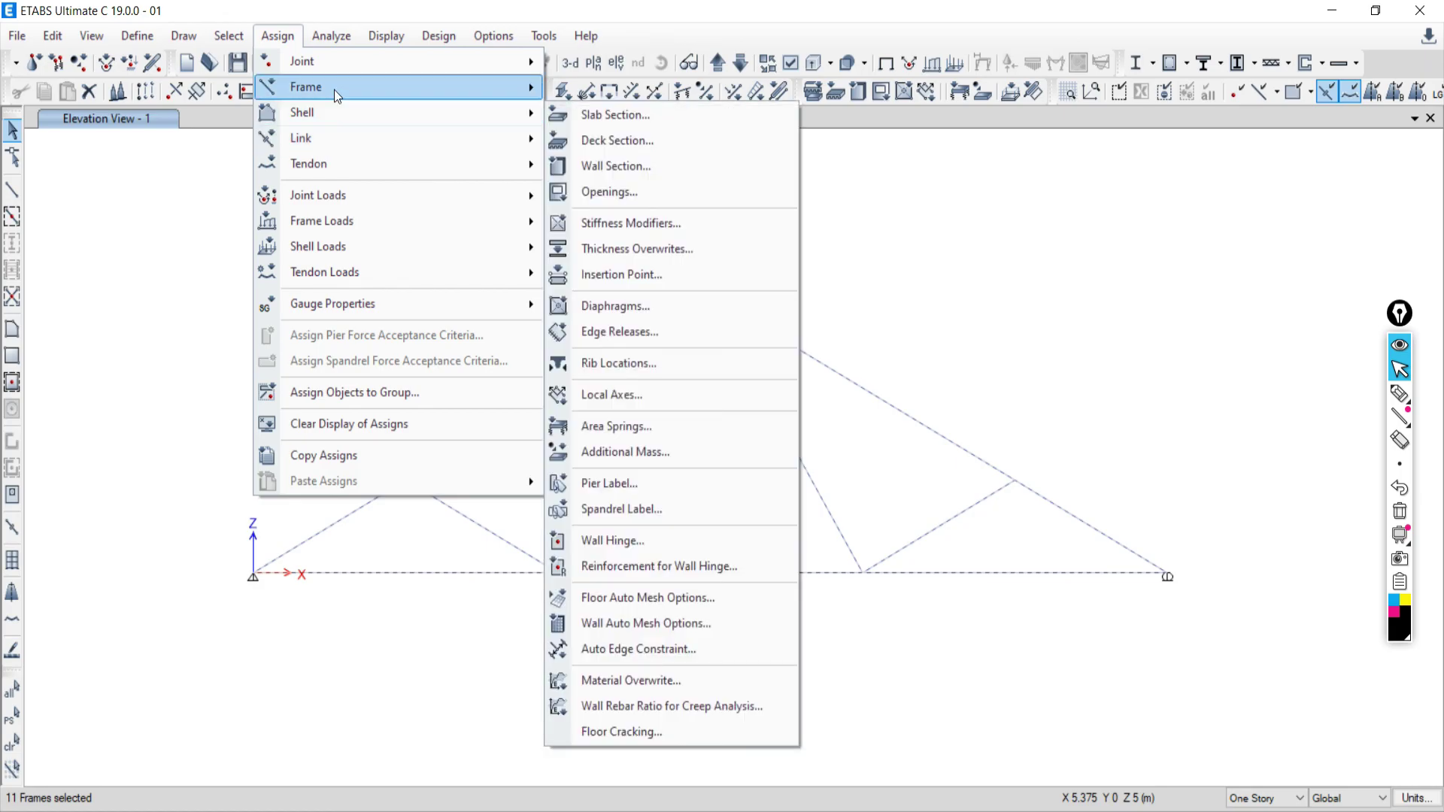
Tick Moment 22 and 33 start and end releases, but close without applying
mouse_move(361, 88)
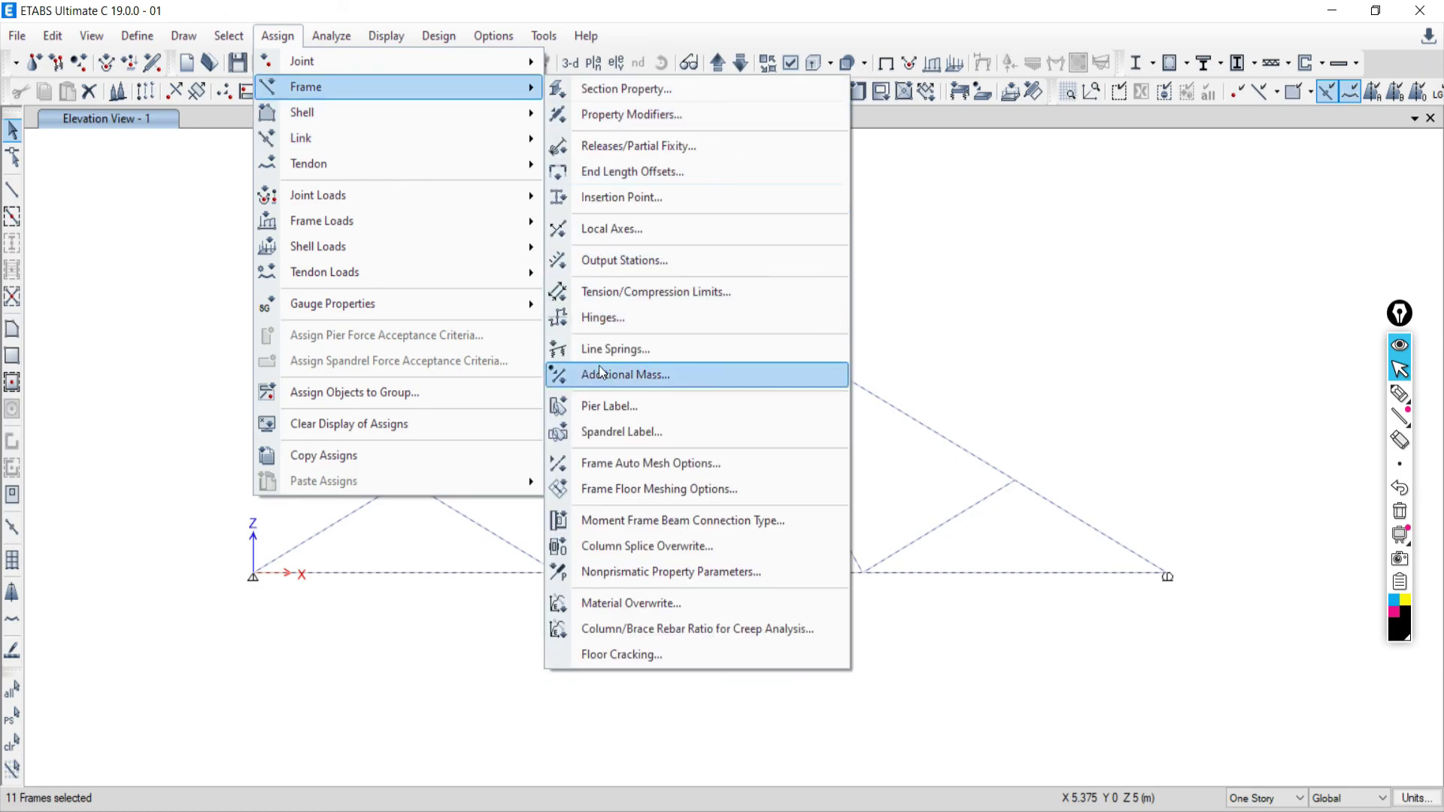
left_click(628, 150)
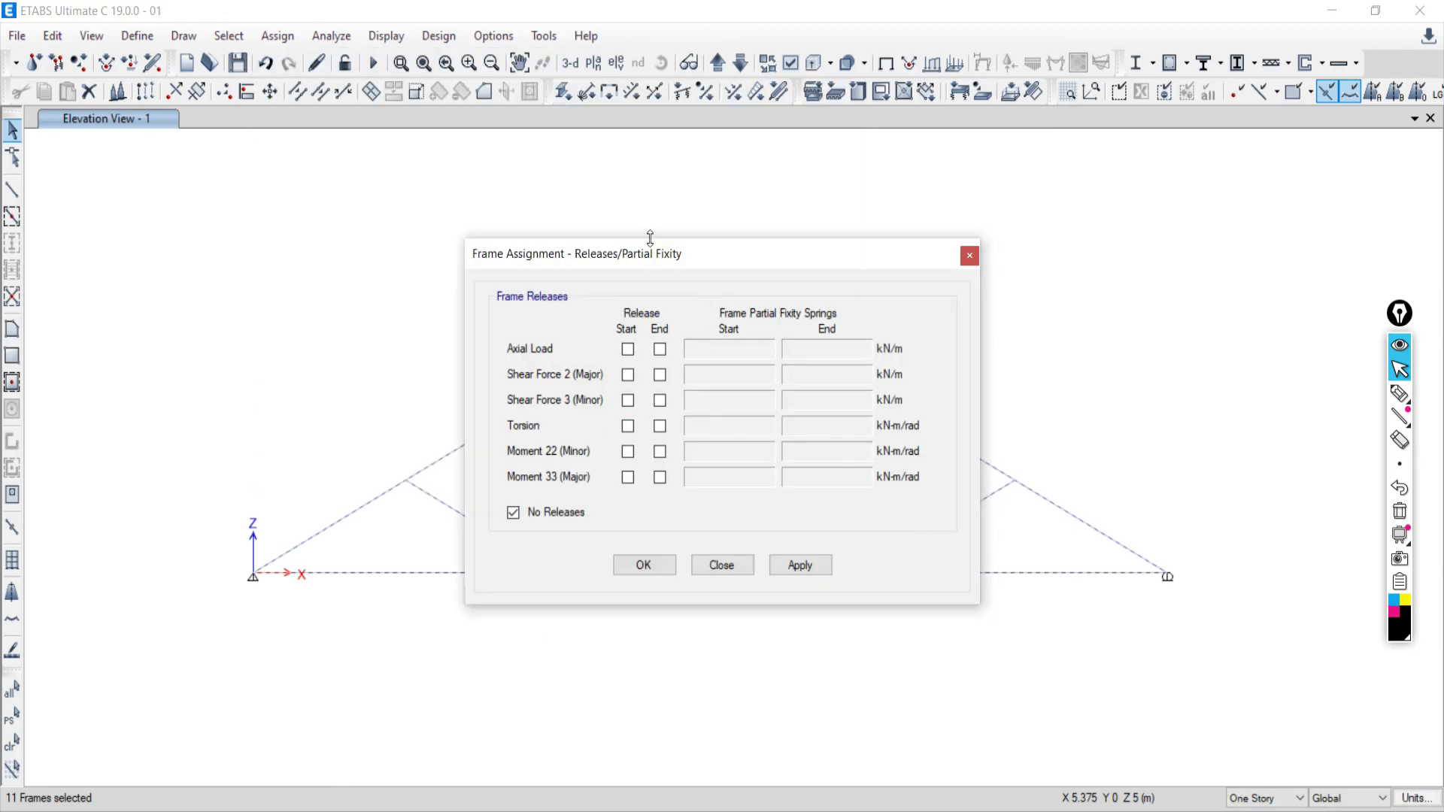
left_click_drag(659, 258, 798, 222)
left_click(786, 411)
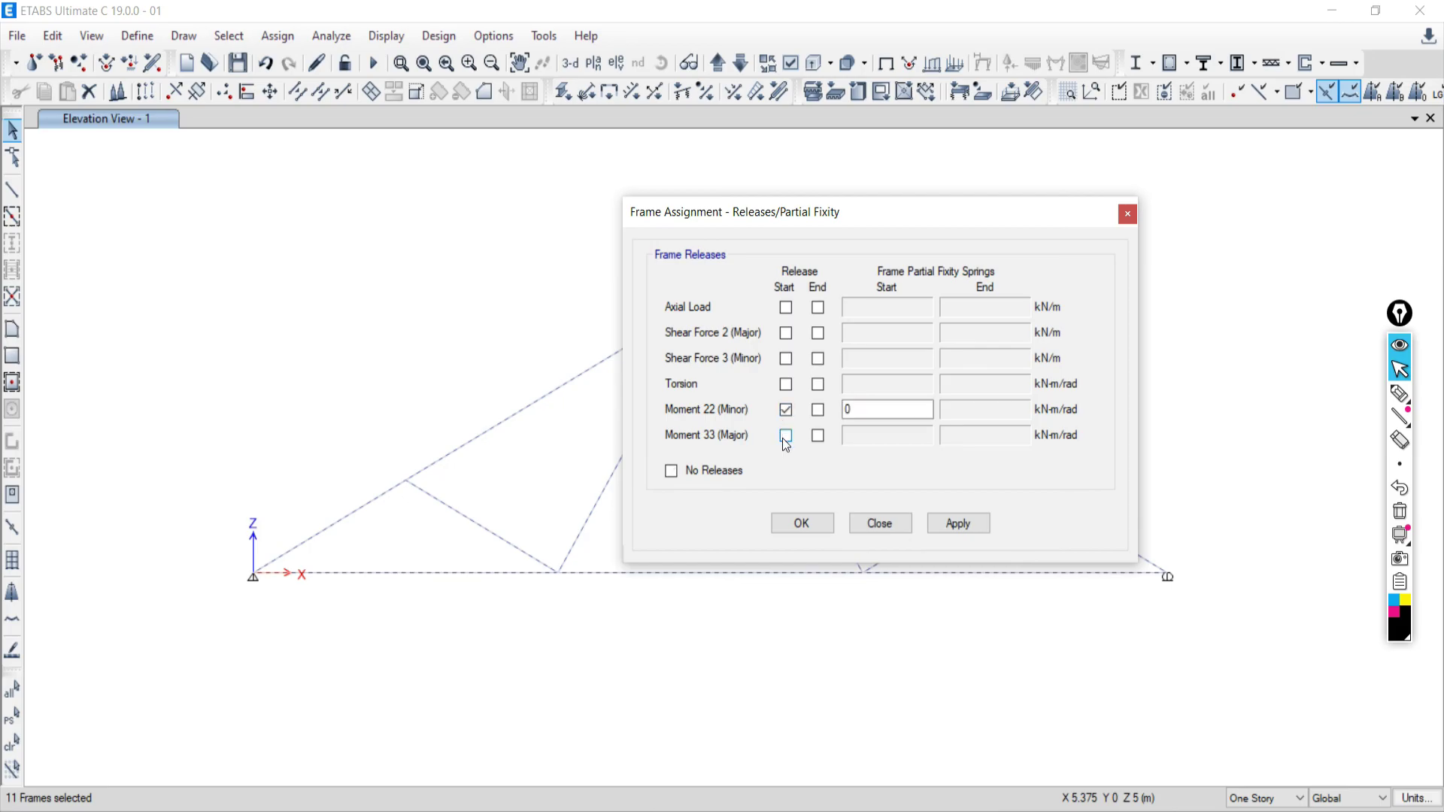
left_click(786, 435)
left_click(818, 410)
left_click(819, 436)
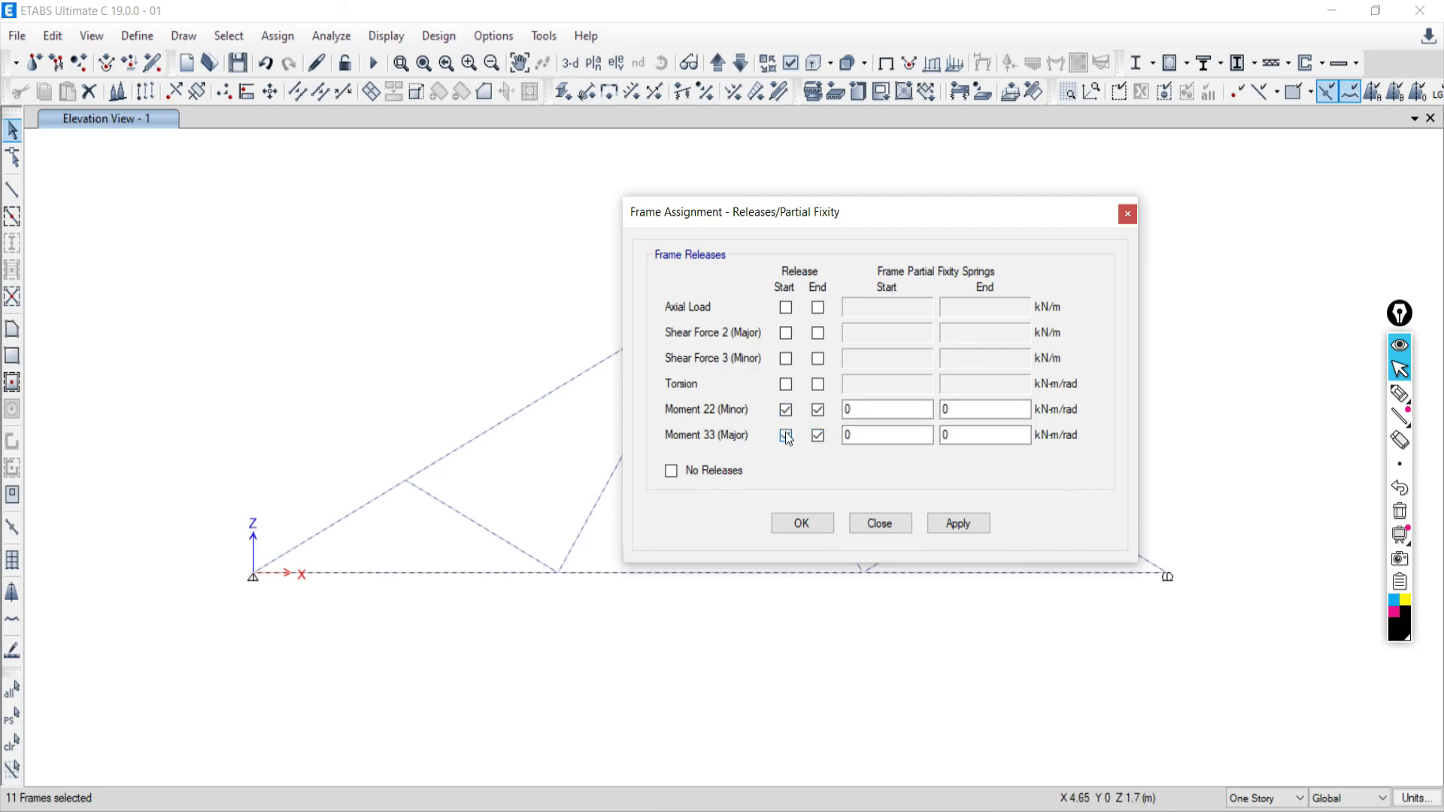
left_click_drag(765, 215, 186, 17)
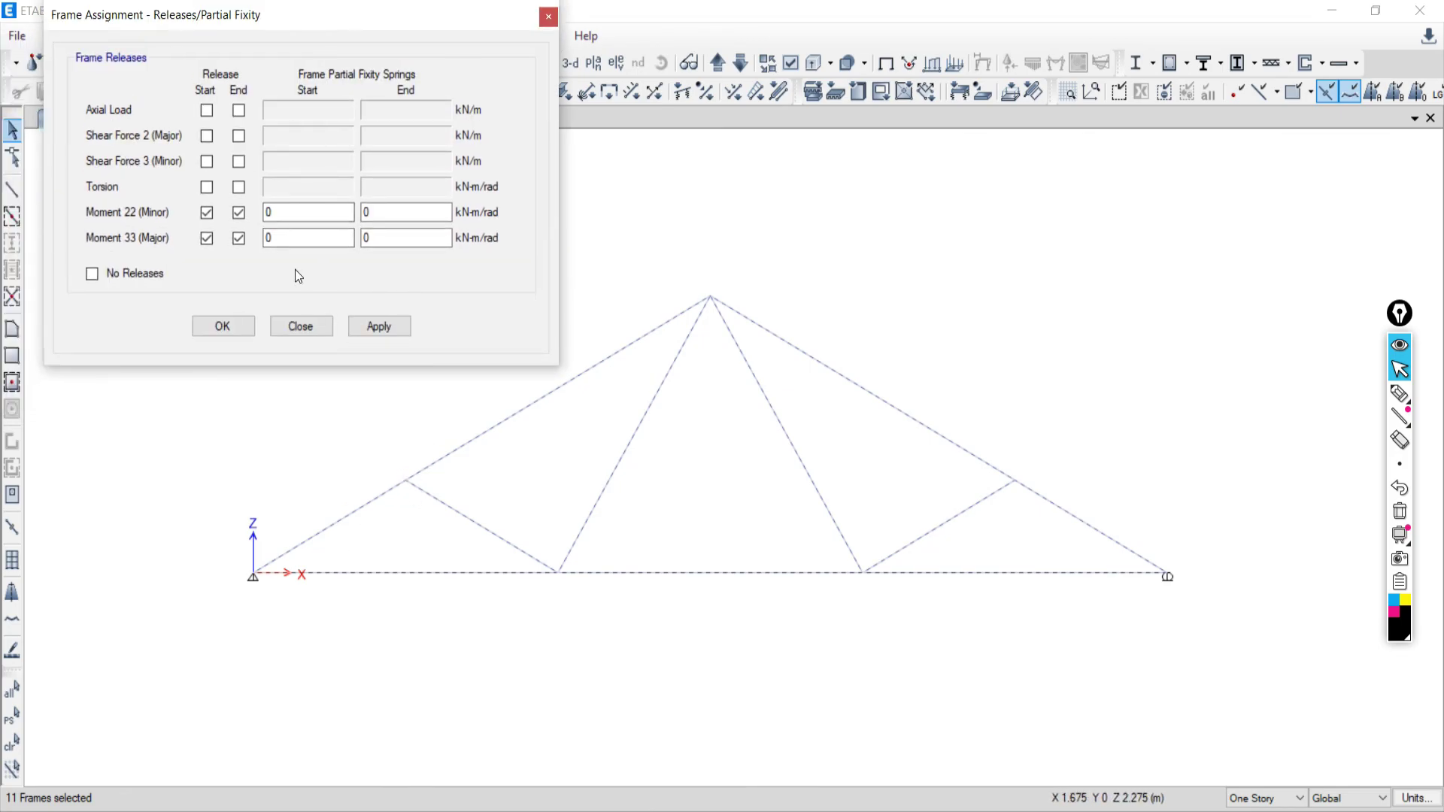
left_click(300, 326)
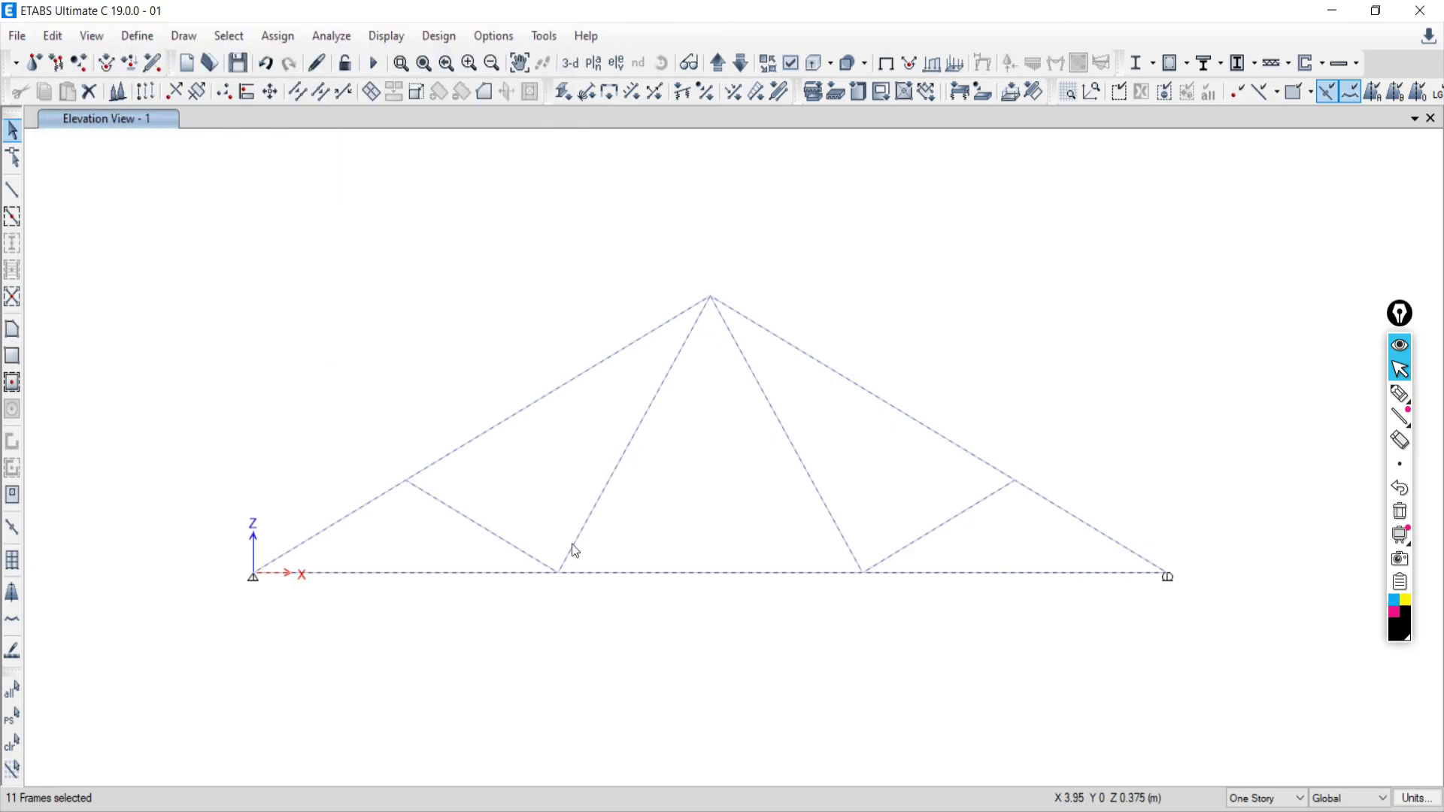
Reassign frame releases with Moment 22 and 33 at start and end, and apply
left_click(278, 36)
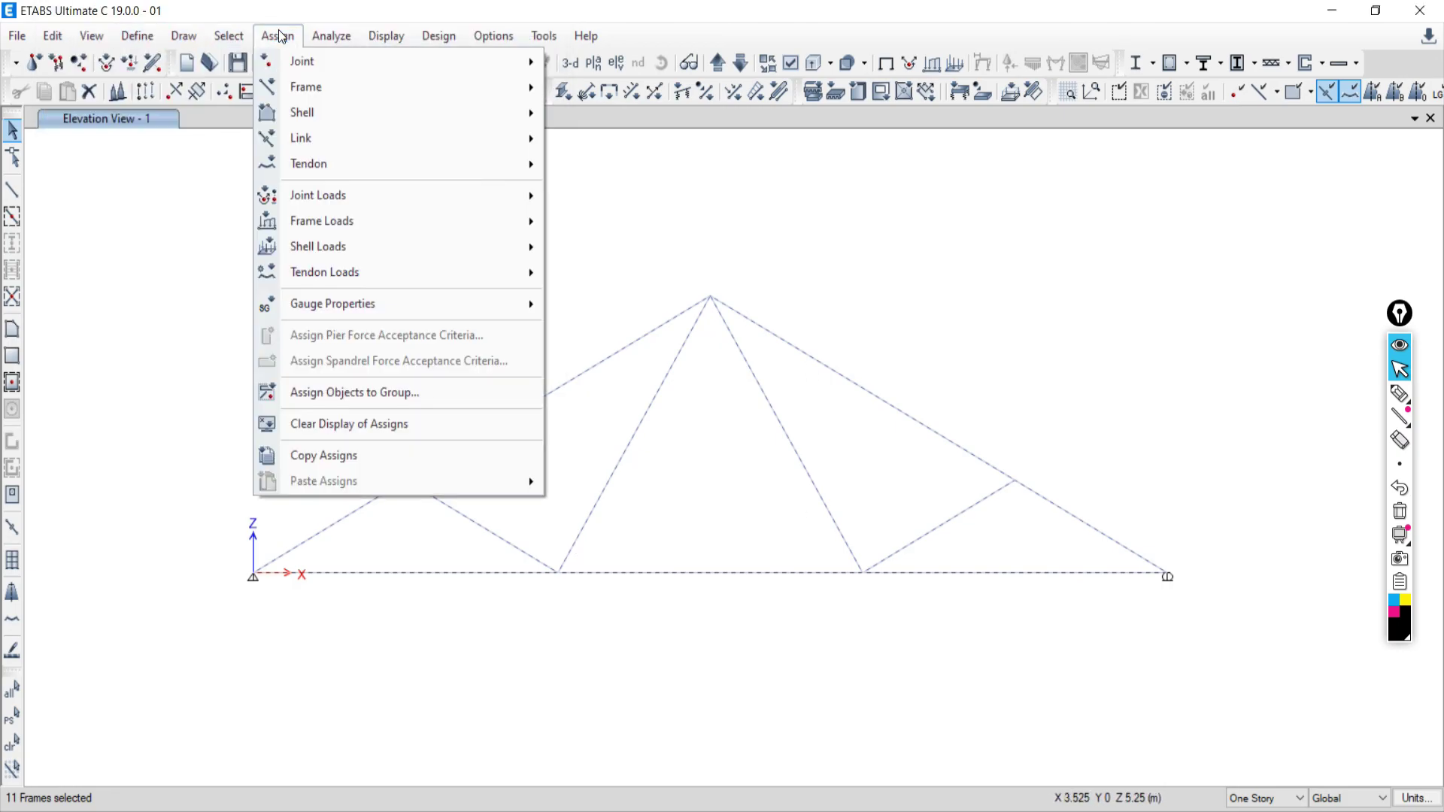
mouse_move(300, 92)
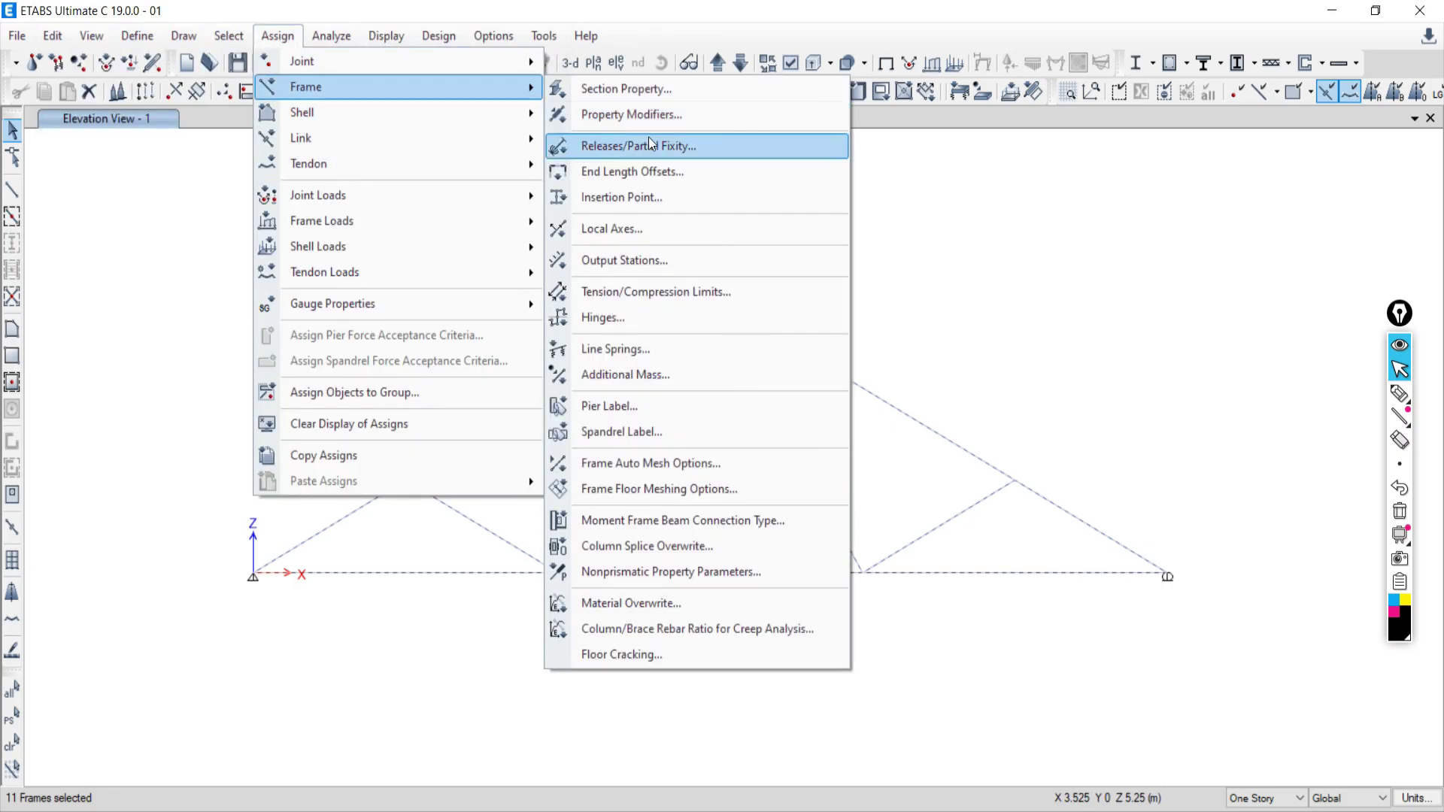
left_click(589, 146)
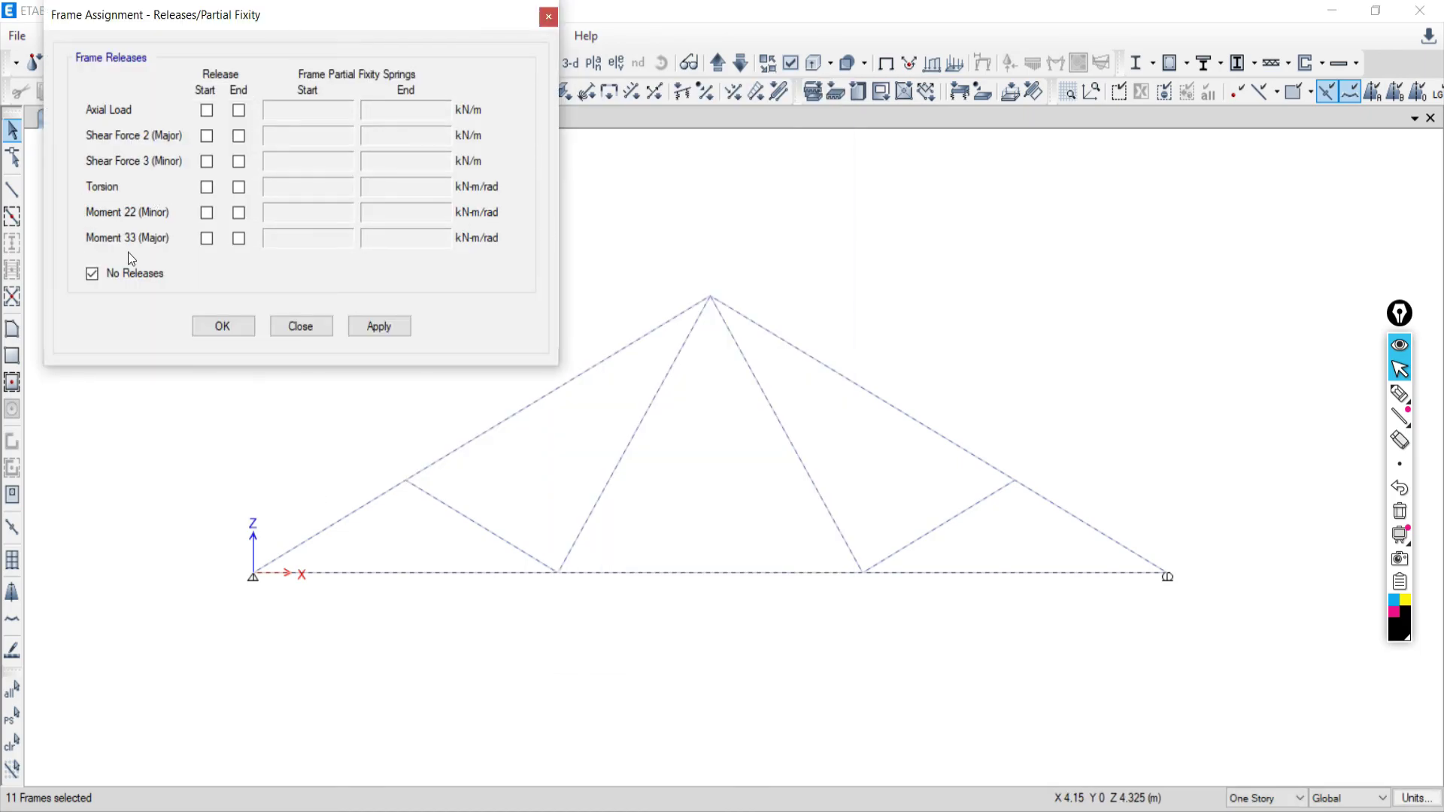
left_click(206, 213)
left_click(206, 239)
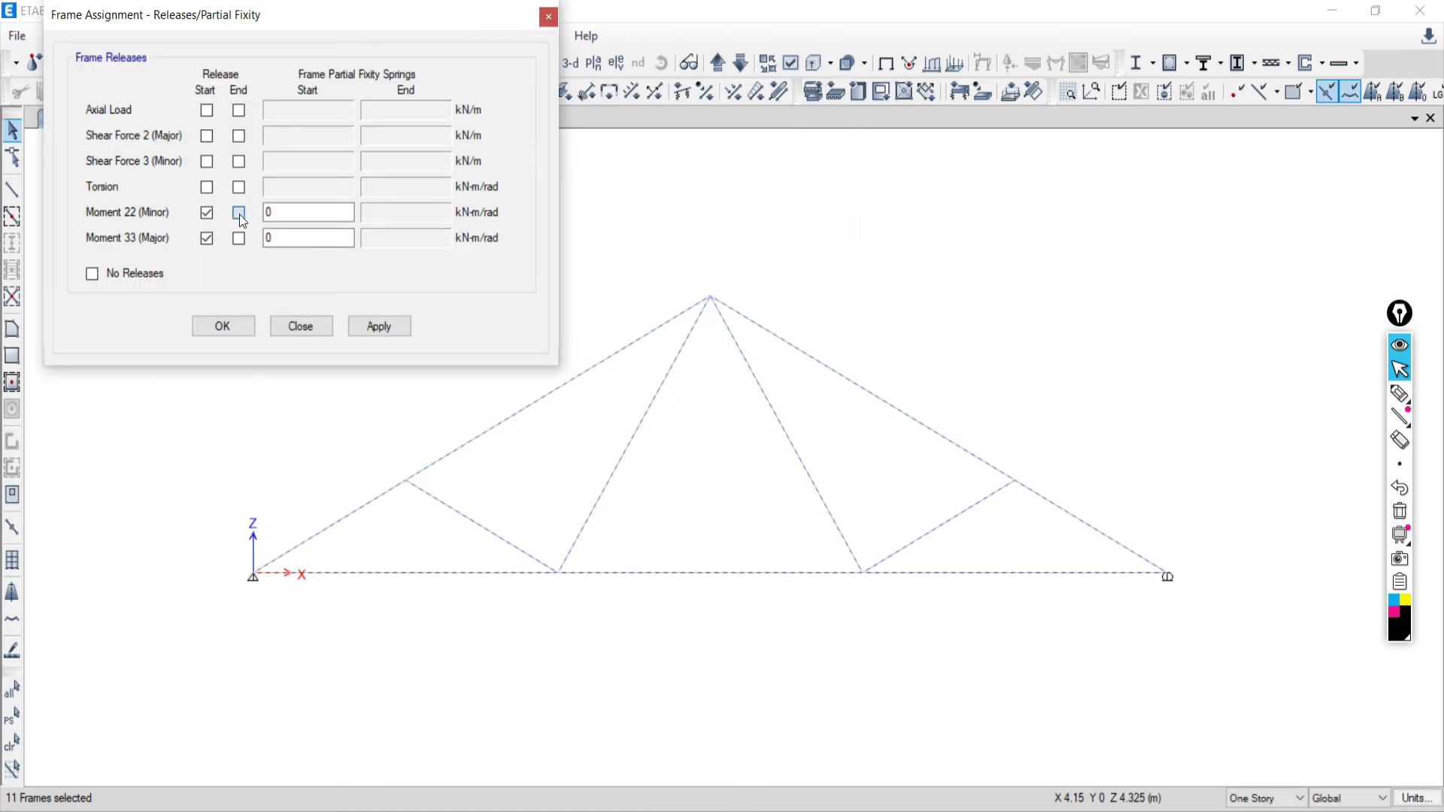
left_click(239, 213)
left_click(239, 238)
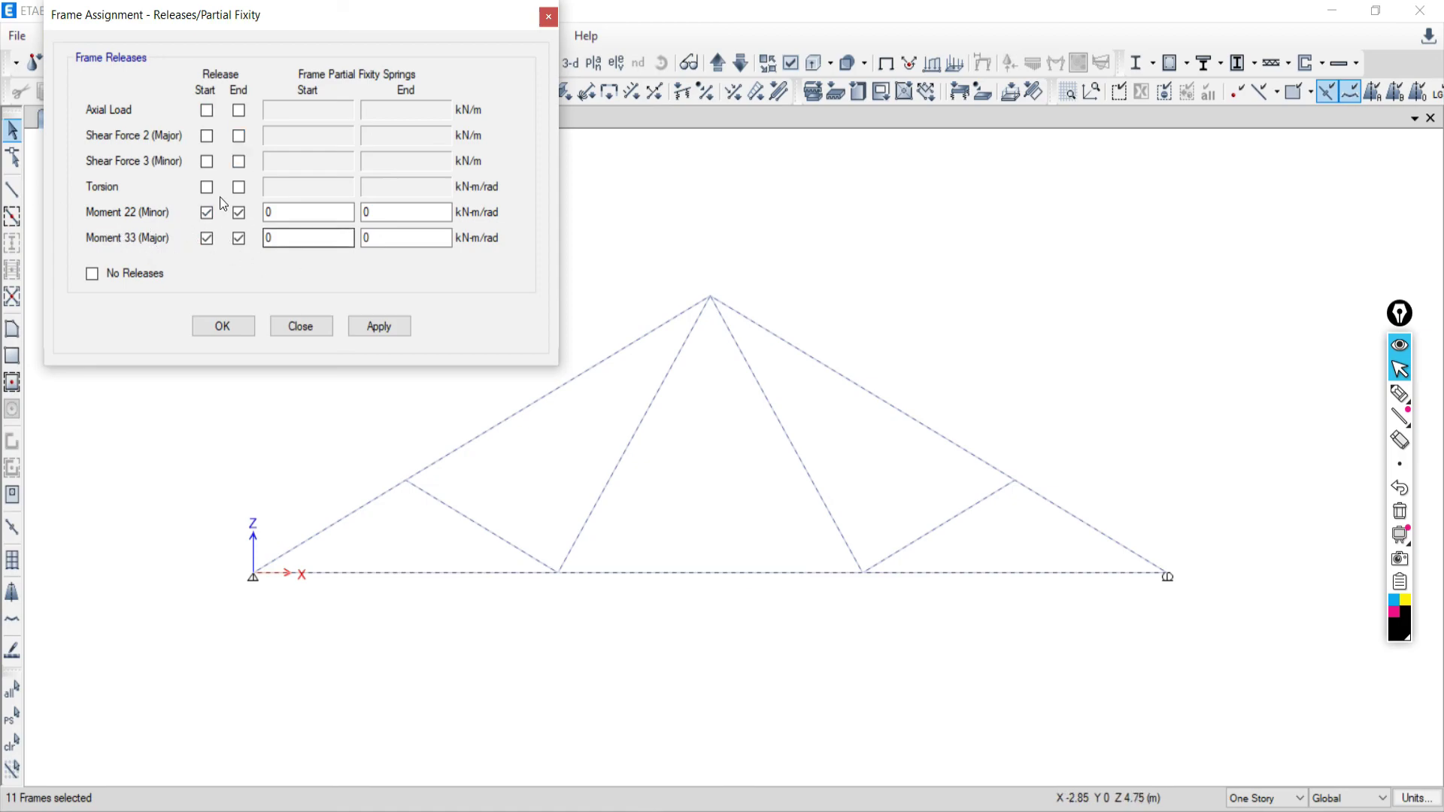
left_click(357, 331)
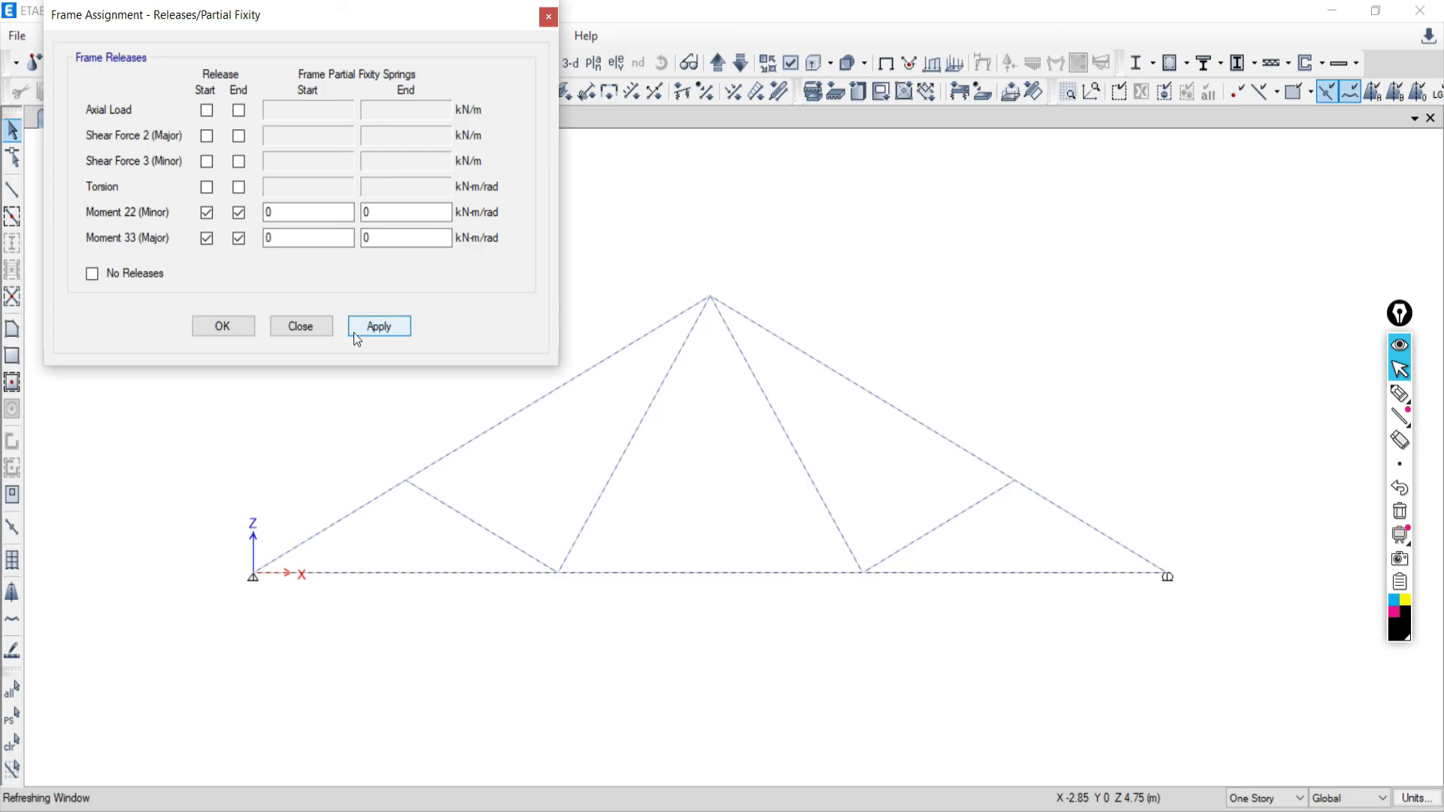
left_click(319, 334)
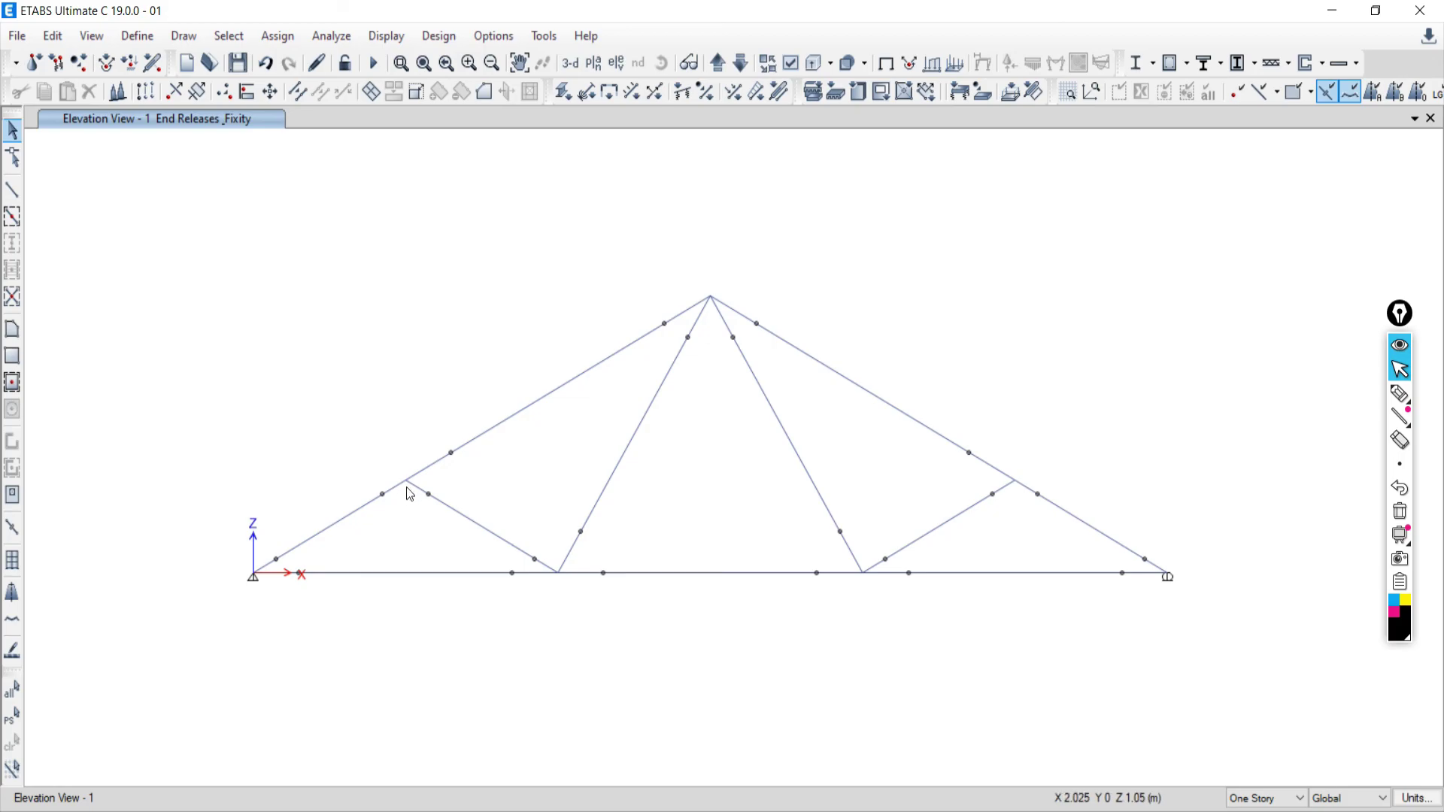
left_click(321, 798)
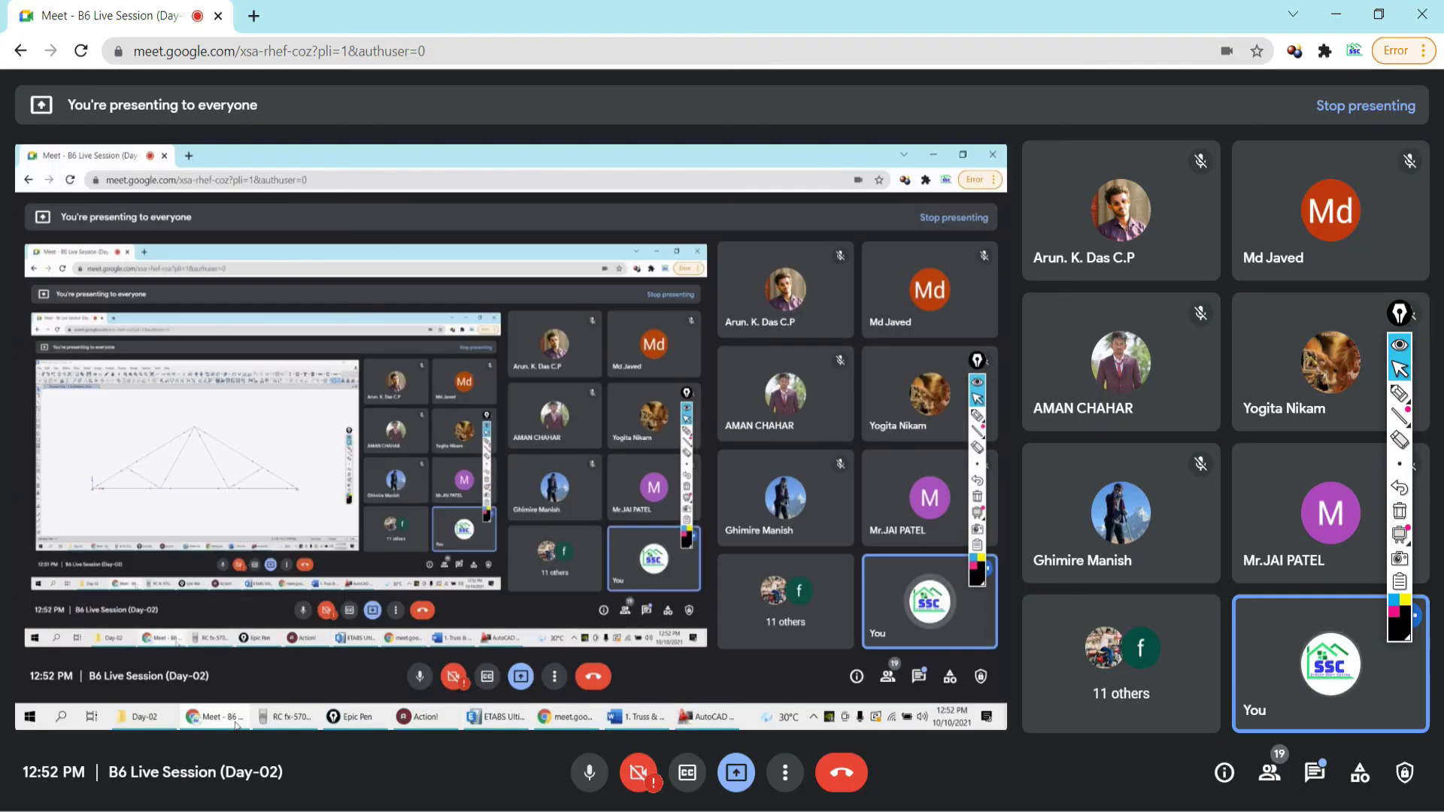
key("alt+Tab")
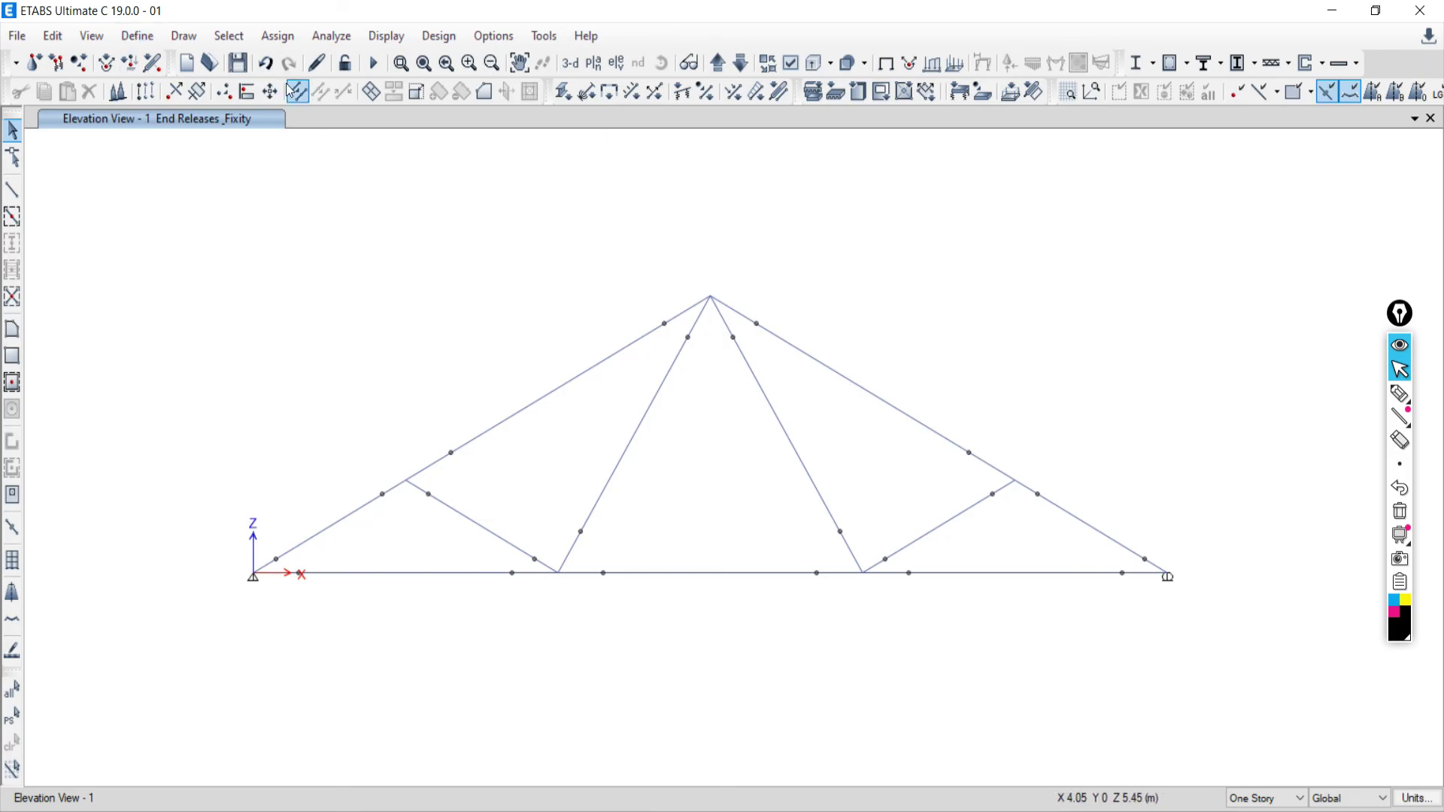
Run the analysis on the released truss and dismiss the analysis warning messages
left_click(315, 39)
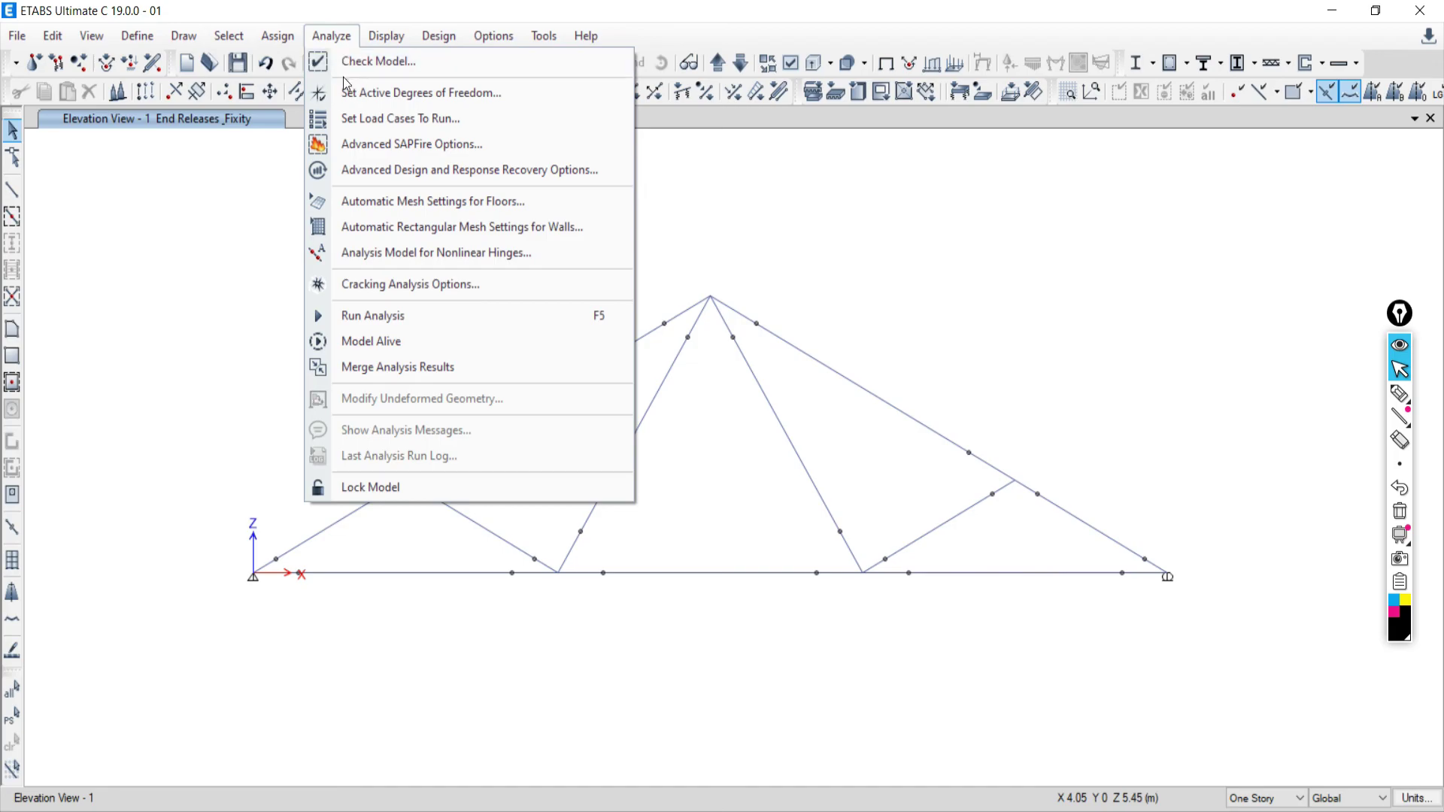
left_click(353, 315)
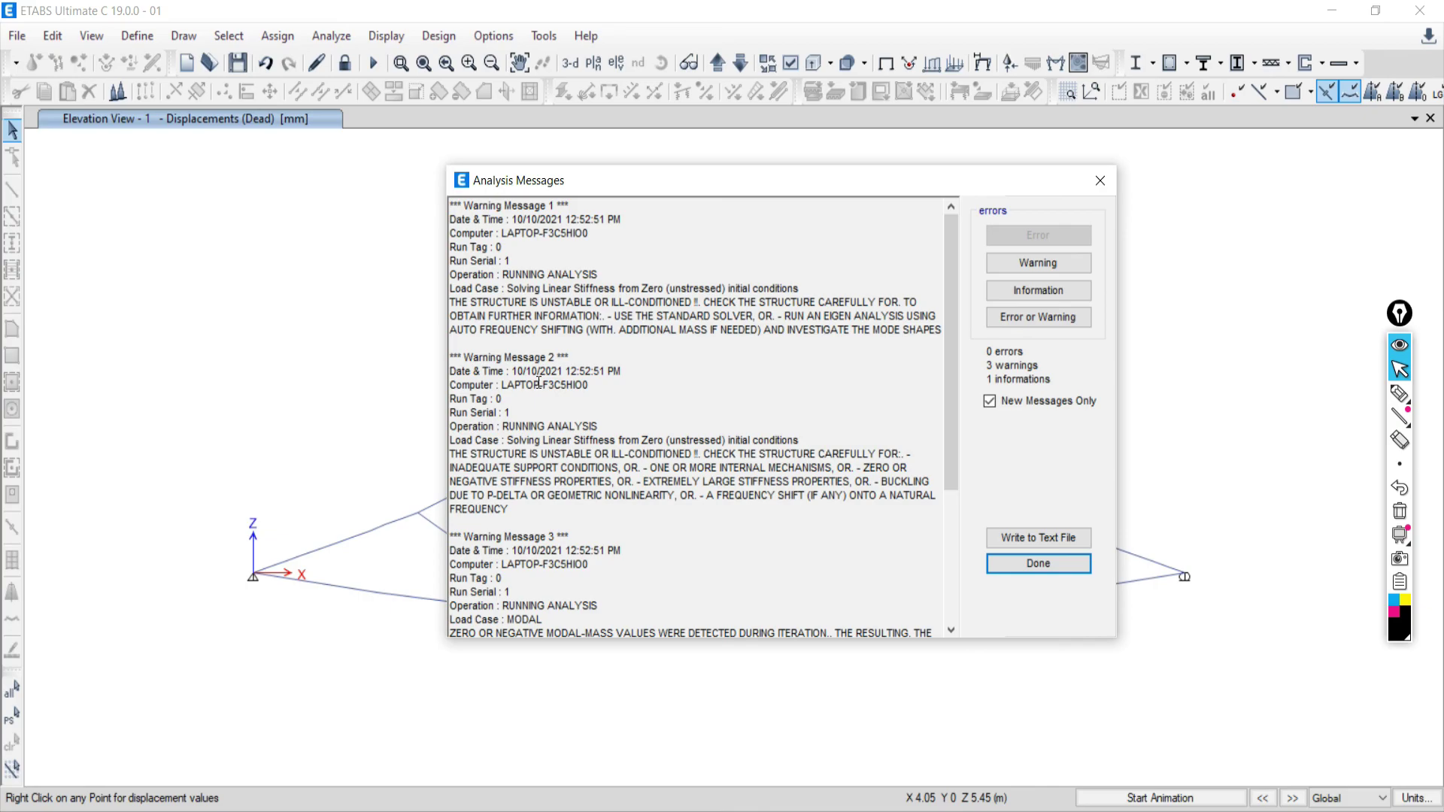
left_click(1100, 182)
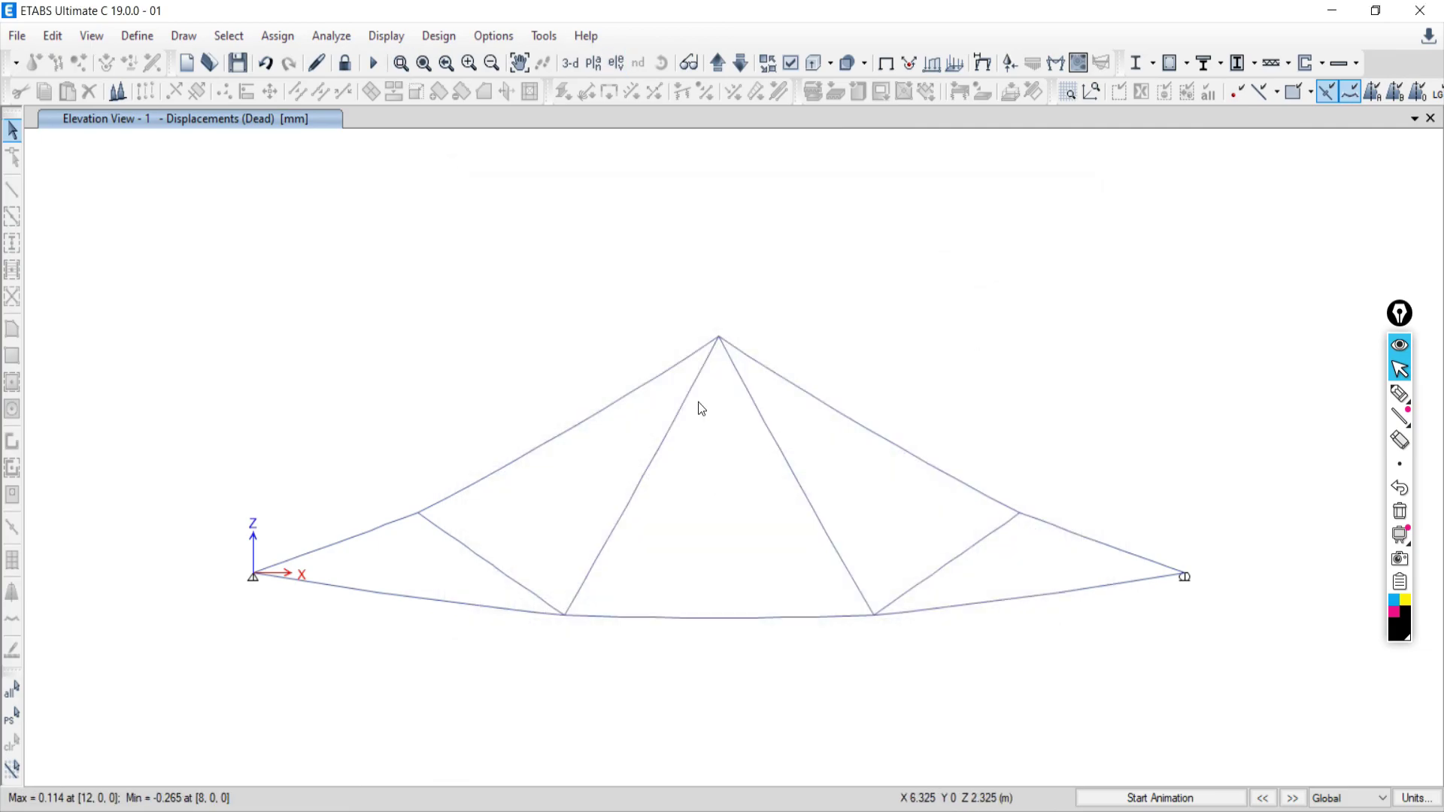
Display the Live case axial force diagram on the released truss
left_click(355, 40)
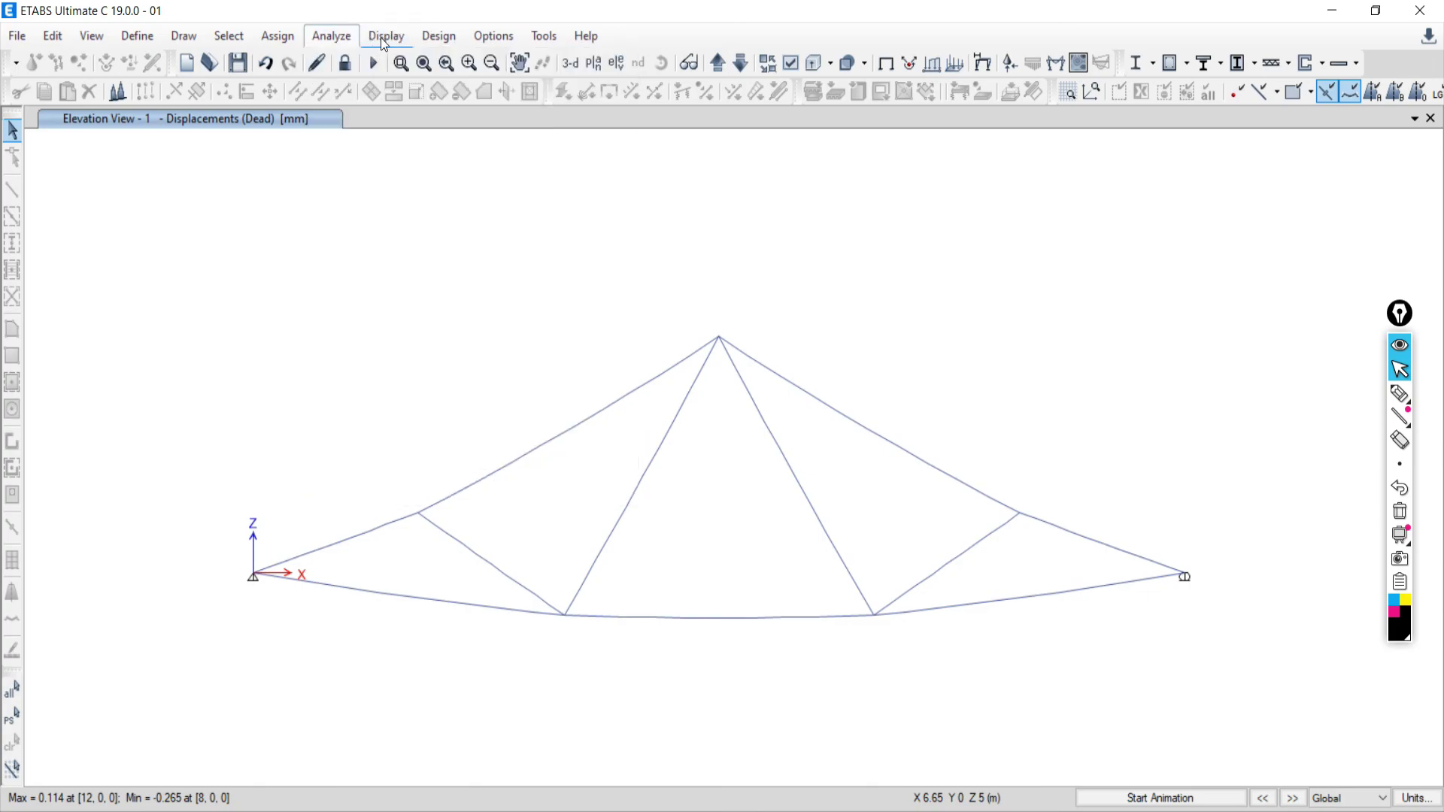
left_click(383, 37)
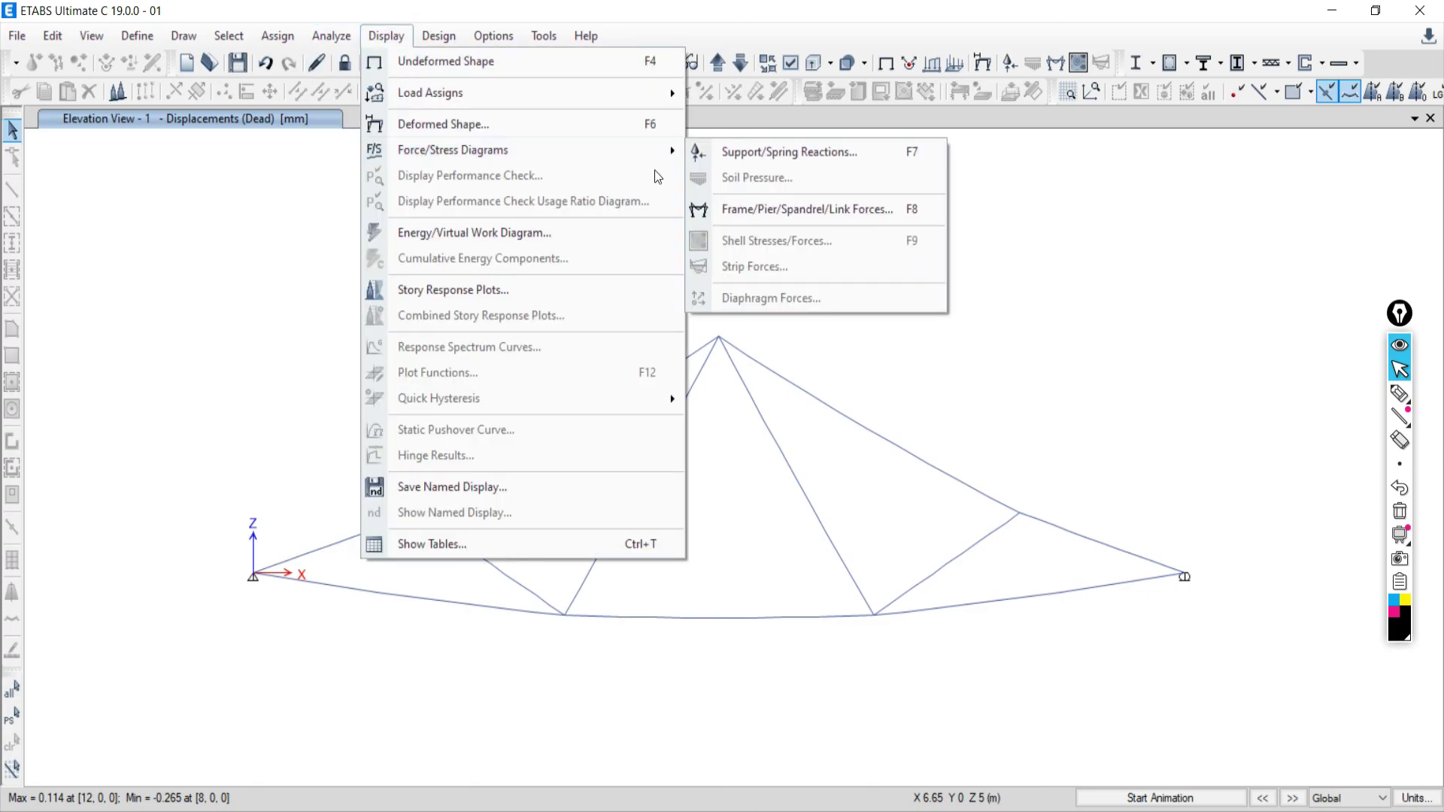
left_click(779, 211)
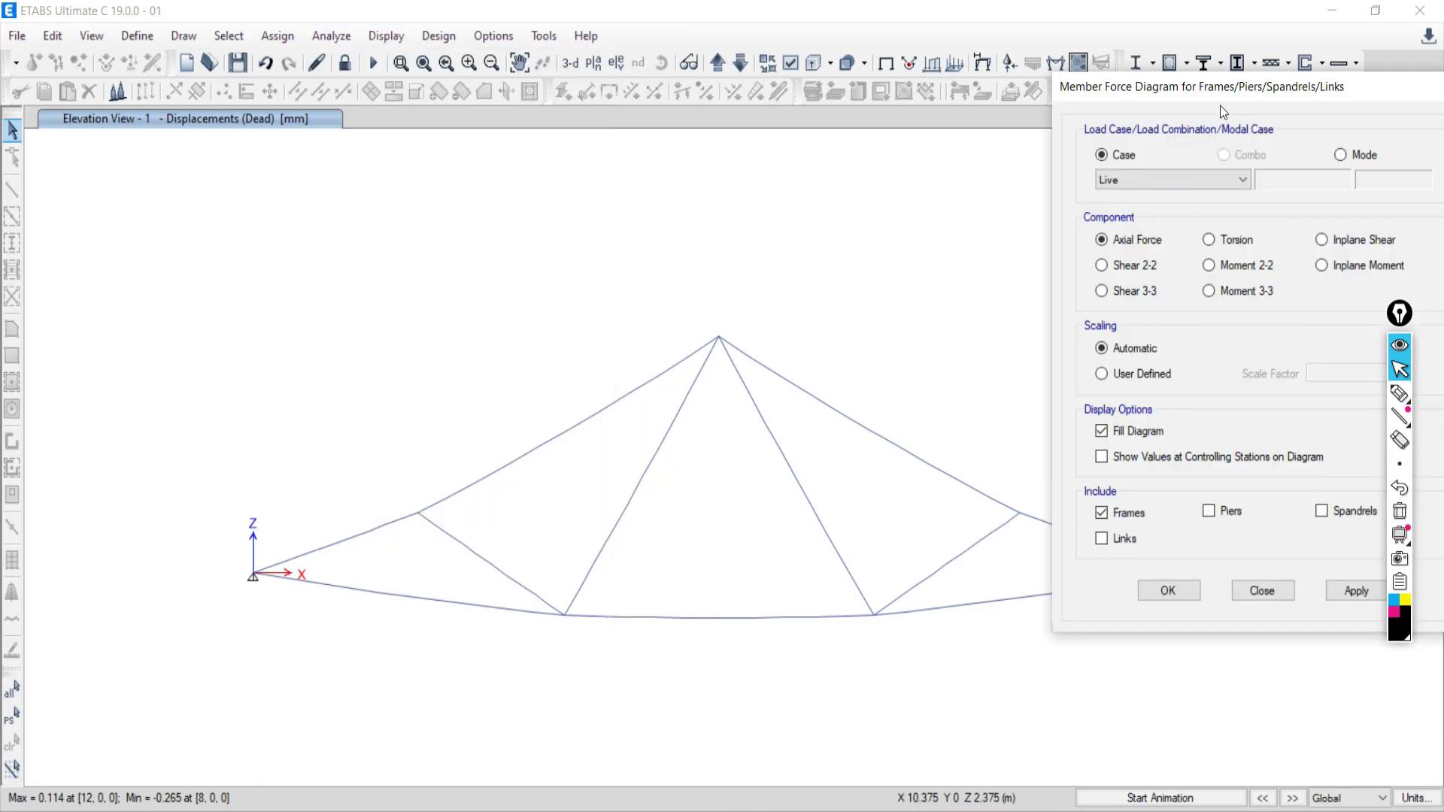
left_click_drag(1229, 105, 1027, 34)
left_click(1150, 516)
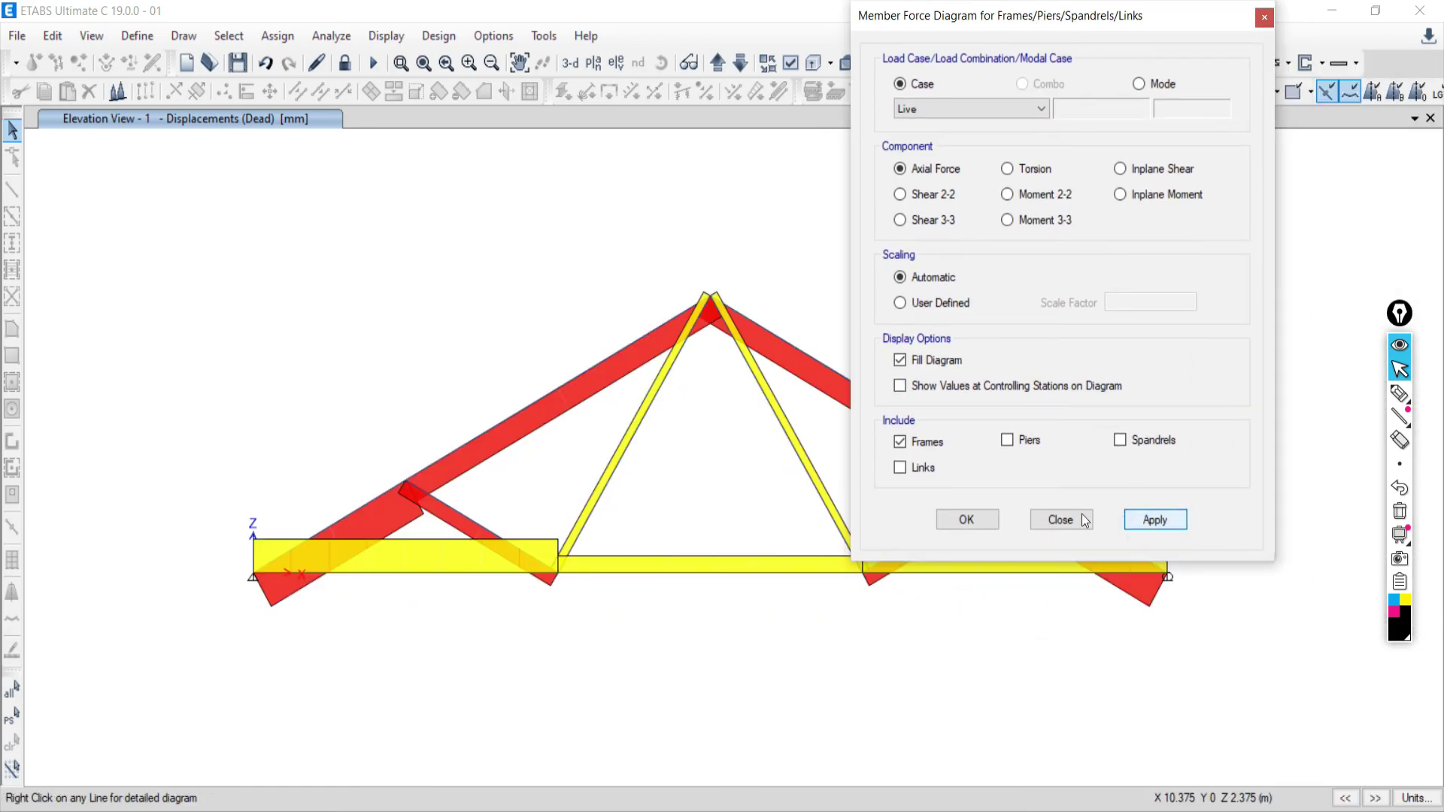
left_click(1061, 518)
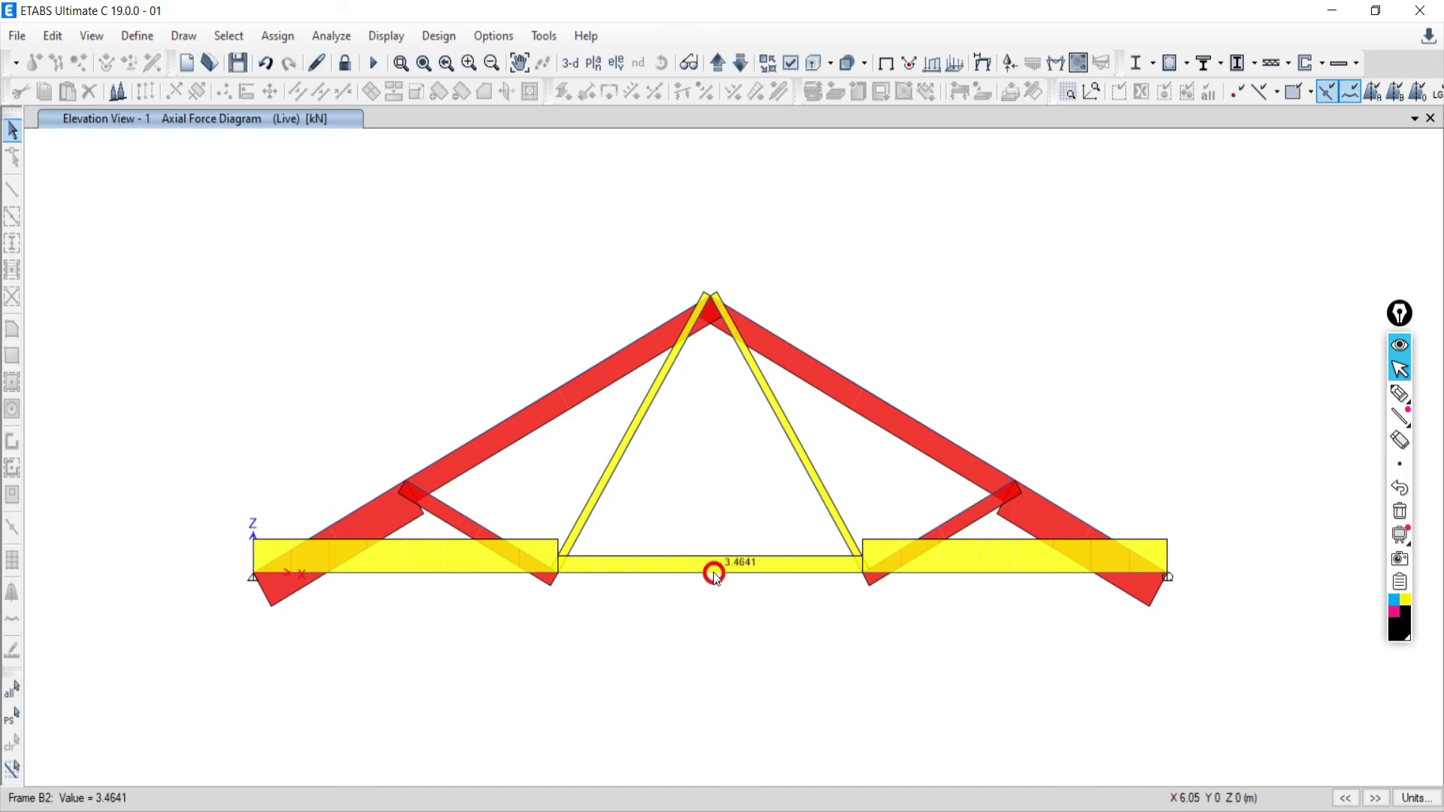
Check B1 at 6.9282 kN against the Word table and brace D7 at -8 kN
left_click(436, 575)
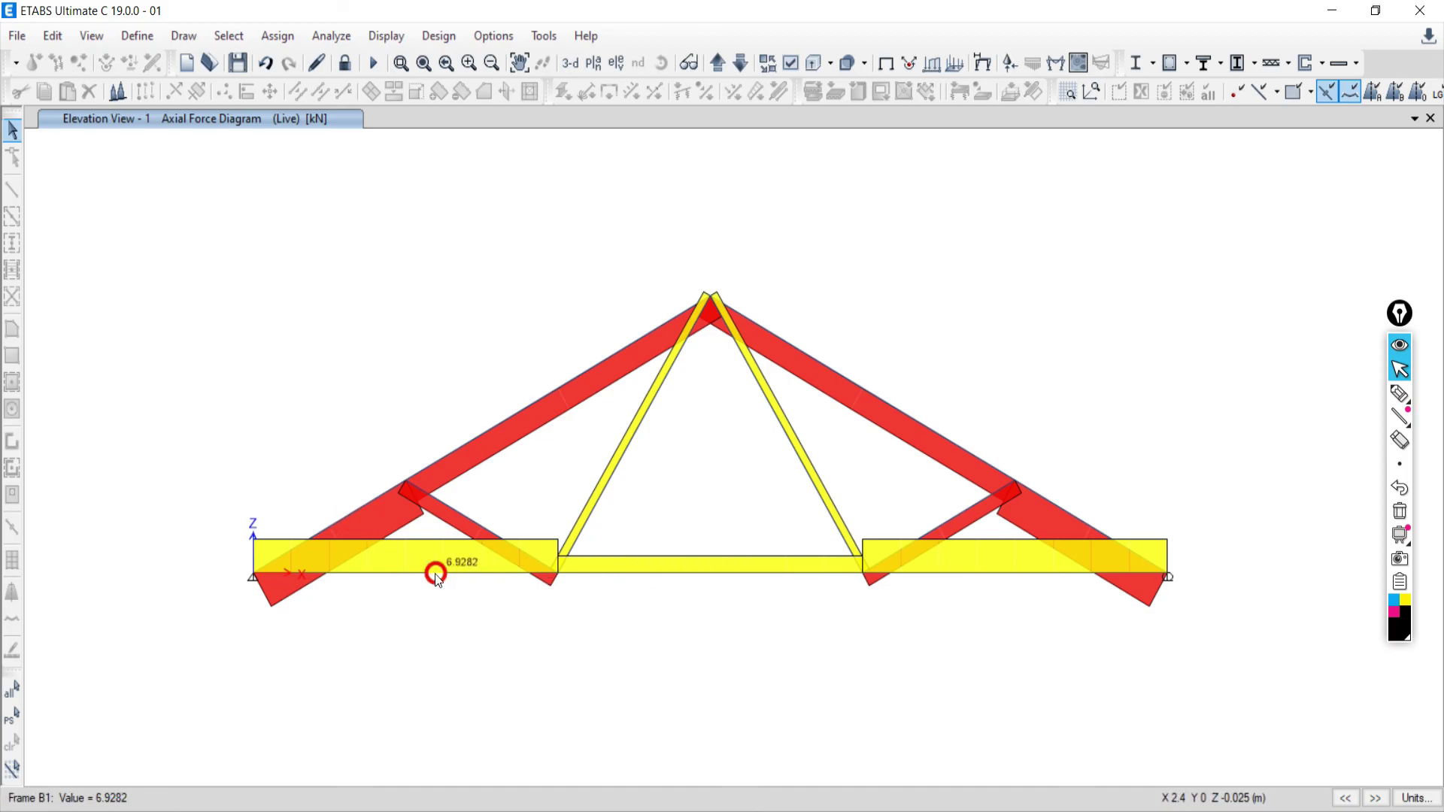
key("alt+Tab")
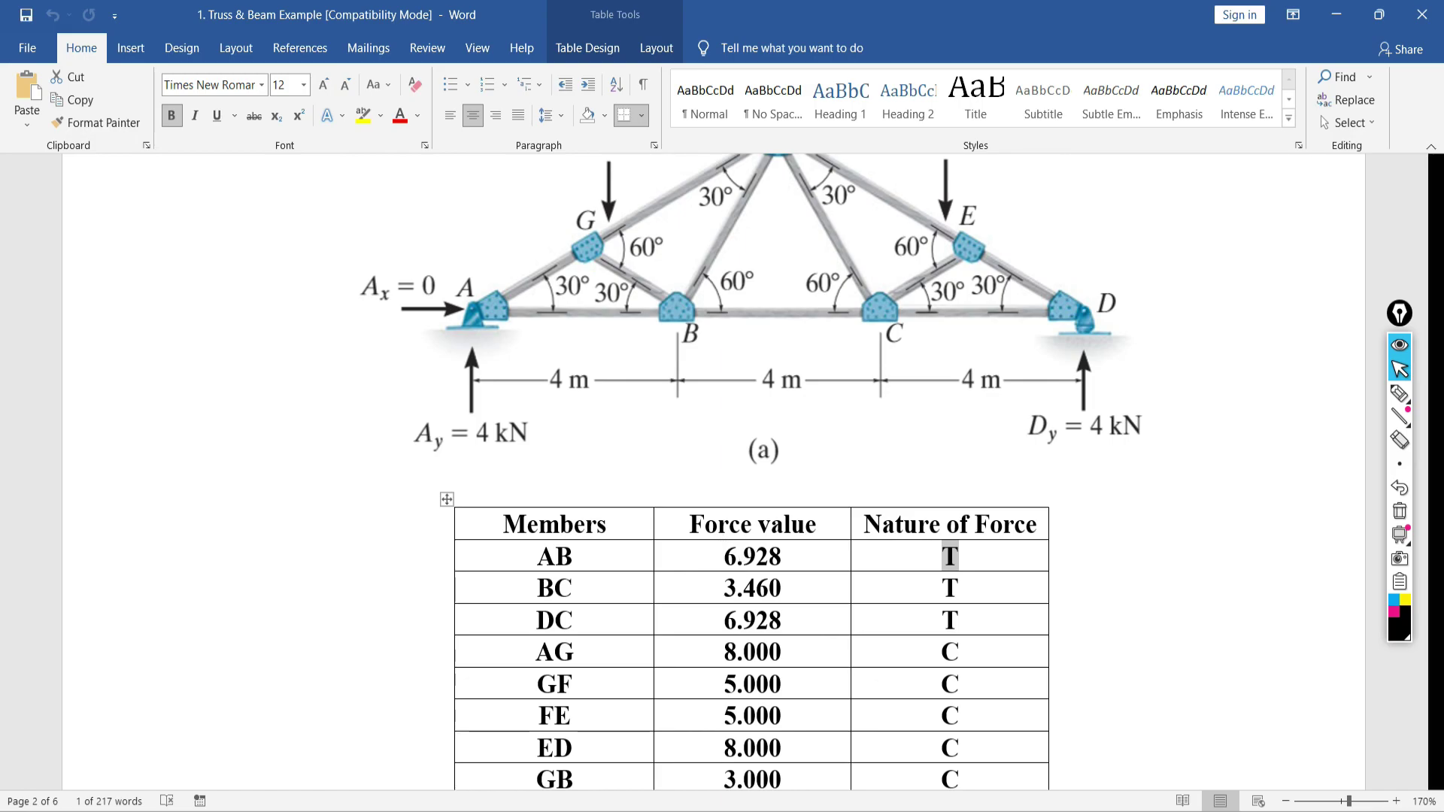
key("alt+Tab")
left_click(420, 574)
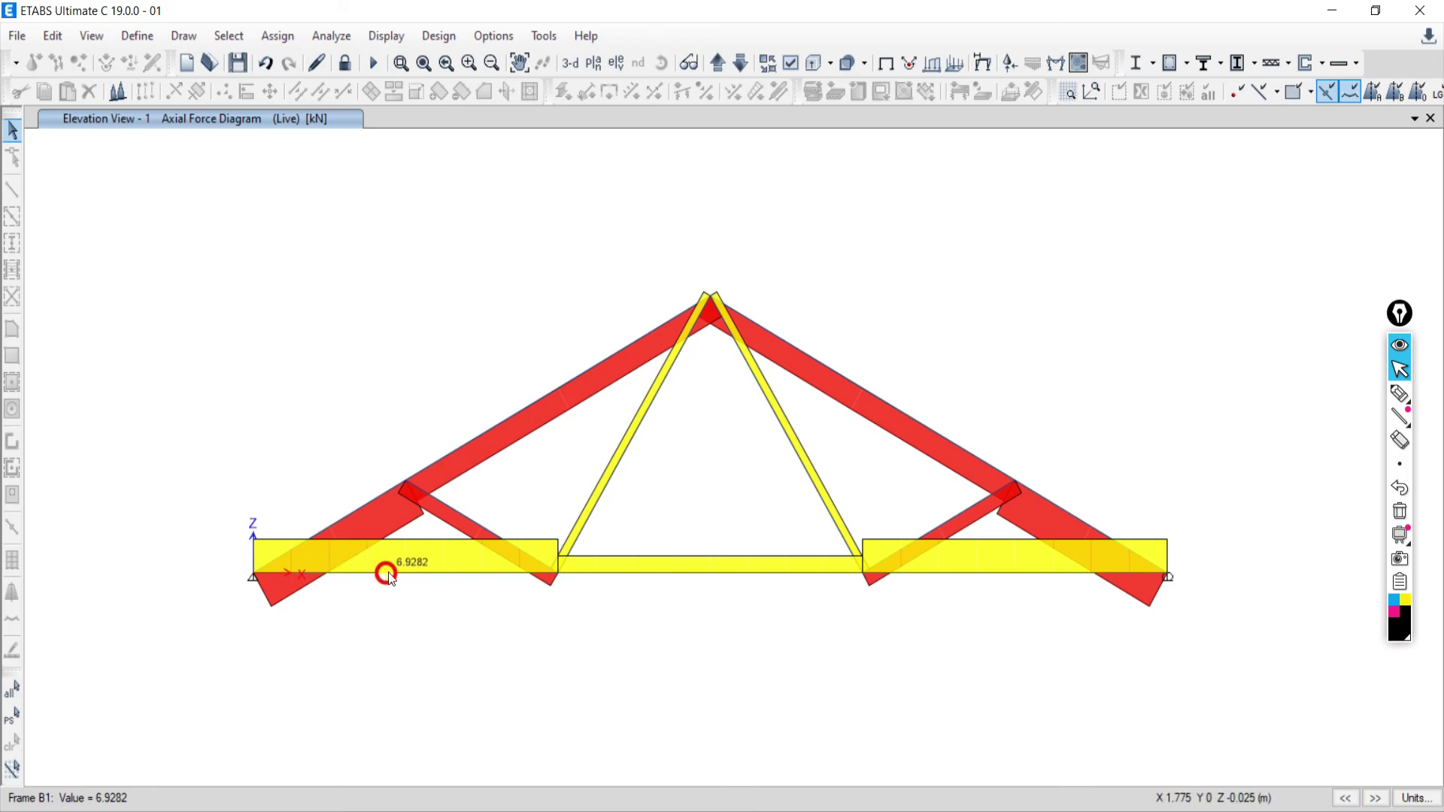
right_click(341, 518)
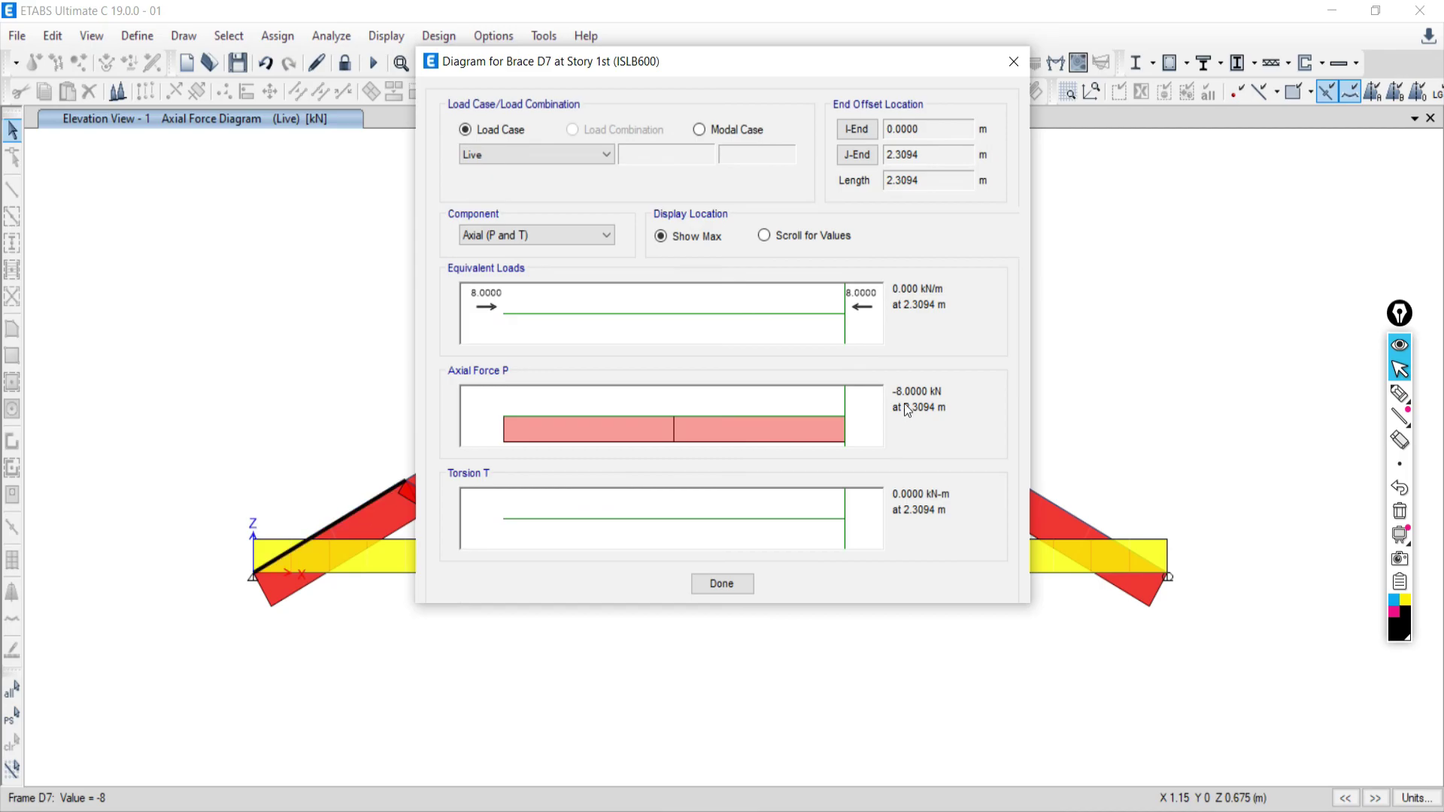
left_click(723, 582)
mouse_move(635, 435)
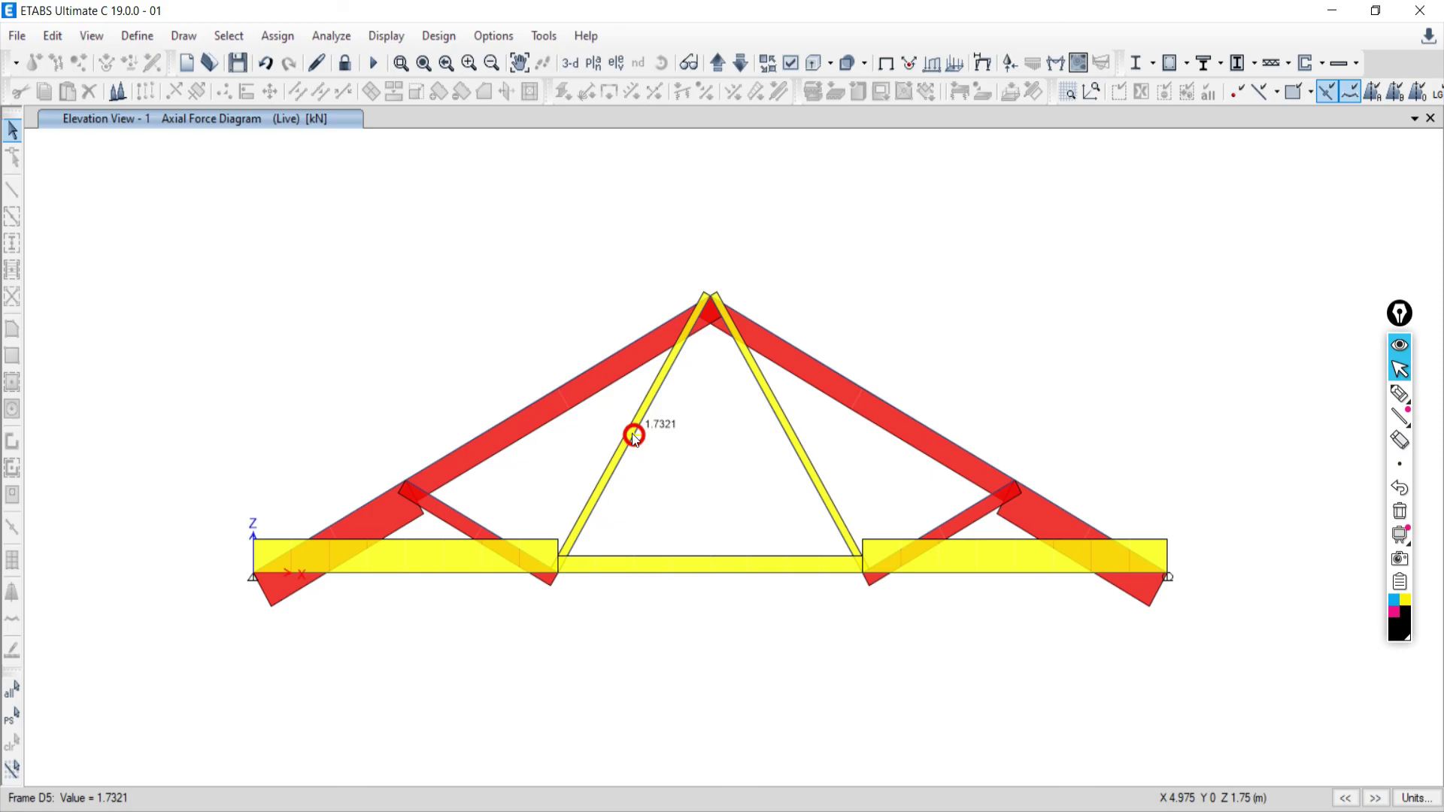
key("alt+Tab")
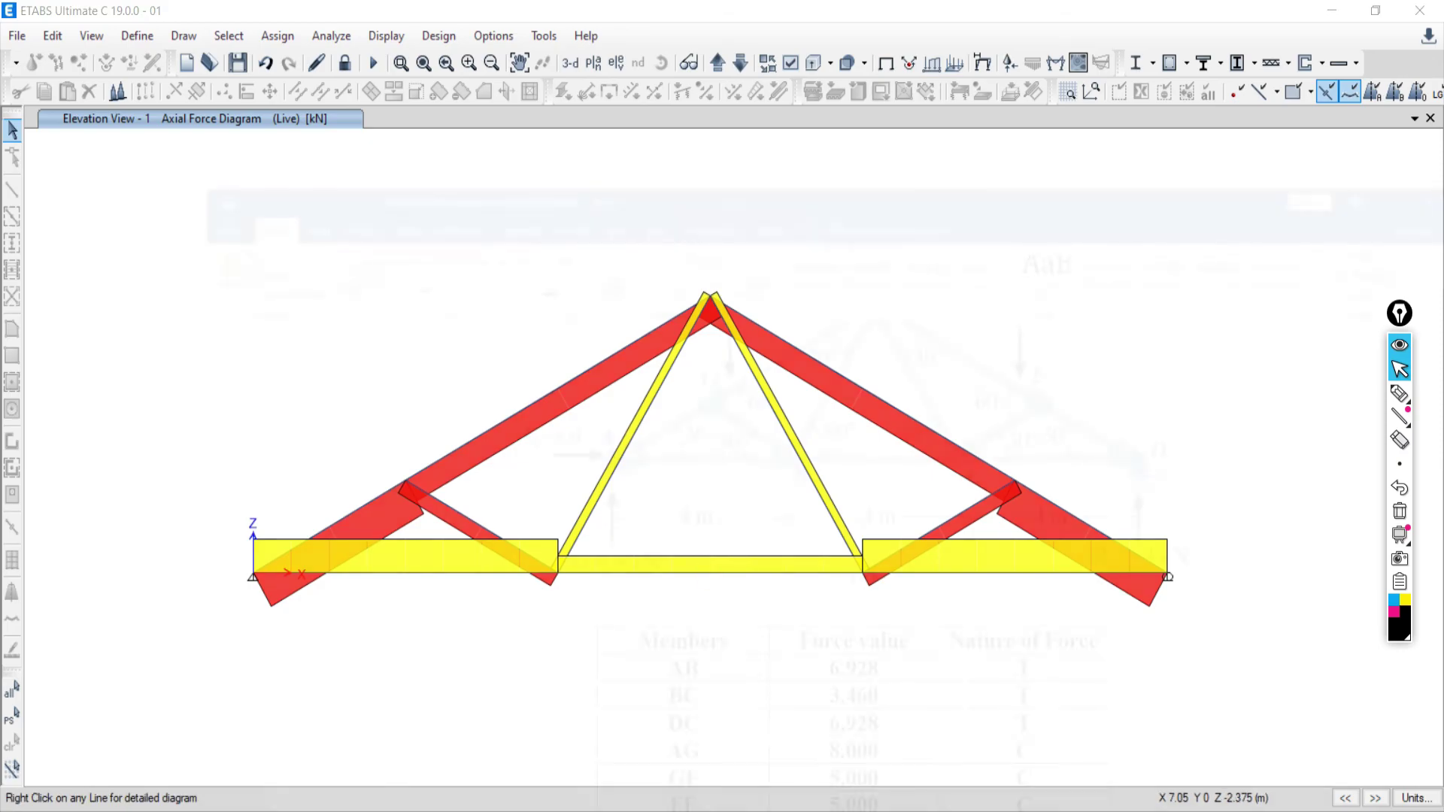
Scroll through the Word reference member force table
middle_click(806, 638)
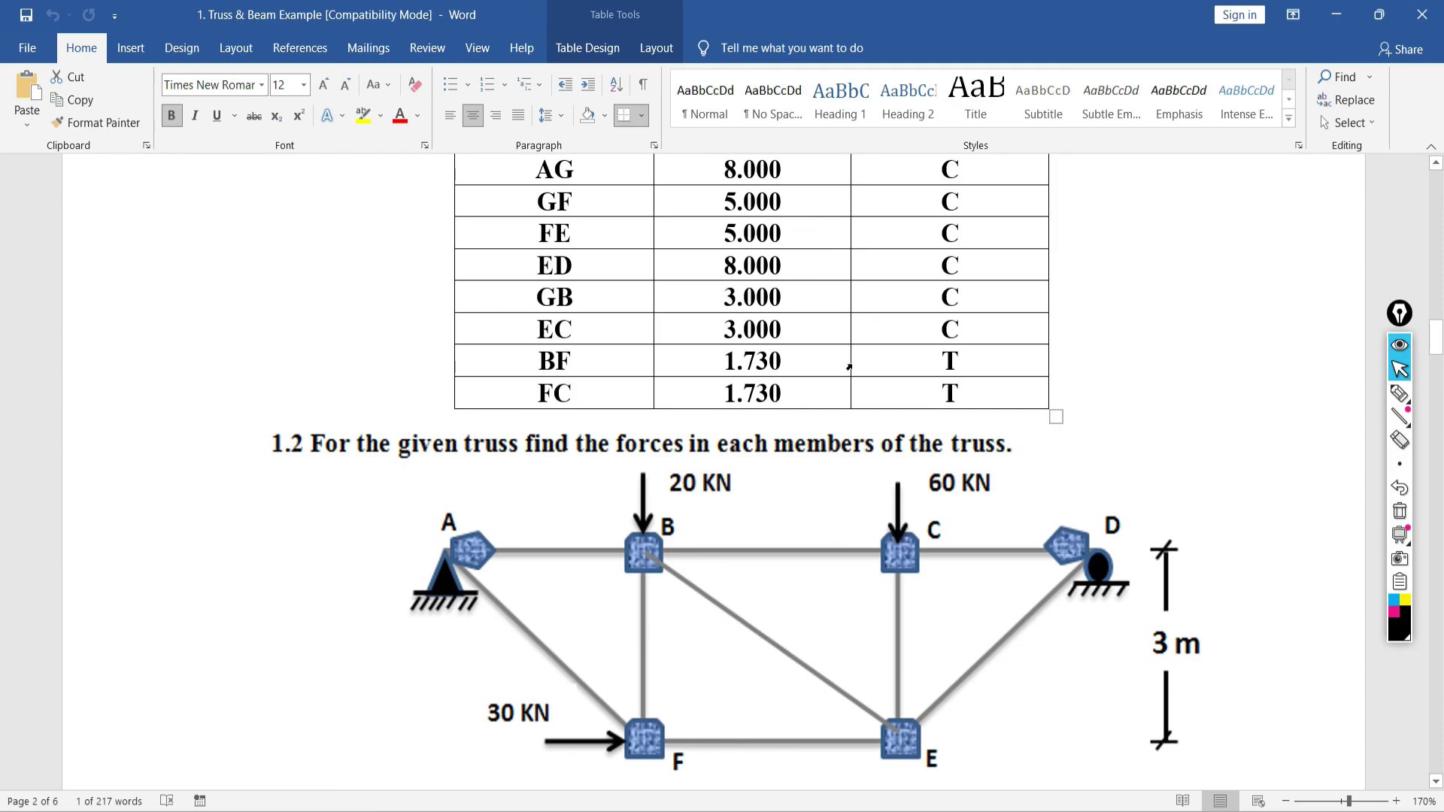
scroll(775, 376, "up", 3)
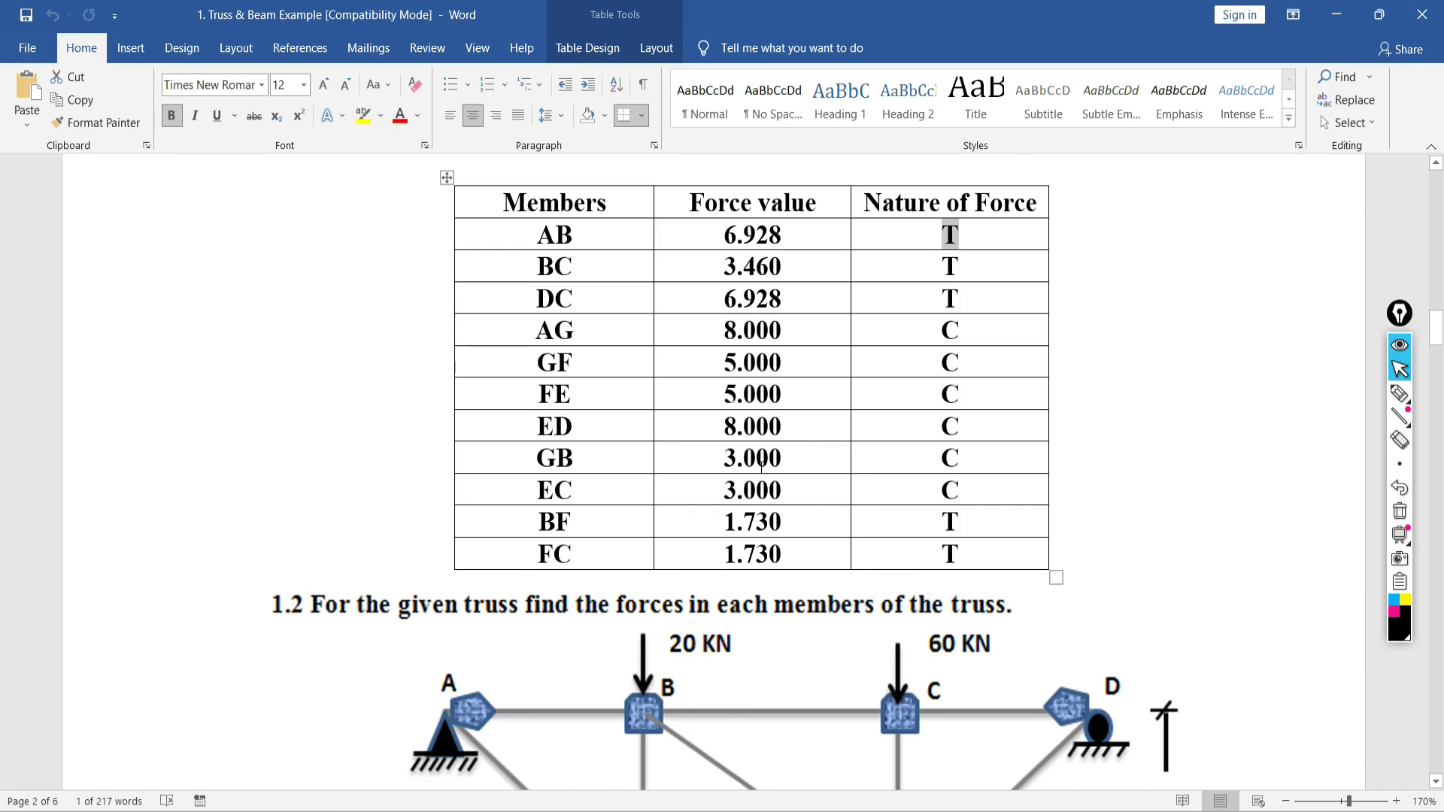
scroll(608, 383, "up", 1)
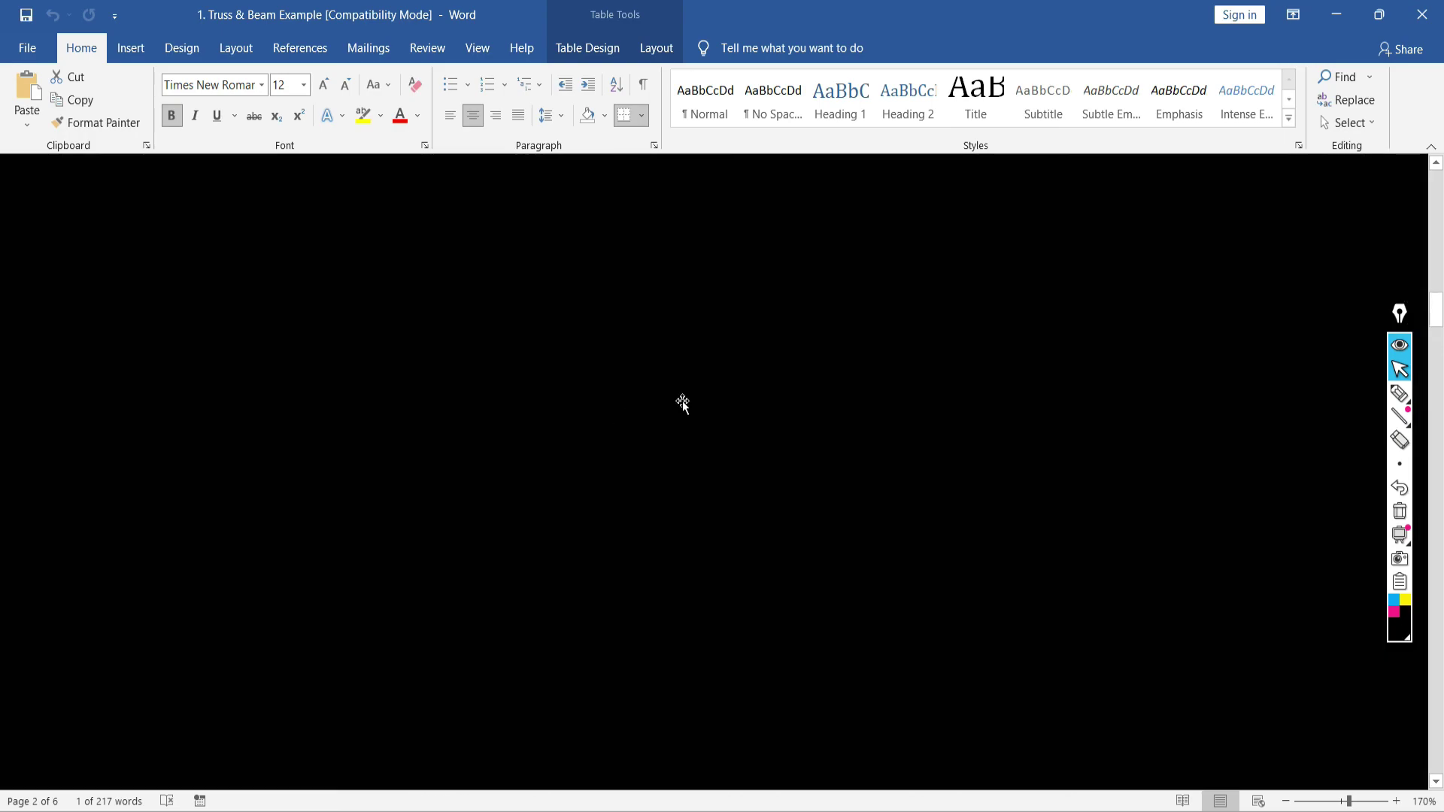
scroll(688, 361, "up", 2)
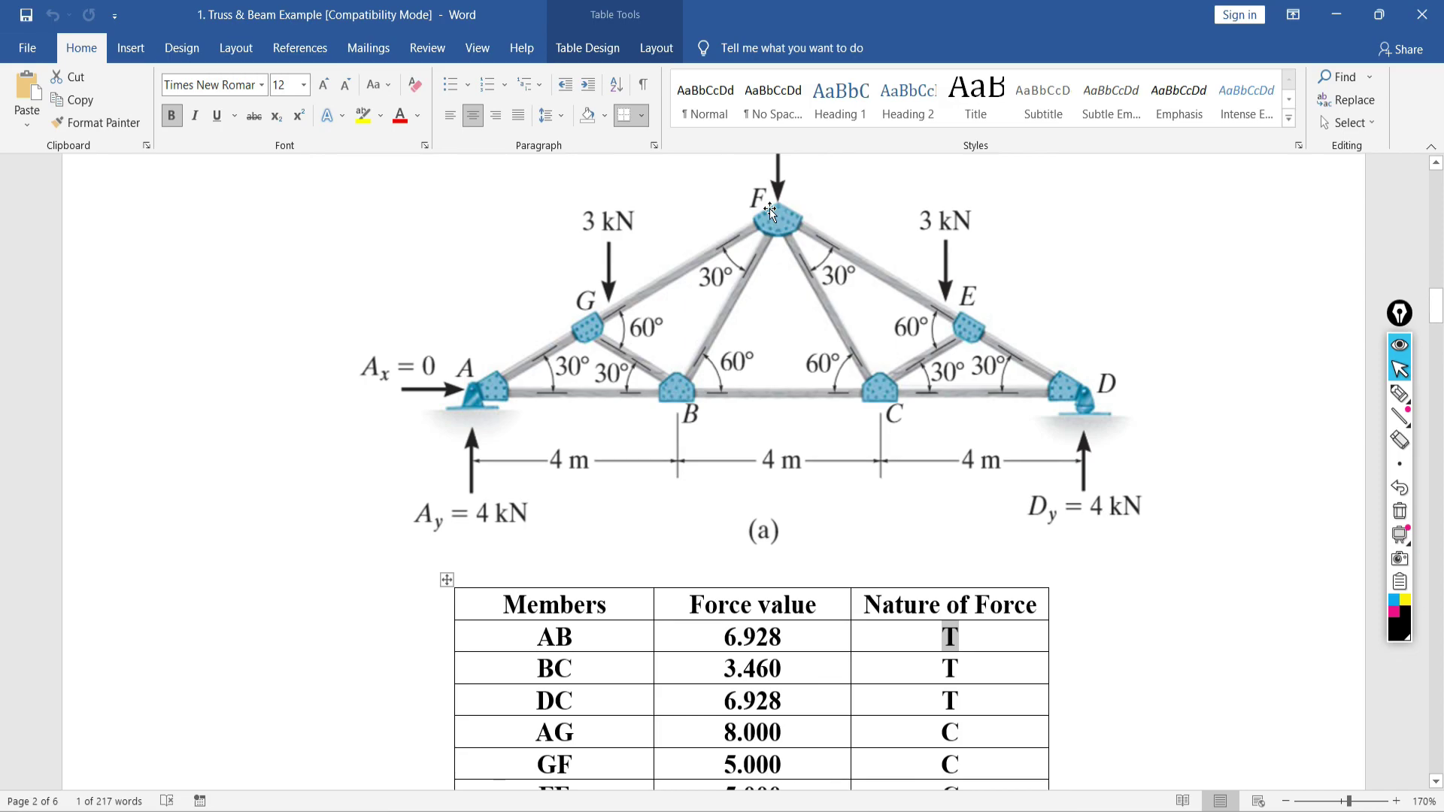
scroll(865, 350, "down", 1)
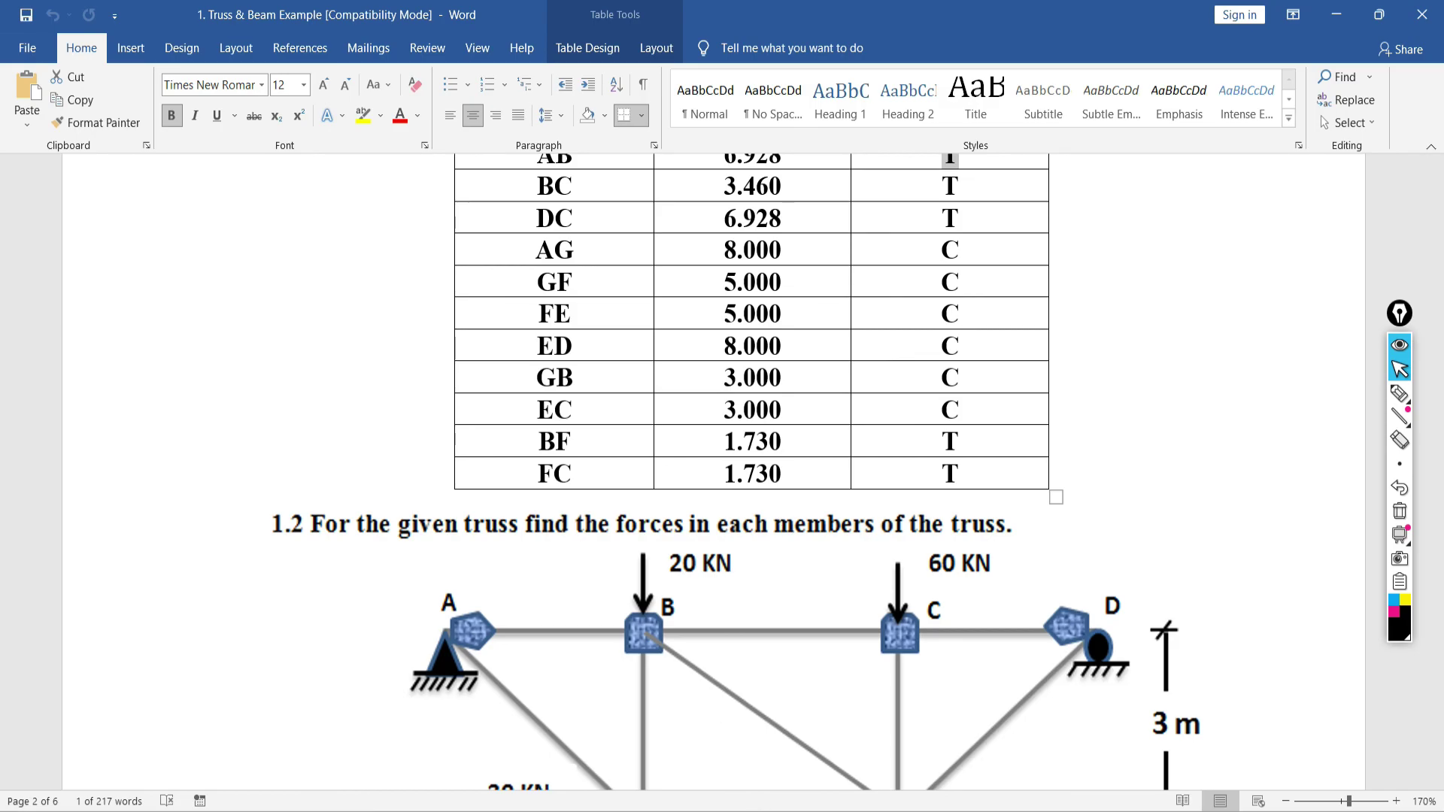
Return briefly to ETABS, then switch to the Google Meet presentation
key("alt+Tab")
mouse_move(1056, 499)
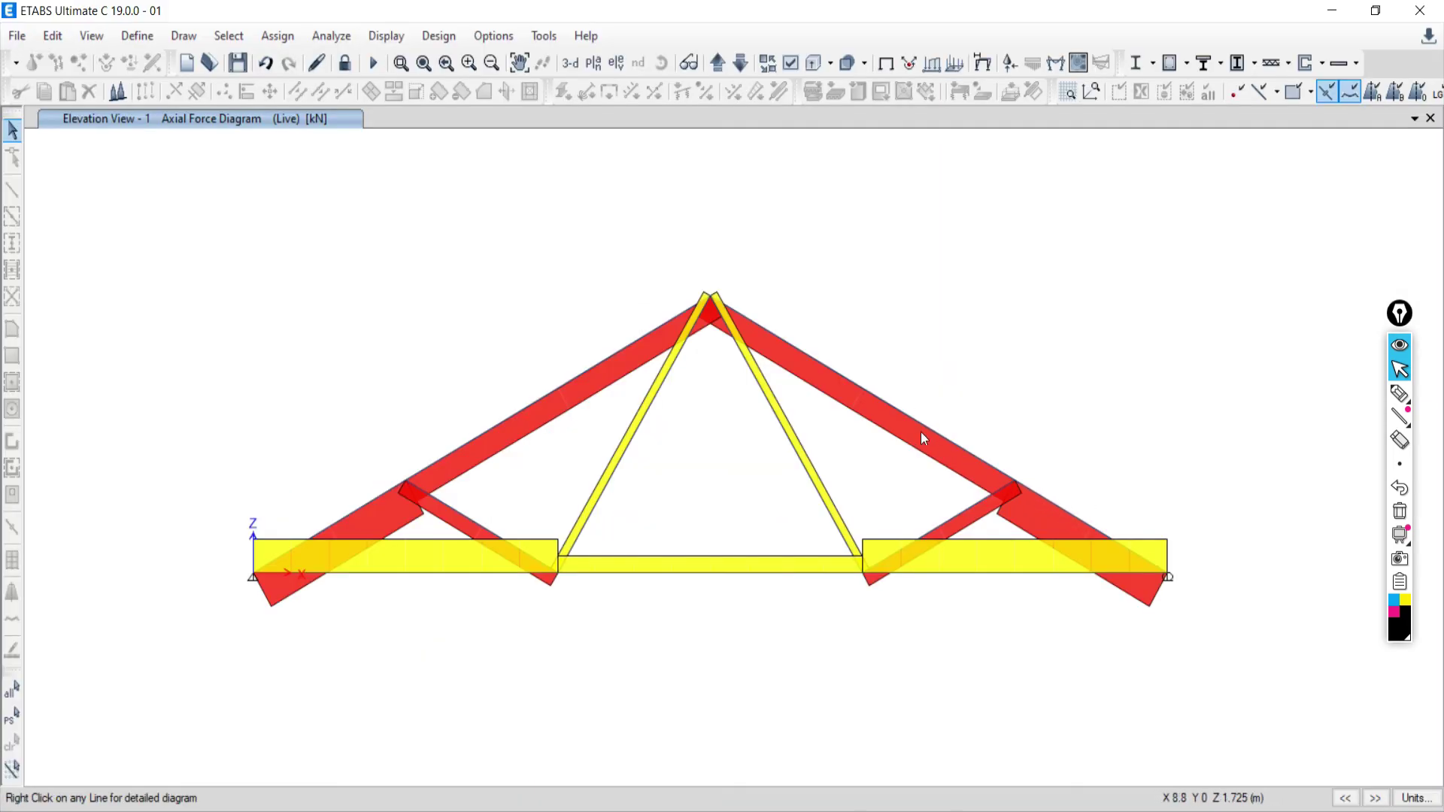
mouse_move(913, 417)
left_click(293, 752)
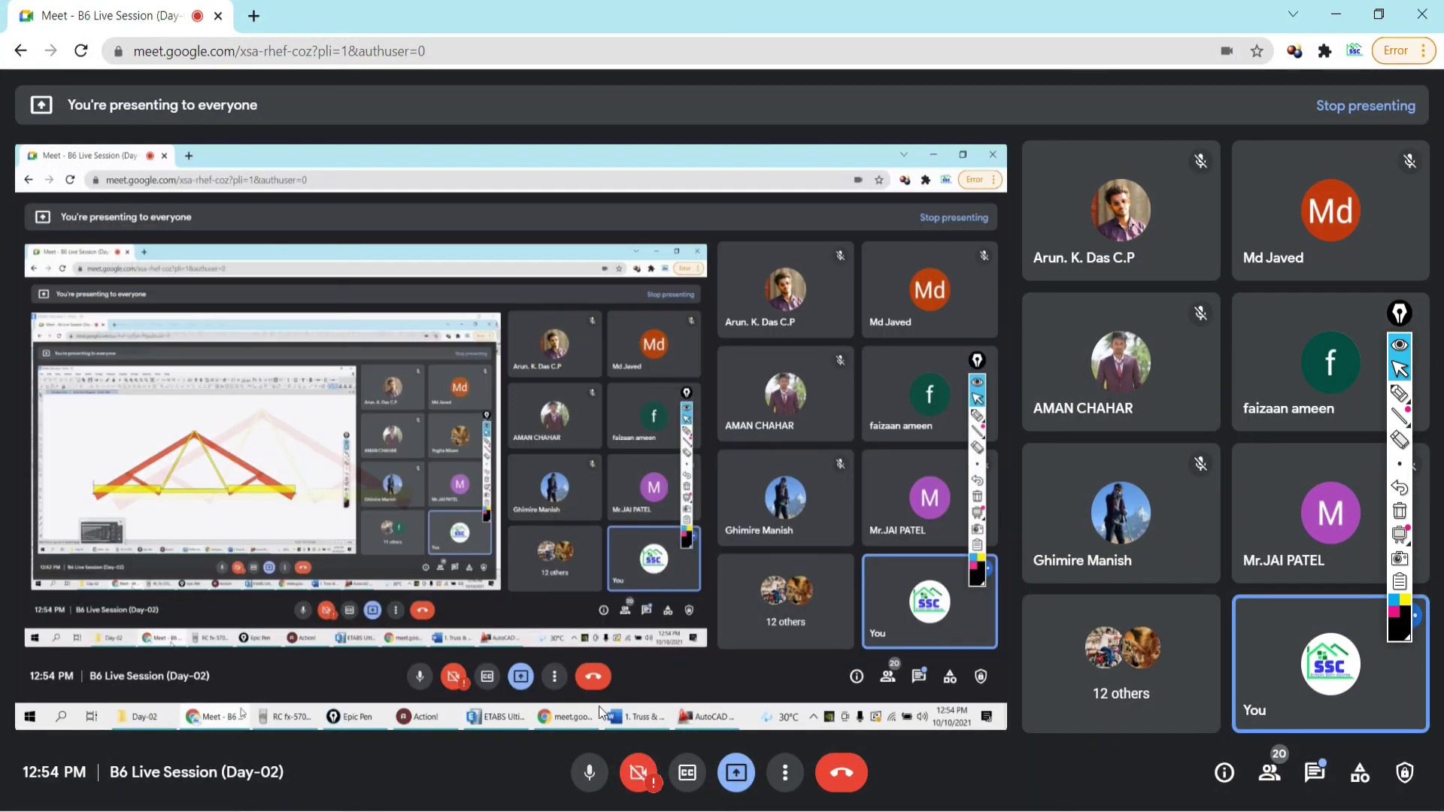